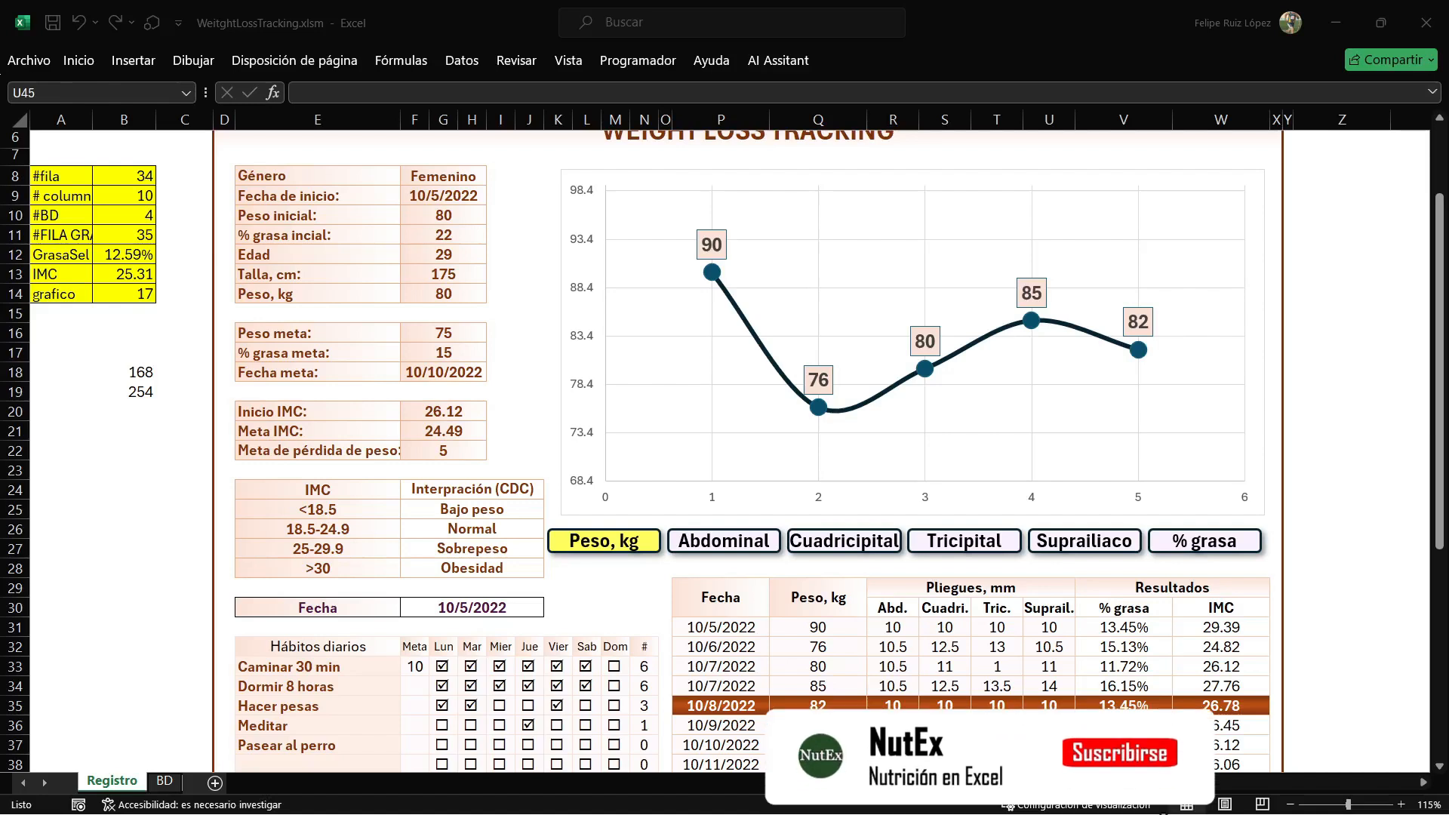
Inspect the cell contents behind Inicio IMC, Meta IMC, Meta de pérdida de peso and Peso meta.
scroll(725, 453, down, 1)
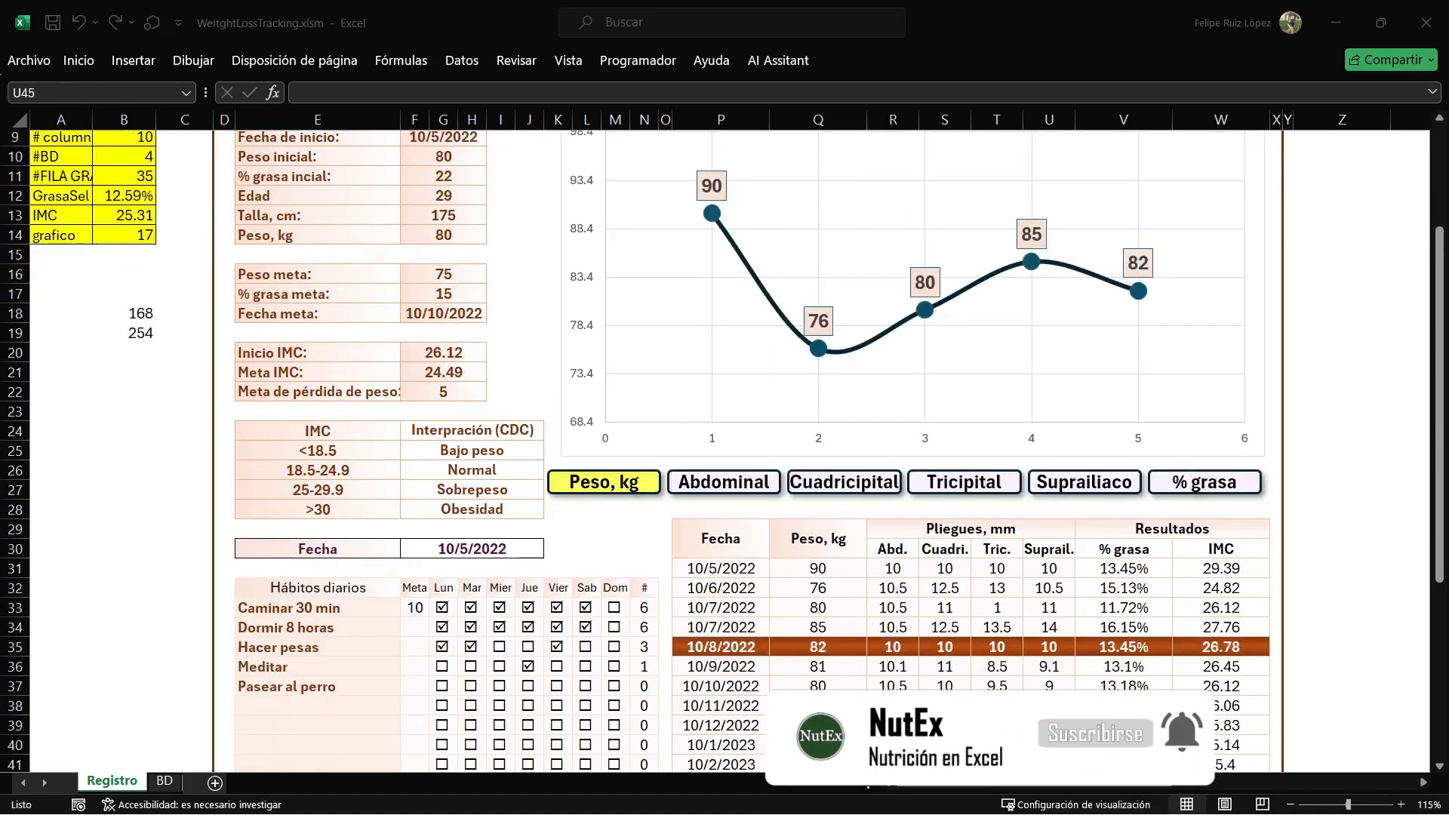
key(alt+Tab)
click(443, 352)
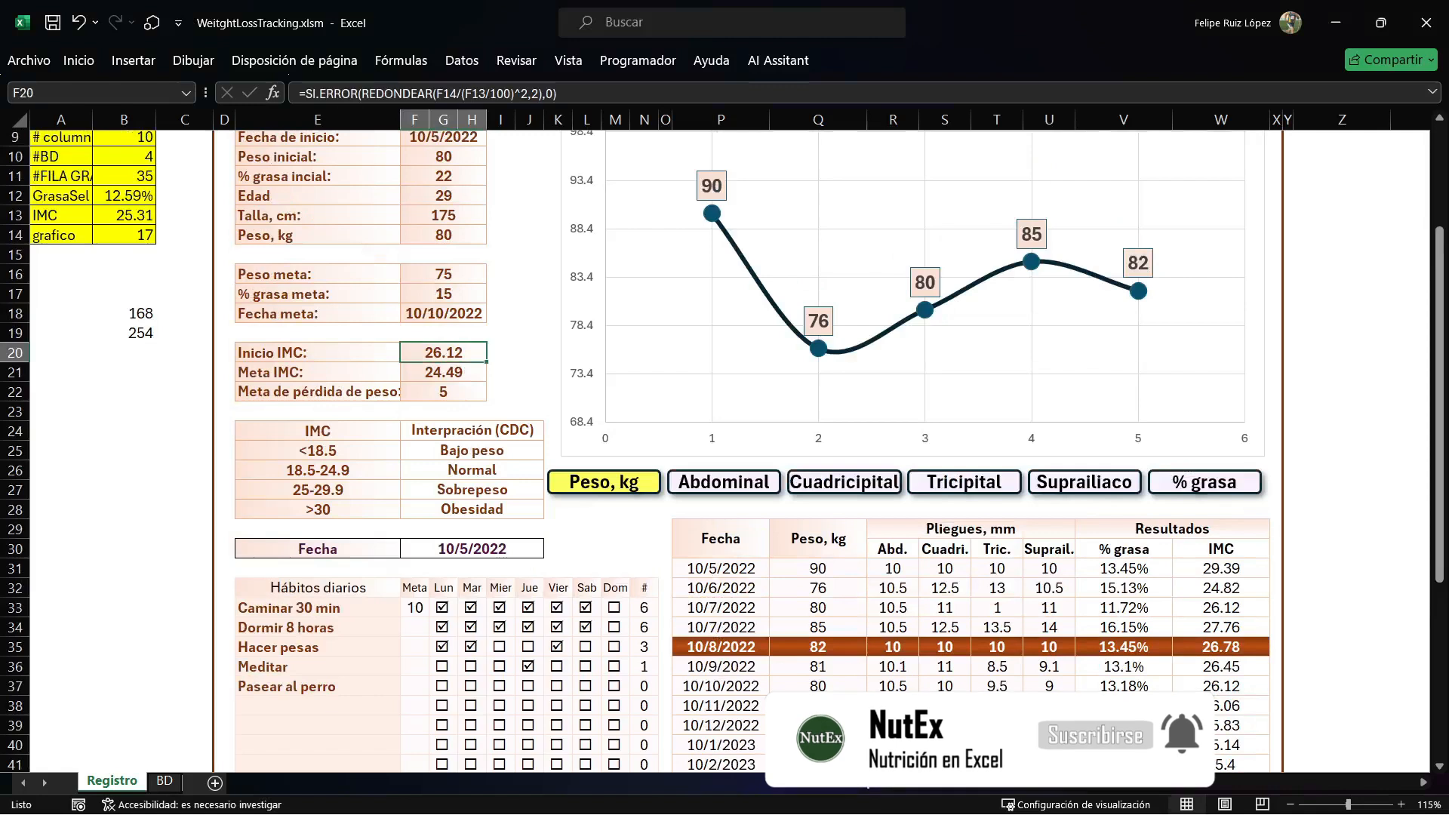
click(443, 372)
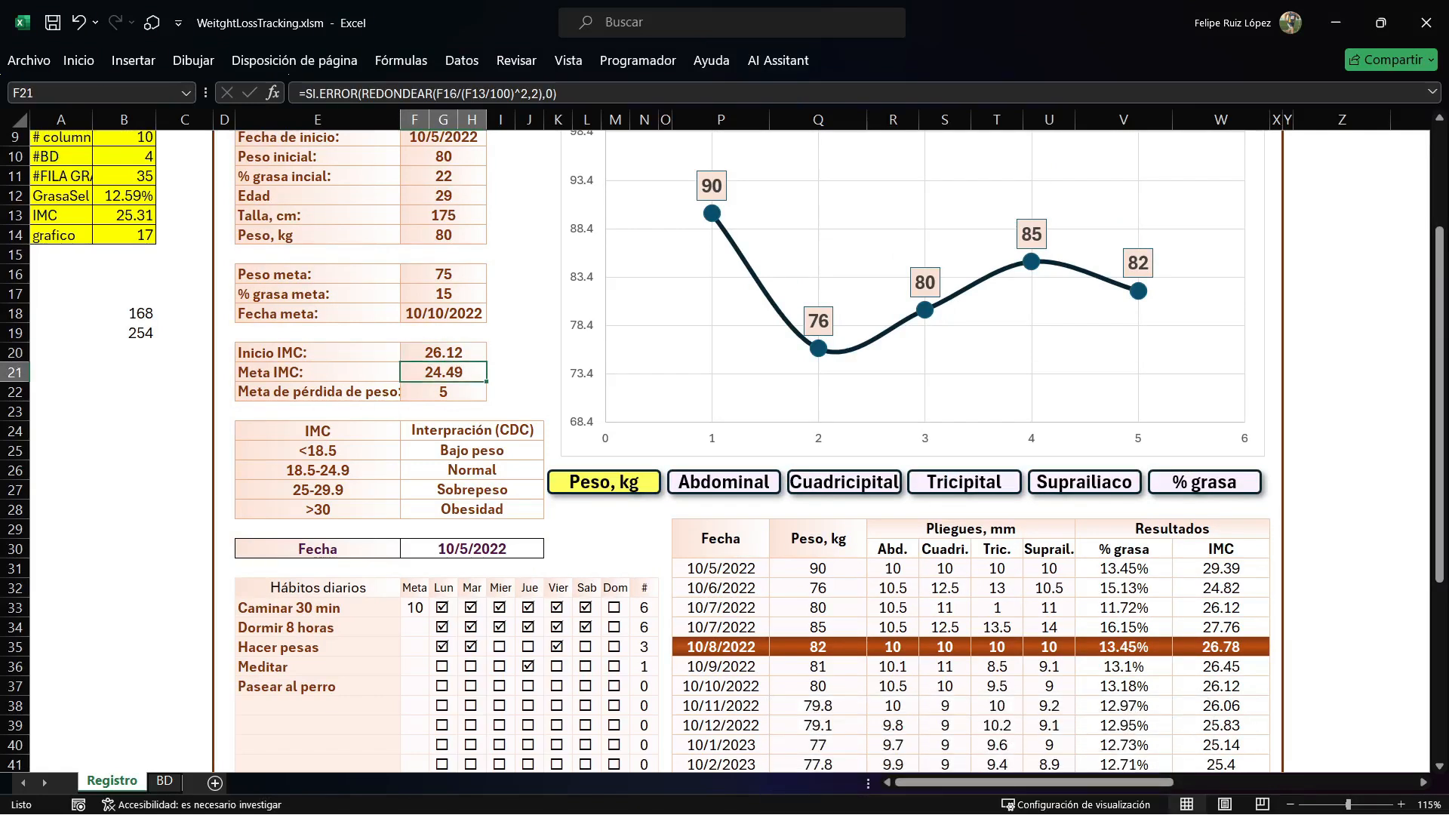
click(443, 392)
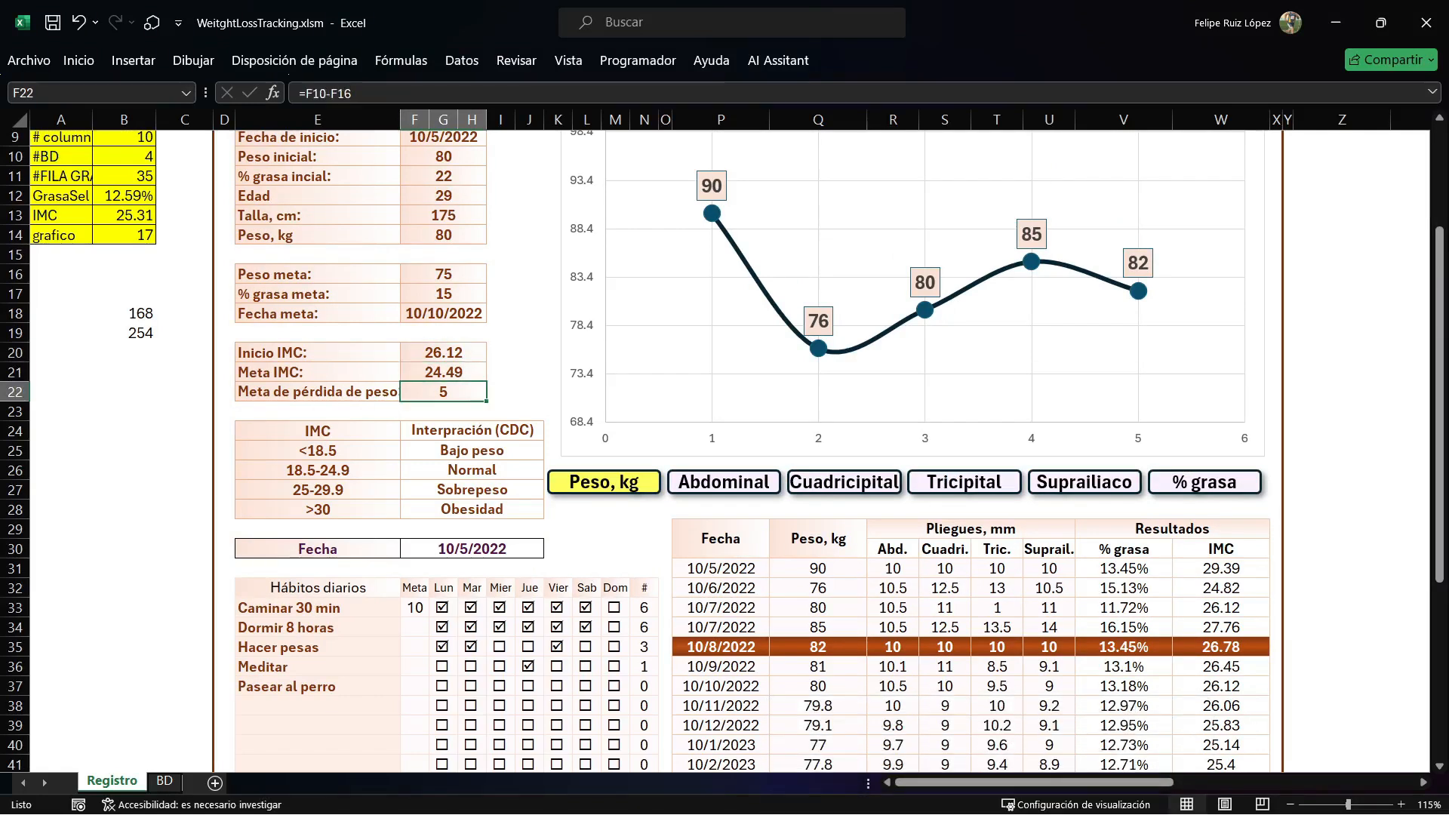
scroll(723, 451, up, 1)
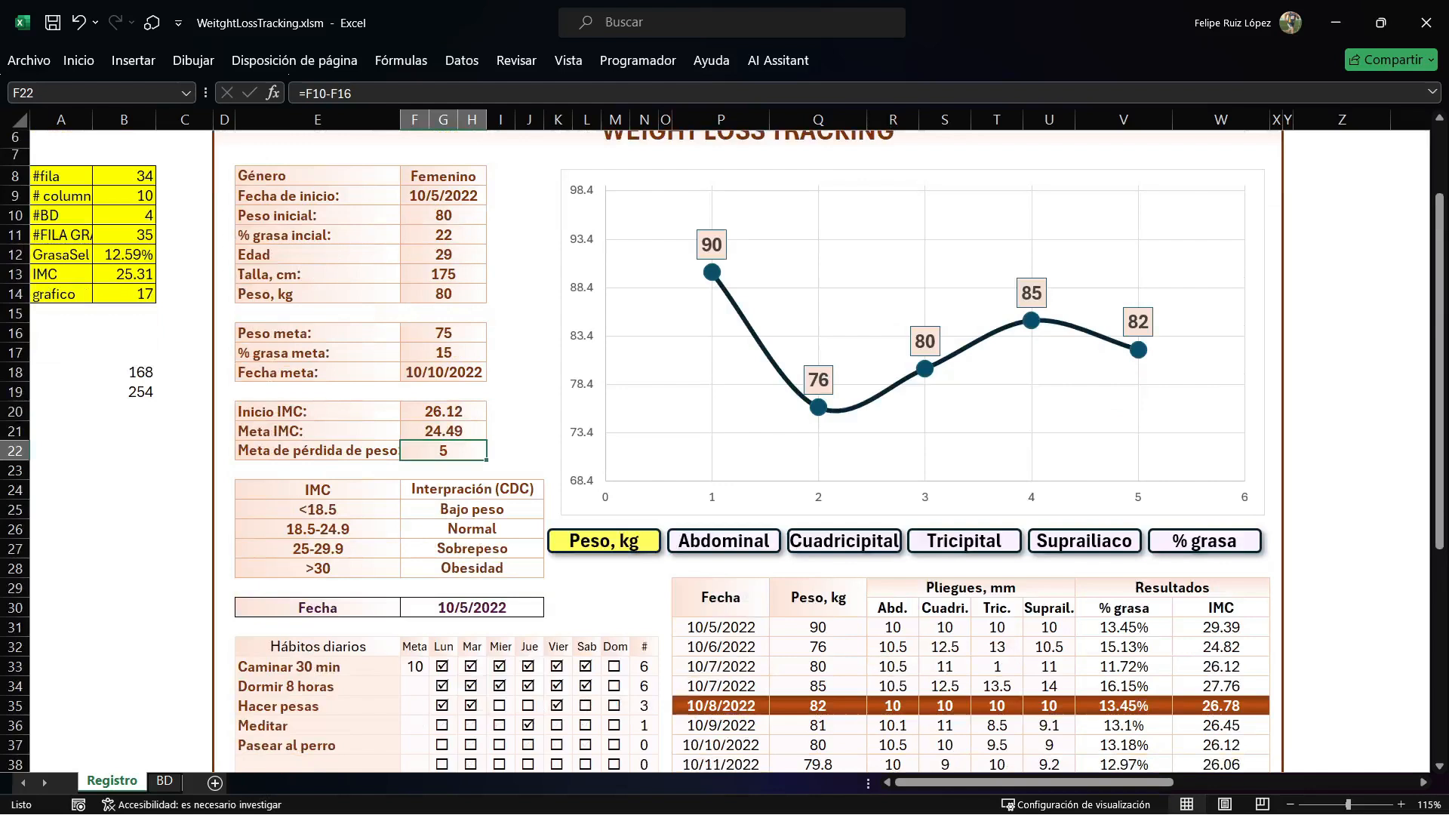
click(443, 333)
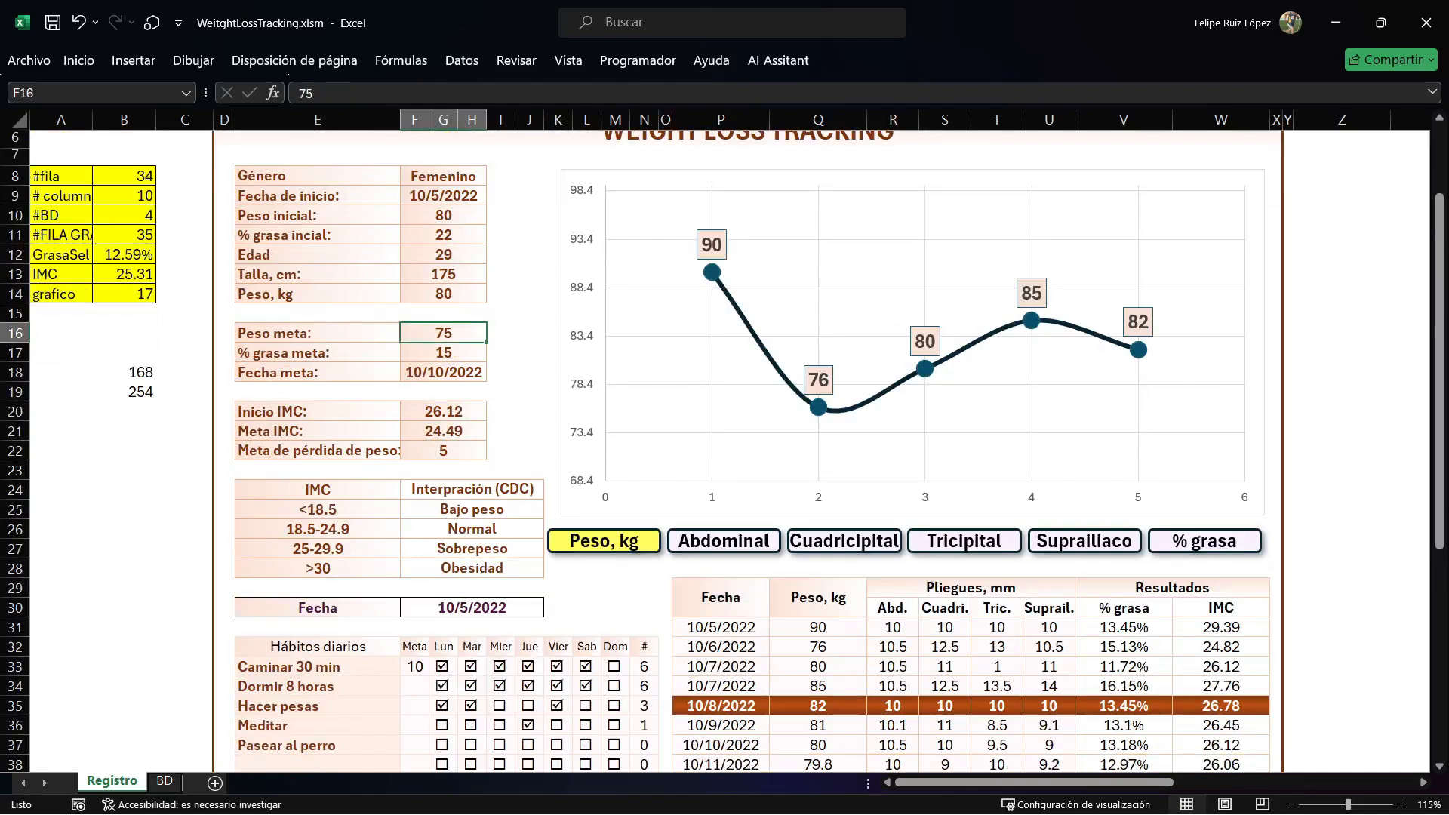
scroll(723, 451, down, 1)
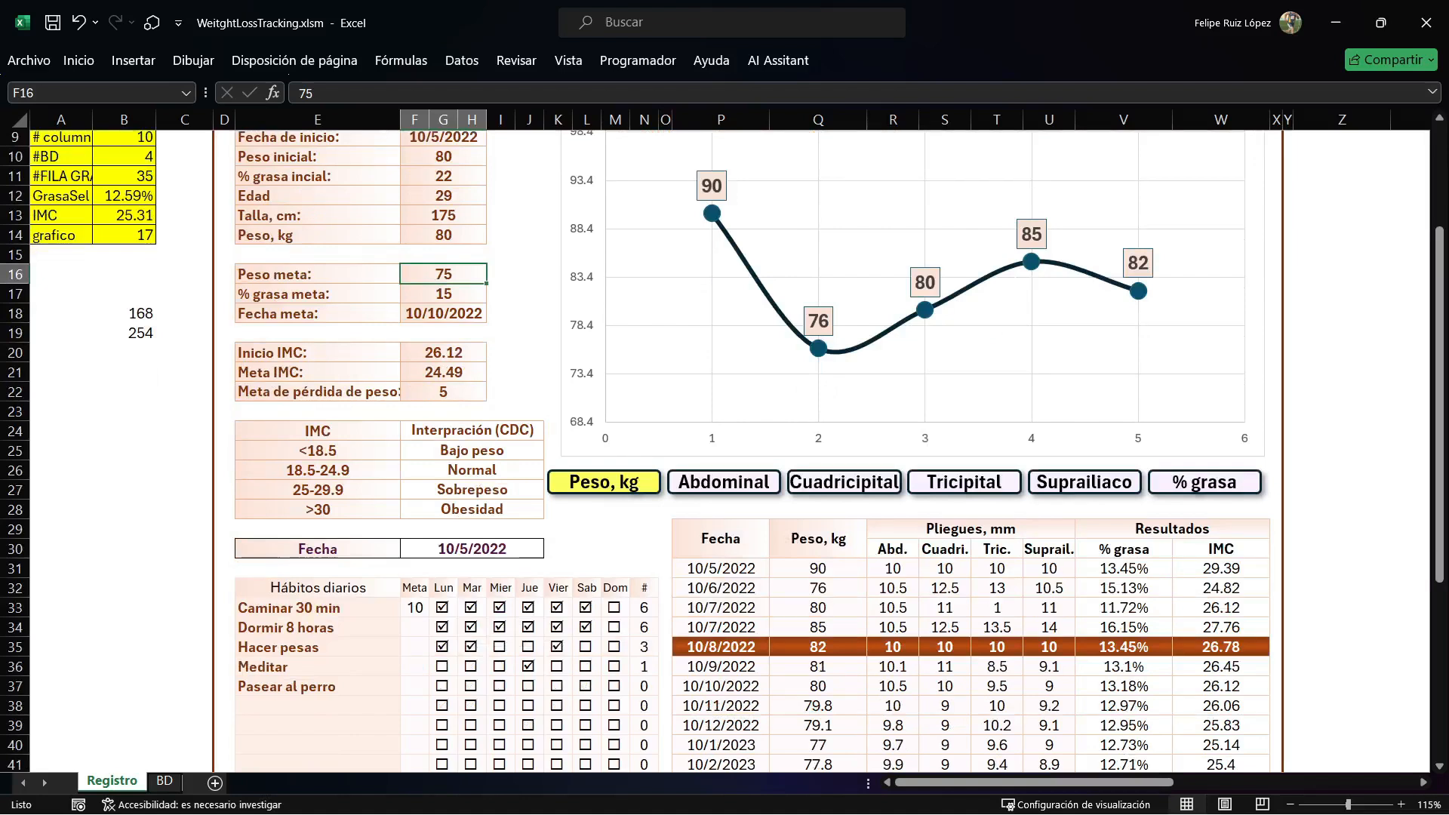
In the daily habits table, mark Mier for Hacer pesas and clear Mier for Dormir 8 horas.
scroll(722, 450, down, 2)
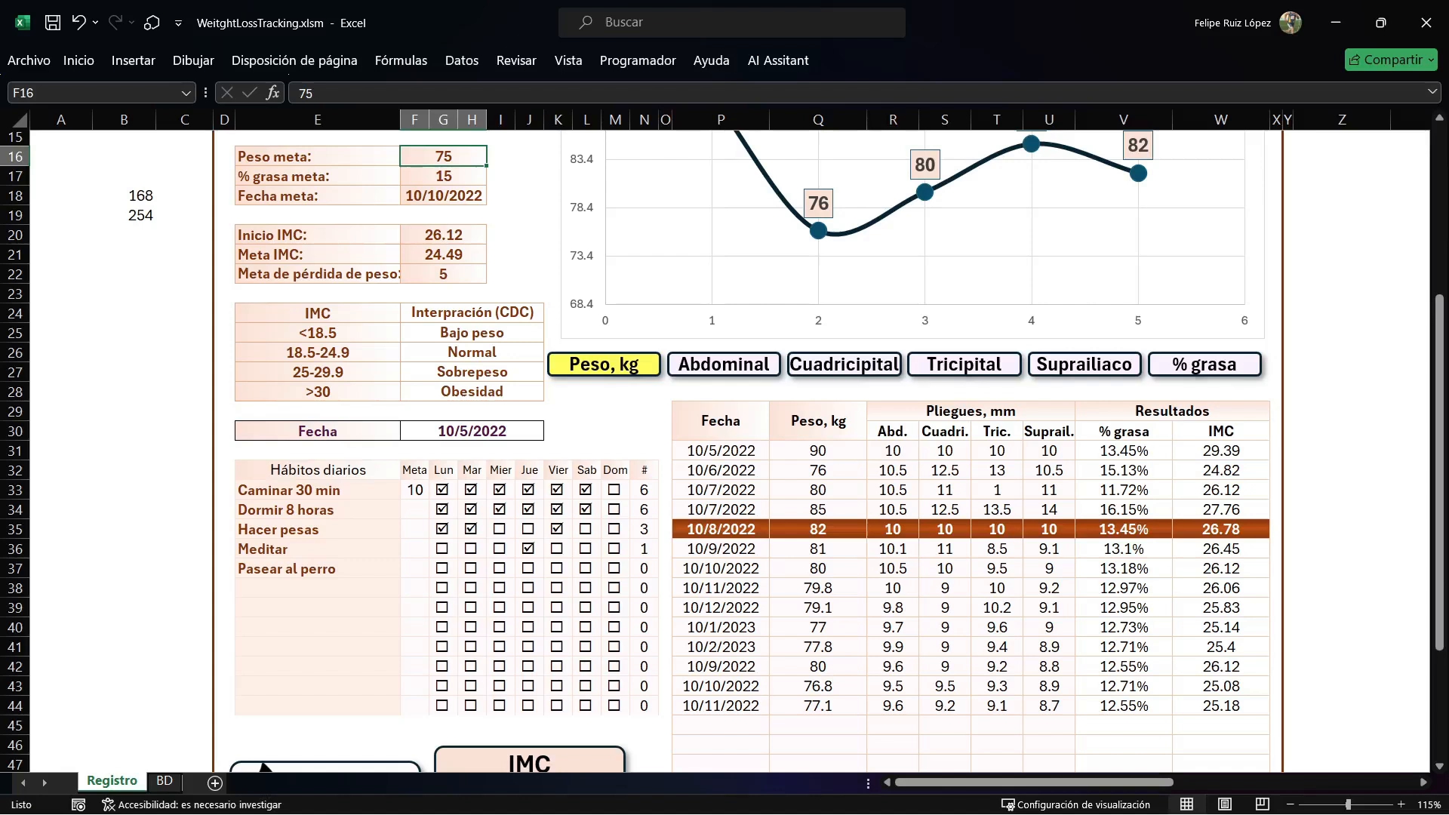
click(500, 529)
click(528, 510)
click(471, 509)
click(528, 509)
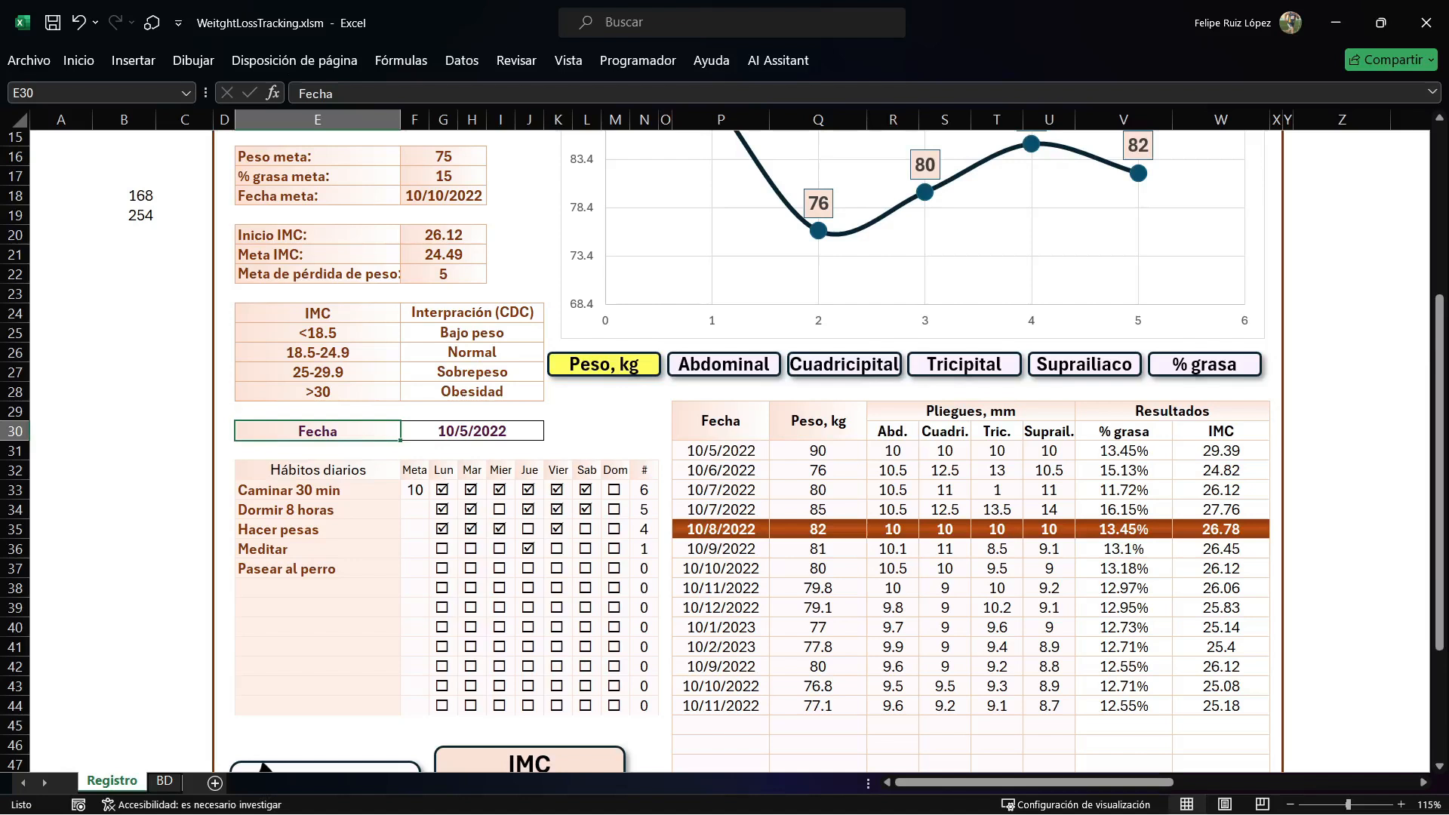
Set the Meta value to 7 for both Dormir 8 horas and Caminar 30 min.
click(414, 509)
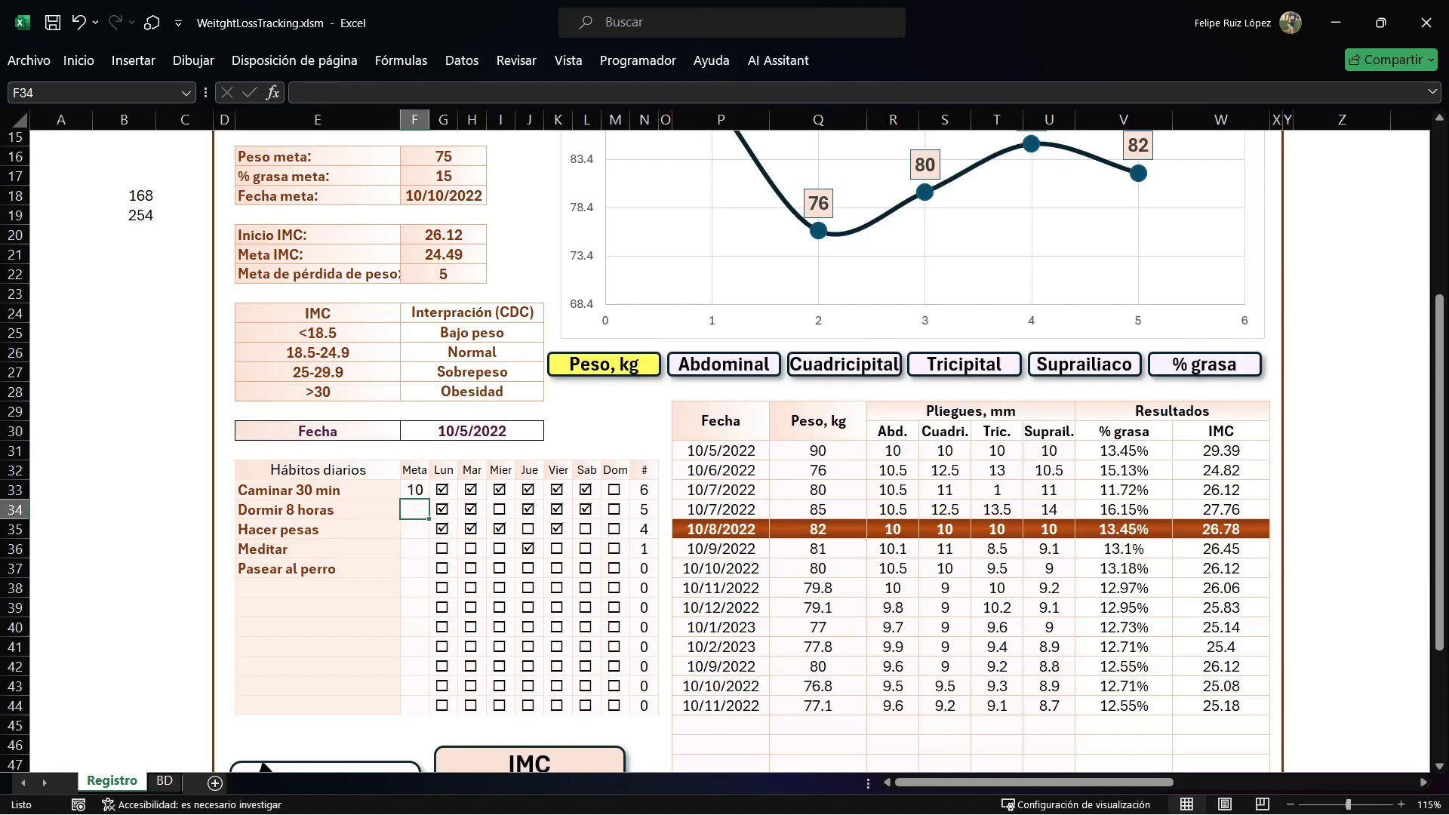
text(7)
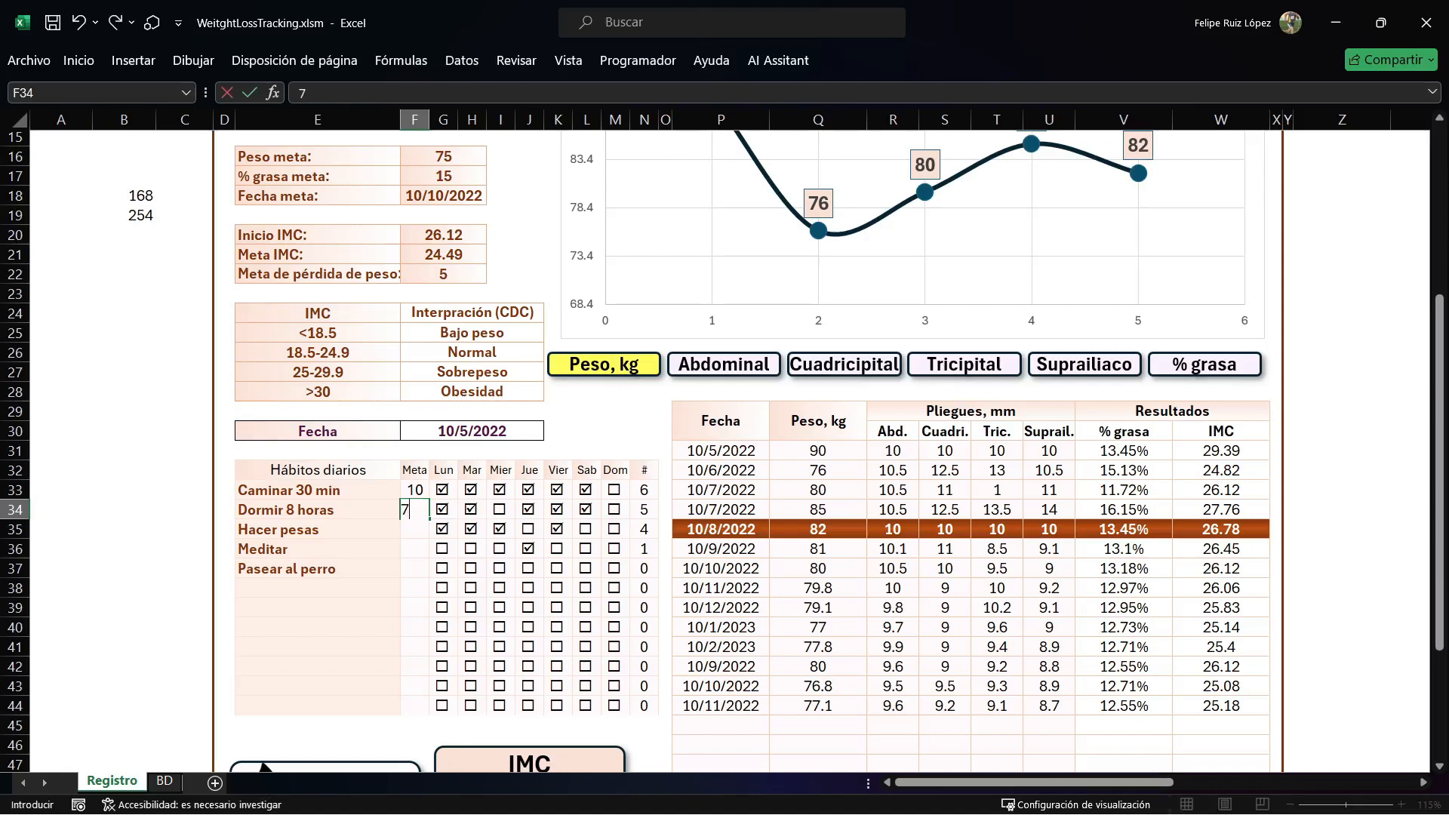
key(Return)
click(414, 489)
text(7)
key(Return)
key(Return)
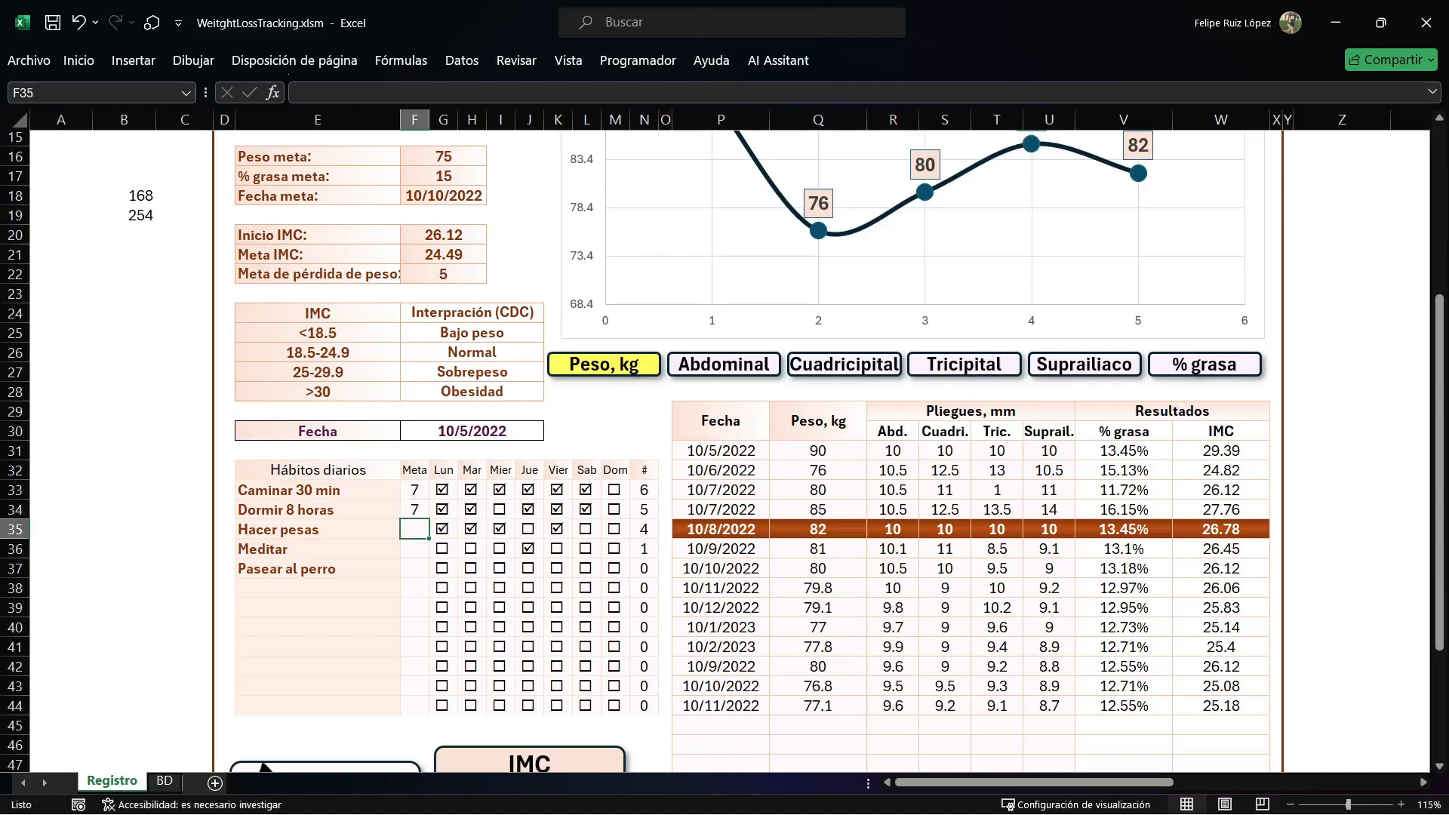
Enter the remaining habit goals: 5 for Hacer pesas, 7 for Meditar and 7 for Pasear al perro.
text(5)
key(Return)
text(7)
key(Return)
text(7)
key(Return)
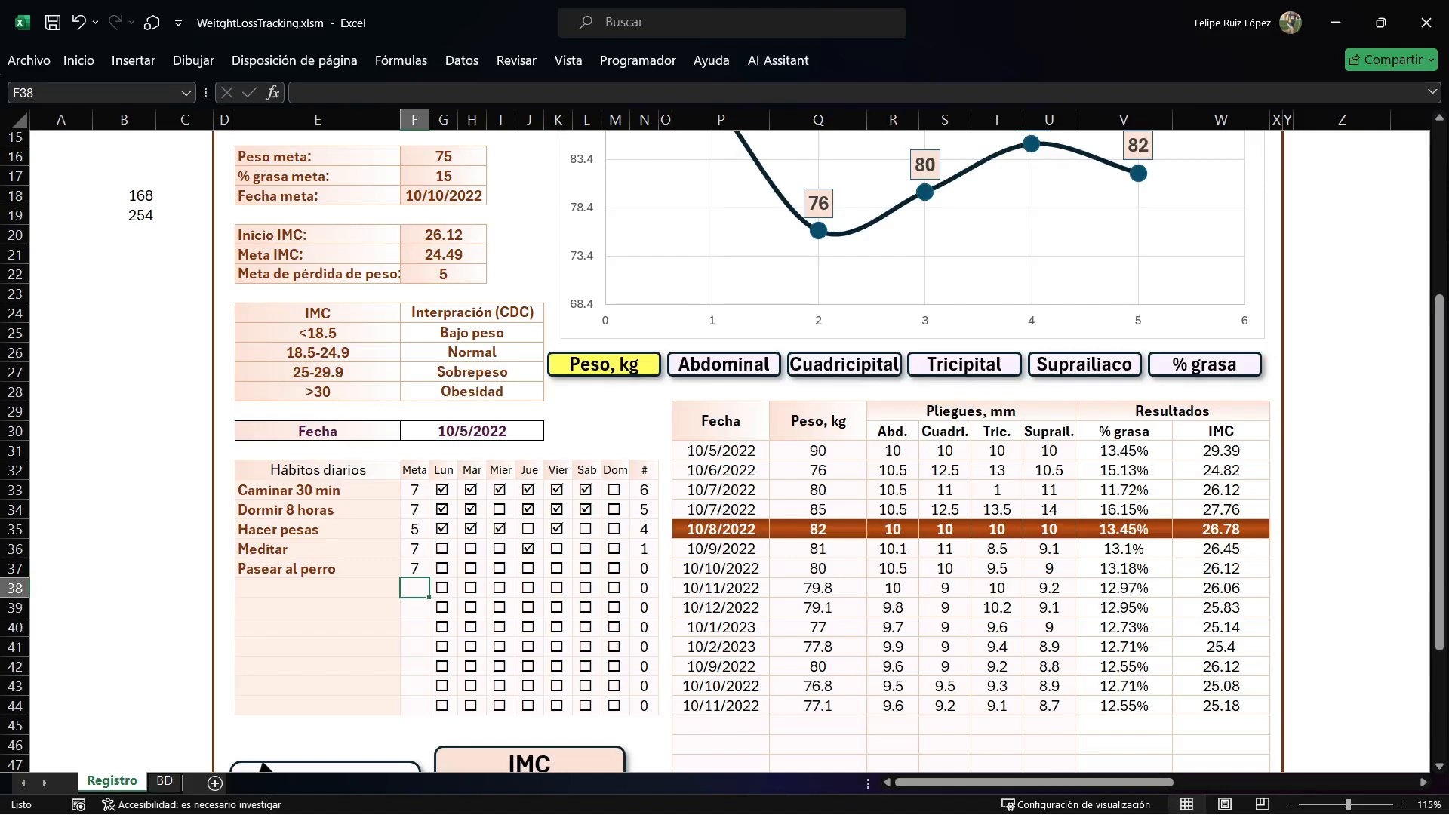
View the progress chart for Abdominal, Cuadricipital, Tricipital, Suprailiaco, % grasa and Peso, kg in turn.
scroll(634, 506, up, 4)
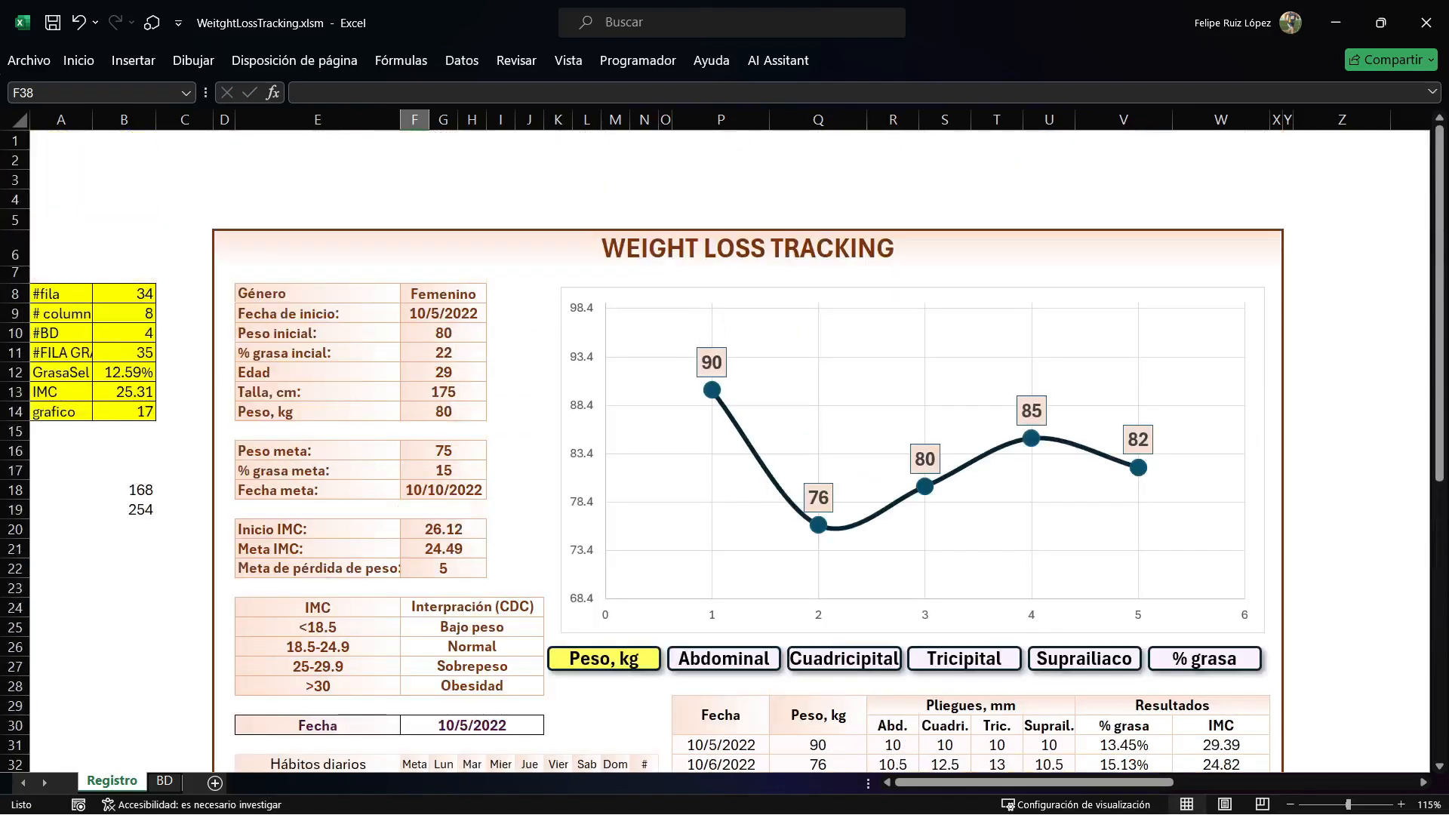
scroll(634, 506, down, 1)
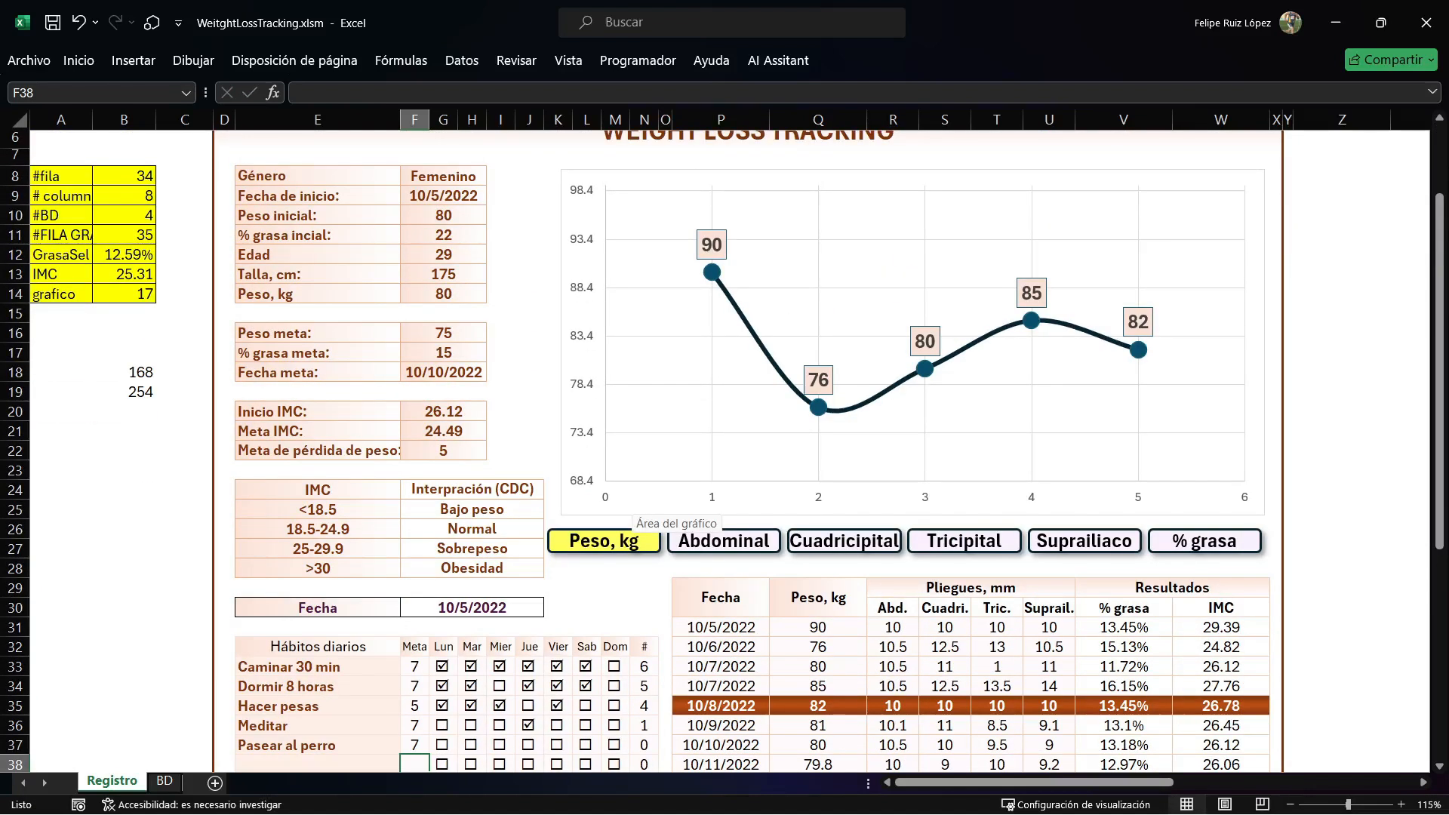
scroll(634, 507, up, 1)
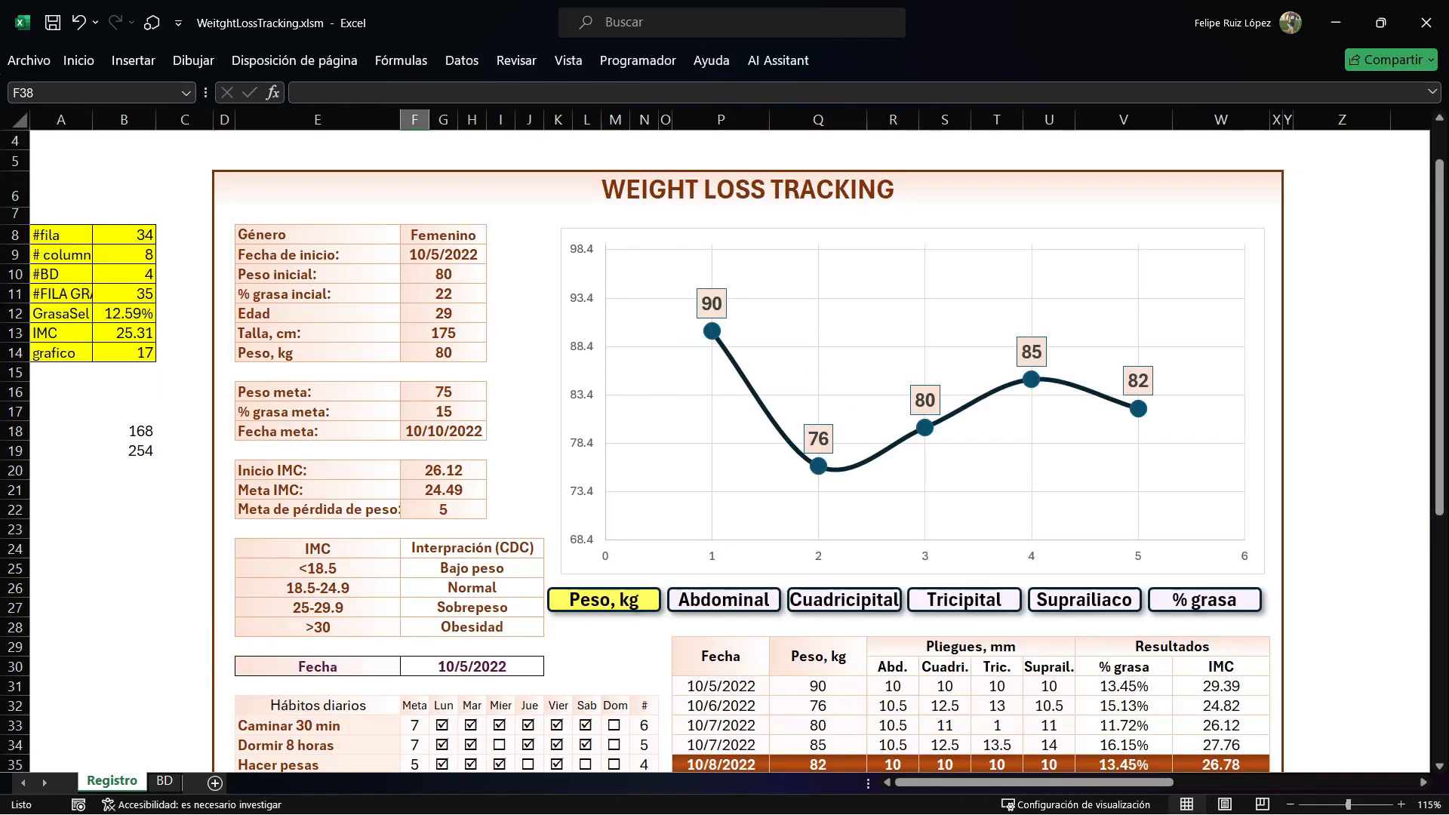
click(724, 600)
click(845, 600)
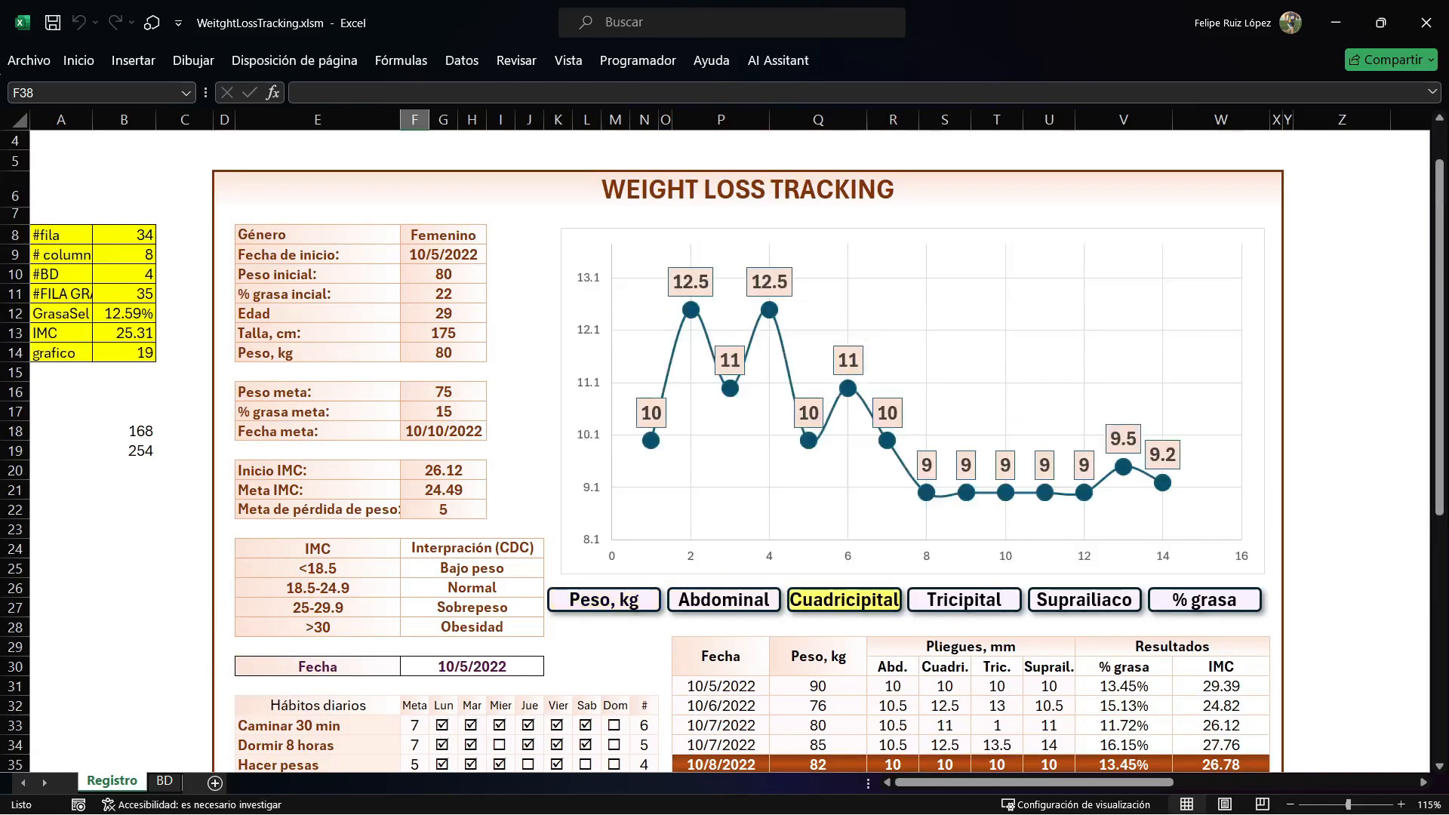
click(965, 600)
click(1084, 600)
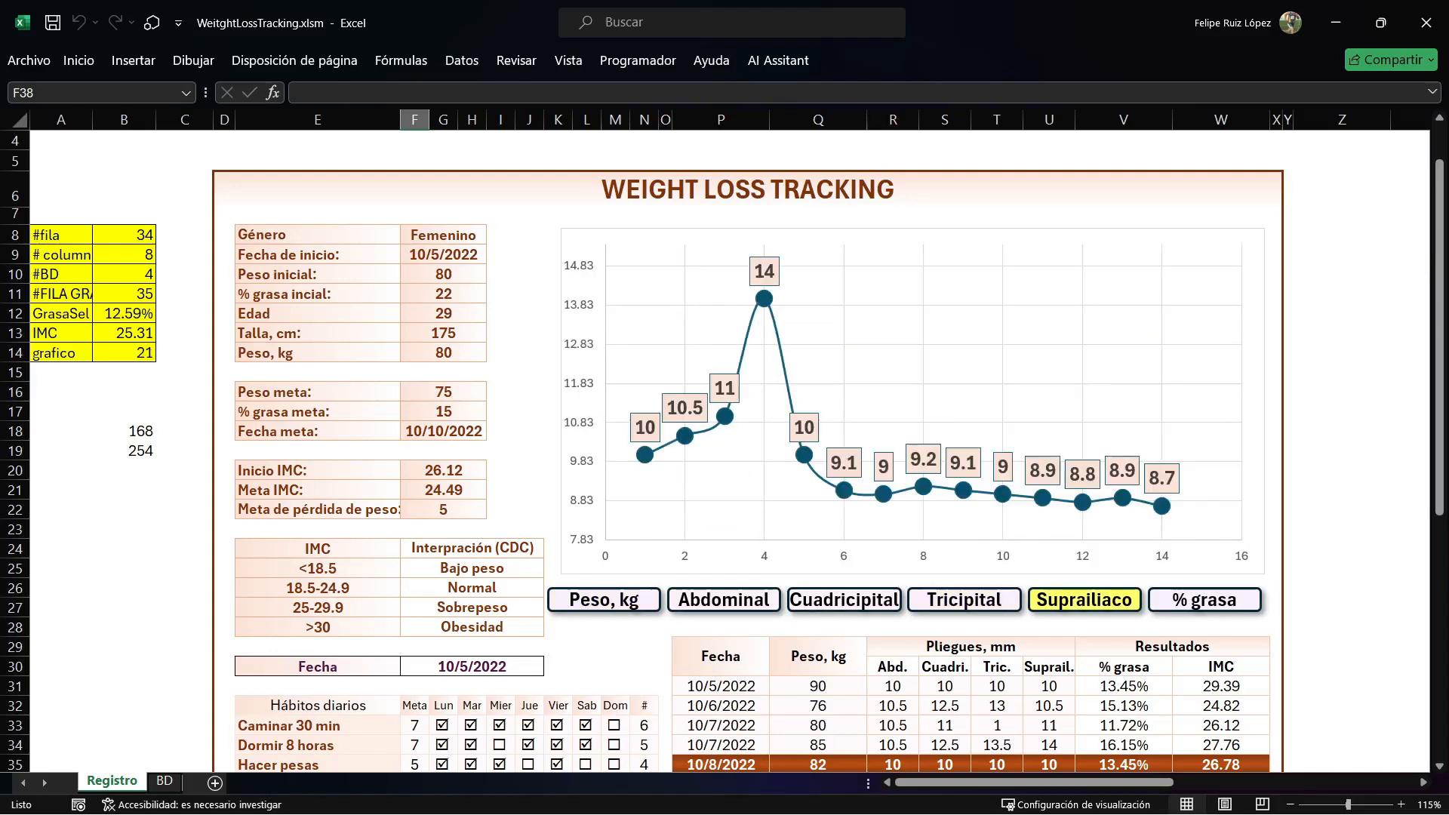
click(1205, 600)
click(603, 600)
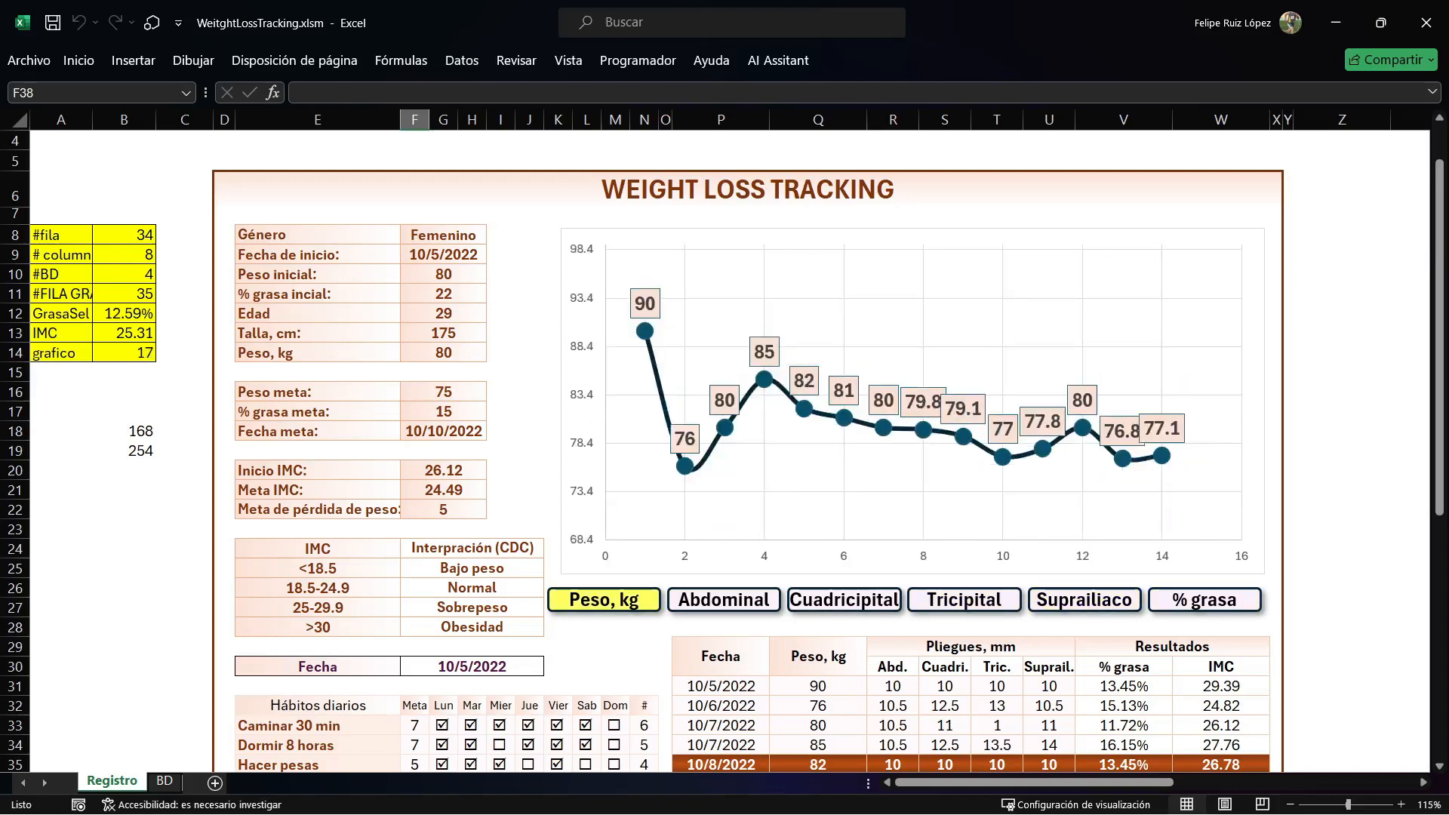
Switch the progress chart to Cuadricipital and select the weight of the 10/5/2022 record in the measurement table.
click(724, 600)
click(844, 600)
scroll(747, 453, down, 4)
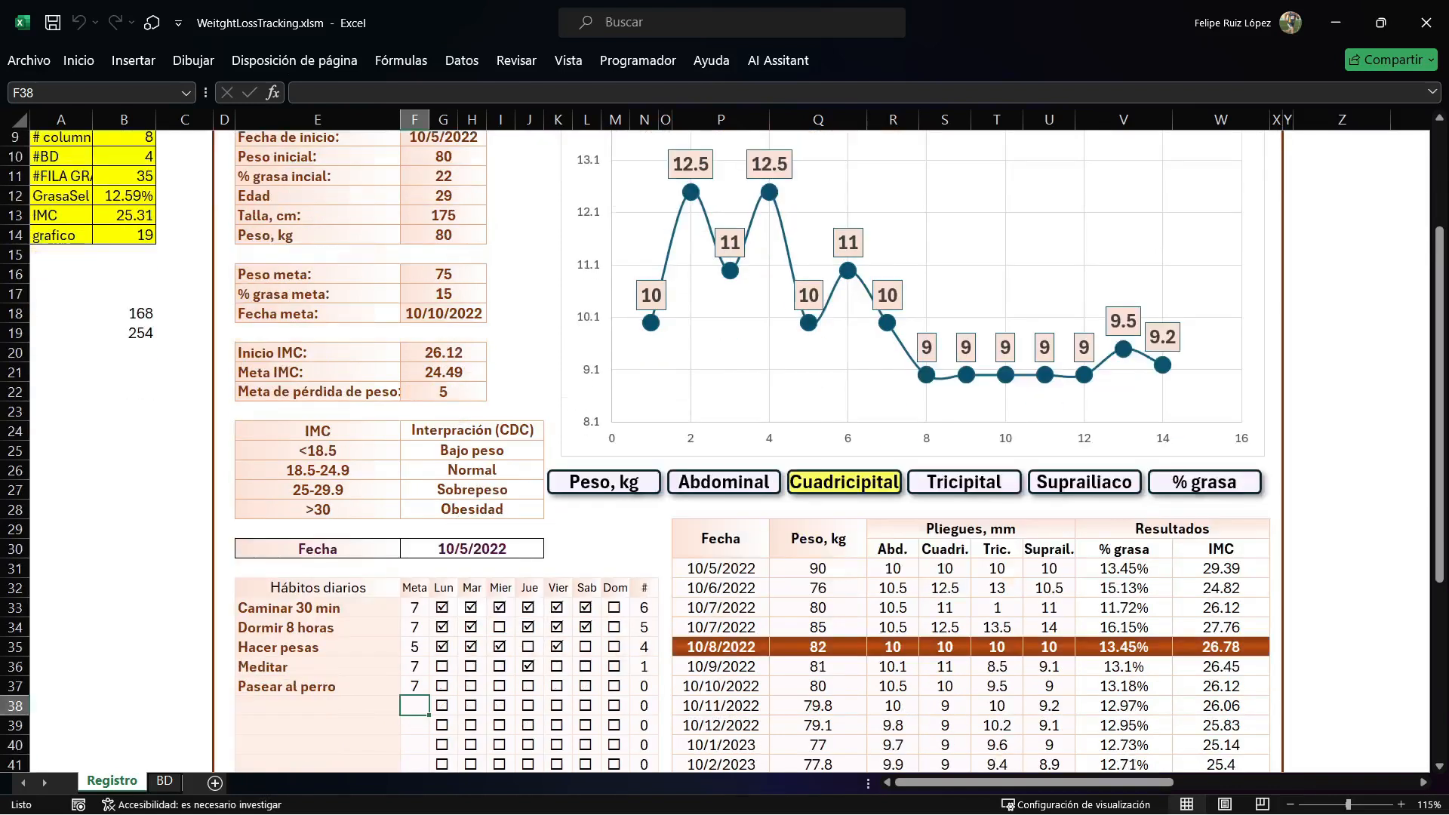
scroll(747, 453, down, 2)
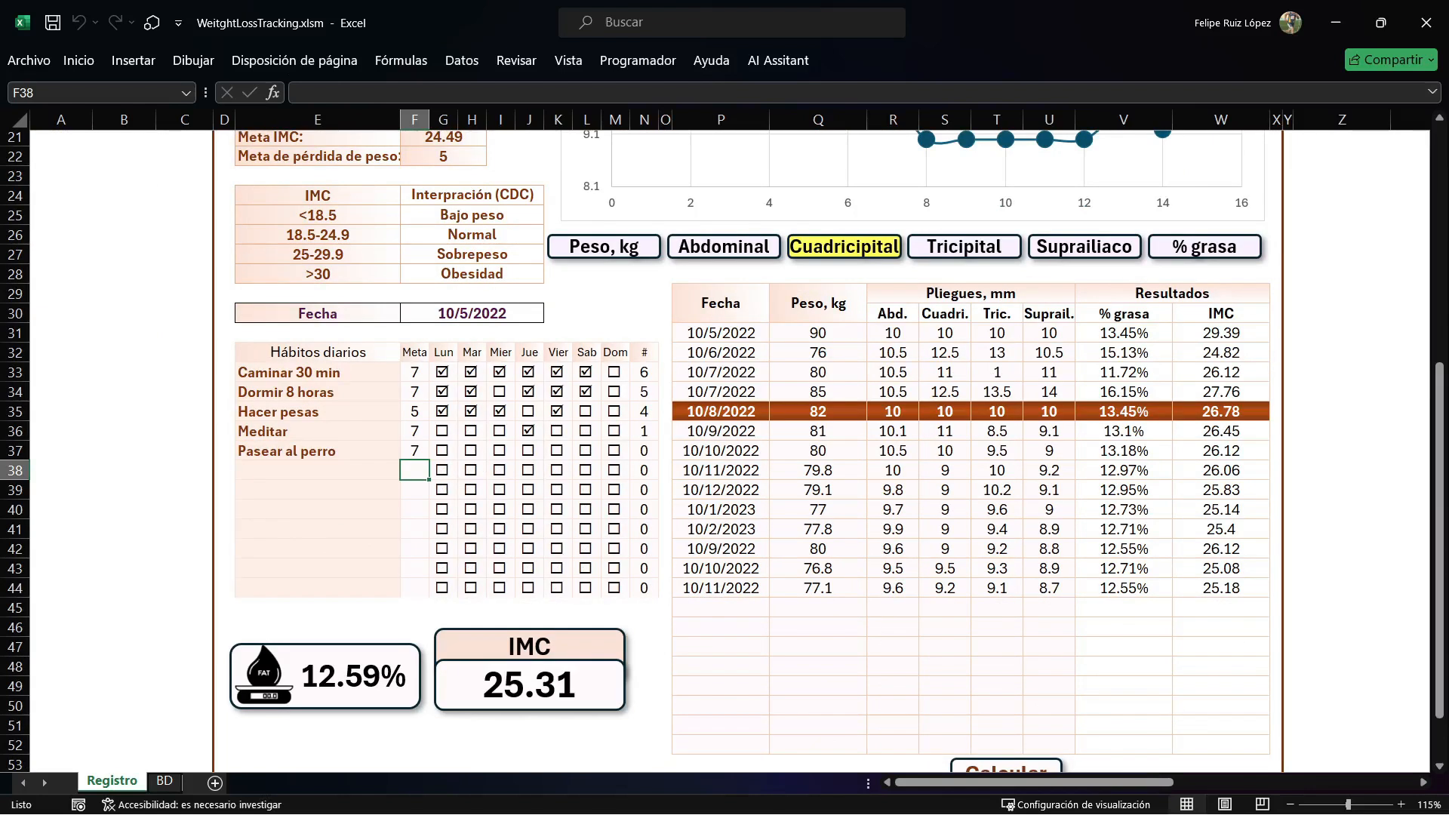
click(818, 333)
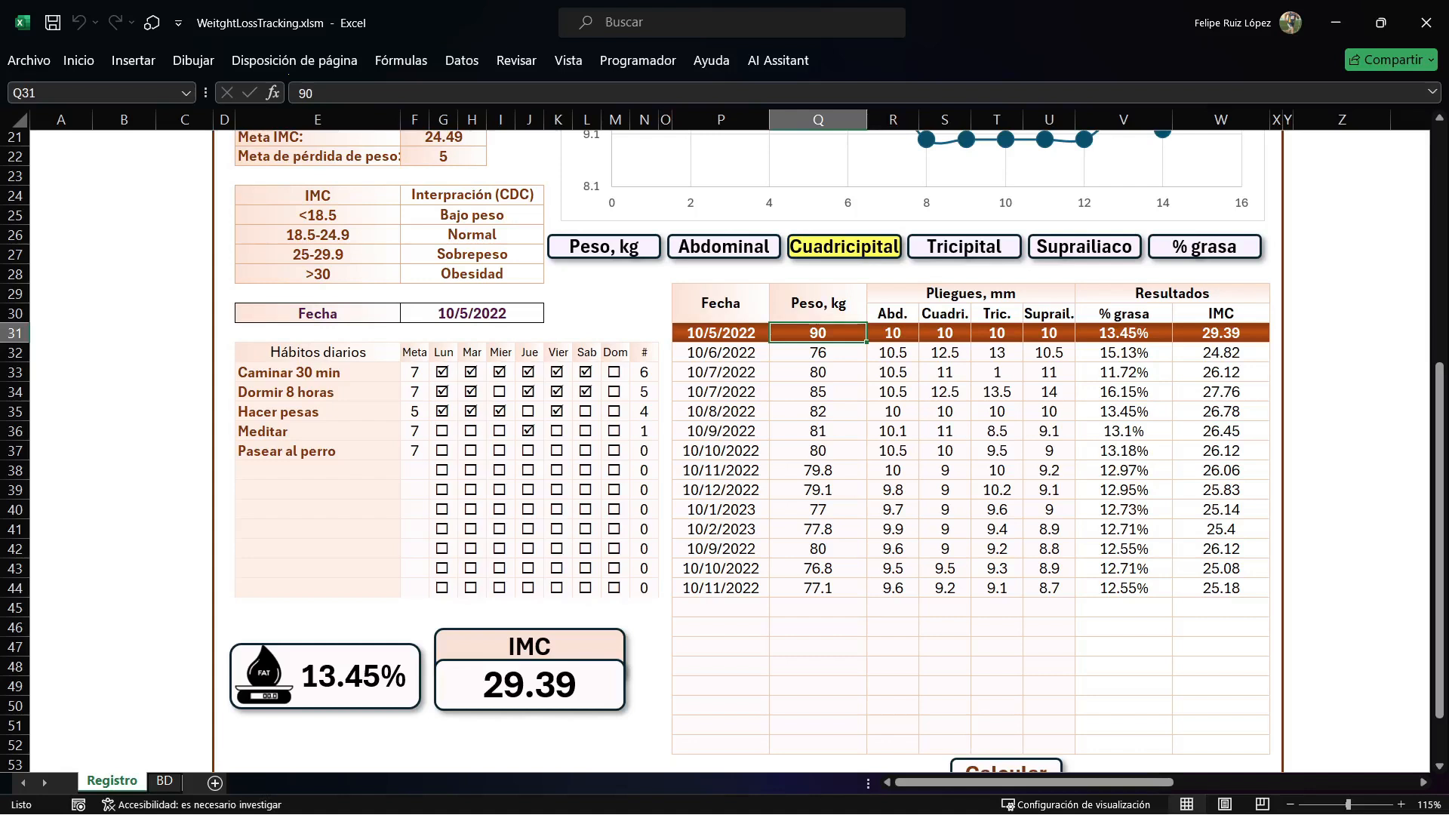
Clear all % grasa and IMC results in V31:W44 of the measurement table.
scroll(724, 453, up, 1)
click(1124, 431)
drag(1124, 392, 1222, 647)
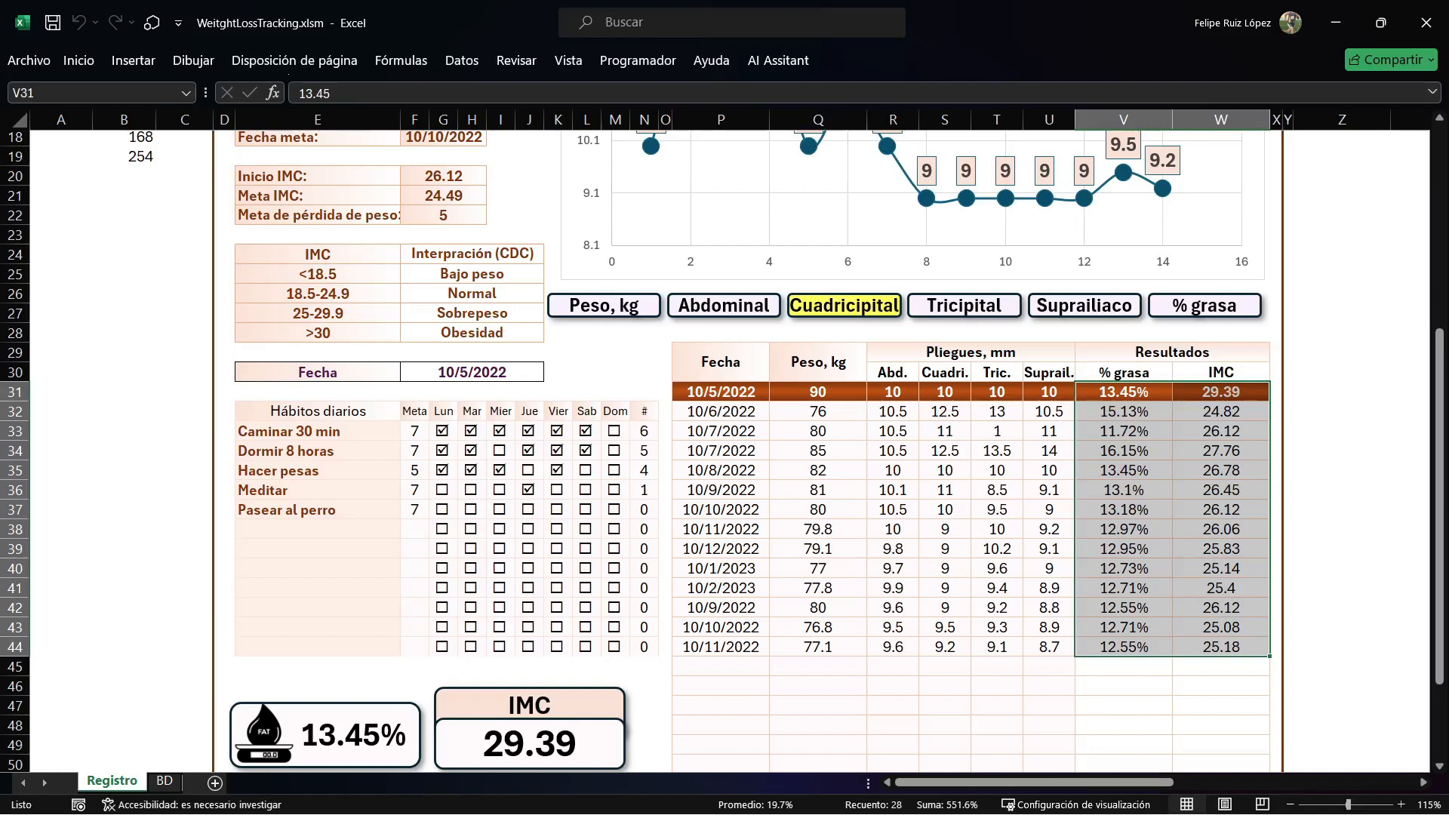
key(Delete)
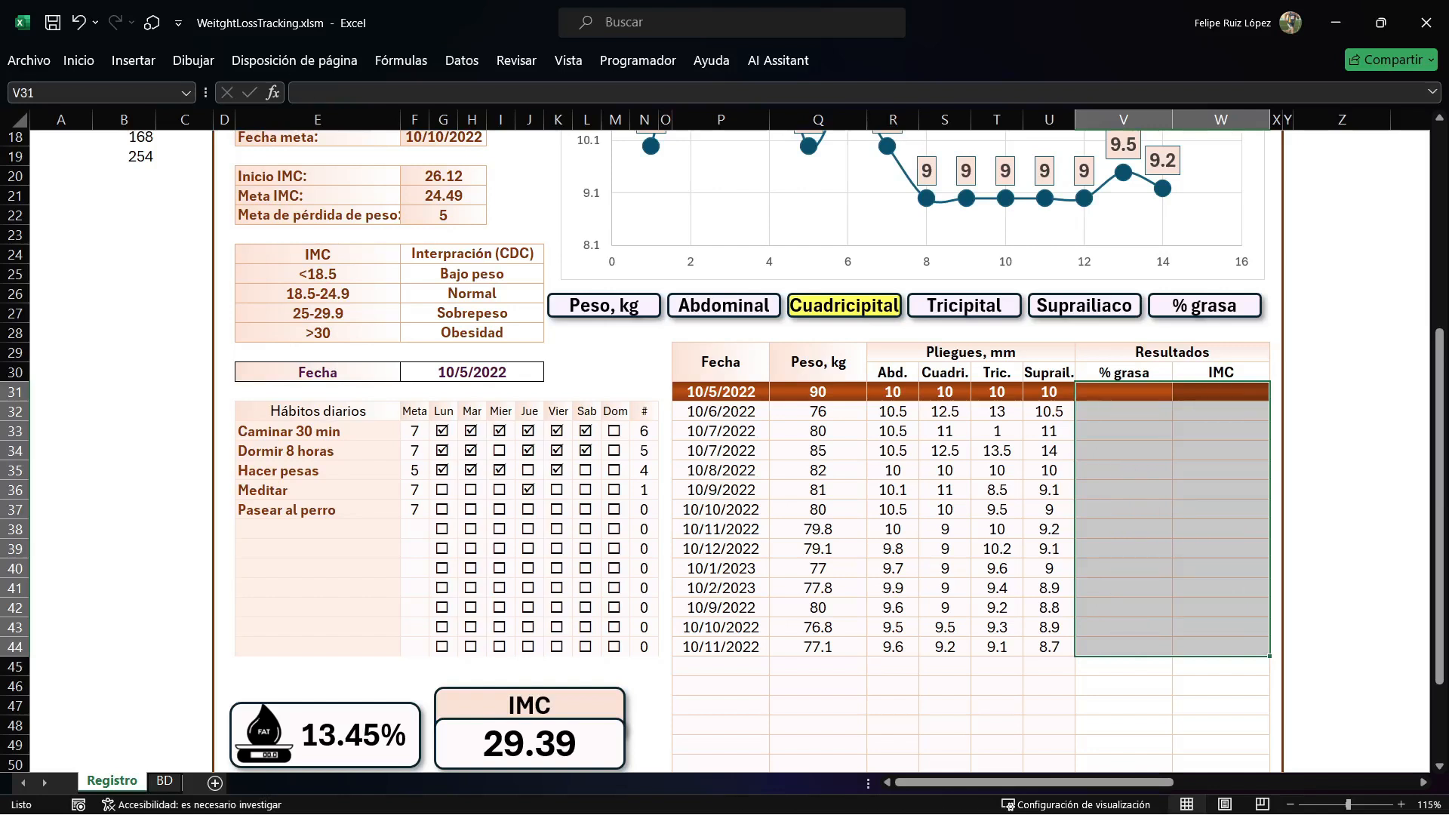
Run the Calcular macro to fill in % grasa and IMC for every record.
click(1342, 549)
scroll(1342, 549, down, 2)
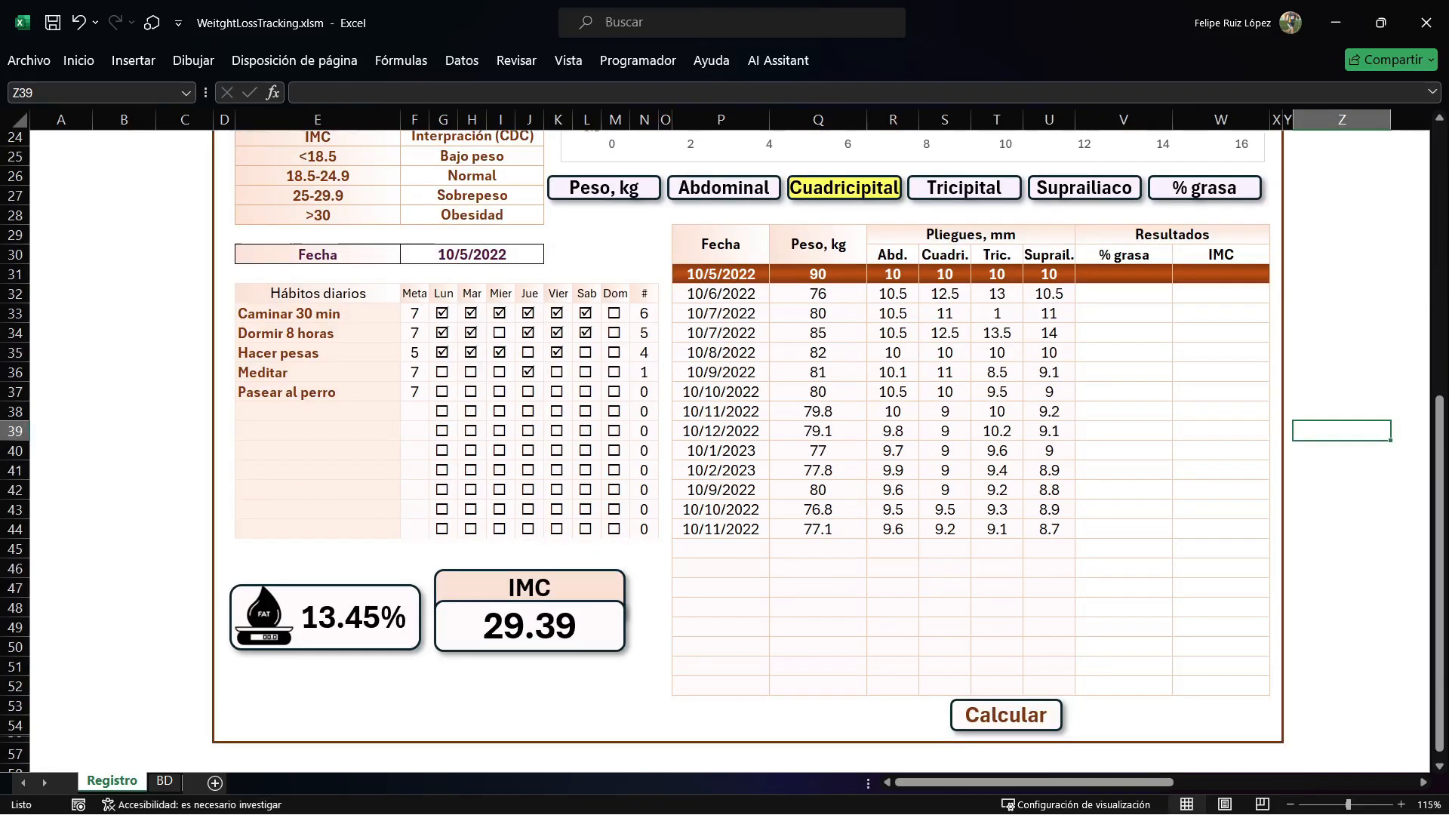
click(1006, 716)
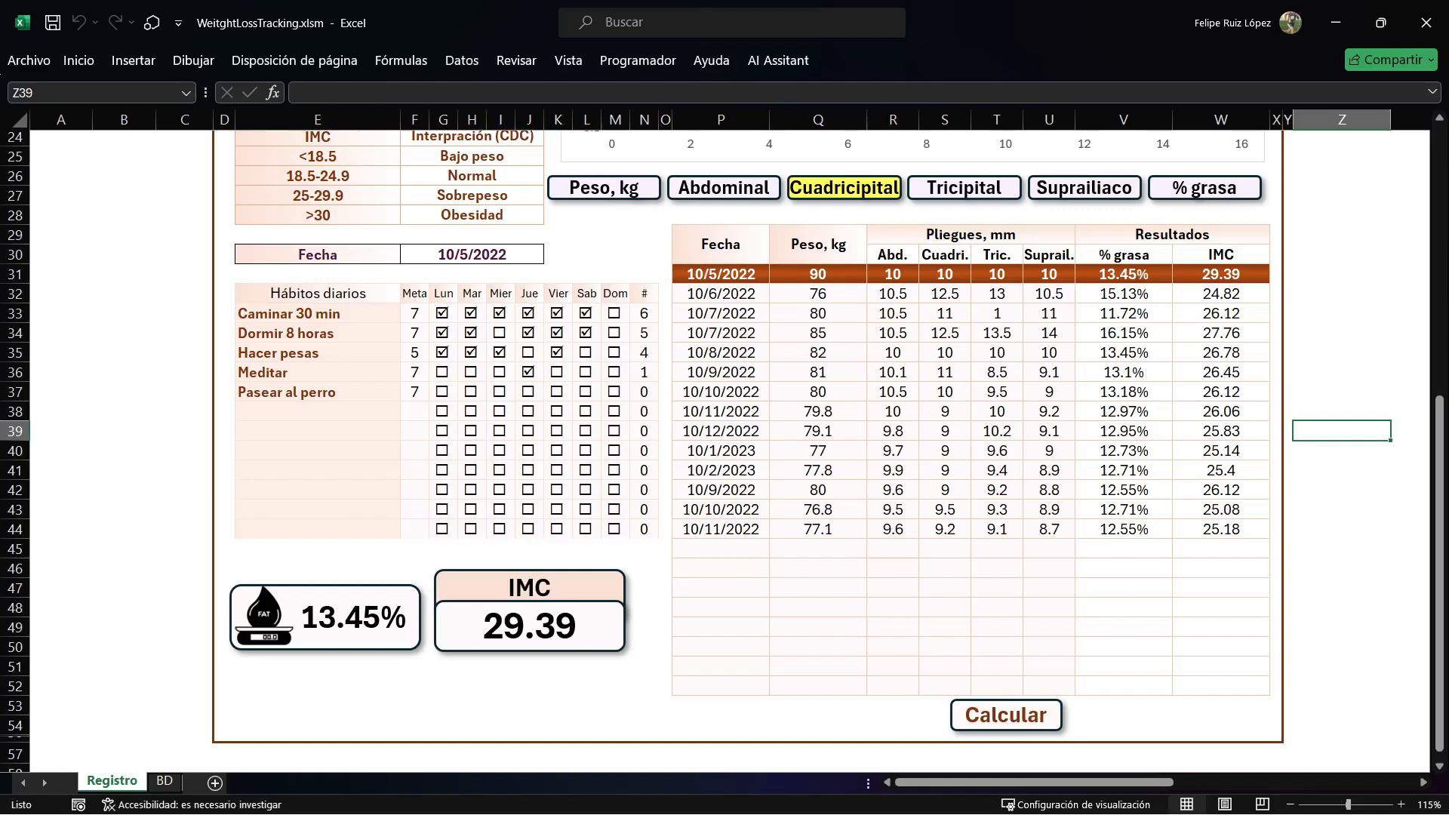
Review the personal data, Cuadricipital chart, daily habits and calculated results across the Registro sheet.
scroll(724, 445, up, 2)
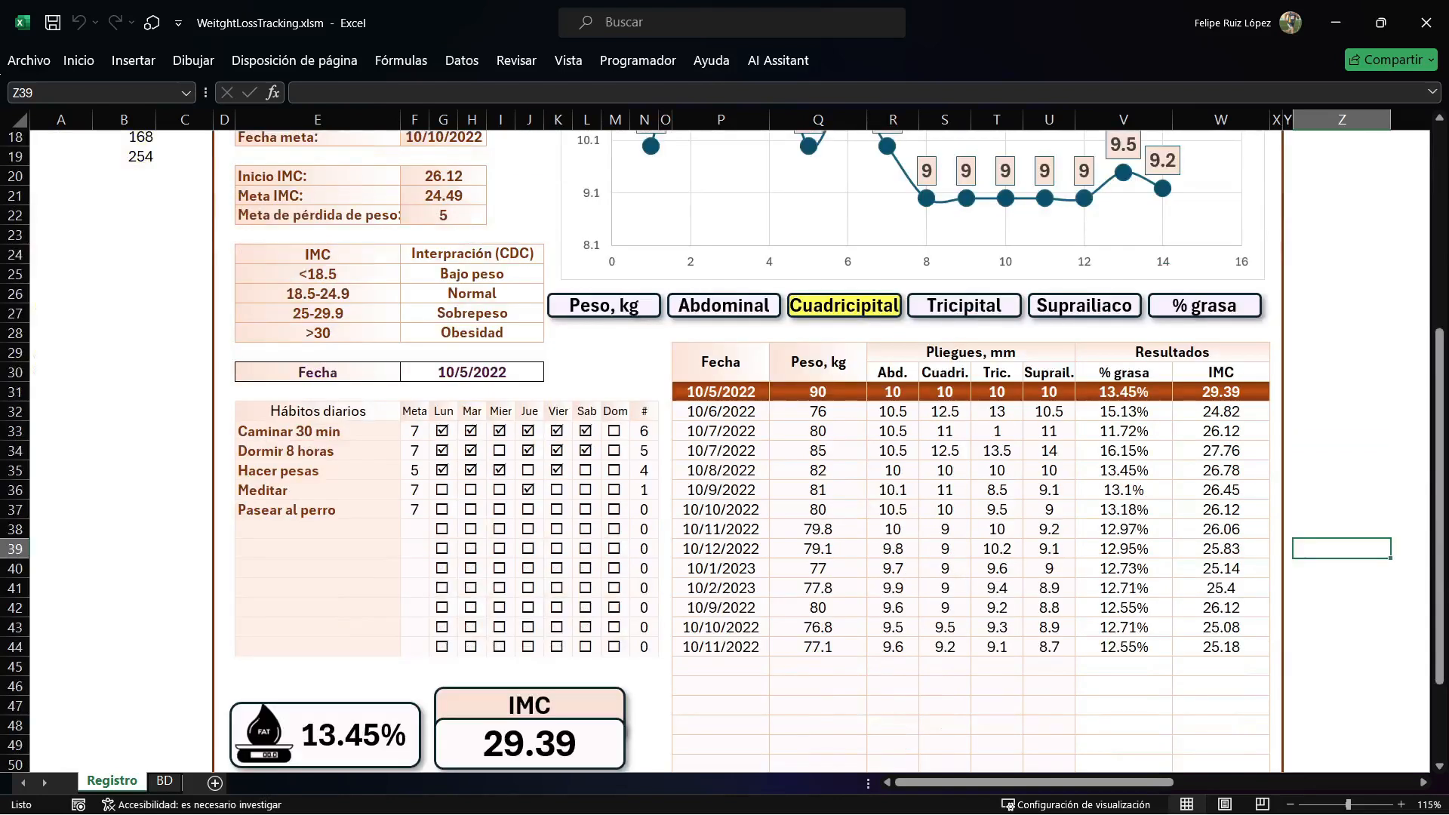
scroll(724, 445, up, 6)
mouse_move(927, 552)
scroll(927, 551, down, 1)
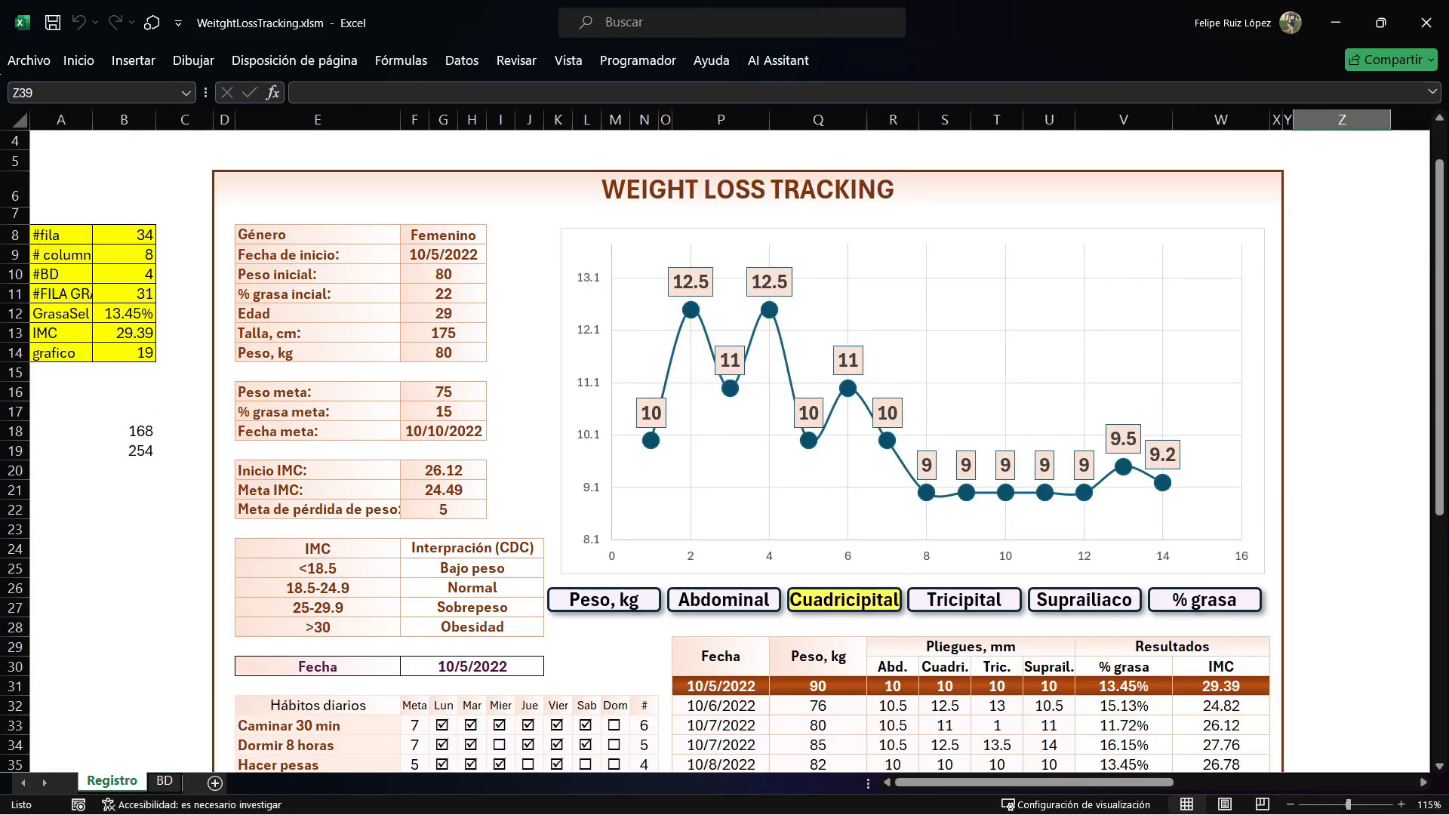
scroll(724, 445, down, 2)
scroll(725, 451, down, 3)
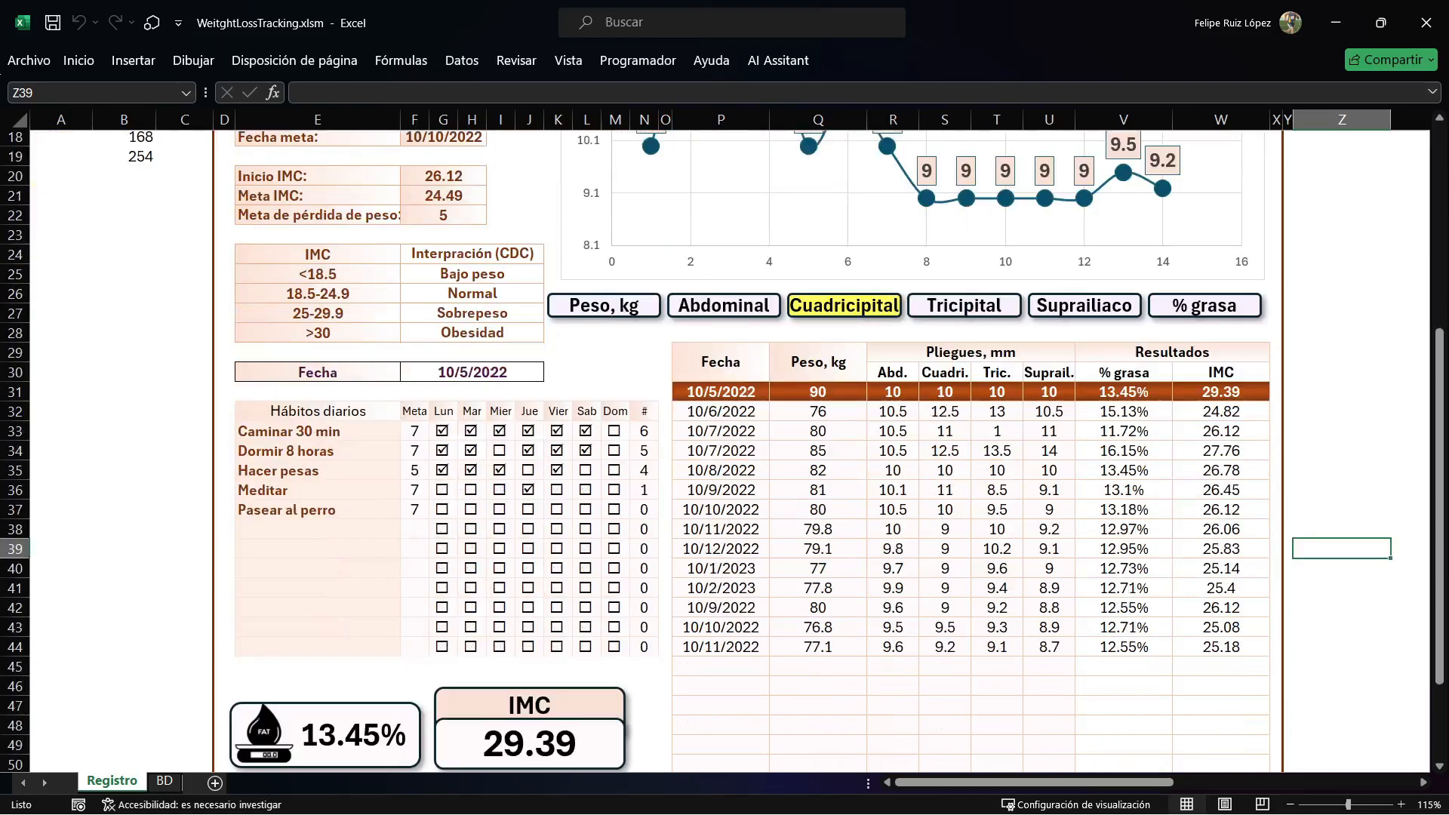
scroll(766, 544, up, 6)
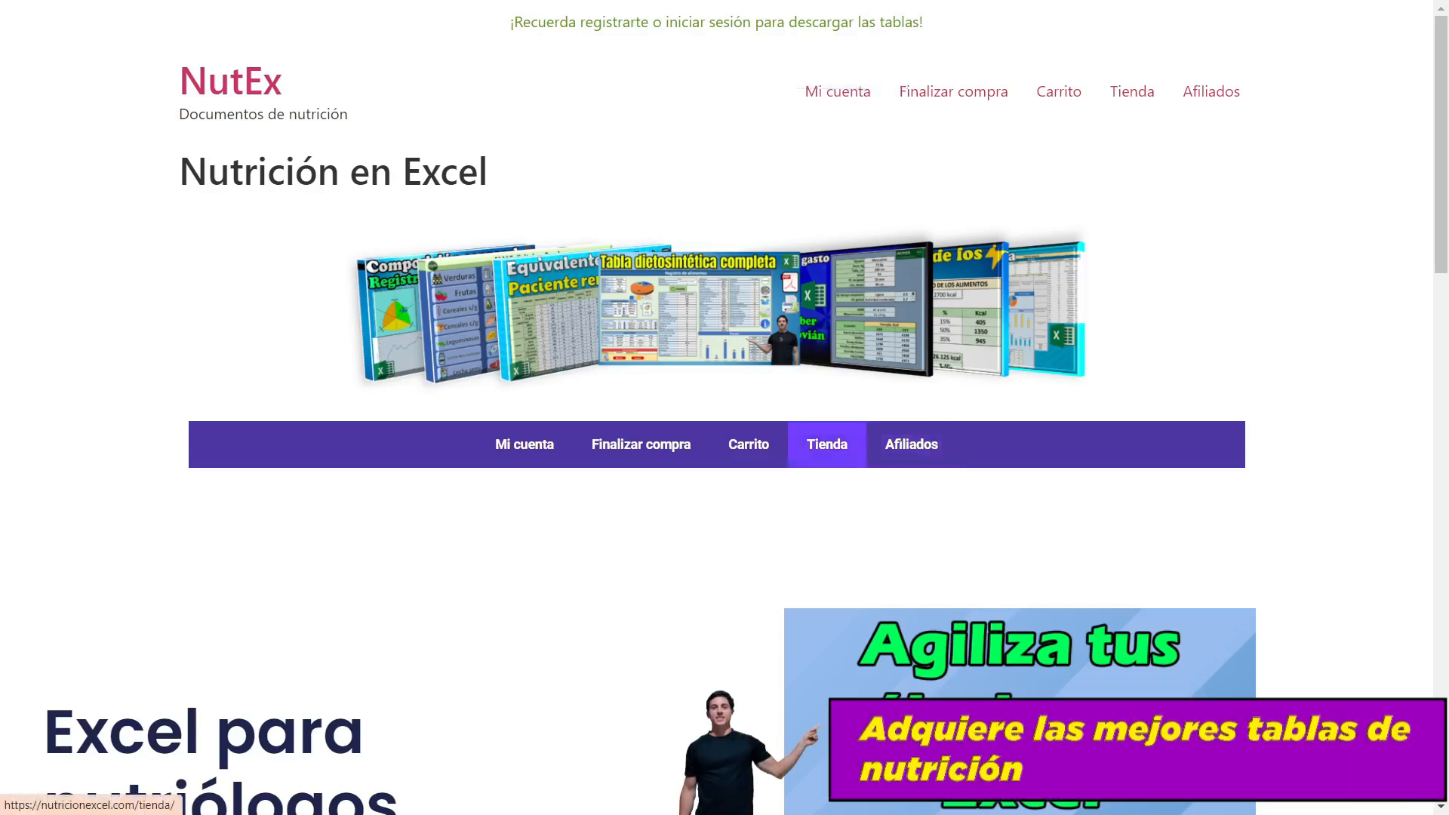
Open the Tienda page of the NutEx website and browse the Excel nutrition products on offer.
click(828, 443)
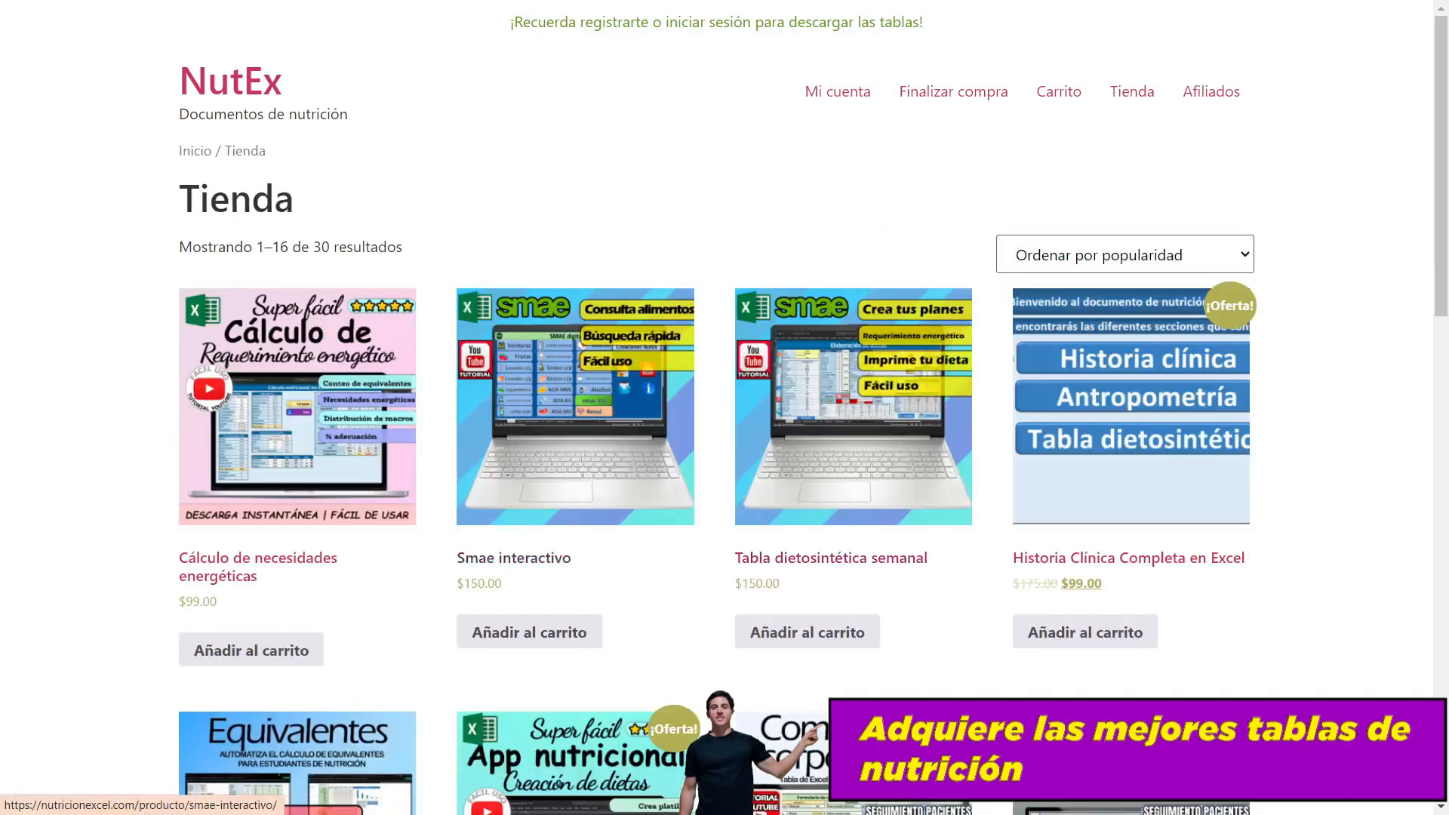
scroll(509, 370, down, 3)
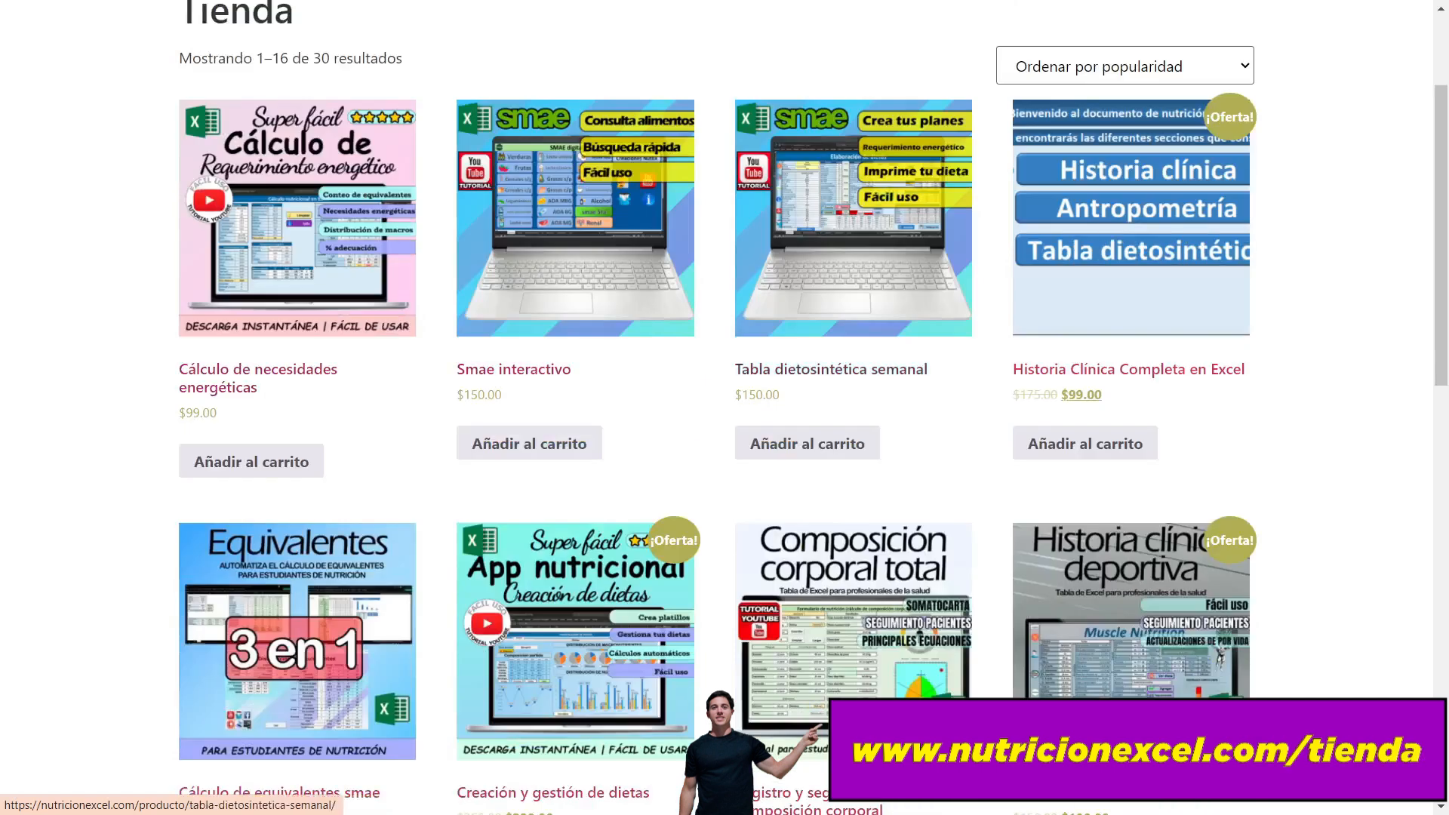
scroll(830, 369, down, 3)
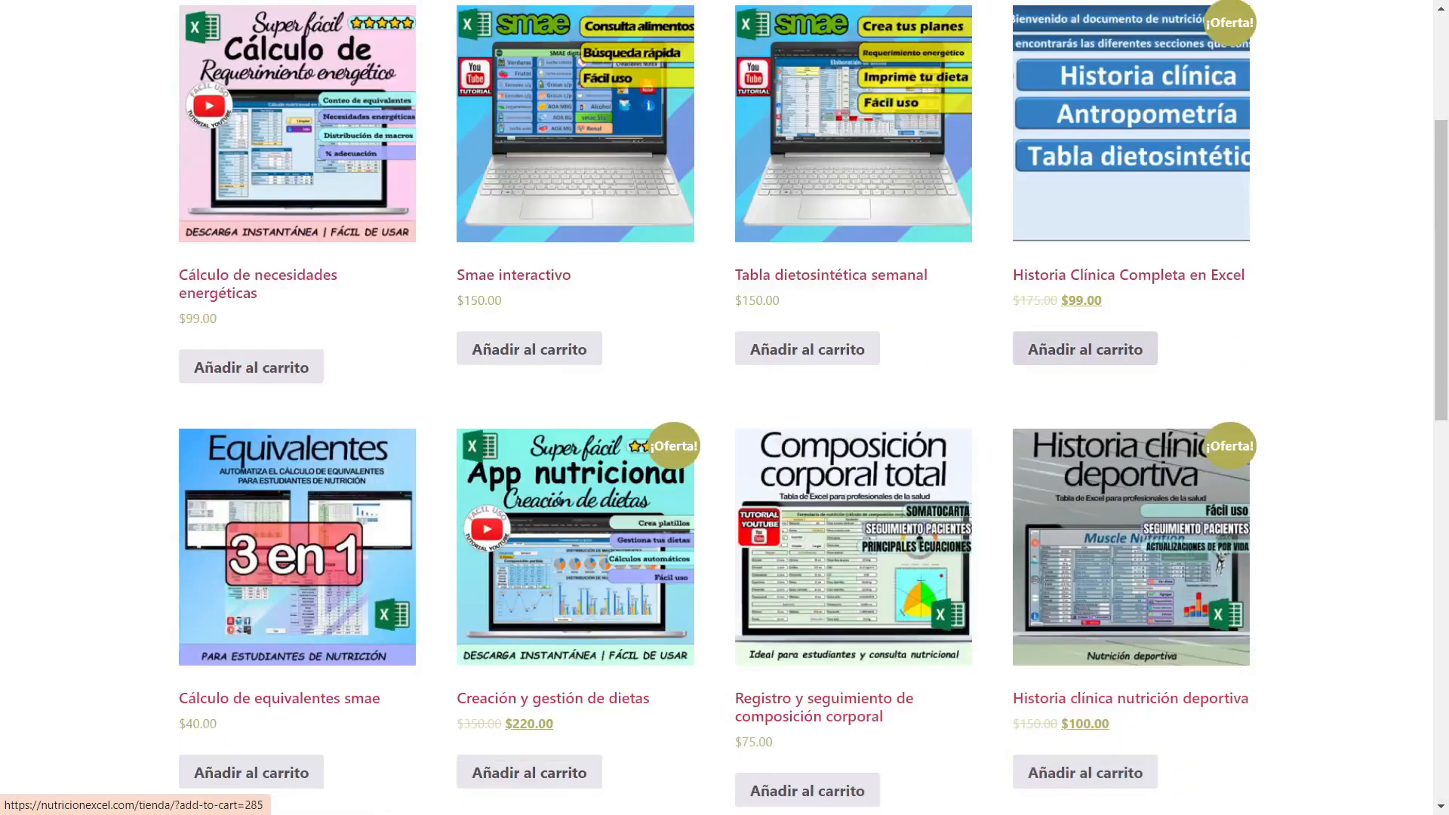
scroll(823, 613, down, 5)
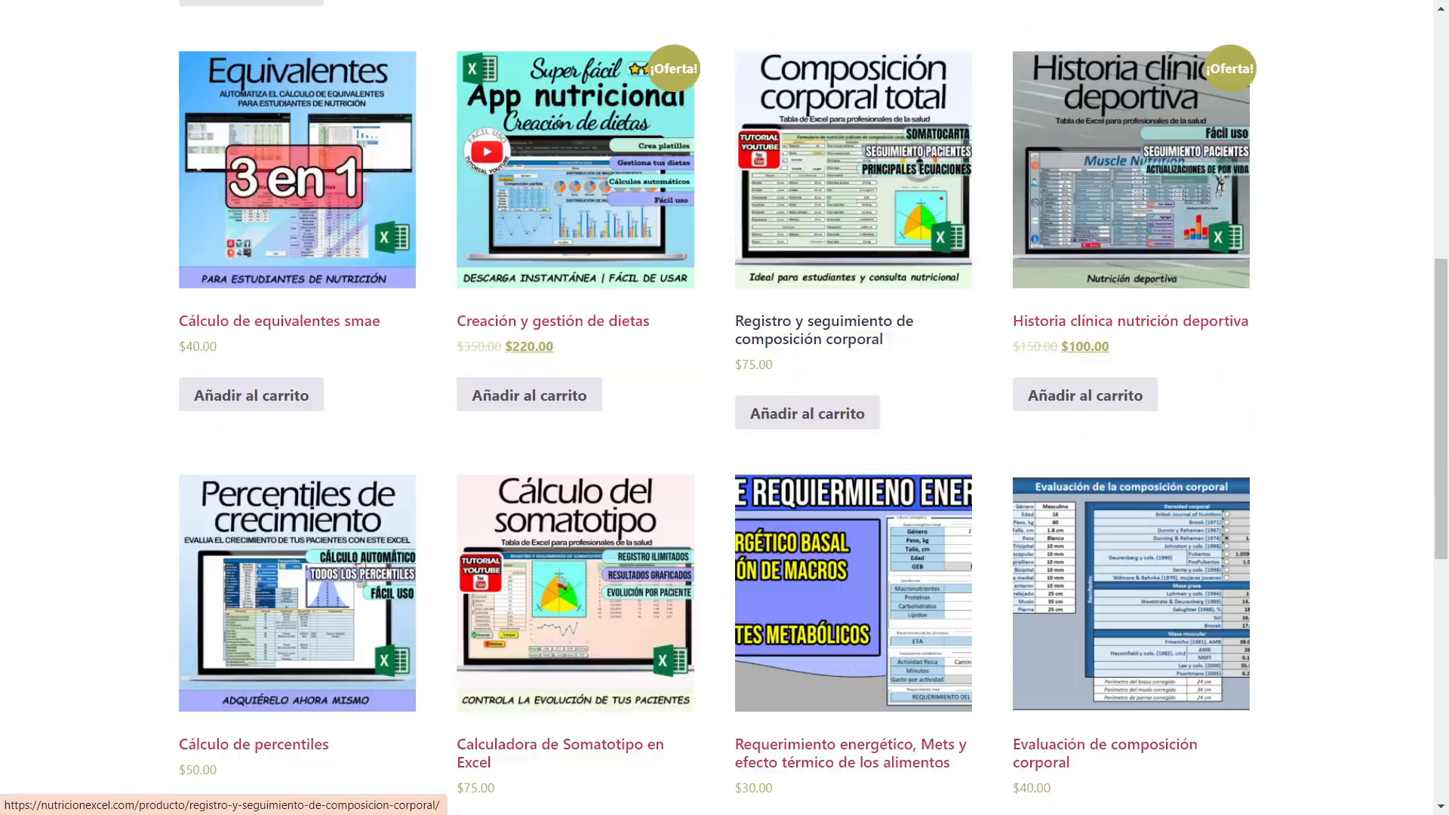
scroll(294, 490, down, 7)
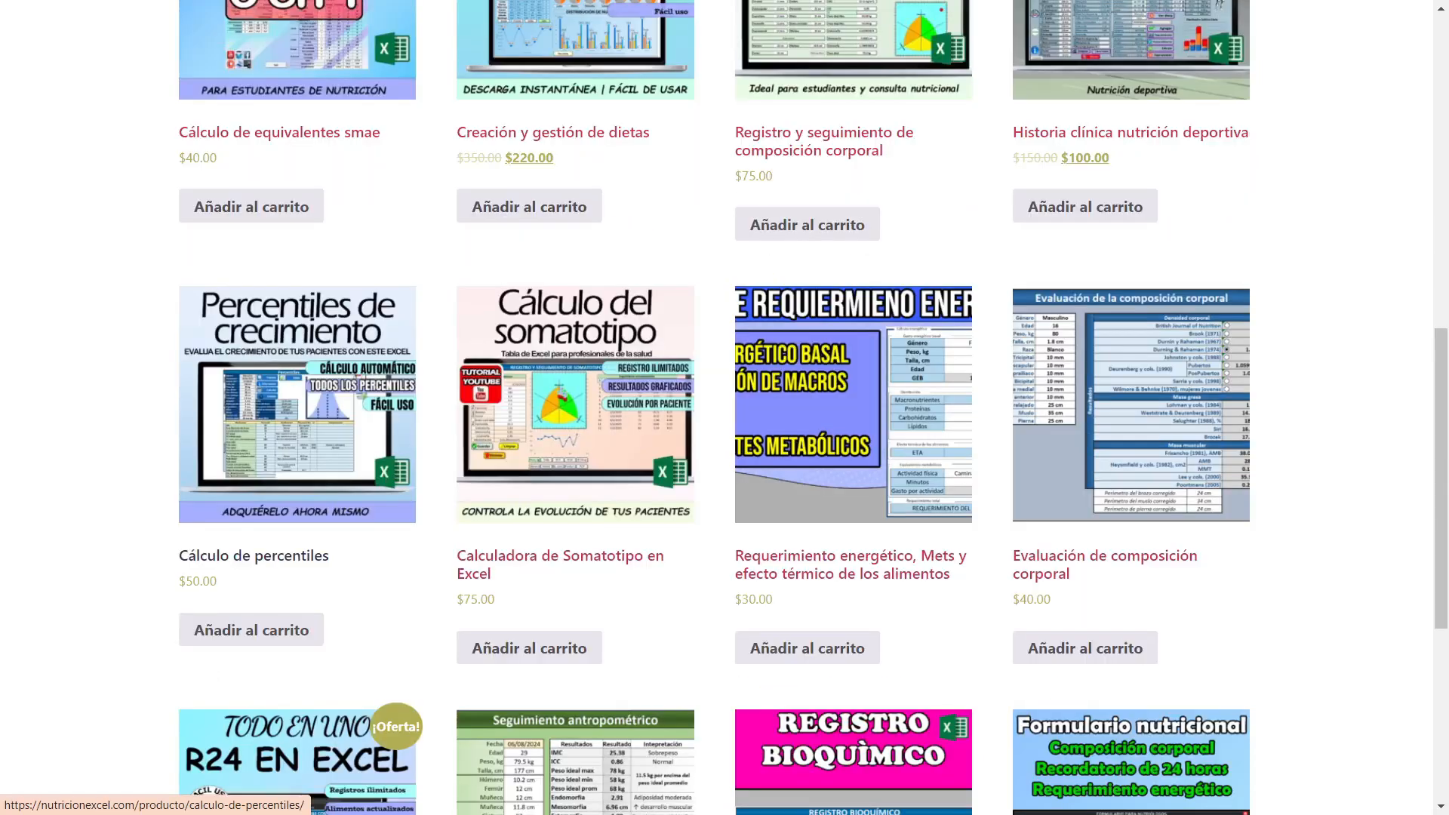
Browse the Tienda product listing again, from the percentile calculator up to its first row of spreadsheets.
scroll(295, 490, up, 6)
scroll(295, 491, down, 4)
scroll(294, 490, up, 10)
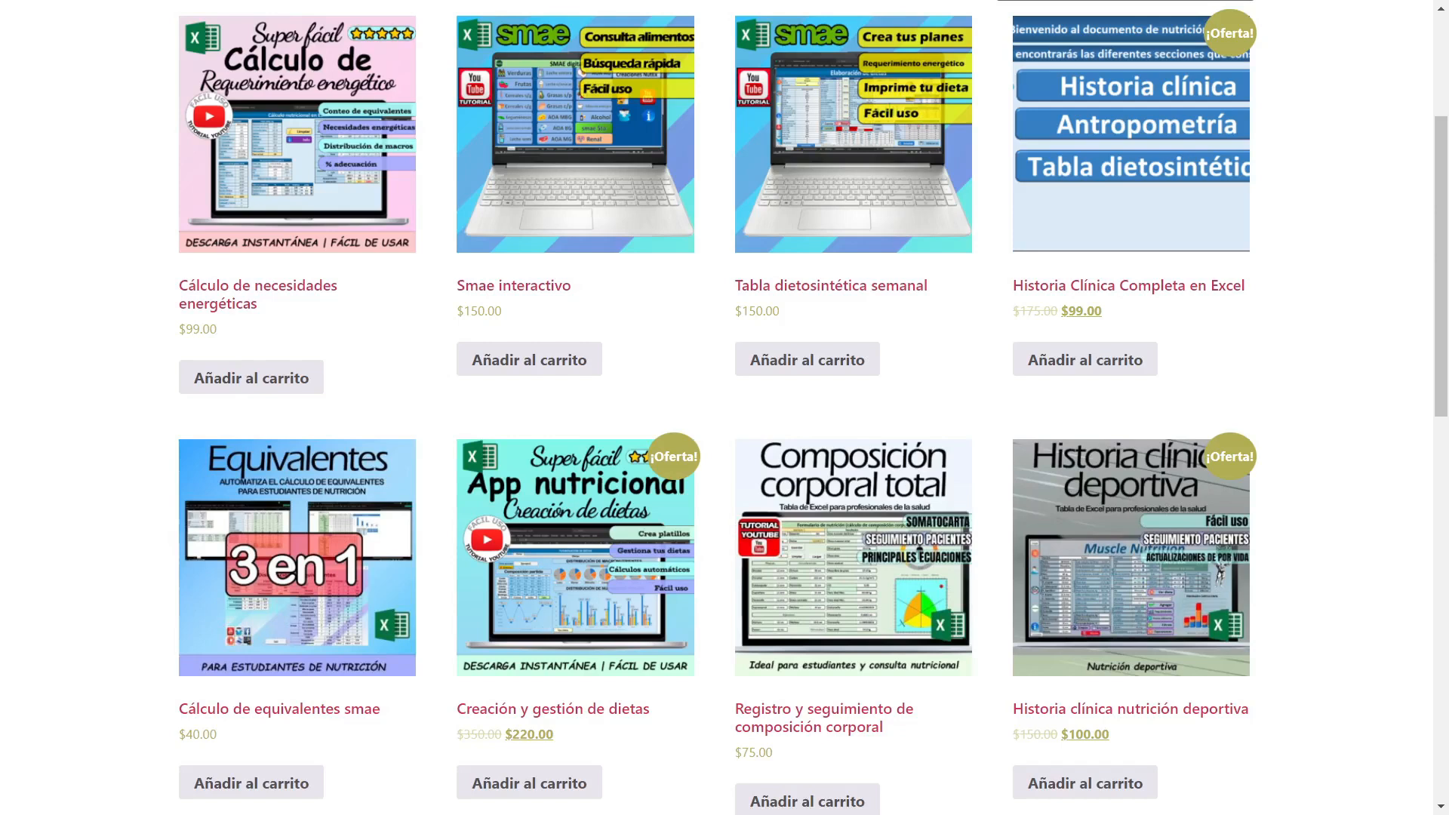
scroll(716, 407, up, 3)
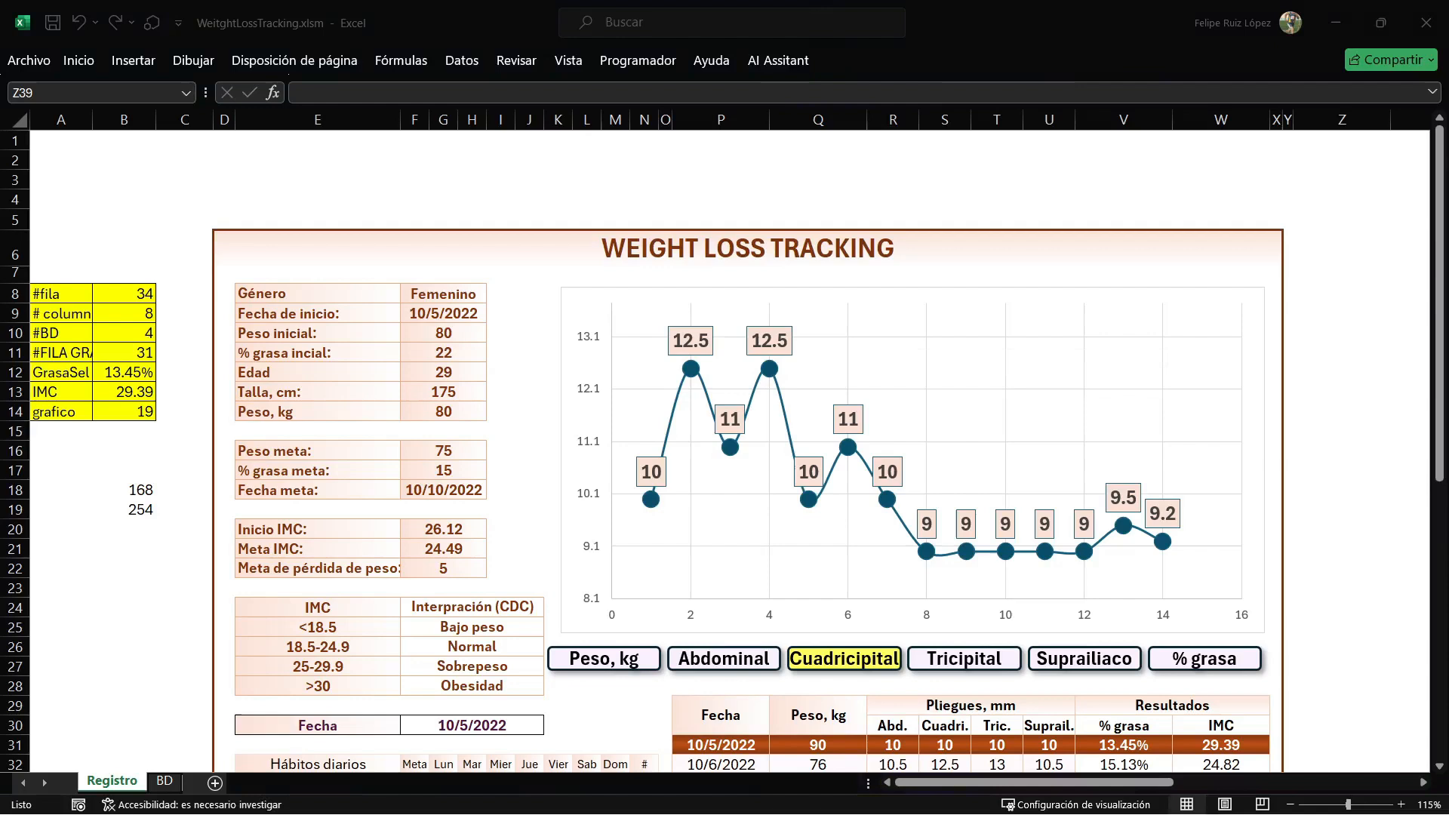
scroll(914, 339, down, 5)
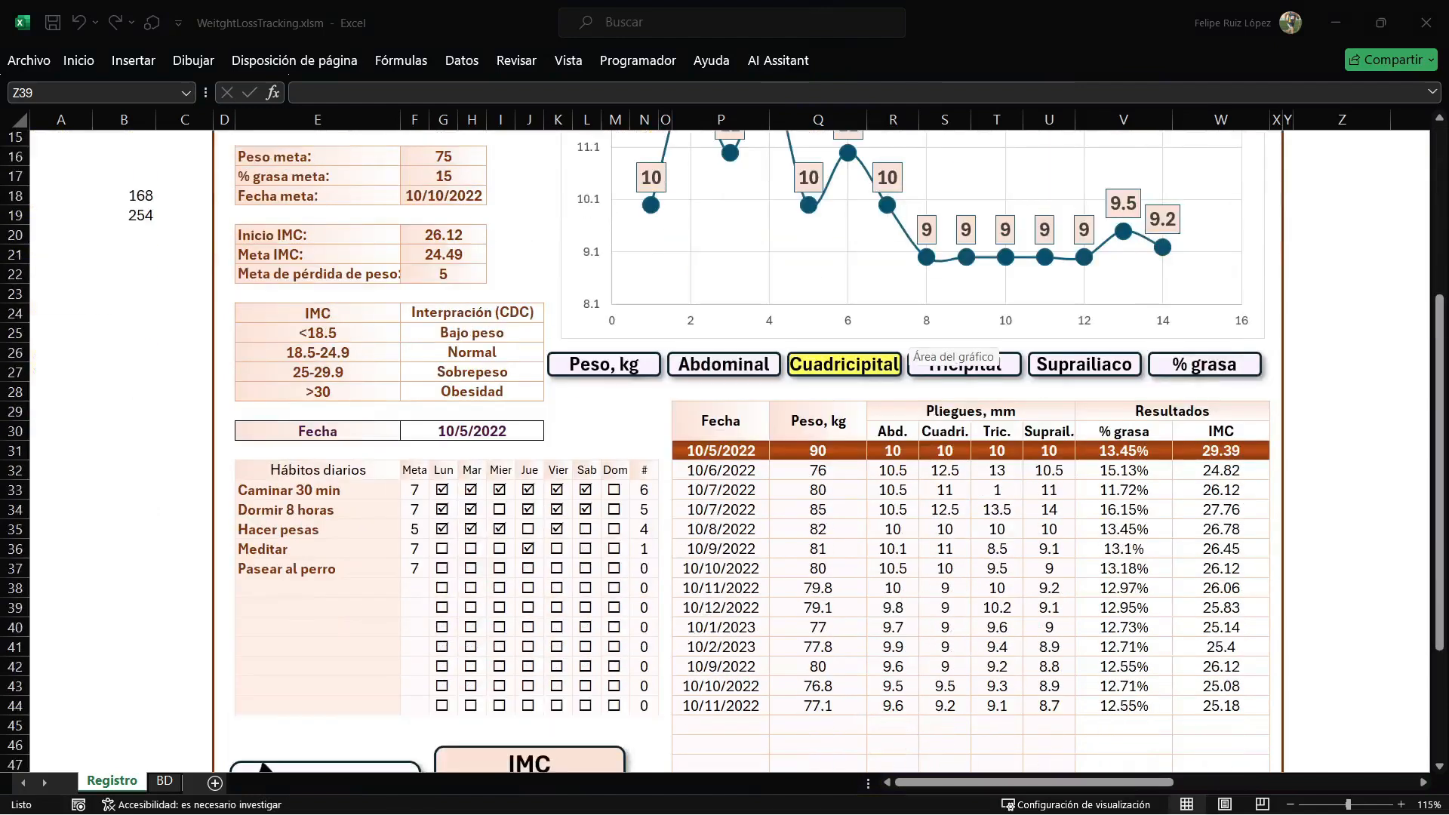
Switch to the completed weight loss tracking workbook and cycle its progress chart through Abdominal, Peso, kg, Tricipital and Suprailiaco.
scroll(913, 339, down, 4)
scroll(913, 340, up, 4)
scroll(913, 340, up, 3)
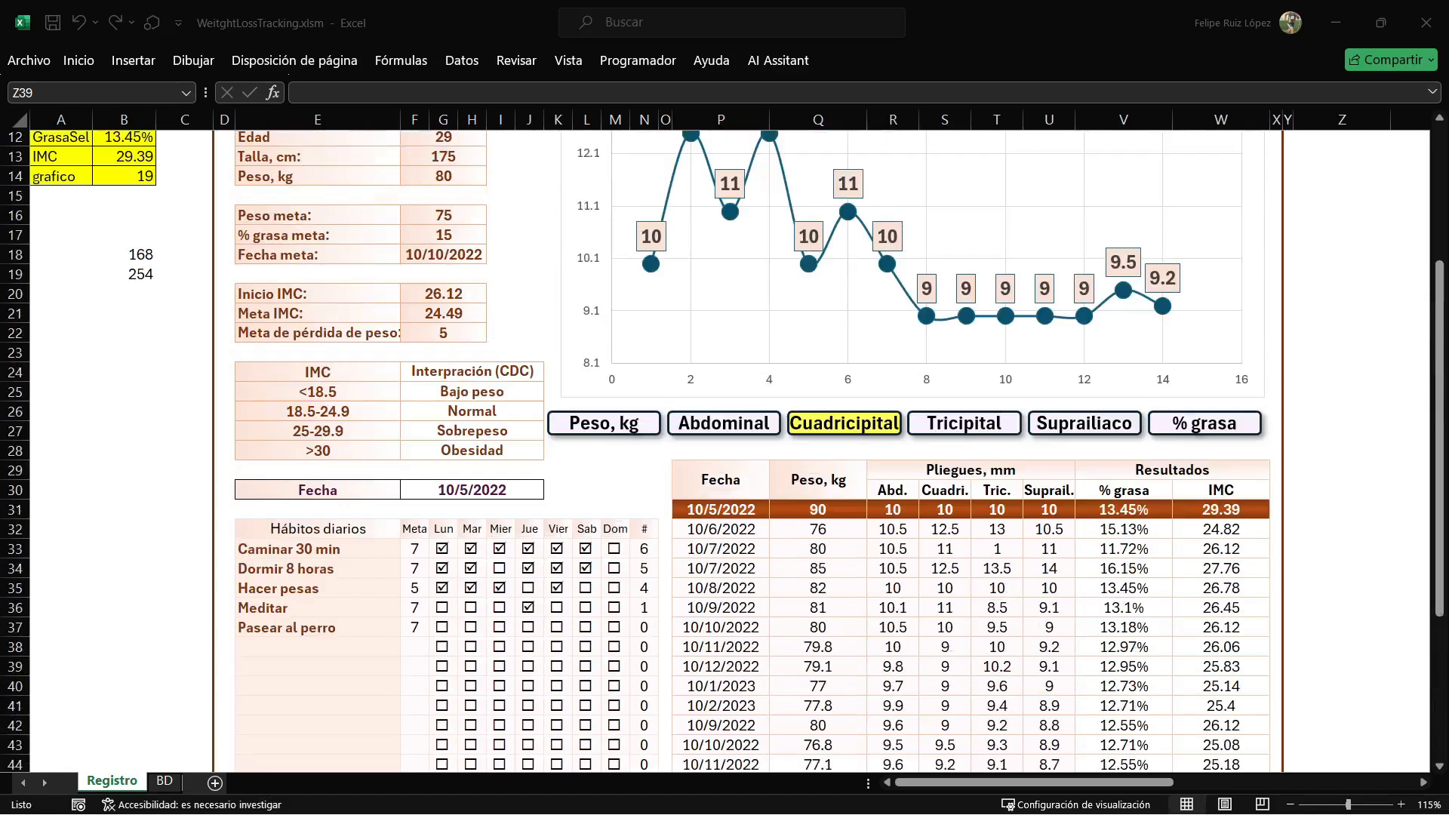
click(724, 482)
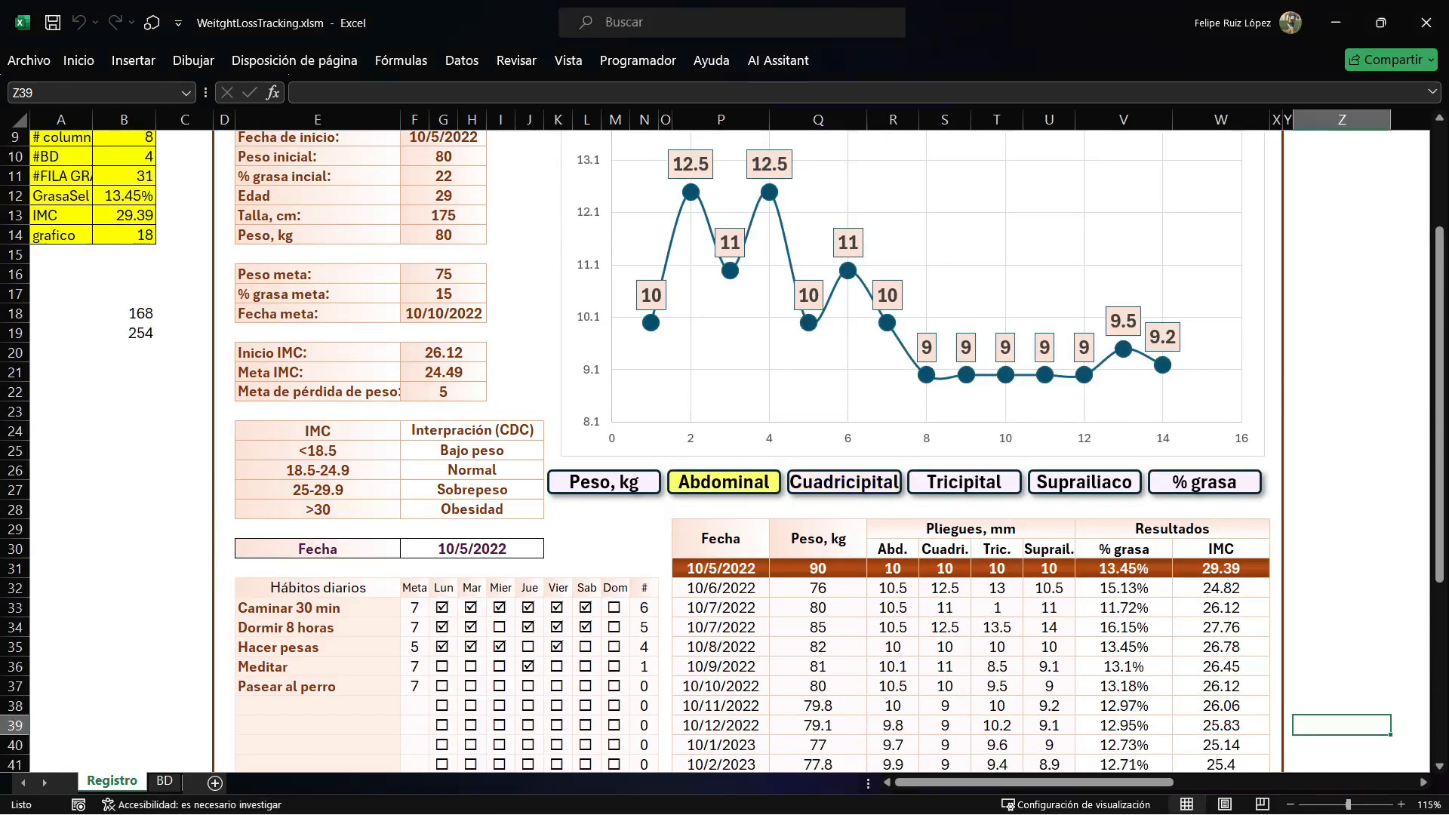
click(604, 483)
click(964, 482)
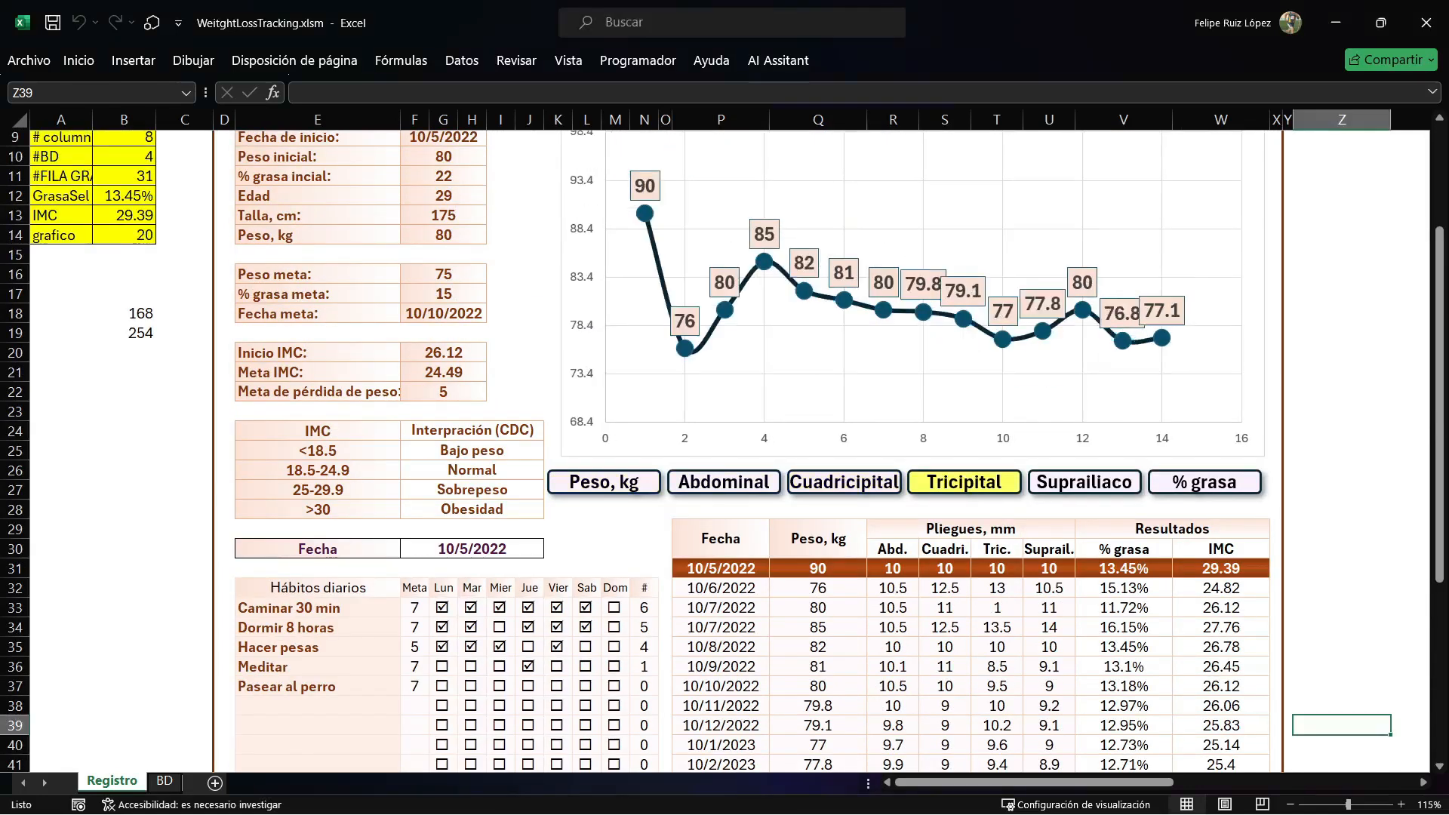
click(1084, 482)
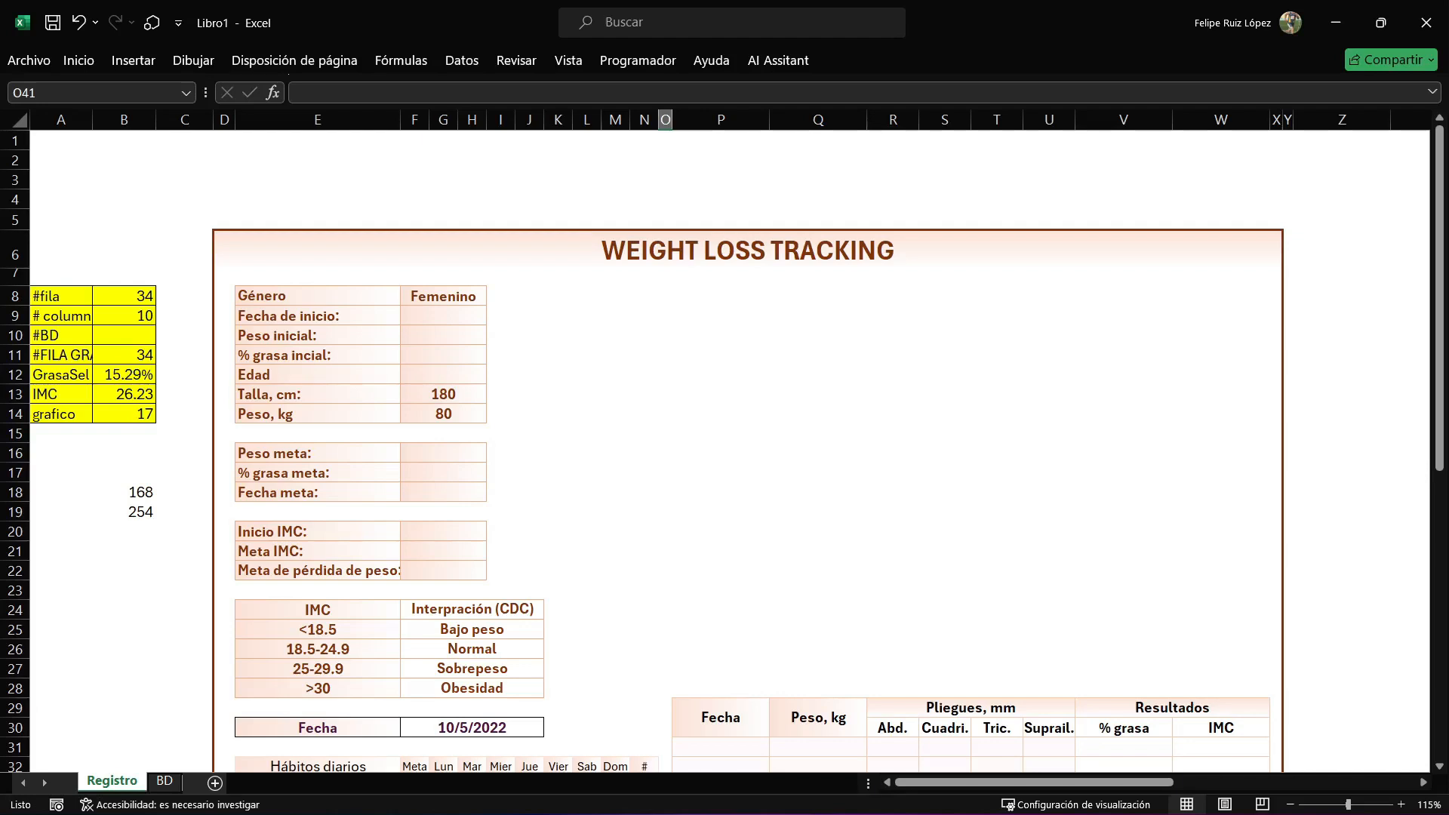
Examine the WEIGHT LOSS TRACKING title and the personal data block in E8:H14 of the Libro1 template, including the Género cell.
click(748, 250)
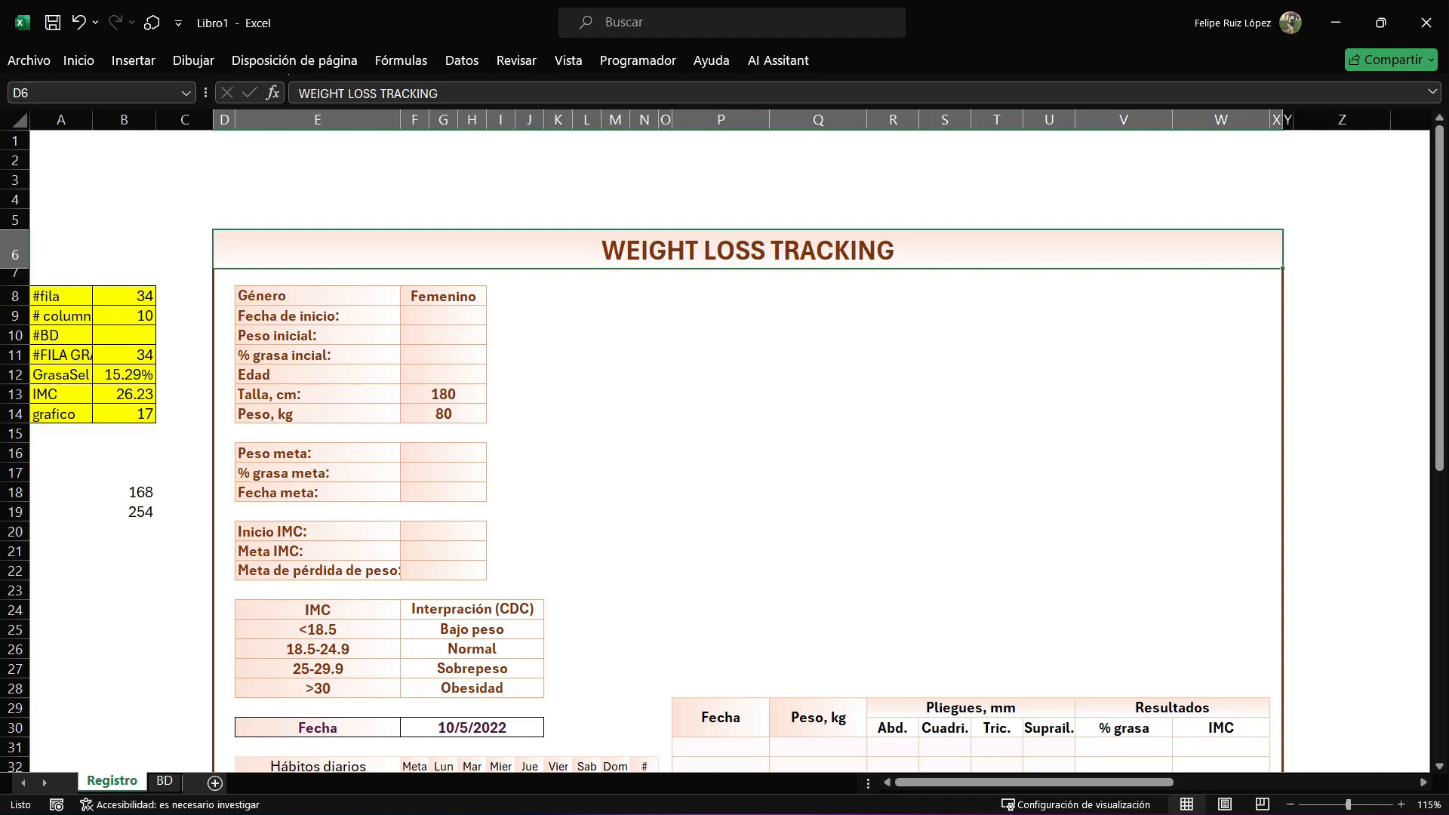
drag(317, 219, 1238, 199)
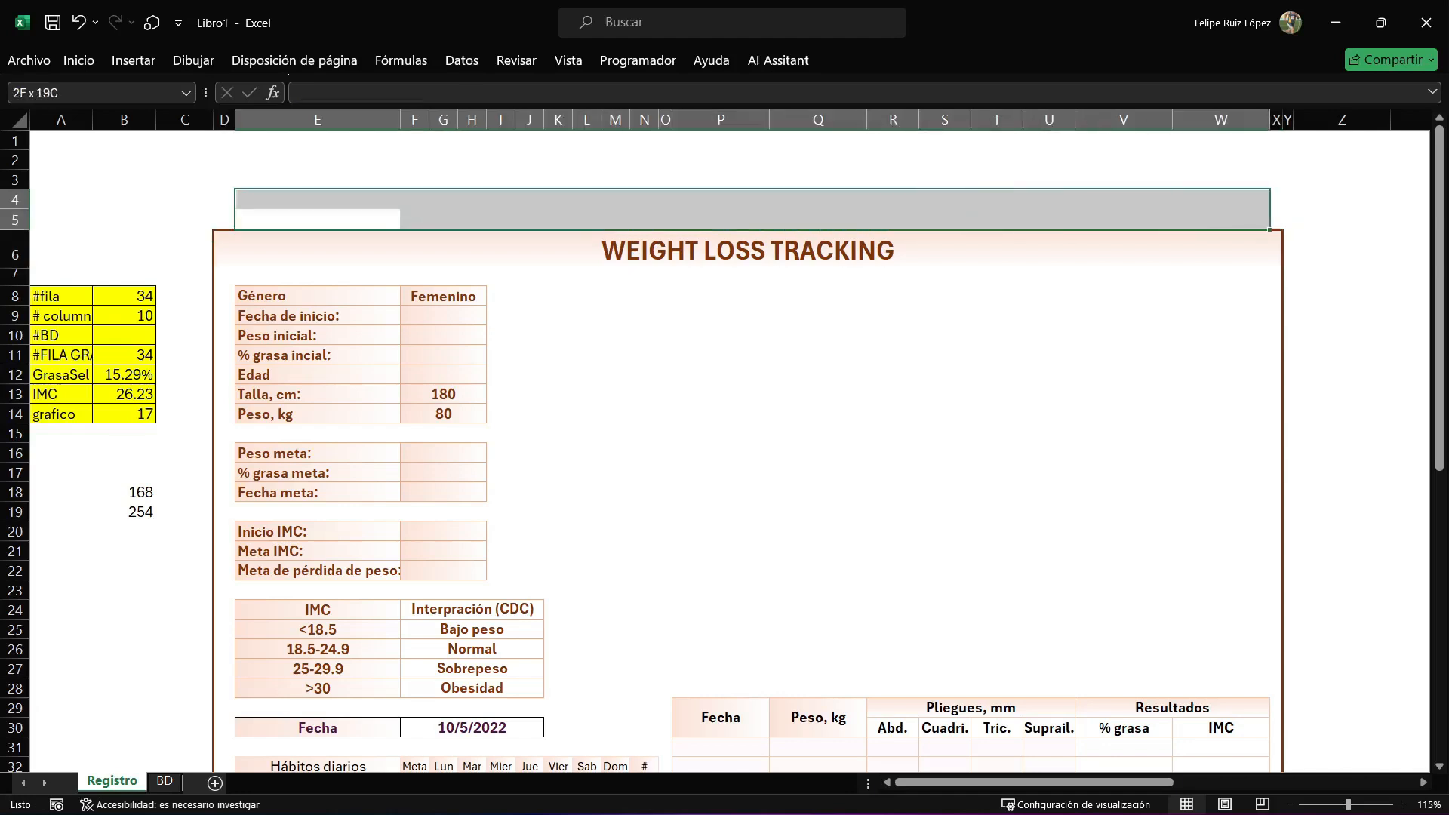
click(79, 60)
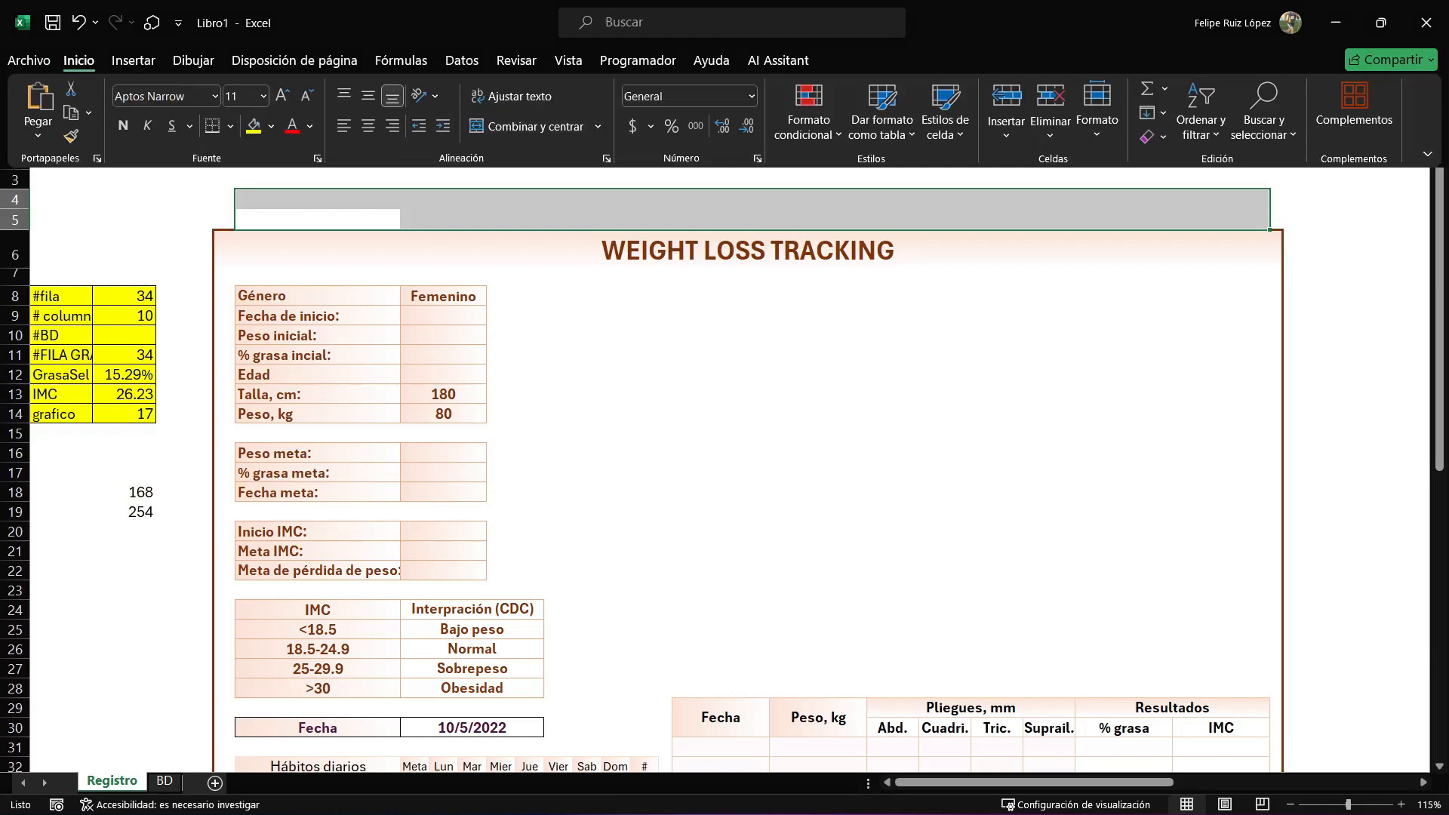
click(679, 251)
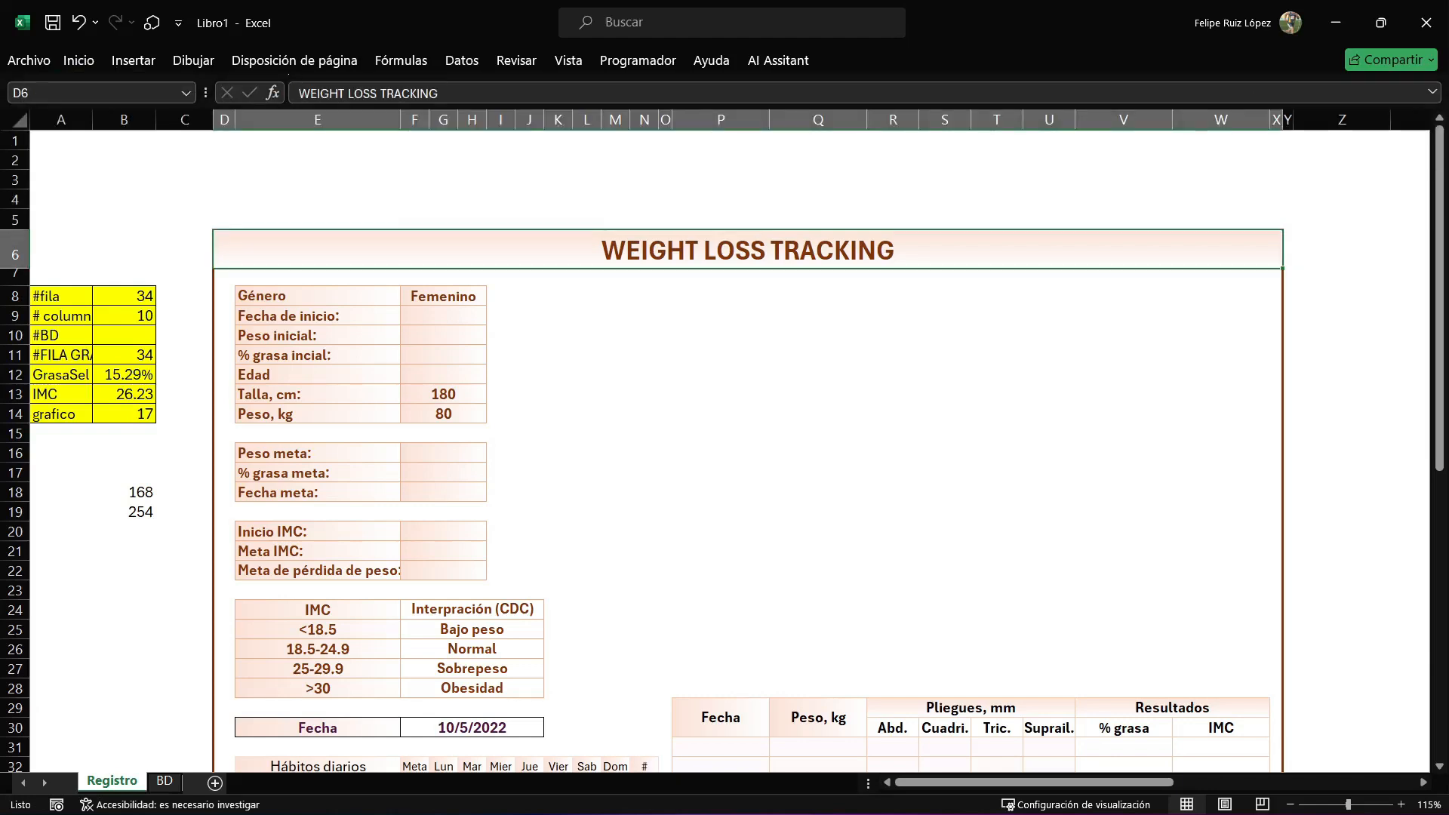
drag(318, 296, 443, 414)
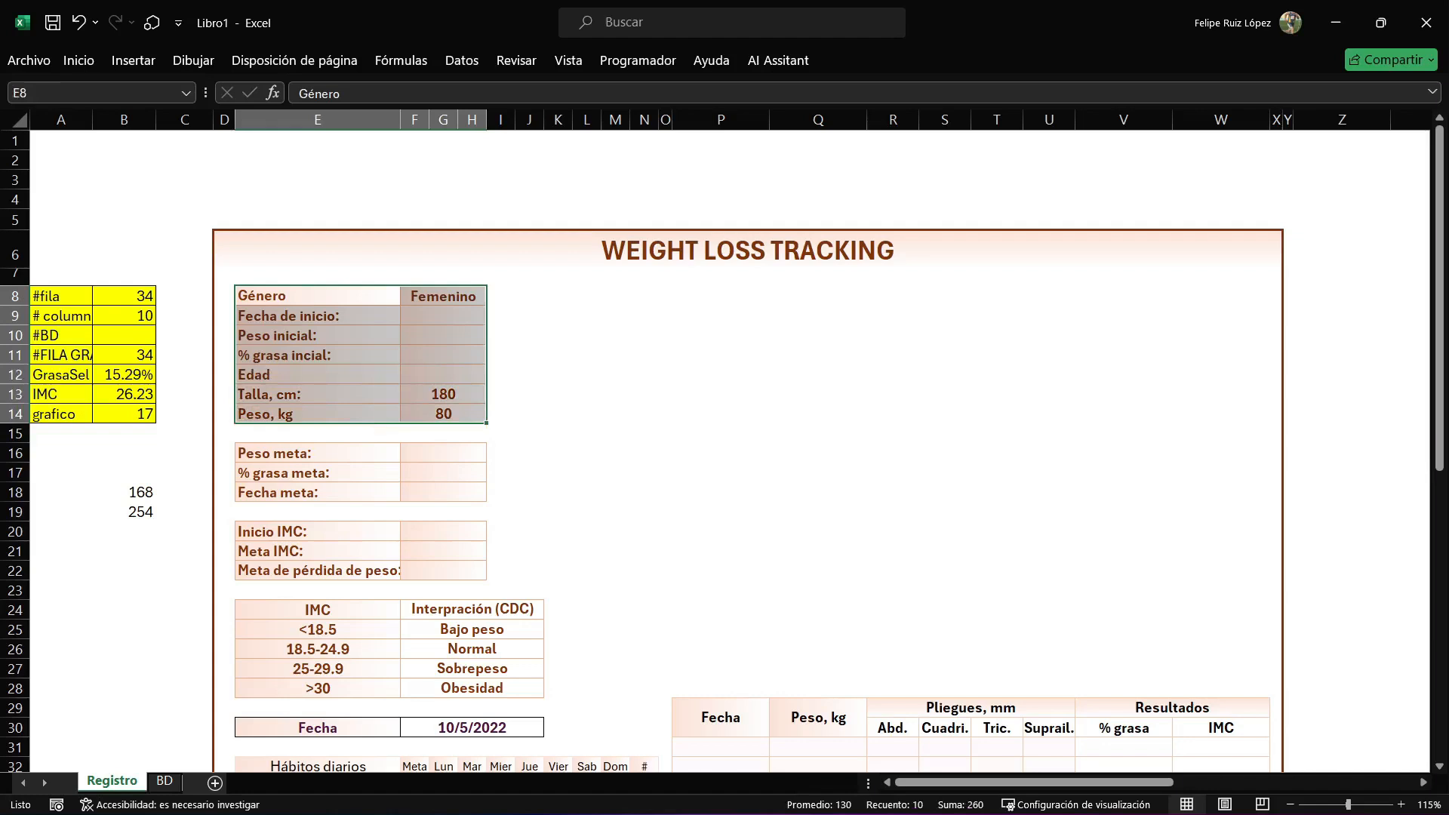
click(318, 296)
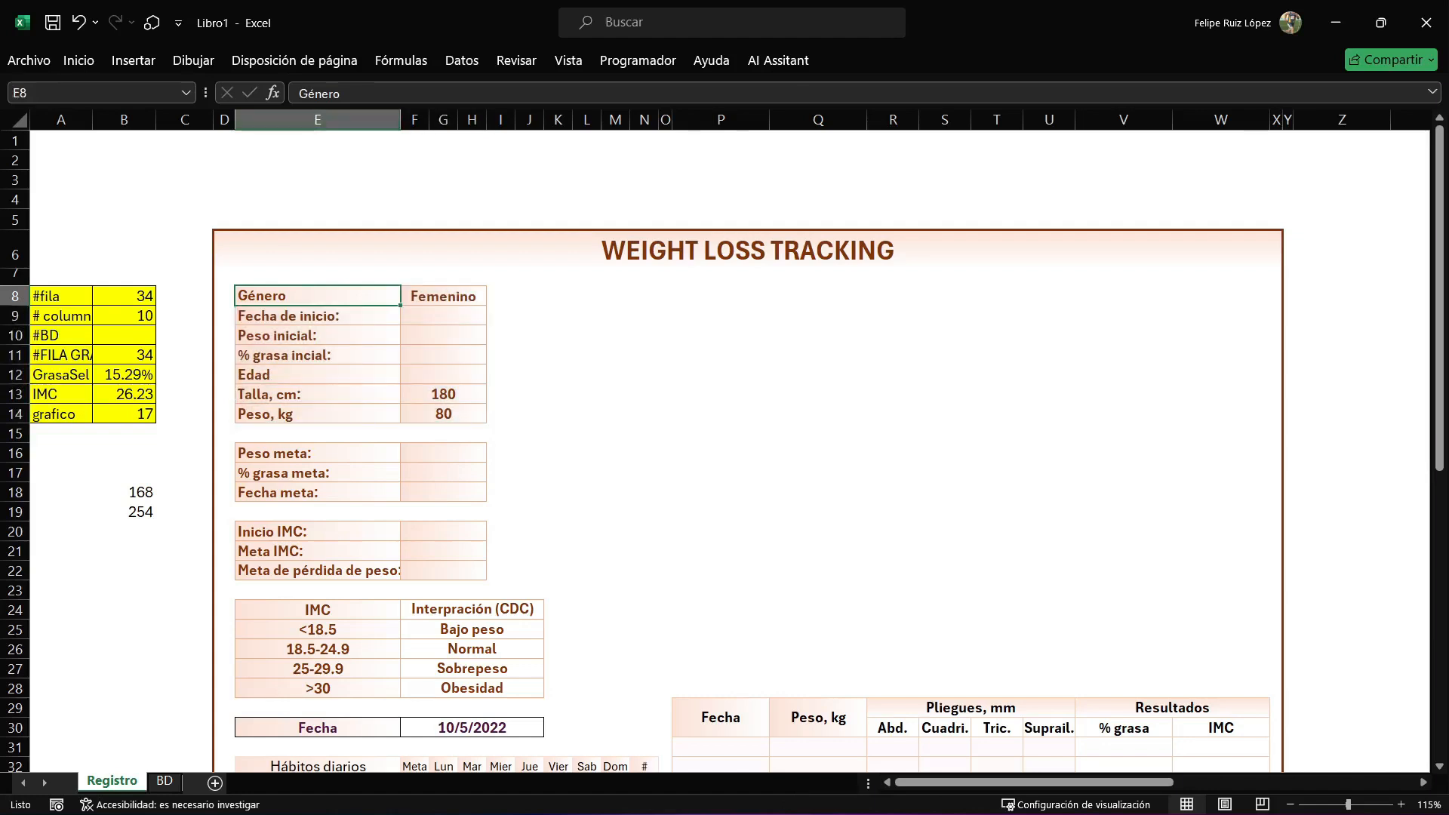
click(443, 295)
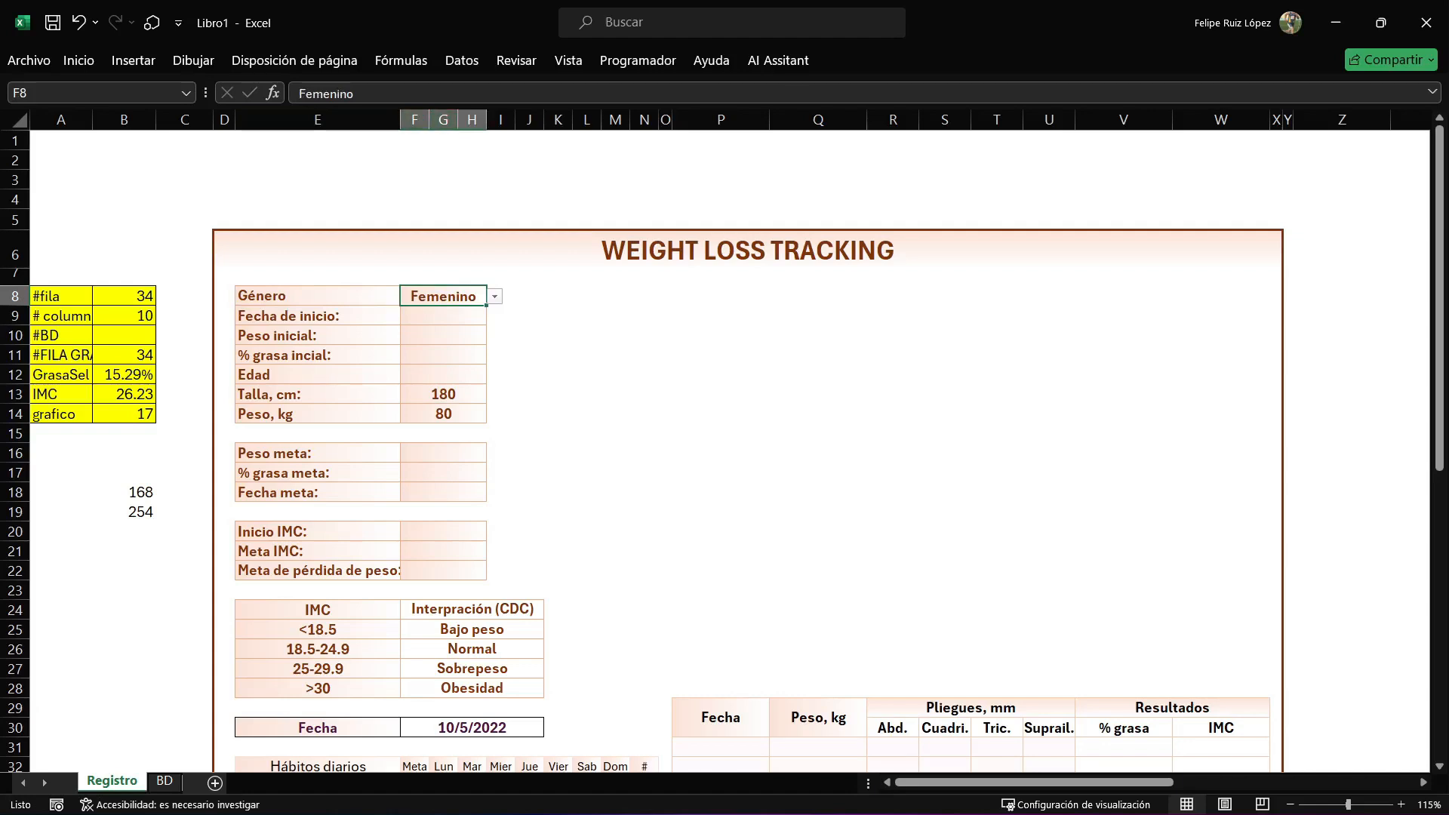
Merge and center cells F3:H3 above the title, using the same layout as the Género entry cell.
drag(415, 179, 472, 180)
click(78, 60)
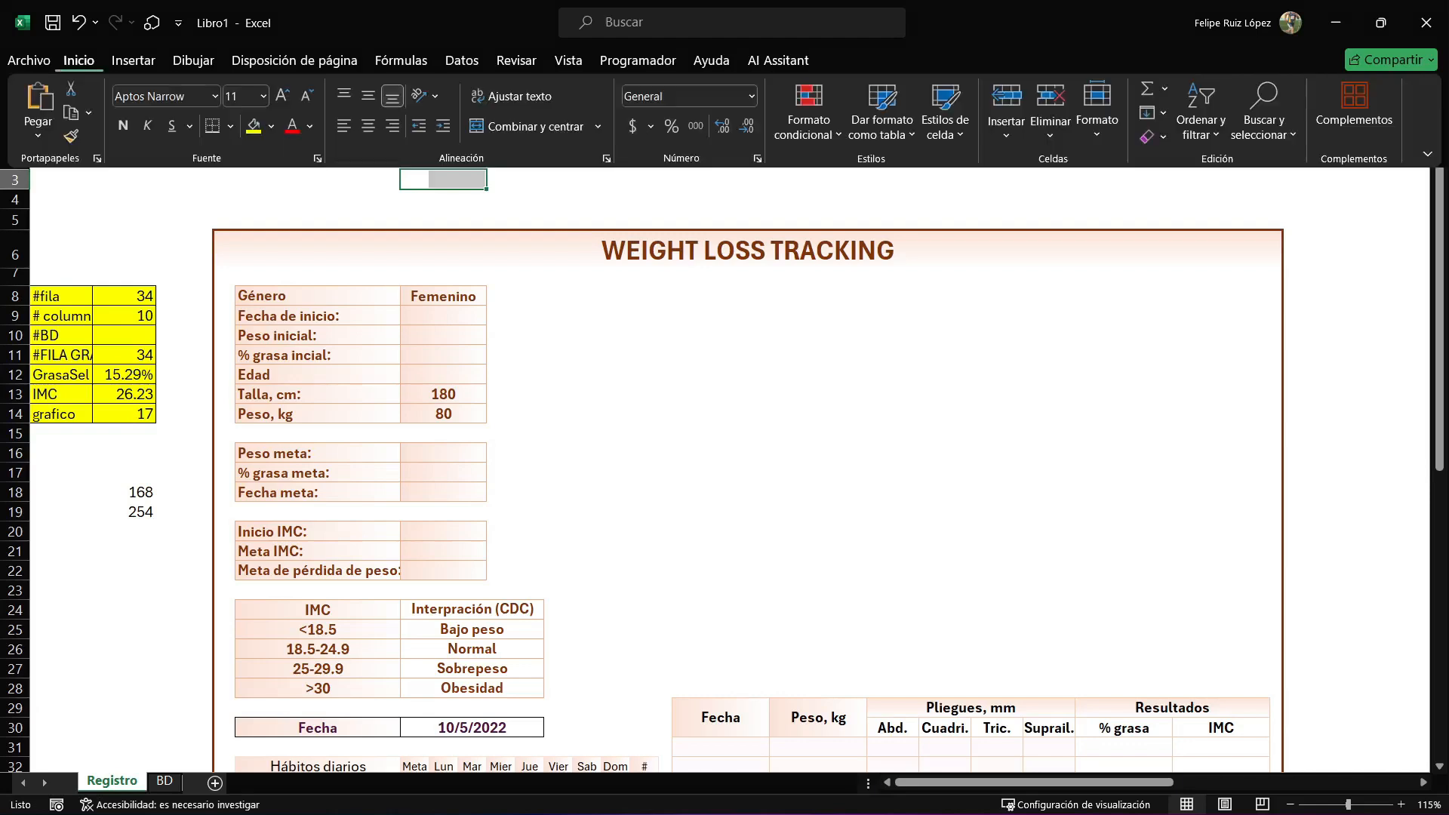
click(526, 126)
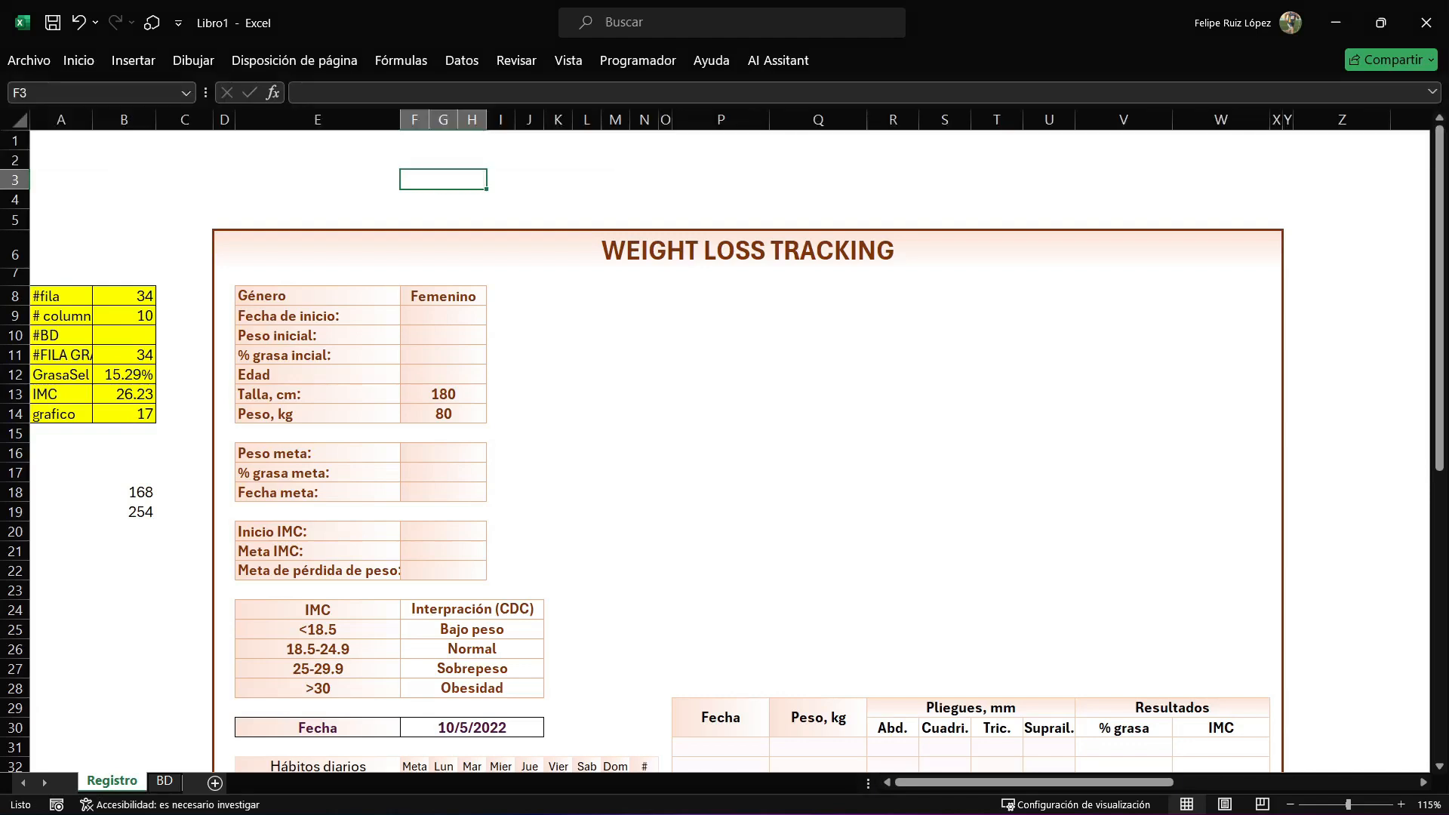
double_click(443, 180)
click(443, 296)
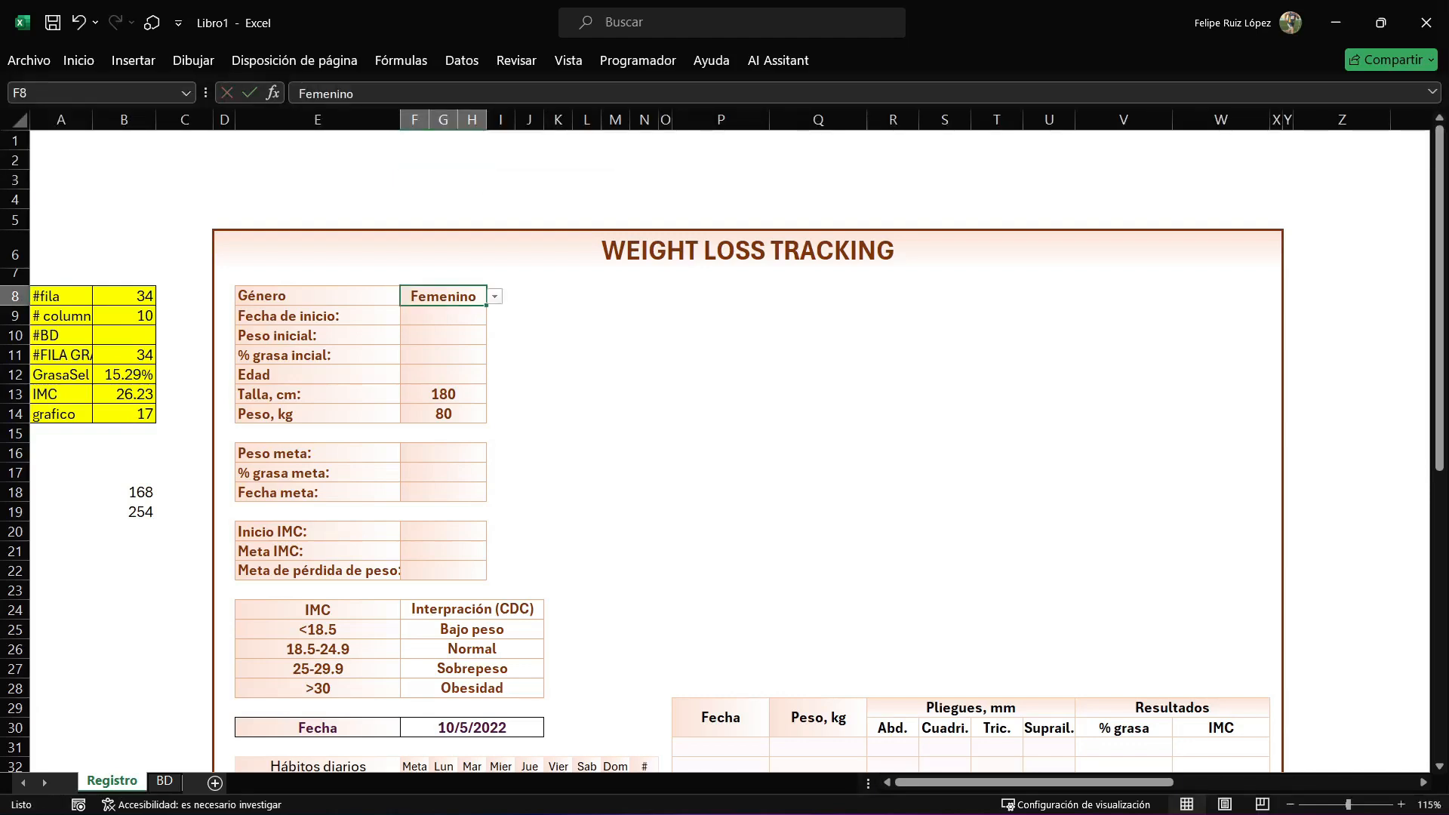
Examine the entry cells for the initial data and goals, from Peso inicial down through % grasa meta and the sections below.
click(443, 179)
key(Down)
key(Down)
key(Down)
key(Down)
key(Down)
key(Down)
key(Down)
key(Down)
key(Down)
key(Down)
key(Down)
key(Down)
key(Down)
key(Down)
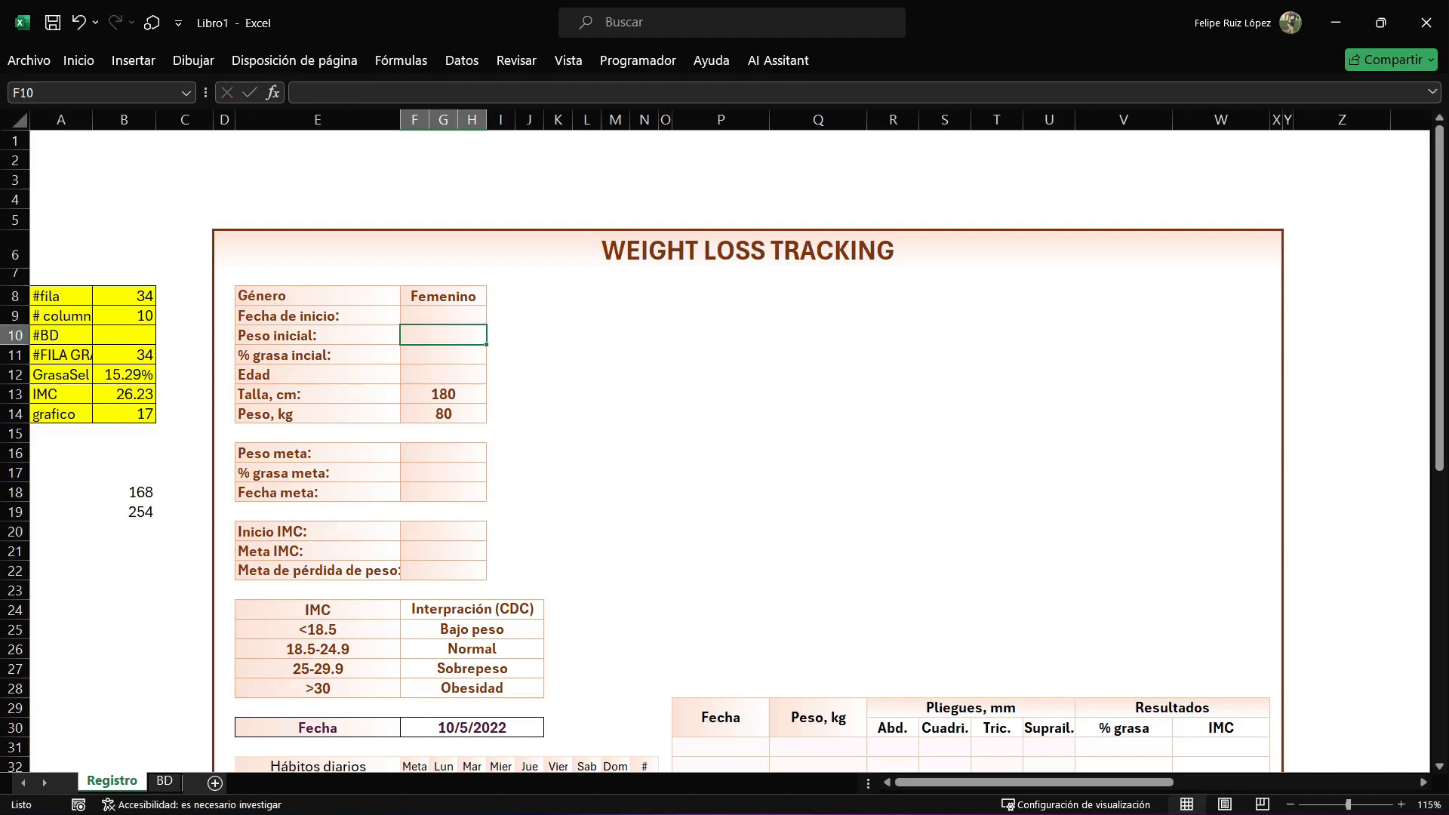
scroll(724, 453, down, 3)
scroll(725, 453, down, 1)
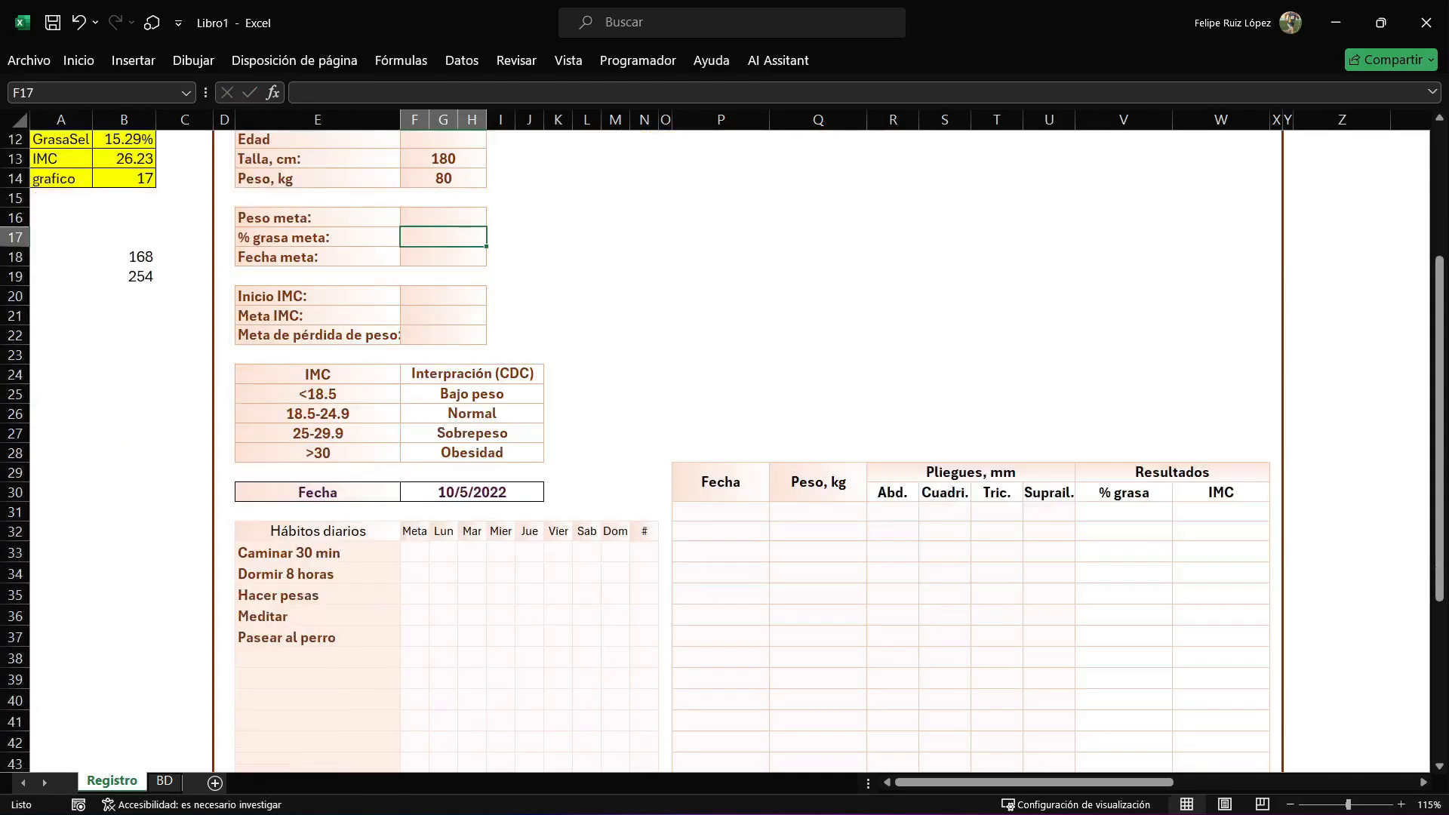
scroll(724, 453, down, 1)
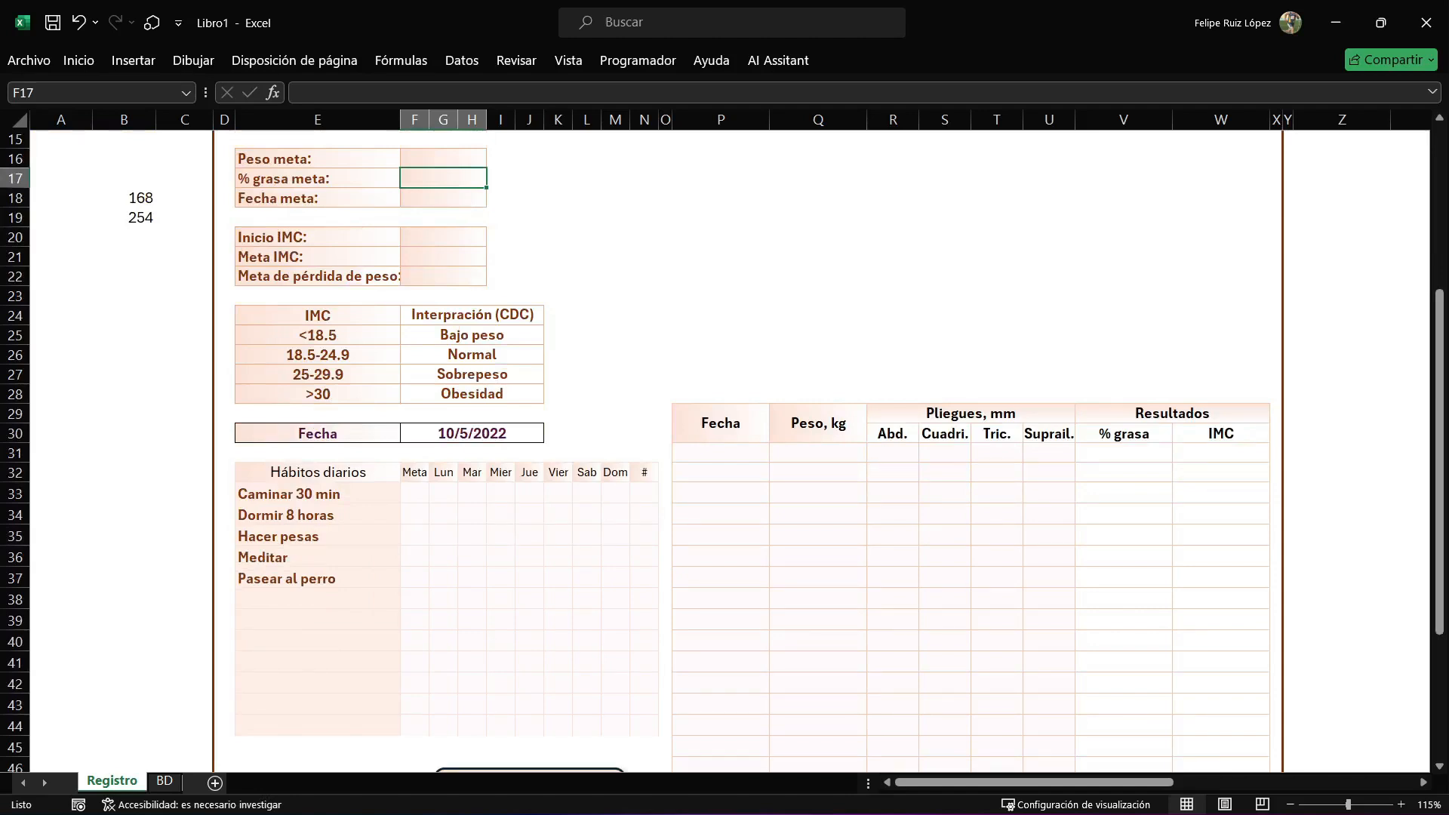
Examine the habit tracker's structure: the Meta column, the Lun to Dom cells, the # column and the habit names.
drag(414, 493, 414, 684)
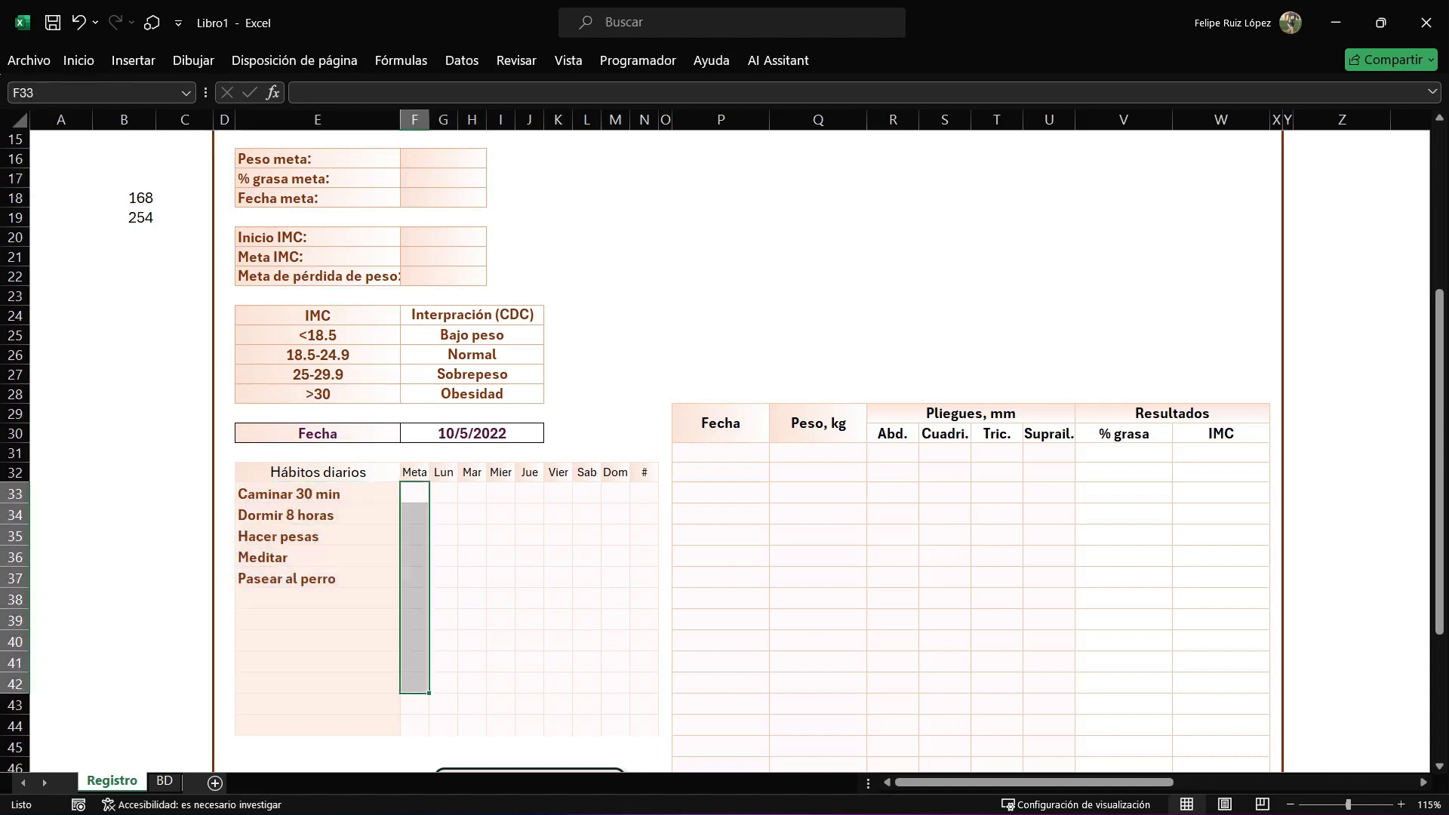
drag(443, 493, 615, 642)
click(500, 514)
key(Left)
key(Left)
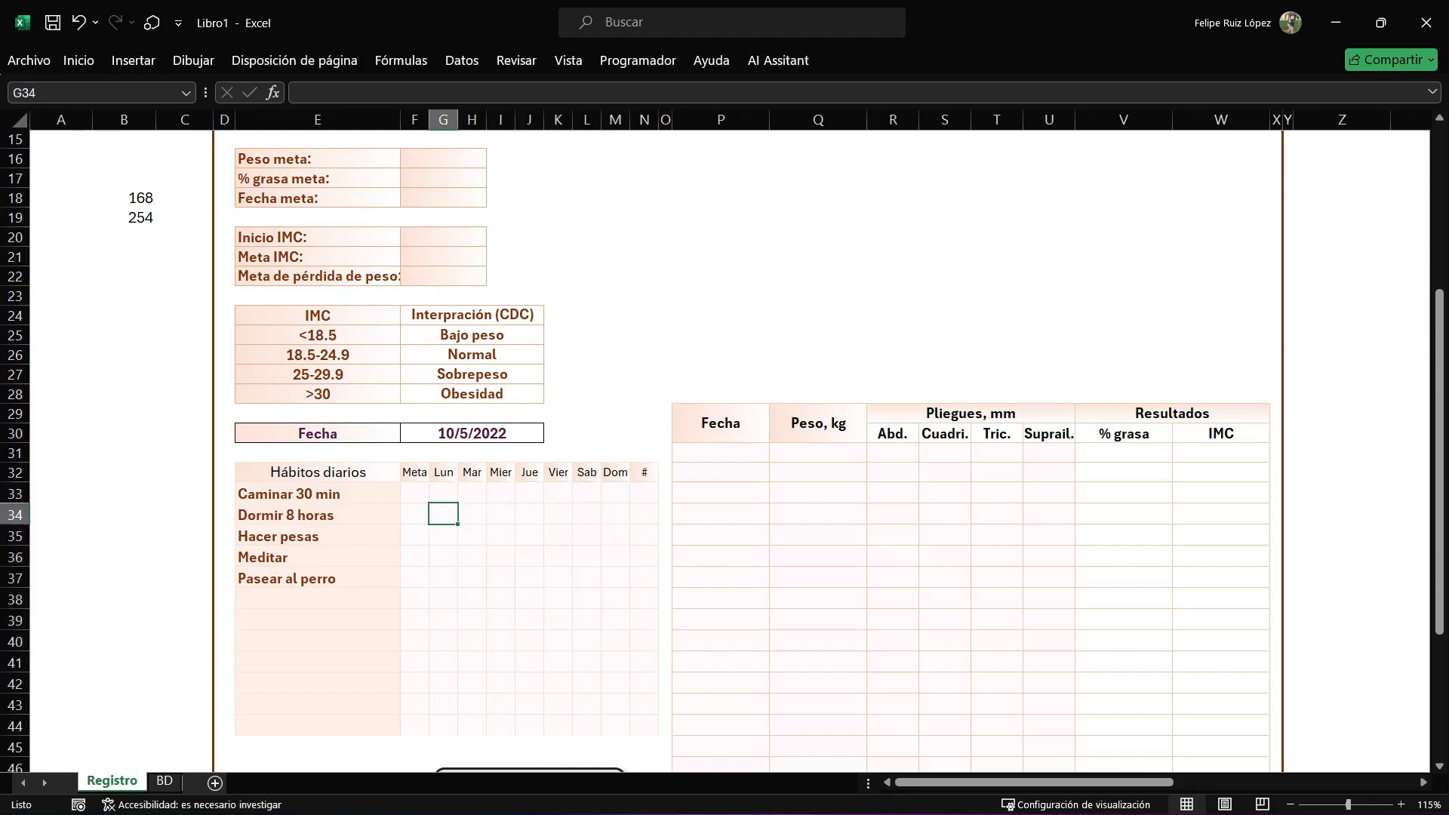
drag(644, 493, 644, 726)
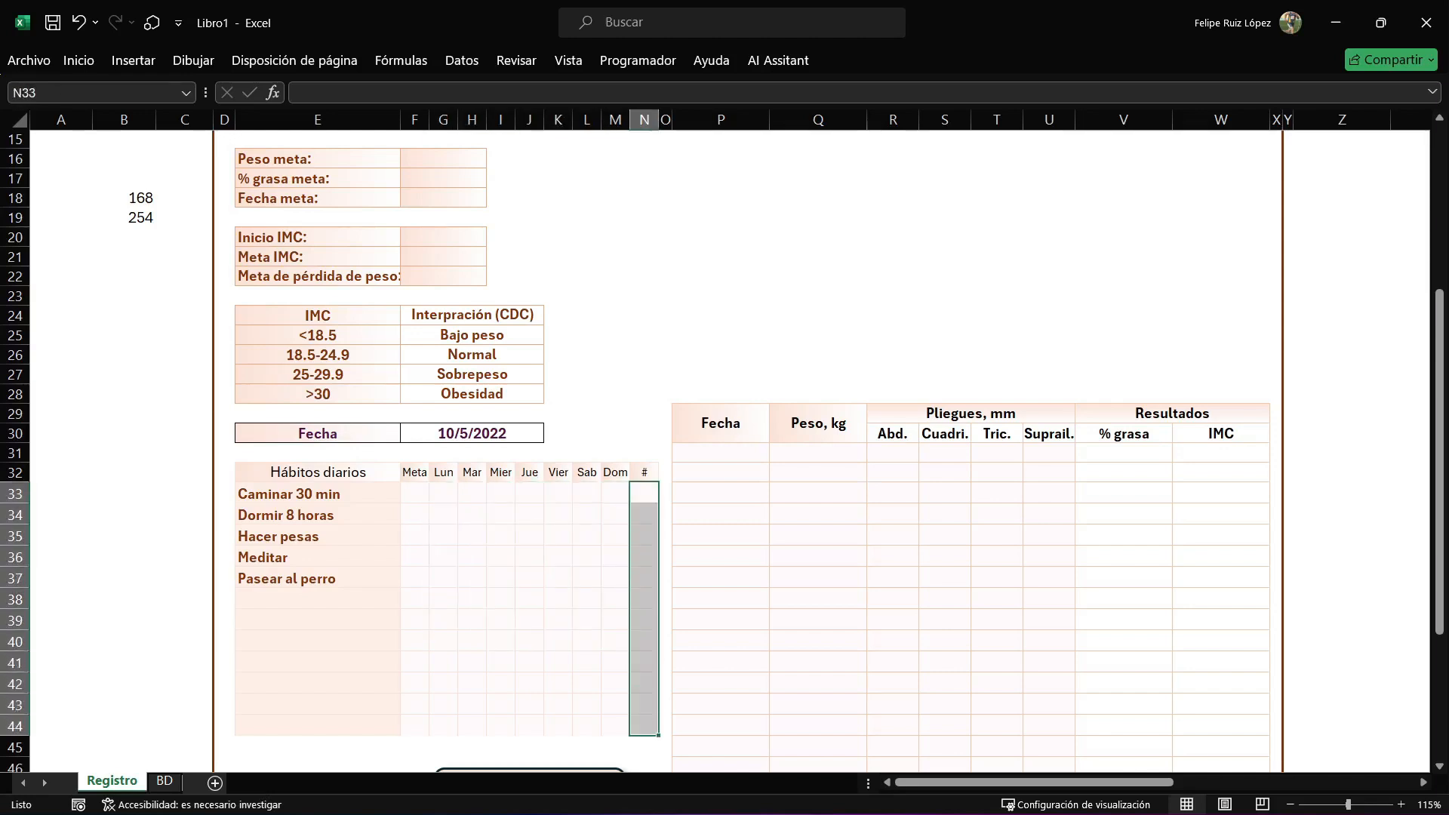
drag(443, 493, 615, 599)
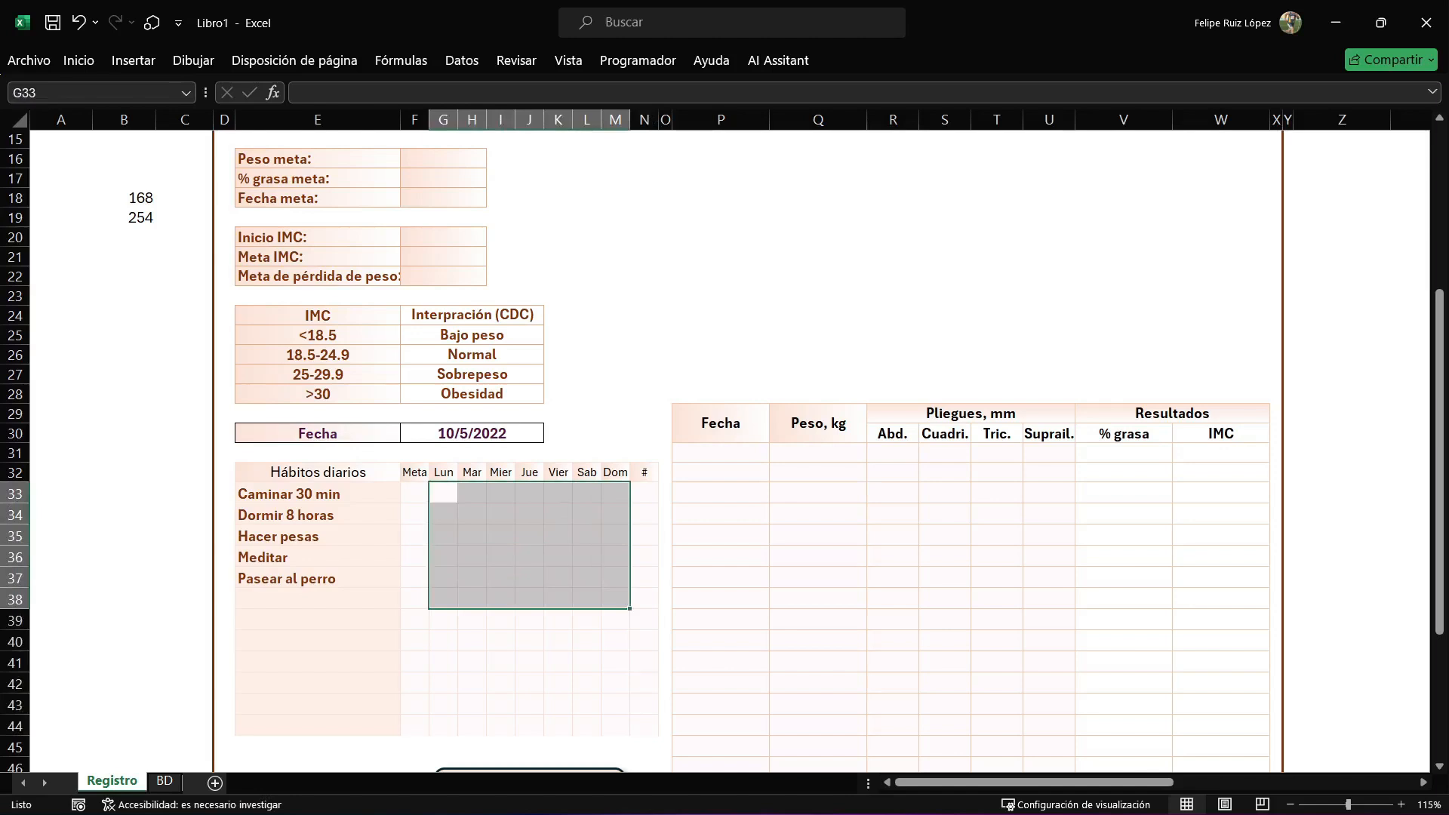
drag(318, 492, 318, 600)
Examine the measurement table's columns for Fecha, Peso, the four skinfolds, % grasa and IMC.
scroll(414, 620, down, 3)
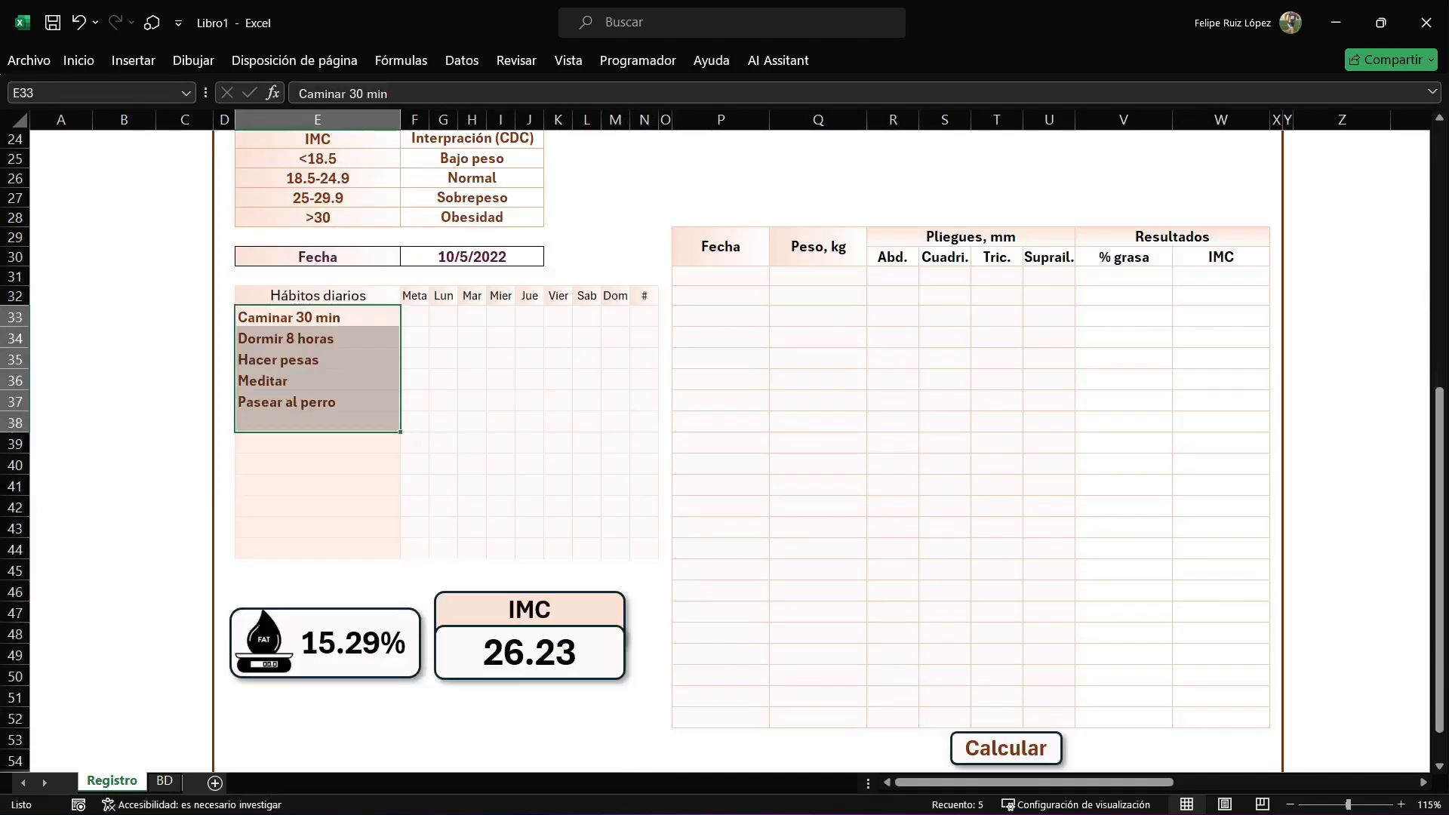
drag(818, 276, 818, 401)
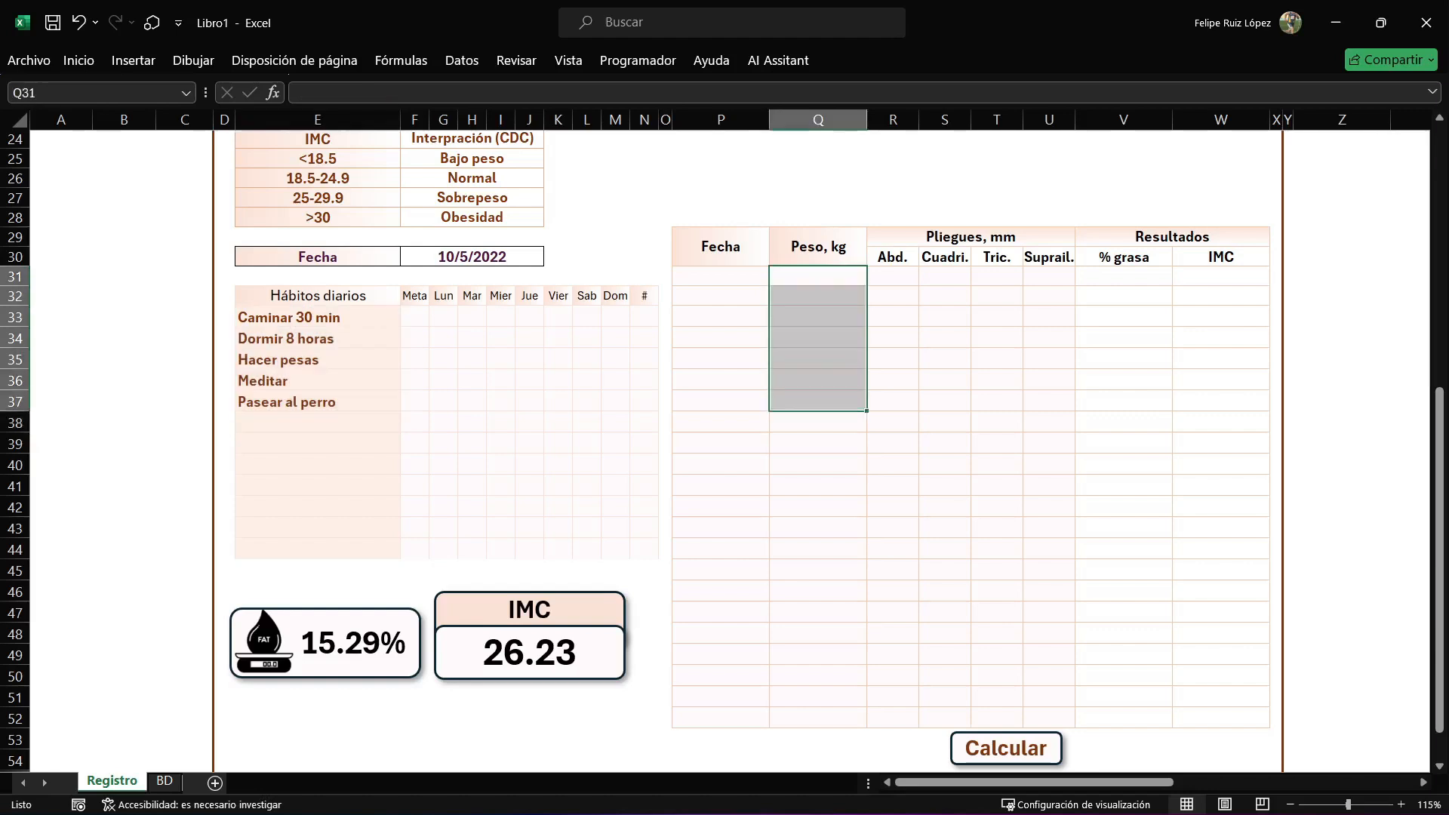
drag(893, 276, 893, 359)
drag(945, 276, 945, 360)
drag(997, 276, 997, 380)
drag(1049, 276, 1049, 381)
drag(1124, 276, 1124, 402)
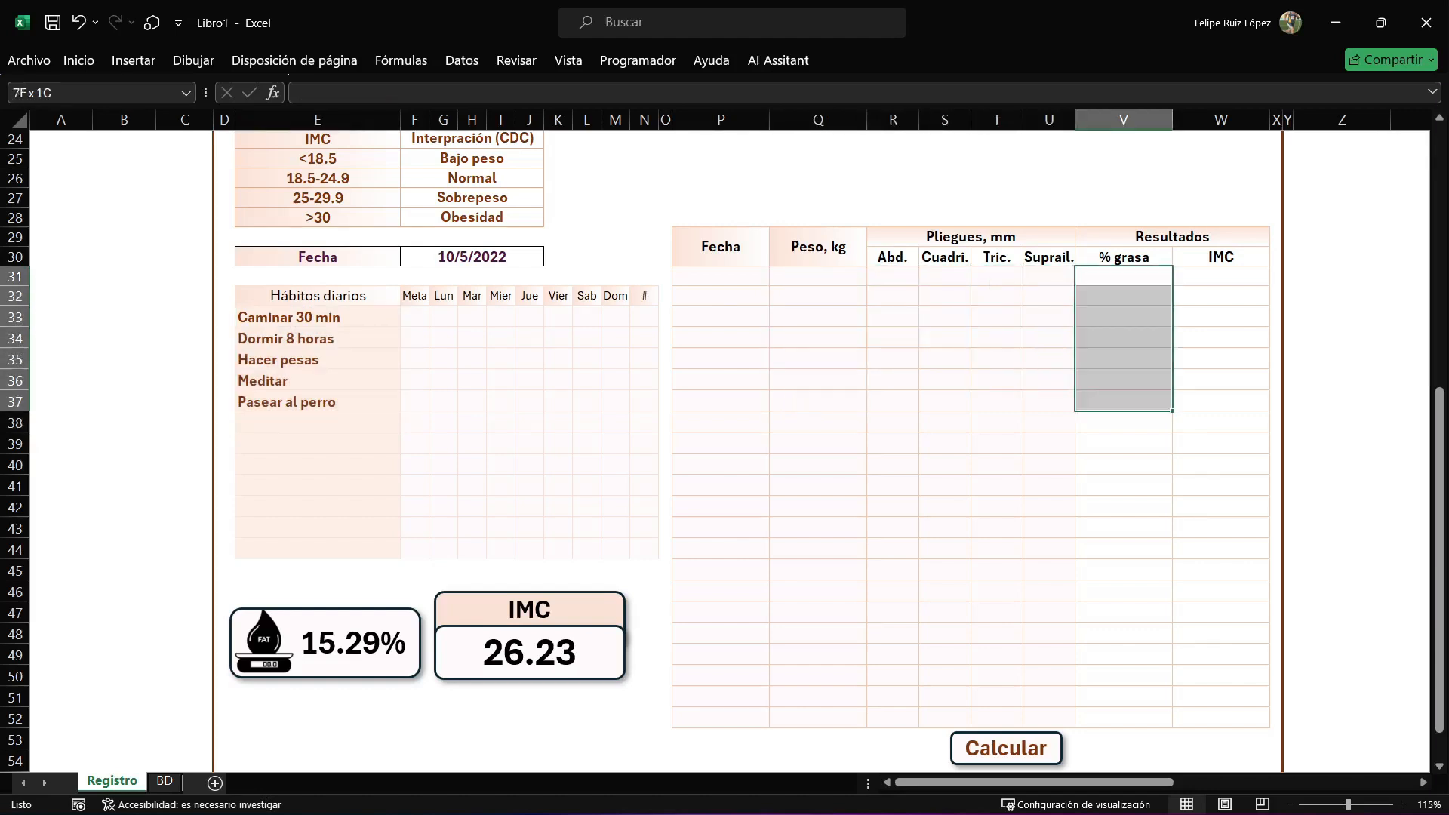
drag(1221, 276, 1221, 401)
drag(1123, 257, 1221, 465)
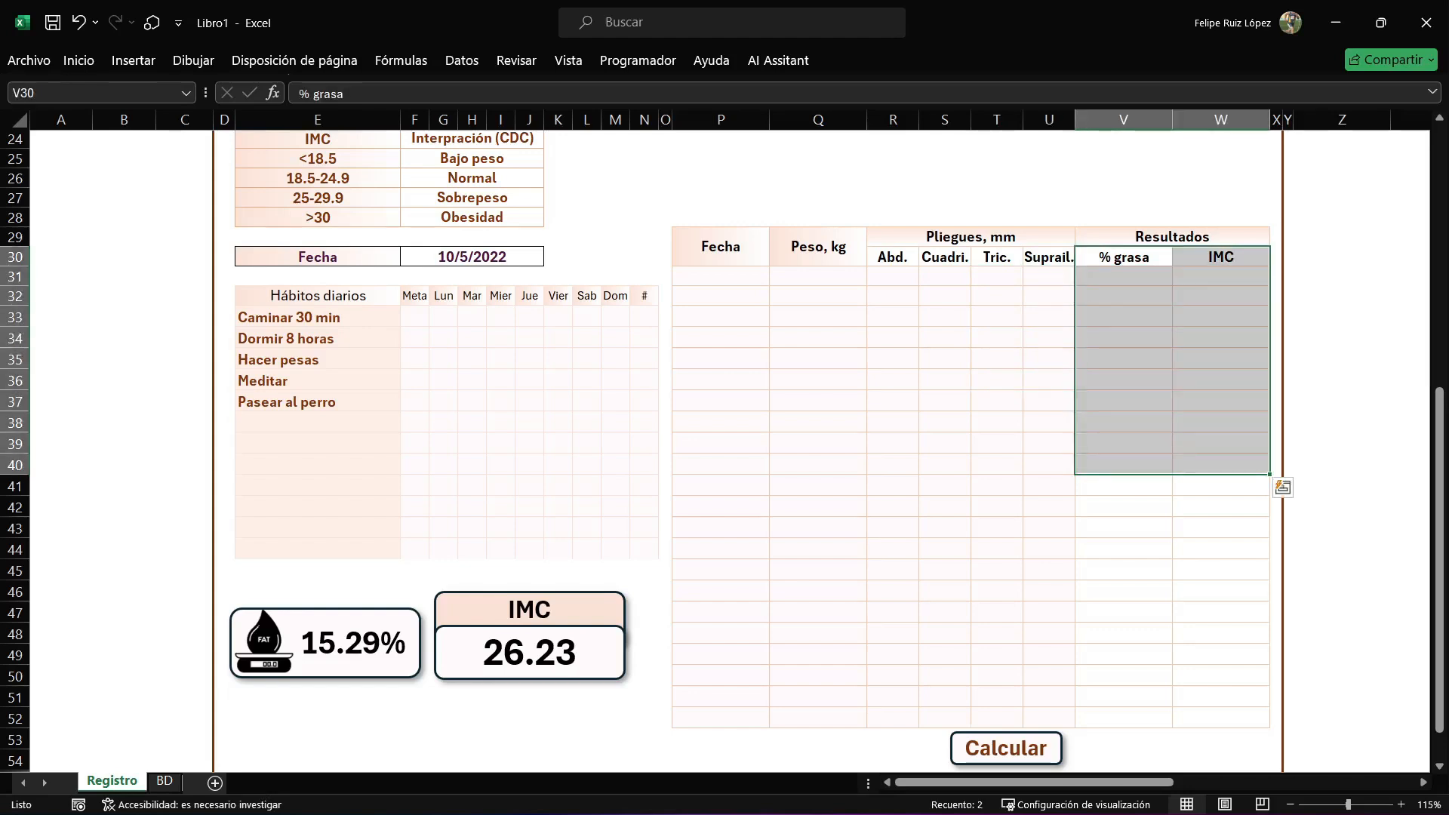
drag(721, 276, 721, 697)
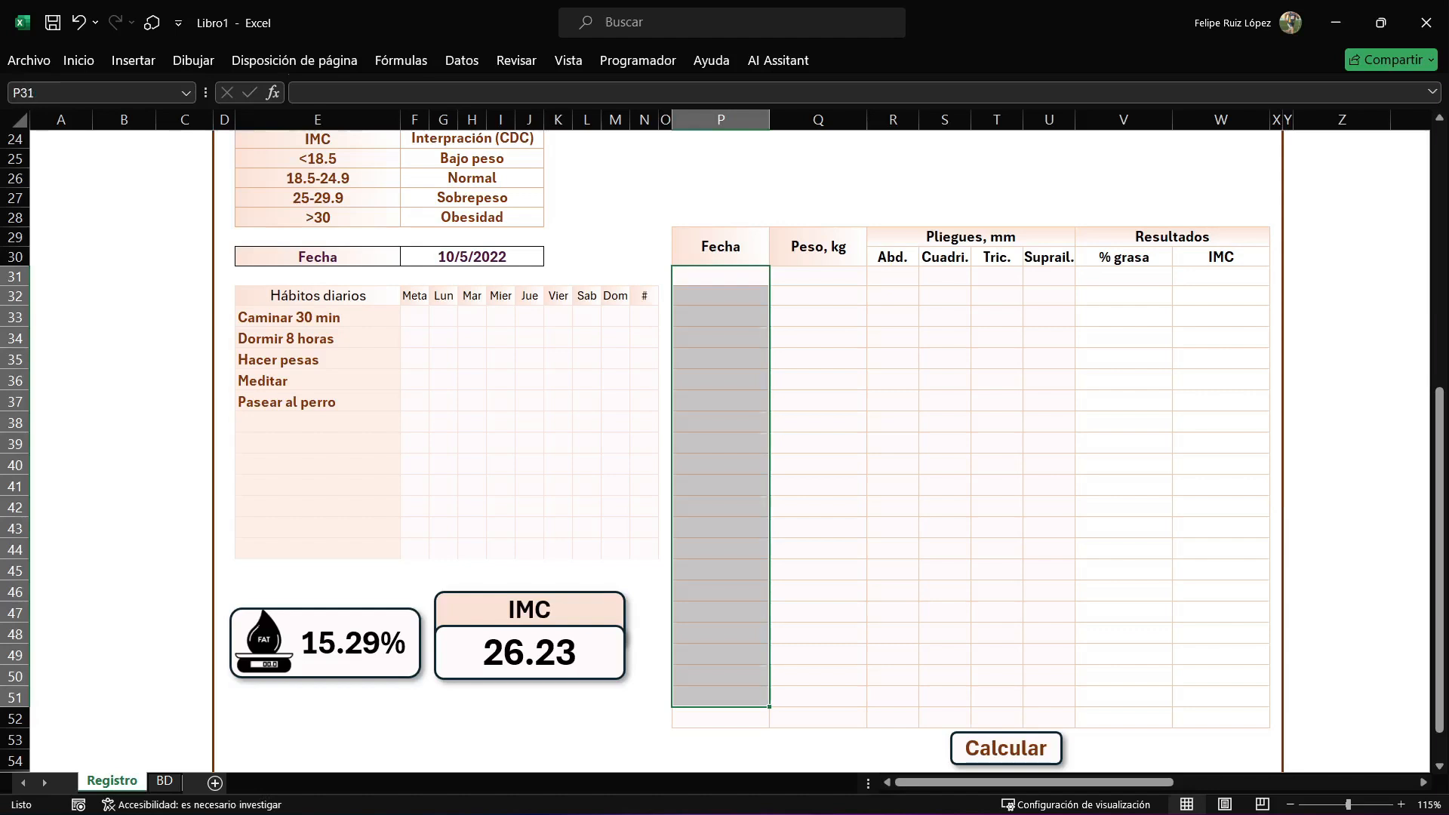
scroll(722, 450, down, 1)
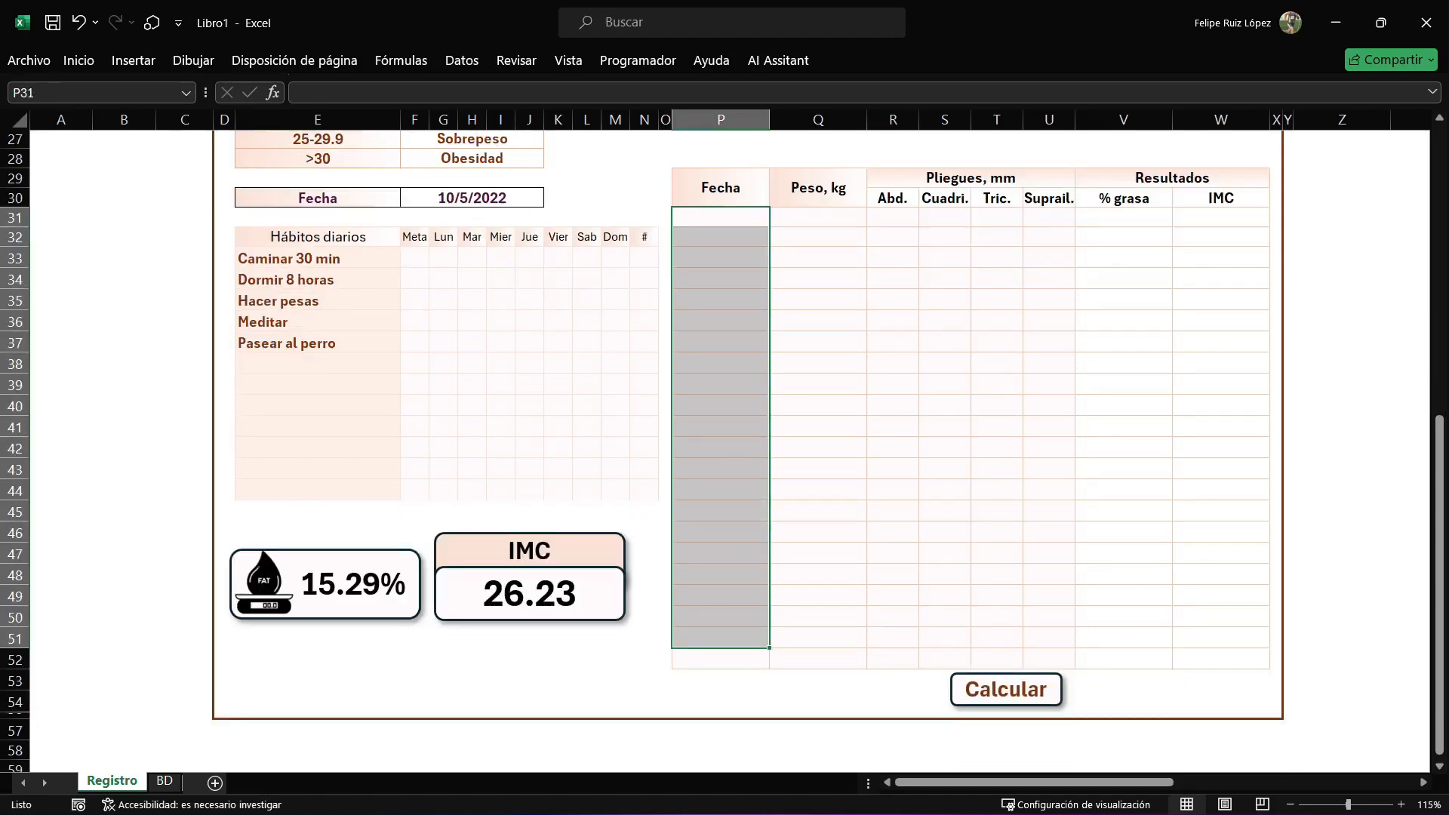
drag(1124, 217, 1124, 448)
drag(1221, 217, 1221, 470)
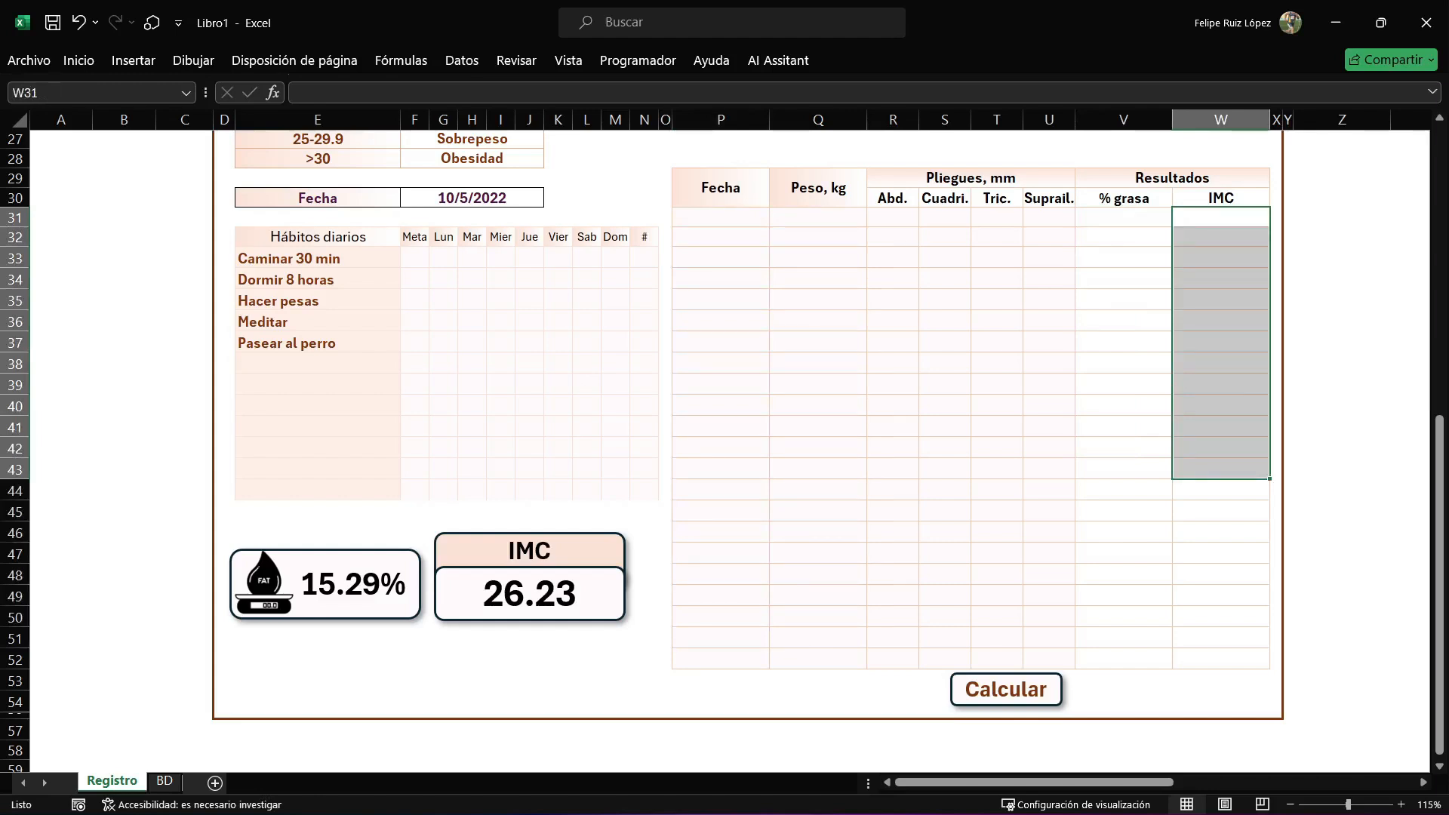
Clear the helper values in B8:B14 and select the adjacent helper labels in A8:A15.
scroll(722, 450, up, 8)
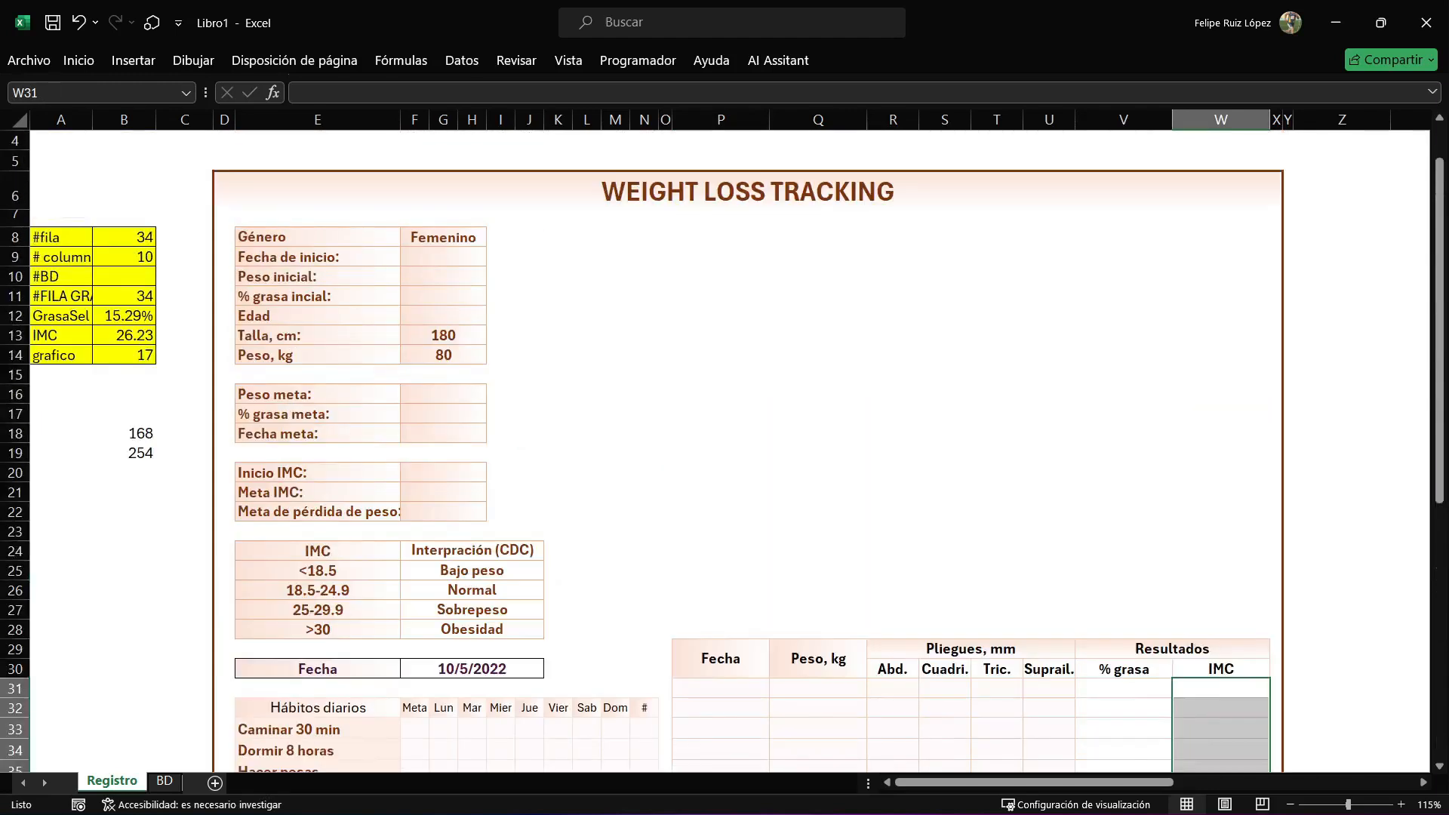
drag(123, 237, 123, 356)
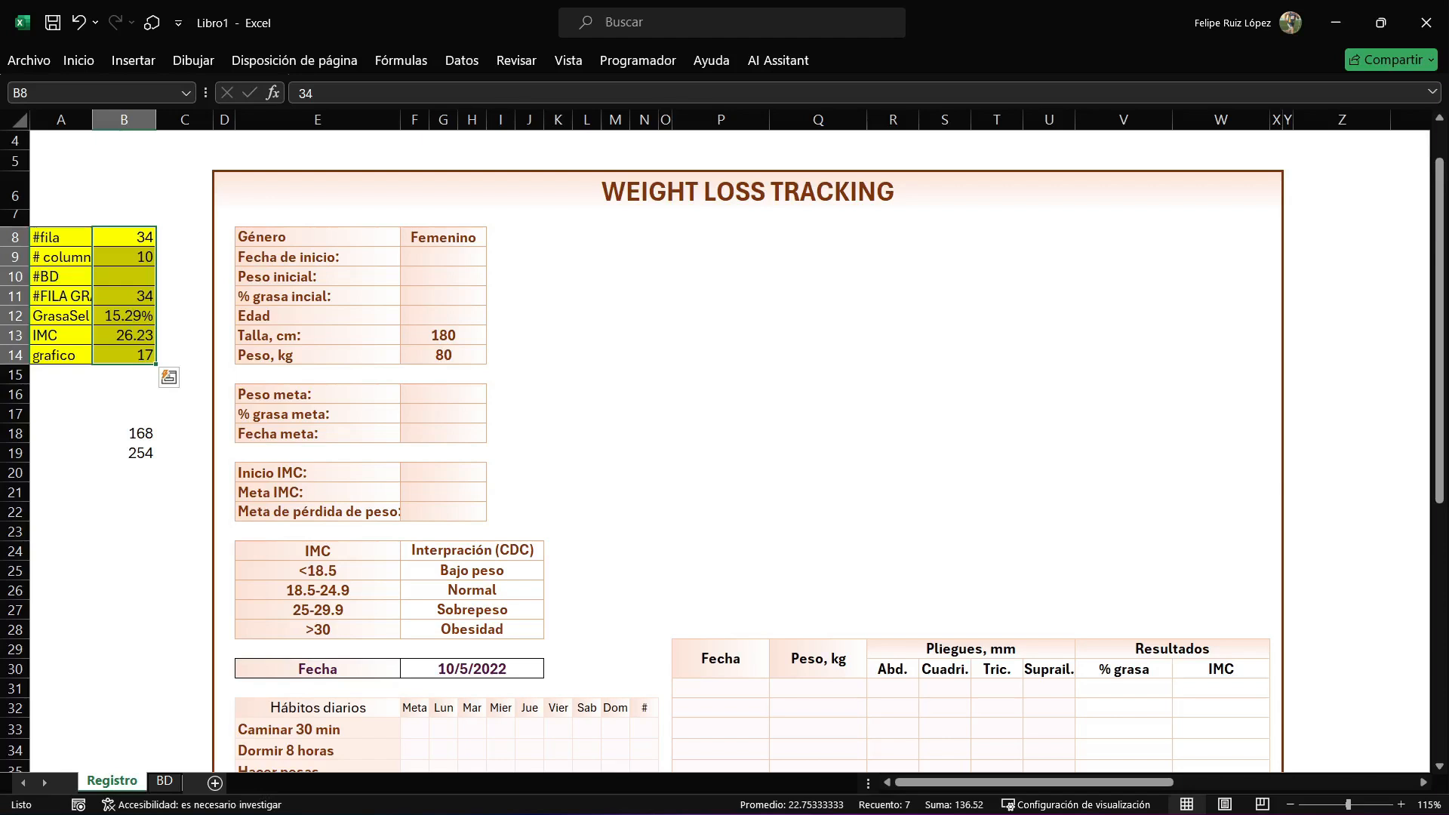
key(Delete)
click(184, 190)
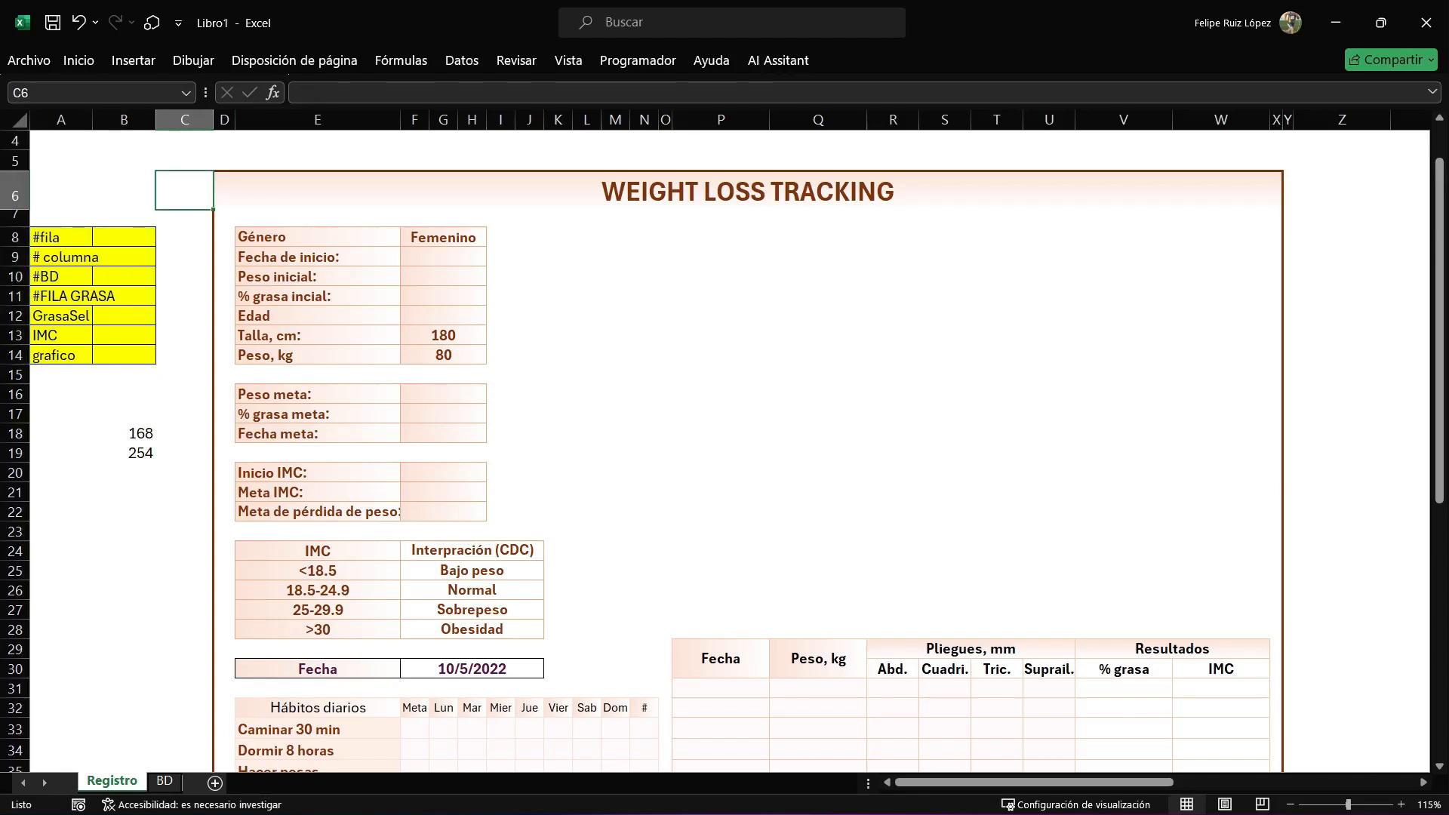
drag(61, 237, 61, 375)
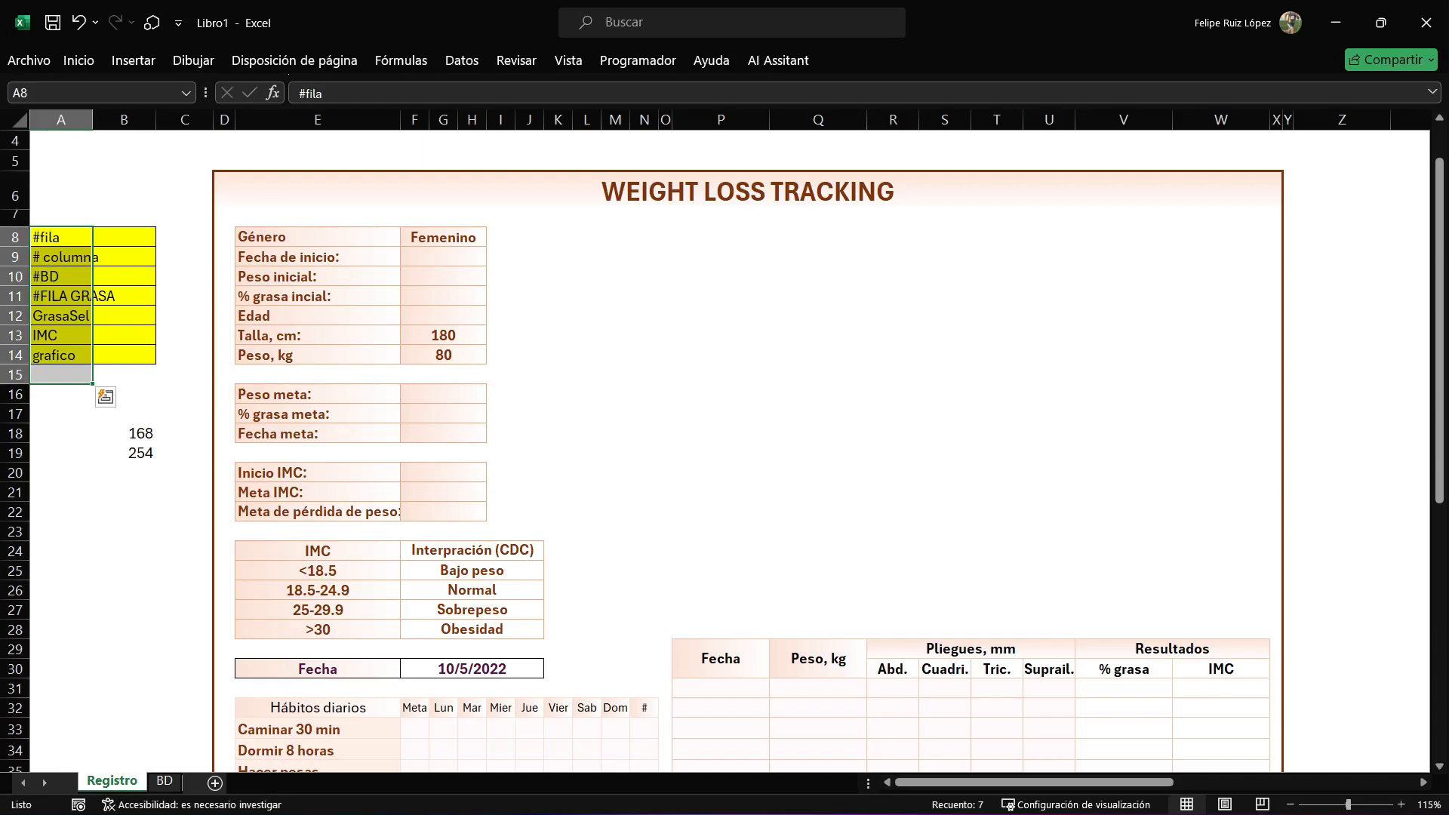
Save the workbook in the Excel folder as GrasaPersonalYT in the macro-enabled format (*.xlsm).
drag(124, 237, 123, 375)
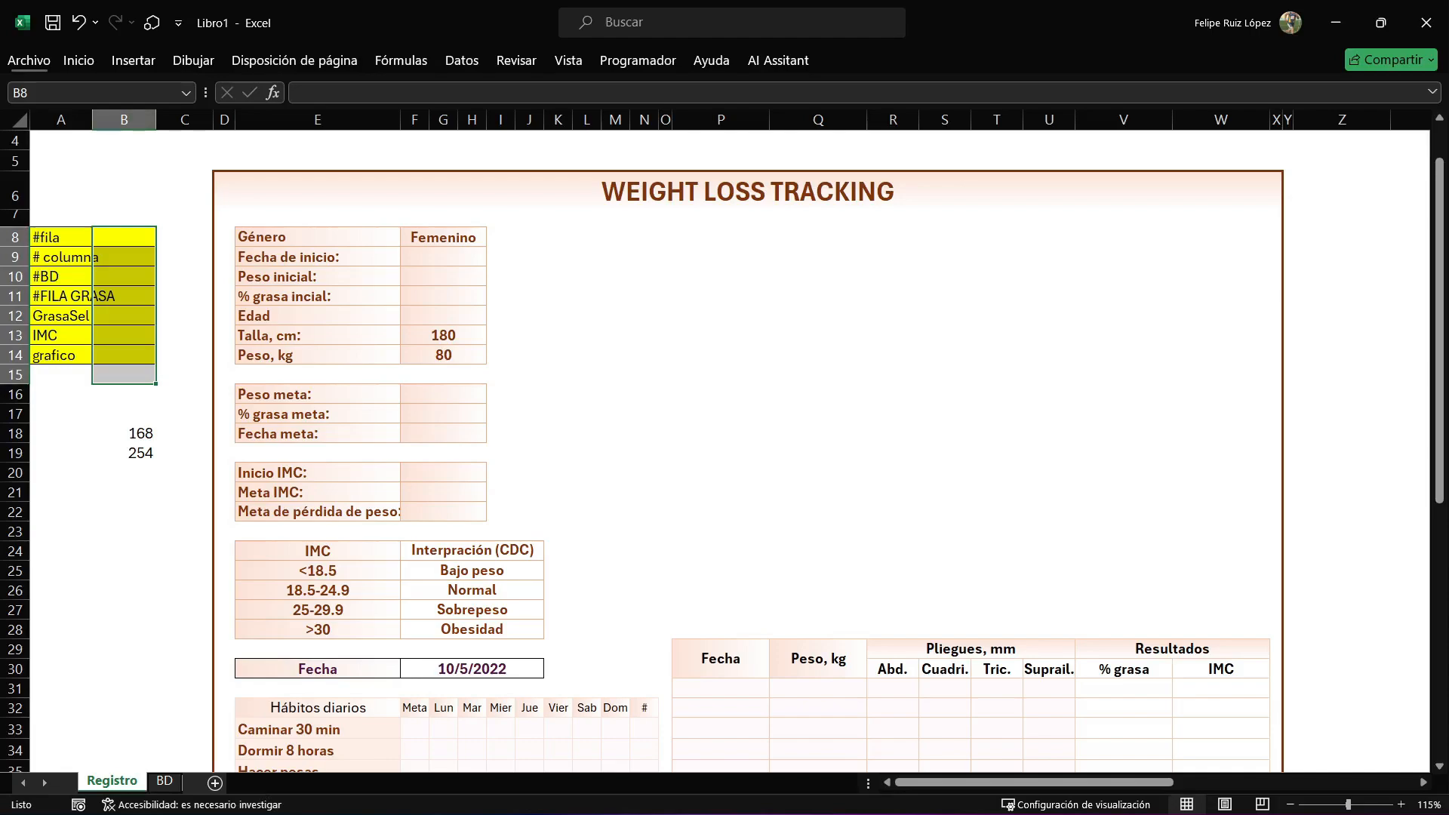
click(28, 60)
click(77, 364)
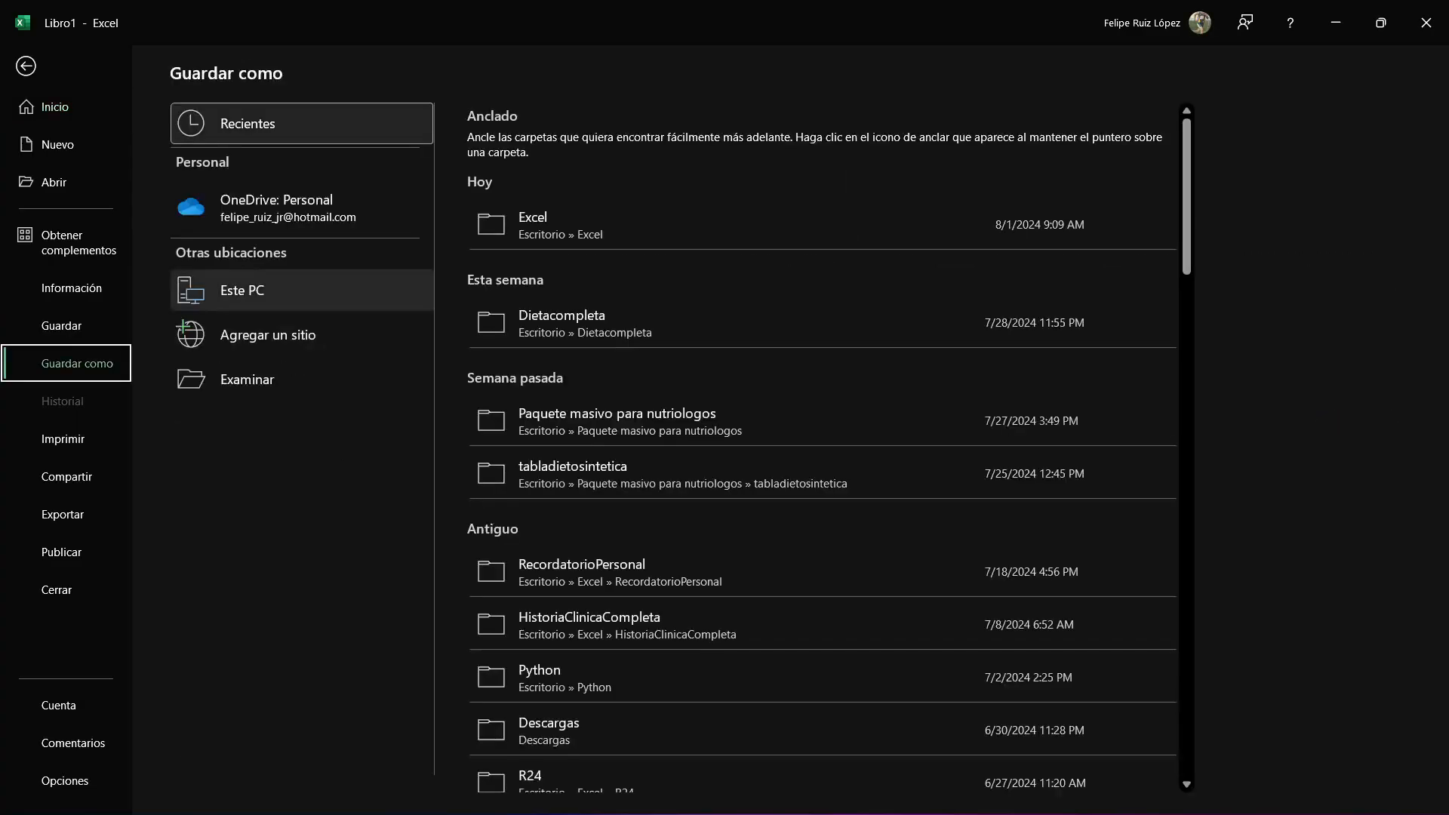
click(302, 290)
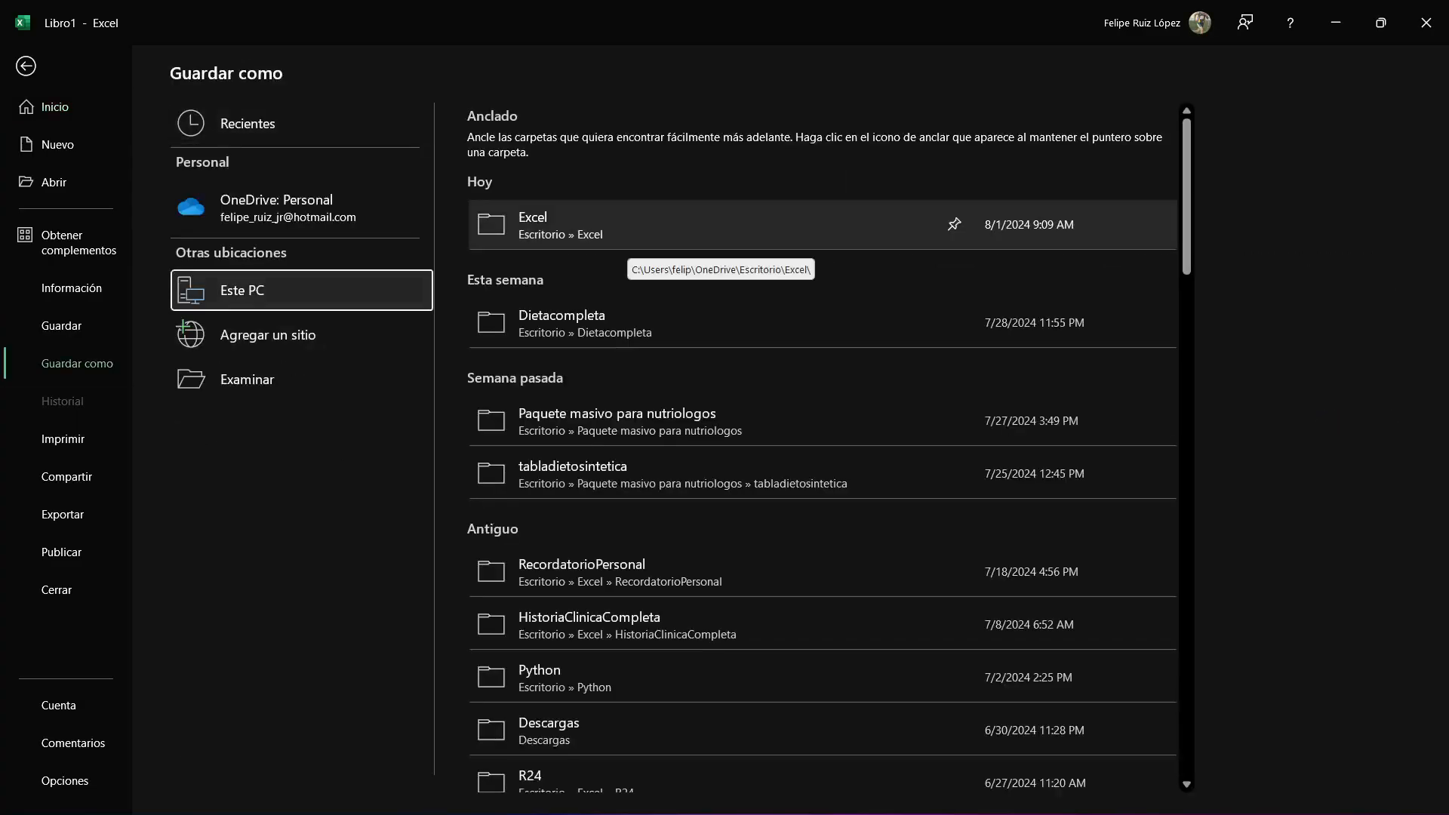
click(630, 242)
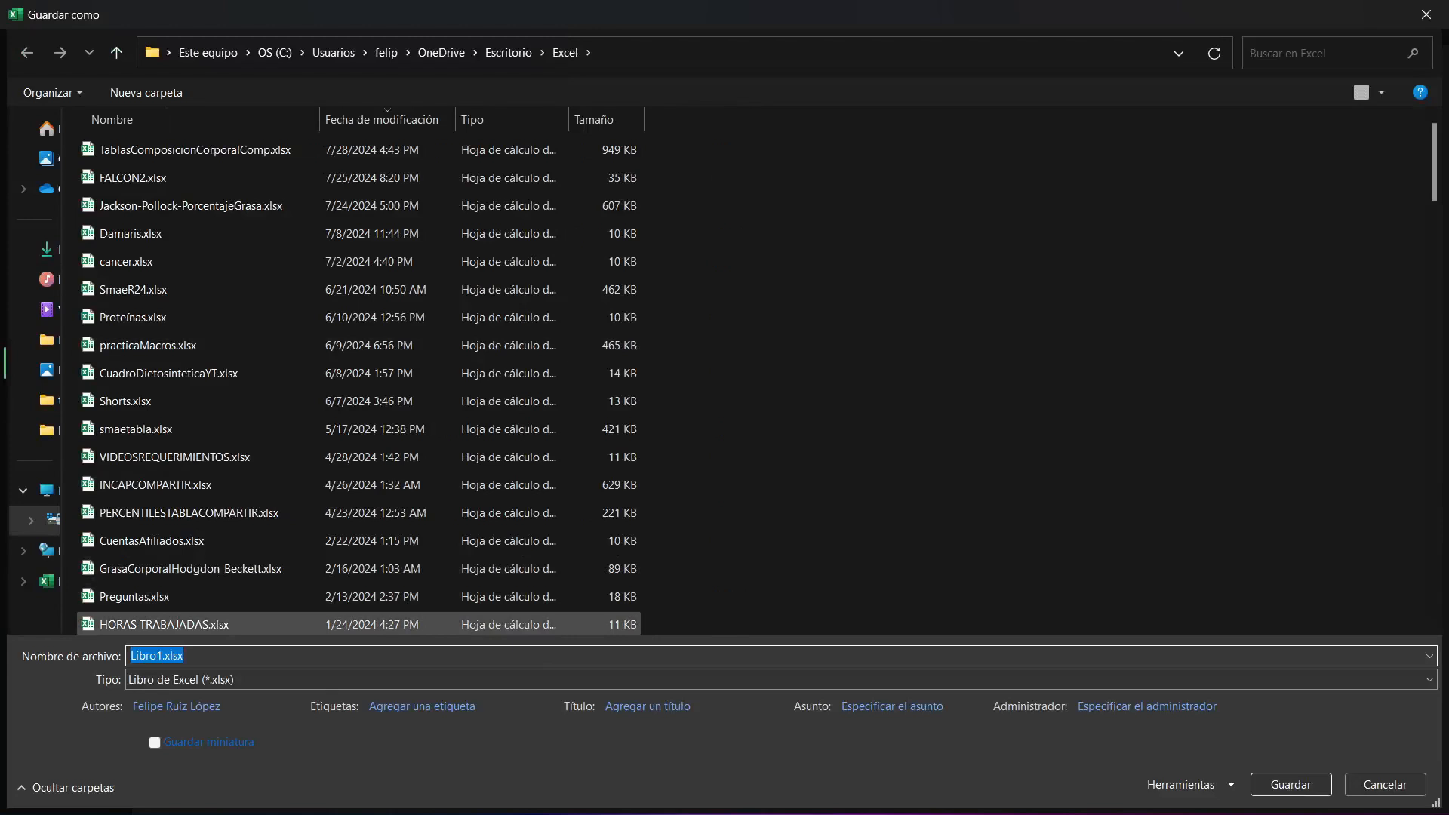
text(Grasa)
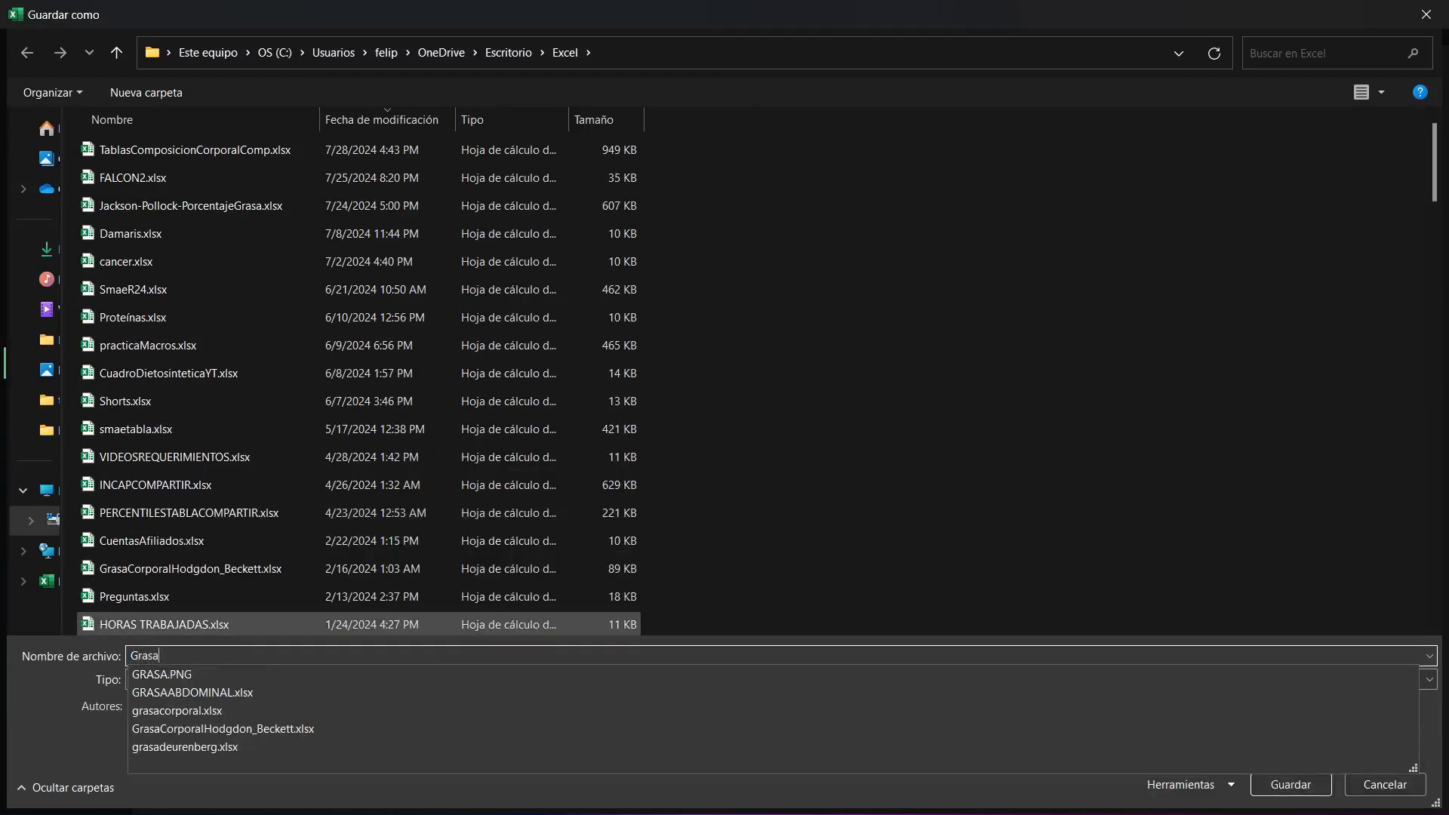
text(PersonalYT)
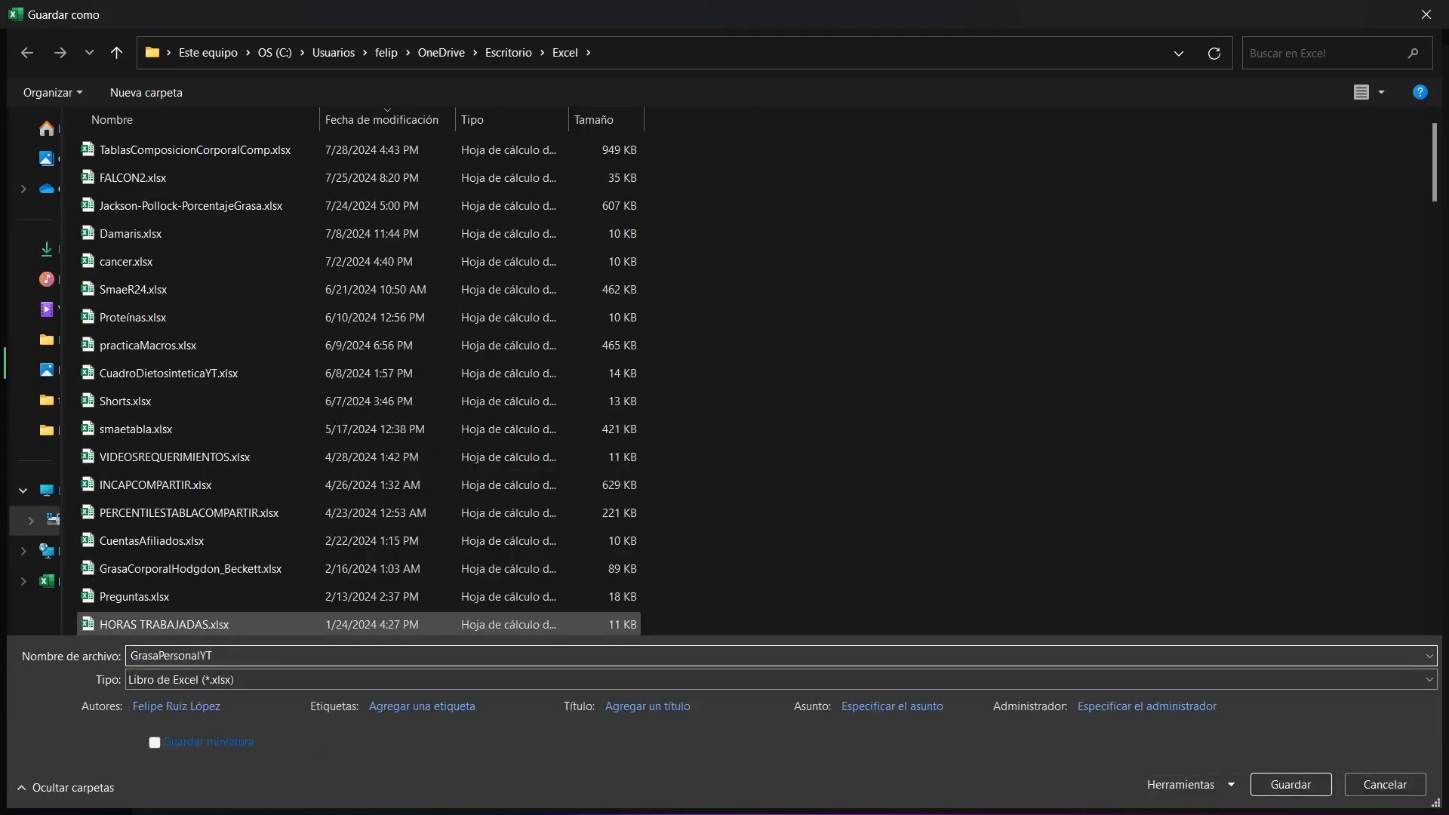
key(Tab)
key(alt+Down)
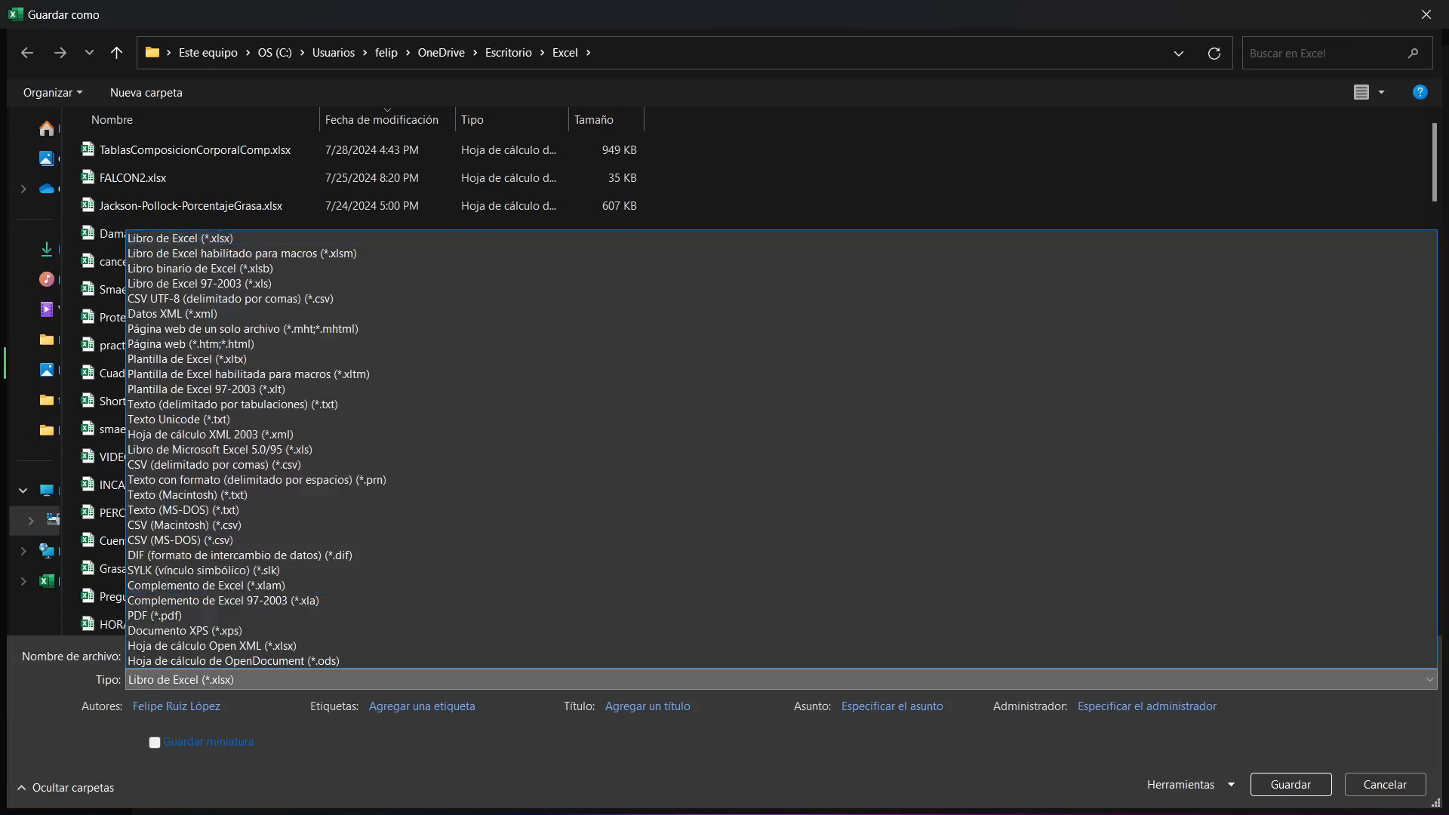
key(Down)
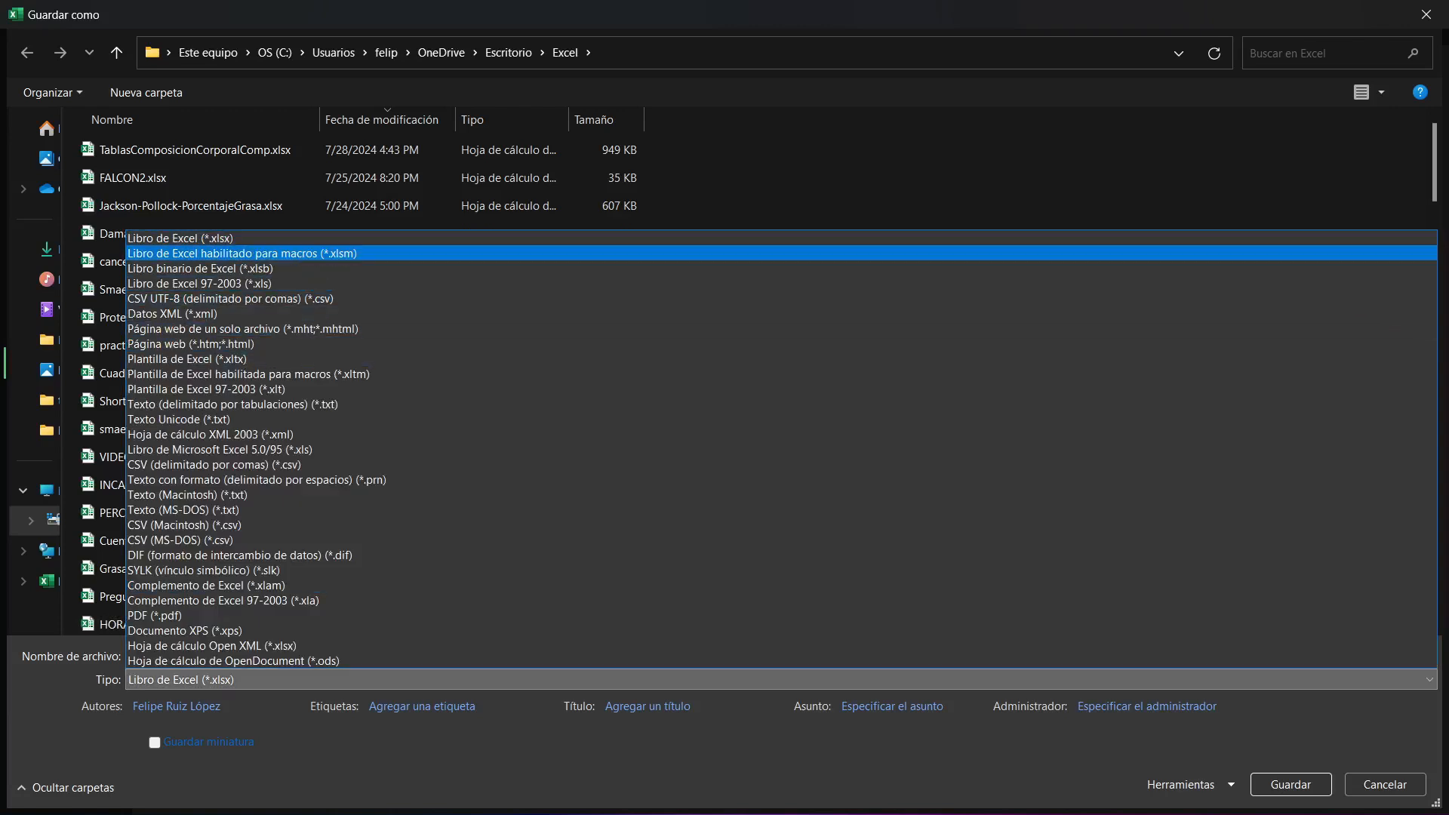
key(Return)
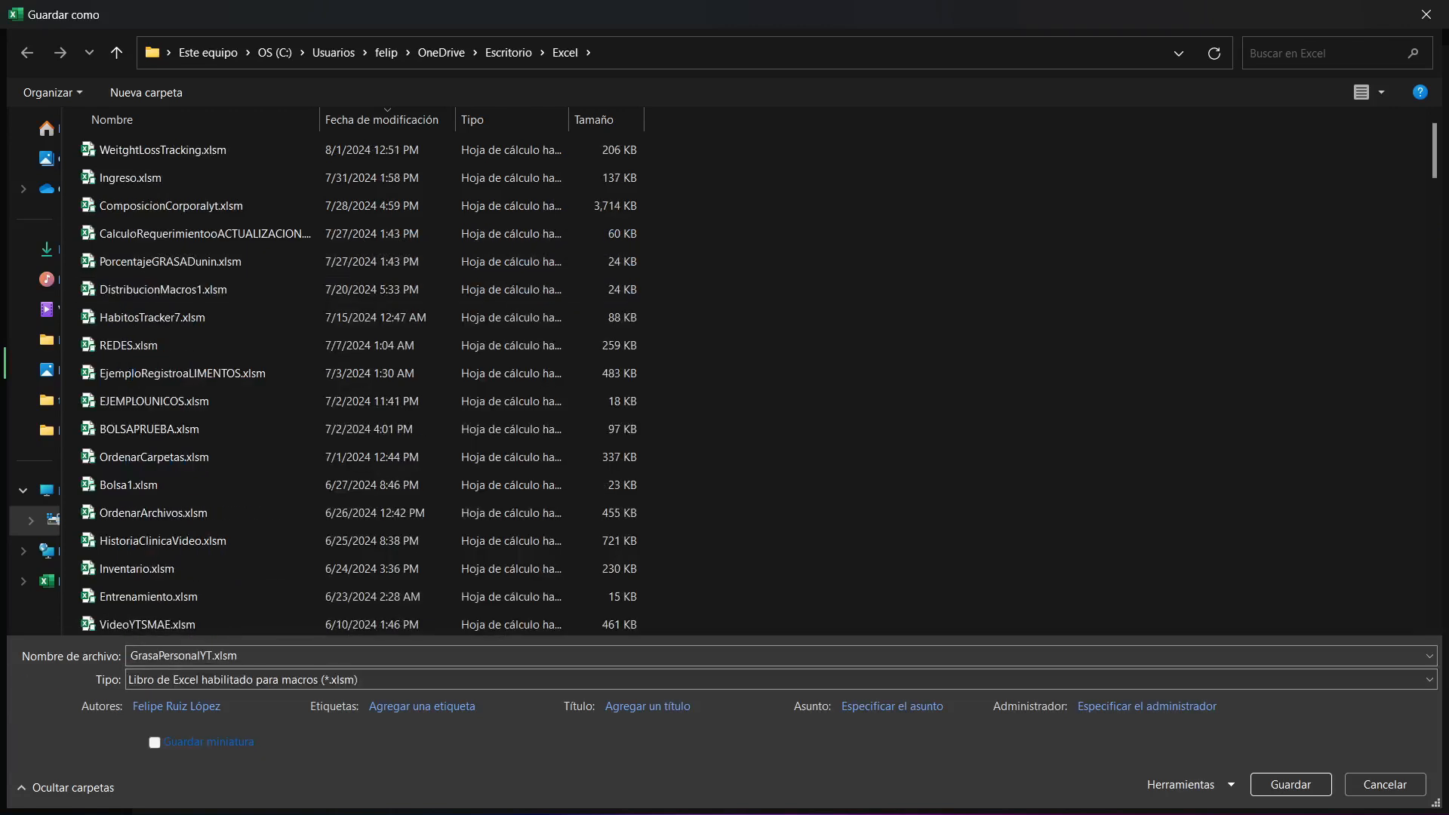
key(Return)
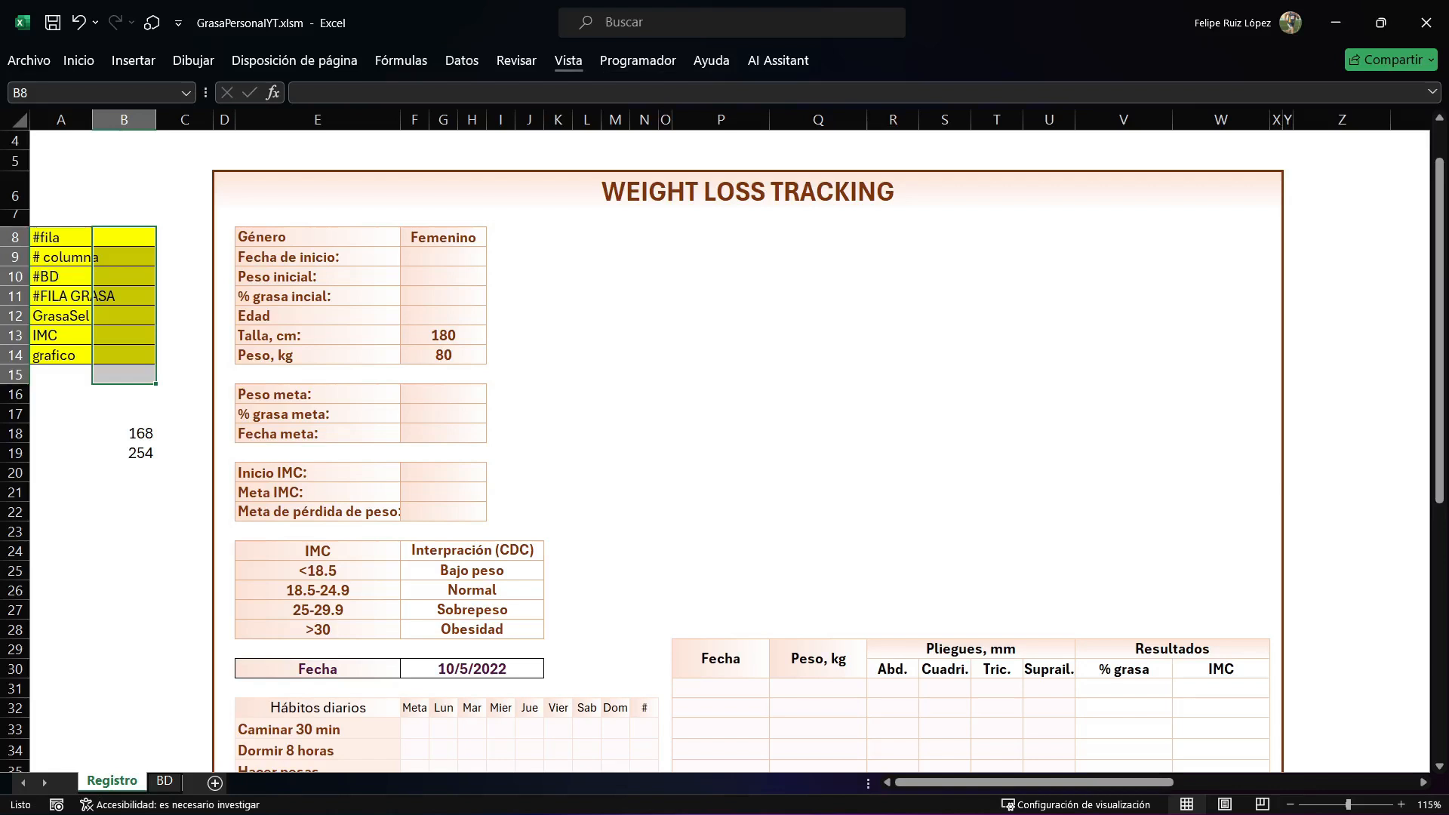
Make sure Programador is enabled among the main tabs in the ribbon customization and accept the options.
right_click(565, 62)
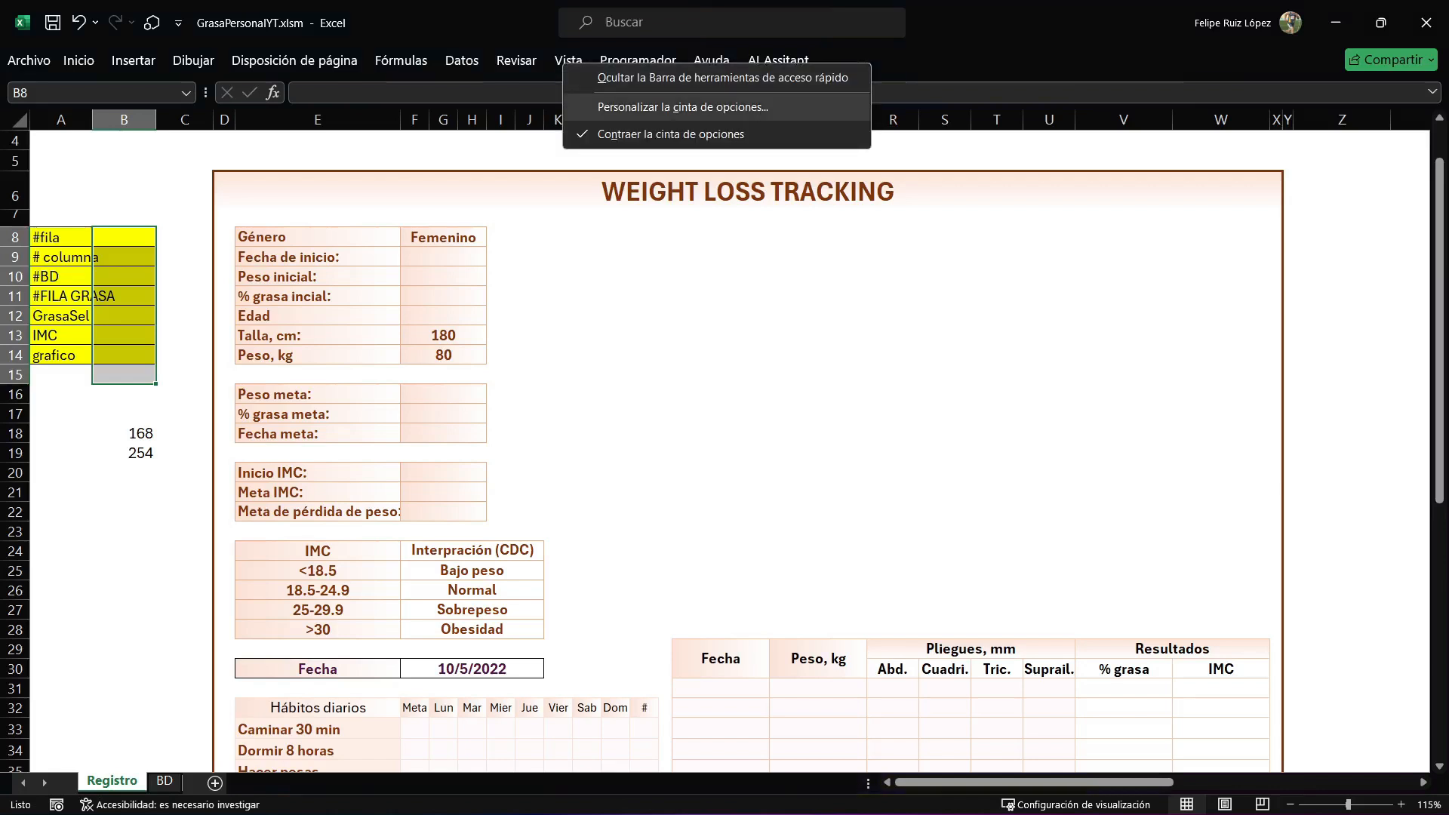
click(683, 107)
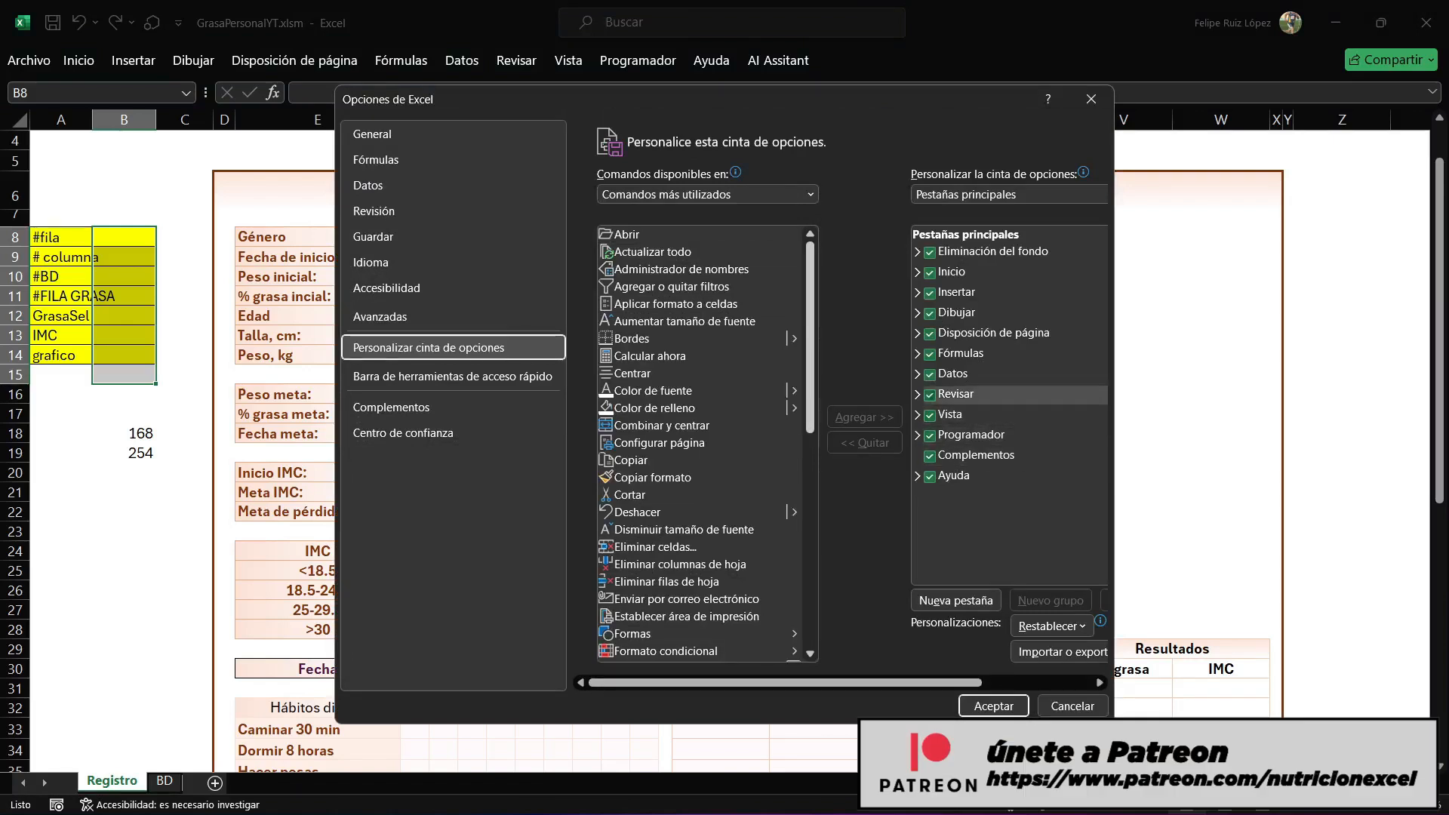
click(930, 436)
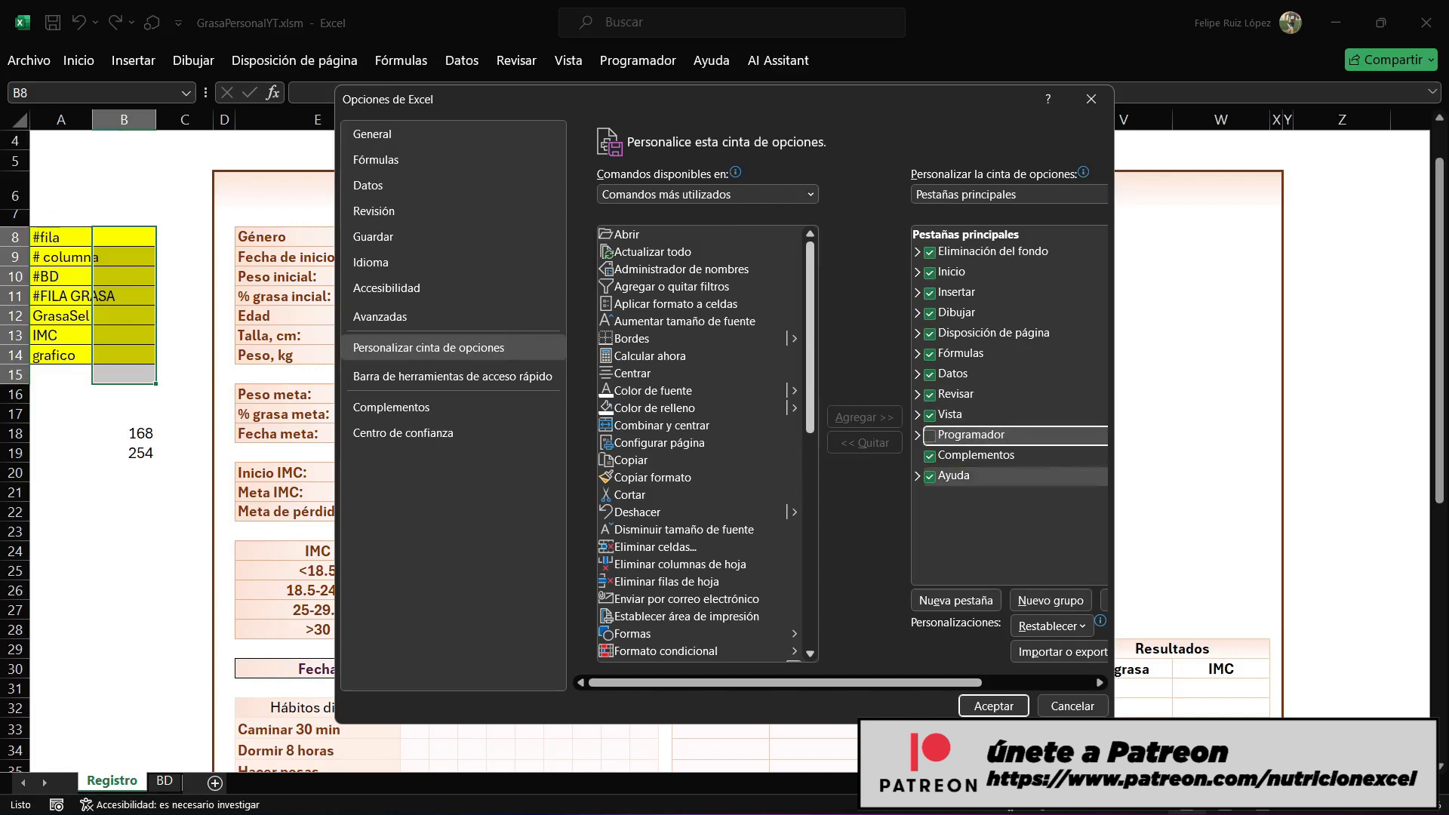
click(930, 436)
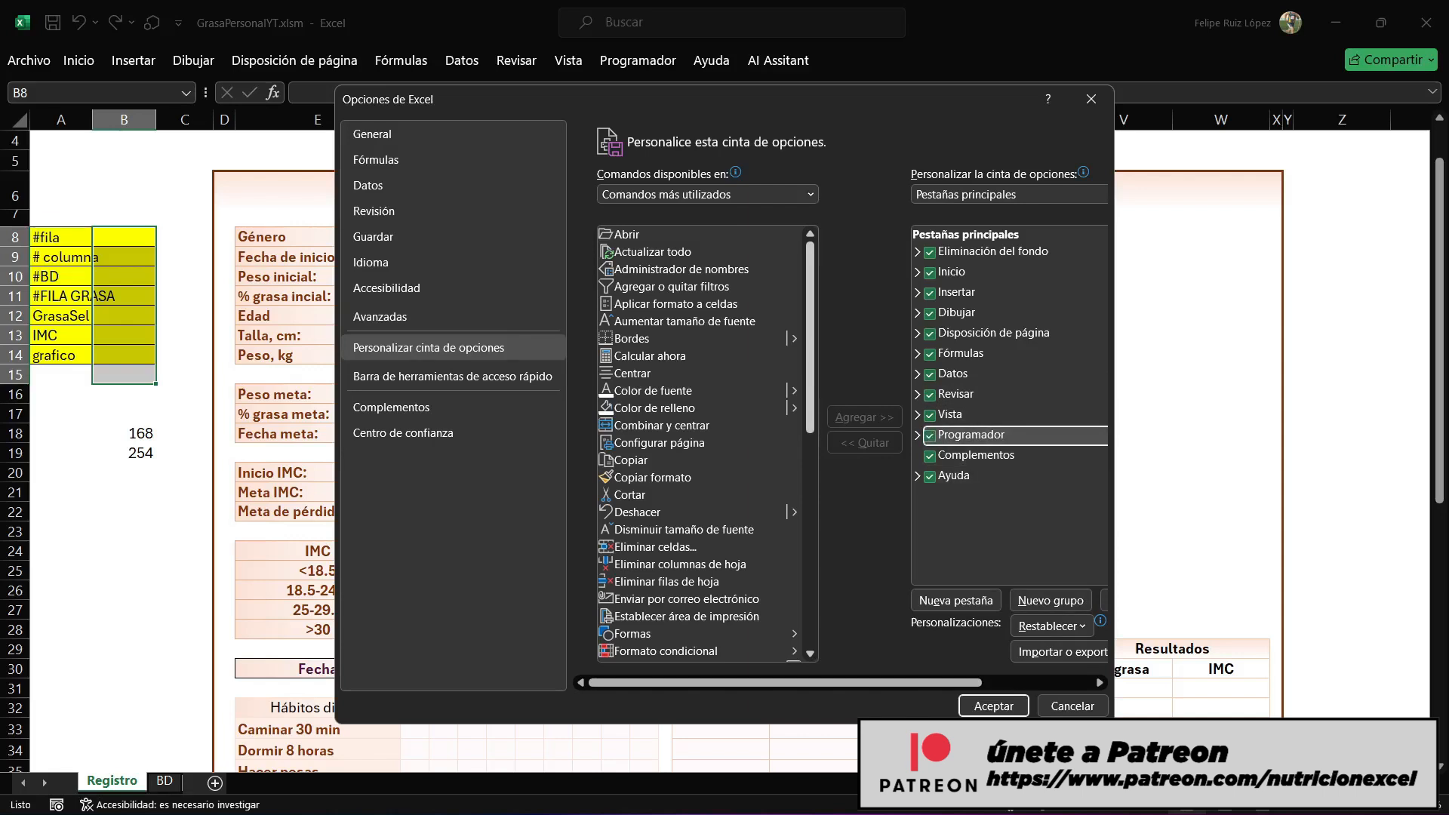
click(994, 705)
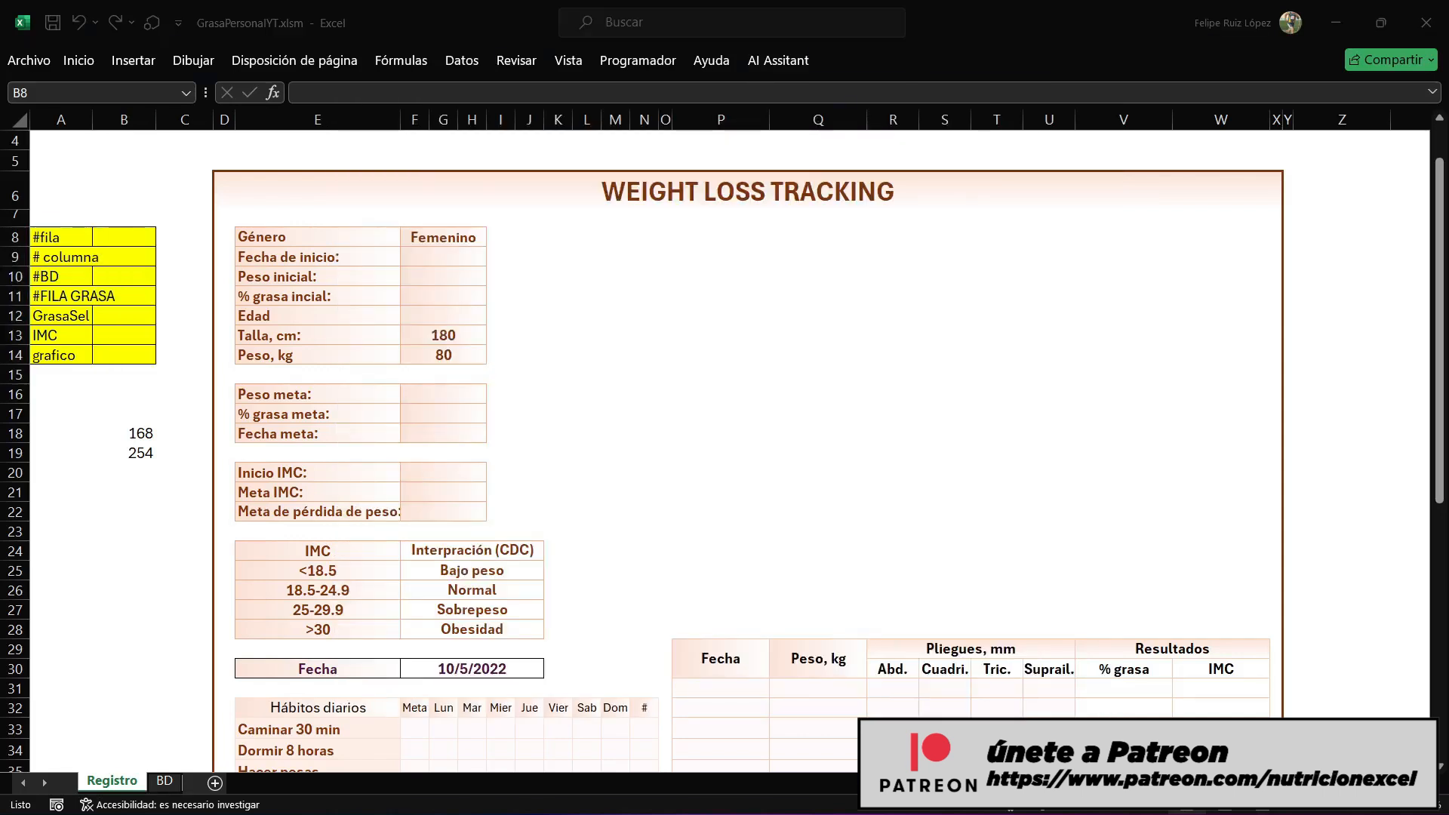
Choose Femenino from the drop-down list of the Género cell.
click(443, 238)
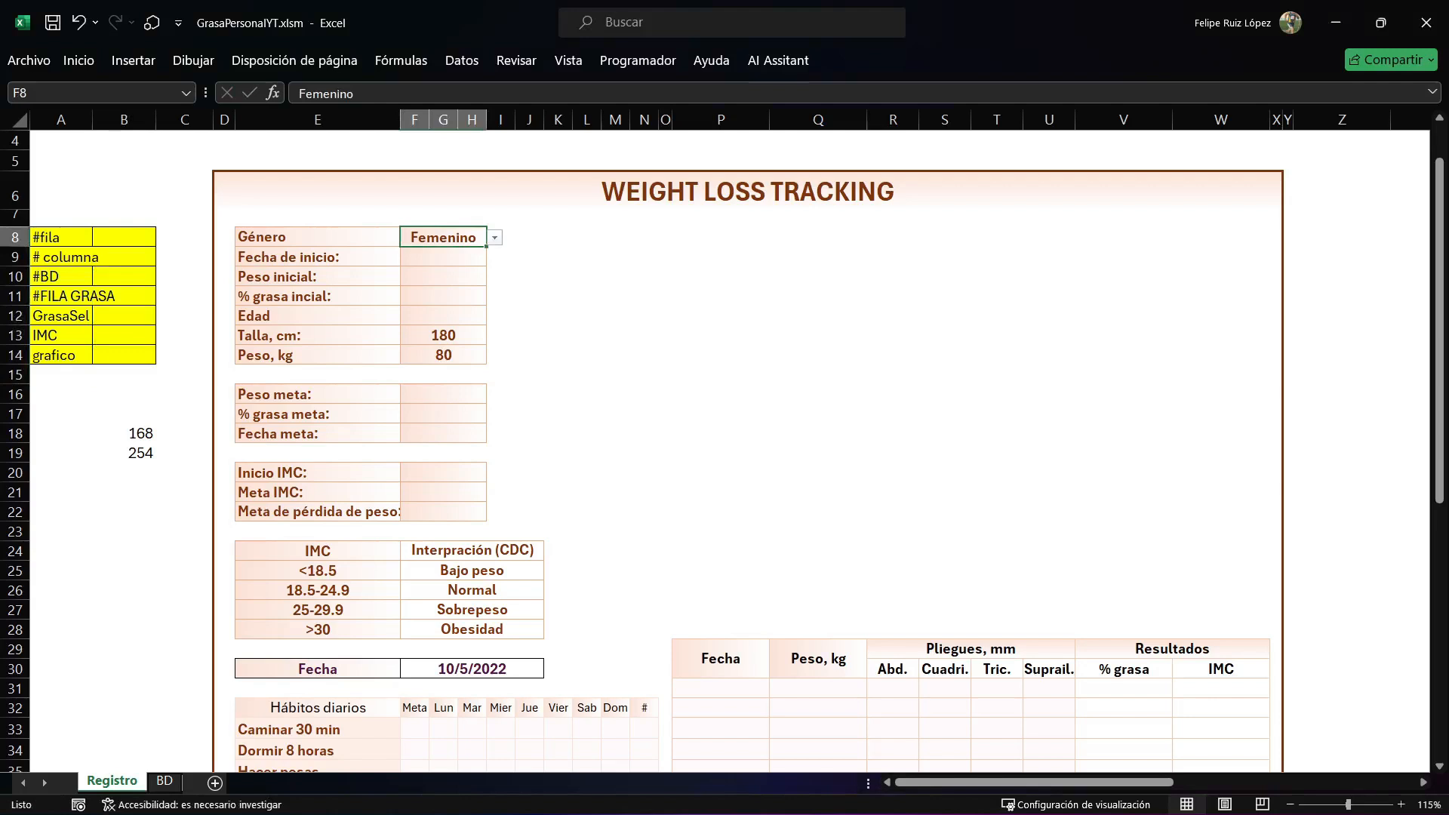
click(495, 237)
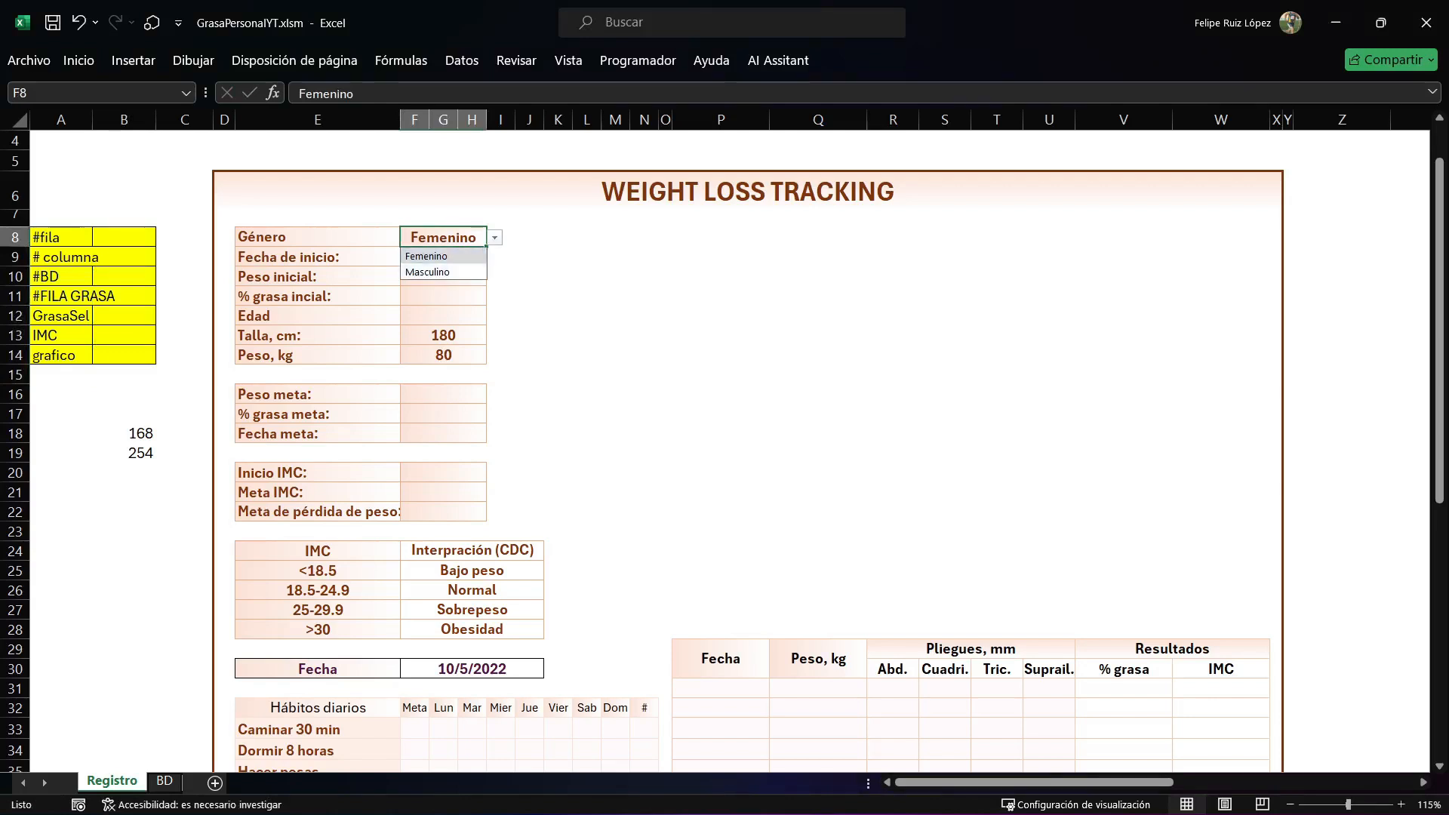
click(443, 256)
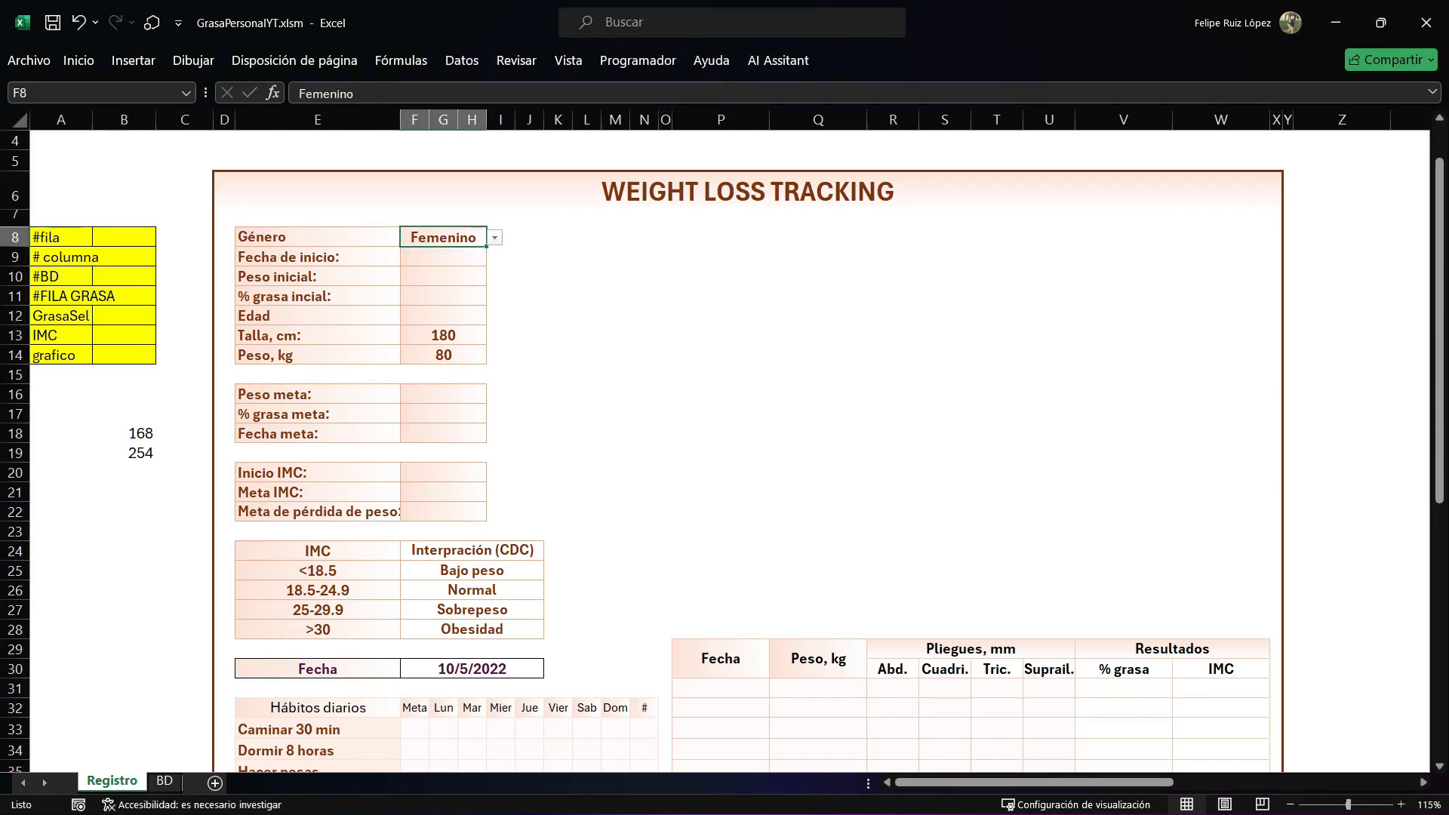
Set the Género cell's data validation to Lista with the source Femenino, Masculino.
click(462, 61)
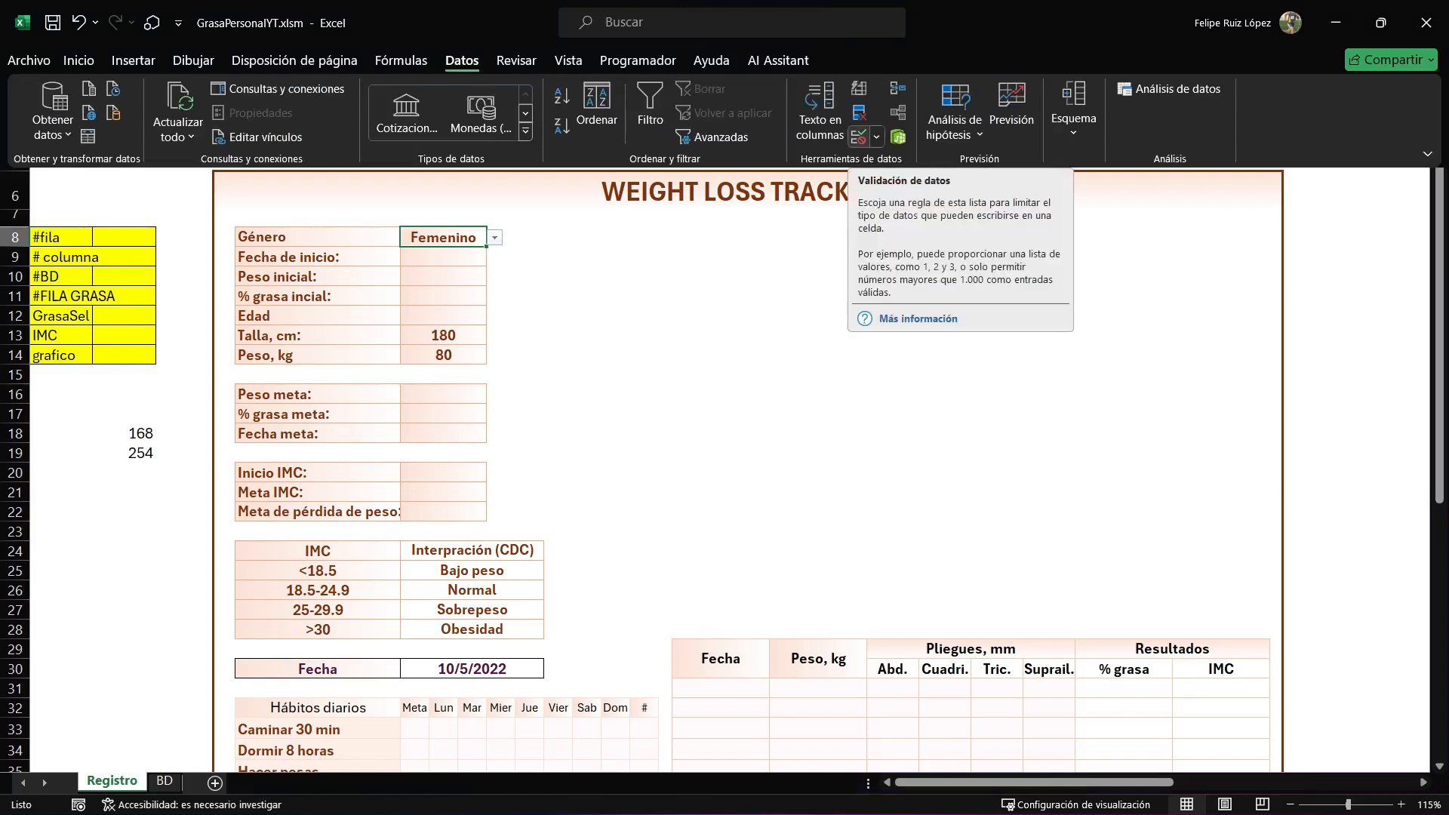
click(858, 136)
drag(715, 193, 679, 270)
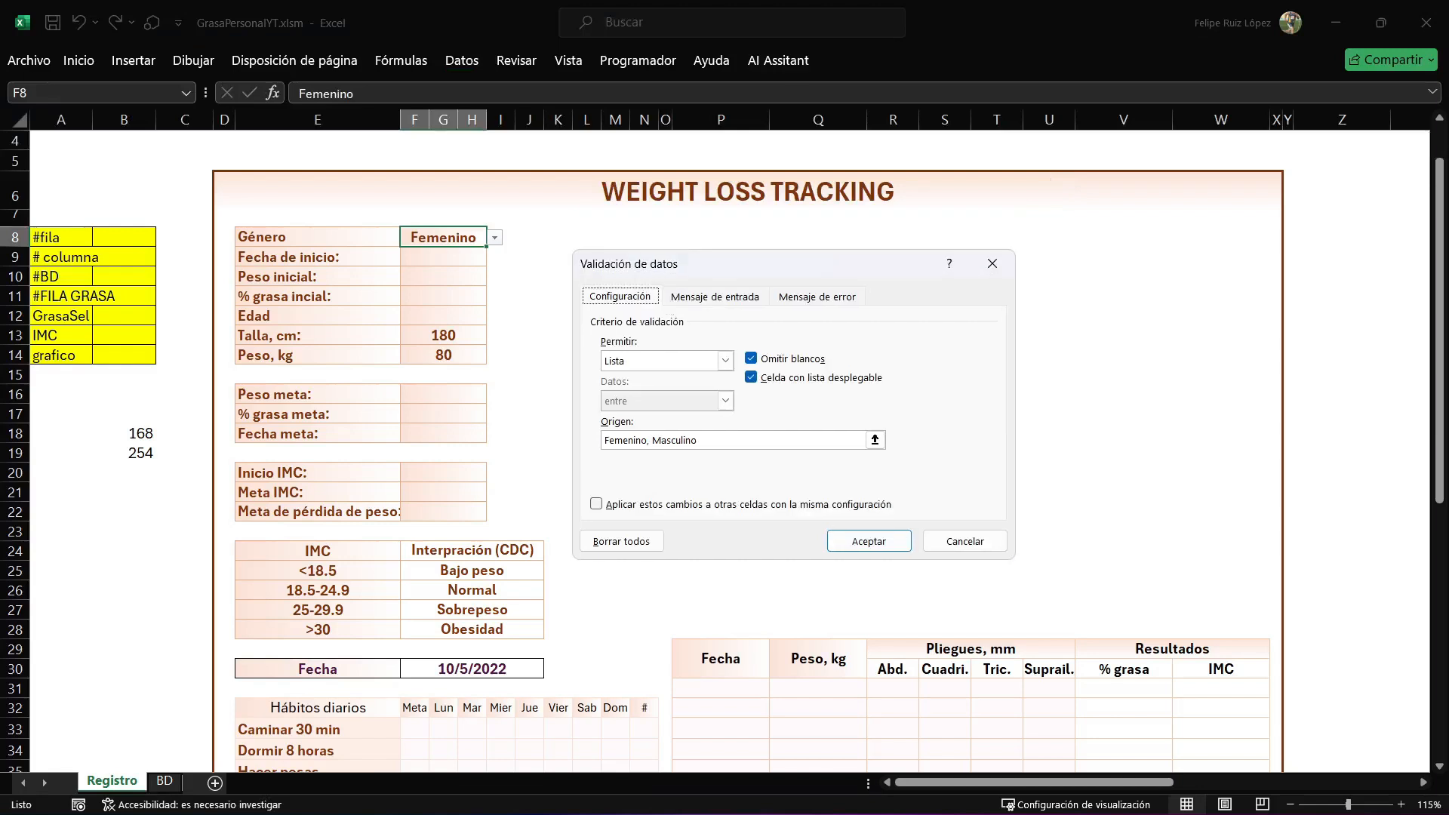
click(726, 361)
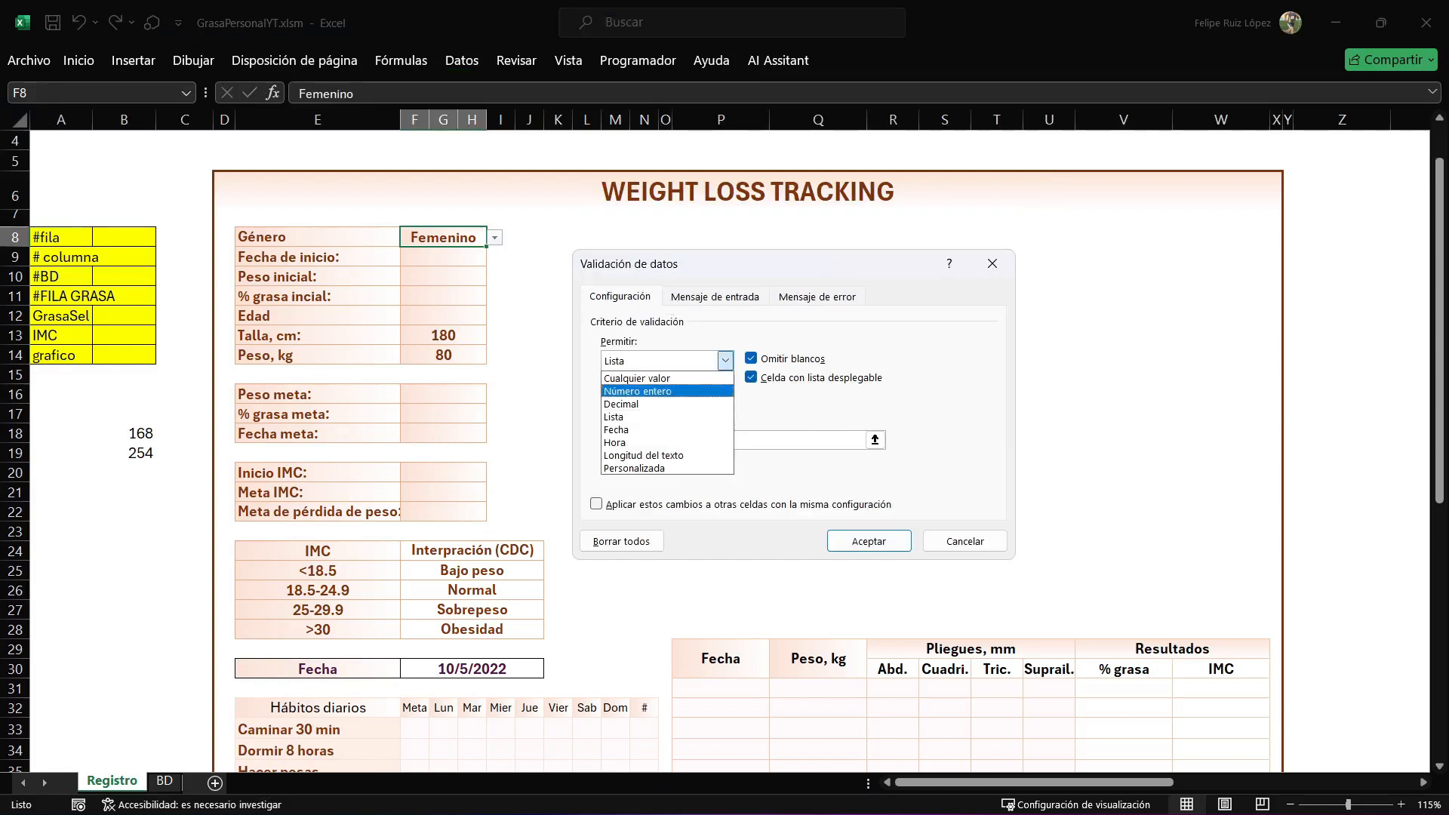
click(656, 415)
drag(702, 440, 603, 440)
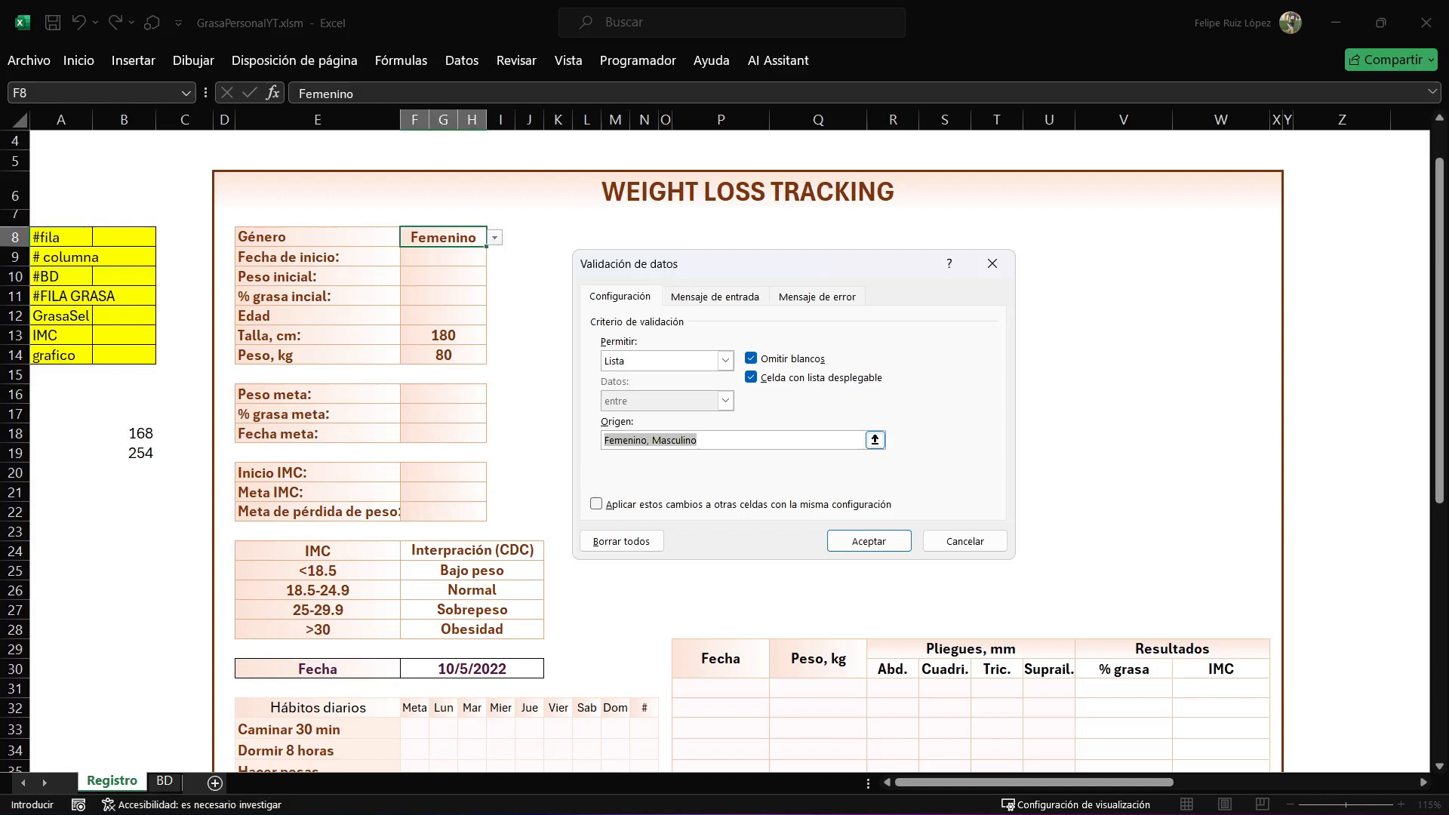
click(868, 541)
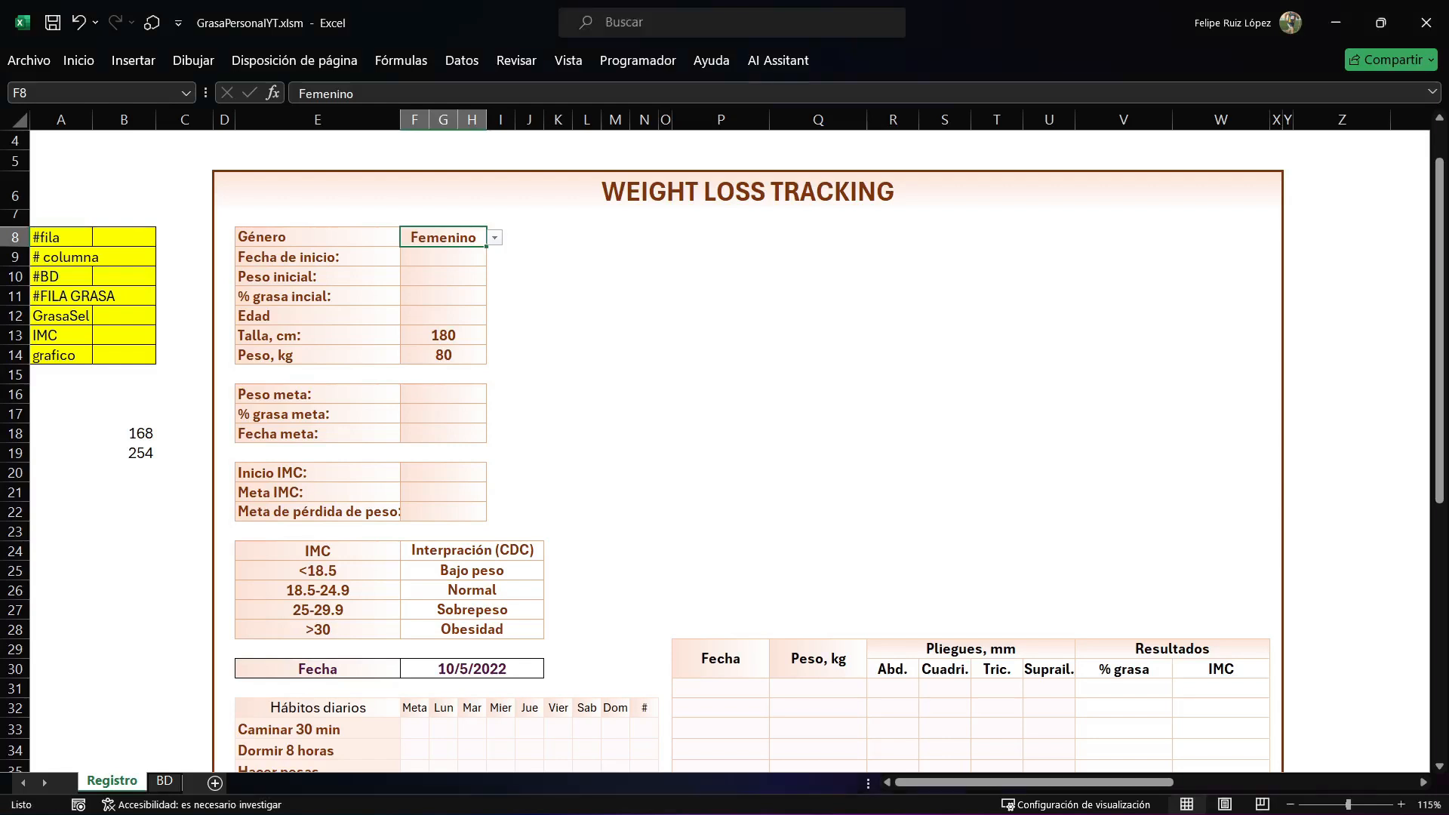
Review the Género cell's drop-down options against the comma-separated source in its data validation.
click(494, 238)
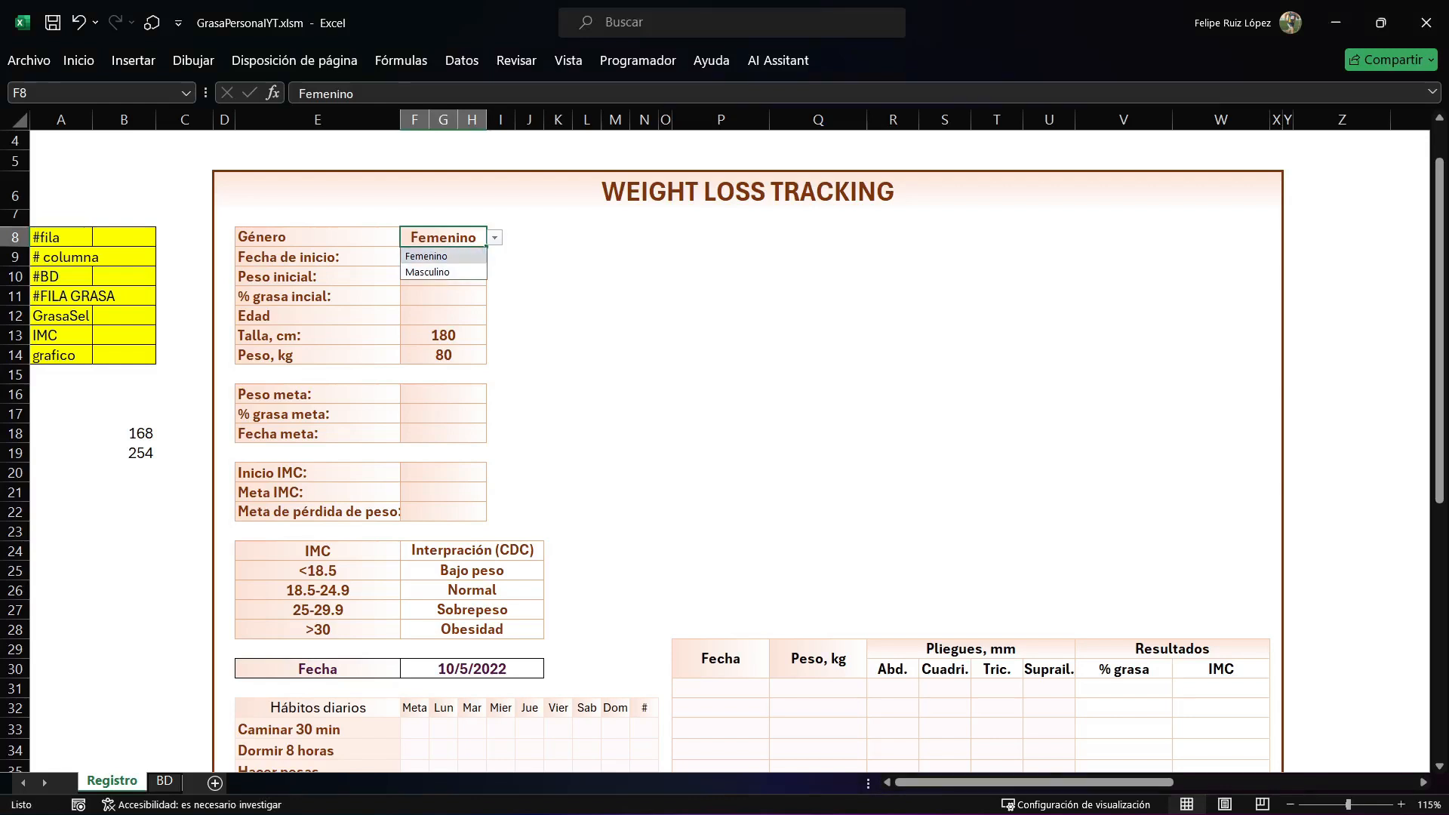
click(494, 238)
click(461, 60)
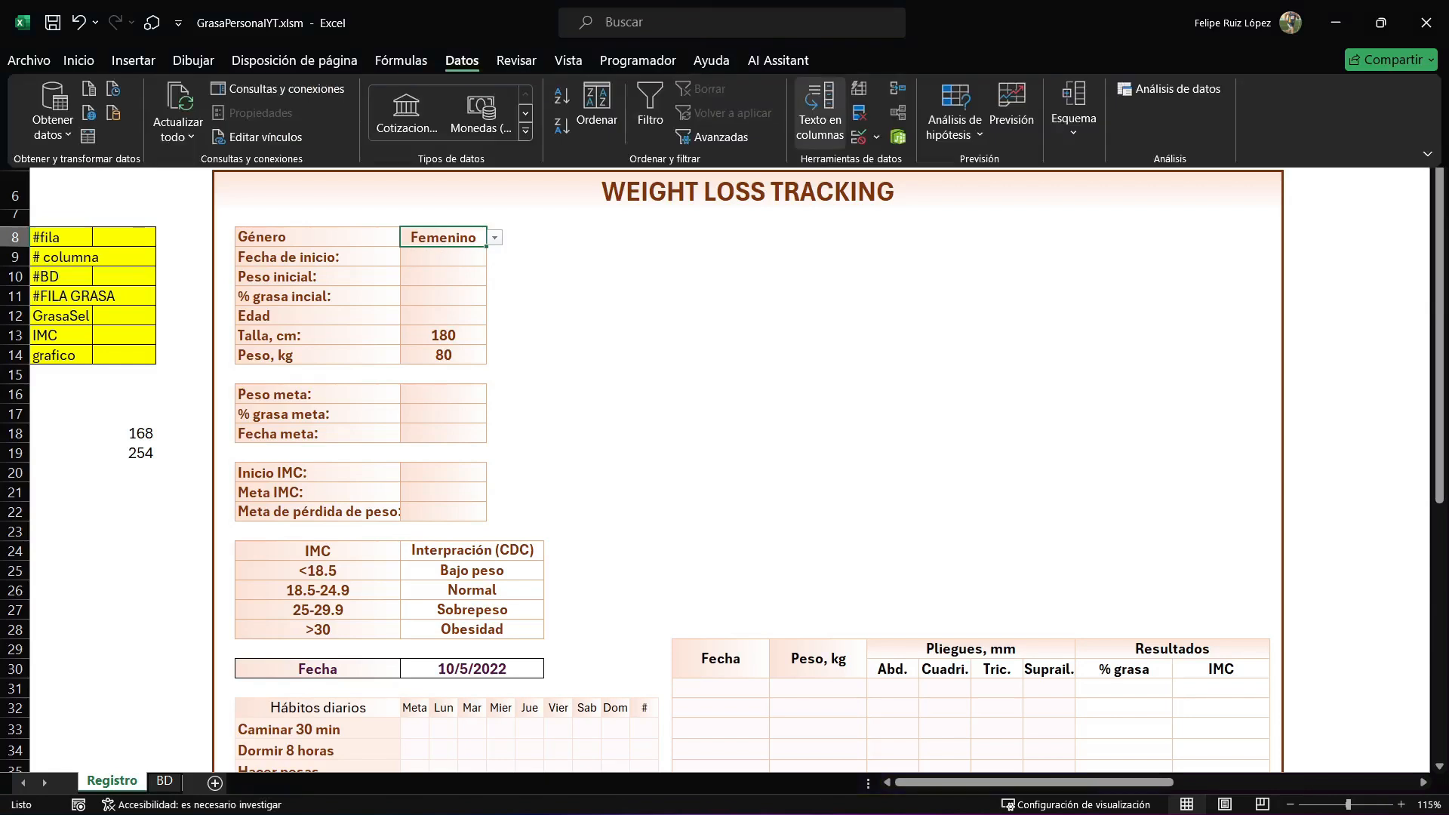
click(821, 106)
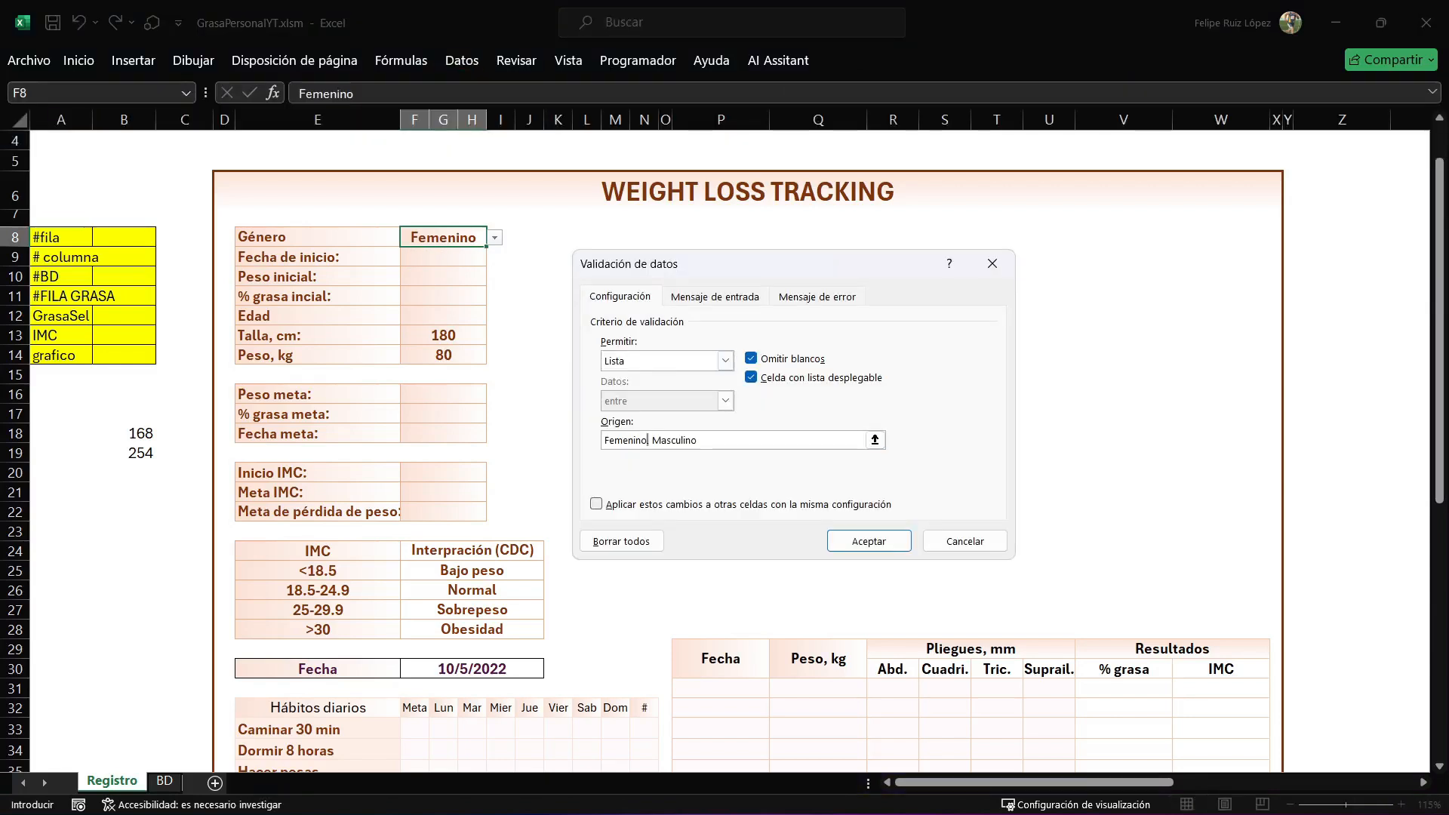
click(869, 541)
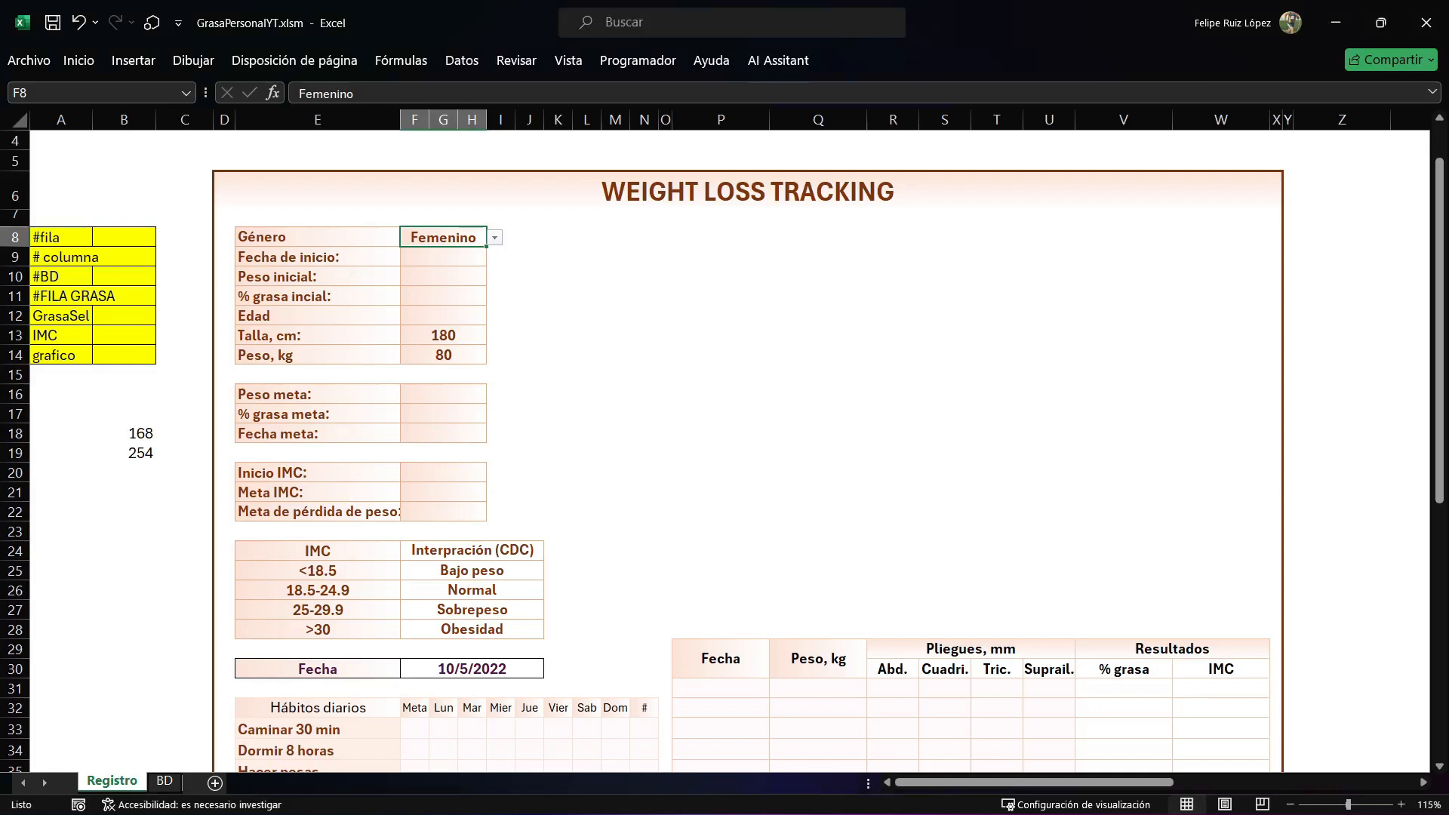
key(alt+Down)
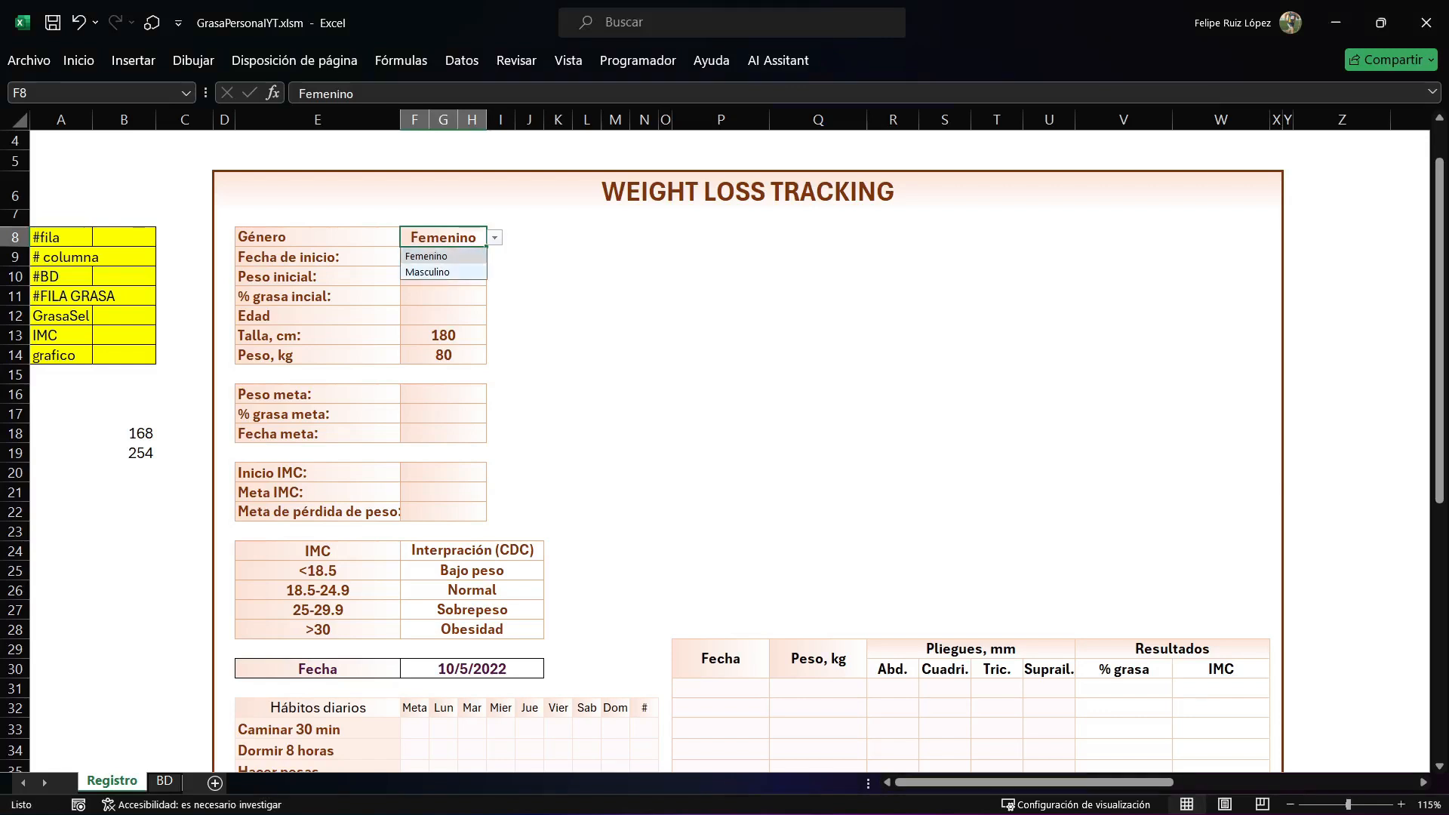
key(alt+Tab)
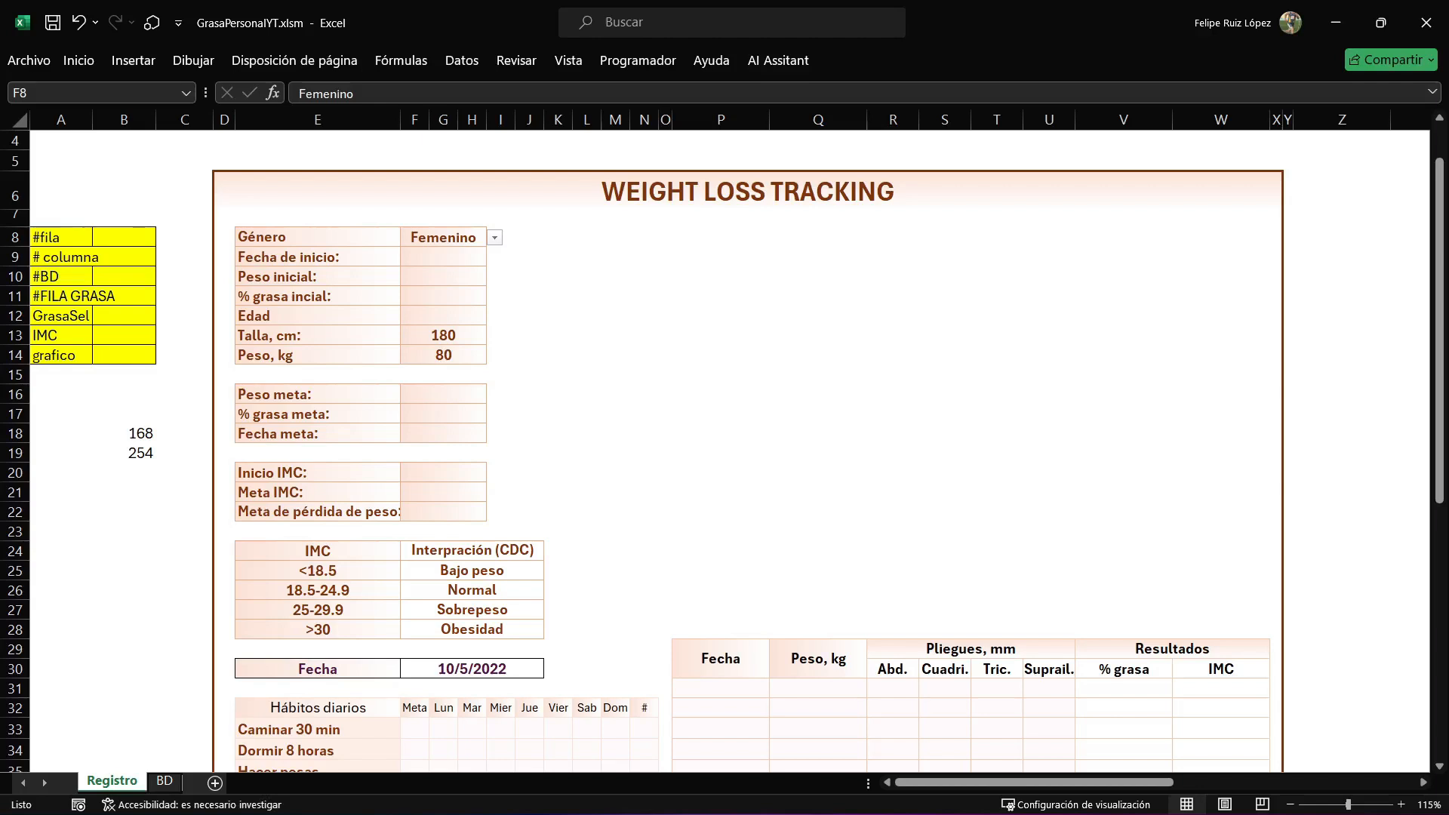
Examine the BD sheet's Fecha column and the empty record cells beneath the first weekday headings.
key(ctrl+Page_Down)
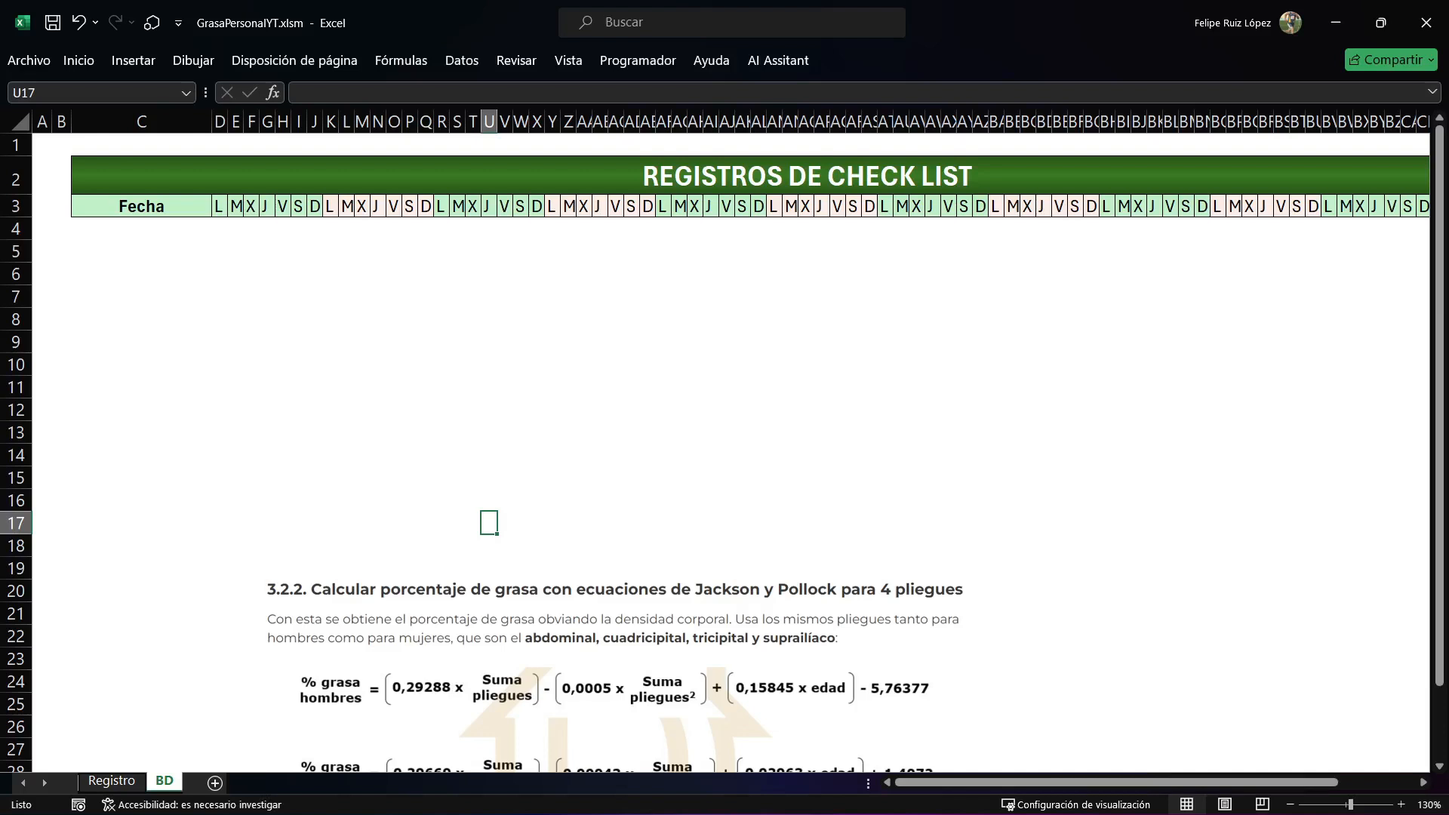
drag(141, 229, 141, 546)
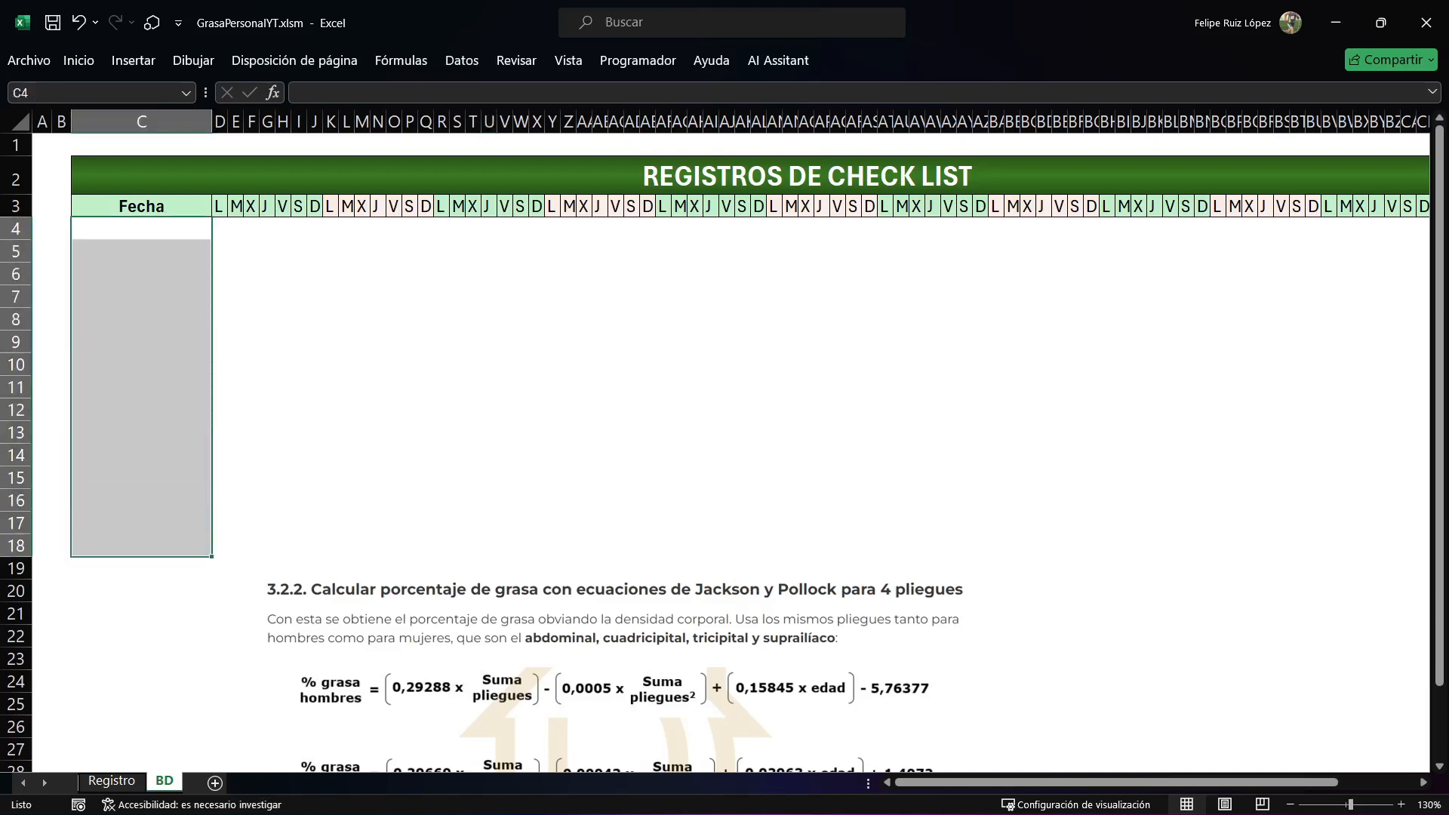
drag(220, 229, 299, 456)
Examine the repeating L to D weekday groups in row 3, the first week's record cells and the REGISTROS DE CHECK LIST title.
key(Up)
key(Right)
key(Right)
key(Right)
key(Right)
key(Right)
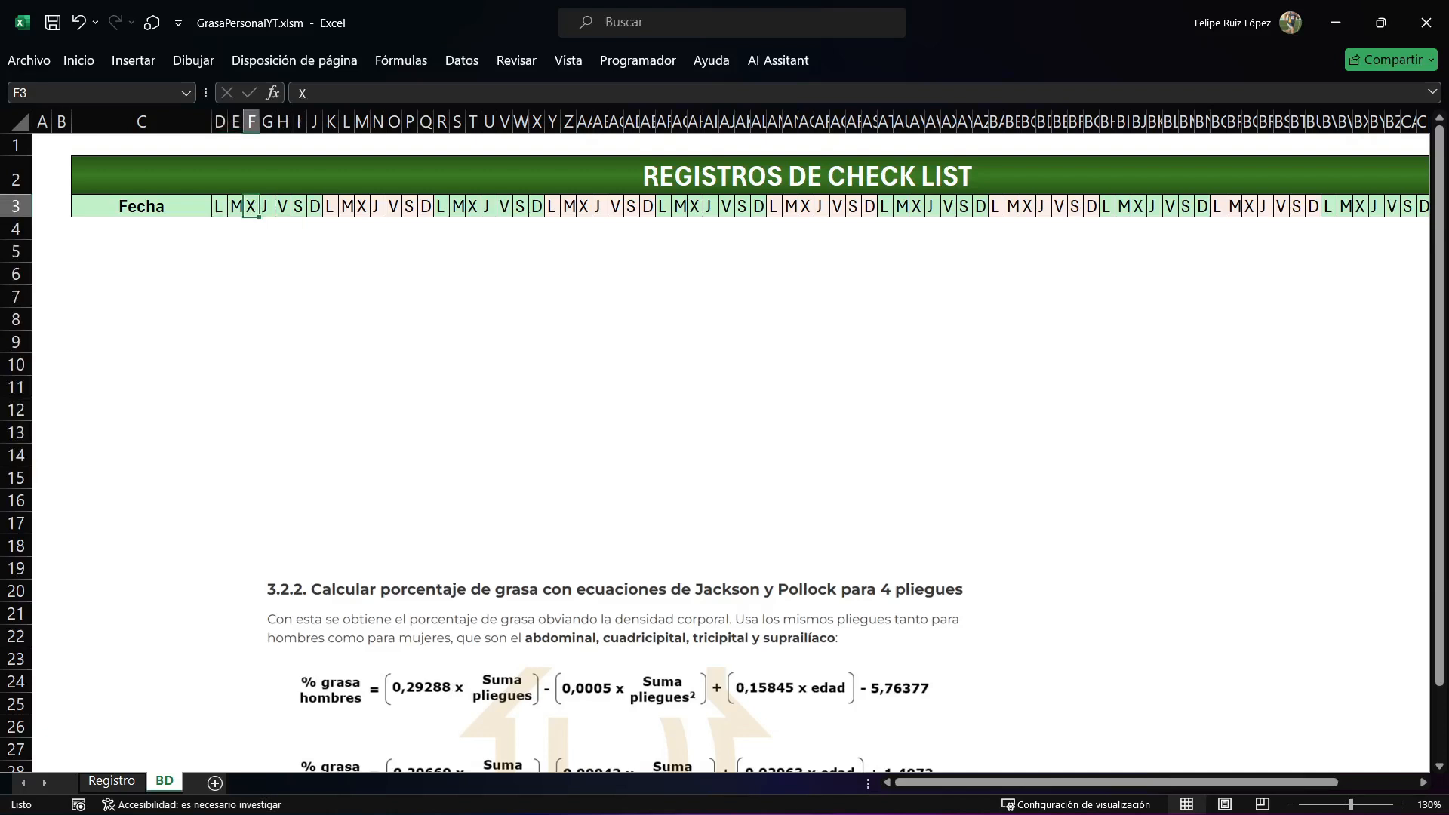
key(Right)
key(Right)
text(L	M	X	J	V	S	D	L)
drag(442, 206, 536, 206)
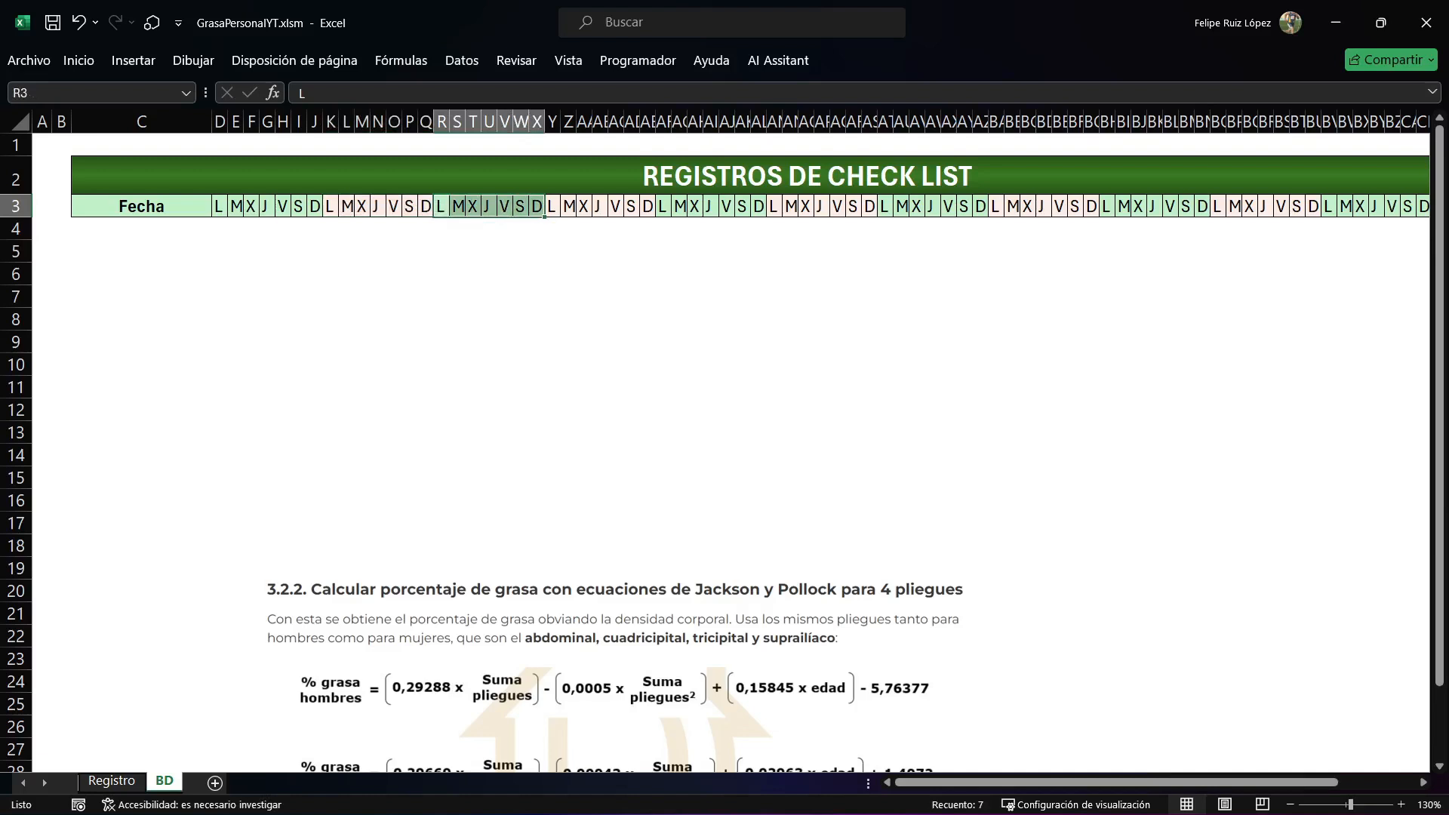
key(Right)
key(Right)
key(Right)
key(Right)
key(Right)
key(Right)
key(Right)
key(Right)
key(Right)
key(Right)
key(Right)
key(Right)
key(Right)
key(Right)
key(Right)
key(Right)
key(Right)
key(Right)
key(Right)
key(Right)
drag(1085, 783, 43, 777)
drag(220, 228, 317, 456)
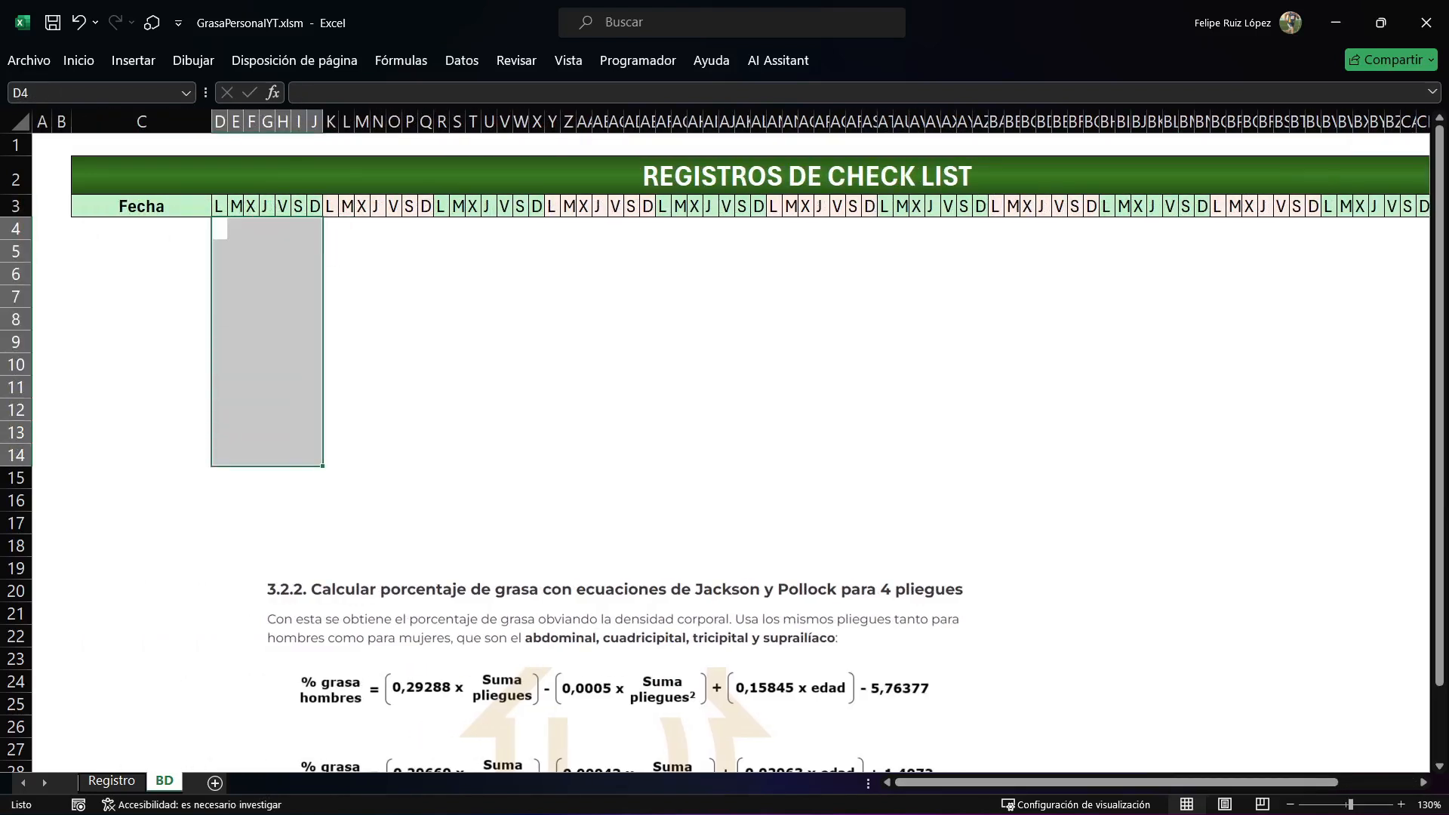
click(317, 176)
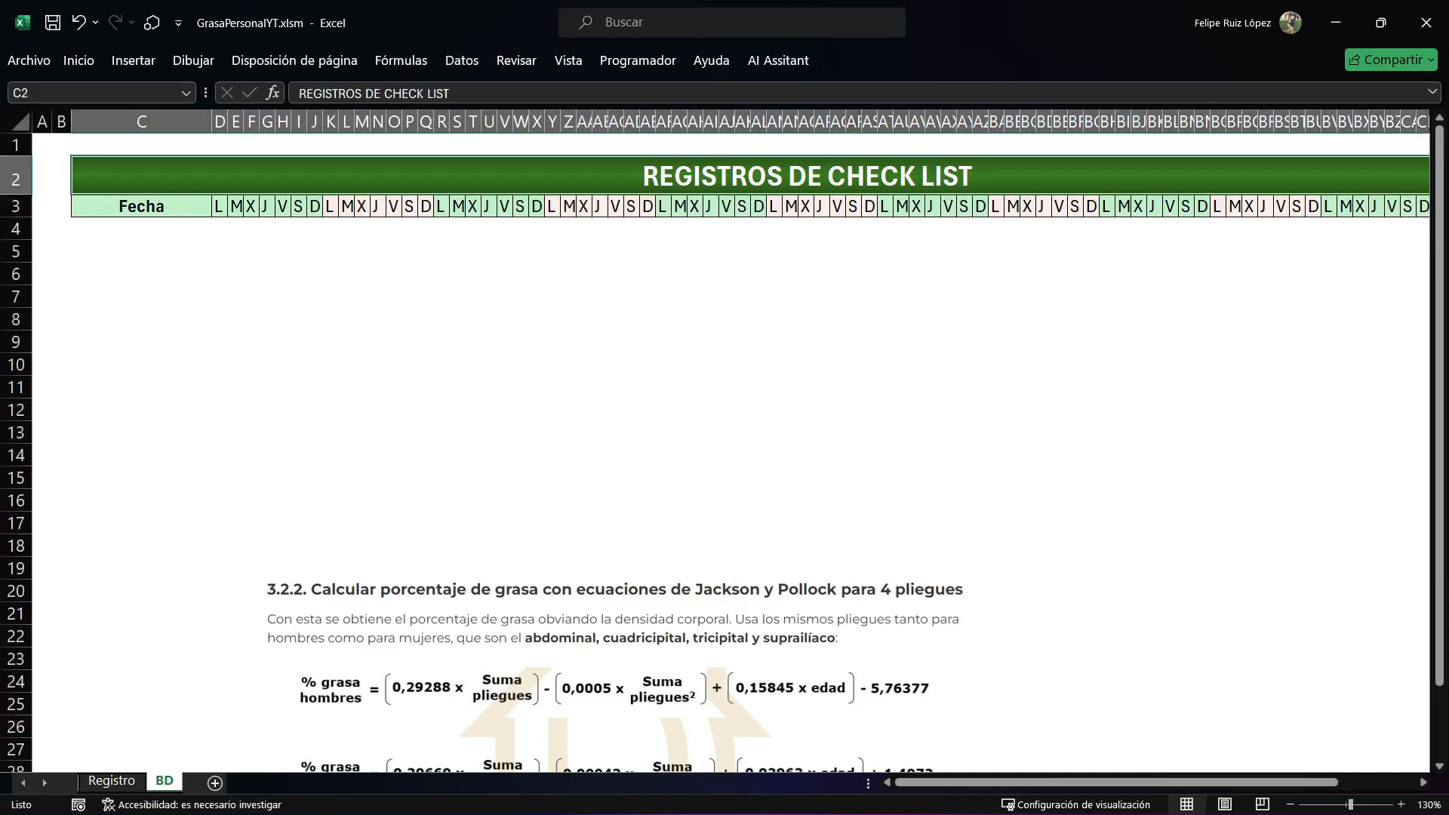
Enter the weekday letters L, M, X, J, V, S and D in cells D5 to J5 of the BD sheet.
click(141, 206)
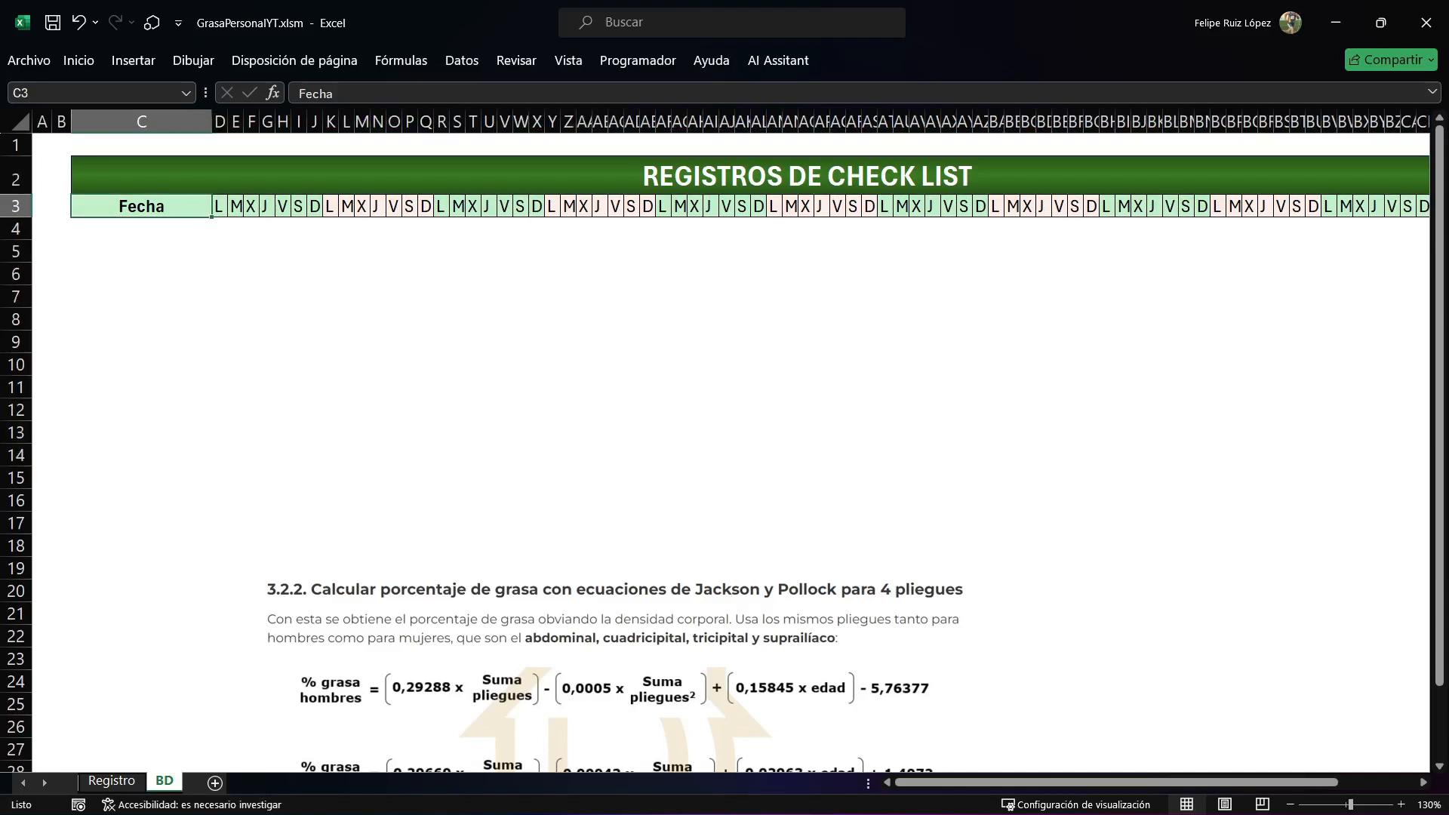
drag(219, 206, 1143, 206)
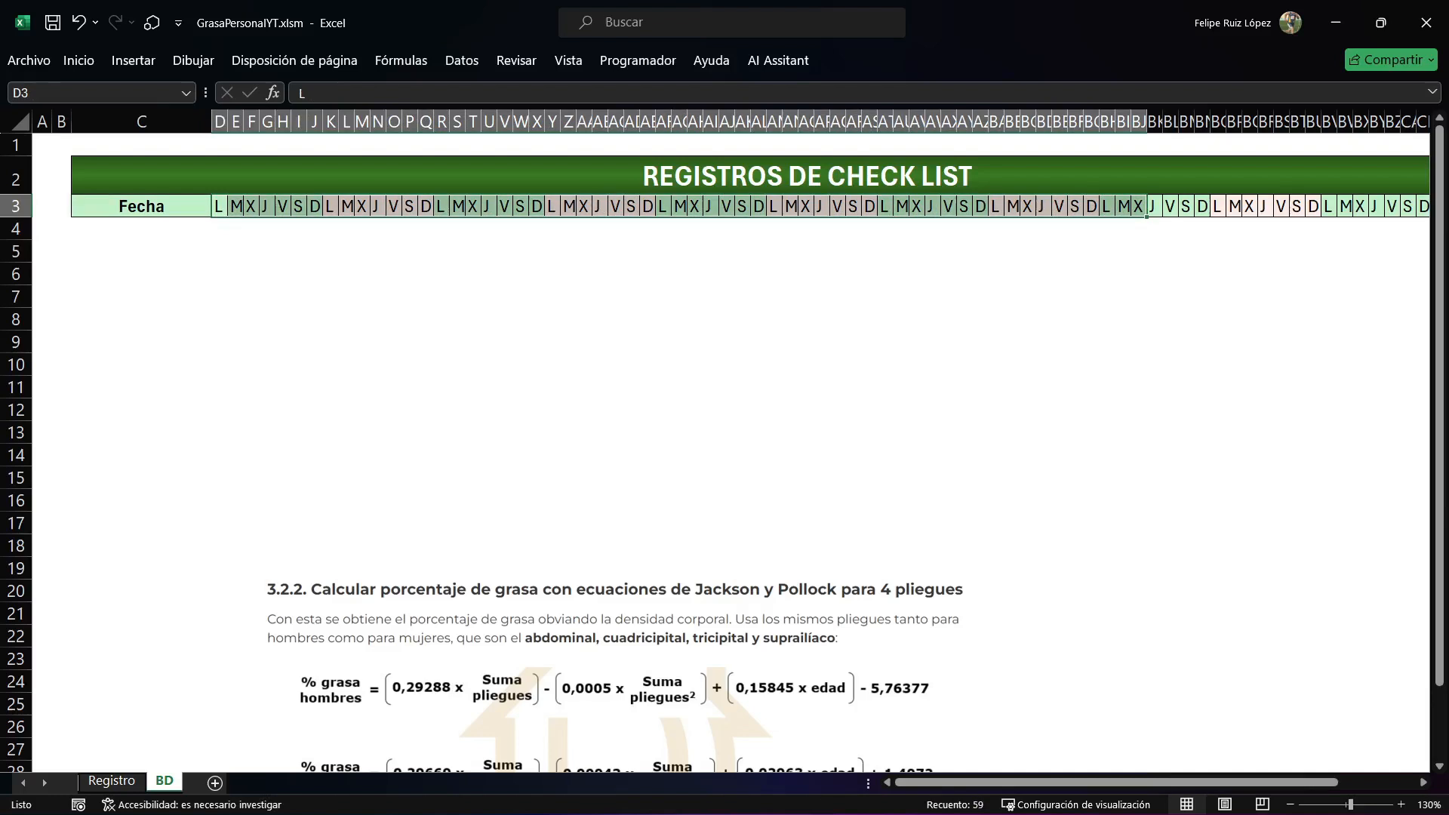
click(220, 251)
text(L)
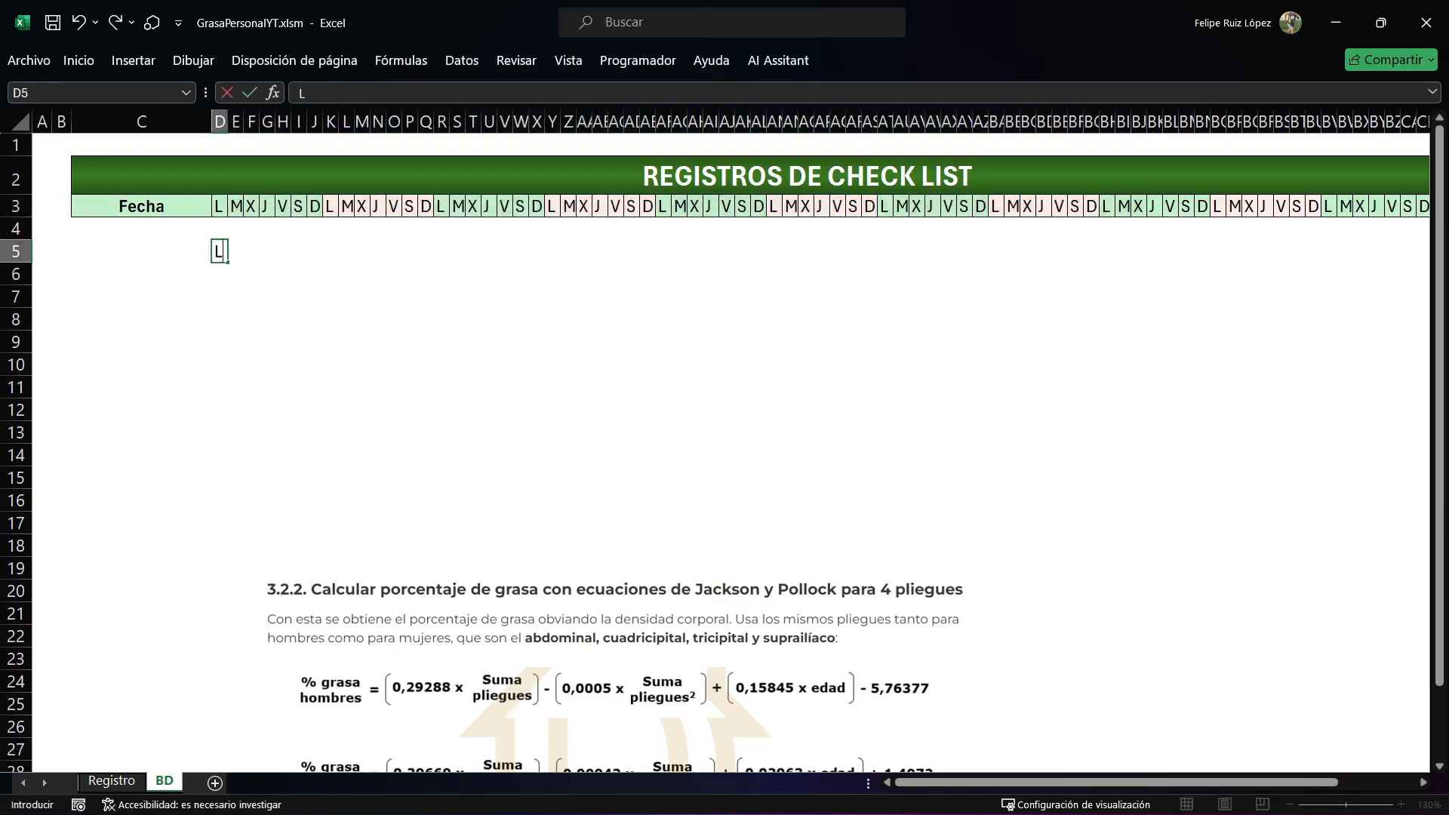
key(Tab)
text(M)
key(BackSpace)
text(M)
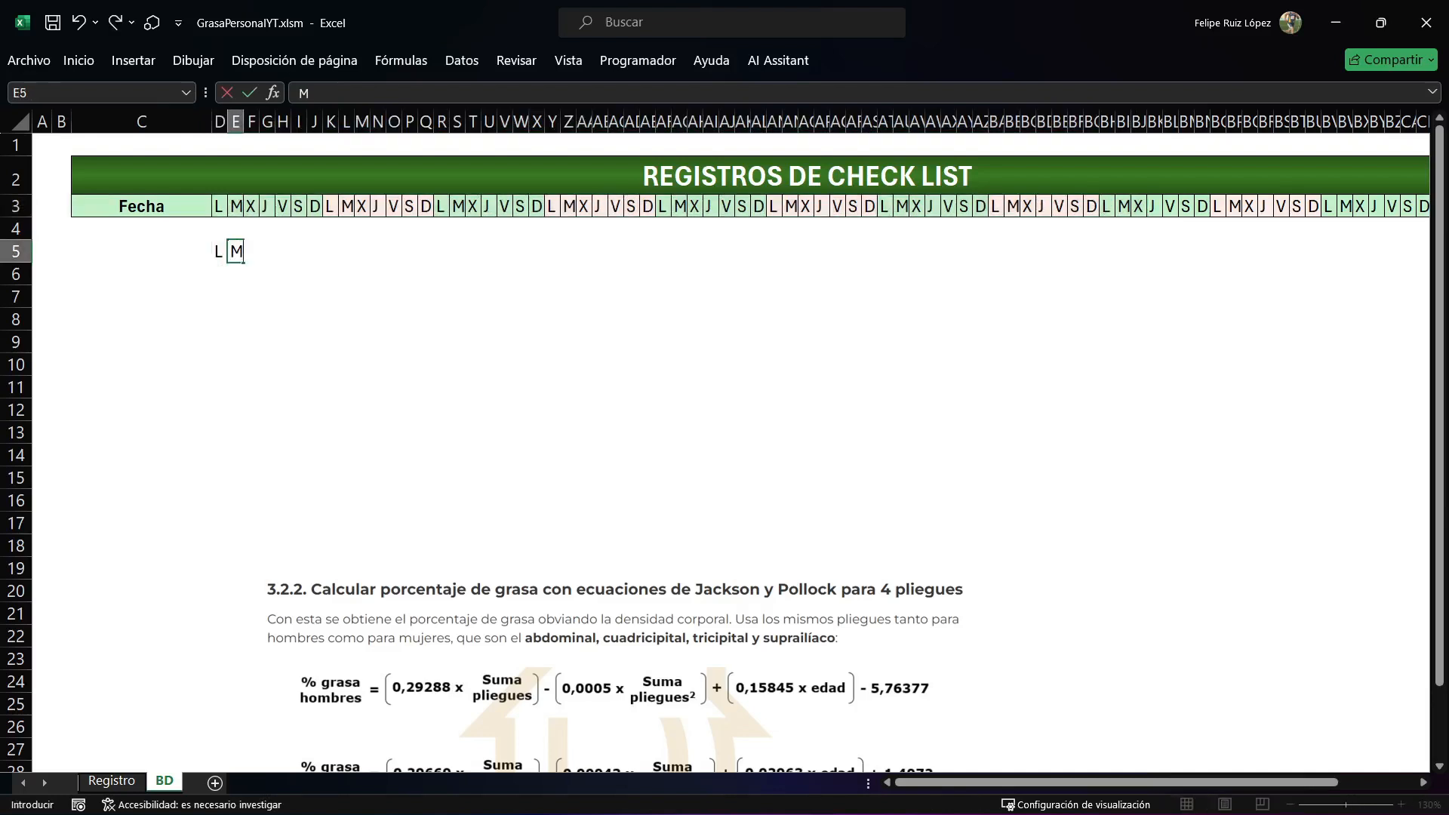
key(Tab)
text(X)
key(Tab)
text(J)
key(Tab)
text(V)
key(Tab)
text(S)
key(Tab)
text(D)
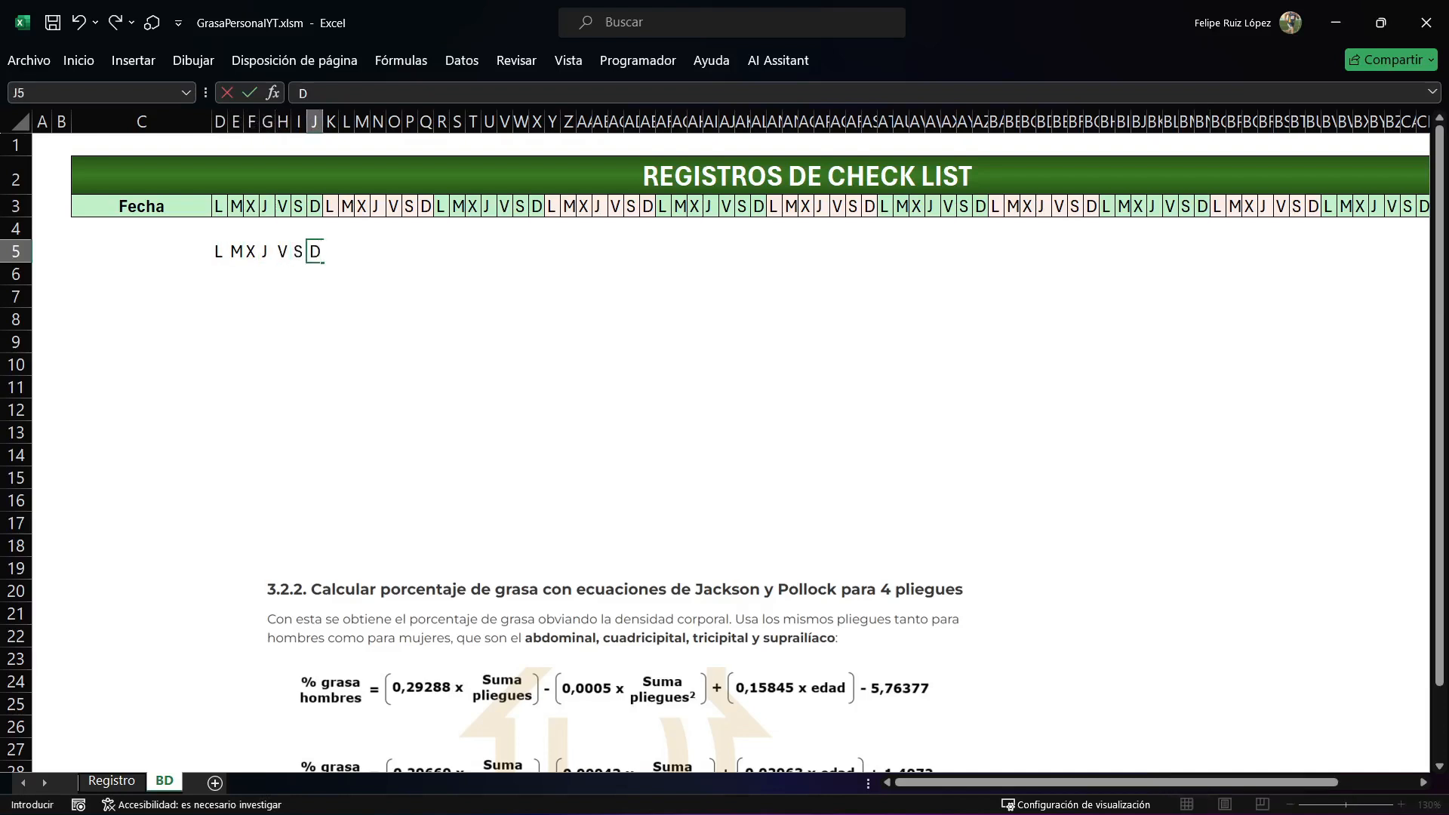
key(Return)
Copy the D5:J5 weekday group three times along row 5, and clear all the trial letters.
key(Up)
key(shift+Right)
key(shift+Right)
key(shift+Right)
key(shift+Right)
key(shift+Right)
key(shift+Right)
key(ctrl+c)
key(ctrl+Right)
key(Right)
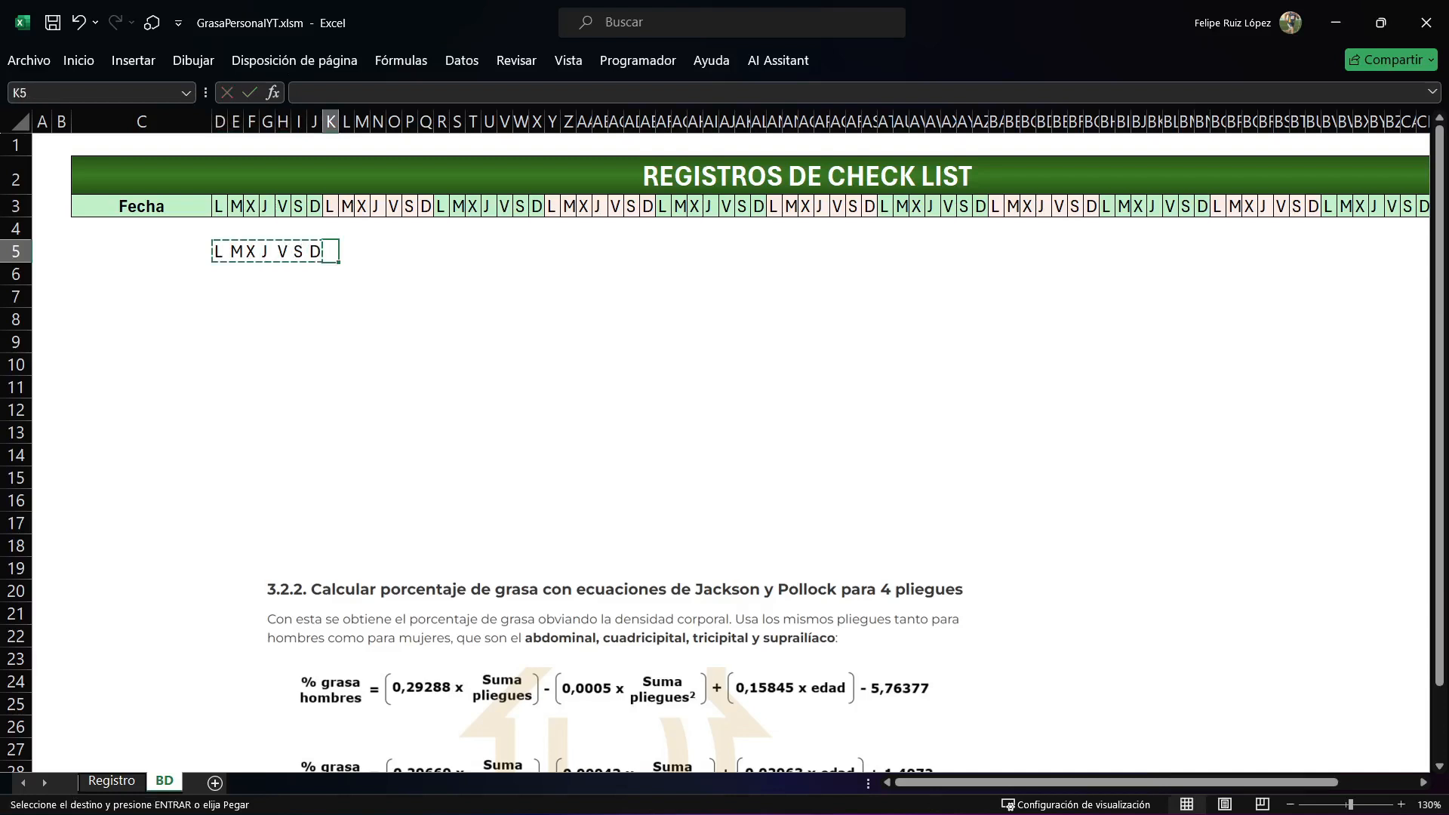
key(ctrl+v)
key(ctrl+Right)
key(Right)
key(ctrl+v)
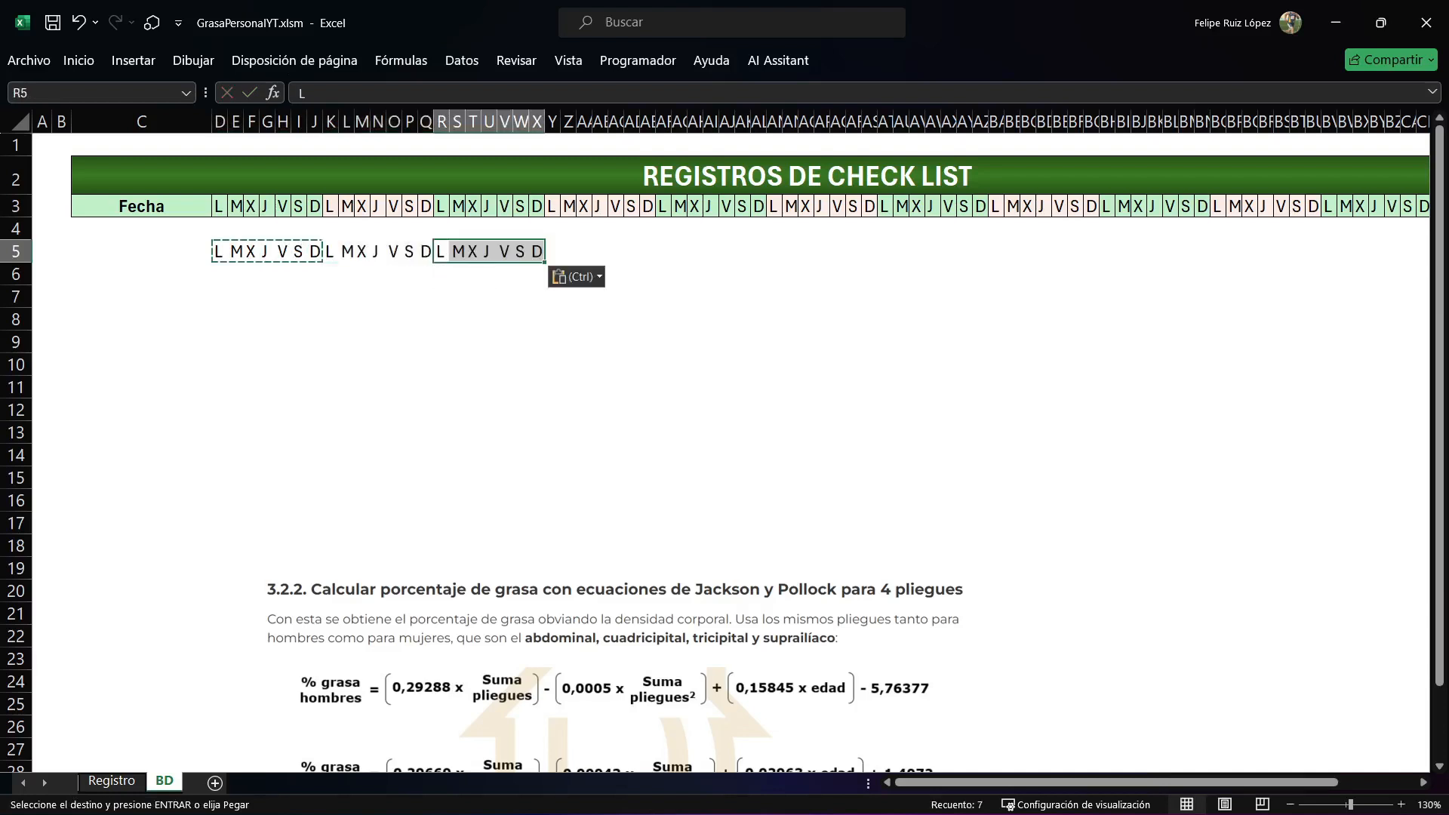
key(ctrl+Right)
key(Right)
key(ctrl+v)
drag(220, 297, 696, 252)
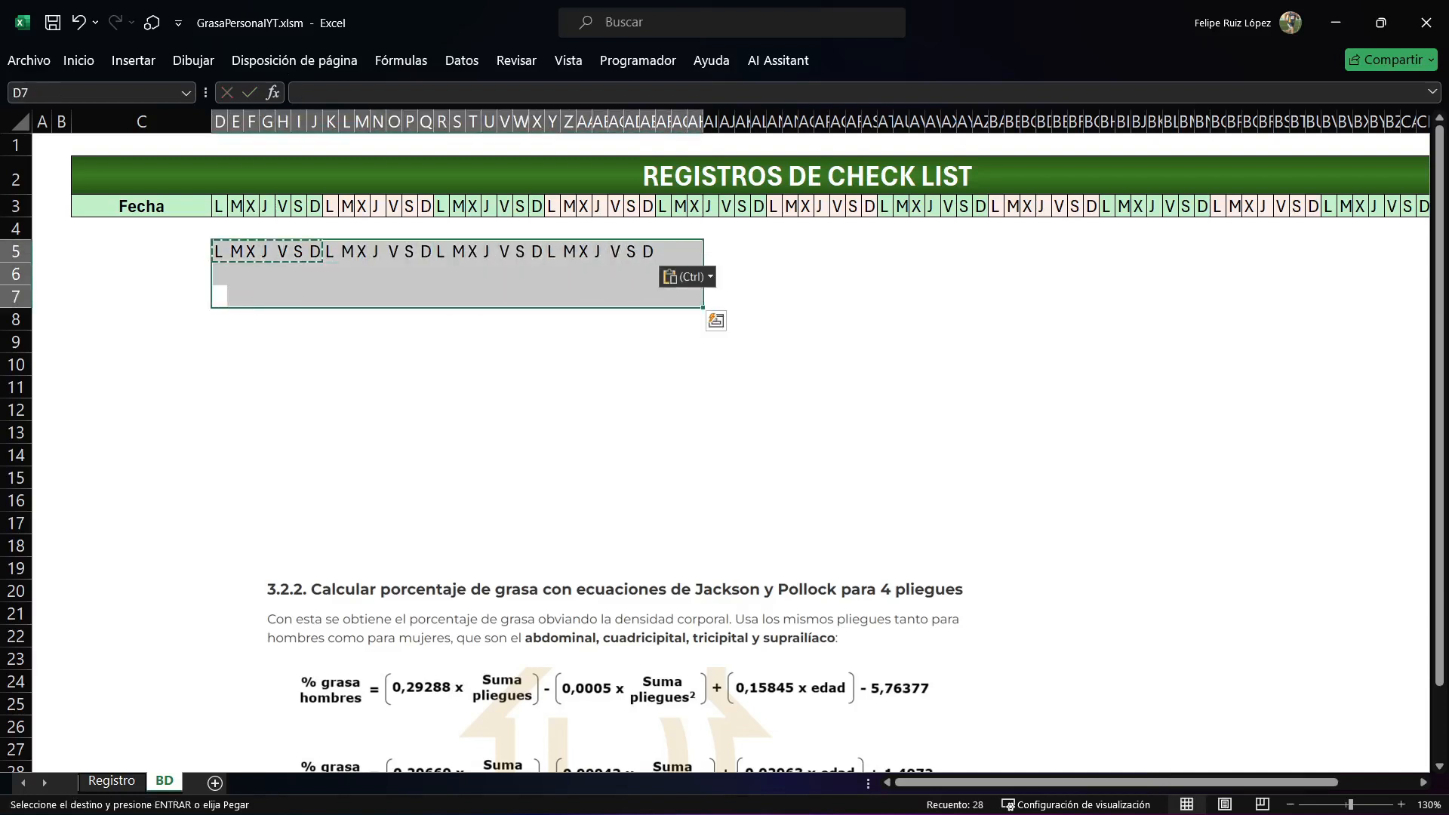
key(Delete)
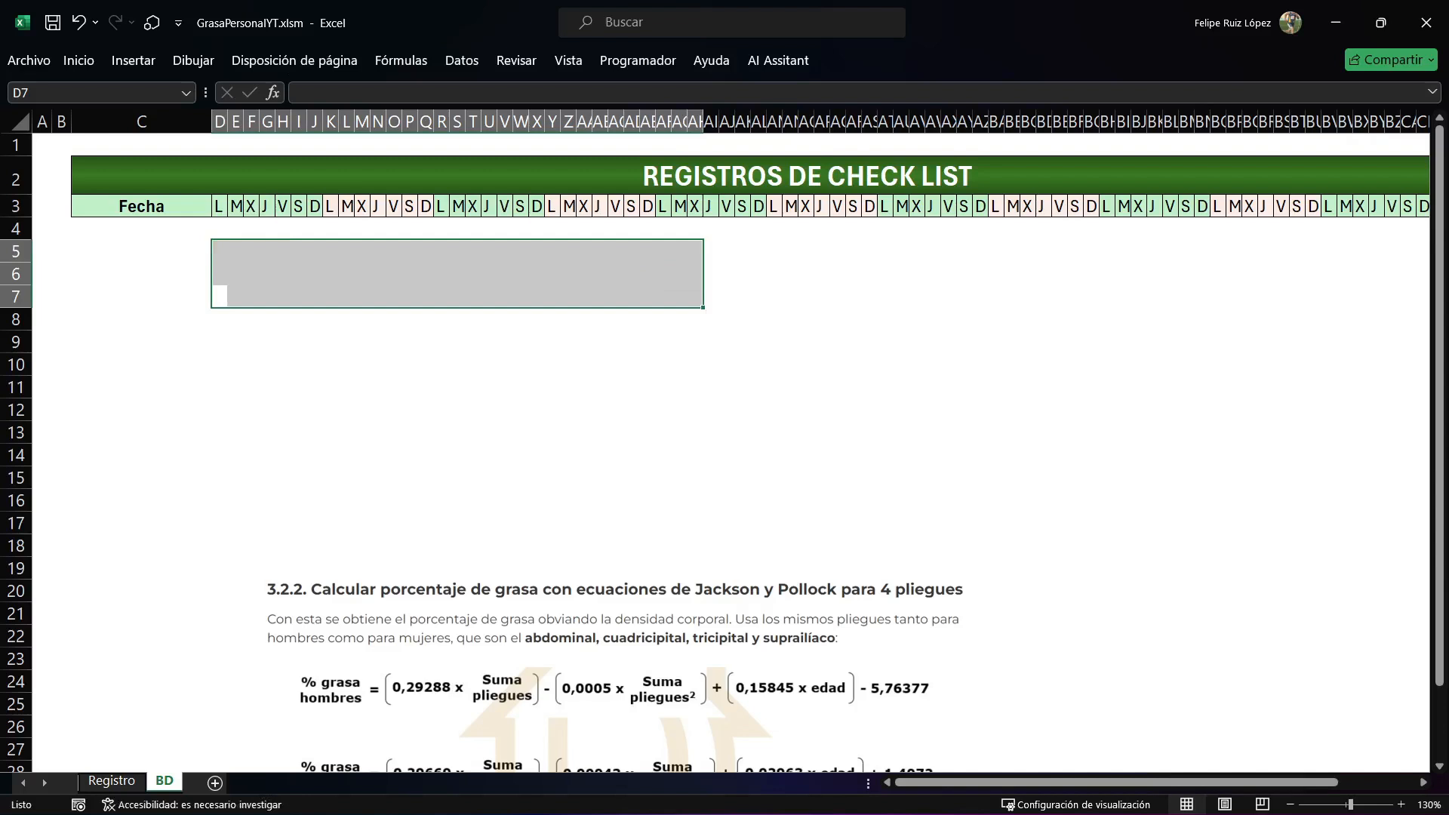
Move the Jackson y Pollock equations picture up below the weekday headings and enlarge it to span about rows 10 to 22.
drag(619, 664, 651, 440)
drag(1011, 354, 1256, 277)
drag(1057, 362, 965, 373)
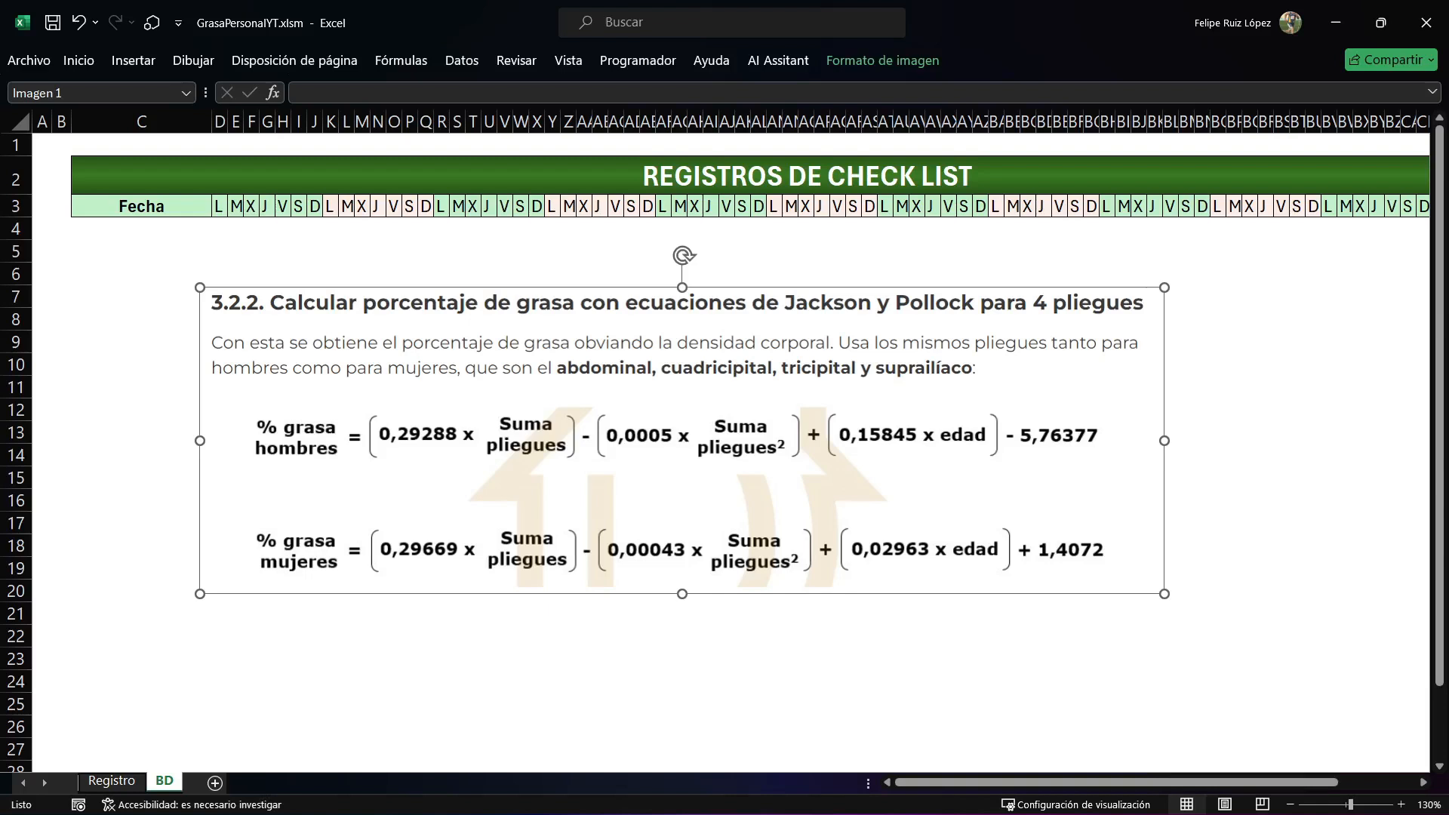
drag(682, 440, 678, 499)
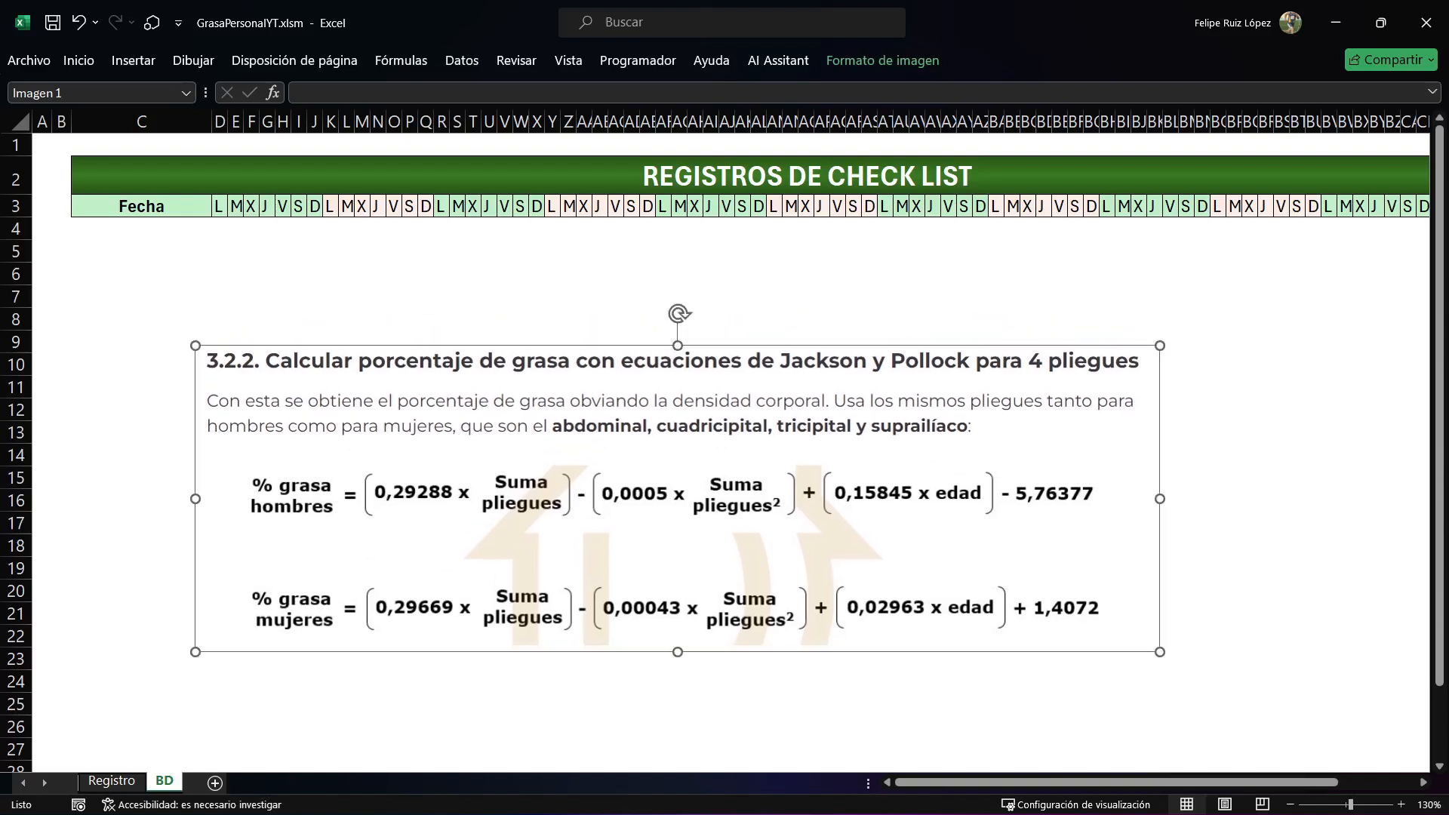
drag(1160, 346, 1093, 367)
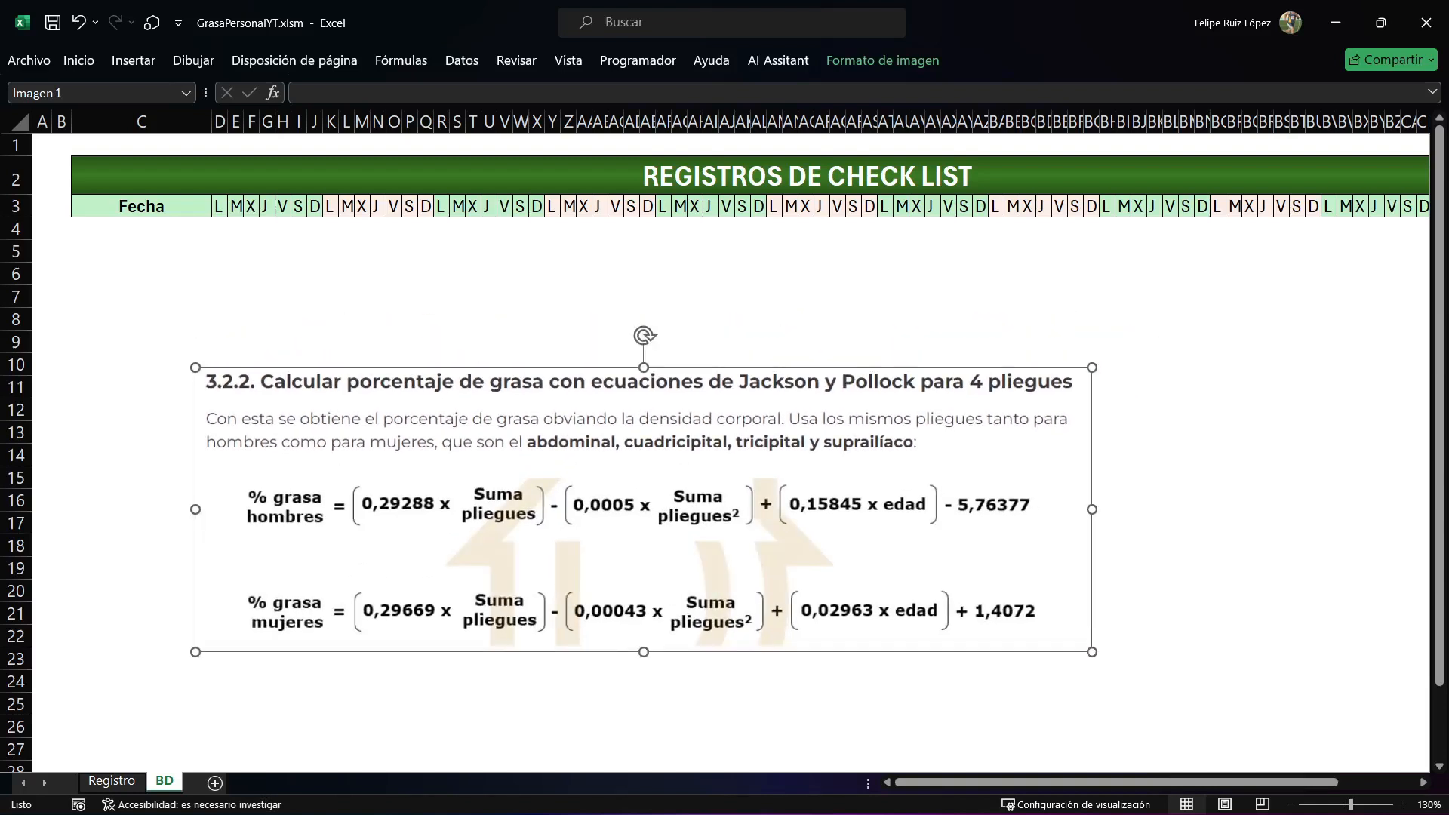
click(133, 568)
Return to the Registro sheet and insert a new standard module in the workbook's VBA project.
click(112, 780)
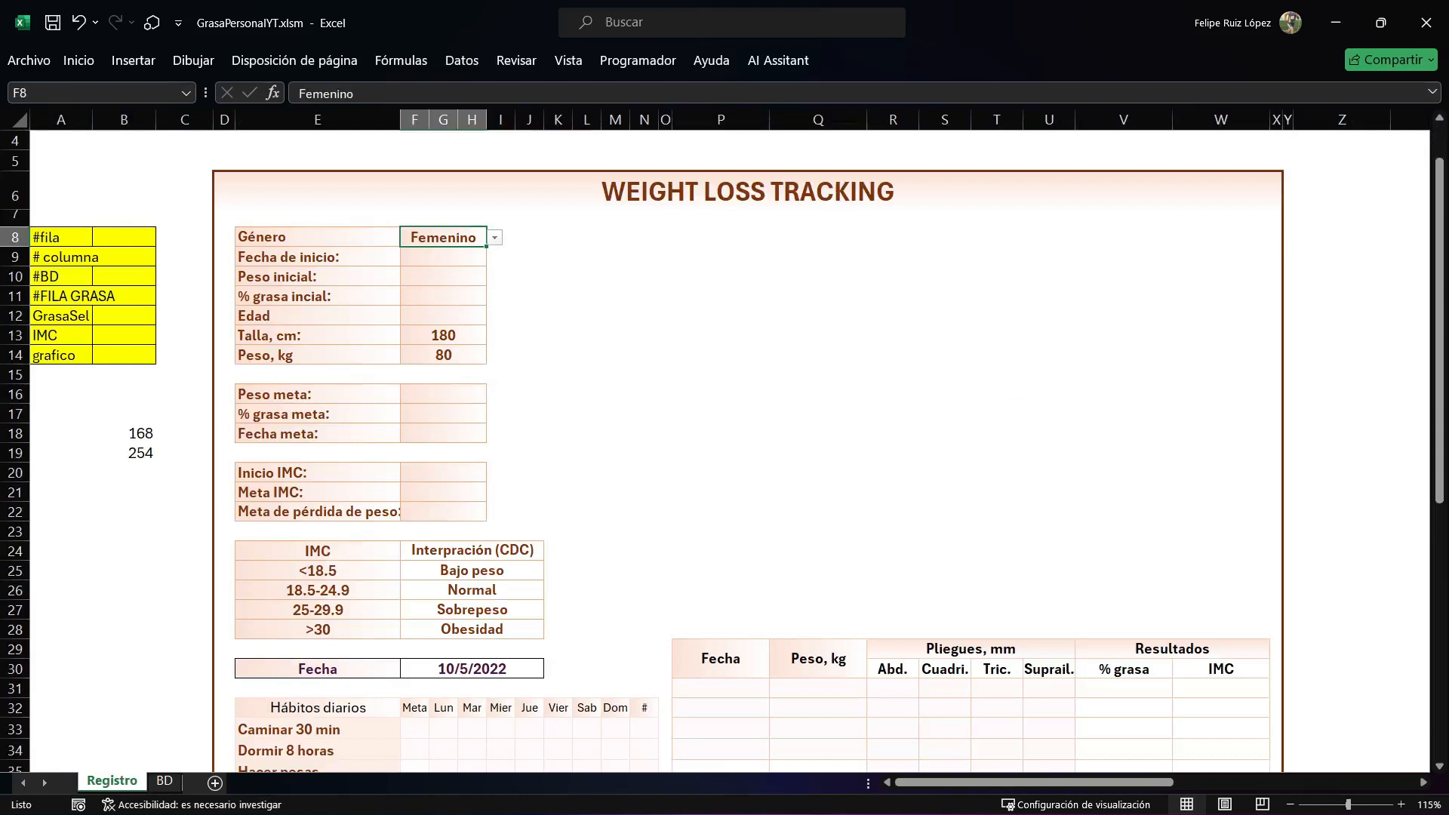
click(637, 60)
click(39, 114)
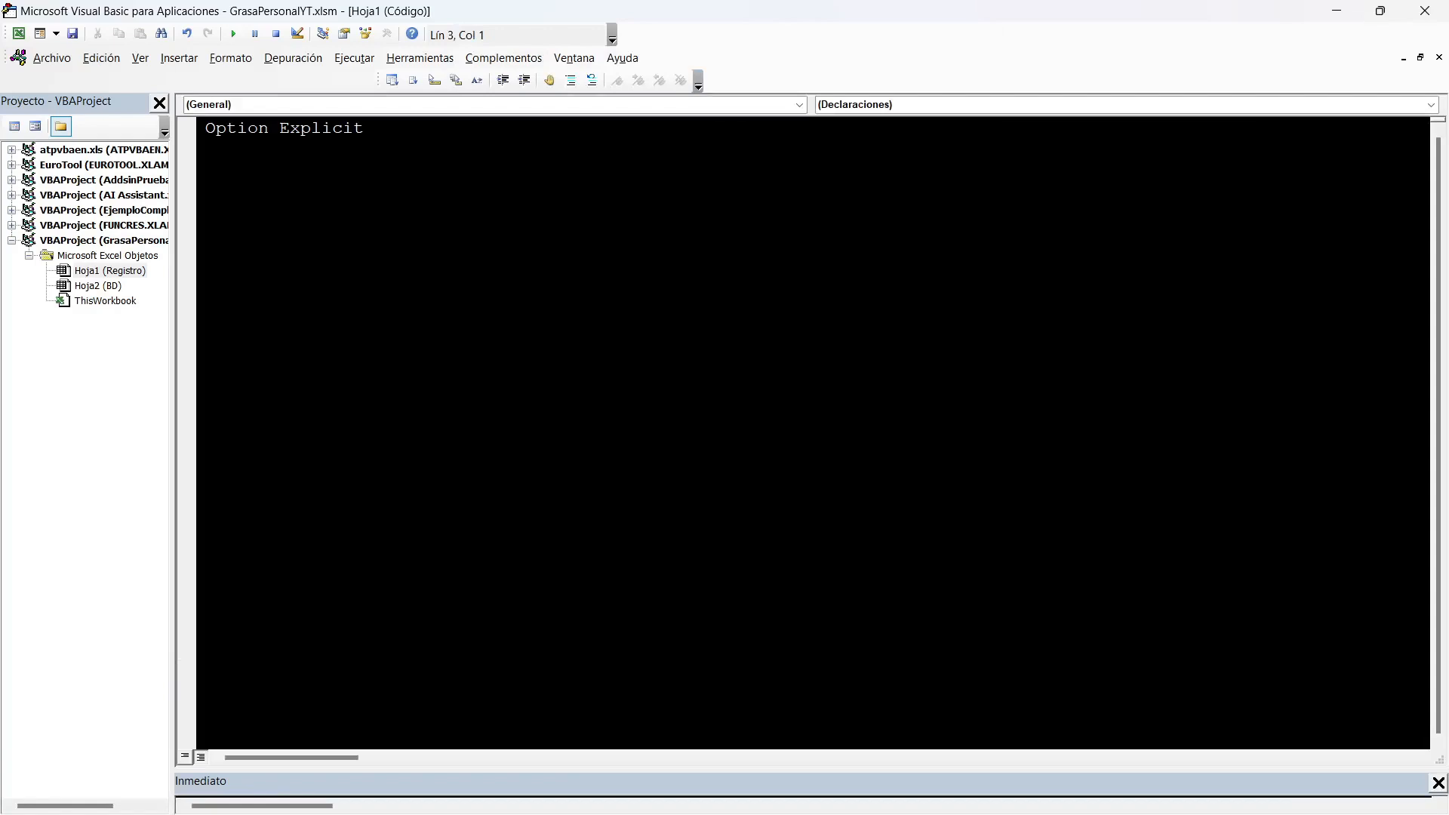
click(179, 59)
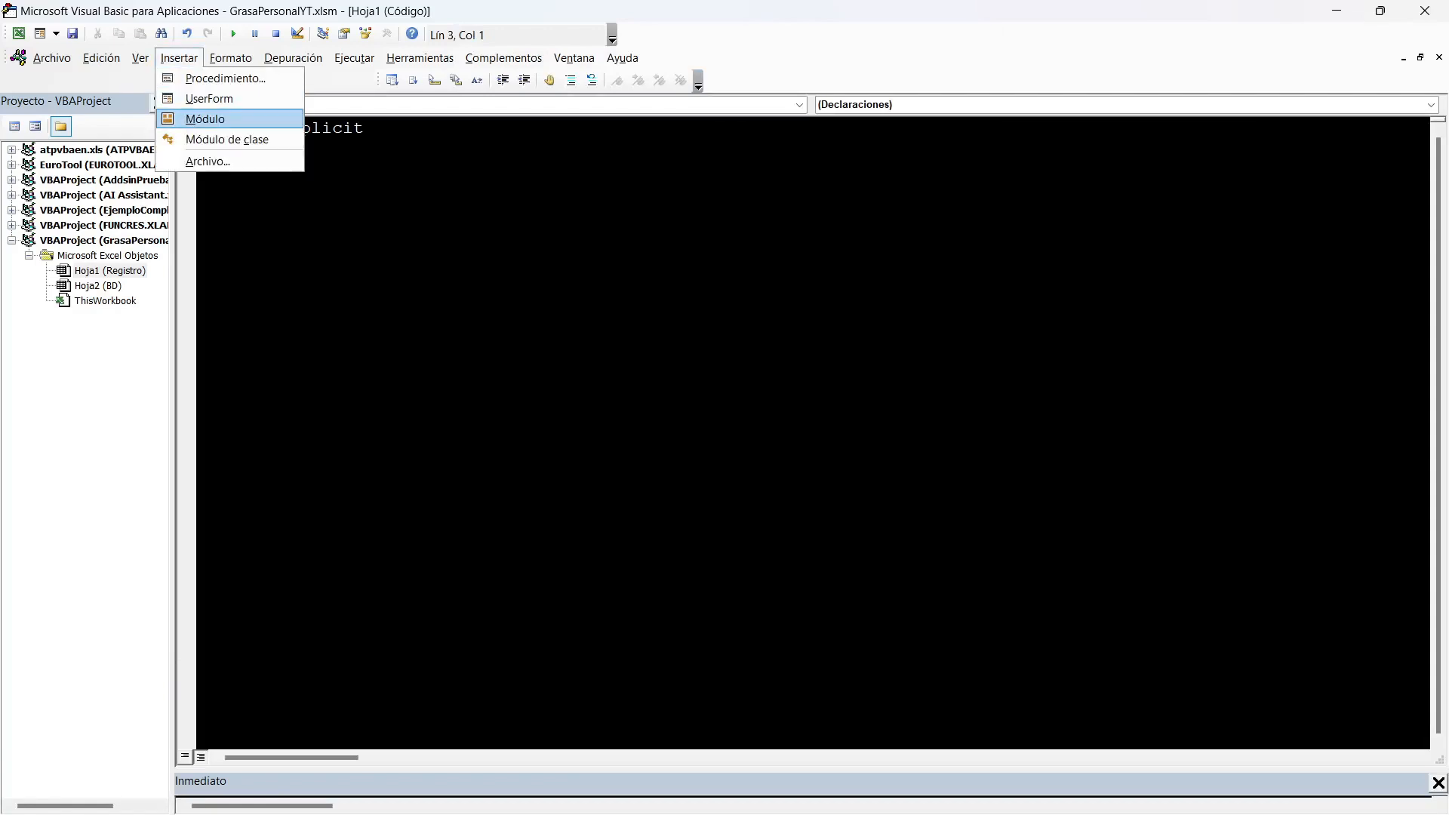
click(205, 119)
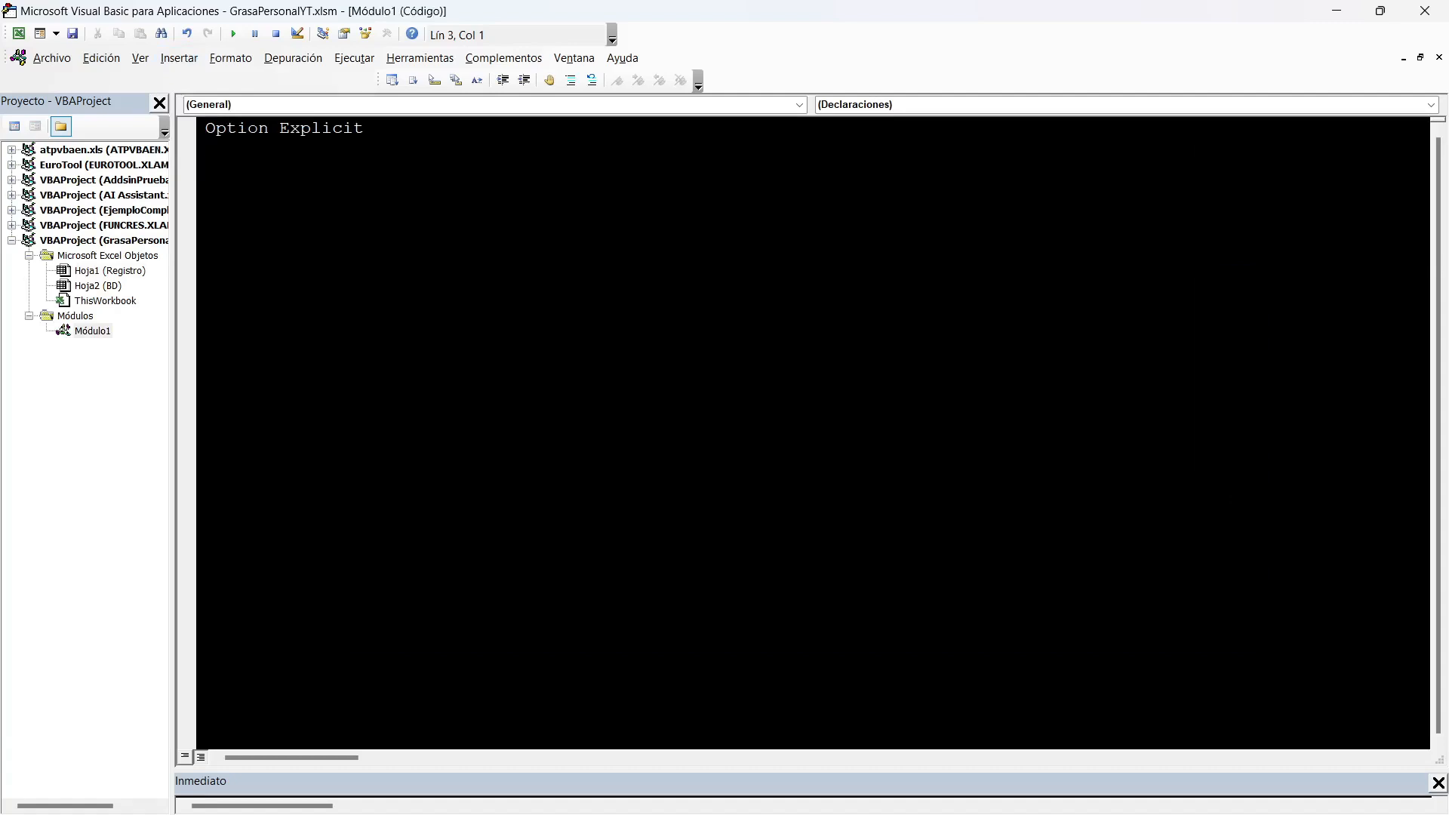
Declare the module-level variables Fila and Columna as Long below Option Explicit.
text(Dim Fila as Long, co)
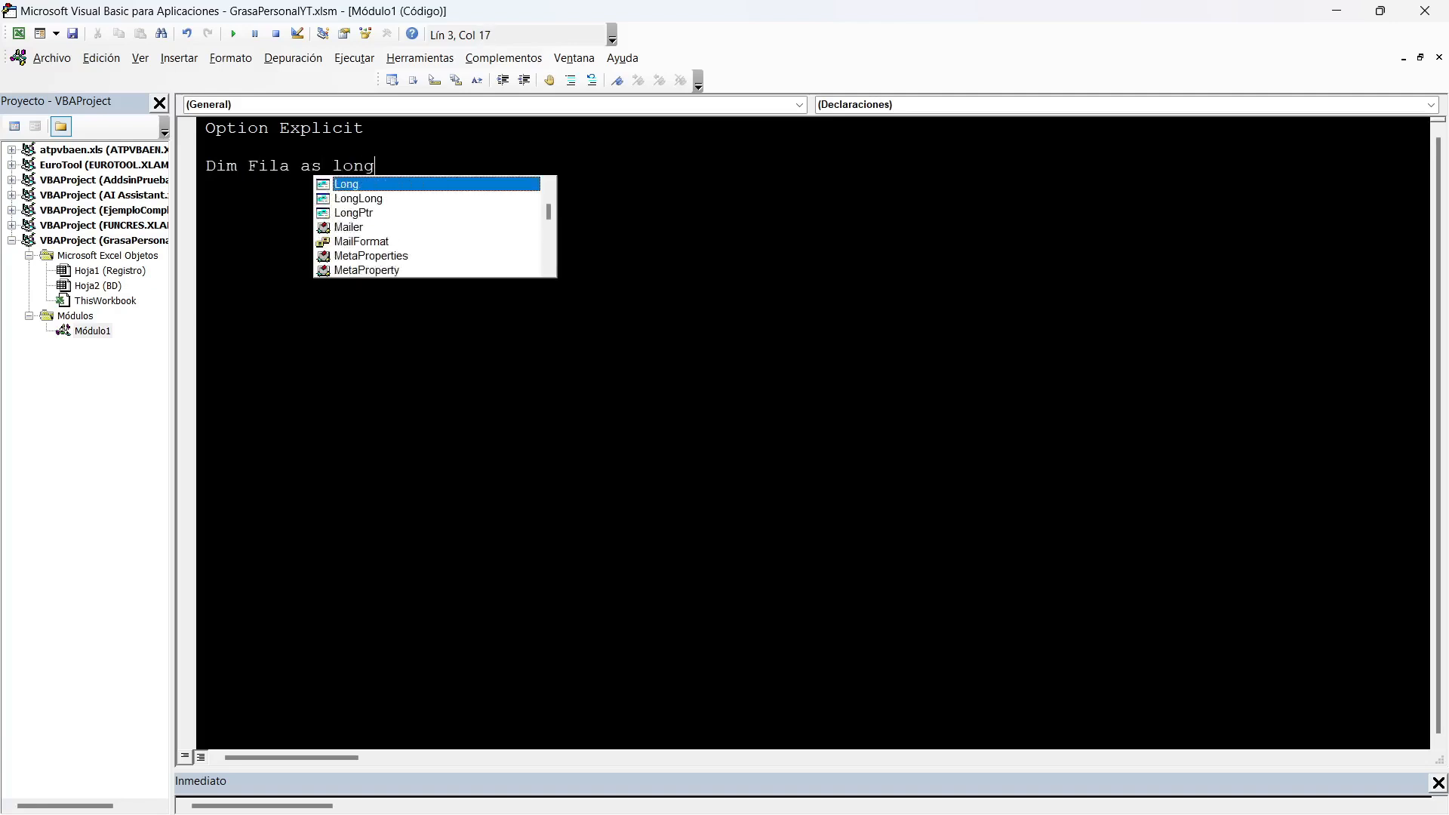
key(BackSpace)
key(BackSpace)
text(Co)
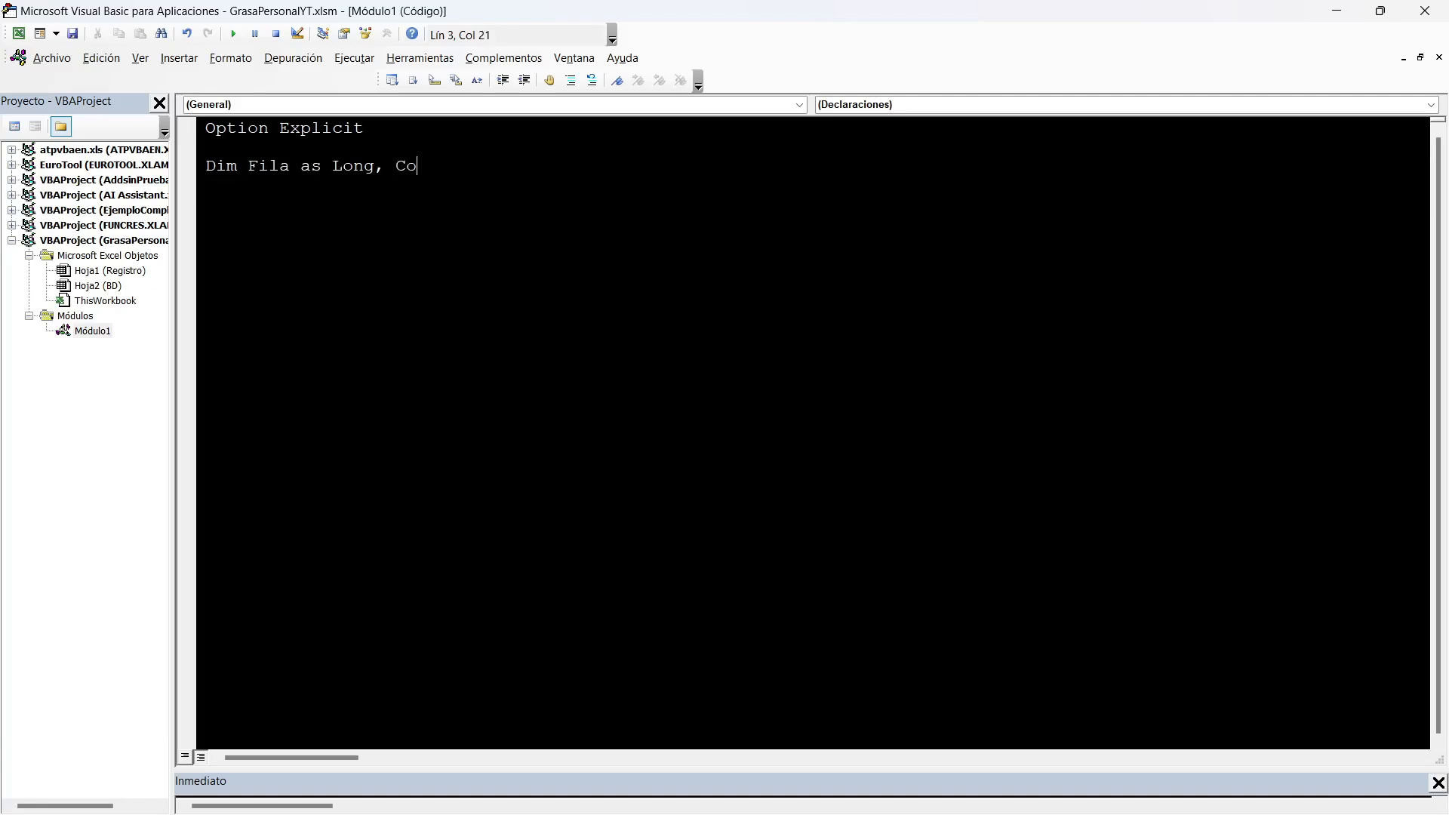
text(lumna as Long)
key(Return)
Declare RangoSuma as Range, and Cont and Cont1 as Long, on the next two lines.
text(DI)
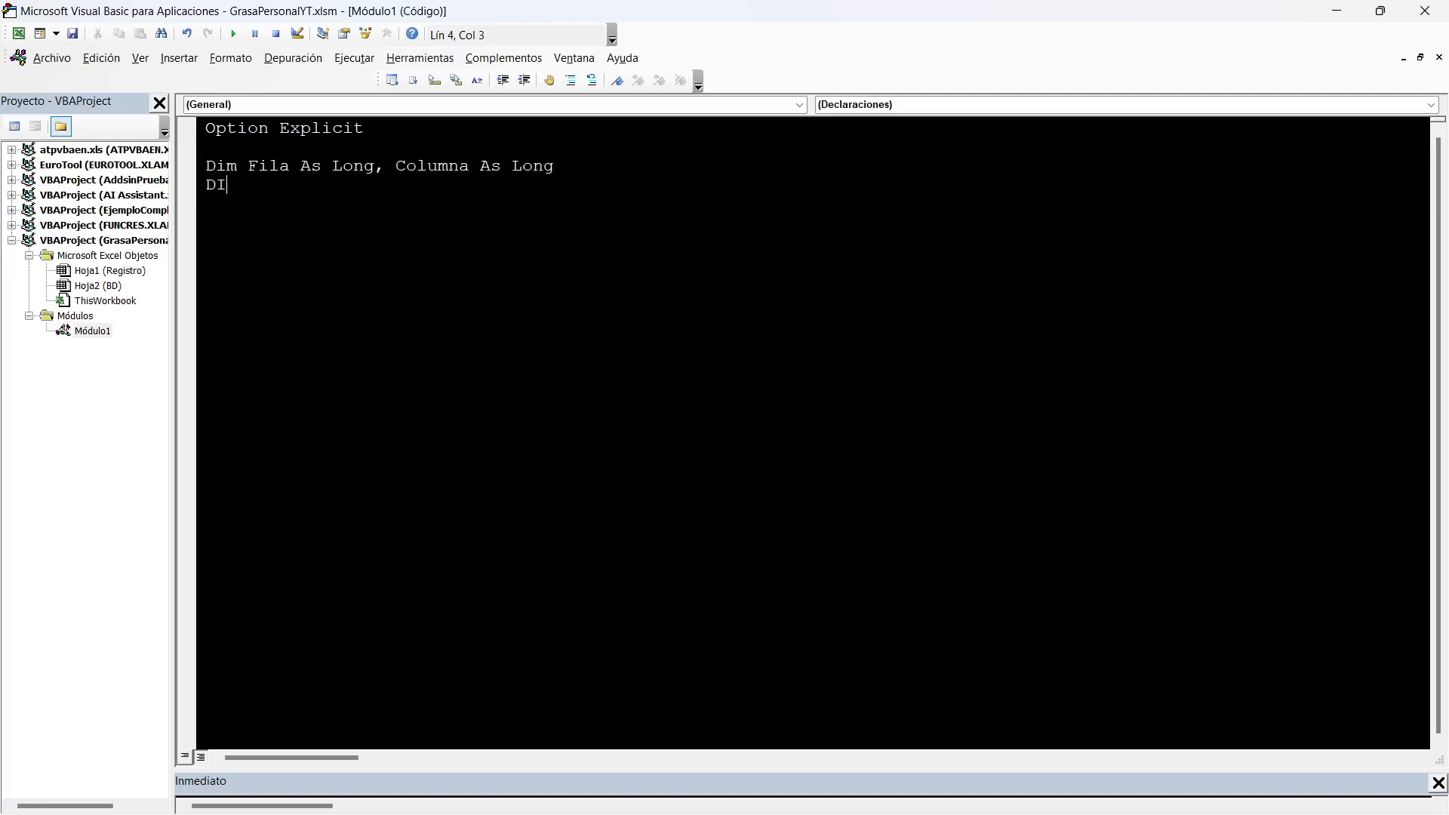
text(m RangoSuma as range)
key(Return)
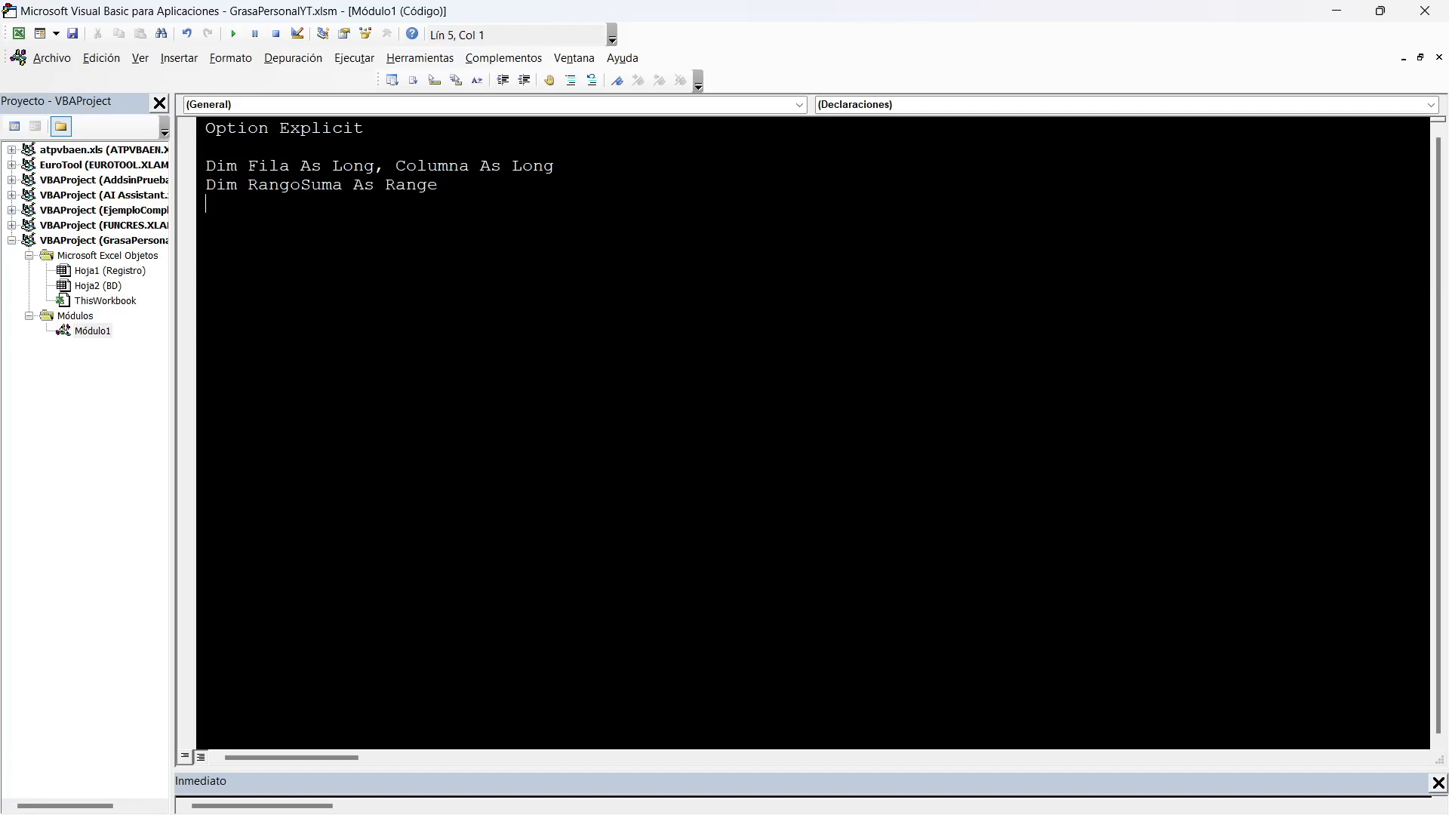
text(dim Cont as lon)
text(g, Cont1 as l)
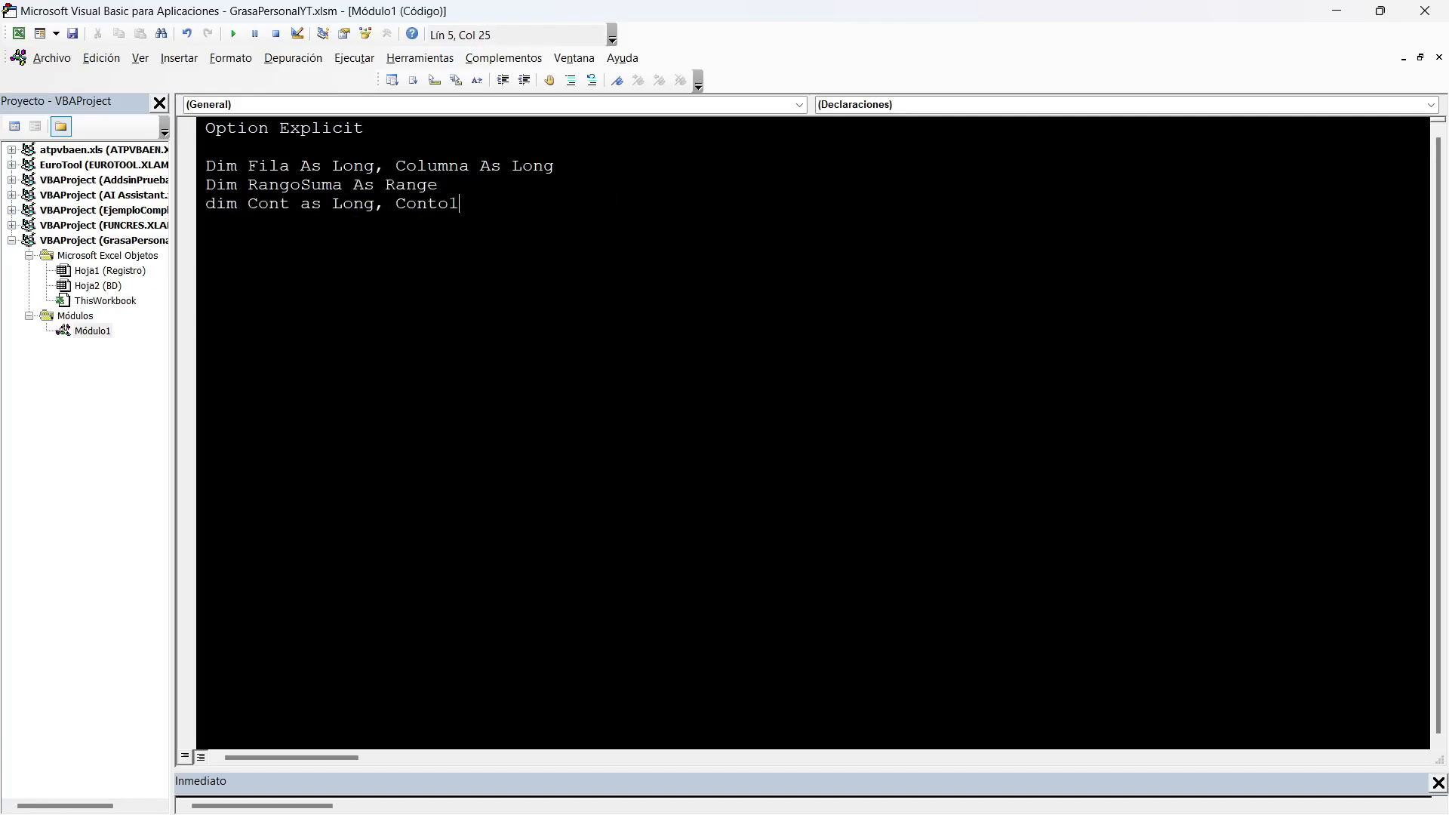
text(o)
key(Return)
Declare FilaFecha as Long on its own line, and FilaRegisdtro and NumColumna as Long on the line below.
text(DIm )
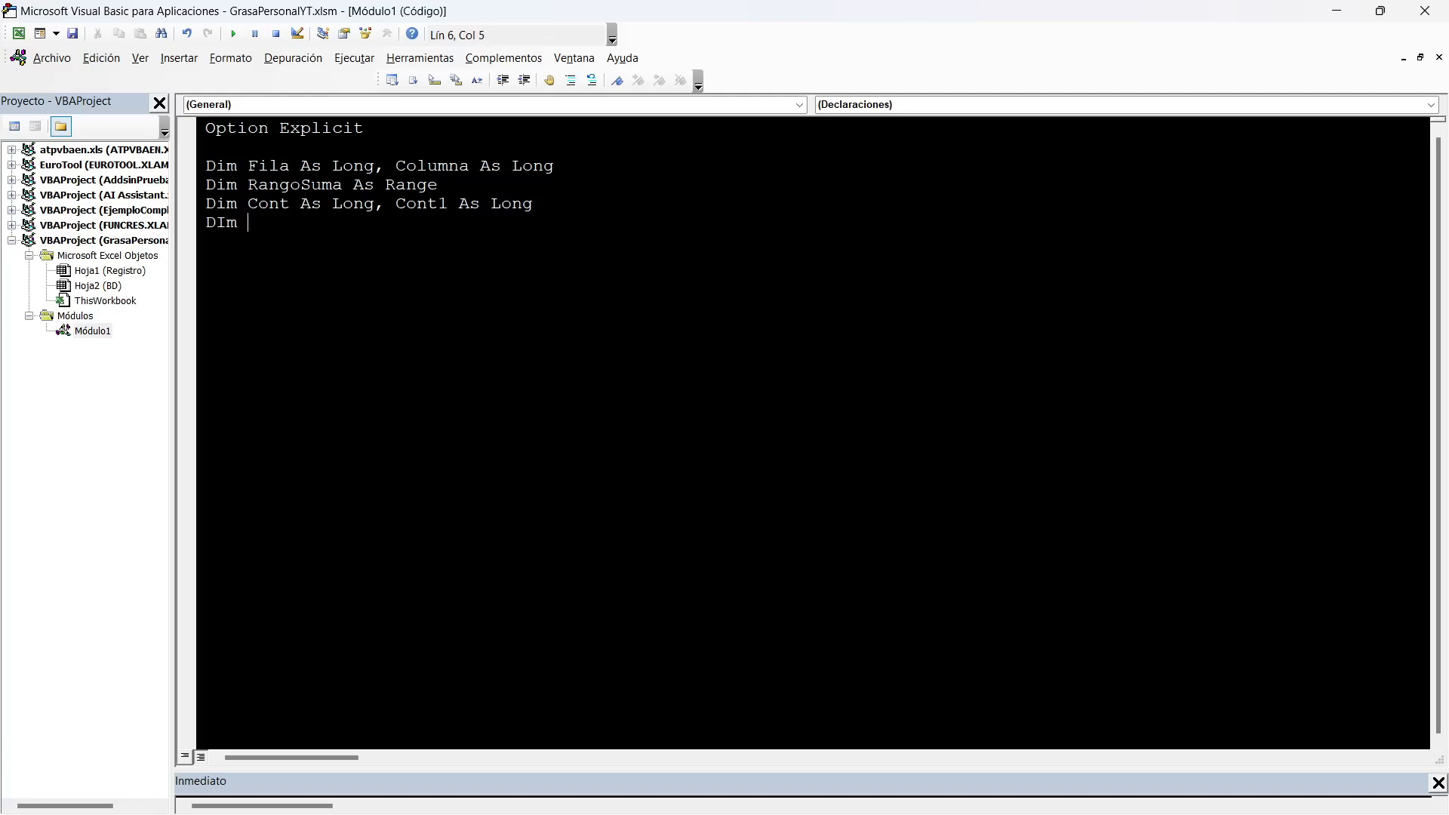
text(FilaFecha as )
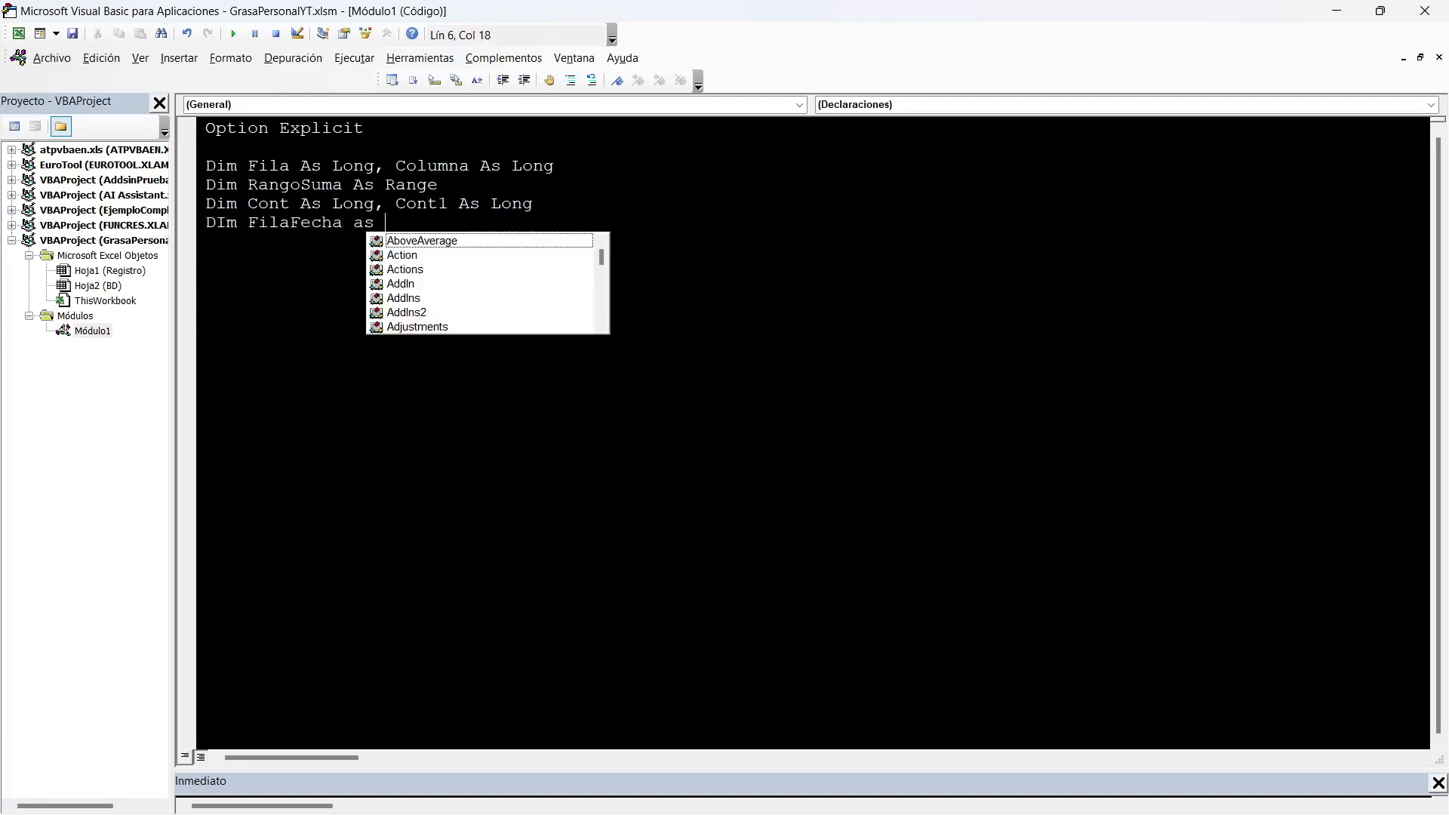
text(lon)
key(Return)
text(Dim )
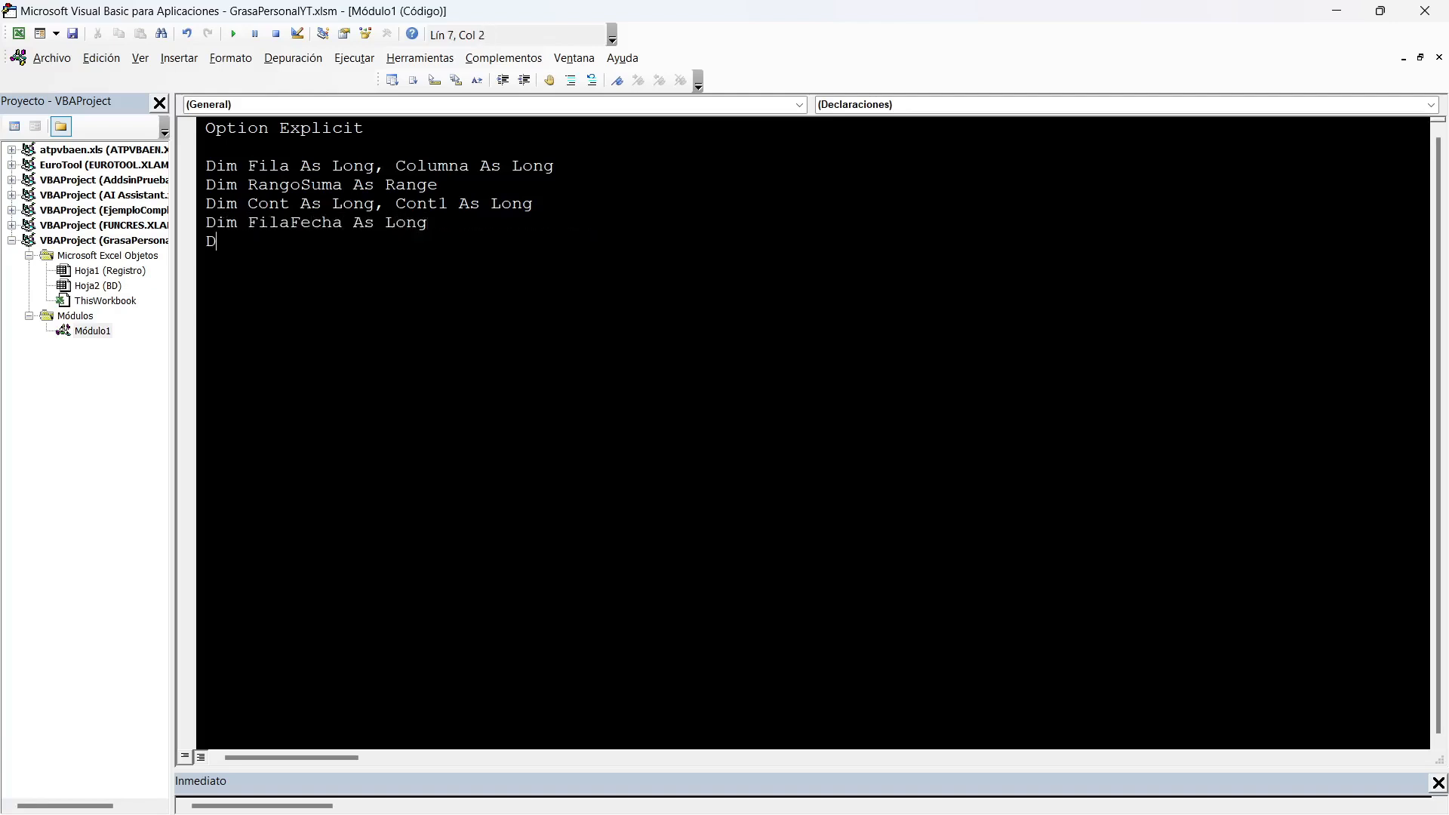
text(FilaRegisdtro as Long, )
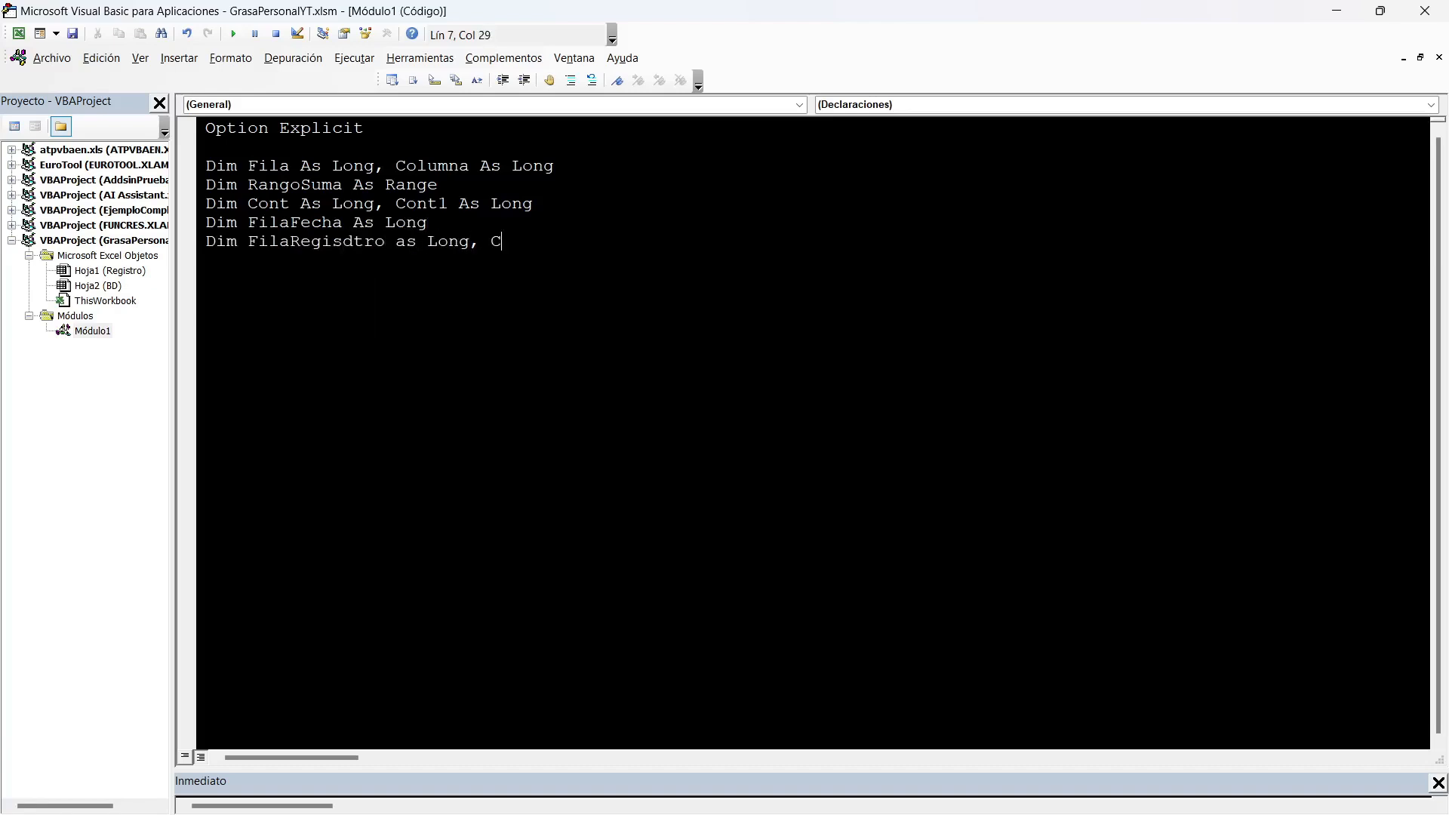
text(Num)
key(BackSpace)
key(BackSpace)
text(mColumna as Long)
key(Return)
Create an empty procedure named MarcarCasillas below the variable declarations.
key(Return)
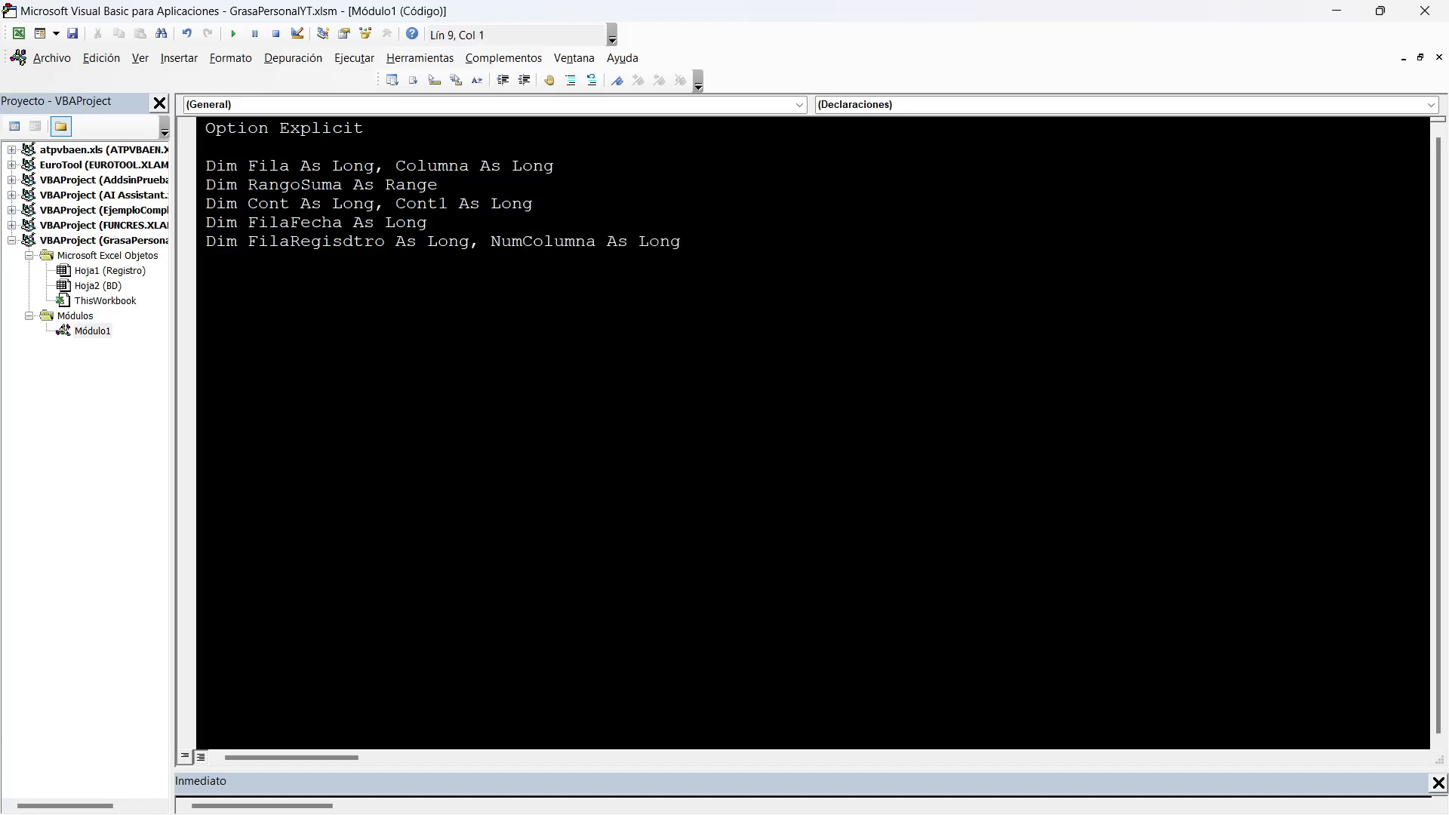
text(Sub MarcarCasillas)
key(Return)
Insert the empty checkbox symbol, Wingdings character 168, in the Lun cell of the Caminar 30 min habit (G33) on the Registro sheet.
key(alt+F11)
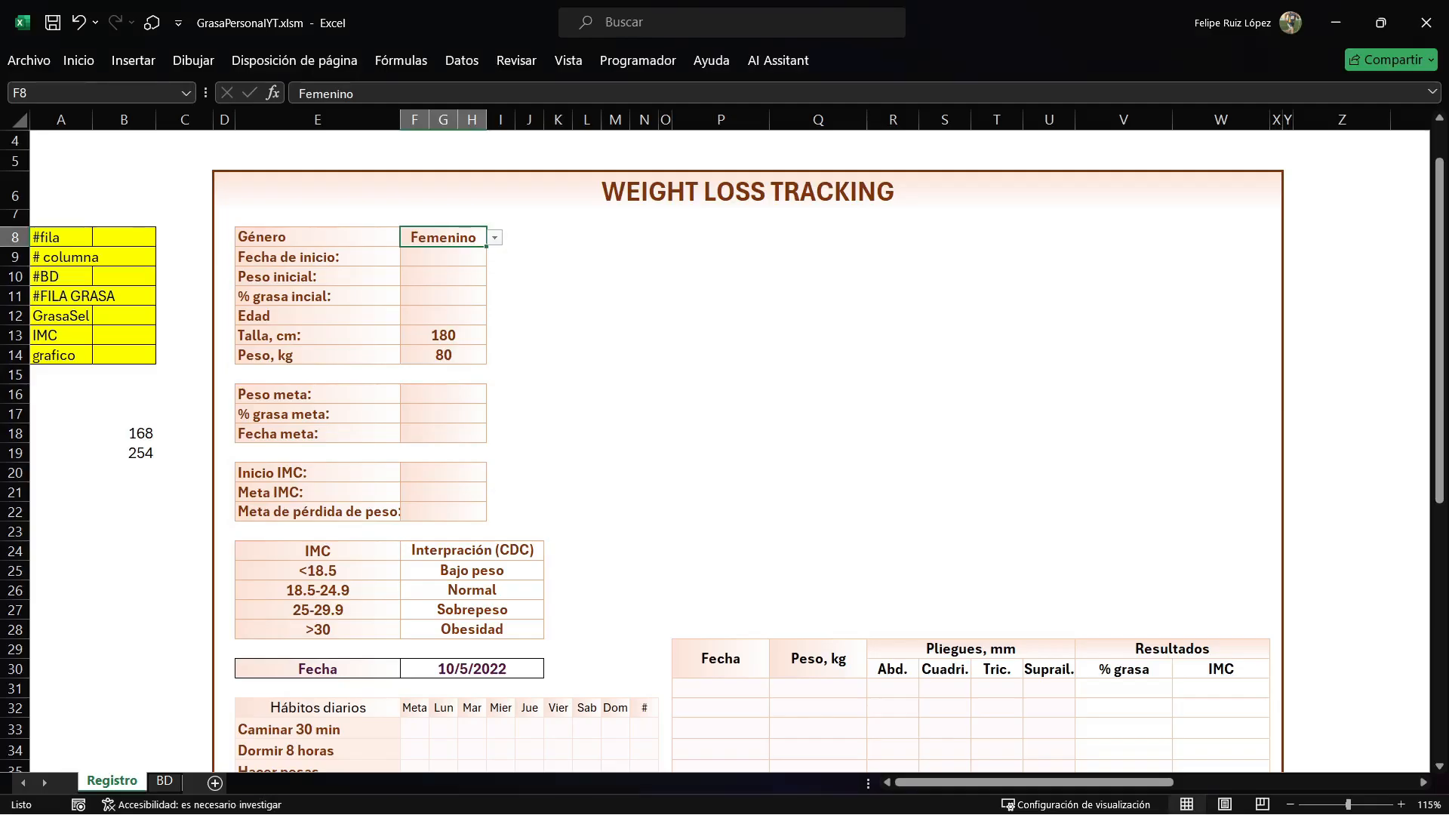
scroll(725, 452, down, 6)
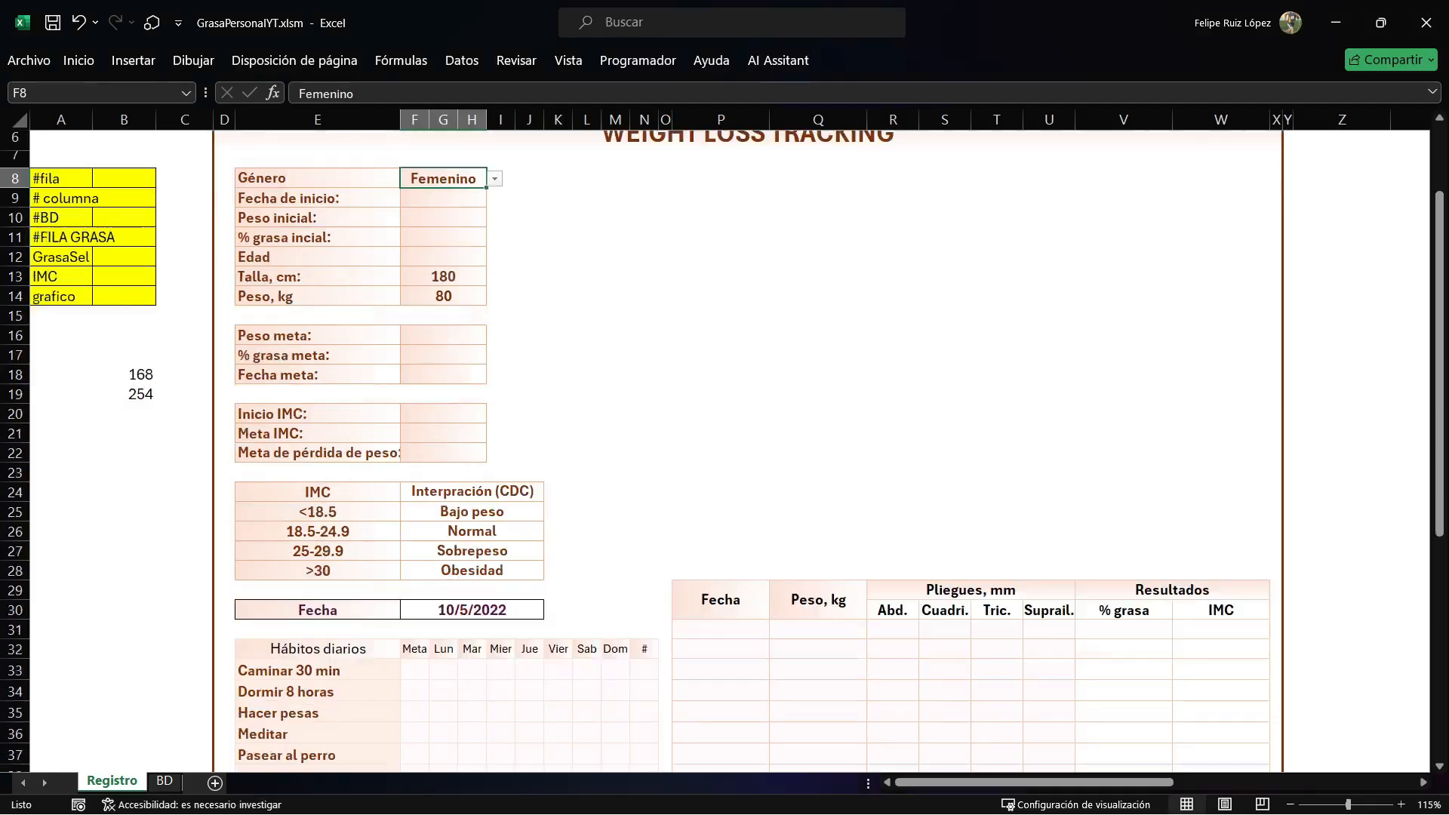
drag(443, 375, 616, 671)
drag(317, 376, 317, 482)
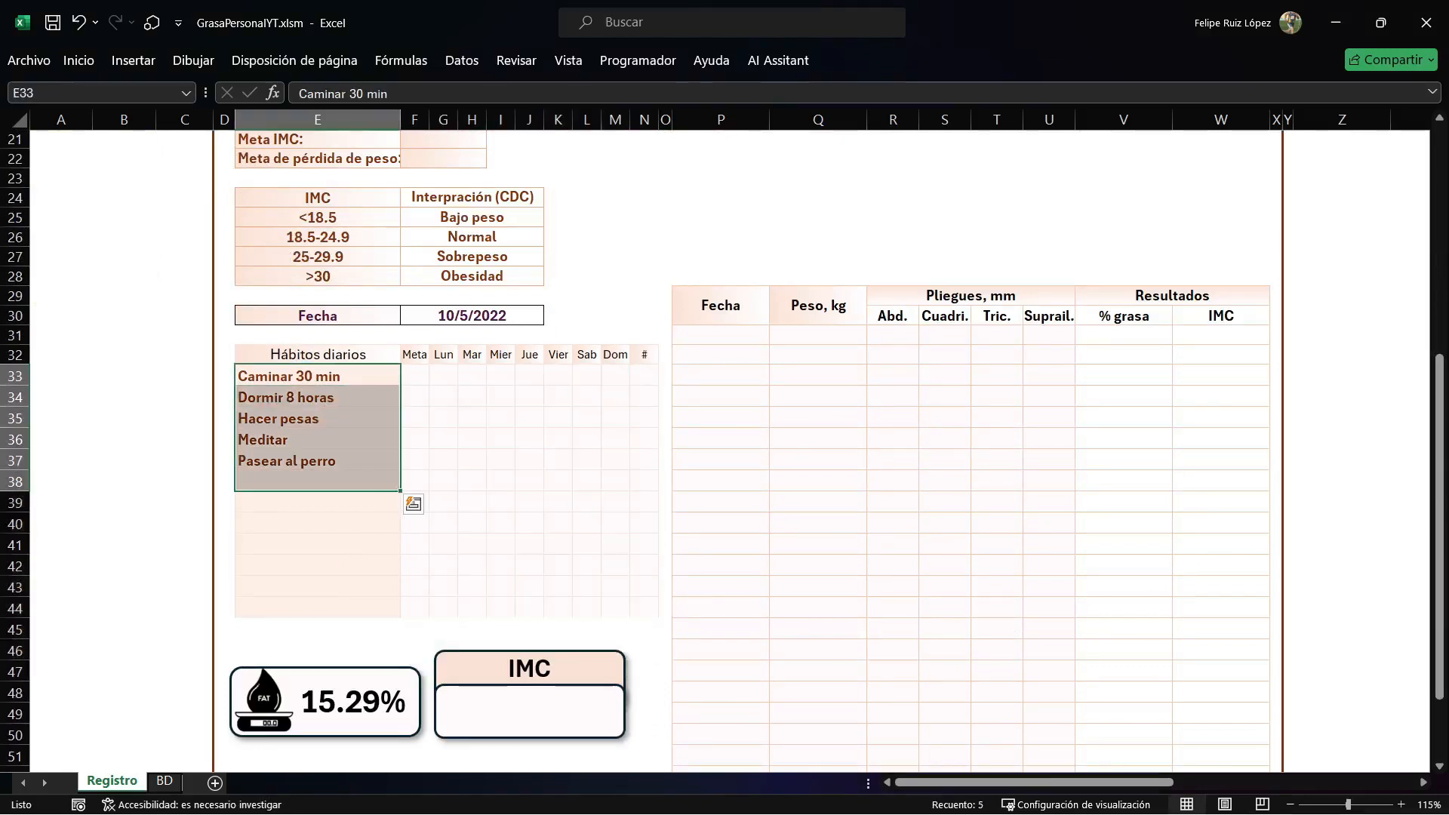
click(443, 375)
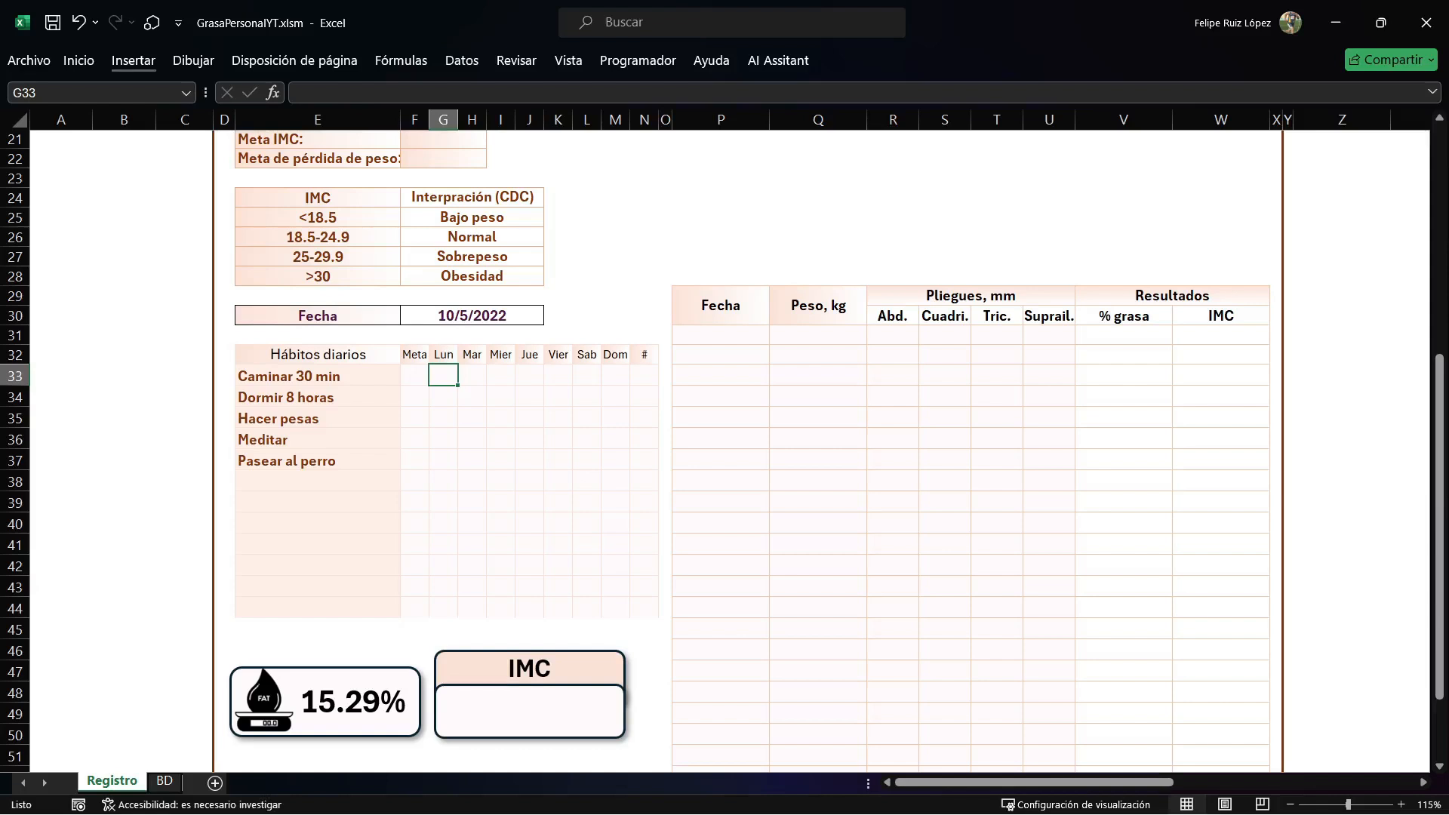
click(134, 61)
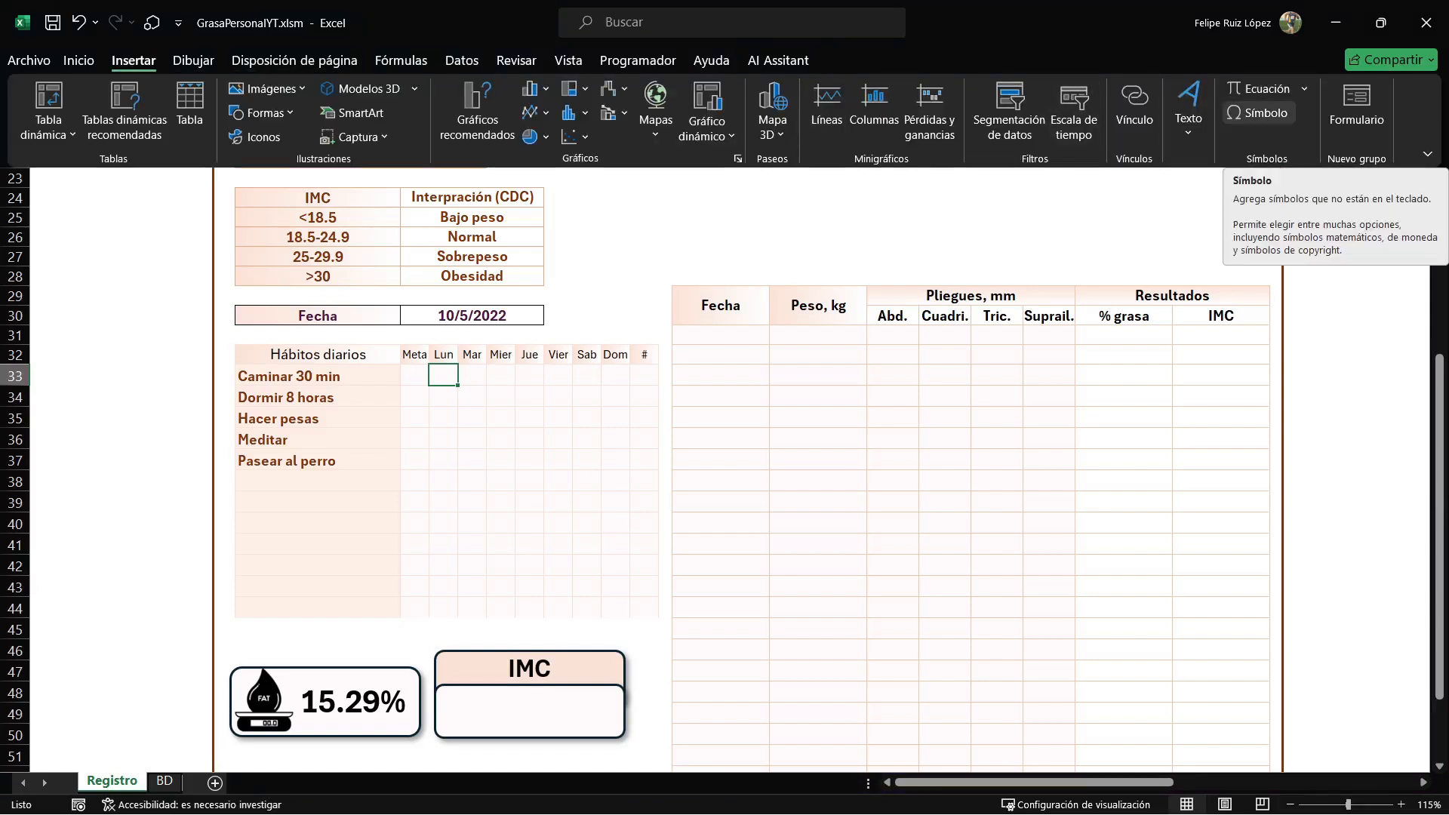
click(1256, 112)
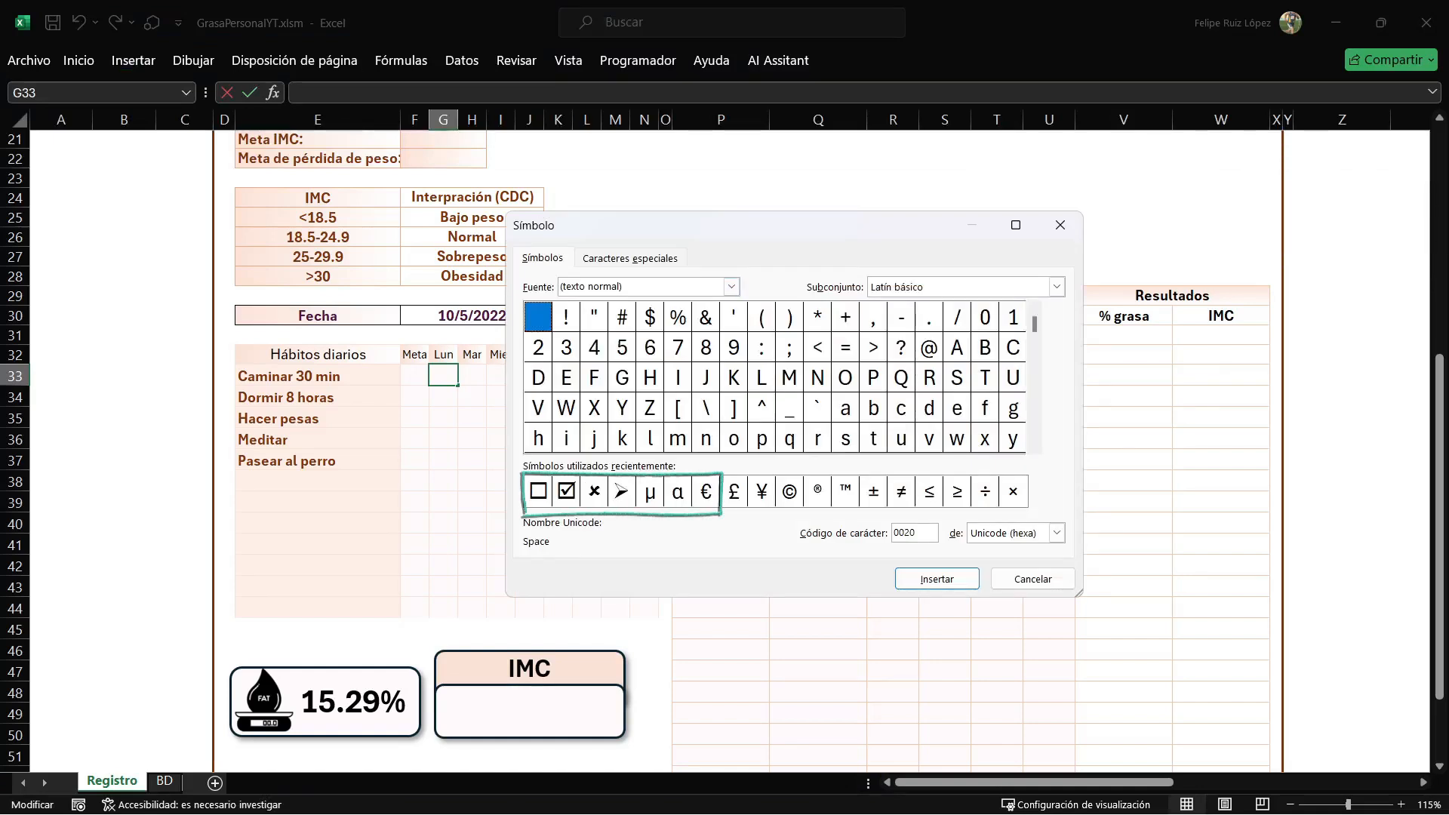
click(538, 491)
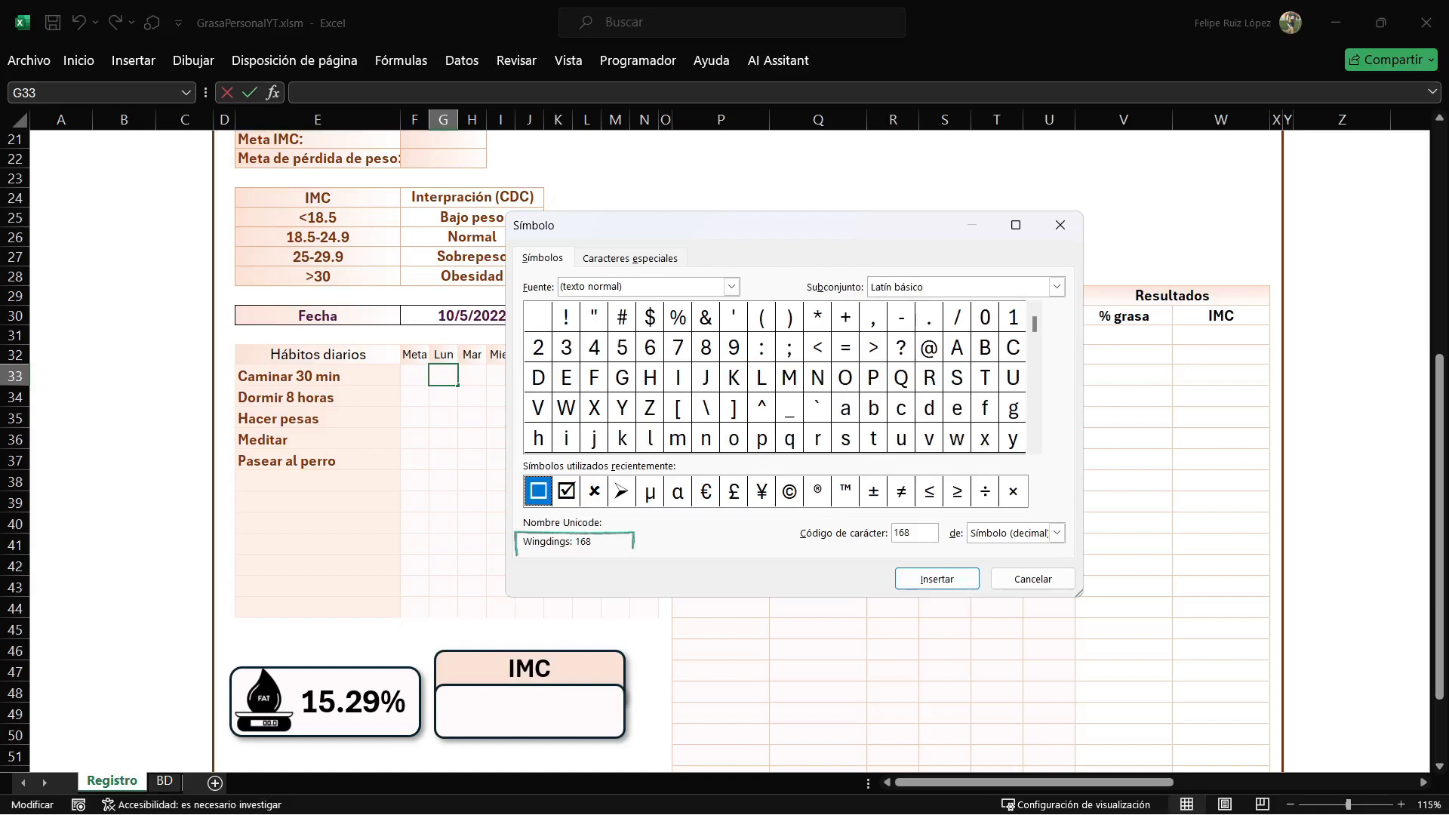
click(566, 492)
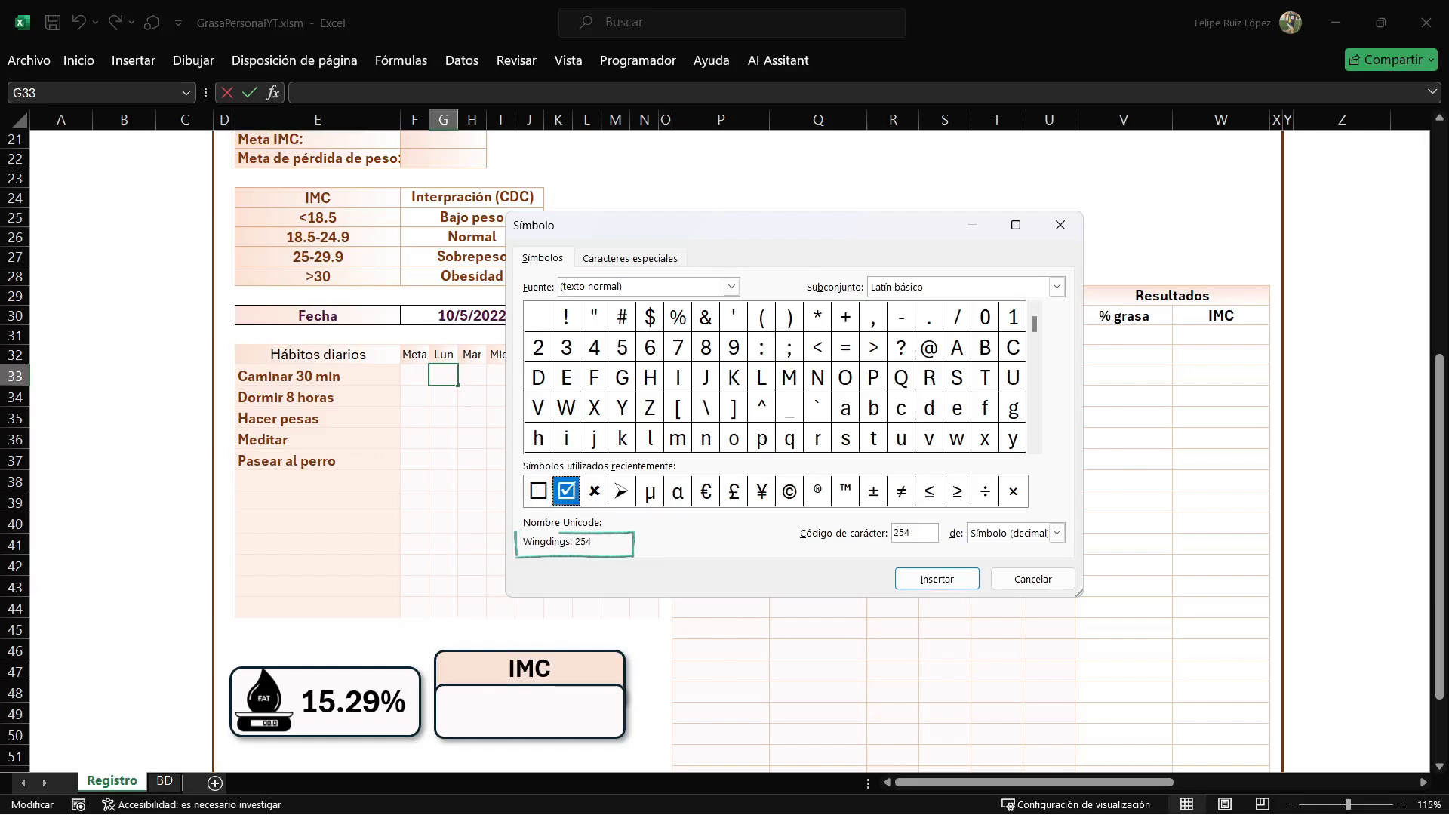
click(538, 491)
click(936, 579)
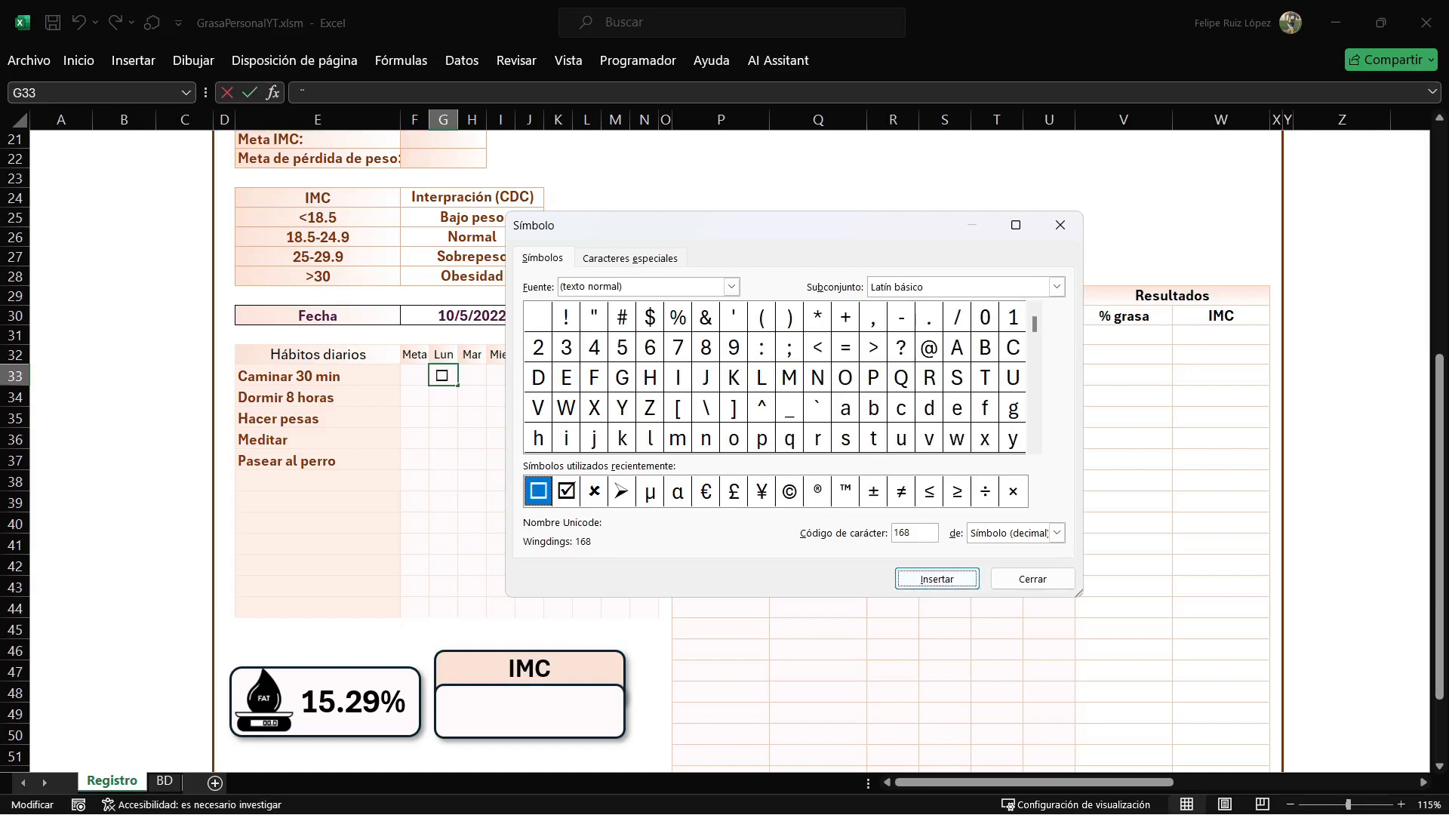
Close the symbol dialog and fill the empty checkbox from G33 across the whole Lun–Dom habits grid, G33:M44.
click(1033, 579)
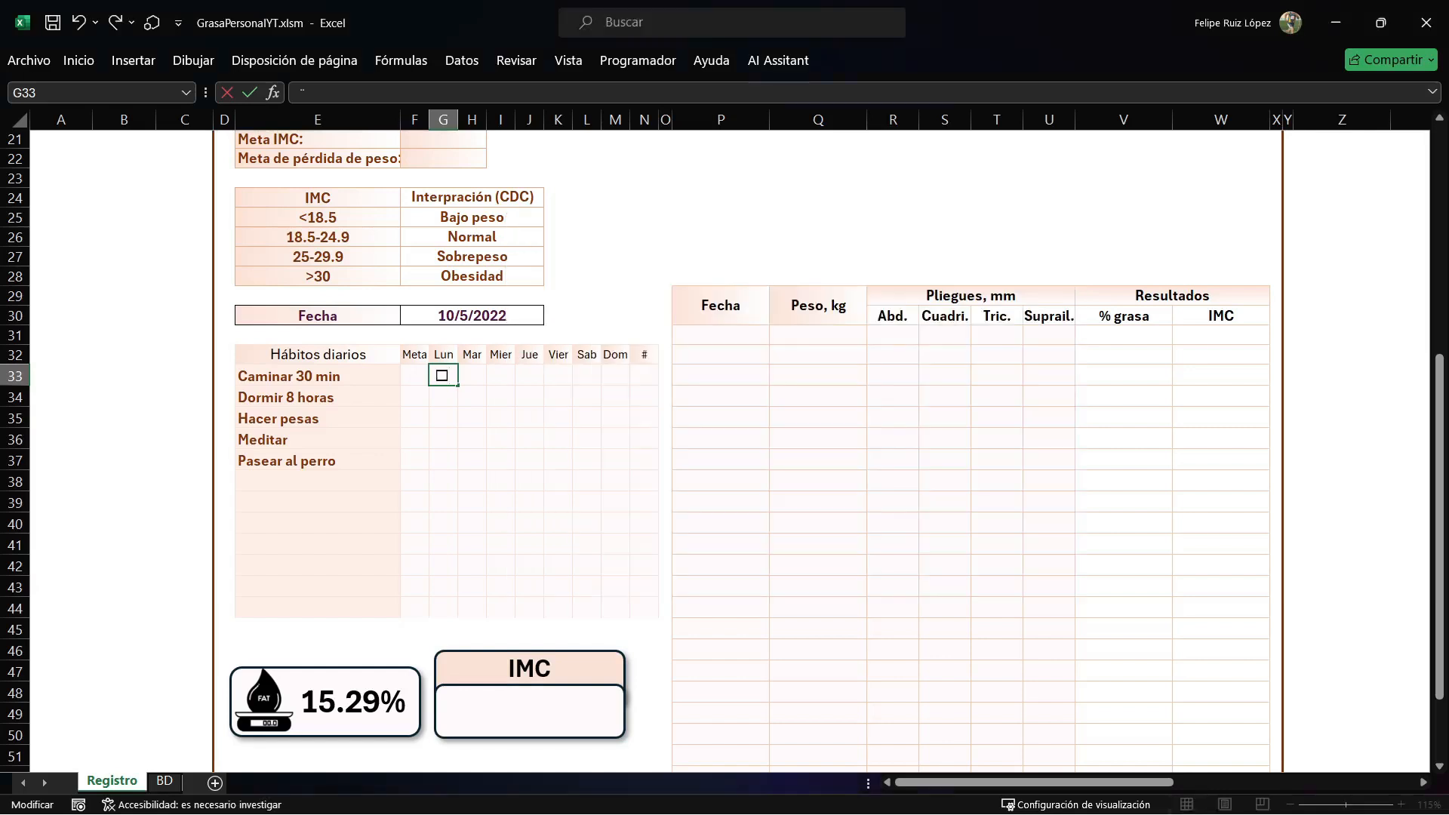
click(471, 417)
click(443, 375)
drag(457, 386, 632, 615)
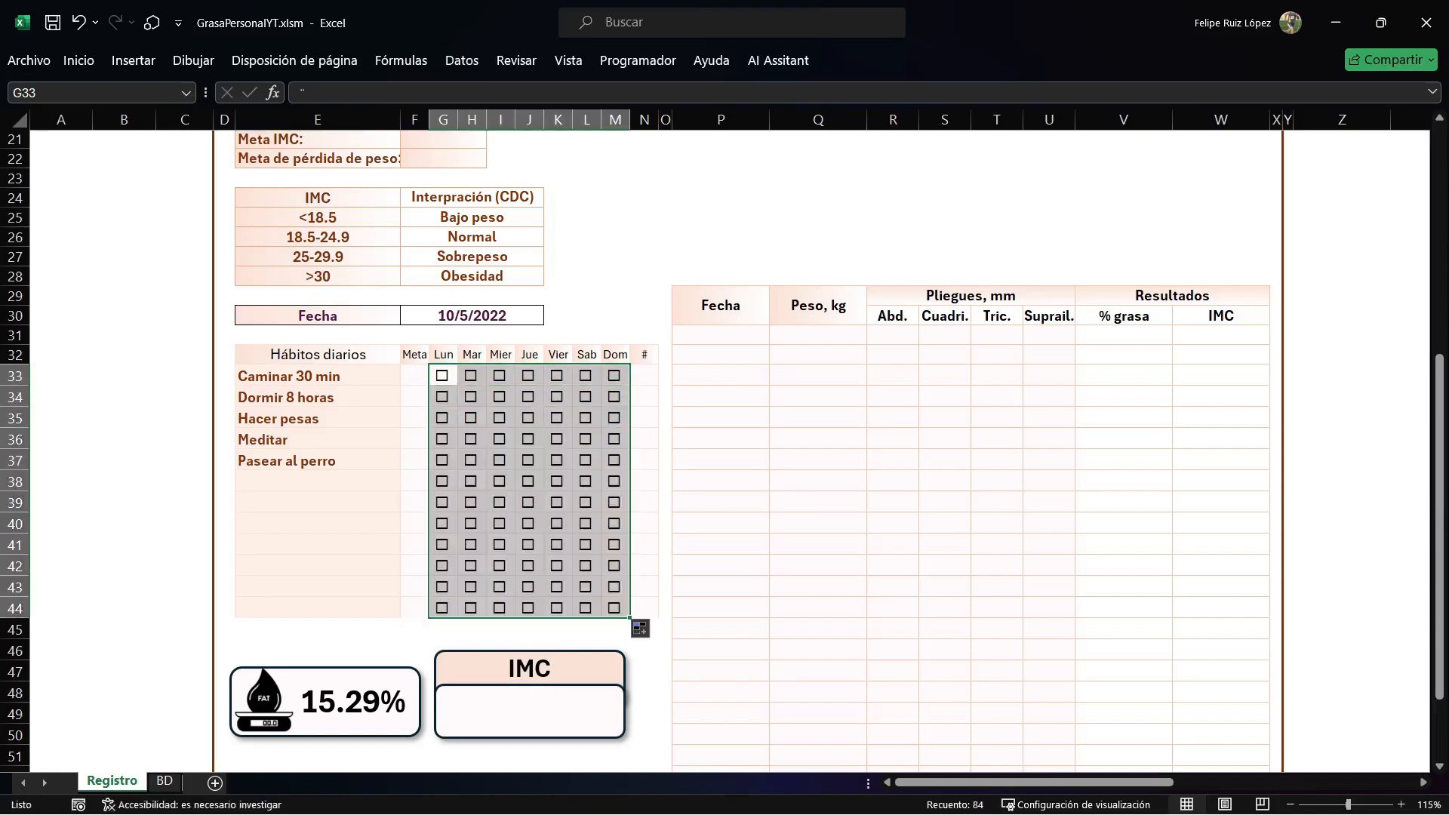
Note the symbol codes beside the tracker: vacia with 168 in A26:B26 and palomita with 254 in A27:B27.
click(61, 237)
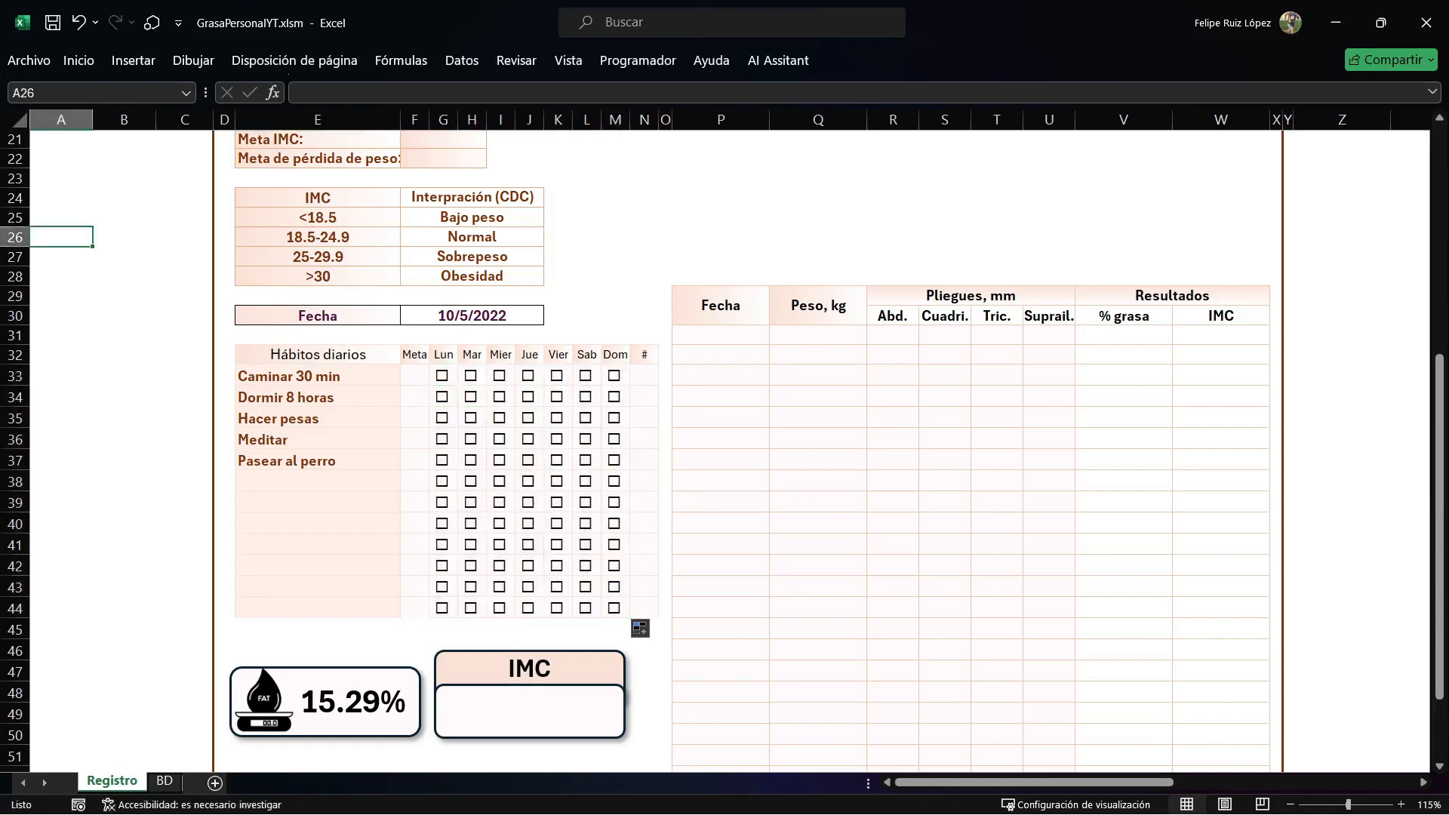
text(vacia)
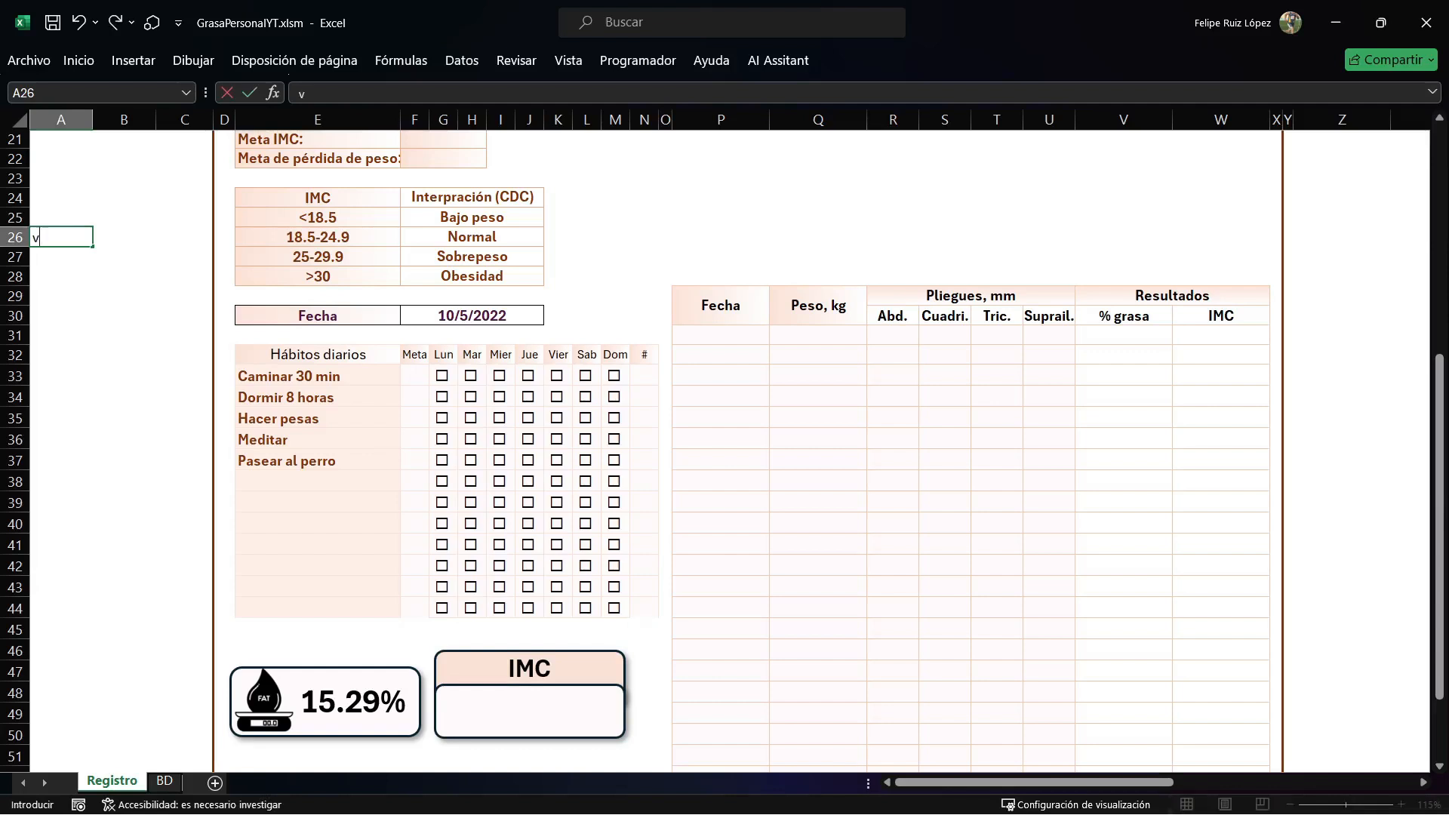
key(Return)
click(123, 237)
text(168)
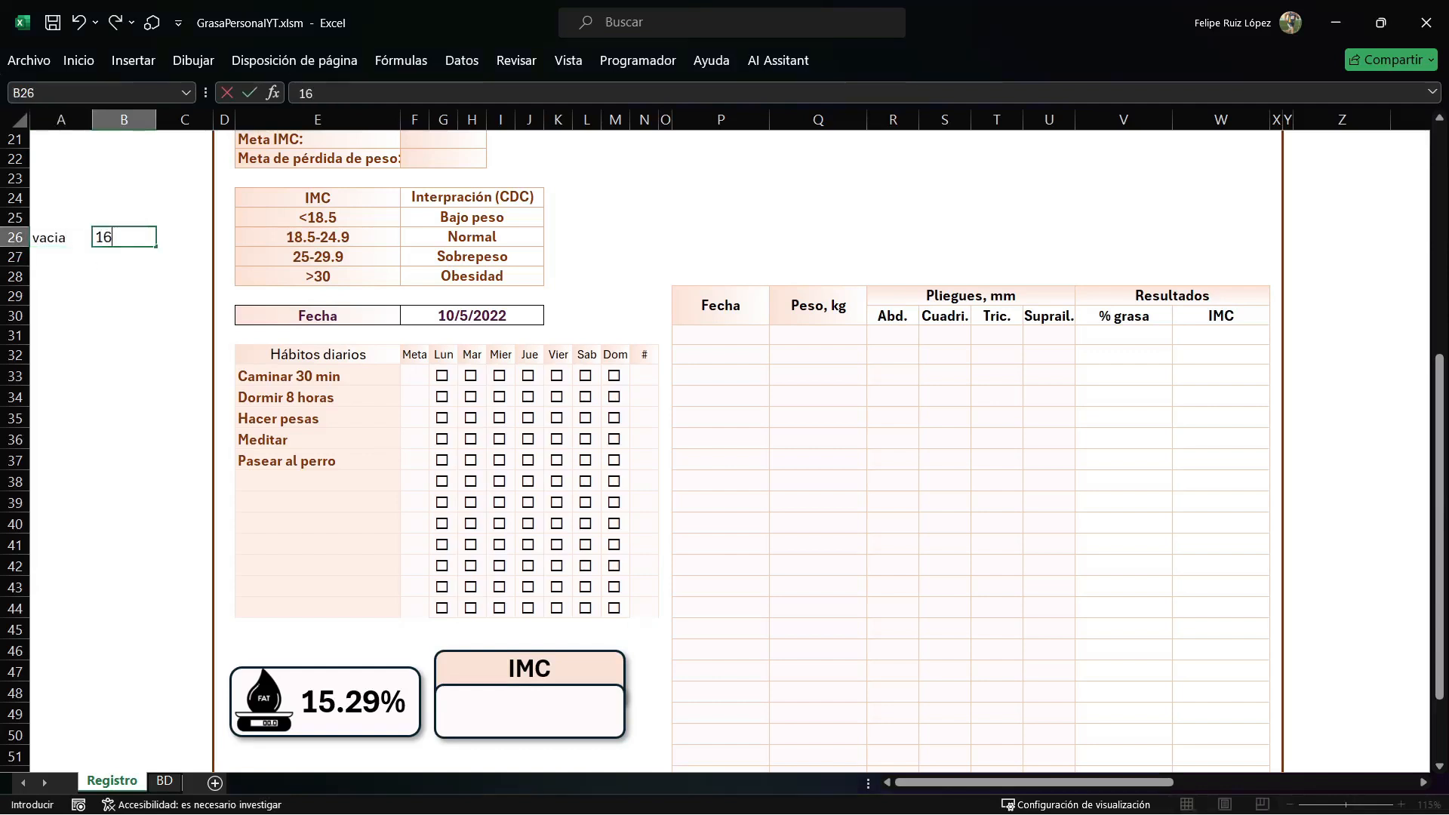
key(Return)
text(254)
key(Left)
text(palomita)
key(Return)
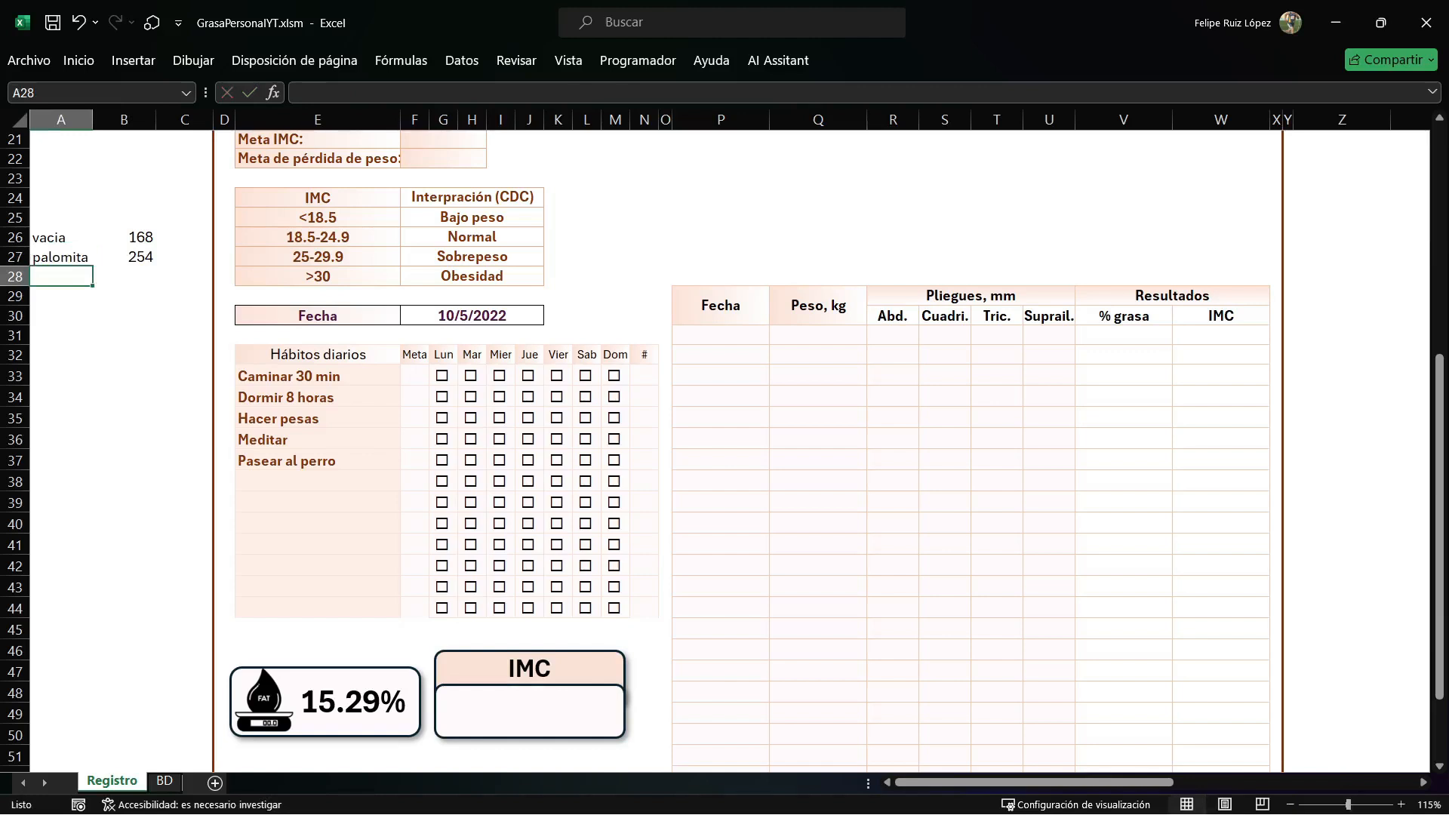
click(500, 376)
click(500, 397)
click(528, 397)
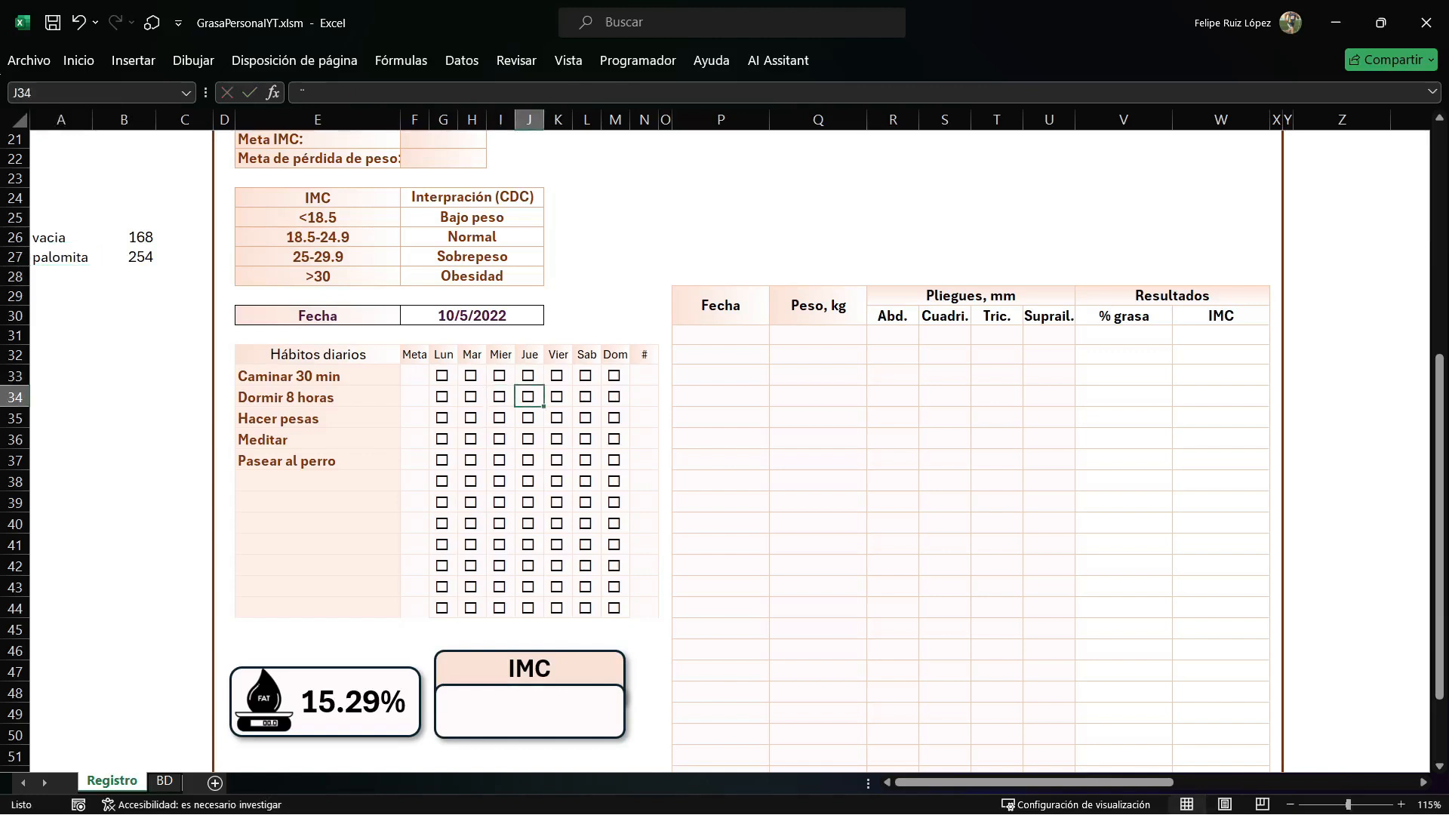
click(529, 439)
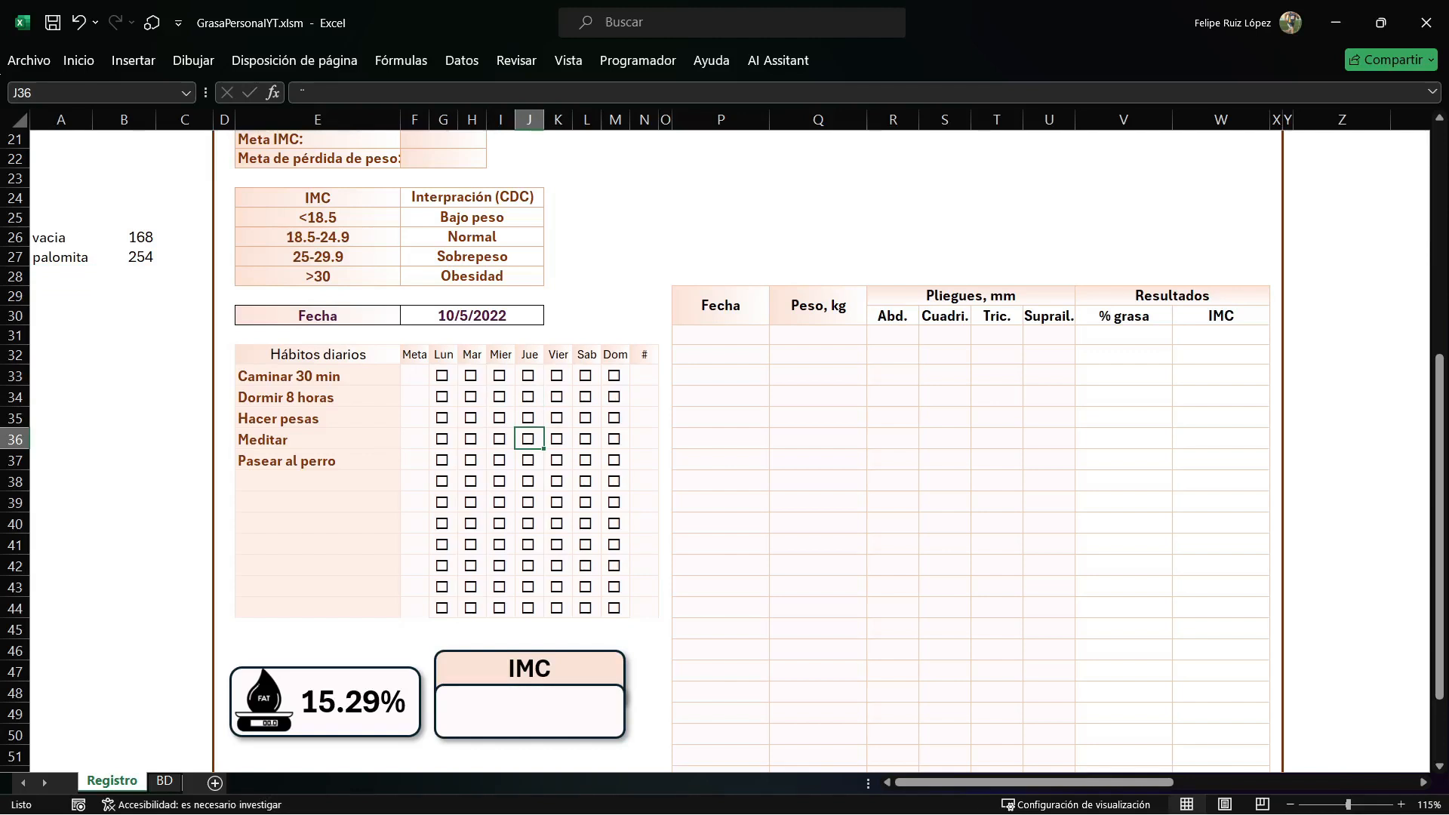
click(557, 418)
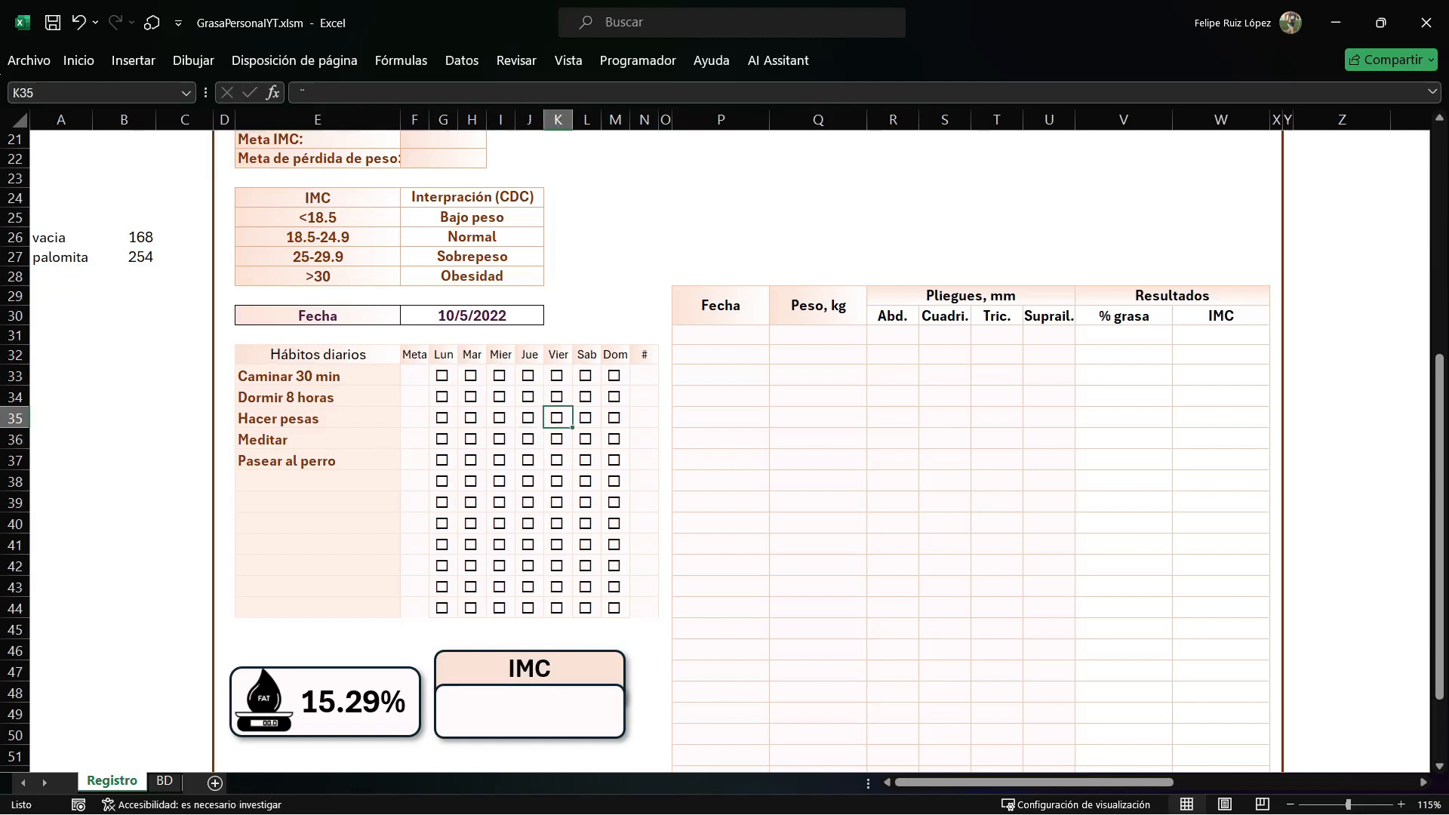
click(528, 418)
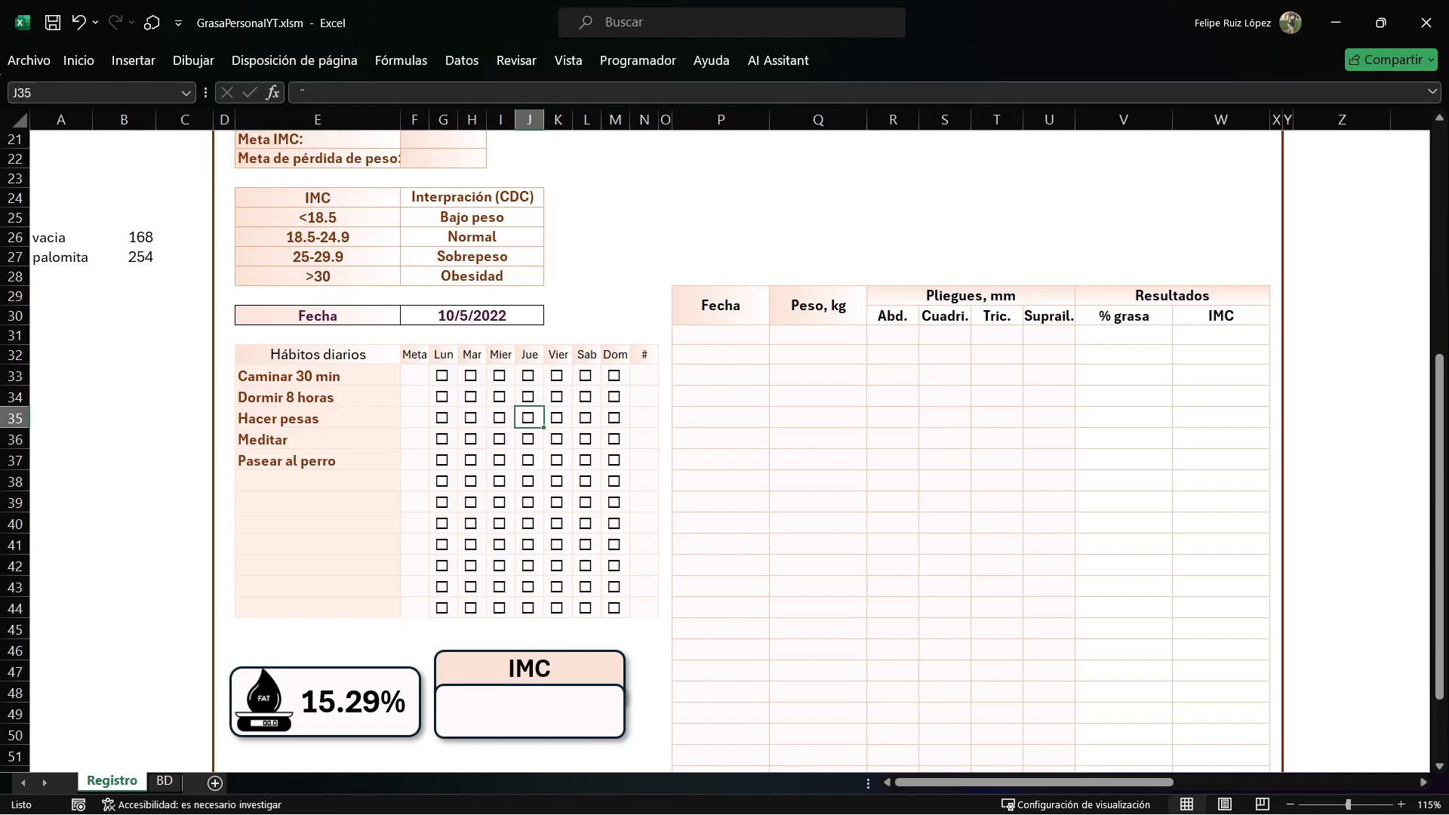
key(alt+F11)
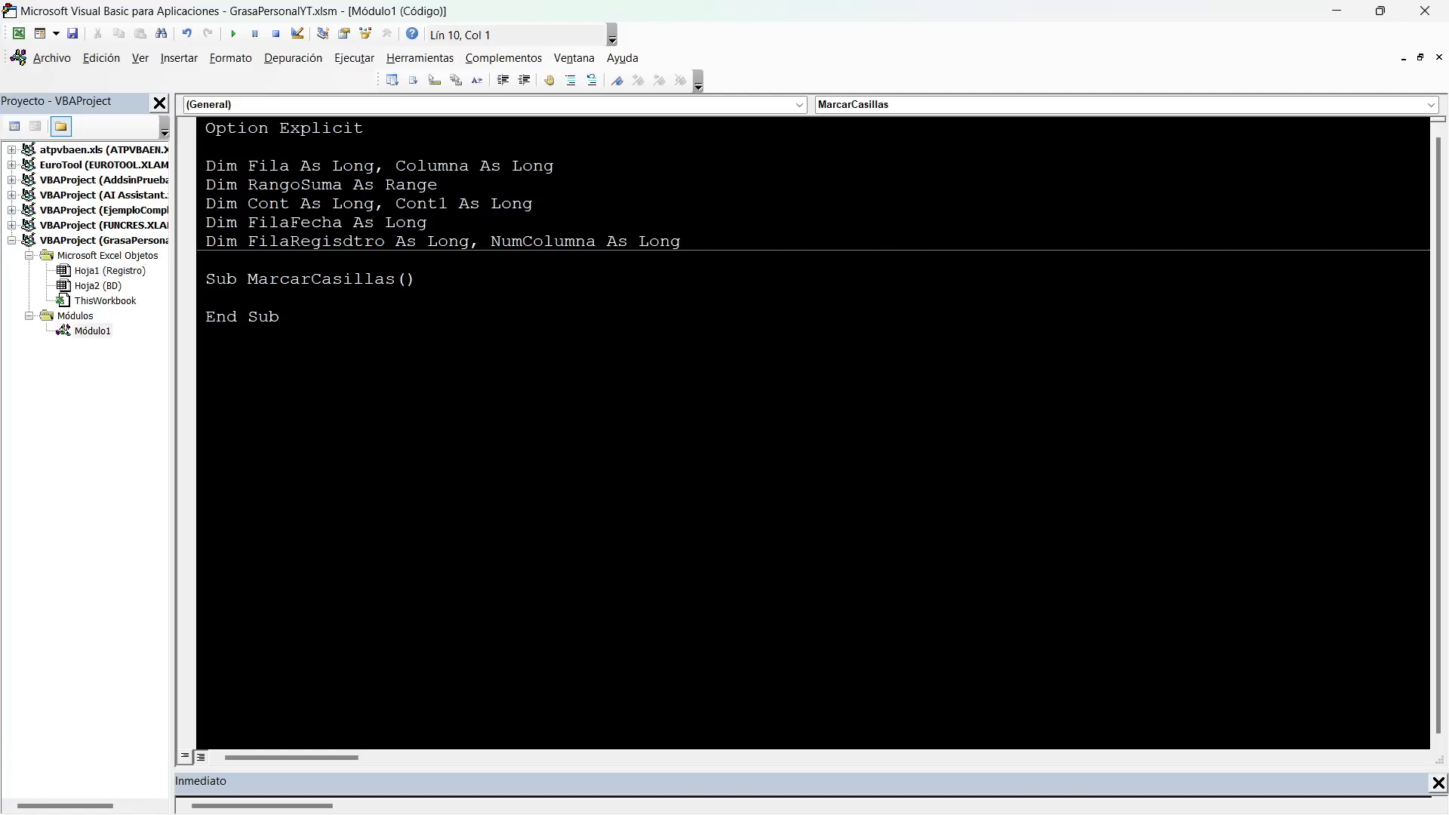
key(alt+F11)
Change the fill of the #fila and # columna cells, A8:B9, to light blue.
scroll(724, 453, up, 7)
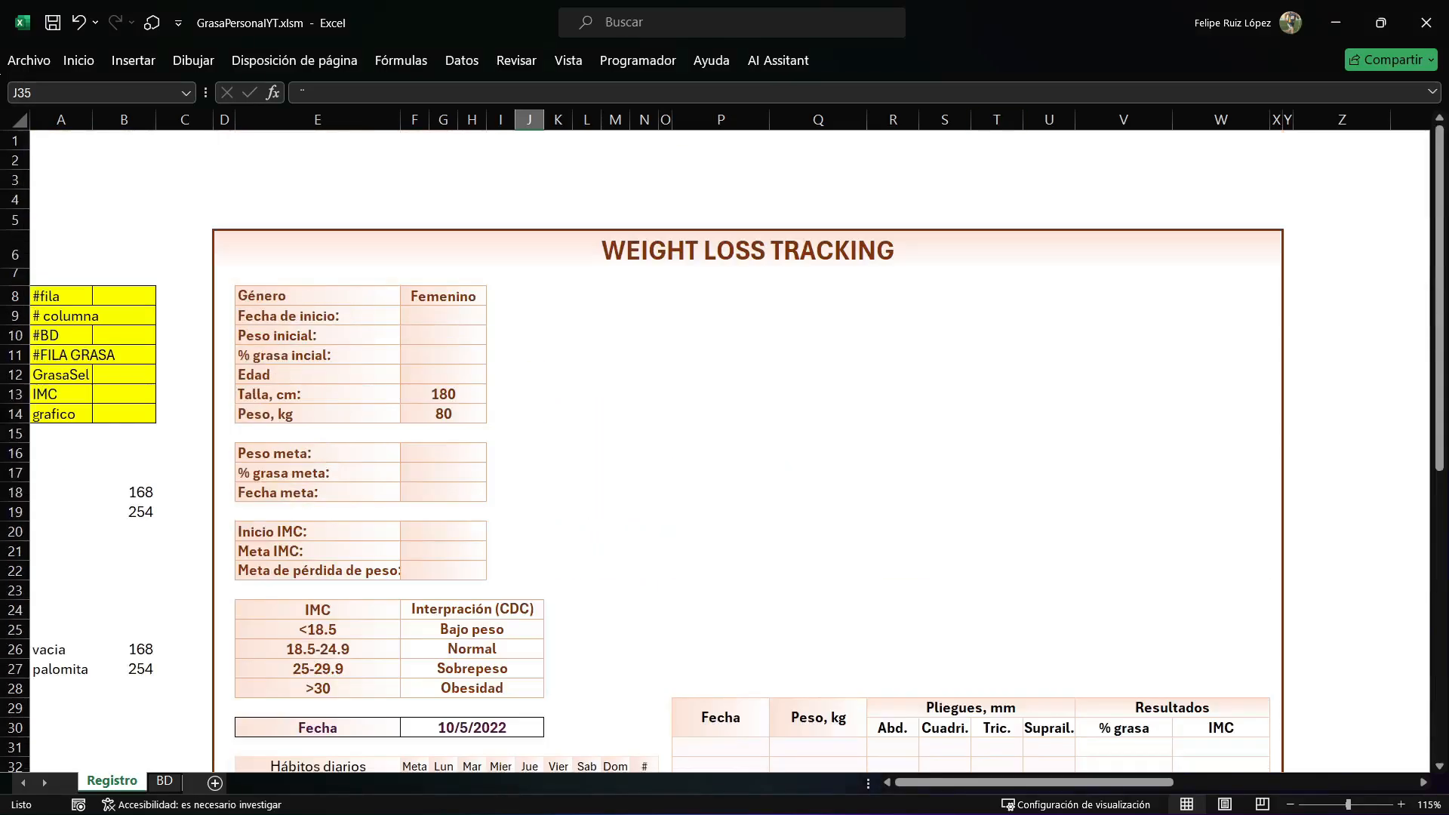
click(123, 297)
click(124, 315)
drag(62, 297, 124, 315)
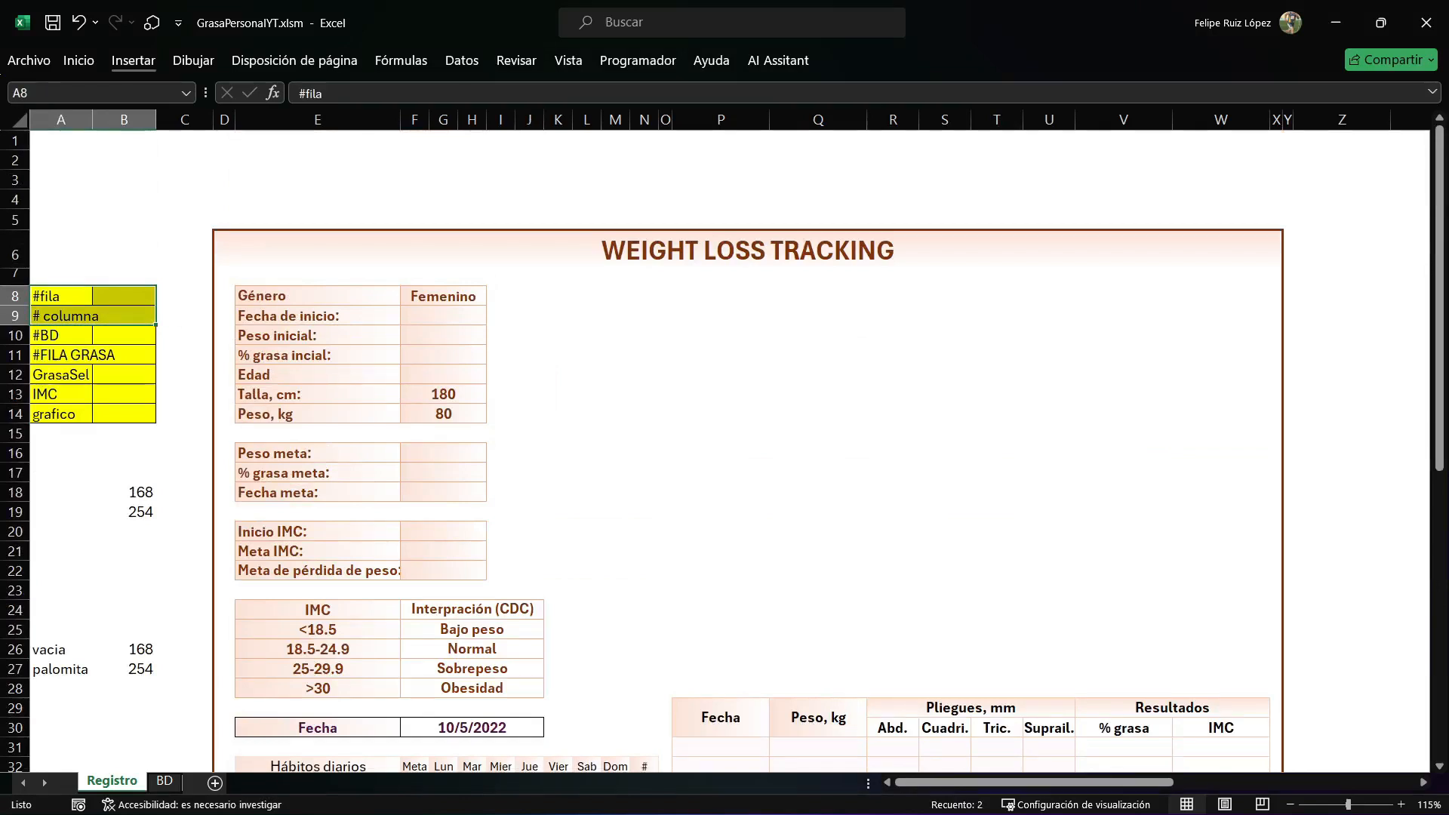
click(78, 60)
click(271, 126)
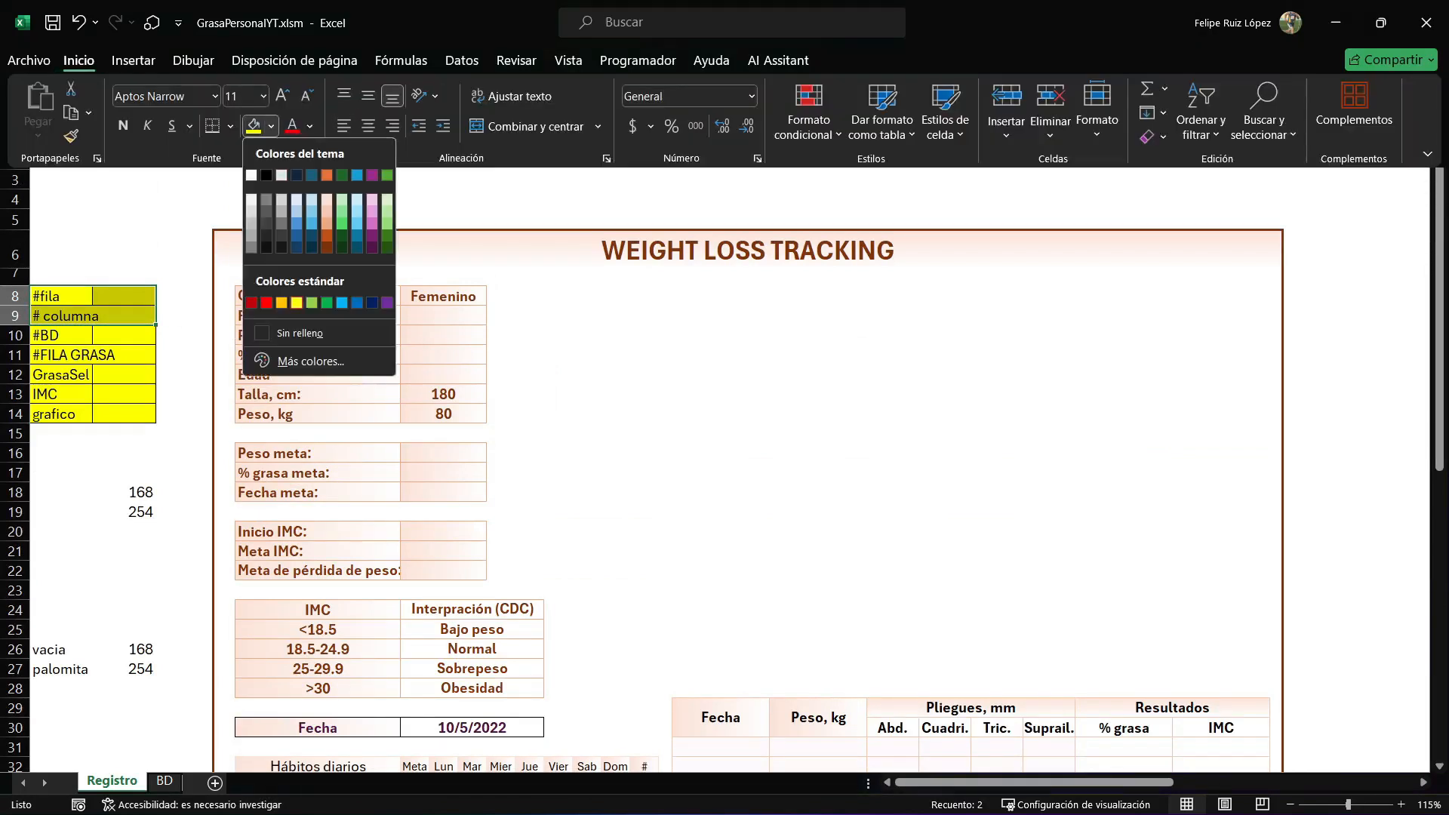
click(357, 200)
click(124, 375)
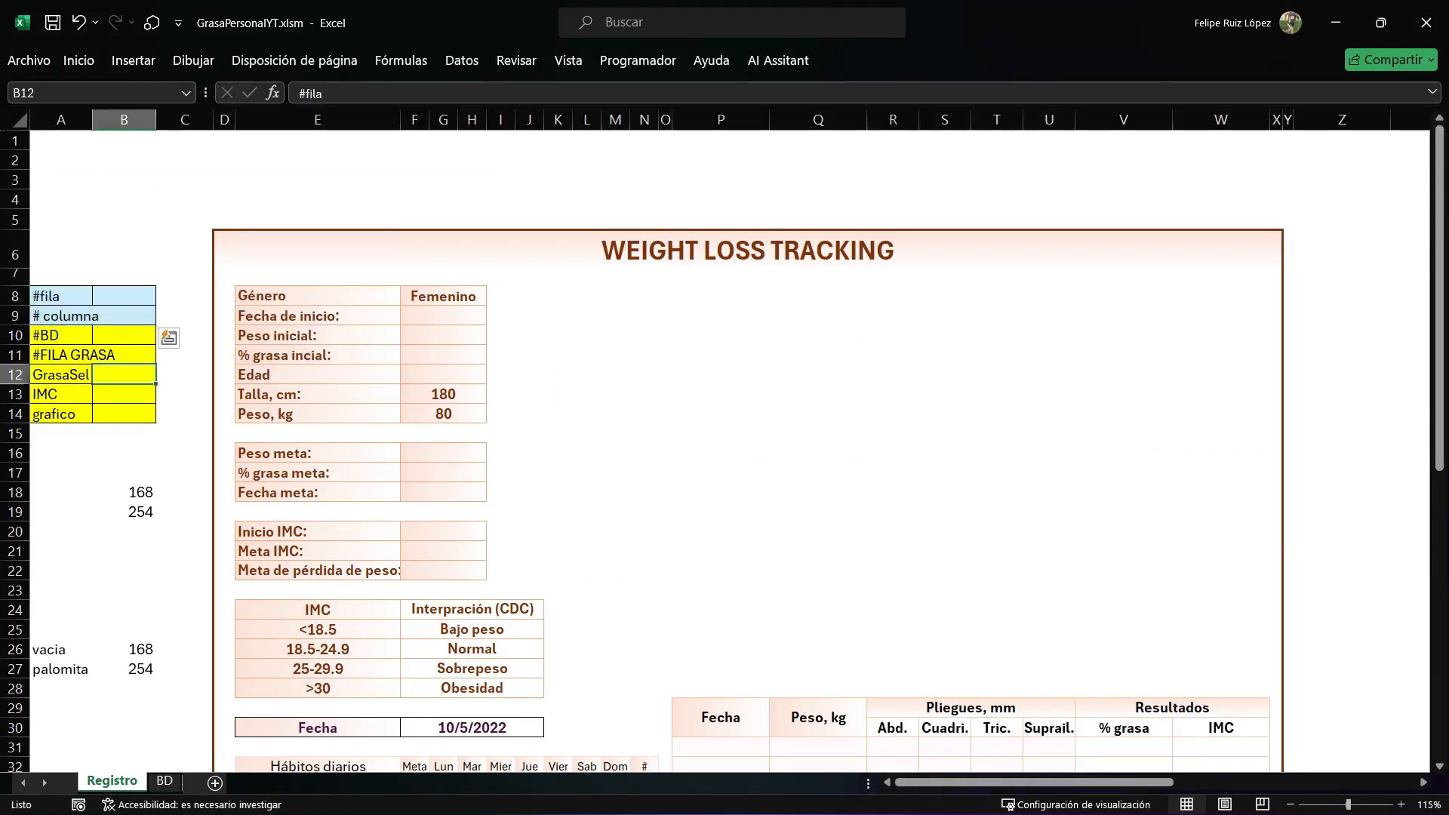
Create a Worksheet_SelectionChange event procedure in the code module of Hoja1 (Registro).
key(alt+F11)
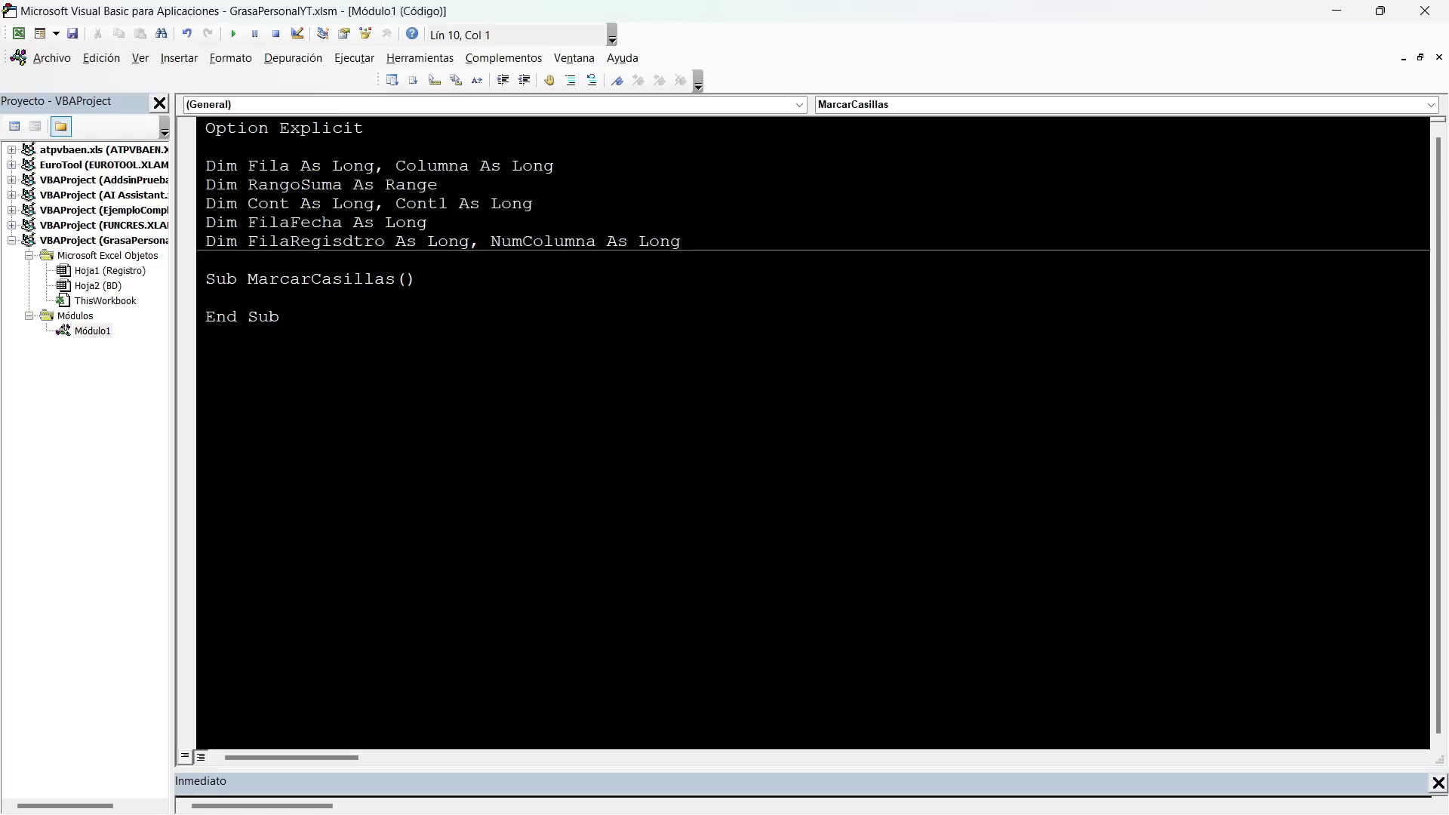
double_click(109, 271)
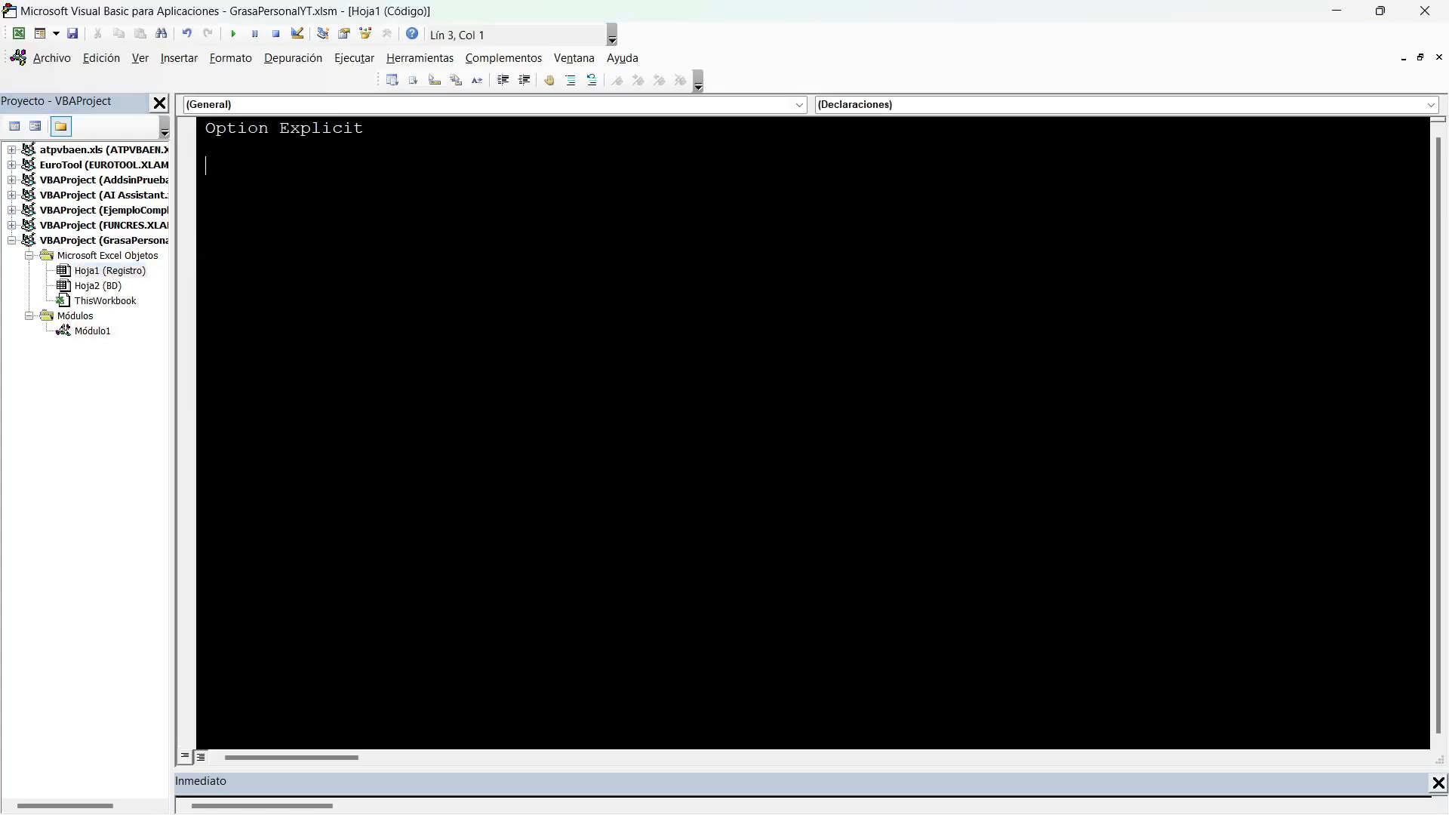
click(799, 105)
click(679, 134)
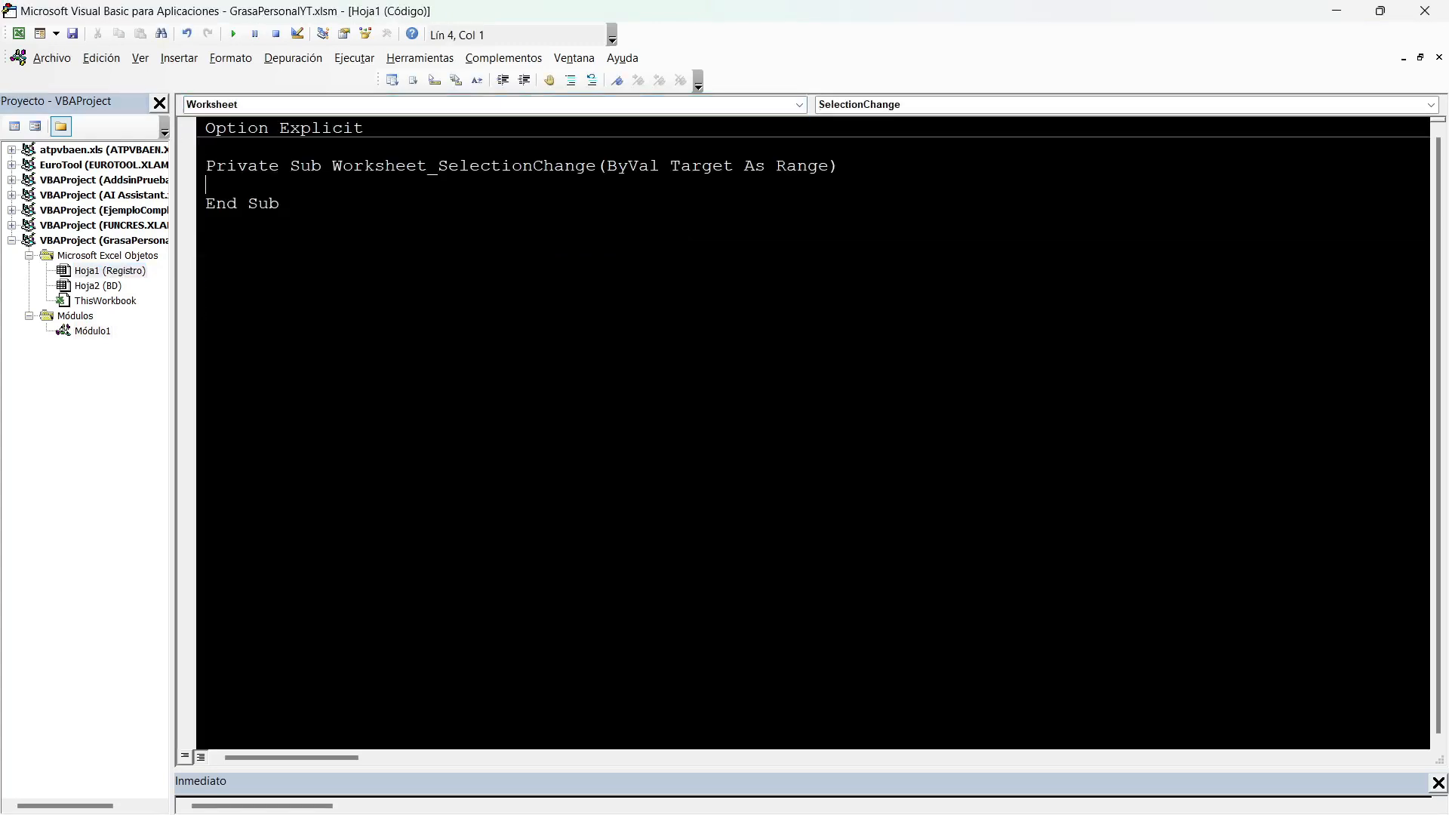
drag(427, 167, 606, 166)
Write the condition If Not Intersect(targe, Range("")) Is Nothing Then inside the SelectionChange procedure, leaving the range address empty.
click(206, 185)
text(if not intere)
text(ct ra)
key(BackSpace)
key(BackSpace)
text(targe)
key(BackSpace)
key(BackSpace)
key(BackSpace)
key(BackSpace)
key(BackSpace)
text((targe,range)
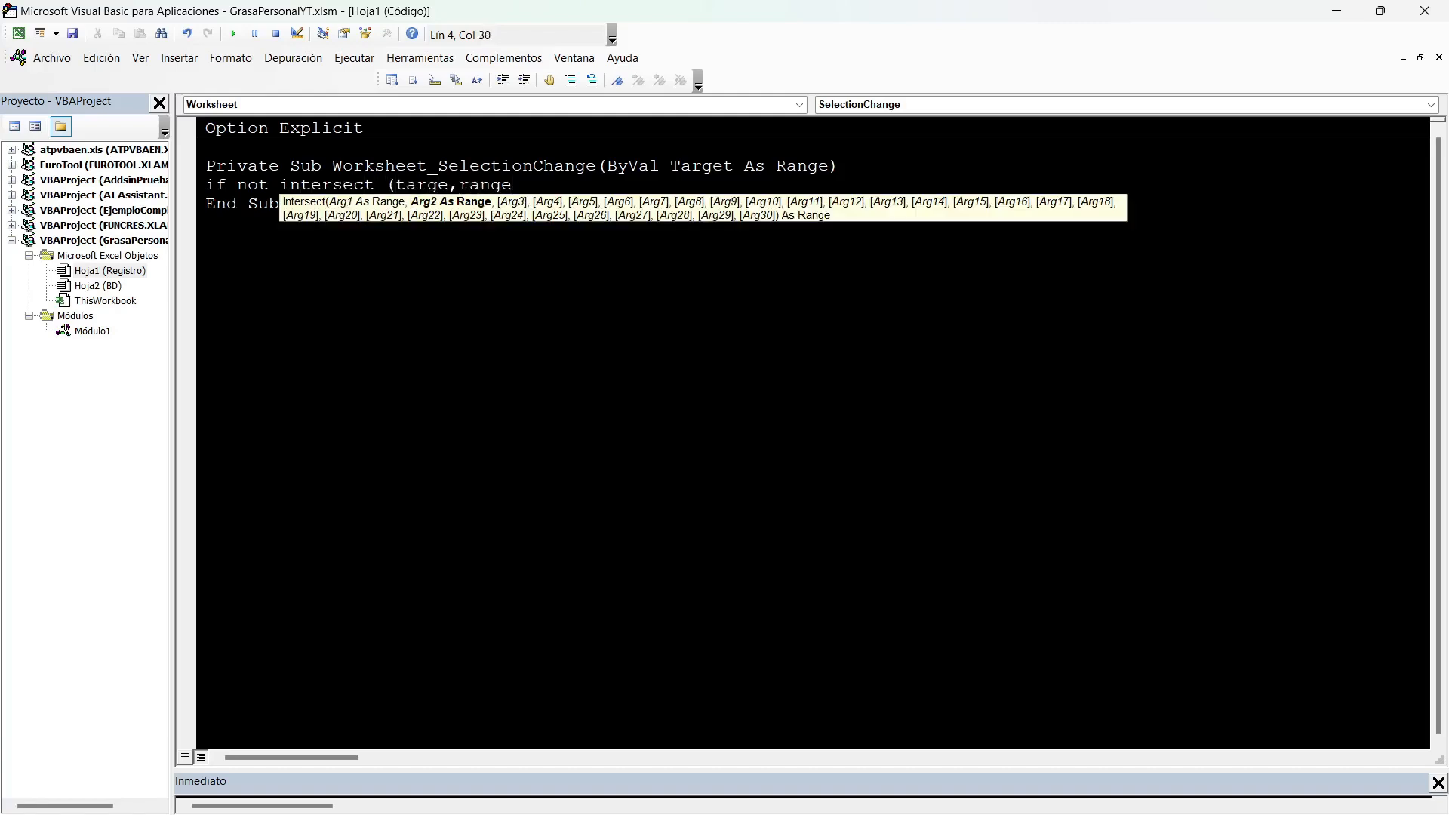
text(("")) is nothgin)
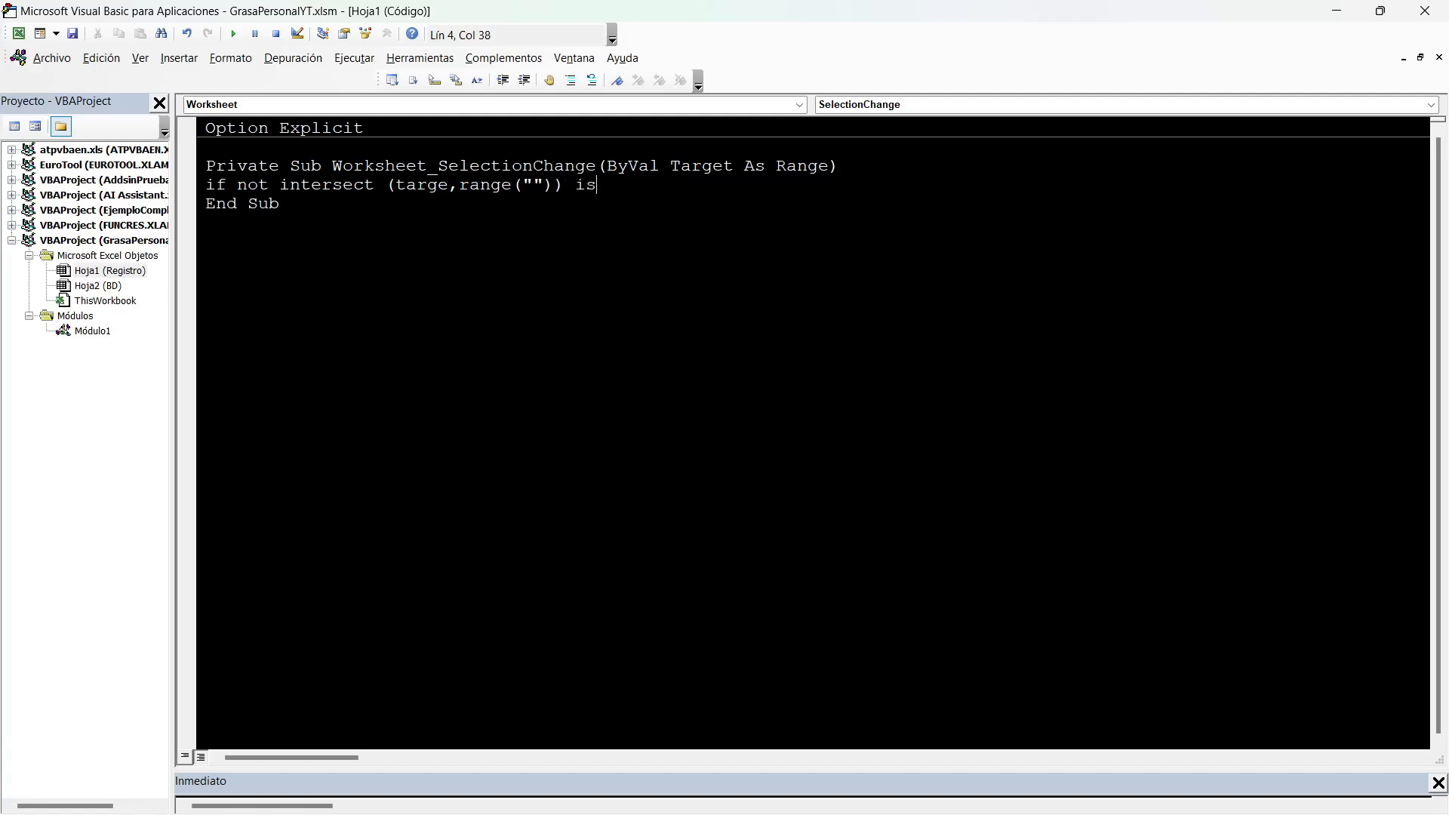
key(BackSpace)
key(BackSpace)
key(BackSpace)
text(ing then)
key(Return)
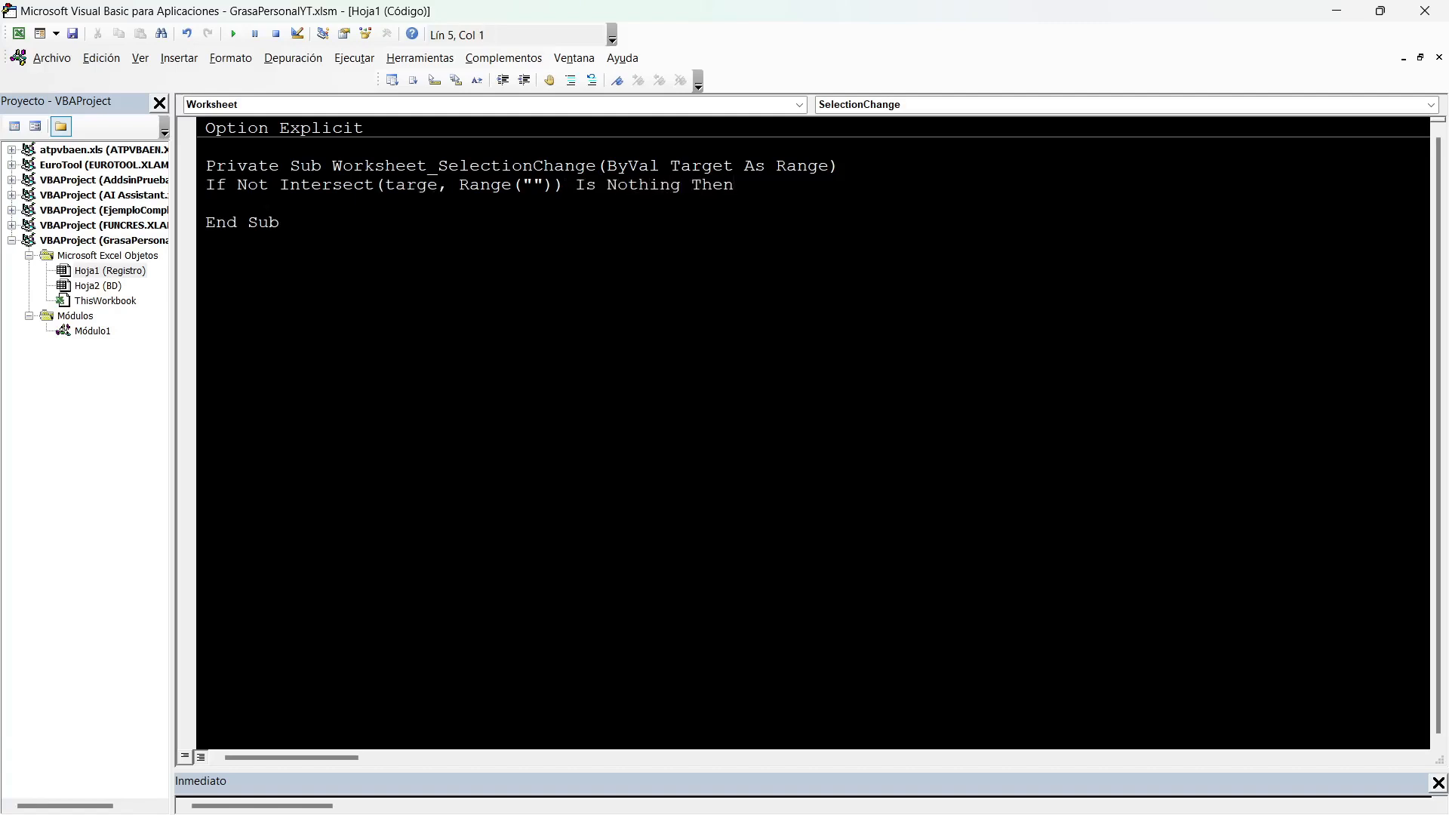
Close the condition with End If, leaving a blank line inside the block.
key(BackSpace)
text(end if)
key(Home)
key(Return)
key(Up)
Examine the habits grid's first checkbox cell and the #fila and # columna value cells on the Registro sheet, dismissing any error.
key(alt+F11)
scroll(723, 448, down, 3)
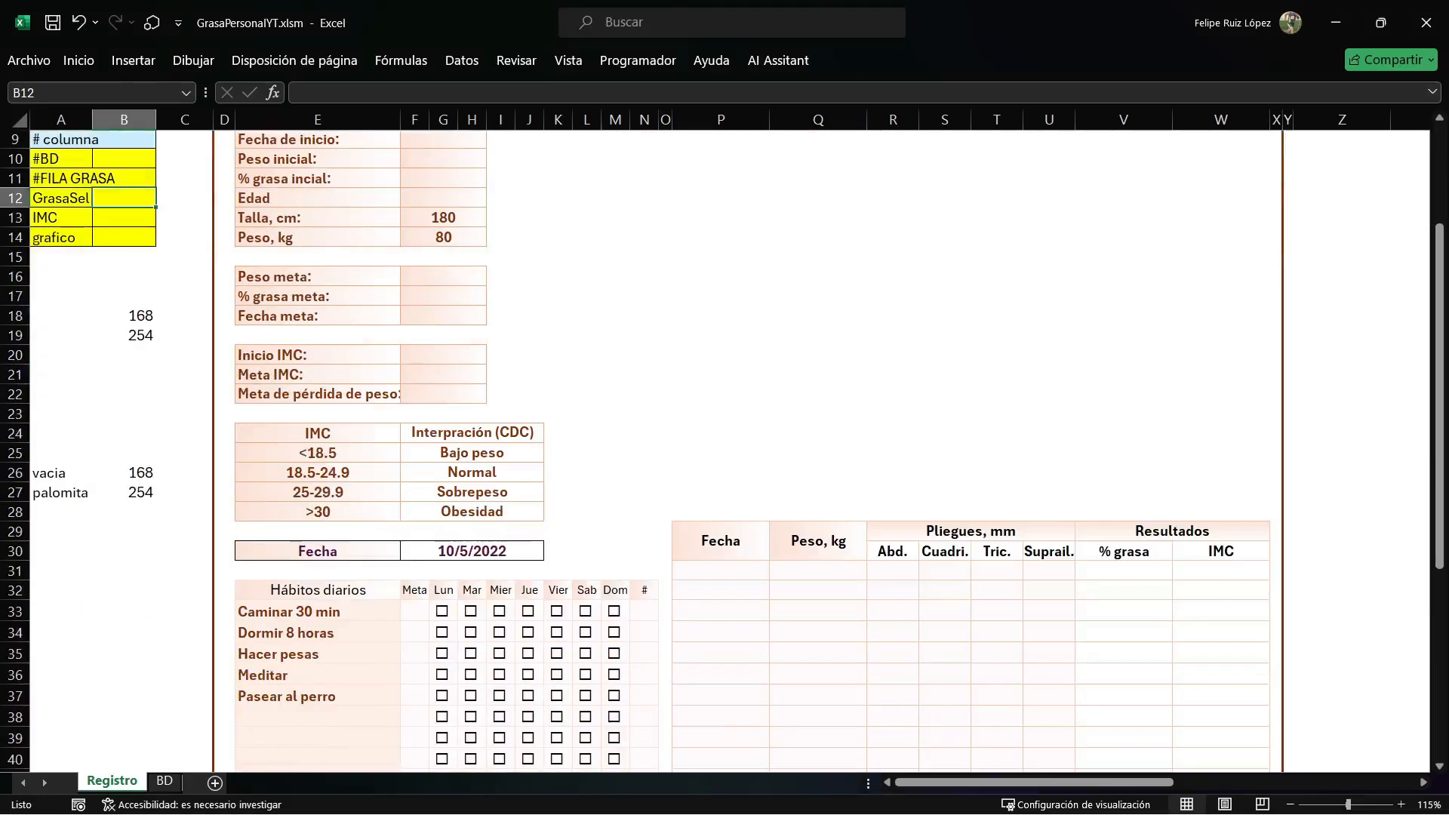
click(443, 610)
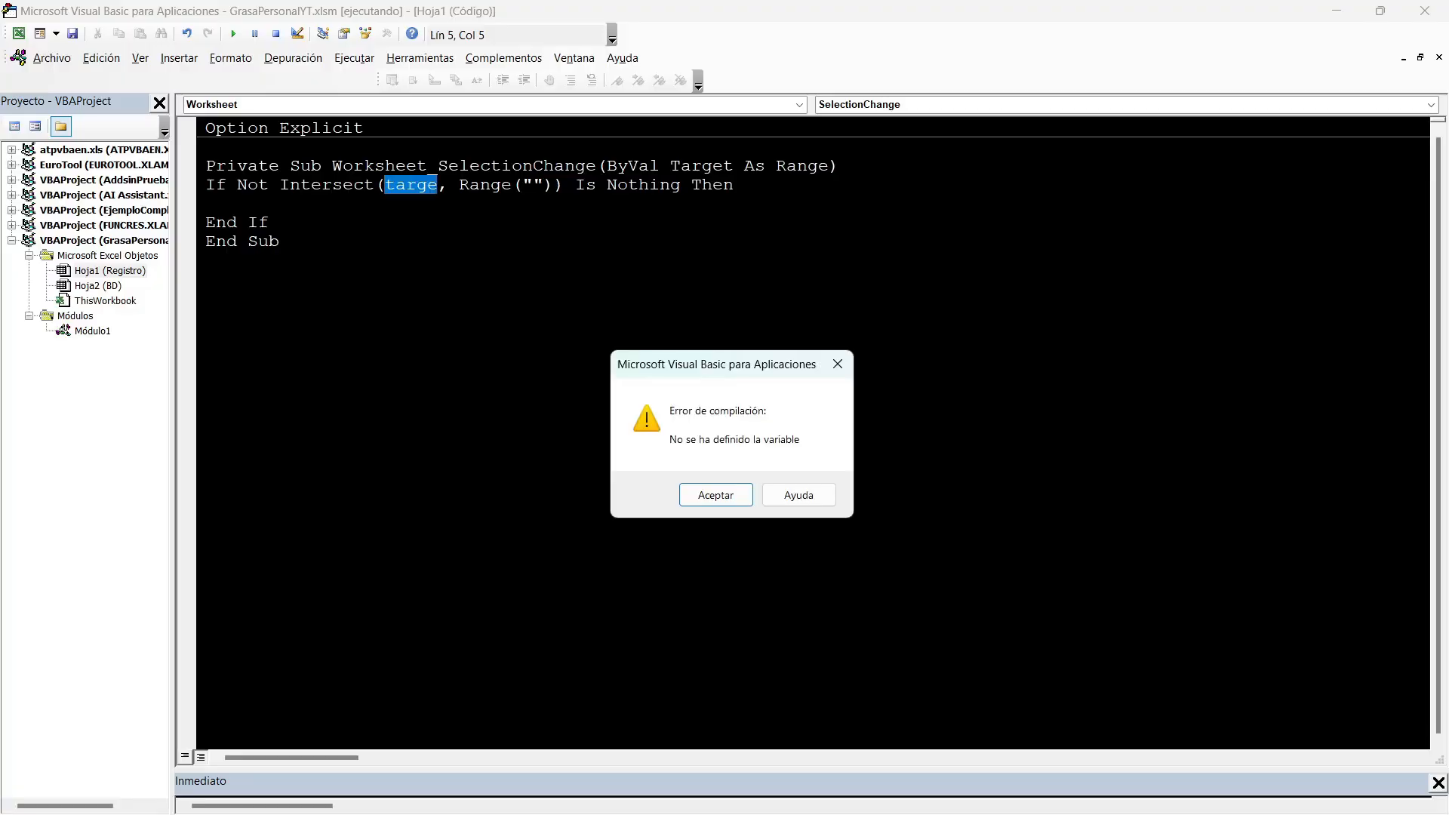
click(715, 495)
key(alt+F11)
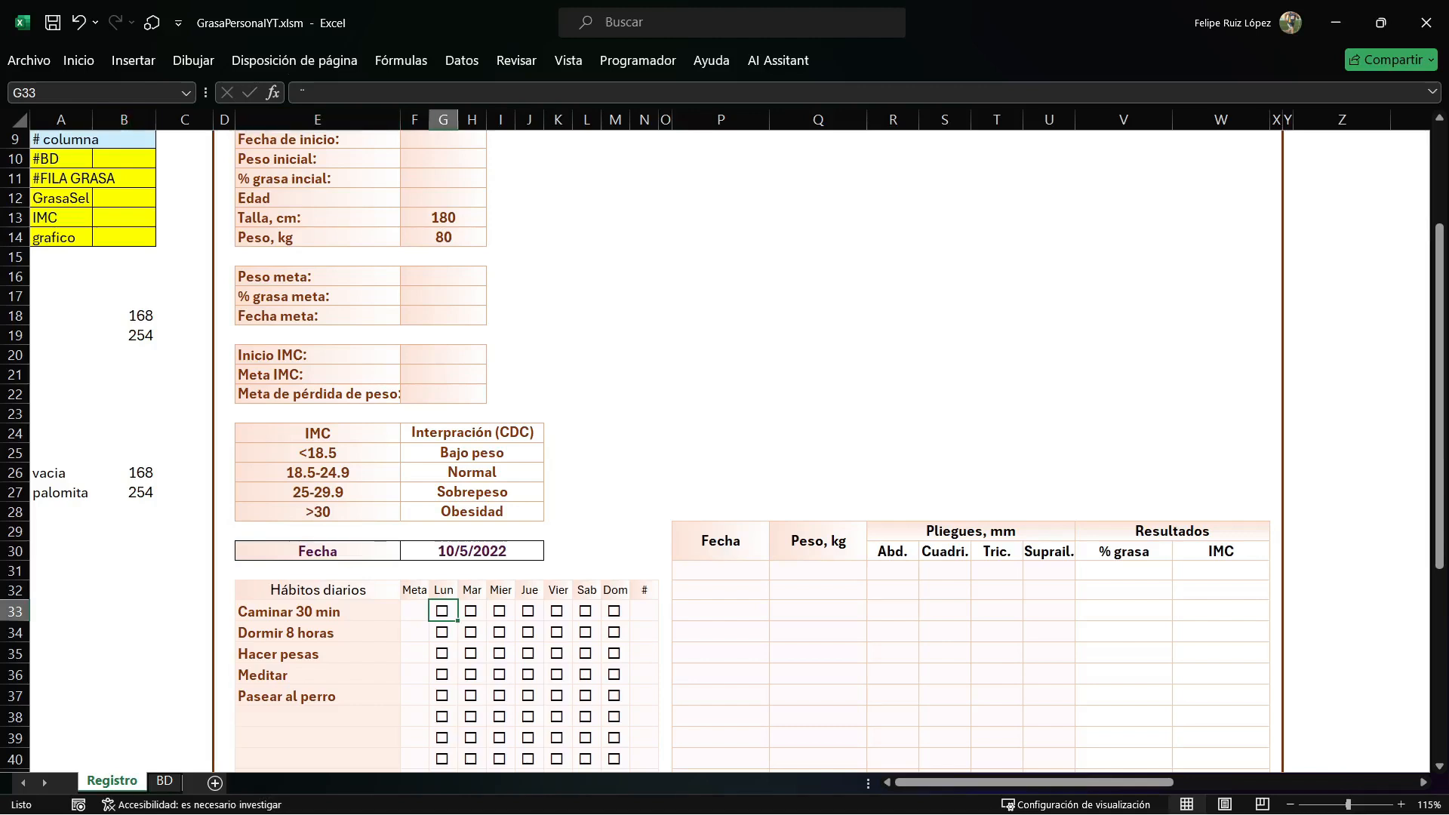
scroll(724, 453, up, 3)
drag(124, 297, 124, 316)
click(184, 250)
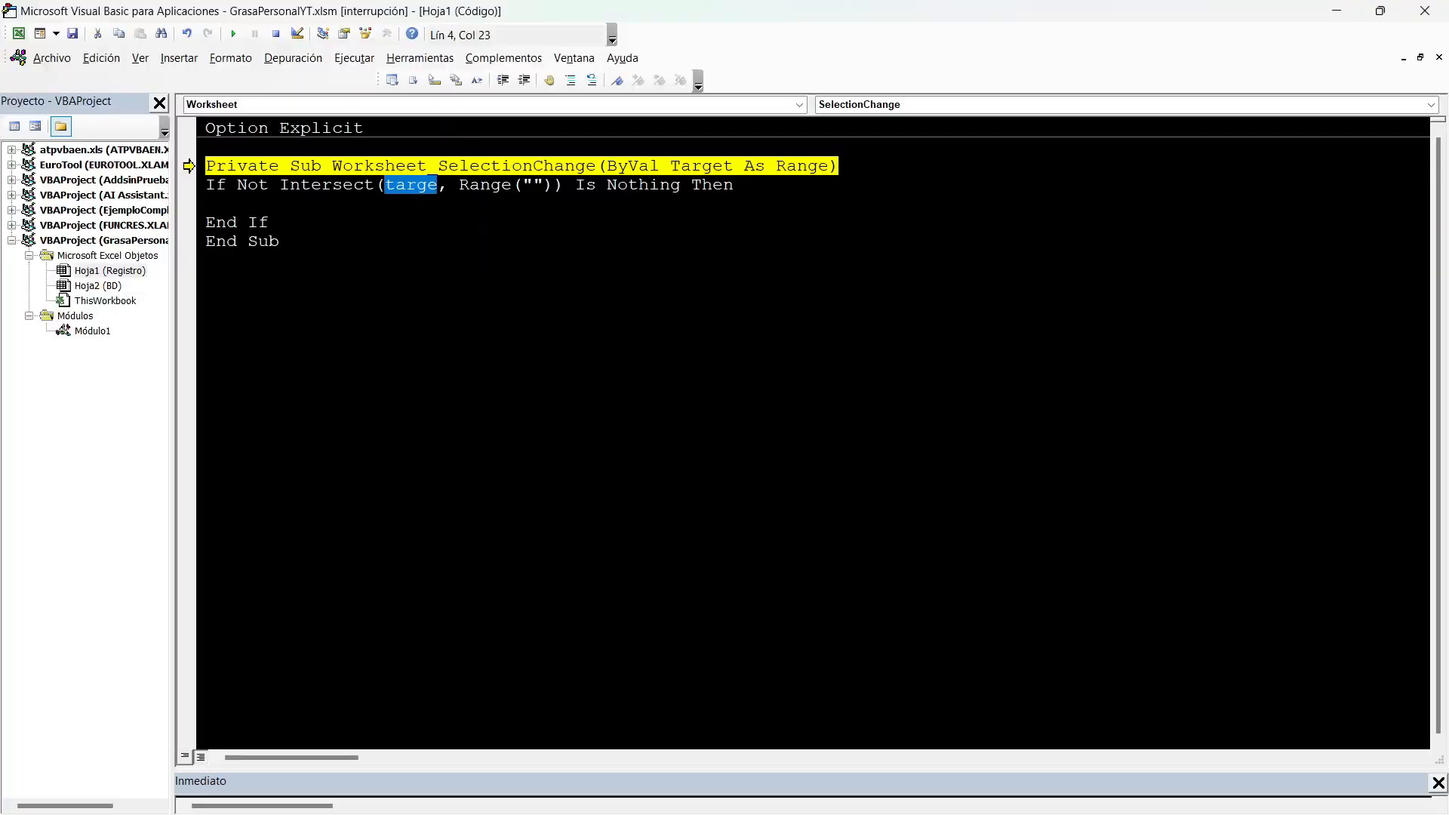
Add the line Range("B8").Value = Target.Row inside the If block to store the selected row number.
click(249, 204)
text(range(""").)
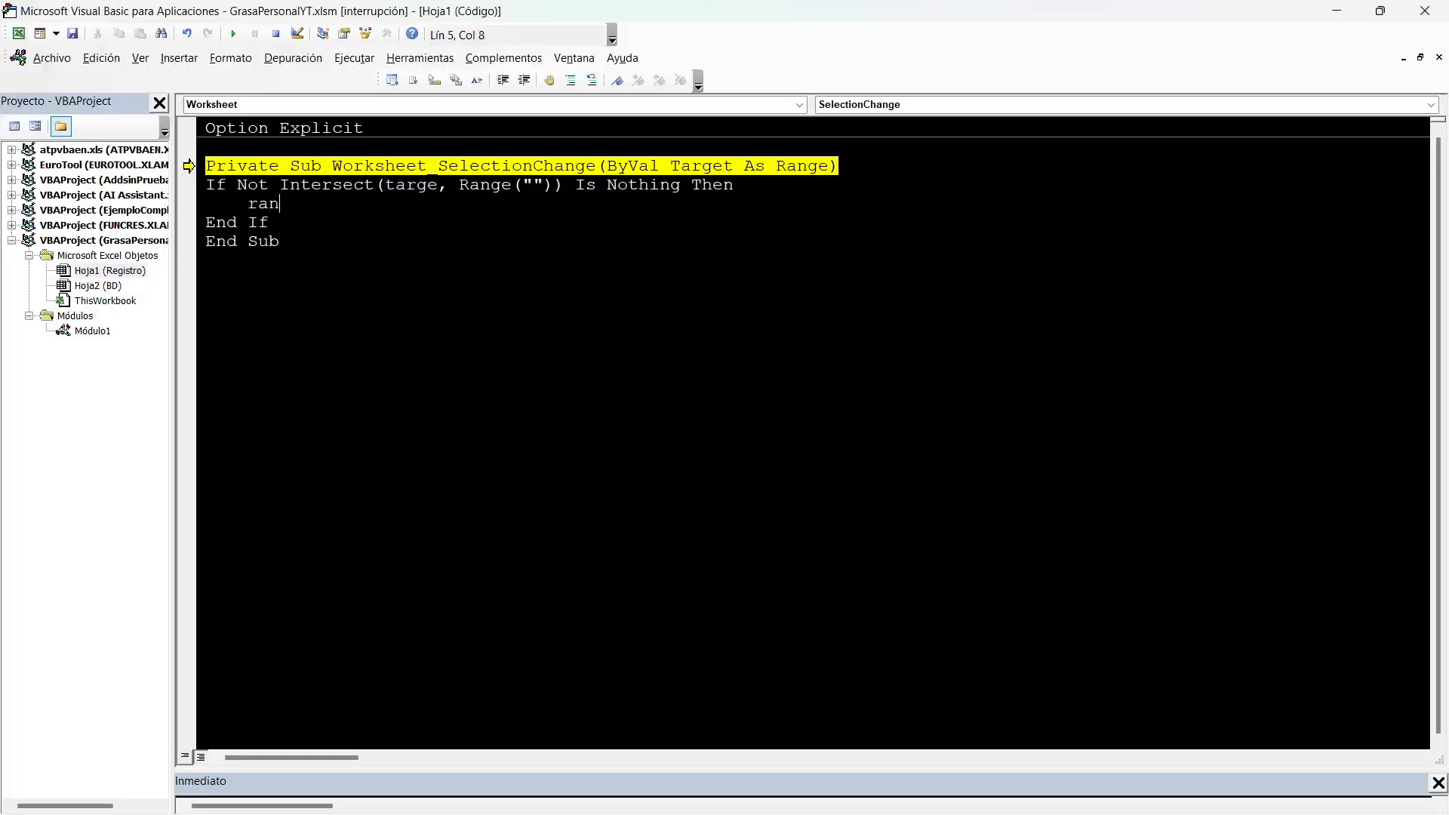
key(BackSpace)
key(BackSpace)
key(BackSpace)
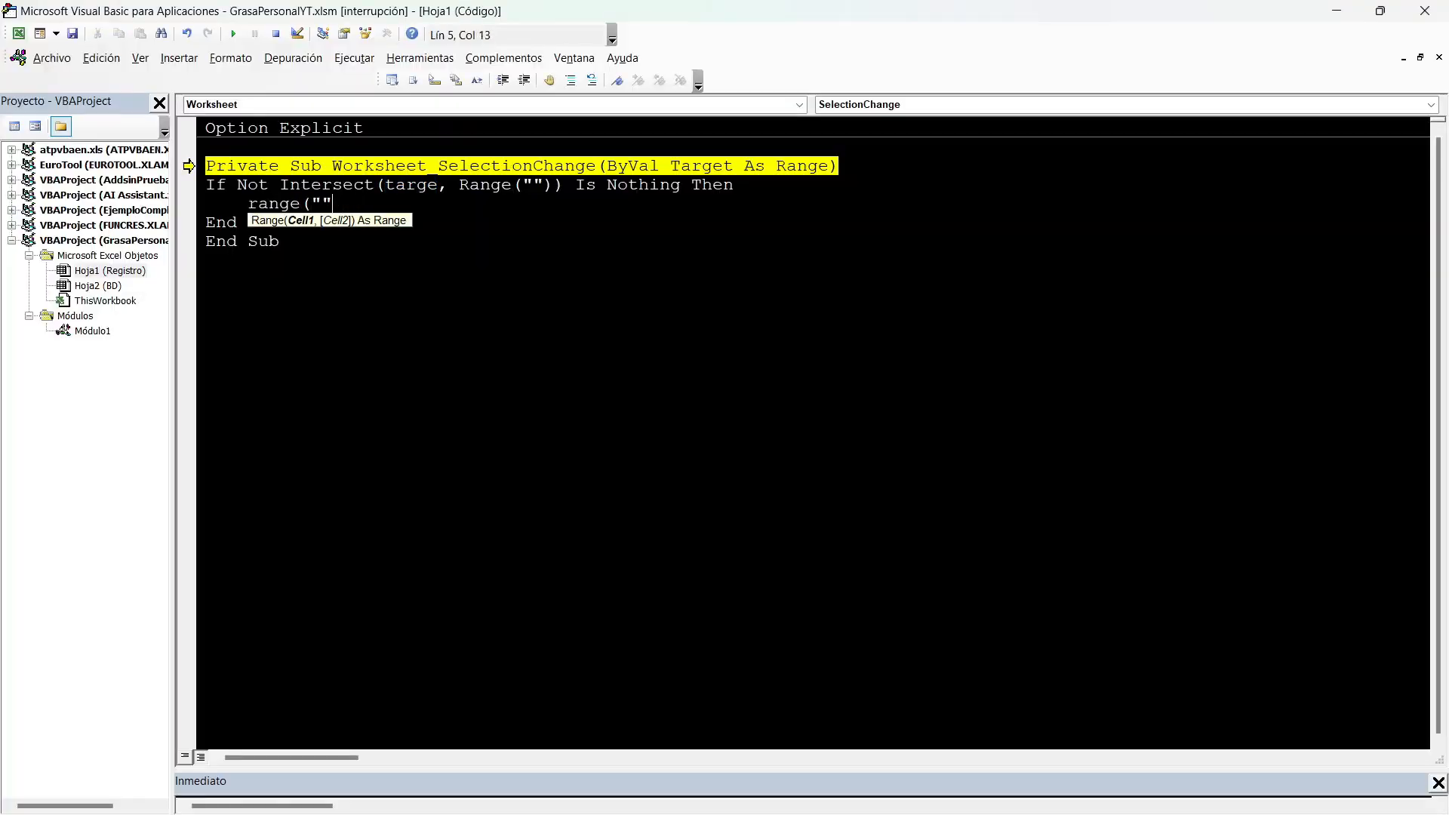
text().value)
key(Left)
key(Left)
key(Left)
key(Left)
key(Left)
key(Left)
key(Left)
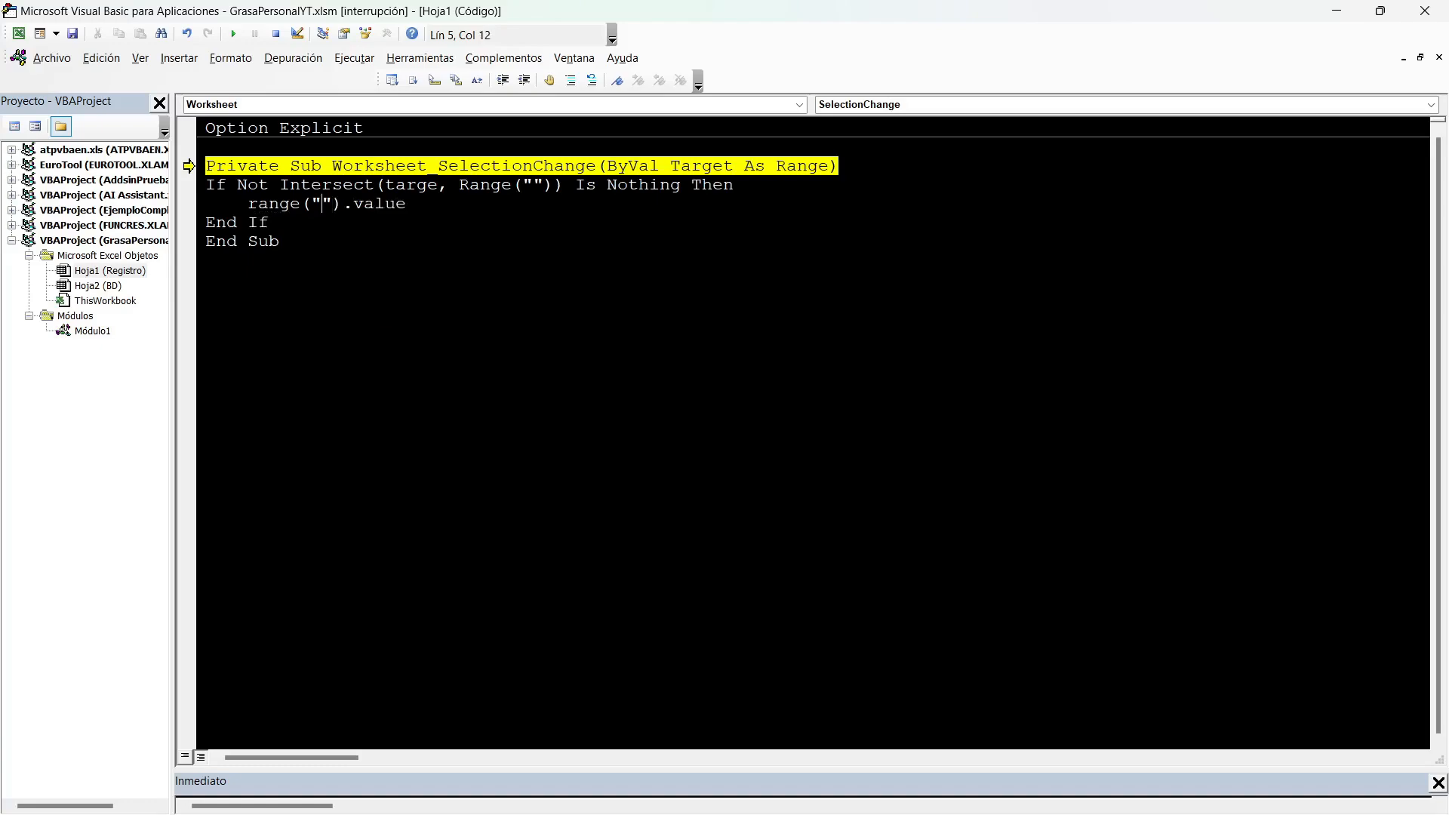
key(alt+F11)
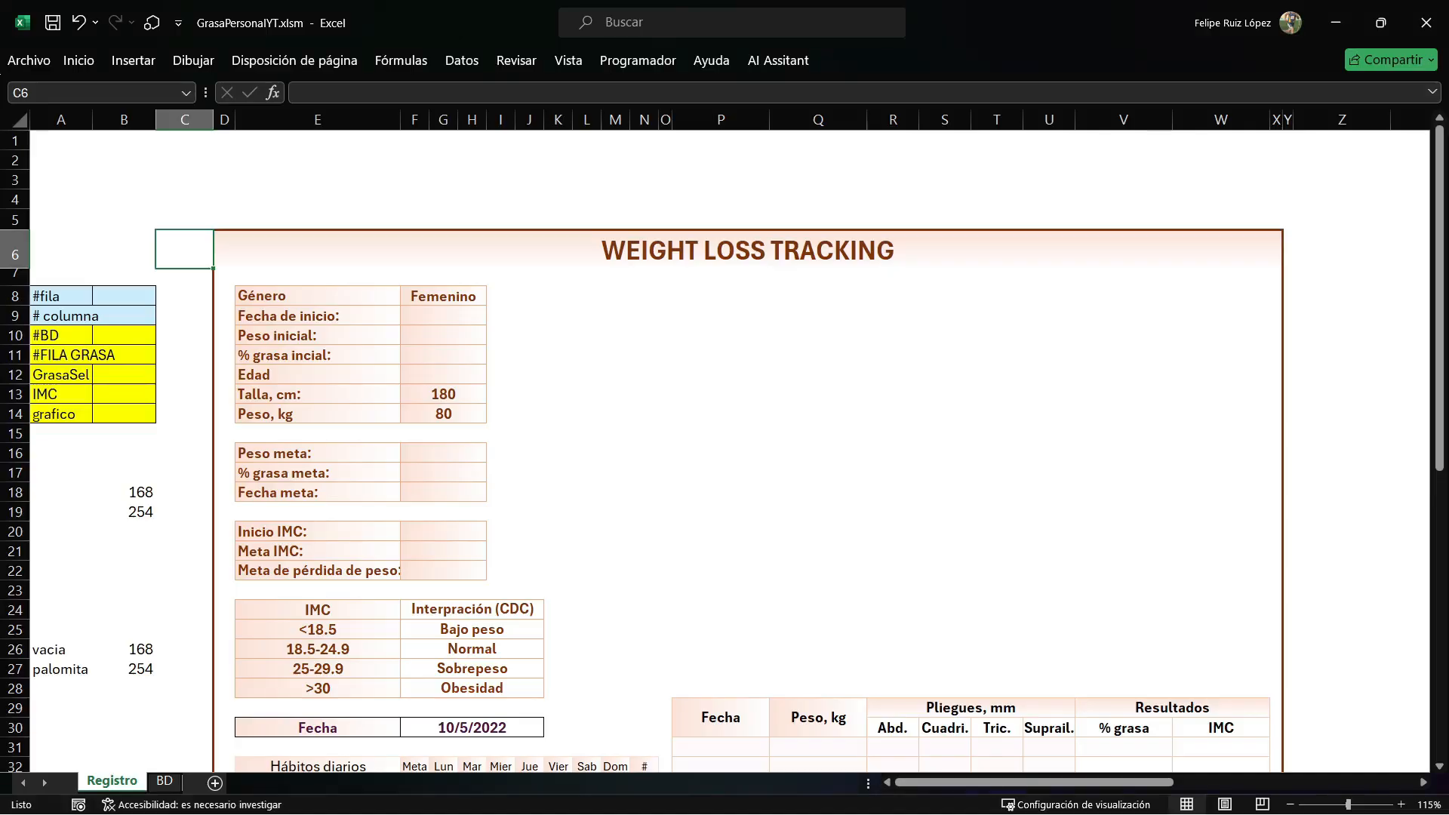
key(alt+F11)
text(B8)
key(End)
text(=TARGET.ERO)
key(BackSpace)
key(BackSpace)
key(BackSpace)
text(row)
key(Return)
Add the line Range("B9").Value = Target.Column below it to store the selected column number.
text(RANGE(""))
key(Left)
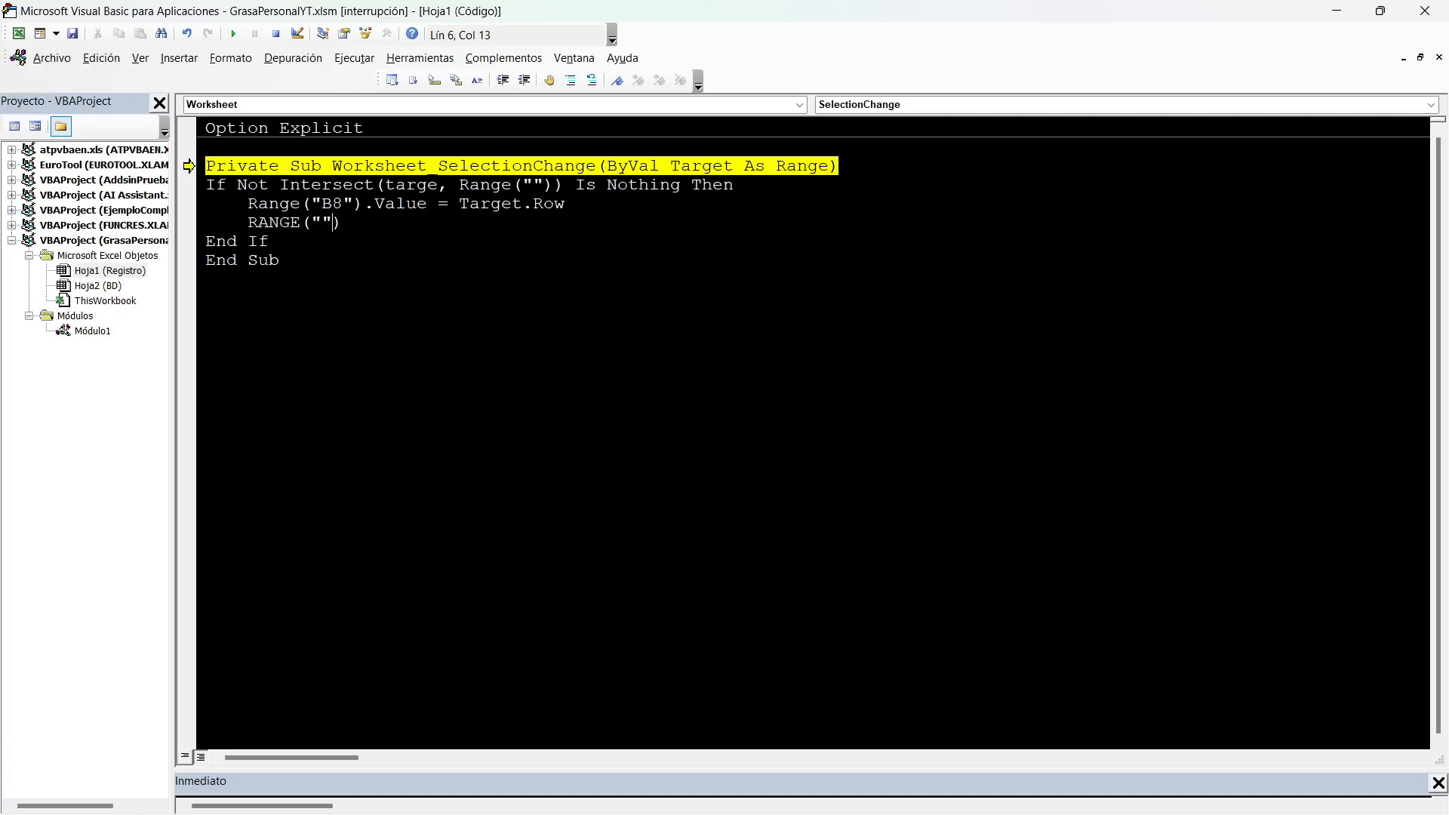
text(B9)
key(End)
text(.VAÑUE)
key(BackSpace)
key(BackSpace)
key(BackSpace)
text(lue=TARGET.COLUM)
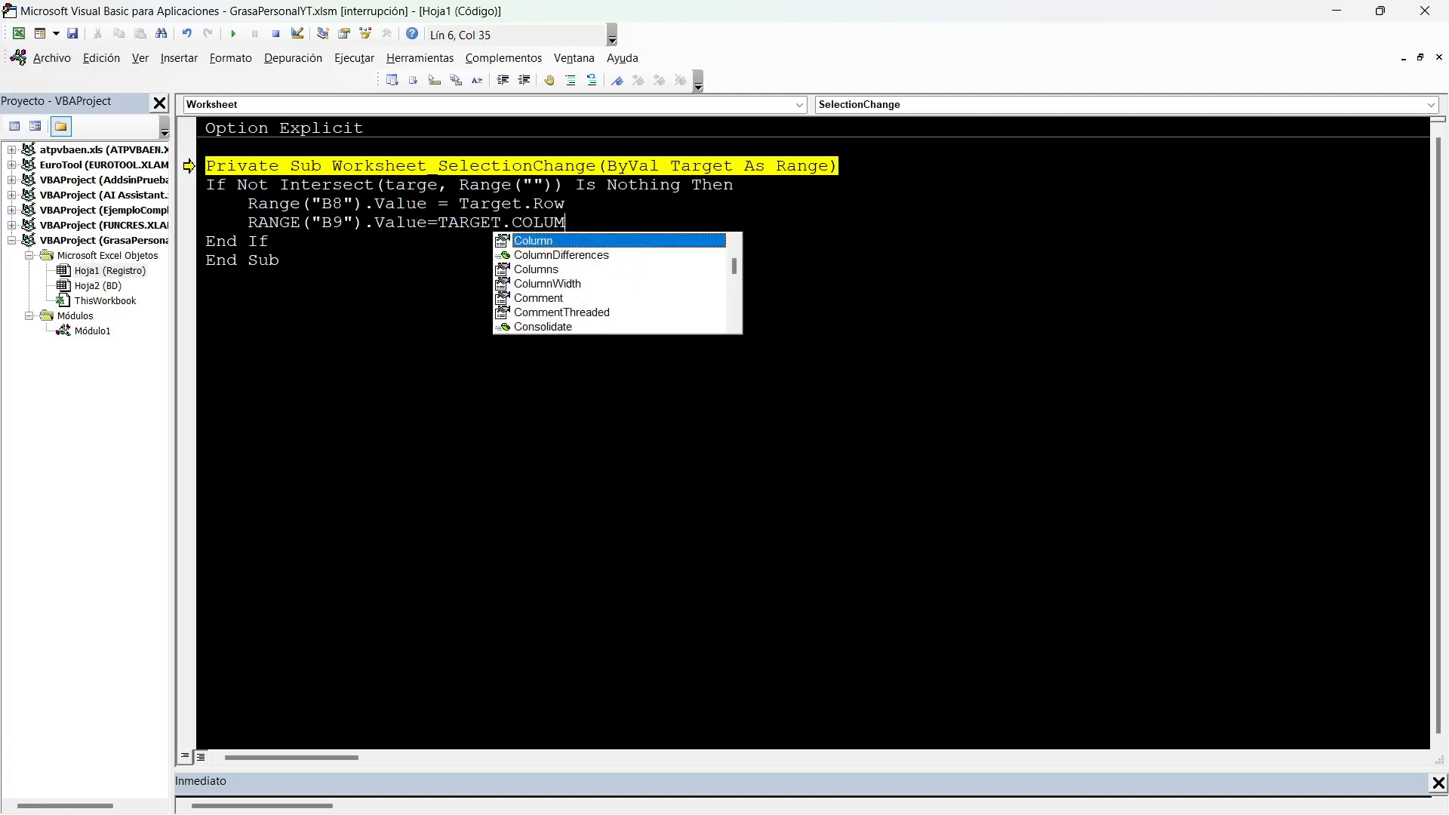
key(Tab)
key(Return)
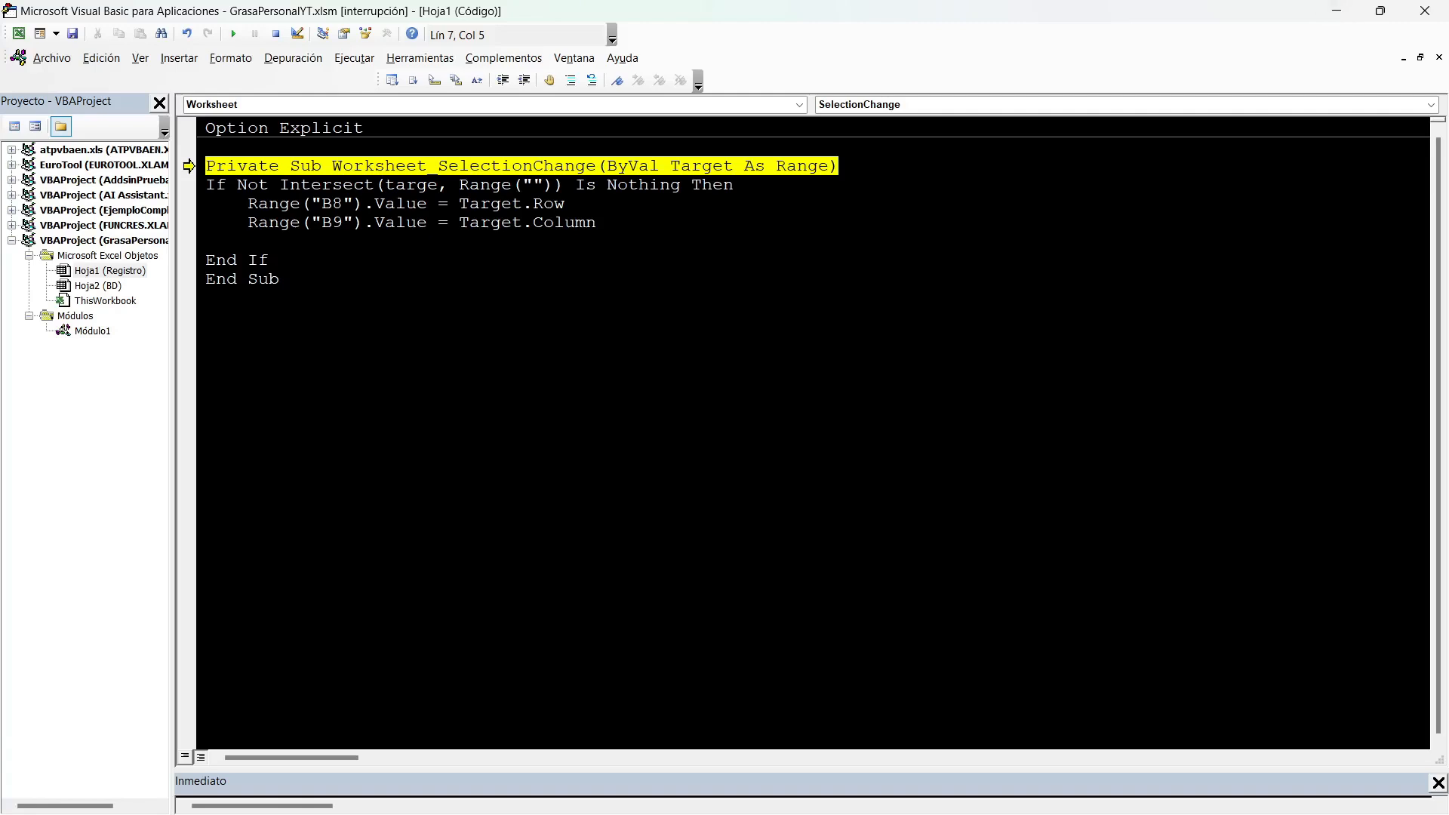
Correct the misspelled targe to Target in the Intersect condition and resume running the procedure.
click(233, 34)
key(Return)
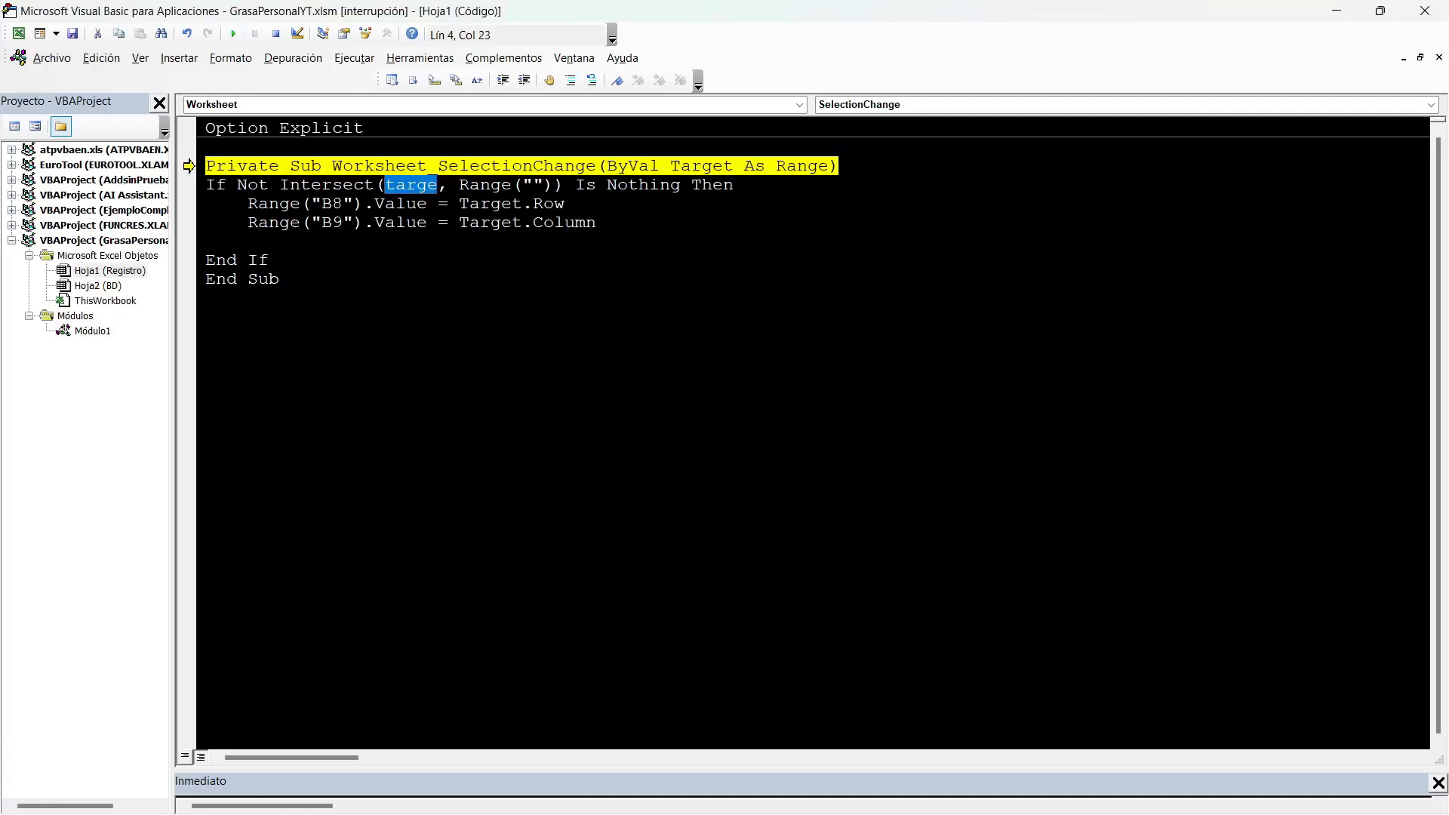
key(Left)
text(t)
click(280, 280)
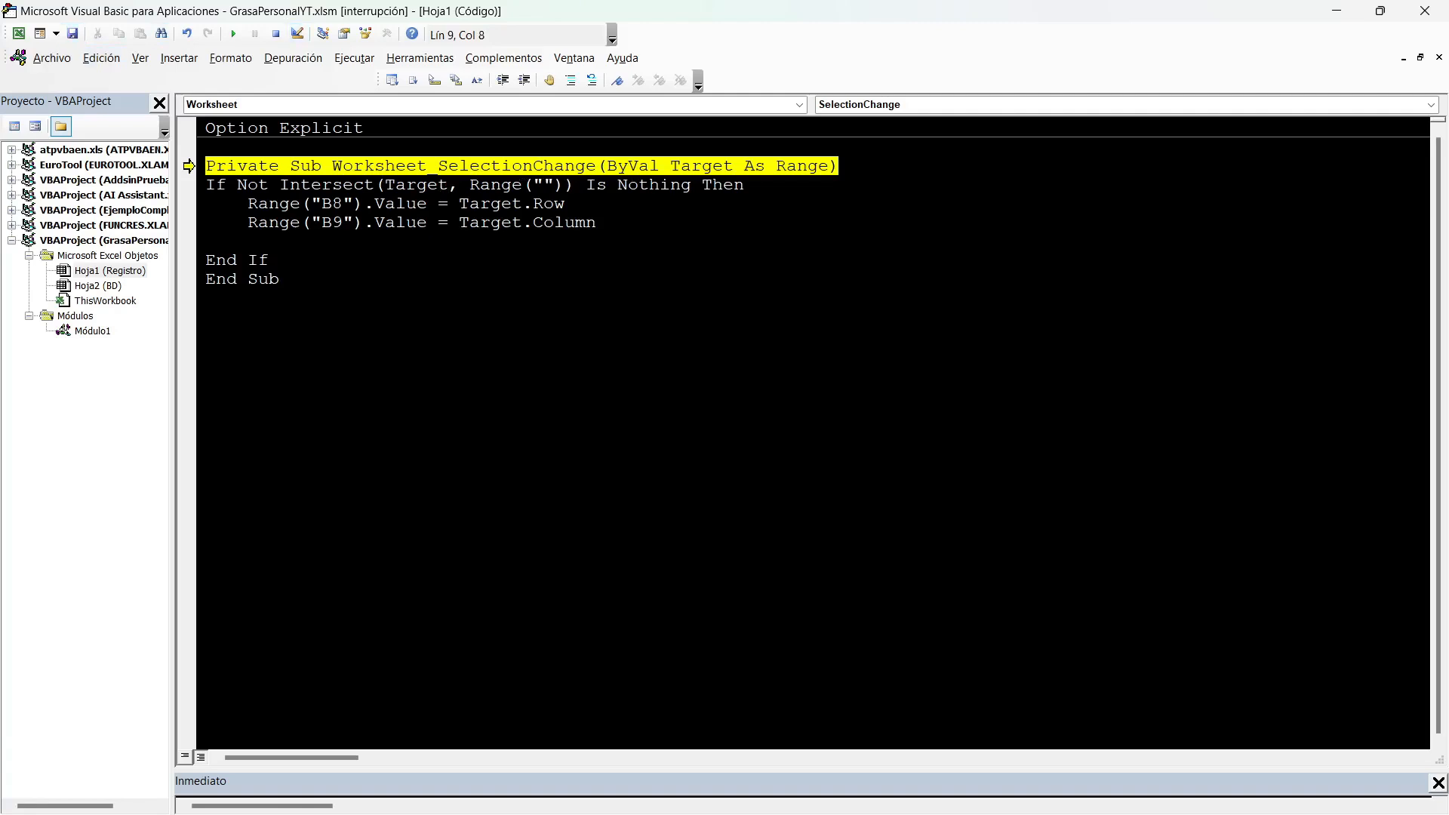
key(F5)
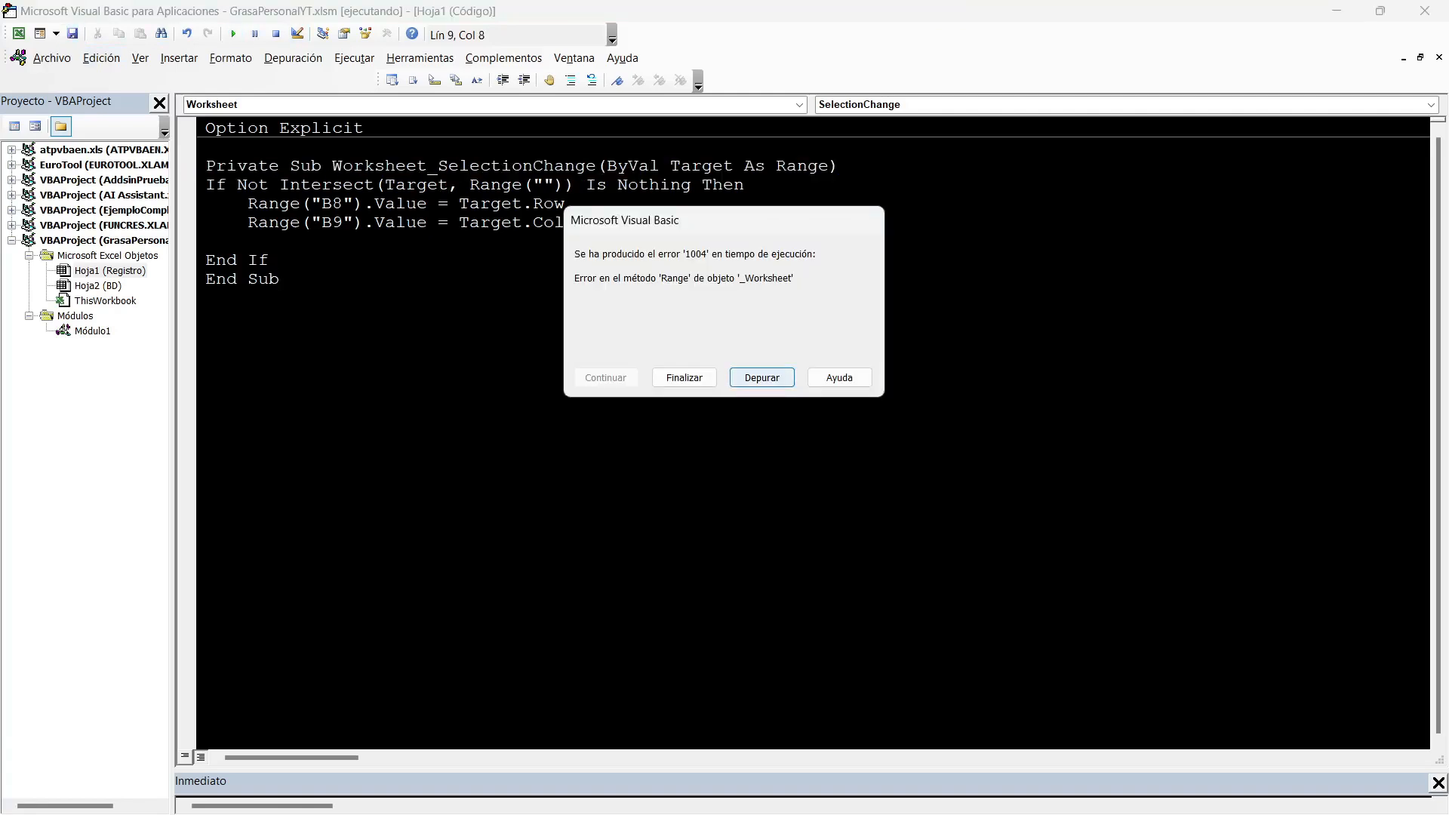
Set the empty range in the Intersect condition to G33:M44, the habits checkbox grid, and resume the saved procedure.
key(Return)
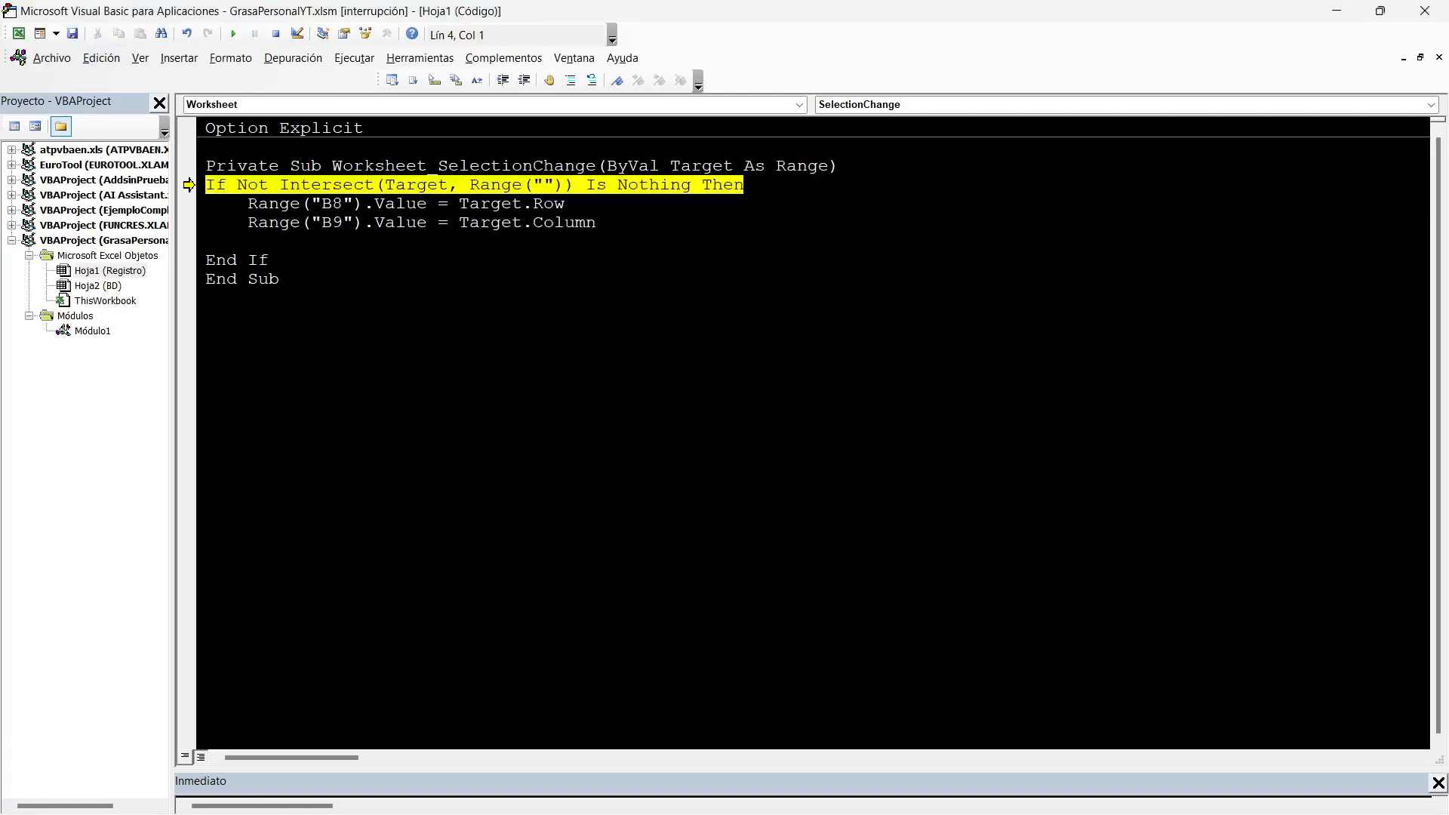
click(544, 185)
key(alt+F11)
scroll(724, 453, down, 7)
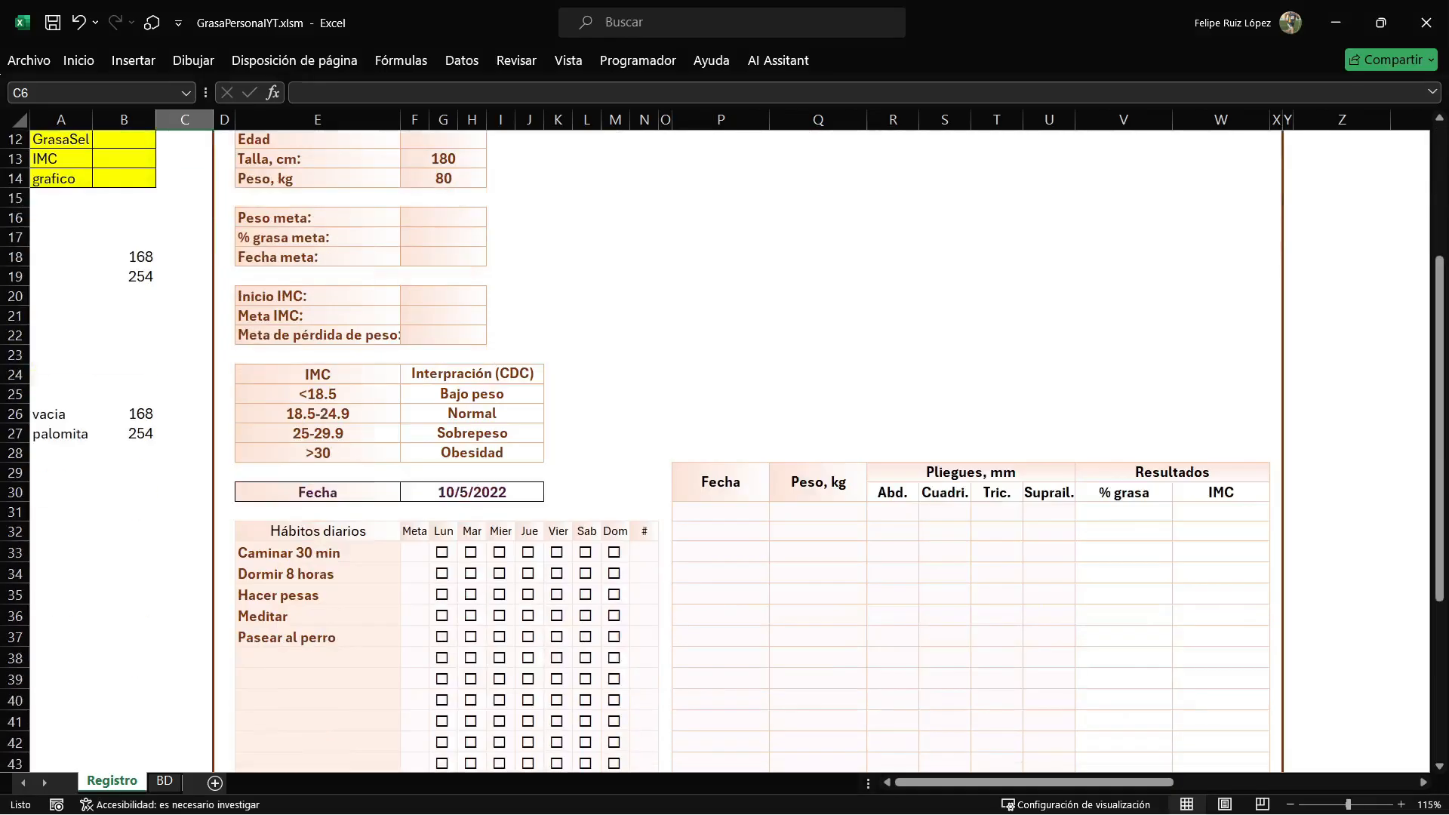
click(443, 376)
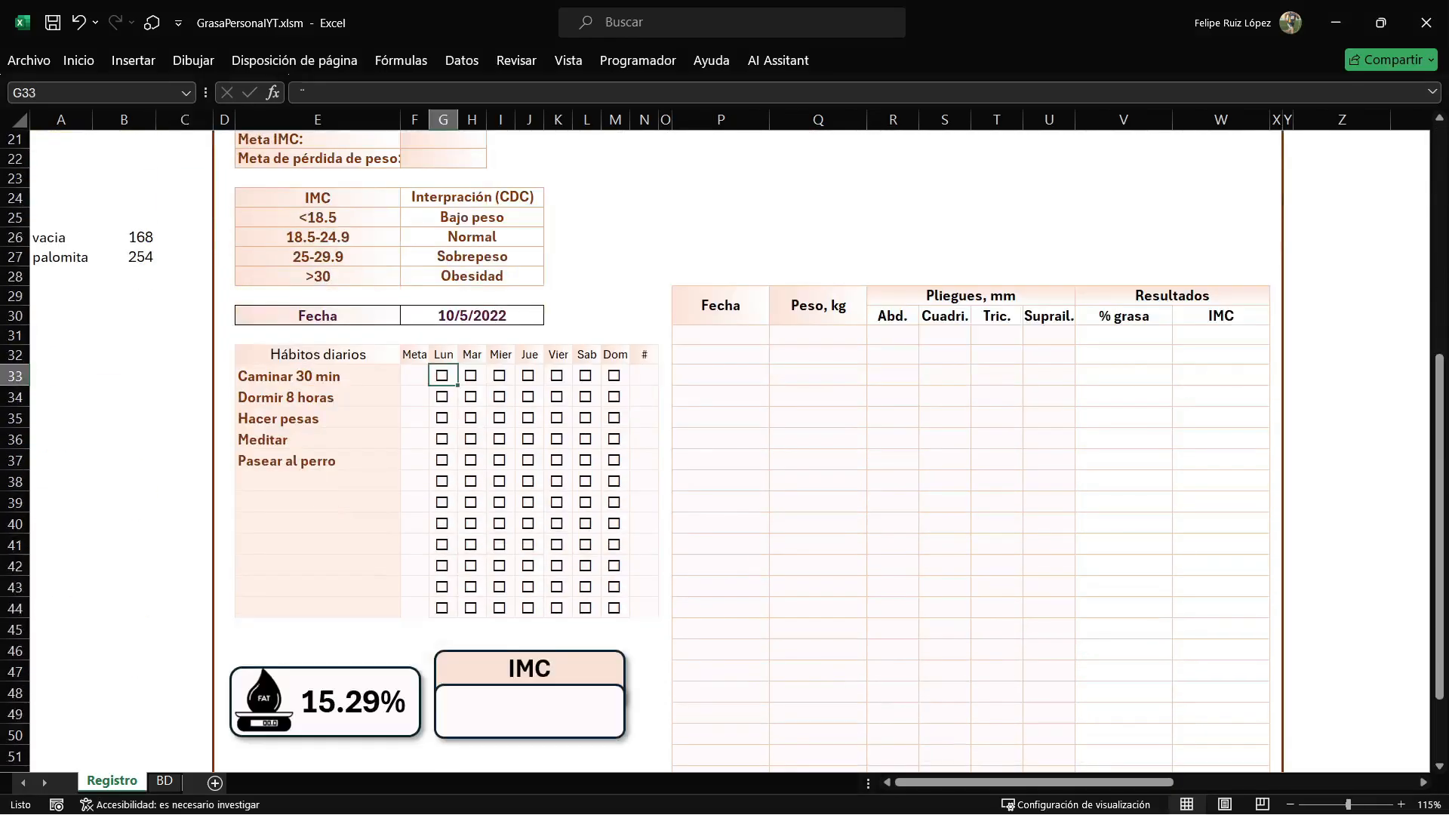
click(615, 608)
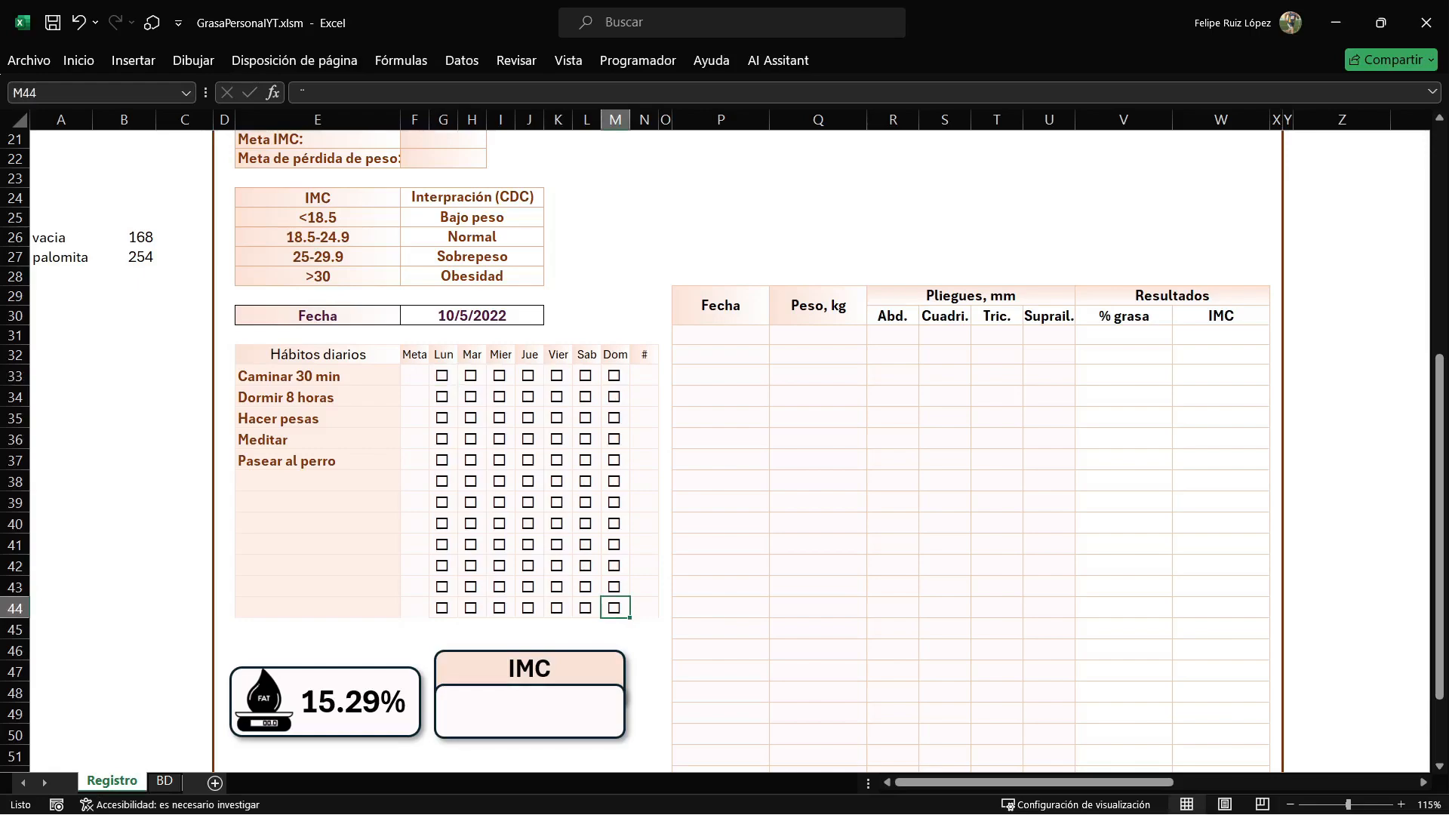
key(alt+F11)
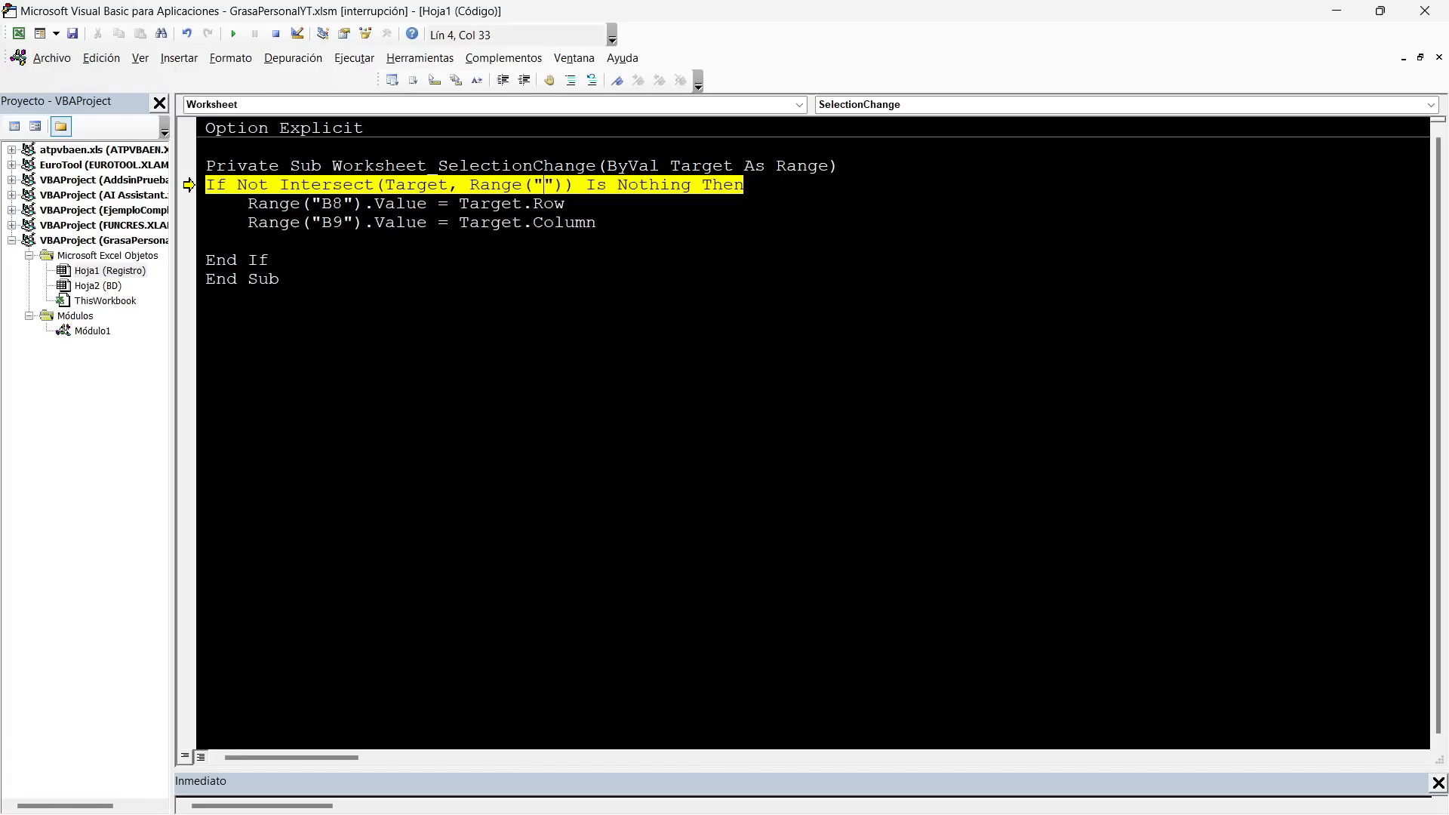
text(G33)
text(:M4)
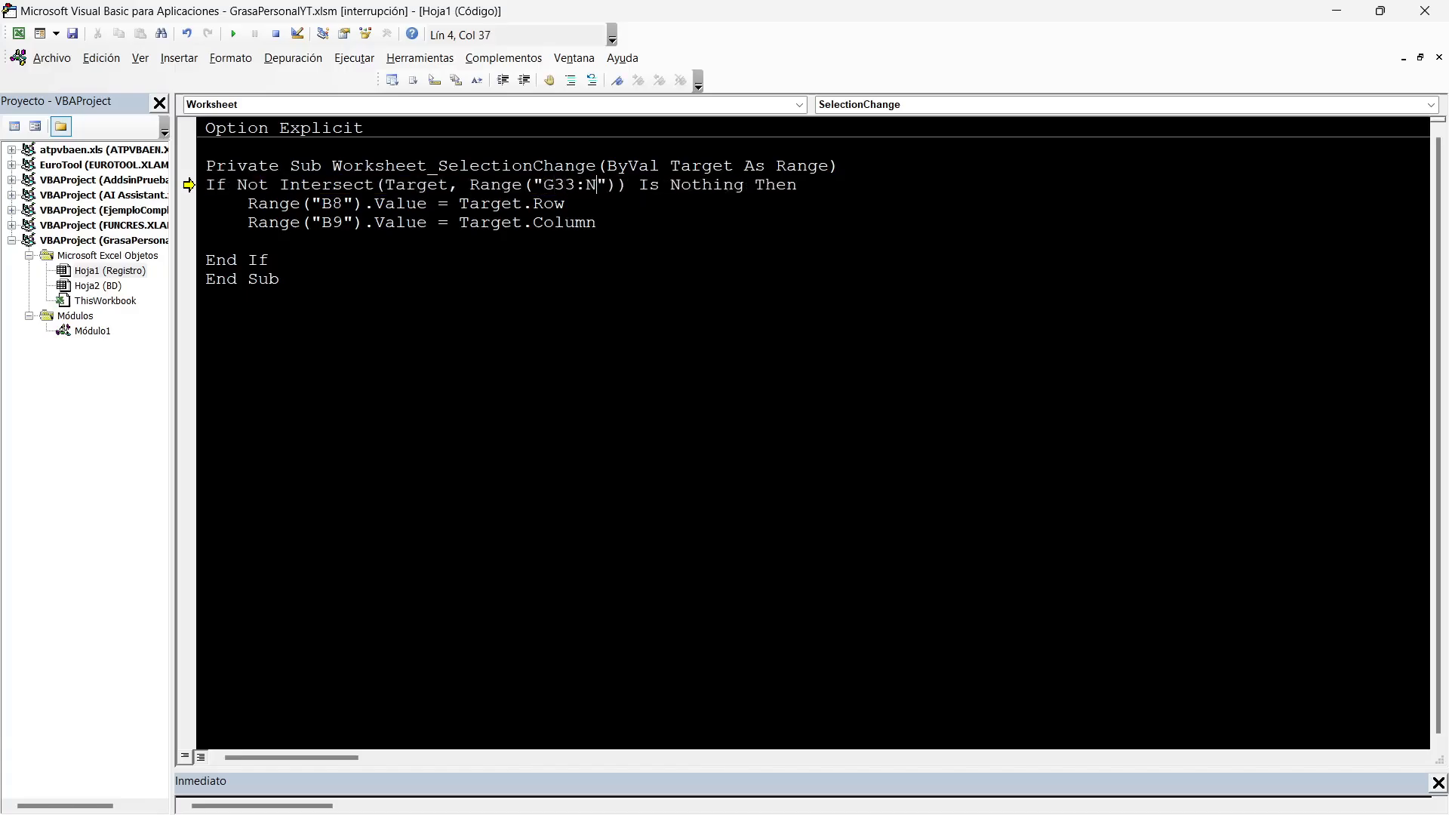
key(BackSpace)
text(44)
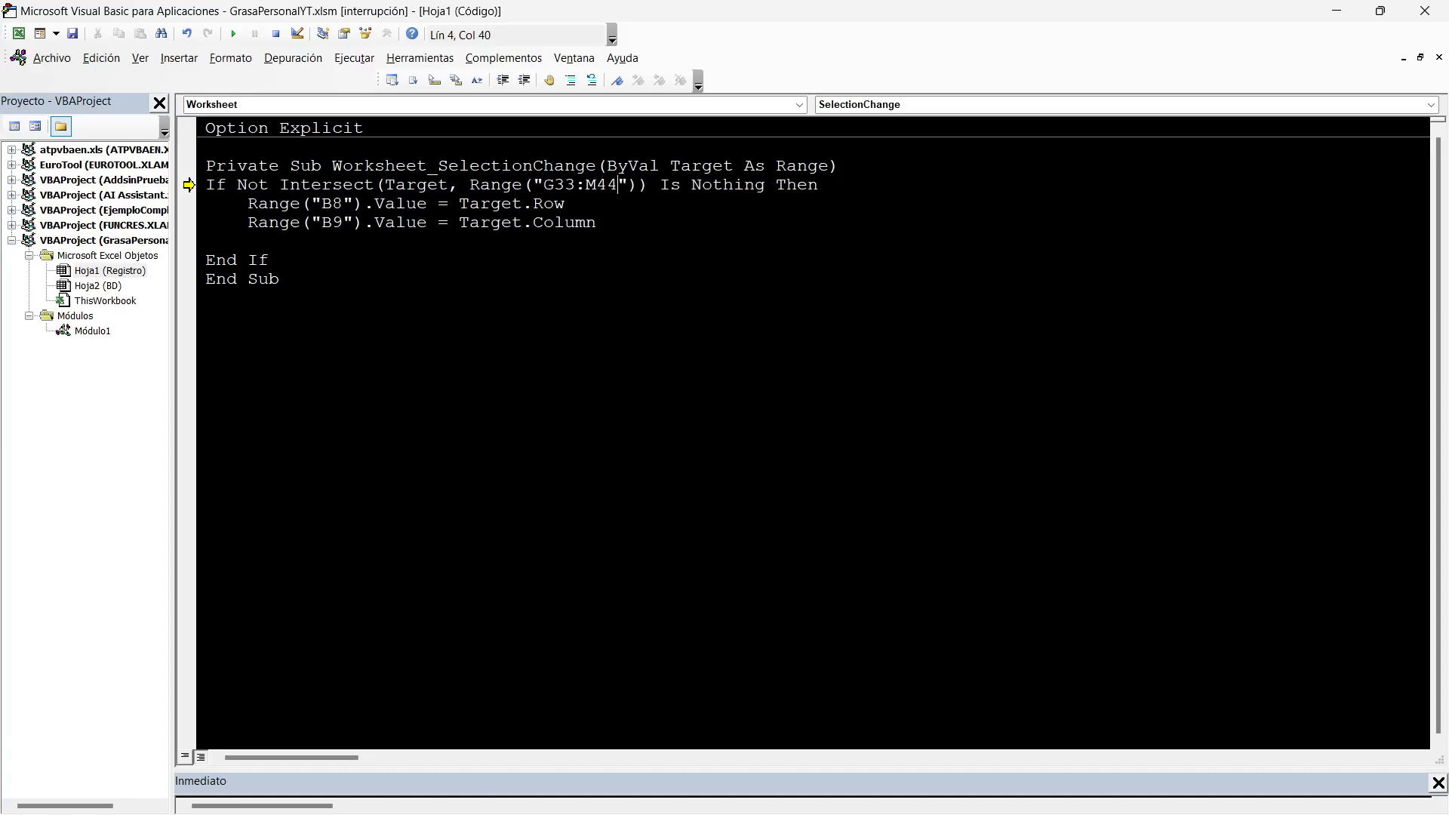
click(72, 34)
click(233, 34)
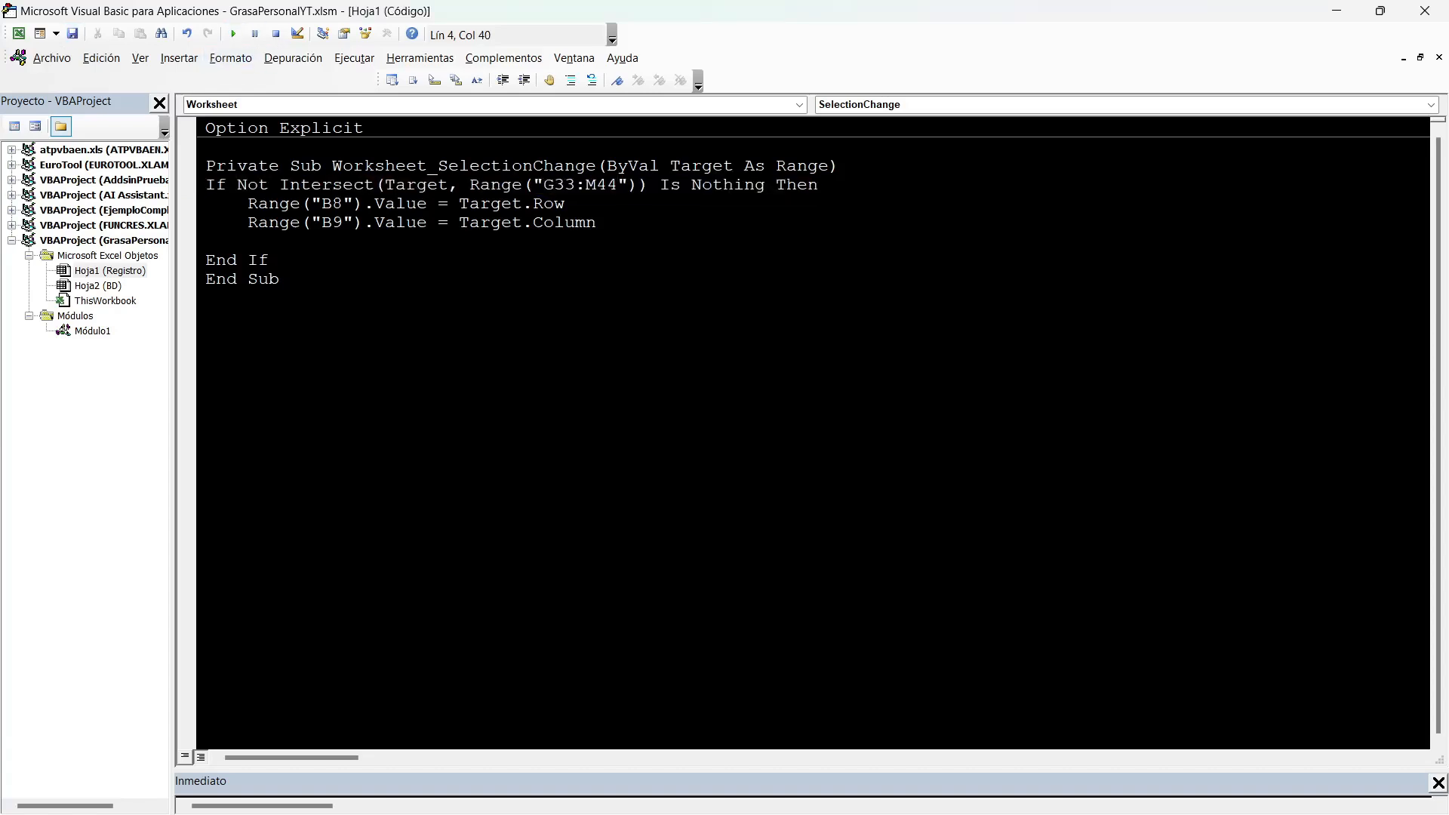
Test the selection event by selecting several habits-grid checkboxes and checking the #fila and # columna values on the Registro sheet.
click(1336, 12)
click(414, 439)
click(472, 440)
click(500, 376)
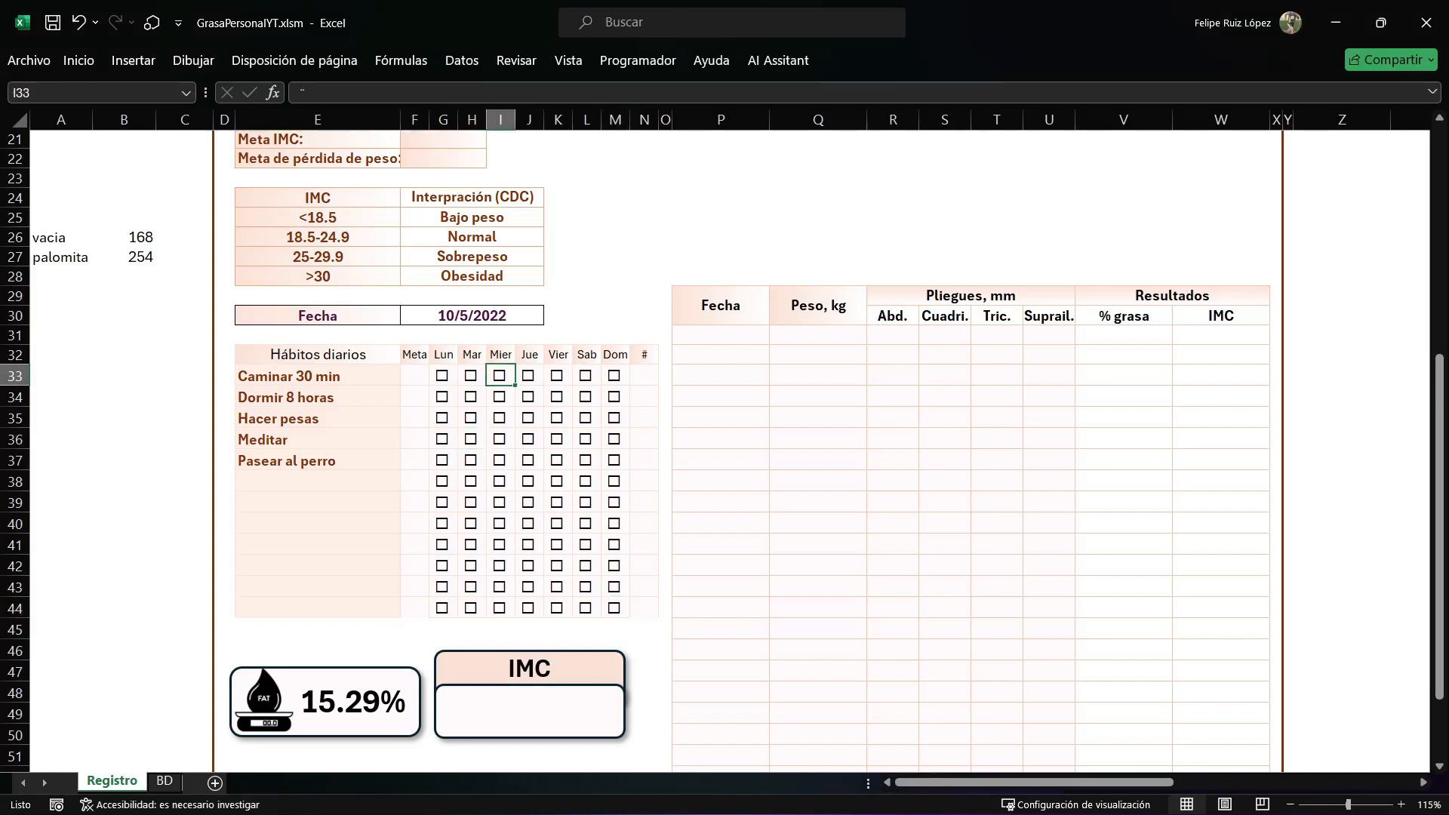
scroll(500, 376, up, 5)
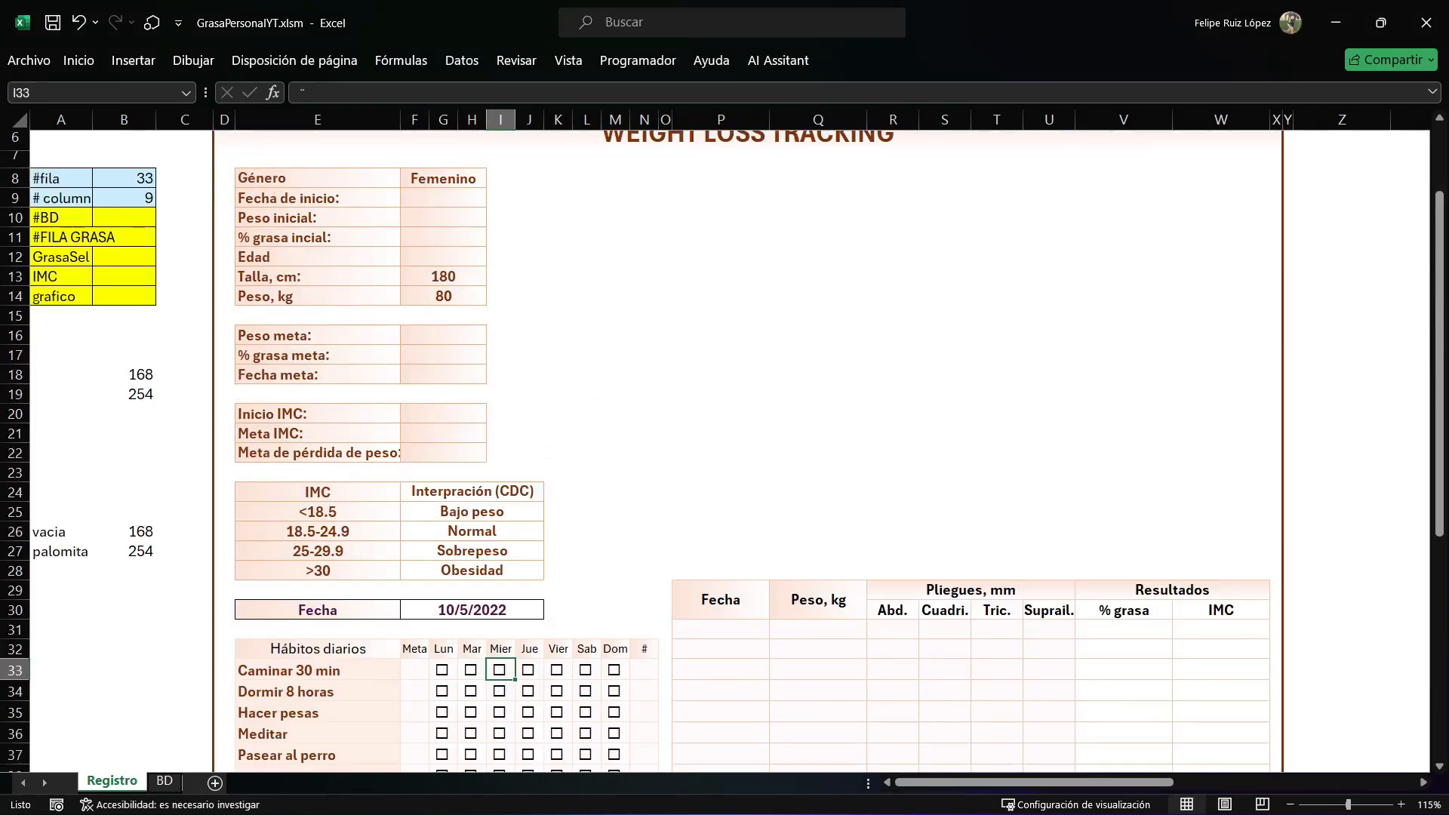
click(529, 669)
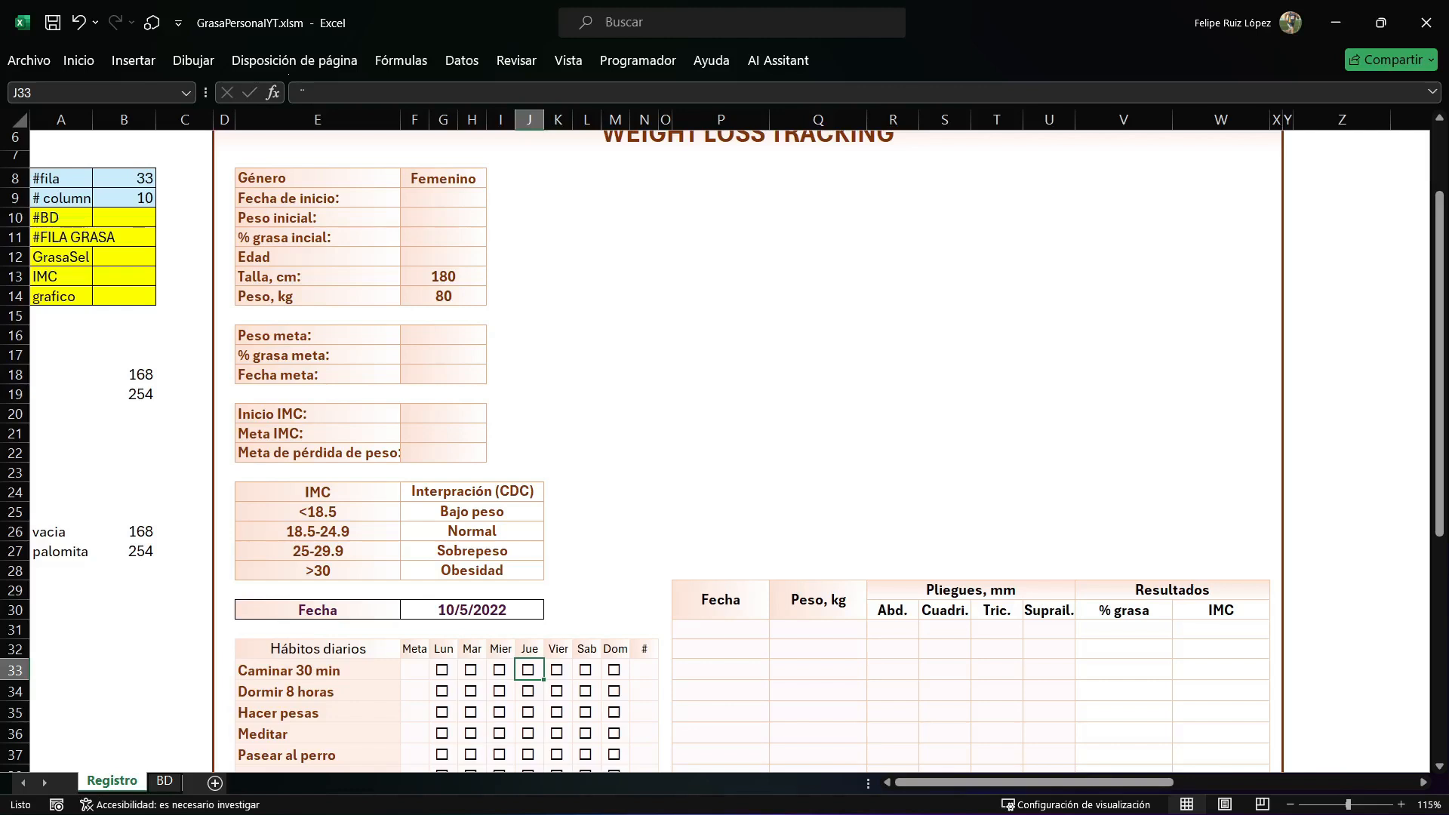
click(529, 691)
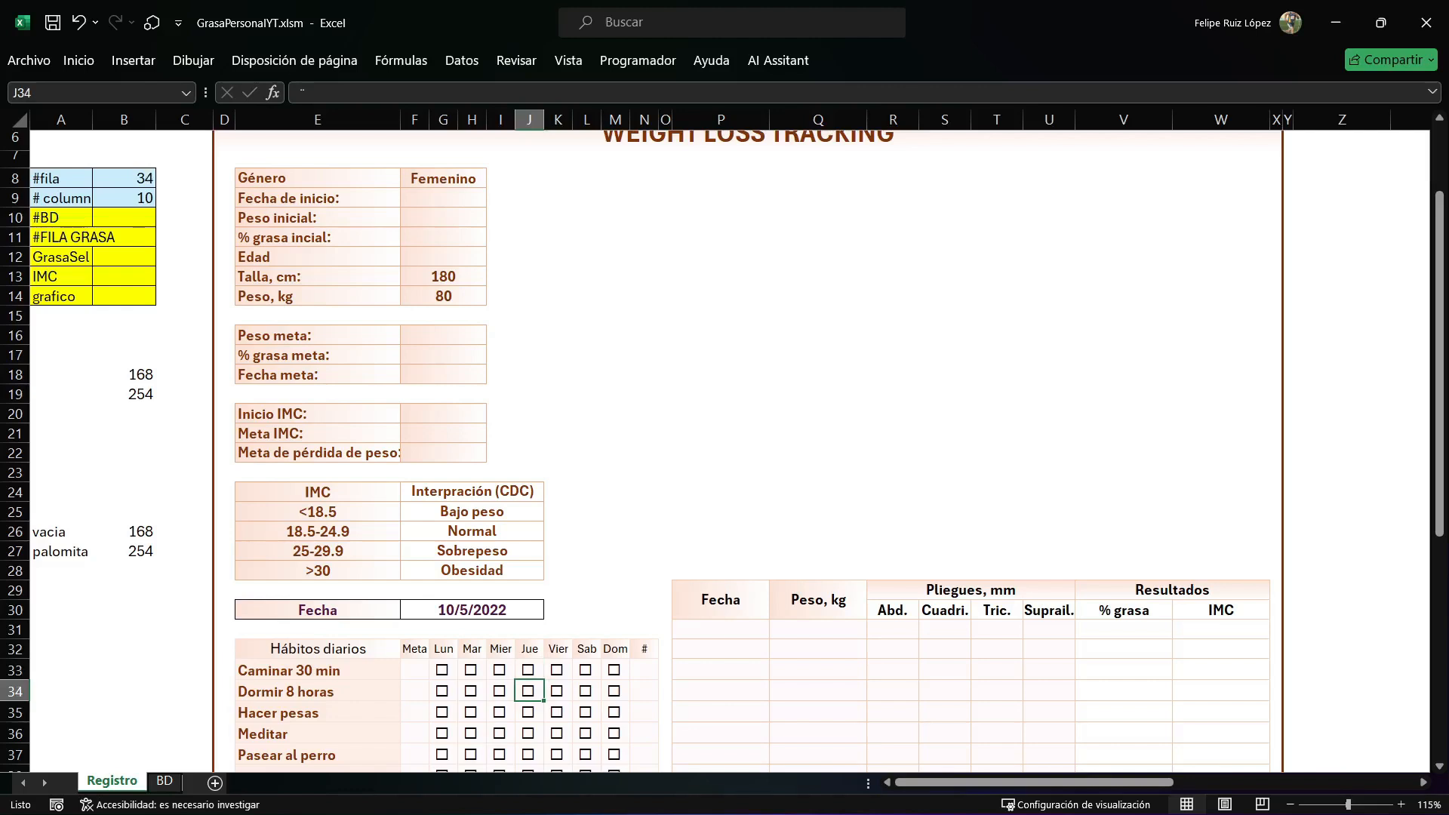
Call the MarcarCasillas procedure inside the If block of Worksheet_SelectionChange, below the line that stores the column.
key(alt+F11)
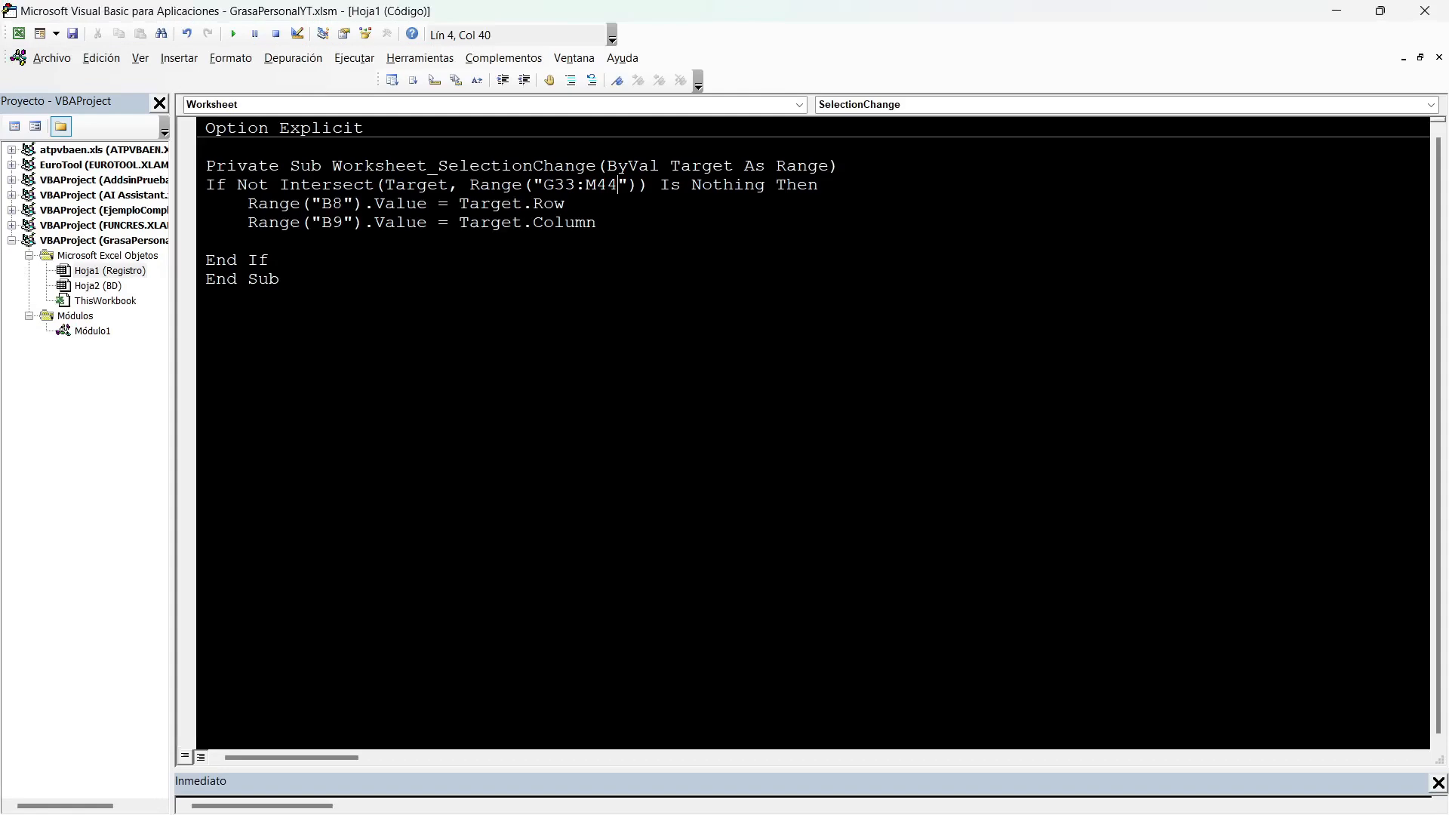
key(ctrl+Tab)
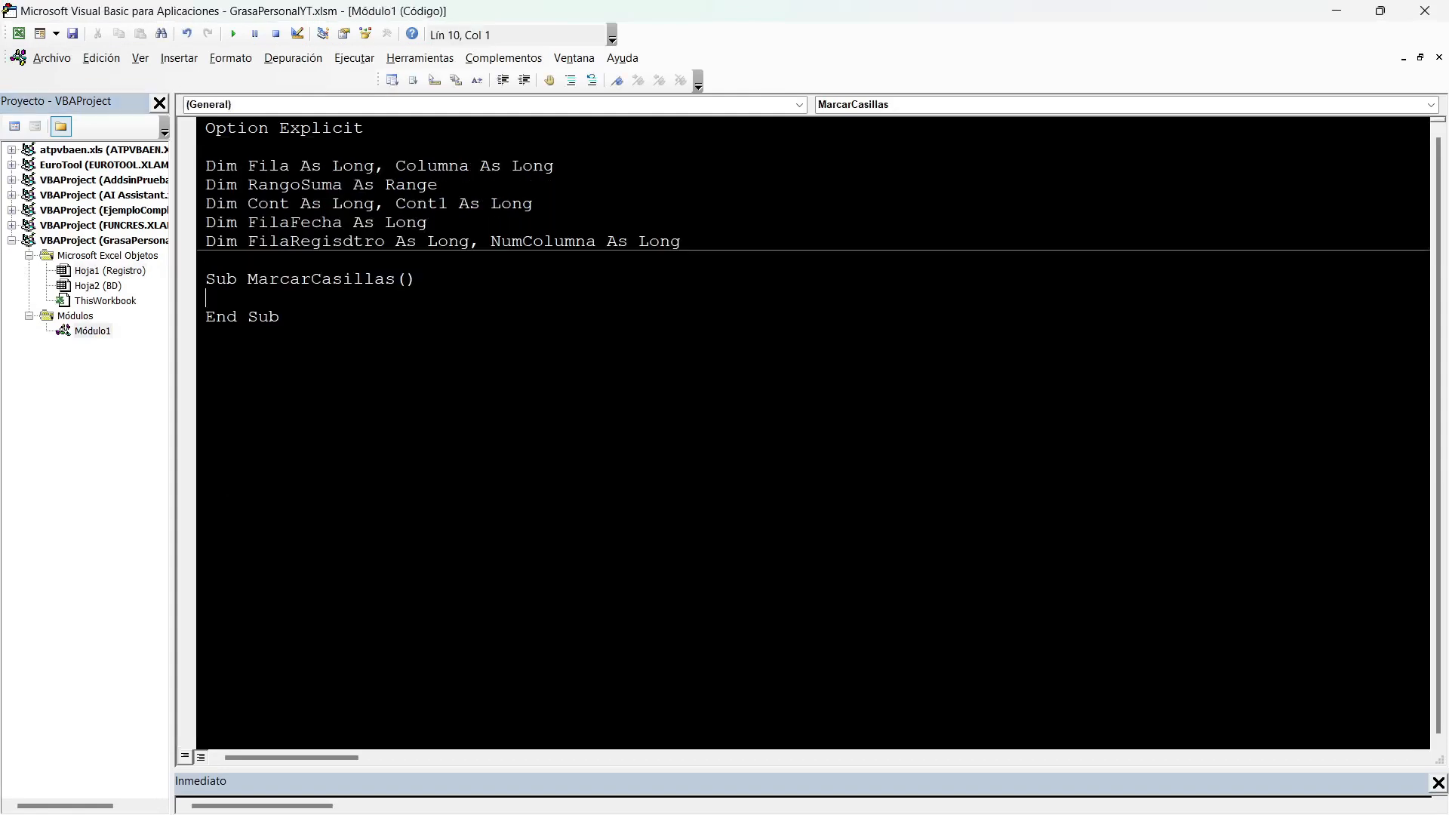
double_click(320, 279)
key(ctrl+c)
double_click(109, 271)
click(249, 241)
key(ctrl+v)
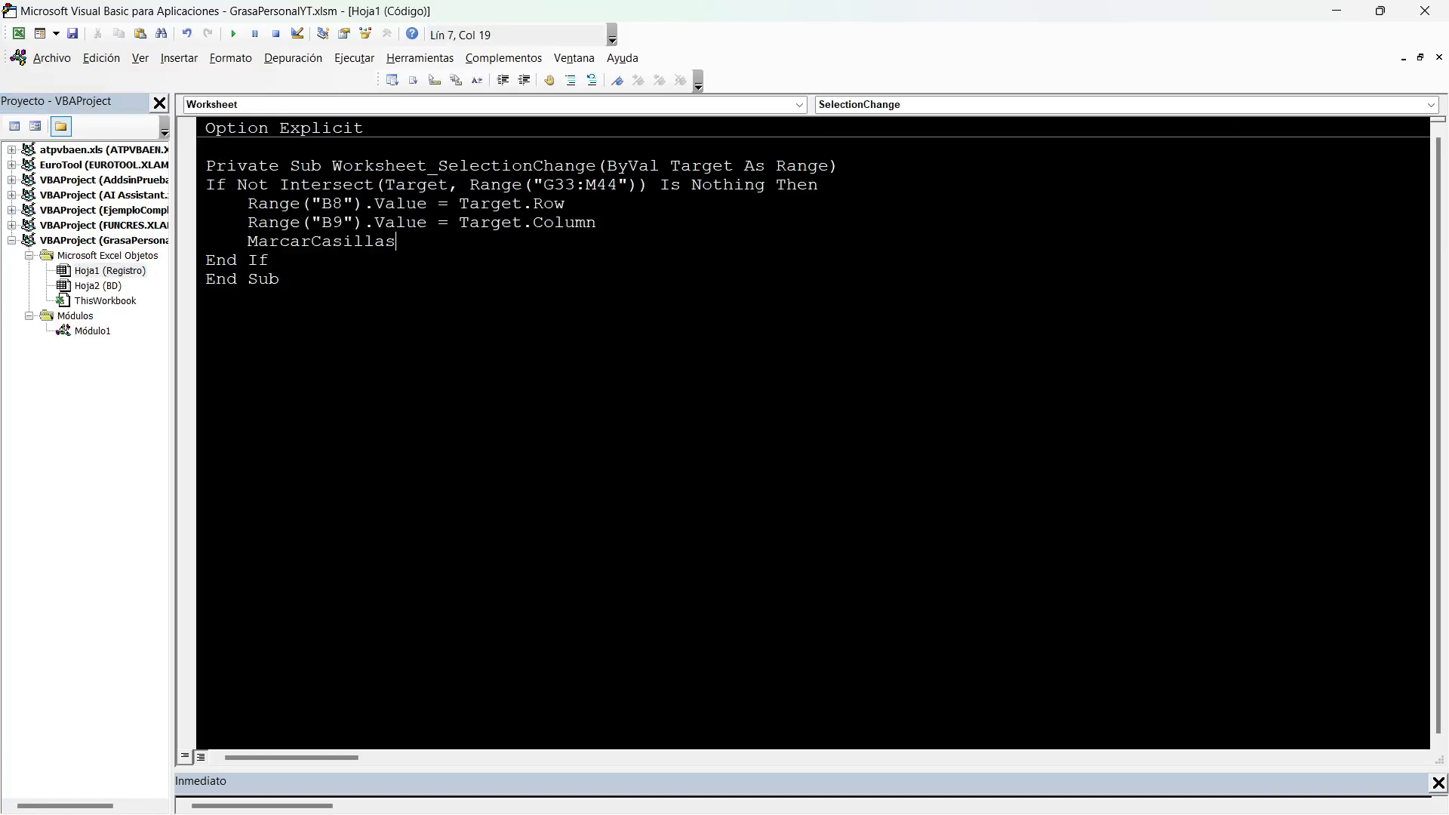
drag(542, 185, 628, 185)
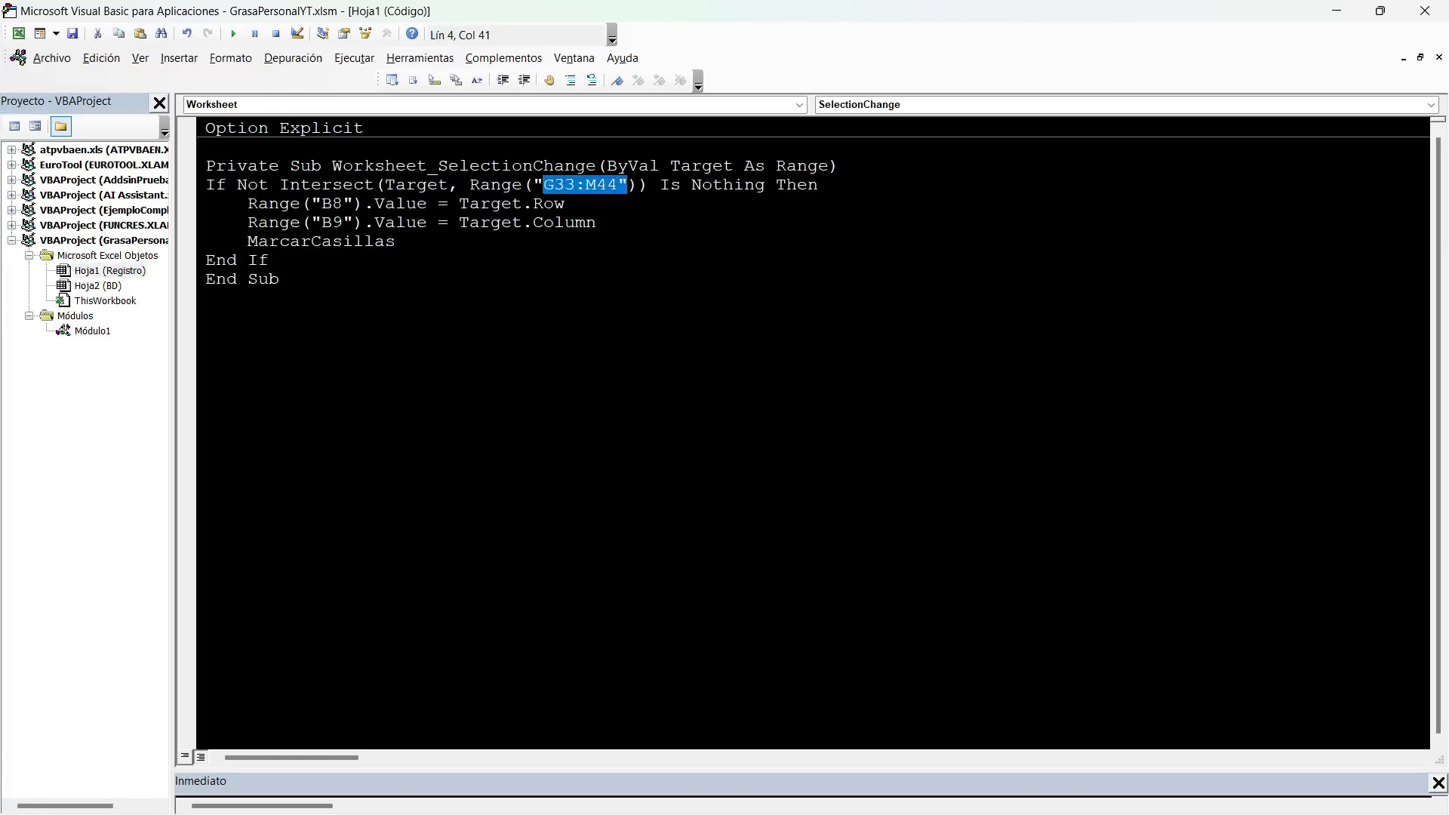
Add a With Hoja1 … End With block to MarcarCasillas in Módulo1, with an empty indented line inside it.
double_click(92, 331)
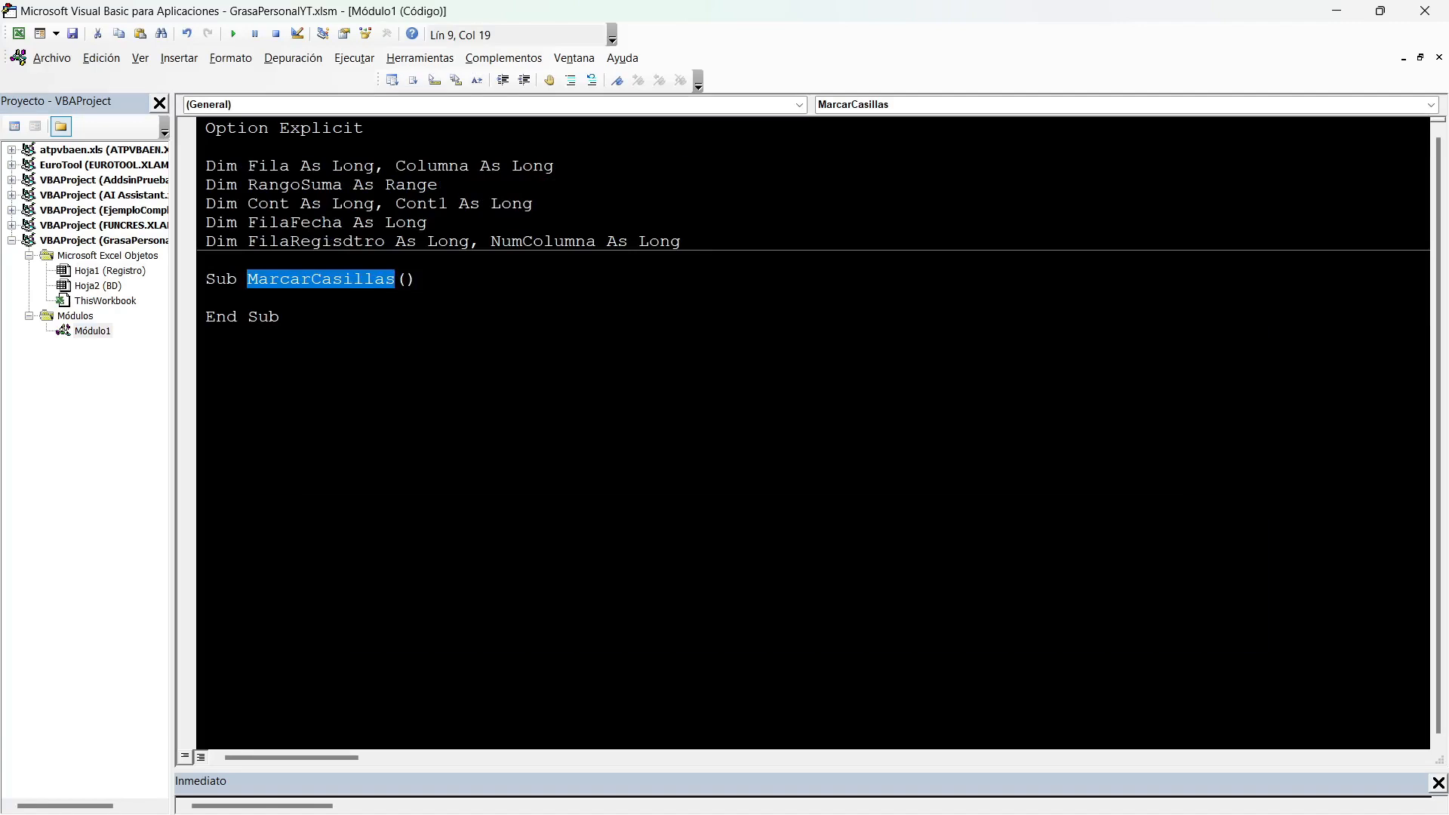
click(280, 317)
click(206, 299)
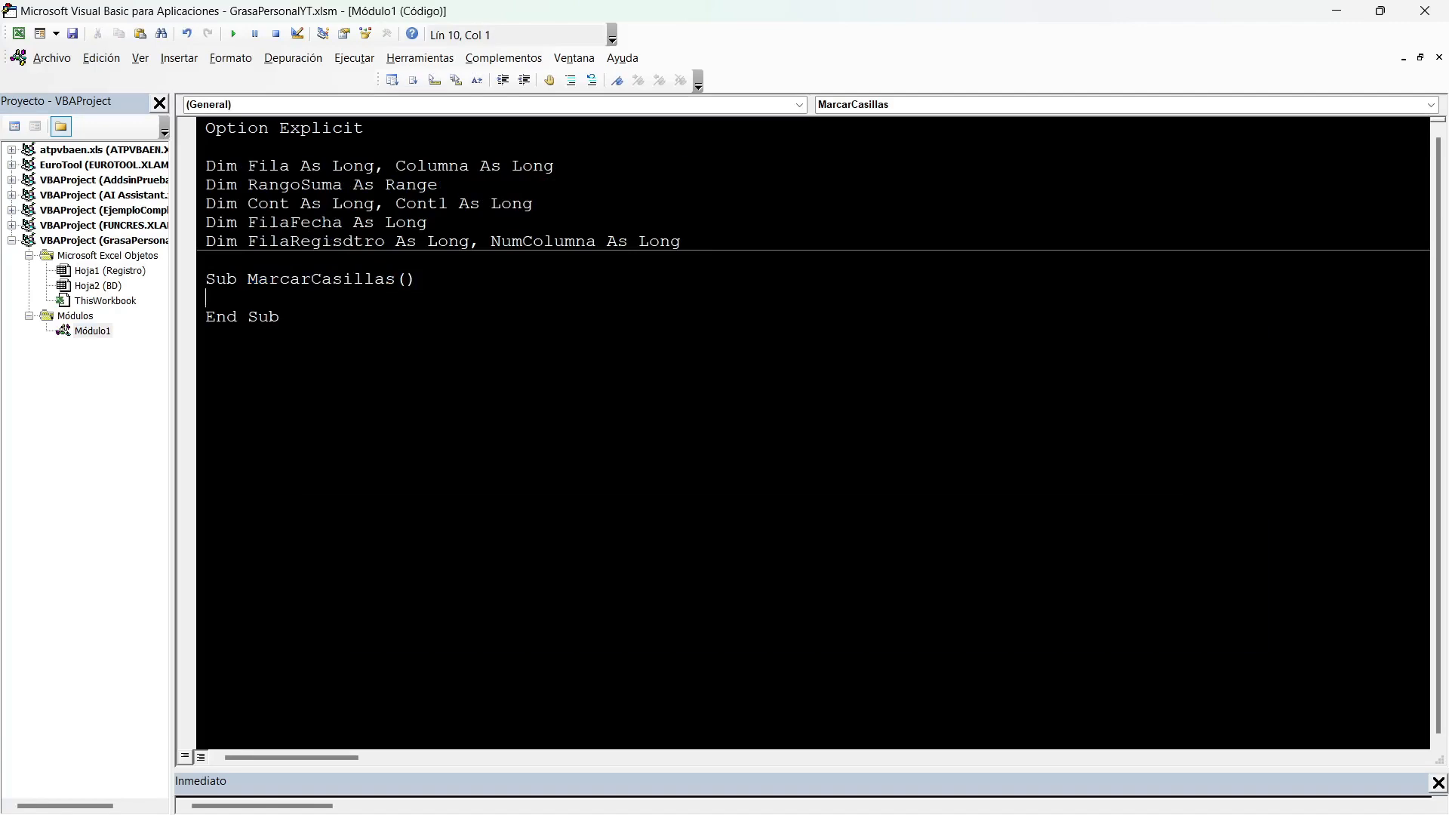
text(WITH HOJA1)
key(Return)
text(END WITH)
key(Return)
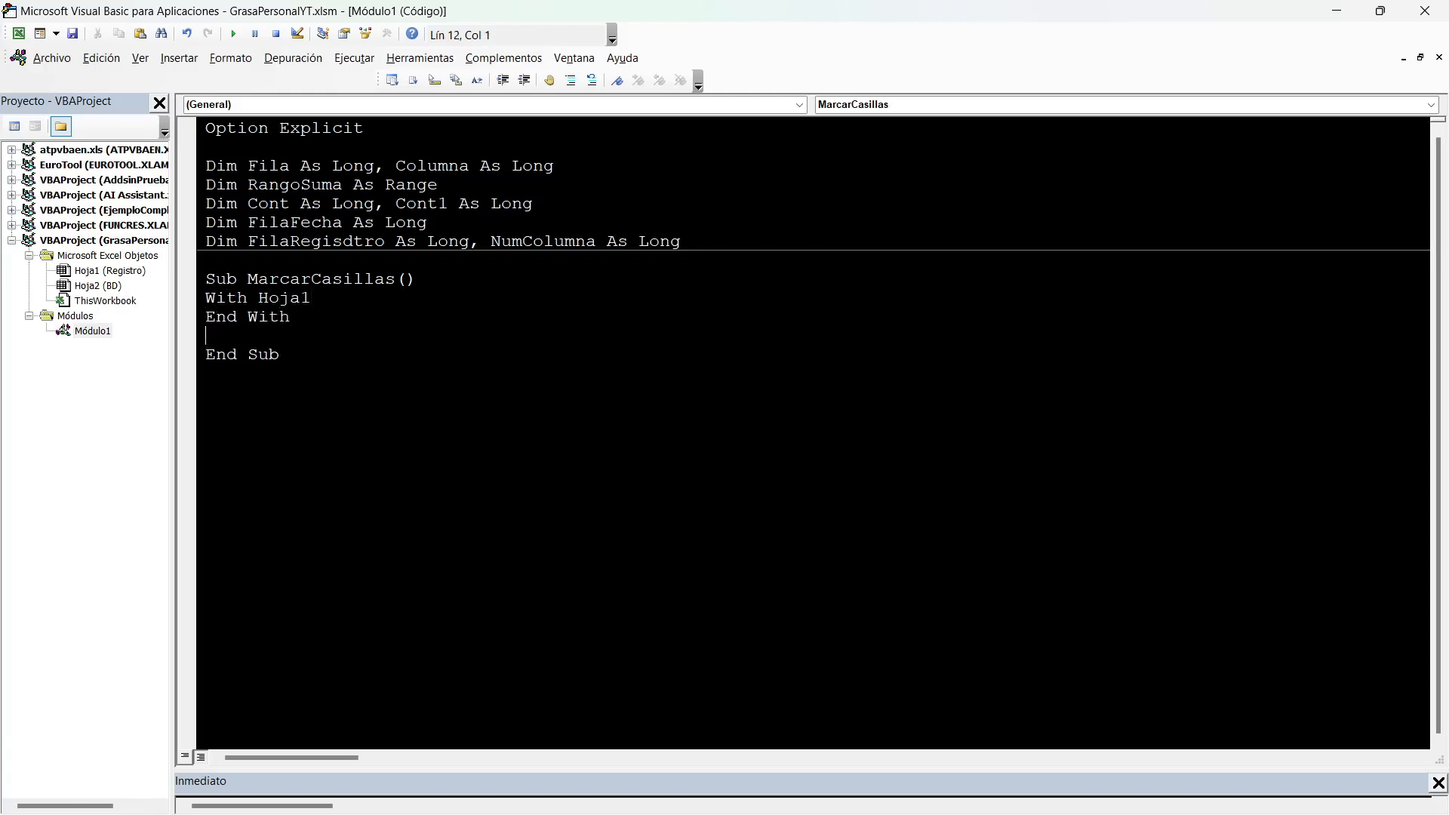
click(110, 271)
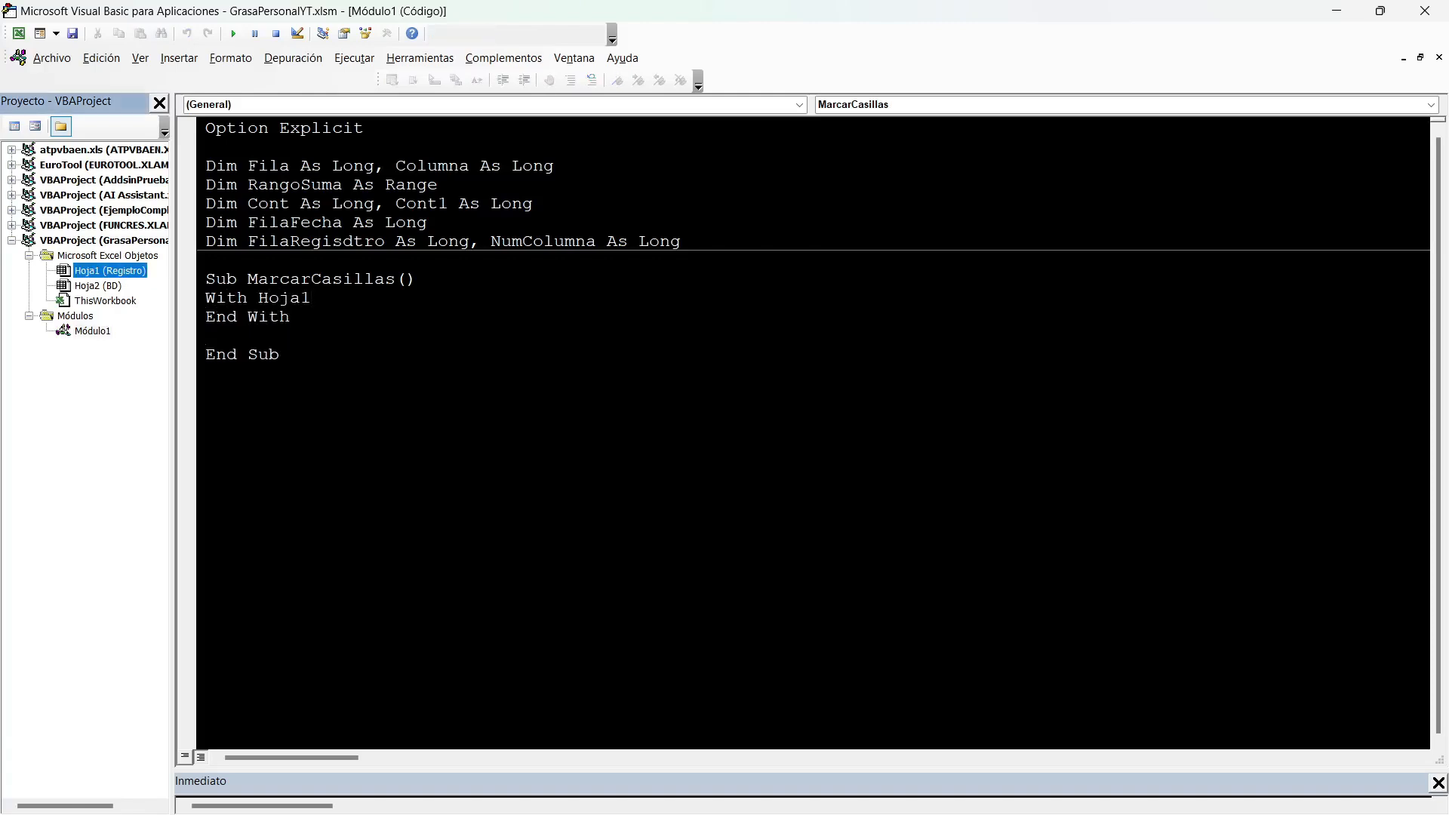
key(alt+F11)
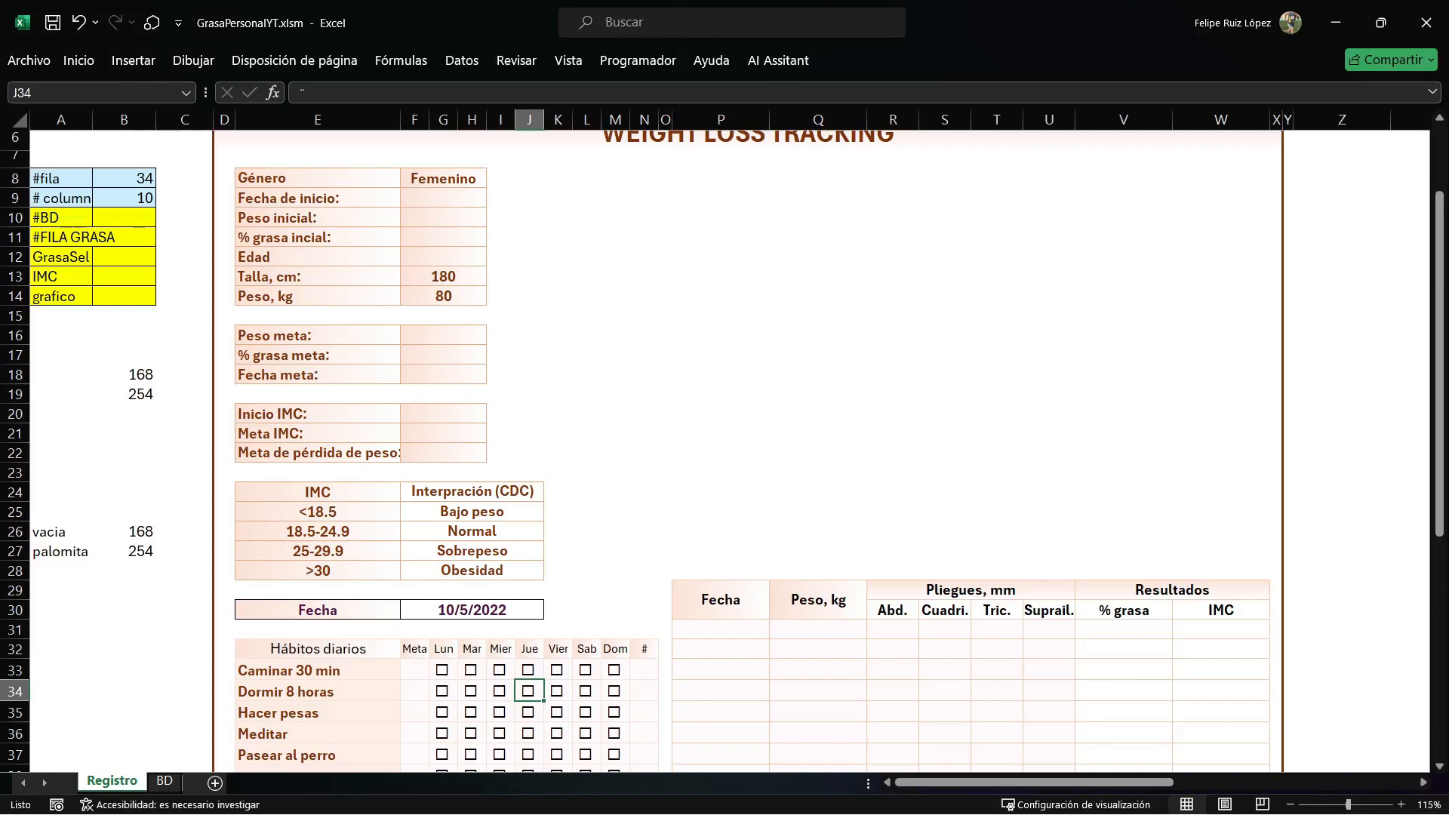
key(alt+F11)
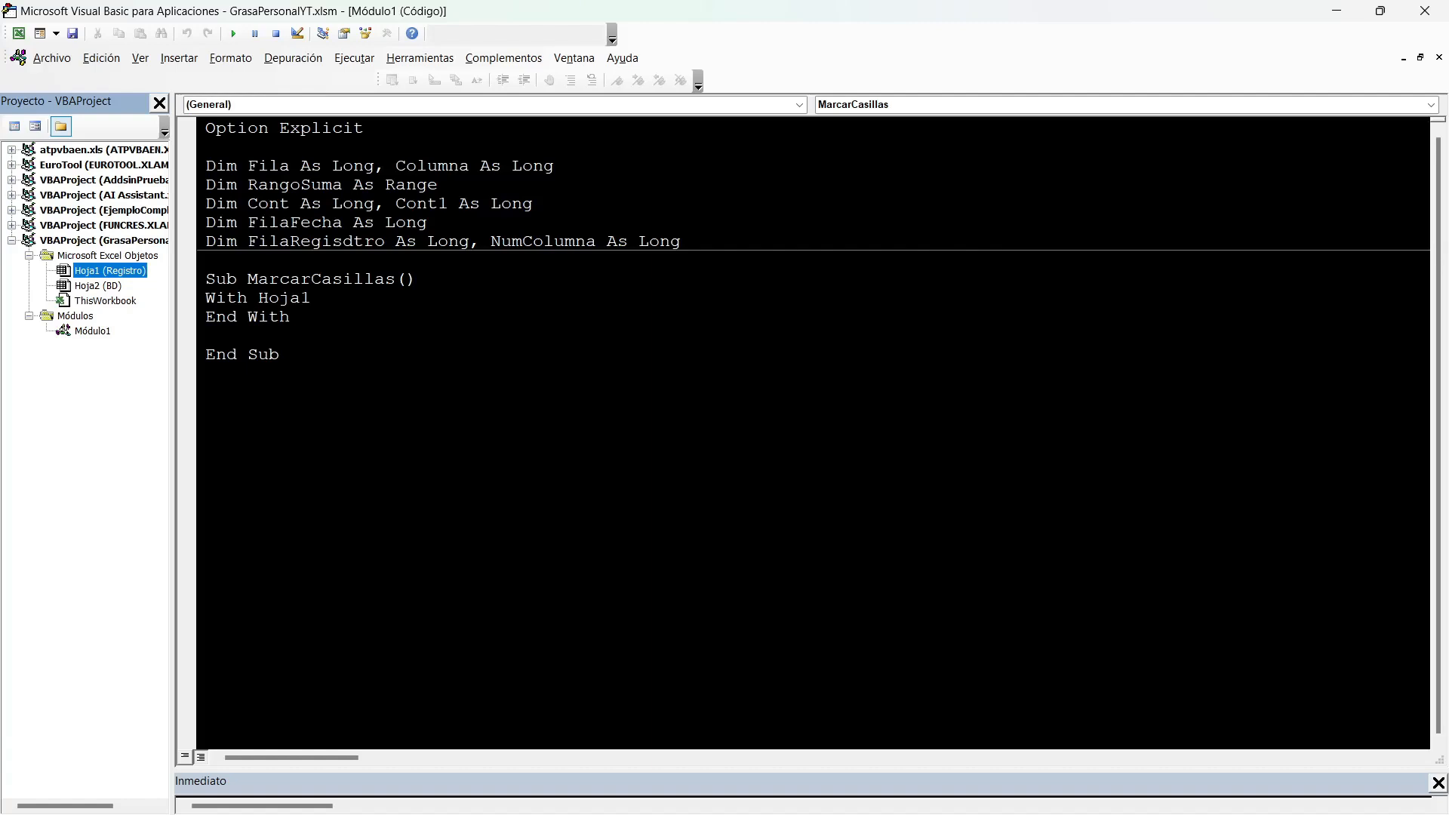
click(312, 298)
key(Return)
key(Tab)
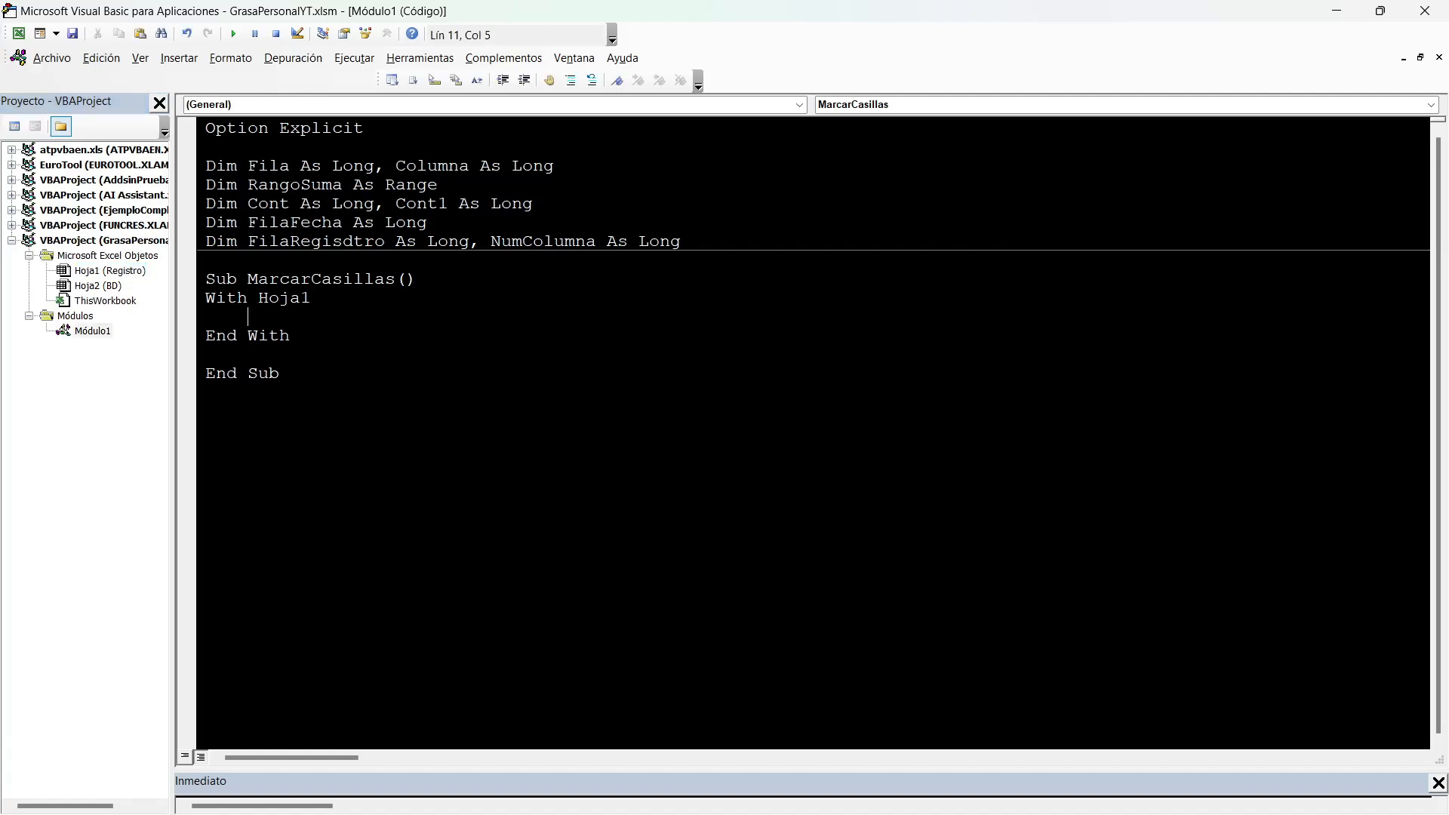
Identify the Fecha cell on the Registro sheet and add If .Range("F30").Value = Empty Then inside the With block.
key(alt+F11)
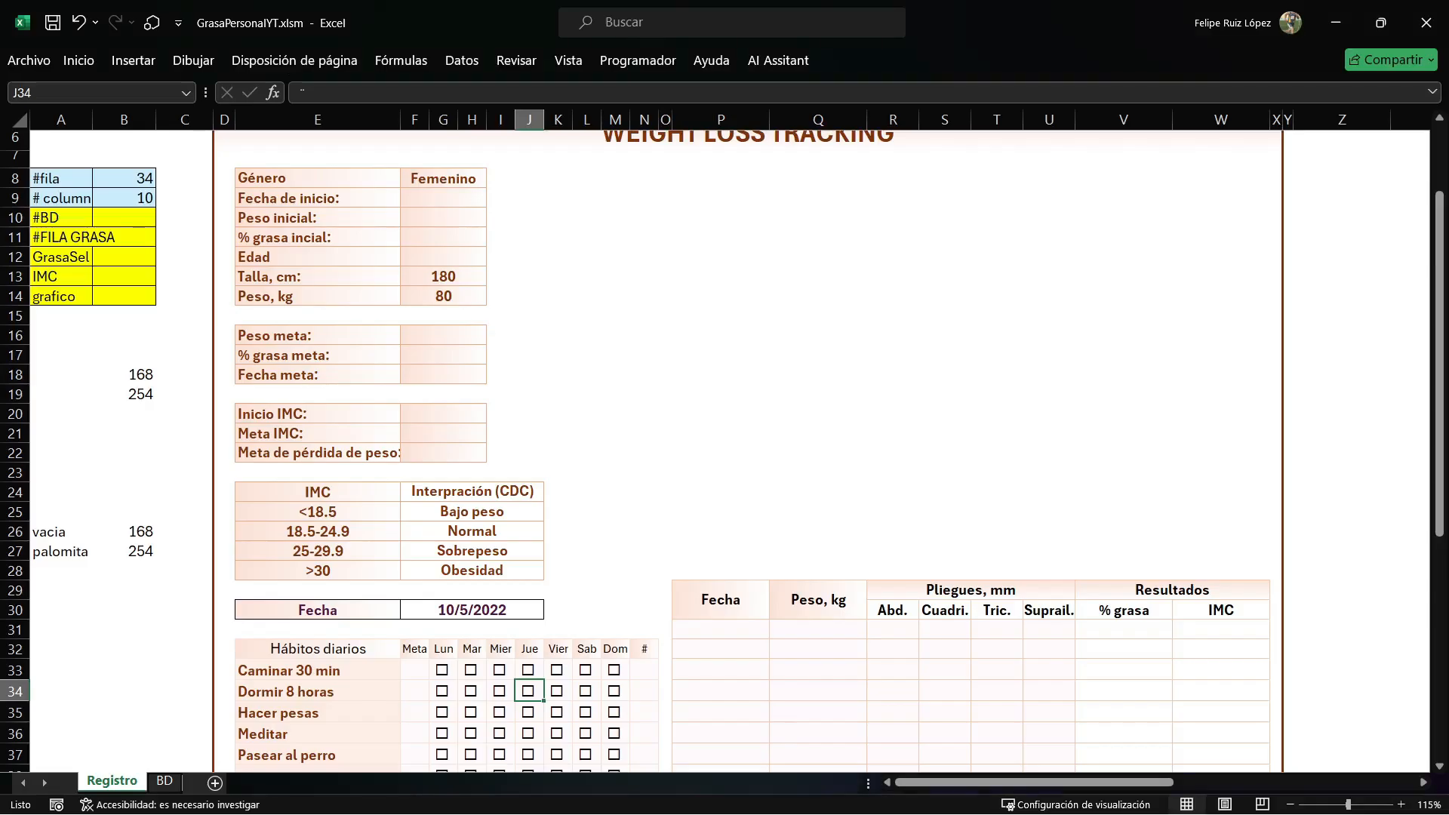
scroll(725, 445, down, 2)
click(471, 492)
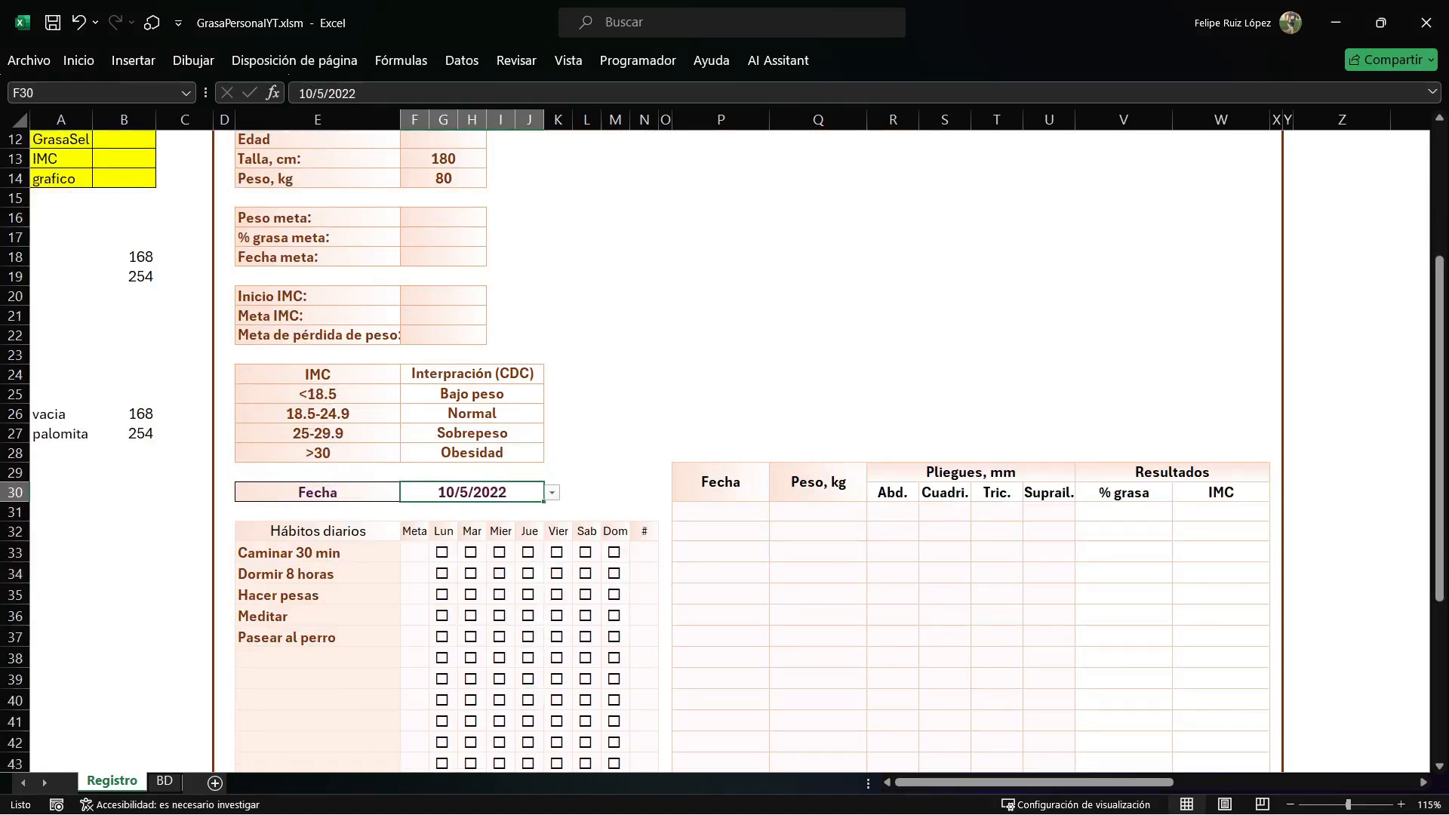
click(164, 781)
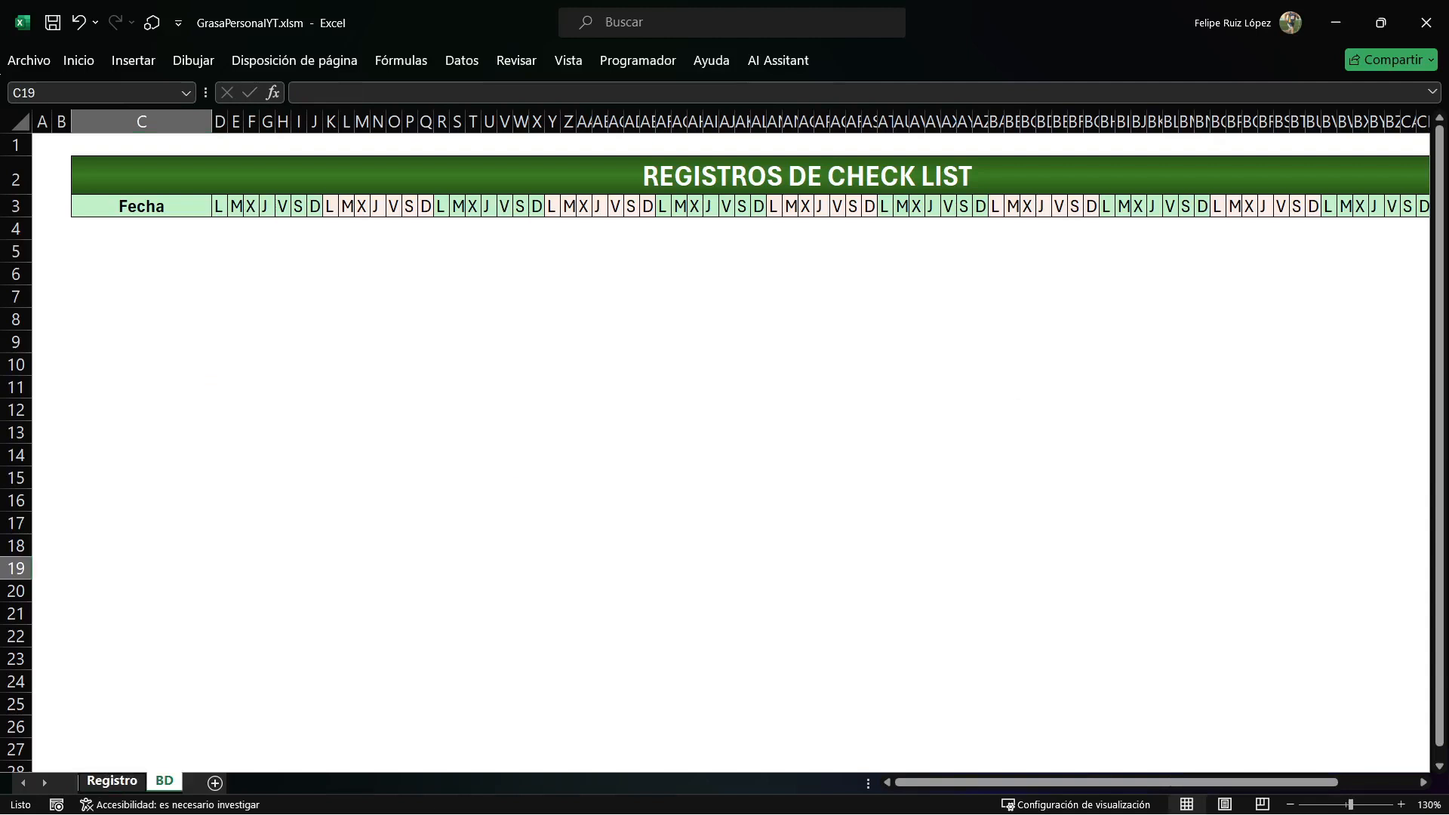
click(112, 781)
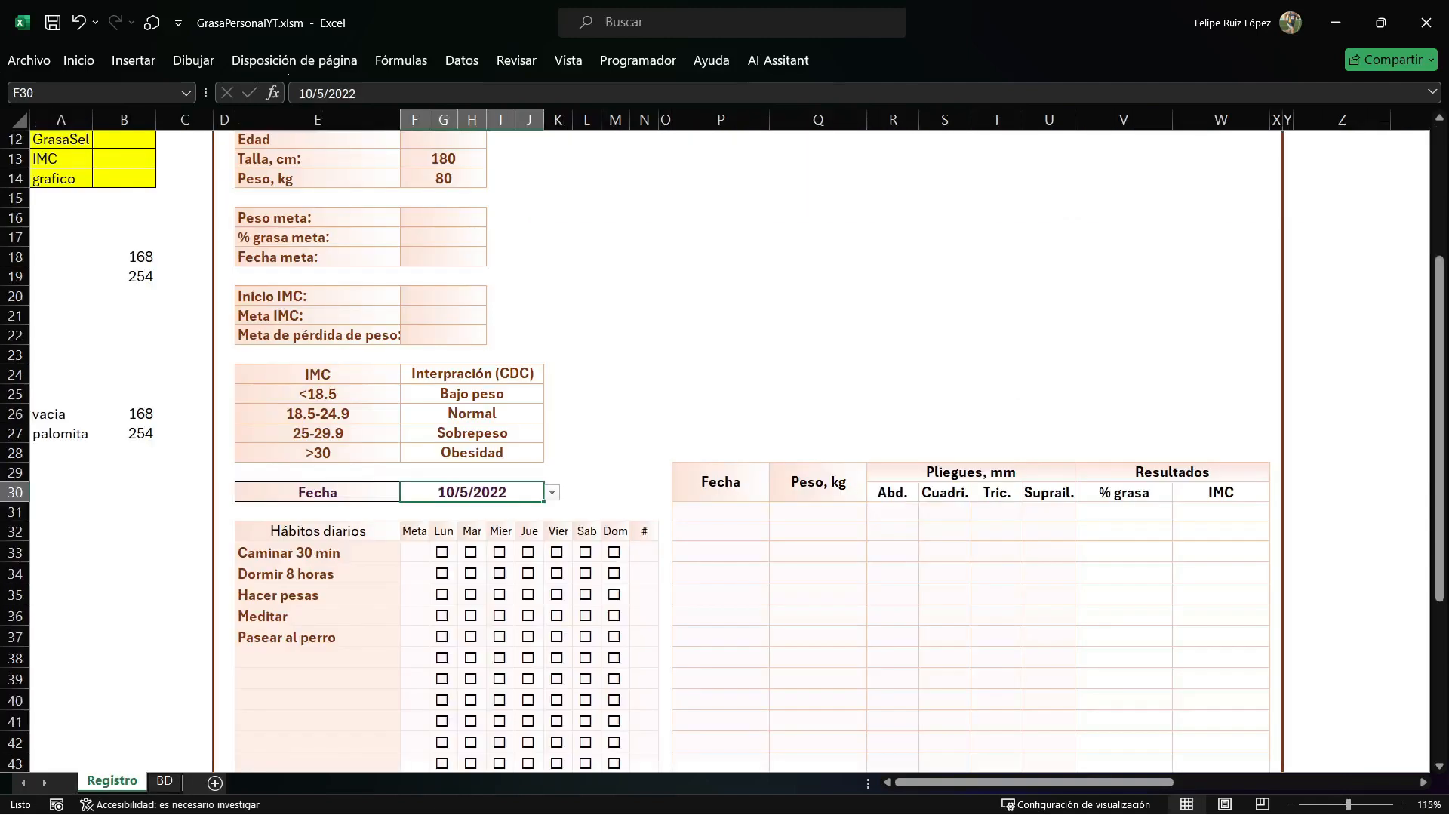
key(alt+F11)
text(IF .Range(""))
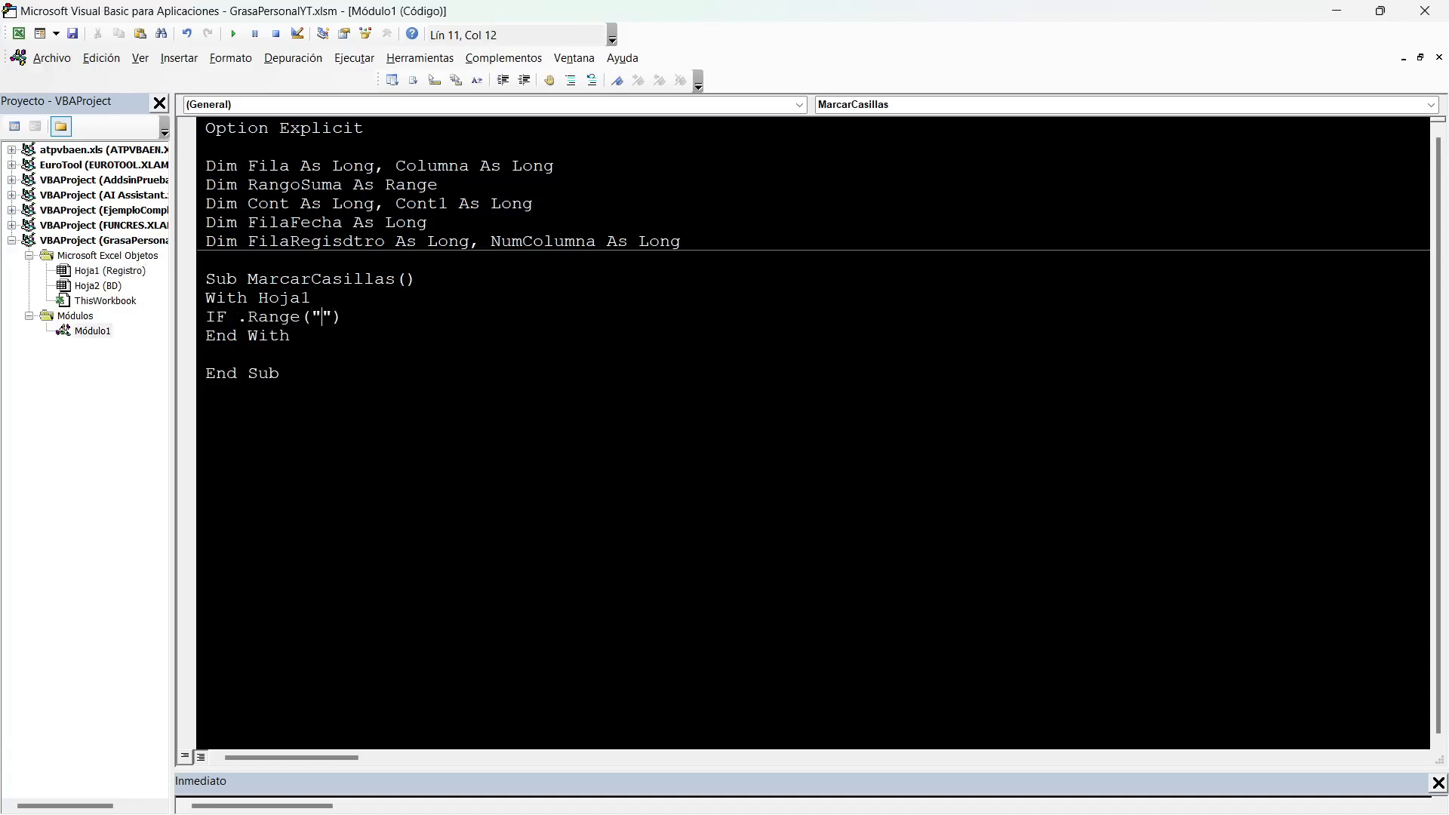
text(F30)
text(.Value=EMPTY)
text( TH)
key(BackSpace)
text(HEN)
key(Return)
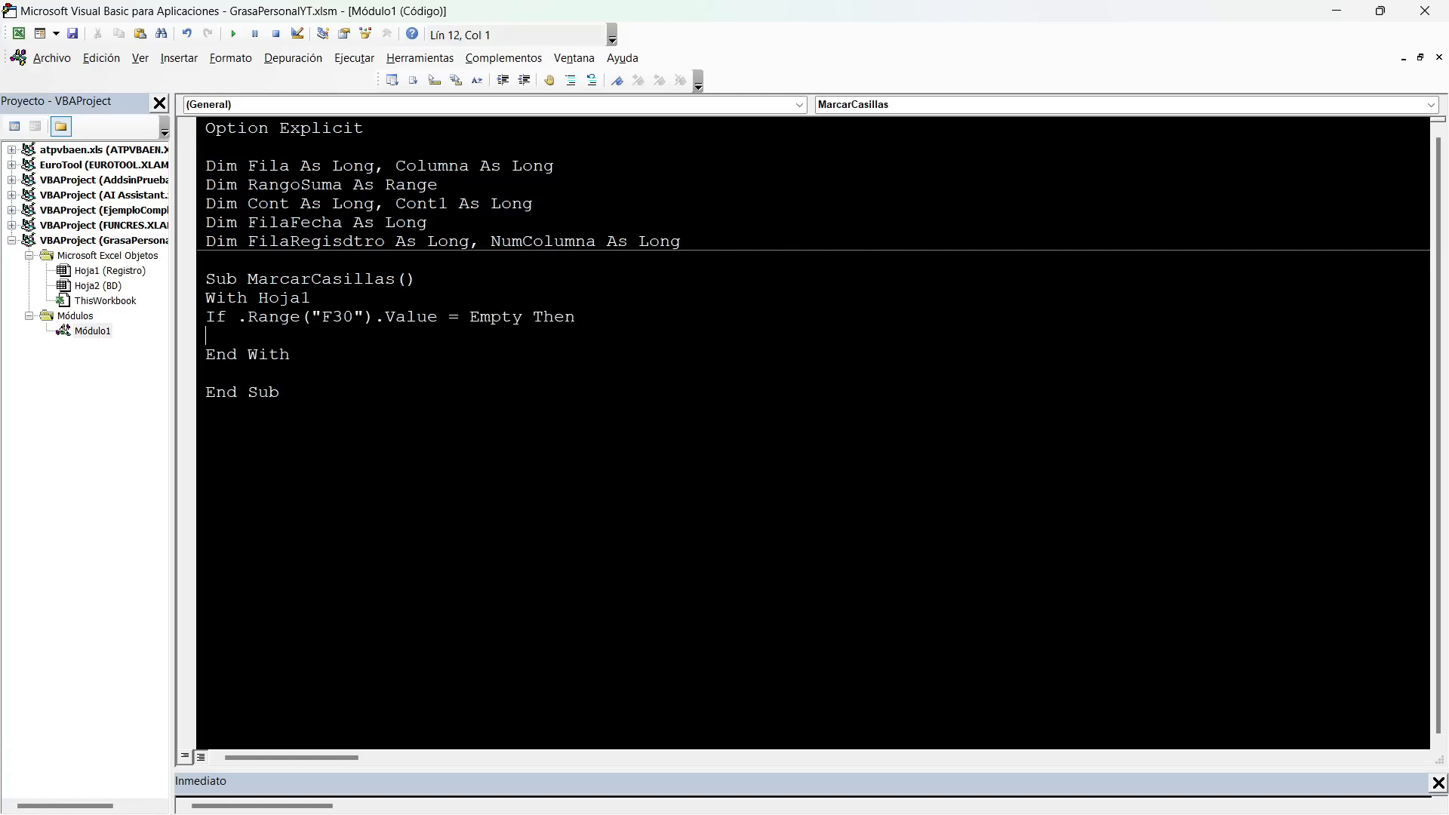
Add the line MsgBox "Seleccione una fecha de ingreso de datos" below the If condition.
text(MSGBOX ")
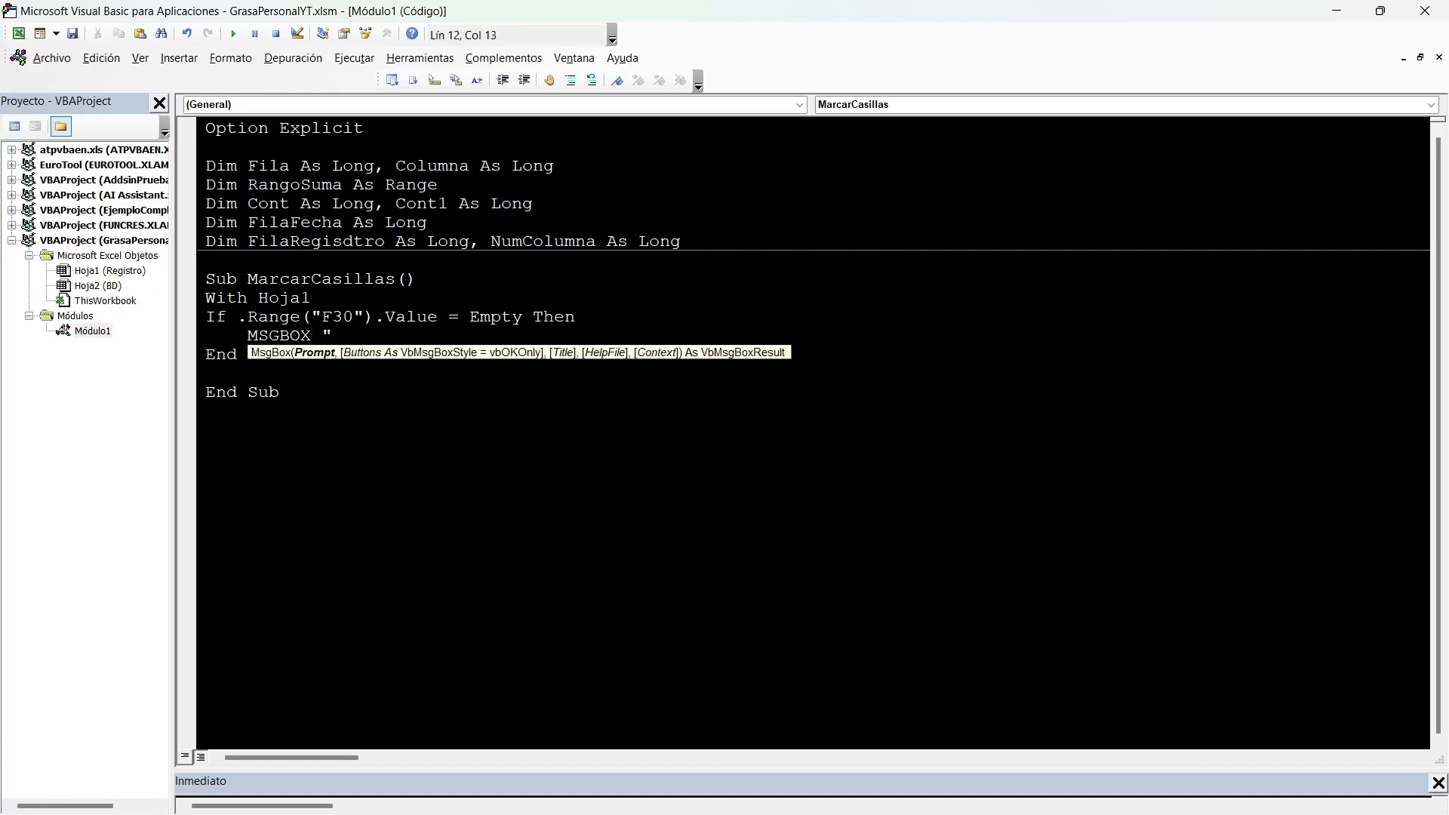
text(Seleccione una fecha)
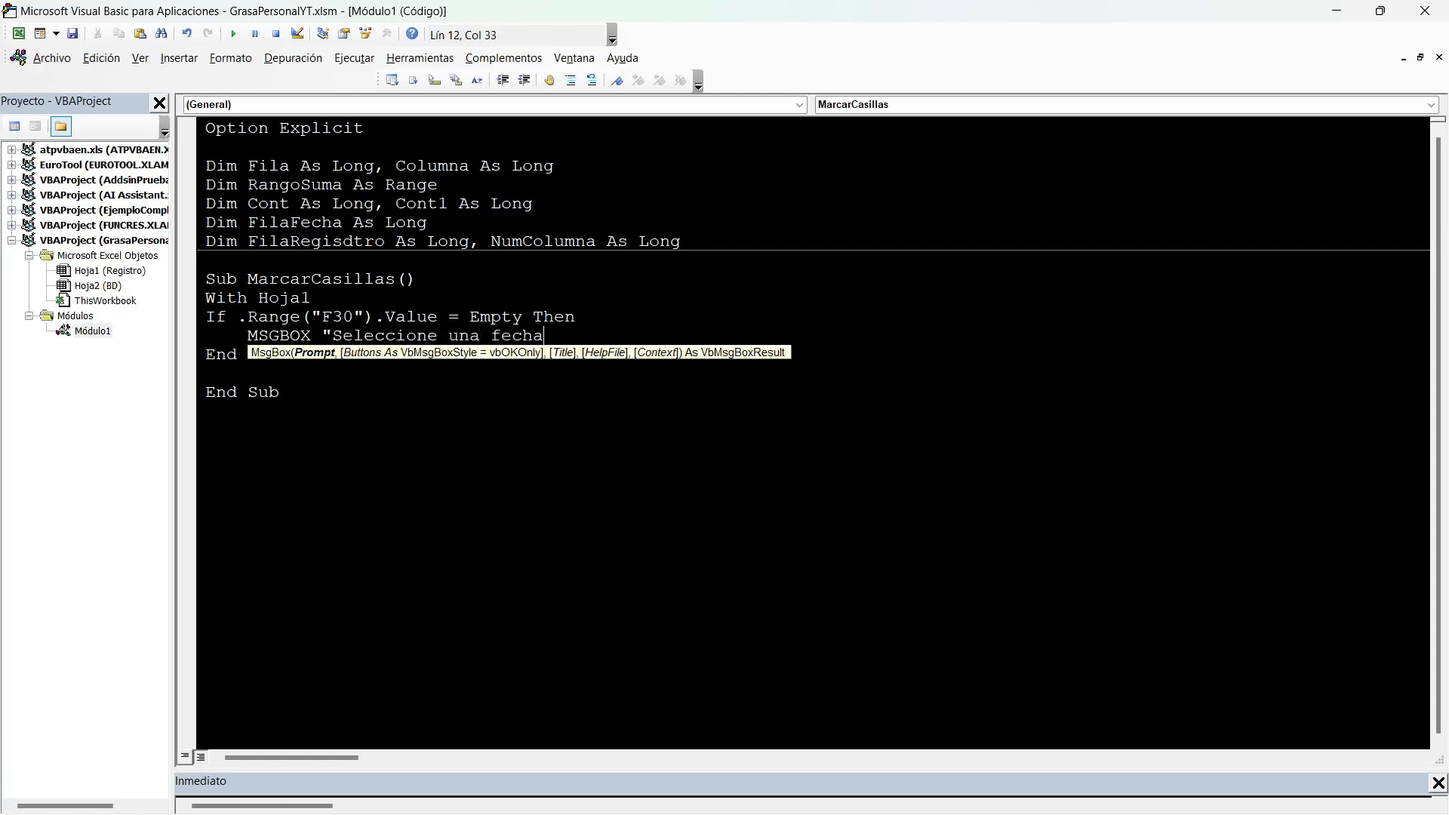
text( de ingreso de datos")
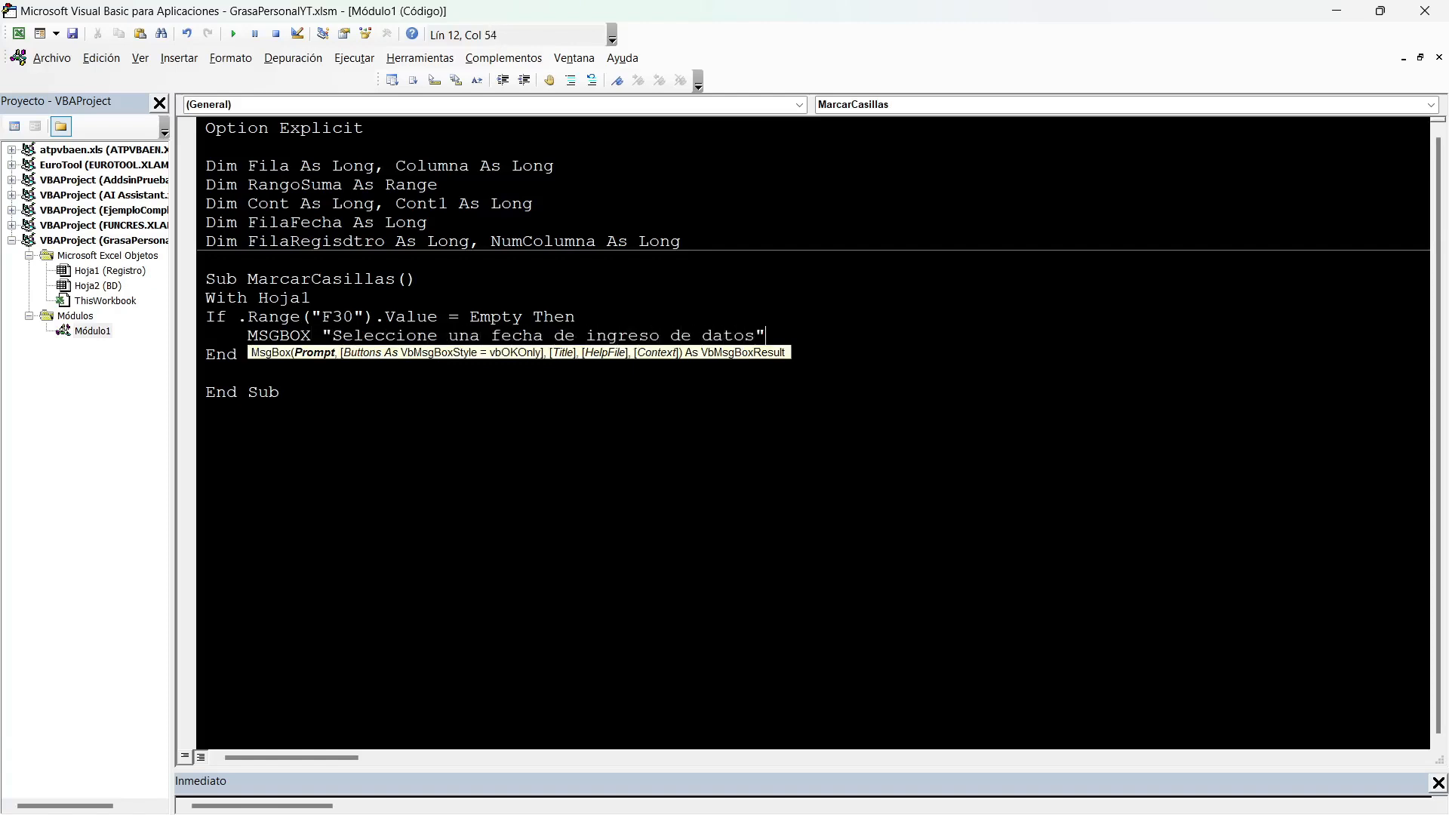
key(Return)
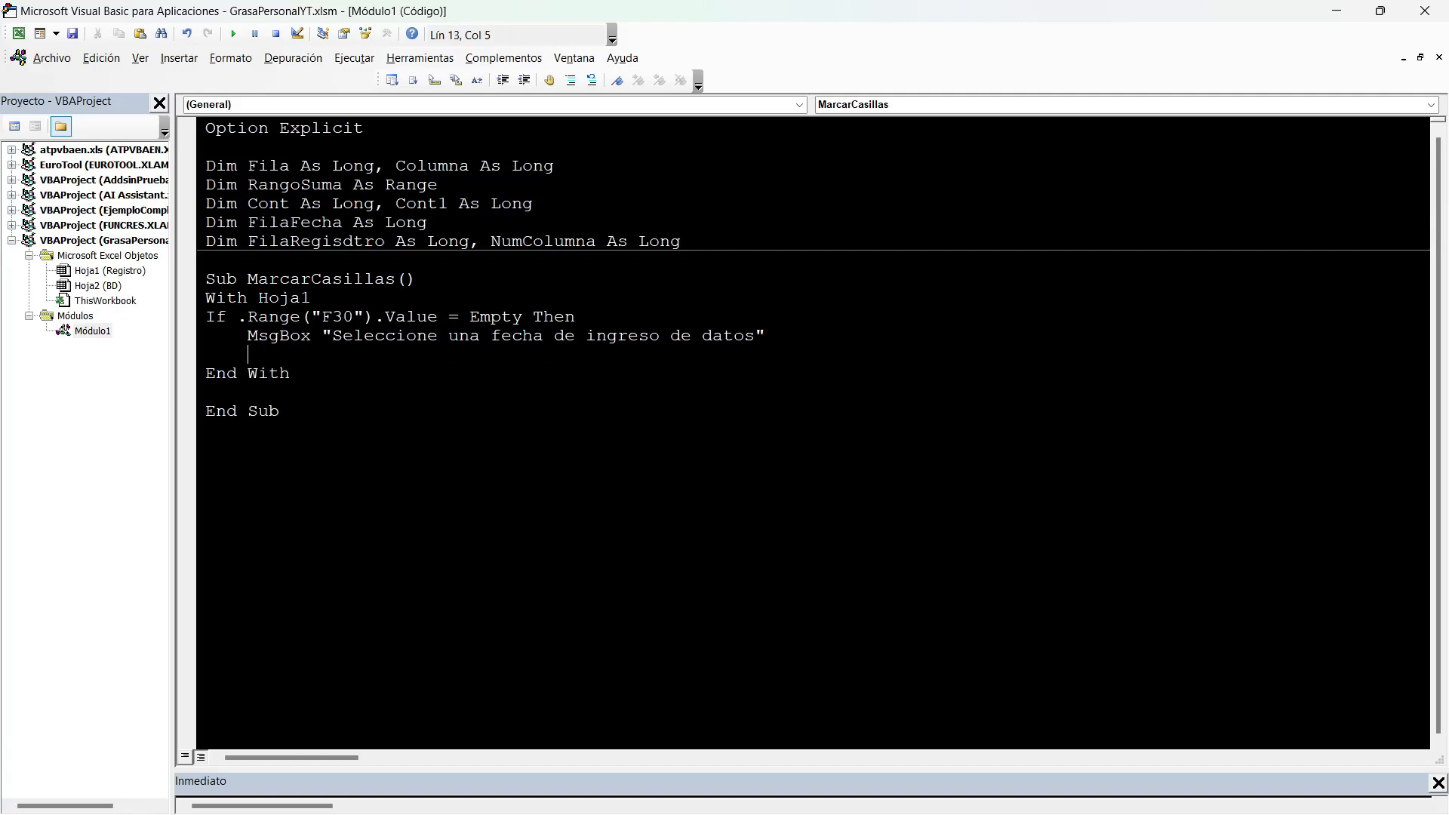
Add the line .Range("F30").Select below the MsgBox line, verifying the Fecha cell's address on the Registro sheet.
text(.Range(""))
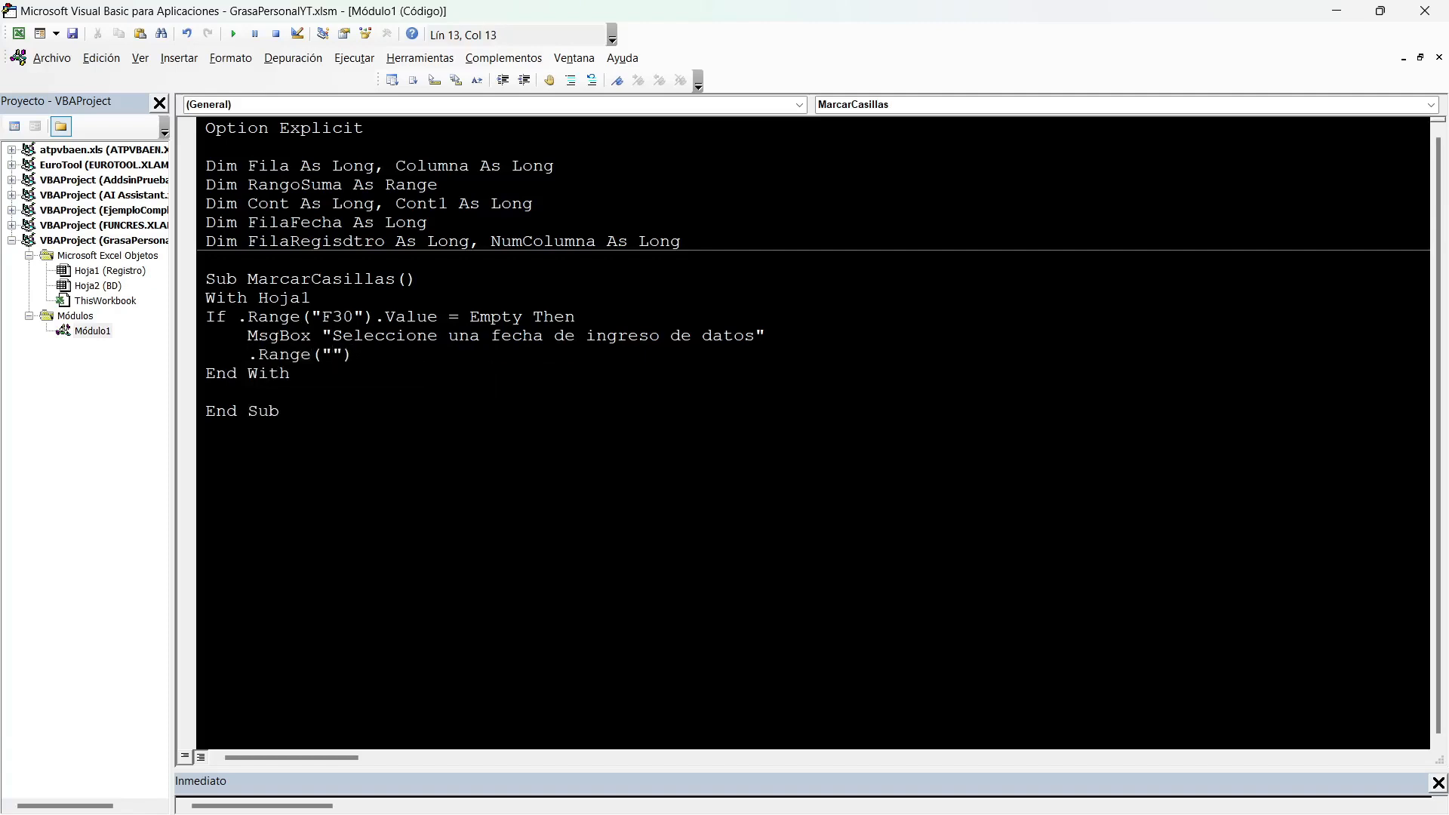
key(alt+F11)
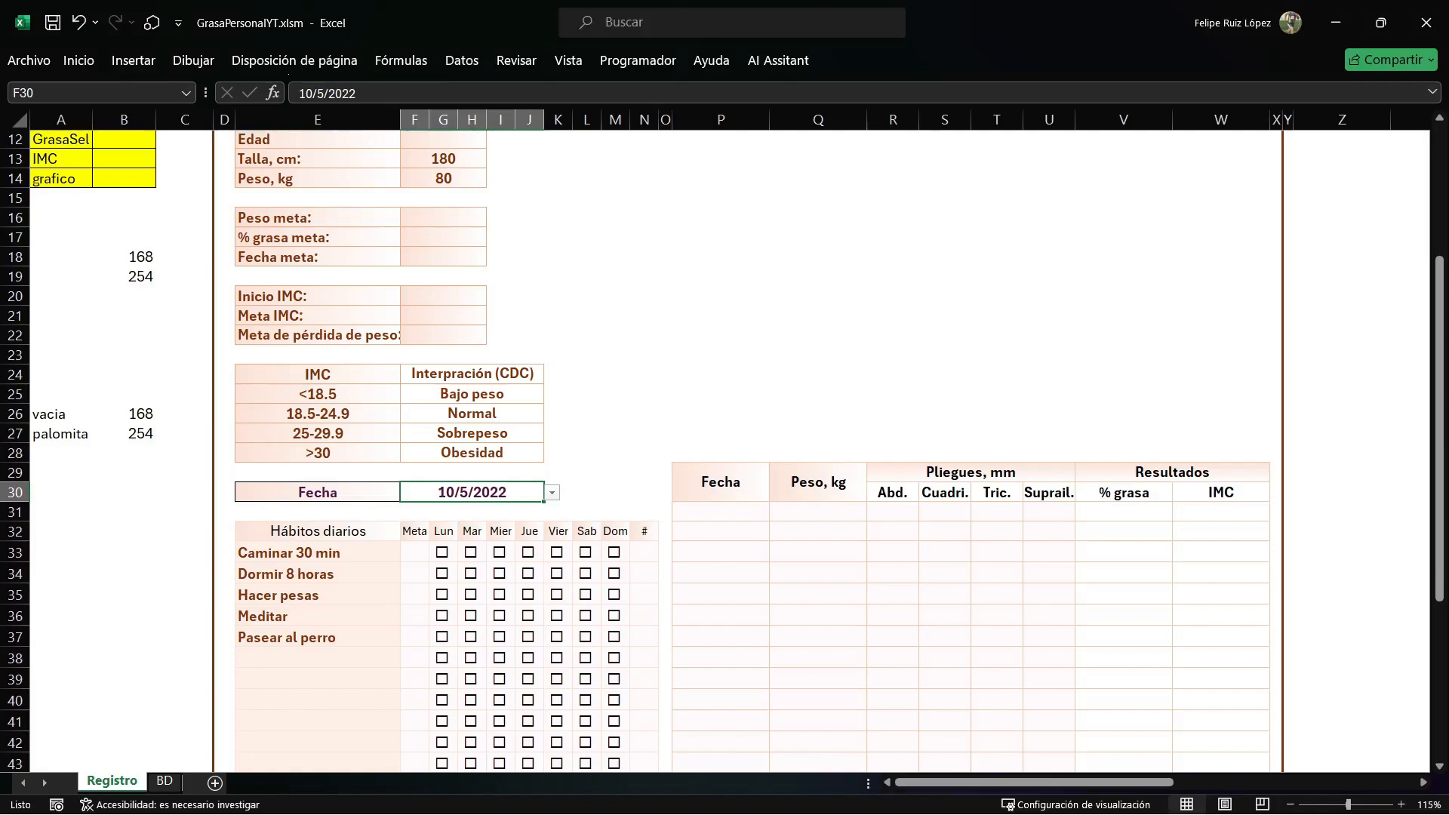
key(alt+F11)
text(F30)
key(Right)
text(.VALUE)
key(BackSpace)
key(BackSpace)
key(BackSpace)
key(BackSpace)
key(BackSpace)
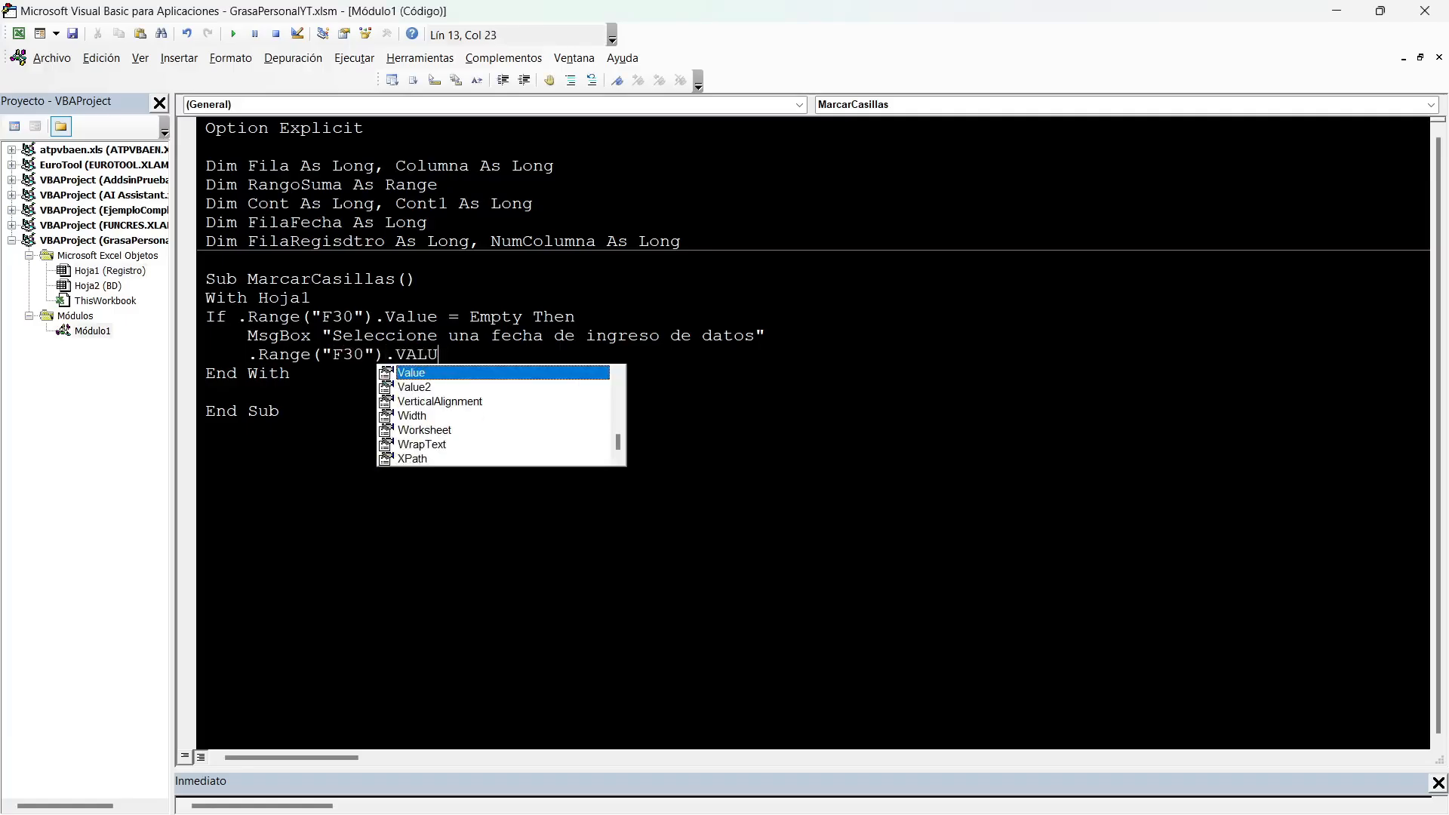
text(SELEC)
key(Return)
Complete the date check with an Exit Sub line and a closing End If.
text(EXIT SUB)
key(Return)
text(END IF)
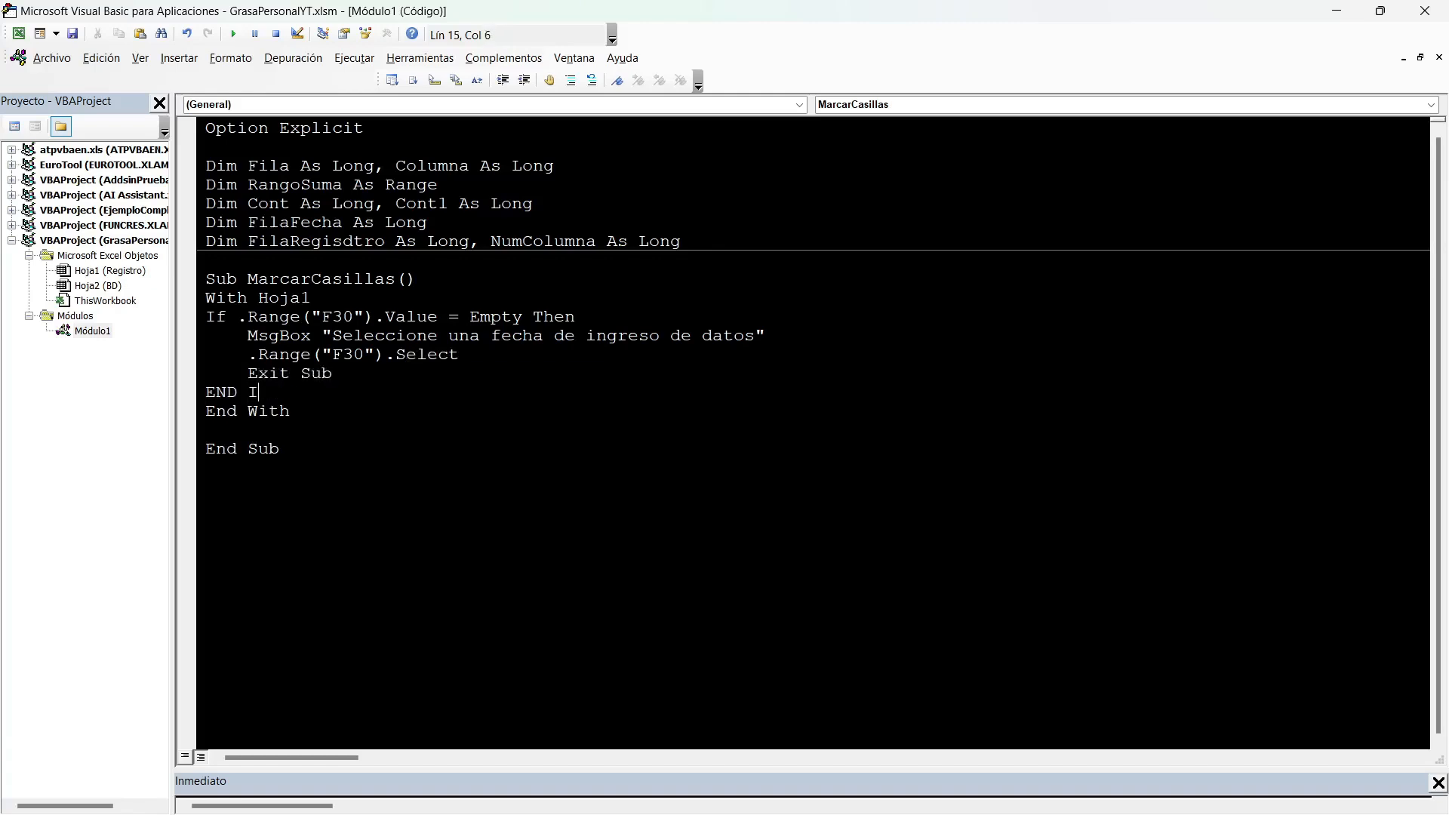
key(Return)
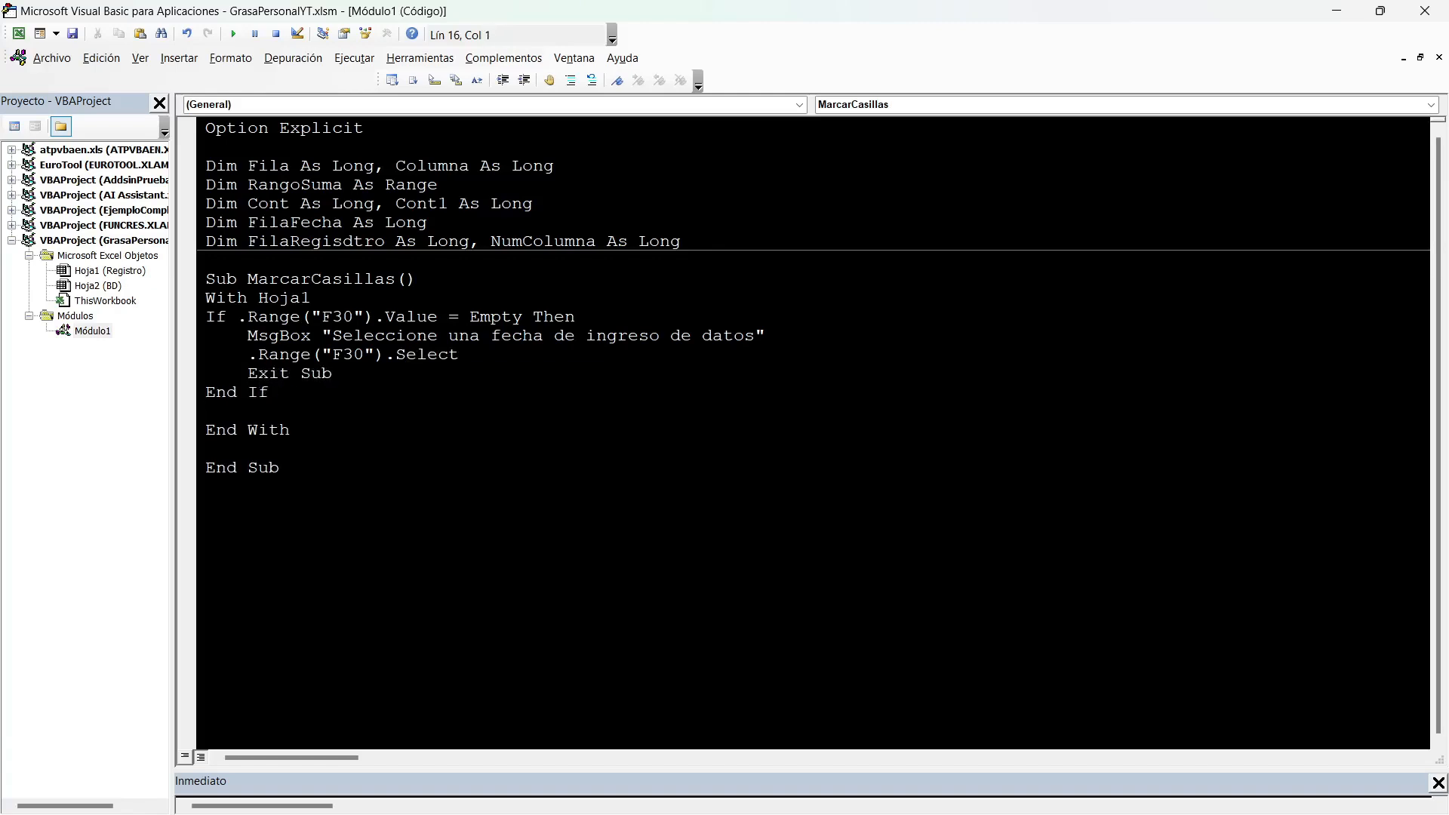
Add Fila and Columna lines below End If and assign .Range("B8").Value to Fila.
text(Fila)
key(Return)
text(Columna)
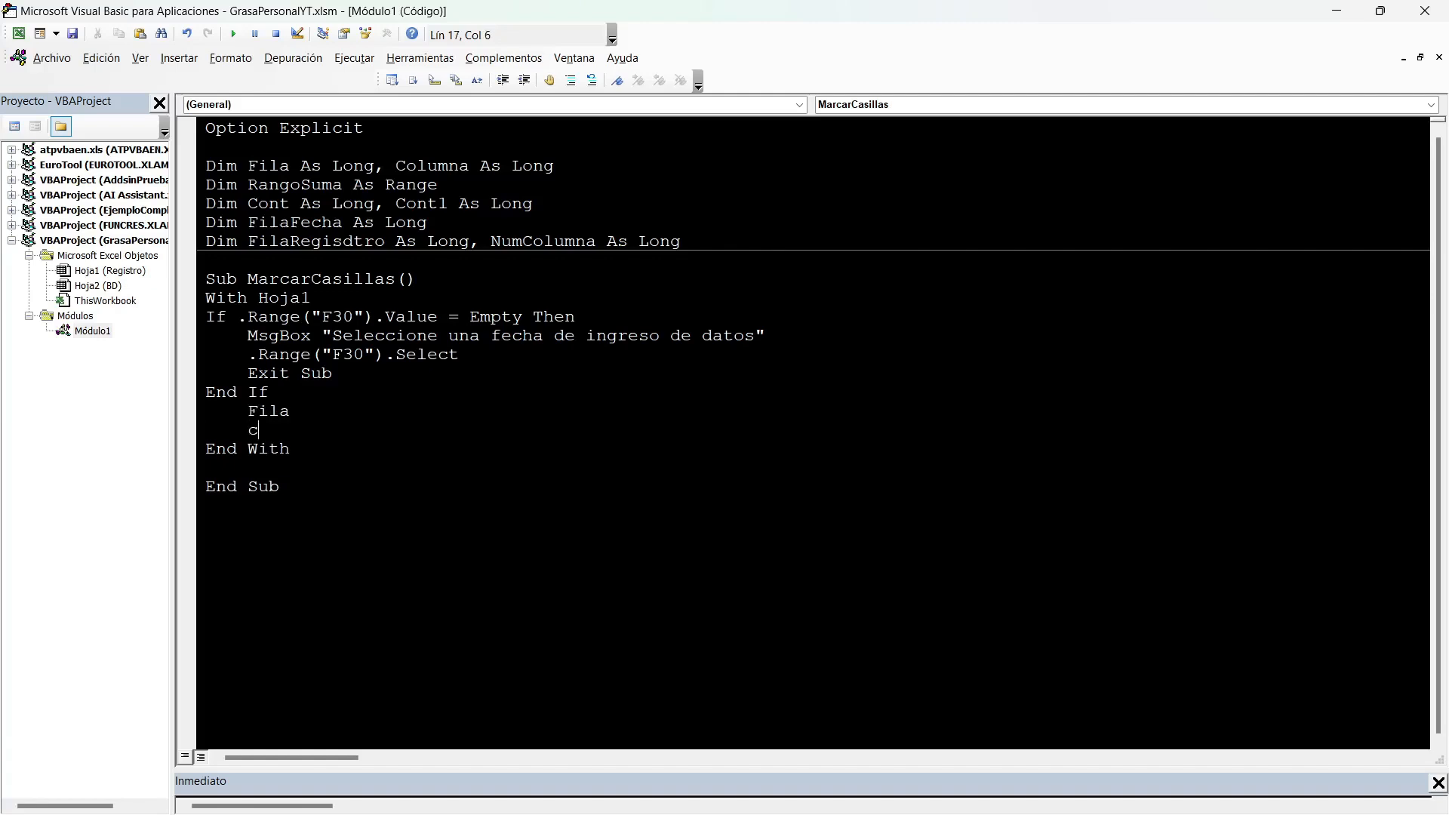
key(Return)
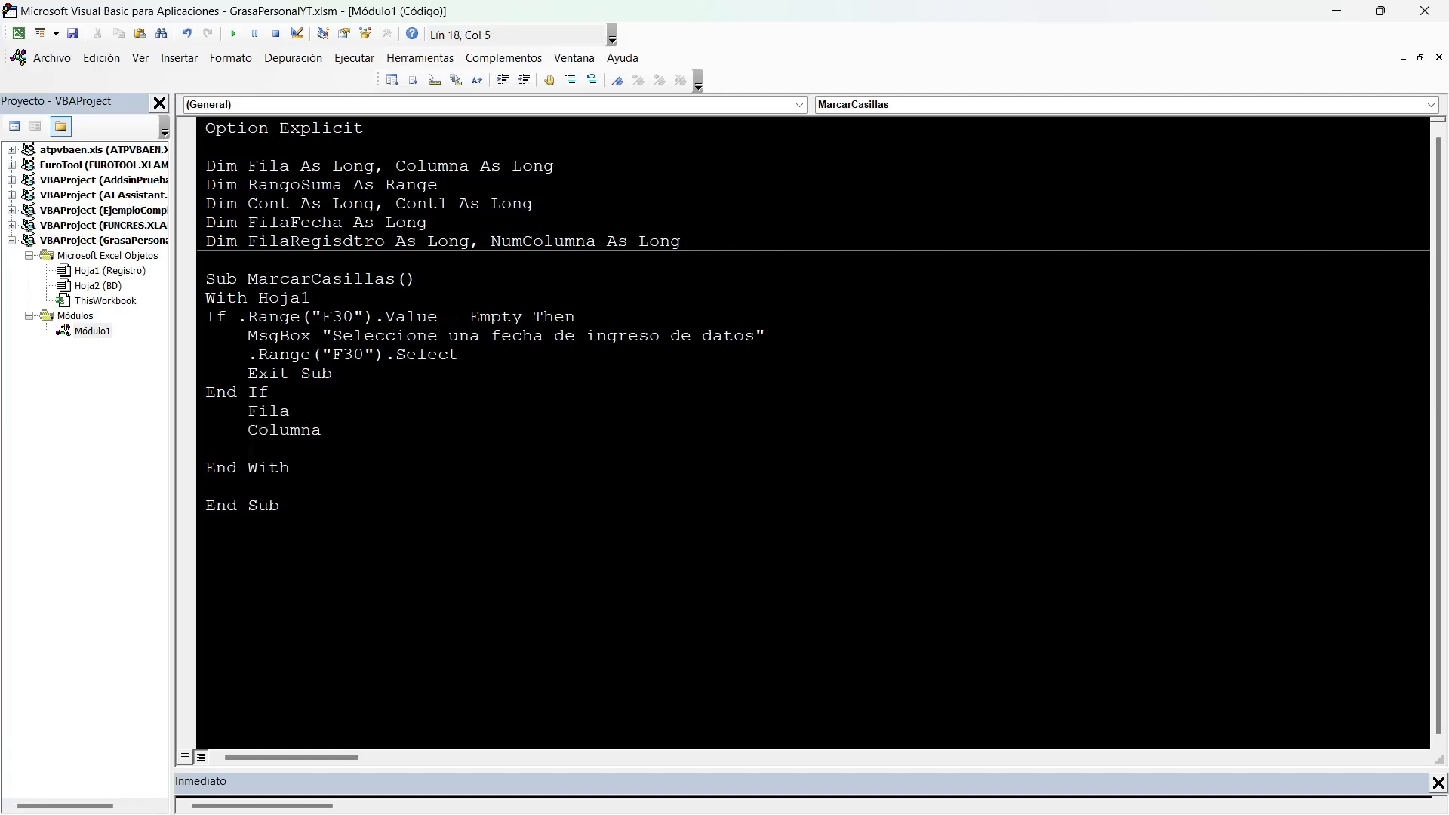
click(292, 411)
text(=.Range("))
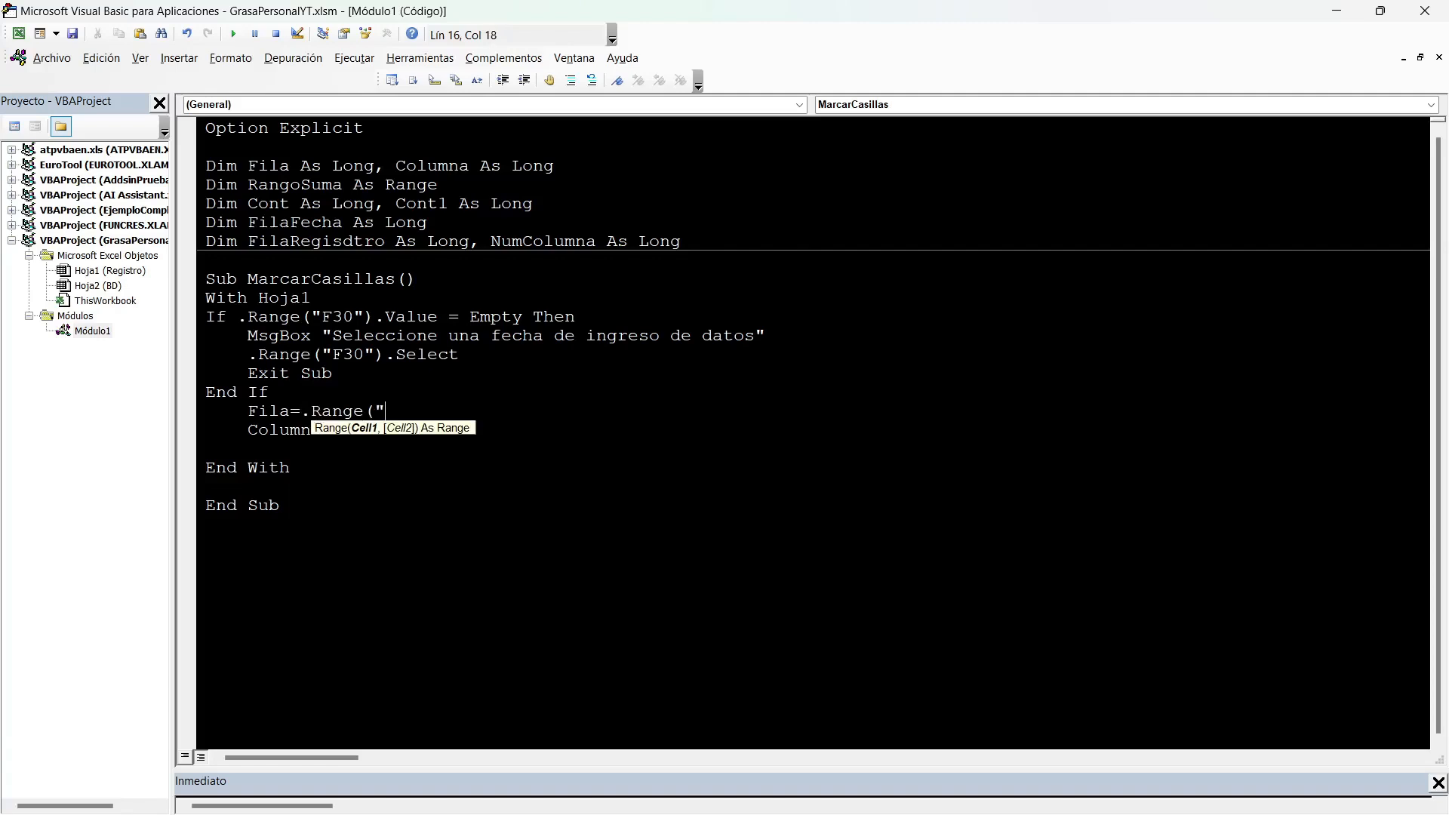
text("B8)
key(End)
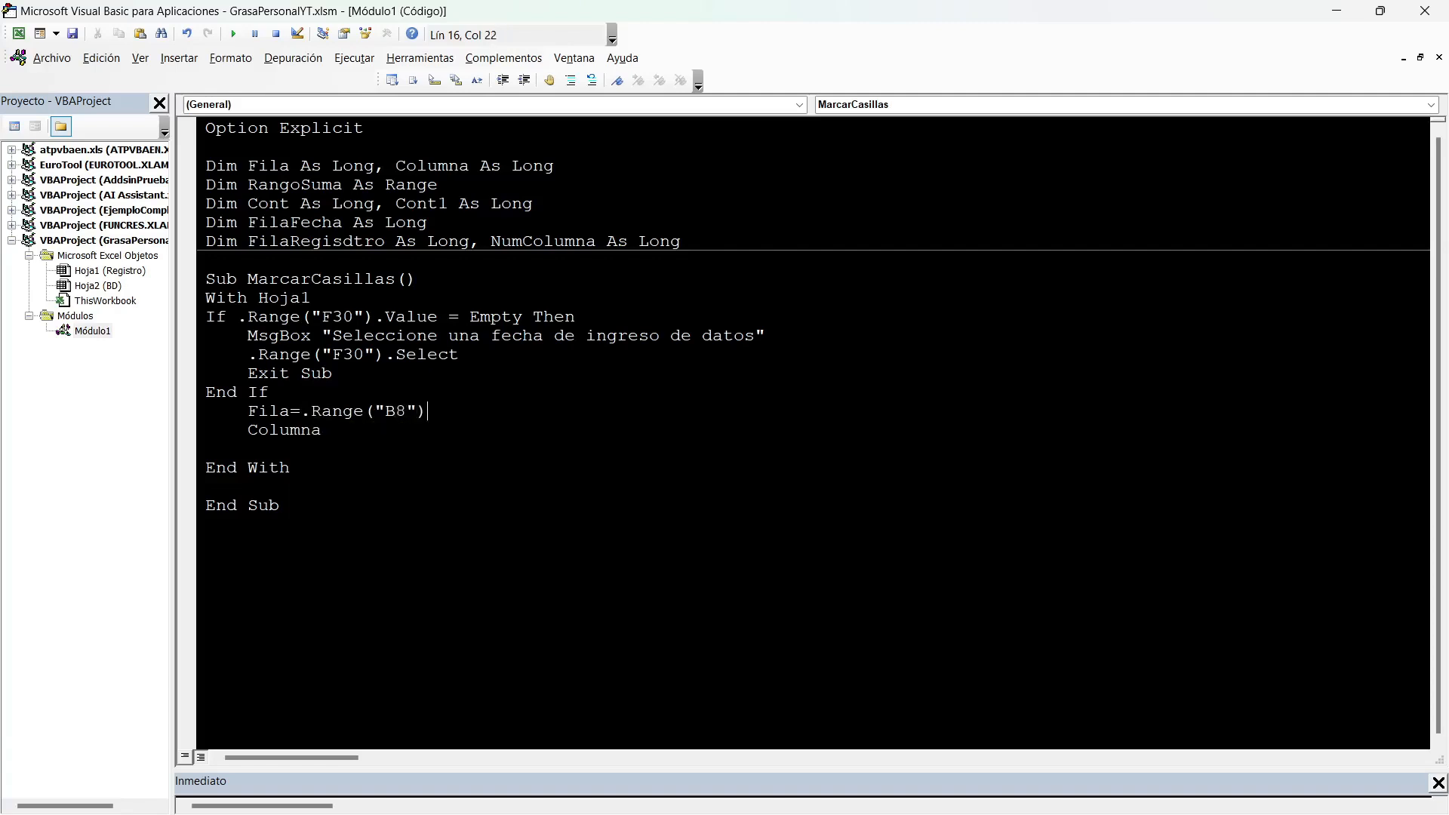
text(.VALUE)
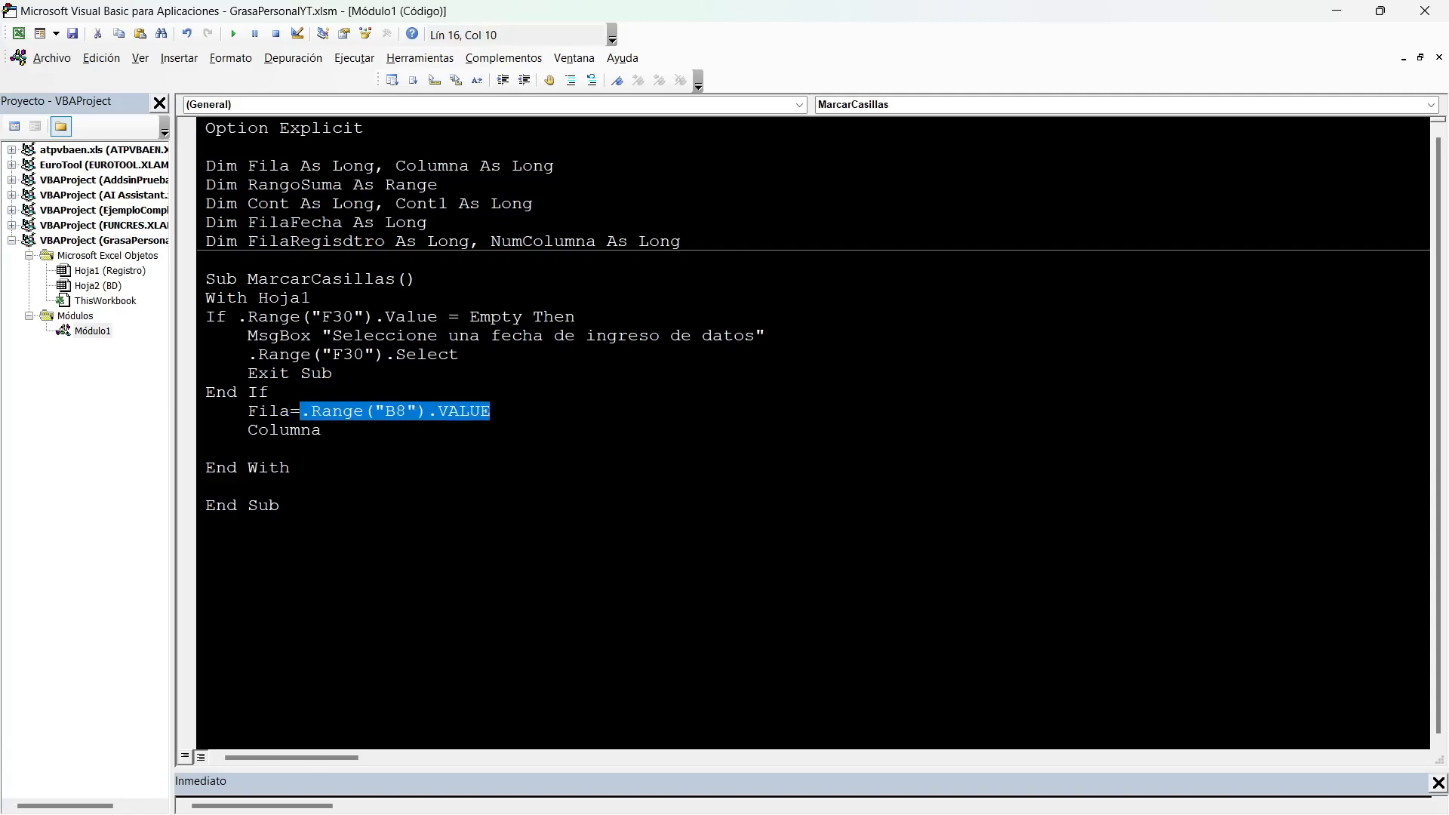
Assign .Range("B9").Value to Columna, reusing the Fila expression, and check both source cells on the Registro sheet.
key(Down)
key(End)
text(=.Range("B8").VALUE)
click(438, 430)
key(BackSpace)
text(9)
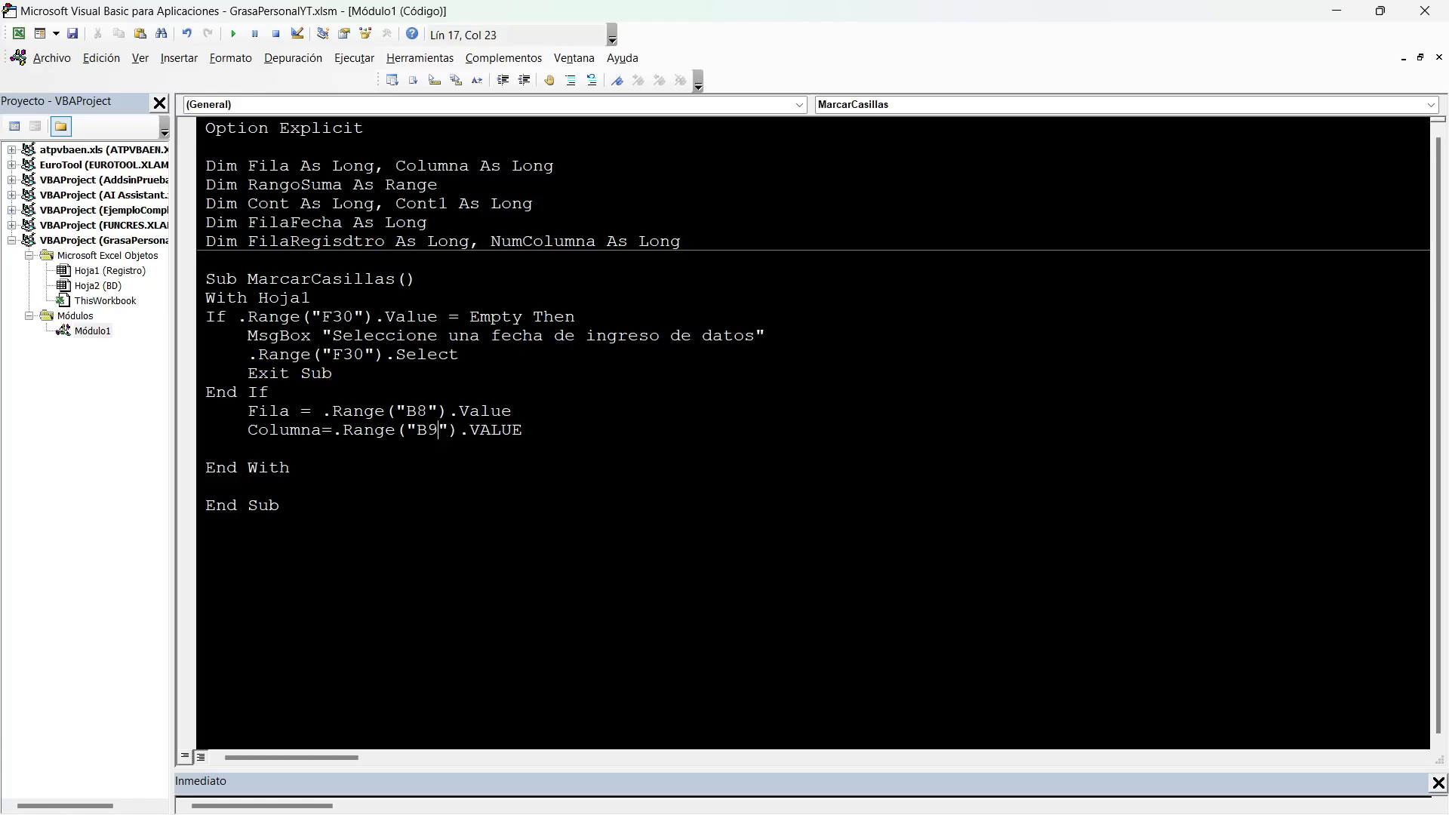
key(alt+F11)
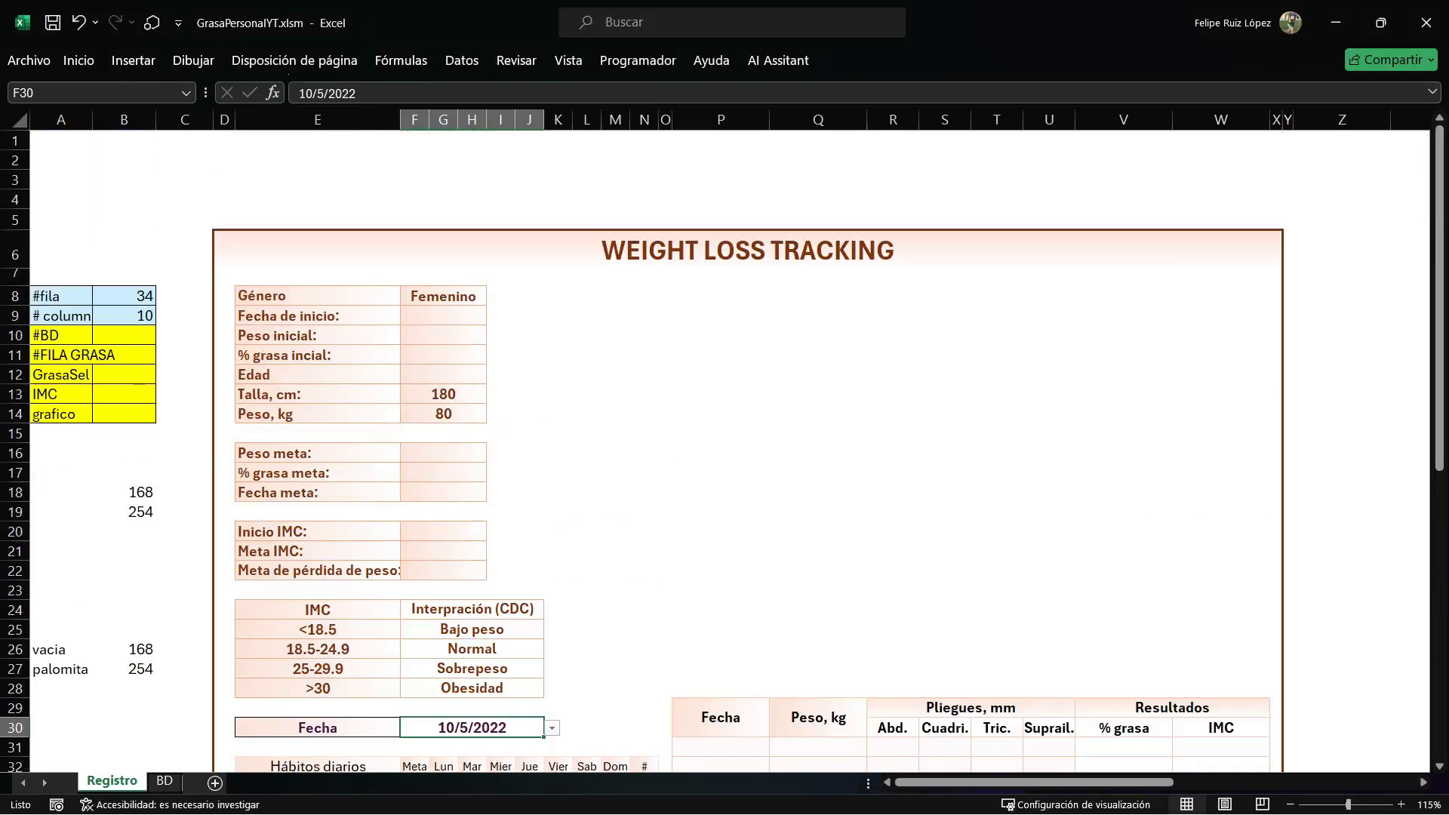
drag(124, 277, 123, 316)
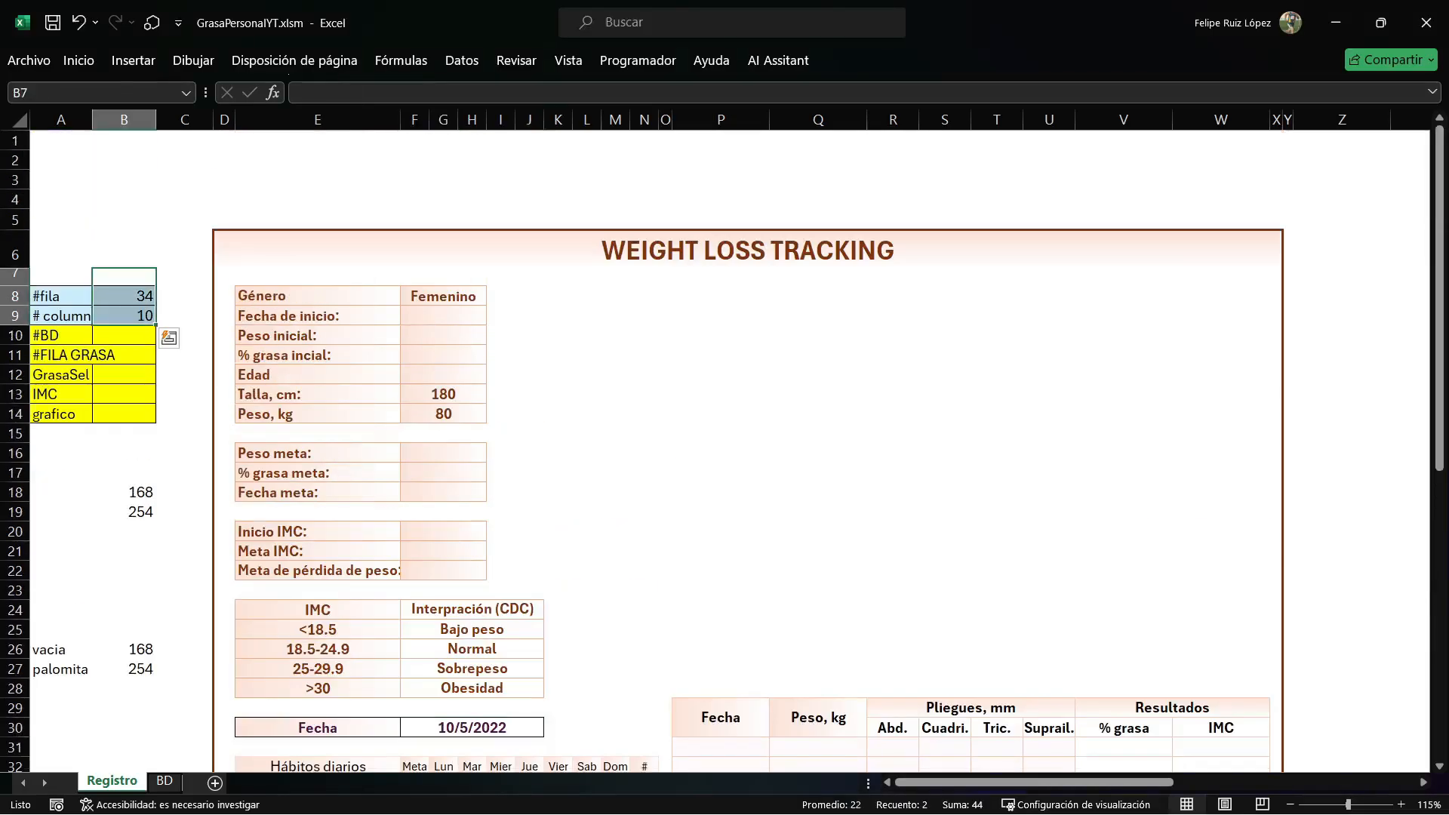
key(alt+F11)
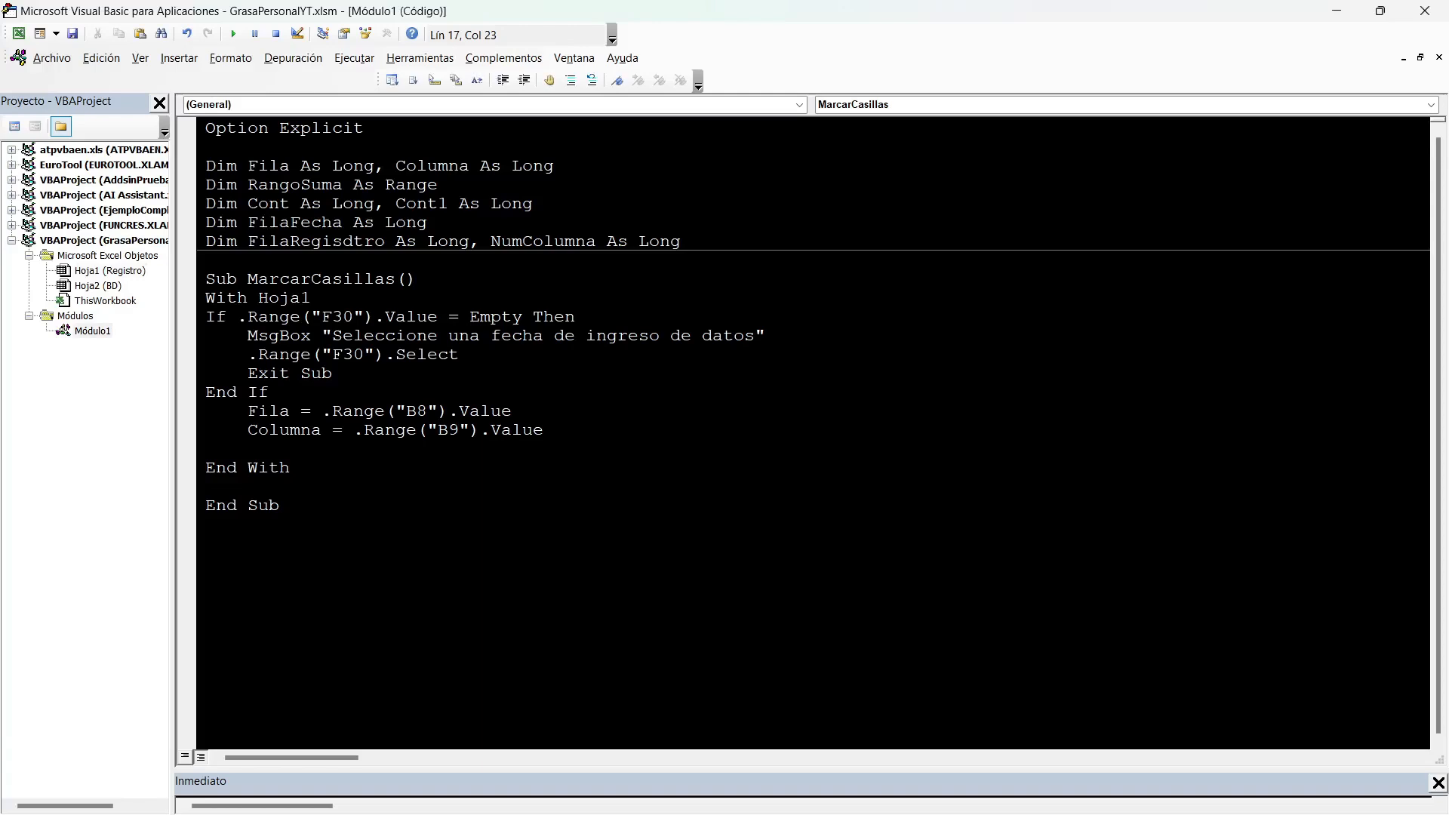
Examine the character codes for the empty and checked boxes in cells B18 and B19 of the Registro sheet.
key(Home)
key(Down)
key(alt+F11)
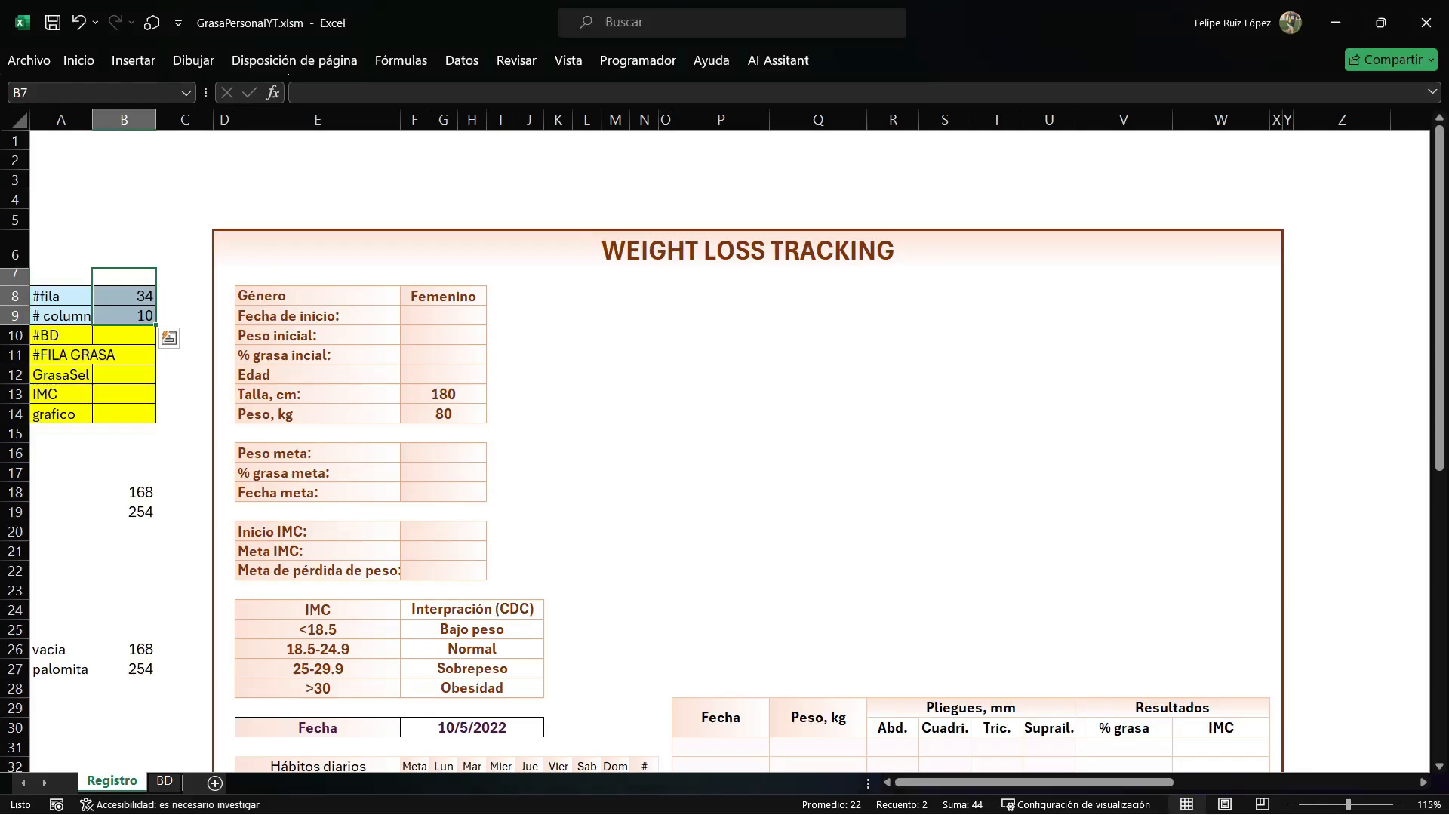
scroll(724, 453, down, 1)
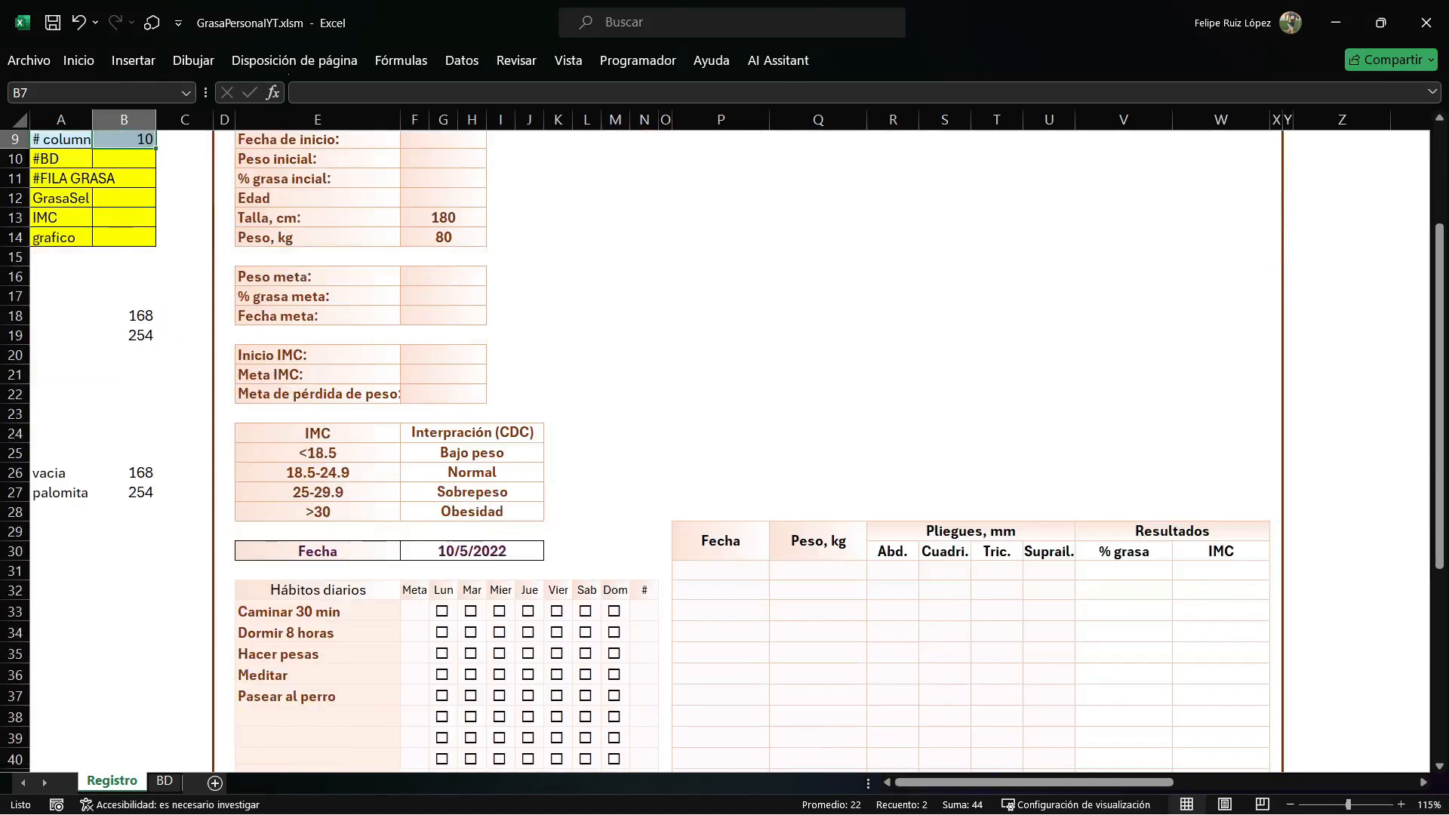
scroll(725, 452, up, 2)
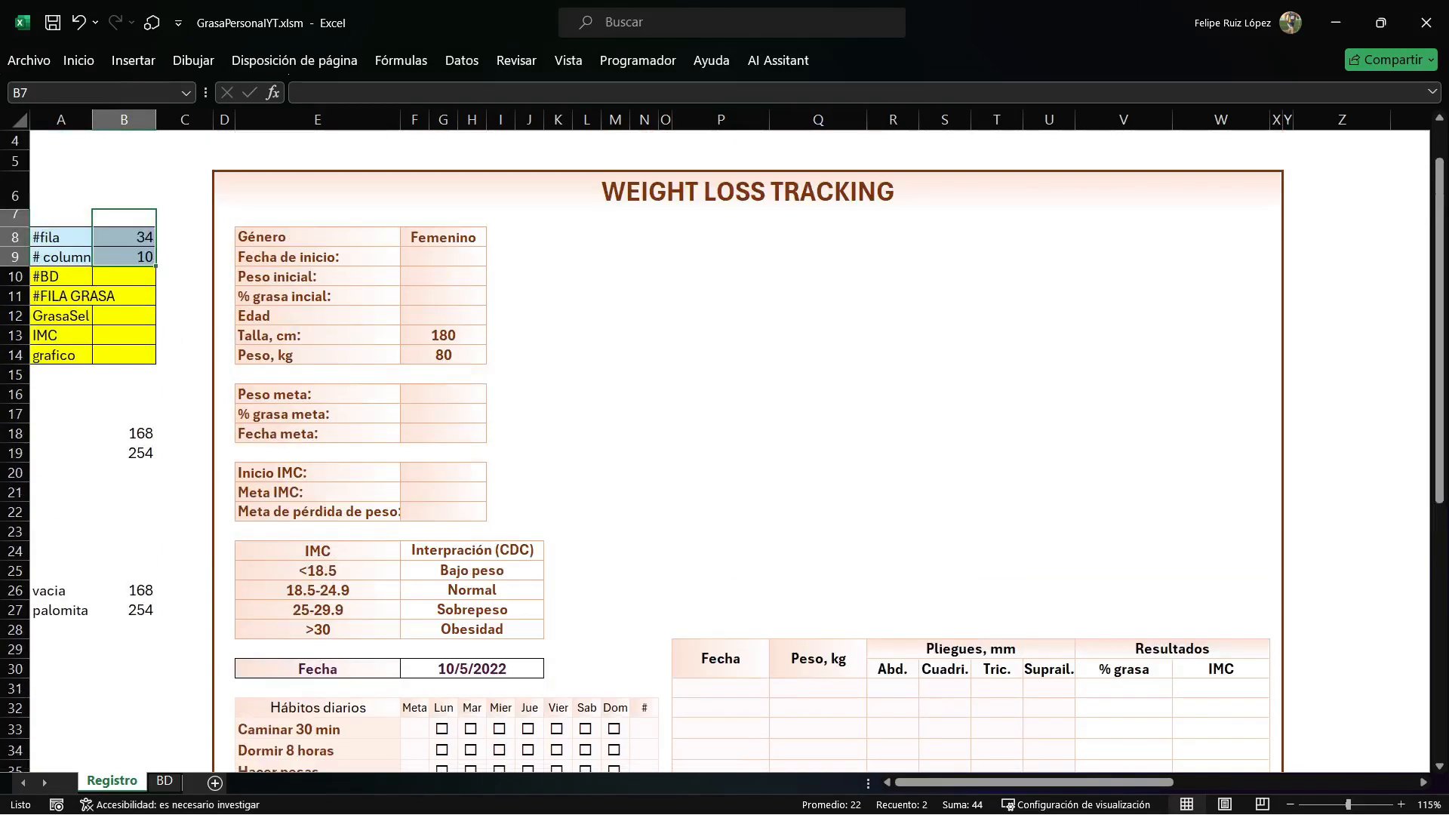
click(124, 433)
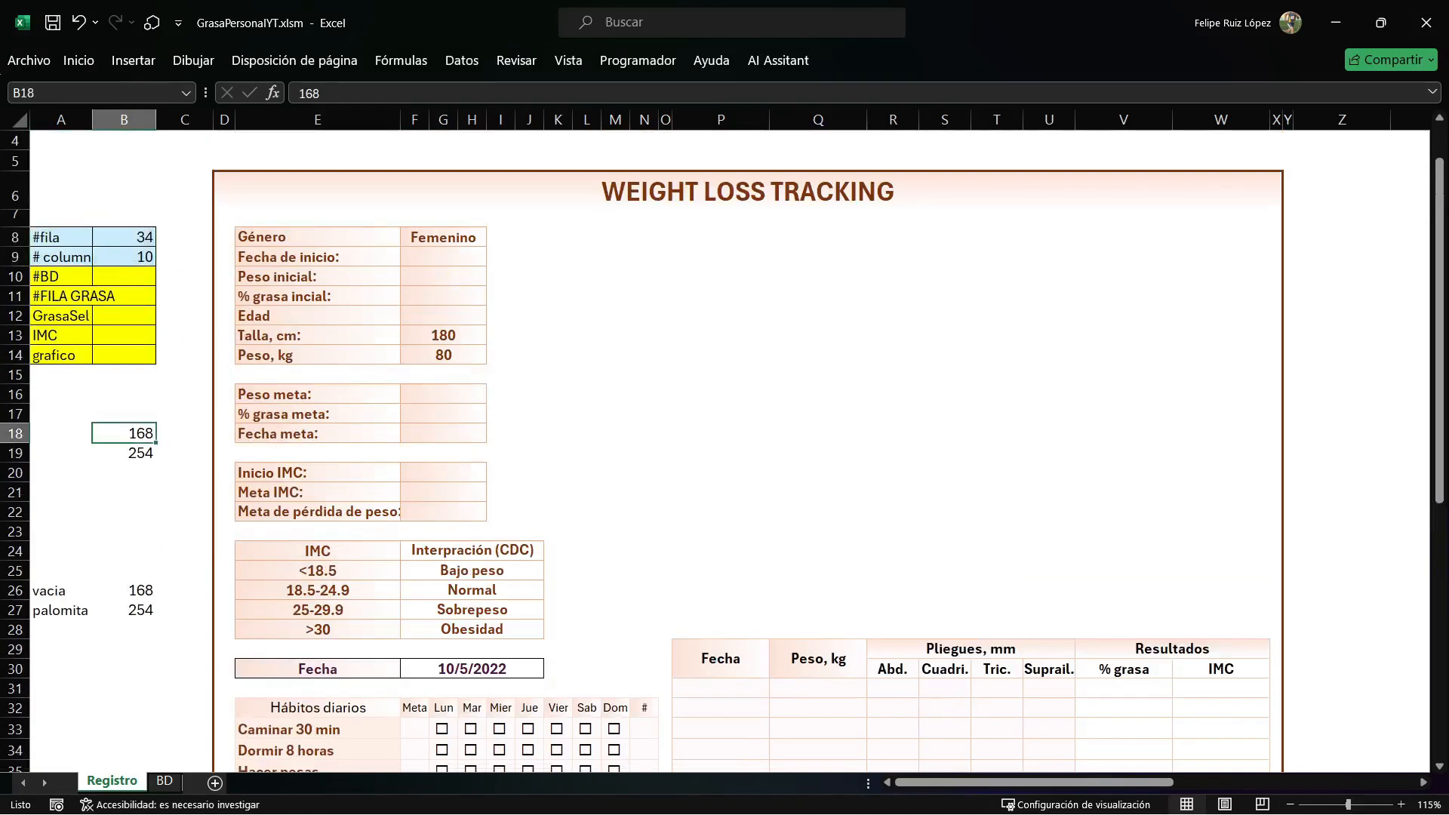
click(124, 453)
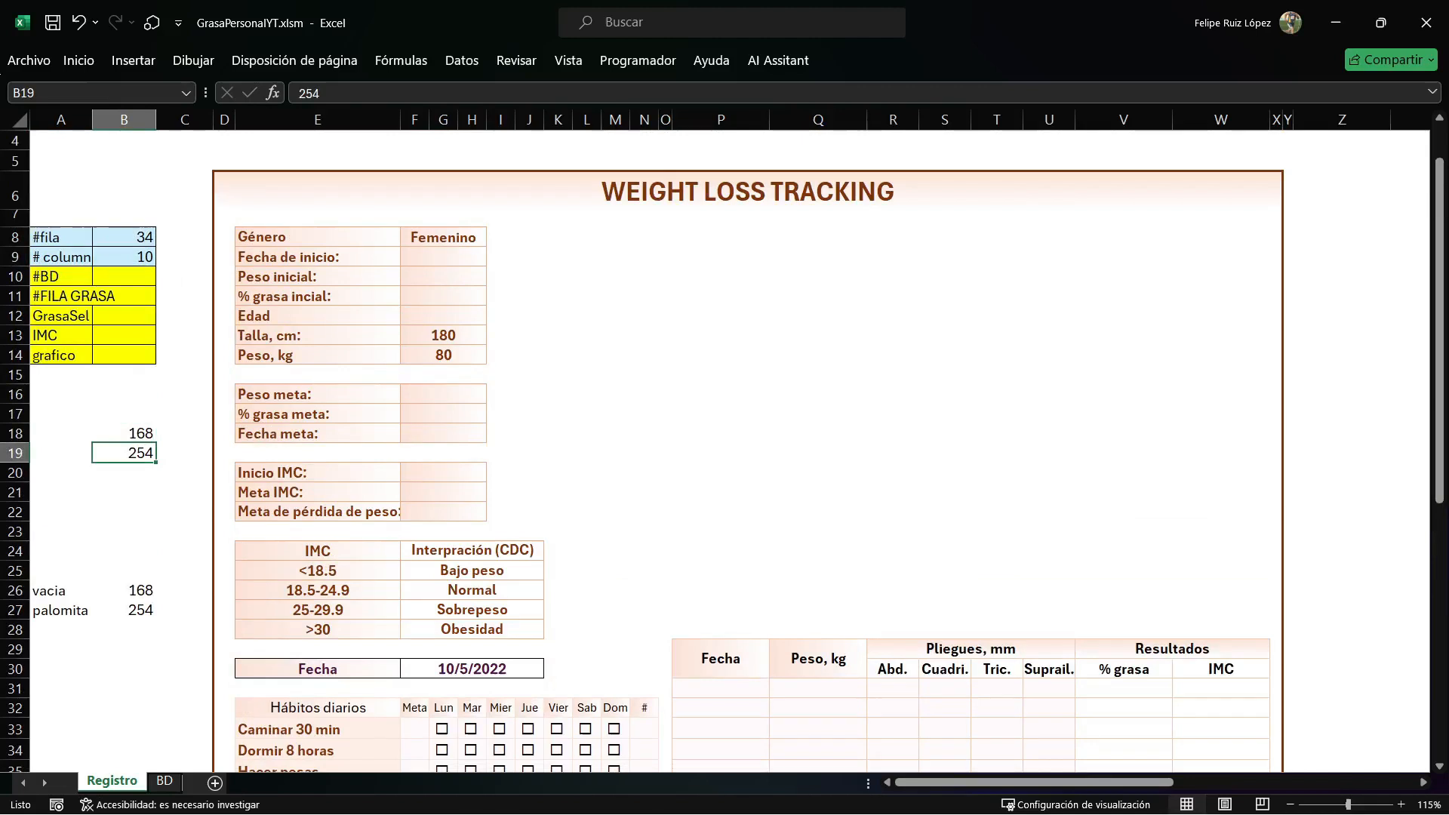
key(alt+F11)
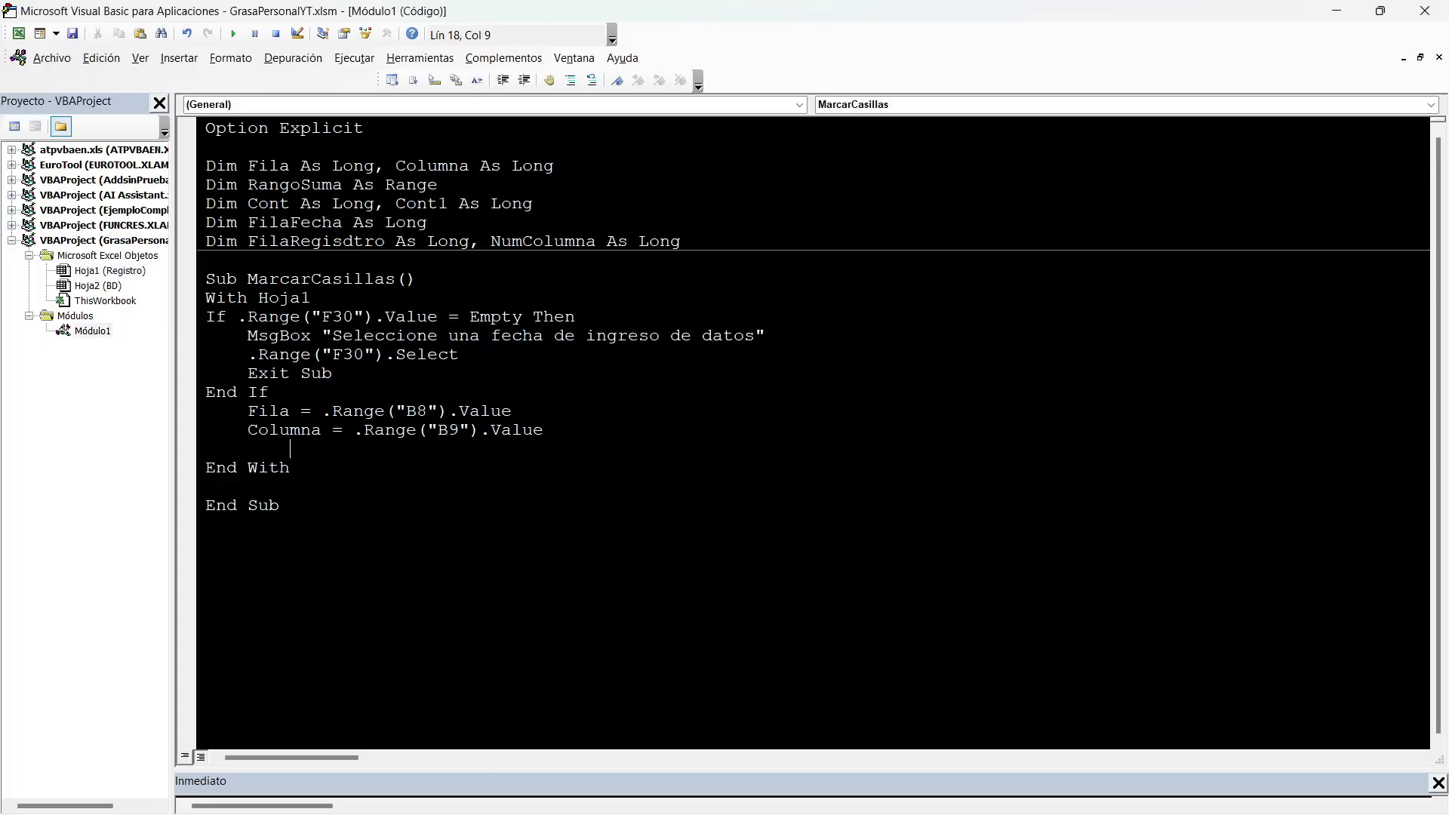
Begin an indented line below Columna with IF .Cells(FILA,COLUMNA),VALUE=CHR(168) THEN.
text(IF .Cells(FIL)
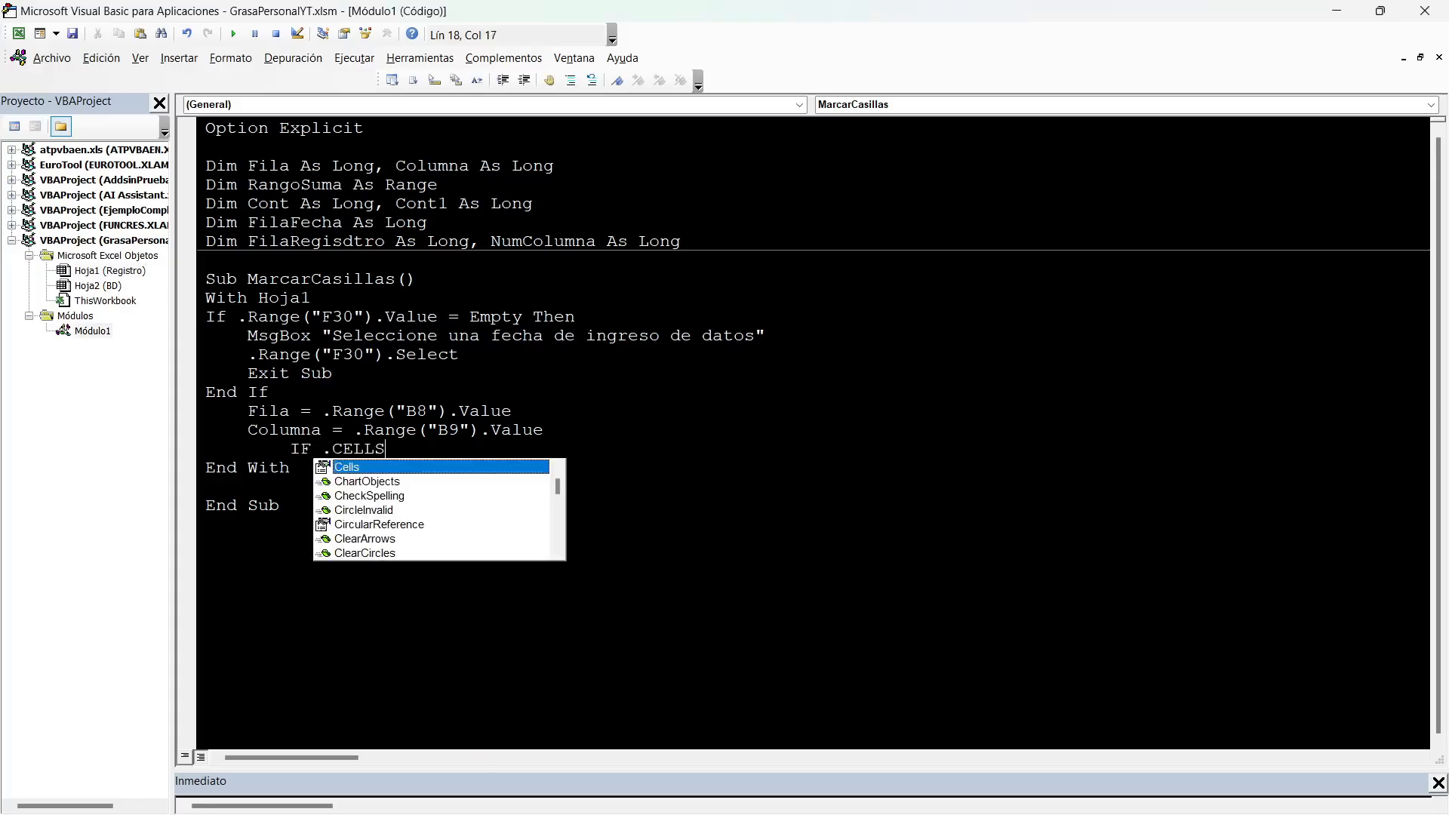
text(A)
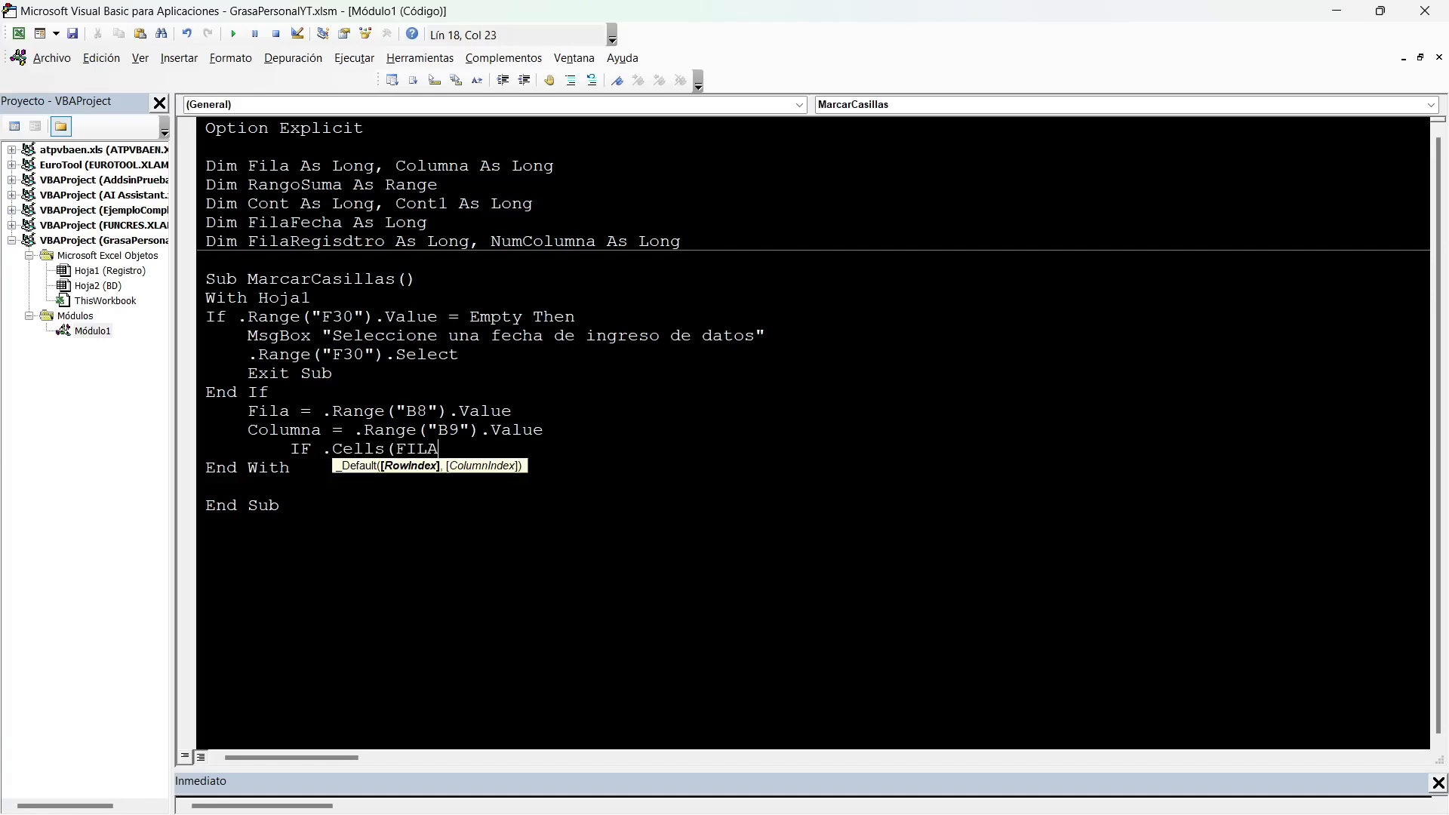
text(,COLUMNA))
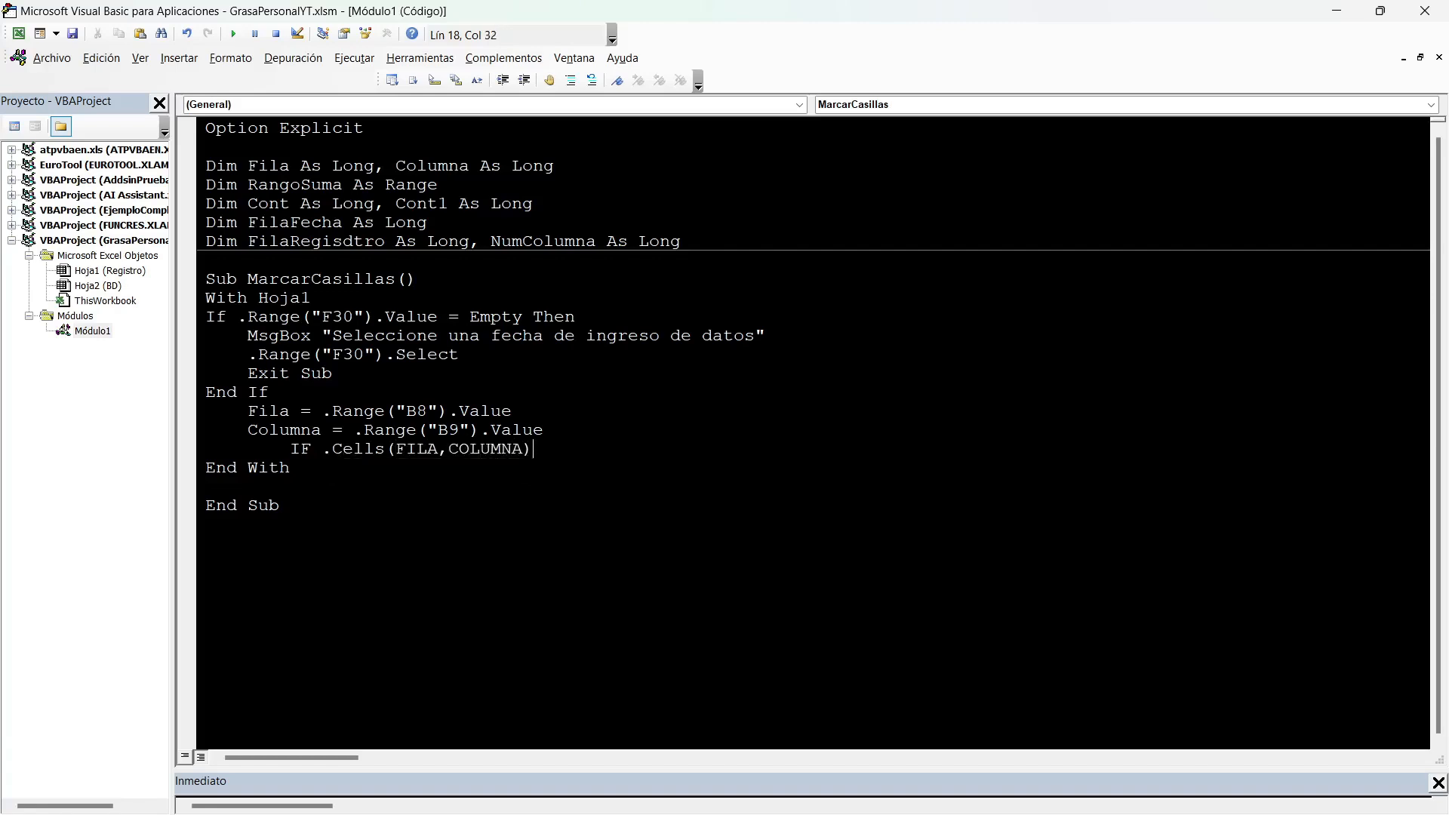
text(,VALUE=CHR(16)
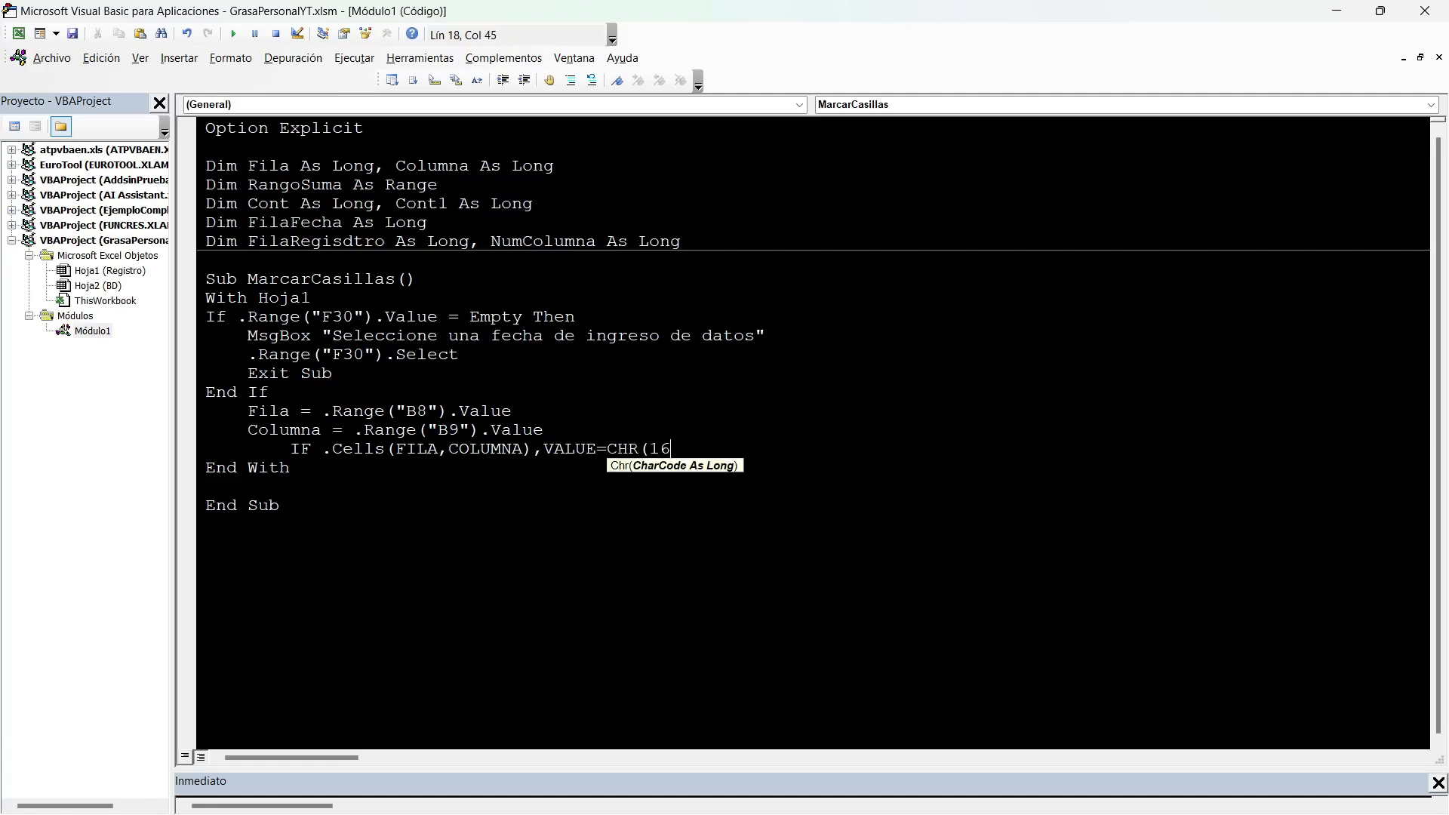
text(8) THEN )
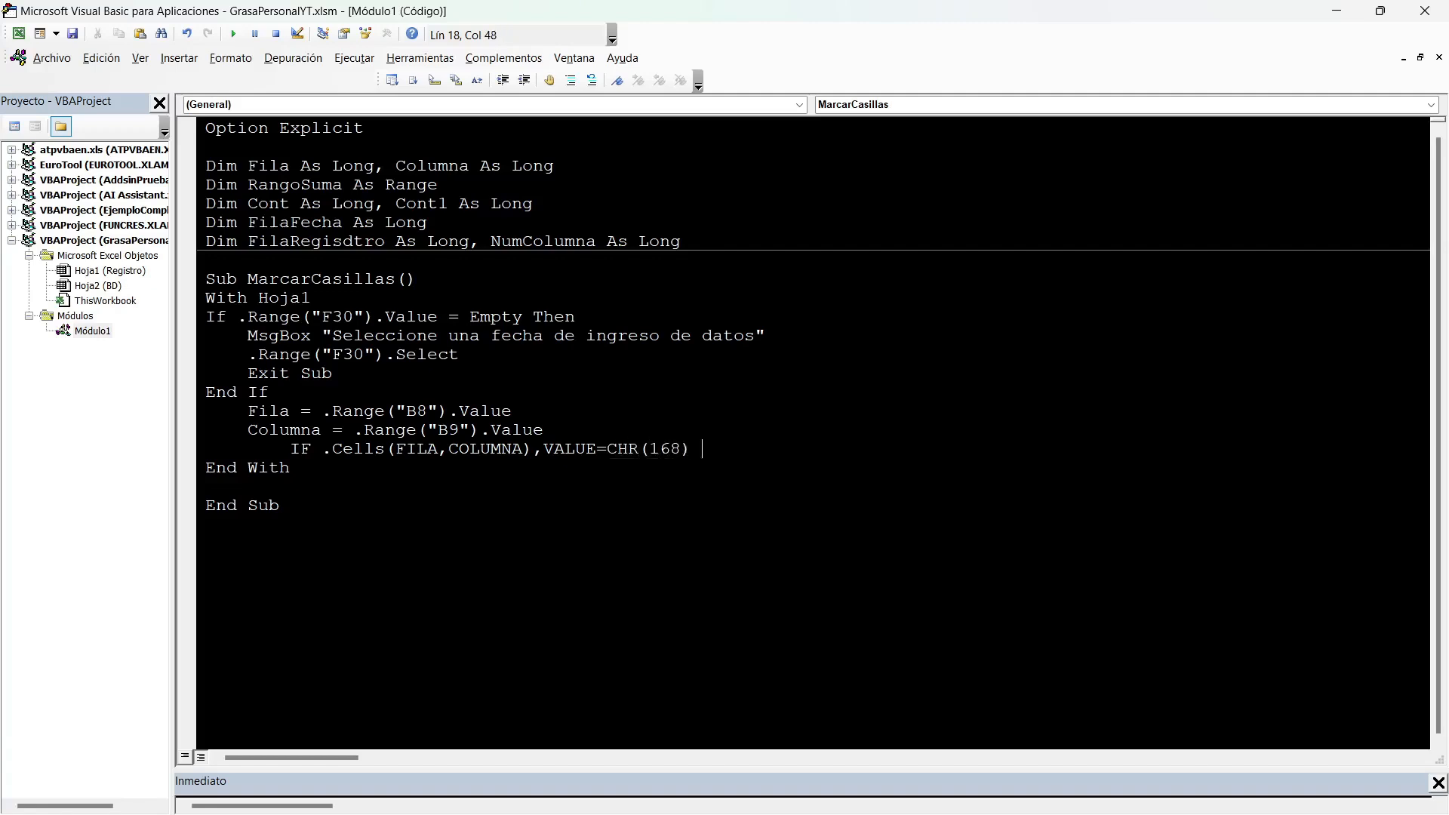
text(.)
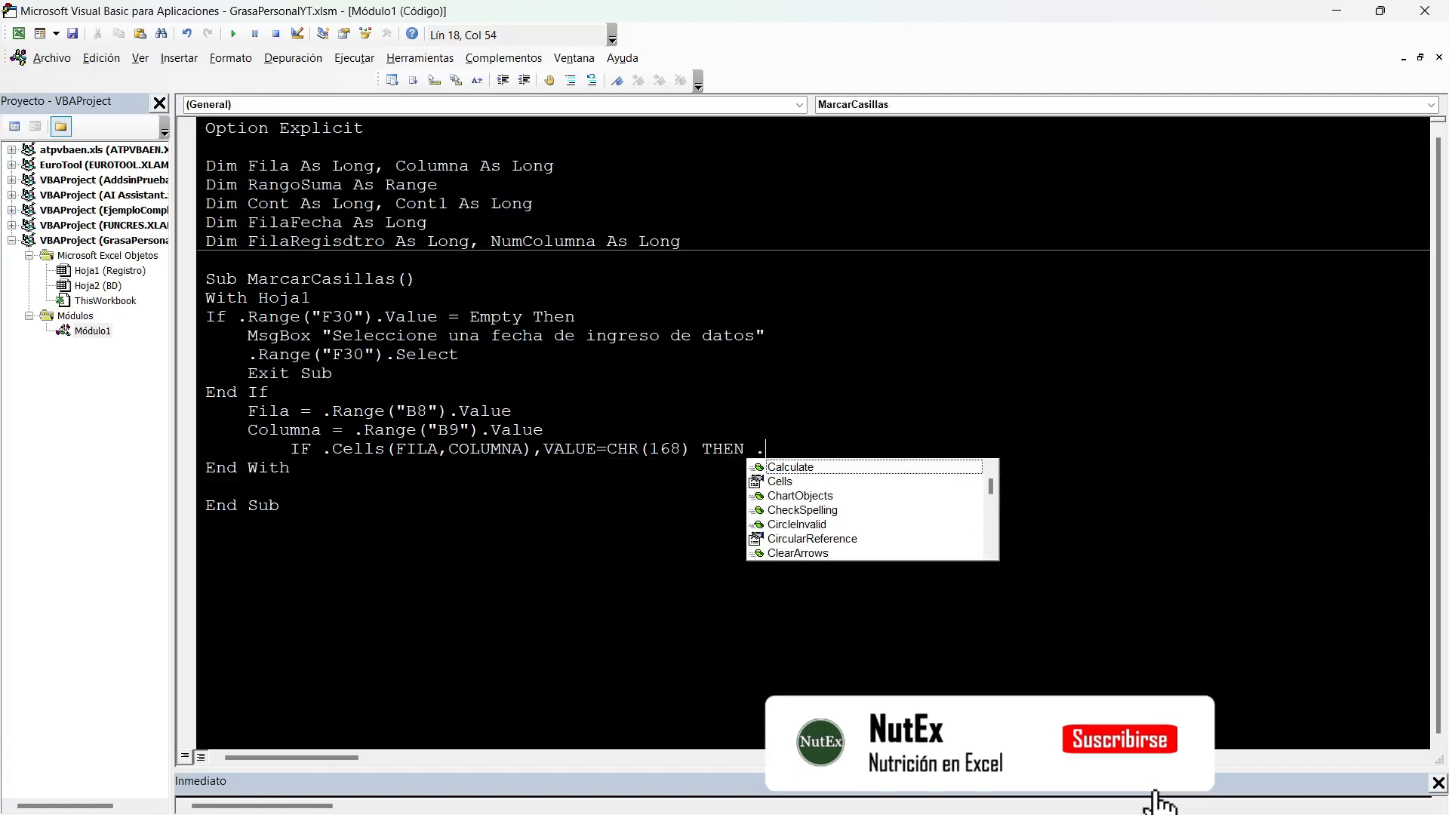
Copy the condition's cell expression after THEN and change its character code to 254.
drag(322, 449, 689, 449)
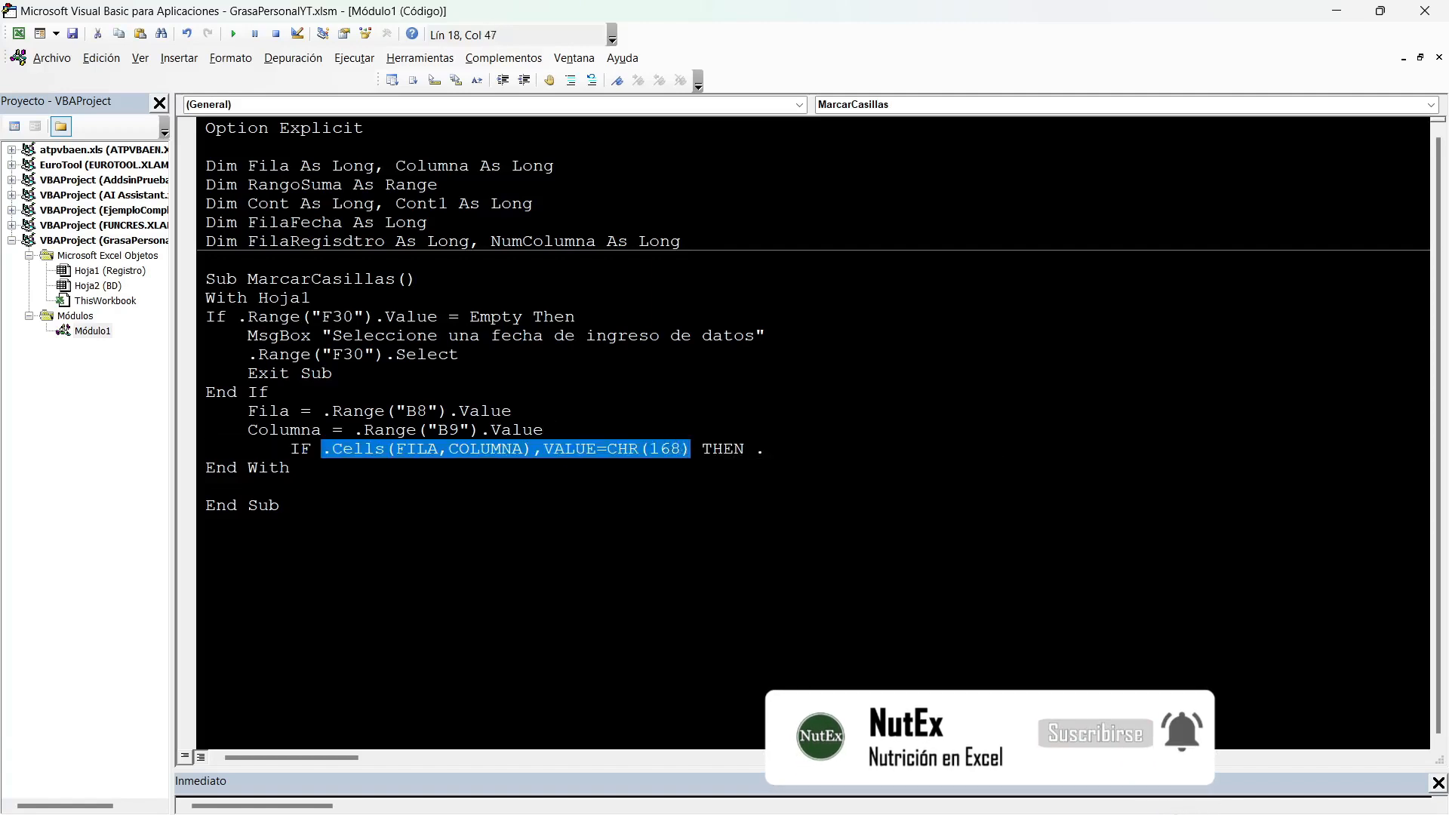
key(ctrl+c)
key(End)
key(shift+Left)
key(ctrl+v)
key(Left)
key(shift+Left)
key(shift+Left)
key(shift+Left)
text(254) )
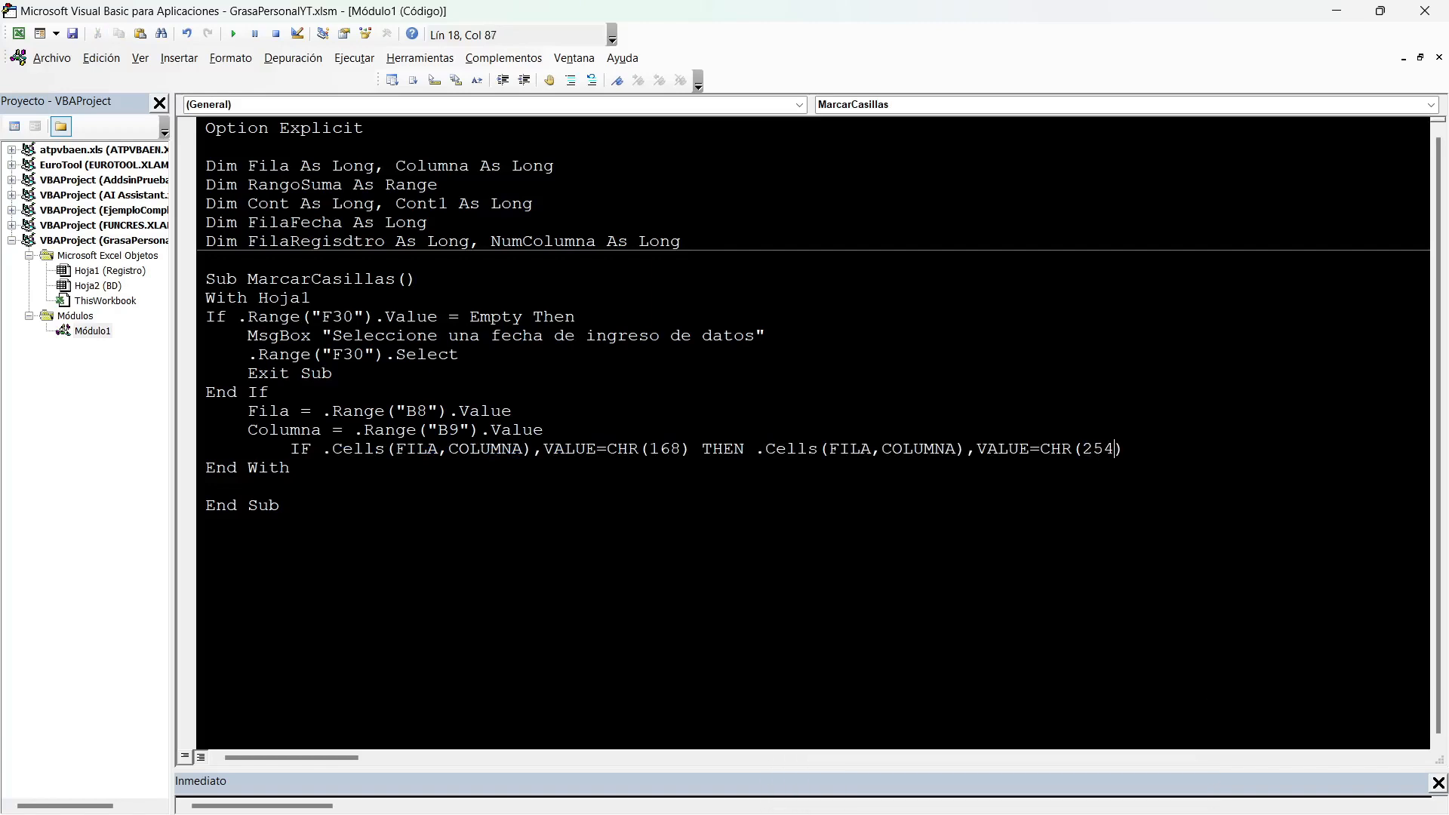
text(ELSE)
Add an ELSE branch with .Cells(FILA,COLUMNA),VALUE=CHR(168) and commit the line, dismissing the compile error.
key(ctrl+v)
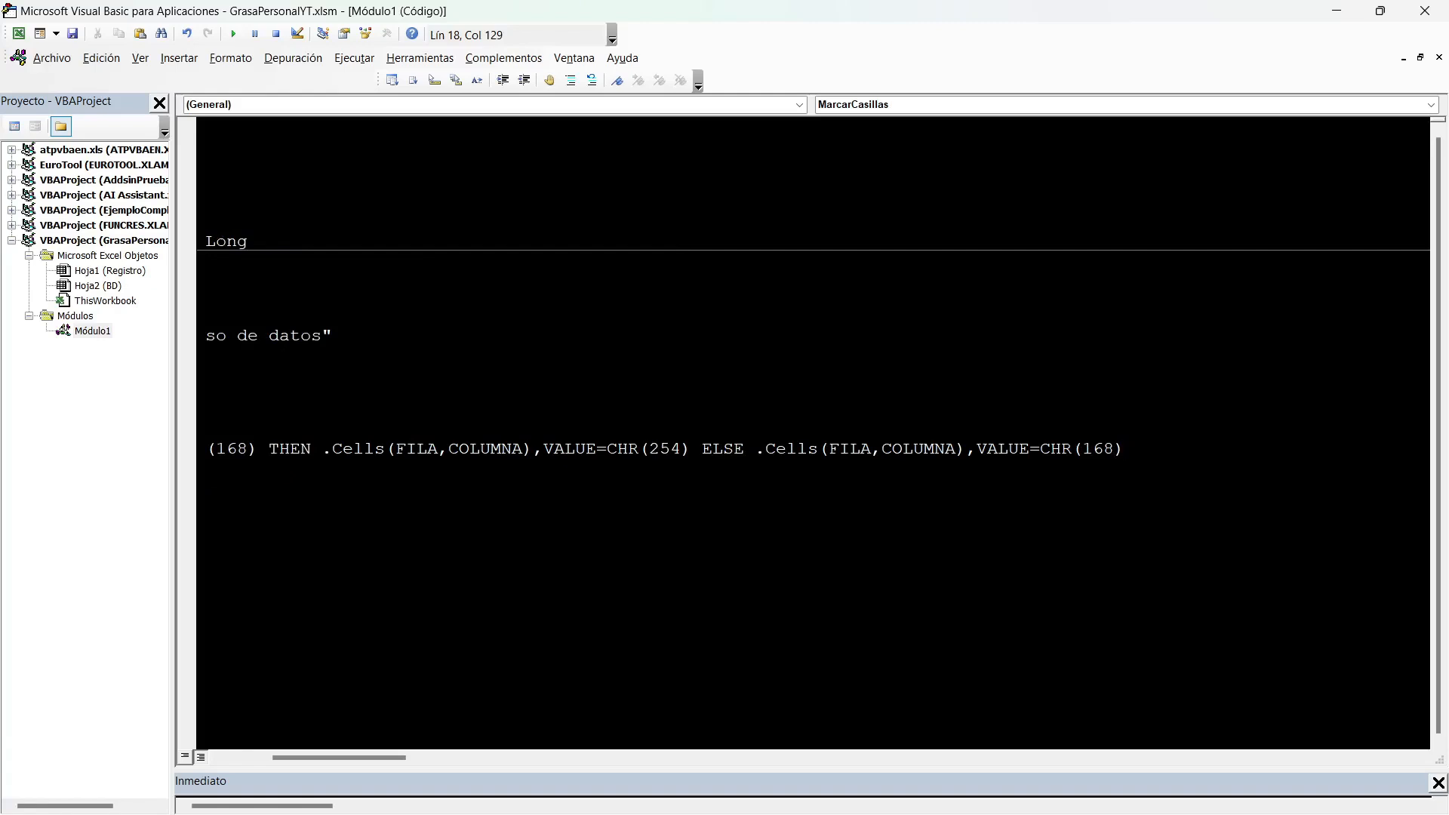
key(Return)
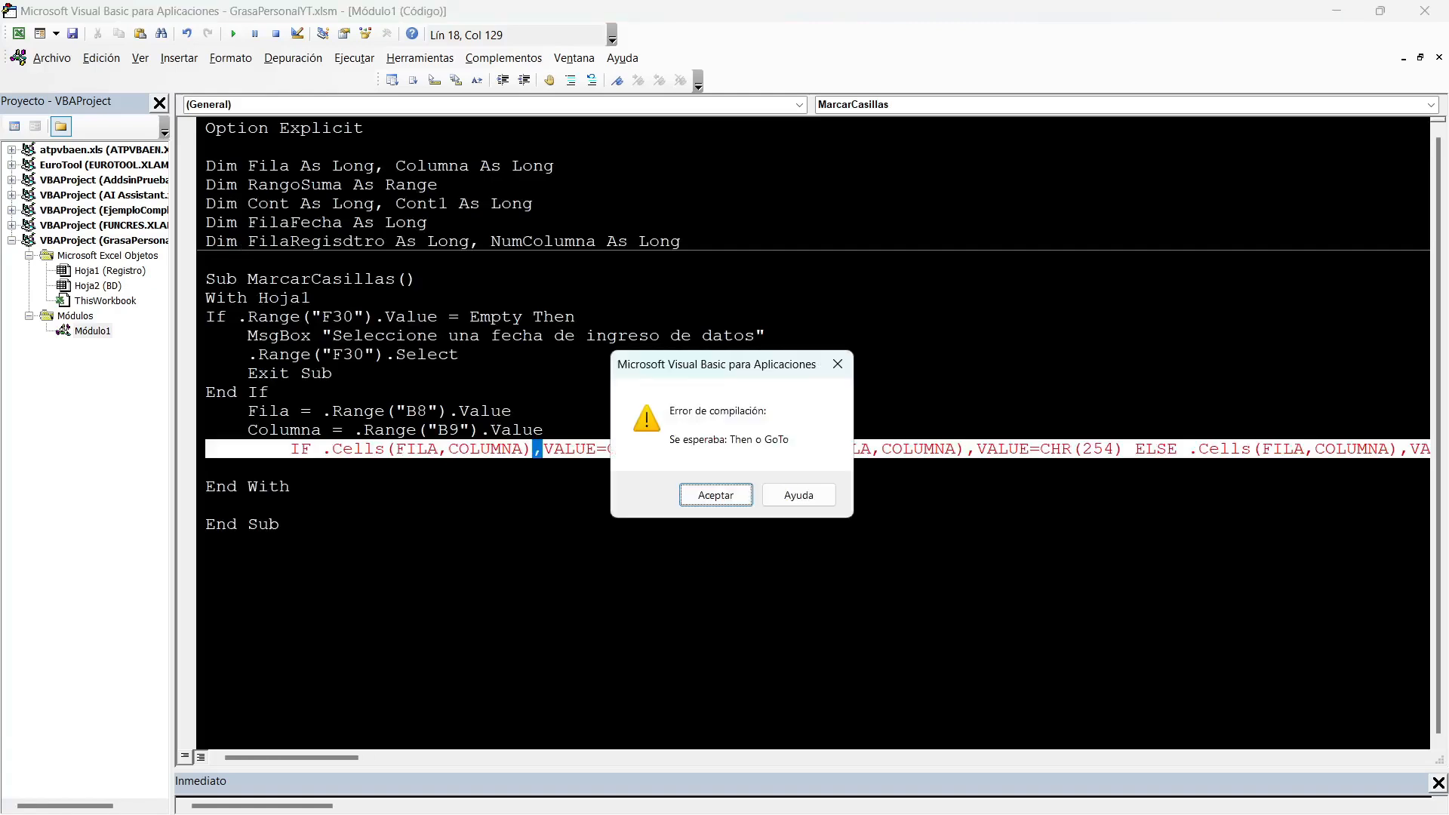
key(Return)
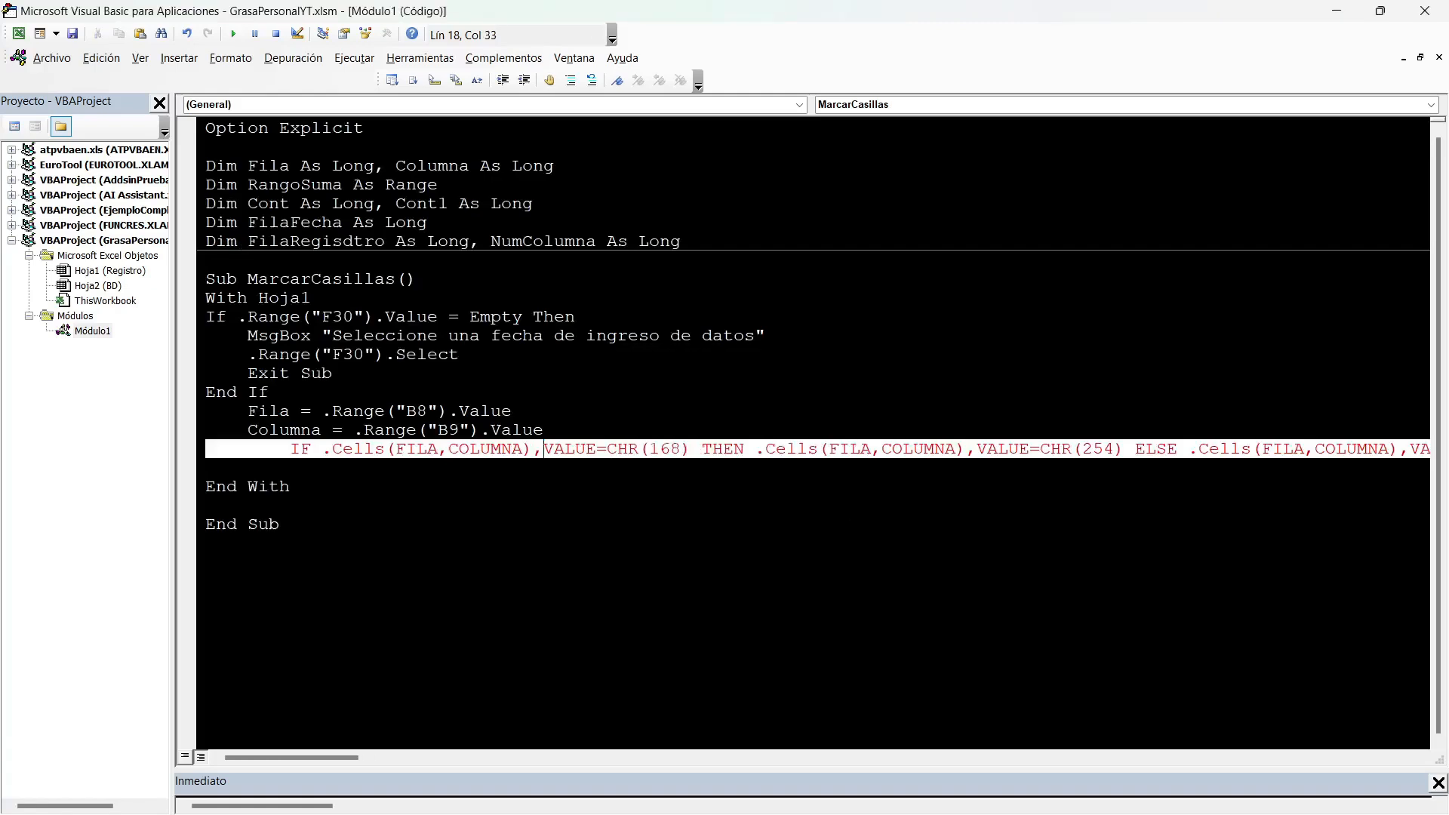
Replace the comma before VALUE=CHR(168) in the IF condition with an equals sign.
key(BackSpace)
text(THEN)
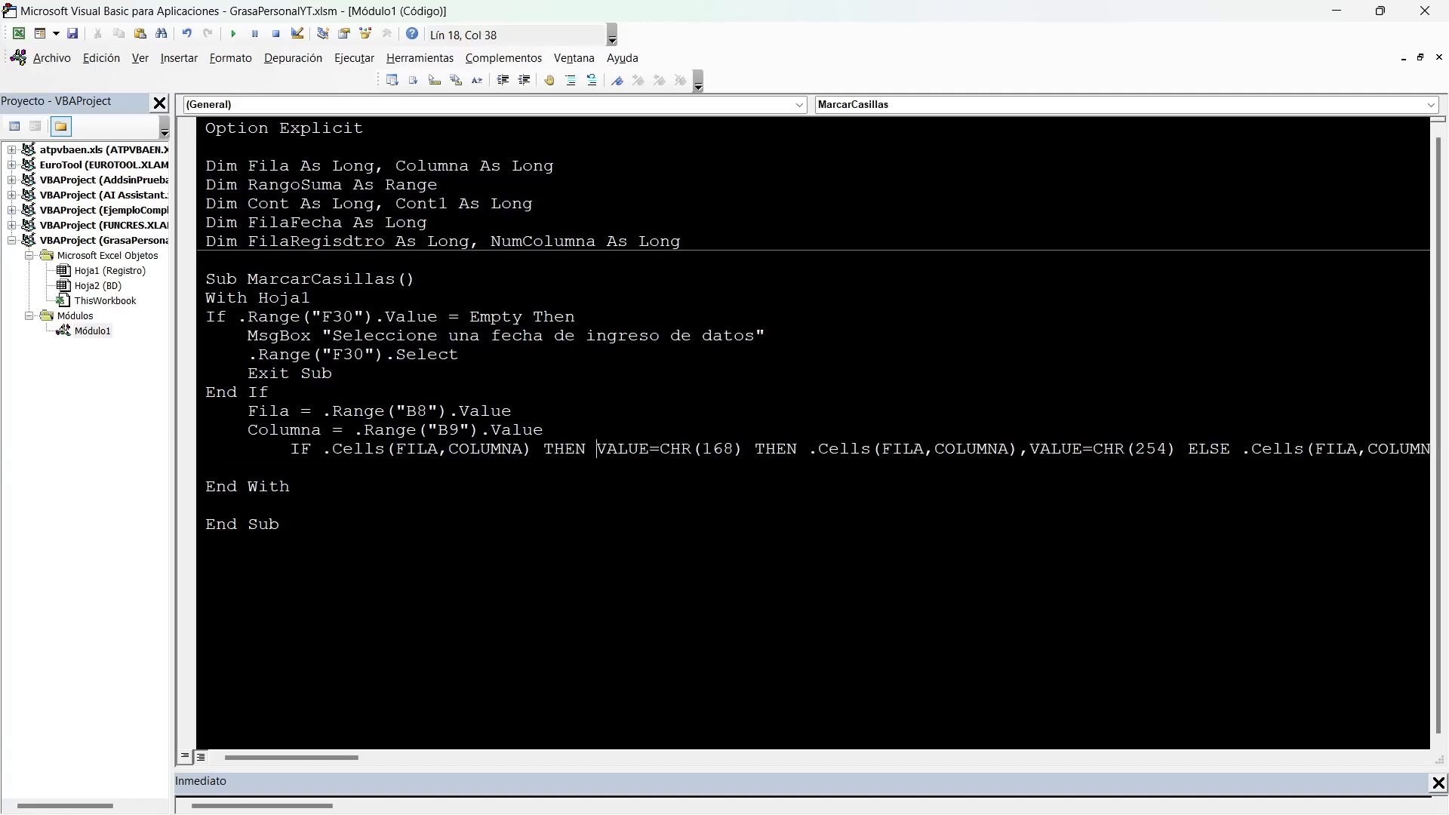
double_click(565, 449)
text(=)
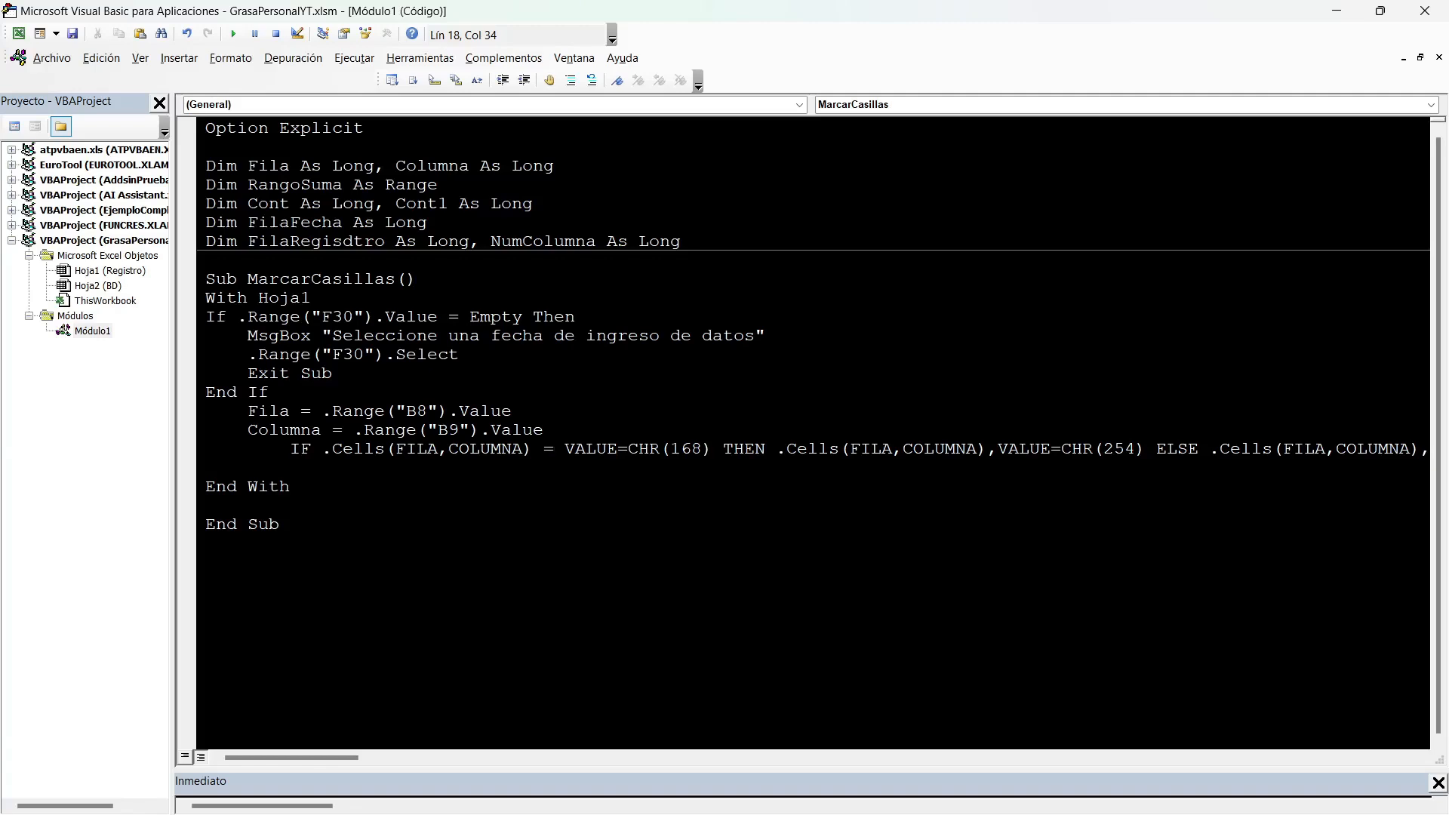
Replace the comma before VALUE=CHR(254) in the THEN branch with a period.
double_click(1188, 449)
key(Down)
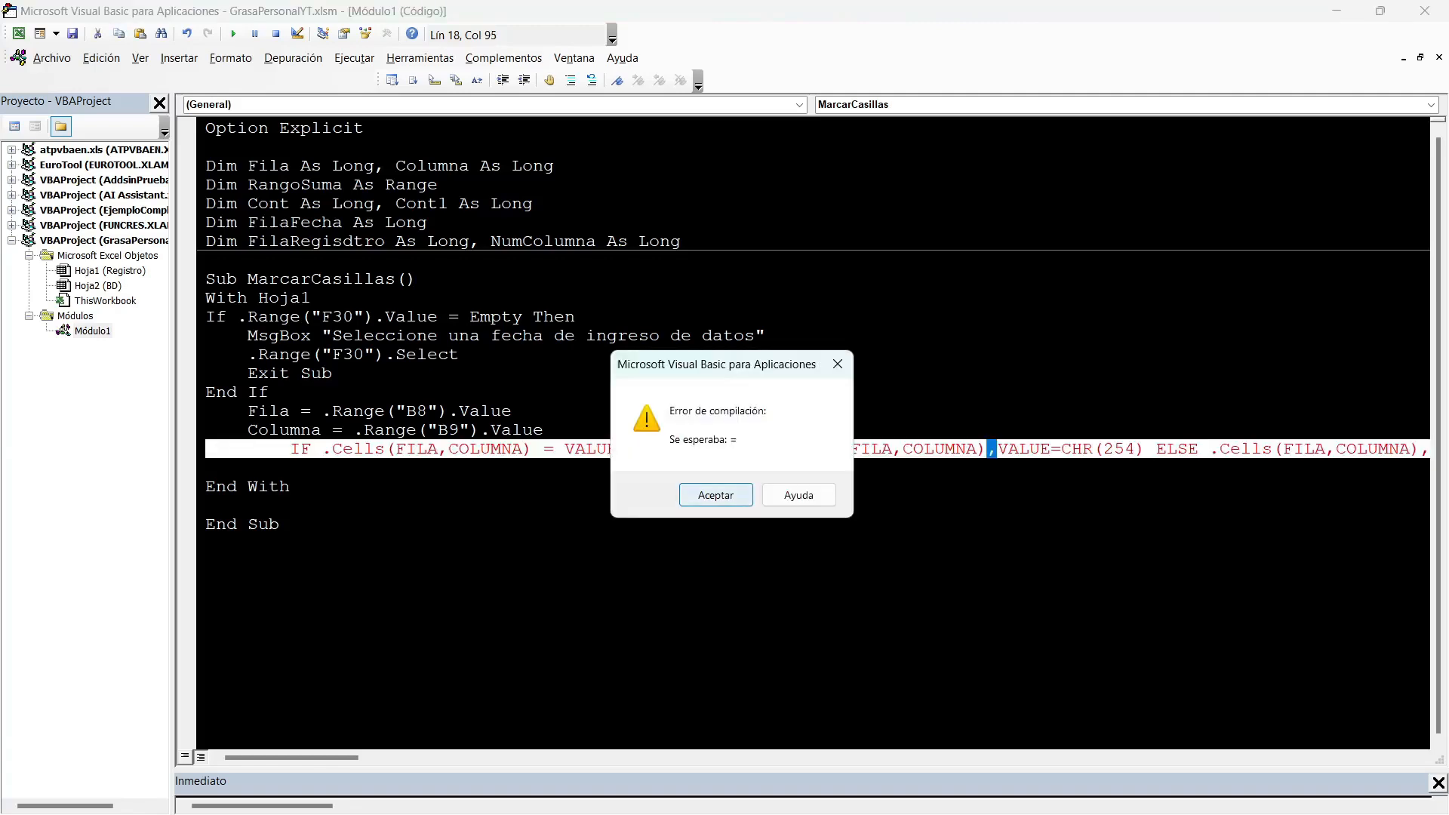
key(Return)
key(Right)
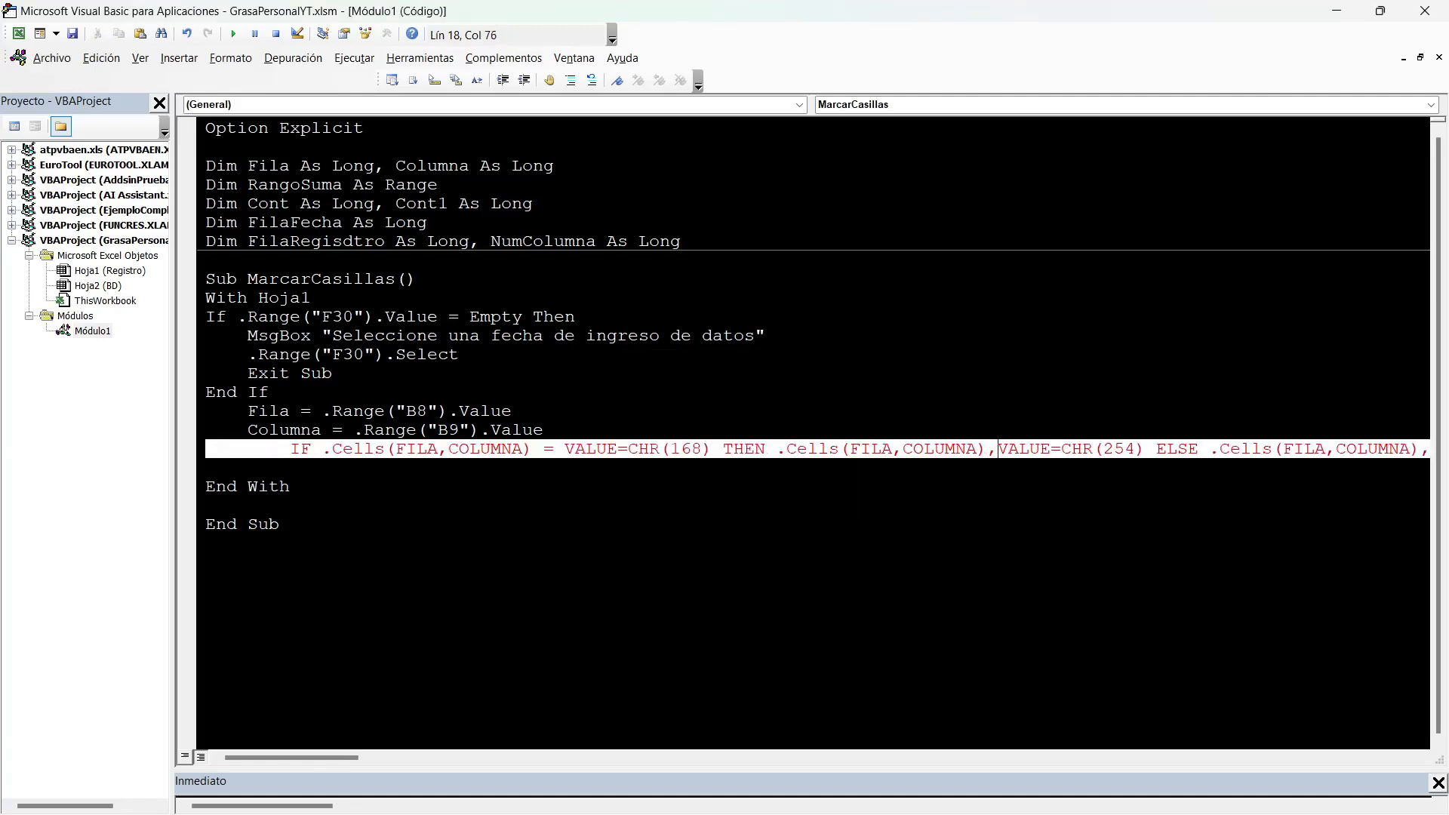
key(BackSpace)
text(.)
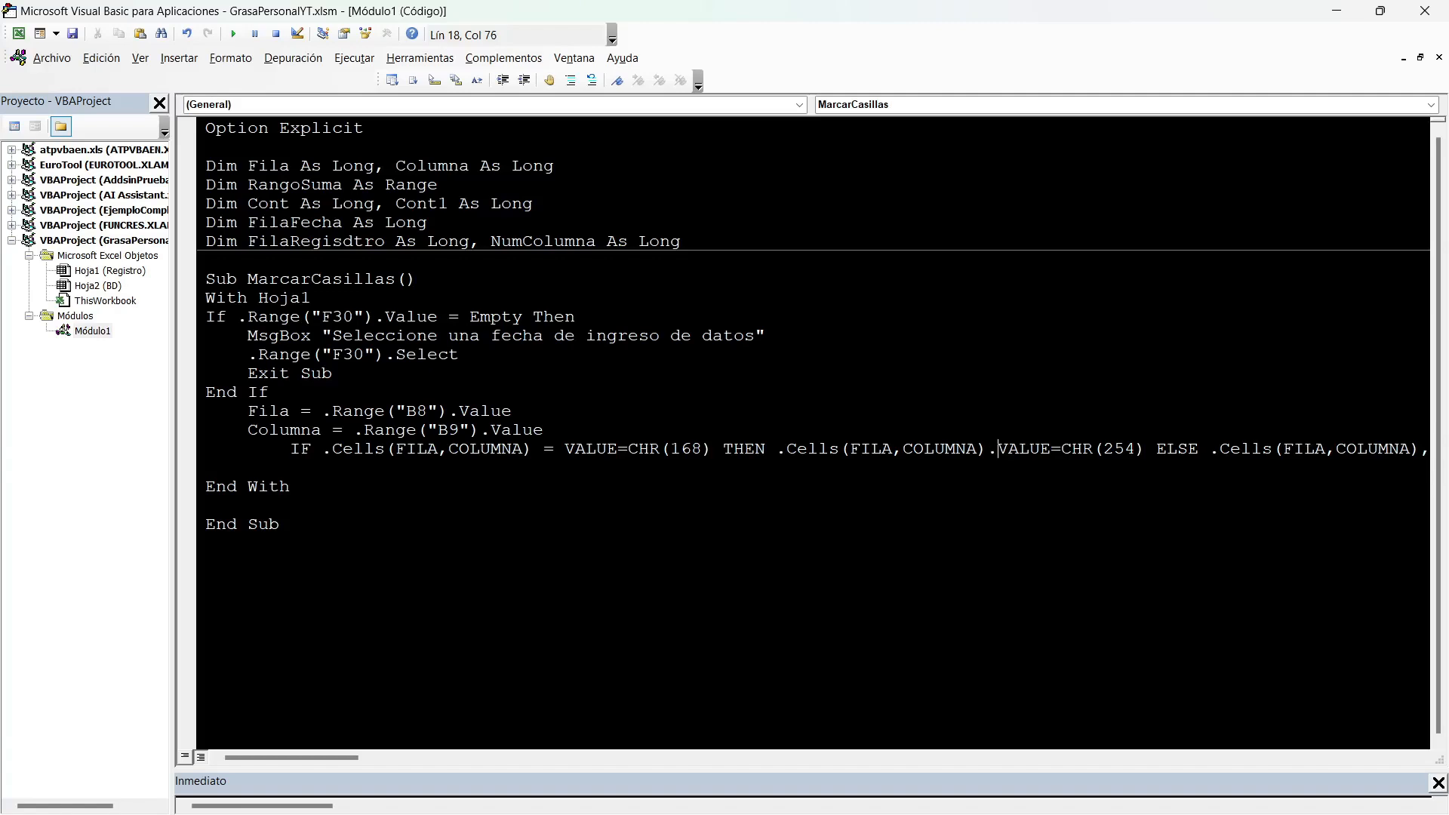
Replace the comma before VALUE=CHR(168) in the ELSE branch with a period and commit the line.
drag(292, 758, 329, 758)
drag(1083, 449, 1092, 449)
text(.VALUE=CHR(168)
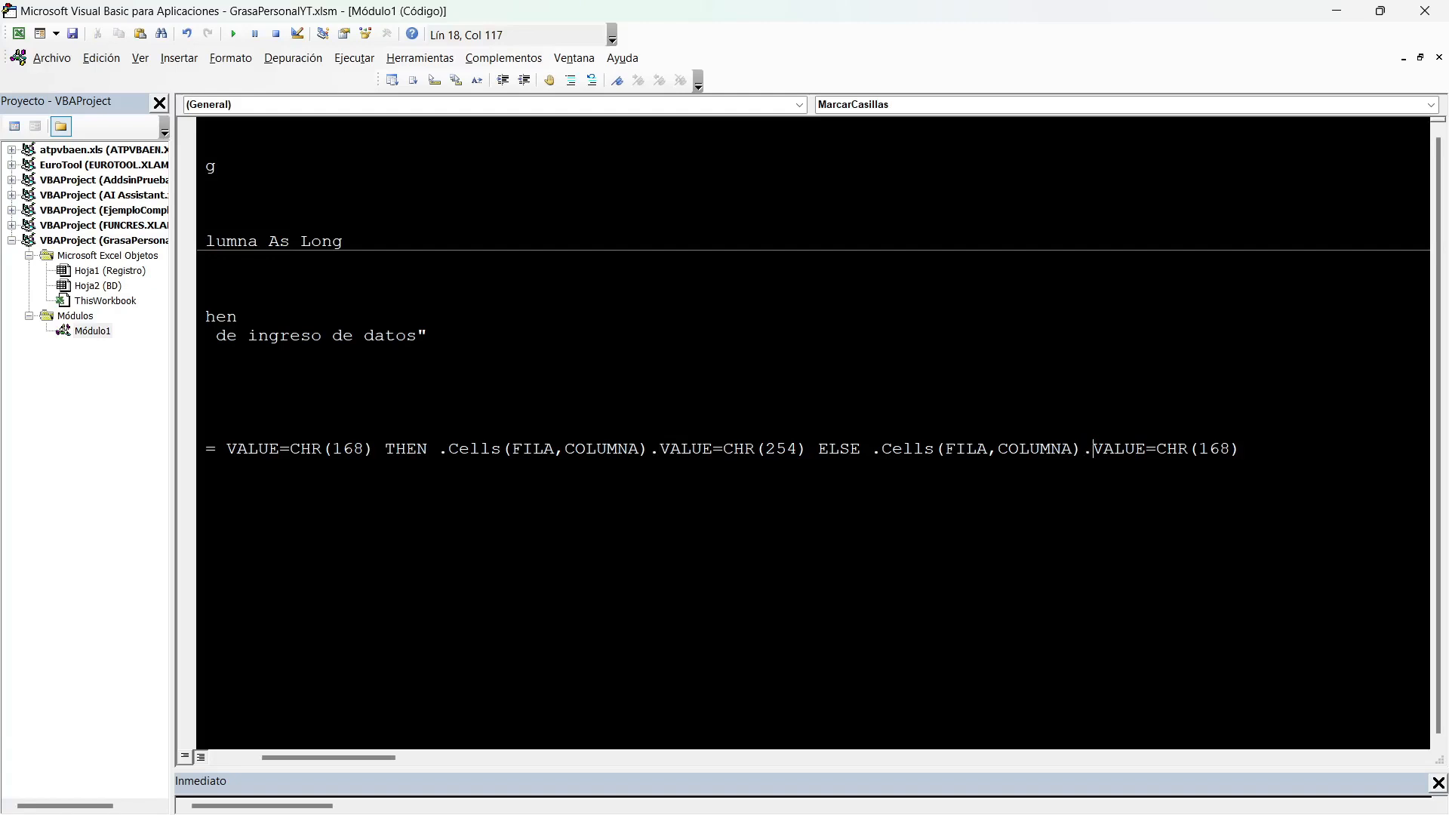
key(Down)
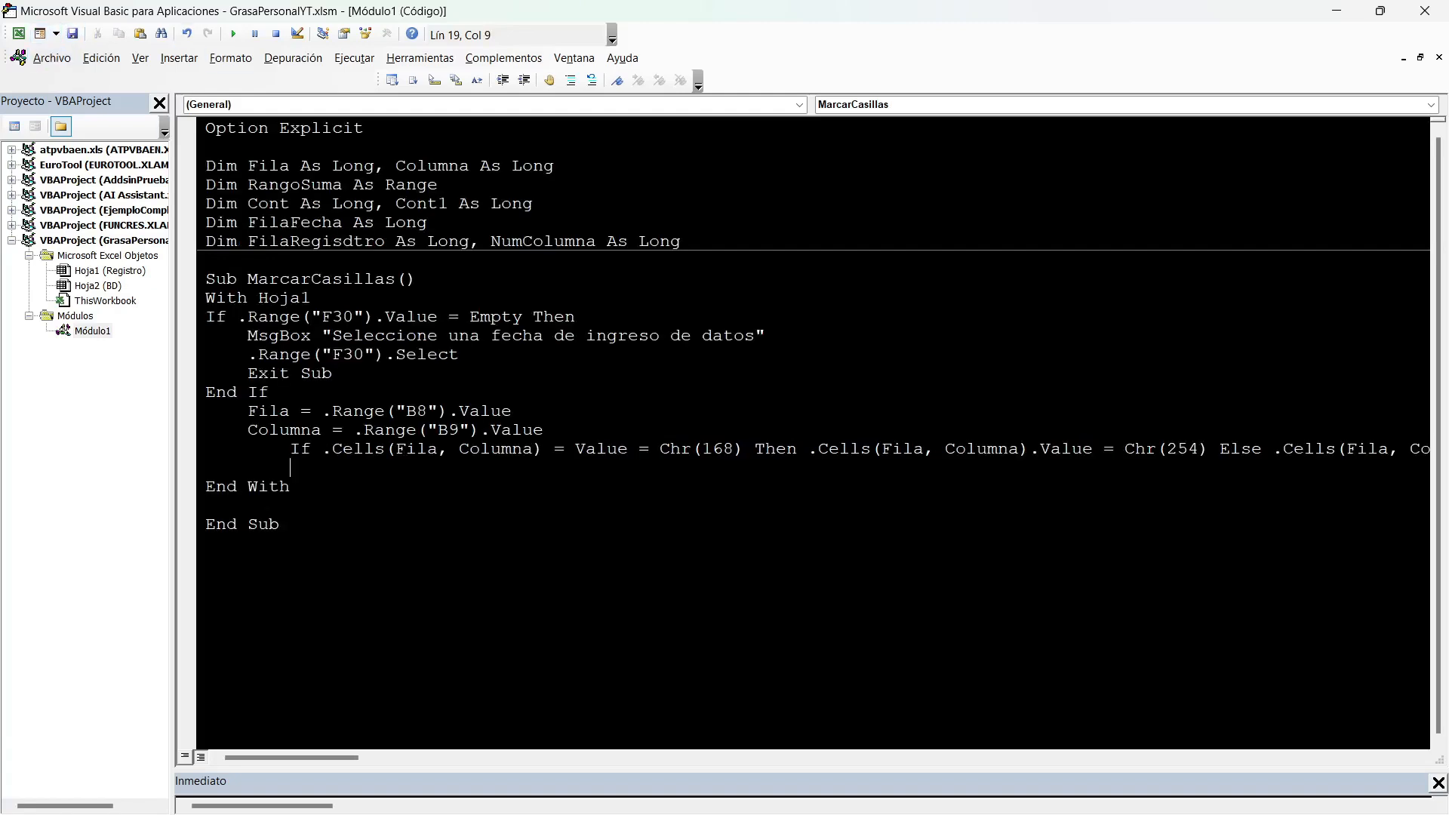
Switch to Excel and test the checkbox macro on the Lun cell of Caminar 30 min.
key(alt+F11)
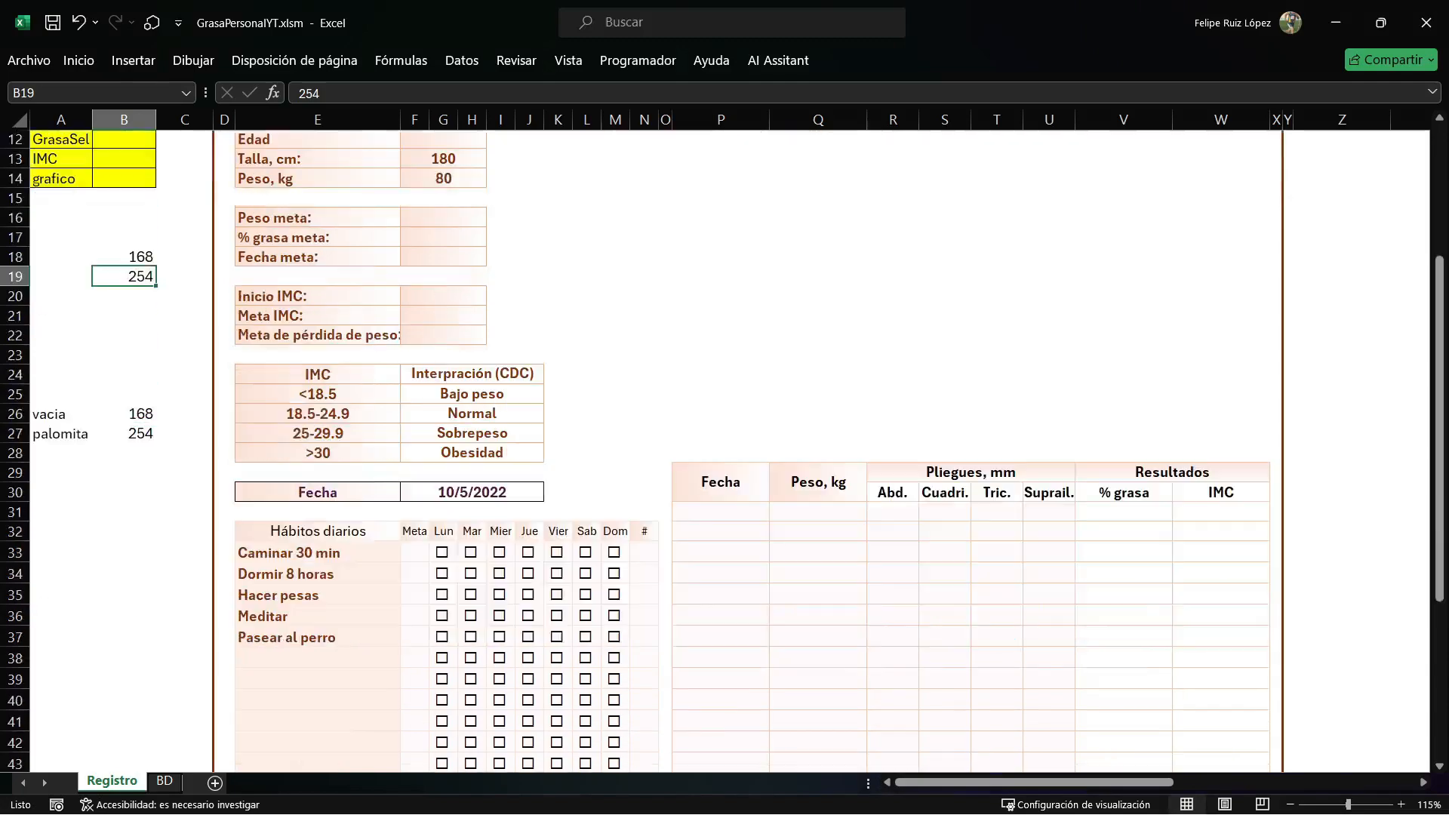
click(443, 552)
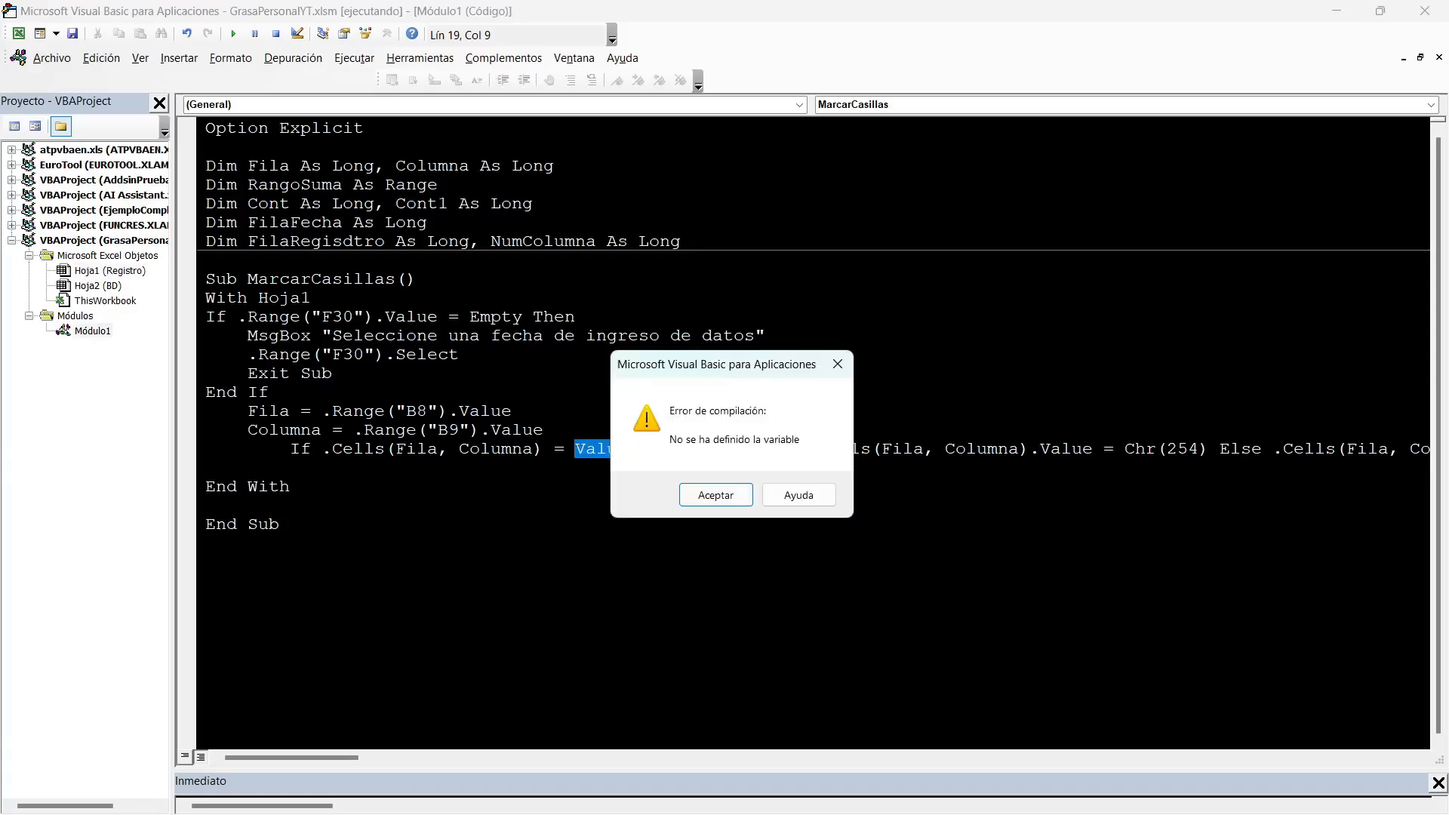
key(Return)
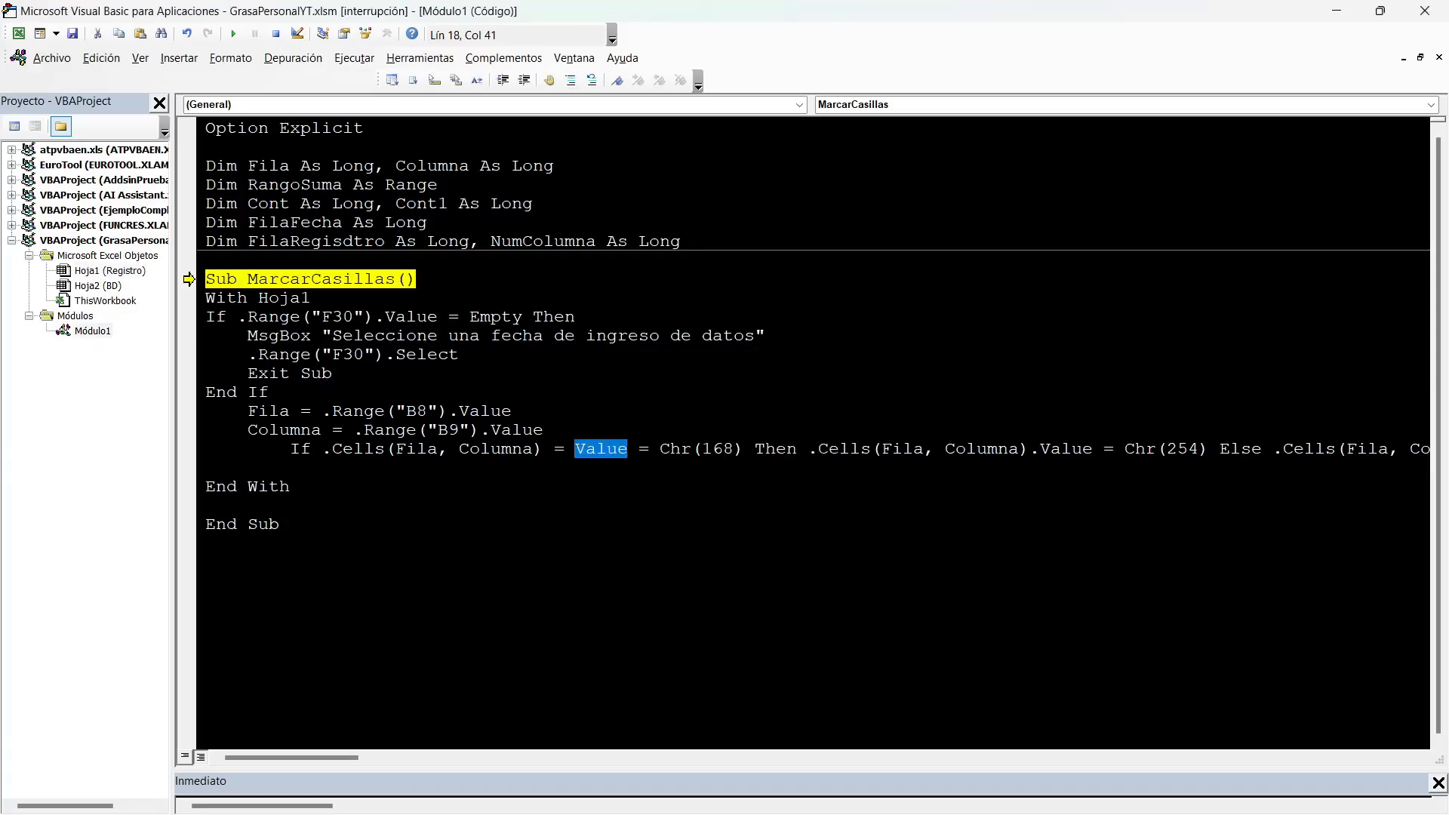
Replace the equals sign between .Cells(Fila, Columna) and Value in the If condition with a period and save the workbook.
click(534, 449)
drag(575, 449, 544, 449)
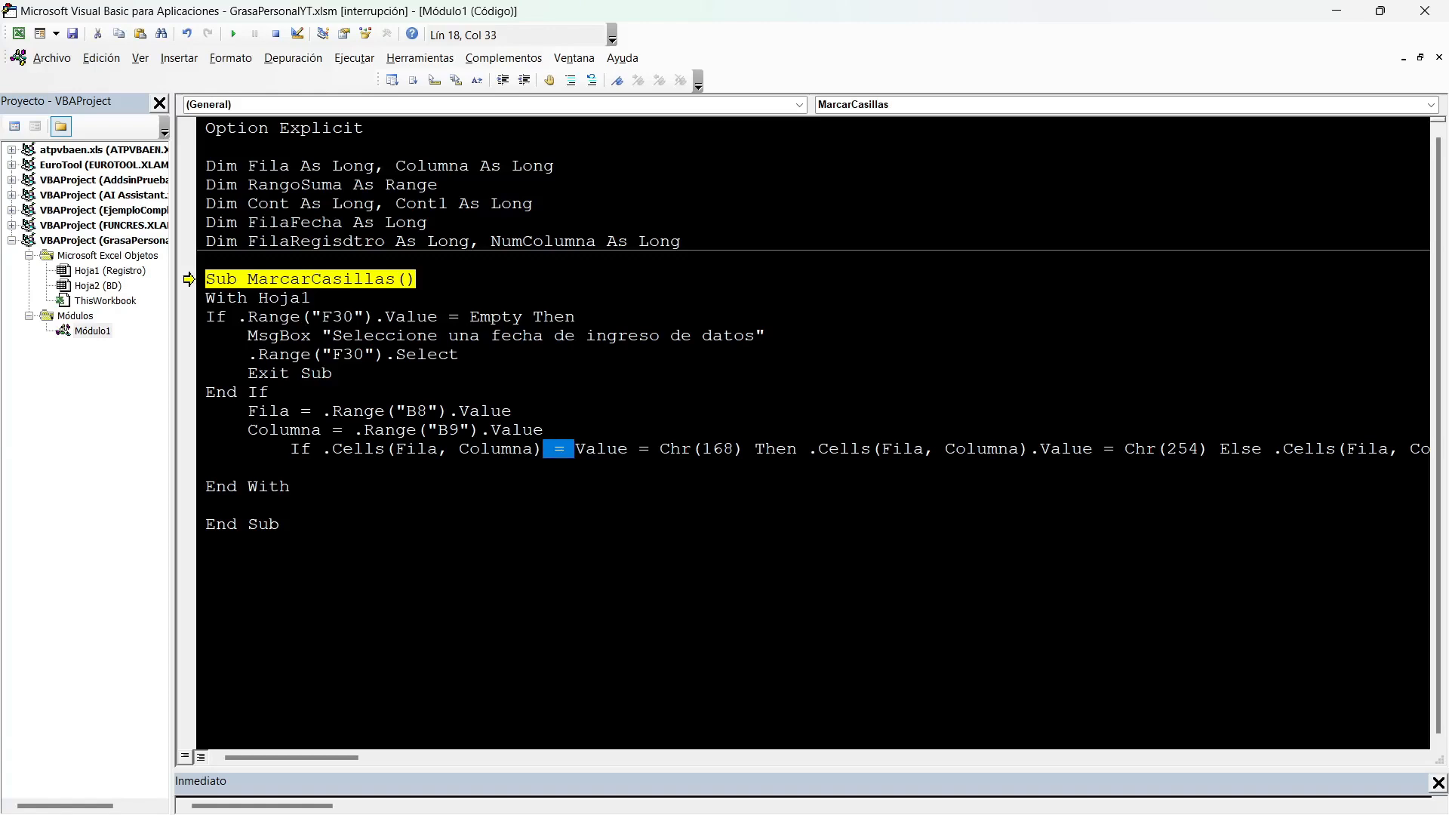
text(.)
click(545, 430)
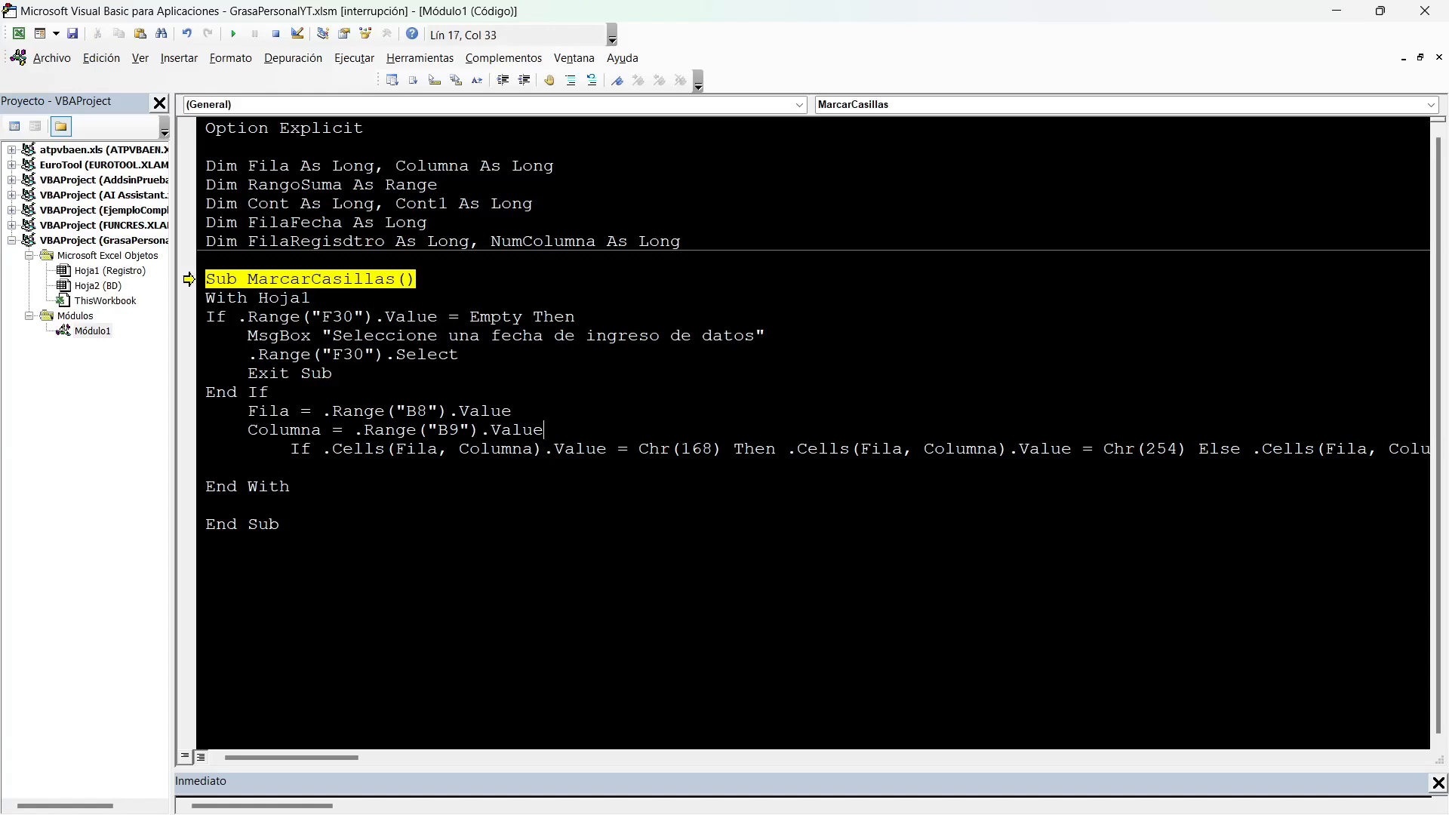
click(72, 34)
Resume the macro and, in Excel, tick Dormir 8 horas for Mar, Mier and Jue, Hacer pesas for Jue, and Meditar for Mier and Jue.
click(233, 34)
key(alt+F11)
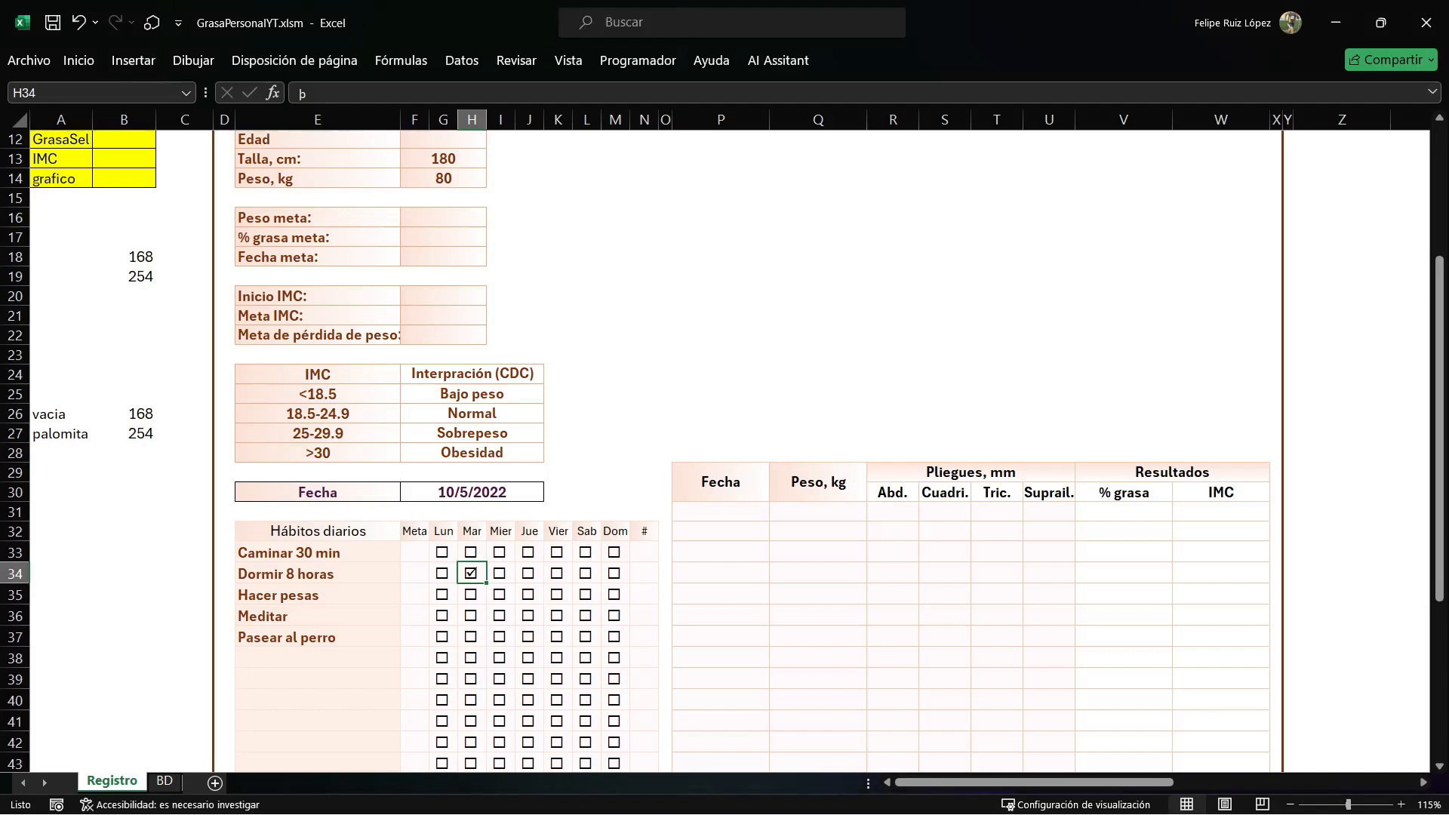
click(500, 574)
click(529, 574)
click(529, 594)
click(500, 615)
click(529, 616)
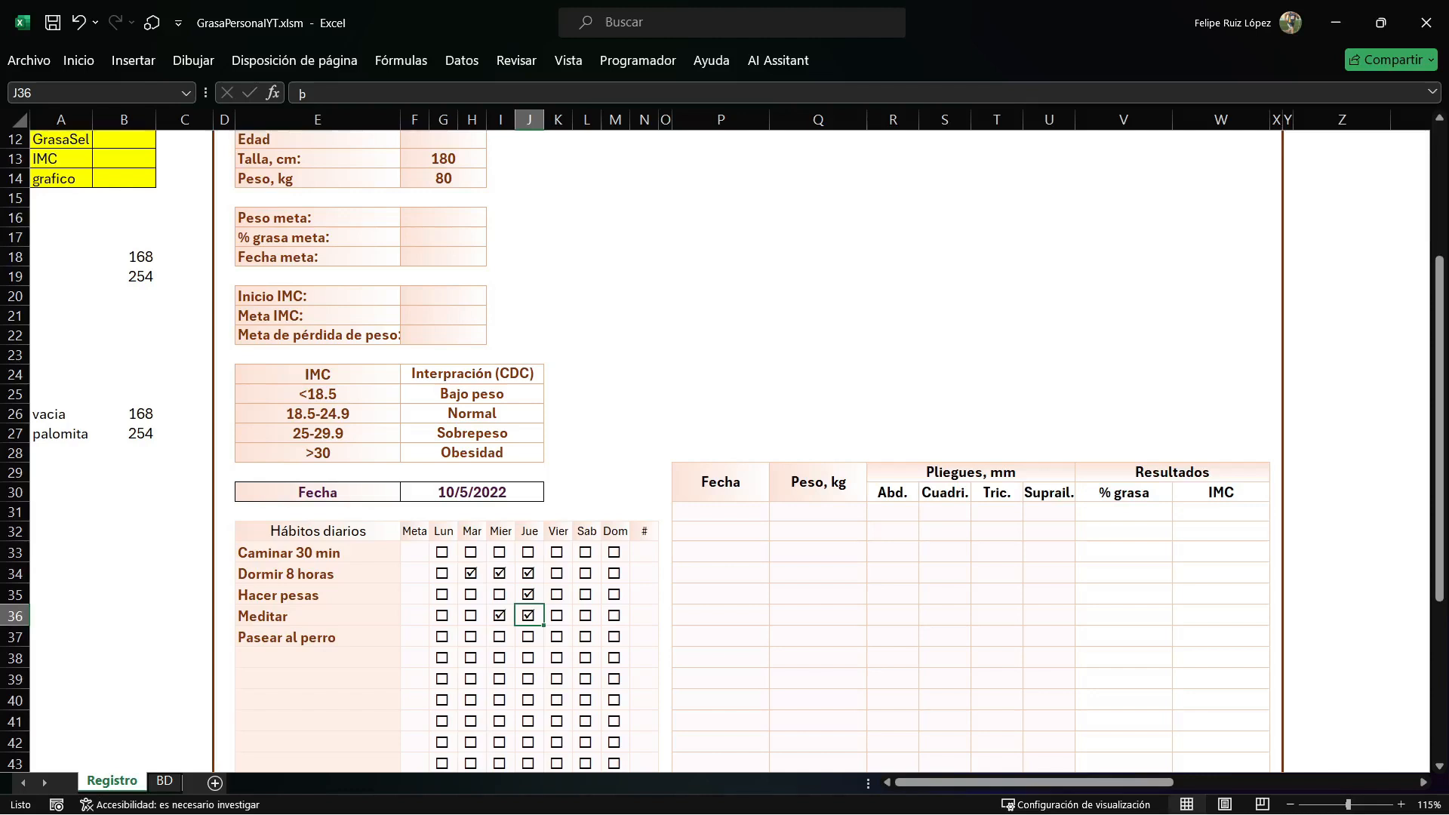
Switch to the VBA editor, insert Range("E32").Select above MarcarCasillas in Hoja1's SelectionChange procedure, and save the workbook.
click(318, 531)
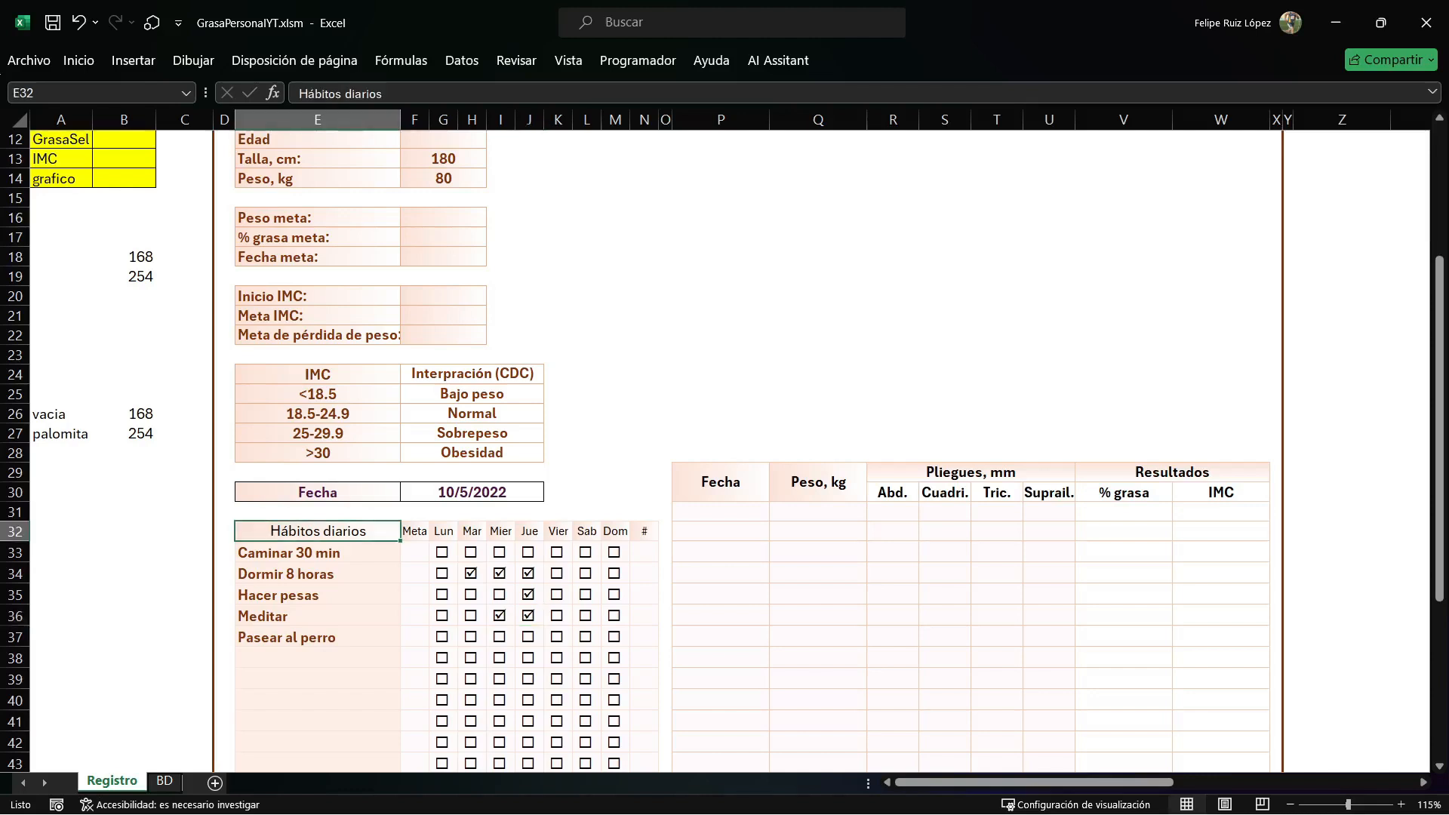
key(alt+F11)
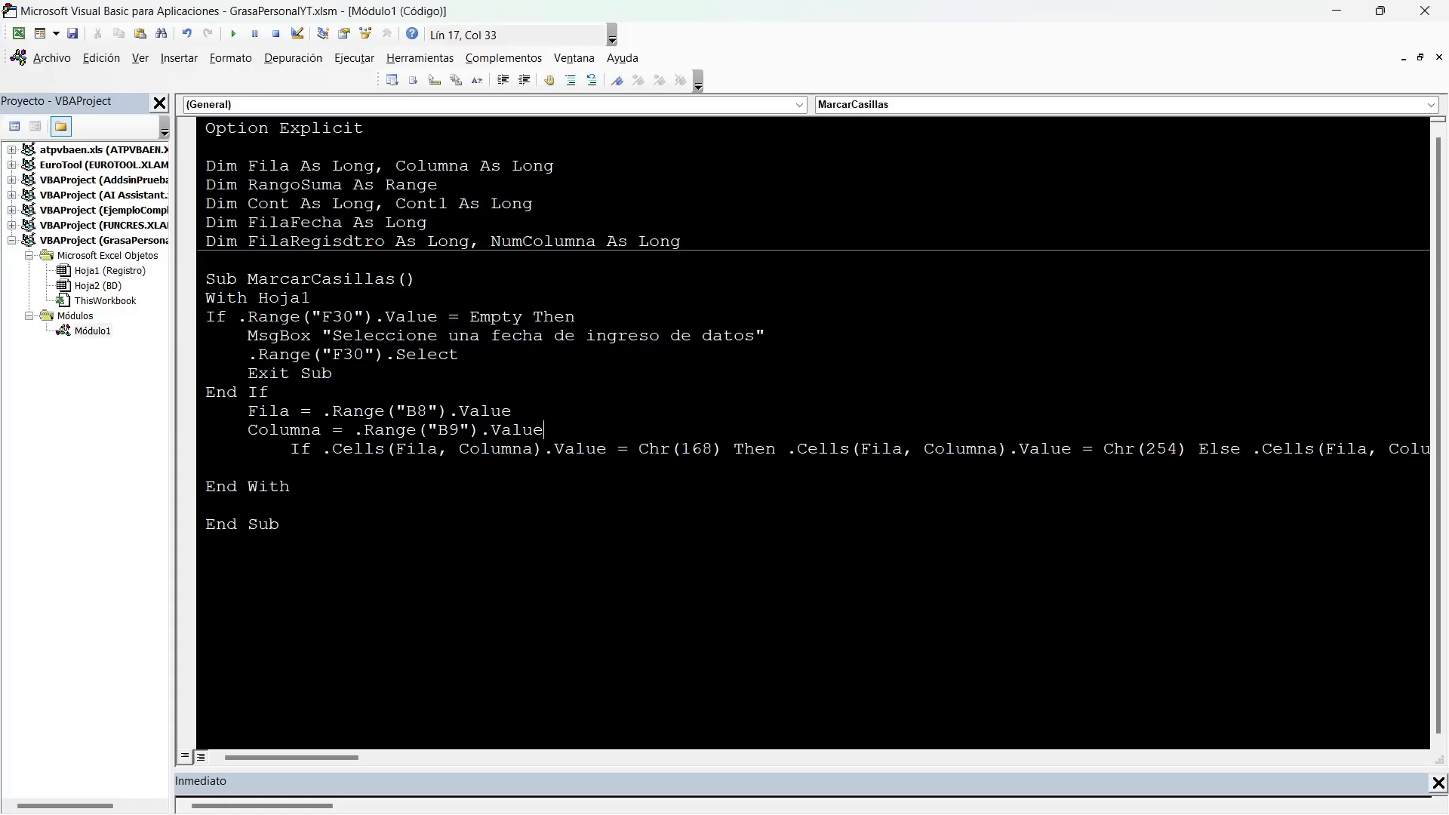
double_click(109, 271)
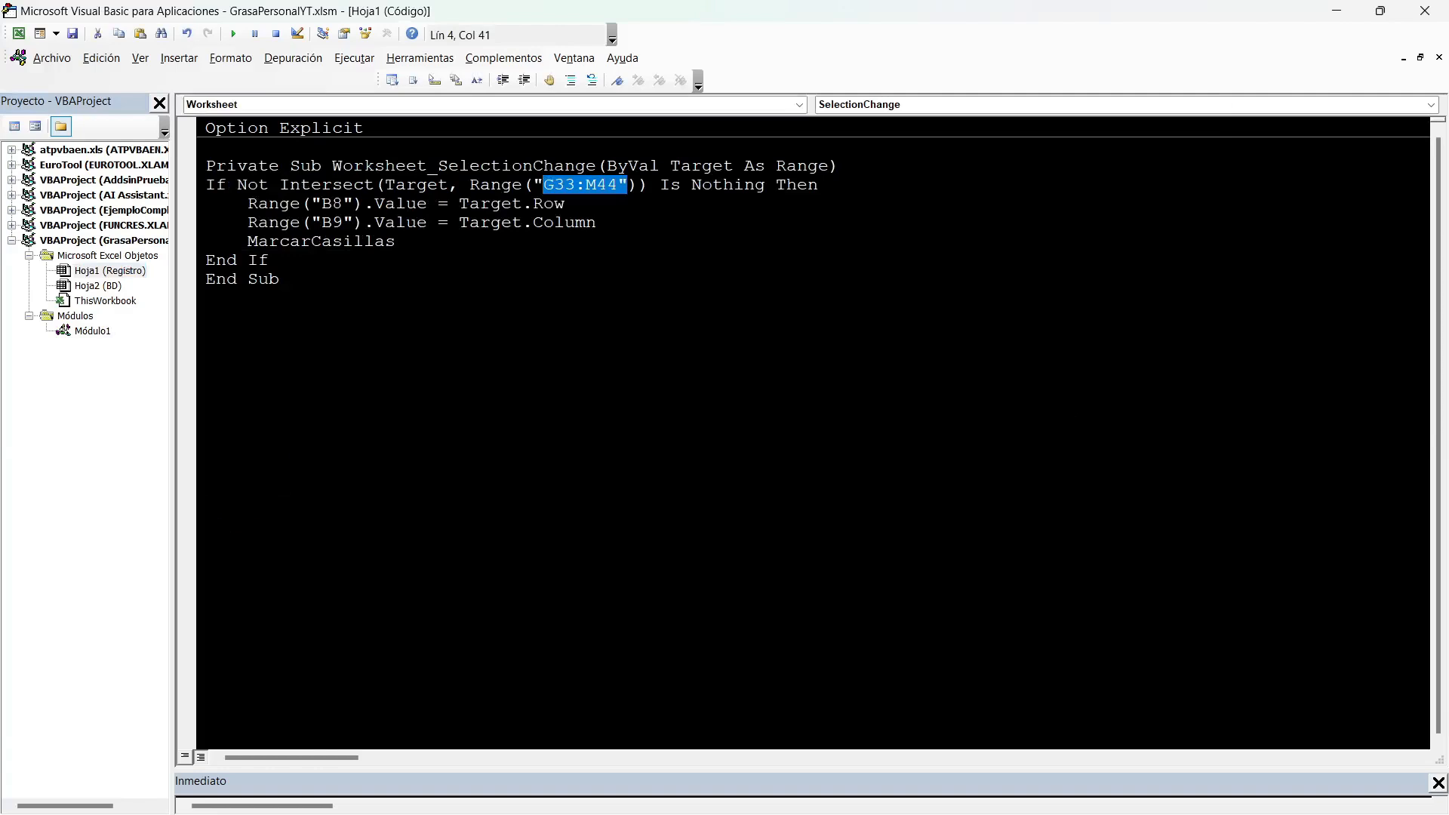
click(597, 222)
key(Return)
text(RANGE("")E32)
key(End)
text(.SELECT)
click(568, 203)
click(72, 34)
Check the # column in Excel, then in Módulo1 add Set RangoSuma = .Range("") beneath the checkbox If line of MarcarCasillas.
key(alt+F11)
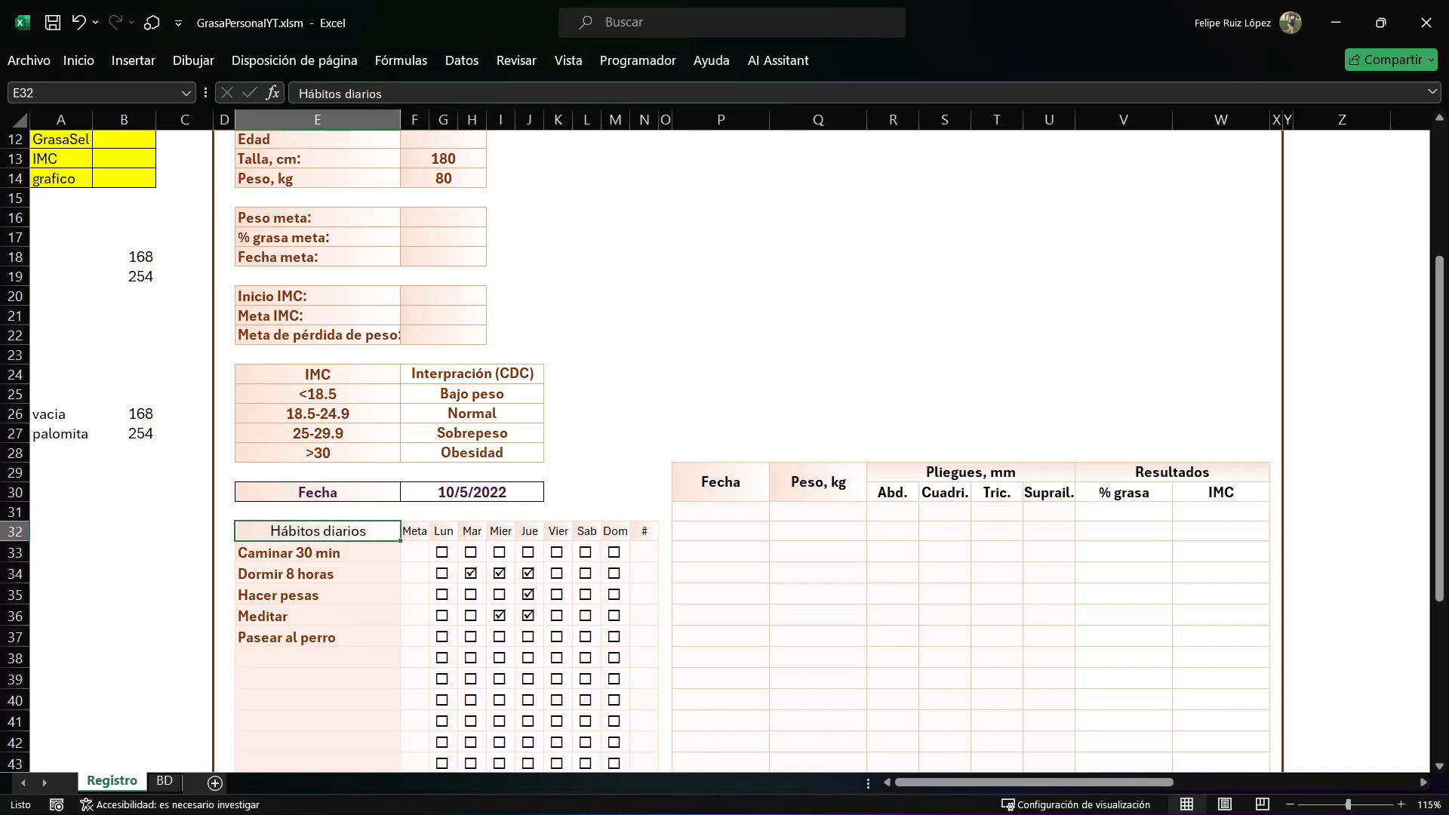
drag(644, 553, 643, 680)
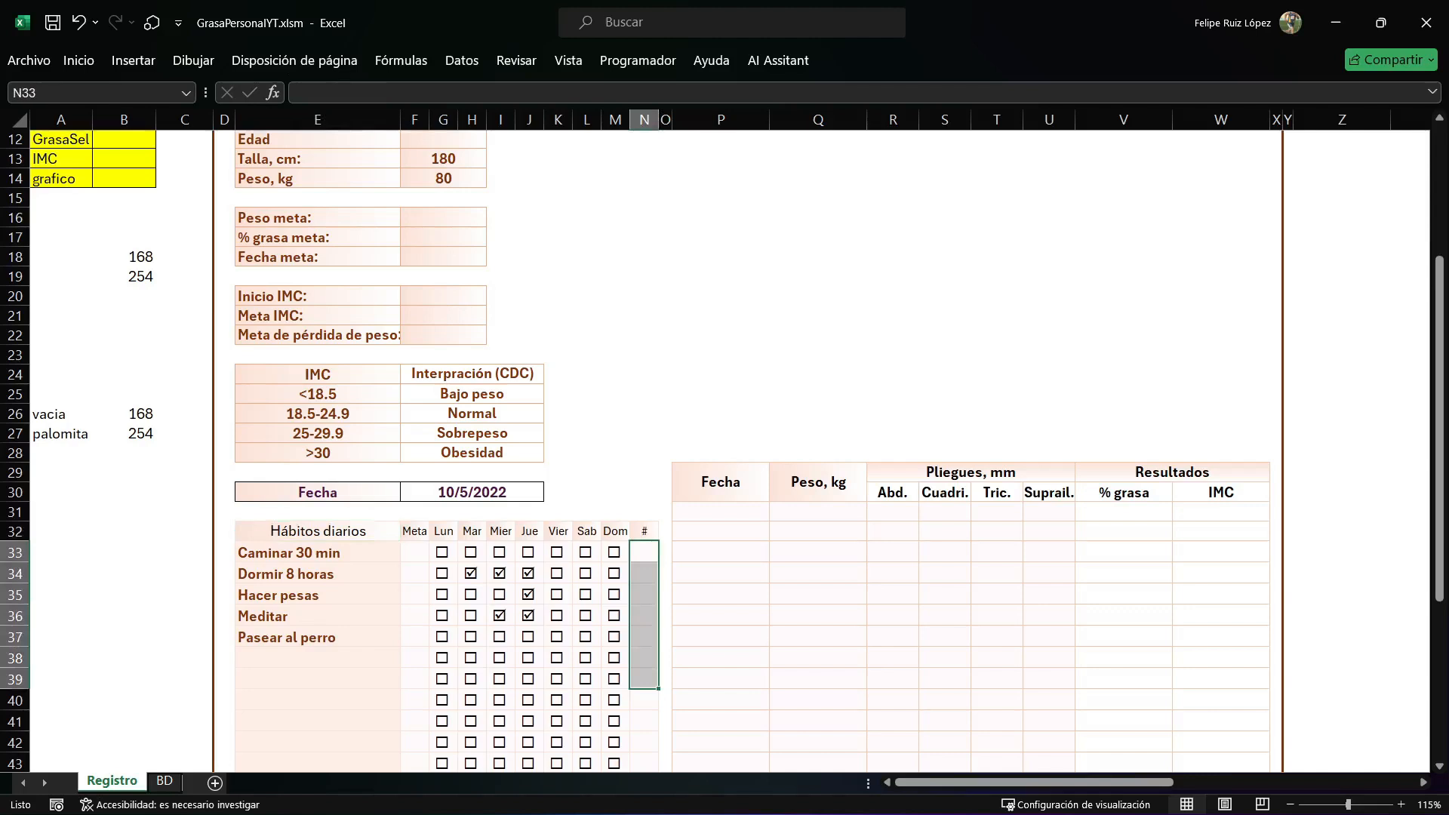
key(alt+F11)
double_click(92, 331)
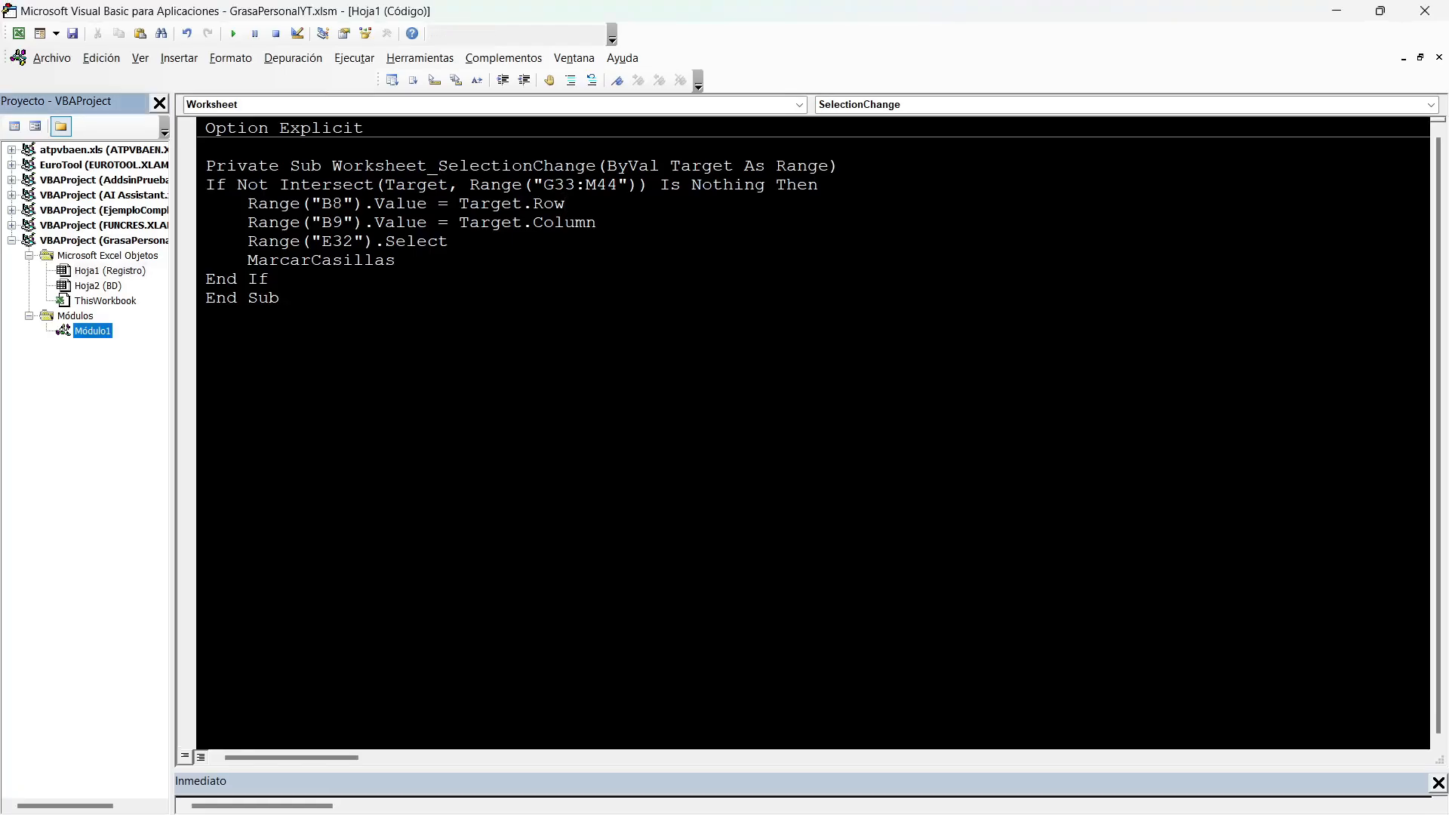
click(291, 468)
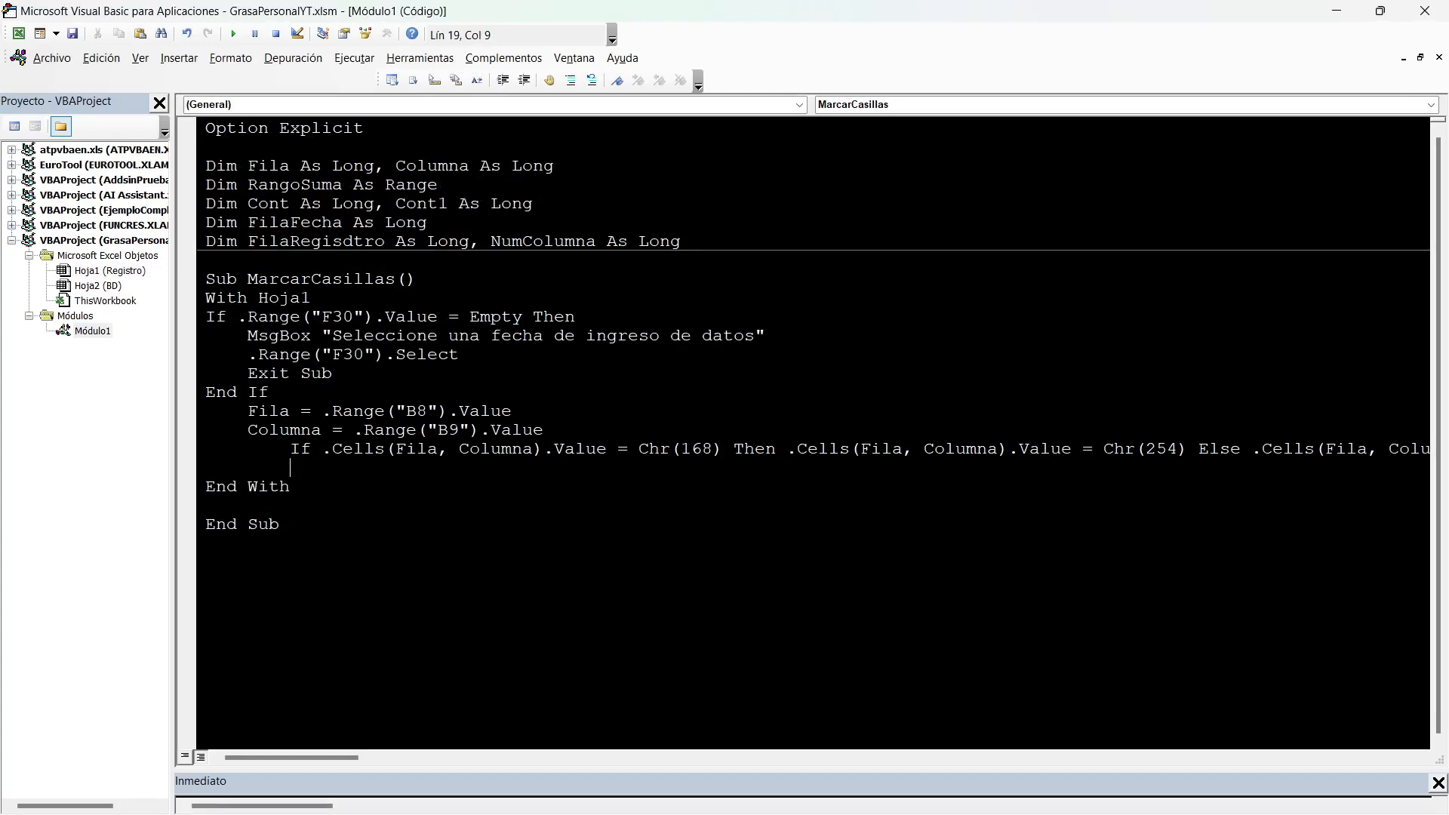
double_click(332, 185)
key(ctrl+c)
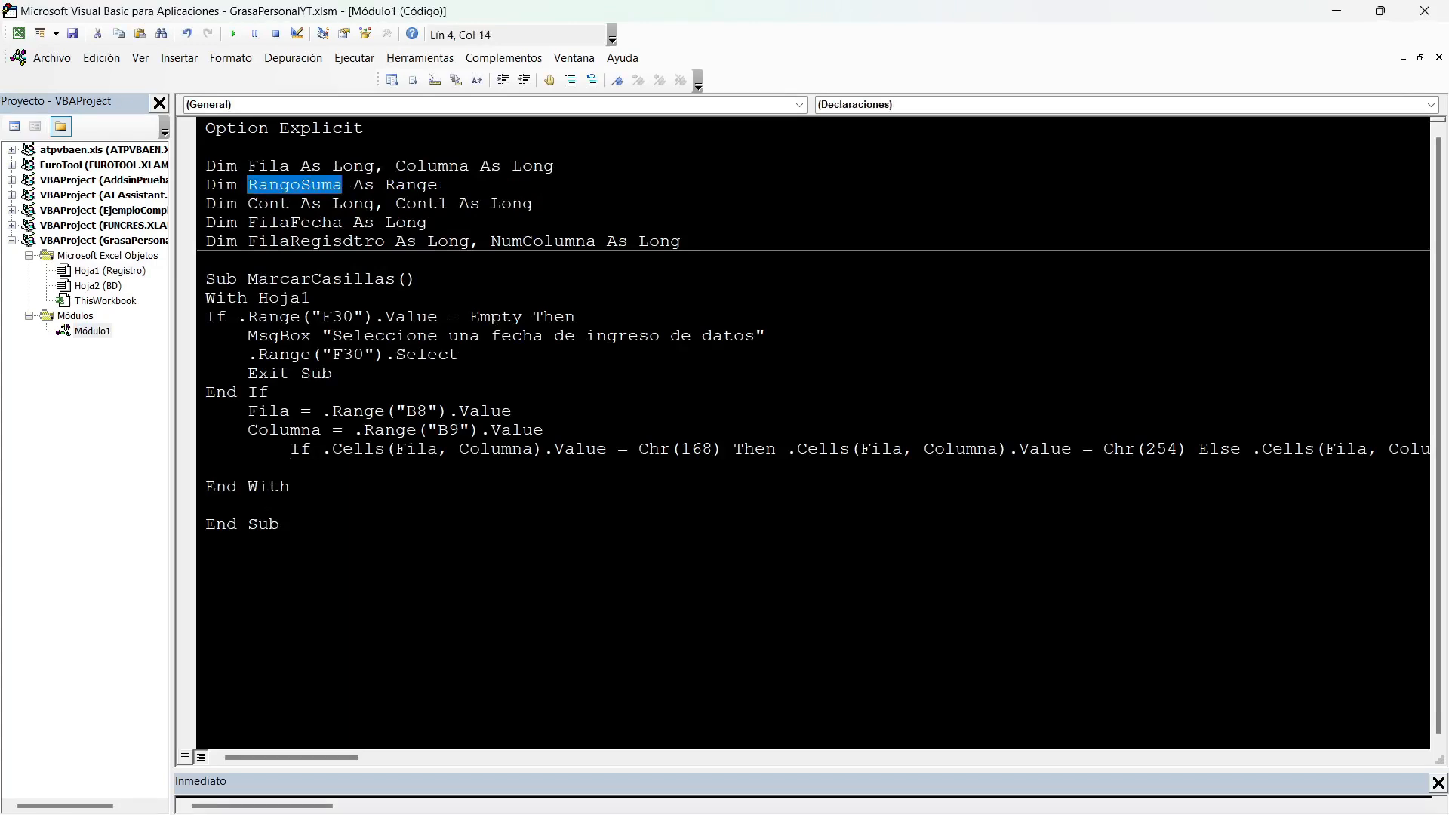
click(291, 468)
key(ctrl+v)
click(290, 468)
text(SETV)
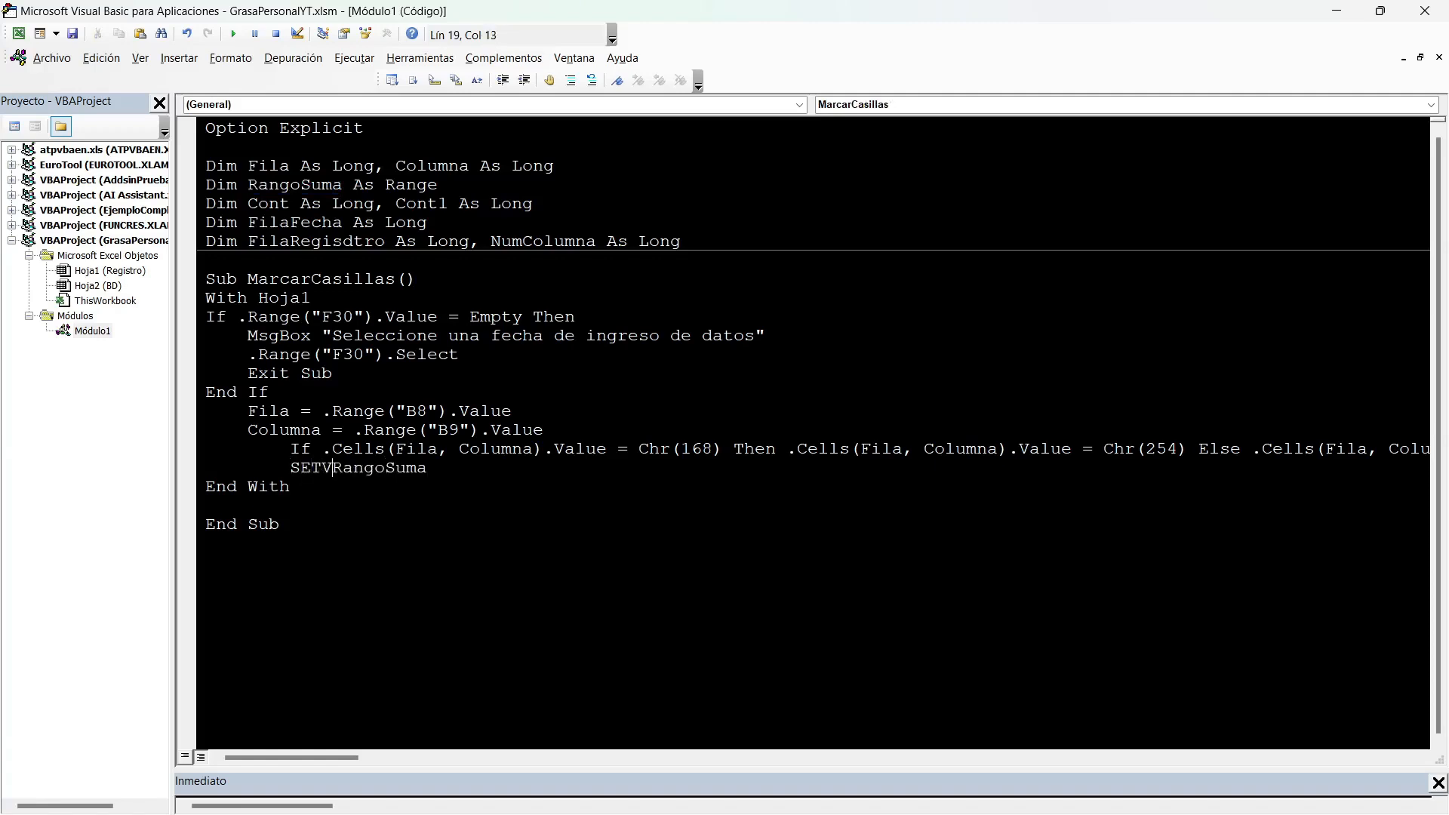
key(BackSpace)
key(End)
text(=.Range(""))
Check the Dom column in Excel, then enter "F" & Fila as the start of the RangoSuma range in the VBA editor.
key(alt+F11)
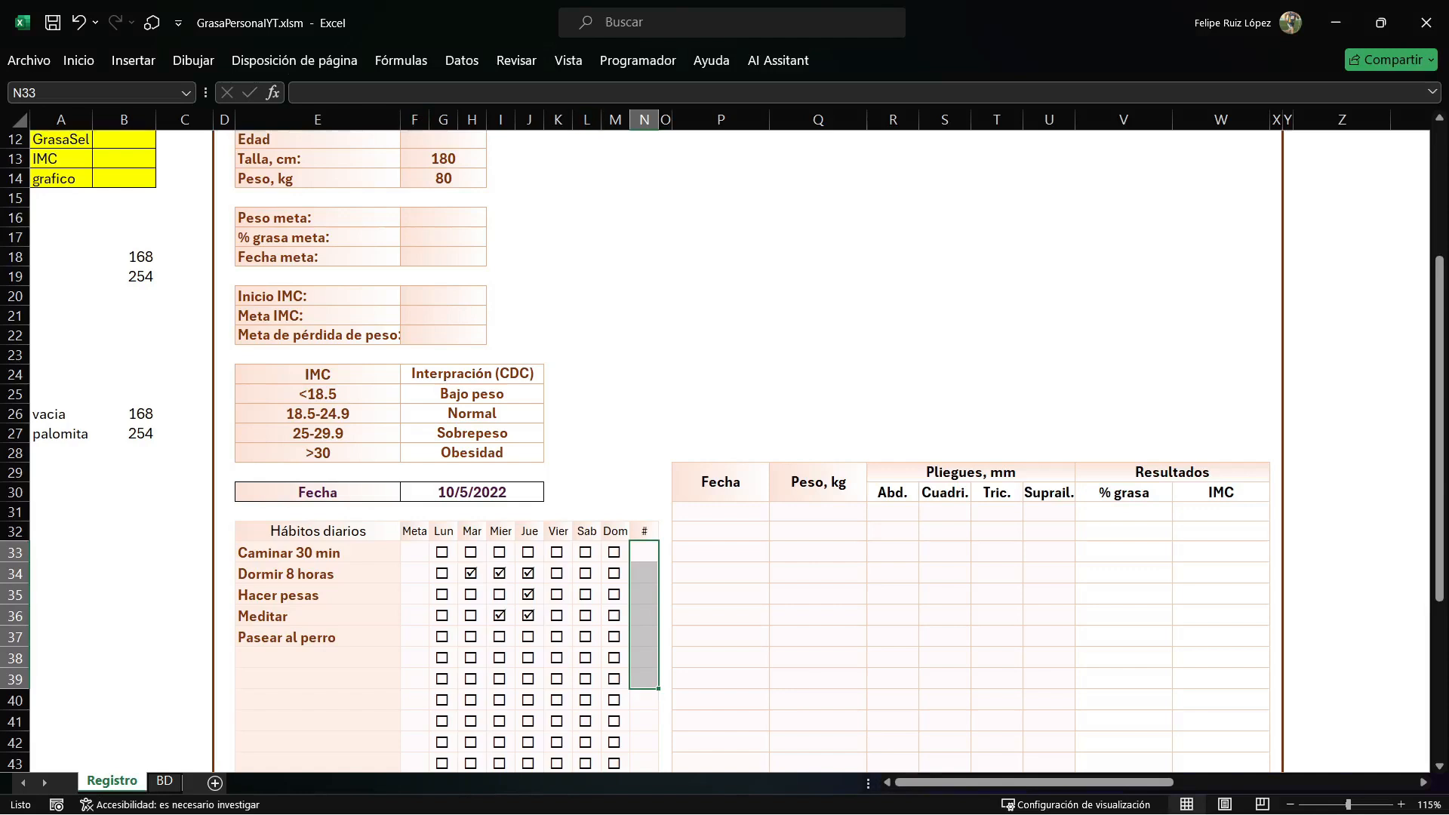
click(615, 532)
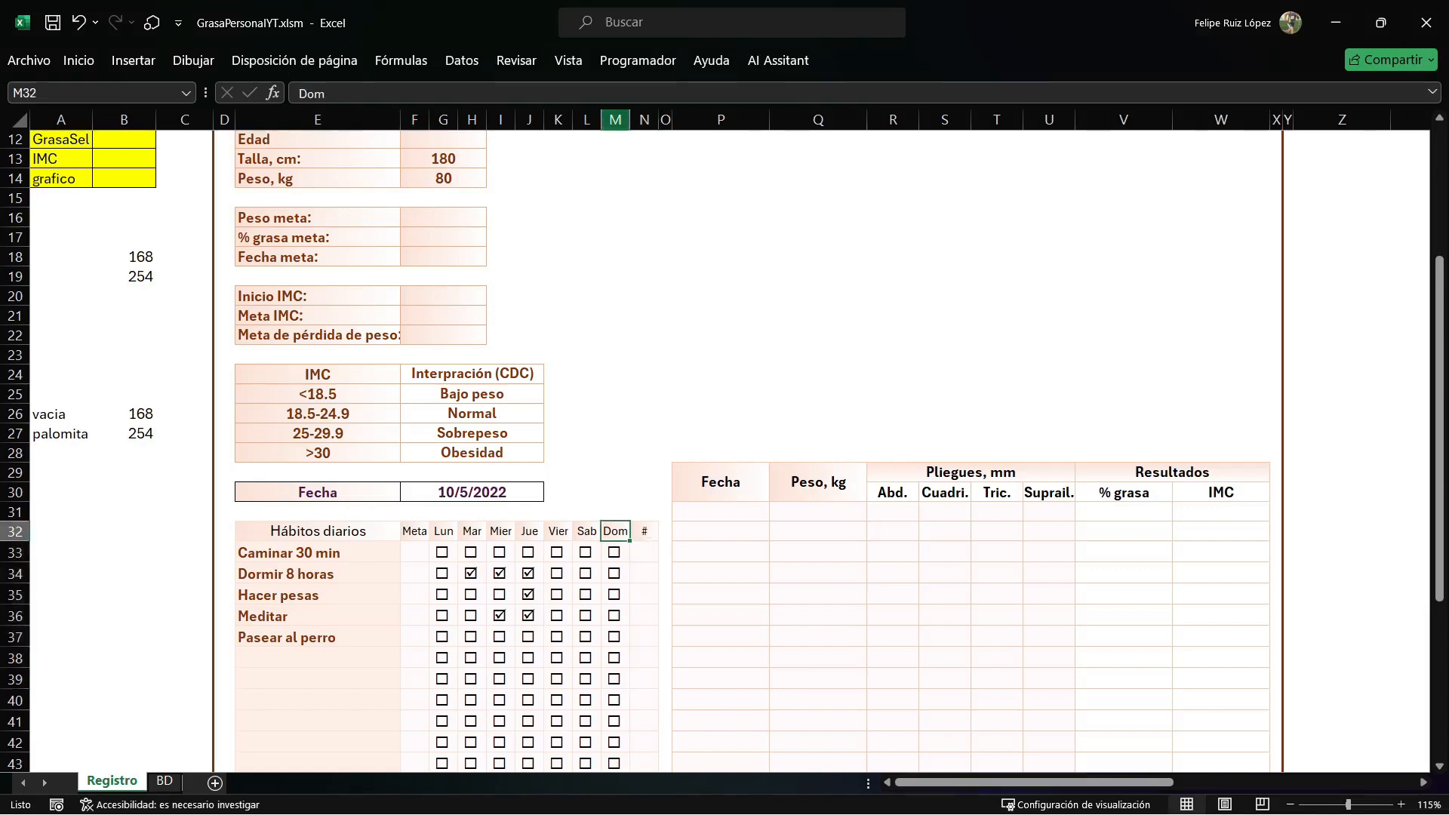
key(alt+F11)
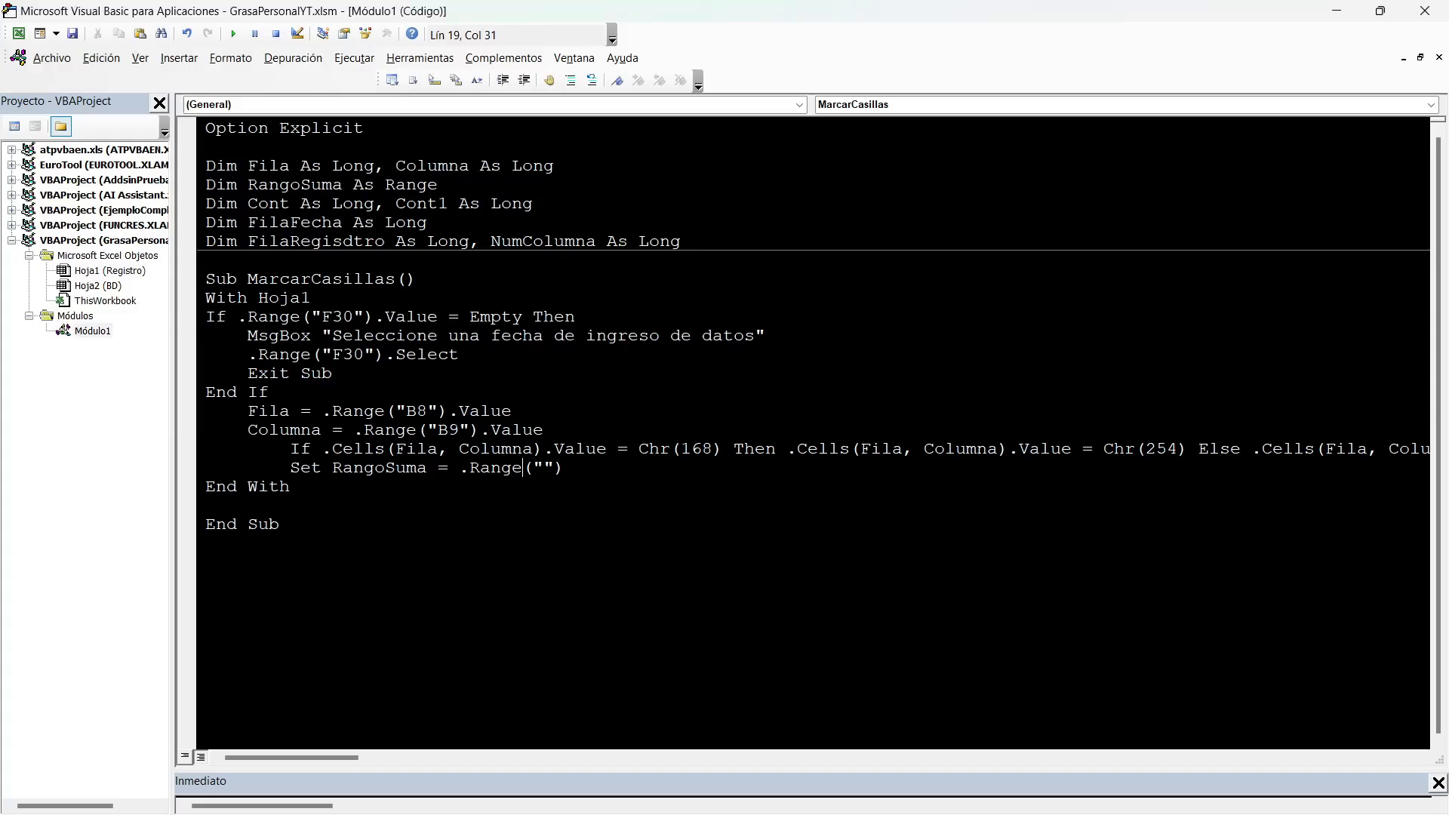
text(F)
key(Right)
text(& )
text(FILA)
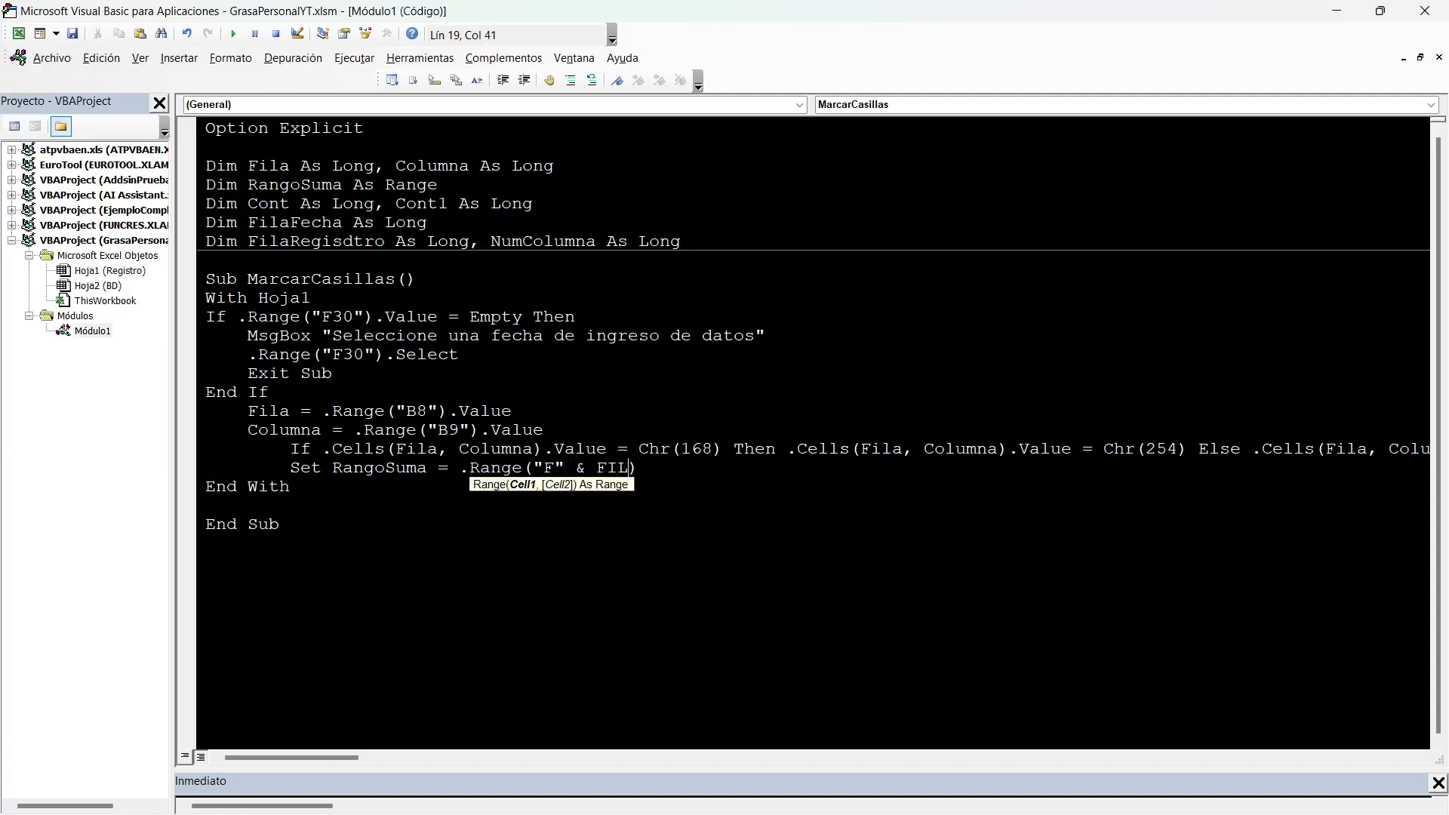
text( %)
Extend the RangoSuma range with & ":" & "M" & Fila and start a new line below it.
key(BackSpace)
text(6)
key(BackSpace)
text(& ":" & "M" & FILA)
key(End)
key(Return)
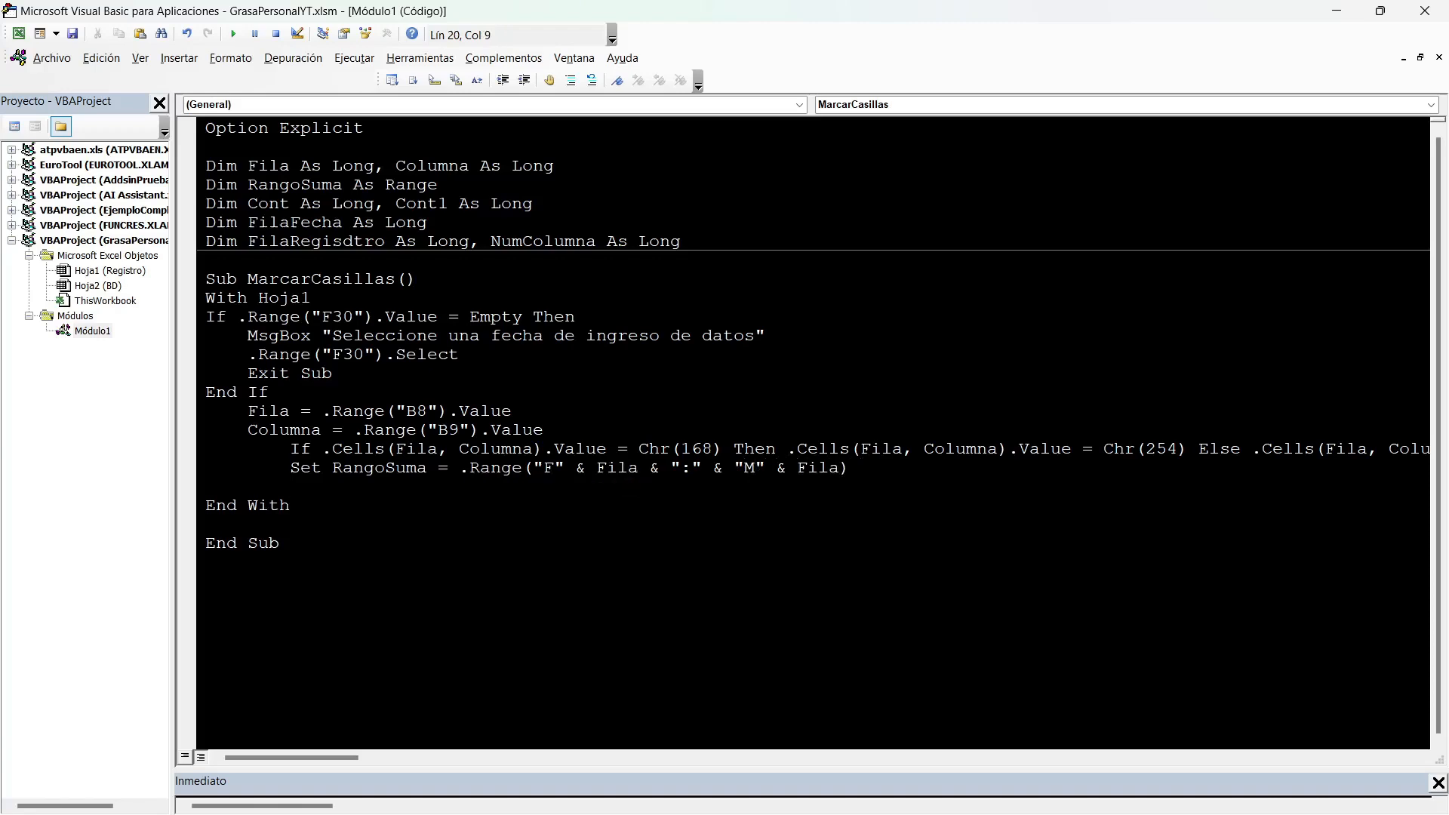
Write the comment 'CONTABILIZAR LOS CHECK LIST beneath the RangoSuma line.
text('CONTABILIZAR LOS CHECK LIST)
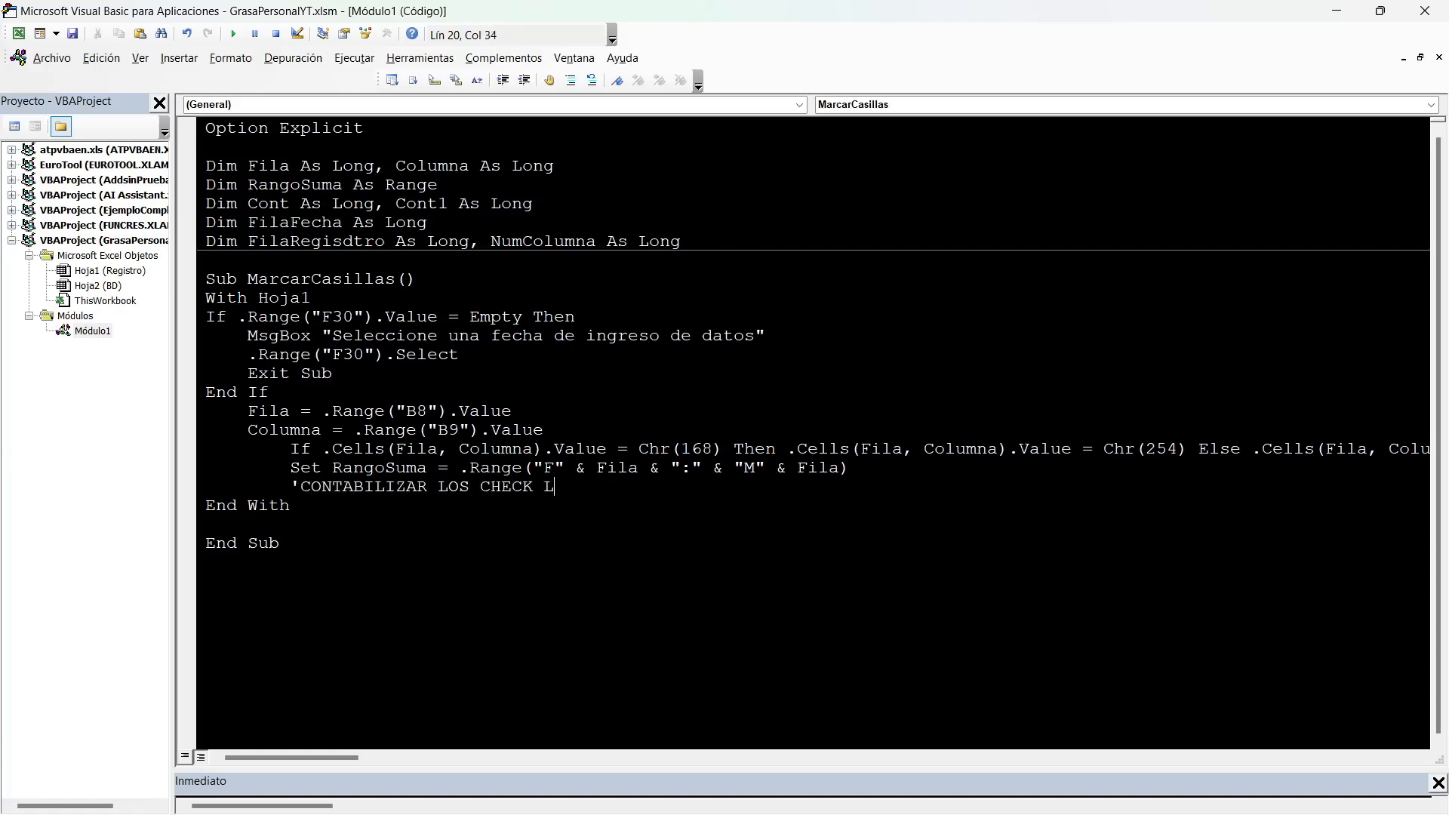
key(Home)
key(Menu)
key(Escape)
Insert .Range("N" & Fila).Value before the comment, checking the # column's letter in Excel.
text(.Range("").VALUE)
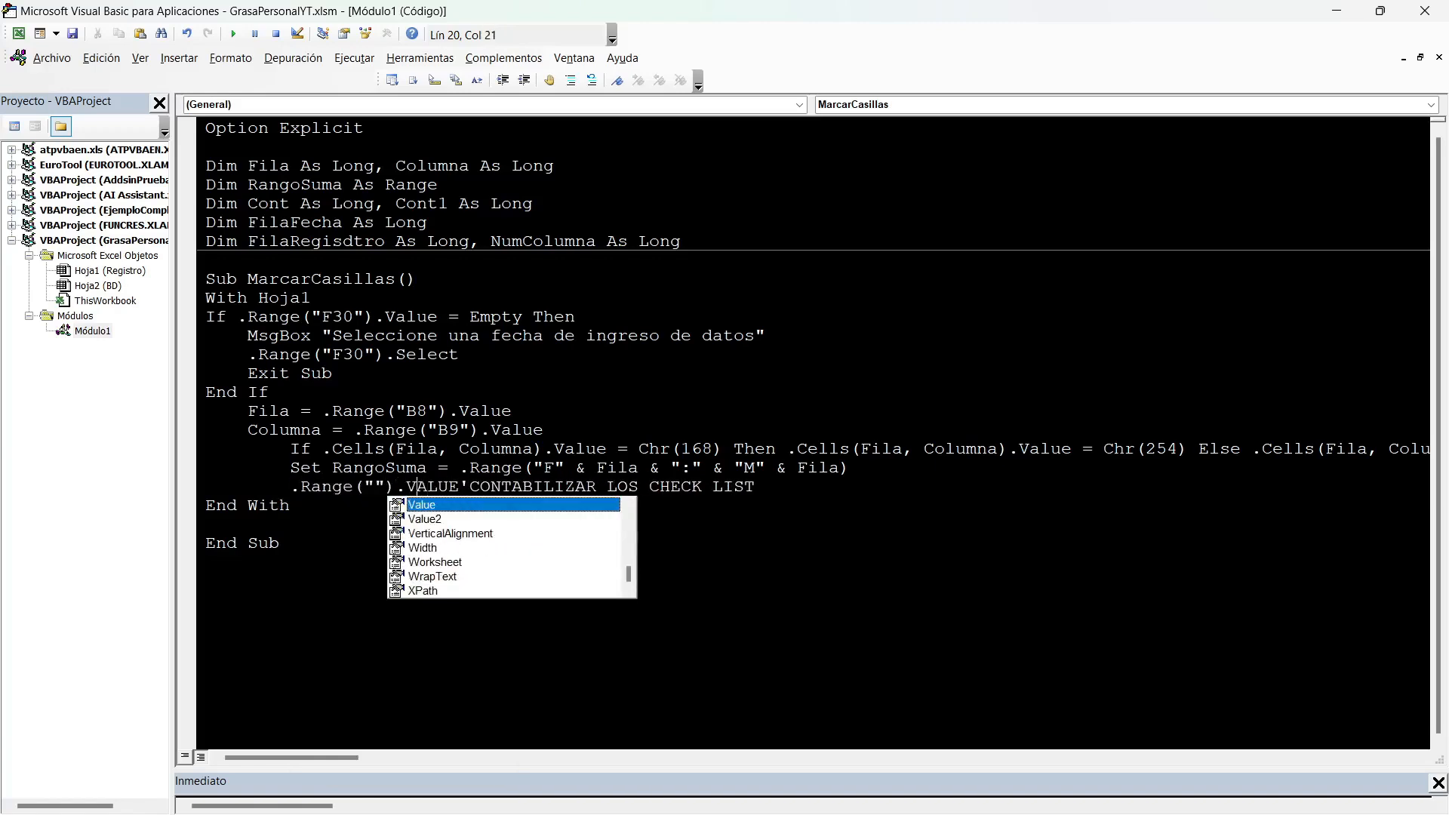
key(Left)
key(Left)
key(Left)
key(alt+F11)
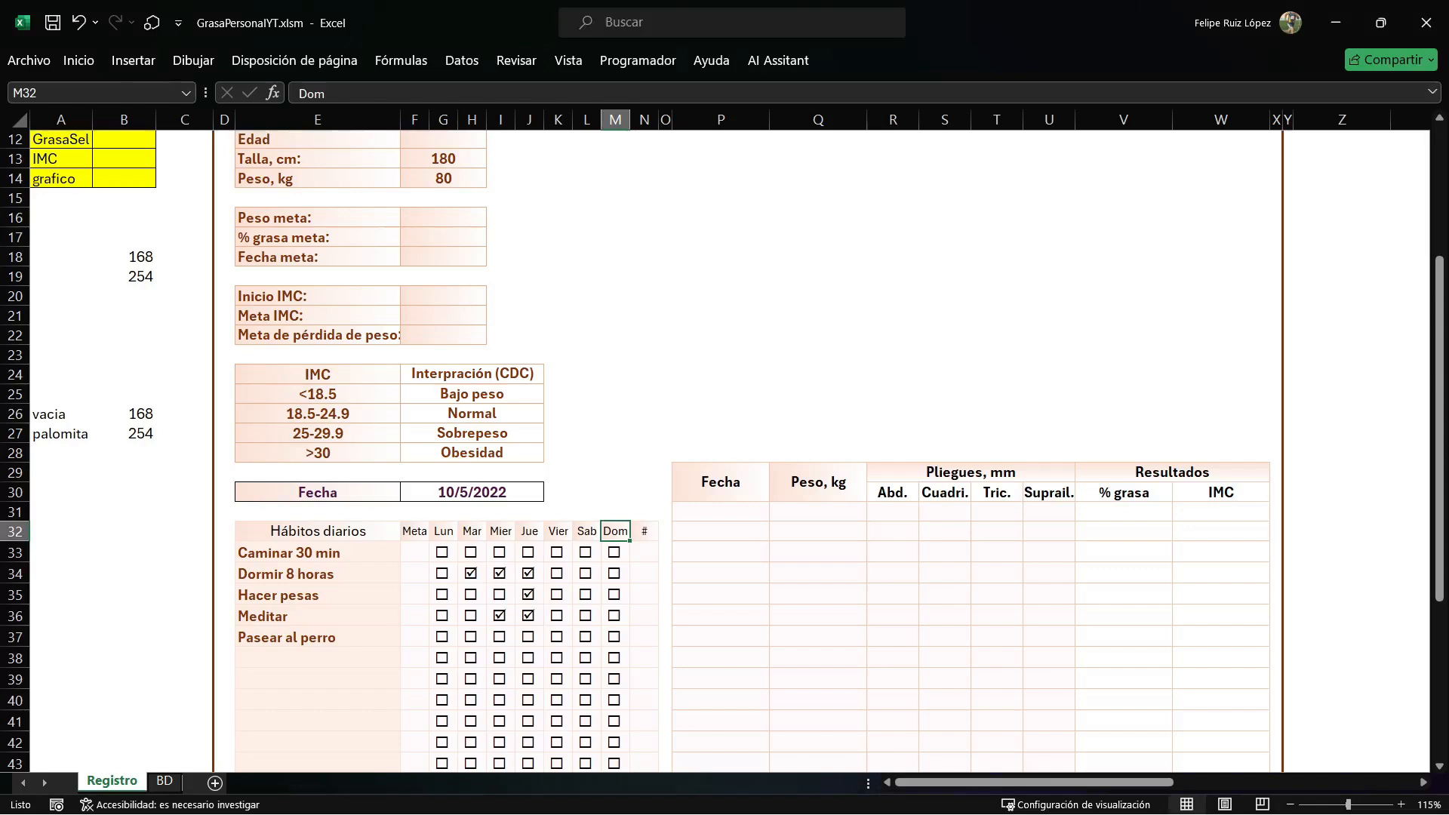
click(644, 552)
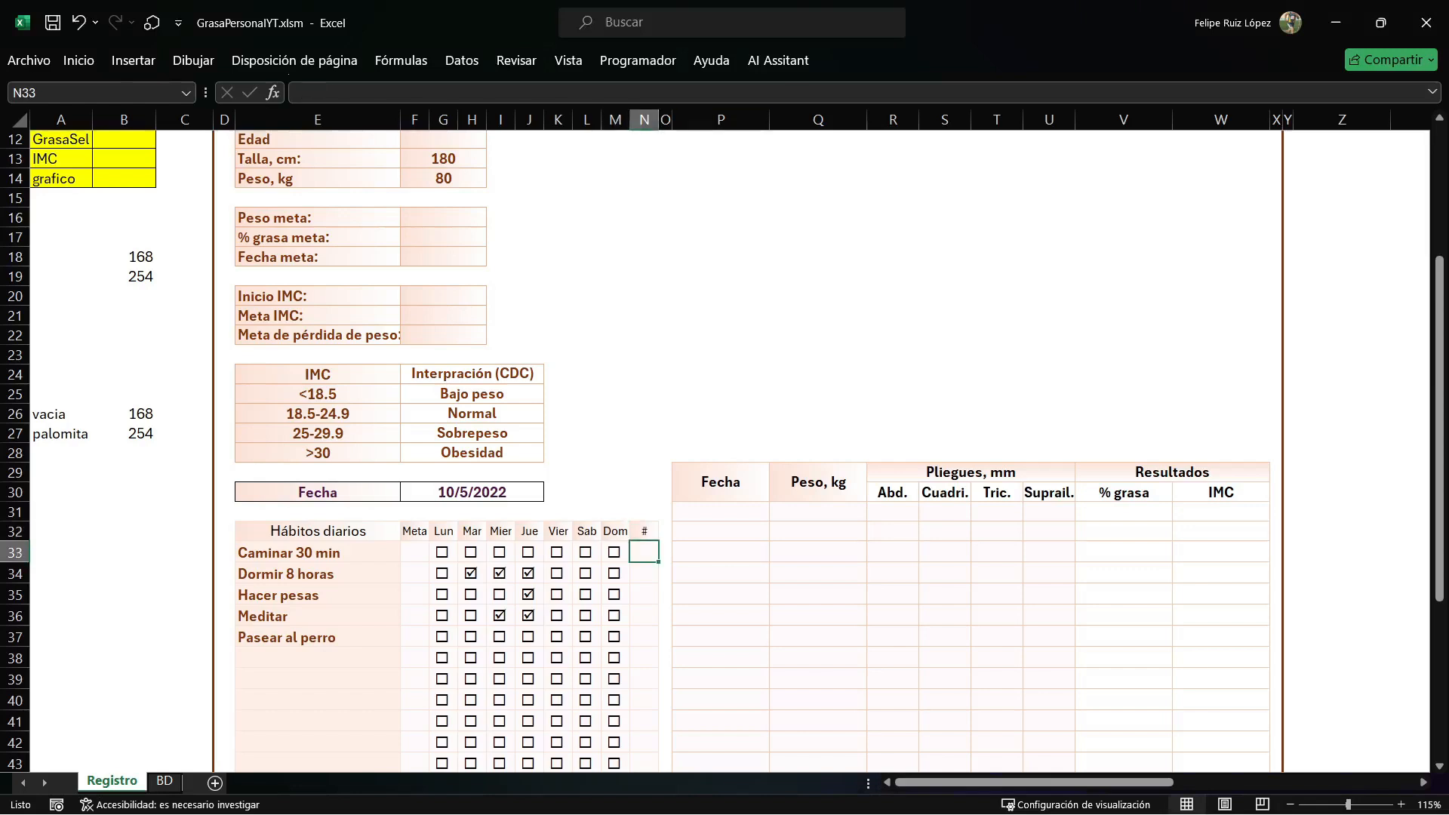
key(alt+F11)
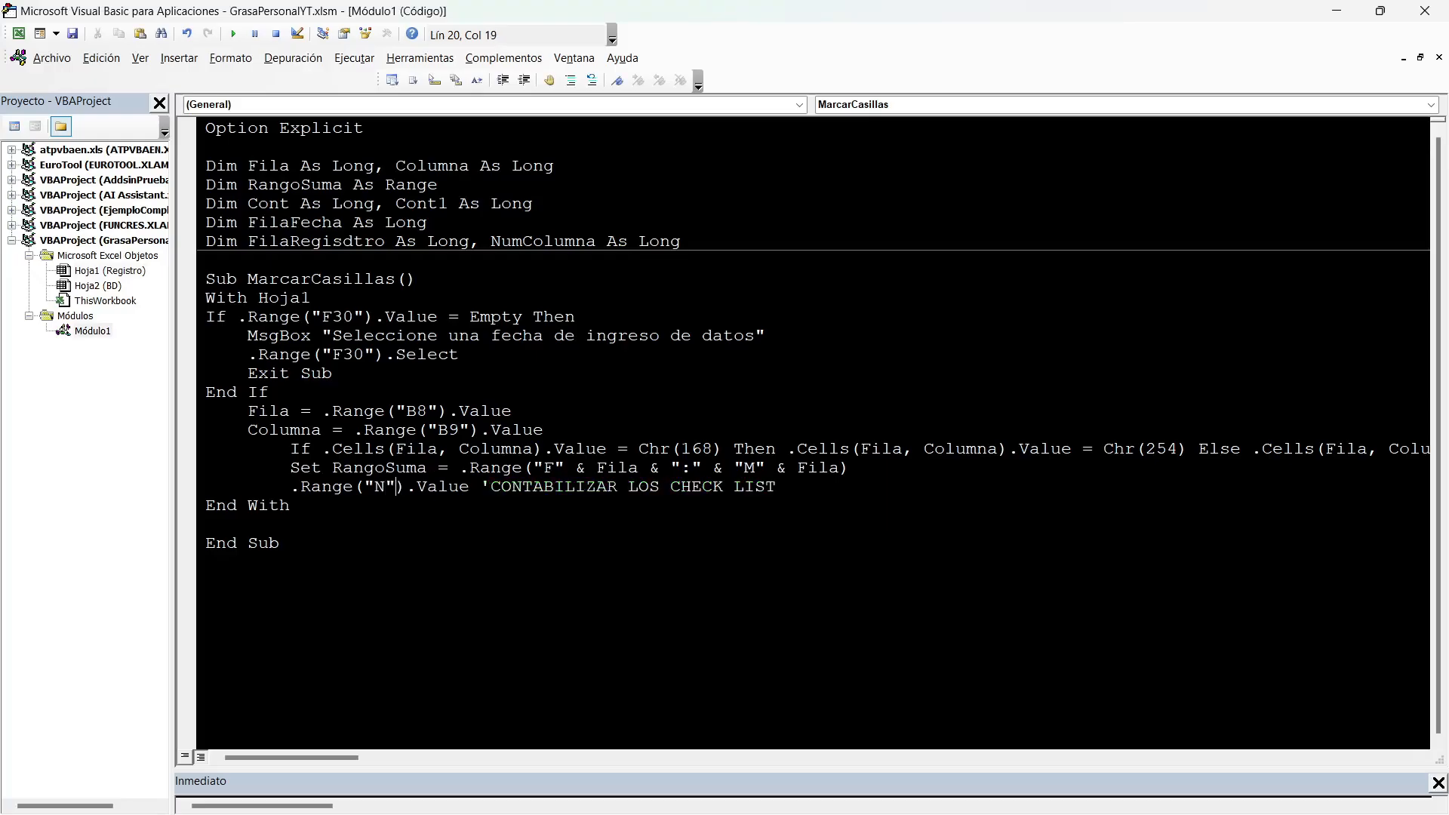
text(& )
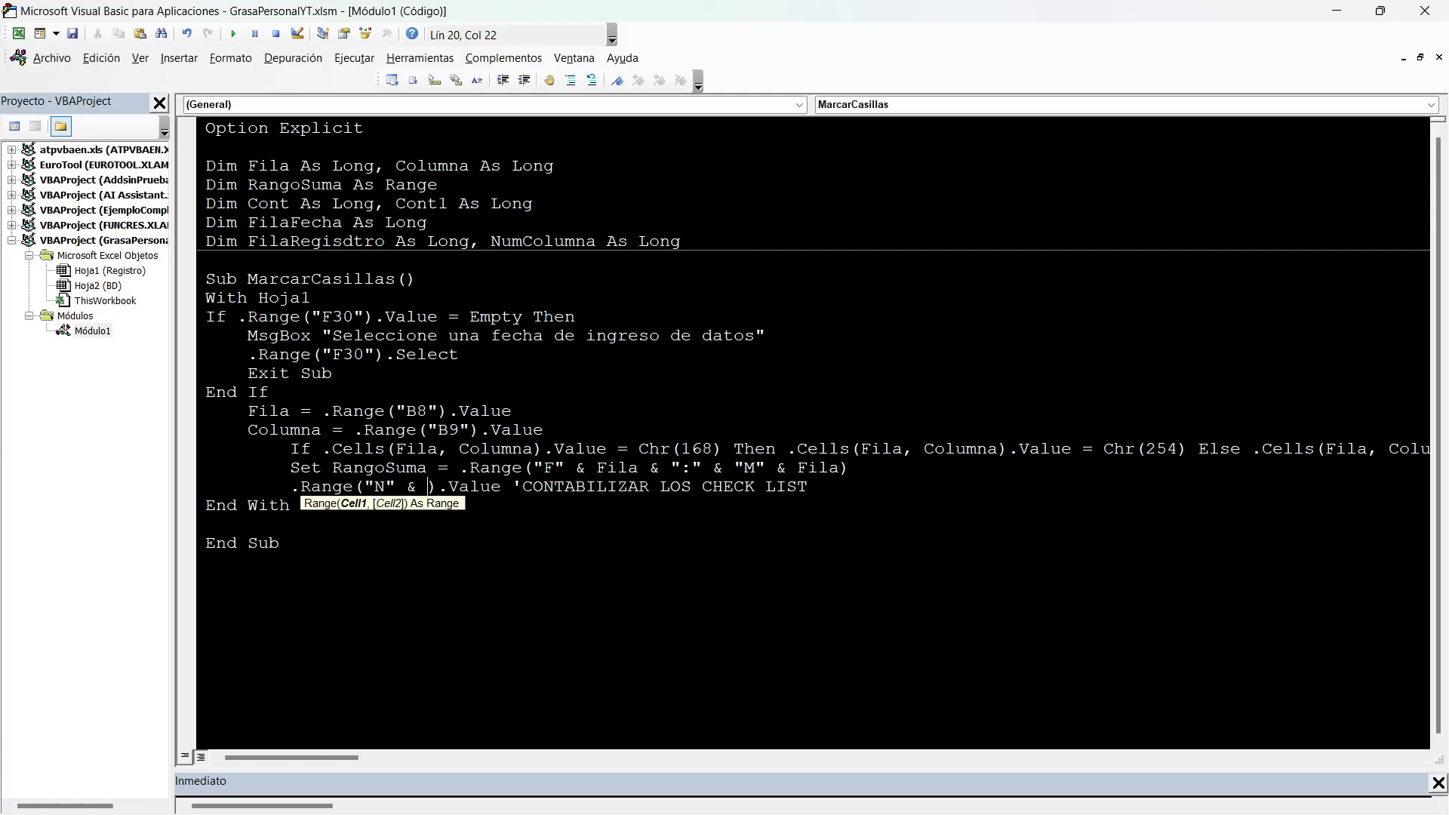
text(FILA)
key(Right)
key(Right)
key(Right)
key(Right)
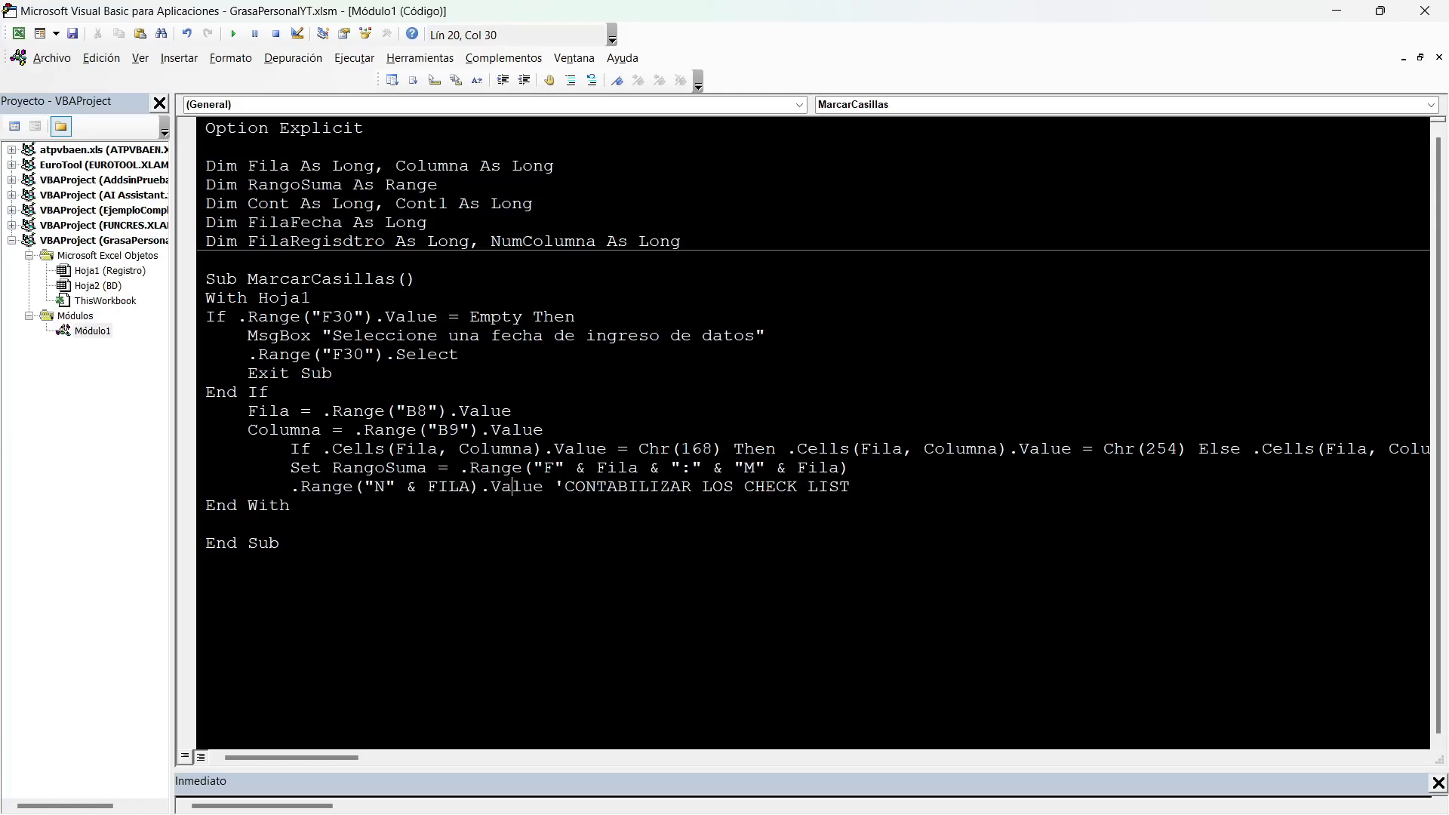
Assign Application.WorksheetFunction.CountIf to the column N cell's value, ahead of the comment.
text(=APPLICATIO)
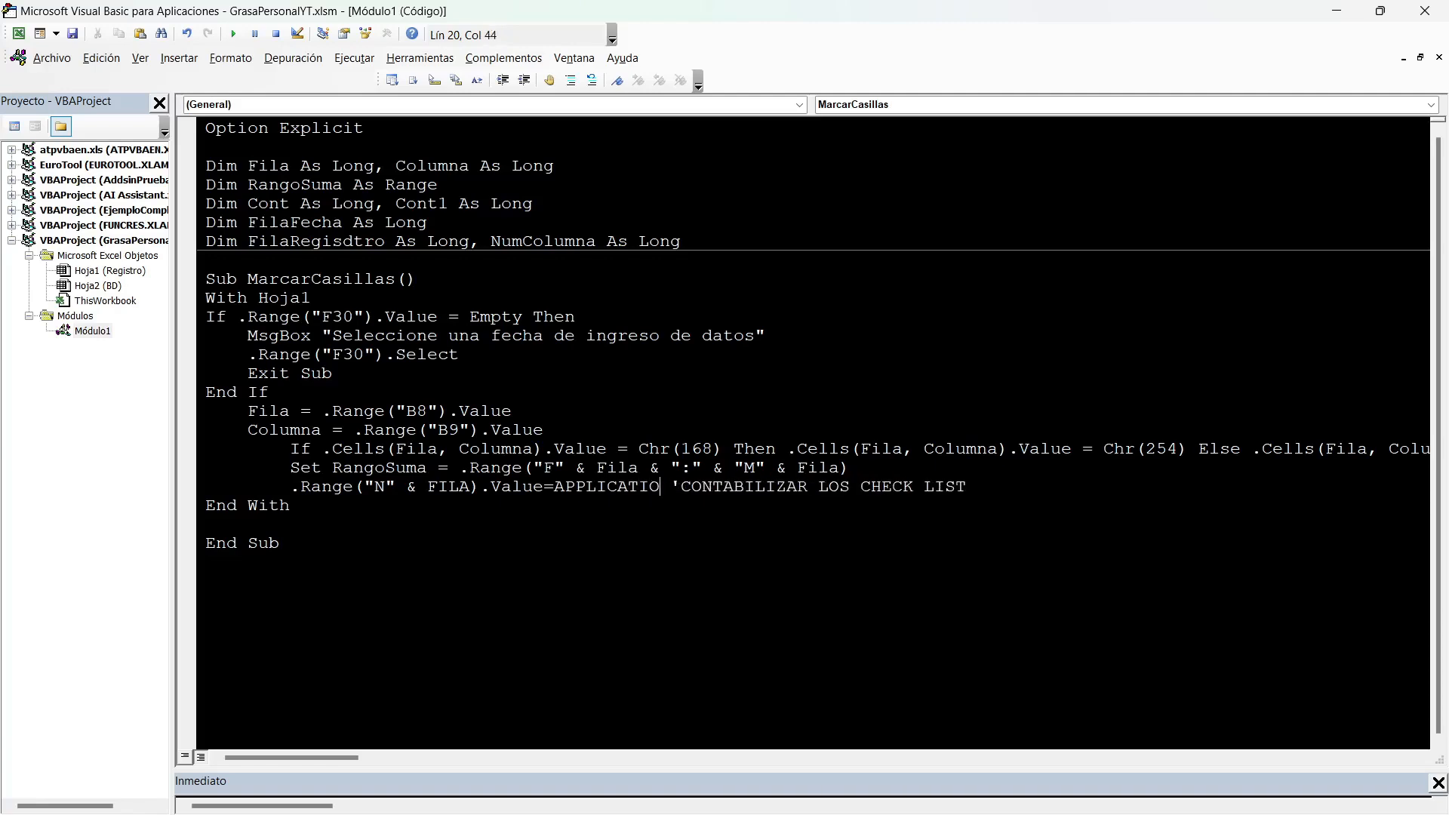
text(N.Wo)
key(Down)
key(Tab)
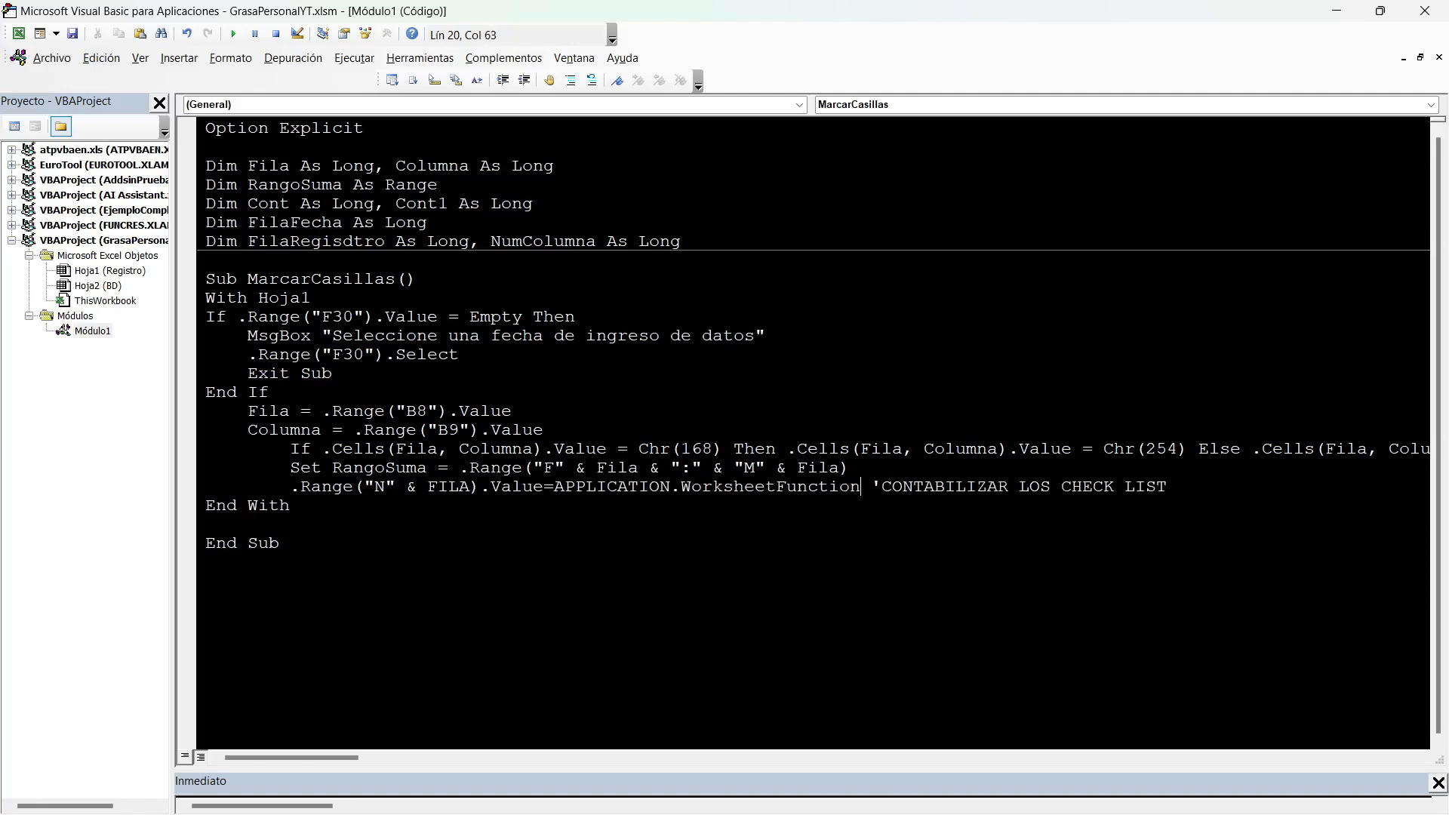
text(.COUN)
key(Down)
key(Down)
key(Down)
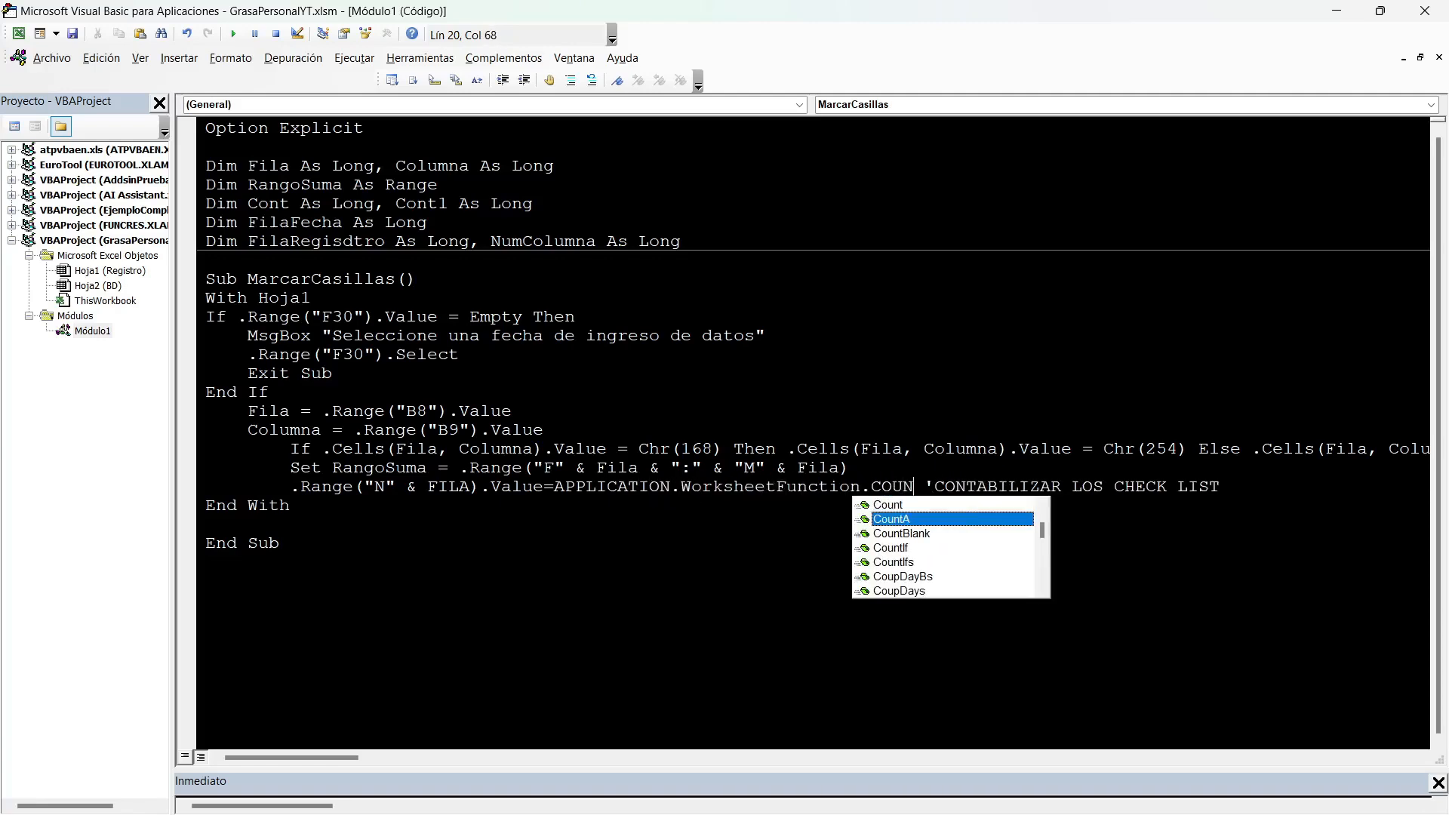
key(Tab)
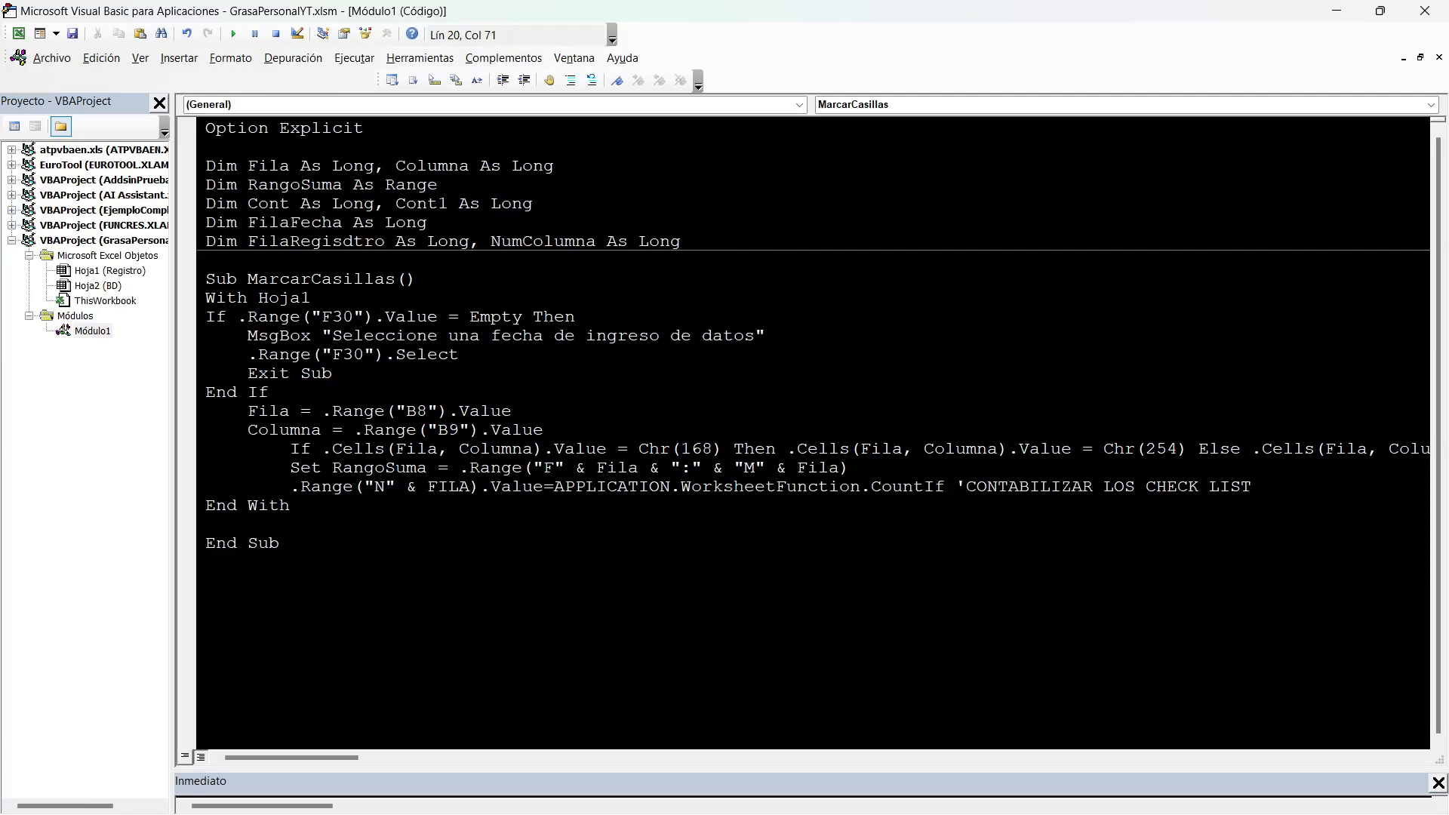
Give CountIf the arguments RangoSuma and Chr(254), commit the line and add a blank line below it.
text(()
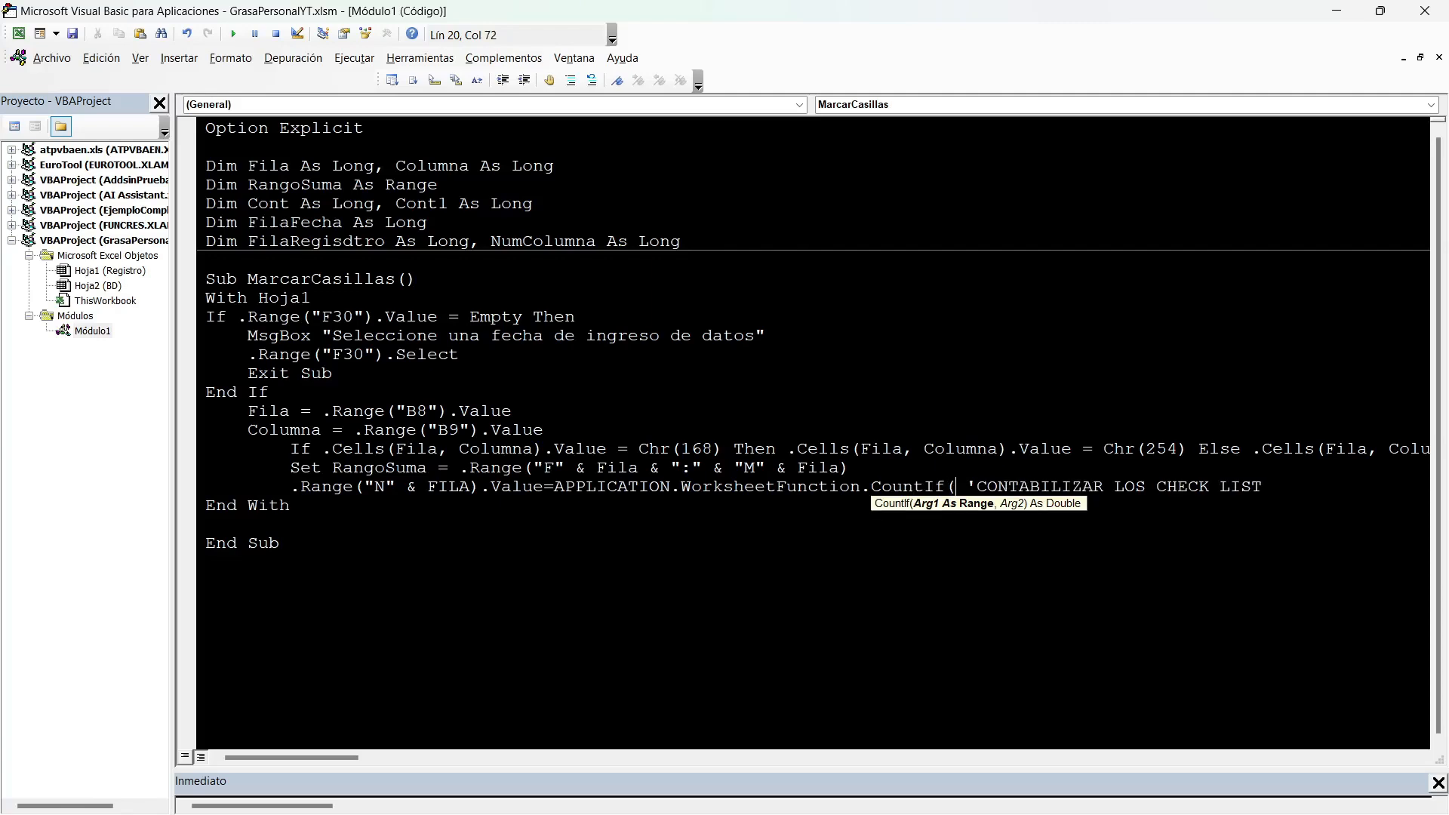
text(RANGOSUMA)
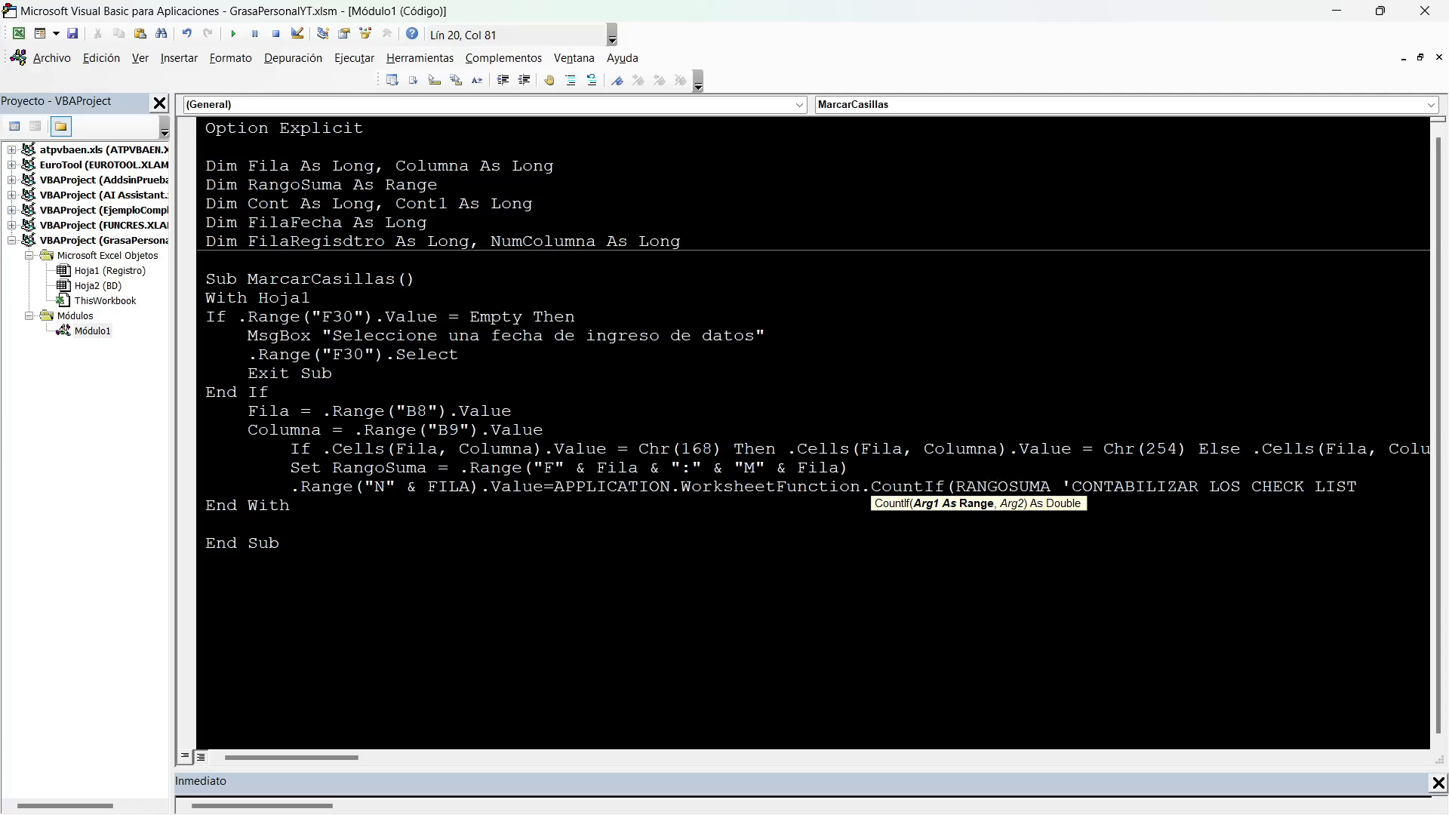
text(,CHR)
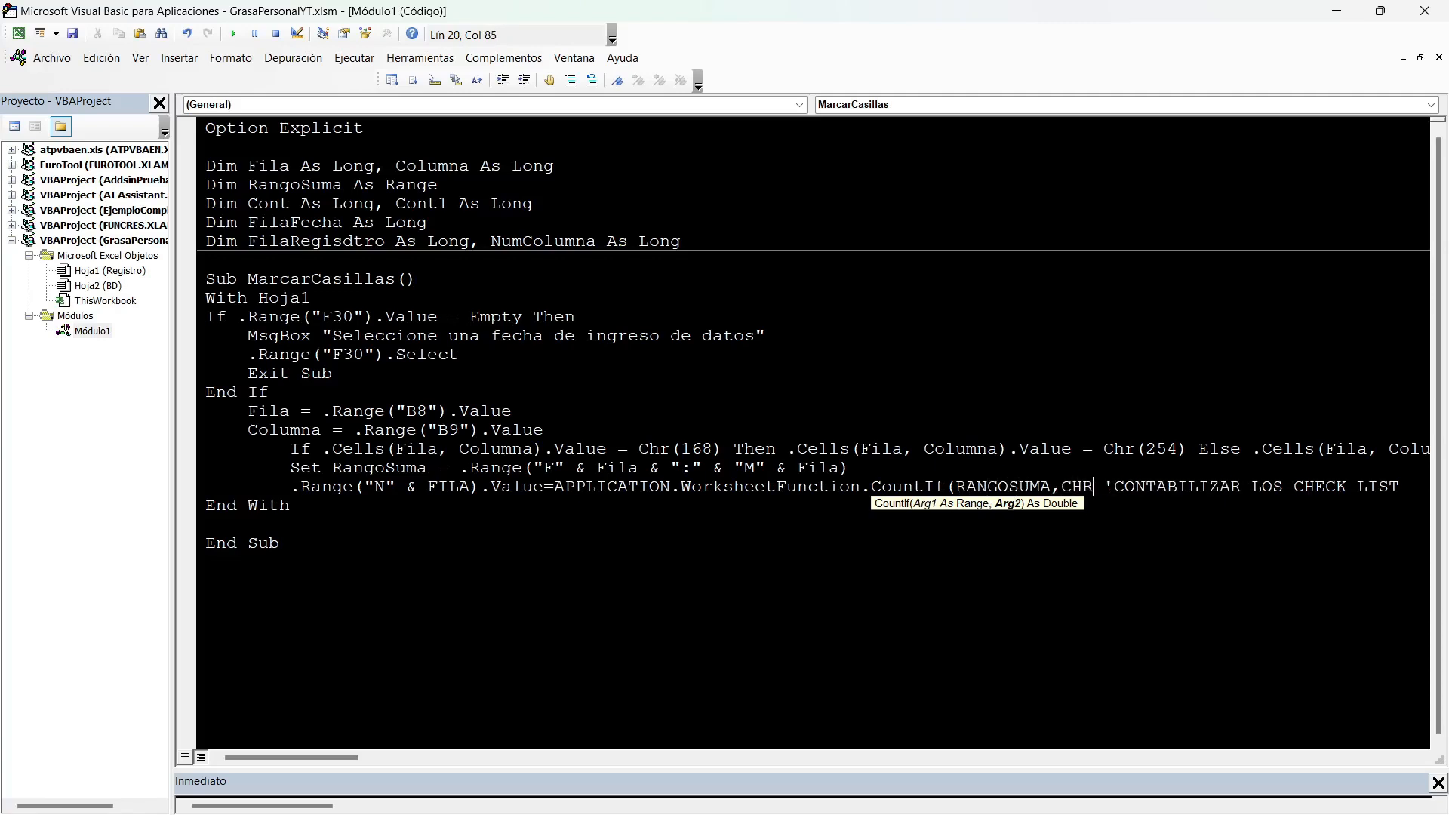
text(()
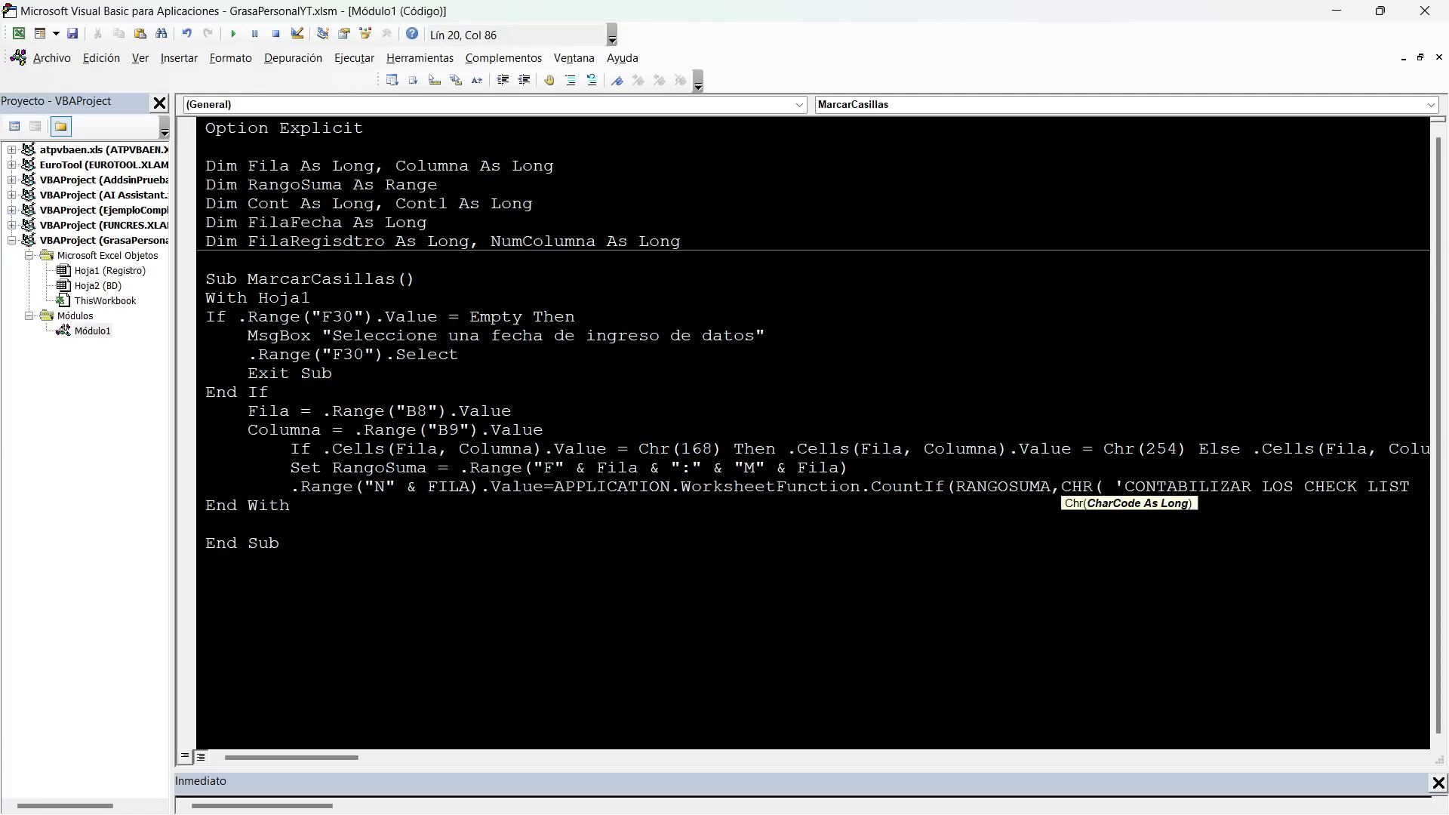
text(254)
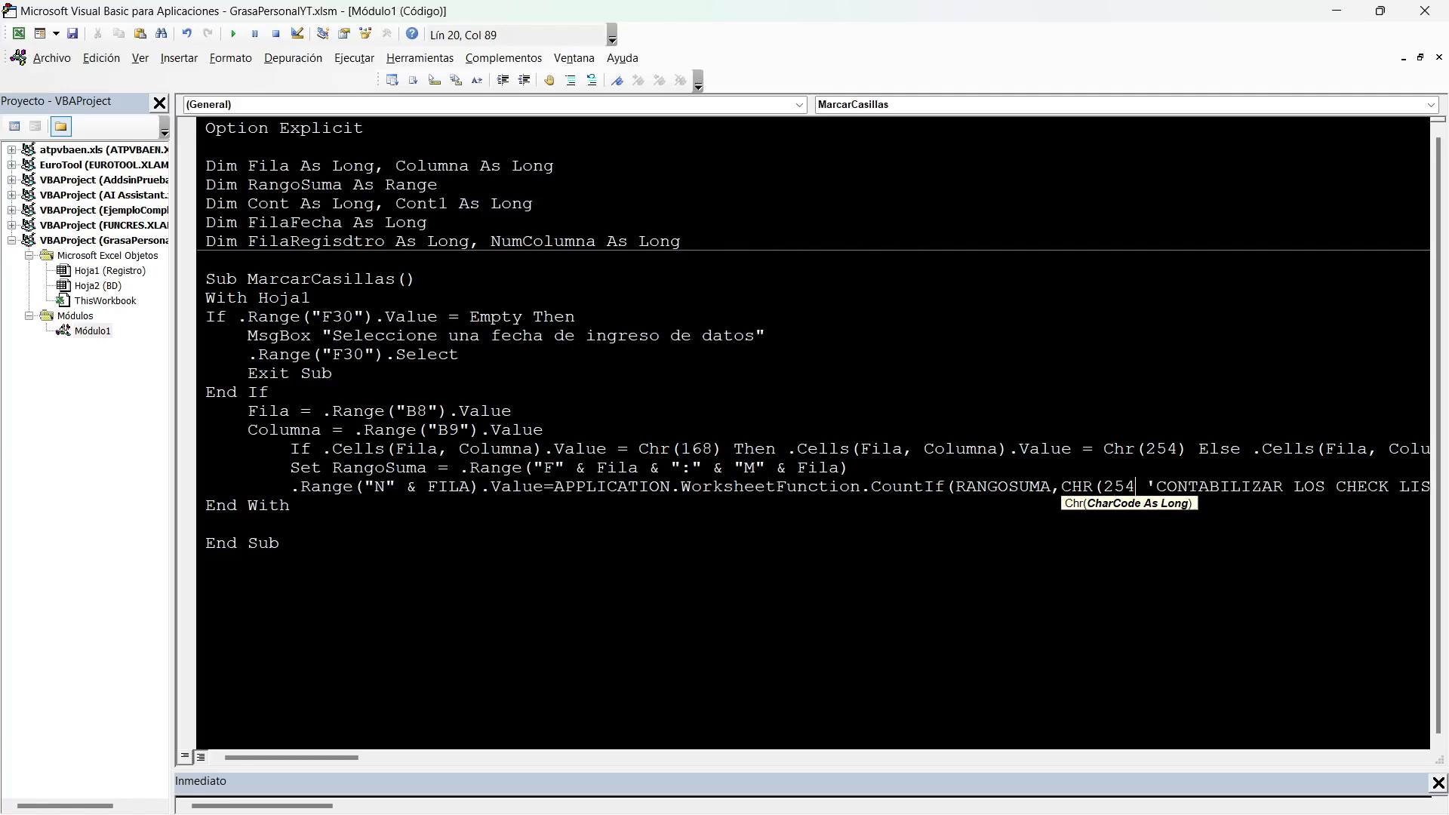
text())
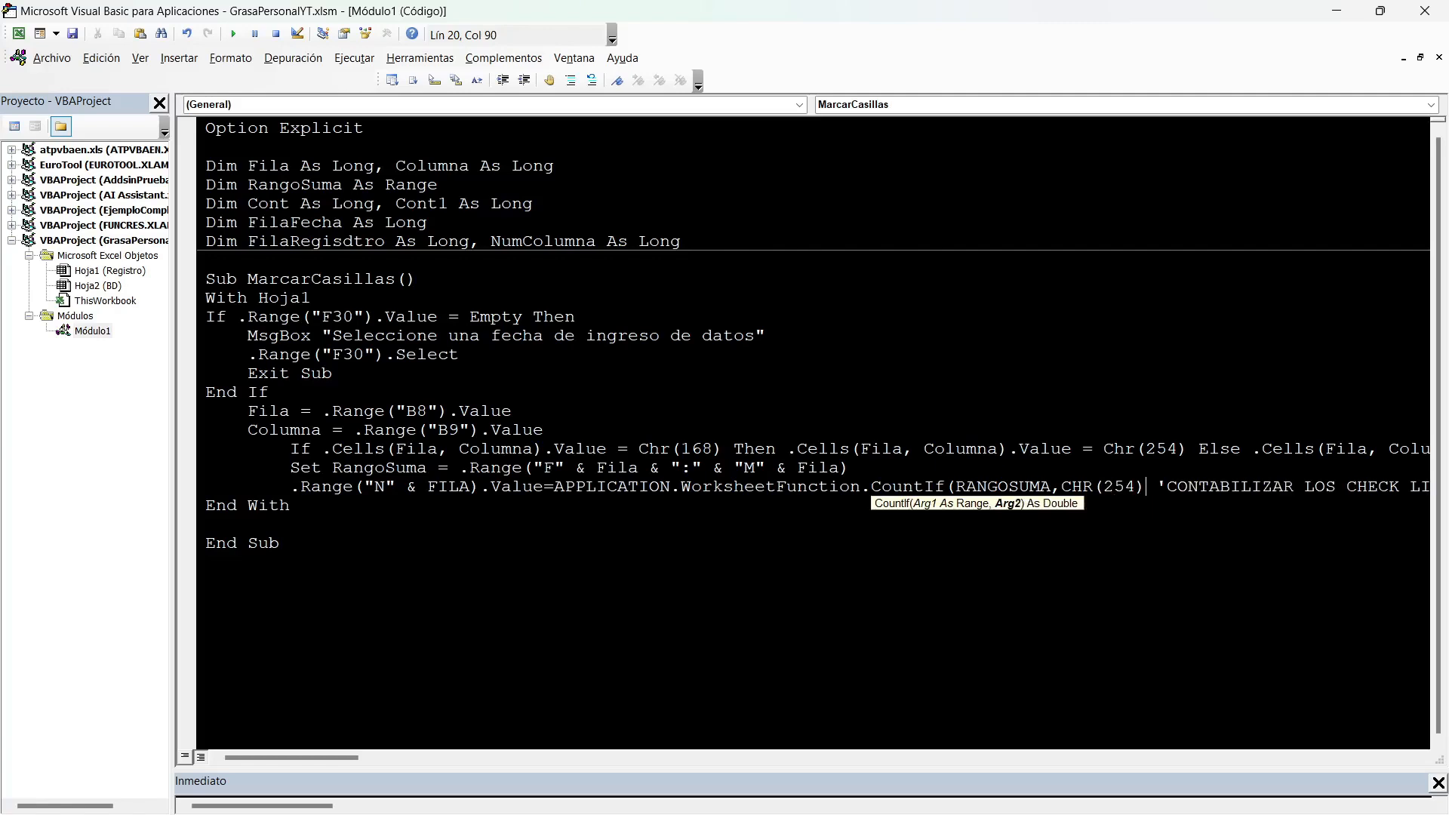
text())
key(Down)
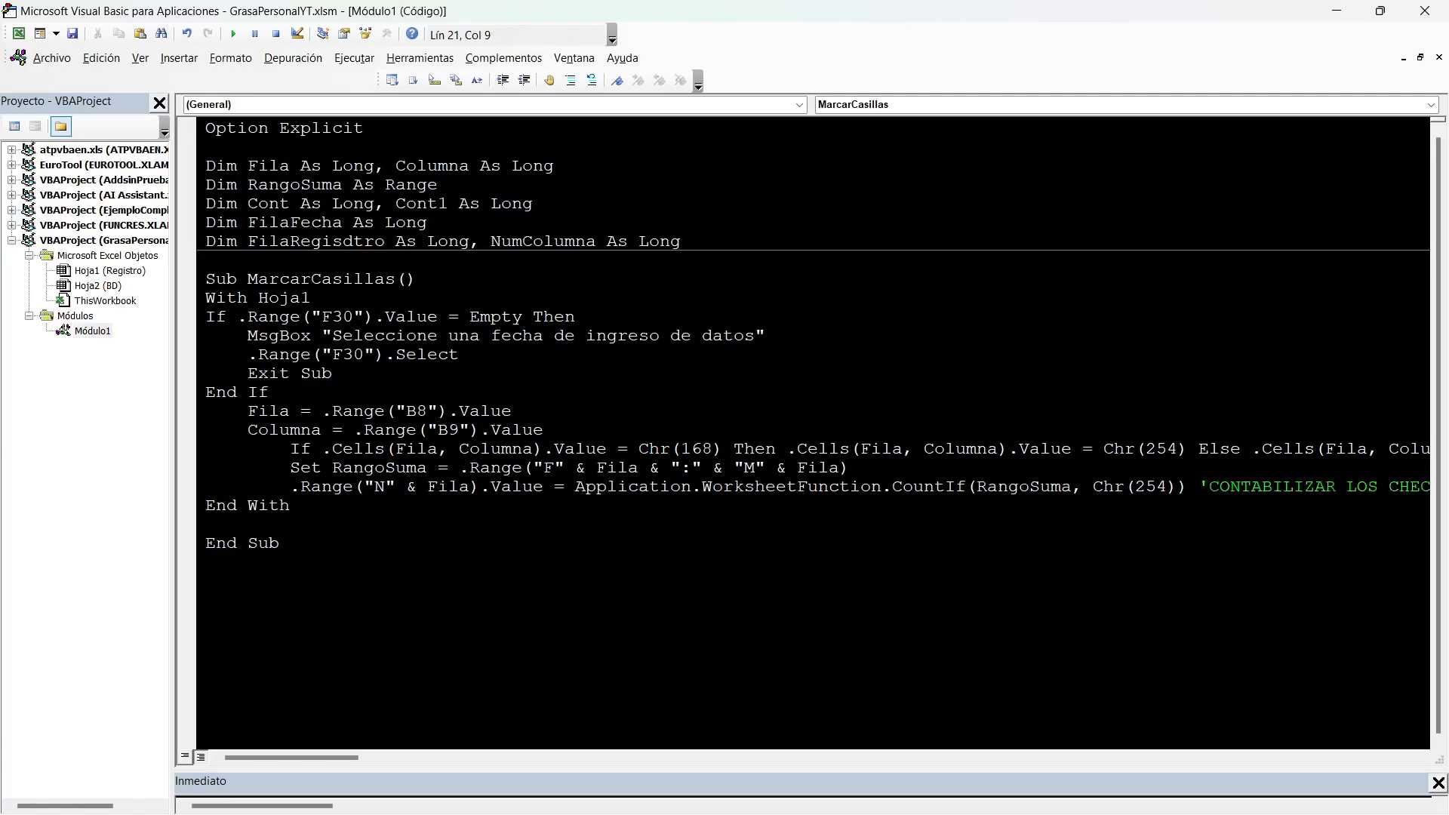
key(Return)
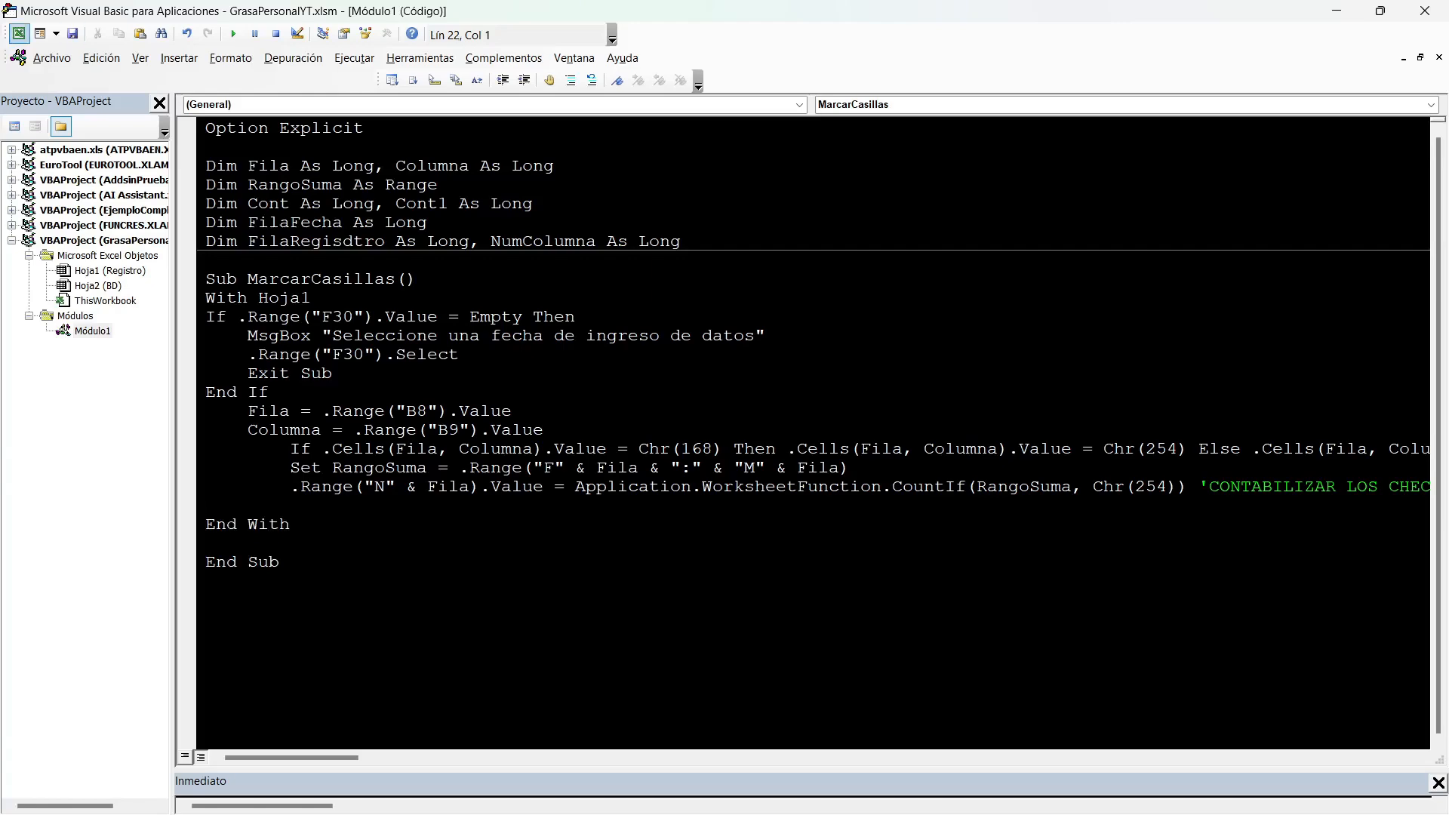
Switch to Excel and test the counter by ticking Caminar 30 min for Mier, Vier and Sab, and Dormir 8 horas and Hacer pesas for Vier and Sab.
click(1337, 11)
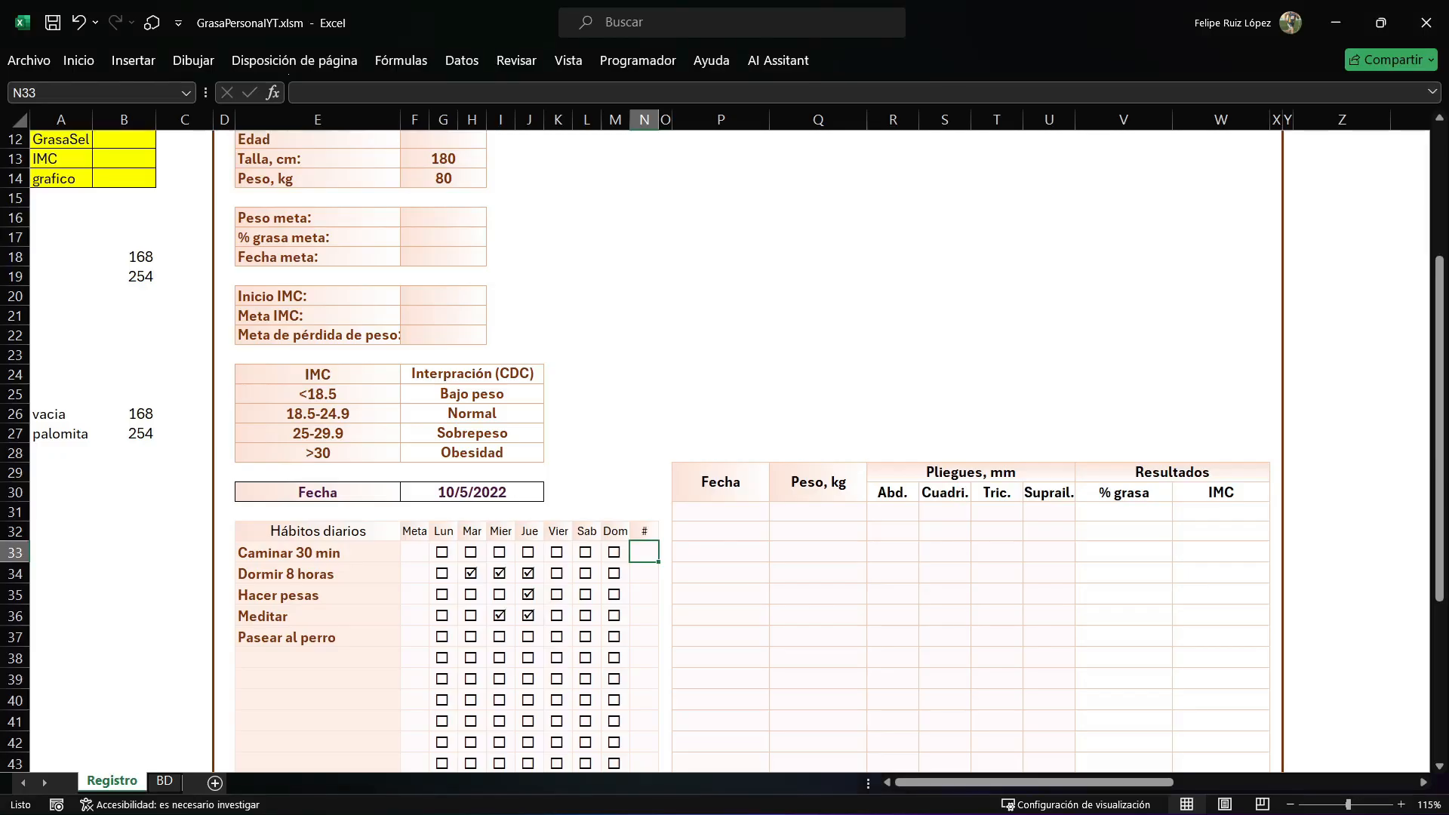
click(557, 552)
click(586, 552)
click(529, 553)
click(529, 553)
click(500, 552)
click(557, 573)
click(586, 574)
click(585, 595)
click(557, 595)
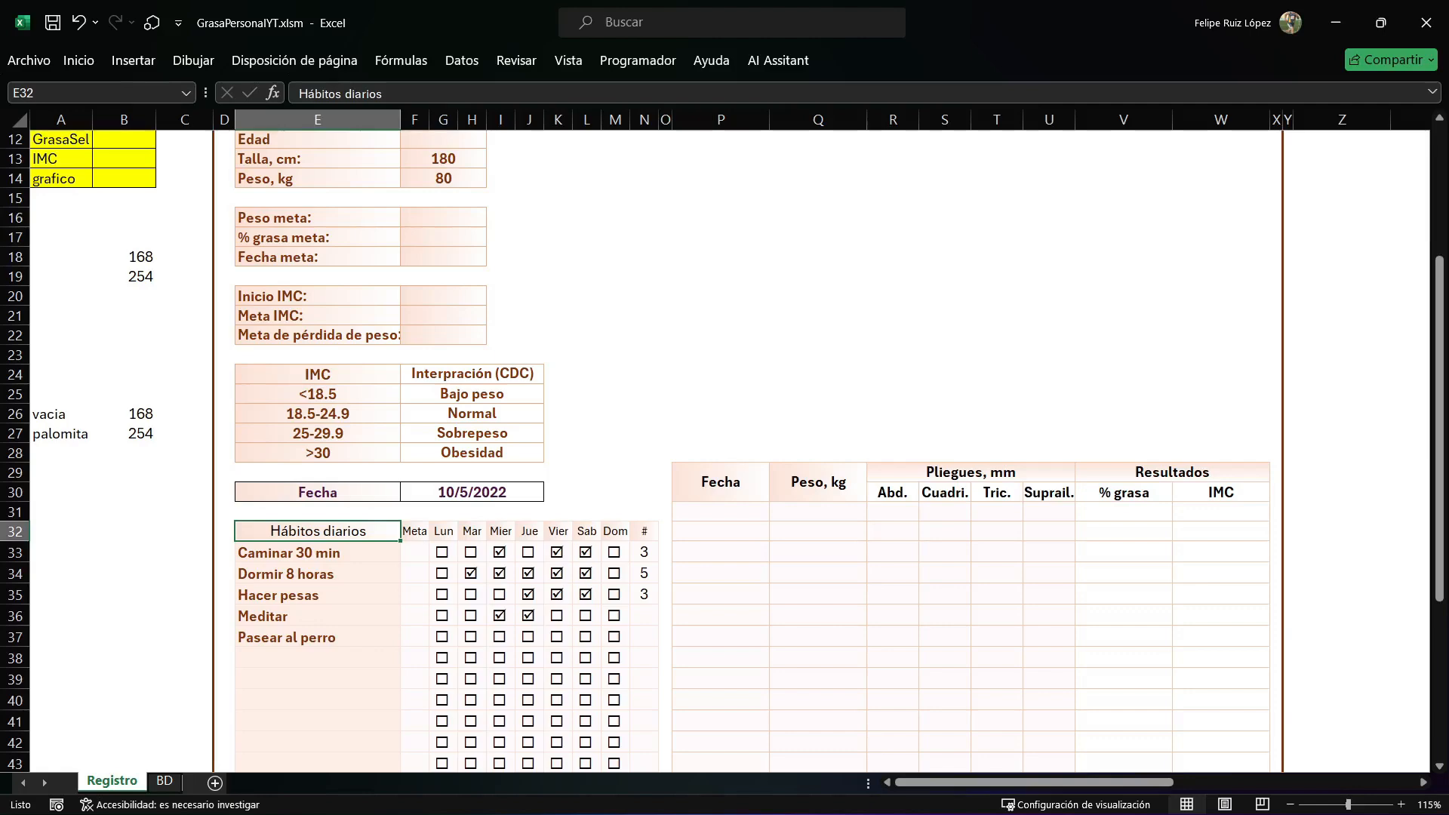
Compare the MarcarCasillas code with the Registro sheet's date cell F30 and the check list record layout on the BD sheet.
key(alt+F11)
key(Up)
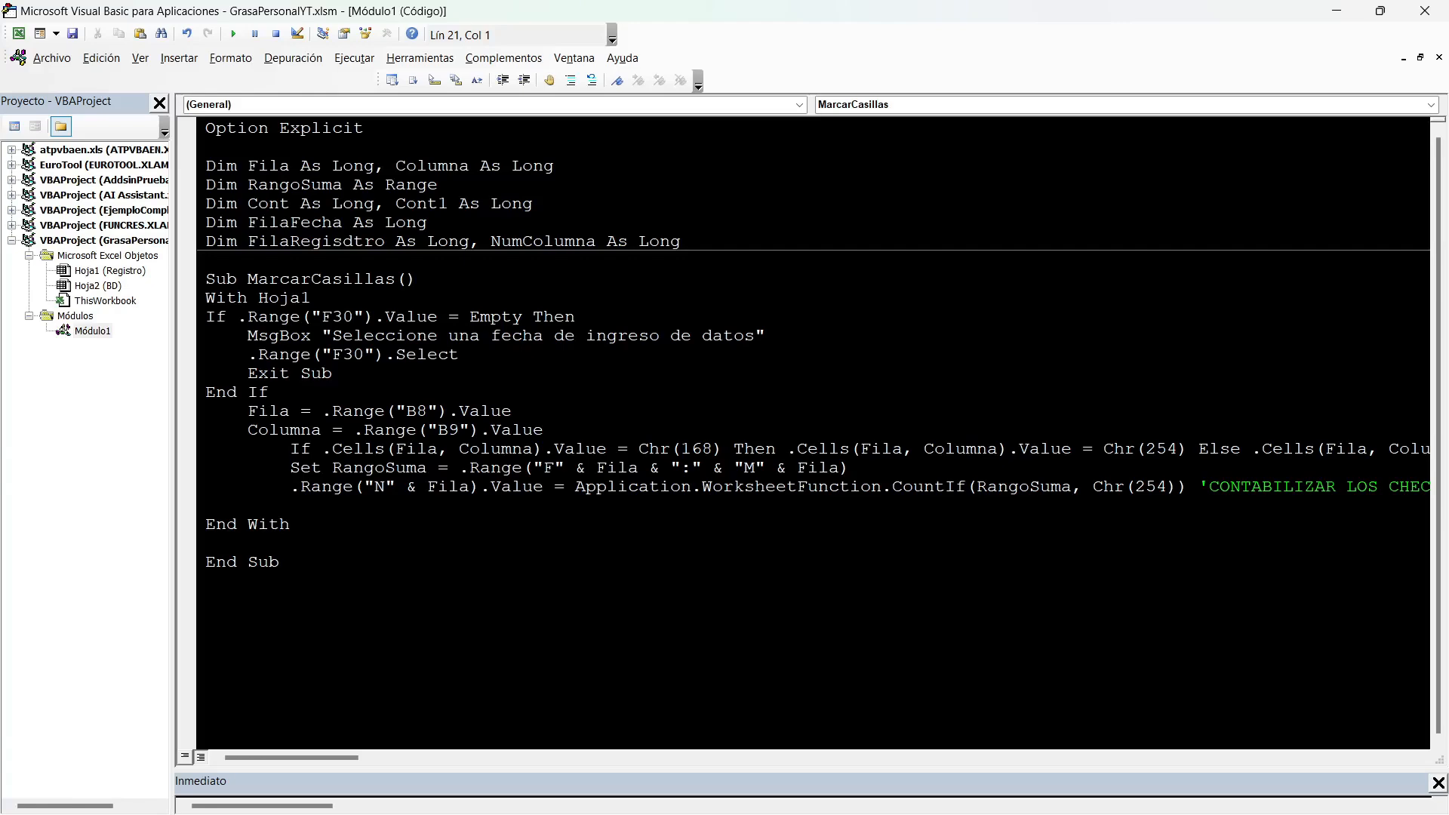
key(alt+F11)
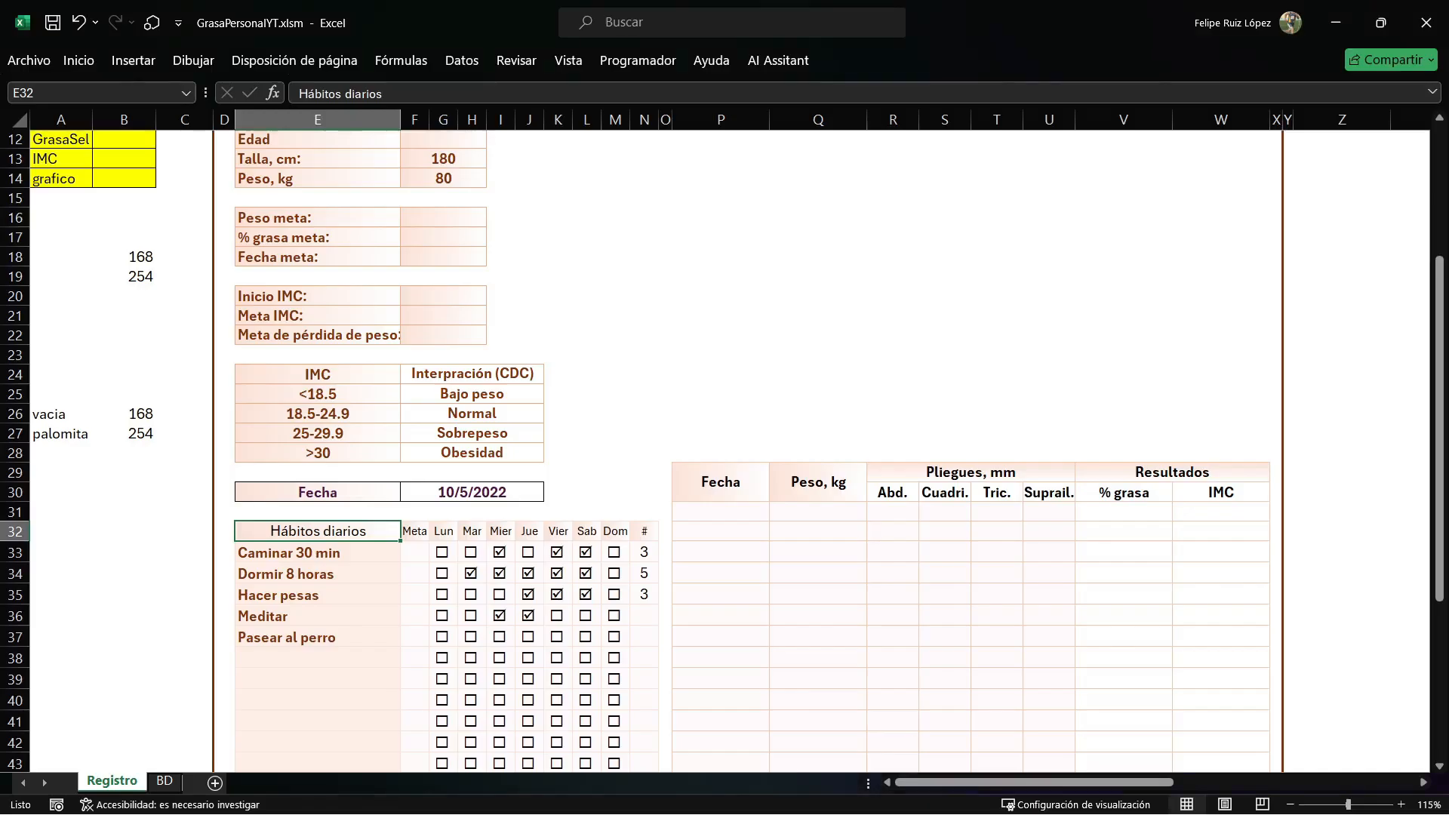
click(164, 781)
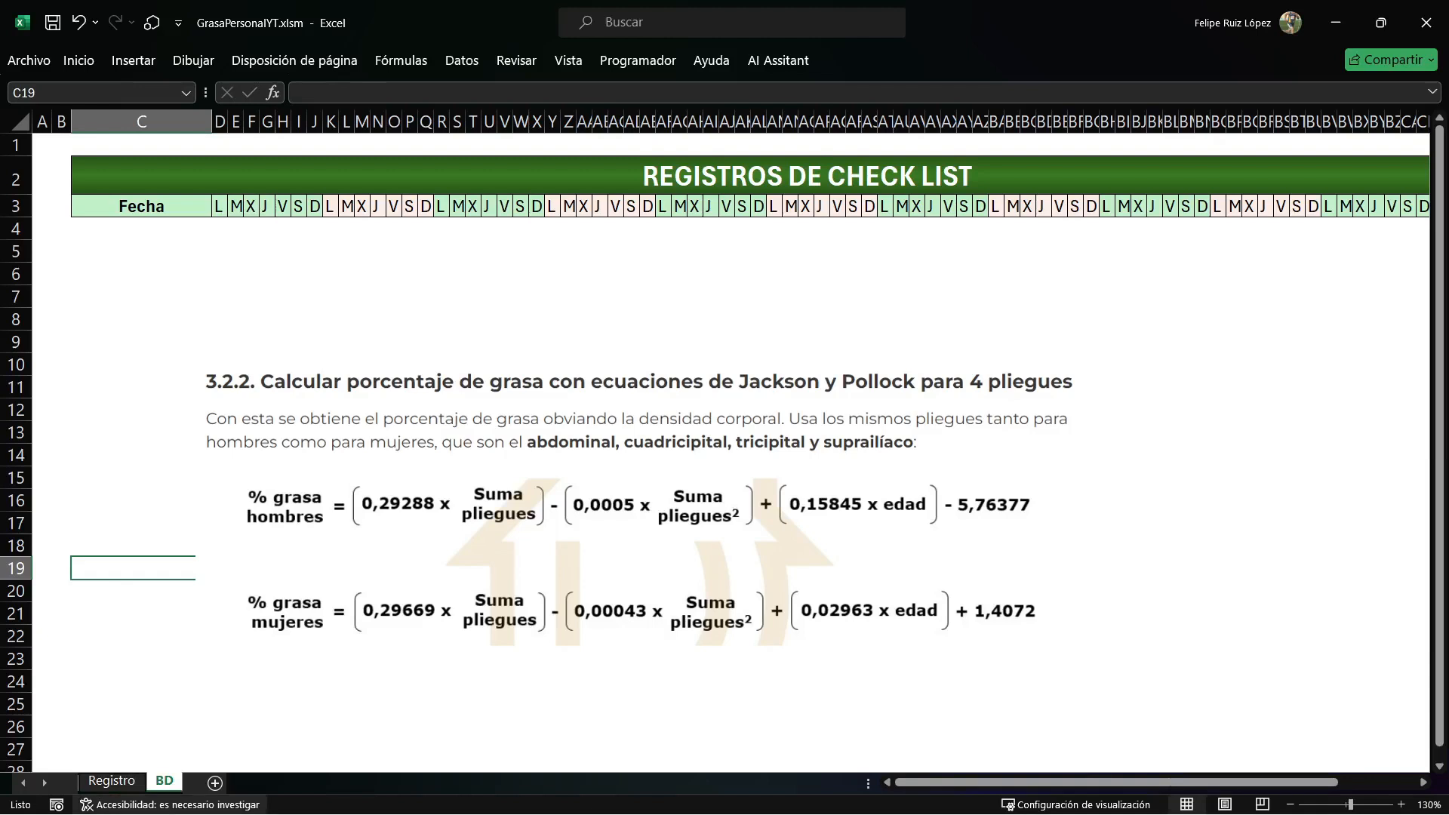
click(112, 781)
click(529, 472)
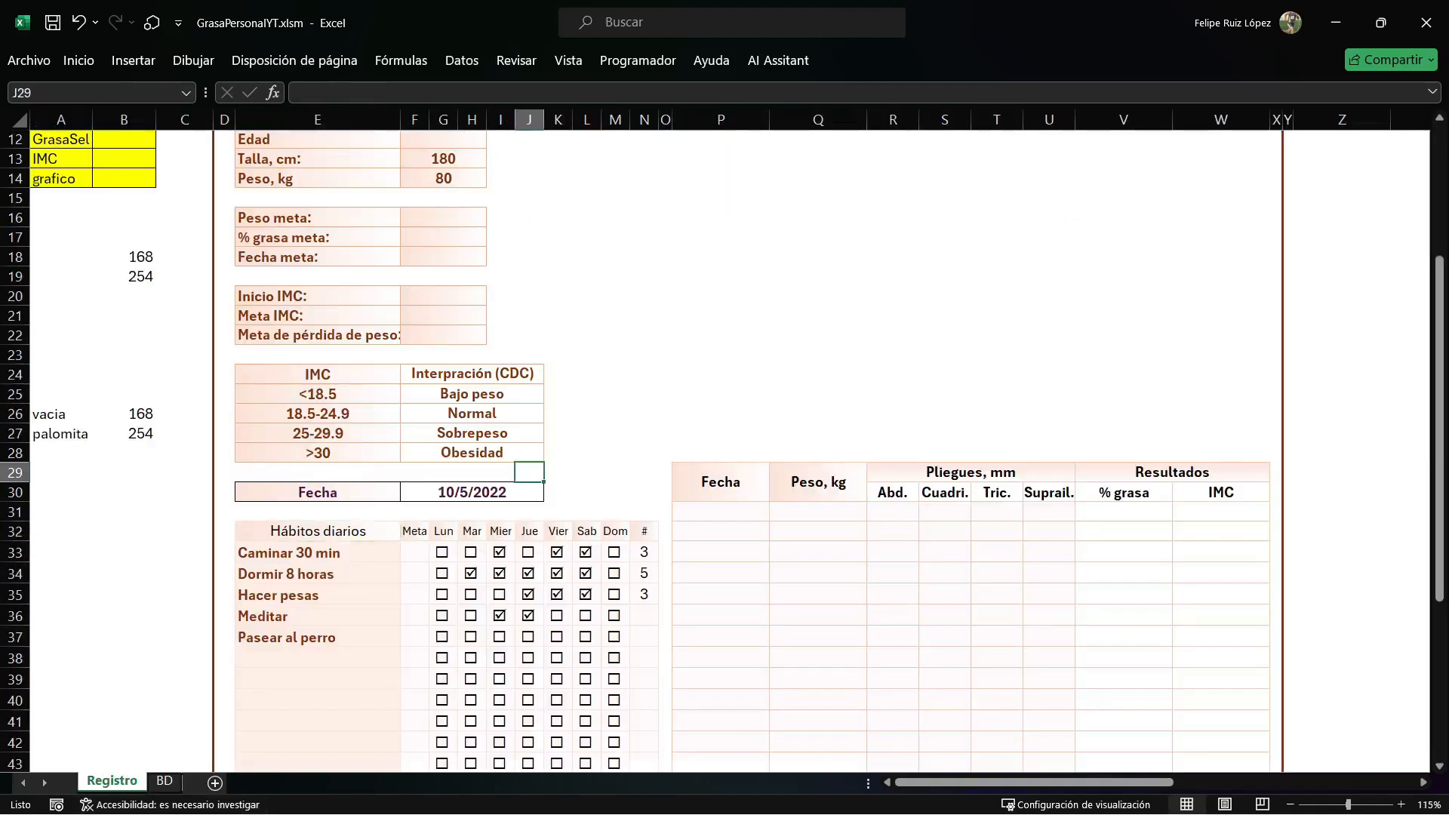
click(483, 492)
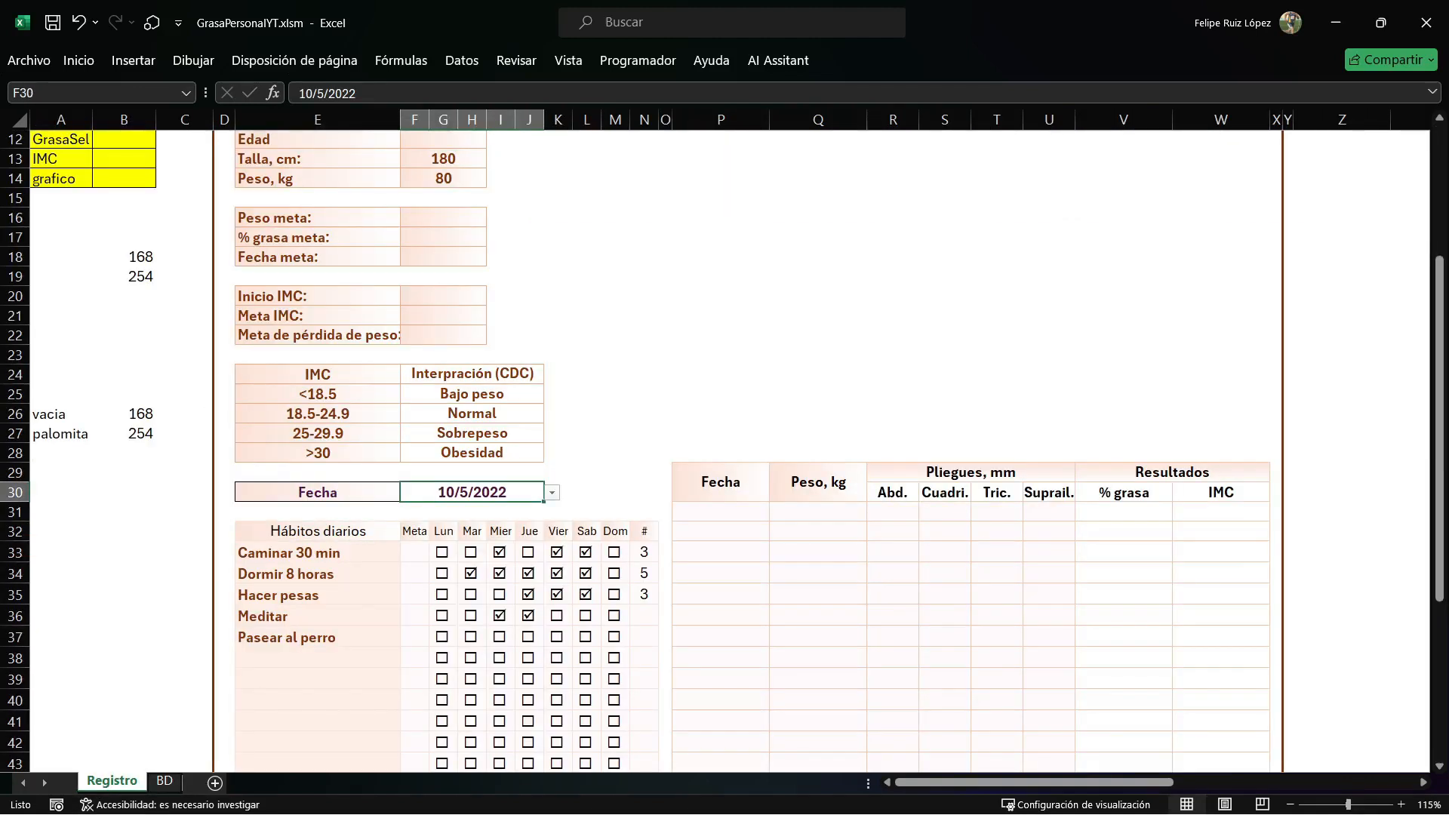
click(164, 782)
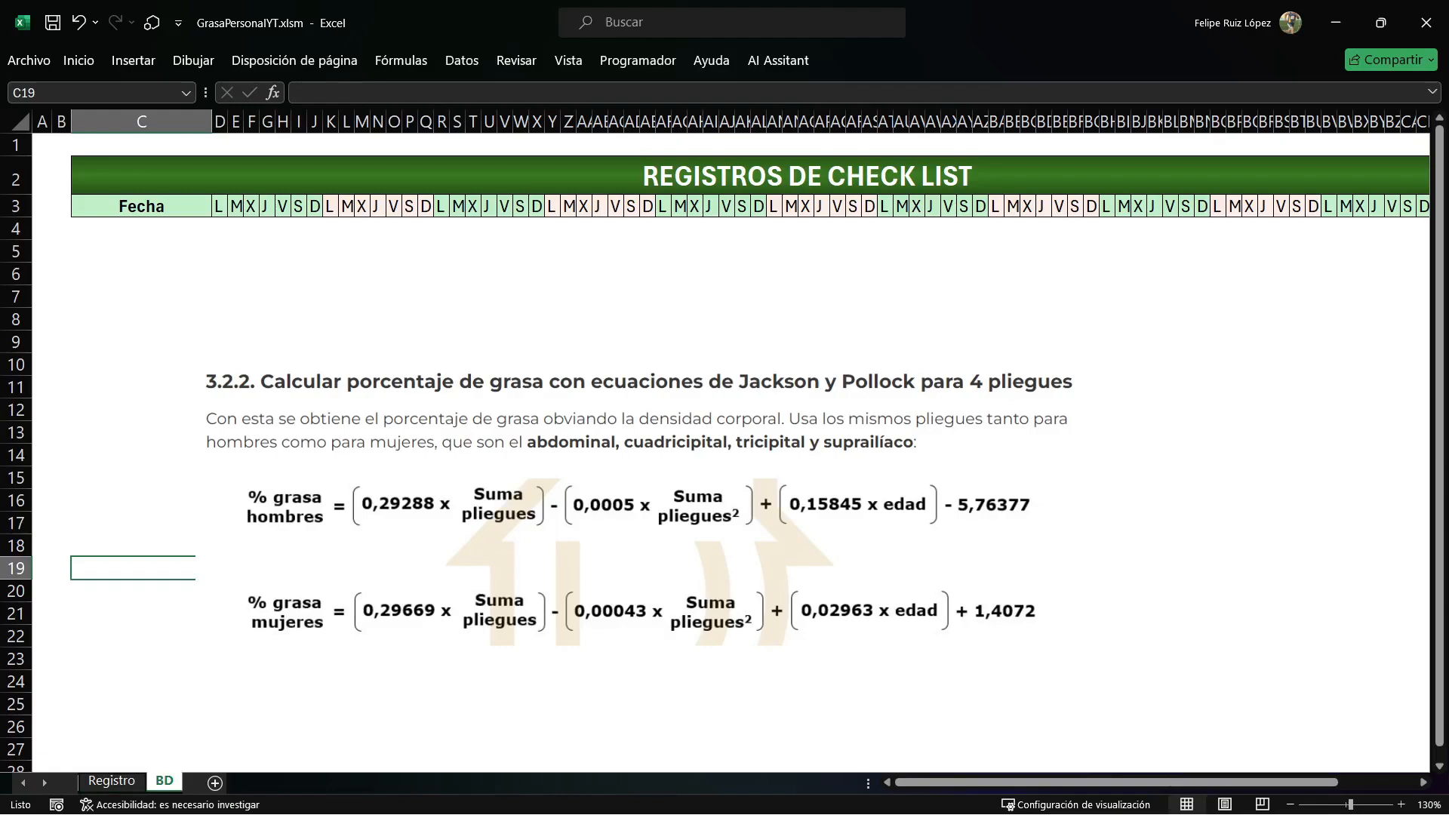
Switch to the VBA editor and create an empty procedure named GuardarCheck below MarcarCasillas in Módulo1.
key(alt+F11)
click(206, 581)
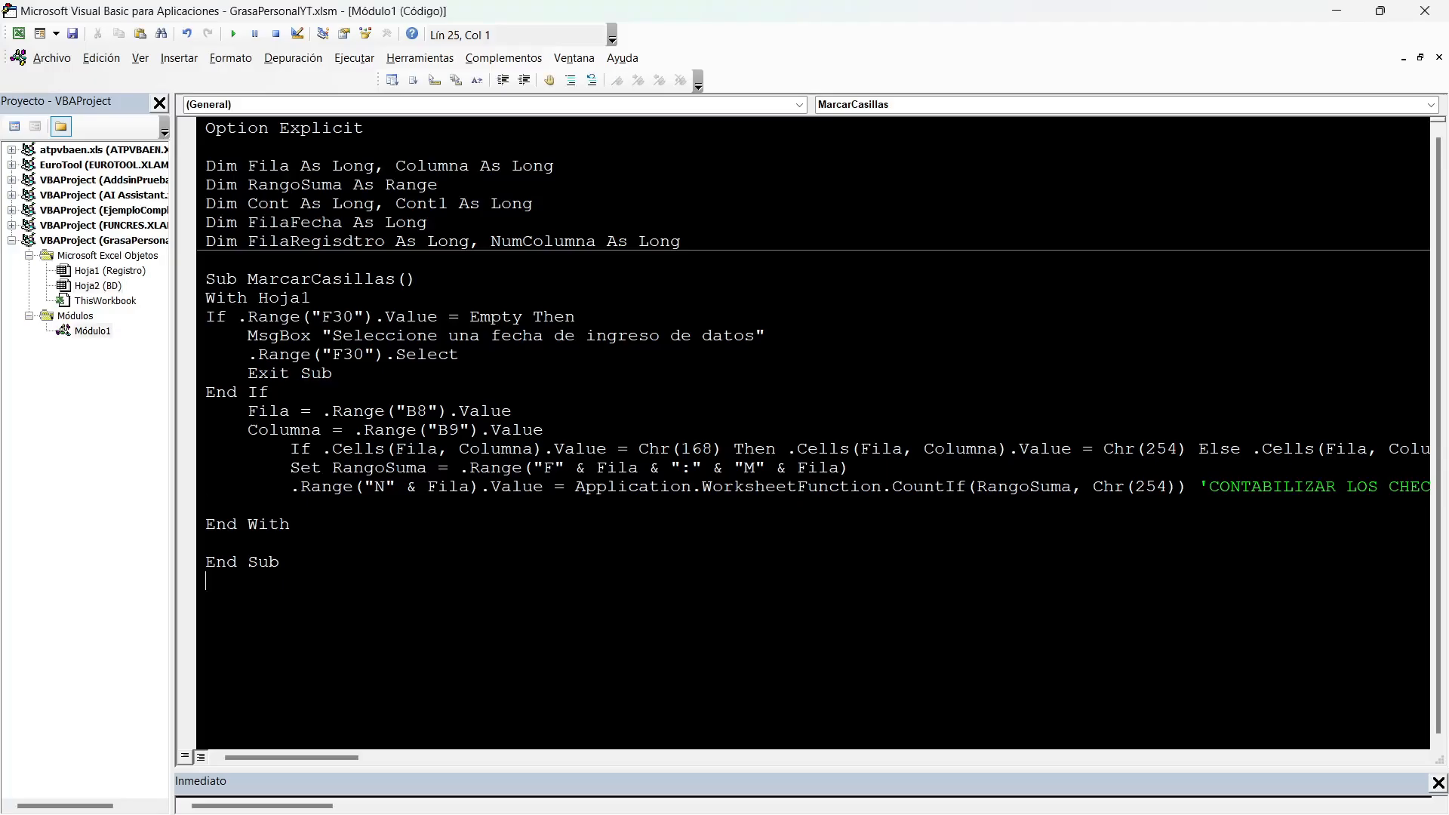
key(Return)
text(sUB GuardarCheck)
key(Return)
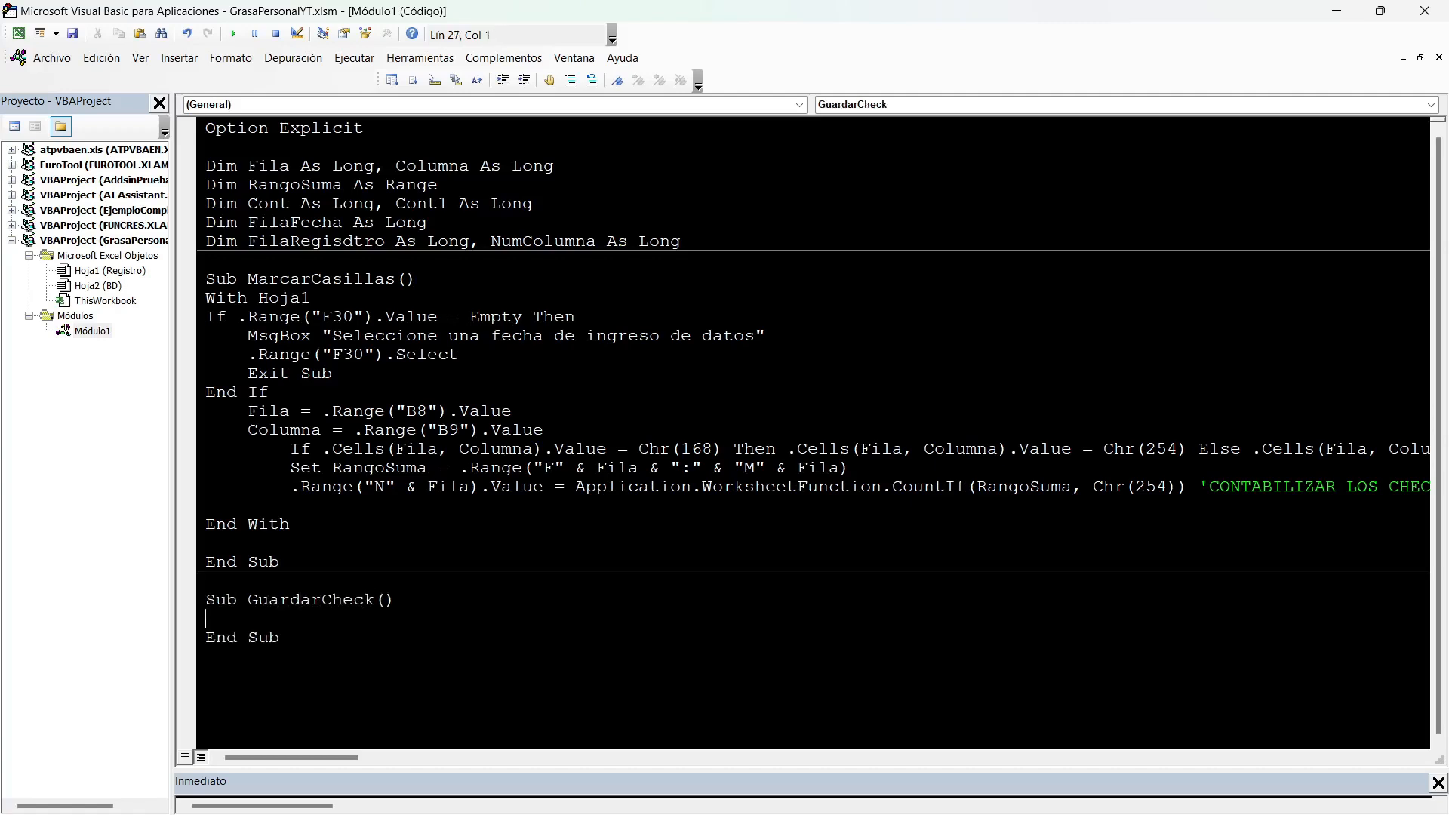
Call GuardarCheck from MarcarCasillas, on the line after the CountIf statement and before End With.
double_click(310, 599)
key(ctrl+c)
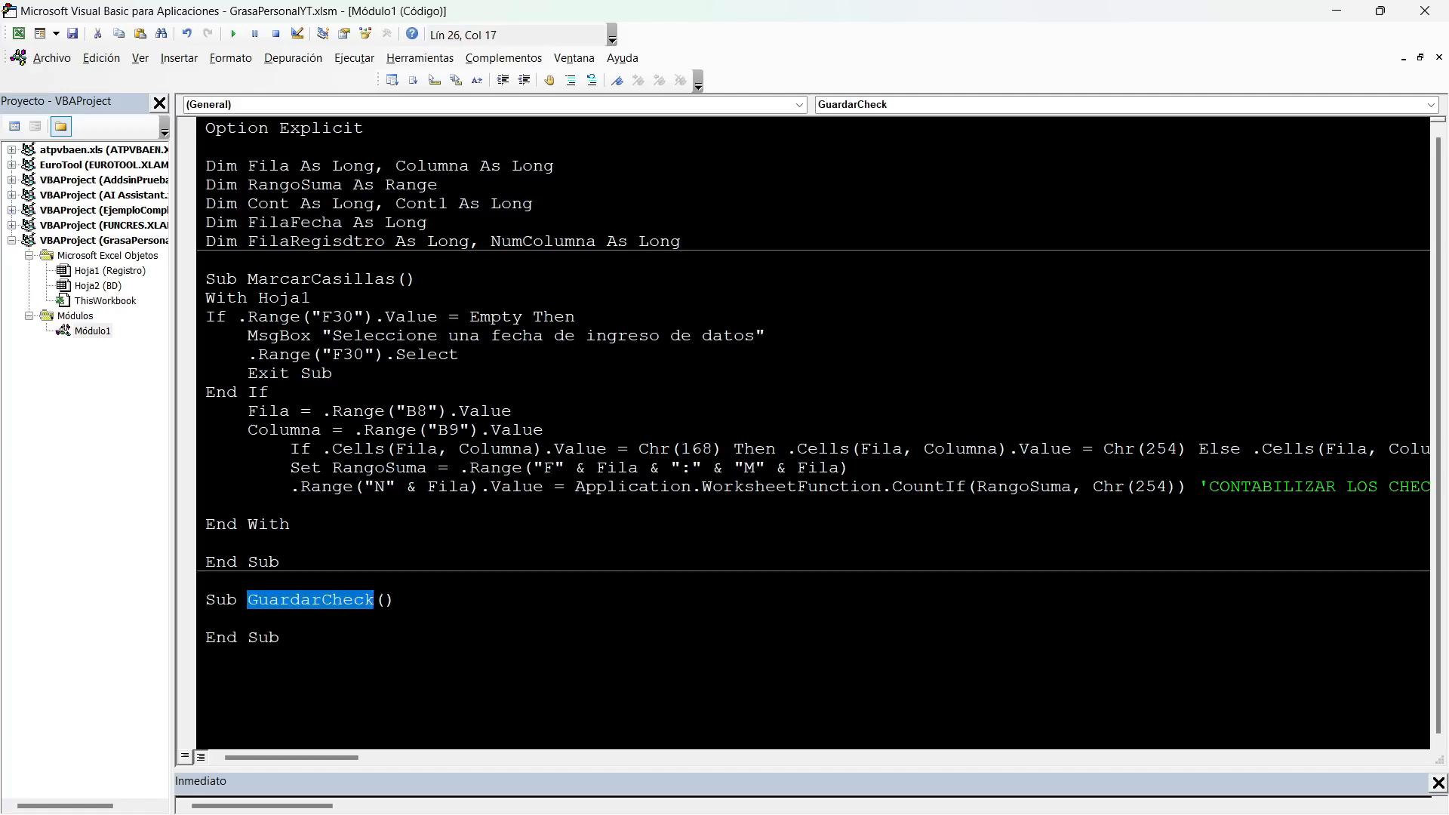
click(206, 506)
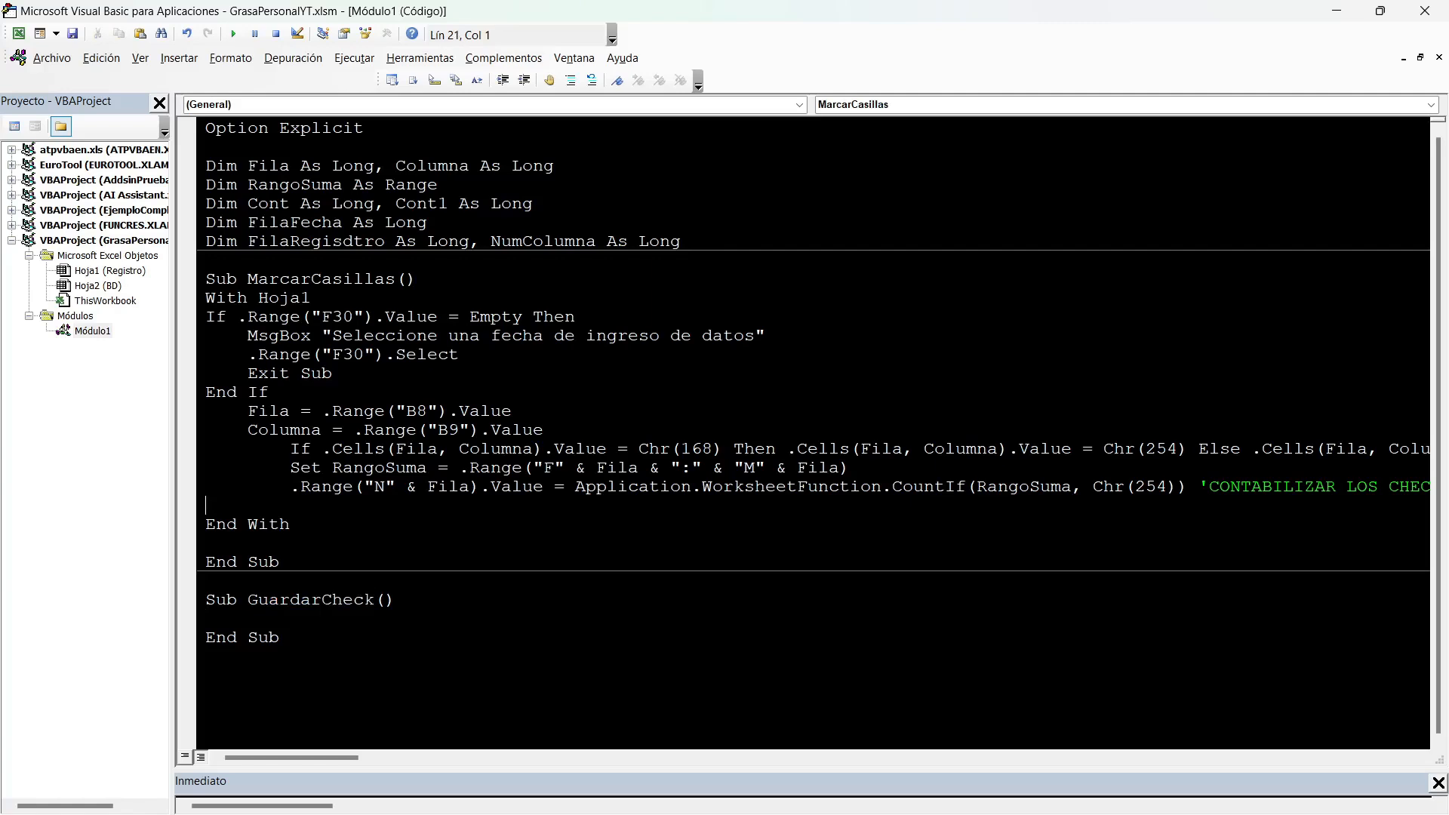
key(ctrl+v)
Add a With Hoja2 ... End With block inside GuardarCheck, checking the BD sheet's code name in the project tree.
click(207, 619)
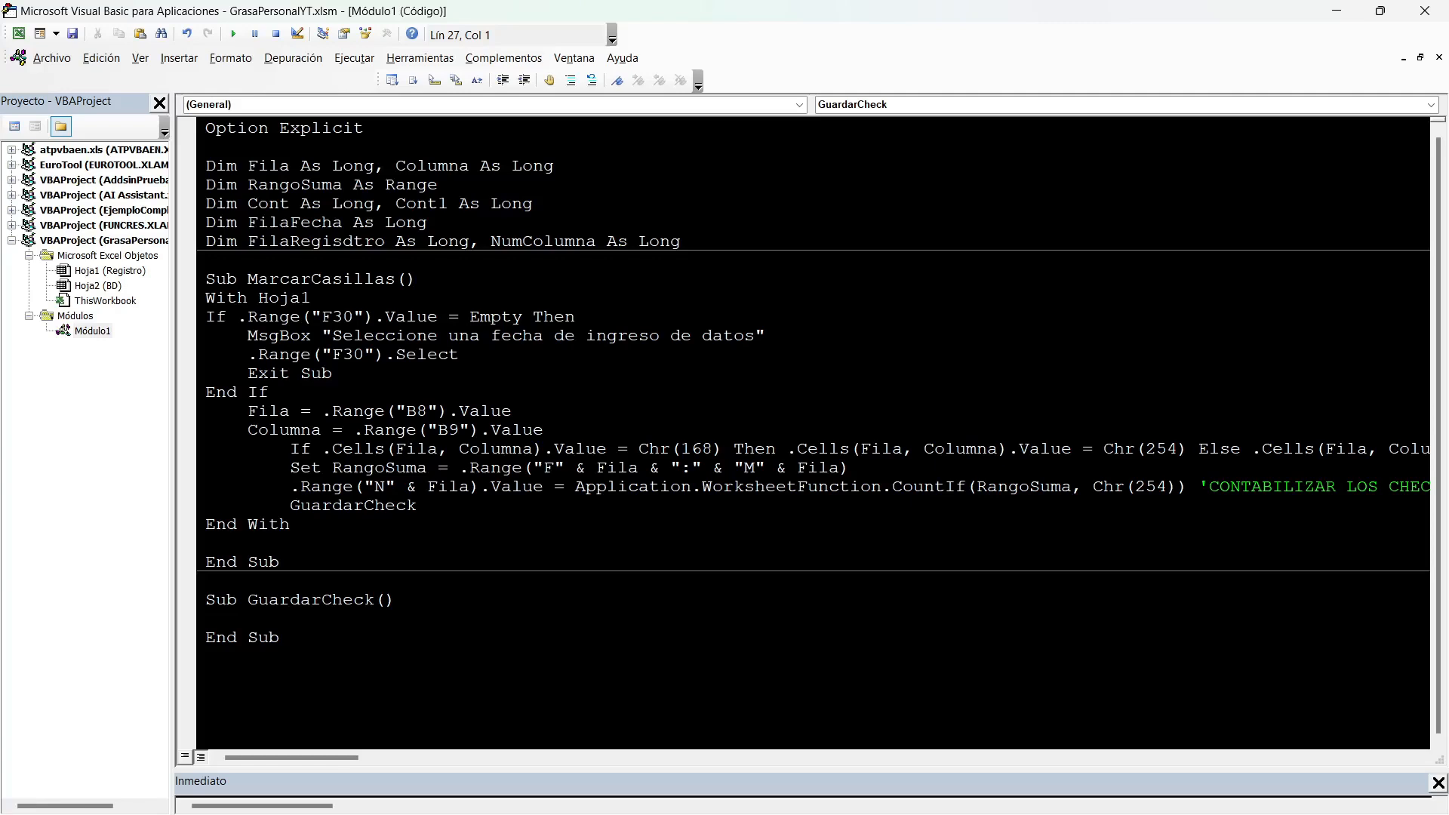
click(98, 286)
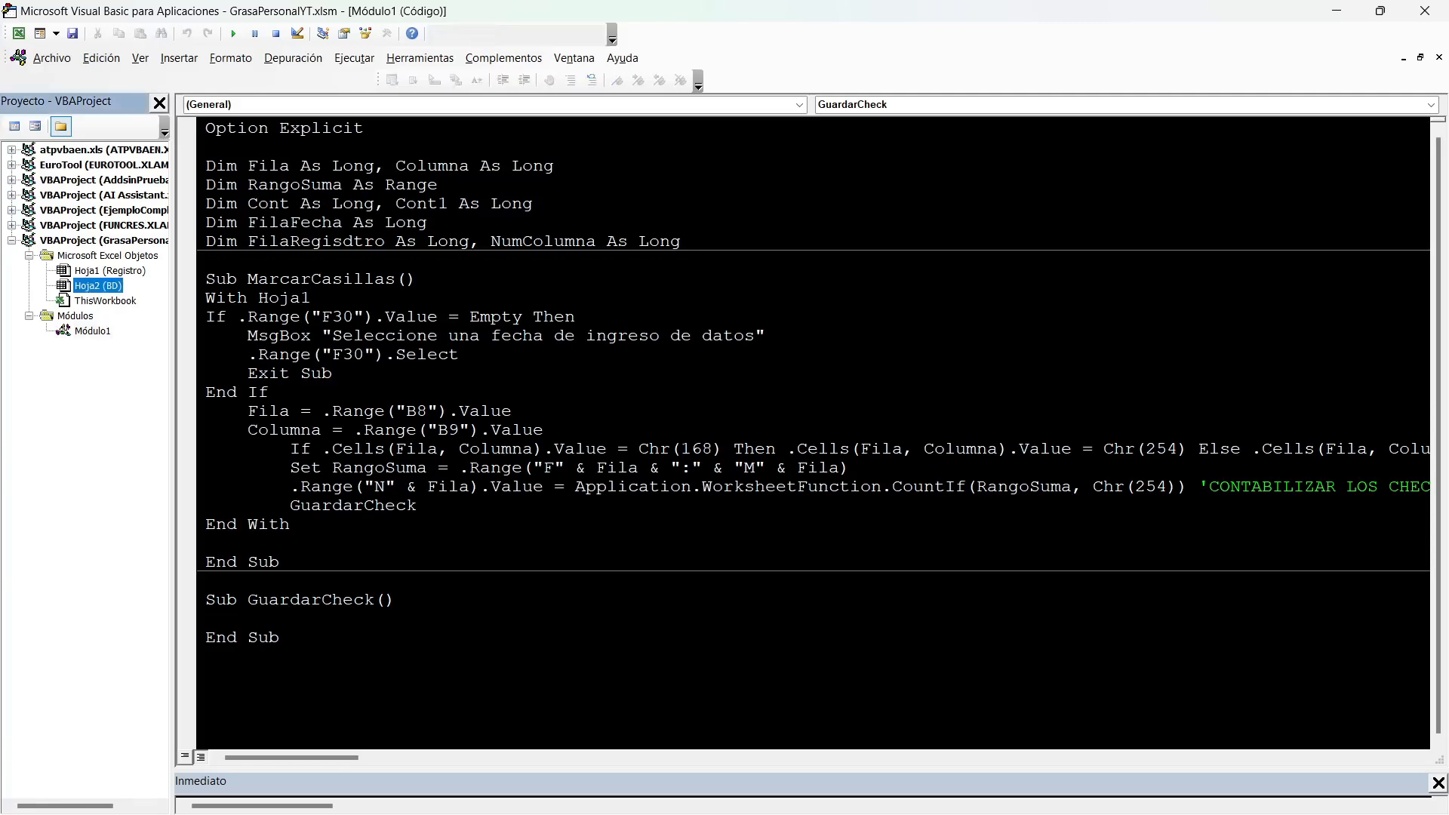
click(282, 638)
key(Up)
text(with Hoja2)
key(Return)
text(en)
key(BackSpace)
text(d with)
key(Return)
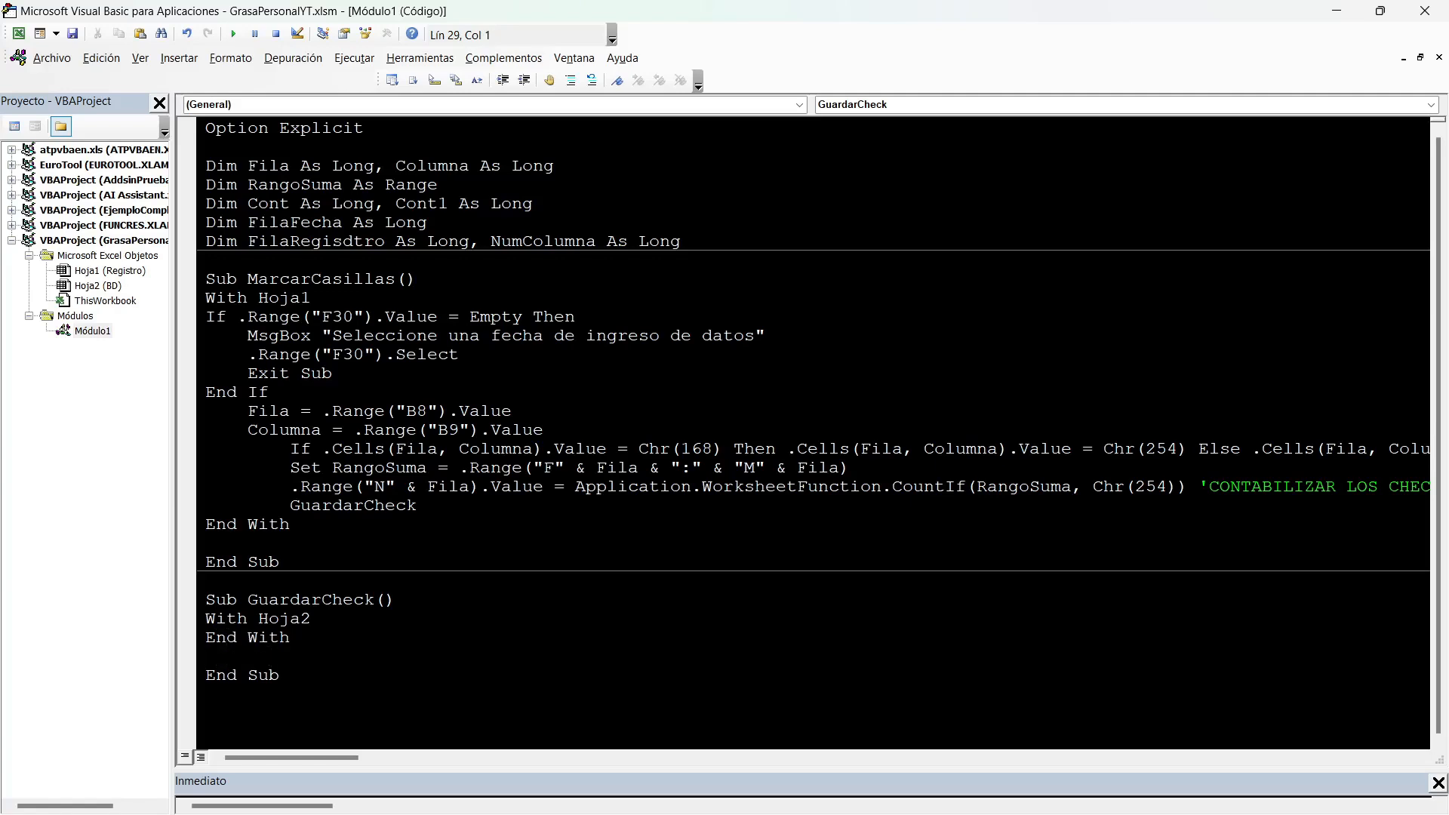
Switch to Excel, enter 10/05/2022 in C4 and 10/06/2022 in C5 of BD, and move the body fat equations picture away from the dates.
key(alt+F11)
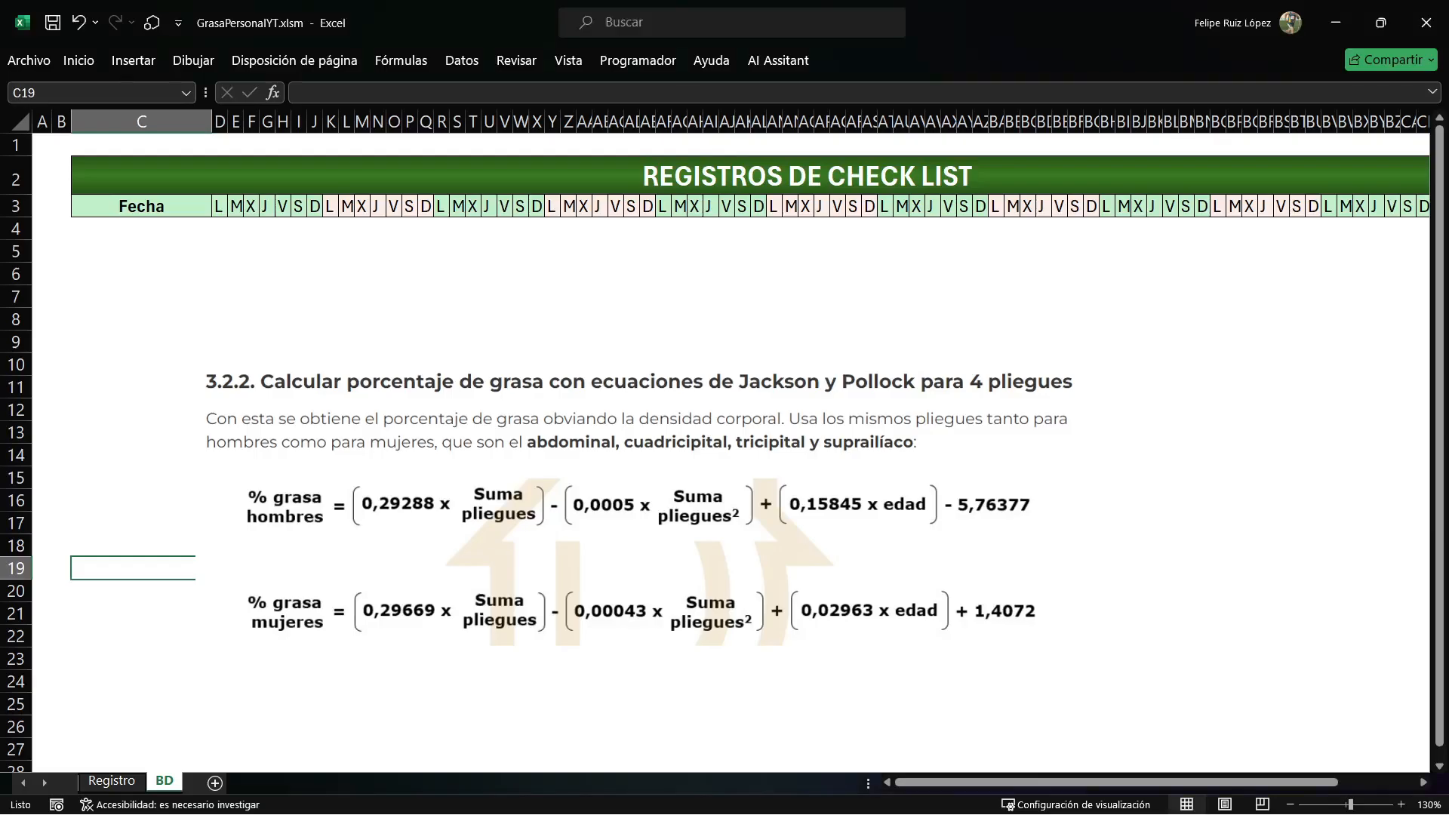
click(141, 229)
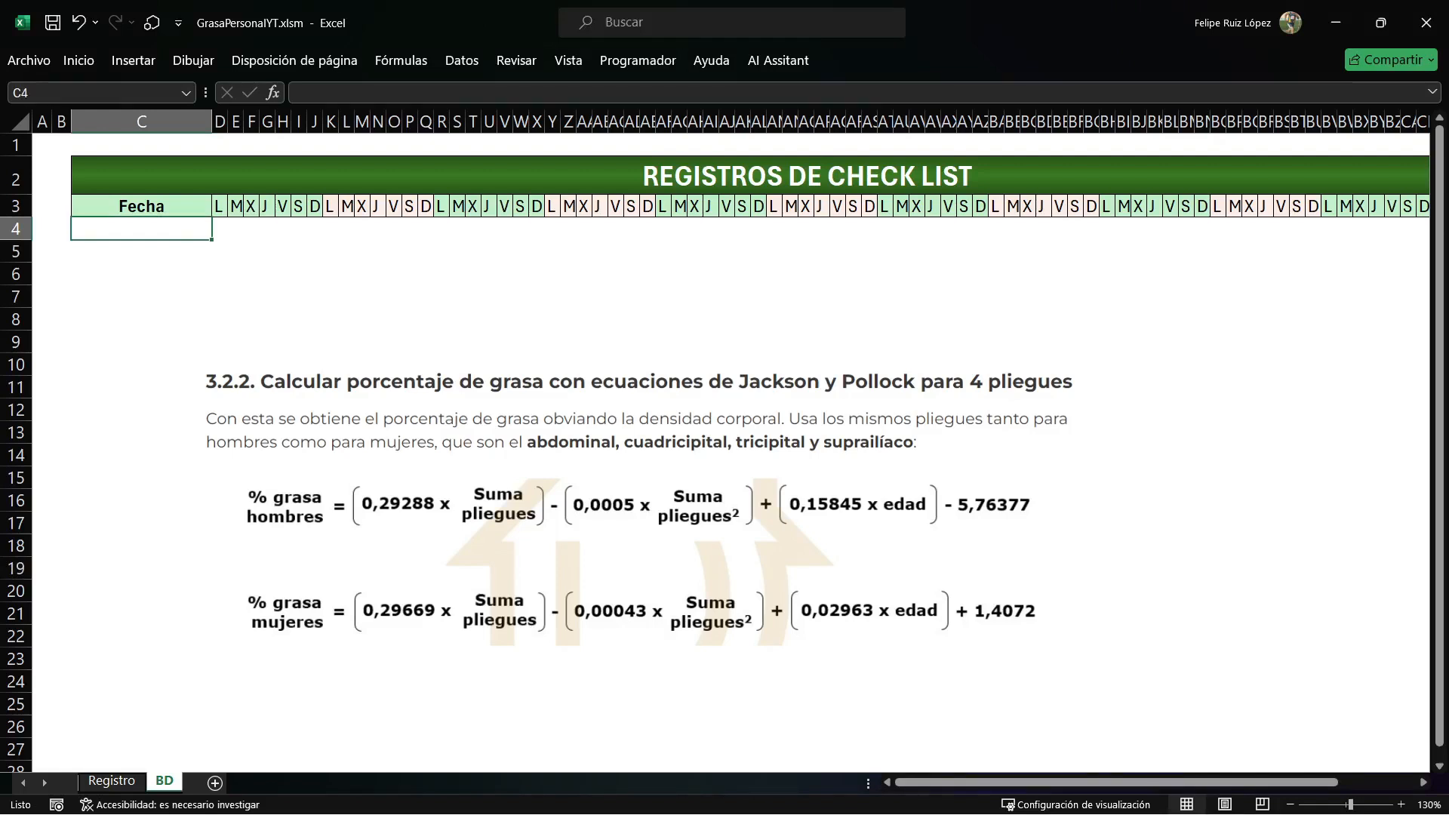
text(10/05/2022)
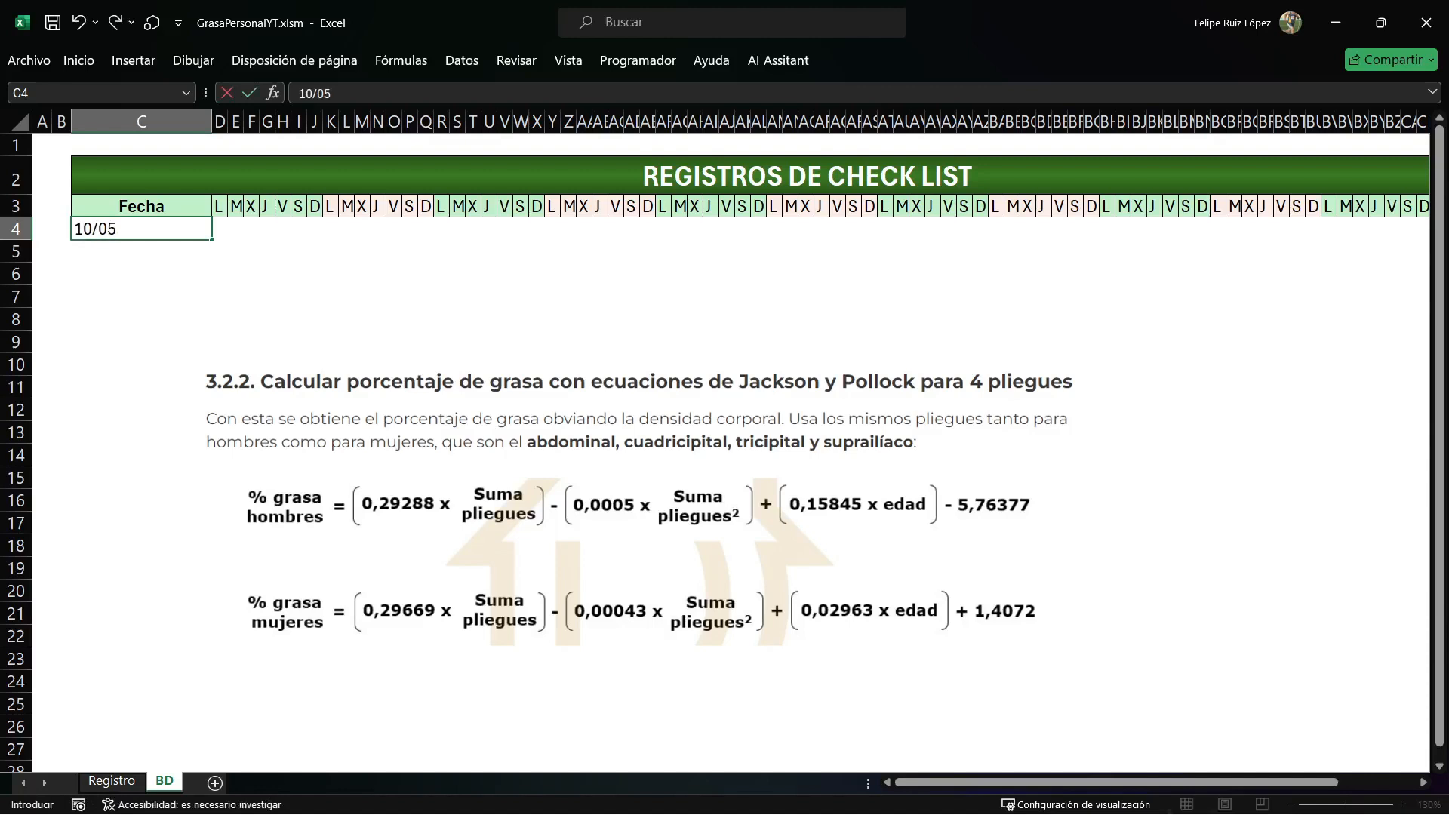
key(Return)
text(10)
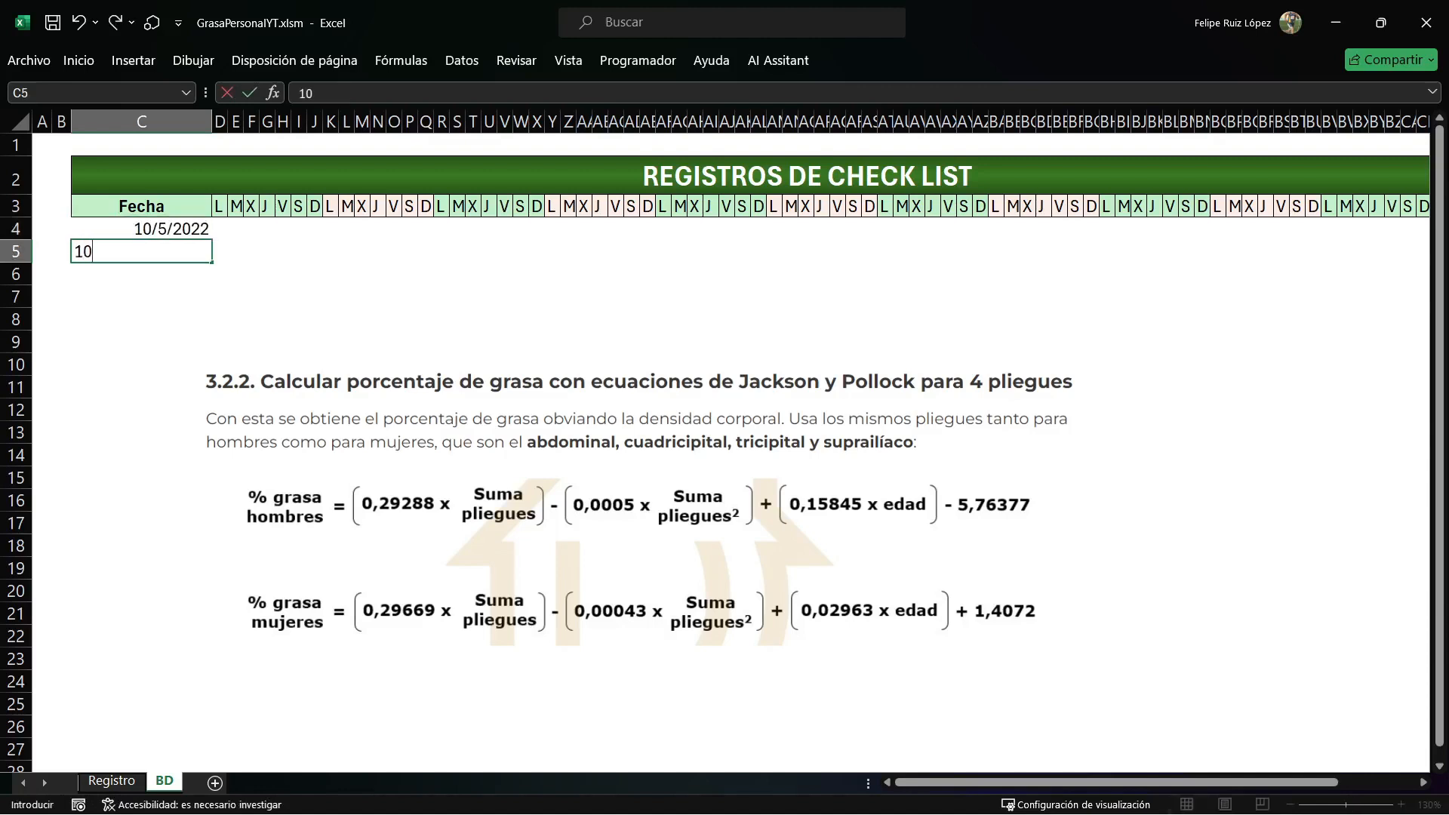
text(/06/2022)
key(Return)
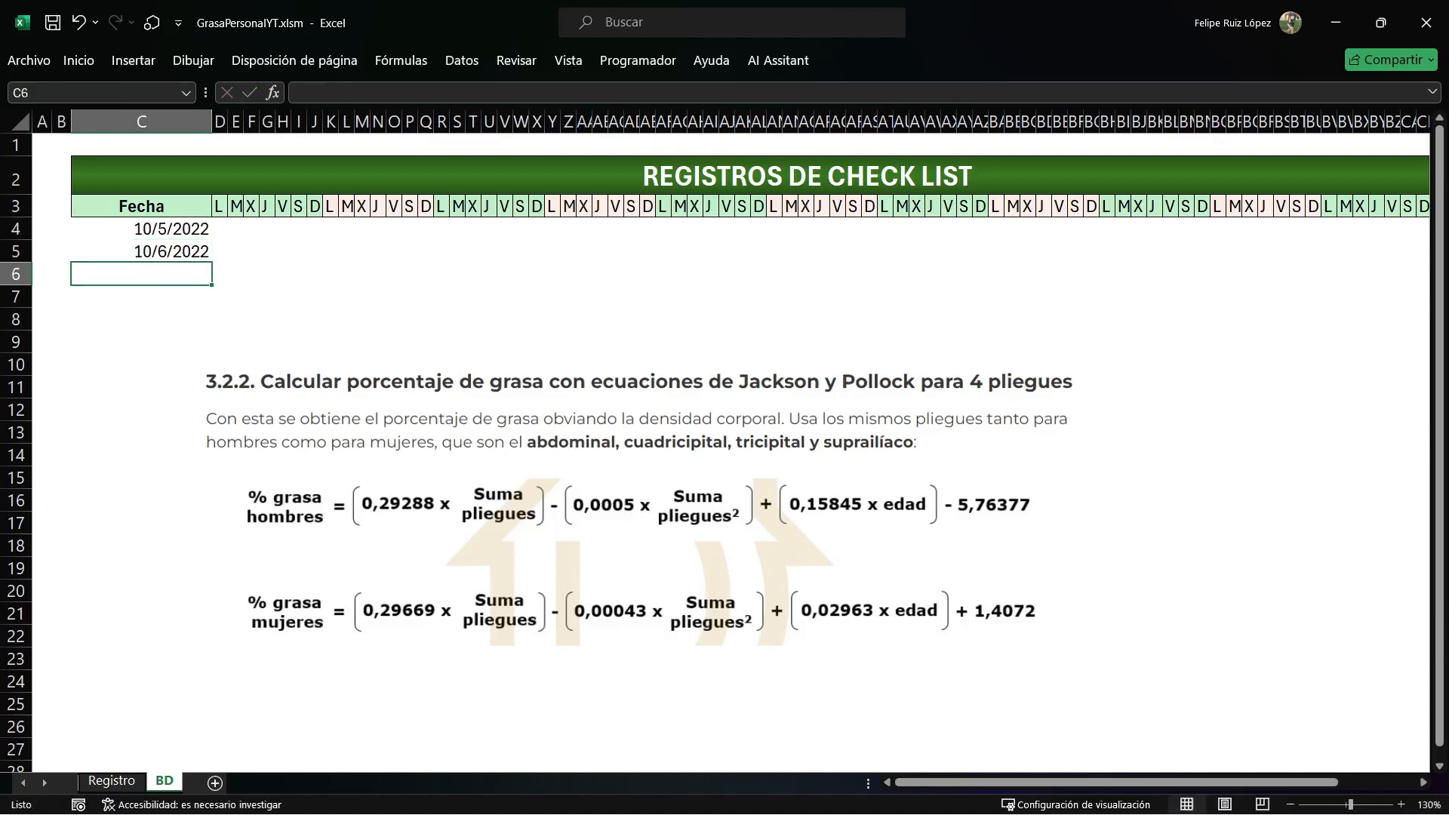
drag(644, 509, 757, 473)
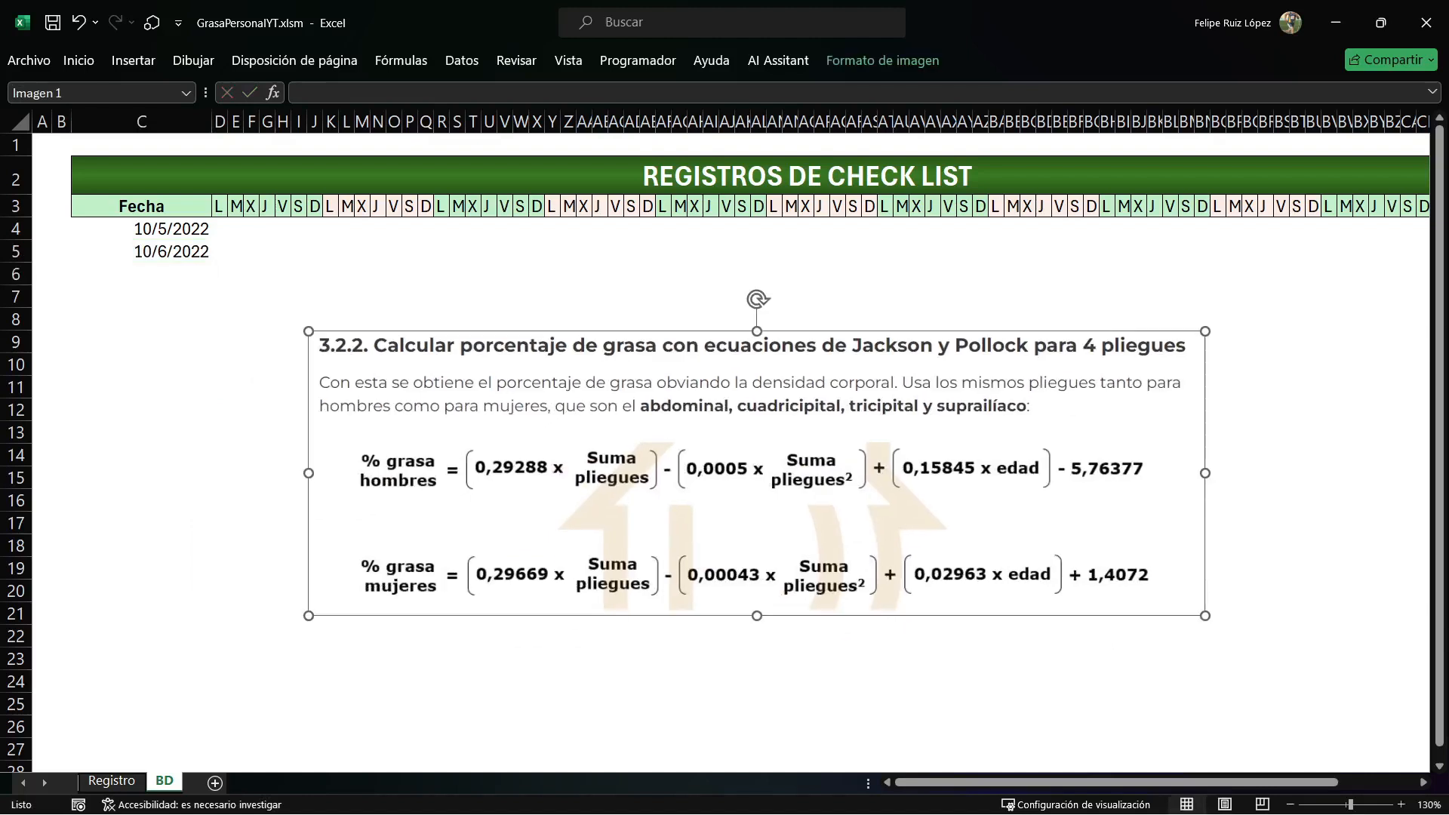
Check the BD dates against the Registro date cell, select BD's Fecha header and delete the existing defined name Fecha.
drag(142, 228, 142, 252)
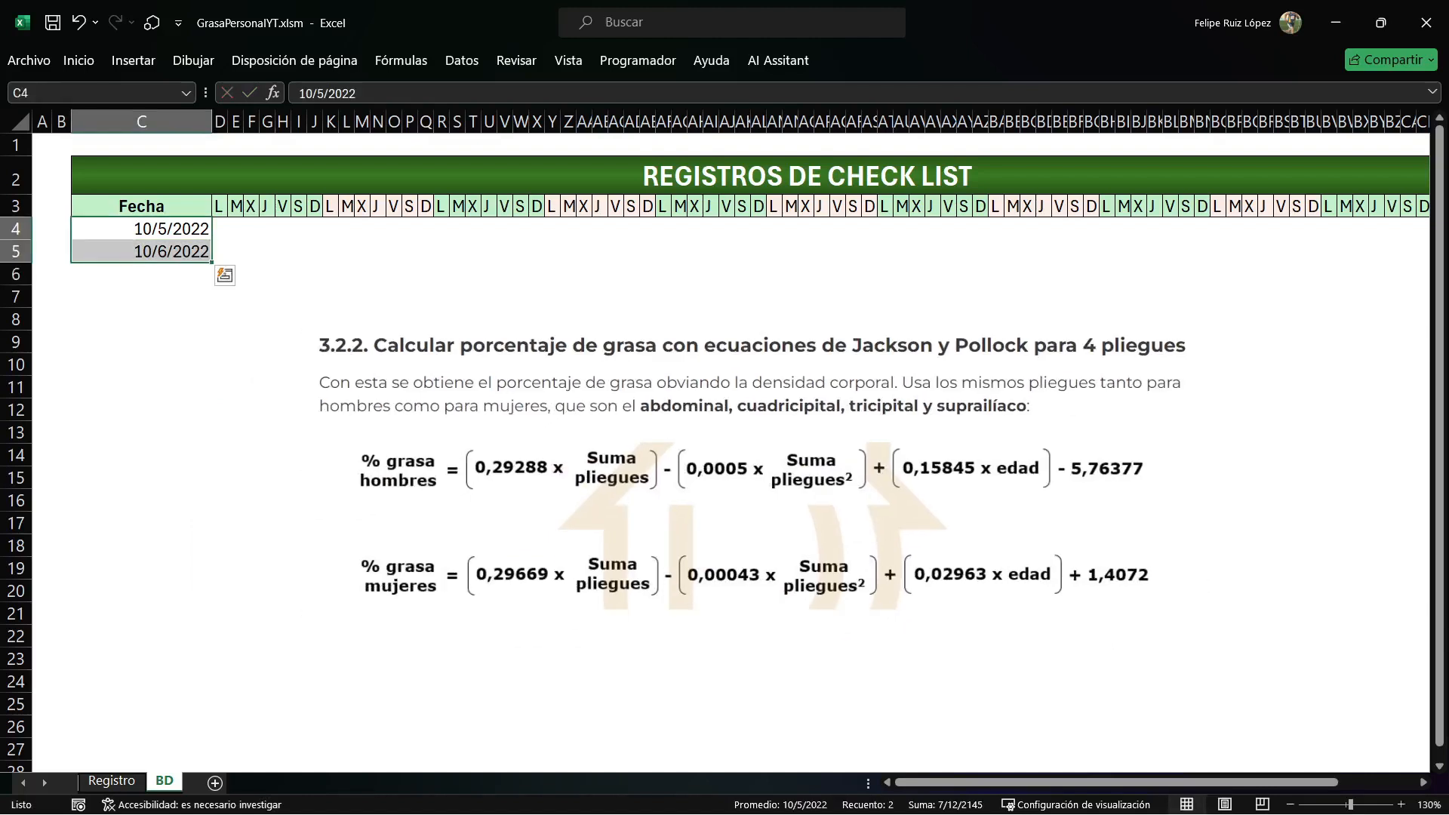
click(112, 781)
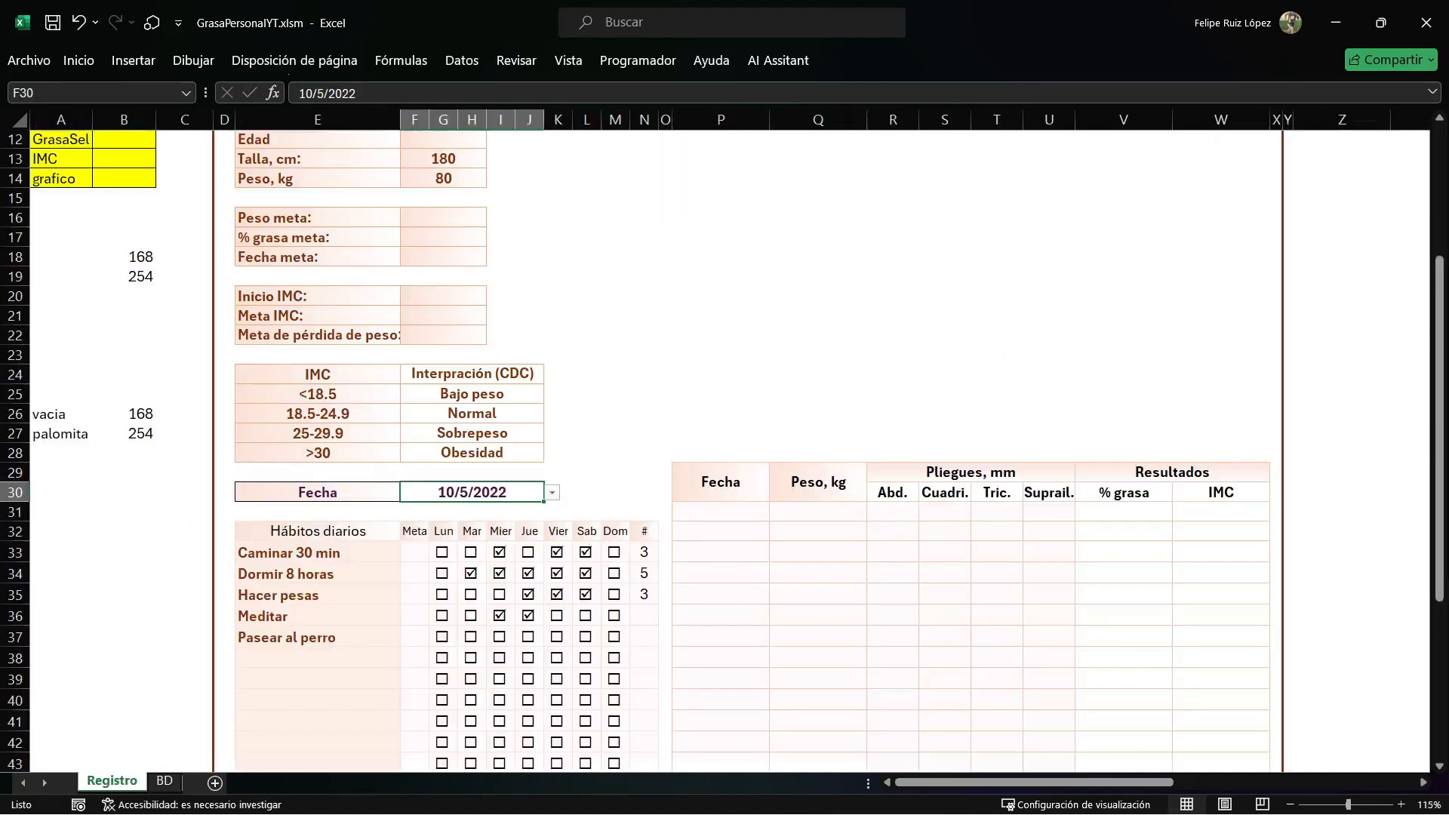
click(165, 781)
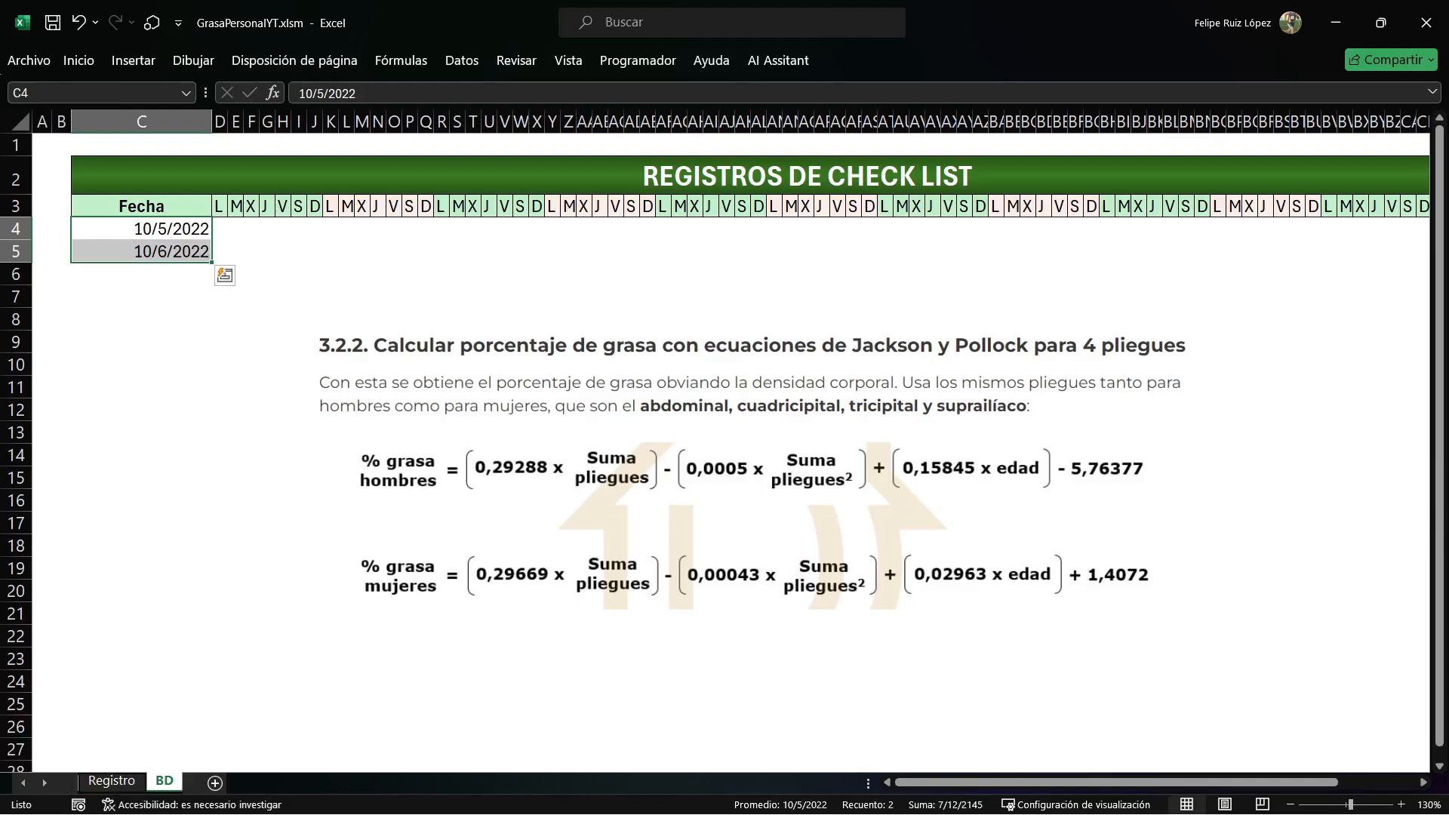
click(142, 206)
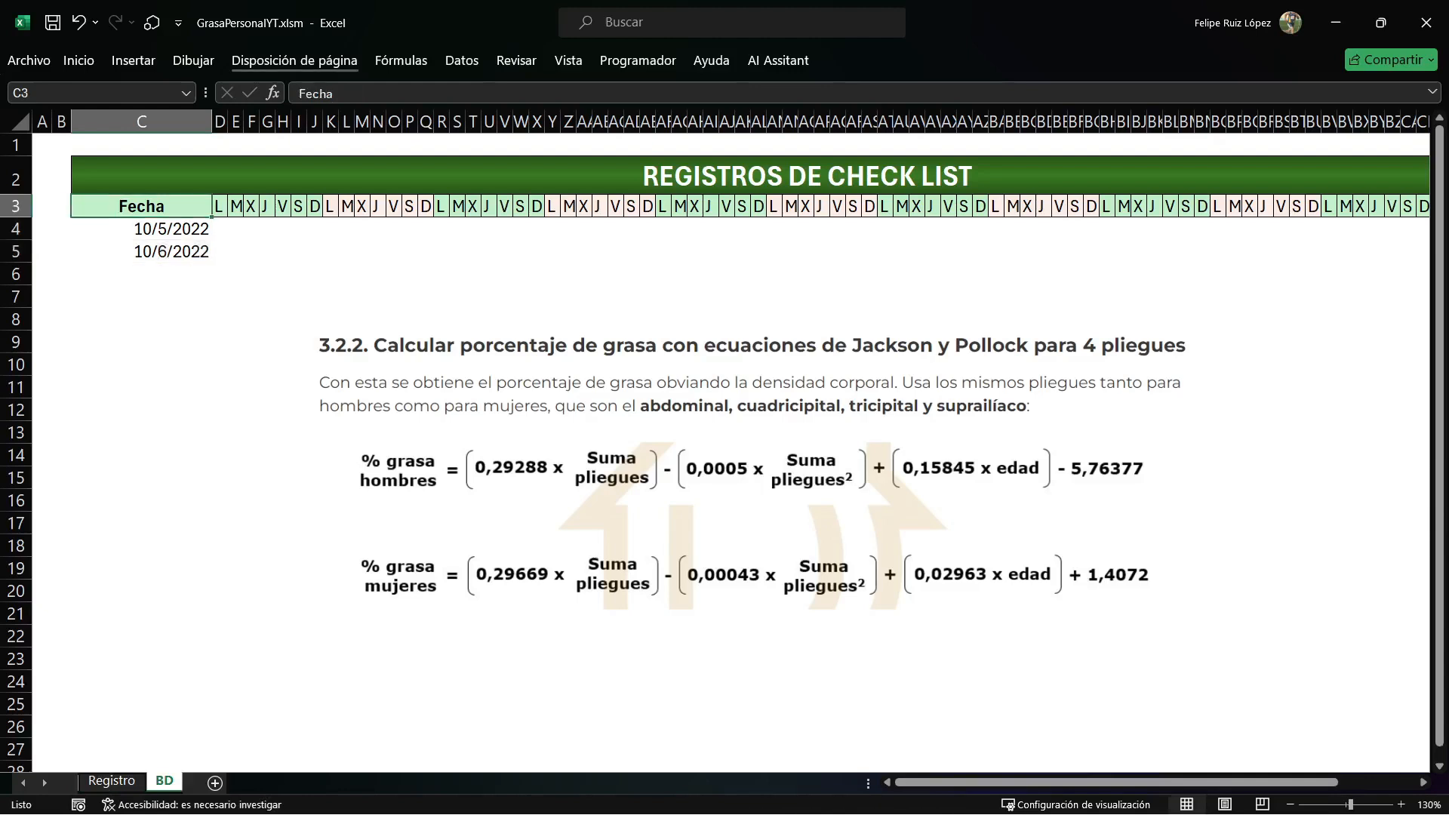
click(401, 60)
click(564, 113)
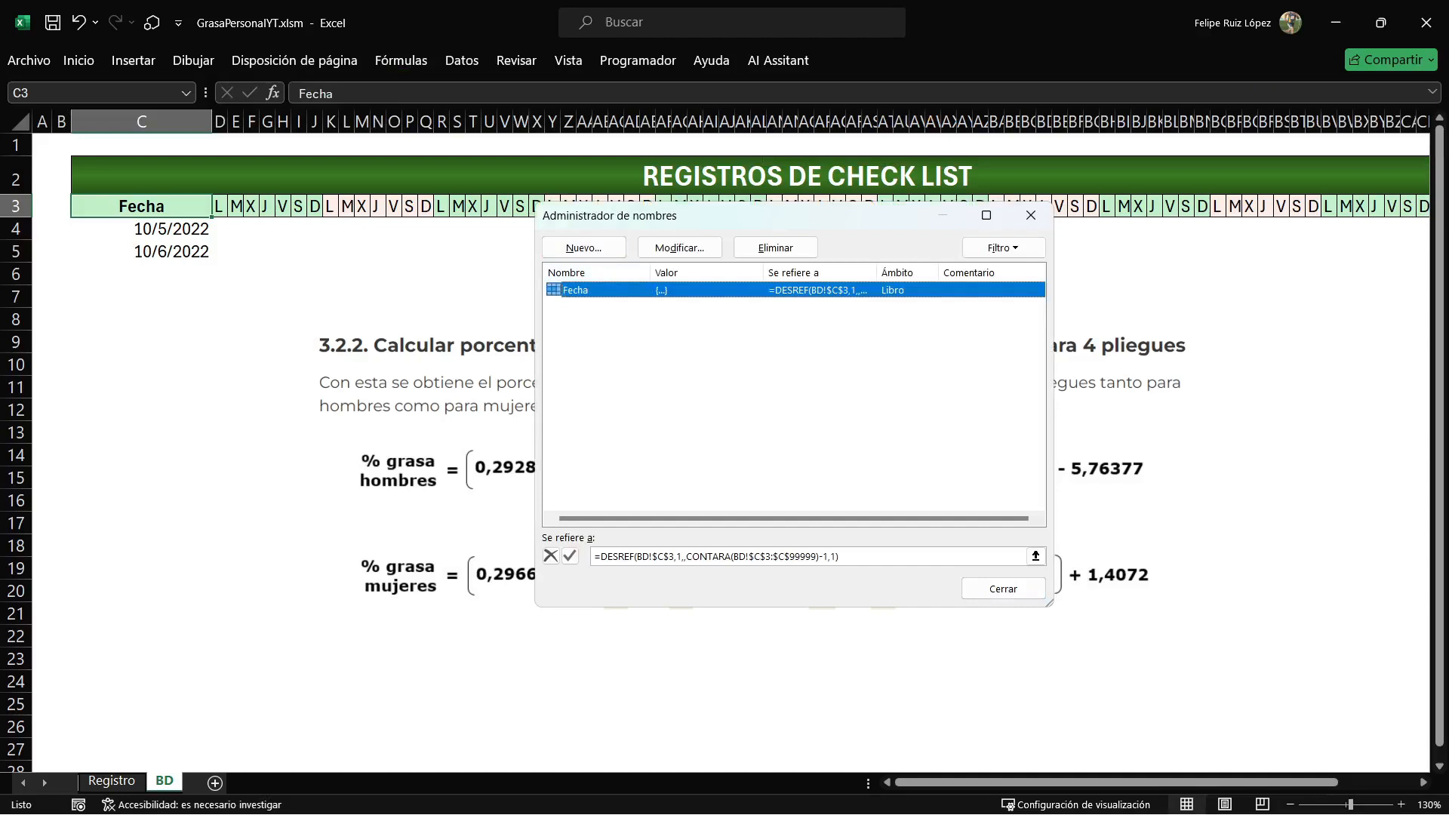
click(775, 247)
key(Return)
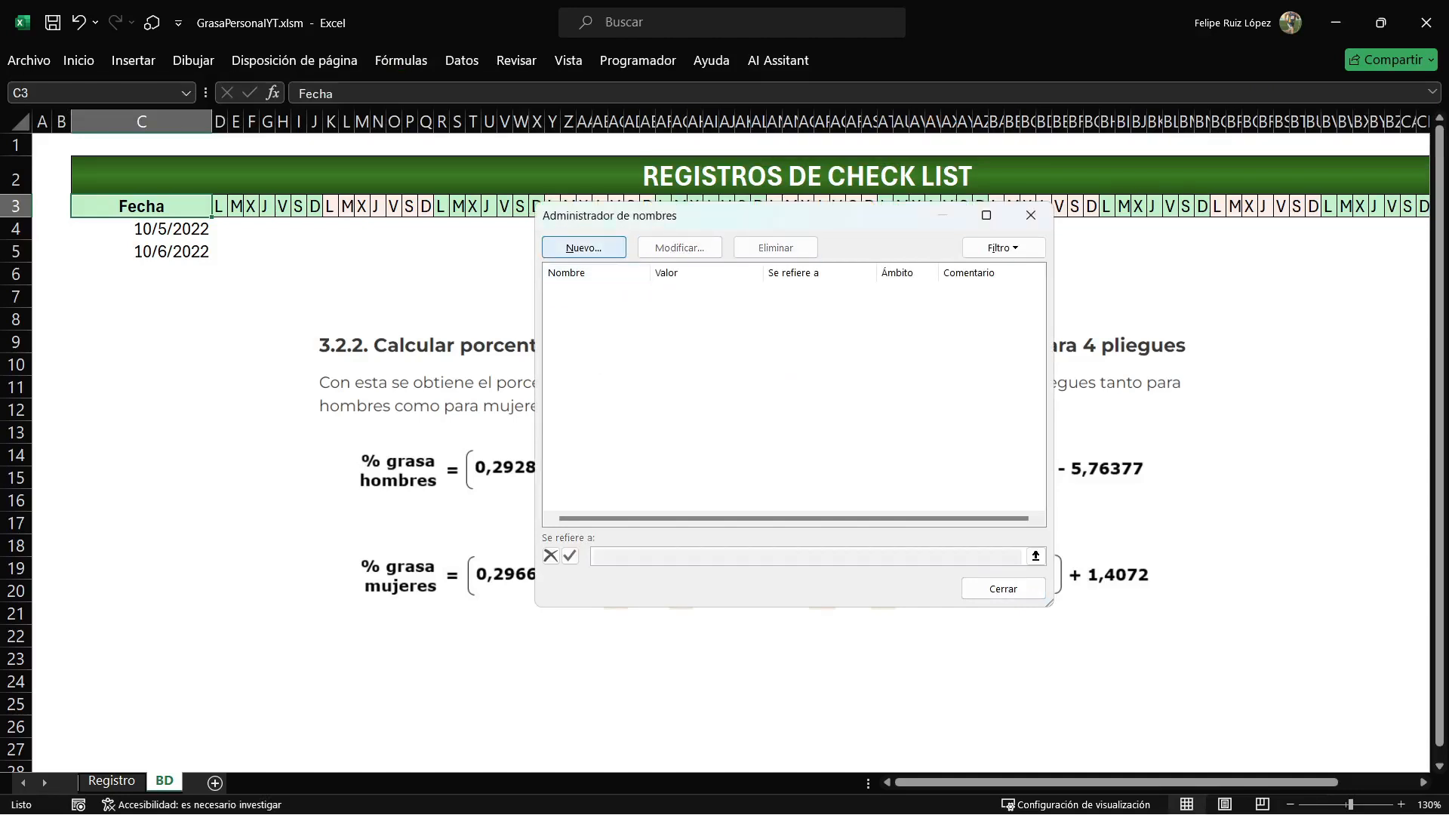
Start a new workbook-scoped name Fecha whose reference begins with =desref(BD!$C$3, widening the dialog for the formula.
key(Return)
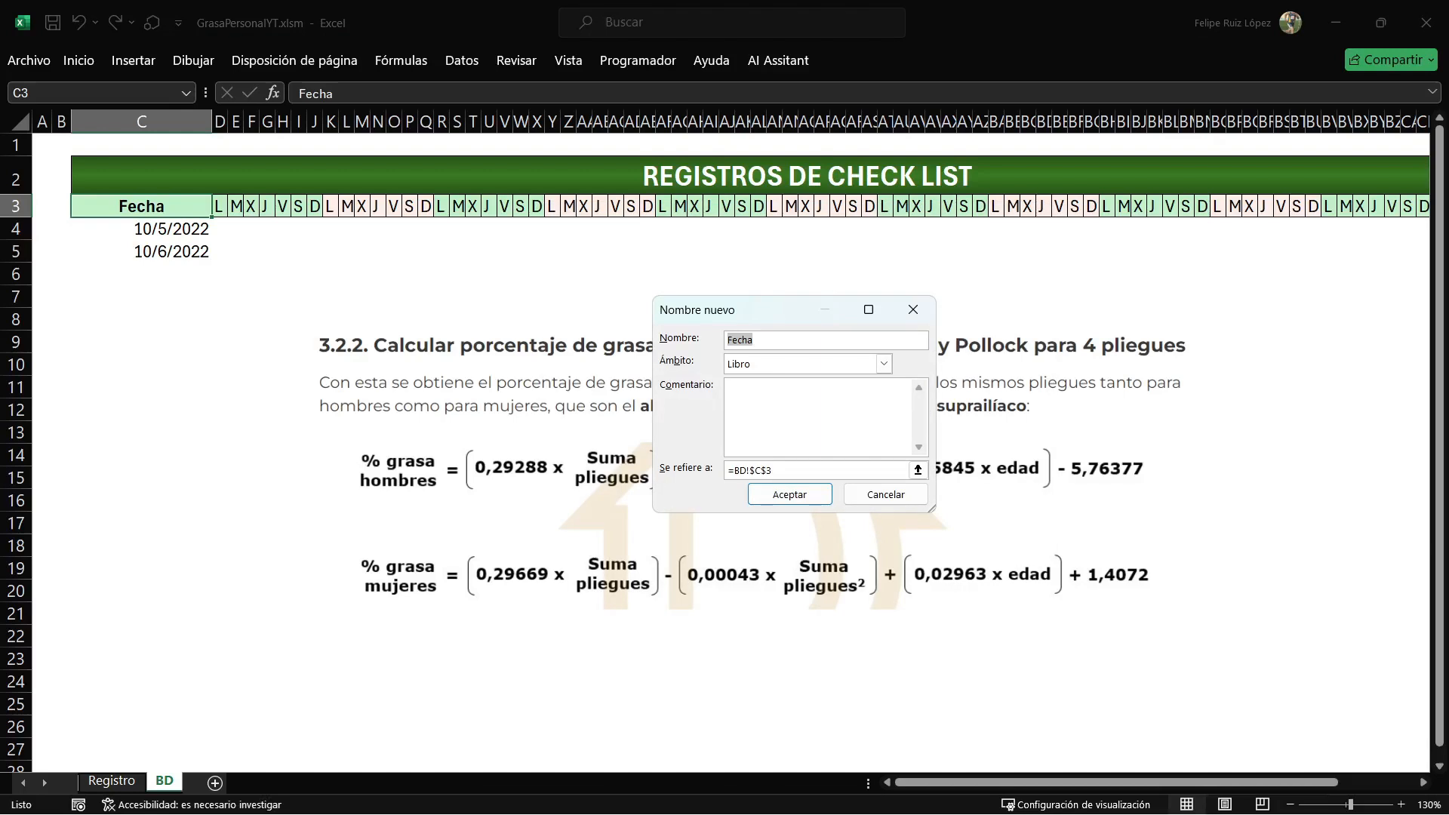
drag(935, 422, 1110, 423)
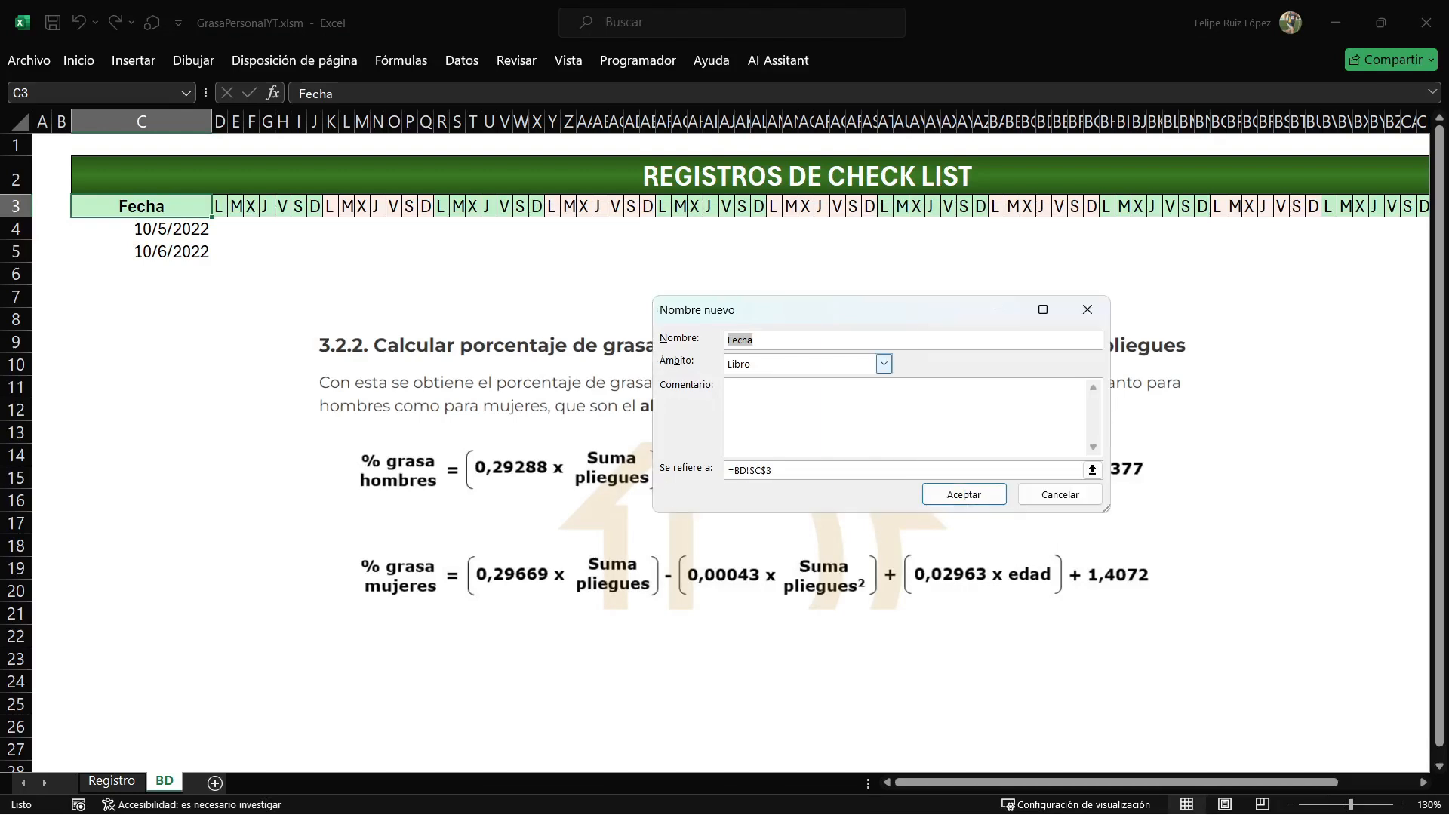
click(728, 470)
key(F2)
text(desref(BD!$C$3)
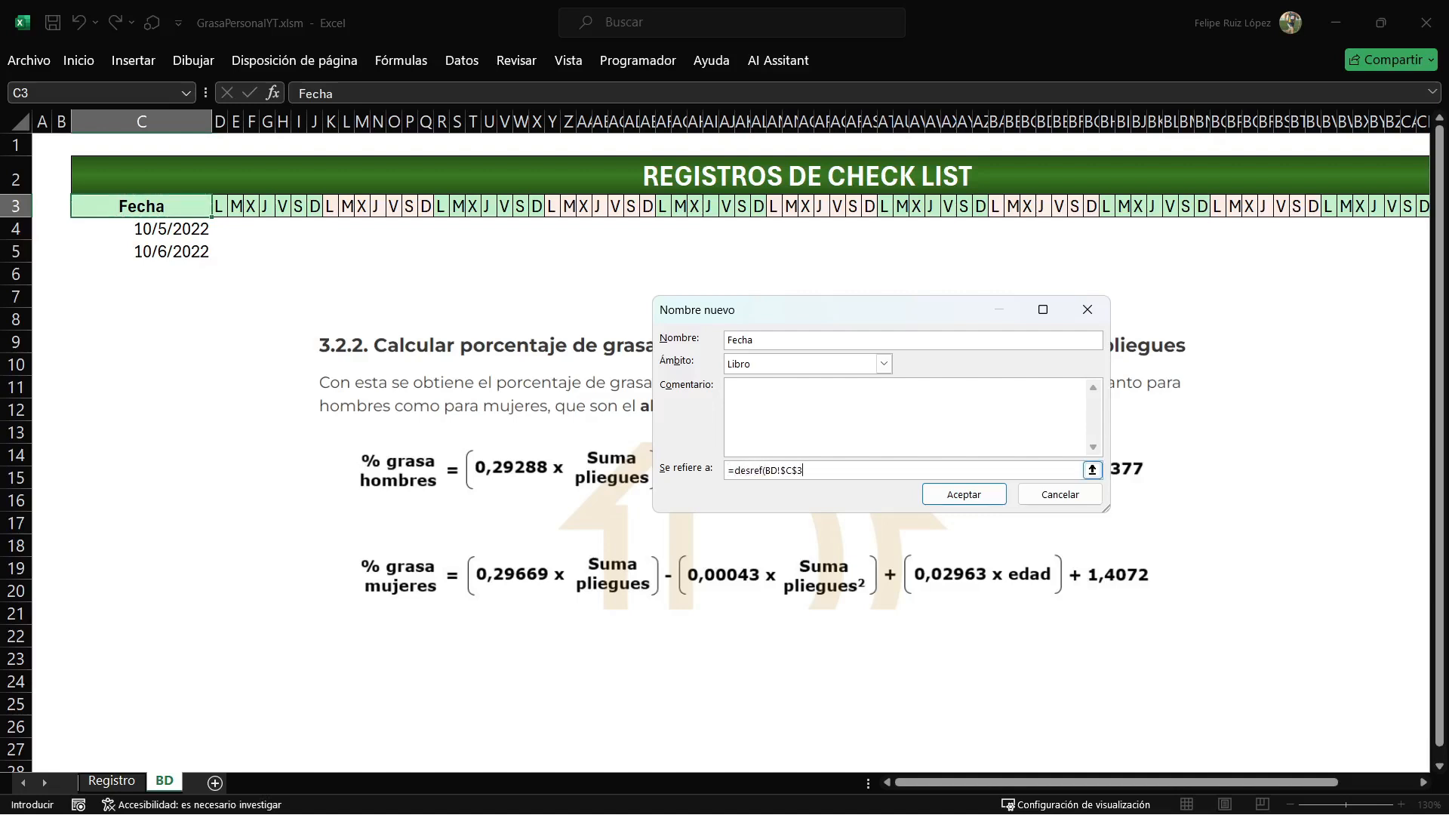
text(,1,,contara()
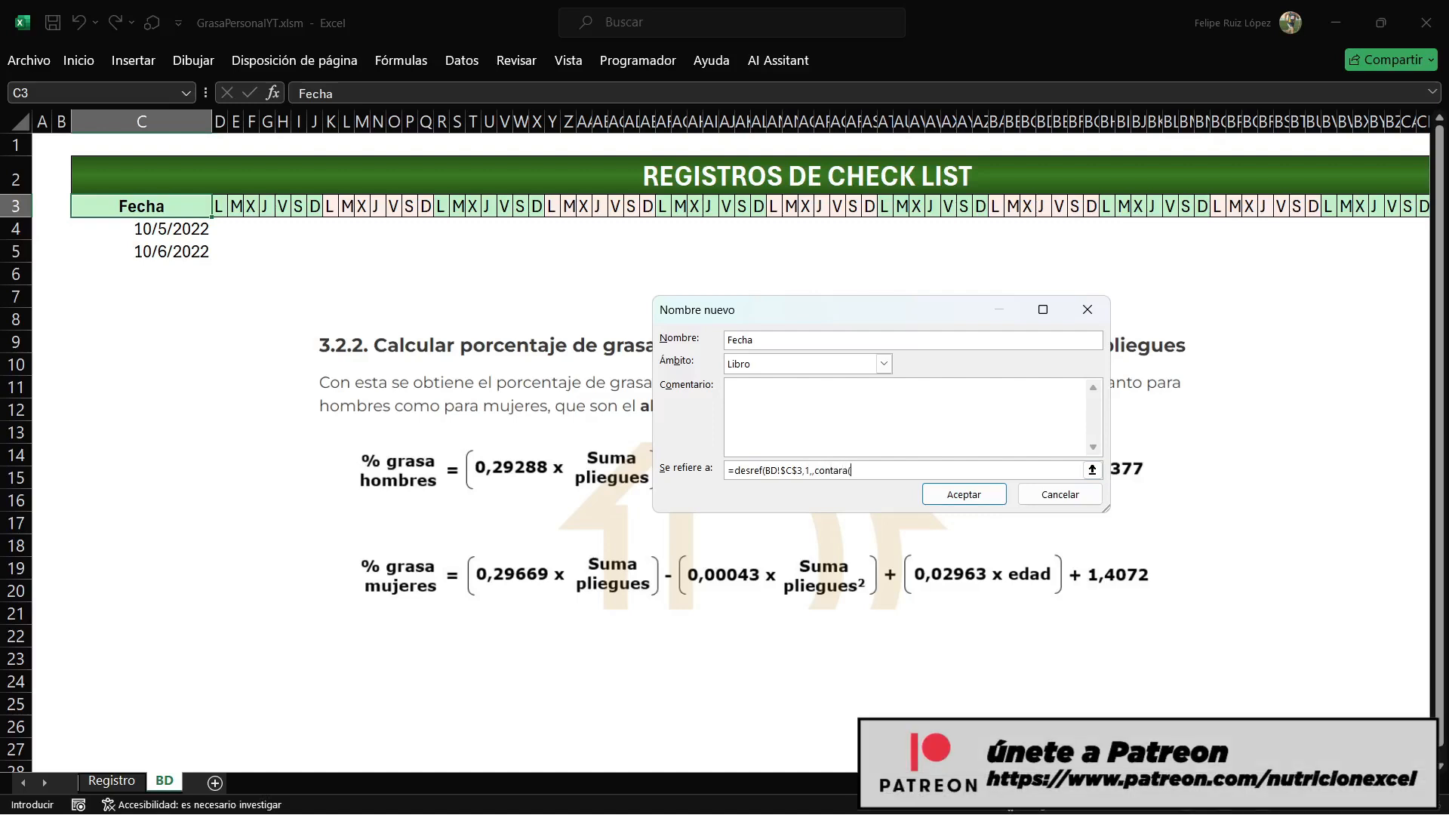
Extend the Fecha reference with a row offset of 1, no column offset, and contara over BD!$C$3:$C$999999 as the height.
click(141, 206)
text(:$C$3)
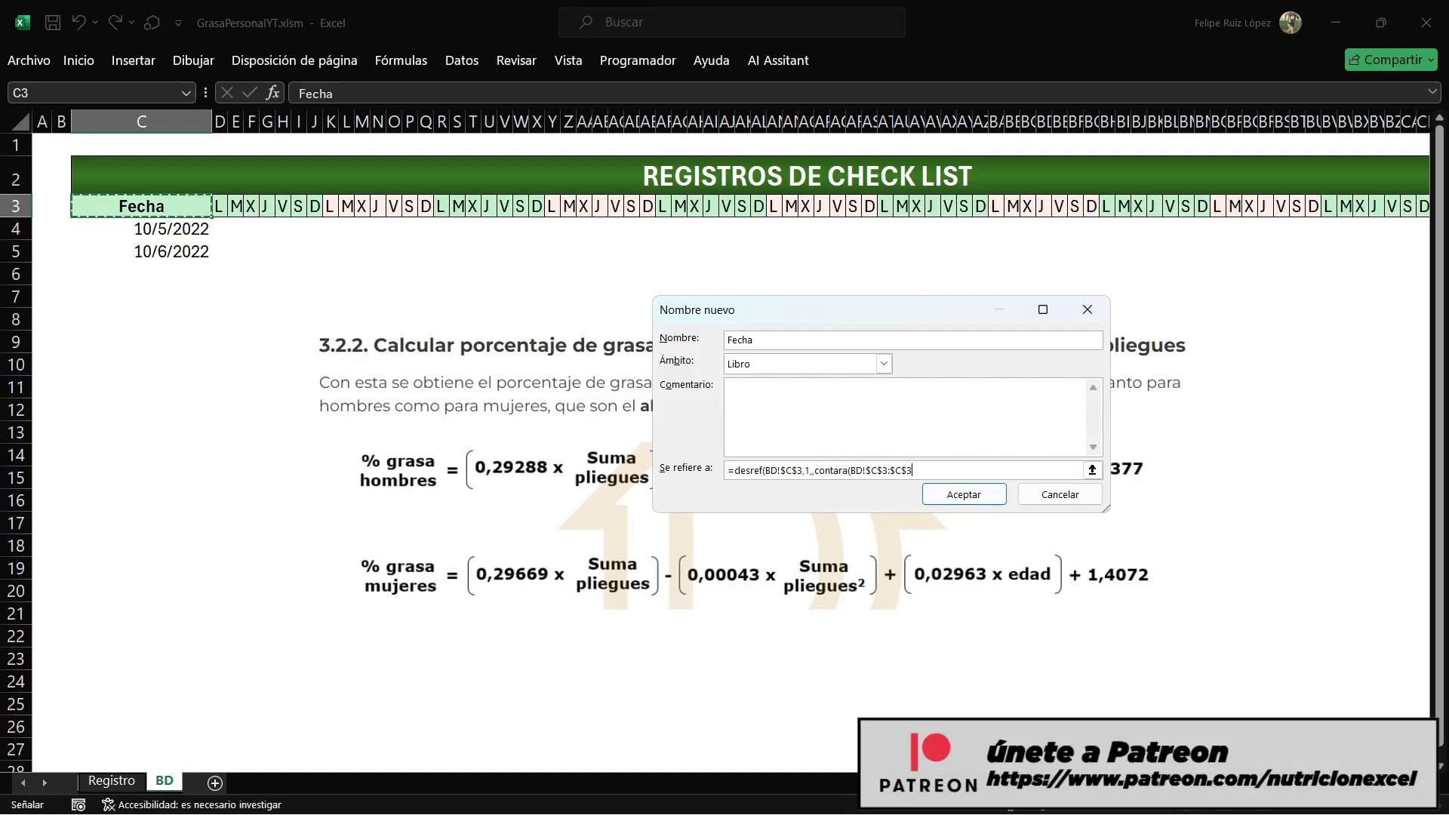
key(BackSpace)
text(999999)
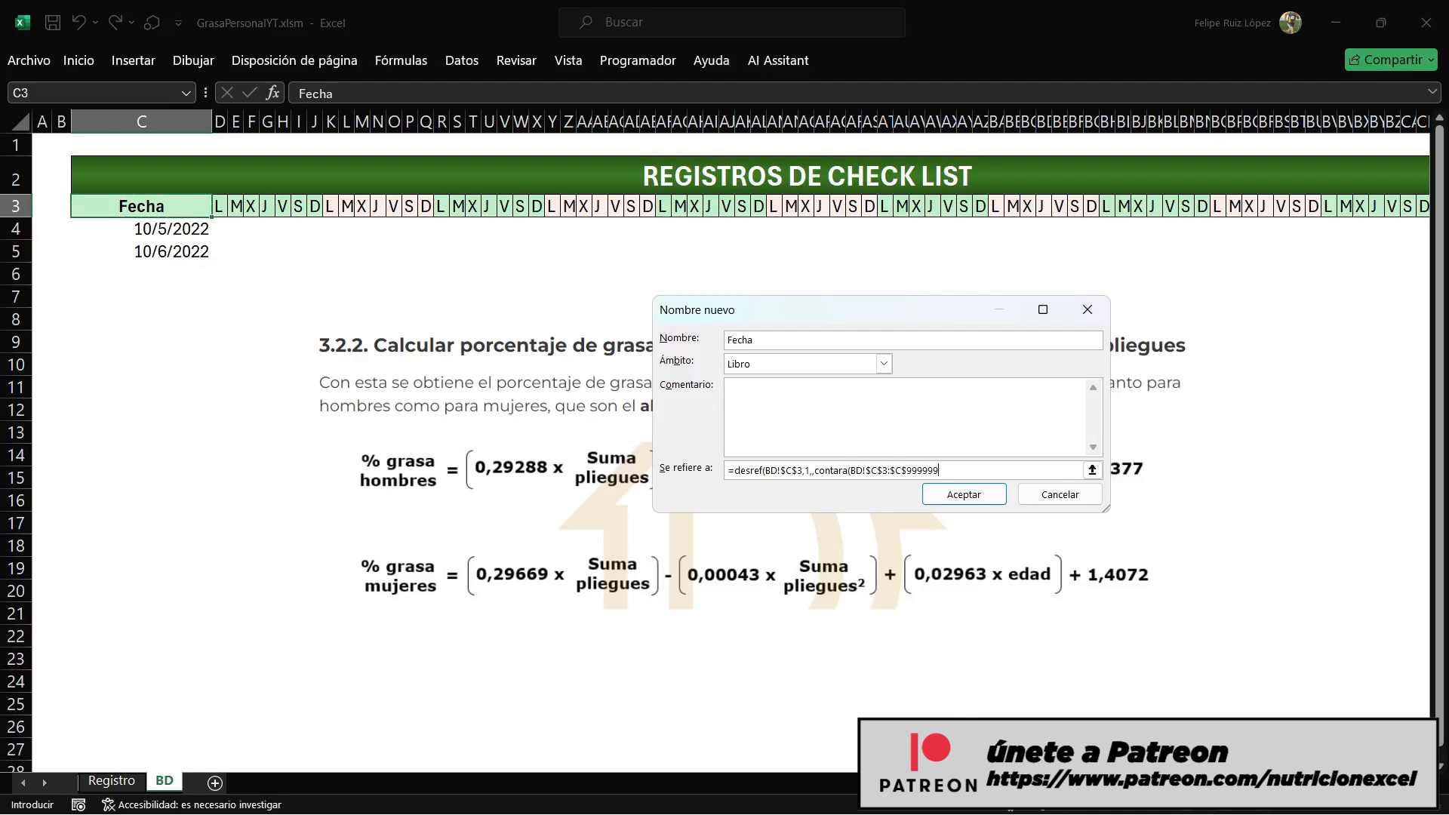
text()-1)
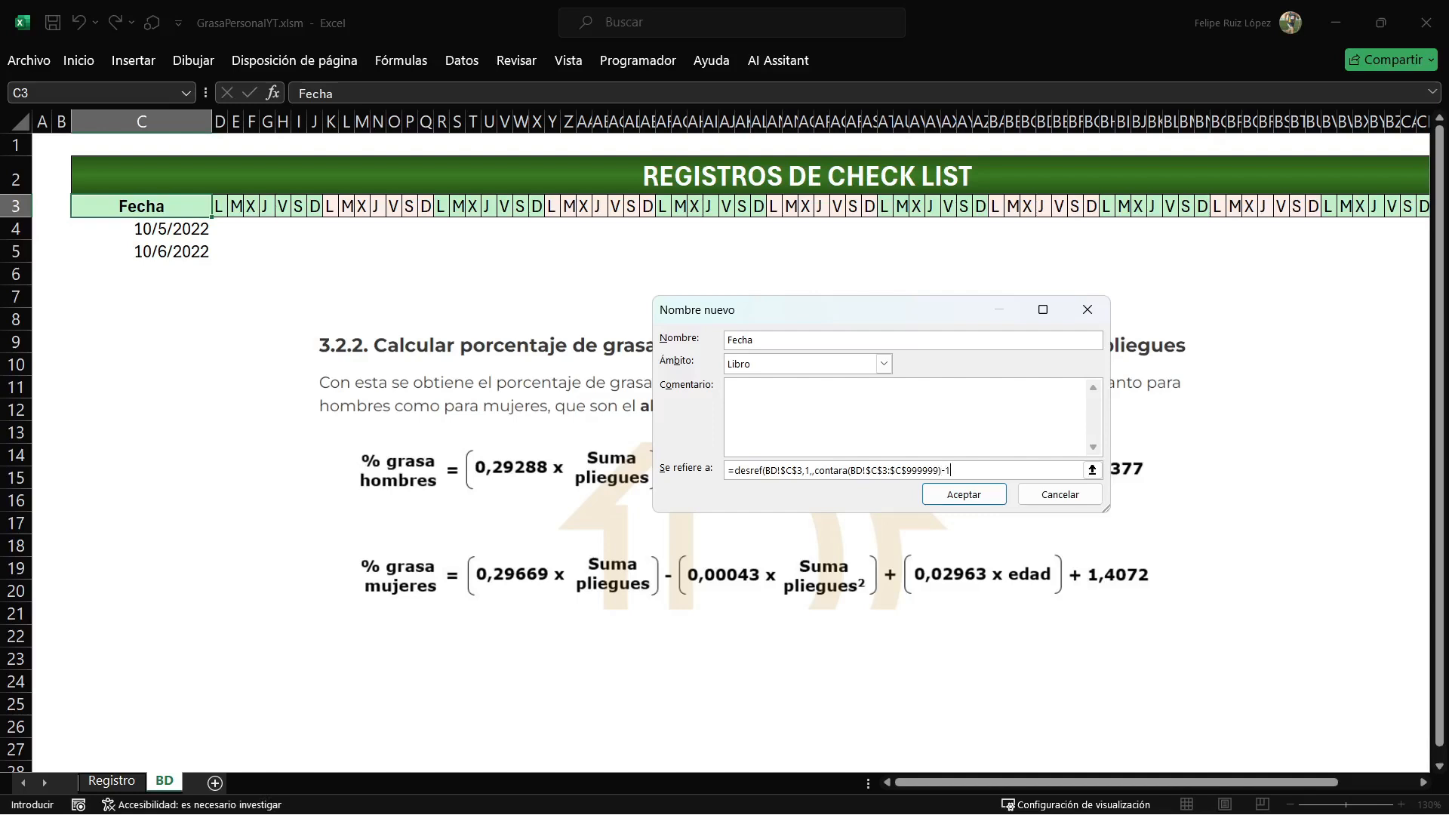
text(,1)
Complete the Fecha formula by subtracting 1 from the count and setting a width of 1, check its range, and save the name.
key(Return)
key(Tab)
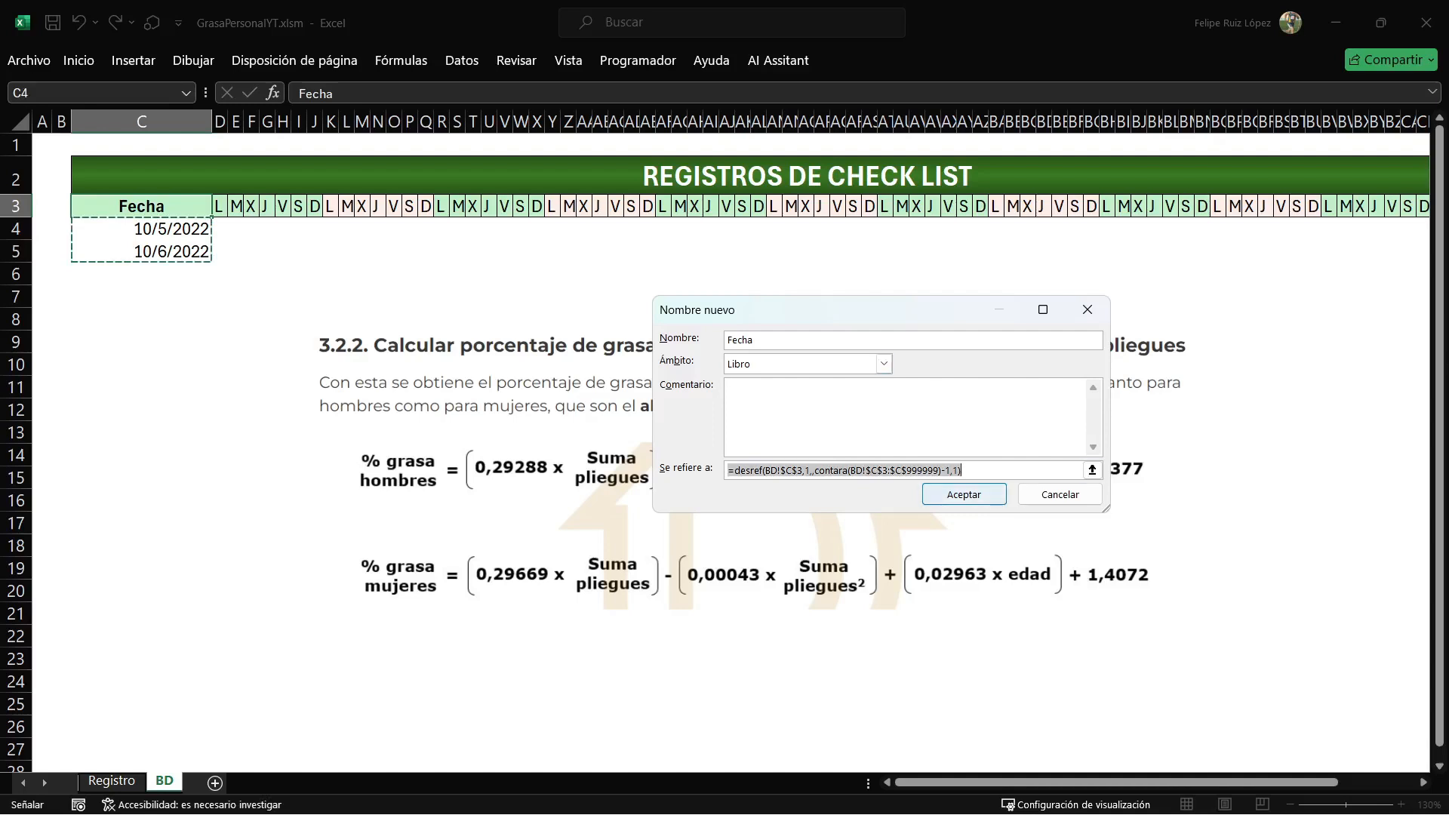
click(964, 494)
click(1091, 589)
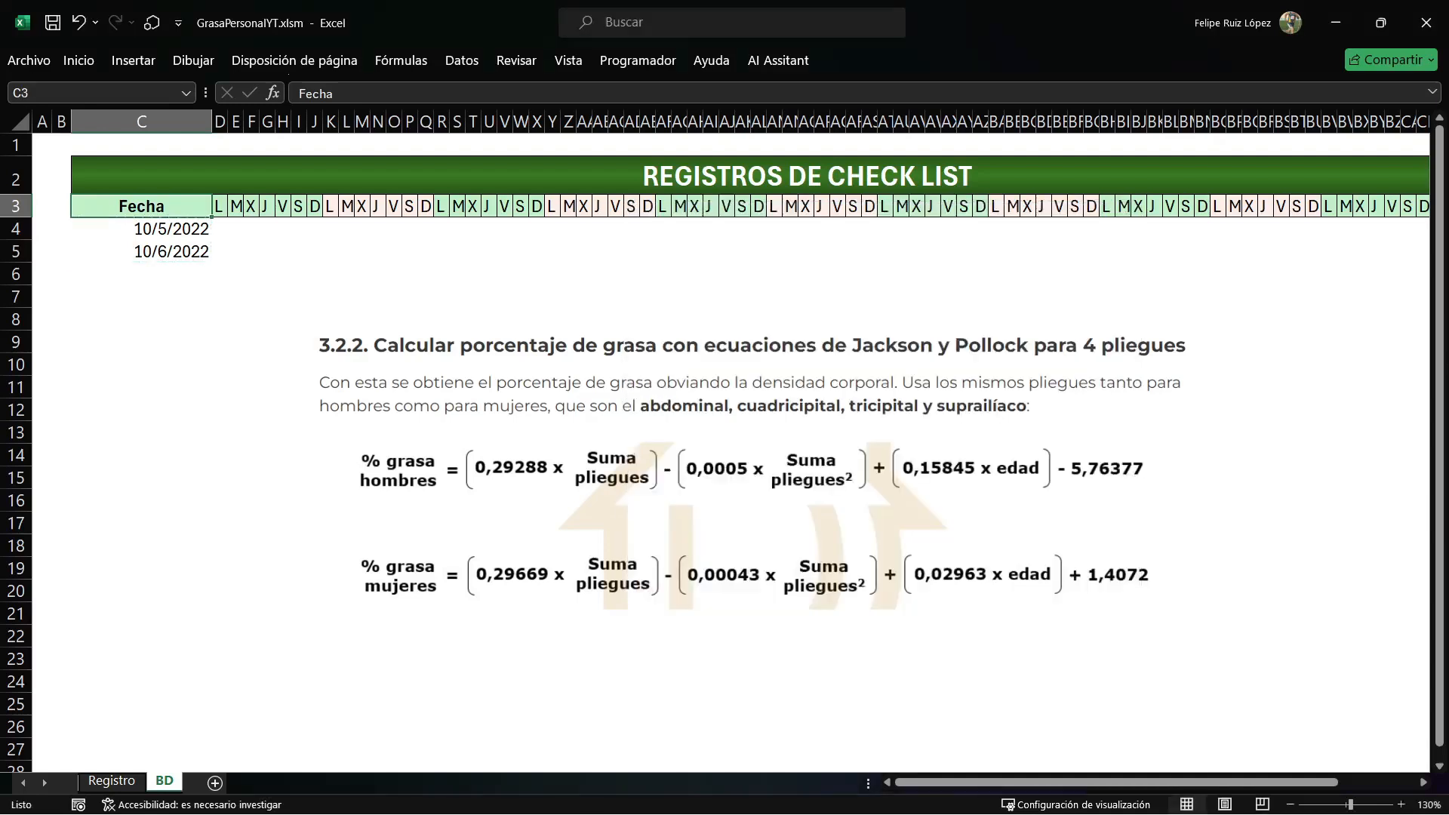
Switch to the Registro sheet and open the date list in F30 to check its options.
click(111, 780)
click(552, 492)
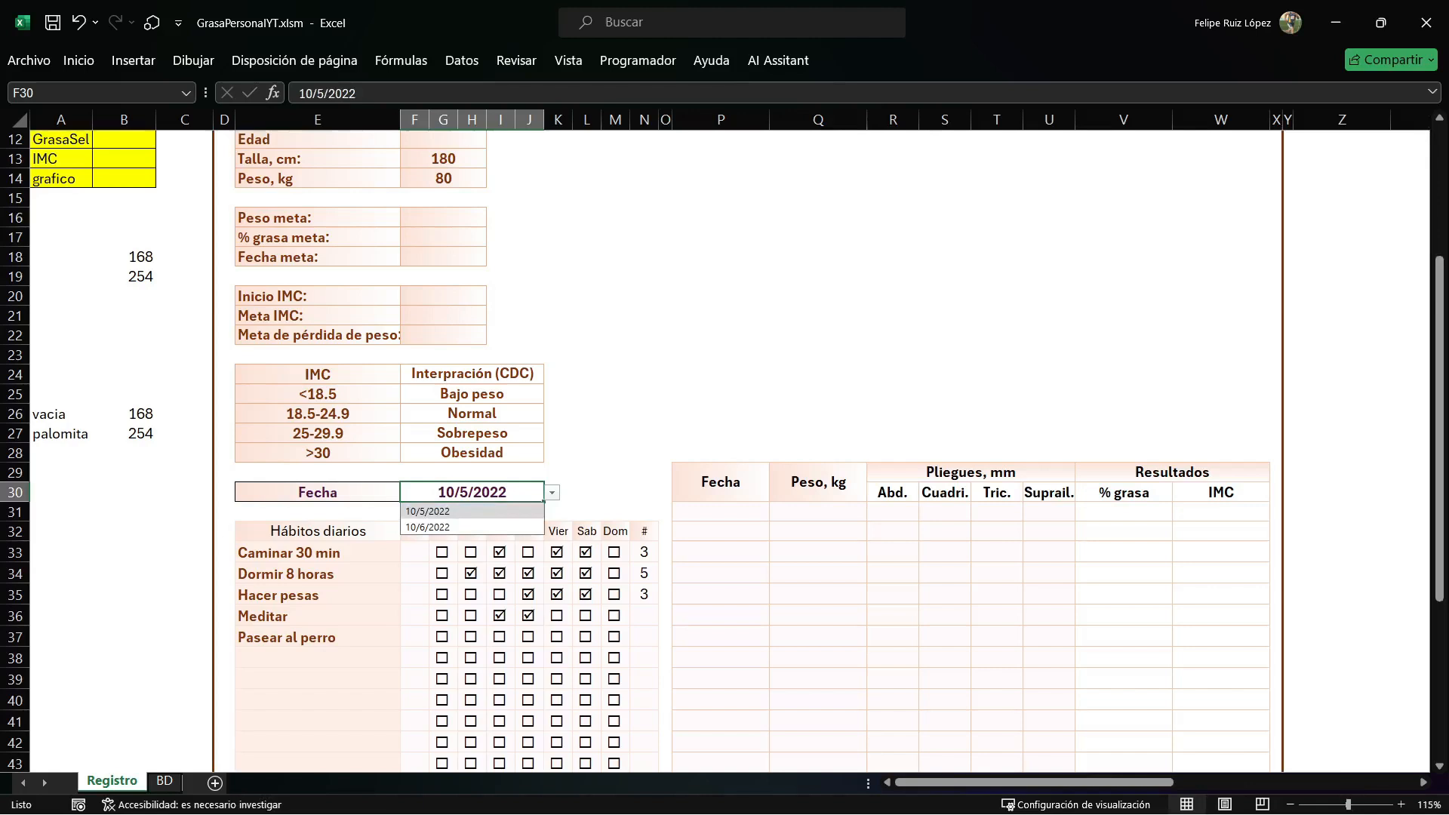
Select 10/5/2022 in F30, open the cell's data validation, keep the Lista type and clear its source.
click(474, 510)
click(462, 60)
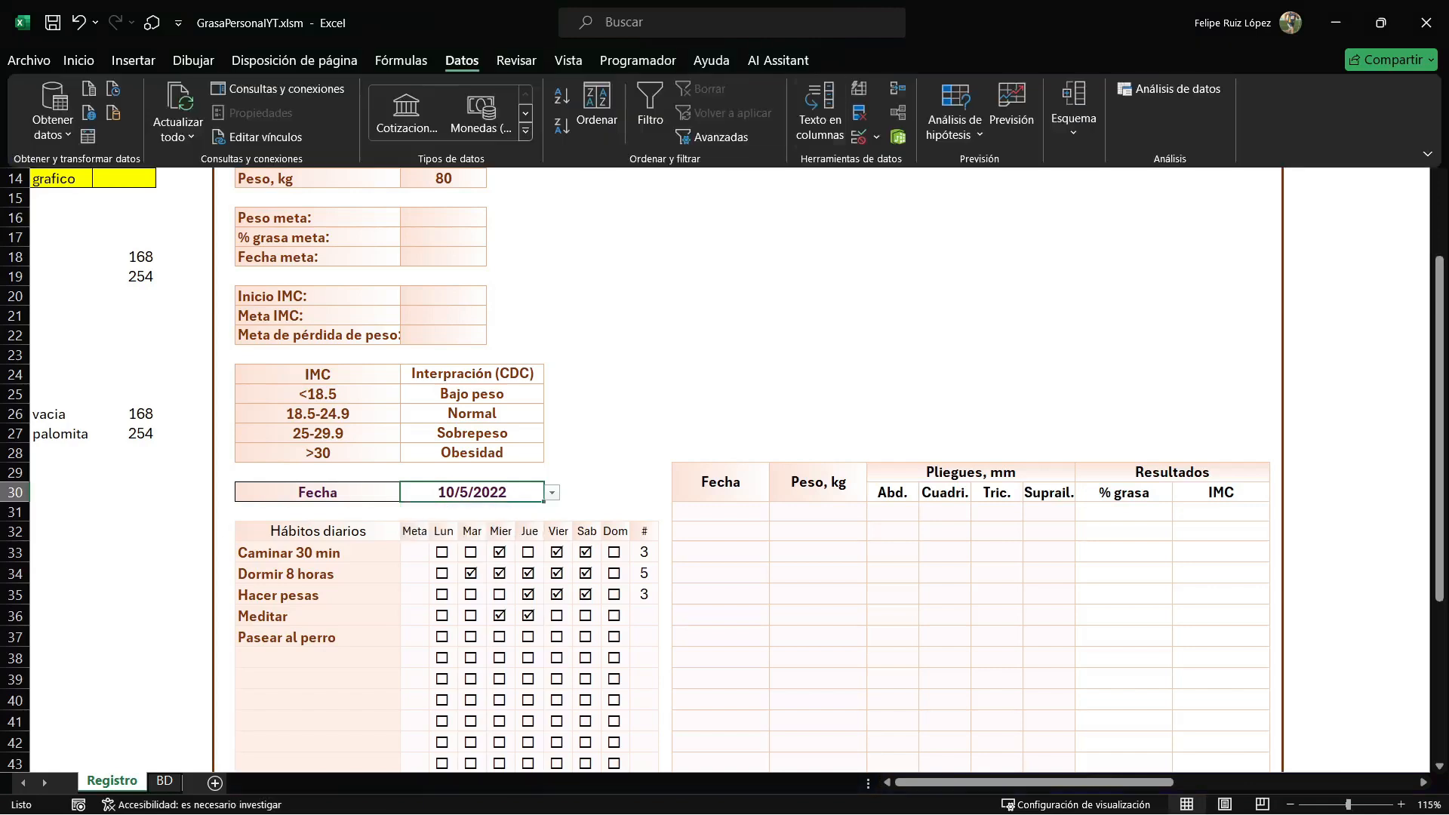
click(859, 138)
click(813, 361)
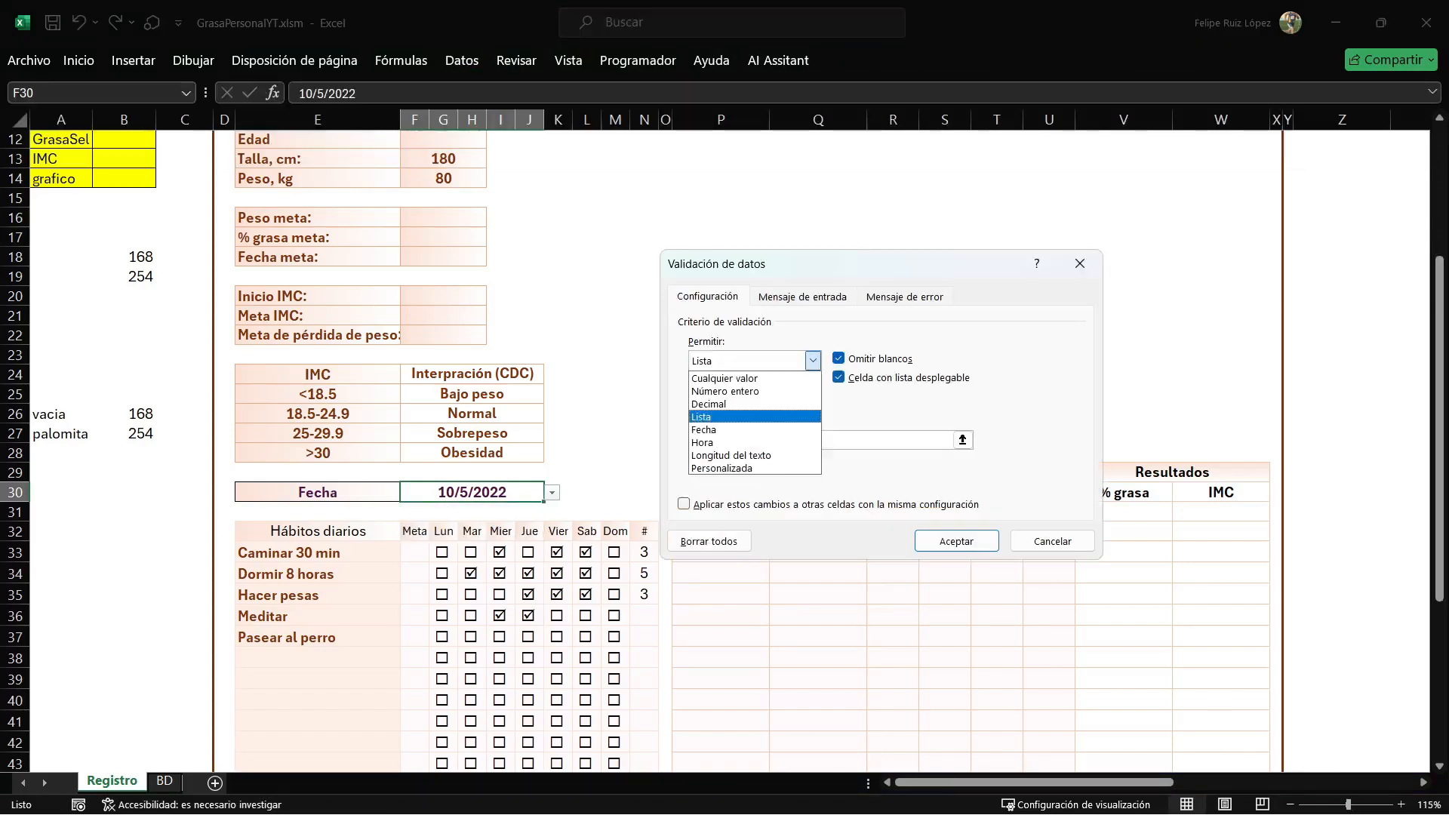
click(813, 361)
drag(729, 440, 689, 440)
key(BackSpace)
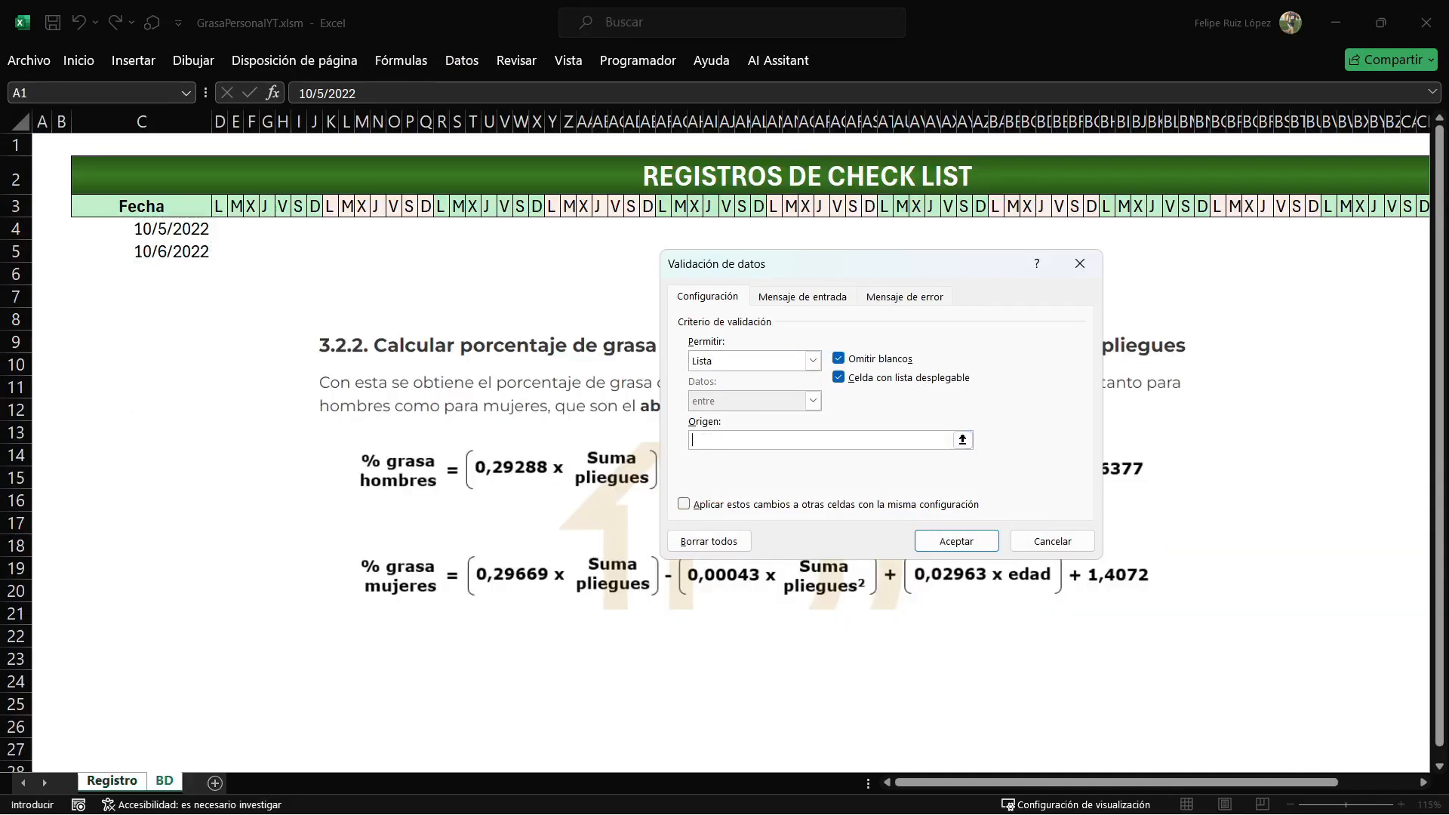
Set the source of F30's list validation to =Fecha, inserting the defined name from the list of workbook names.
text(=fecha)
key(BackSpace)
key(BackSpace)
key(BackSpace)
key(BackSpace)
key(BackSpace)
key(BackSpace)
key(F3)
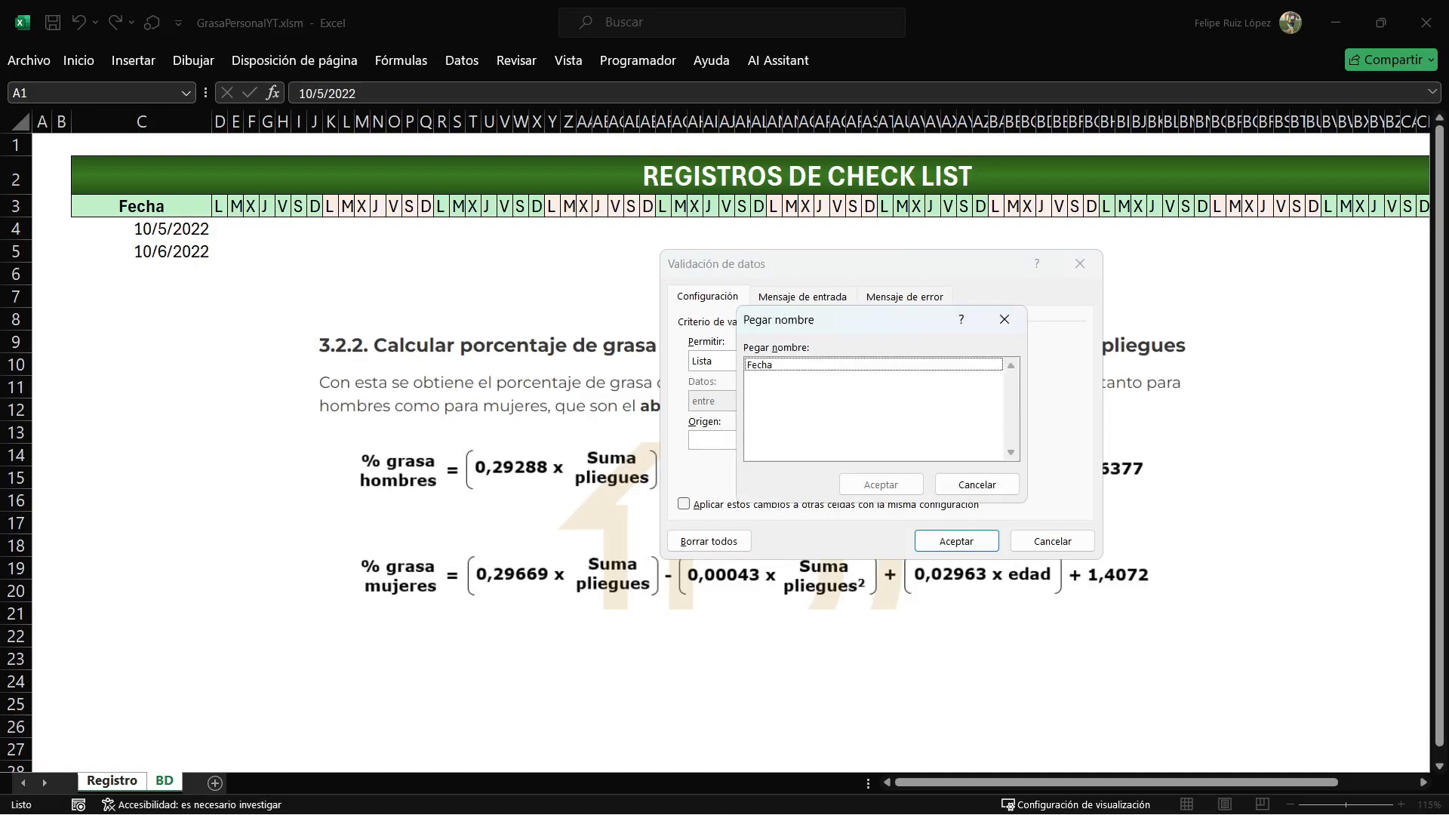
drag(860, 320, 627, 346)
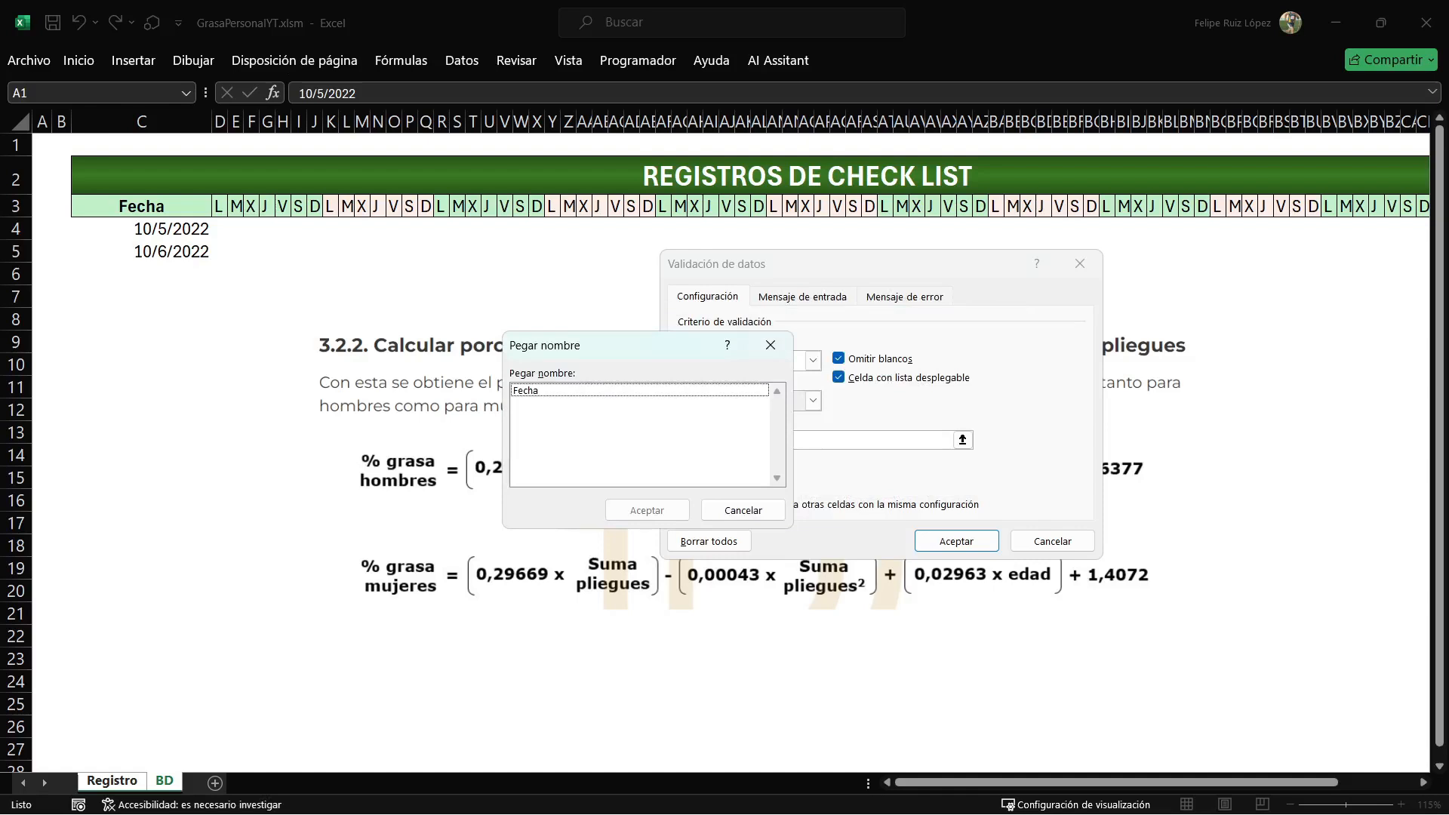
click(526, 390)
key(Return)
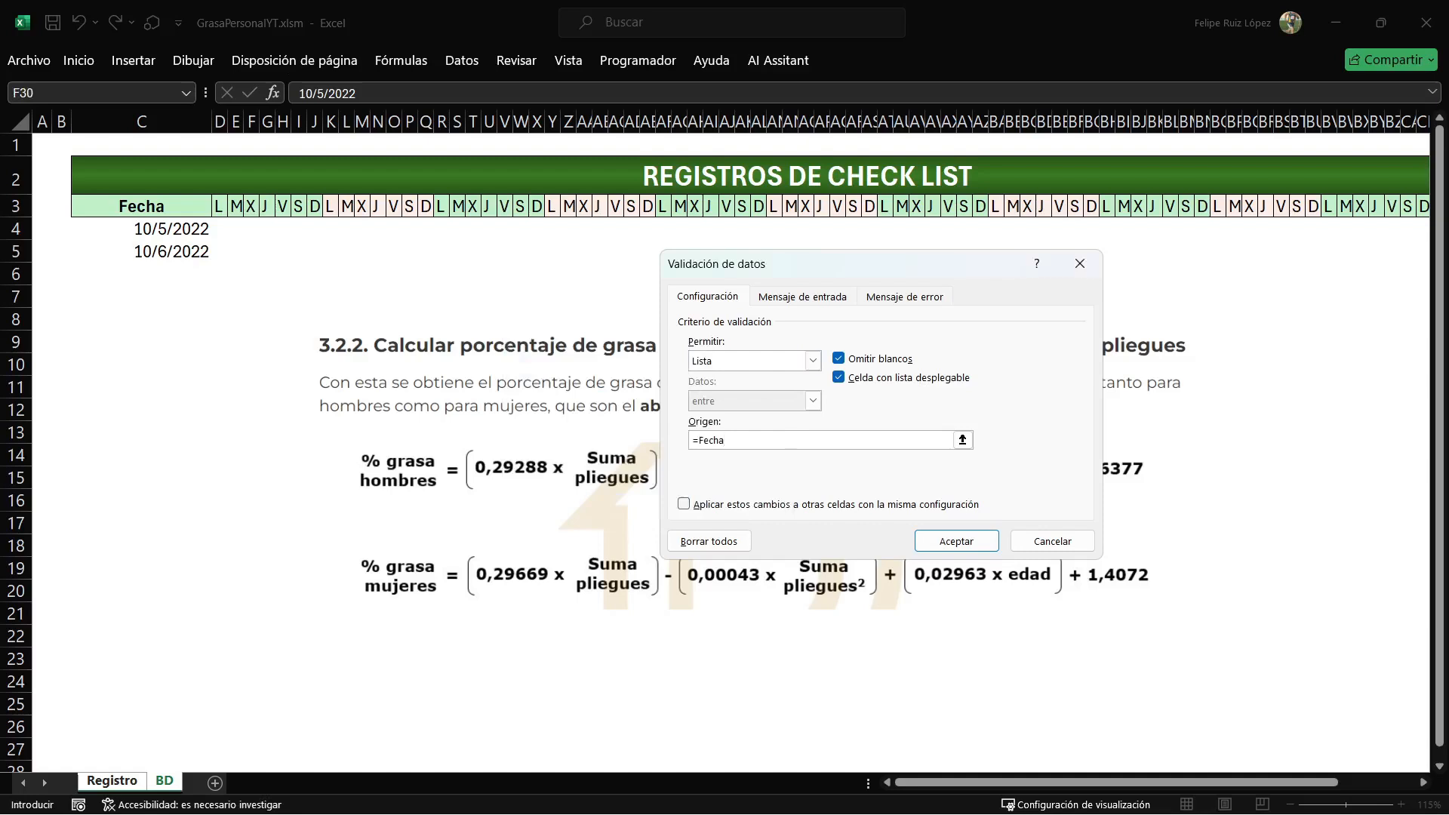
Leave the error alert for invalid data turned off and apply the validation to F30.
click(905, 296)
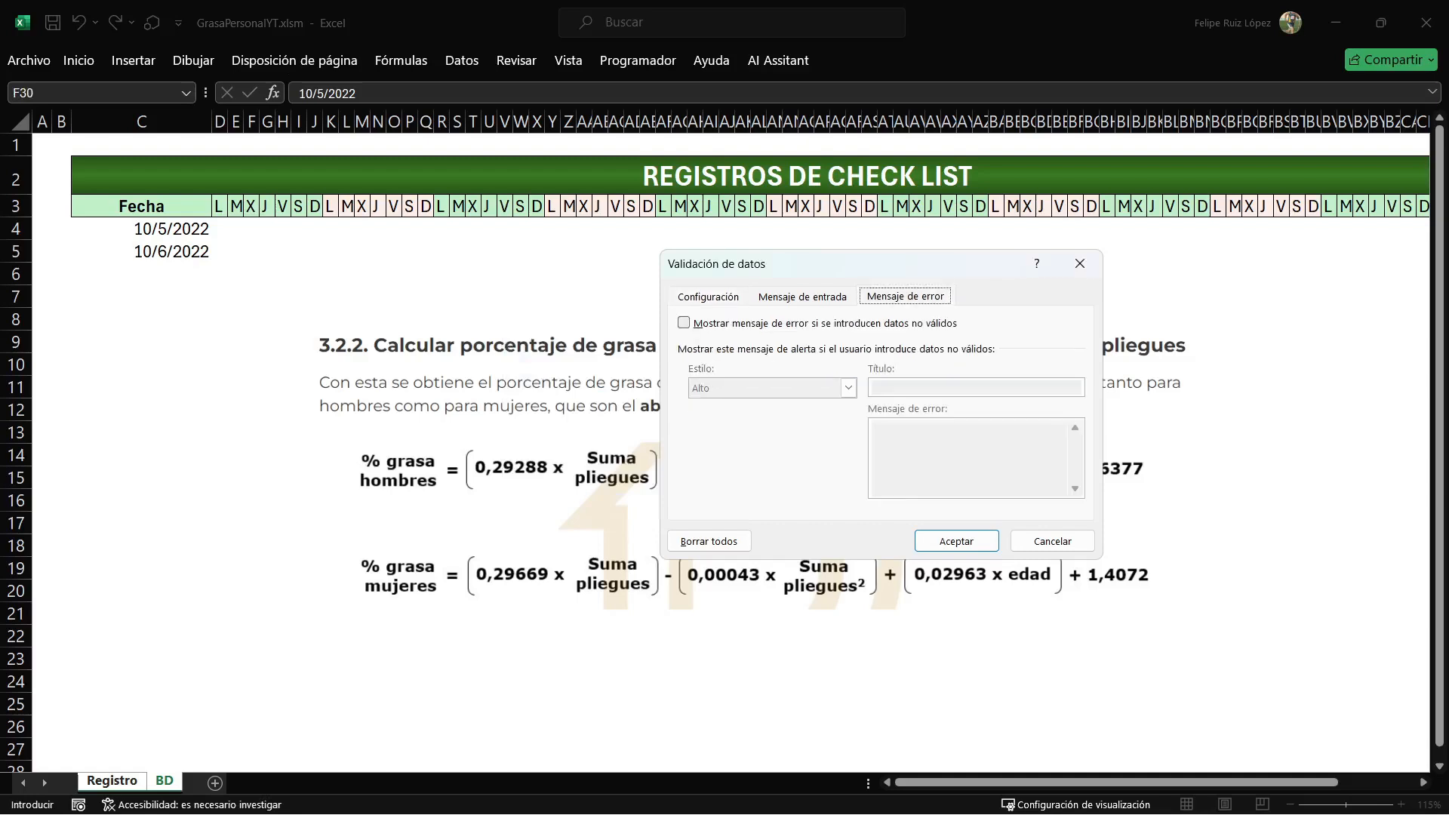
click(684, 323)
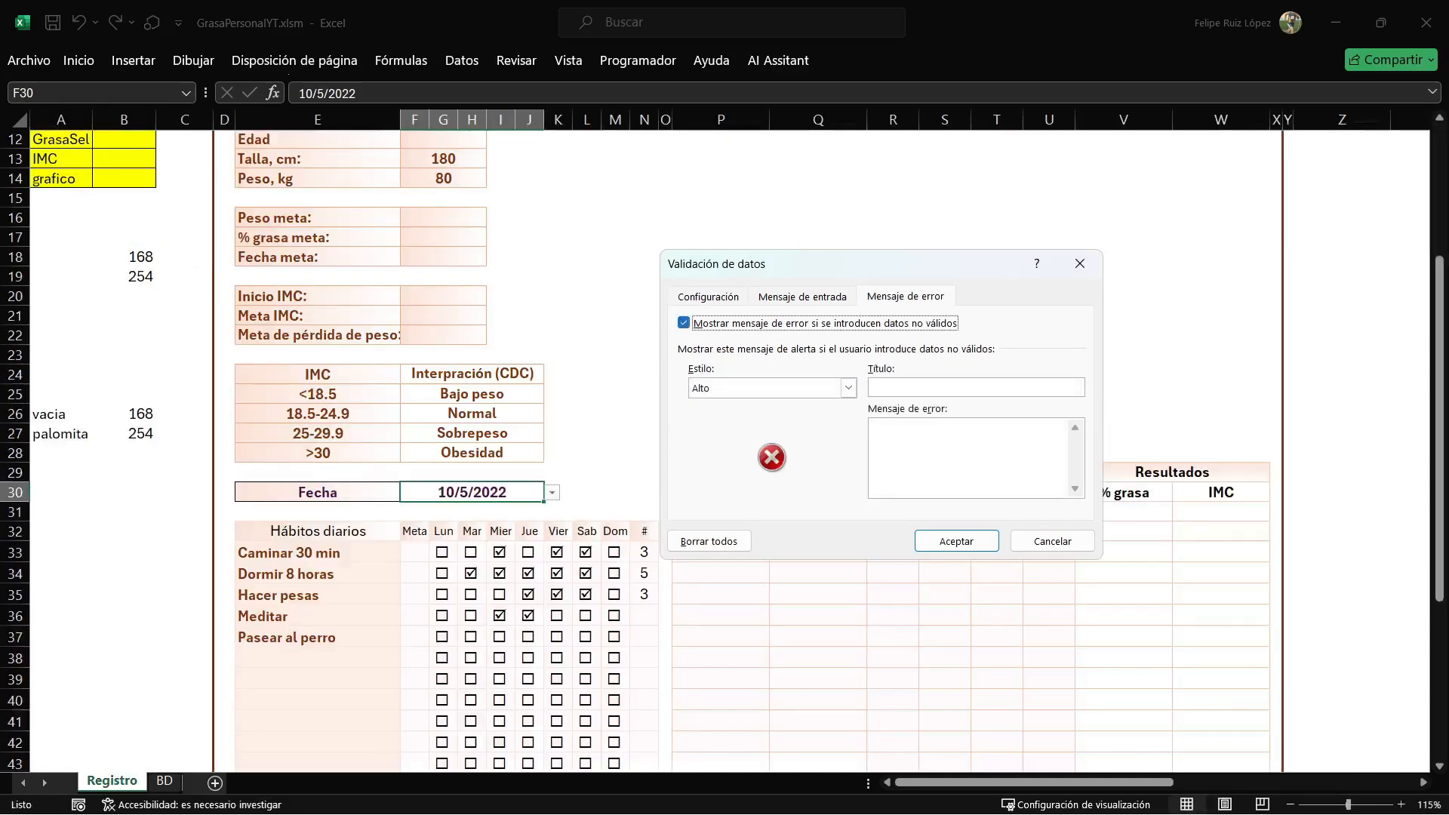
click(684, 323)
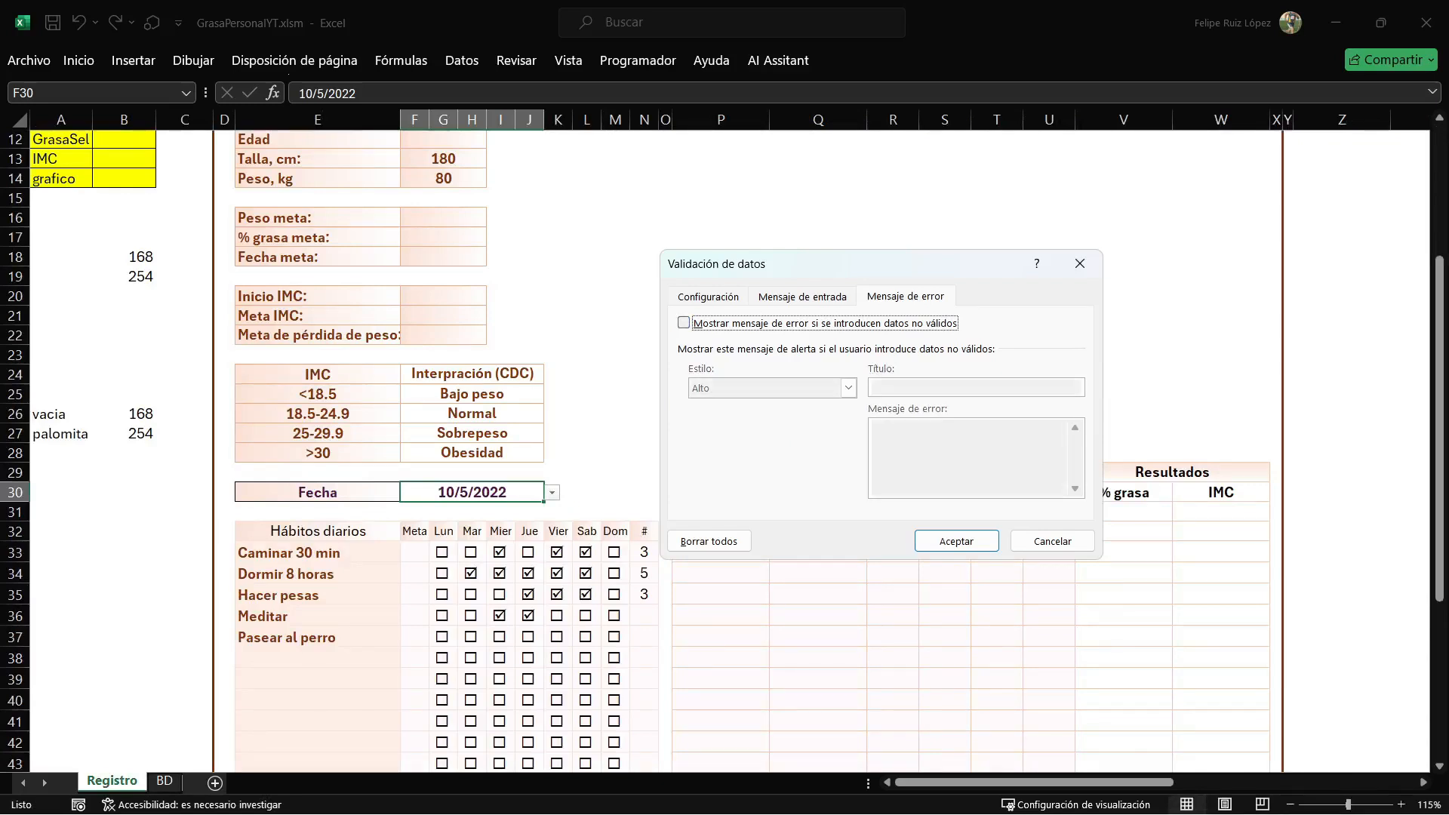
click(956, 541)
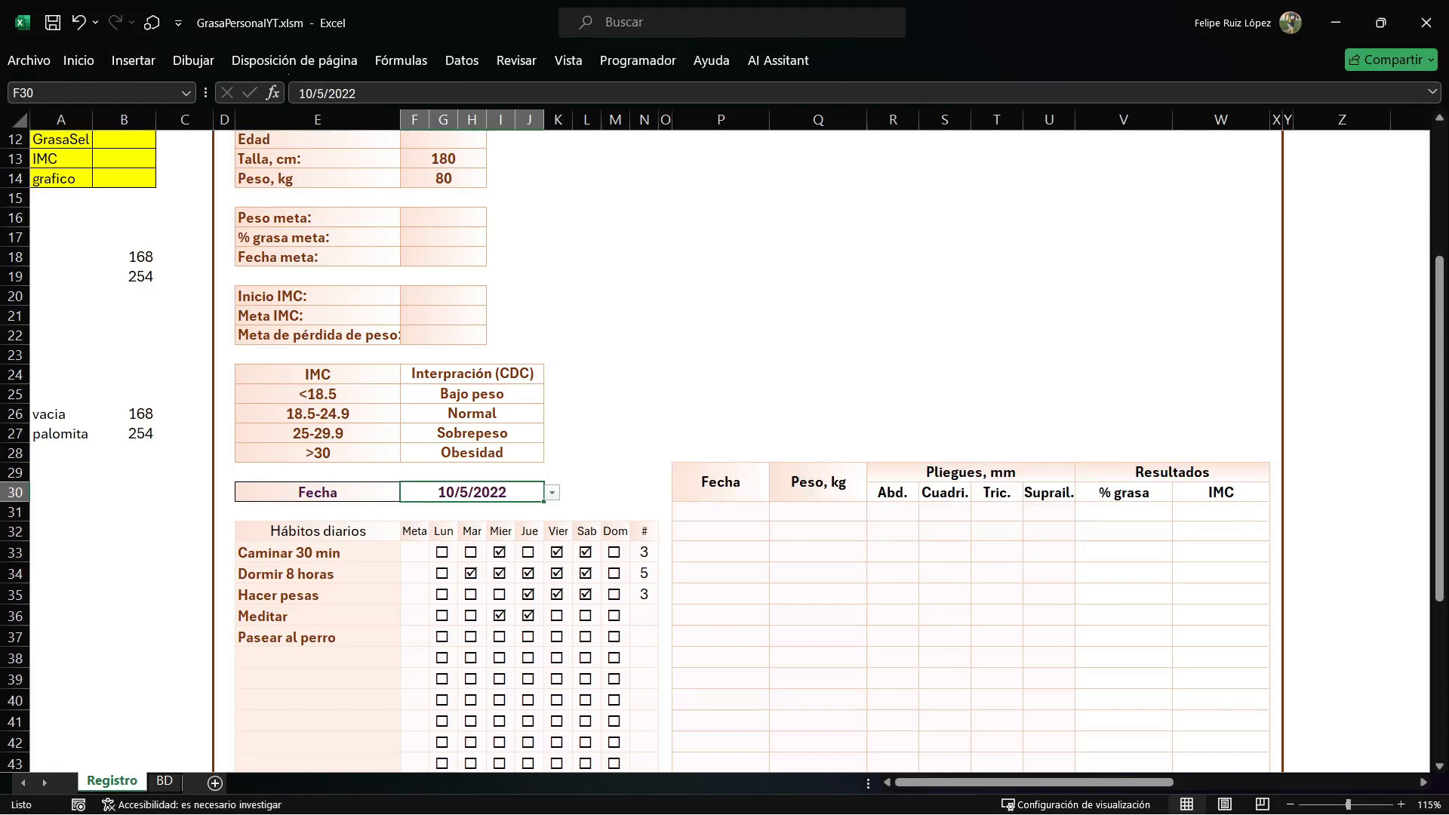
In B10 beside #BD, start the formula =si.error(coincidir(F30,Fecha to look up the selected date.
scroll(725, 445, up, 3)
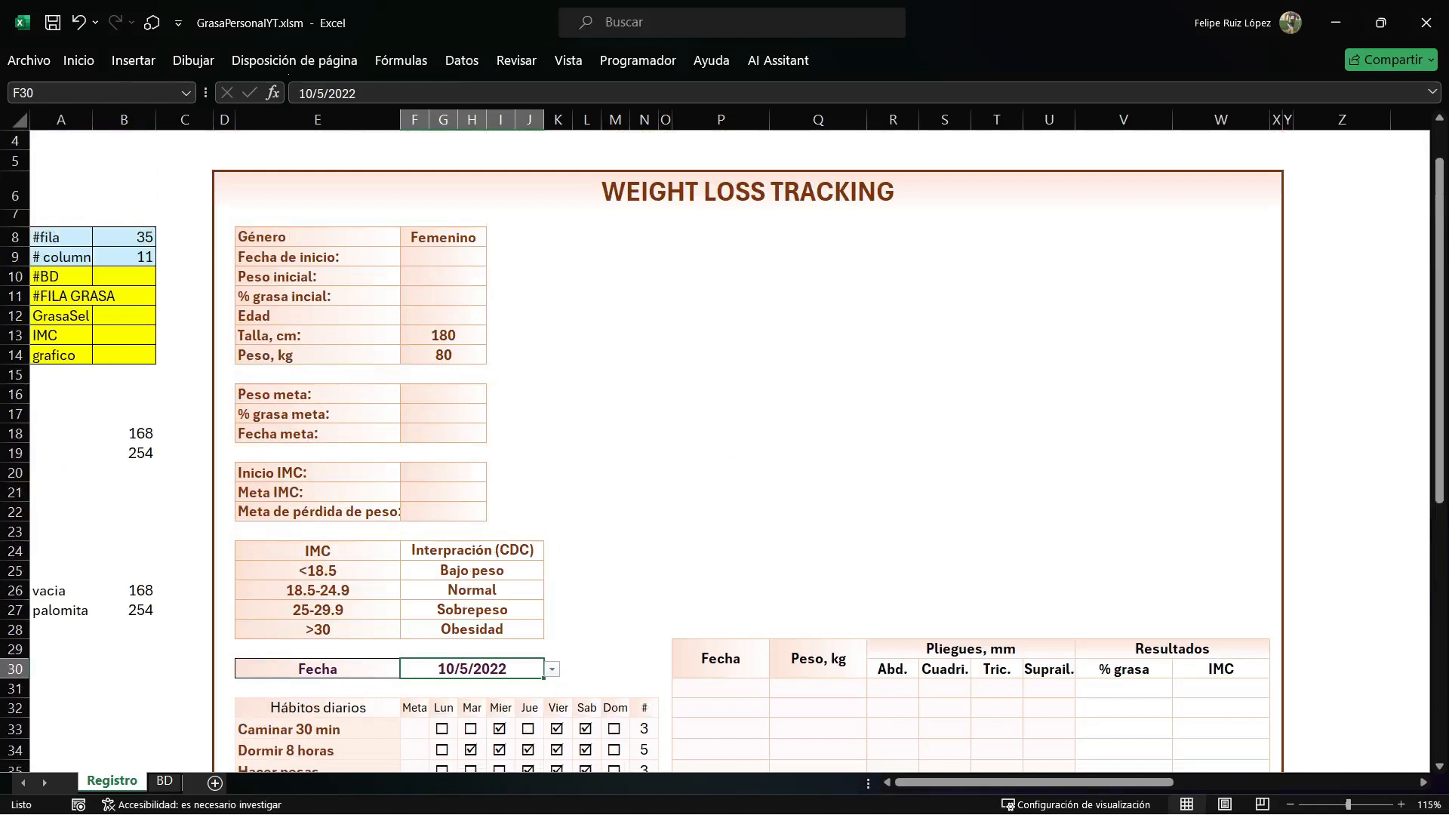
click(124, 277)
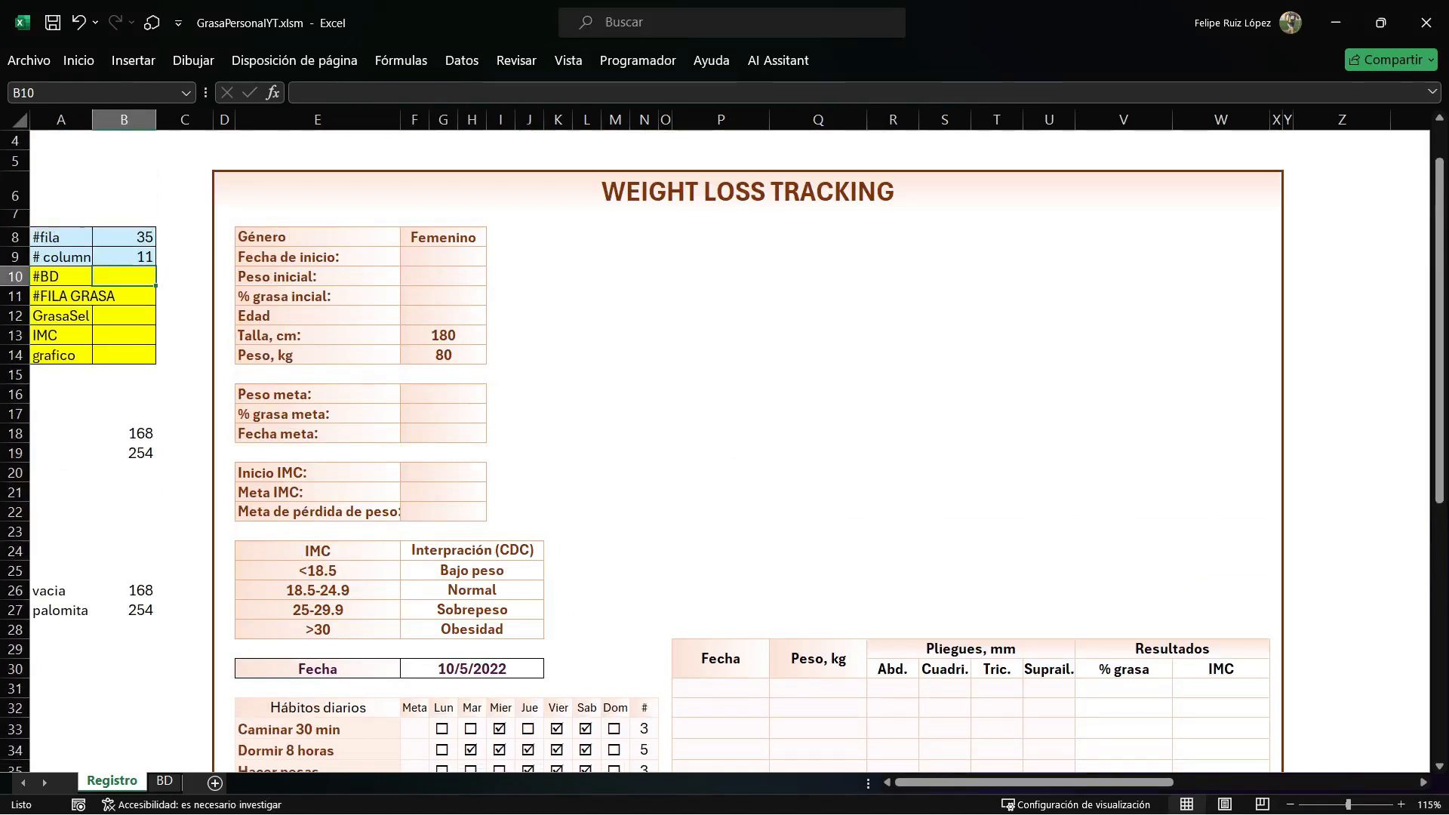
text(=s)
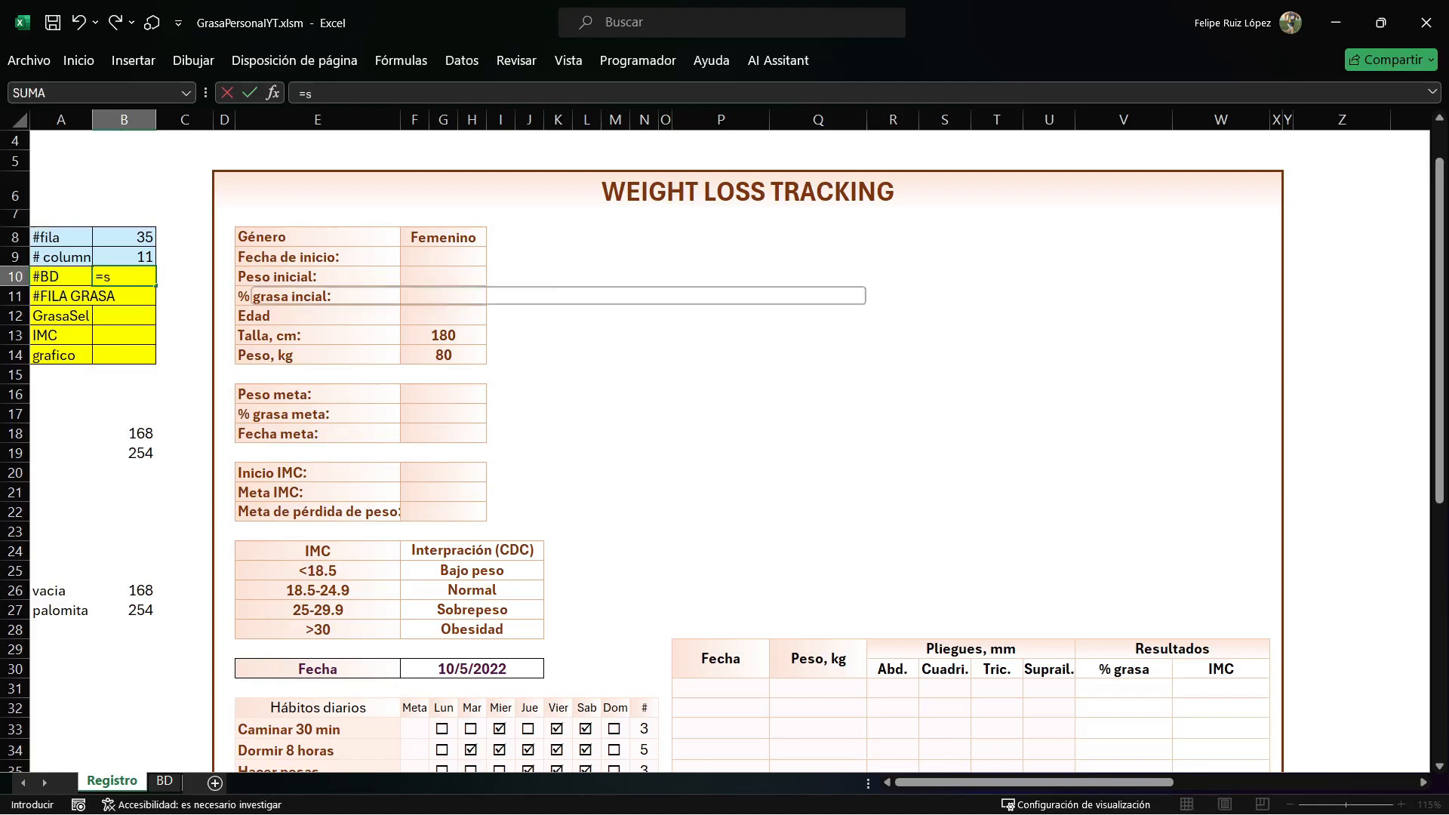
text(i.error()
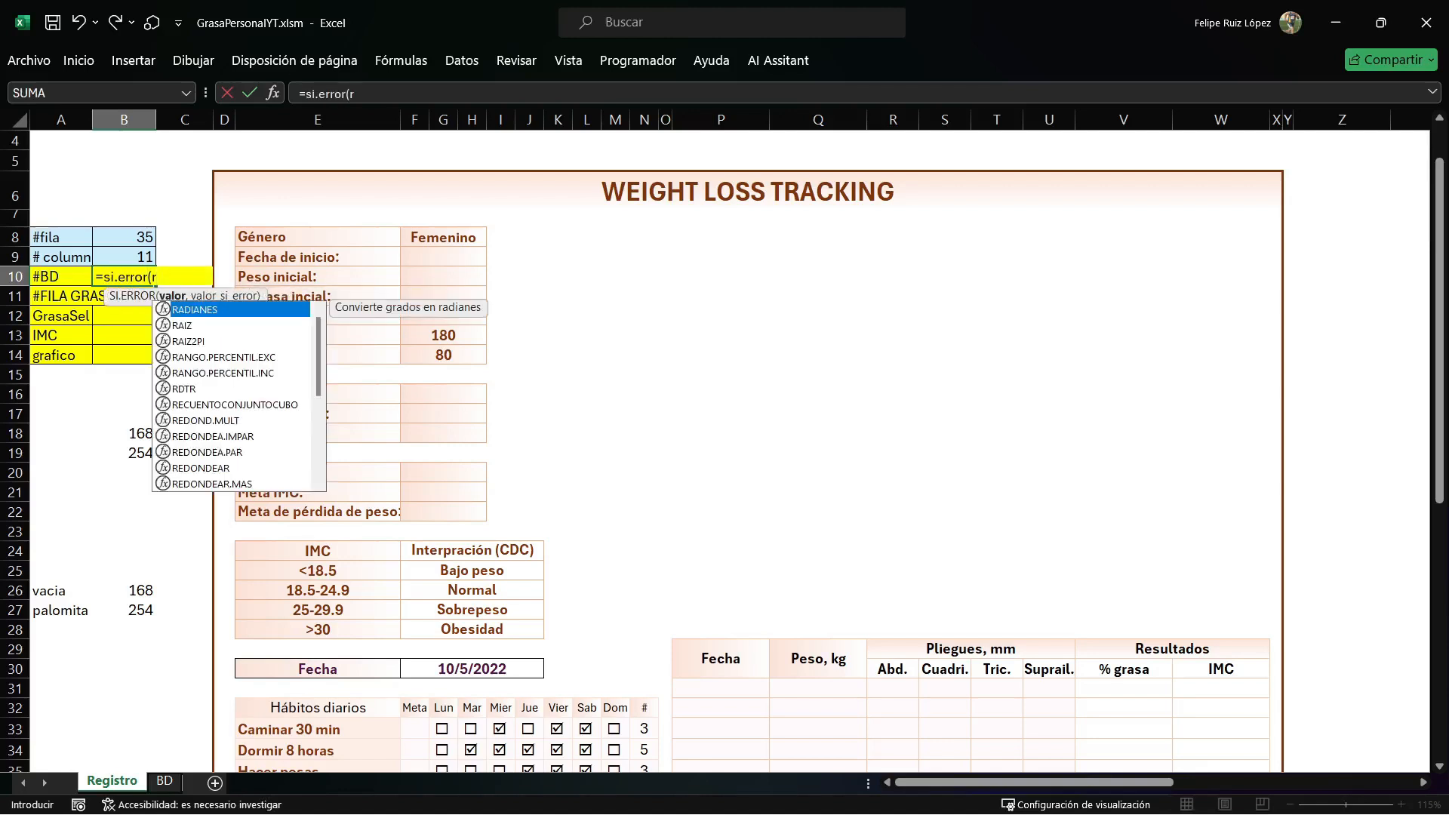
text(coincidir()
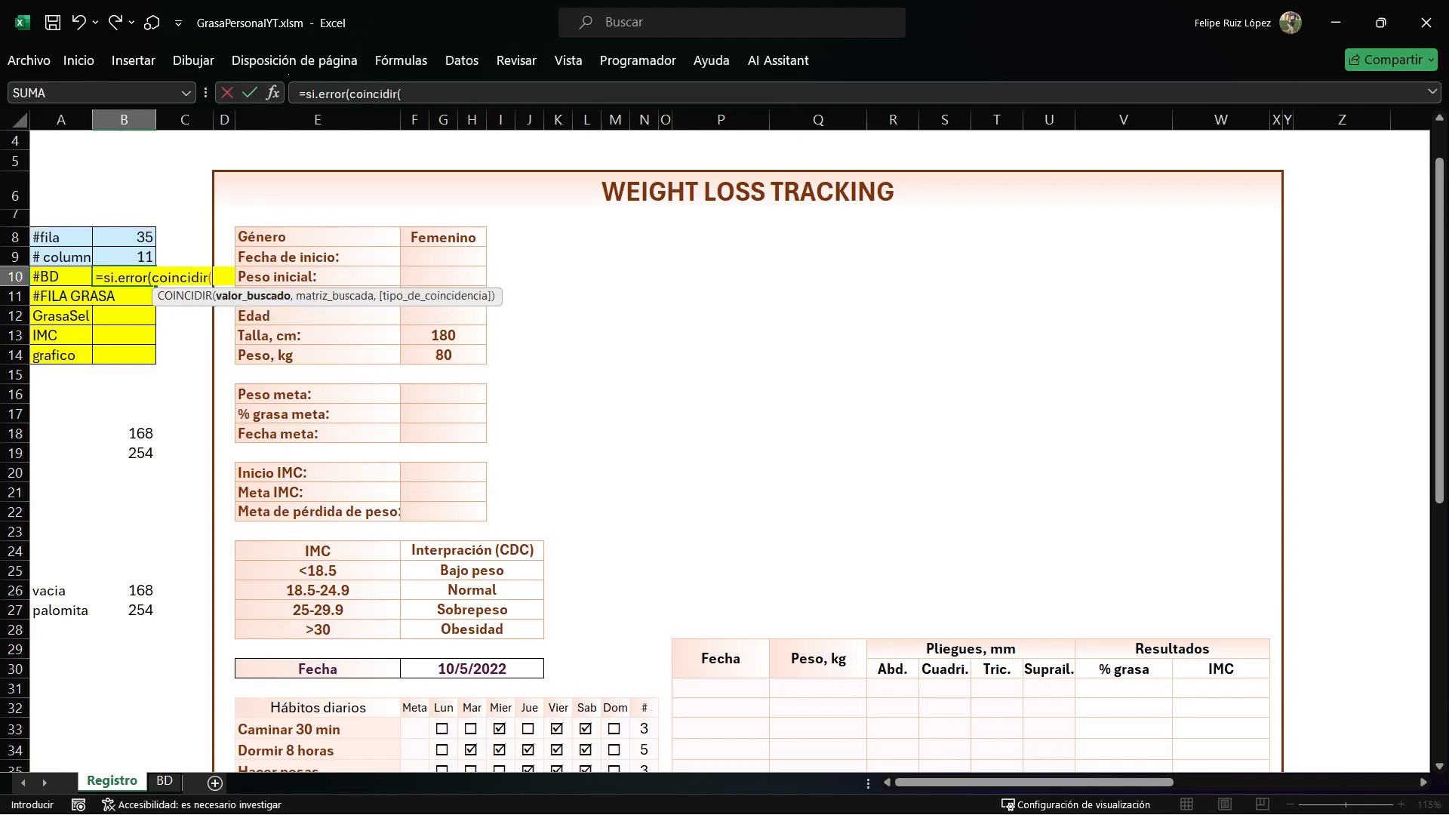
click(471, 668)
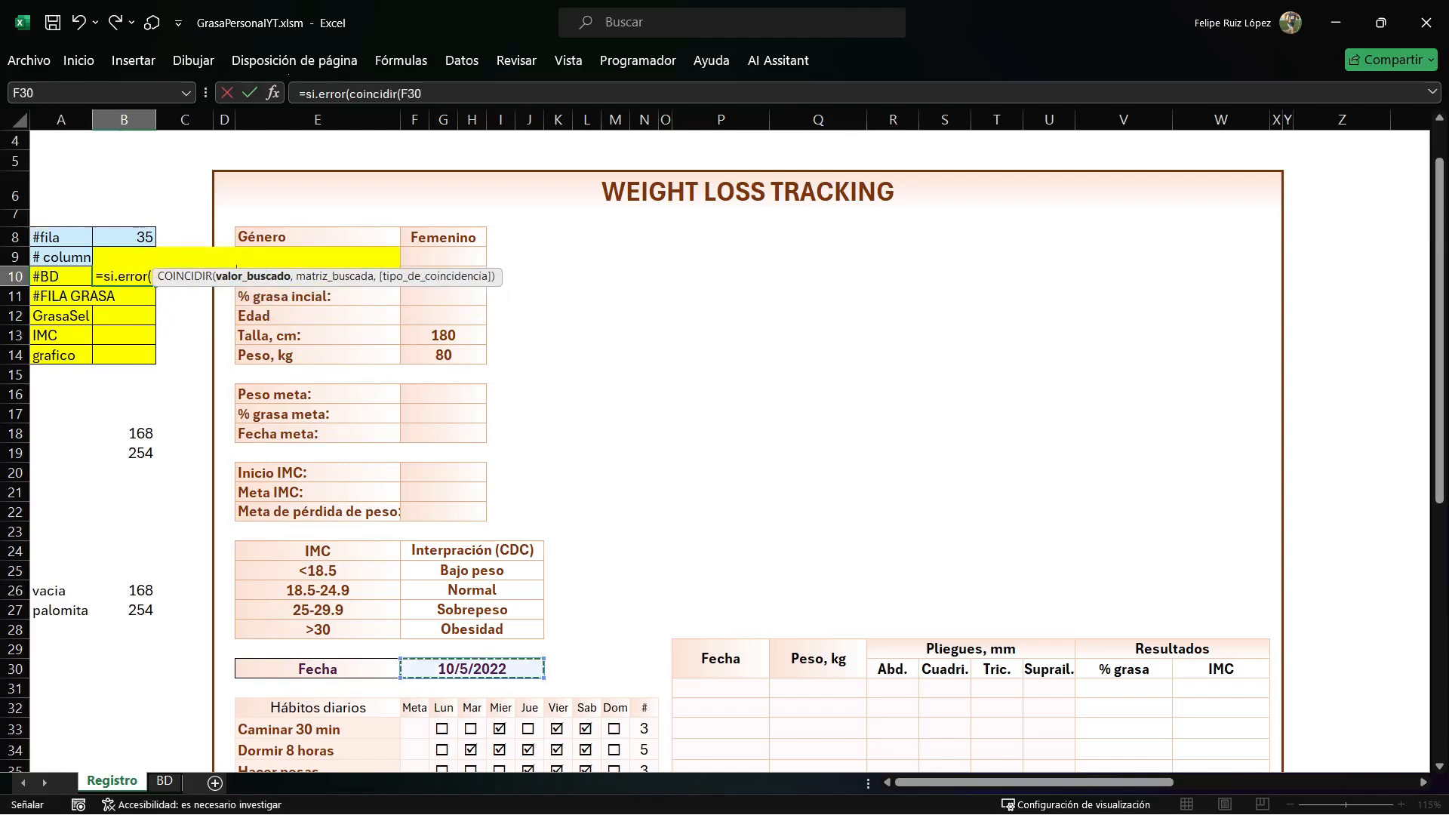
text(,fech)
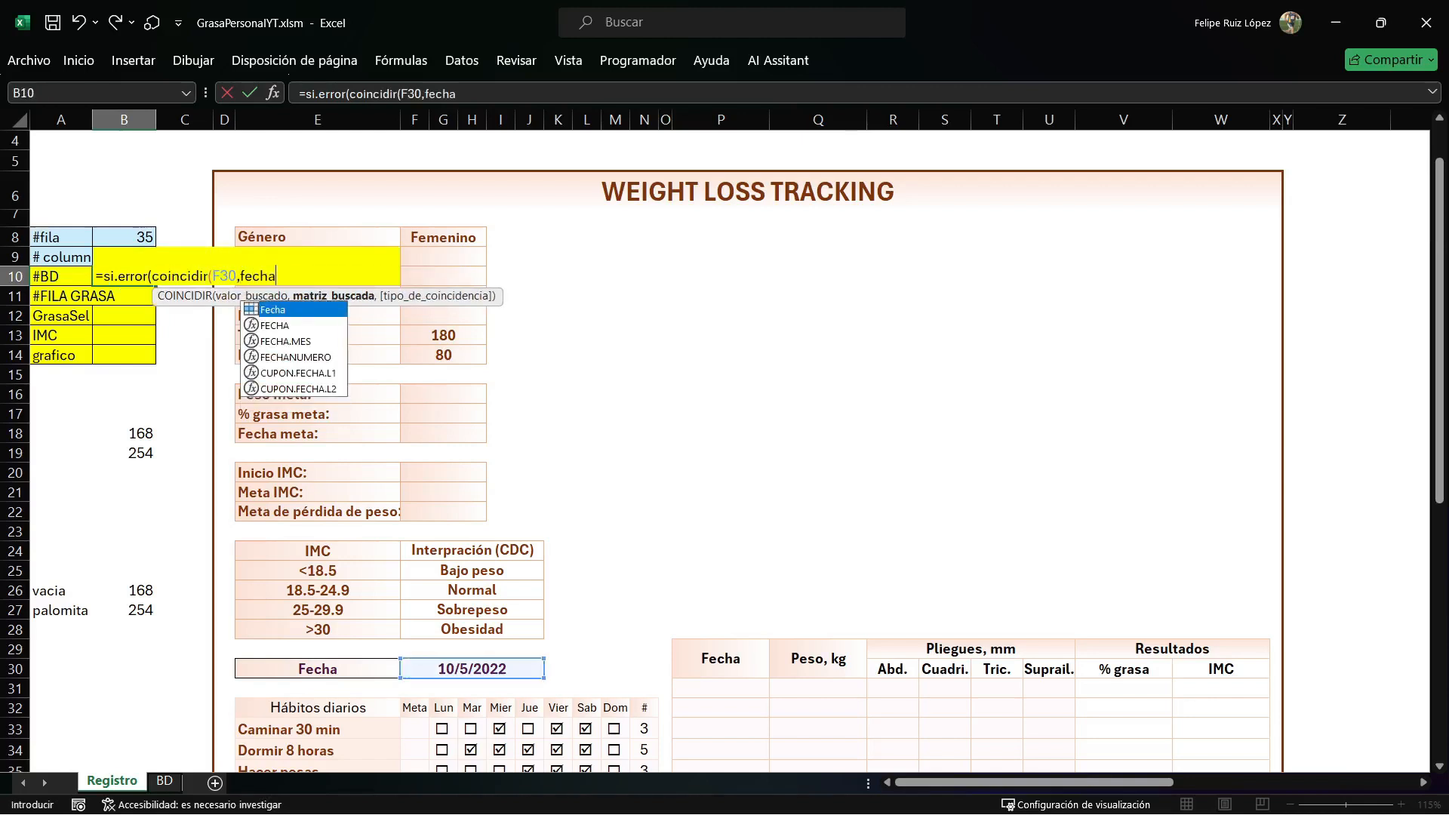
text(a)
key(Tab)
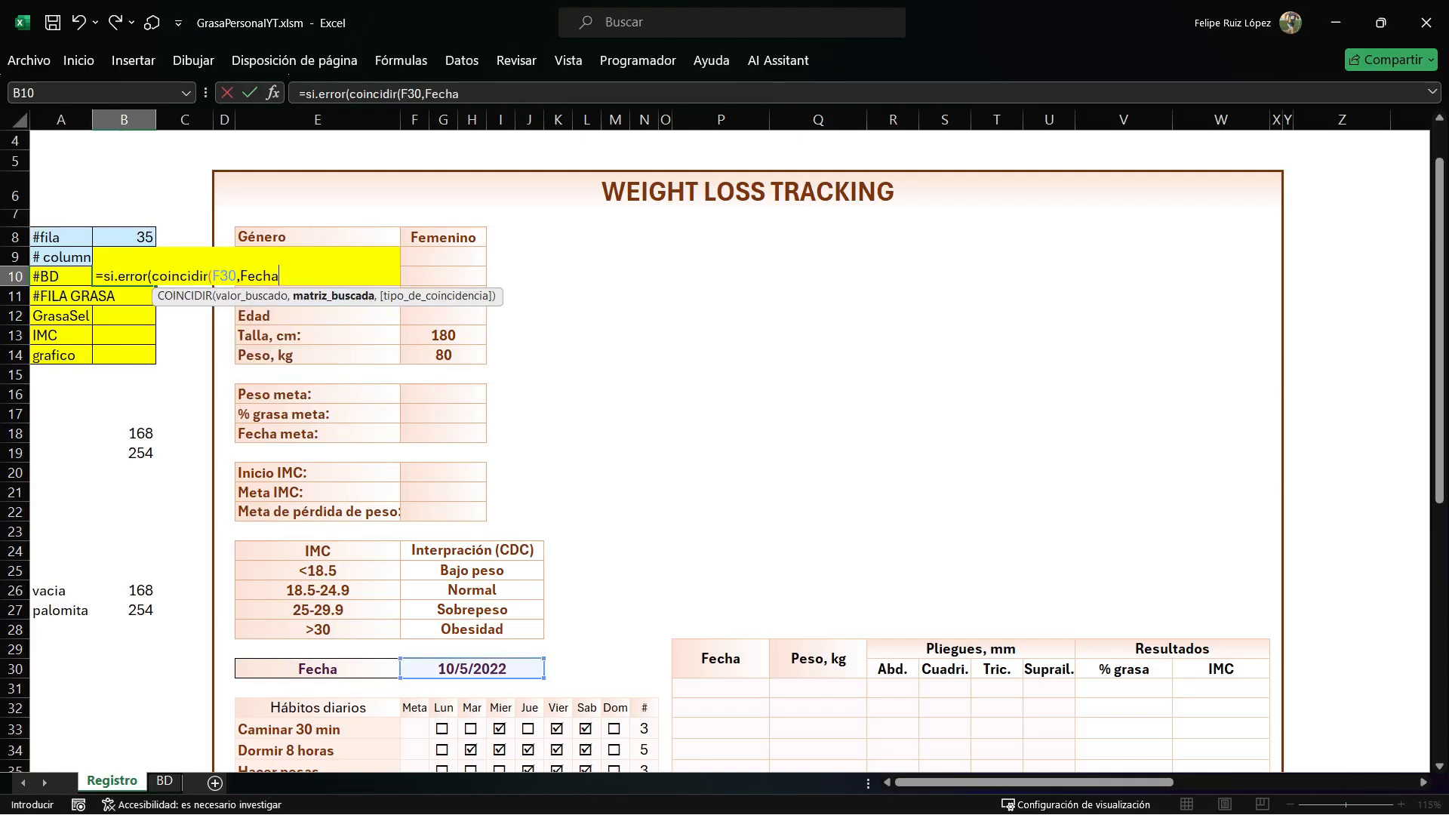
Complete the B10 formula with match type 0, add 3 to the match, and return "" on error.
text(,0)
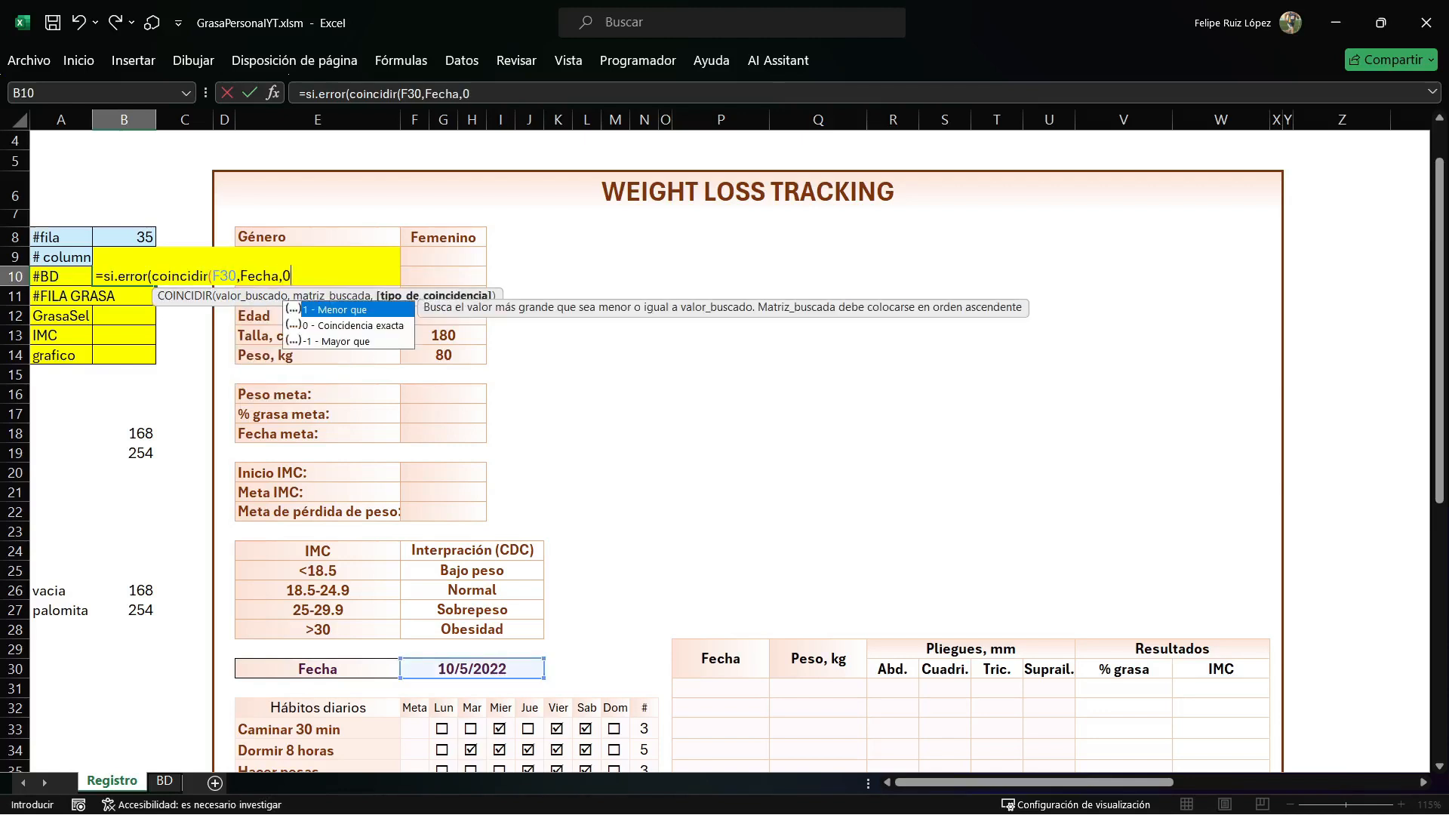
text())
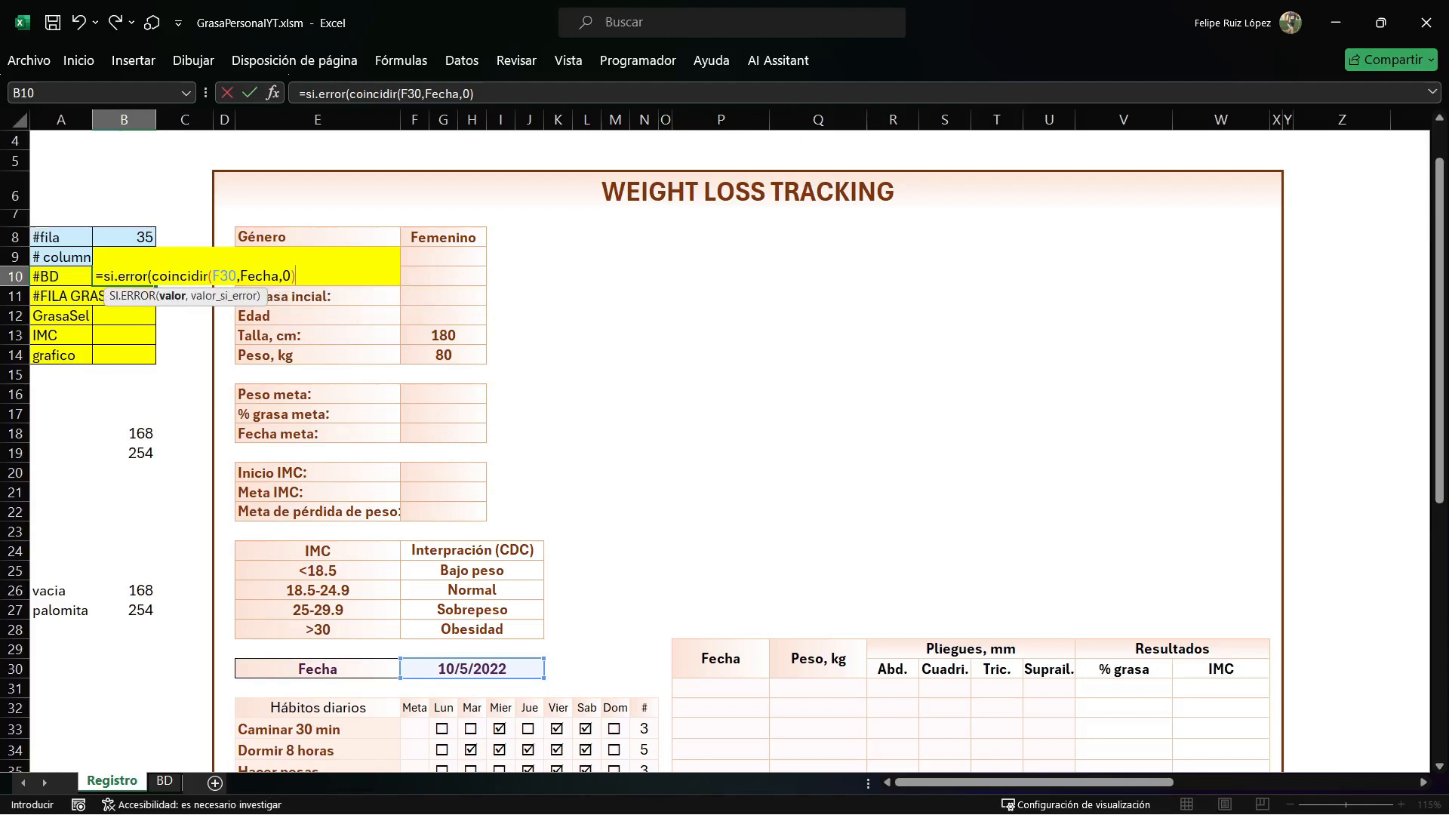
text(+3)
text(,0)
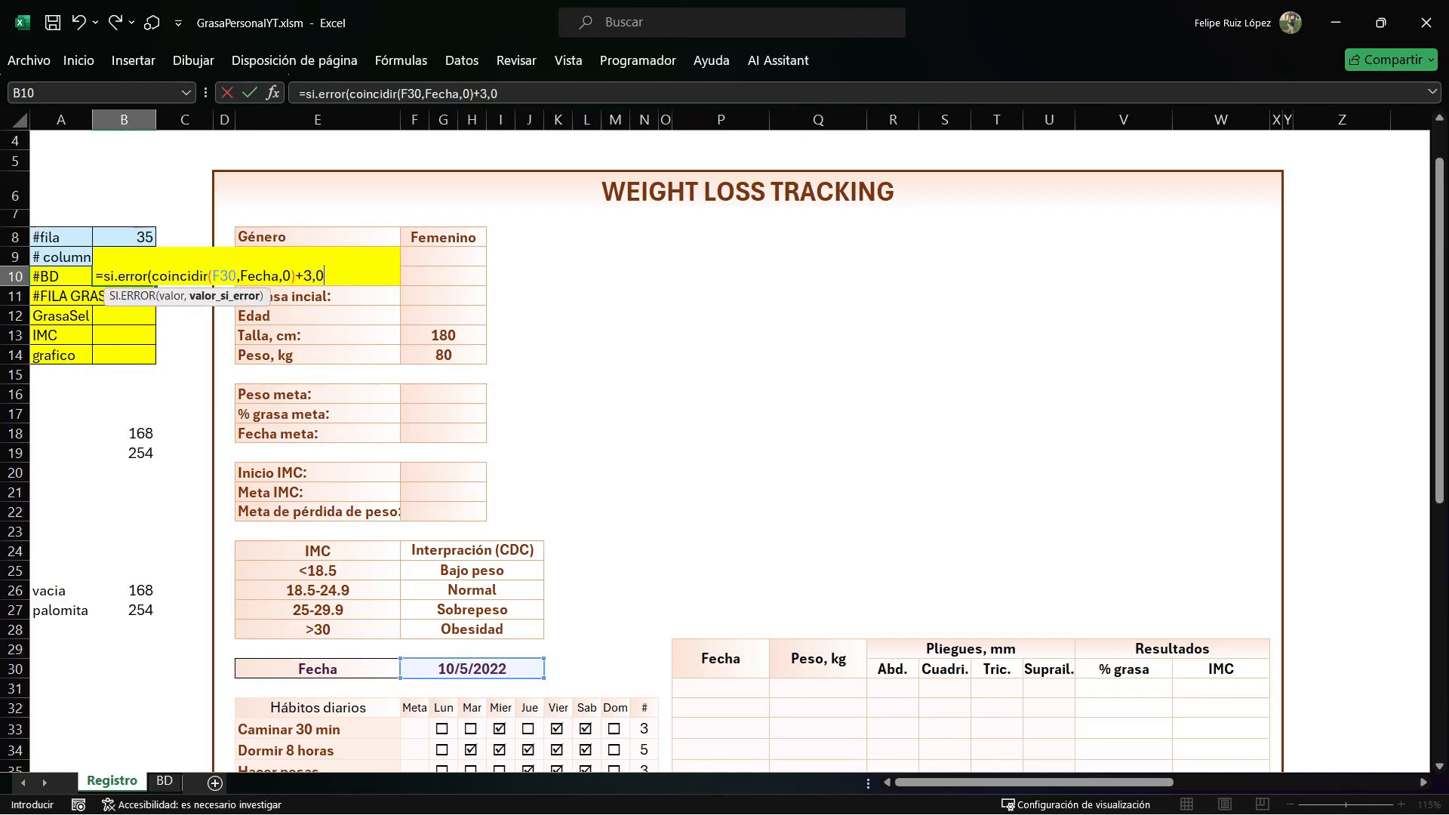
key(BackSpace)
text(""))
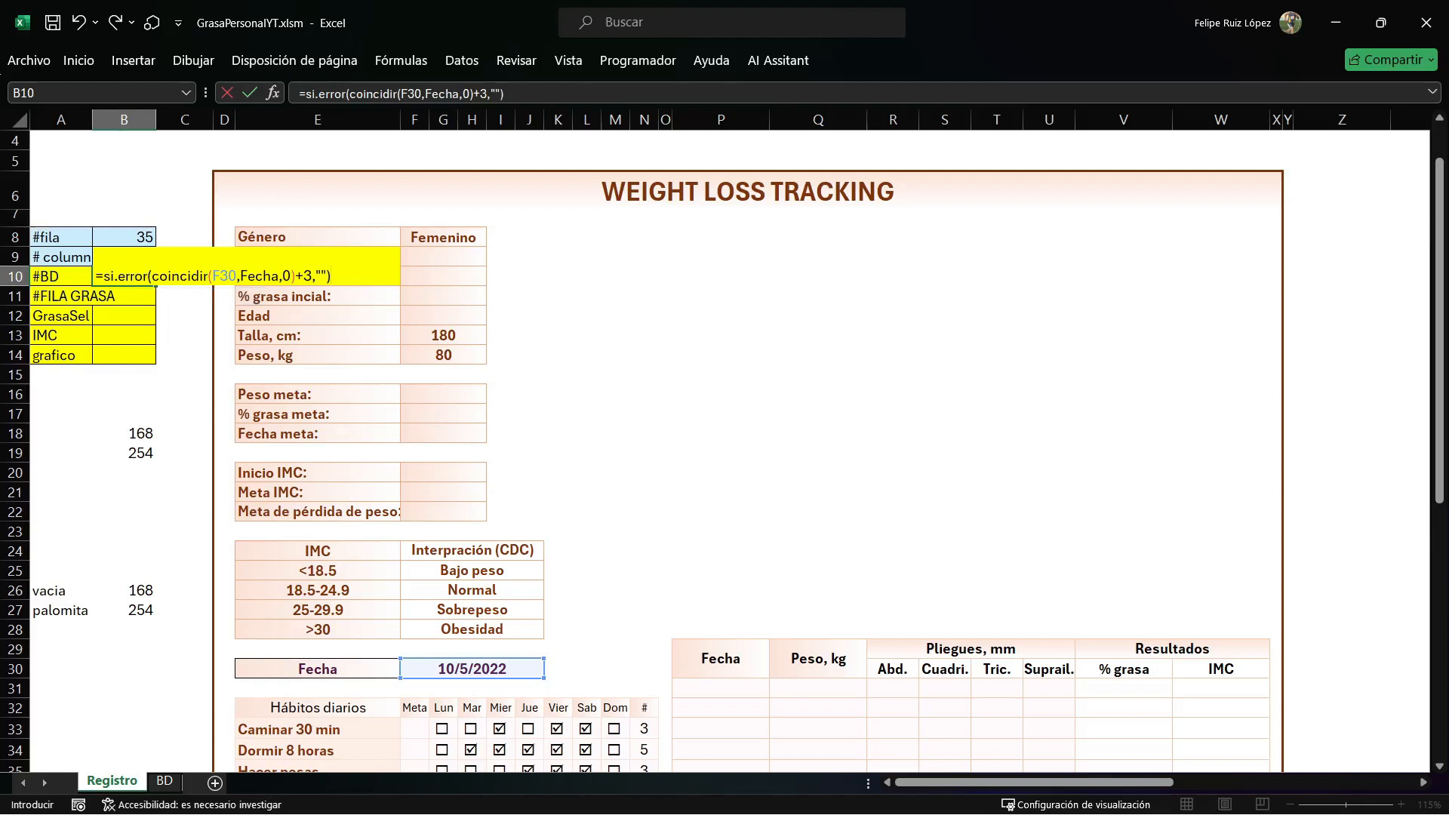
key(Return)
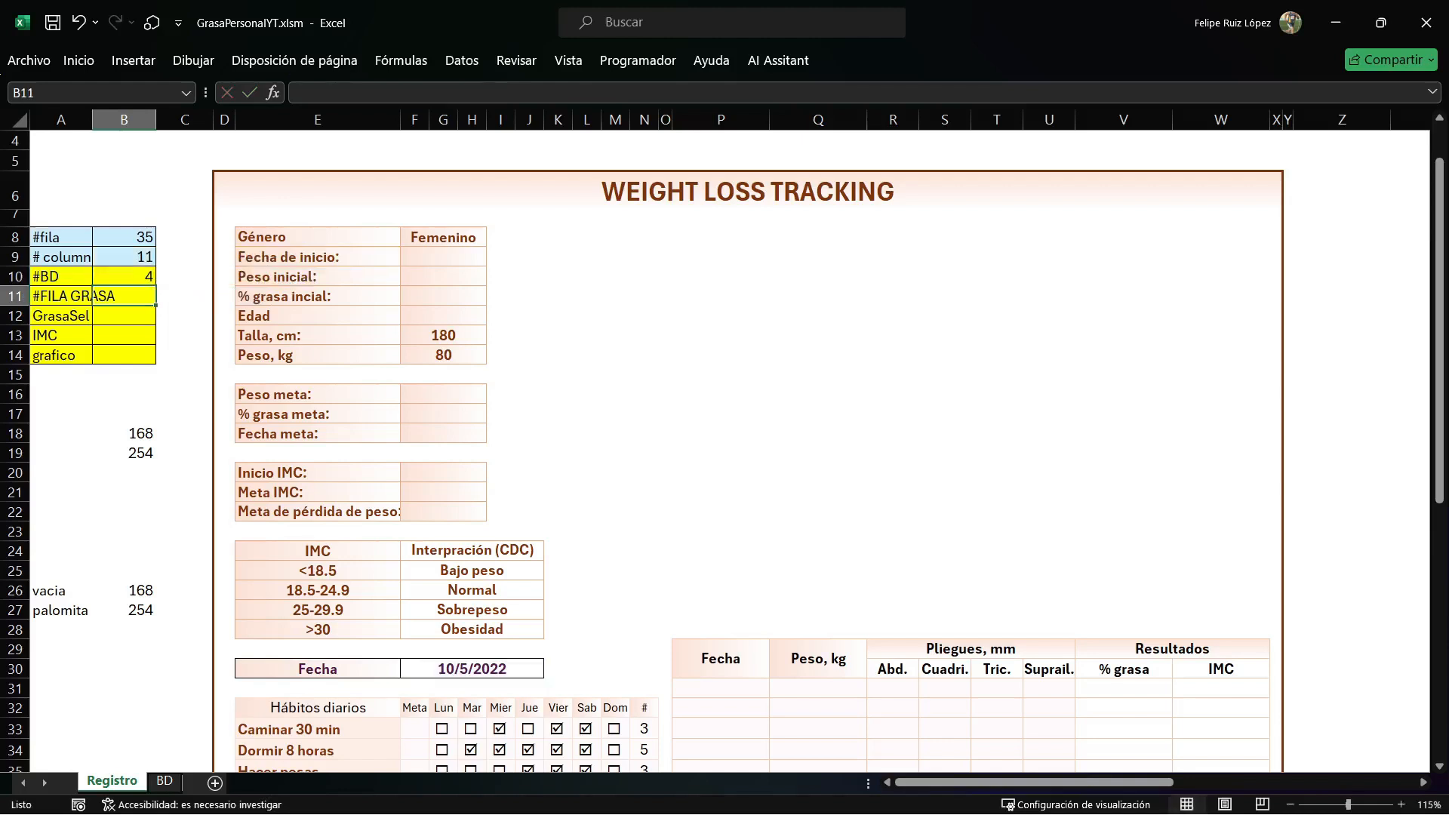
On the BD sheet, step down column C from C1 to C4 to check the row position of the first date.
click(163, 781)
click(141, 145)
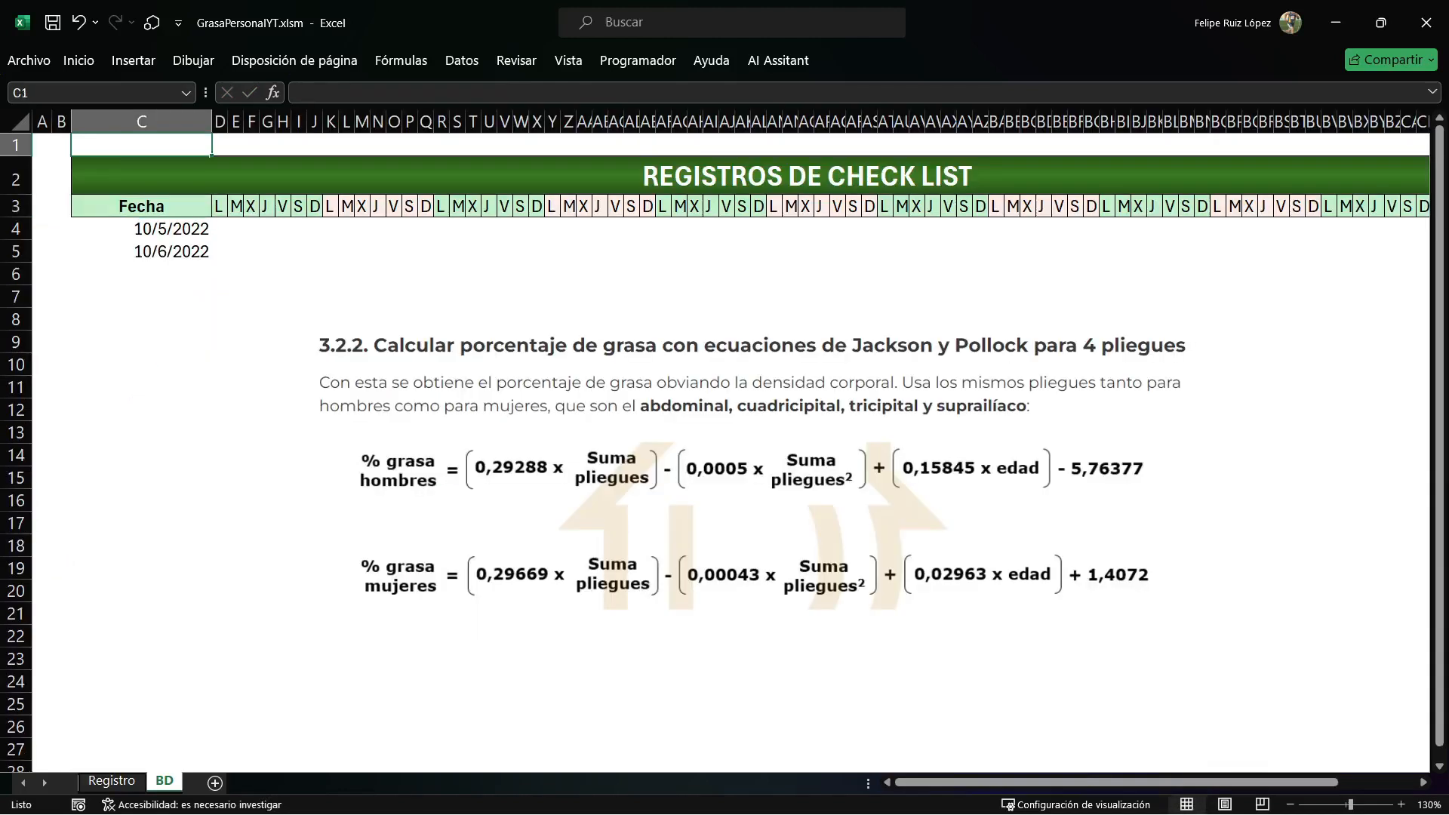
key(Down)
key(Down)
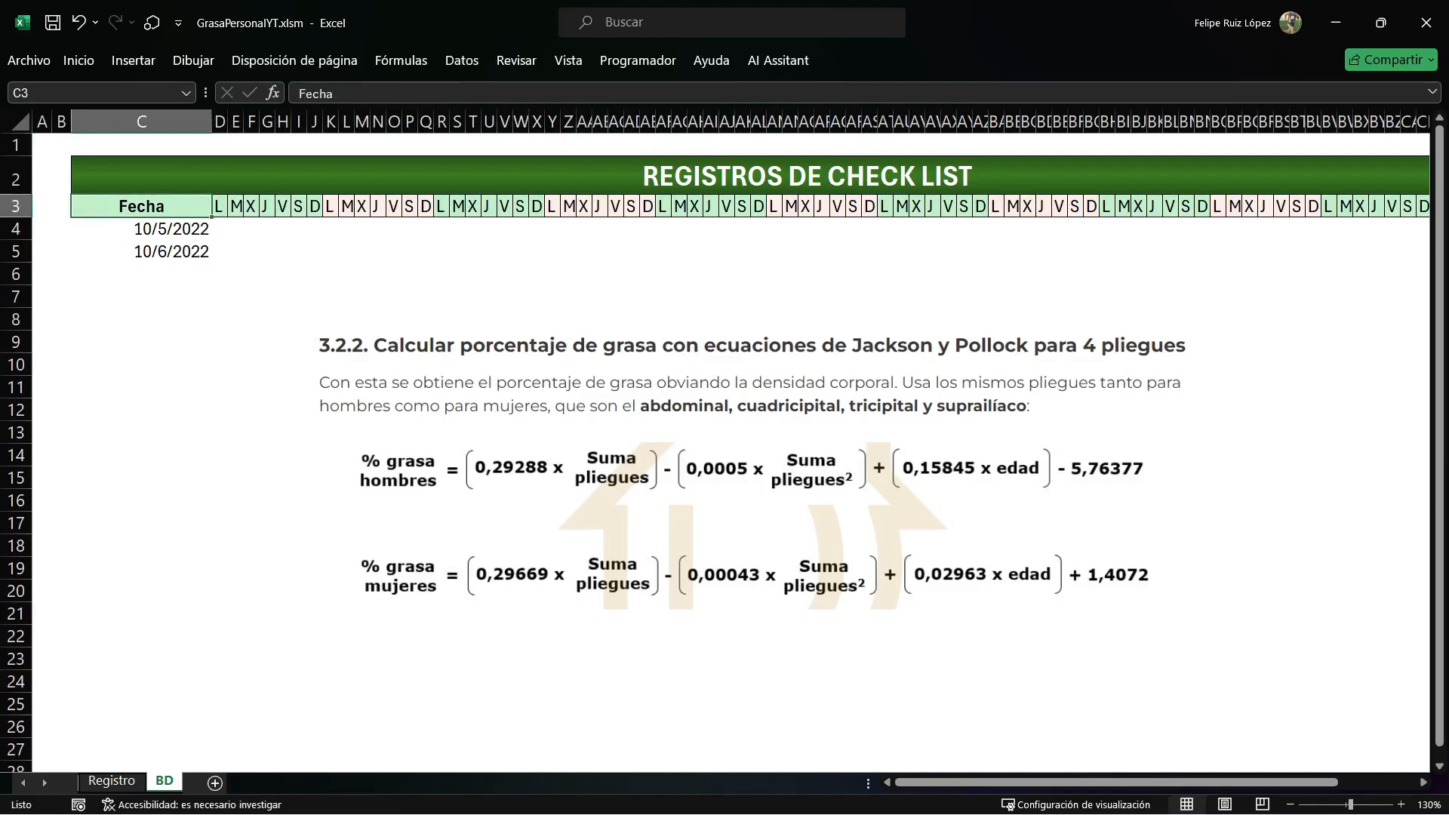
key(Down)
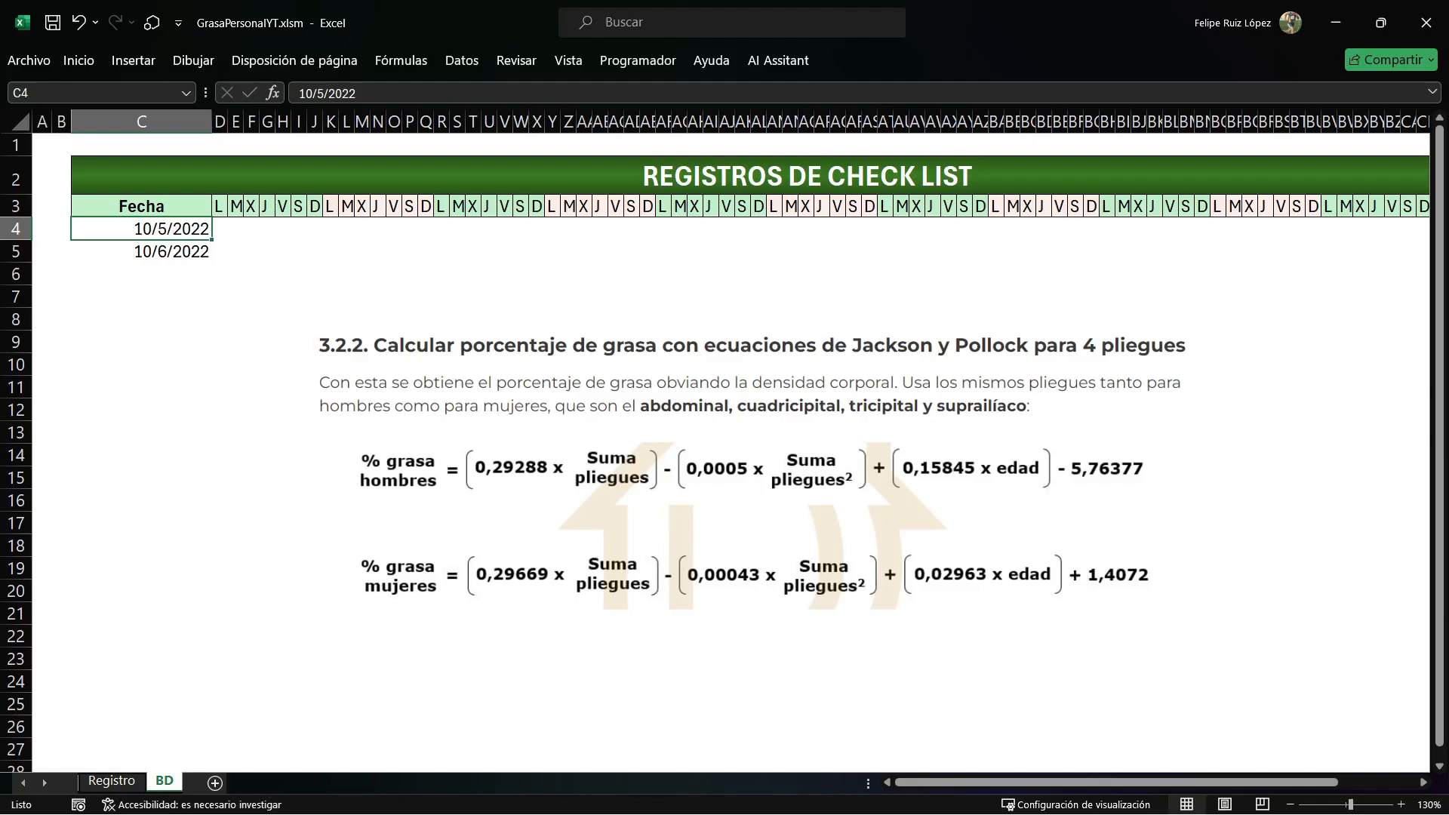
Return to the Registro sheet, close the accessibility pane, and review the +3 in the B10 formula without changing it.
click(192, 805)
click(112, 781)
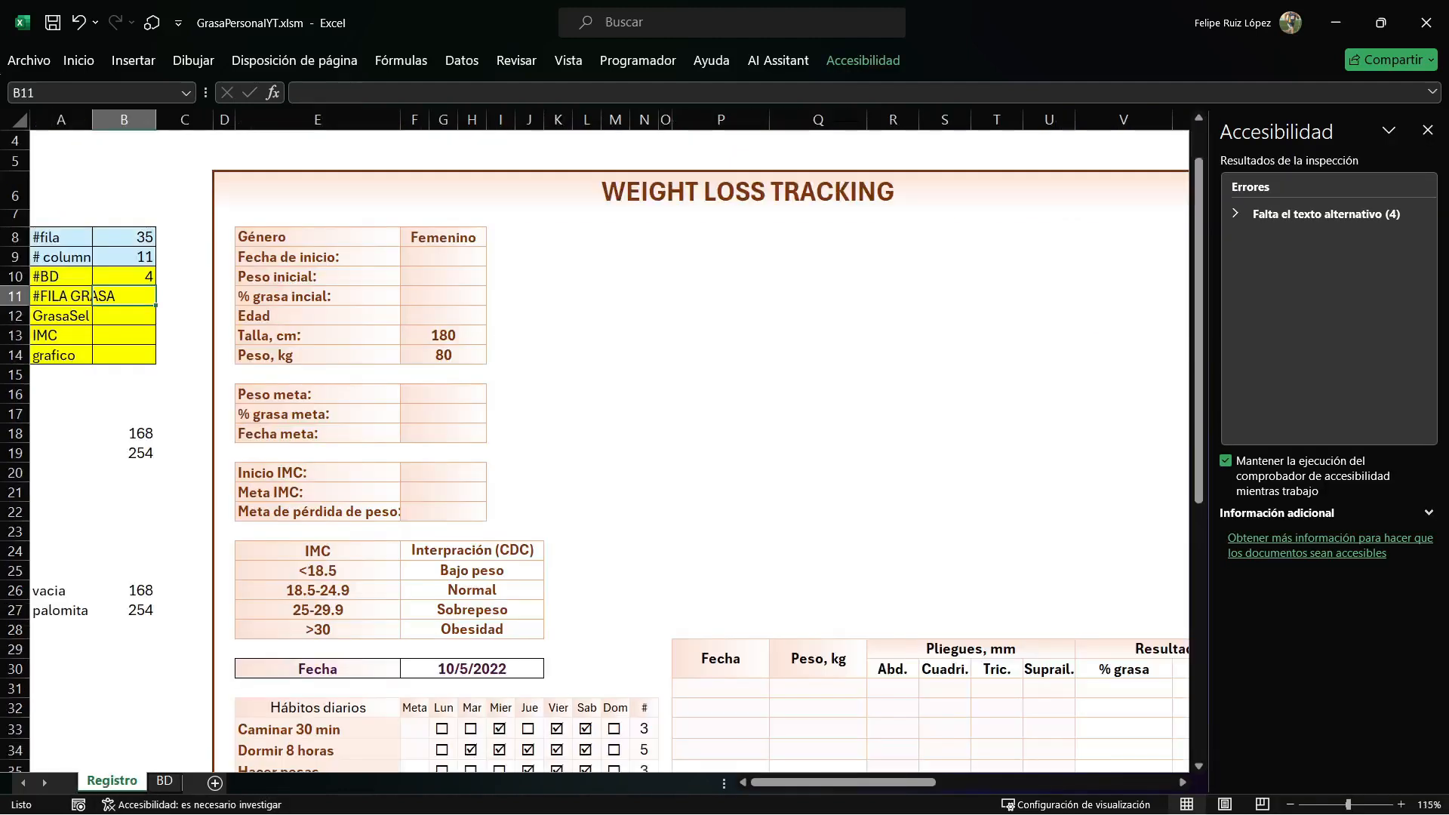
click(1428, 130)
double_click(124, 276)
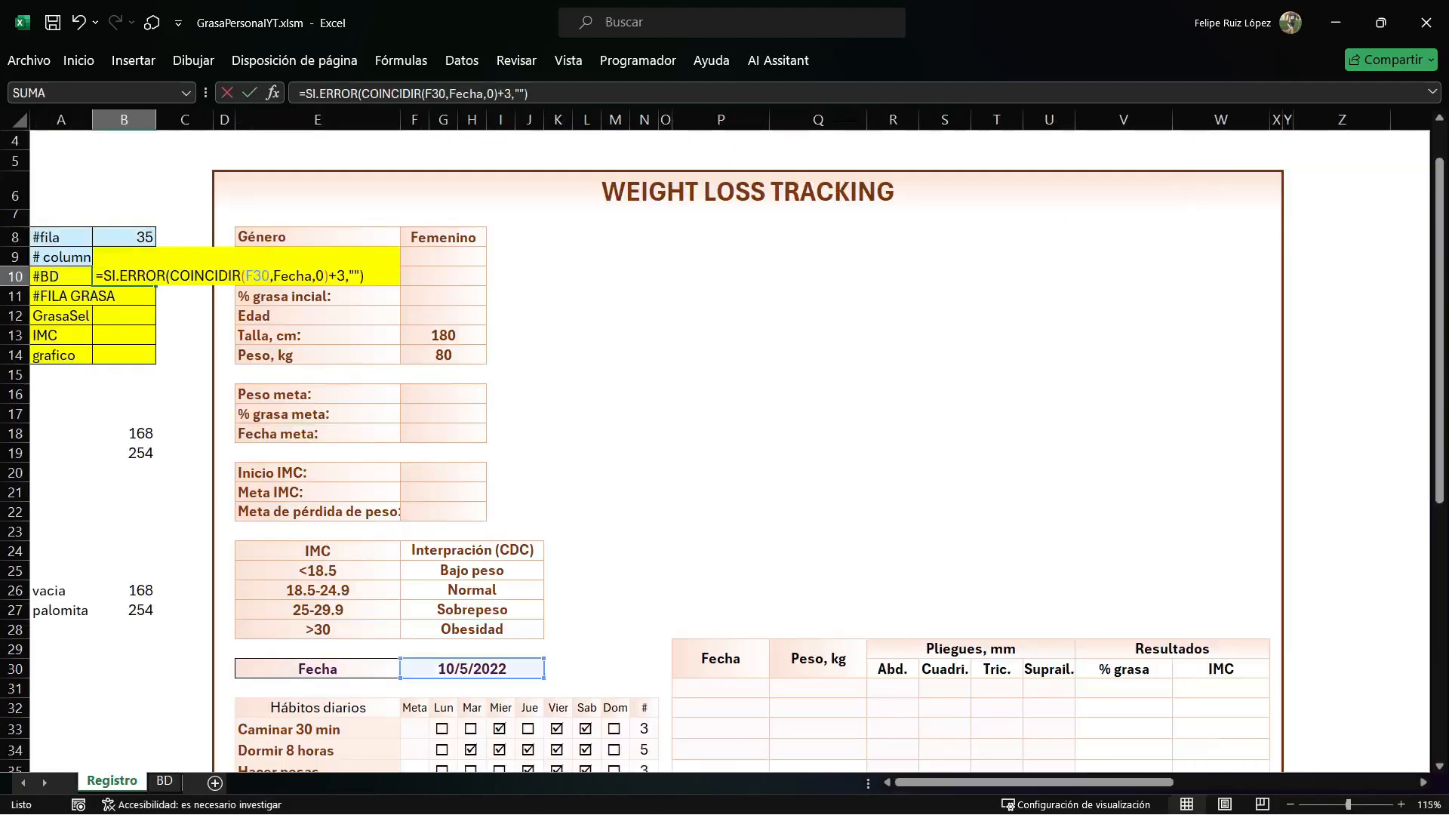
drag(337, 276, 354, 276)
key(Return)
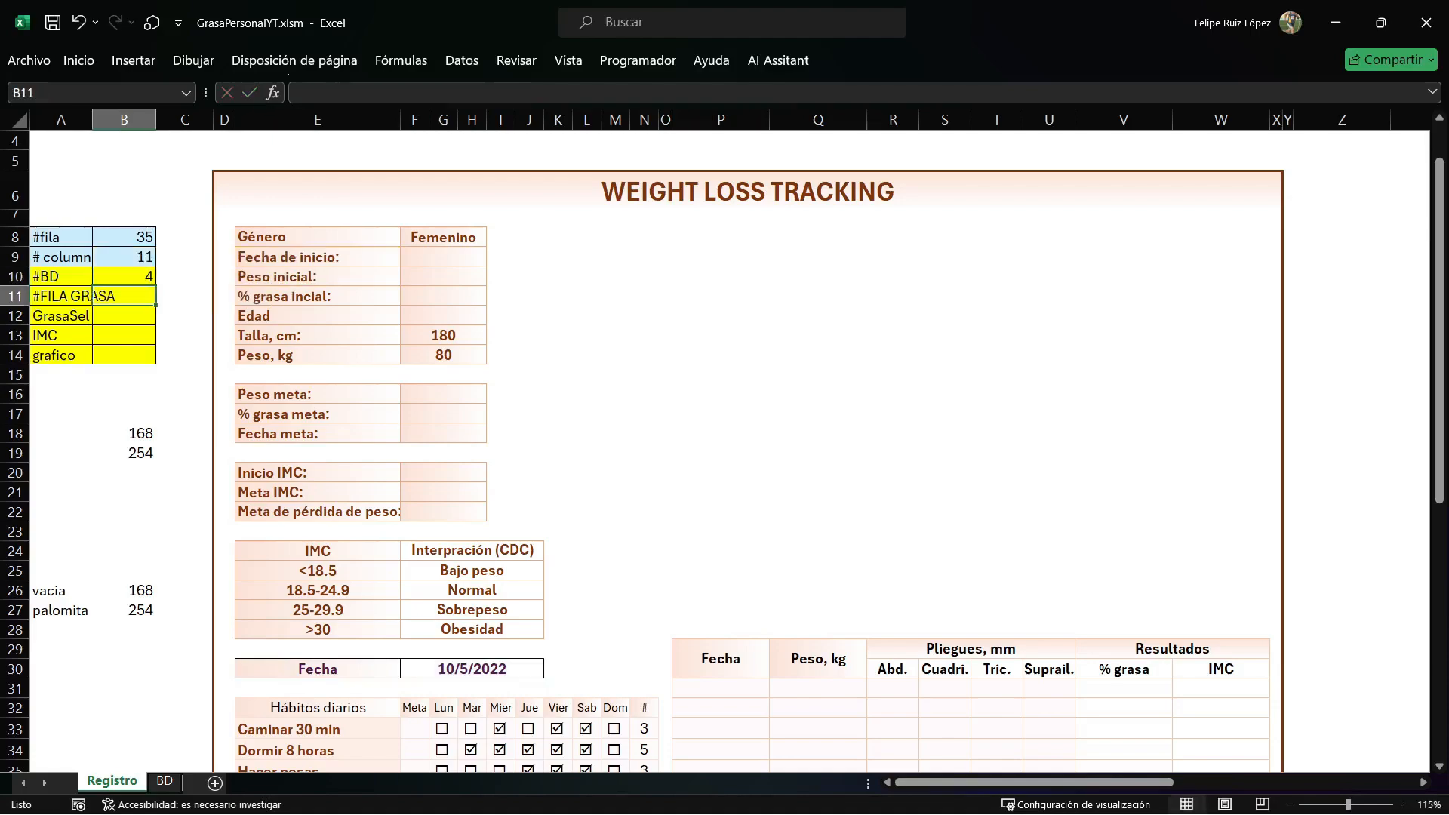
Switch to the VBA editor and start an If on Hoja1.Range("B10").Value inside GuardarCheck's With Hoja2 block.
key(alt+F11)
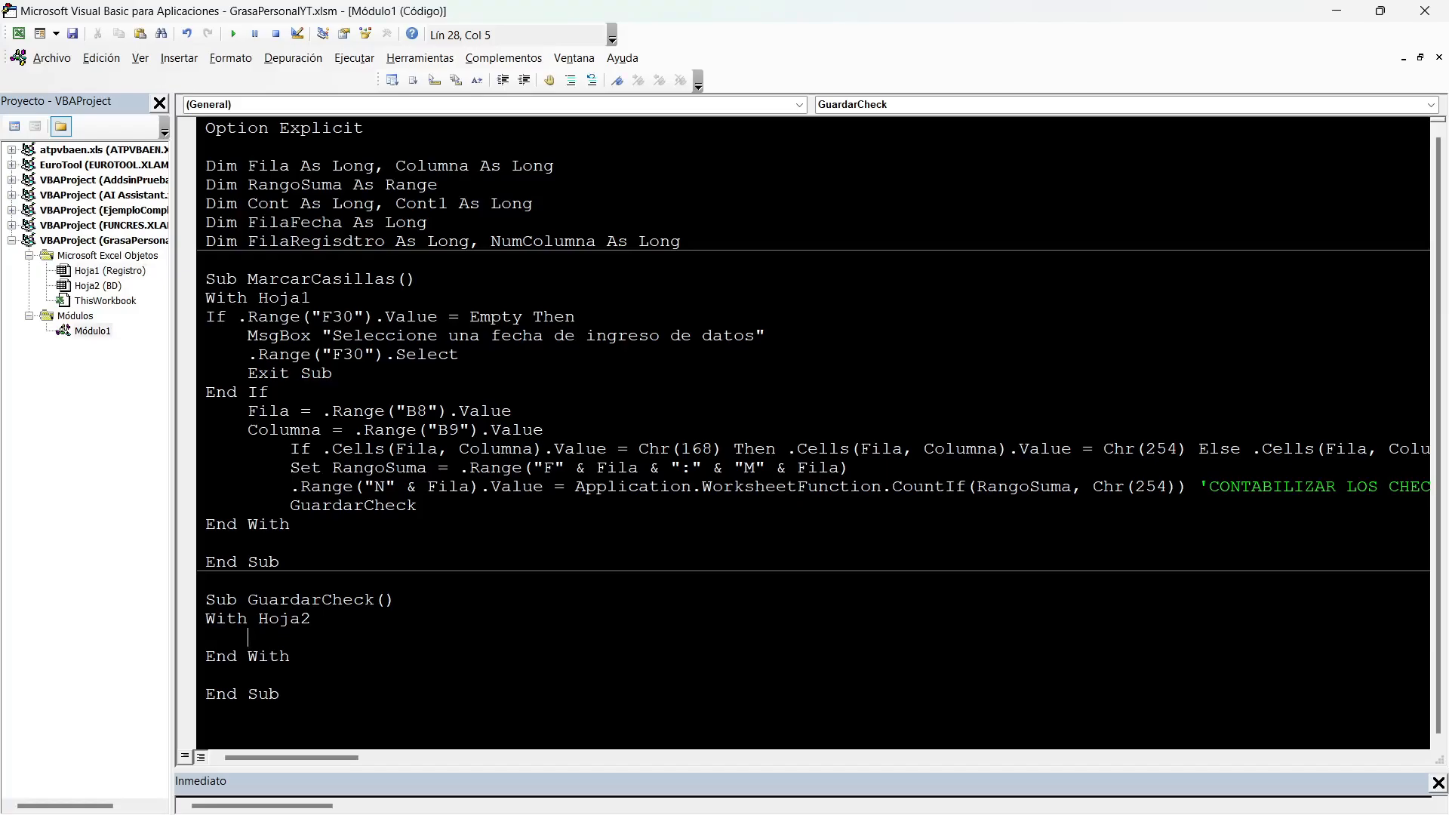
text(if Hoja1.ran)
text(("").value)
key(Left)
key(Left)
key(Left)
key(Left)
key(Left)
key(Left)
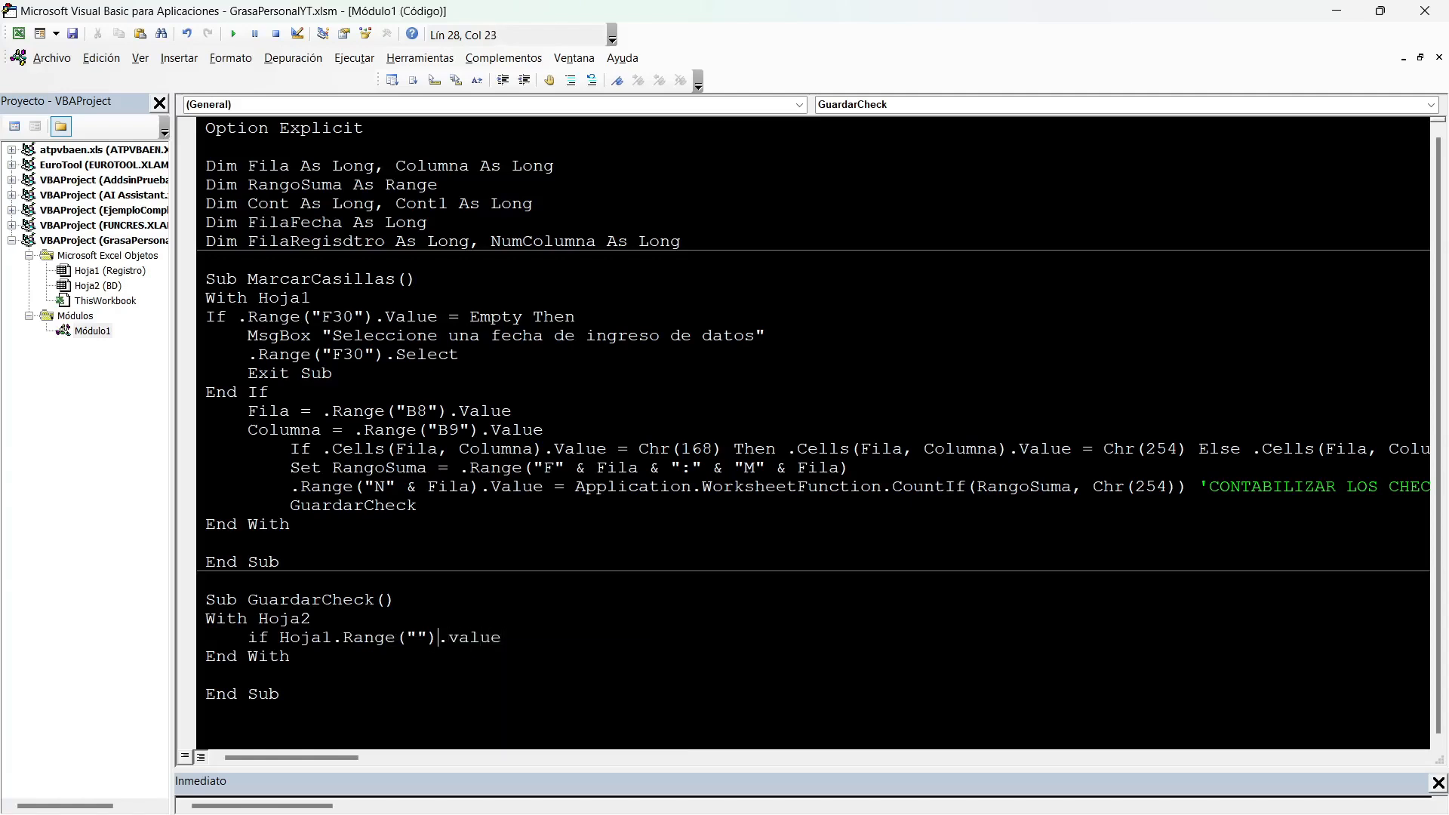
text(B10)
key(Right)
key(Right)
key(Right)
Complete the If condition with = "" Then and add the comment 'Nuevo registro.
text(="")
text(THEN )
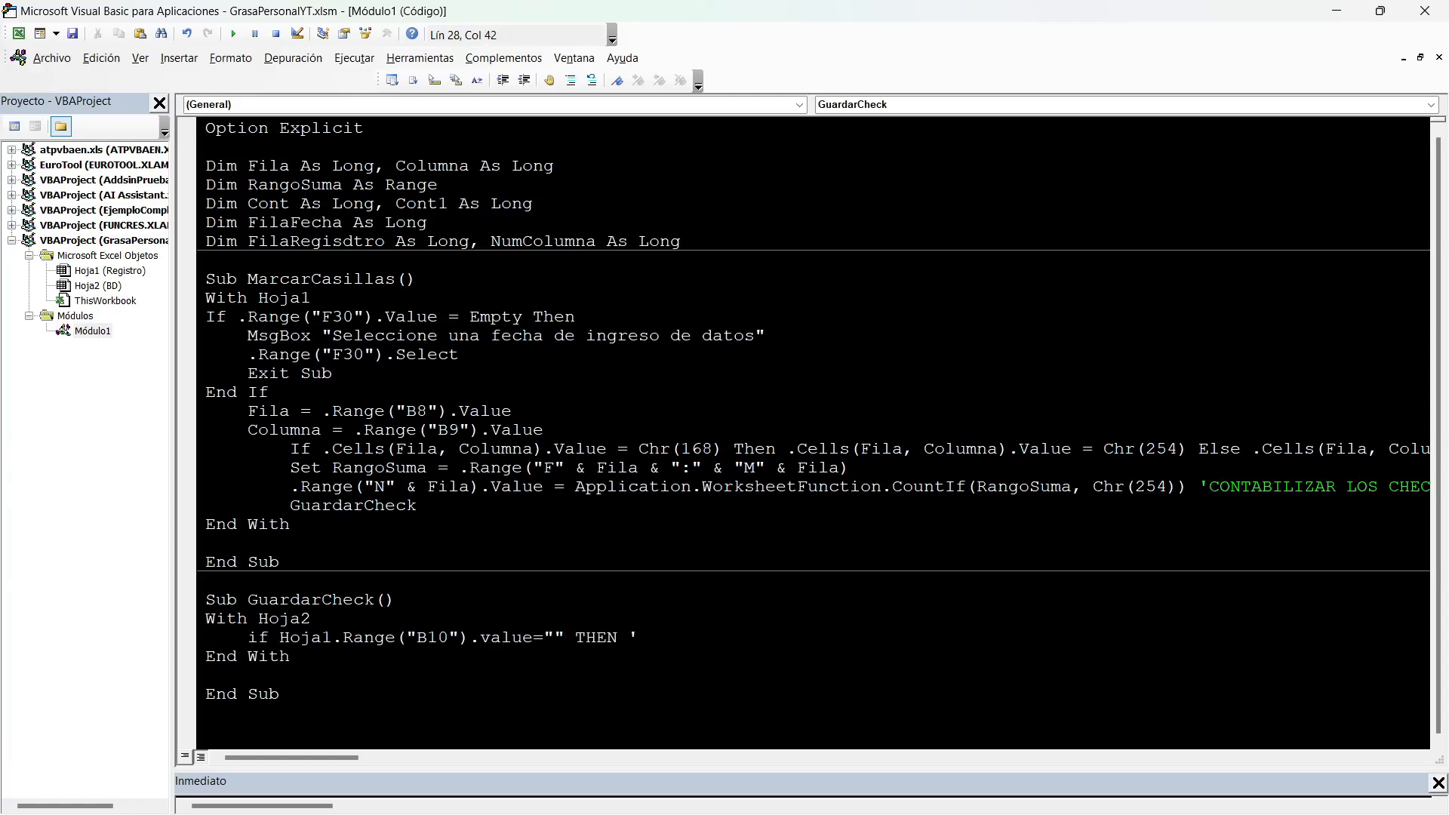
text('Nuevo registro)
key(Return)
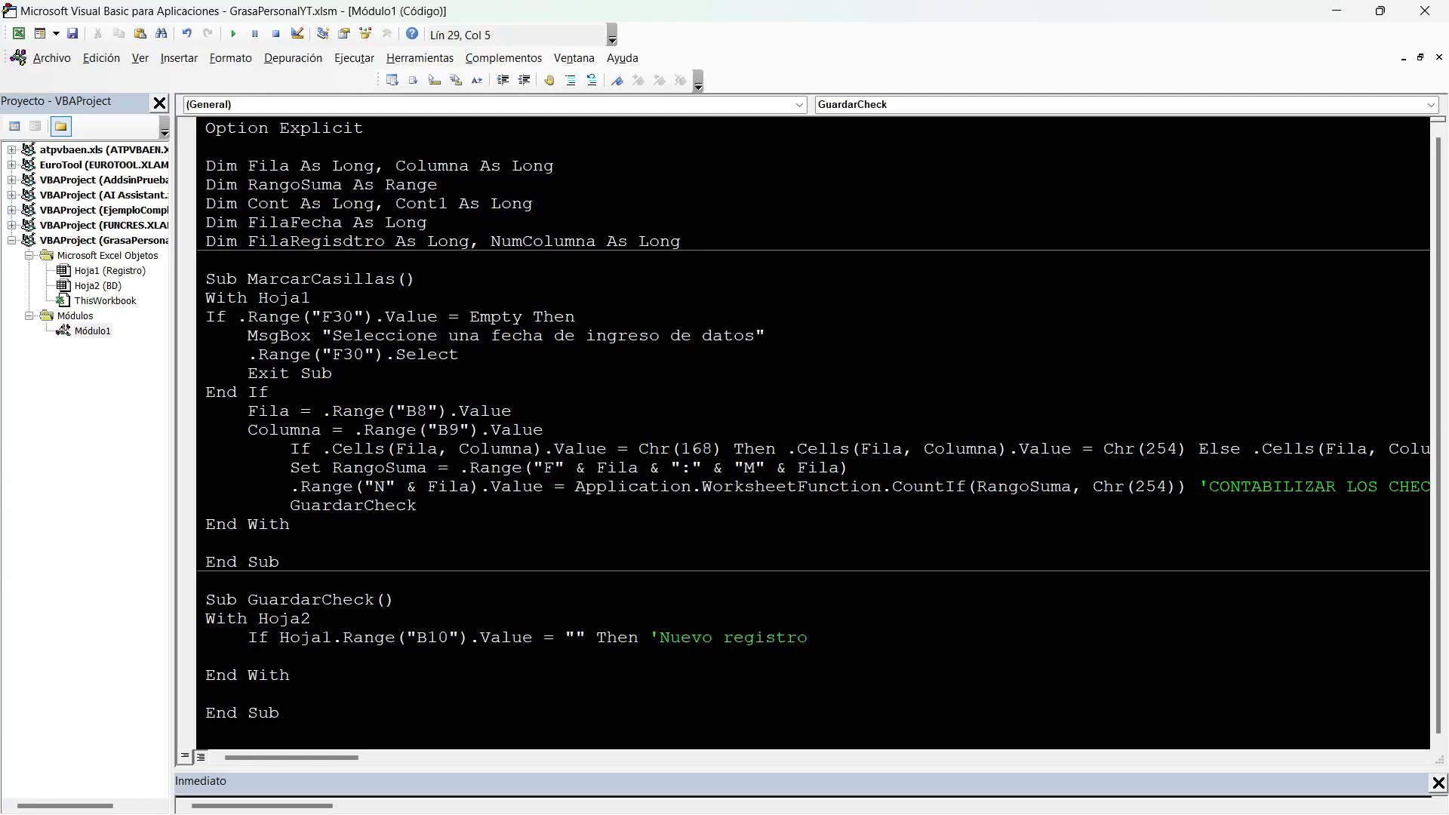
Add an Else branch with the comment 'Existente and close the block with End If.
text(else 'Existente)
key(Return)
text(end if)
Insert an empty line under the Else branch and another under the 'Nuevo registro condition for their code.
key(Left)
key(Left)
key(Home)
key(Return)
key(Up)
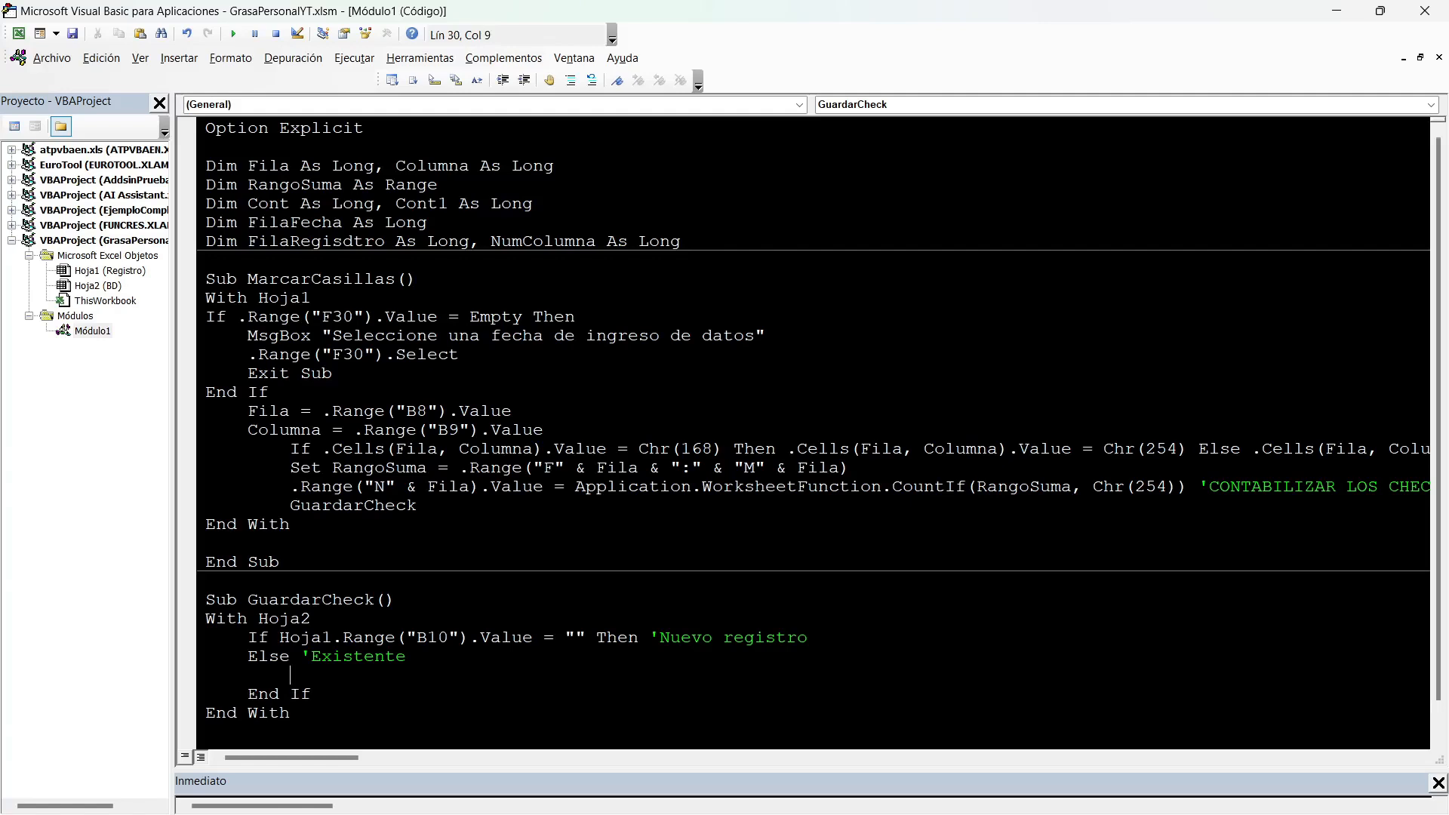
click(808, 638)
key(Return)
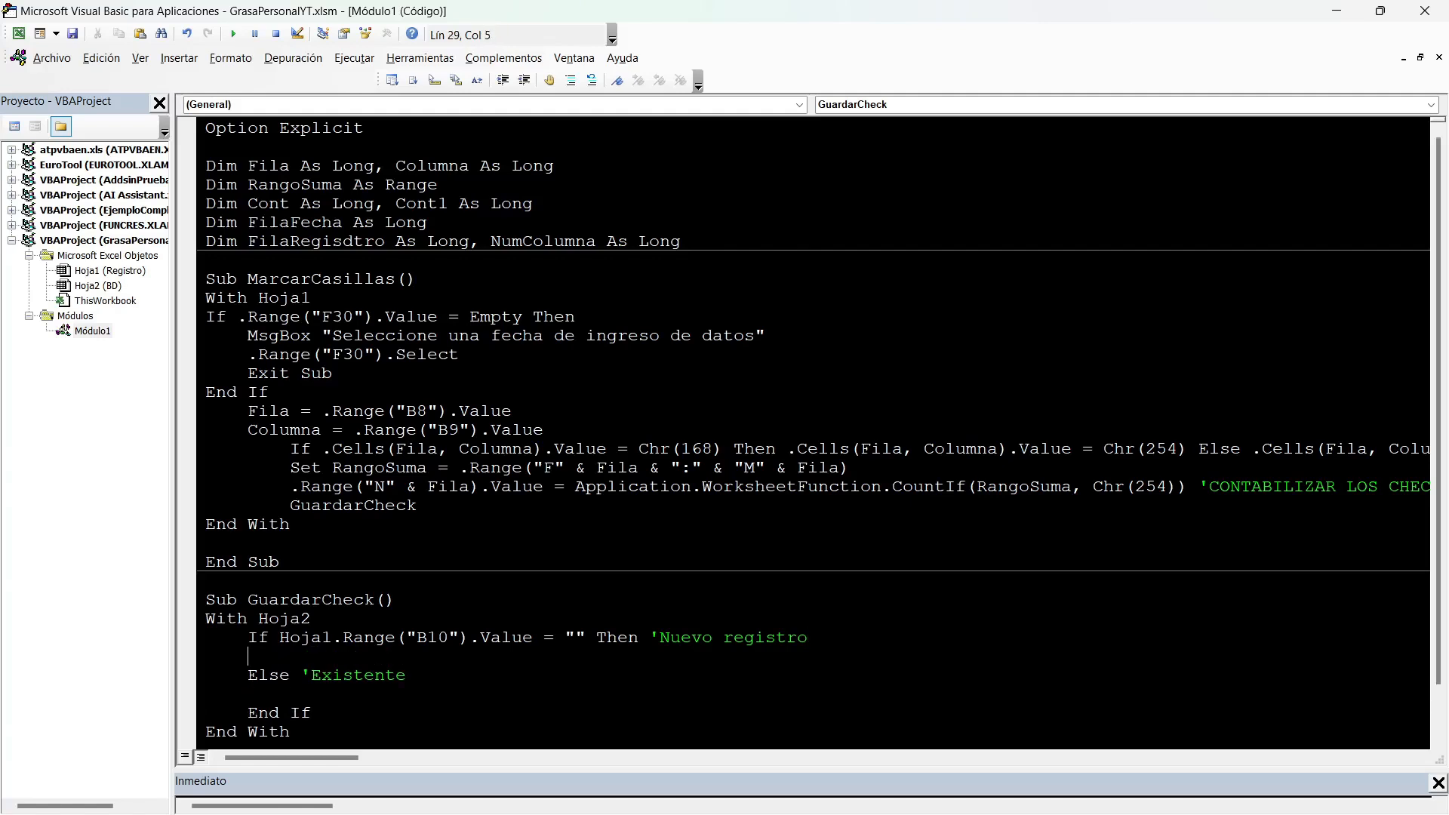
Start the assignment FilaRegisdtro=.Range("") on the empty line under the 'Nuevo registro condition, reusing the declared variable name.
text(Filra)
key(BackSpace)
text(registro)
double_click(315, 241)
key(ctrl+c)
double_click(353, 657)
key(ctrl+v)
text(=.Range(""))
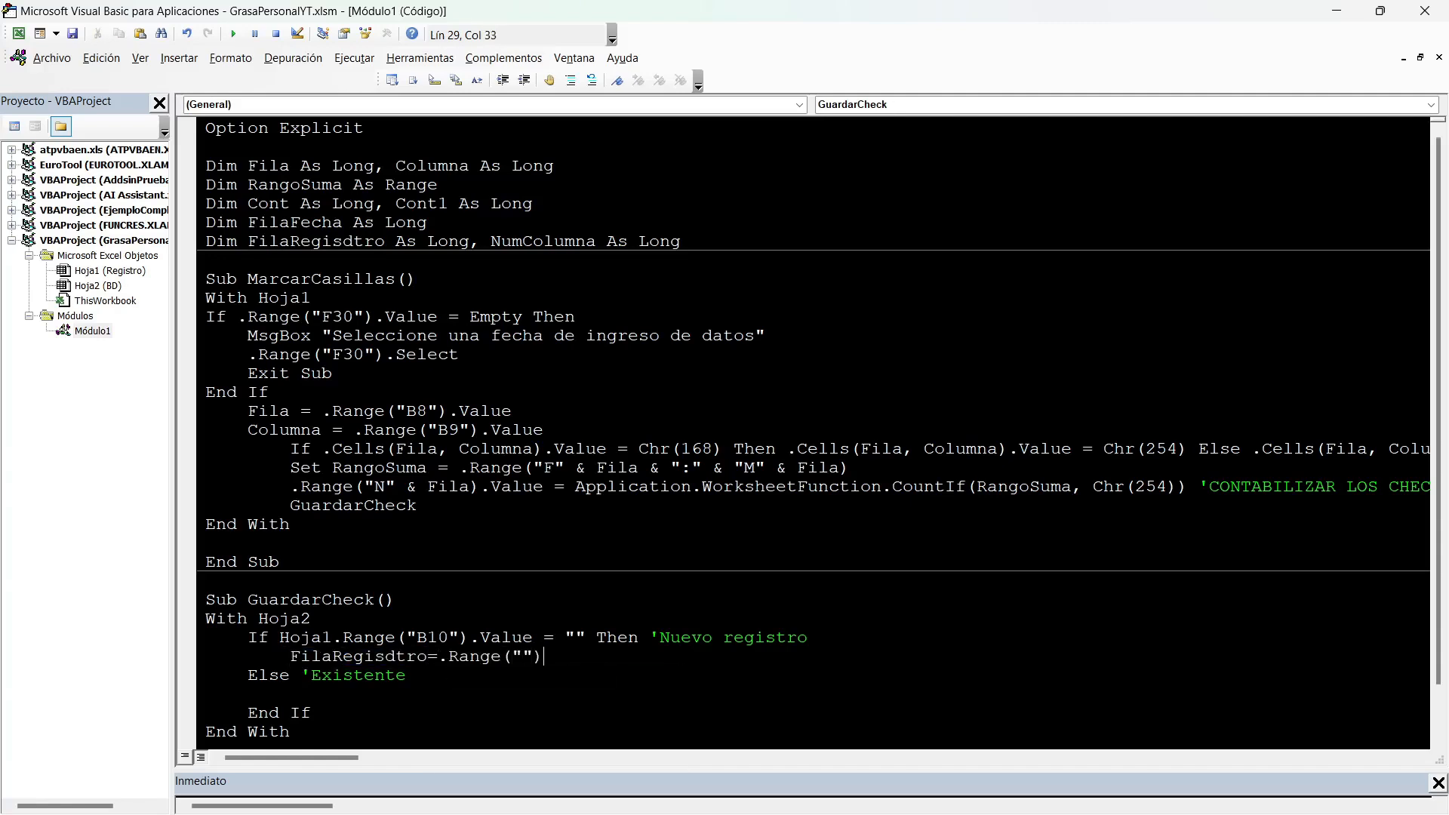
Check the date column on the BD sheet and complete the FilaRegisdtro assignment as .Range("C99999").End(xlUp).Row+1.
key(alt+F11)
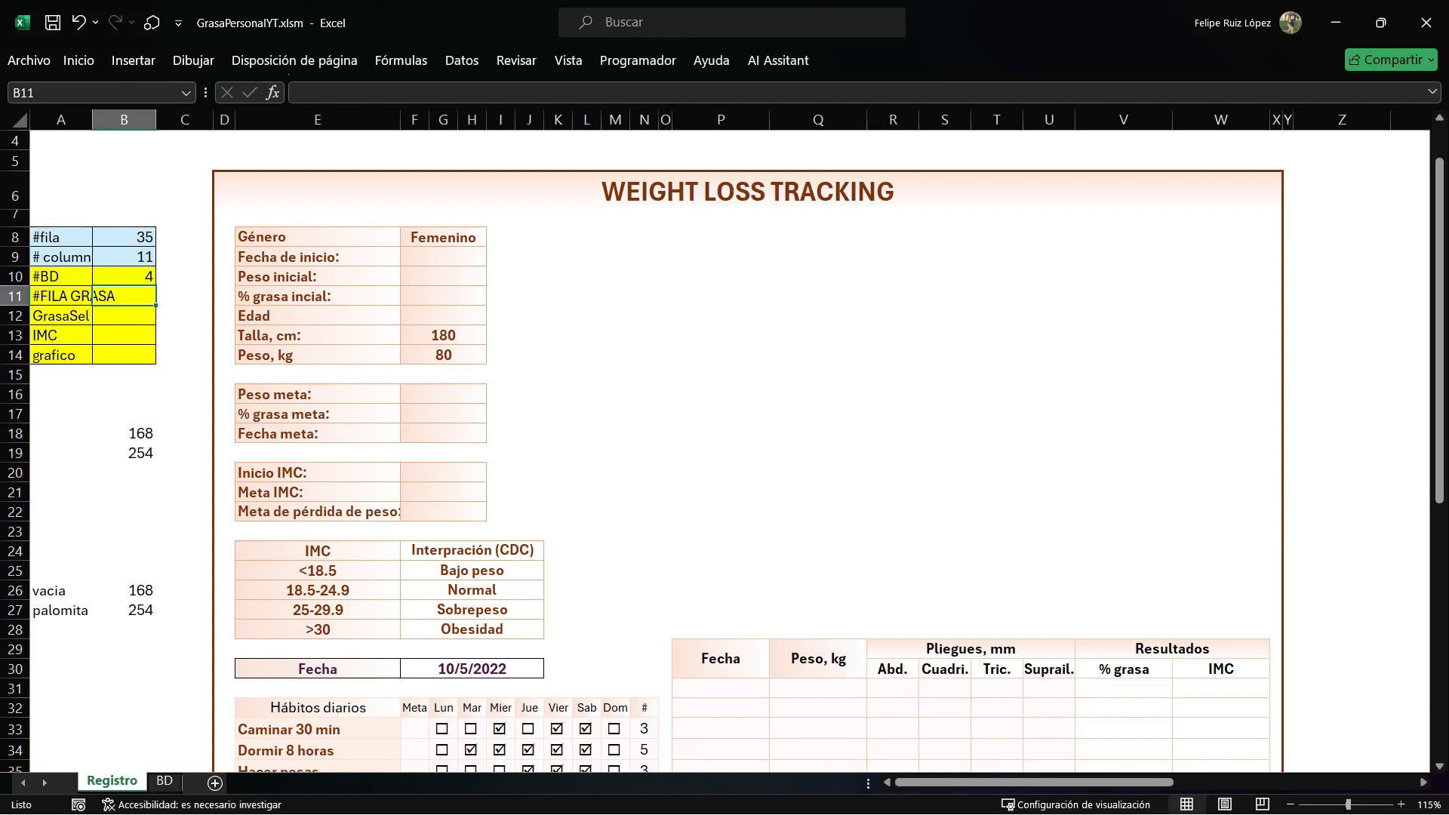
click(165, 780)
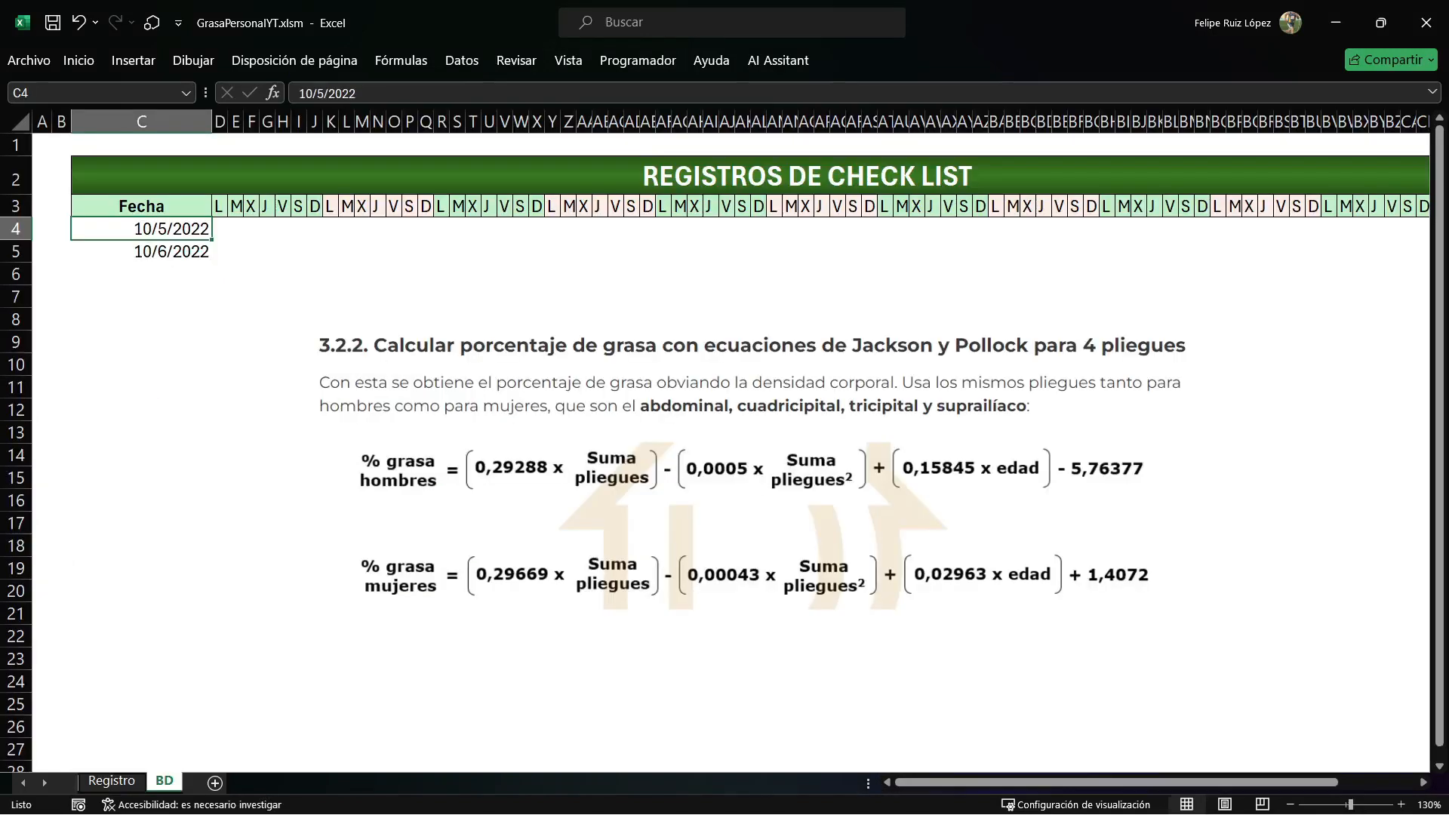
key(alt+F11)
text(C)
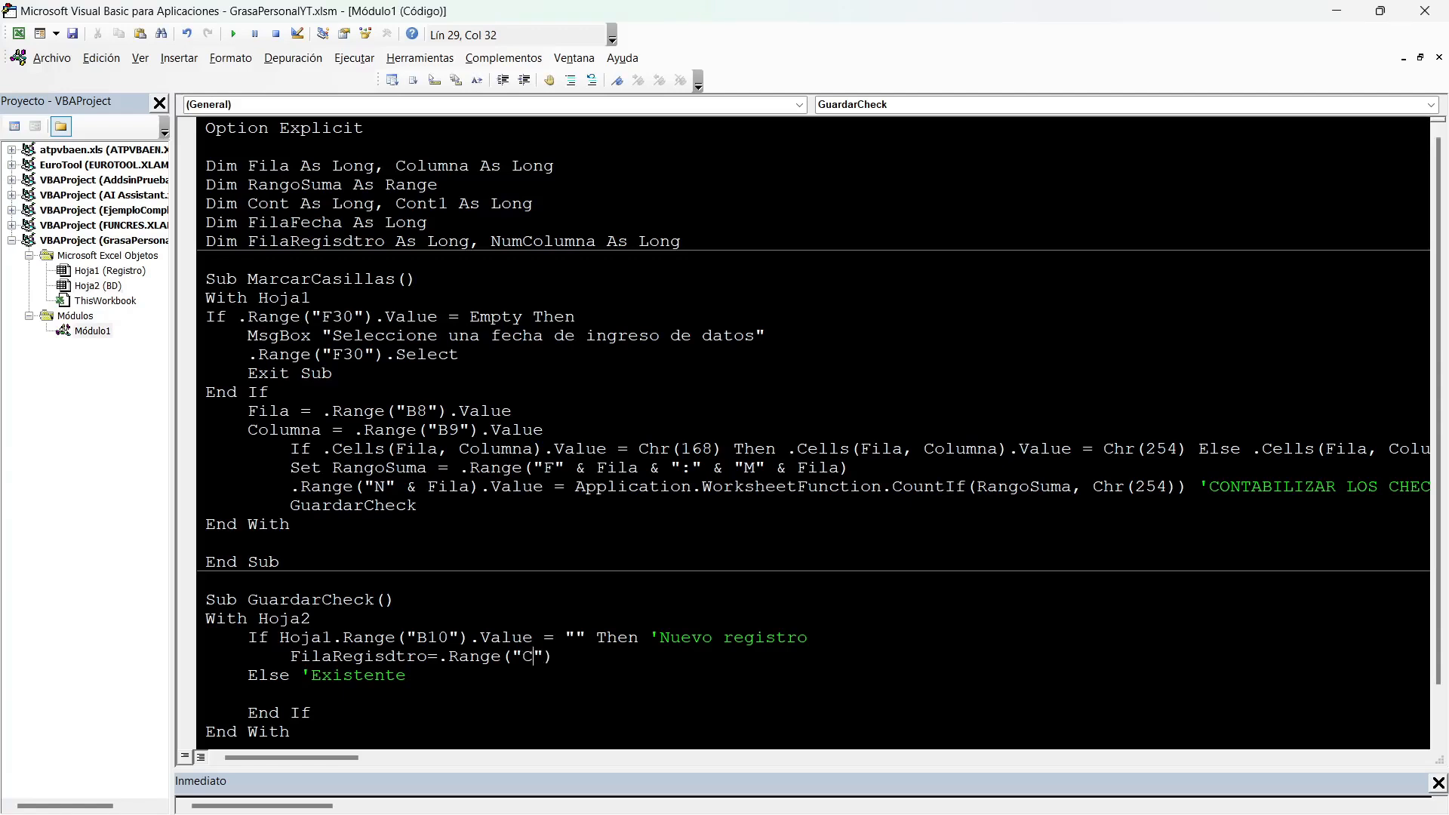
text(99999)
key(Right)
text(.End()
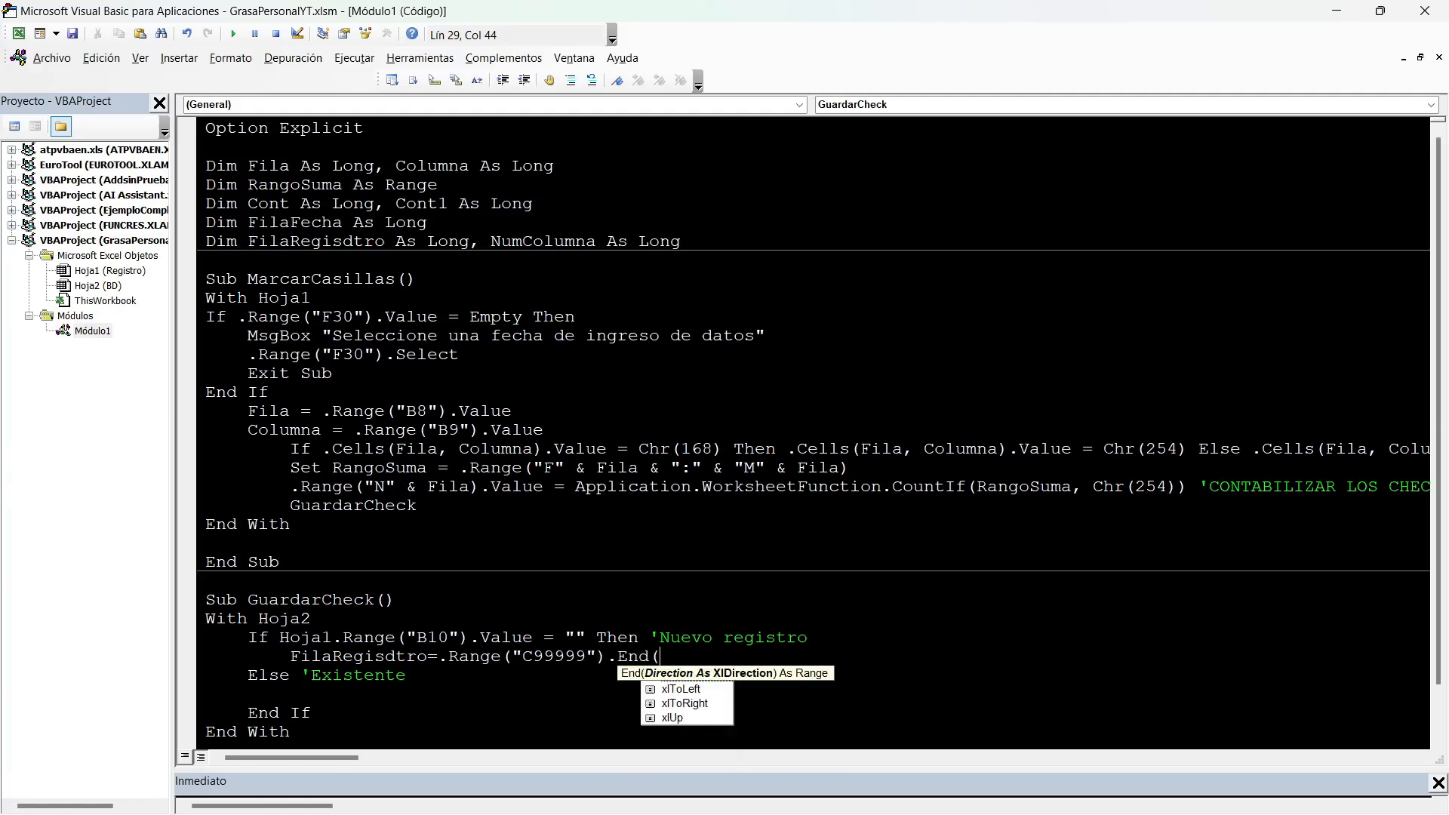
text(xlUp))
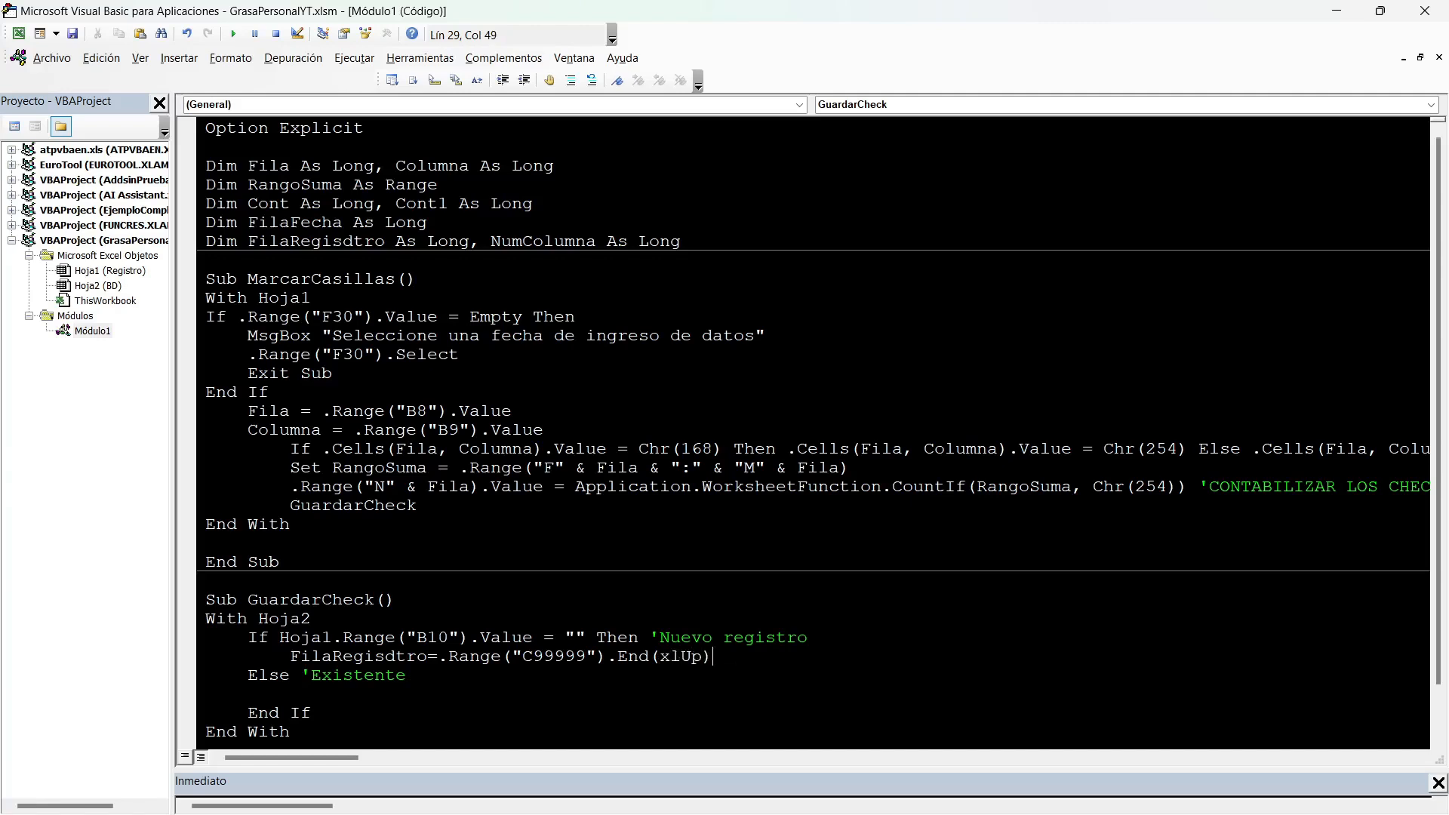
text(.ROW+1)
On the BD sheet, go from an empty cell in column C up to the last date and examine the row below it.
key(alt+F11)
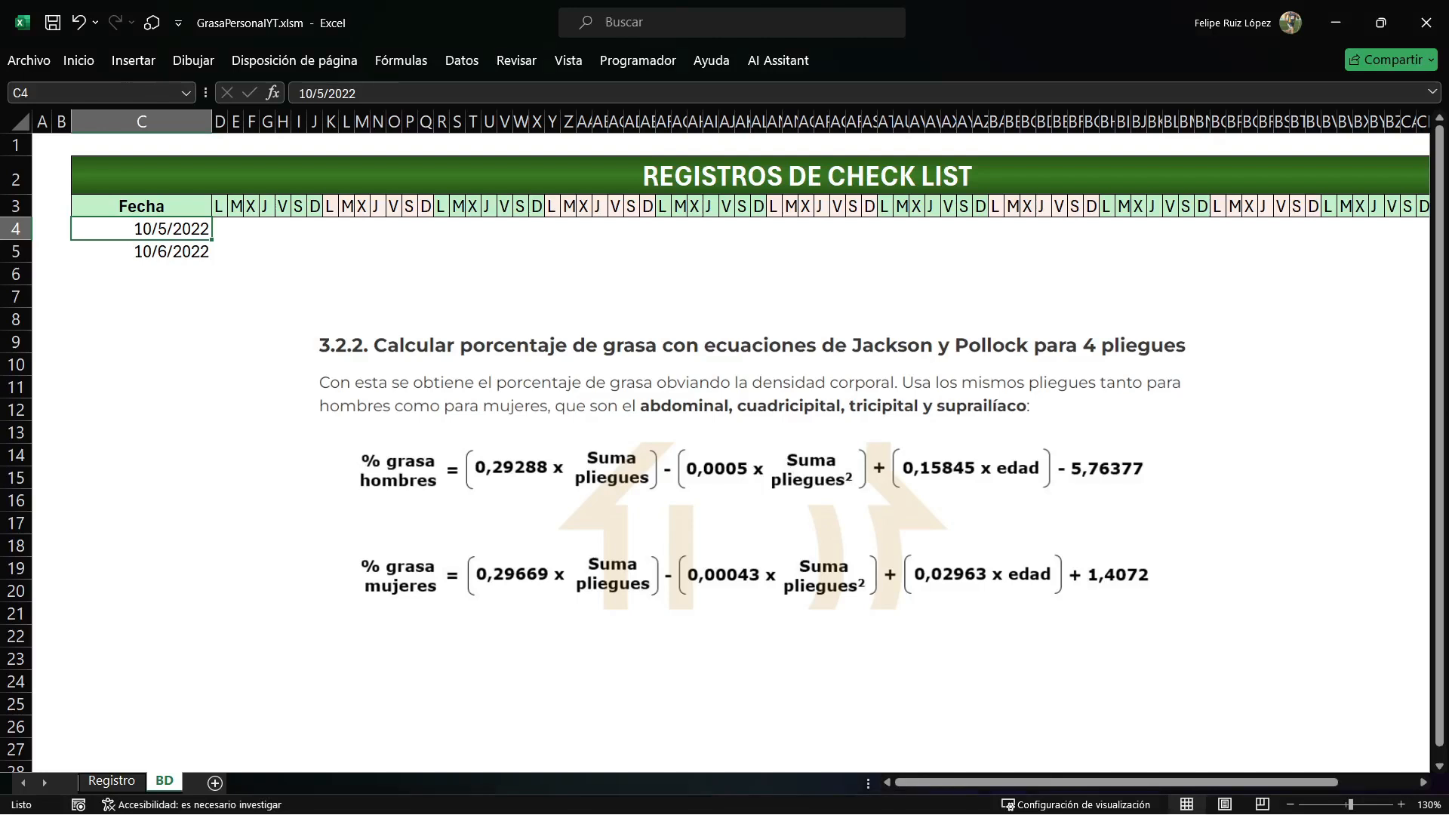
click(142, 501)
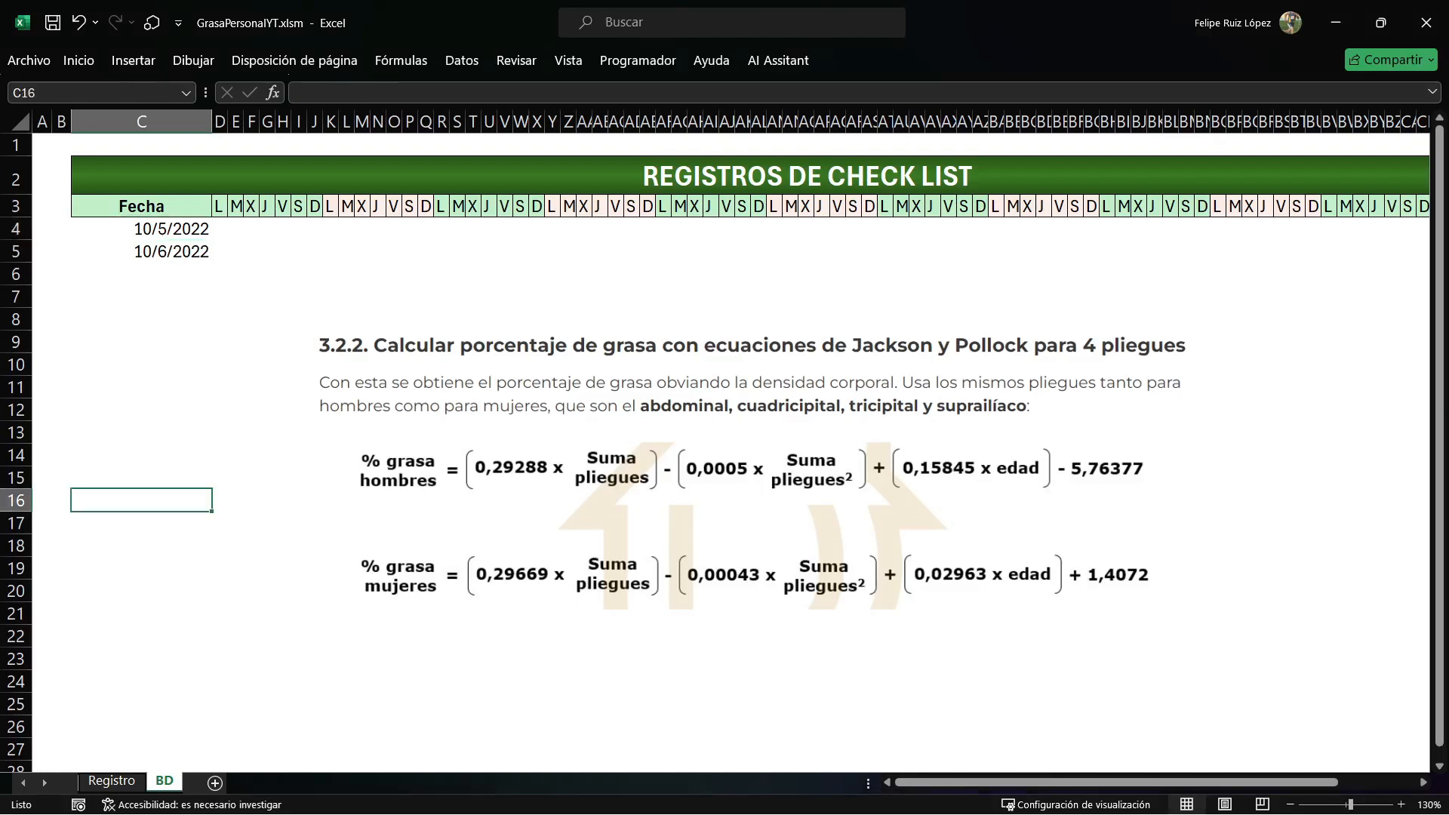
scroll(730, 452, down, 15)
scroll(731, 452, up, 15)
key(ctrl+Up)
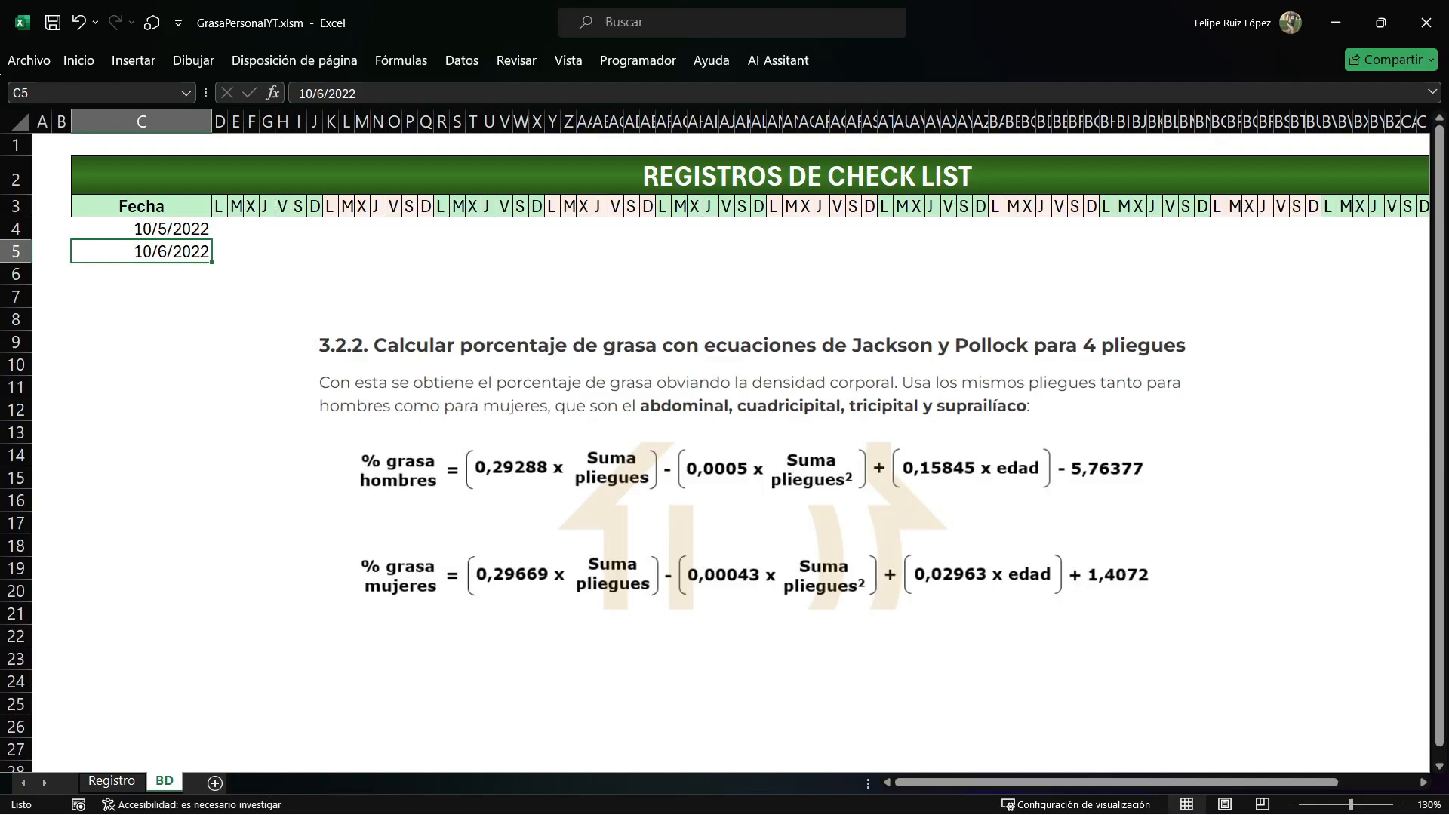
key(Down)
drag(141, 274, 632, 274)
click(141, 342)
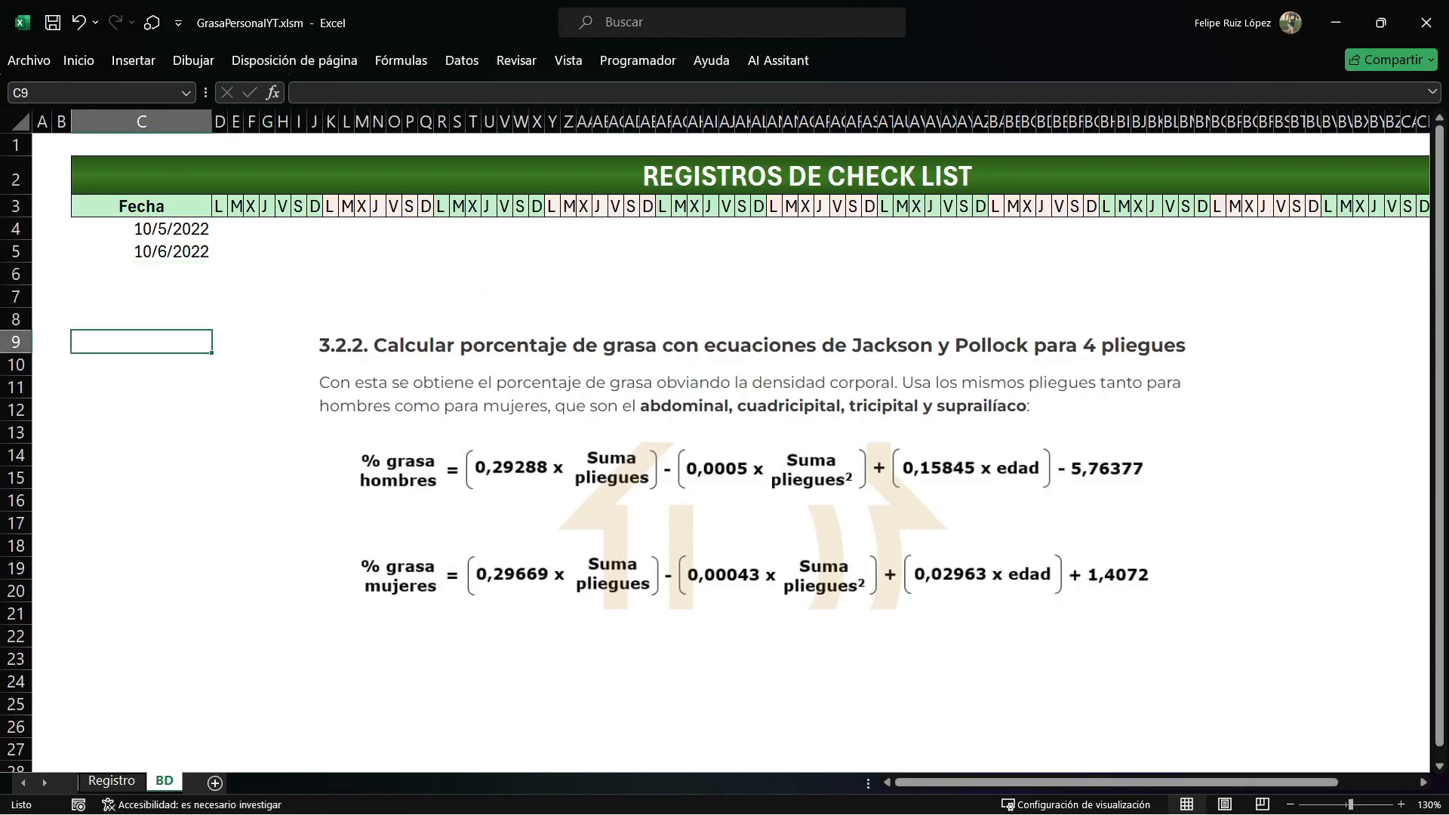
key(alt+F11)
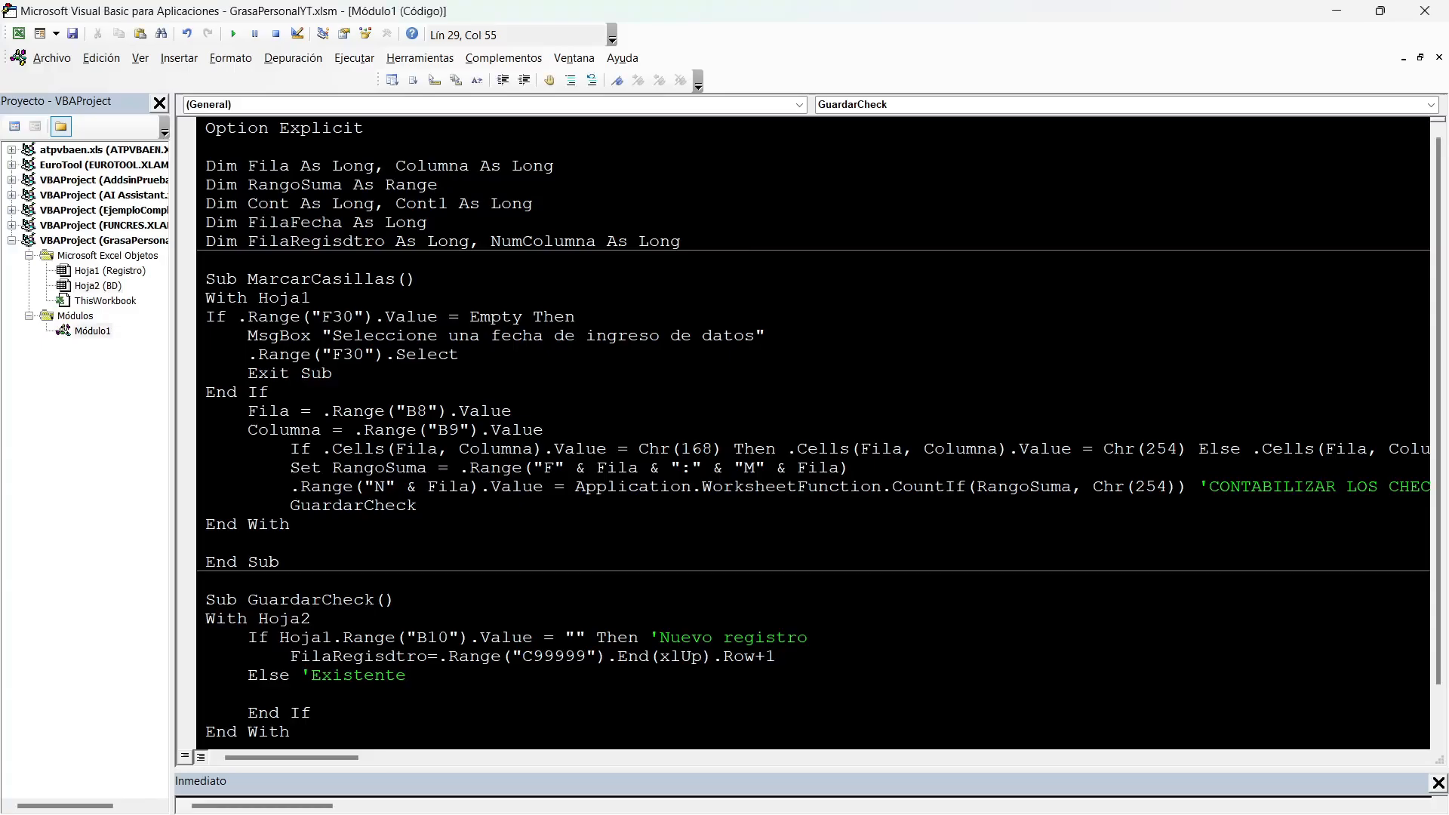
Copy the FilaRegisdtro variable into the empty line of the Else branch.
double_click(359, 656)
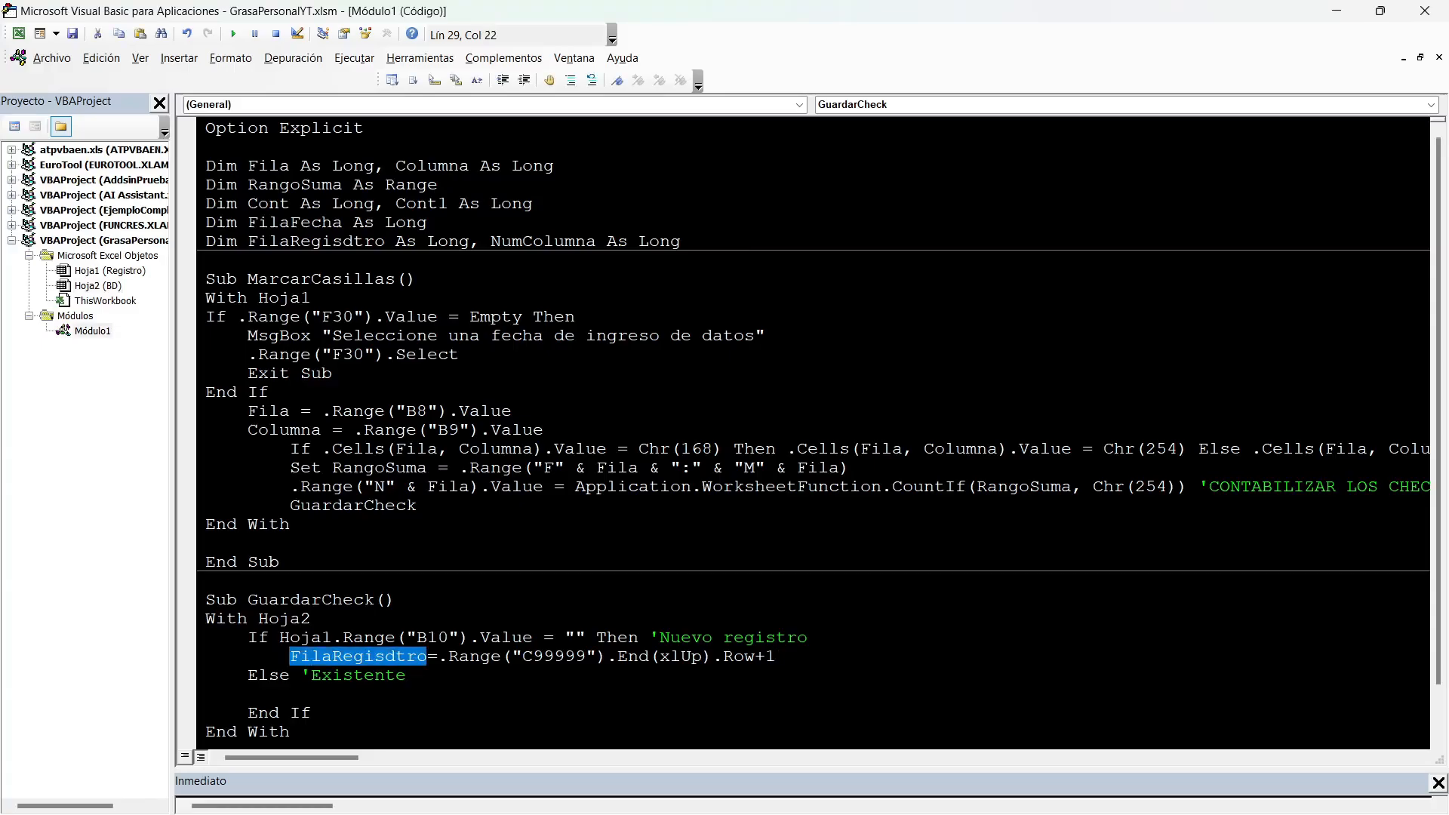
key(ctrl+c)
key(Down)
key(Down)
key(ctrl+v)
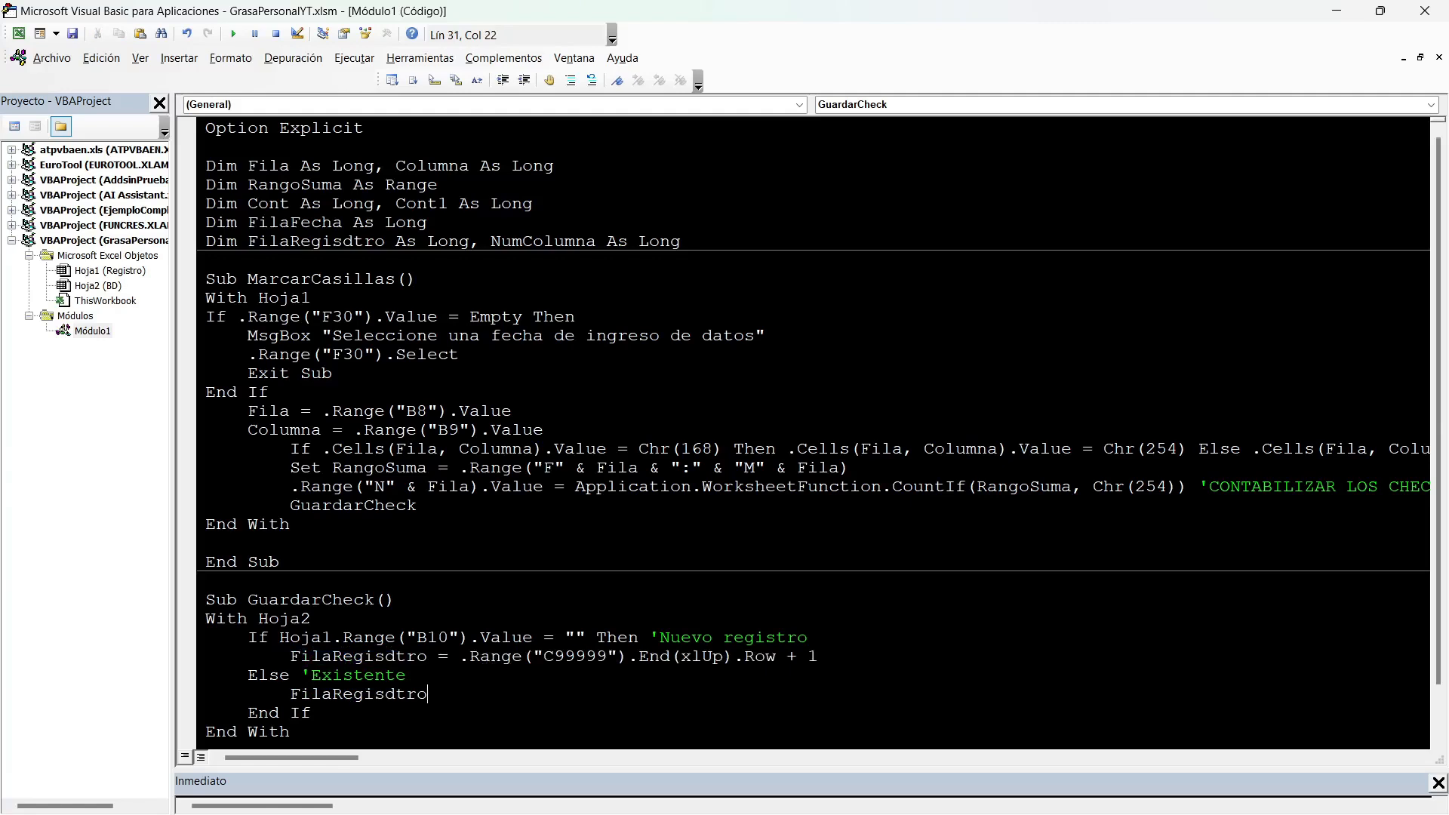
Correct the variable name to FilaRegistro in its Dim declaration and in both branches of GuardarCheck's If block.
click(364, 241)
key(Left)
key(BackSpace)
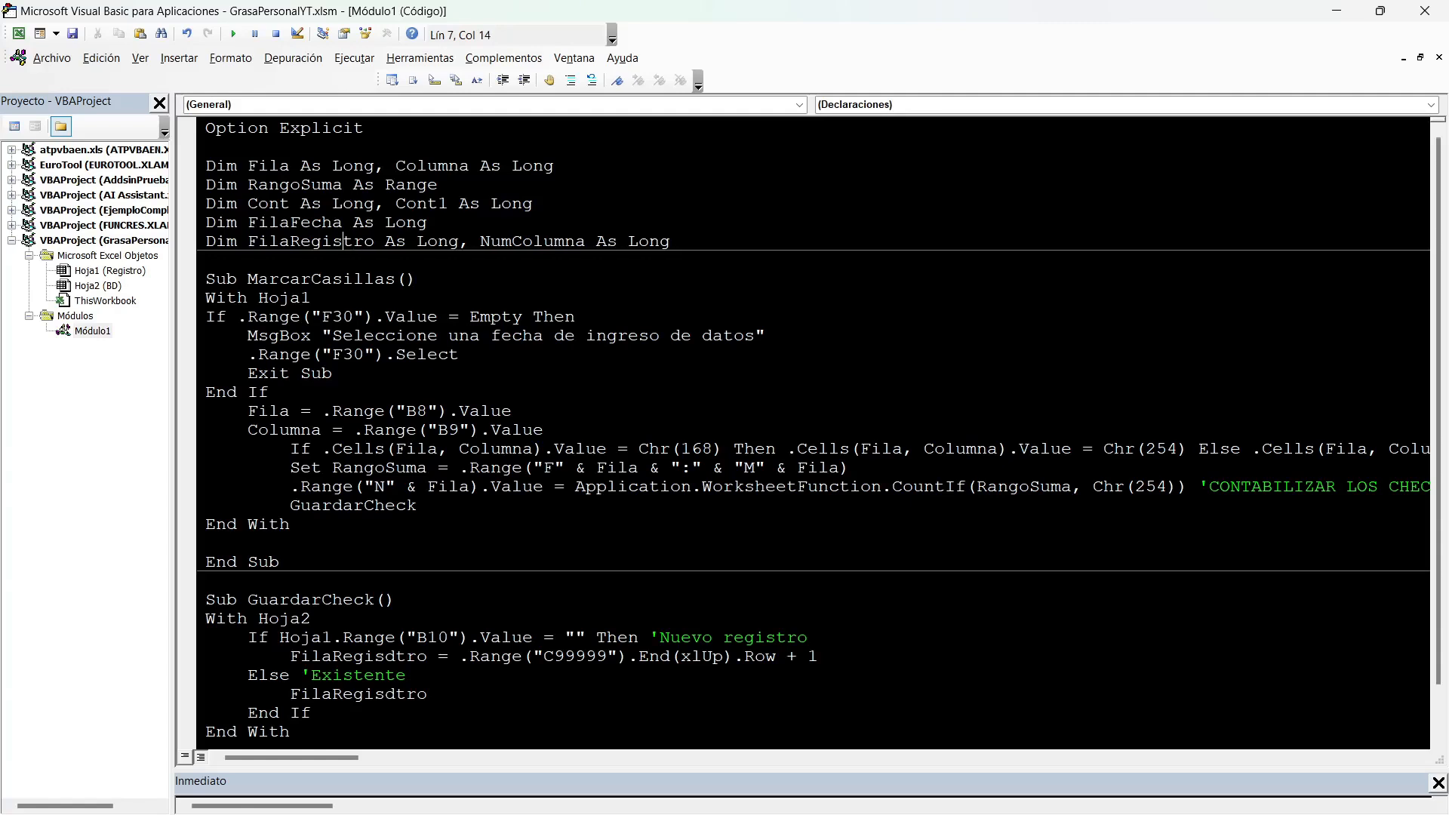
double_click(365, 242)
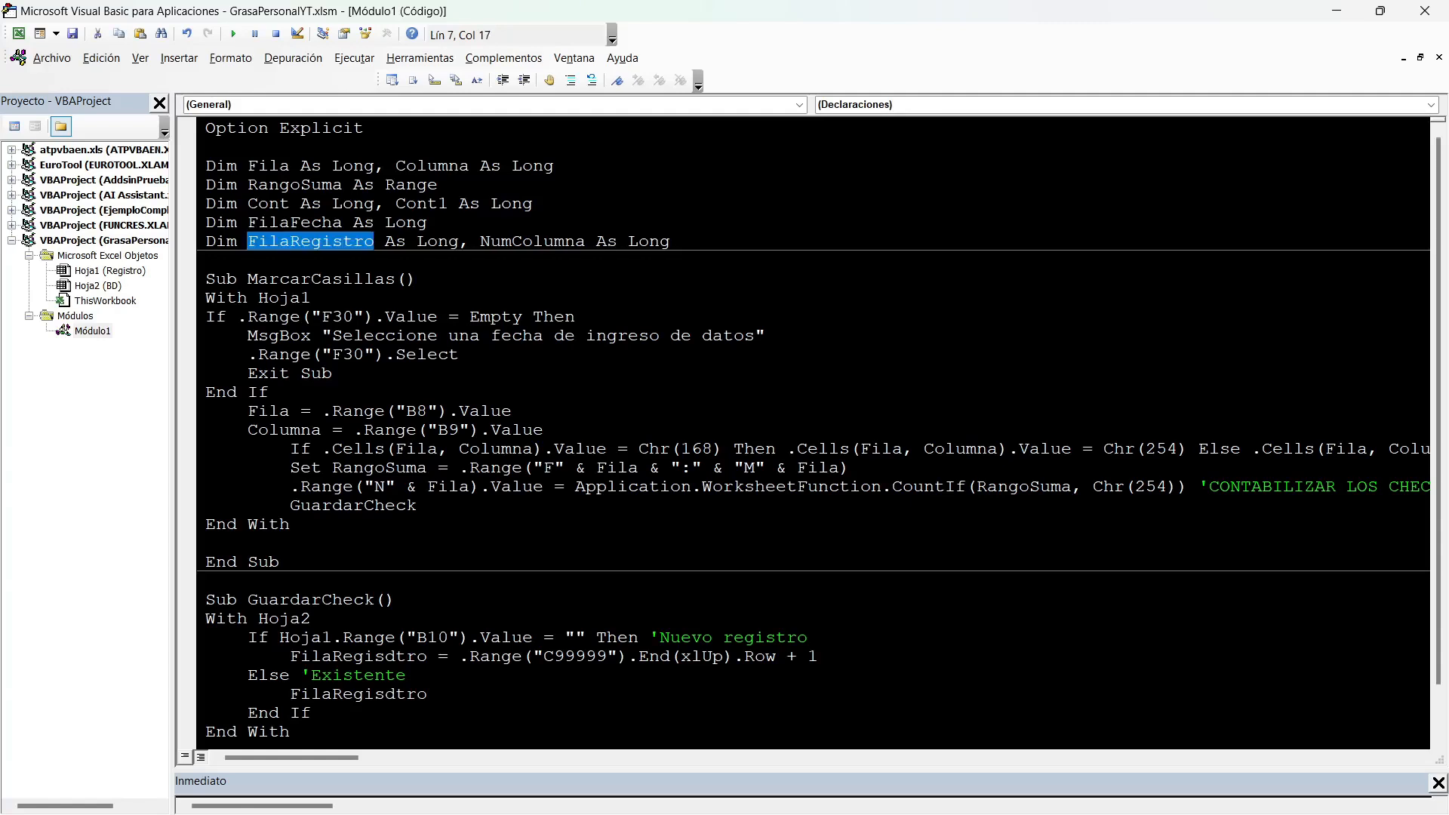
double_click(330, 656)
key(ctrl+v)
double_click(332, 695)
key(ctrl+v)
Assign Hoja1.Range("B10").Value to FilaRegistro in the 'Existente branch.
text(=.Range(""))
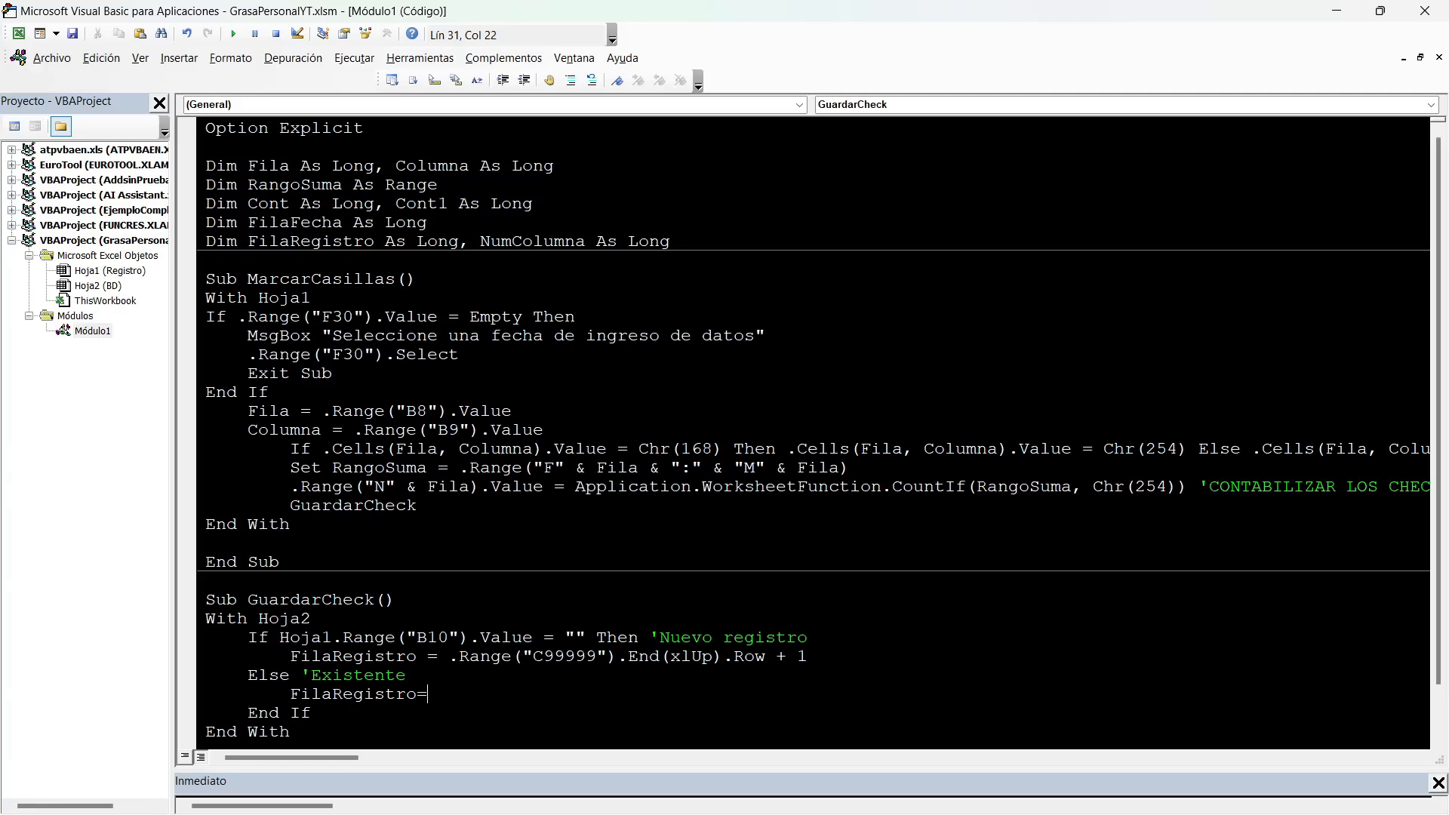
key(Left)
key(Left)
text(B10)
key(Left)
key(Left)
key(Left)
key(Left)
text(hOJA1)
key(Right)
key(Right)
key(Right)
key(Right)
key(Right)
text(.VALUE)
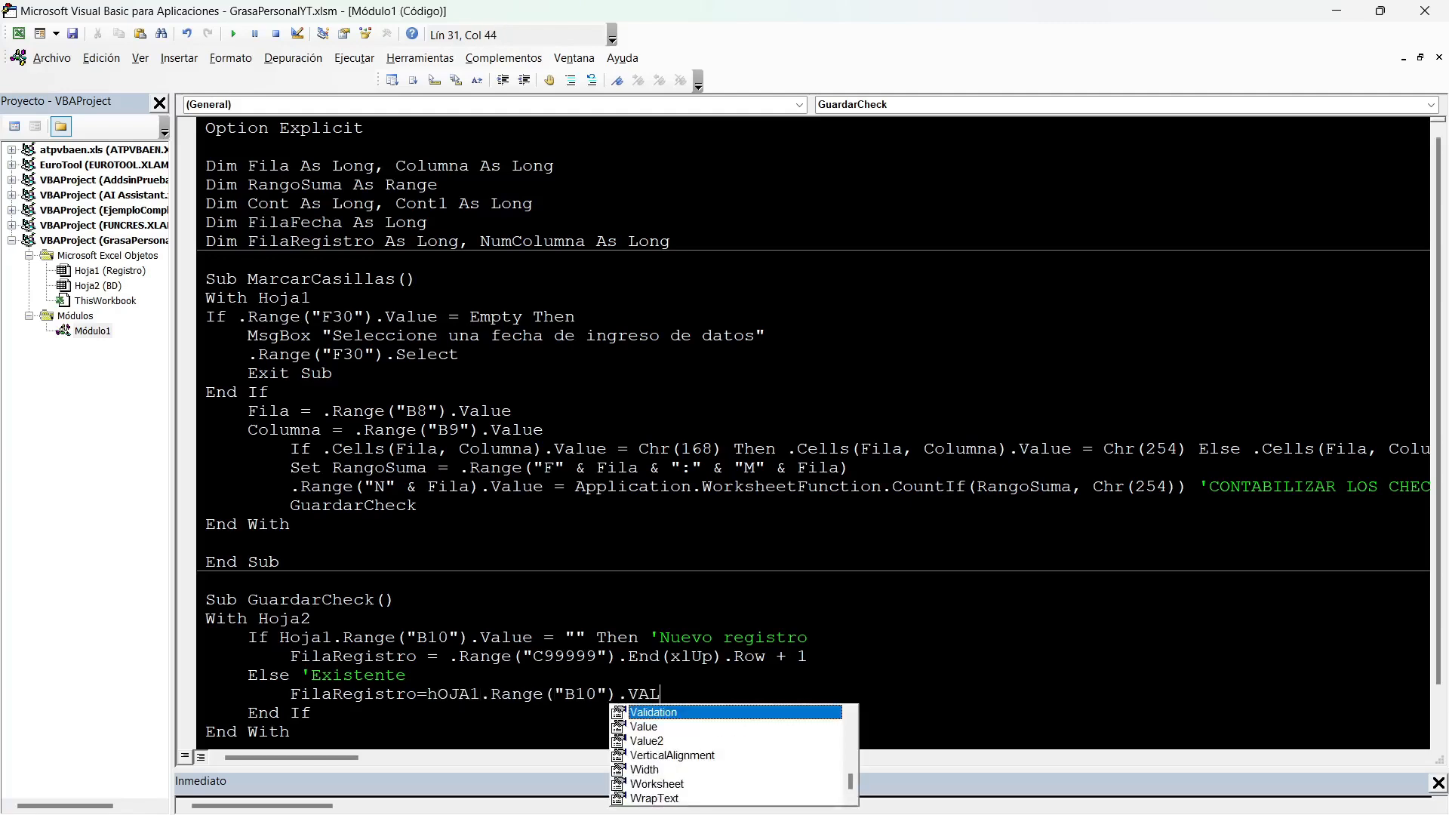
key(Escape)
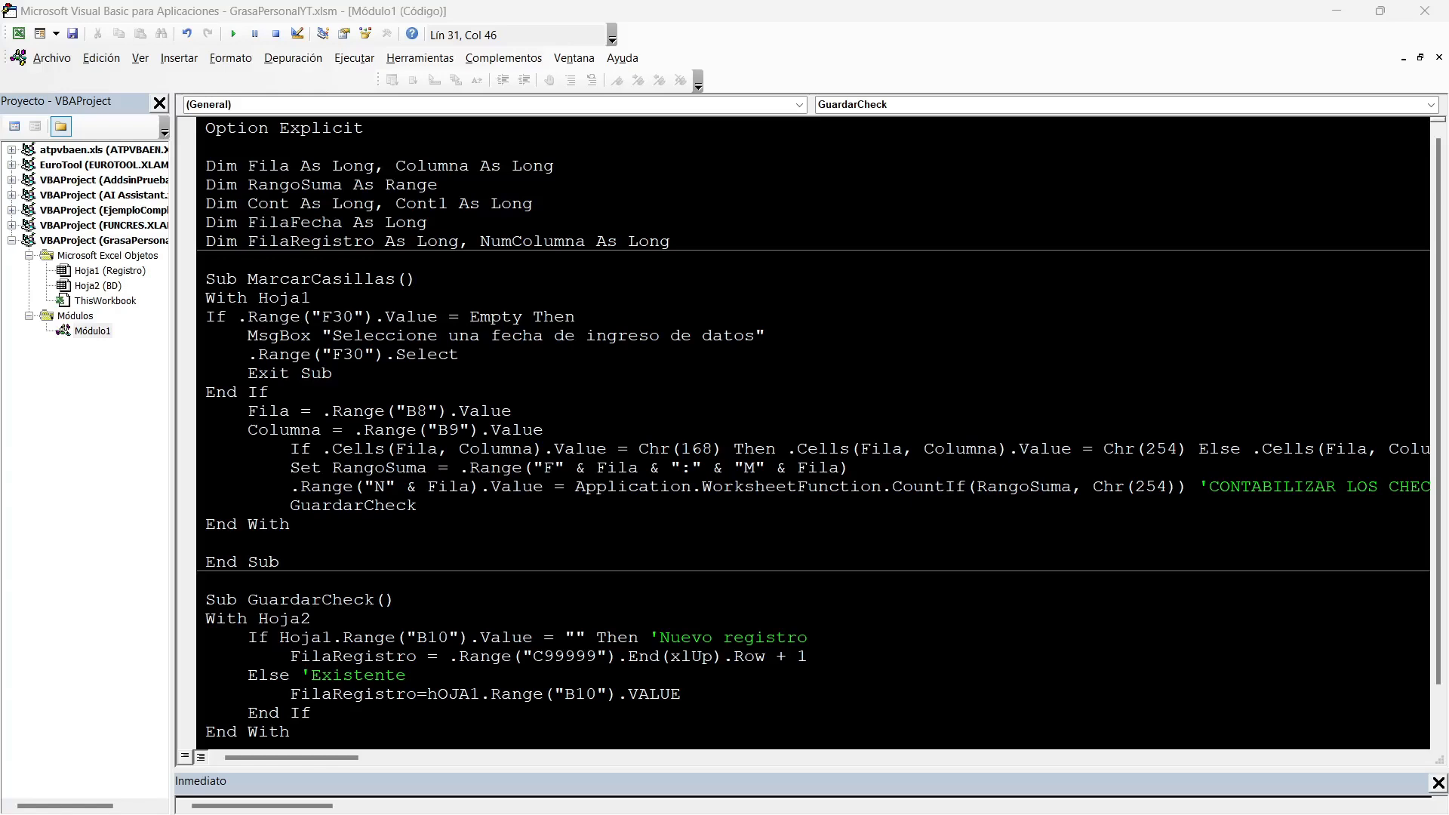
Add the comment 'GUARDAR FECHA on a new line below End If and return to the start of that line.
key(Down)
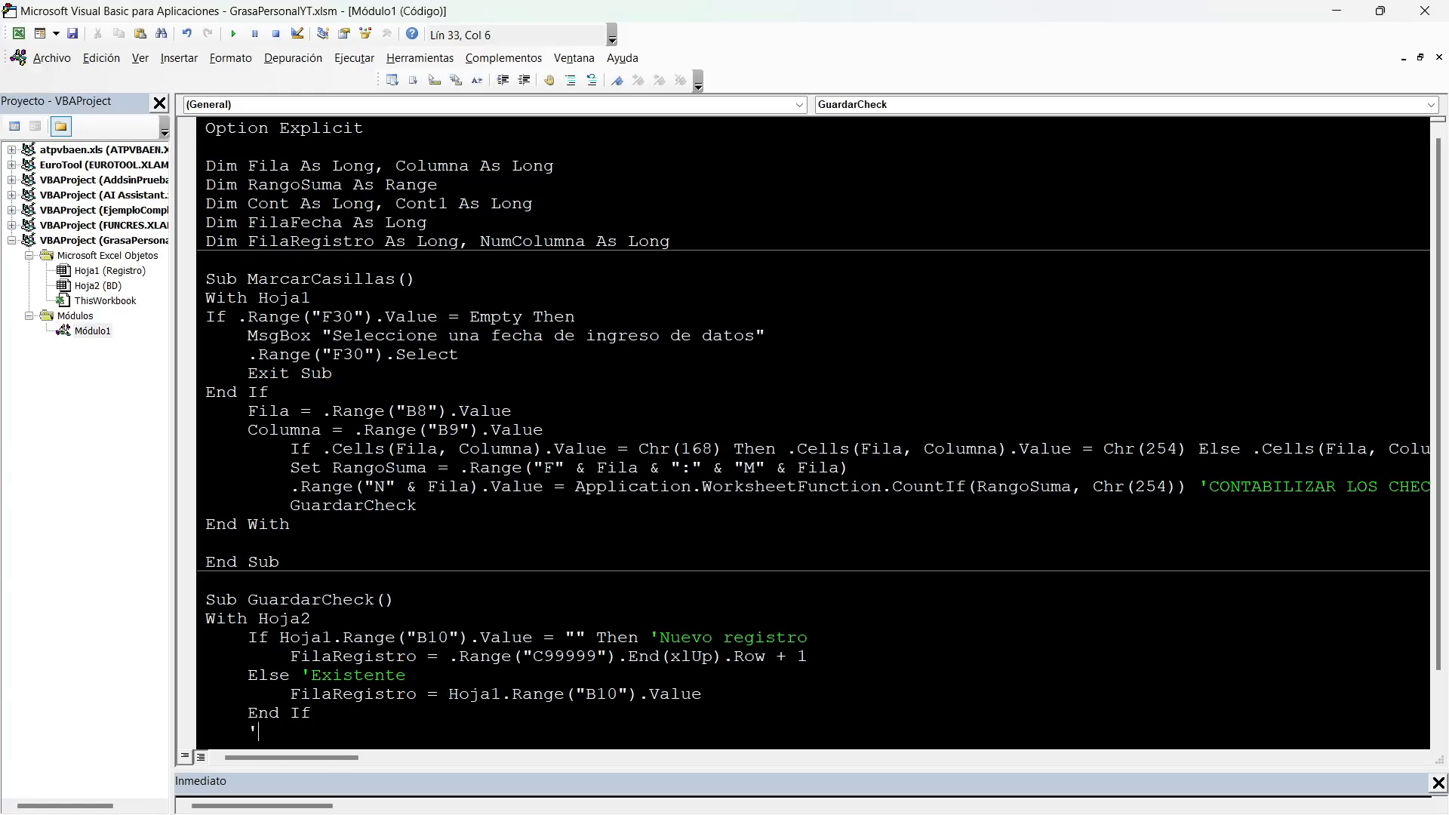
scroll(813, 431, down, 1)
text(GUARDA)
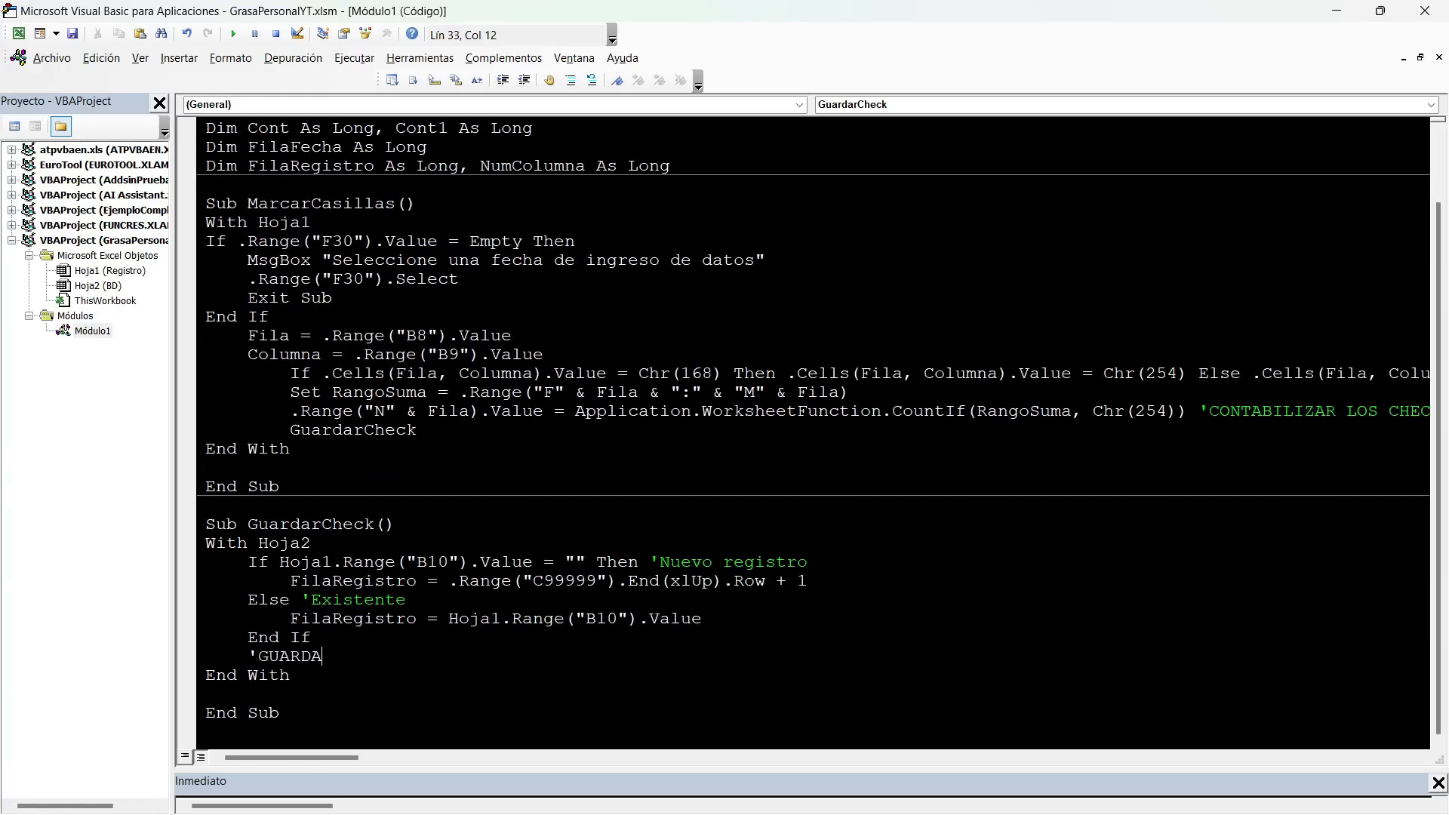
text(R FECHA)
key(Left)
key(Left)
key(Left)
key(Left)
key(Left)
key(Left)
Write .Range("C" & FilaRegistro).Value= in front of the 'GUARDAR FECHA comment, checking the date column on BD.
text(.Range(""))
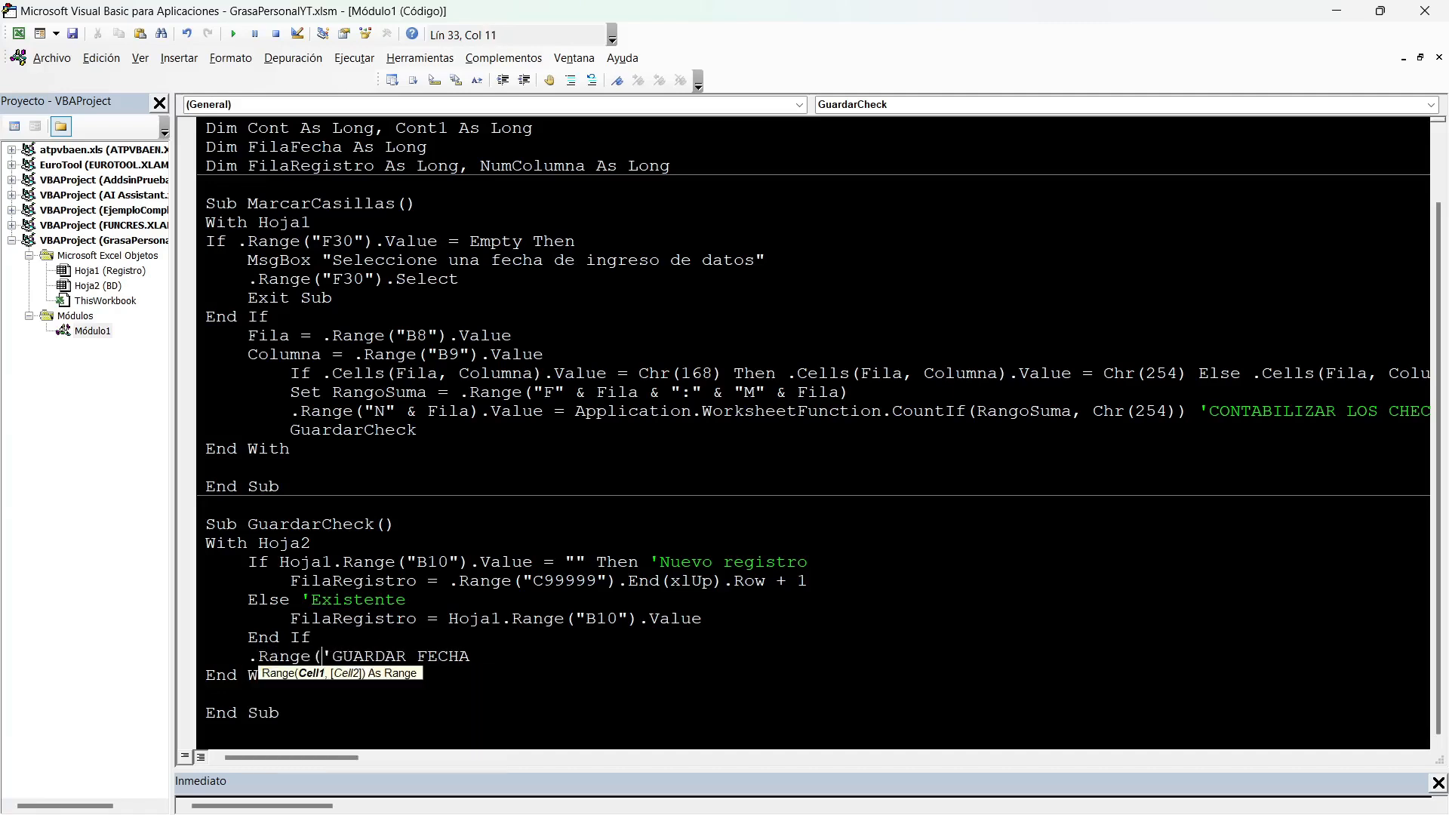
key(alt+F11)
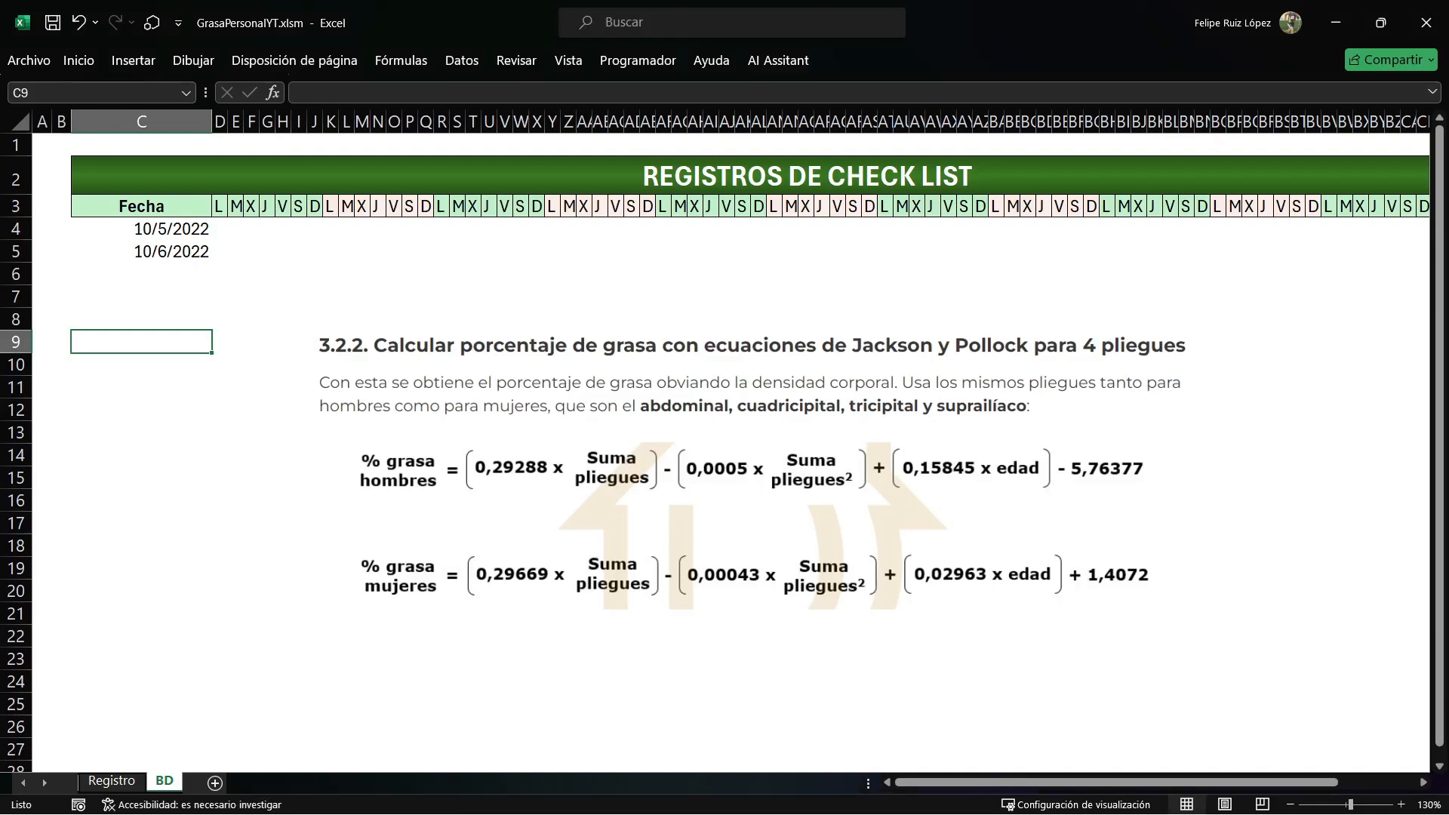
key(alt+F11)
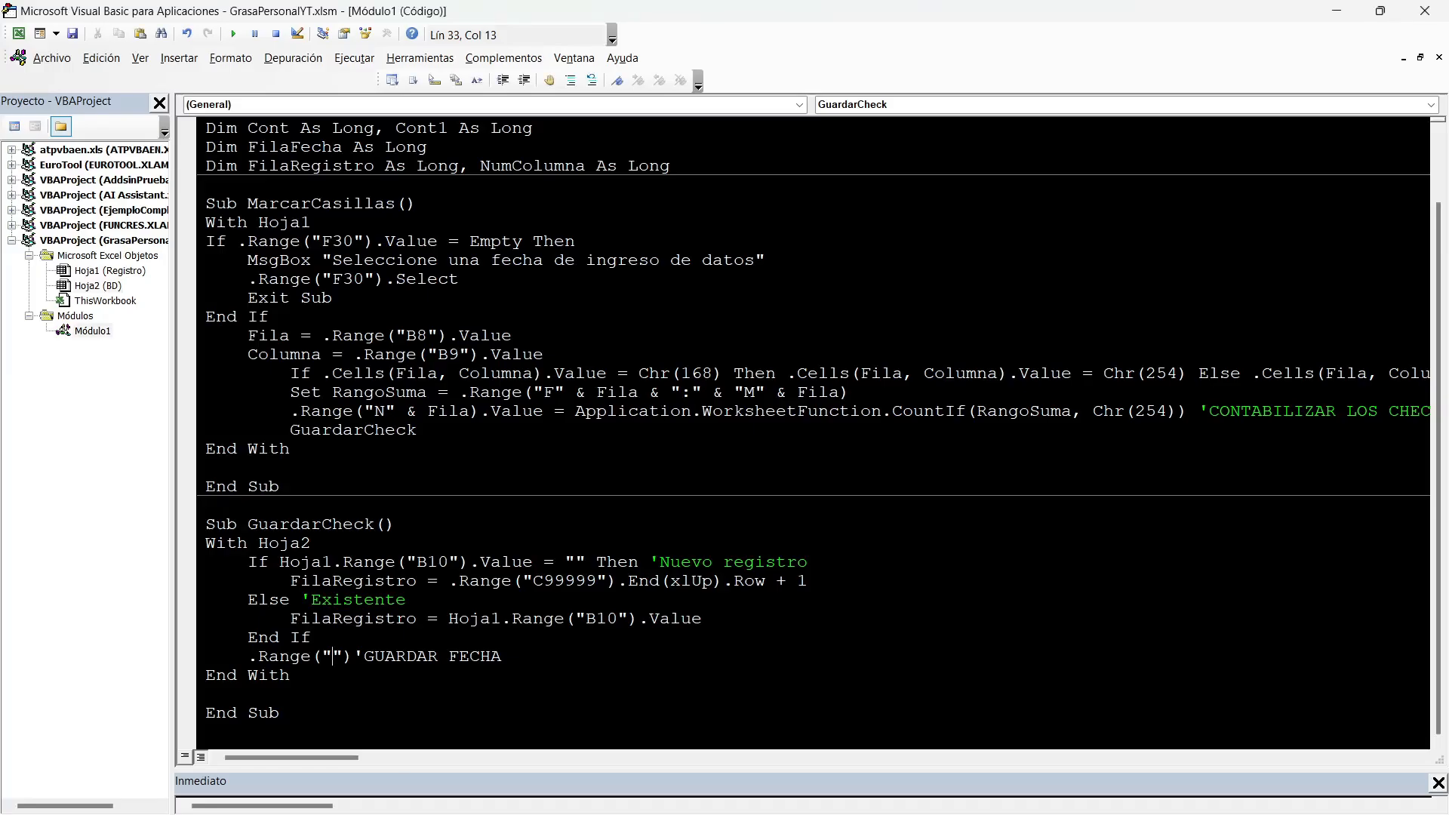
text(C)
key(Right)
text(& FU)
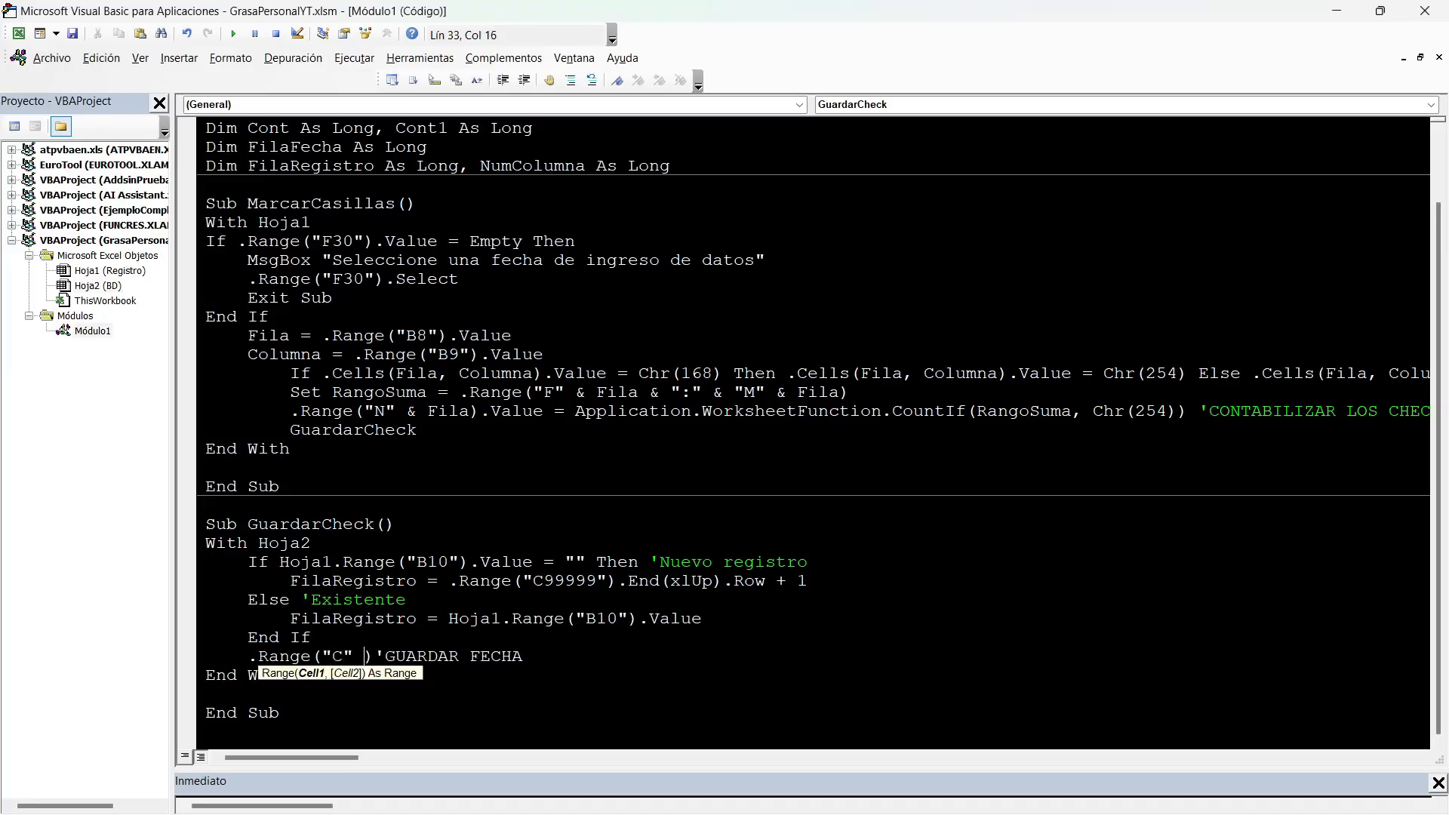
key(BackSpace)
text(ILARE)
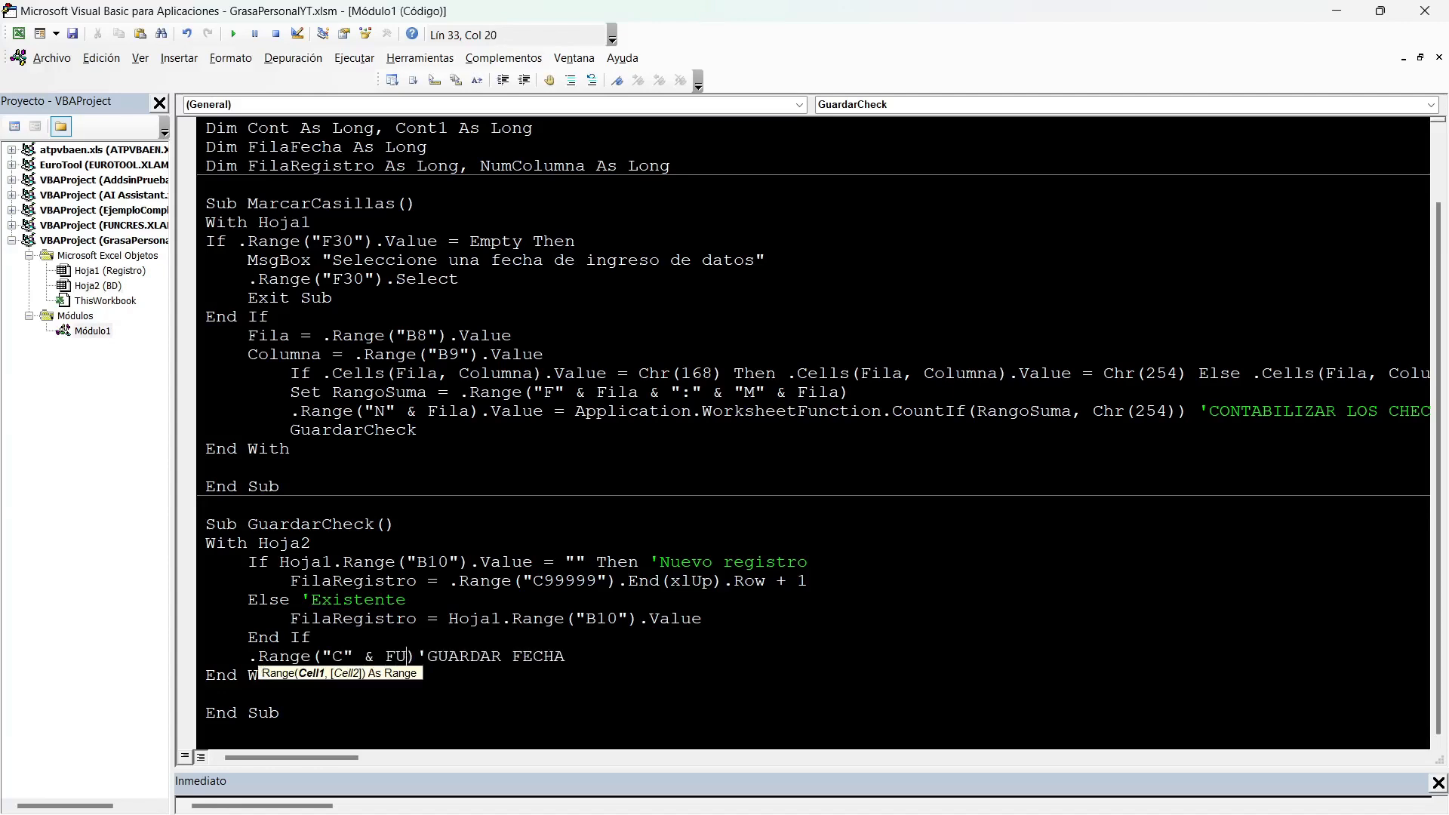
text(GISTRO)
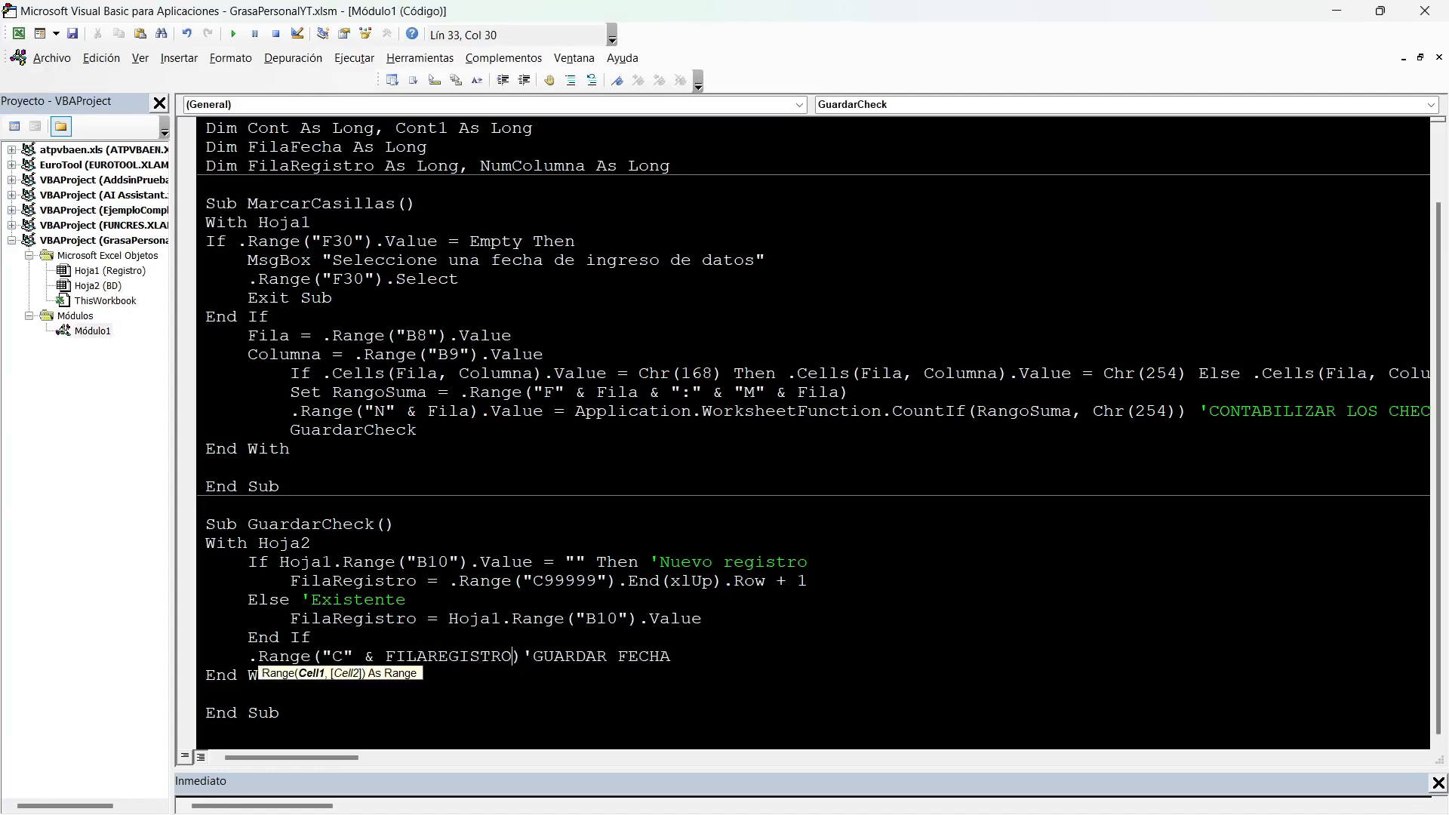
key(Right)
text(.Value=)
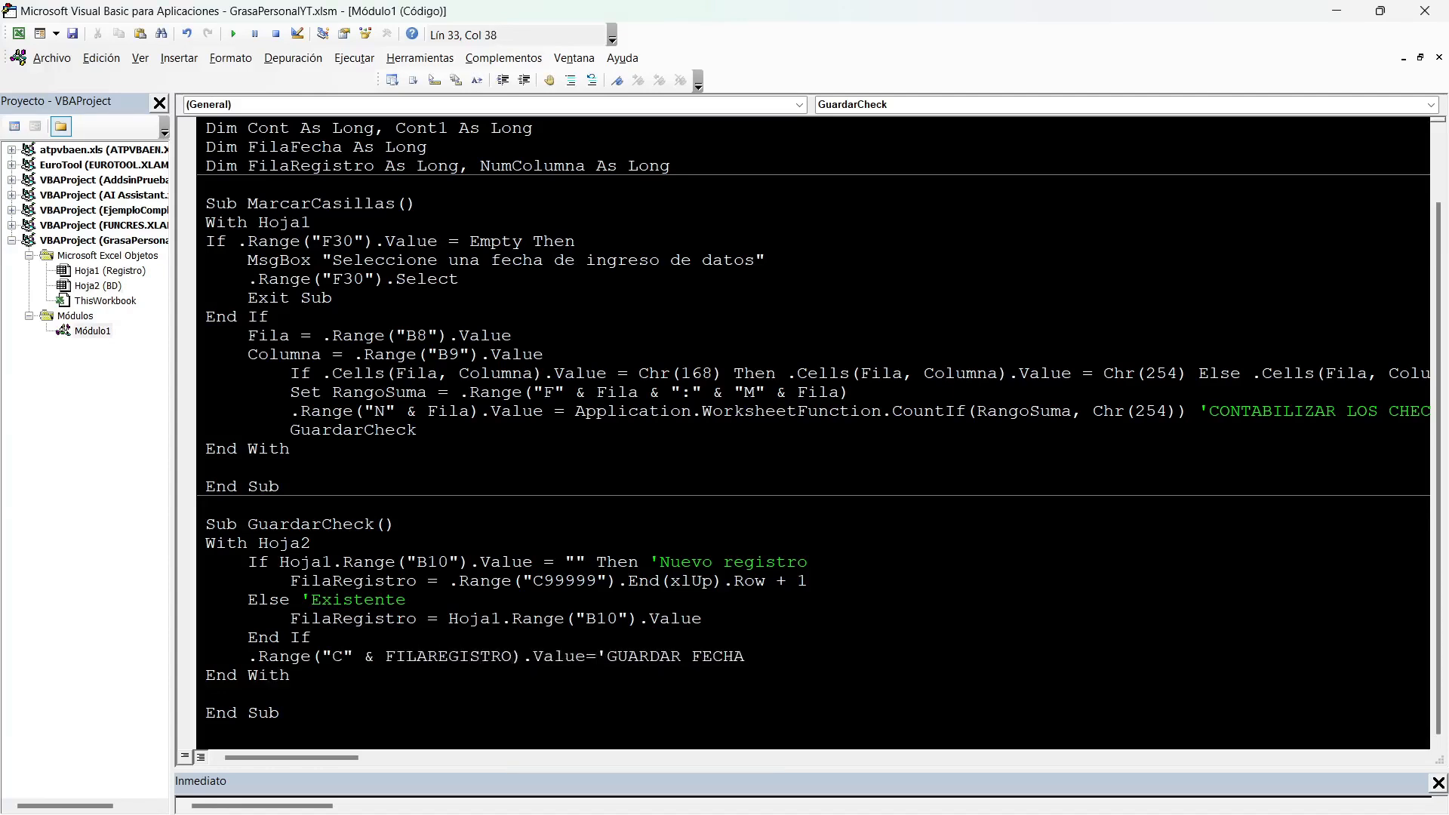
text(HOJA1.Range("").VALUE)
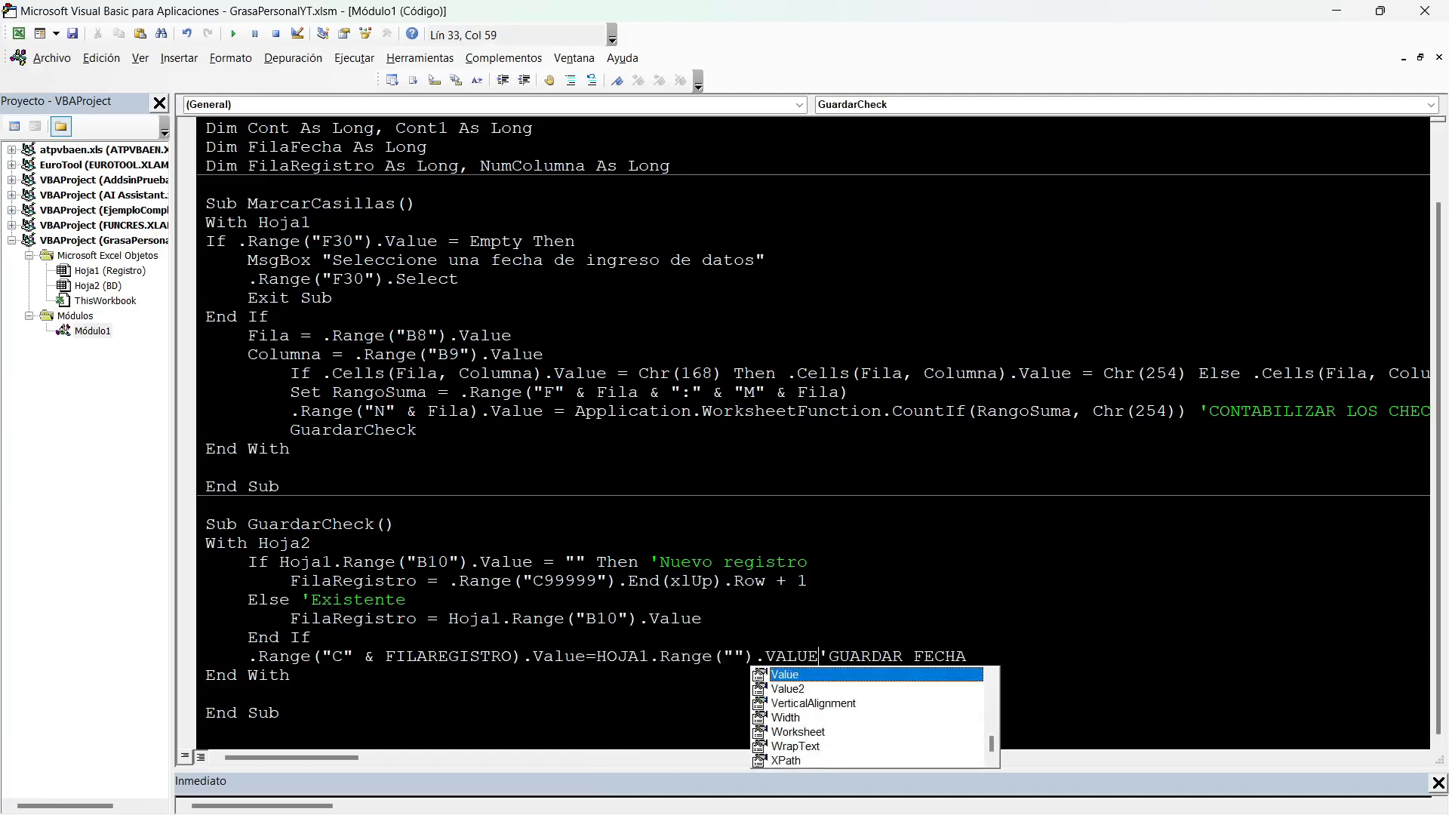
Complete the date assignment with Hoja1.Range("F30").Value, checking the Fecha cell's reference on the Registro sheet.
key(Left)
key(Left)
key(Left)
key(Left)
key(Left)
key(Left)
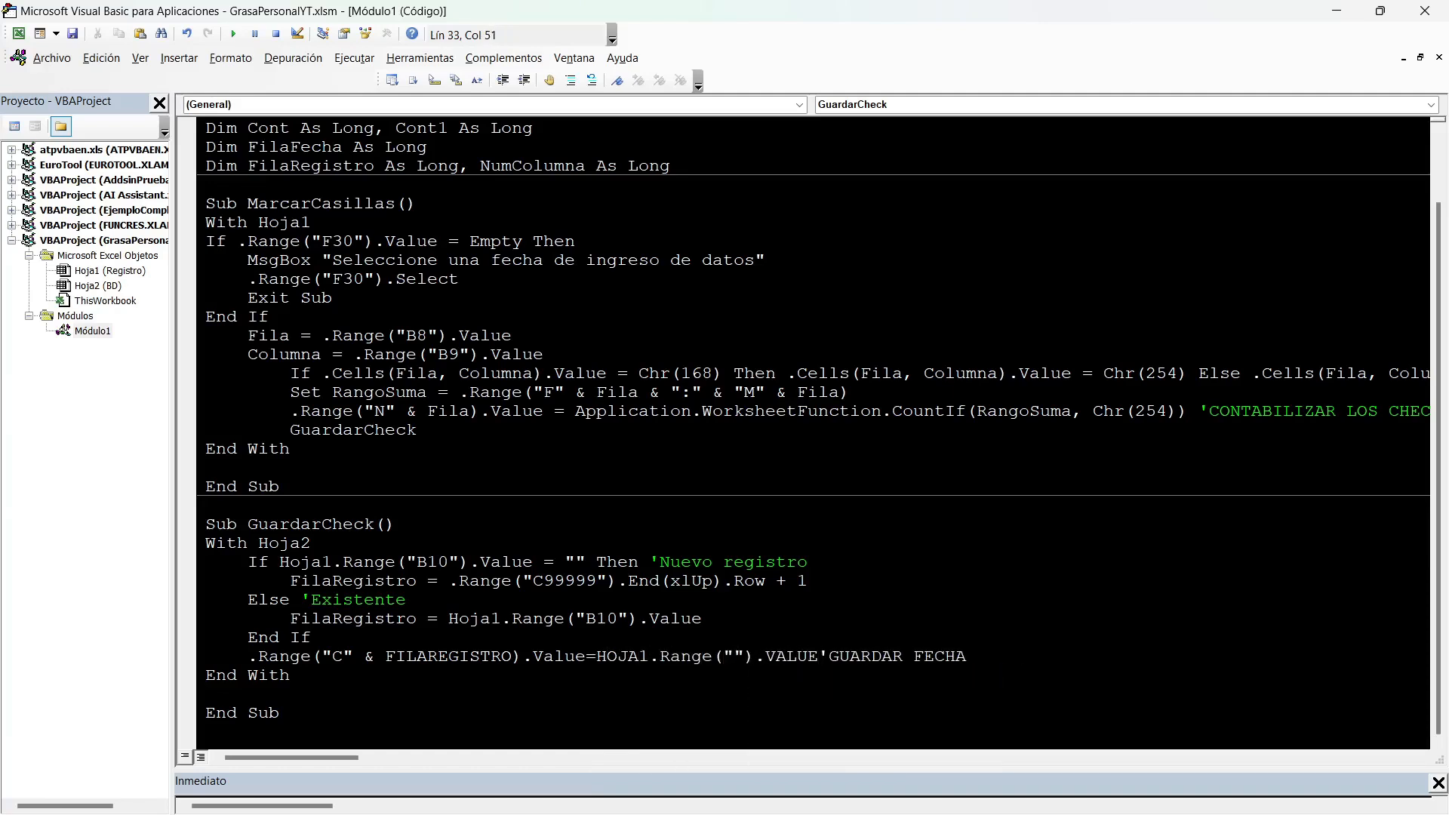
key(alt+F11)
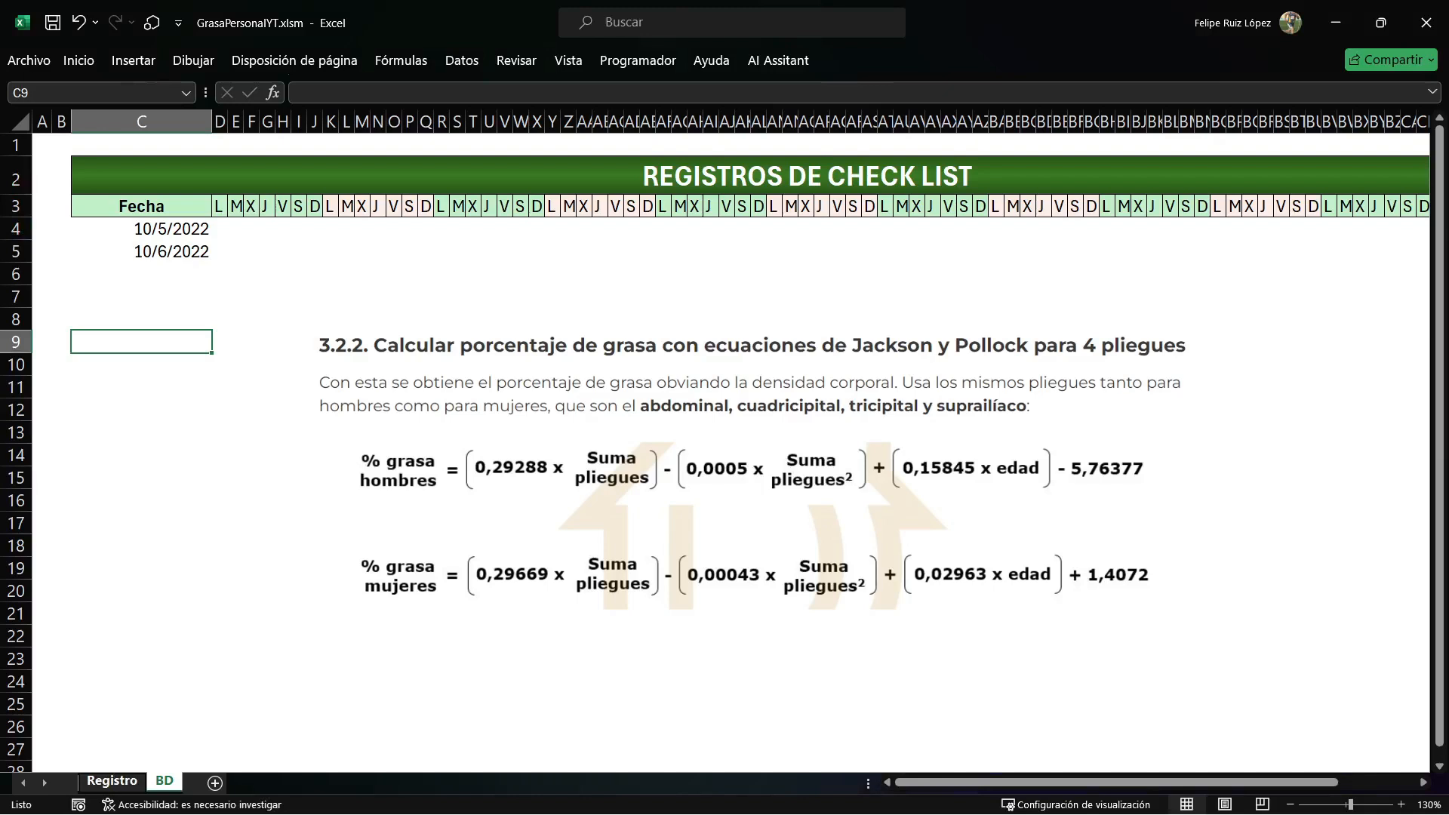
click(112, 781)
click(472, 669)
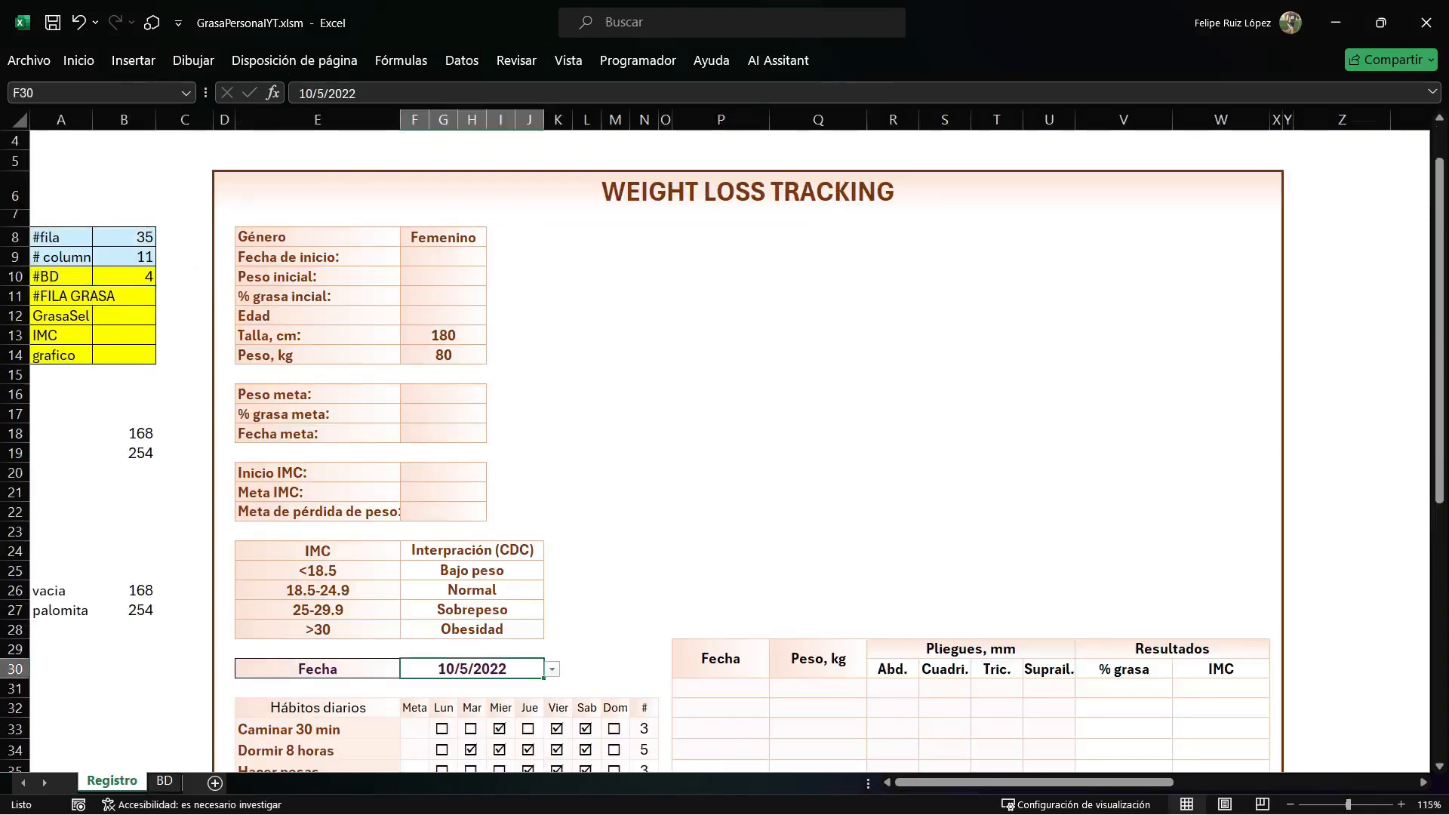
key(alt+F11)
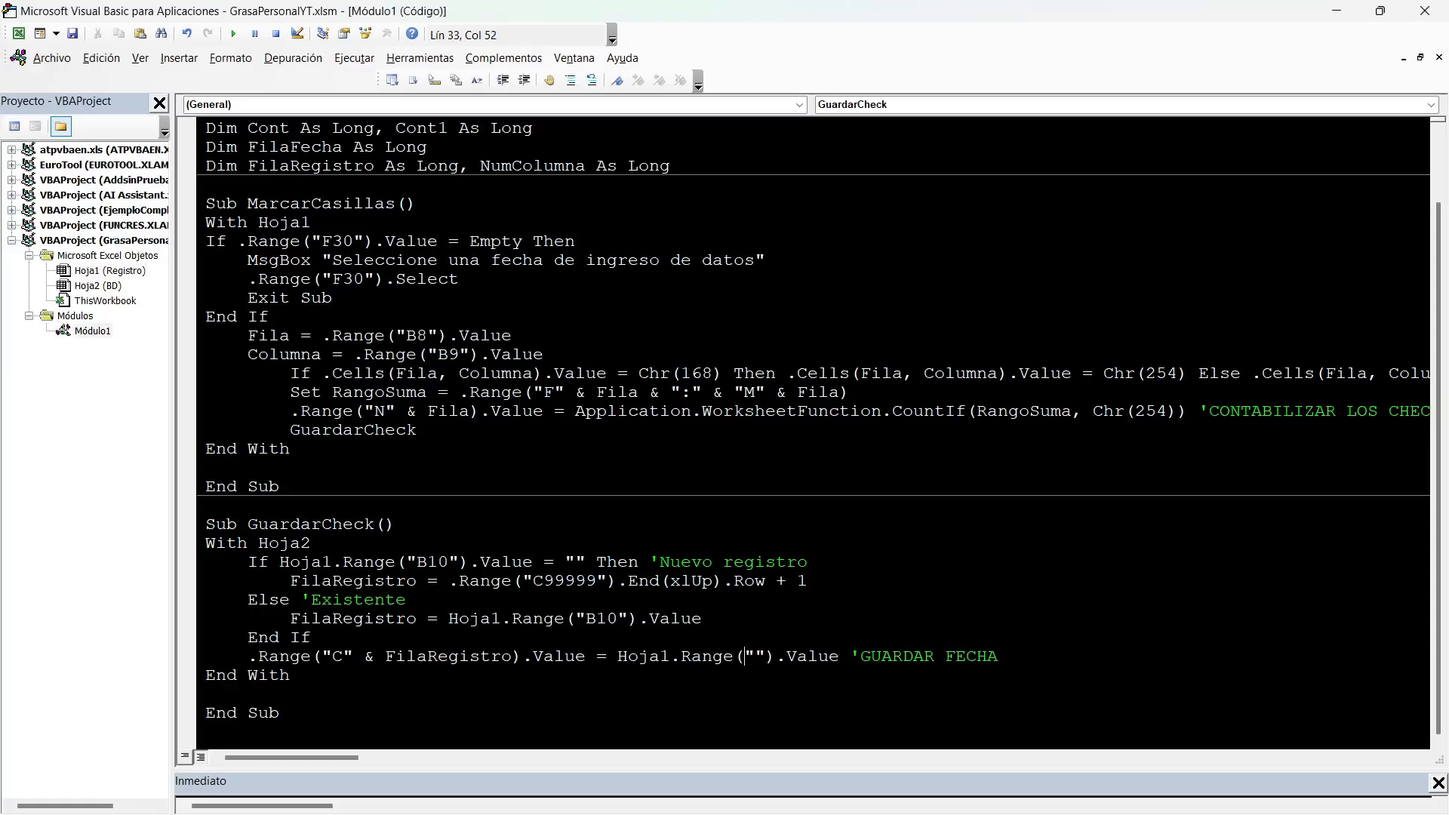
text(F30)
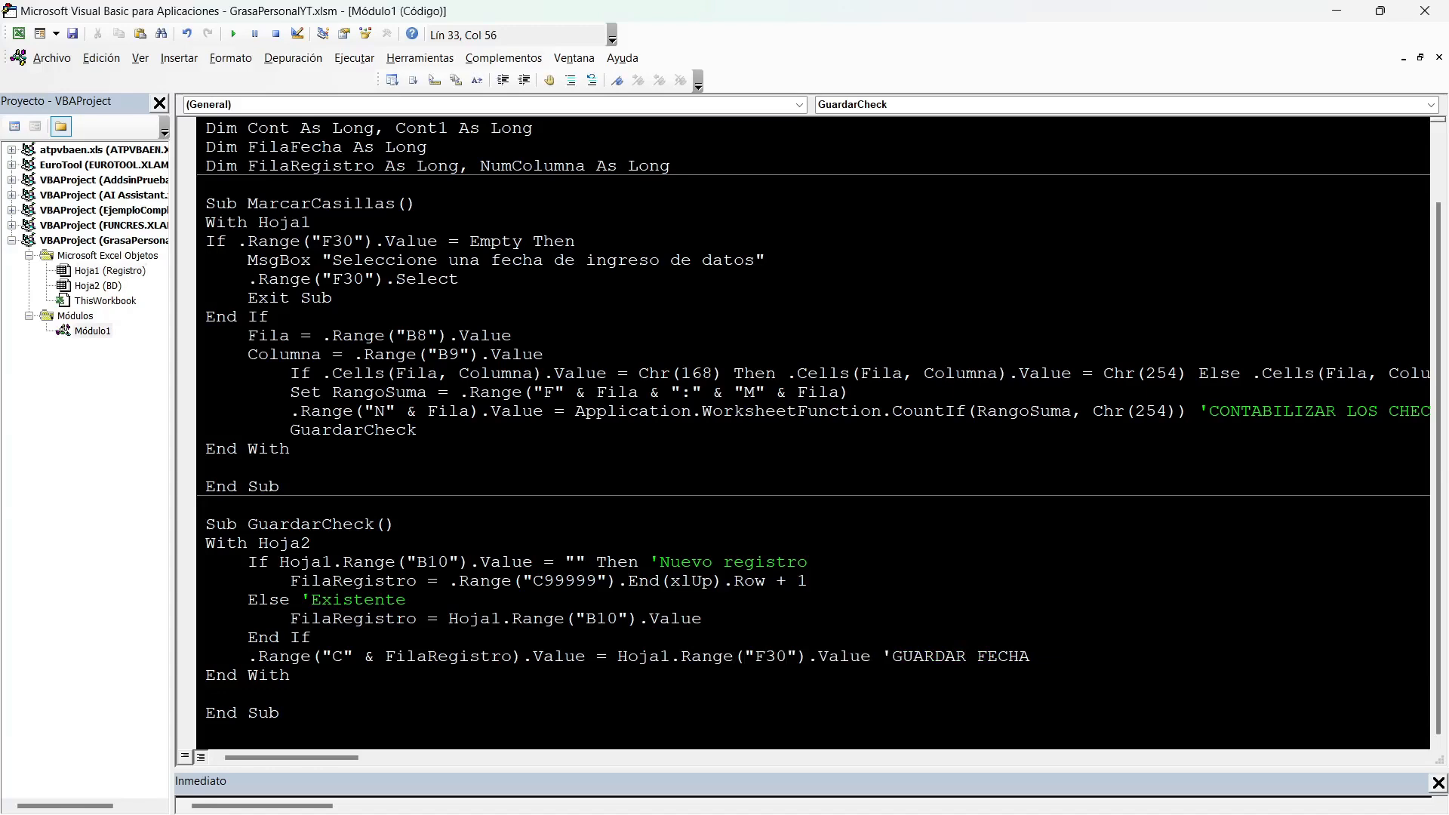
Begin a NumColumna= assignment on a new line below the GUARDAR FECHA line, checking the habit table on the Registro sheet.
key(End)
key(Return)
scroll(819, 432, up, 2)
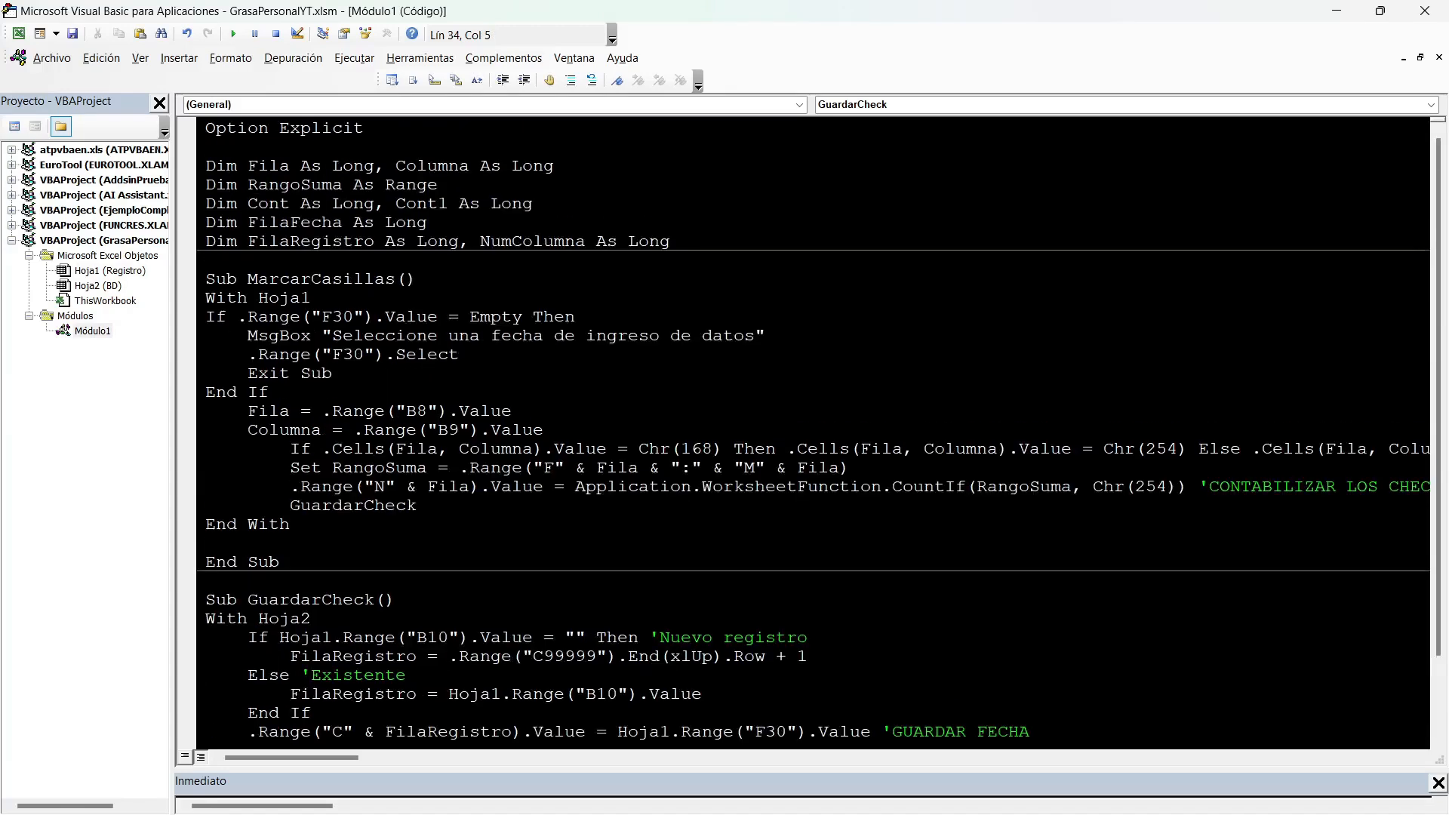
double_click(406, 223)
double_click(533, 242)
key(ctrl+c)
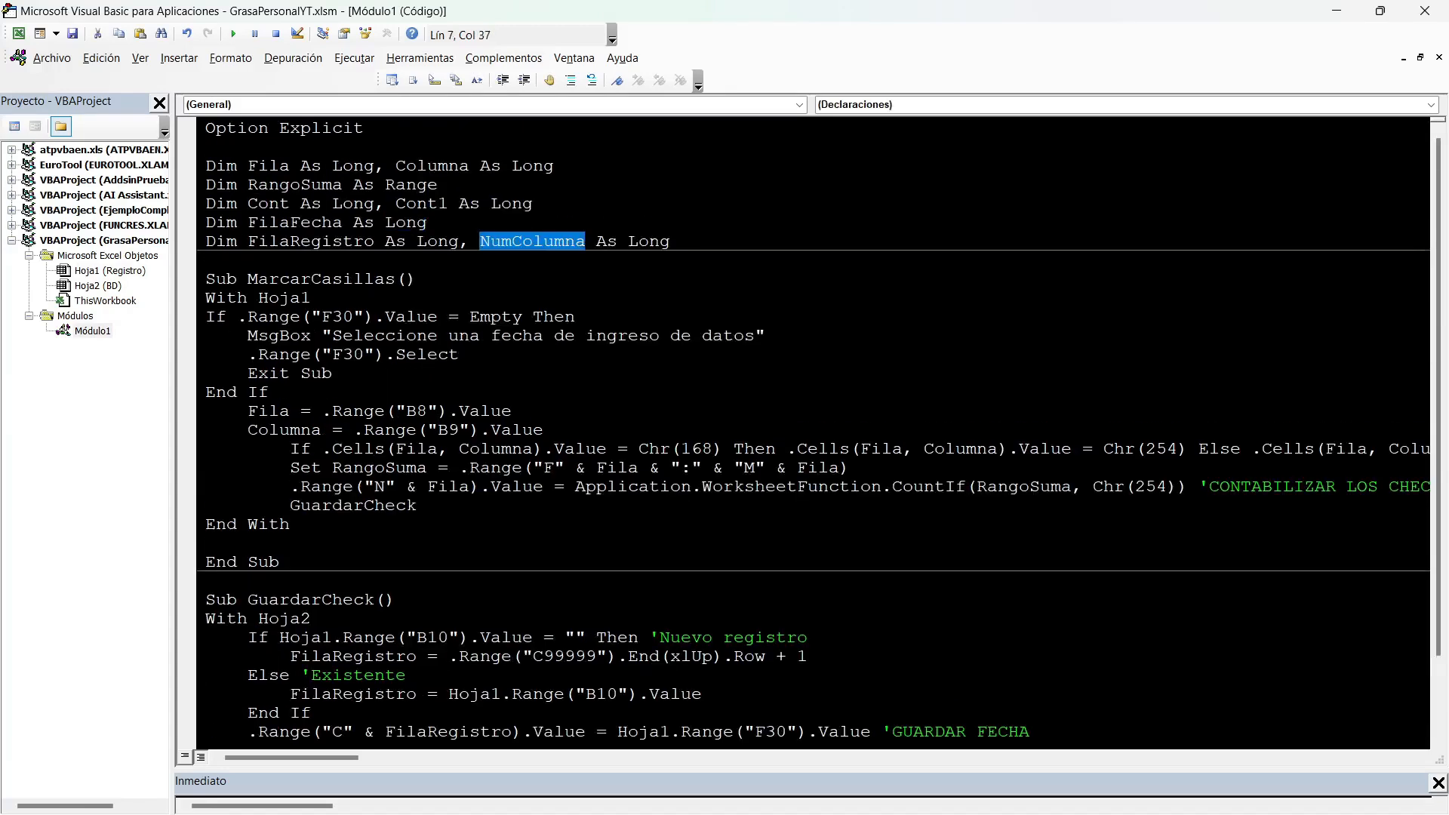
scroll(814, 432, down, 2)
click(387, 656)
key(ctrl+v)
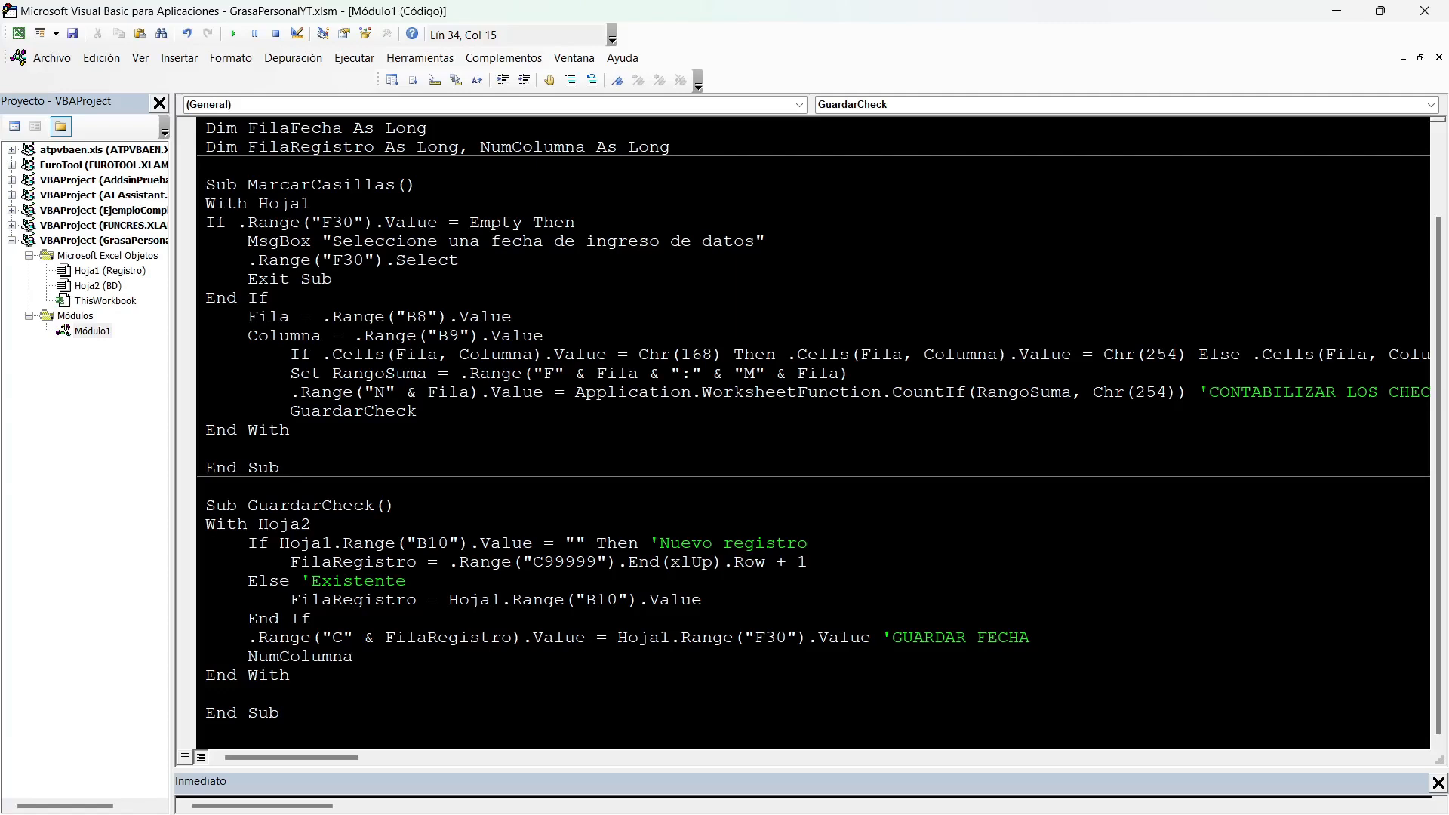
text(=)
key(alt+F11)
scroll(724, 453, down, 6)
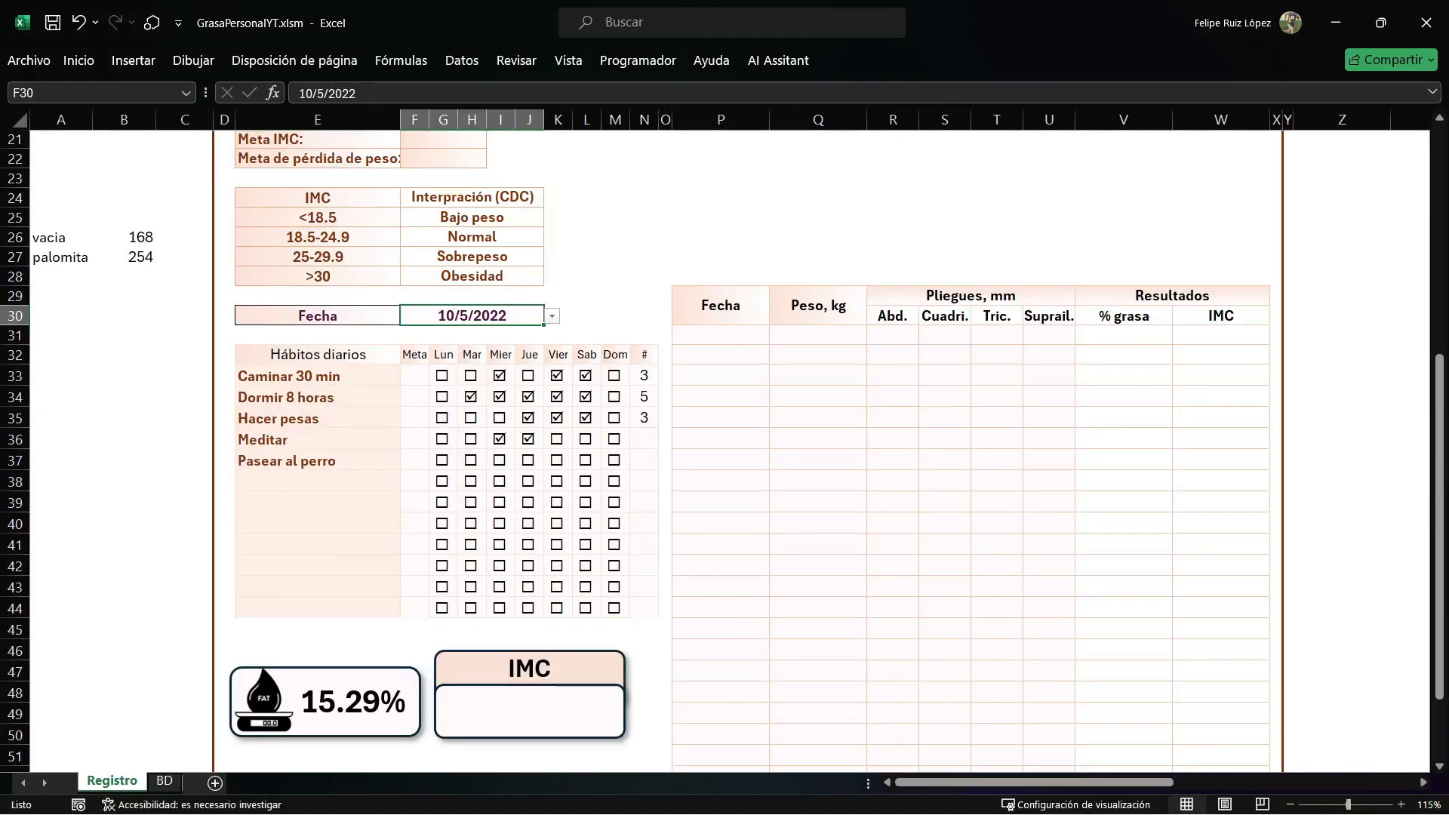
key(alt+F11)
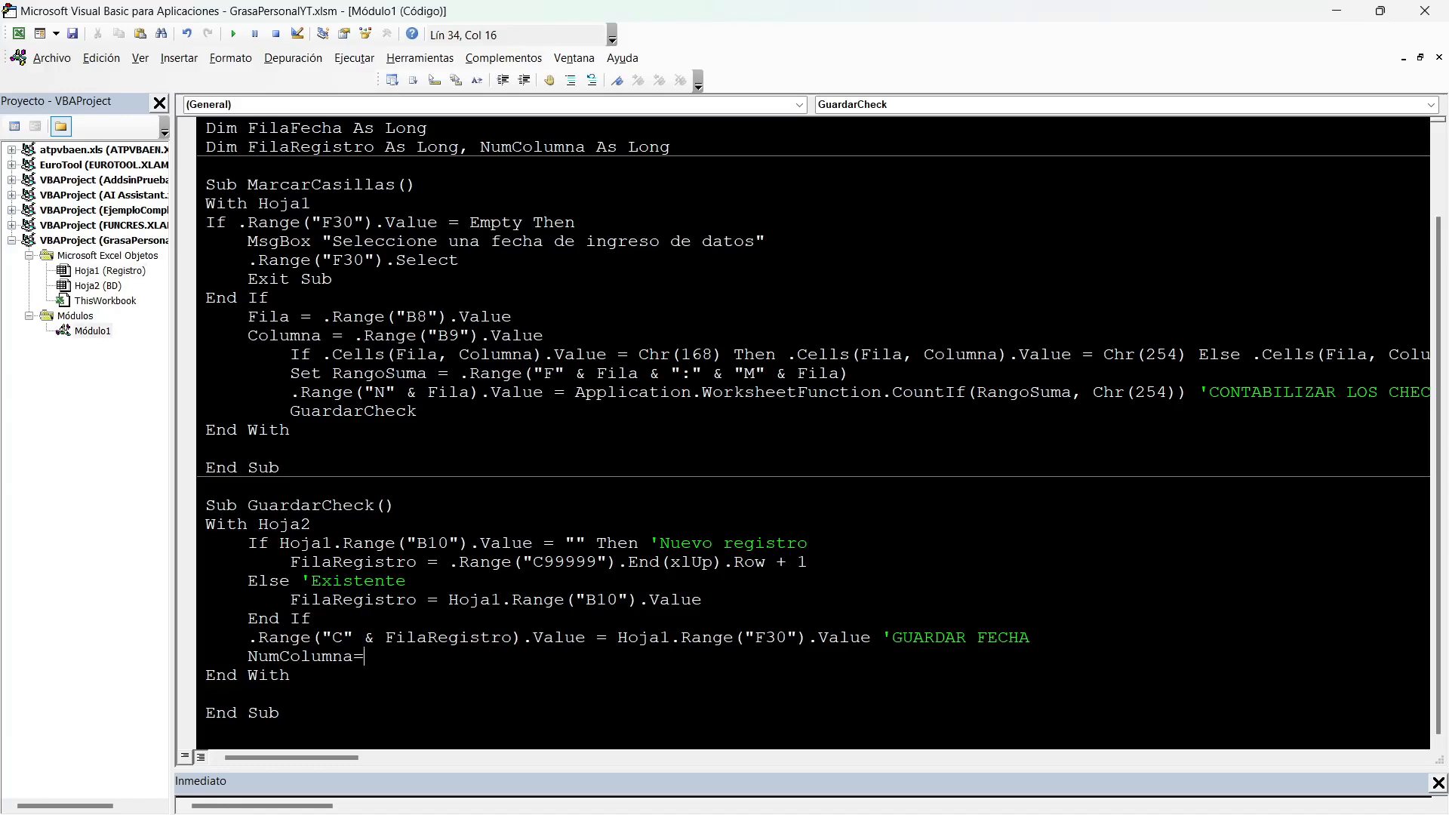
Leave the NumColumna= line incomplete and comment out the GuardarCheck call in MarcarCasillas.
key(Return)
click(715, 495)
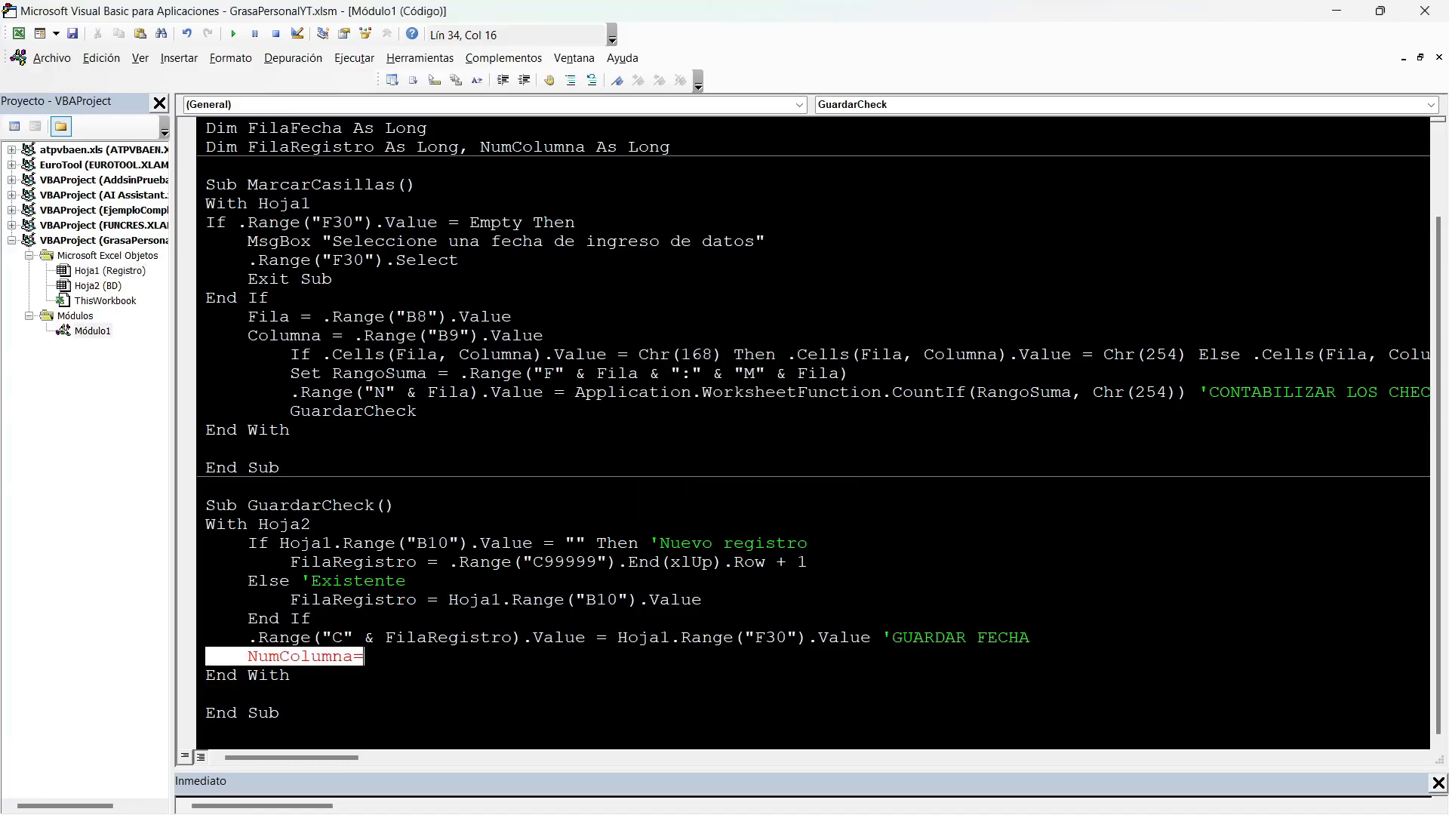
click(292, 411)
text(')
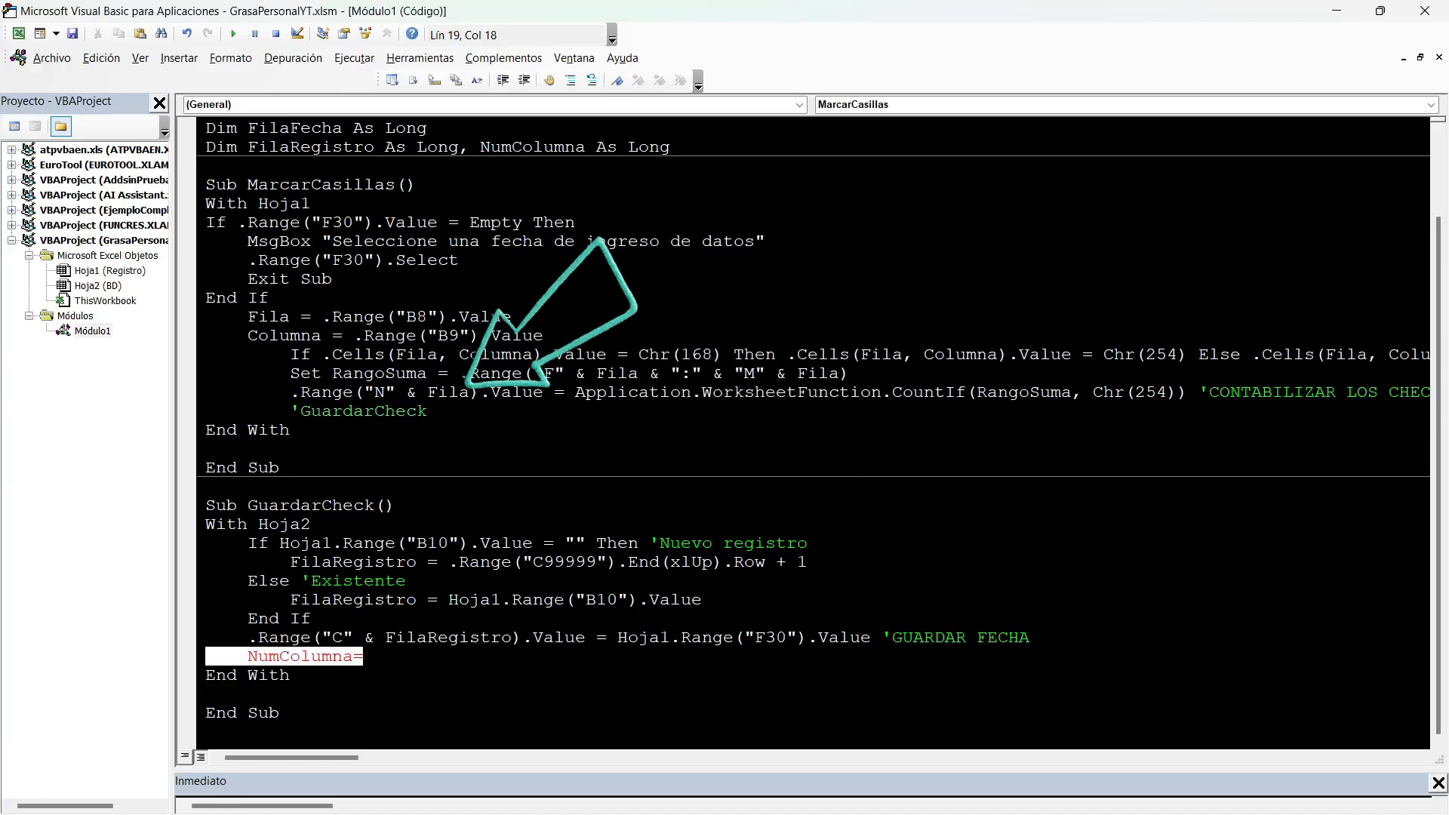
Mark Lun for Caminar 30 min and Mier for Pasear al perro on Registro, checking the 10/5/2022 row on BD in between.
key(alt+F11)
click(443, 376)
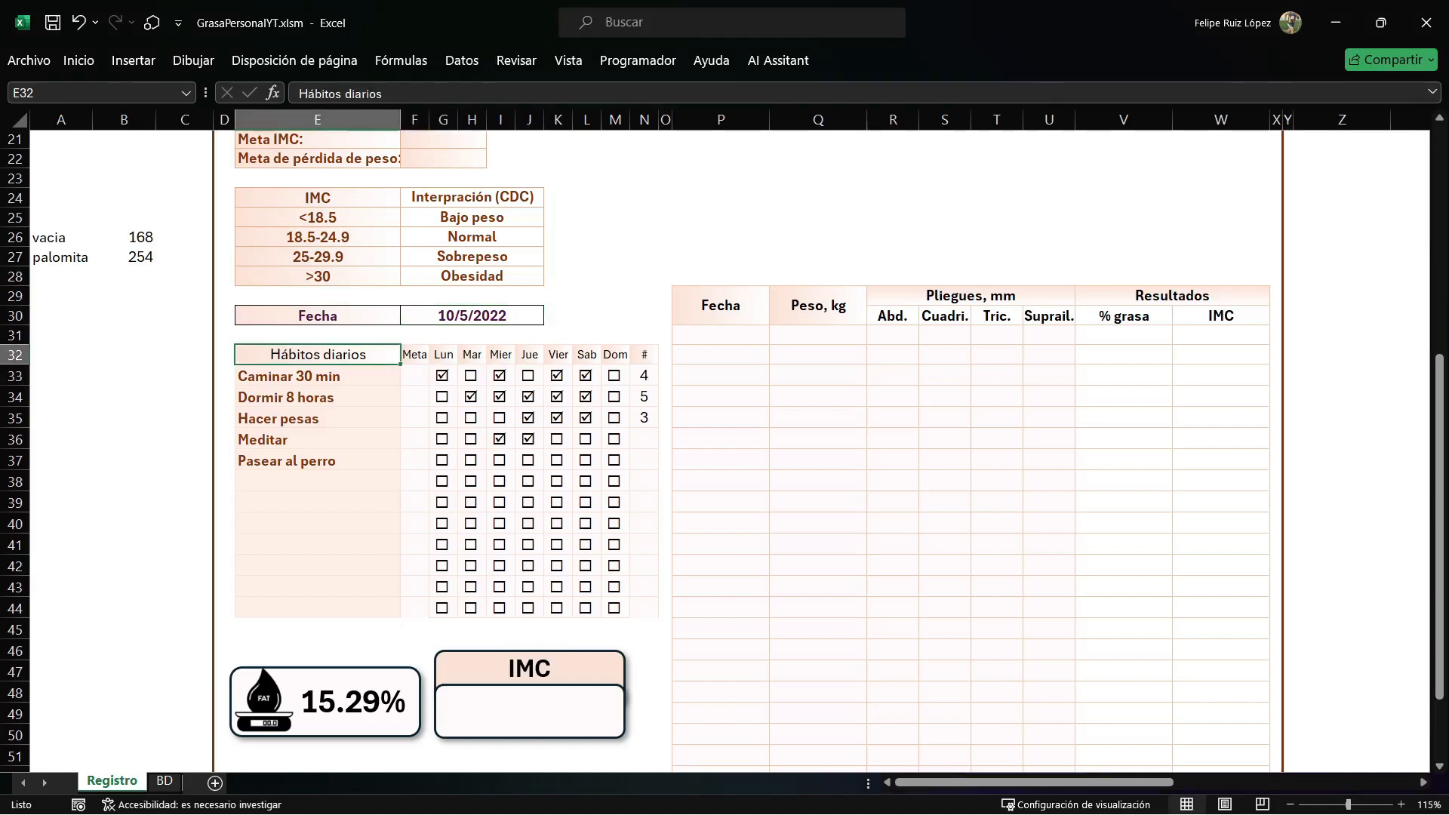
click(165, 781)
click(151, 228)
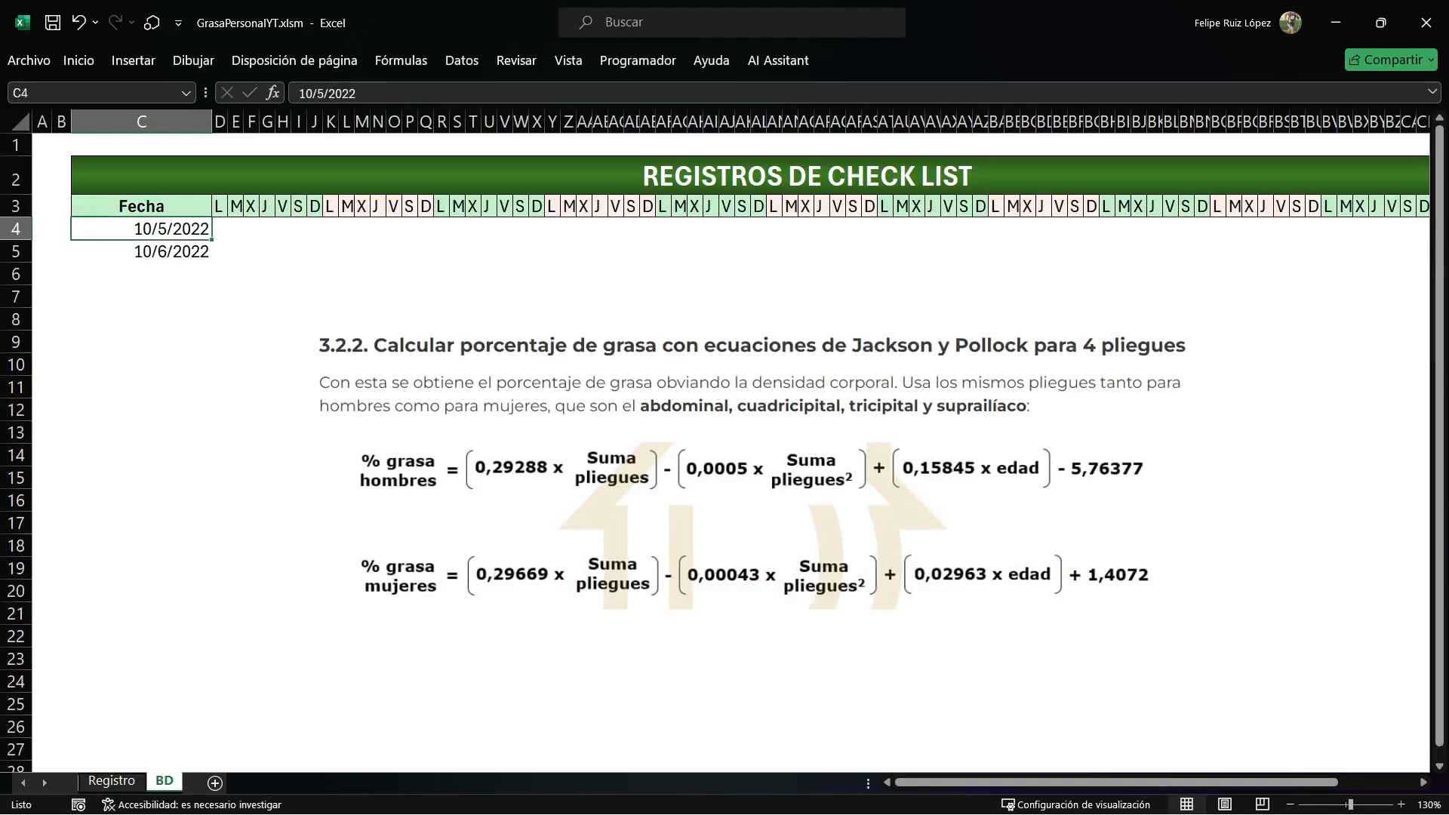
click(220, 228)
click(112, 781)
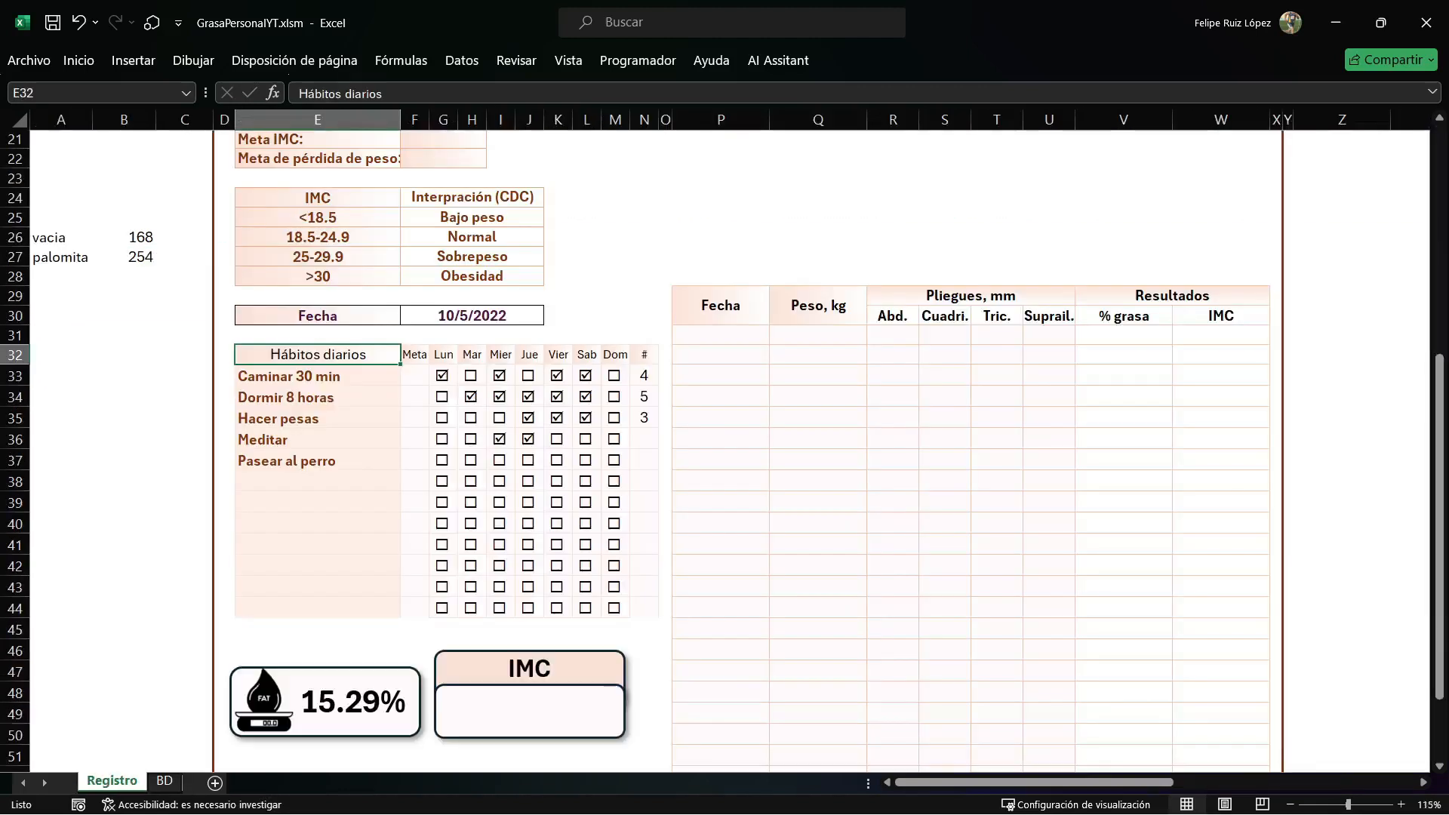
click(499, 460)
click(317, 460)
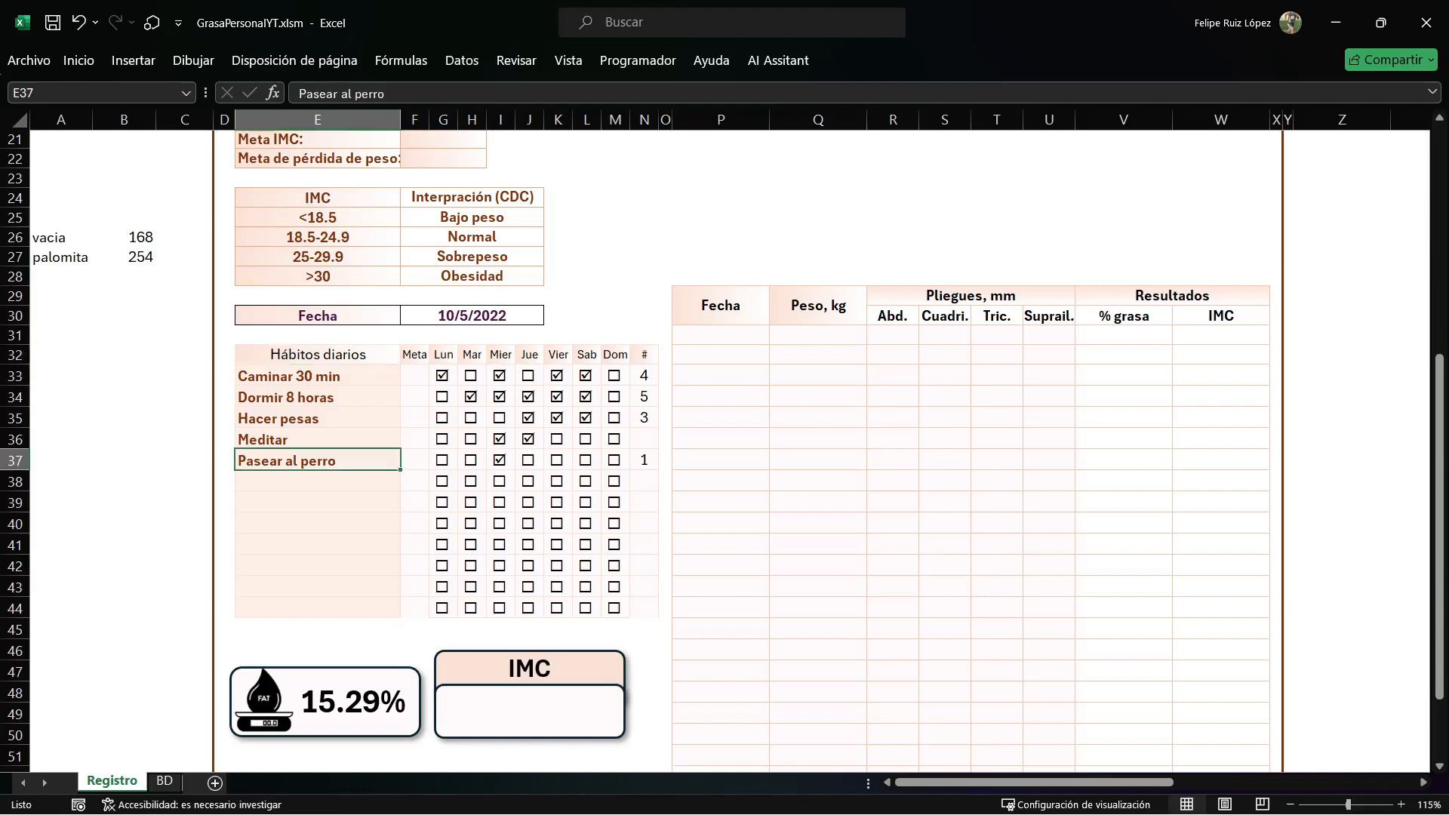
Examine the weekday block AT3:AZ3 on BD and the Thursday cell AW4 in the 10/5/2022 row.
click(165, 781)
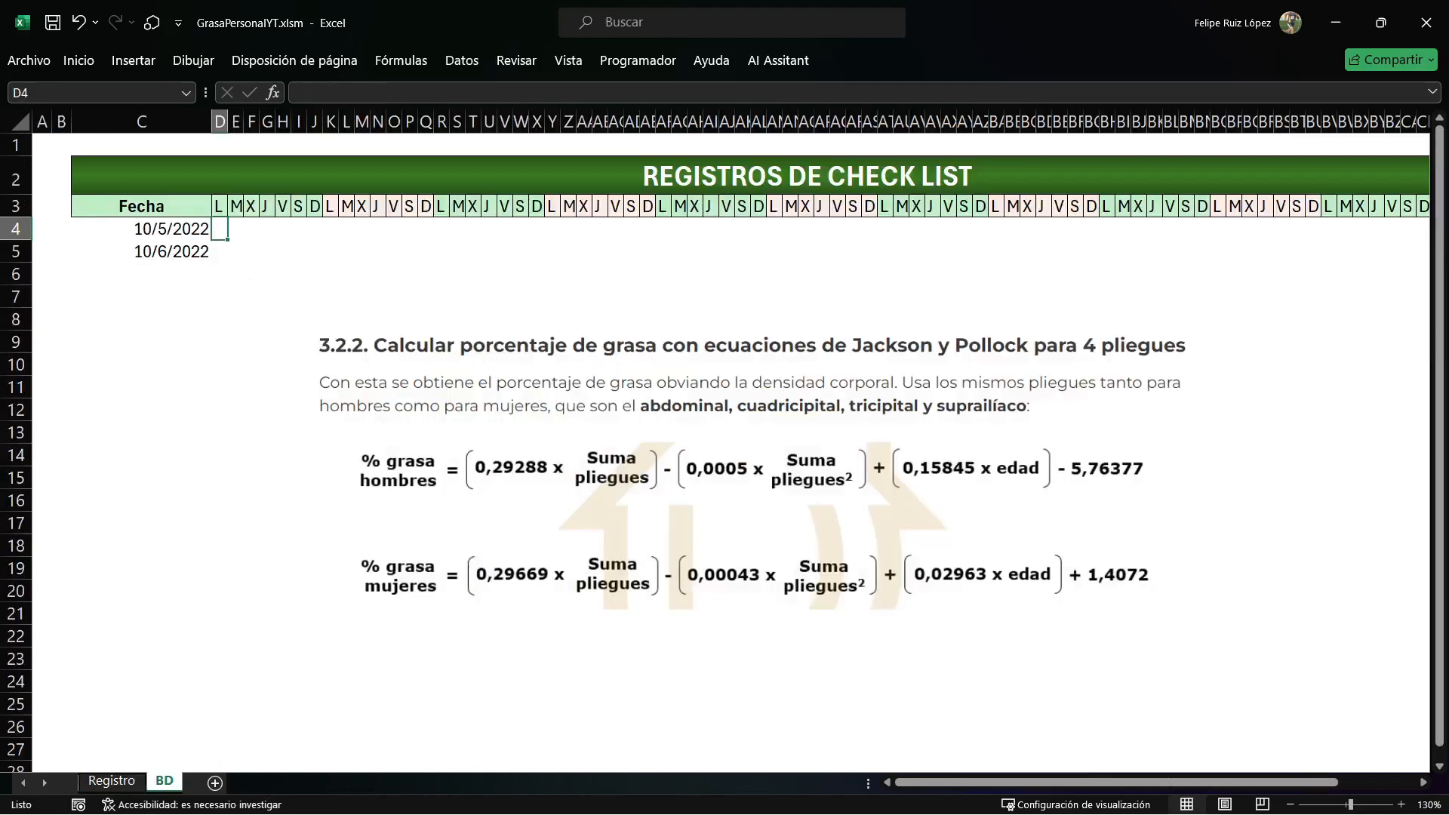
drag(883, 206, 981, 206)
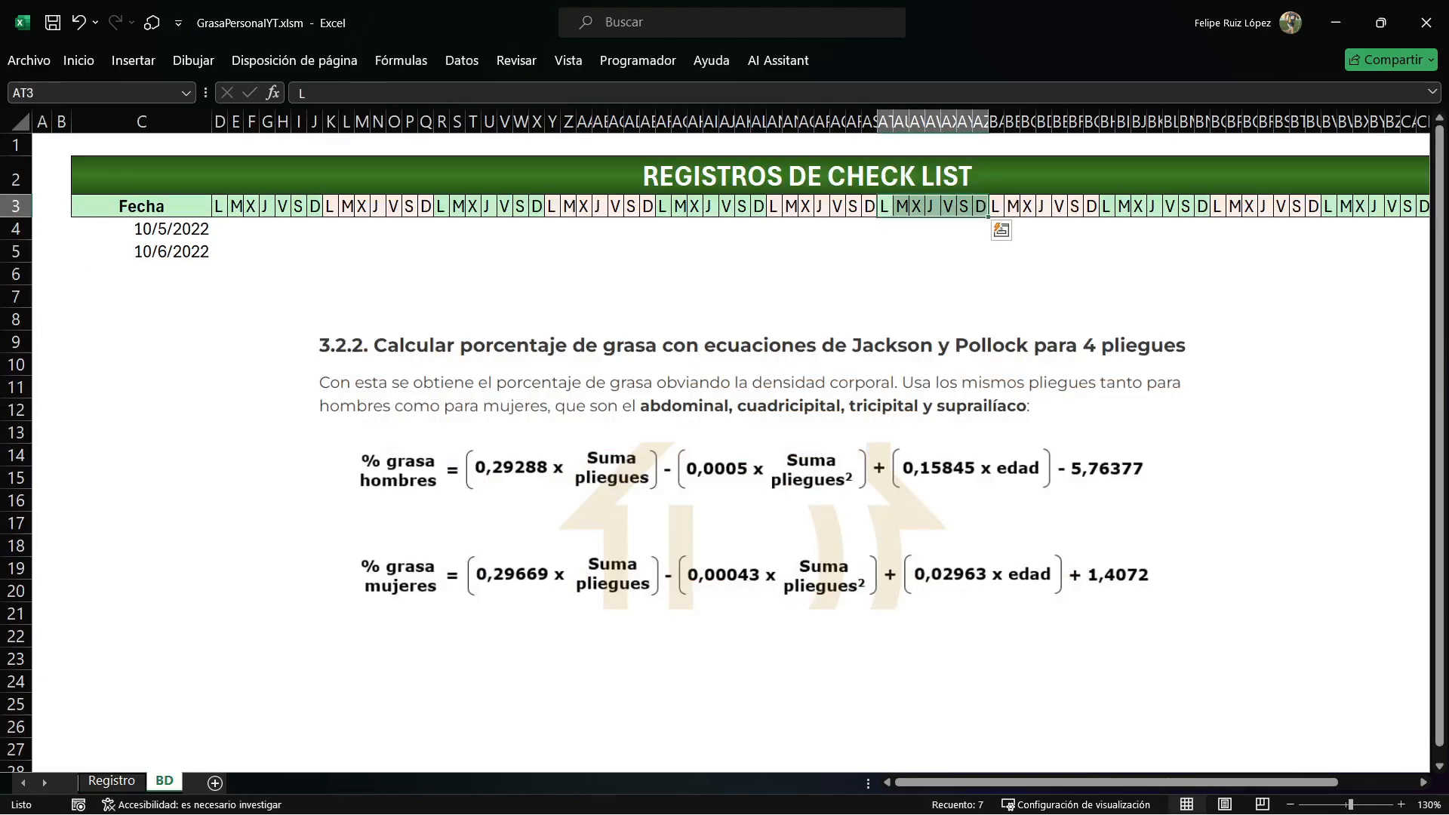
click(933, 229)
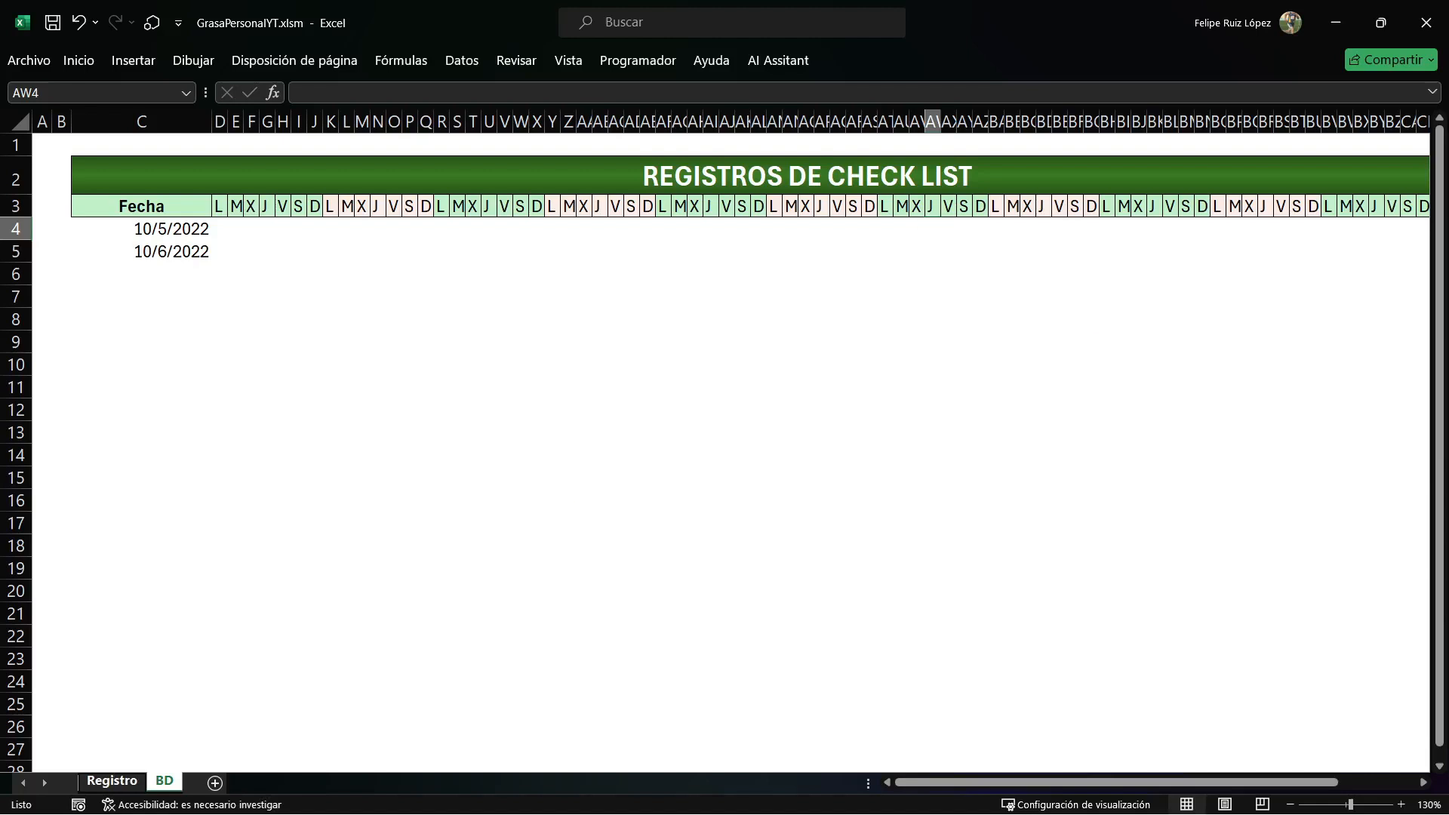
key(ctrl+Page_Up)
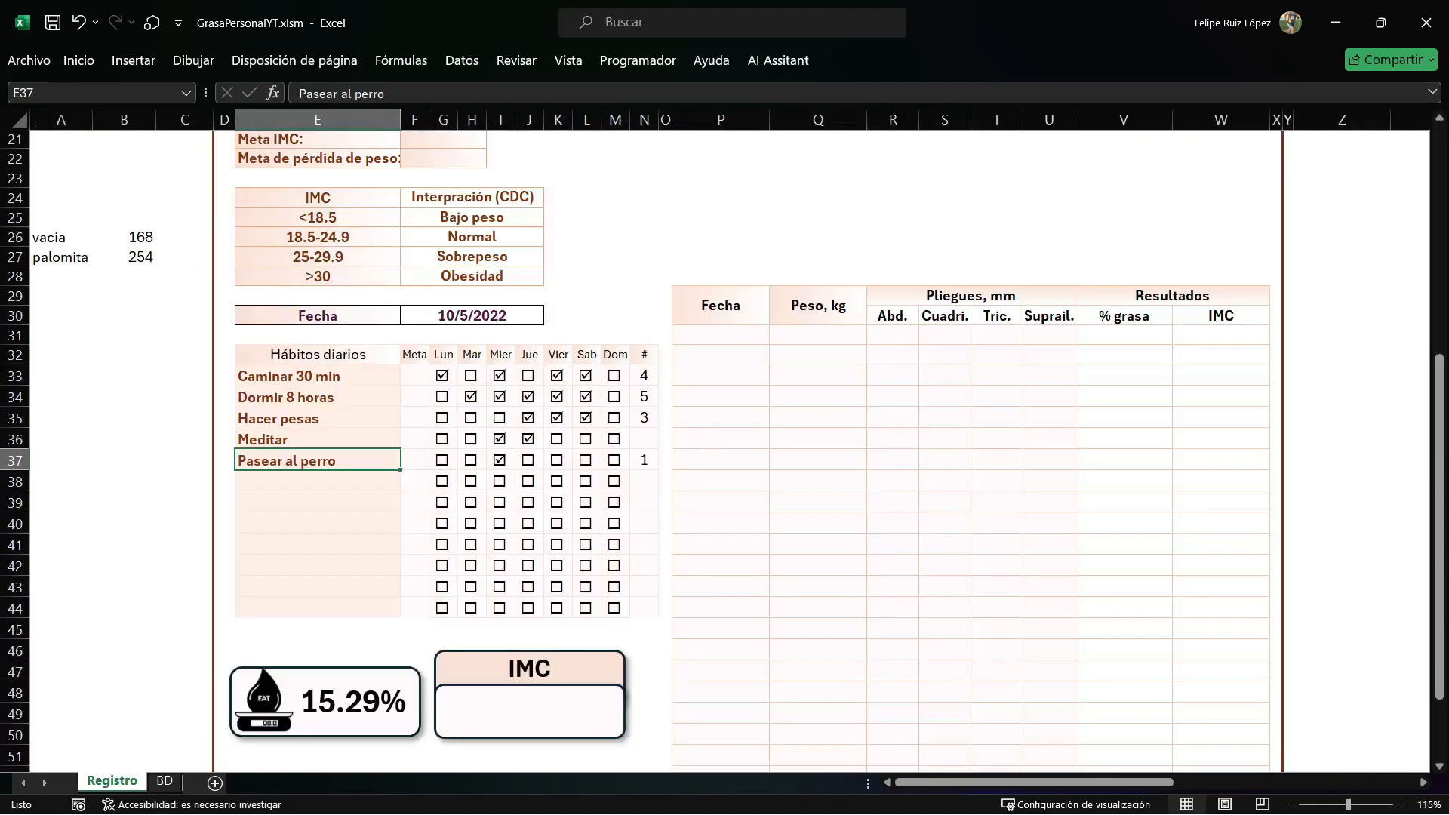
Enter 33, the row number of Caminar 30 min, in cell B34 of the Registro sheet.
click(318, 376)
click(124, 396)
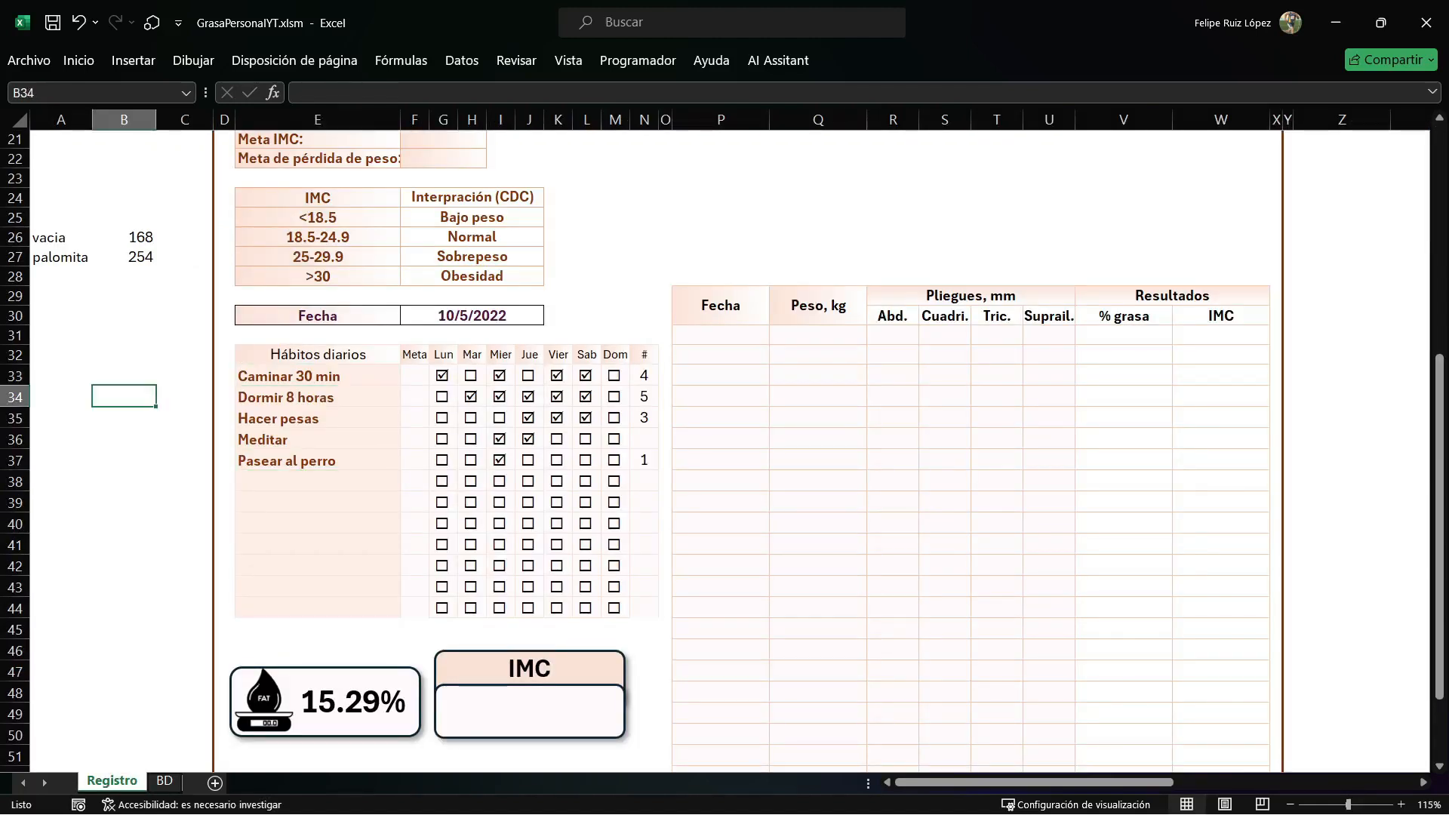
text(33)
key(Return)
key(Up)
Get the first weekday column's number with =COLUMNA() in D1 of BD and record 4 in C34 of Registro.
click(165, 780)
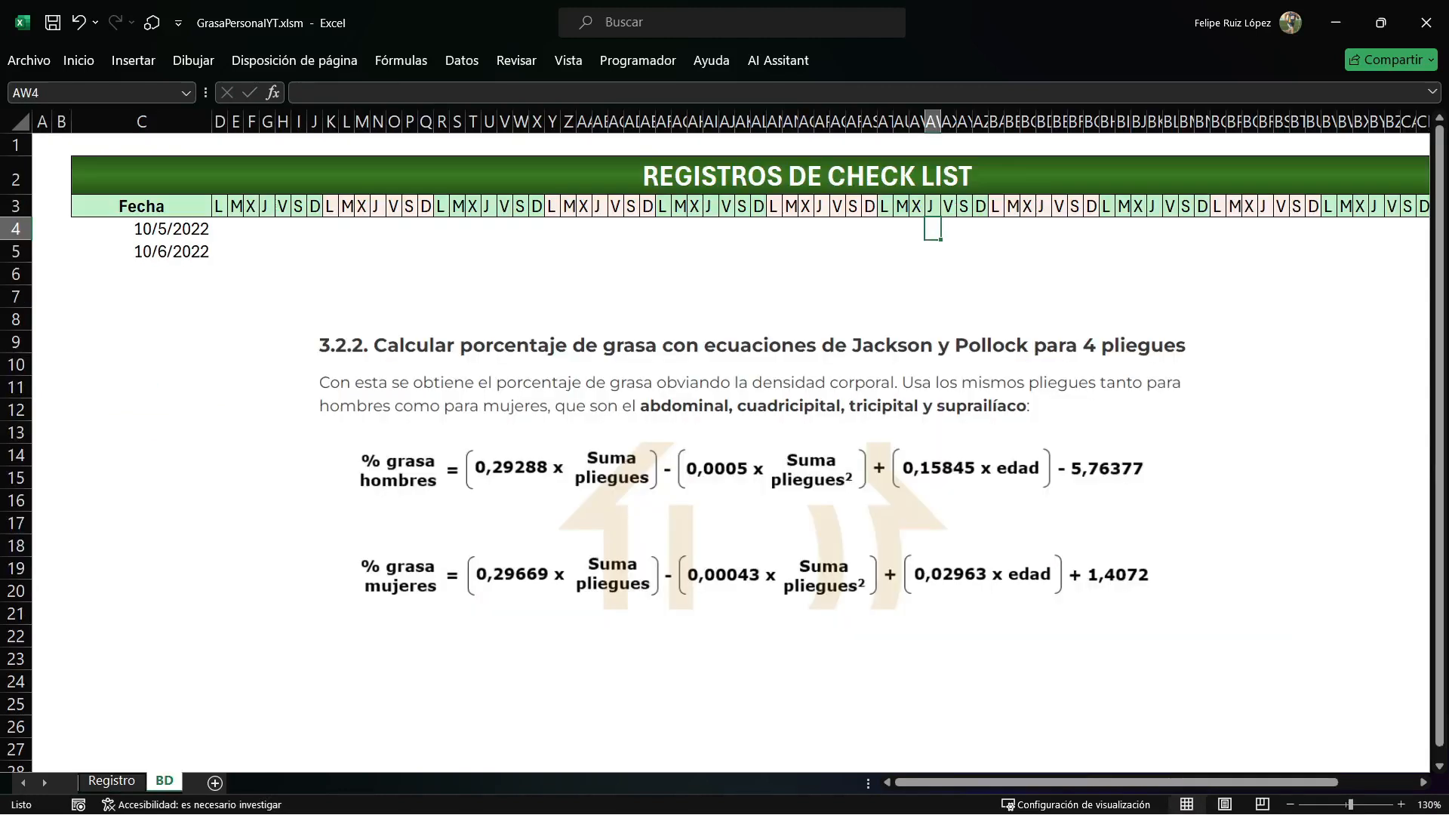
click(220, 145)
text(=COLUMNA())
key(Return)
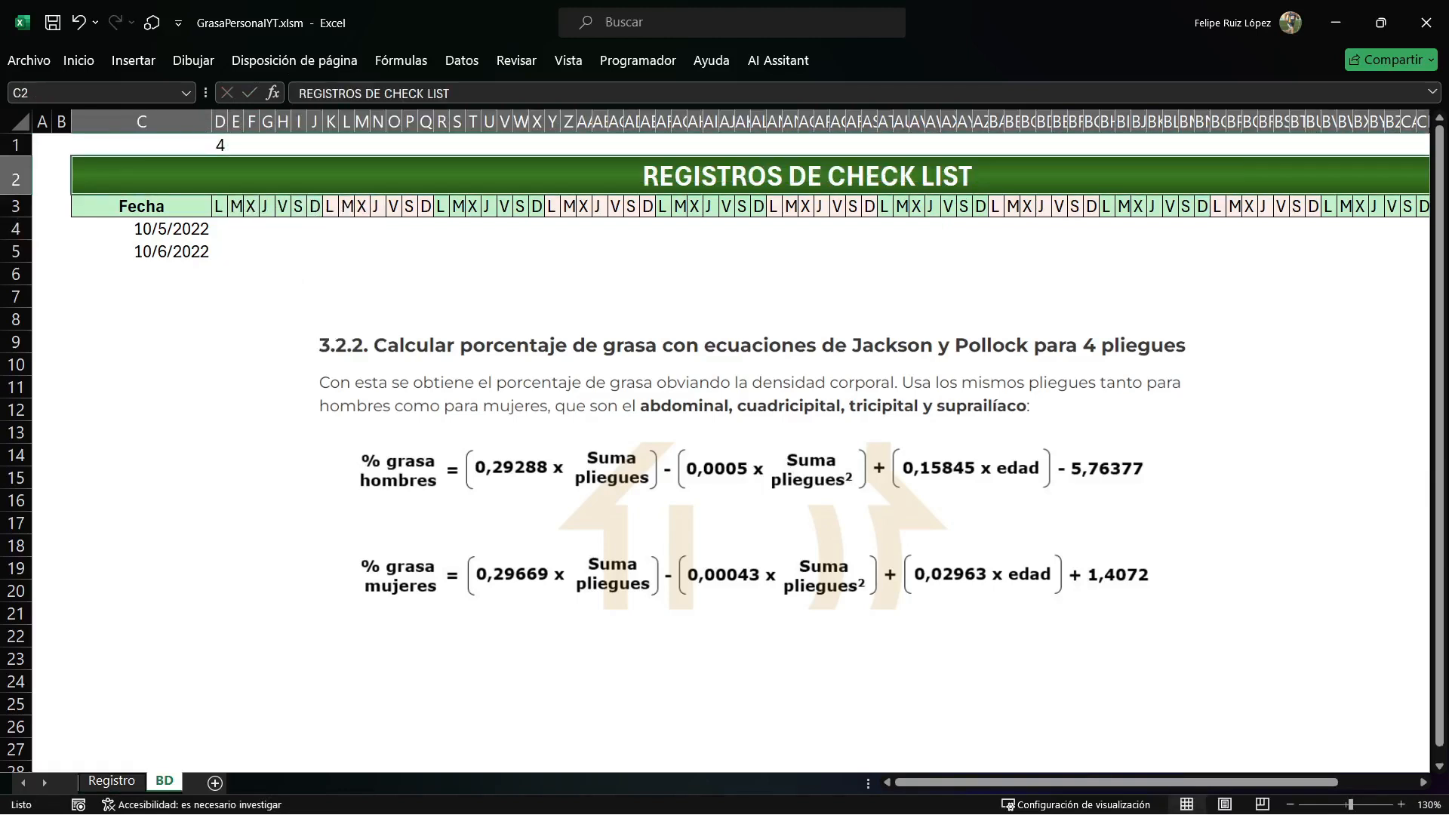
click(112, 781)
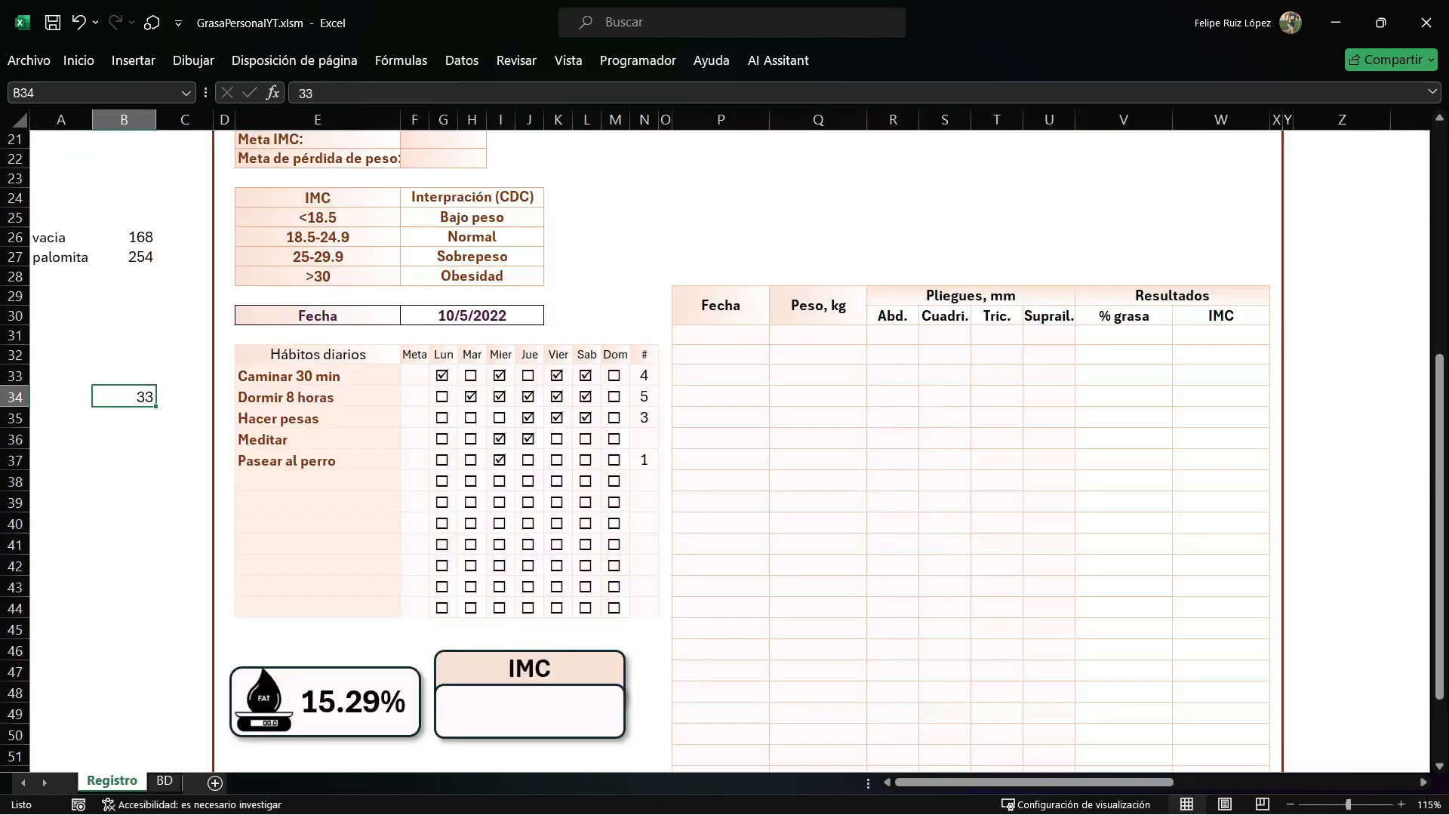
text(4)
key(Return)
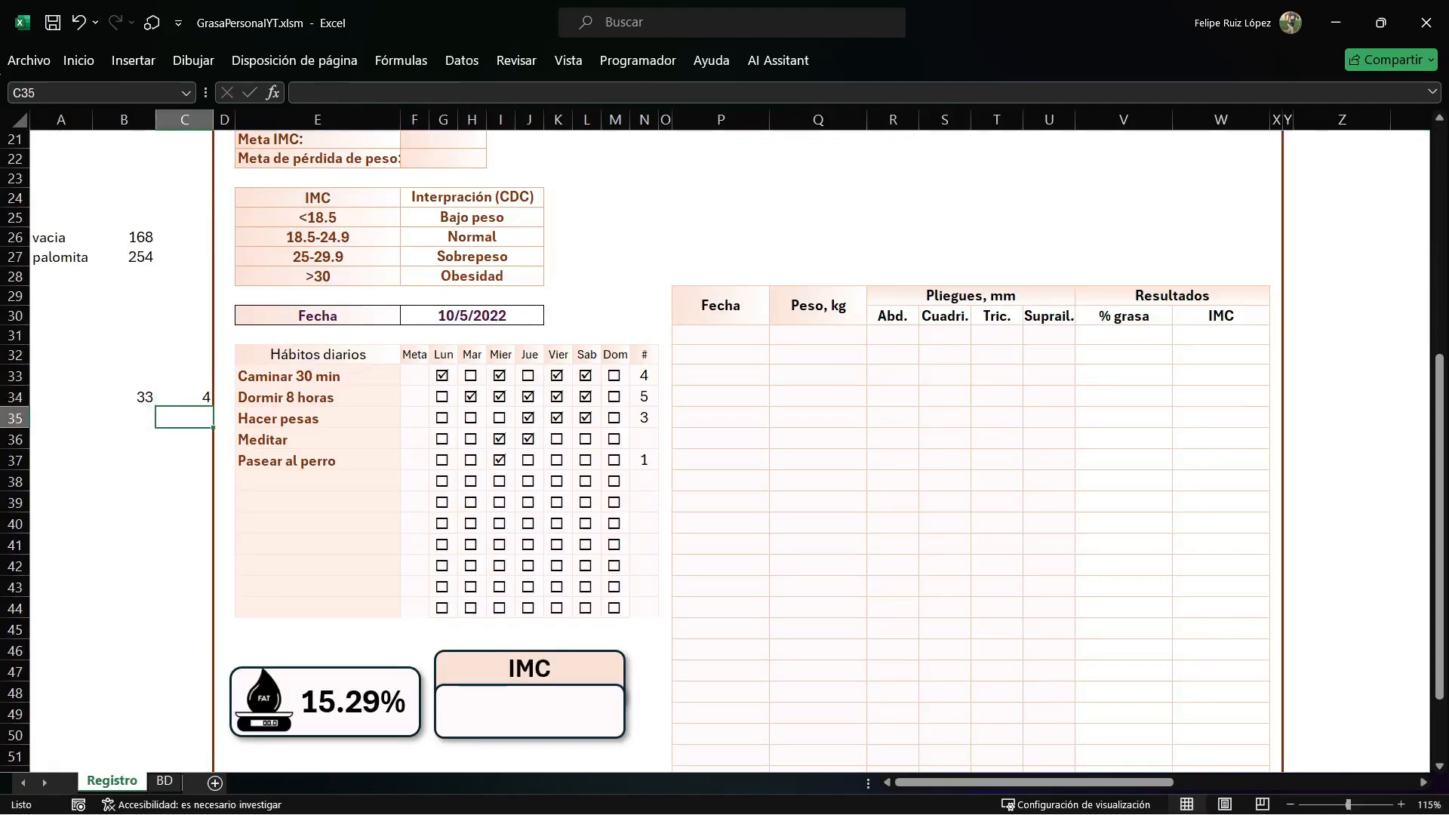
Enter 34 in B35 and 11 in C35 on Registro, counting the columns of the first week along row 1 of BD.
key(Left)
text(34)
key(Right)
key(ctrl+Page_Down)
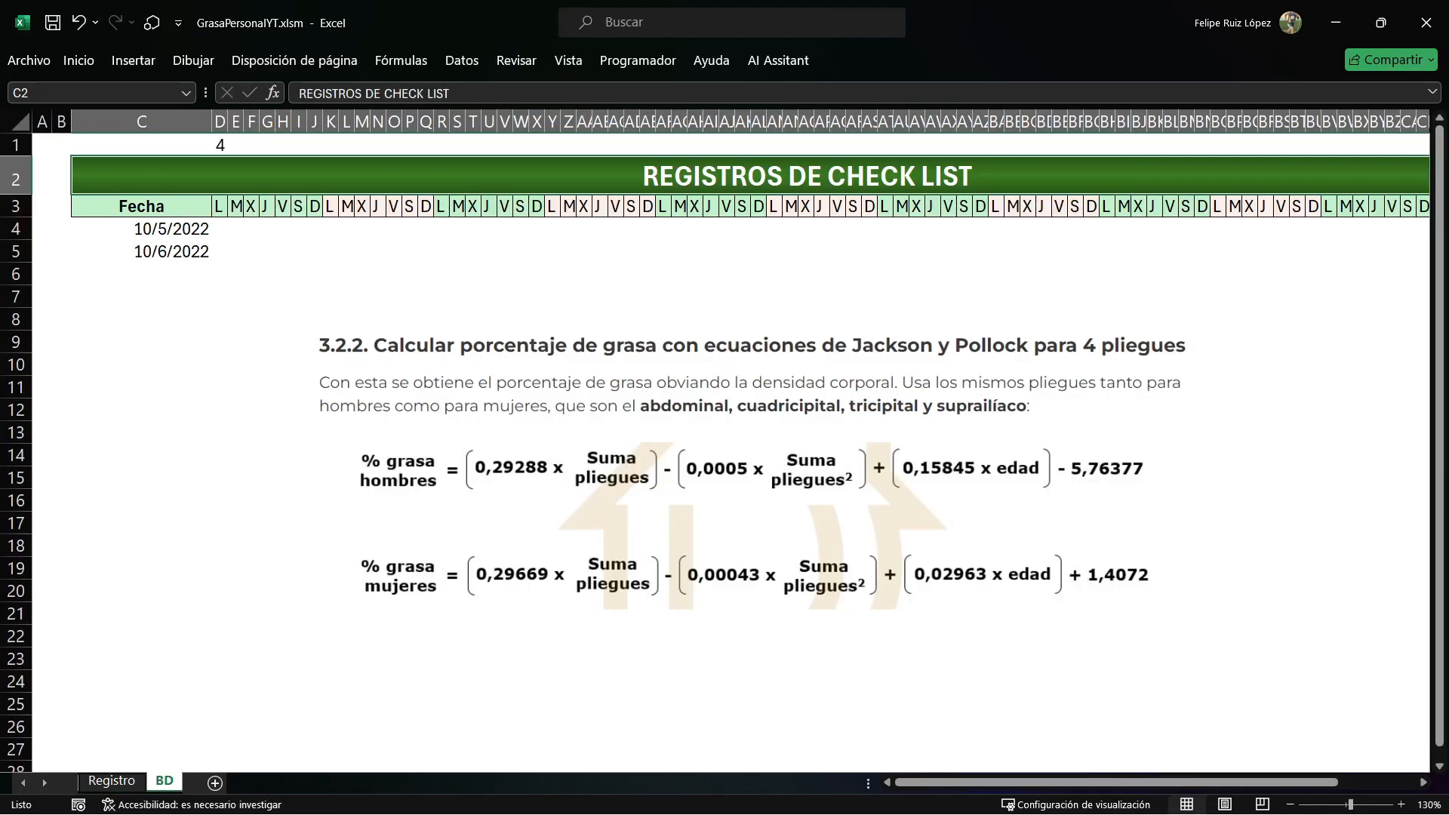
key(Up)
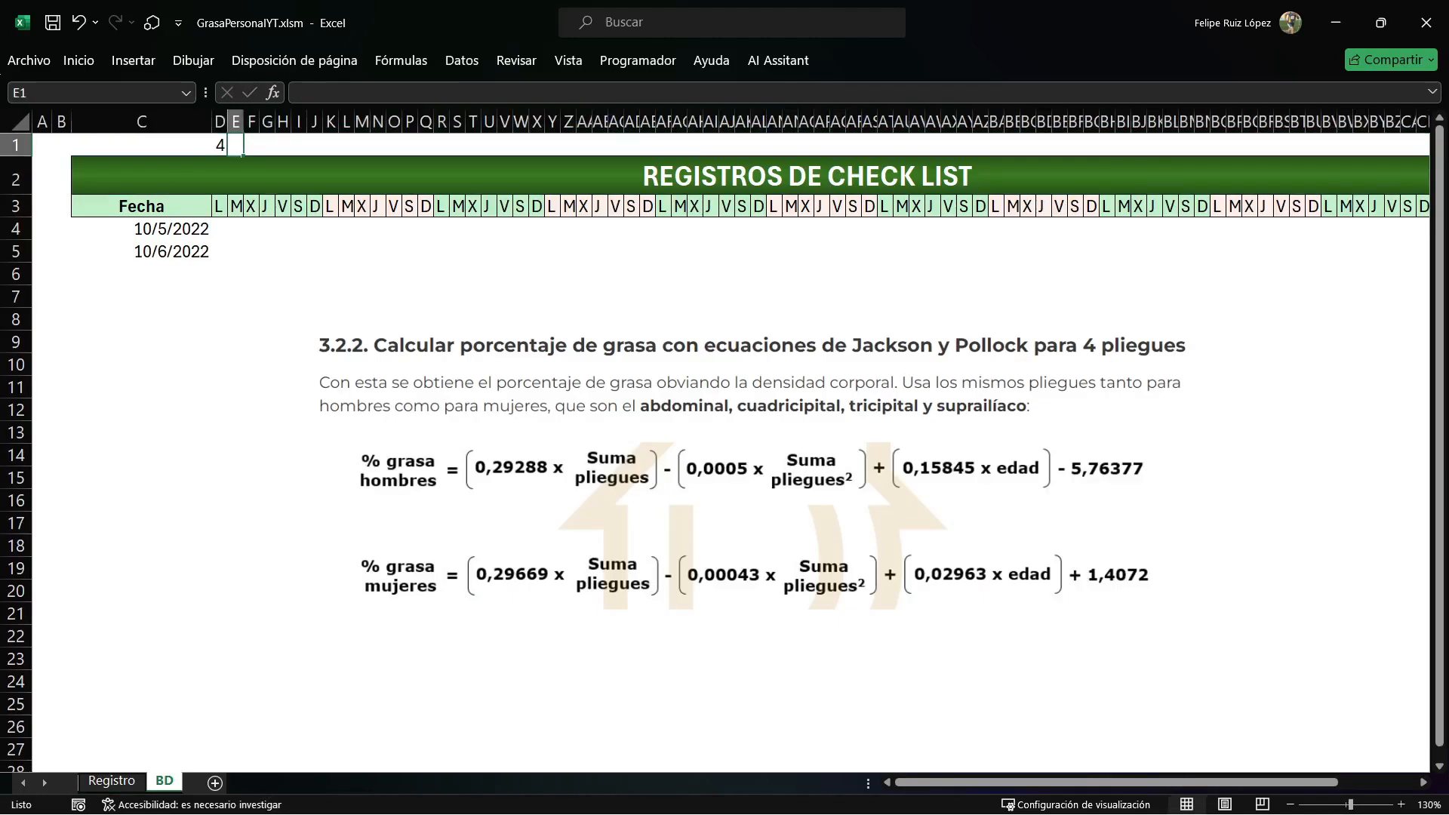
key(Right)
key(Right)
key(Right)
key(Right)
key(Right)
key(Right)
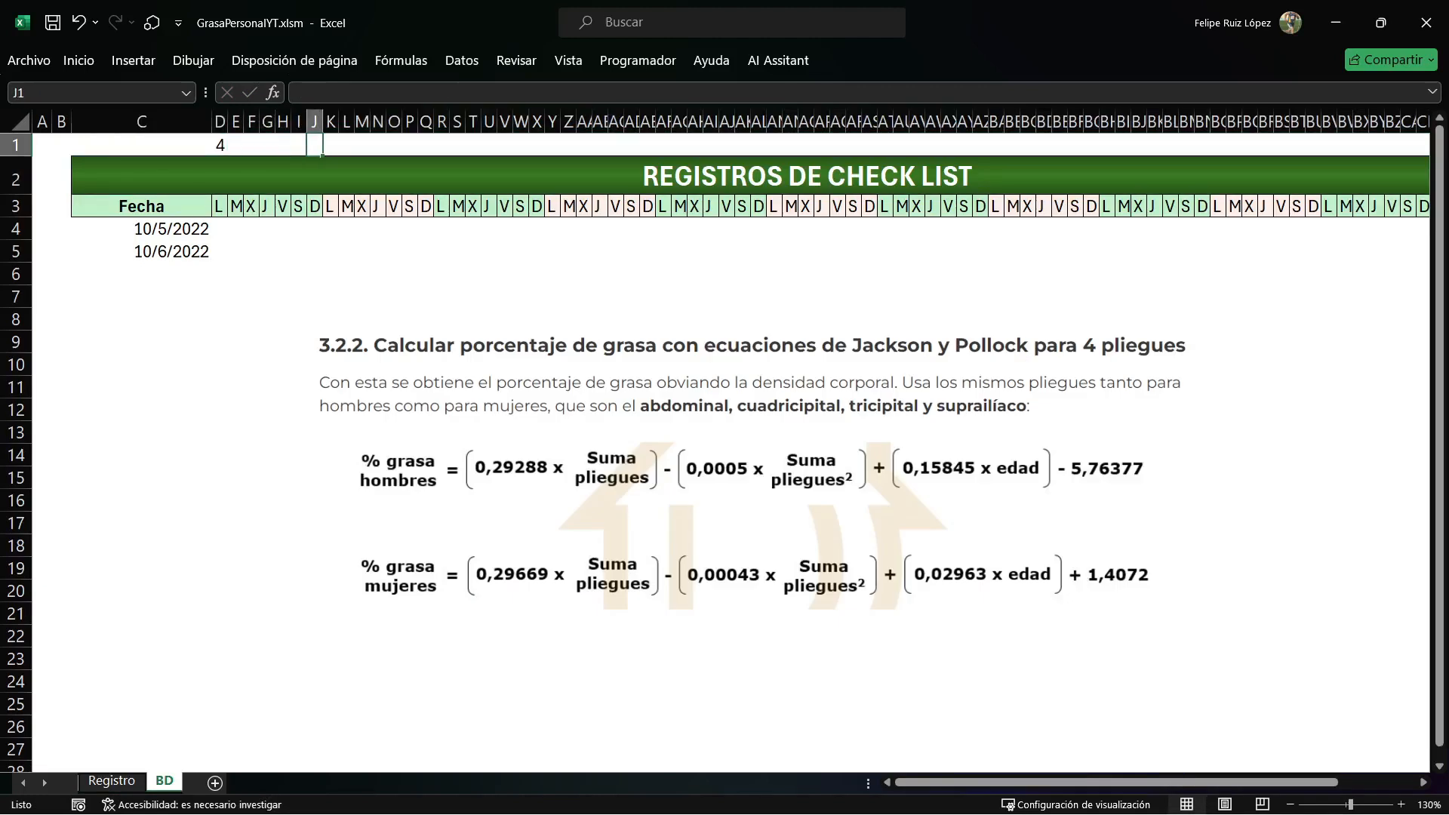
key(ctrl+Page_Up)
text(11)
key(Return)
Enter 35 in B36 of Registro and =COLUMNA() in R1 of BD, fitting column R to its contents.
key(Left)
text(35)
key(ctrl+Page_Down)
click(441, 145)
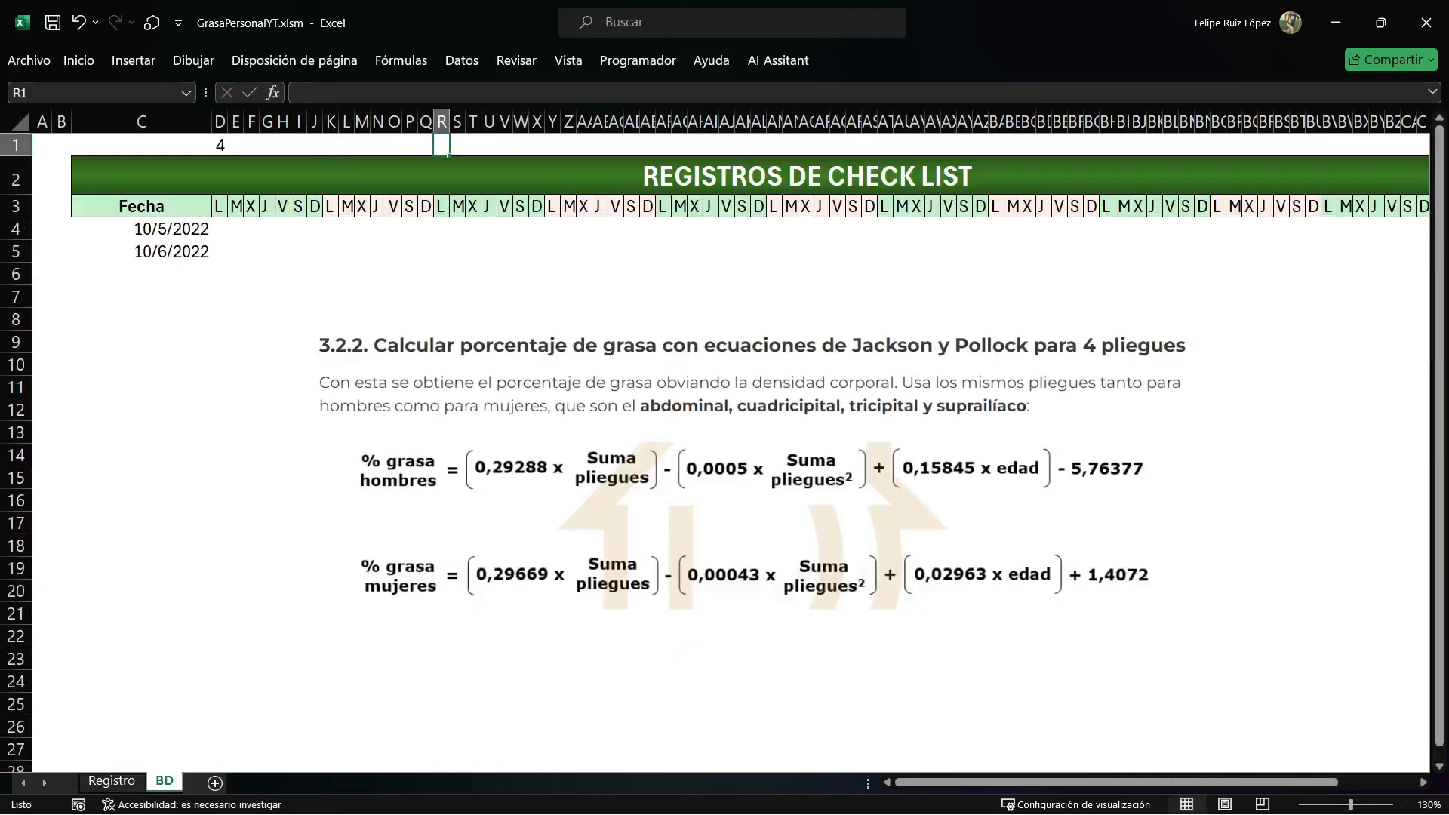
text(=COLUMNA())
key(Return)
double_click(450, 122)
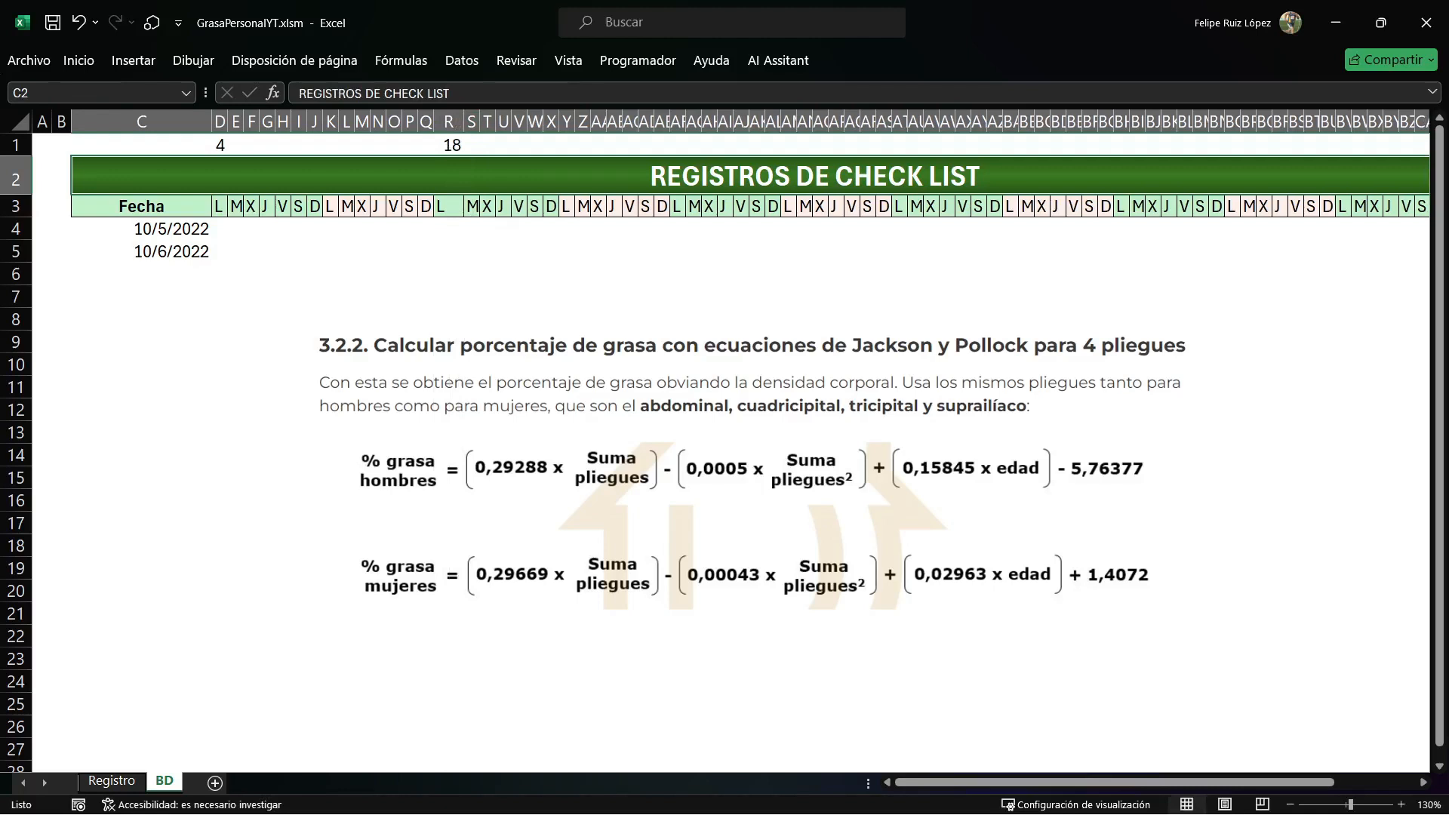
Enter 18 in C36 and 36 in B37 on the Registro sheet.
click(111, 781)
key(Right)
text(18)
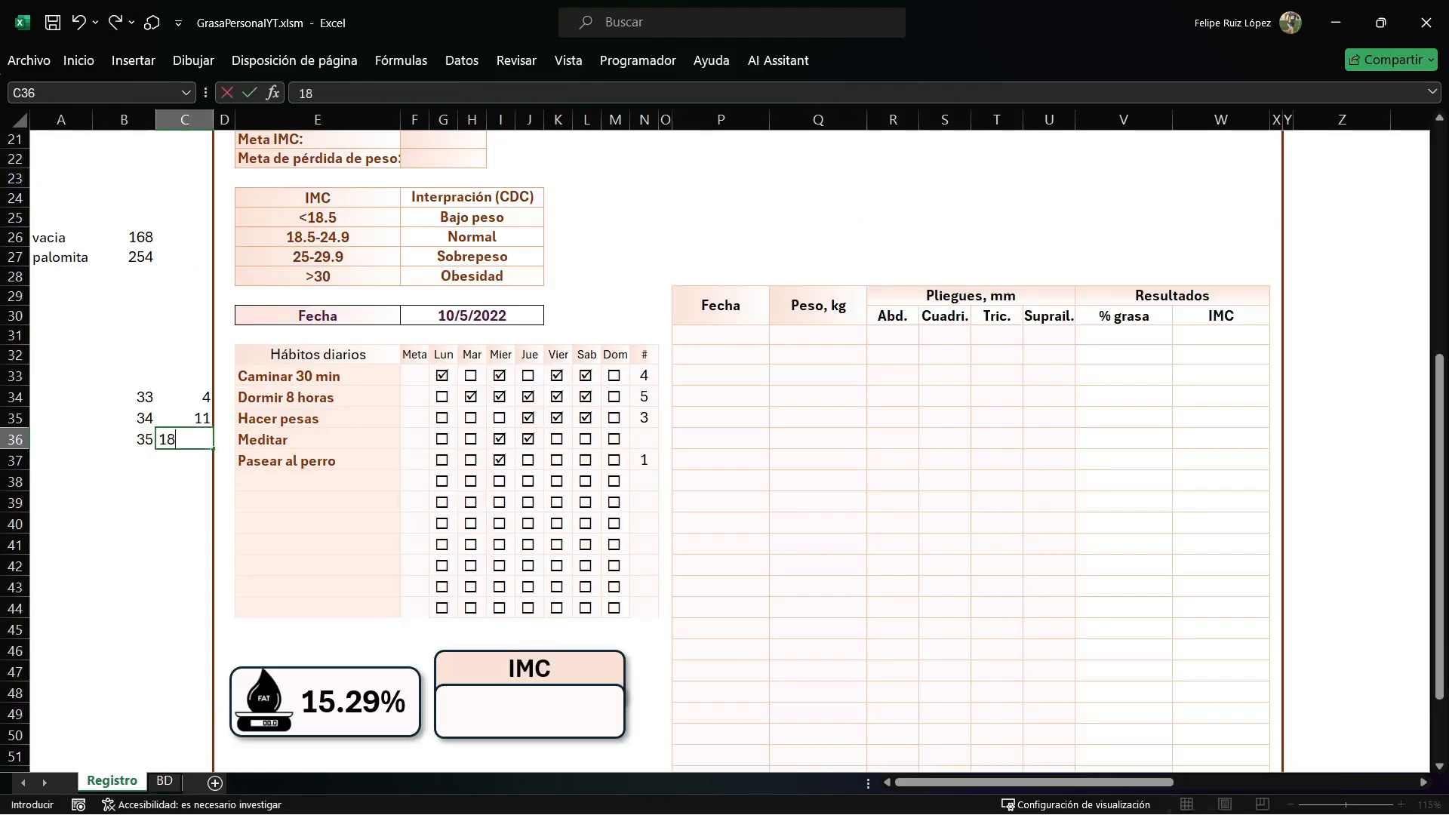
key(Return)
key(Left)
text(36)
key(Right)
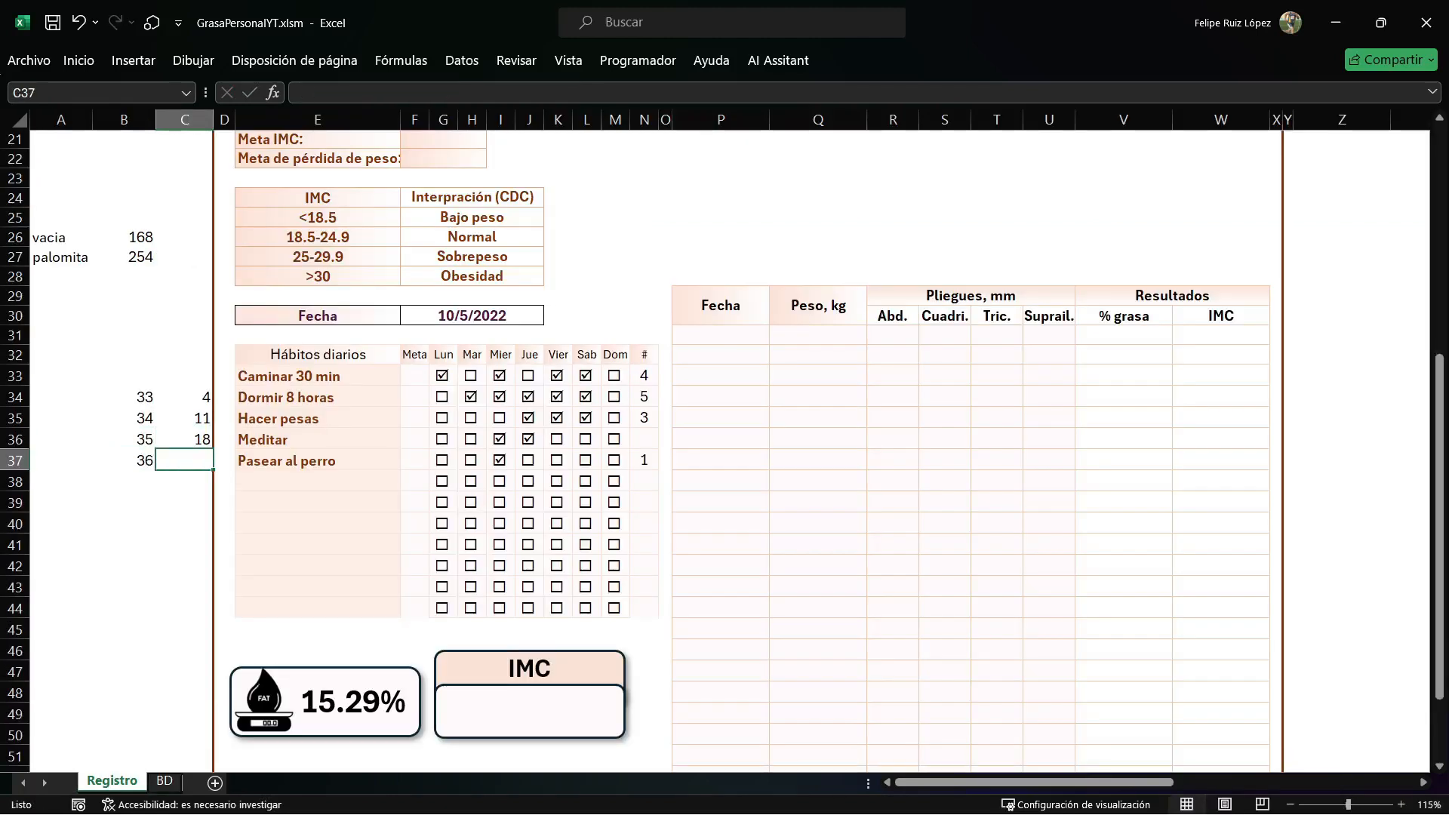
Enter the formula =7*B37-227 in B39 of Registro, checking the row and column helper cells, and select C37.
drag(136, 397, 136, 460)
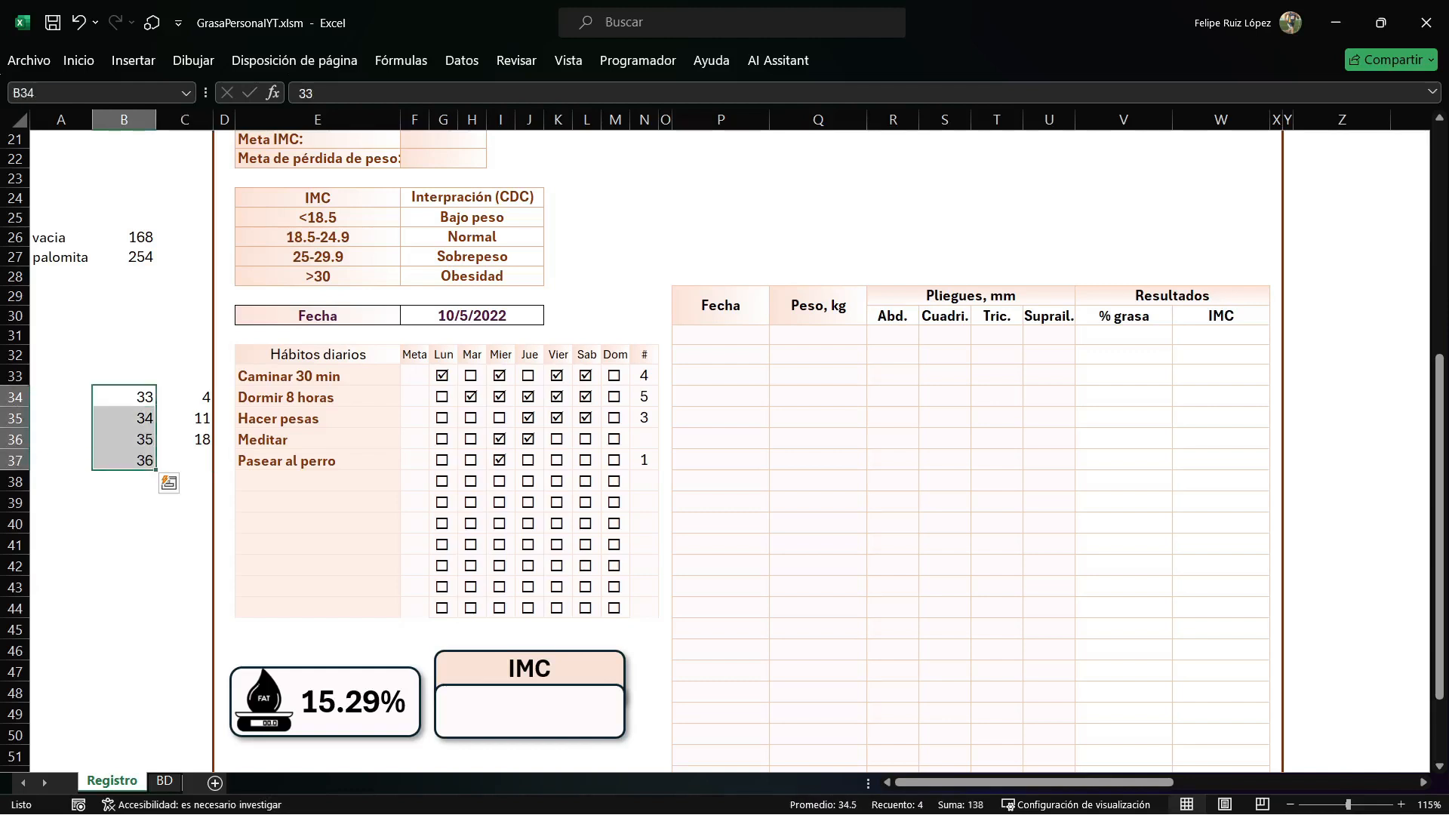
click(125, 503)
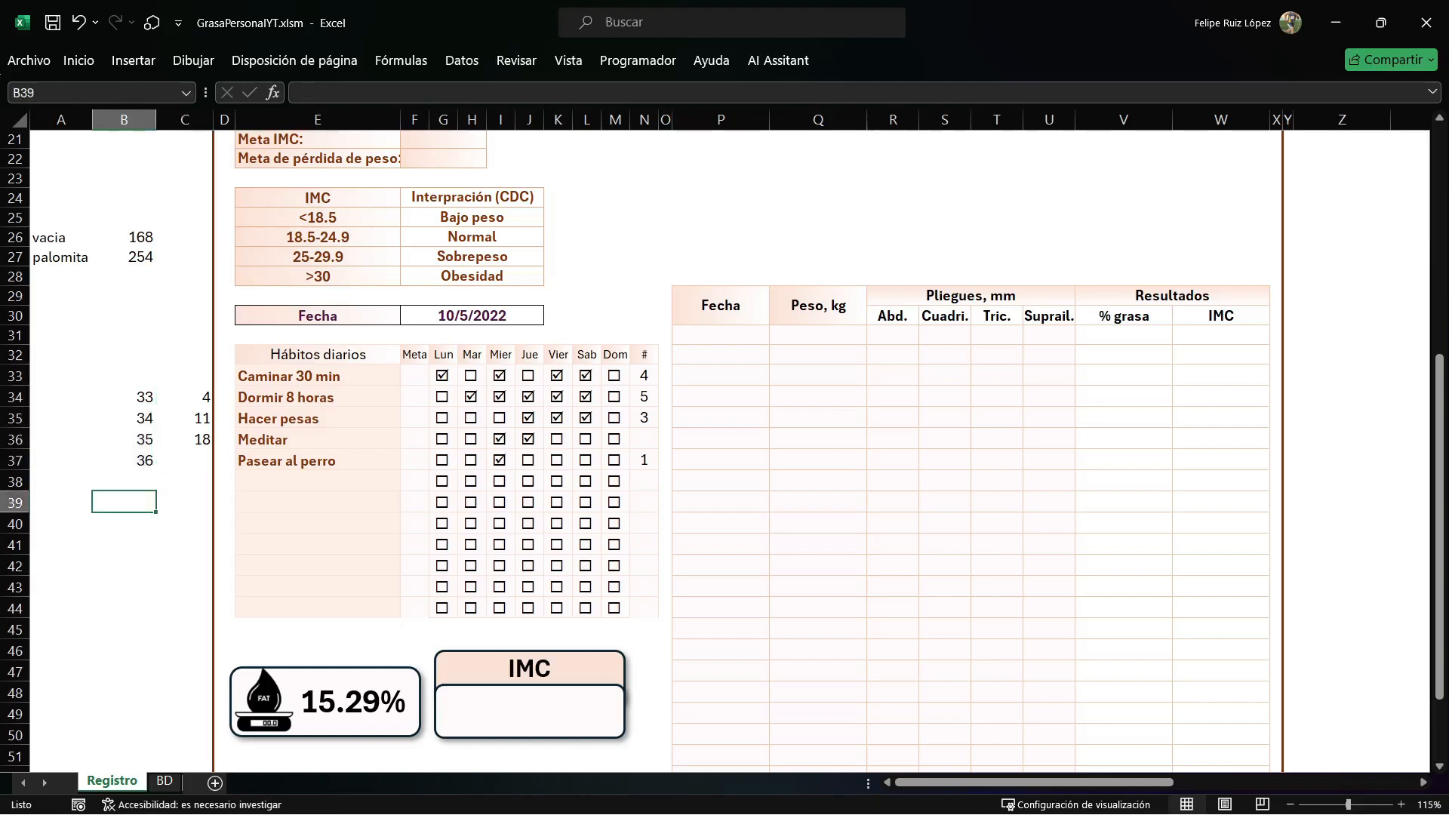
text(=7)
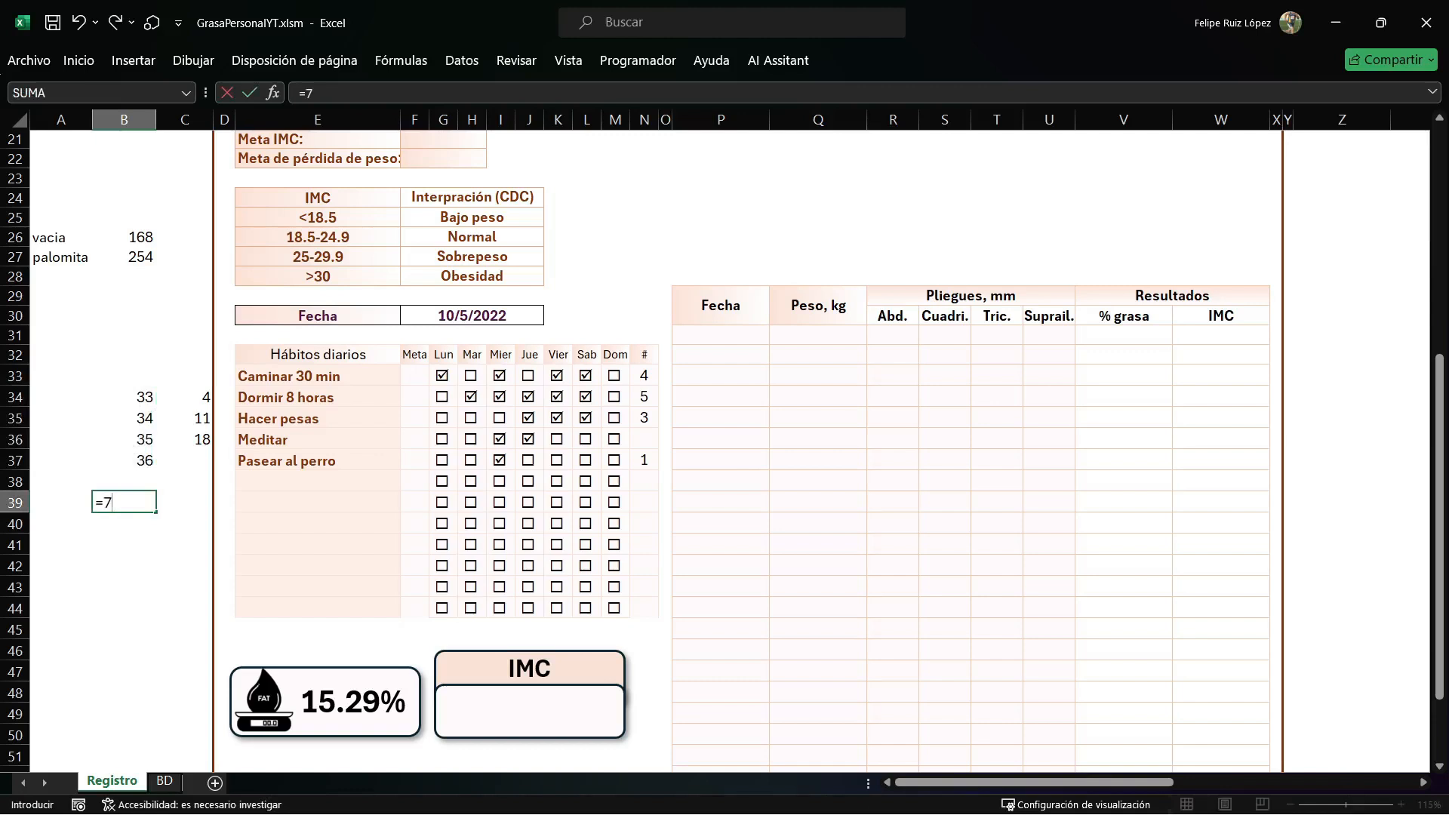
text(*)
key(Up)
key(Up)
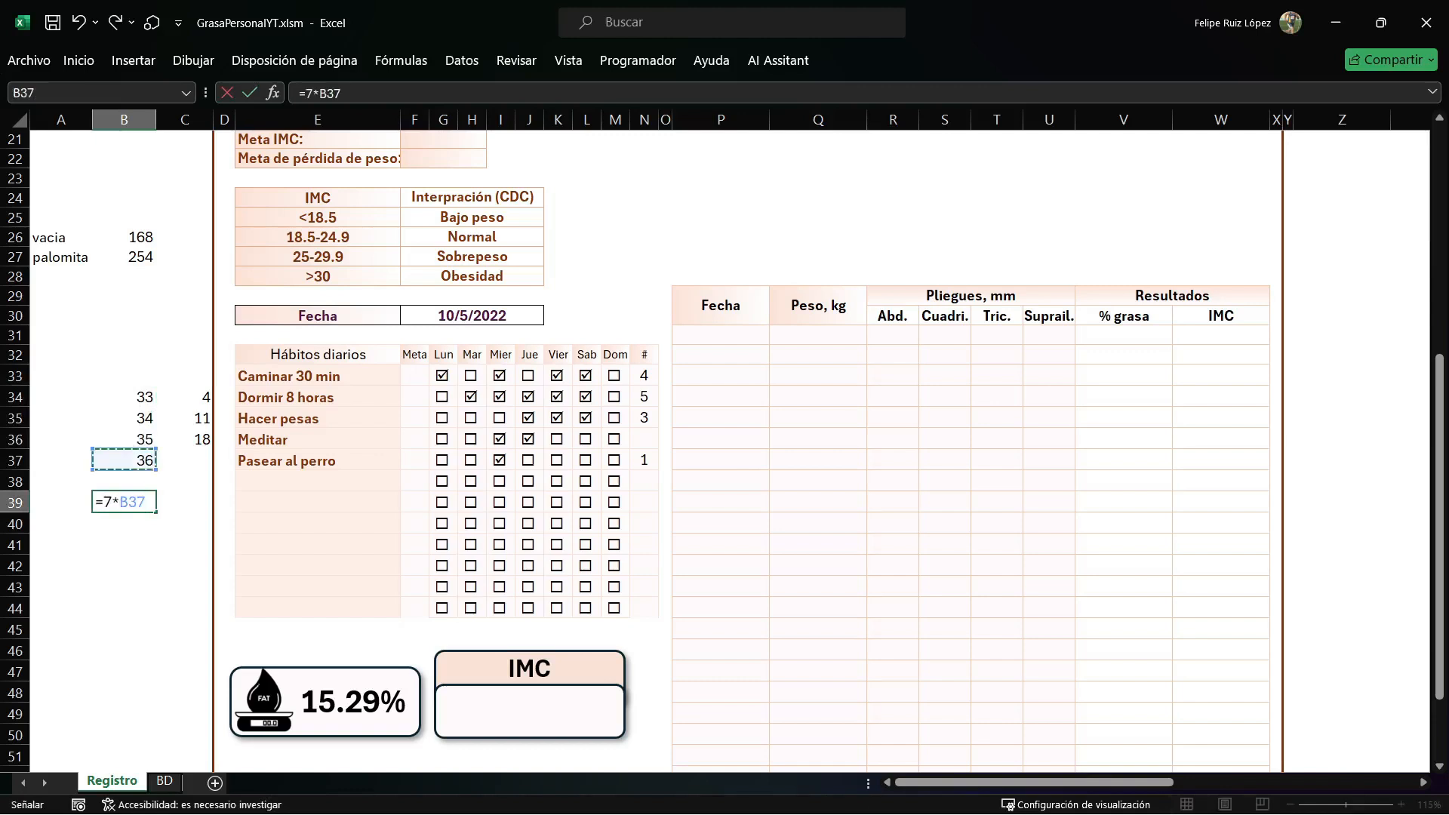
scroll(722, 453, up, 5)
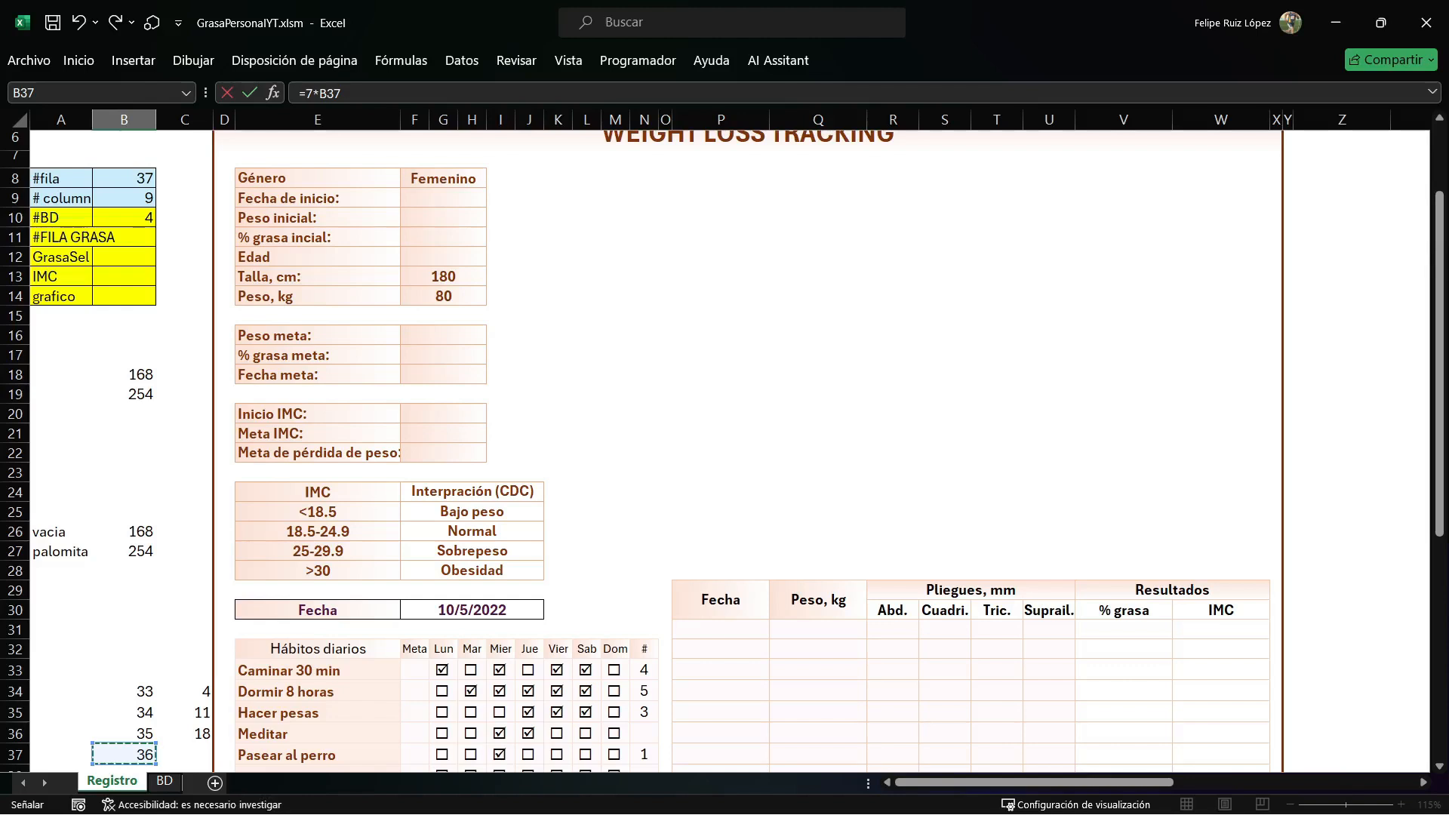
scroll(722, 453, down, 4)
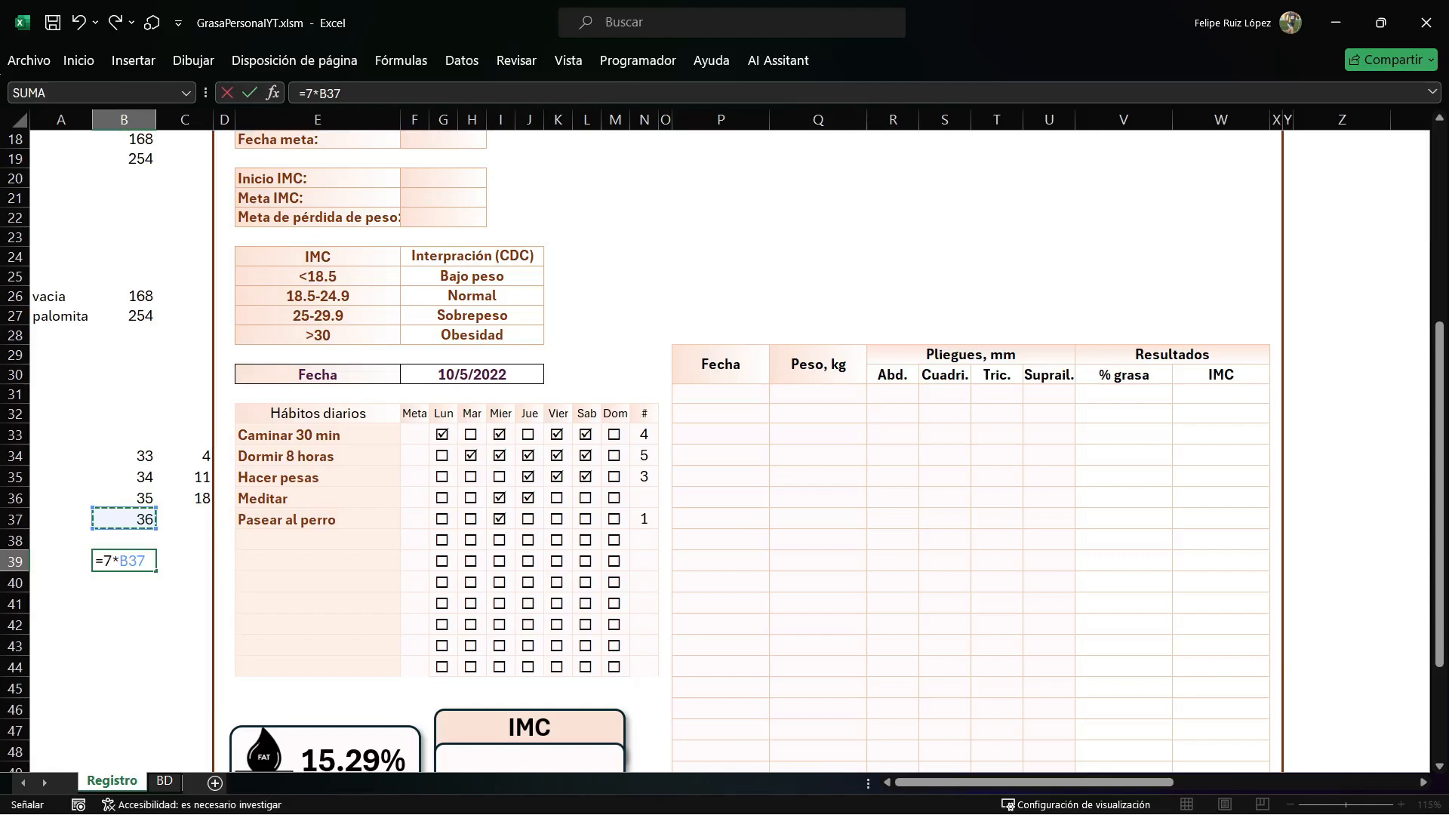
text(-227)
key(Return)
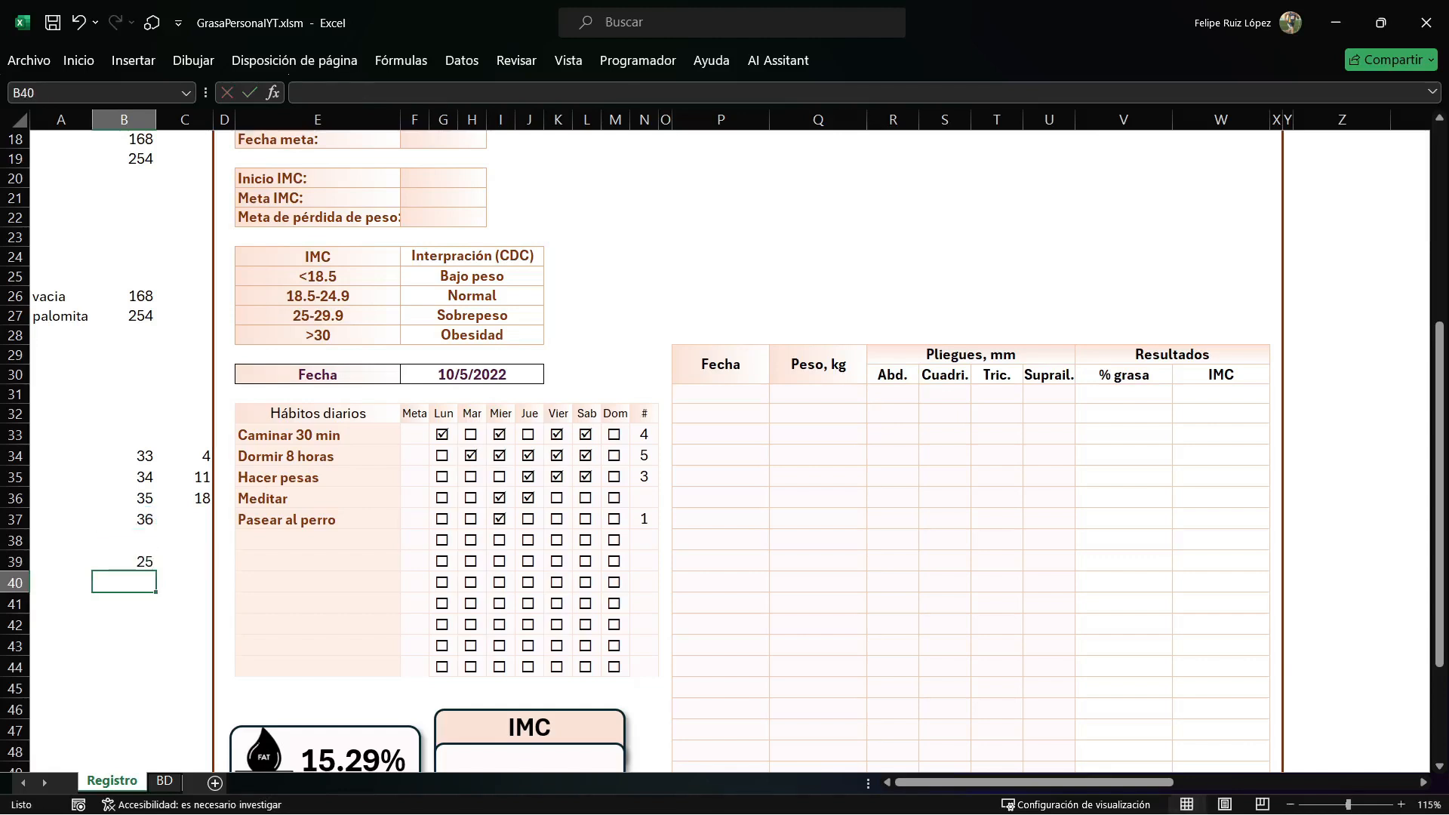
click(185, 519)
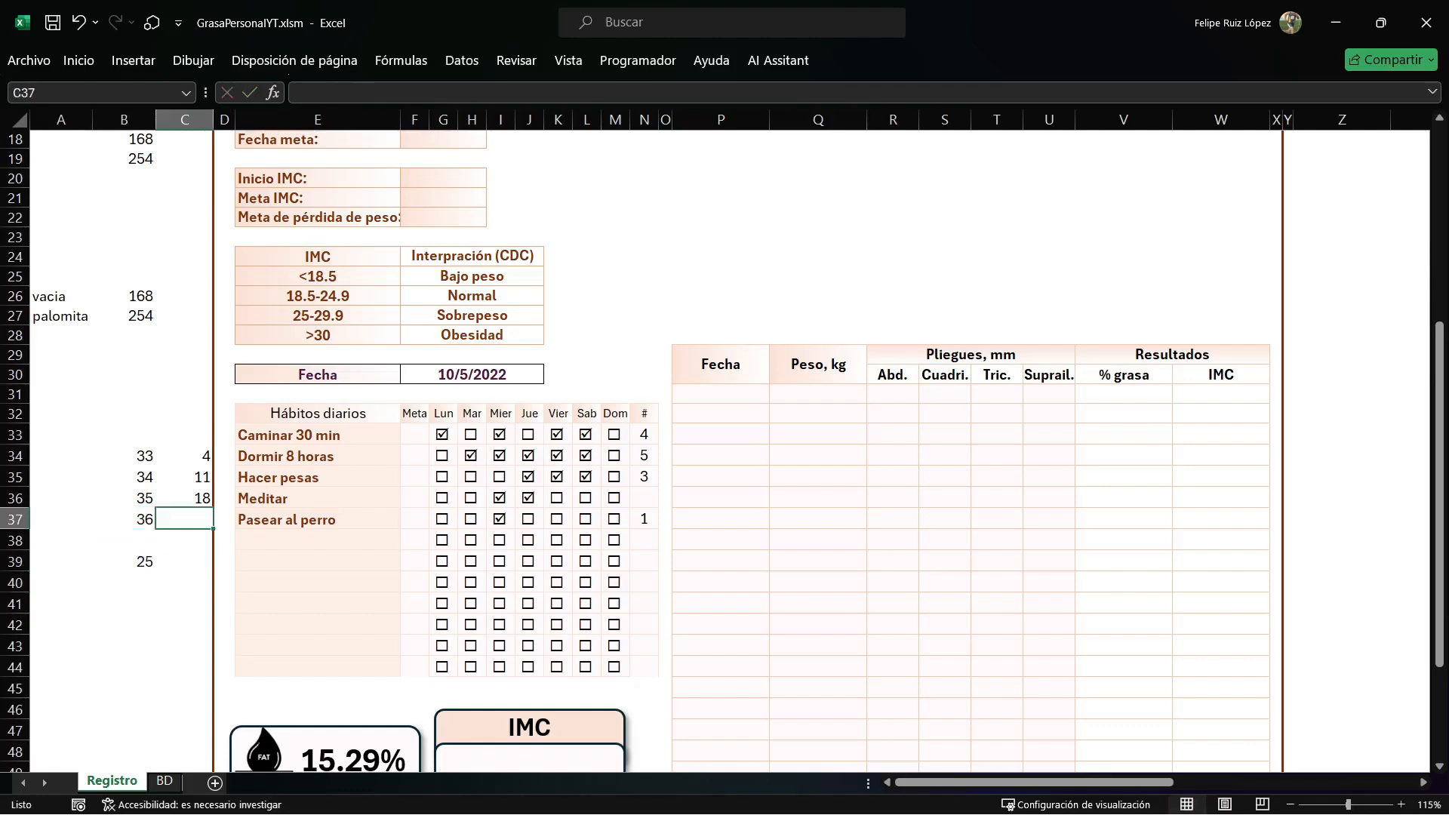
Compare the fourth week's first column in row 3 of BD with the formula in B39 of Registro.
click(164, 781)
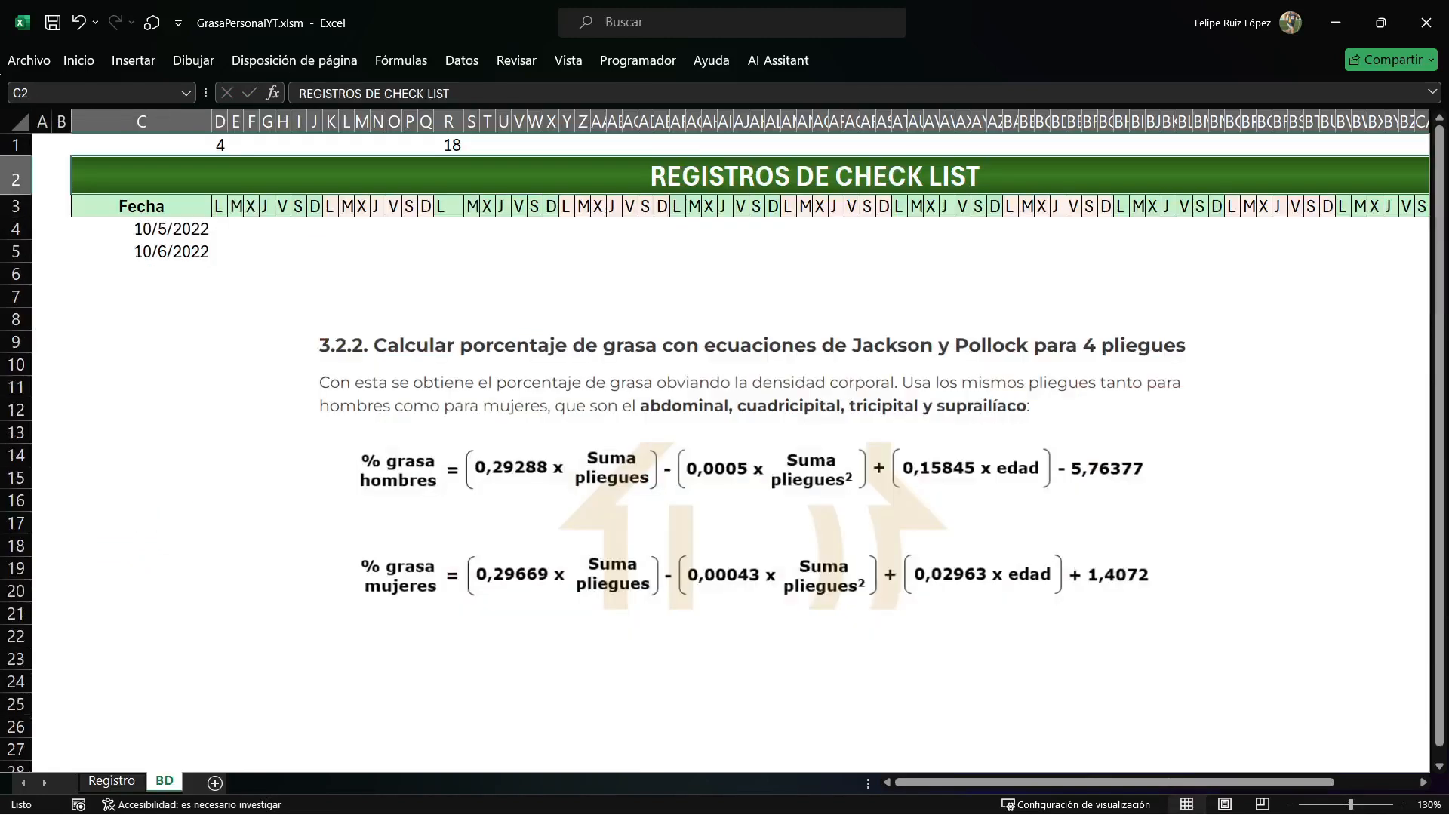
click(472, 206)
key(Right)
key(Right)
key(Right)
key(Right)
key(Right)
key(Right)
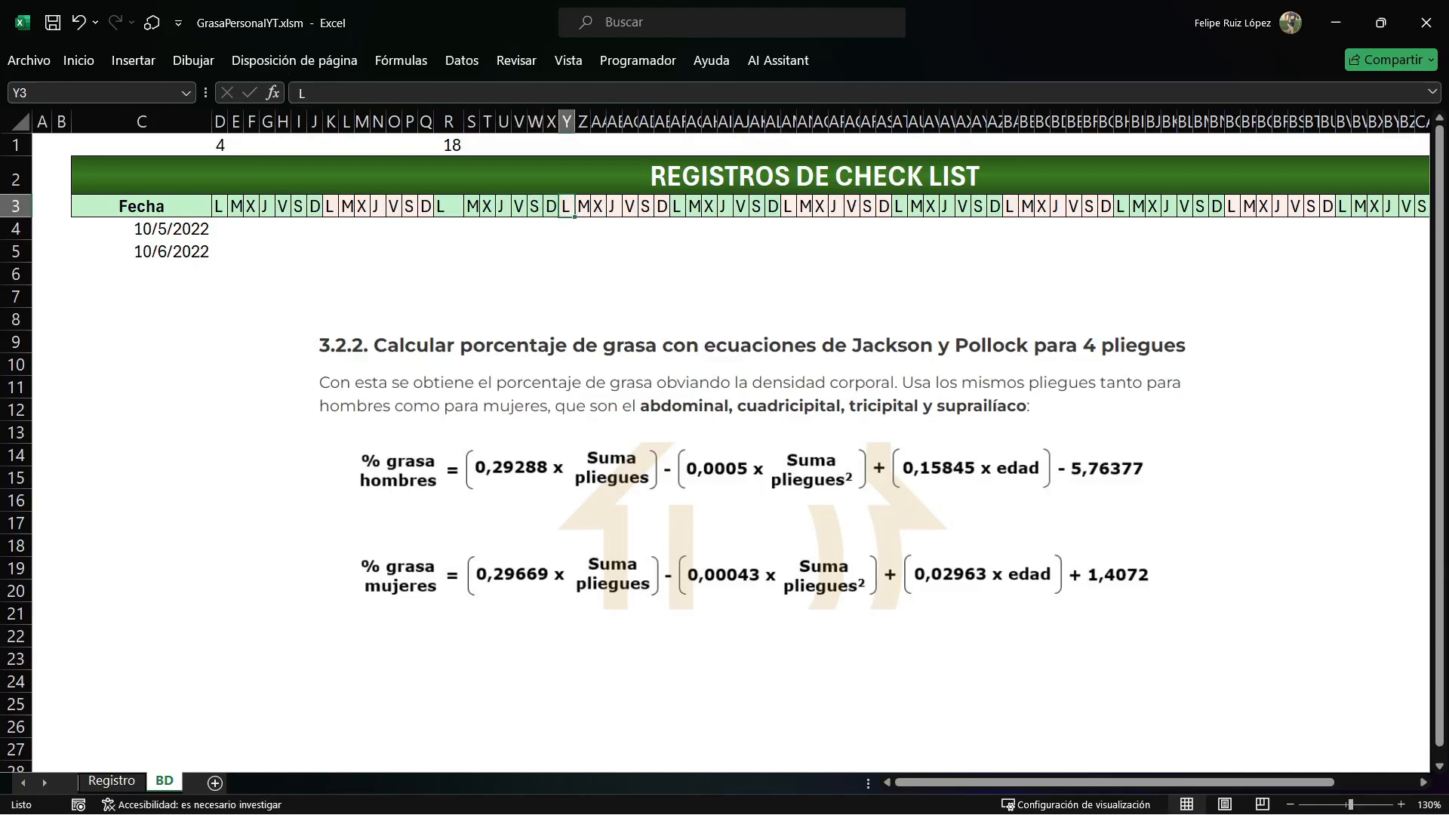
click(111, 781)
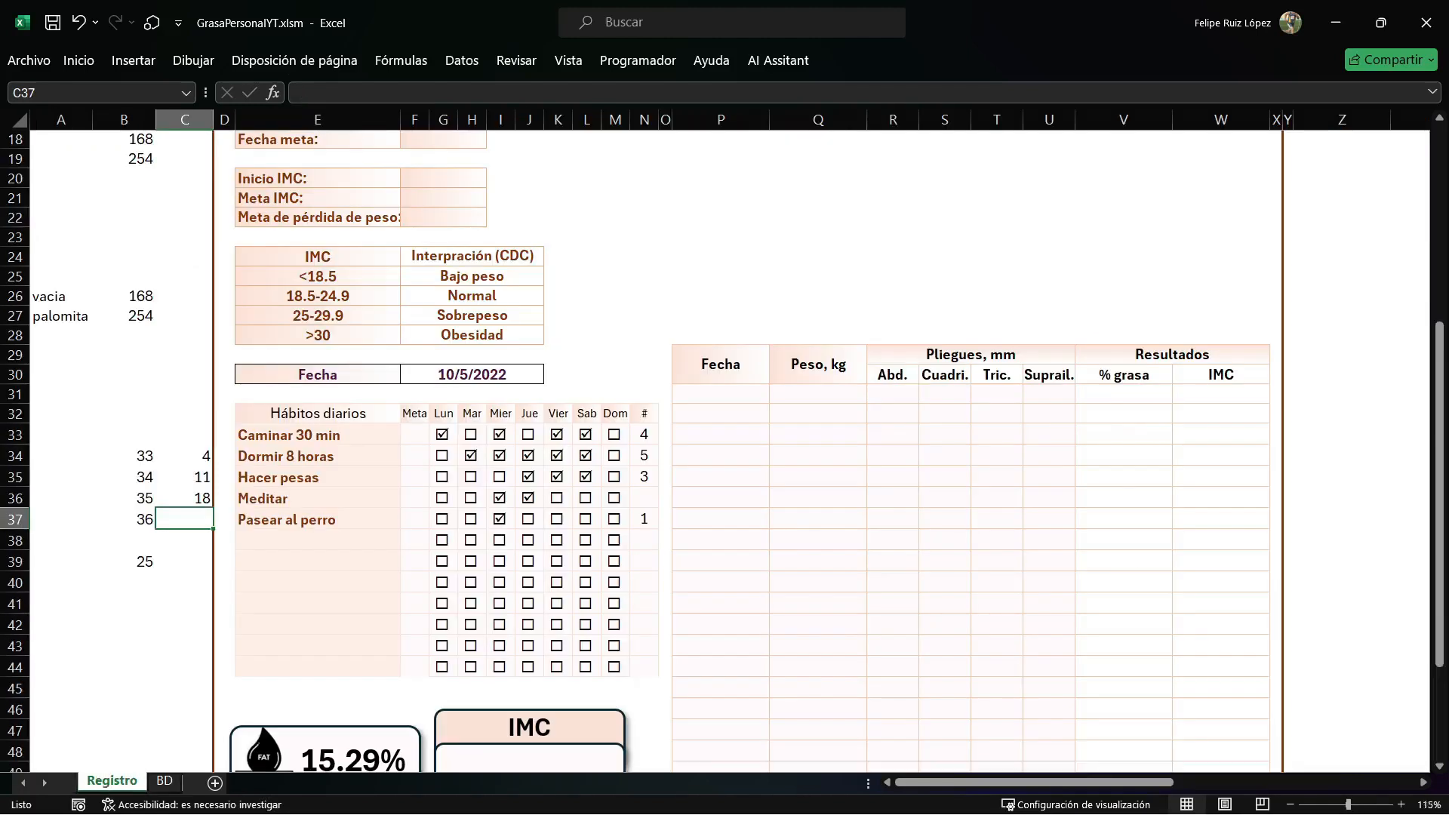
key(Left)
key(Down)
key(Down)
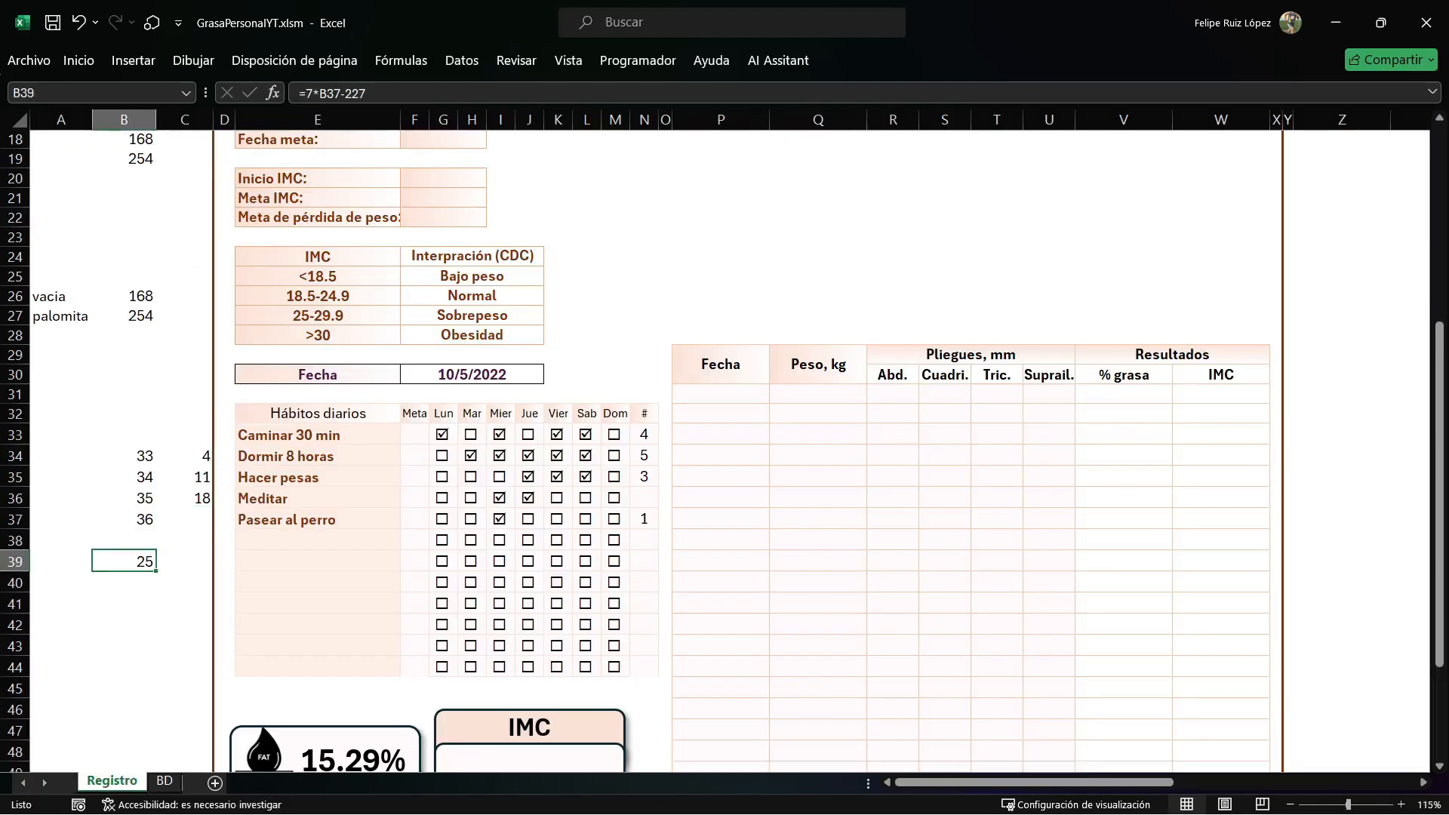
In the GuardarCheck macro, assign NumColumna the expression 7*Hoja1.Range("").Value, leaving the cell reference empty.
key(alt+F11)
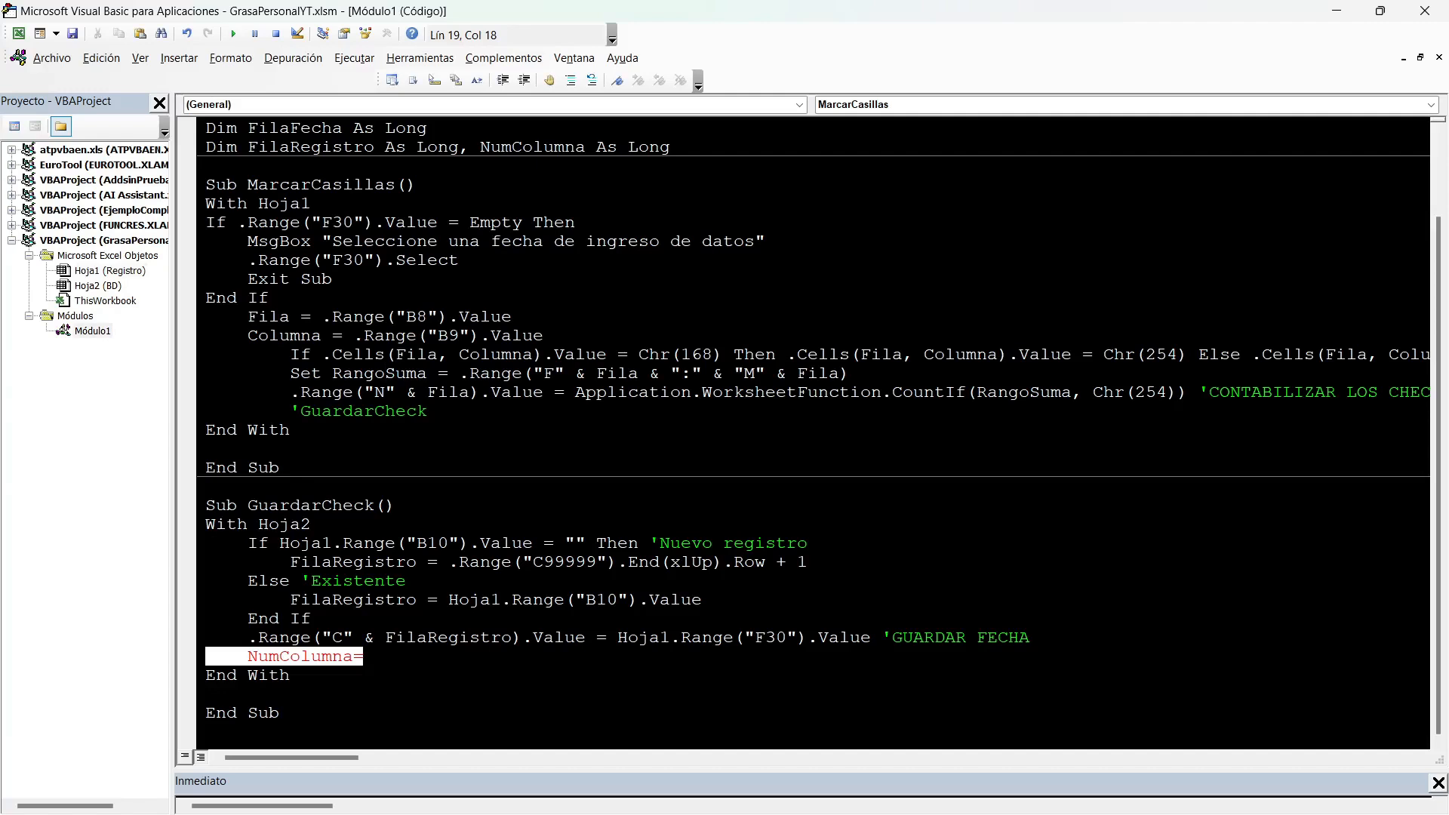
click(365, 657)
text(7*HOJA1.Range(""))
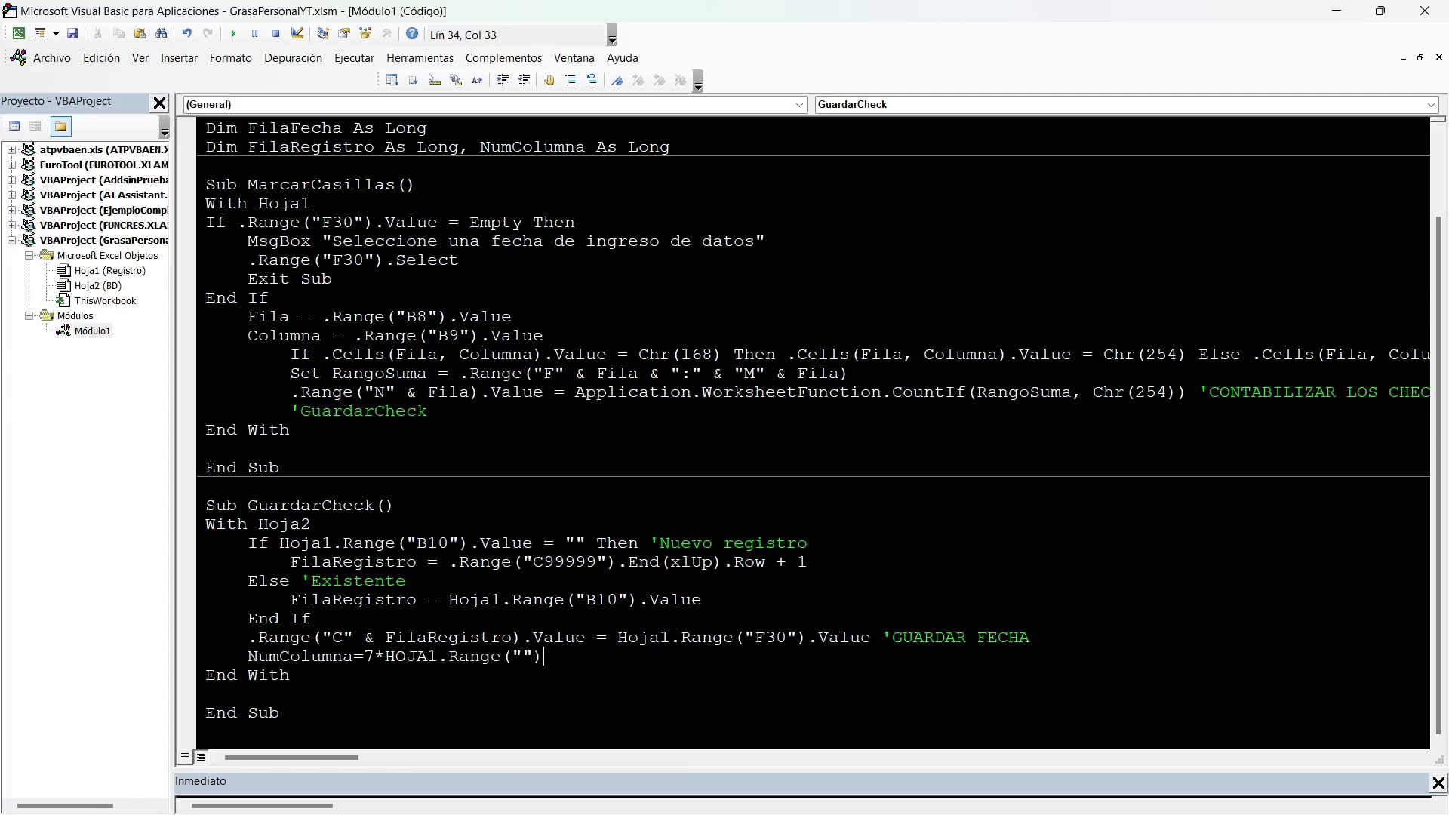
text(.VALUE)
key(Left)
key(Left)
key(Left)
Check the #fila cell on Registro, then complete the NumColumna expression with reference B8 and subtract 227.
key(alt+F11)
scroll(724, 452, up, 5)
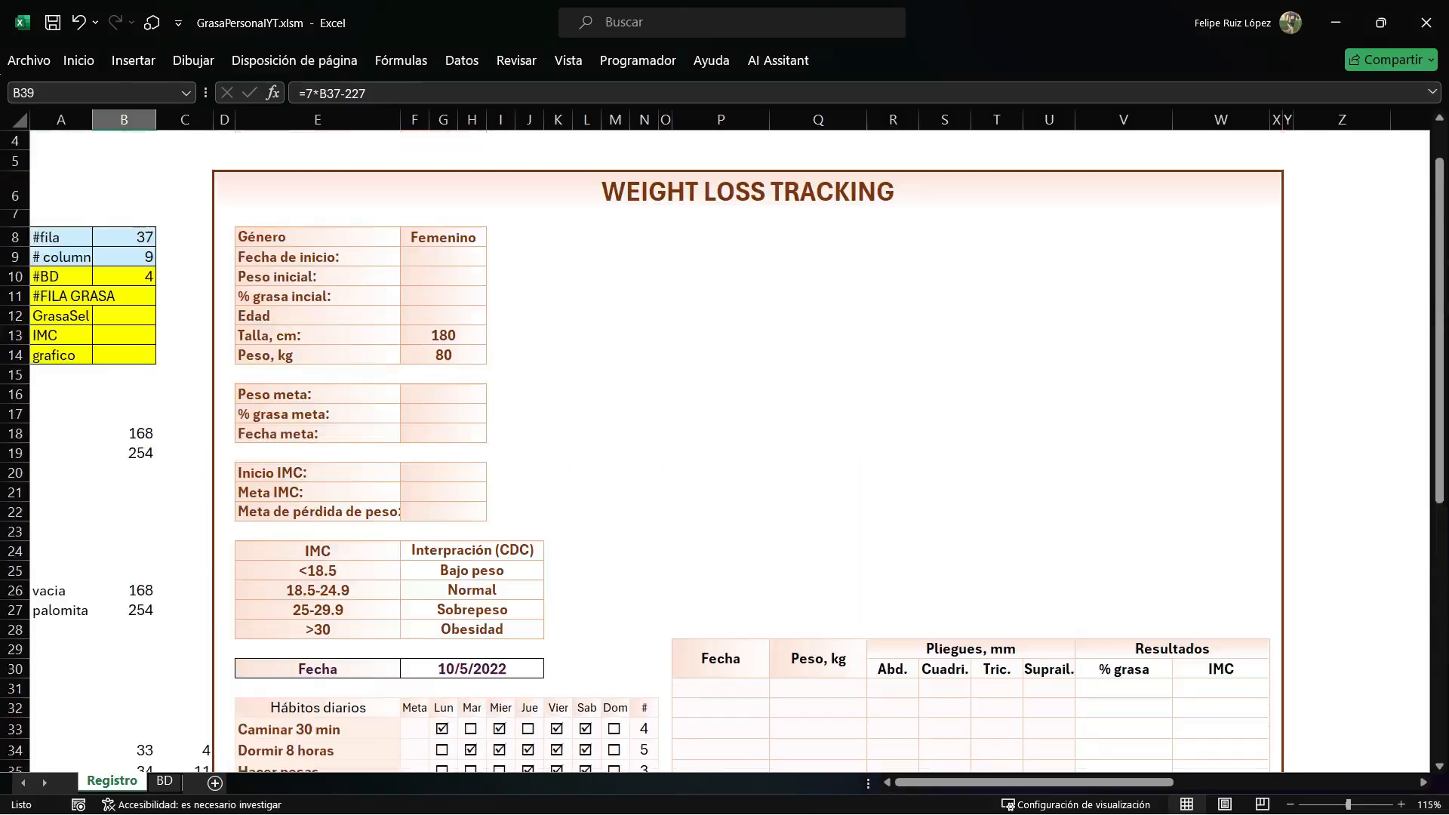
click(124, 237)
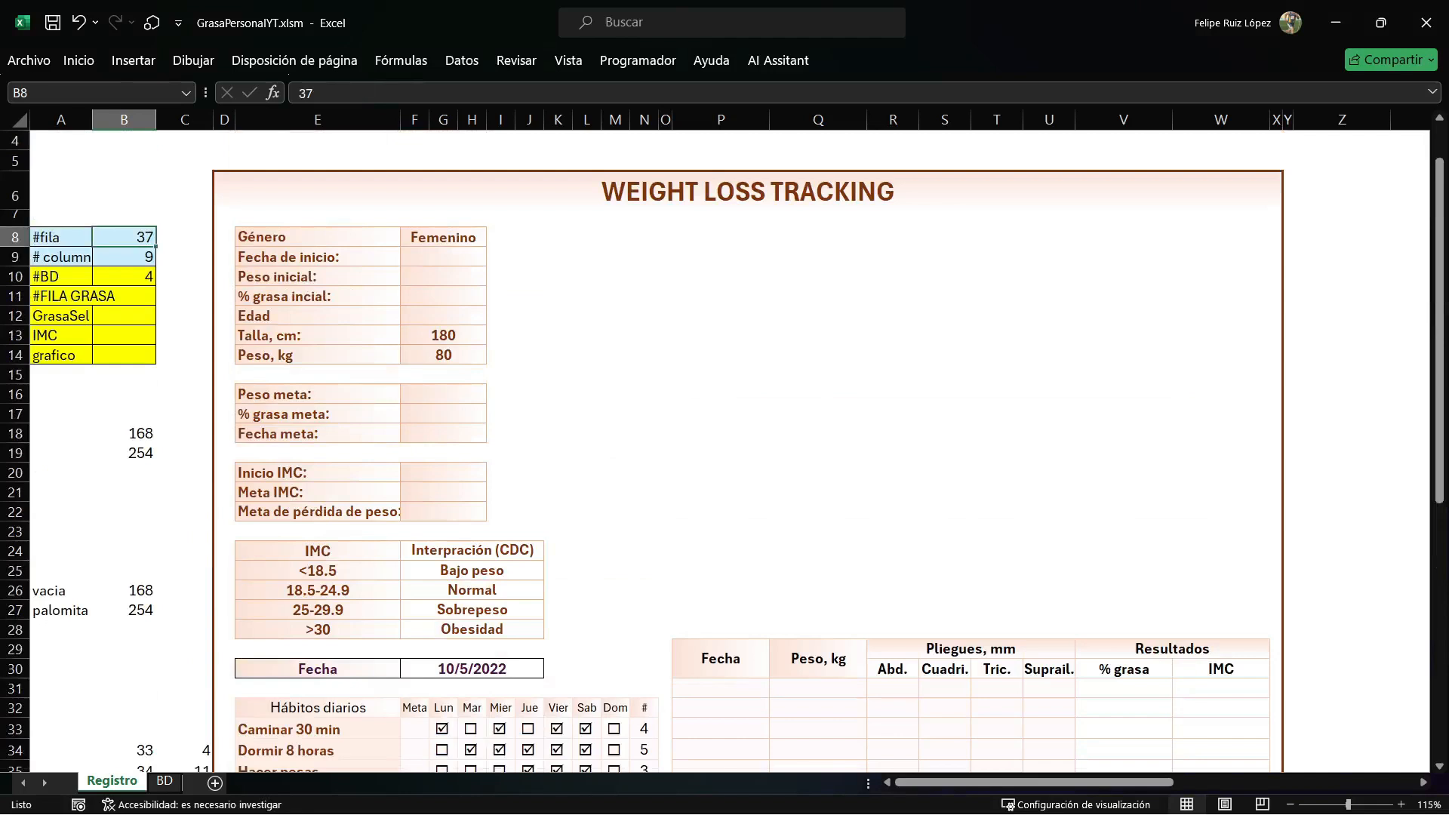
key(alt+F11)
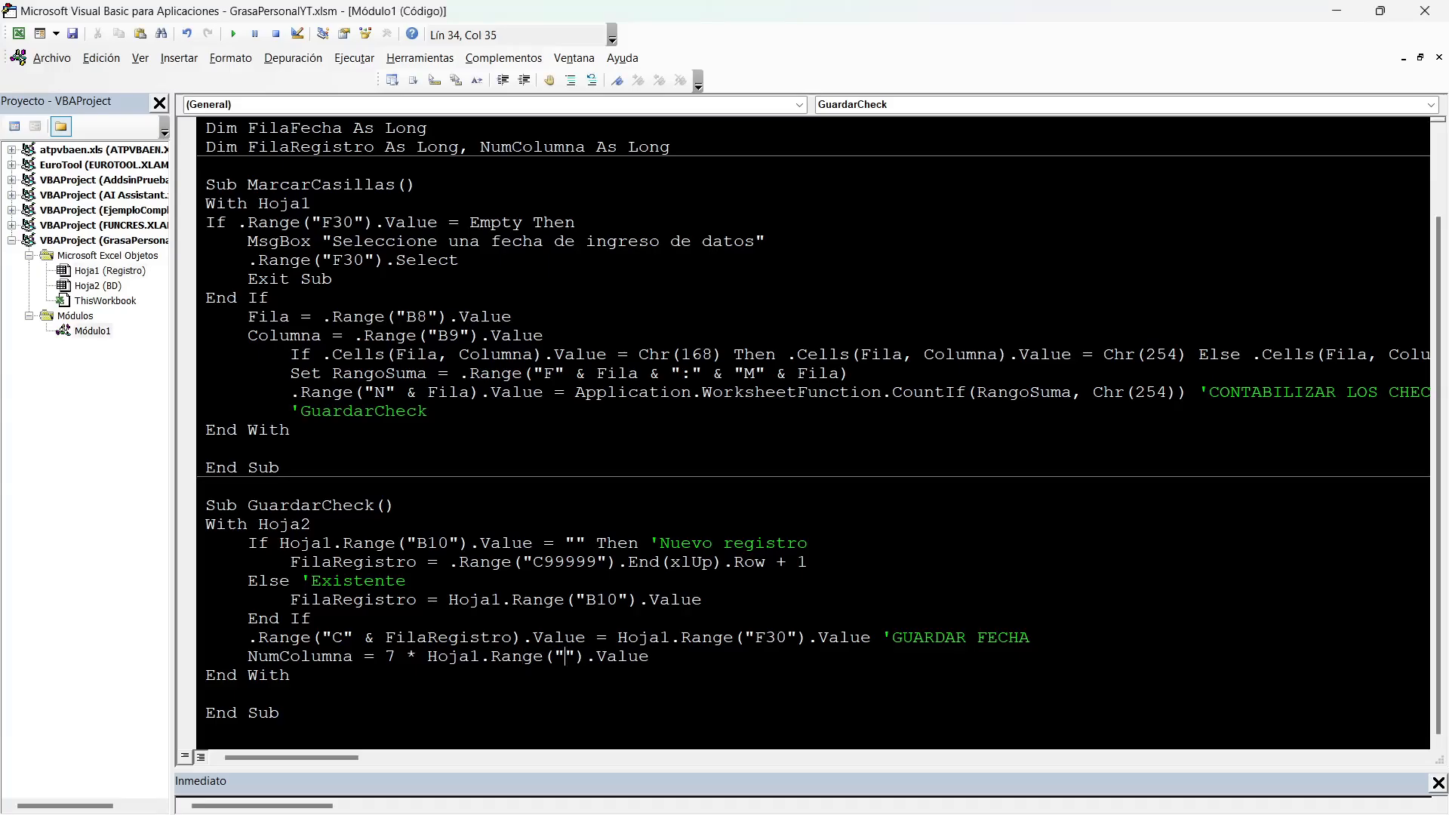
text(B8)
key(Right)
key(Right)
key(Right)
key(Right)
text(-227)
key(Return)
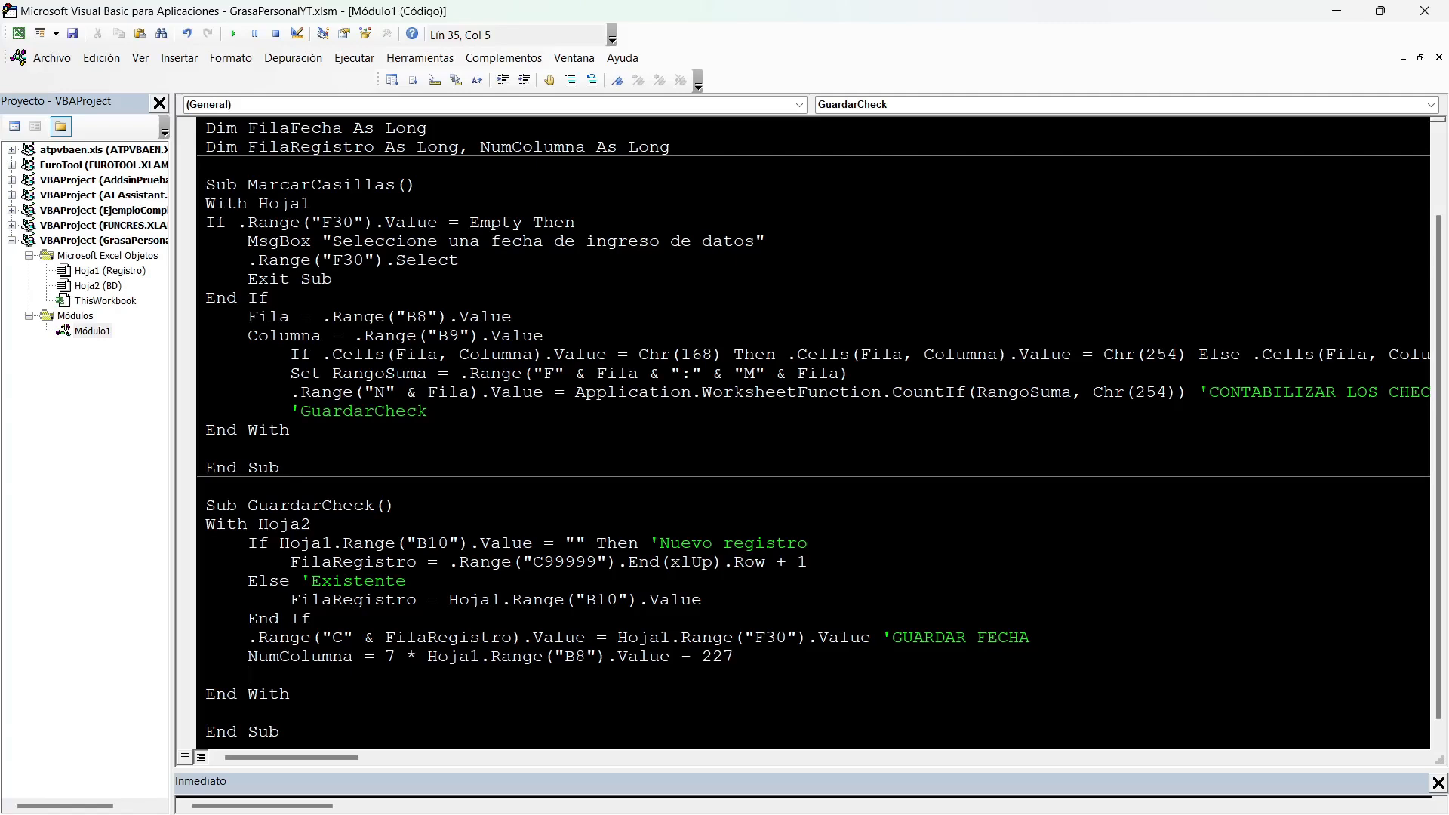
Below the NumColumna line in GuardarCheck, add a loop running For Cont = 1 To 7 and closed with Next Cont.
text(FOR CONT=1 TO 7)
key(Return)
text(NEXT c)
key(Left)
key(Left)
key(Left)
key(Left)
key(Left)
key(Left)
key(Left)
key(Return)
key(Up)
key(Tab)
Inside the loop, begin a Cells reference with row FilaRegistro and column NumColumna, checking the column layout on BD.
text(.Cells()
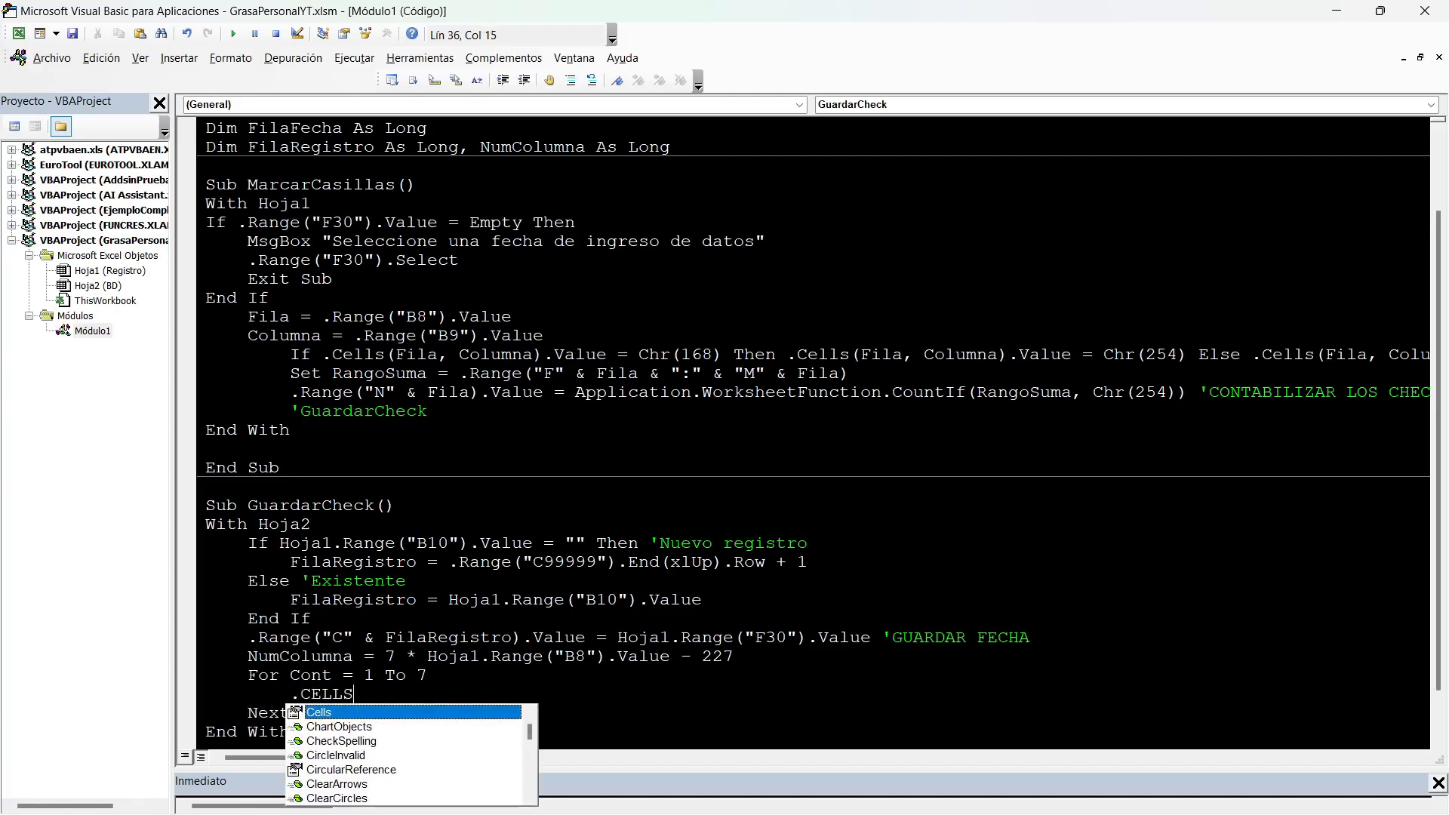
text(F)
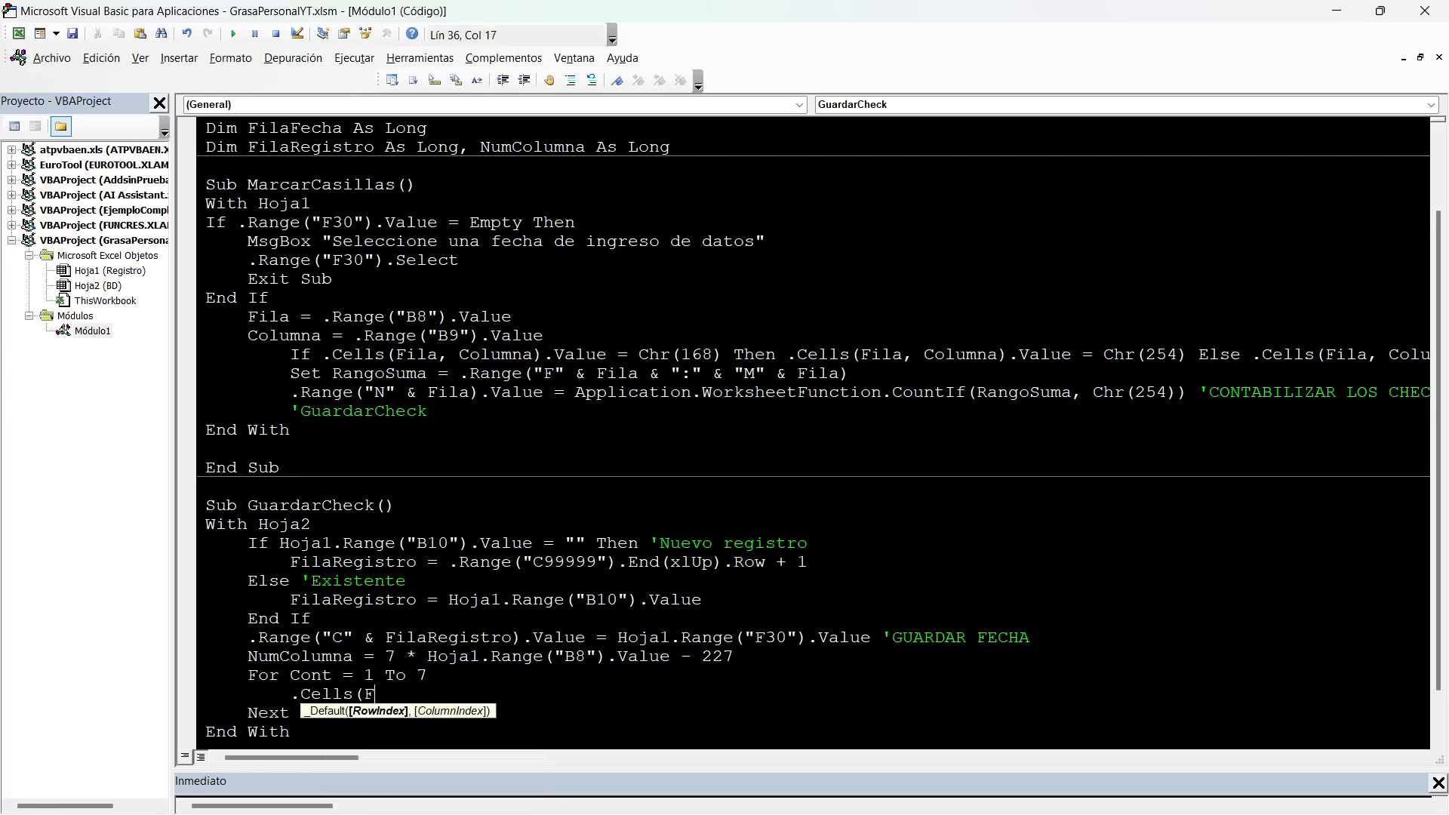
text(ILAREGISTRO,)
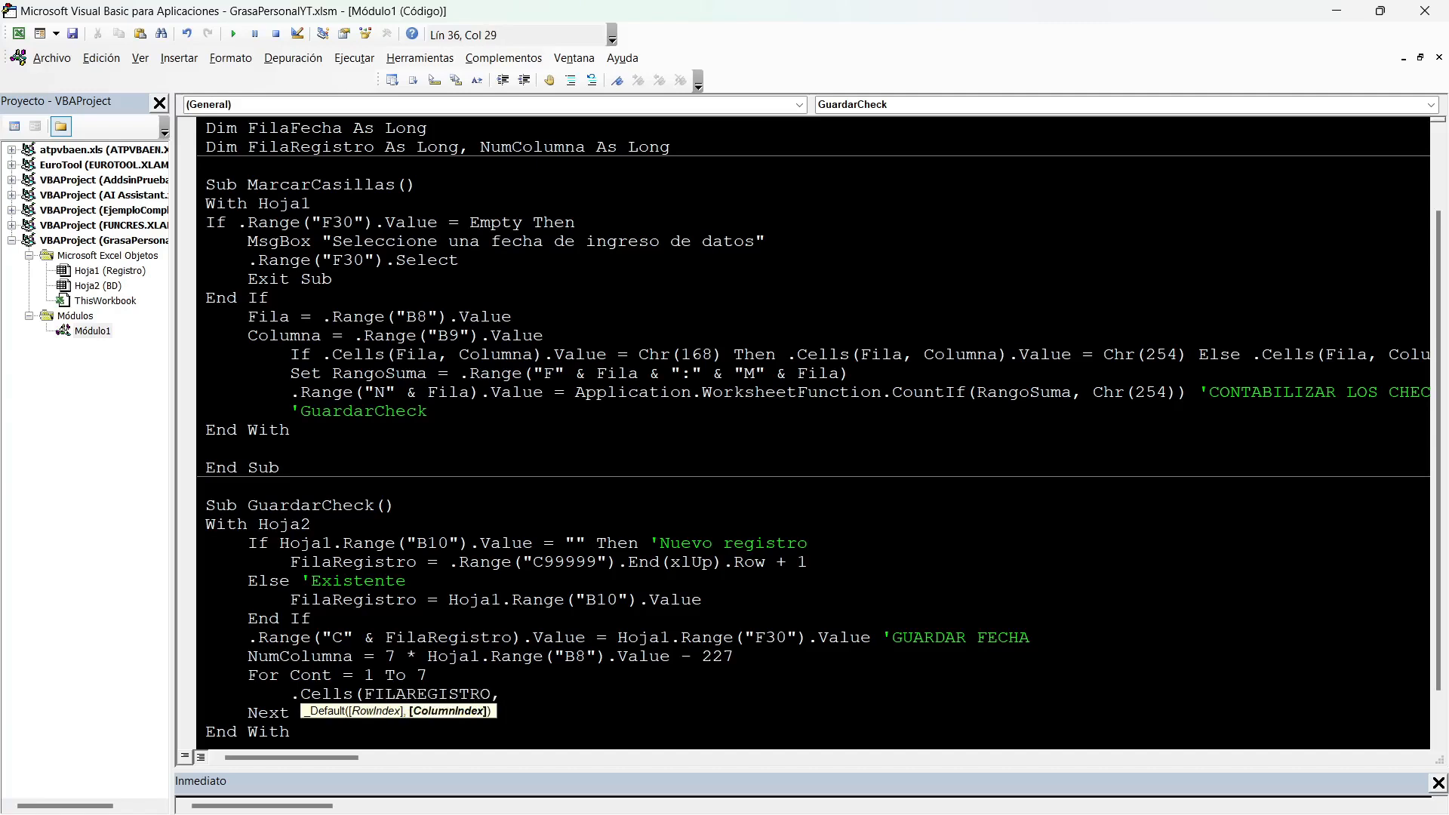
text(NUMCOLUMNA)
key(alt+F11)
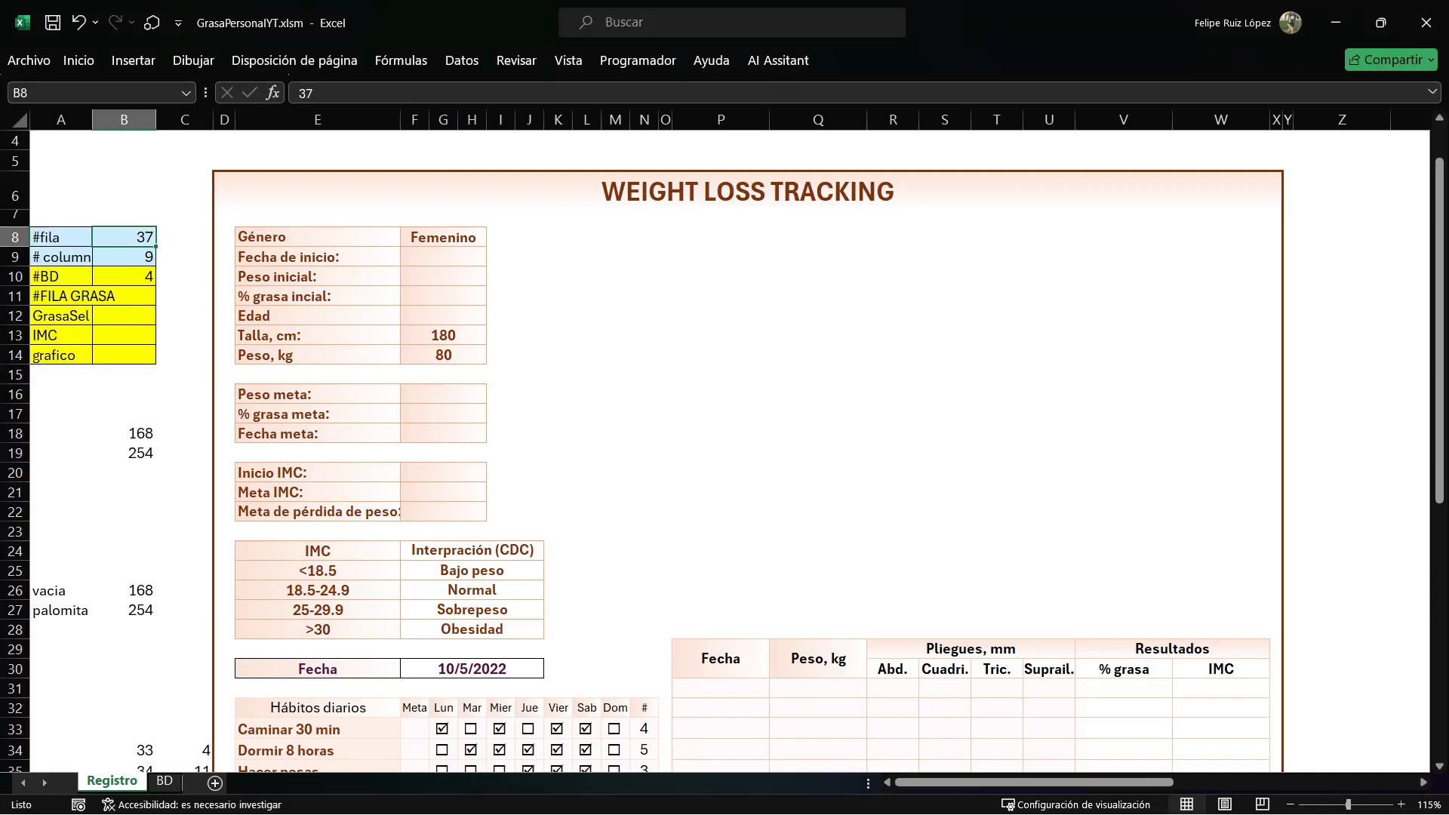
key(ctrl+Page_Down)
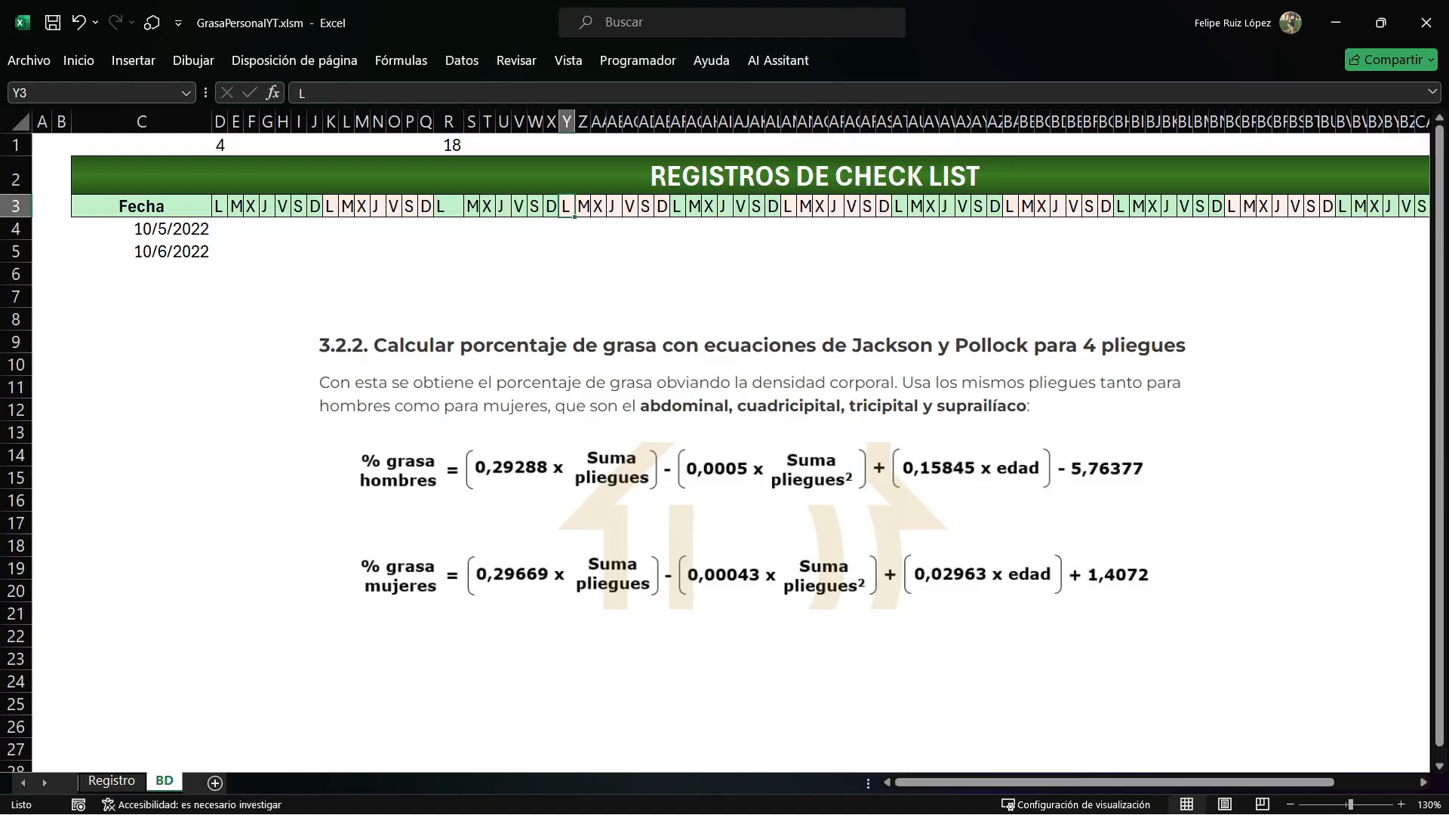
key(alt+F11)
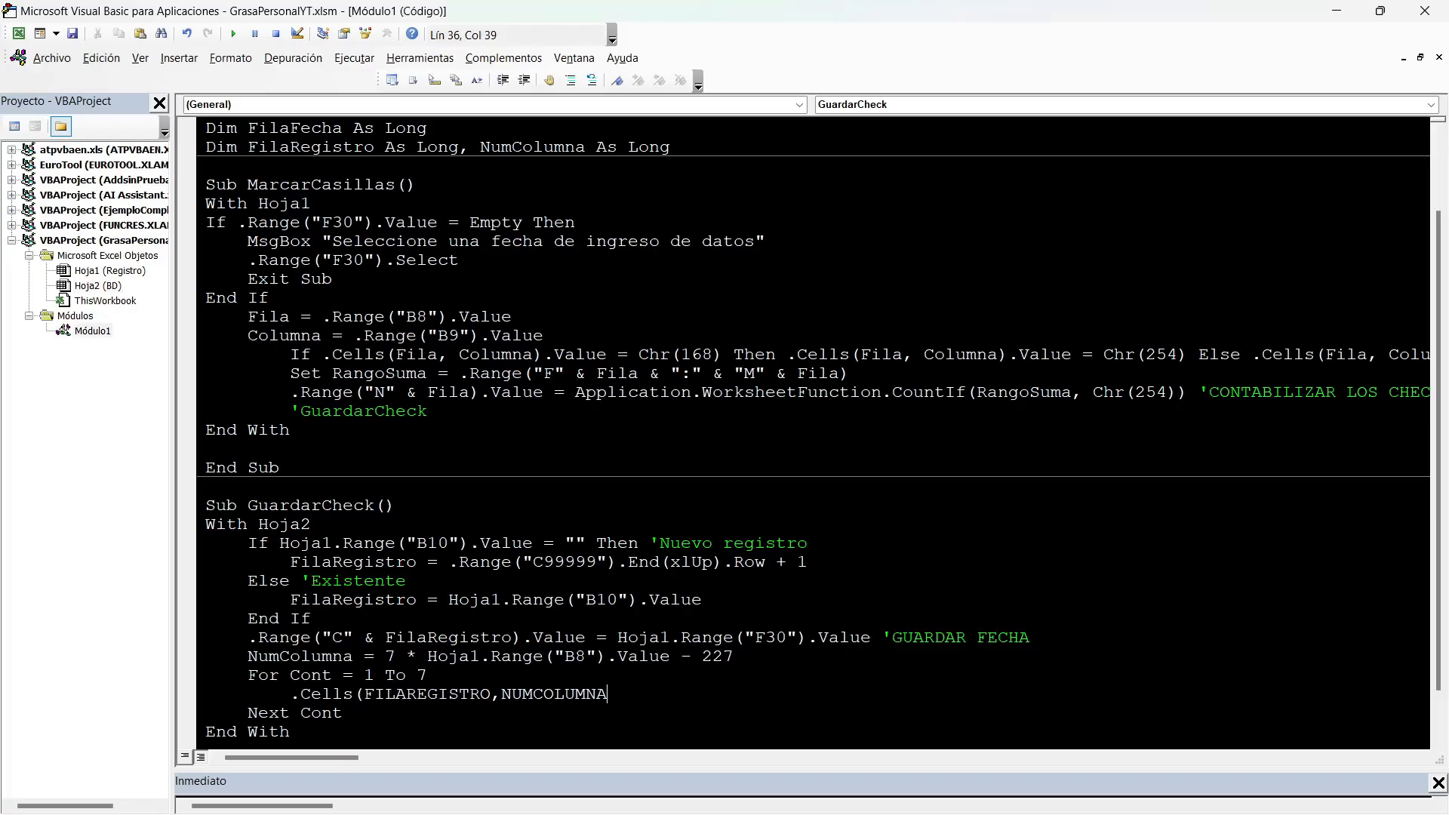
Add + (Cont - 1) to the column argument, checking D1 on BD, and close the Cells reference with .Value.
text(+()
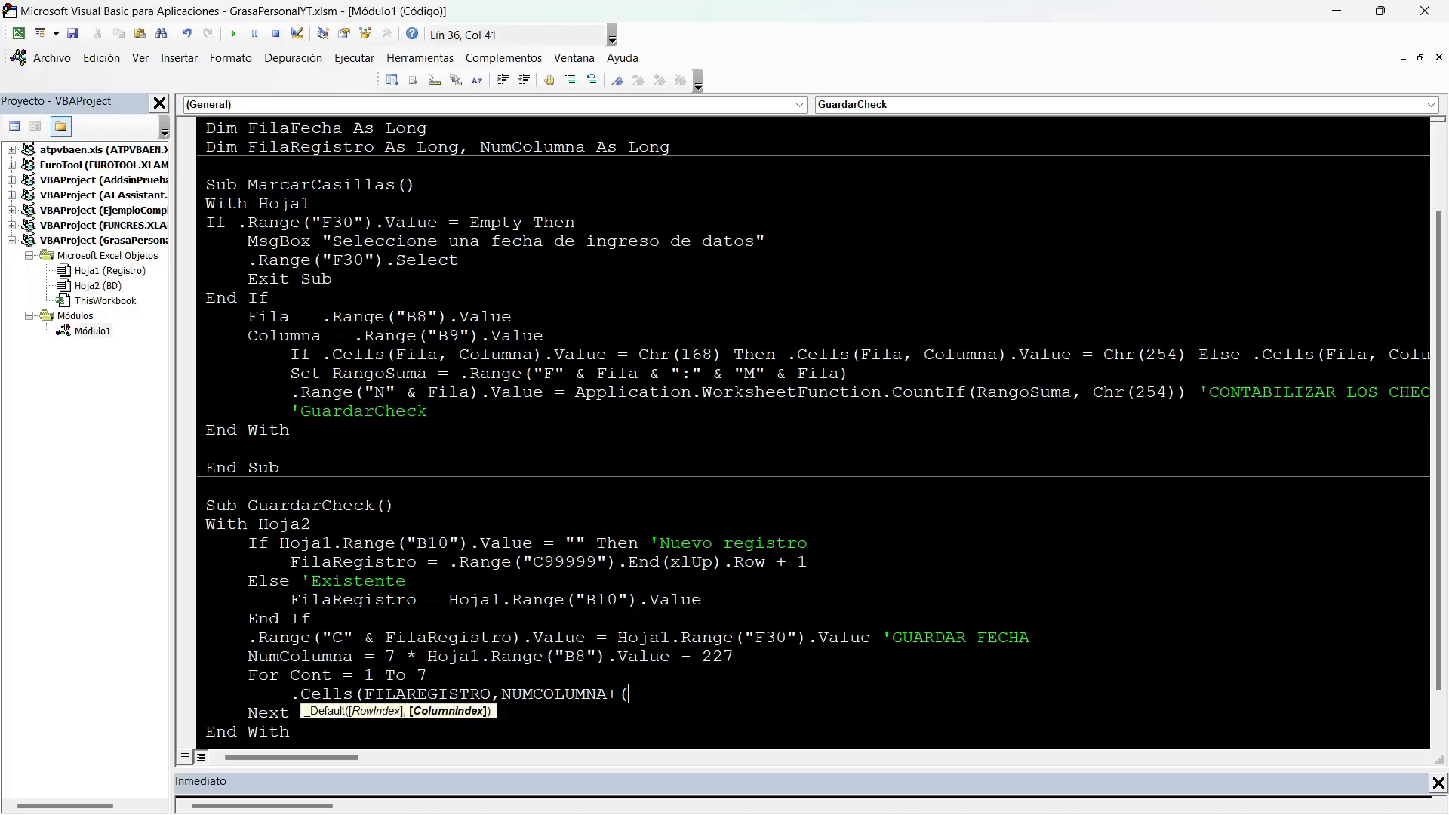
text(CONT-1)
key(alt+F11)
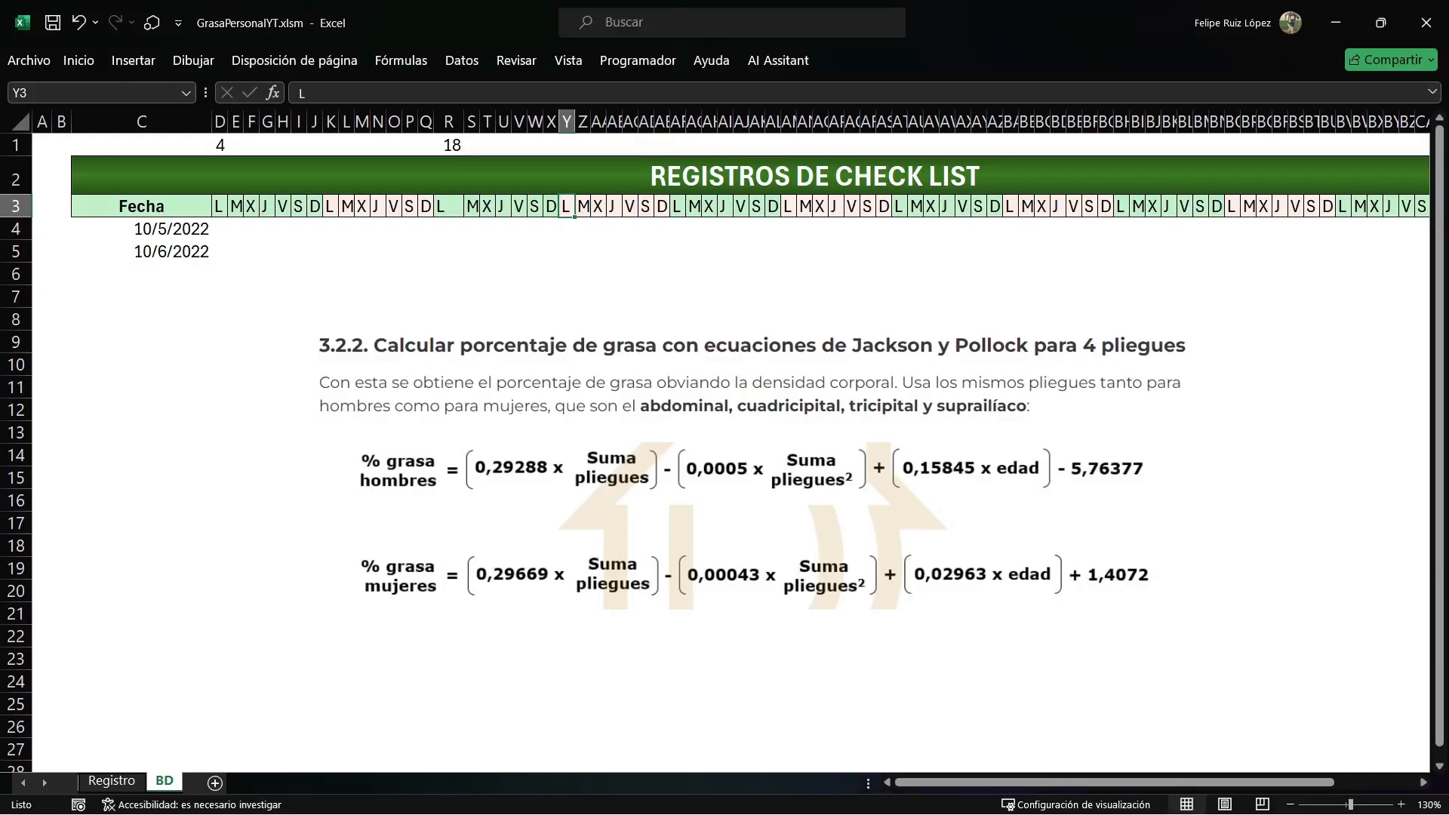
click(220, 145)
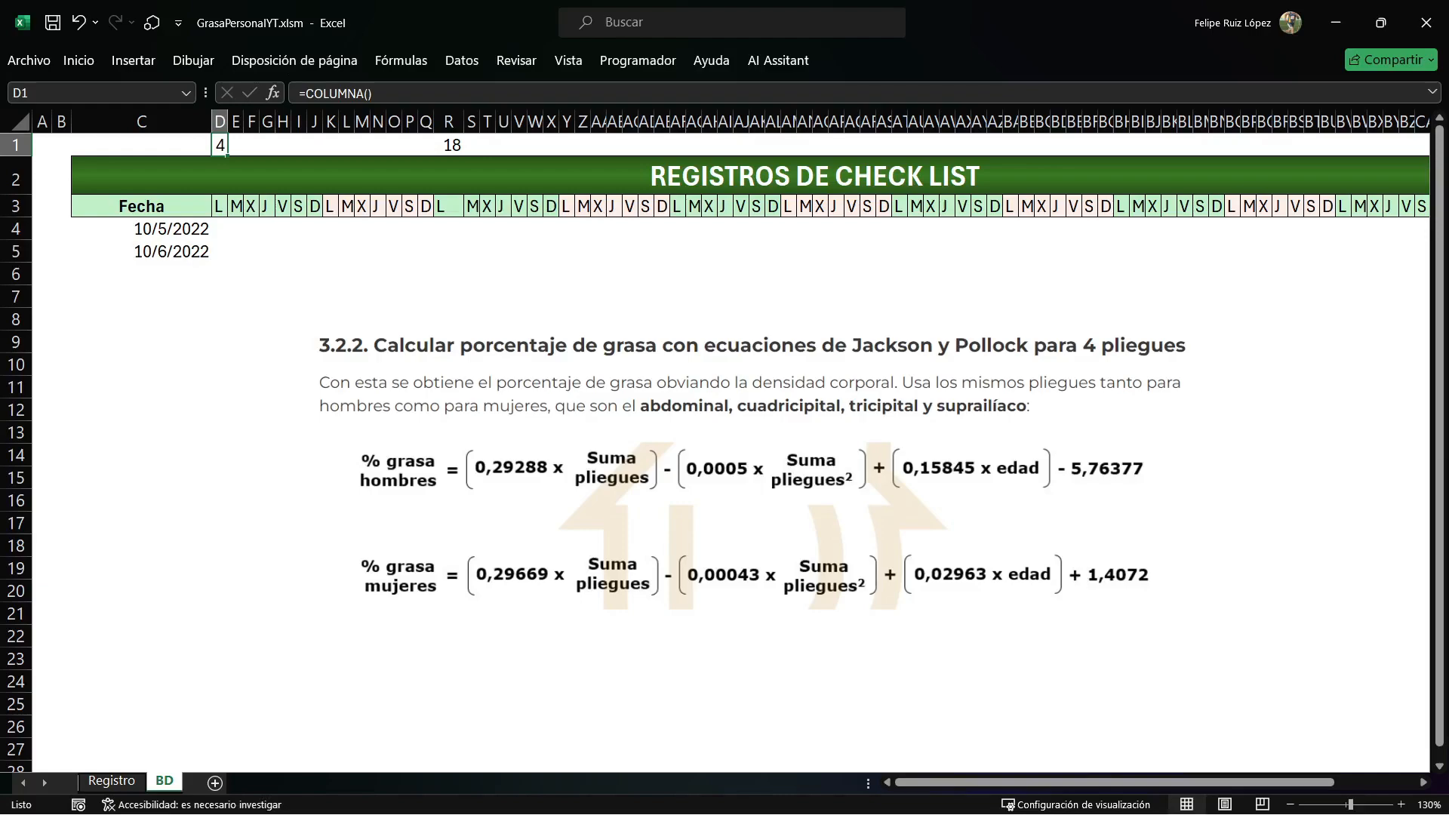
key(alt+F11)
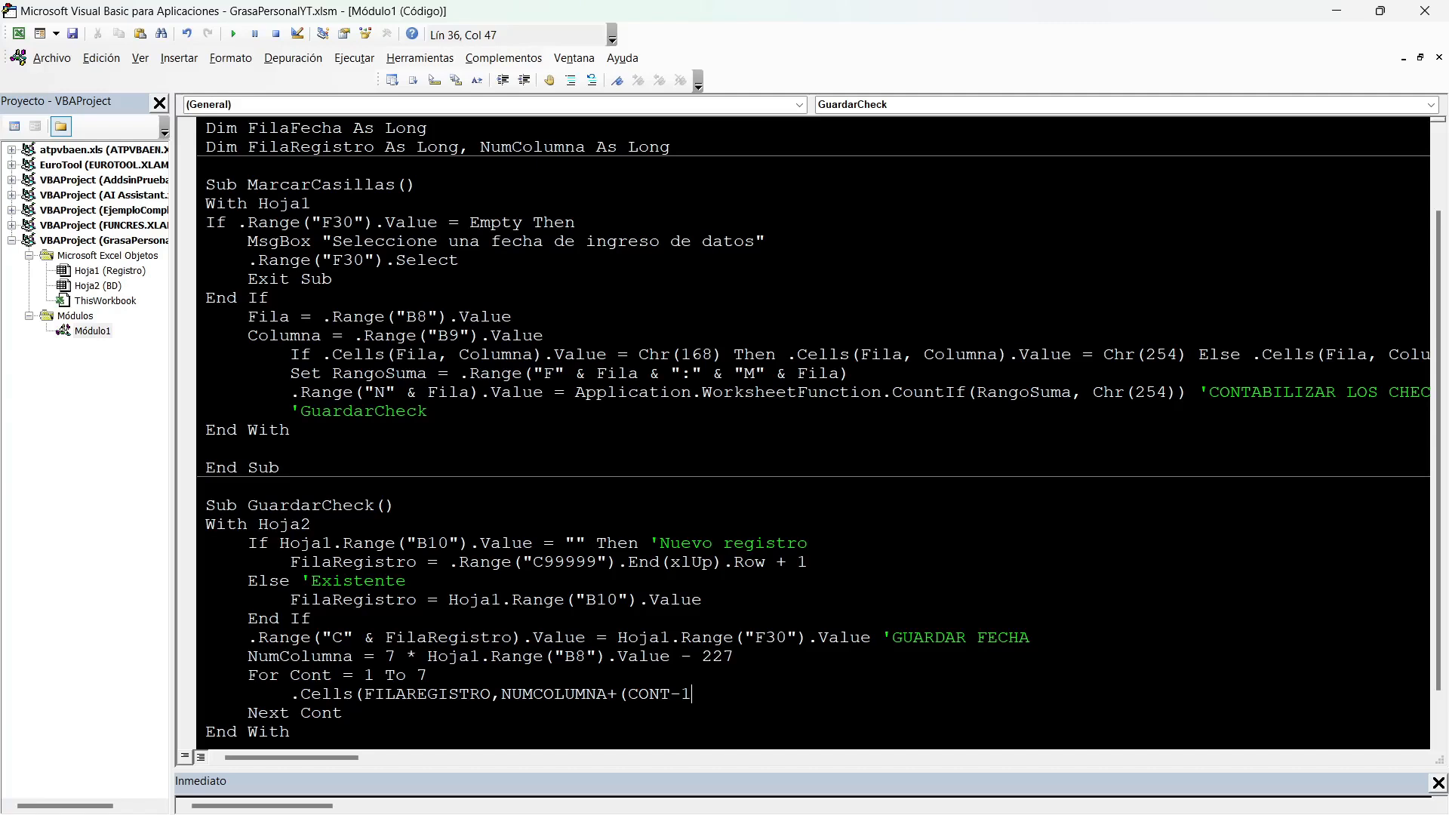
text()).VALUE=hOJA1.CEL)
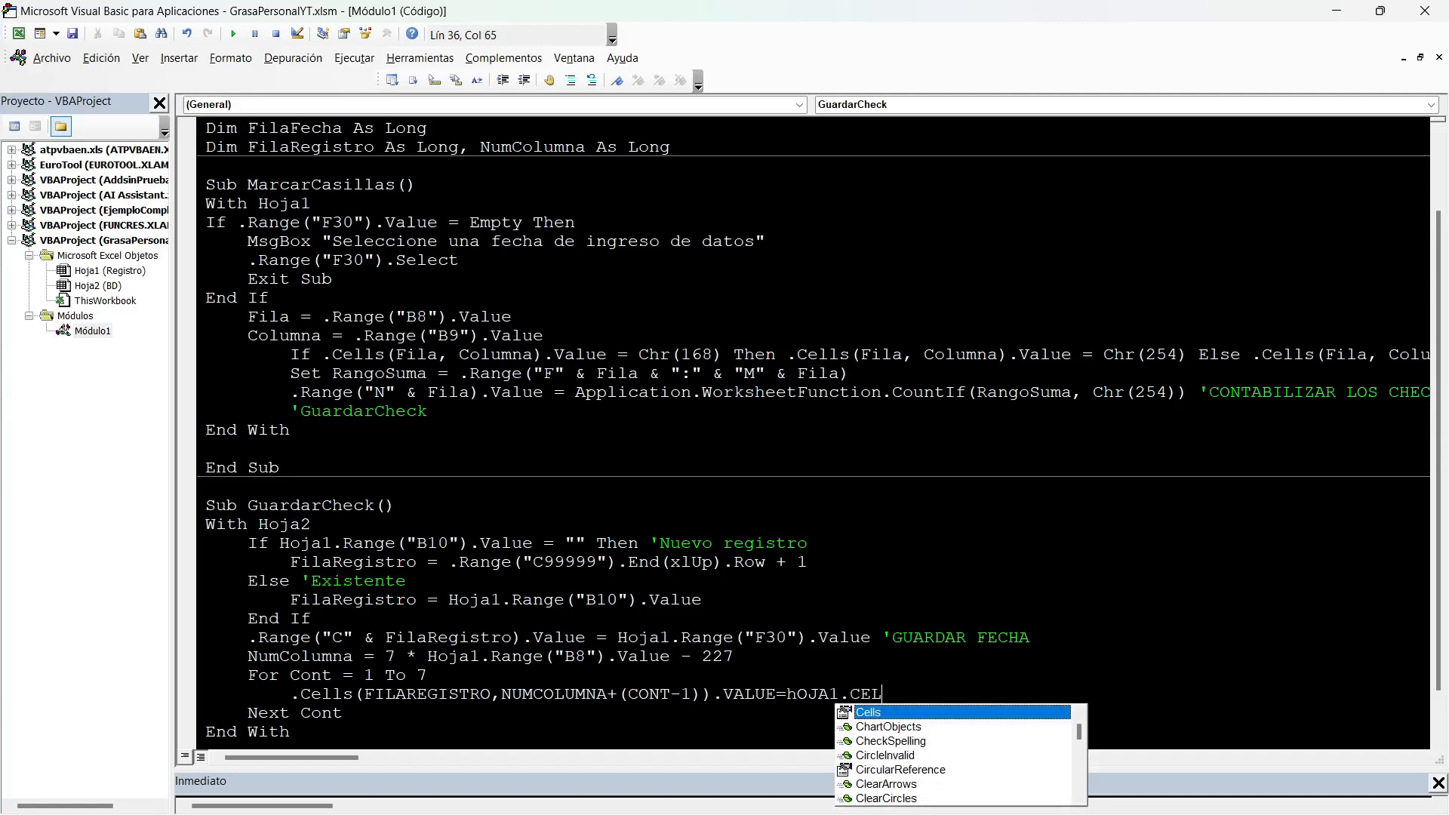
text(LS(hOJA1.Range(""))
Set it equal to Hoja1.Cells with row argument Hoja1.Range("B8").Value and begin the column argument with Cont.
key(Left)
key(Left)
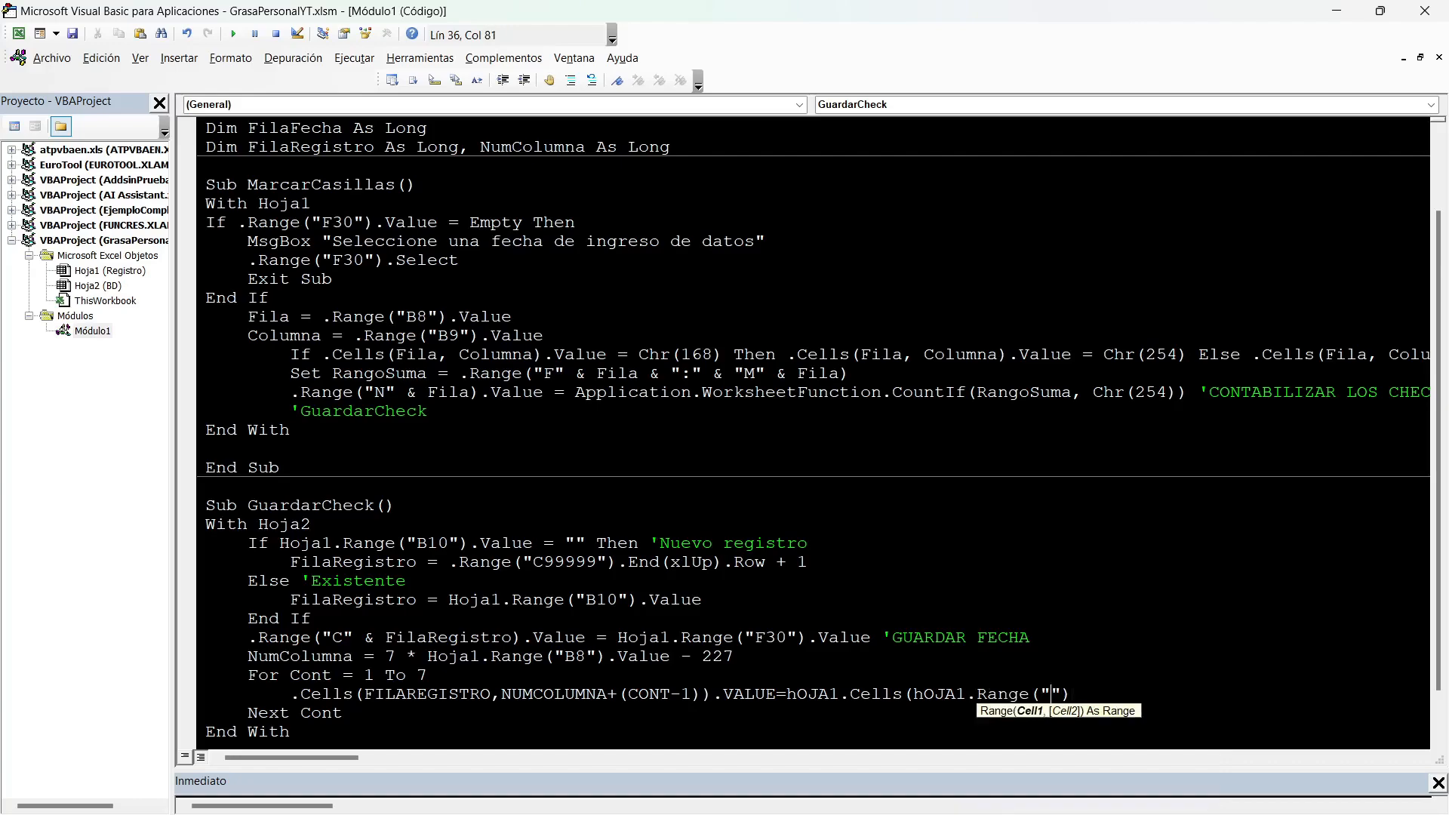
key(alt+F11)
key(alt+F11)
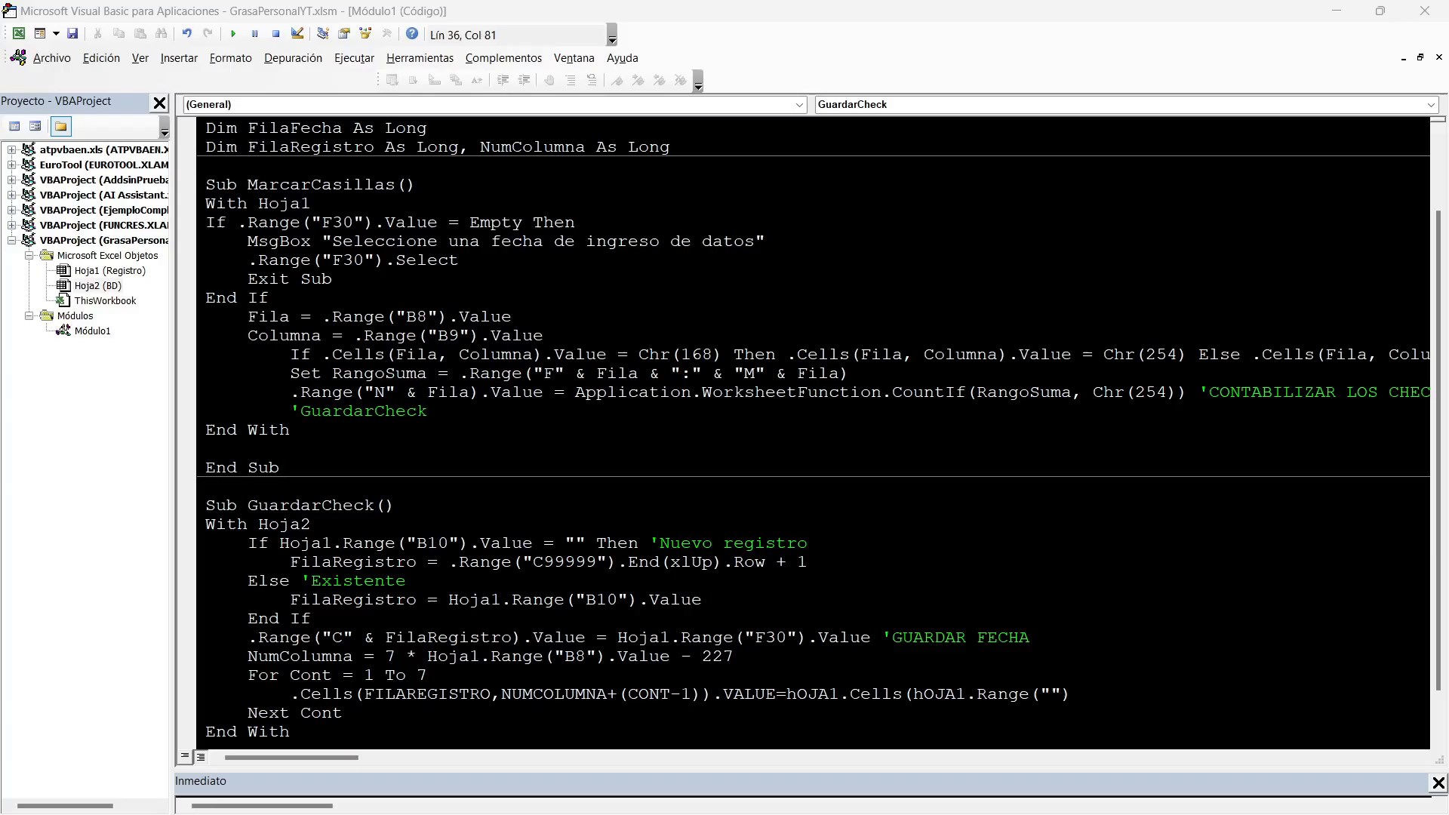
text(B8"))
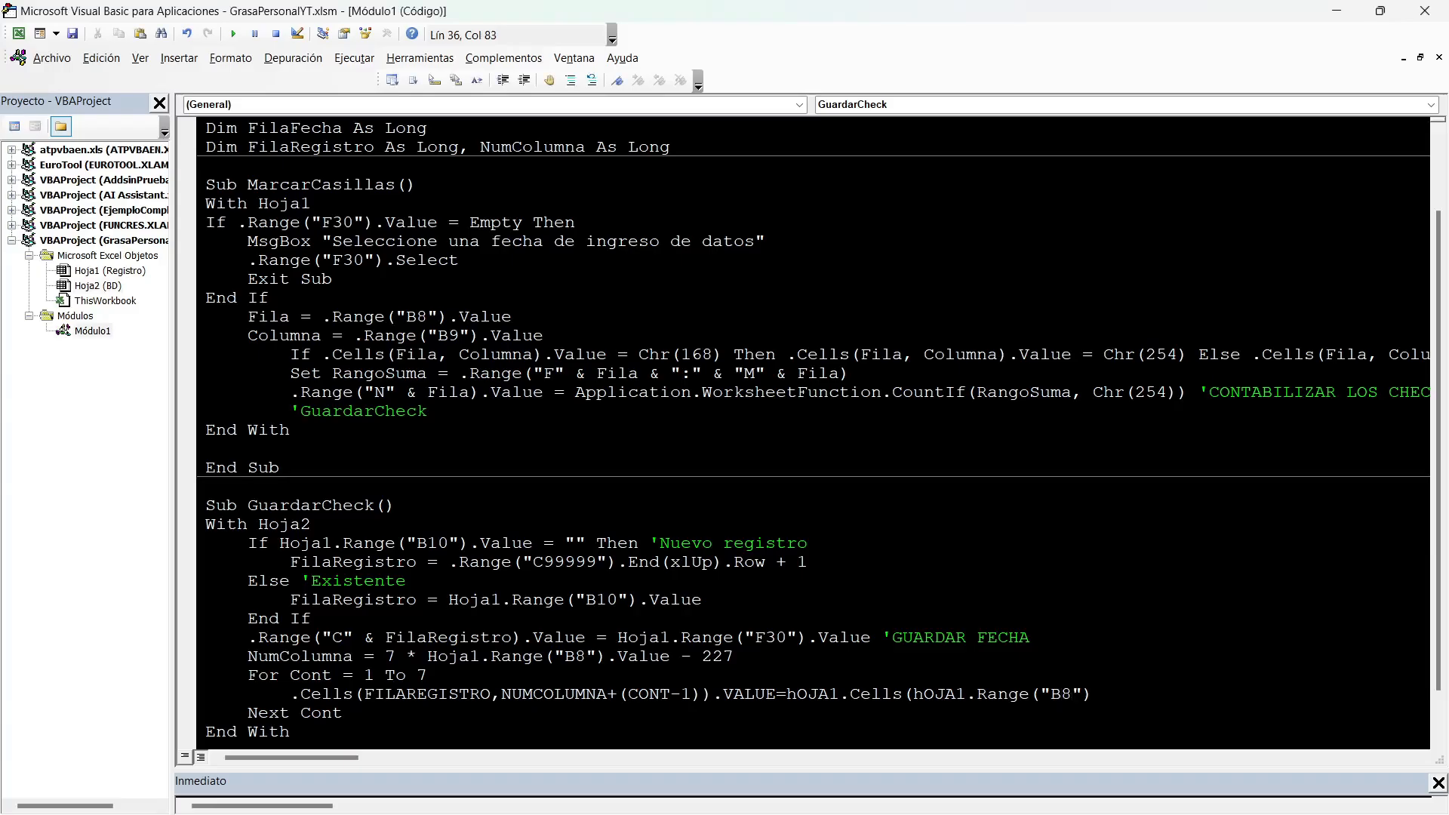
text(.Value,)
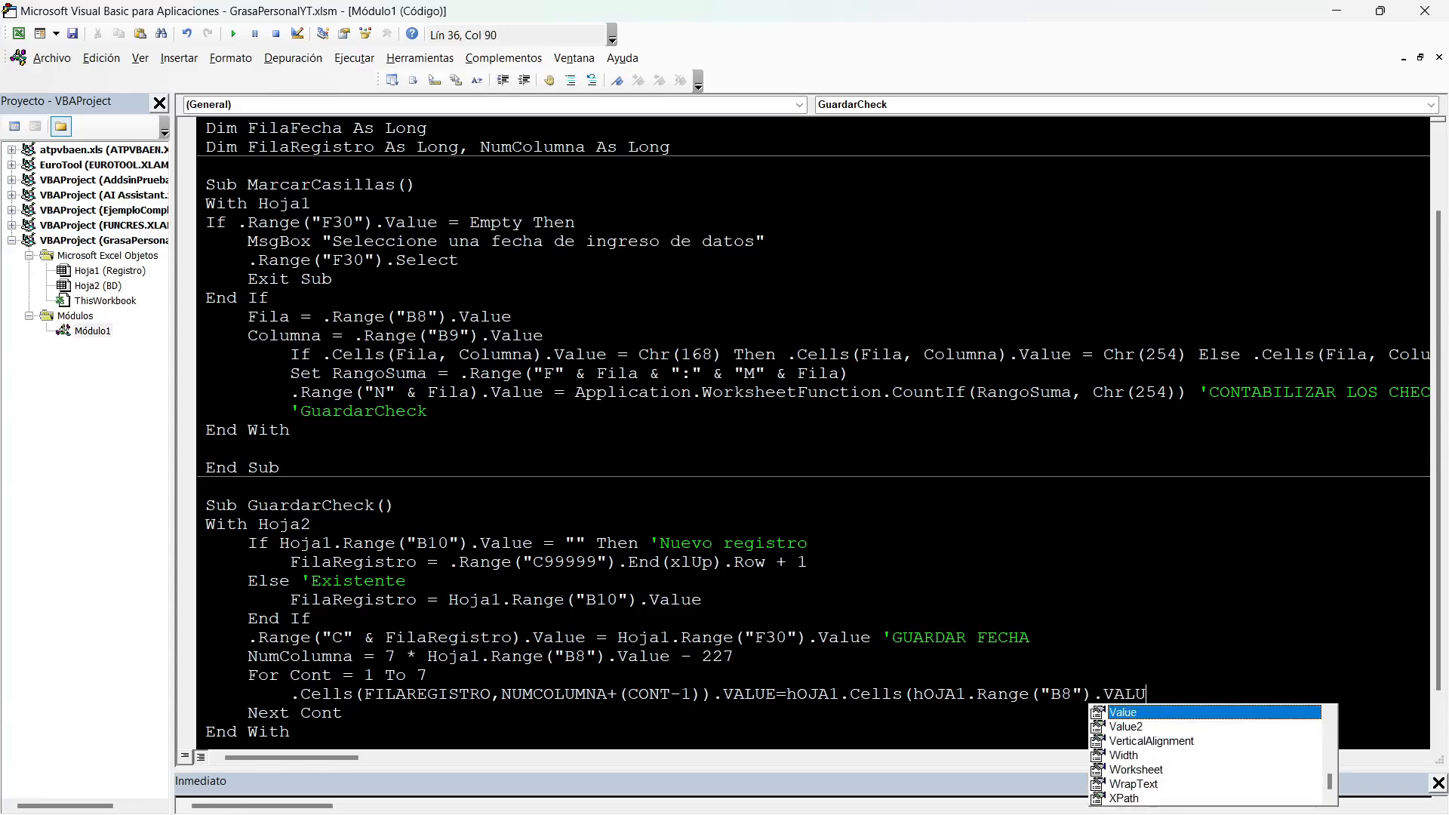
text( CONT)
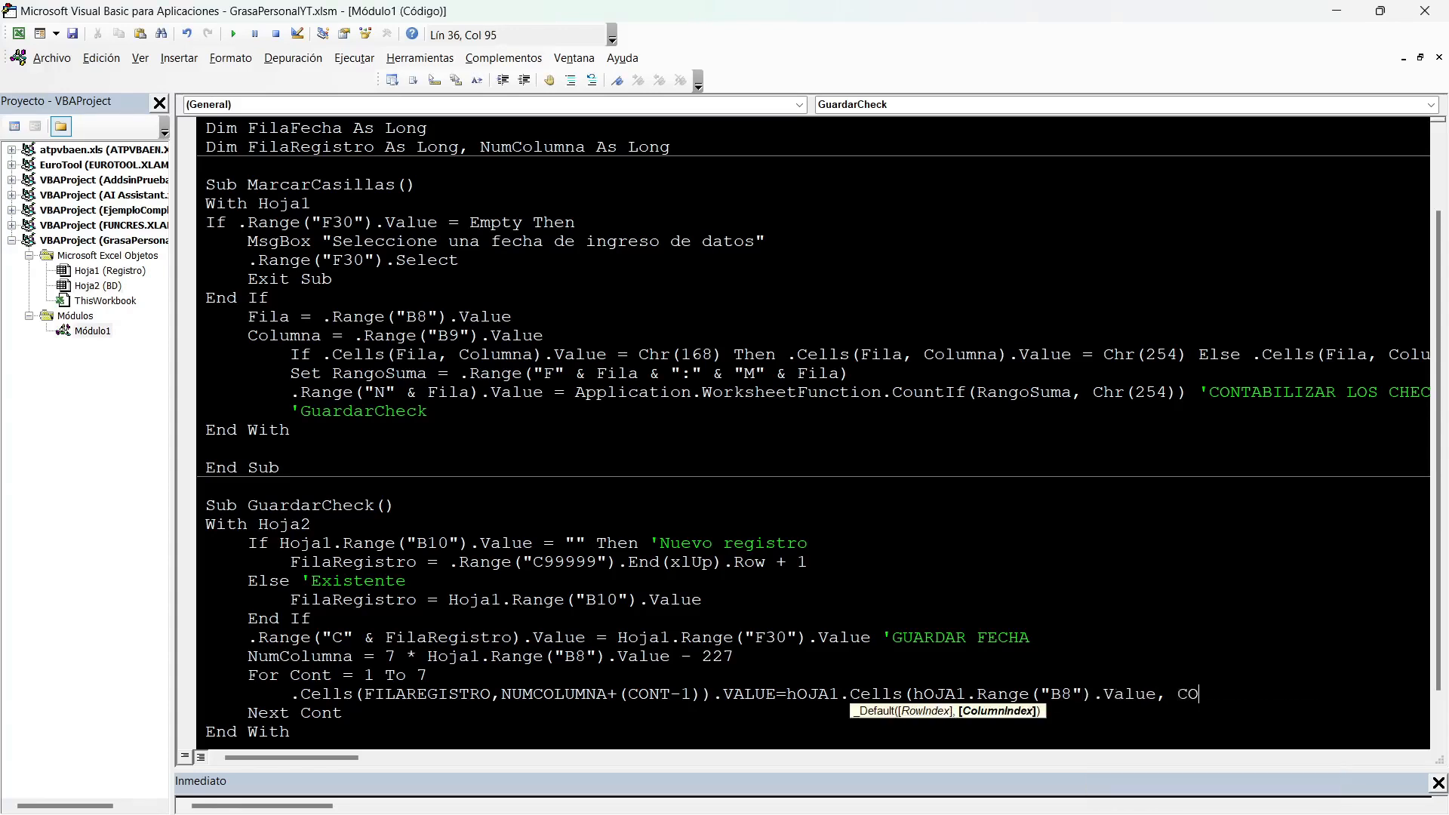
Enter =COLUMNA() in G31 of Registro, above the Lun heading, to find the first day's column number.
key(alt+F11)
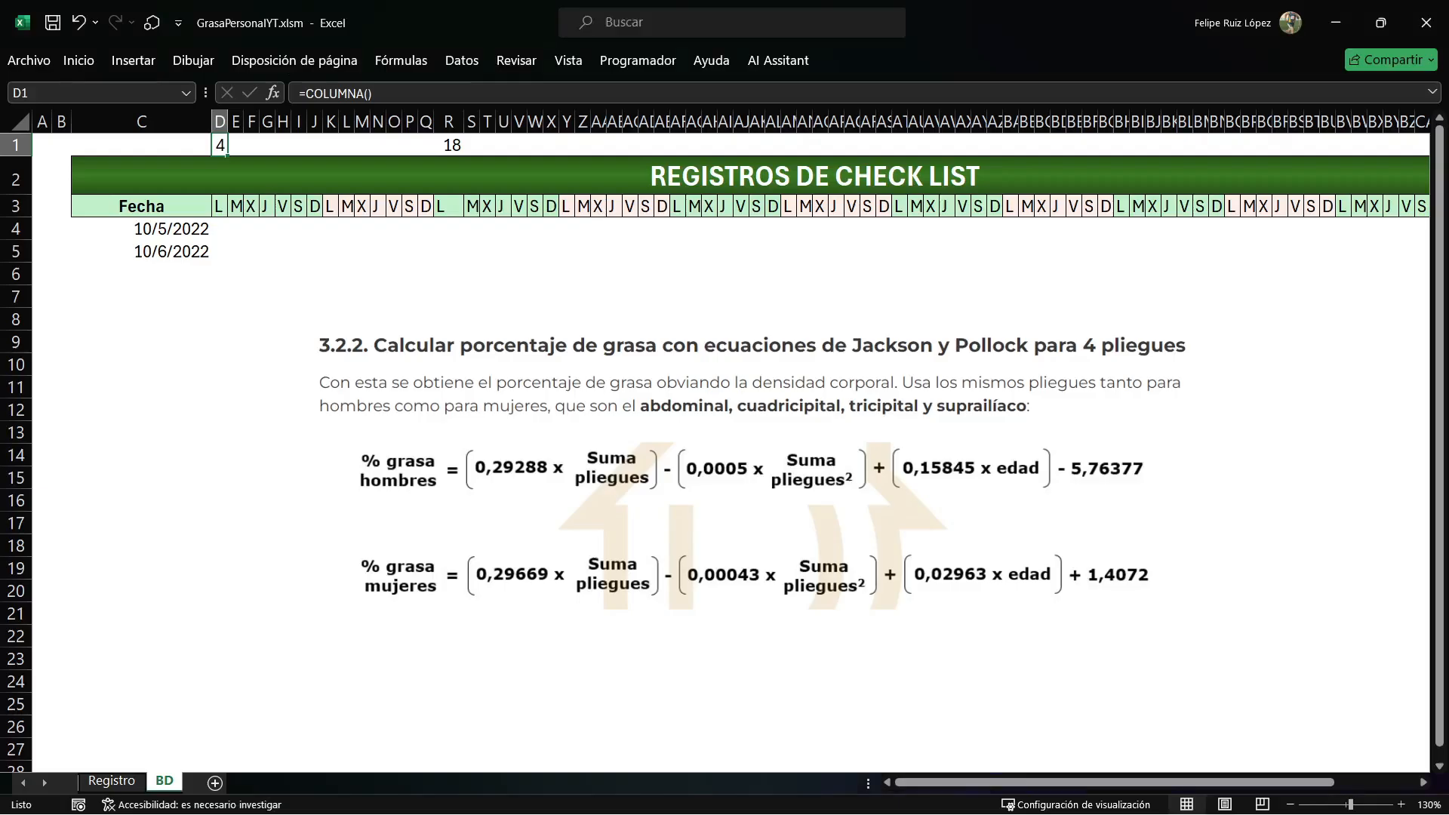
click(112, 780)
scroll(722, 451, down, 3)
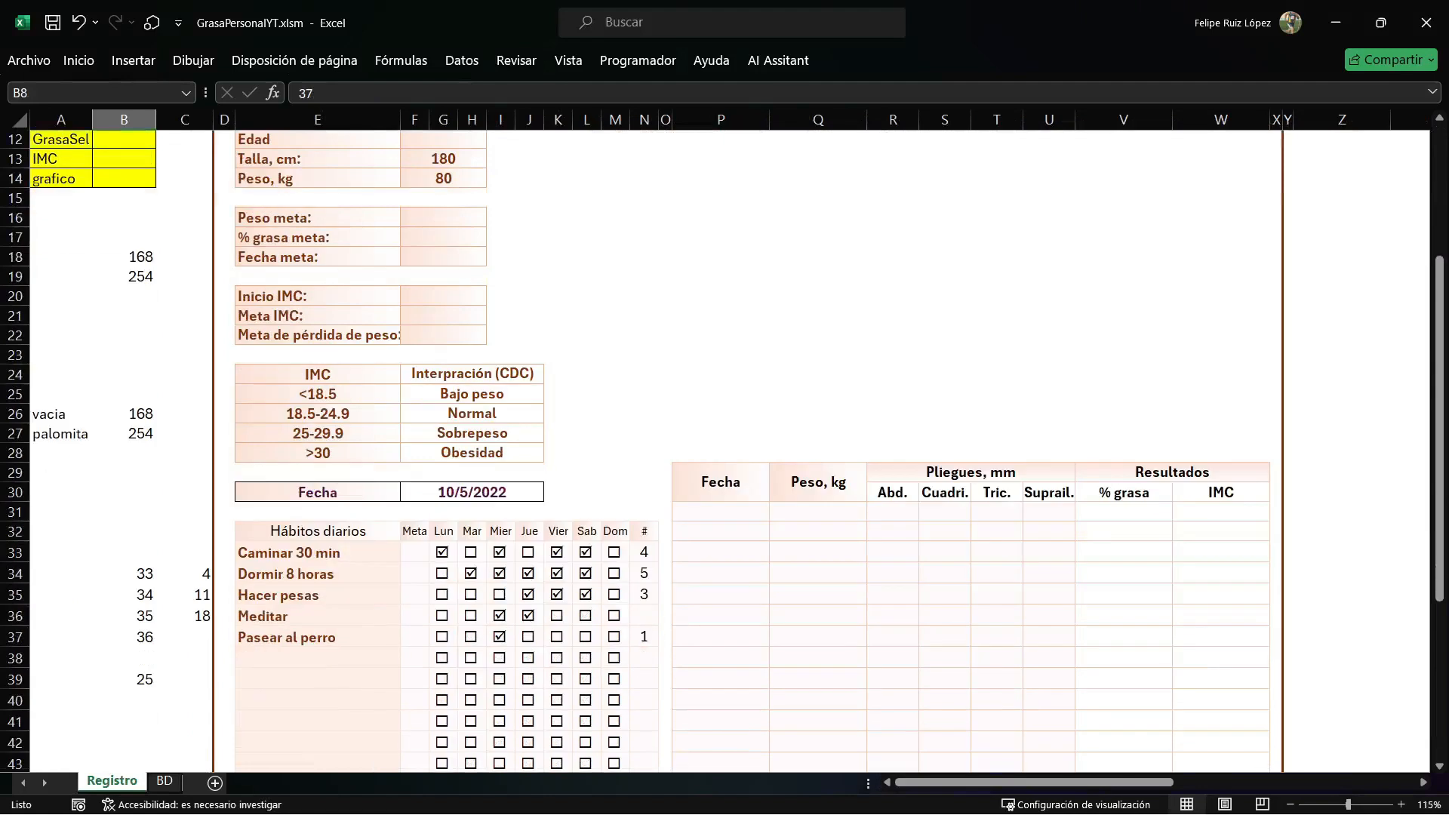
click(443, 512)
text(=COLUMNA()
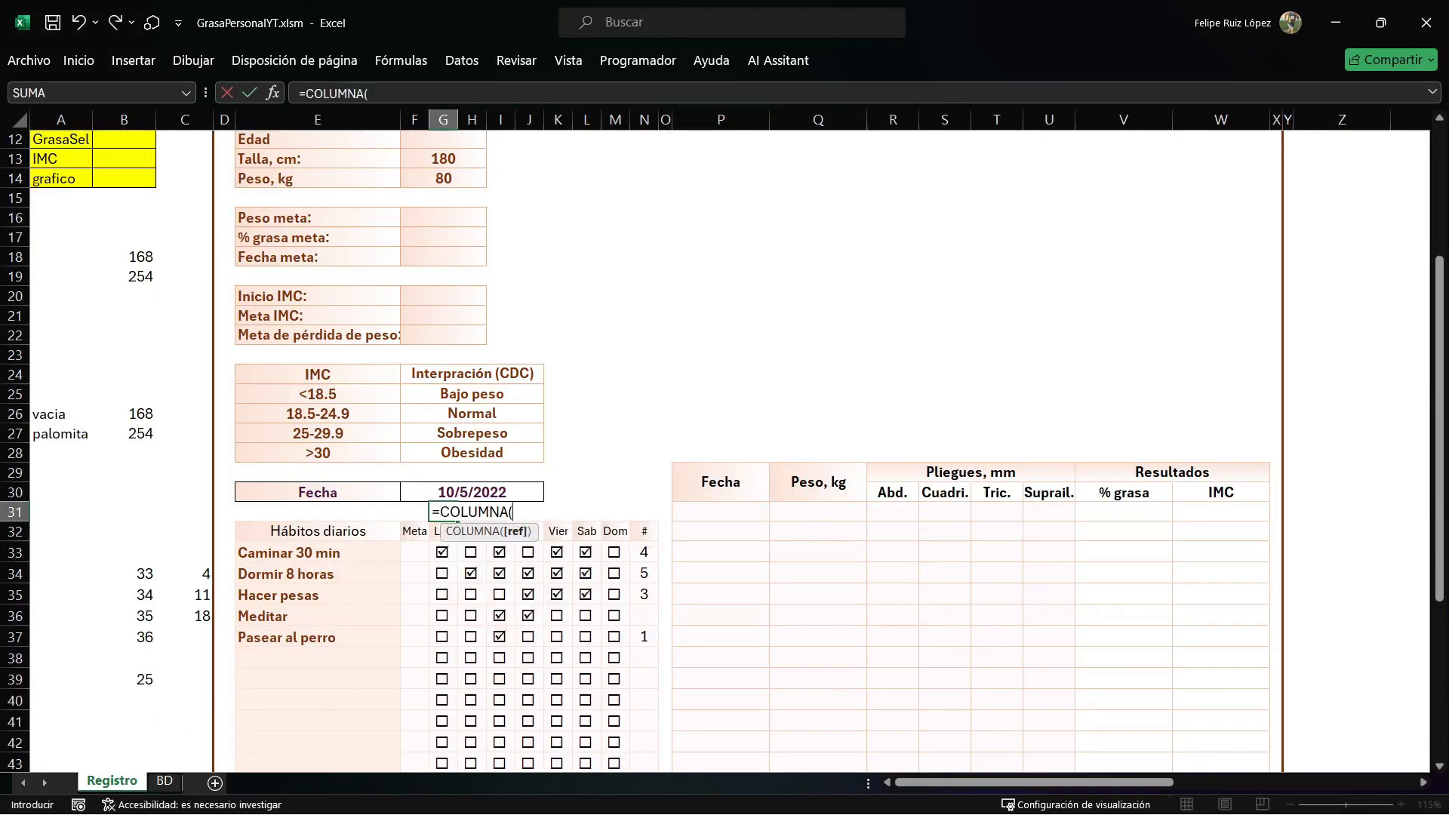
key(Return)
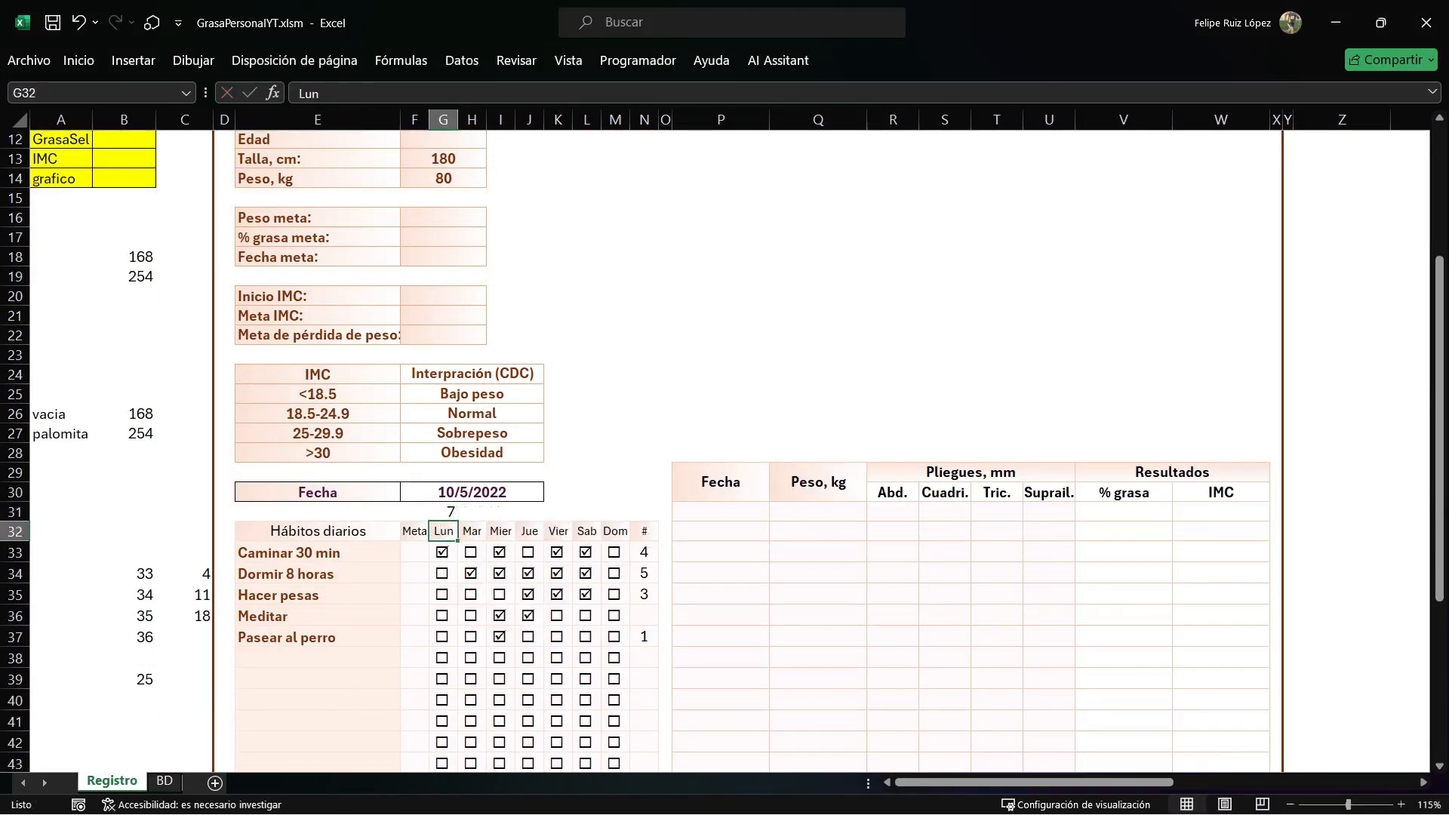
In the unfinished loop line, complete the column argument as Cont + 6 and close the reference with .Value.
key(alt+F11)
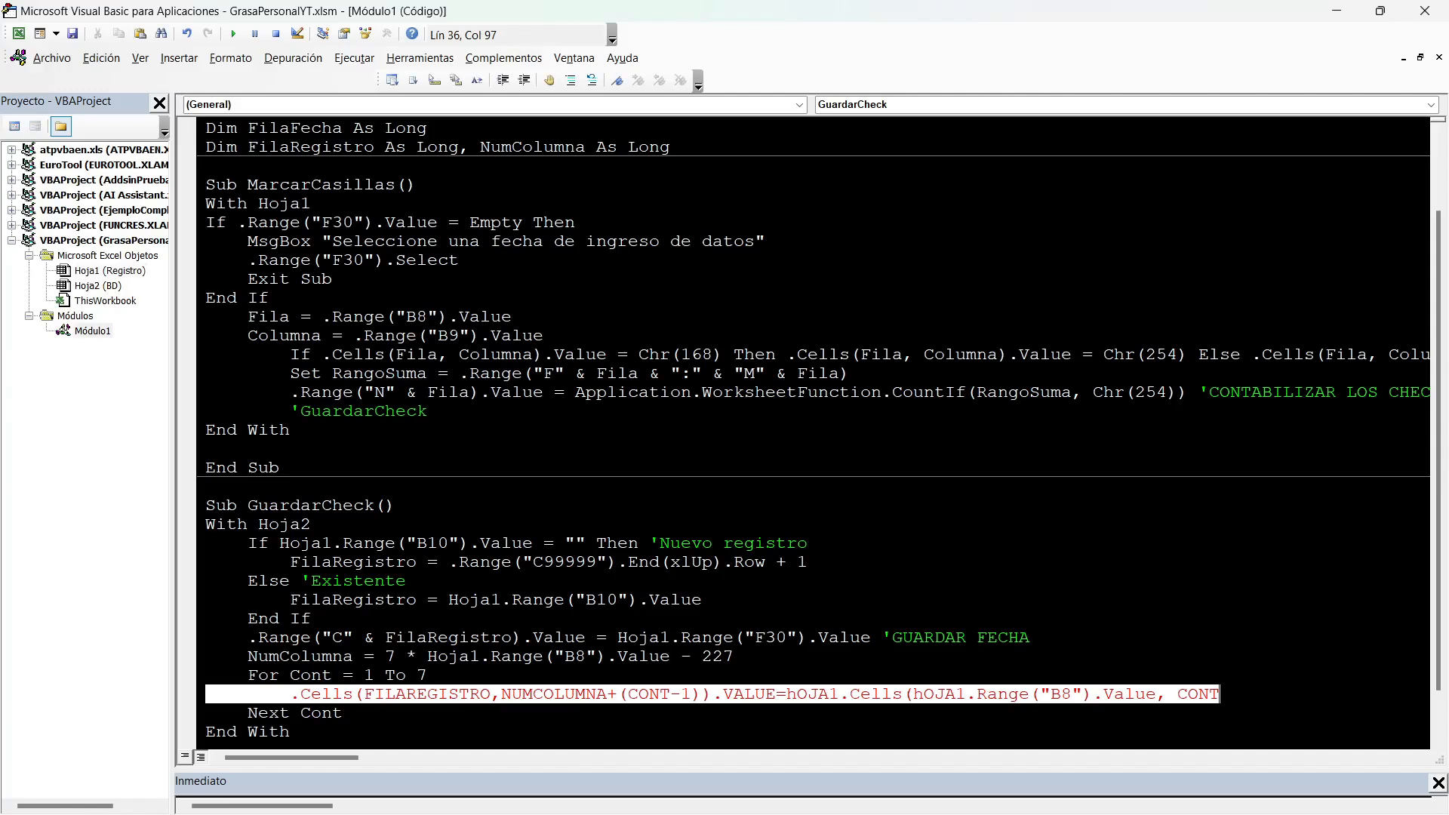
text(+6)
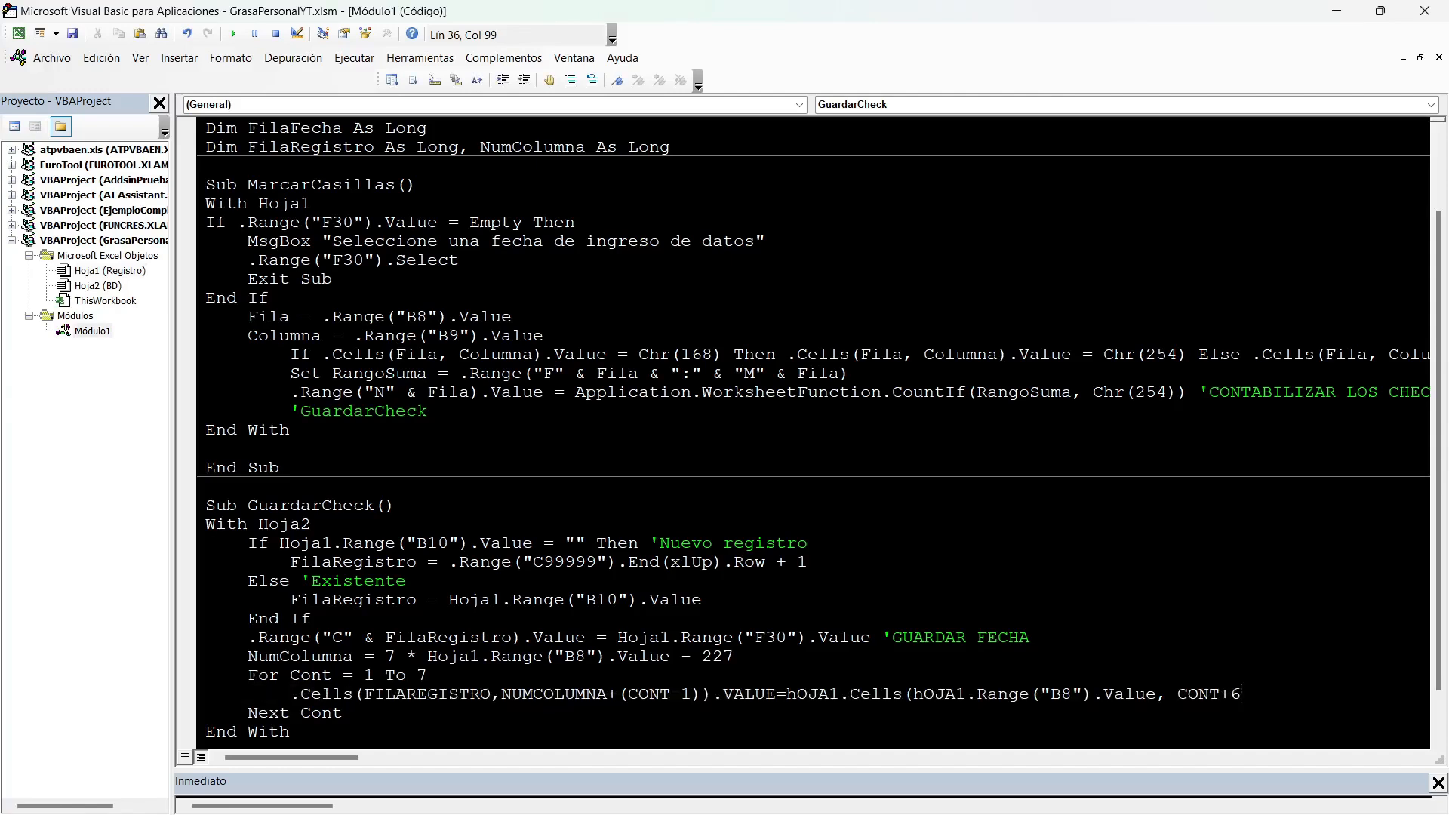
text().VALUE)
key(Return)
scroll(819, 430, down, 2)
key(shift+Home)
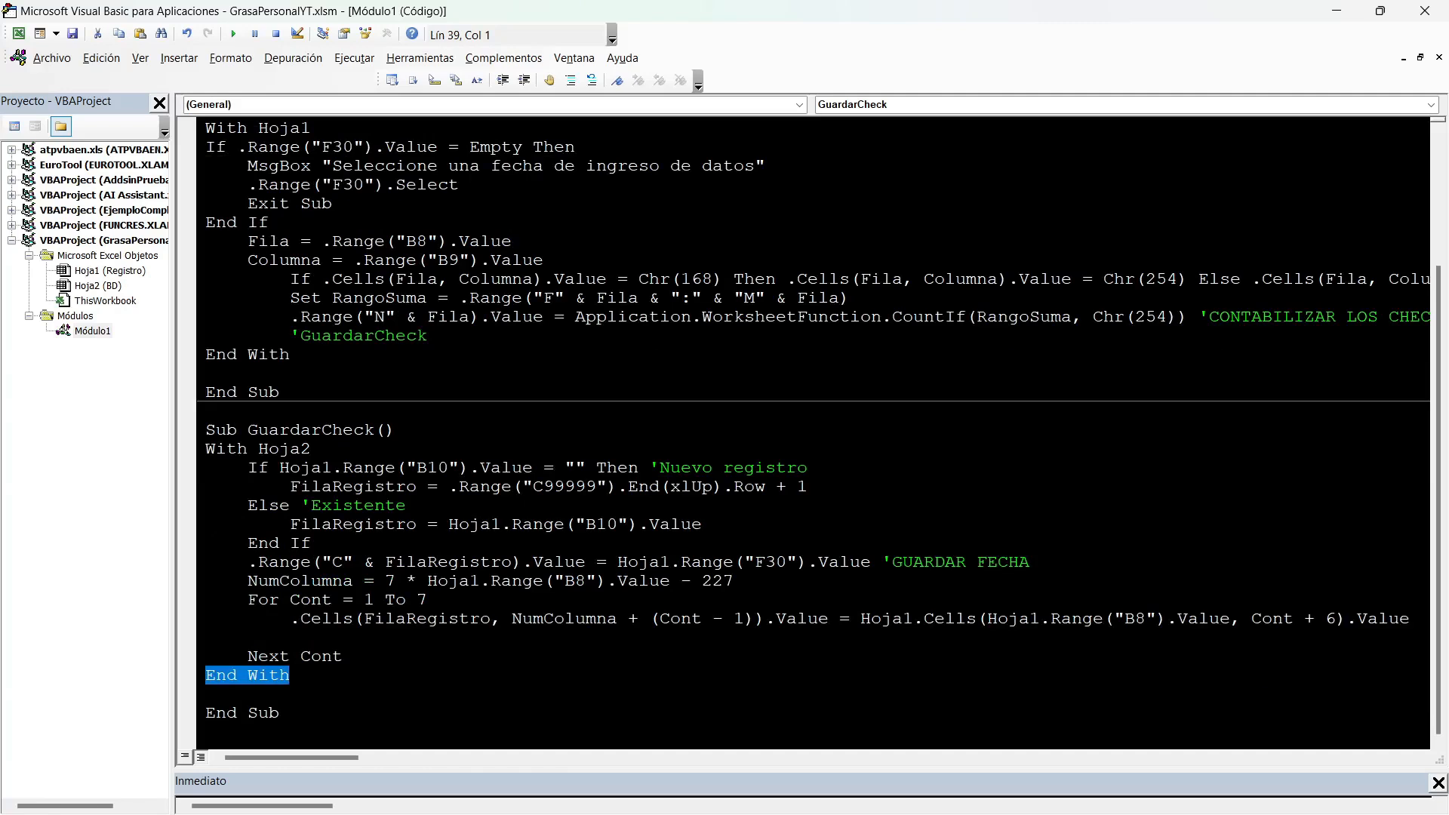
Uncomment the GuardarCheck call in MarcarCasillas and return to the Registro sheet.
click(291, 336)
key(Delete)
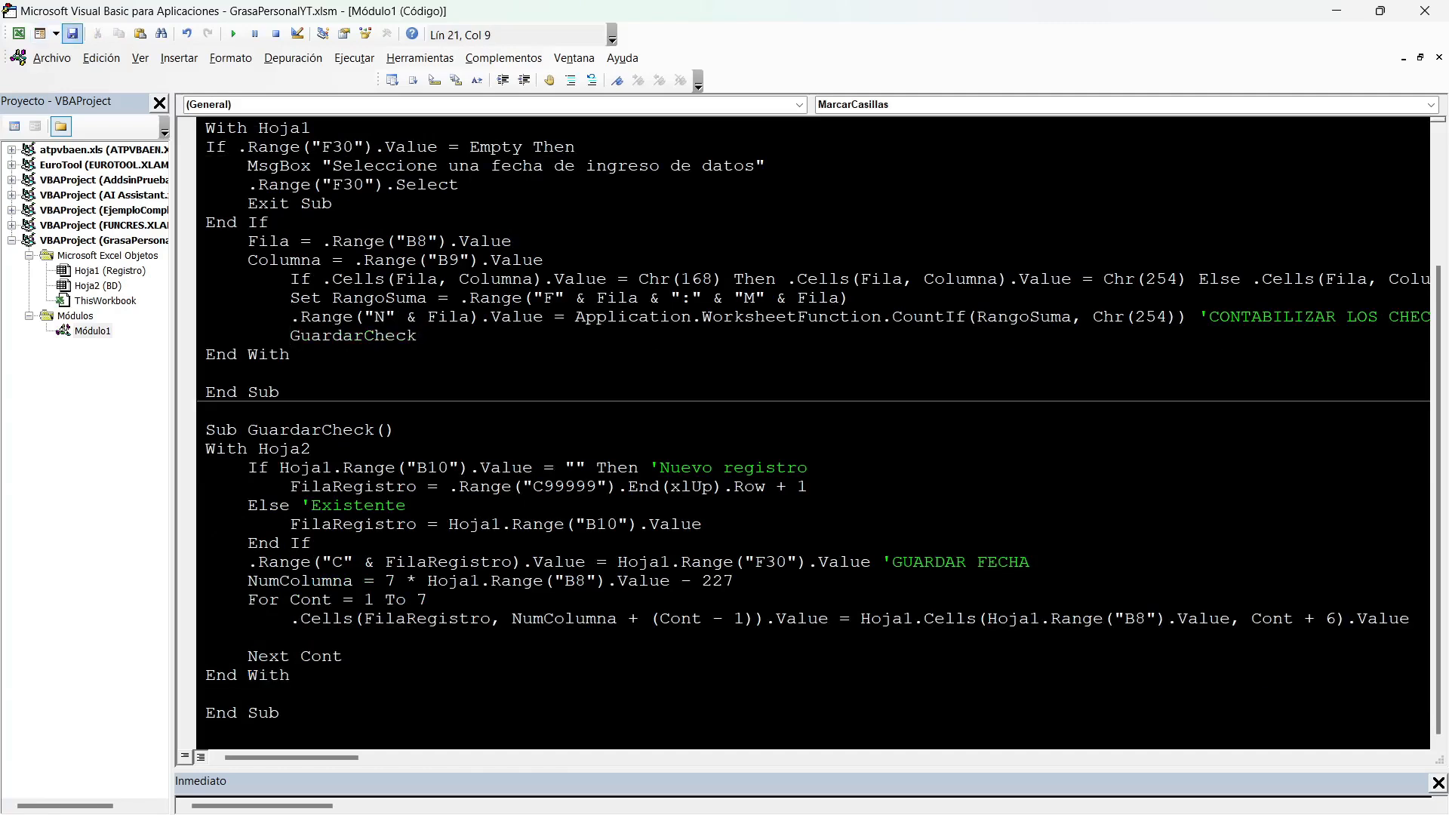
click(1336, 11)
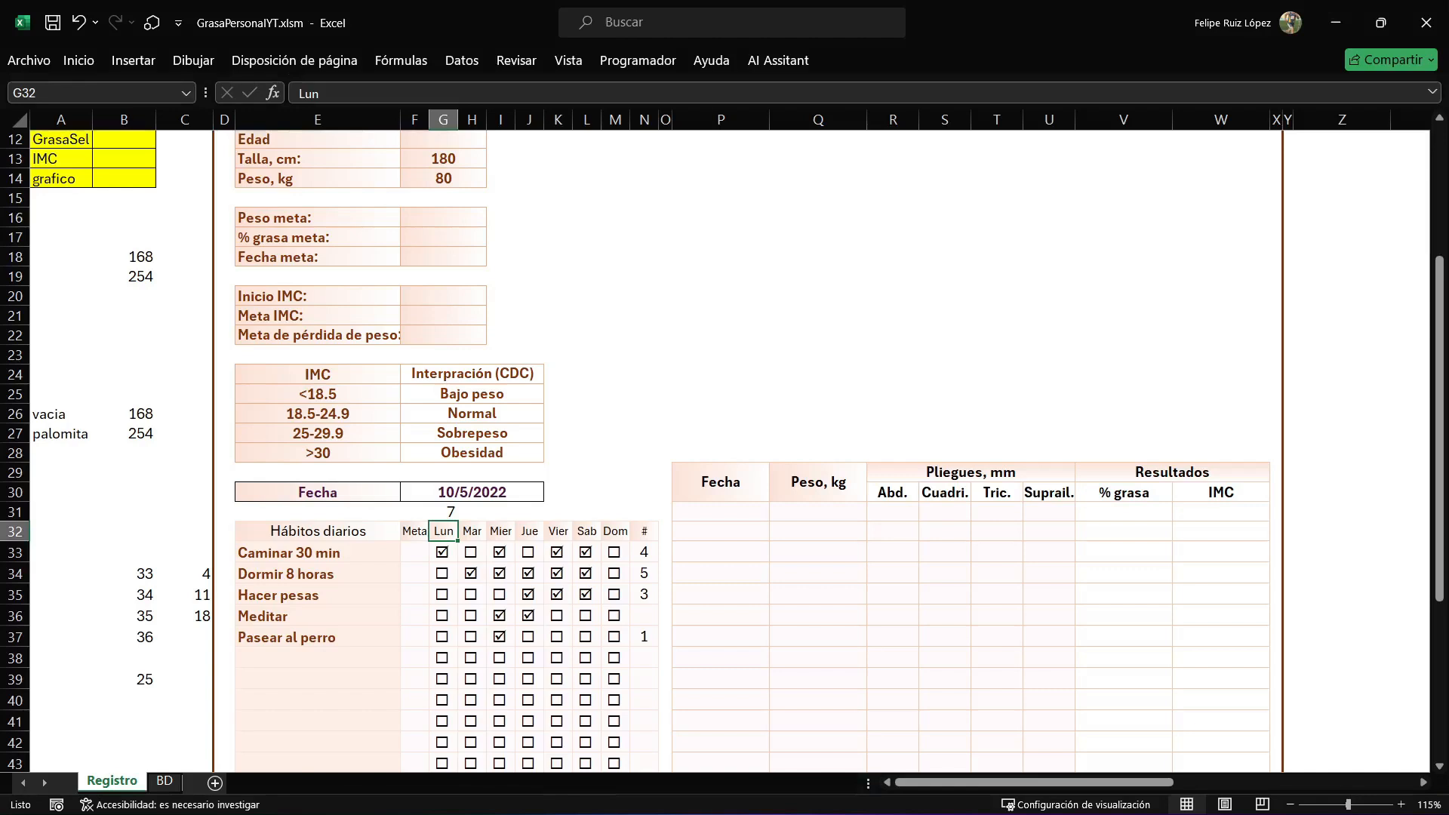
Test the macro by toggling Lun to Mier checkboxes for Caminar 30 min, Dormir 8 horas and Hacer pesas, plus Lun for Meditar.
click(442, 573)
click(471, 553)
click(500, 553)
click(500, 574)
click(471, 574)
click(500, 595)
click(471, 595)
click(416, 595)
click(442, 594)
click(442, 616)
click(443, 616)
click(442, 616)
click(443, 616)
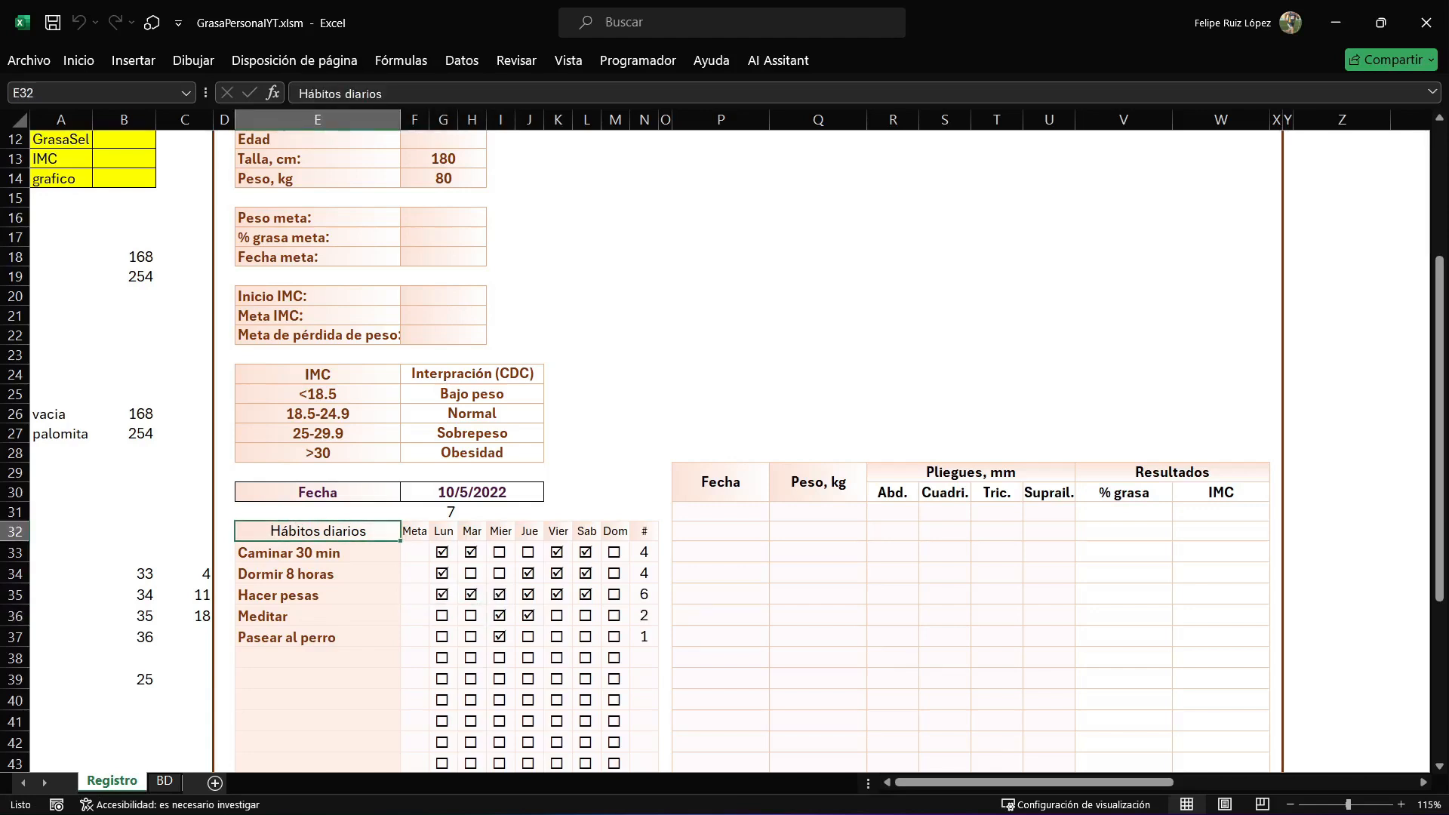
Compare the marks saved in row 4 of BD with Registro, tick Lun for Pasear al perro and check AF4 on BD.
click(164, 780)
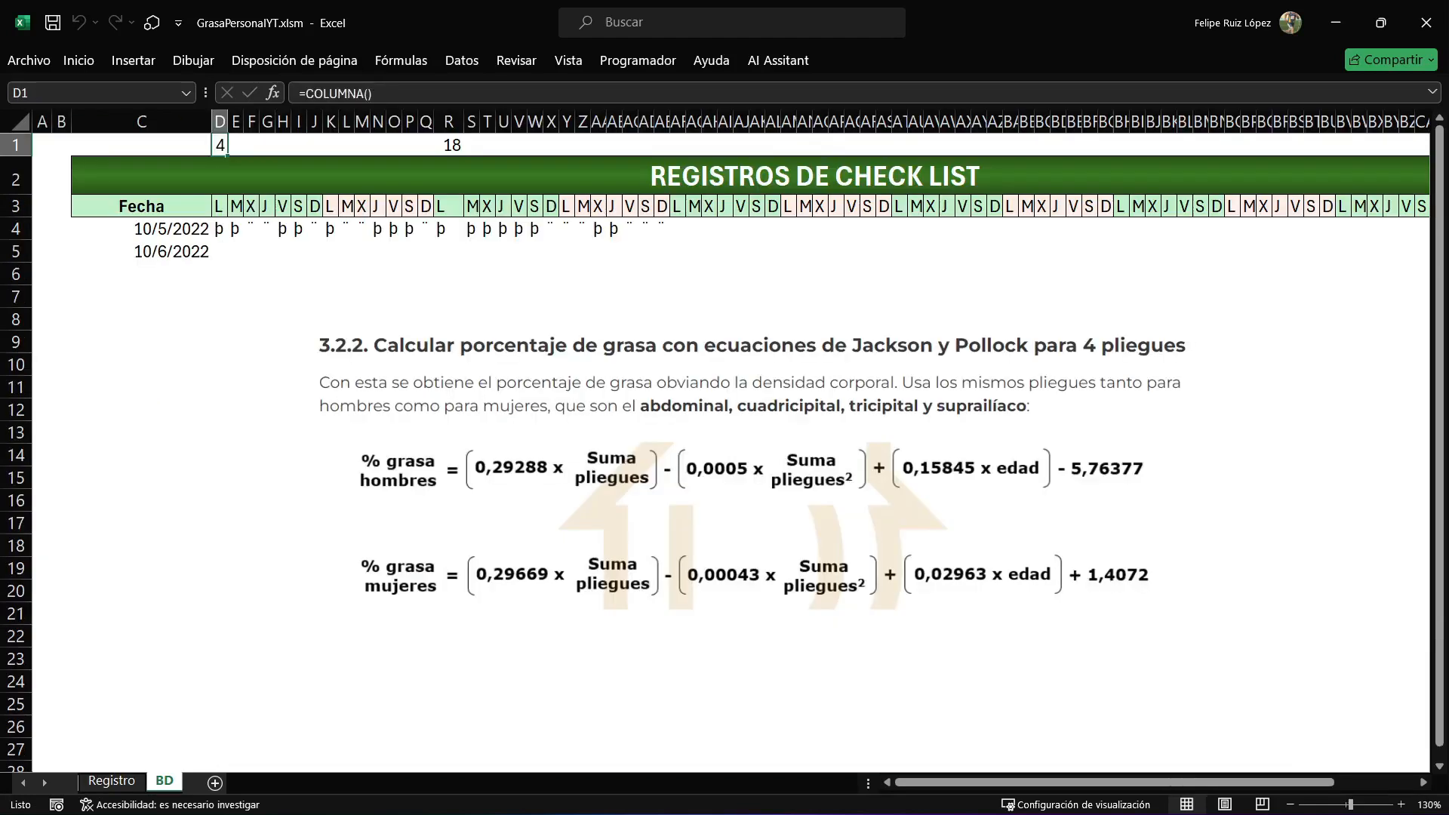
drag(219, 228, 331, 230)
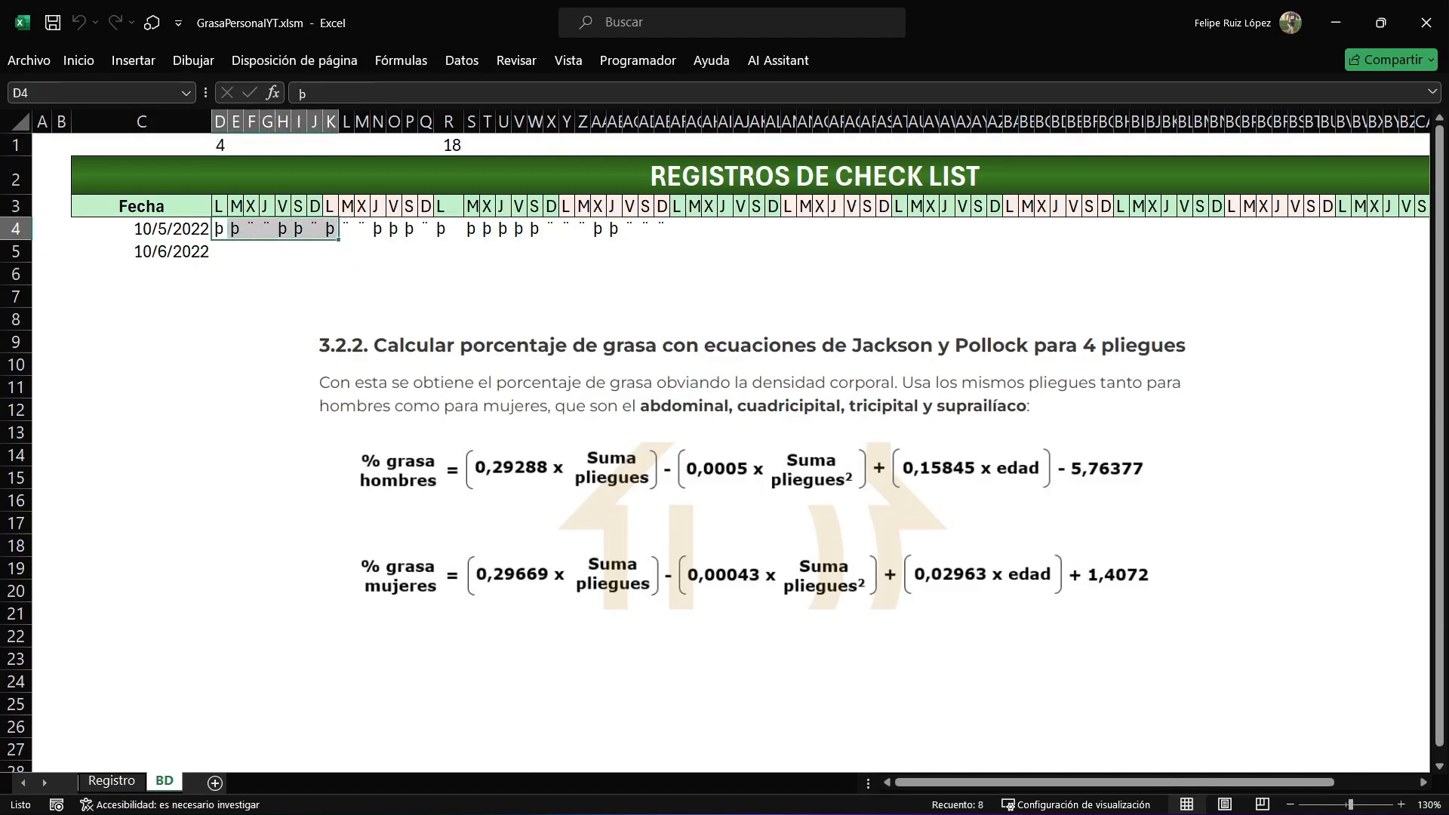
key(ctrl+Page_Up)
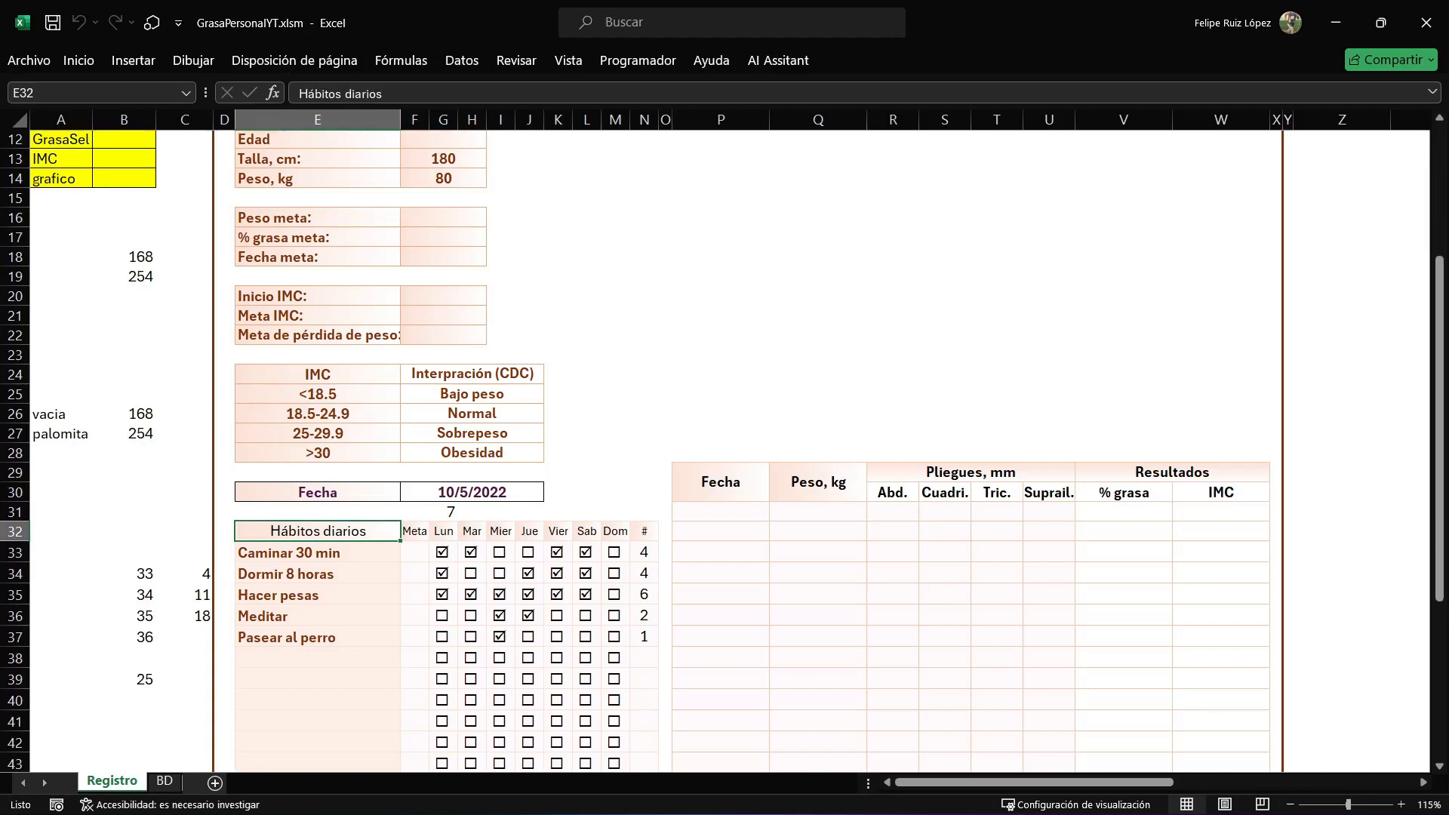
key(ctrl+Page_Down)
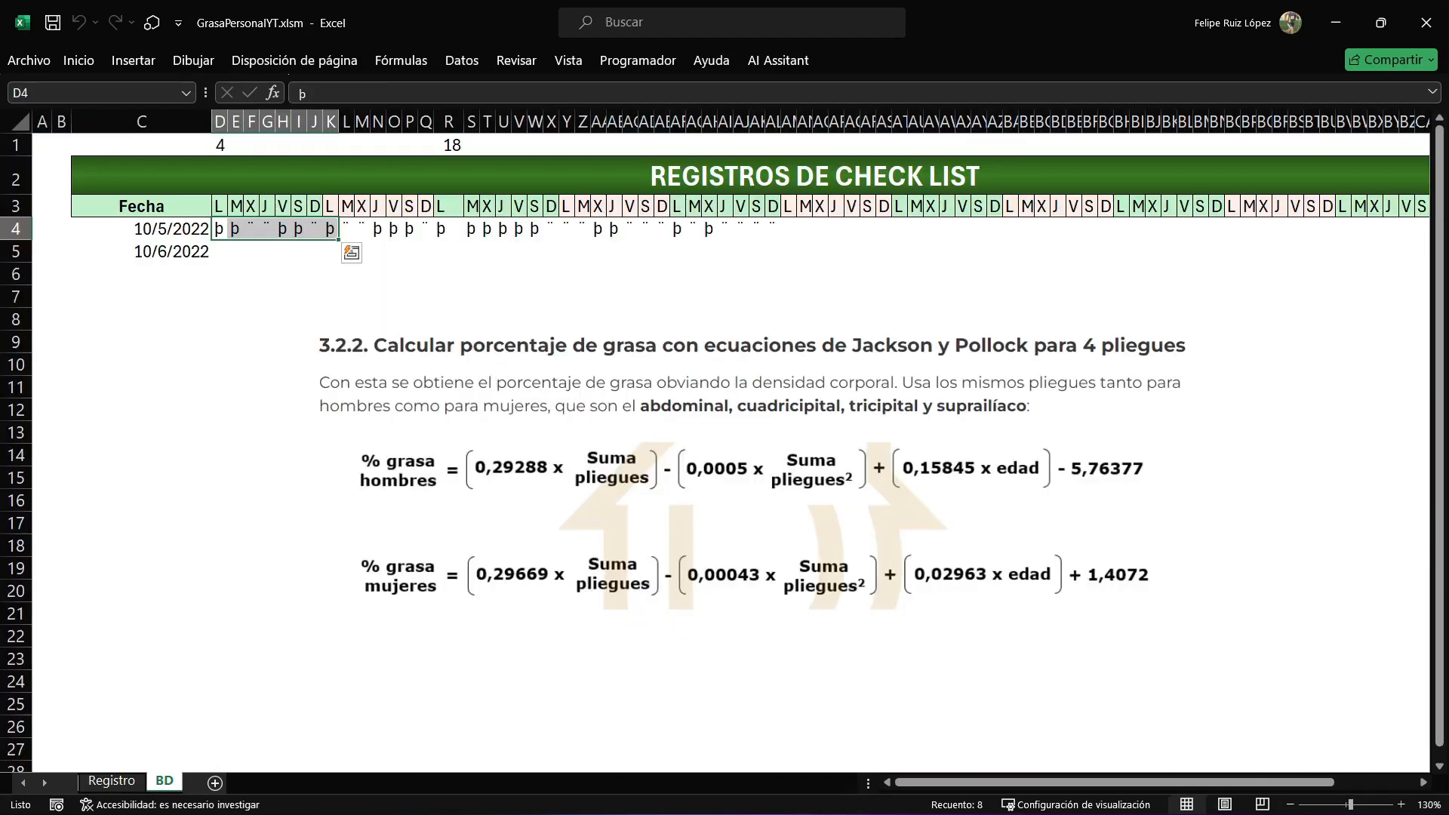
click(677, 229)
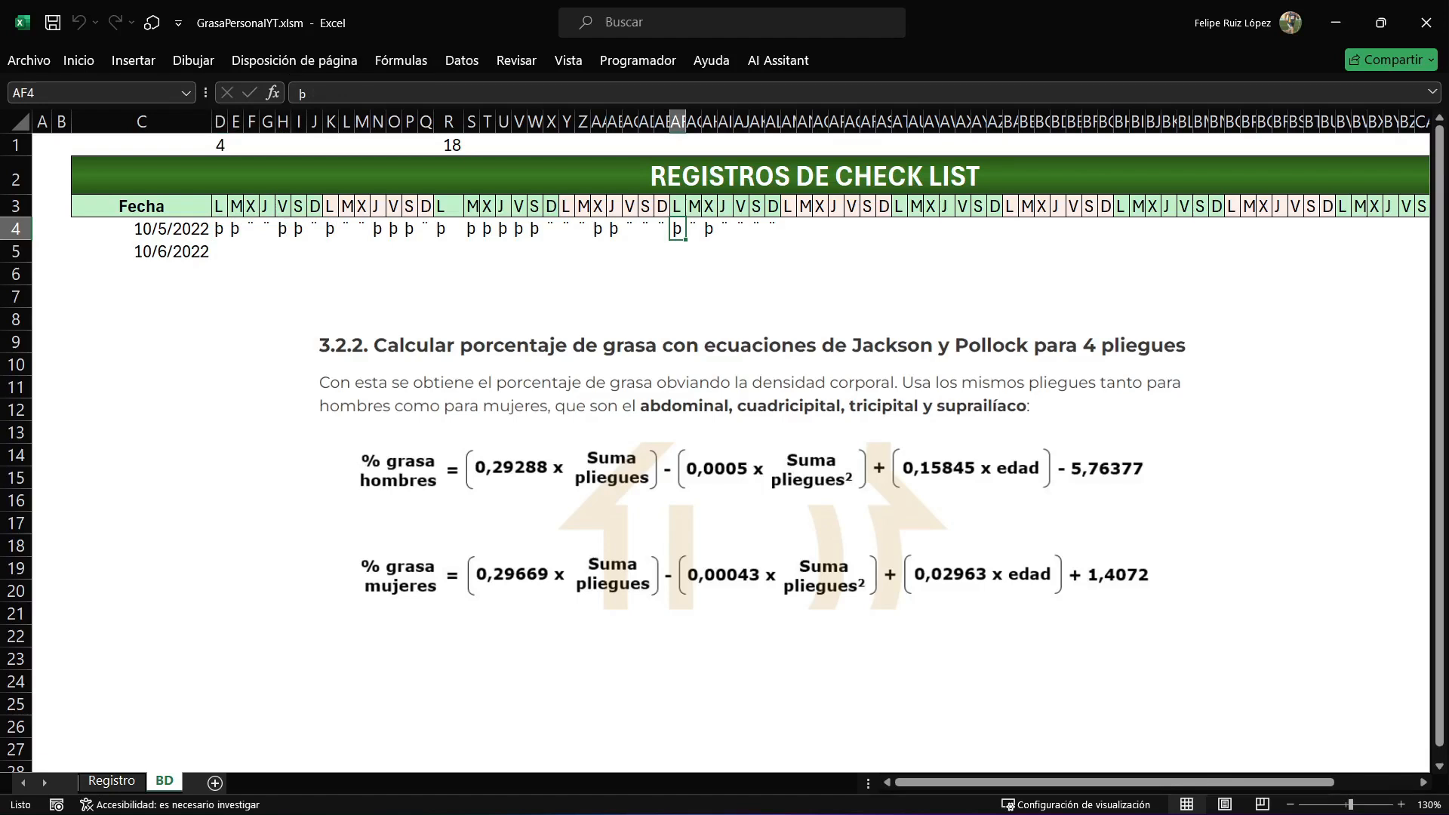
Choose 10/6/2022 as the Fecha on Registro, tick additional habit checkboxes under that date and check them on BD.
key(ctrl+Page_Up)
click(472, 492)
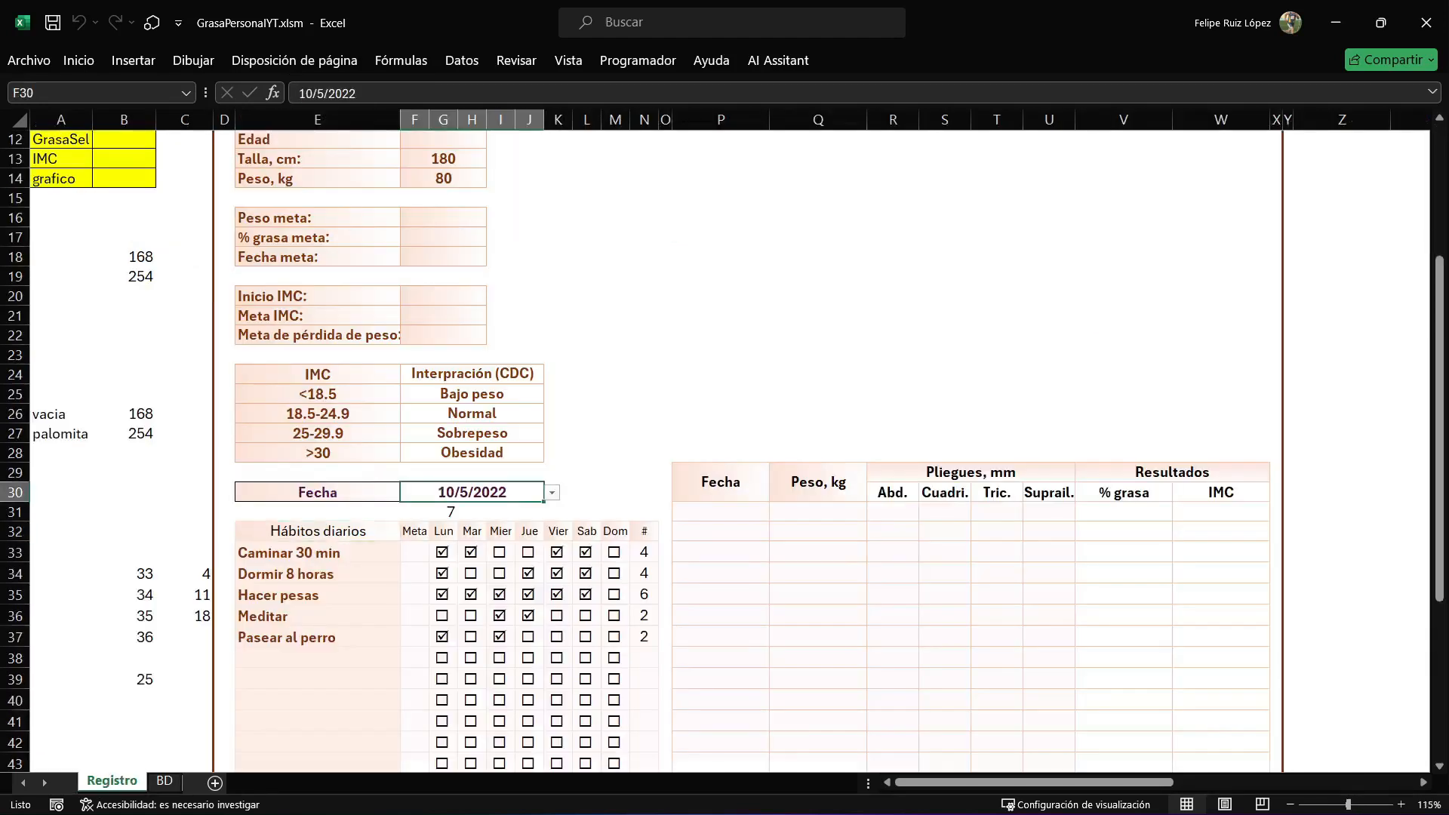
click(552, 492)
key(Down)
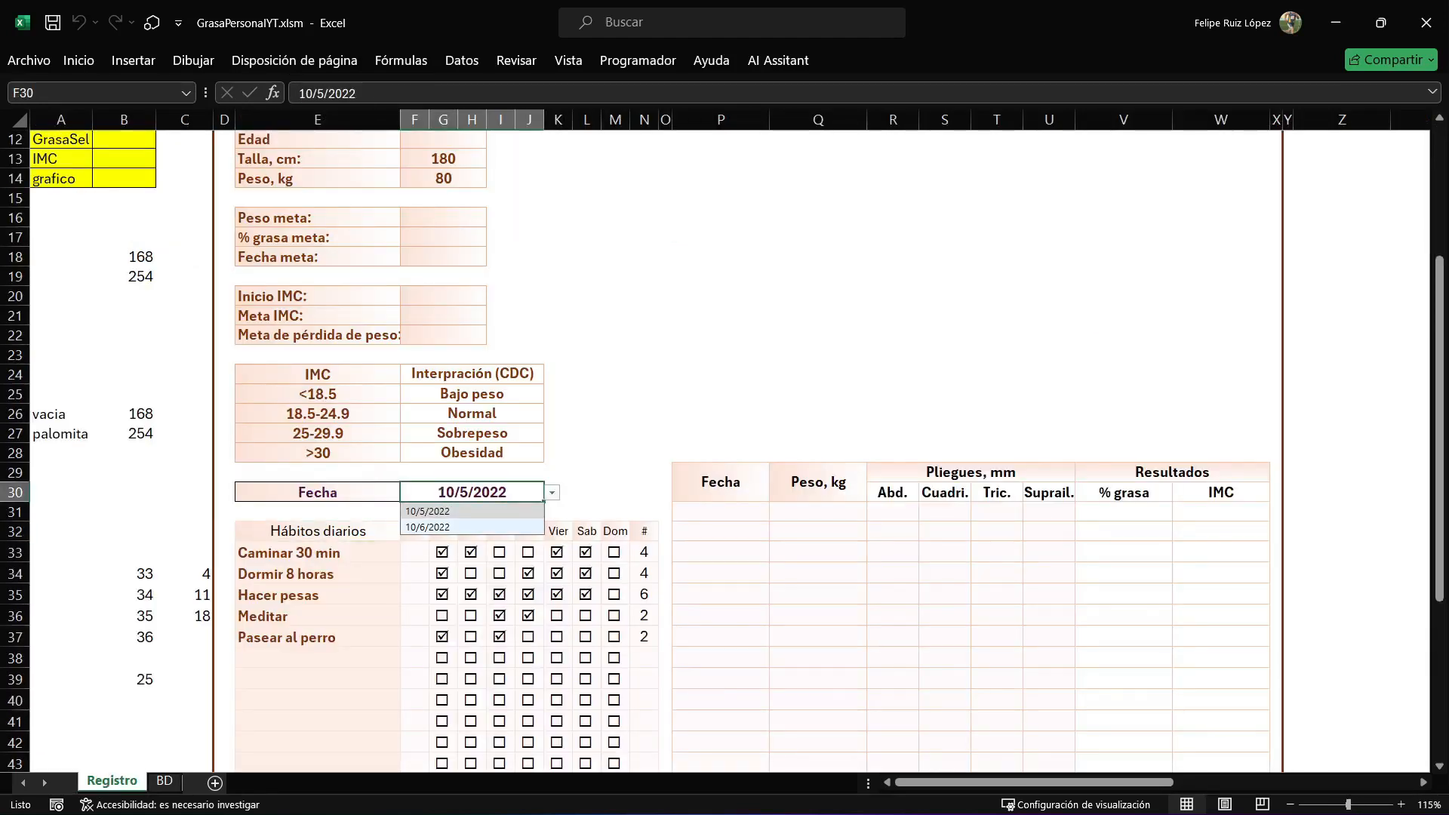
key(Return)
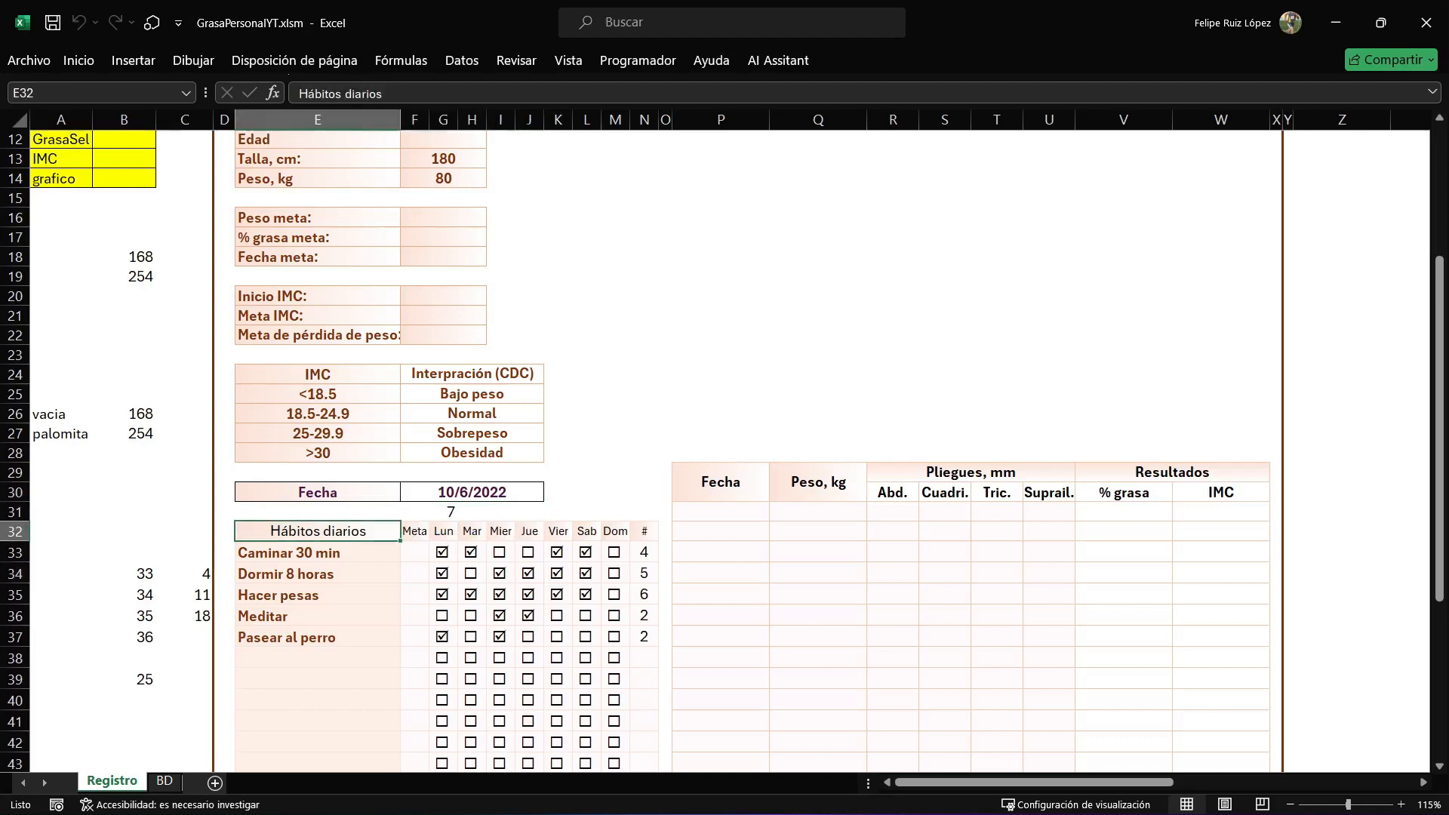
click(165, 781)
click(472, 492)
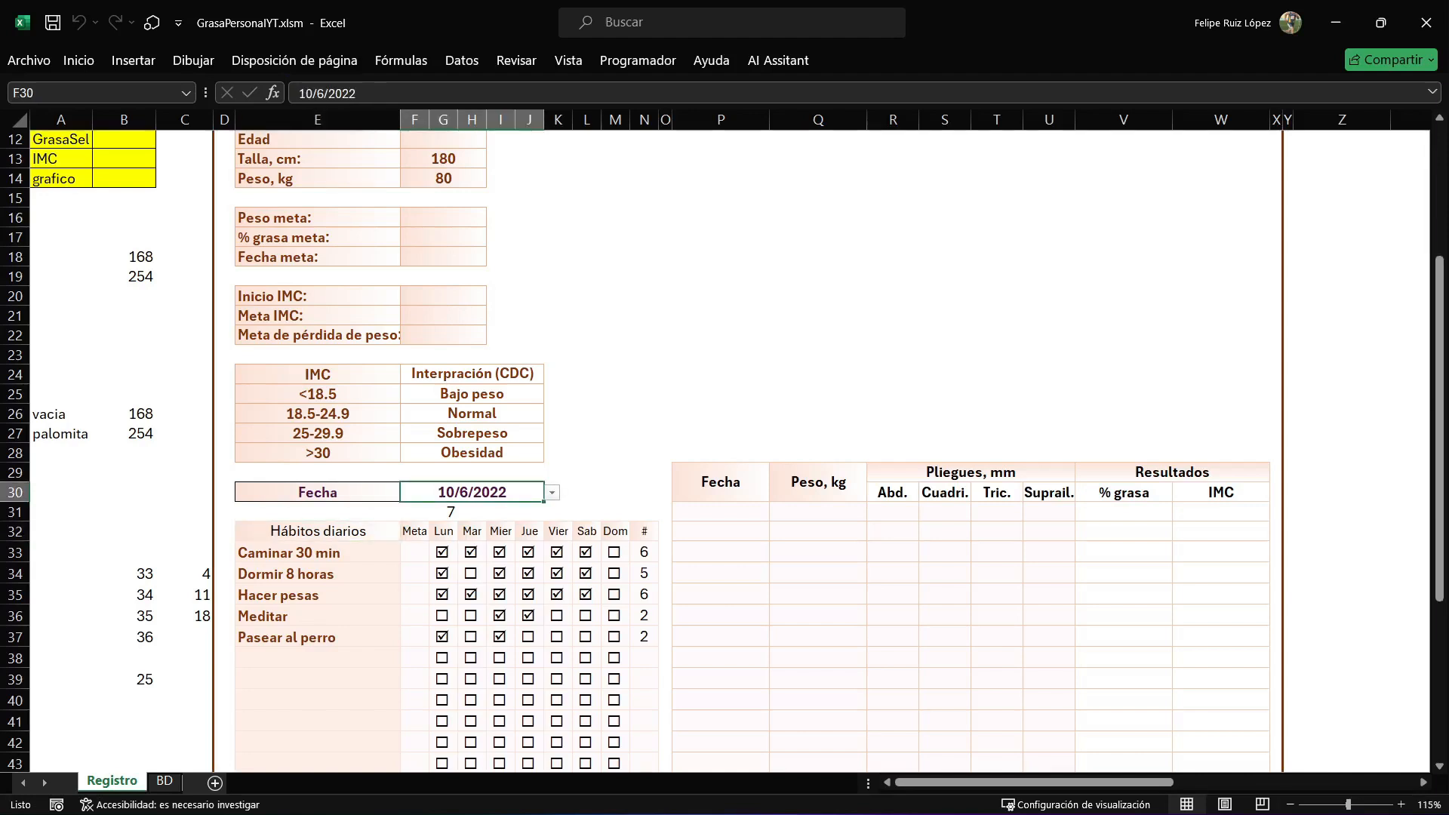
Check the marks saved on BD for 10/6/2022 and return to the Registro sheet.
click(586, 434)
click(165, 781)
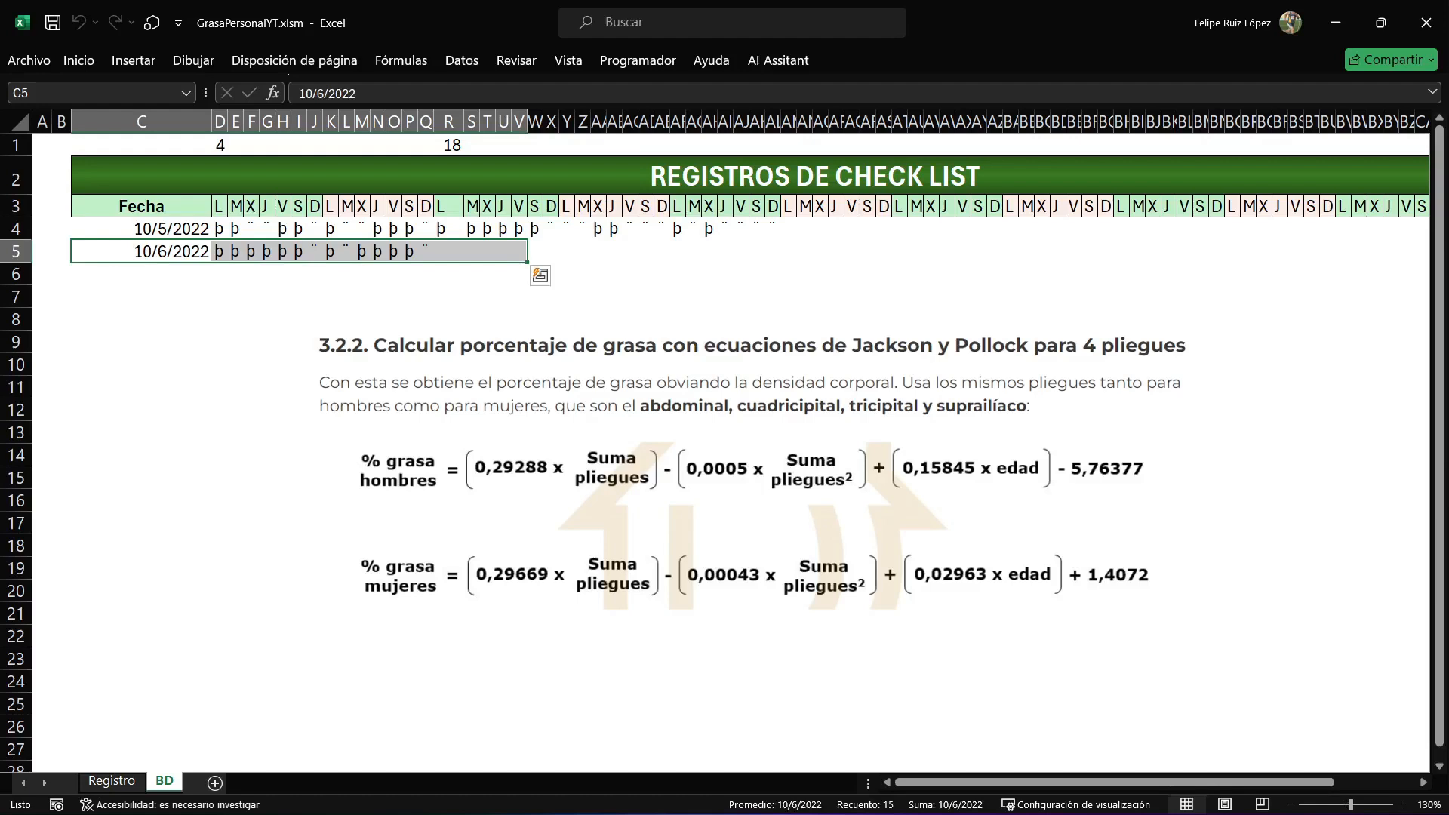
click(112, 781)
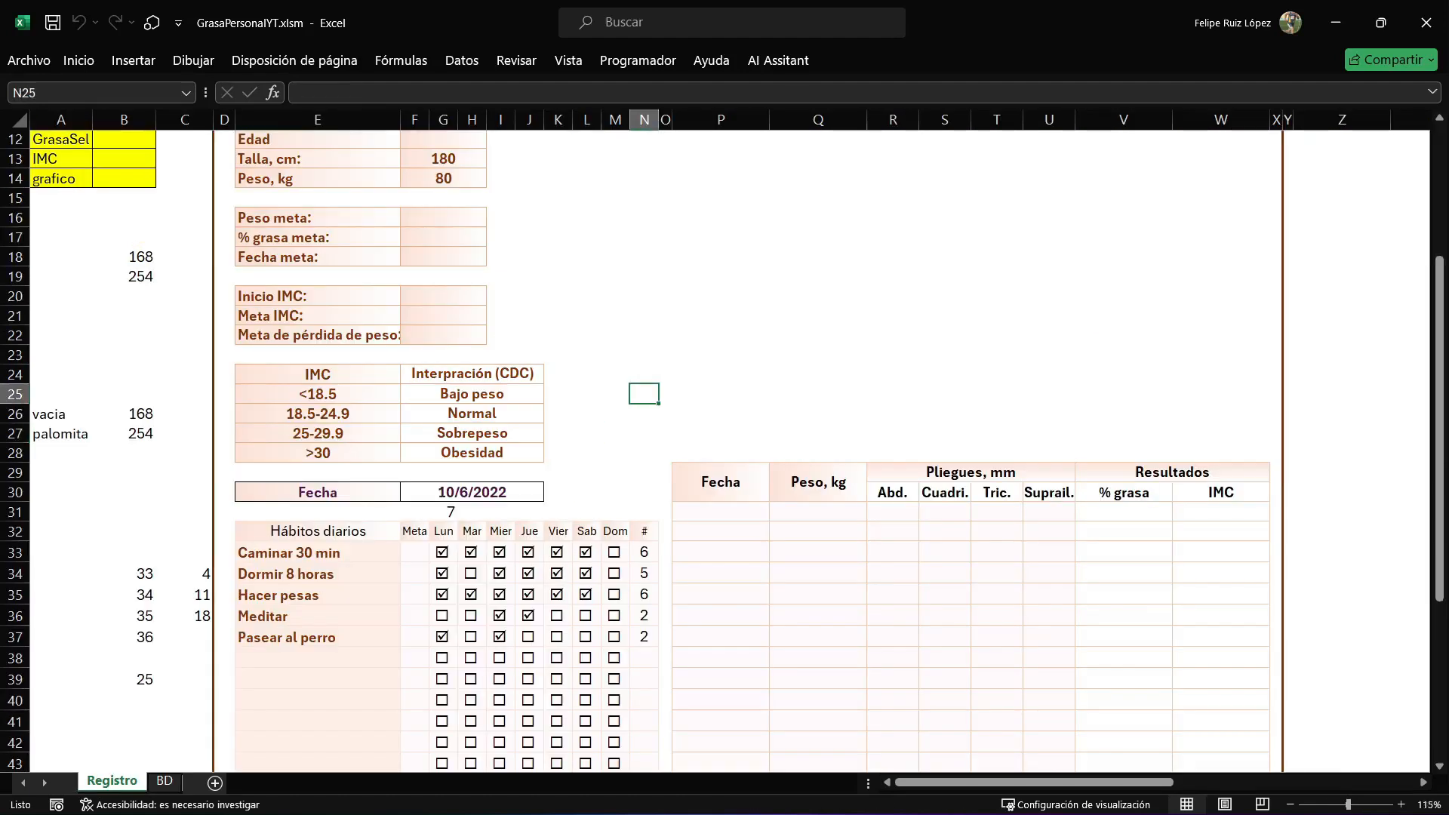
Add a new procedure named CargarDatos below GuardarCheck in Módulo1.
key(alt+F11)
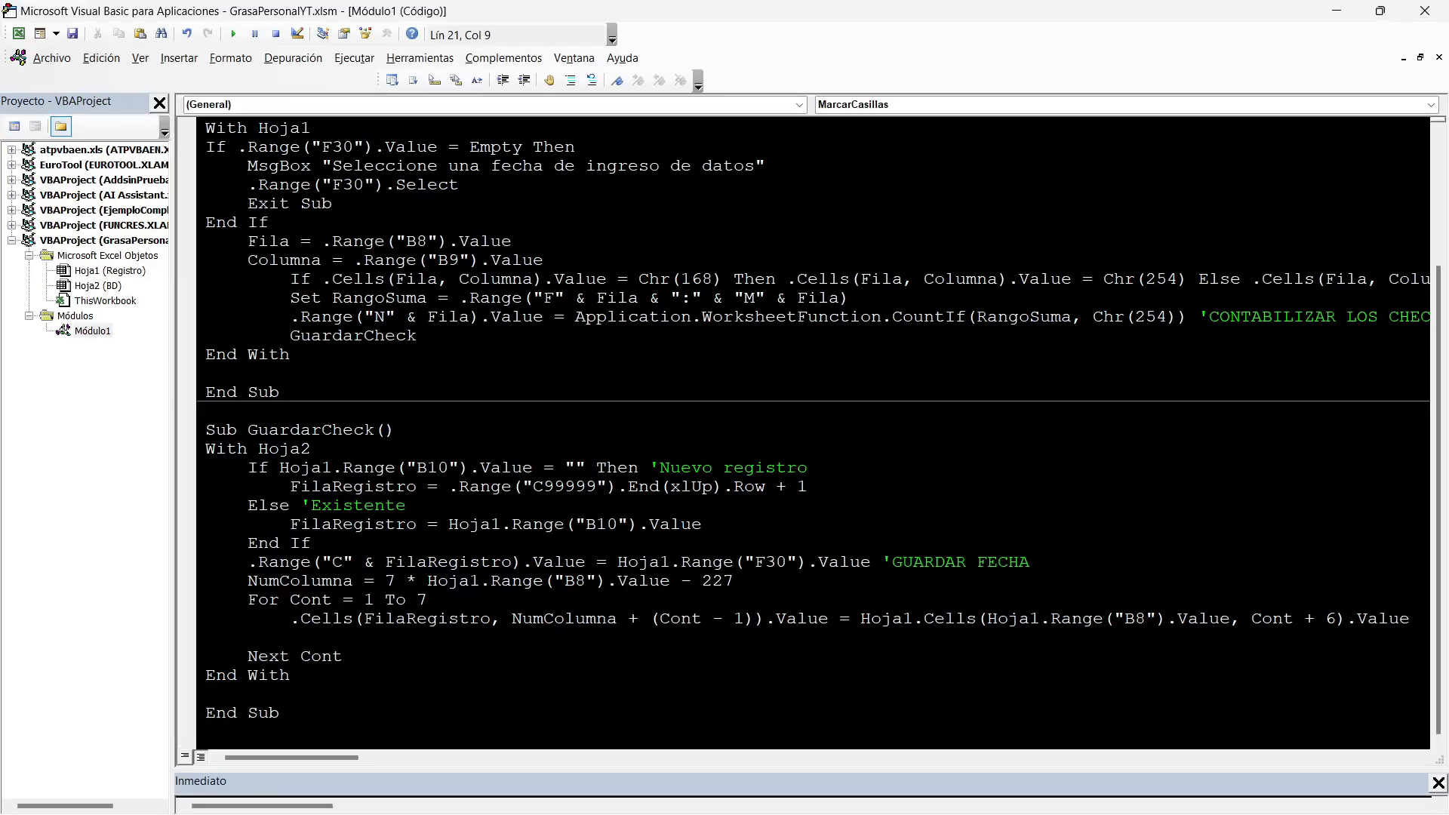
key(Down)
key(Down)
key(Down)
key(Down)
key(Down)
key(Down)
key(Down)
key(Down)
key(Down)
key(Down)
key(Down)
key(Down)
key(Down)
key(Down)
key(Down)
key(Down)
key(Down)
key(Down)
key(Down)
key(Down)
key(Return)
text(sUB )
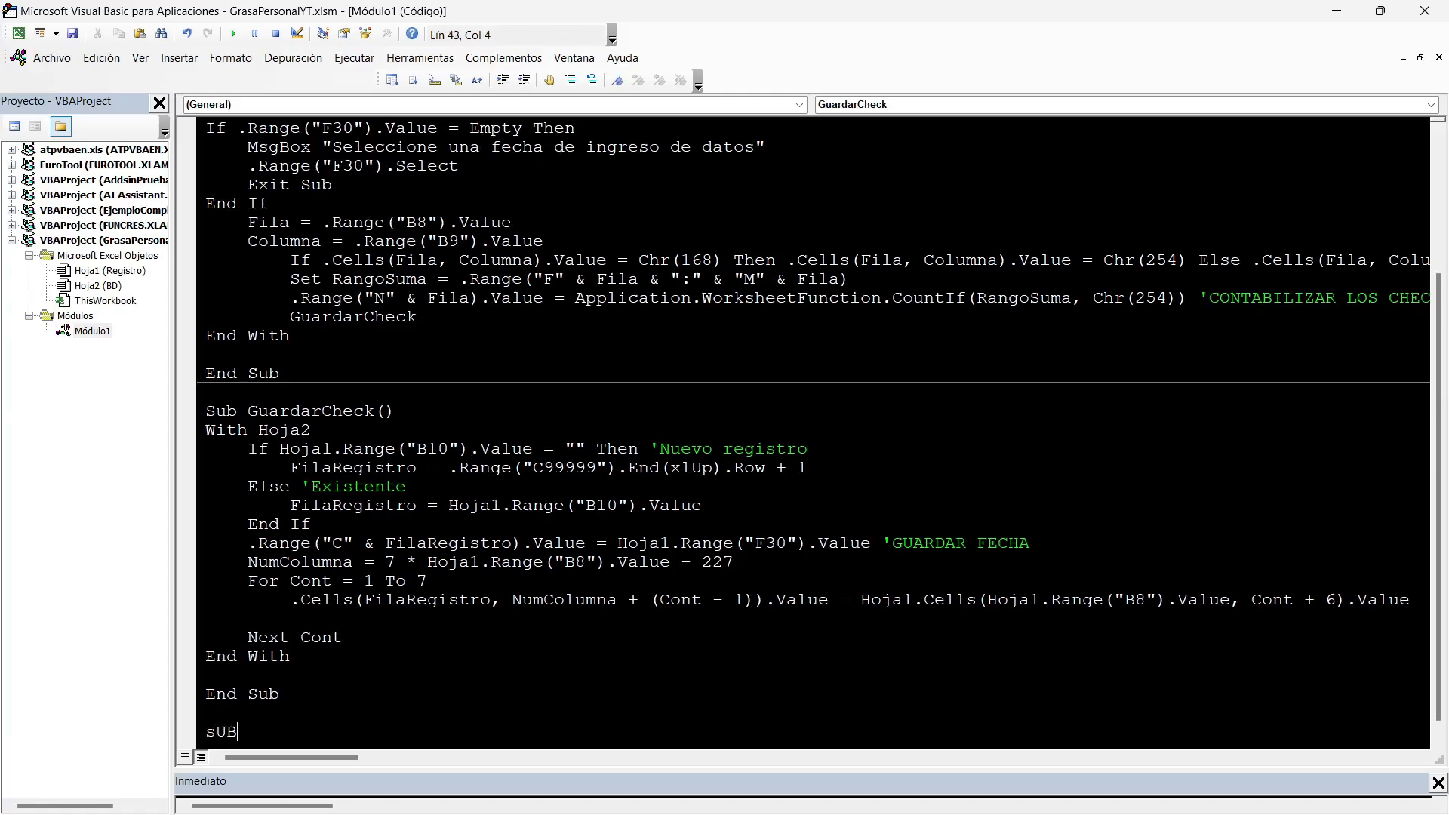
text(CargarDatos)
key(Return)
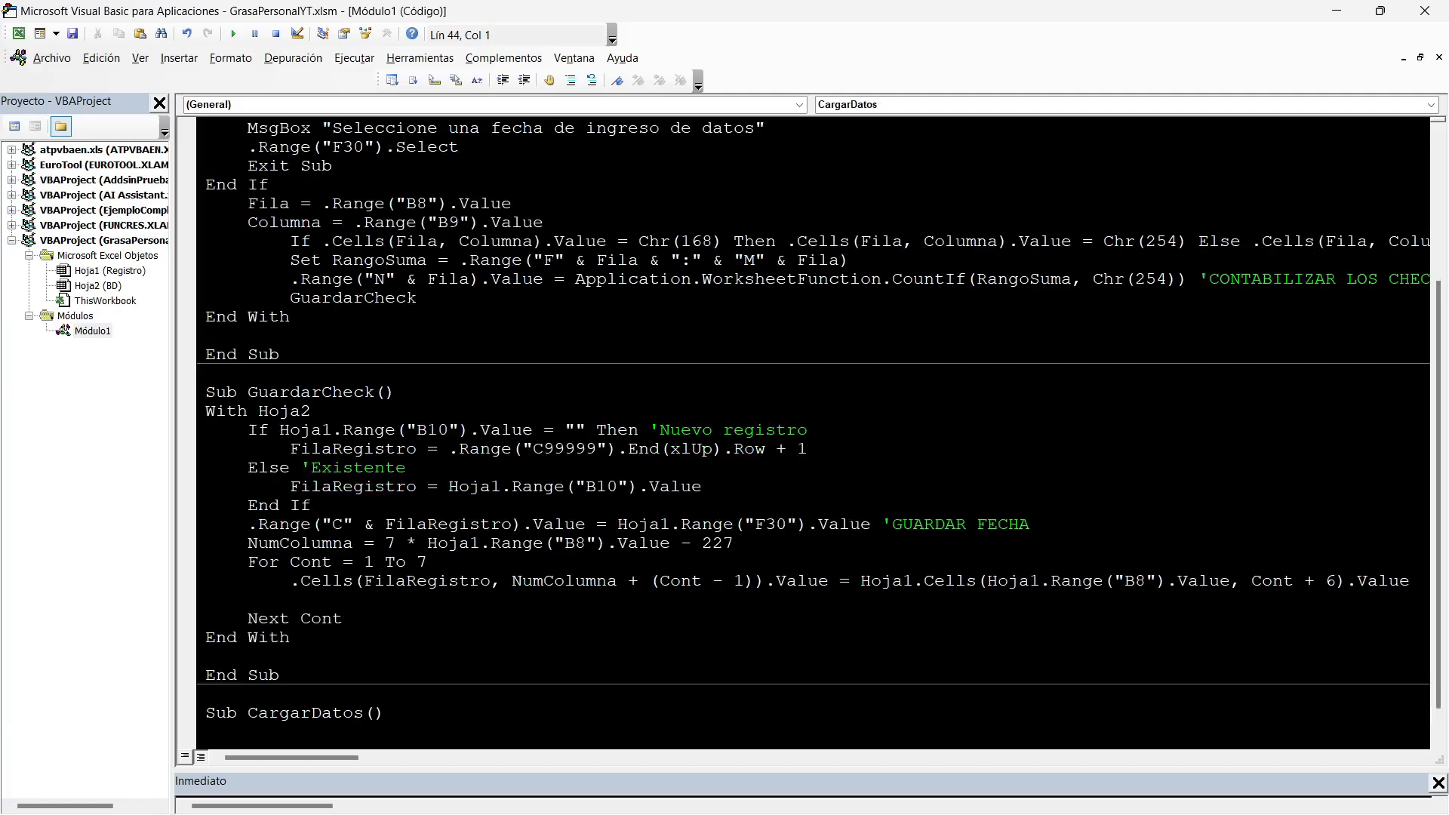
Declare Casilla As String in CargarDatos and add a With Hoja1 block closed by End With.
text(Dim Casilla as string)
key(Return)
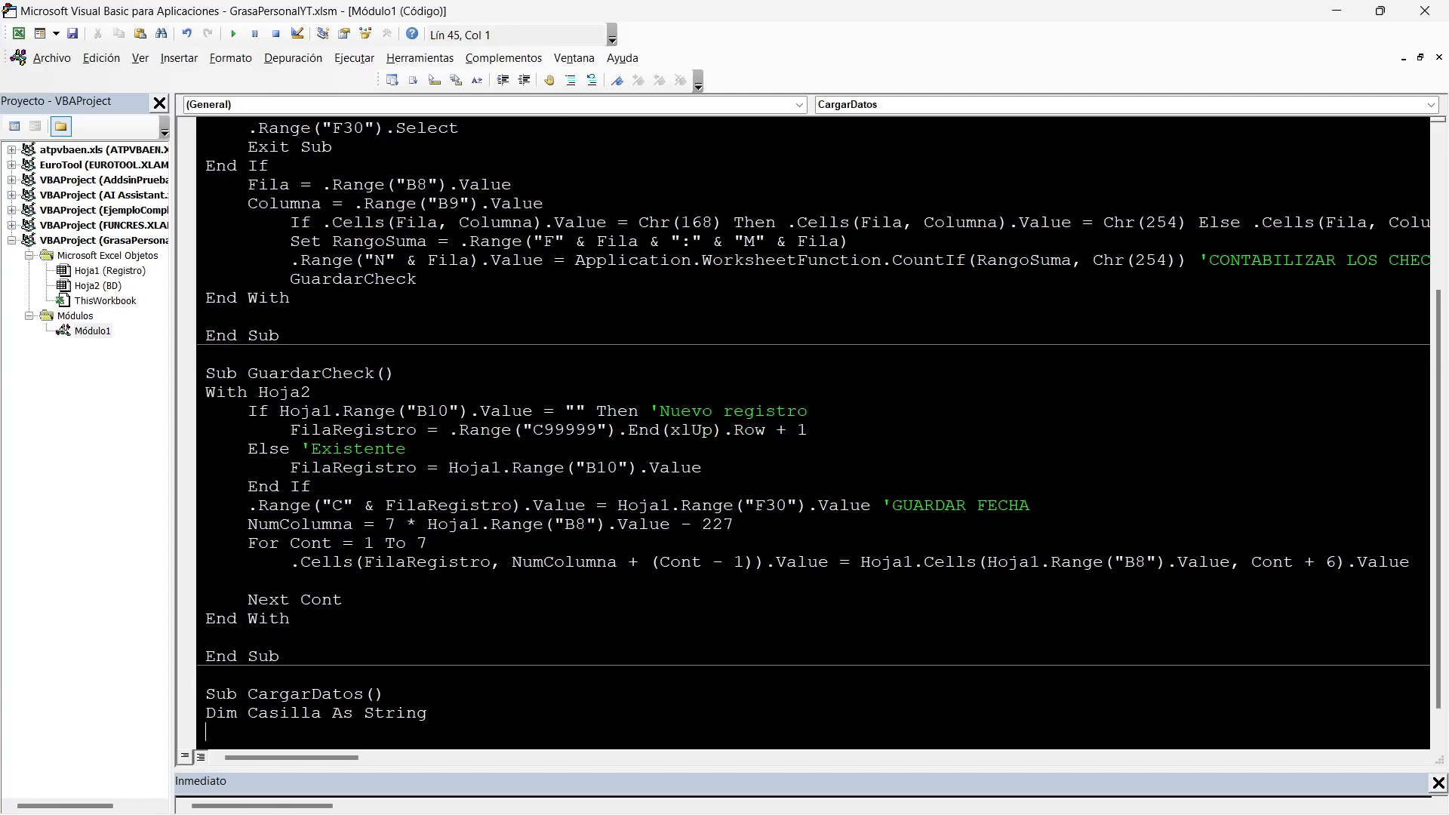
text(With Hoja1)
key(Return)
text(end with)
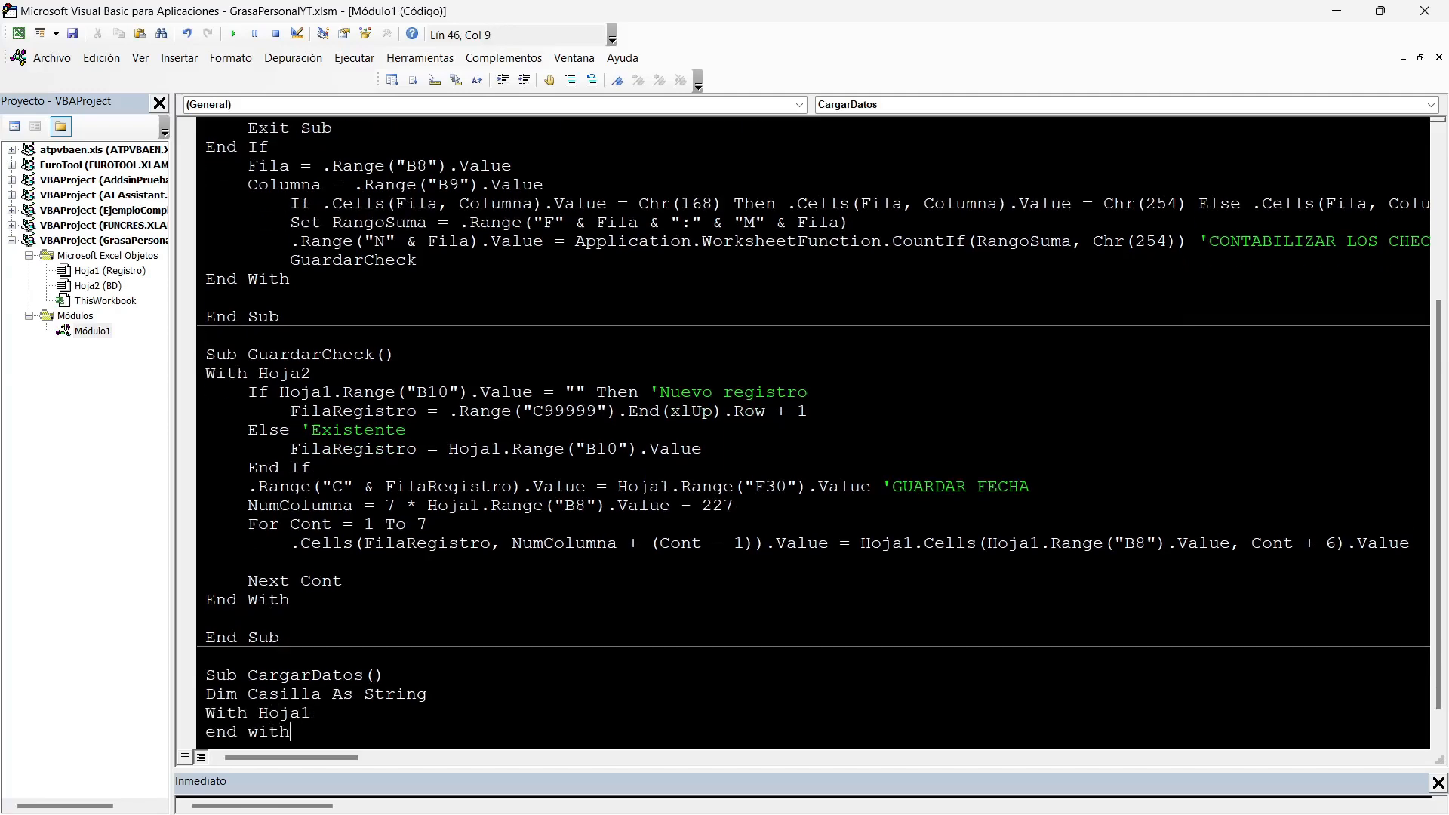
scroll(814, 432, down, 1)
Begin an indented .Range("").Font.Name statement inside the With Hoja1 block.
click(314, 675)
key(Return)
key(Tab)
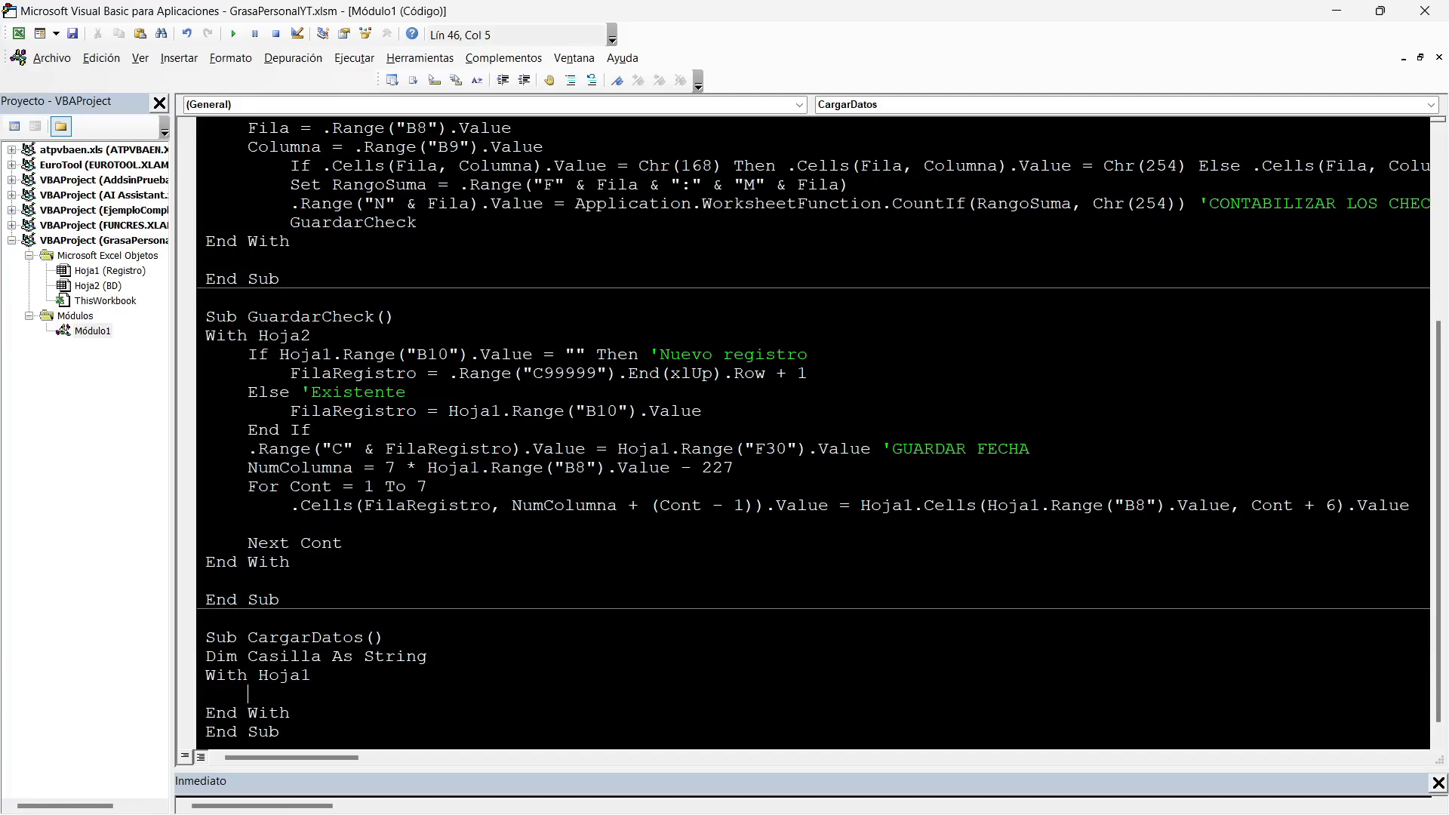
text(.Range("").Font.name)
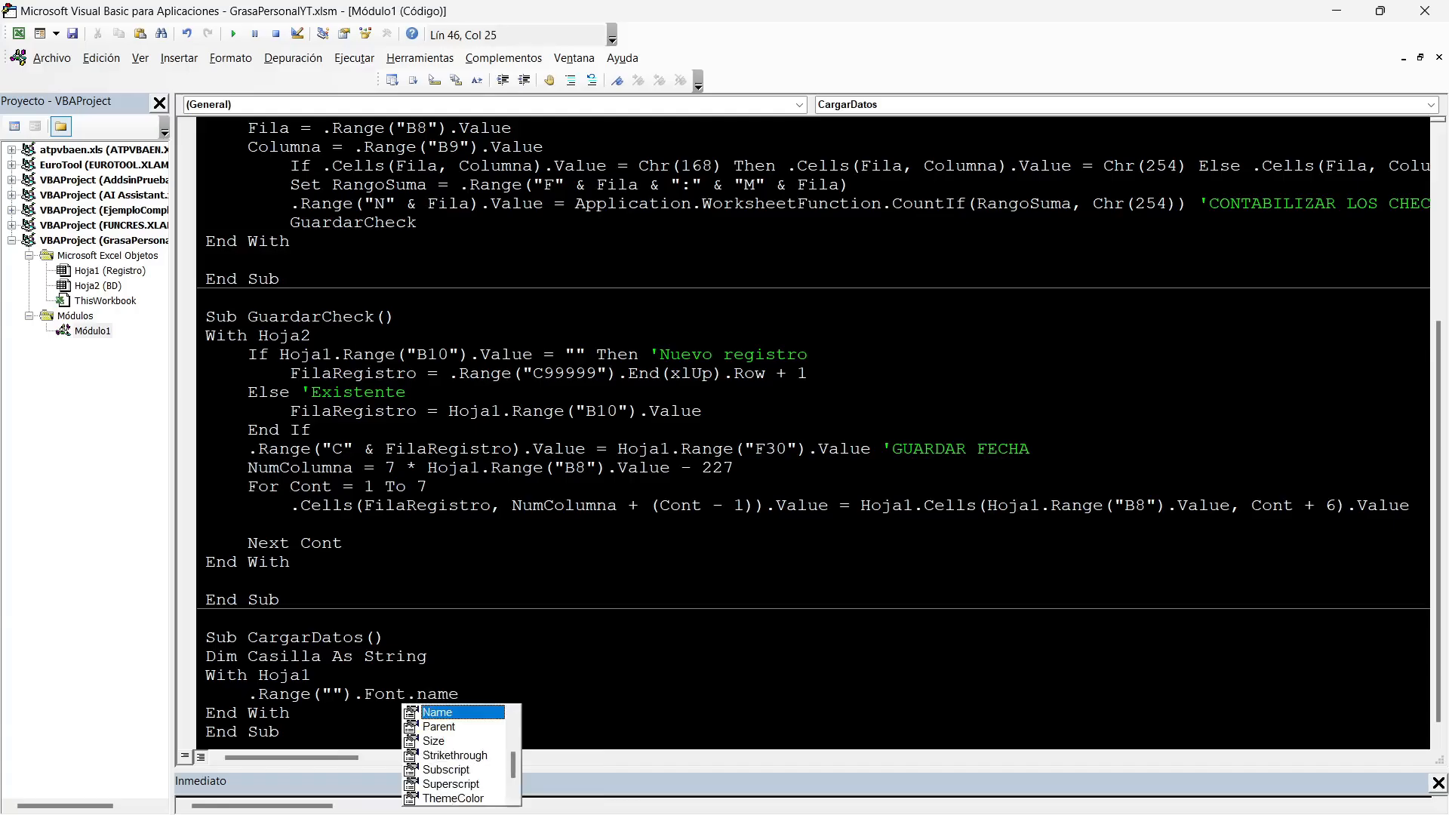
Clear the Vier checkbox for Hacer pesas on Registro and put the VBA project in break mode.
key(alt+F11)
scroll(725, 453, down, 3)
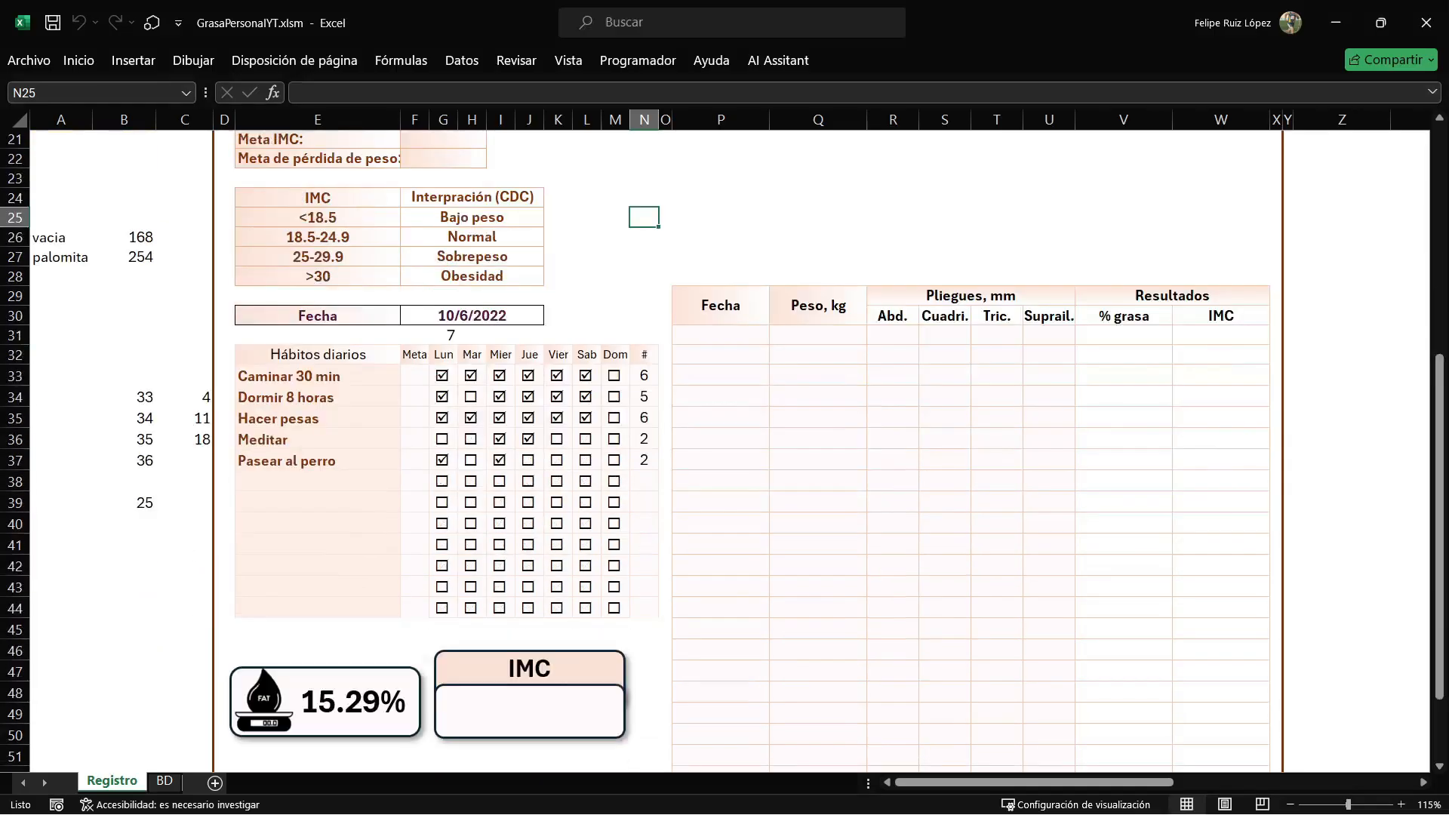
click(557, 418)
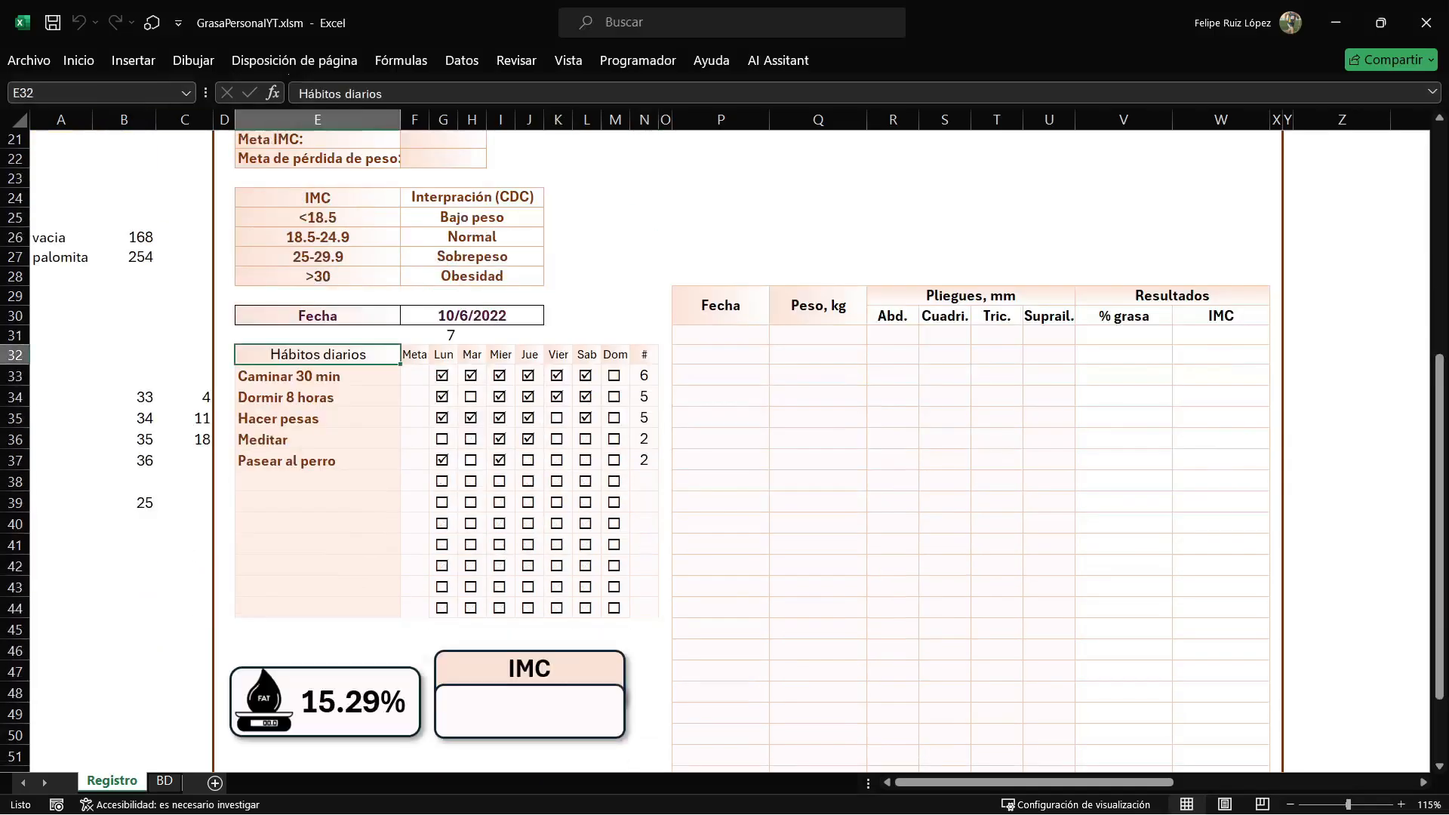
key(alt+F11)
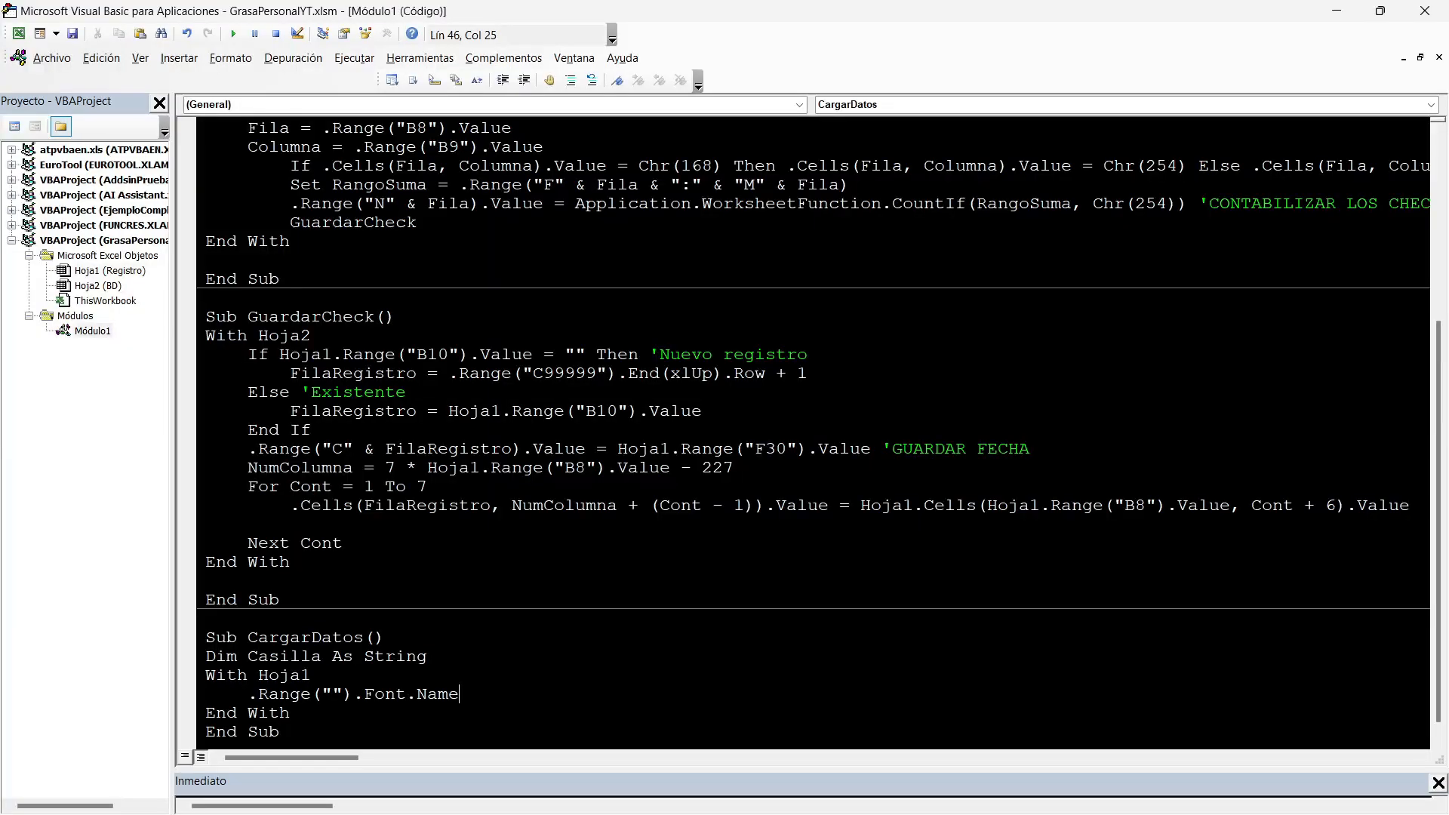
click(255, 34)
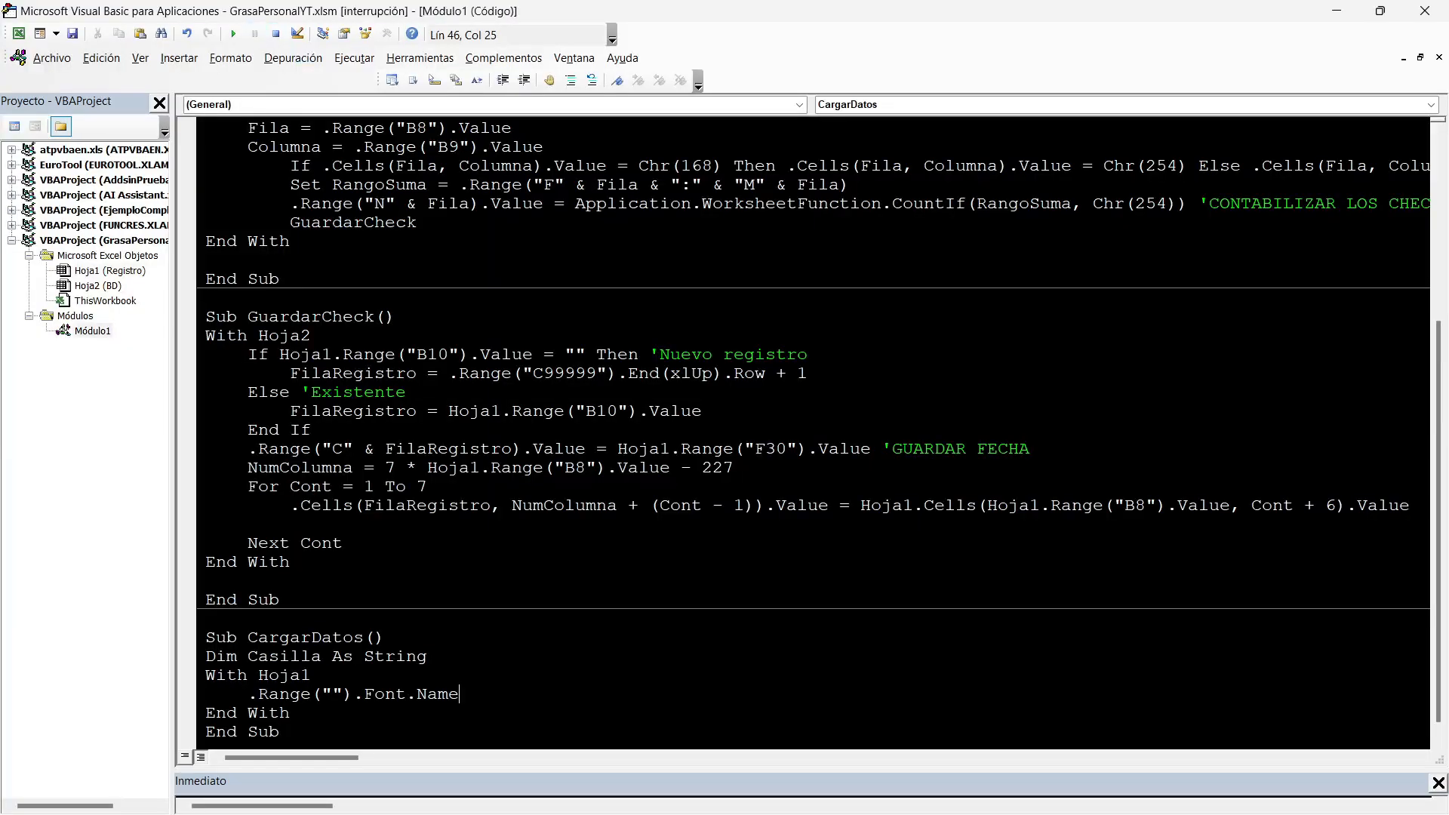
Check which font is applied to the Jue checkbox cell of Hacer pesas, then return to the code.
key(alt+F11)
click(529, 418)
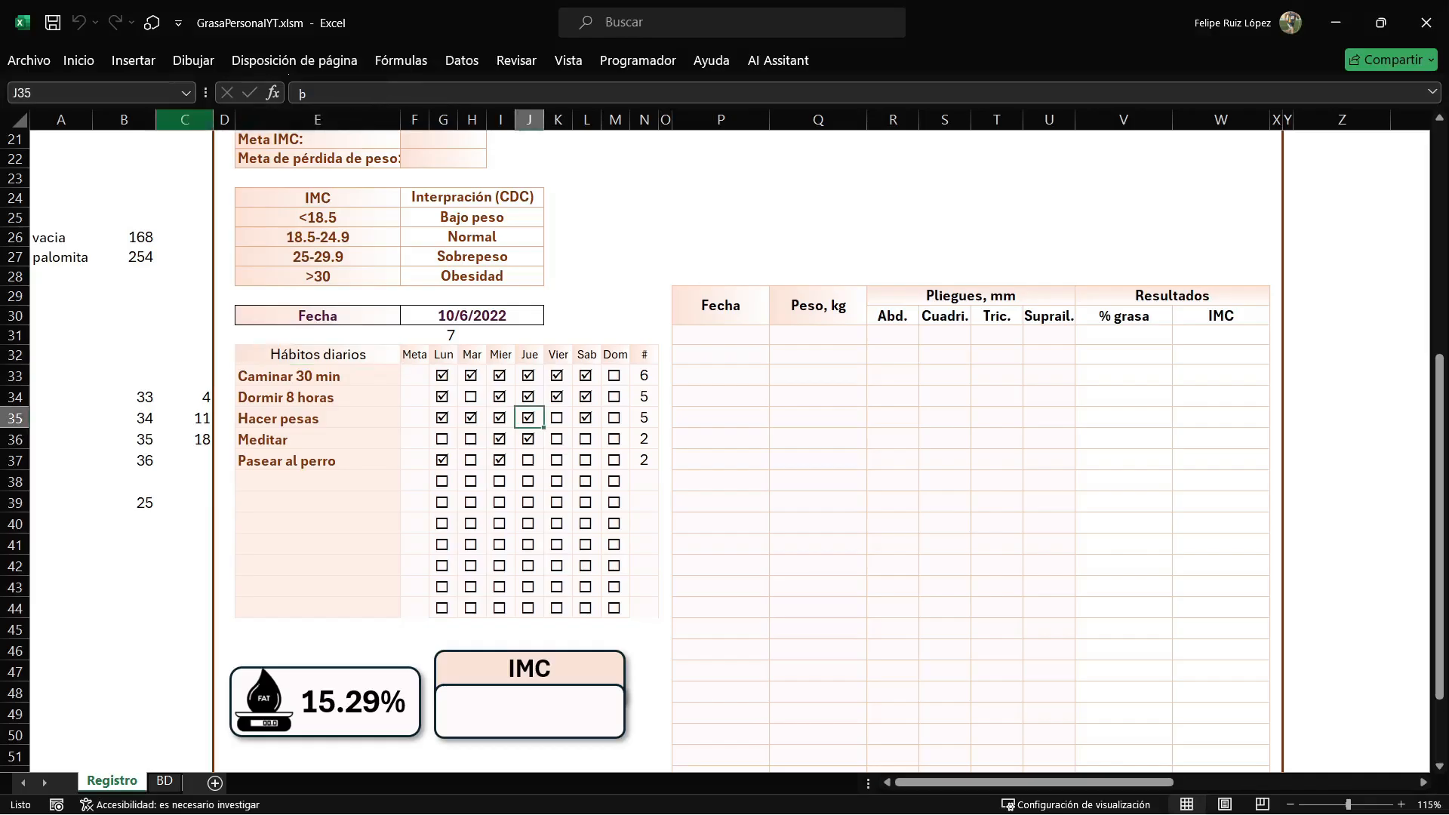
click(78, 61)
click(116, 96)
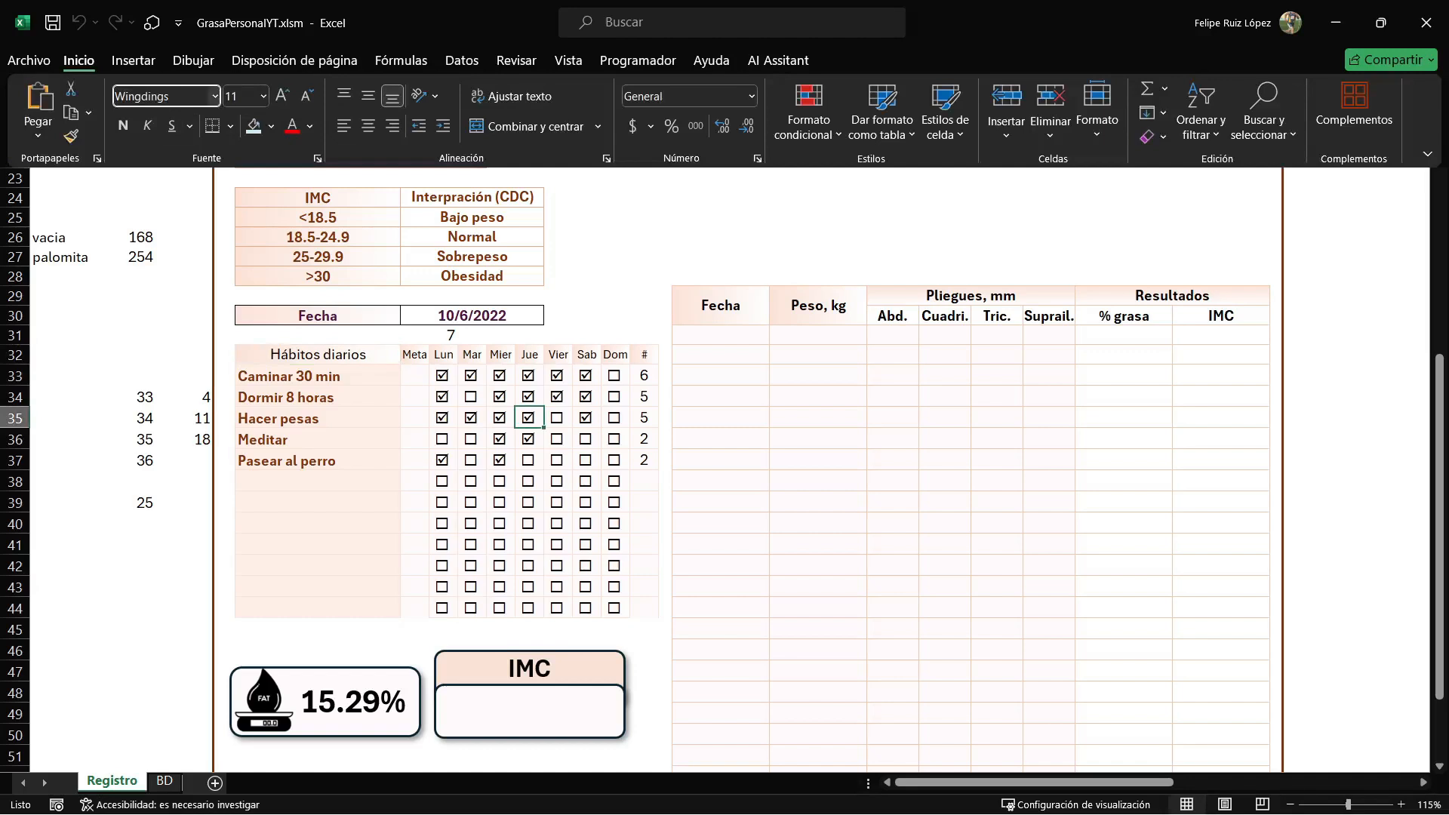
double_click(166, 96)
key(Escape)
key(alt+F11)
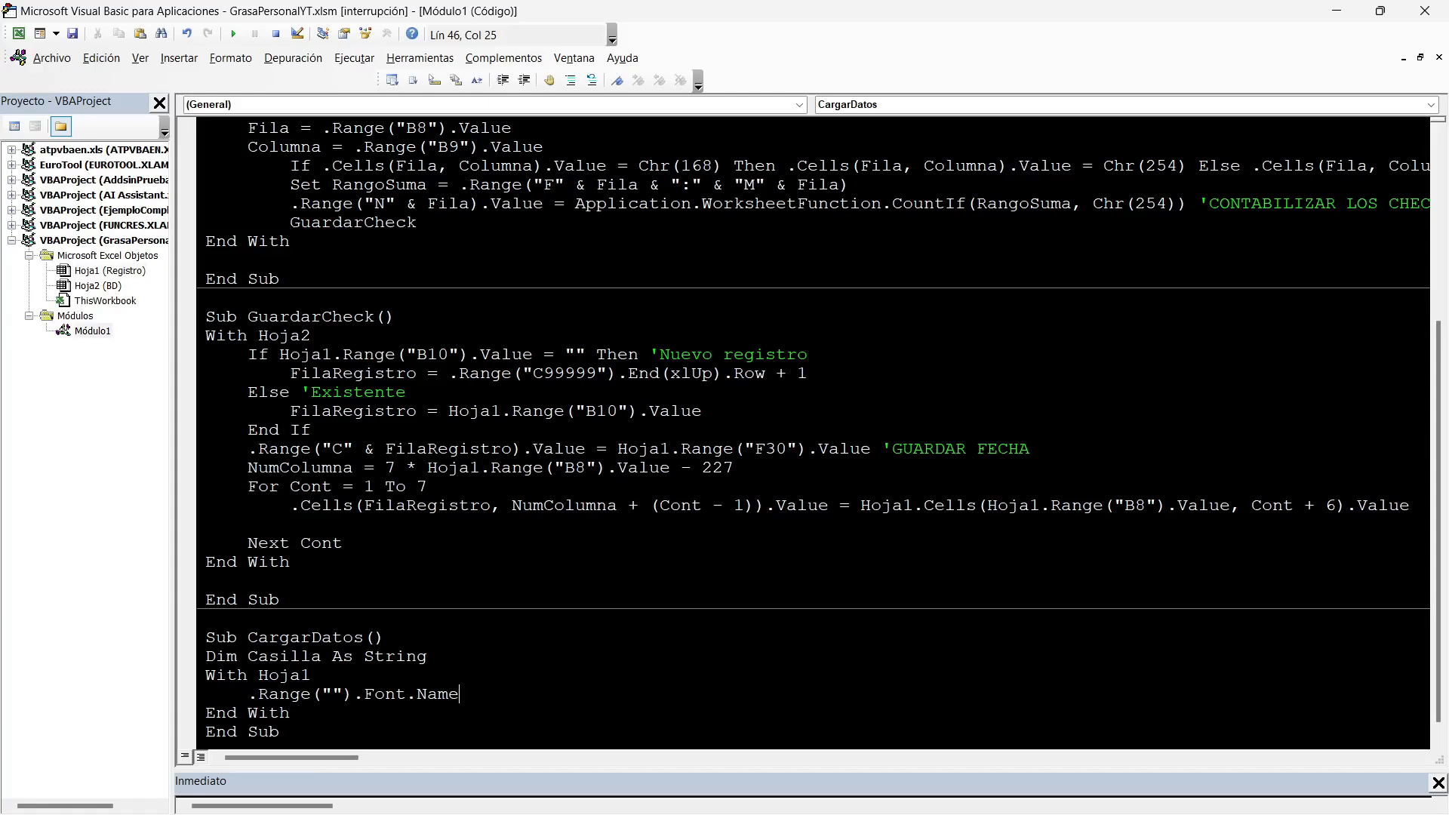
Look up the first and last cells of the checkbox grid and enter G33:M45 as the Range address.
click(343, 694)
key(alt+F11)
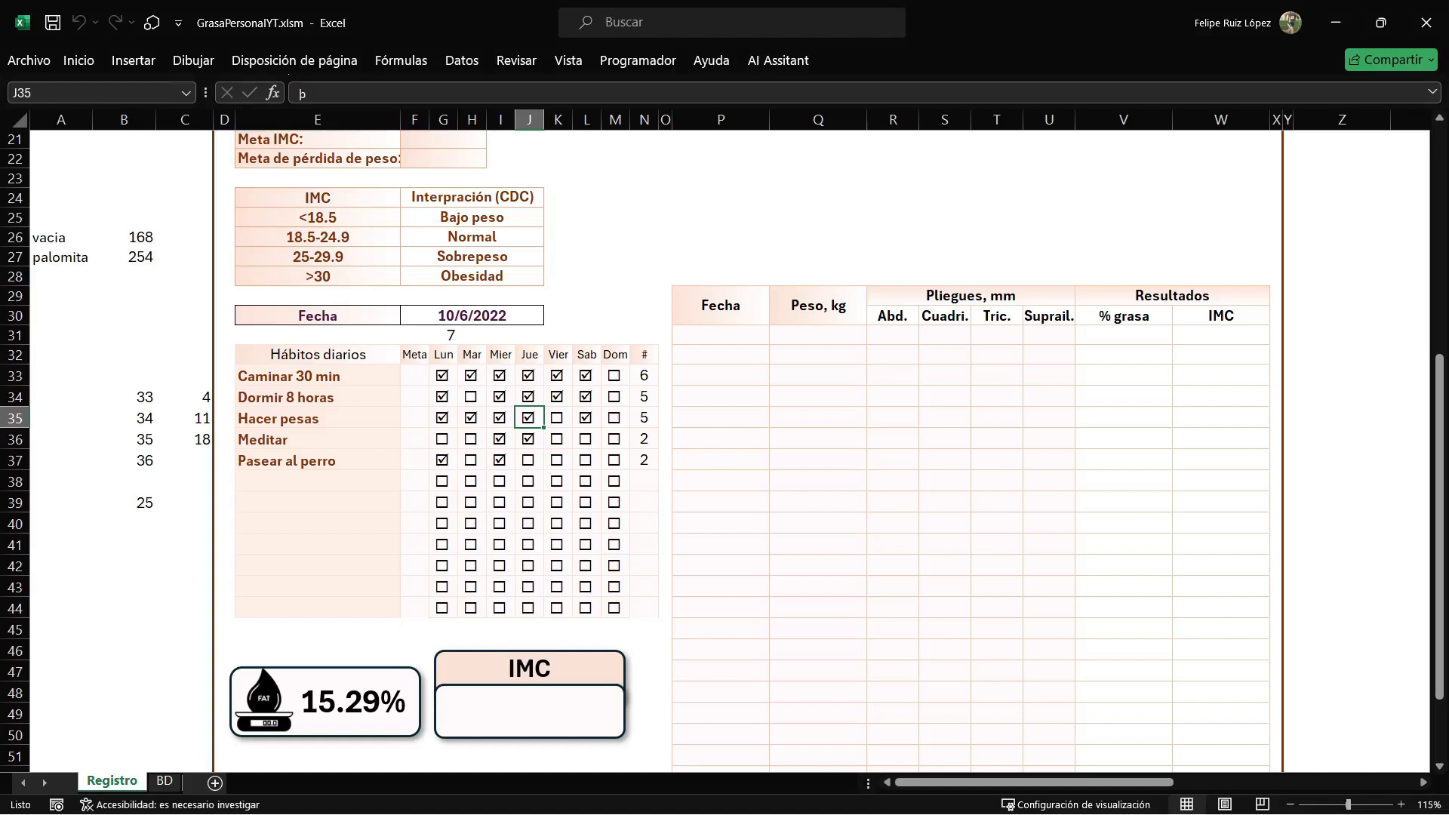
click(443, 376)
click(615, 608)
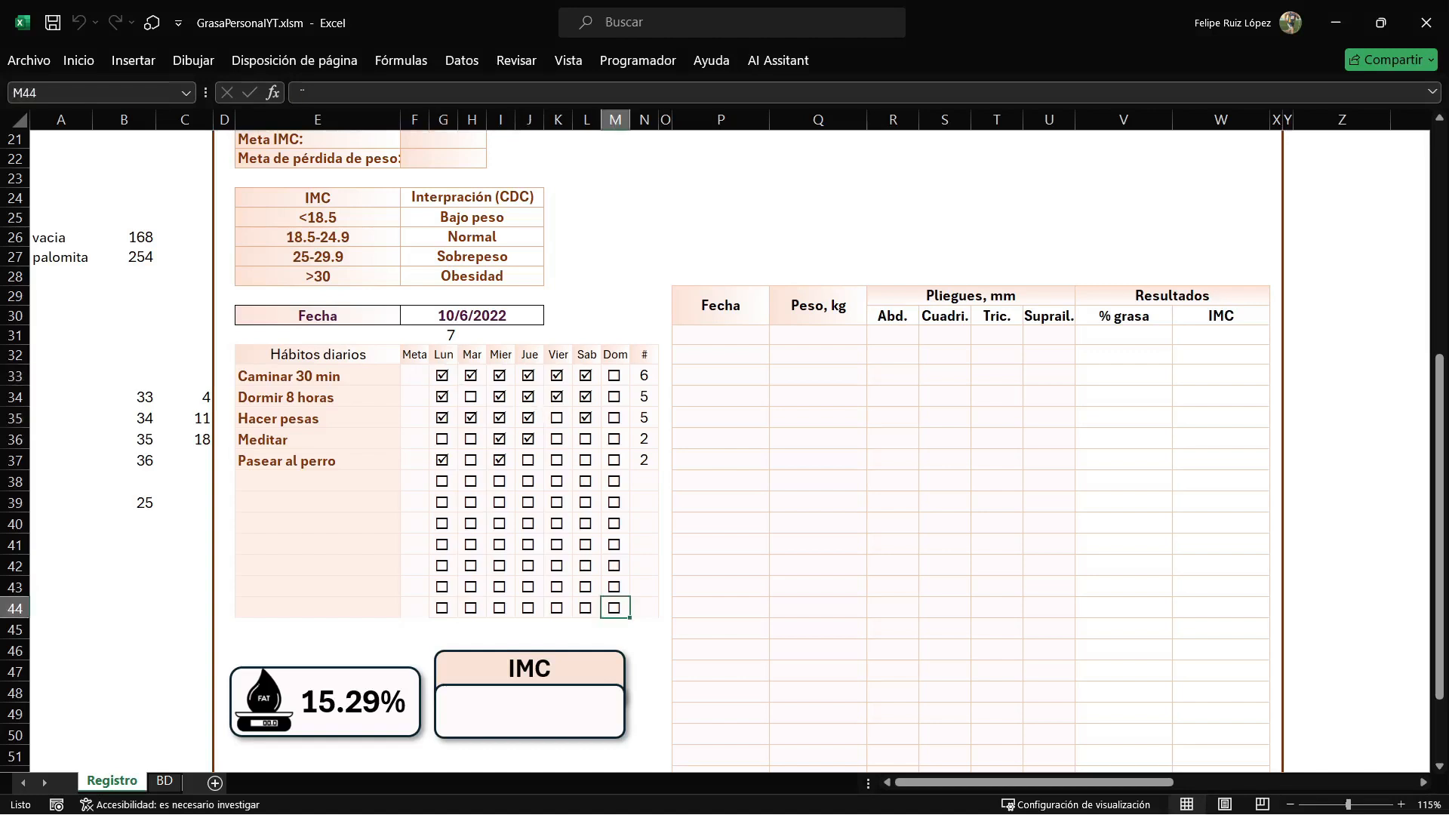
key(alt+F11)
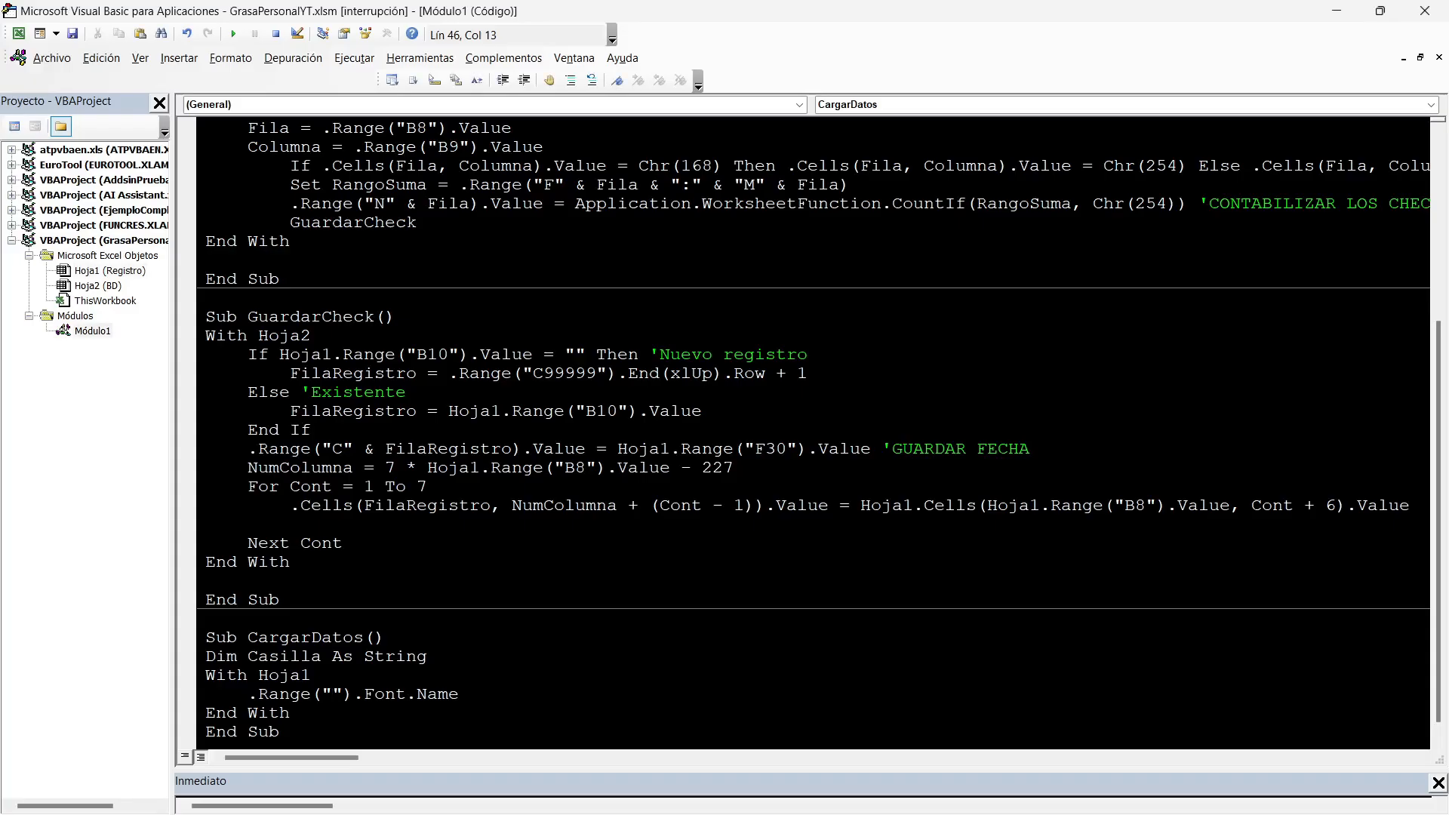
text(G33:M)
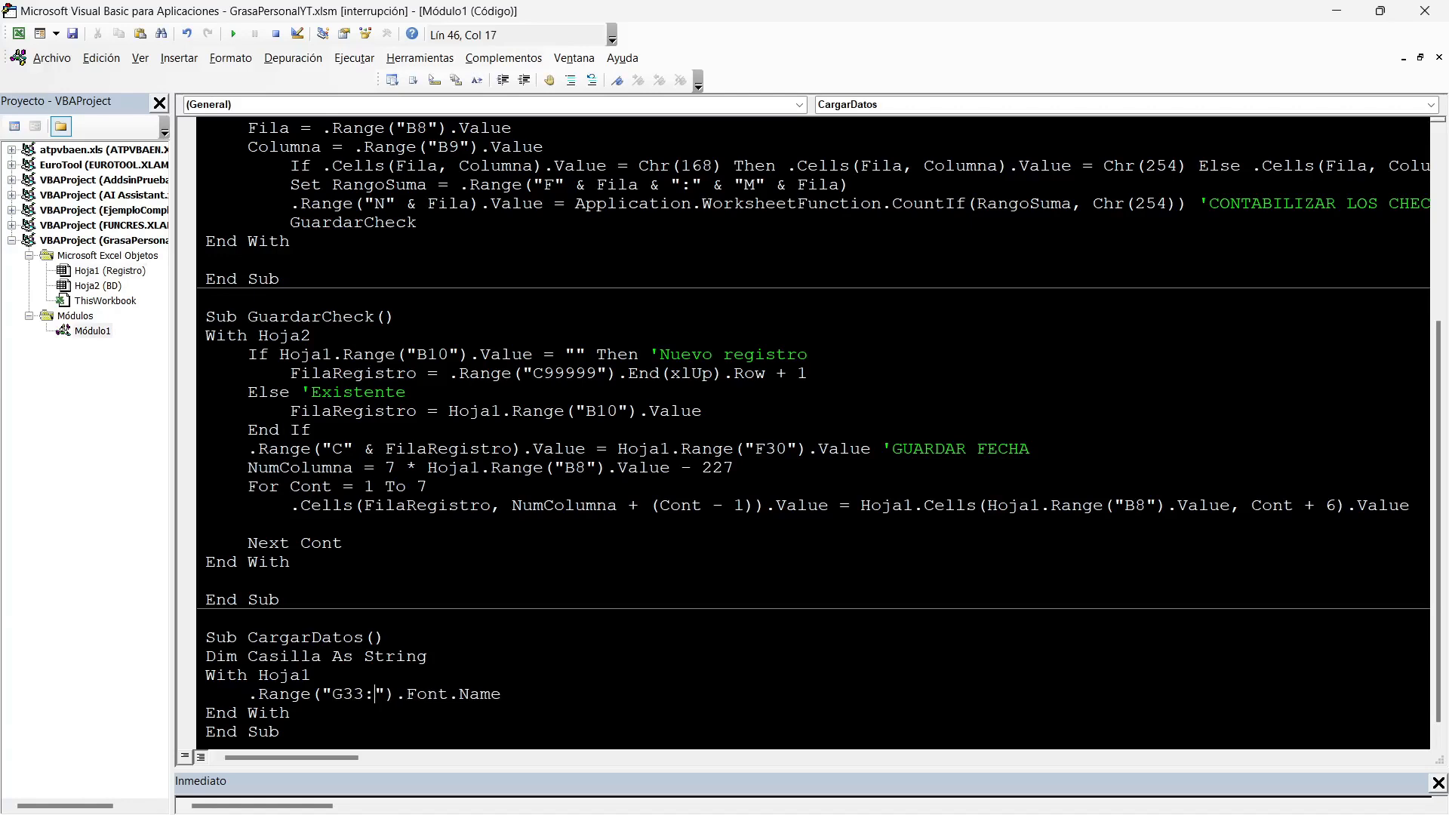
text(45)
Complete the font statement by assigning "Wingdings" to Font.Name and start a new line below it.
key(Right)
key(Right)
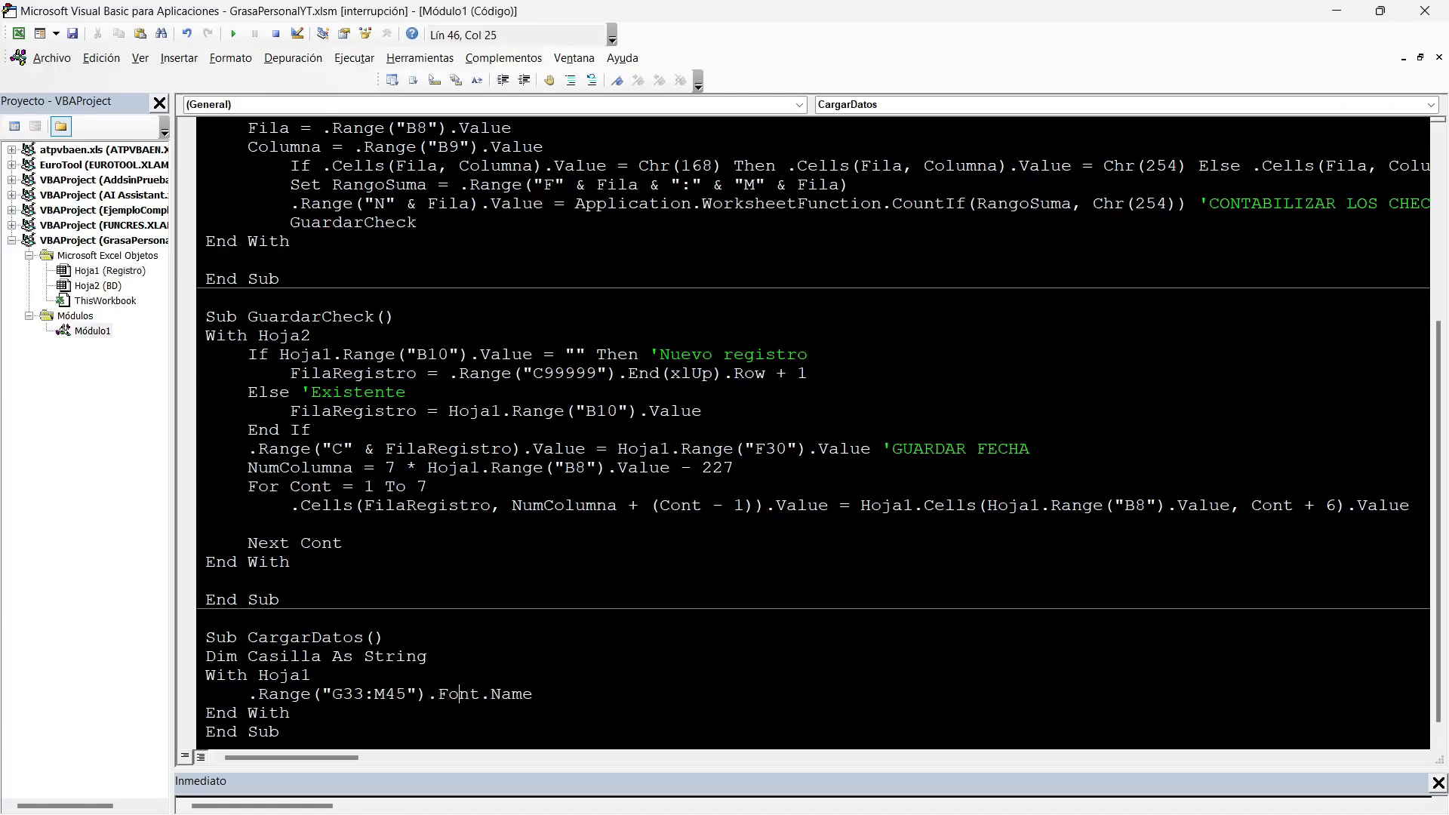
key(Right)
key(Right)
key(Right)
text(="Wingdings)
key(Return)
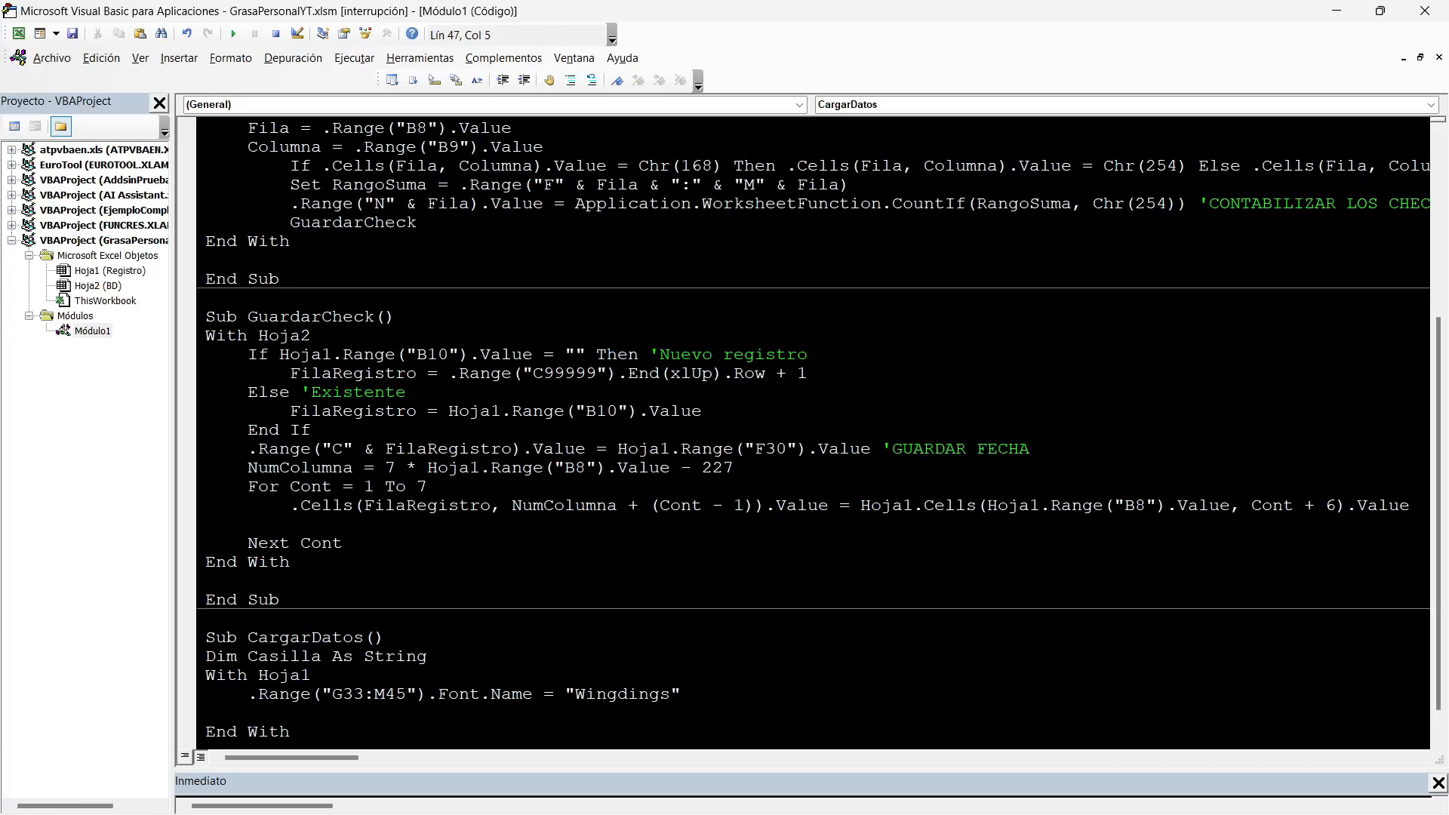
Take VBA out of break mode and test the Meditar checkboxes by ticking Mar and clearing Mier and Jue.
double_click(602, 694)
click(248, 713)
click(333, 354)
click(233, 34)
click(375, 656)
key(alt+F11)
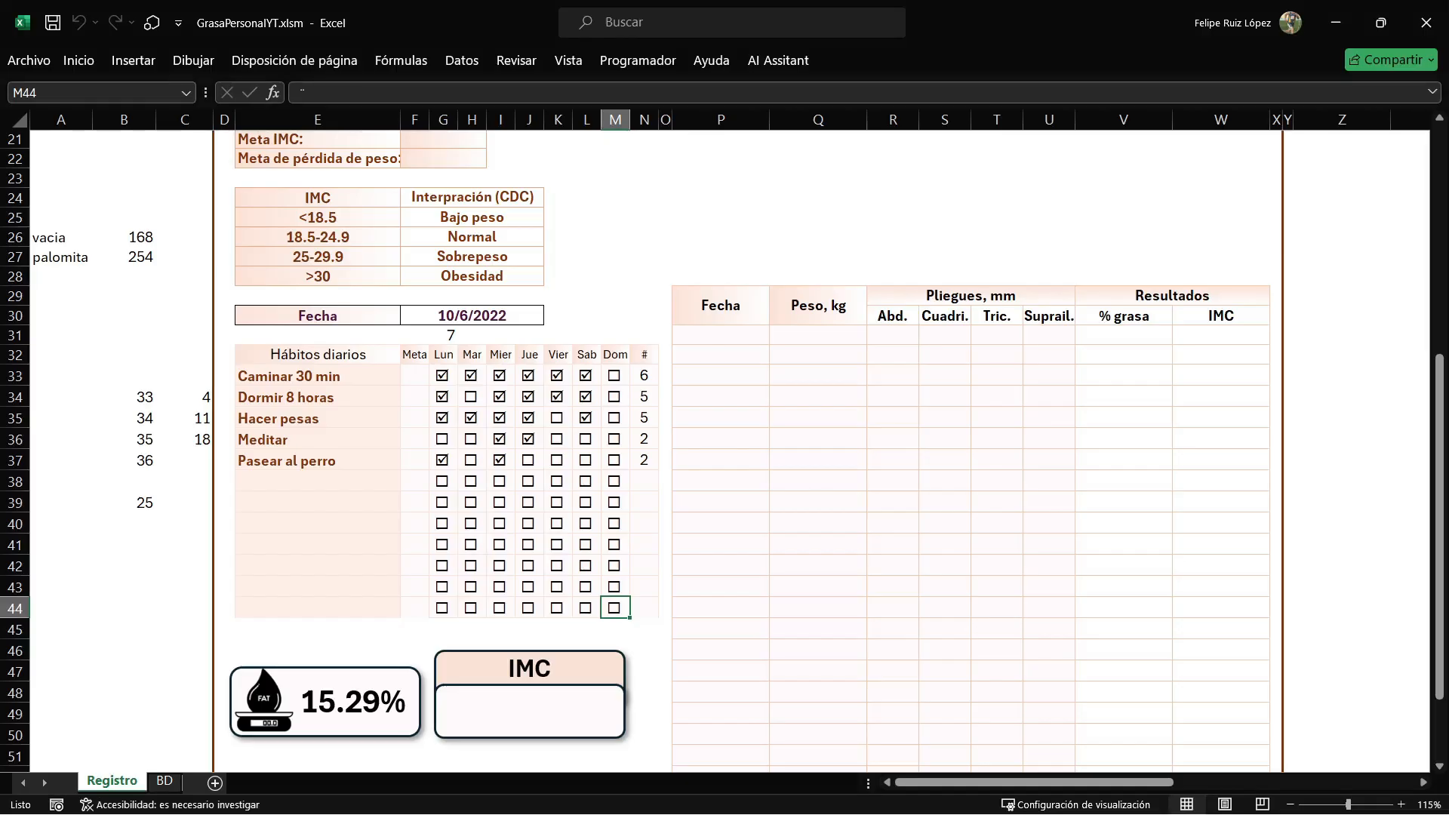
click(471, 439)
click(500, 439)
click(528, 439)
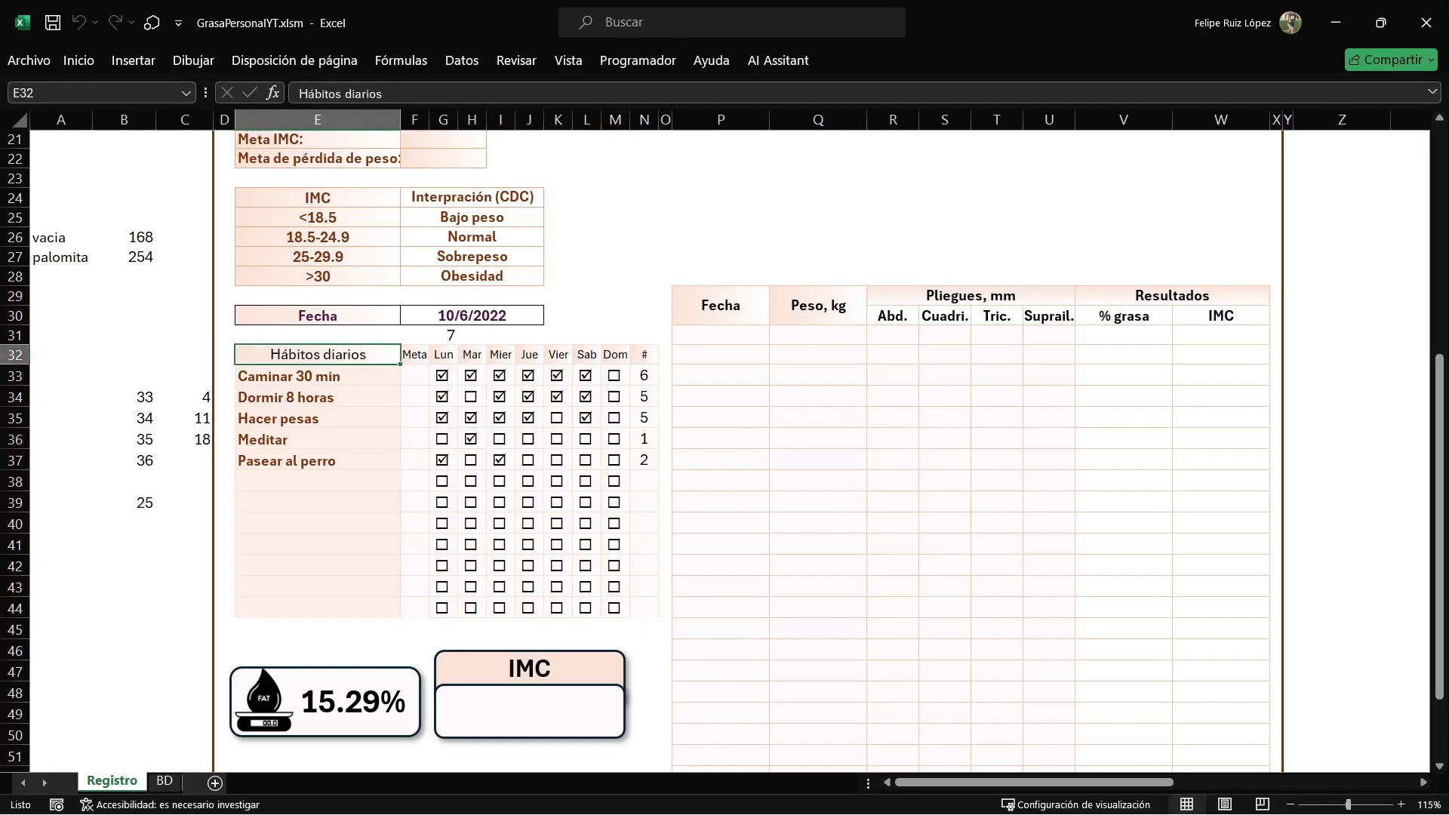
Start an If condition on .Range("B10") below the font statement, checking the #BD cell on Registro for the reference.
key(alt+F11)
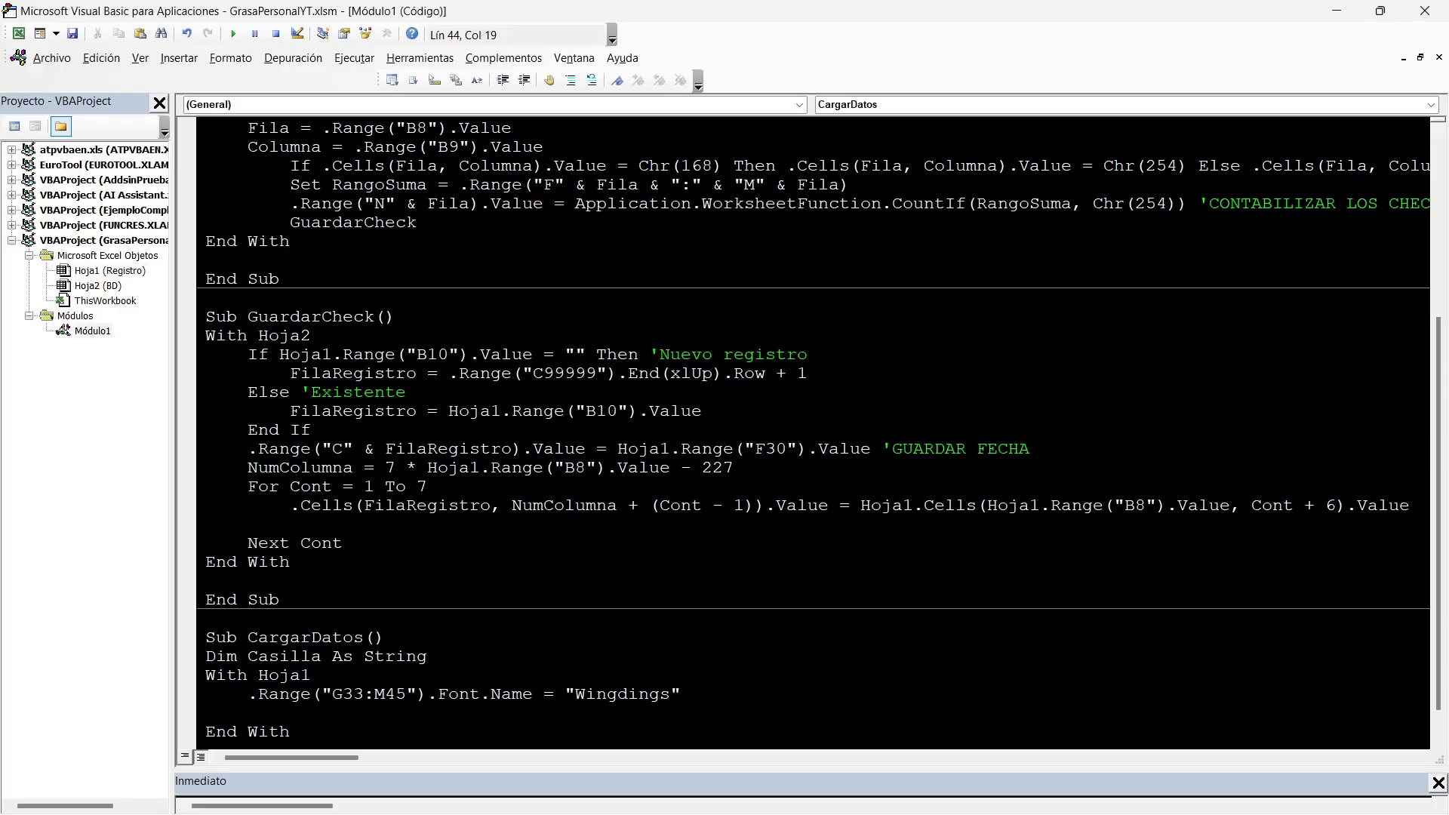
drag(680, 694, 565, 695)
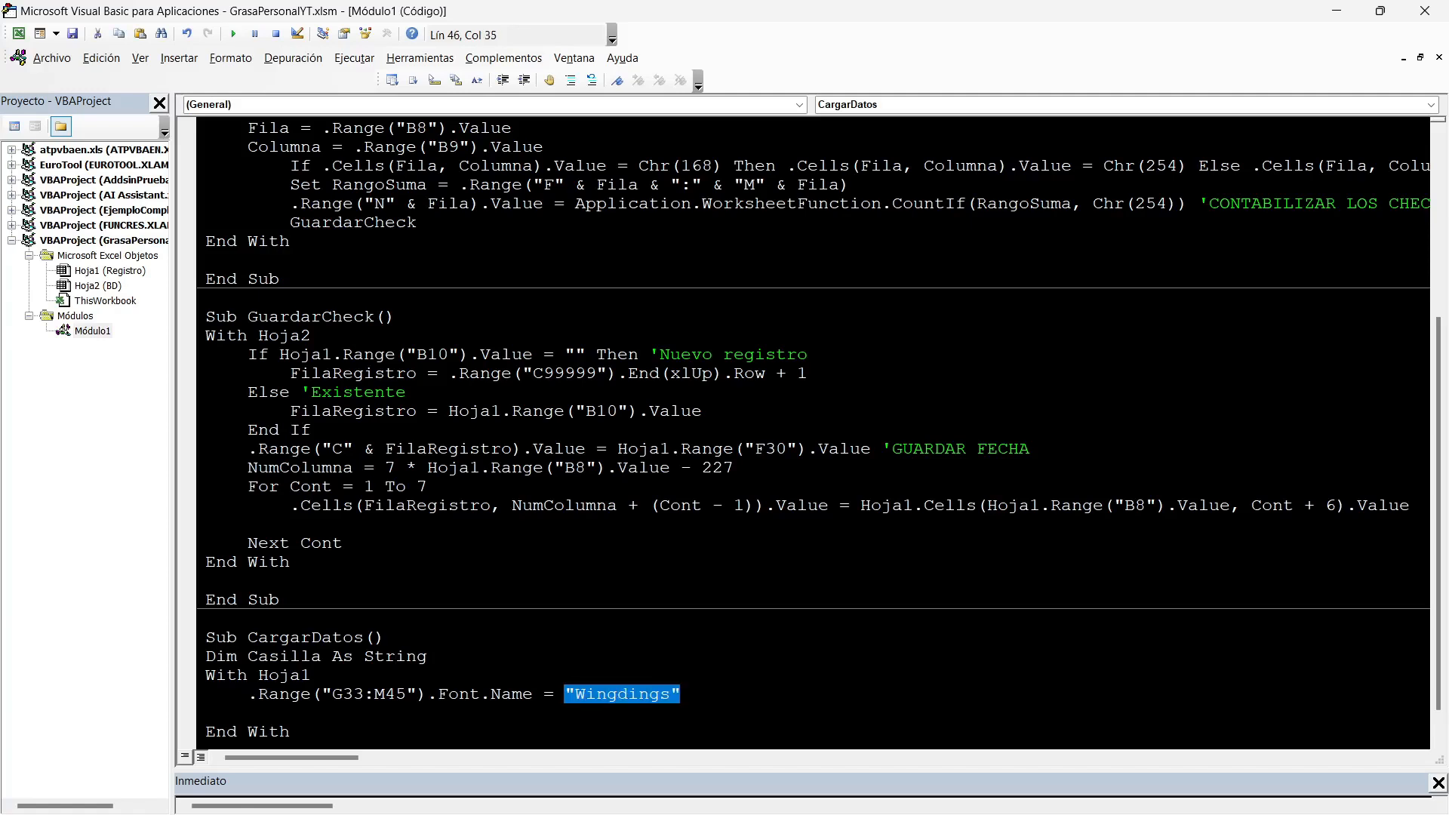
click(249, 713)
text(IF .Range(""))
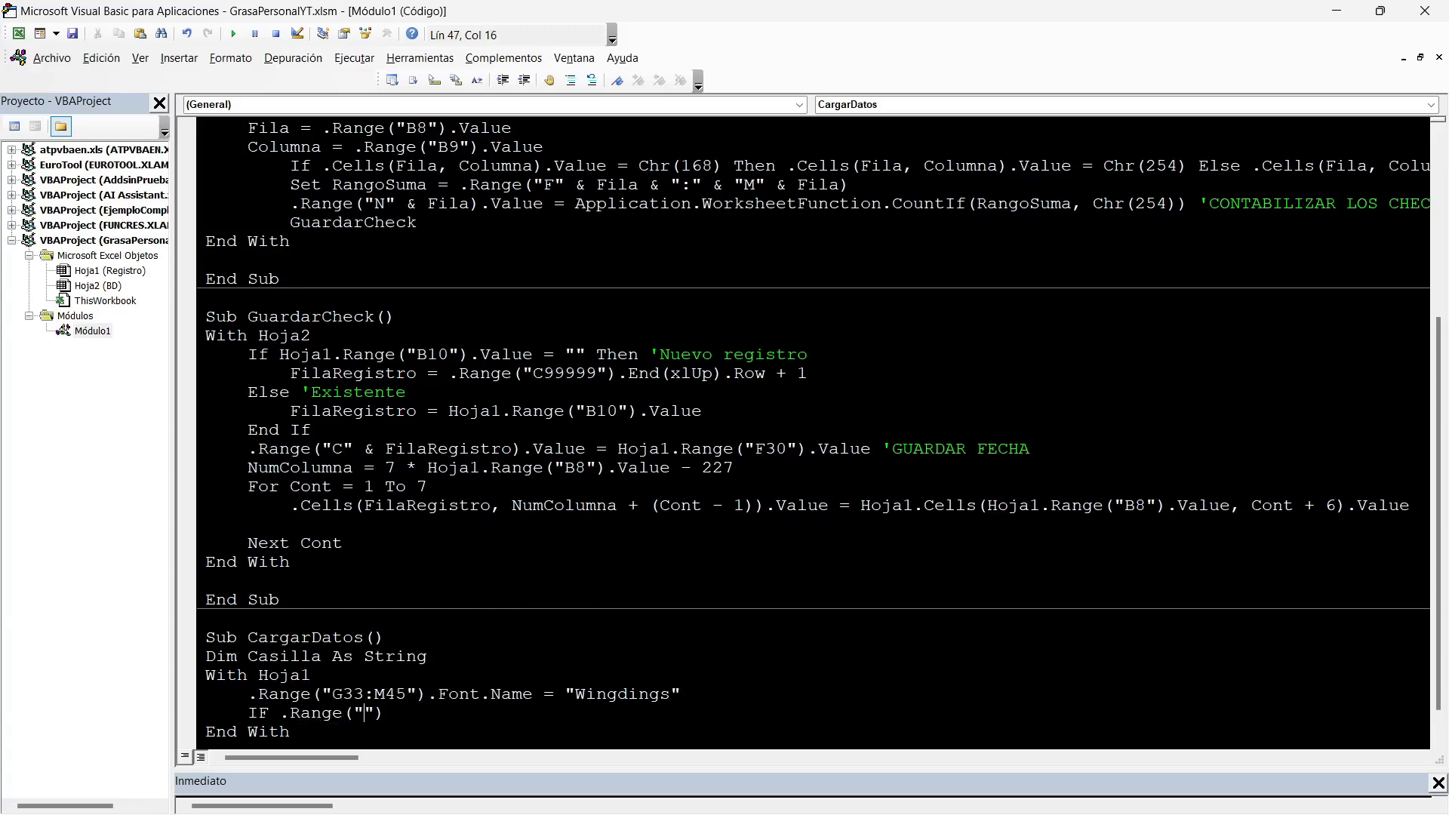
key(alt+F11)
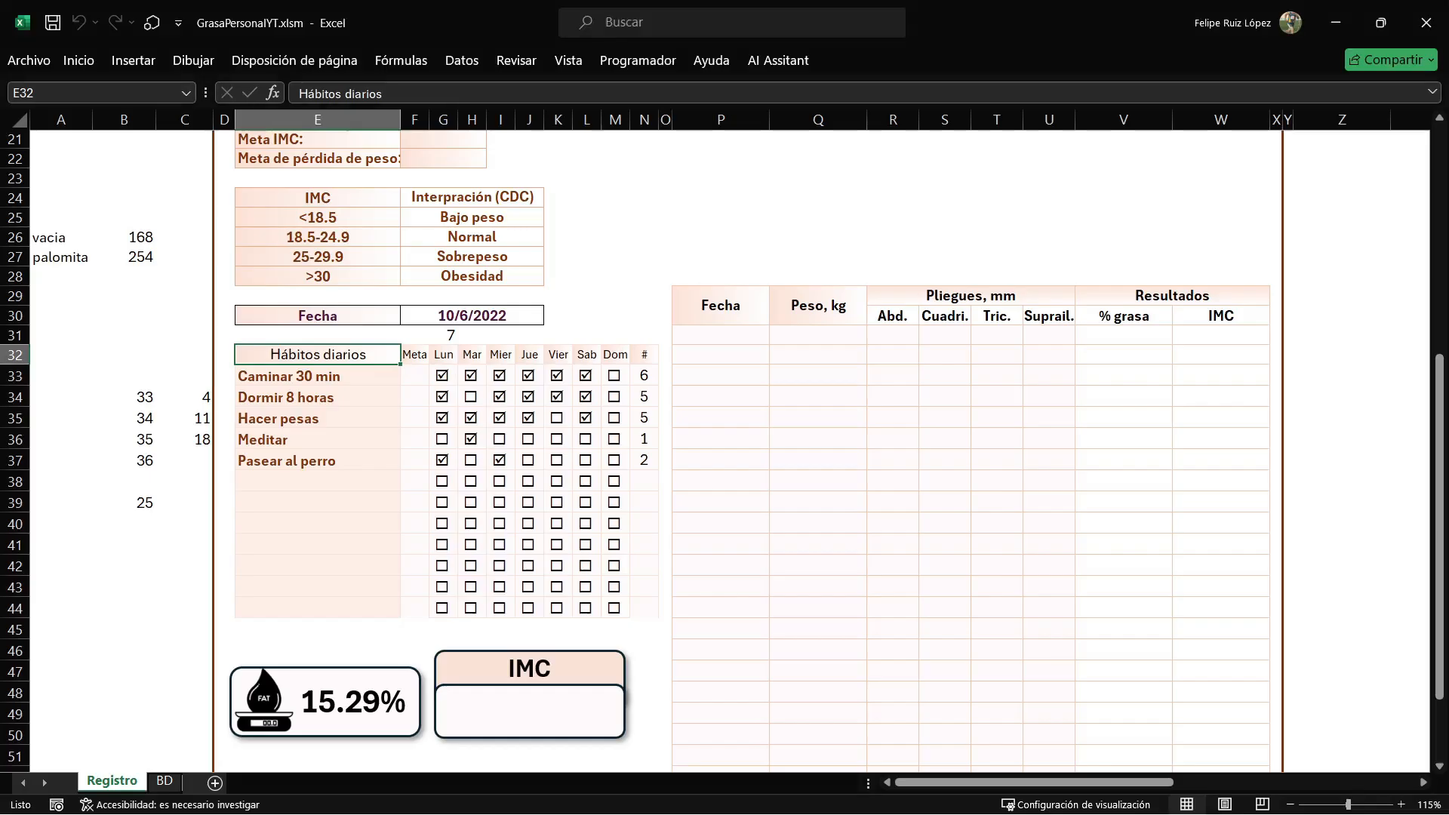
scroll(725, 452, up, 7)
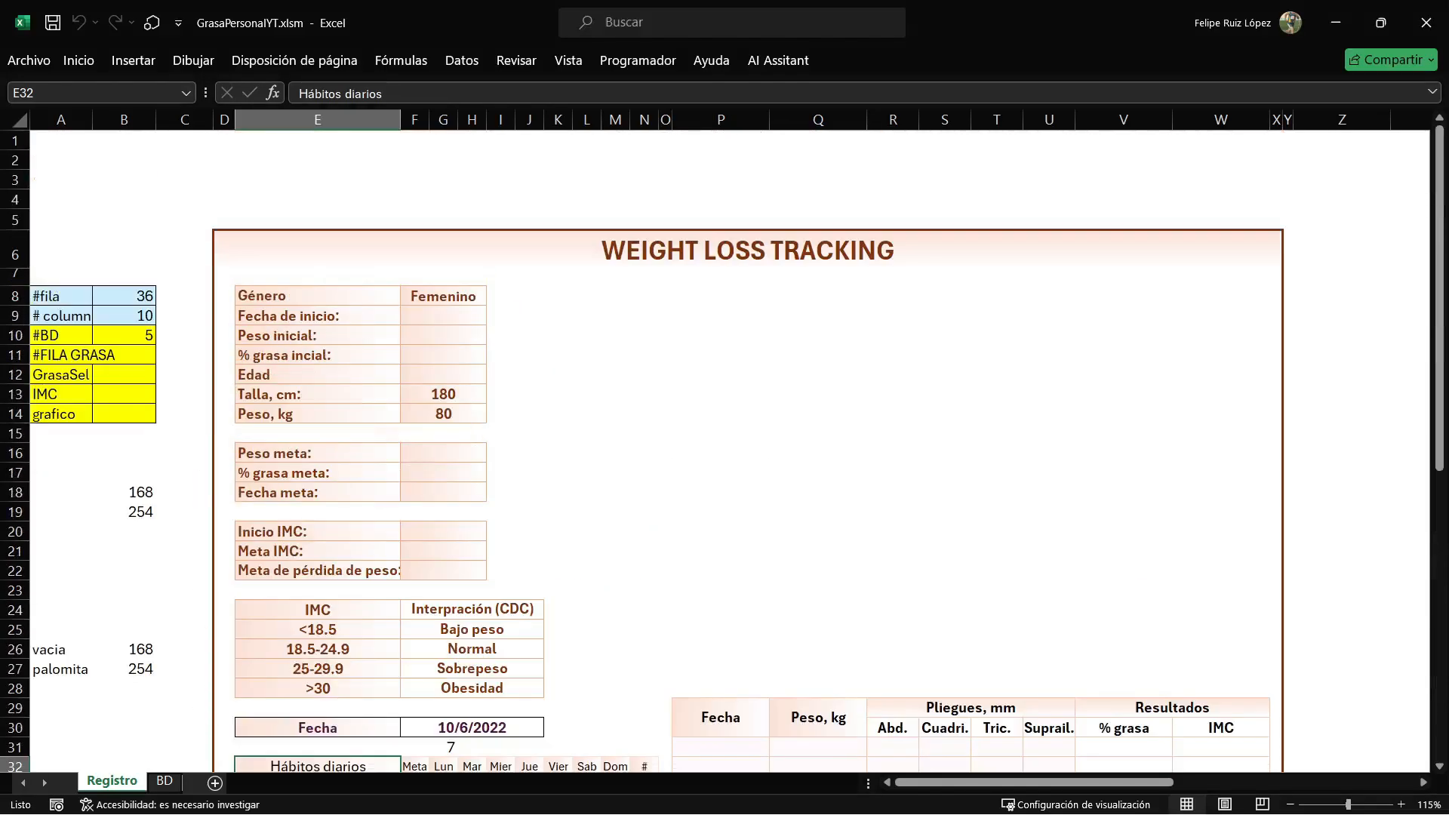
click(124, 336)
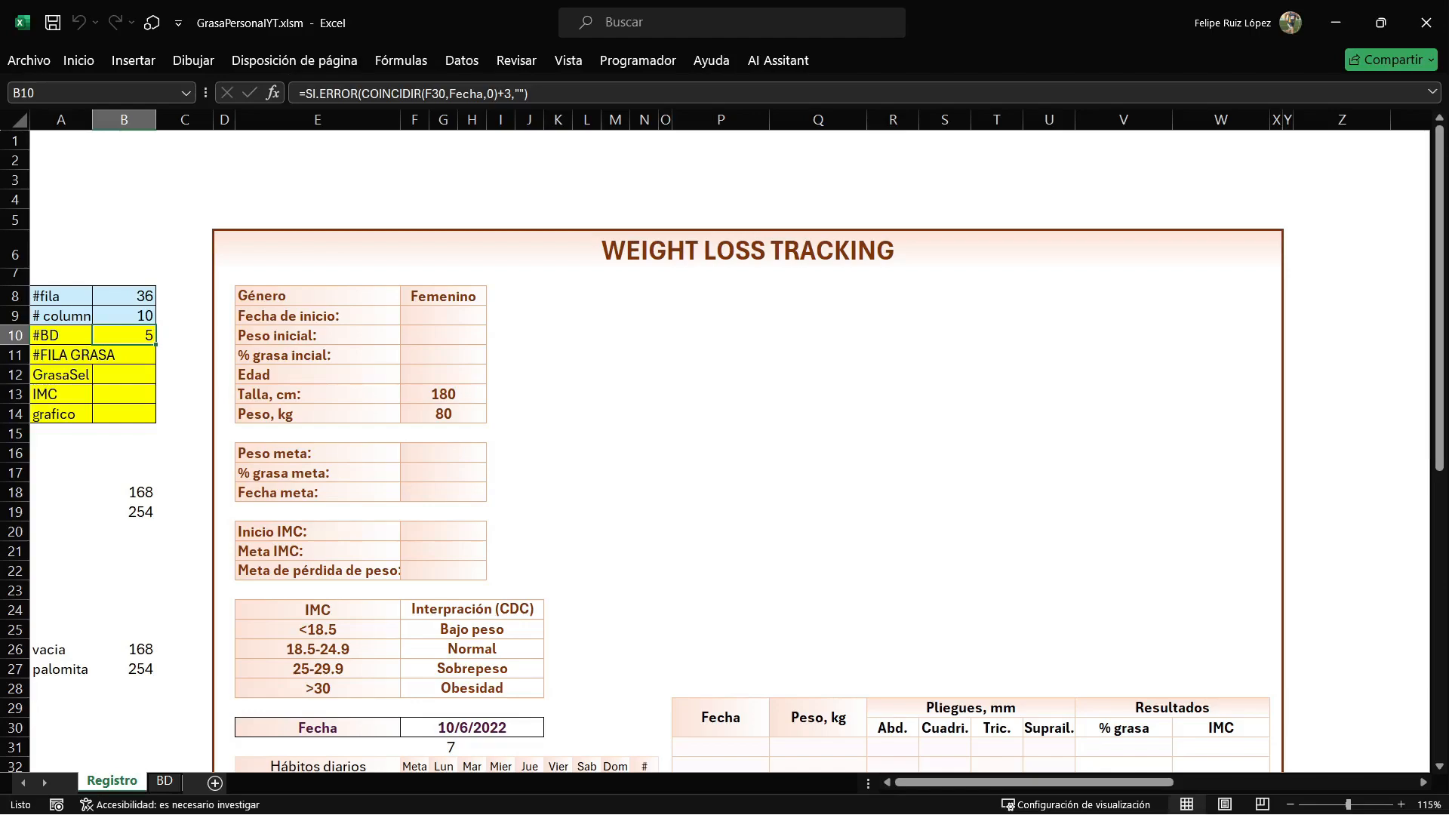
key(alt+F11)
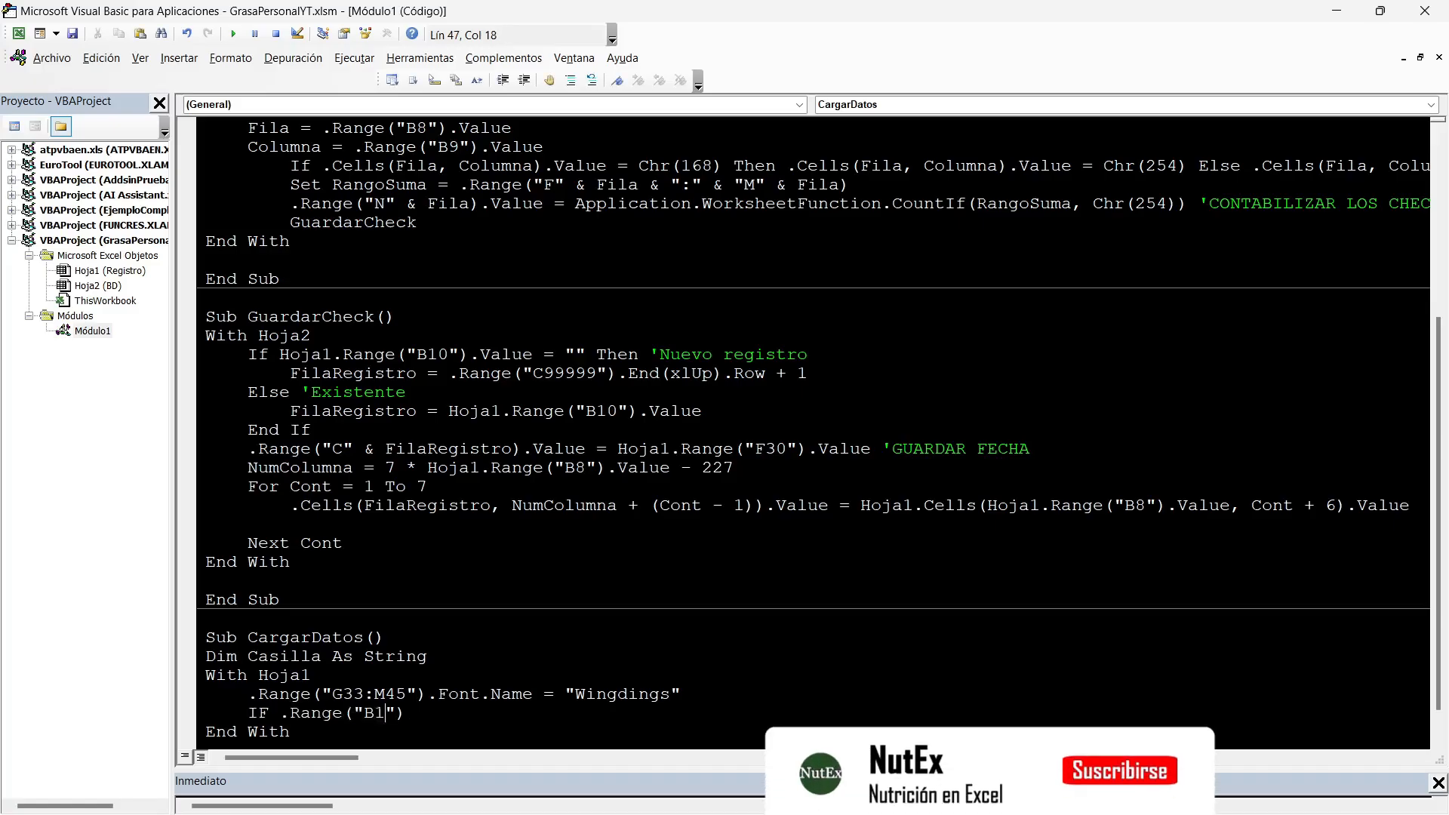
text(0)
Complete the condition with .Value = Empty Then, close it with End If and insert an indented blank line inside.
key(End)
text(.VALUE)
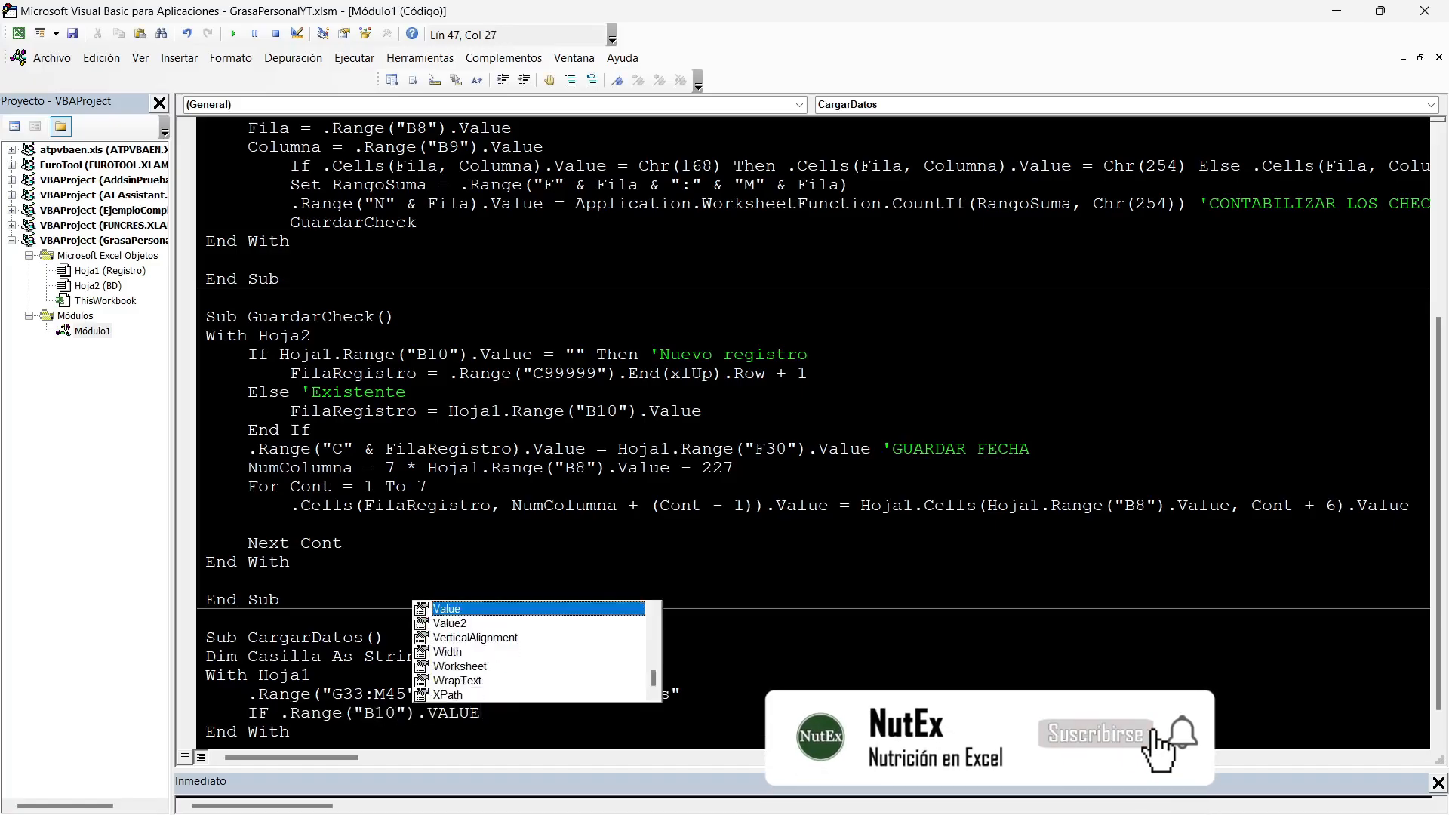
text(=EMPTY)
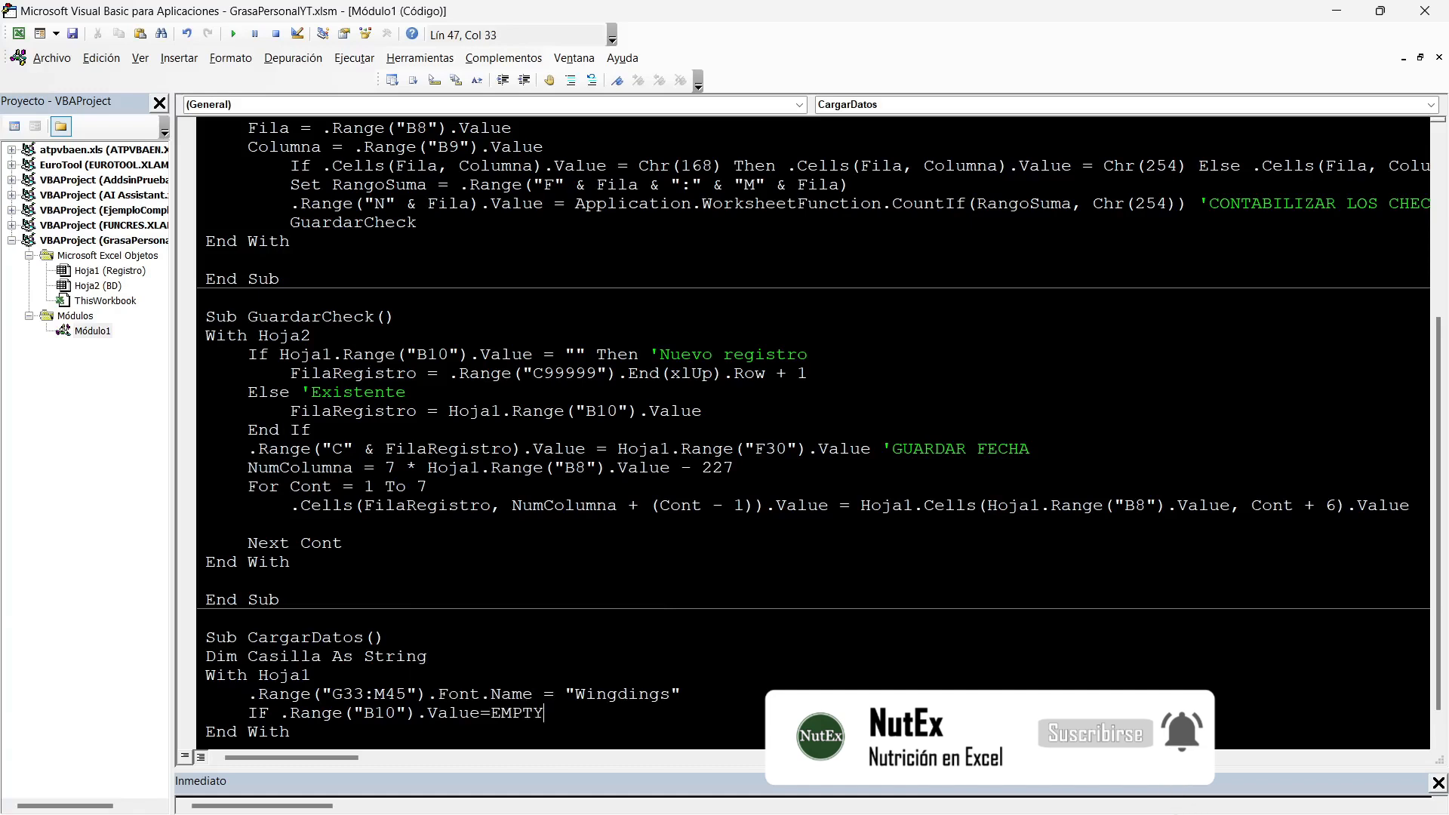
text( THEN)
key(Return)
text(END IF)
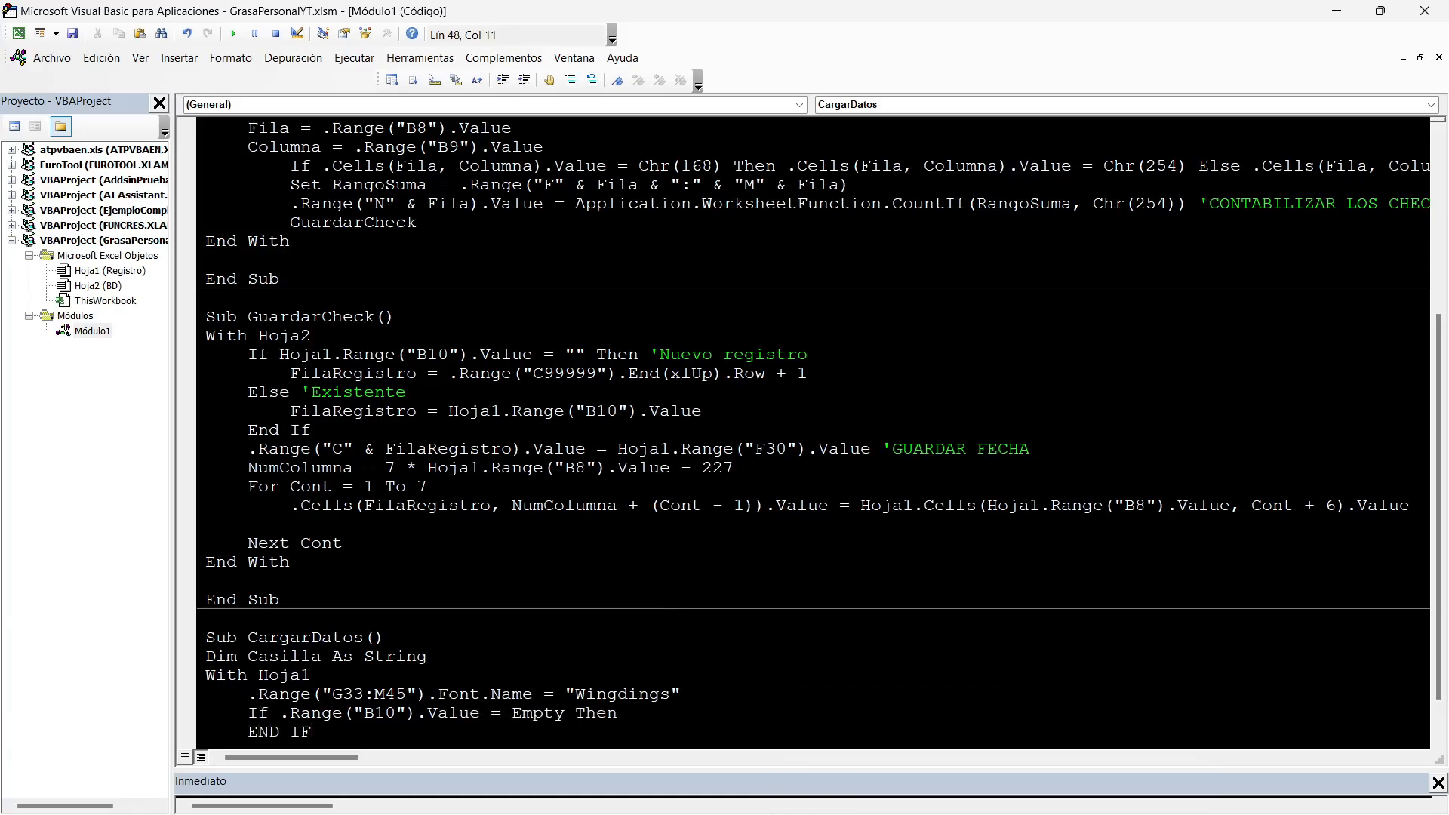
click(619, 713)
key(Return)
key(Tab)
scroll(819, 428, down, 1)
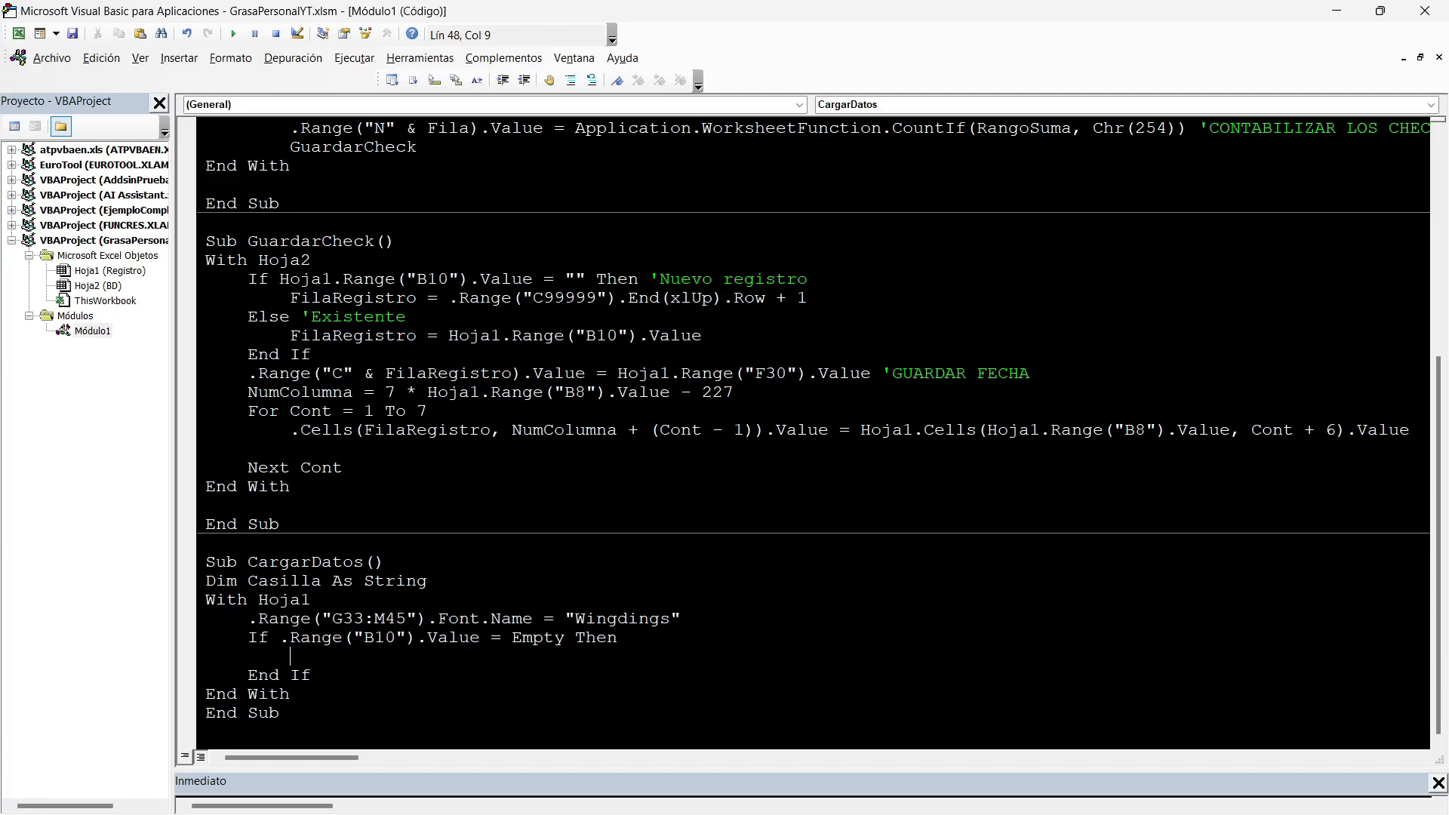
Inside the empty-B10 condition, assign Chr(168) to .Range("G33:M45").Value and add Exit Sub below it.
drag(248, 619, 439, 619)
key(ctrl+c)
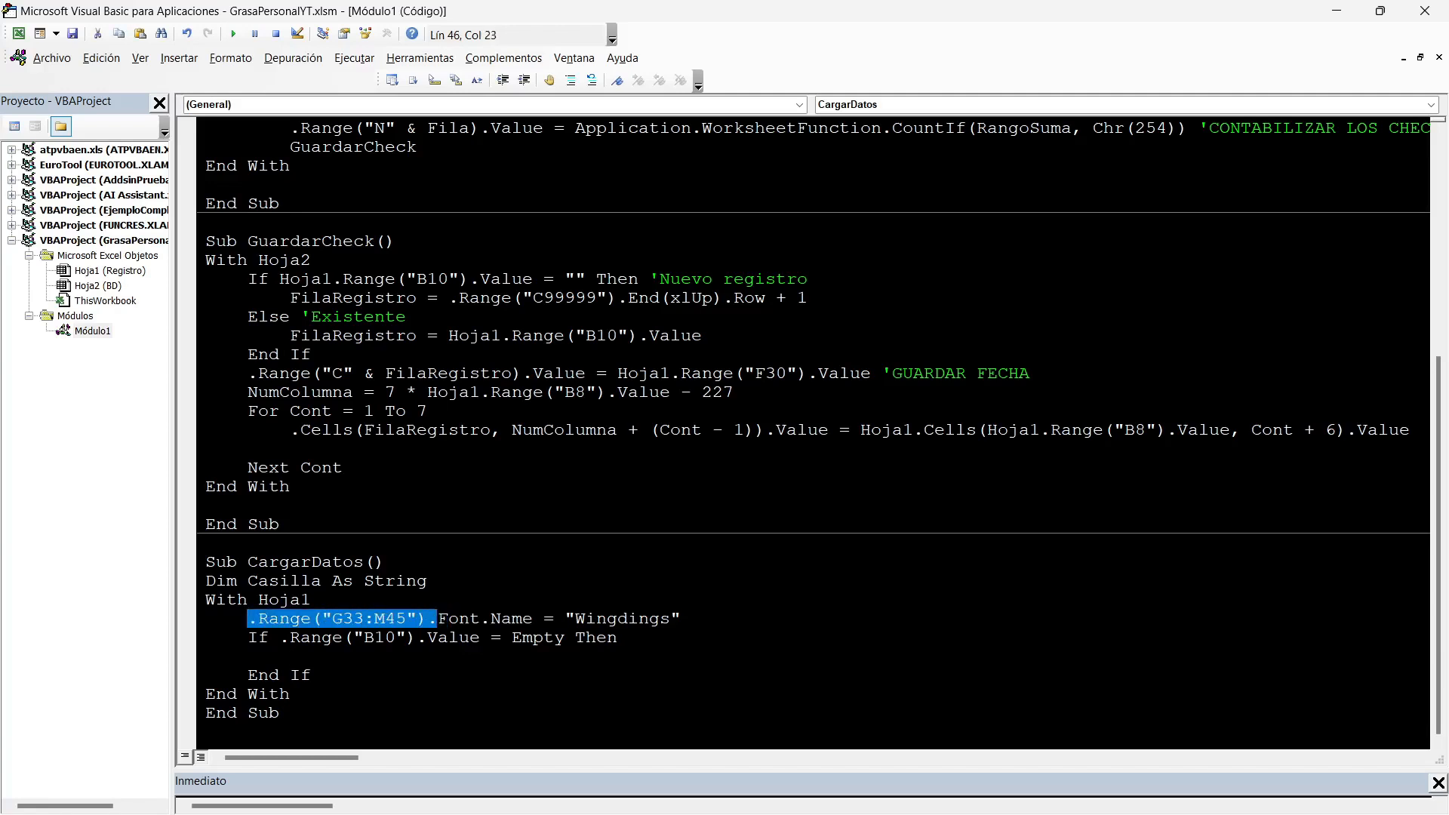
click(290, 656)
key(ctrl+v)
text(VAL)
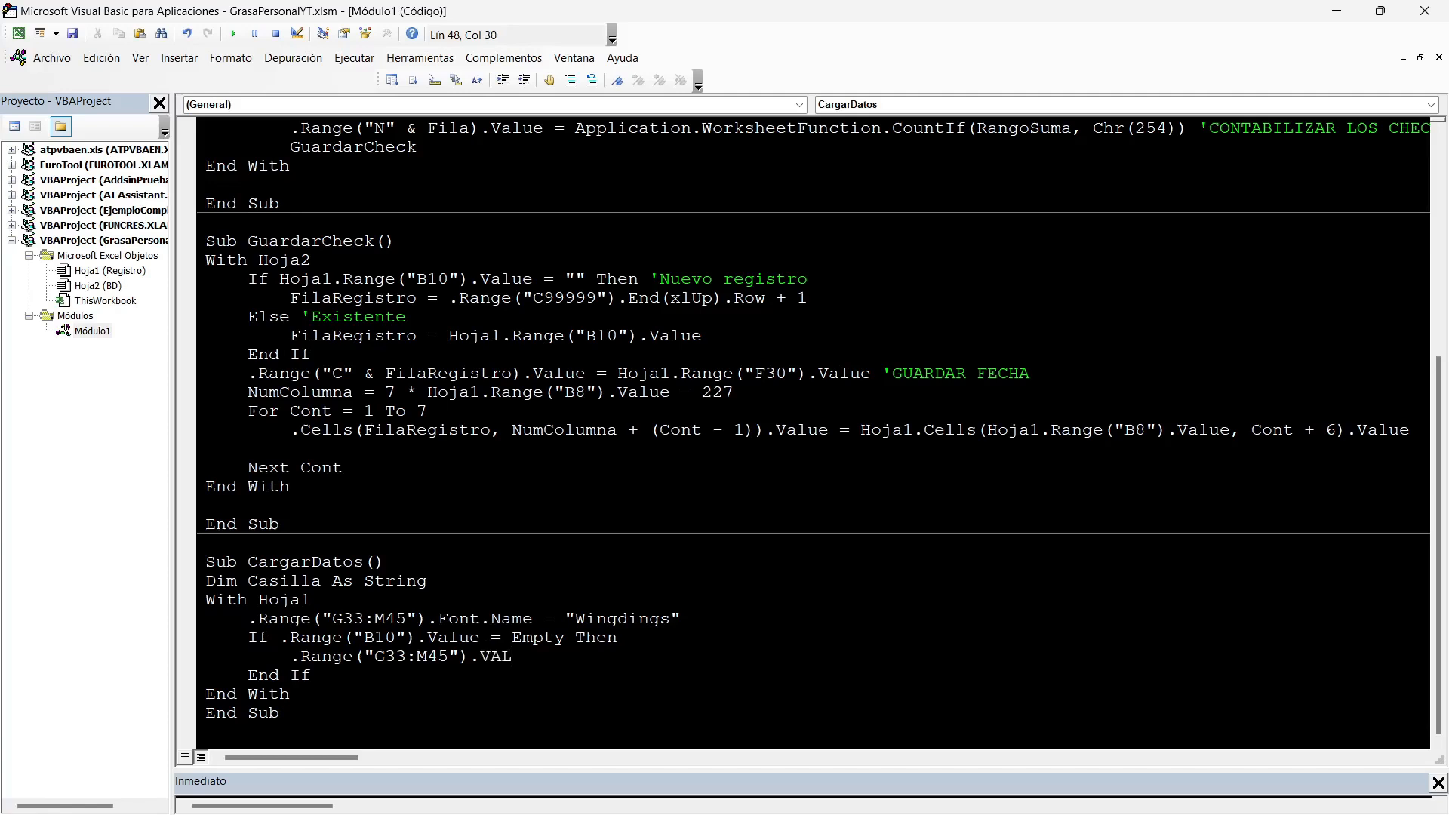
text(UE=CHR(16)
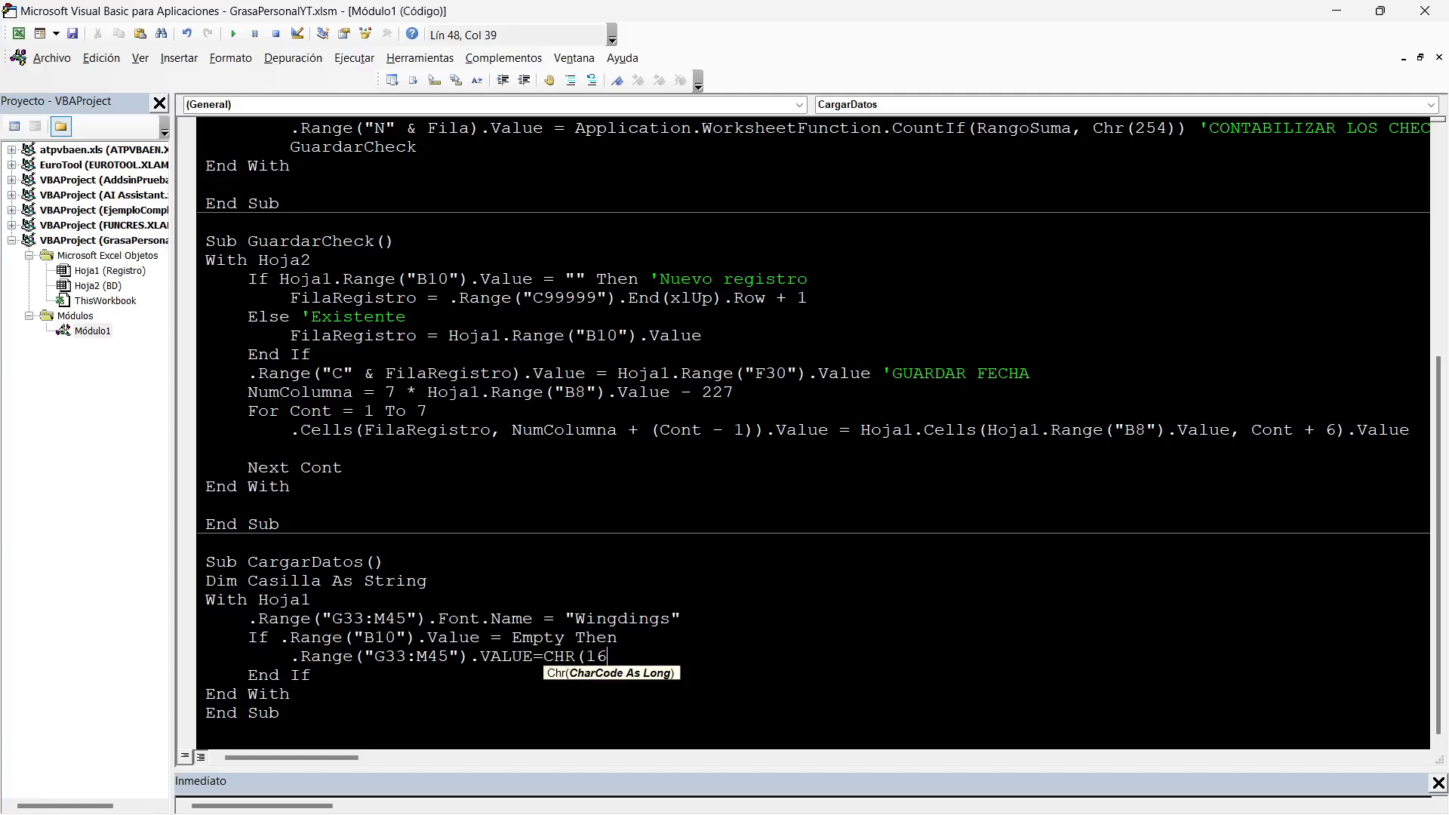
text(8))
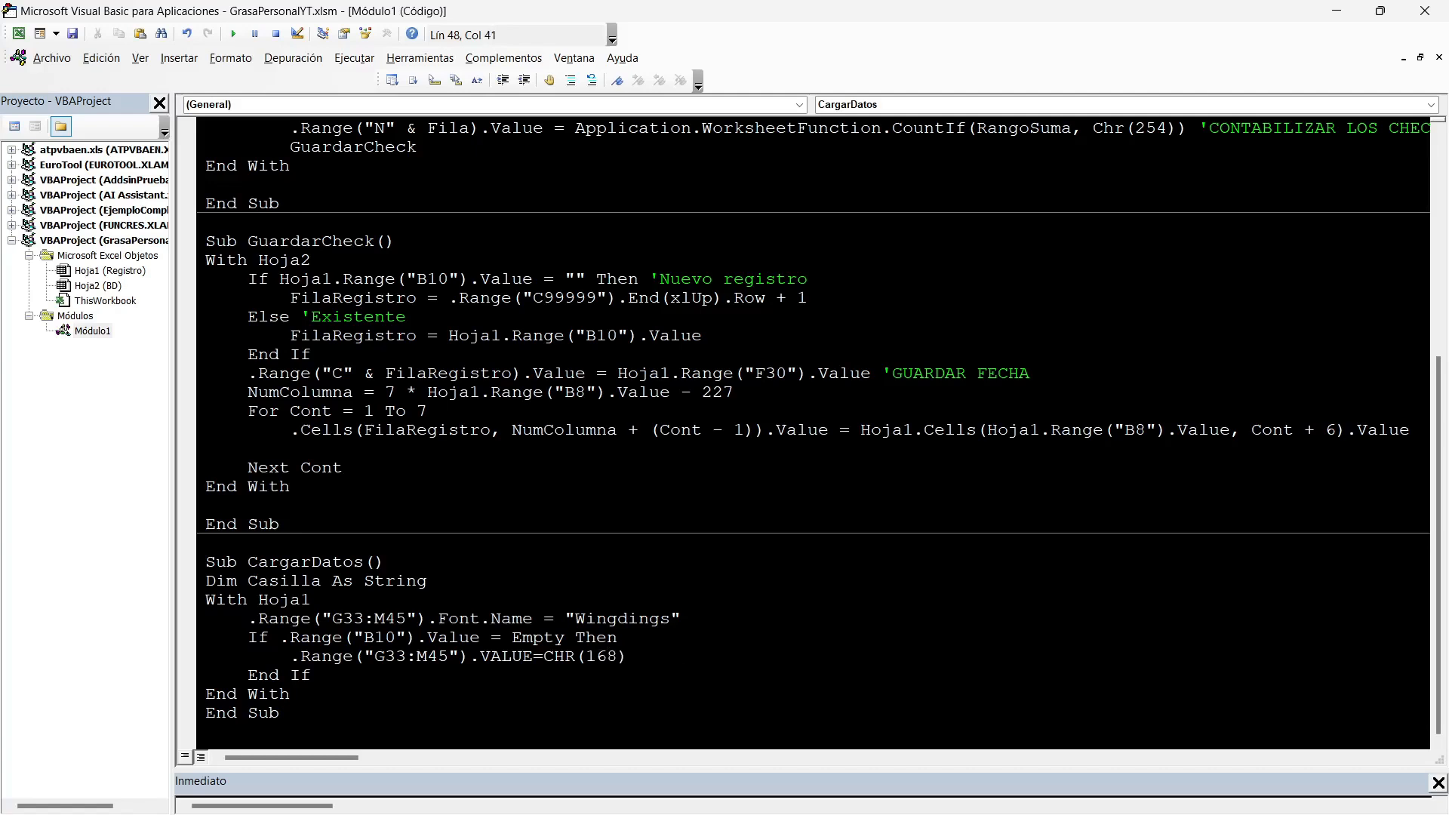
key(Return)
text(EXIT SUB)
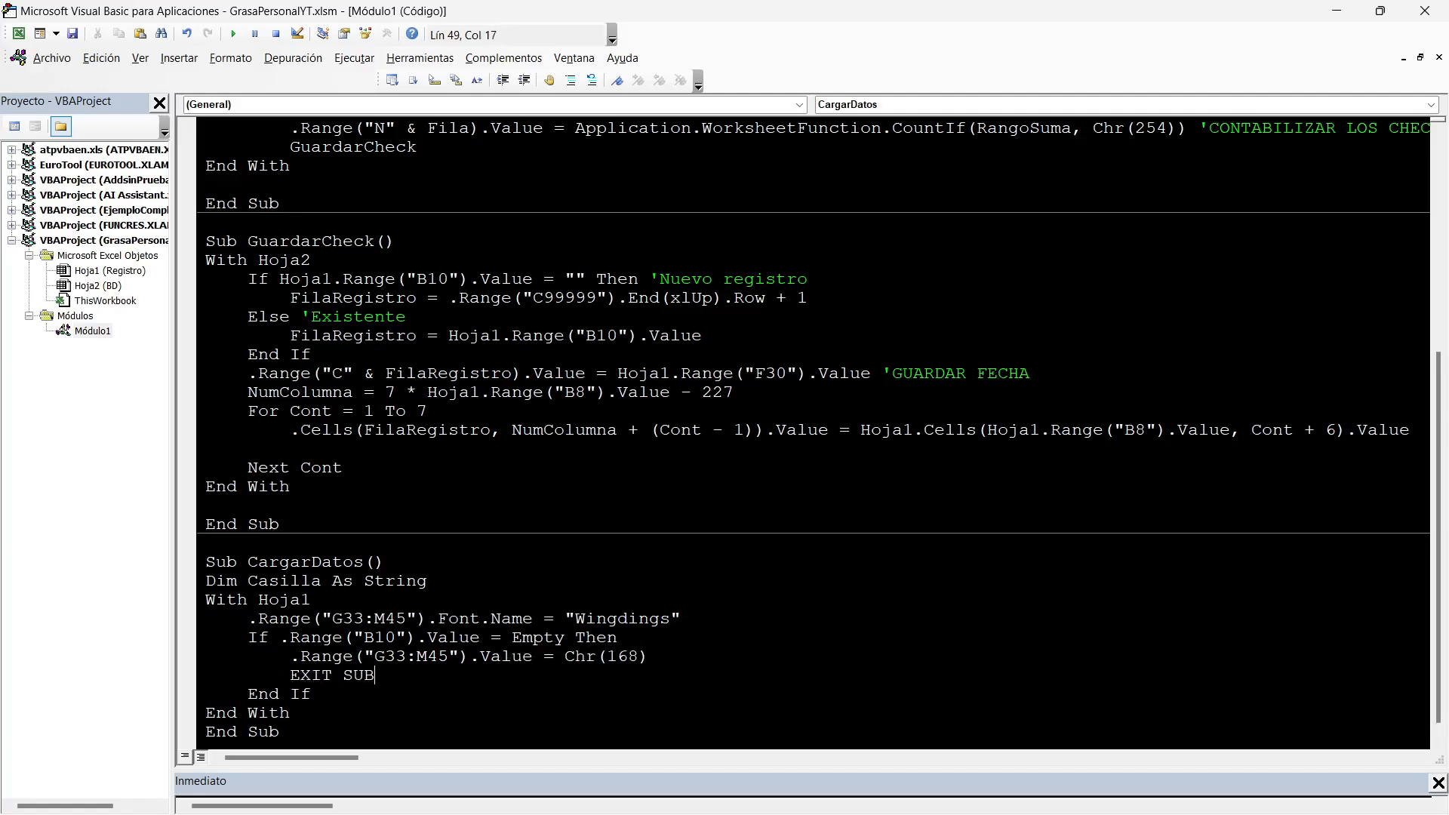
Below End If, assign .Range("B10").Value to FilaFecha and start a new line.
key(Down)
key(Return)
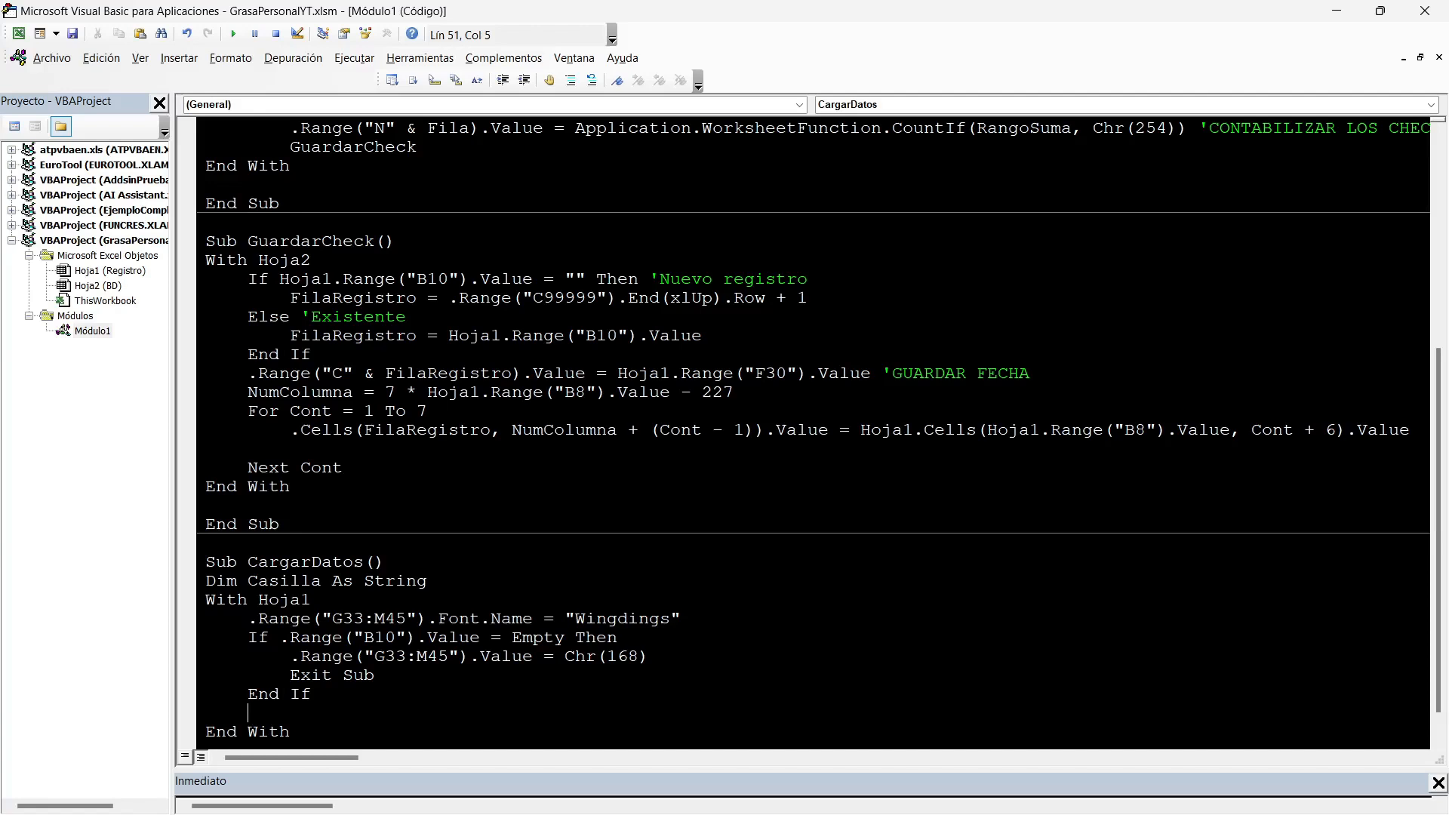
text(FILAFECHA=.Range(""))
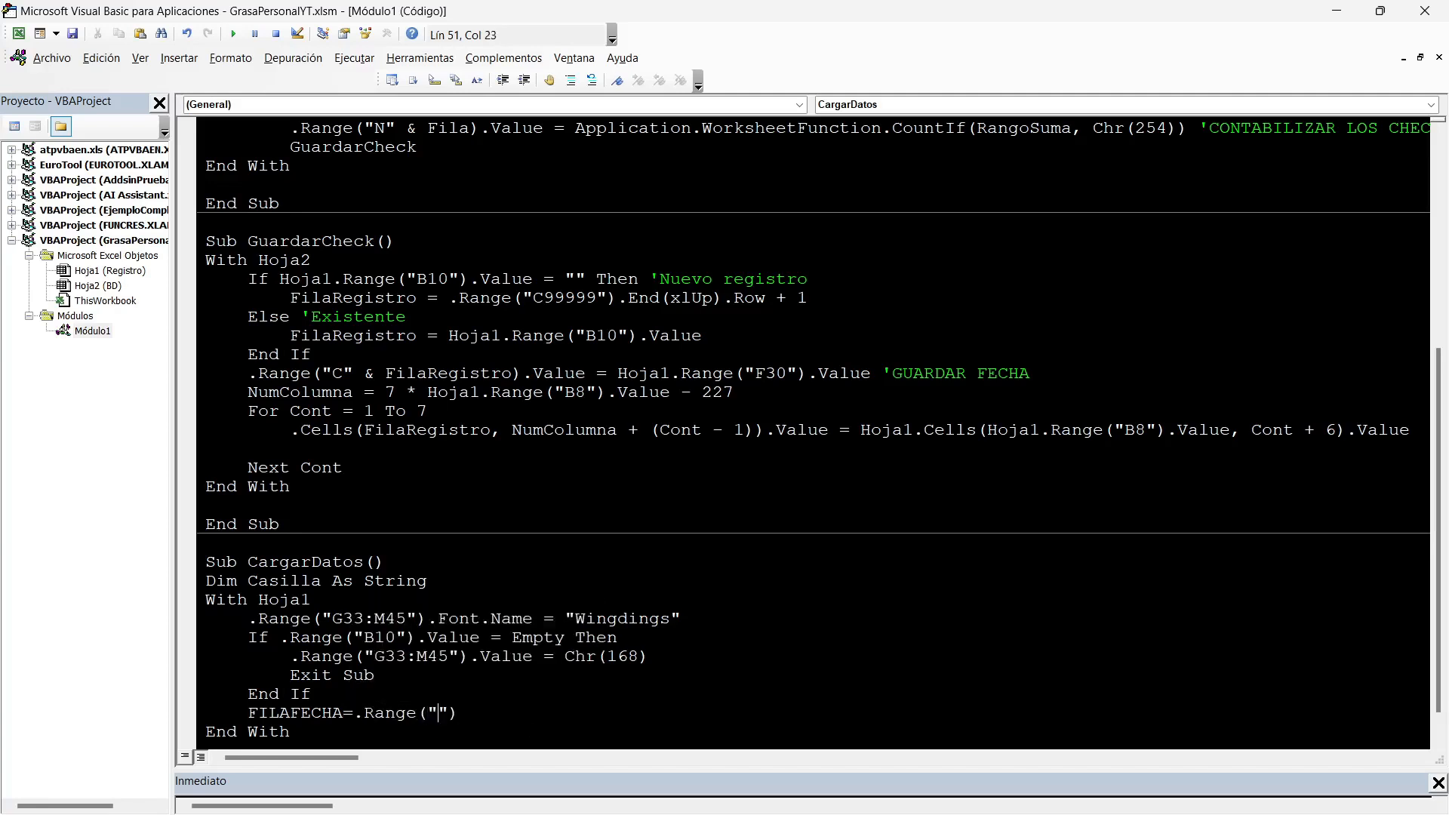
text(B10.Value)
key(Return)
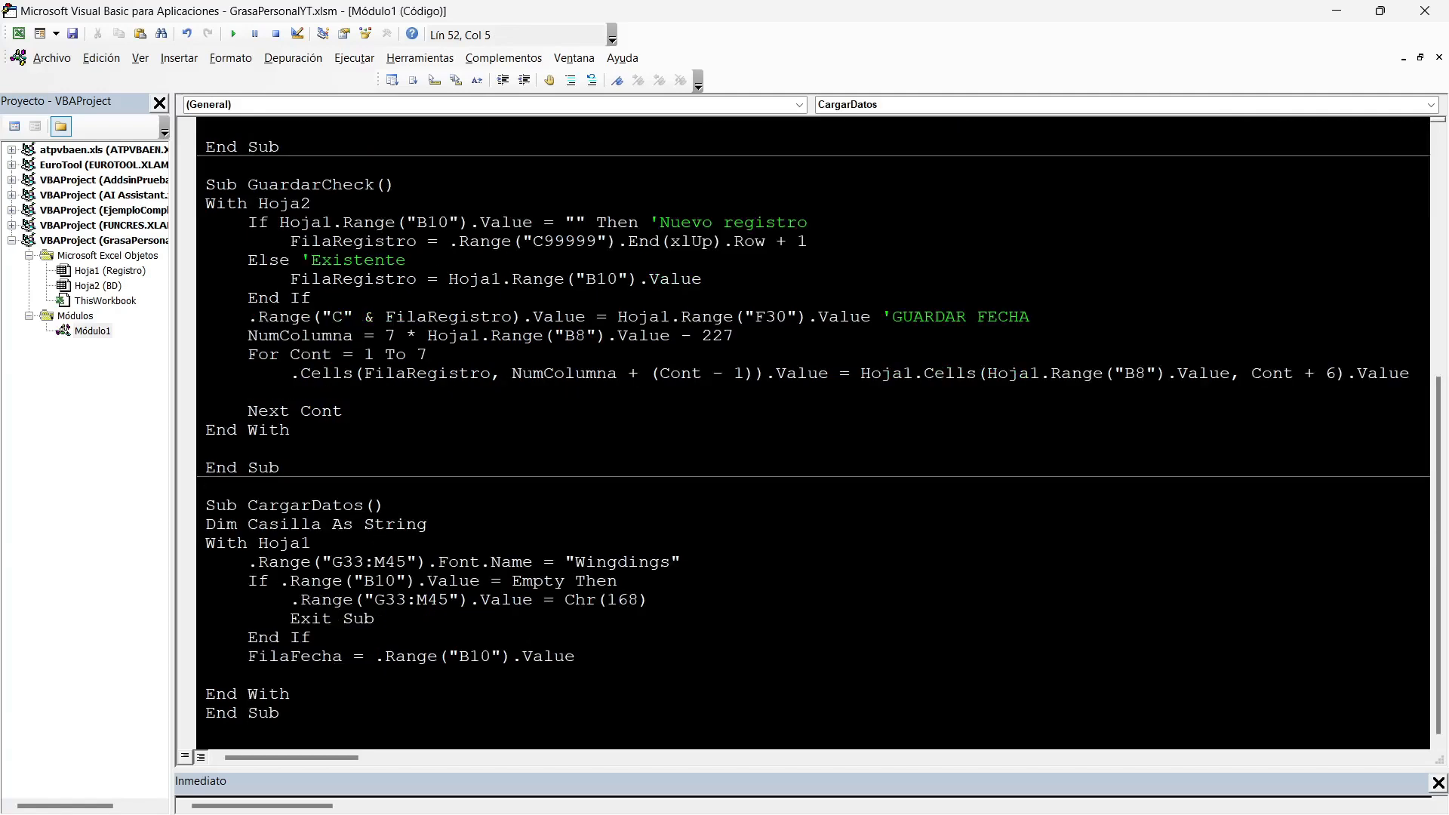
Start a For Cont = 33 To 44 loop and check the habit table's first and last rows on Registro.
text(FOR Cont=33 to 44)
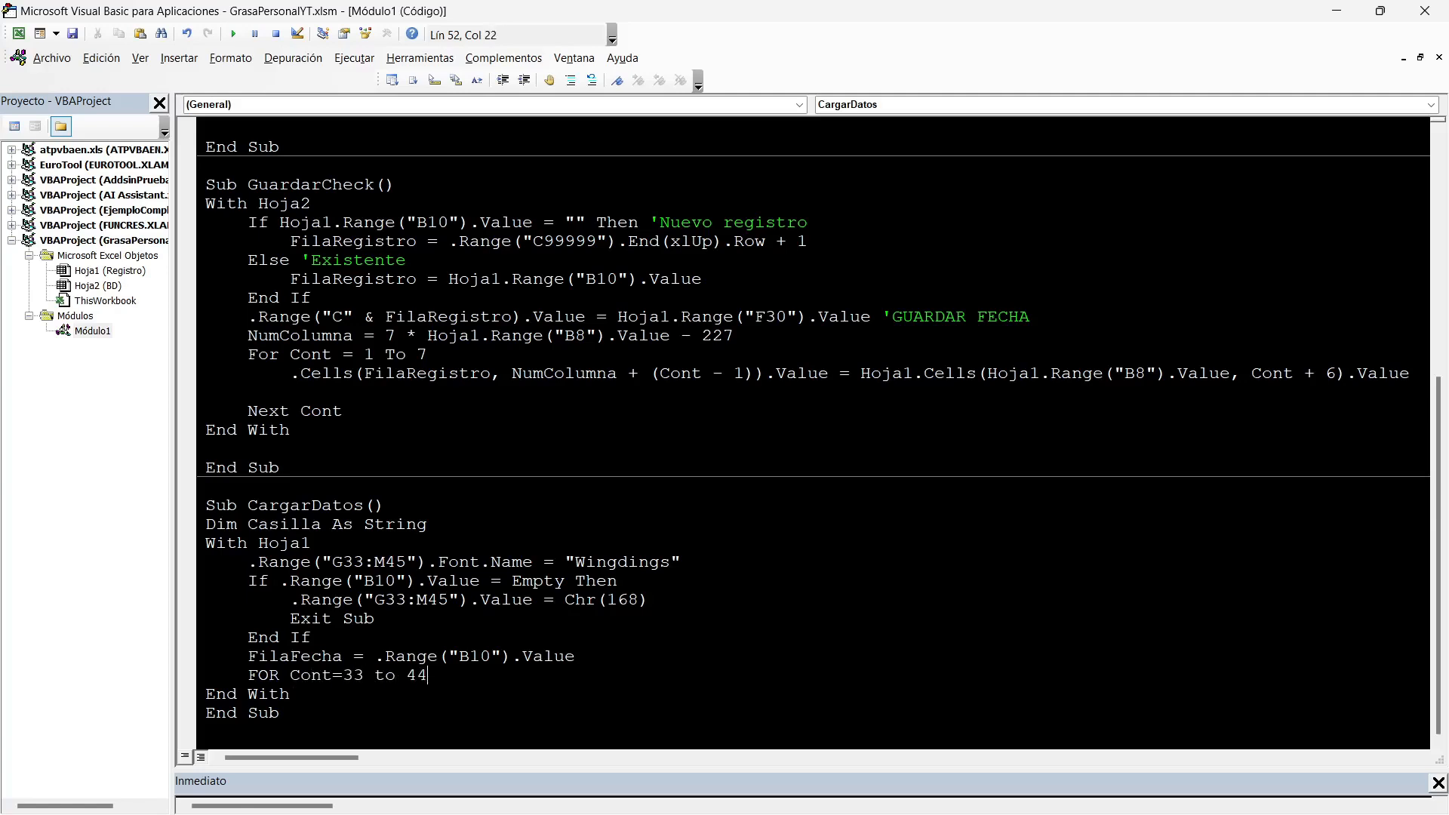
key(alt+F11)
scroll(725, 445, down, 2)
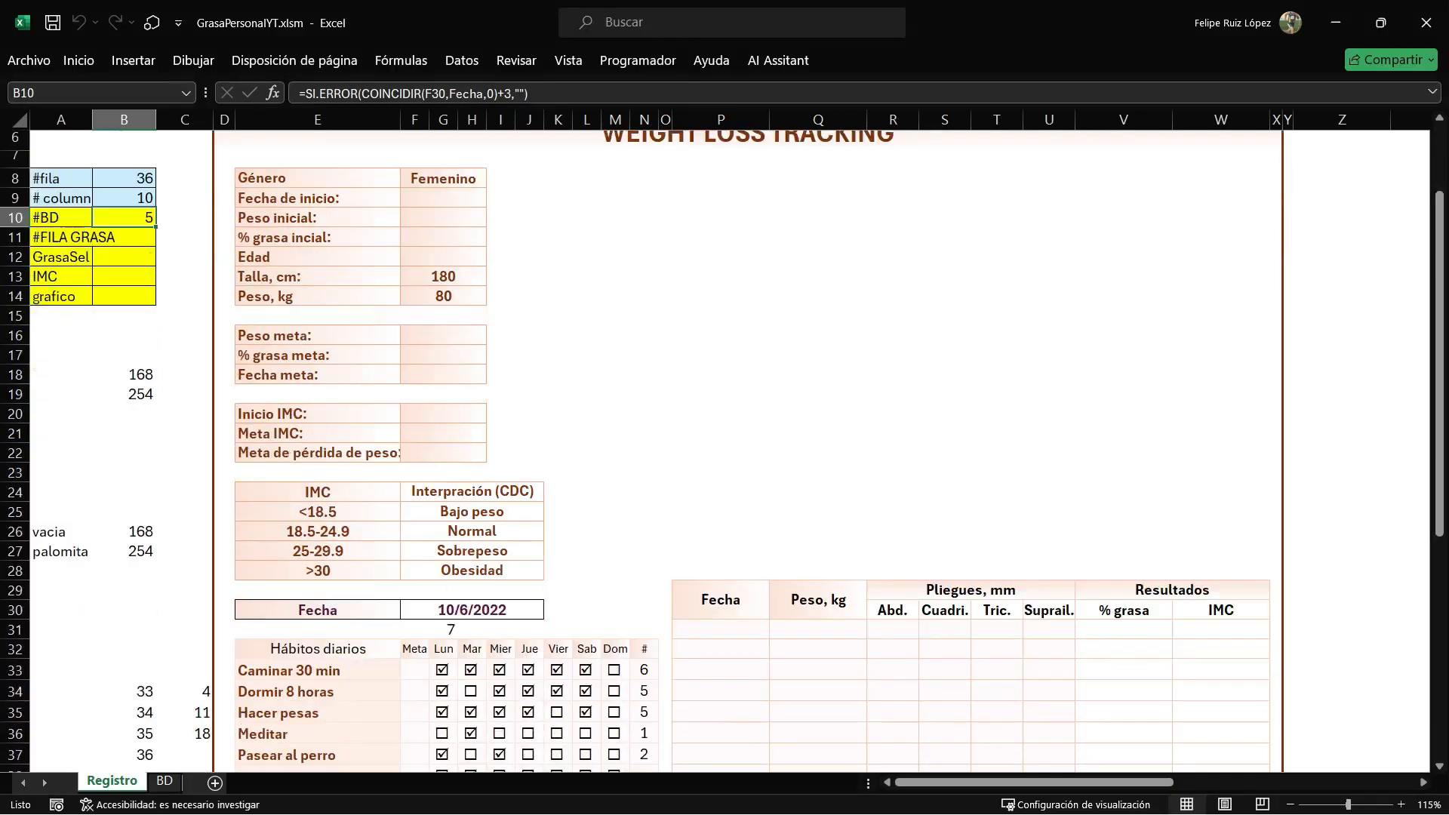
click(317, 670)
scroll(317, 670, down, 2)
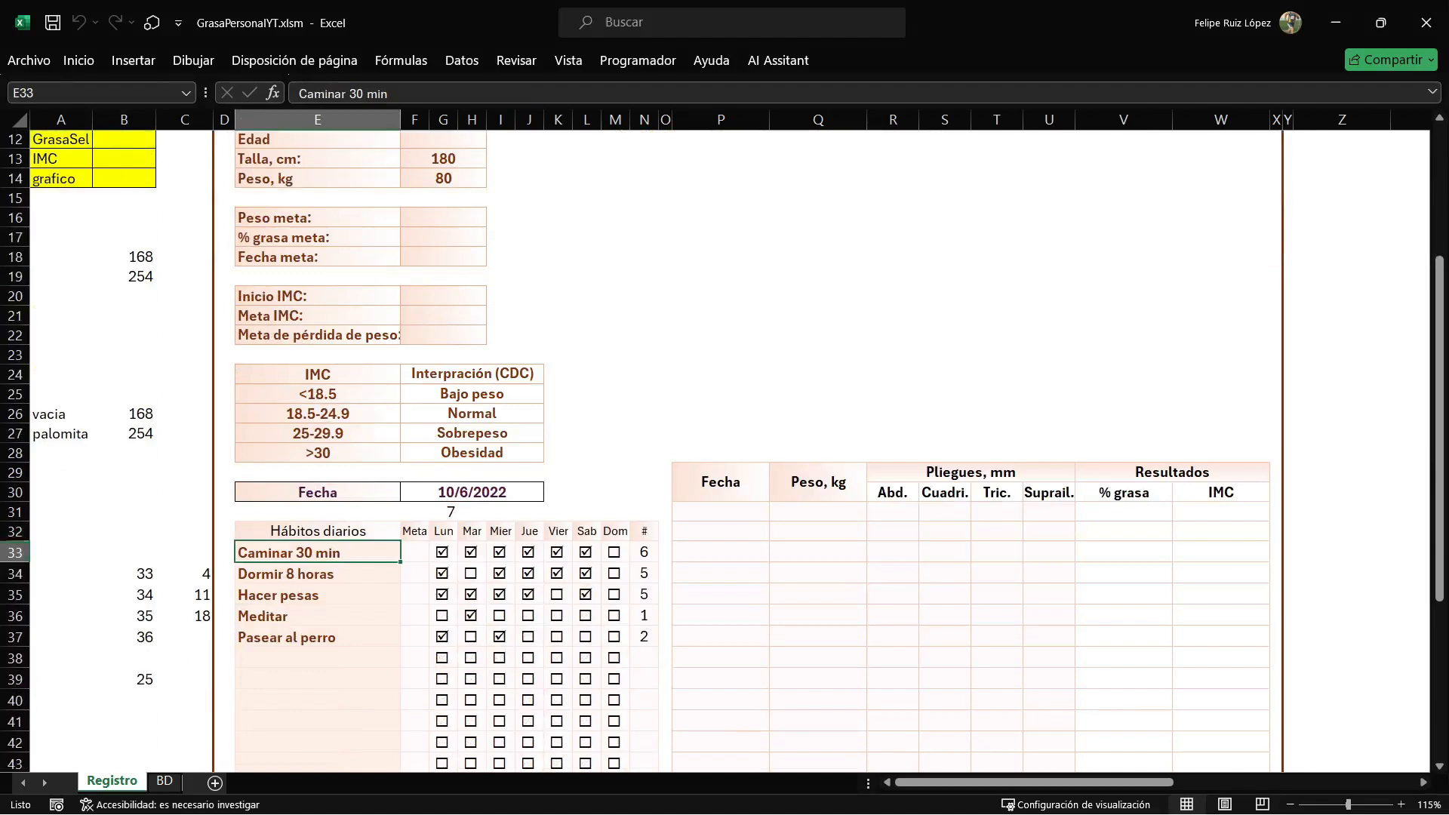
scroll(724, 453, down, 3)
click(317, 608)
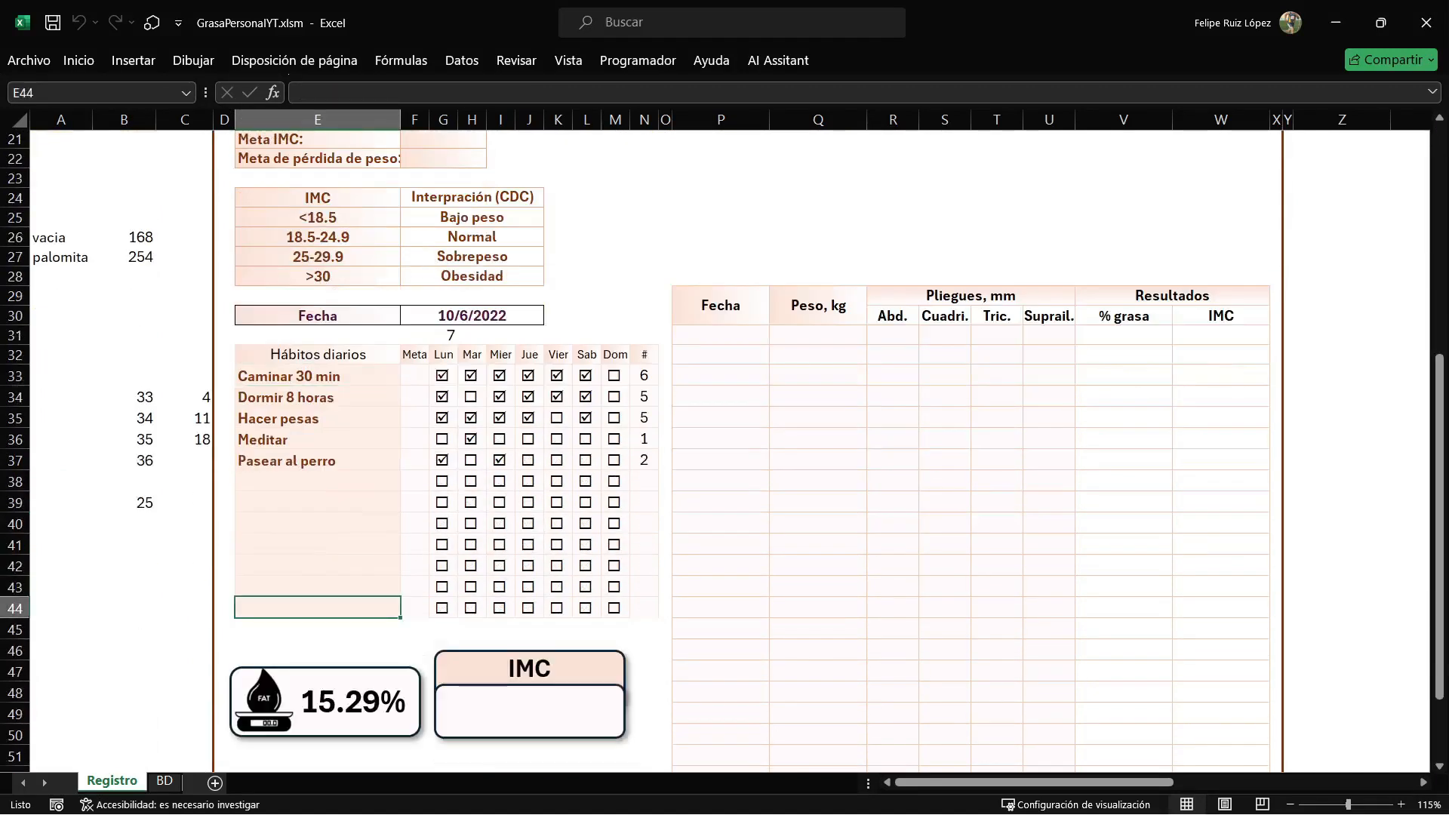
key(alt+F11)
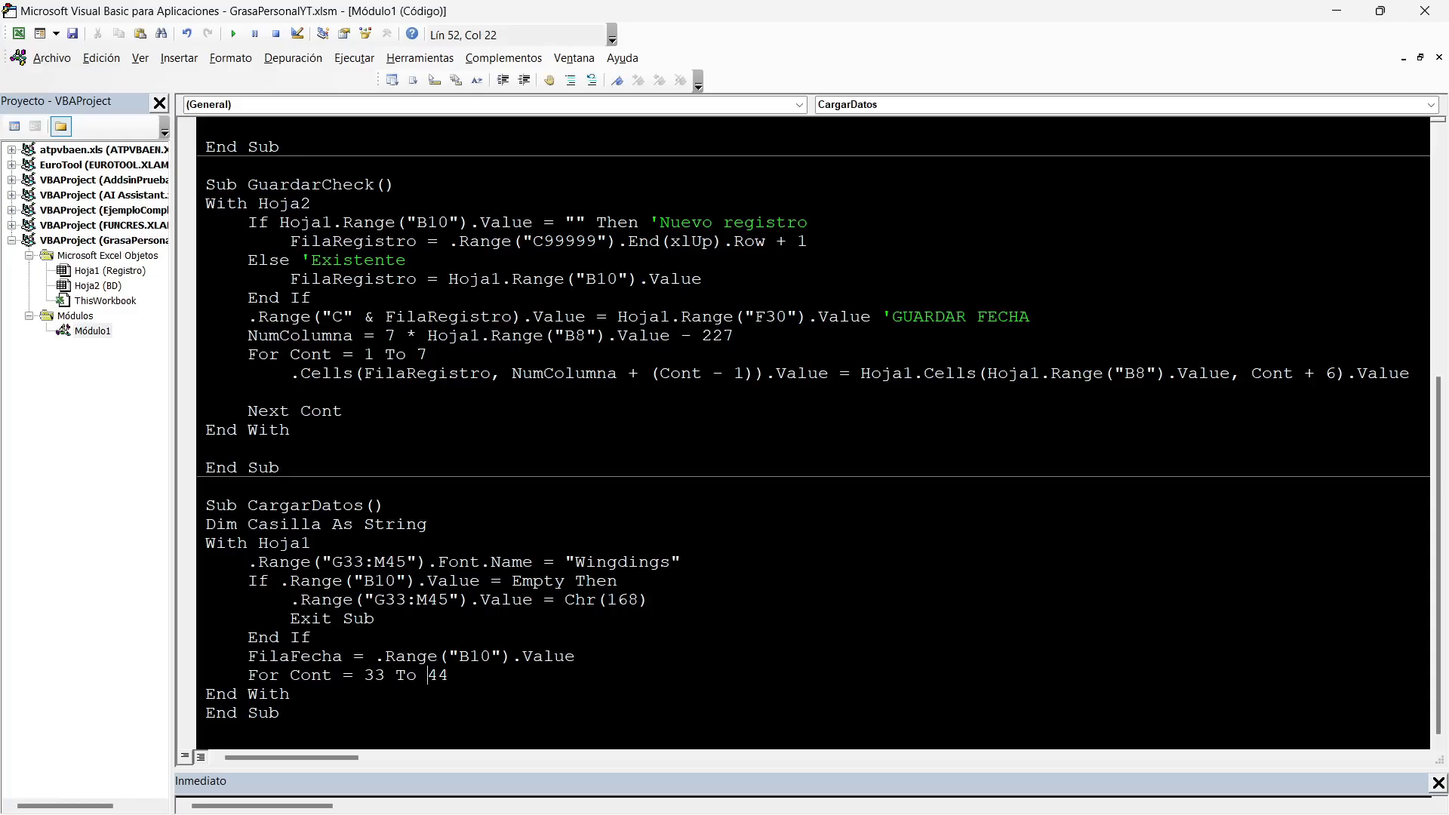
Close the loop with Next Cont and insert a blank line inside it.
key(Return)
text(nex)
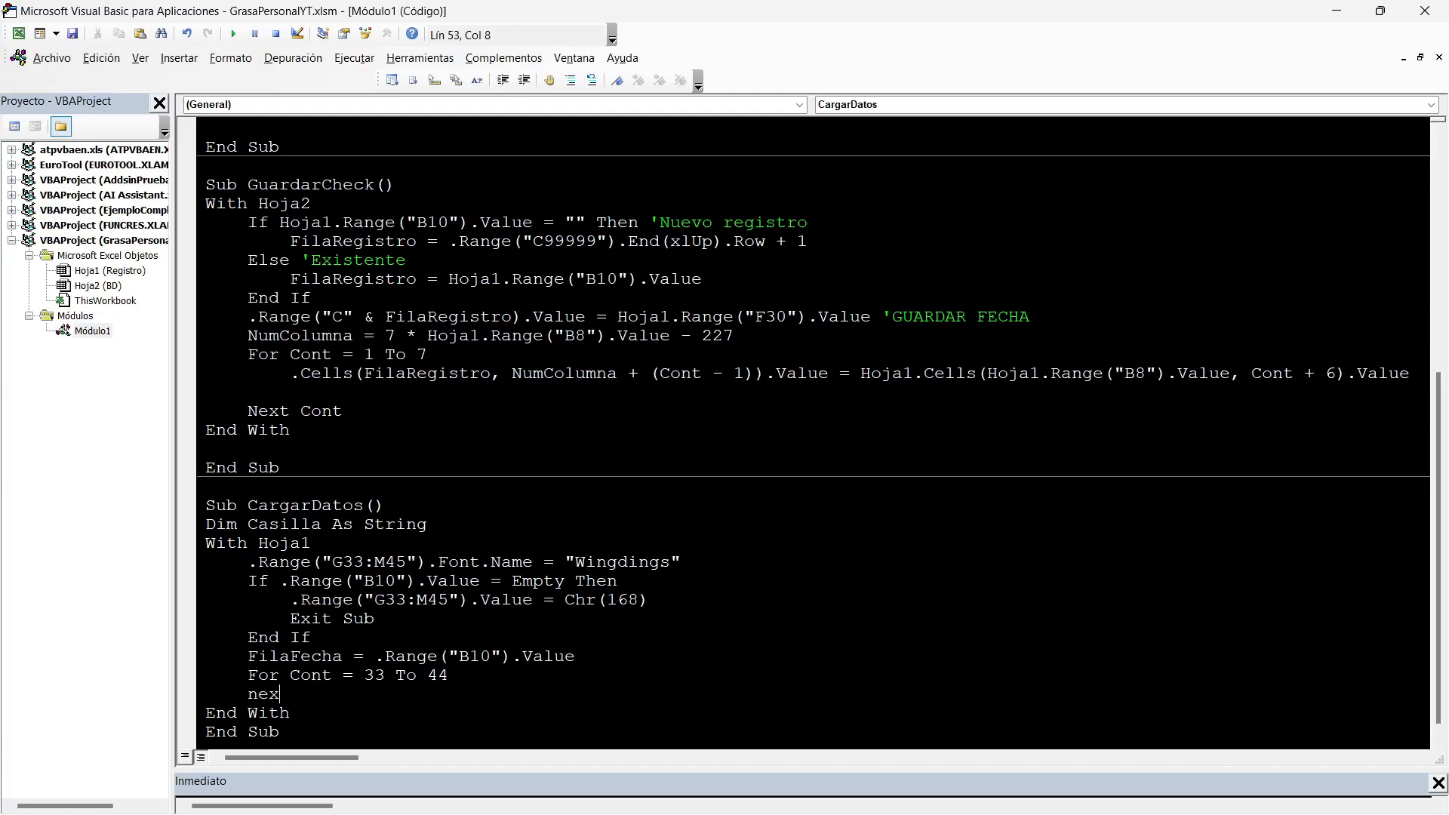
text(t COnt)
key(Up)
key(End)
key(Return)
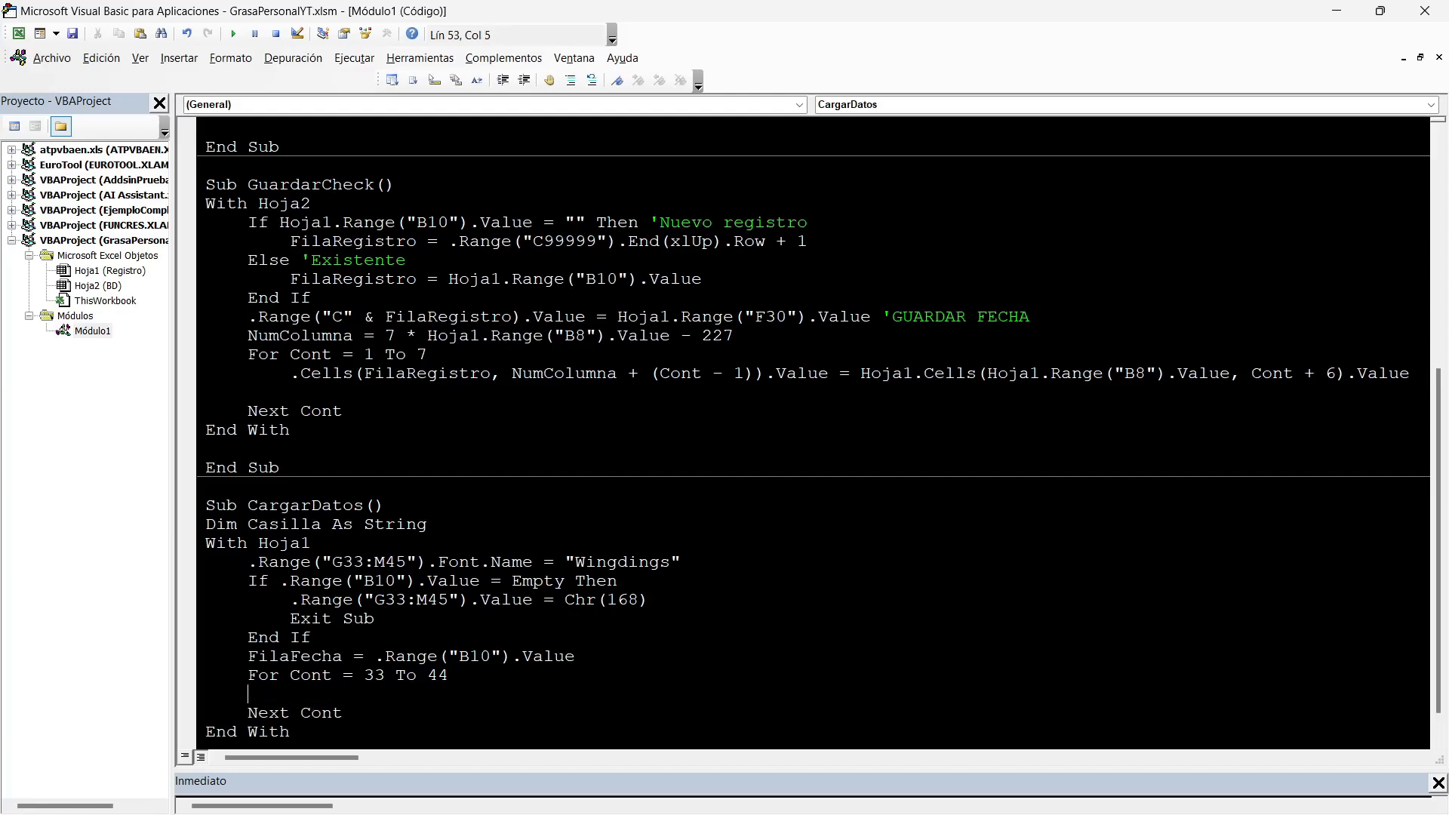
Set NumColumna = 7 * Cont - 227 inside the loop, checking the BD layout and the matching formula in GuardarCheck.
text(NumCOlumna=7*cont-227)
key(alt+F11)
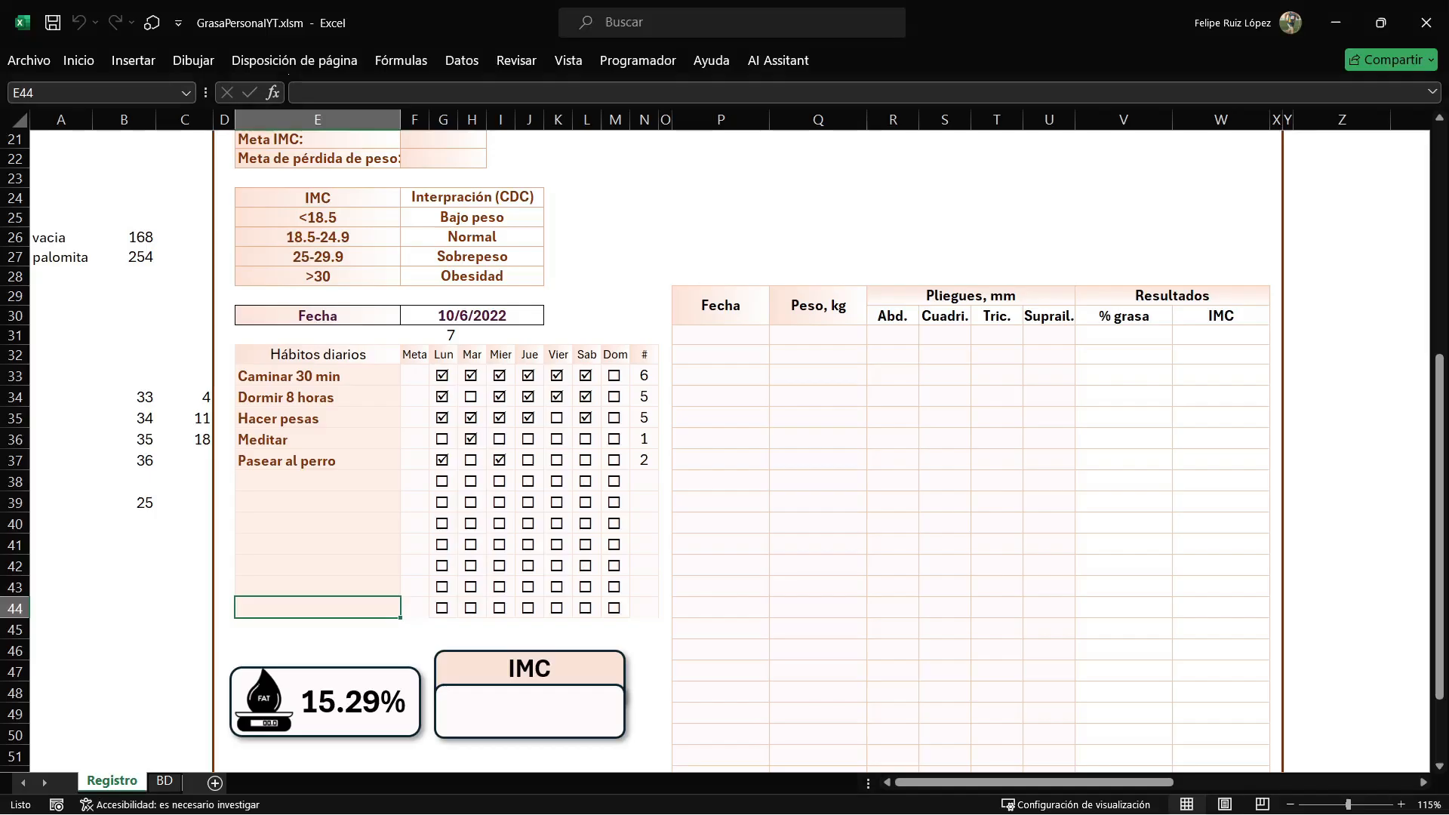
click(165, 781)
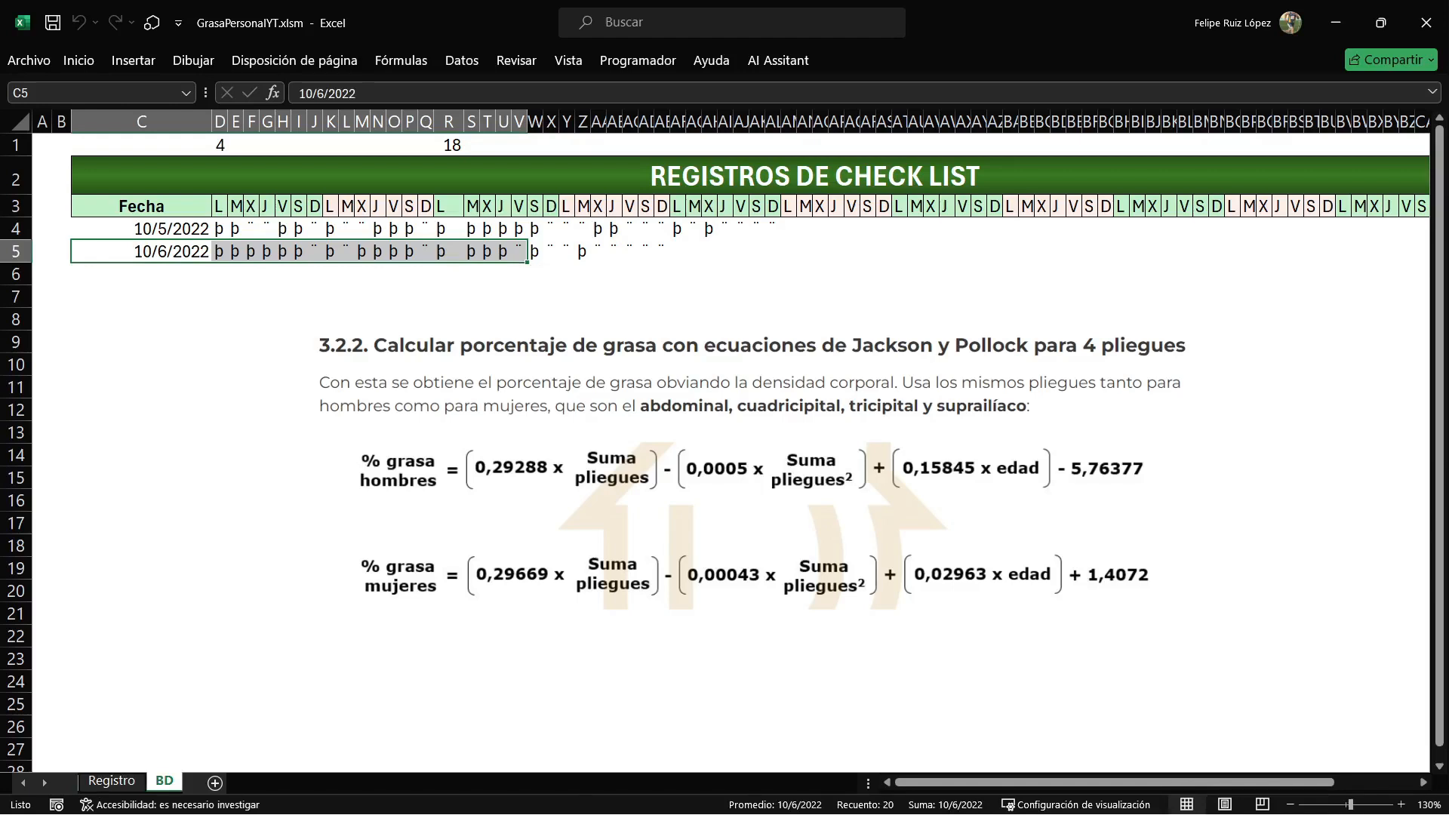
key(alt+F11)
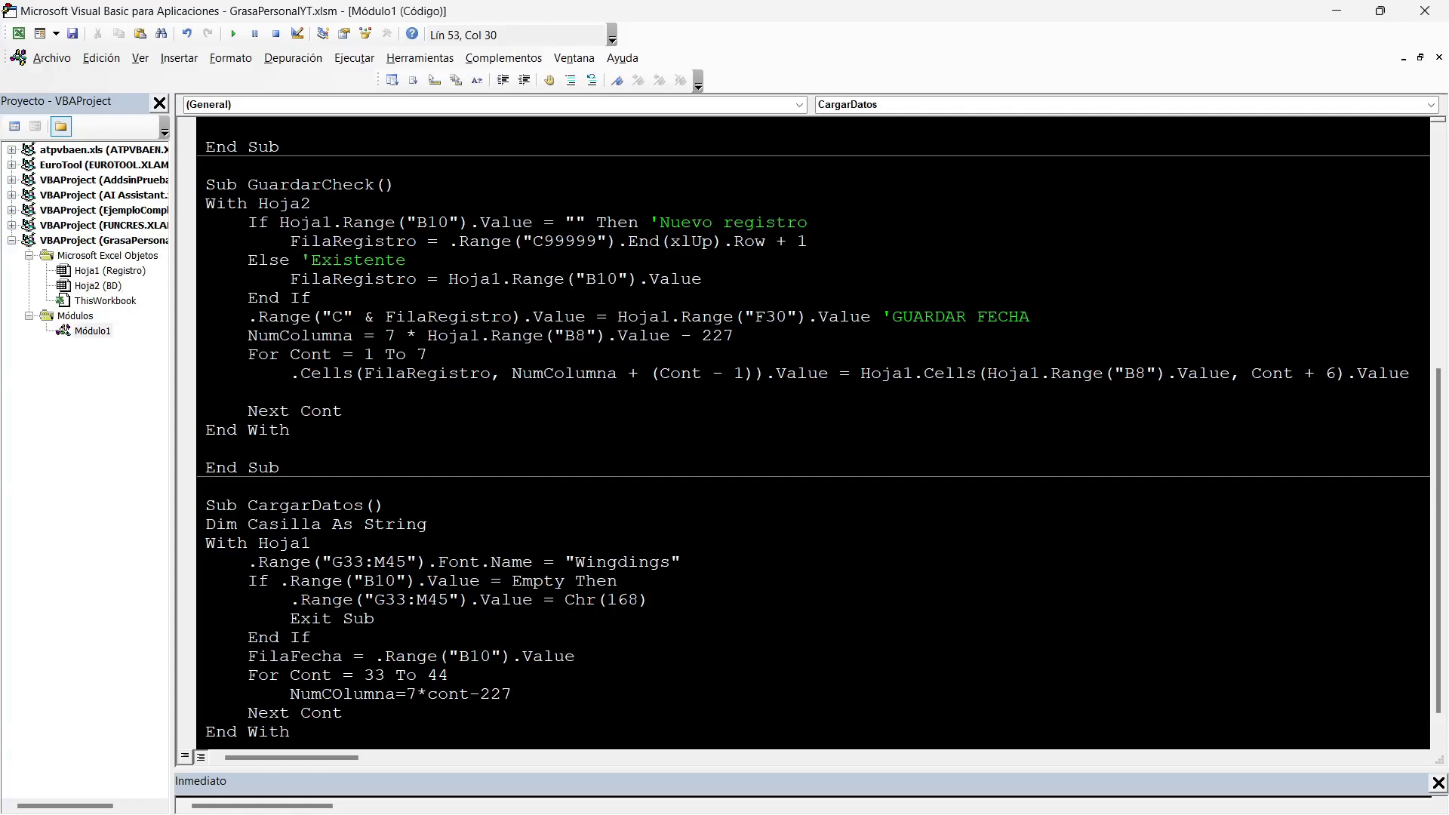
scroll(814, 430, up, 2)
drag(373, 448, 627, 430)
scroll(813, 430, down, 3)
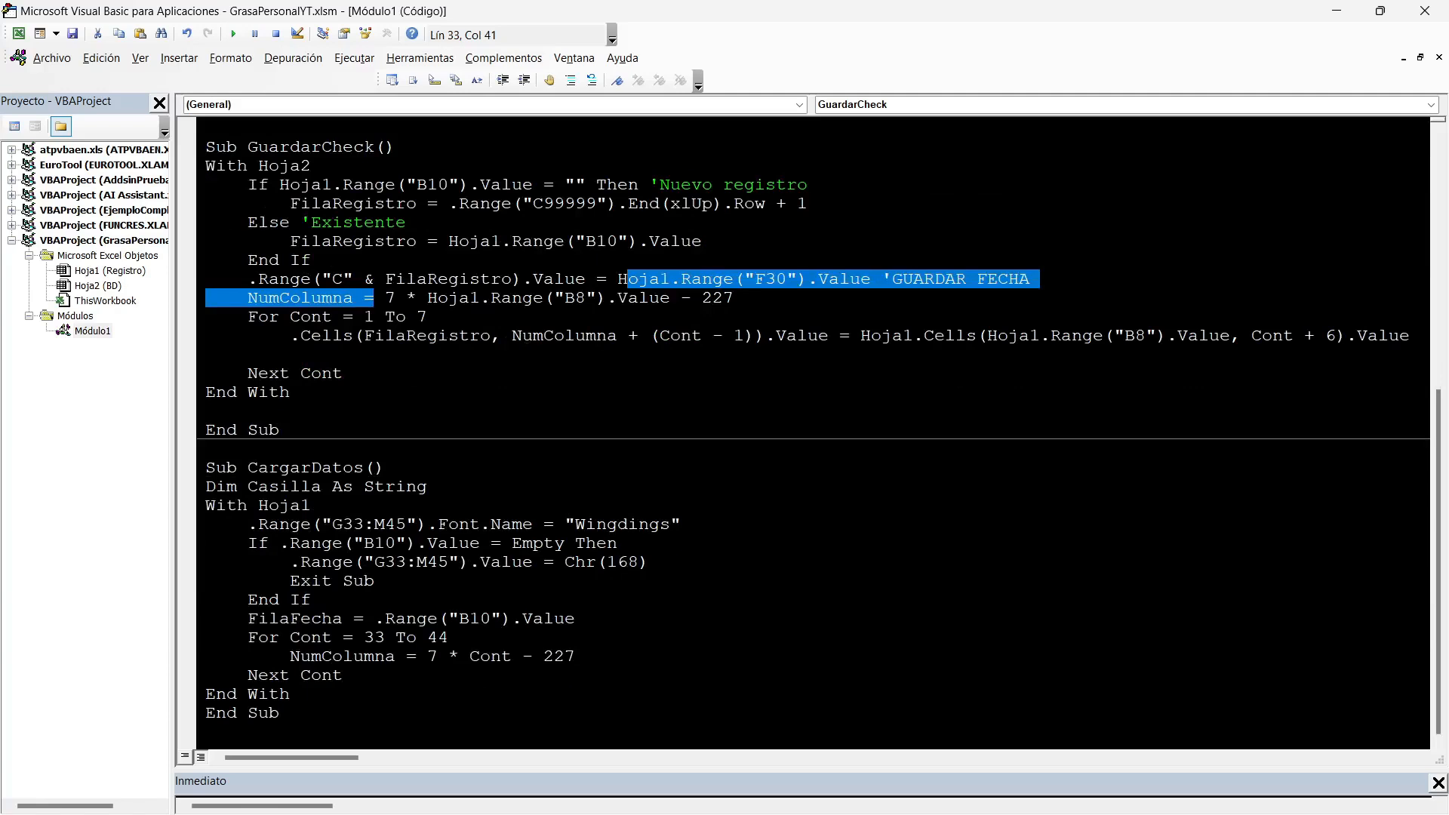
click(577, 656)
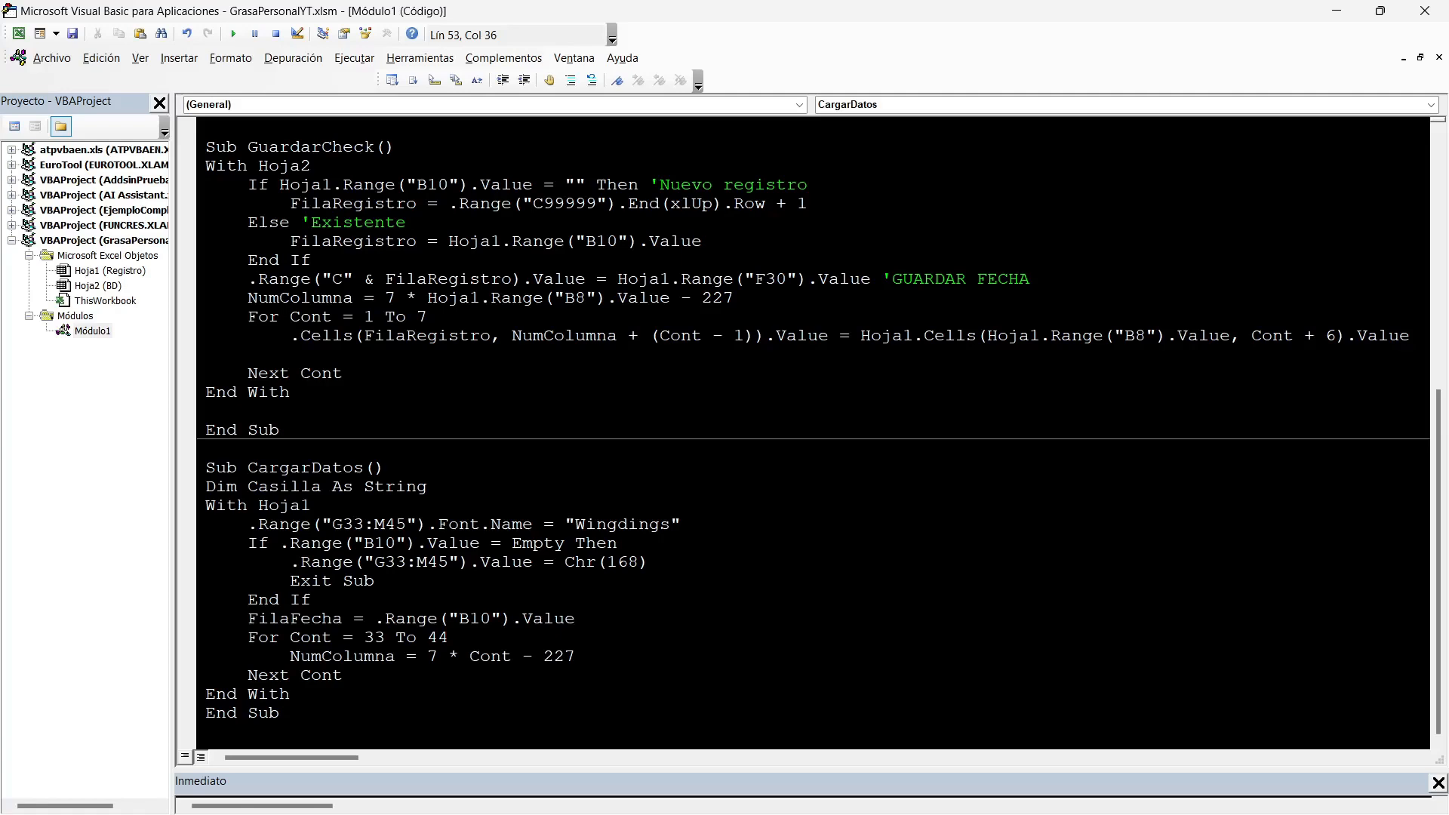
Start an indented nested loop For Cont1 = 7 To 13 below the NumColumna line.
key(Return)
key(Tab)
text(for Cont1=)
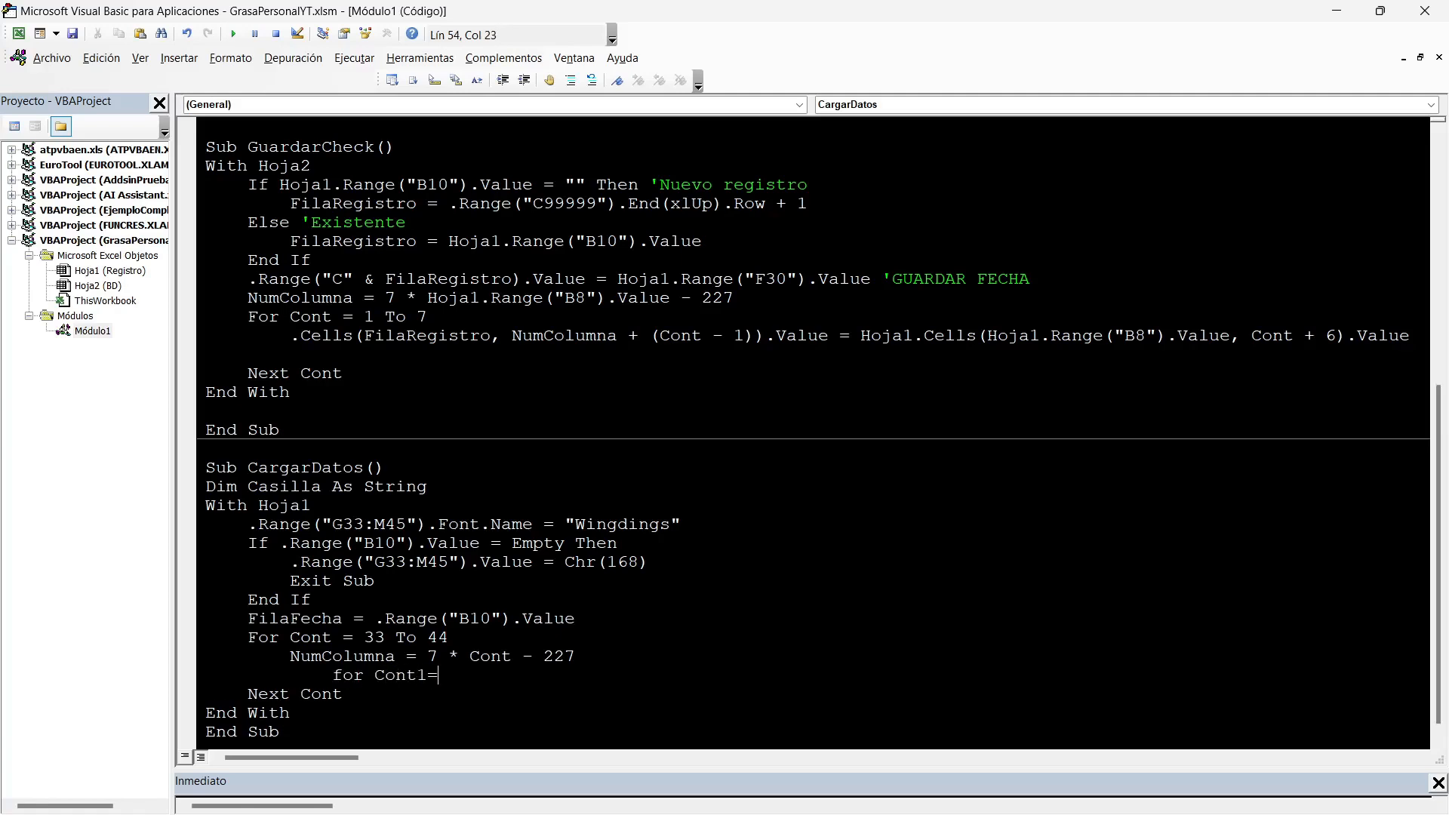
text(7 to 13)
Extend the COLUMNA() formula in G31 on Registro across the weekday columns to check their numbers, and clear G31:N31.
key(alt+F11)
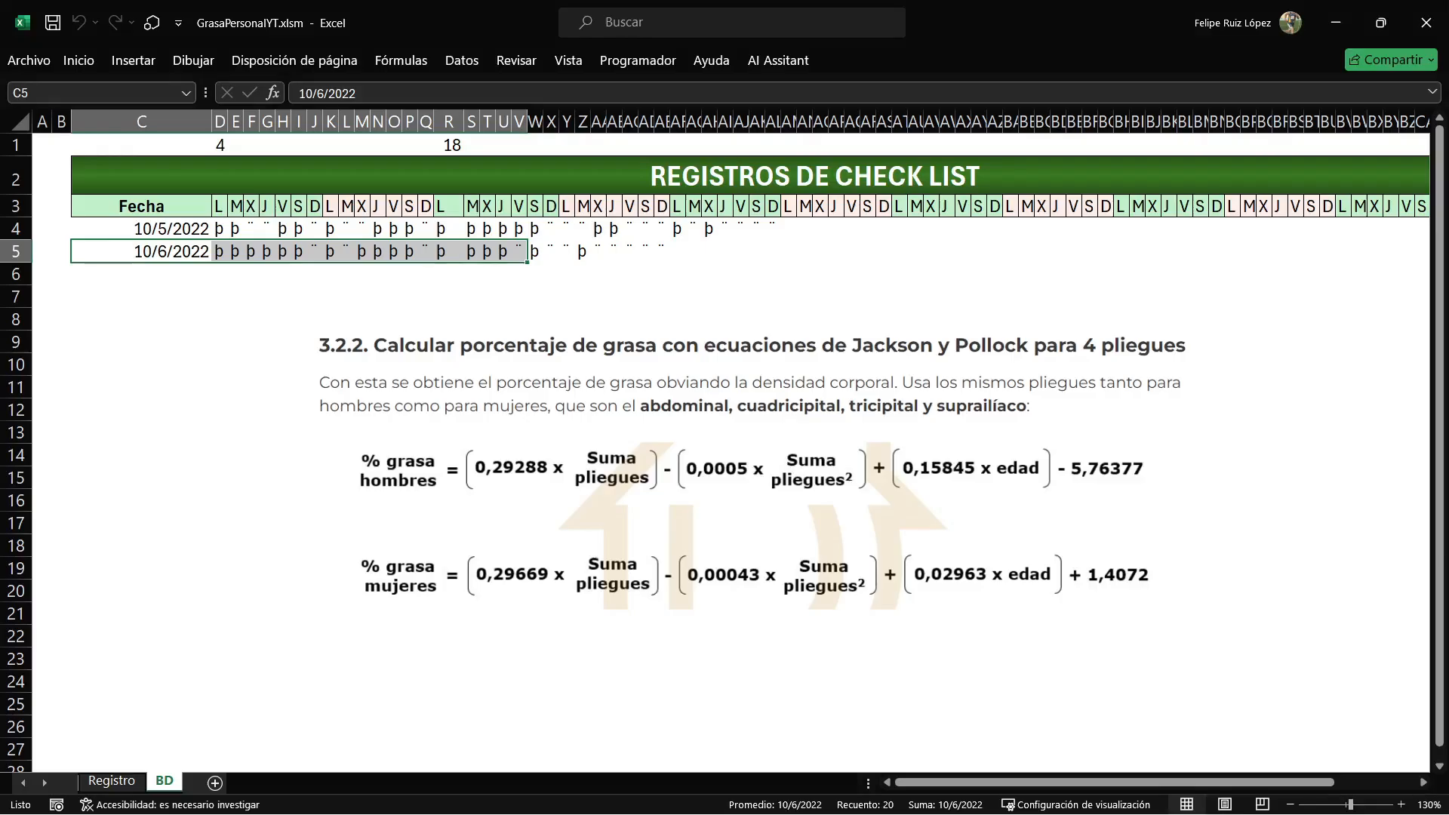
click(112, 780)
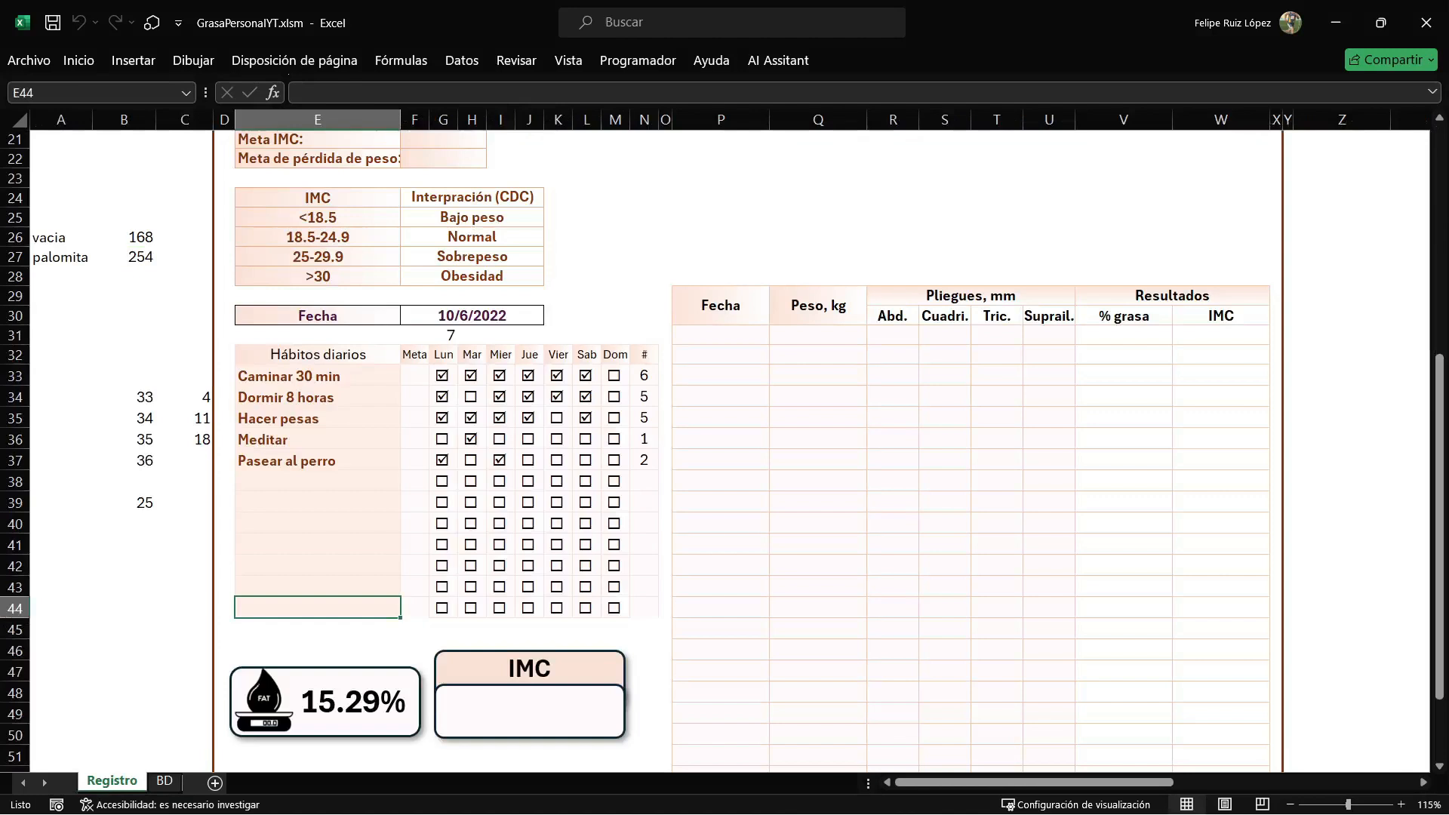
click(443, 335)
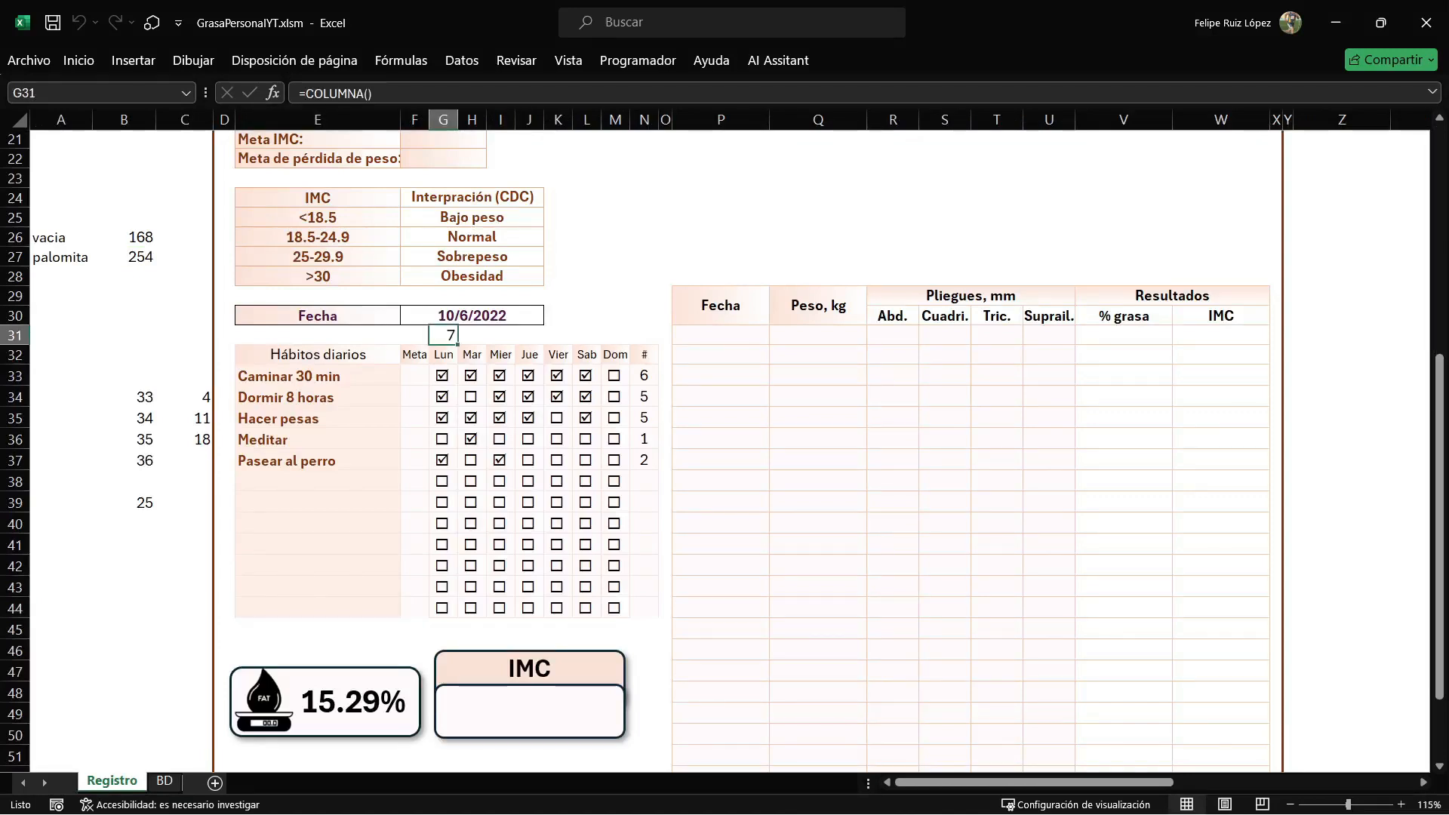
drag(457, 344, 600, 344)
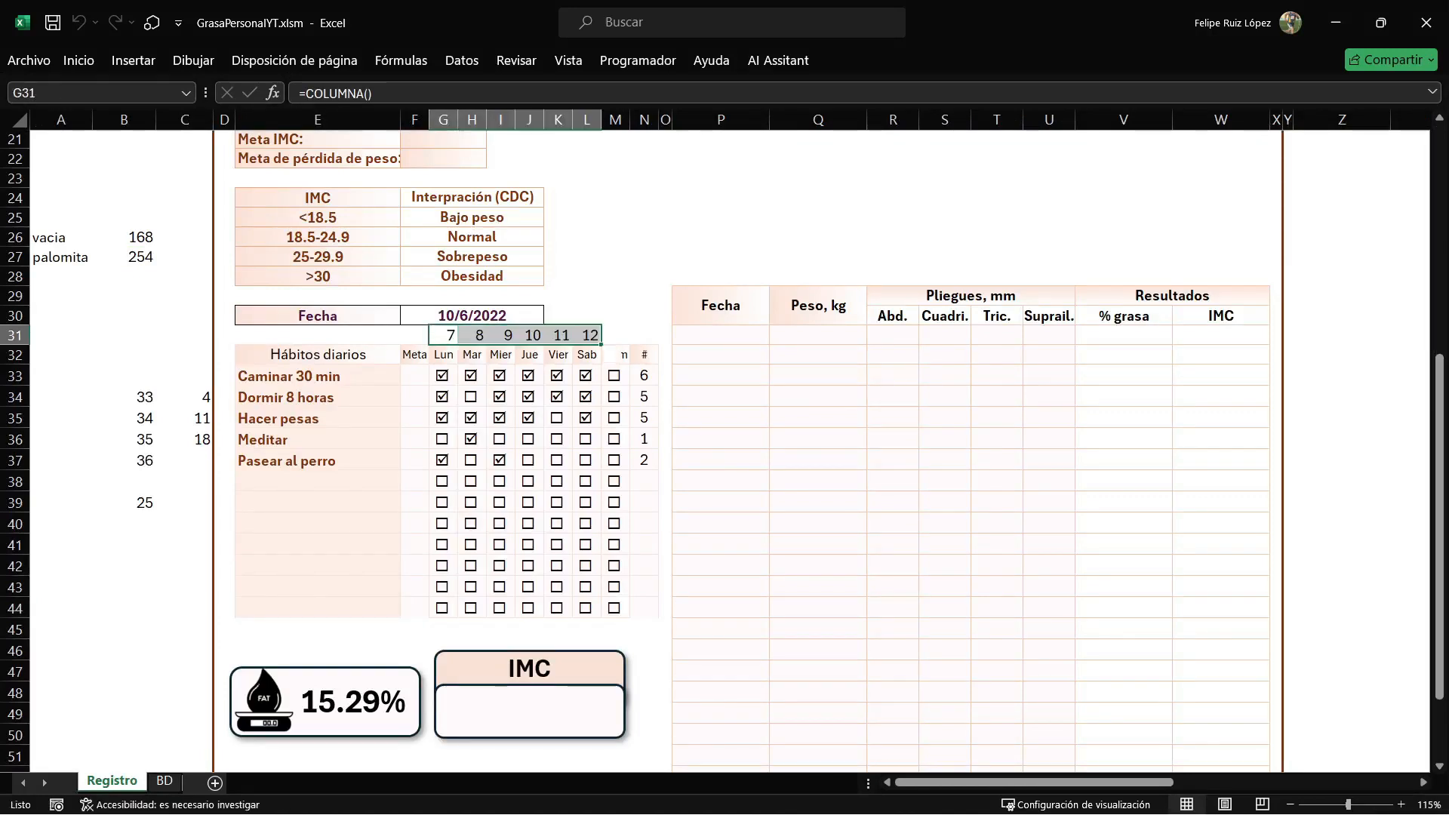
click(615, 335)
drag(443, 336, 644, 335)
key(Delete)
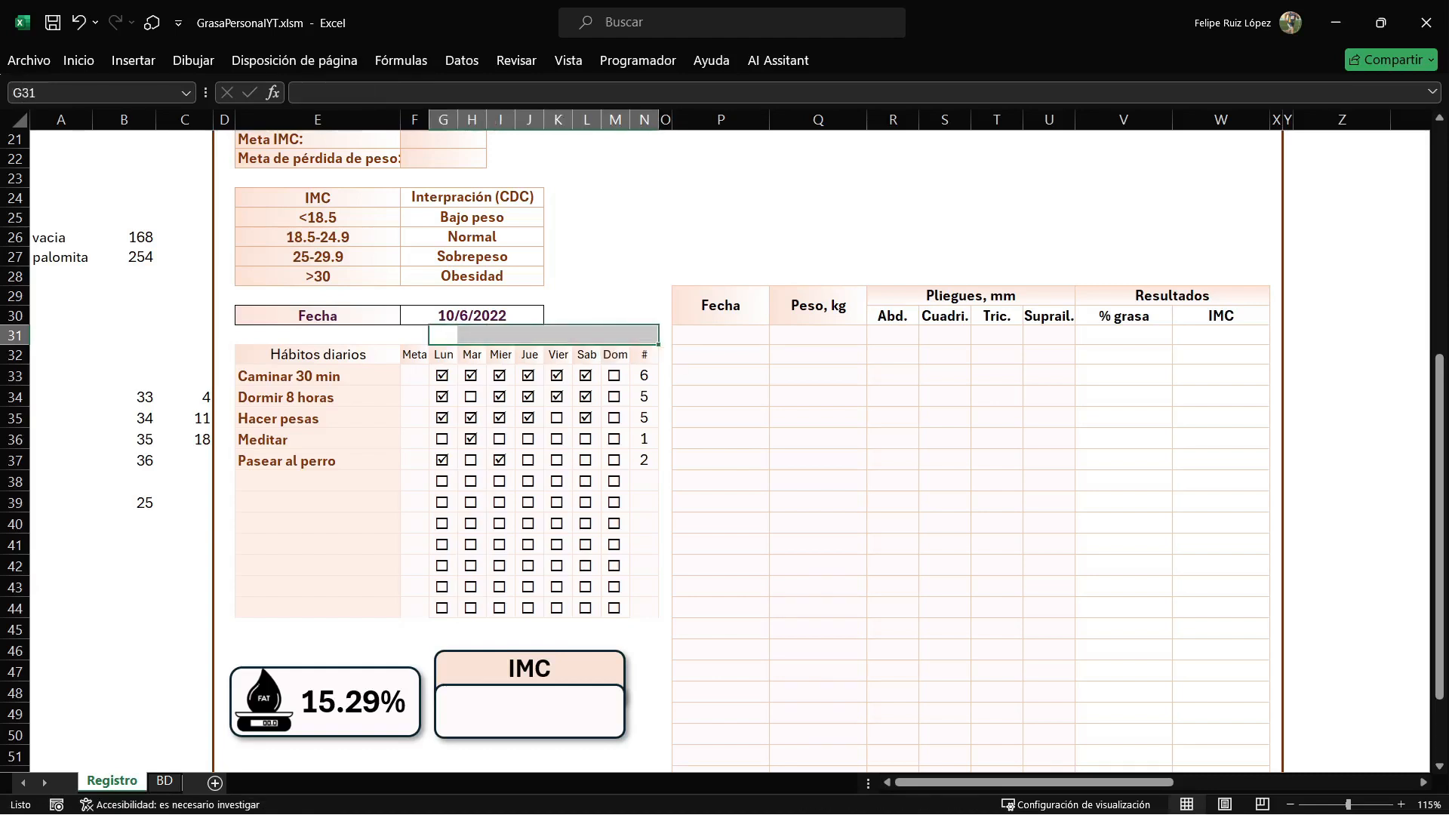
click(615, 296)
key(alt+F11)
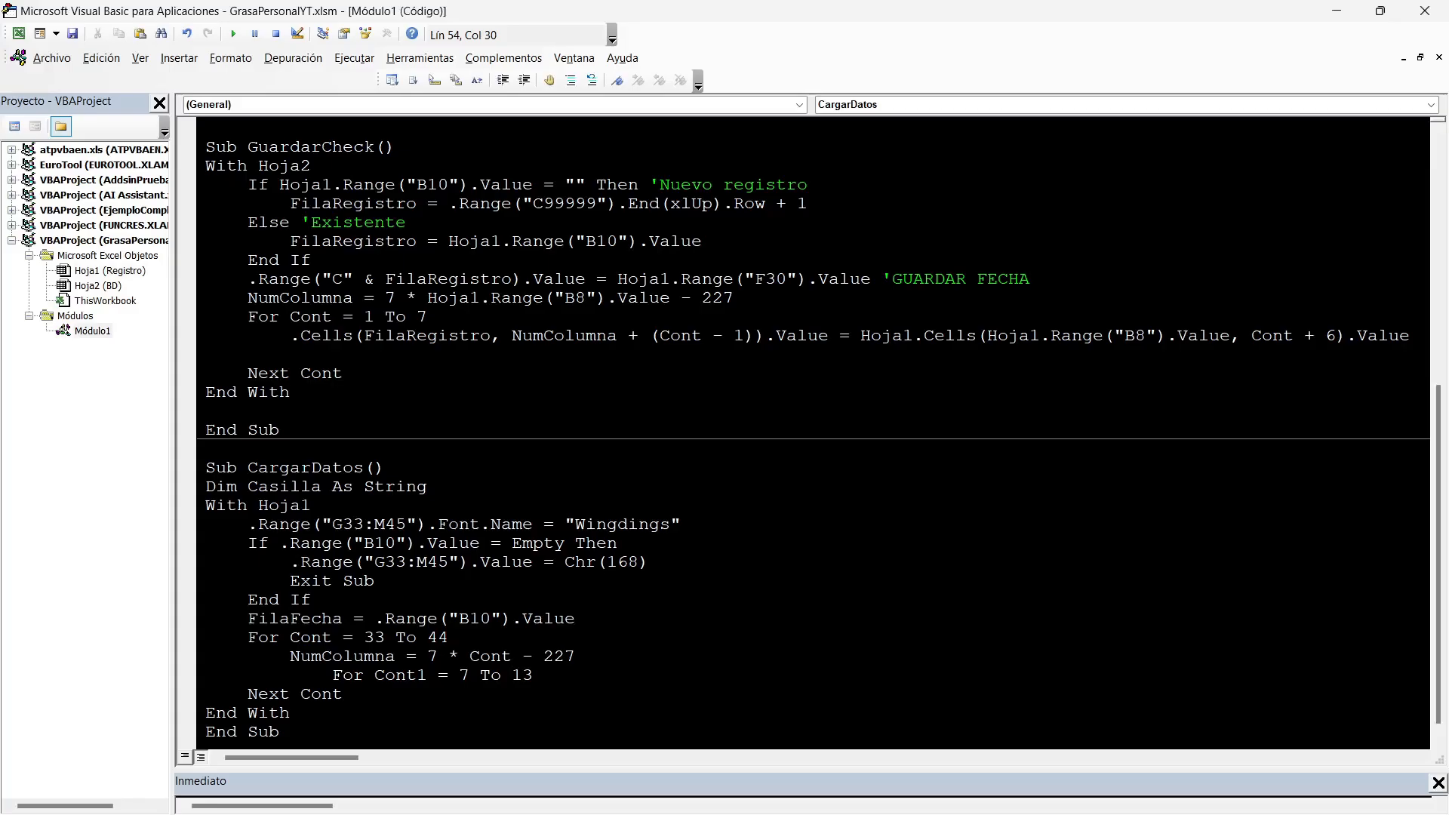
Close the inner loop with Next Cont1 and insert an indented blank line inside it.
key(Return)
text(next Cont1)
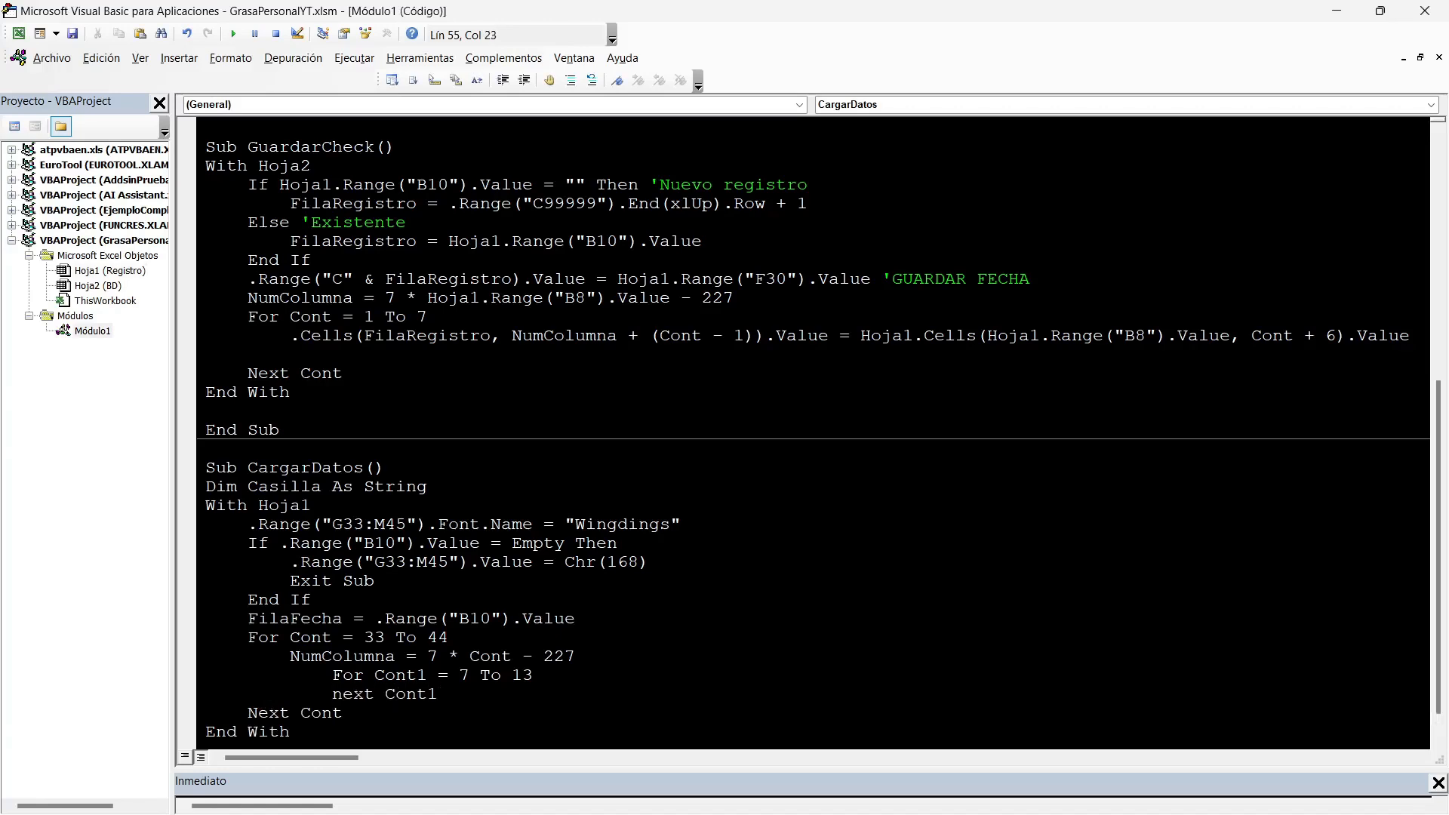
key(Up)
key(End)
key(Return)
key(Tab)
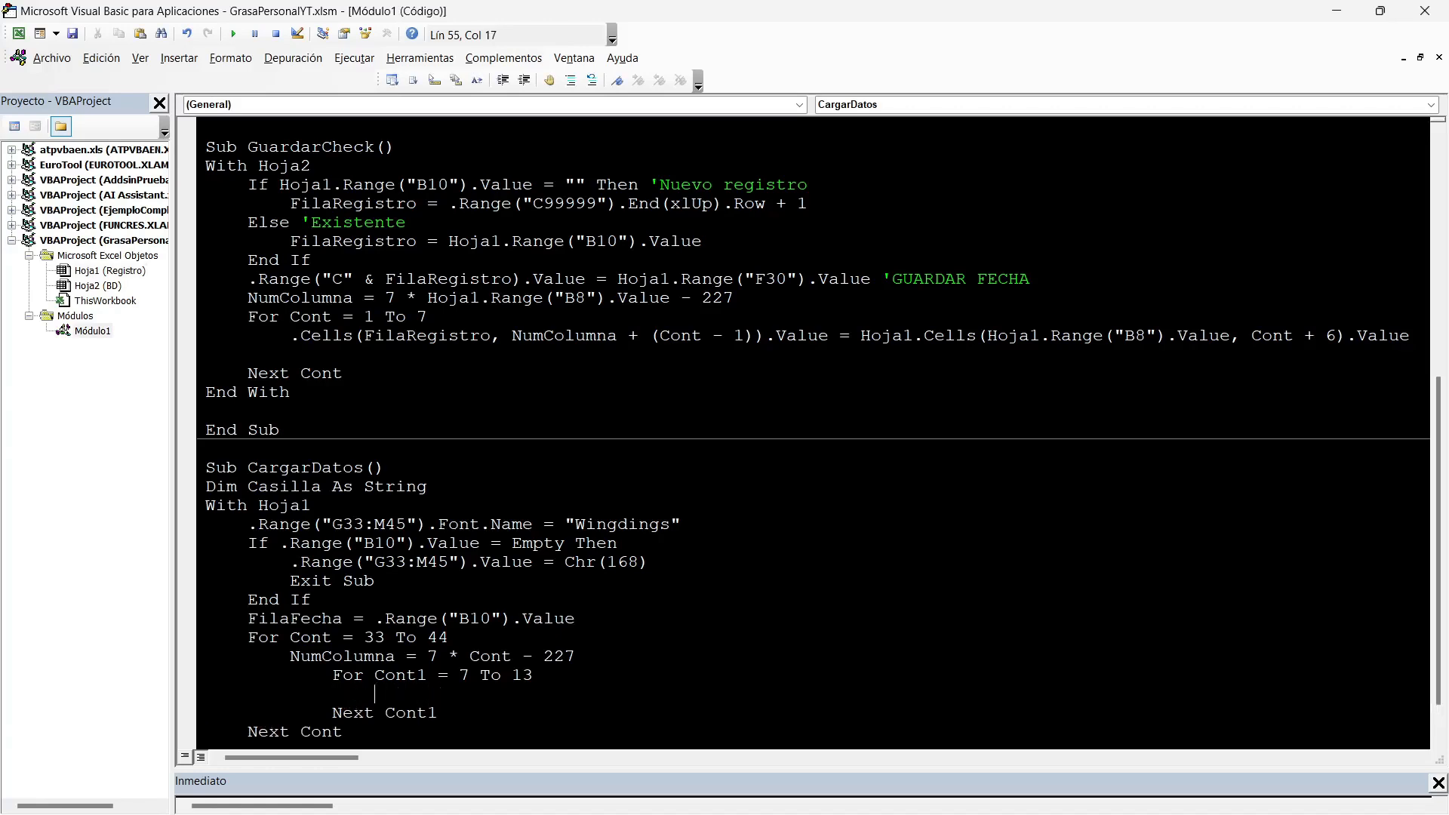
Start the inner loop's statement by assigning a Hoja2.Cells( reference to Casilla.
double_click(284, 487)
key(ctrl+c)
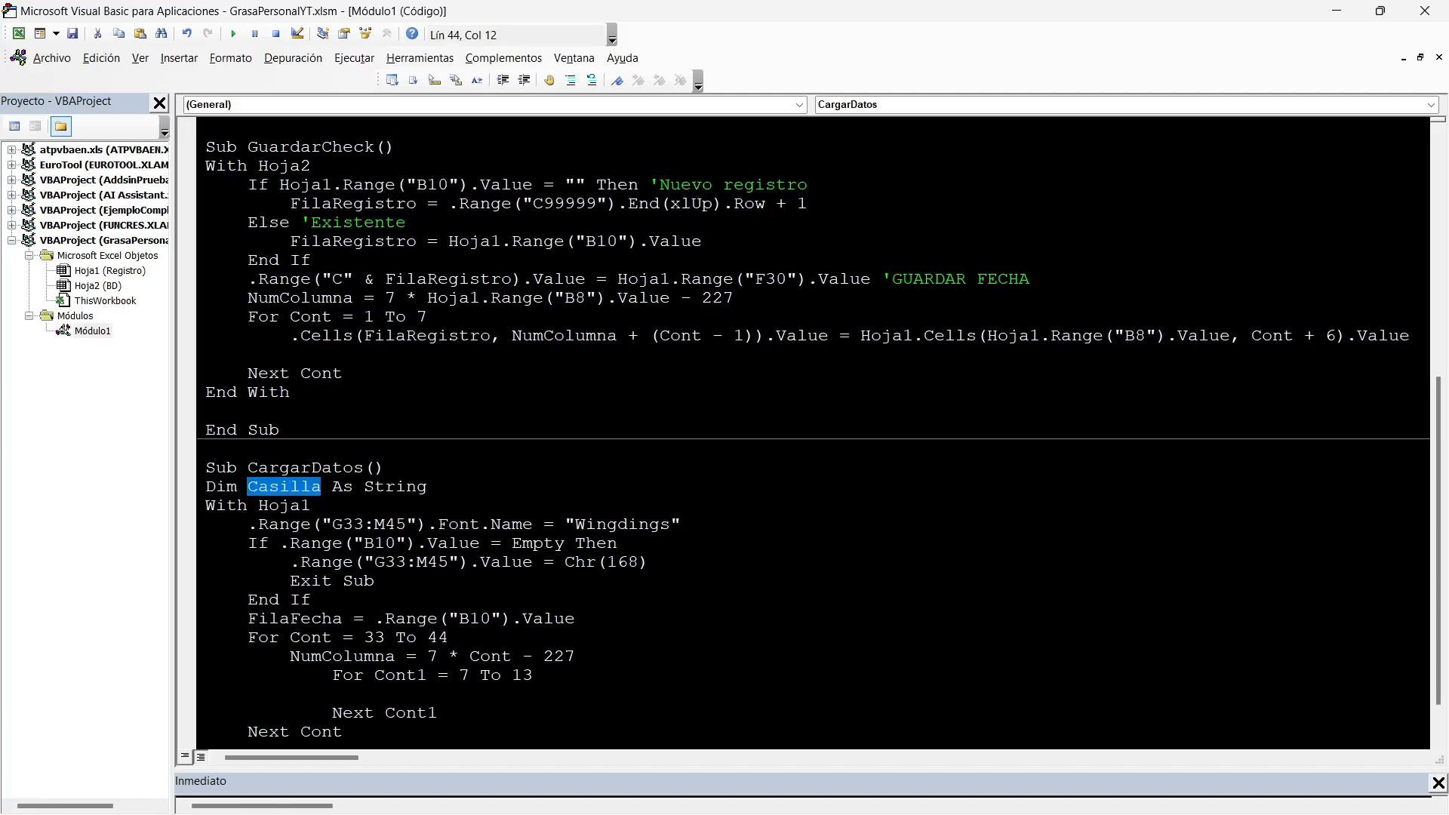
click(375, 694)
key(ctrl+v)
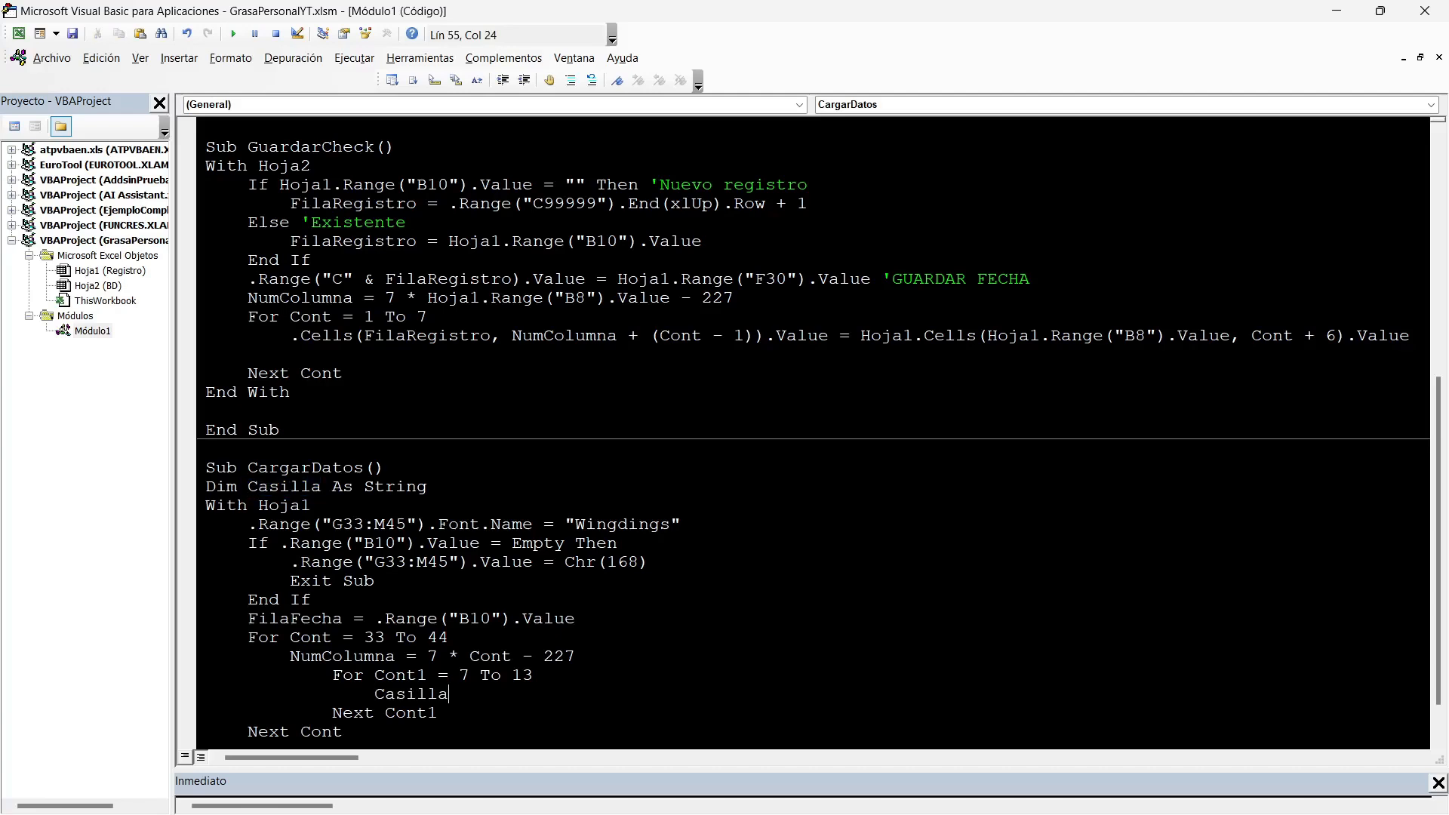
text(=Hoja2.Cells()
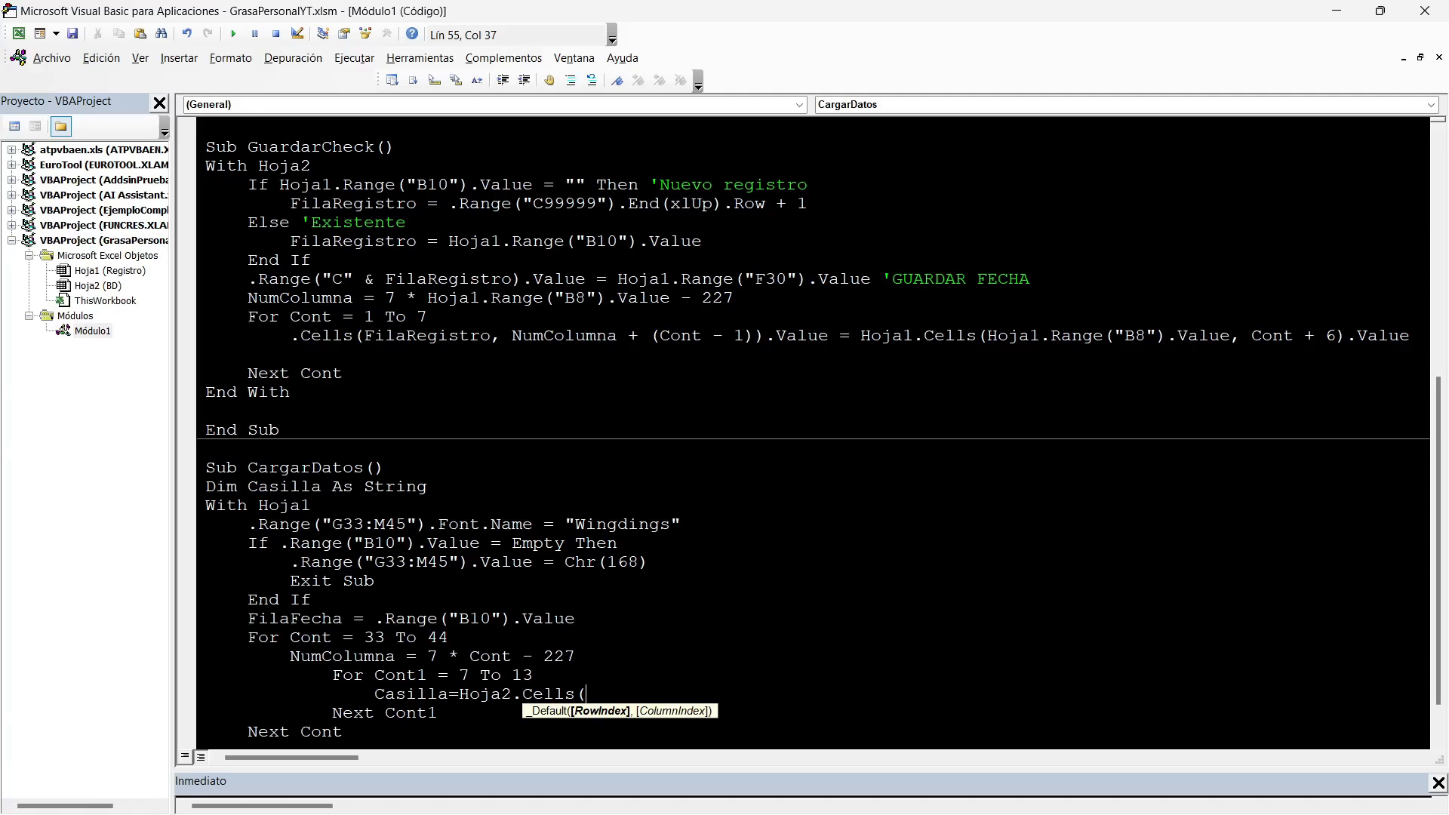
Complete the Cells reference with row FilaFecha and column NumColumna+Cont1-7, and close the parenthesis.
text(FilaFecha,)
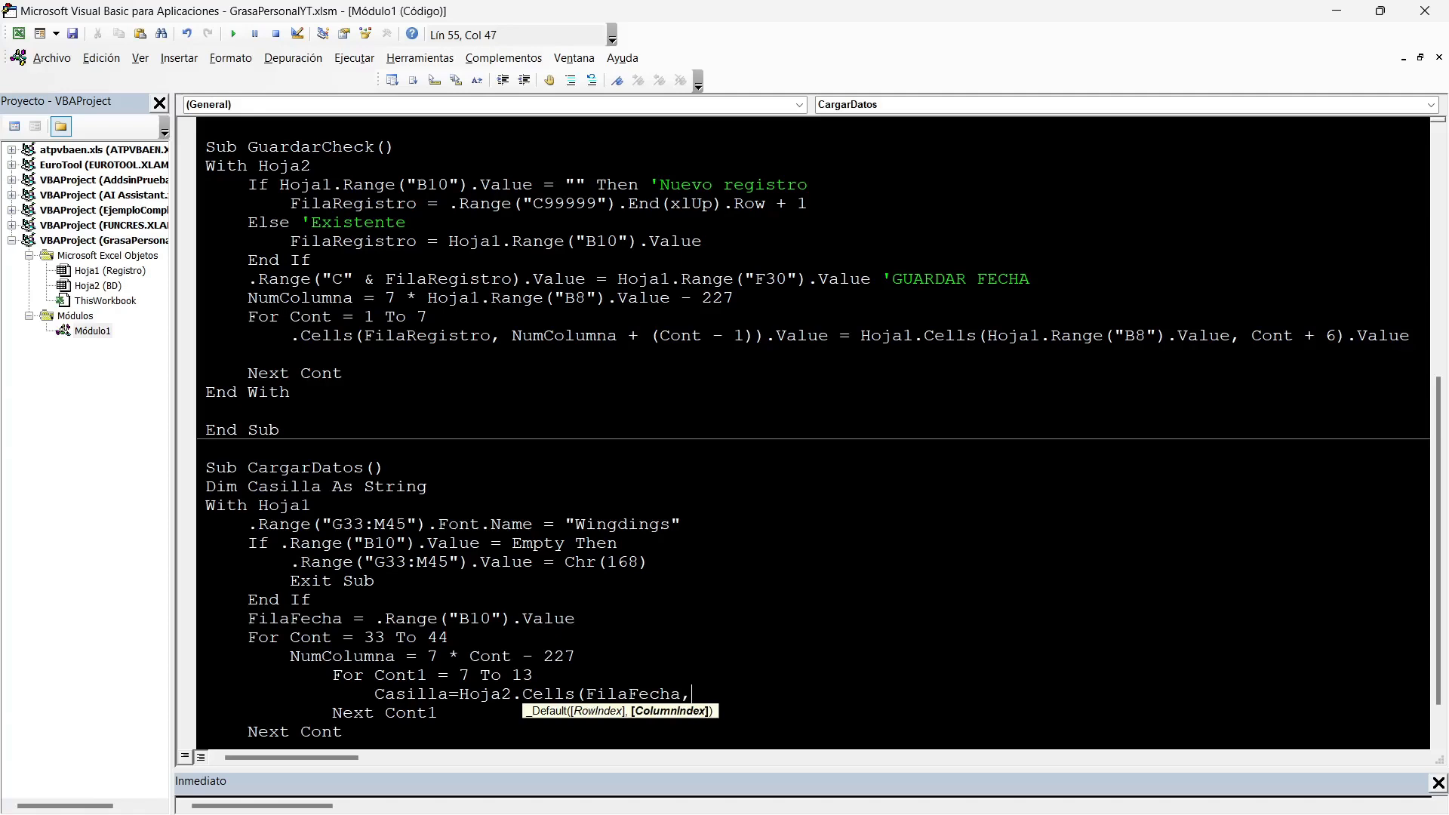
text(Numcolumna+COnt1)
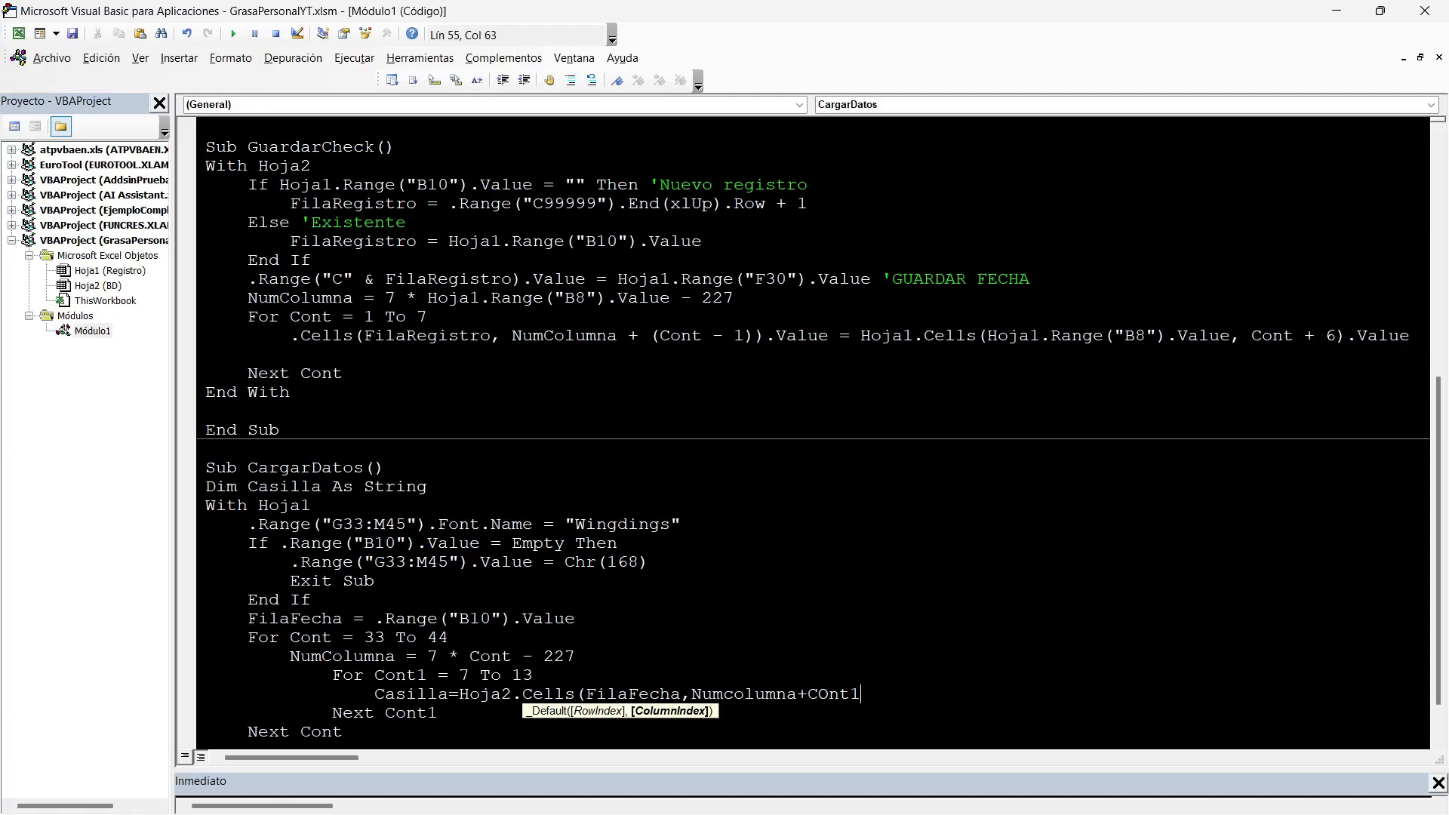
text(-7))
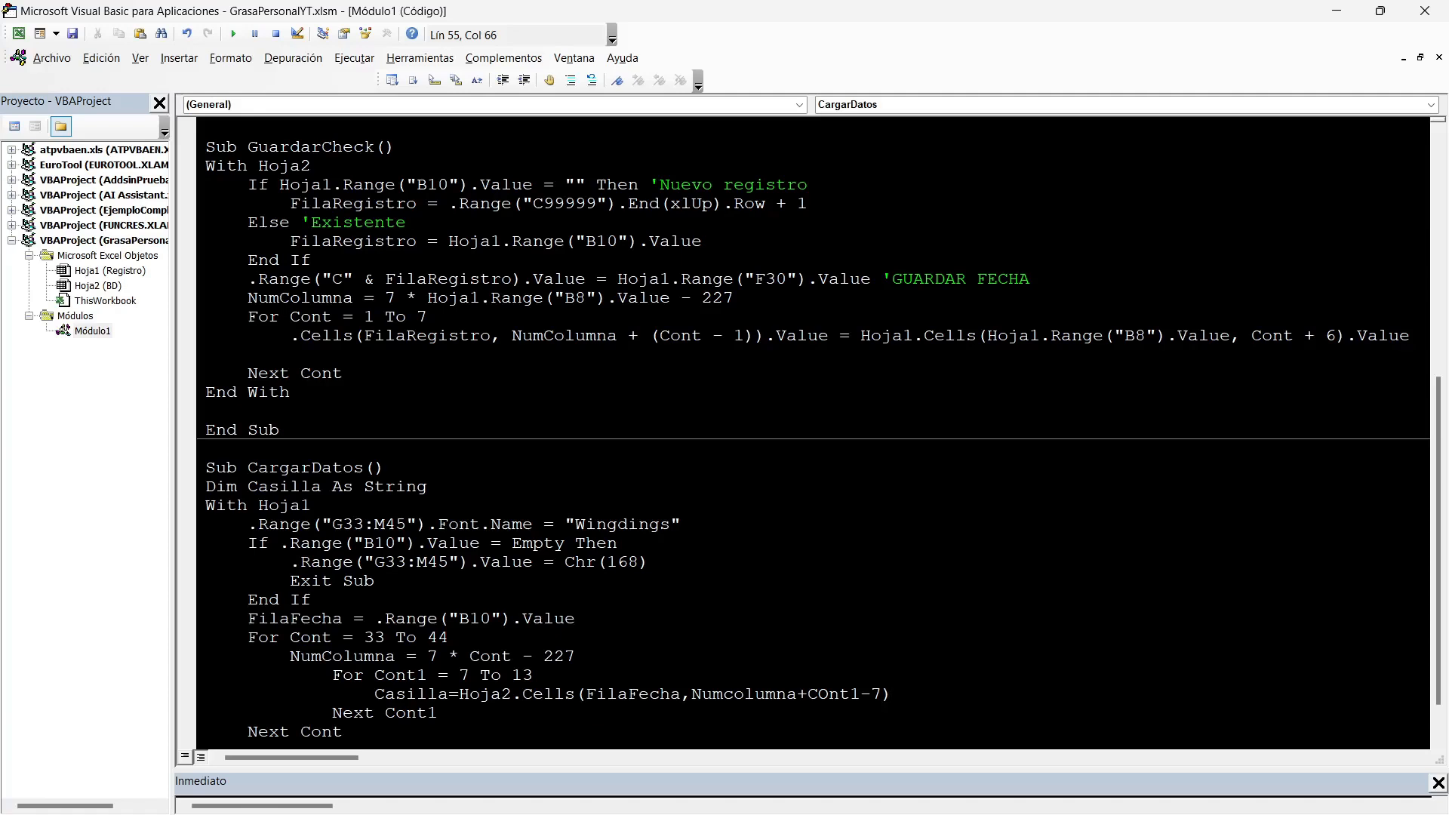
Add .Cells(Cont, Cont1).Value = Casilla as the inner loop's second statement in CargarDatos and save the project.
key(Return)
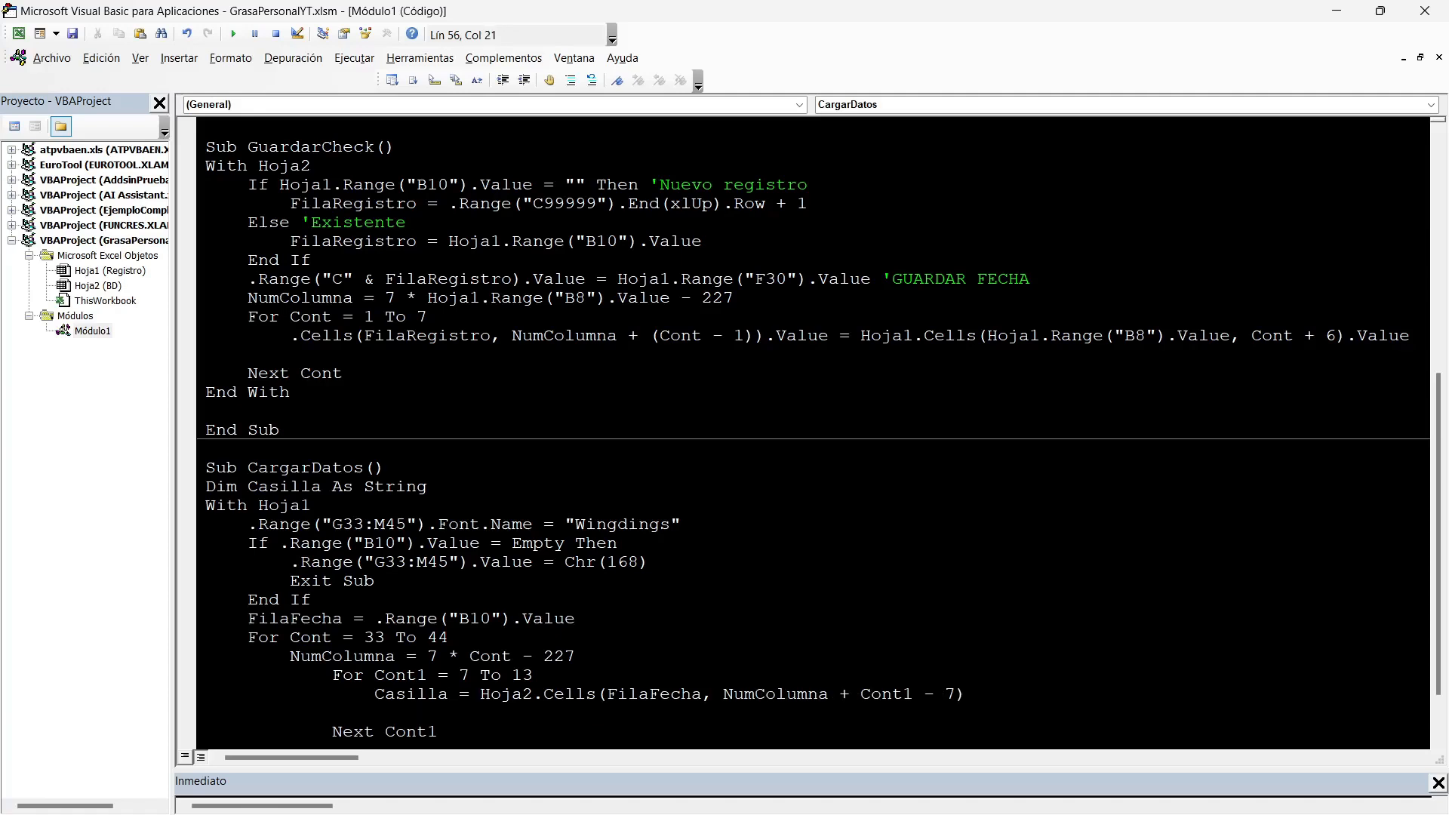
text(.Cells()
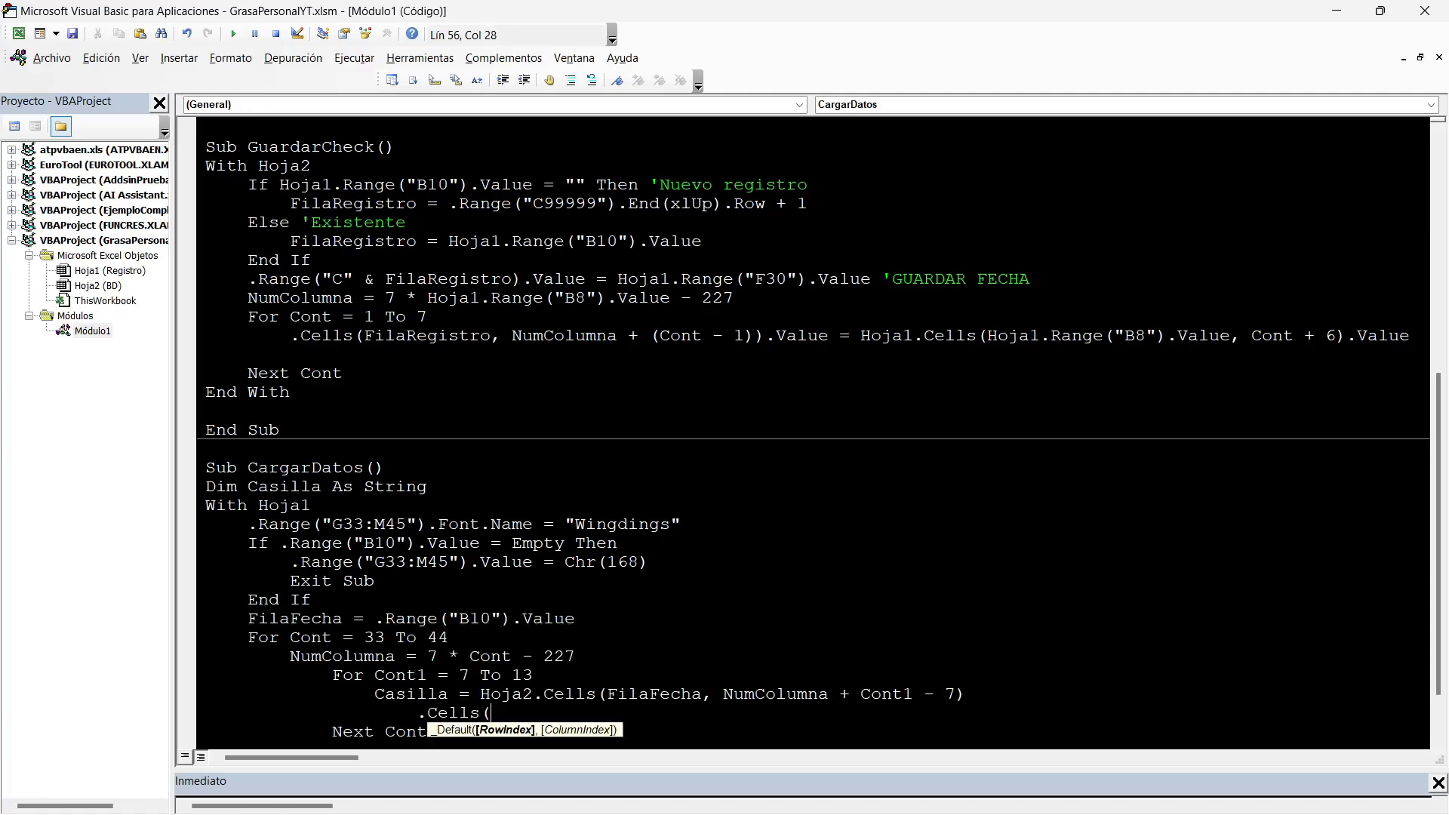
text(cont, cont1)
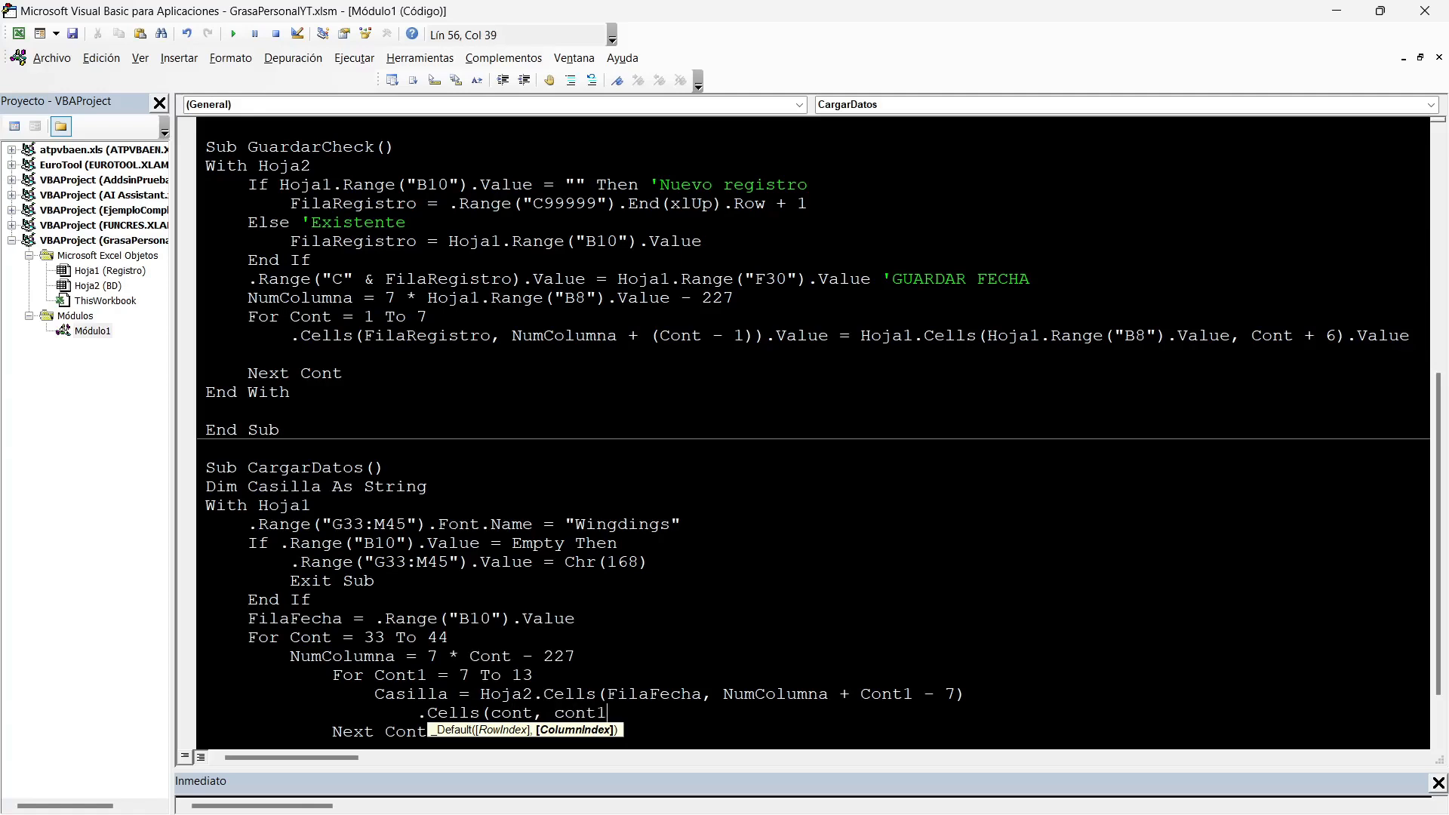
scroll(813, 430, down, 1)
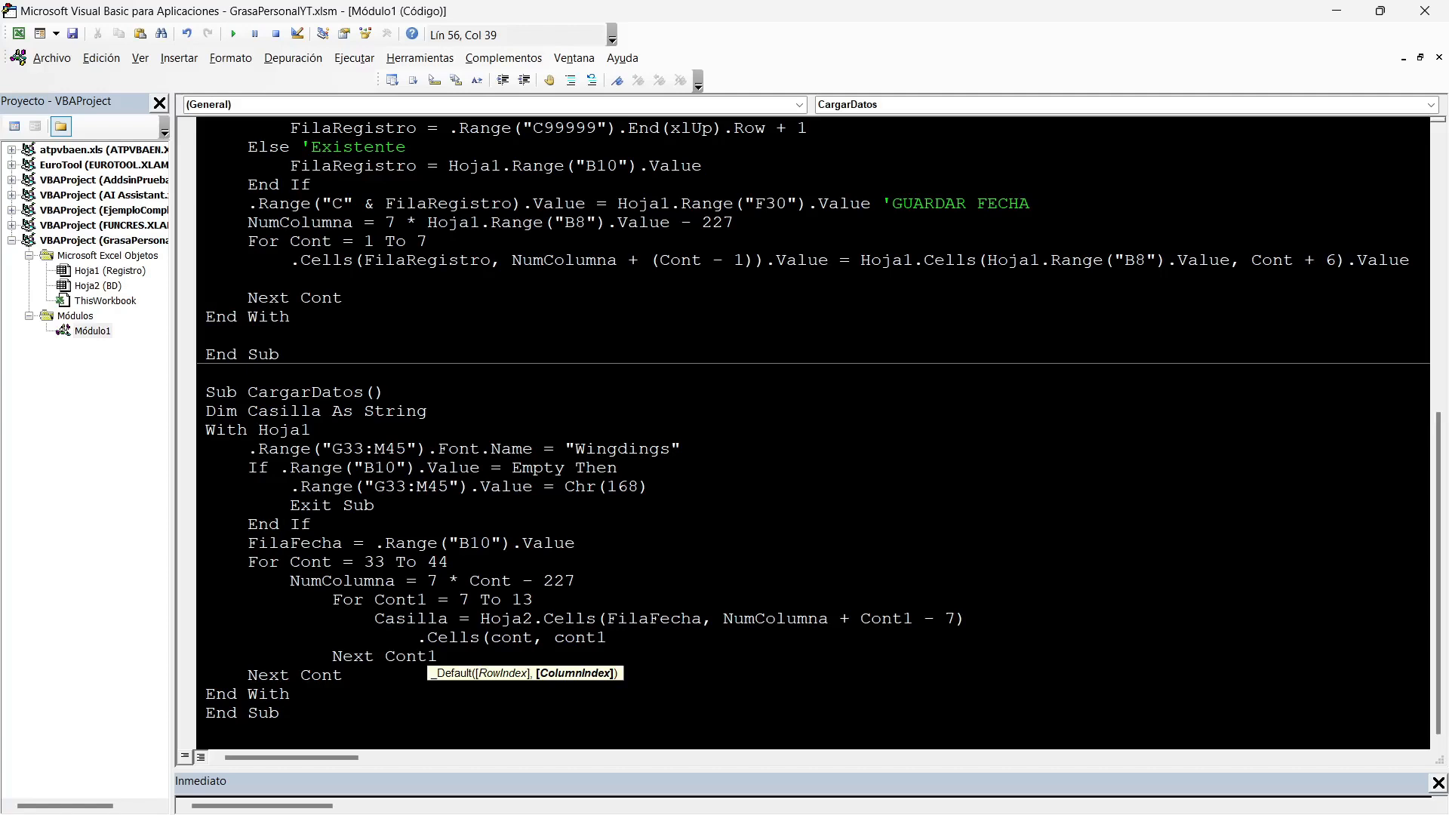
text().value)
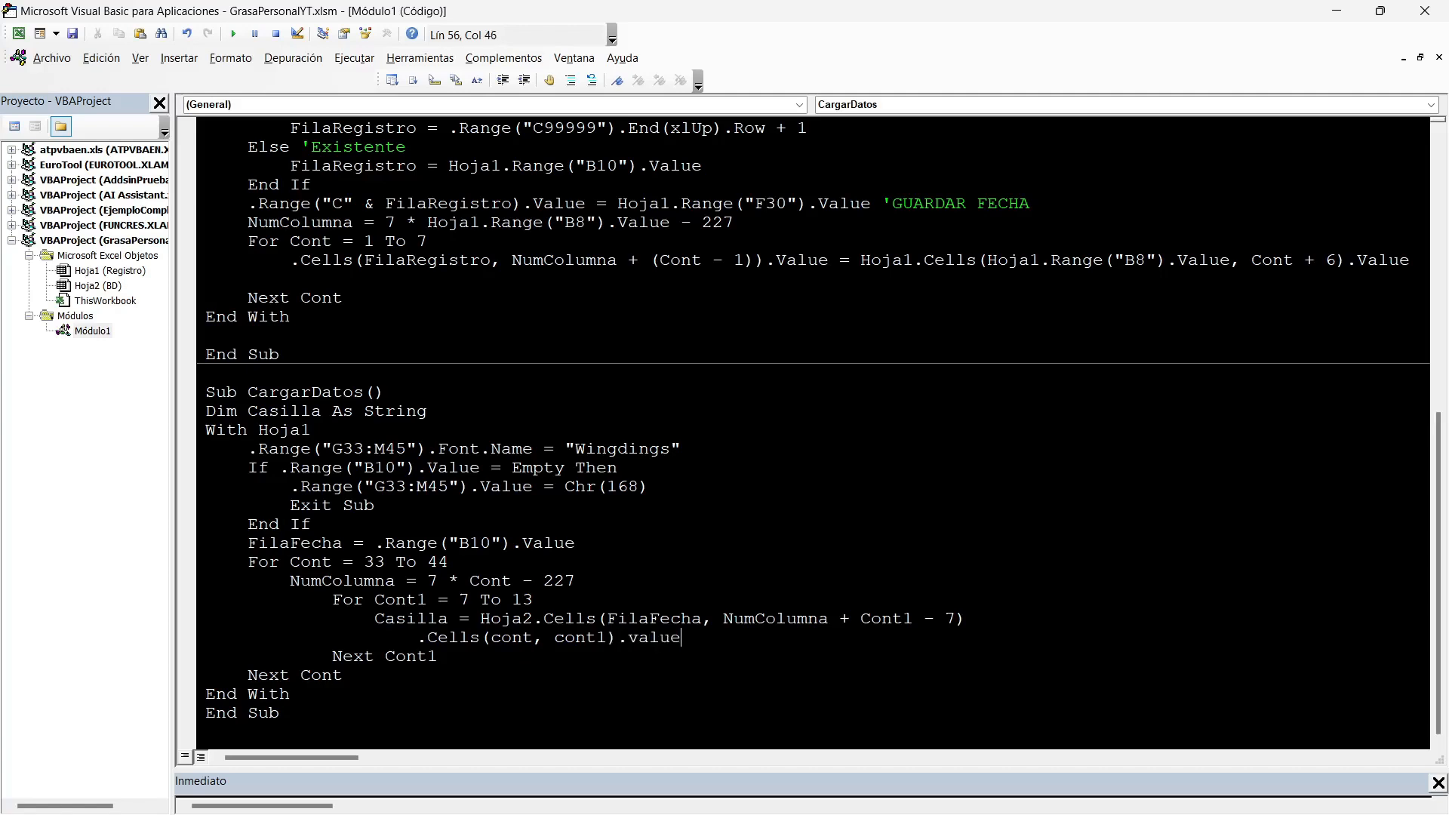
text(=casilla)
click(428, 562)
click(72, 34)
Copy the procedure name CargarDatos and create a Worksheet_Change event procedure in the code of Hoja1 (Registro).
double_click(317, 392)
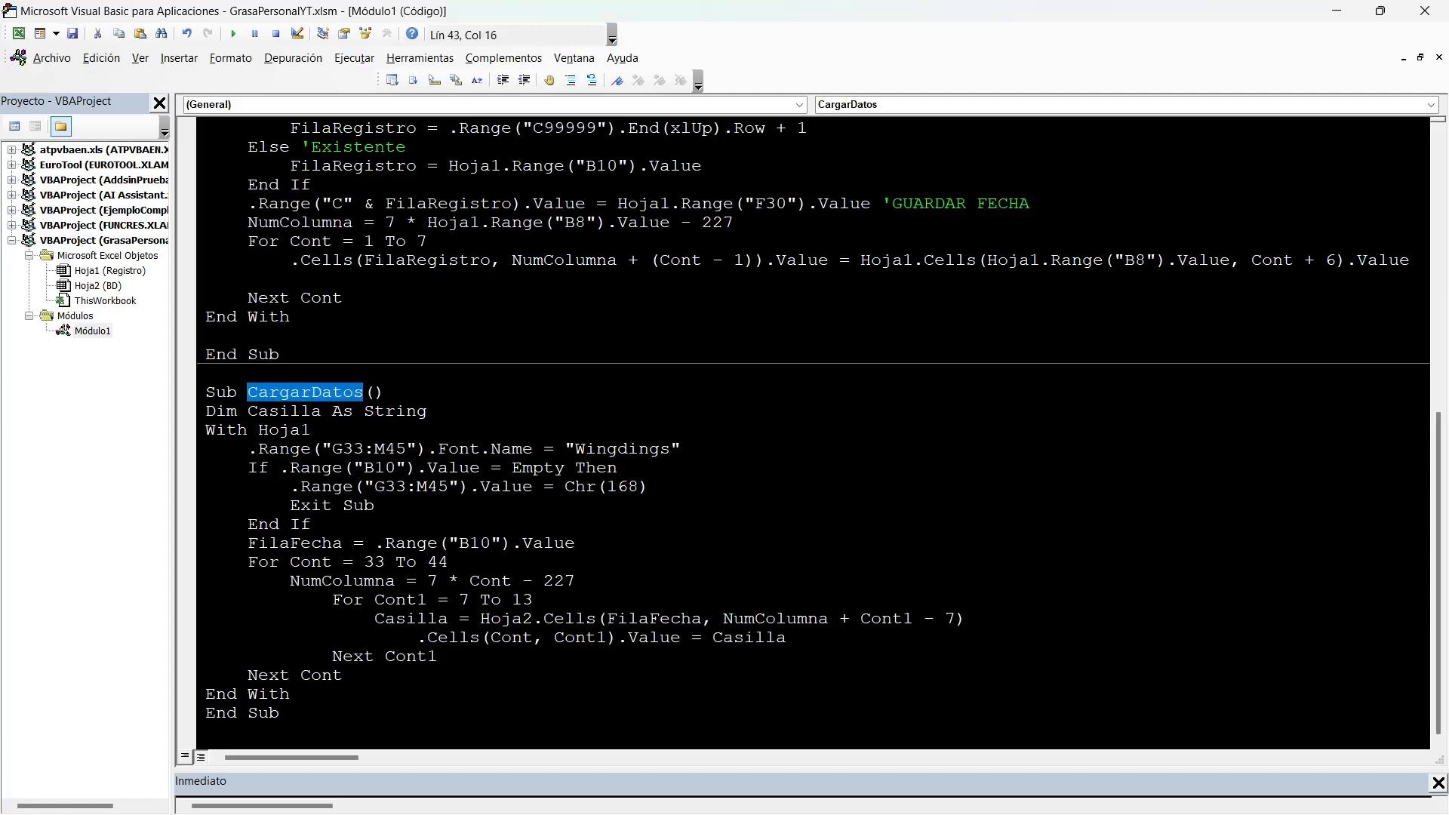
key(alt+F11)
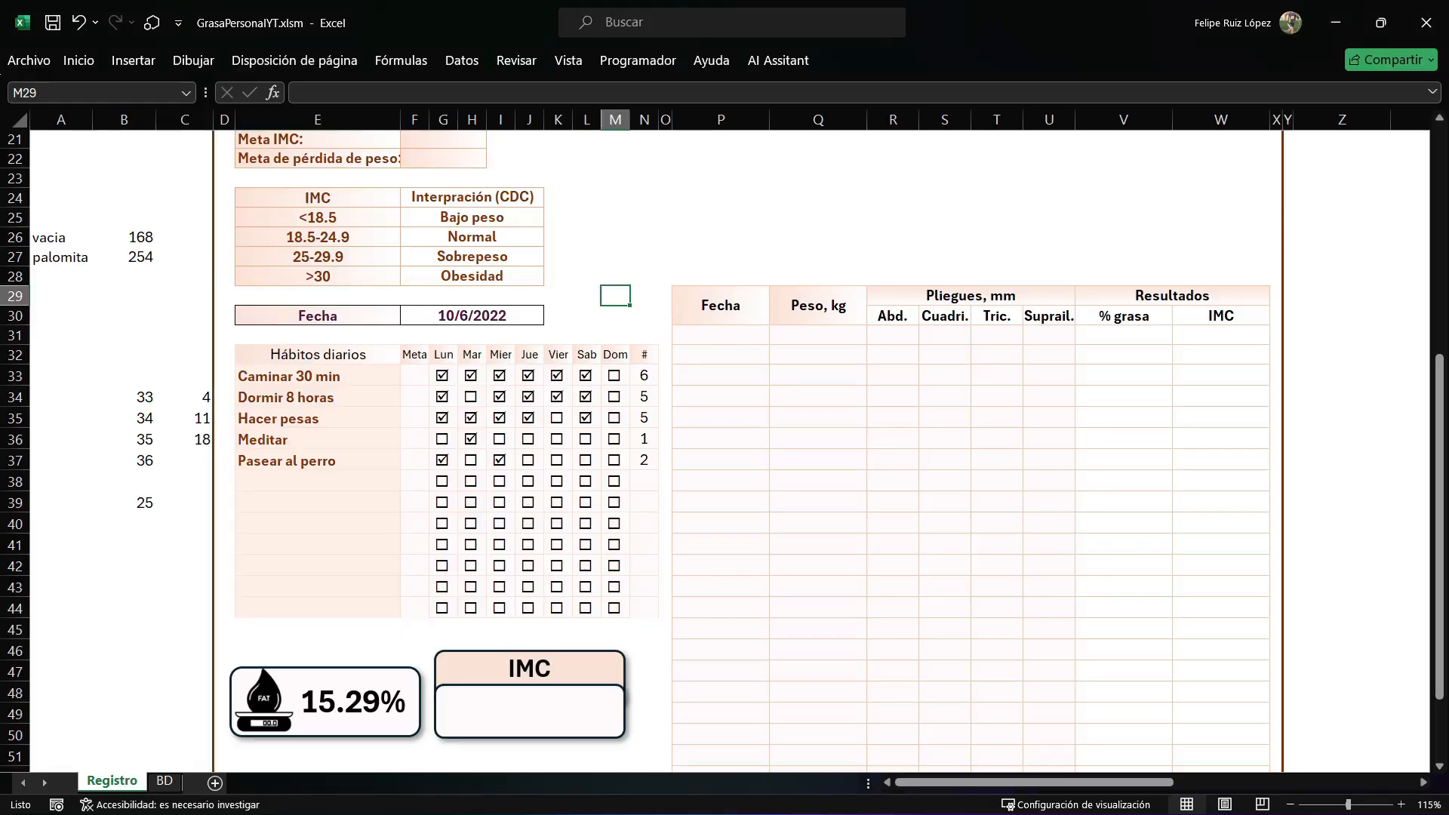
key(alt+F11)
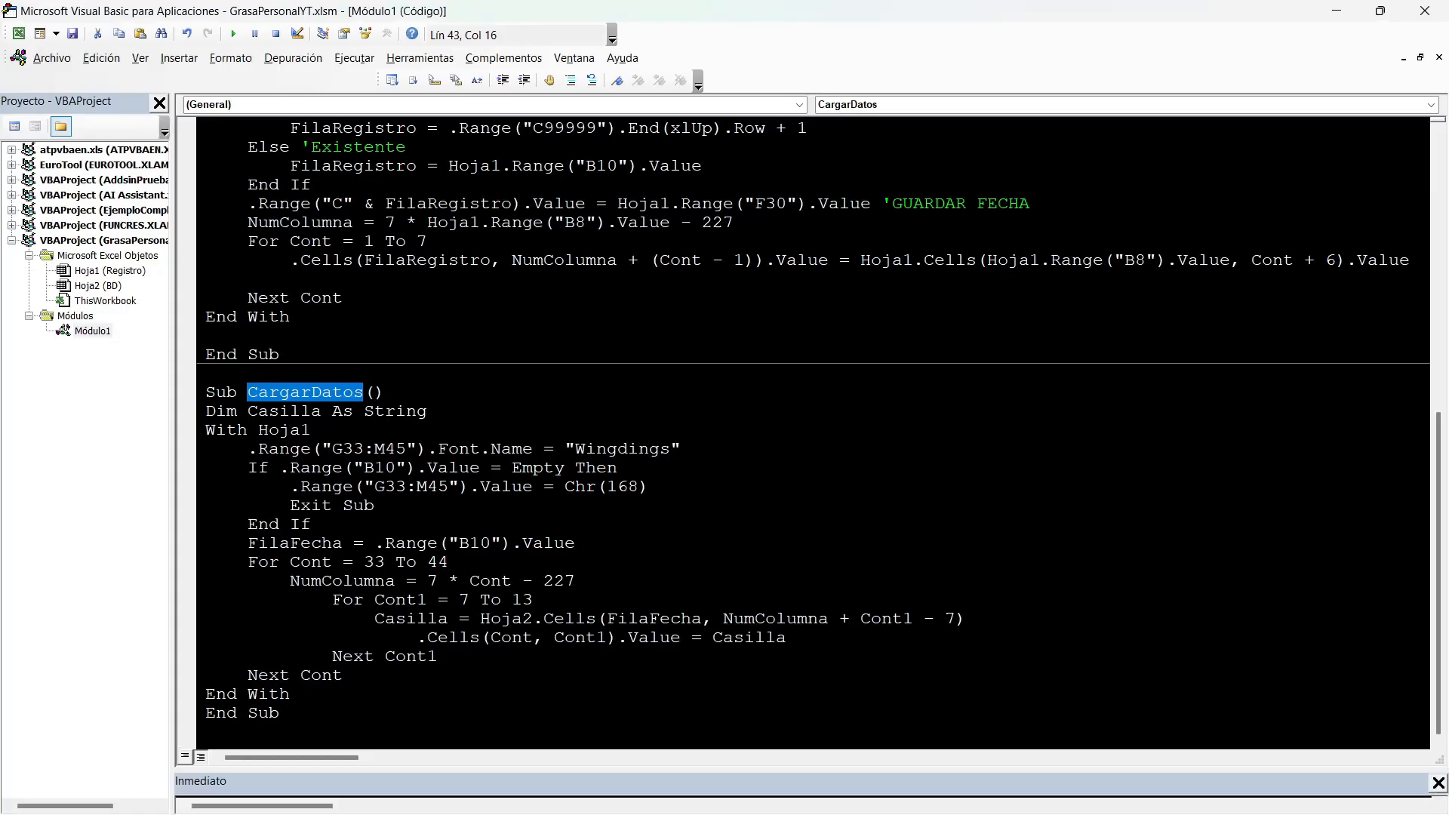
double_click(109, 271)
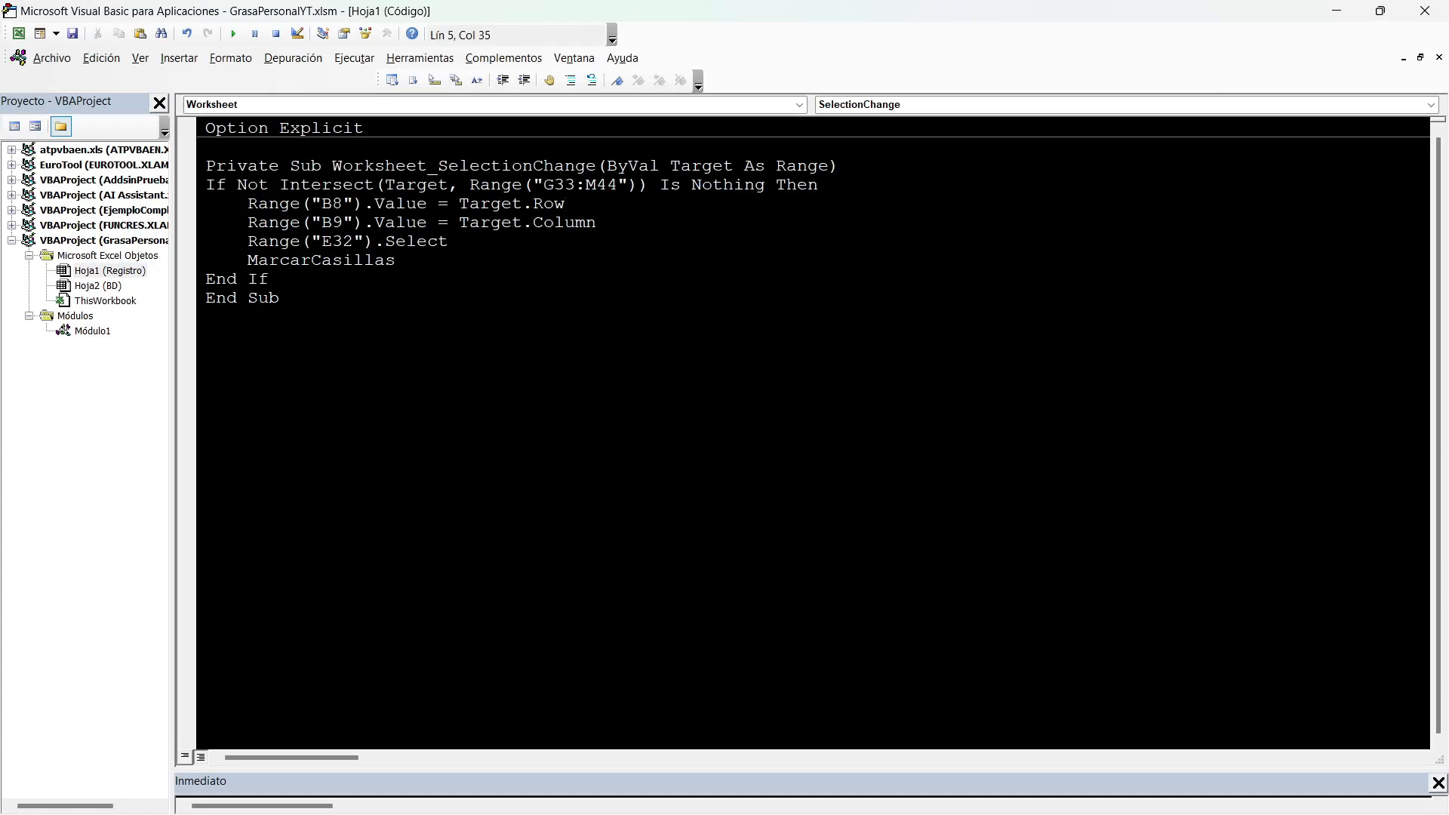
click(798, 104)
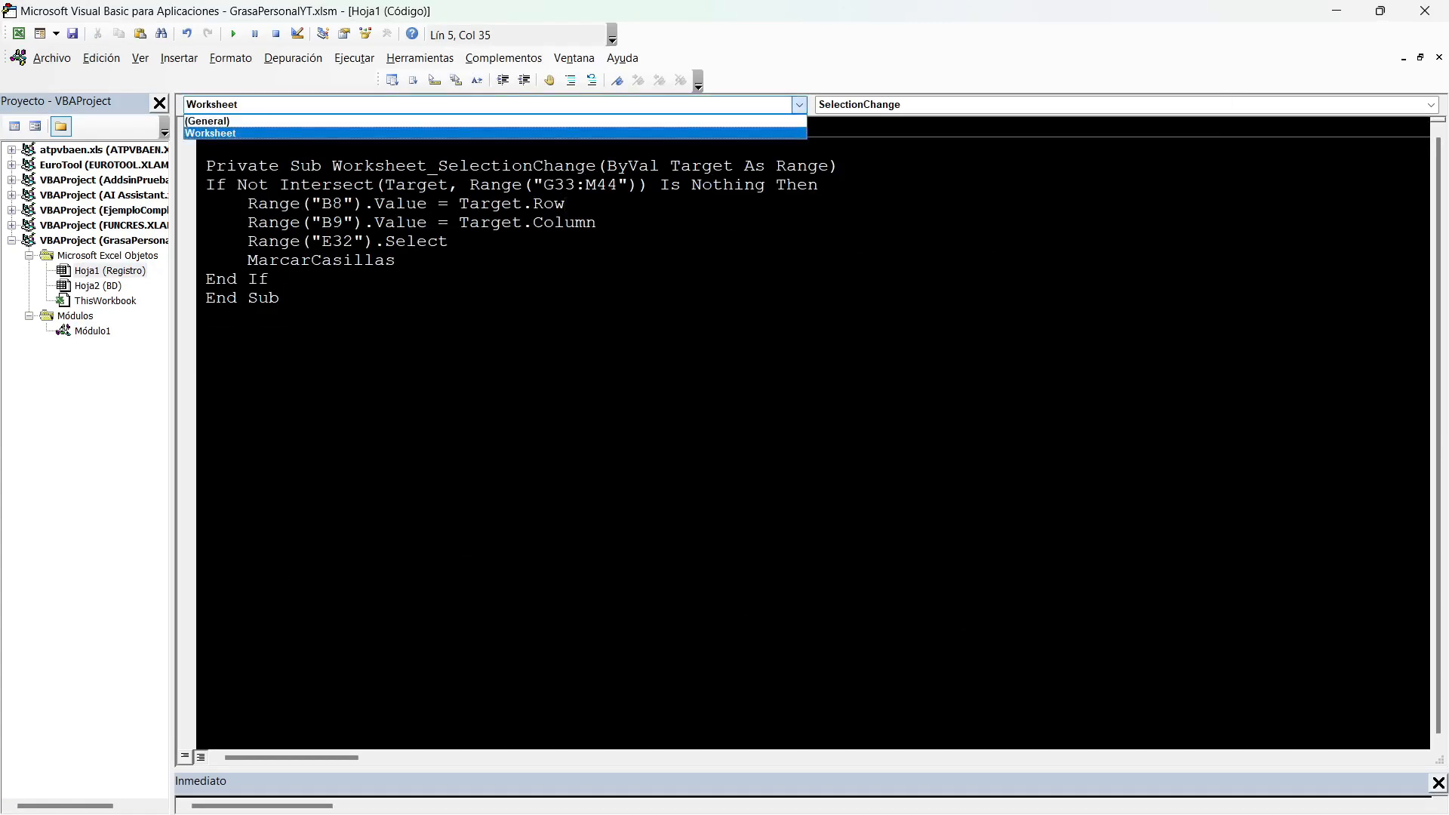
click(740, 134)
click(1431, 105)
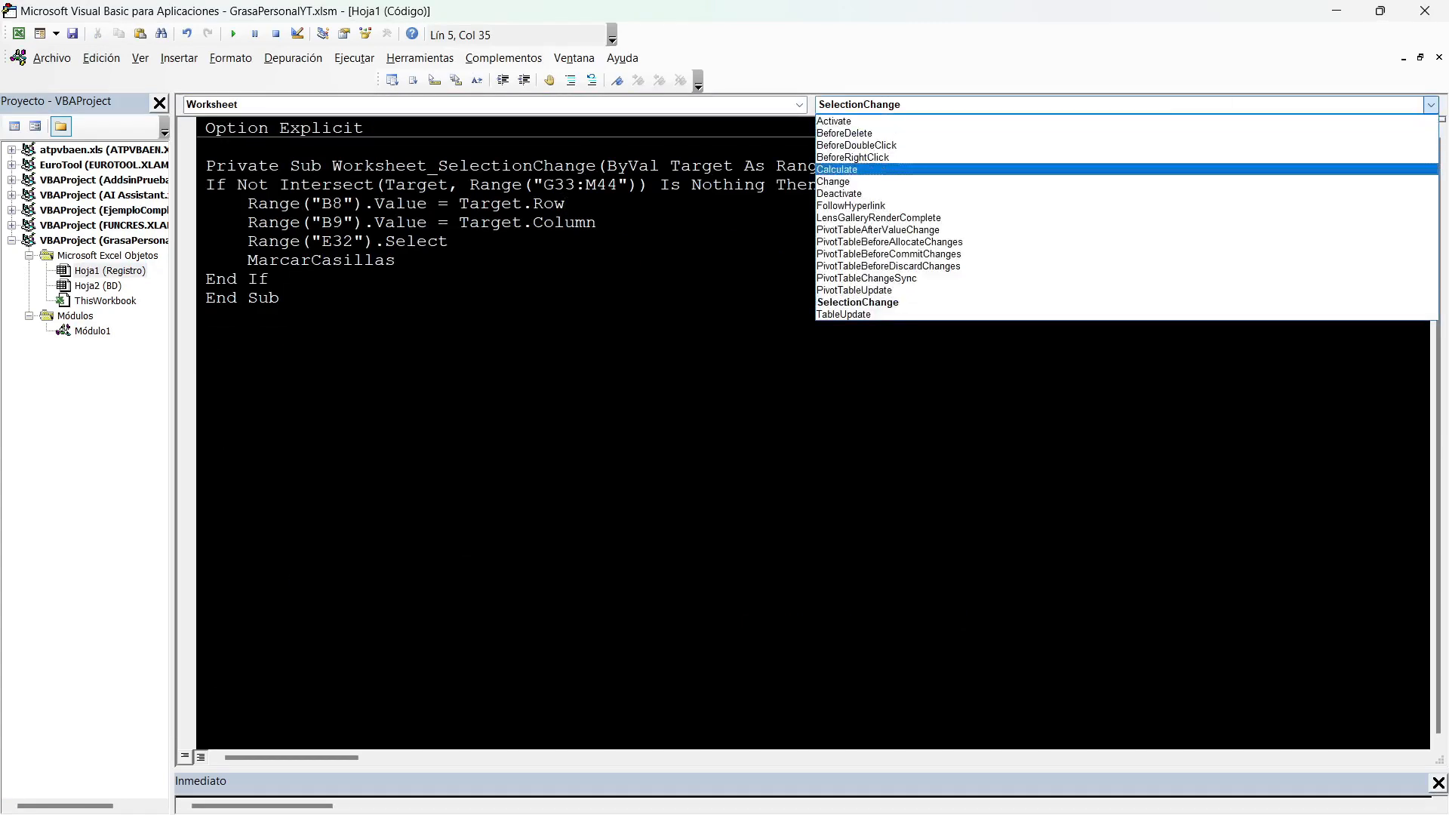
click(833, 182)
Write If Not Intersect(Target, Range("")) Is Nothing Then CargarDatos in the Change event and save.
text(if not intersect (target,range(""))
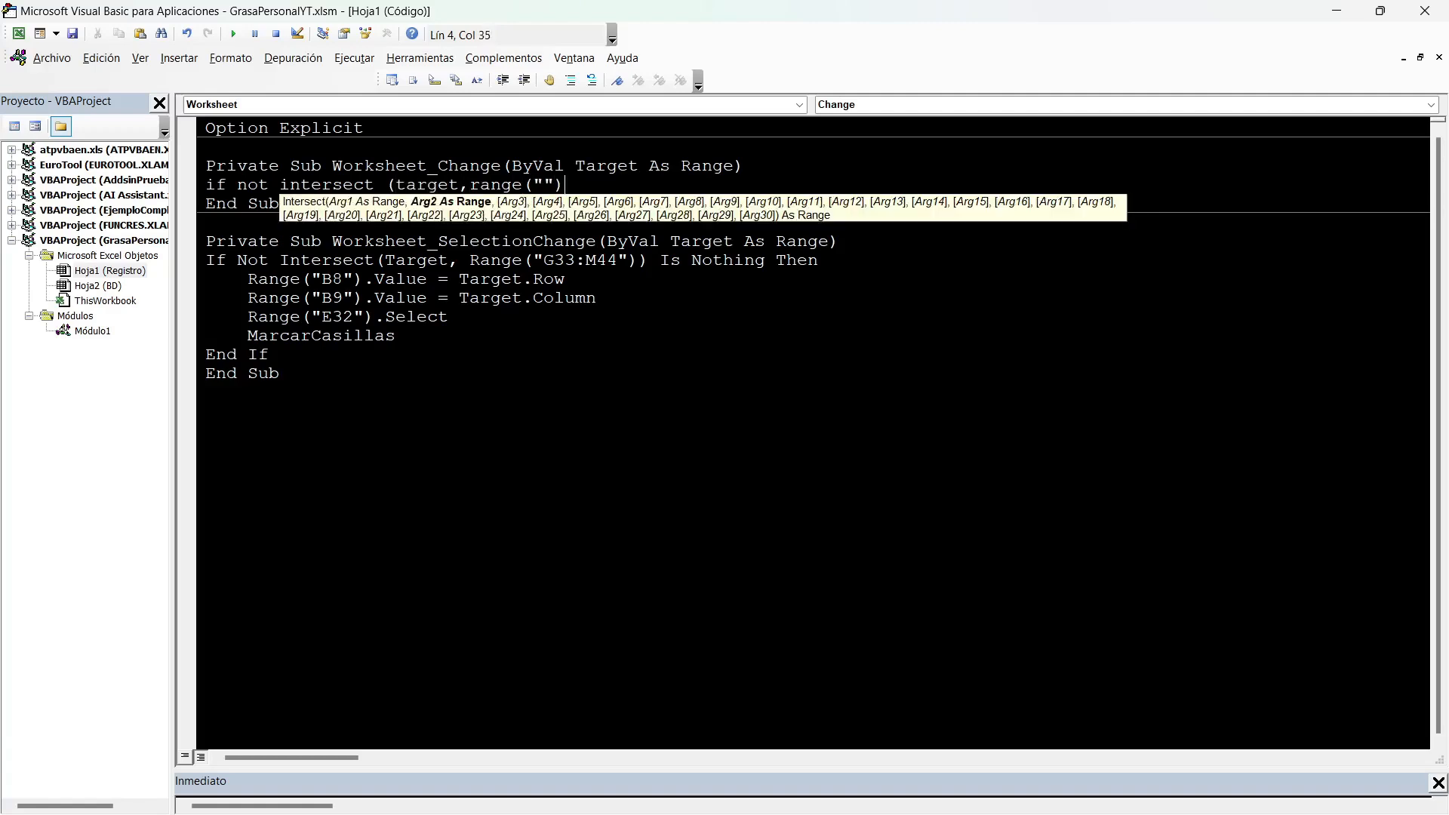
text() is nothi)
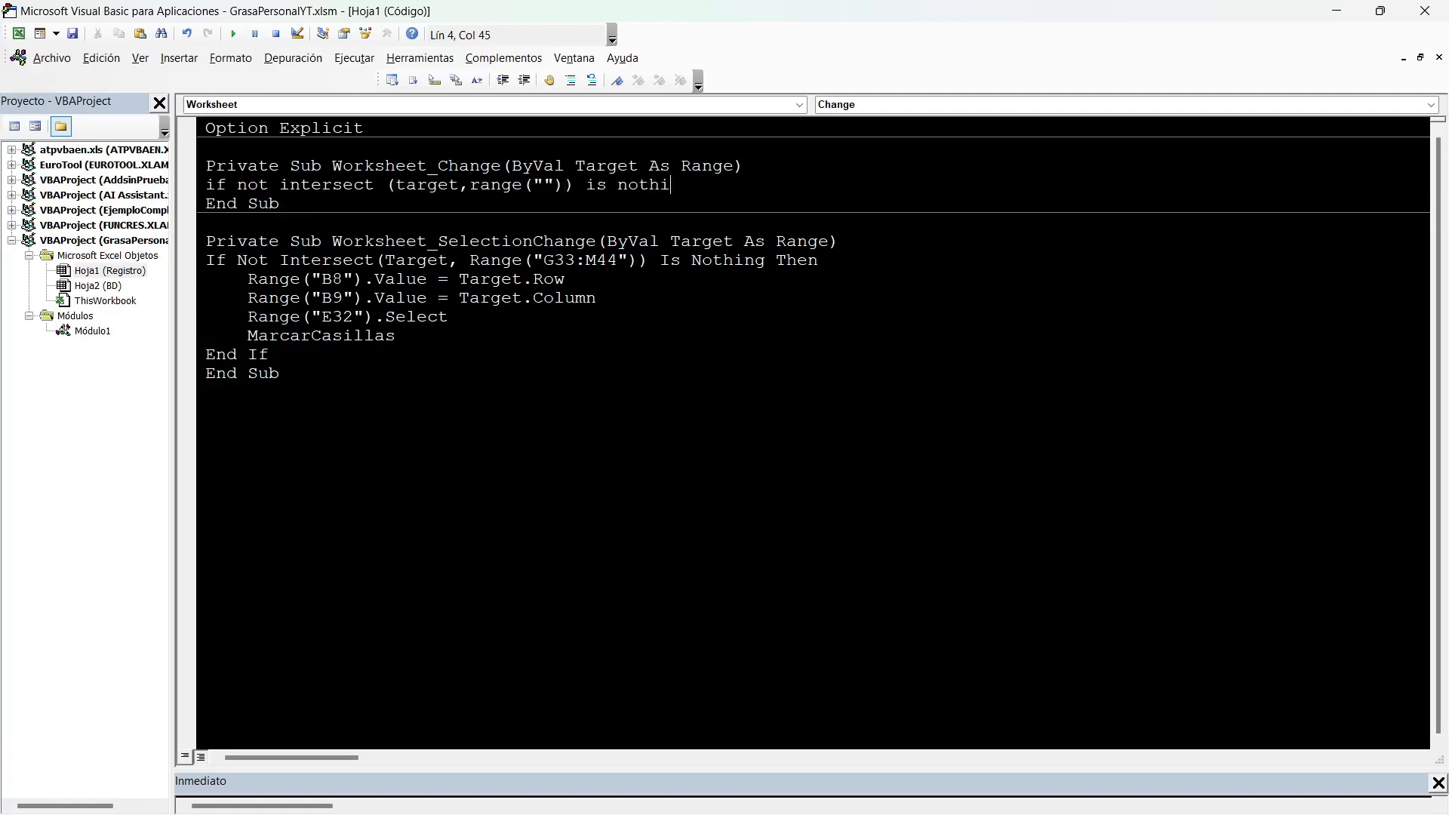
text(ng then)
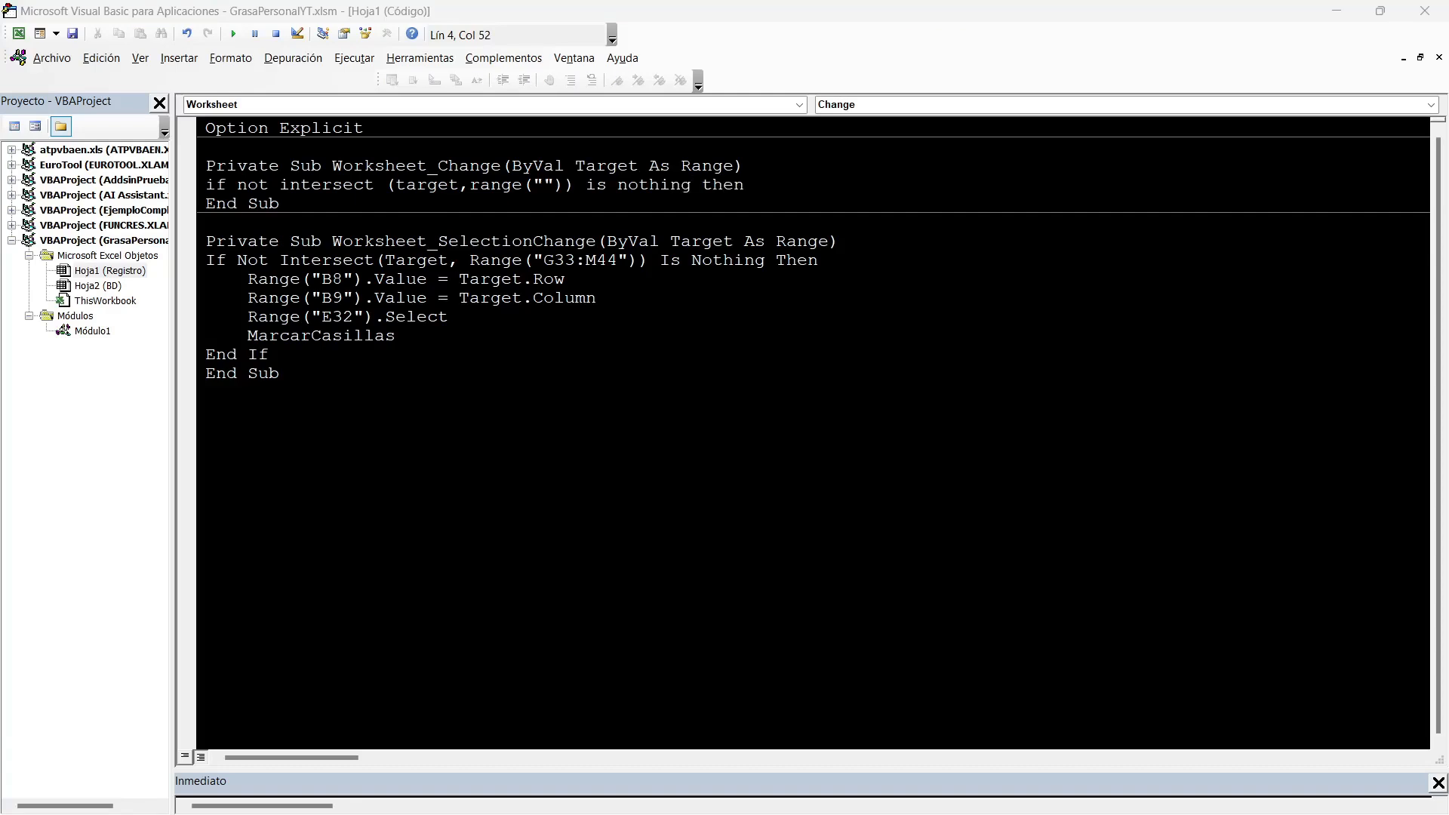
text(CargarDatos)
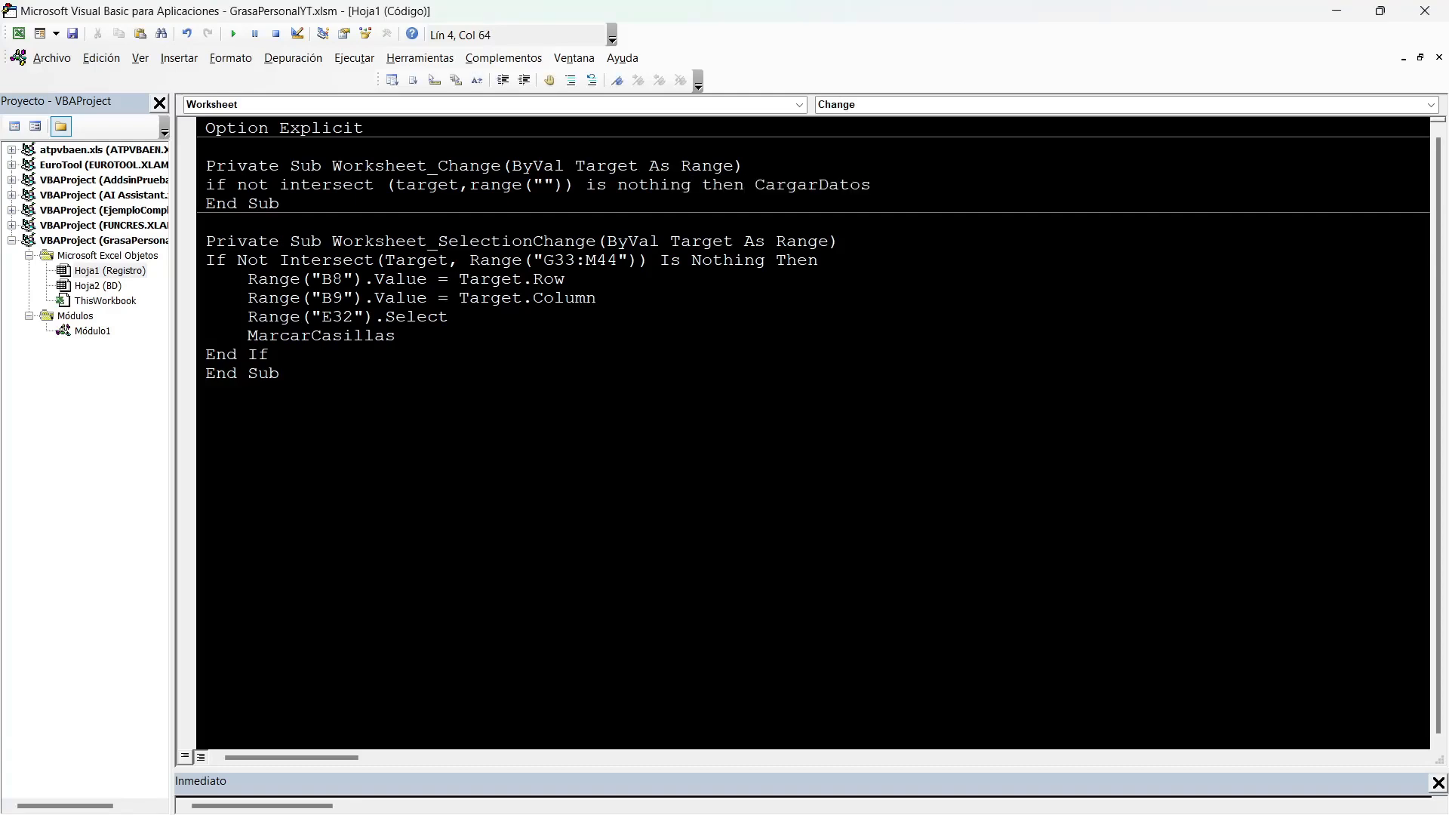
click(73, 34)
Test the Change event by choosing 10/5/2022 as the Fecha on Registro, and debug the error it raises.
key(alt+Tab)
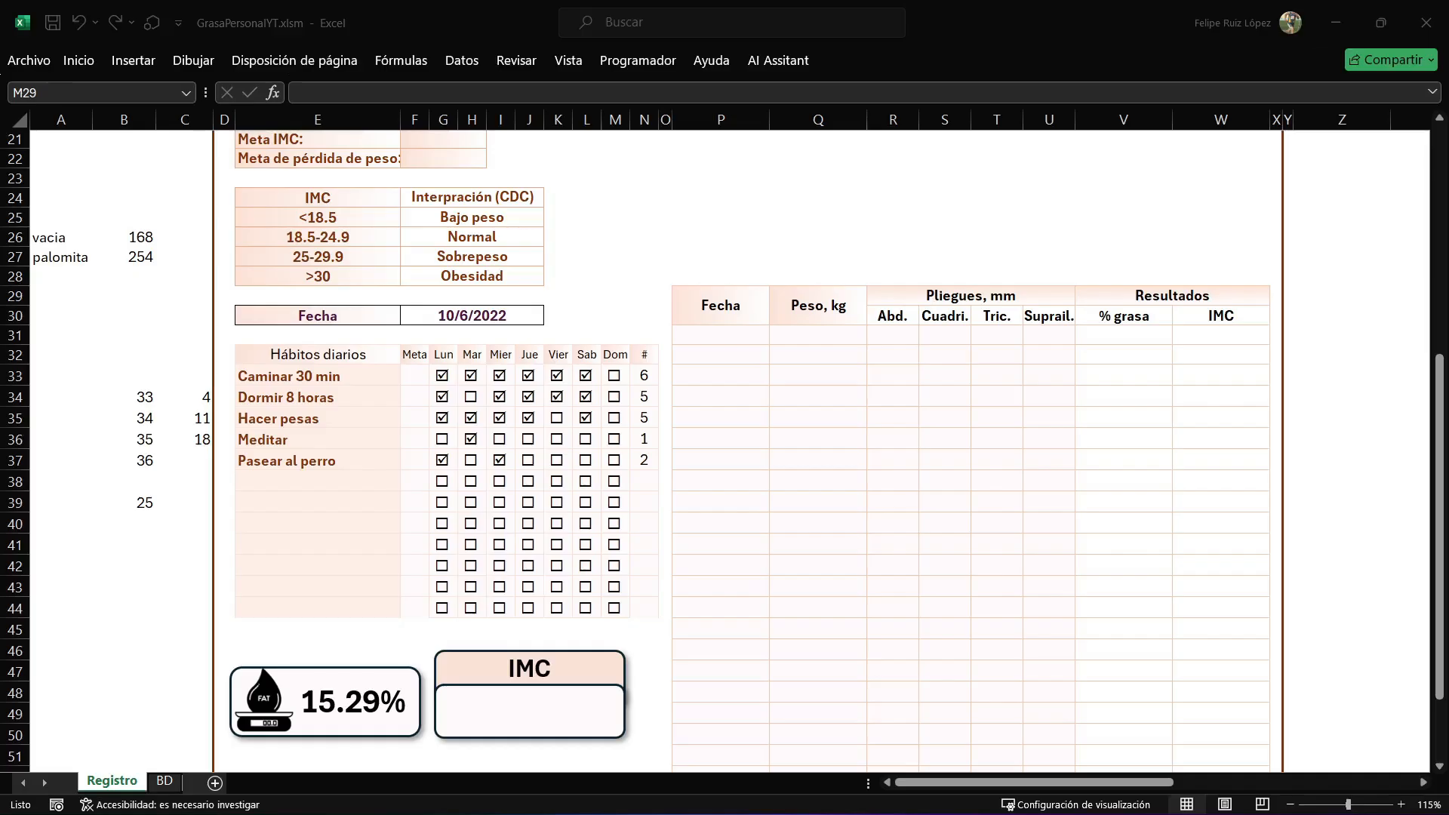
click(472, 317)
click(552, 316)
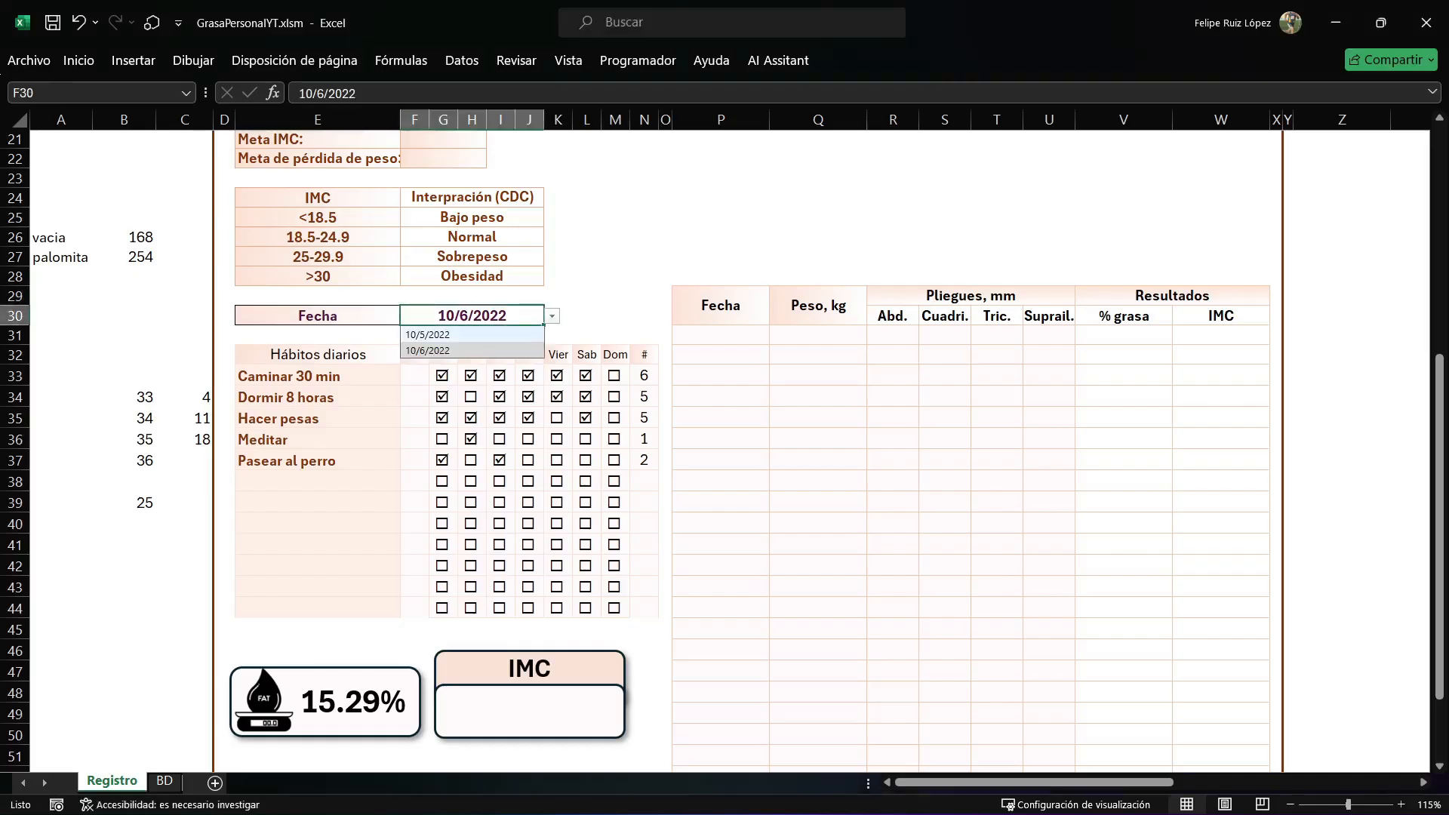
click(494, 333)
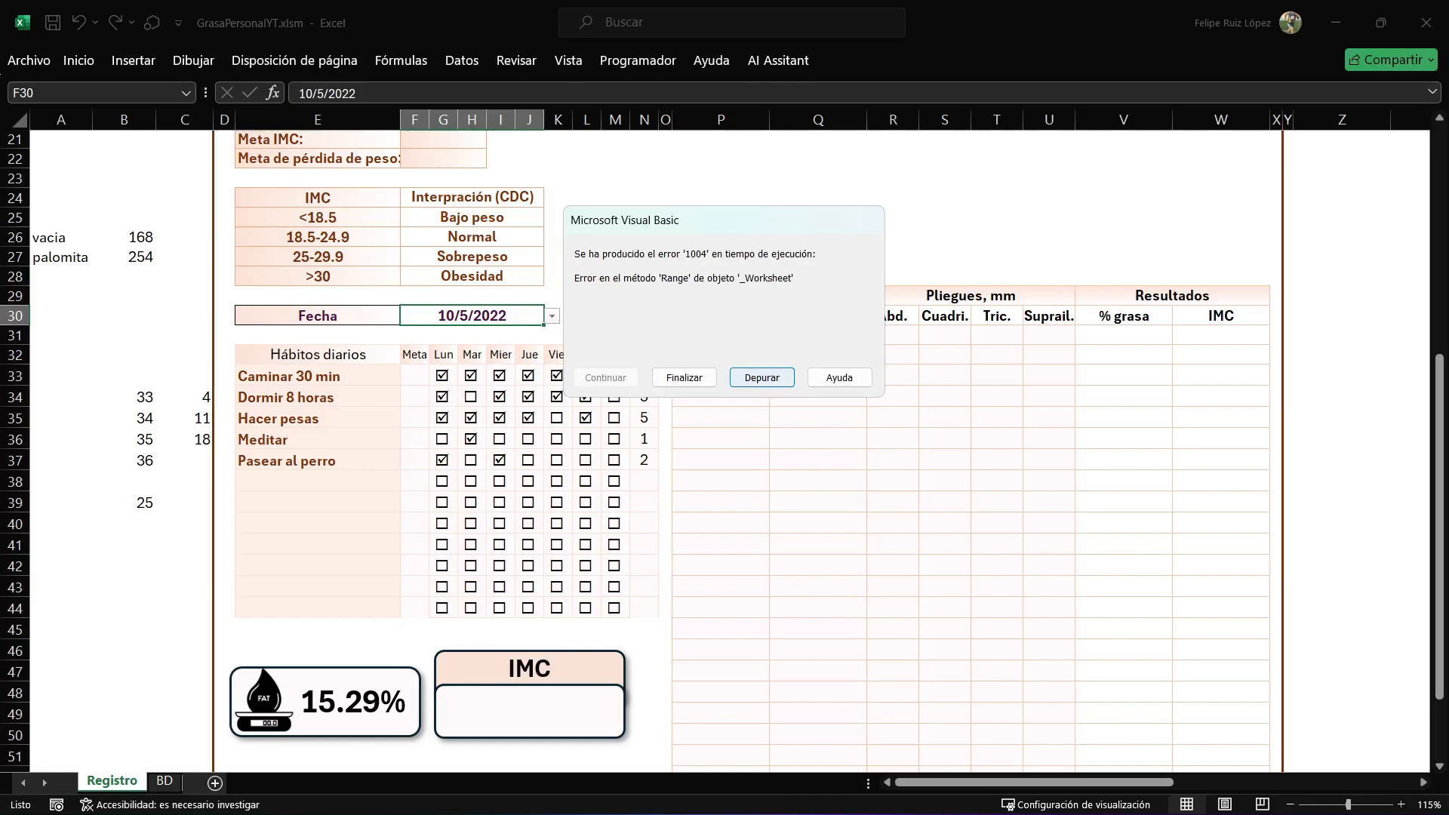
key(Return)
Fill in F30 as the Range reference in the Change event's Intersect condition and continue running the macro.
click(545, 184)
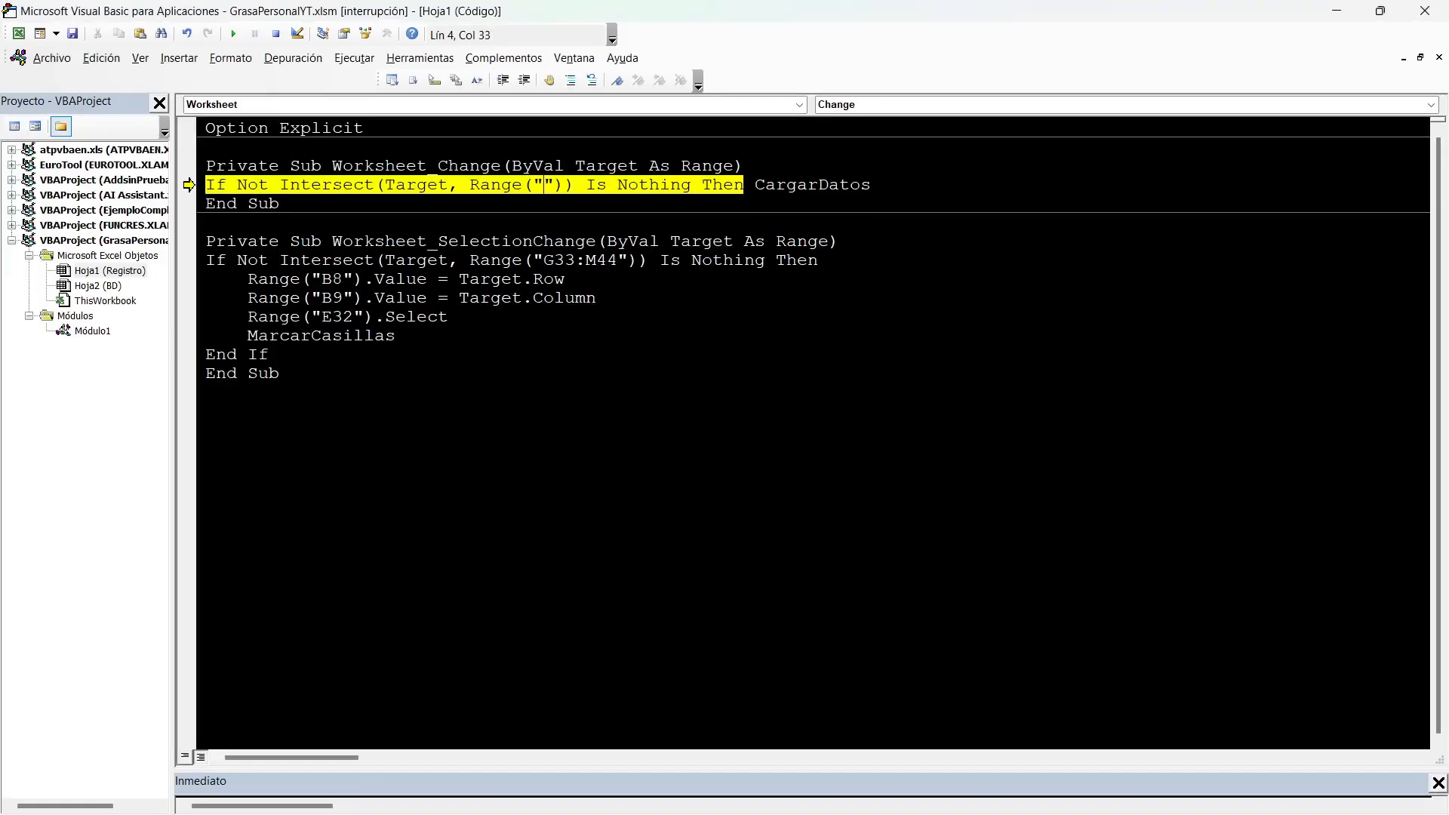
key(alt+F11)
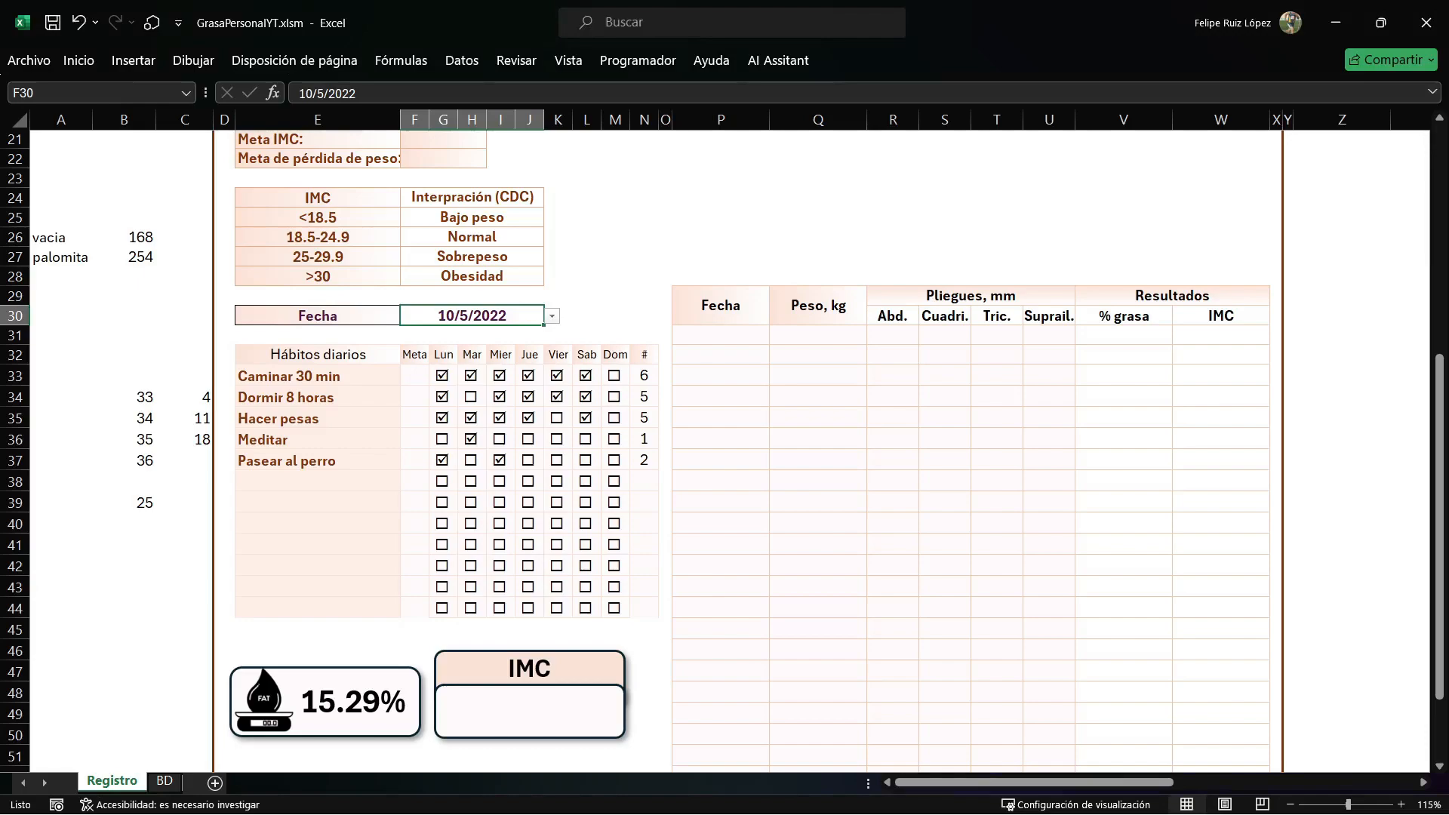
key(alt+F11)
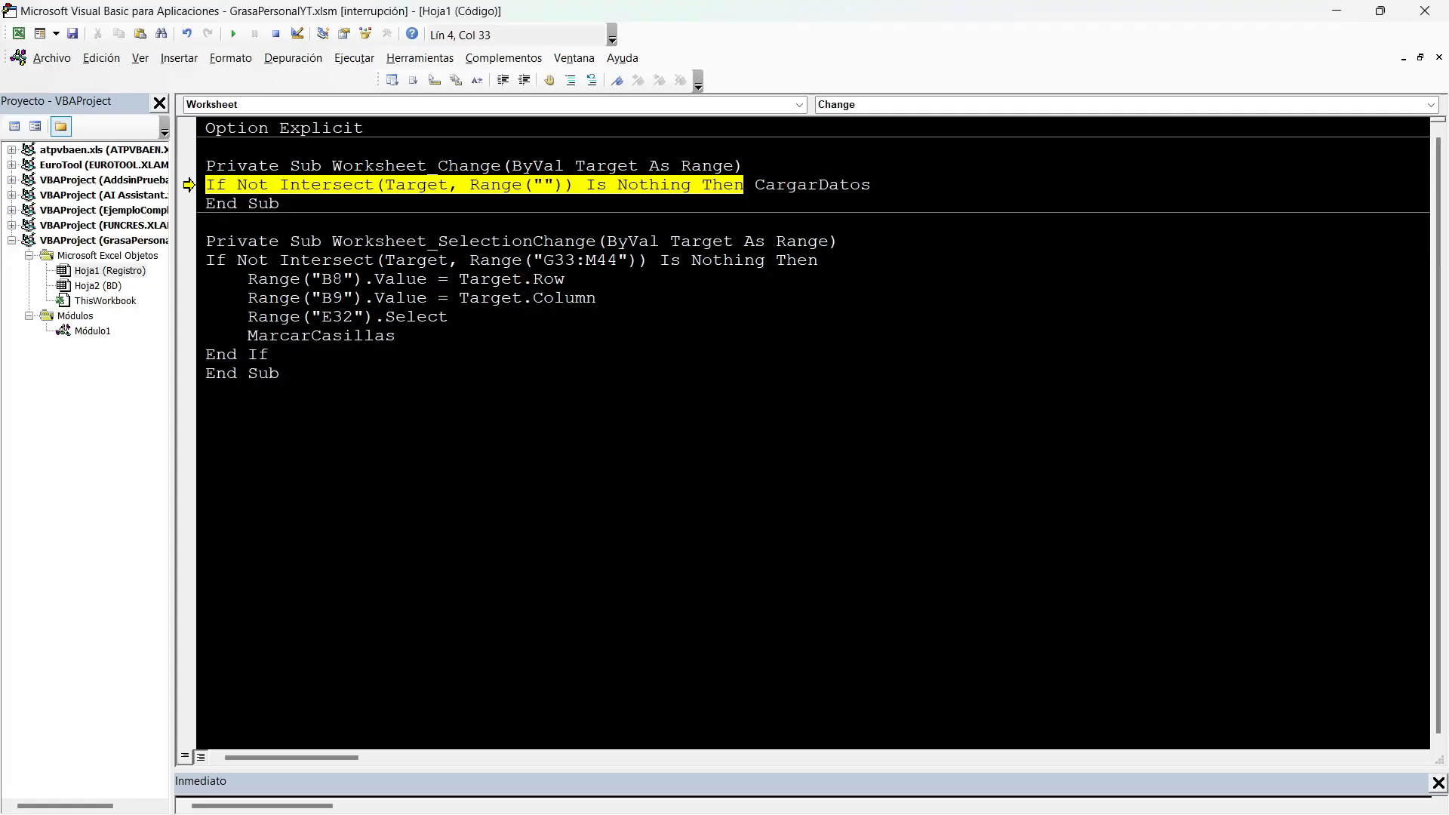
text(F30)
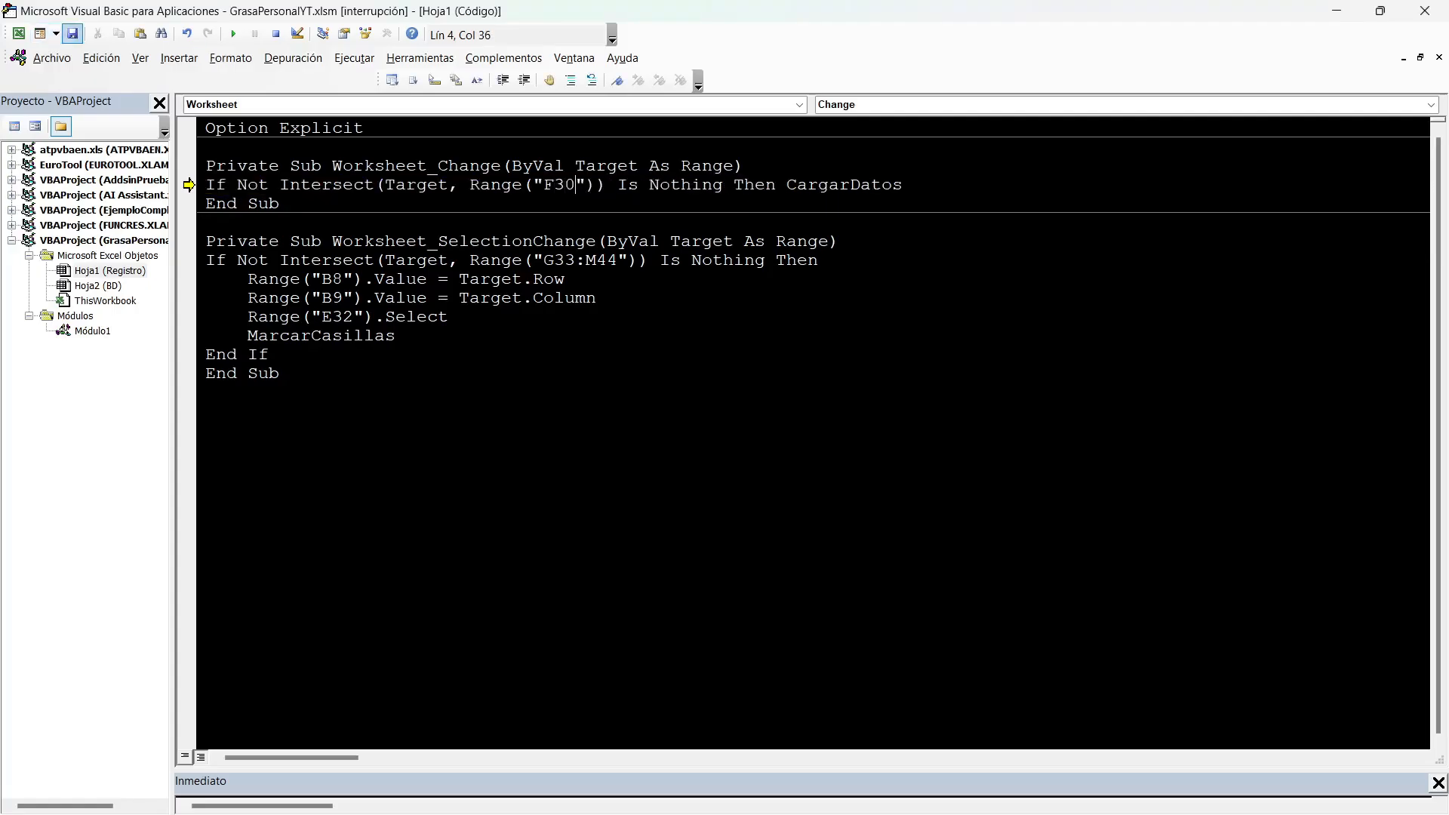
key(F5)
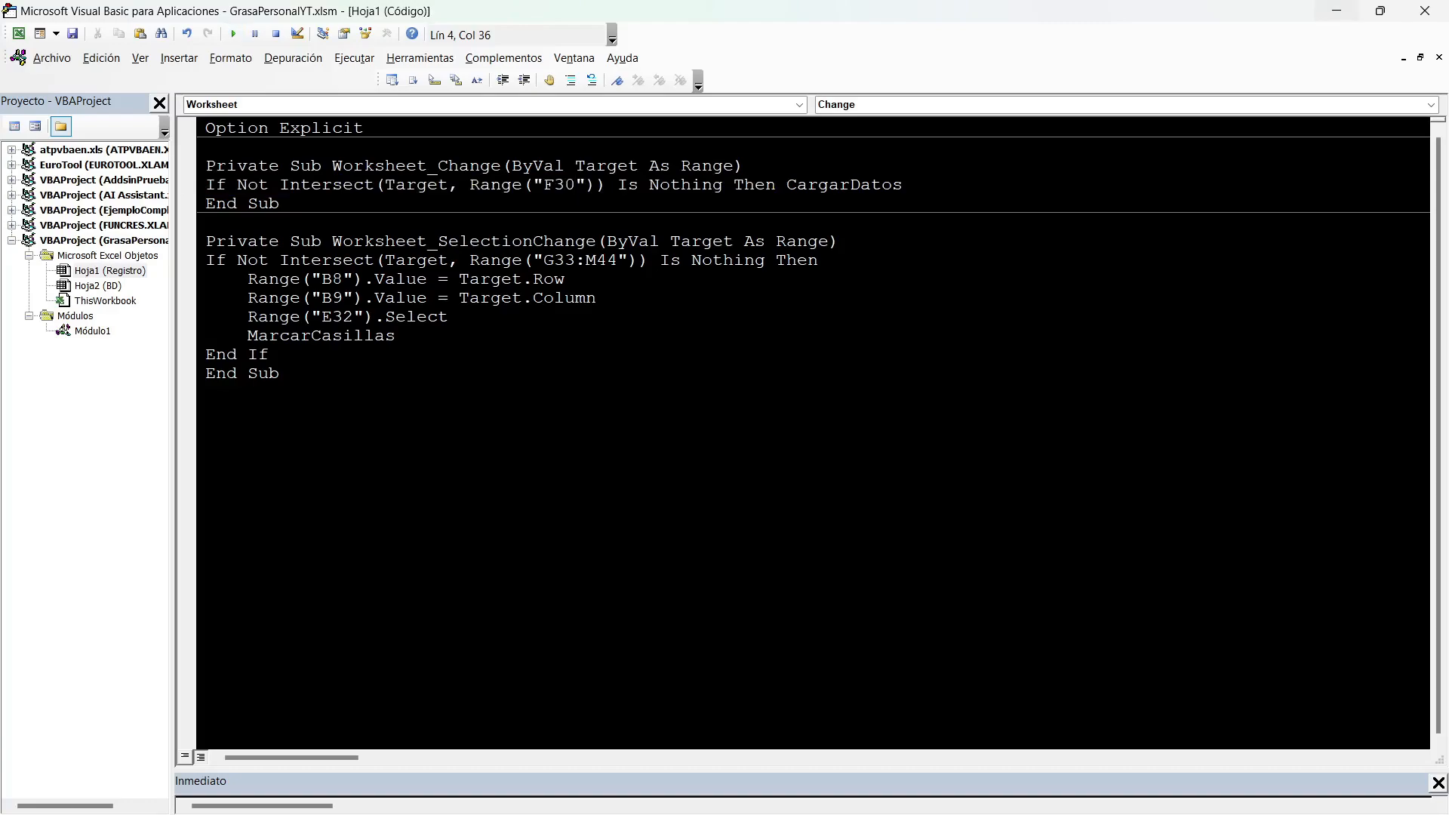
Test loading the saved marks on Registro by setting Fecha to 10/6/2022 and back to 10/5/2022.
key(alt+F11)
key(alt+Down)
key(Down)
key(Return)
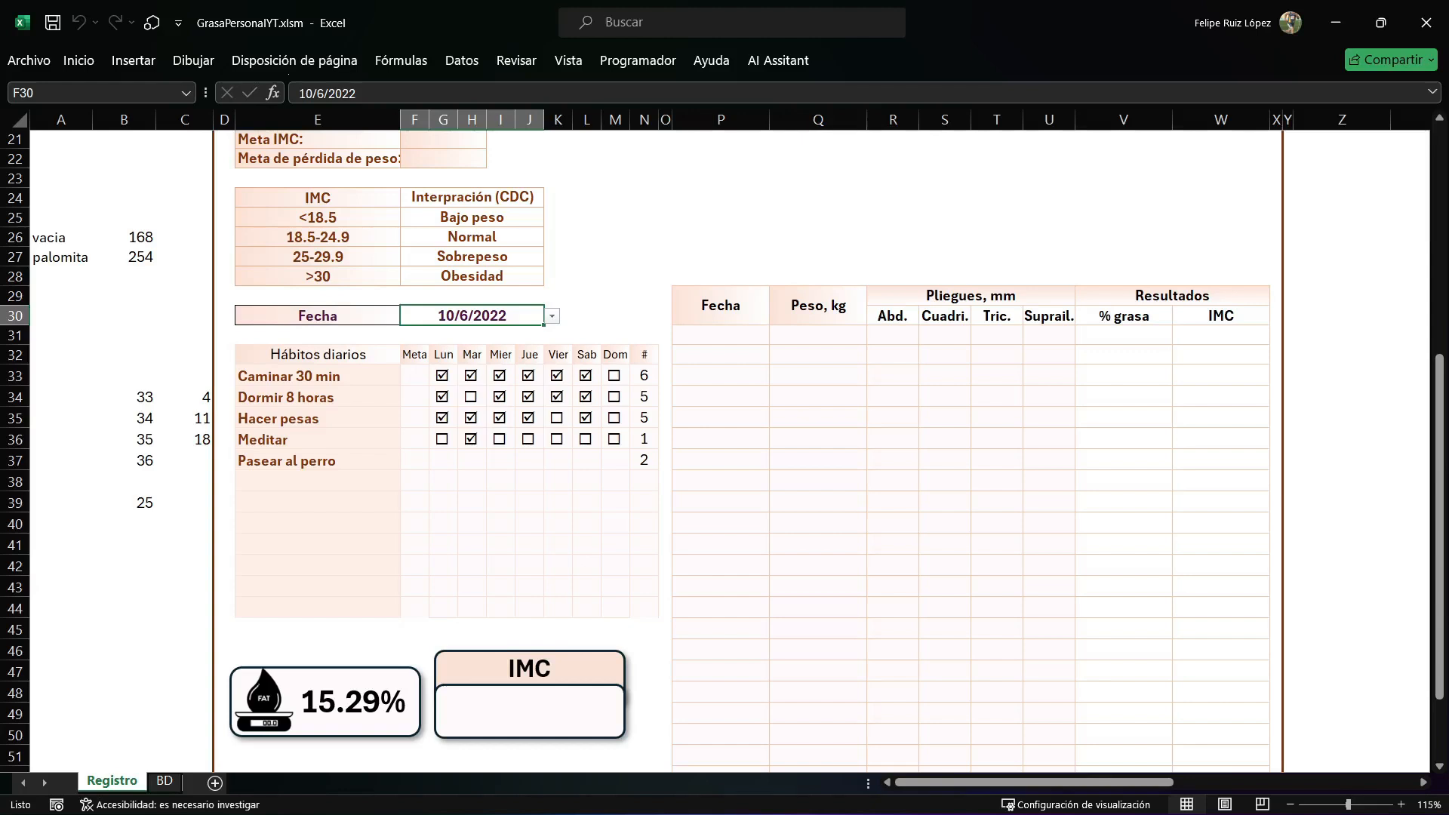
key(alt+Down)
key(Up)
key(Return)
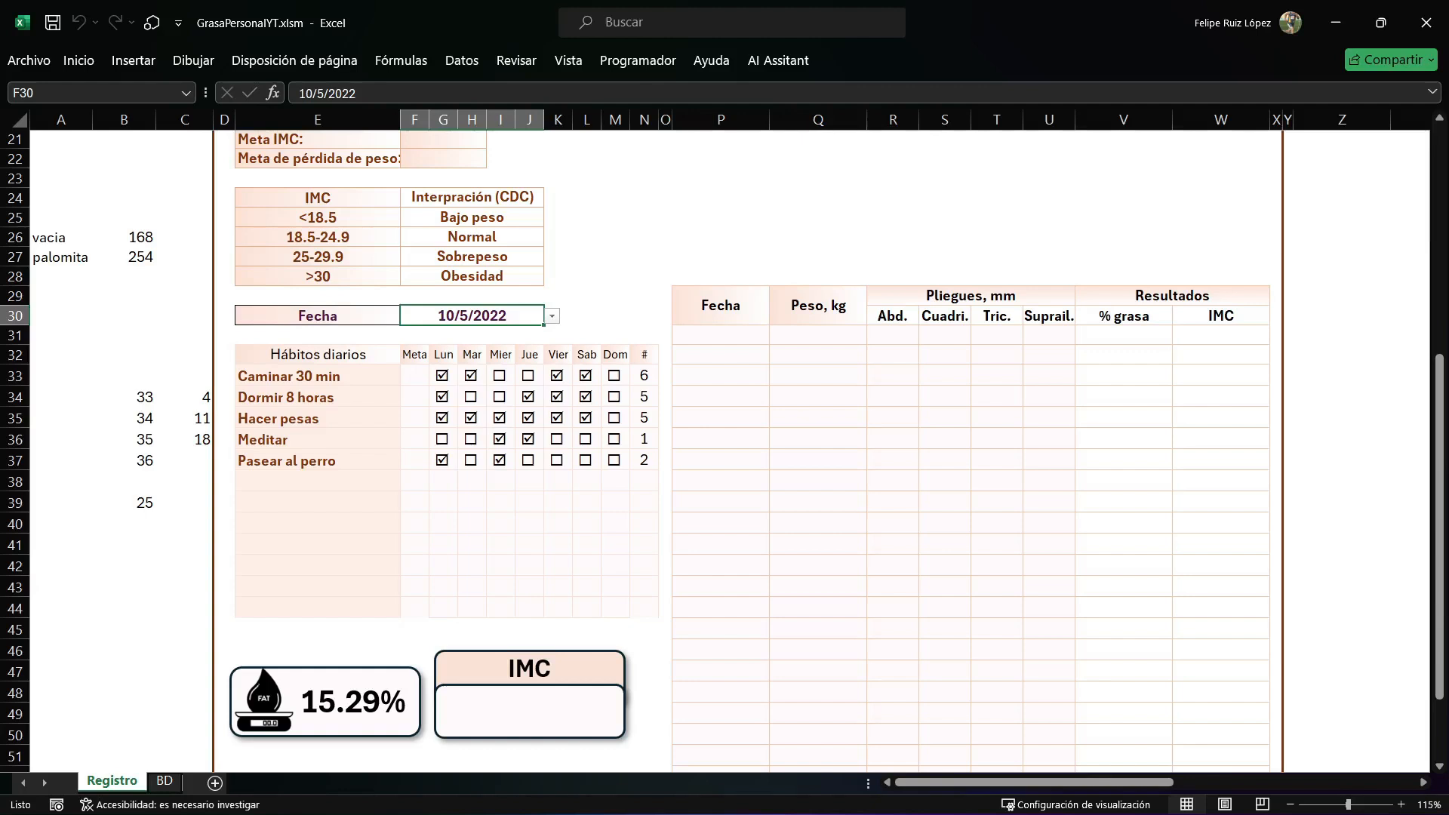
click(615, 295)
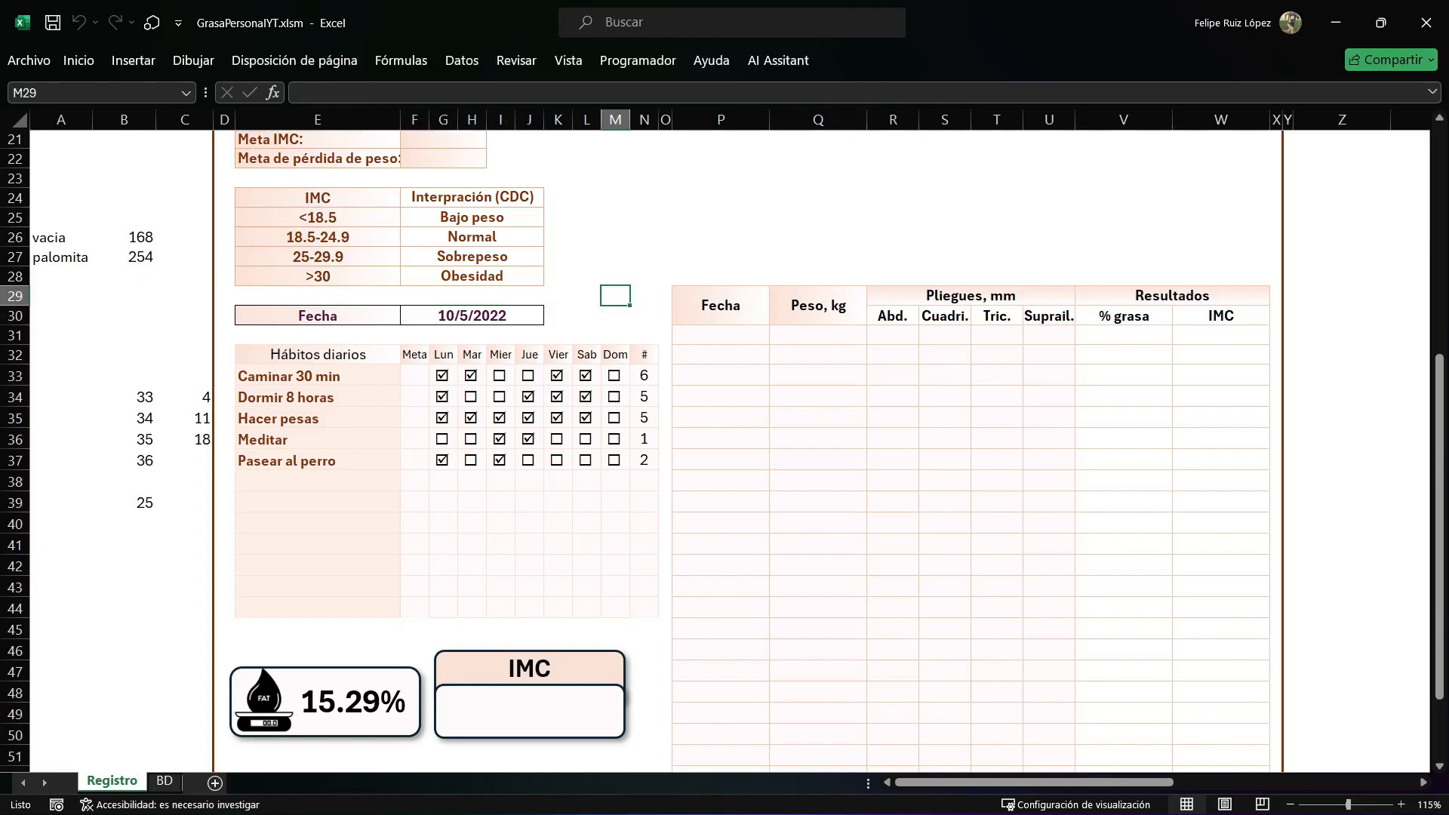
In Módulo1, add Application.ScreenUpdating = False beneath the Dim Casilla line of CargarDatos.
key(alt+F11)
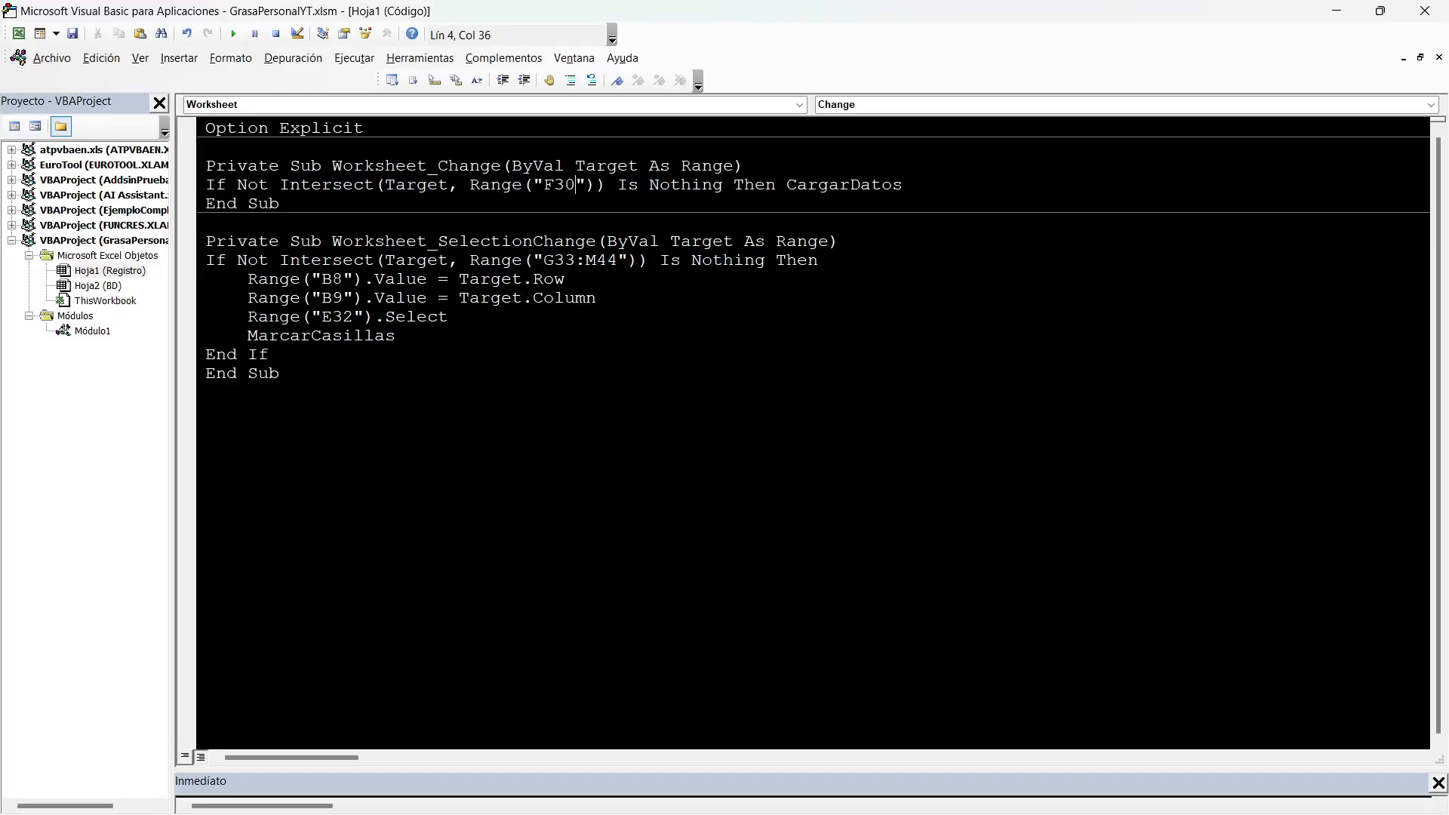
key(ctrl+Tab)
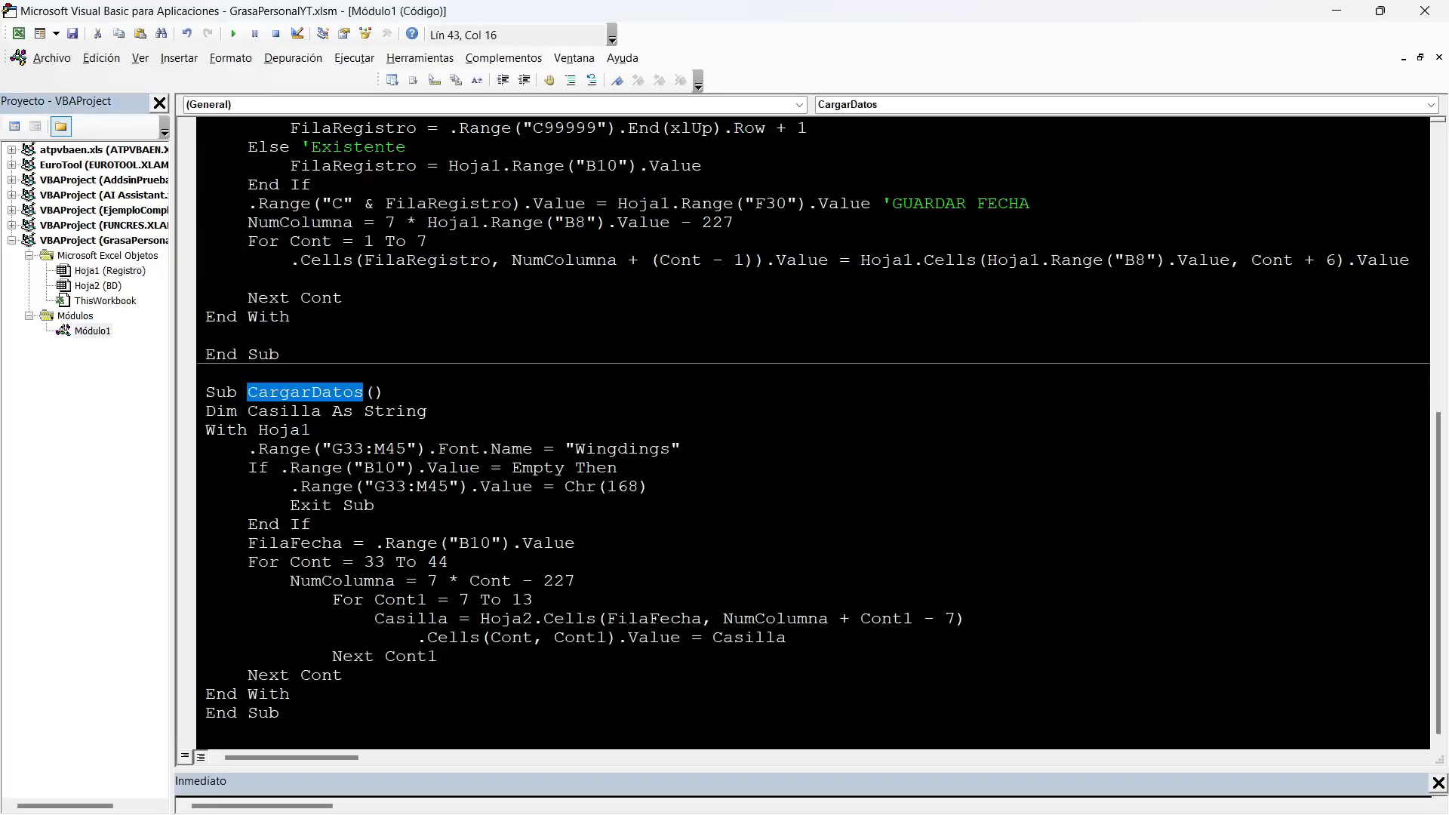
click(428, 411)
key(Return)
text(APPLICATION.ScreenUpdating=FALSE)
Copy the ScreenUpdating line below End With in CargarDatos and change its value to True.
drag(544, 431, 206, 436)
key(ctrl+c)
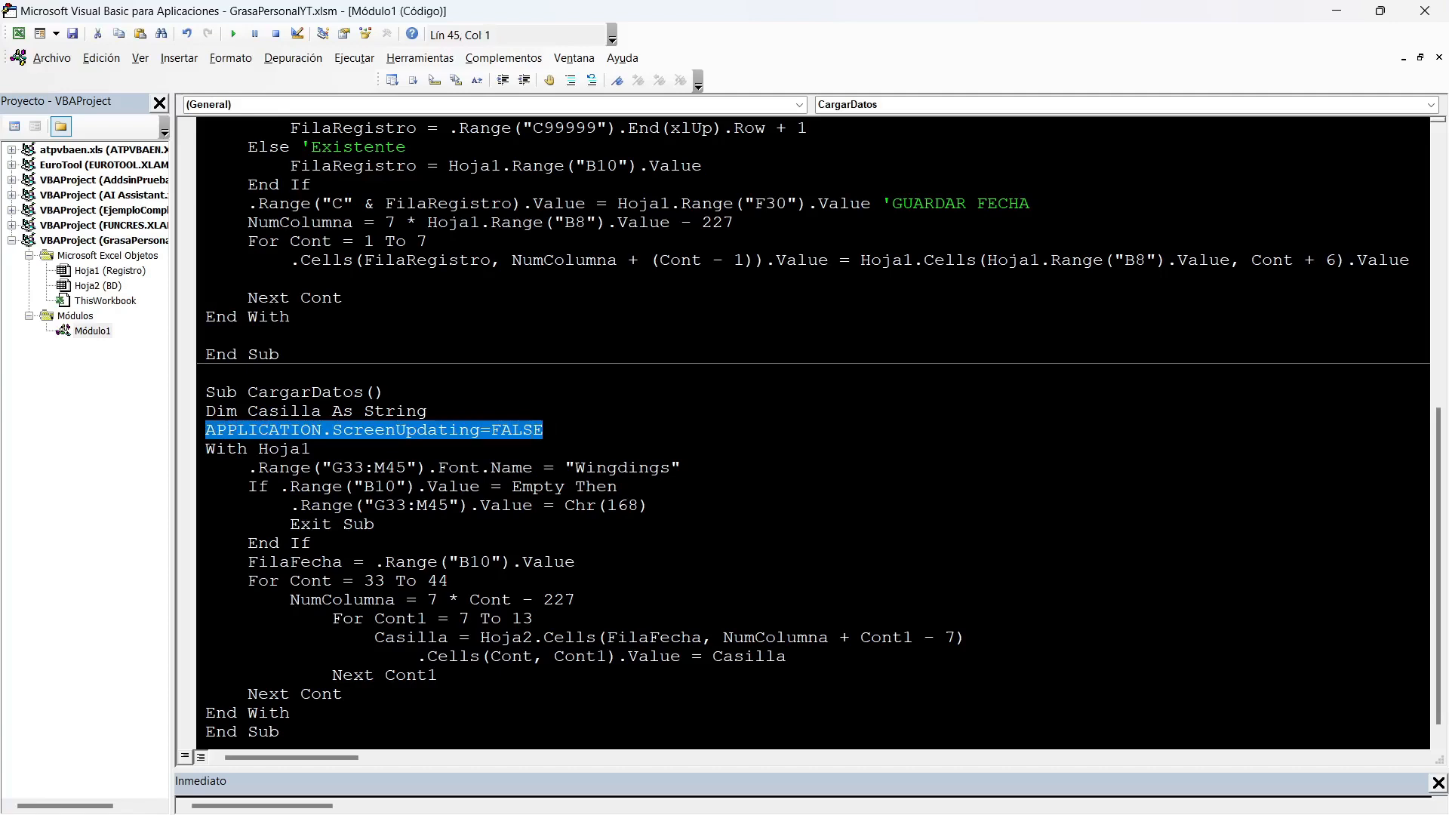
scroll(819, 430, down, 1)
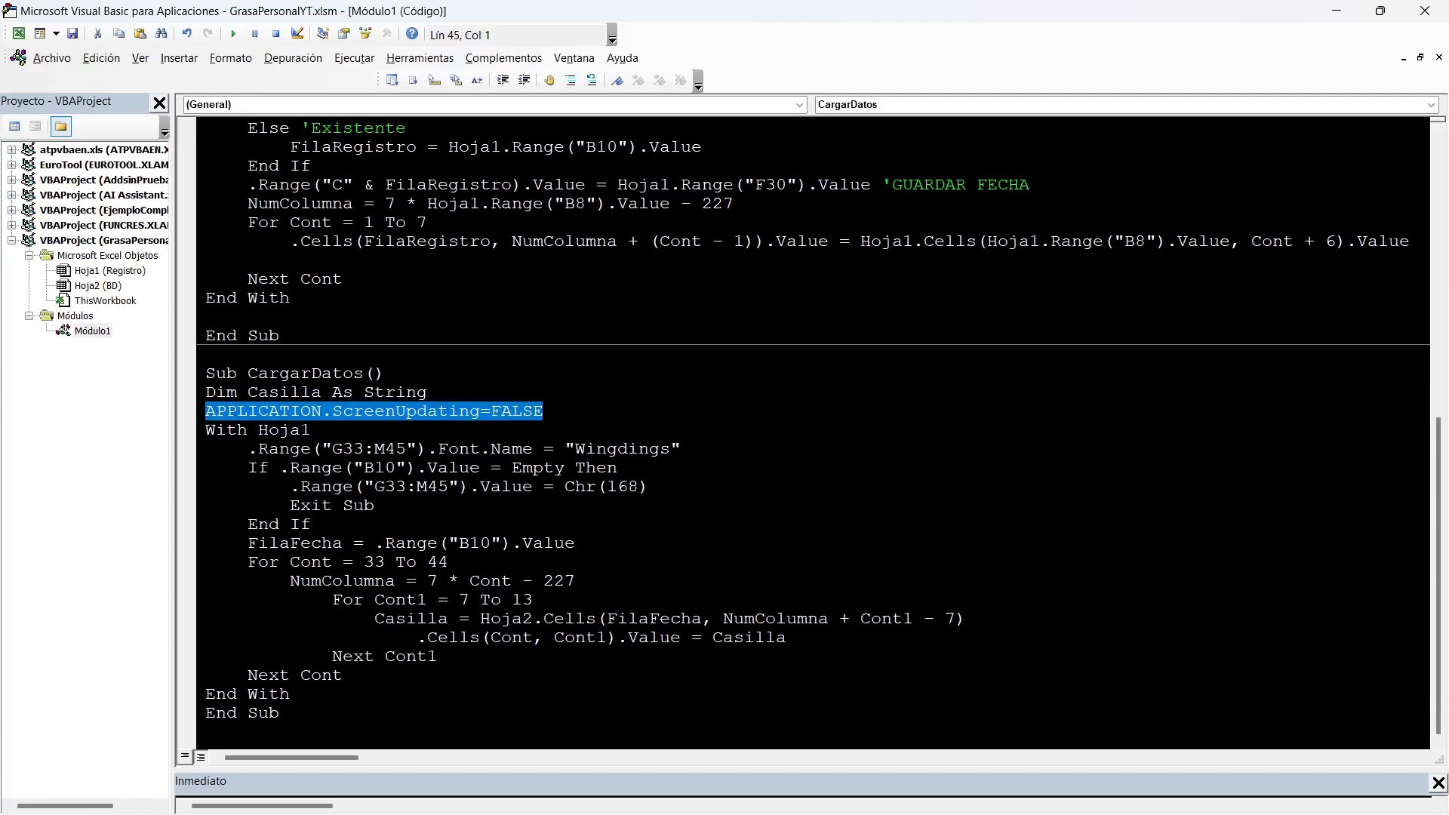
click(292, 694)
key(Return)
key(ctrl+v)
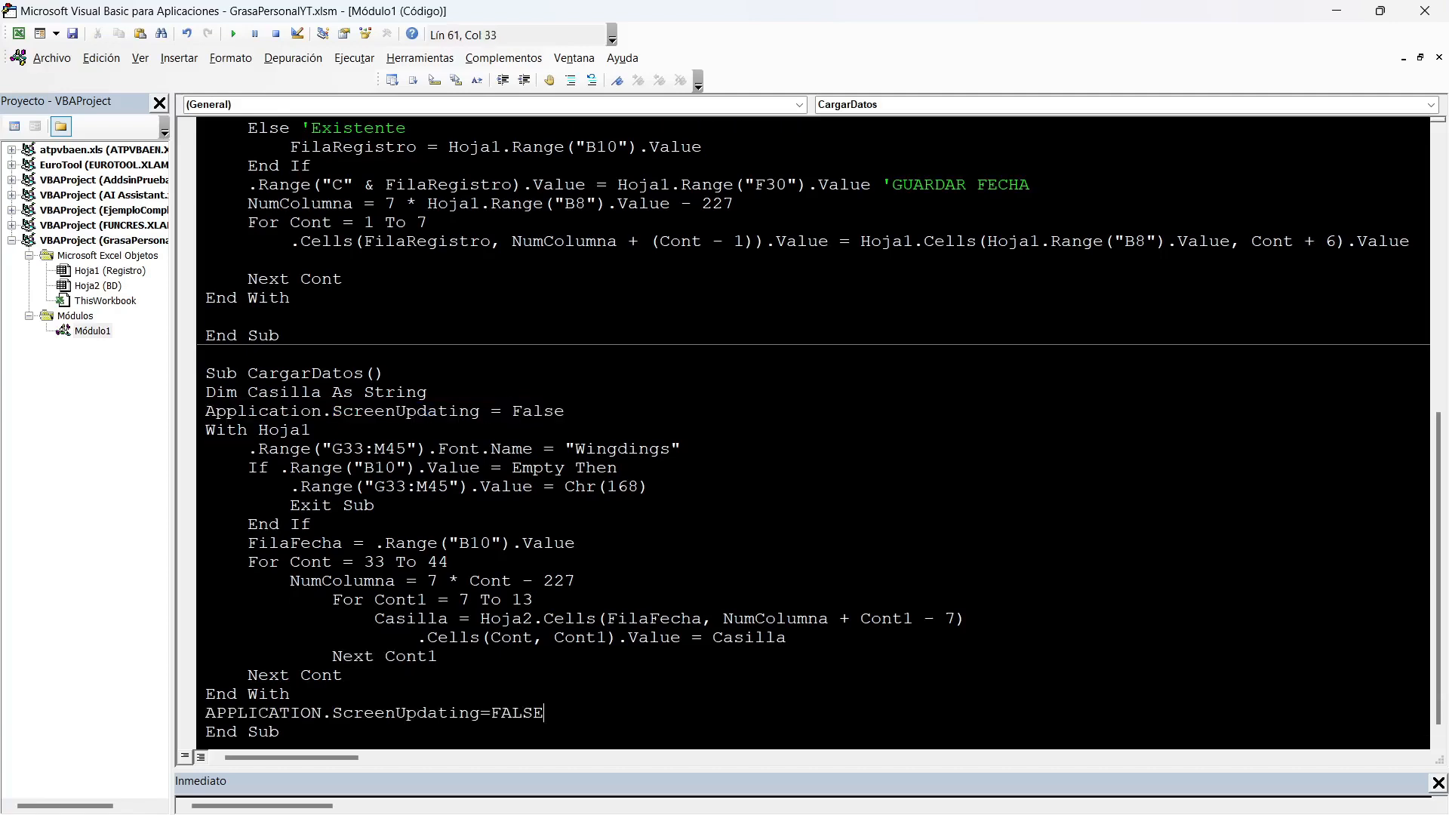
key(BackSpace)
key(BackSpace)
key(BackSpace)
key(BackSpace)
key(BackSpace)
text(TRUE)
key(BackSpace)
key(BackSpace)
text(UE)
click(401, 486)
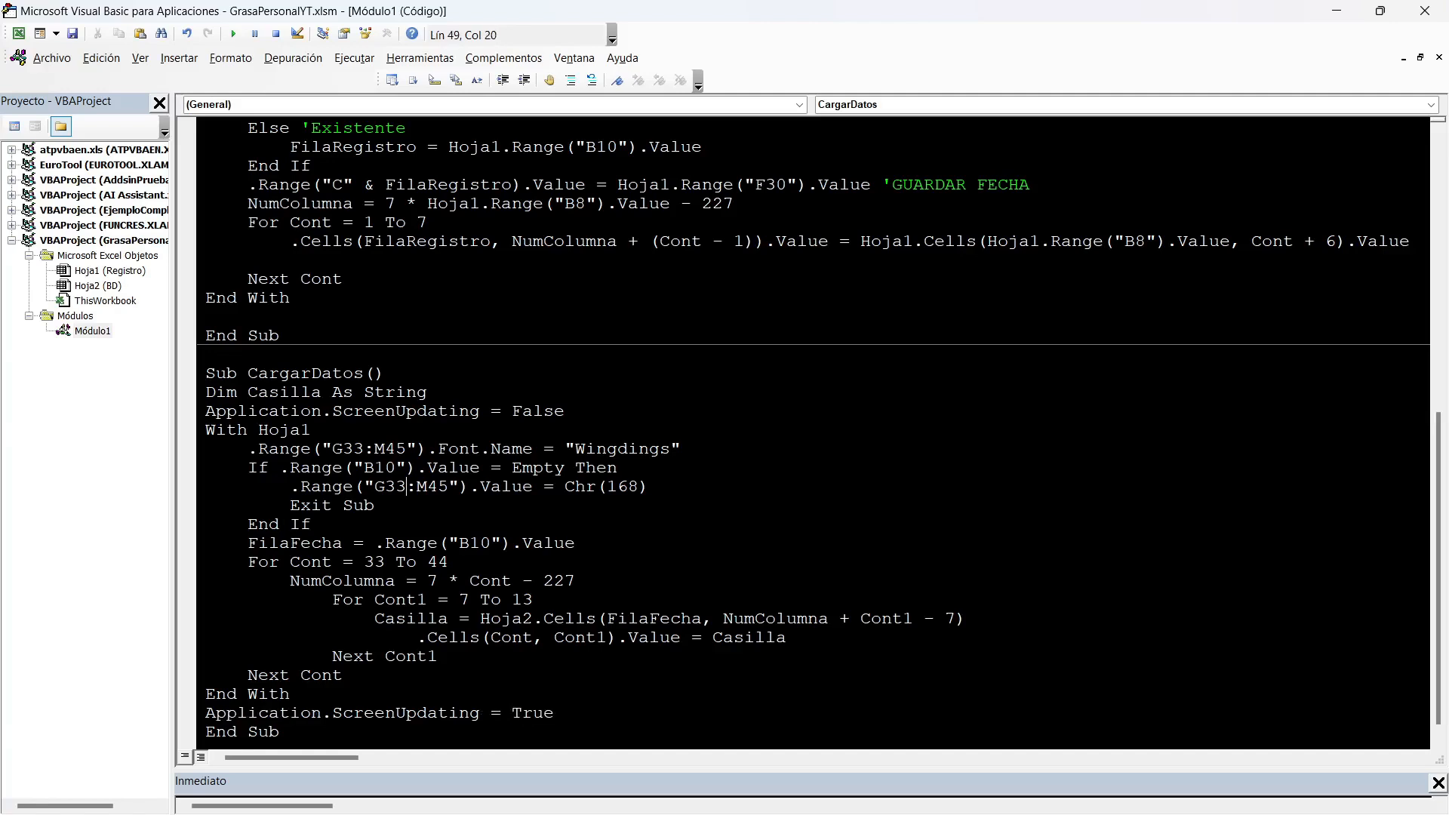
Retest loading the marks on Registro by choosing Fecha 10/5/2022 and 10/6/2022 from the date list.
click(1337, 11)
click(471, 315)
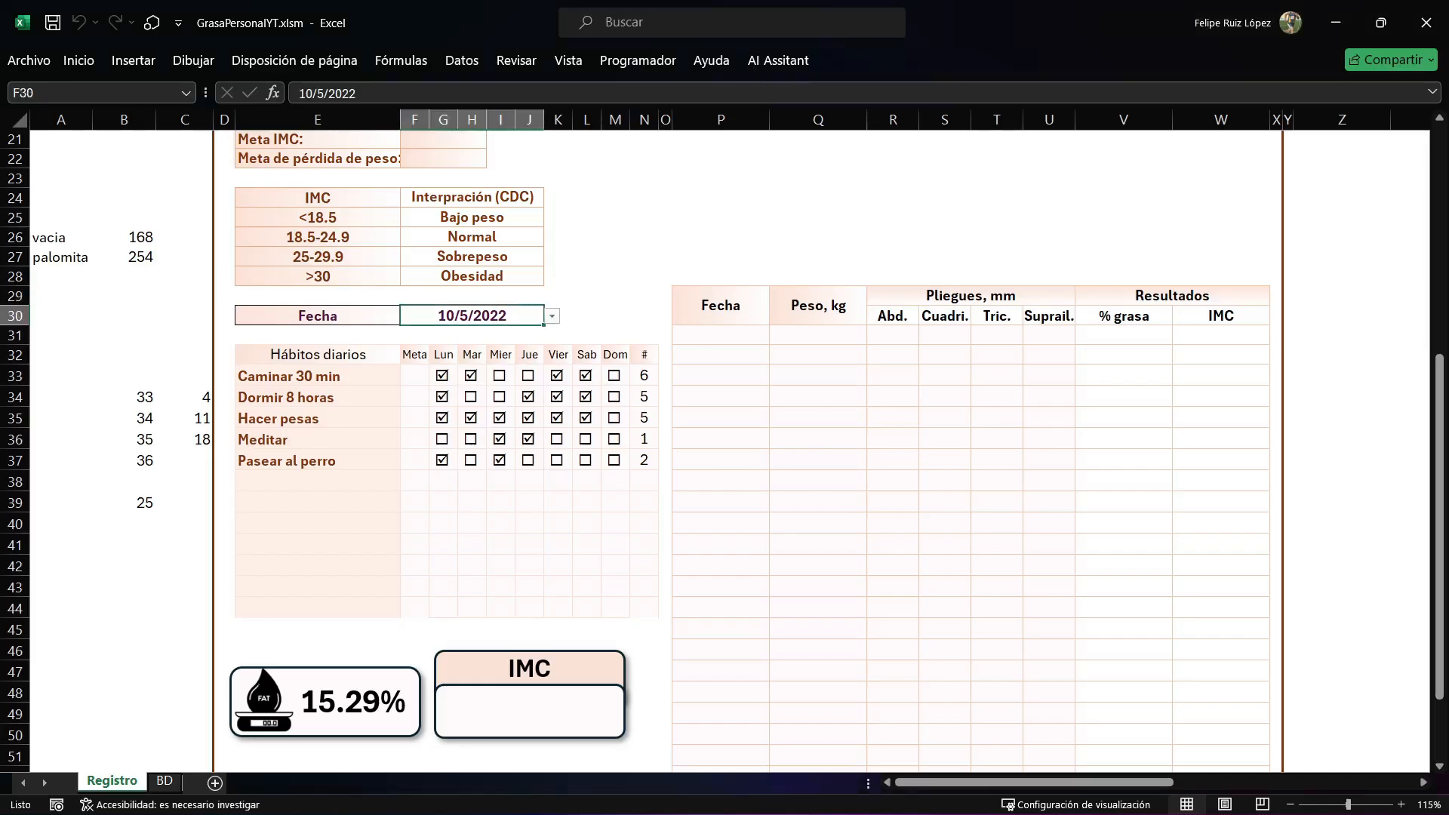
click(552, 316)
click(472, 334)
click(551, 316)
click(473, 351)
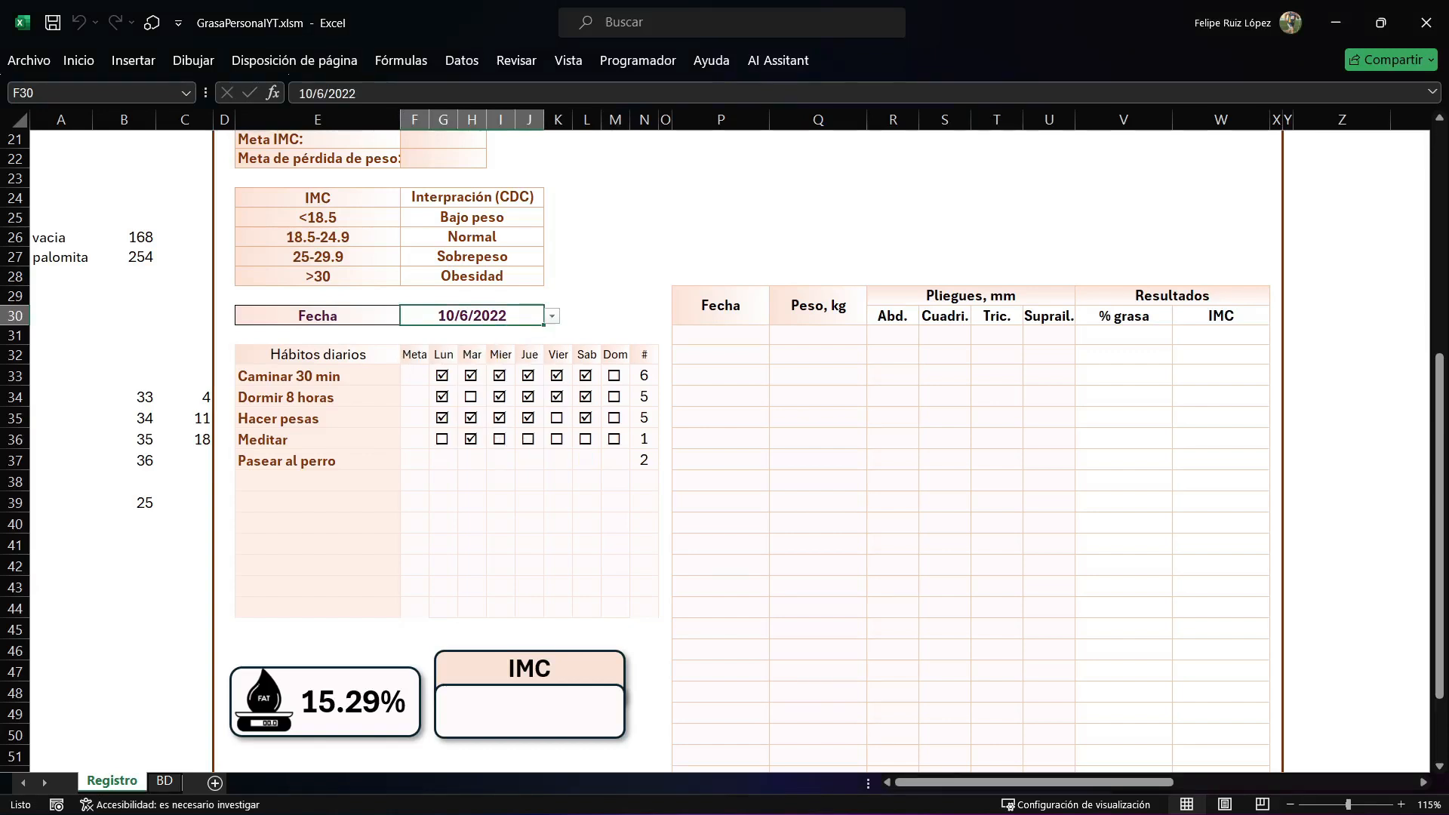
click(587, 296)
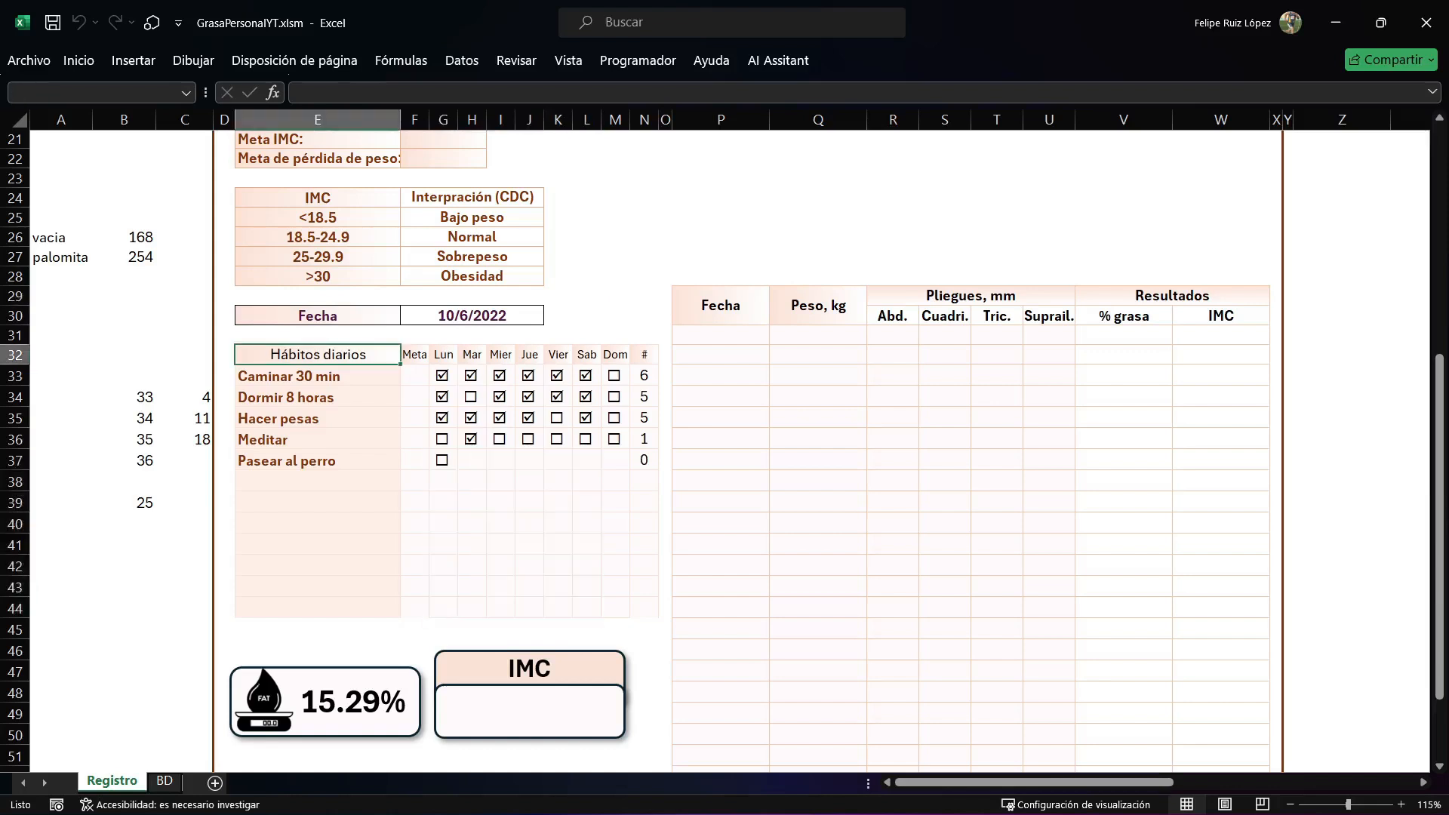
In CargarDatos, add If Casilla = "" Then Casilla = Chr(168) above the .Cells(Cont, Cont1) assignment and save the project.
key(alt+F11)
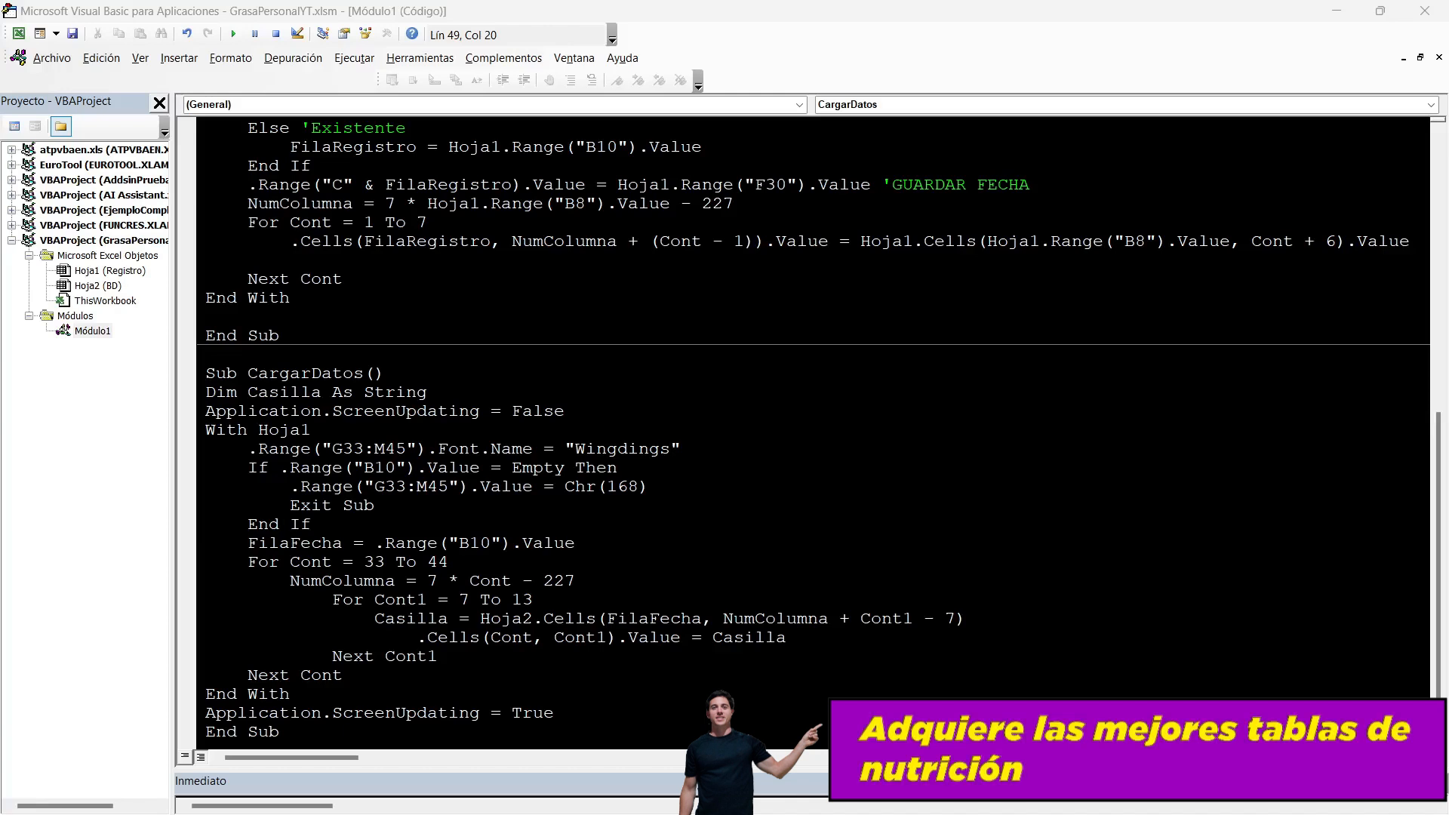
click(967, 619)
key(Return)
key(Tab)
text(IF CASILLA=)
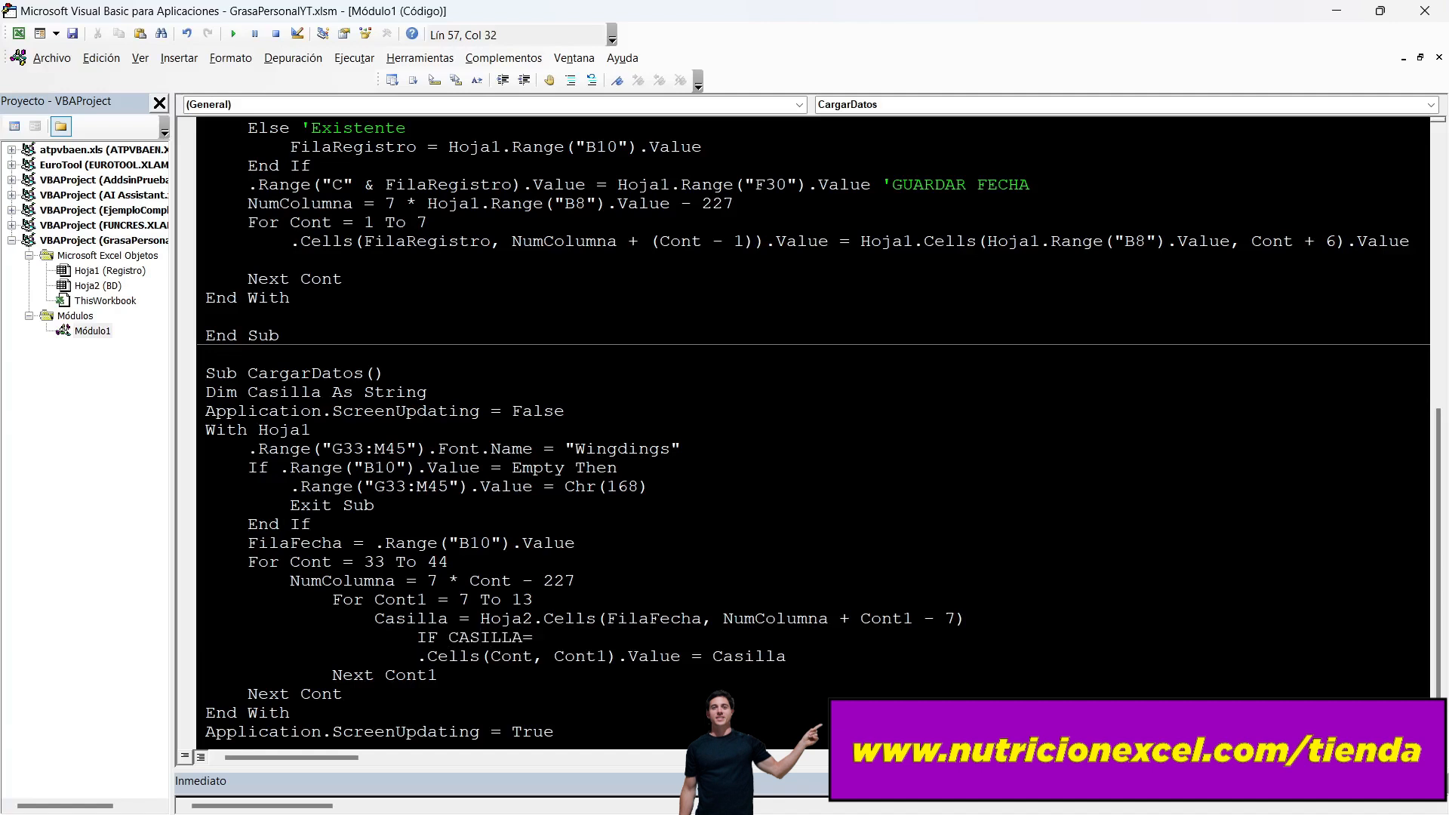
text("" THEN )
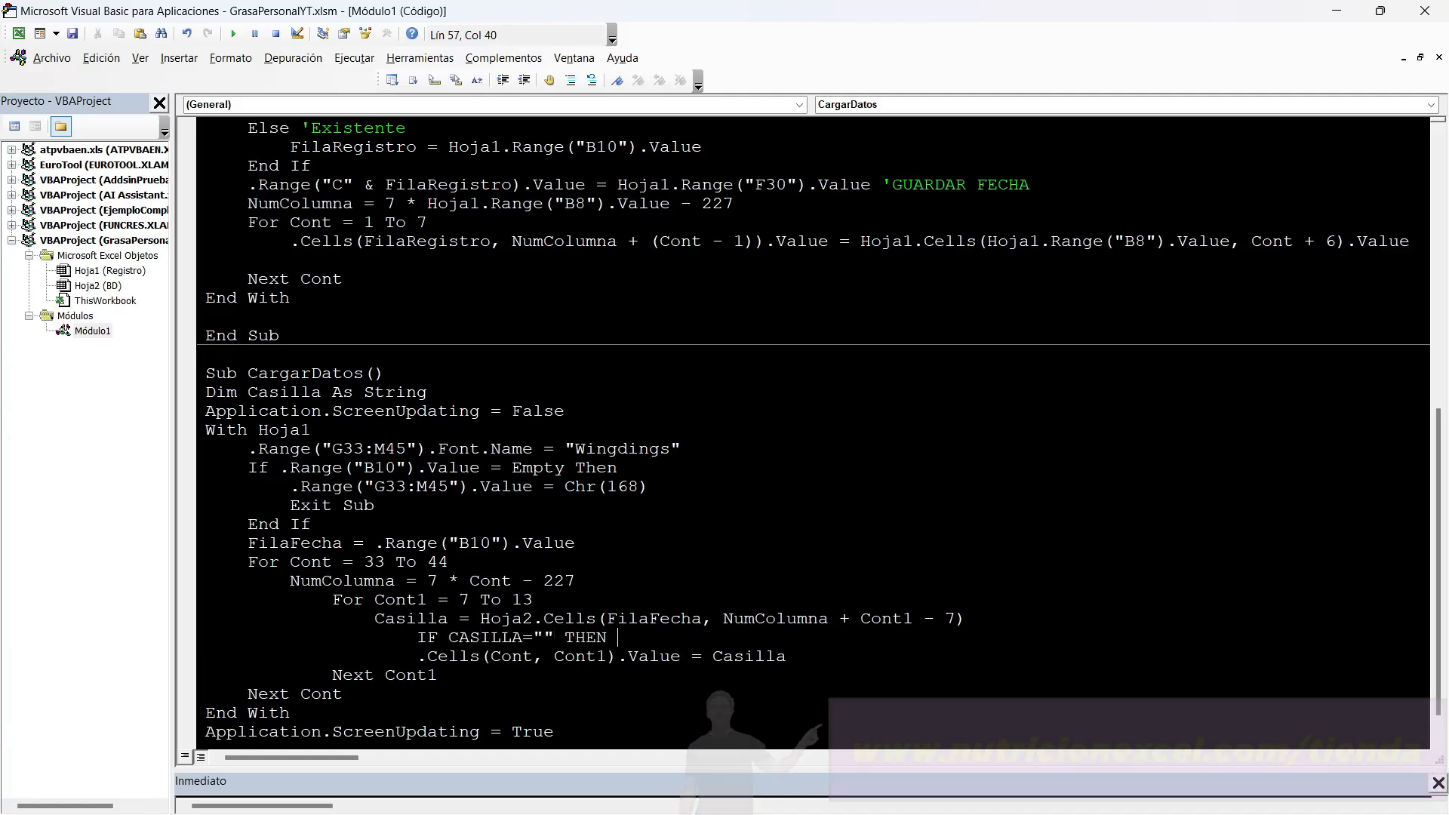
text(CASILLA =)
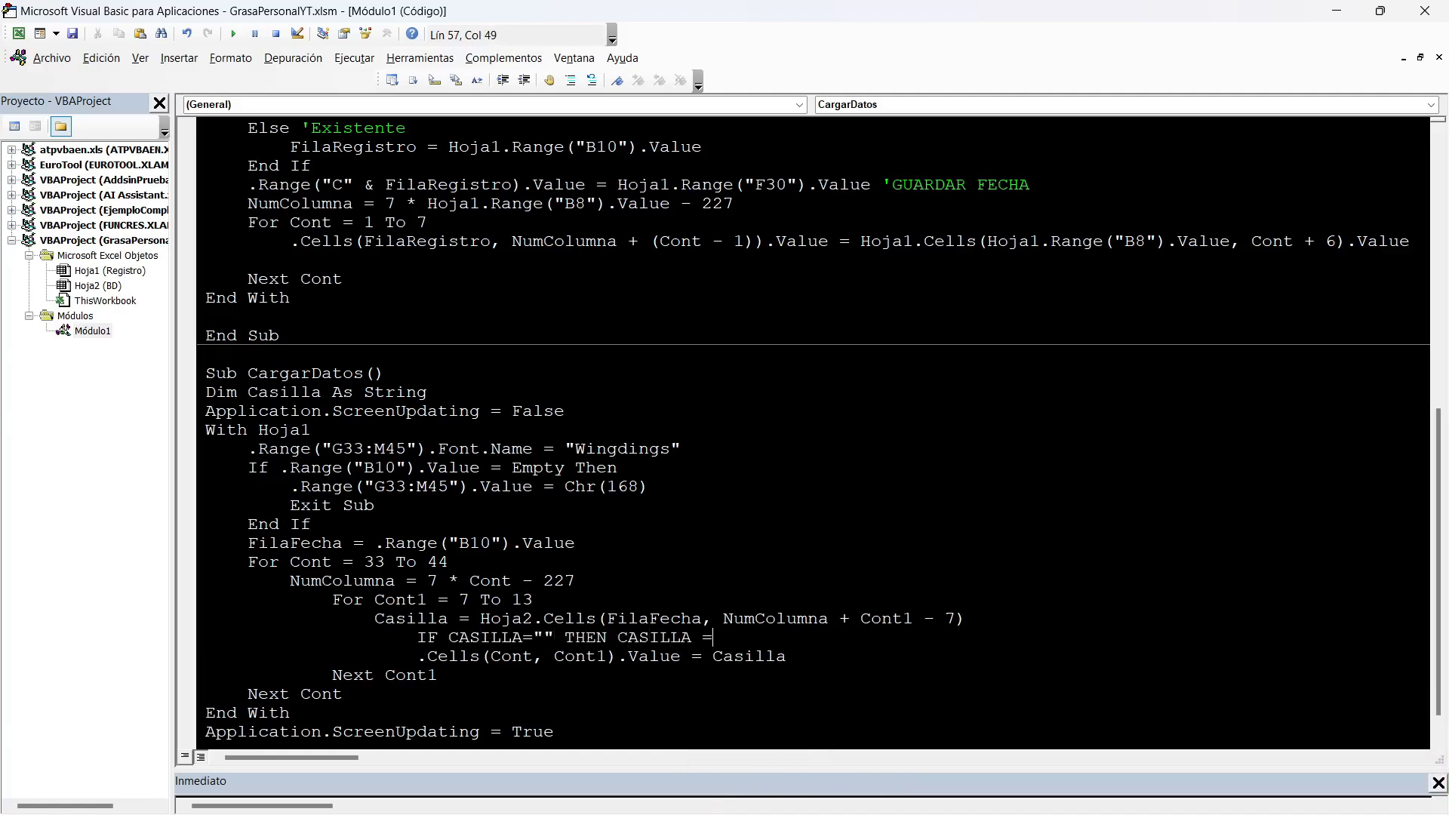
text(CHR()
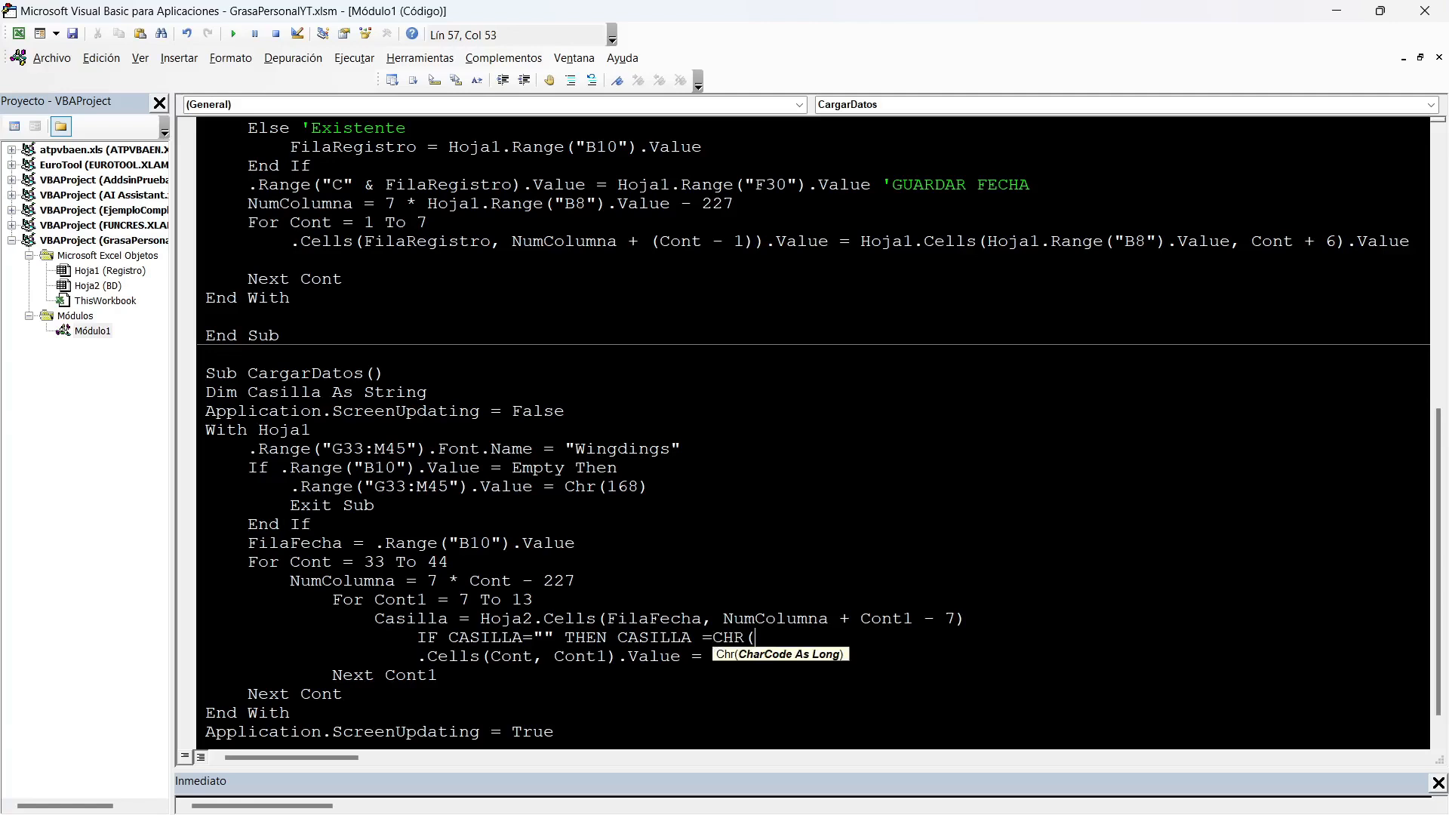
text(168))
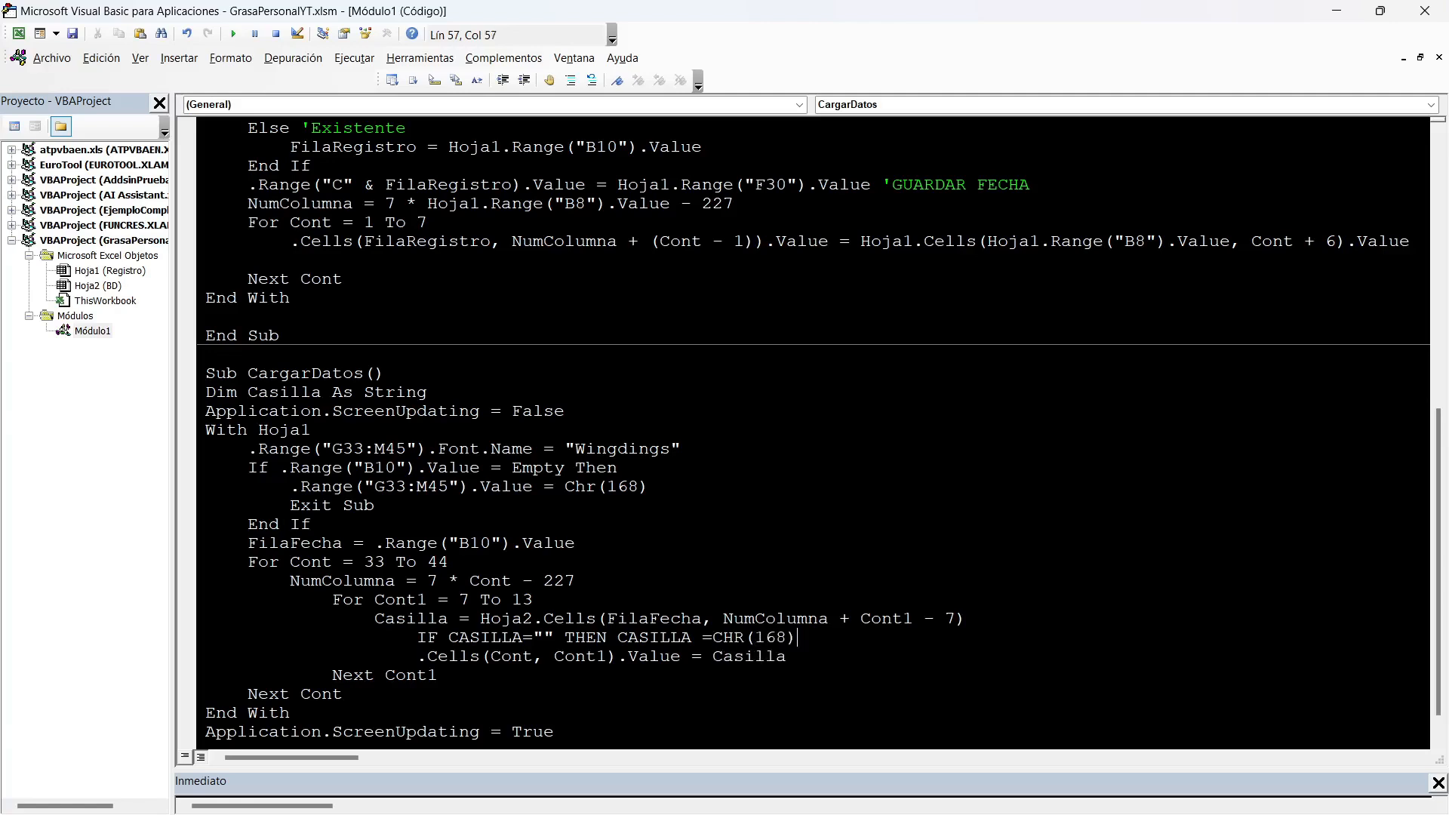
click(313, 524)
click(72, 34)
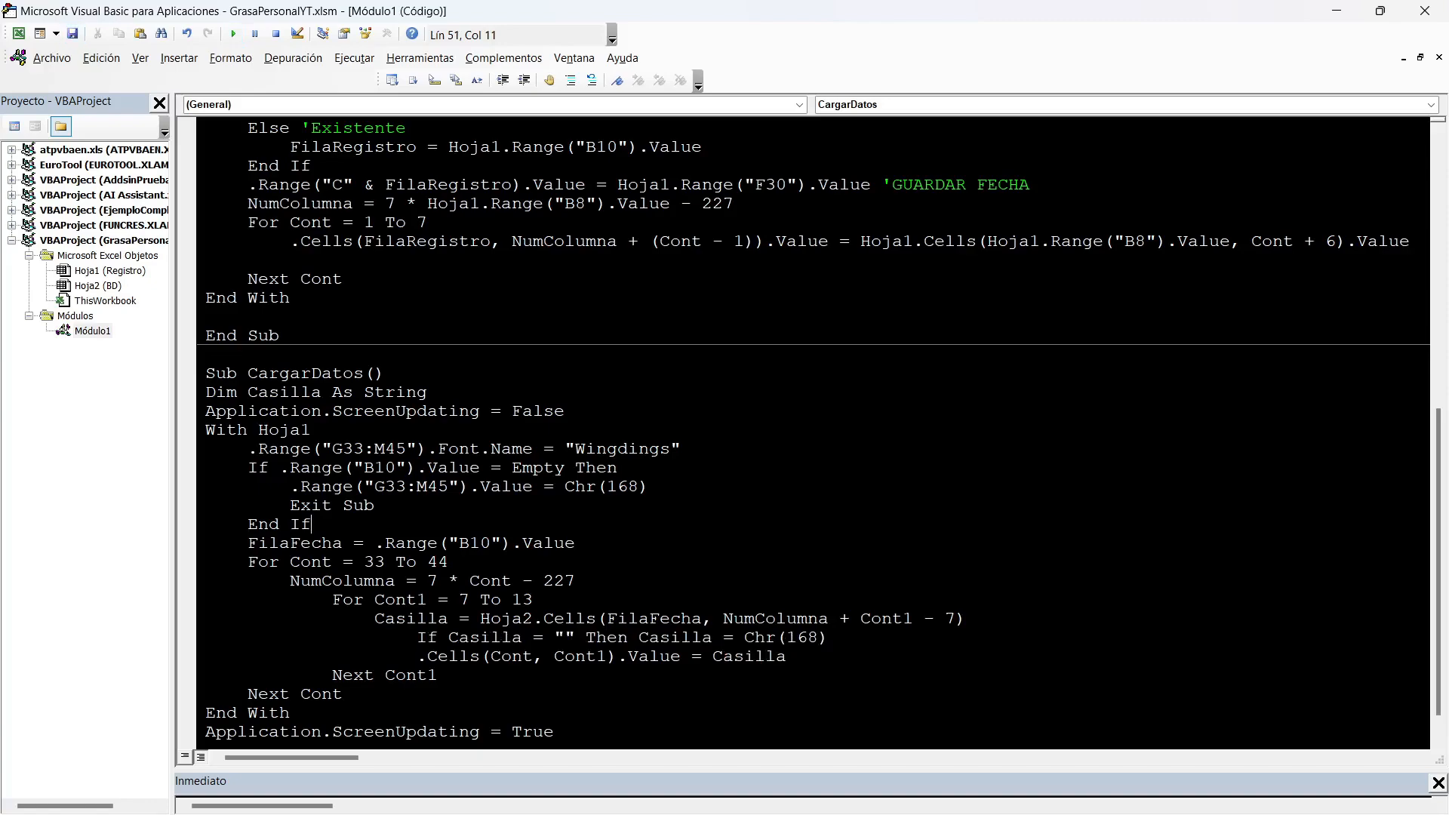
Test the empty-checkbox handling on Registro by choosing Fecha 10/5/2022 and 10/6/2022 from the date list.
click(1336, 10)
click(472, 316)
click(552, 317)
click(460, 335)
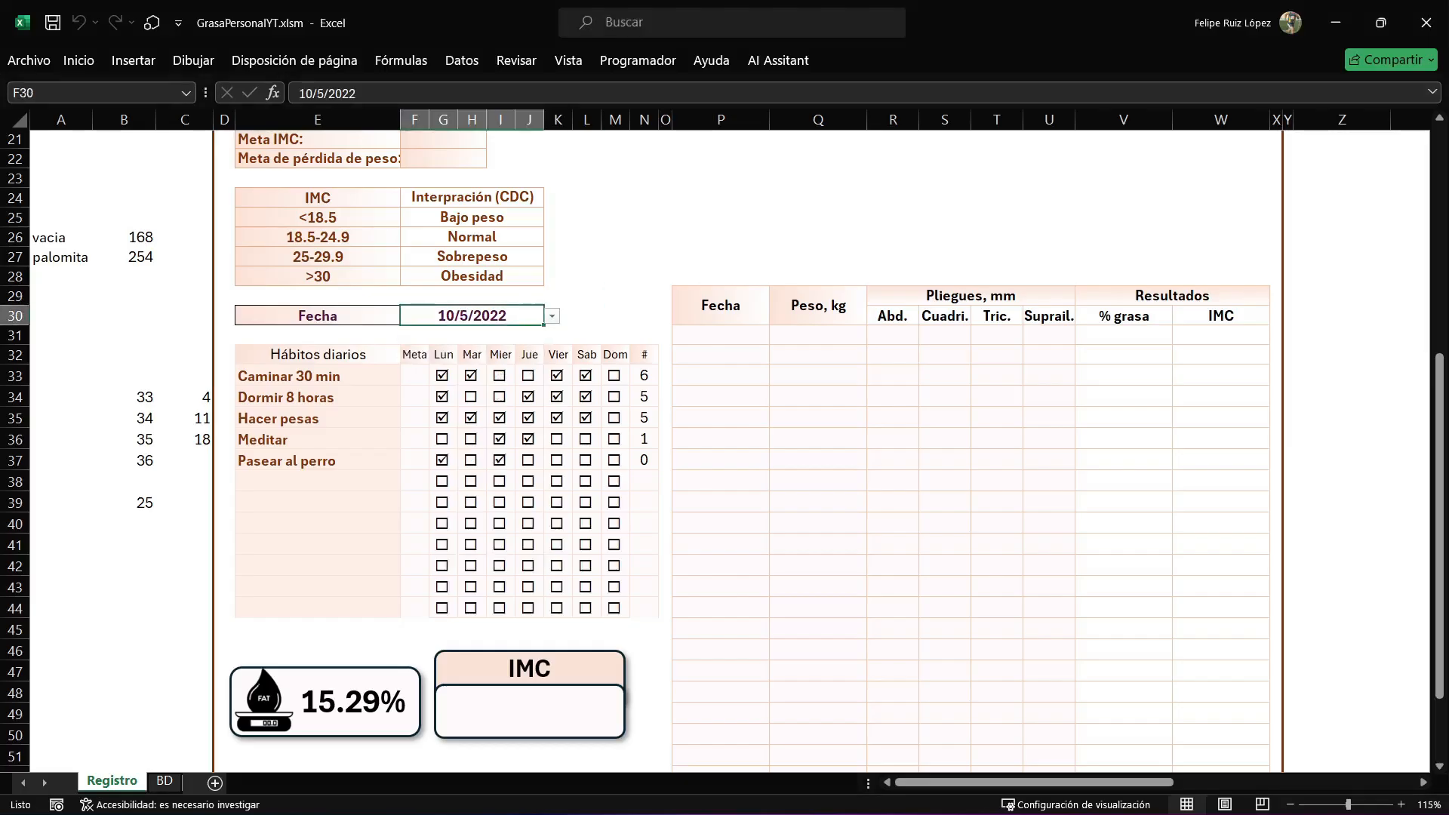
click(552, 317)
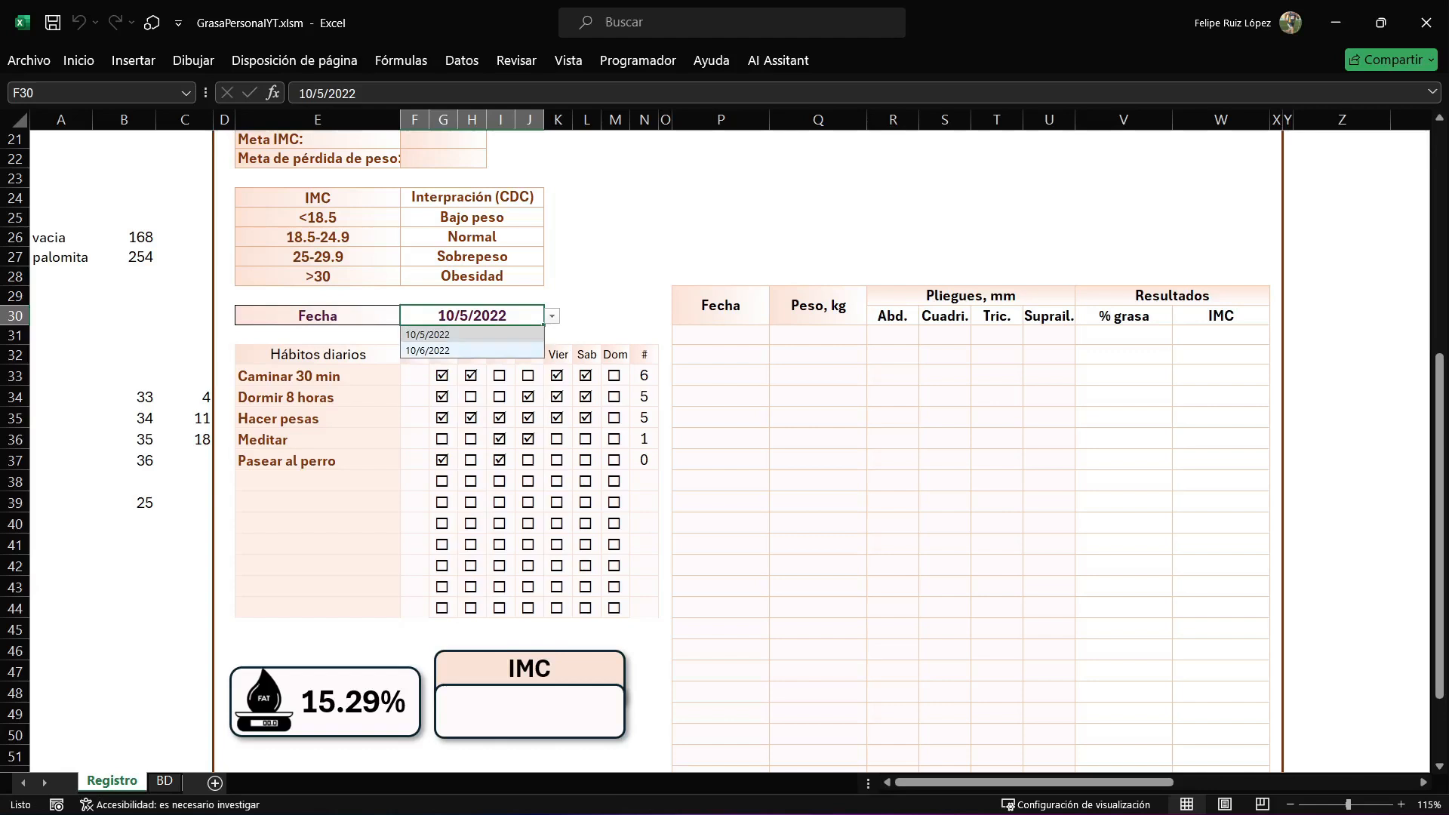
click(466, 350)
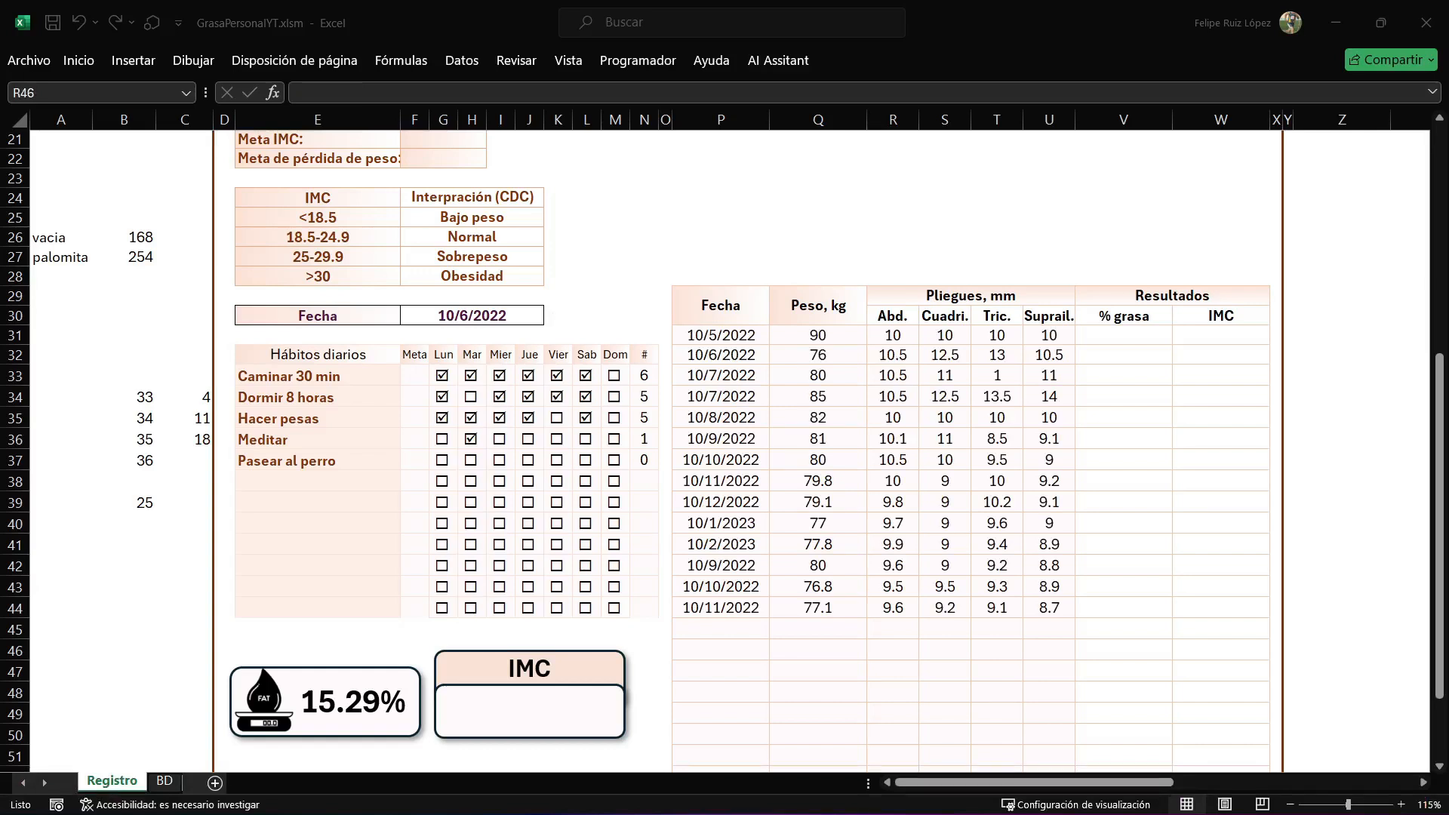
drag(1124, 335, 1123, 461)
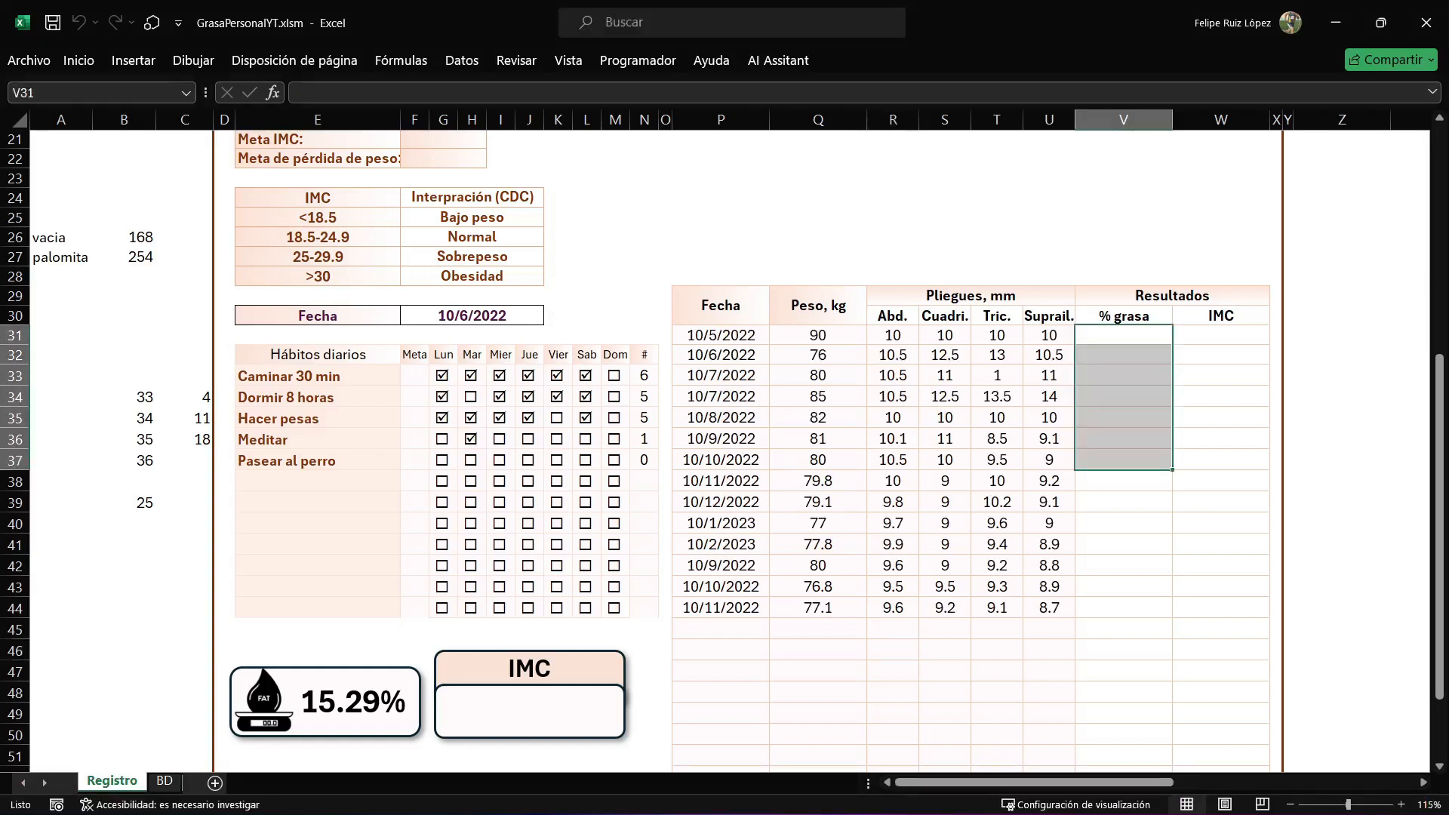
drag(1220, 336, 1221, 439)
drag(818, 335, 1049, 629)
click(1220, 523)
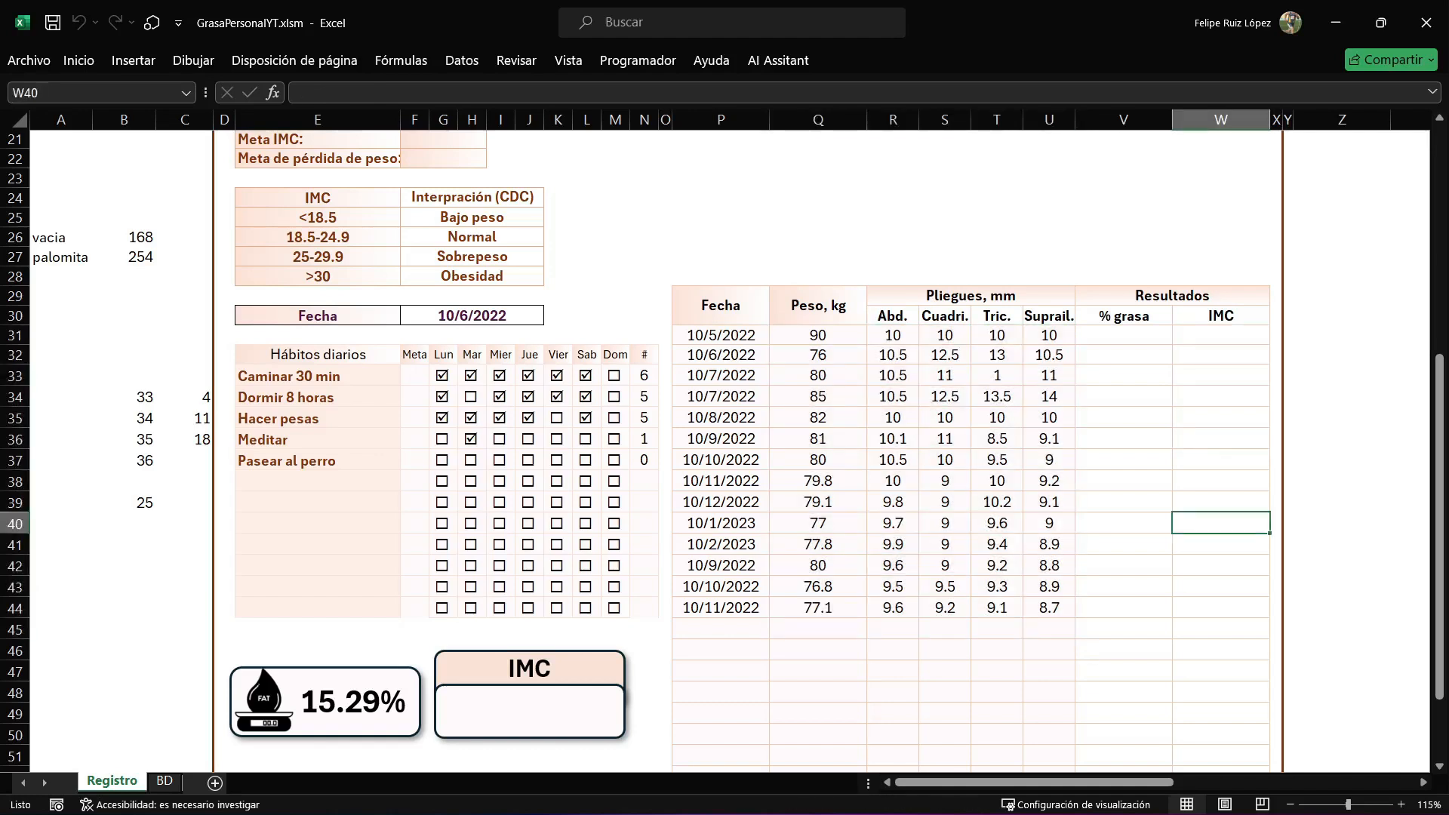
Create a new procedure named CalculoGrasa below CargarDatos in Módulo1.
key(alt+F11)
scroll(820, 431, down, 1)
click(207, 732)
key(Return)
text(sUB)
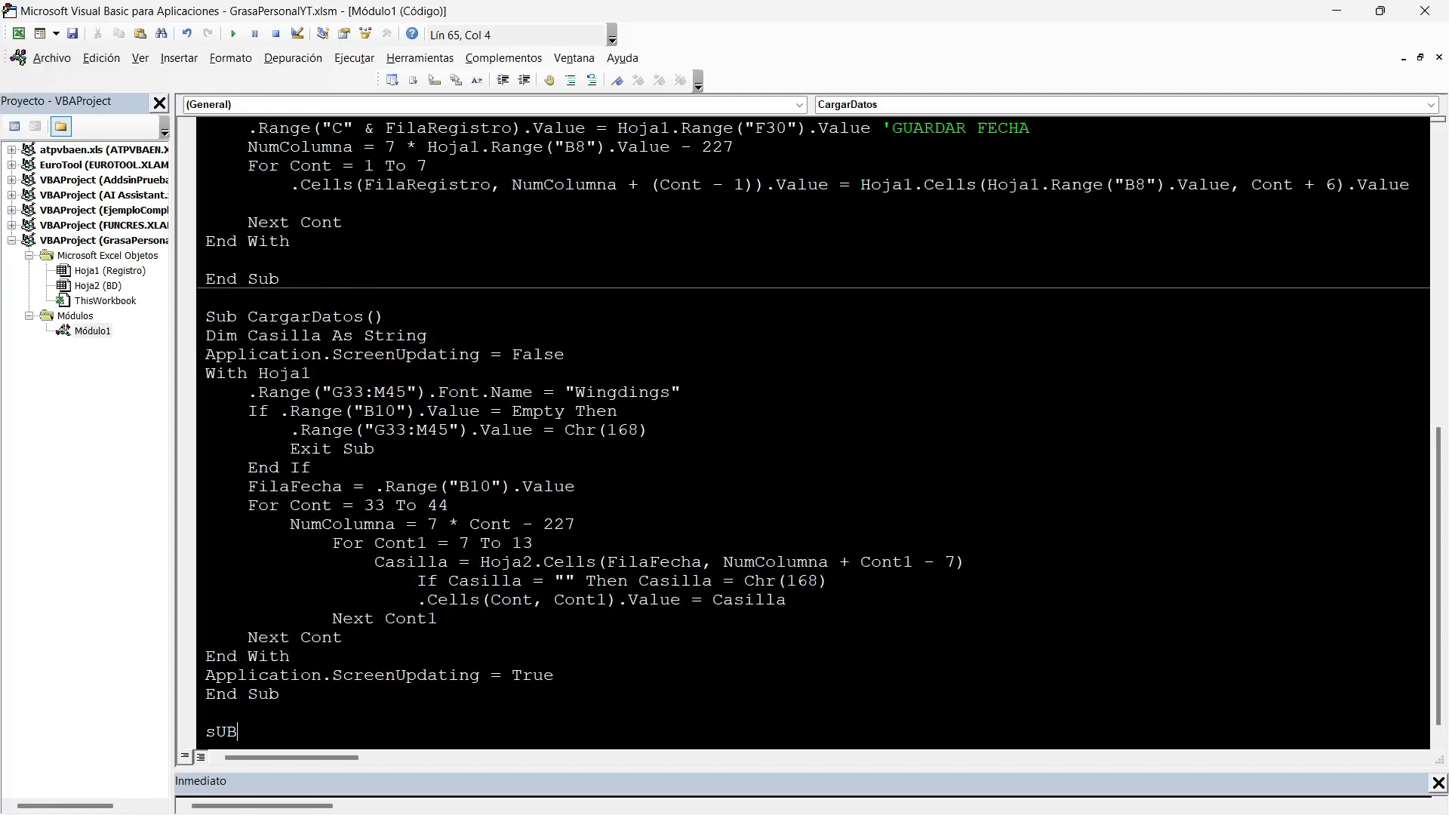
text( CalculoGrasa)
key(Return)
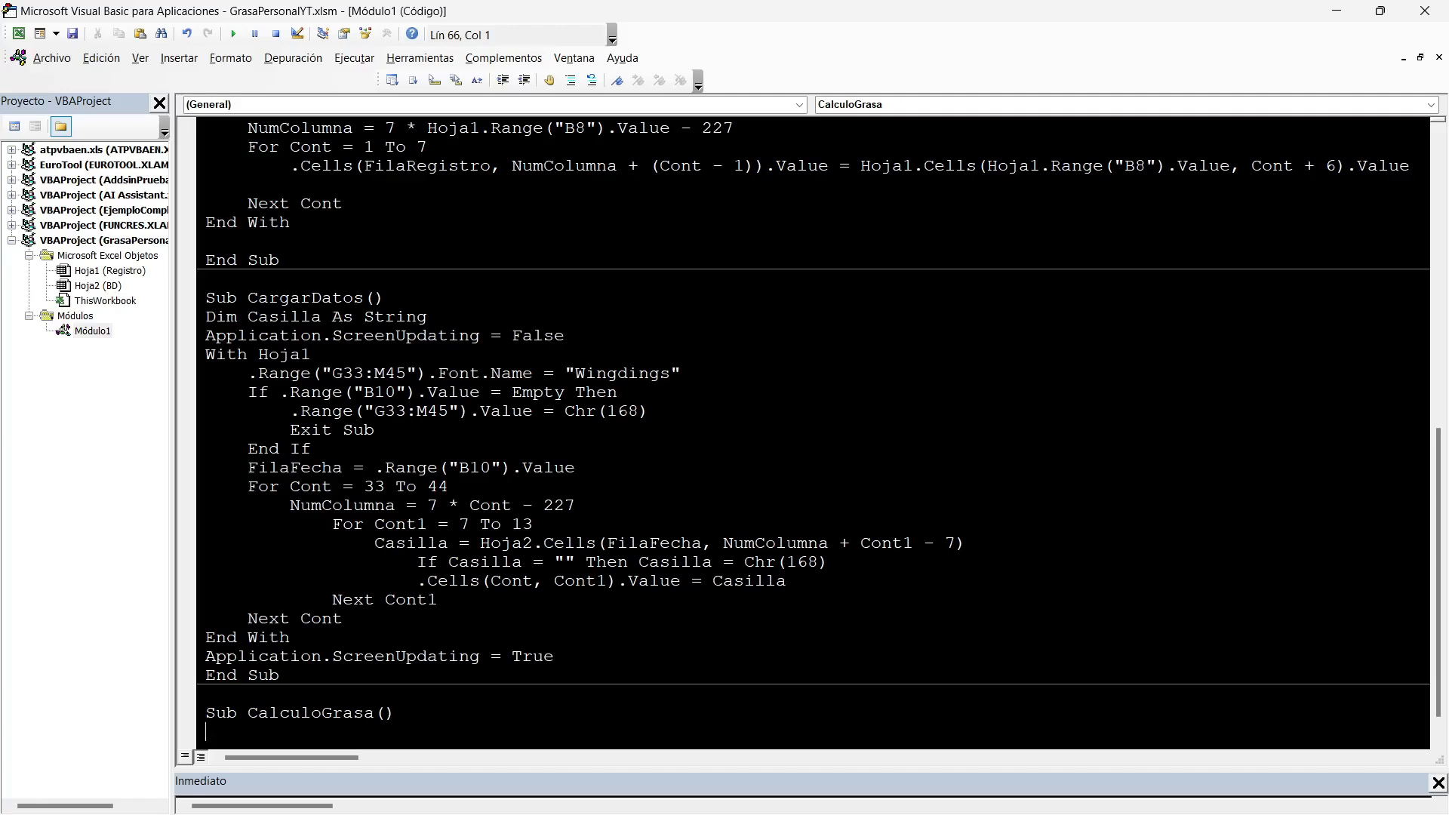
Declare Peso, ABD, CUADRI, TRIC and SUPRA as Double on one Dim line in CalculoGrasa.
text(Dim Peso, AS Double,)
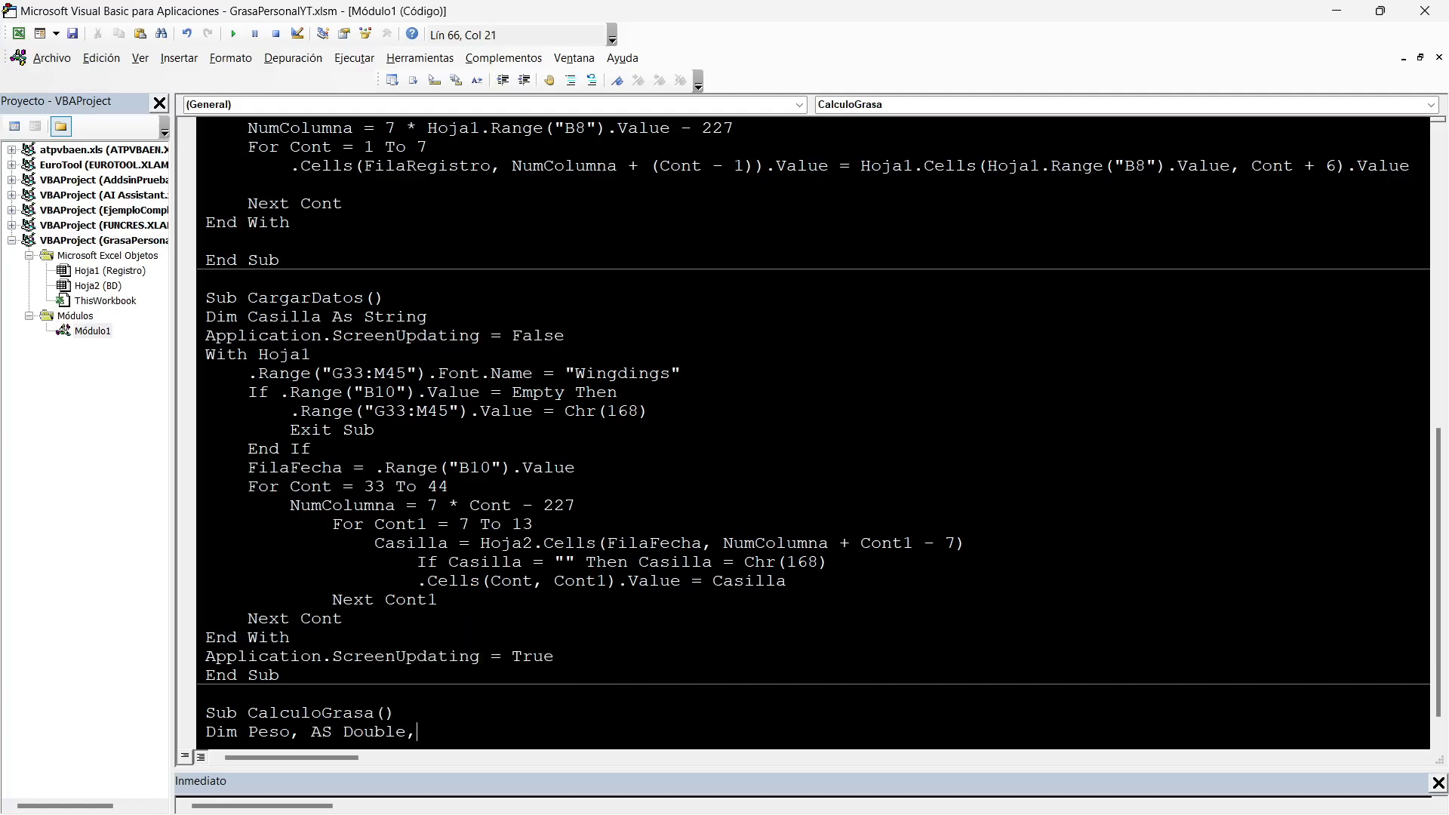
click(301, 732)
key(BackSpace)
key(Down)
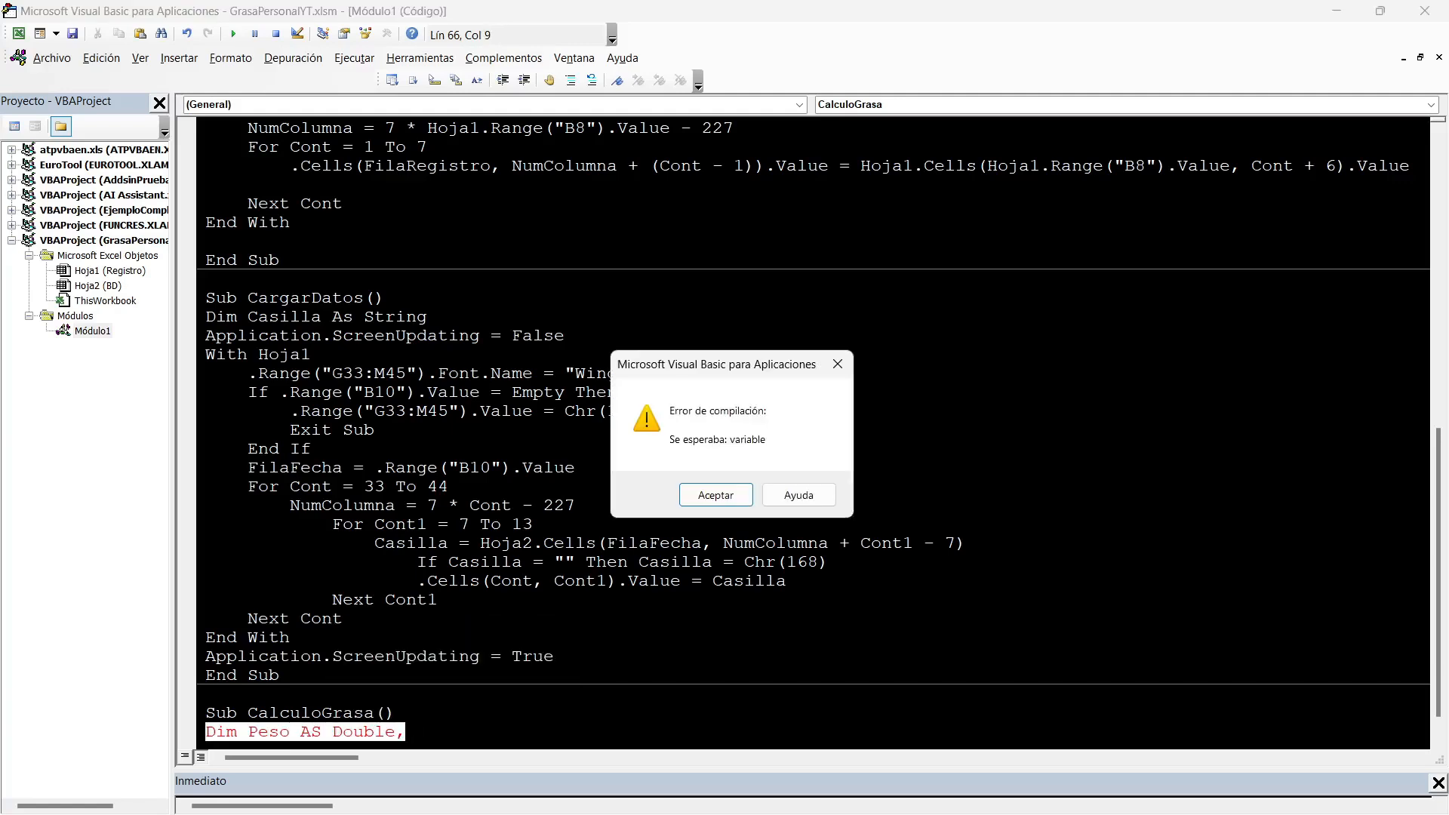
key(Return)
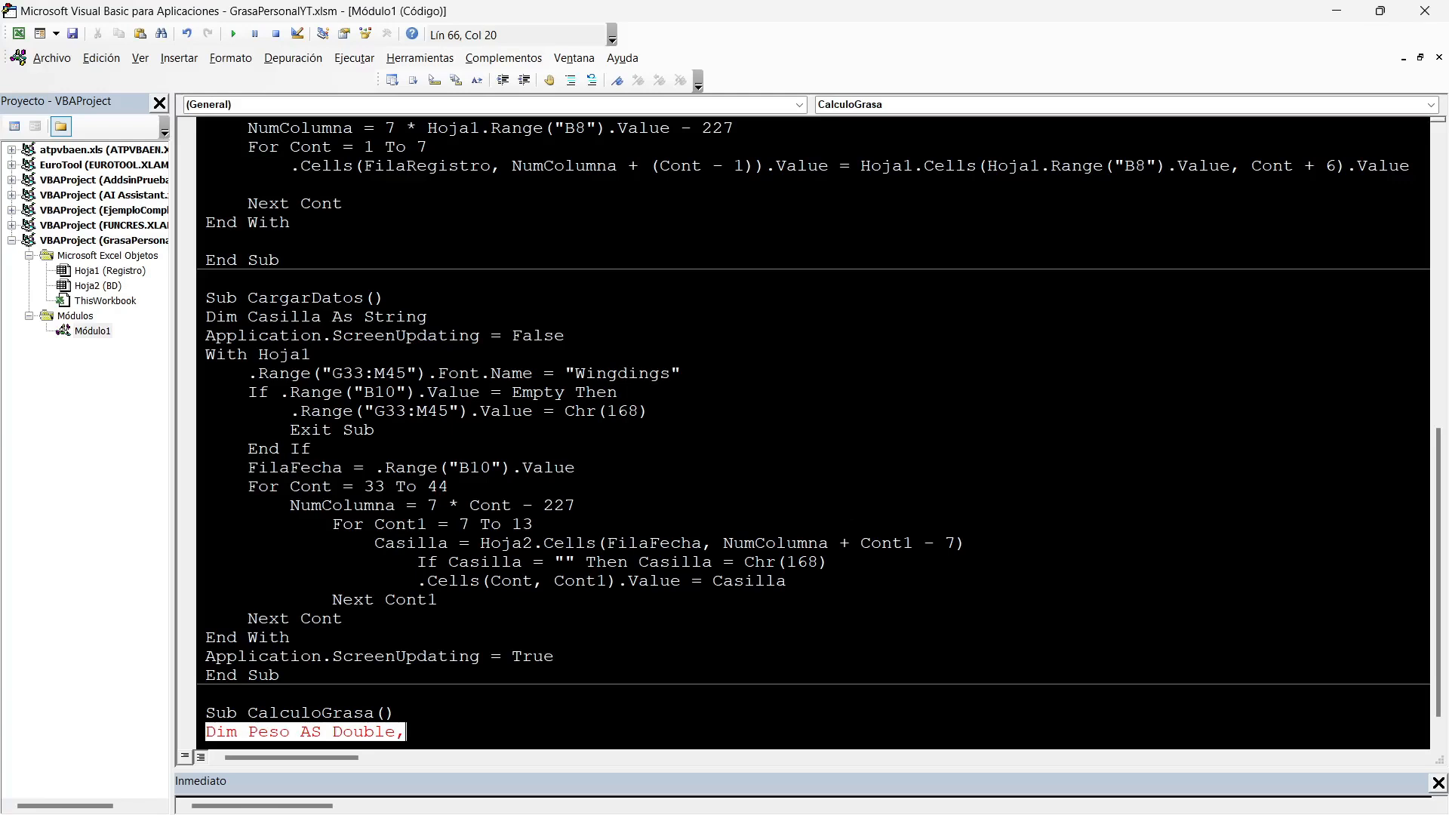
text(ABD)
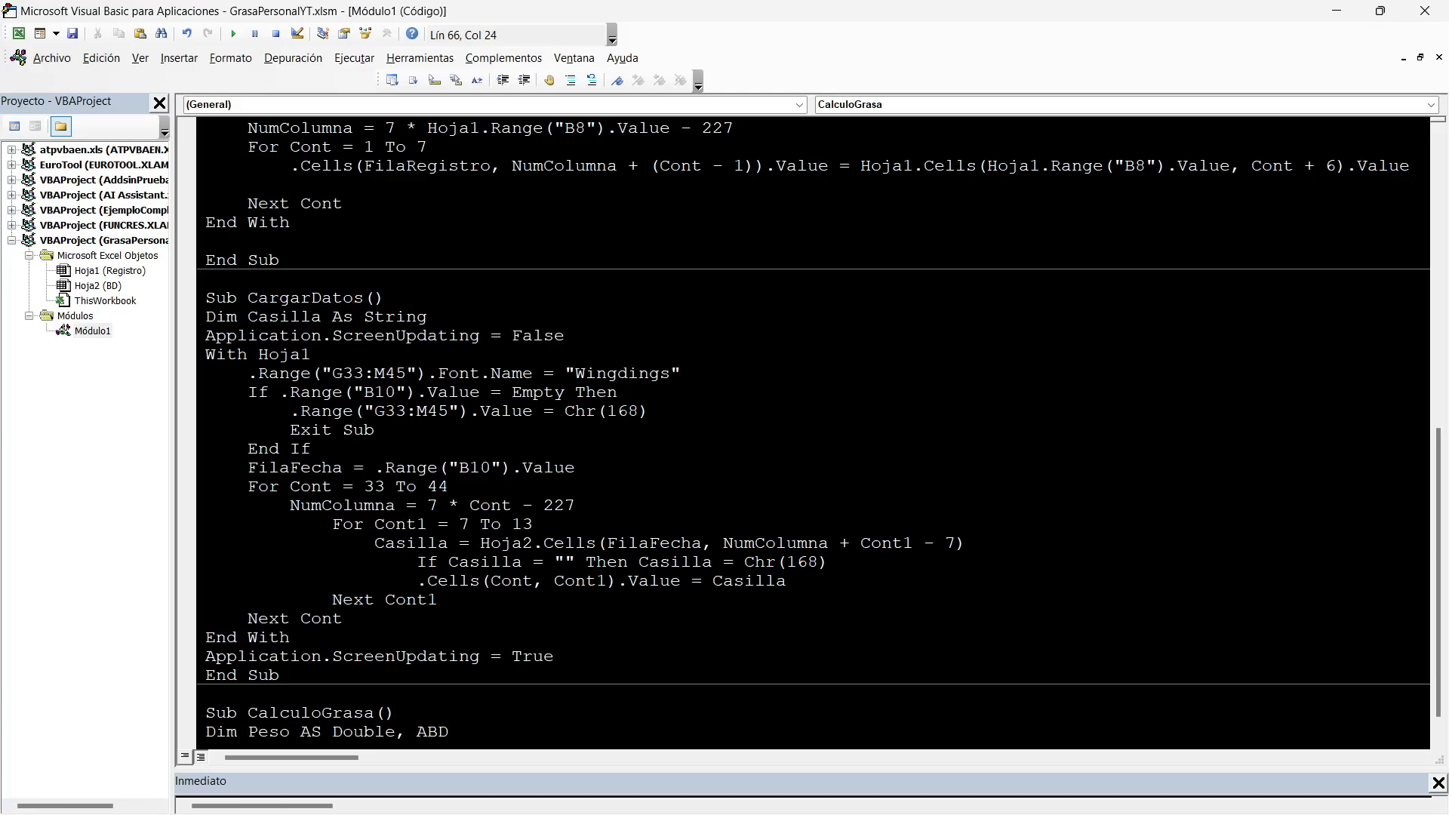
text(AS Double, )
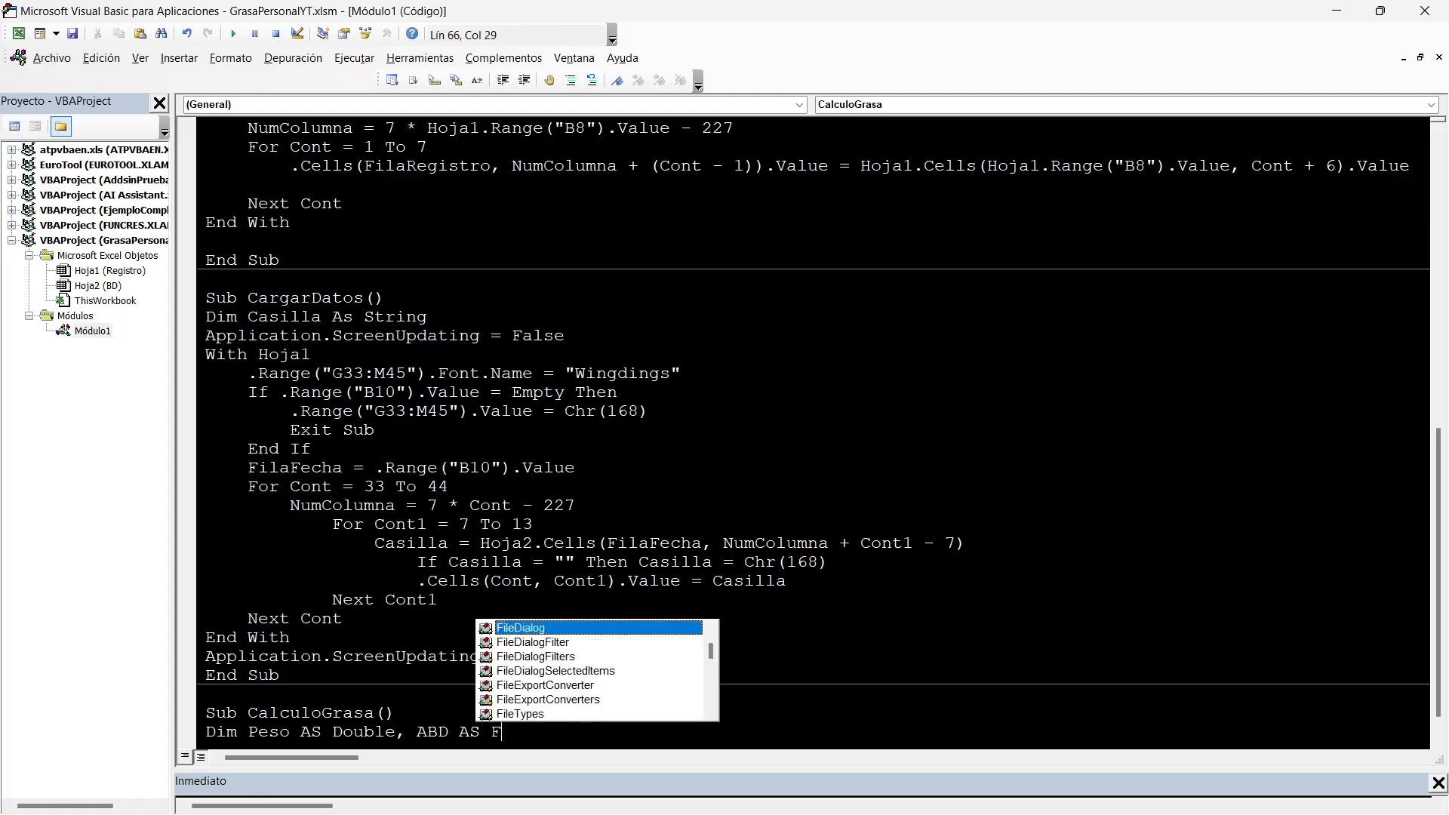
text(CUADRI AS Double, )
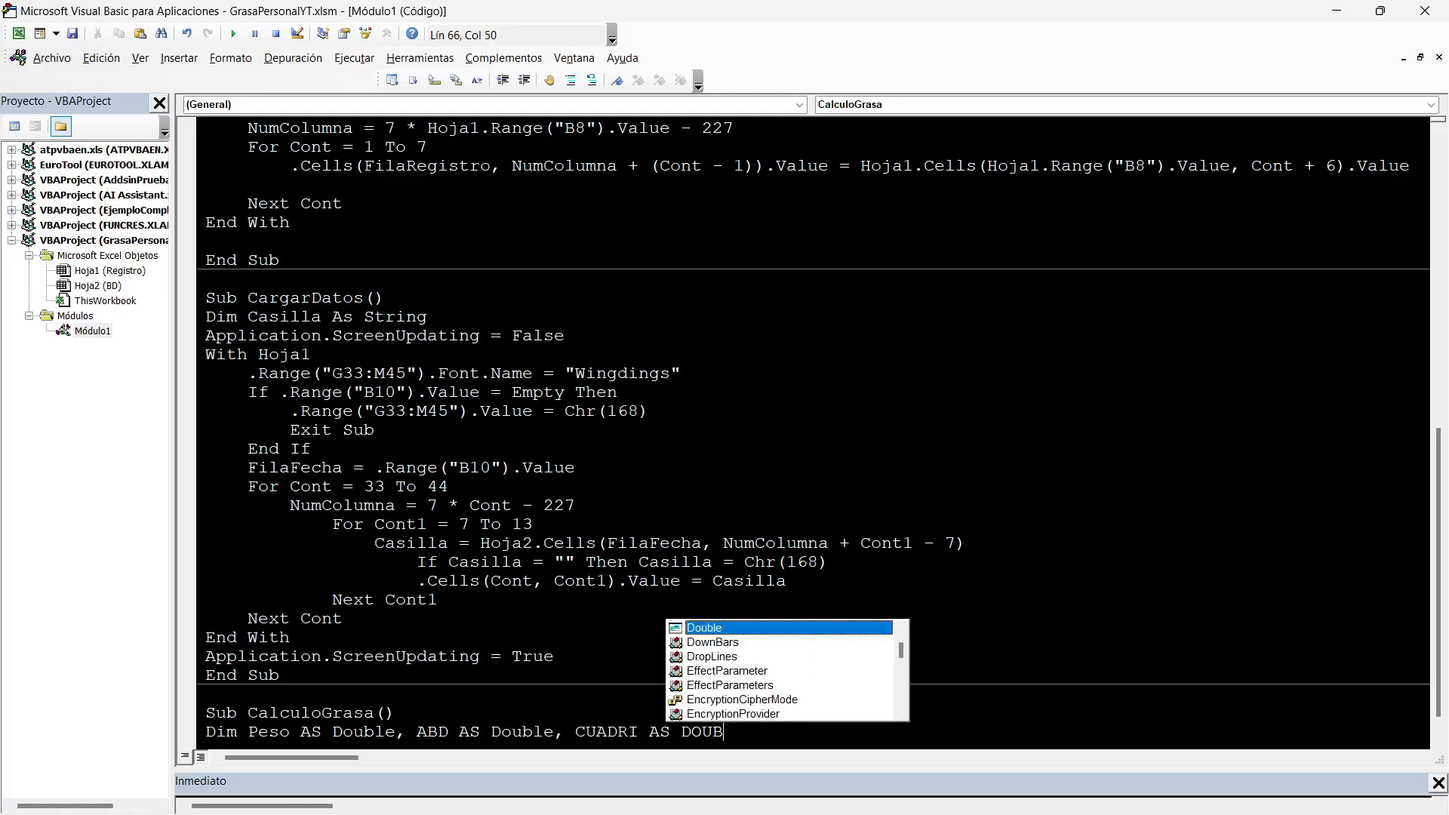
text(TRIC AS)
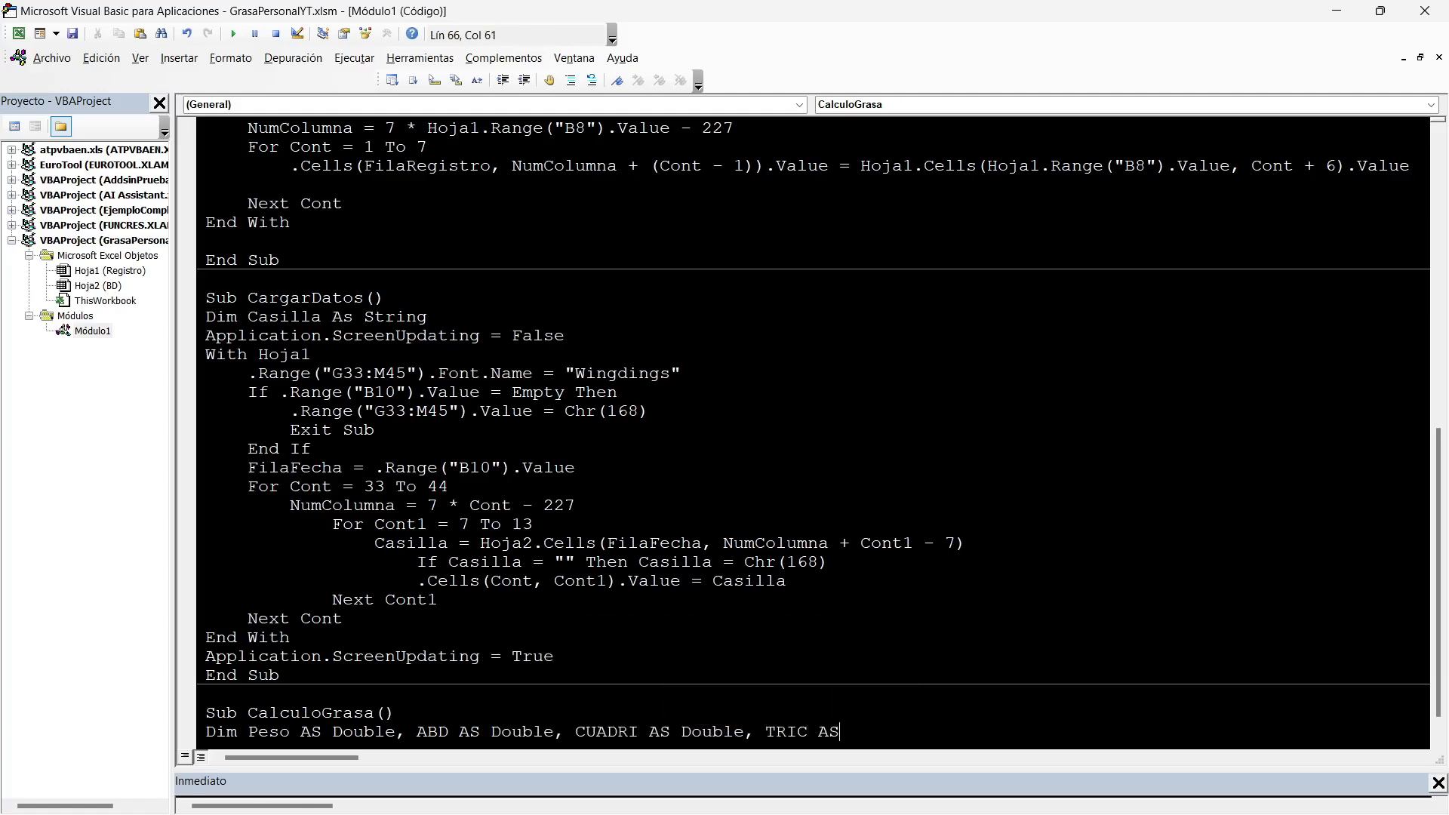
text( DOUBLE, SUPRA AS DOUBLE)
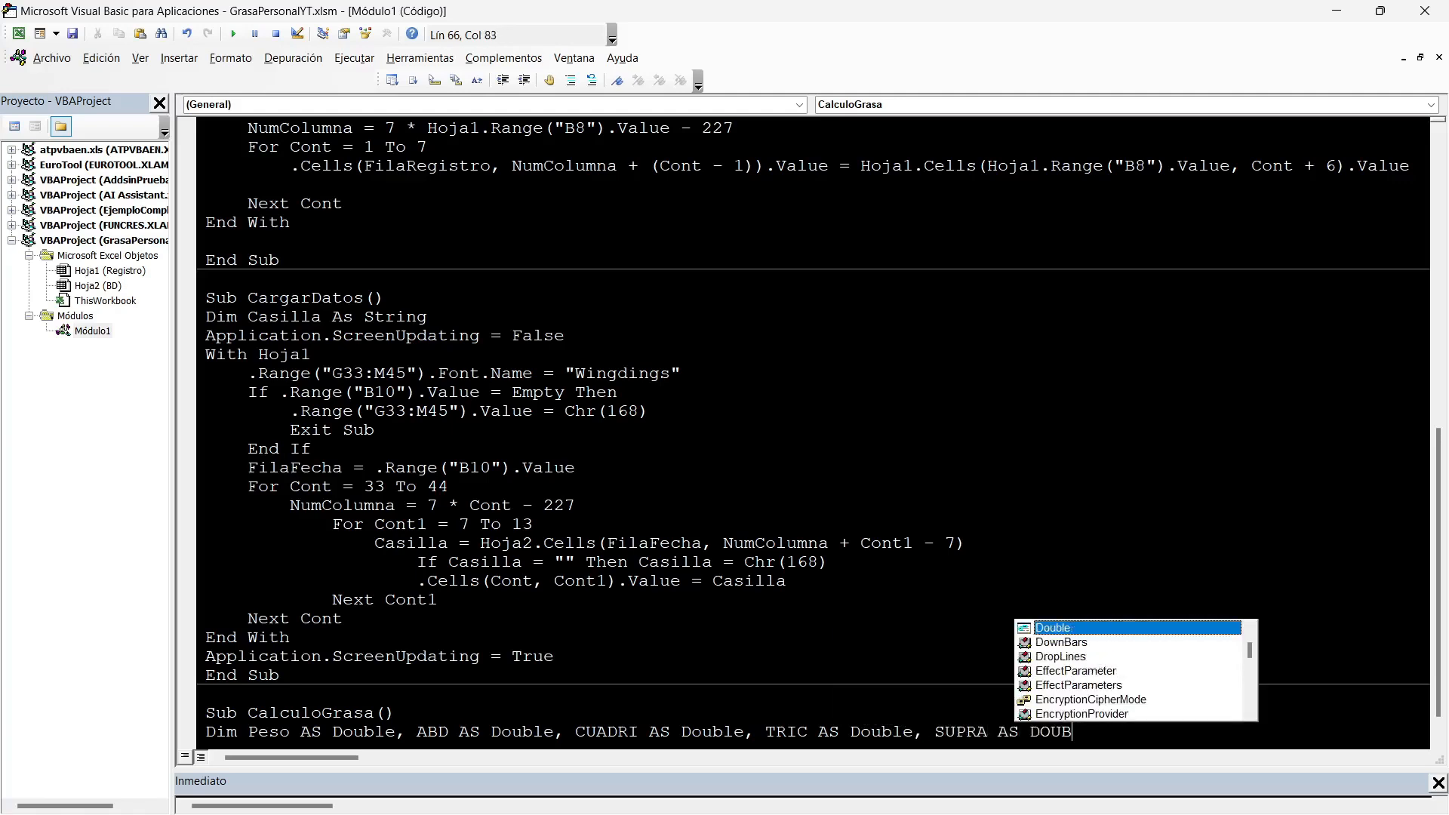
key(Return)
Add Dim lines for Genero As String, SUma As Double, UltimaFila As Long, and Edad, Grasa and Talla As Double.
text(DIM Genero as String, SUma as Double)
key(Return)
text(Dim UltimaFila as Long, Edad as double)
key(Return)
text(DIm Grasa)
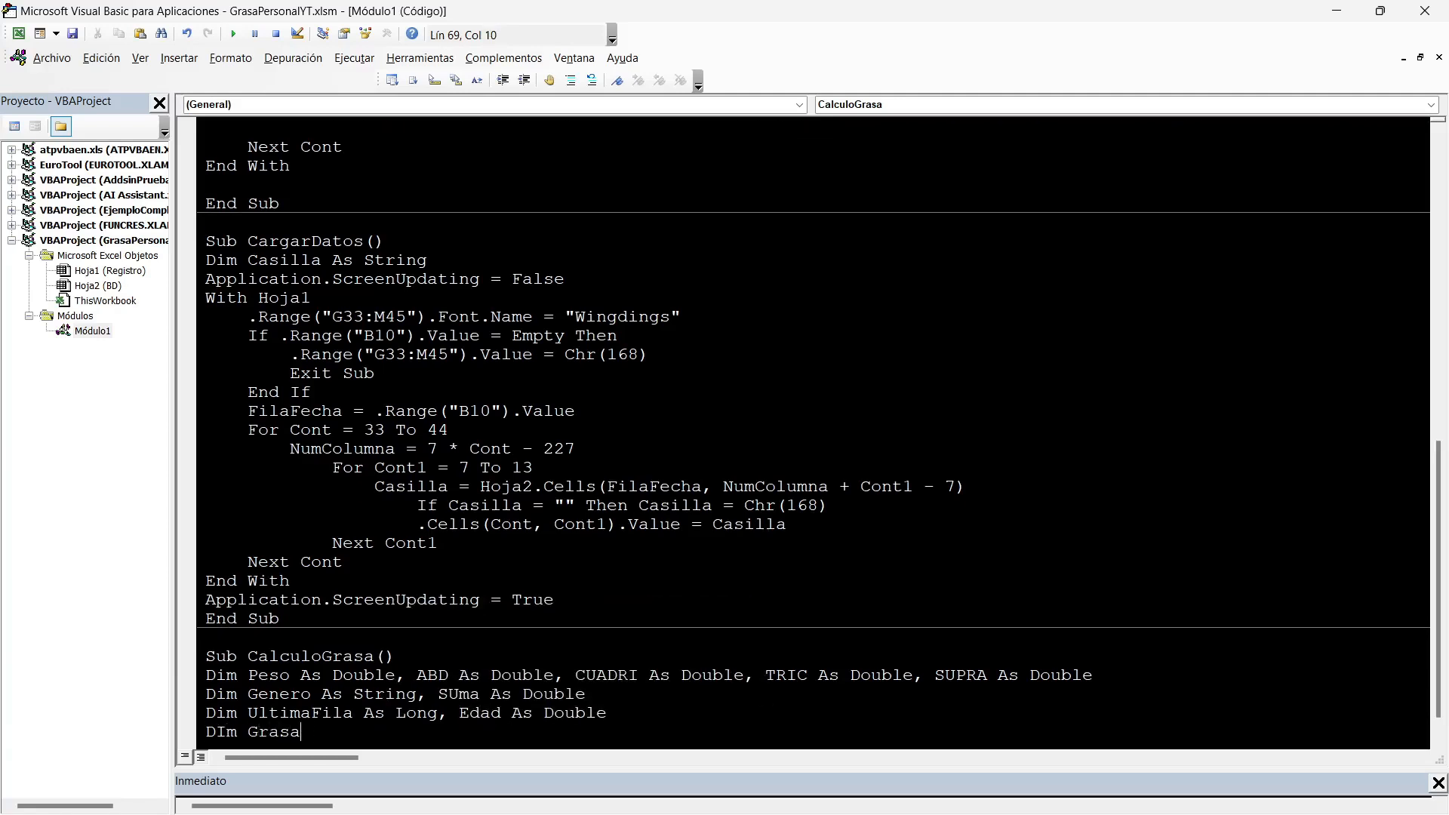
text( as Double, )
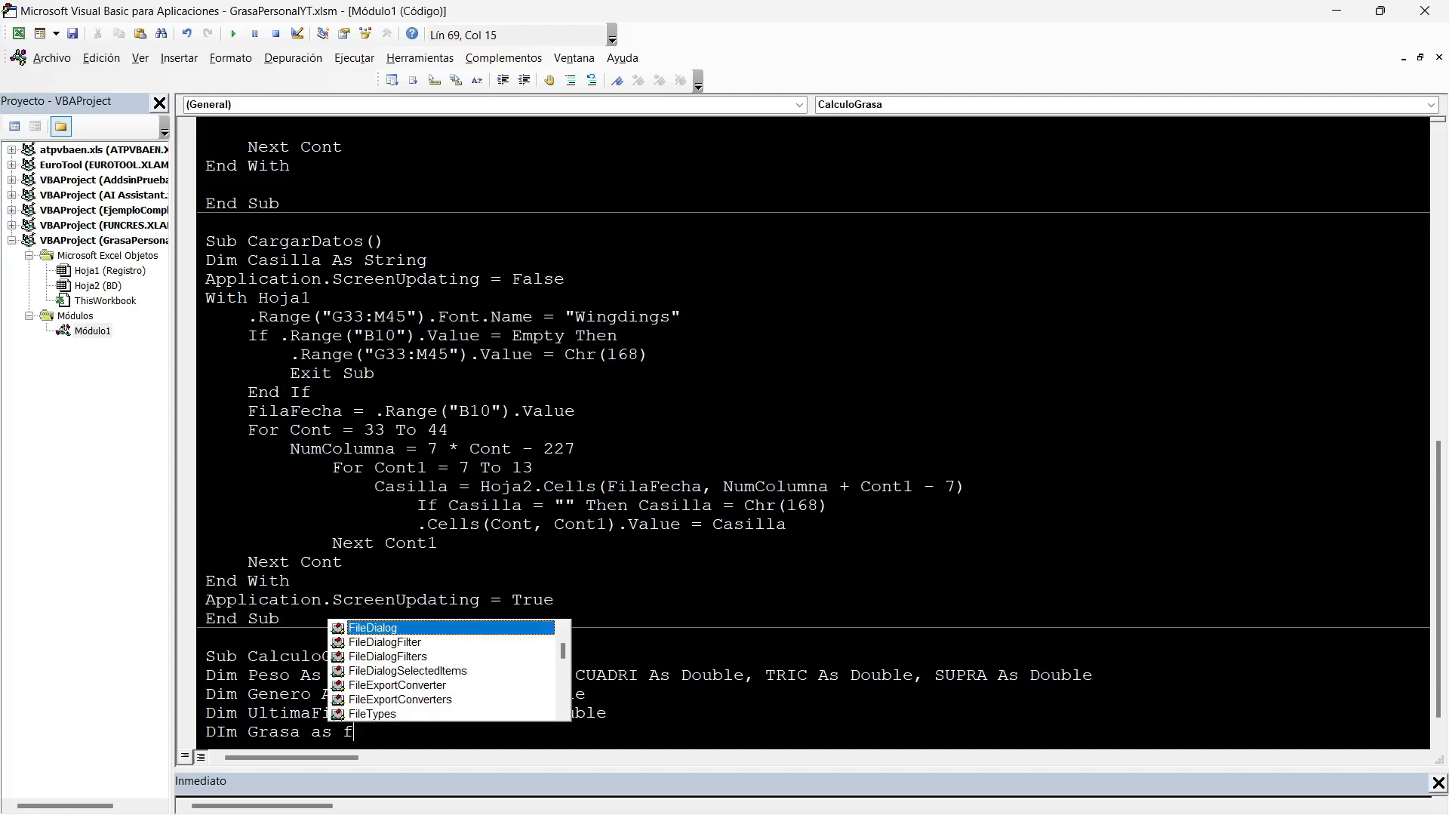
text(Talla as doubl)
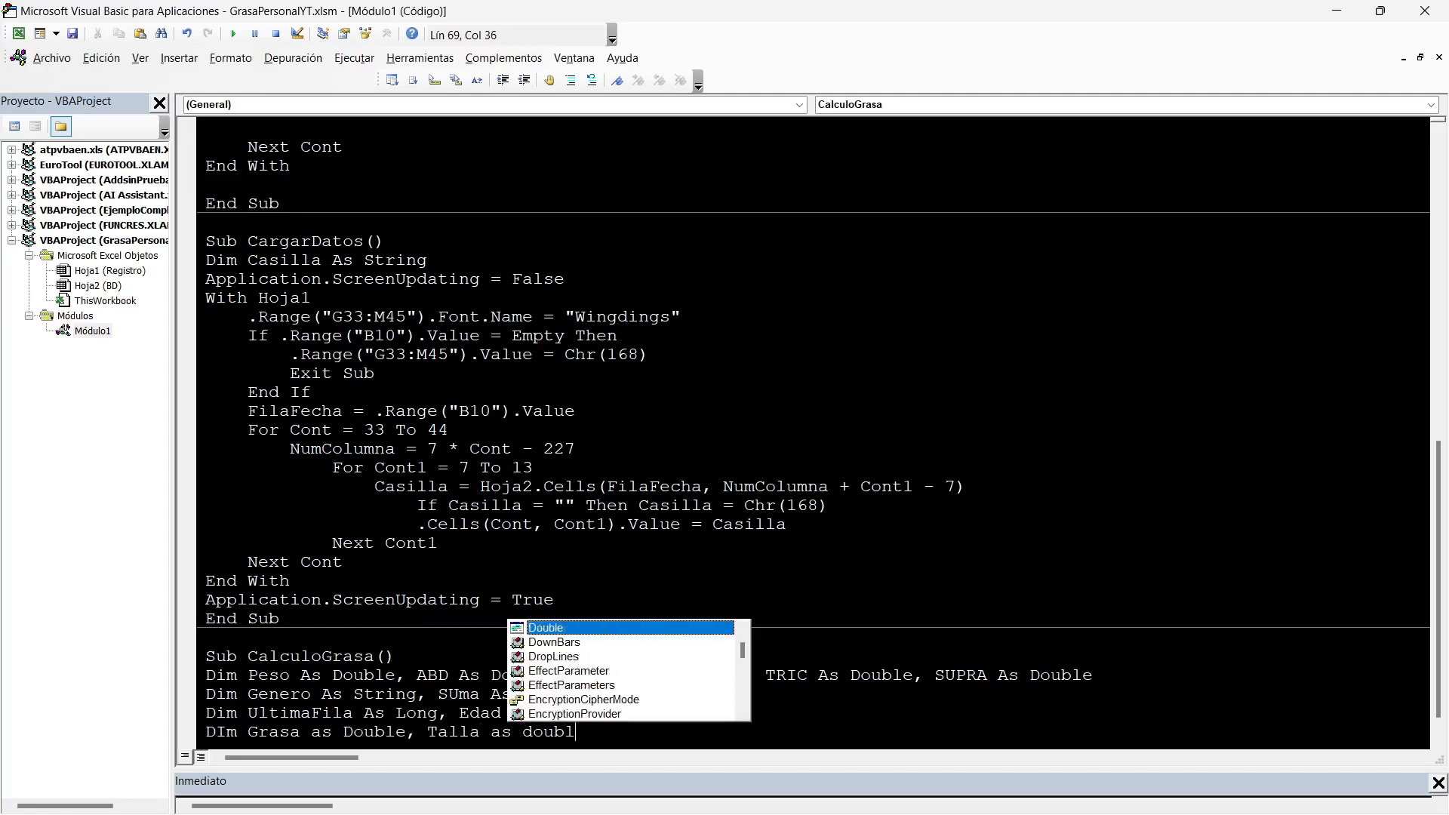
key(Return)
Add a With Hoja1 / End With block beneath the CalculoGrasa declarations, with an indented blank line inside.
text(with )
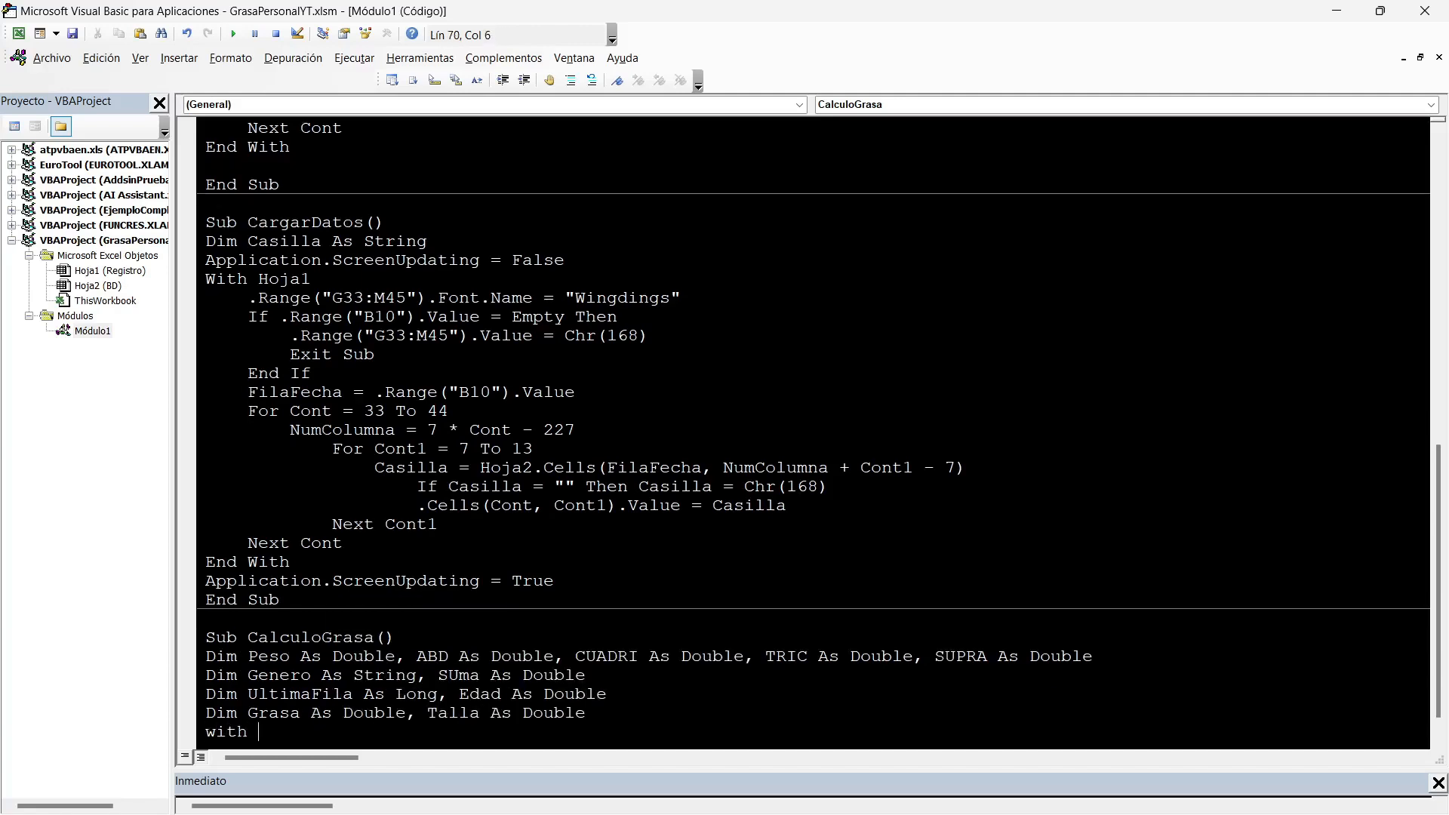
text(Hoja1)
key(Return)
text(end with)
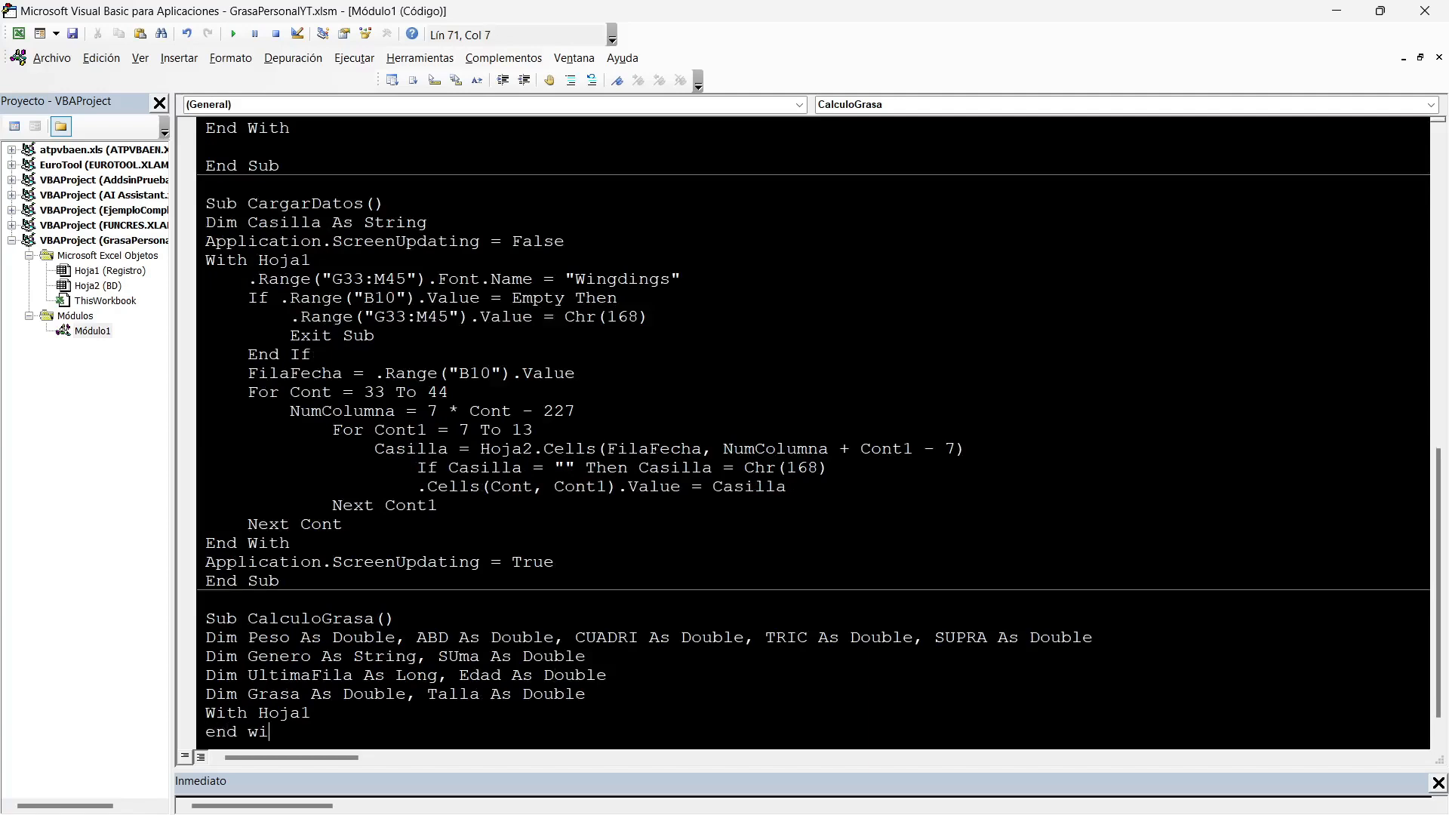
key(Up)
key(End)
key(Return)
key(Tab)
scroll(813, 433, down, 1)
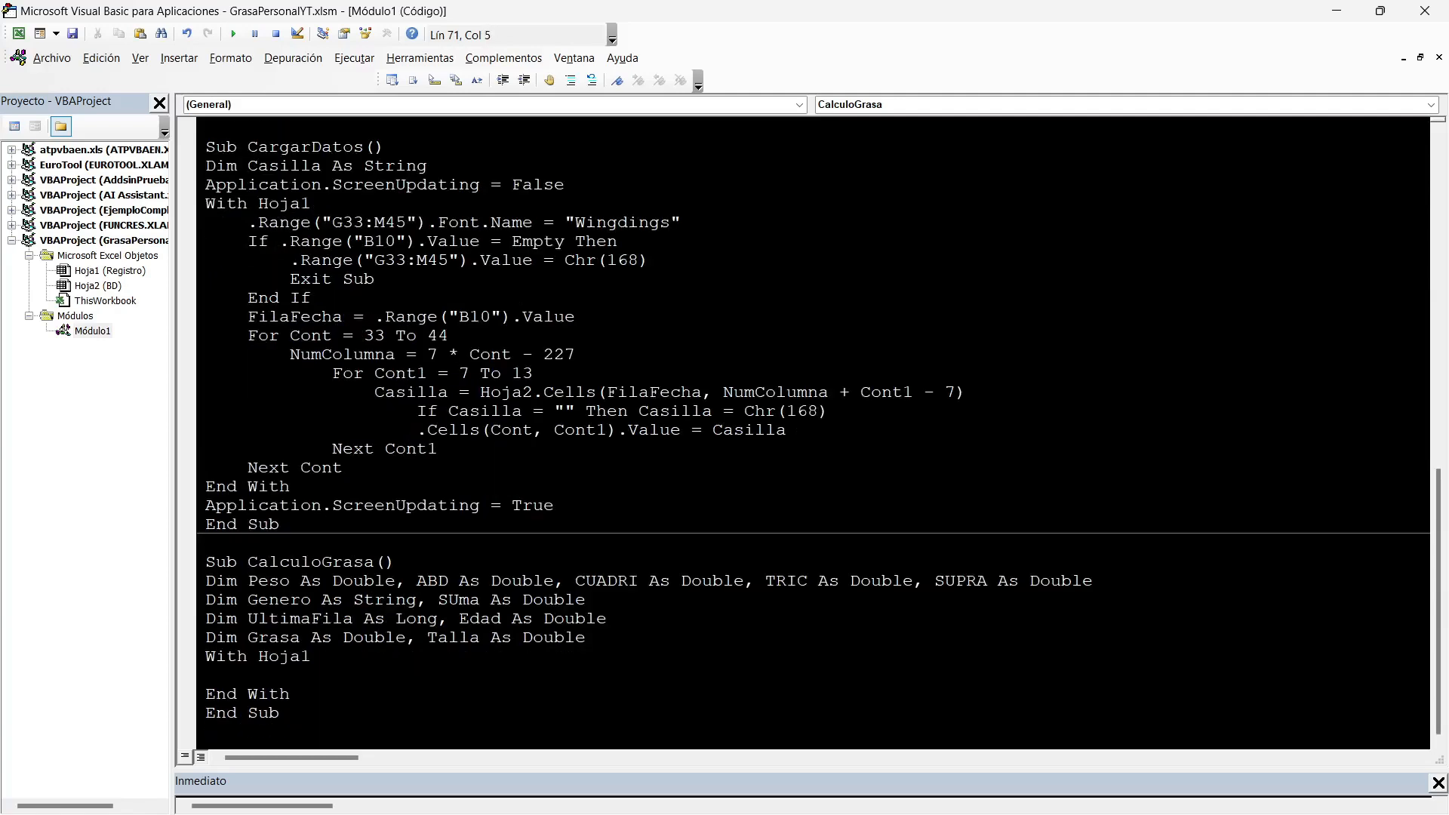
Inside the With block, assign Genero = .Range("F8").Value, checking the Género cell's address on Registro.
double_click(280, 600)
key(ctrl+c)
click(249, 675)
key(ctrl+v)
text(=.Range("").value)
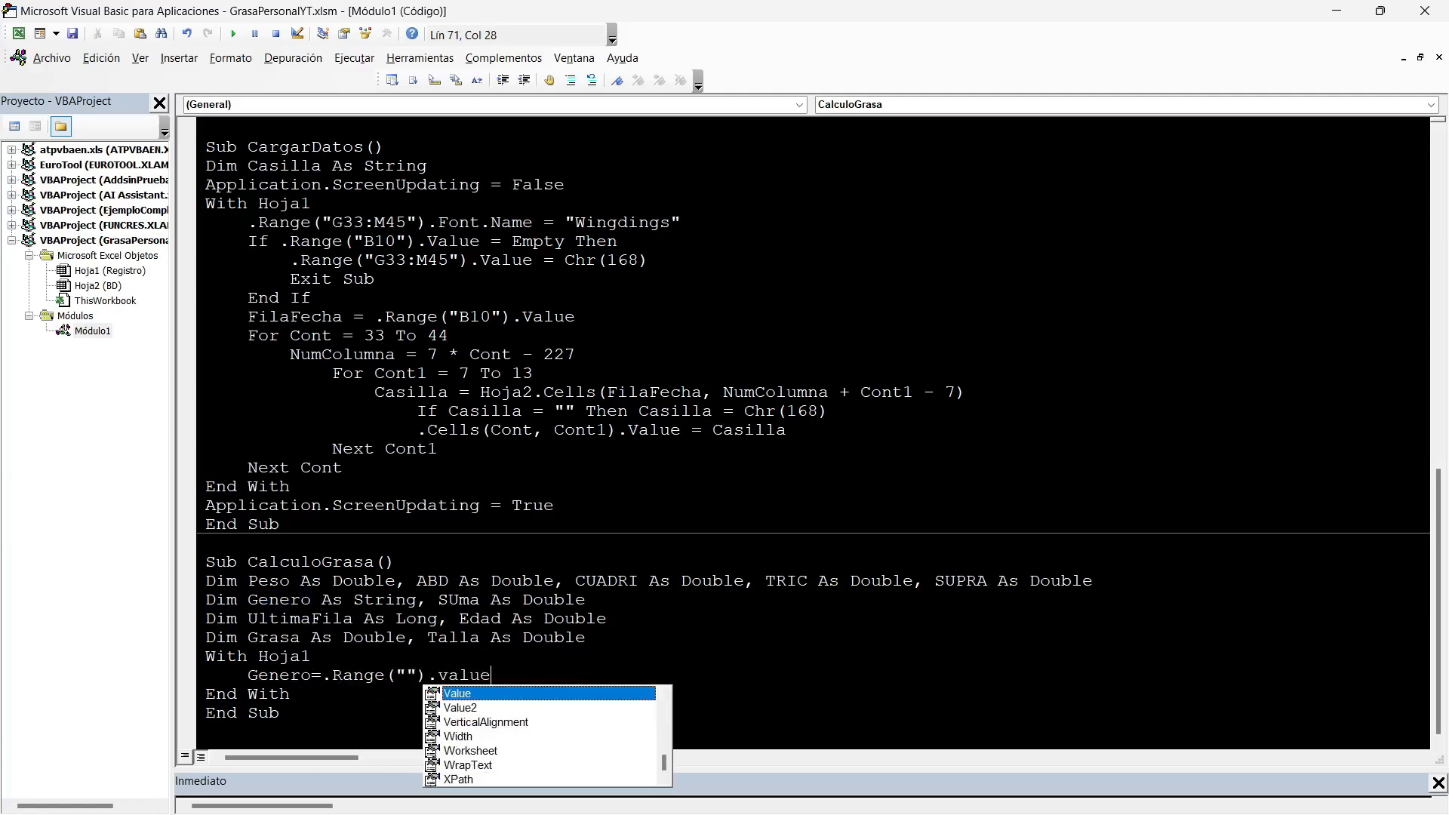
key(Left)
key(Left)
key(Left)
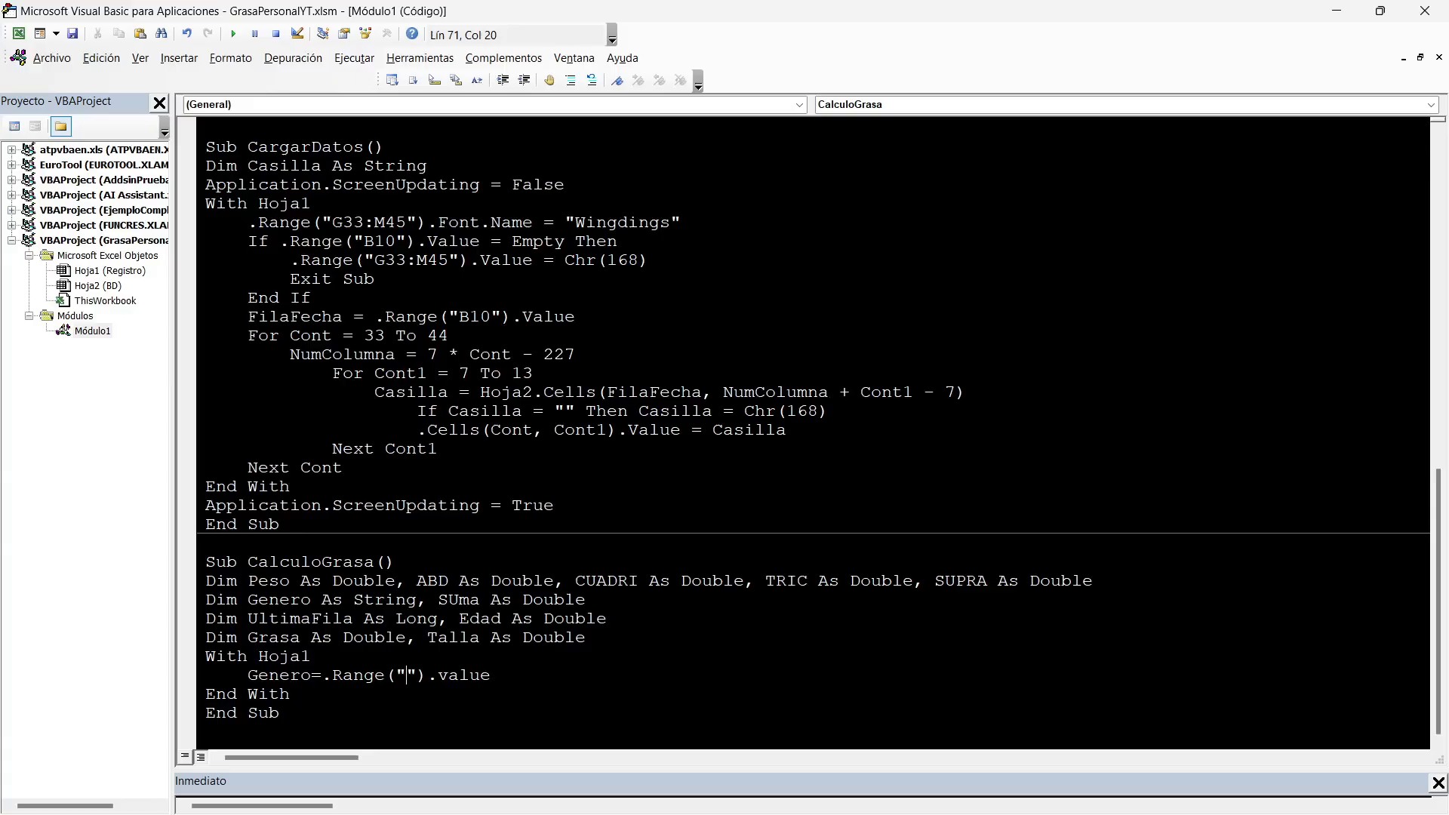
key(alt+F11)
scroll(722, 453, up, 5)
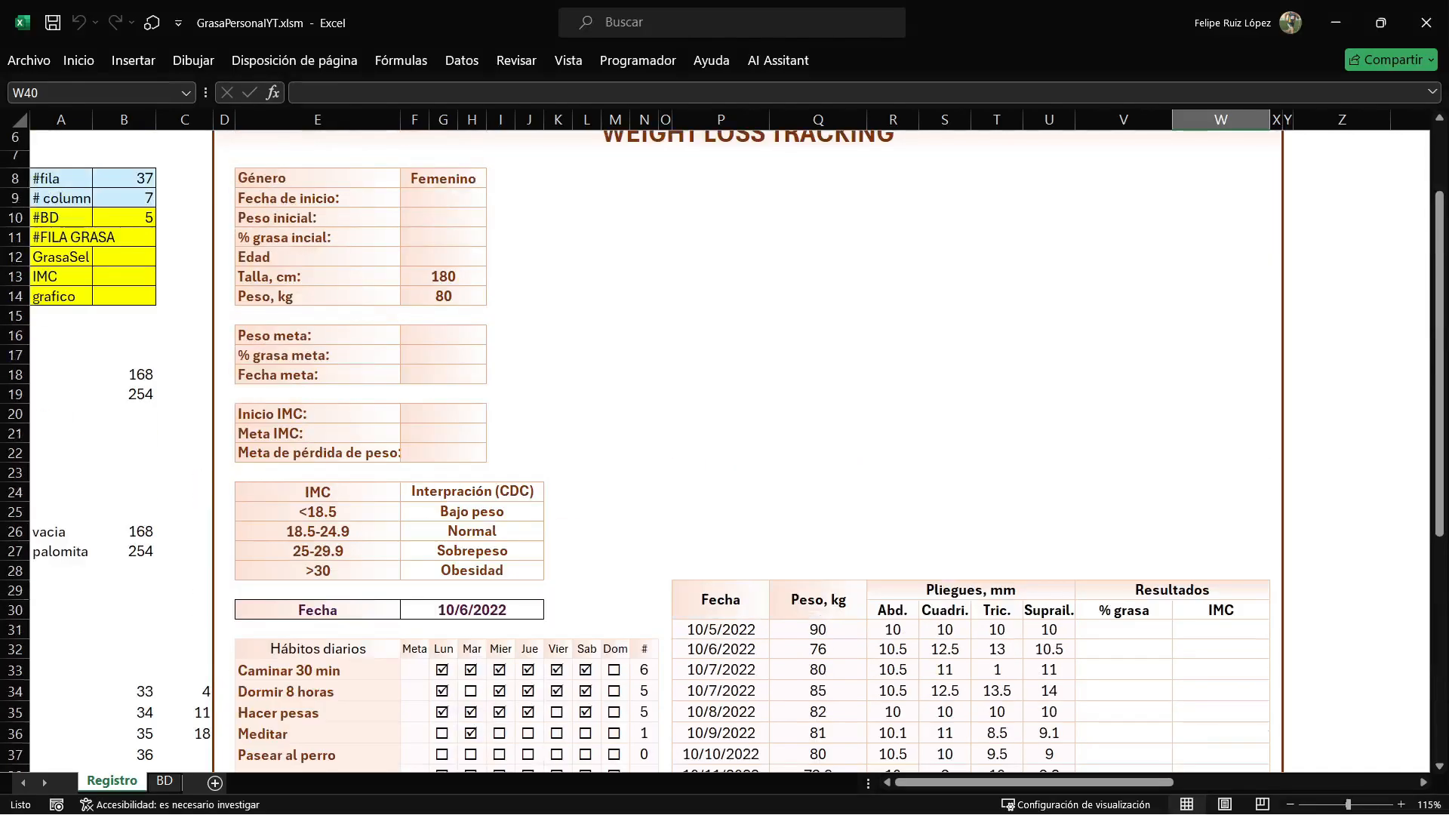
click(443, 179)
key(alt+F11)
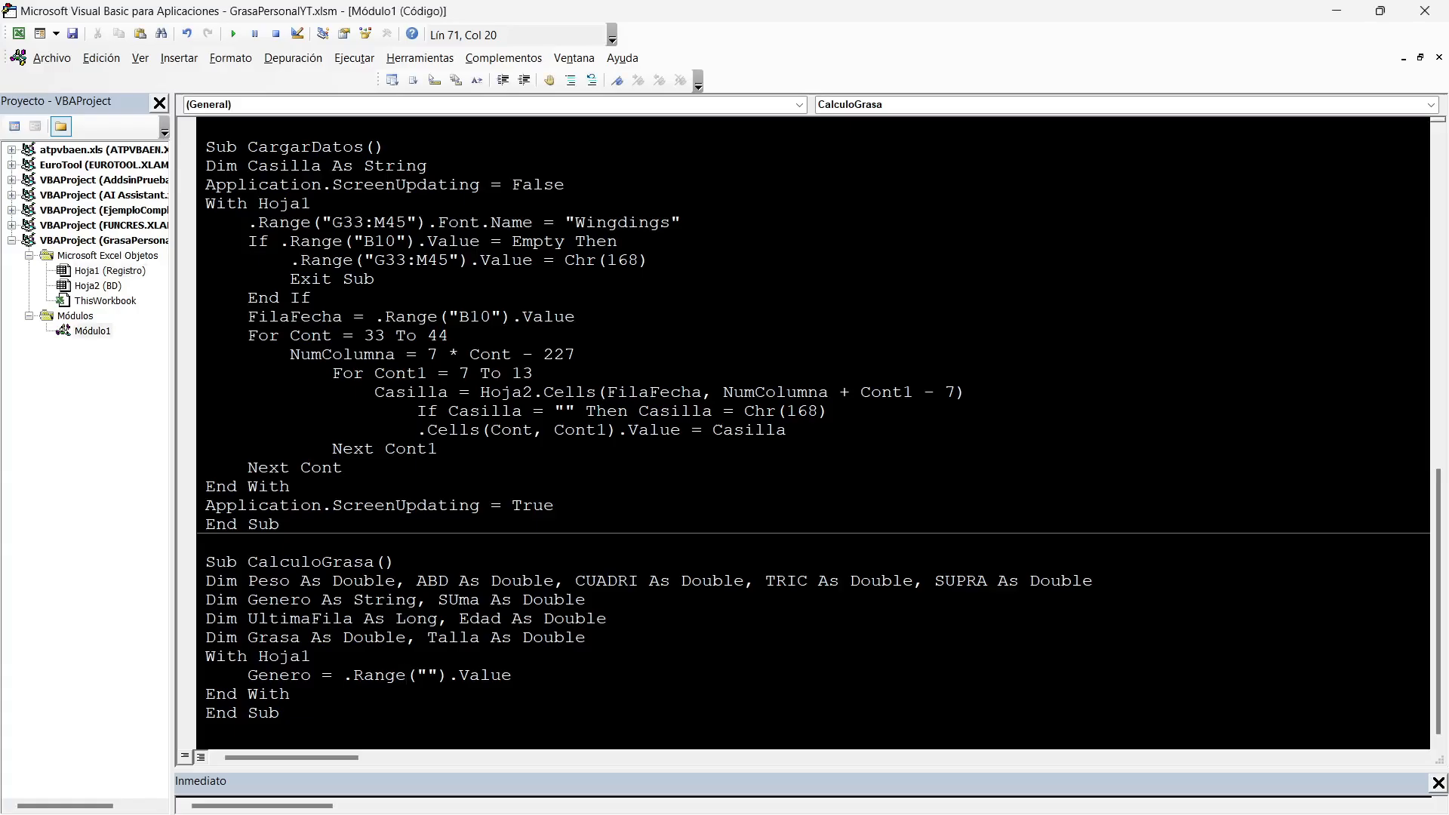
key(Right)
key(Right)
text(F8)
key(End)
Start an UltimaFila = .Range("").Value line below the Genero assignment in CalculoGrasa, ready for the range address.
key(Return)
text(ULTIMAFILA=)
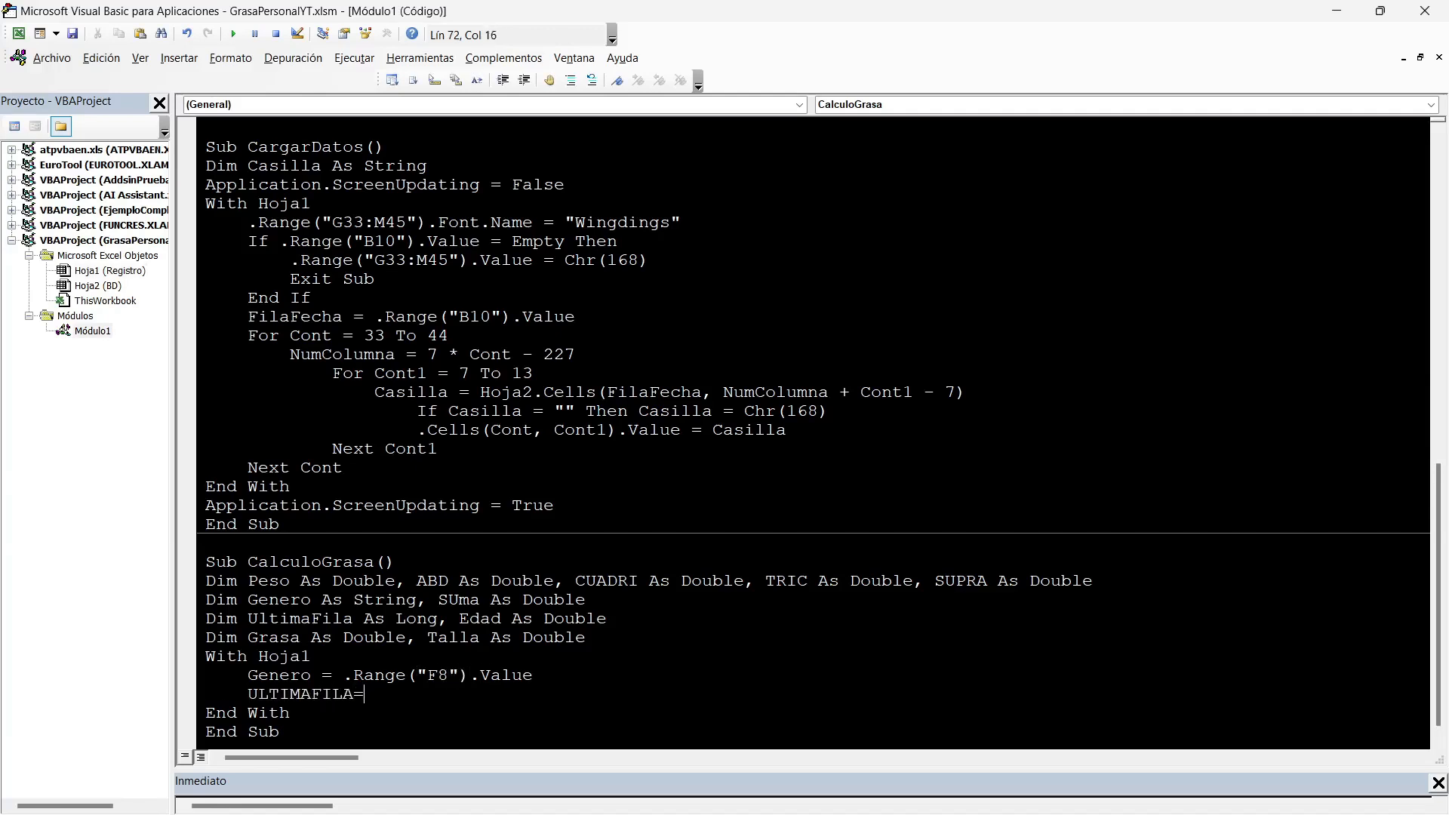
text(.Range("").VALUE)
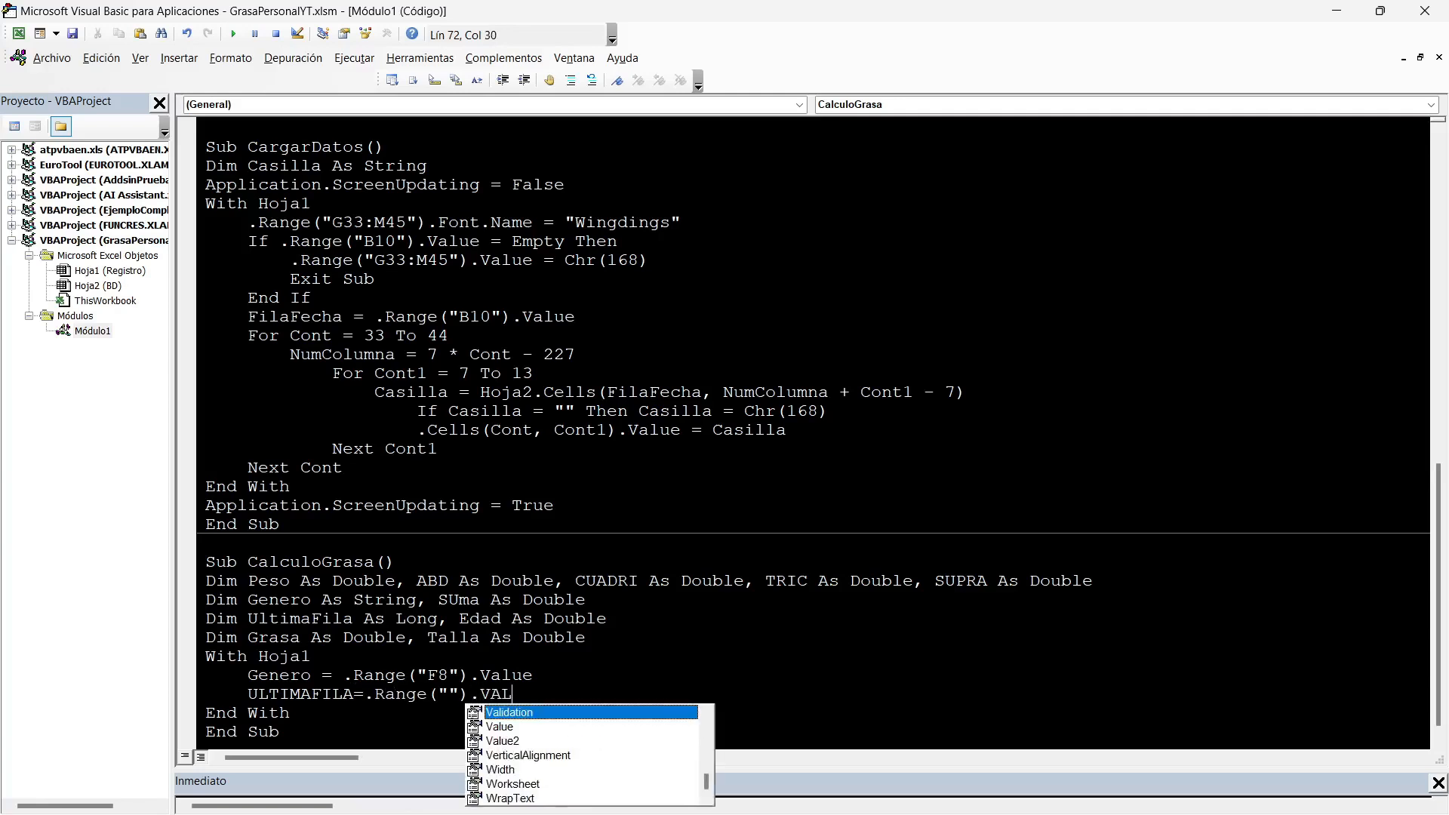
key(Left)
key(Left)
key(Left)
key(Left)
key(Left)
key(Left)
key(Left)
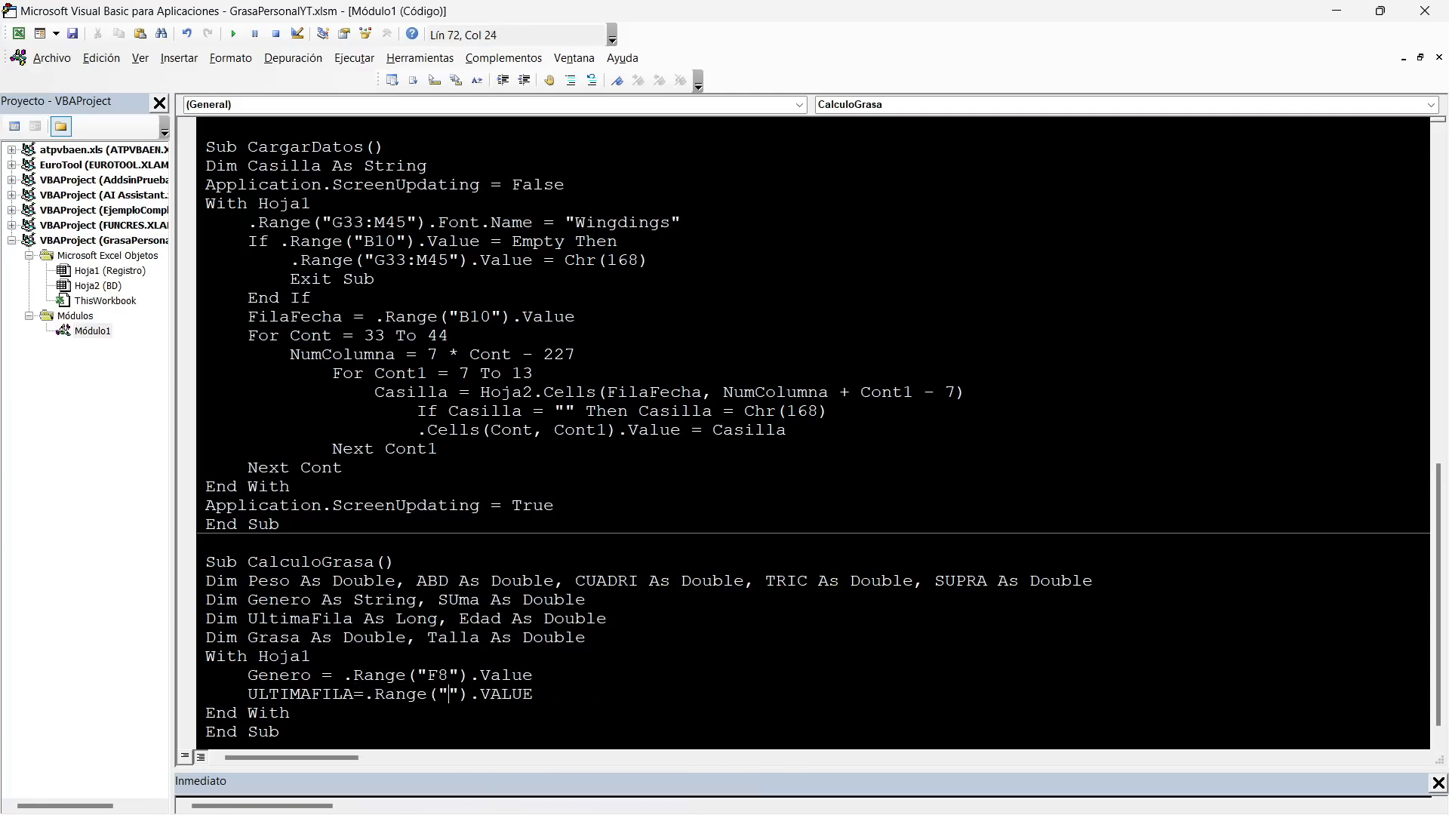
Check the Peso column's letter on Registro and enter "Q" & Rows.Count as the UltimaFila range address.
key(alt+F11)
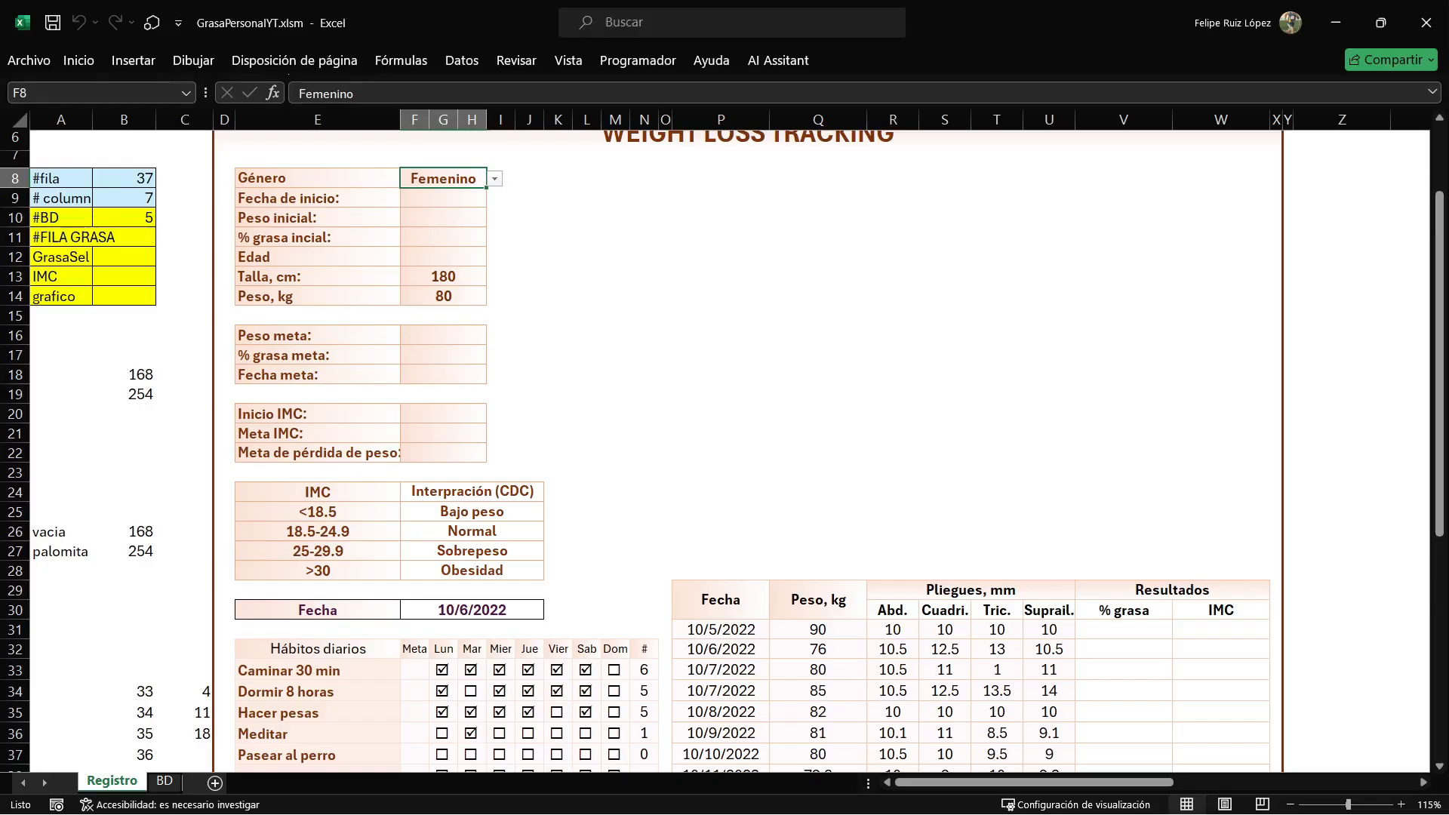
drag(818, 629, 818, 690)
scroll(818, 690, down, 3)
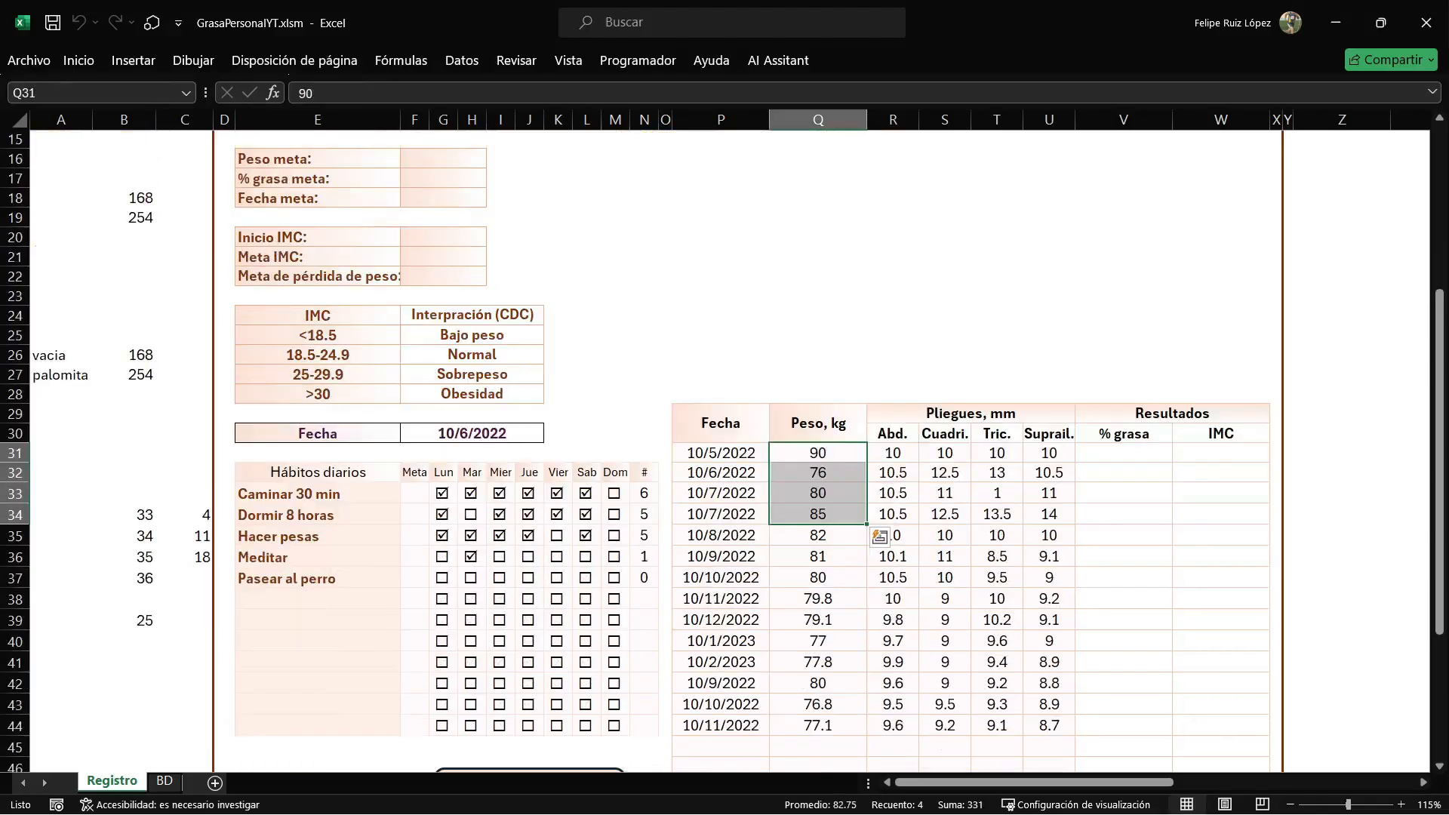
key(alt+F11)
text(Q)
key(Right)
text(& )
text(ROWS.COUNT)
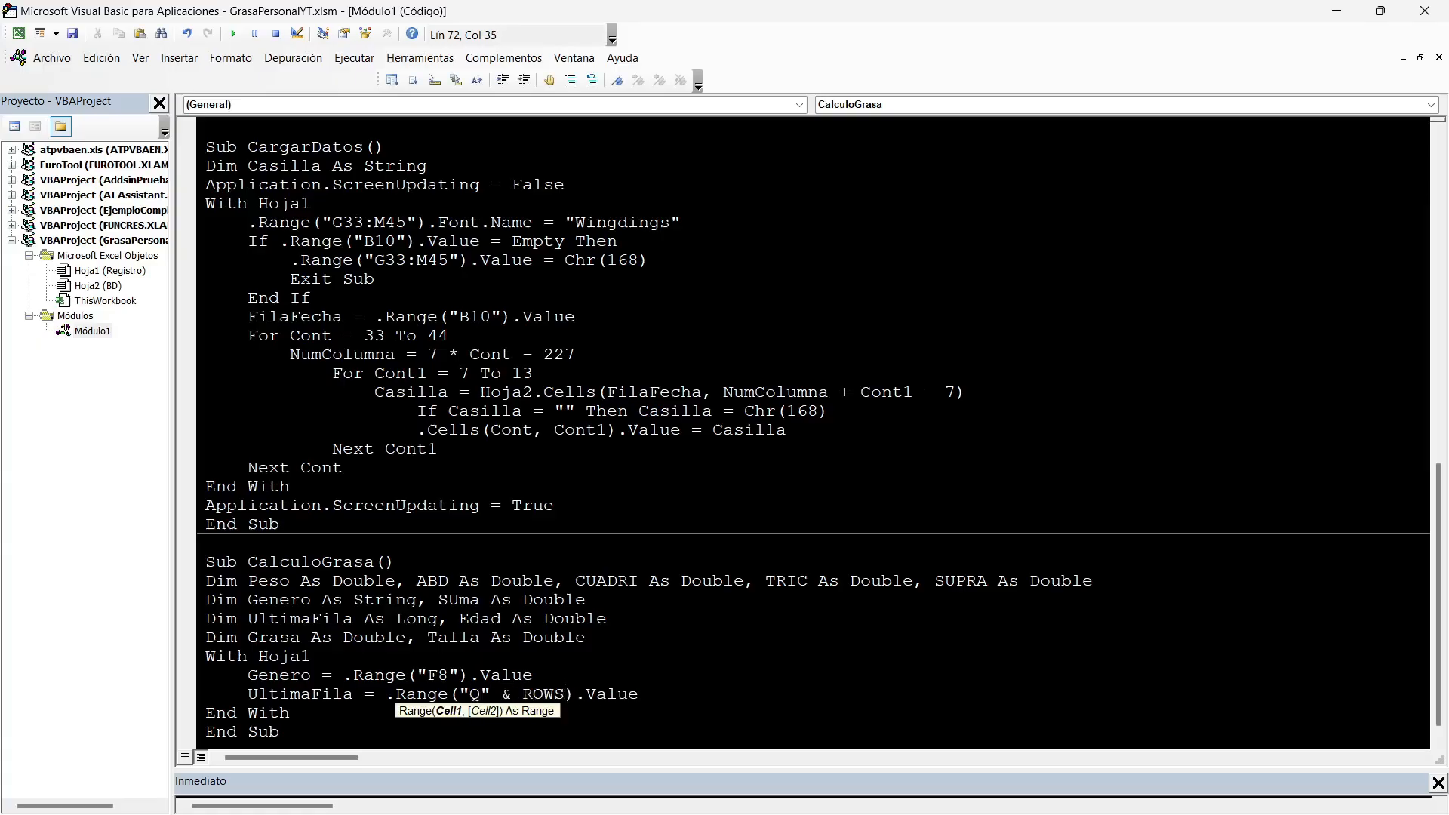
Replace the .Value ending of the UltimaFila line with .End(xlUp).Row.
key(Escape)
key(End)
key(BackSpace)
key(BackSpace)
key(BackSpace)
key(BackSpace)
key(BackSpace)
text(END()
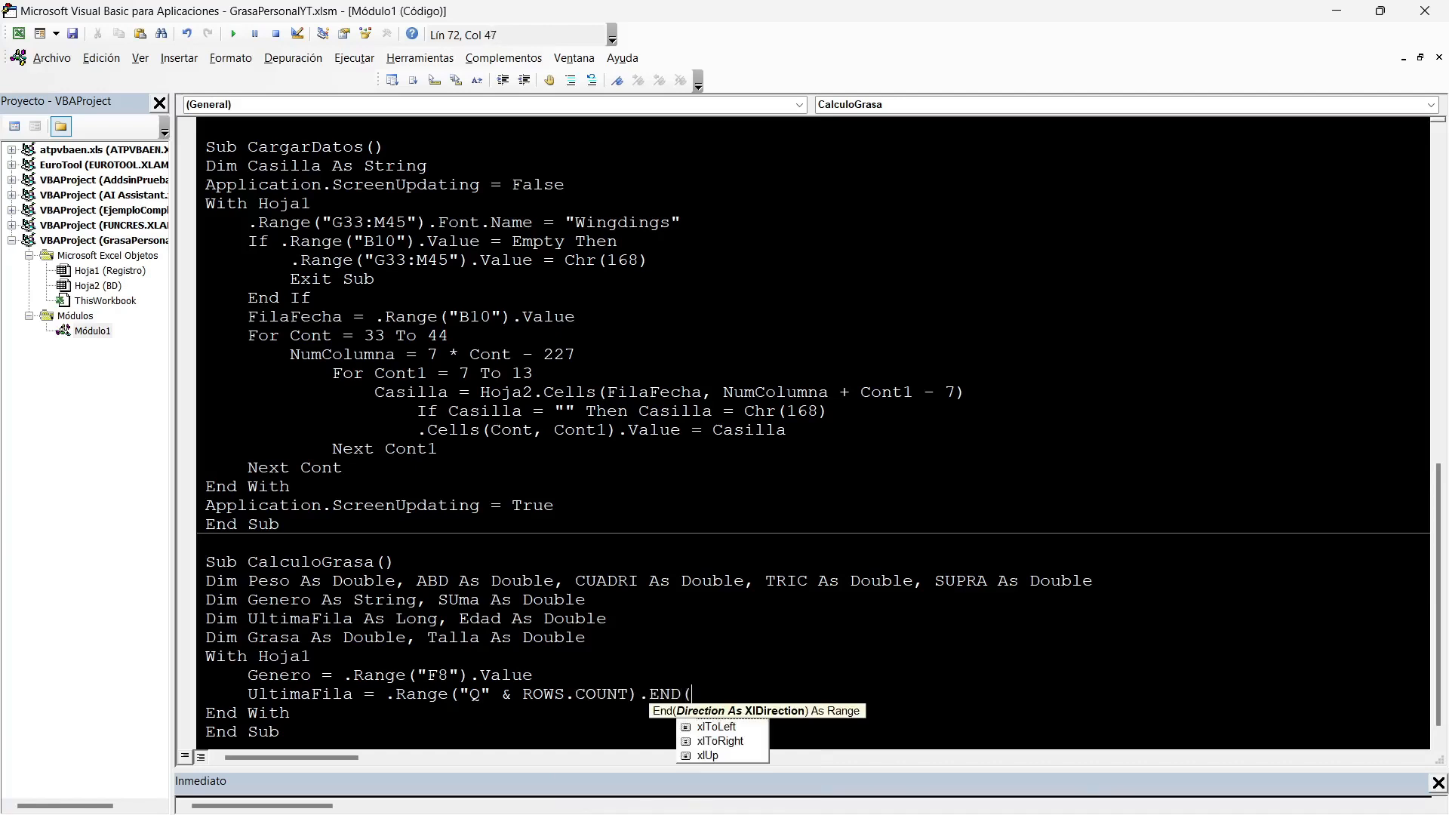
text(xlUp).ROW)
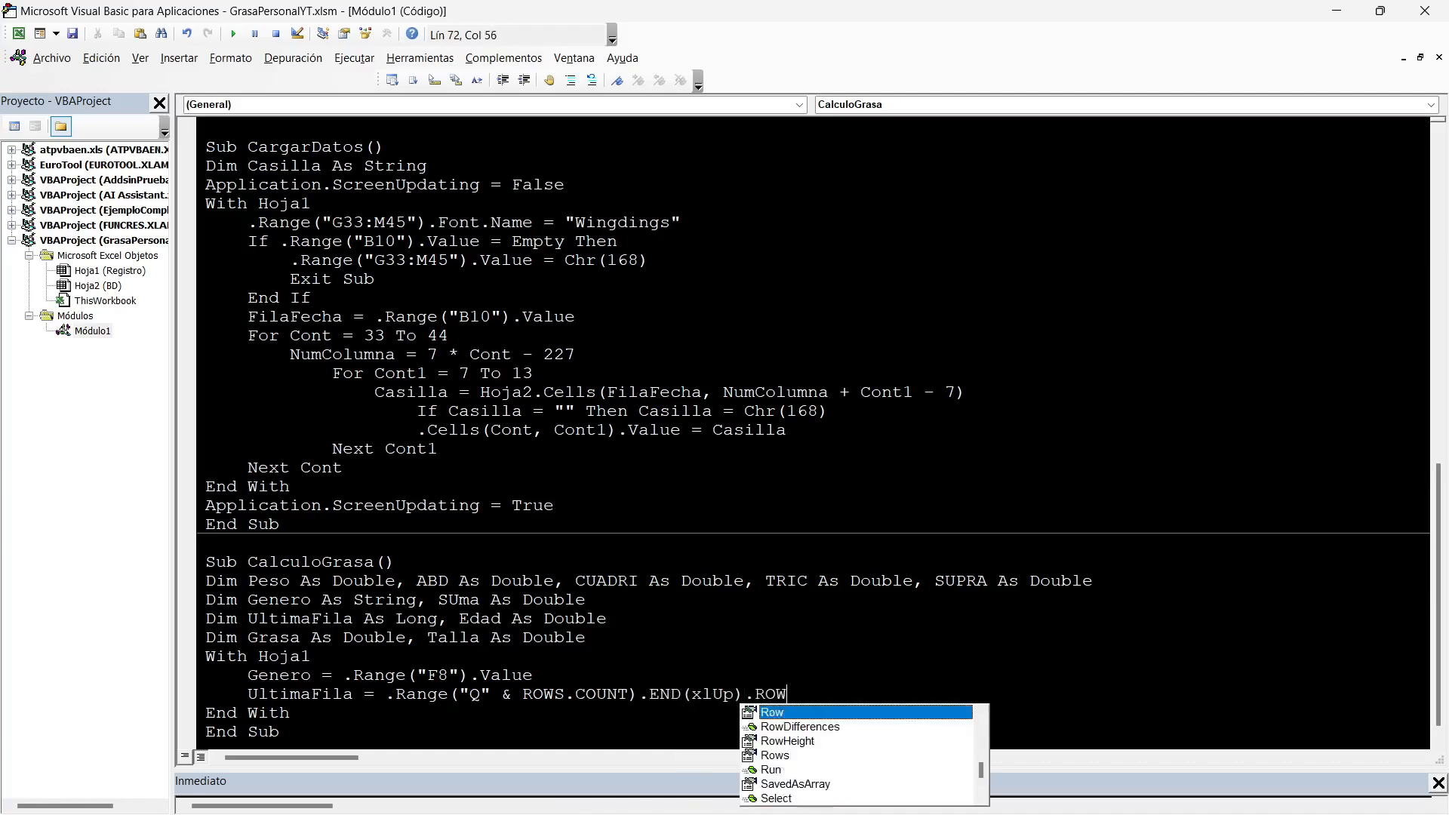
Add the line If UltimaFila < 31 Then Exit Sub, checking the table's first data row on Registro.
key(Return)
text(IF )
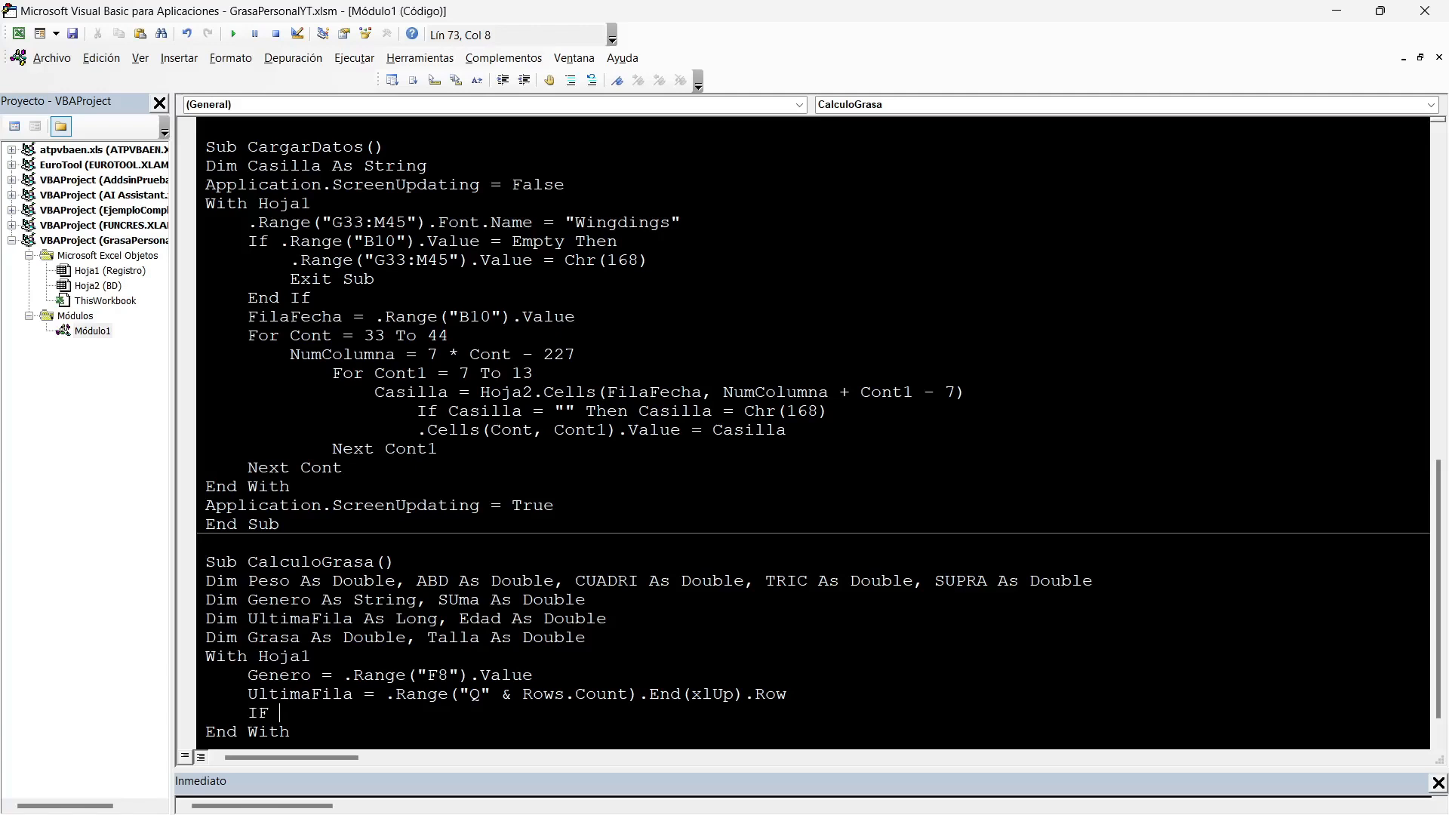
text(ULTIMAFILA=)
key(BackSpace)
text(<31)
key(alt+F11)
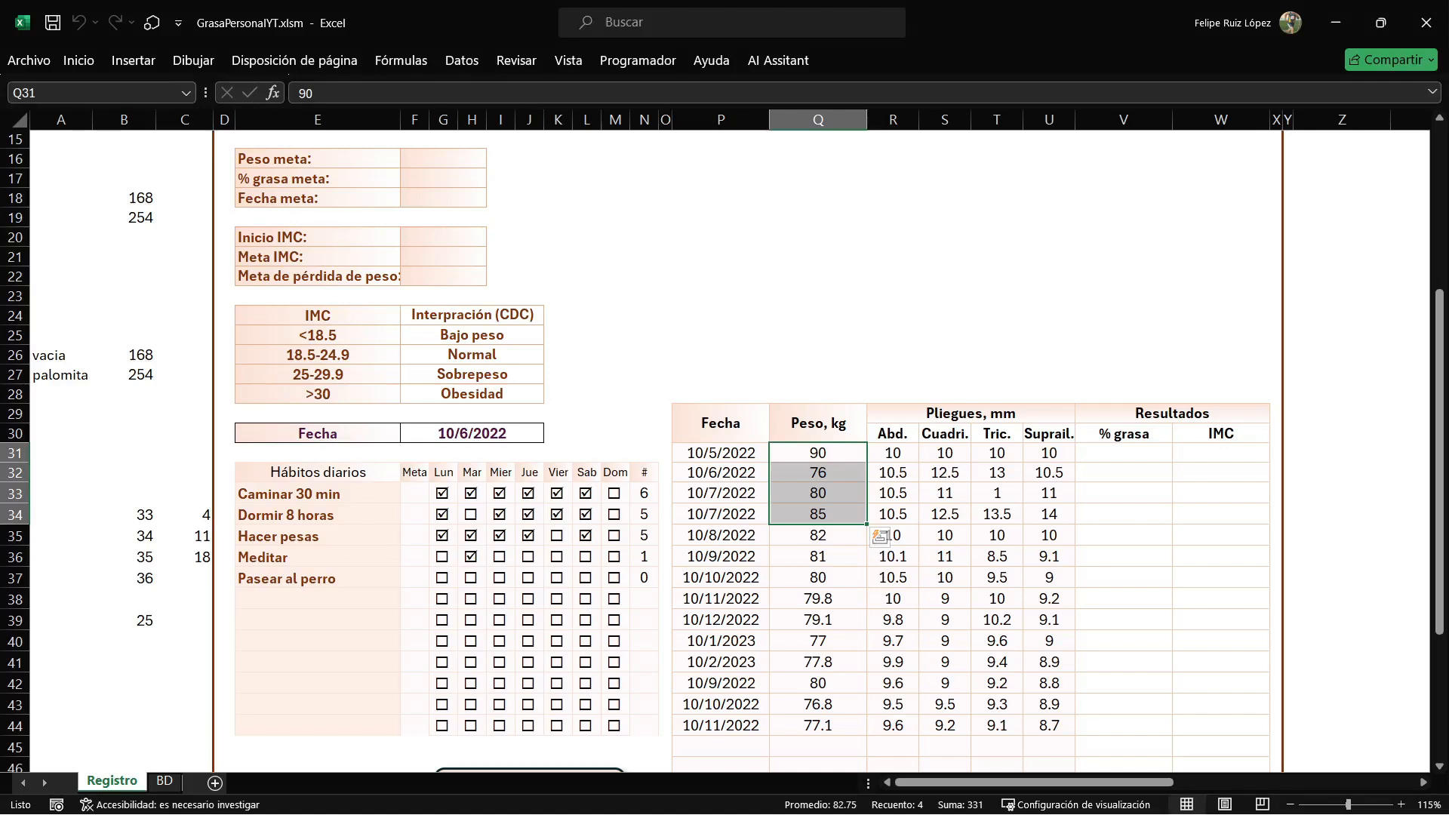
click(720, 453)
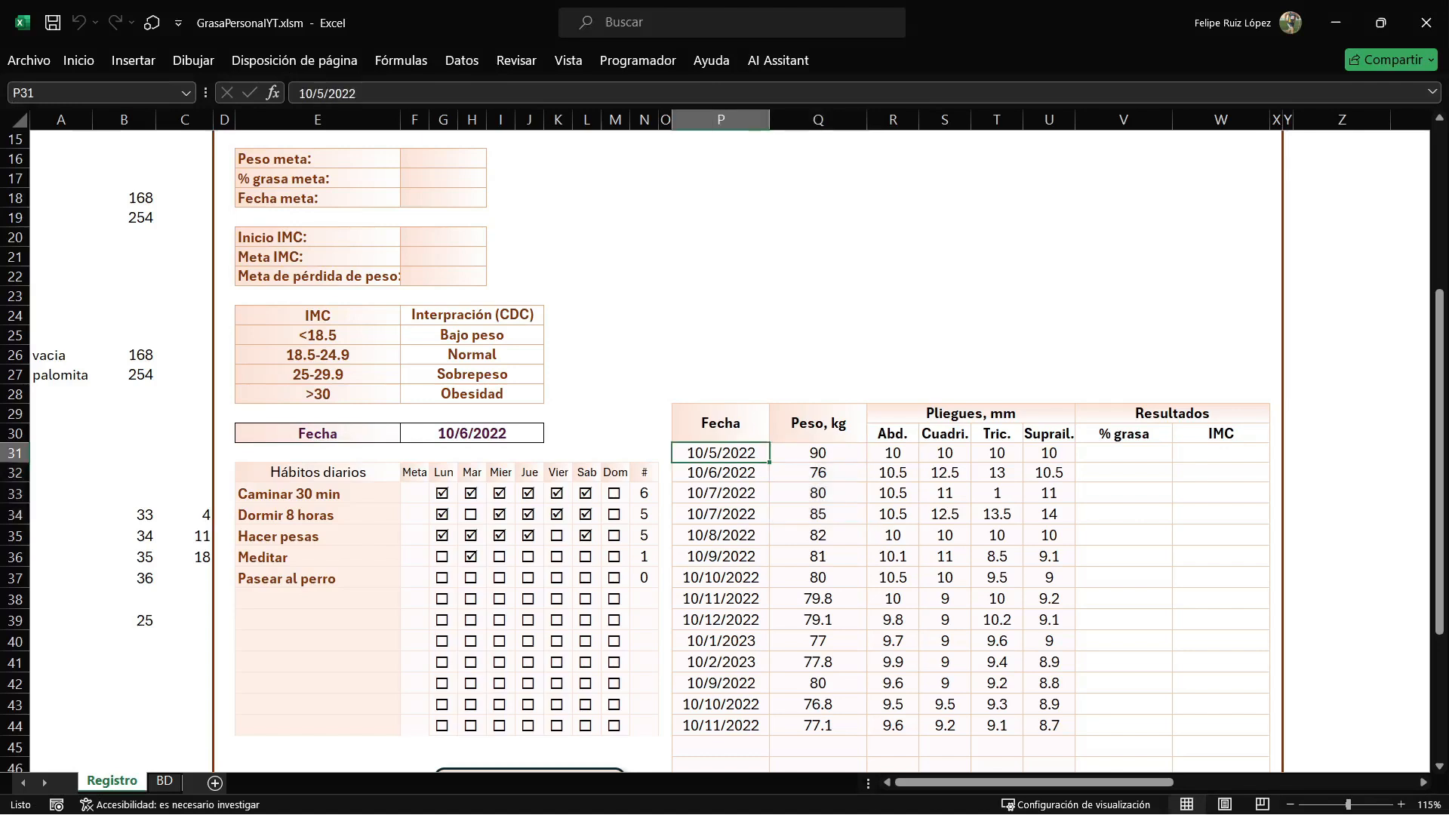
key(alt+F11)
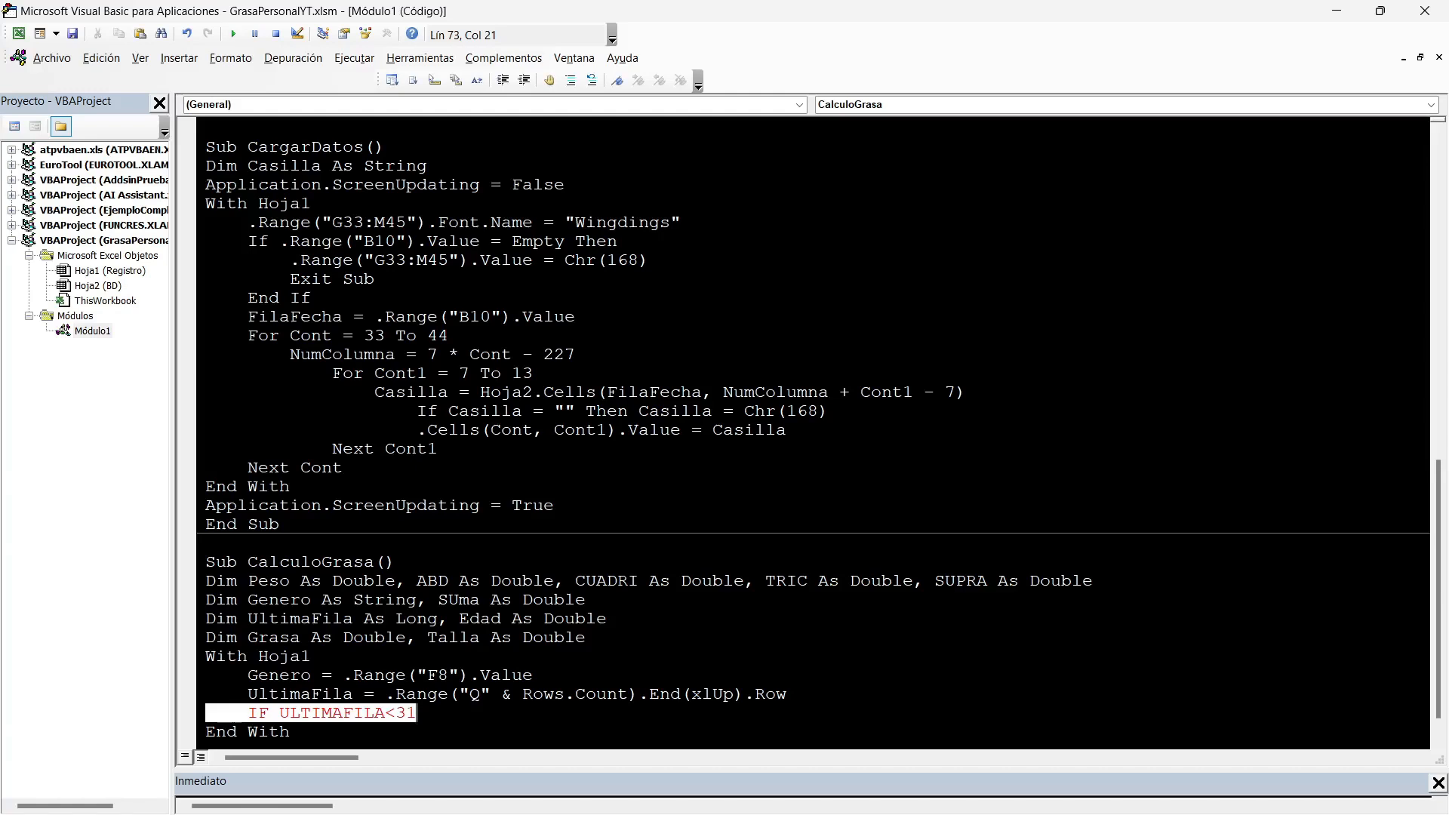
key(End)
text(THEN EXIT SUB)
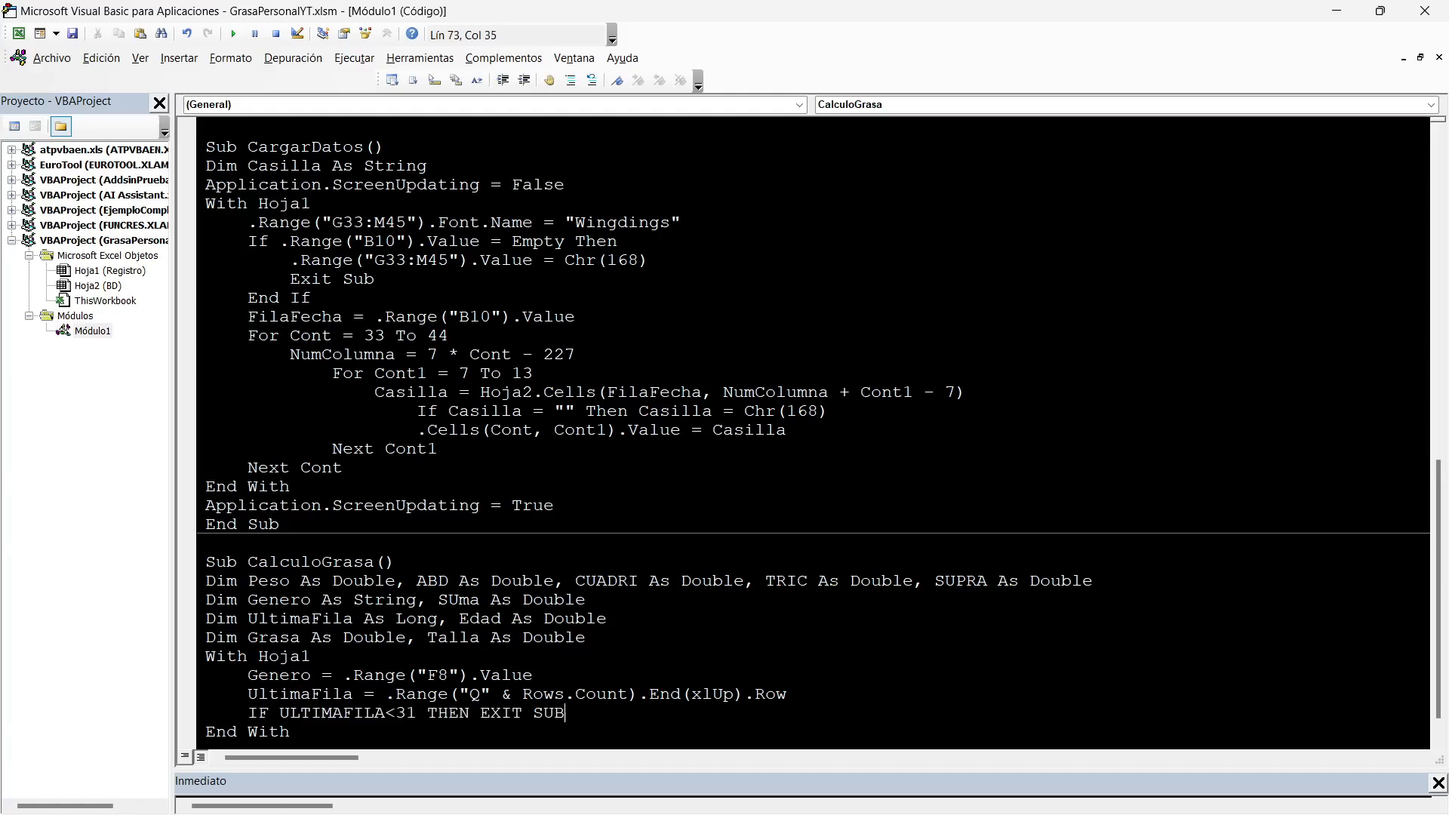
Write the variable names Edad and Talla on separate lines below the Exit Sub check.
key(Return)
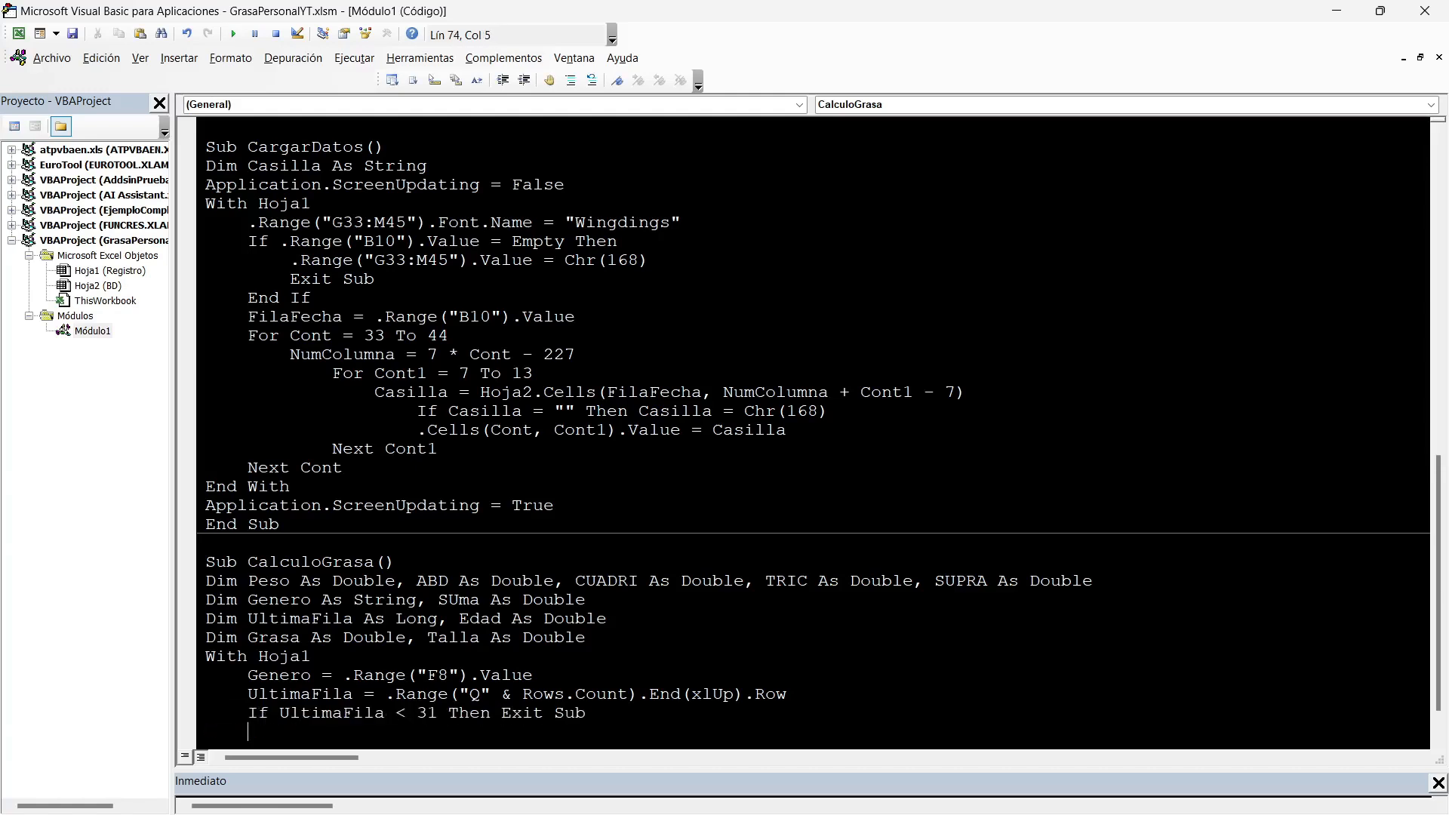
text(EDAD)
key(Return)
text(TALLA)
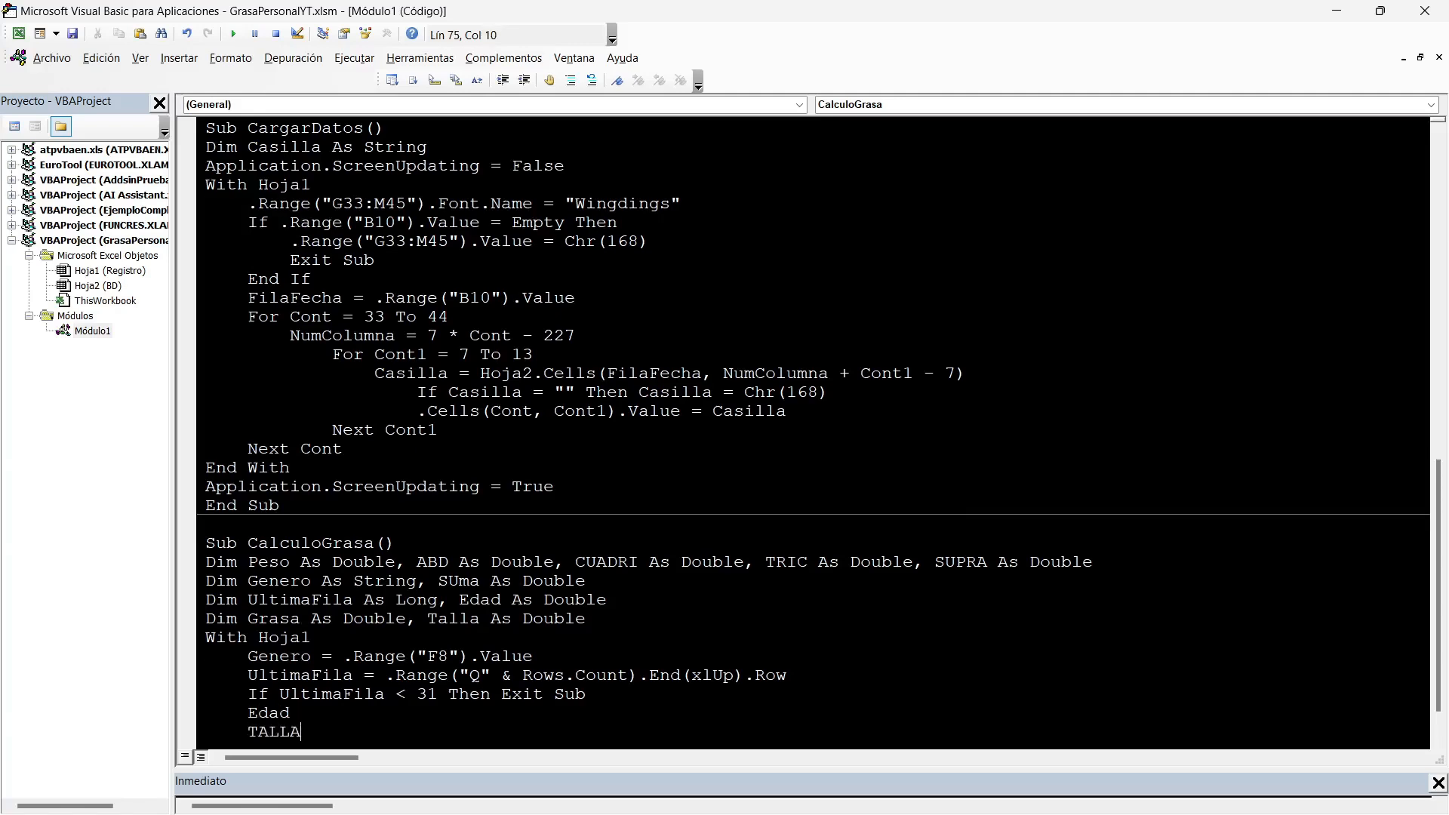
Extend the Edad line with = .Range("").Value, leaving the address empty.
key(Up)
text(=.Range("))
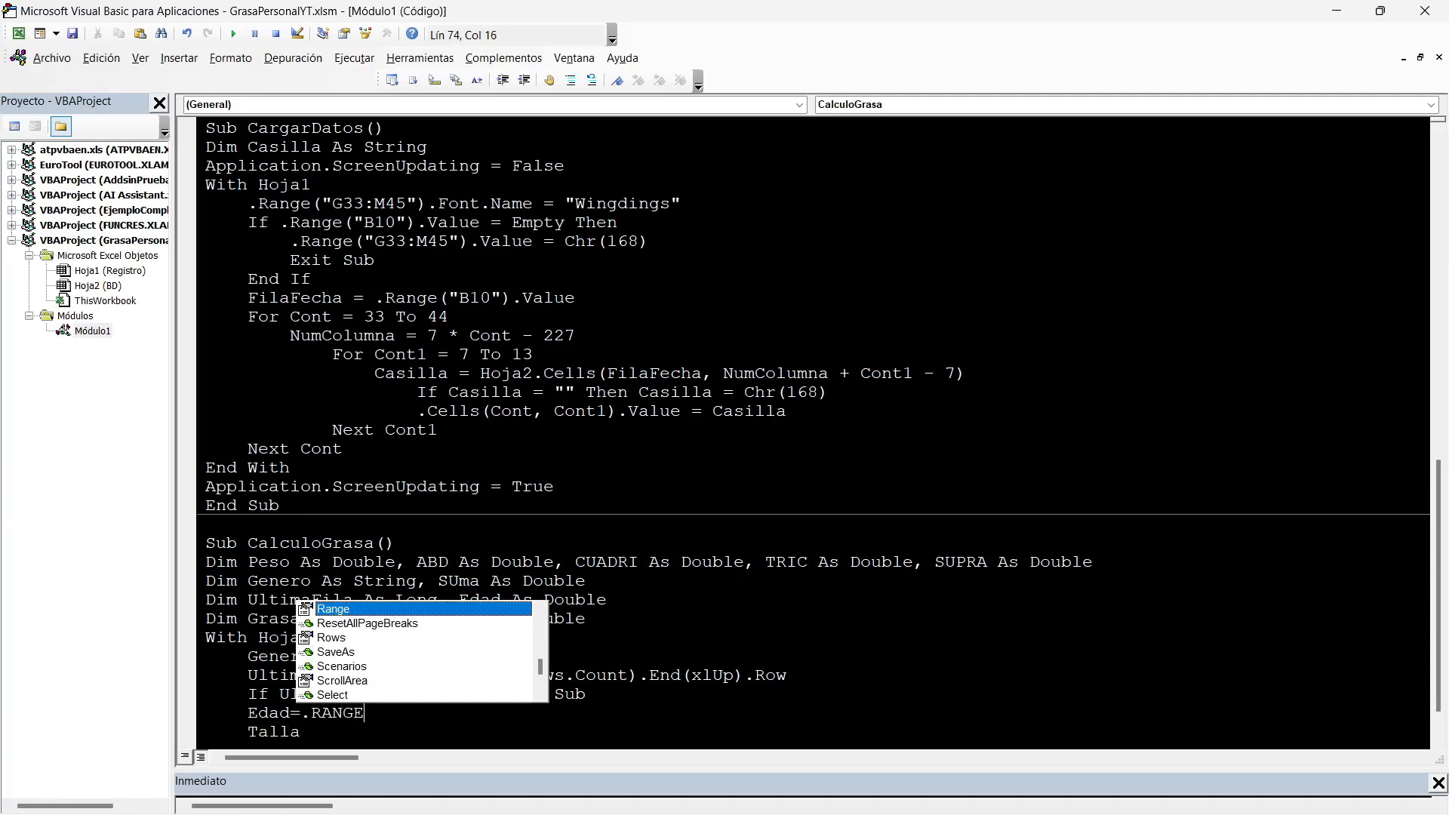
text(.VALU)
key(BackSpace)
key(BackSpace)
key(BackSpace)
key(BackSpace)
key(BackSpace)
key(BackSpace)
text(").VALUE)
key(Left)
key(Left)
key(Left)
key(Left)
key(Left)
key(Left)
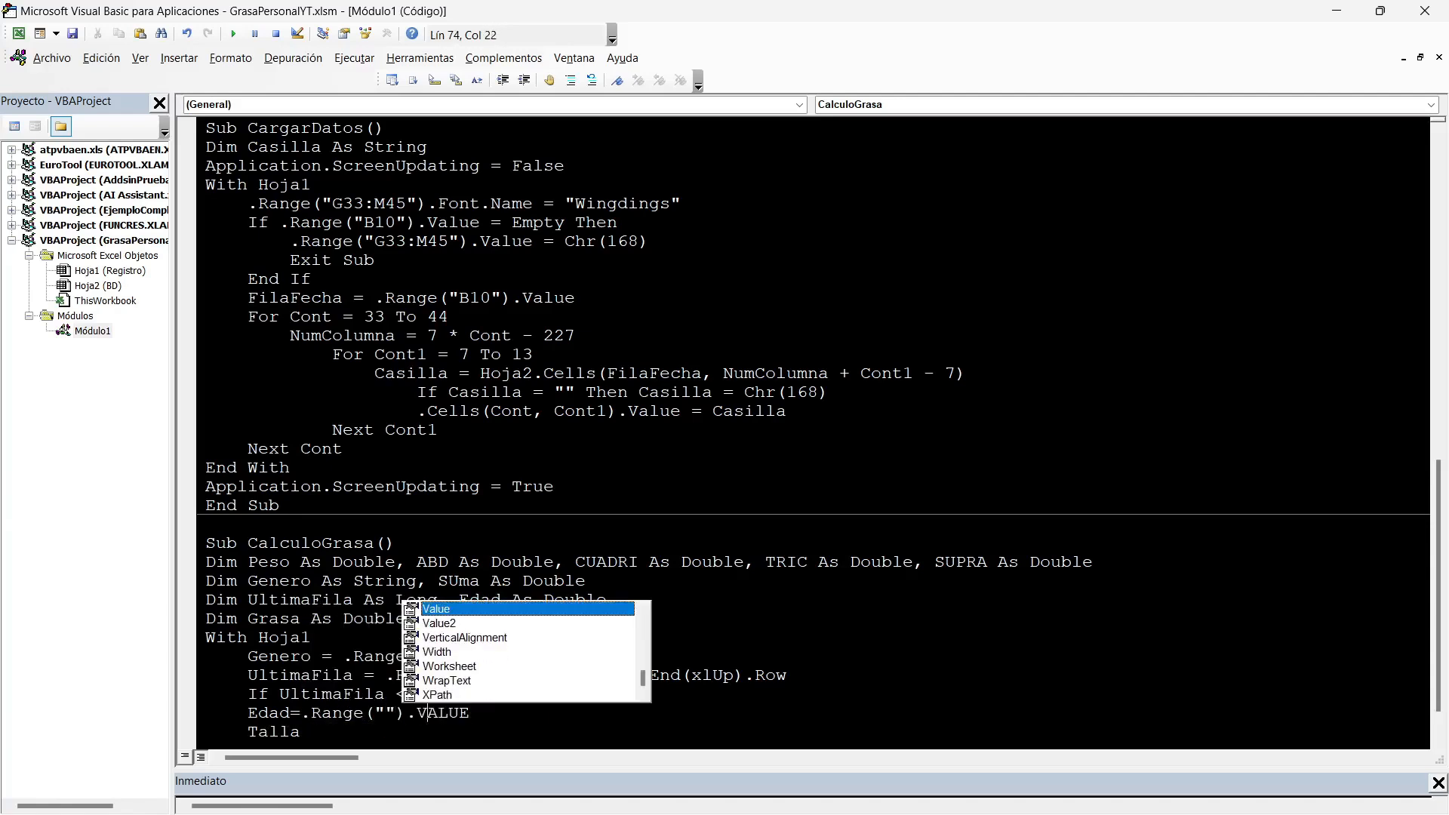
Check the Edad cell's address on Registro and enter F12 as the Edad line's range address.
key(alt+F11)
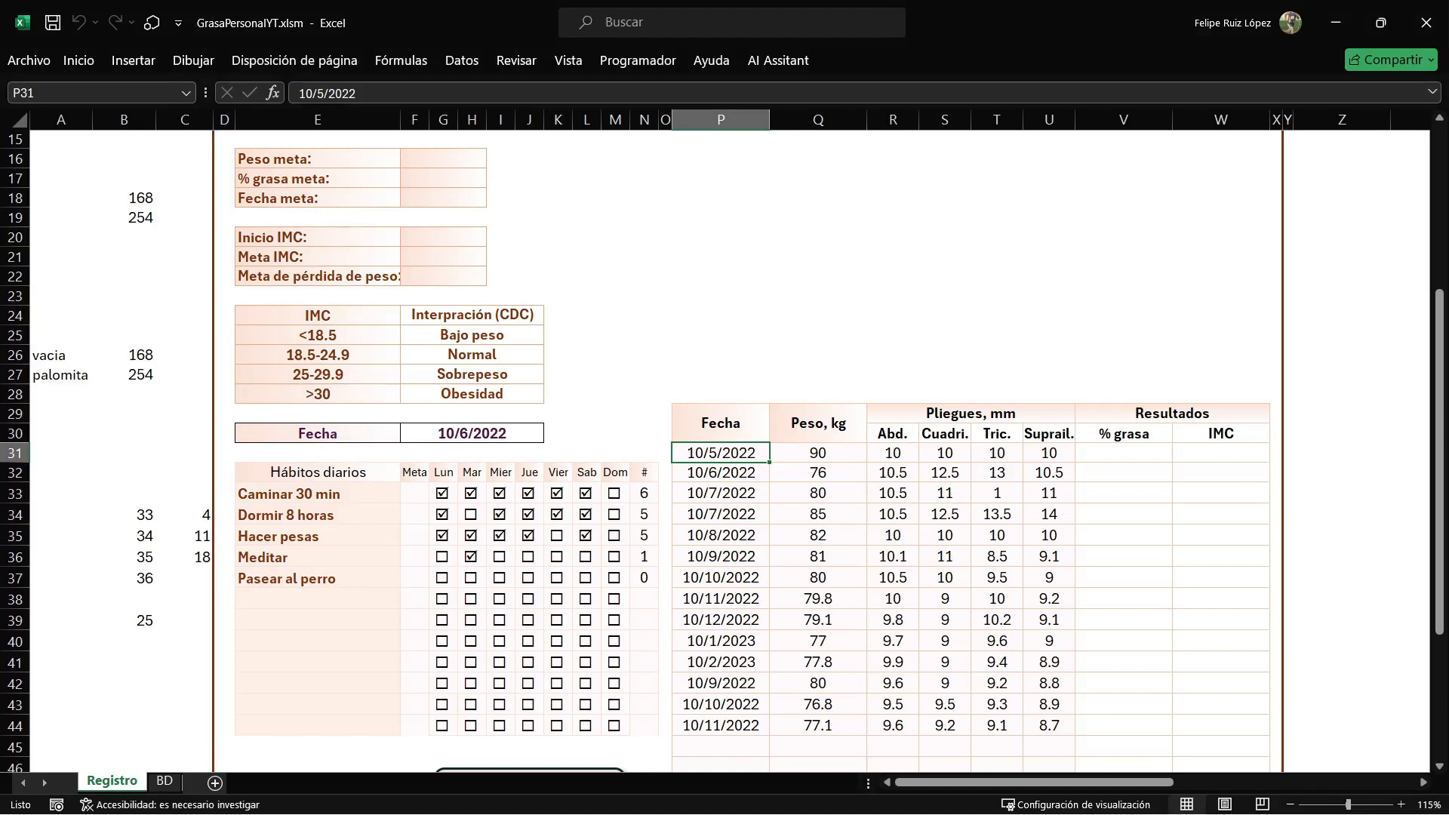
scroll(747, 434, up, 5)
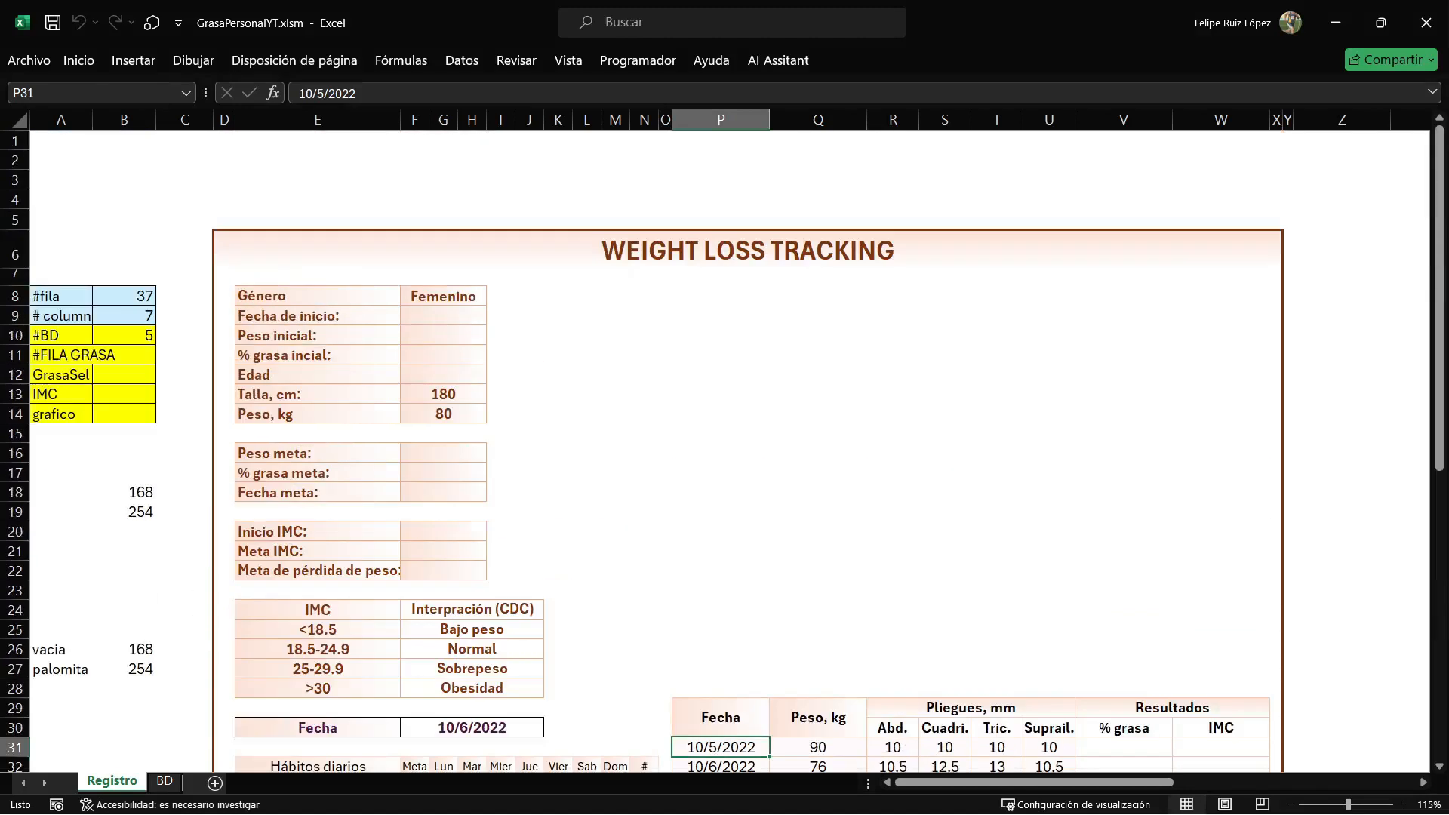
click(443, 375)
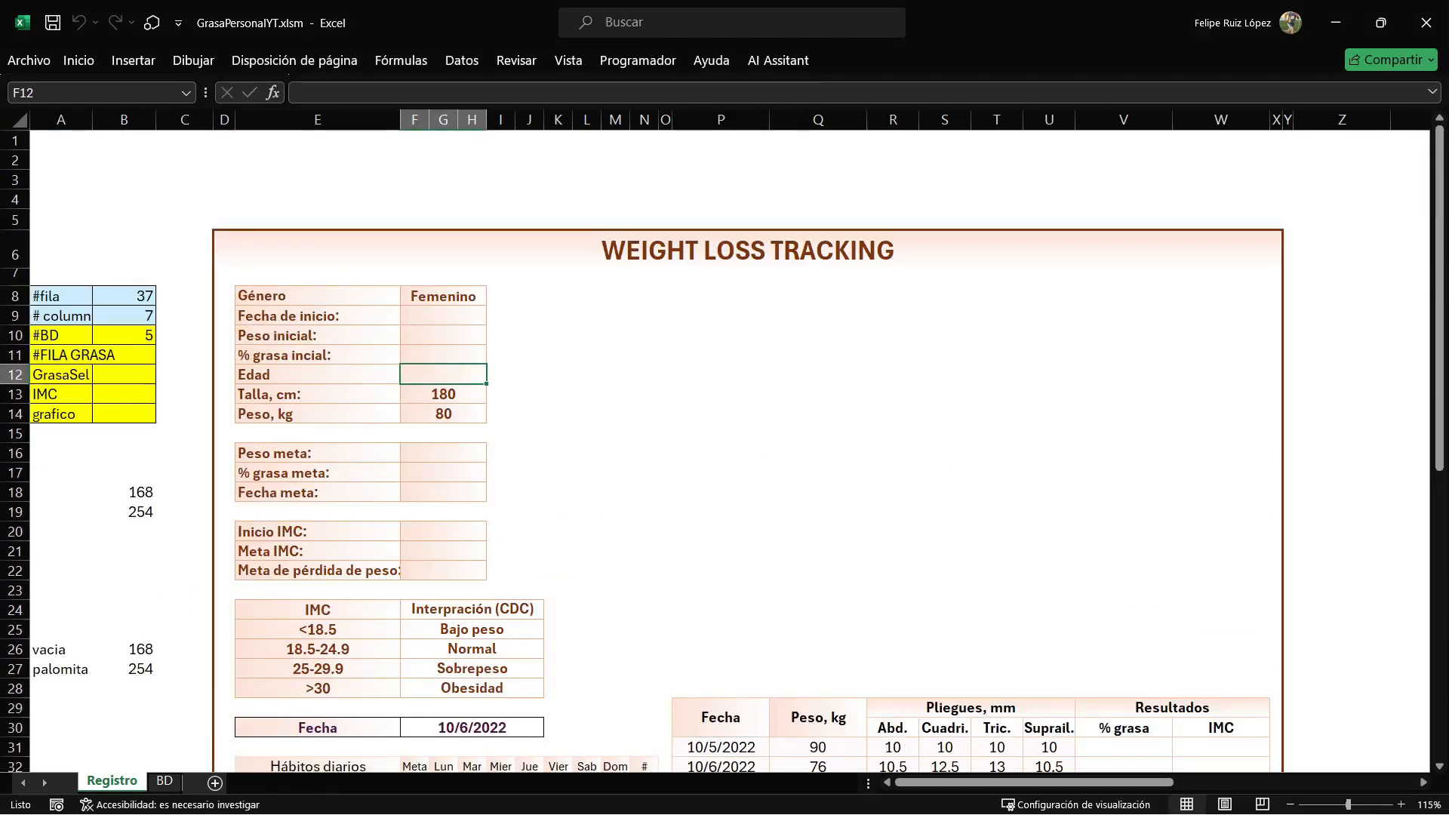
key(alt+F11)
key(Right)
text(F12)
Copy the = .Range("F12").Value part of the Edad line onto the end of the Talla line.
scroll(820, 430, down, 1)
drag(524, 656, 301, 656)
key(ctrl+c)
key(Down)
key(ctrl+v)
Change the Talla line's range address to F13 and verify it against the Talla cell on Registro.
key(Left)
key(Left)
key(Left)
key(Left)
key(Left)
key(Left)
key(Left)
key(Left)
key(shift+Left)
key(shift+Left)
key(shift+Left)
key(Delete)
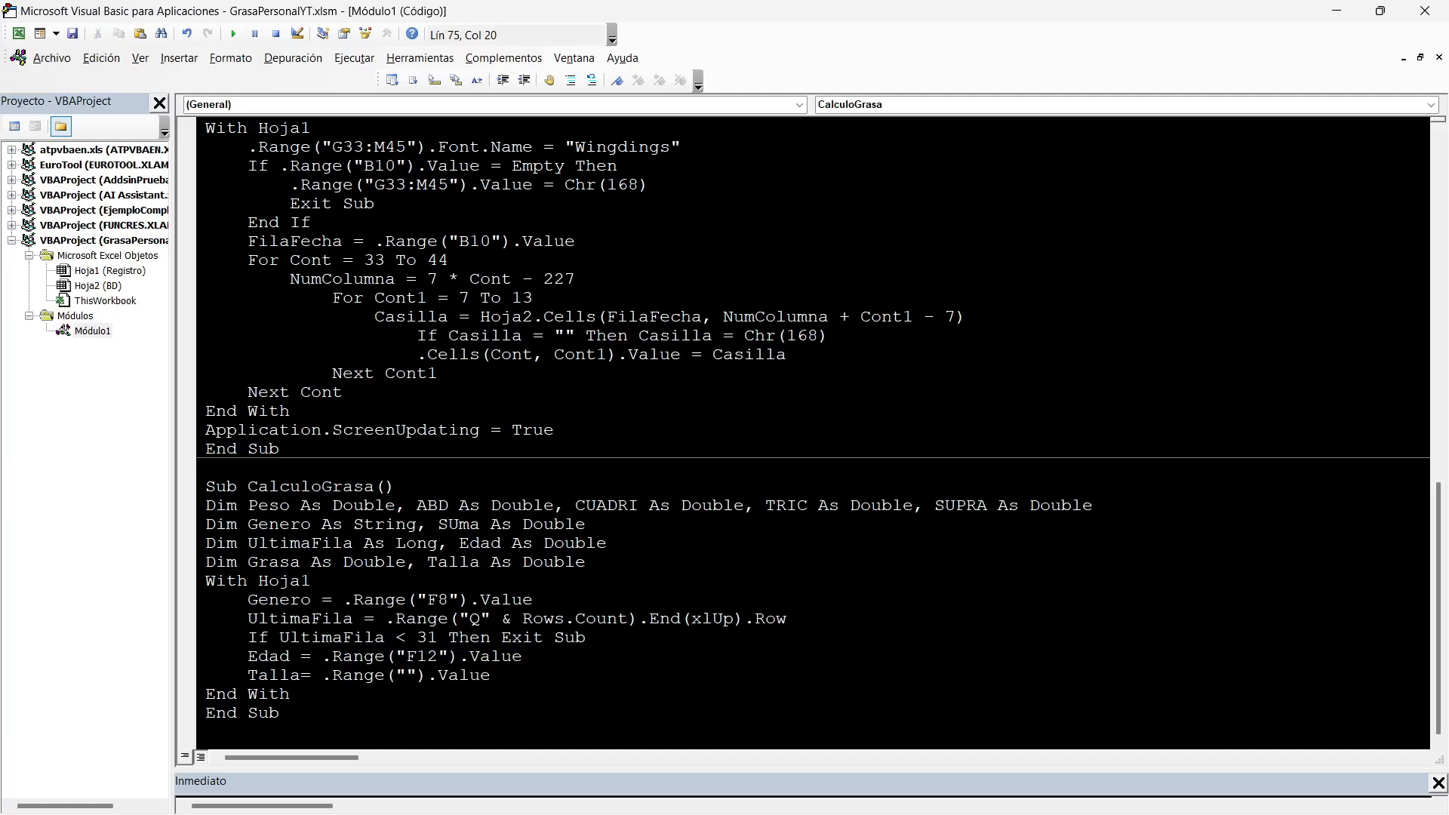
text(F13)
key(alt+F11)
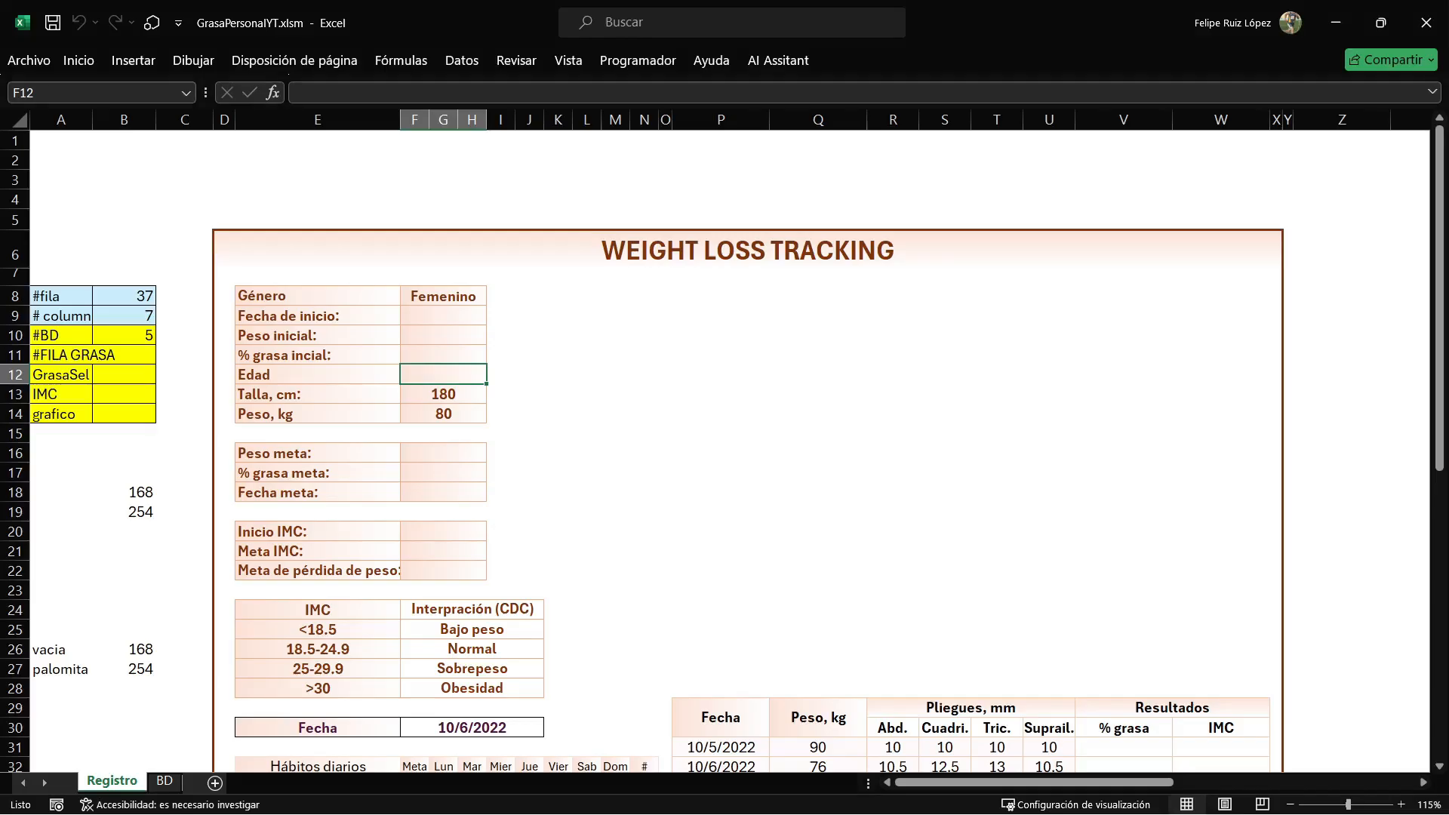
key(Down)
key(alt+F11)
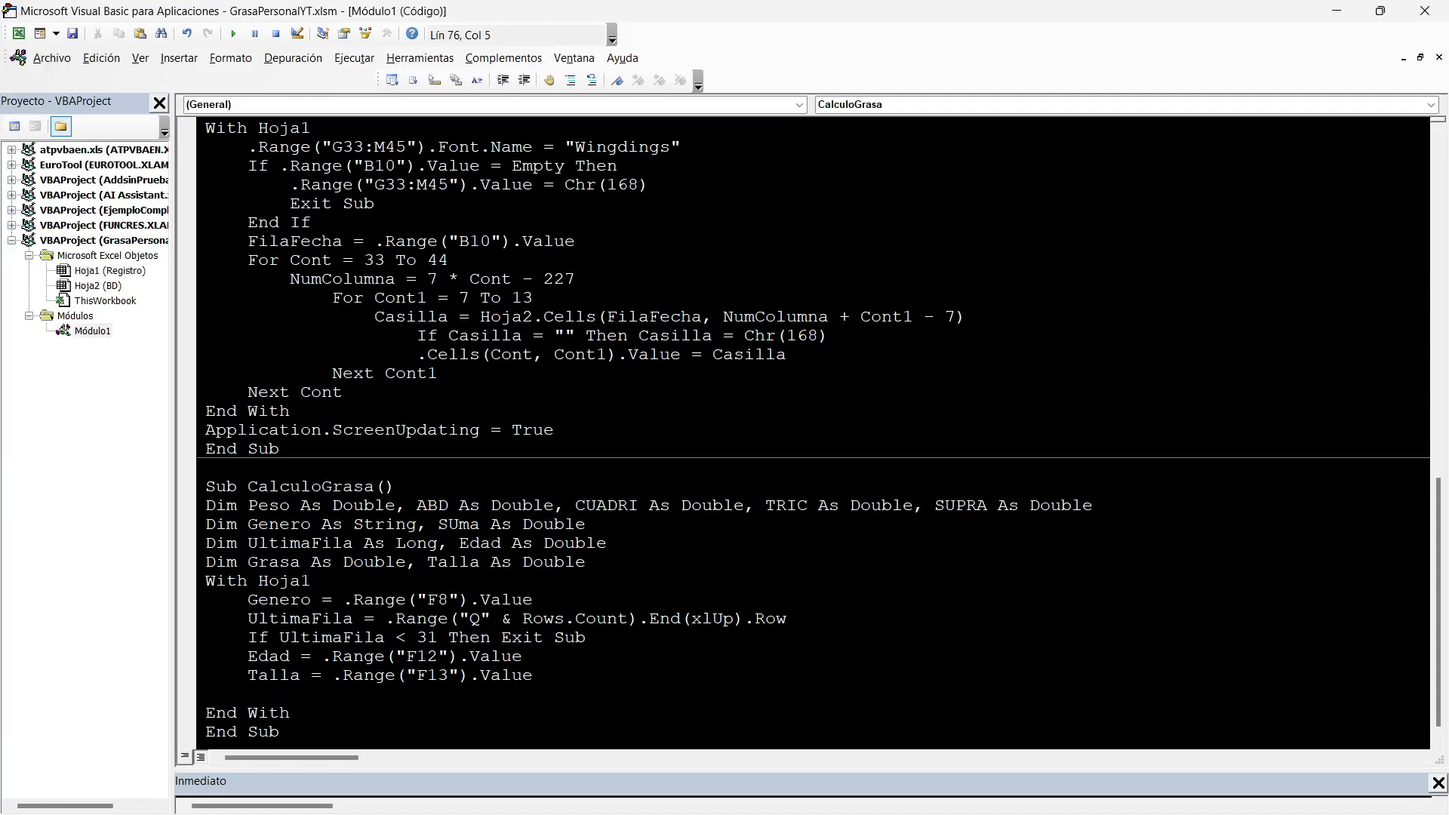
Add a For Cont = 31 To UltimaFila loop closed by Next Cont beneath the Talla line.
text(FOR cONT=31 TO ULTIMA)
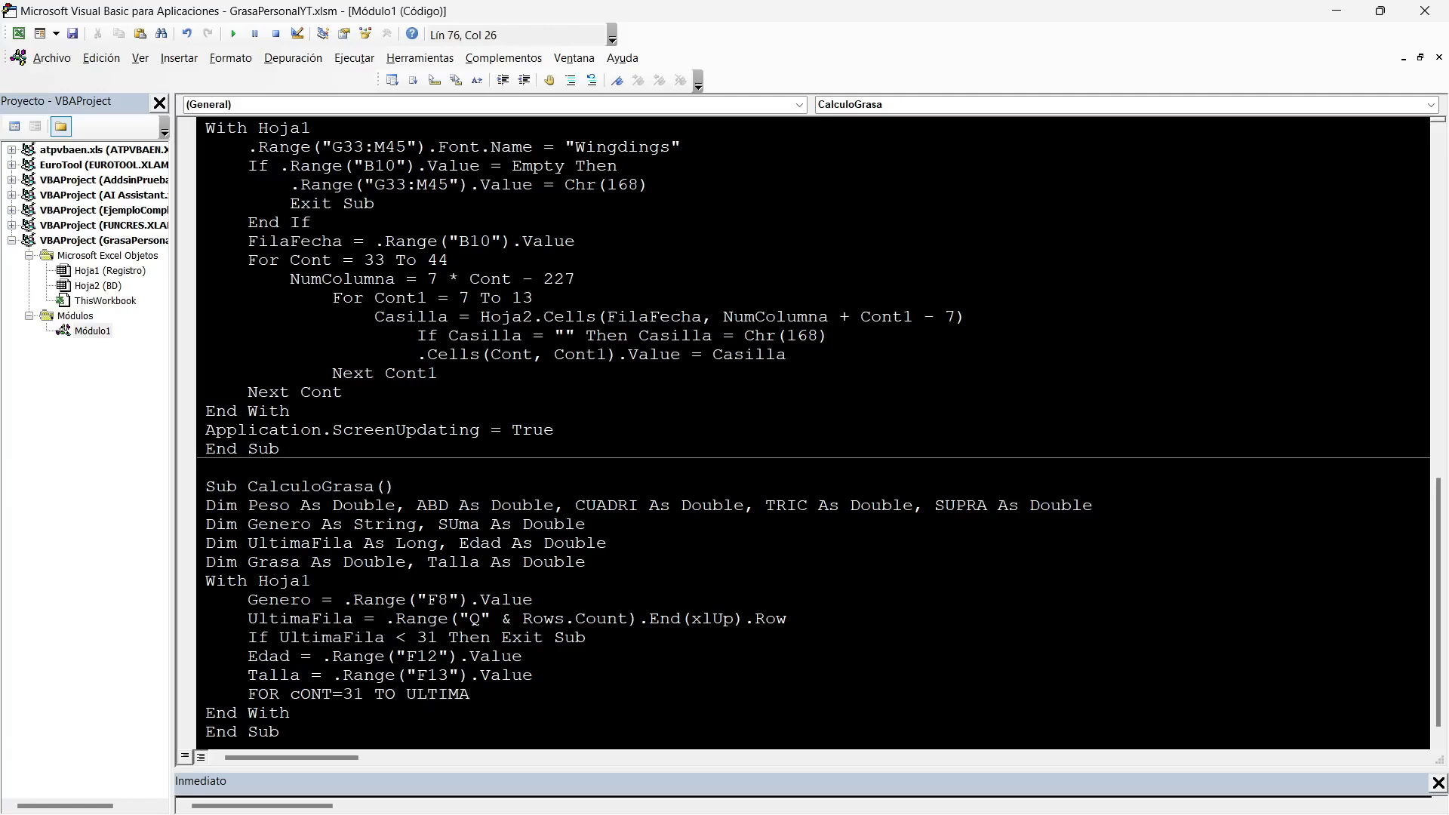
text(Fila)
key(Return)
text(NEXT cONT)
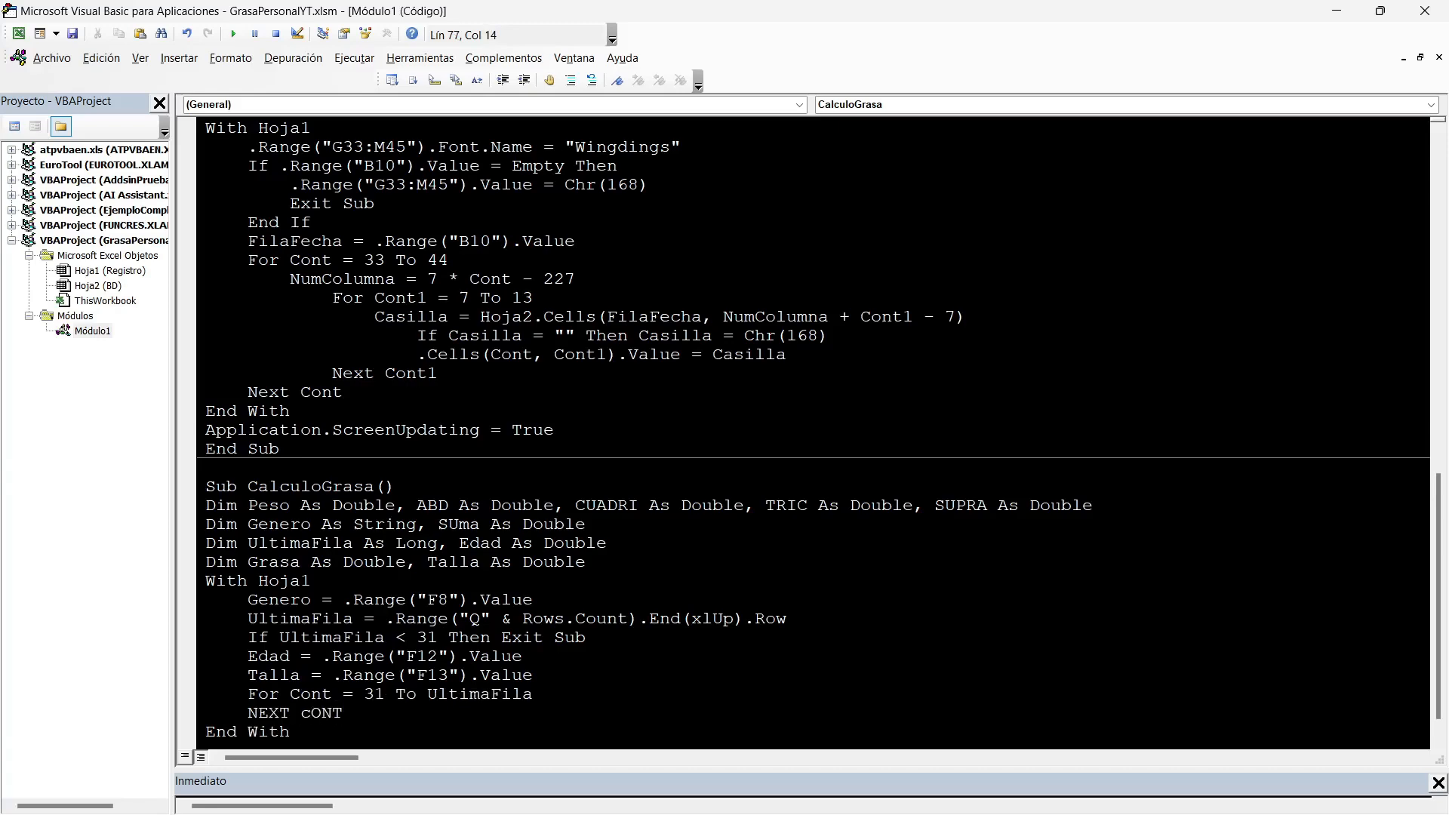
Check the first and last filled rows of the Fecha column on Registro against the loop's bounds.
key(alt+F11)
scroll(721, 453, down, 5)
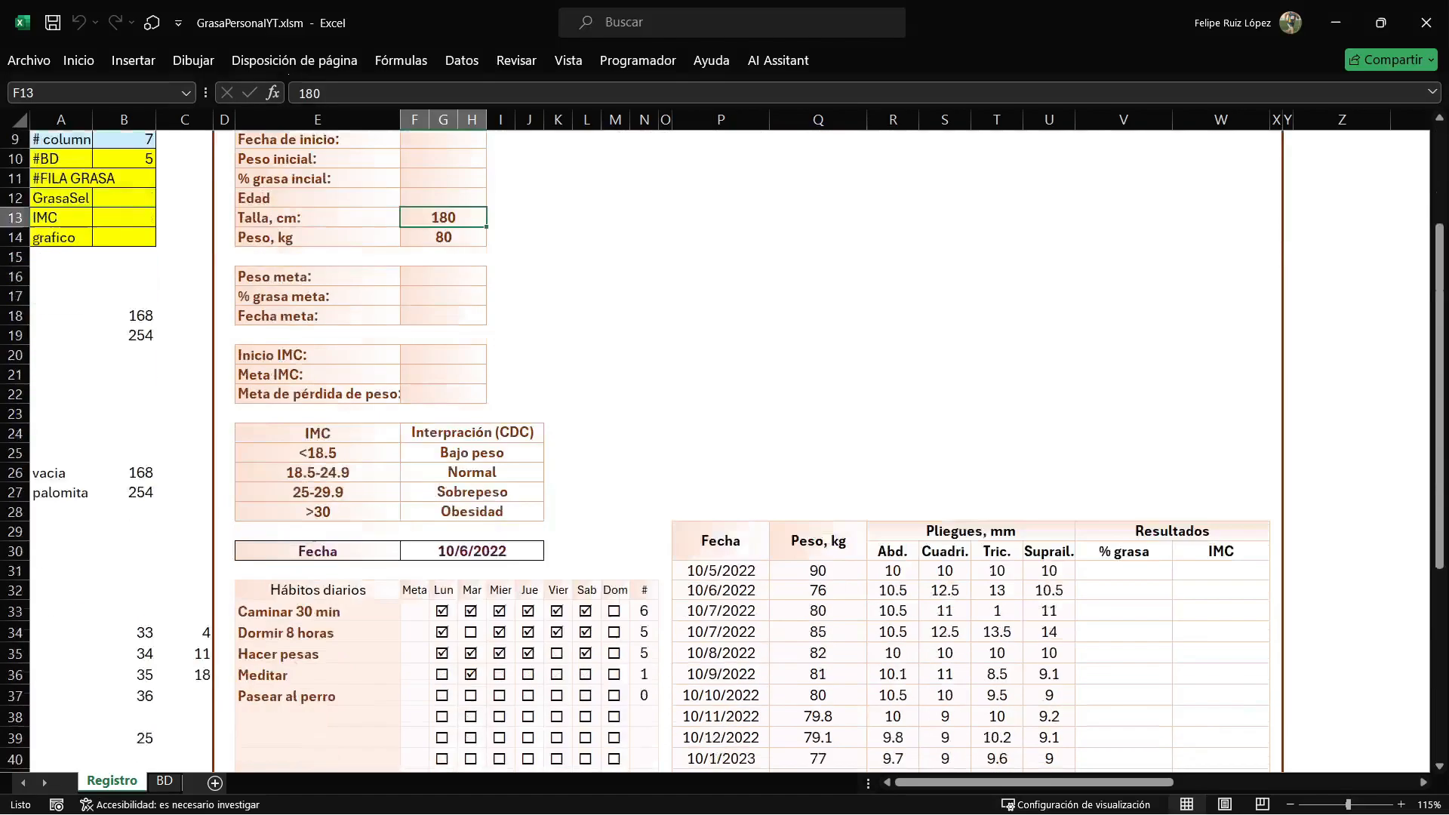
click(721, 453)
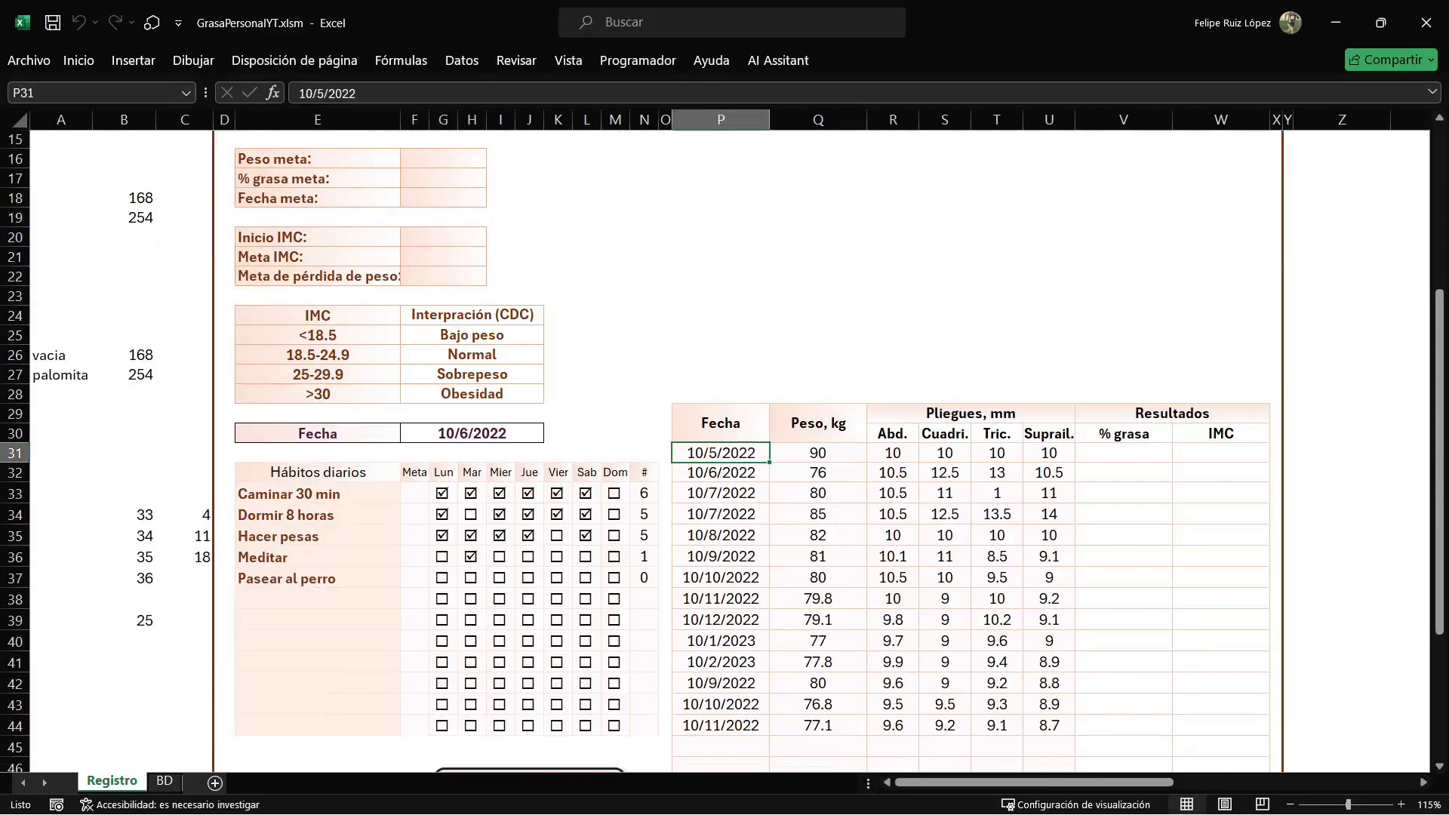
scroll(721, 453, down, 3)
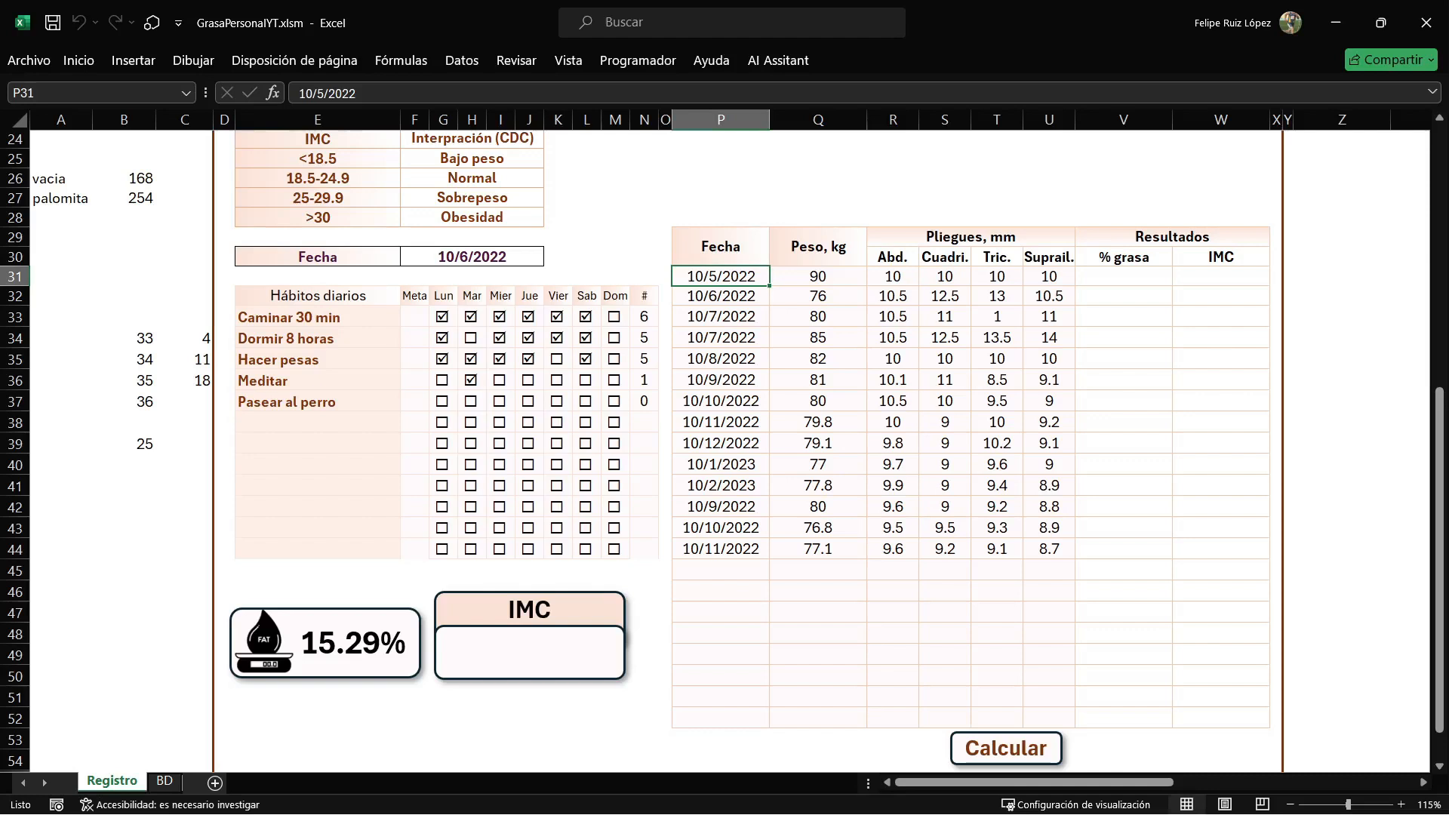
key(ctrl+Down)
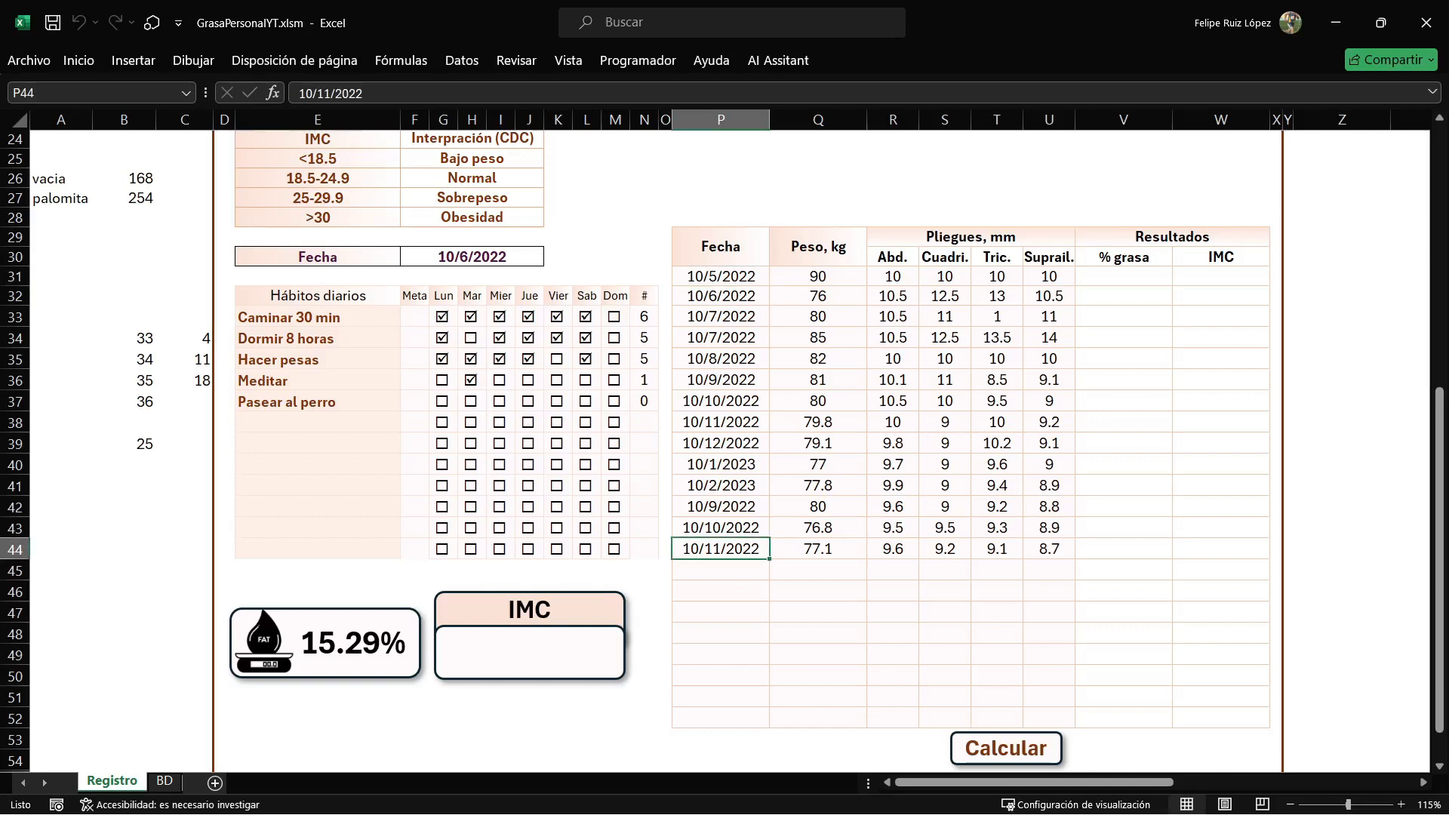
key(alt+F11)
scroll(814, 433, down, 1)
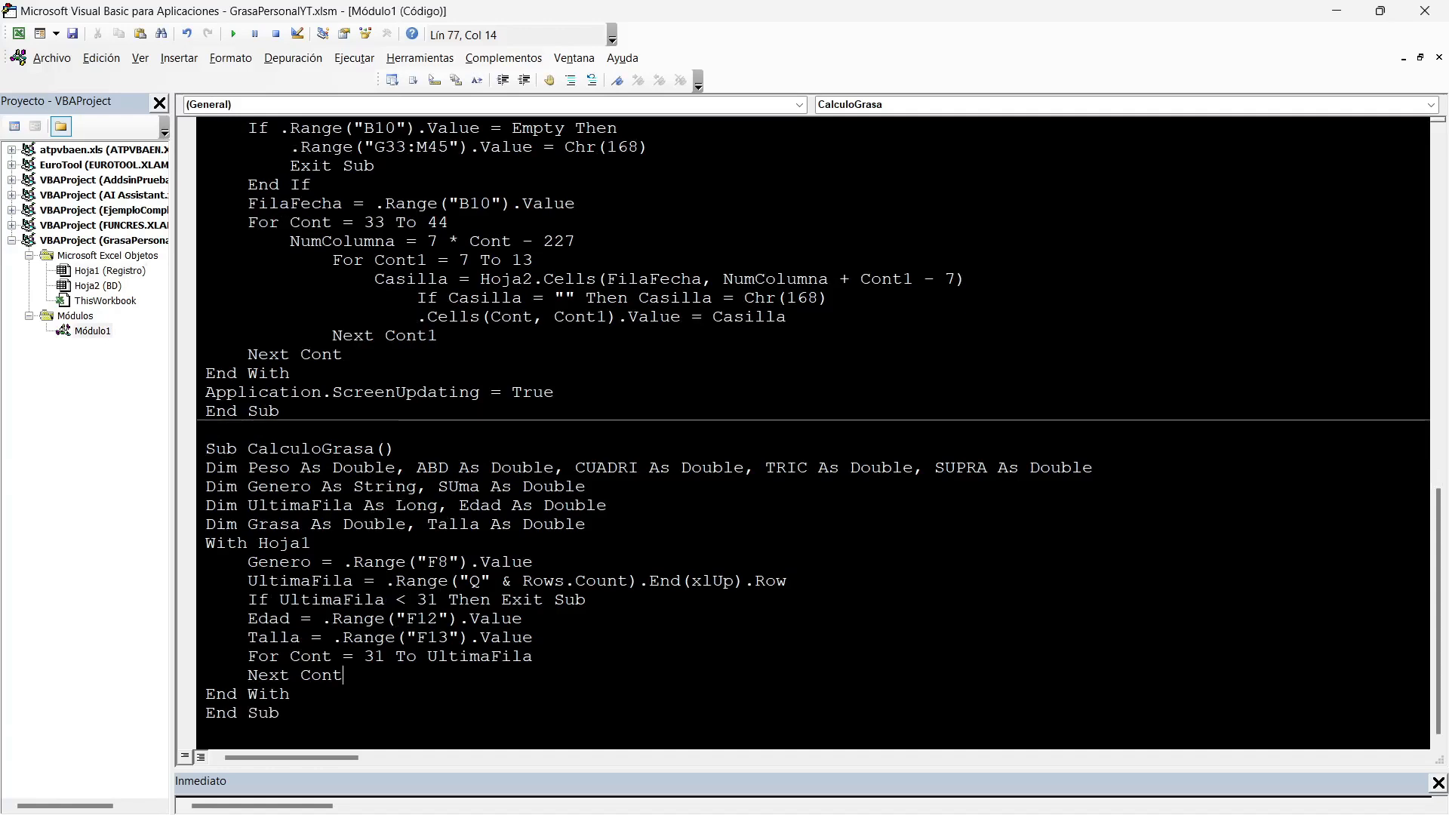
drag(363, 656, 532, 656)
Inside the For loop, add indented lines containing ABD and CUADRI, copied from the Dim line.
key(End)
key(Return)
key(Tab)
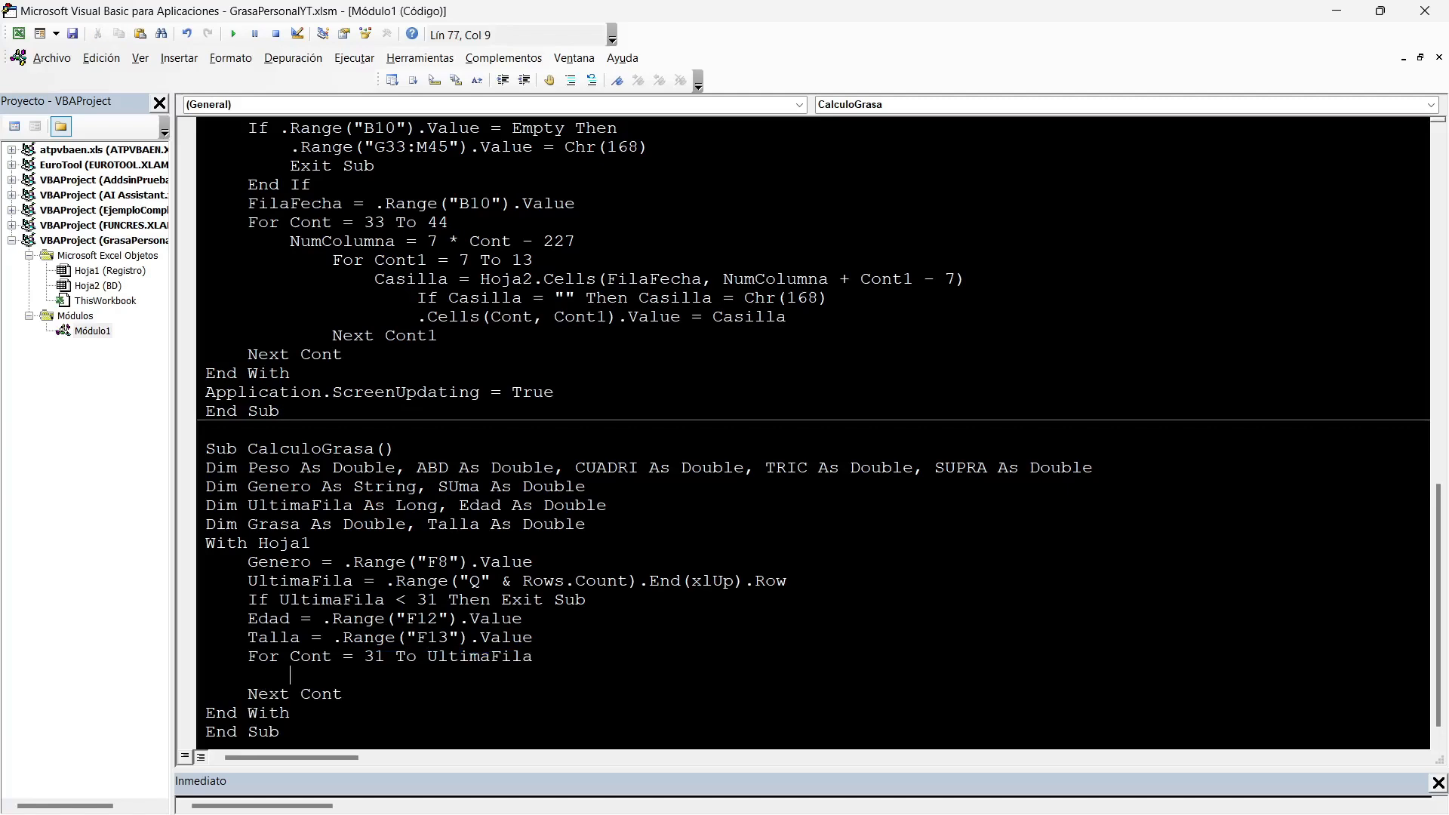
double_click(433, 468)
key(ctrl+c)
click(292, 676)
key(ctrl+v)
double_click(598, 468)
key(ctrl+c)
click(326, 676)
key(Return)
key(ctrl+v)
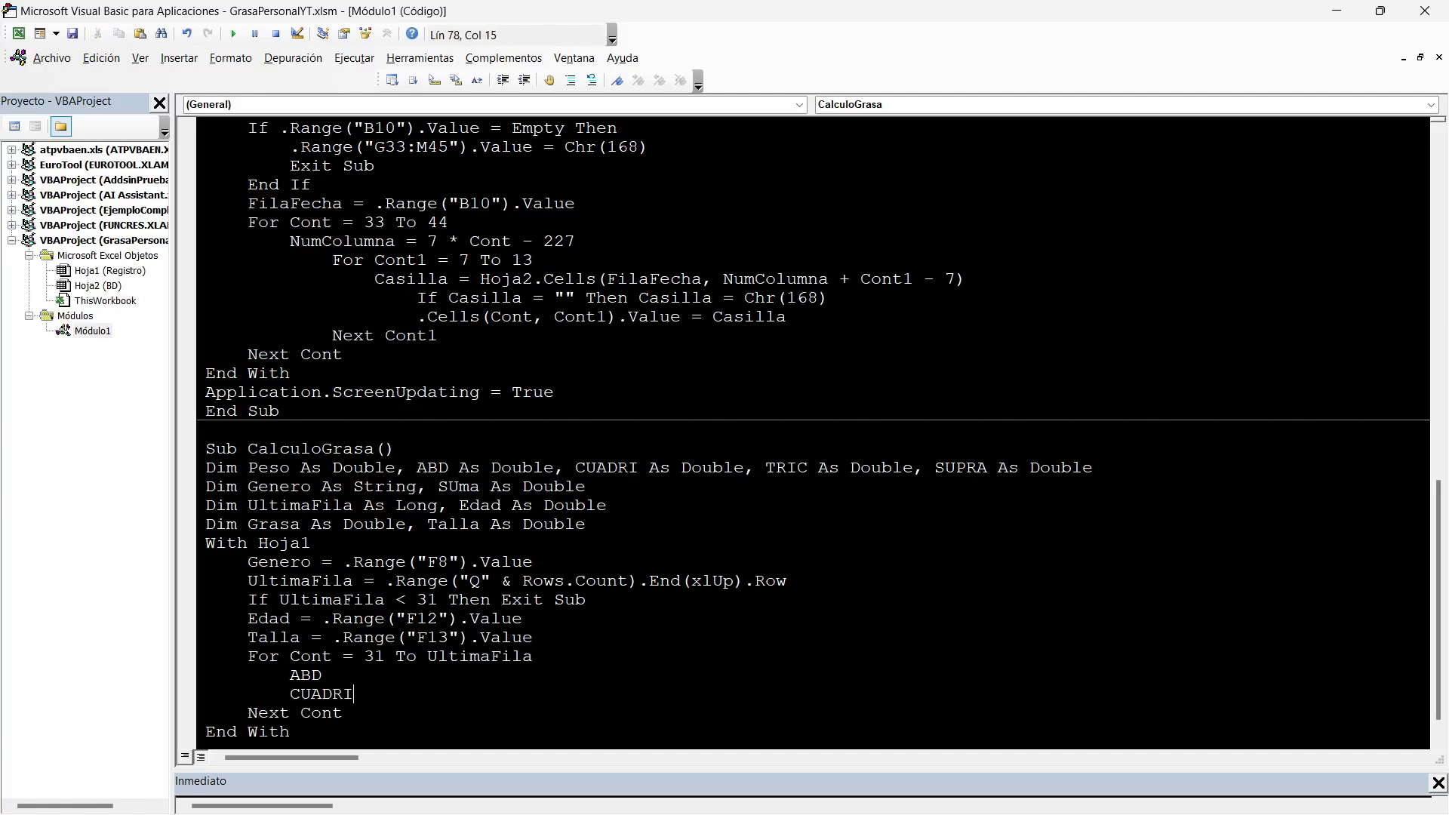
Copy TRIC and SUPRA from the Dim line onto their own lines below CUADRI.
double_click(797, 468)
key(ctrl+c)
click(355, 694)
key(Return)
key(ctrl+v)
double_click(961, 468)
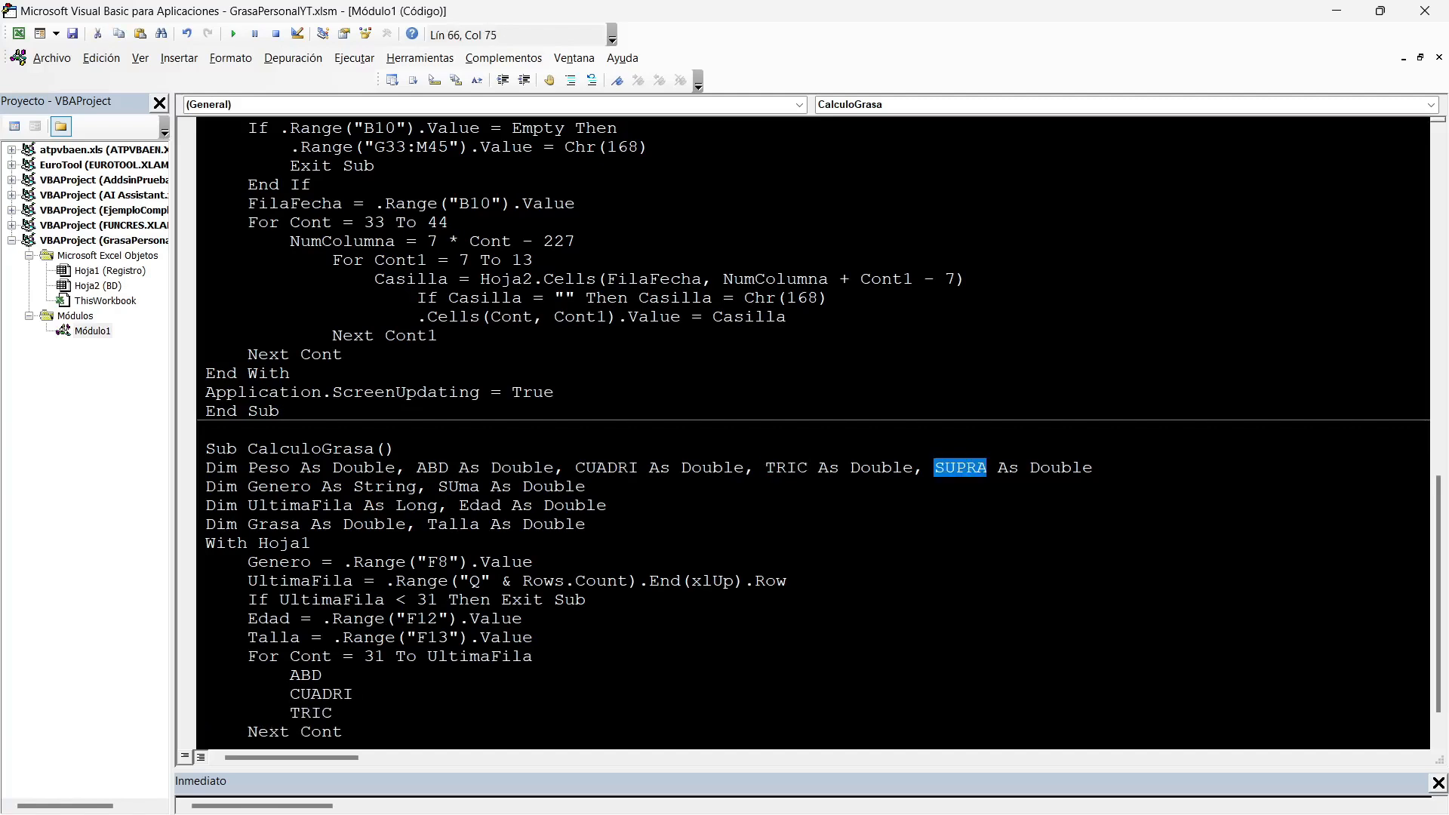
click(337, 713)
key(Return)
key(ctrl+v)
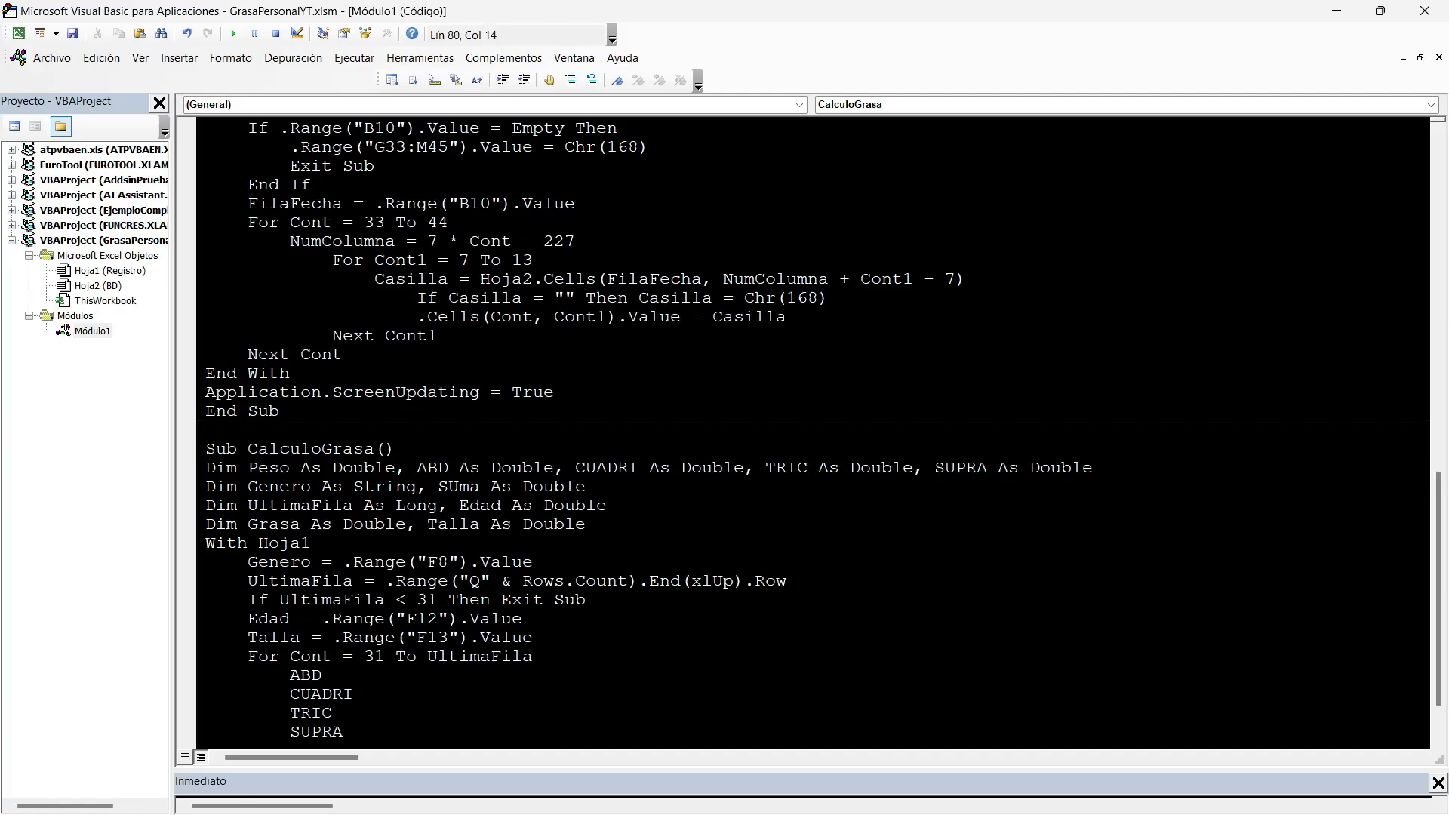
Complete the ABD line inside the loop as an assignment from .Range("").Value, leaving the cell reference empty.
click(323, 675)
text(=.Range(""))
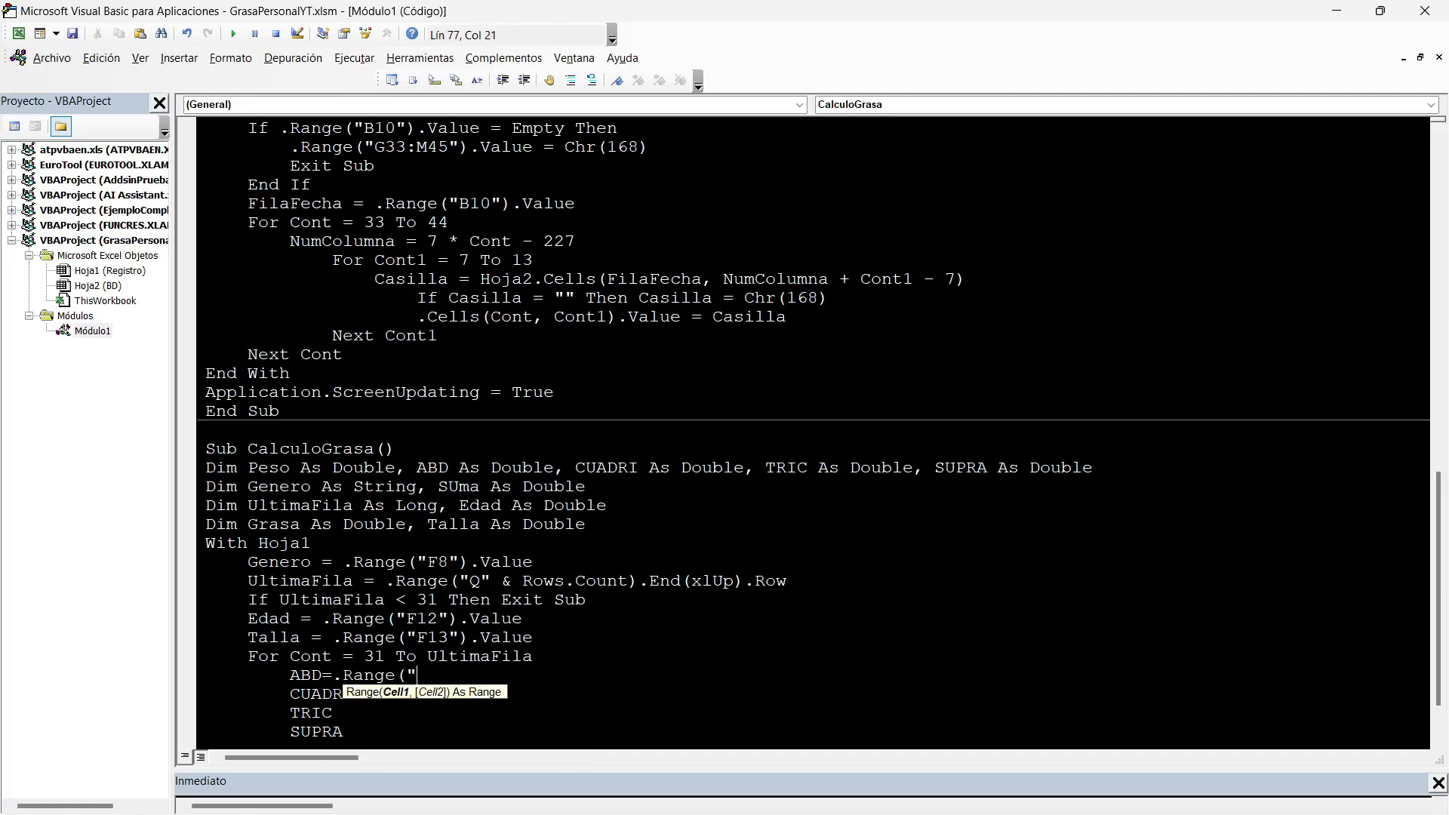
text(.VALUE)
key(Left)
key(Left)
key(Left)
key(Left)
key(Left)
key(Left)
Check the Abd. skinfold column on the Registro sheet and fill in ABD's range reference as "R" & Cont.
key(alt+F11)
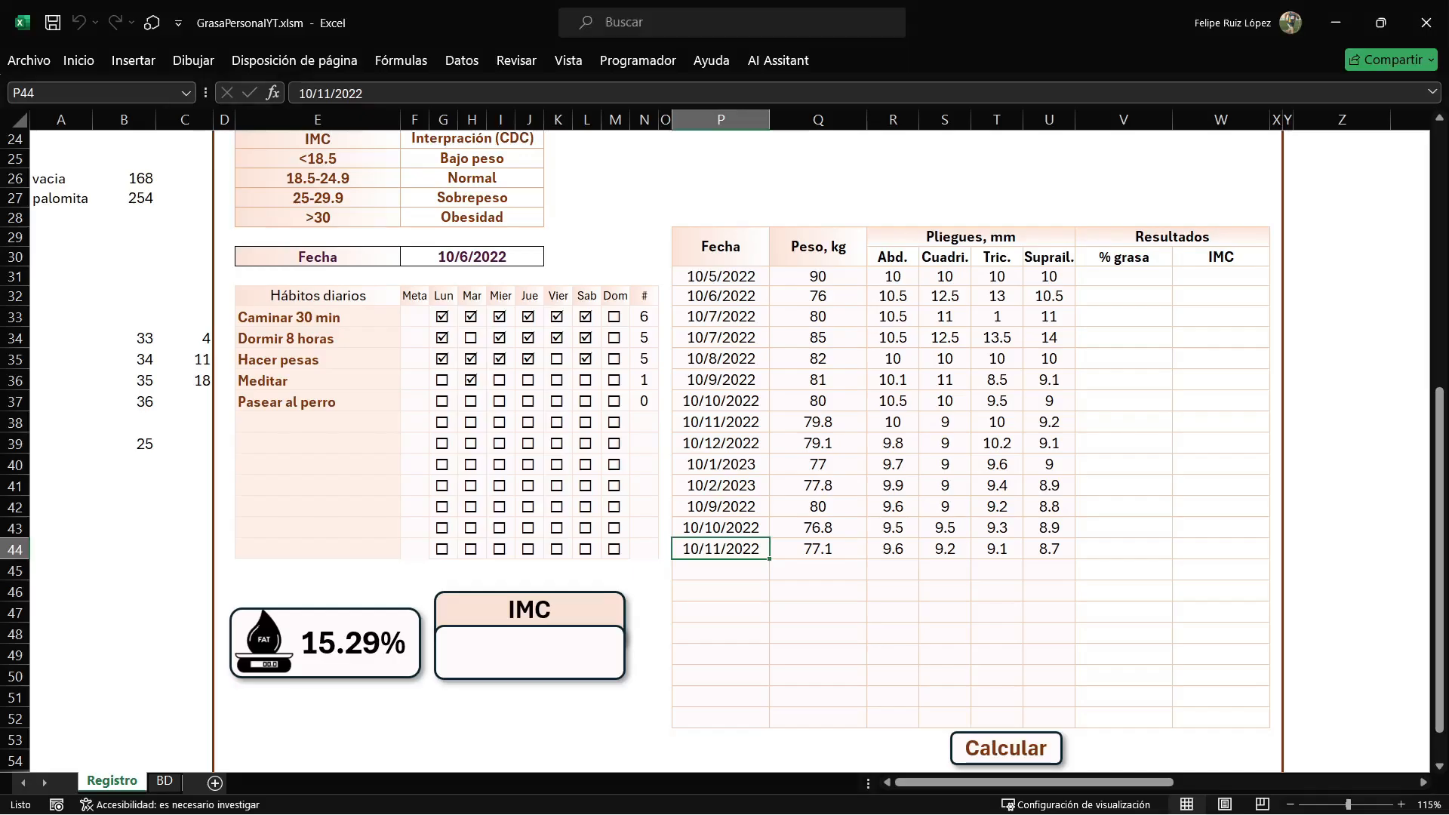
drag(893, 276, 893, 338)
key(alt+F11)
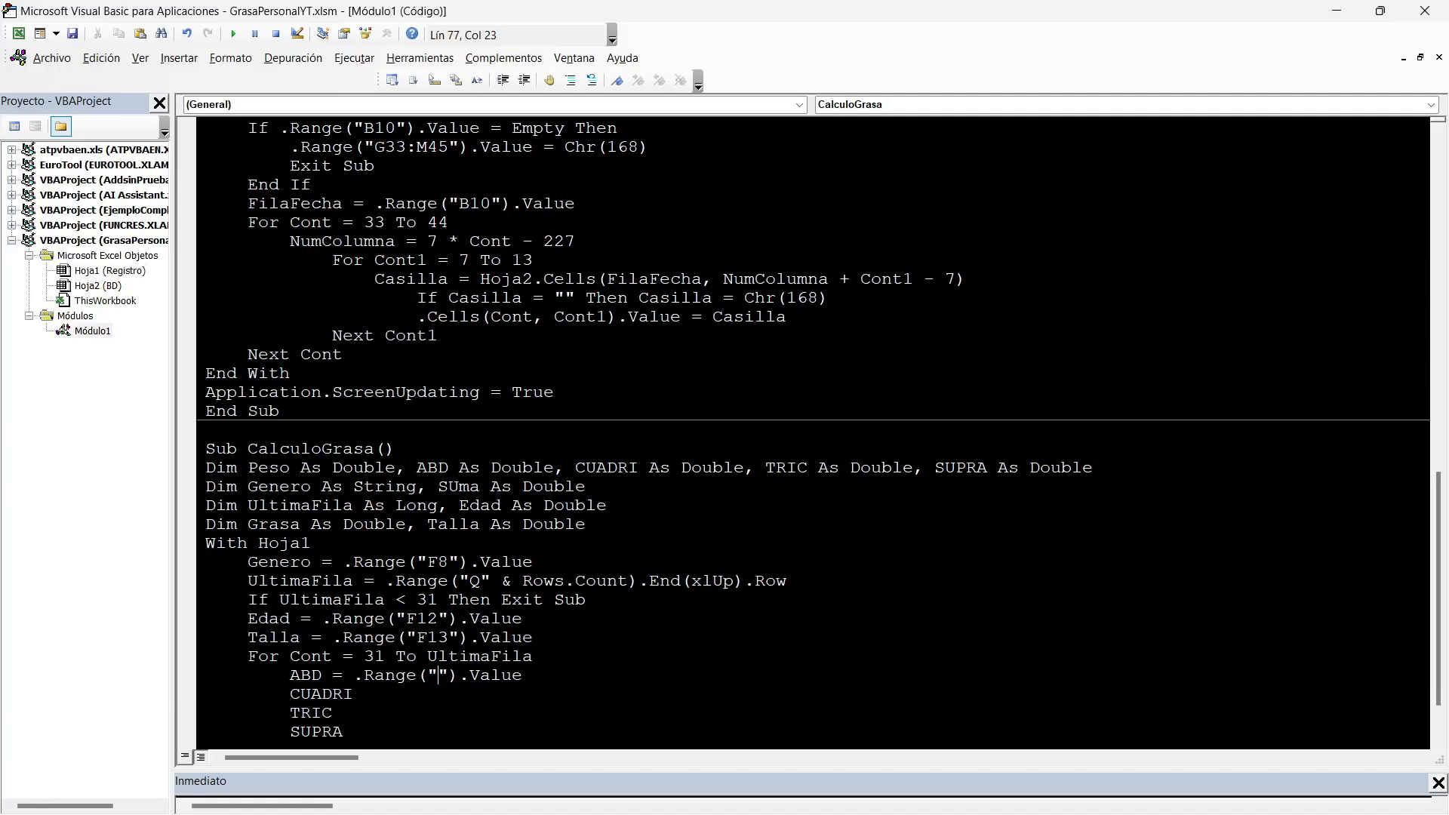
text(R)
key(Right)
text(& CO)
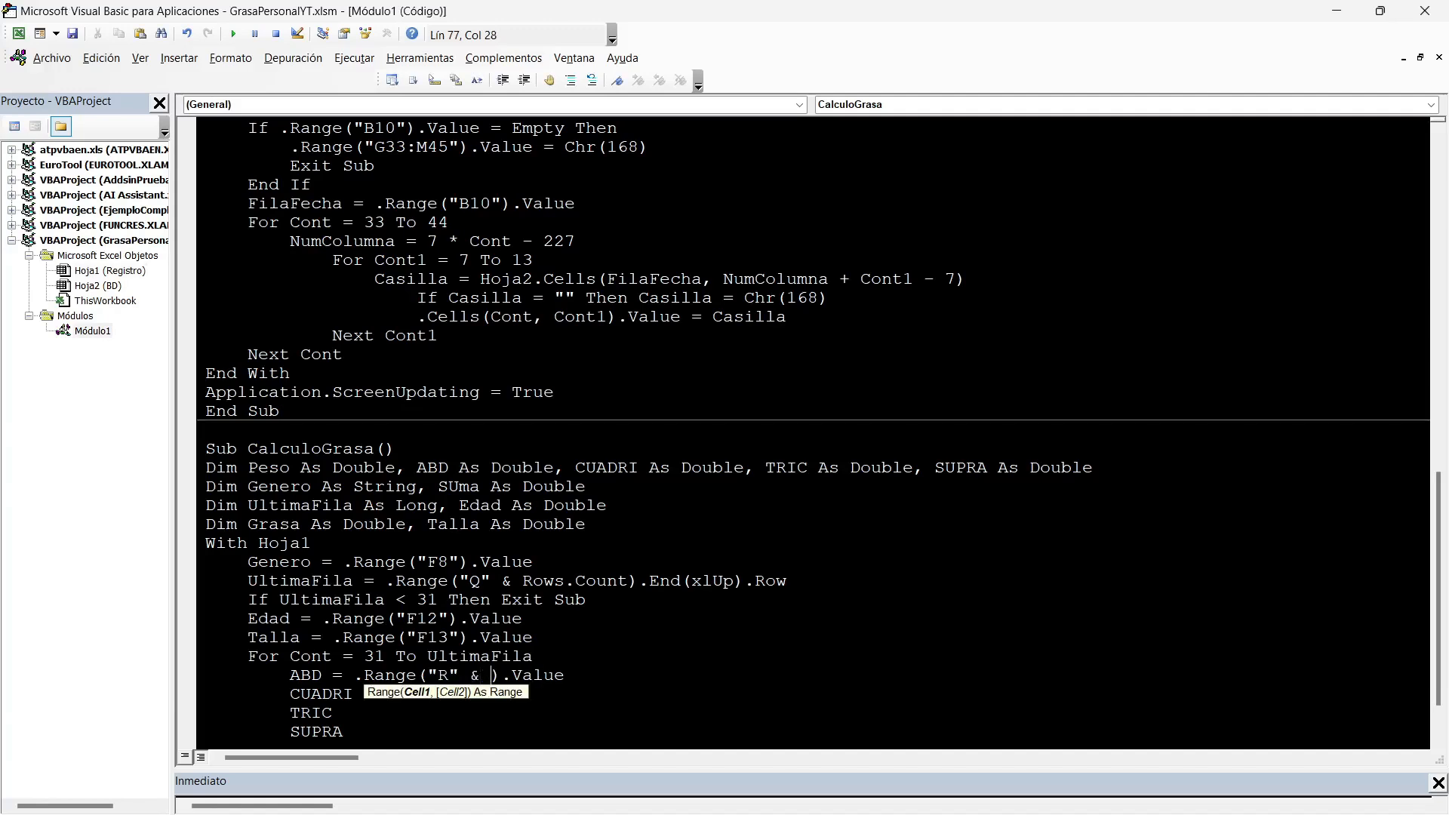
text(NT)
key(End)
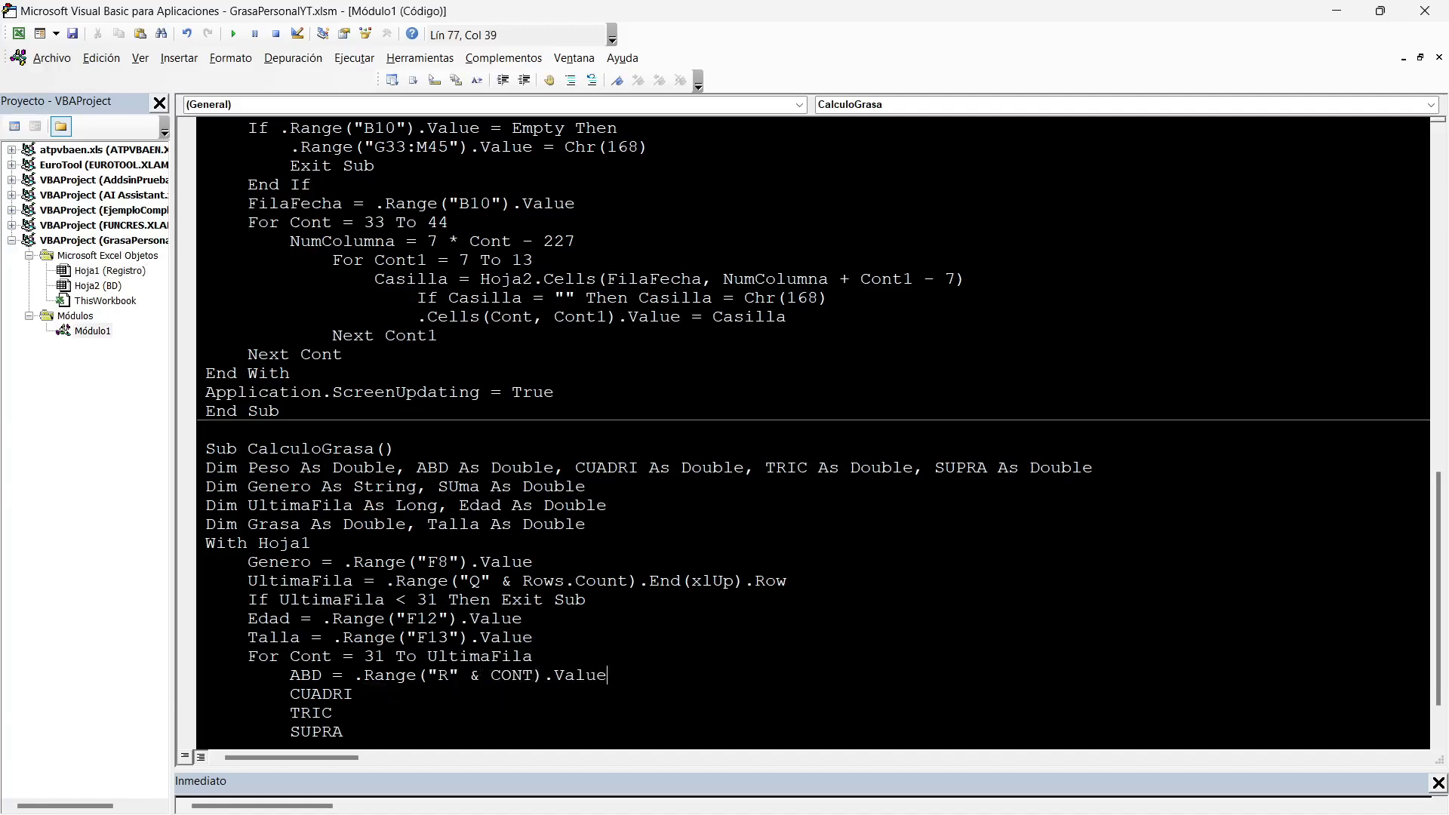
Copy ABD's assignment expression = .Range("R" & Cont).Value onto the CUADRI, TRIC and SUPRA lines.
key(shift+Left)
key(shift+Left)
key(shift+Left)
key(shift+Left)
key(shift+Left)
key(shift+Left)
key(shift+Left)
key(shift+Left)
key(shift+Left)
key(shift+Left)
key(shift+Left)
key(shift+Left)
key(shift+Left)
key(shift+Left)
key(shift+Left)
key(shift+Left)
key(shift+Left)
key(shift+Left)
key(shift+Left)
key(shift+Left)
key(ctrl+c)
key(Down)
key(End)
key(ctrl+v)
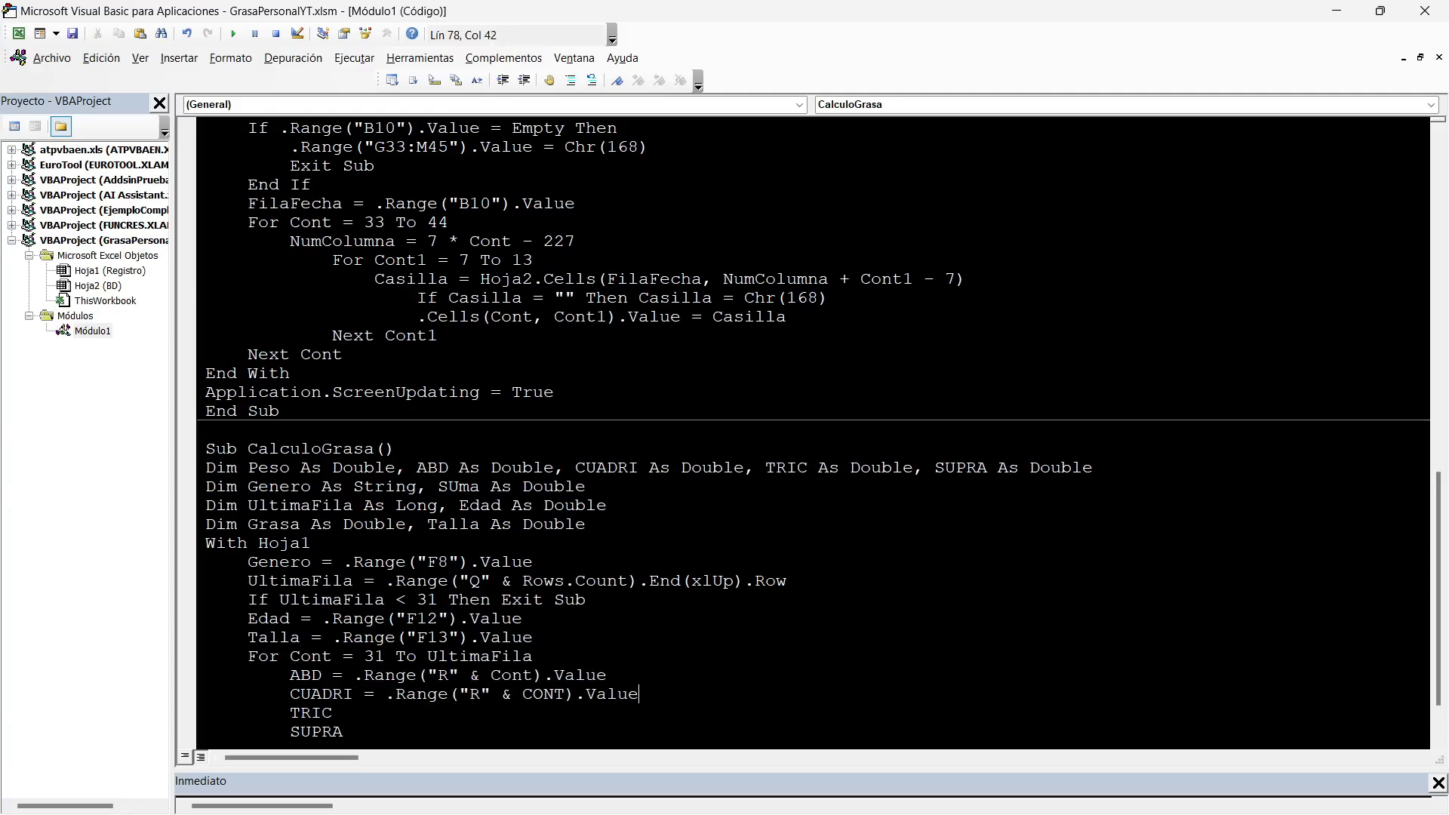
key(Down)
key(End)
key(ctrl+v)
key(Down)
key(End)
key(ctrl+v)
Change the column letter in the copied range references to "S" for CUADRI and "T" for TRIC.
double_click(474, 694)
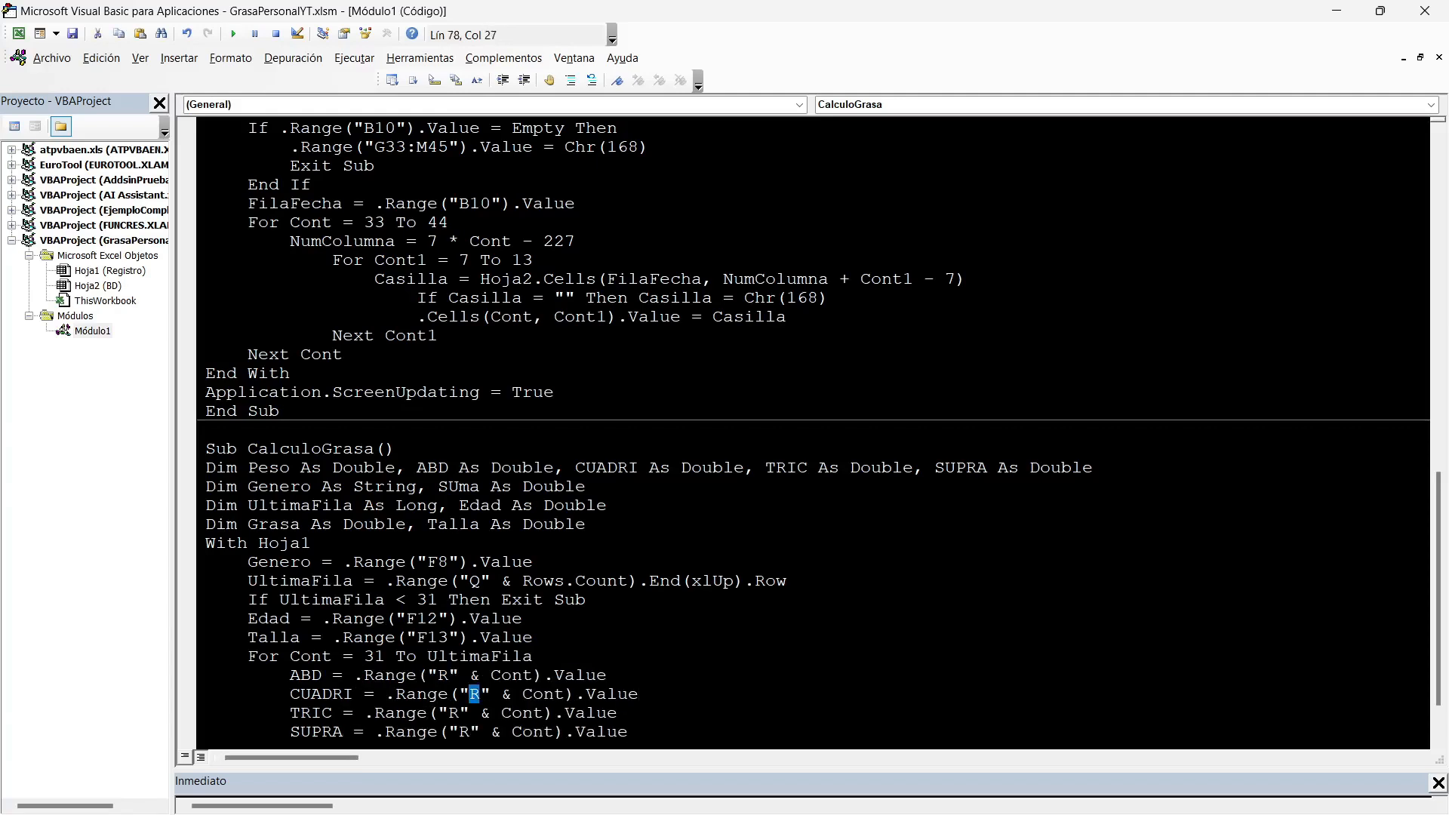
text(S)
key(shift+Left)
text(T)
scroll(814, 430, down, 1)
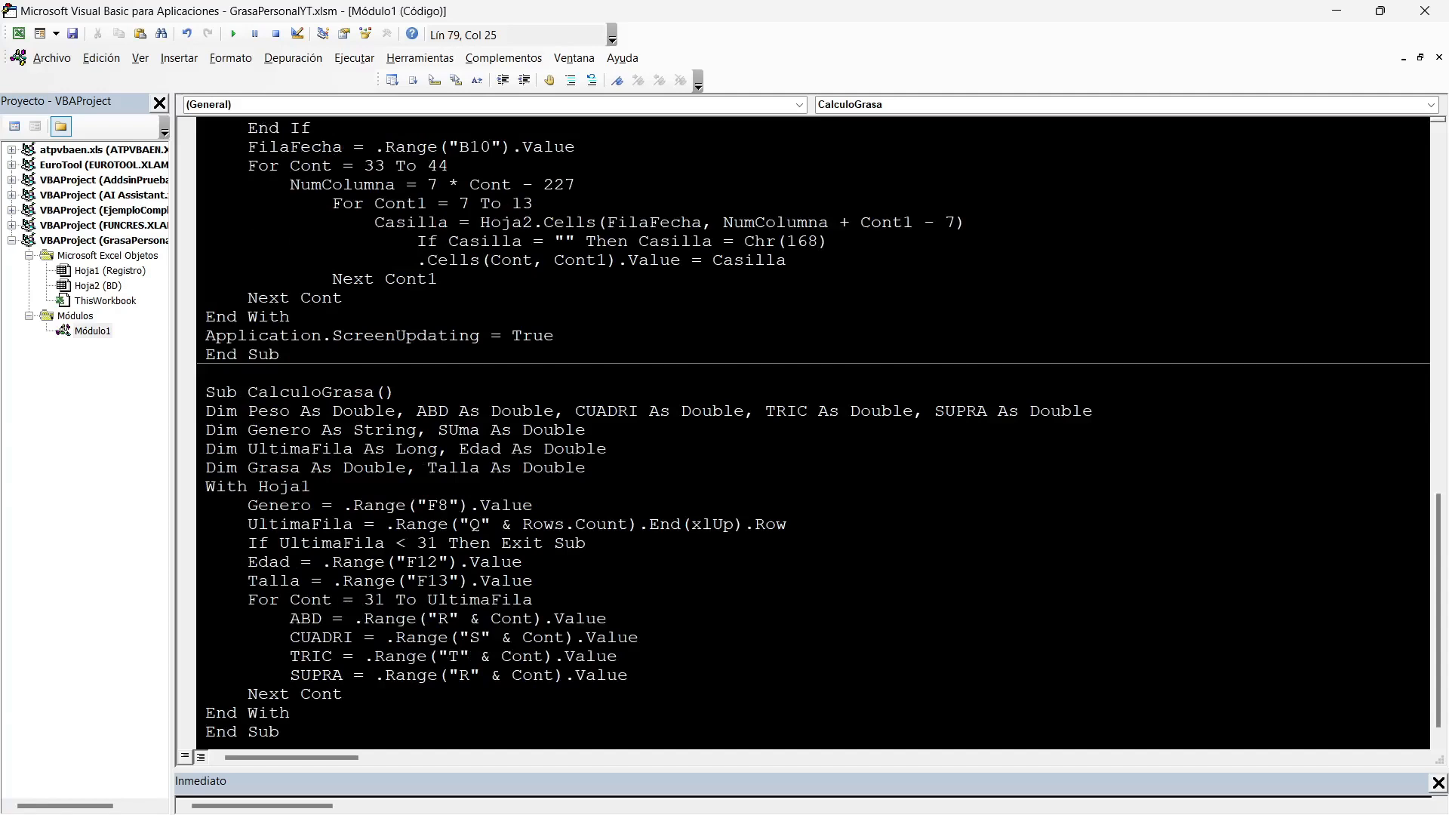
Change the column letter in SUPRA's copied range reference to "U".
click(312, 638)
double_click(310, 656)
double_click(464, 675)
text(U)
Add a Peso assignment reading .Range("Q" & Cont).Value below SUPRA and check it against the Peso, kg column on the Registro sheet.
key(End)
key(Return)
text(PESO= = .Range("R" & CONT).Value)
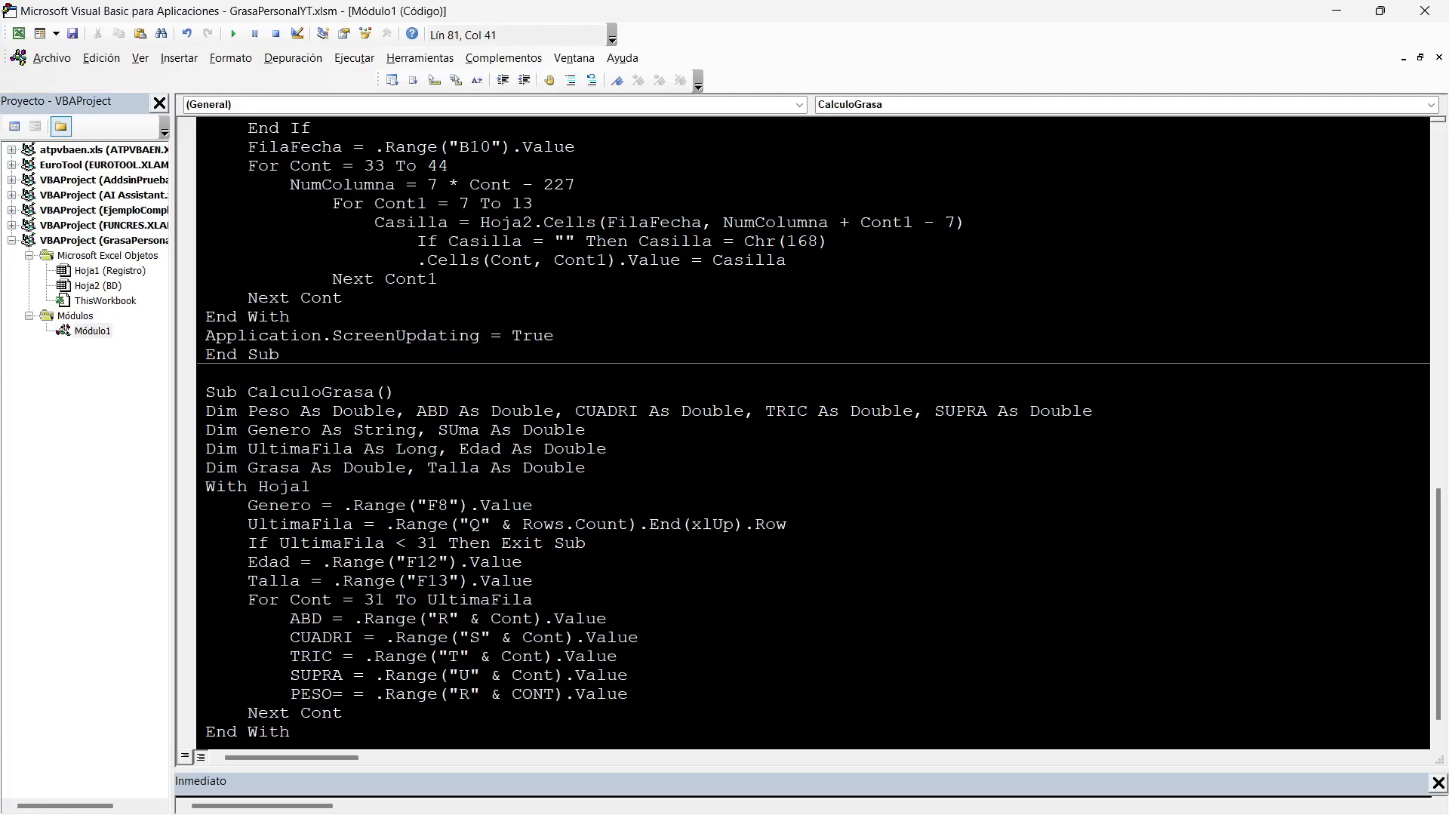
click(364, 695)
key(BackSpace)
click(470, 675)
key(BackSpace)
text(Q)
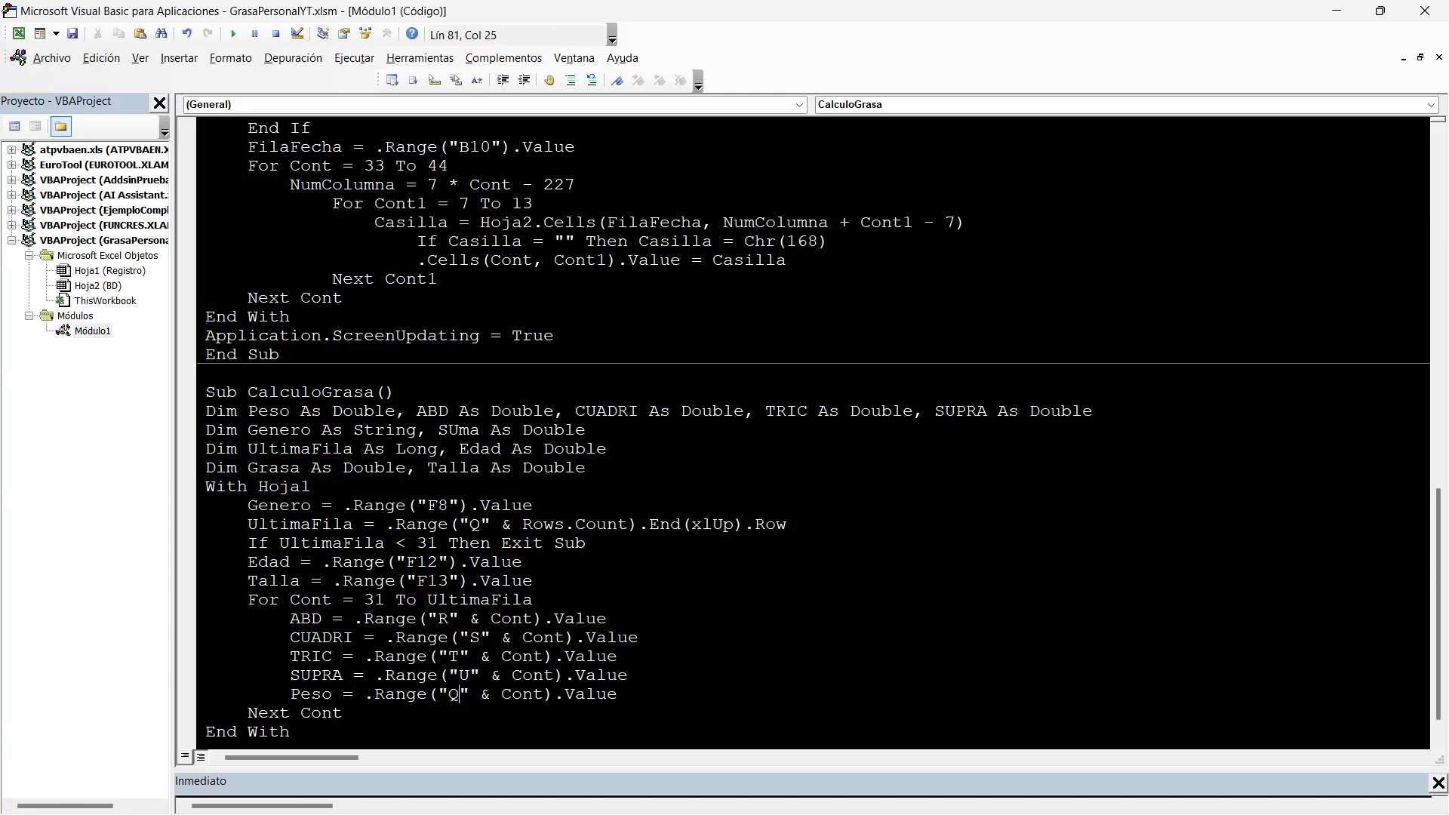
key(alt+F11)
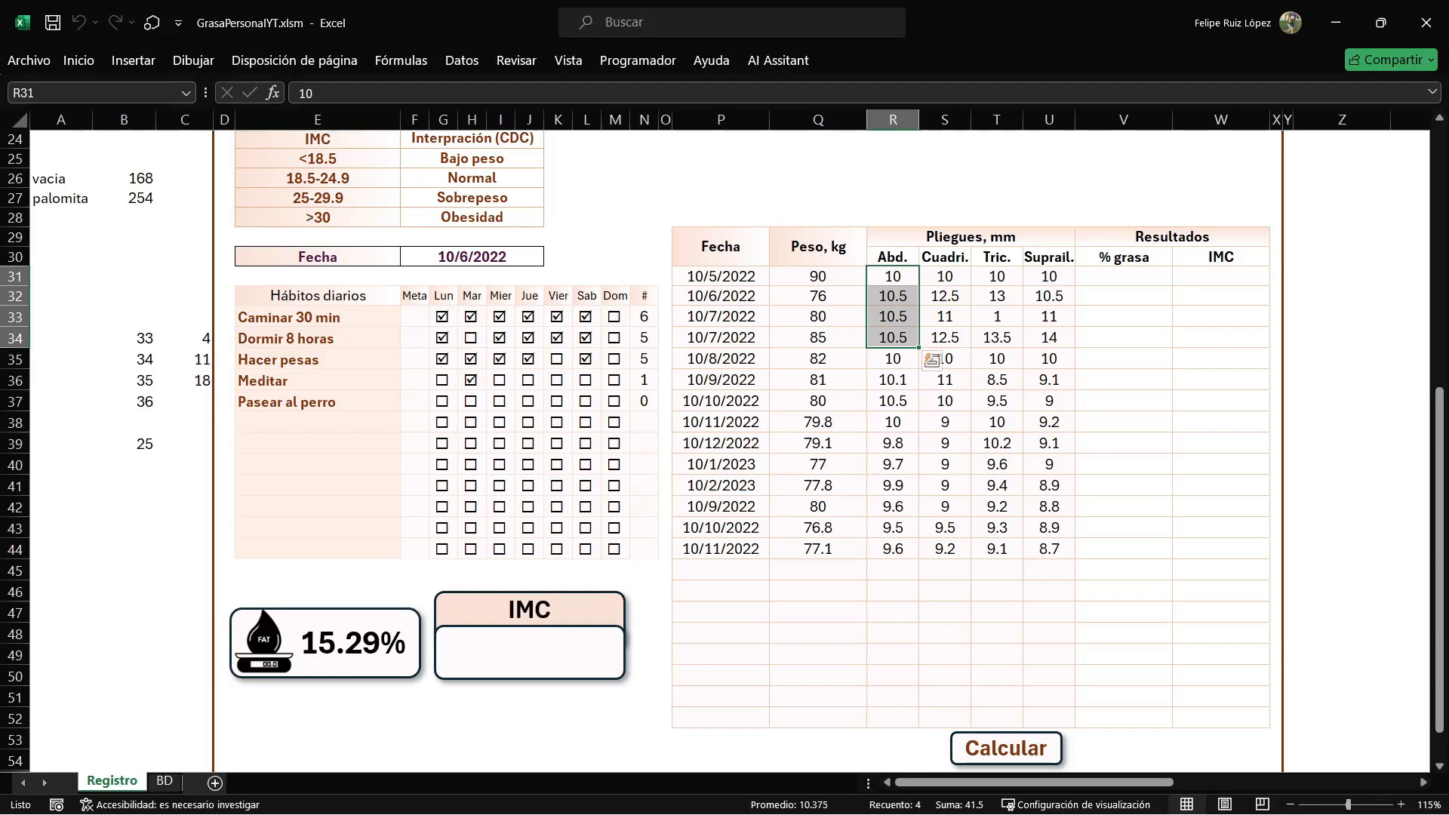
drag(818, 296, 818, 464)
key(alt+F11)
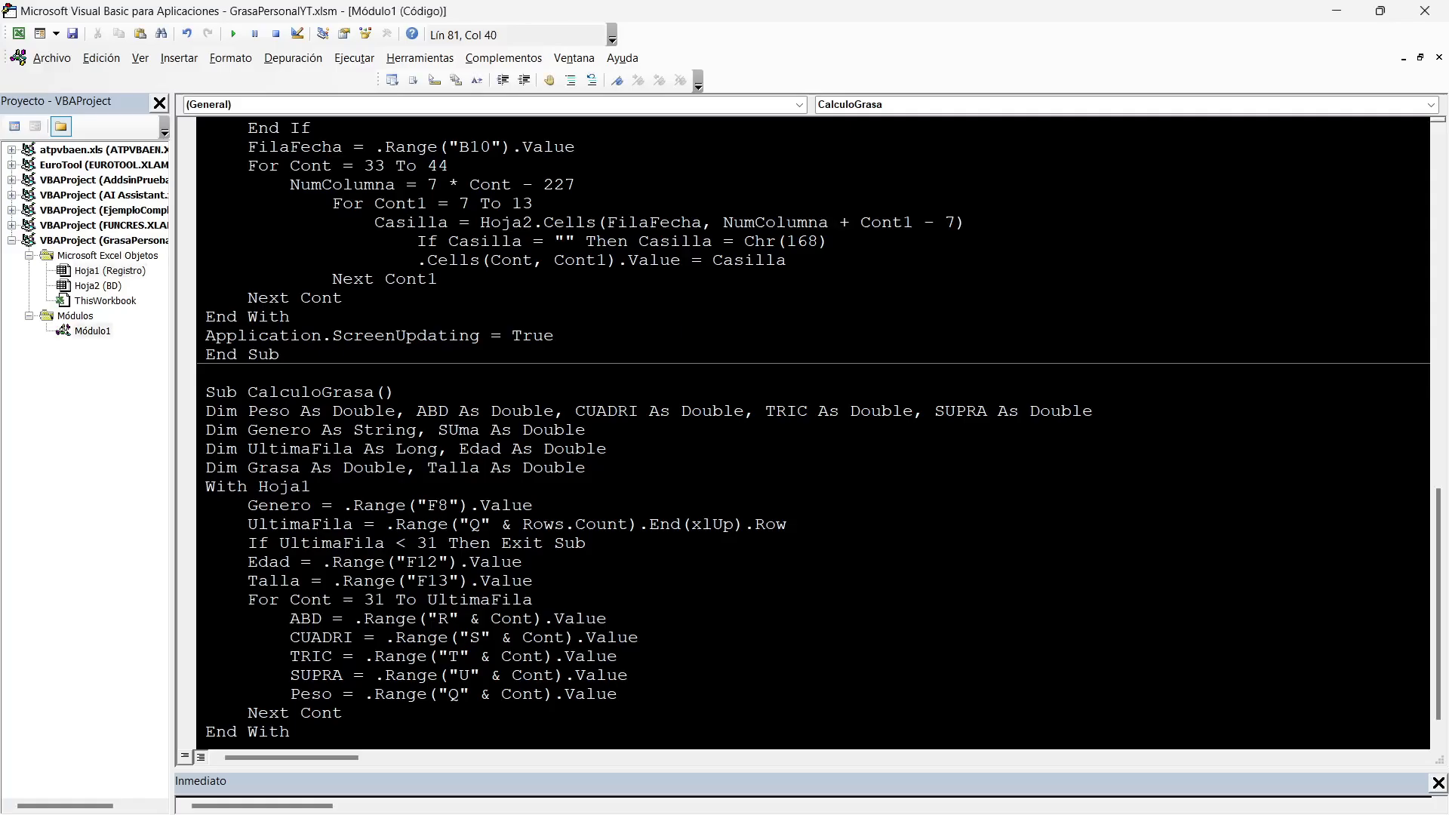
Start a SUMA assignment with Application.WorksheetFunction below the Peso line and check the skinfold sum in the equations on the BD sheet.
key(Return)
text(SUMA=APPL)
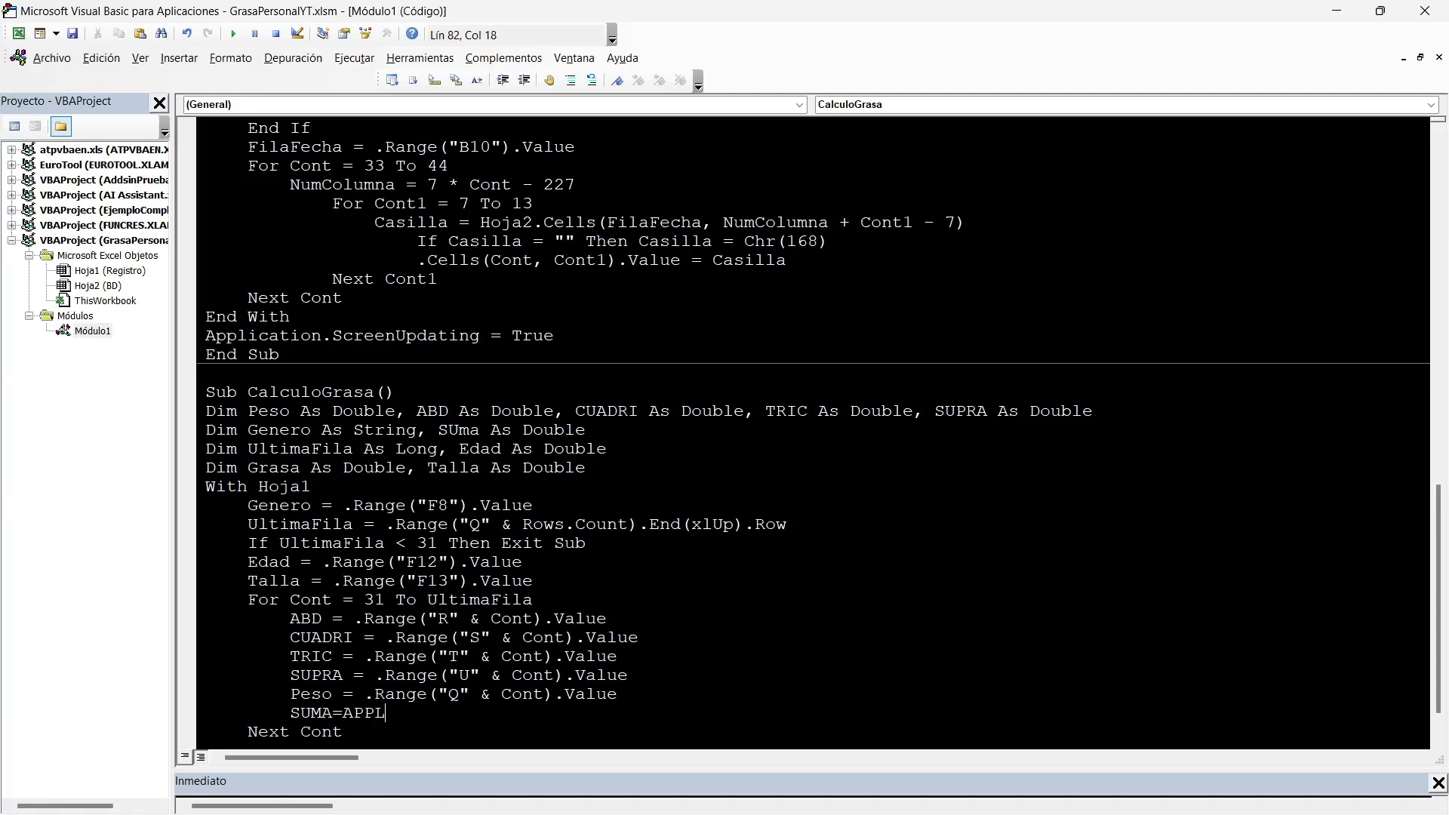
text(ICATION.WO)
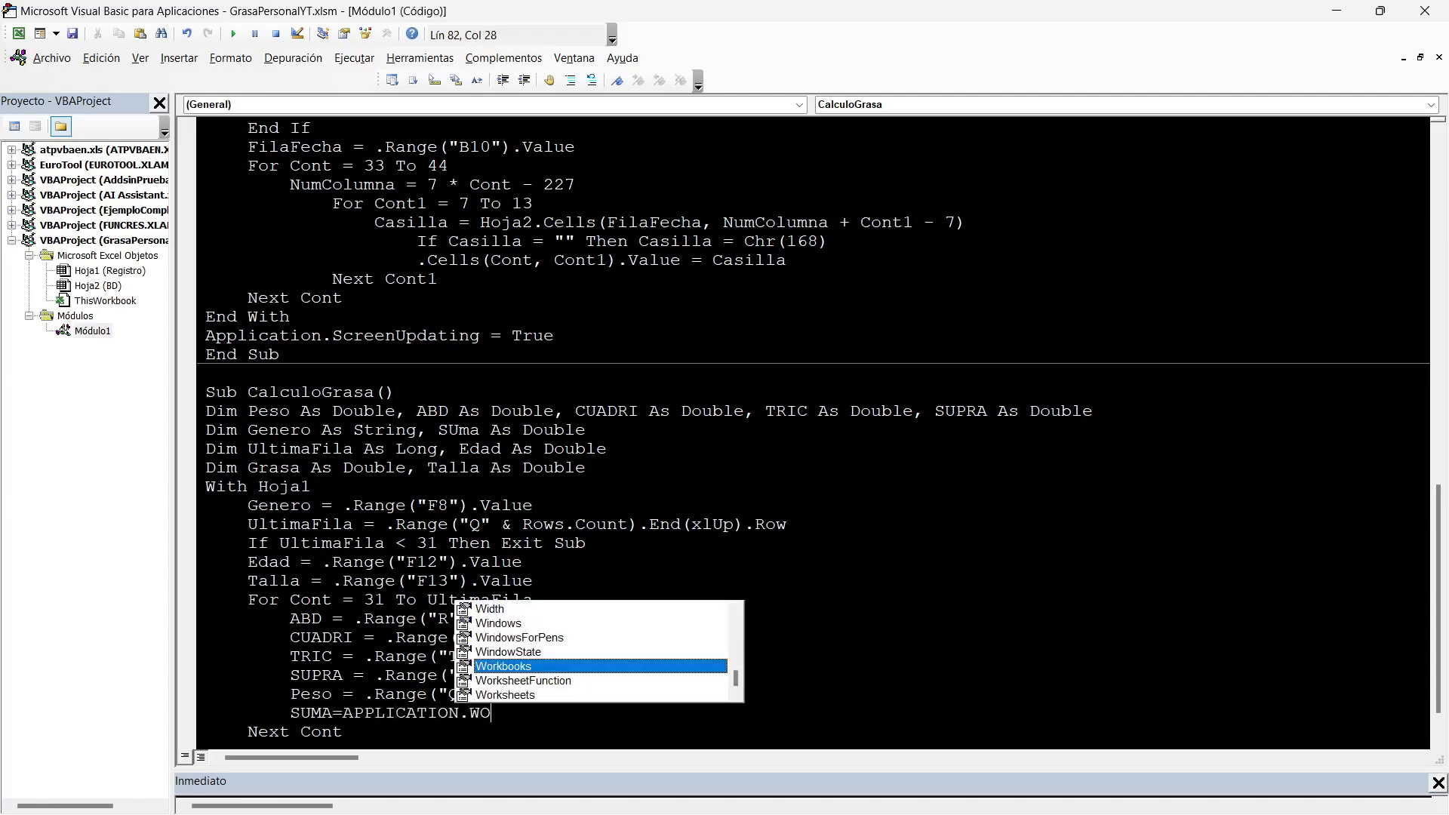
key(Down)
key(Tab)
key(alt+F11)
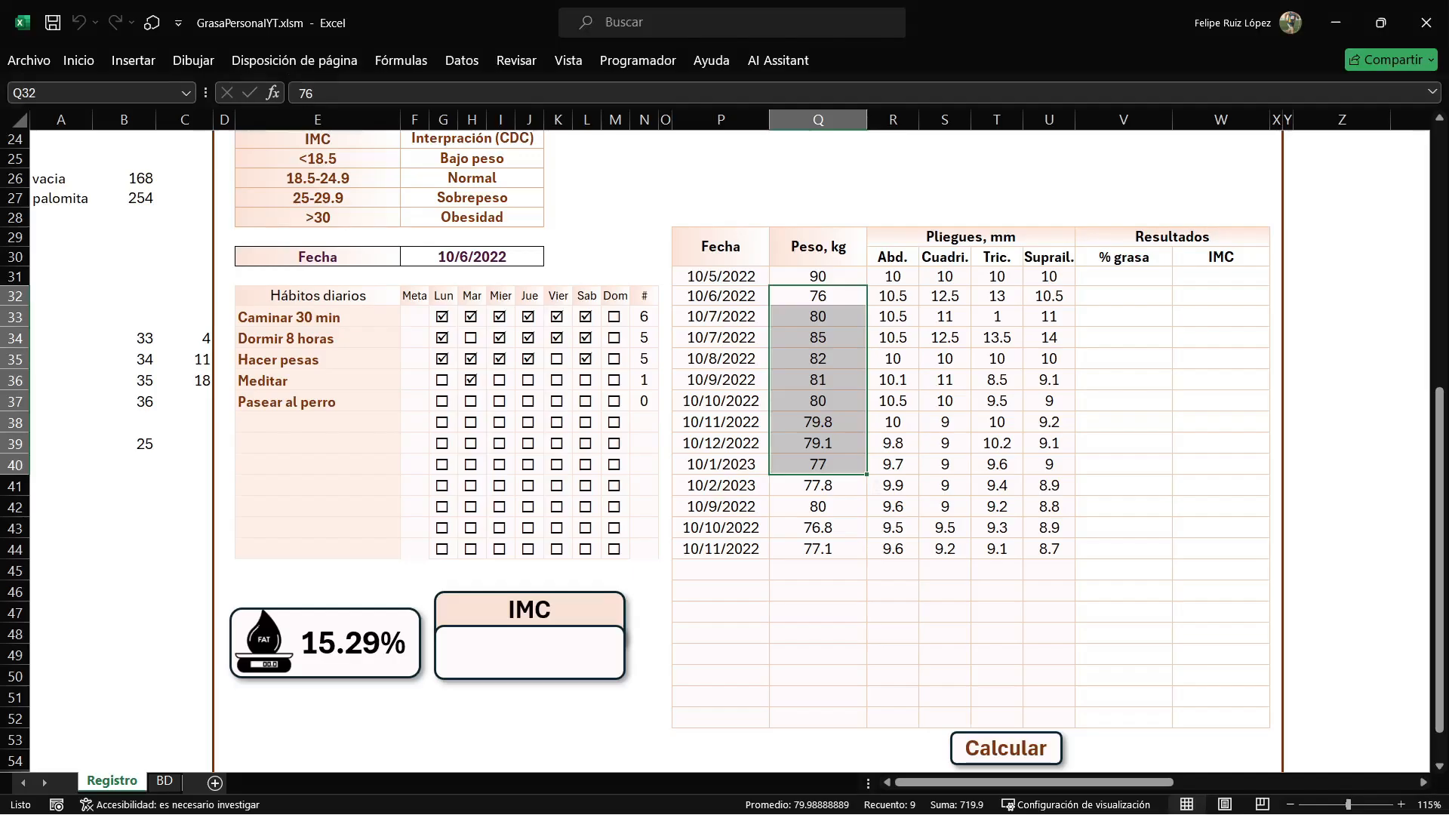
click(164, 781)
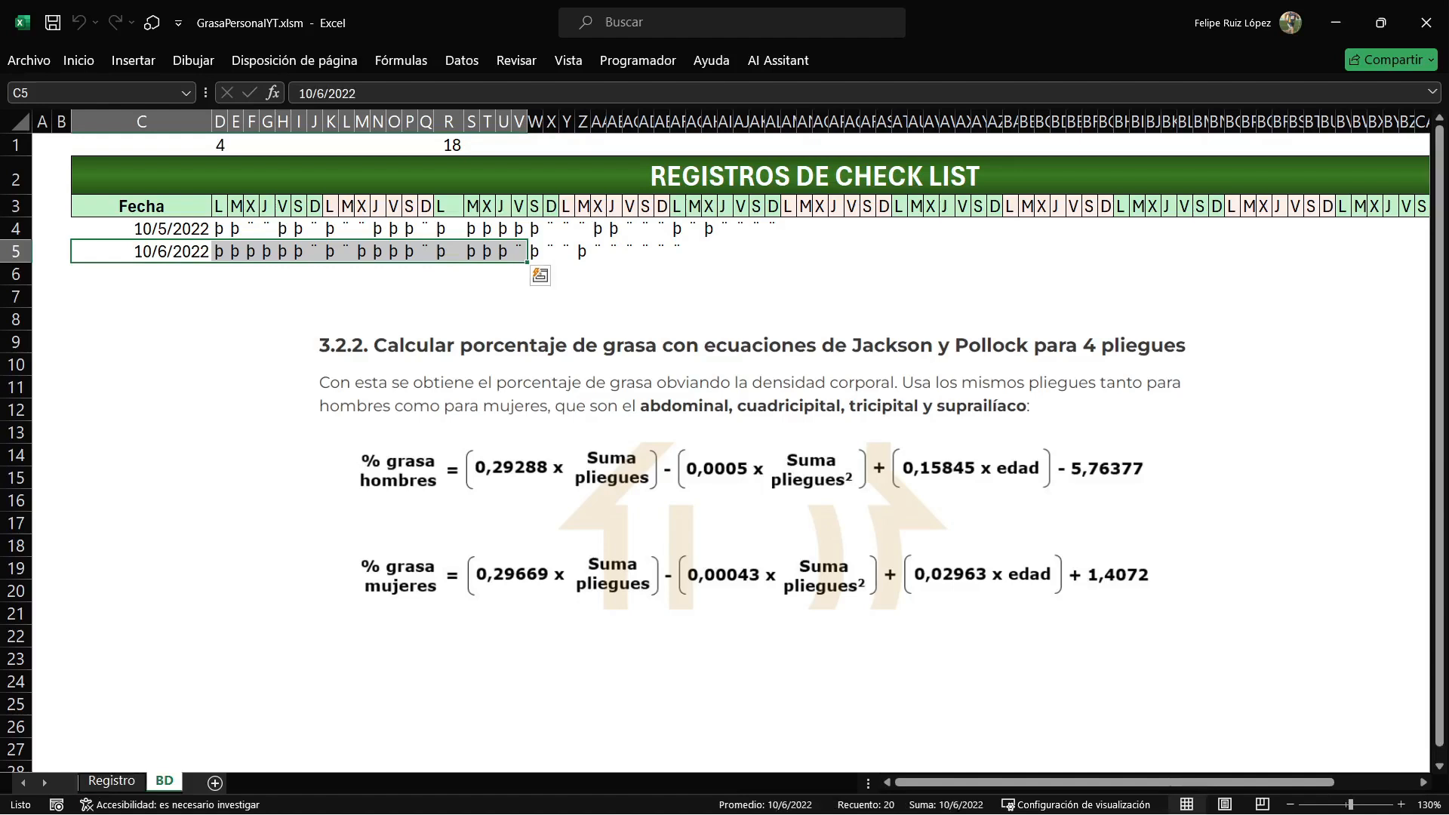
key(alt+F11)
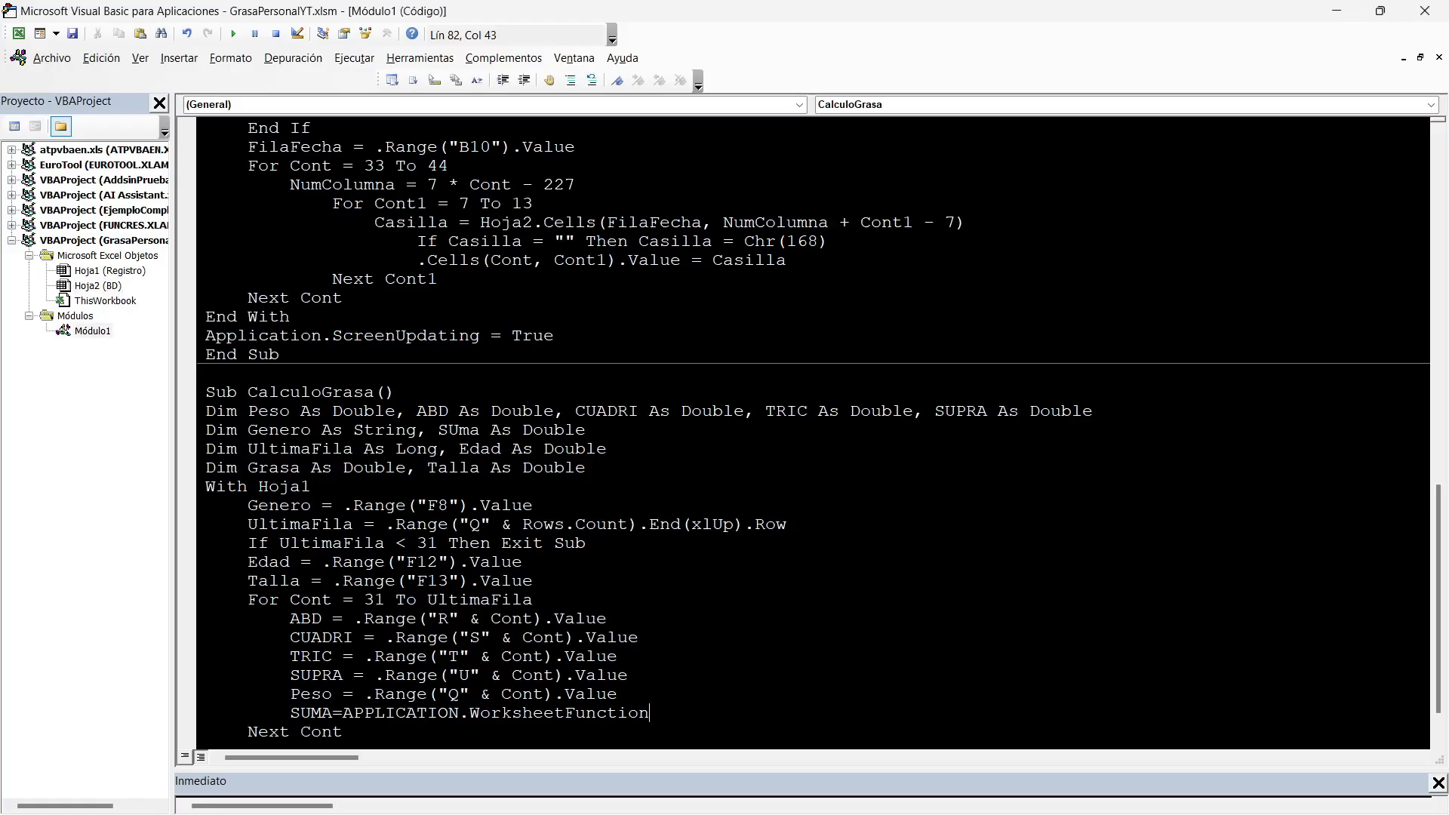
Complete the SUMA line with .Sum(ABD, CUADRI, TRIC, SUPRA).
text(.SU)
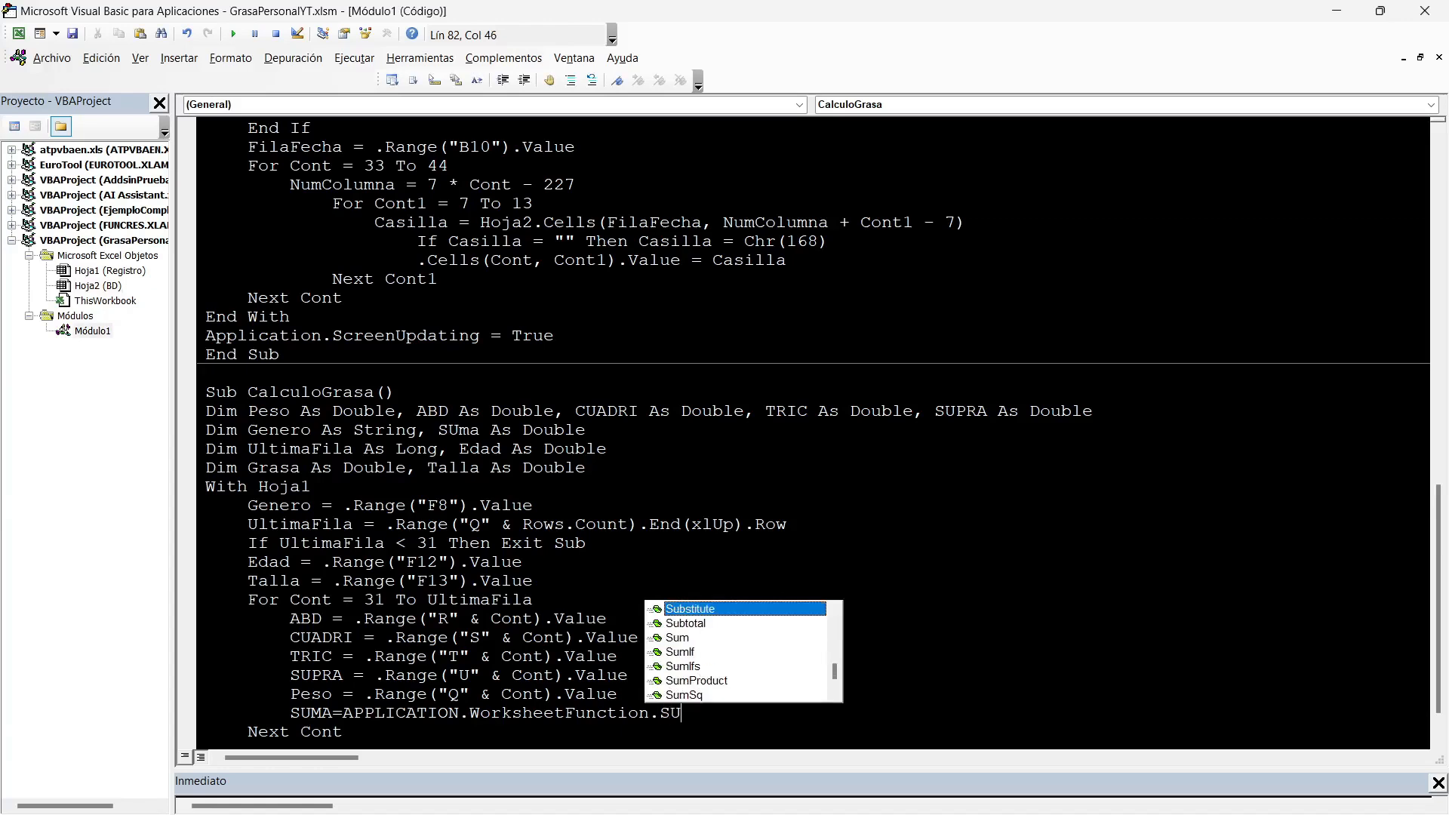
text(M(ABD, CUADRI,TRI)
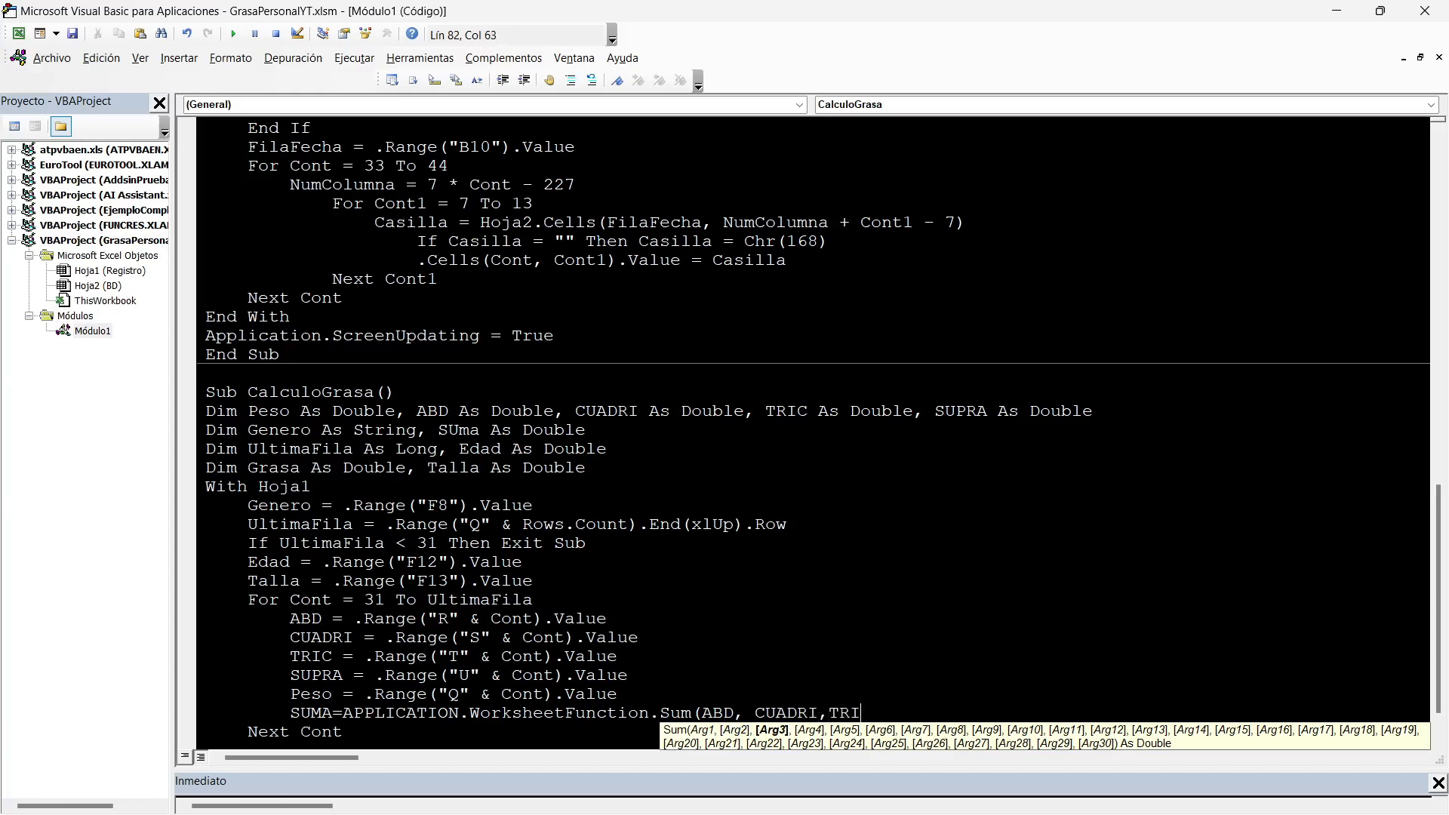
text(C,SUPRA)
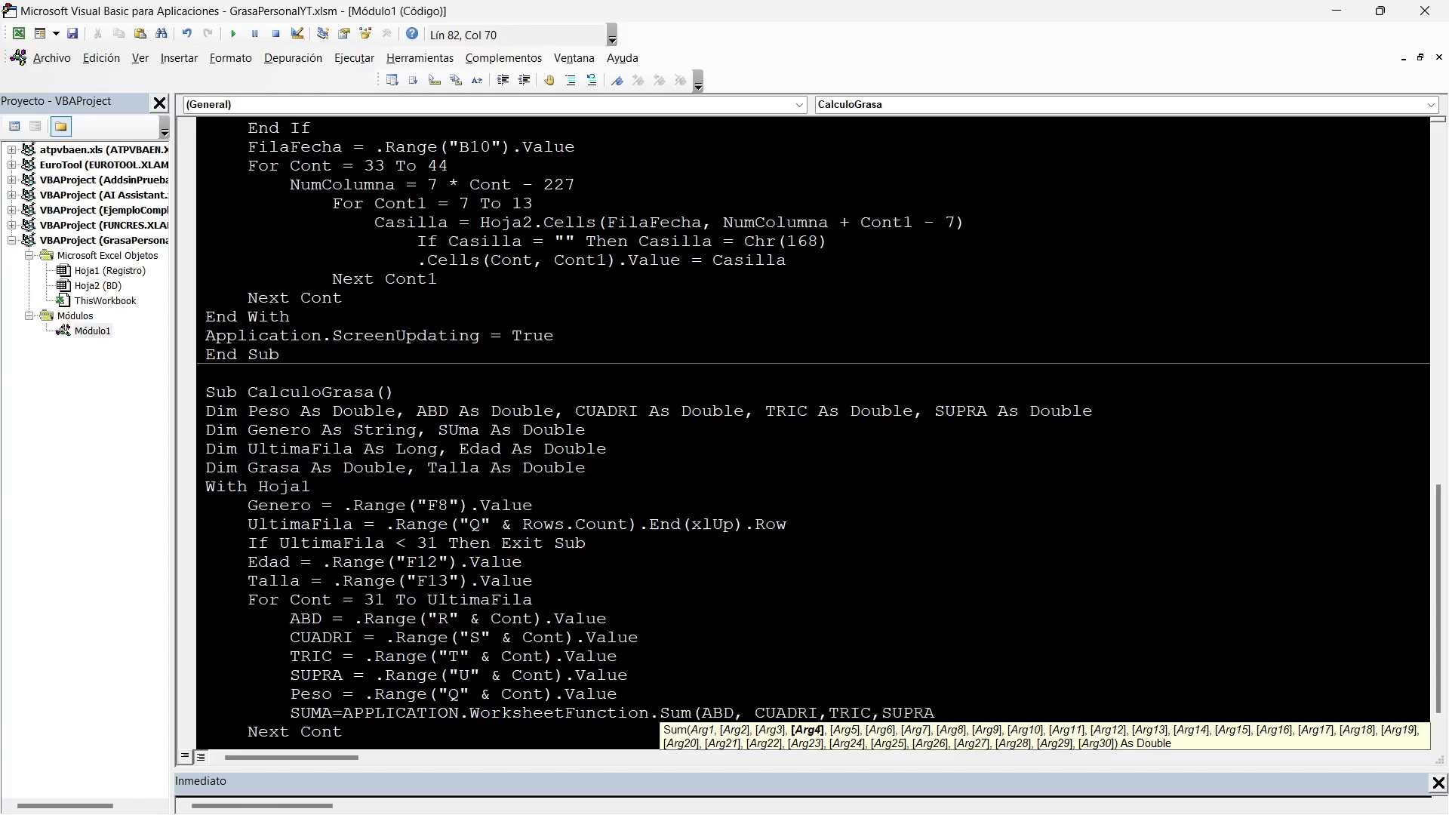
text())
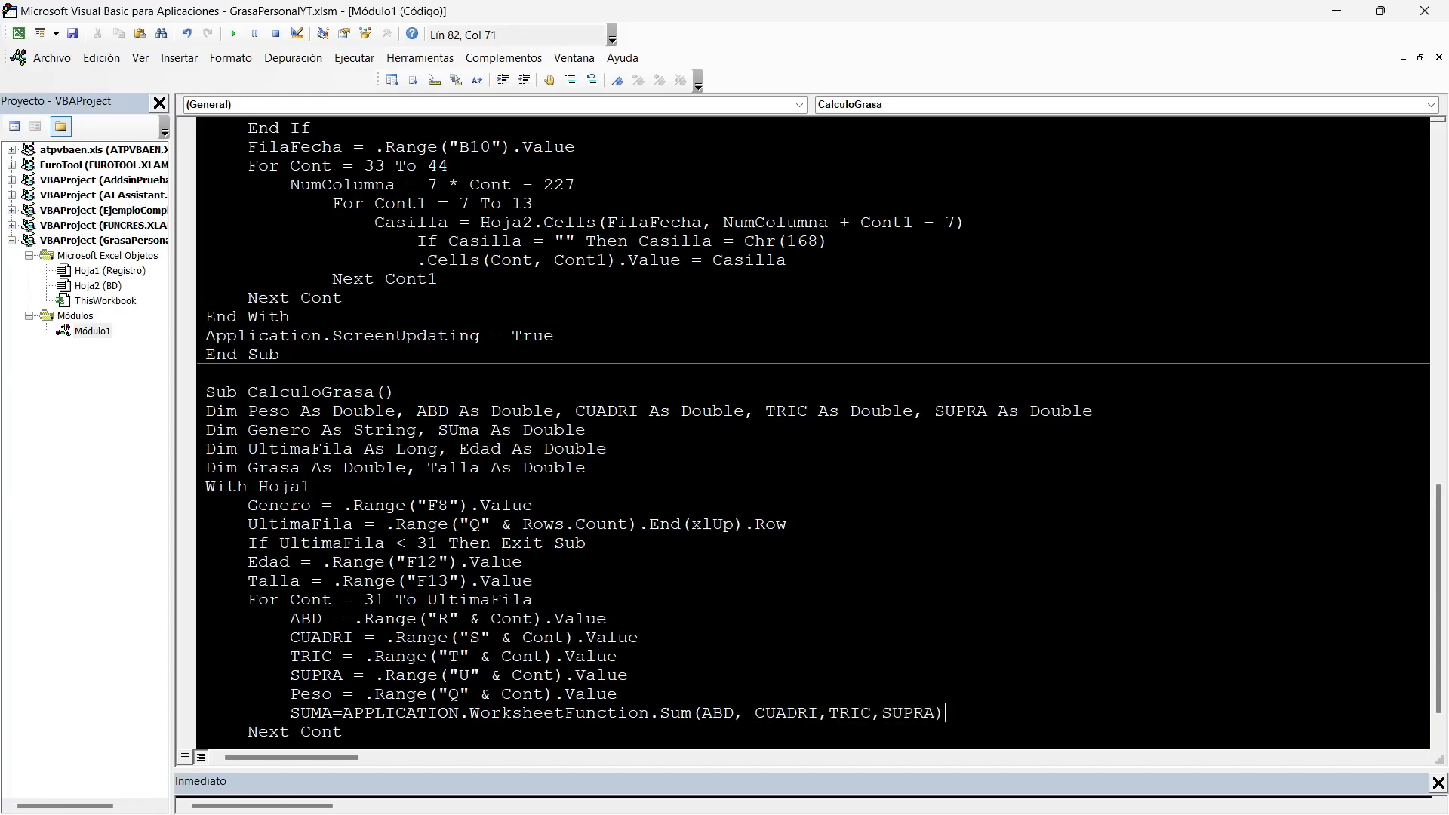
key(Return)
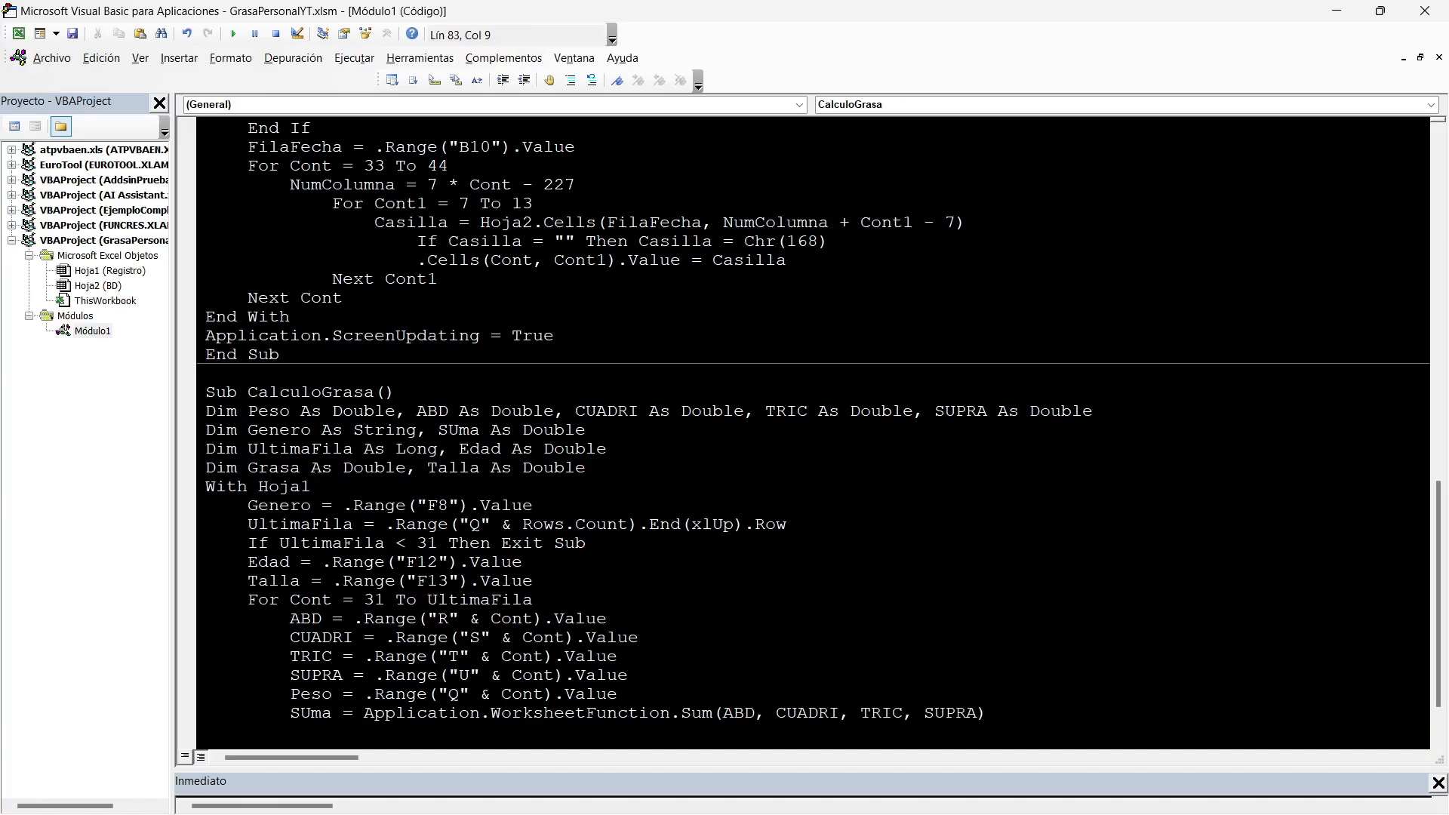
Check the body fat equations on the BD sheet and begin an indented If condition testing GENERO="Masculino" below the SUMA line.
key(Tab)
scroll(814, 429, down, 1)
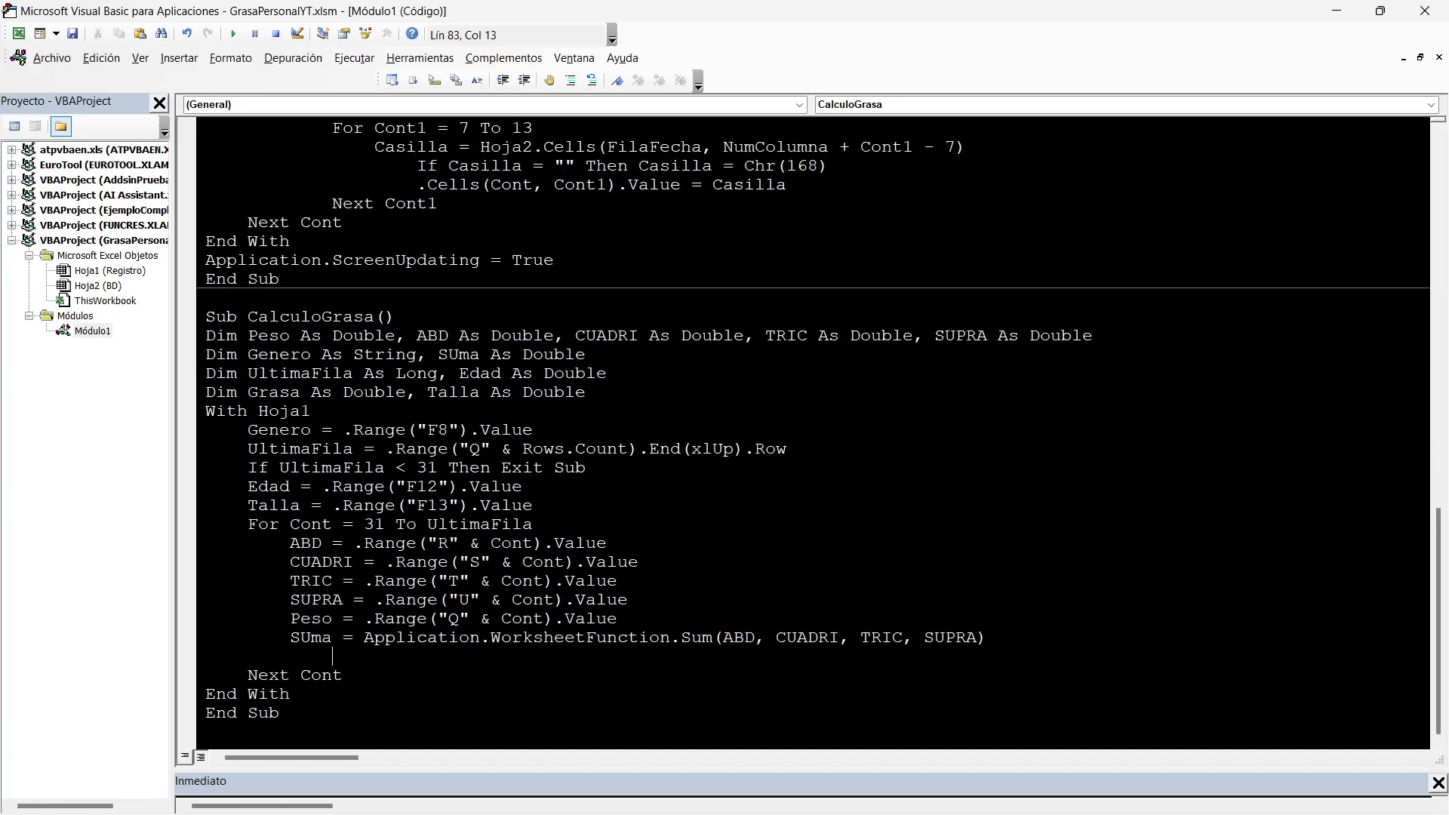
key(alt+F11)
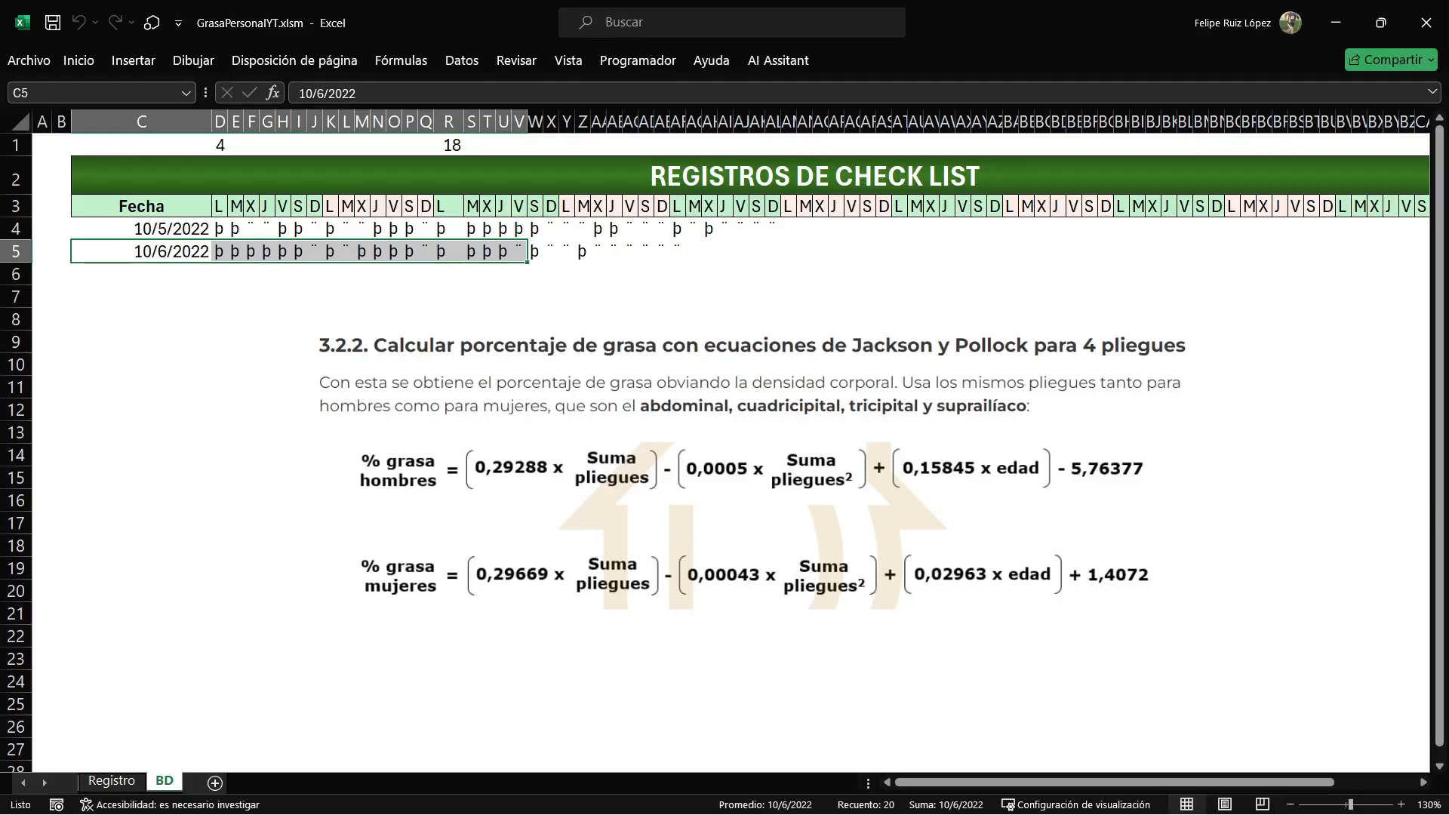
key(alt+F11)
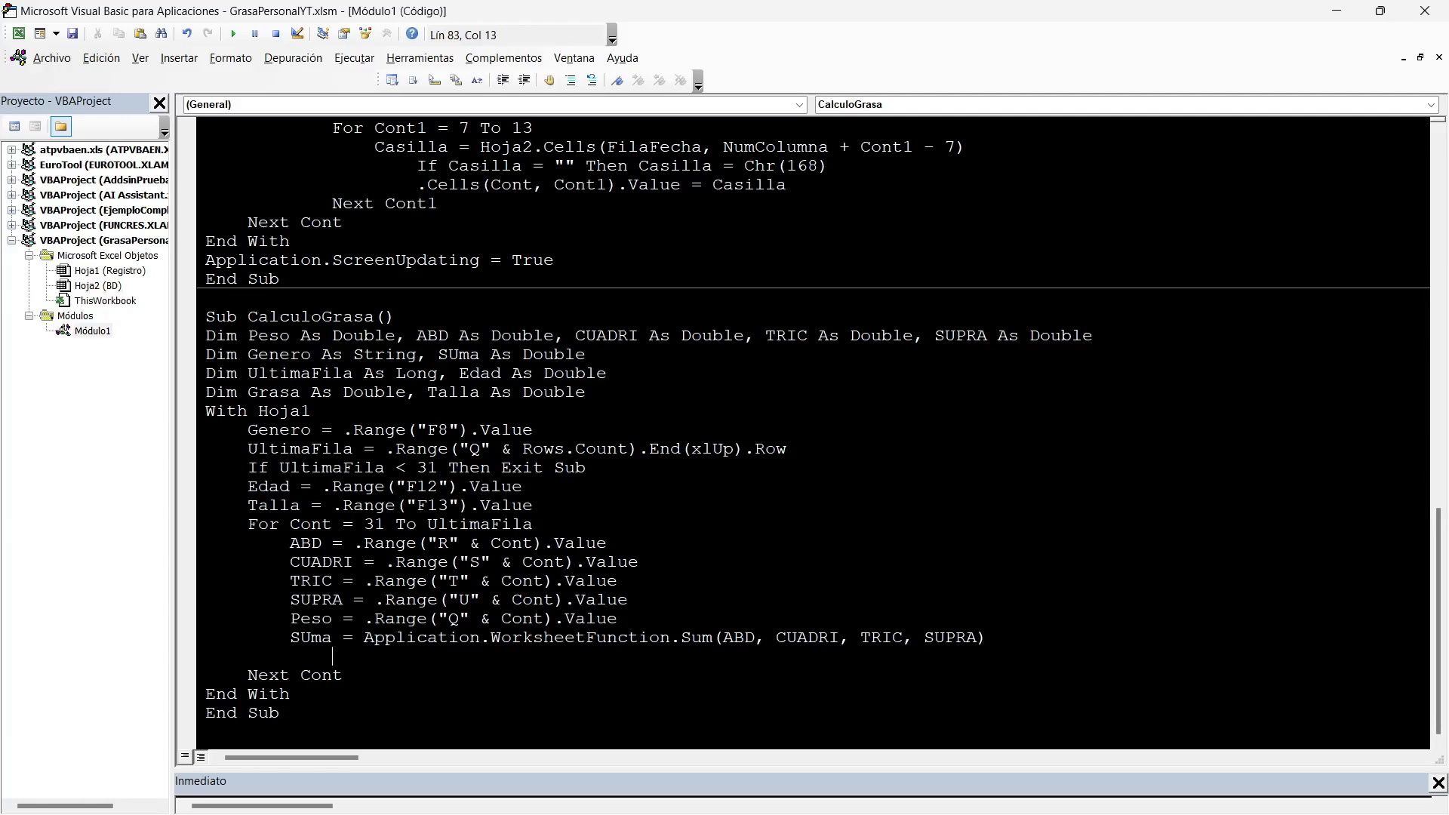
double_click(310, 638)
key(Down)
text(IF GENERO="Masculino")
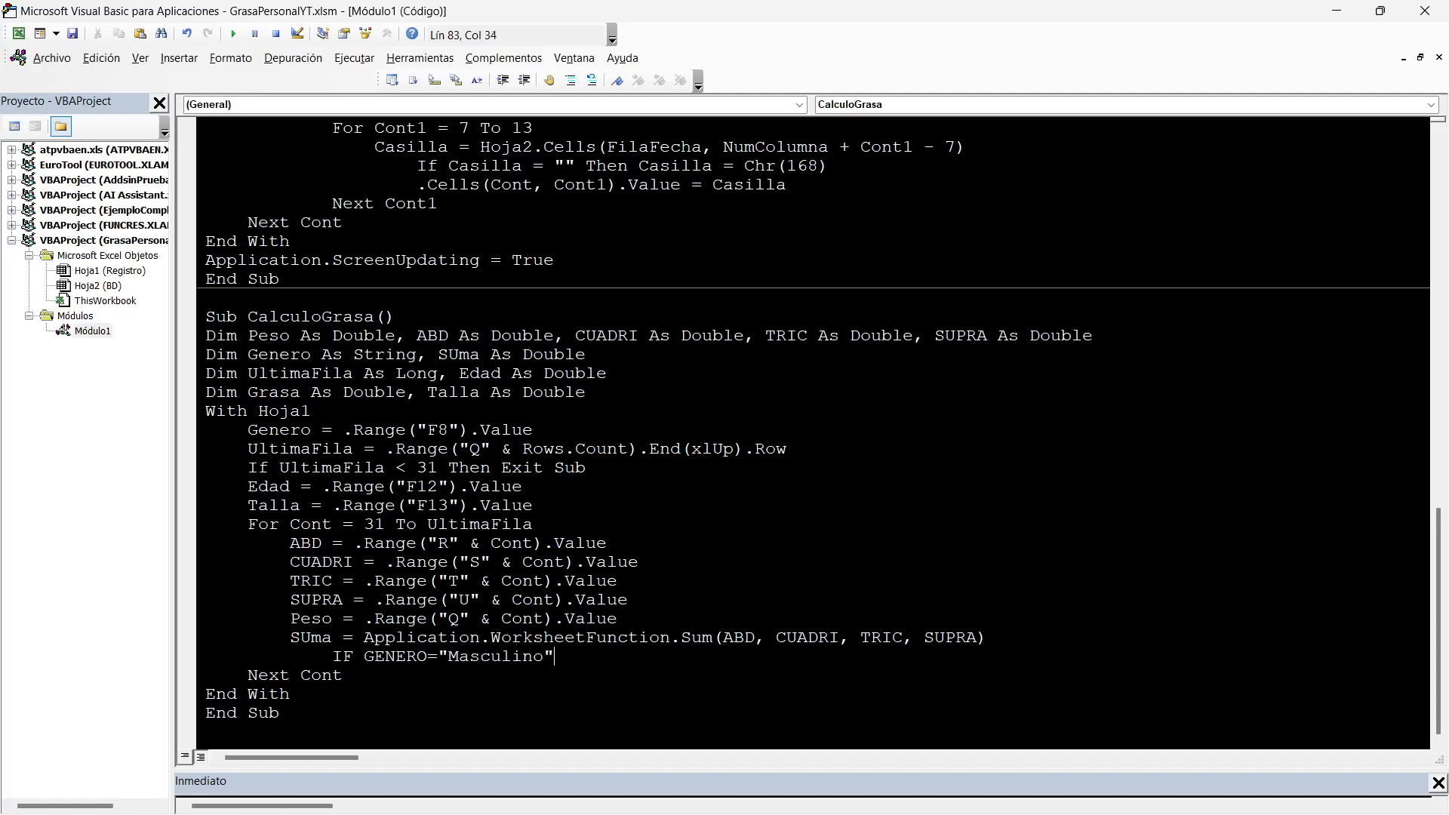
Check the Género entry on the Registro sheet and complete the condition with Then, Else and End If, leaving a blank line under Then.
key(alt+F11)
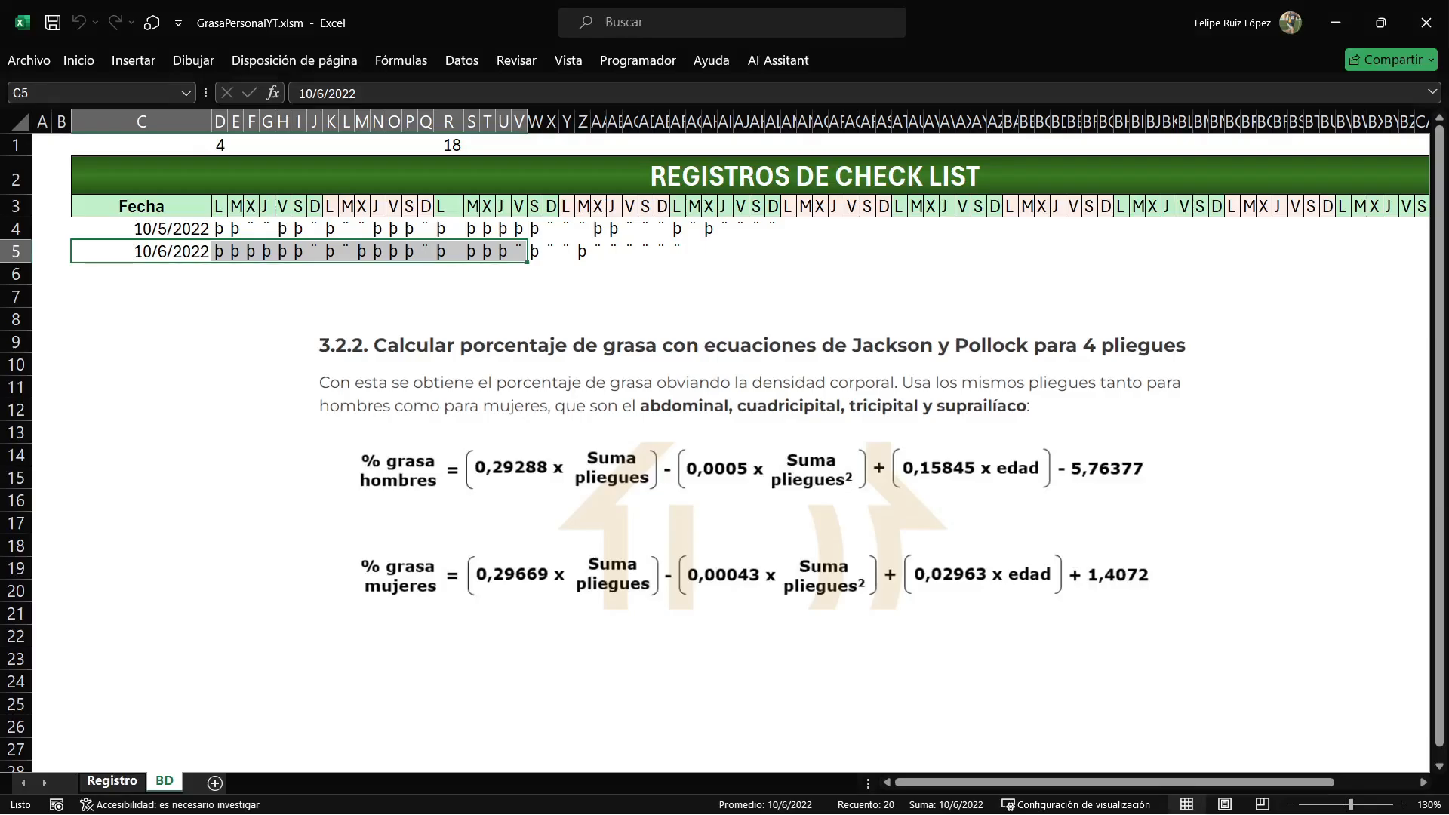
click(112, 781)
scroll(679, 453, up, 7)
scroll(724, 453, up, 1)
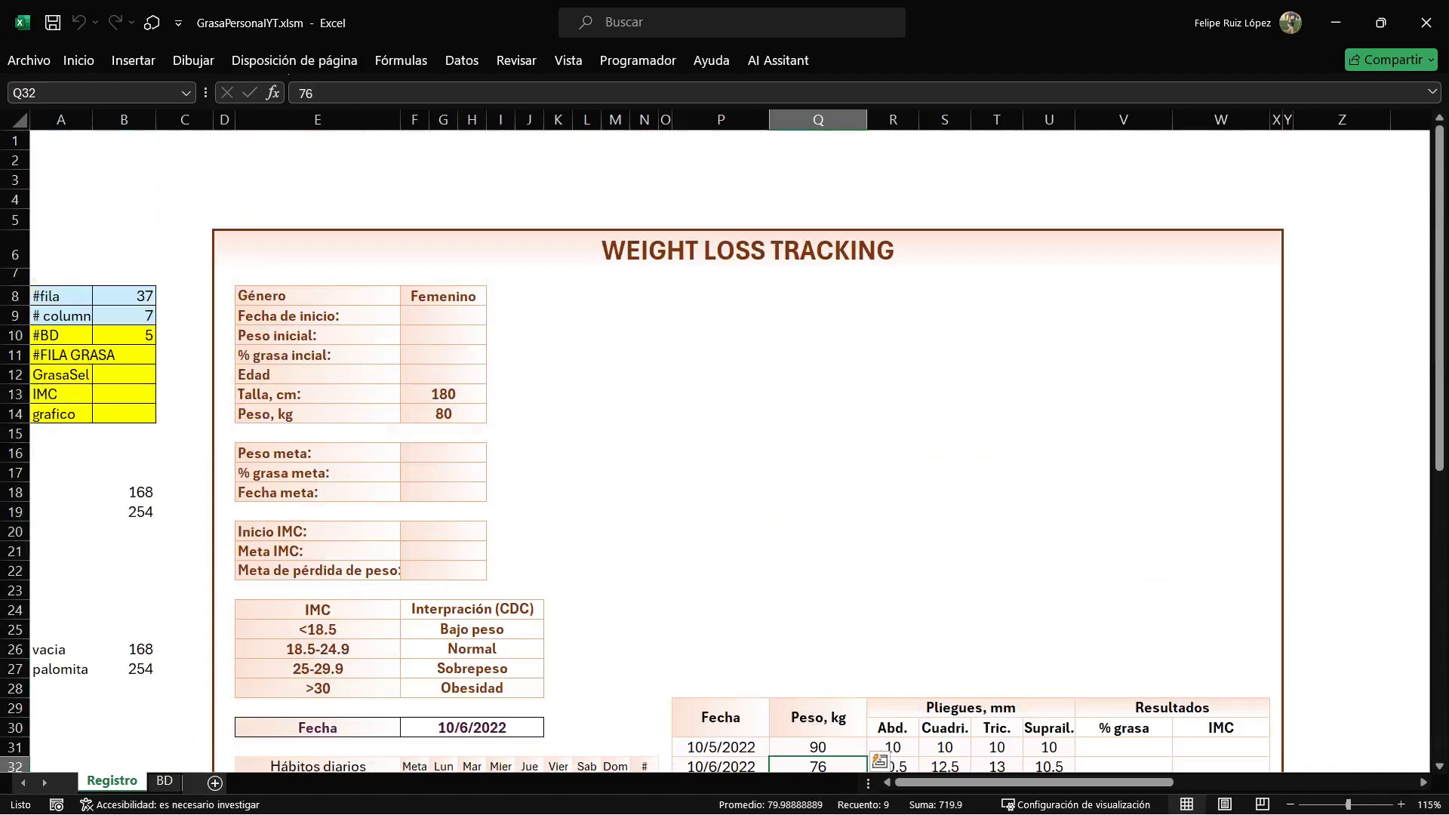
key(alt+F11)
text(then)
key(Return)
text(else)
key(Return)
text(end if)
click(629, 656)
key(Return)
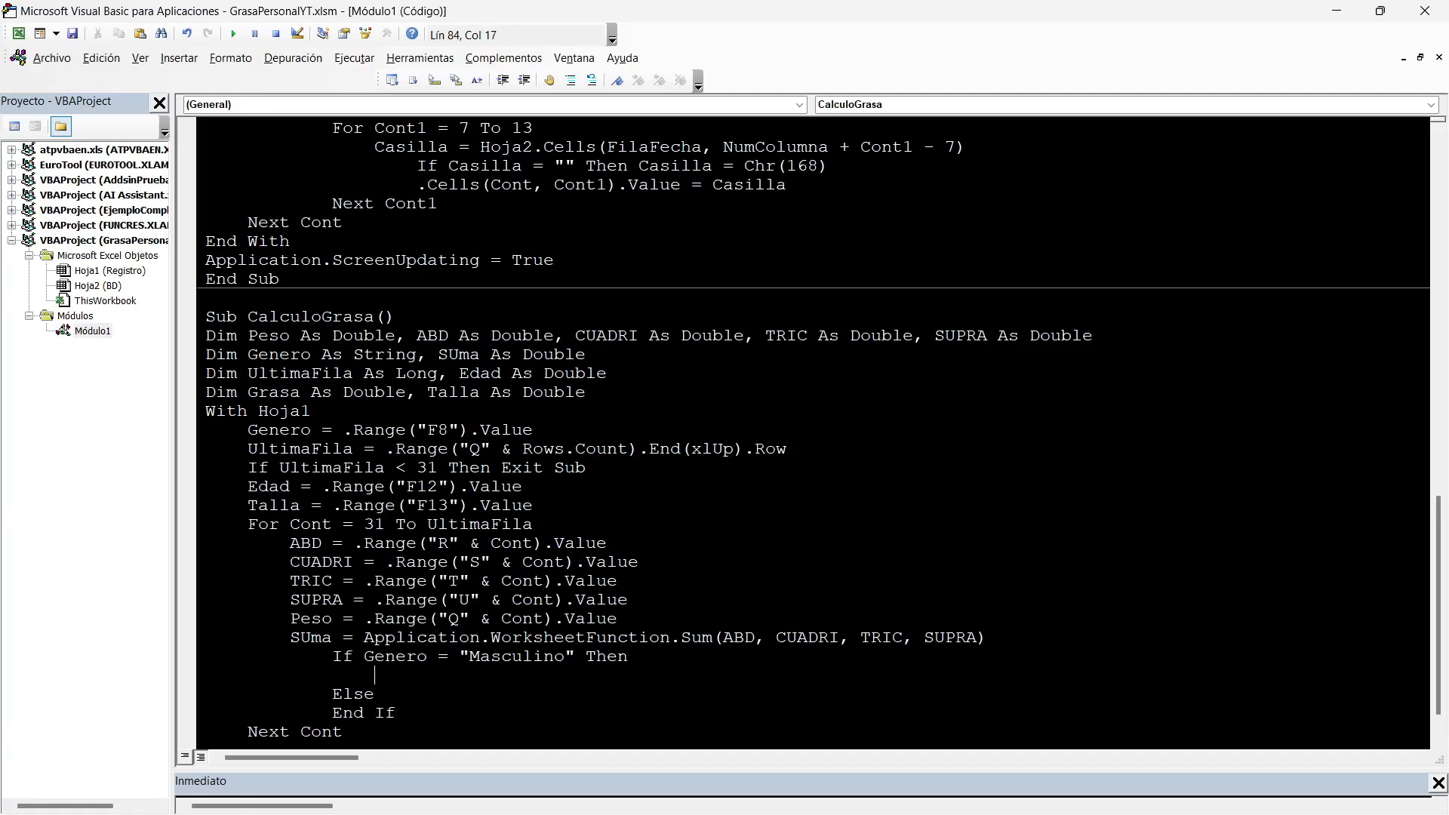
Place the code editor window beside the BD sheet's equations, shrinking and moving the equations picture so it stays visible.
click(1380, 10)
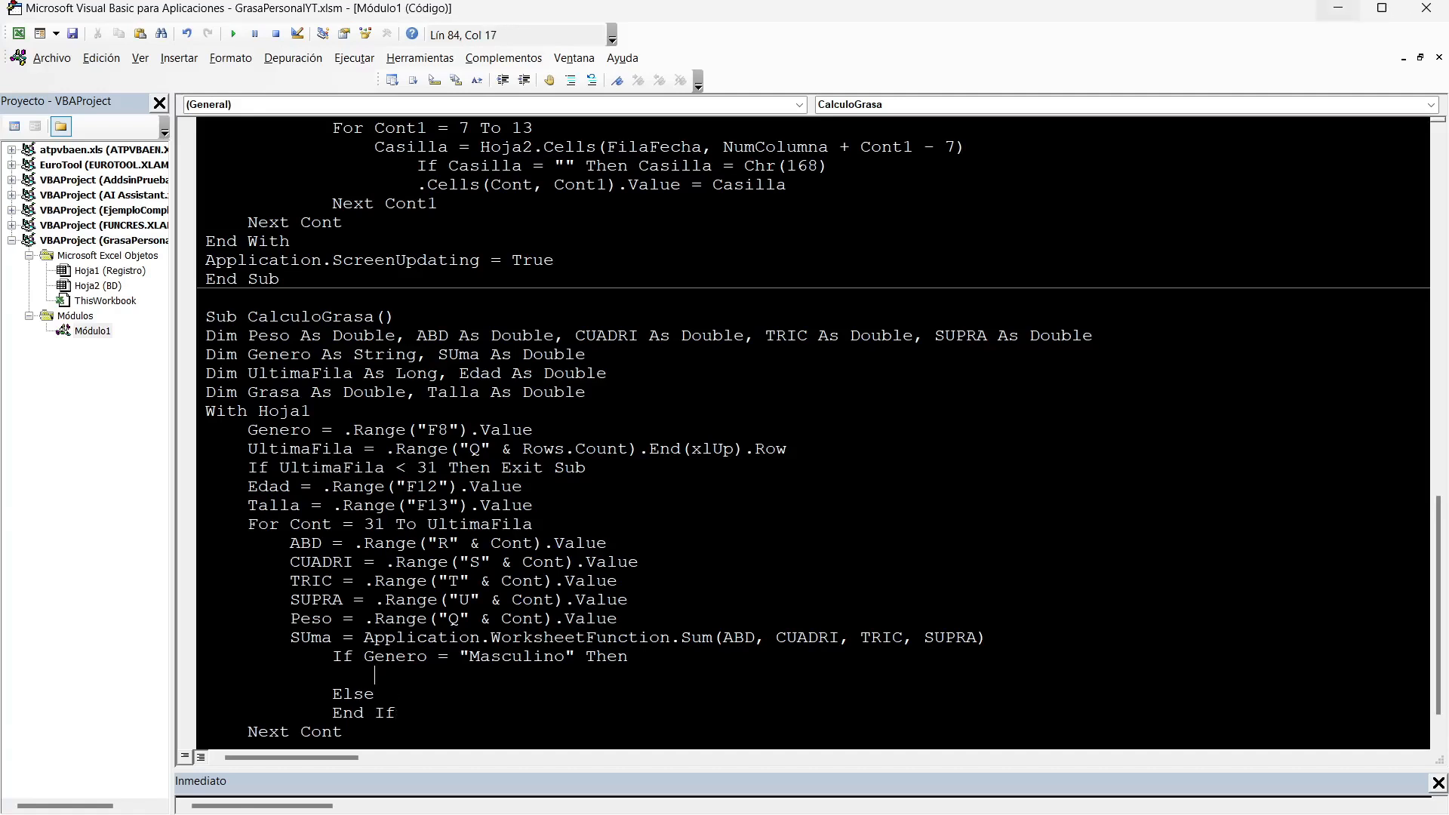
drag(1264, 15, 1096, 44)
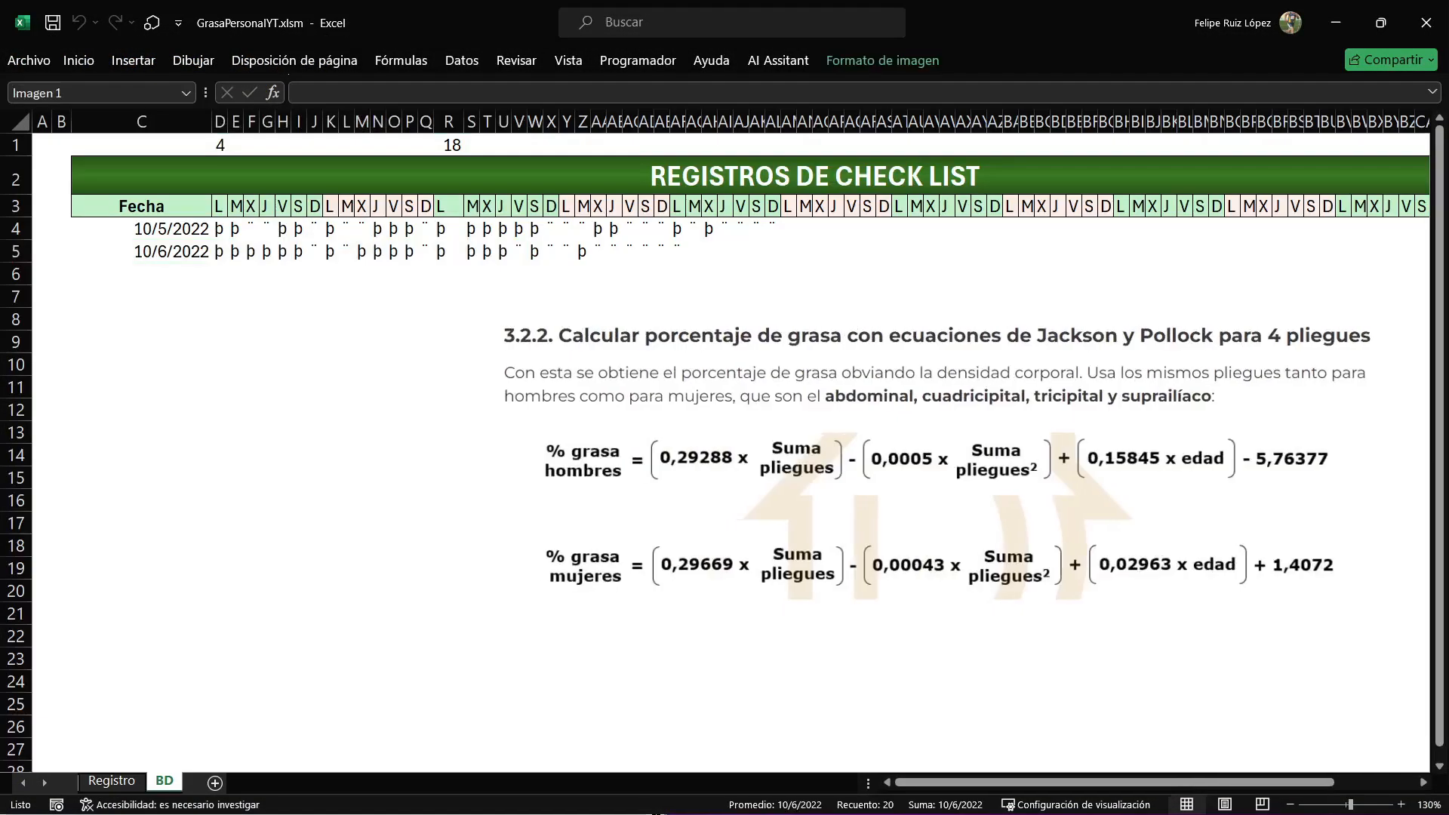
drag(541, 319, 929, 443)
drag(1011, 528, 1015, 492)
click(899, 659)
key(alt+F11)
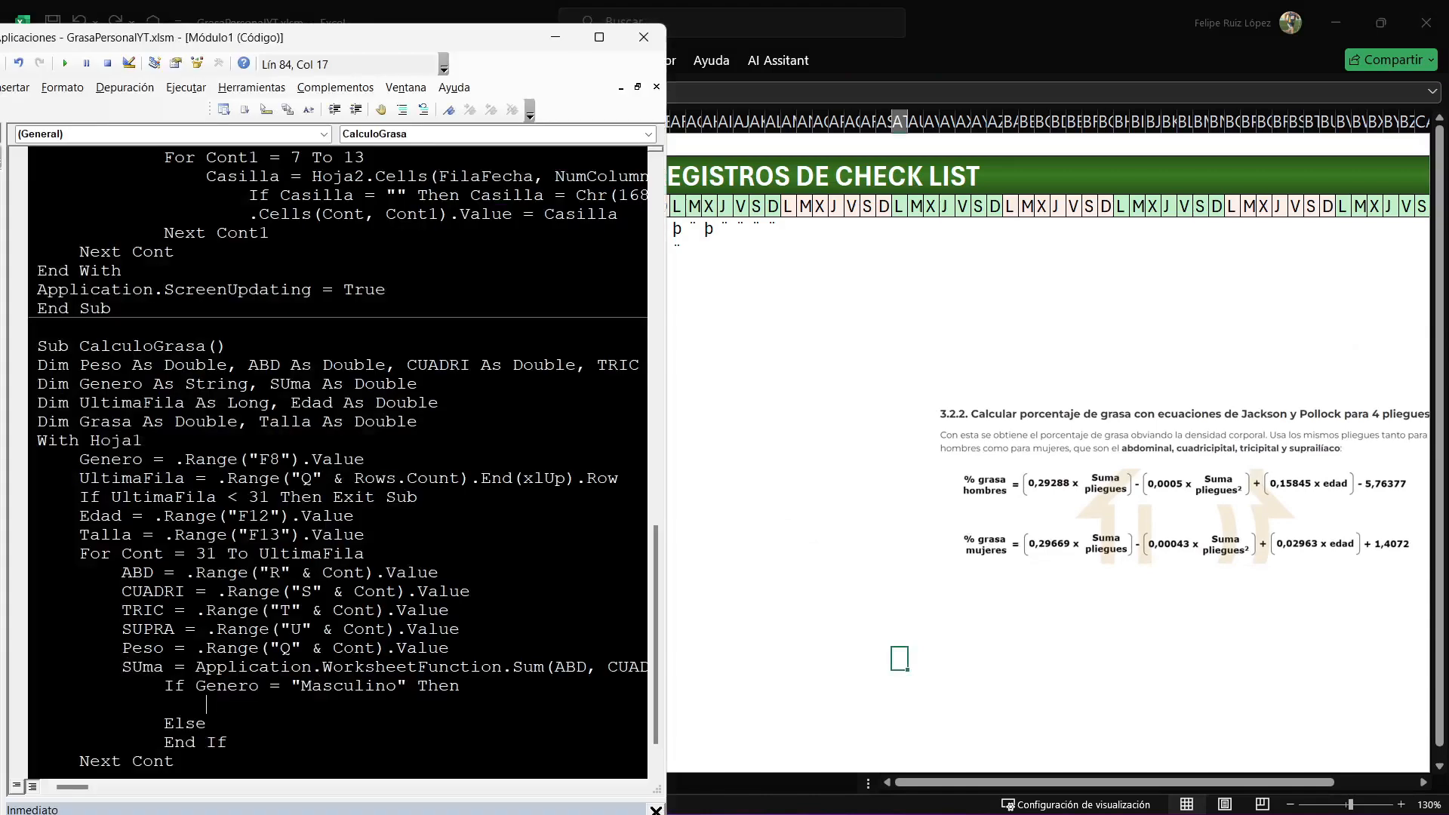
drag(666, 453, 926, 453)
Start the men's body fat formula in the Masculino branch as grasa=(0.29288*suma)-(0.0005*suma ^ 2).
text(grasa)
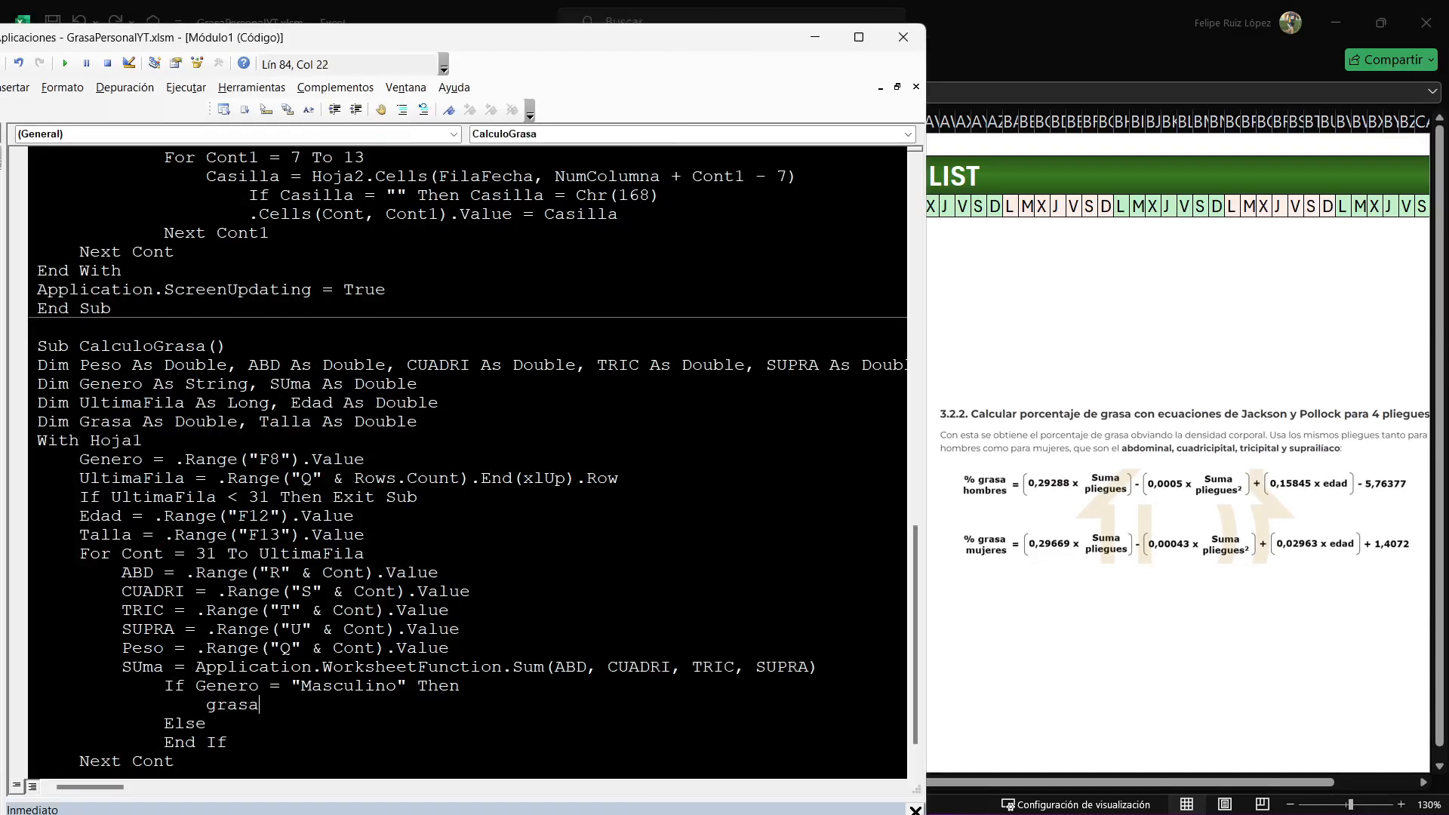
text(=(0.29288*suma)-(0)
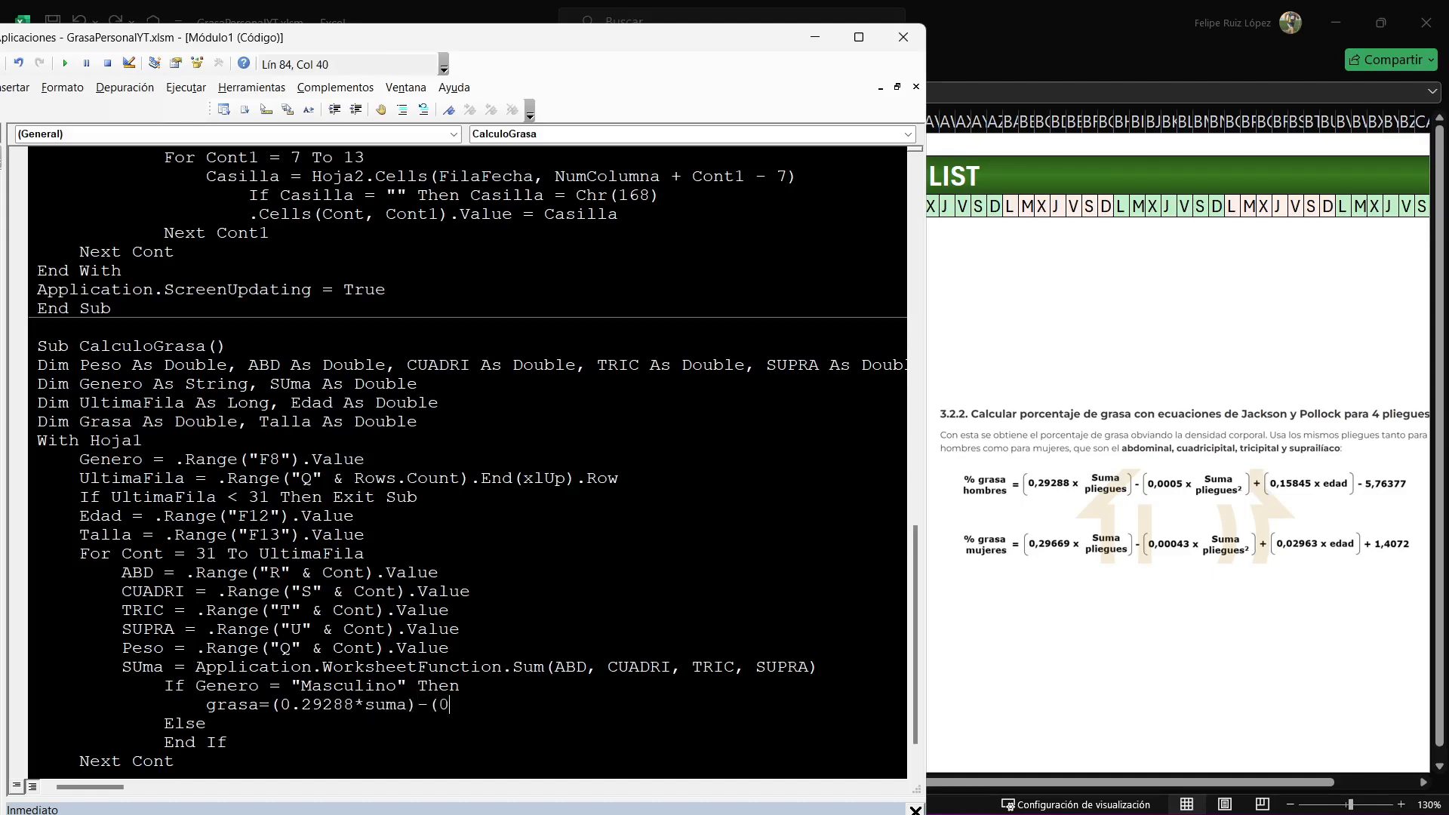
text(.0005*suma ^ 2)+(0.15845*edad)
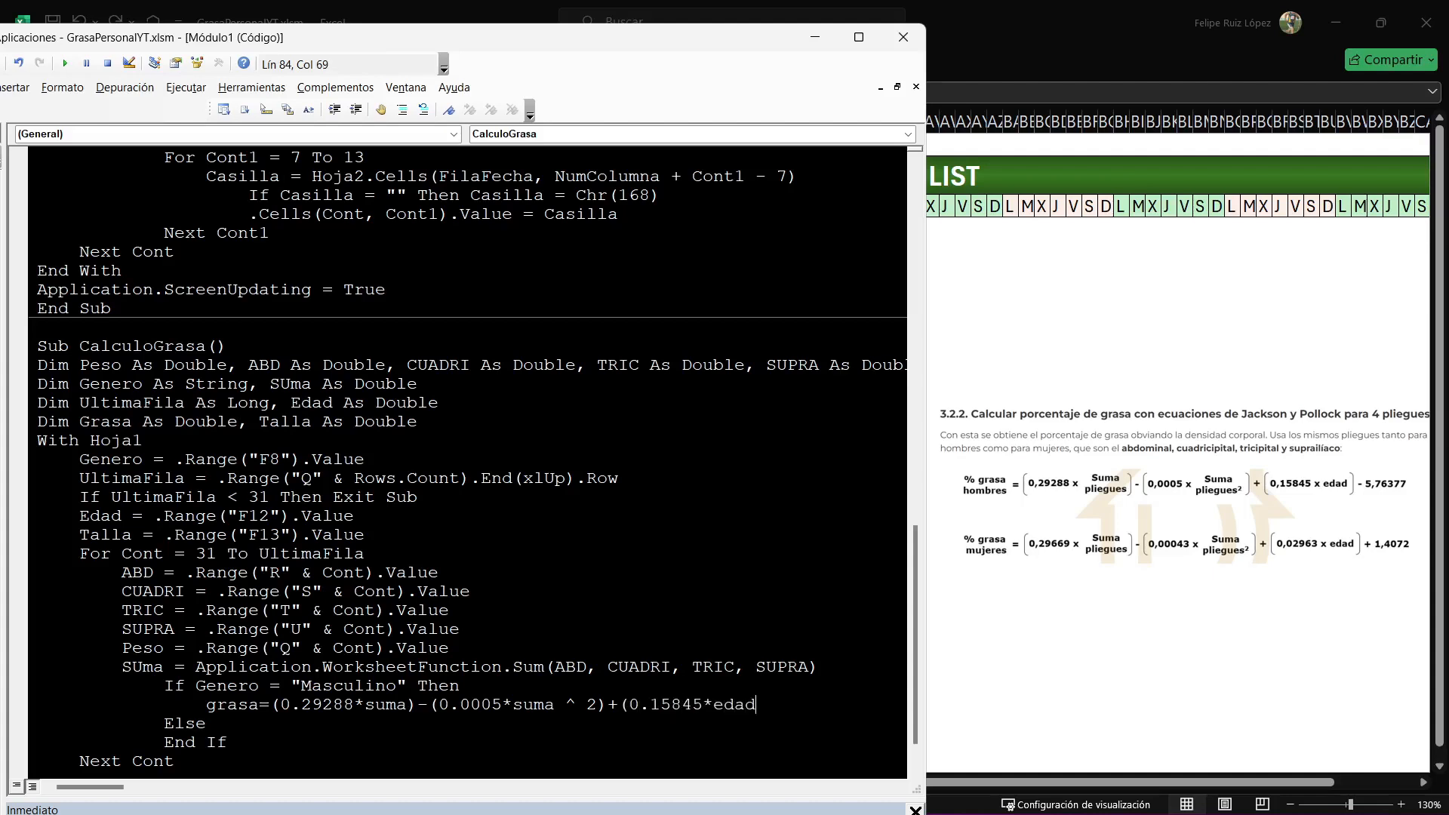
text()-5.76377)
Copy the men's grasa formula into a new line in the Else branch.
drag(850, 705, 207, 705)
key(ctrl+c)
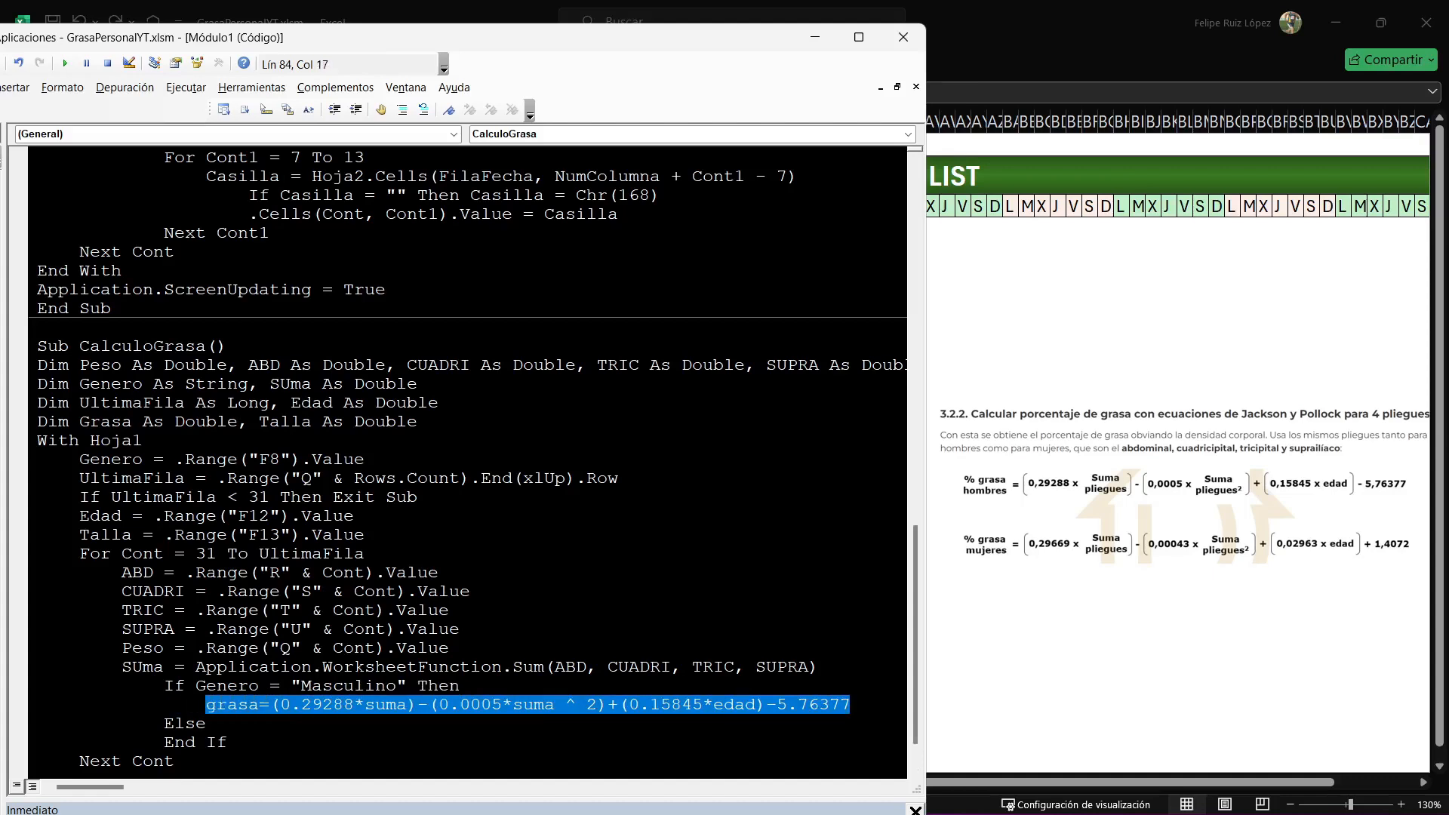
key(Down)
key(Return)
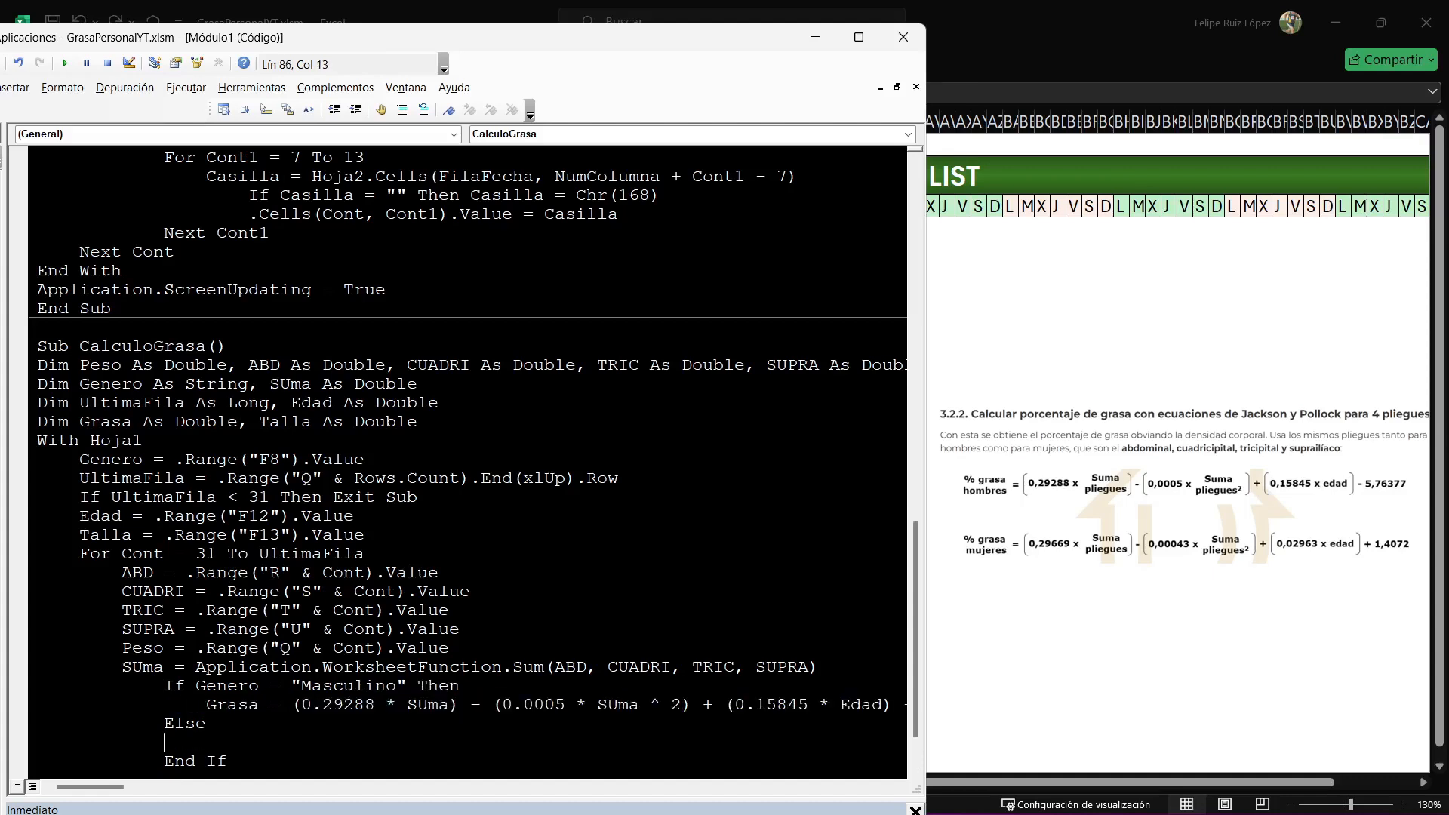
key(ctrl+v)
scroll(468, 461, down, 1)
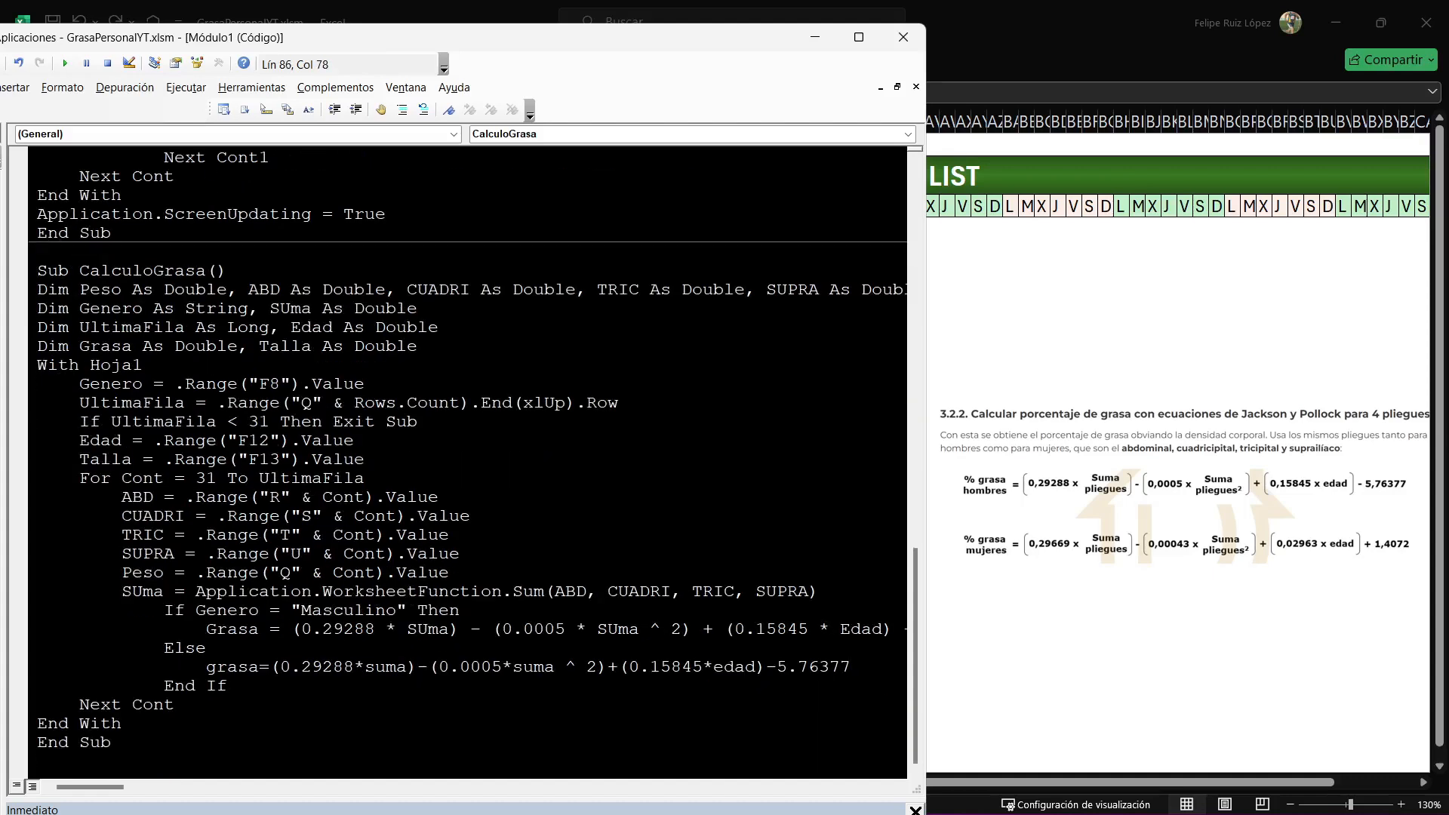
Change the skinfold sum coefficients in the Else branch's grasa formula to 0.29669 and 0.00043.
double_click(326, 666)
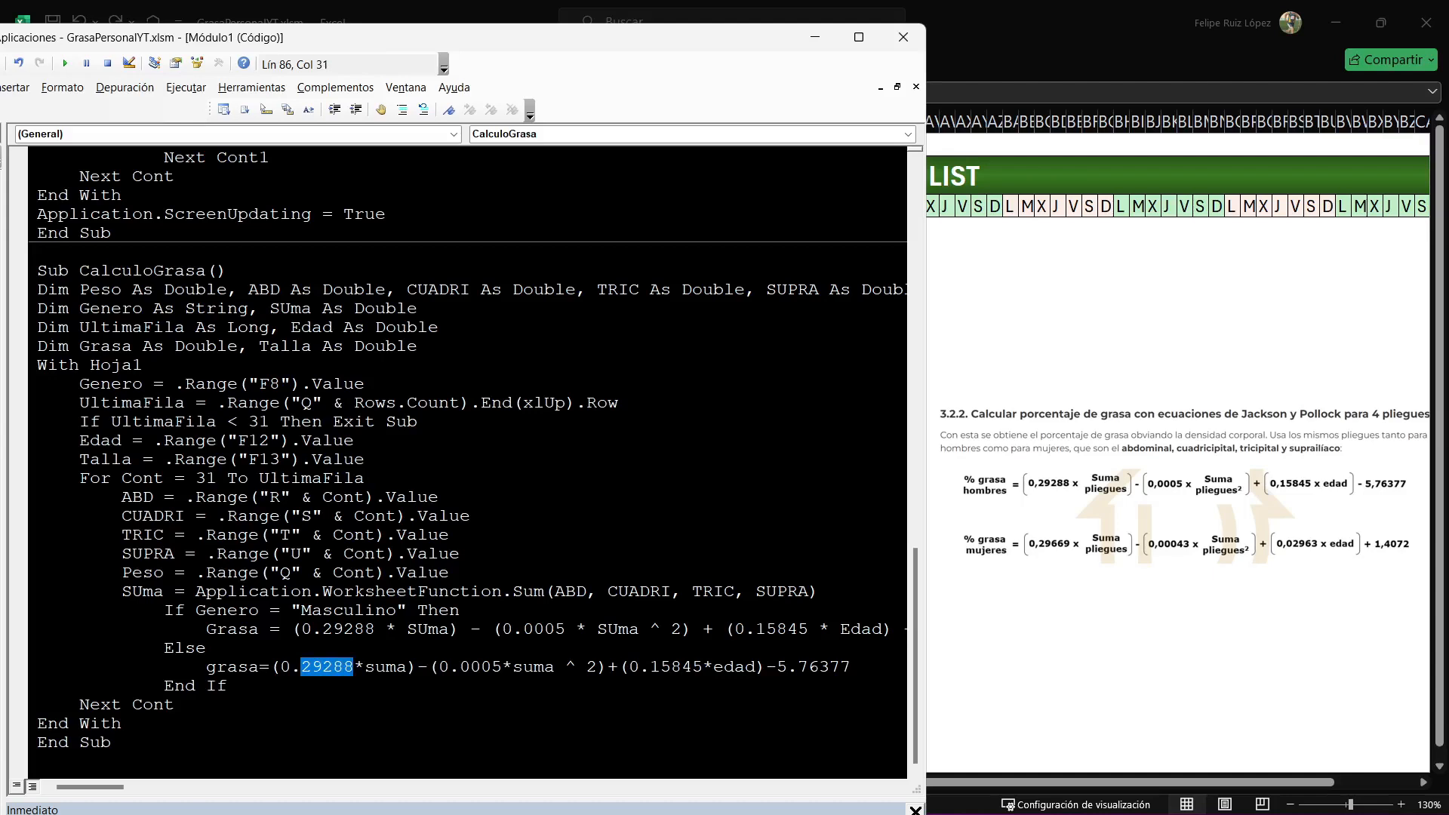
text(29669)
double_click(480, 667)
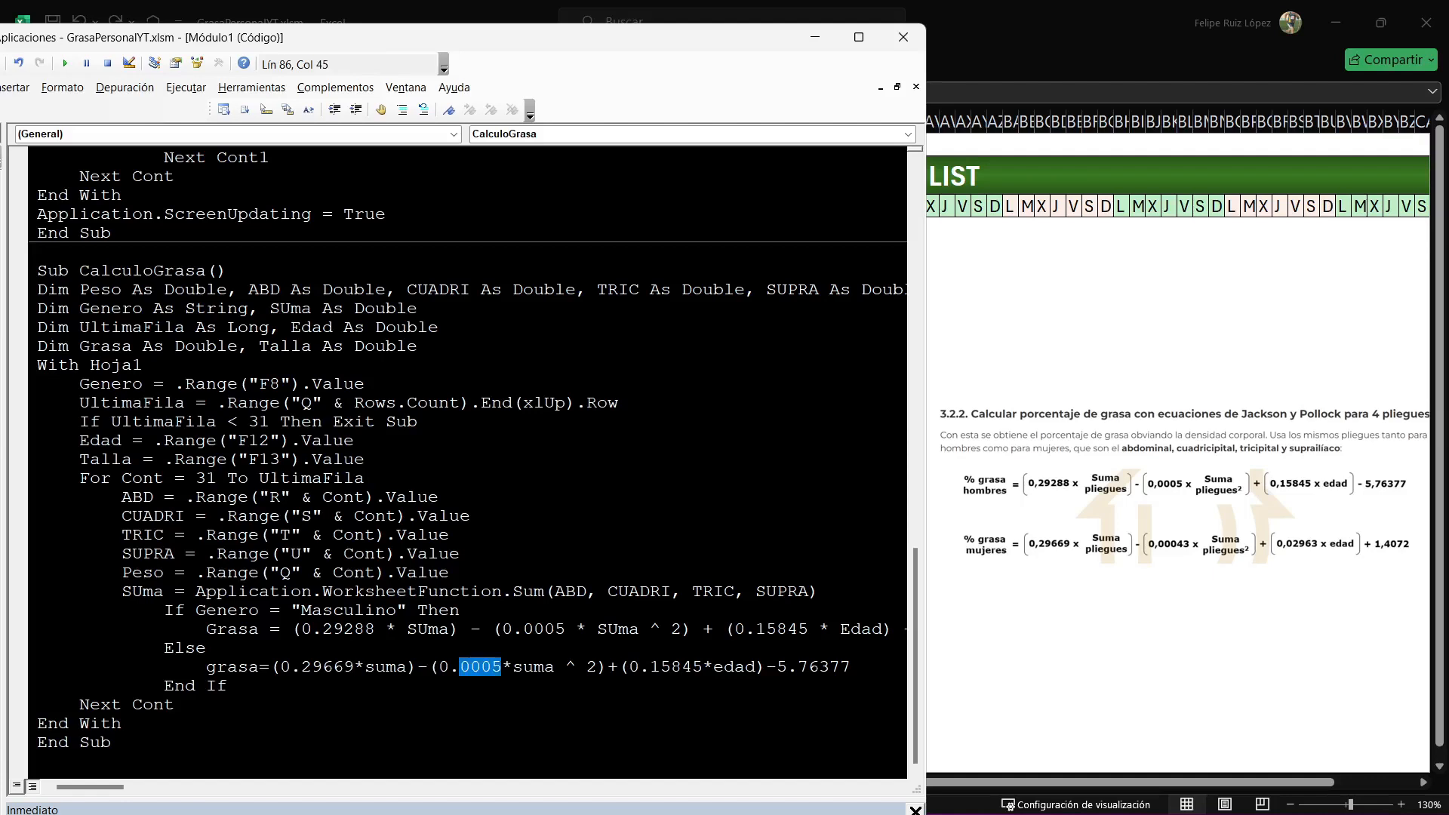
text(000)
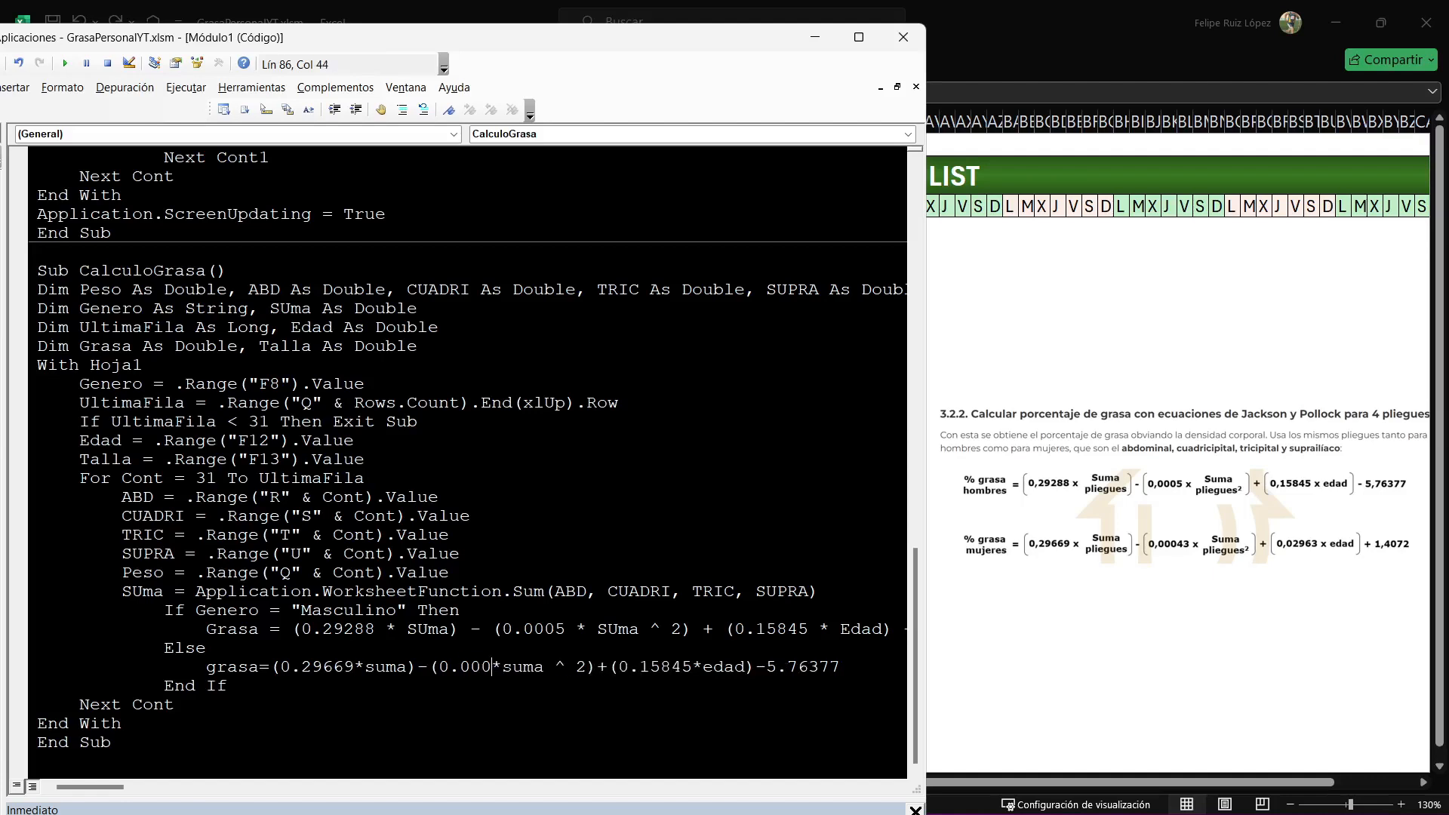
text(43)
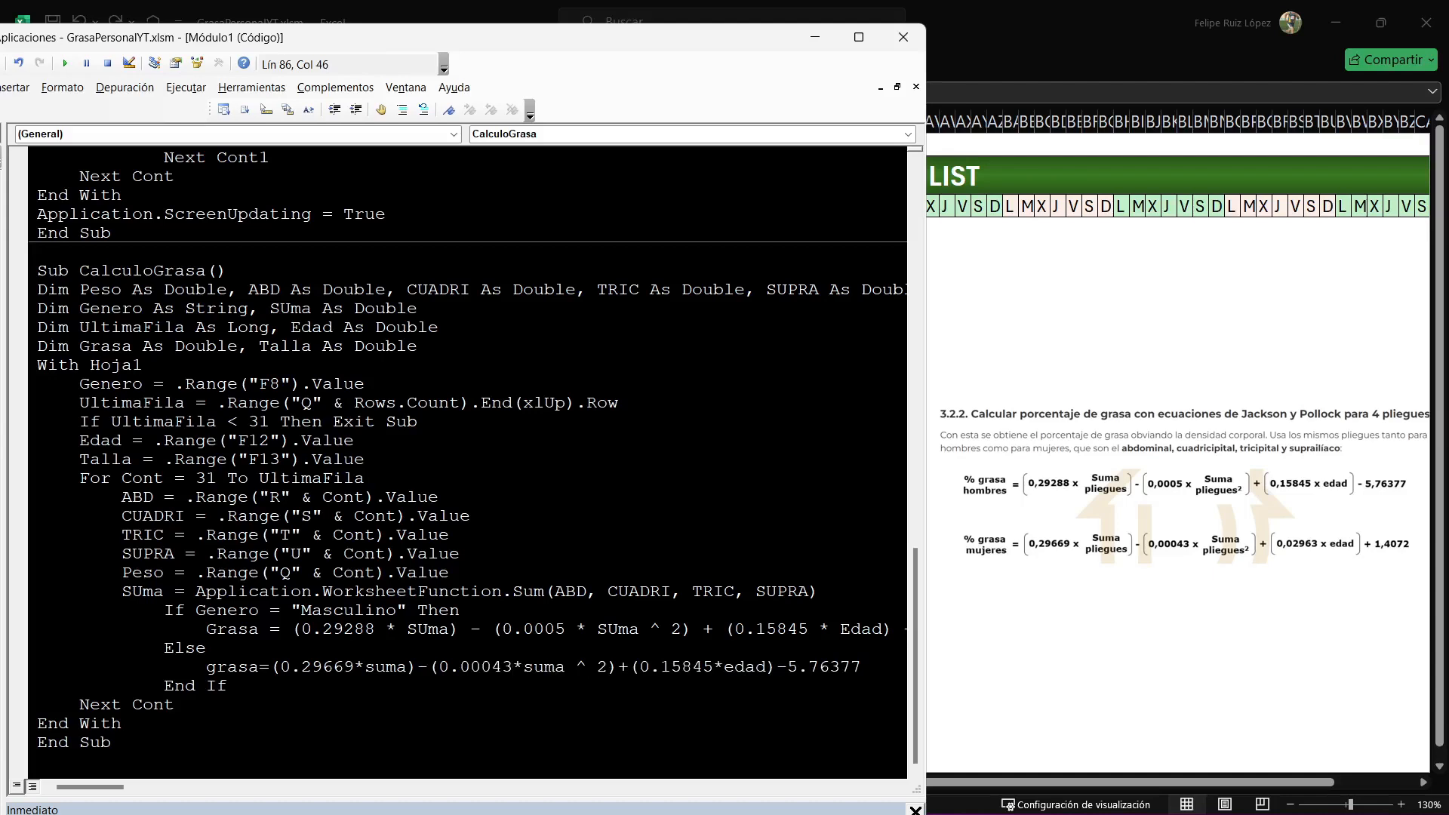
Set the women's grasa formula's age coefficient to 0.02963 and its constant to +1.4072.
drag(660, 667, 712, 666)
text(02963)
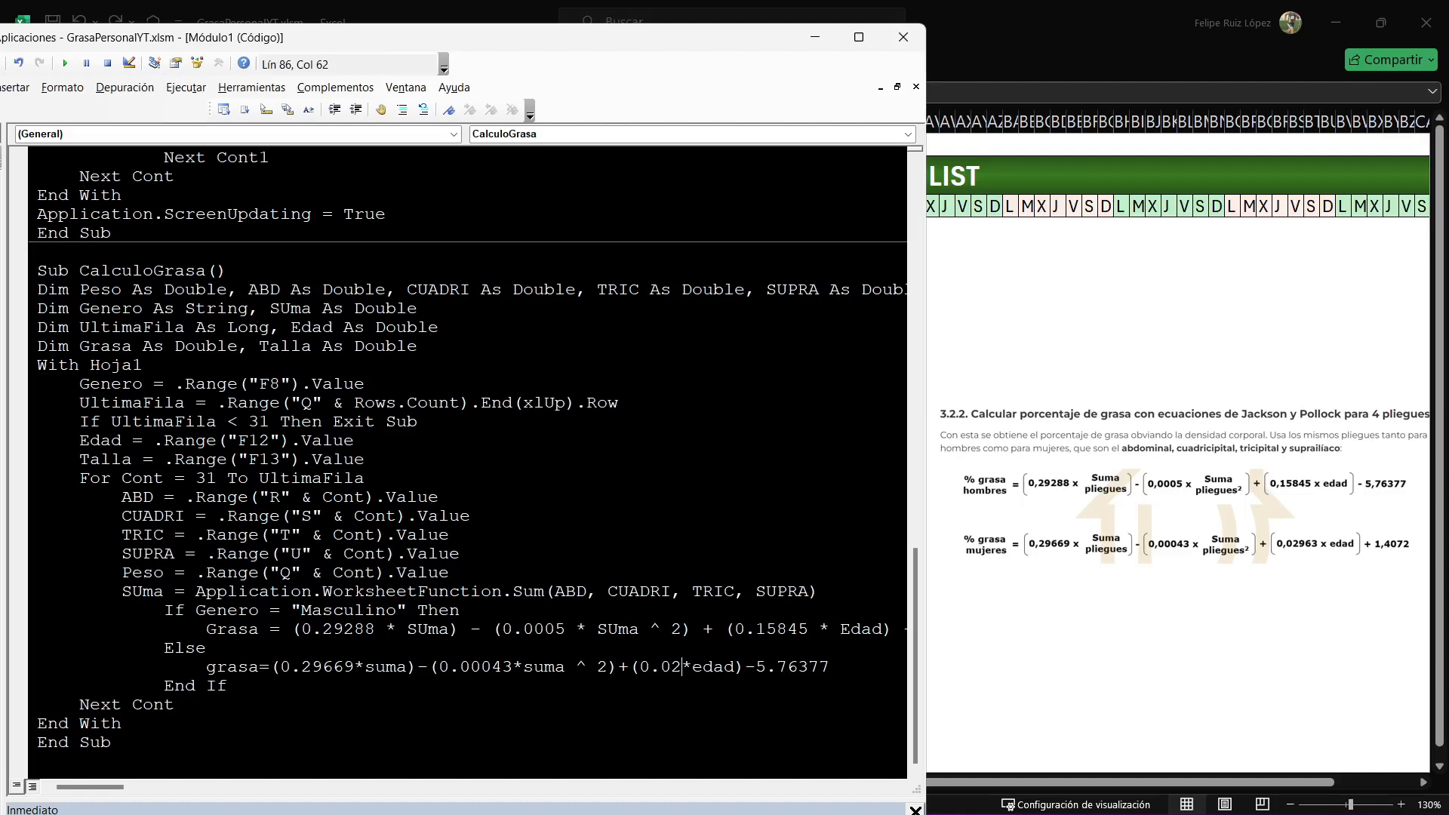
drag(864, 667, 777, 667)
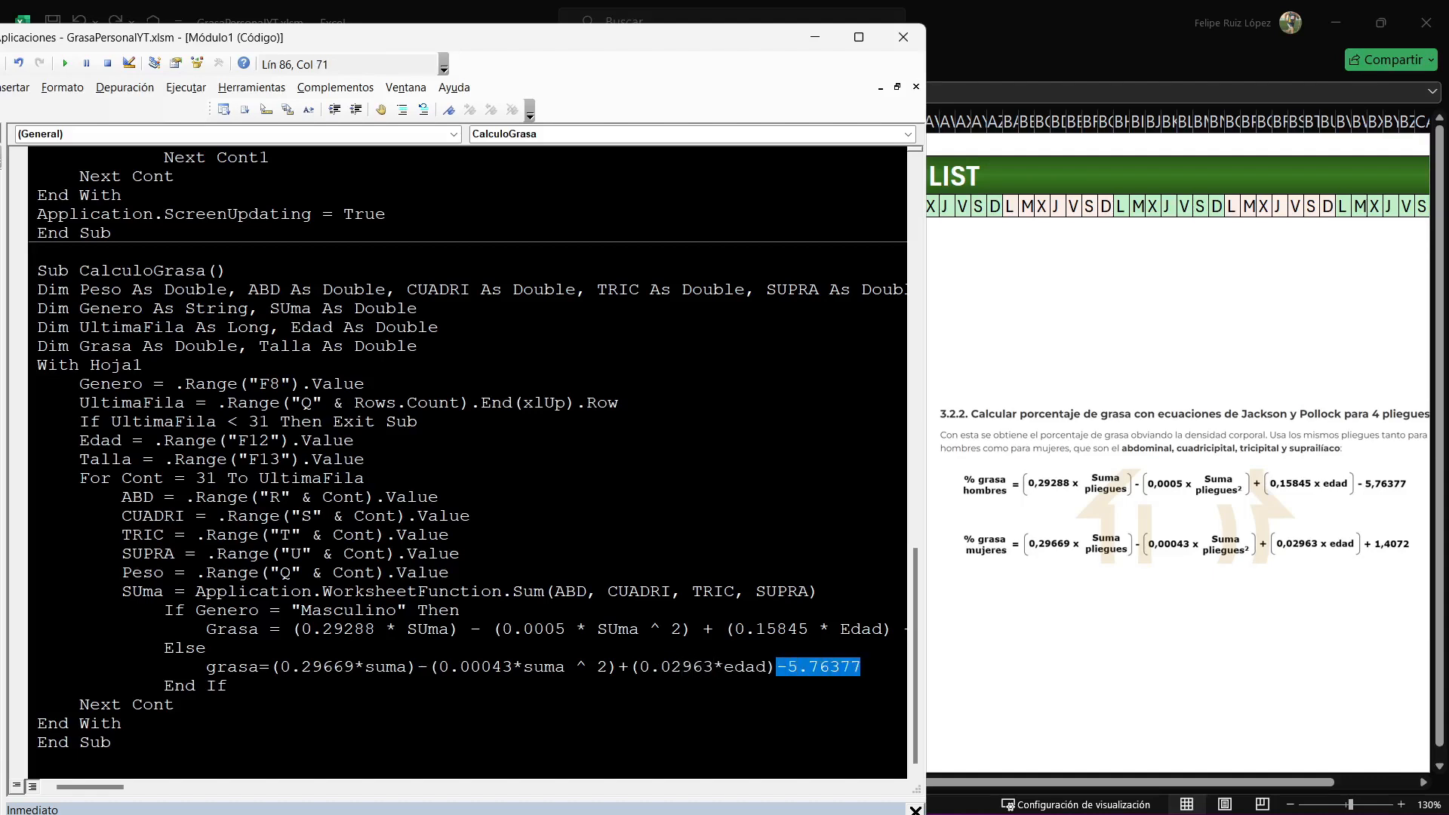
text(+)
text(1.)
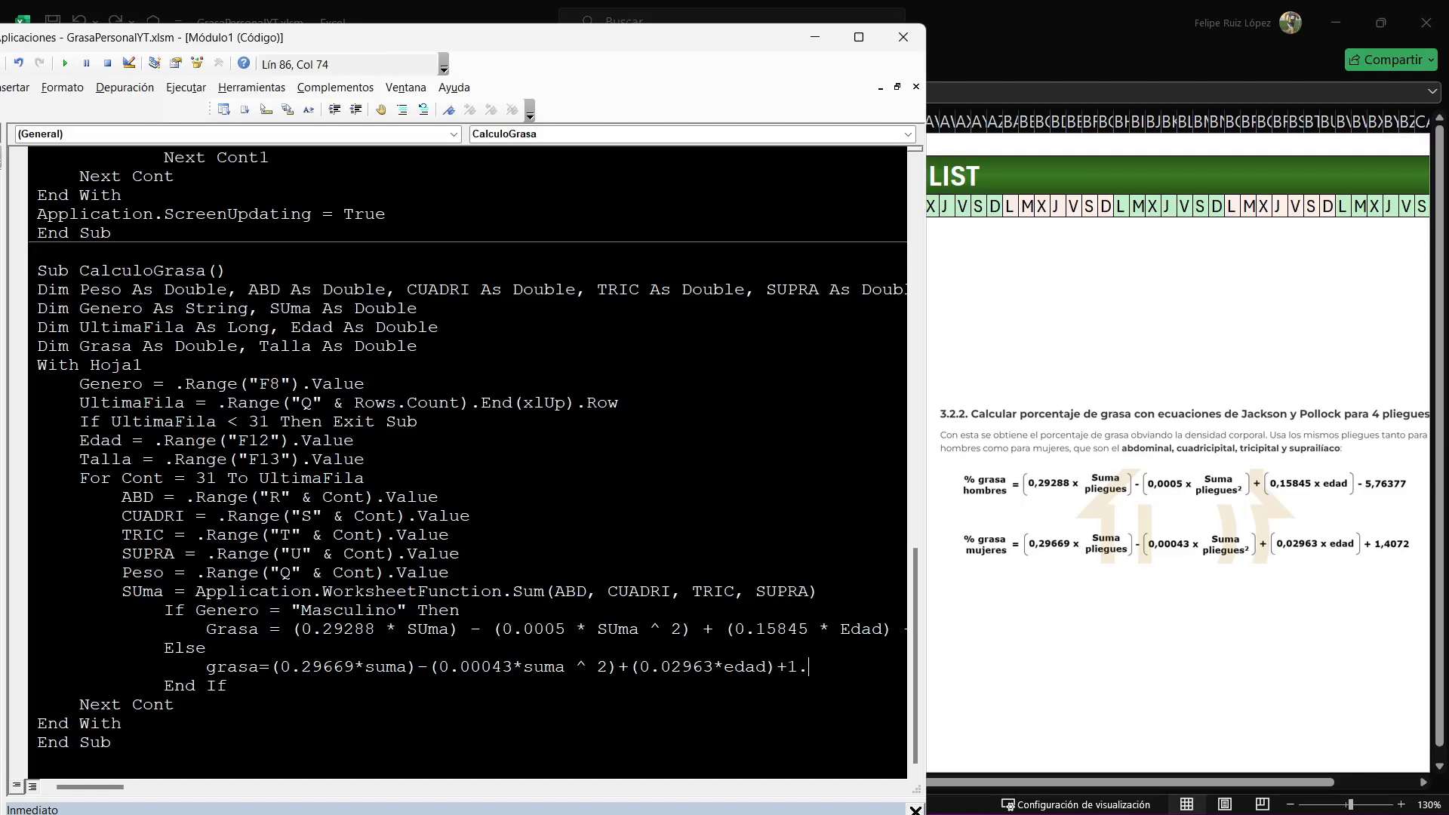
text(4072)
key(Down)
Start a .Range("").value line below End If and look up the % grasa column on the Registro sheet.
key(Return)
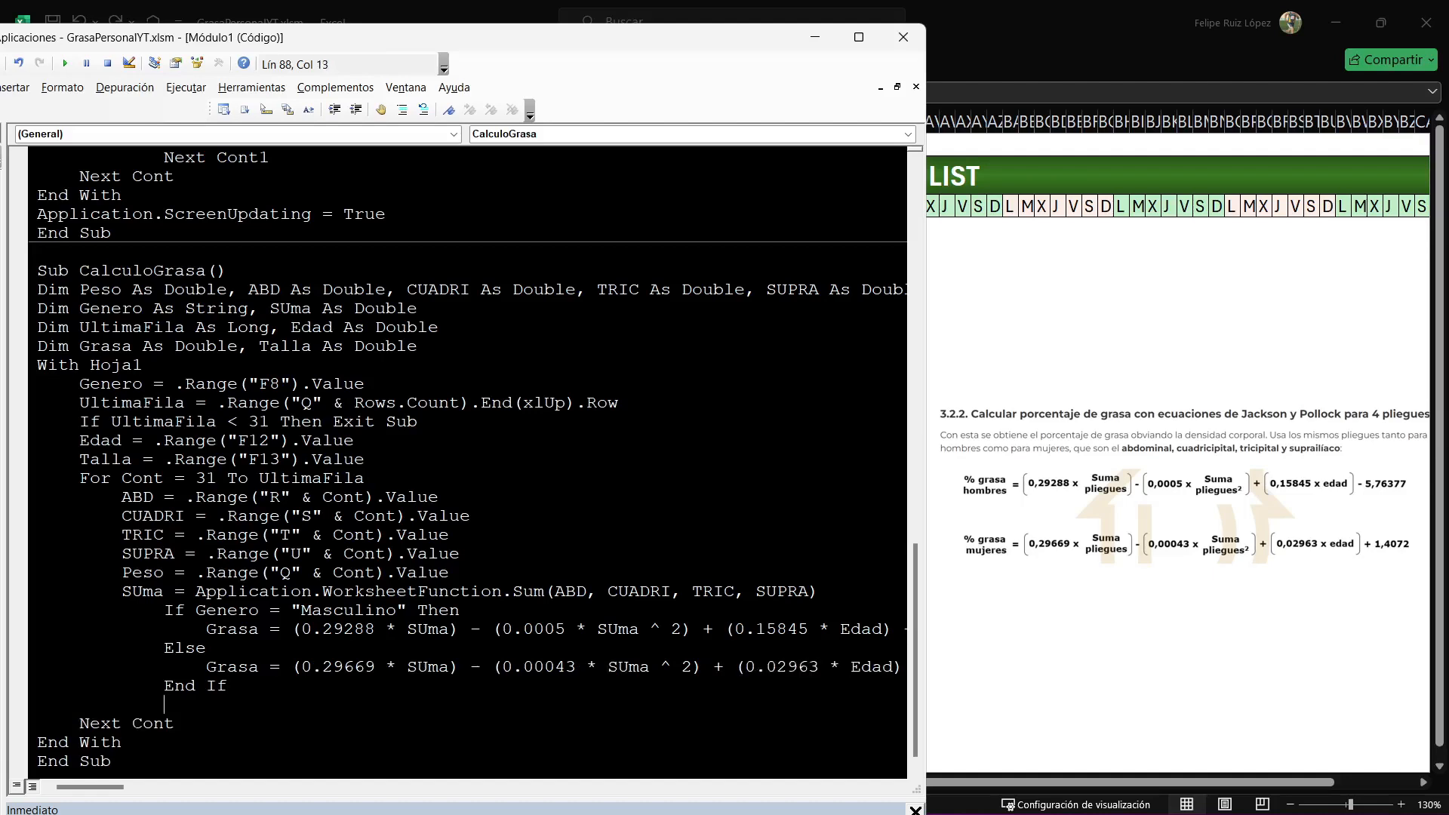
text(.Range("").val)
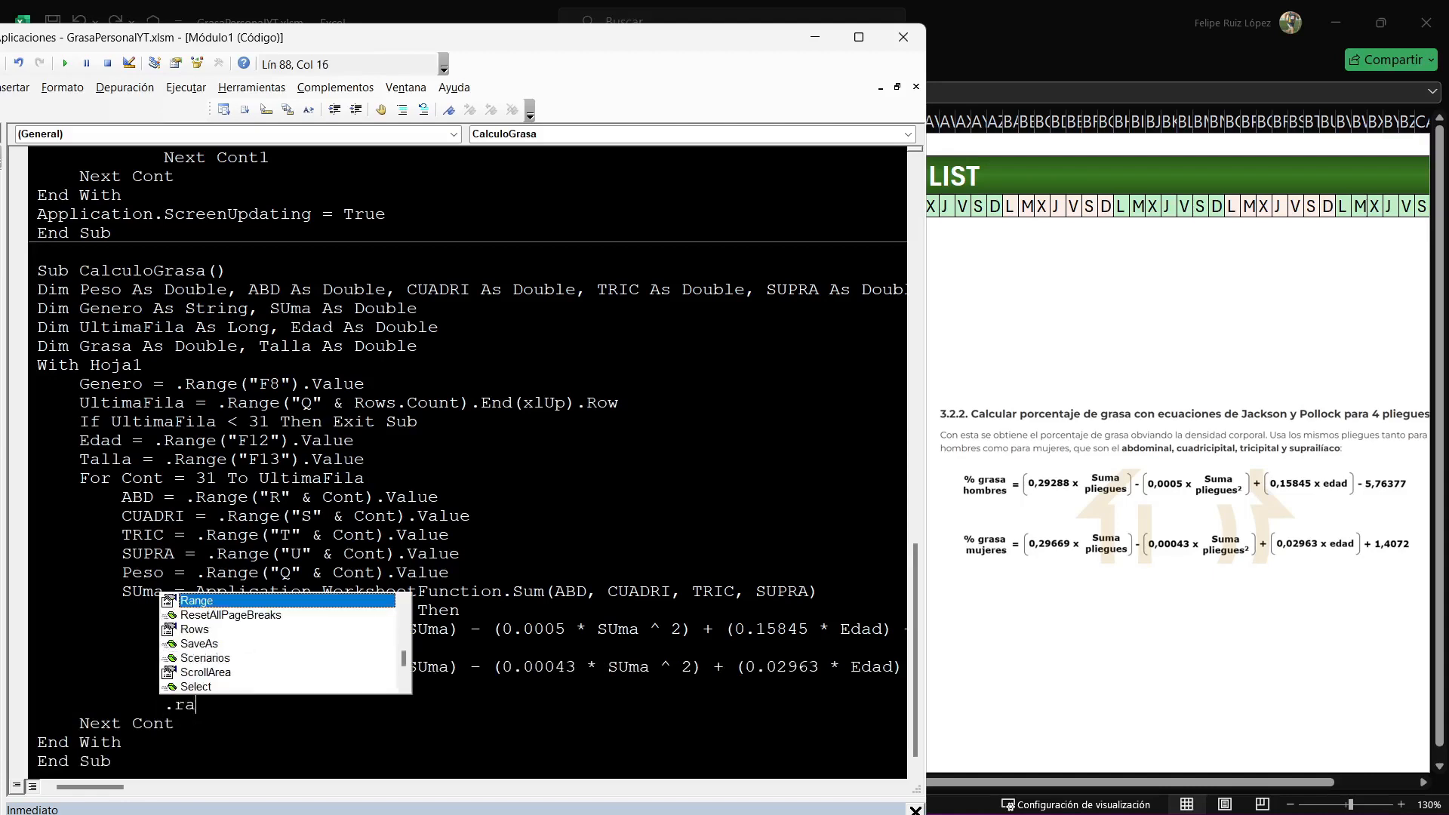
text(ue)
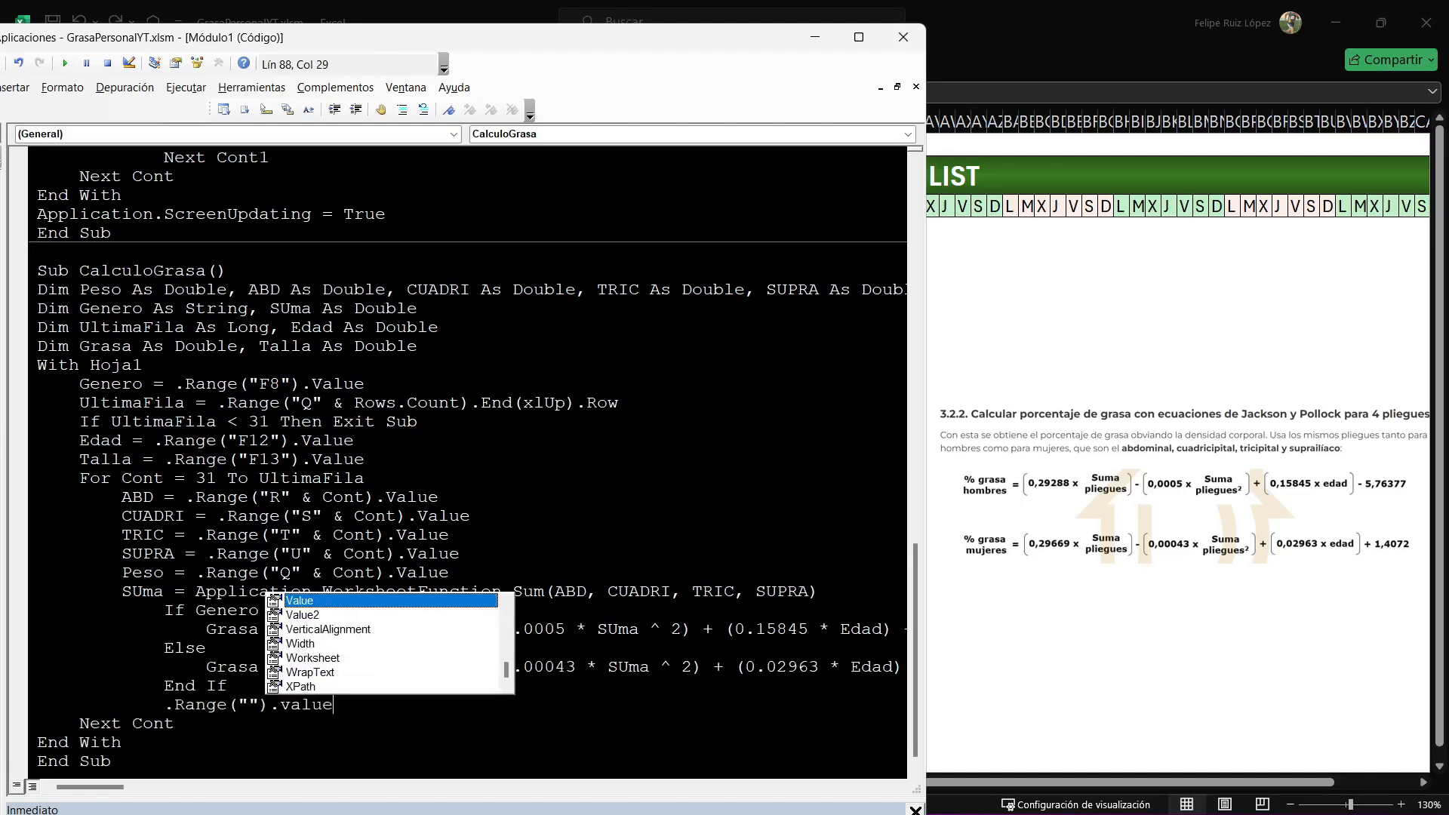
key(Left)
key(Left)
key(Left)
key(Left)
key(alt+F11)
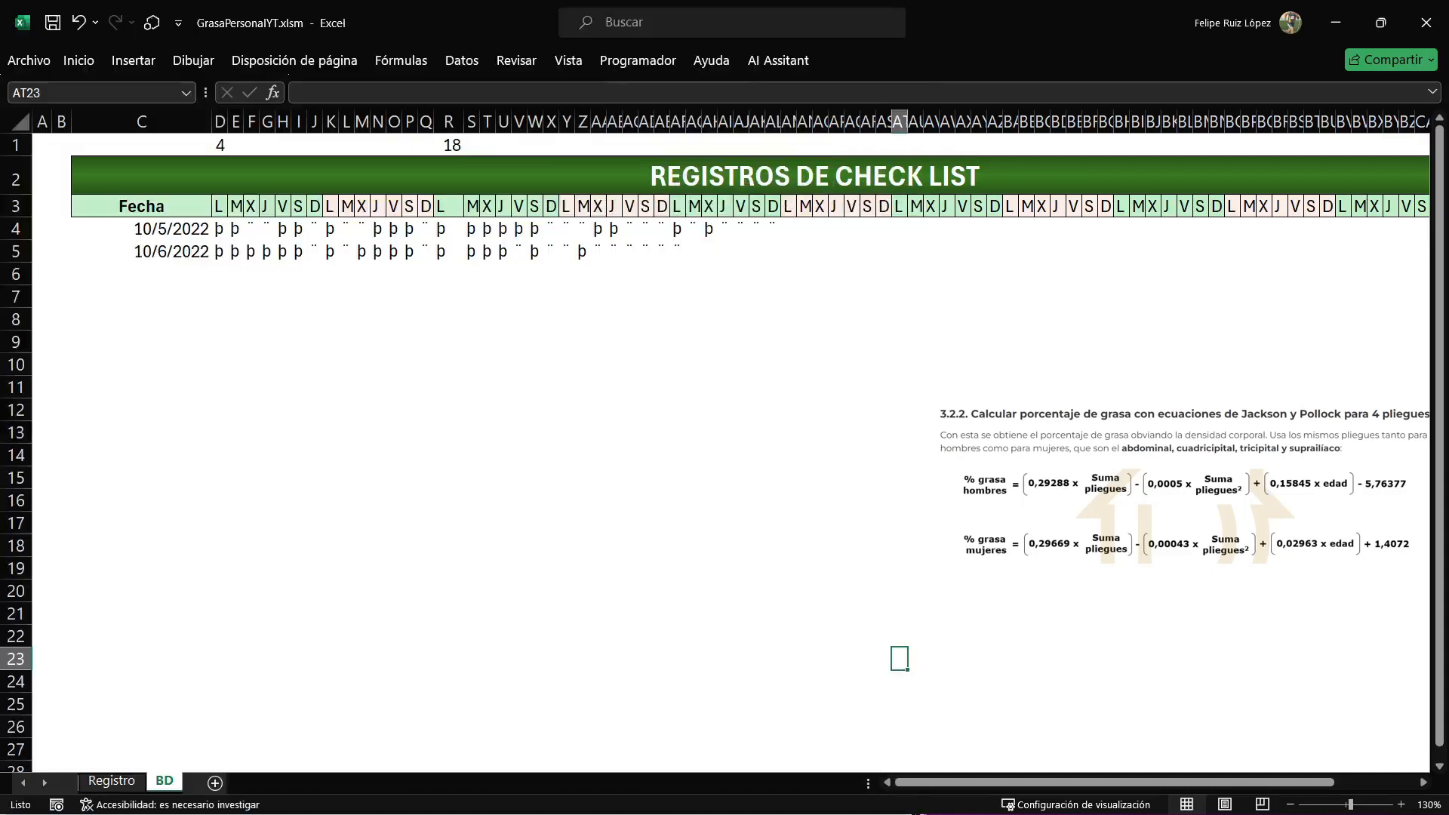
key(ctrl+Page_Up)
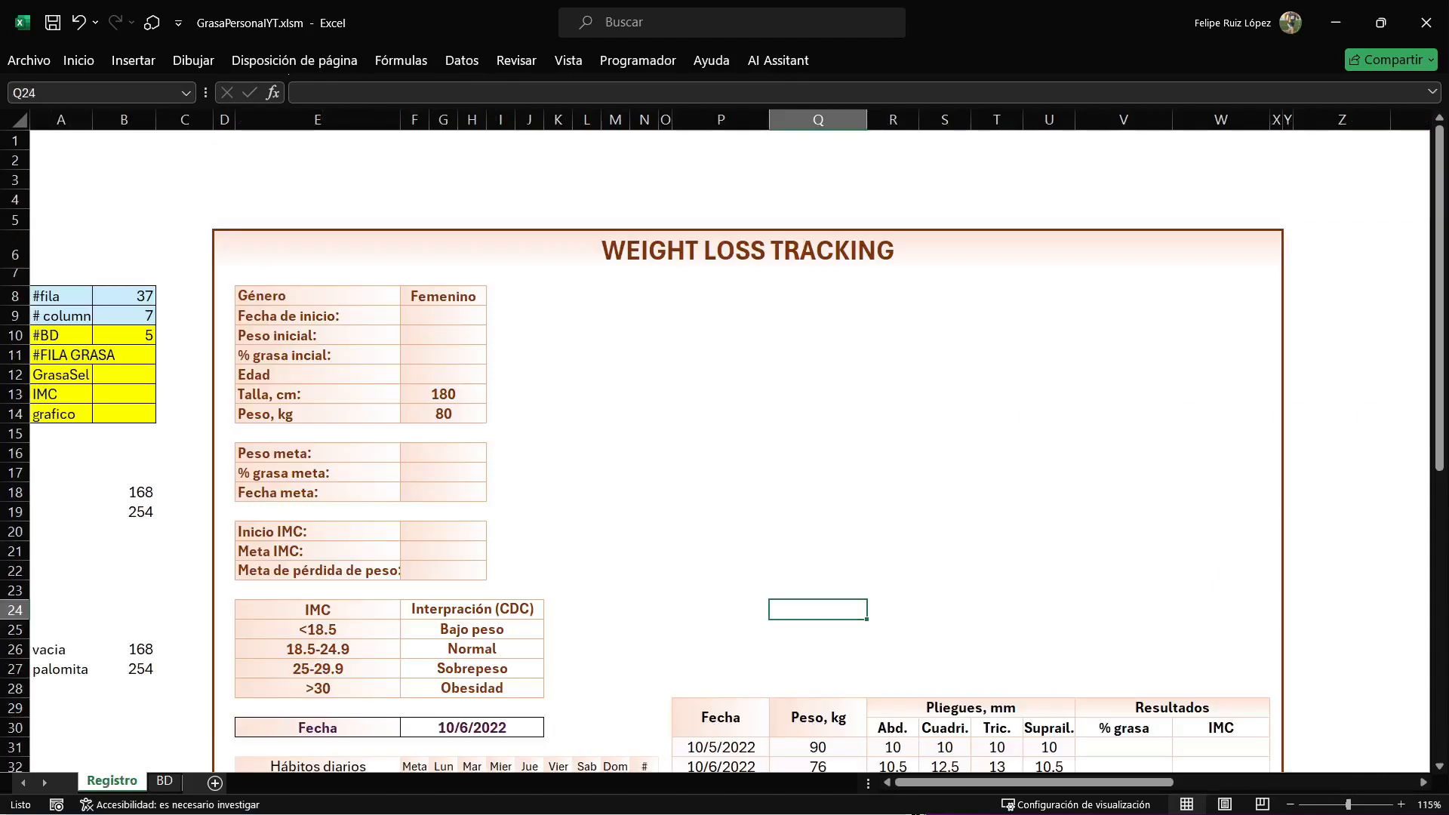
scroll(722, 452, down, 3)
click(1124, 394)
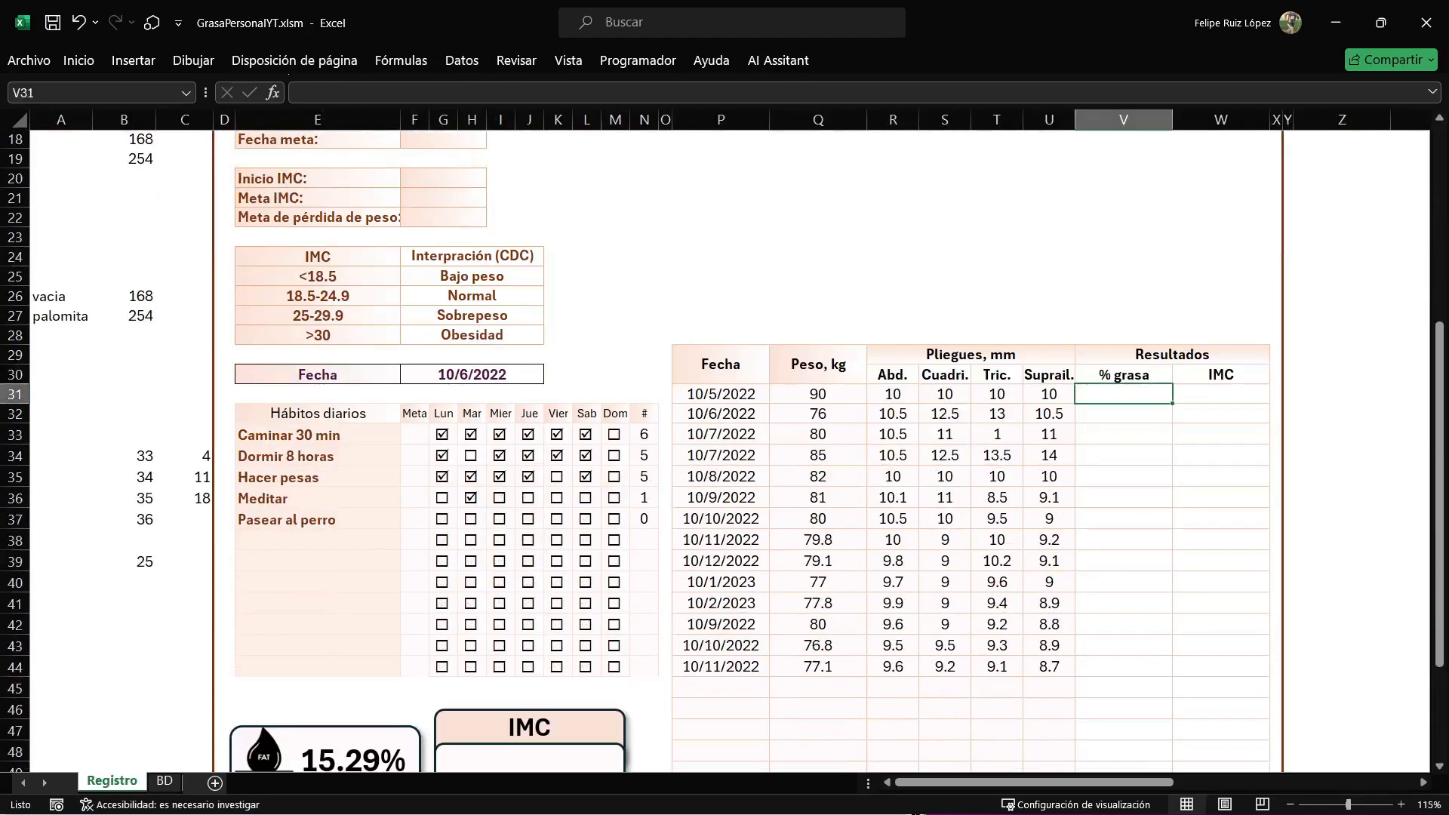
Complete the body fat output reference in the macro as .Range("V" & CONT).Value=.
key(alt+F11)
text(V)
key(Right)
text(& CONT)
key(Right)
key(Right)
key(Right)
key(Right)
key(Right)
key(Right)
key(Right)
text(=)
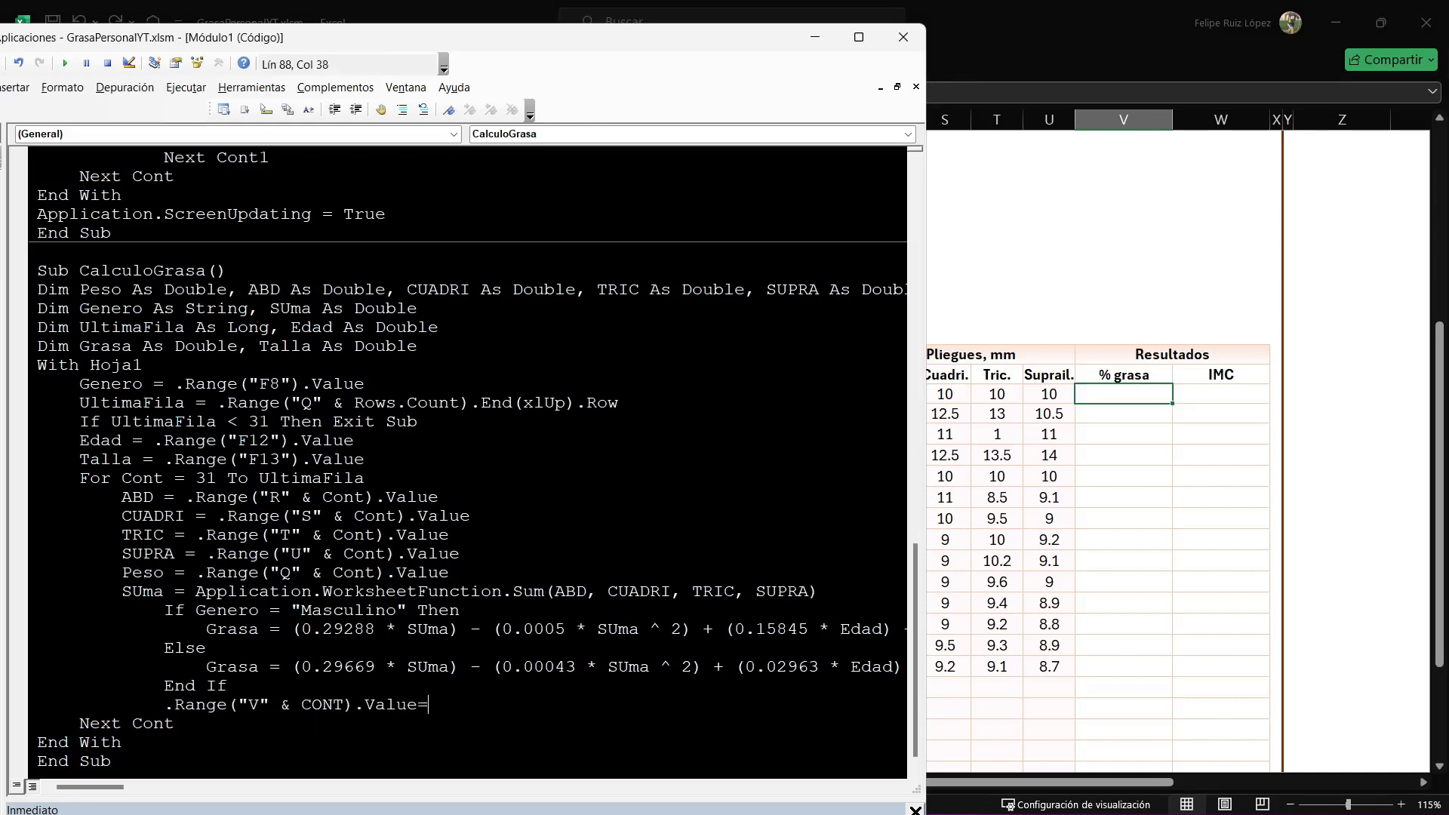
text(FEas)
Assign the body fat result rounded to two decimals to the column V output as ROUND(GRASA,2).
key(BackSpace)
key(BackSpace)
key(BackSpace)
key(BackSpace)
text(GRASA)
key(Left)
key(Left)
key(Left)
text(ROUND()
key(Right)
text(,2)
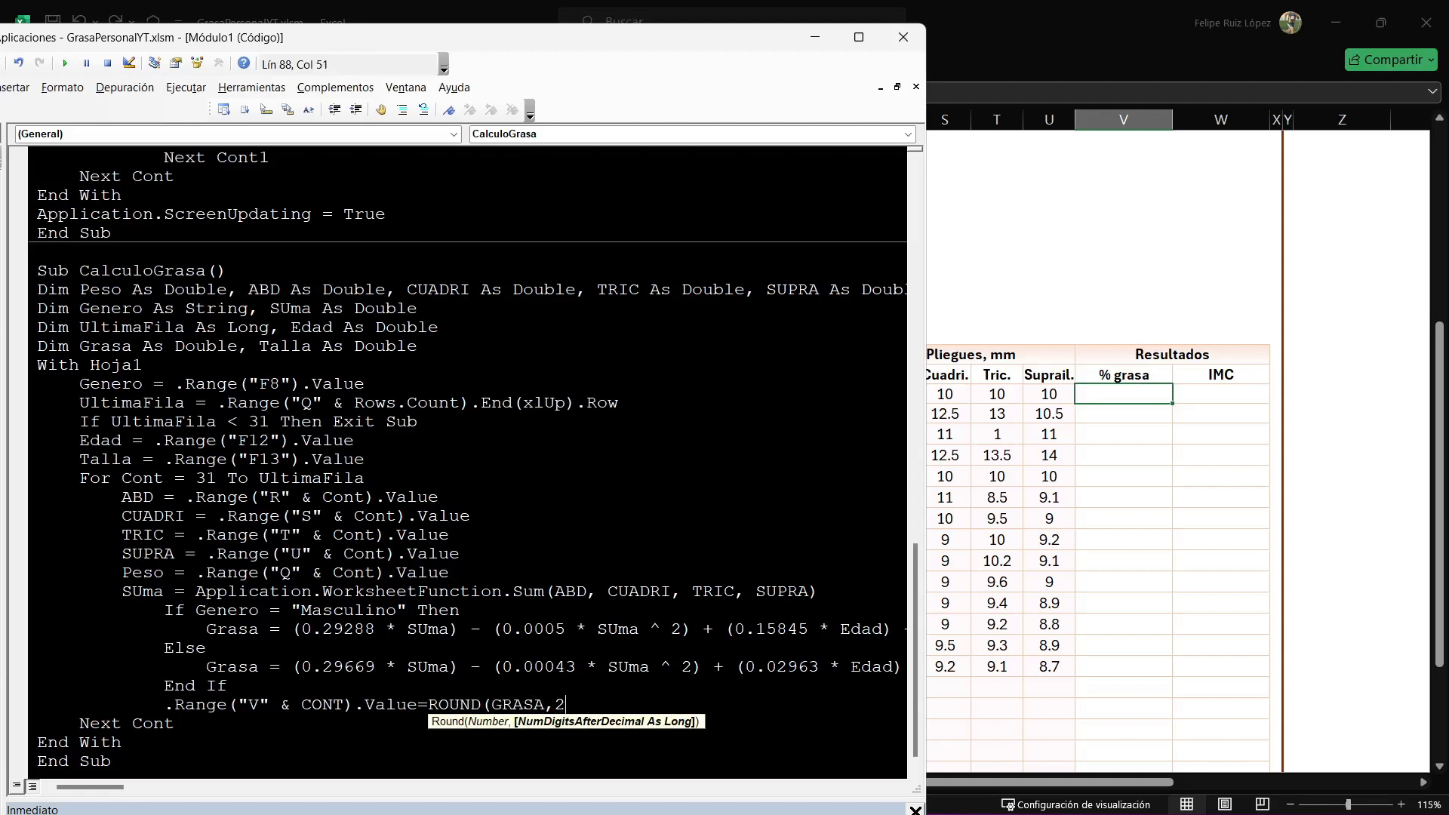
text())
key(Return)
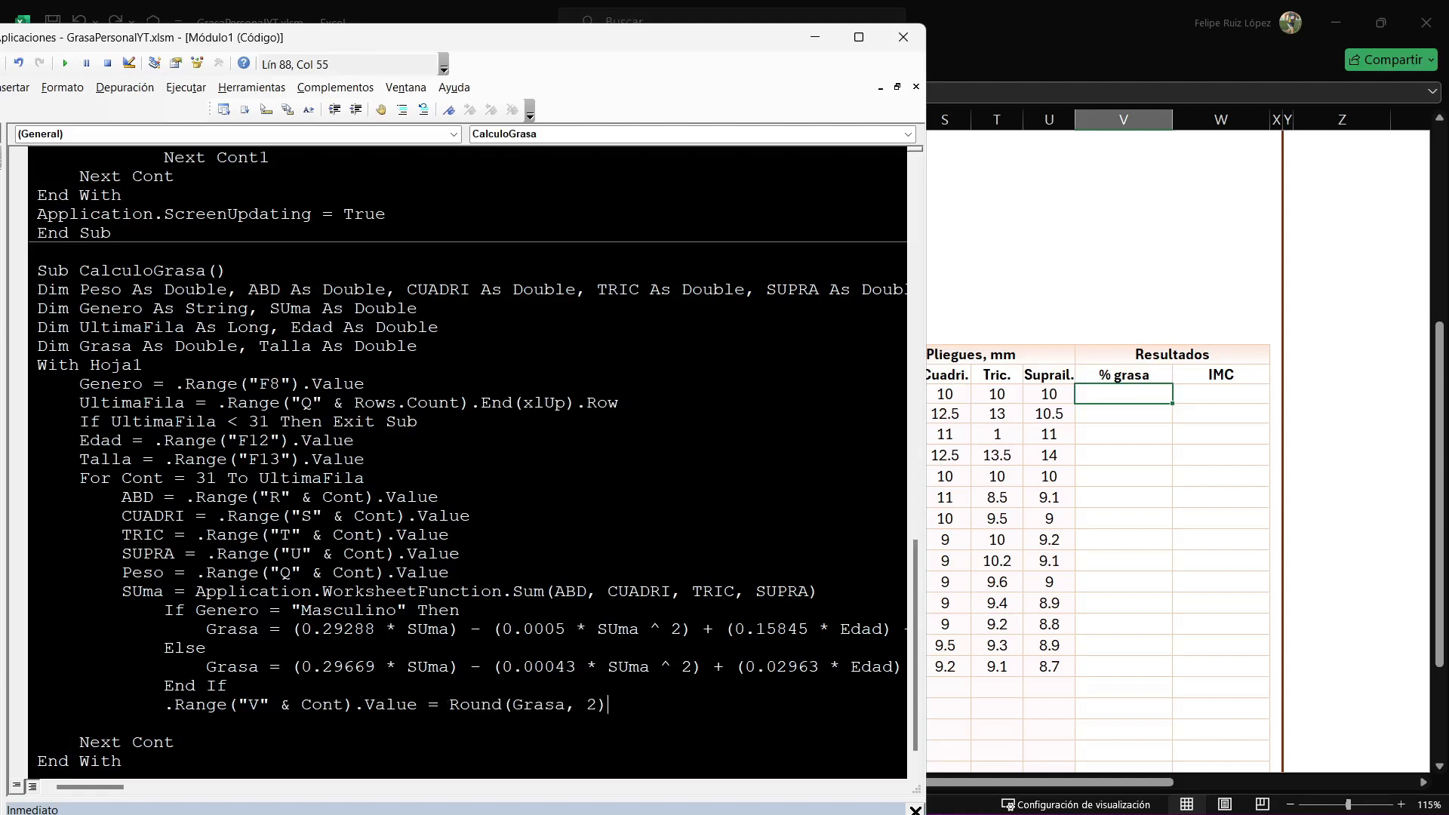
Add the comment 'Calculo de % de grasa to the column V line and 'calcular el imc on the next line.
text('Calculo de % de grasa)
key(Return)
text('calcular el imc)
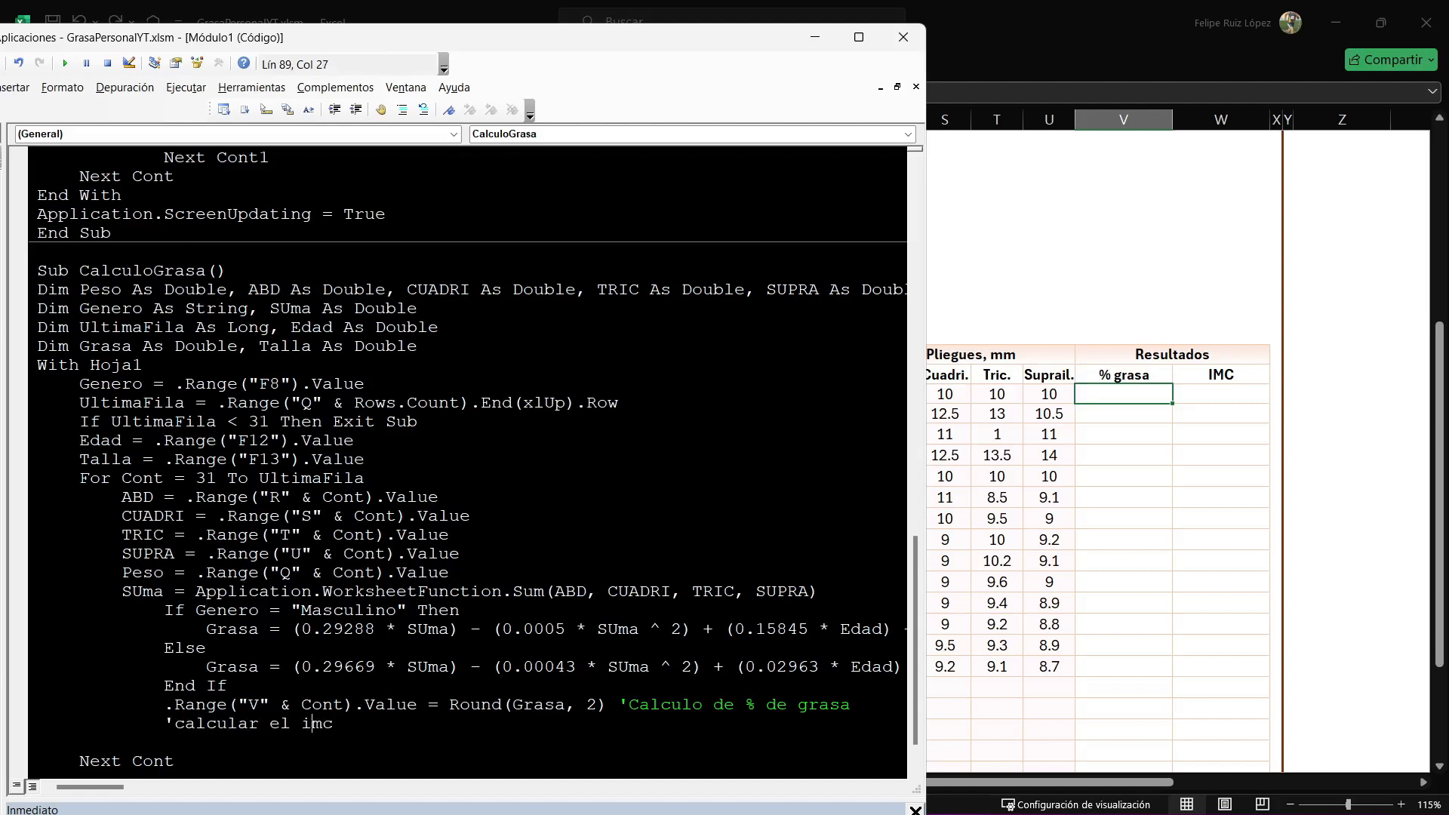
text(.Range("").value)
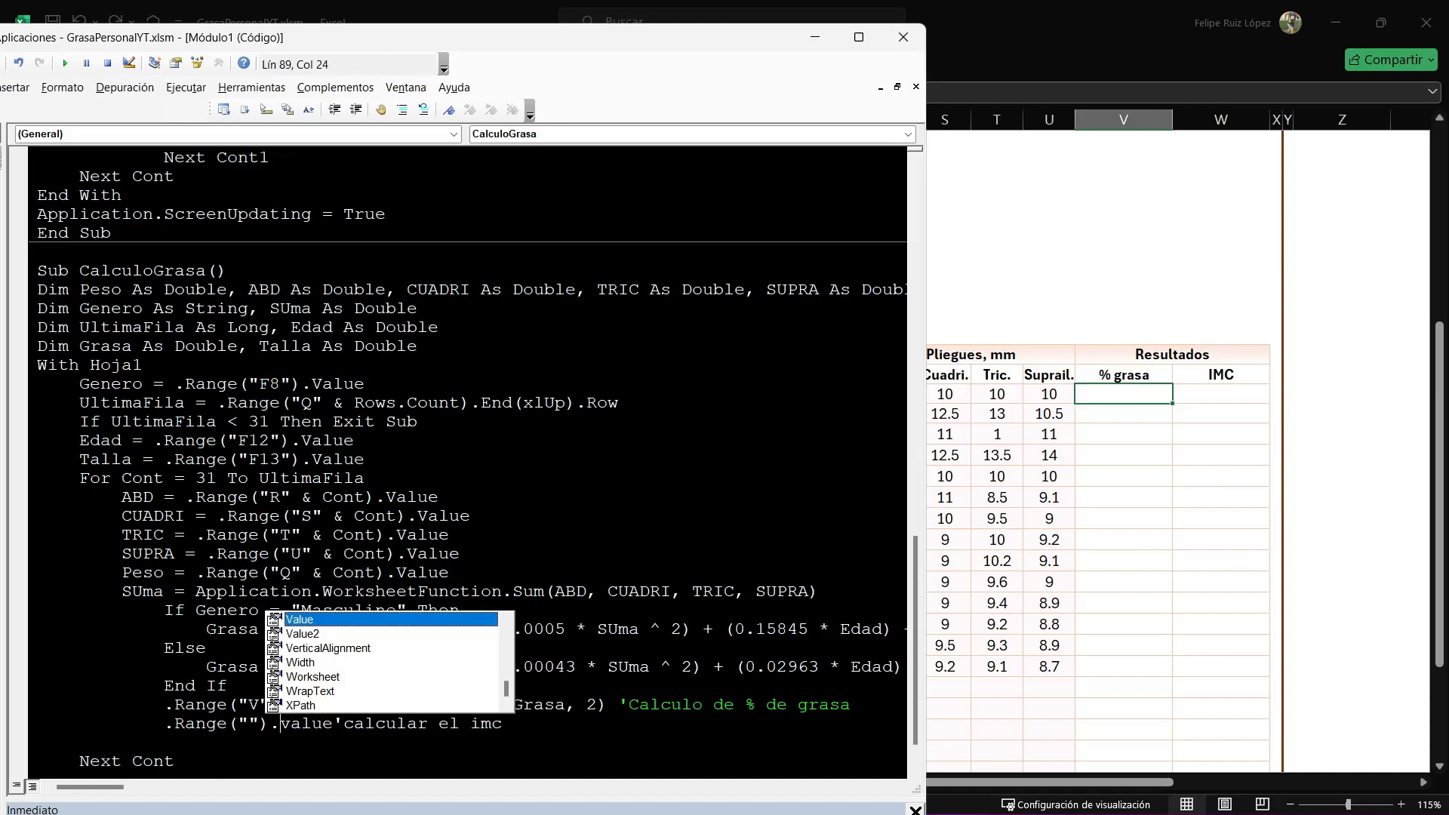
Insert .Range("W" & CONT).value= before the 'calcular el imc comment.
key(Left)
key(Left)
key(Left)
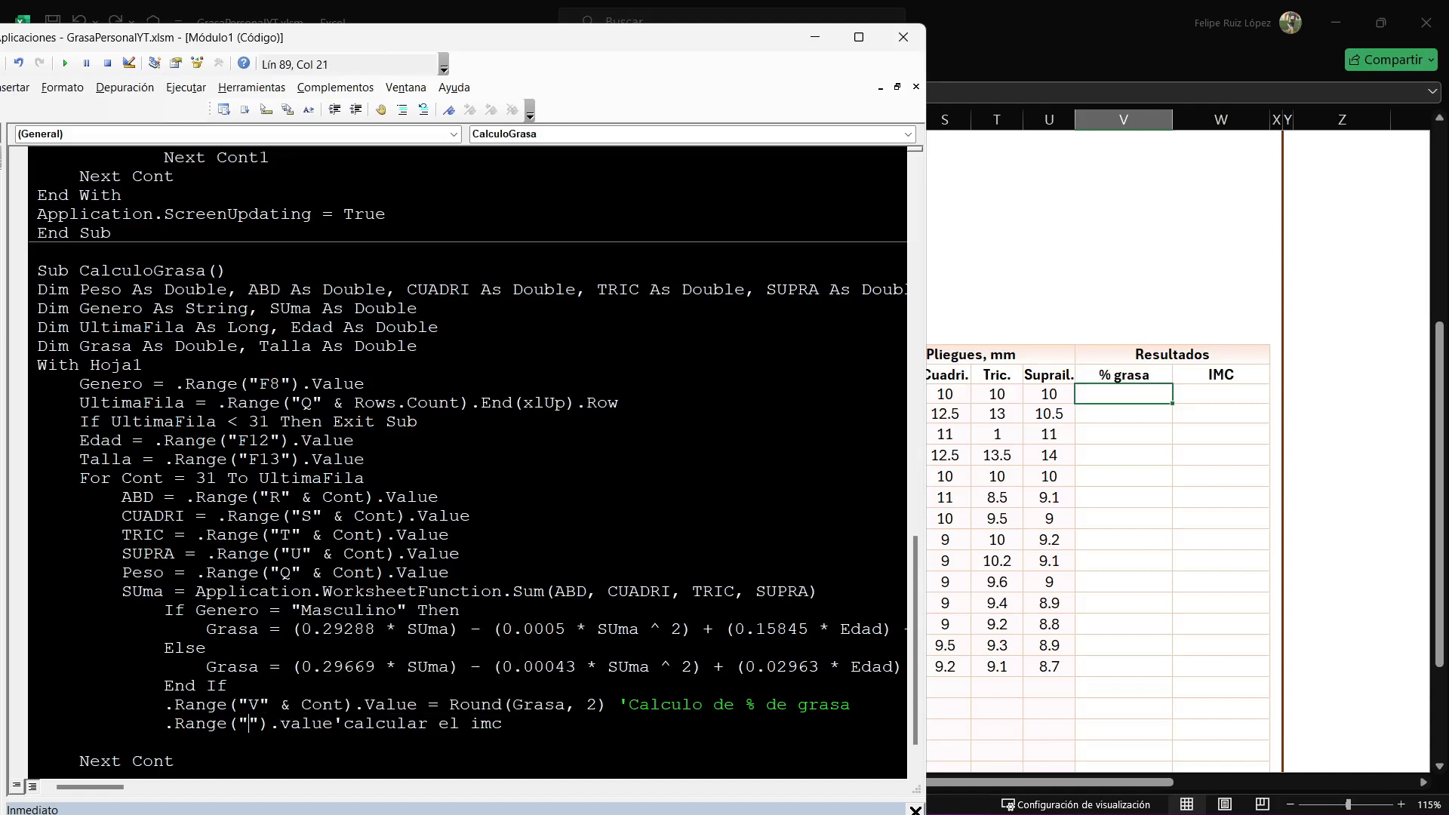
text(W)
key(Right)
text(" & CONT)
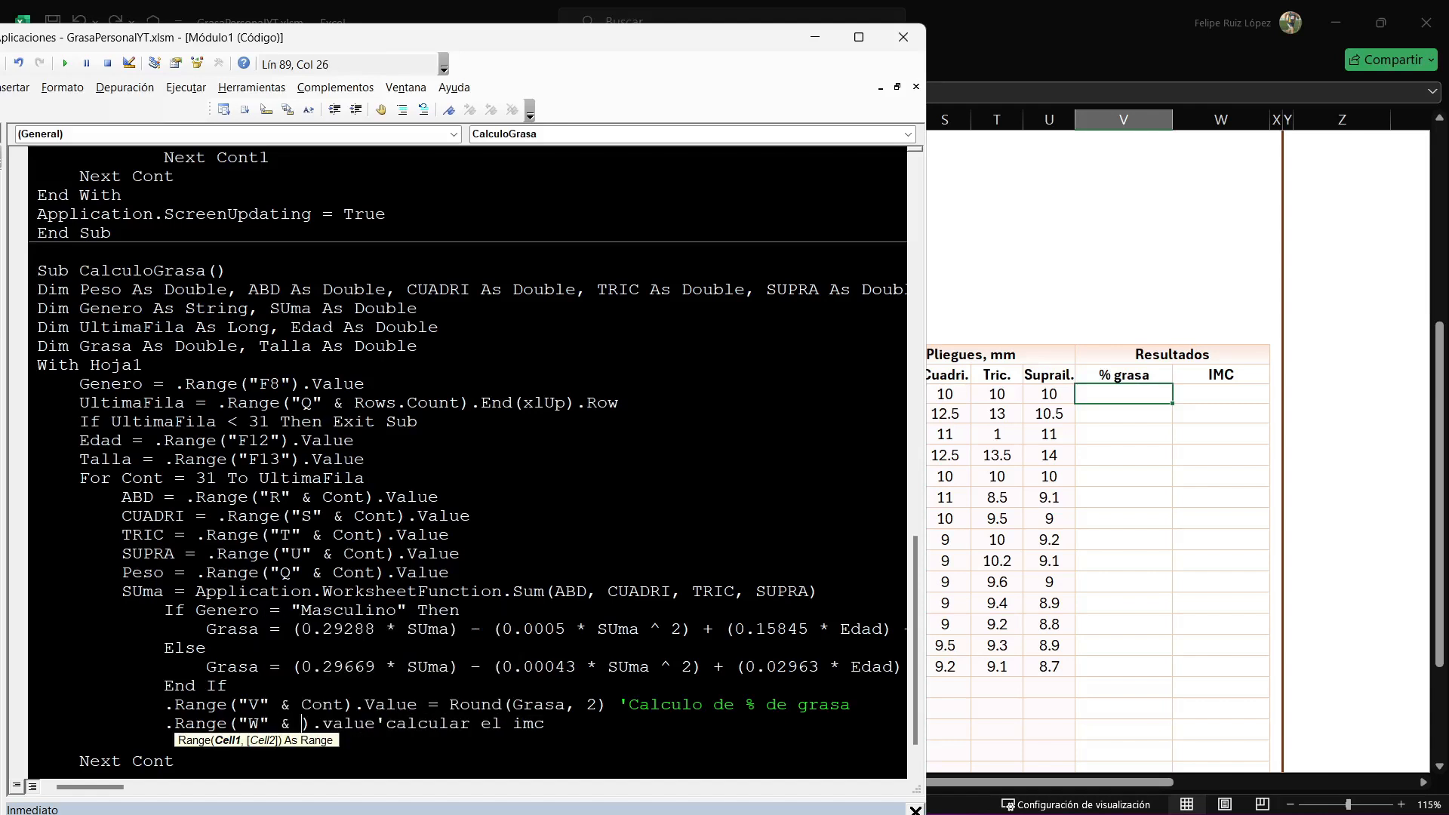
key(Right)
key(Right)
text(value=)
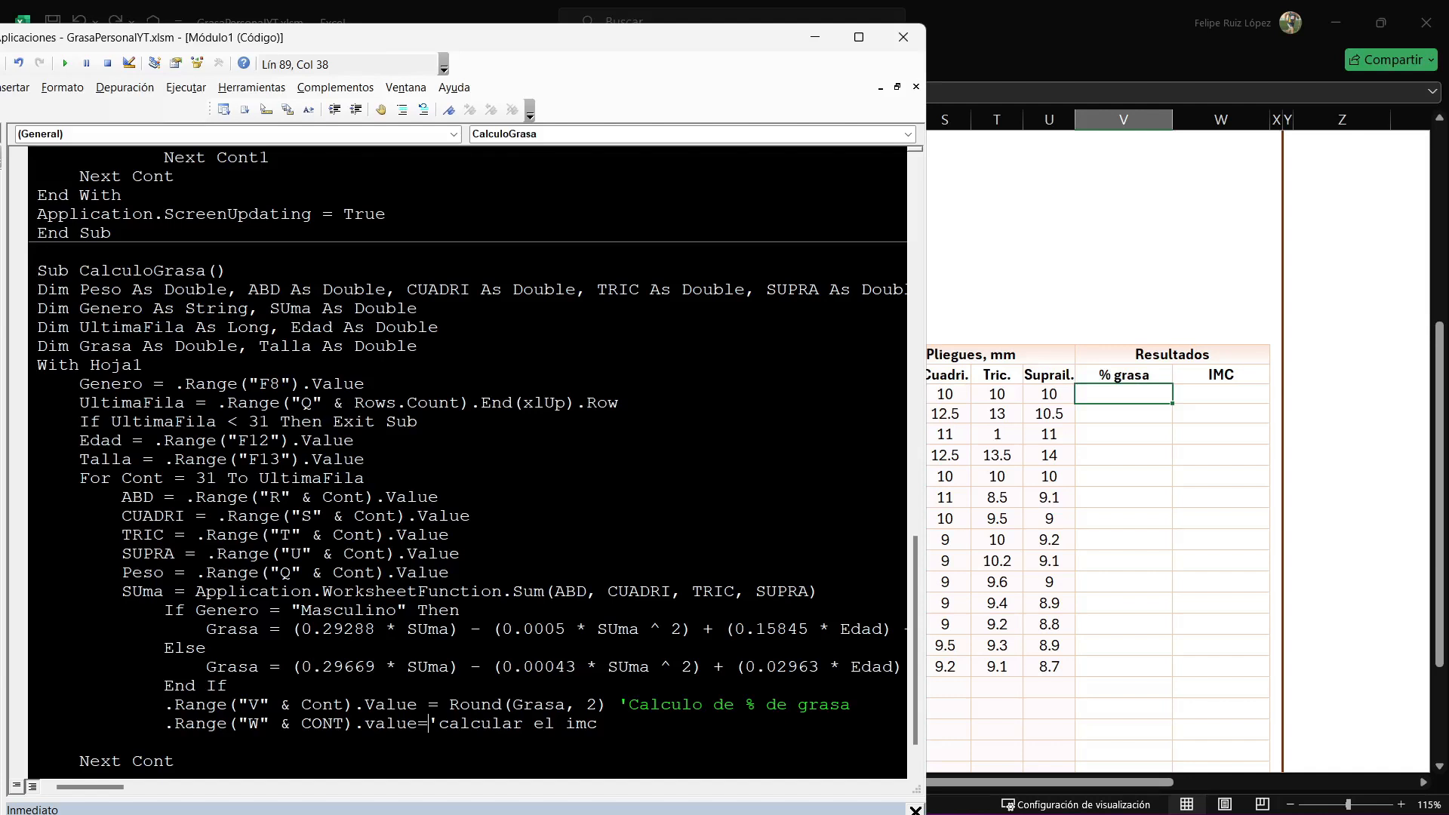
Write the BMI formula PESO/(TALLA/100) ^ 2 for column W, checking the height's unit on the Registro sheet.
text(PESO/(TALLA)
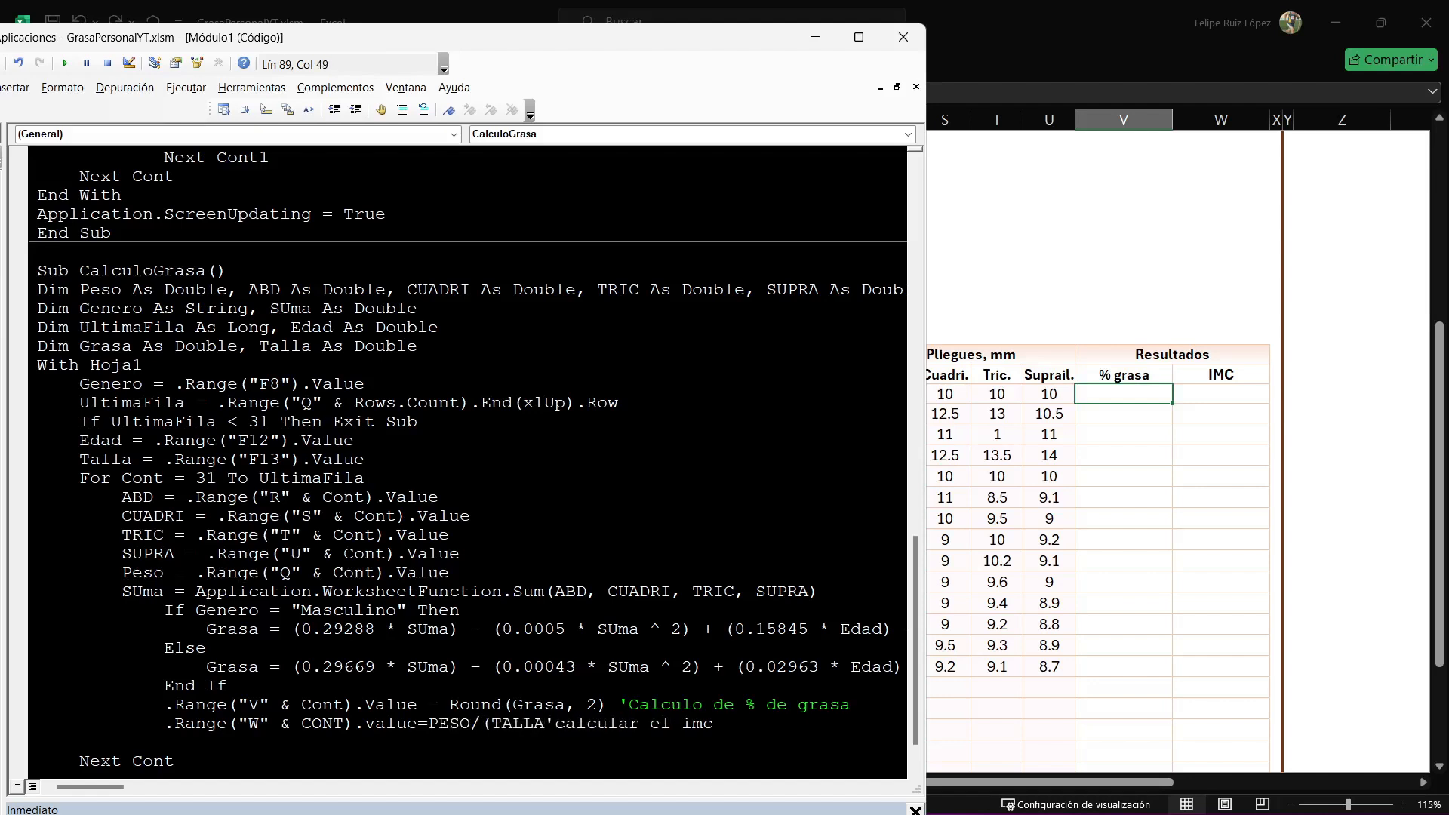
key(alt+F11)
scroll(722, 452, up, 6)
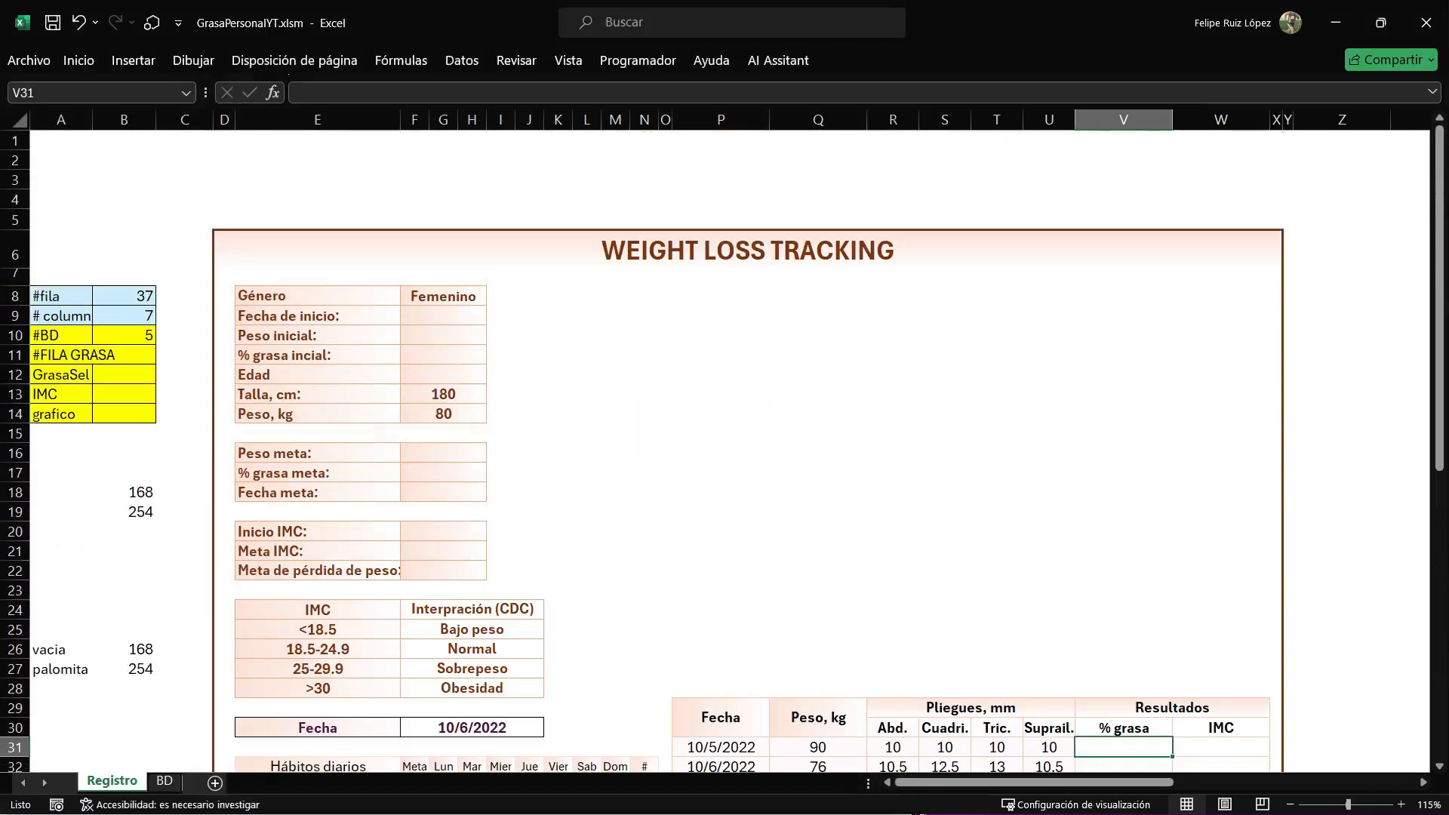
key(alt+F11)
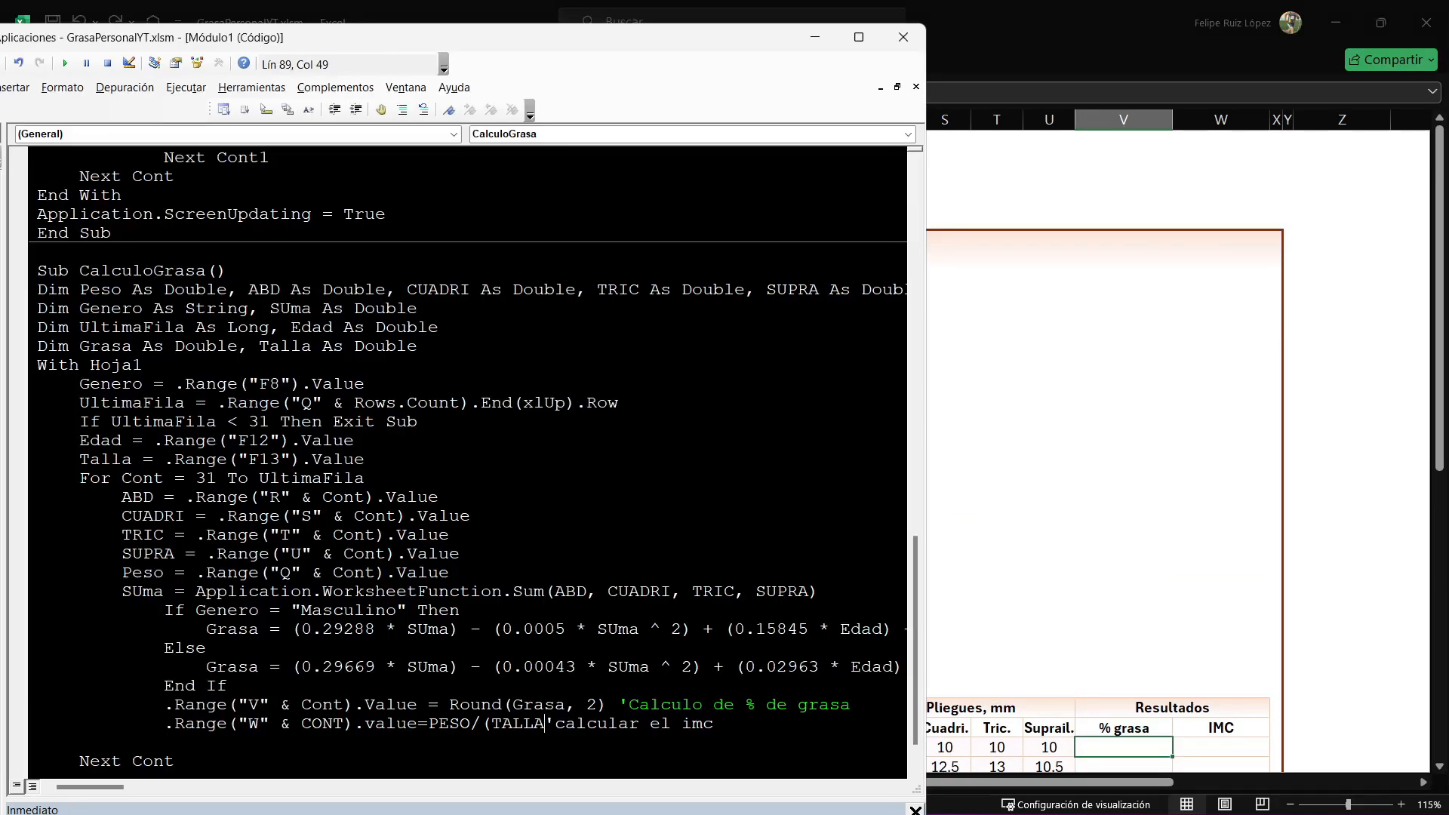
text(/100)
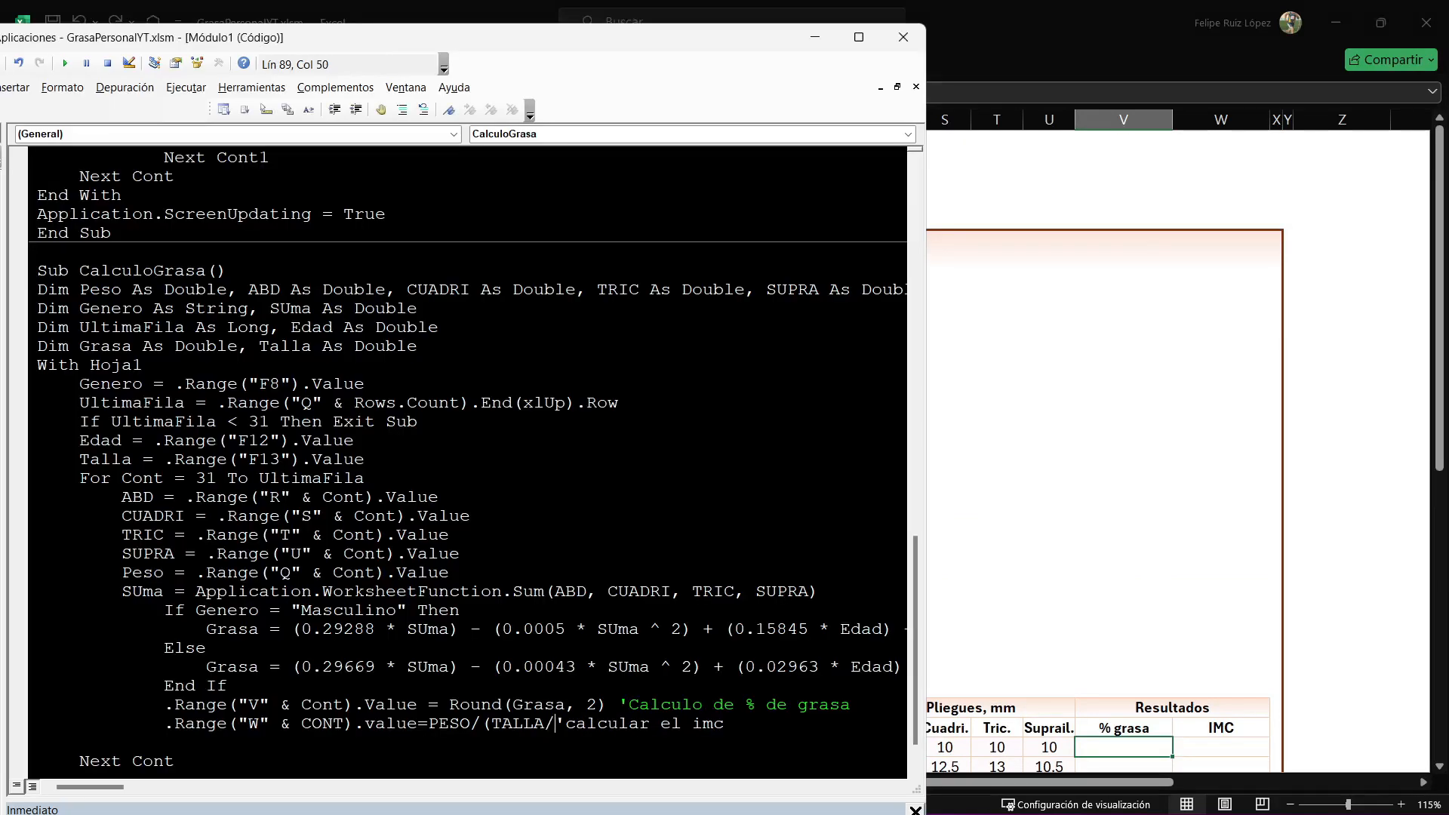
text() ^ )
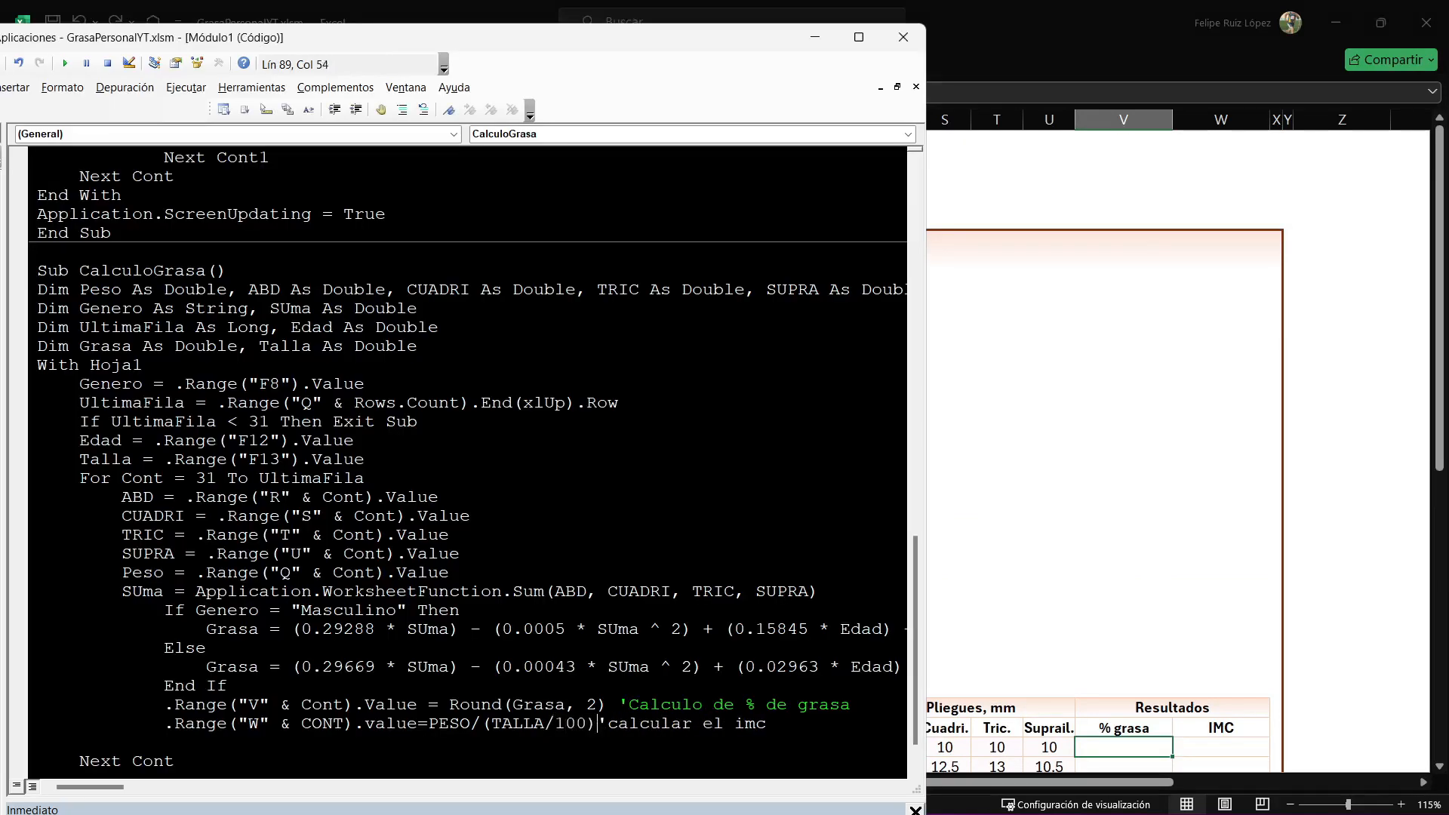
text(2)
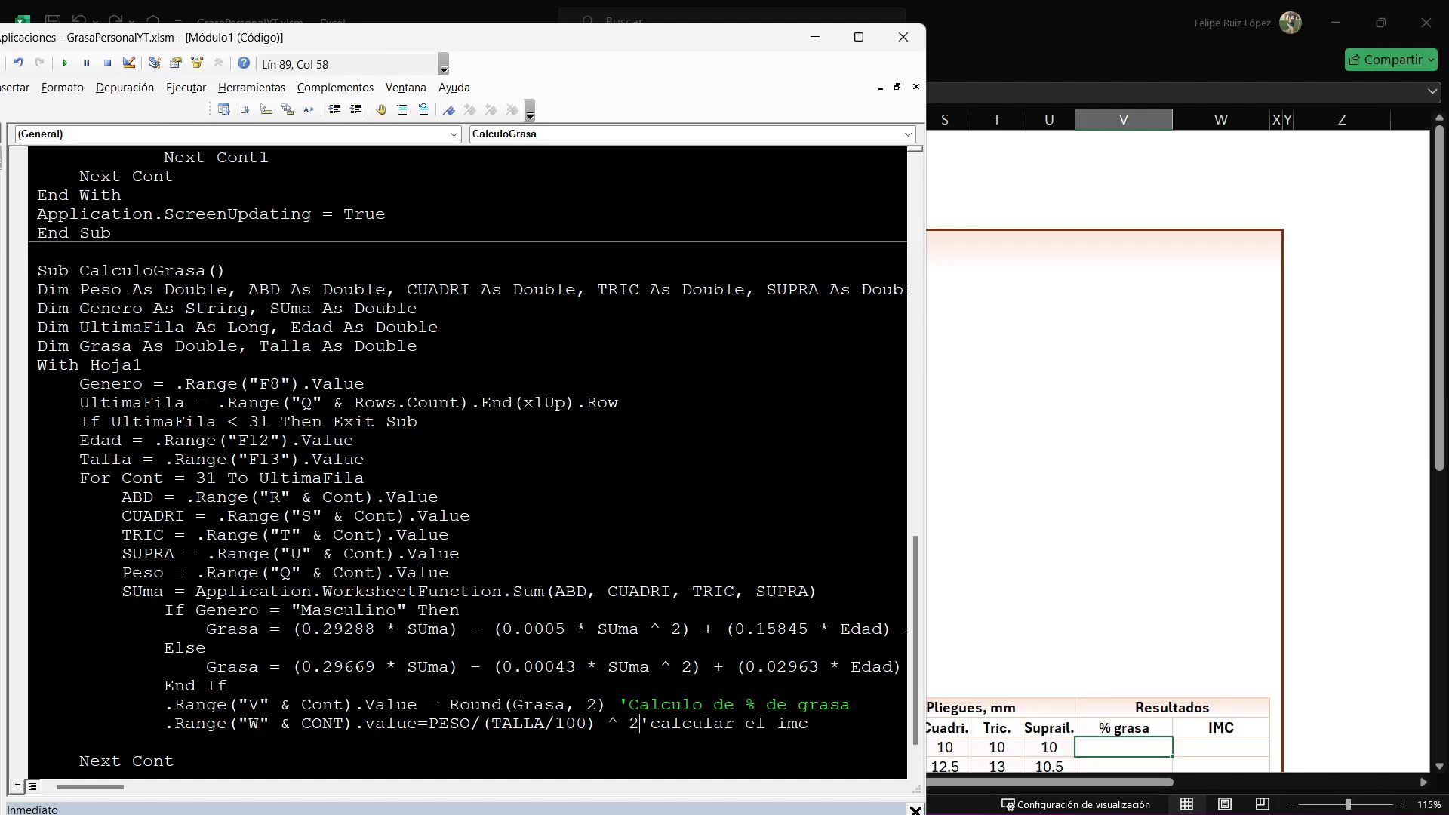
text(ROUND()
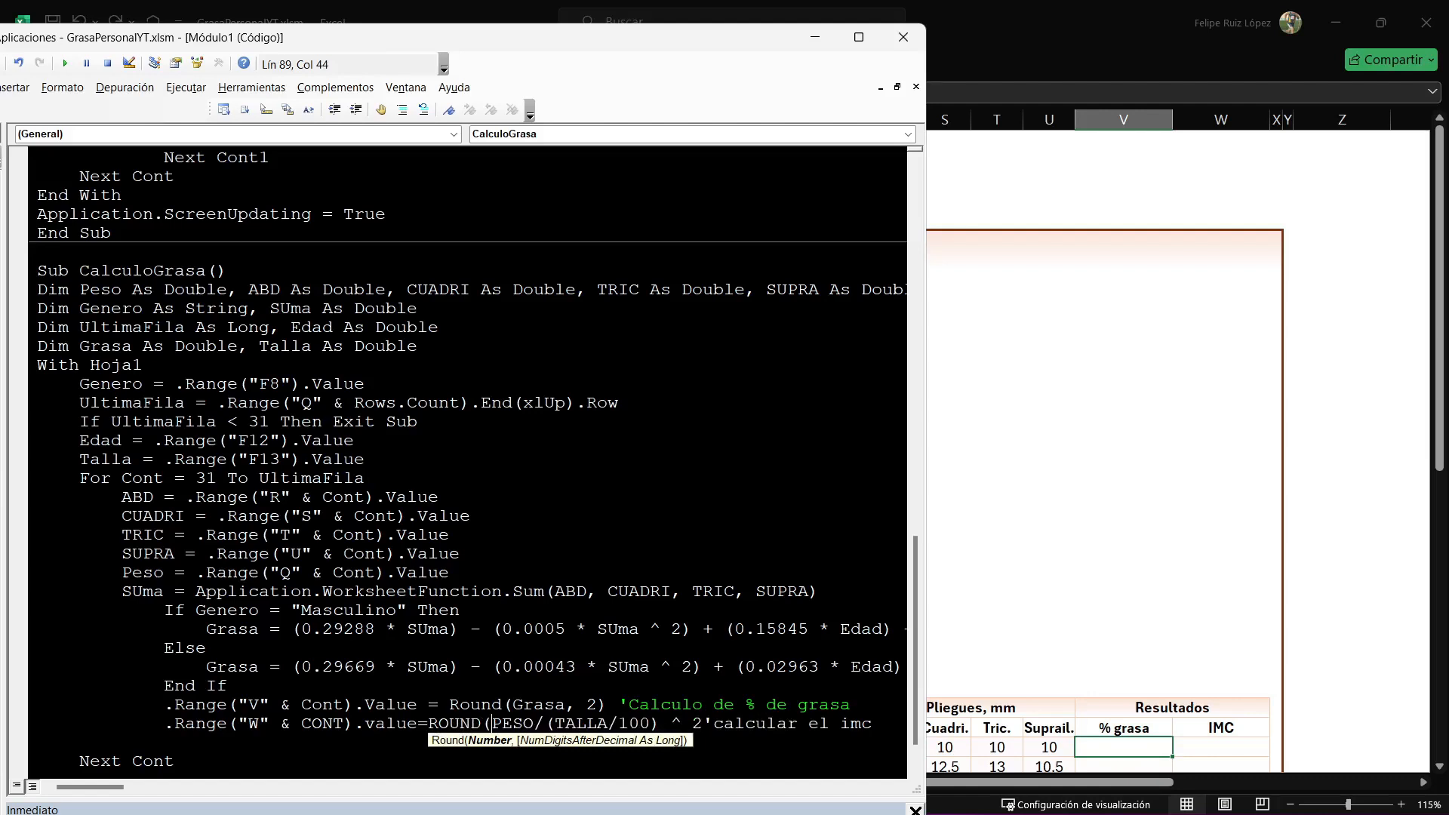
Wrap the column W BMI formula in ROUND with two decimals.
click(702, 724)
text(,)
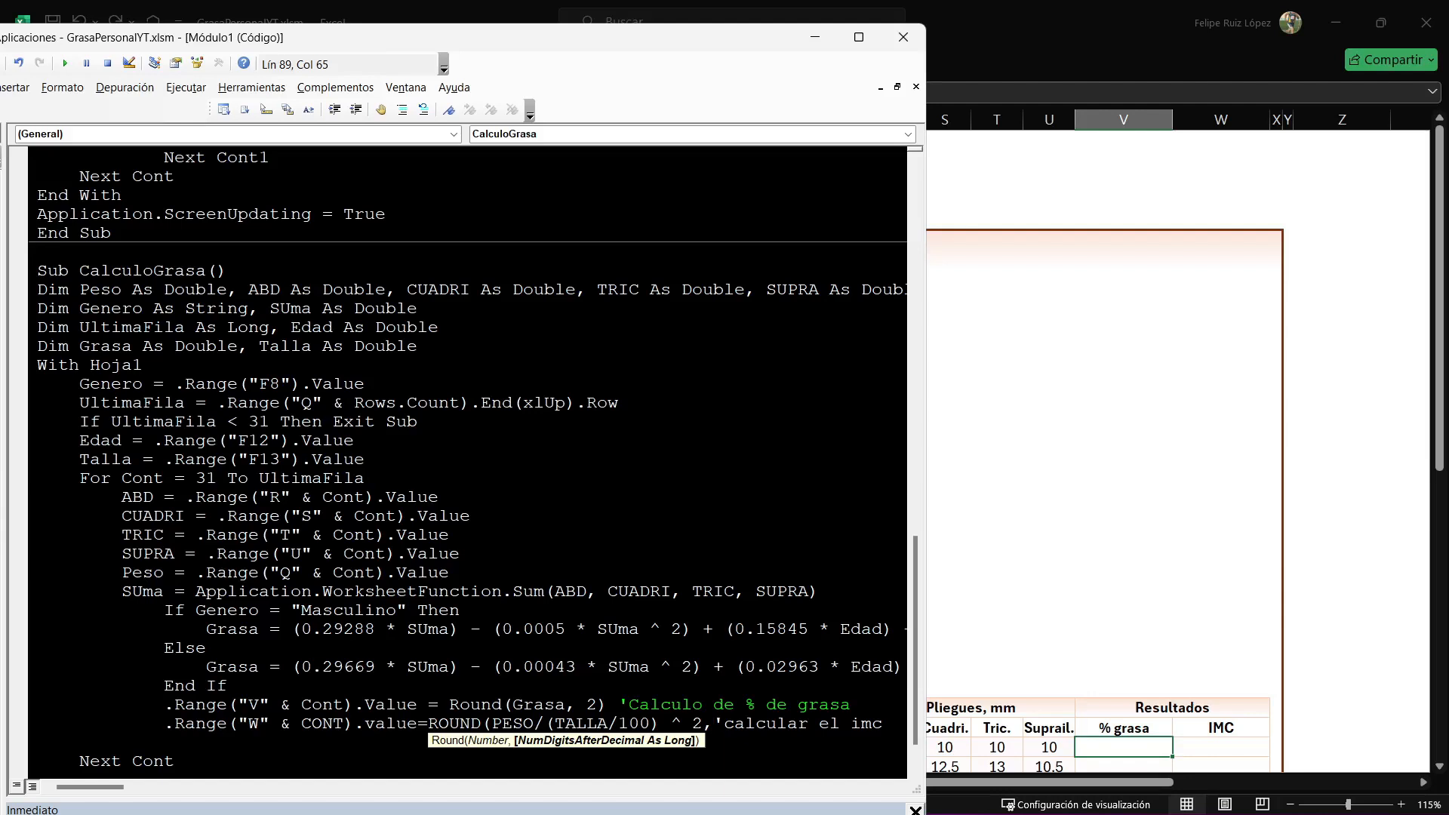
text(2))
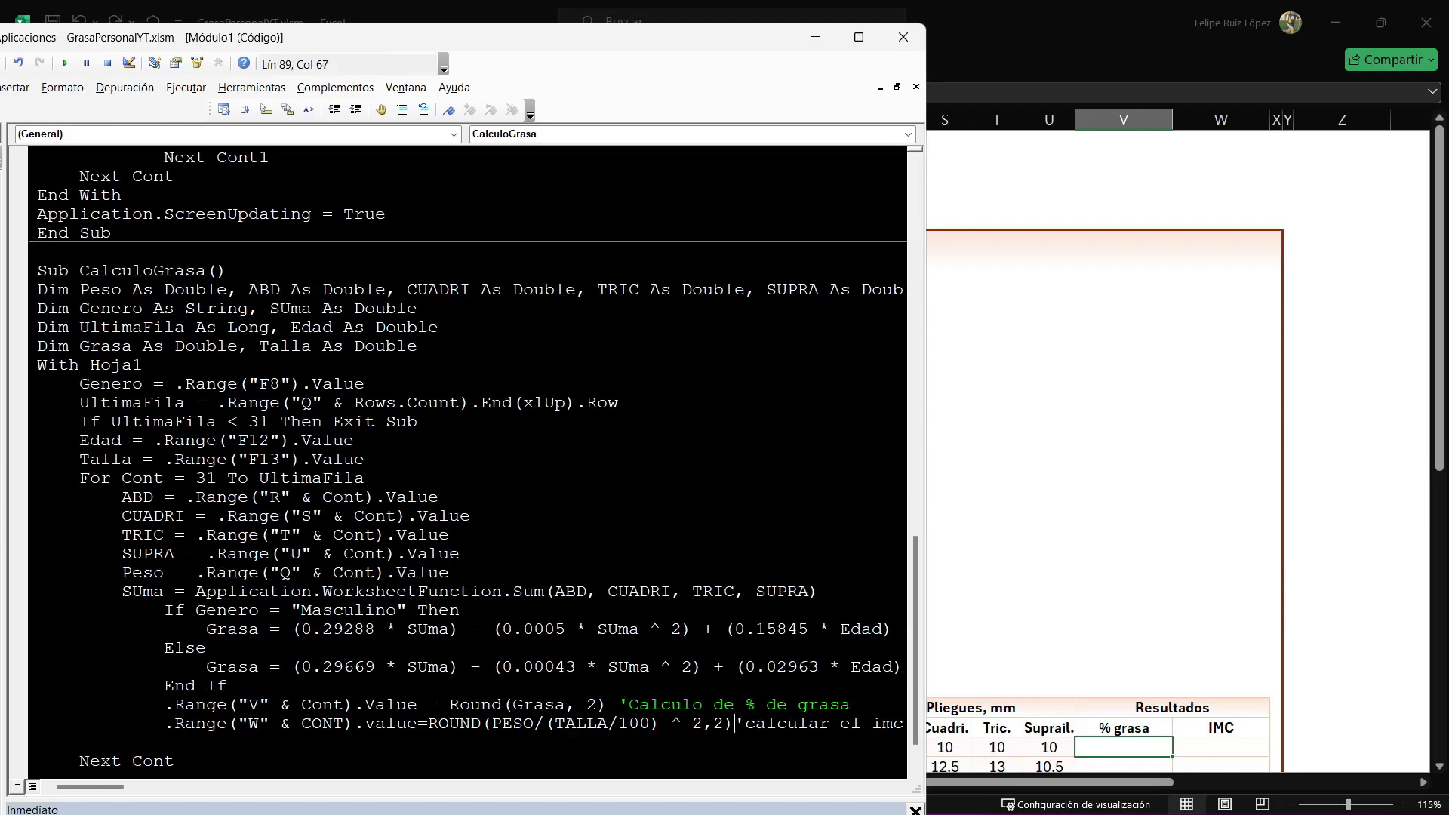
Insert ON ERROR RESUME NEXT on a new line between End If and the column V output.
key(Up)
key(Up)
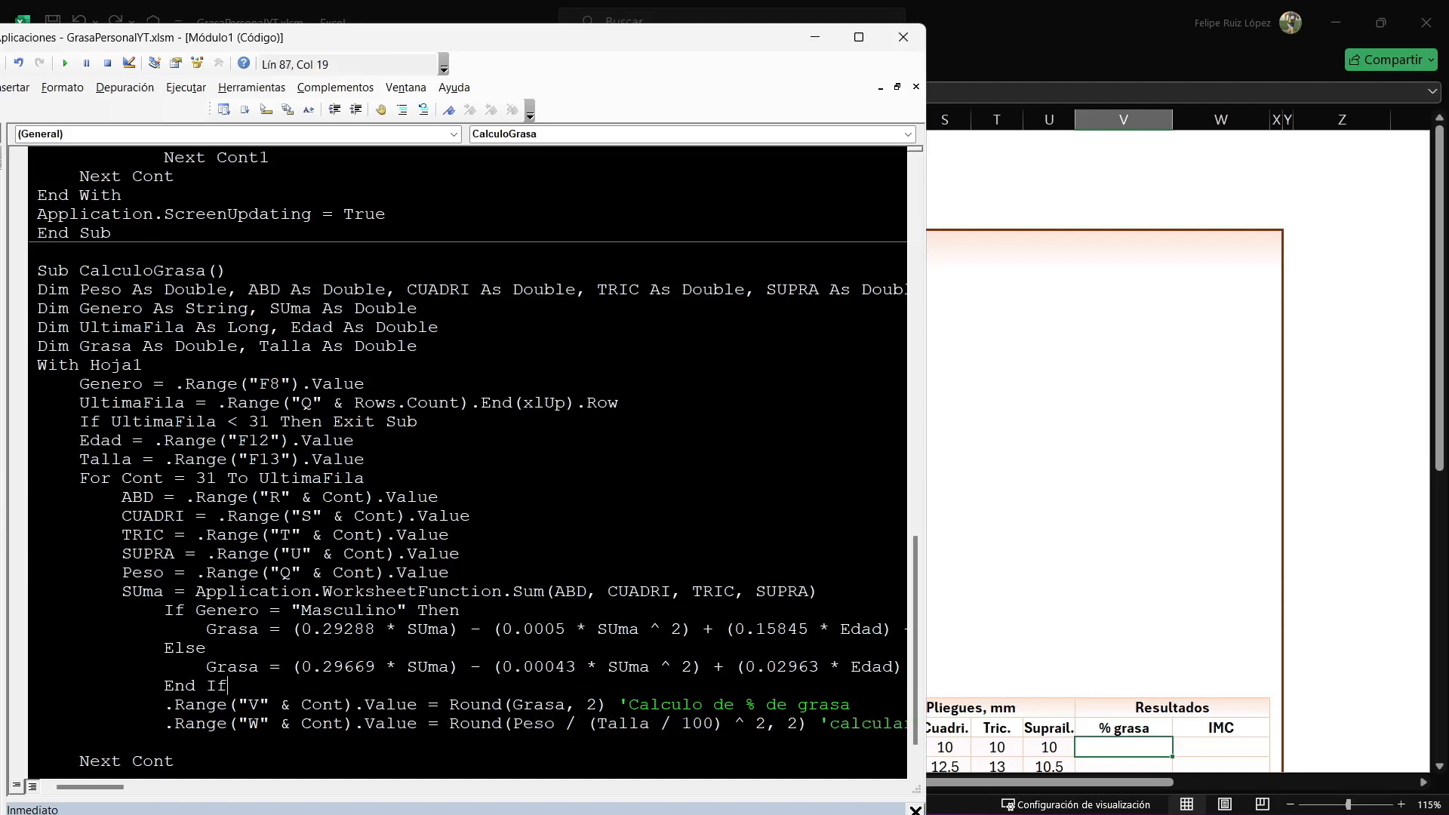
key(Return)
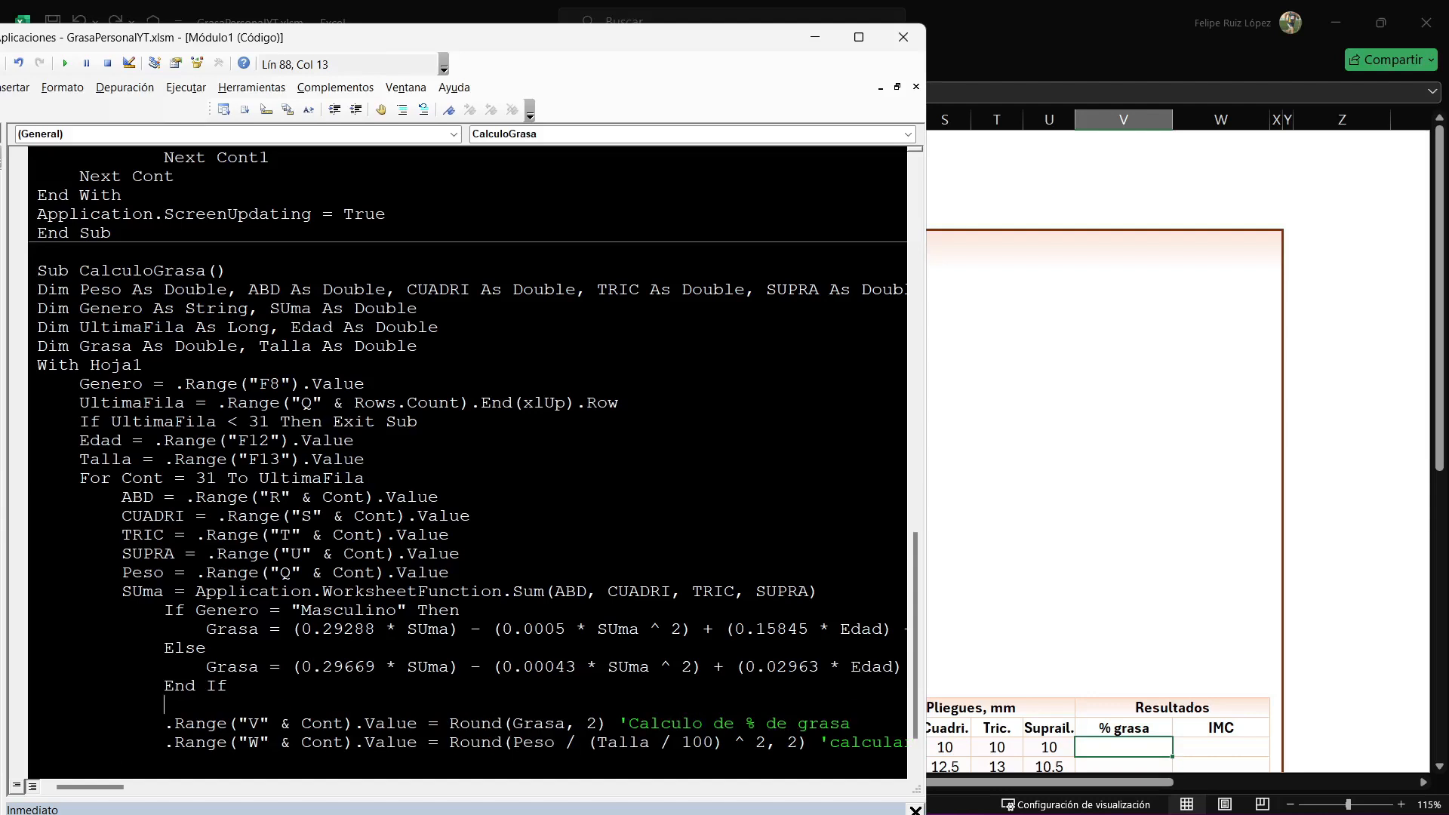
text(ON ERROR RESUME NEXT)
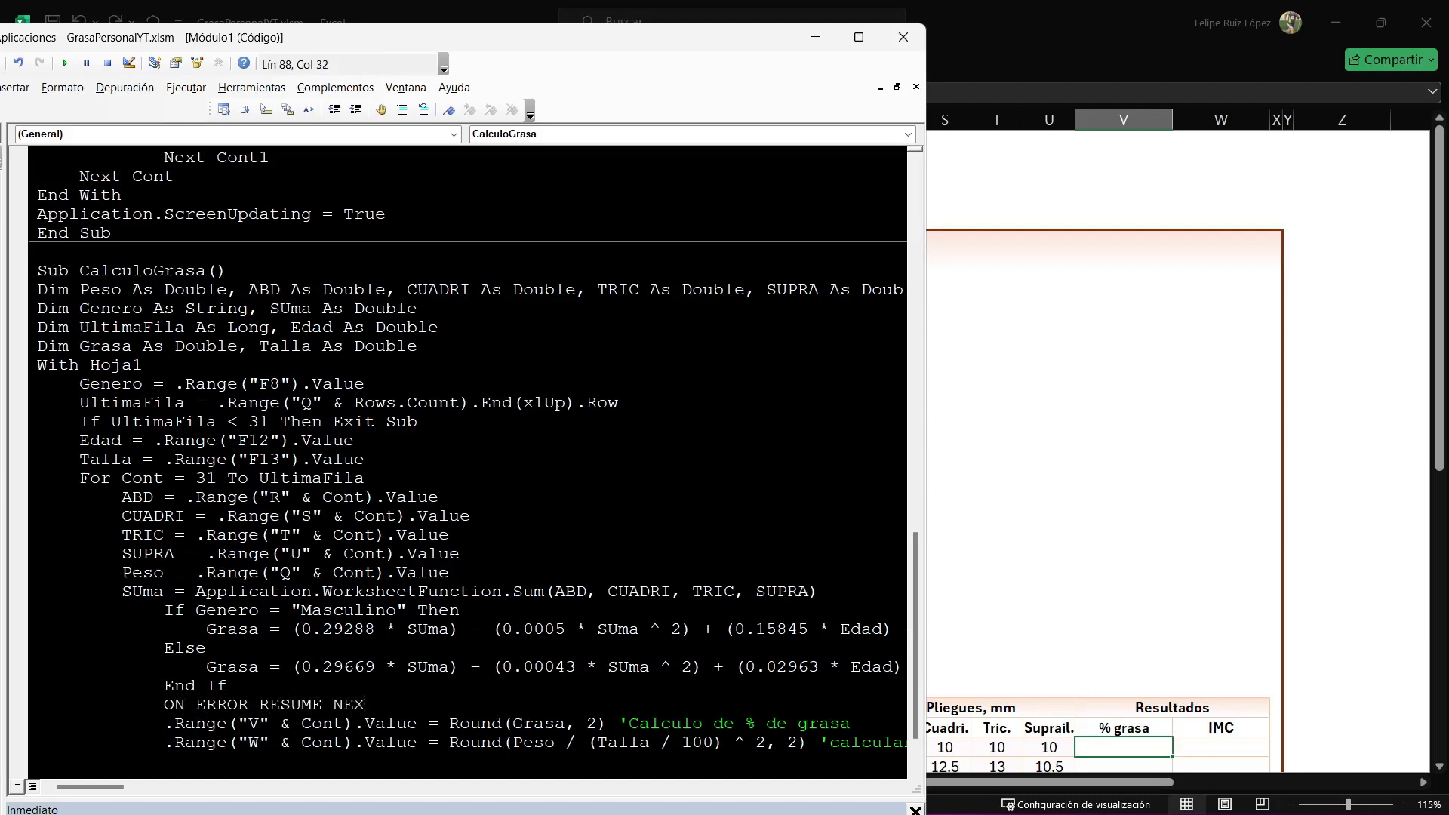
Add ON ERROR GOTO 0 below the column W output line, before Next Cont.
key(Down)
key(Down)
key(Down)
text(ON ERROR GFO)
key(BackSpace)
key(BackSpace)
text(OTO 0)
click(206, 610)
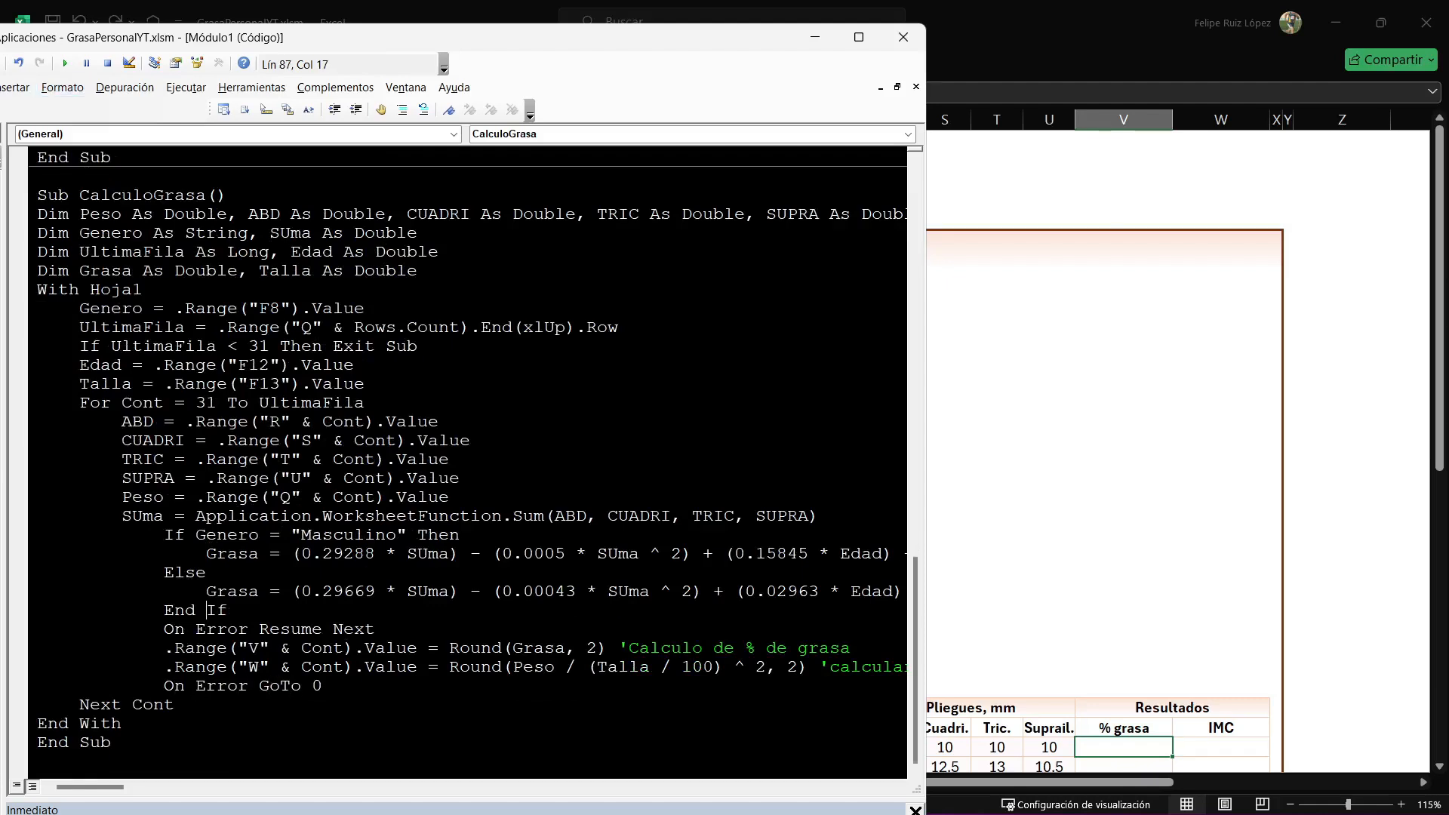
Maximize the code editor to view the whole macro, and return to the Registro sheet's Calcular button.
double_click(355, 34)
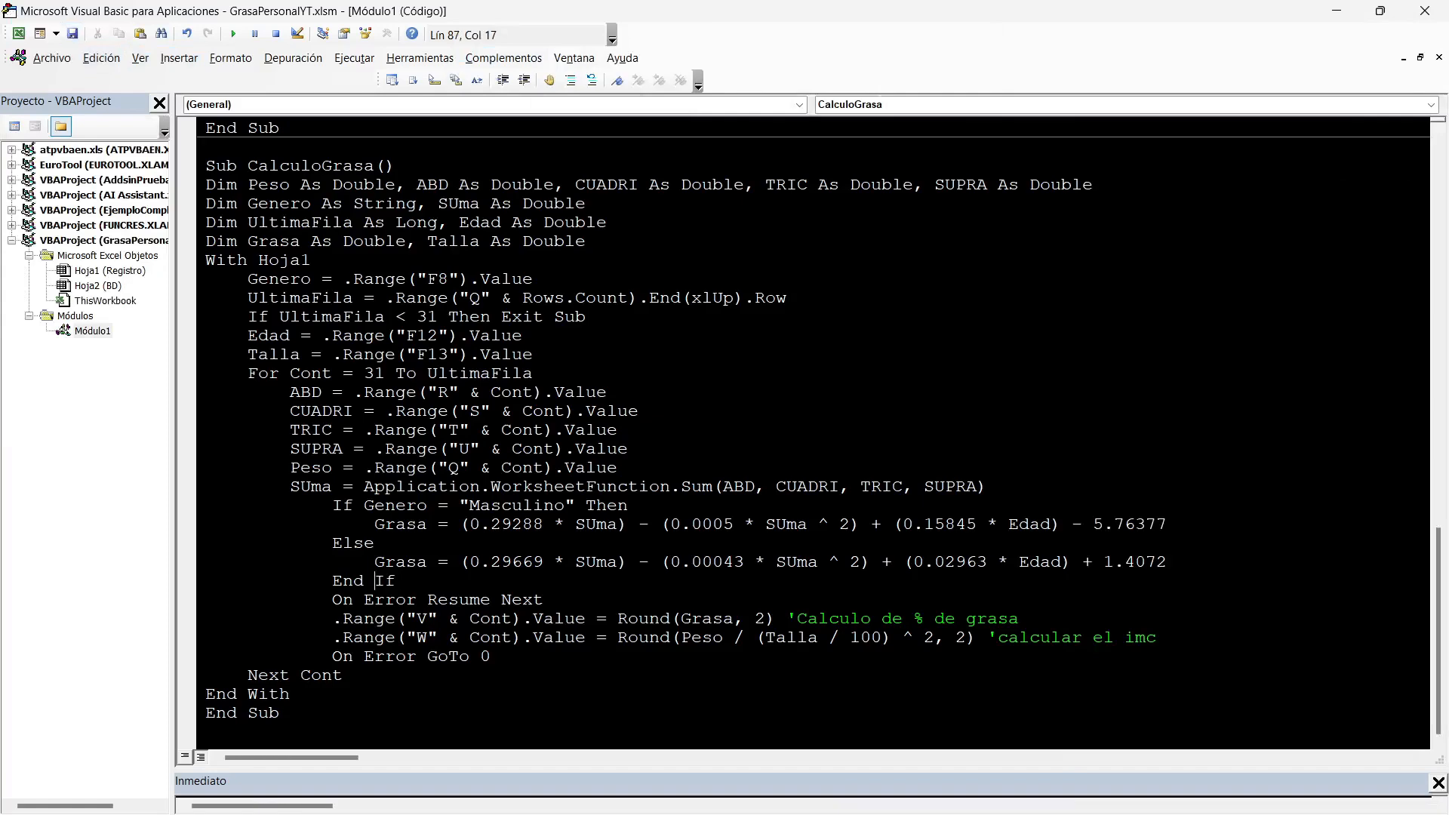
click(1336, 10)
scroll(970, 483, down, 6)
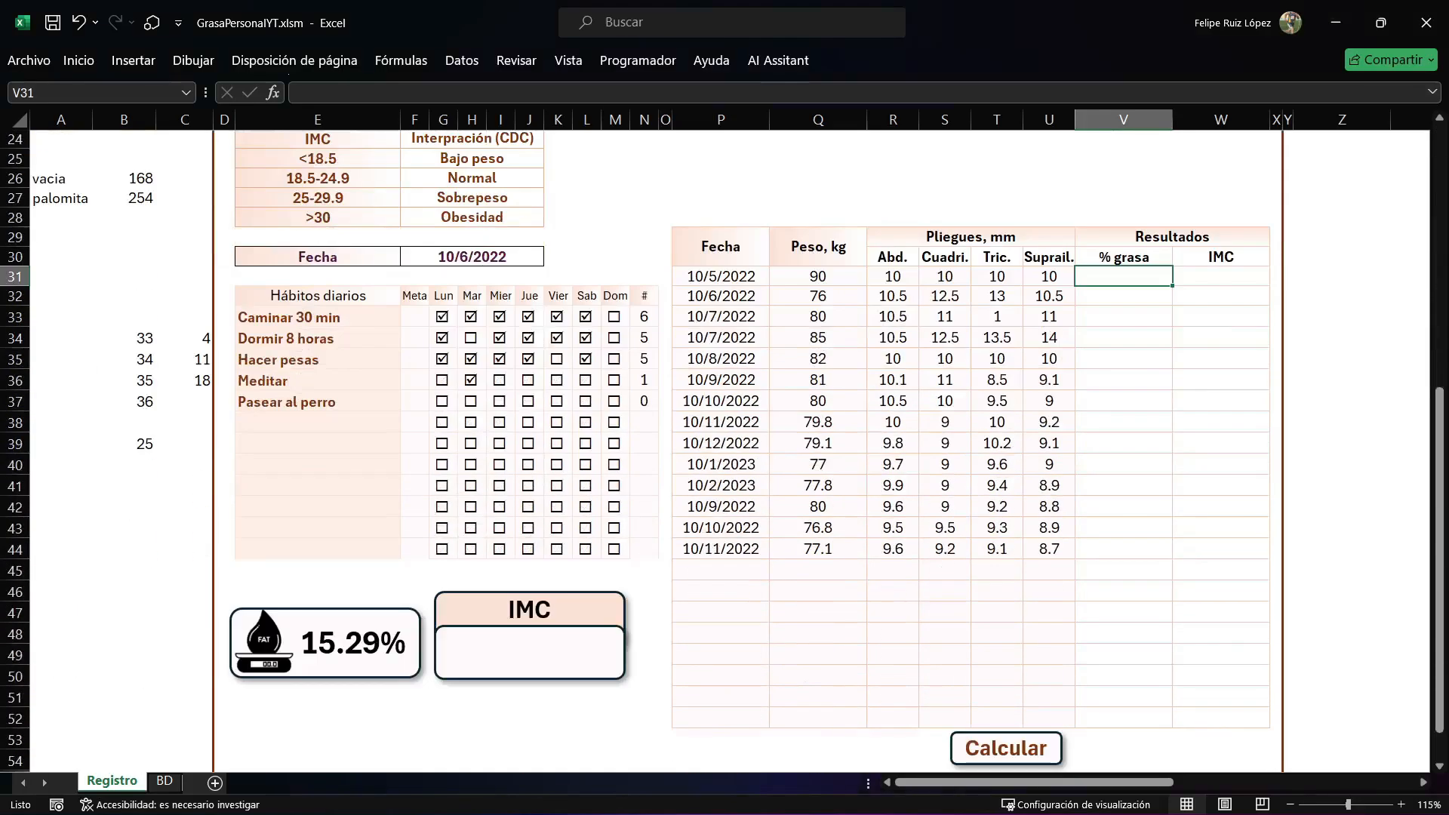
Insert a rounded rectangle about 1.24" wide and 0.32" high below the records table, beside the existing Calcular button.
click(133, 61)
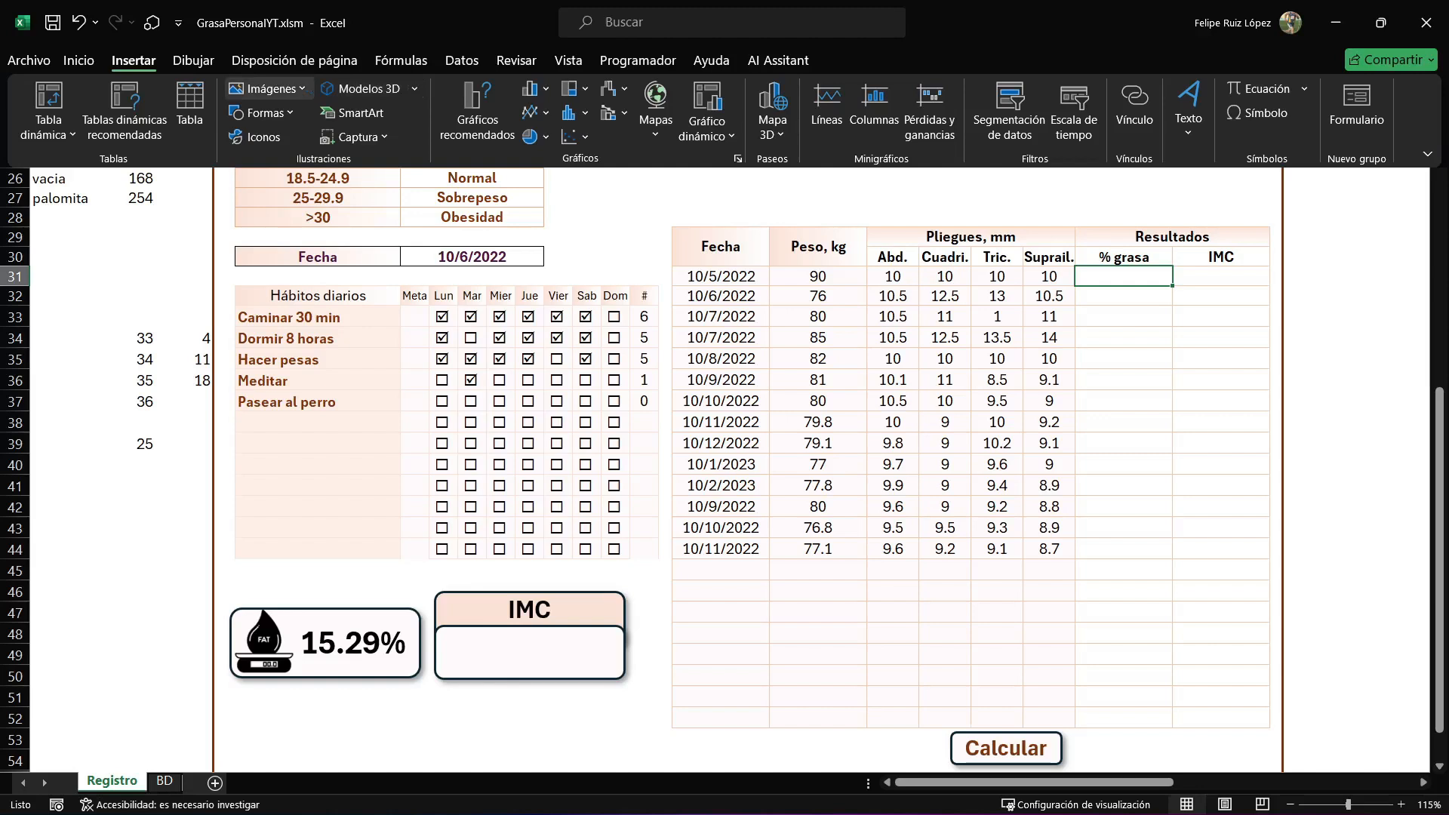
click(261, 112)
click(326, 161)
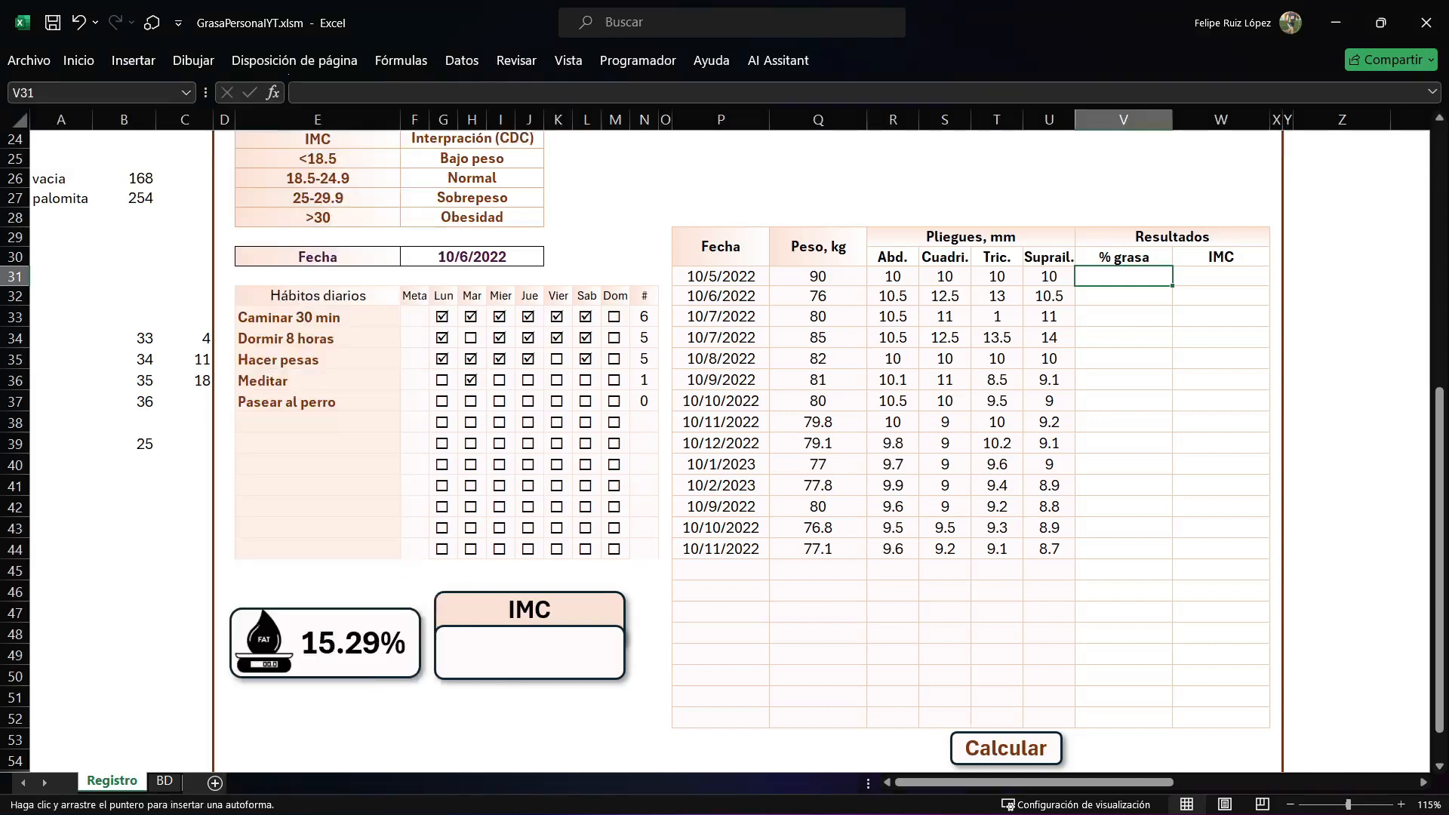
scroll(718, 596, down, 3)
drag(718, 596, 848, 561)
Fill the new rounded rectangle with Naranja, Énfasis 2, Claro 80%.
click(879, 61)
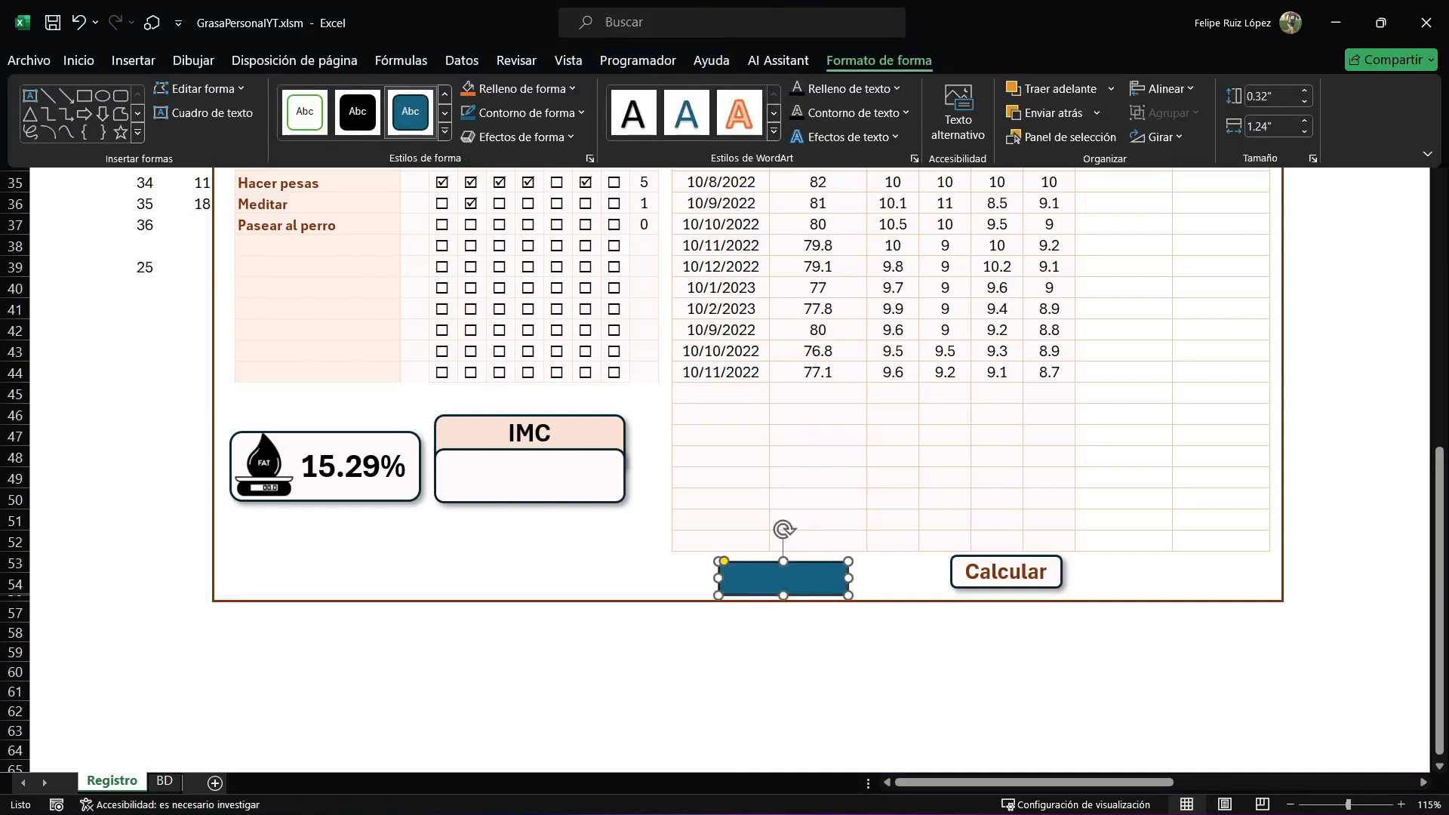
click(521, 88)
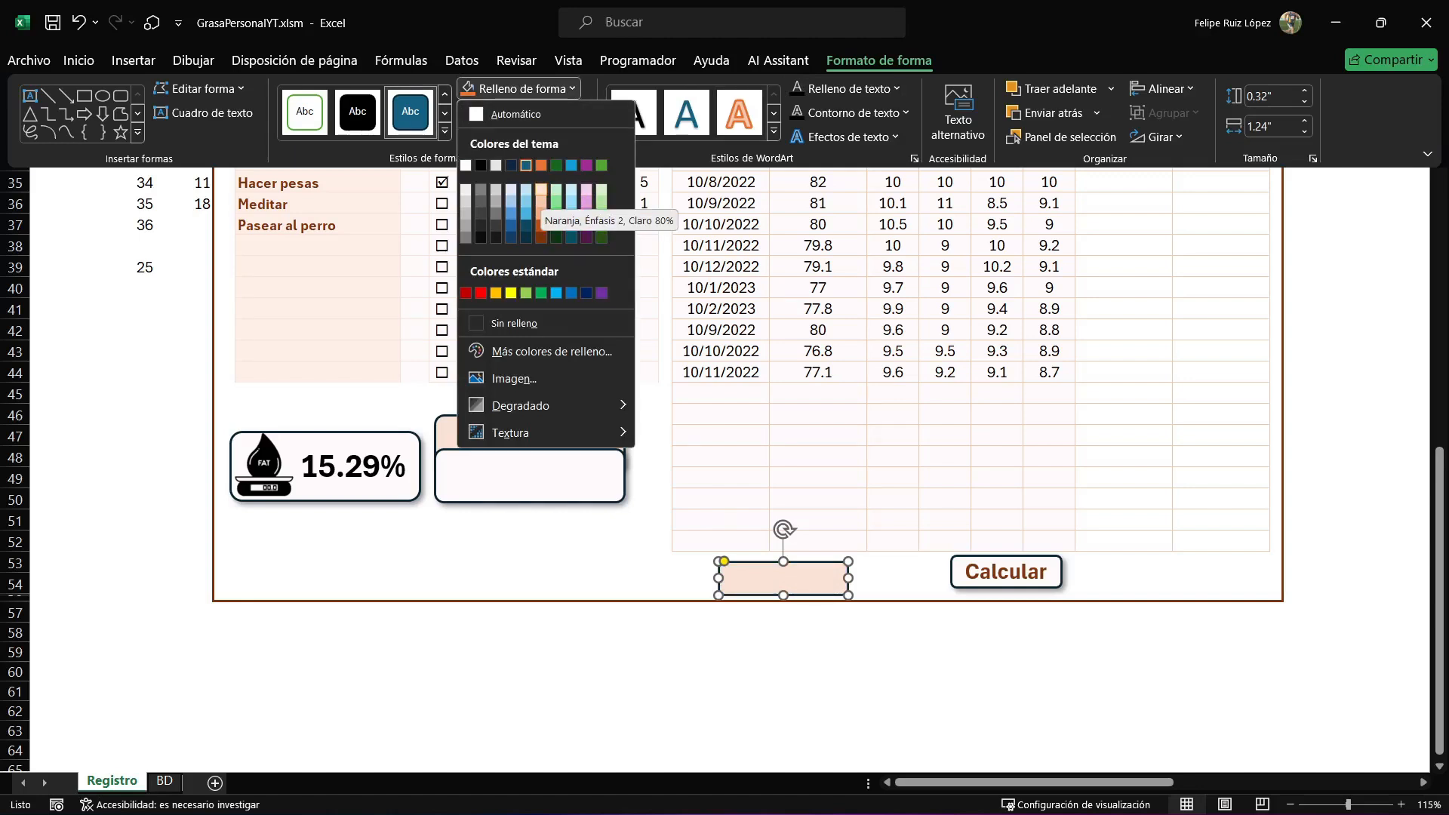
click(541, 189)
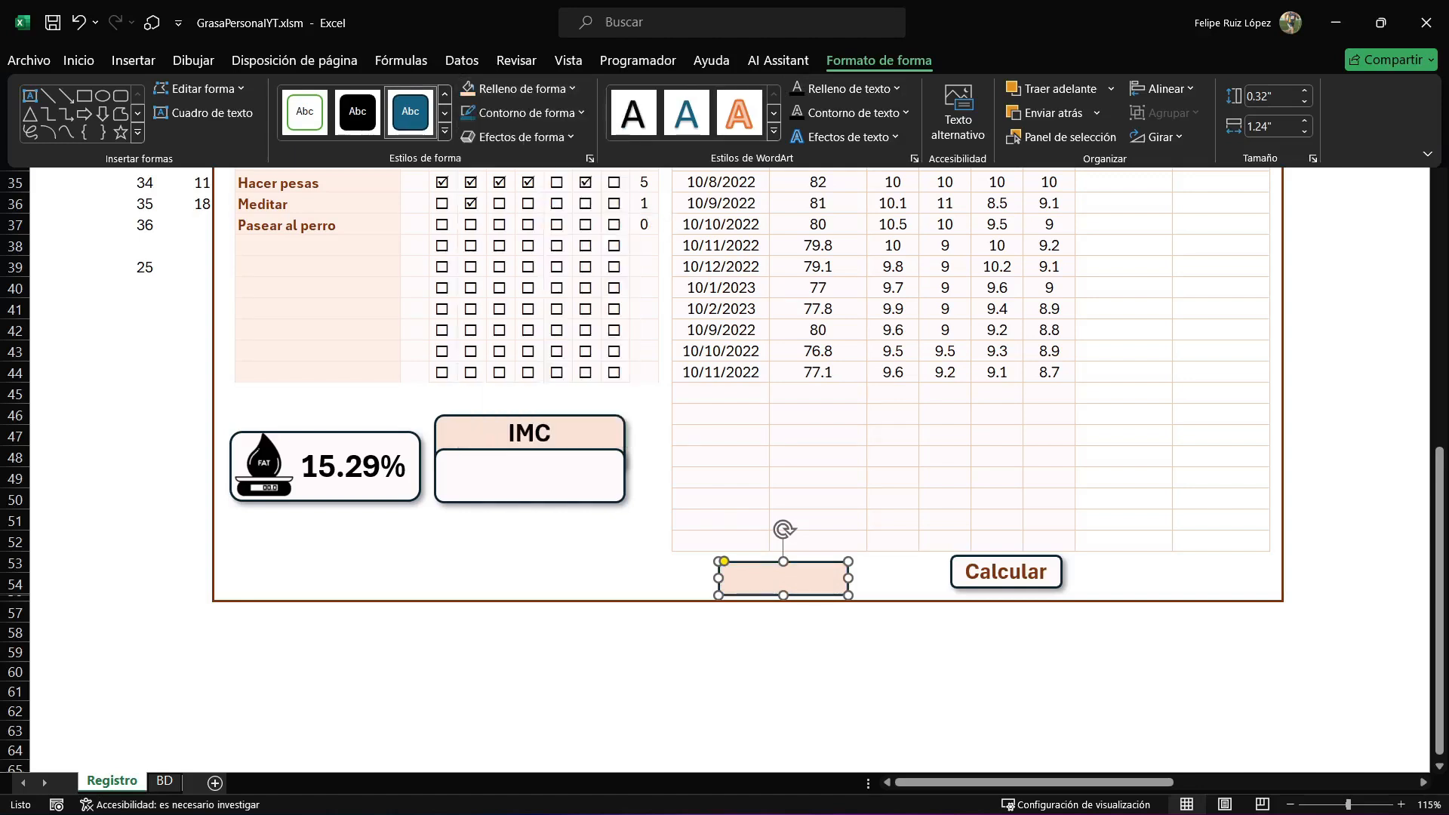
Label the new shape "Calcular" in bold 16 pt text, centred horizontally and vertically.
text(Calcular)
click(818, 690)
click(819, 581)
click(79, 61)
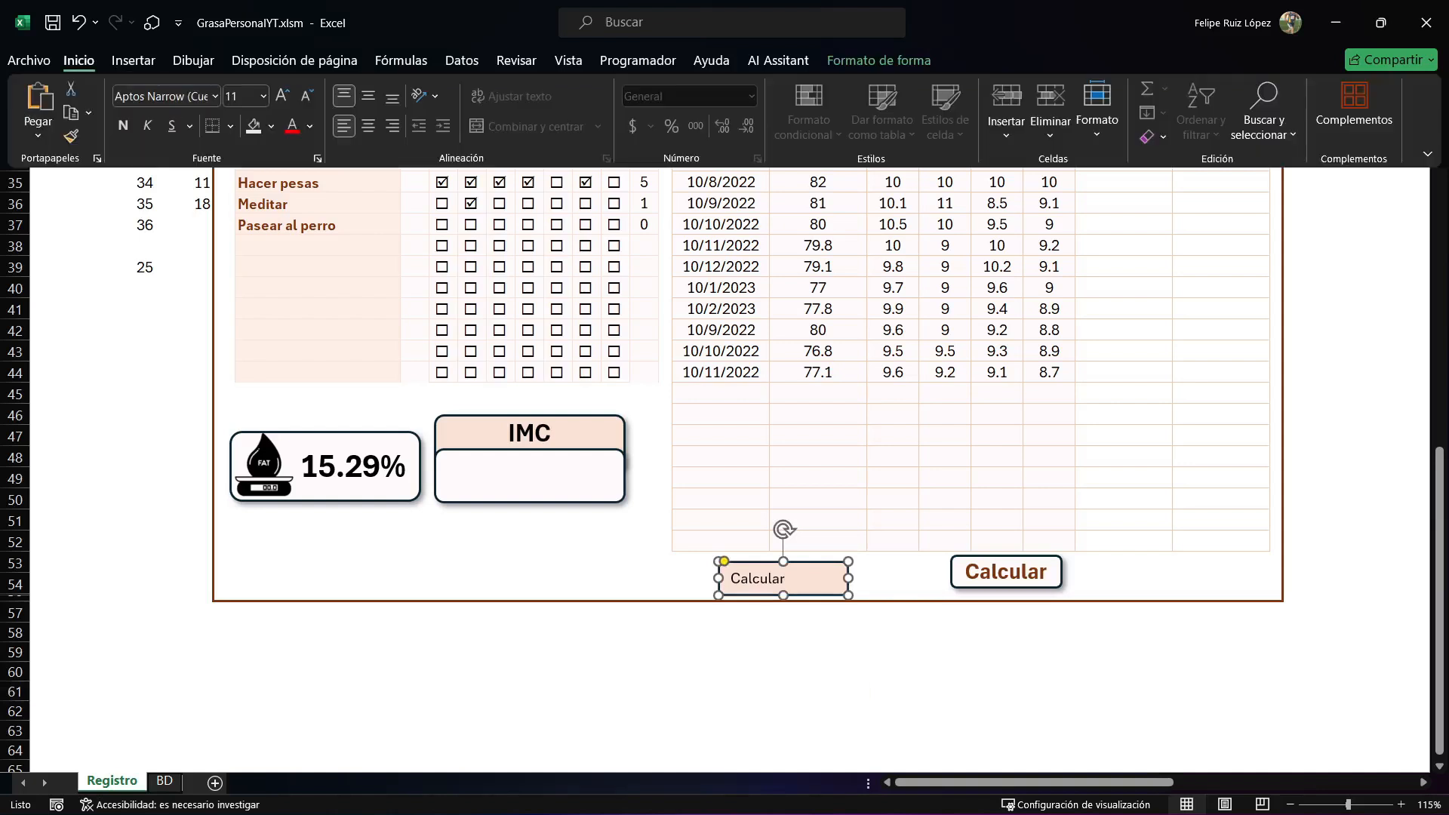
click(123, 126)
click(282, 96)
click(283, 96)
click(282, 96)
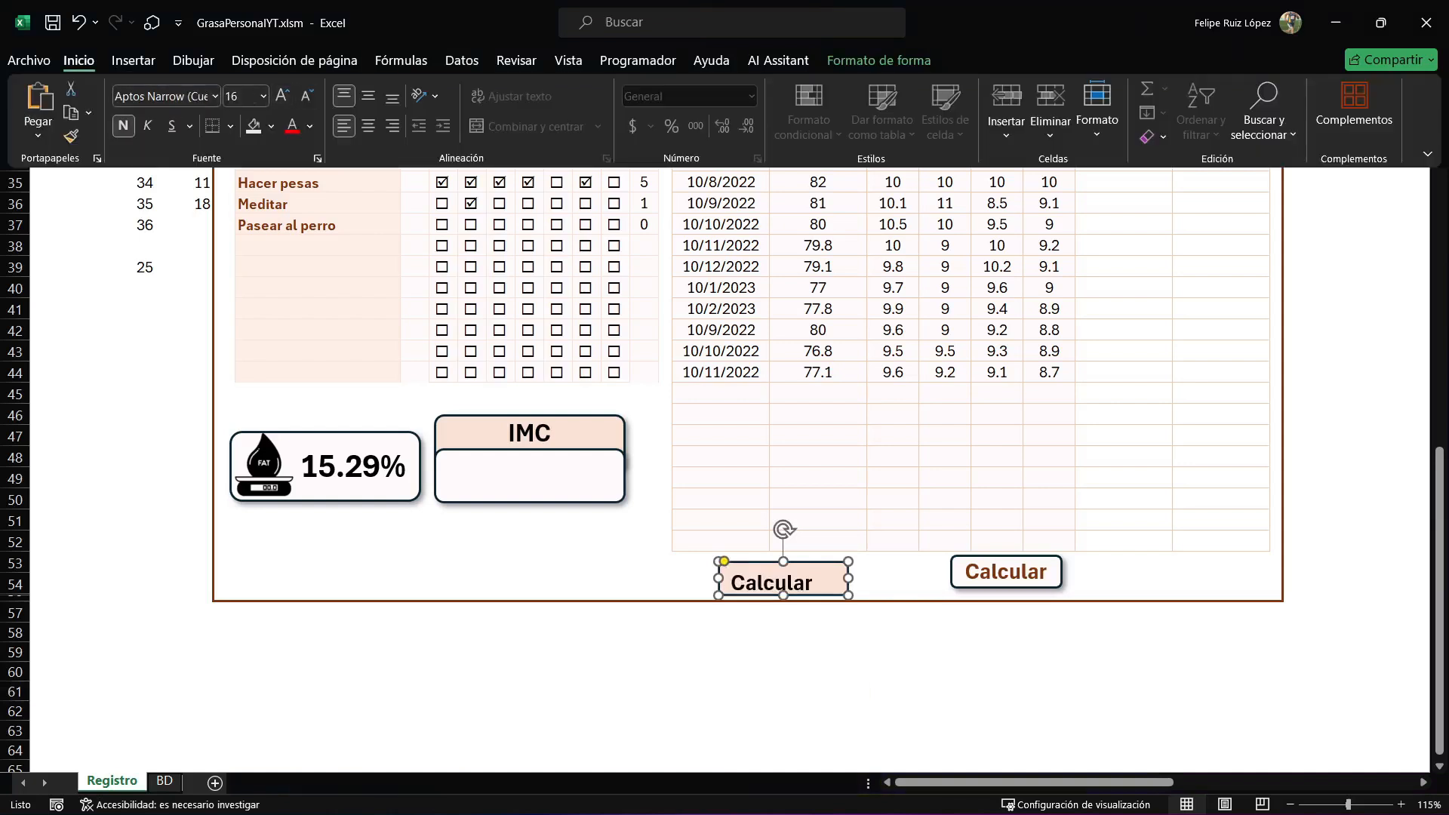
click(368, 96)
click(368, 126)
key(Escape)
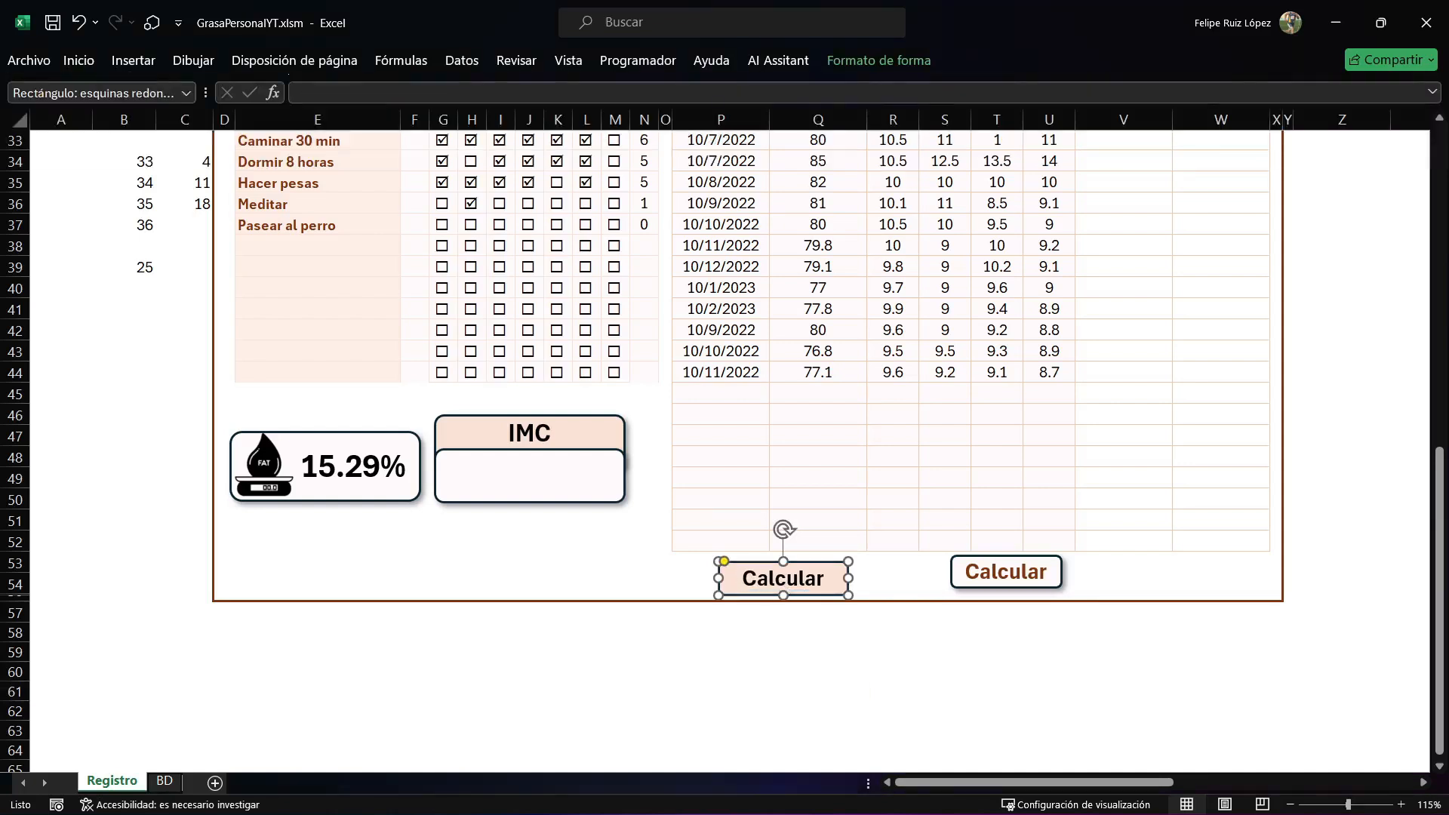
Assign the CargarDatos macro to the new Calcular shape.
right_click(834, 585)
click(898, 469)
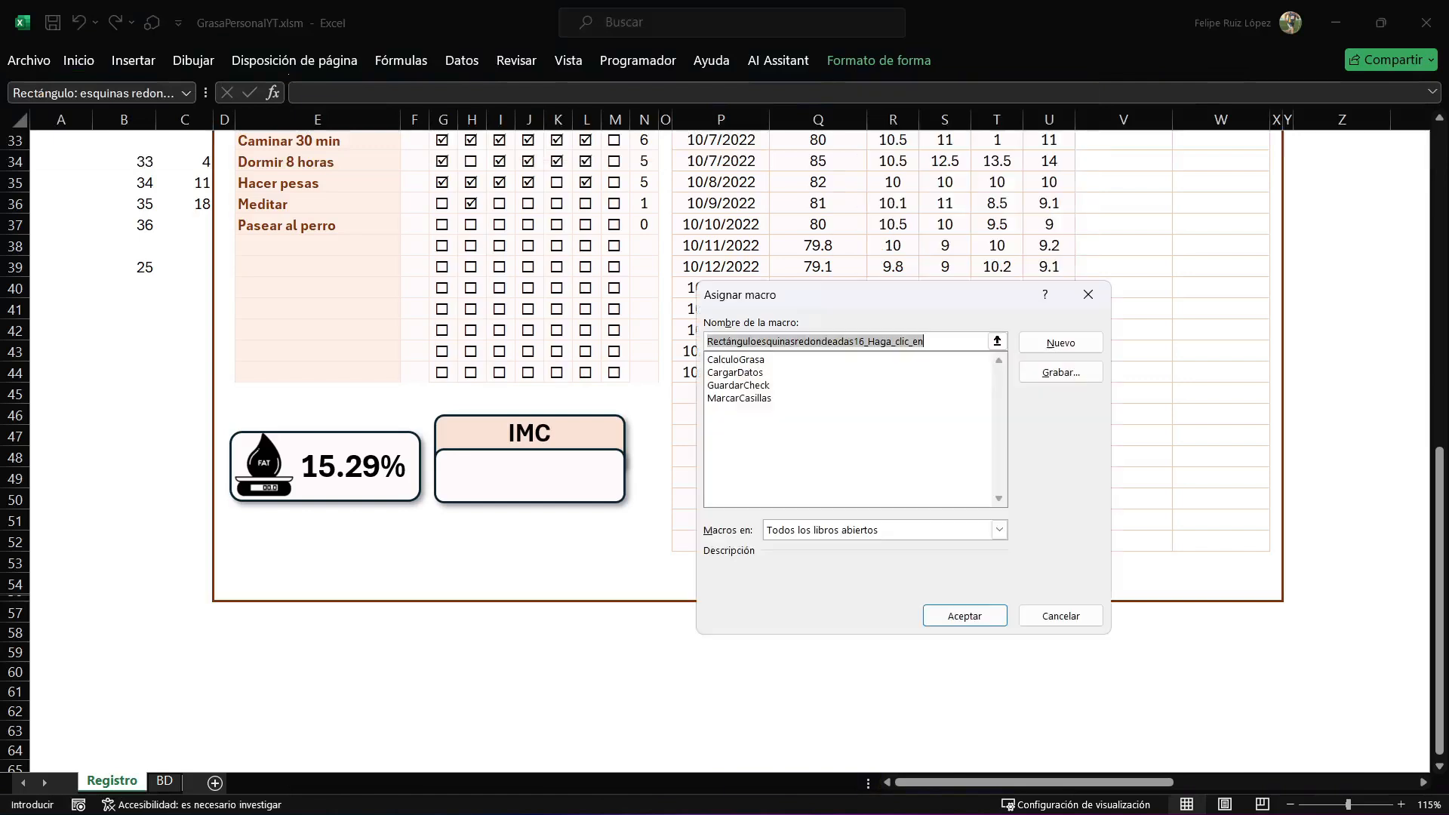
click(740, 385)
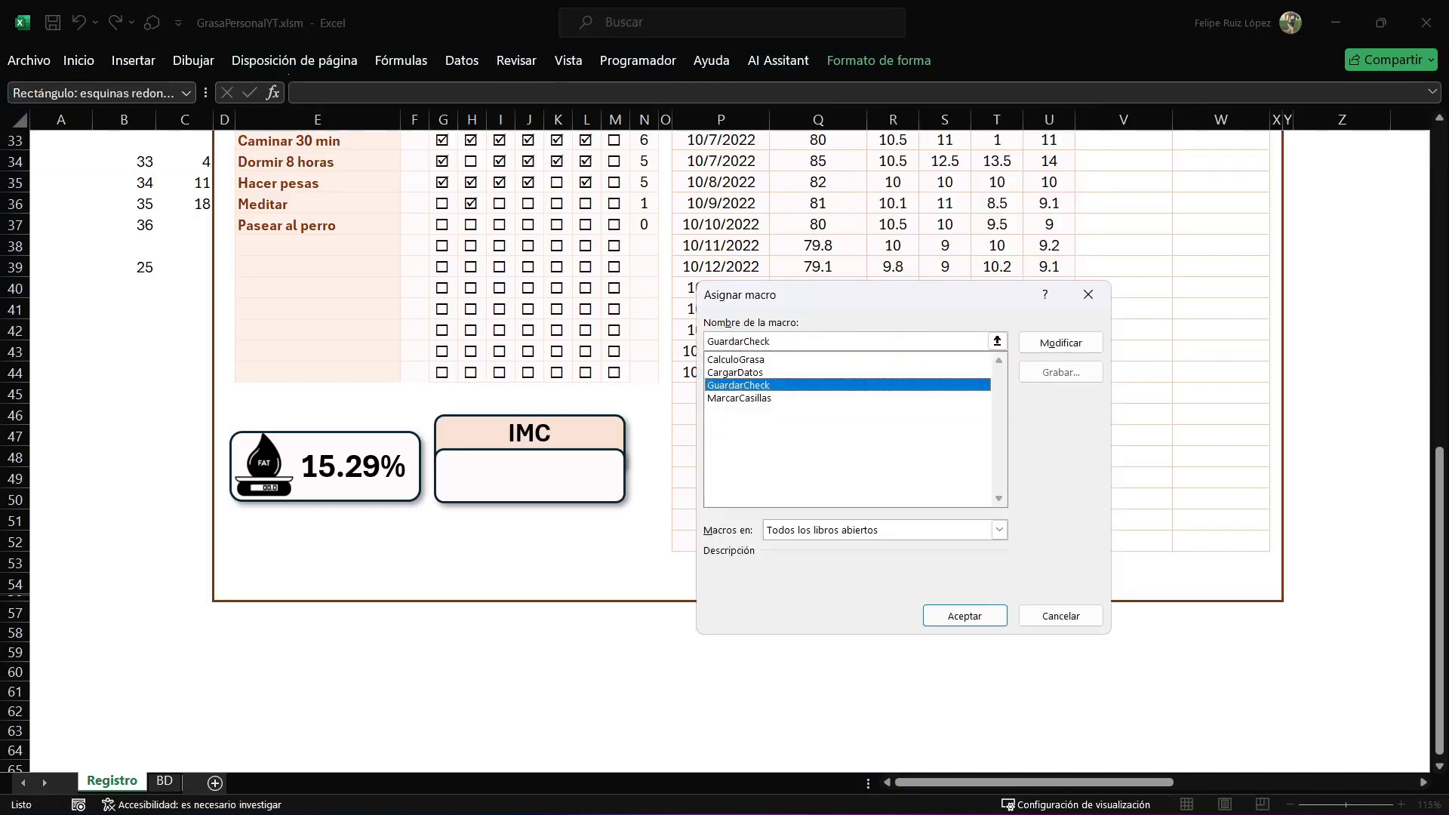
click(730, 372)
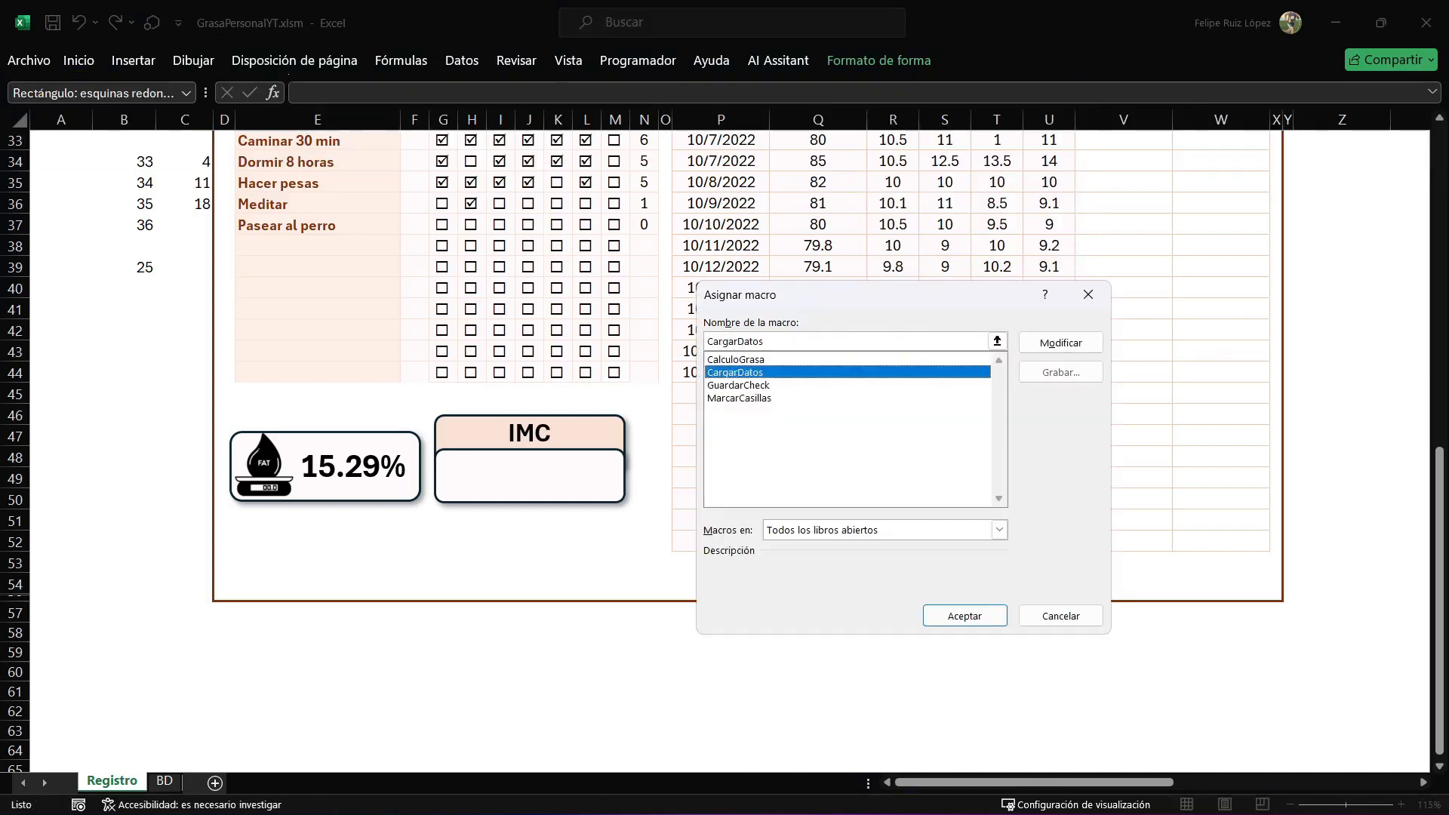
click(964, 616)
click(817, 671)
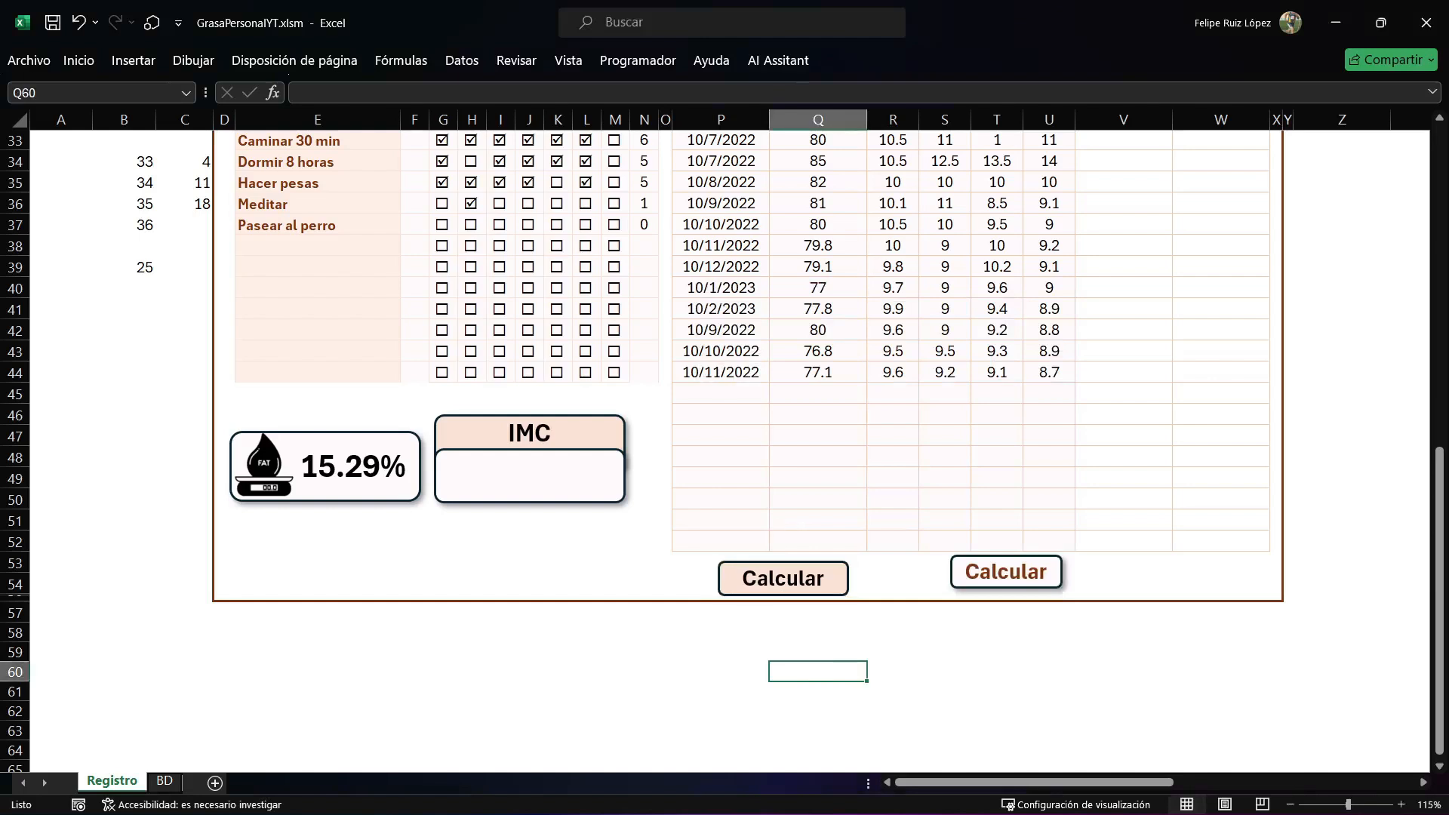
Run the body fat and BMI calculation and review the % grasa and IMC columns for rows 31 to 44.
scroll(817, 453, up, 2)
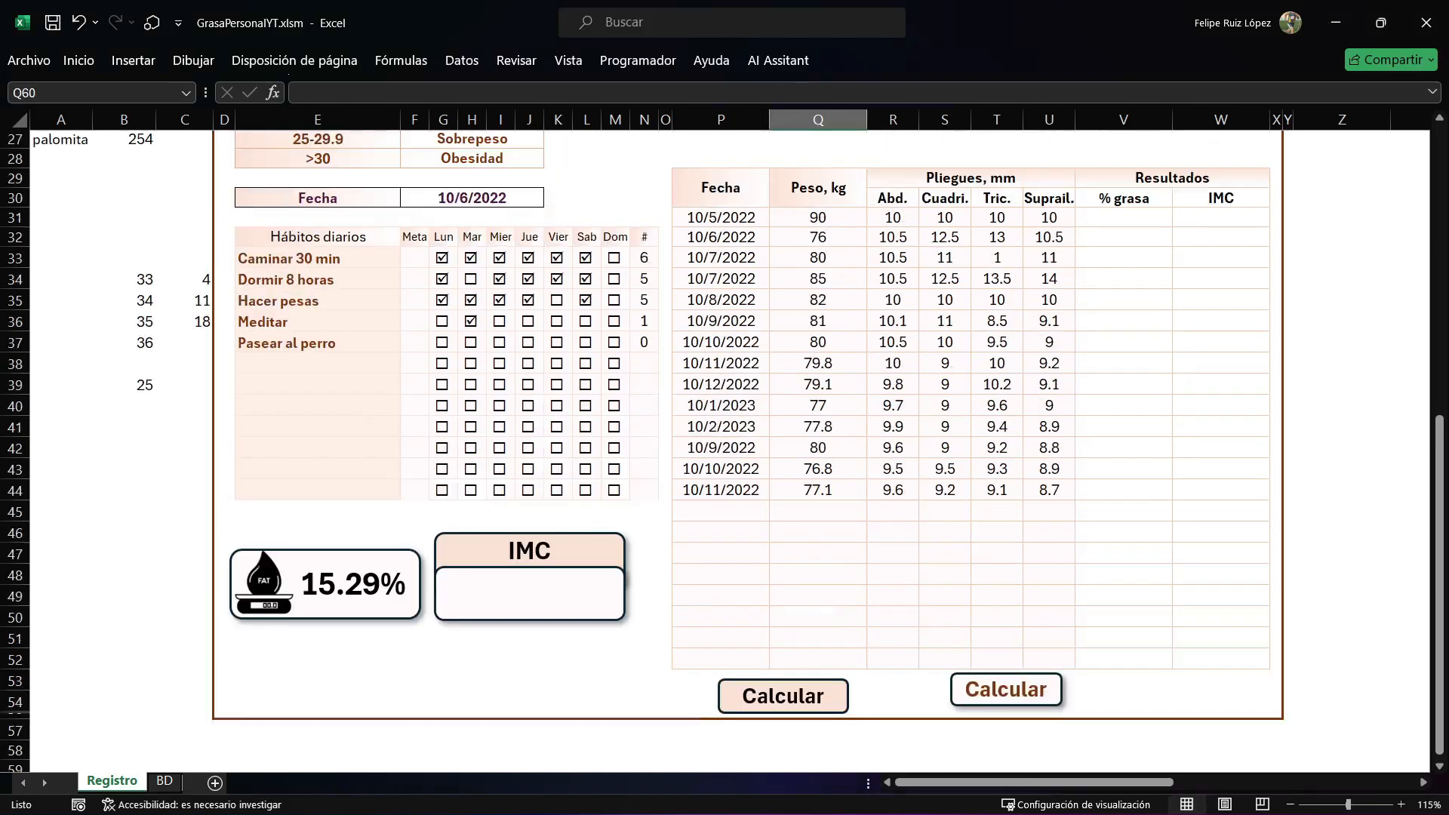
drag(1123, 218, 1220, 490)
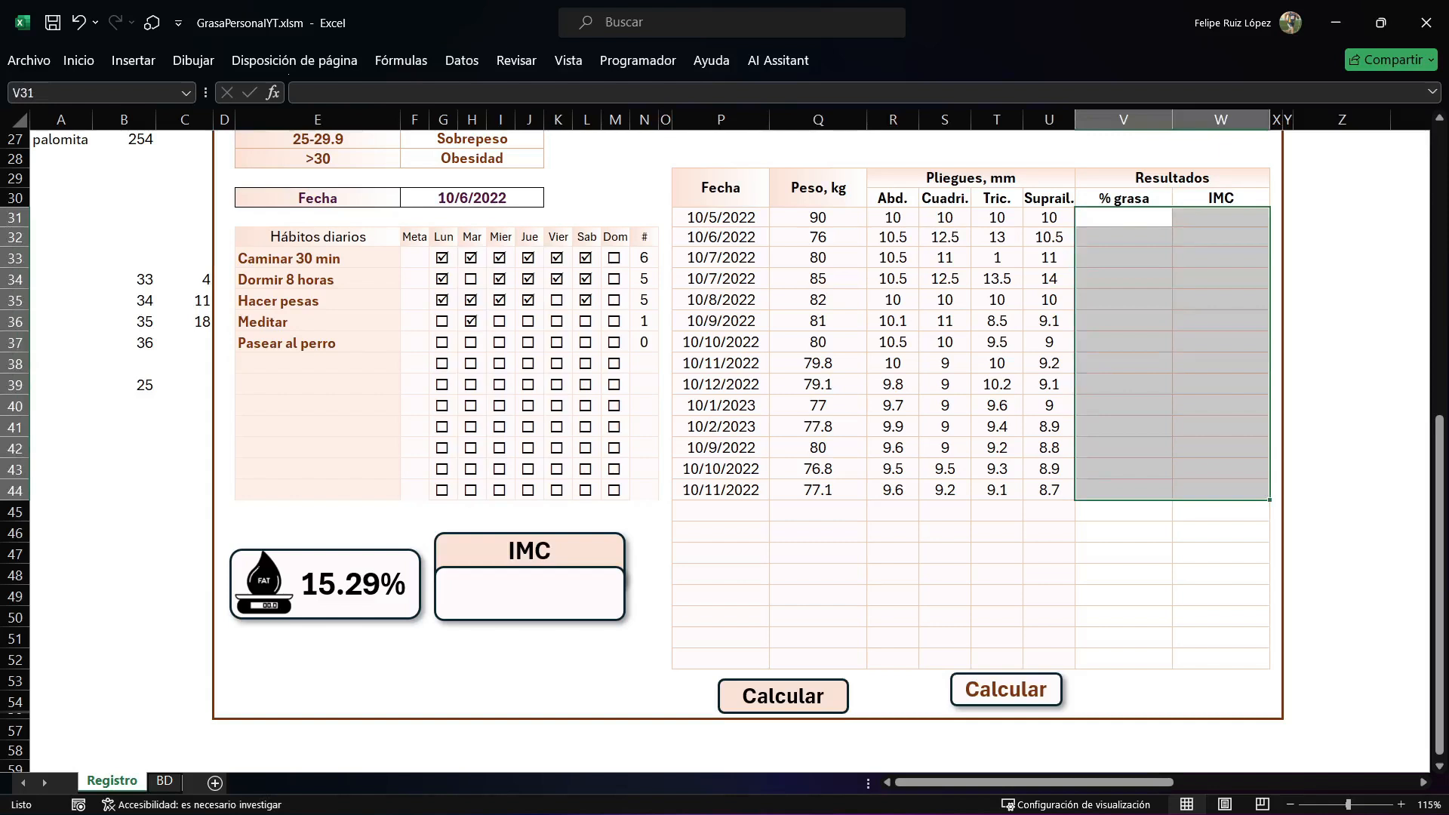
click(818, 574)
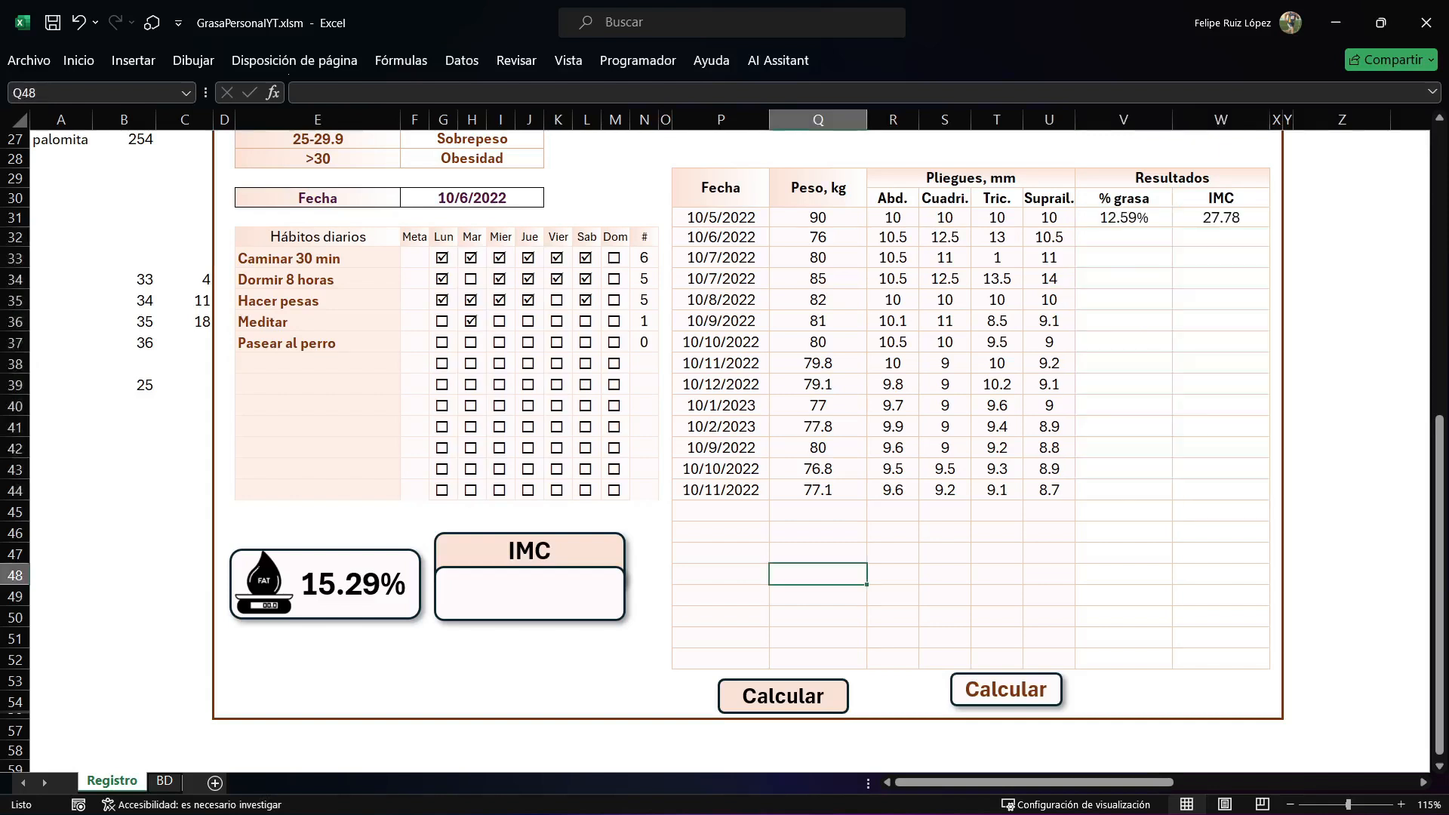
drag(1123, 218, 1123, 489)
click(1221, 218)
drag(1220, 217, 1220, 490)
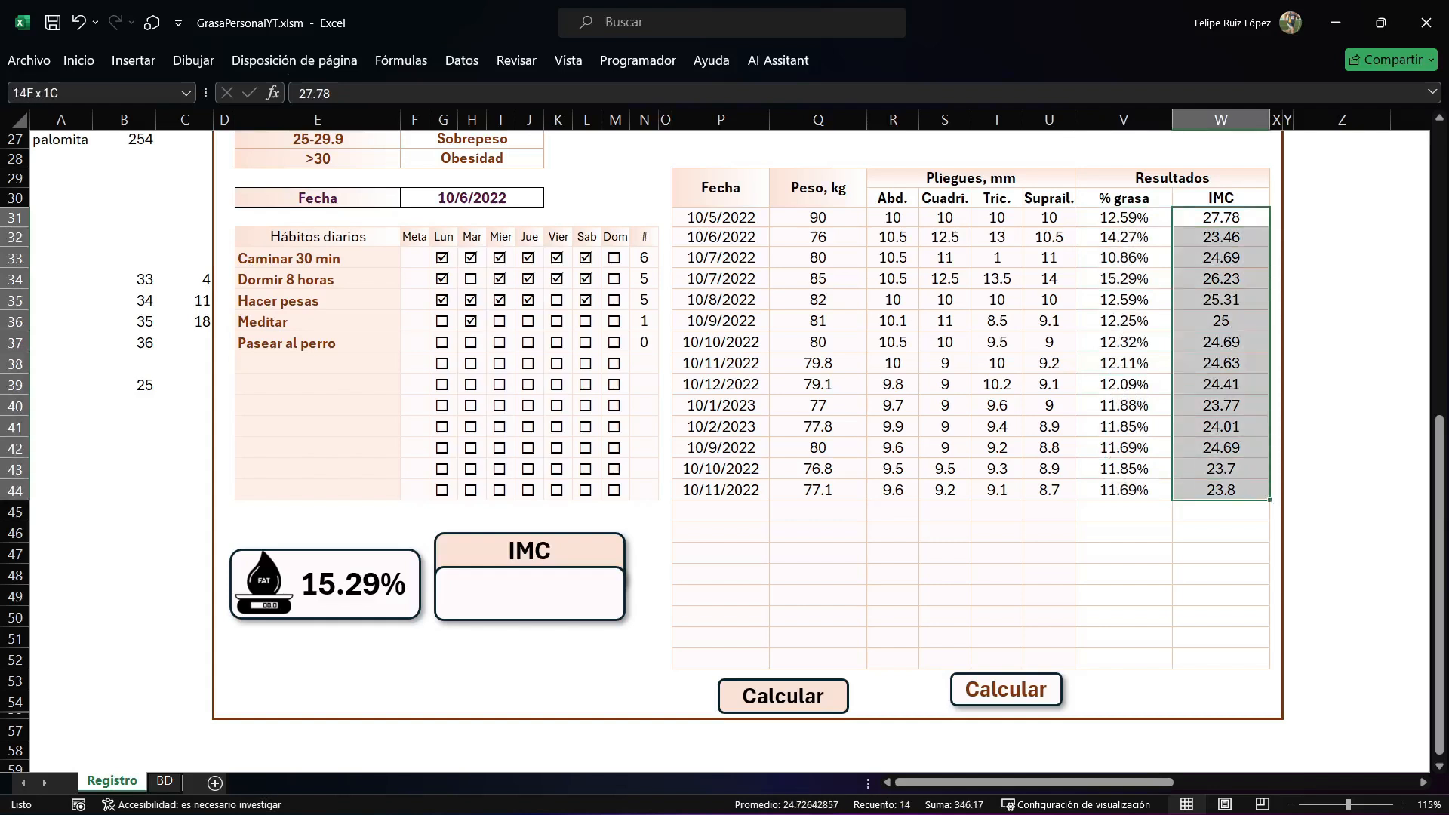
Examine the GrasaSel and IMC helper cells in column B alongside the calculated records table.
scroll(725, 453, up, 6)
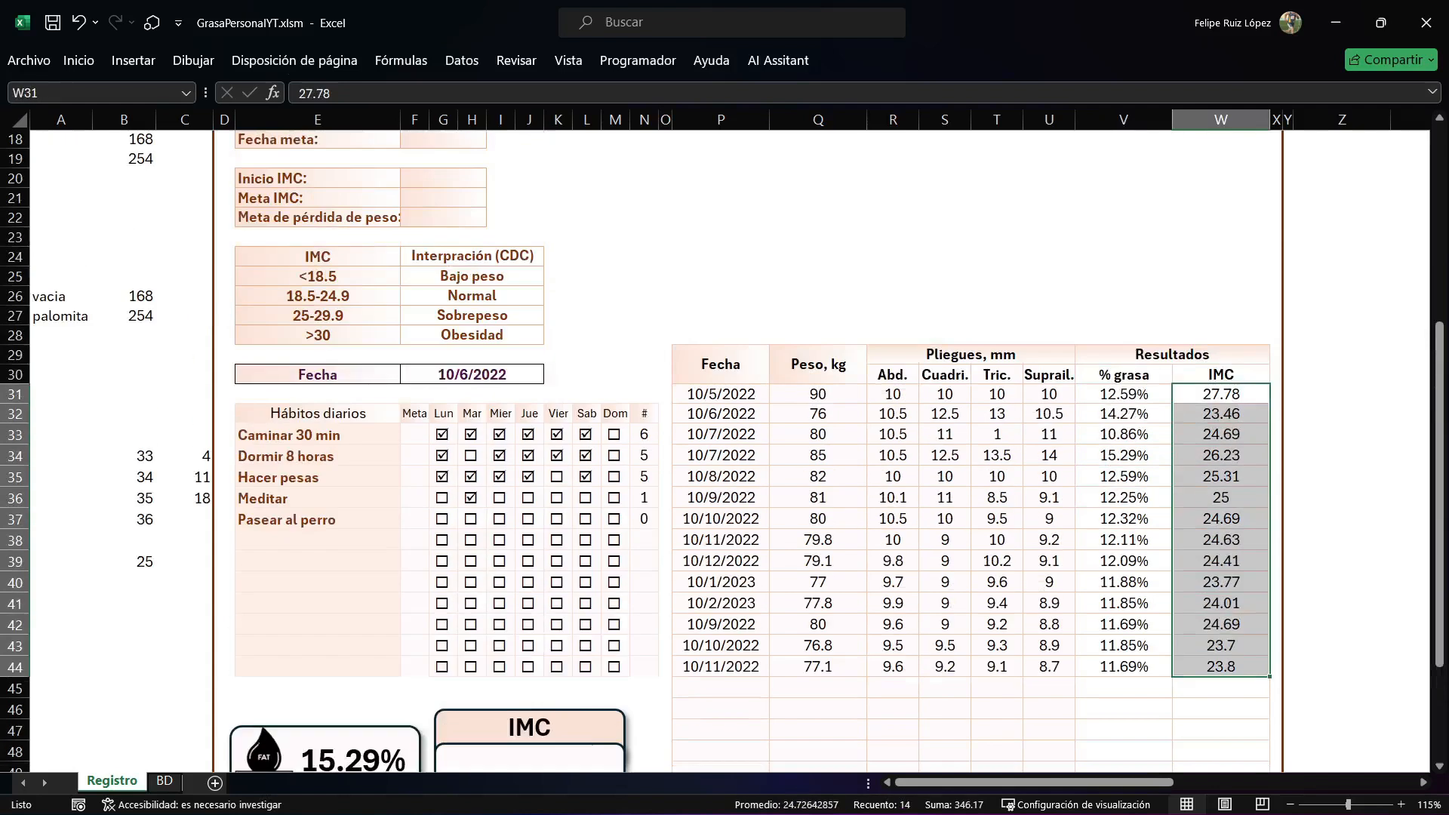
scroll(724, 453, down, 3)
click(818, 414)
scroll(818, 413, up, 4)
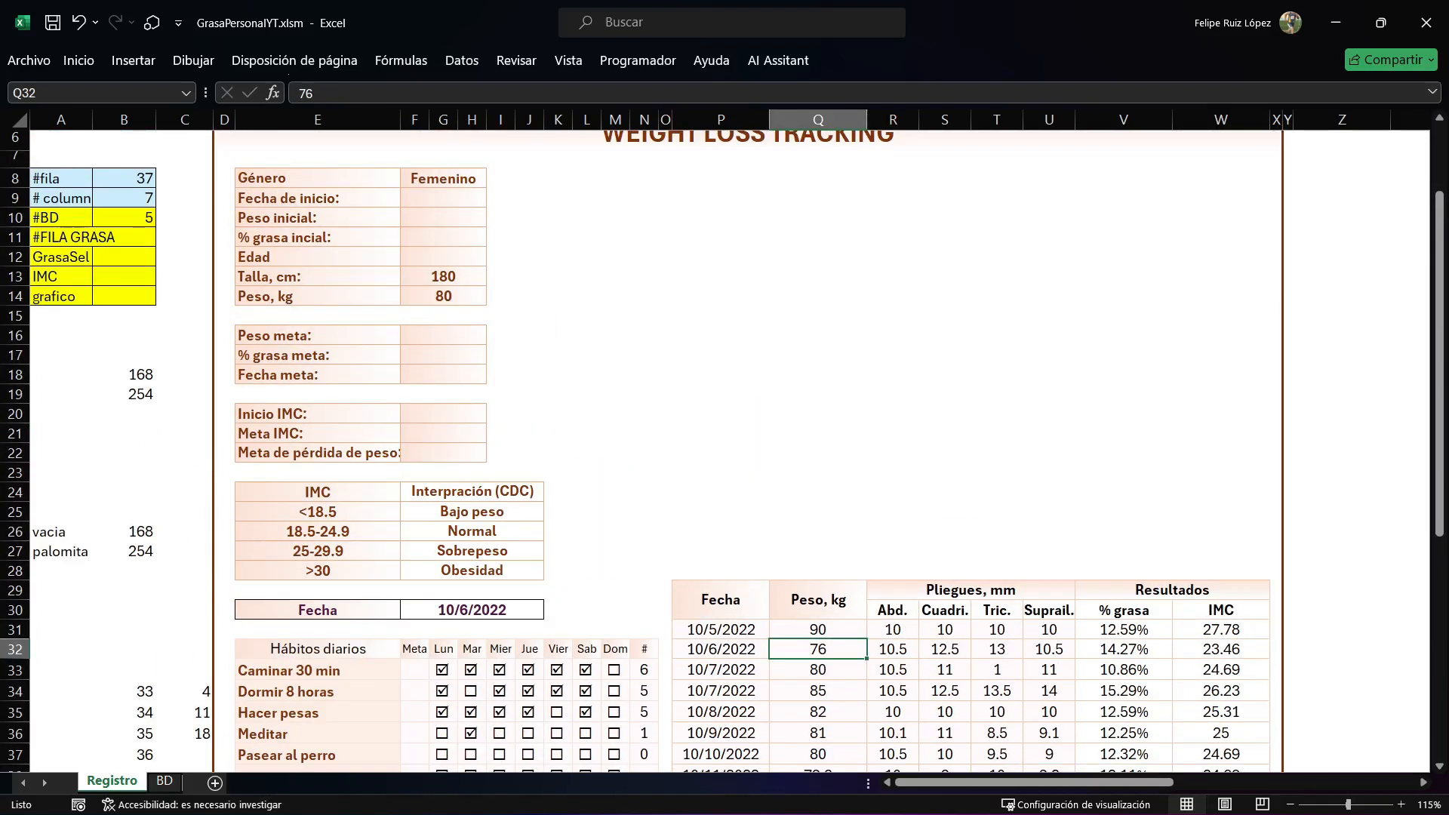
click(124, 277)
click(124, 257)
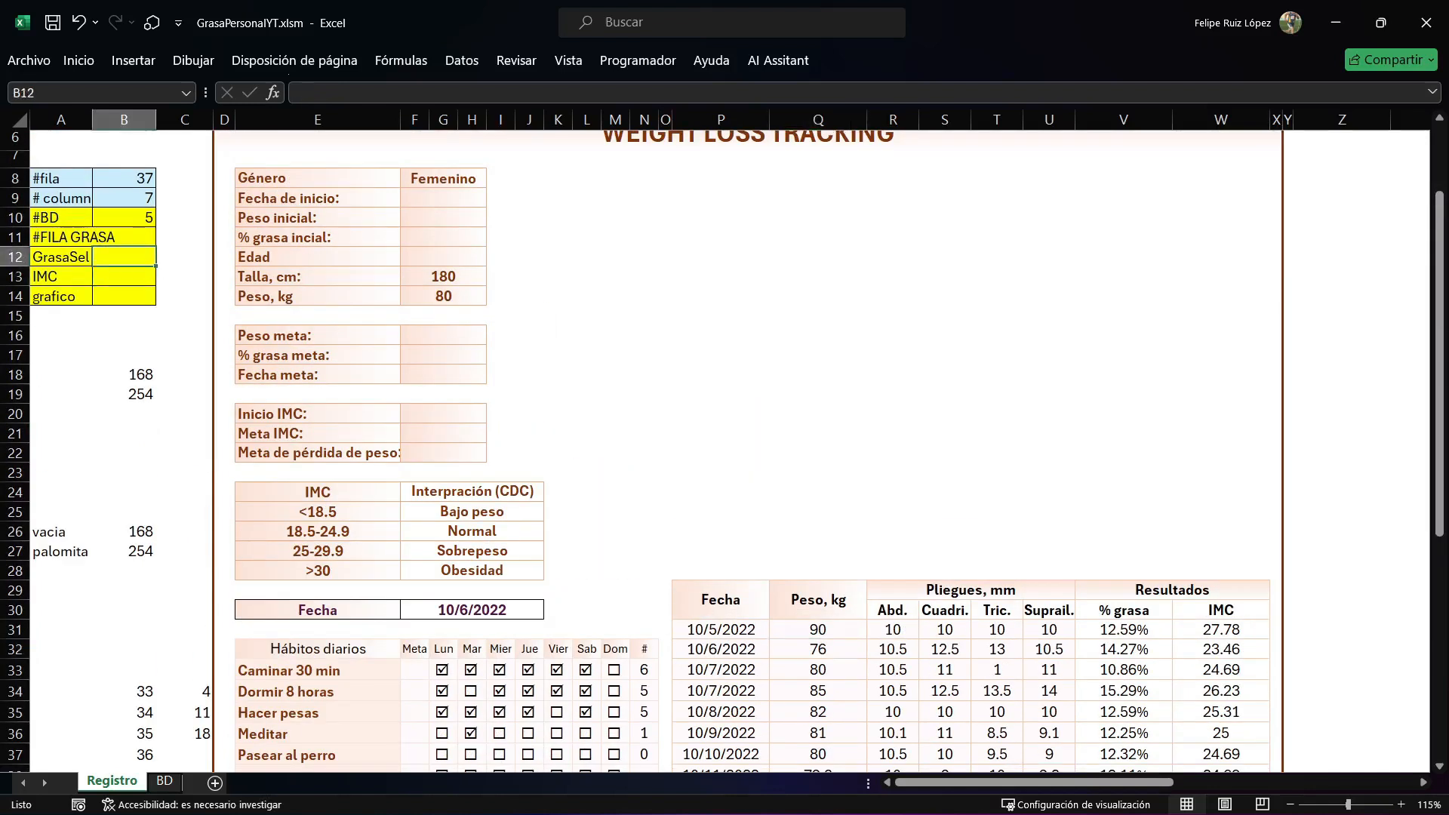
scroll(722, 449, down, 3)
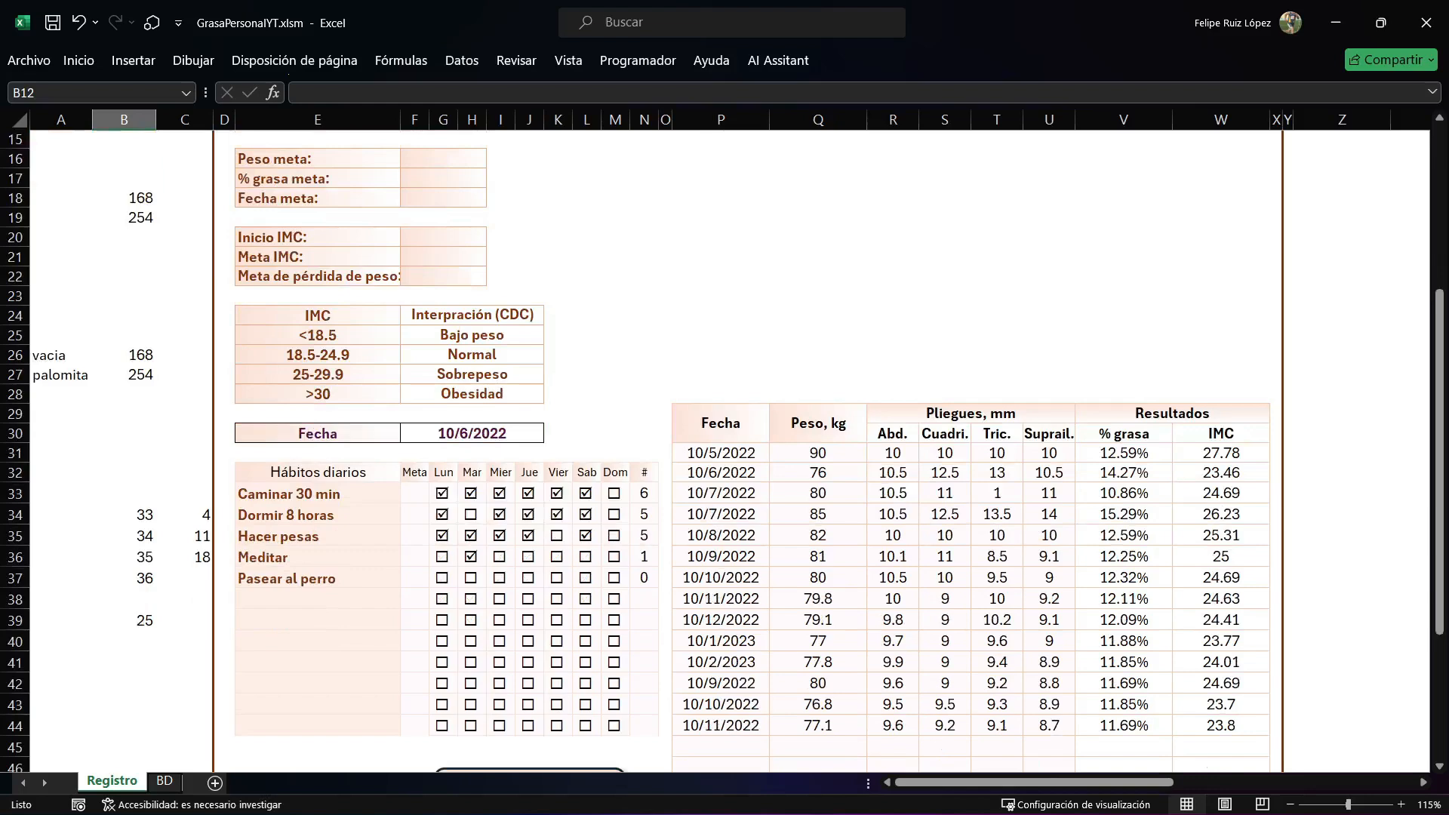
In the Registro sheet's Worksheet_SelectionChange code, add If Not Intersect(Target, Range("")) Is Nothing Then below the existing End If.
key(alt+F11)
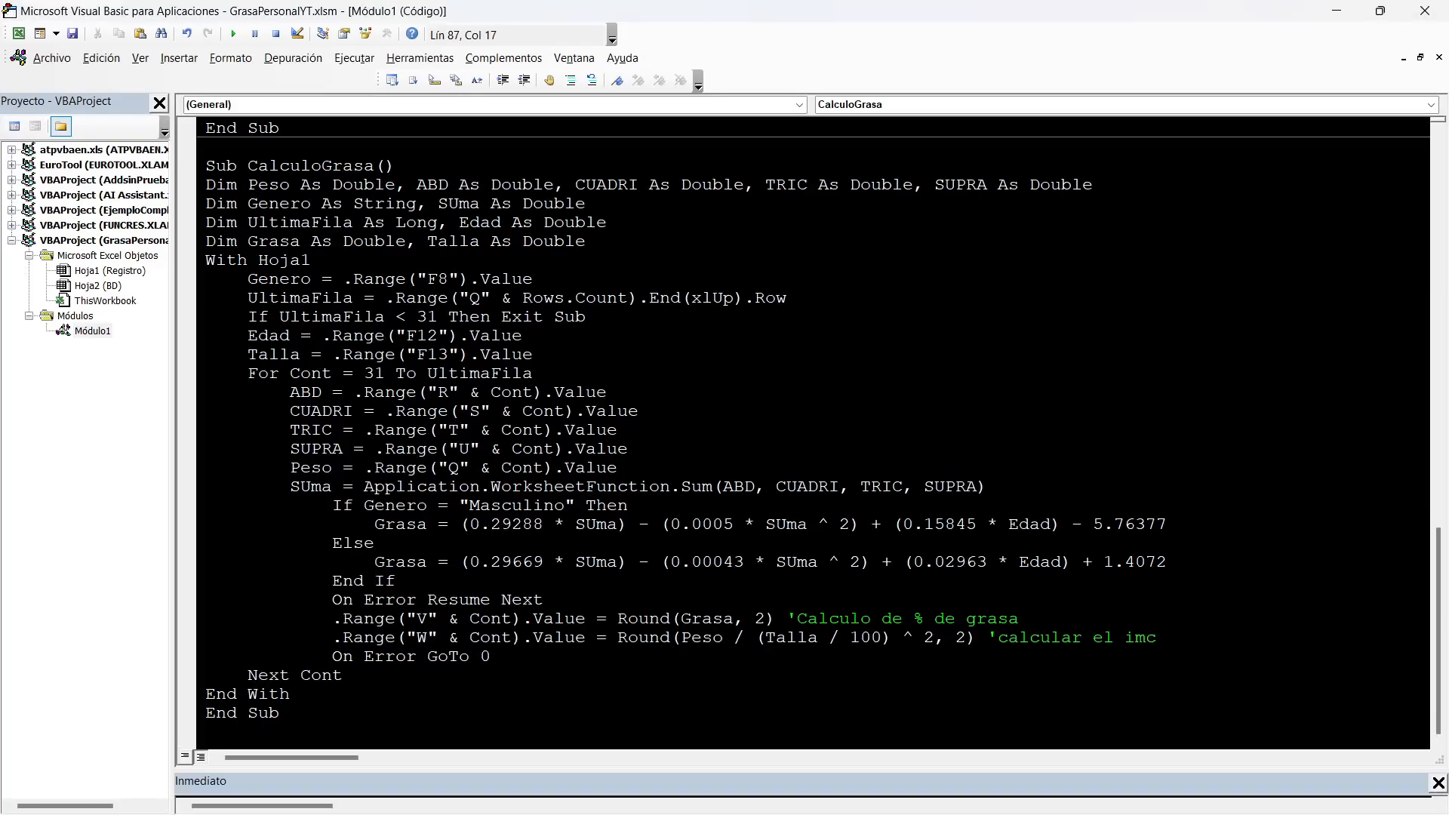
double_click(109, 271)
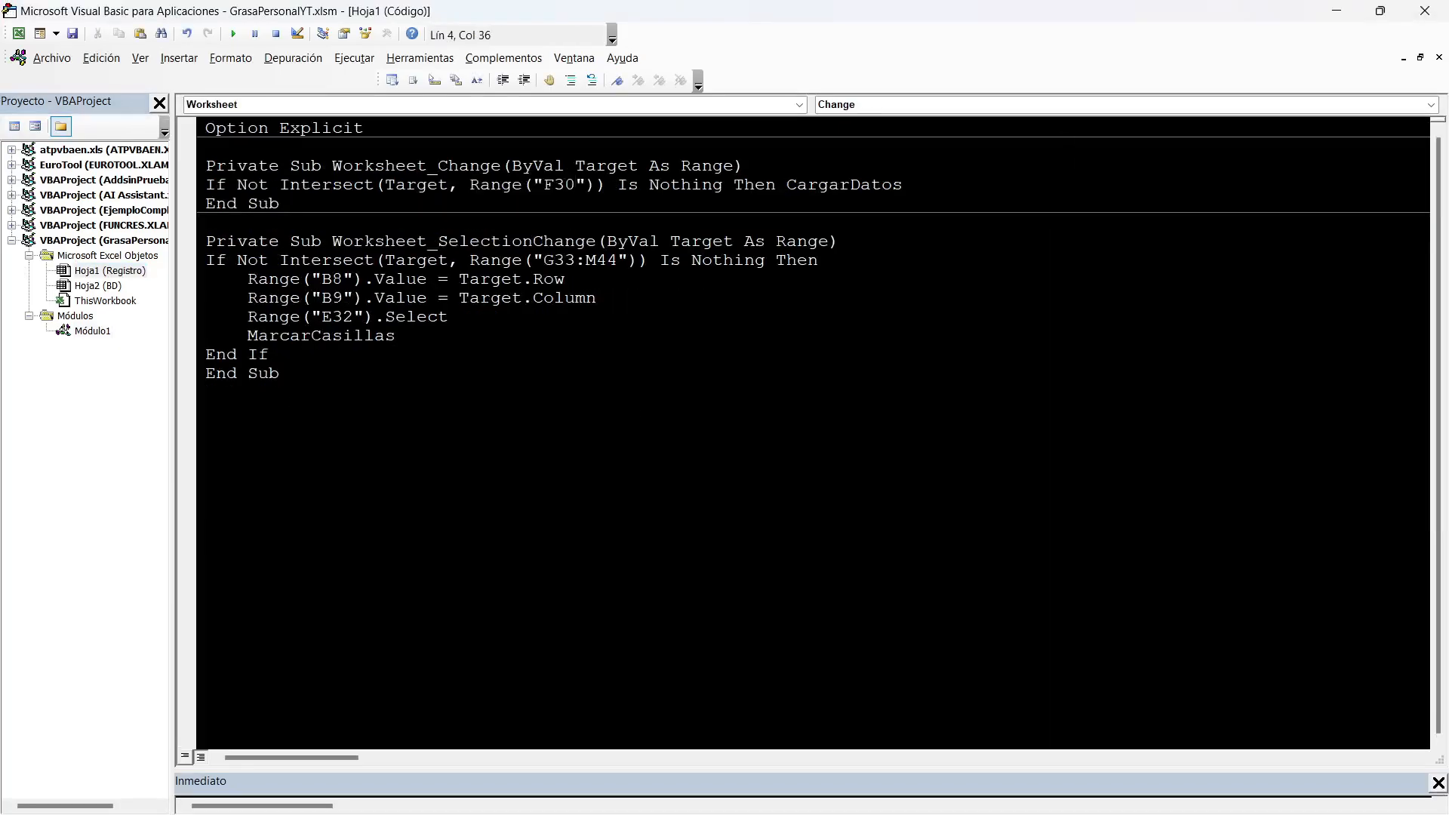
click(269, 355)
key(Return)
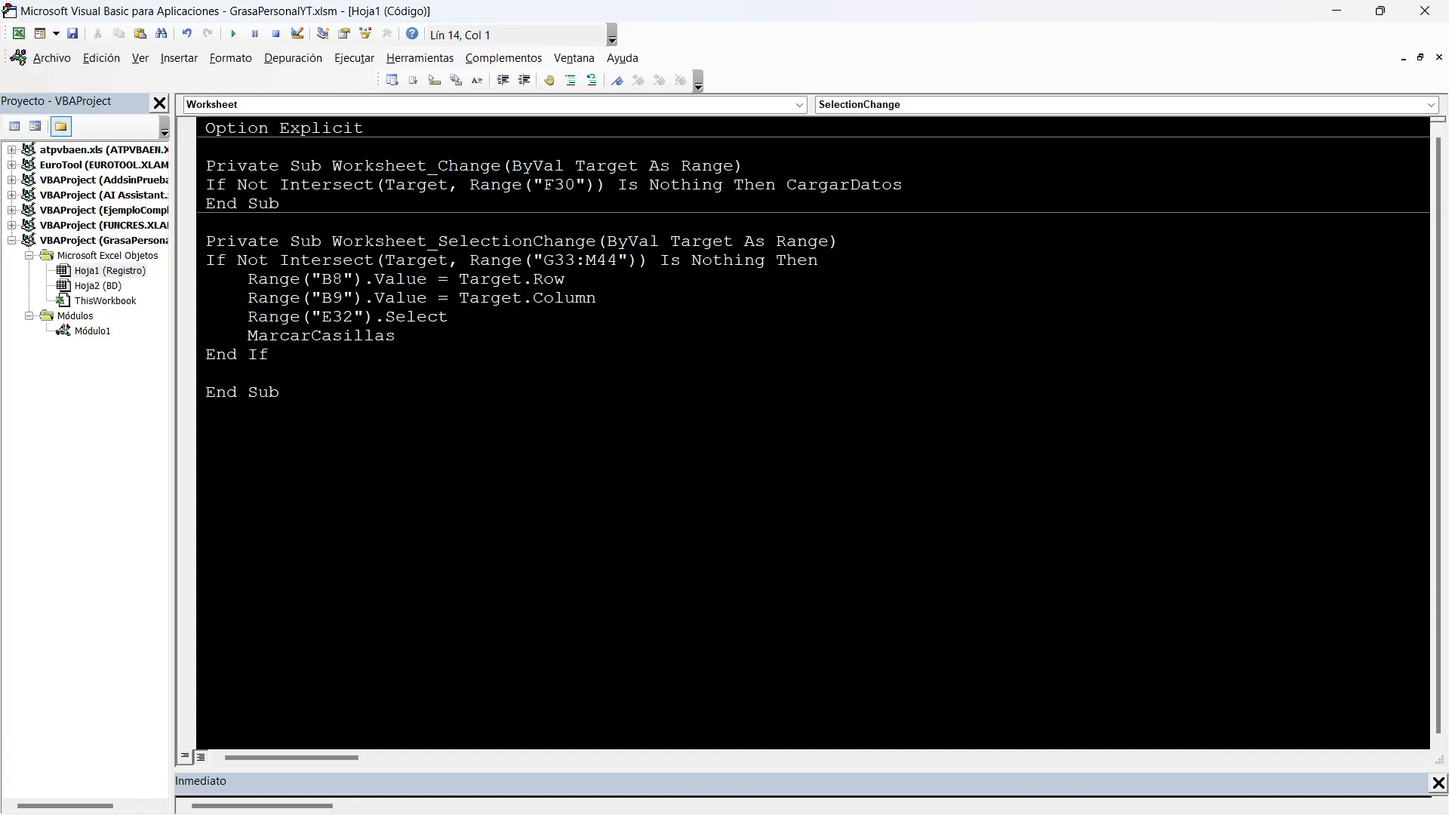
text(if not intersec)
text(t(Ratag)
key(BackSpace)
key(BackSpace)
key(BackSpace)
key(BackSpace)
key(BackSpace)
text(target,range("")))
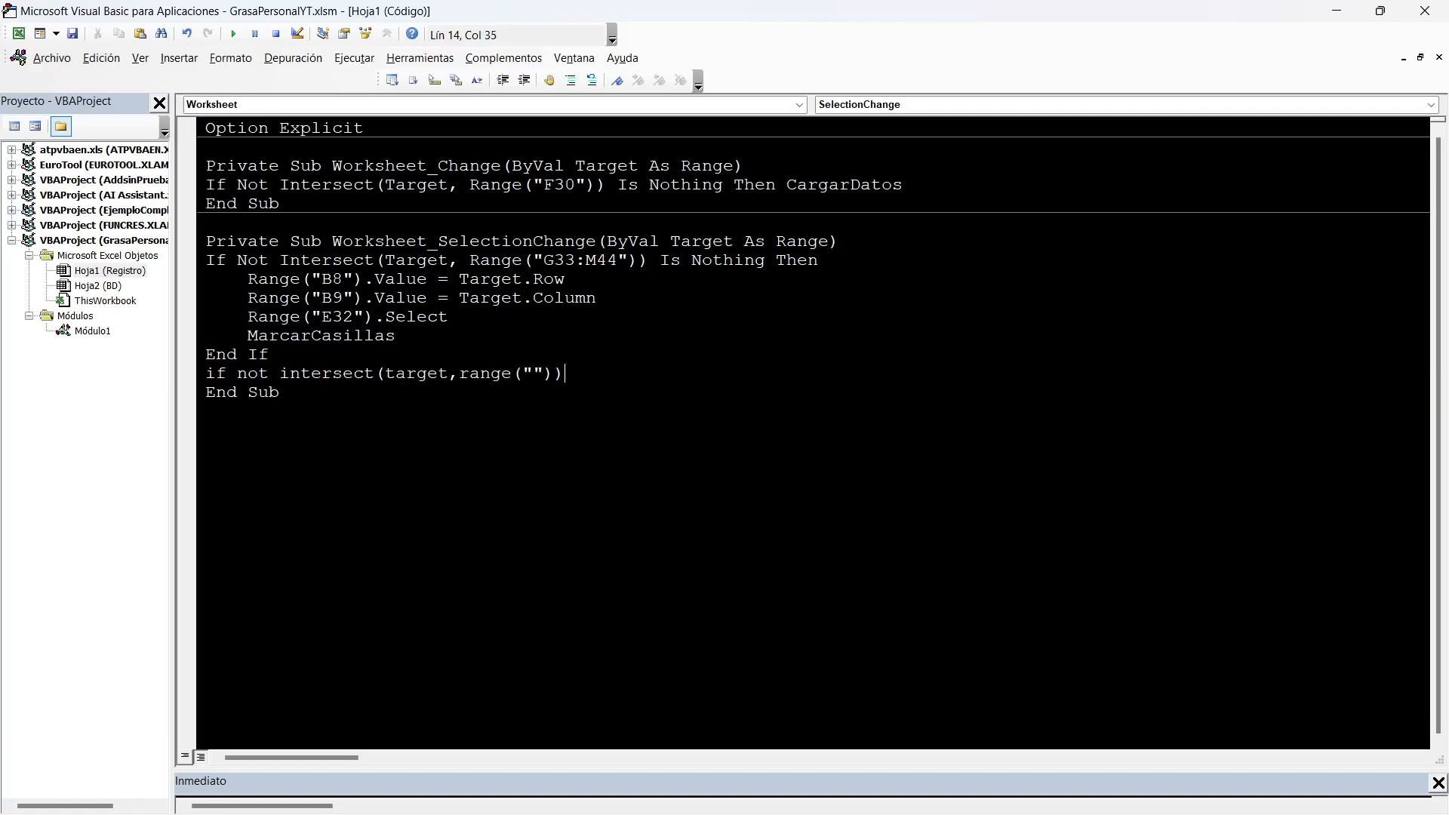
text( is noth)
text(ing then)
text( and range(""))
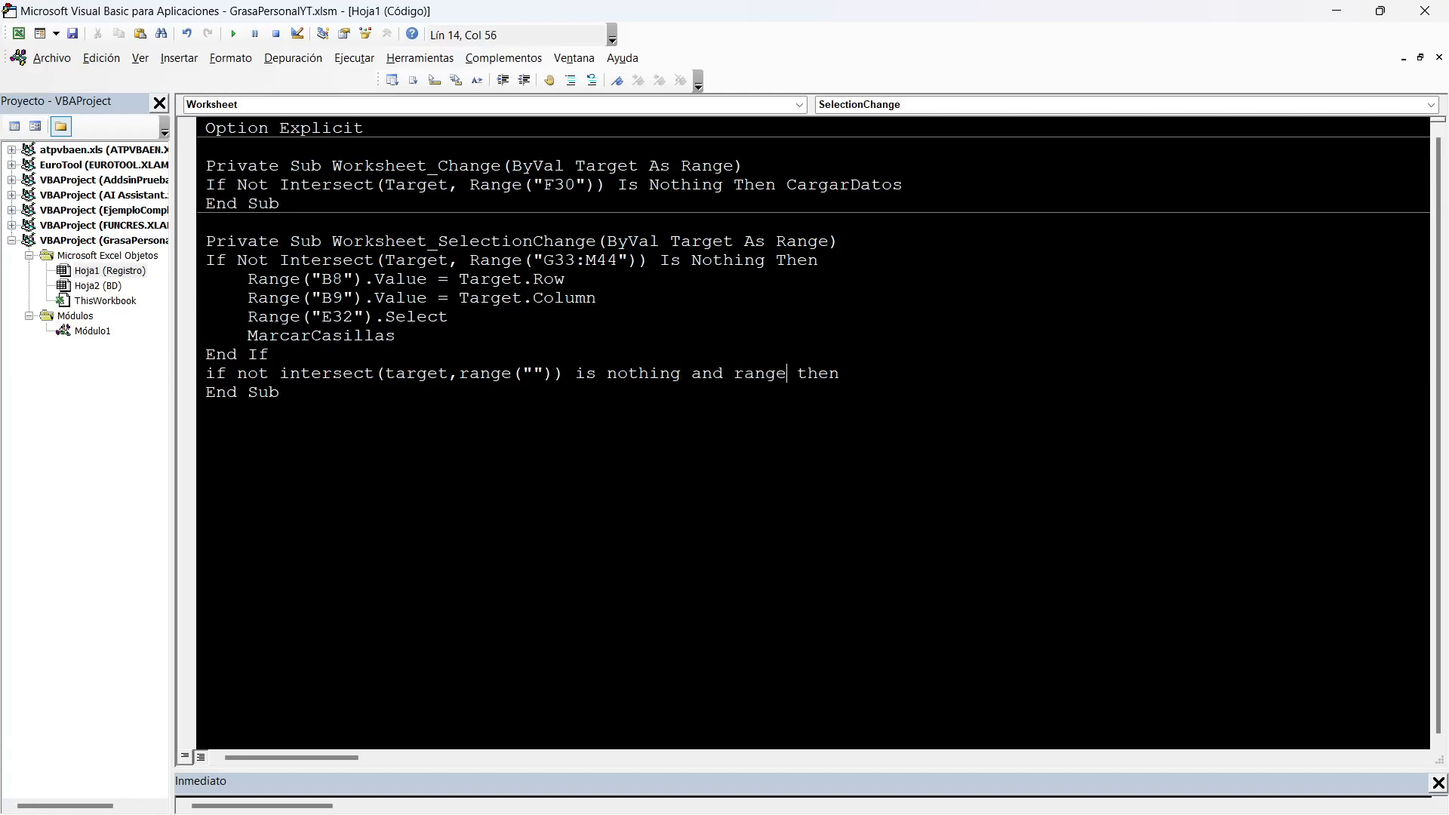
Extend the new If condition with And Range("Q" & Target.Row).Value <> Empty before Then.
key(Left)
key(alt+F11)
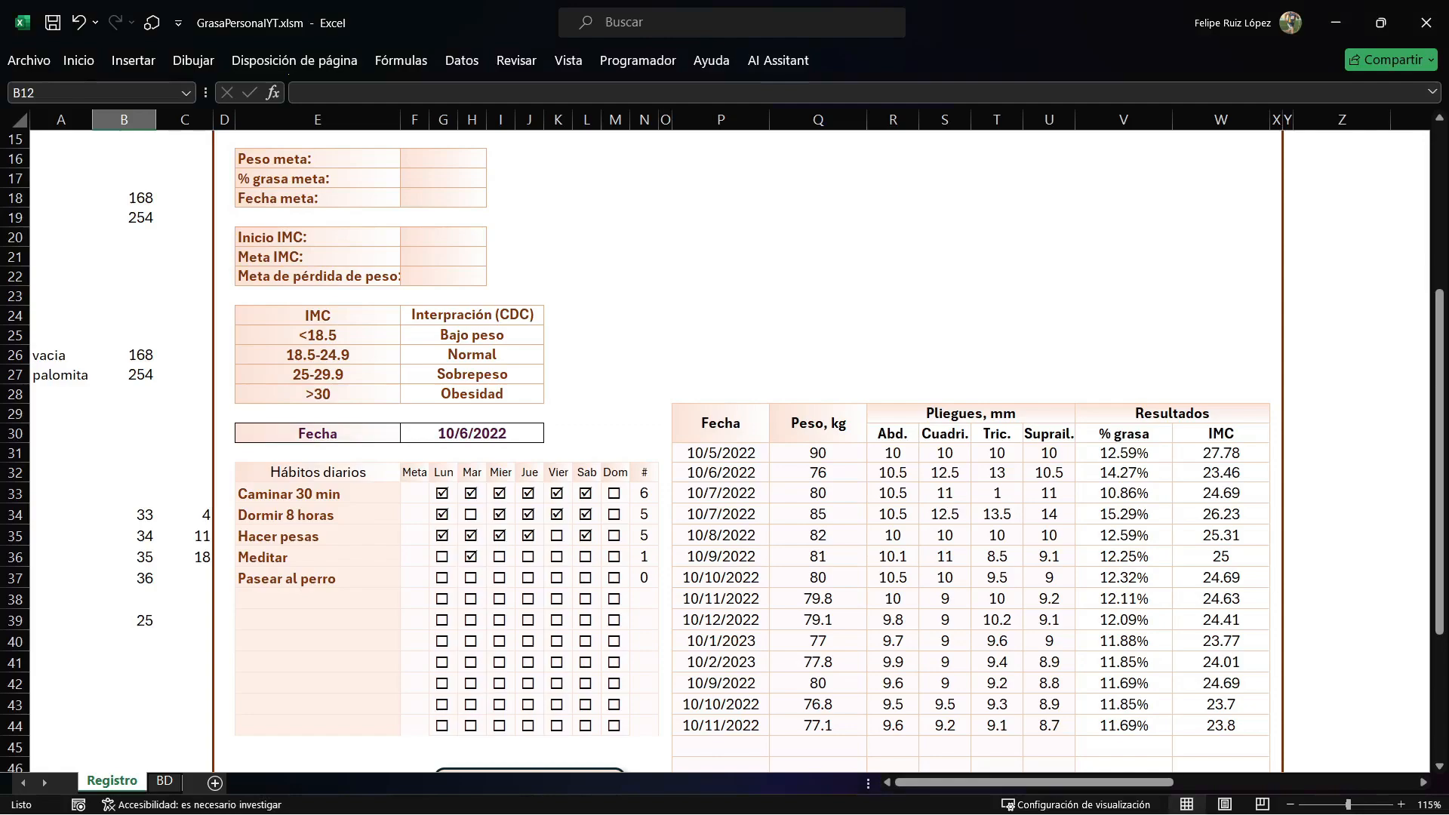
key(alt+F11)
text(Q") then)
key(Right)
text(& TARGET.ROW)
key(Right)
text(.Value <> )
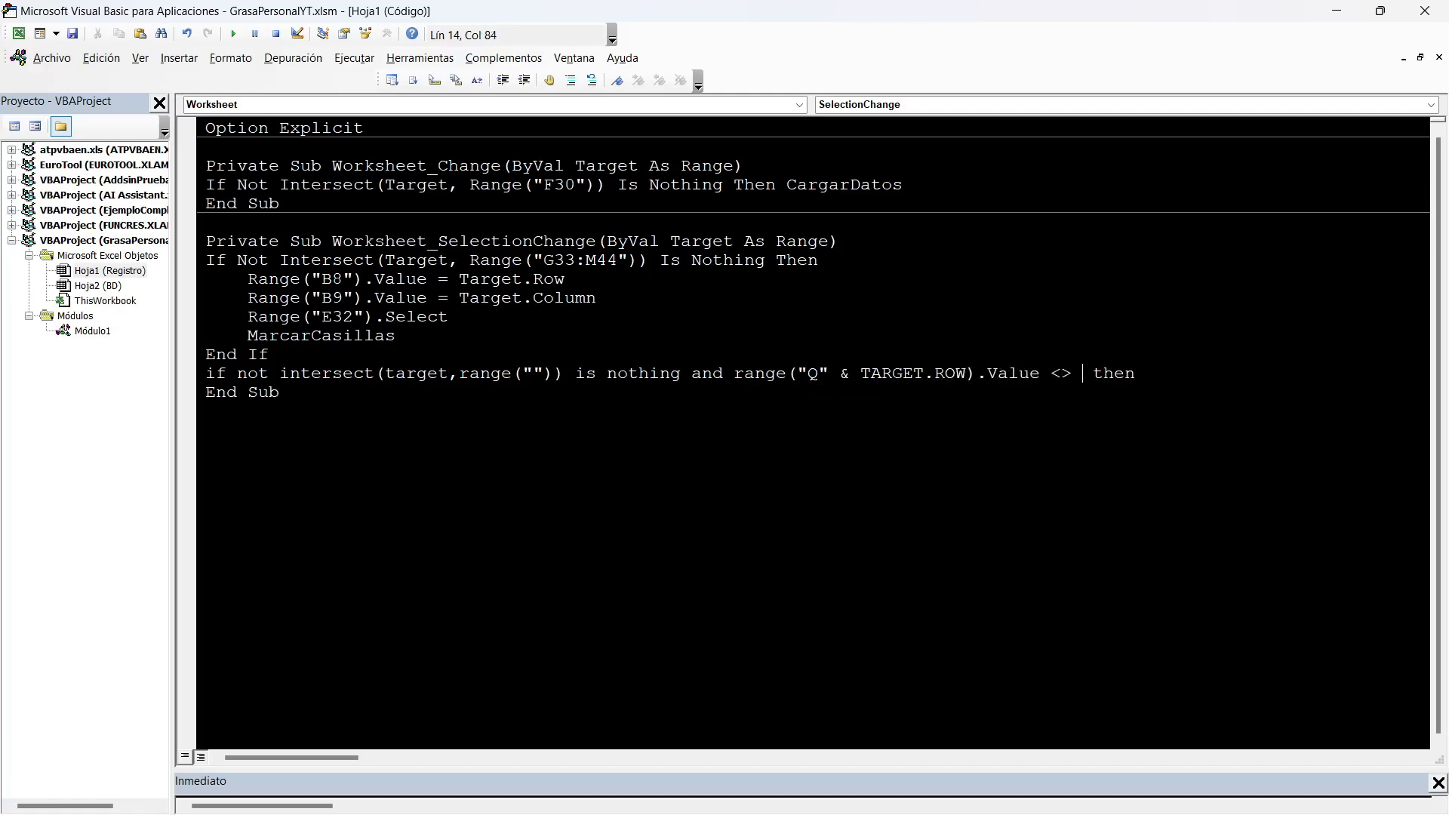
text(EMPTY)
Close the new If block with End If and leave an indented blank line inside it.
key(End)
key(Return)
key(Tab)
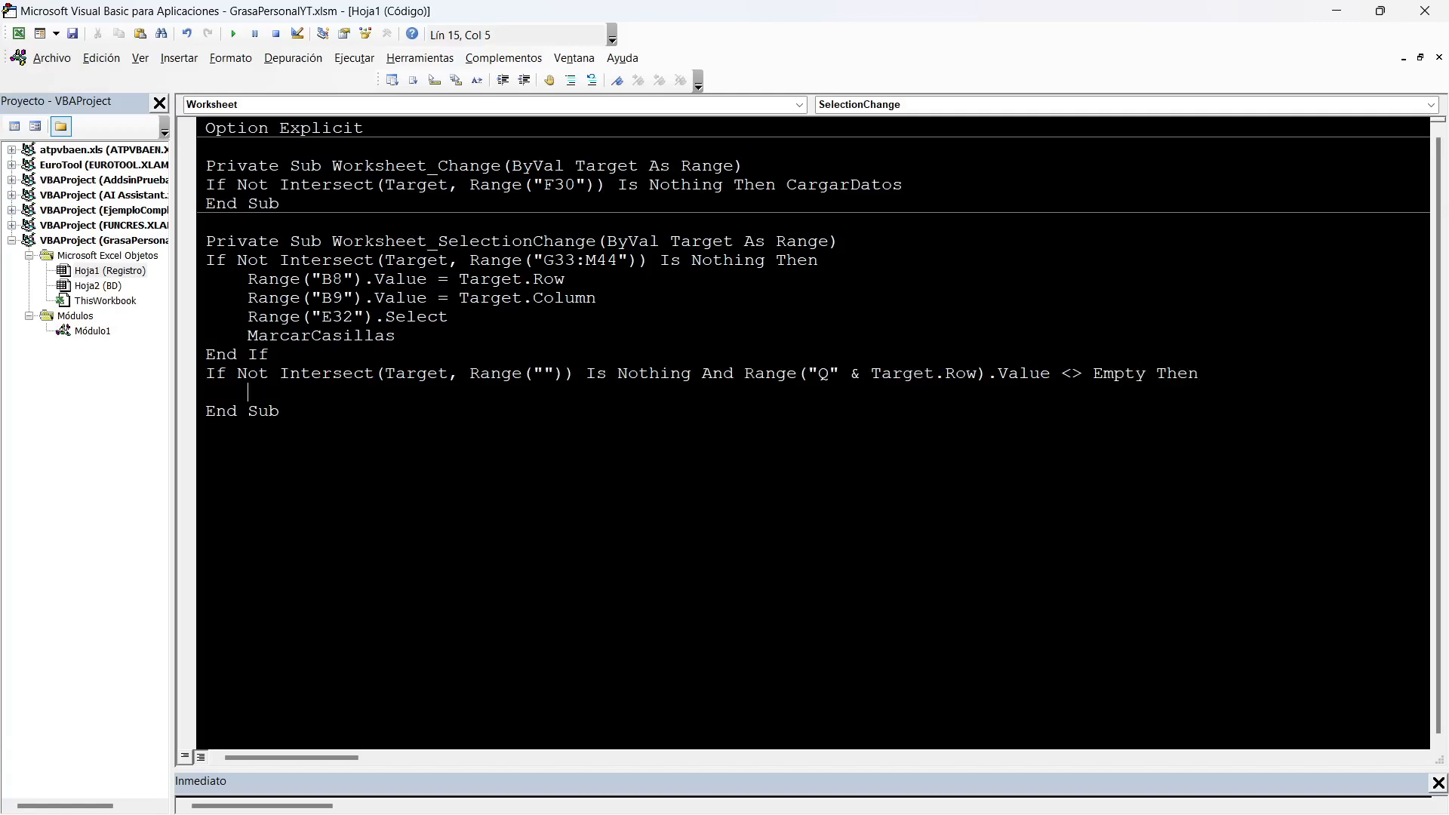
text(END IF)
key(Home)
key(Return)
key(Up)
key(Tab)
Check the GrasaSel helper cell on the Registro sheet and begin a Range("B12").Value = assignment inside the new If block.
key(alt+F11)
click(124, 355)
click(685, 379)
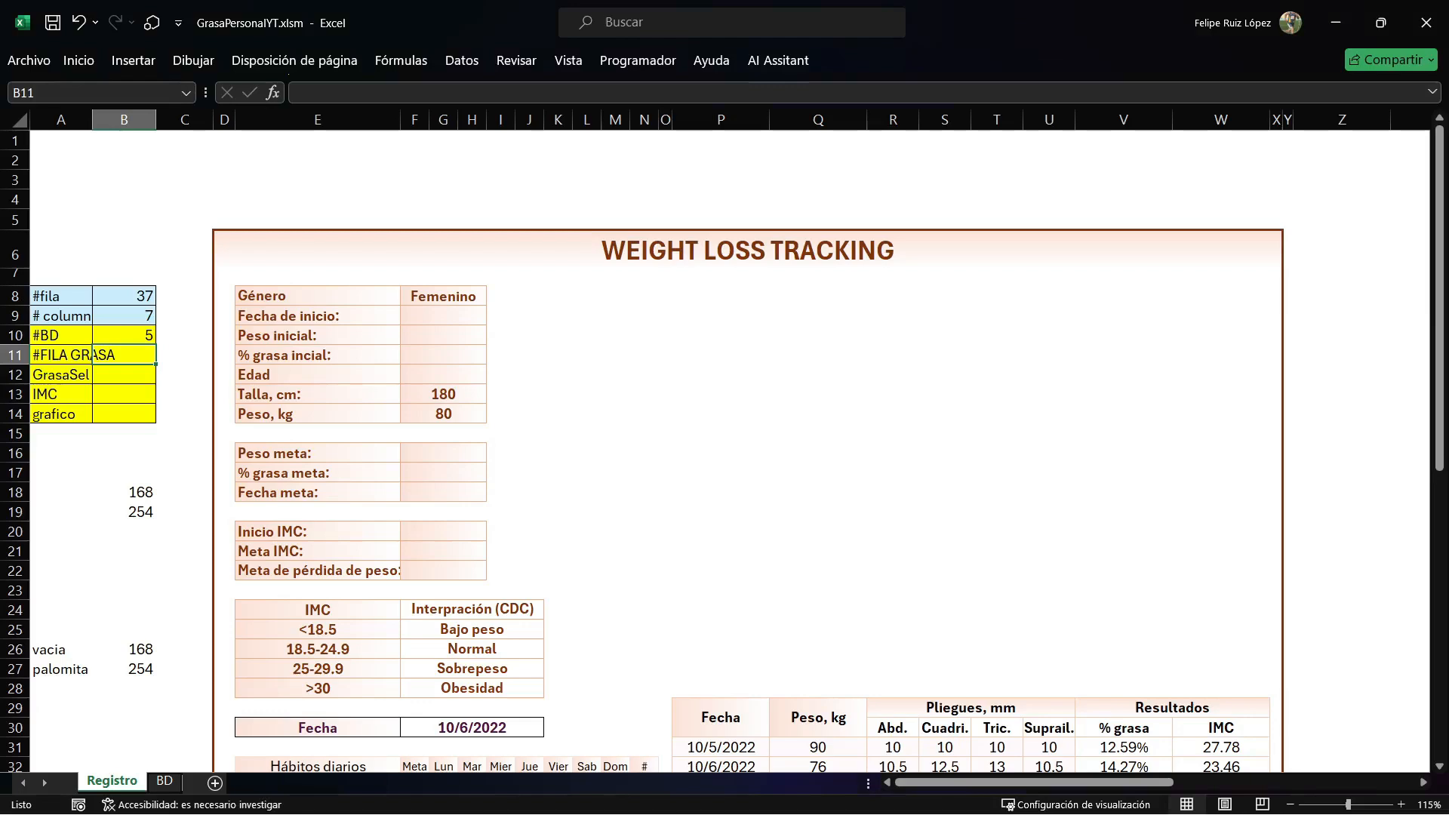
key(alt+F11)
text(RANGE(""))
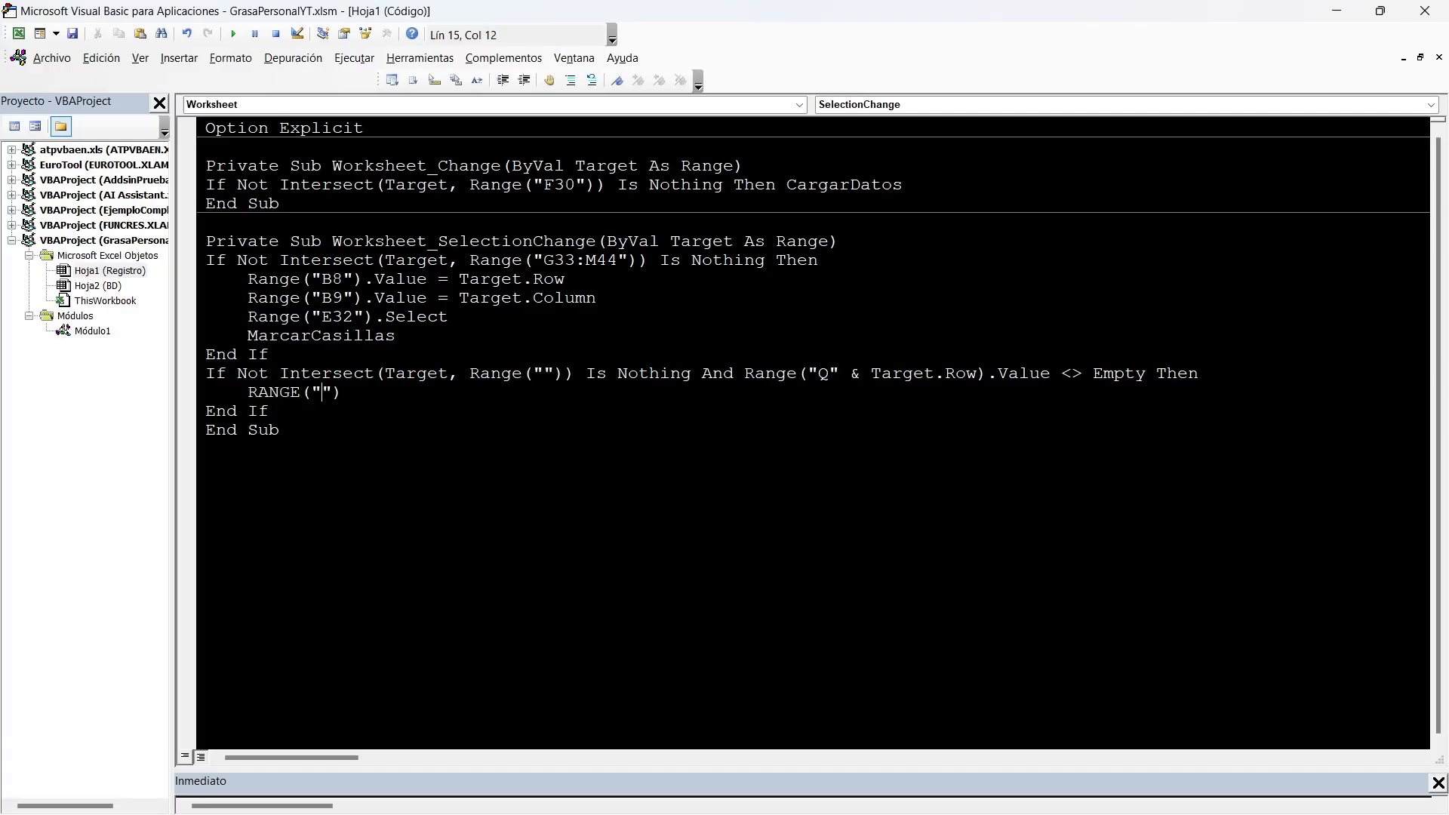
text(B12)
text(.V)
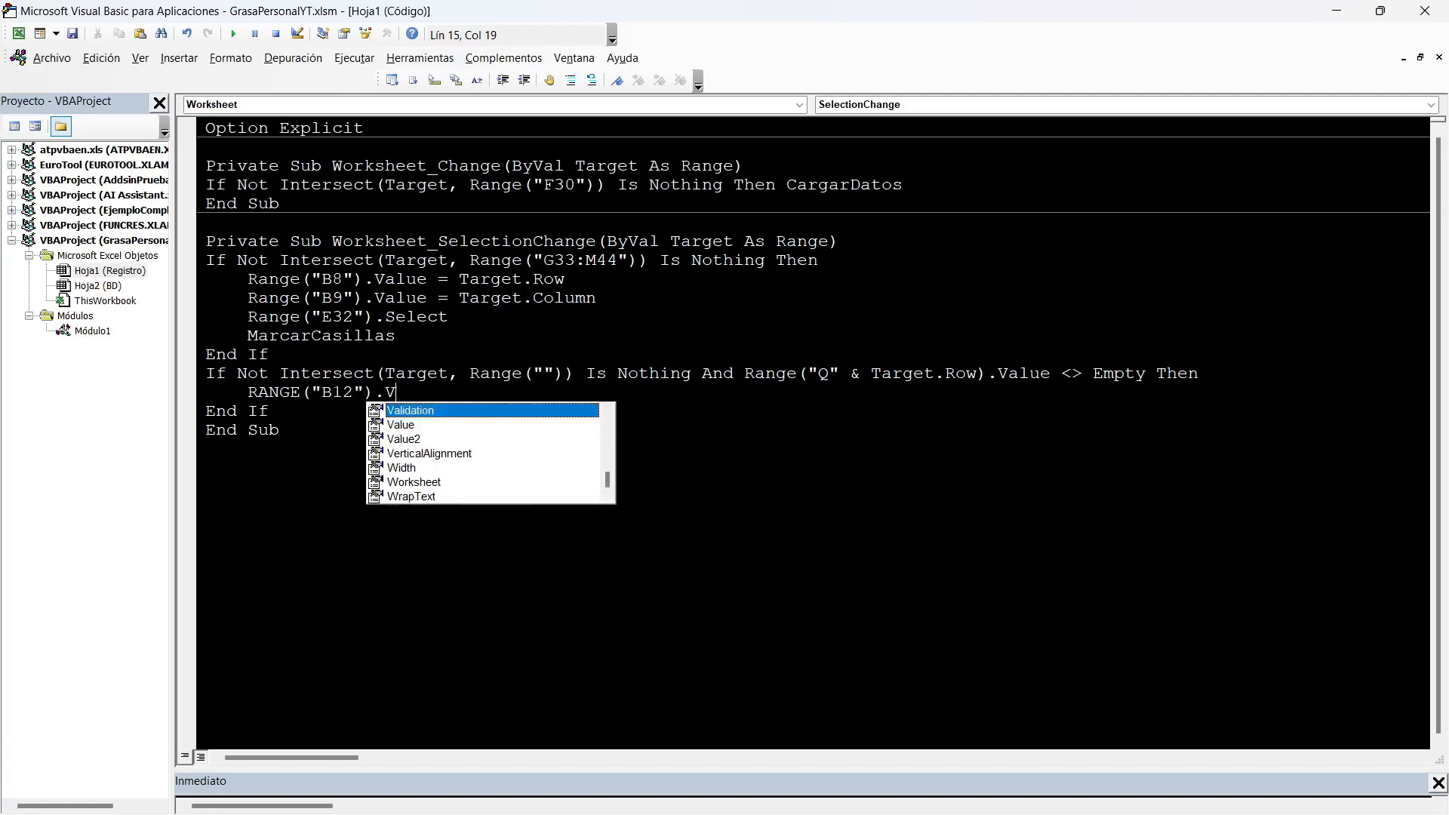
text(alue=RANGE("").VALUE)
Give the B12 assignment an empty Range("").Value source and check which Registro column holds % grasa.
key(Left)
key(Left)
key(Left)
key(Left)
key(Left)
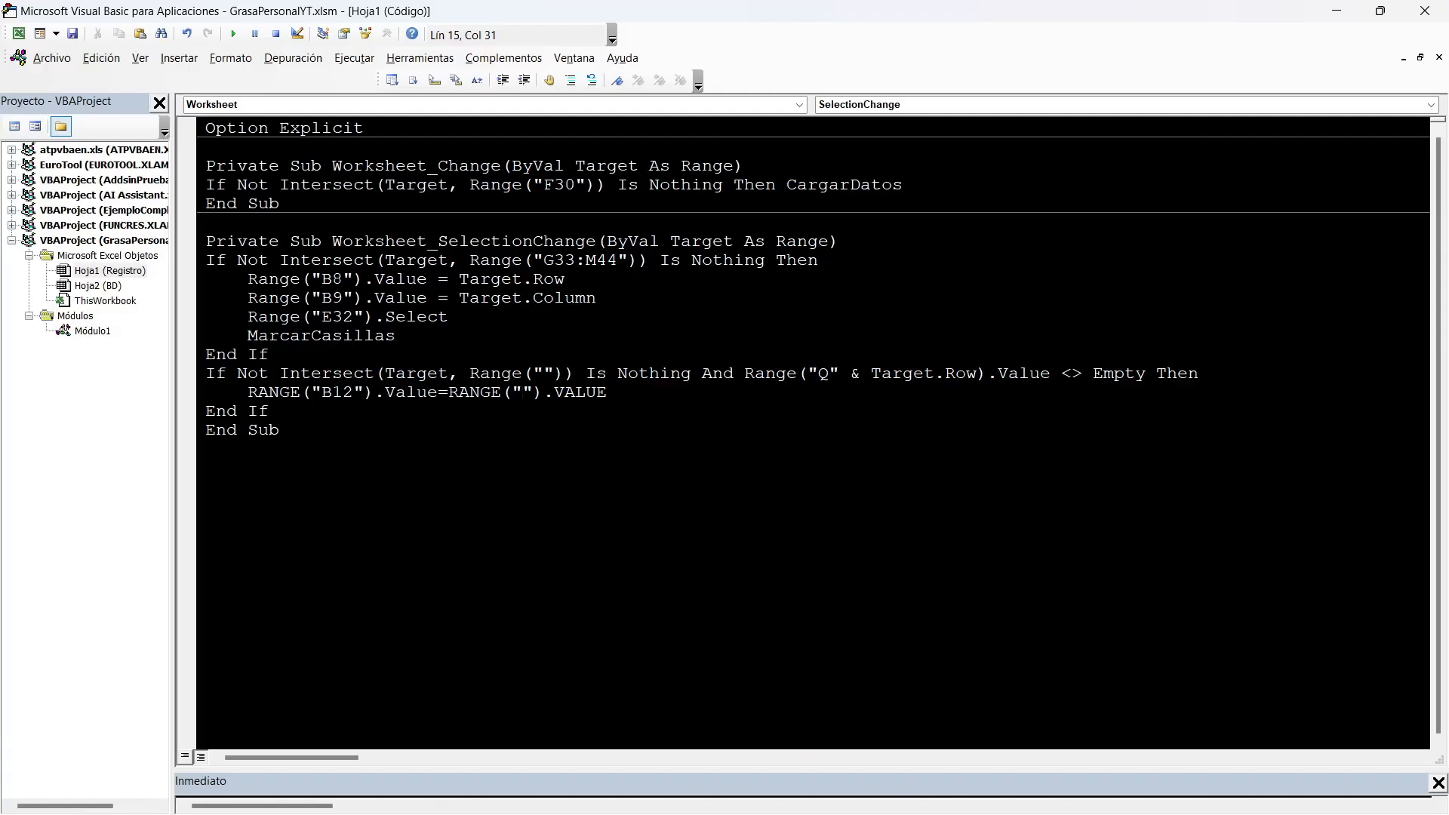
key(alt+F11)
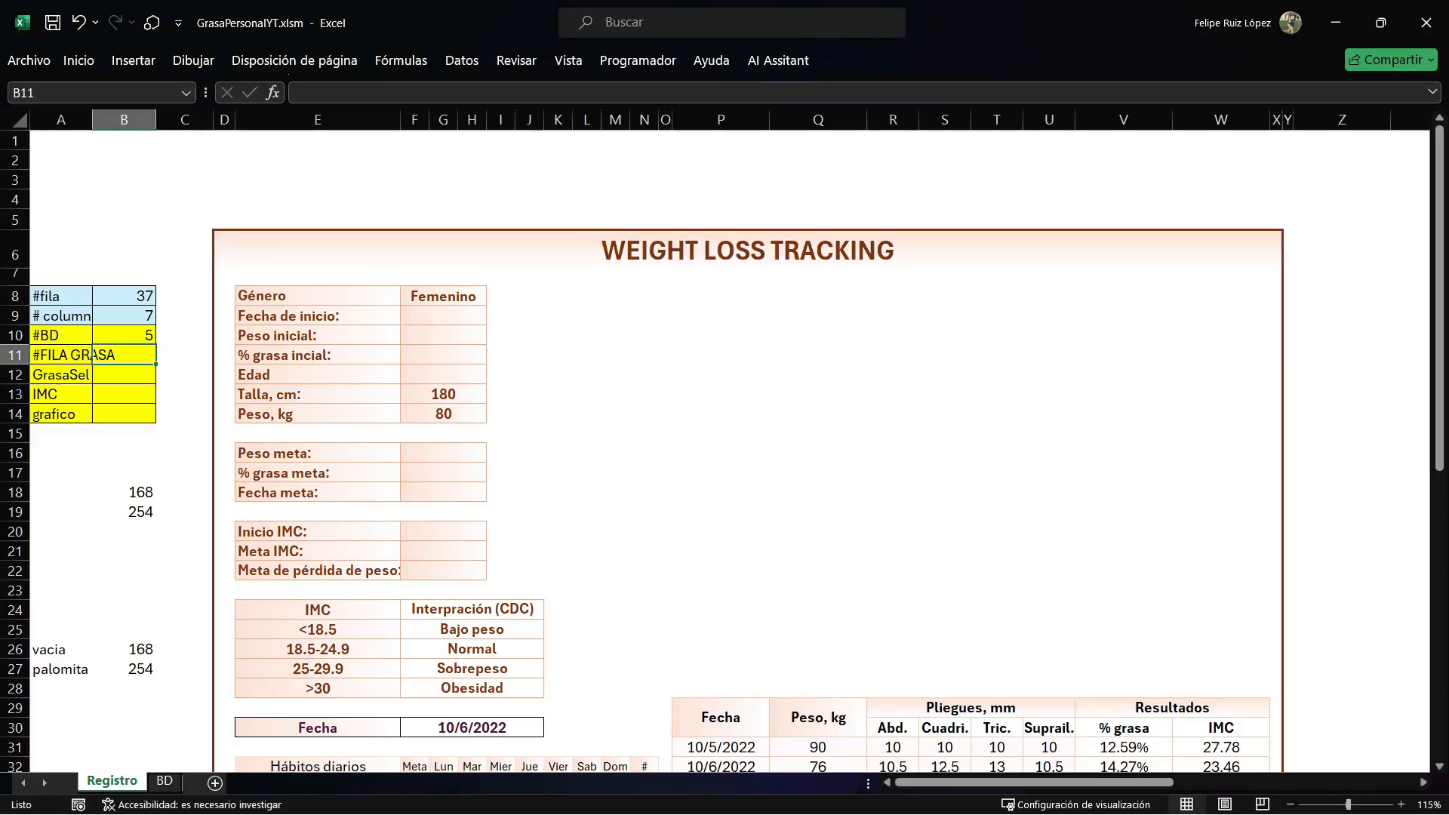
key(Down)
click(683, 377)
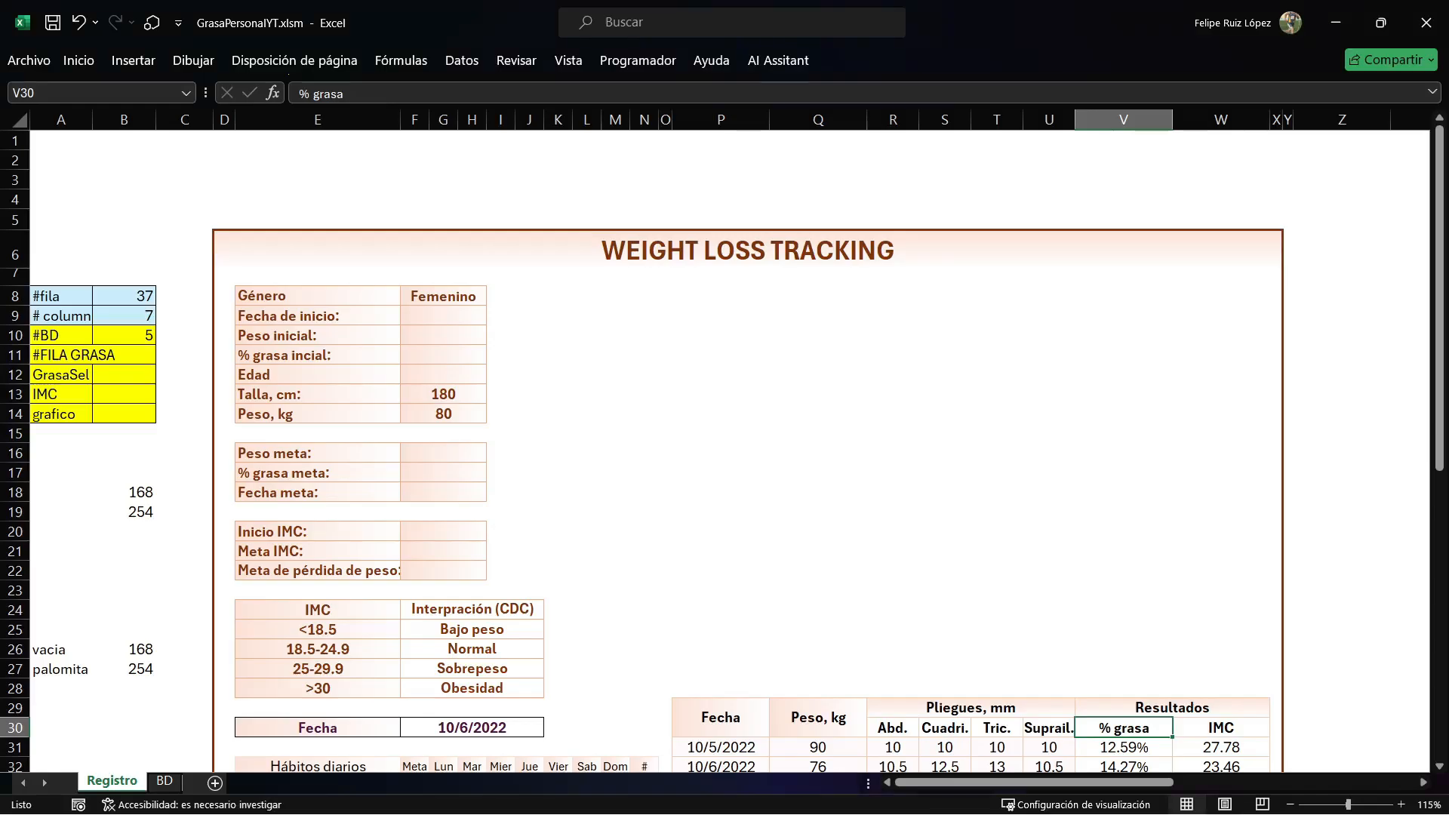
Complete the B12 source as Range("V" & Target.Row).Value, add the comment '% GRASA, and start a new line.
key(alt+F11)
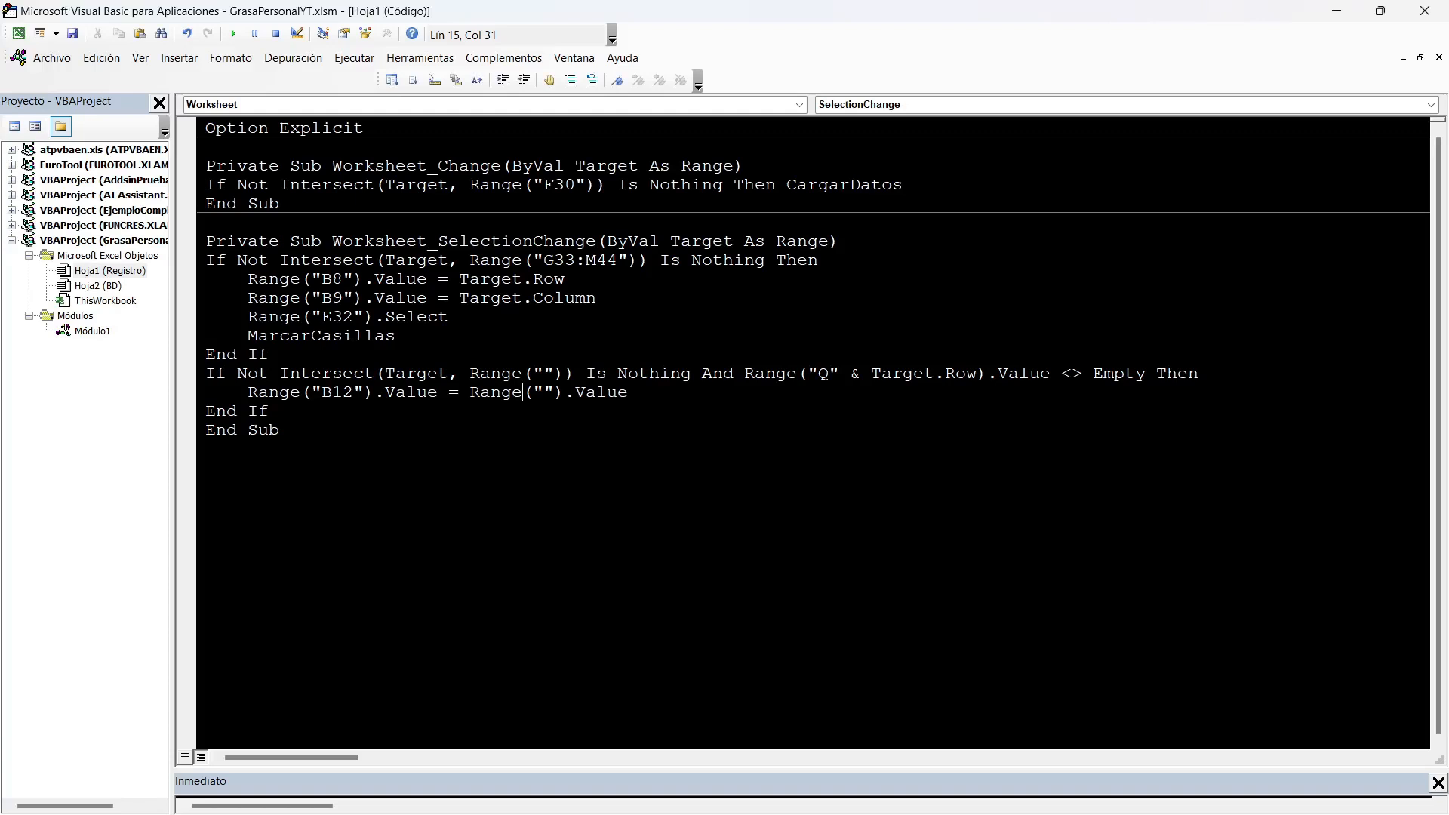
text(V)
key(Right)
text(& TARGE)
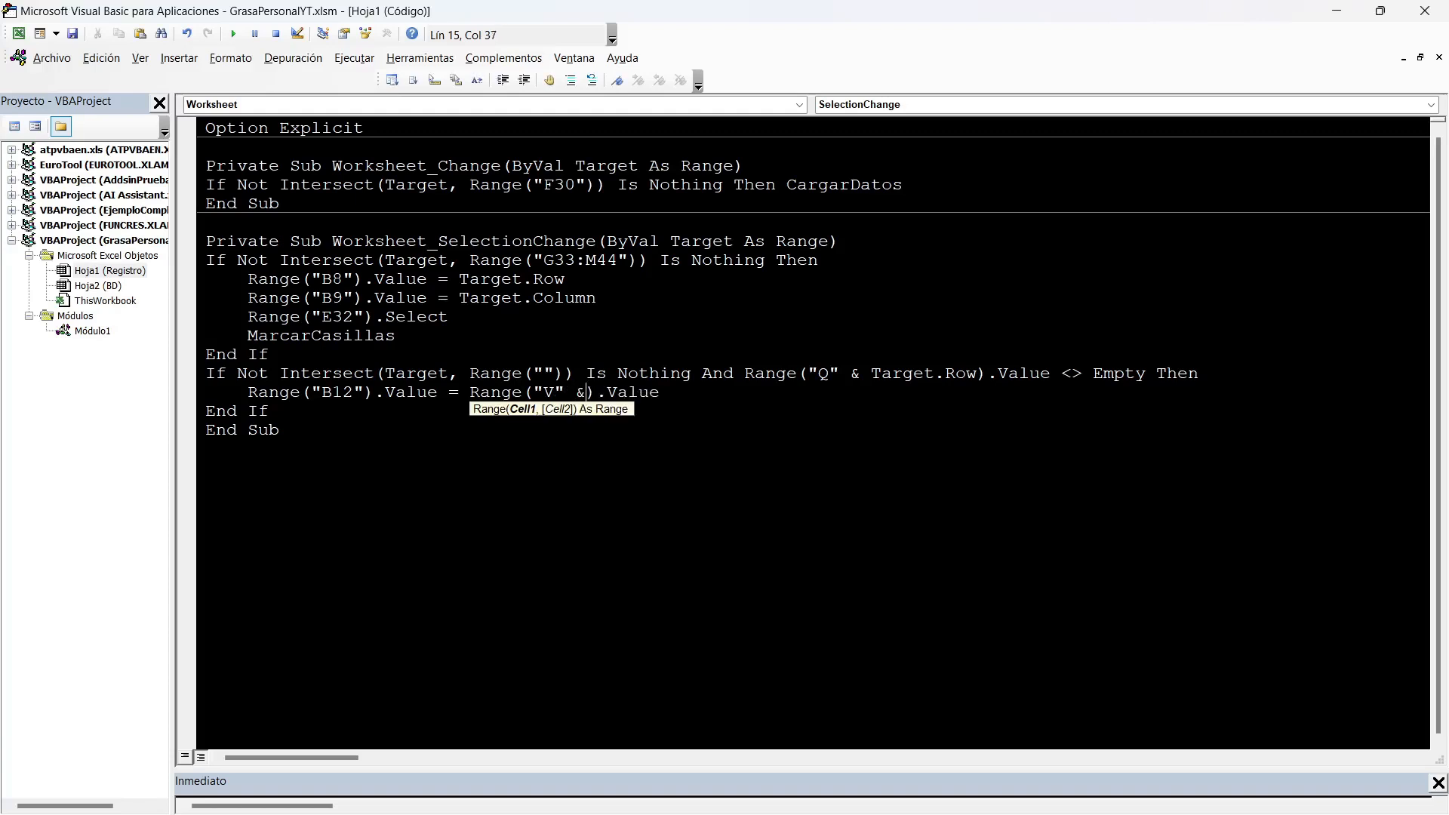
text(T.ROW)
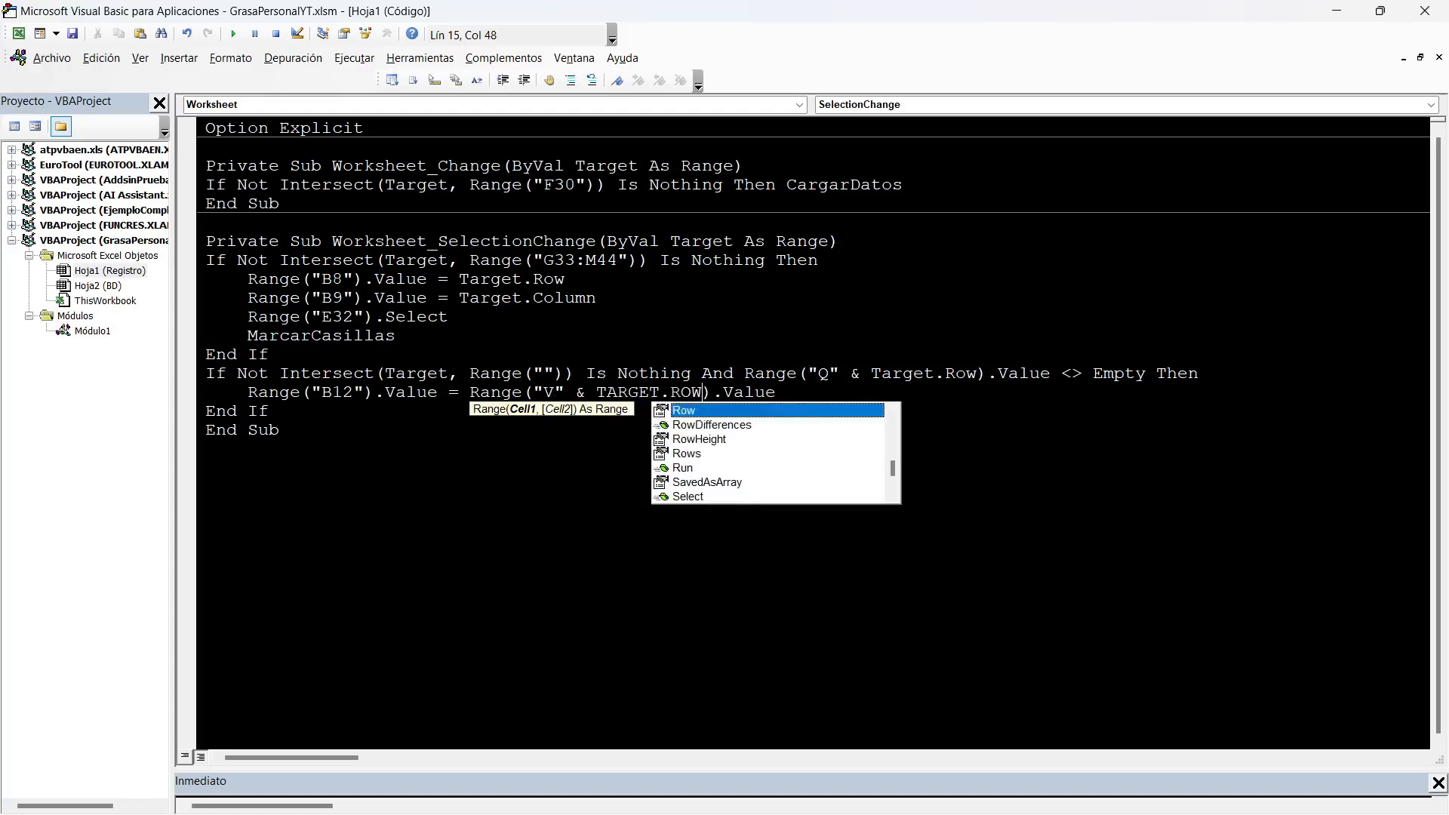
key(End)
text('% GRASA)
key(Return)
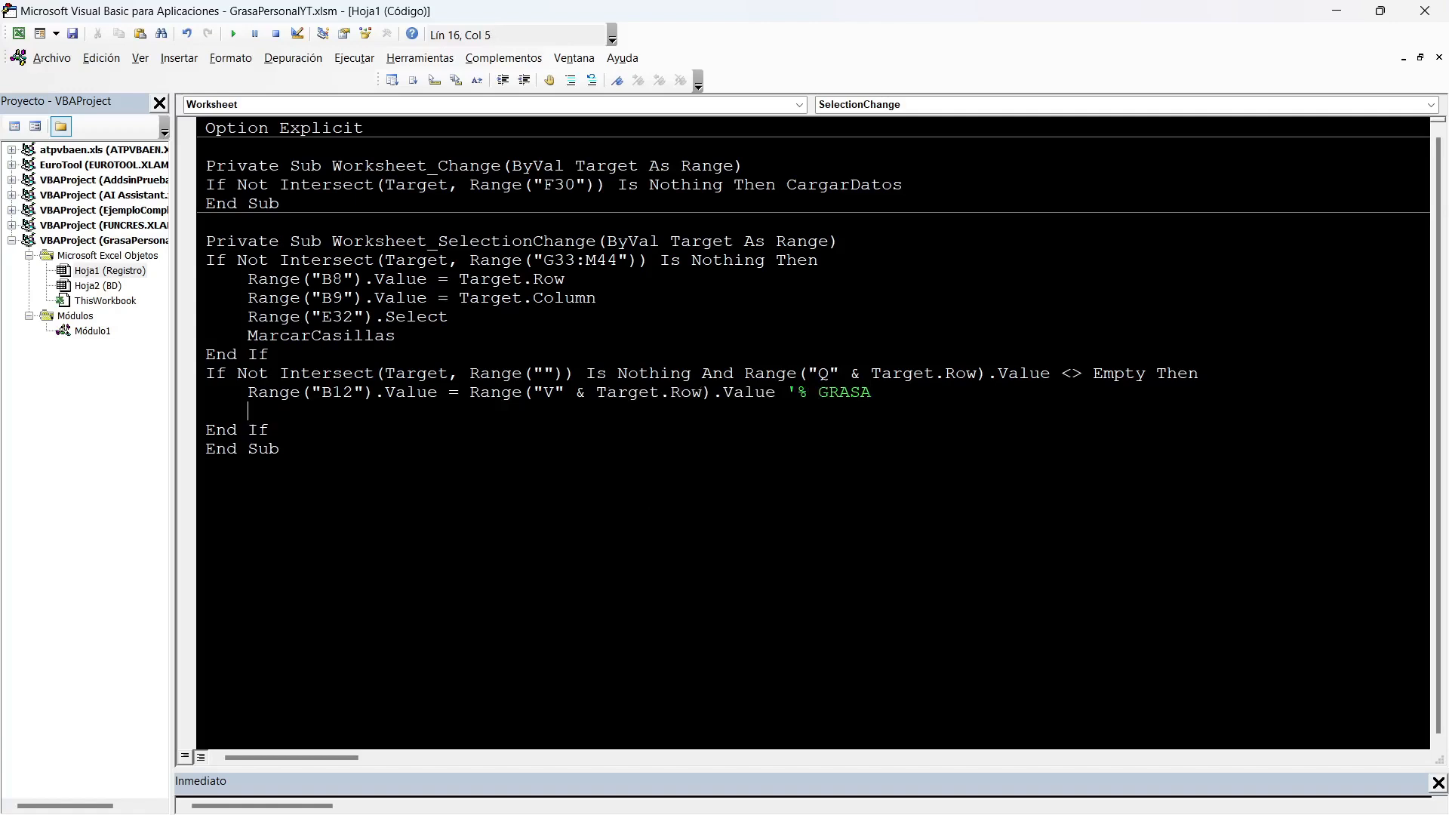
Duplicate the B12 assignment onto the line below and comment the copy with 'IMC.
drag(781, 407, 775, 393)
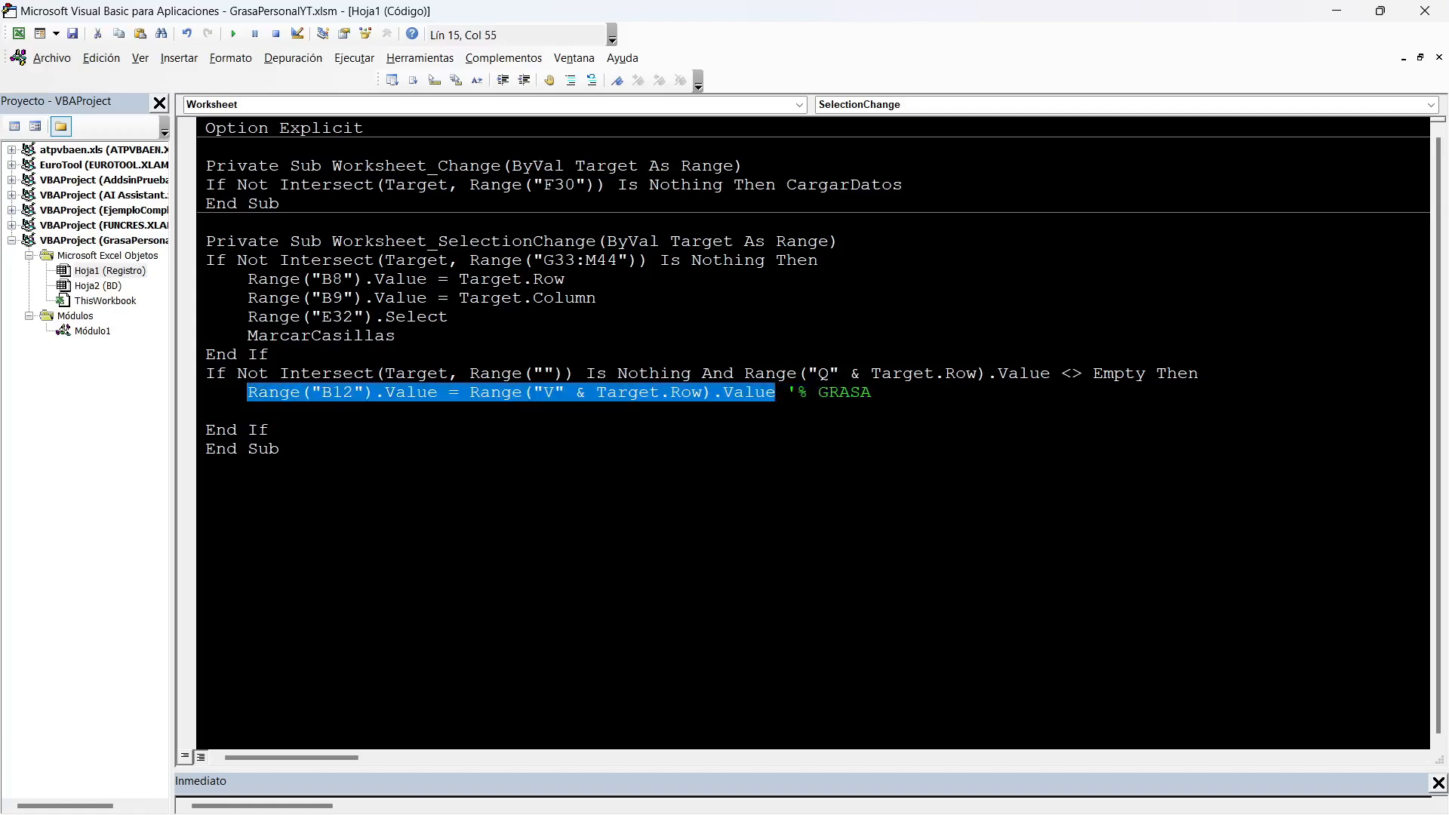
key(ctrl+c)
key(Down)
key(ctrl+v)
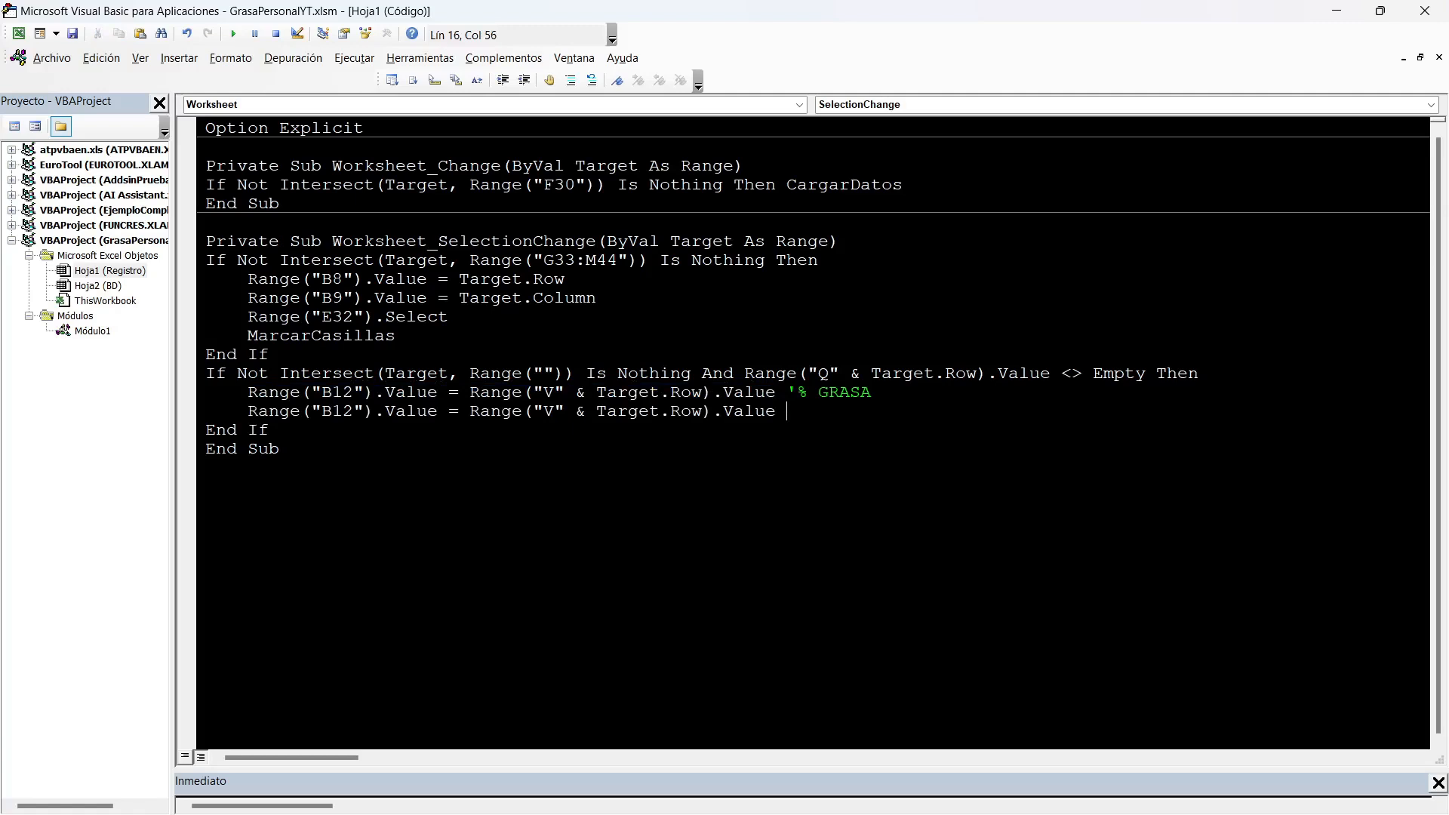
text('IMC)
Change the IMC line's target cell to B13 and its source column to W, checking both against the Registro sheet.
double_click(337, 411)
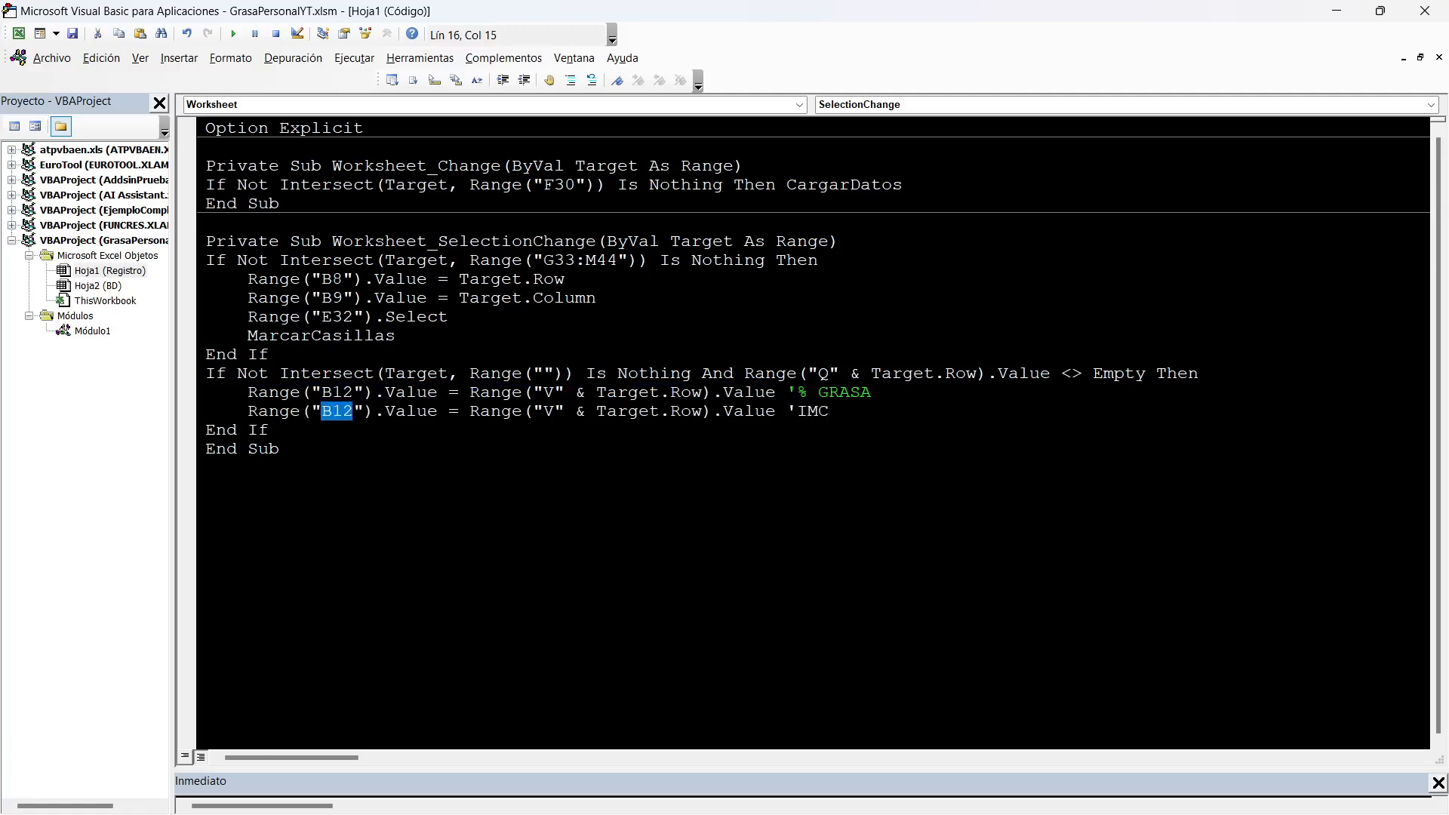
key(alt+F11)
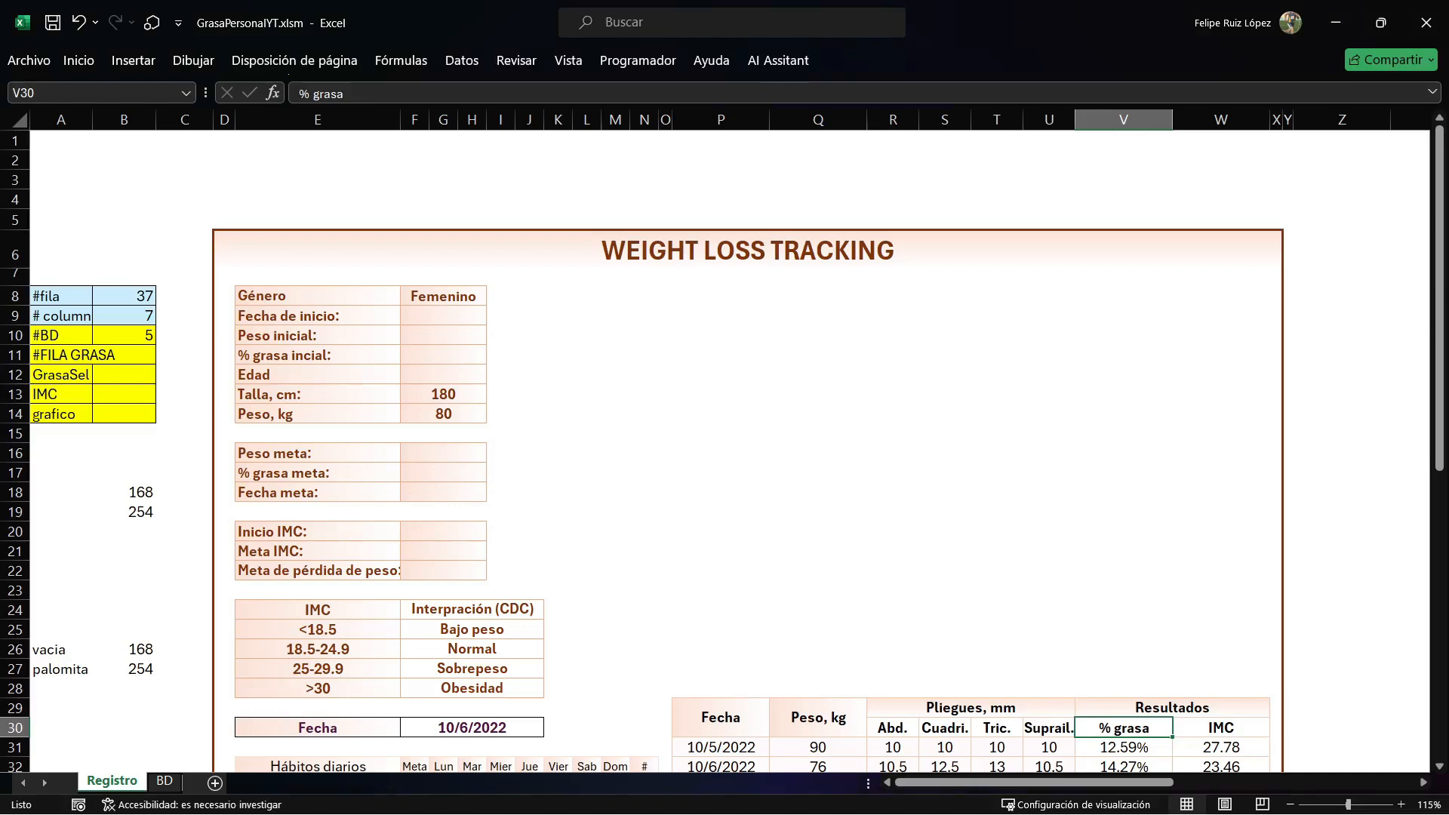
key(alt+F11)
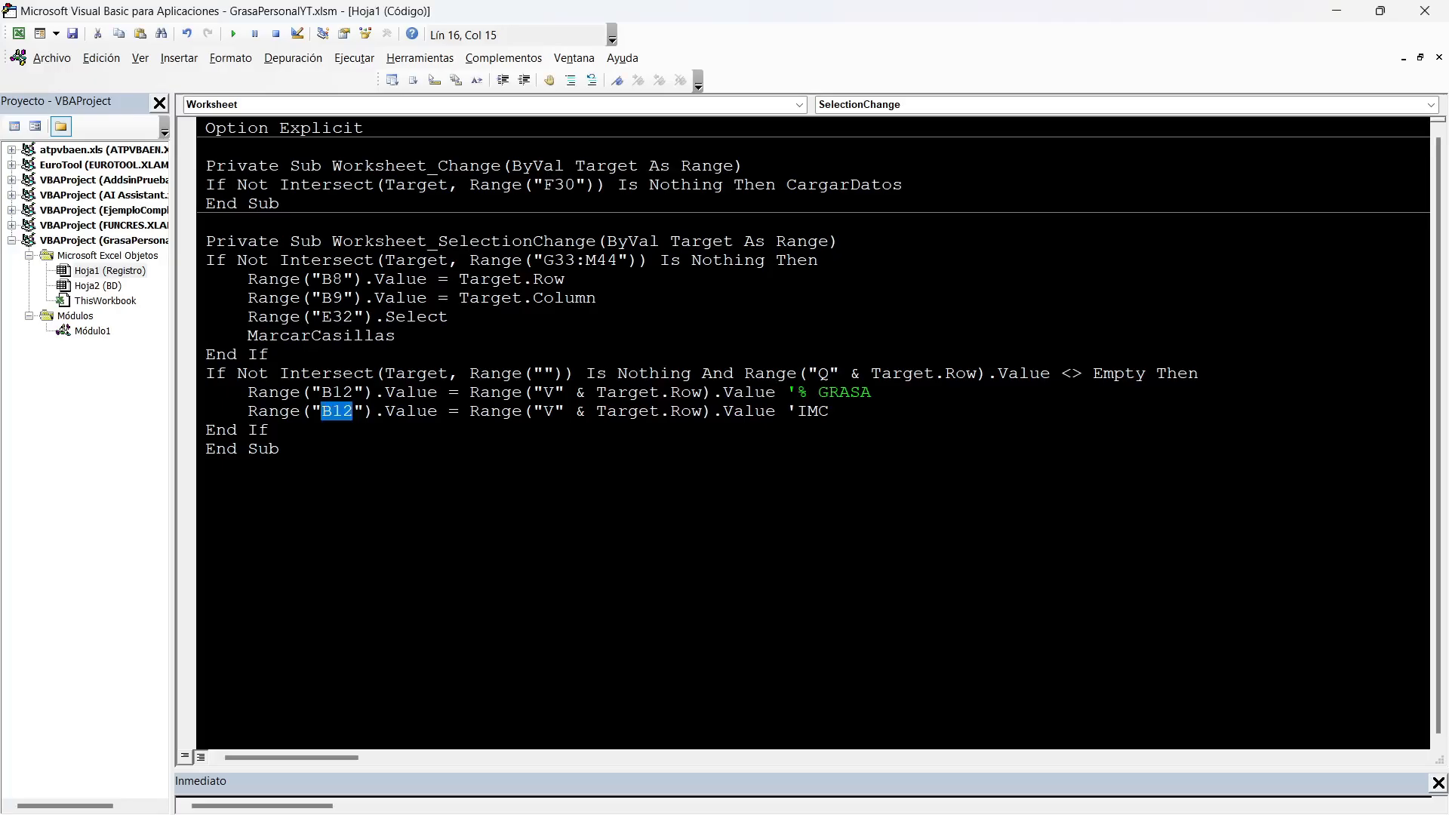
text(B13)
click(555, 412)
key(alt+F11)
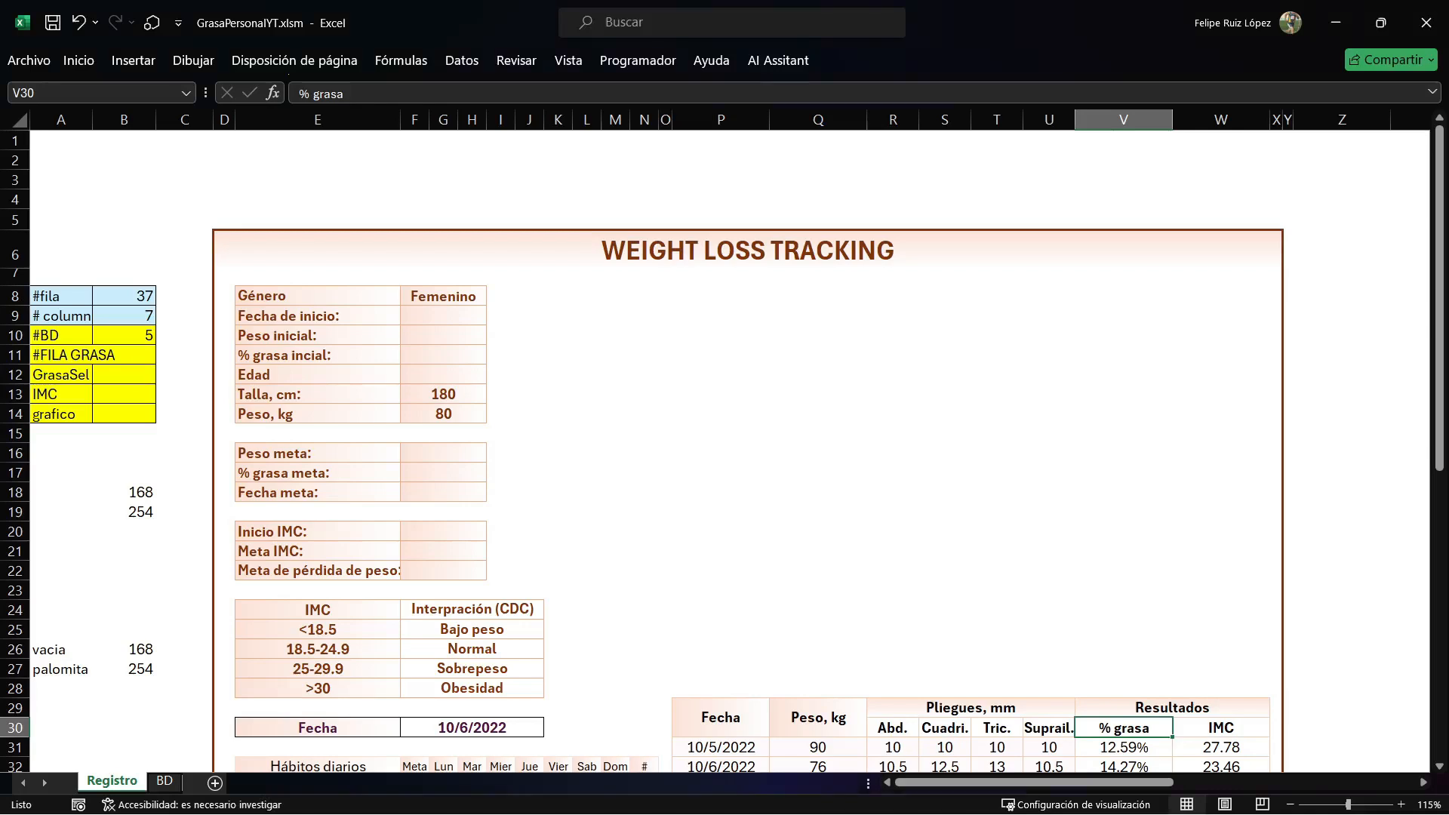
scroll(724, 453, down, 1)
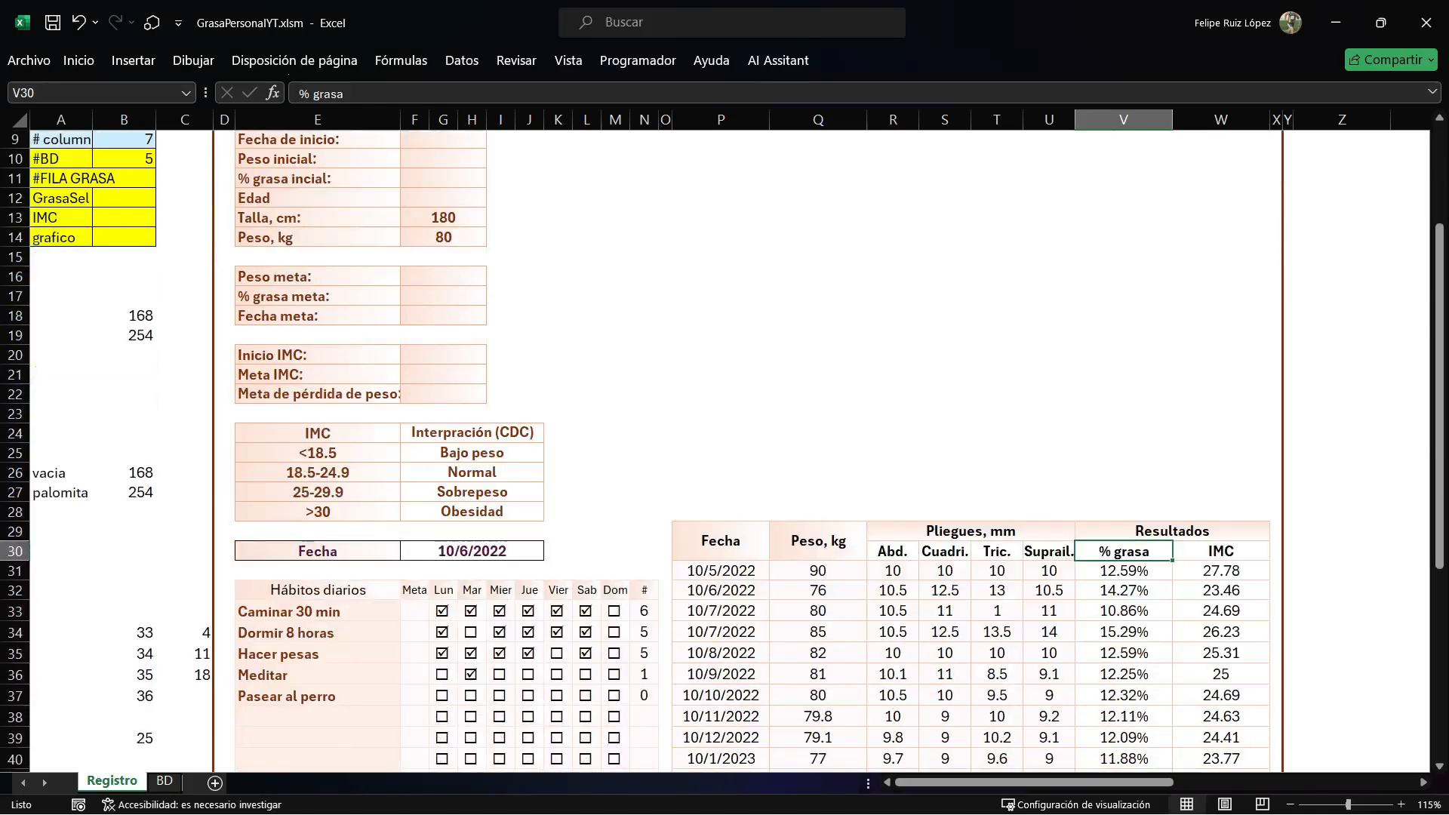
key(alt+F11)
text(W" & Target.Row).Value 'IMC)
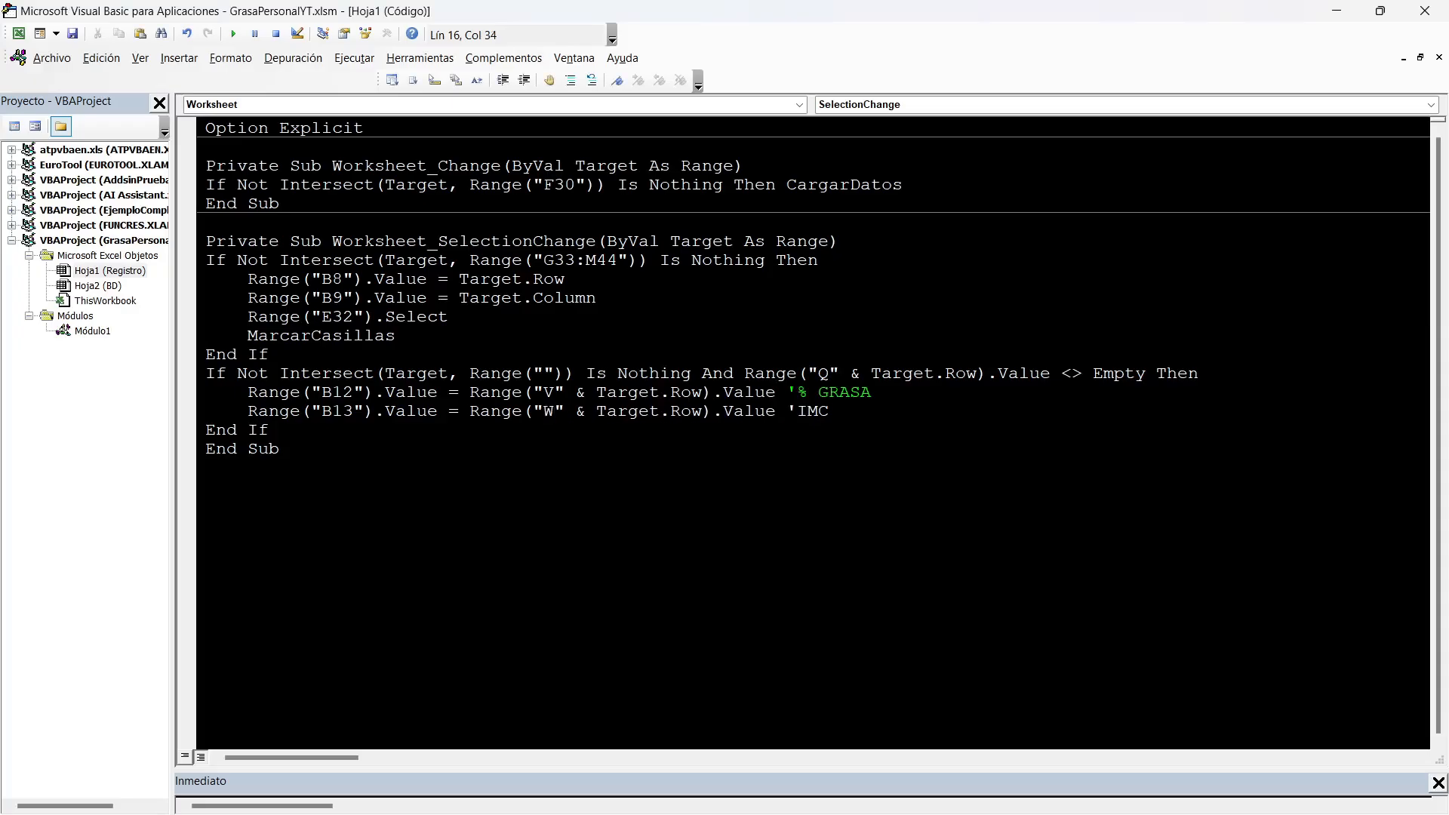
Examine the first and last cells of the Registro measurement table to determine the range for the new If condition.
drag(597, 411, 702, 393)
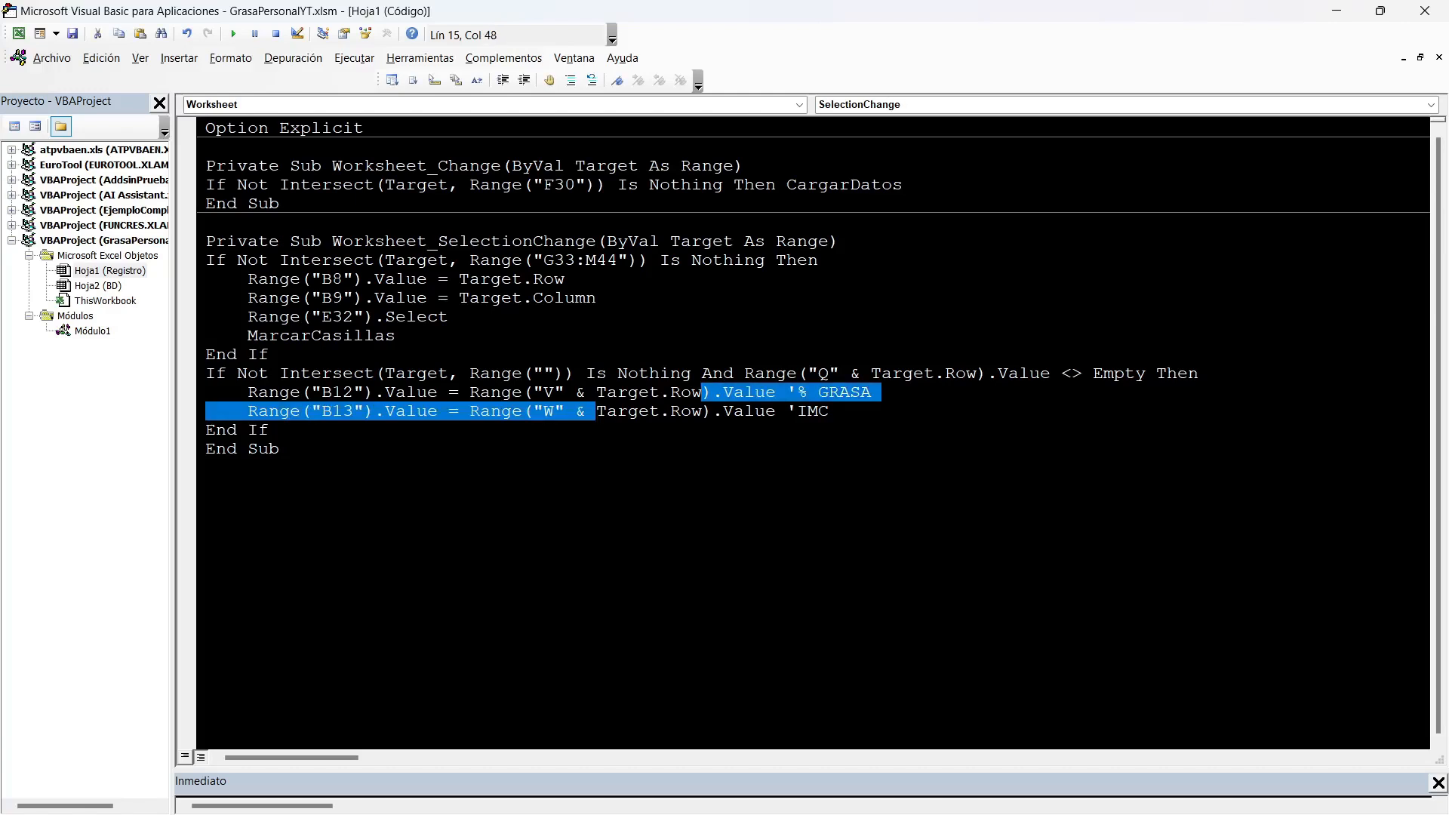
click(543, 373)
key(alt+F11)
click(535, 374)
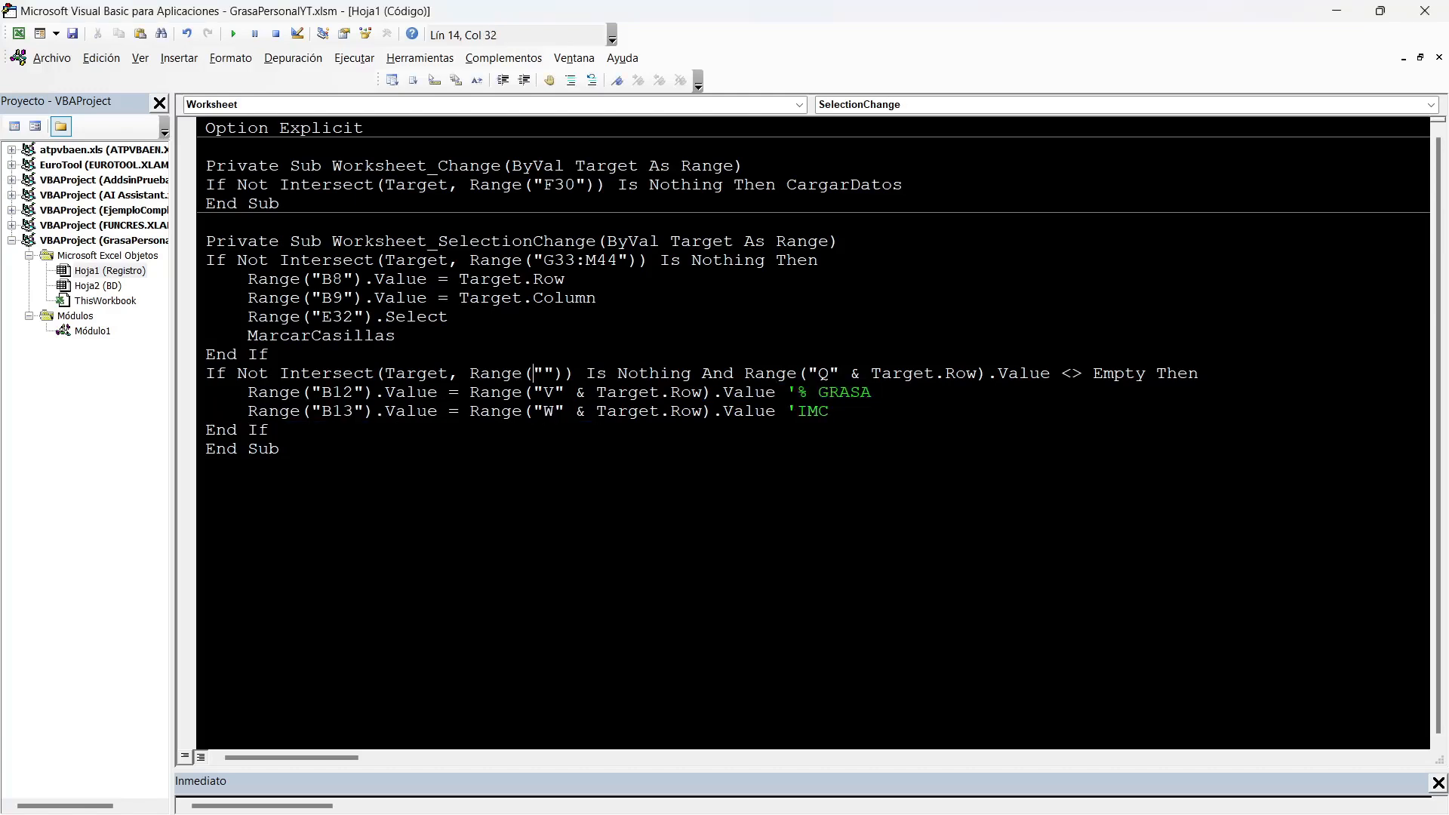
key(alt+F11)
scroll(969, 514, down, 4)
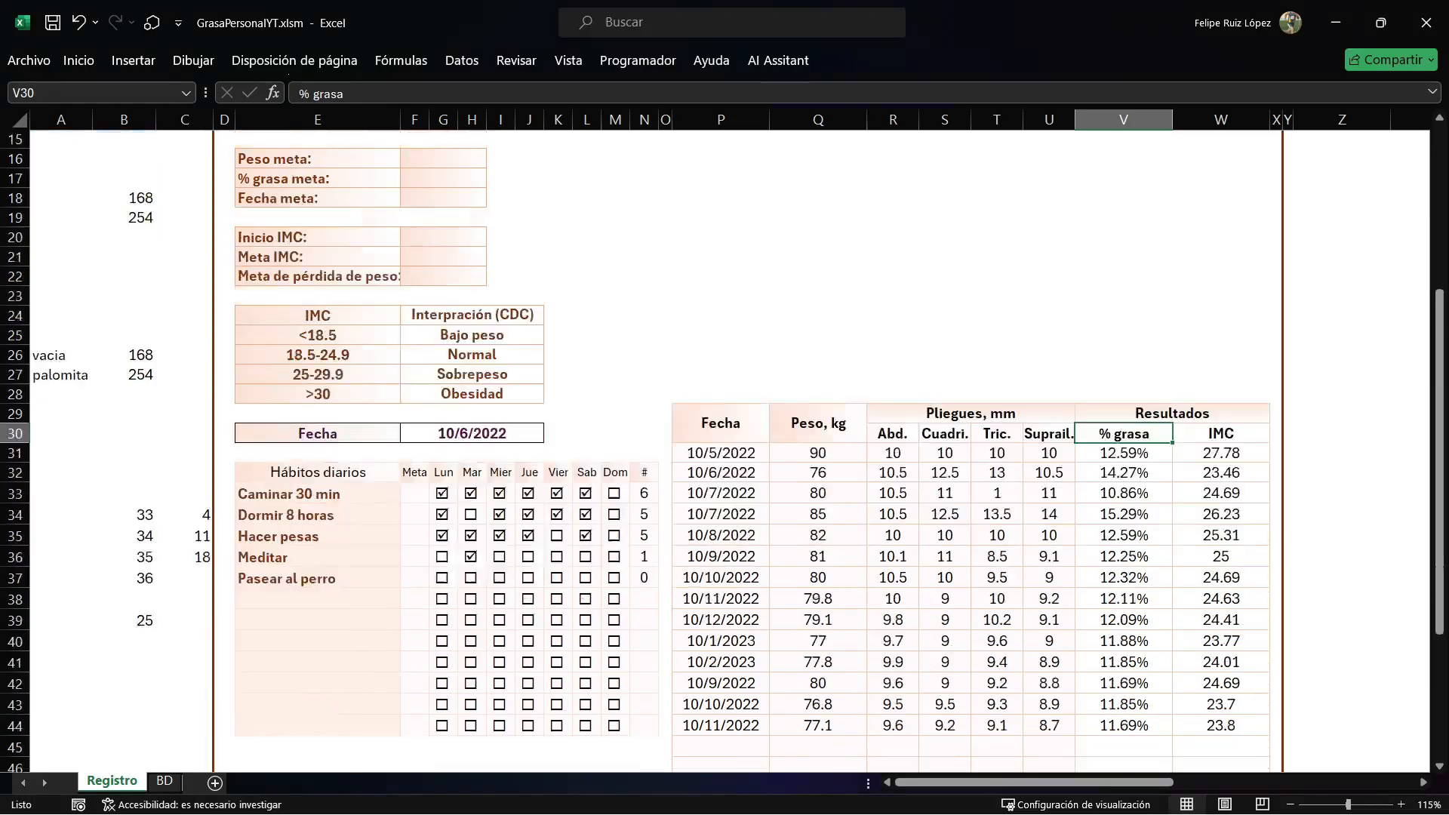
click(717, 337)
click(763, 377)
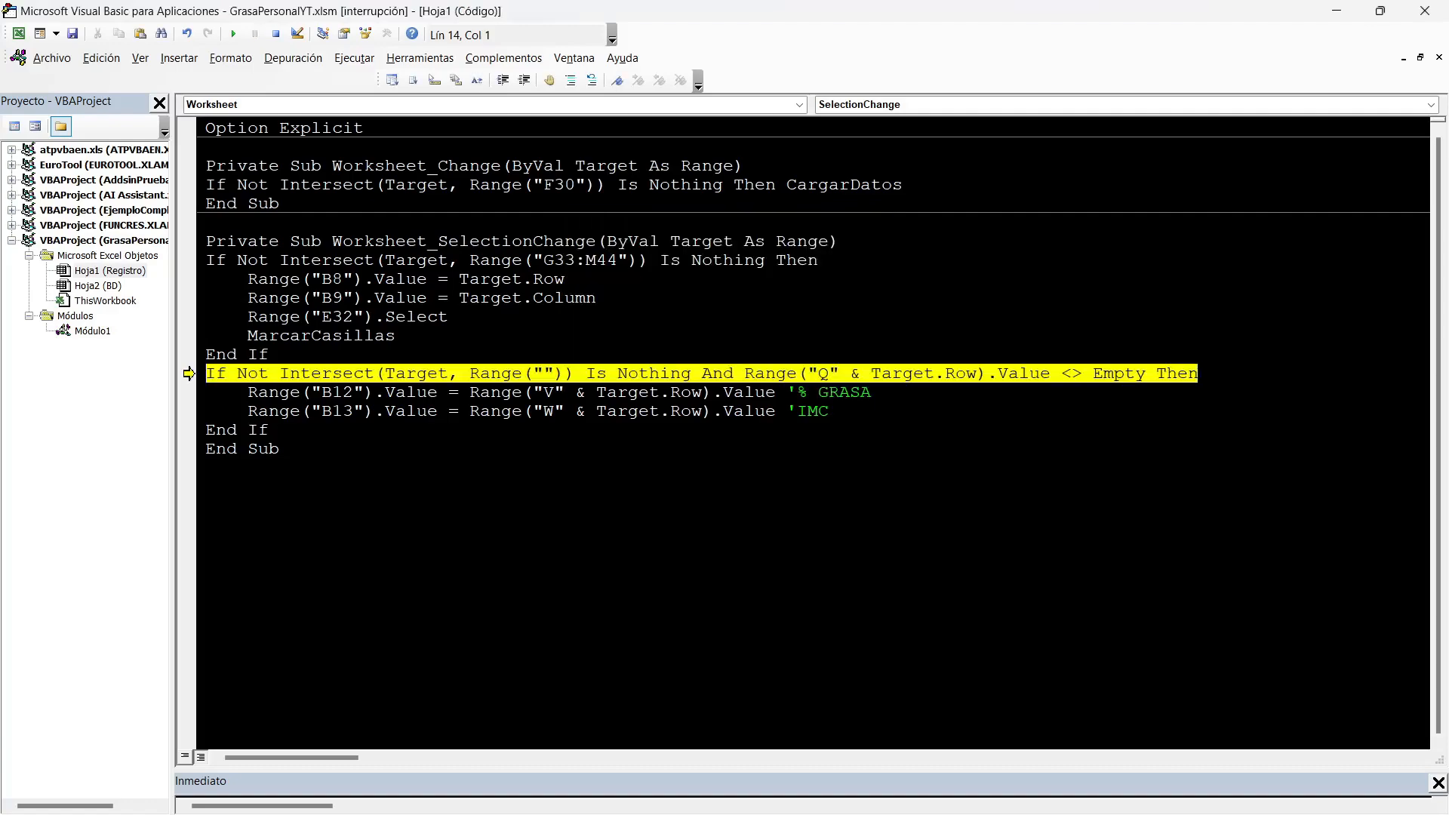
key(alt+F11)
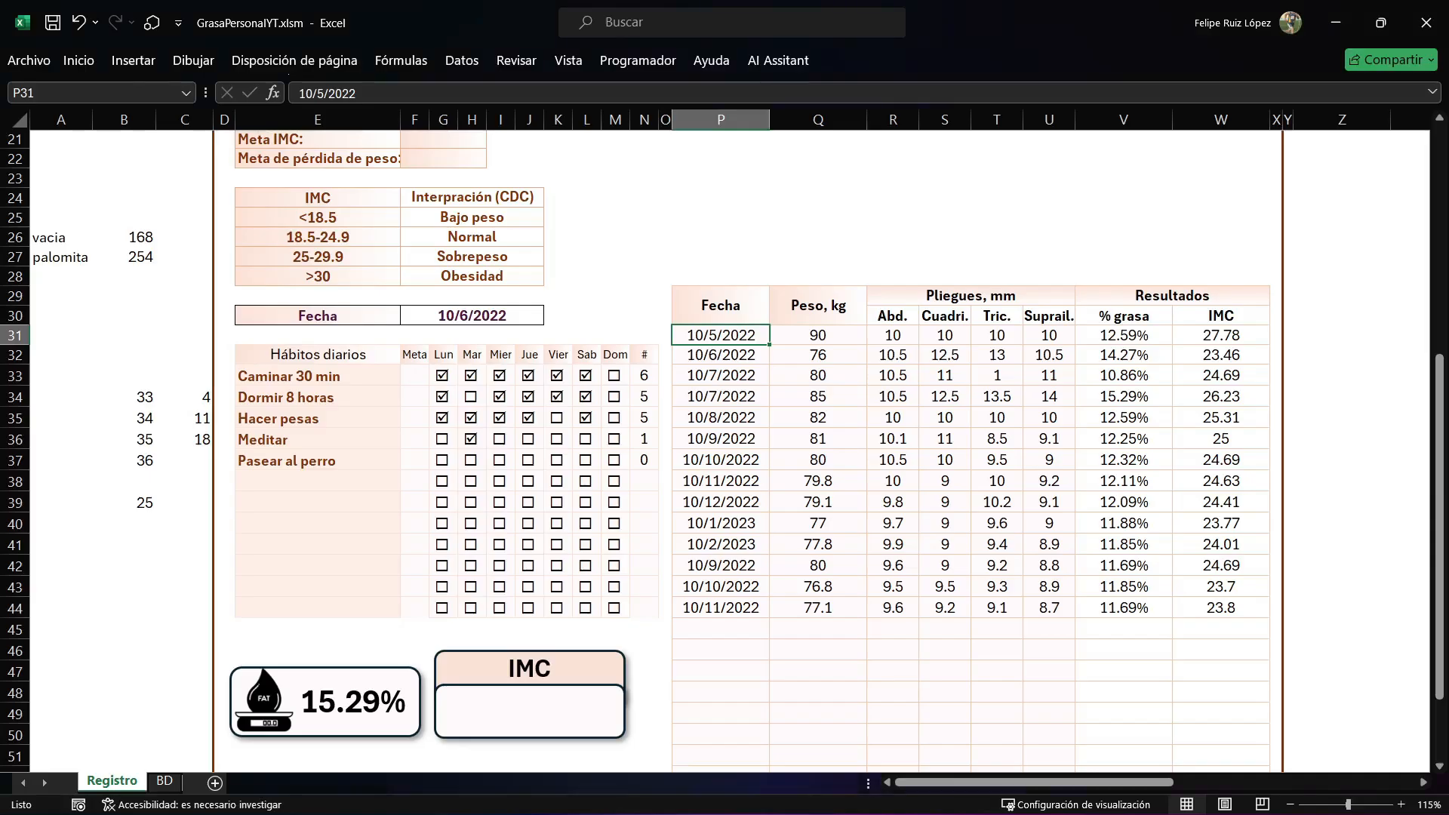
scroll(970, 453, down, 3)
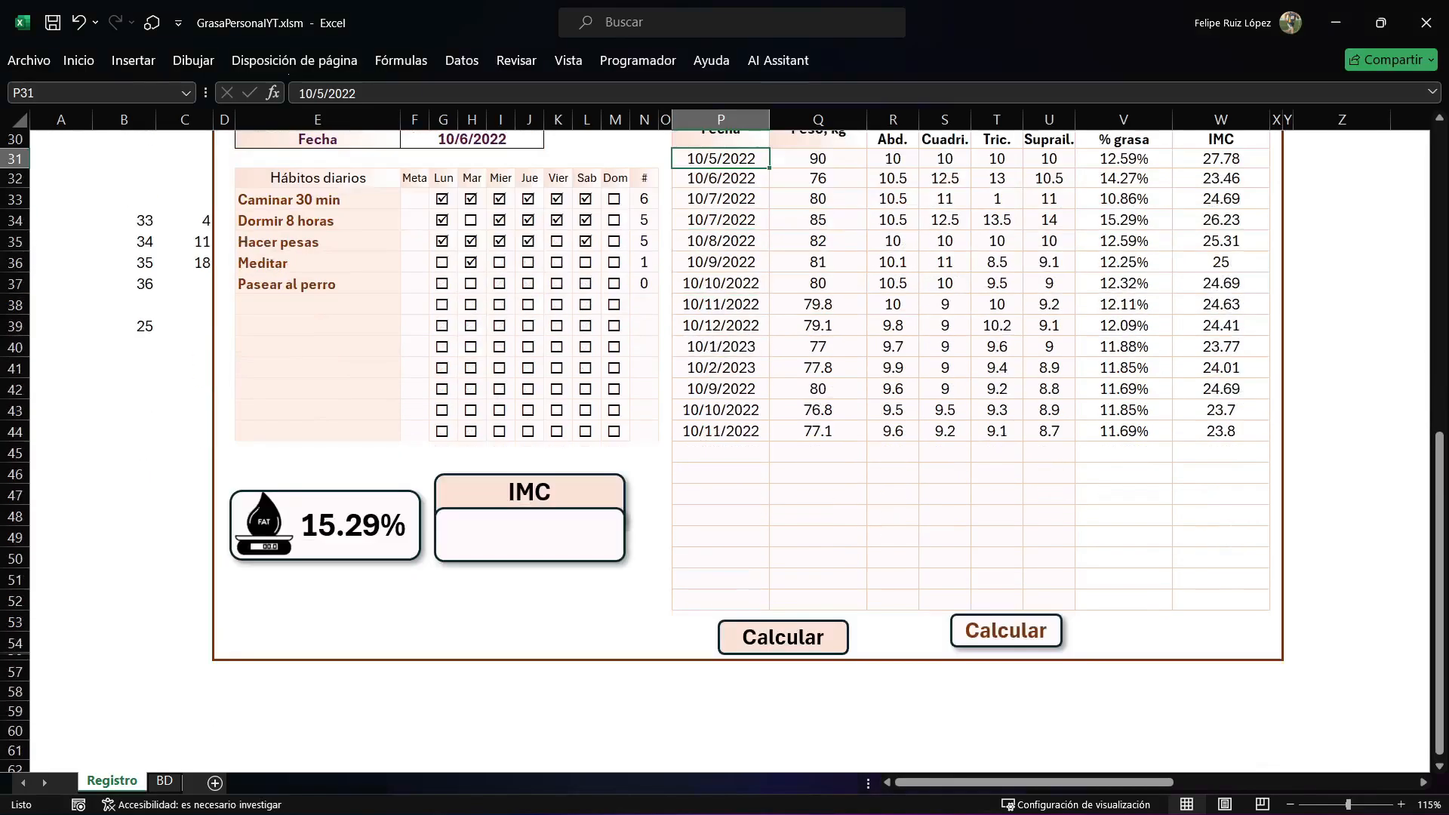
click(1221, 600)
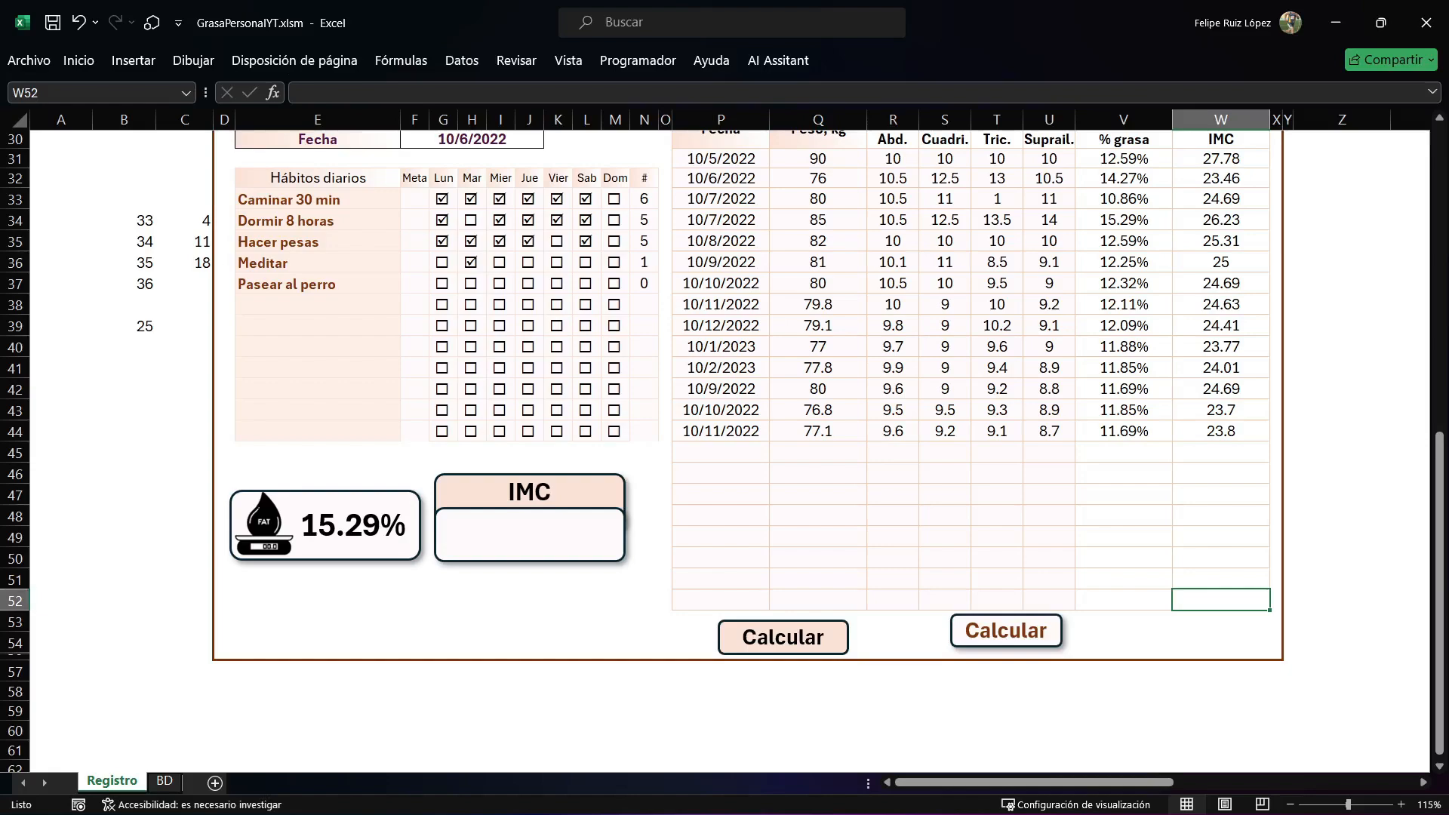
scroll(722, 451, up, 2)
key(alt+F11)
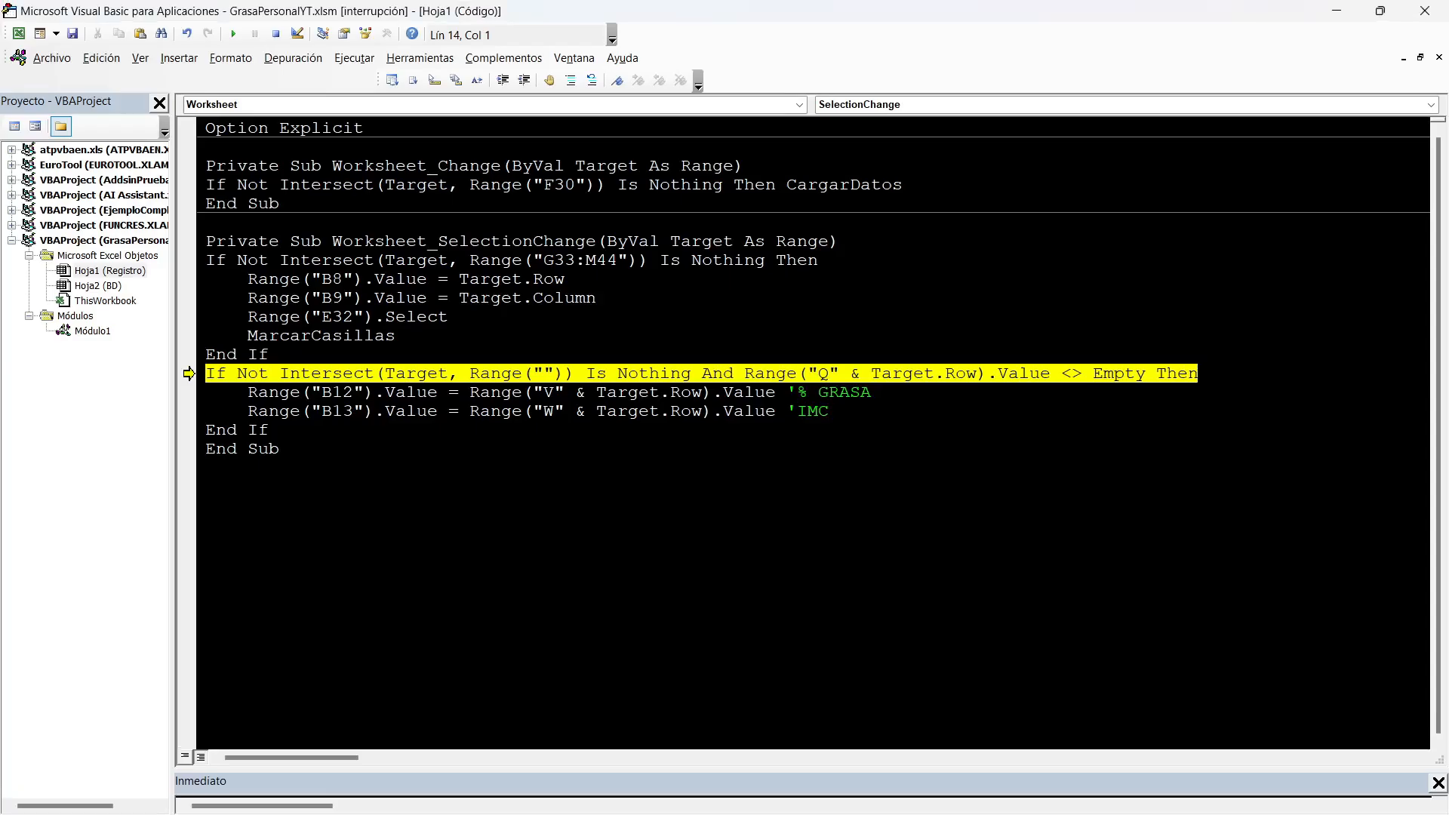
Set the new If condition's intersect range to P31:W52, save the workbook, and resume the interrupted code.
click(544, 373)
text(P31:W)
key(alt+F11)
key(alt+F11)
text(52)
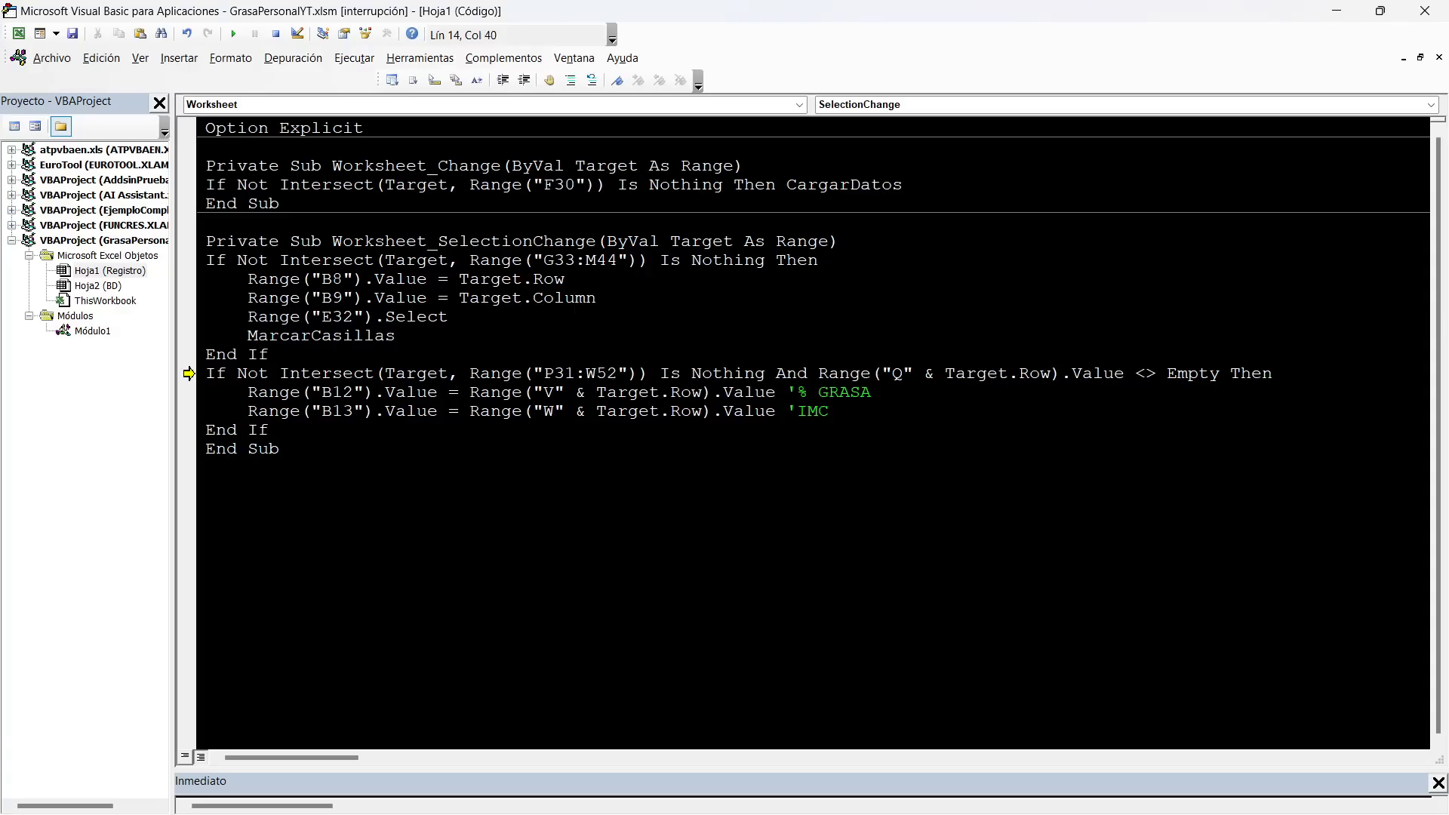
click(638, 393)
click(72, 34)
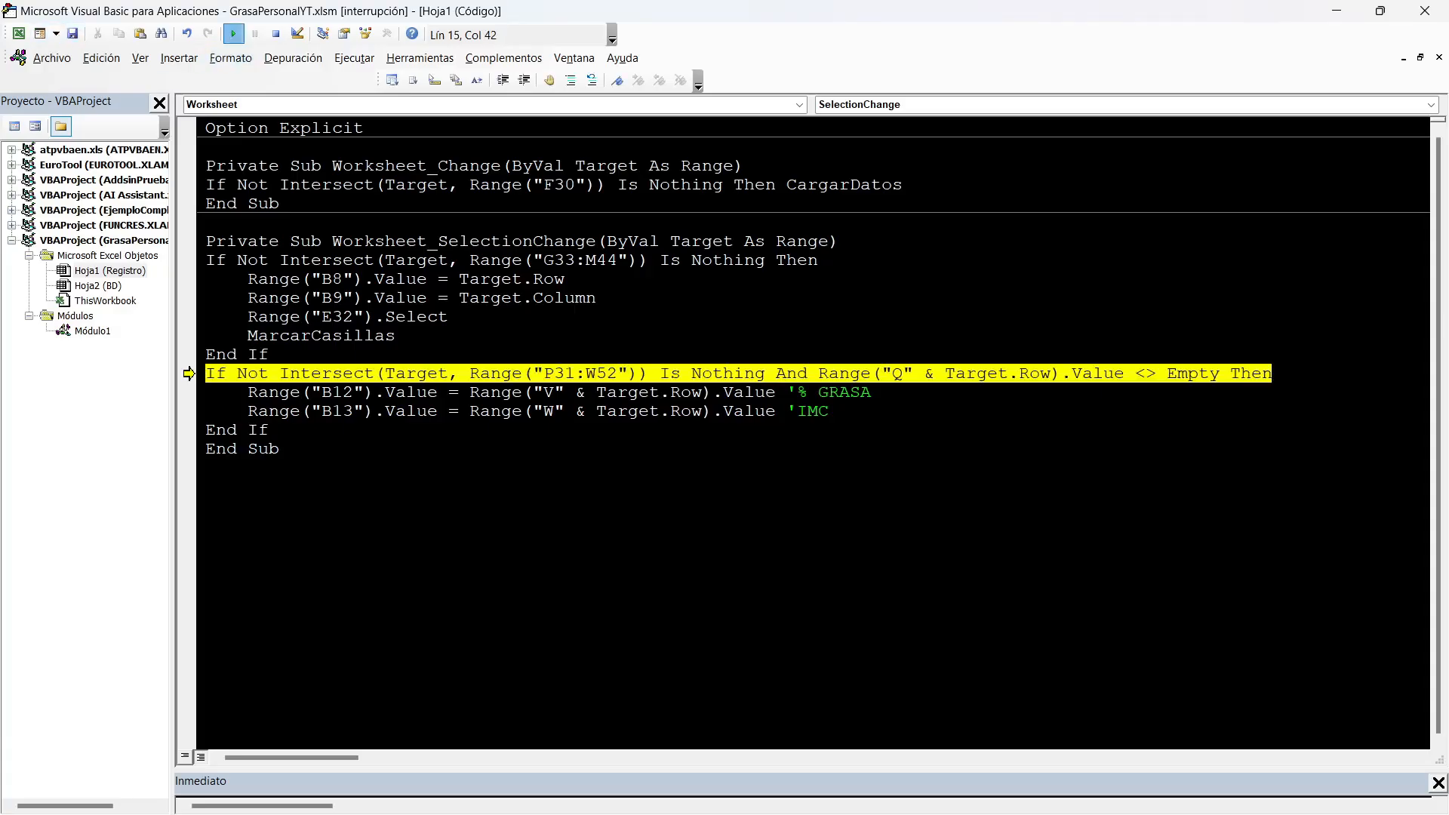
click(233, 34)
Test the selection code by selecting cells in the 10/5/2022 record and checking the GrasaSel and IMC helper cells.
key(alt+F11)
scroll(725, 453, up, 2)
scroll(724, 452, down, 2)
scroll(724, 453, up, 6)
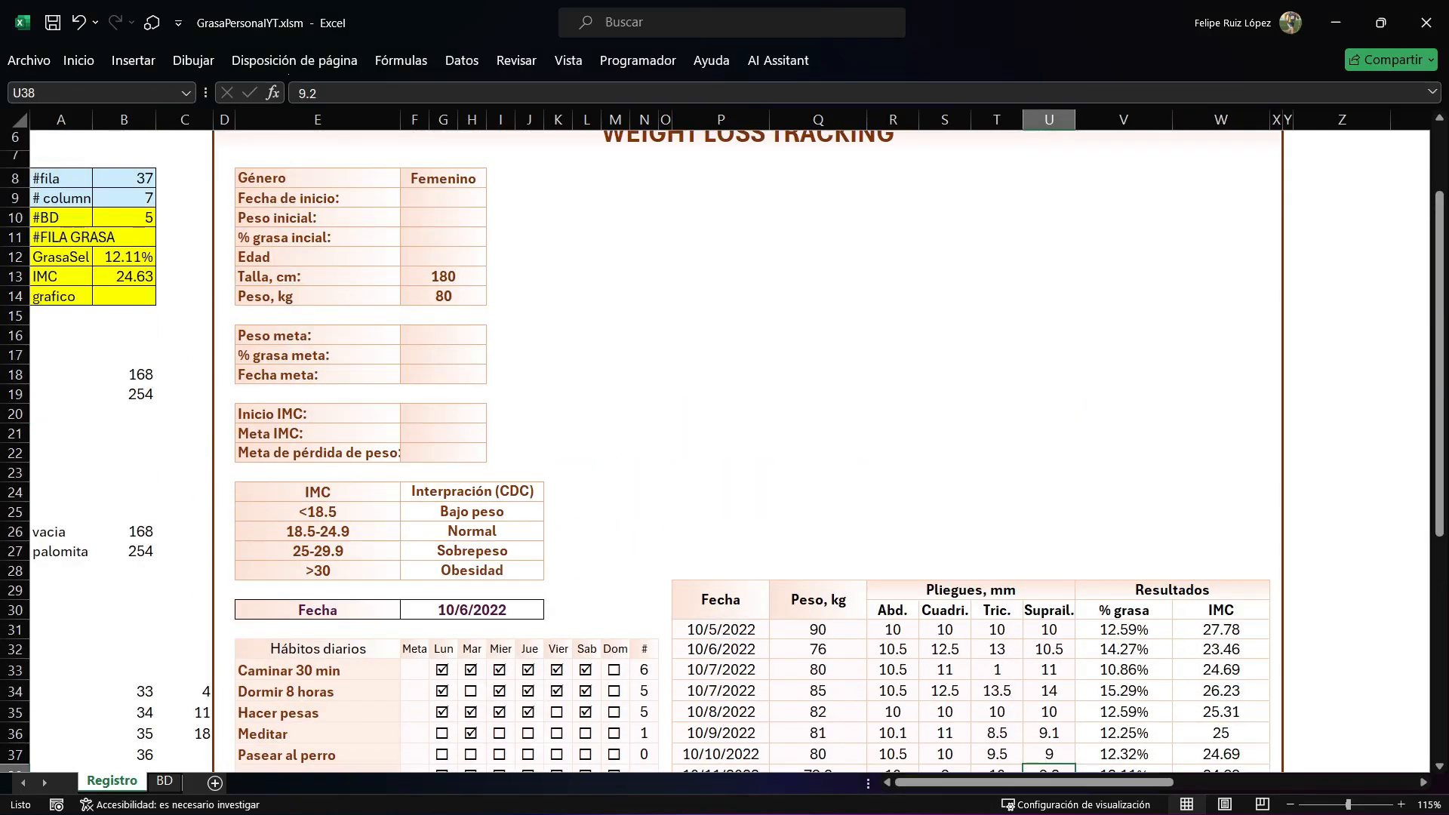
click(944, 630)
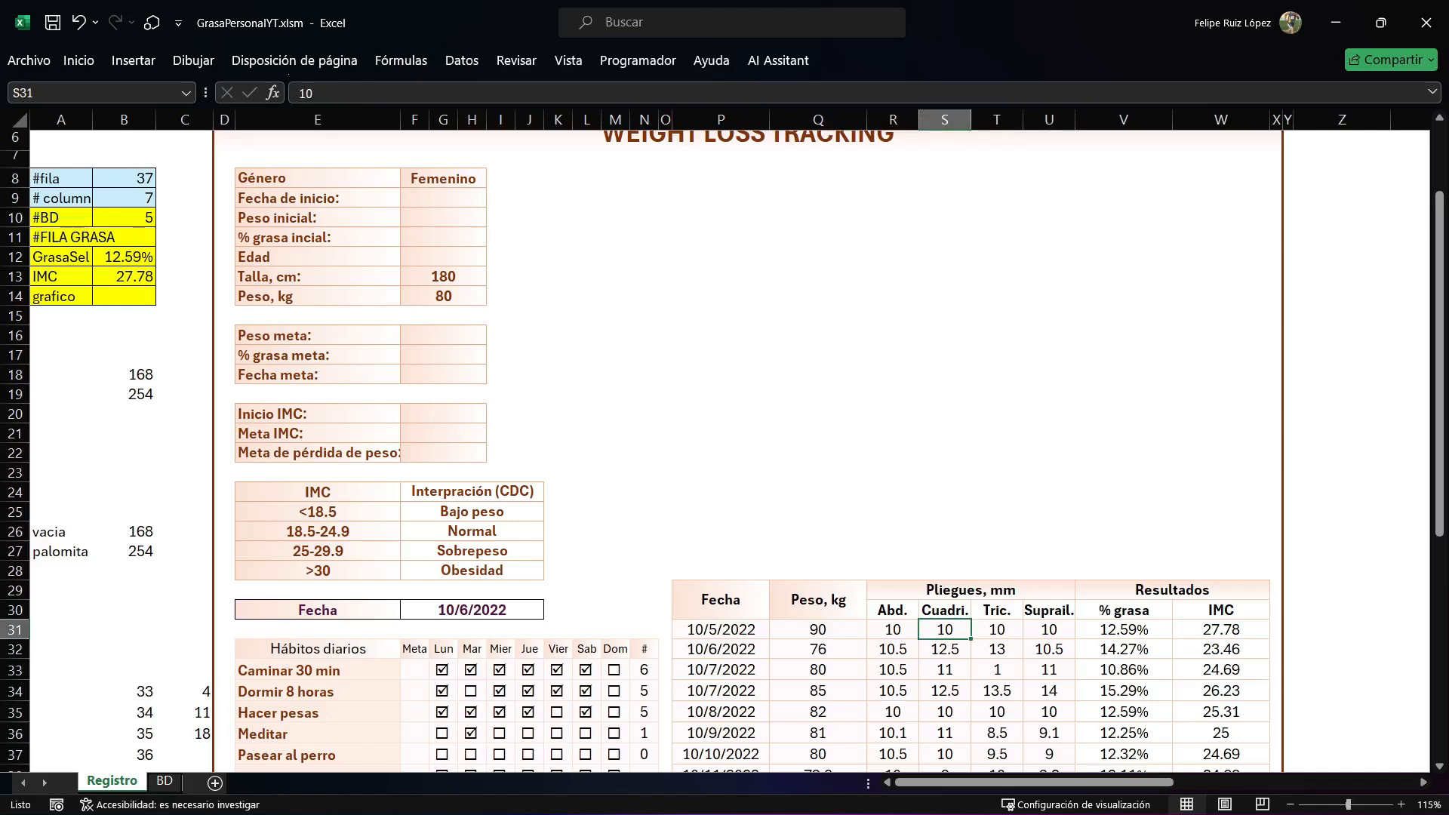
drag(1124, 629, 1221, 629)
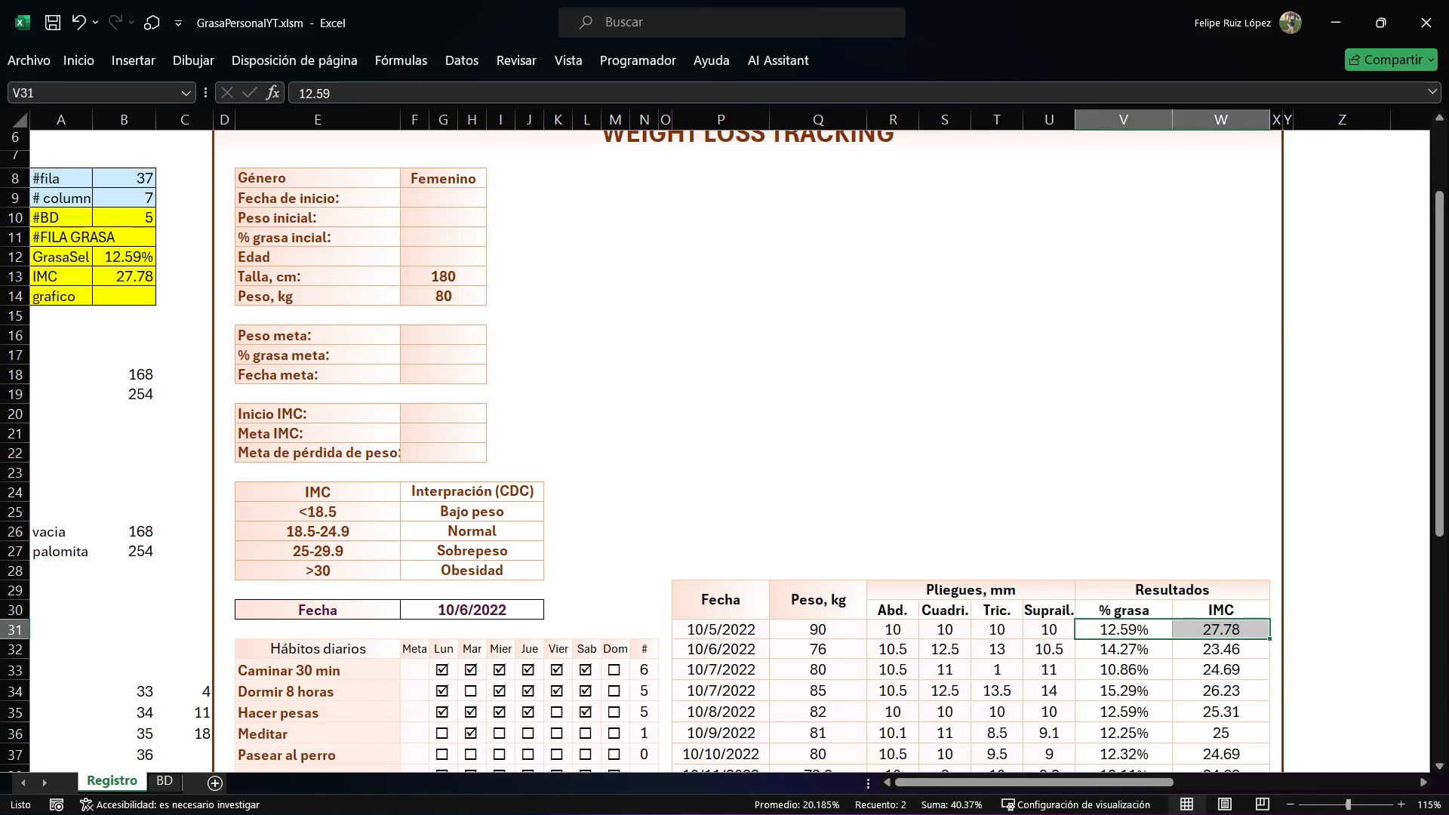
Check the #FILA GRASA helper cell and add Range("B11").Value = Target.Row below the IMC line.
click(124, 237)
scroll(722, 450, down, 4)
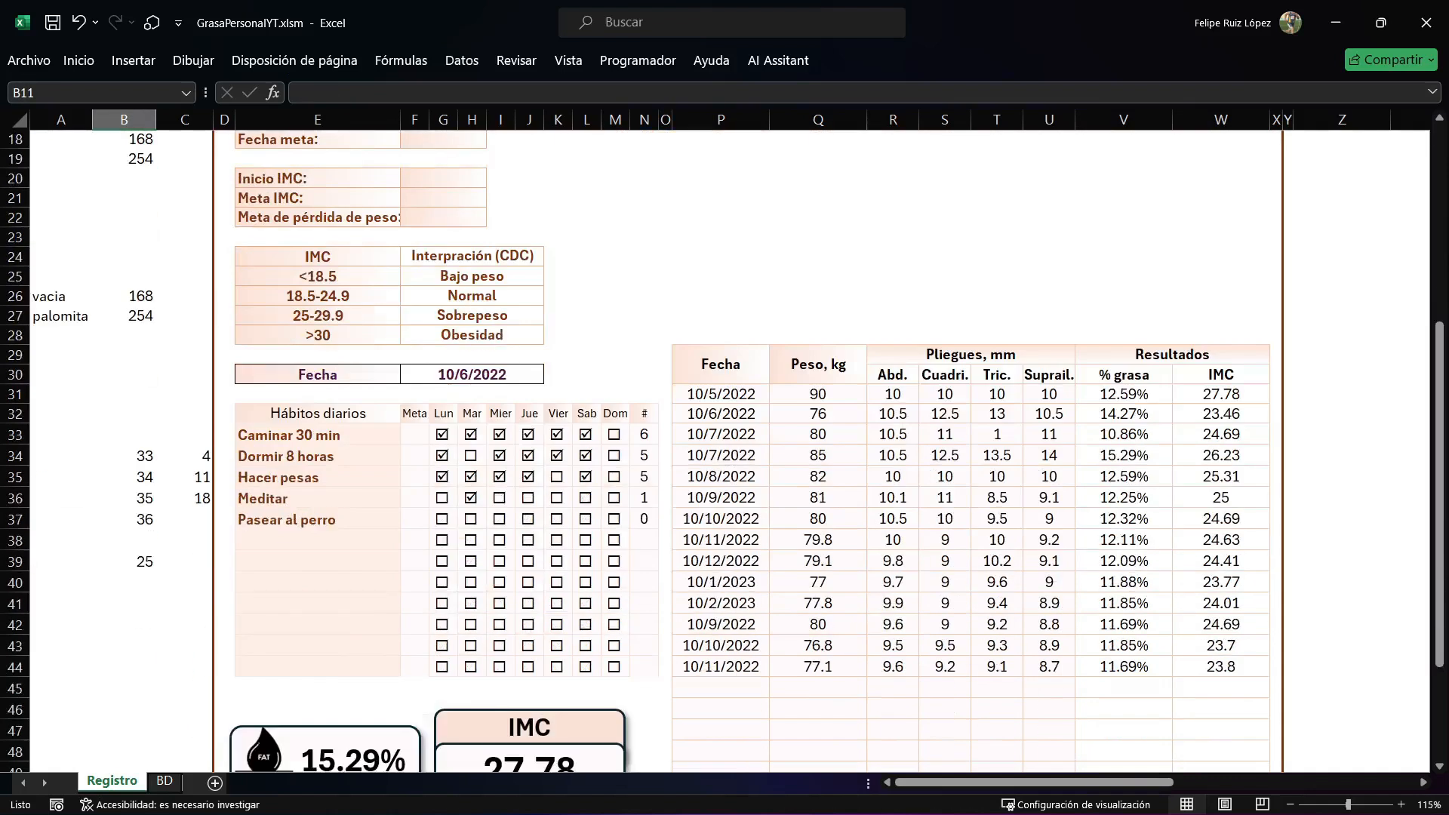
key(alt+F11)
click(830, 411)
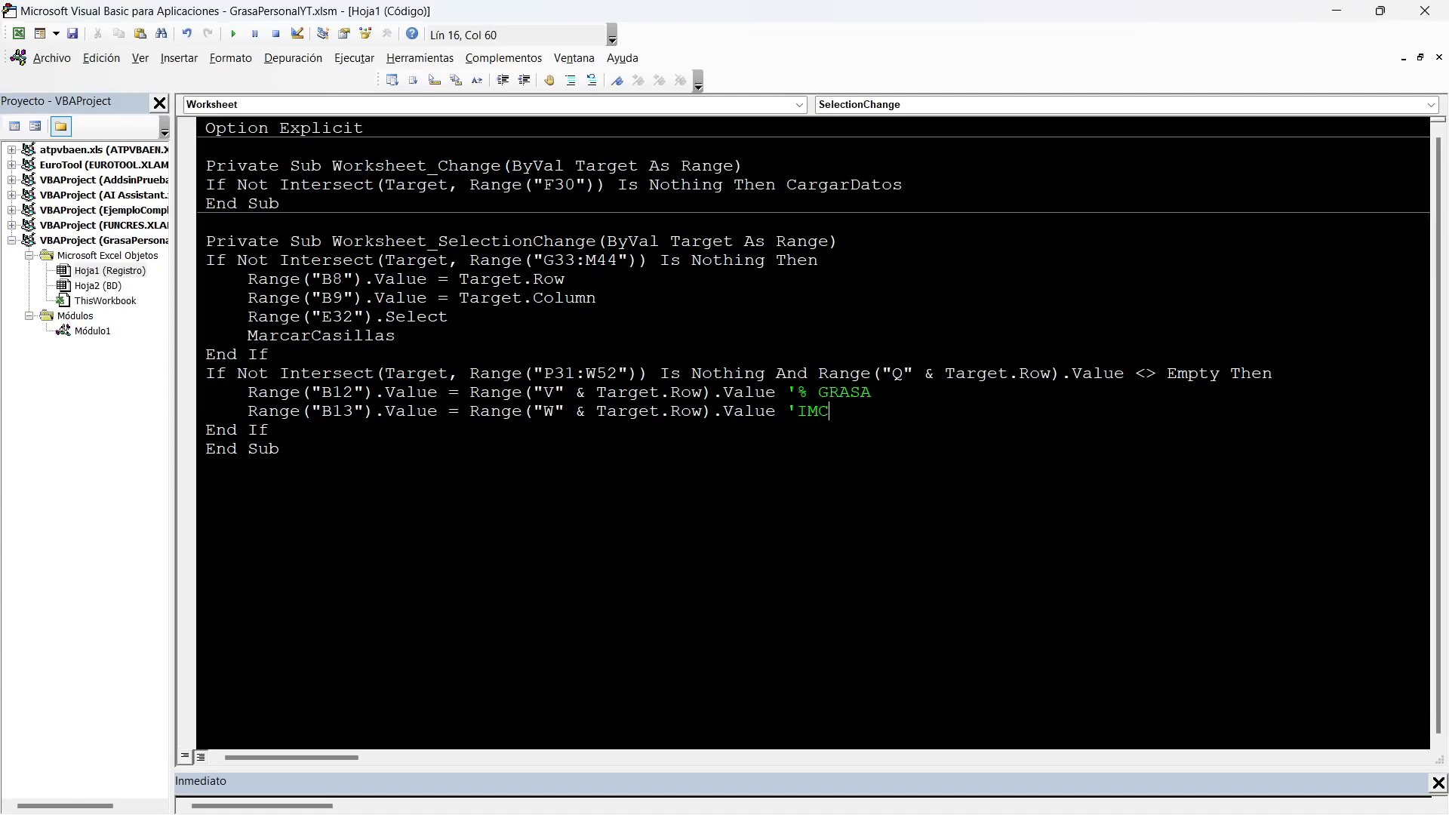
key(Return)
text(RANGE("B11"))
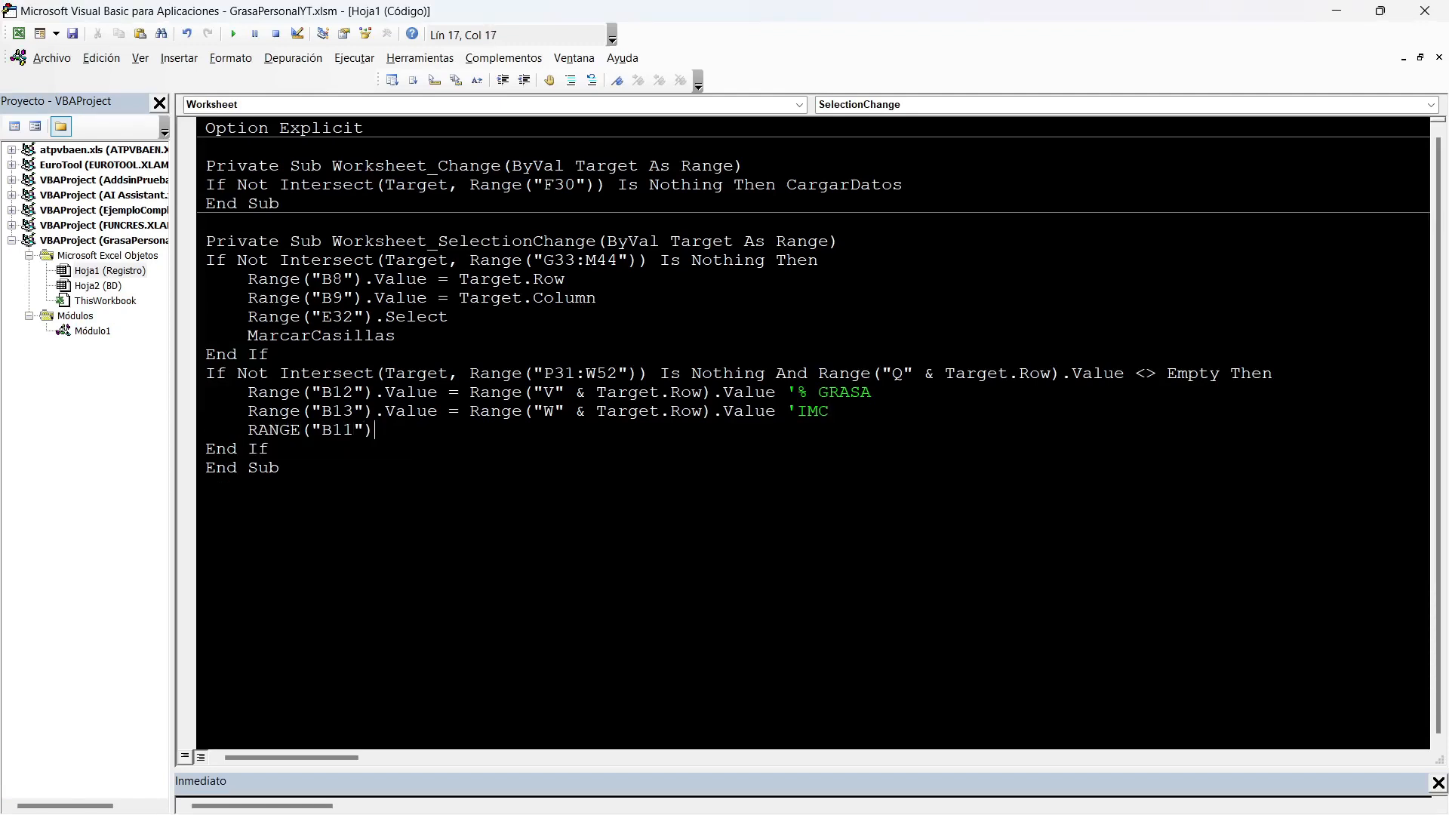
text(.VALU=TARGET.ROW)
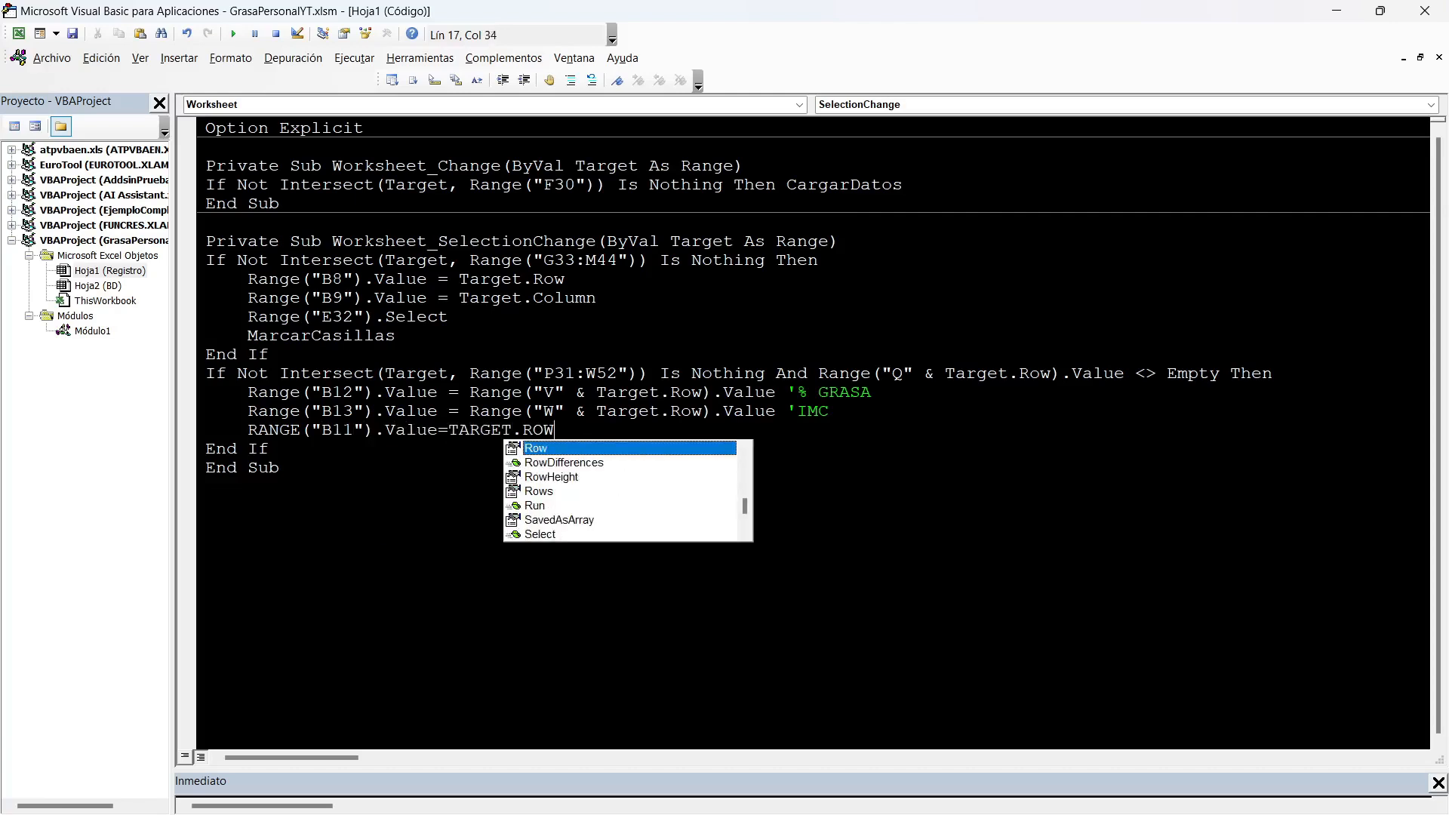
click(408, 392)
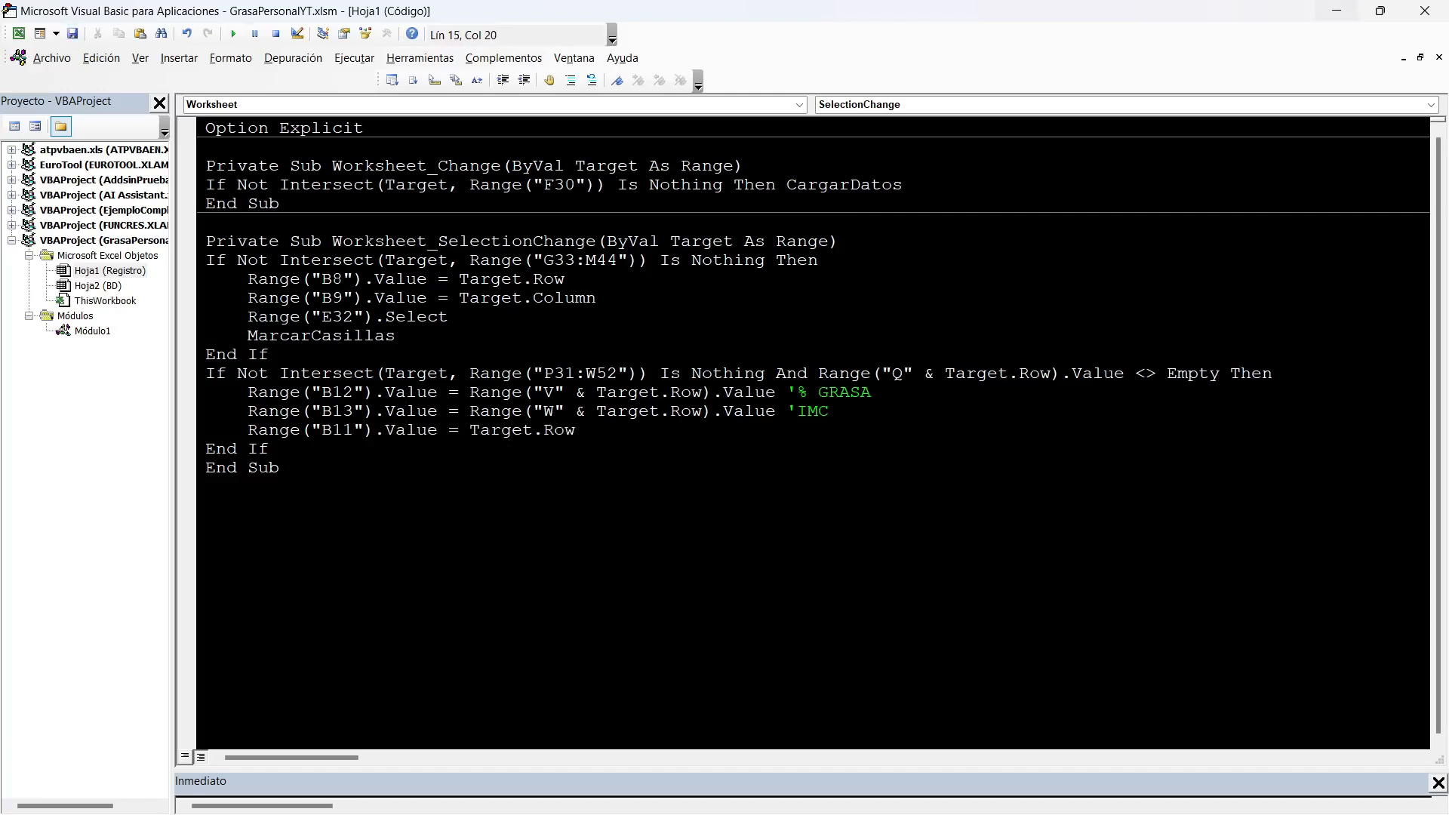
Create a new conditional formatting rule for P31:W52 in Registro using the formula =$B$11=FILA().
key(alt+F11)
drag(721, 394, 1221, 721)
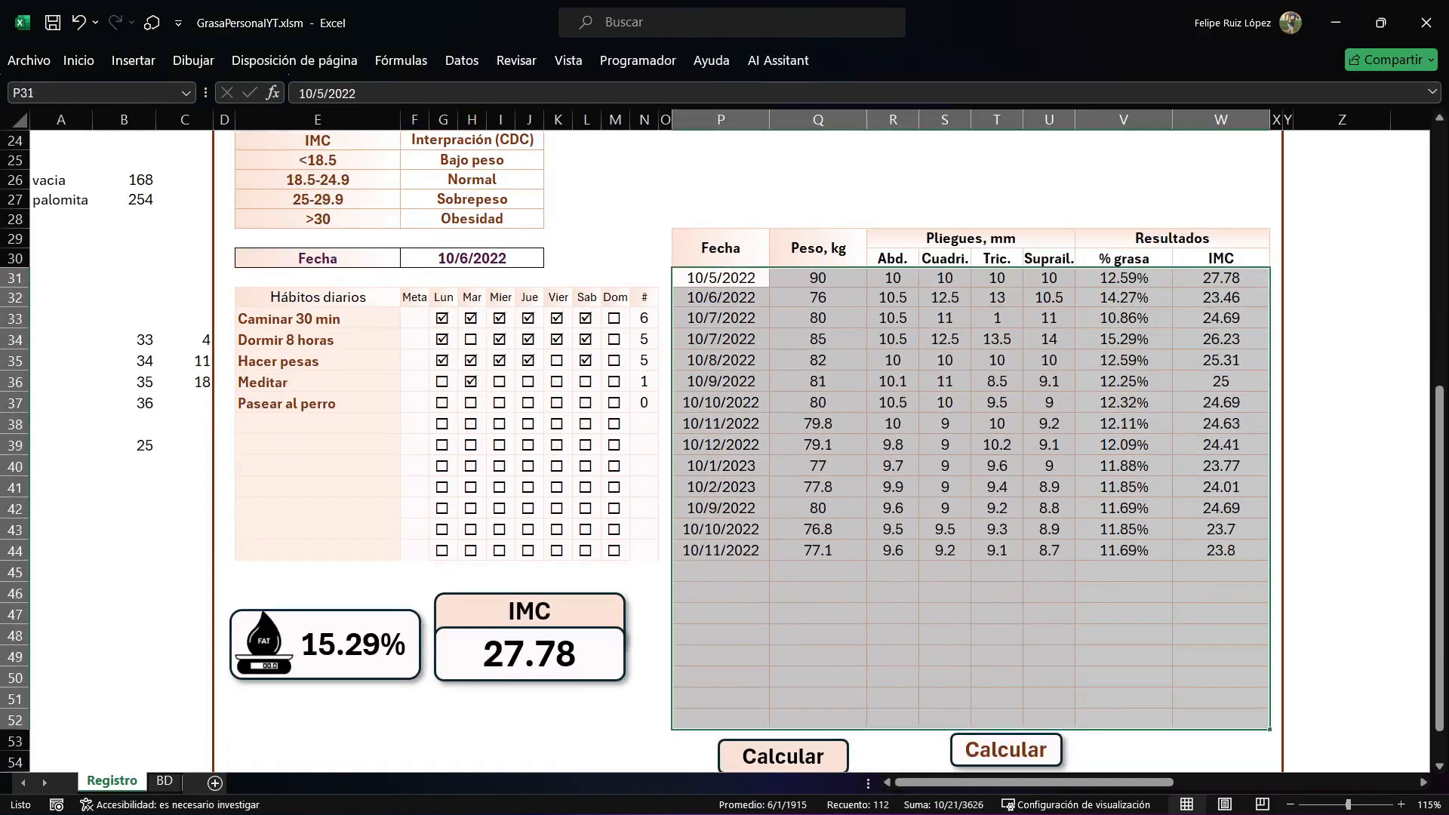
click(78, 60)
click(809, 113)
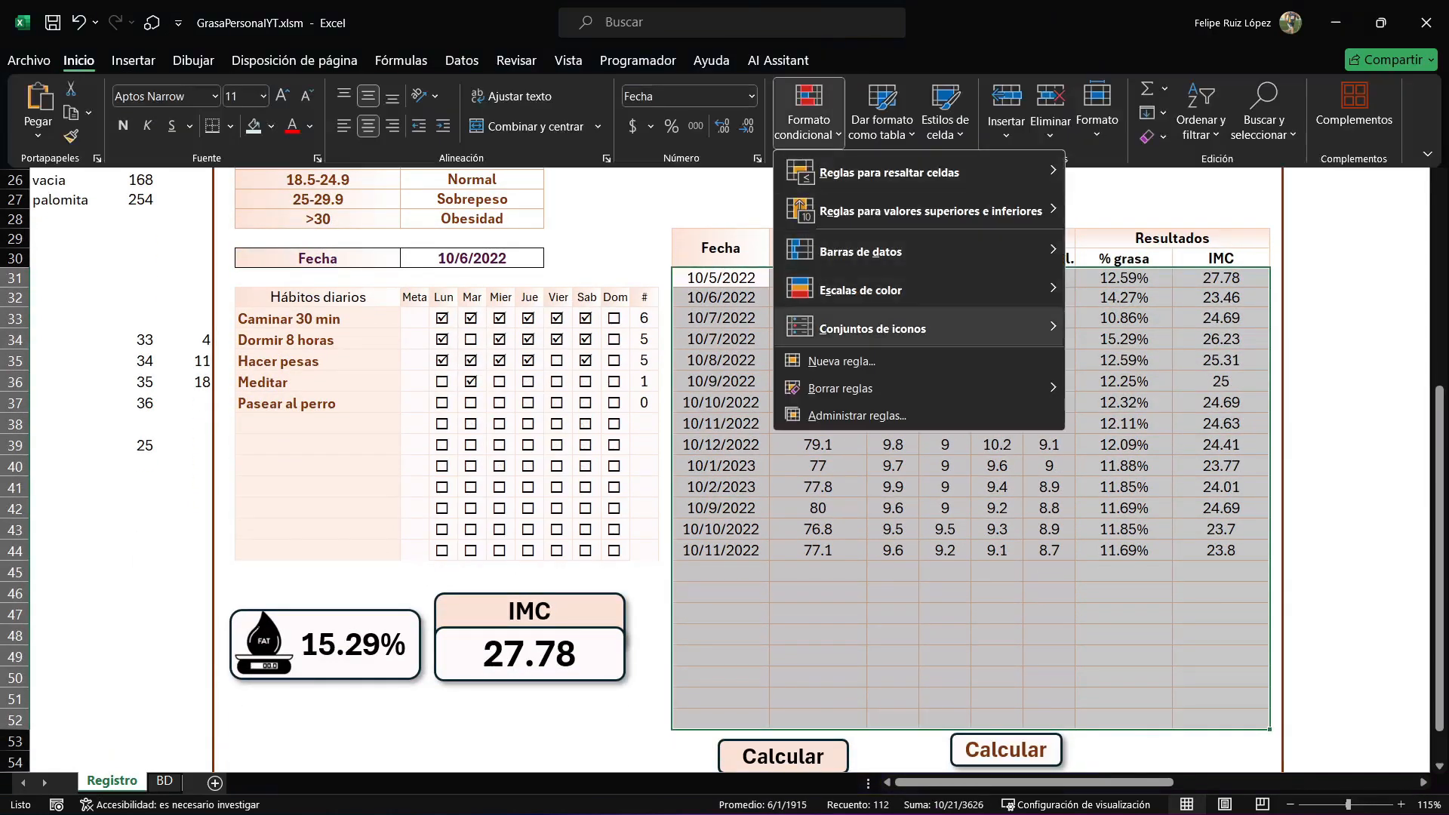
click(815, 382)
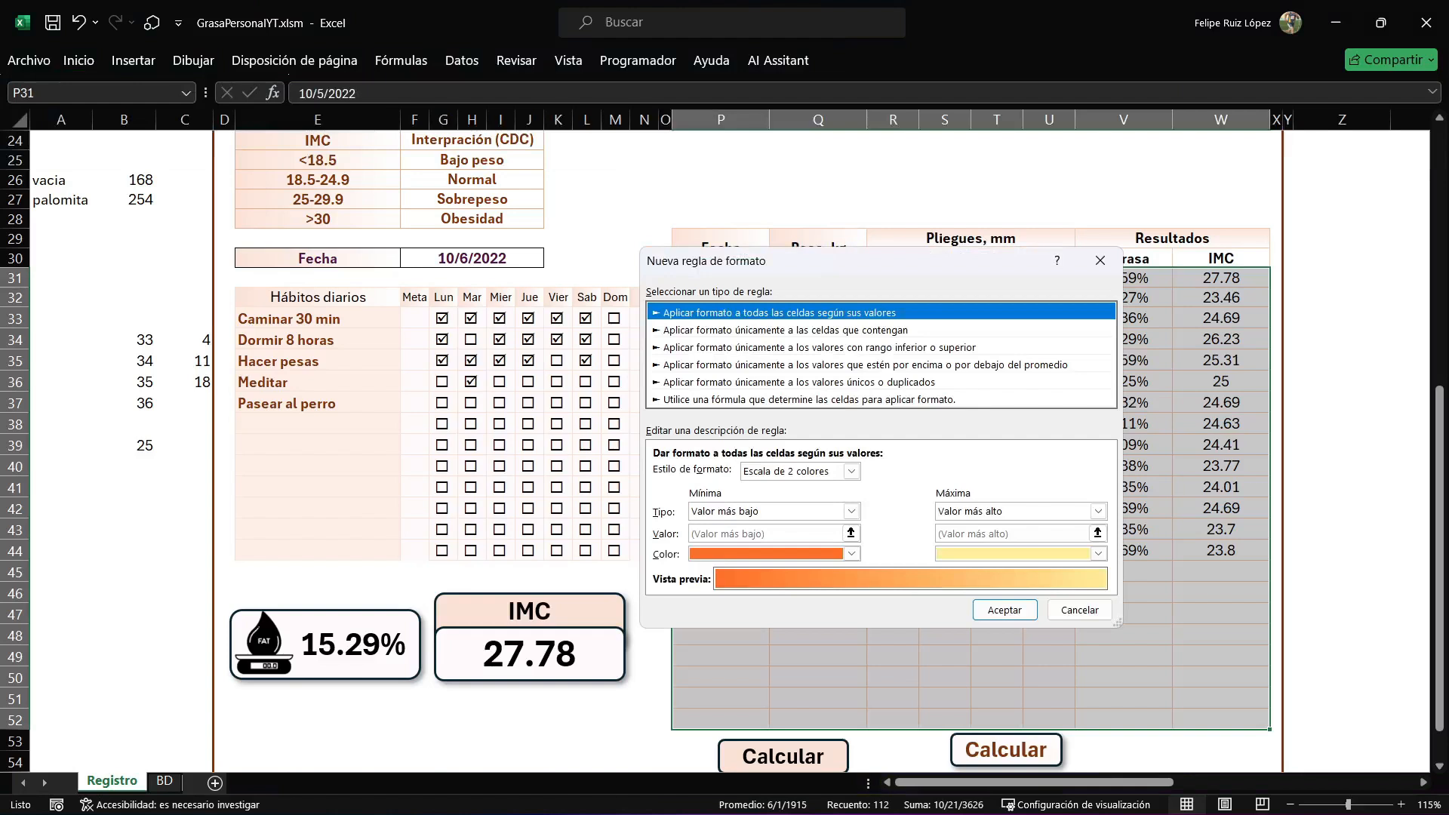
click(809, 400)
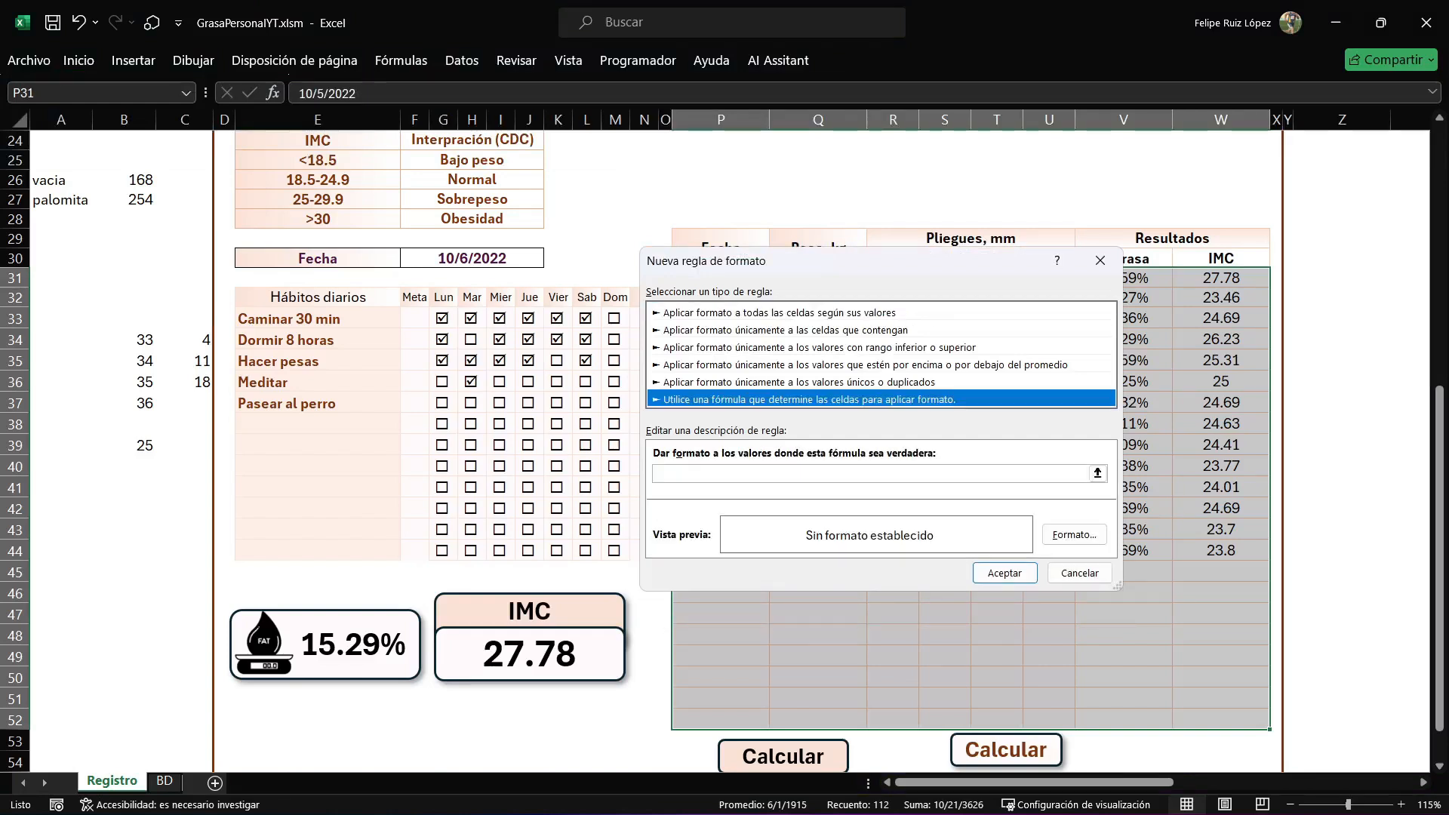
click(868, 474)
scroll(868, 474, up, 8)
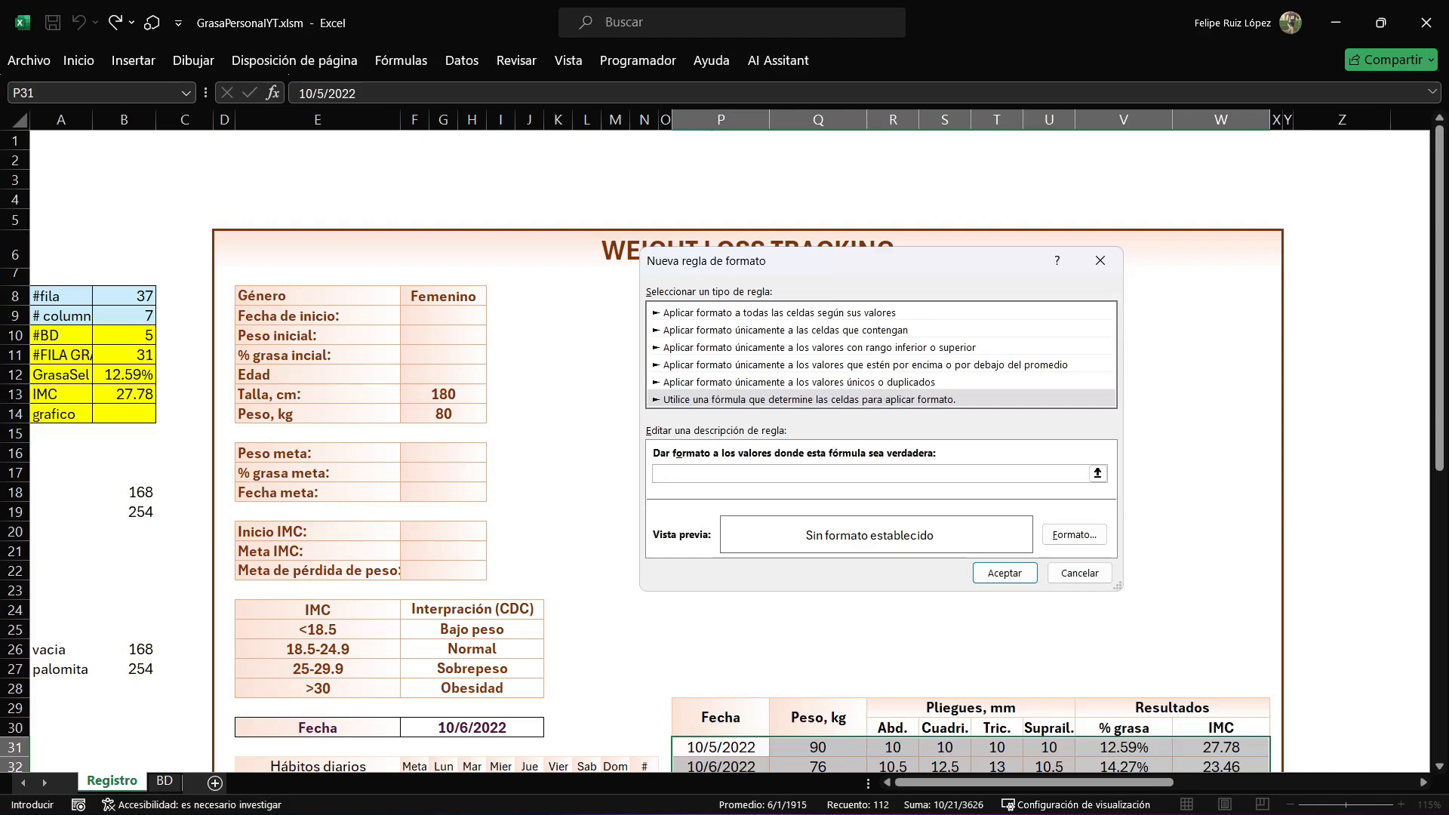
click(123, 354)
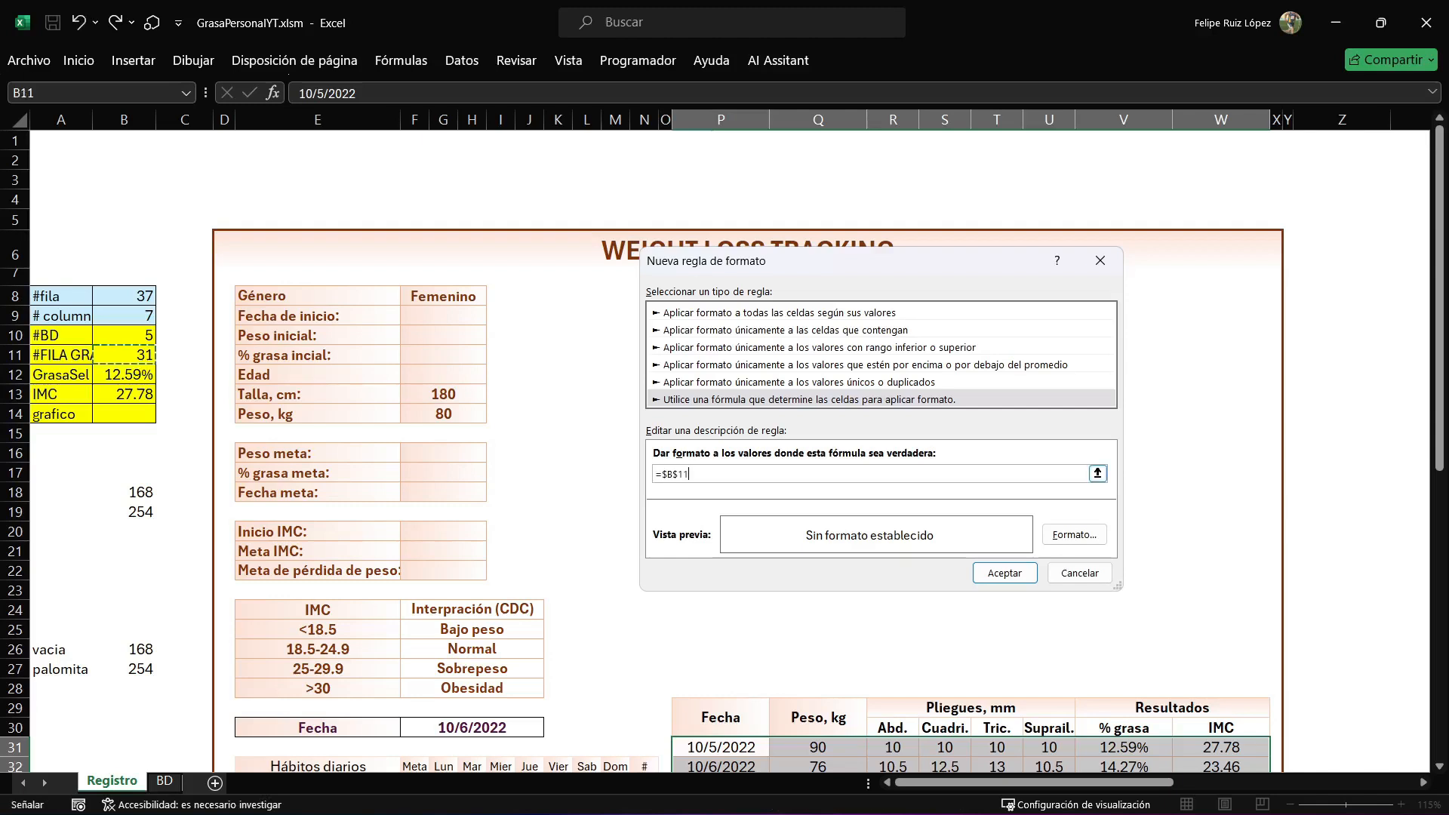
text(=FILA())
Give the rule a horizontal two-colour gradient fill from dark brown-orange to medium dark orange, using the variant with the lighter colour in the centre.
click(1074, 534)
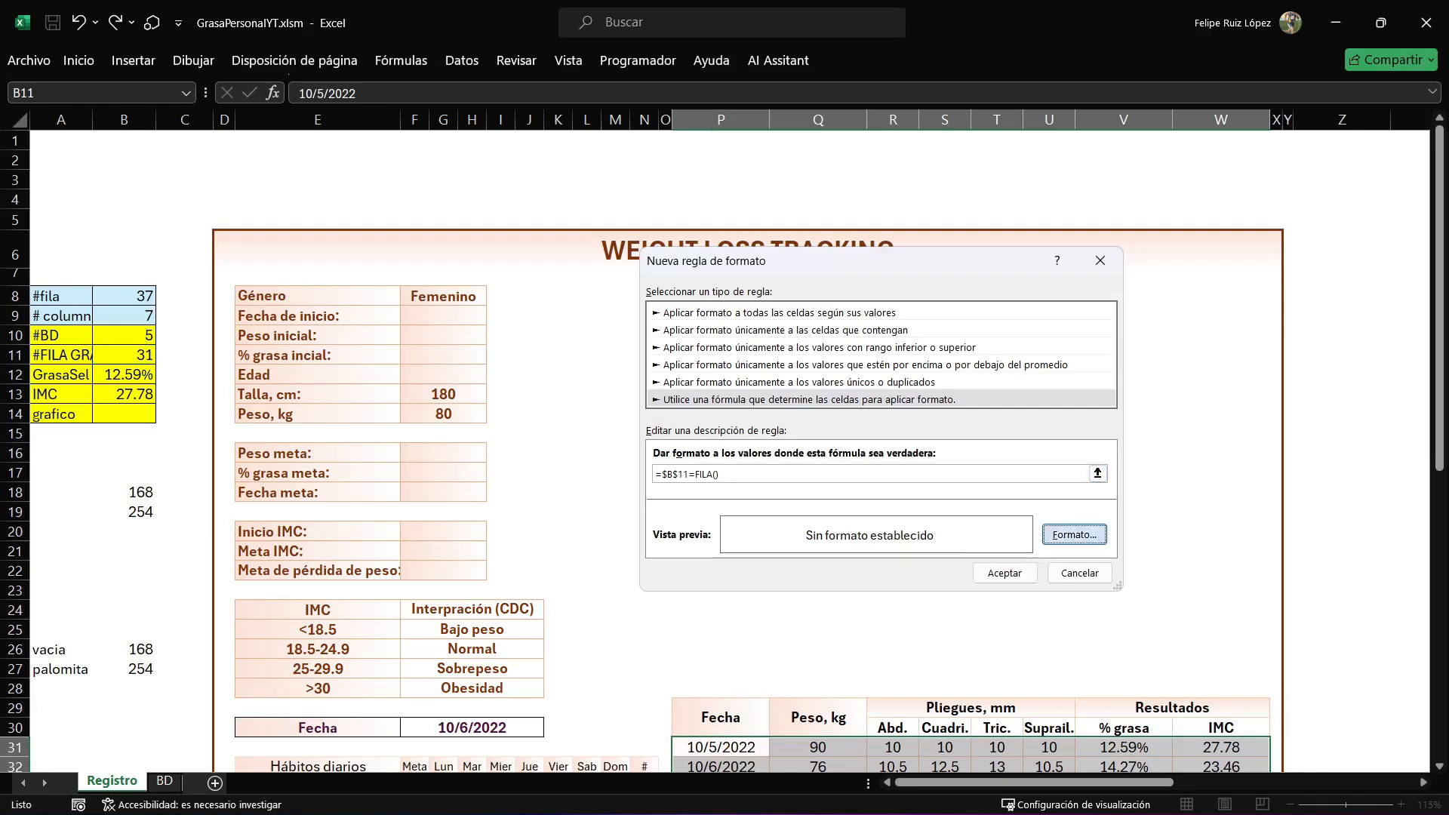
click(844, 198)
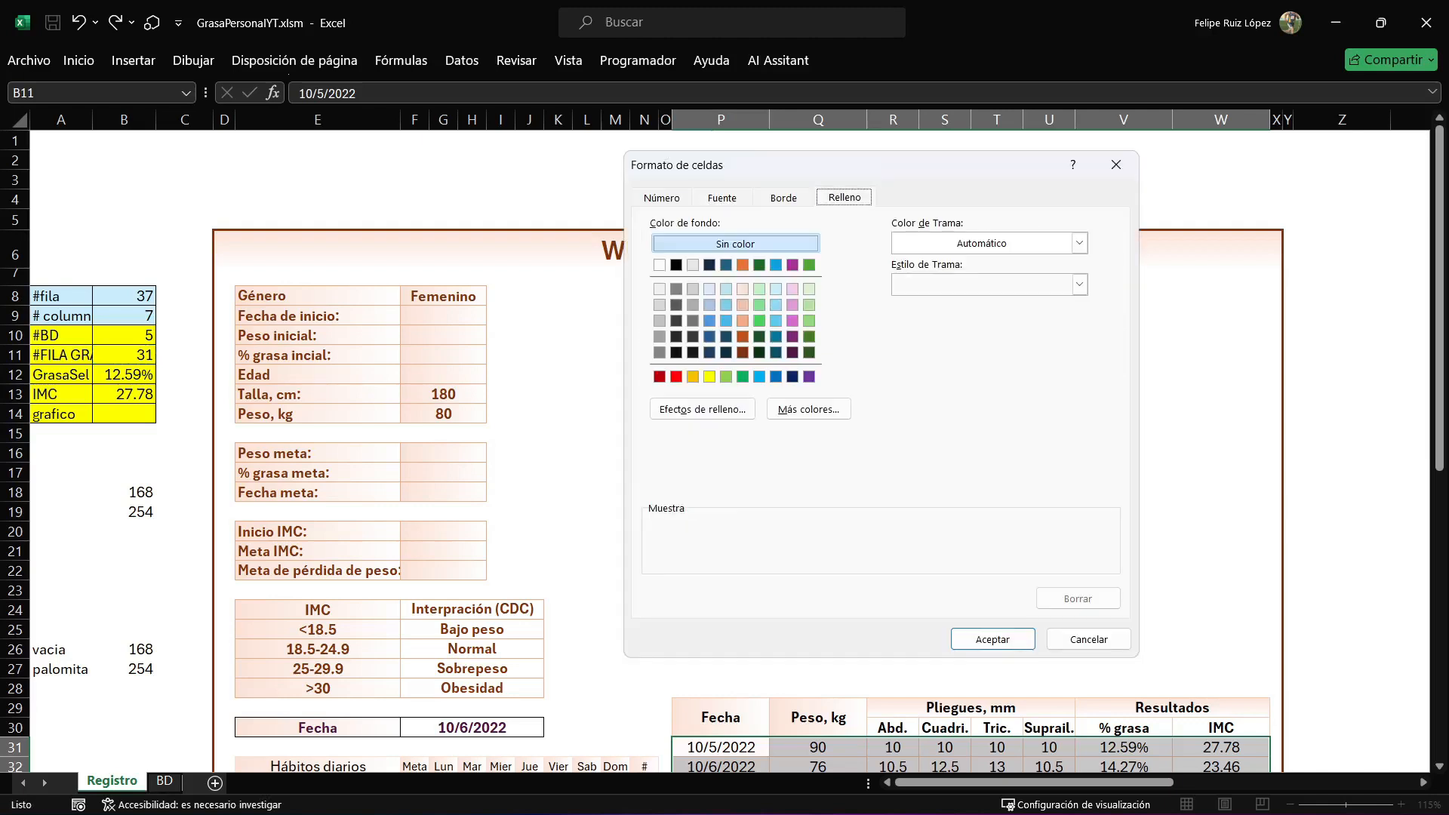
click(702, 409)
click(948, 284)
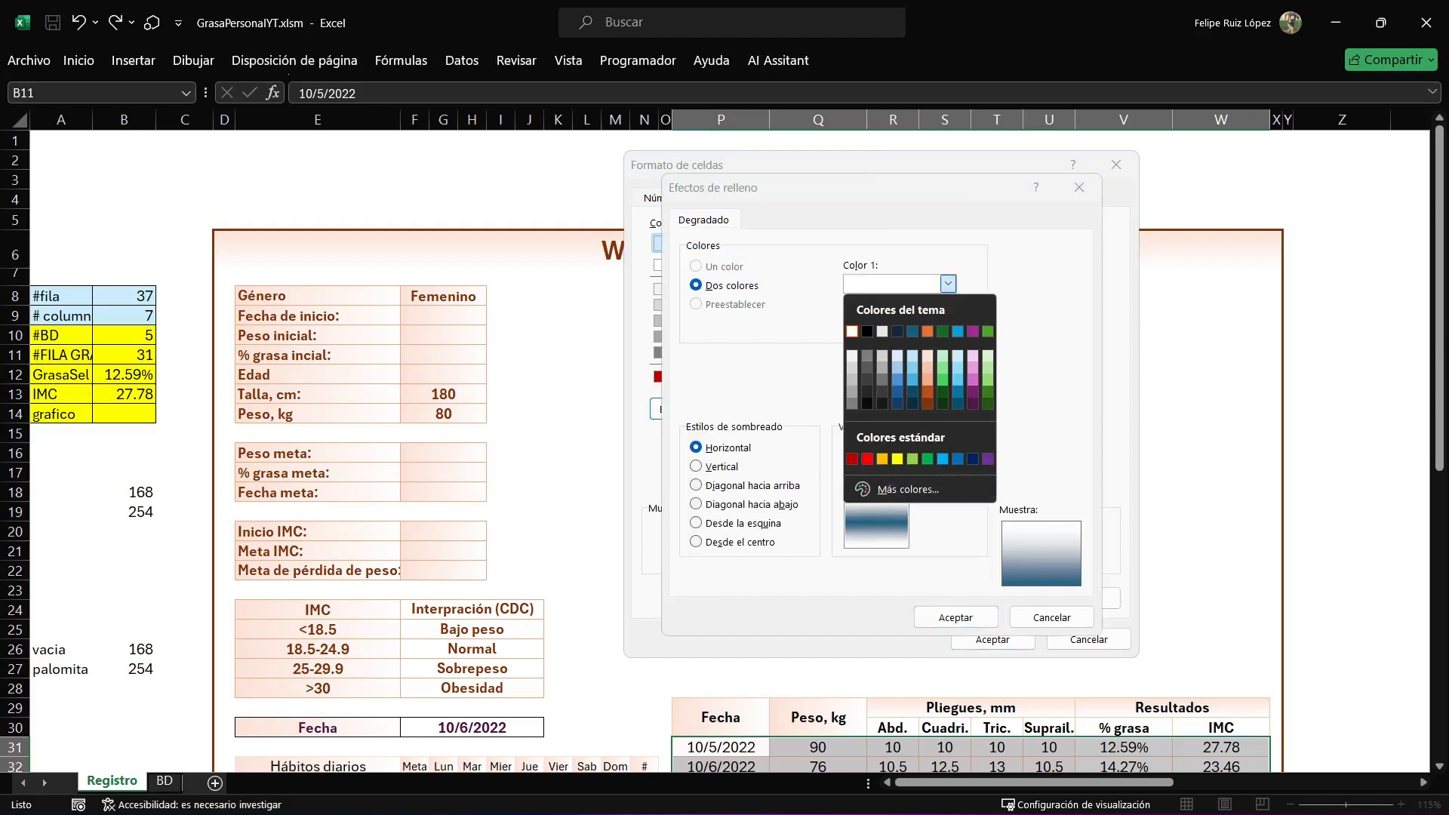
click(927, 401)
click(948, 325)
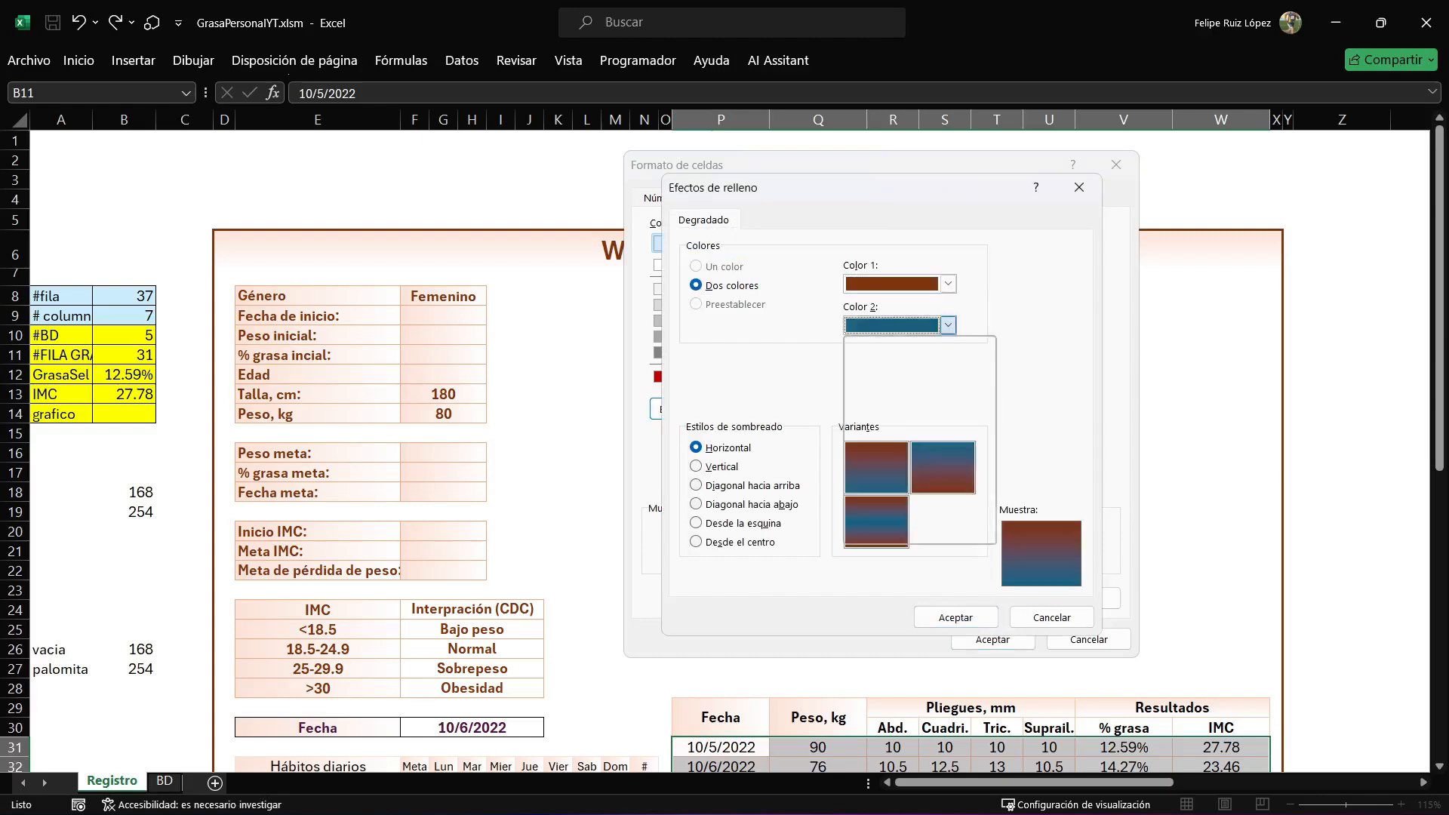
click(936, 432)
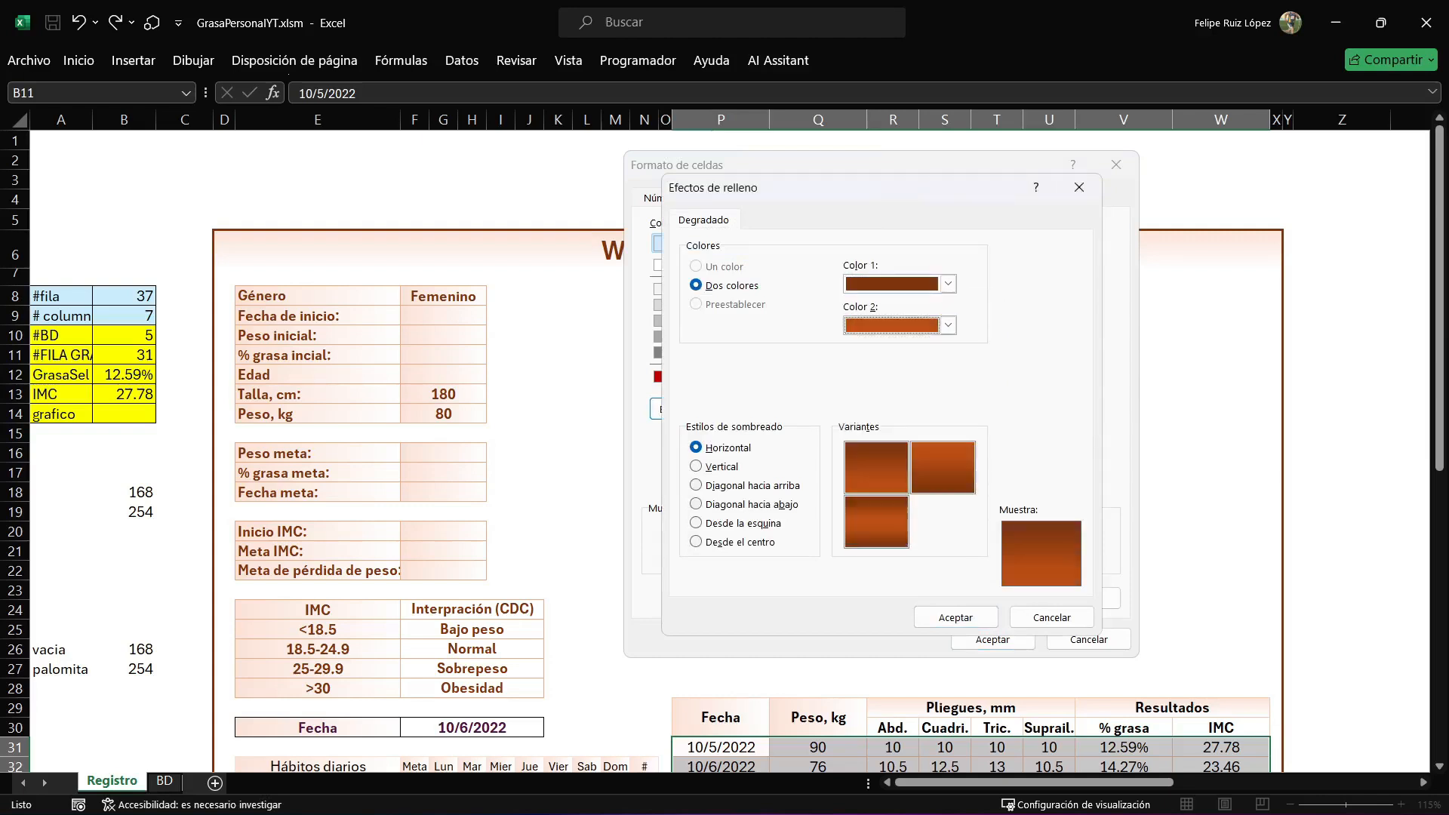
click(876, 521)
click(955, 618)
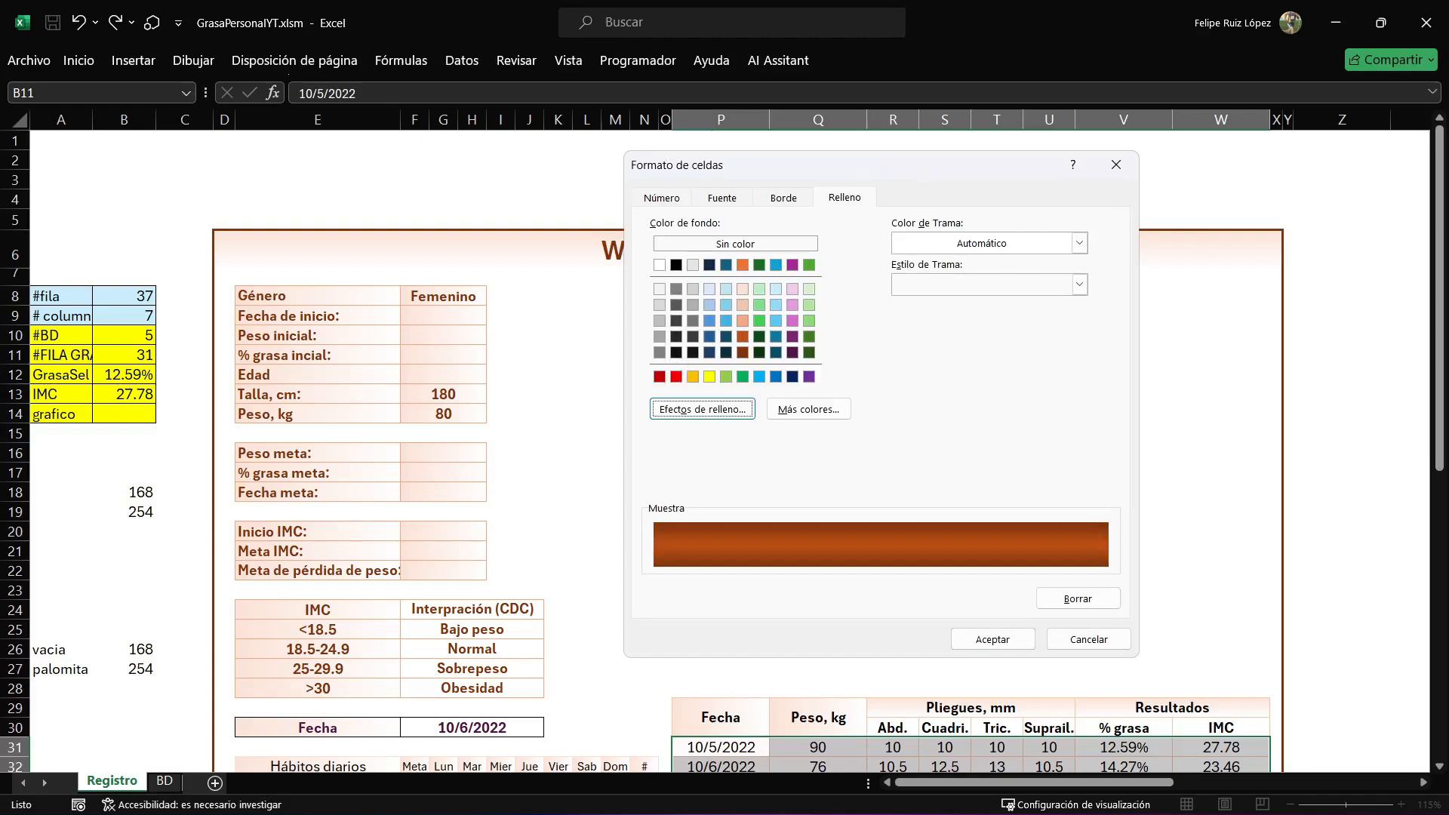
Set the rule's font to bold (Negrita) and white, and apply the new formatting rule.
click(722, 198)
click(904, 286)
click(980, 361)
click(874, 437)
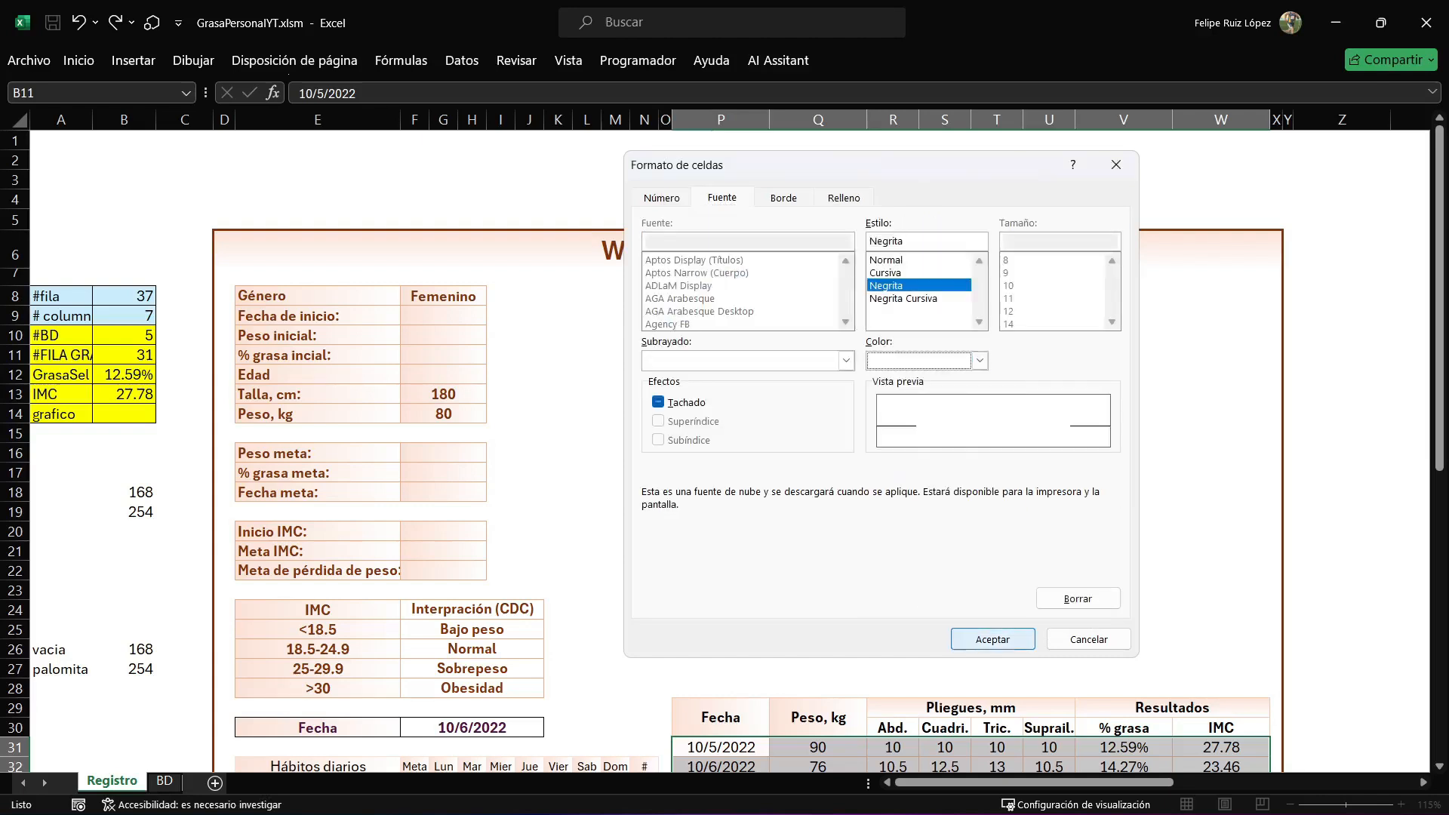
click(993, 640)
click(1003, 573)
Test the row highlighting by selecting cells in various records and an empty row of the measurement table, ending on the 10/8/2022 record.
scroll(906, 574, down, 3)
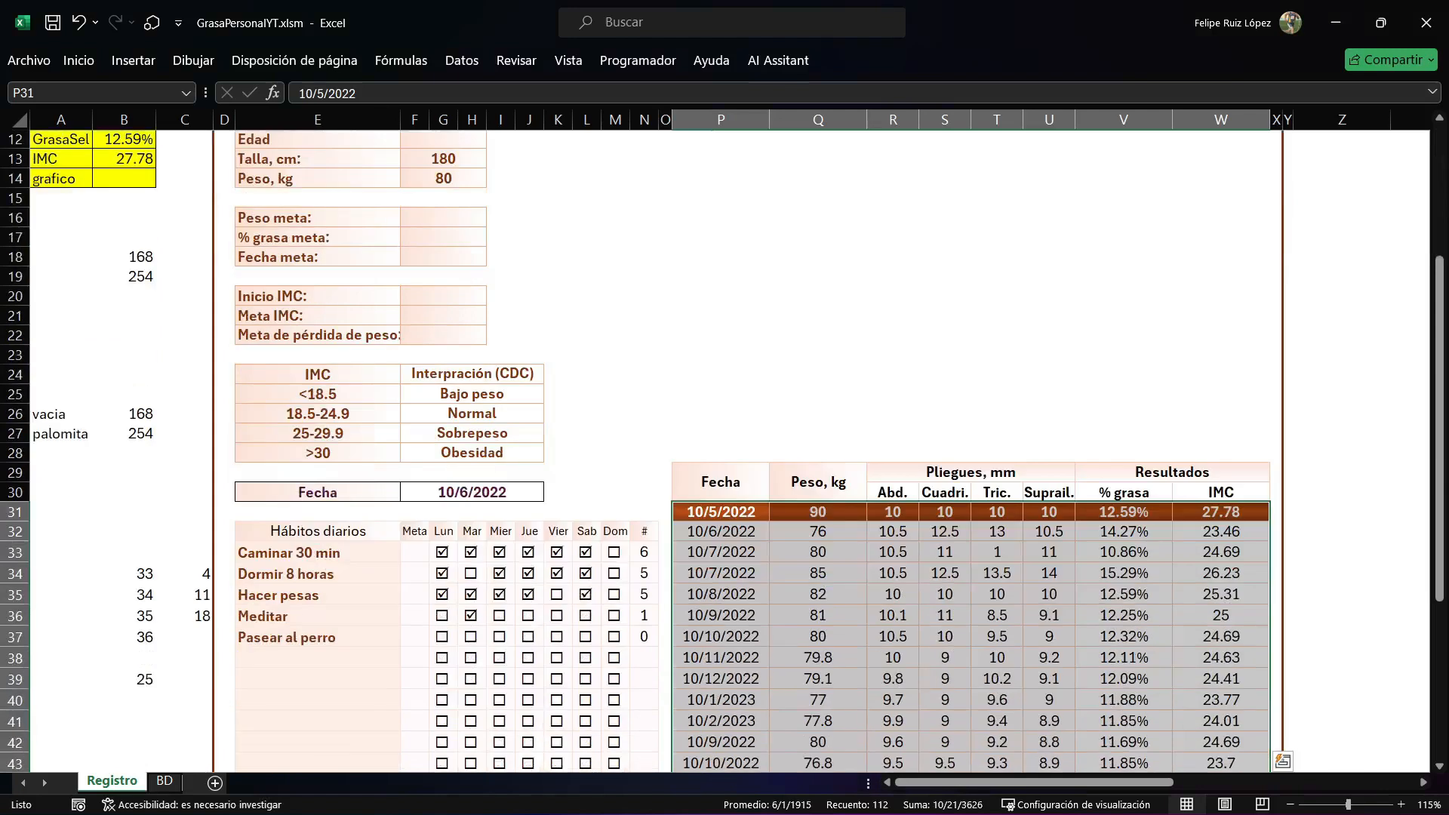
click(892, 573)
click(892, 636)
scroll(893, 637, down, 3)
click(893, 544)
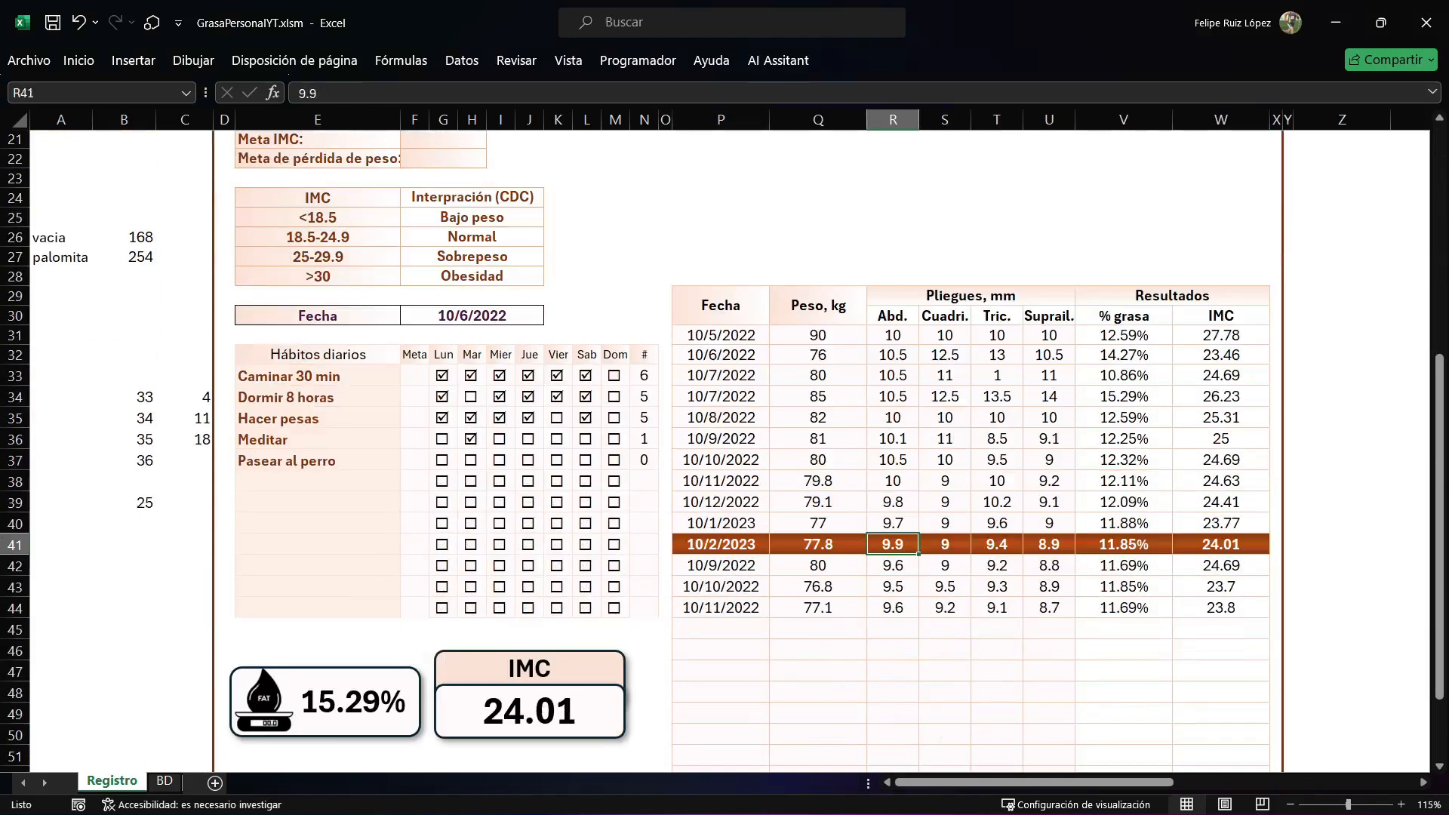
click(893, 608)
click(892, 650)
click(893, 523)
click(893, 417)
click(945, 355)
click(893, 438)
click(893, 545)
scroll(893, 544, down, 3)
click(945, 326)
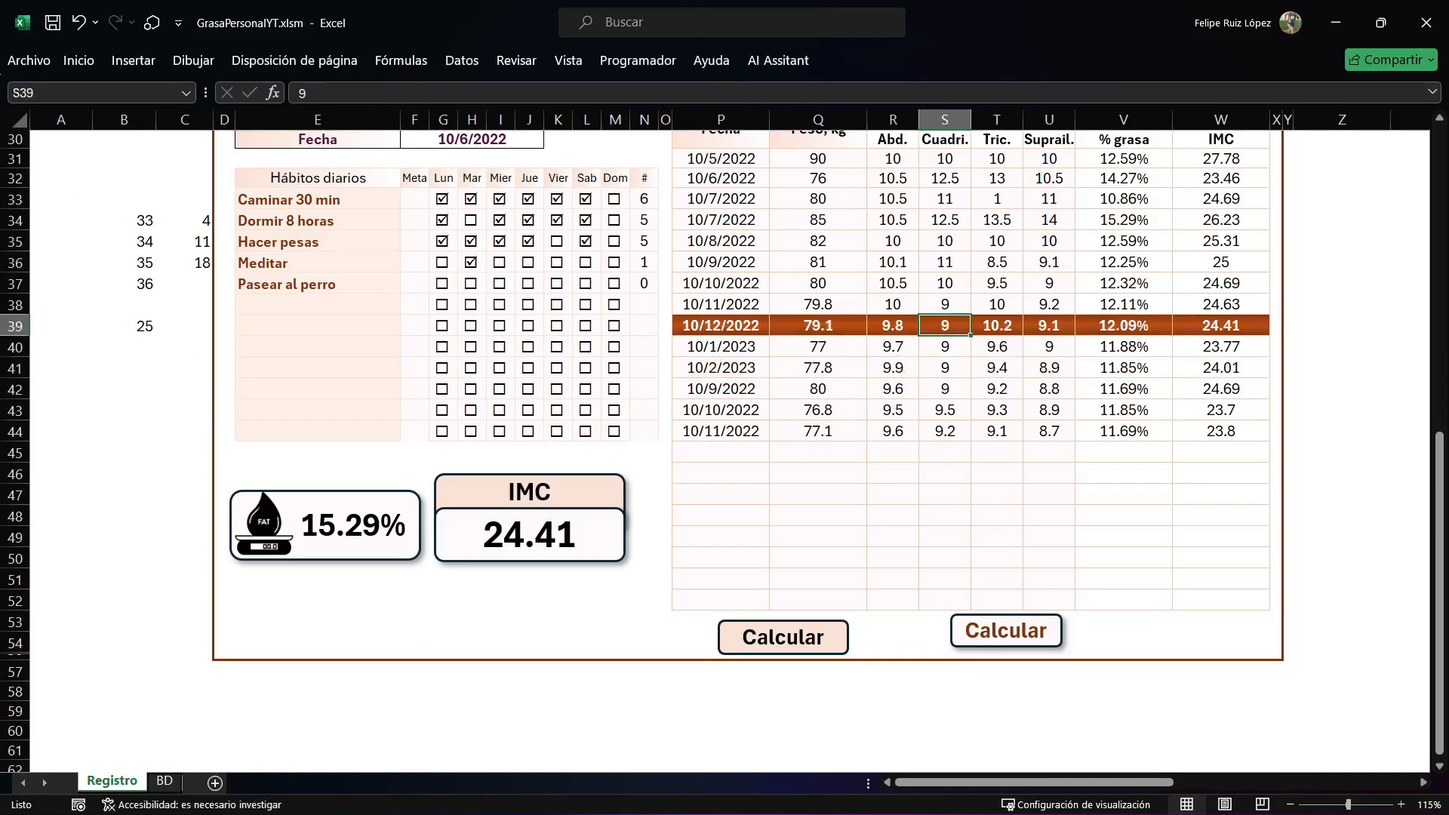
click(944, 241)
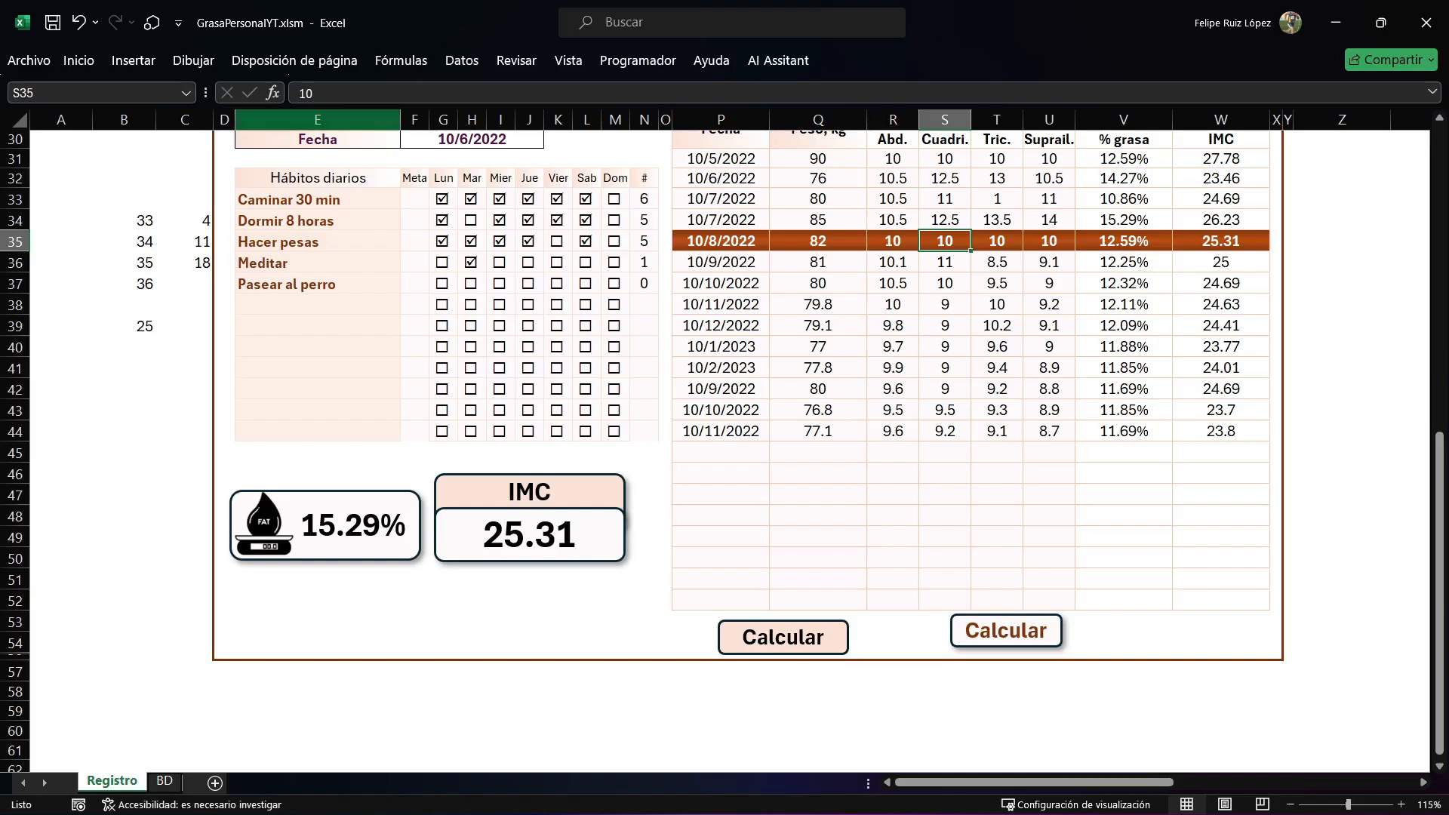
click(134, 61)
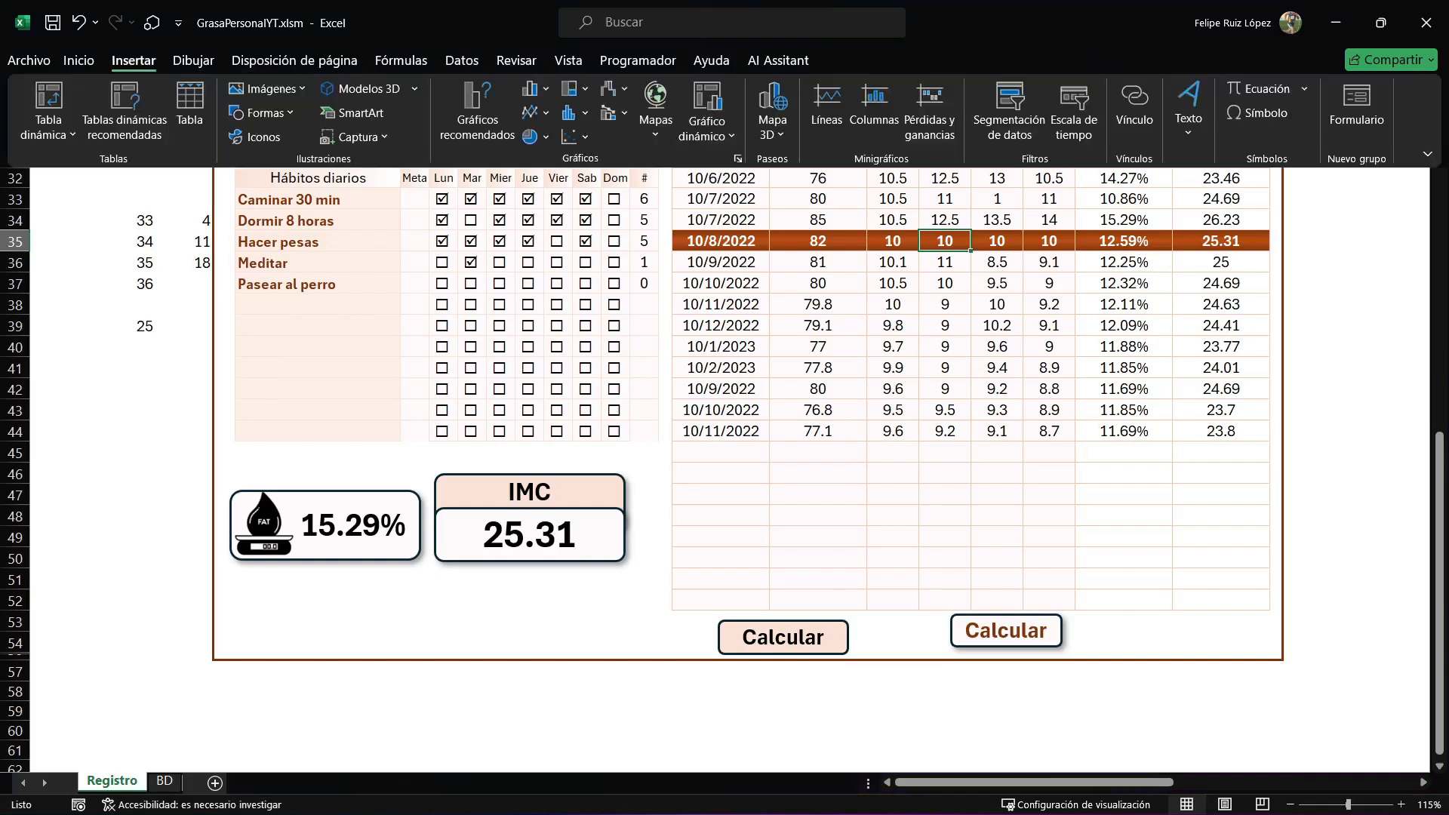
click(263, 112)
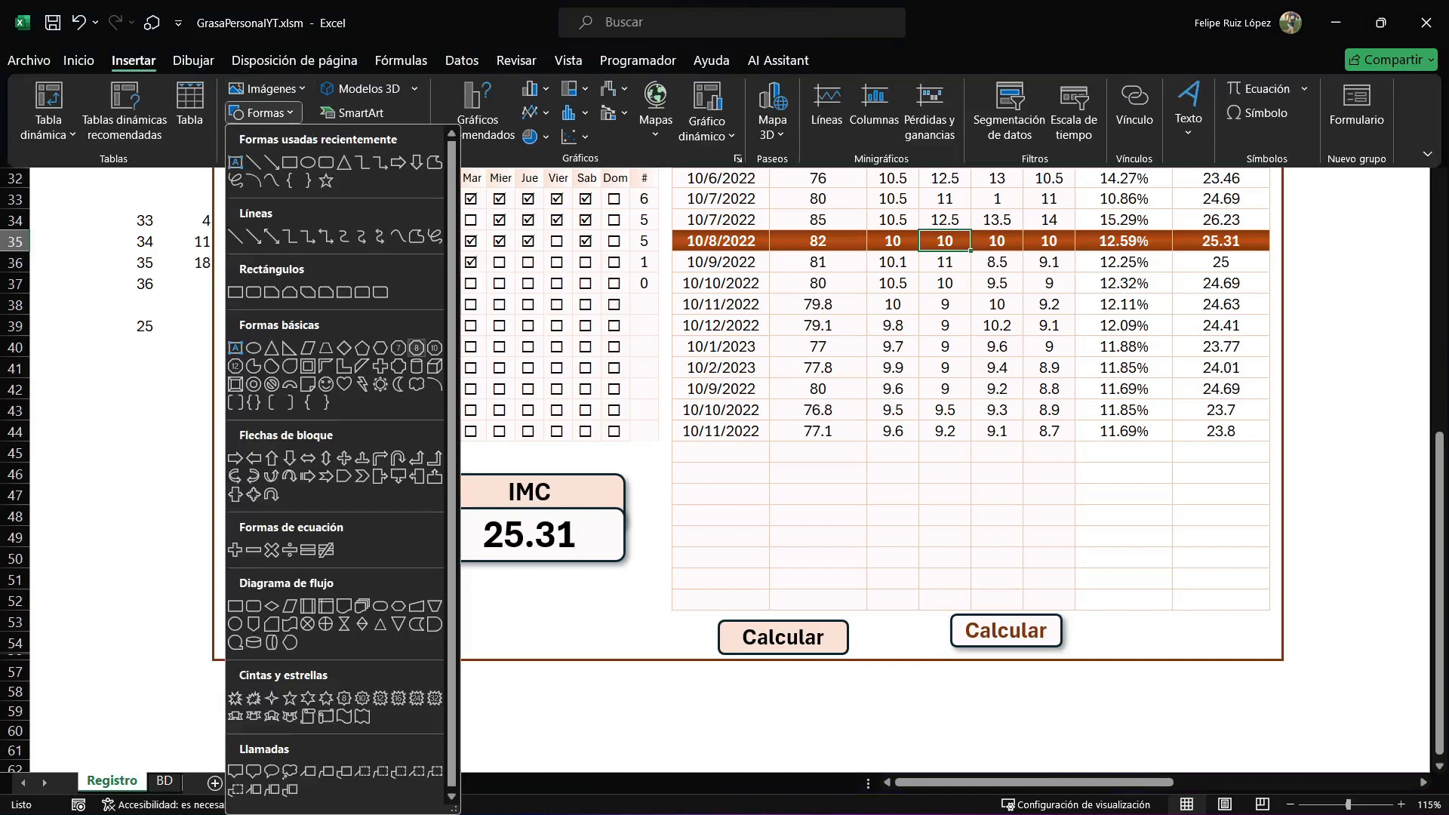
key(Escape)
Check the IMC card's cell link and compare the card with the IMC helper cell.
click(530, 535)
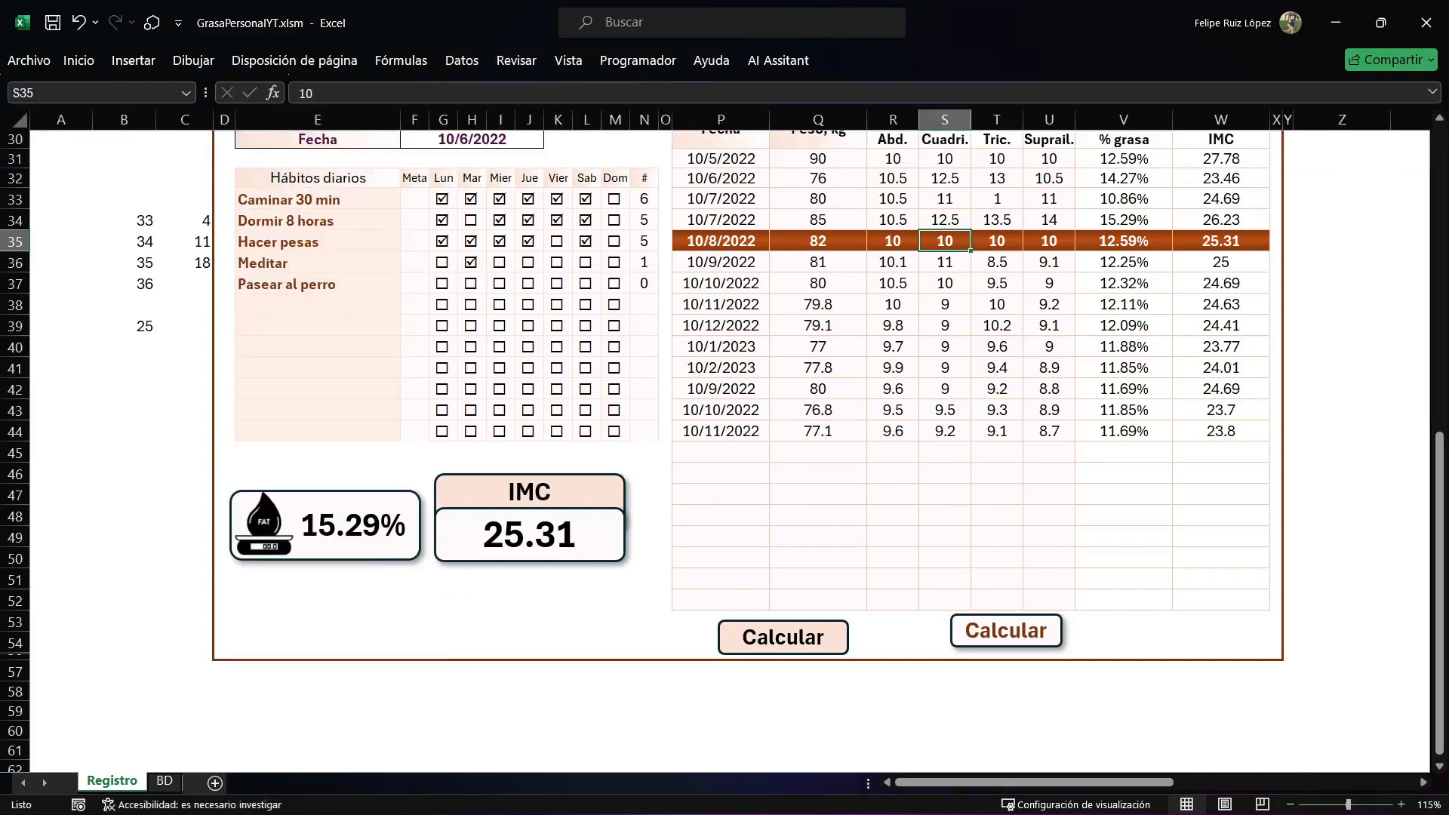
click(530, 535)
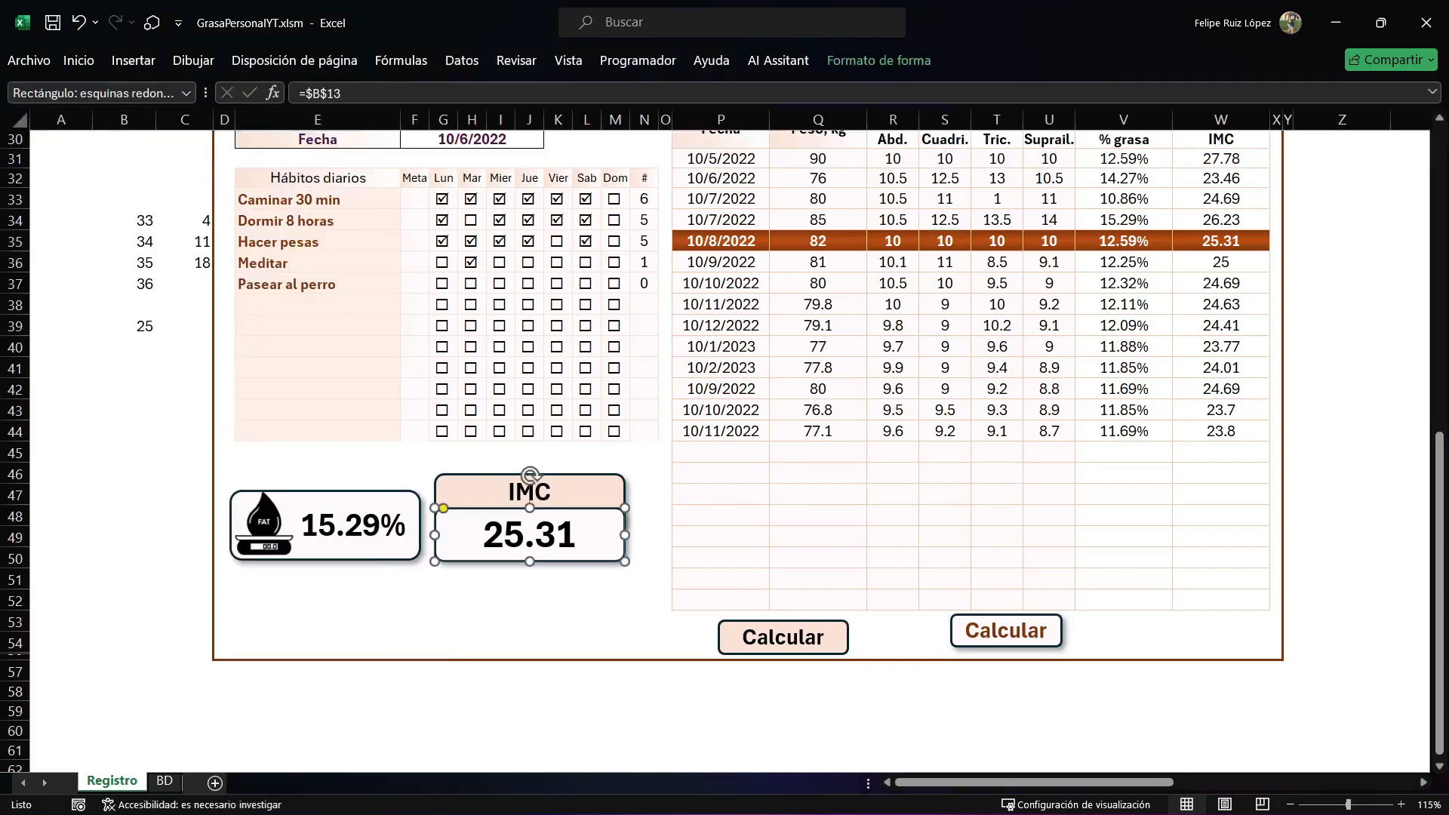
right_click(273, 262)
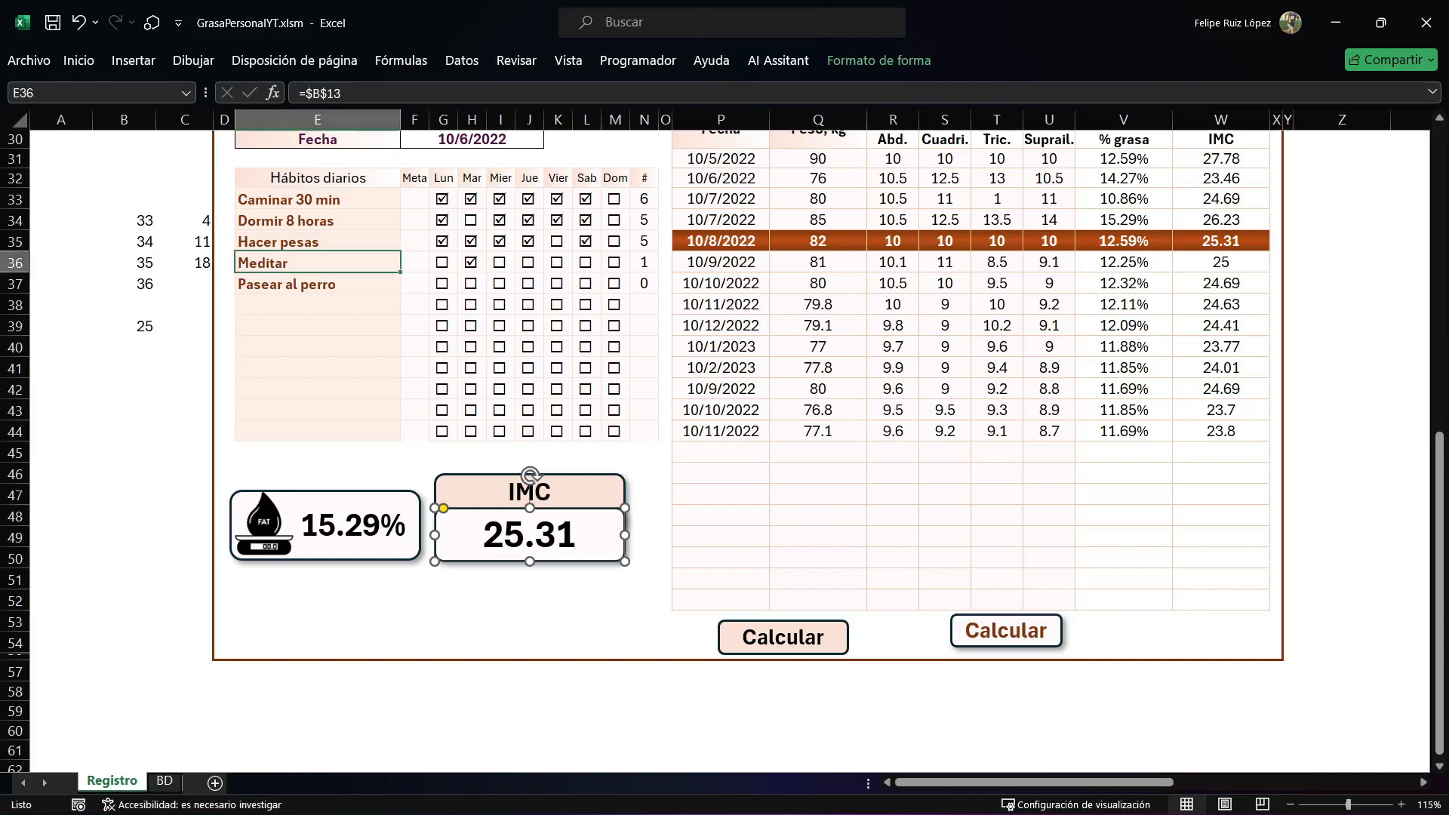
click(184, 347)
click(530, 535)
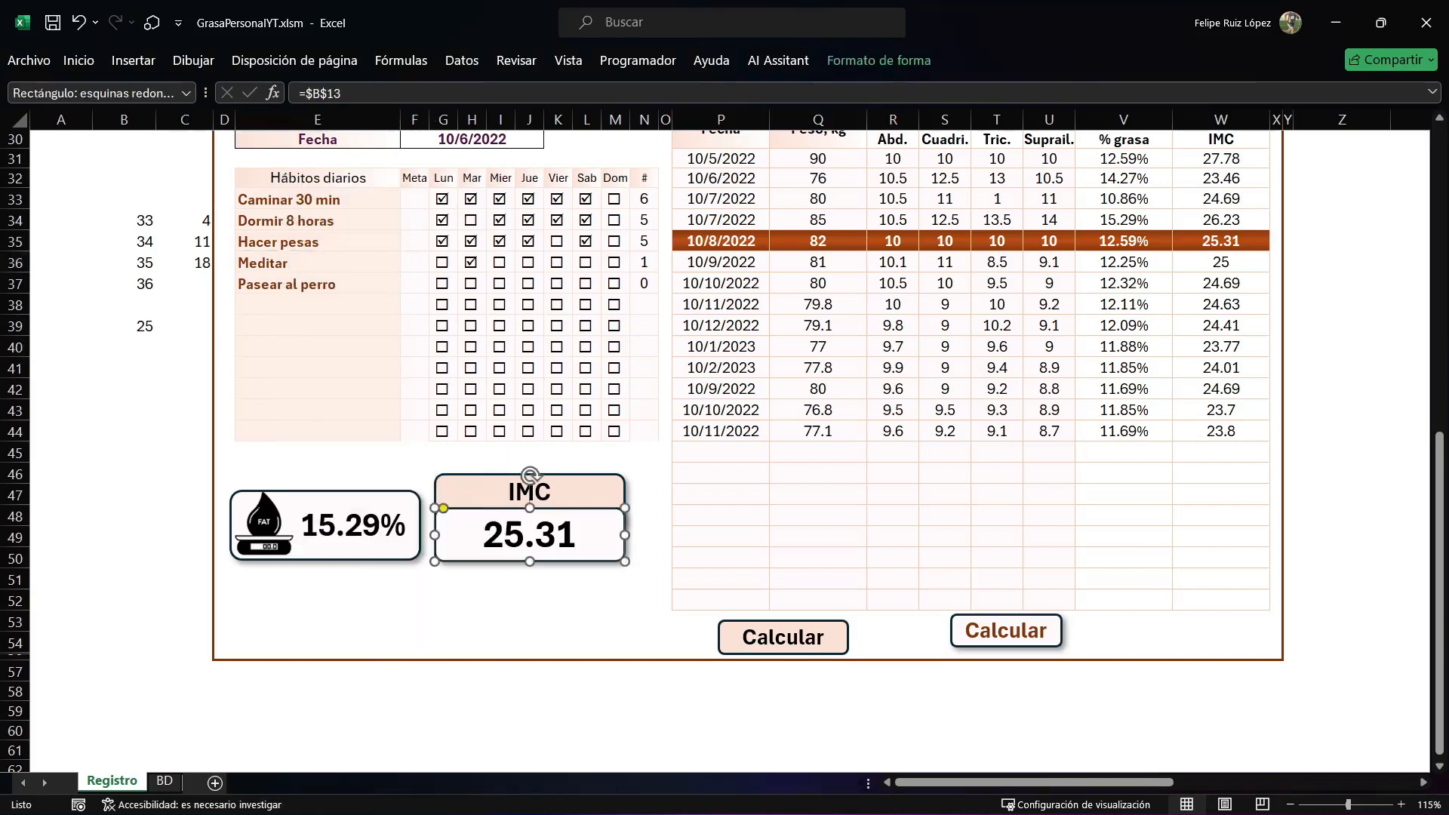
scroll(529, 535, up, 8)
scroll(530, 535, down, 3)
scroll(724, 451, down, 5)
scroll(725, 451, up, 9)
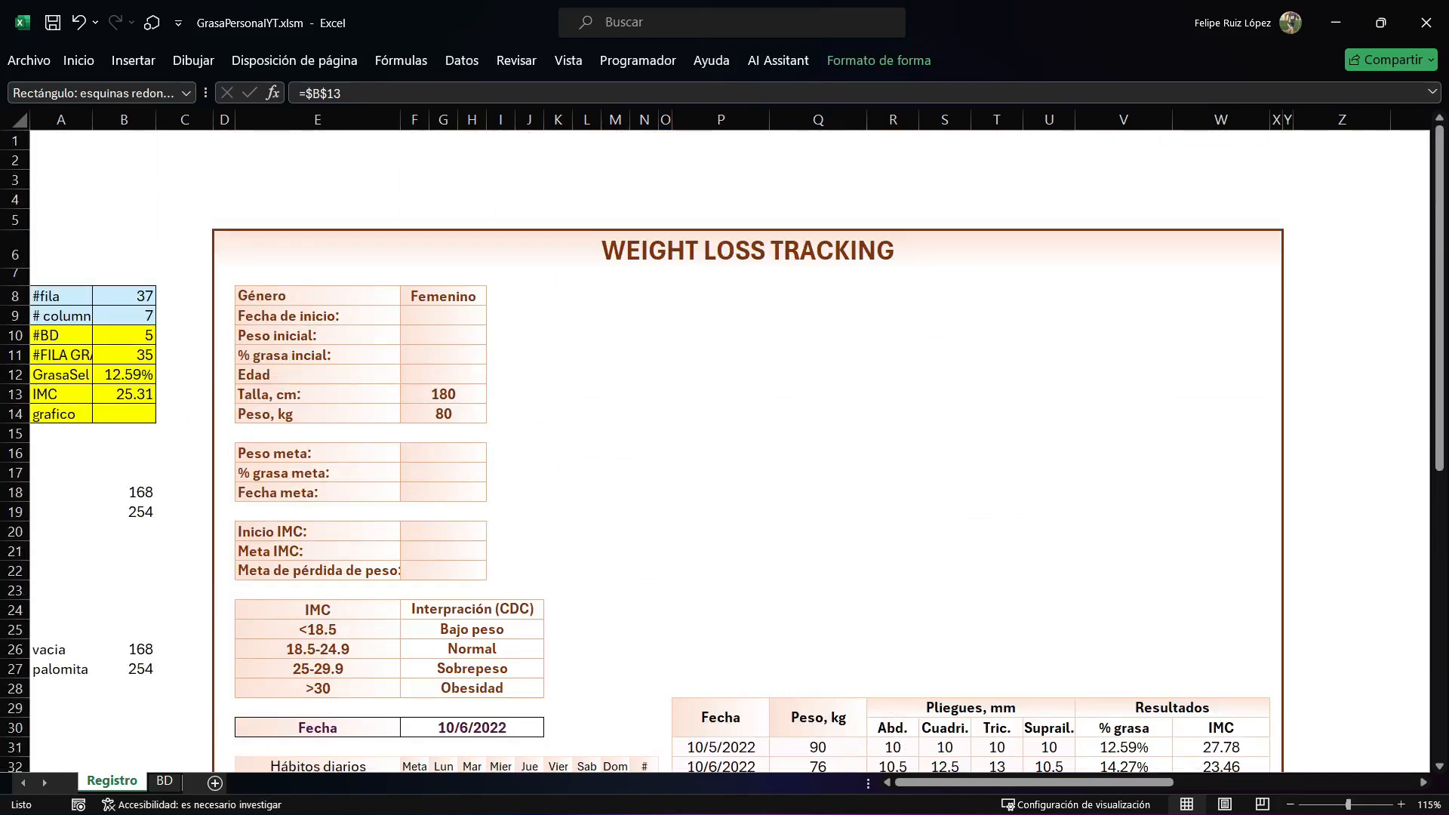
scroll(724, 451, down, 9)
Select the body fat percentage card and re-enter its cell link =$B$12.
click(414, 639)
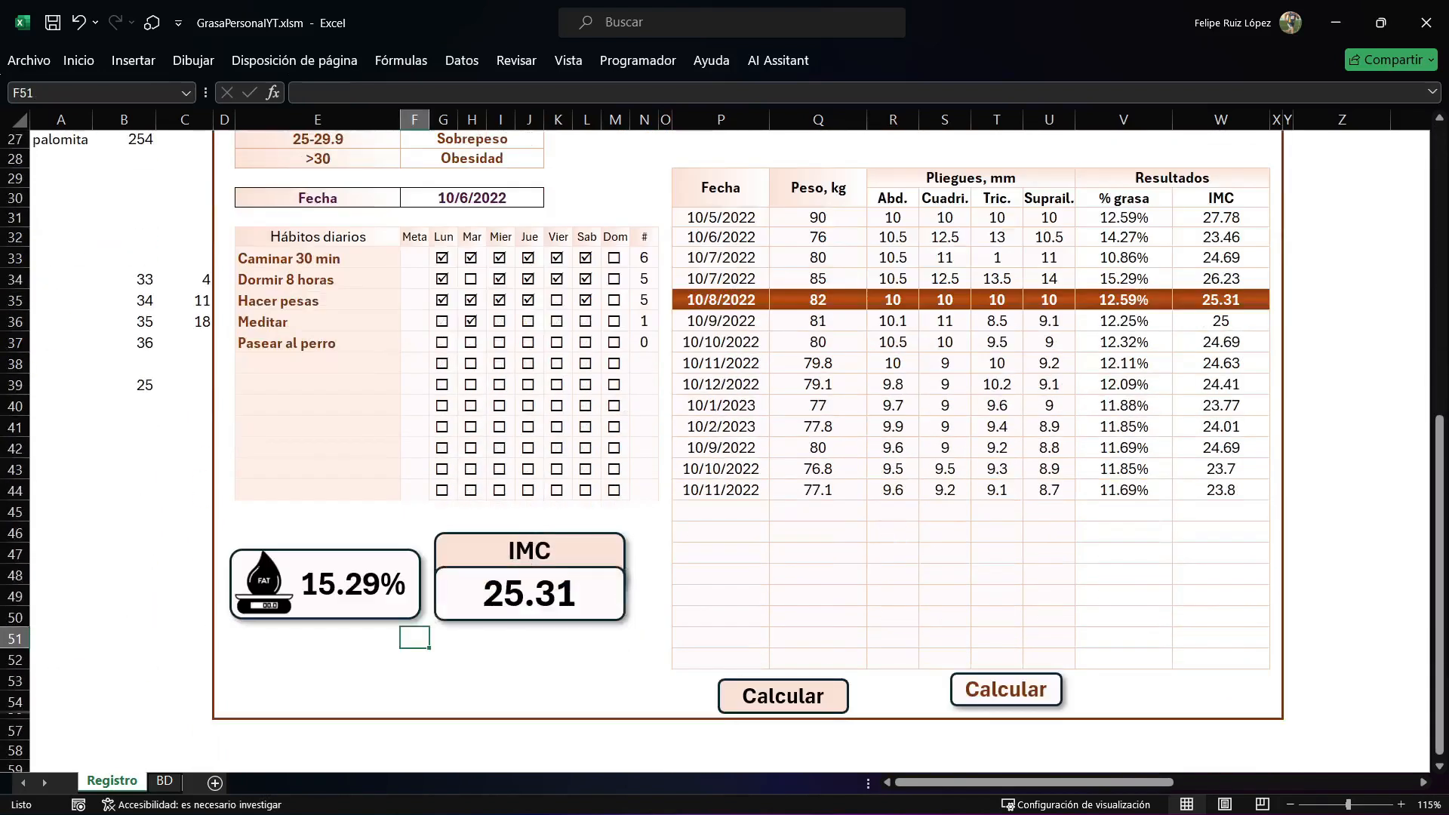
click(337, 585)
click(343, 585)
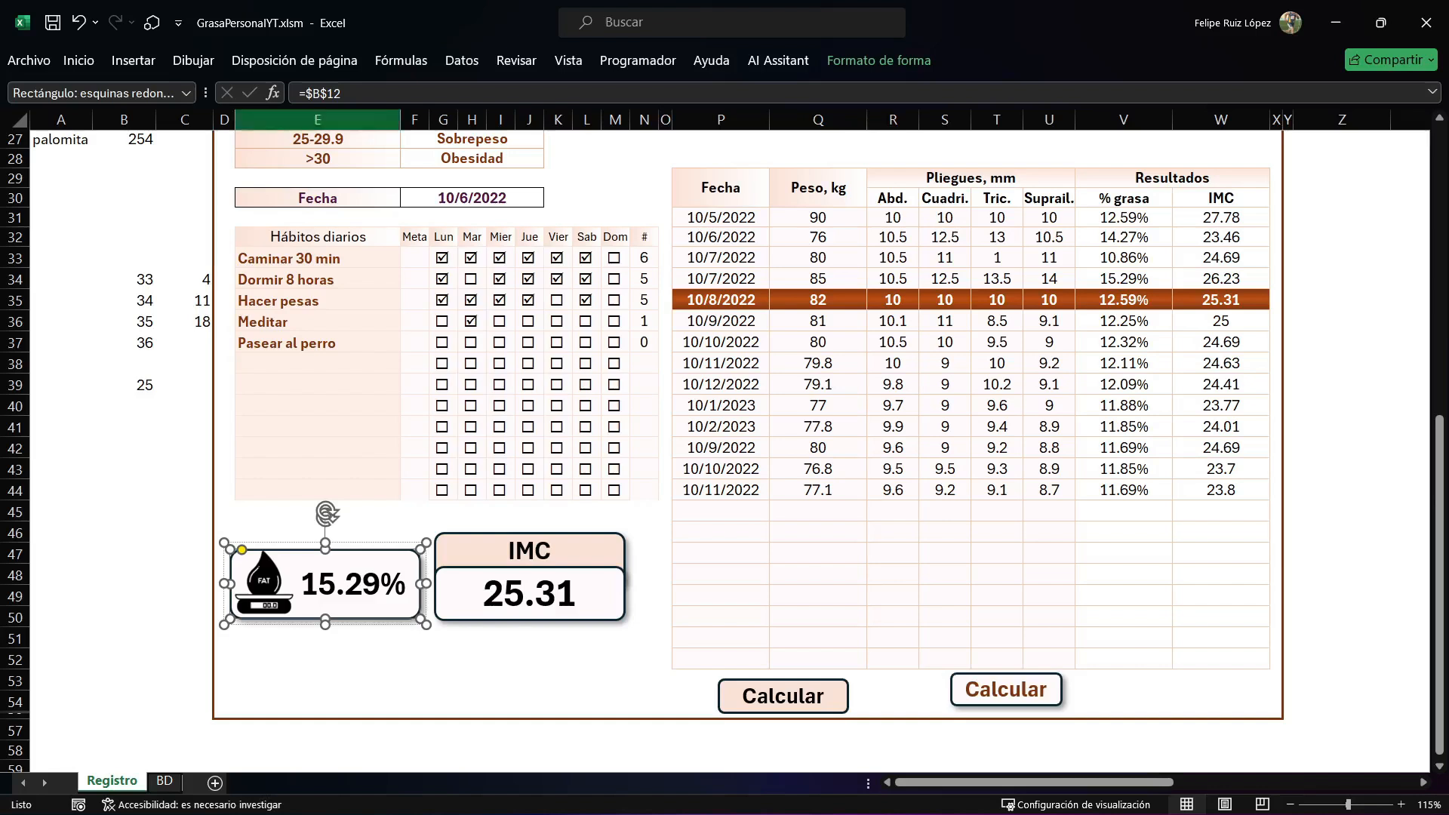
scroll(725, 451, up, 5)
scroll(724, 452, up, 4)
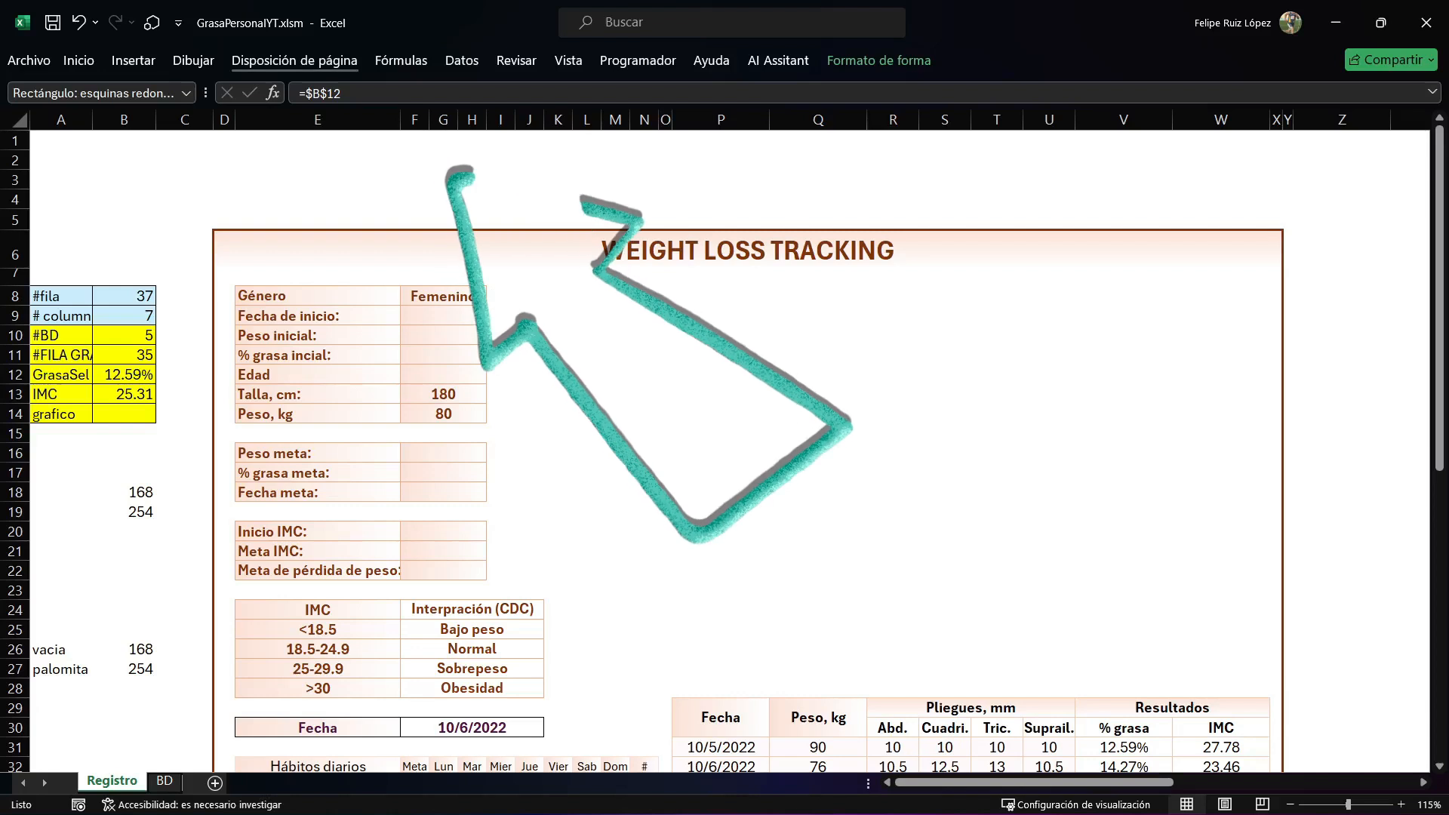
click(343, 93)
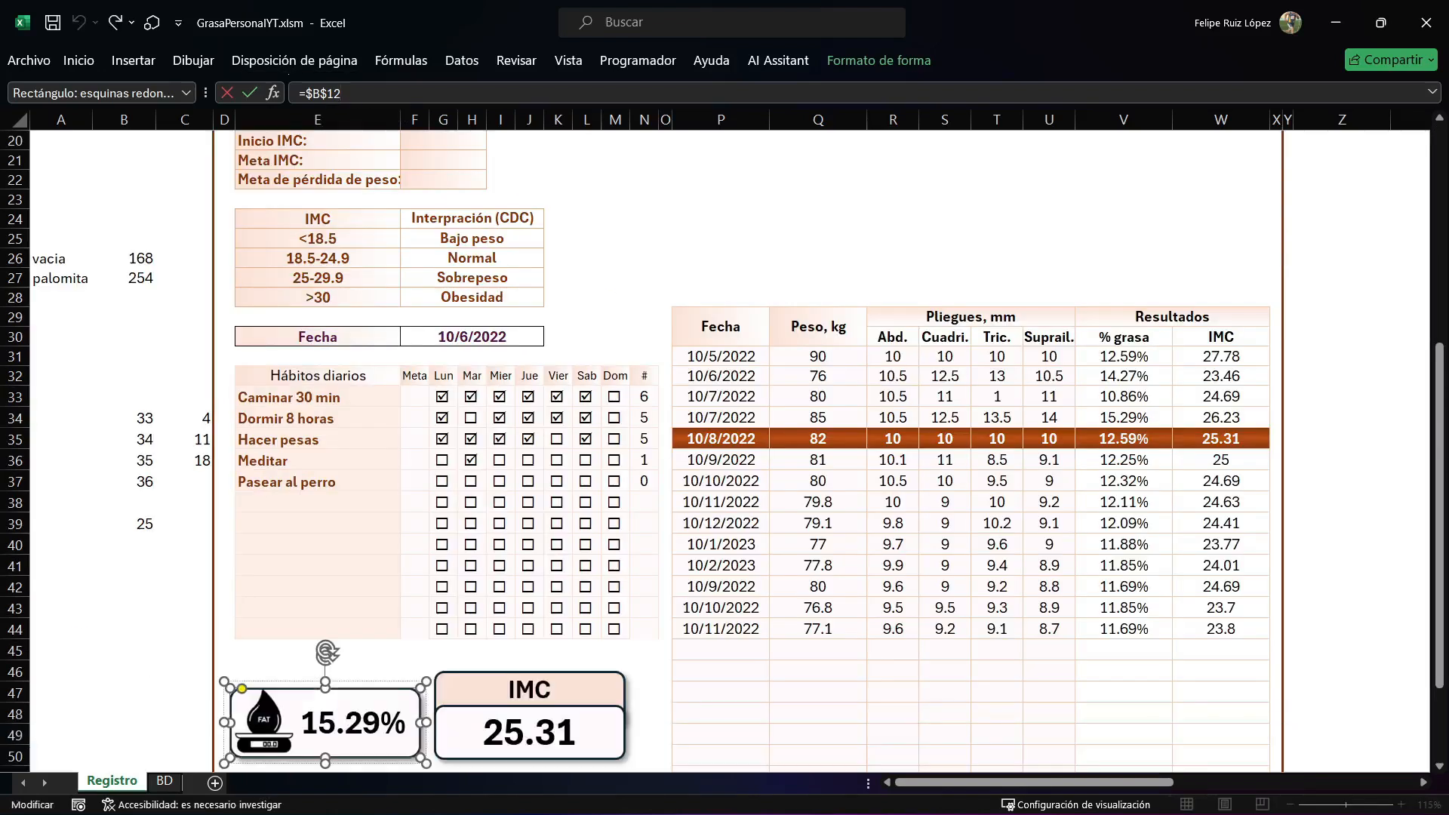
key(Return)
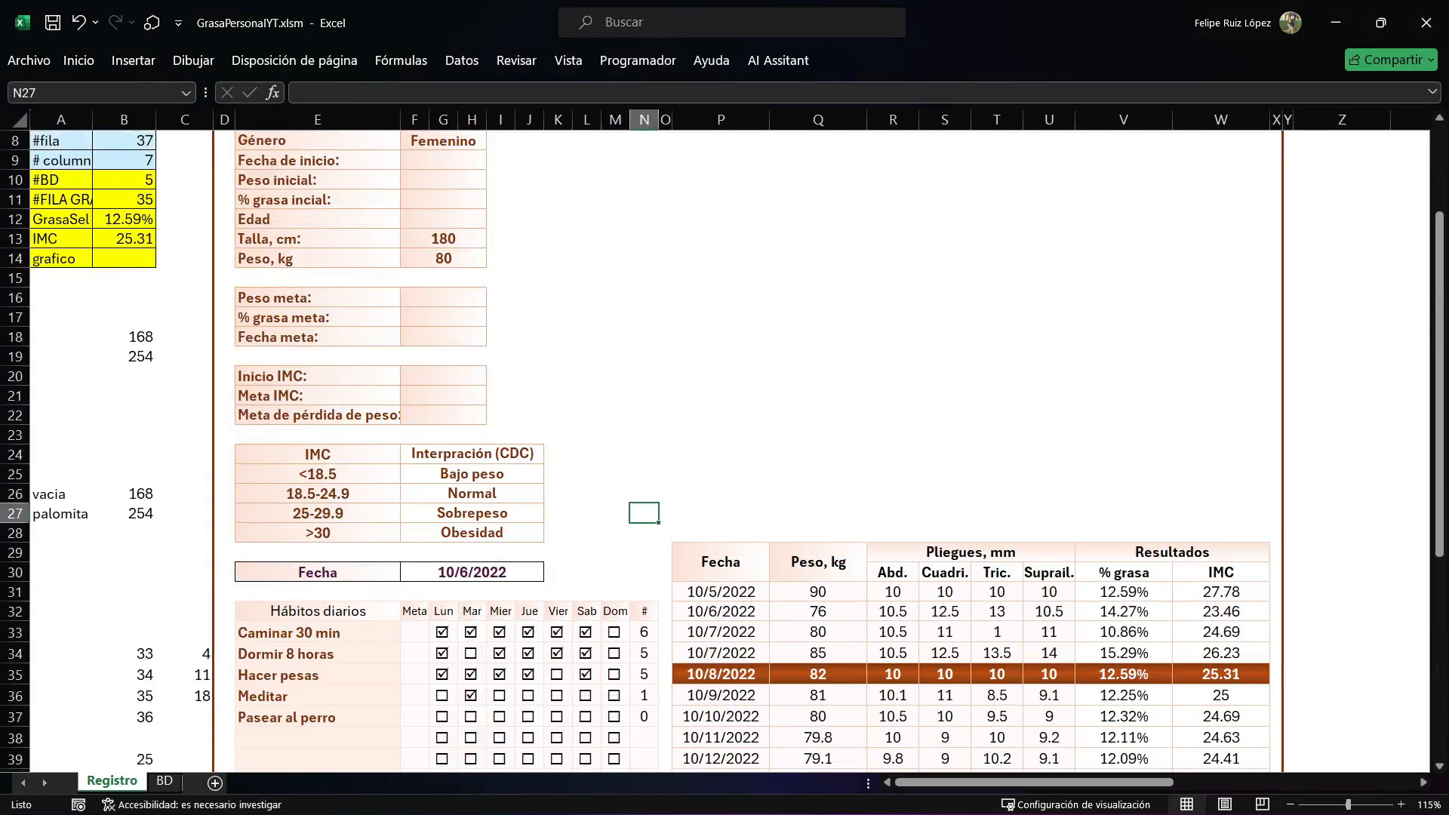
Draw a small, wide rounded rectangle just above the Fecha header of the measurement table, across columns N to Q at rows 26–27.
scroll(725, 453, up, 3)
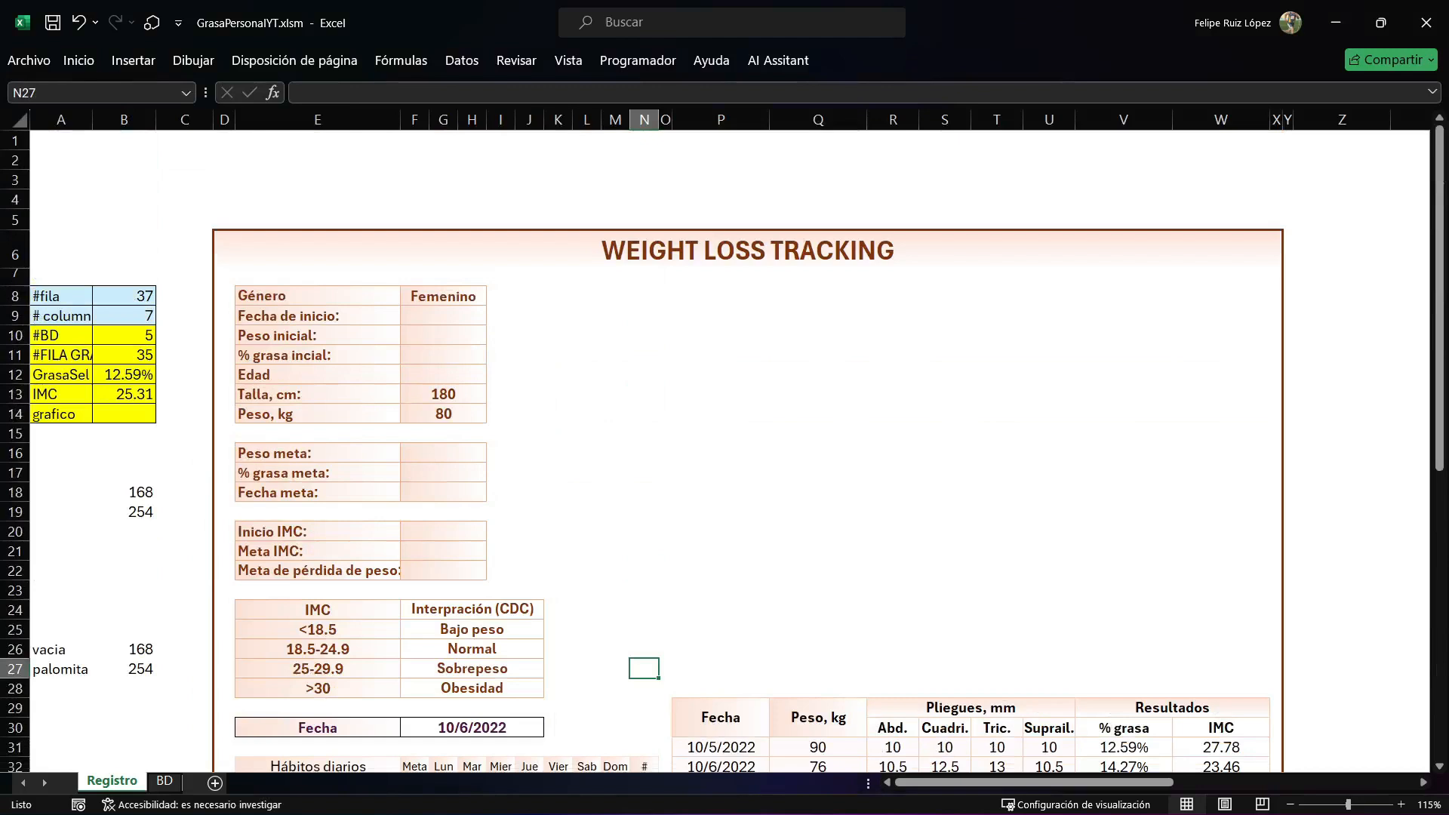
scroll(724, 453, down, 2)
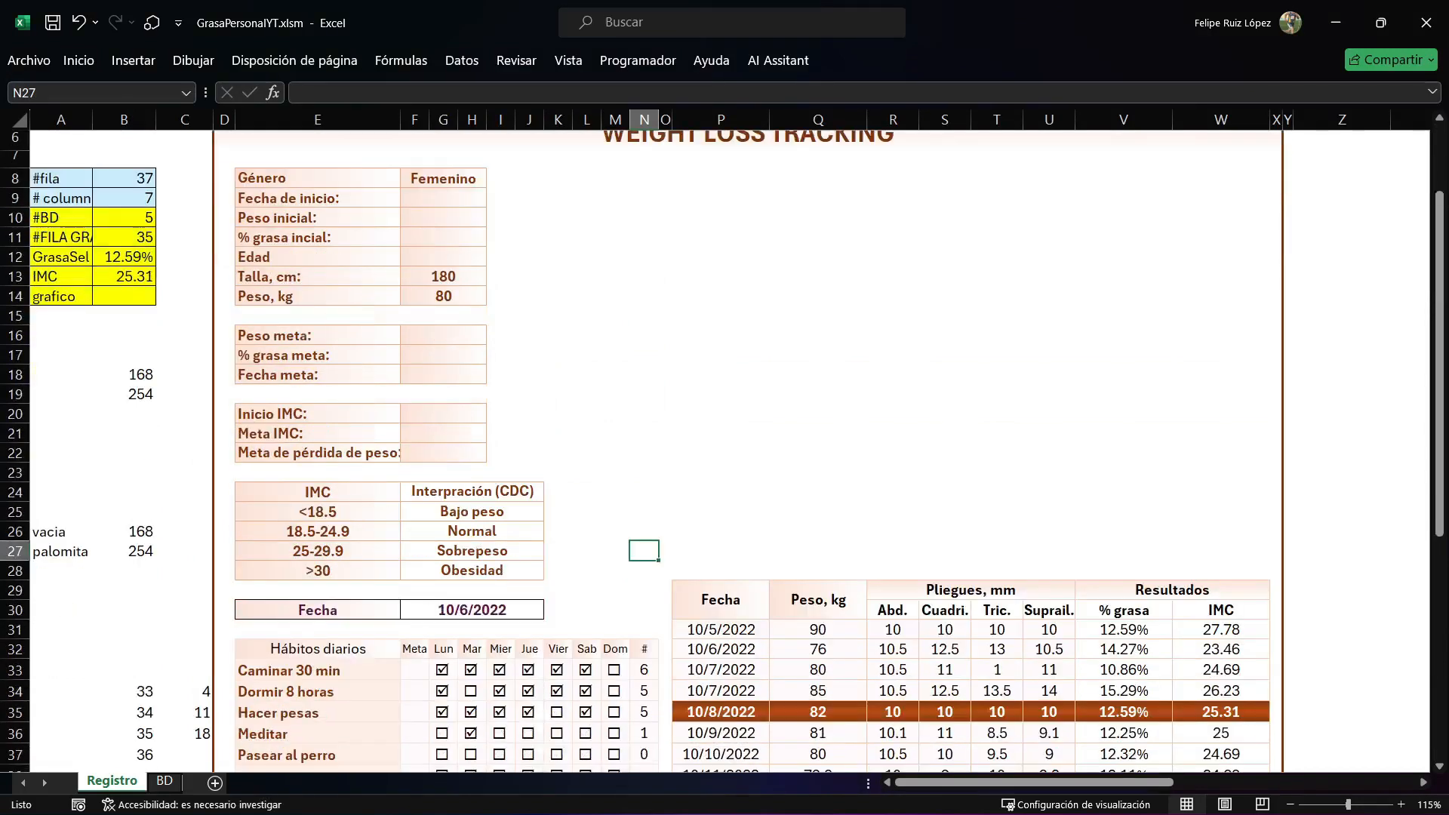
scroll(724, 453, down, 2)
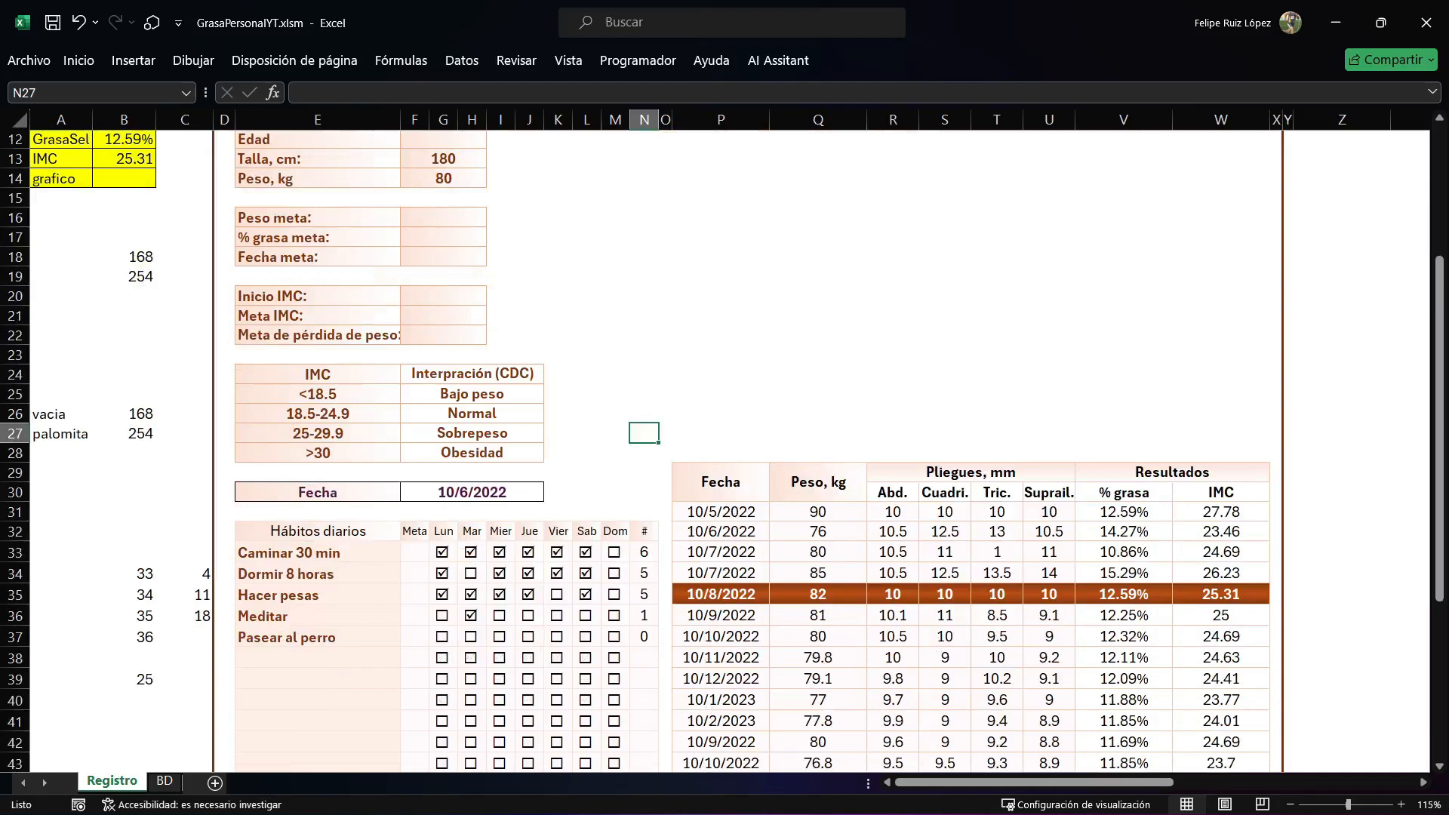
click(134, 61)
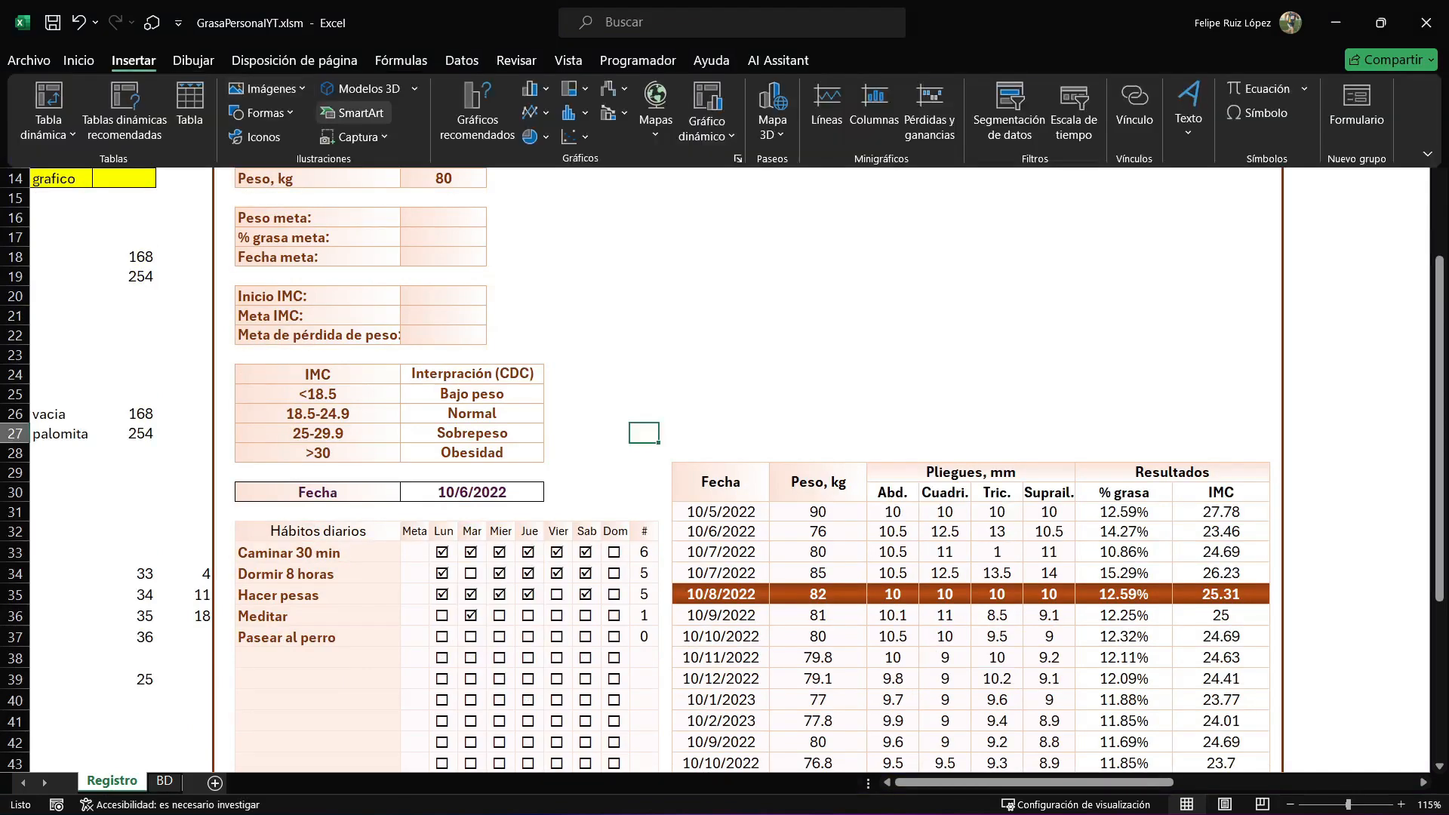
click(264, 112)
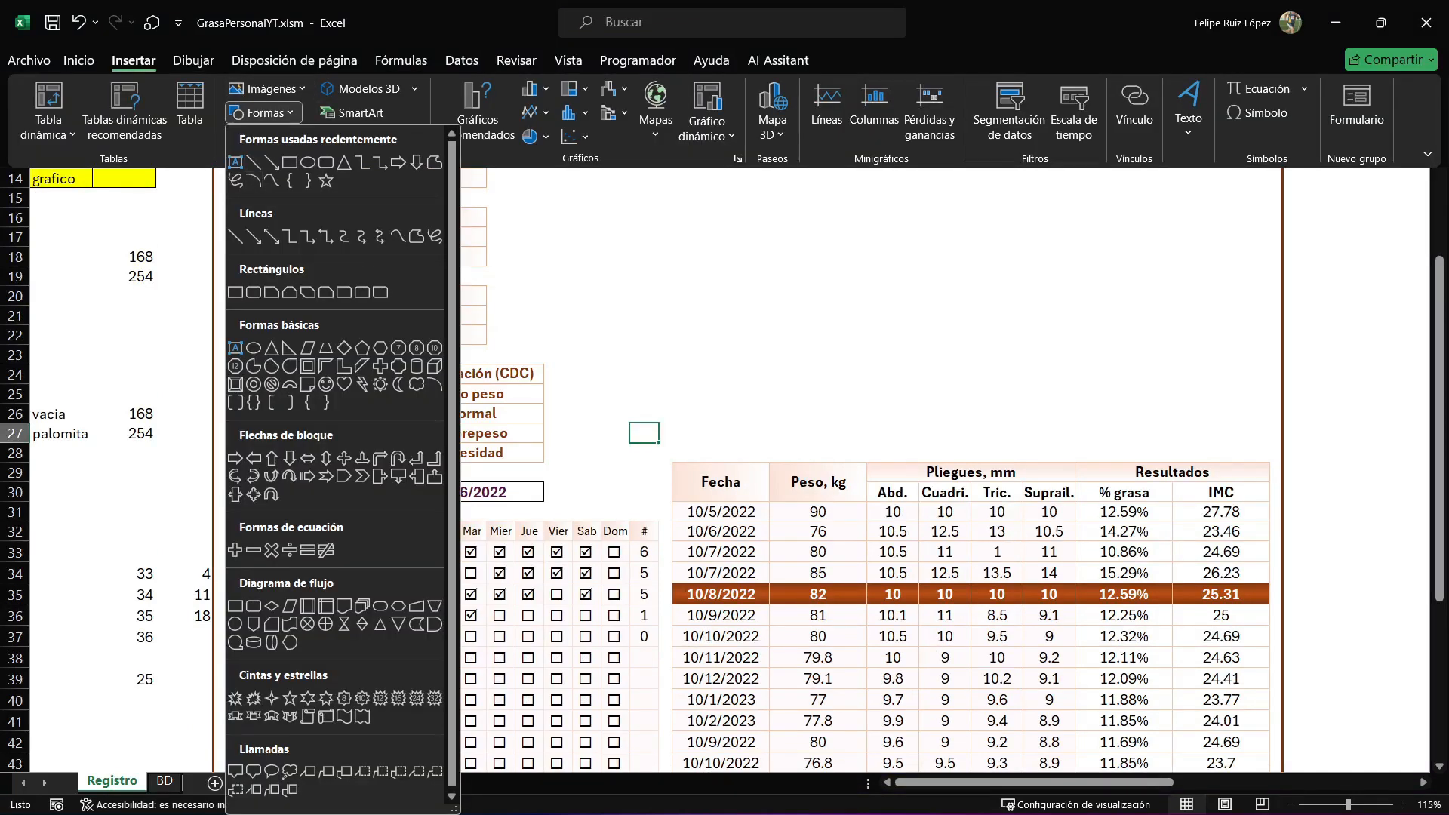
click(326, 161)
mouse_move(629, 442)
mouse_down()
mouse_move(767, 389)
mouse_move(805, 406)
mouse_up()
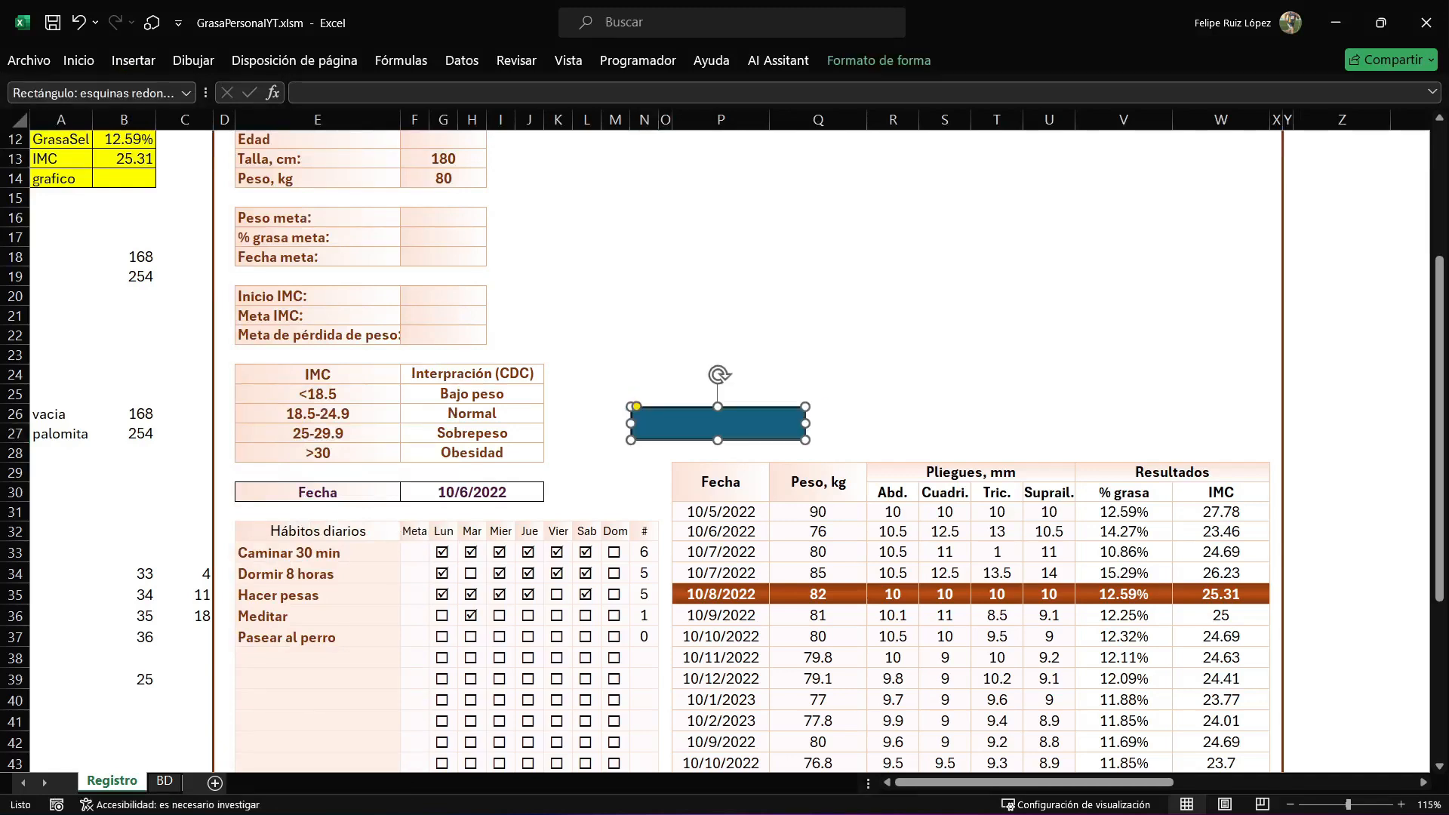
Set all four text margins of the rounded rectangle to 0.
key(ctrl+1)
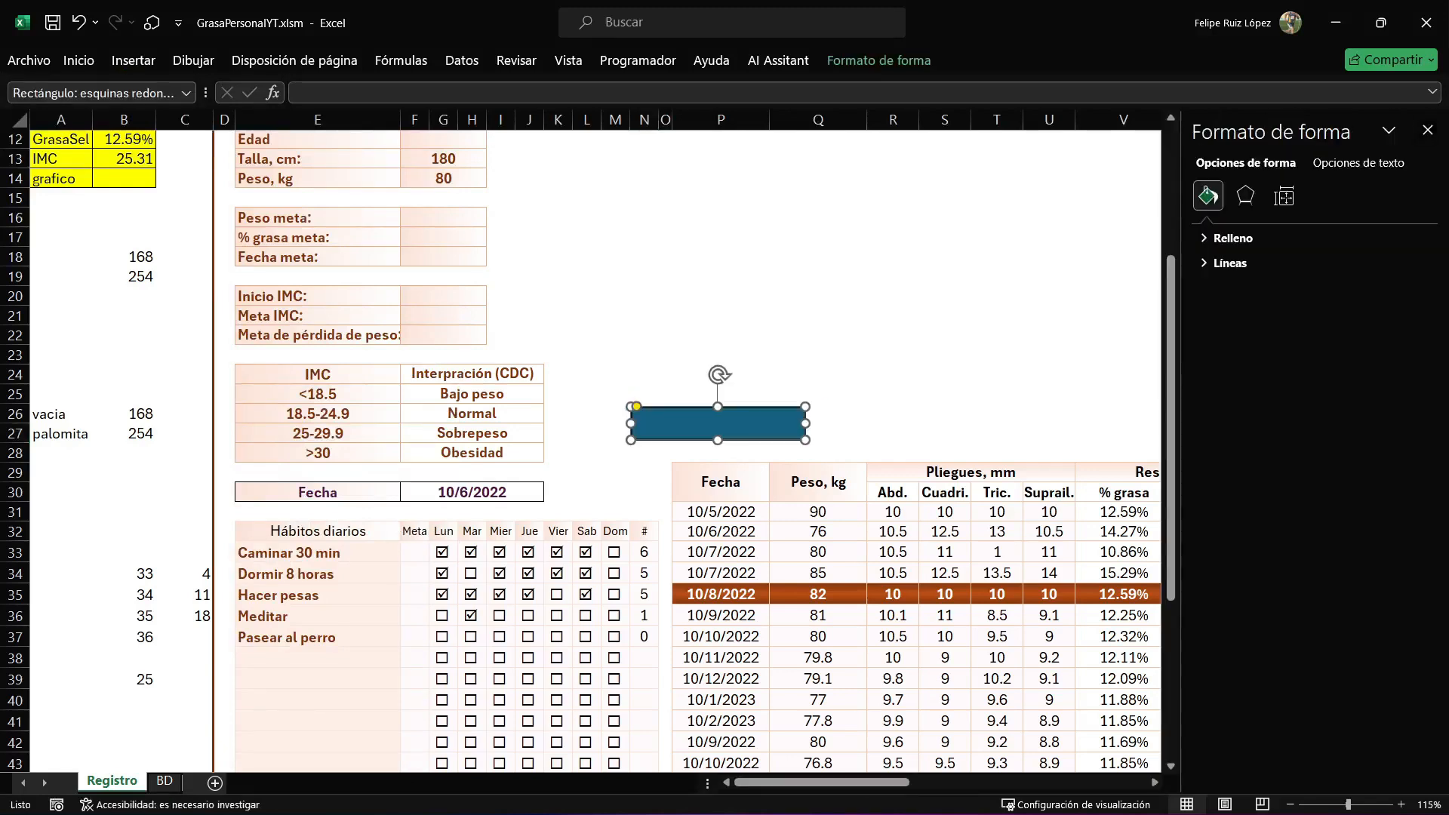
click(1358, 163)
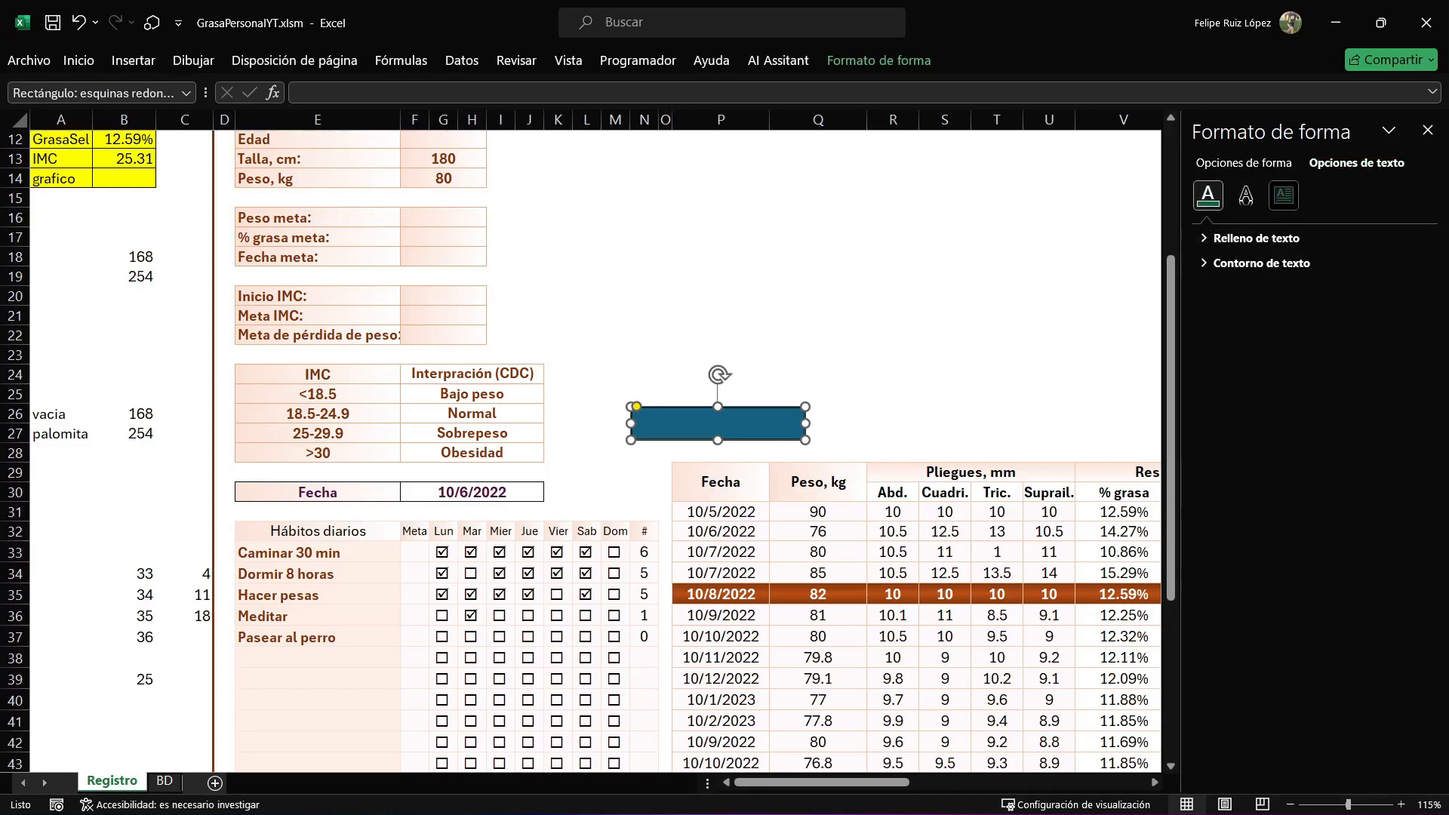
click(1284, 196)
click(1376, 379)
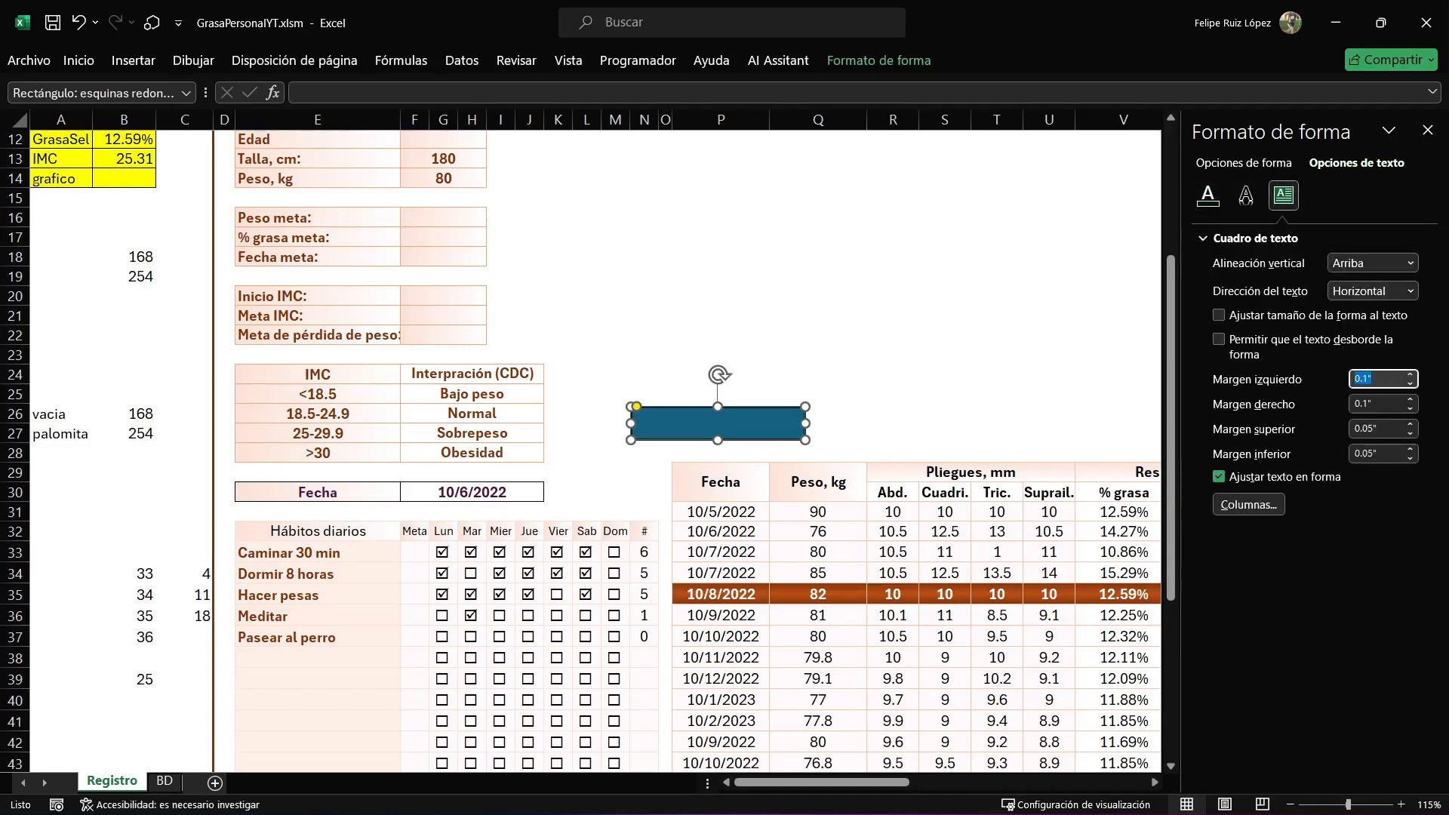
text(0)
key(Tab)
text(0)
key(Tab)
text(0)
key(Tab)
text(0)
key(Tab)
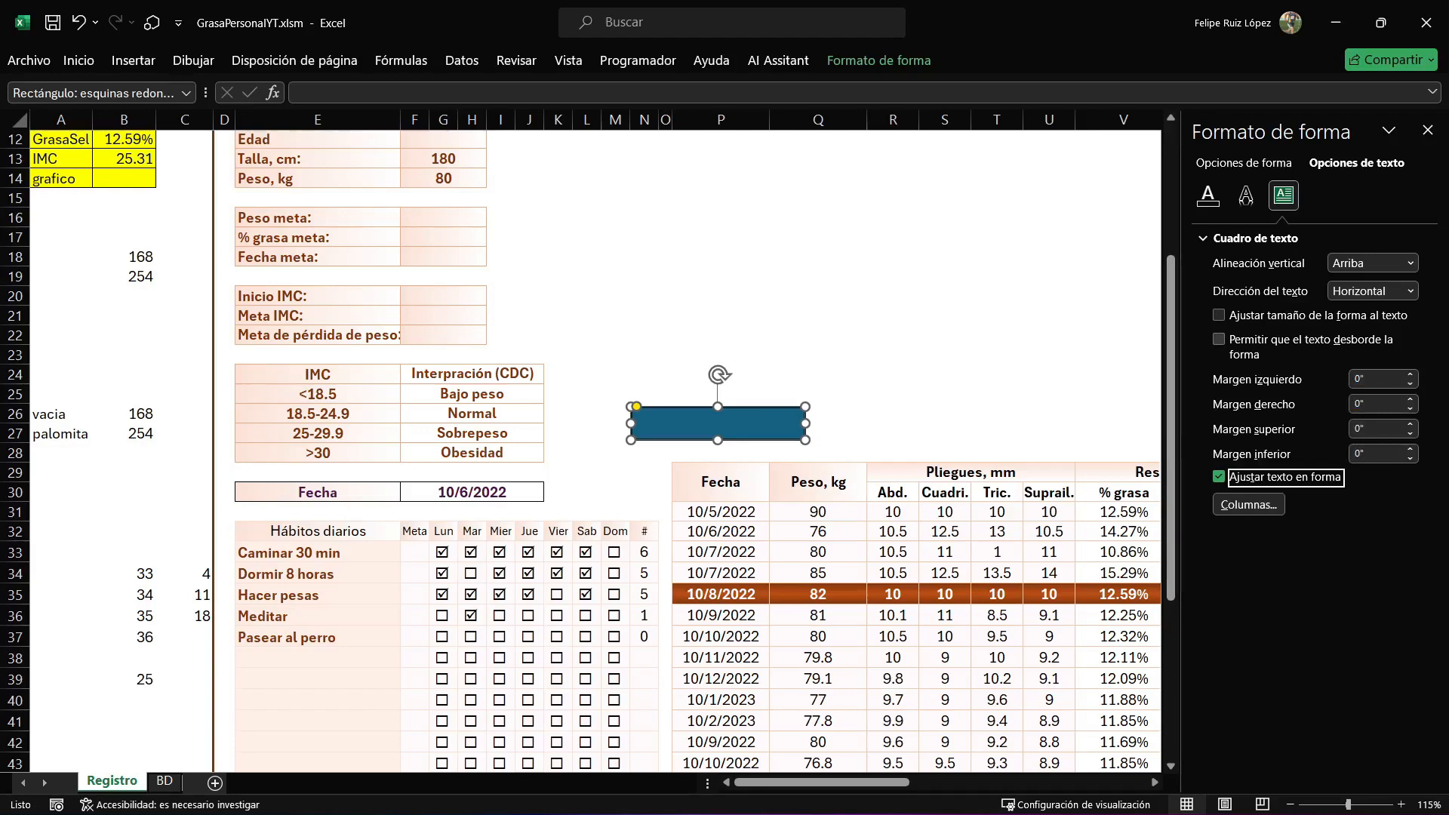
click(1427, 131)
Fill the rounded rectangle with the lightest orange theme colour and give it an outer shadow.
click(879, 61)
click(518, 88)
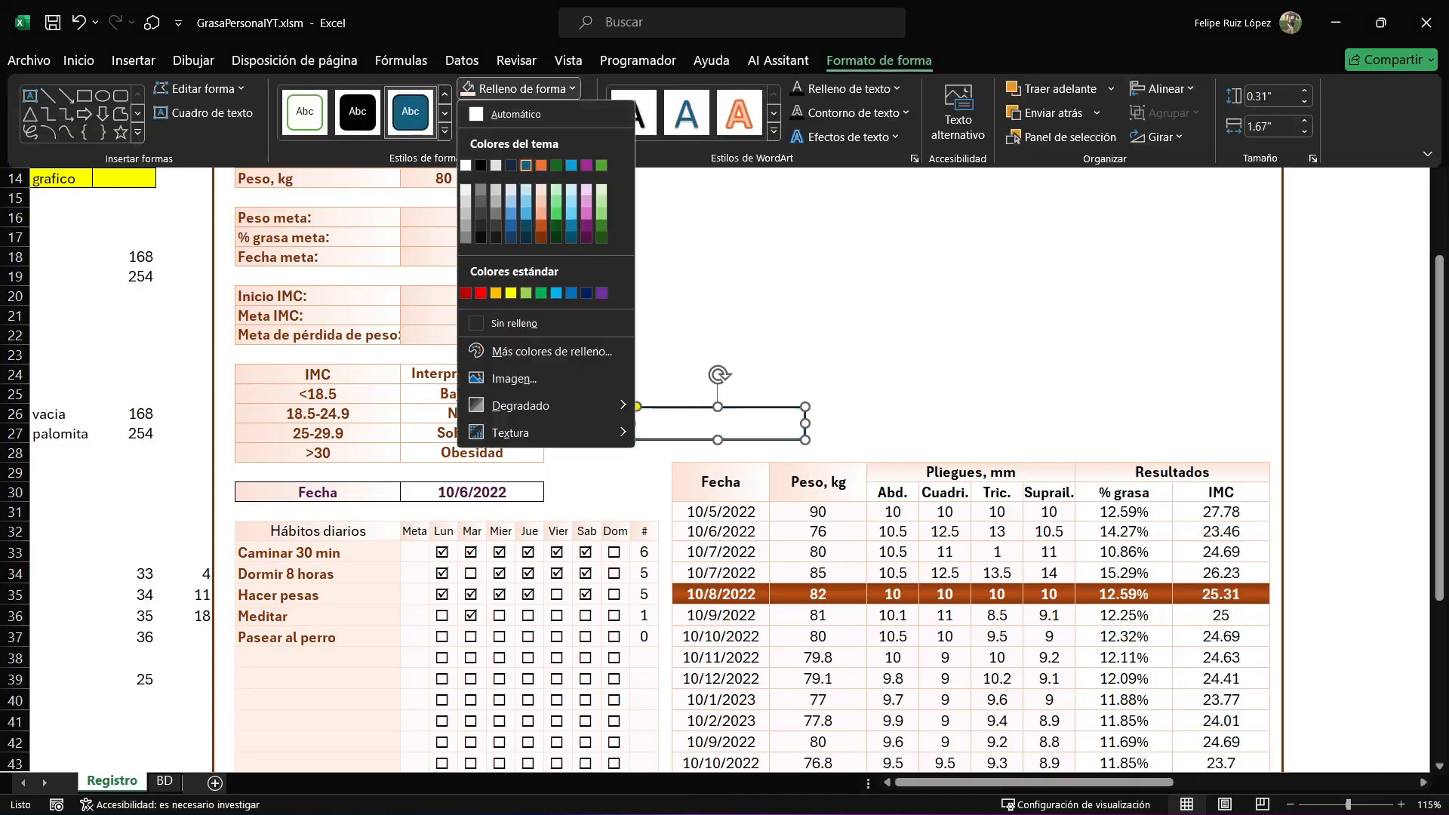
click(541, 190)
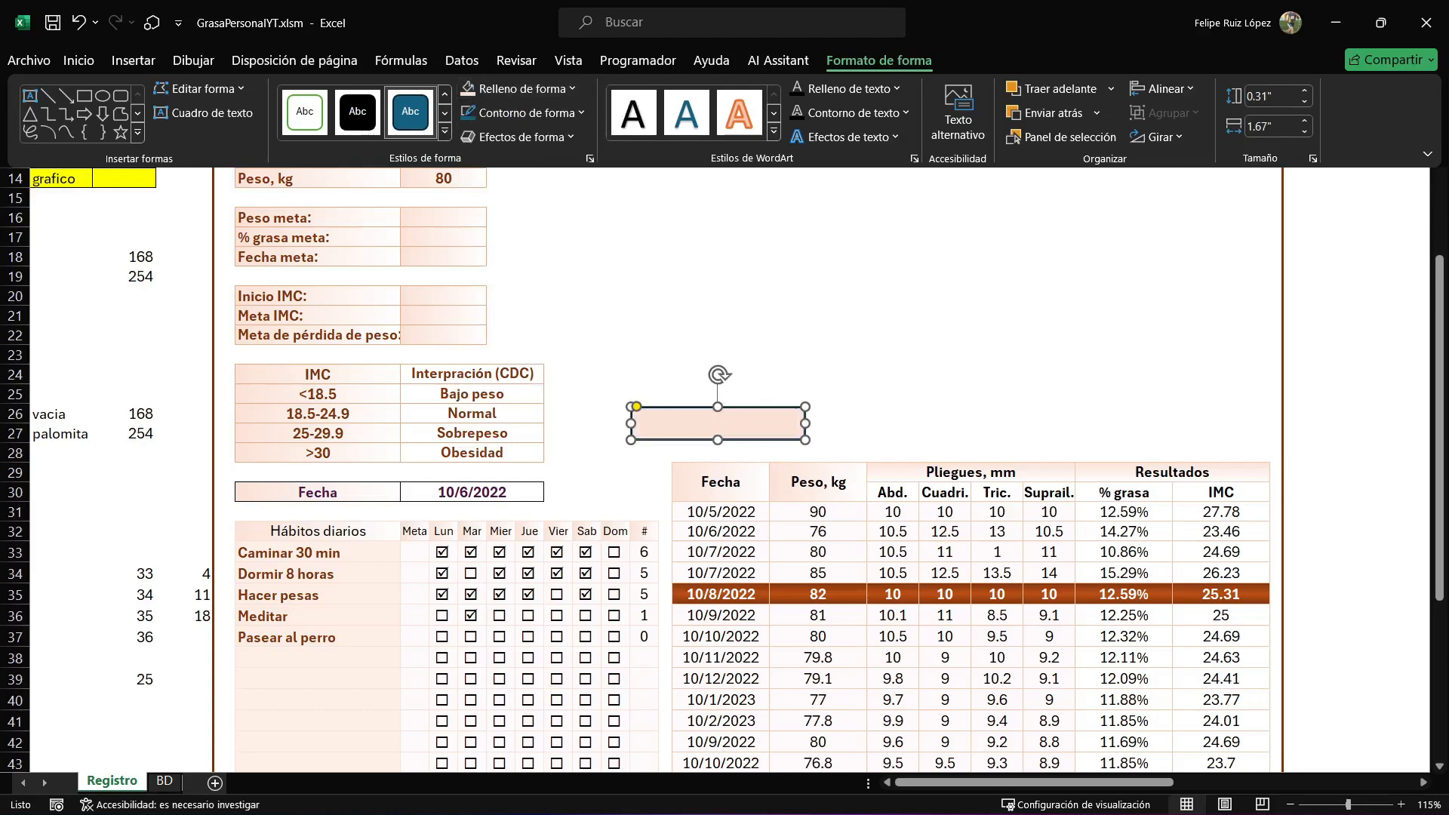
click(531, 113)
click(531, 113)
click(524, 137)
mouse_move(529, 211)
click(636, 300)
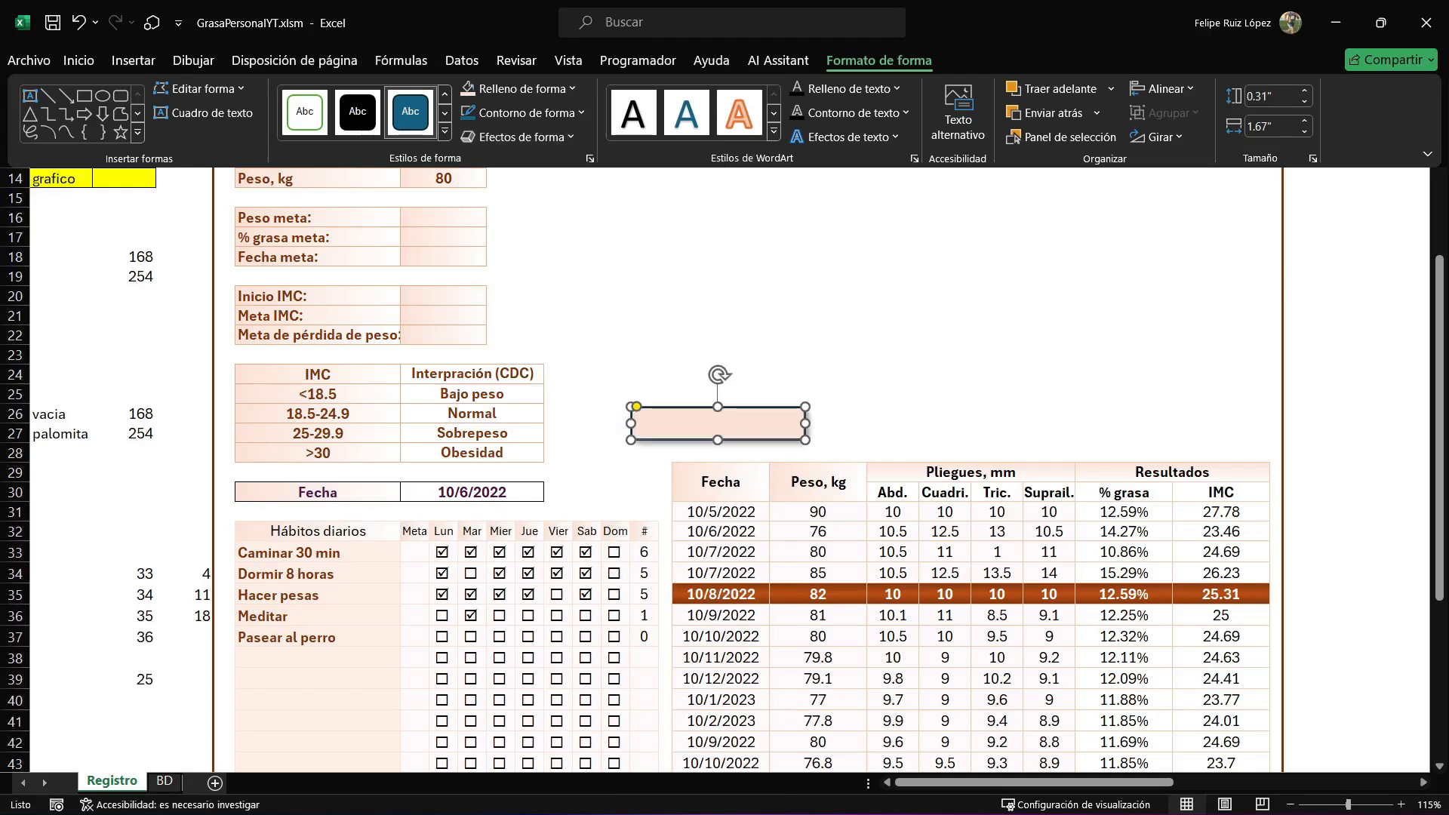
Label the rounded rectangle "Peso, kg".
text(Peso,)
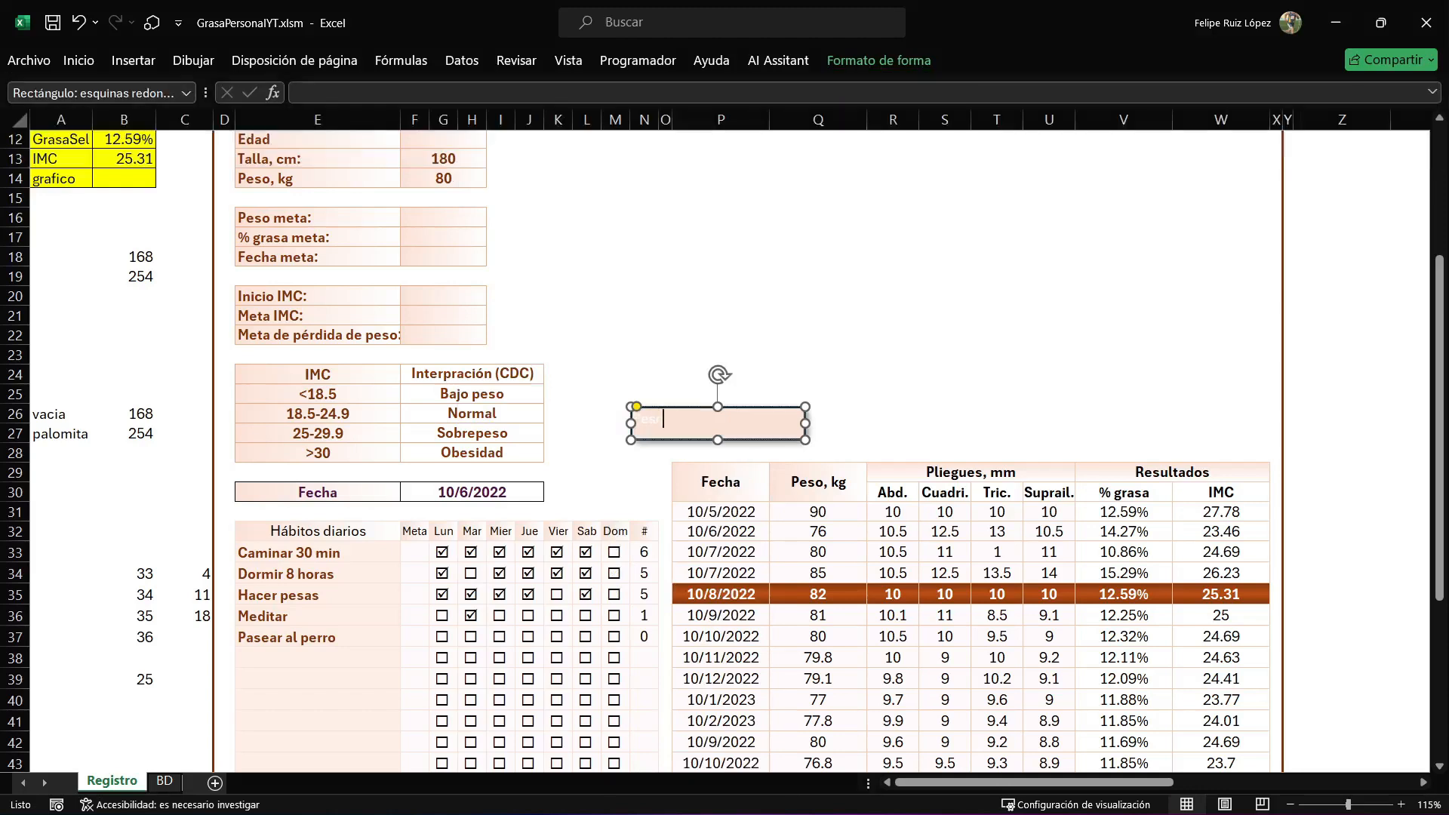
text( kg)
click(818, 394)
Format the "Peso, kg" label as bold, black 16-point text, centred horizontally and vertically in the shape.
click(762, 424)
click(879, 60)
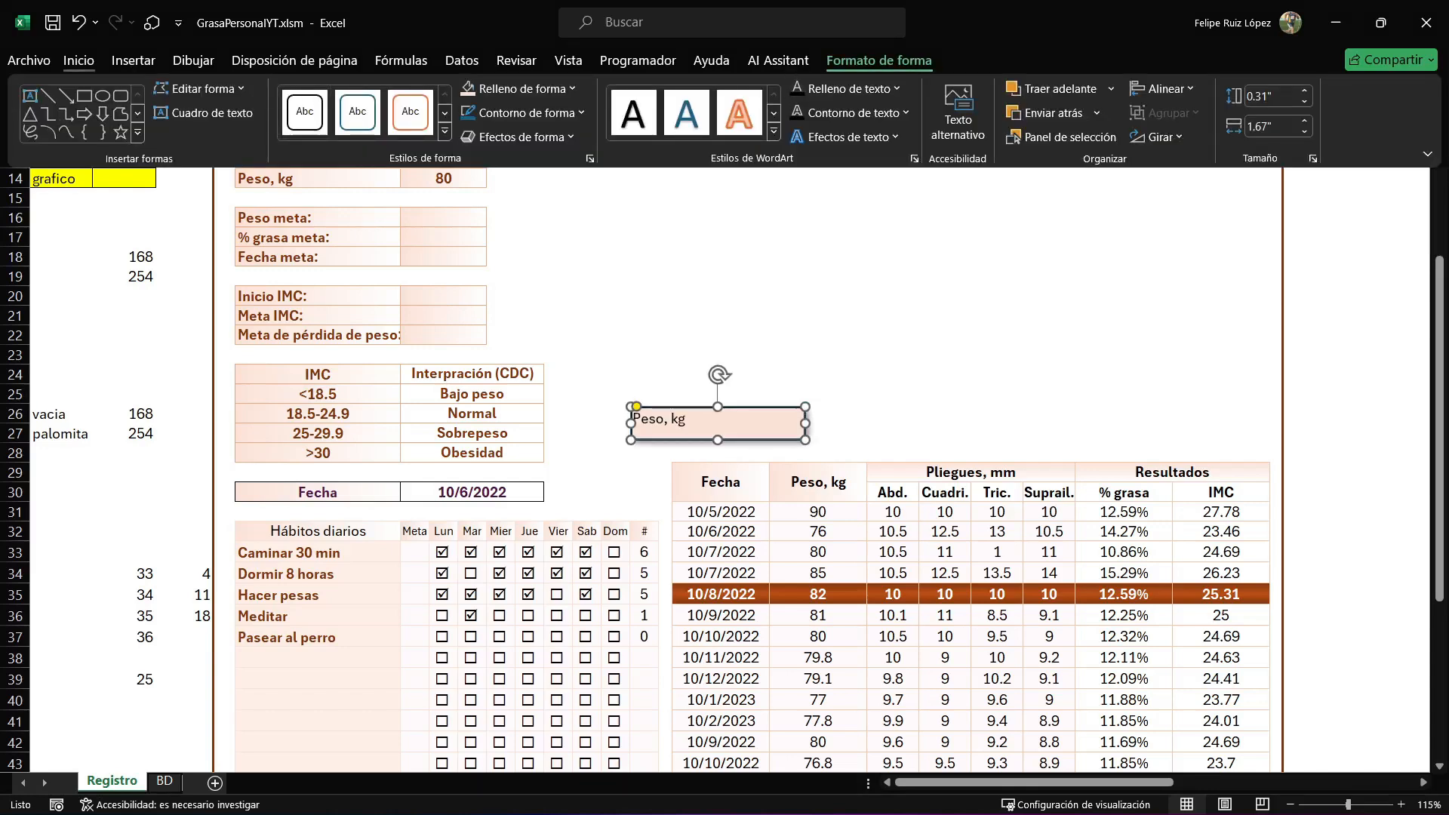
click(78, 61)
click(123, 126)
click(263, 96)
click(263, 97)
click(282, 96)
click(282, 96)
click(283, 95)
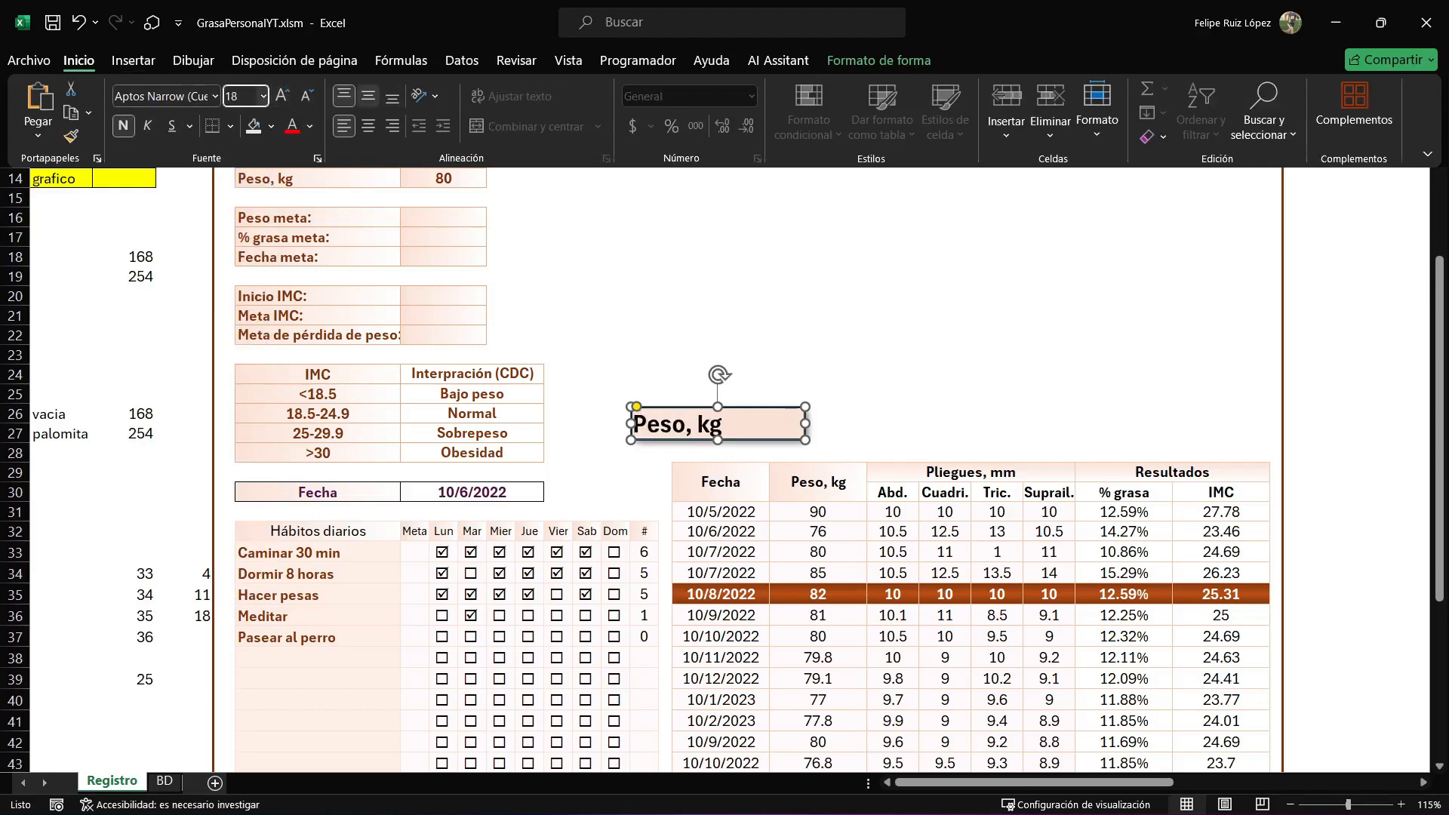
click(368, 96)
click(369, 125)
key(ctrl+F1)
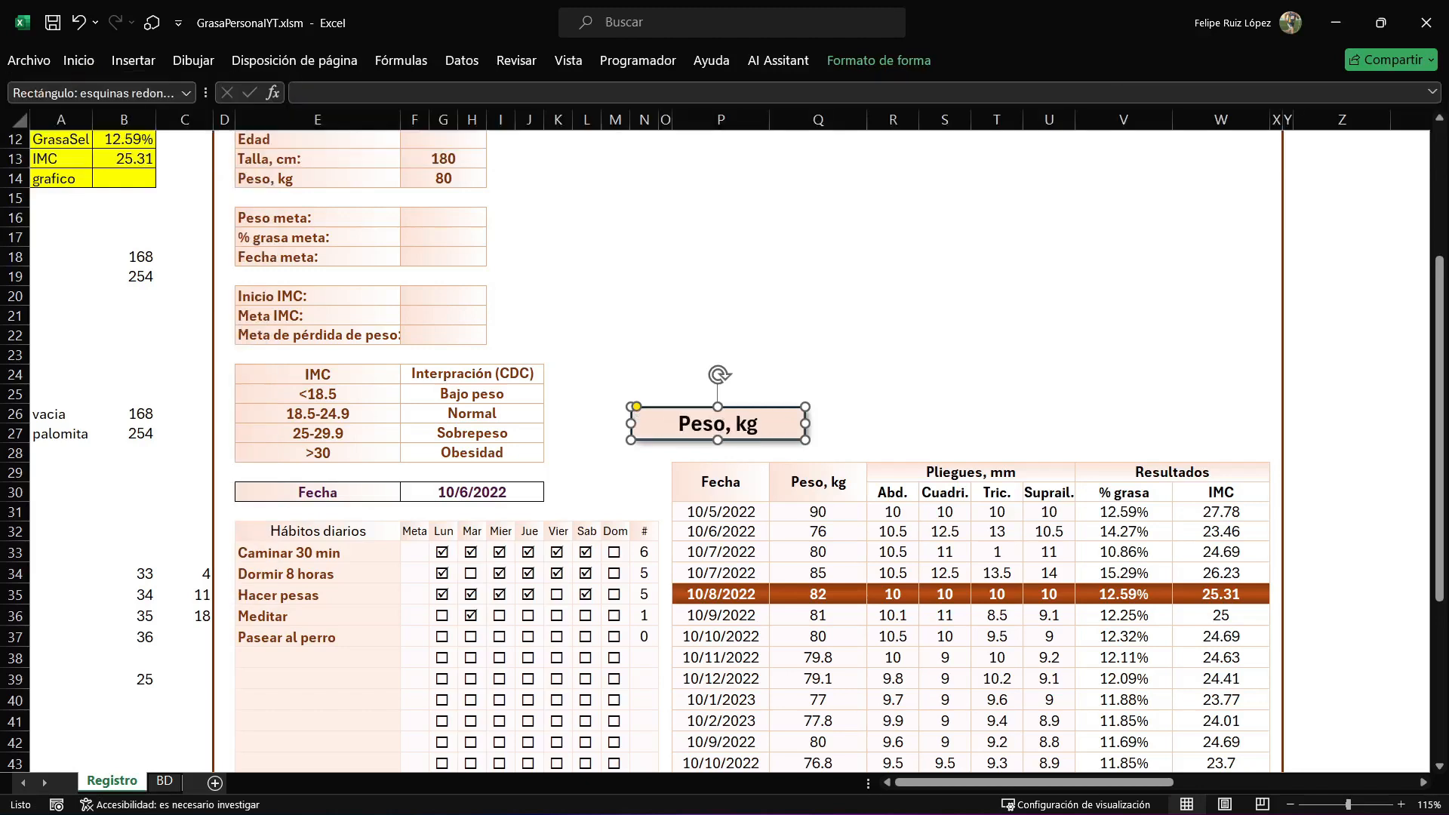
Shift the Peso, kg button toward column K, place a duplicate beside it and label the copy "Abdominal".
drag(683, 410, 785, 417)
key(ctrl+d)
triple_click(858, 423)
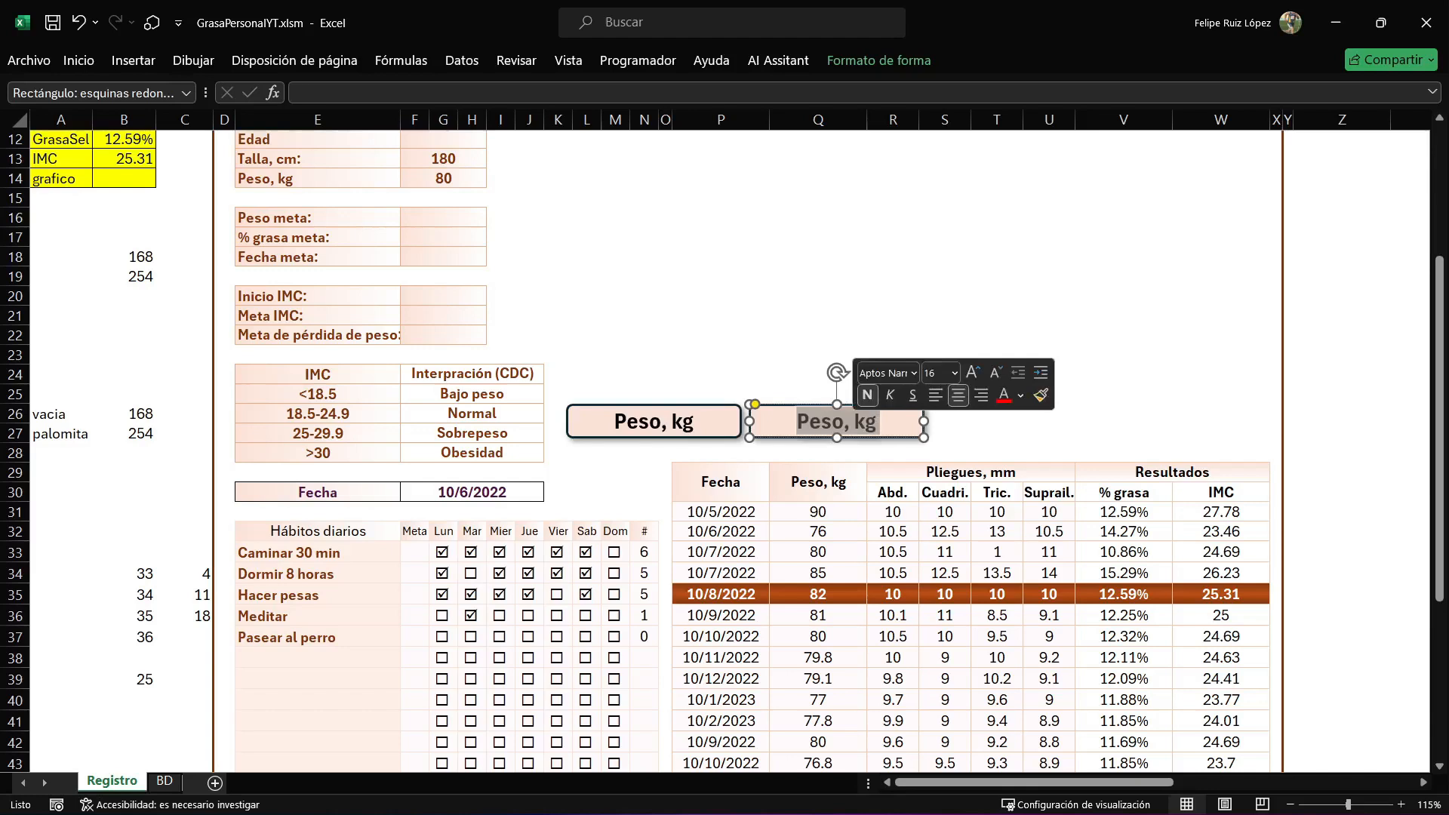
text(Abdominal)
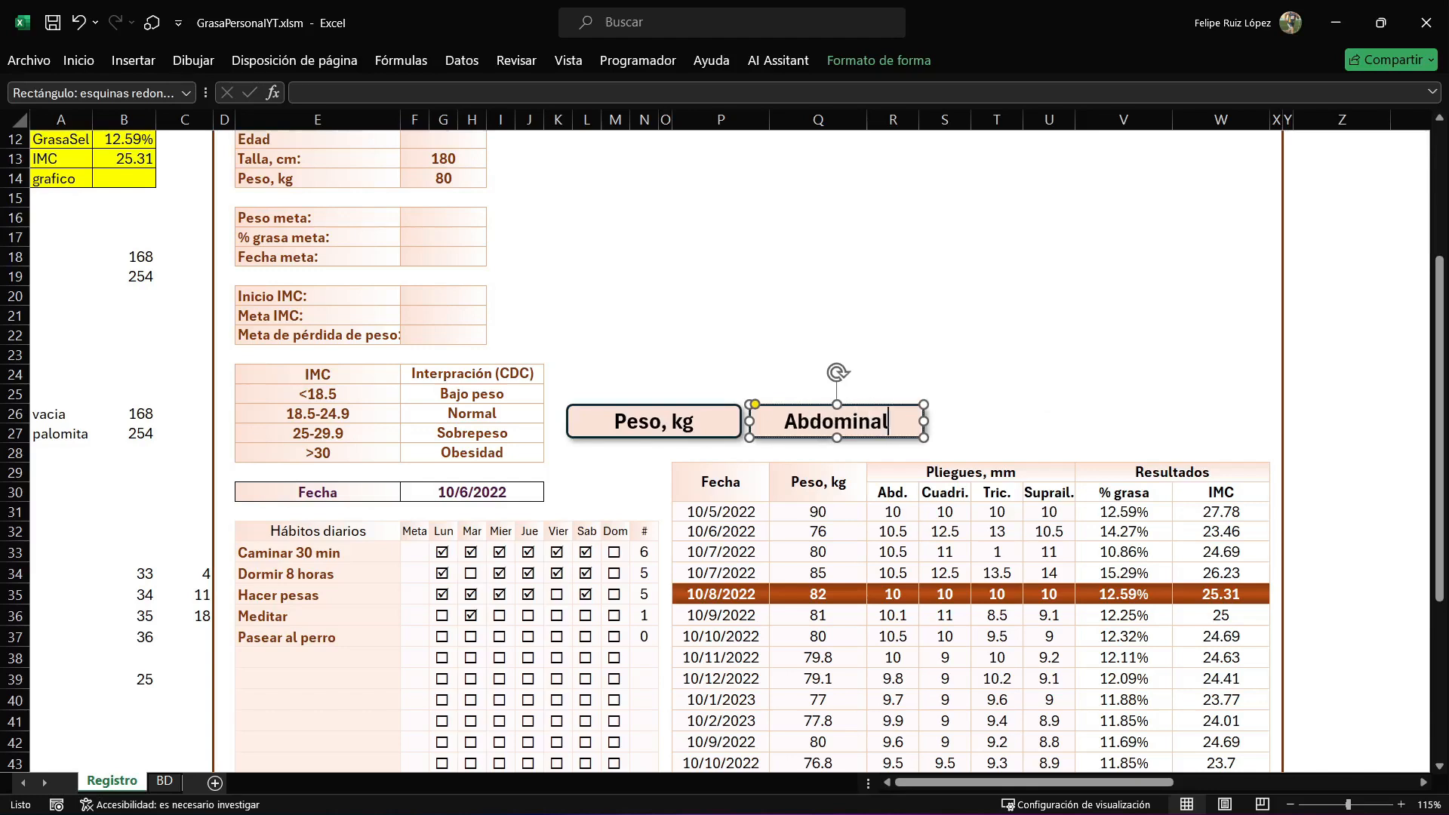
Narrow the Peso, kg and Abdominal buttons together until they just fit the Abdominal label.
ctrl+click(654, 423)
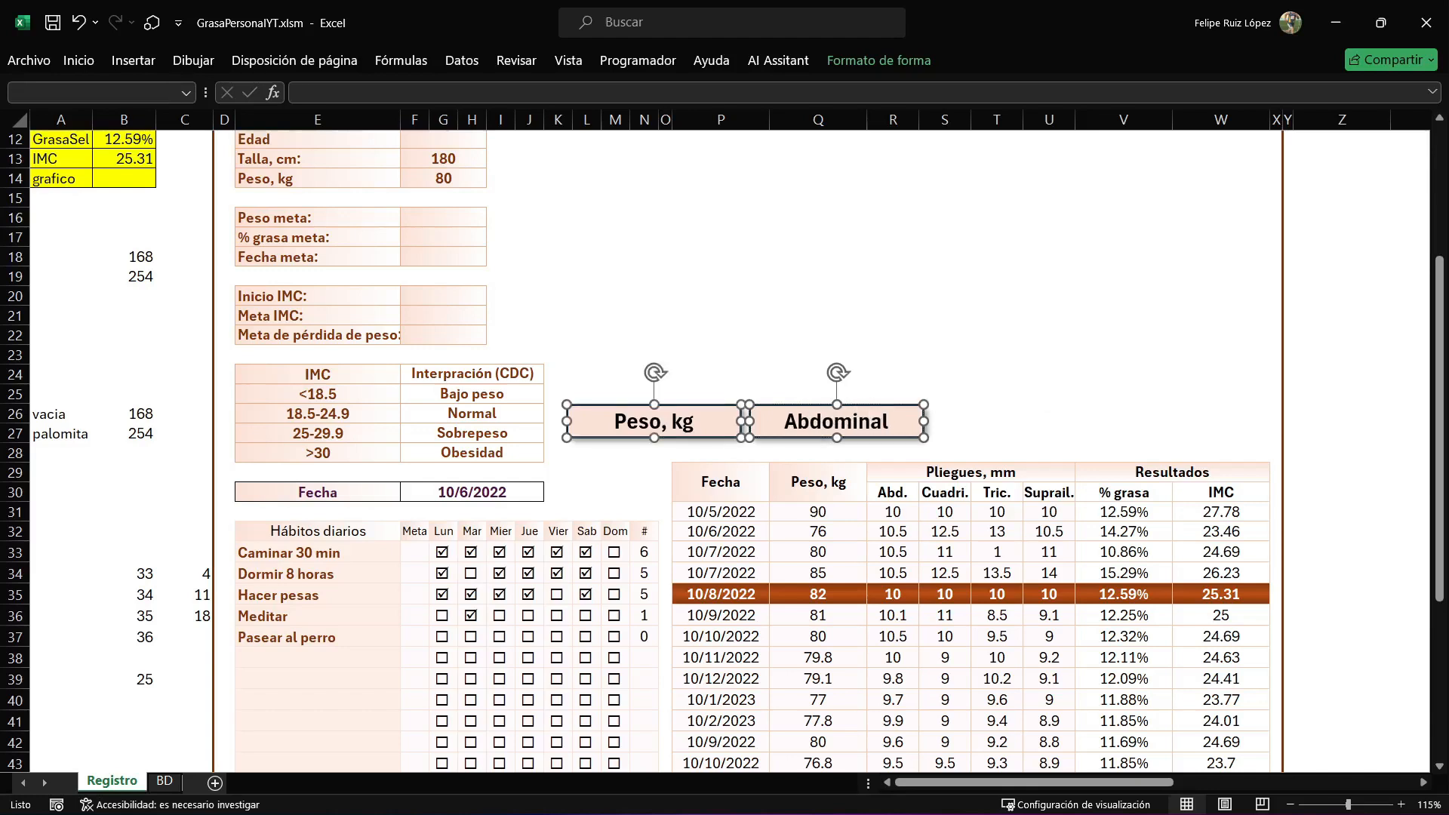
mouse_move(924, 422)
mouse_down()
mouse_move(778, 423)
mouse_move(906, 402)
mouse_move(936, 419)
mouse_up()
click(944, 392)
Duplicate the Abdominal button to the right of the row and label the copy "Cuadricipital".
click(818, 421)
key(ctrl+d)
double_click(936, 419)
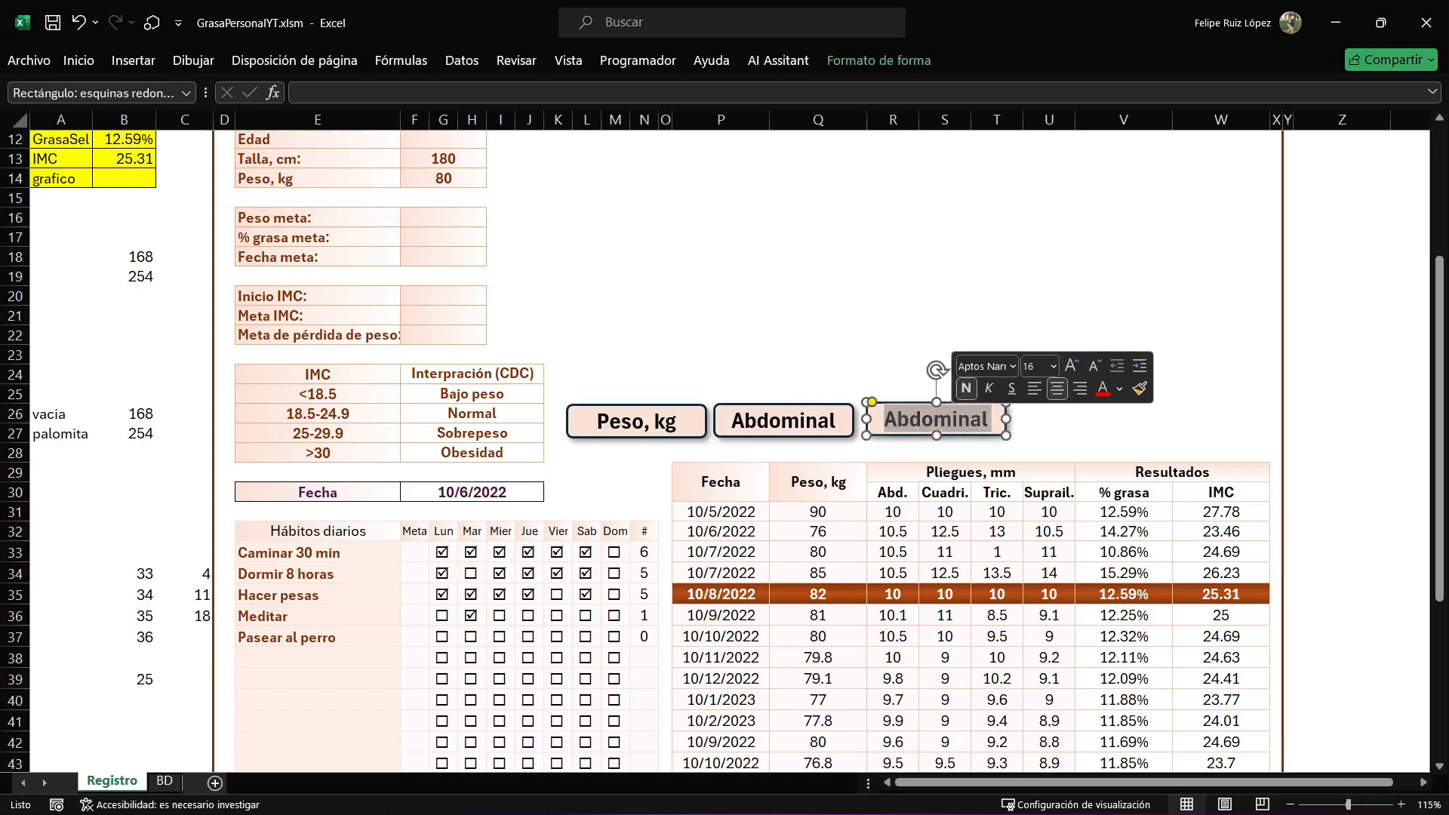
text(Cuad)
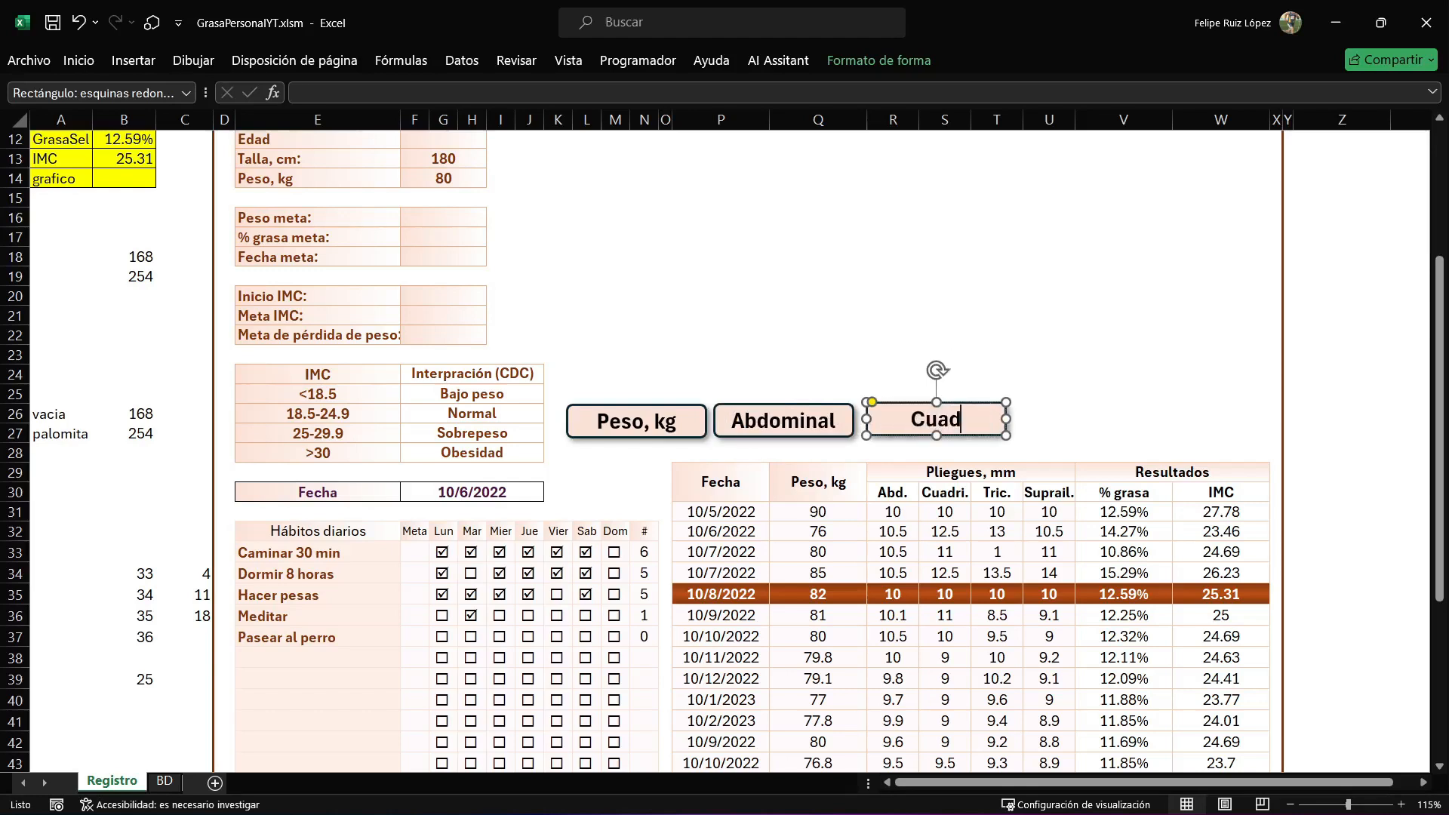
text(ricipital)
Add another button copy beside Cuadricipital and label it "Tricipital".
click(1124, 375)
key(ctrl+v)
drag(1144, 380, 1086, 418)
double_click(1086, 418)
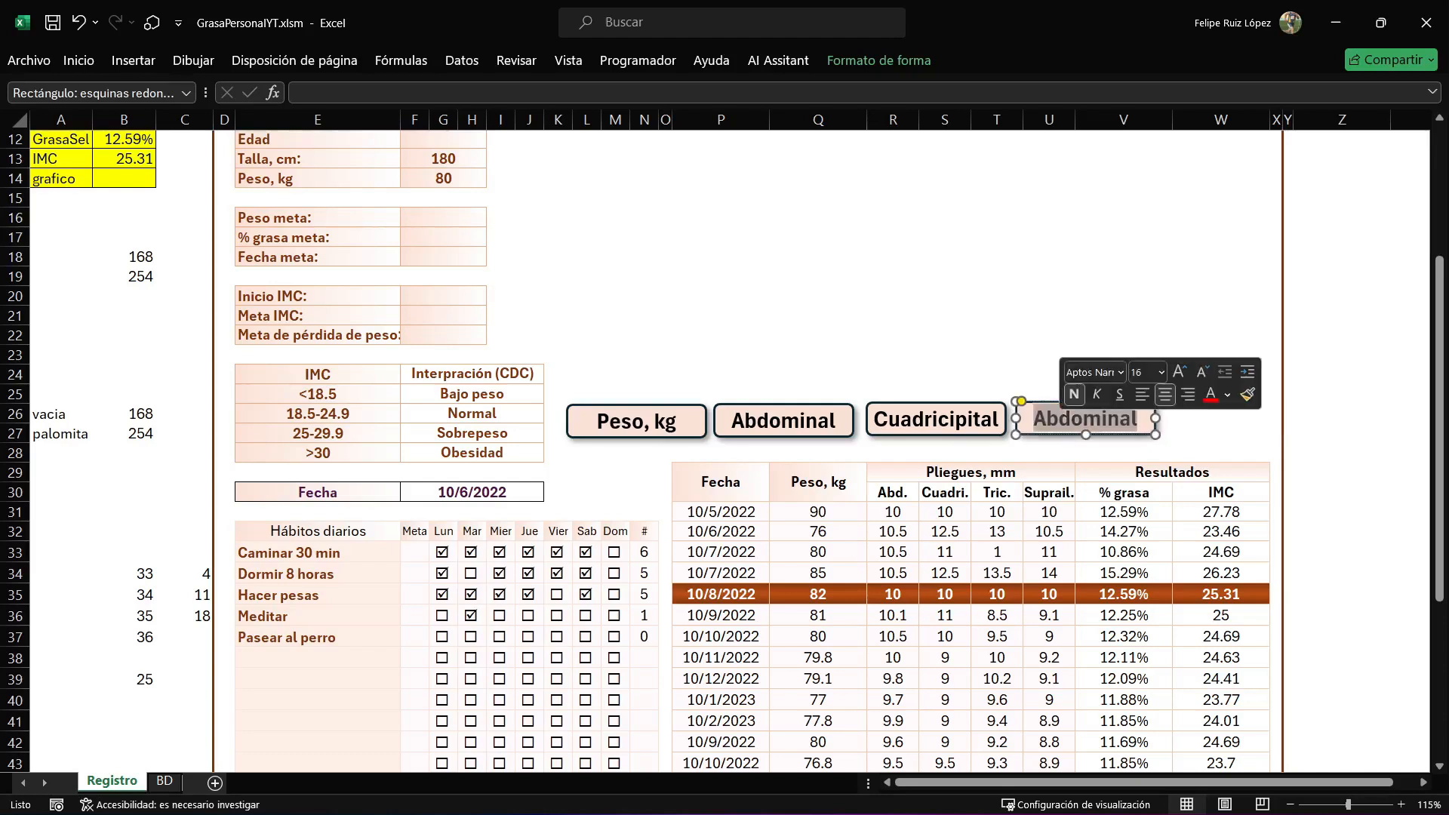
text(Tr)
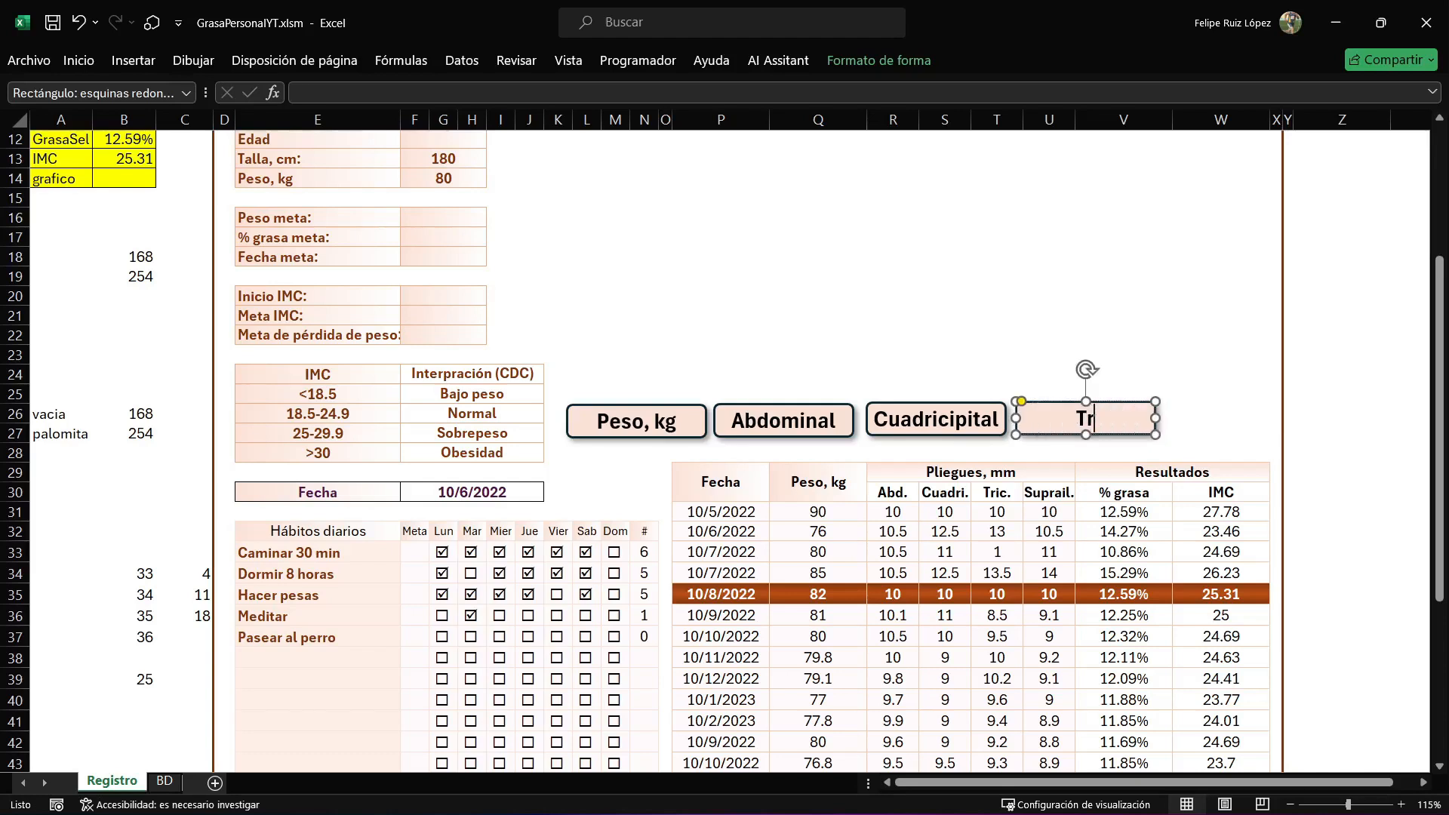
text(icipital)
key(BackSpace)
key(BackSpace)
key(BackSpace)
text(pital)
Add a fifth button copy to the right of Tricipital and label it "Suprailiaco".
key(ctrl+v)
drag(1103, 436, 1218, 417)
double_click(1218, 418)
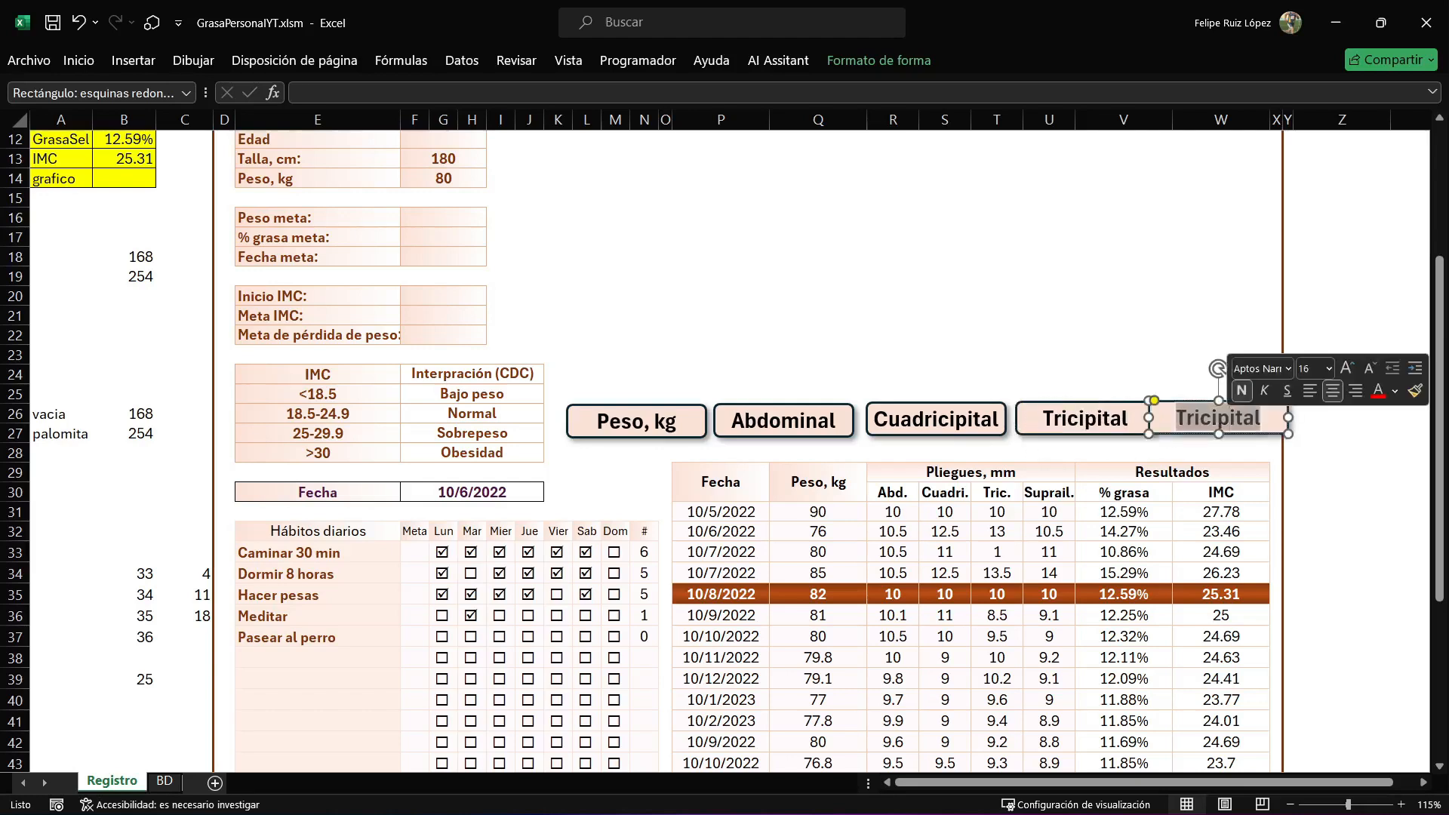
text(Suprailiaco)
Add a sixth button copy above Suprailiaco and label it "% grasa".
click(1208, 354)
key(ctrl+v)
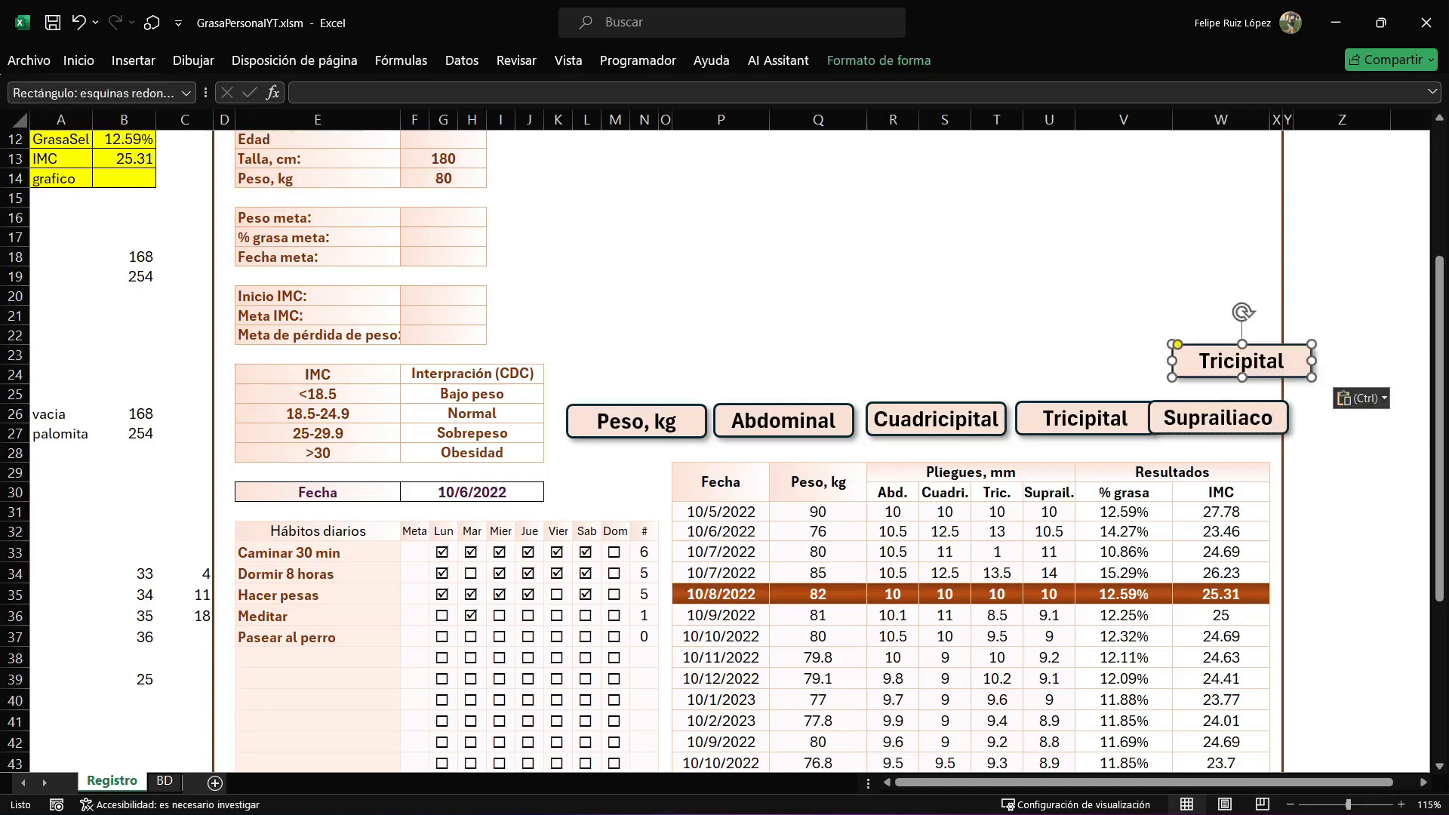
double_click(1243, 362)
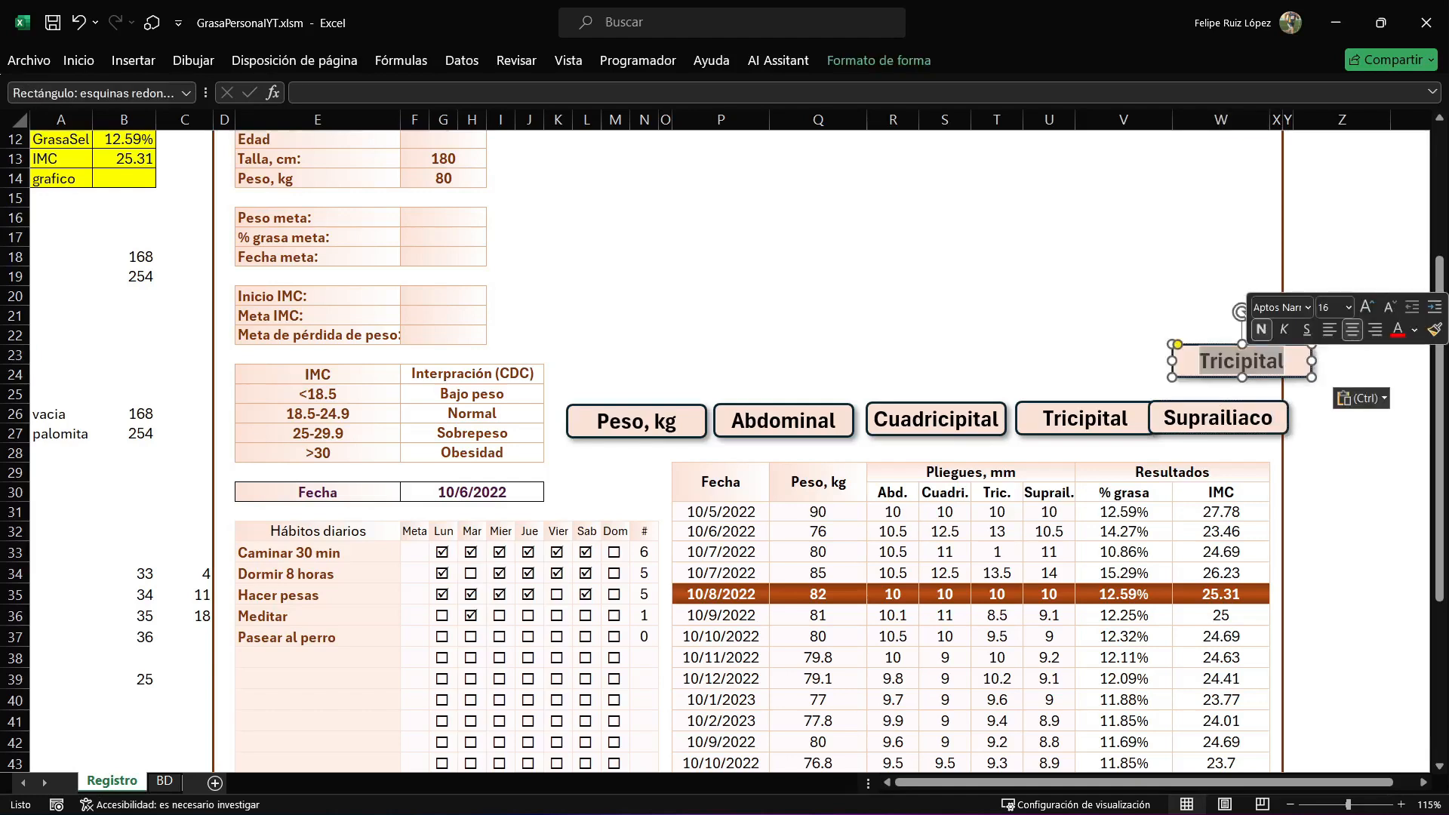
text(% grasa)
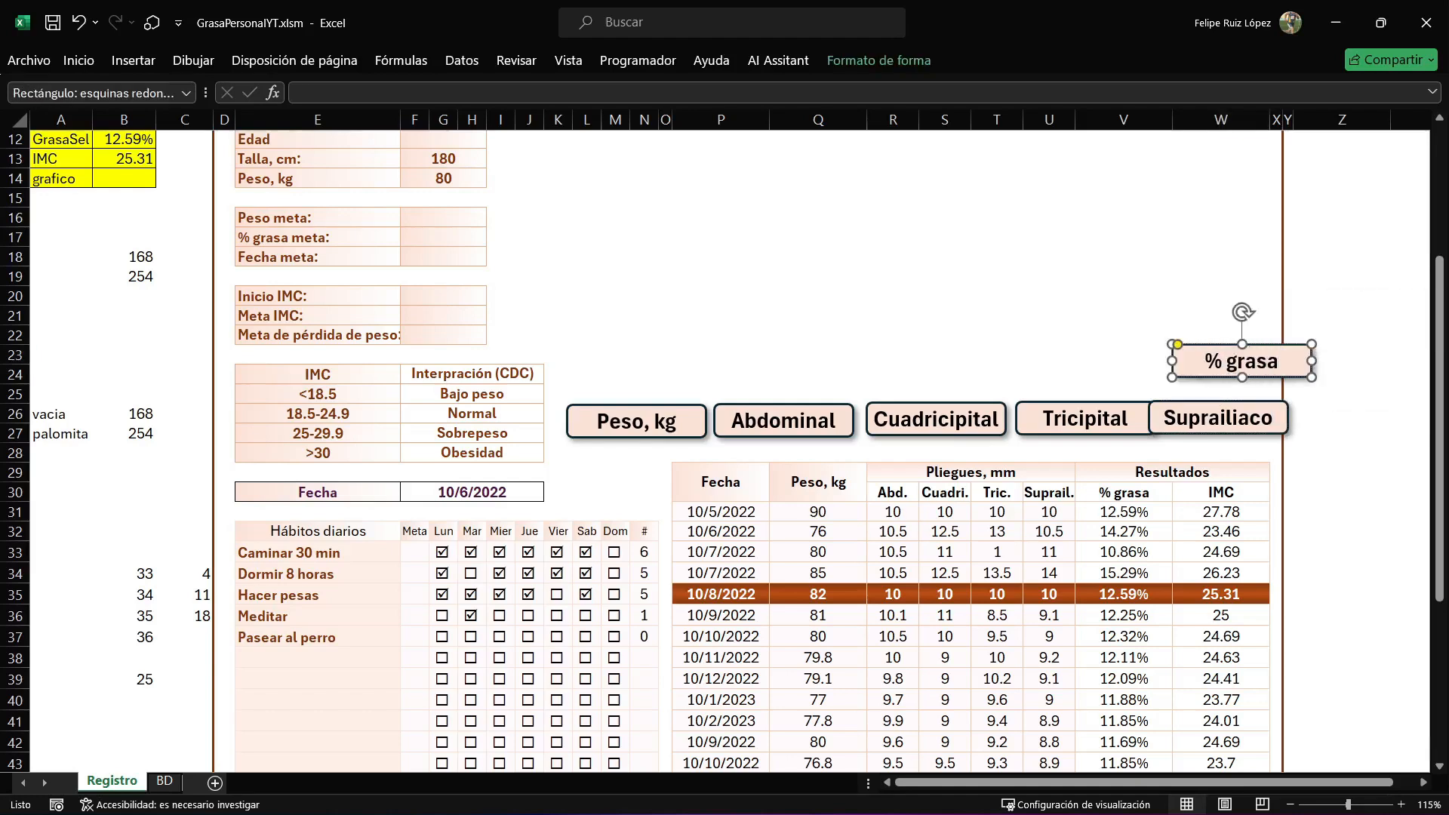
Arrange the six buttons side by side in one row, starting with Peso, kg and ending with % grasa.
click(653, 434)
drag(653, 435, 637, 435)
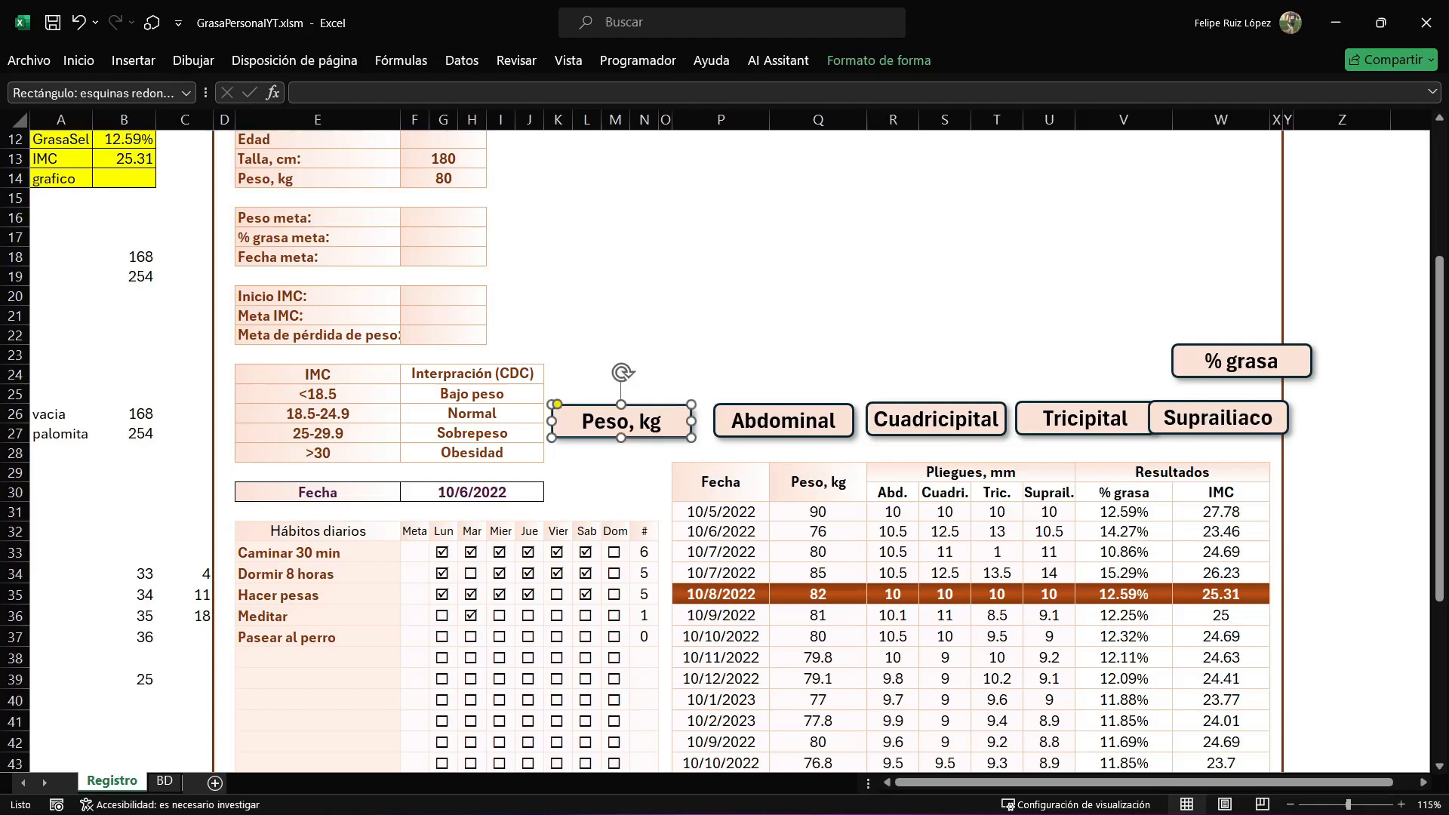
click(784, 432)
drag(783, 432, 763, 432)
click(875, 424)
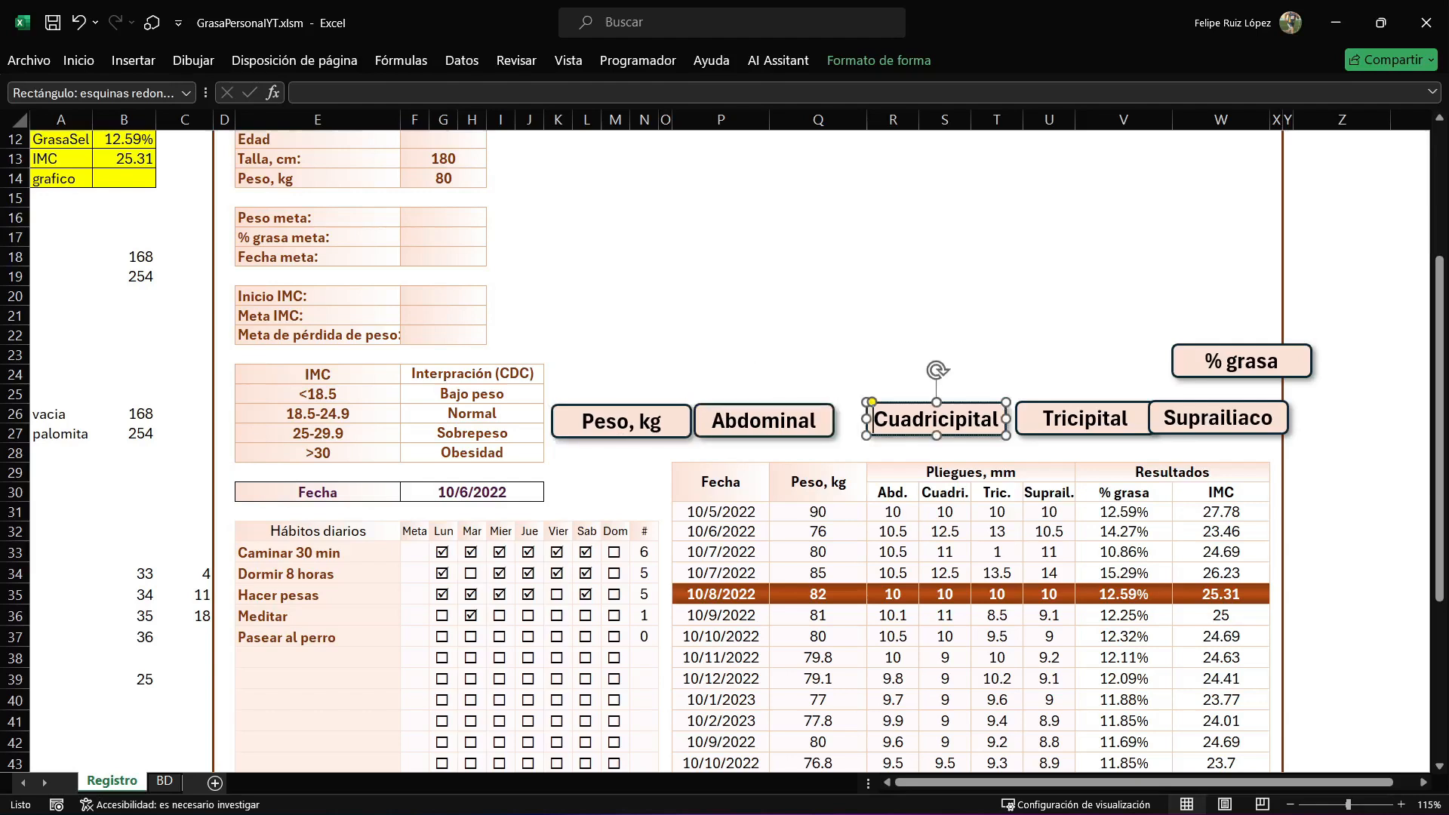
drag(874, 425, 847, 426)
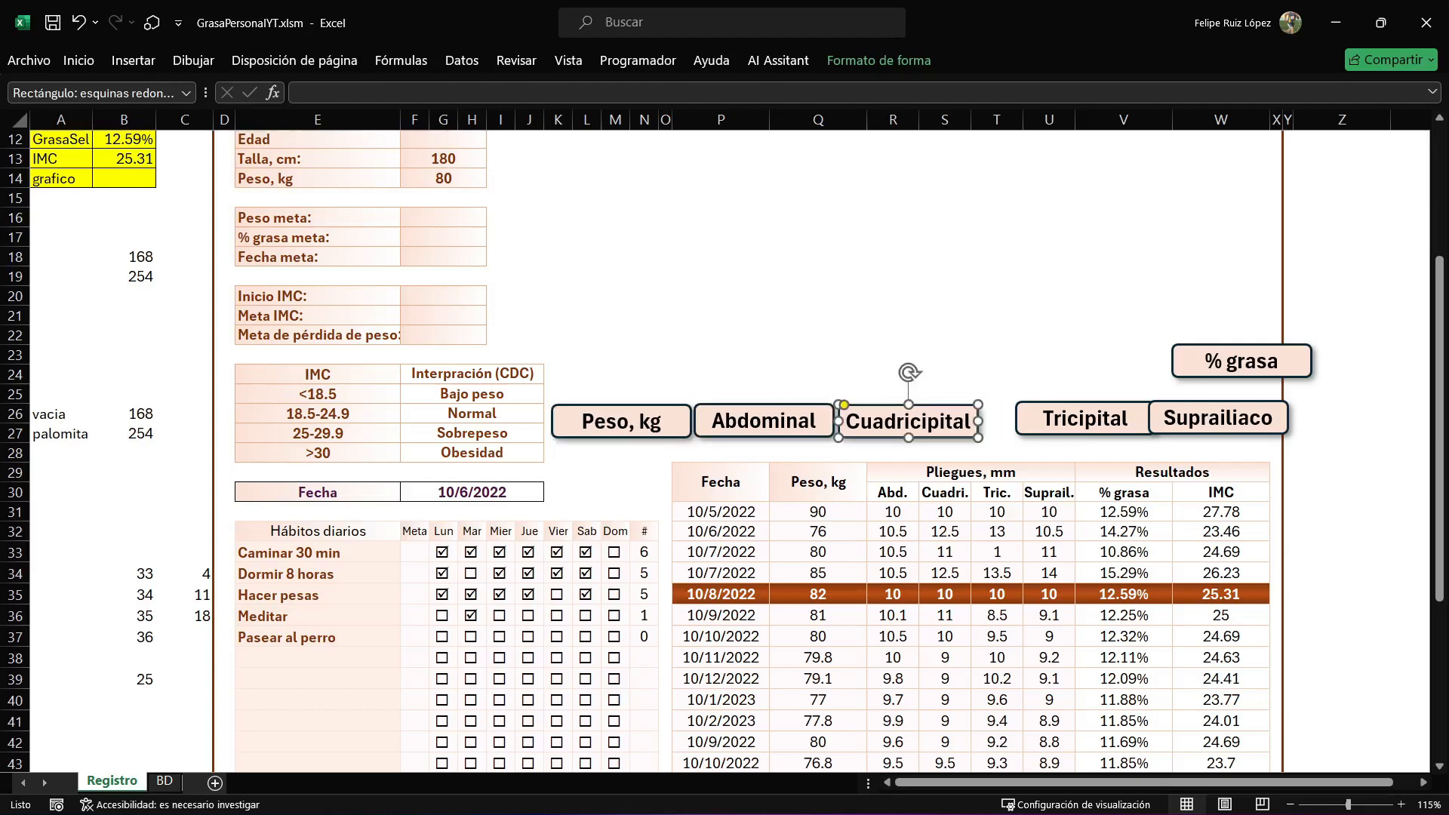
drag(1085, 420, 1056, 425)
drag(1218, 420, 1200, 421)
drag(1241, 361, 1342, 422)
Reduce the font size of all six buttons by two steps and narrow them to about 0.96 inches wide.
ctrl+click(1200, 421)
ctrl+click(1056, 423)
ctrl+click(908, 421)
ctrl+click(763, 420)
ctrl+click(621, 421)
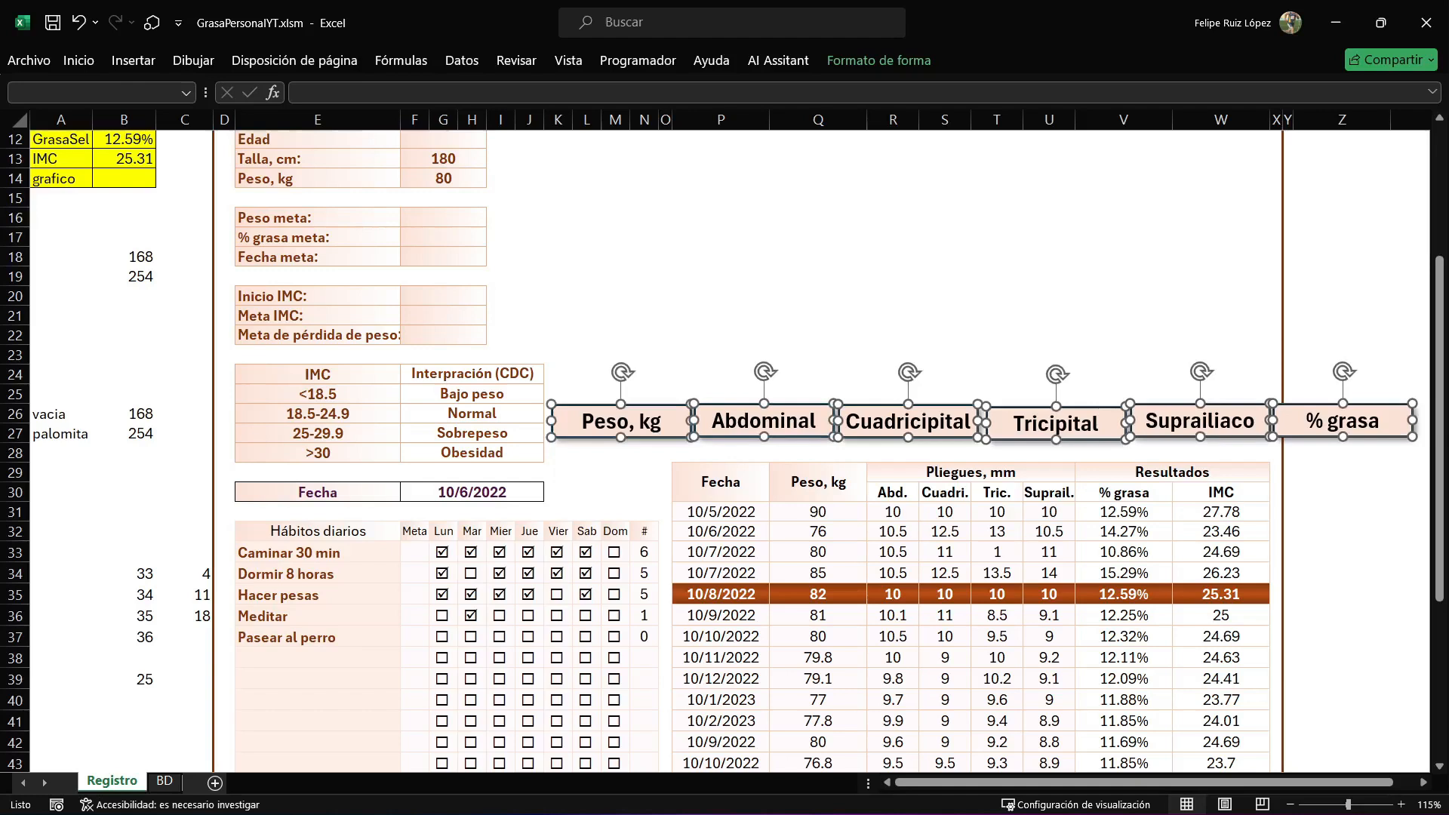
drag(551, 420, 559, 420)
click(78, 61)
click(306, 96)
click(307, 96)
key(Escape)
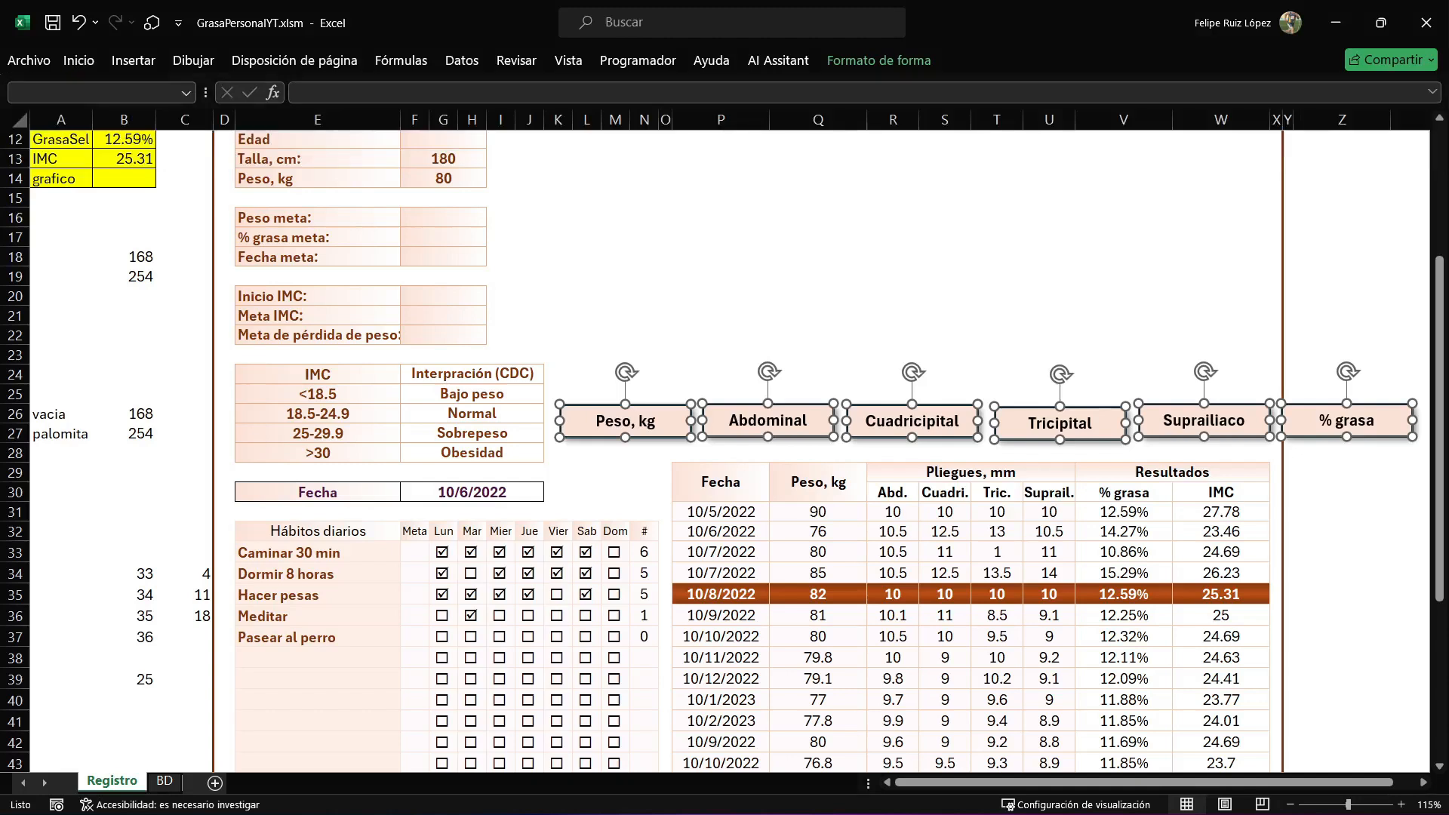
drag(560, 420, 598, 422)
click(644, 335)
Move the Abdominal, Cuadricipital, Tricipital, Suprailiaco and % grasa buttons closer together so the row ends at column W.
drag(782, 419, 725, 422)
drag(927, 420, 852, 424)
drag(1075, 422, 974, 422)
drag(1219, 420, 1096, 423)
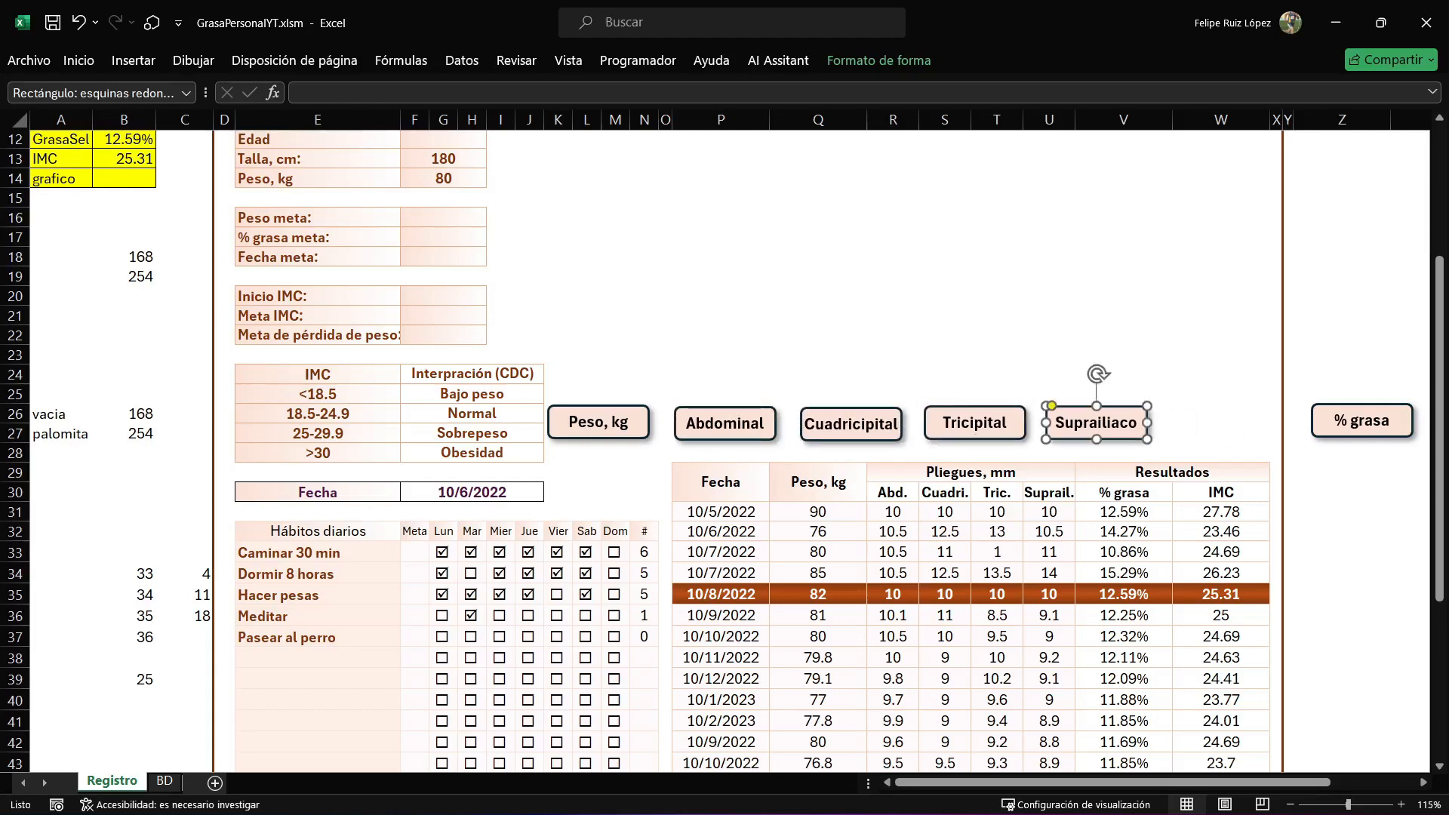
drag(1361, 420, 1220, 425)
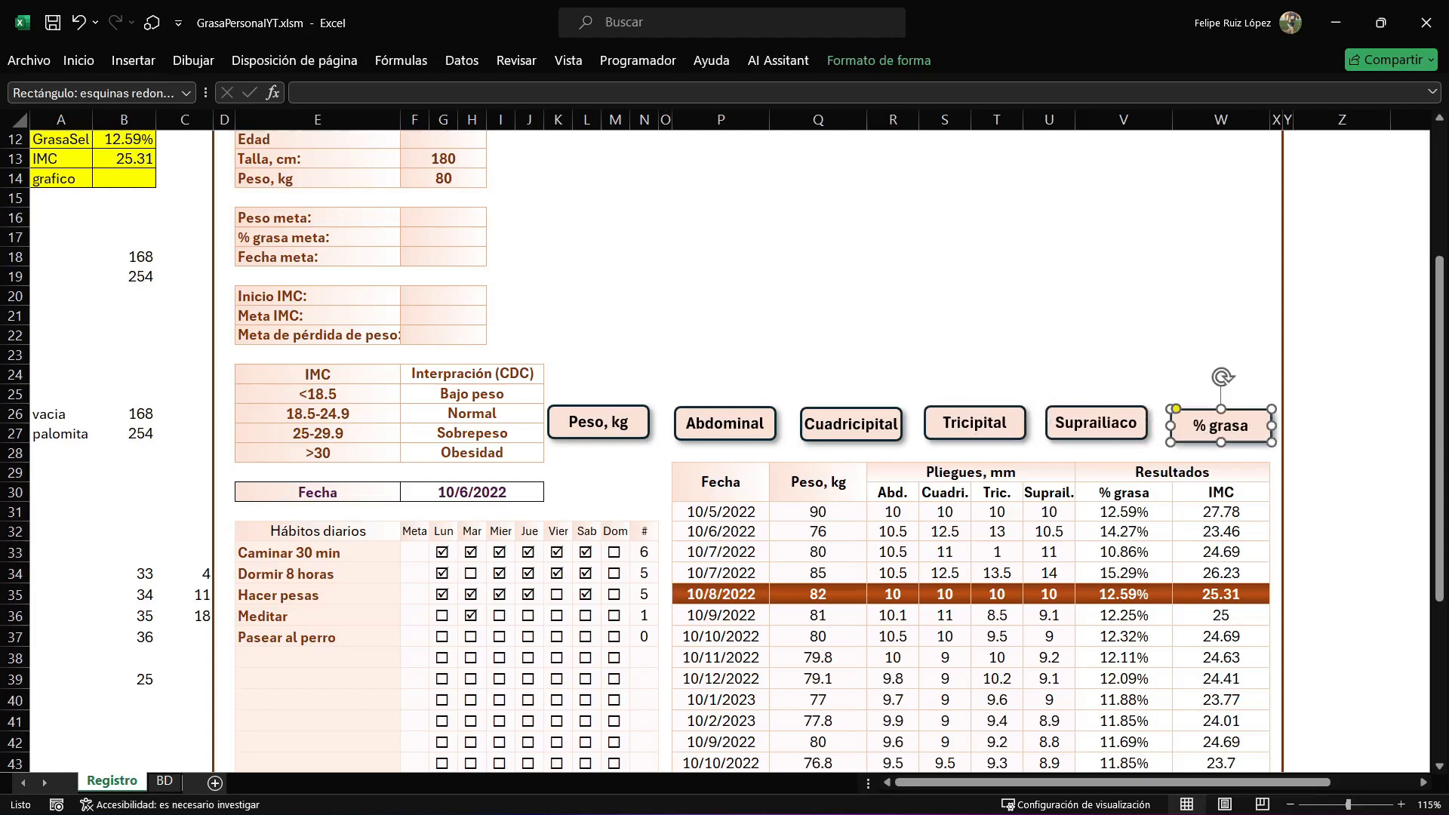
Align the six buttons along their top edges and distribute them horizontally.
ctrl+click(1096, 423)
ctrl+click(974, 422)
ctrl+click(851, 423)
ctrl+click(724, 422)
ctrl+click(598, 421)
double_click(879, 60)
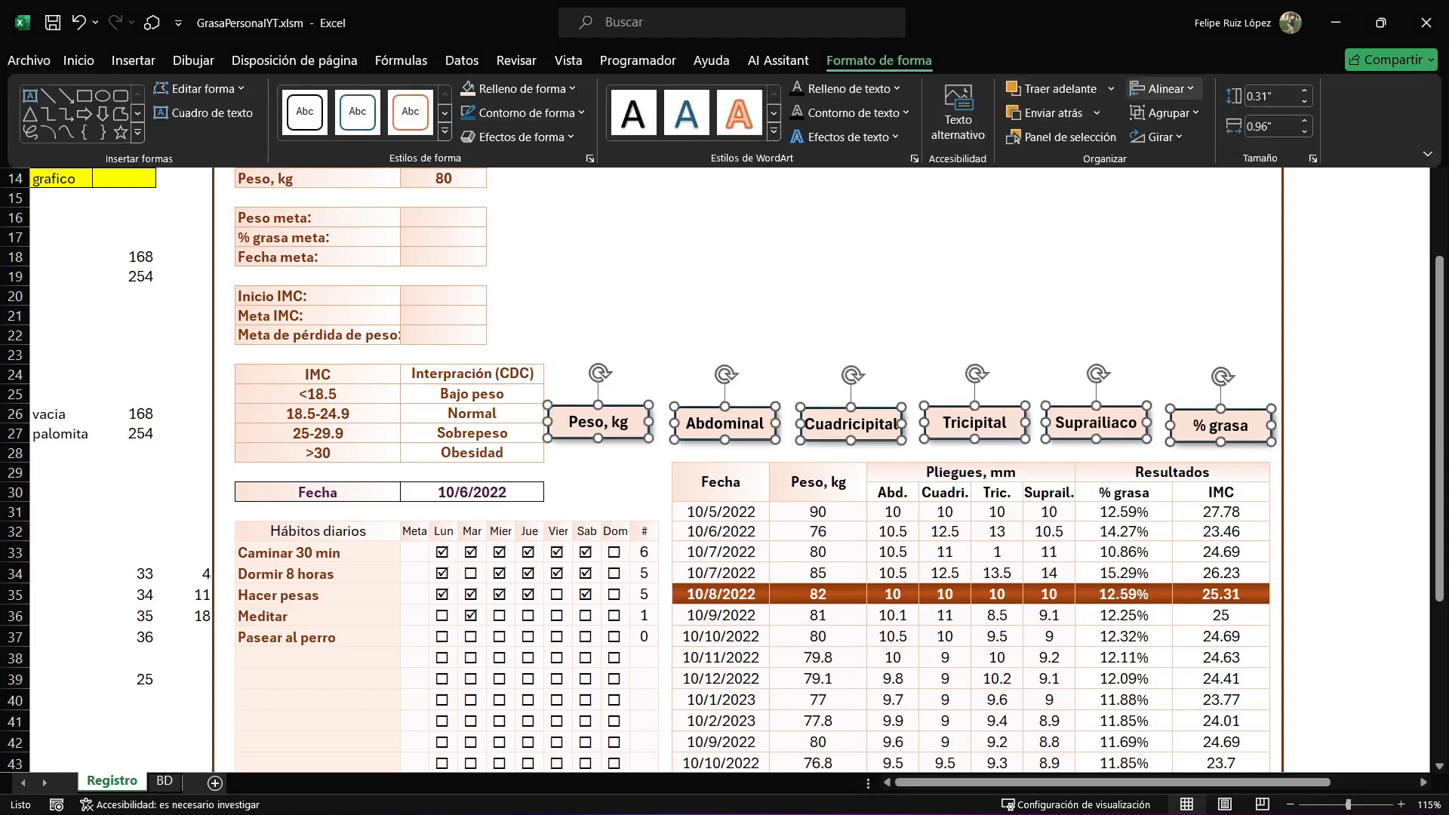
click(1162, 88)
click(1229, 198)
click(1162, 88)
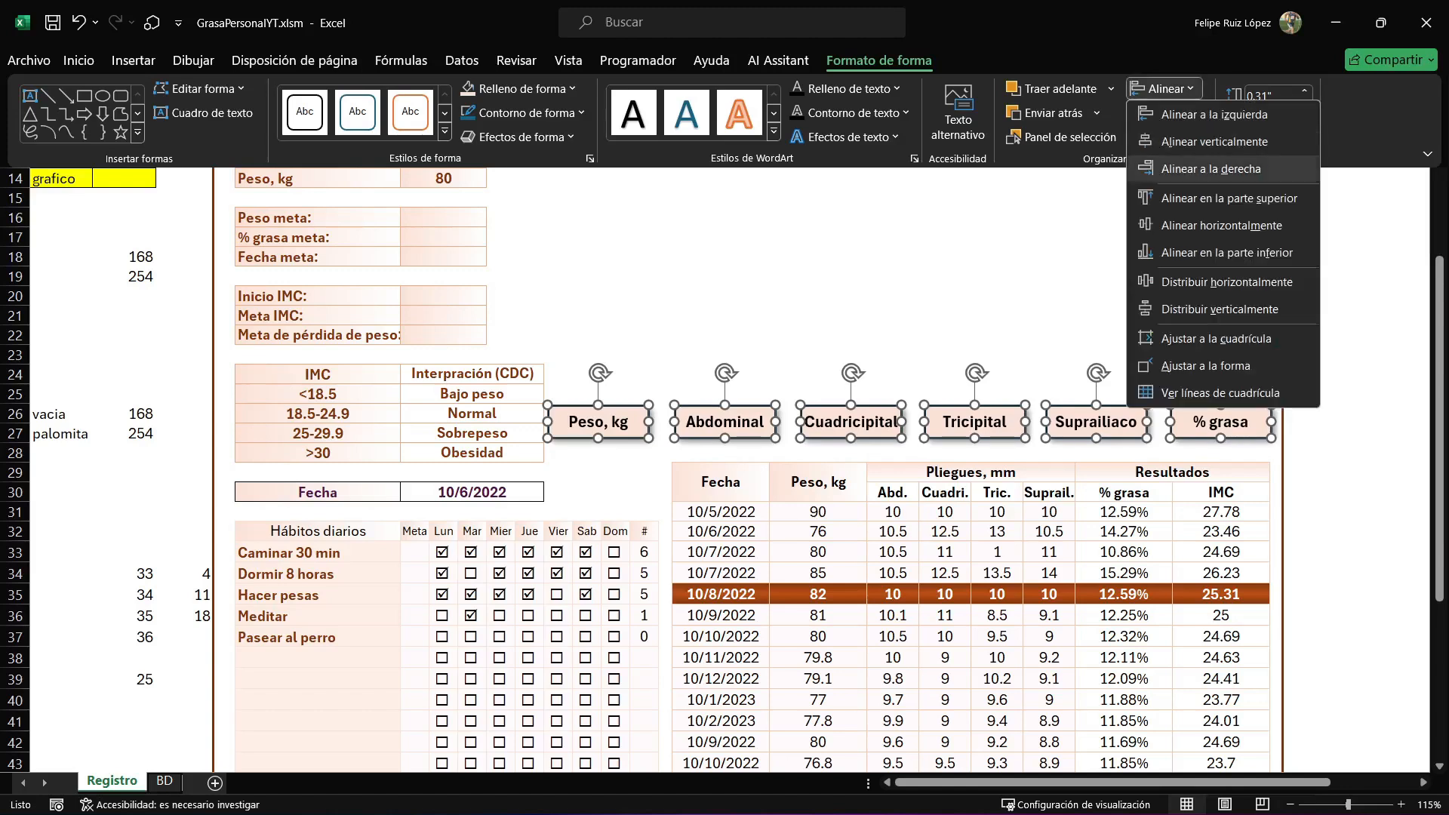
click(1226, 282)
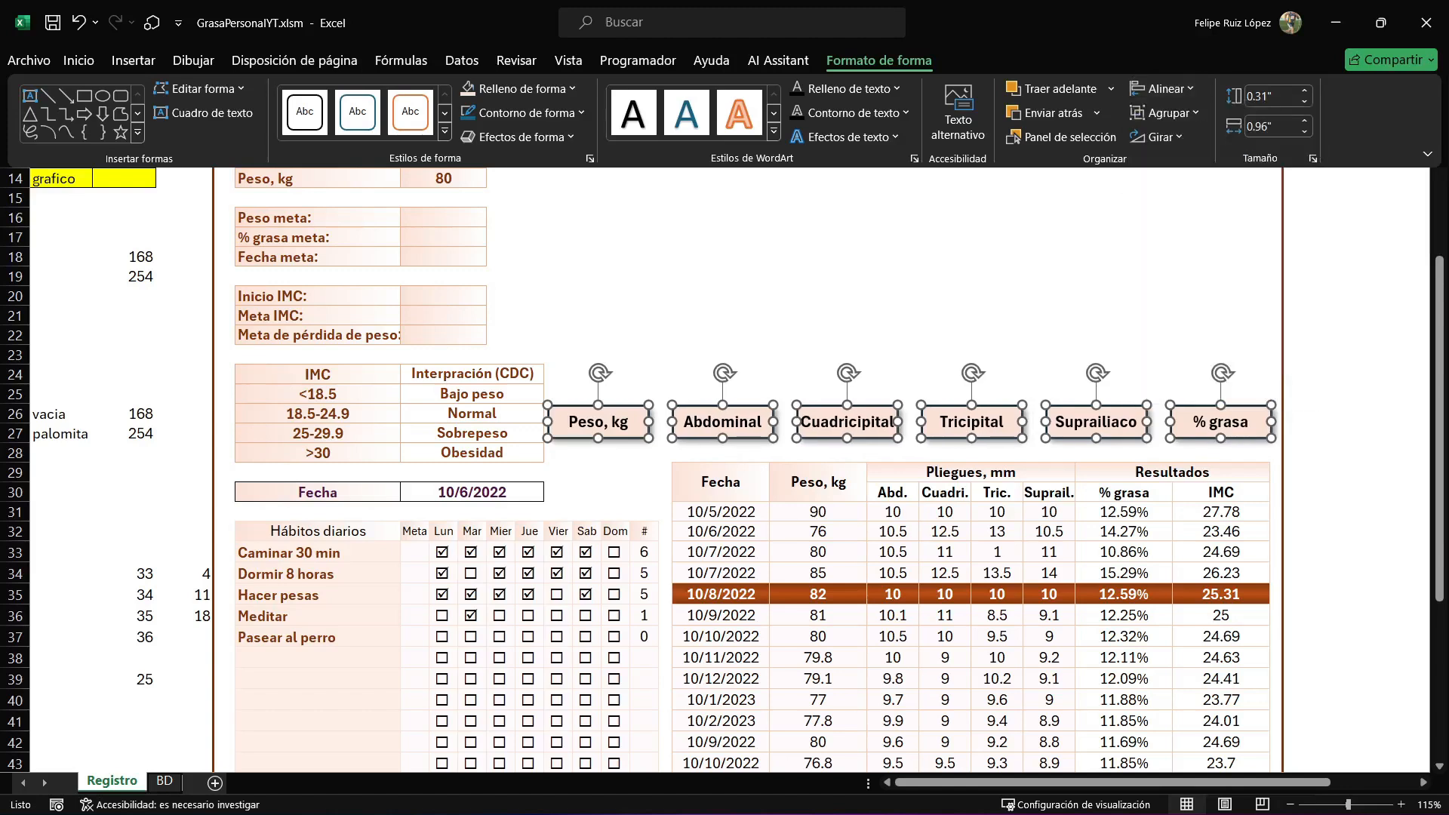
Group the six buttons and name the group Botones.
right_click(1001, 404)
mouse_move(1094, 564)
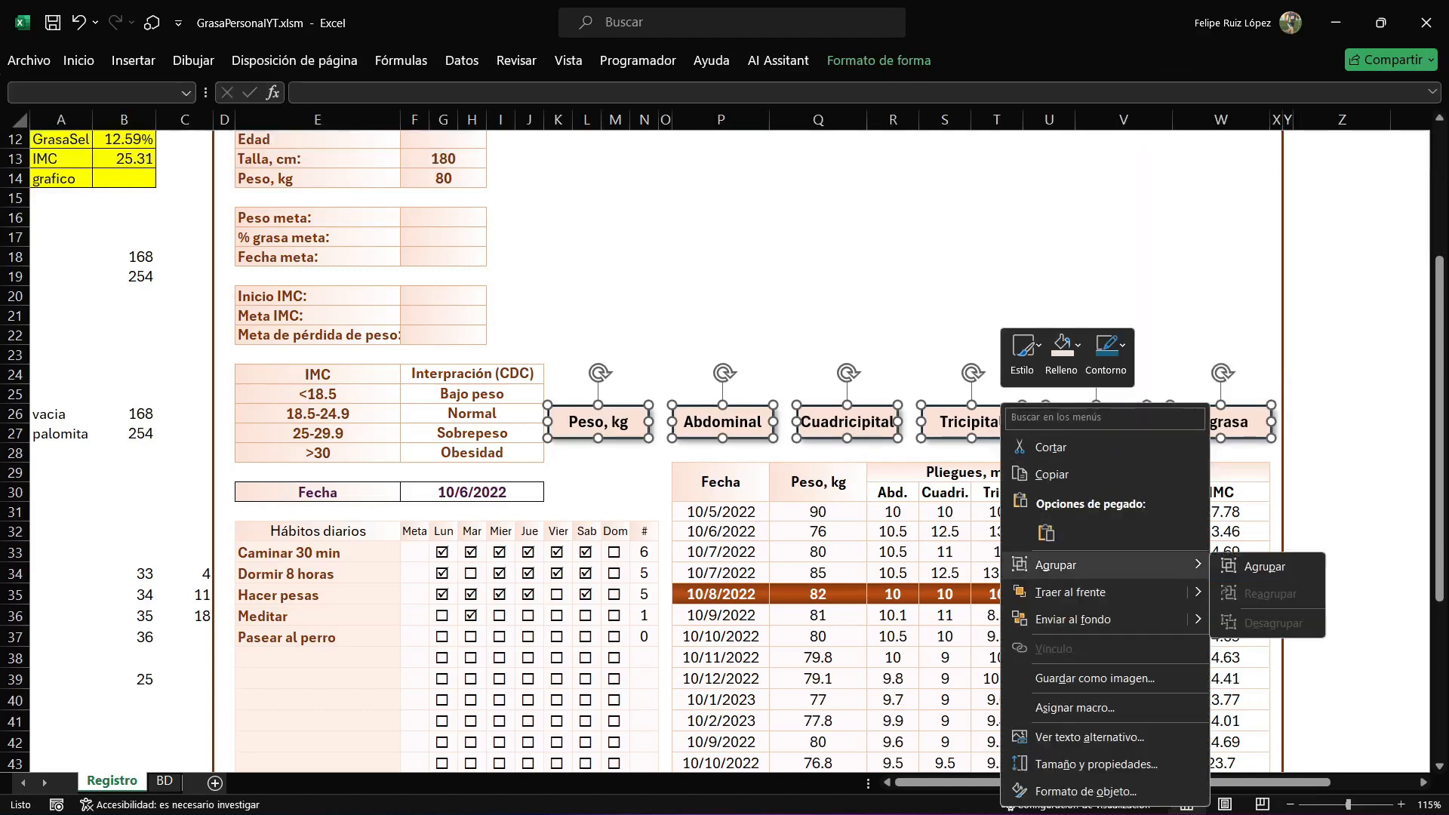
click(1265, 566)
click(90, 93)
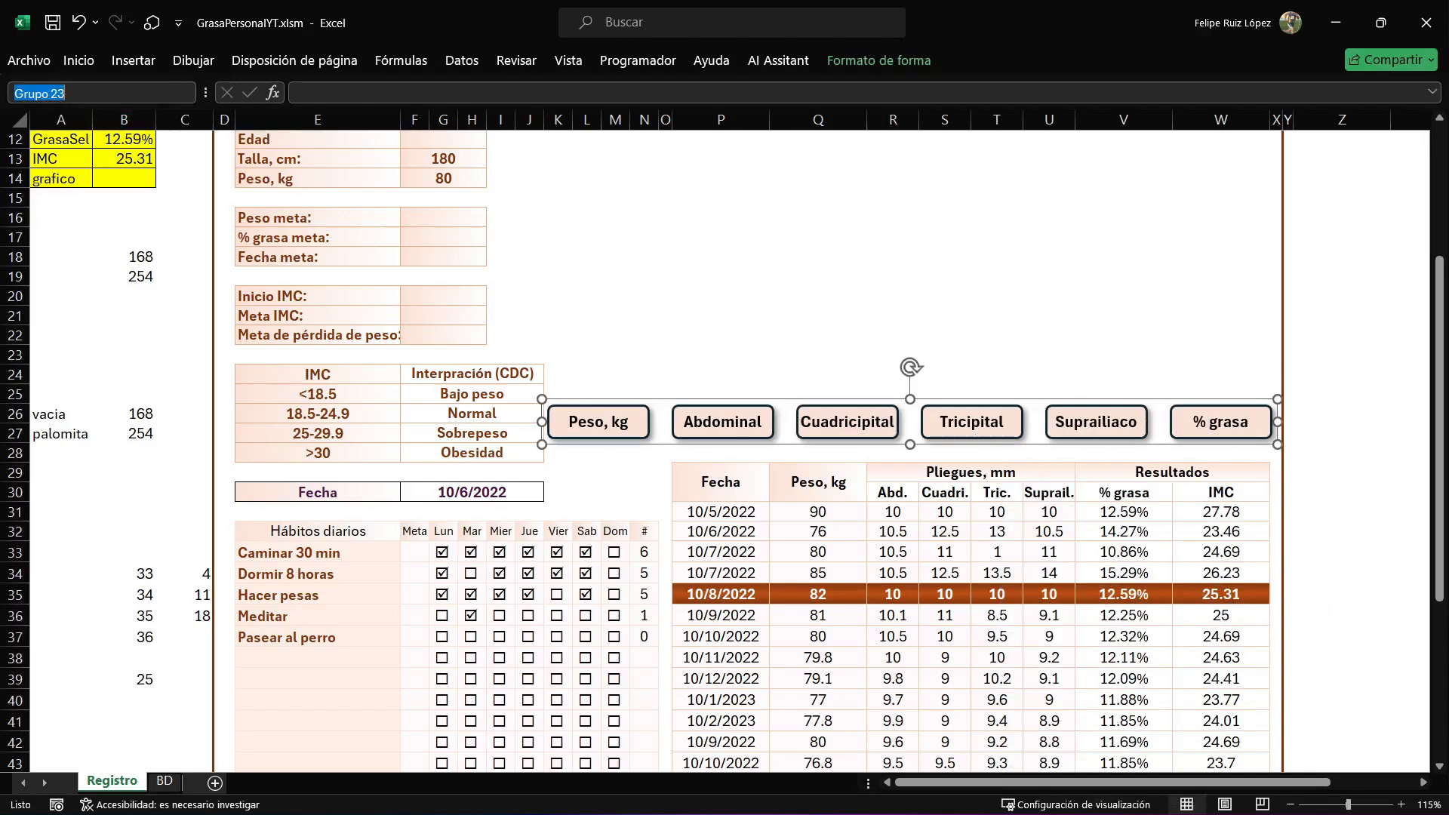
text(Botones)
key(Return)
click(615, 276)
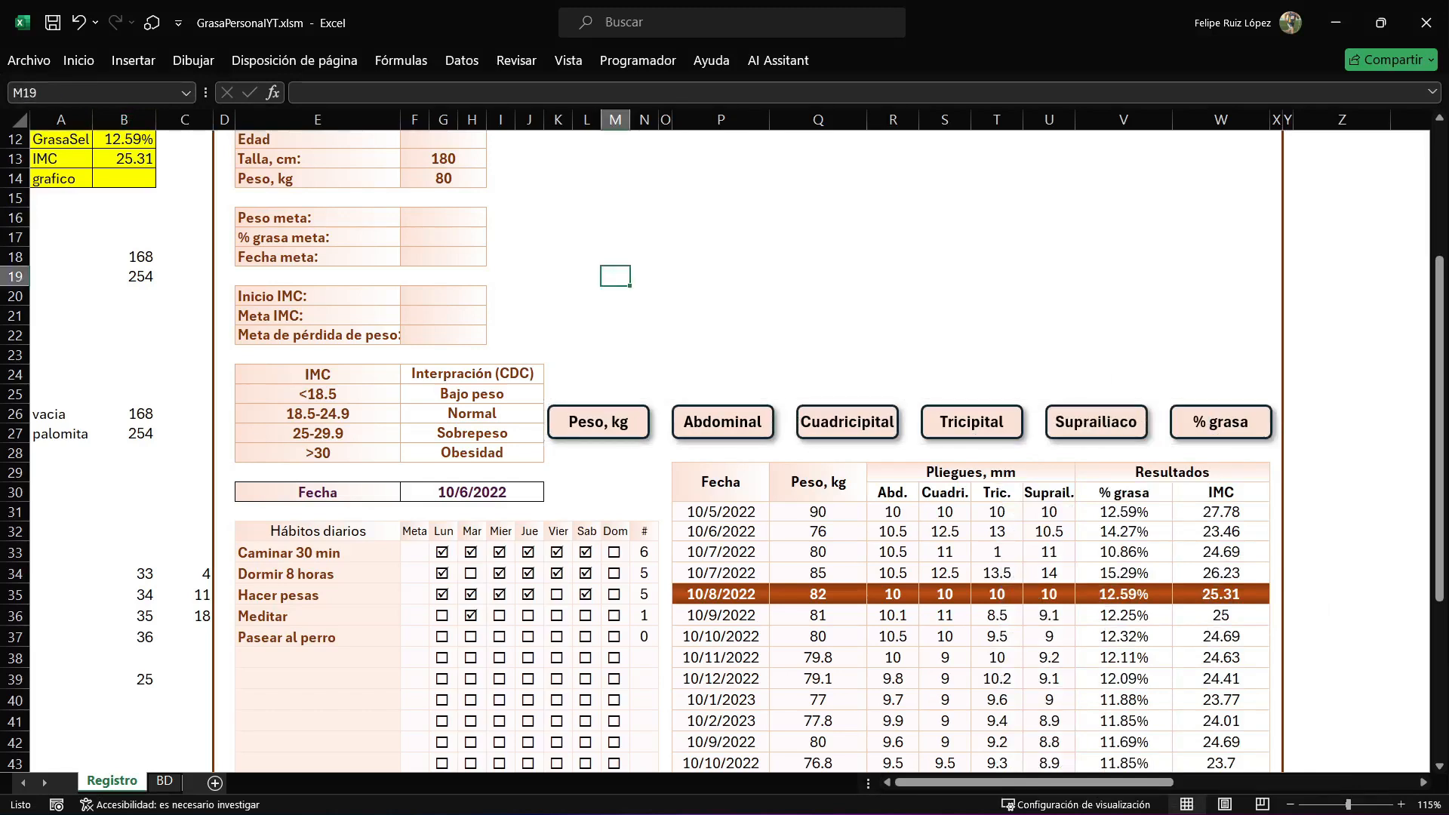
click(598, 424)
click(599, 424)
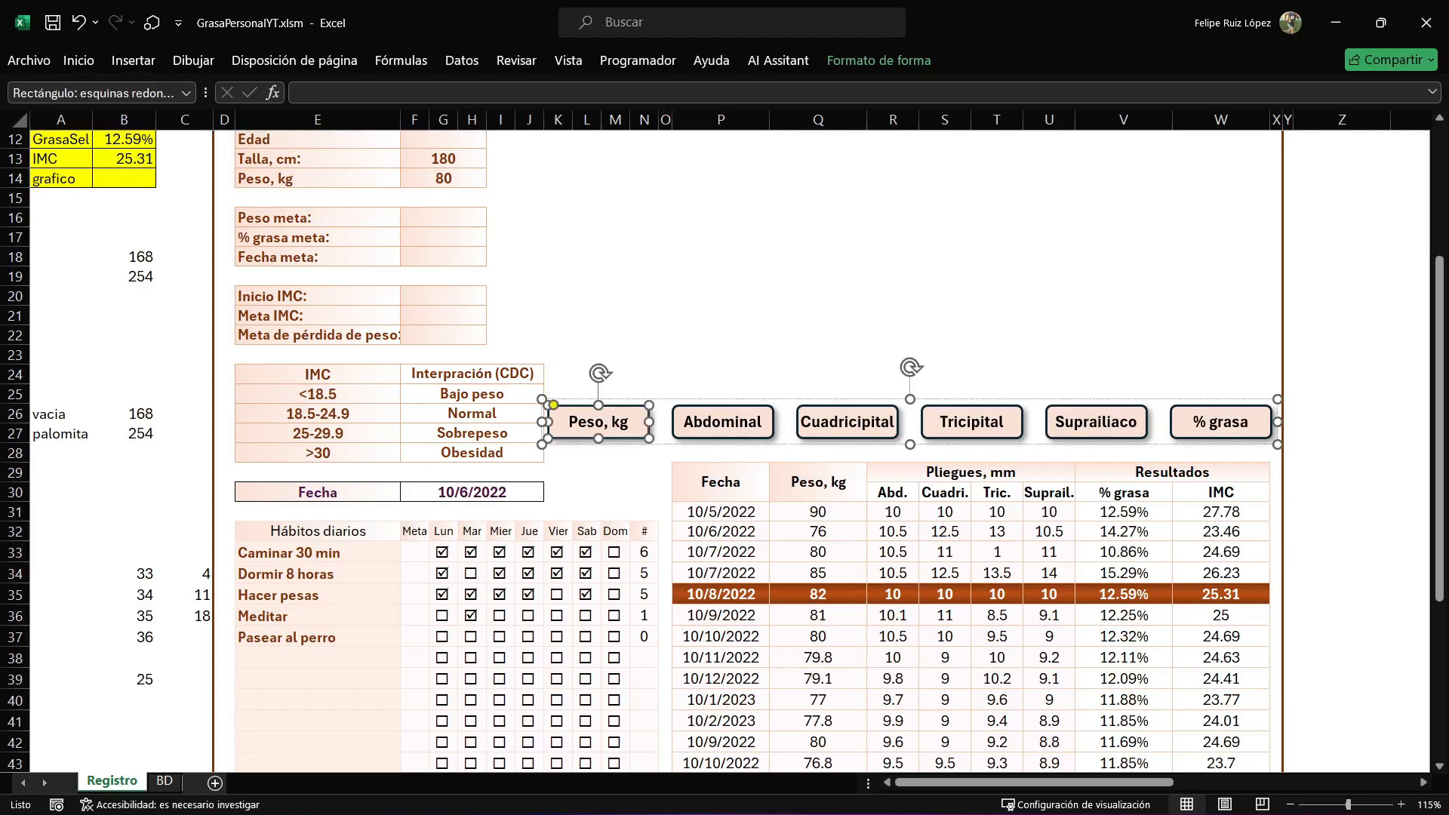
click(93, 94)
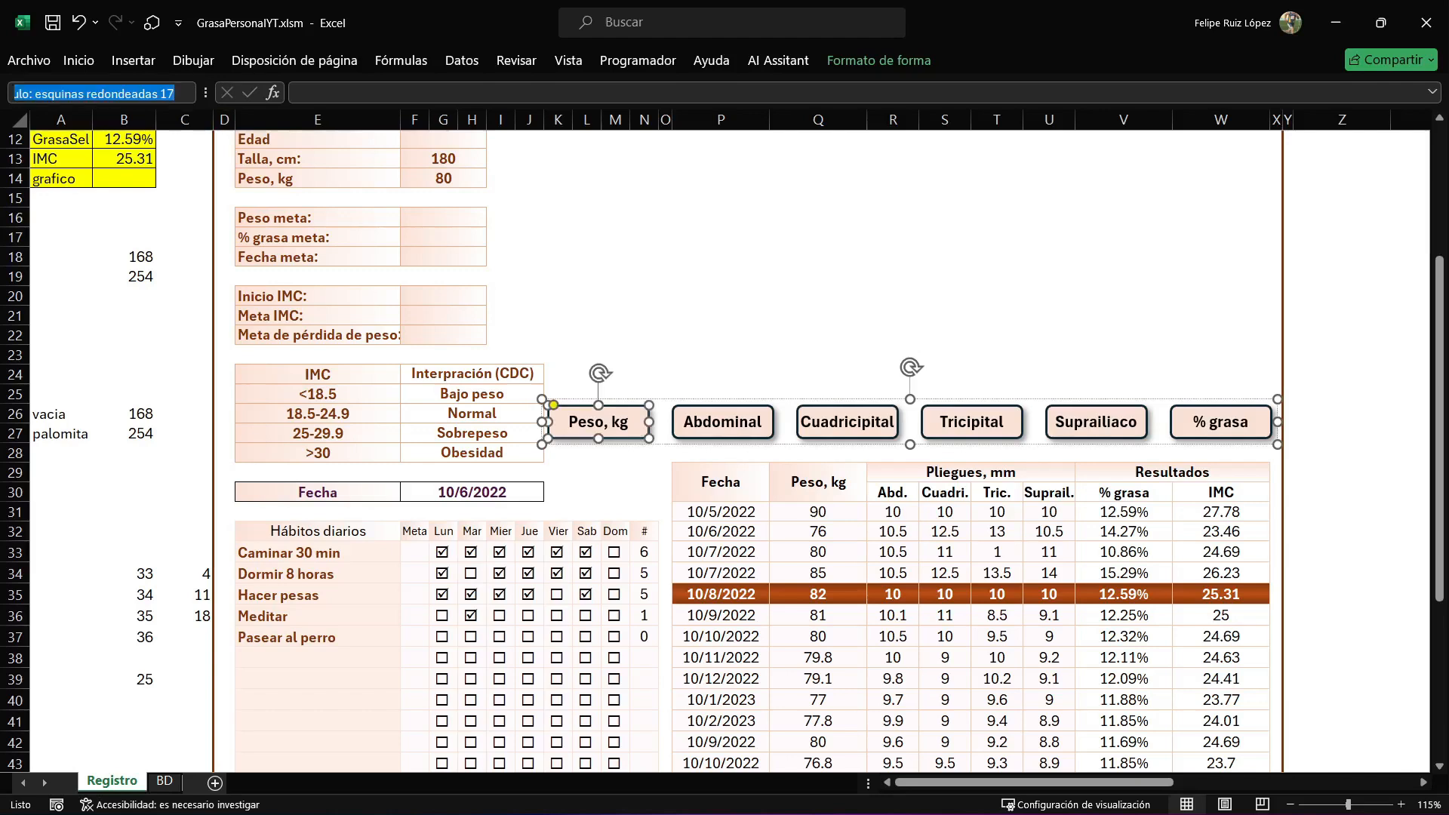
click(721, 316)
Enter =COLUMNA() in Q28 above the Peso, kg header and fill it across through V28.
click(818, 452)
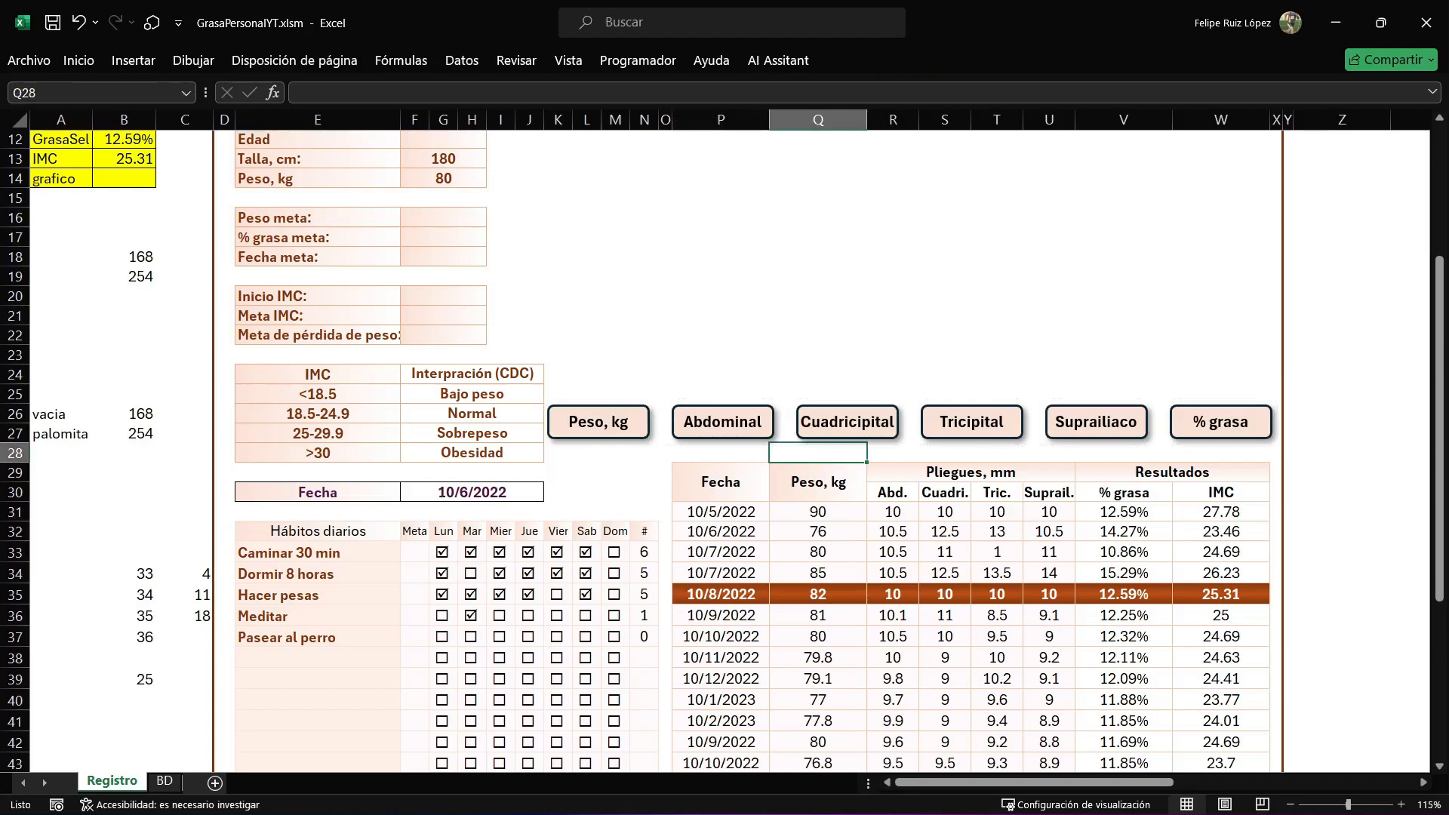
text(=COLUMNA()
key(Return)
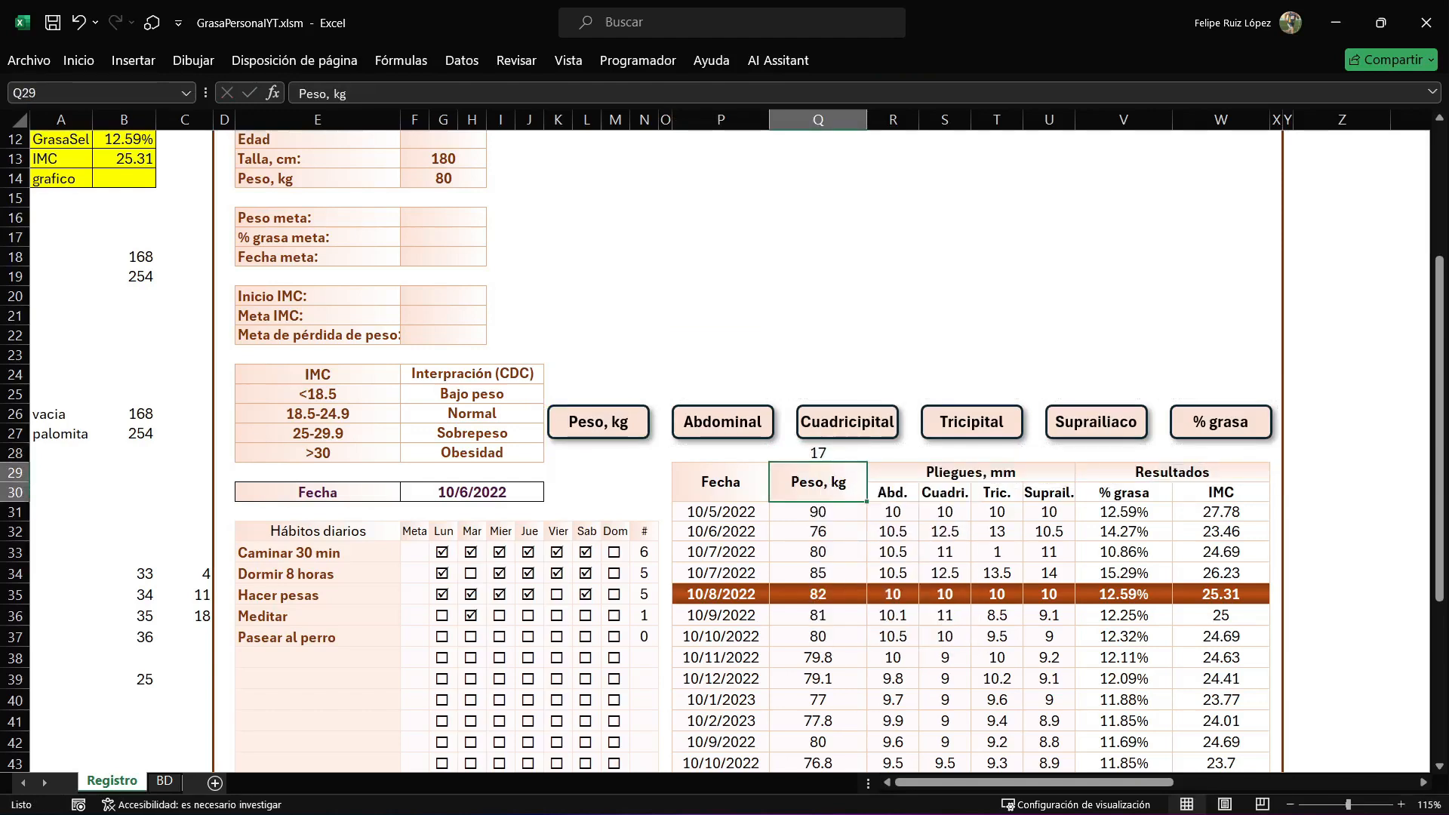
click(819, 453)
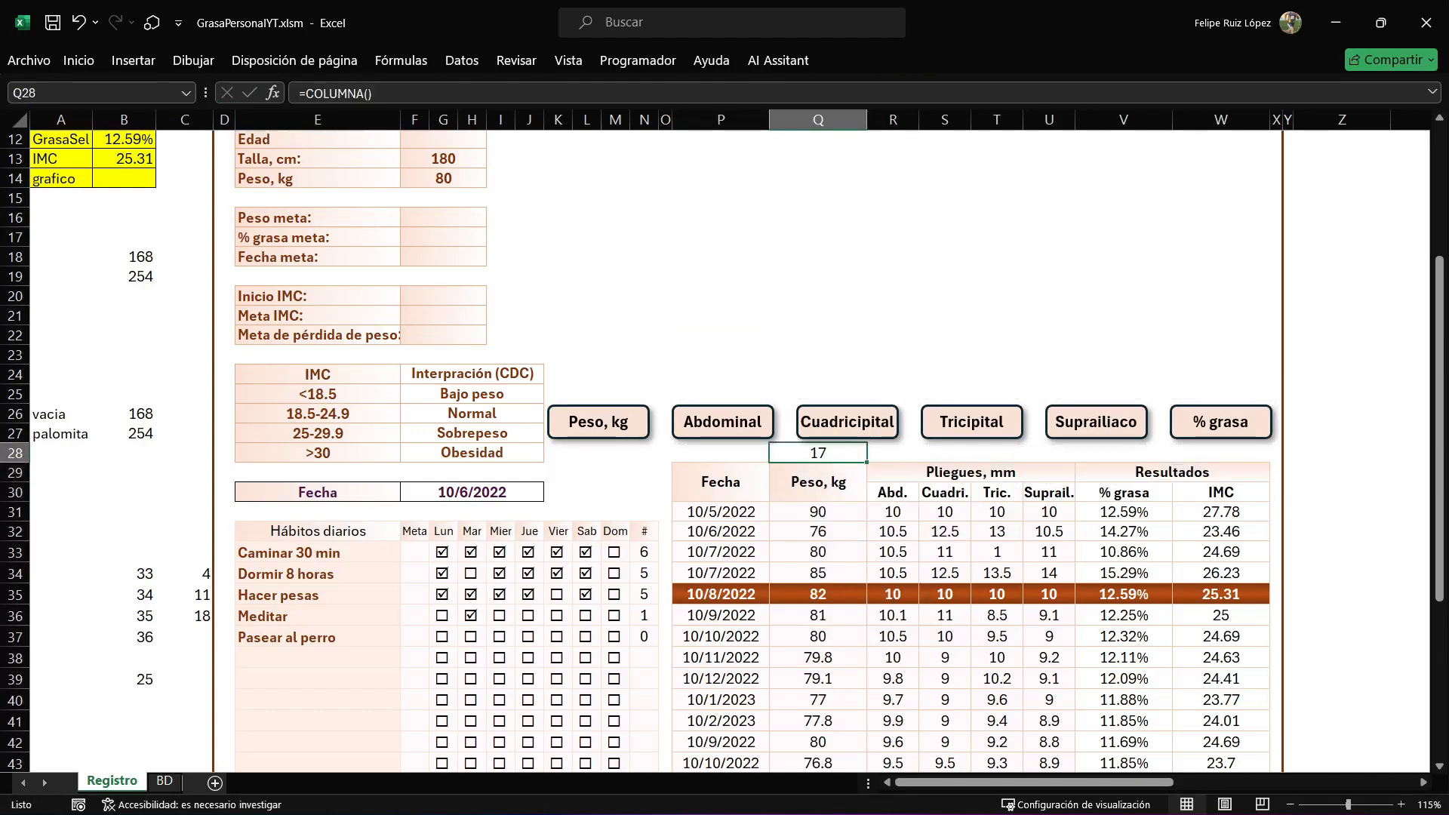
drag(867, 462, 1171, 455)
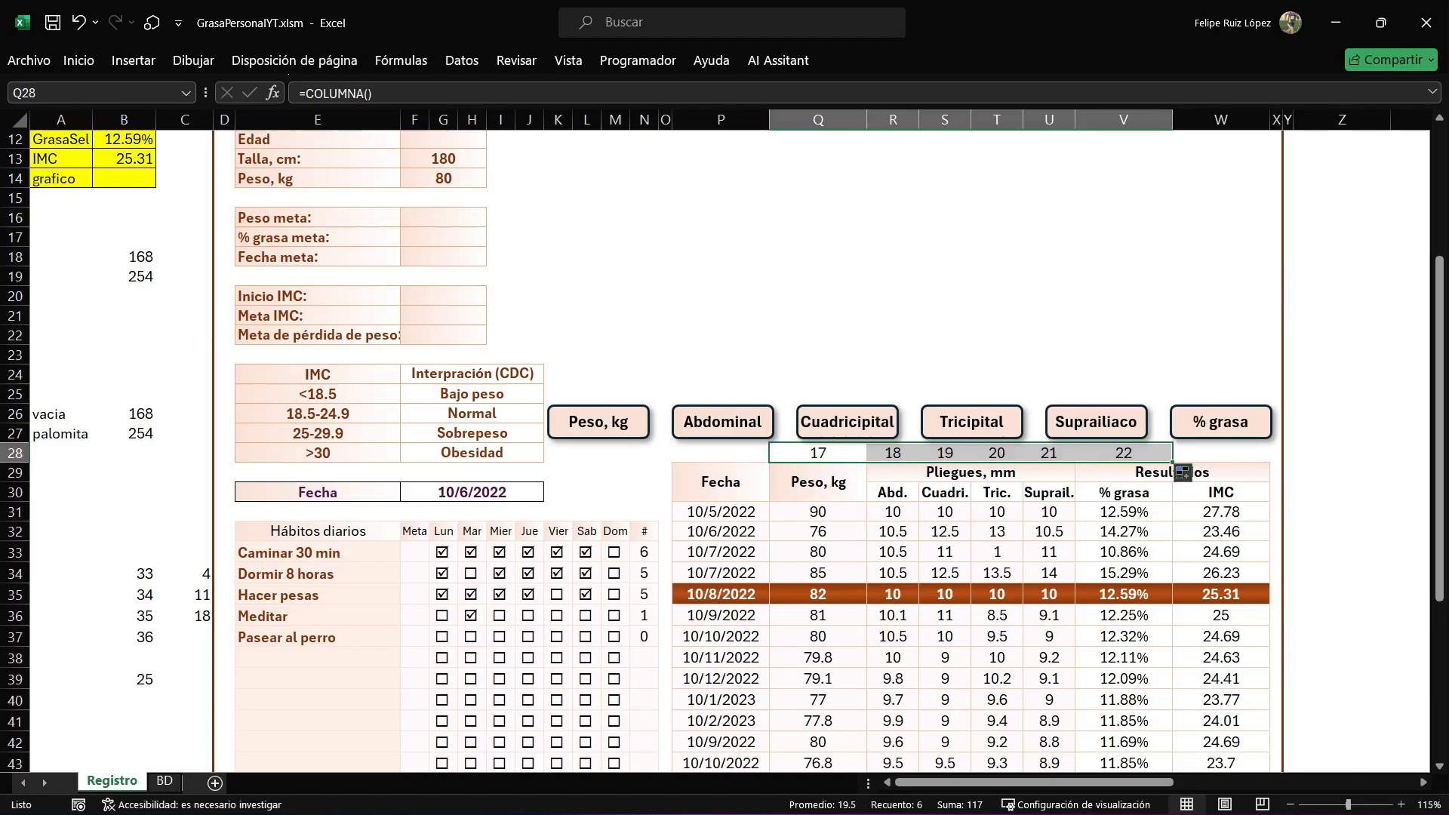
Try to name the "Peso, kg" button shape I17.
click(631, 423)
click(631, 423)
click(99, 94)
key(Escape)
click(559, 218)
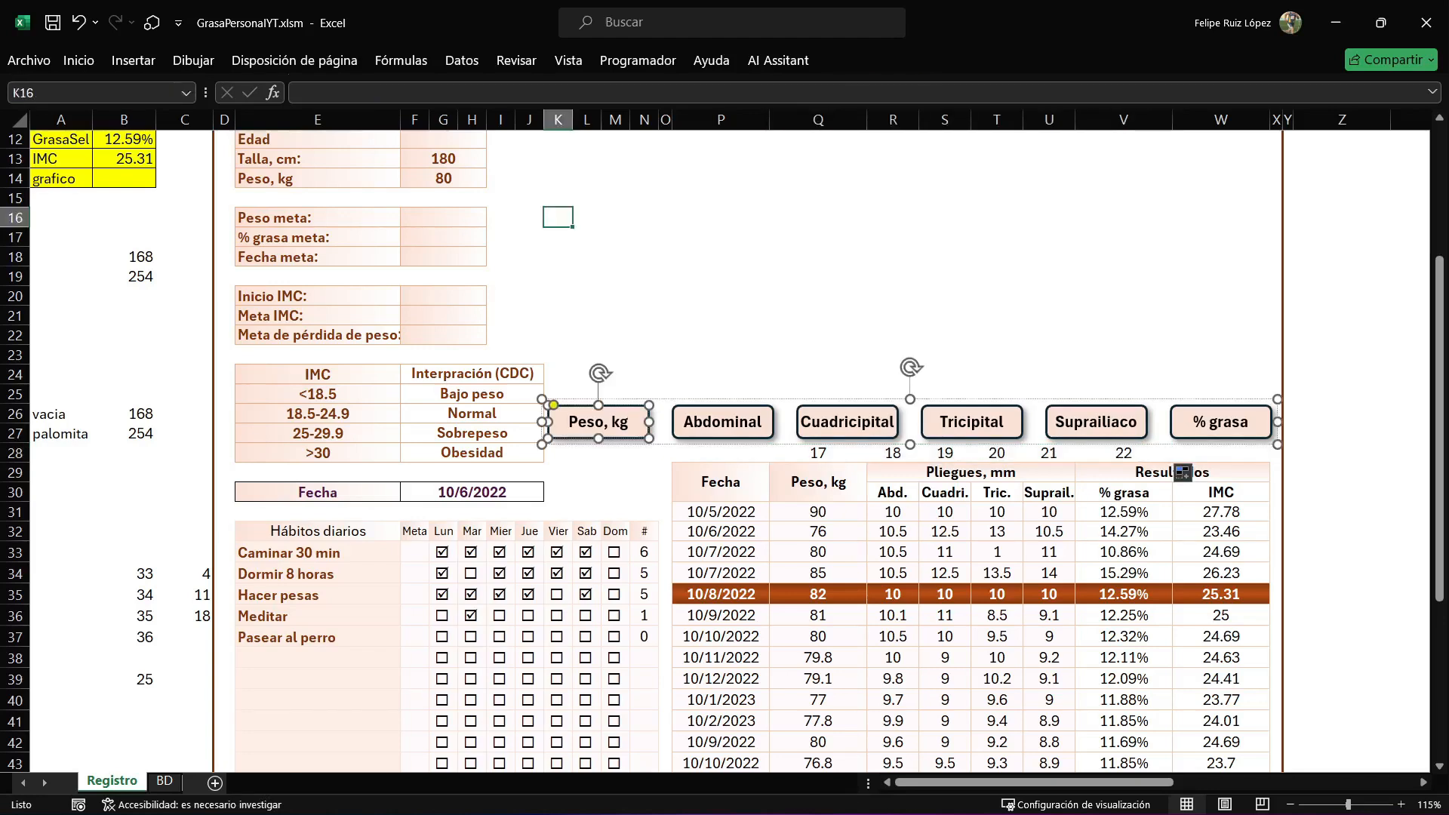
click(631, 423)
click(631, 423)
click(98, 93)
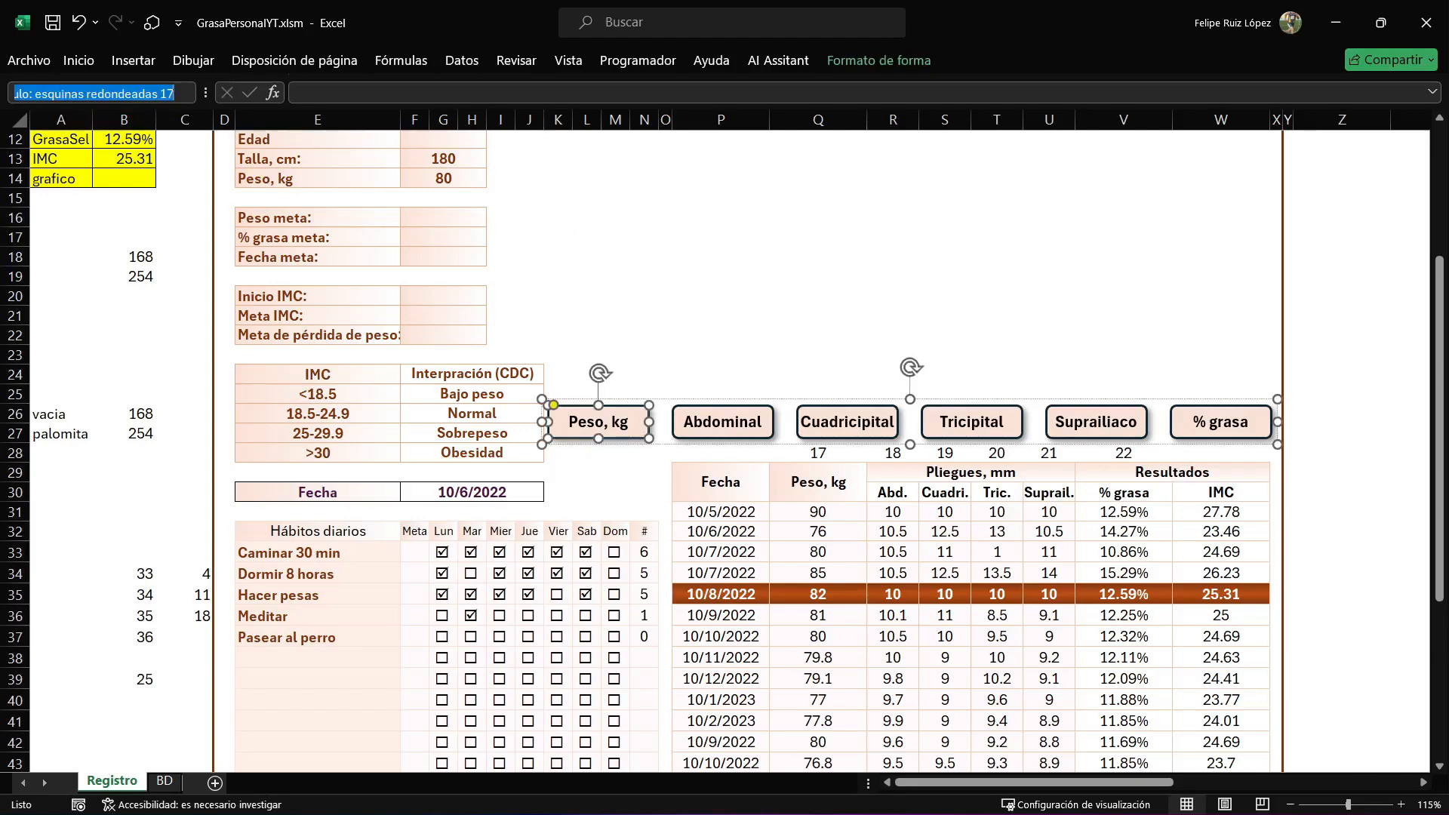
text(I17)
key(Return)
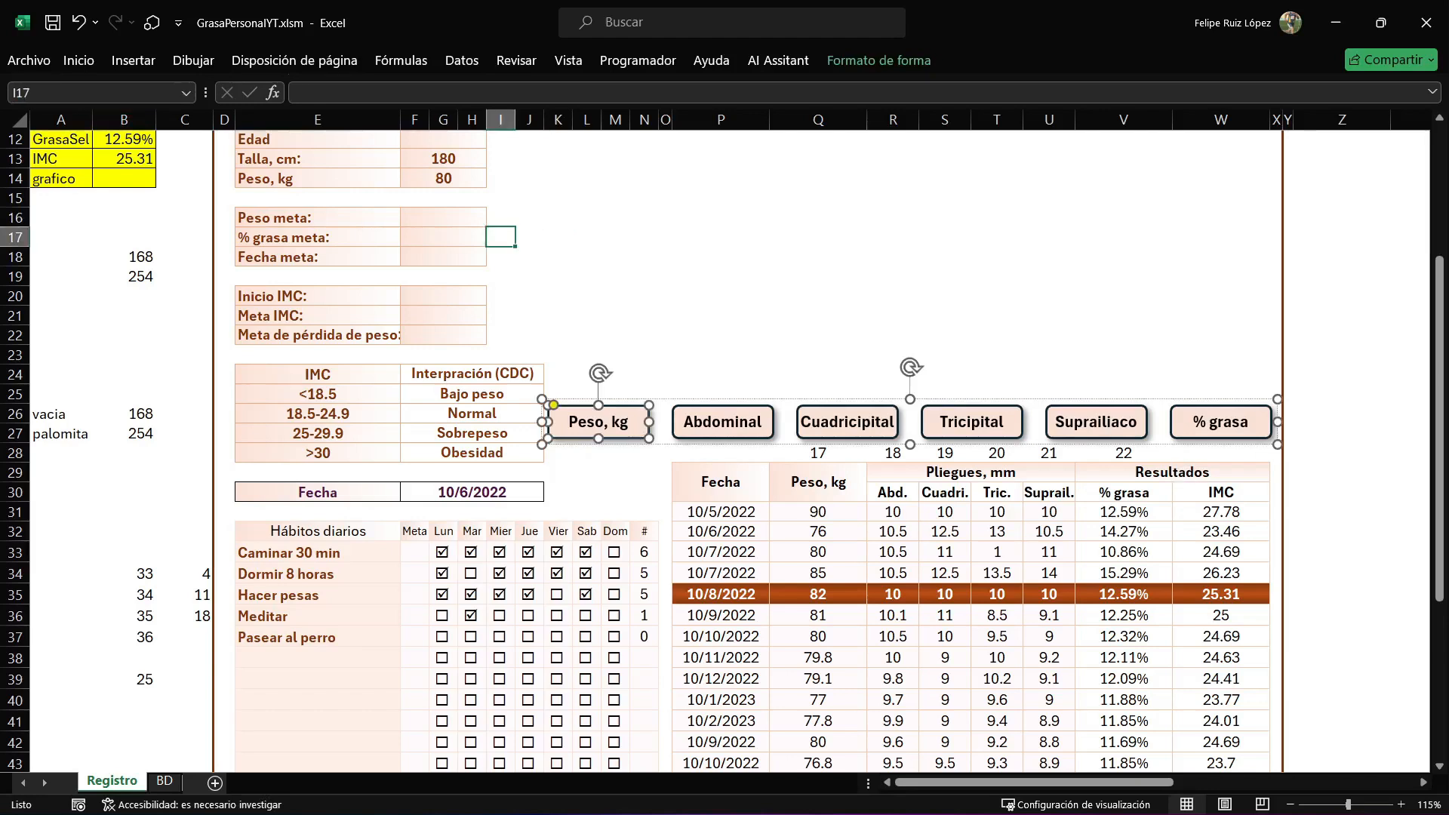
click(619, 422)
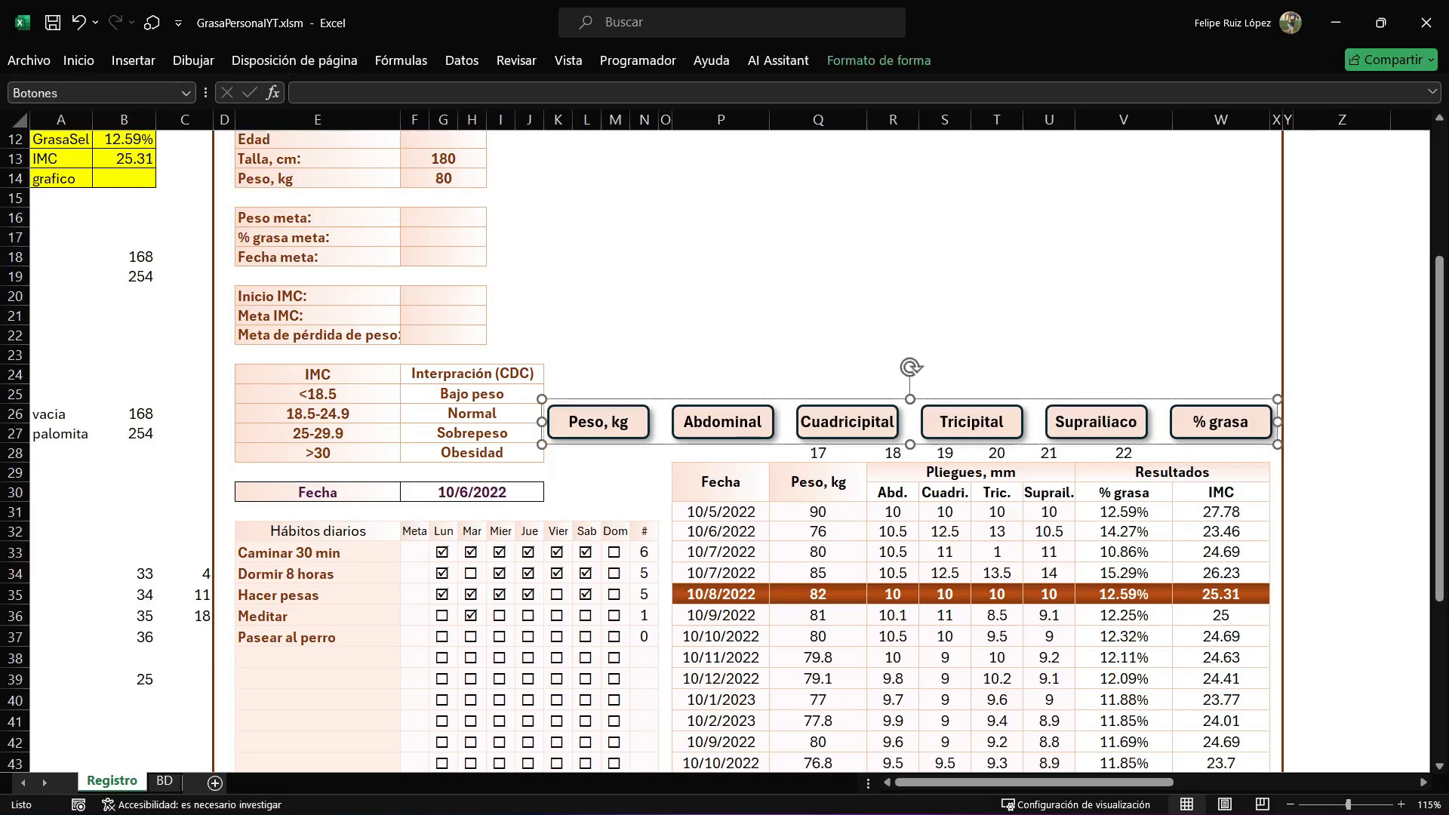
Name the "Abdominal" button shape inside the button group 18.
click(720, 315)
click(722, 423)
click(722, 422)
click(93, 93)
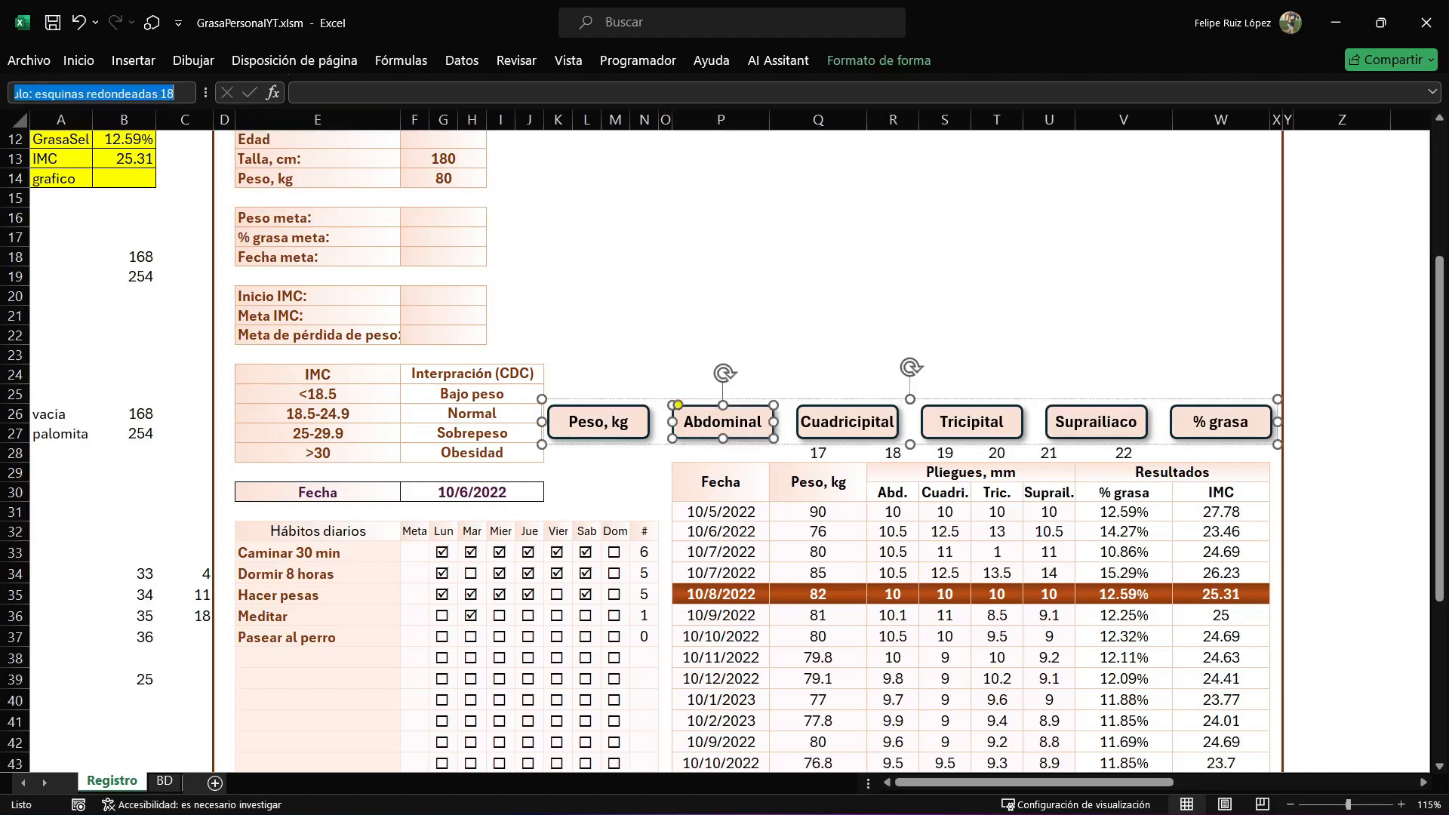
text(18)
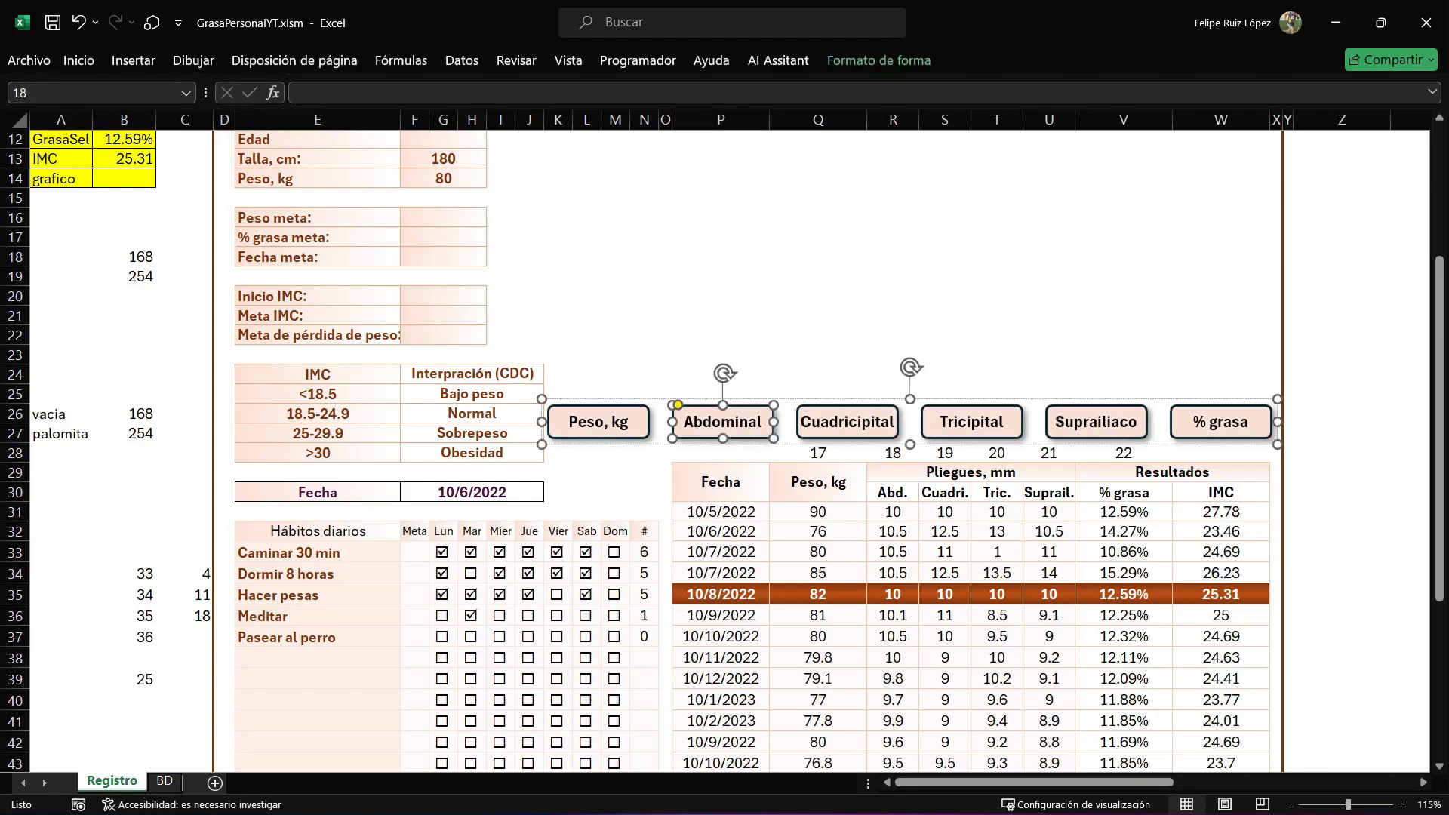
click(721, 217)
Name the "Cuadricipital" button shape 19 and check the names of that button and the "Abdominal" button.
click(847, 422)
click(848, 422)
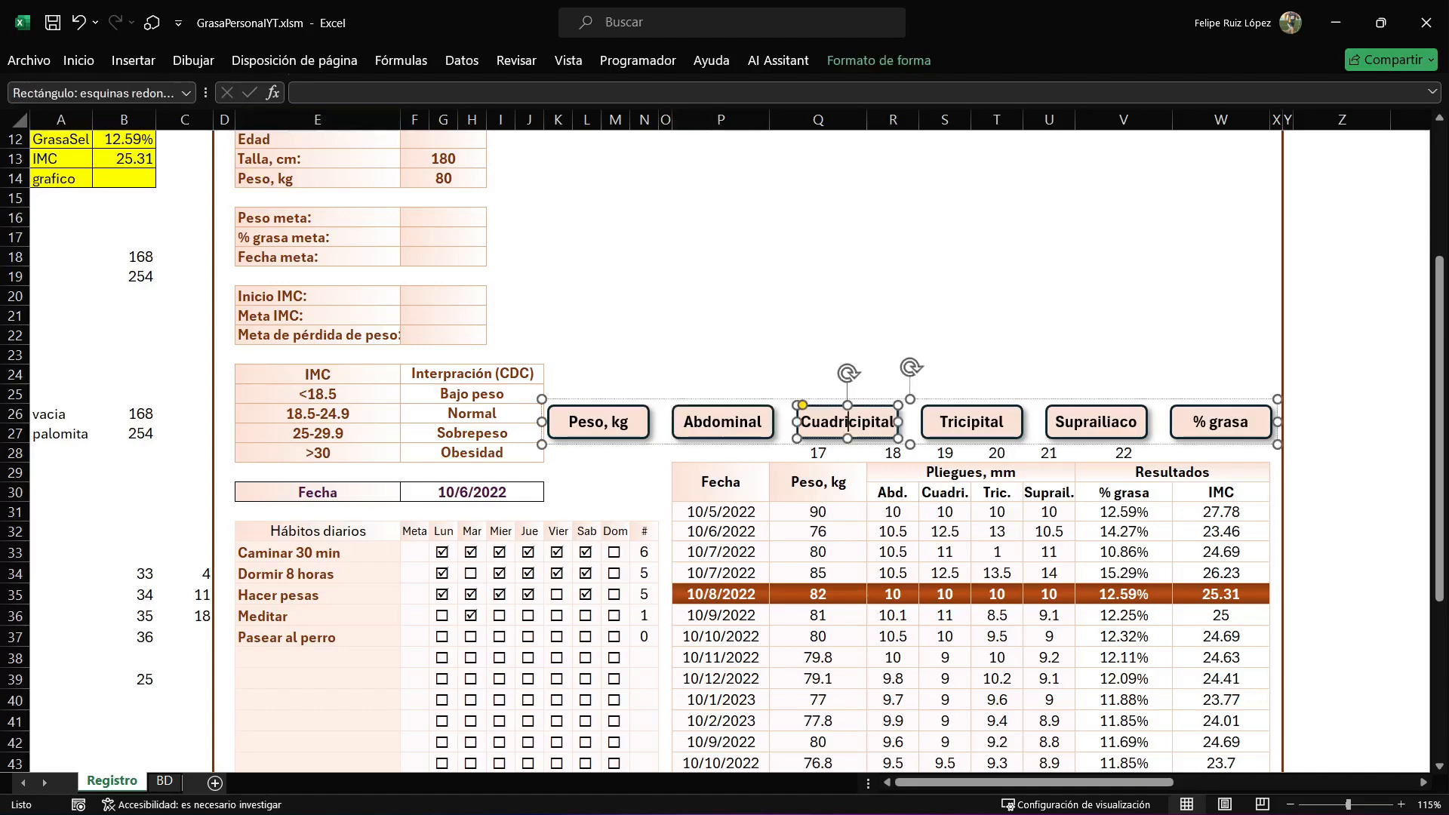
click(93, 93)
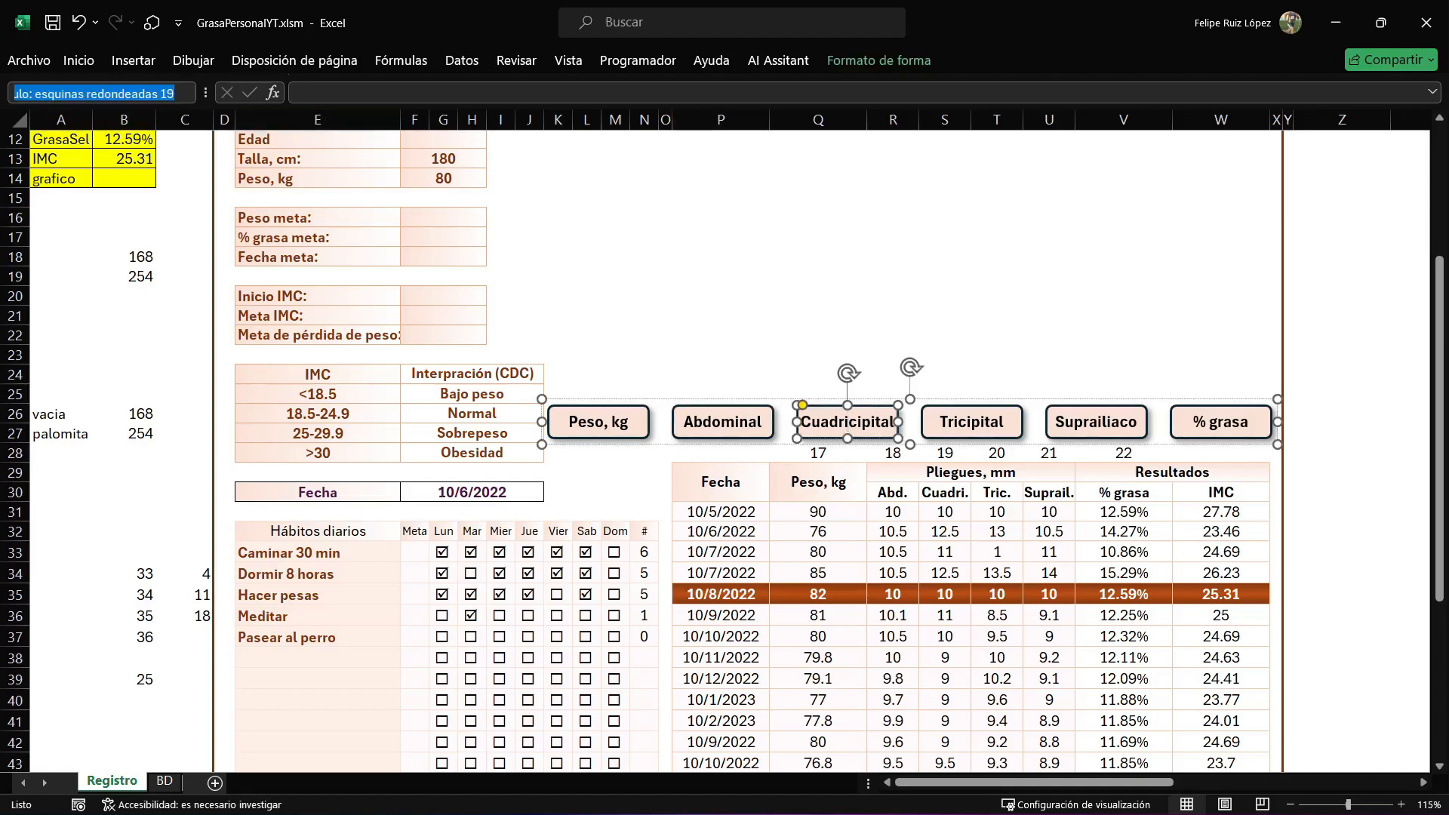
text(19)
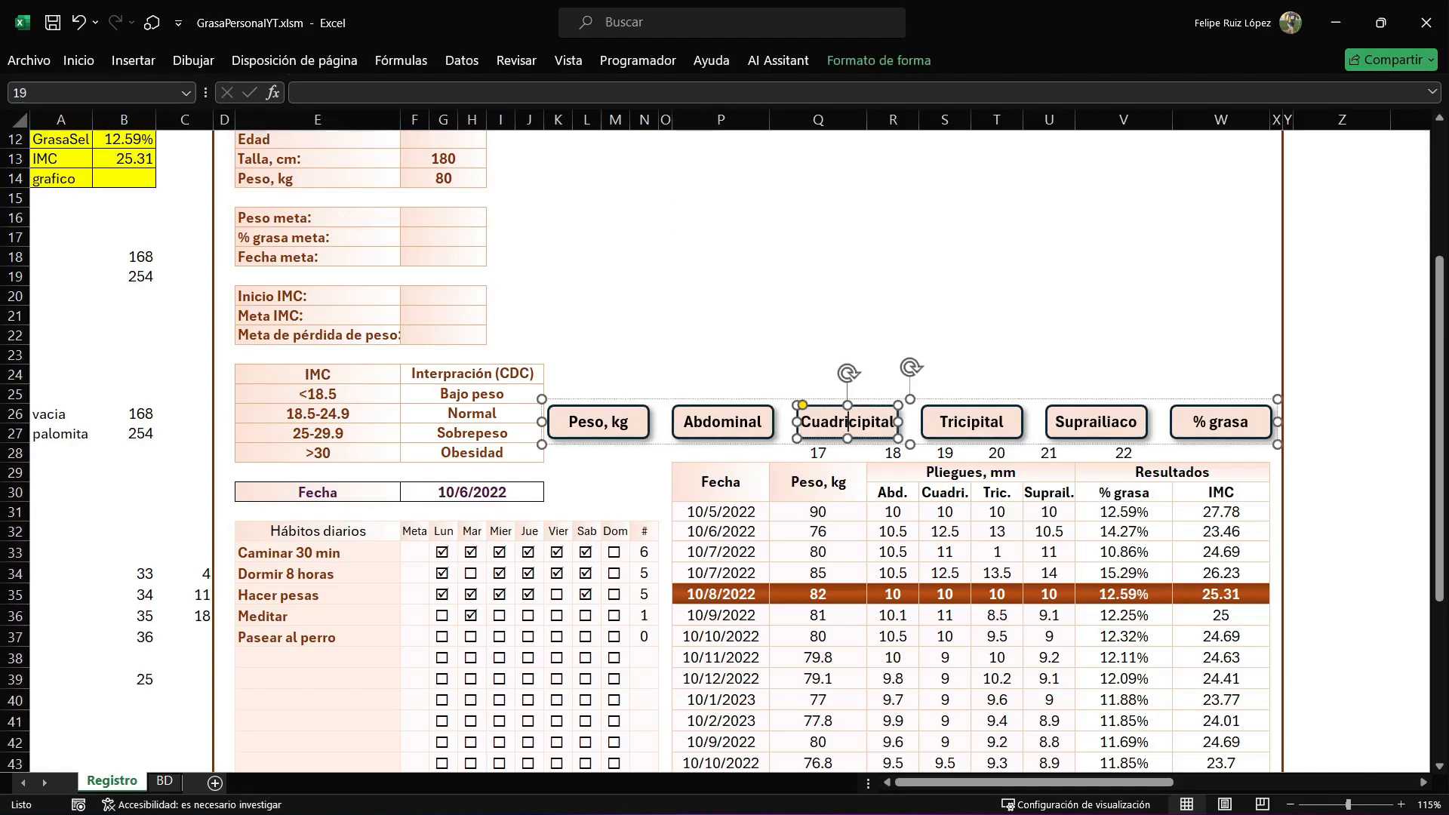
click(945, 355)
click(848, 422)
click(847, 422)
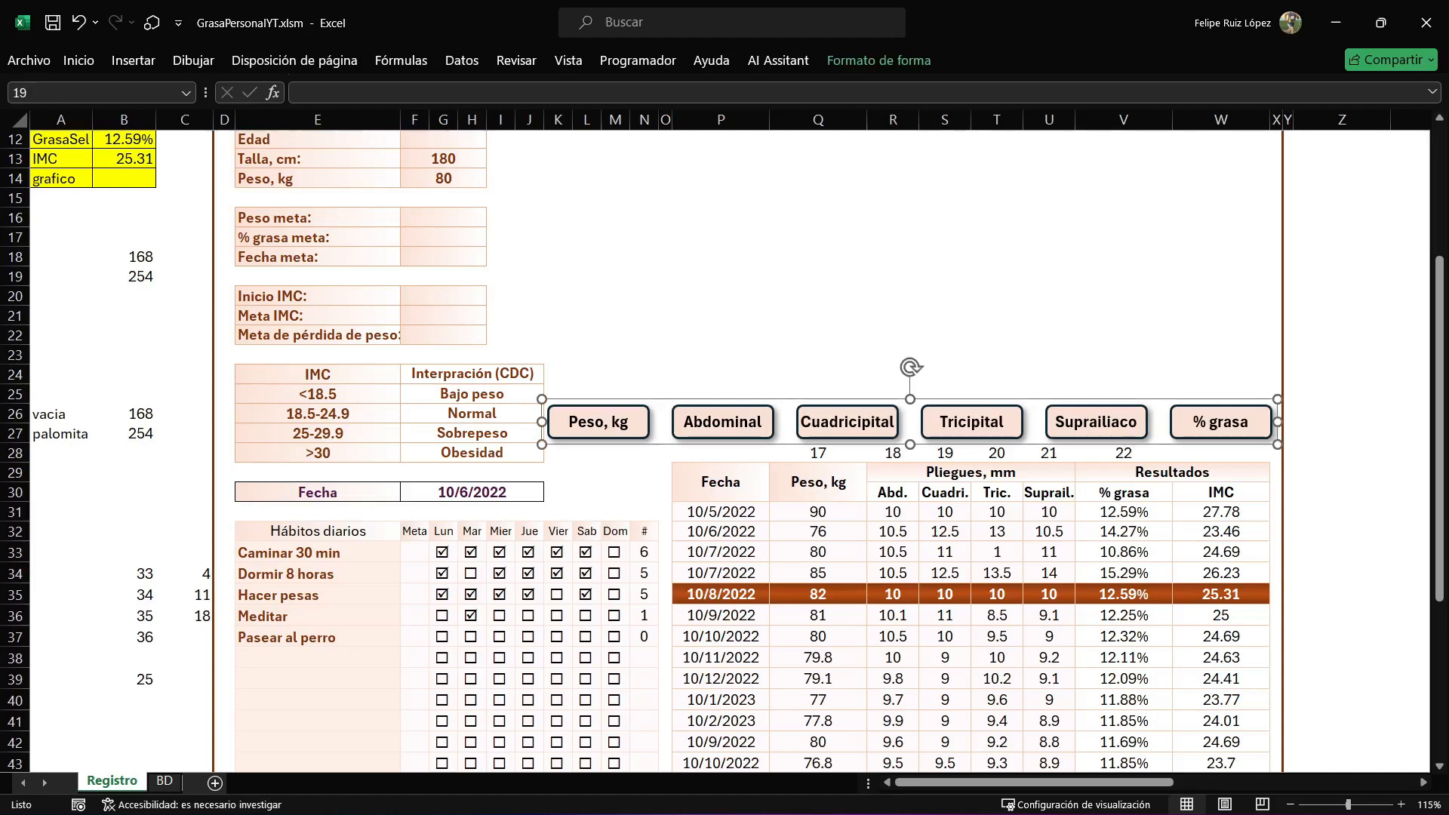
click(722, 422)
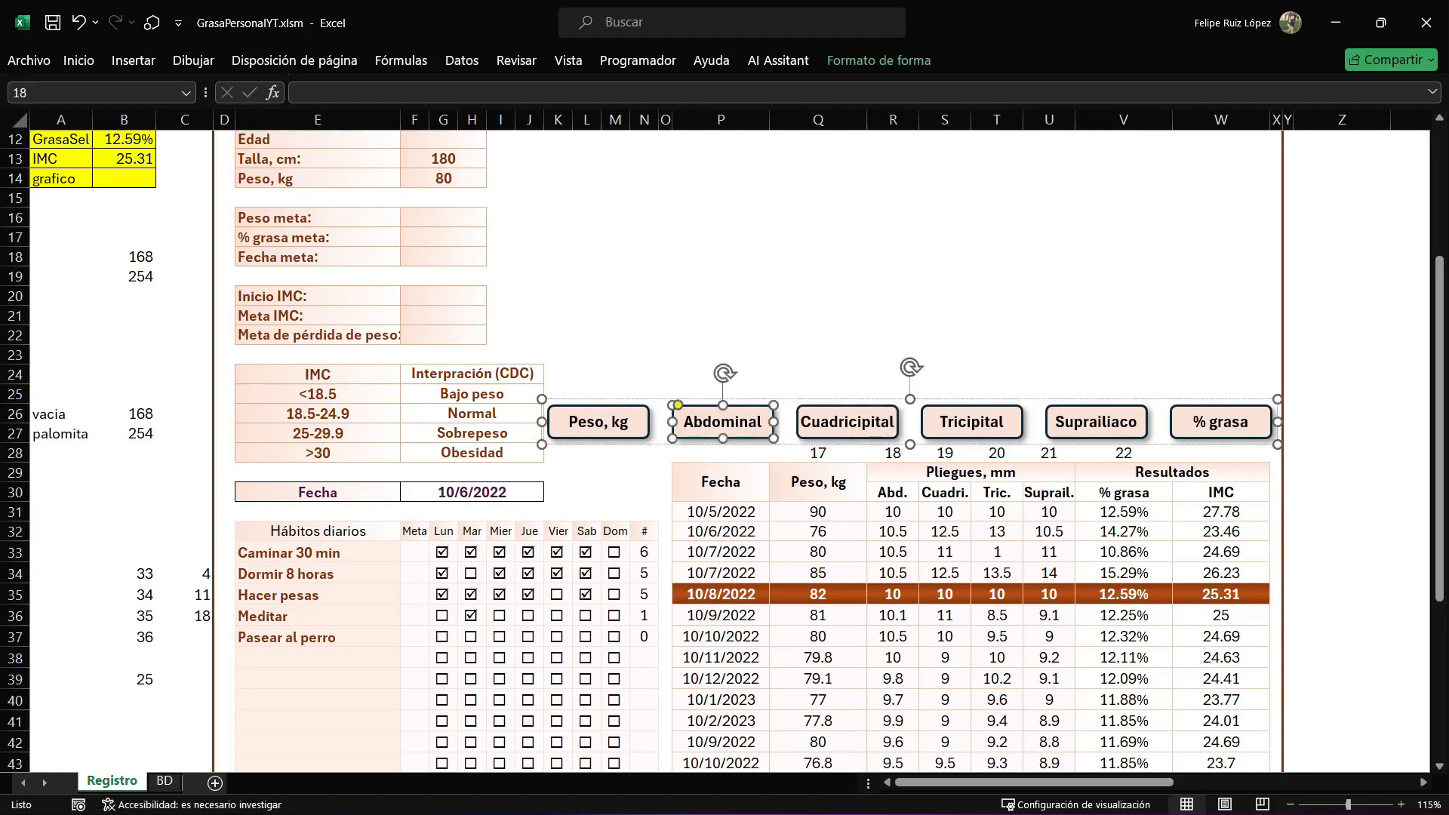
Name the "Tricipital" button shape 20 and the "Suprailiaco" button shape 21.
click(972, 422)
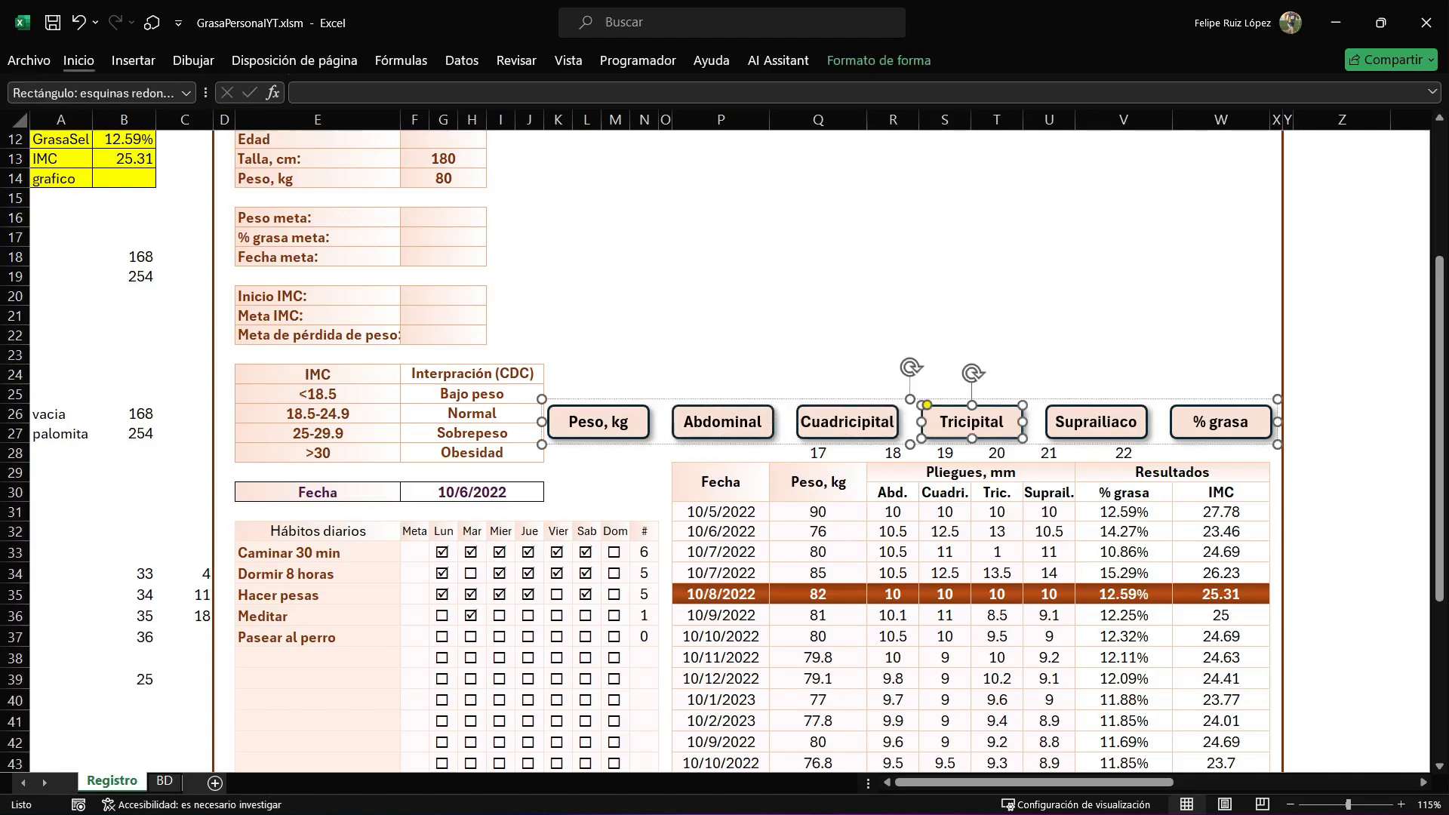
click(98, 92)
text(20)
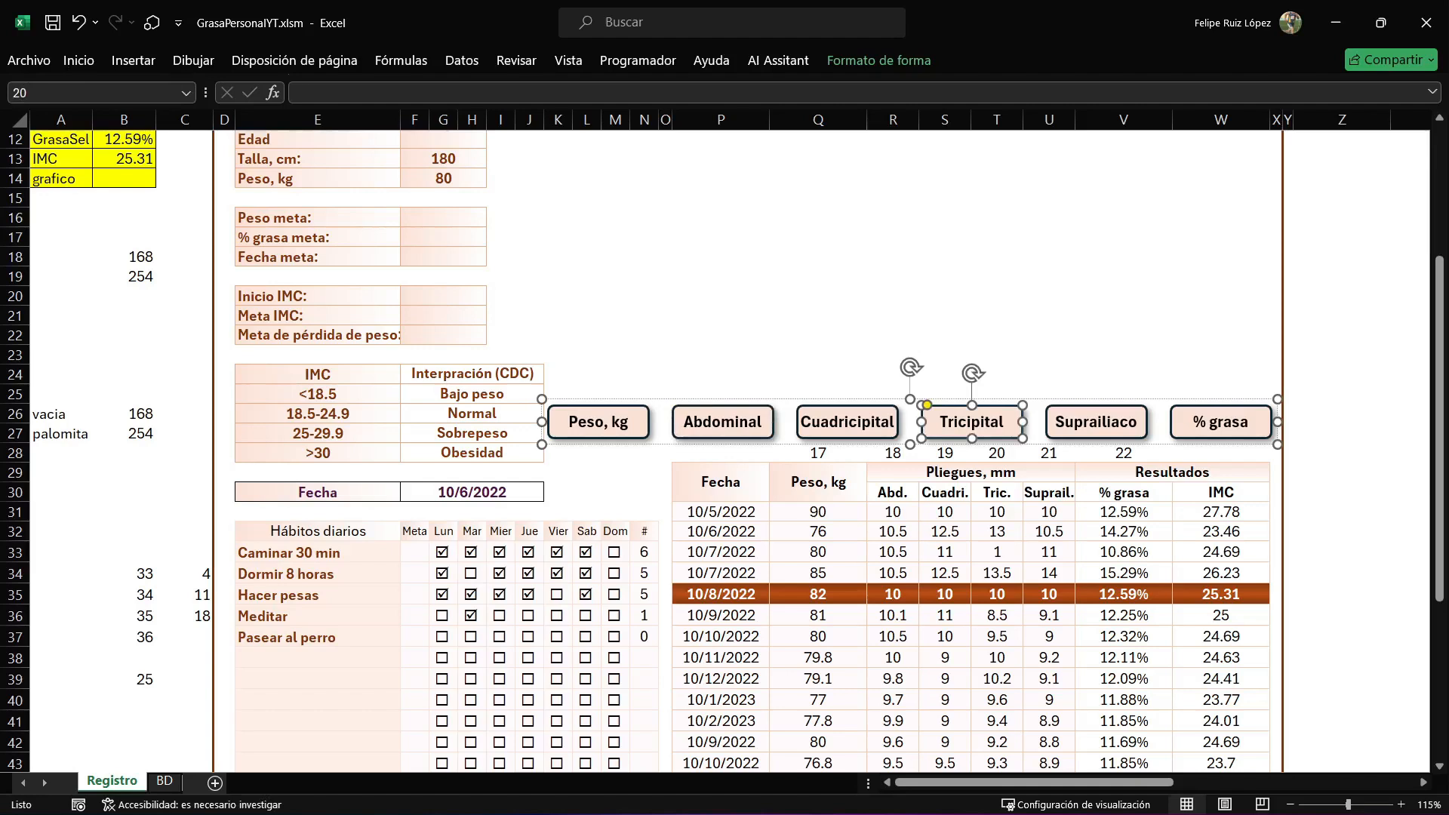
click(1095, 422)
click(98, 92)
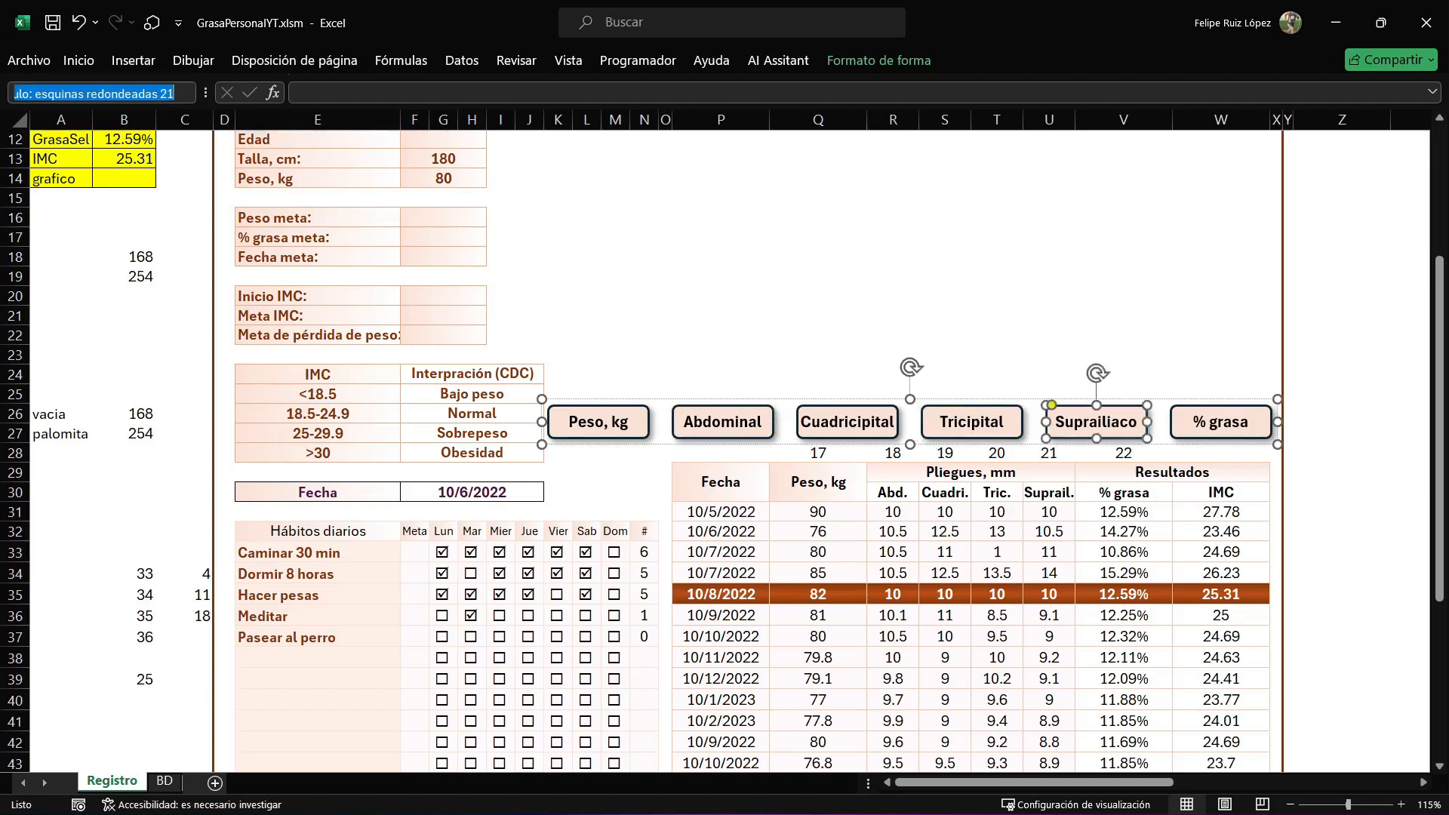
text(21)
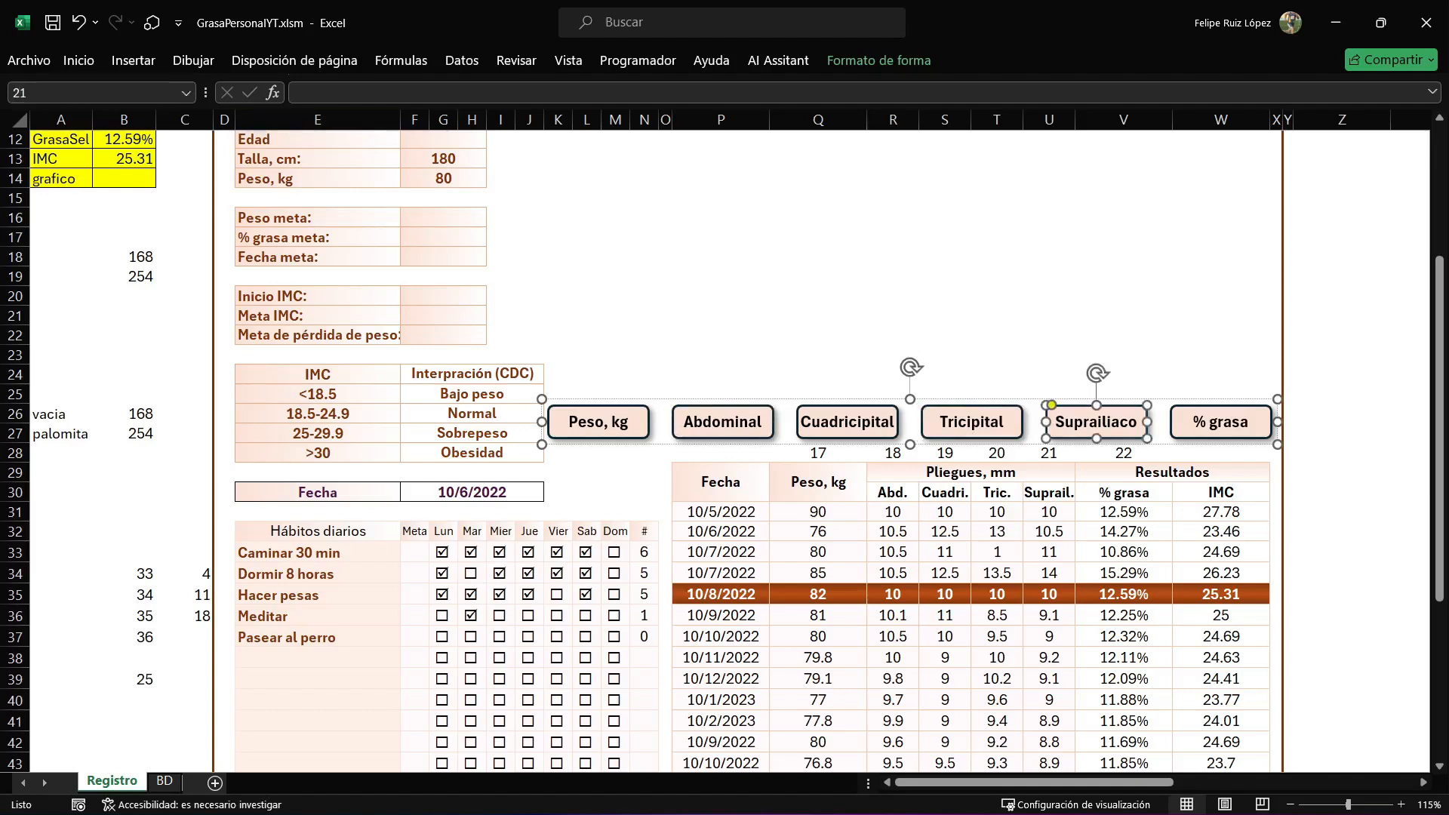
Name the "% grasa" button shape 22.
click(1220, 422)
click(98, 92)
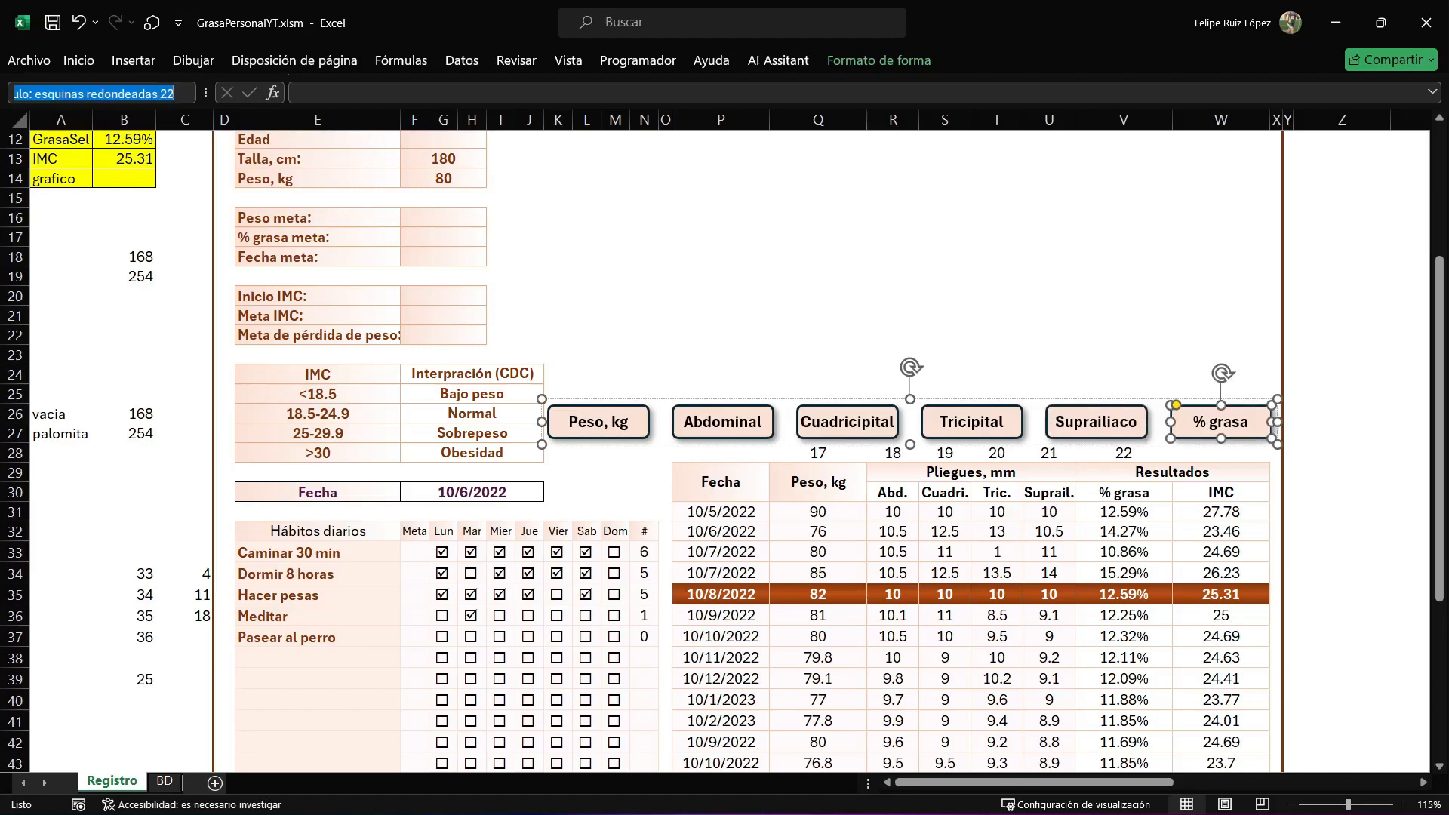
text(22)
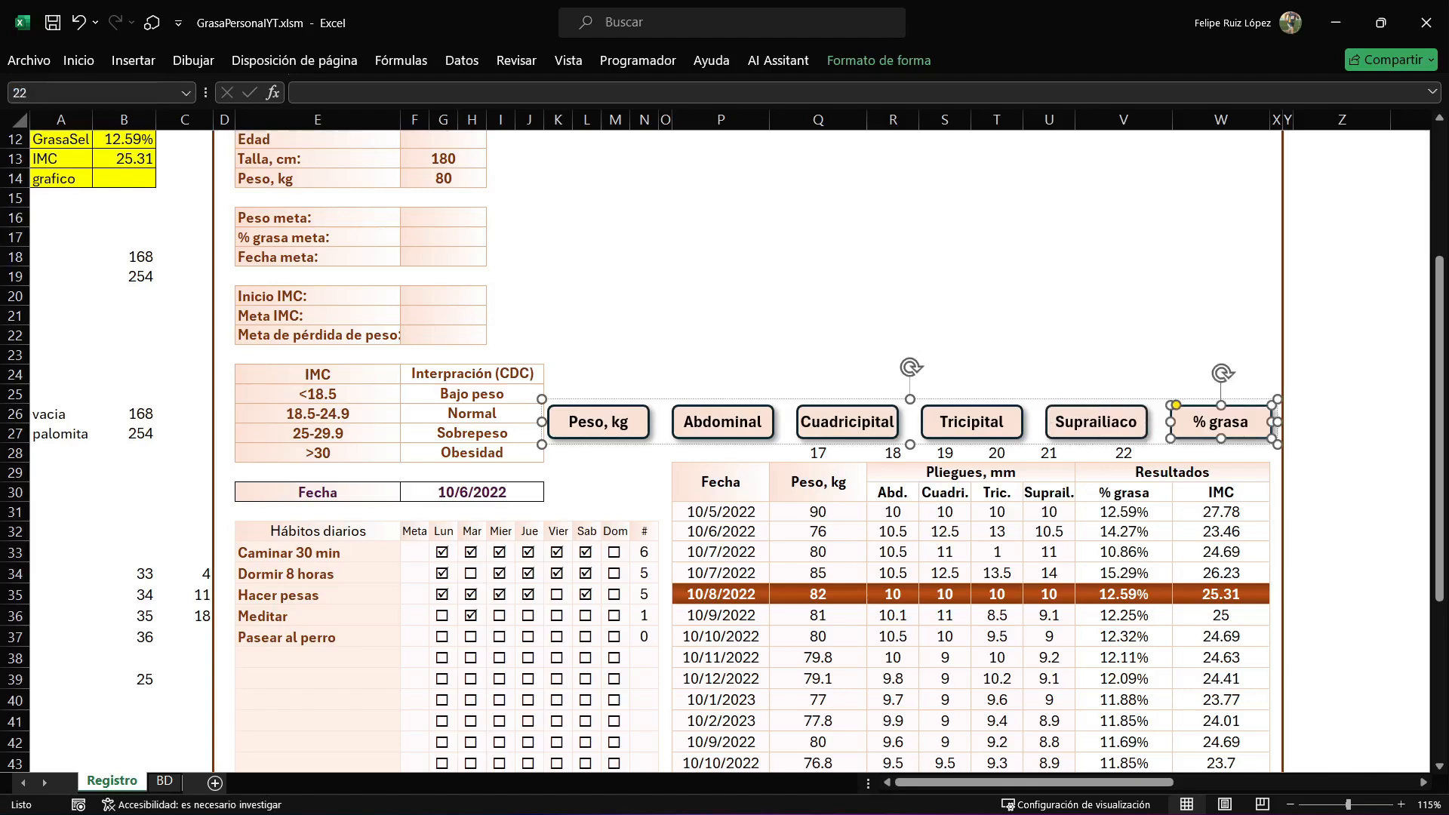
click(818, 374)
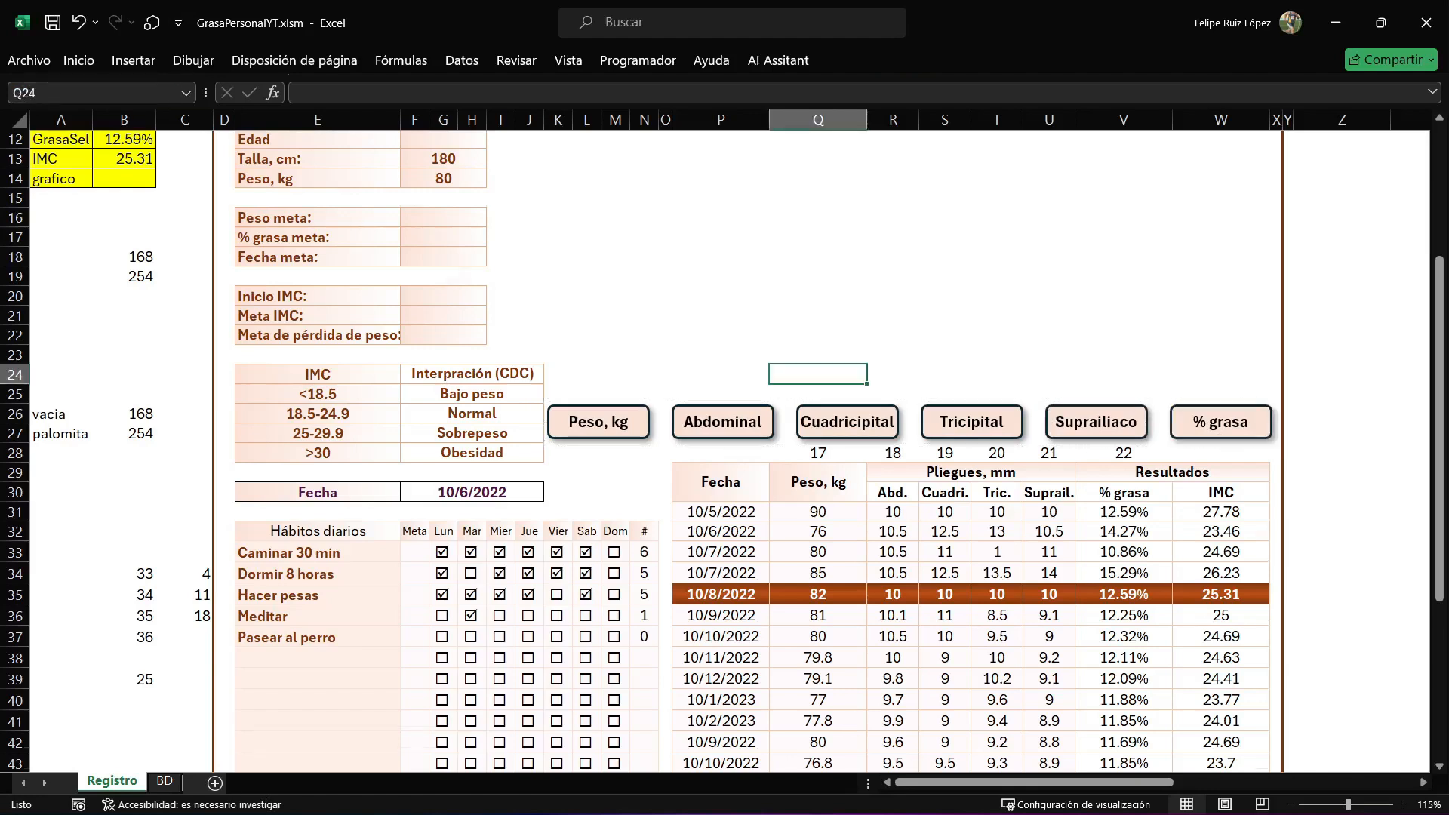
Switch to the Visual Basic editor, open Módulo1 and add a procedure named GraficoDatos below CalculoGrasa.
scroll(818, 375, up, 3)
key(alt+F11)
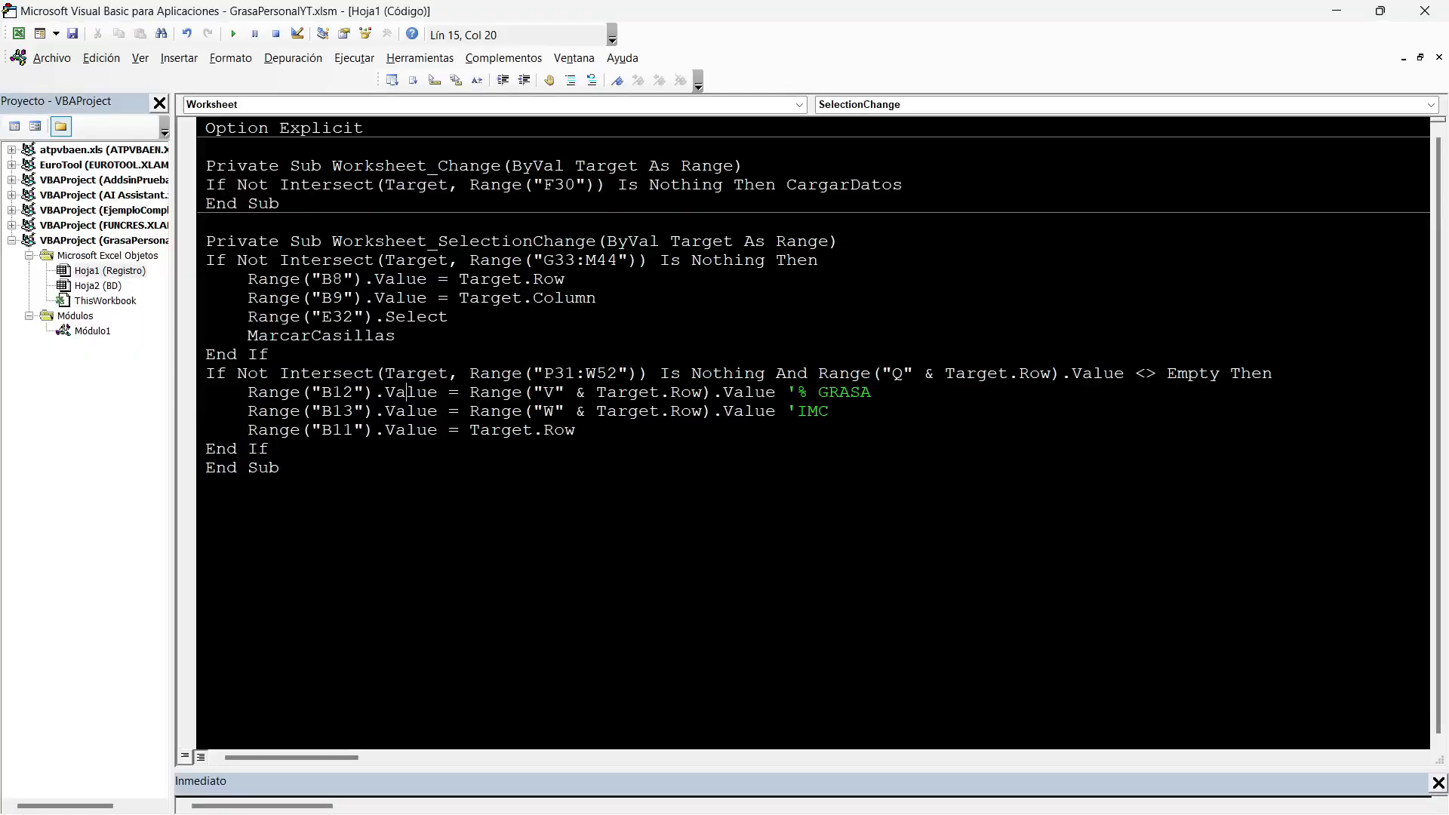
double_click(92, 332)
click(280, 714)
key(Return)
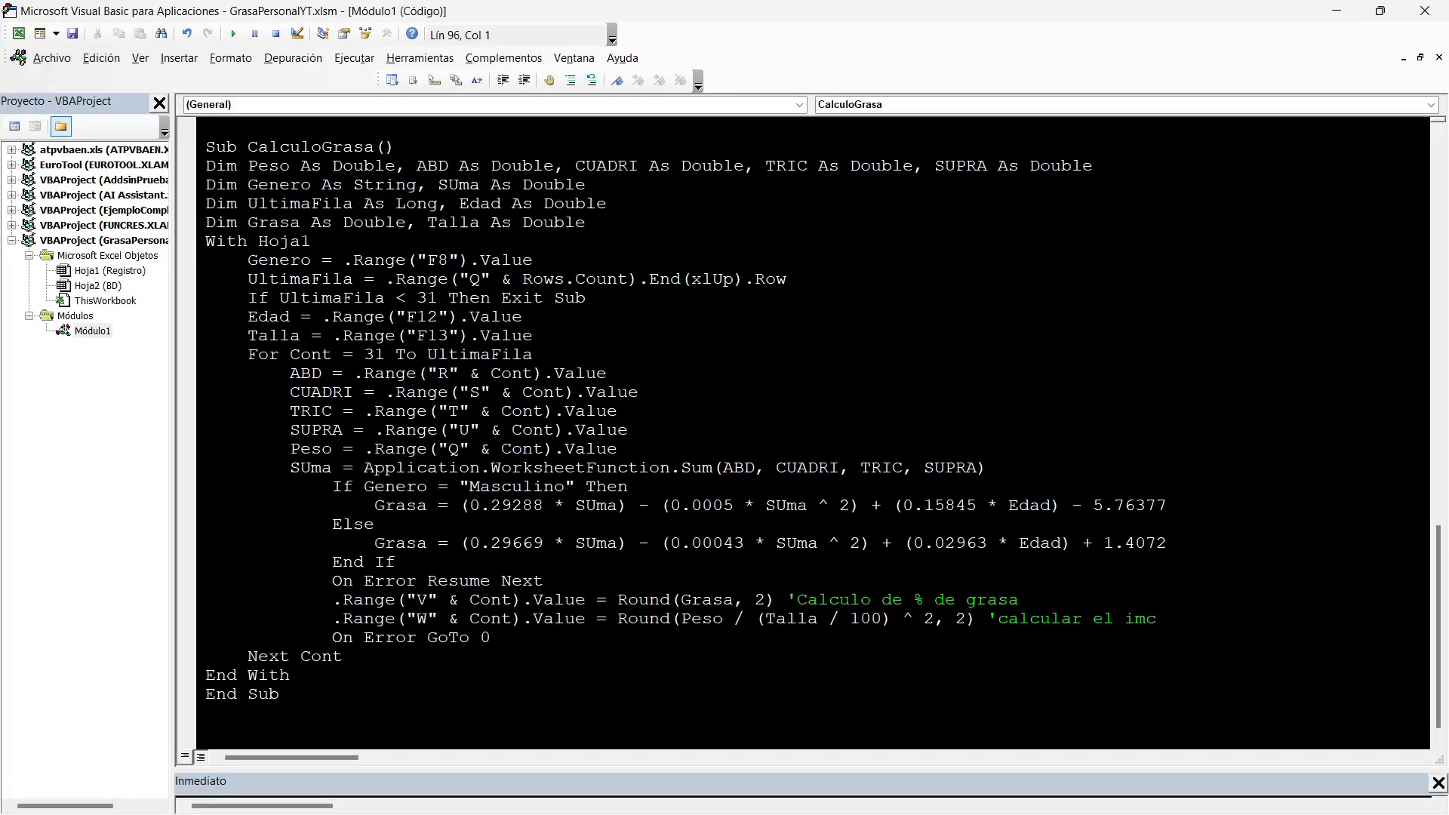
text(SUb GraficoDatos)
key(Return)
Write an empty With Hoja1 ... End With block inside the GraficoDatos procedure.
text(With Hoja1)
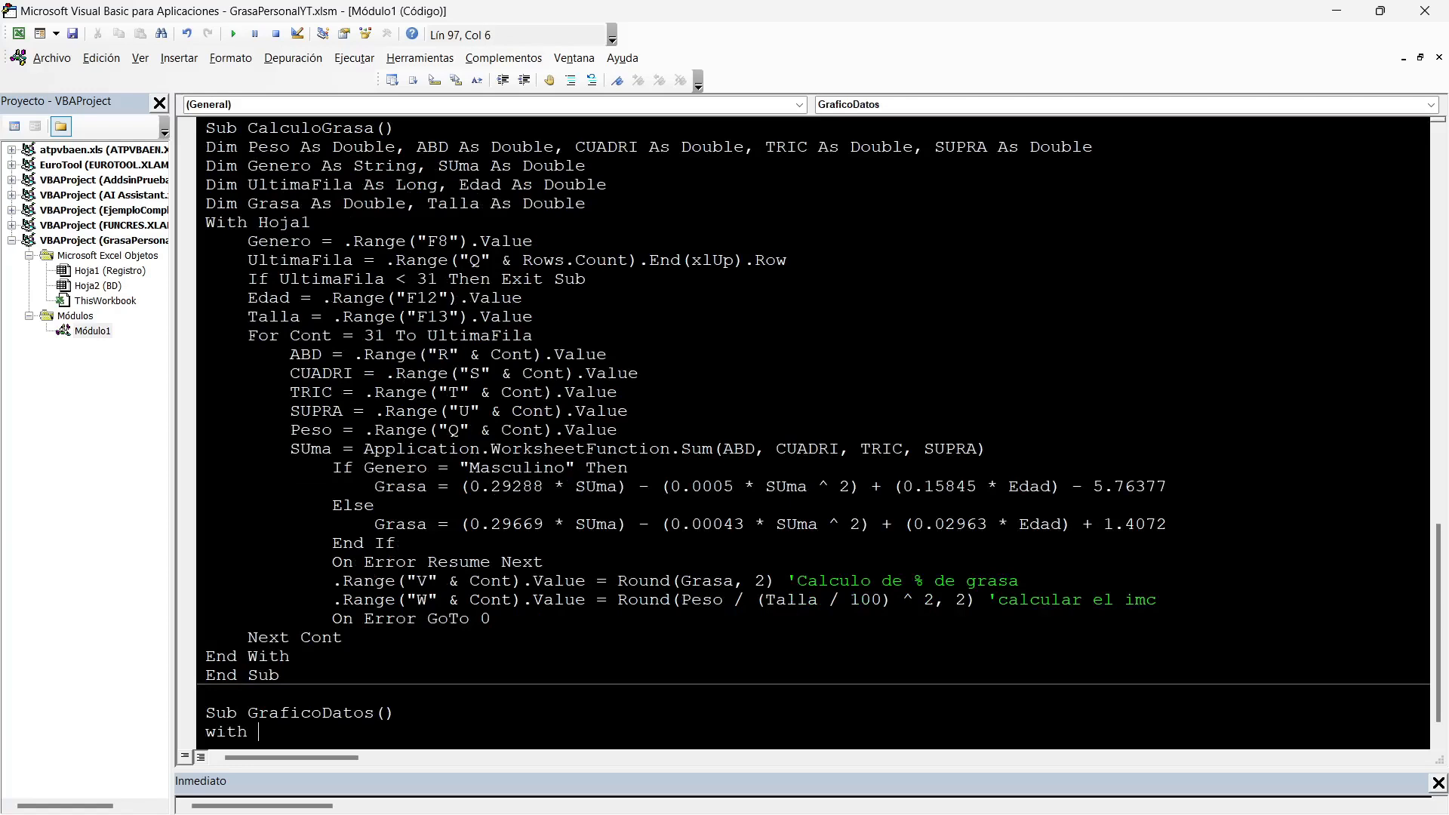
key(Return)
text(end with)
key(BackSpace)
key(BackSpace)
key(BackSpace)
text(ith)
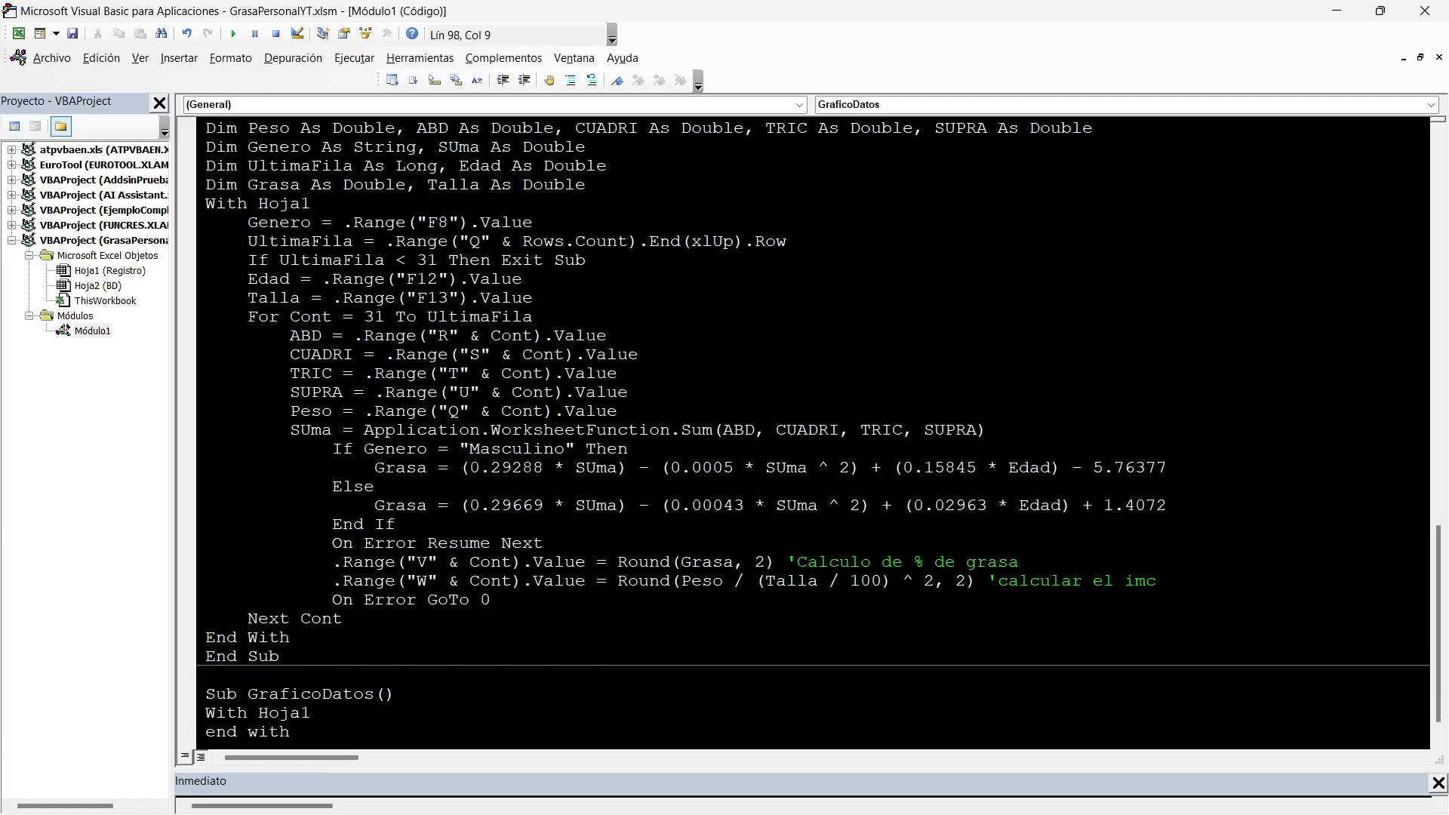
Declare RangoX and RangoY As Range in GraficoDatos, above the With Hoja1 block.
key(Up)
key(Up)
key(End)
key(Return)
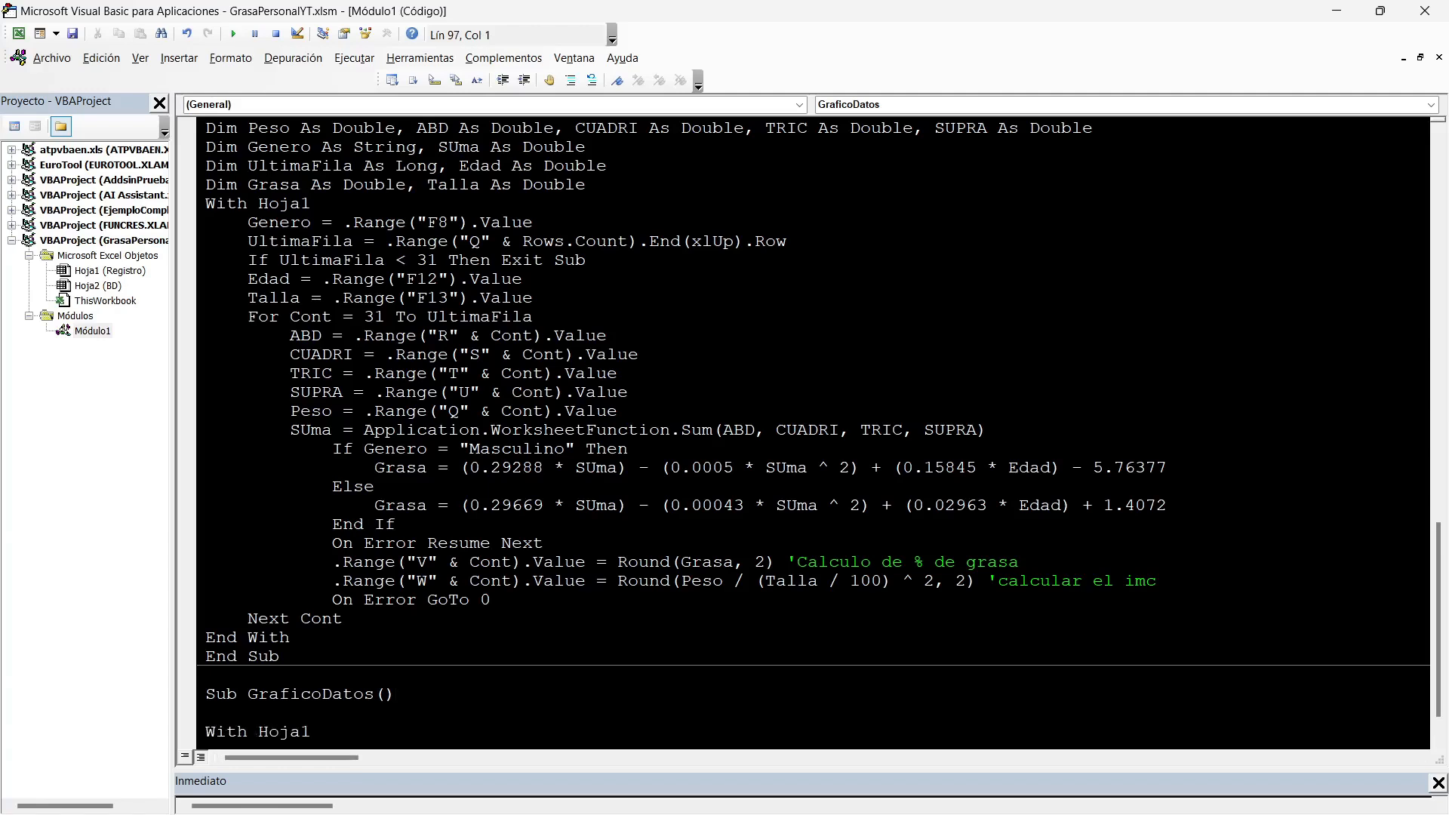
scroll(814, 431, down, 1)
text(DIm RangoX as Range, )
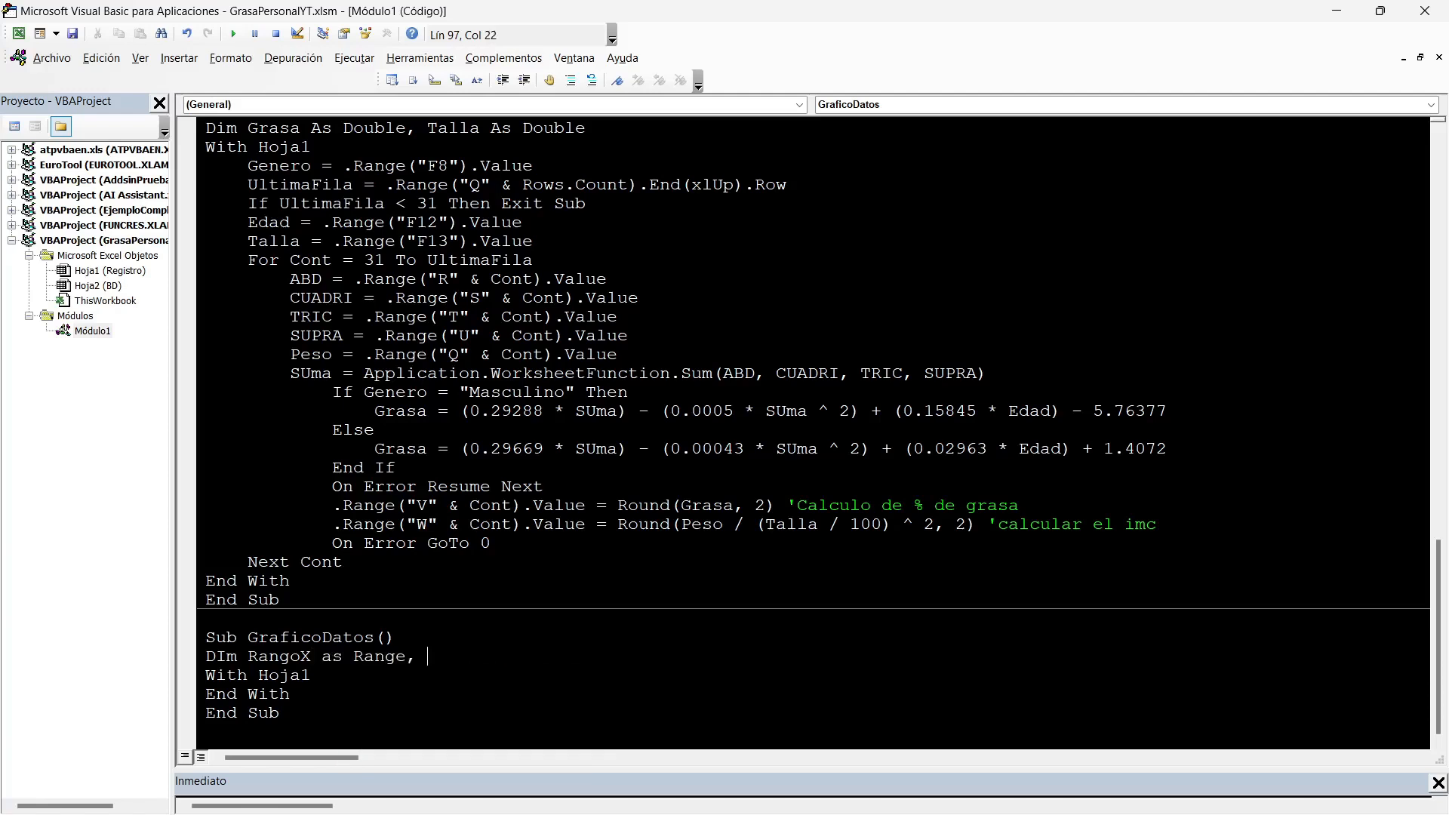
text(RangoY as Range)
key(Return)
Declare UltimaFila and FilaSeleccionada As Long on the following line of GraficoDatos.
text(DIm U)
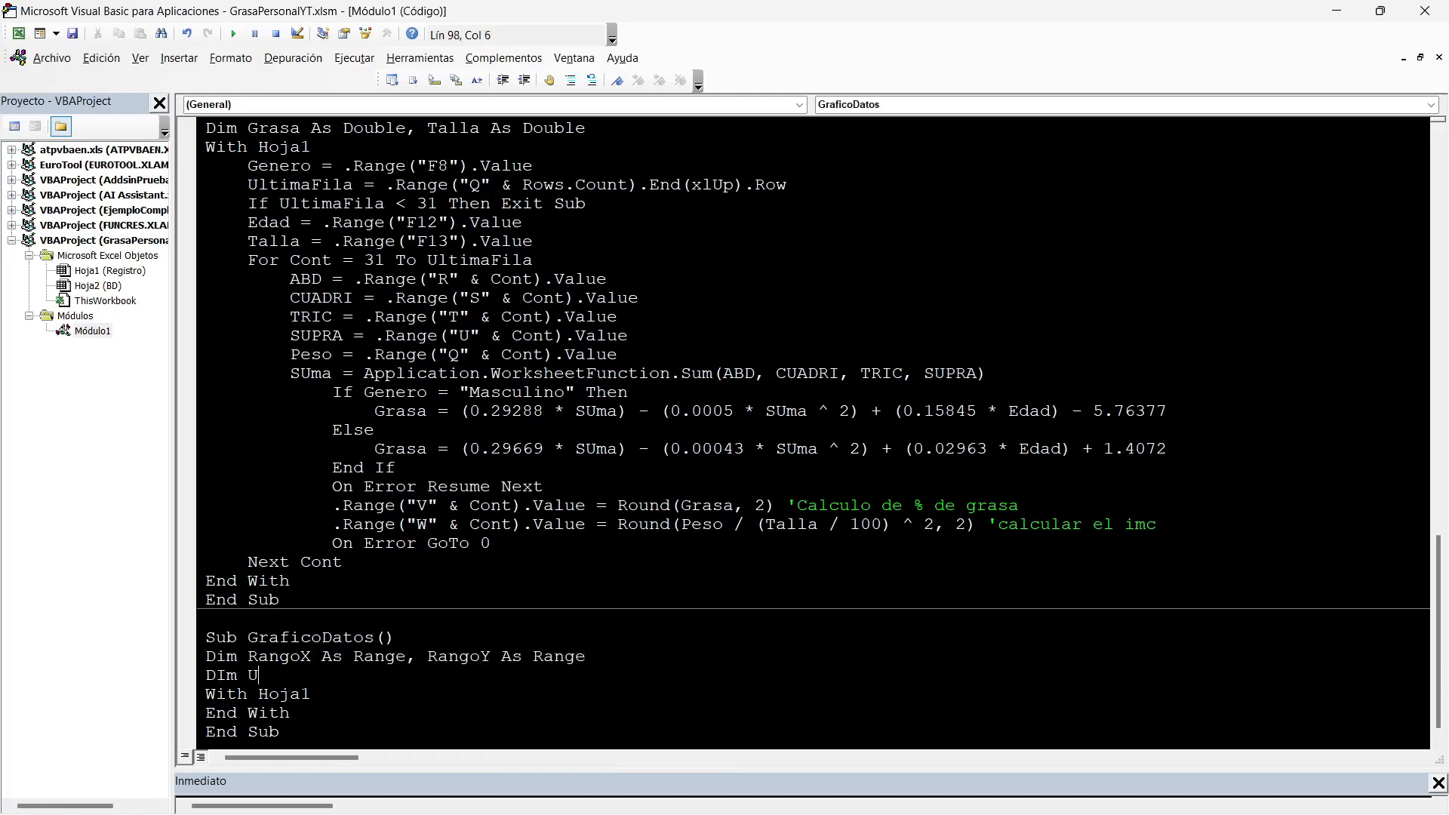
text(ltimaFila as )
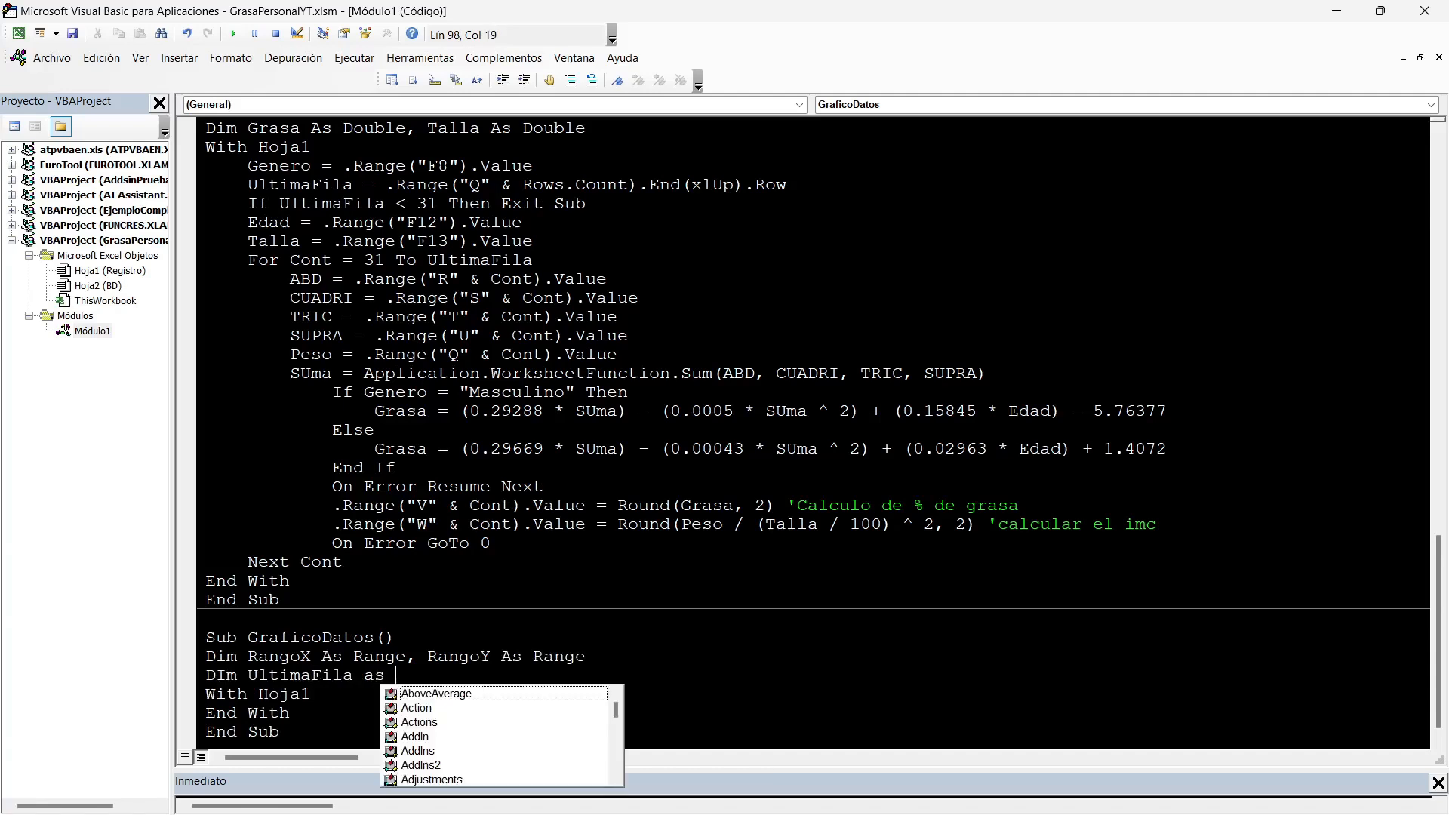
text(Long, Fila)
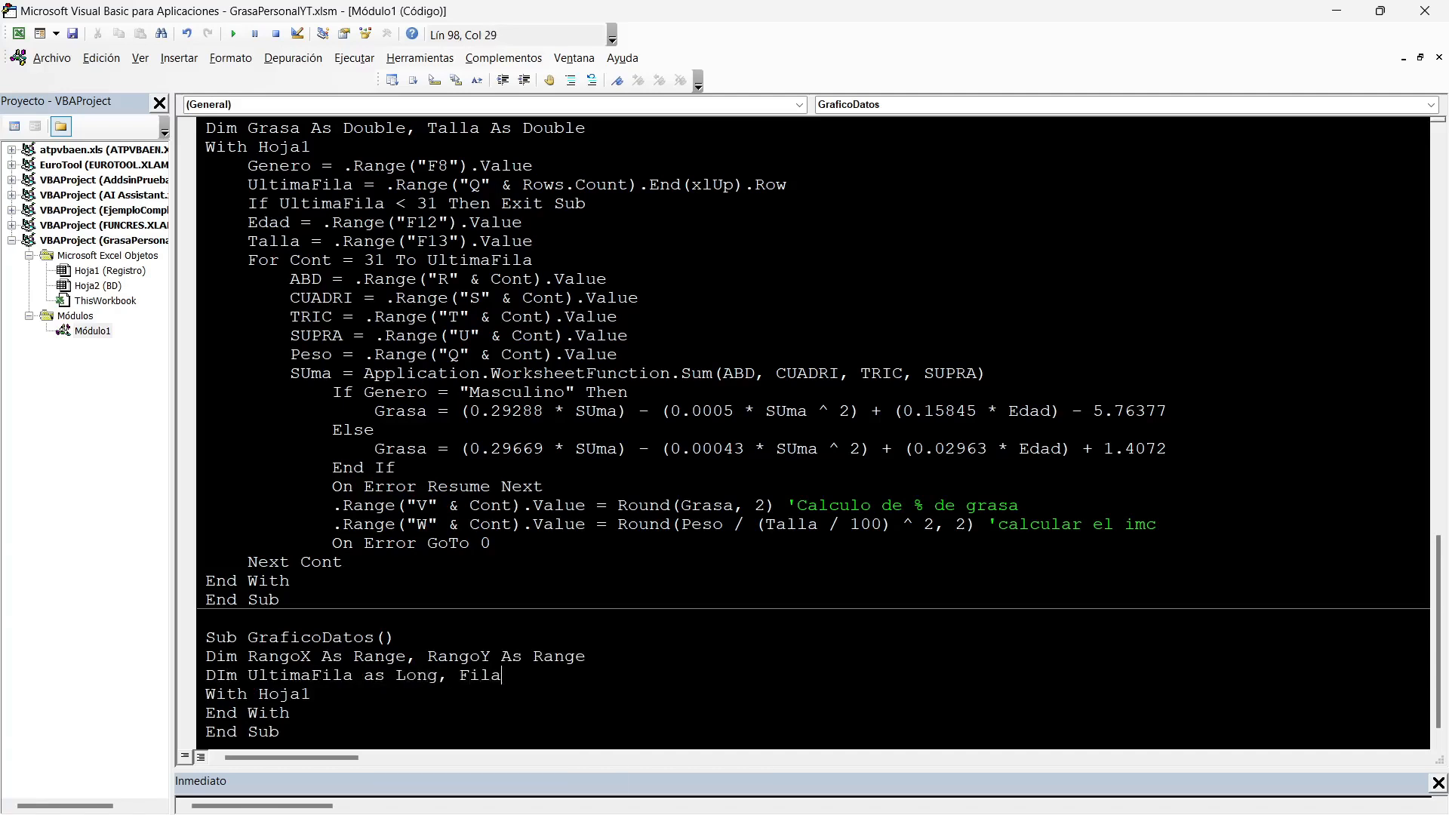
text(Seleccionada As Long)
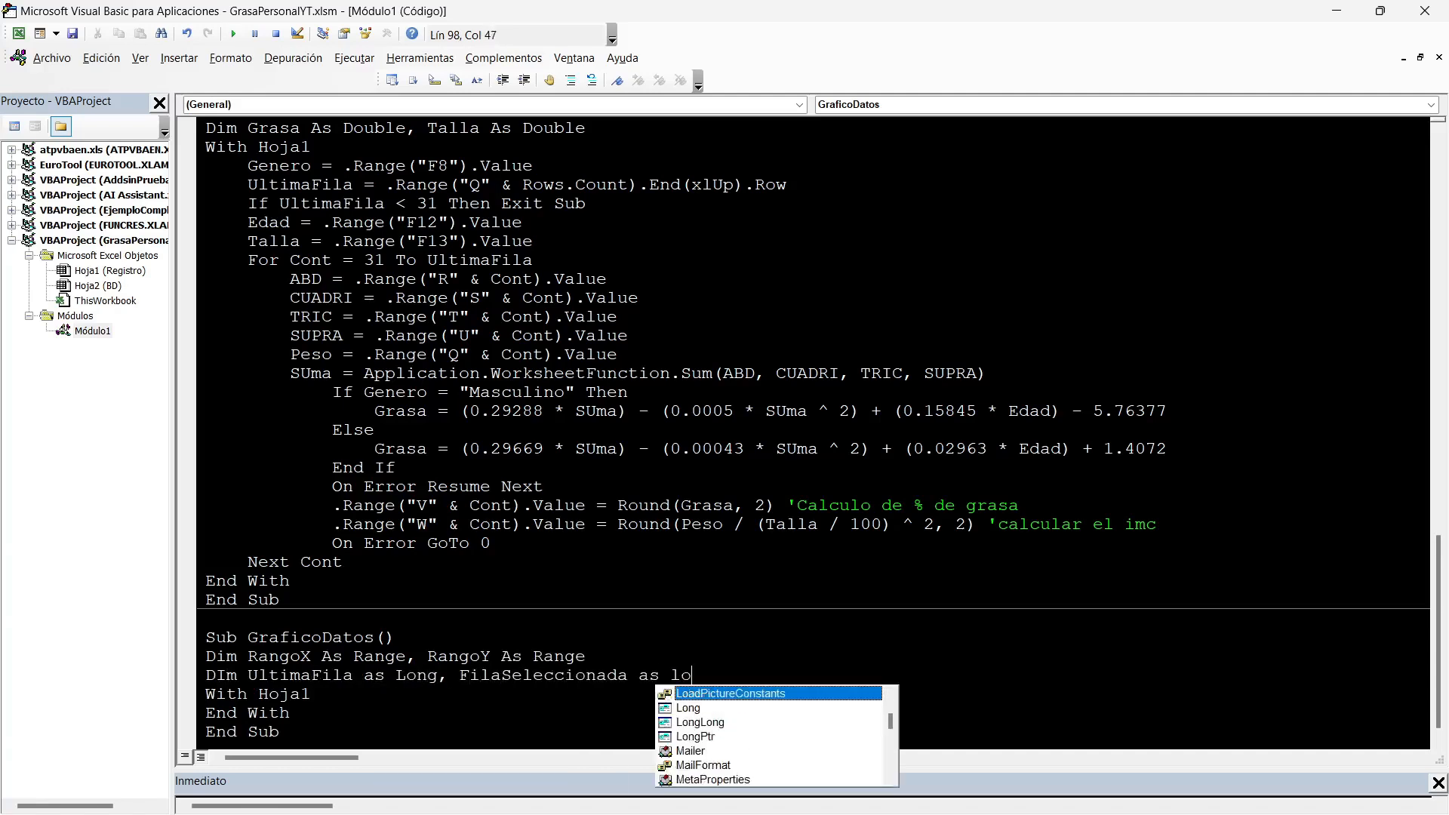
key(Return)
Declare GraficoSeleccionado As ChartObject and chart As chart on a new line of GraficoDatos.
text(DIm Grafico)
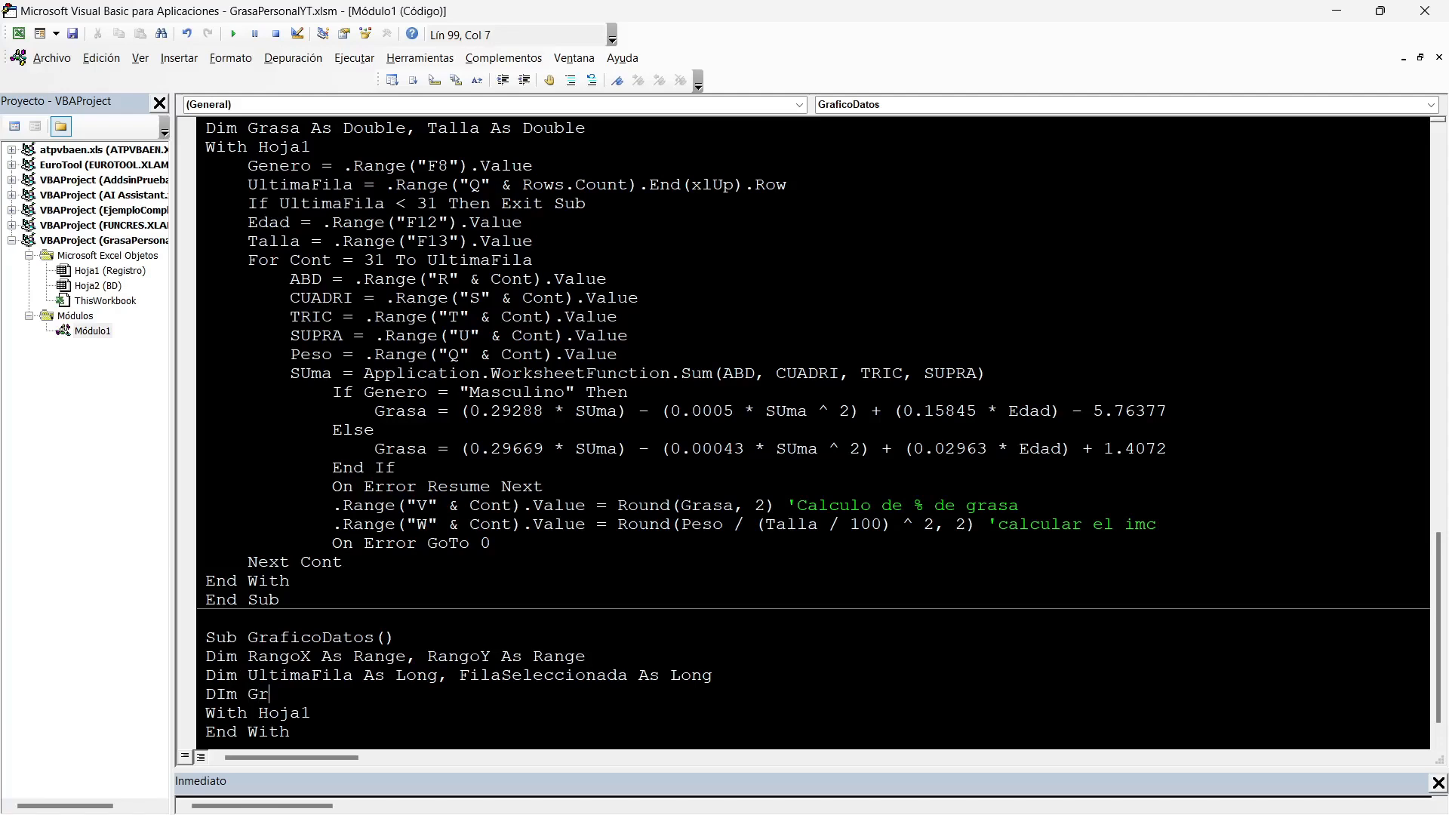
text(Seleccionado as cha)
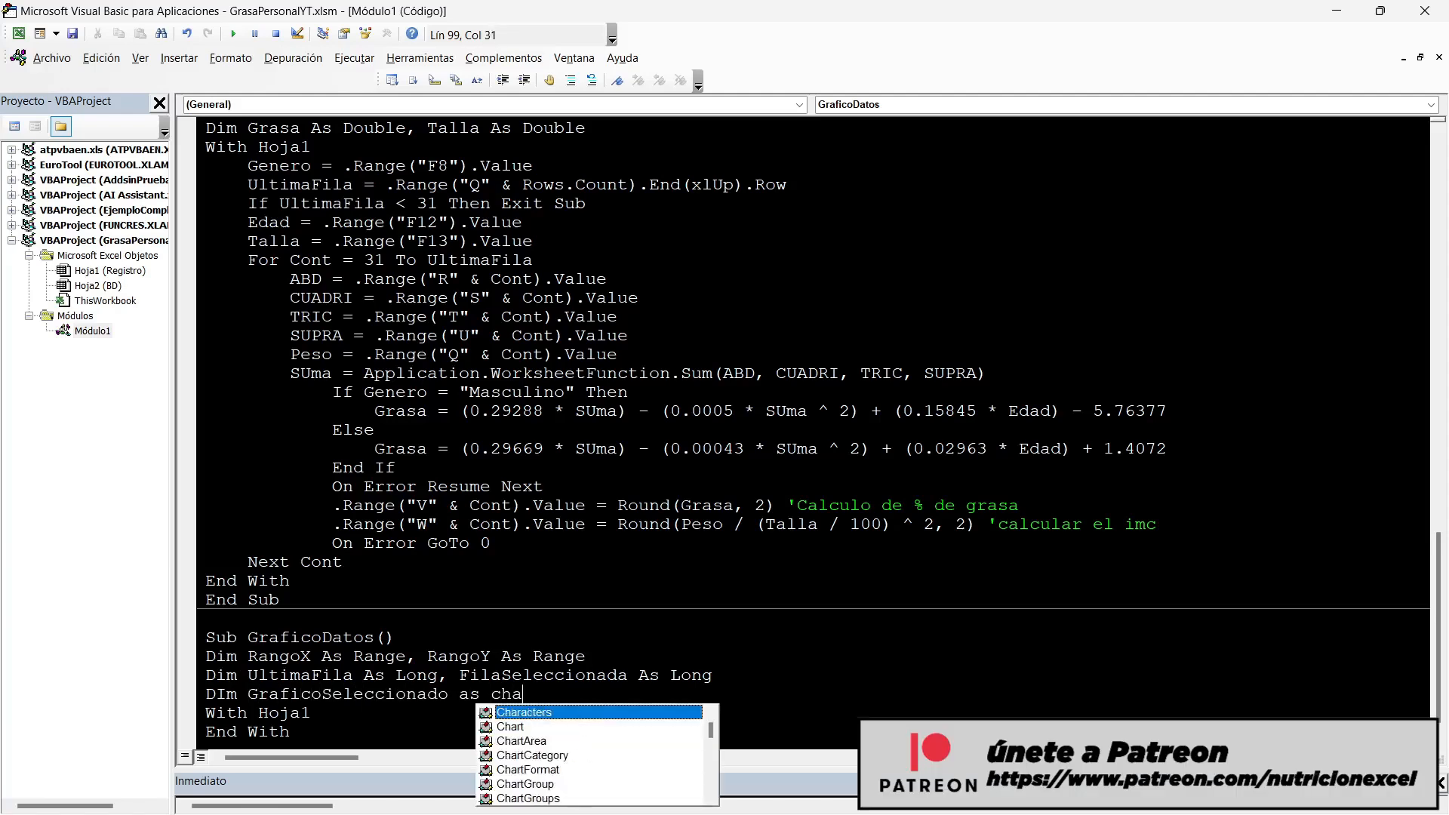
text(rtObject, Cha)
key(BackSpace)
key(BackSpace)
key(BackSpace)
text(chart as char)
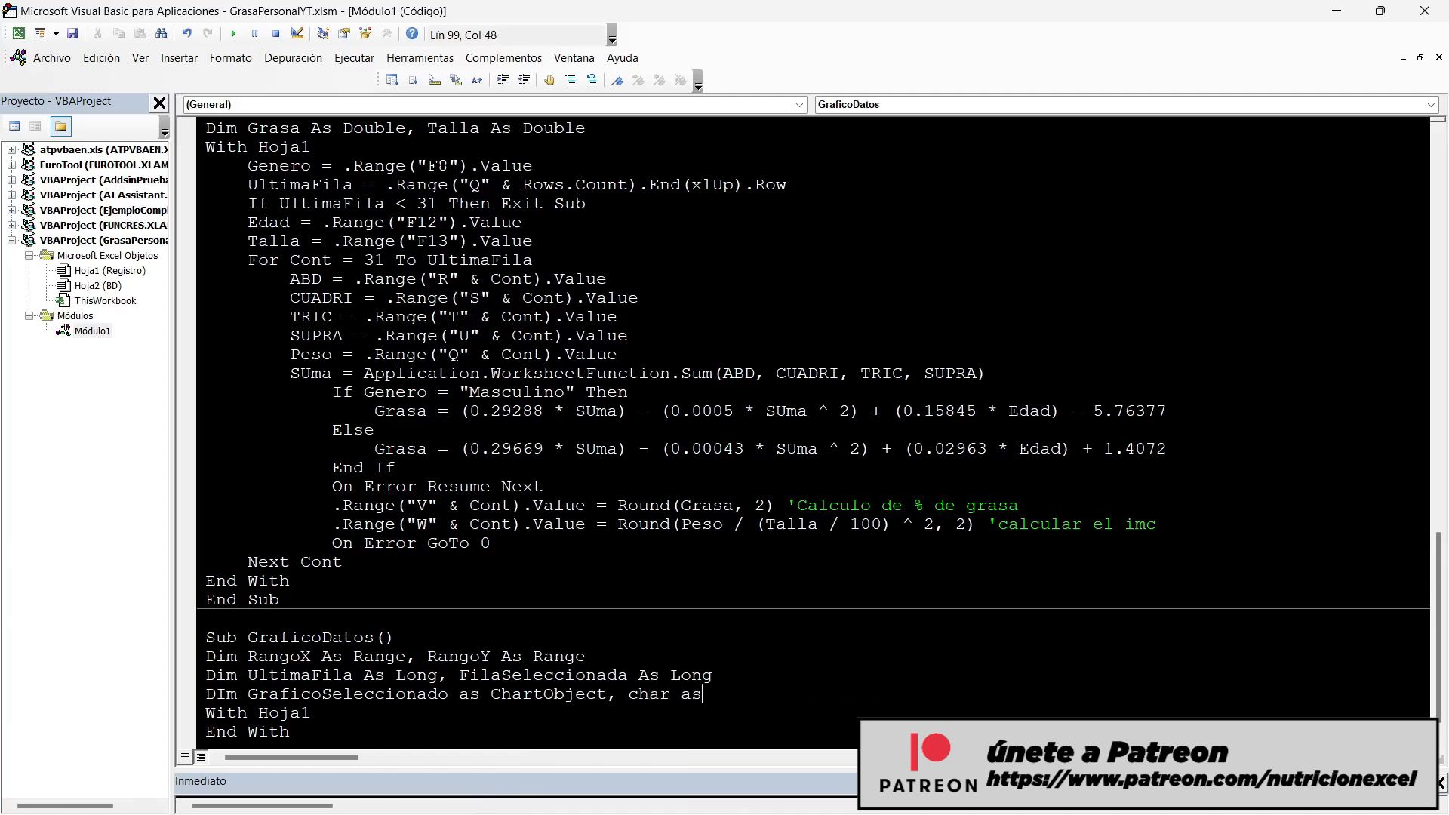
text(t)
key(Return)
Declare Seleccion As String and ValorMin, ValorMax and Ajuste As Double on a new line of GraficoDatos.
text(Dim Seleccion)
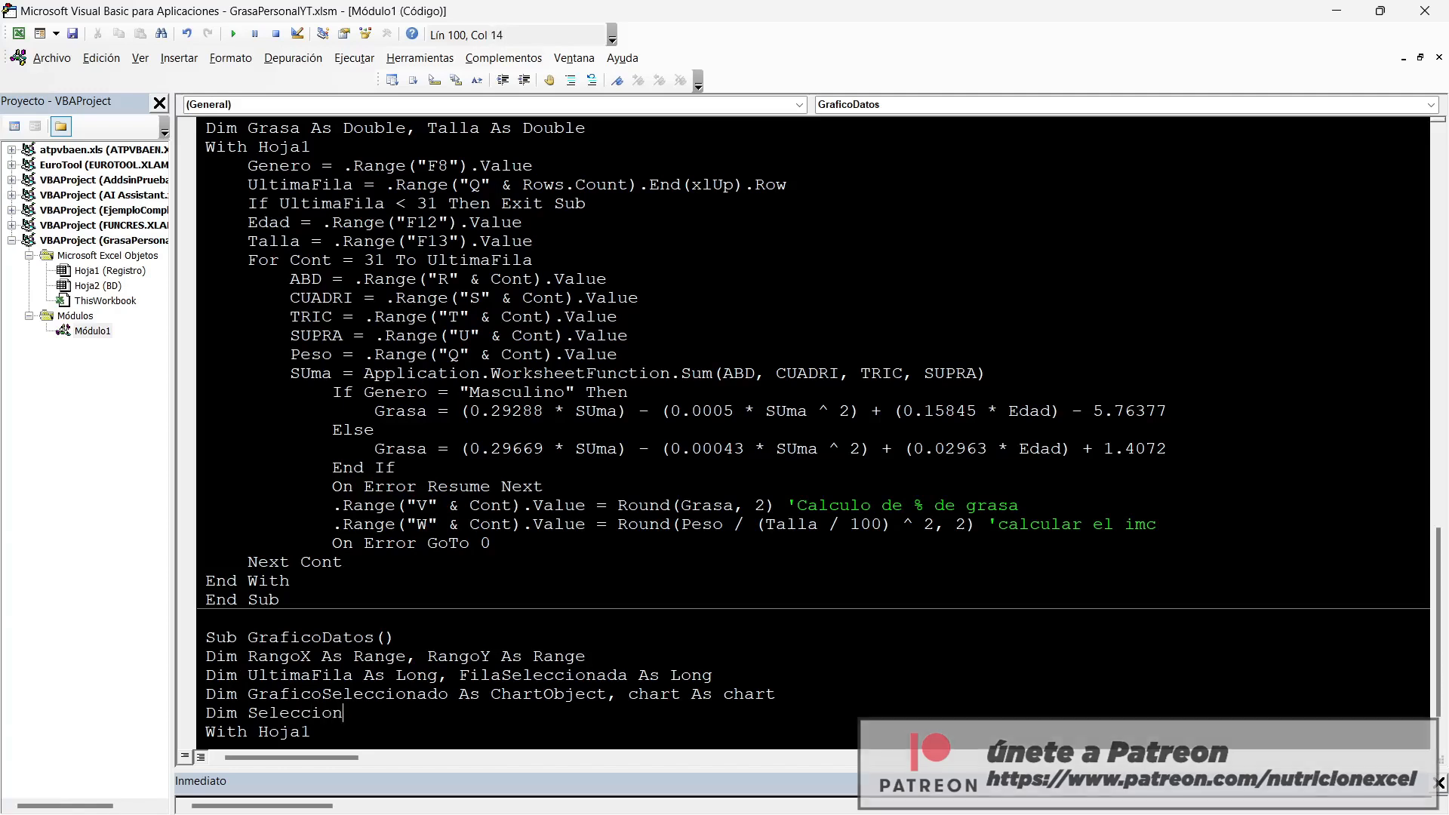
text( as String, Valor)
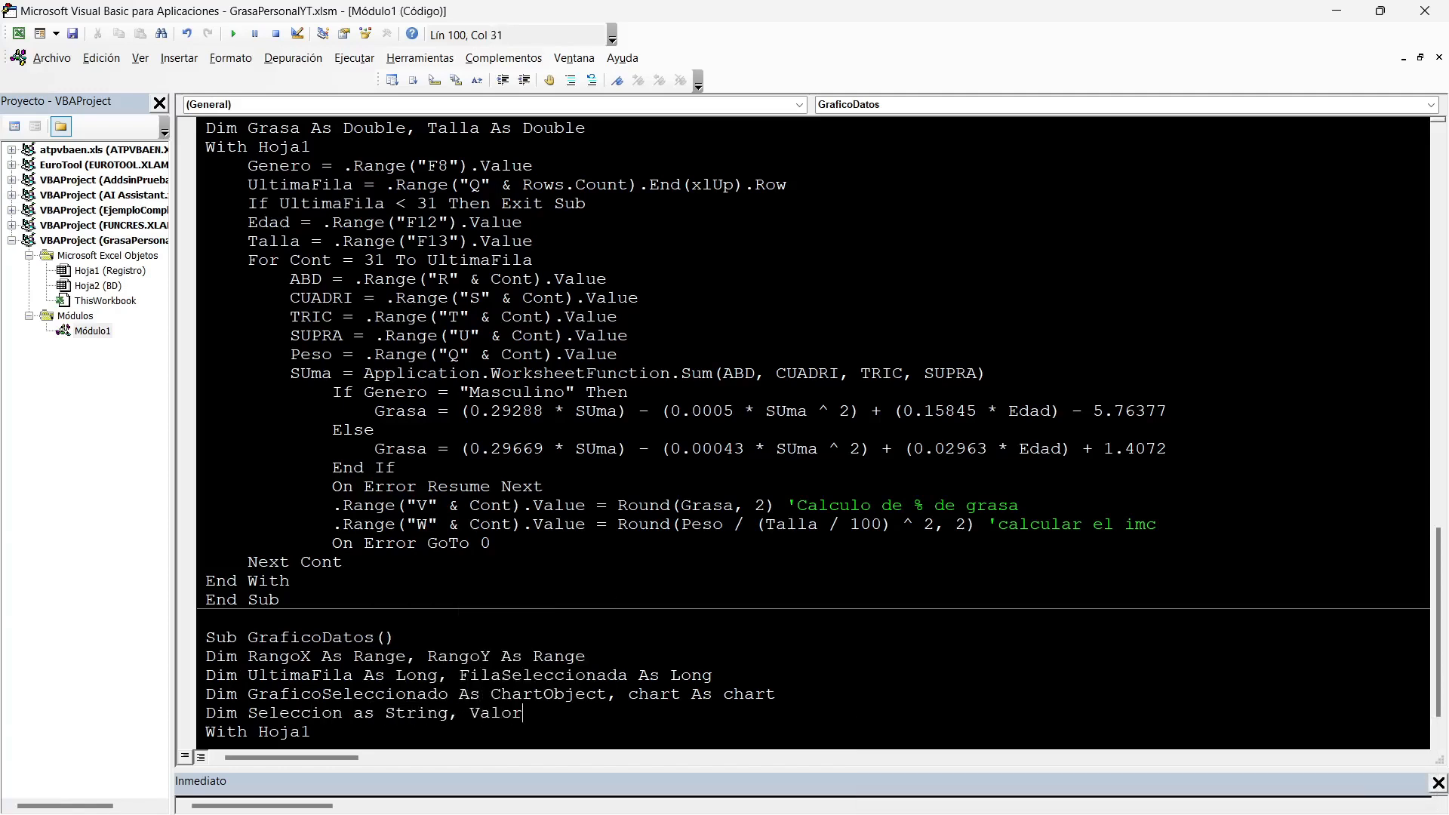
text(Min as double, ValorMa)
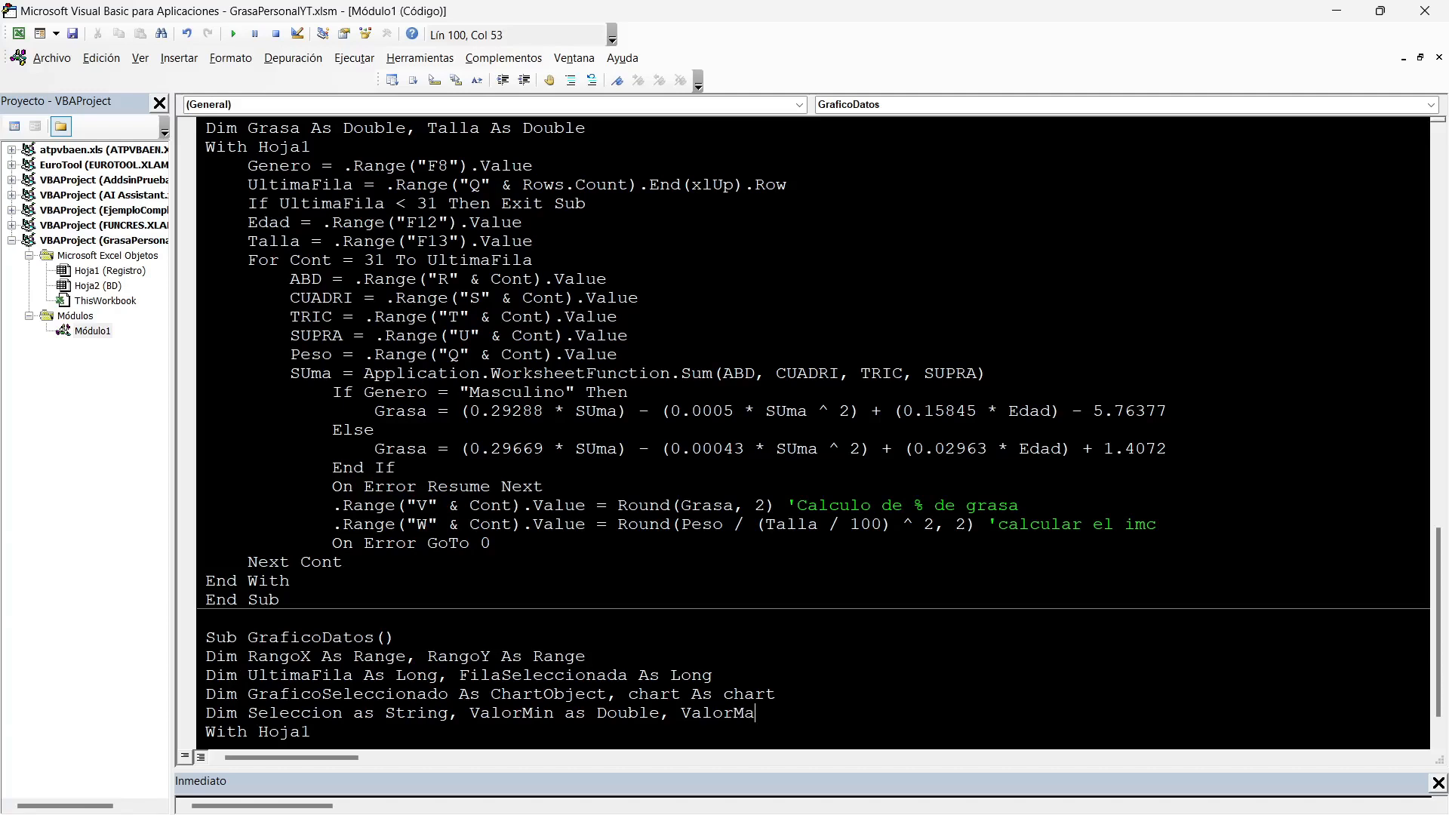
text(x as Double, a)
key(BackSpace)
text(Ajuste)
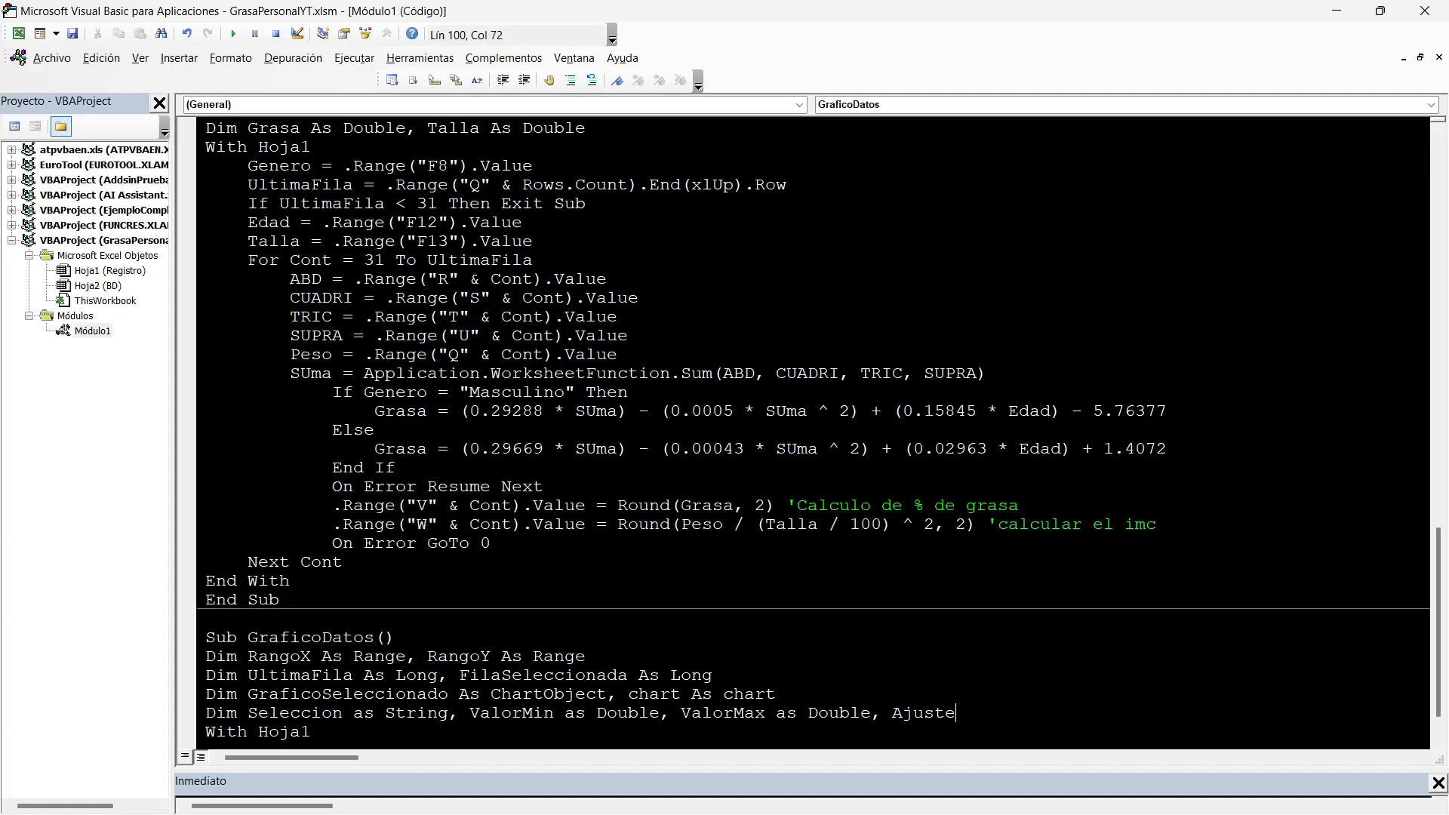
text( as Double)
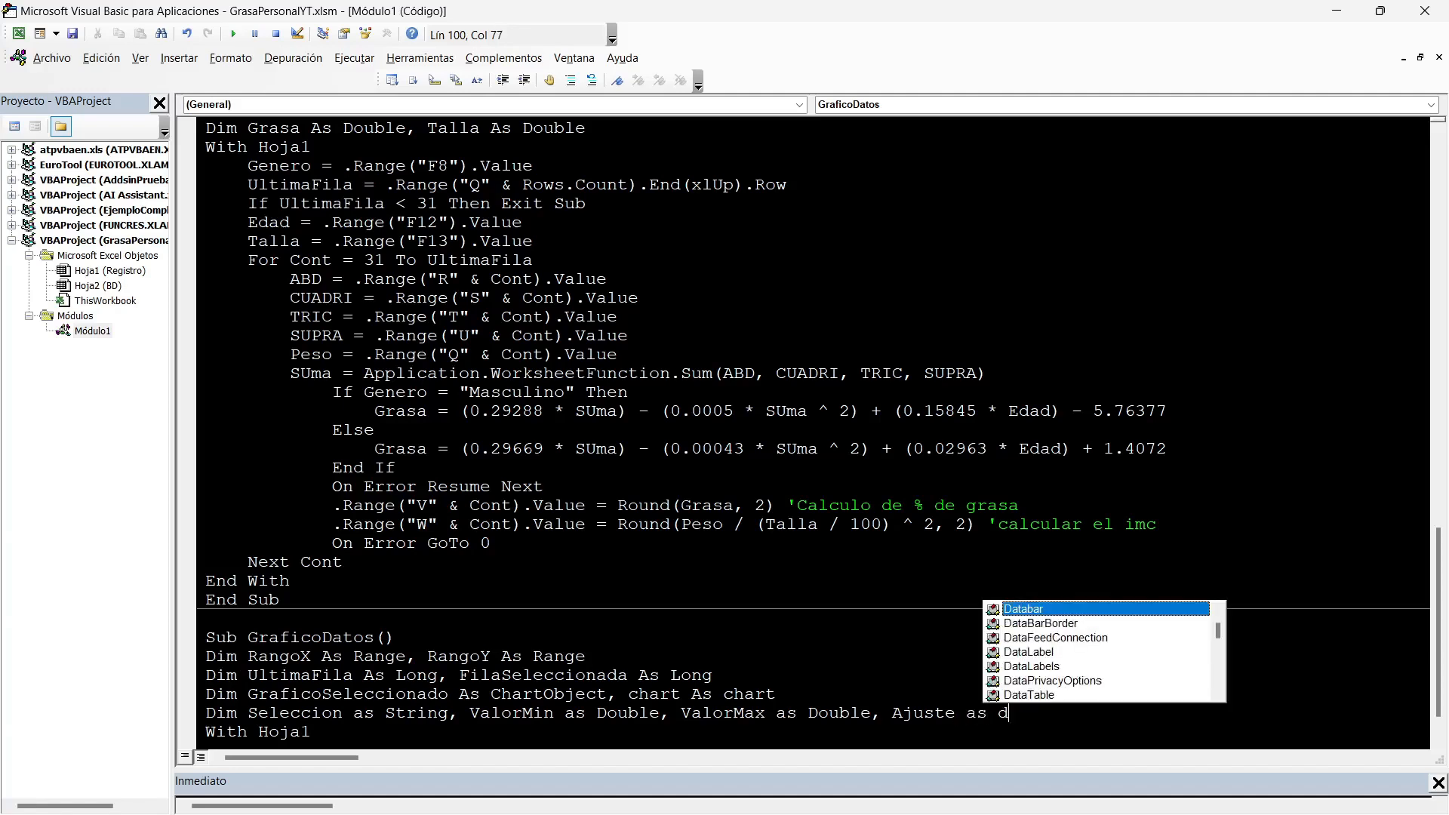
key(Return)
scroll(814, 432, down, 2)
scroll(813, 432, up, 1)
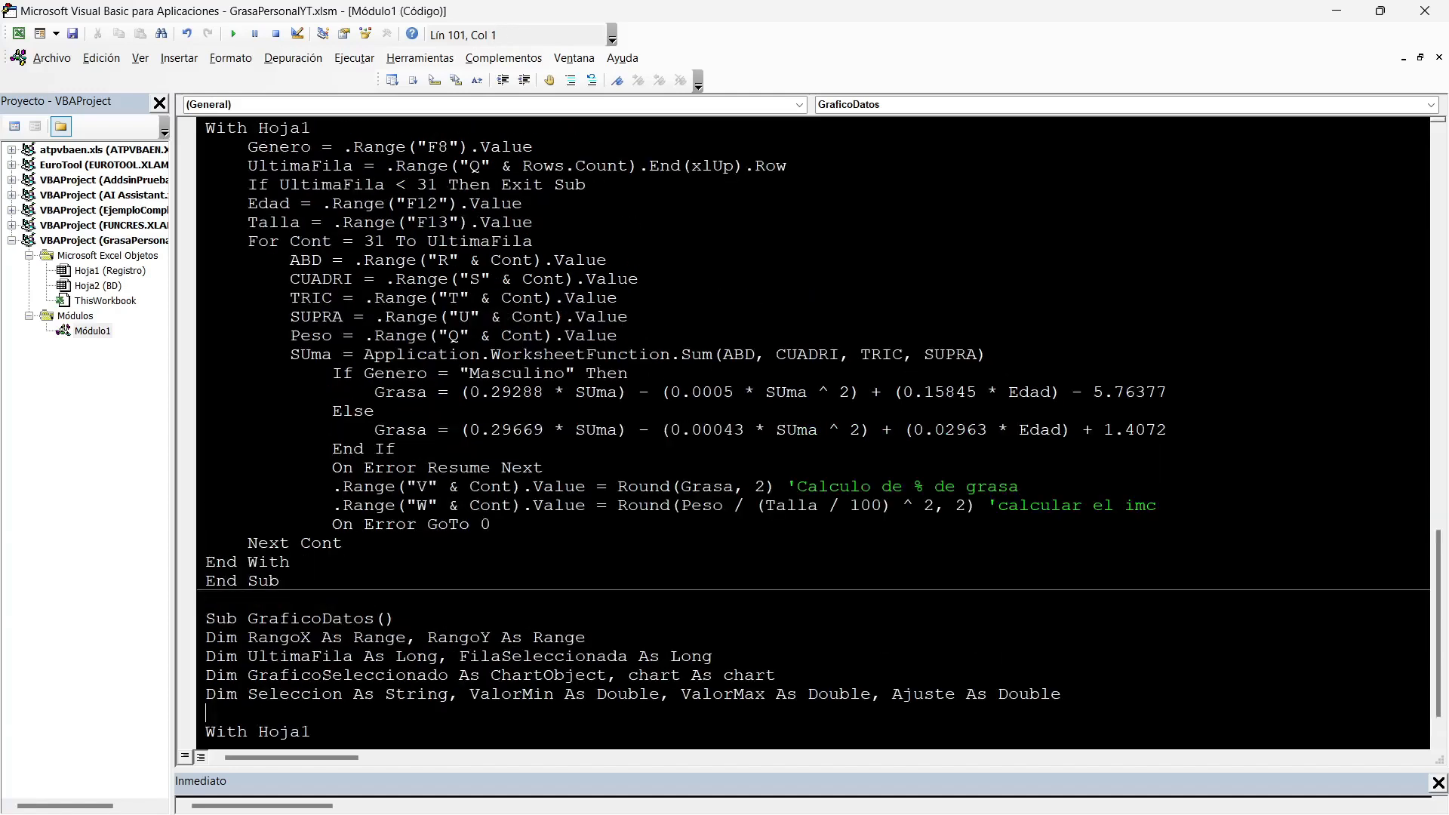
Assign Application.Caller to Seleccion in GraficoDatos, between the declarations and the With Hoja1 block.
key(Return)
text(Seleccion=application.)
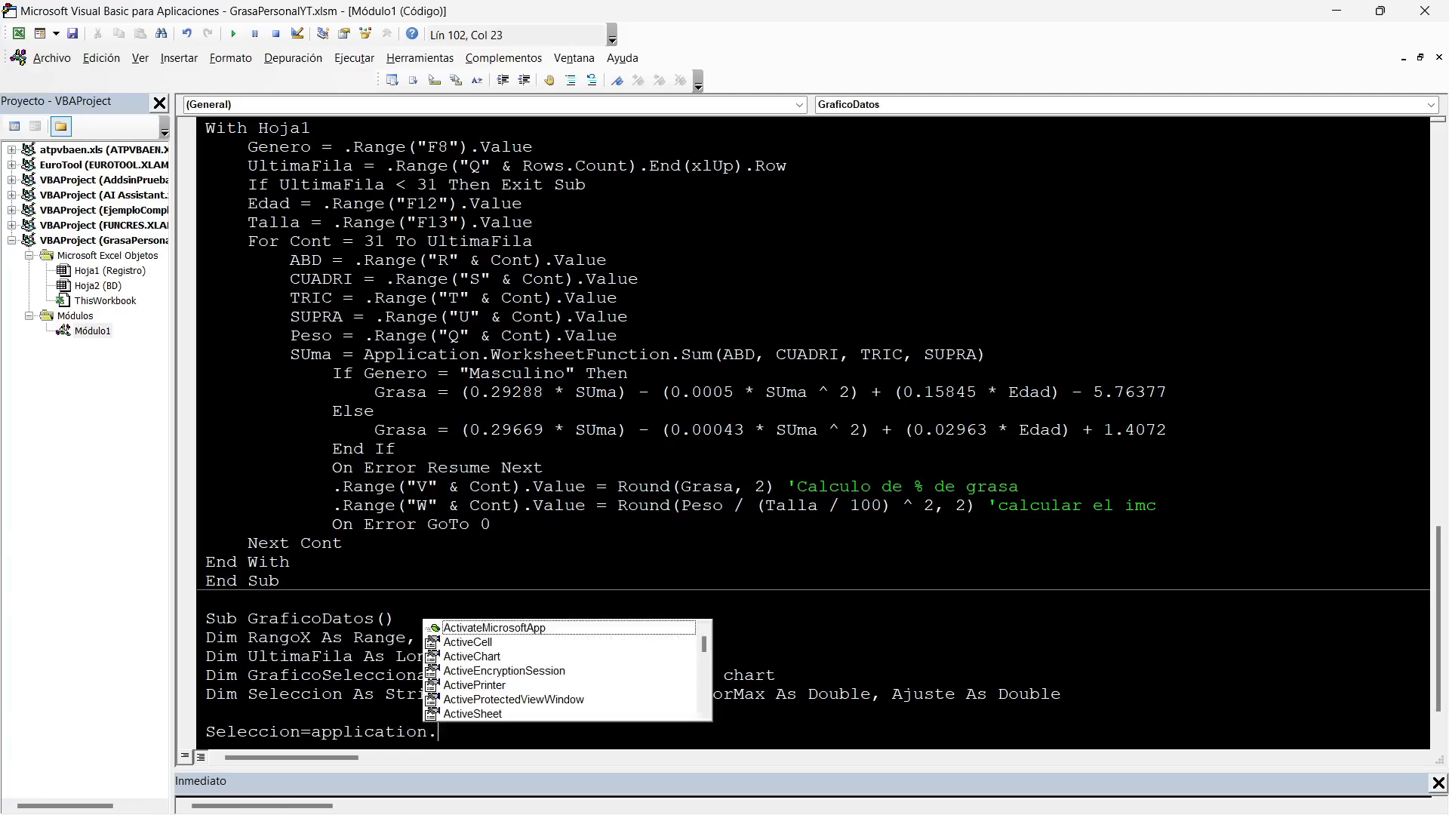
text(caller)
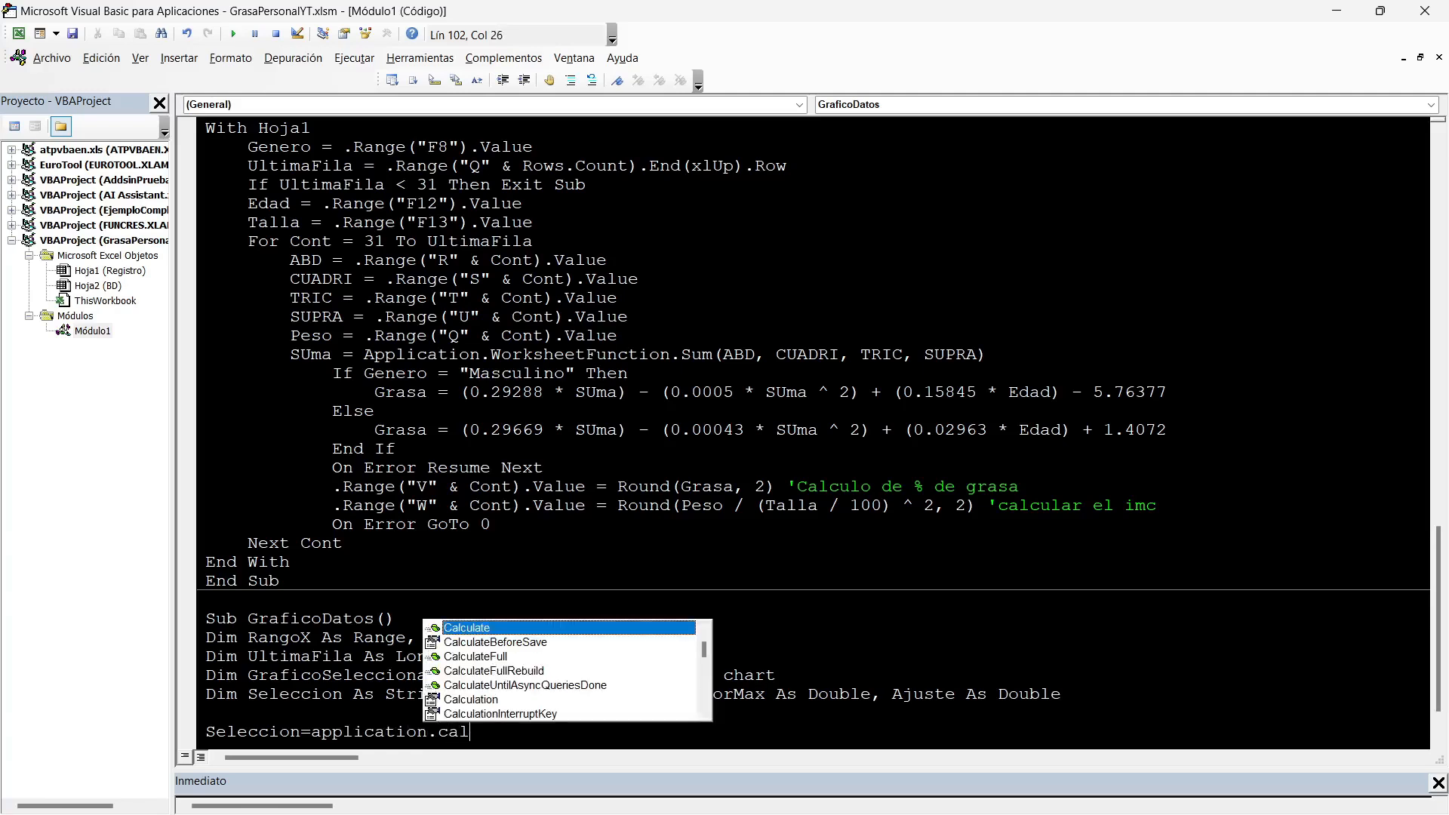
click(304, 676)
scroll(304, 600, down, 1)
click(523, 656)
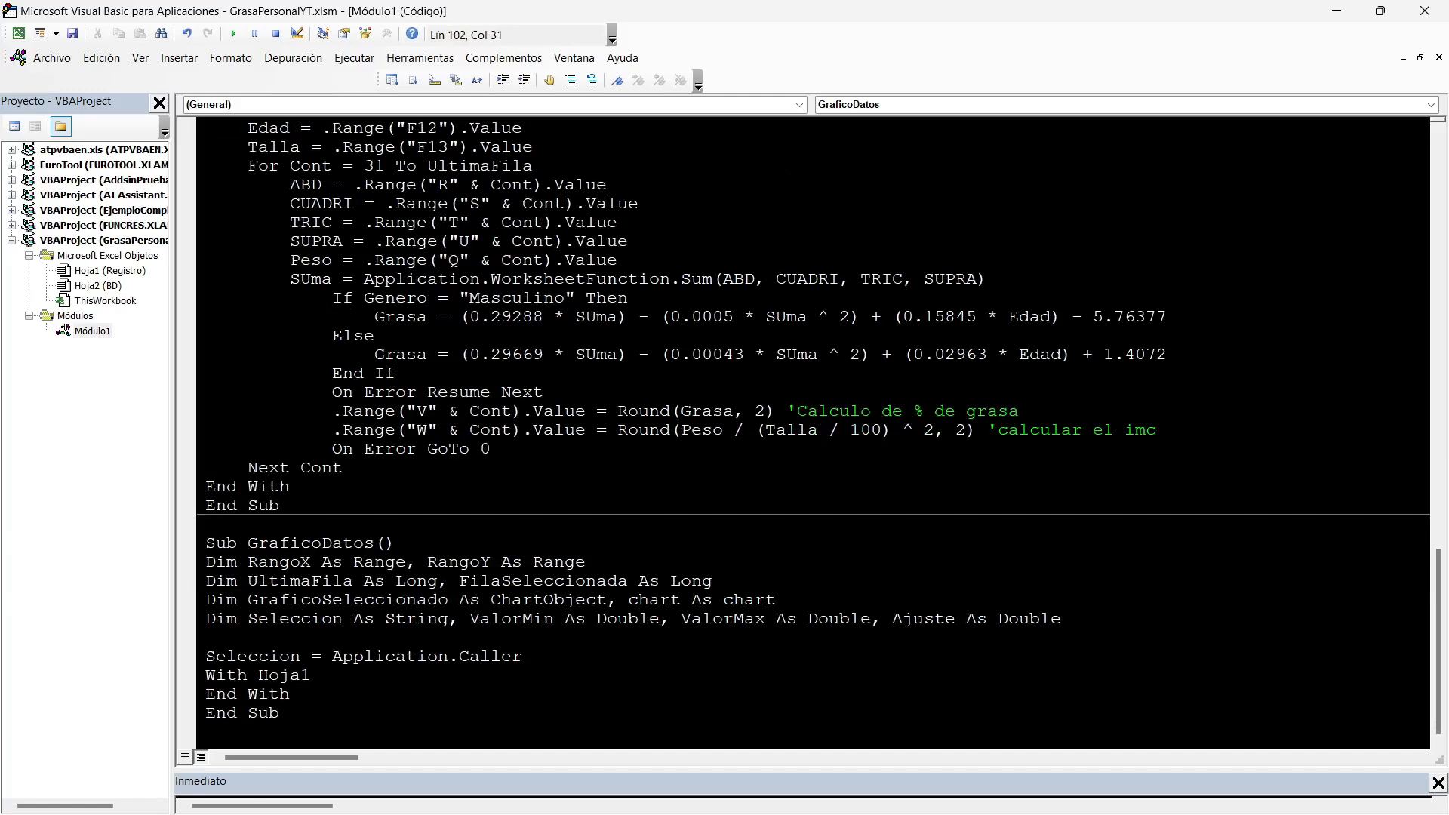
Add a MsgBox Seleccion line below the Application.Caller assignment.
key(Return)
text(msgbox seleccion)
key(Return)
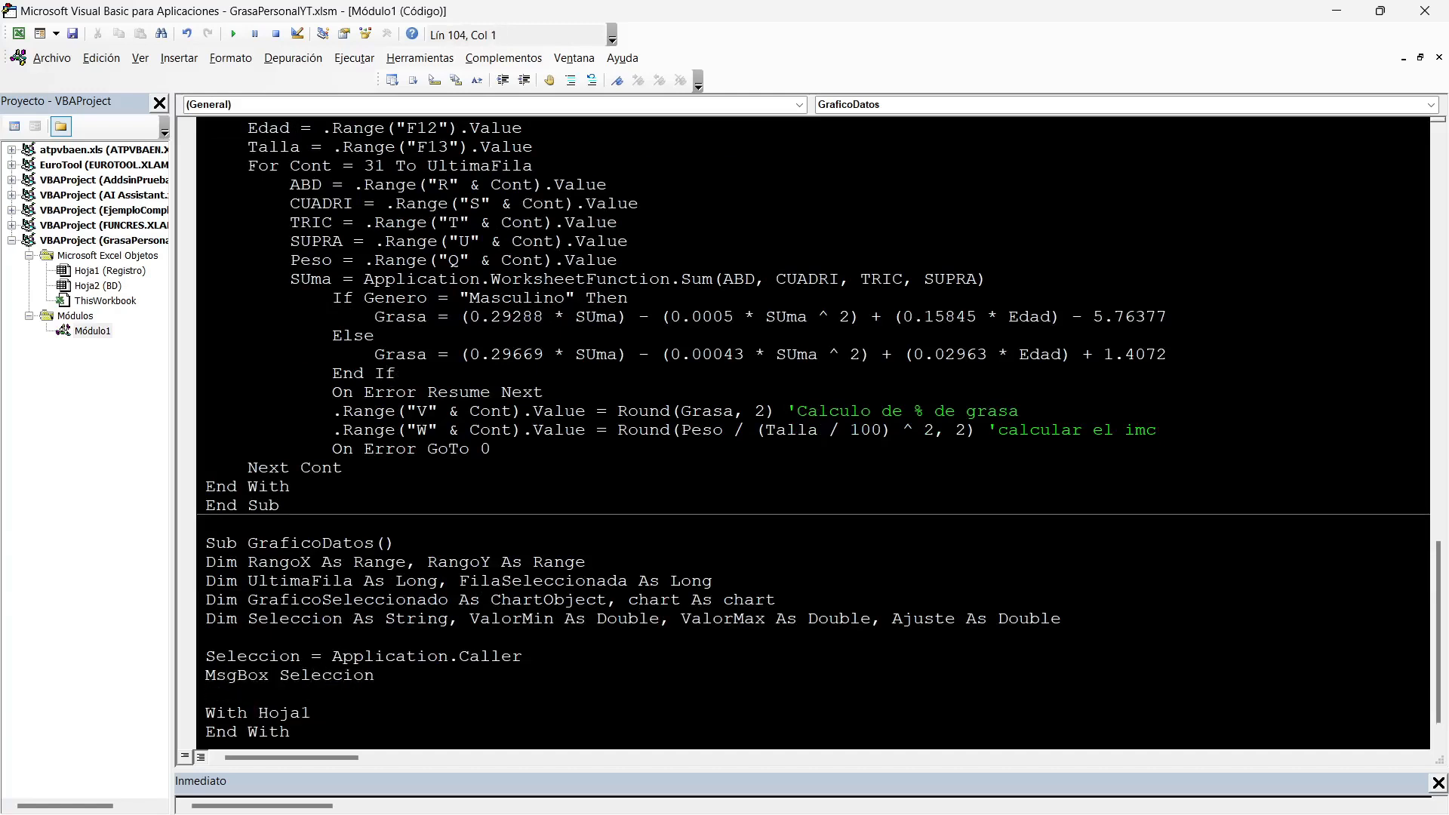
Switch to the Excel workbook and assign the GraficoDatos macro to the grouped measurement buttons.
key(alt+F11)
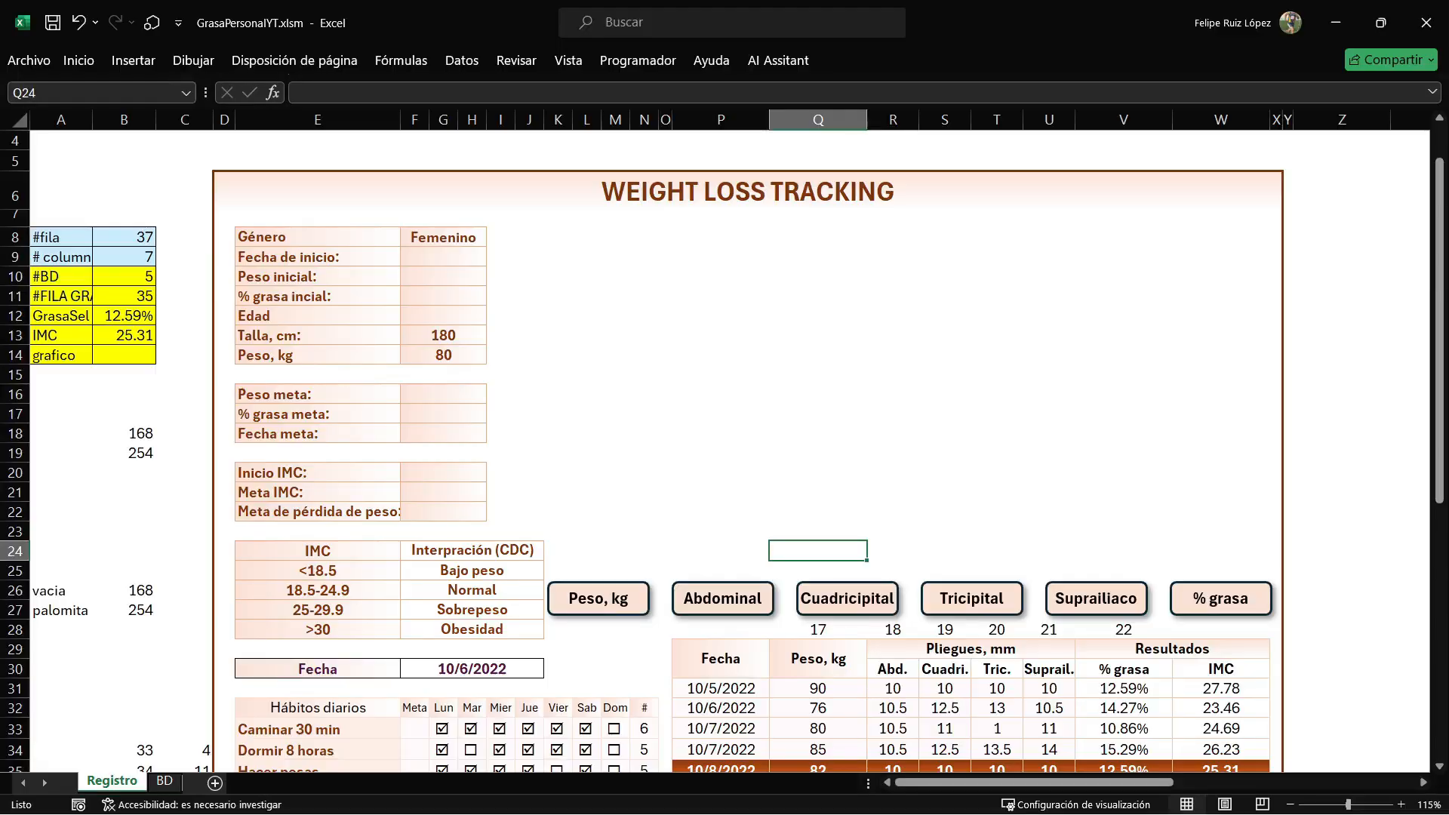
click(846, 598)
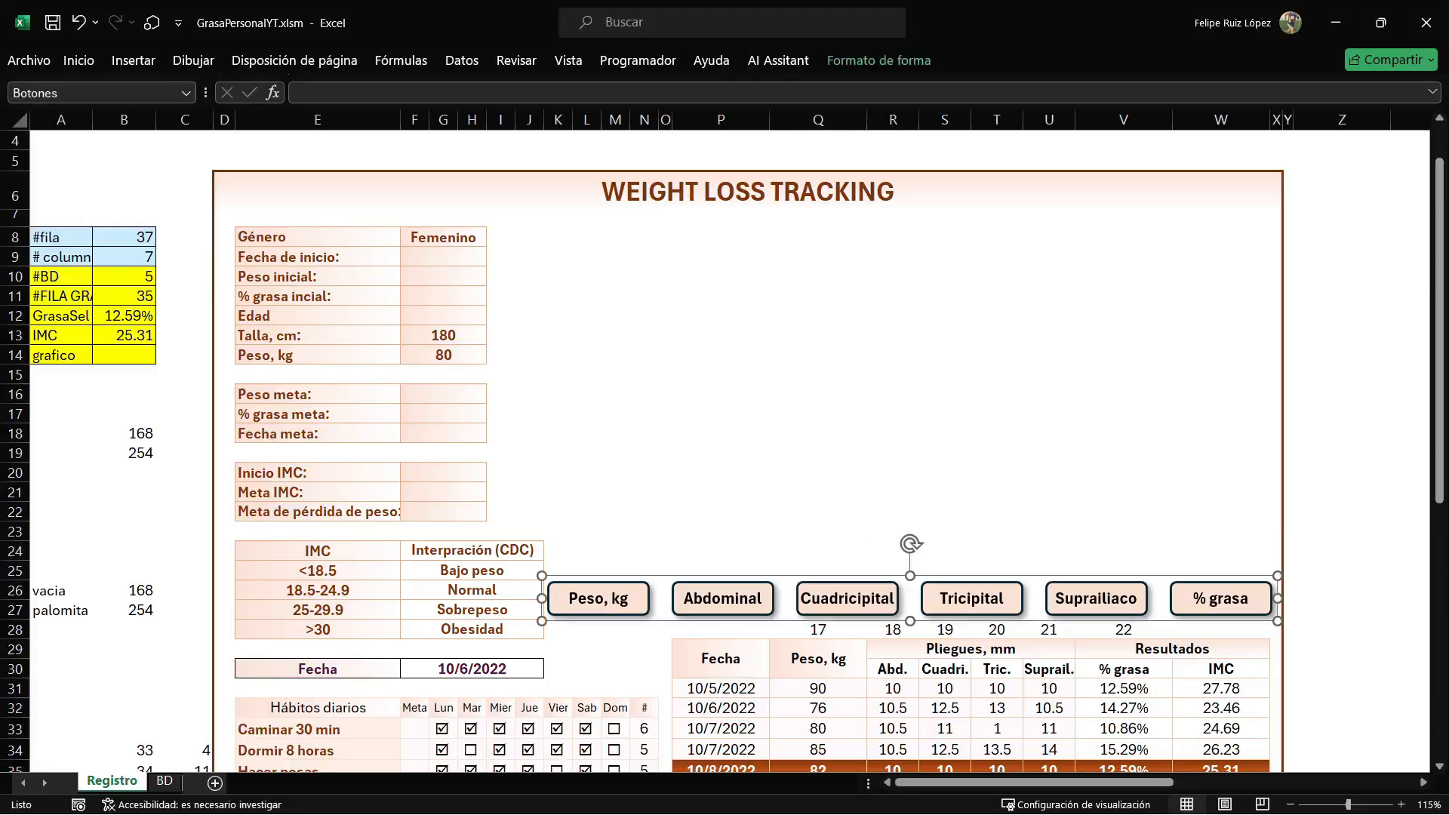
right_click(631, 613)
click(694, 522)
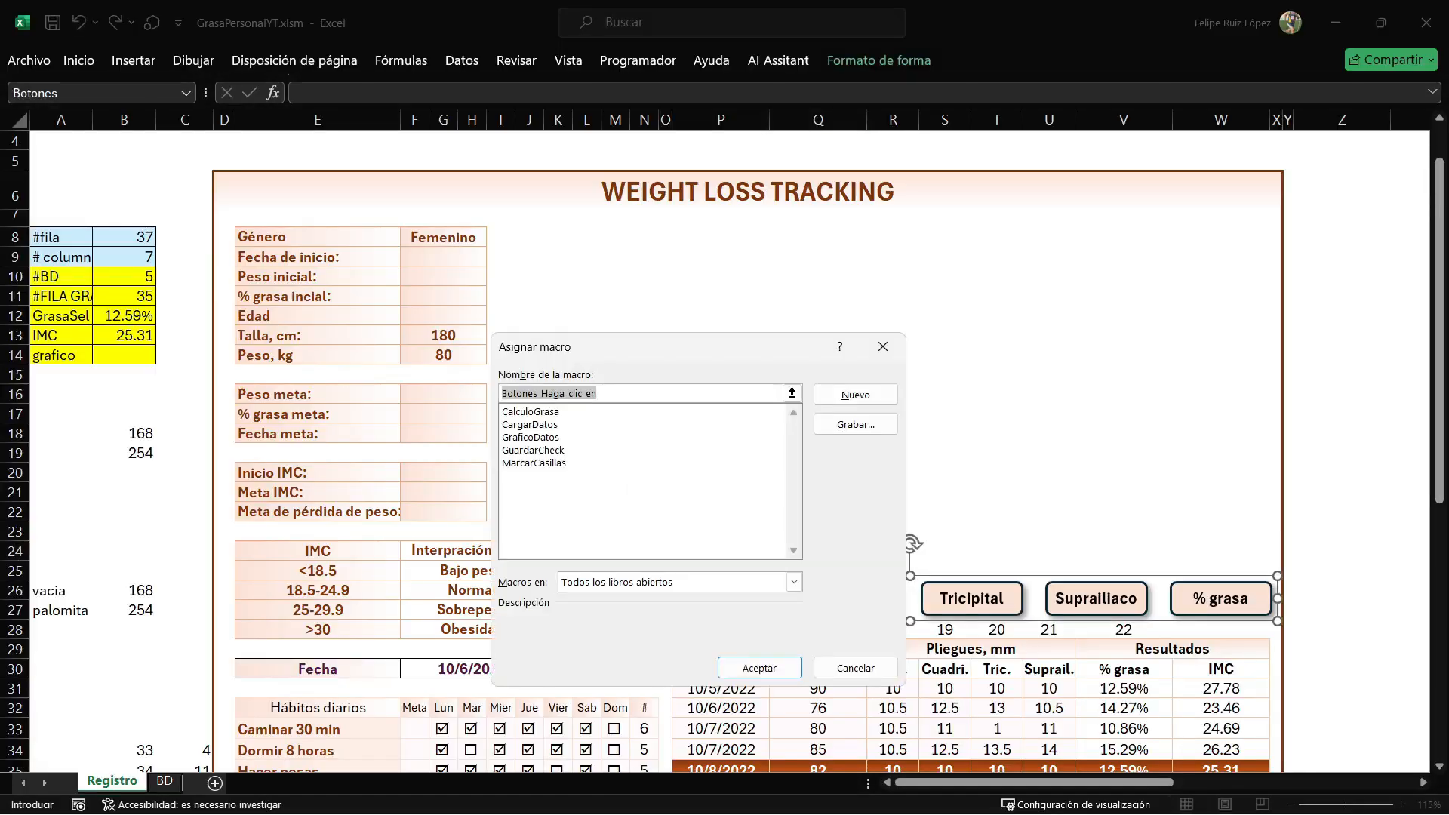
click(531, 437)
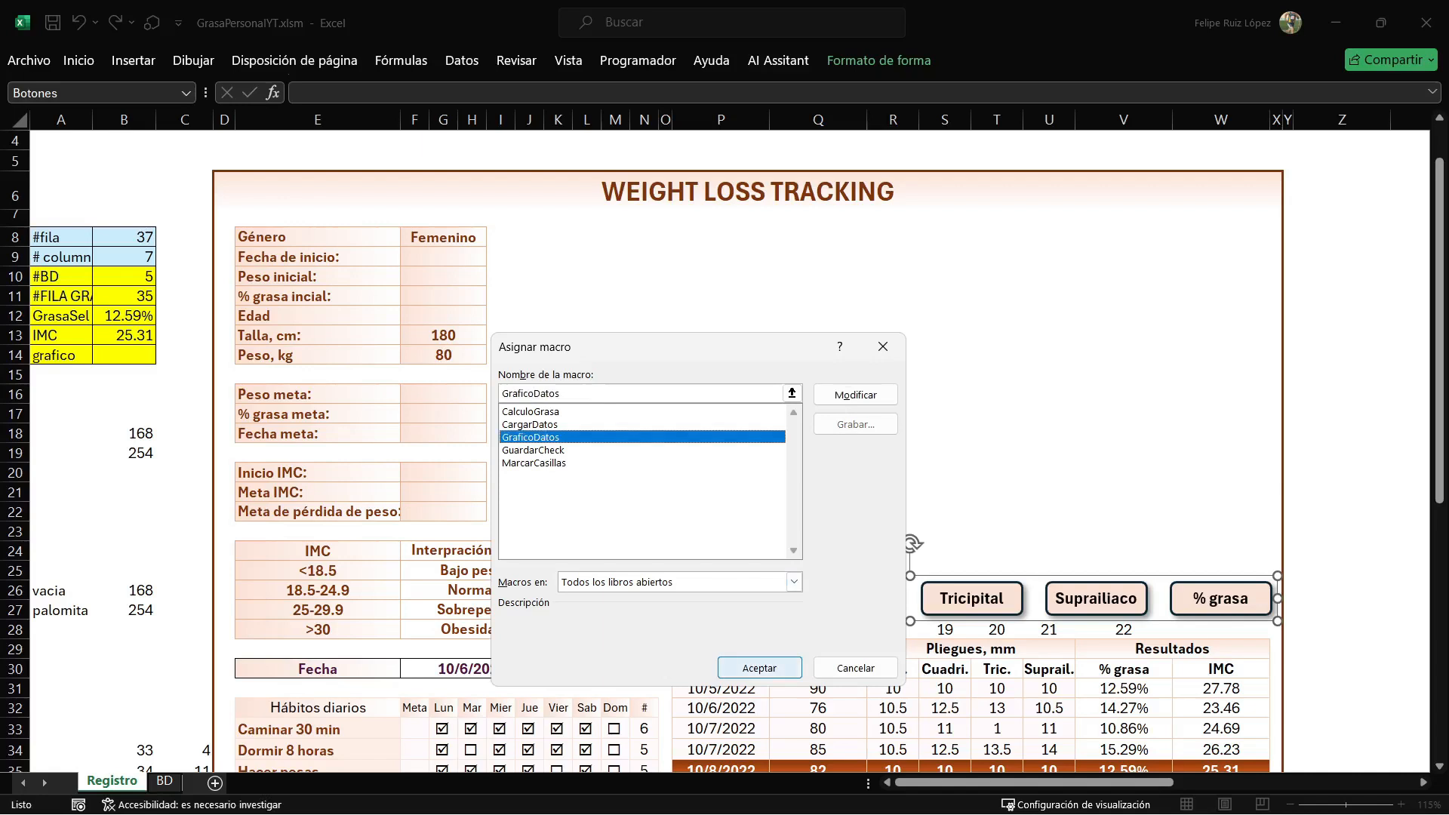
click(759, 668)
click(1342, 531)
Test the macro with the % grasa button and dismiss its message box.
click(1220, 599)
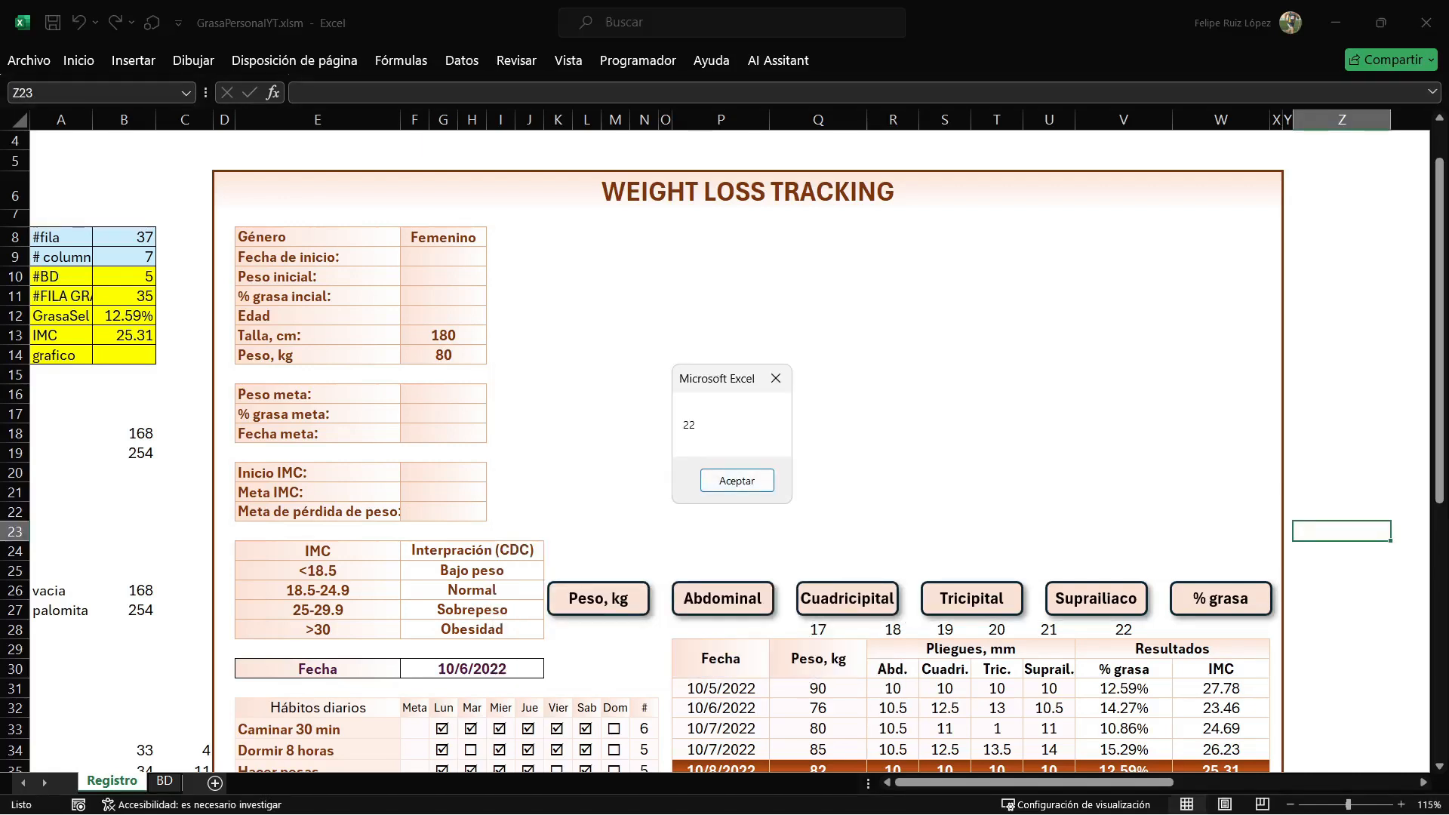
key(Return)
key(Return)
key(Return)
Return to the VBA editor and delete the MsgBox Seleccion line from GraficoDatos.
key(alt+F11)
drag(375, 676, 206, 676)
key(BackSpace)
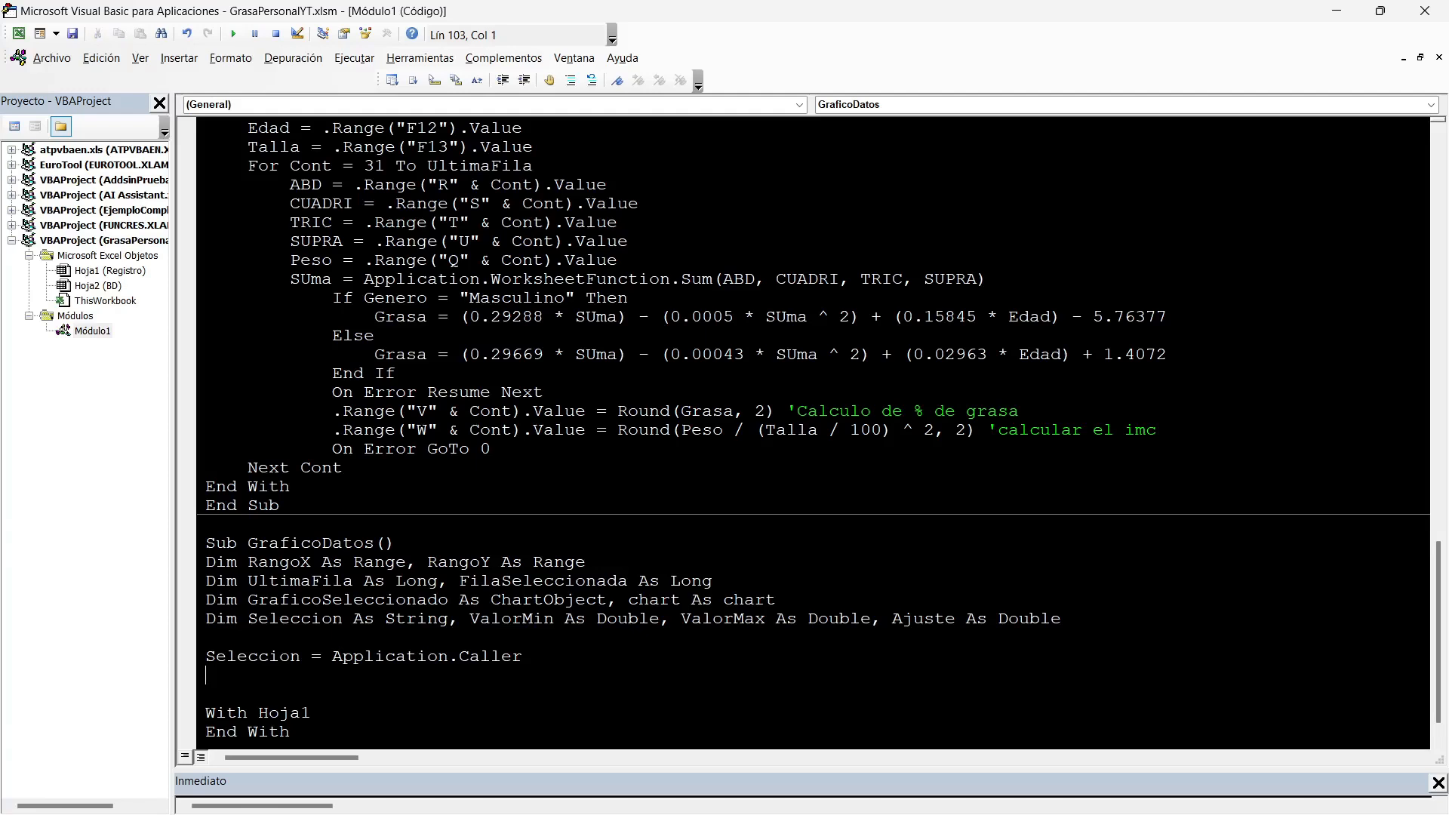
Start a statement inside the With Hoja1 block that references .Range("B14").
scroll(813, 430, down, 1)
key(Return)
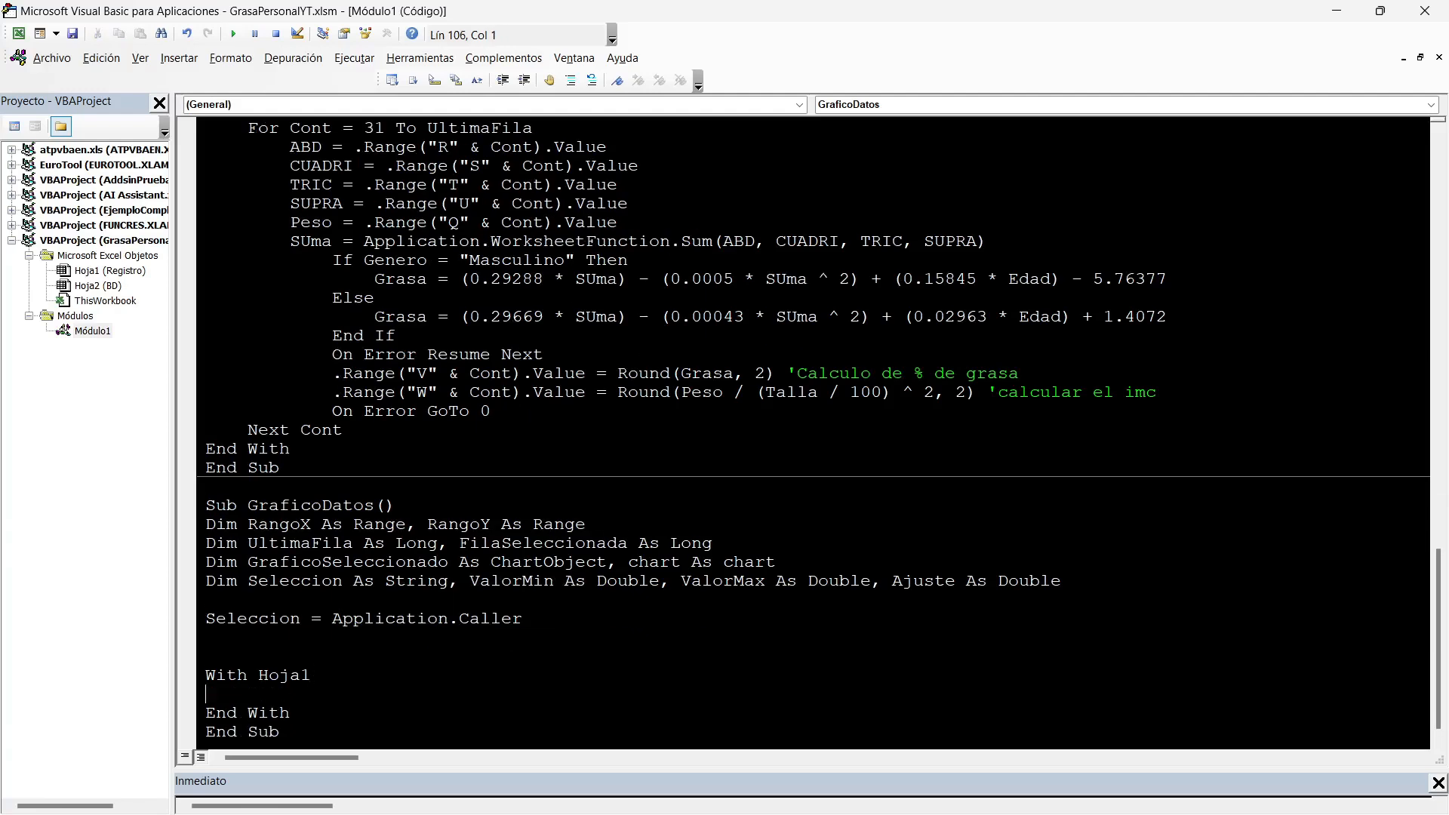
scroll(814, 430, down, 1)
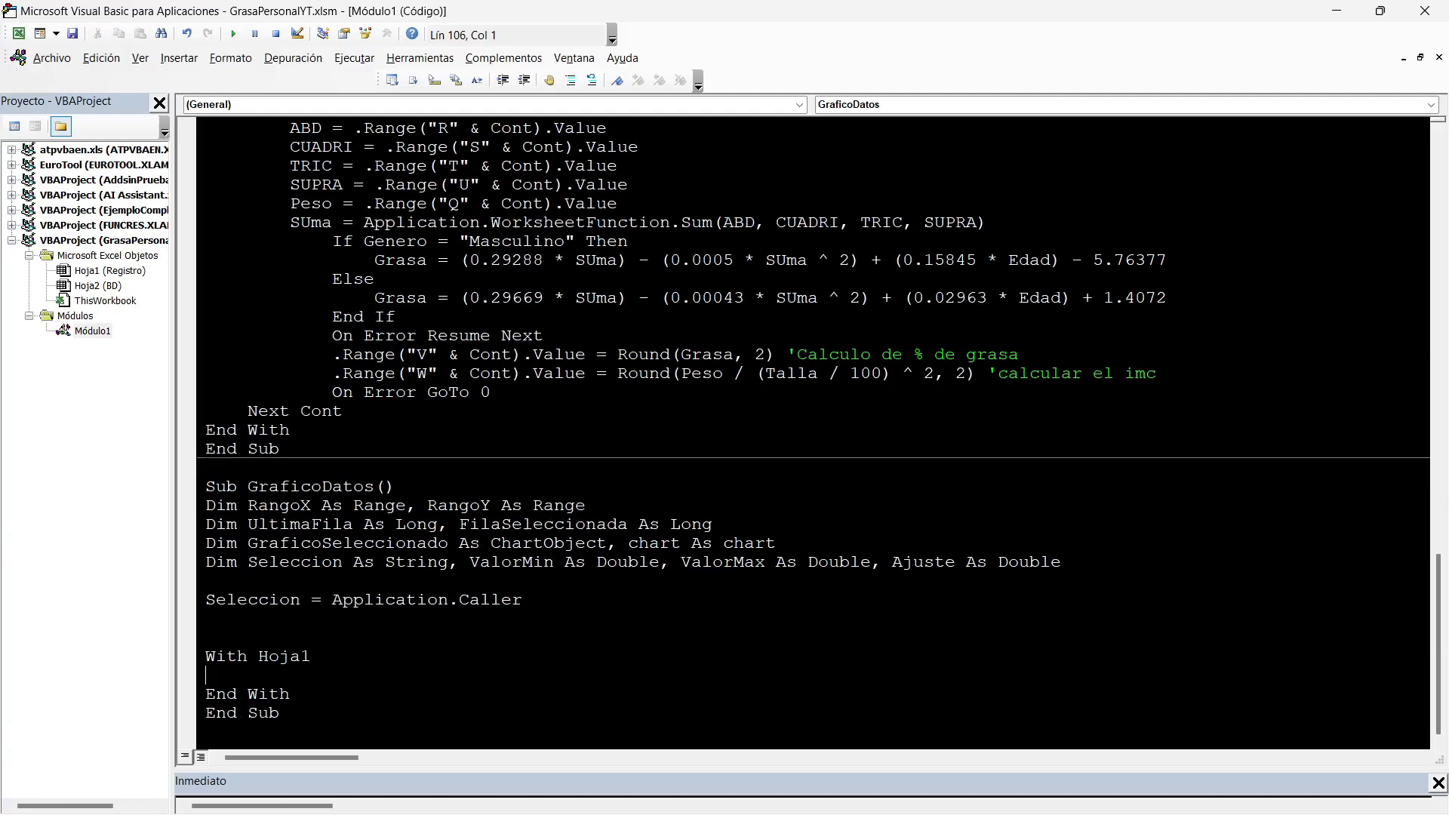
text(.Range(""))
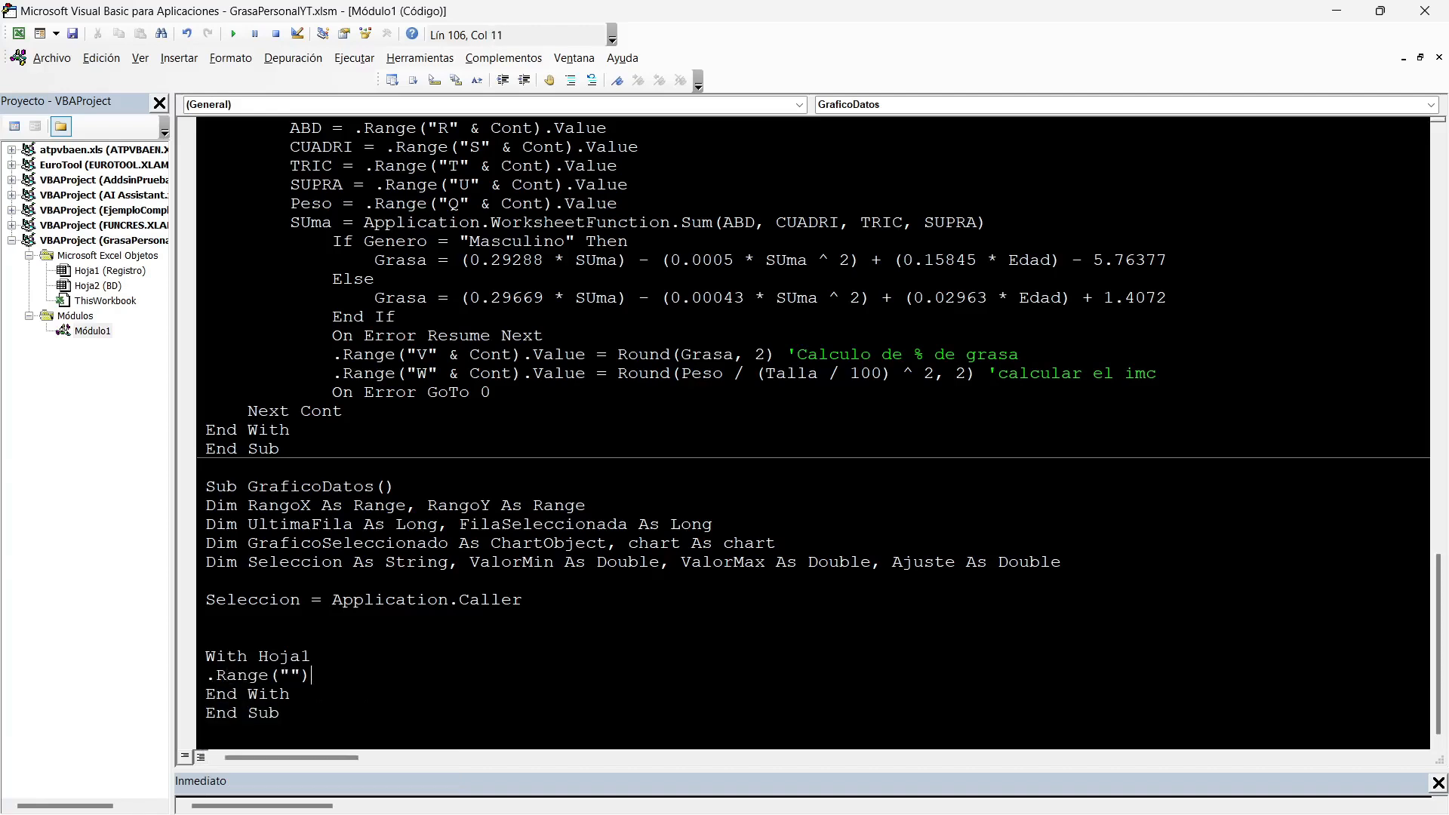
key(Left)
key(Left)
text(B1)
Check the grafico cell on the Registro sheet, and complete the B14 statement in the macro as .Range("B14").Value = Seleccion.
key(alt+F11)
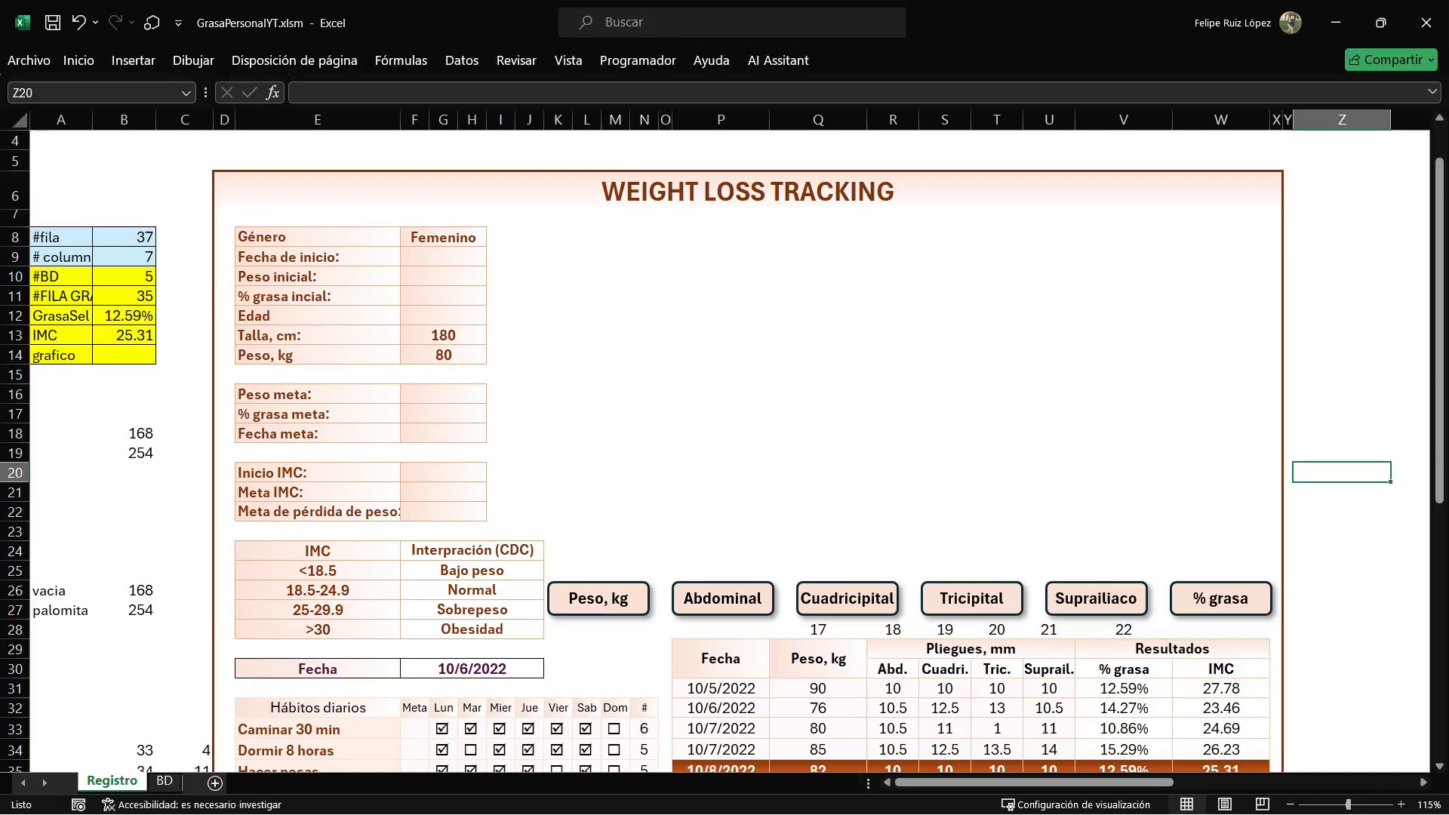
click(123, 355)
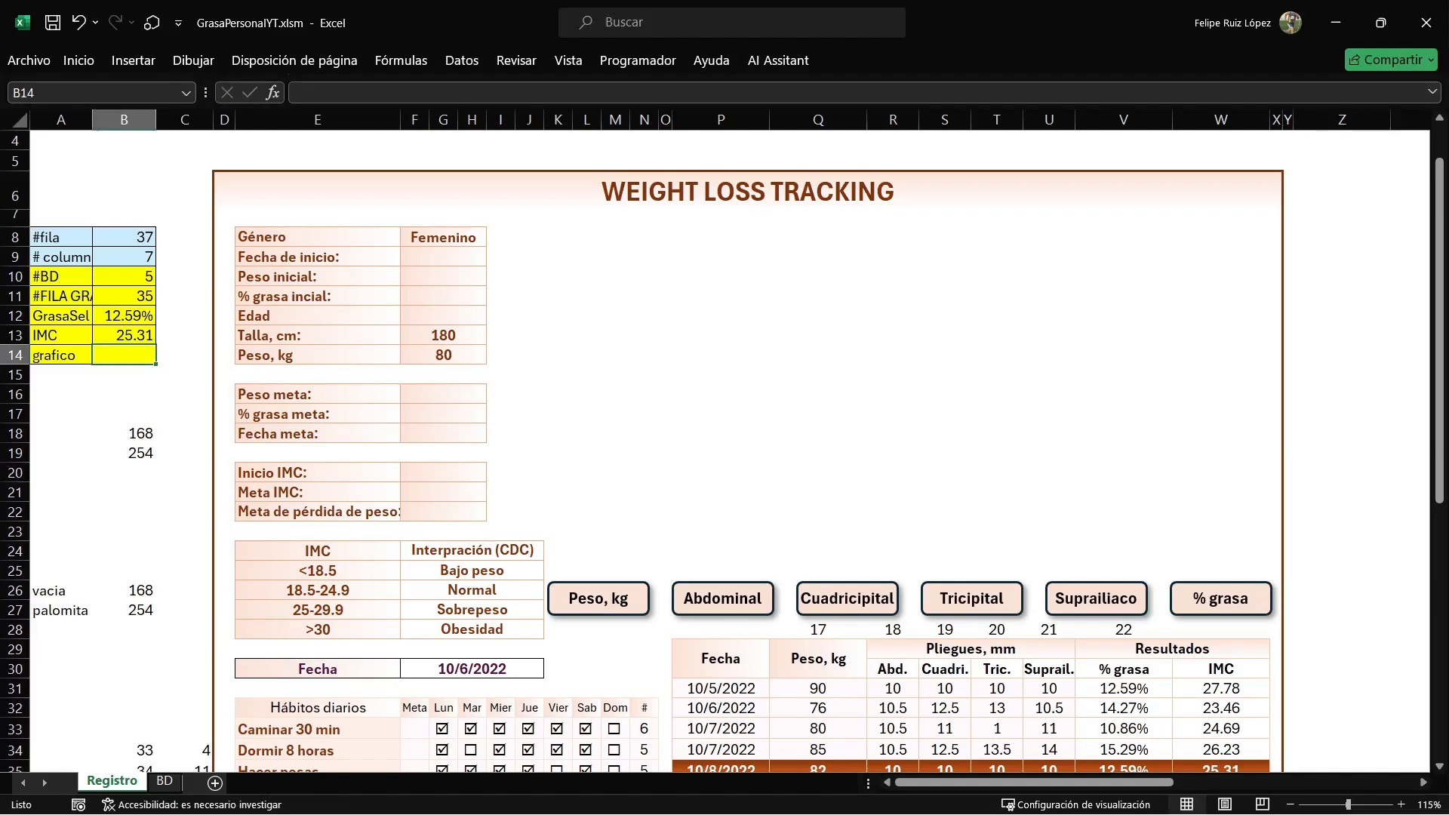
click(62, 354)
key(alt+F11)
key(End)
text(.Value=SELECCION)
key(Return)
key(BackSpace)
key(BackSpace)
key(BackSpace)
text(ON)
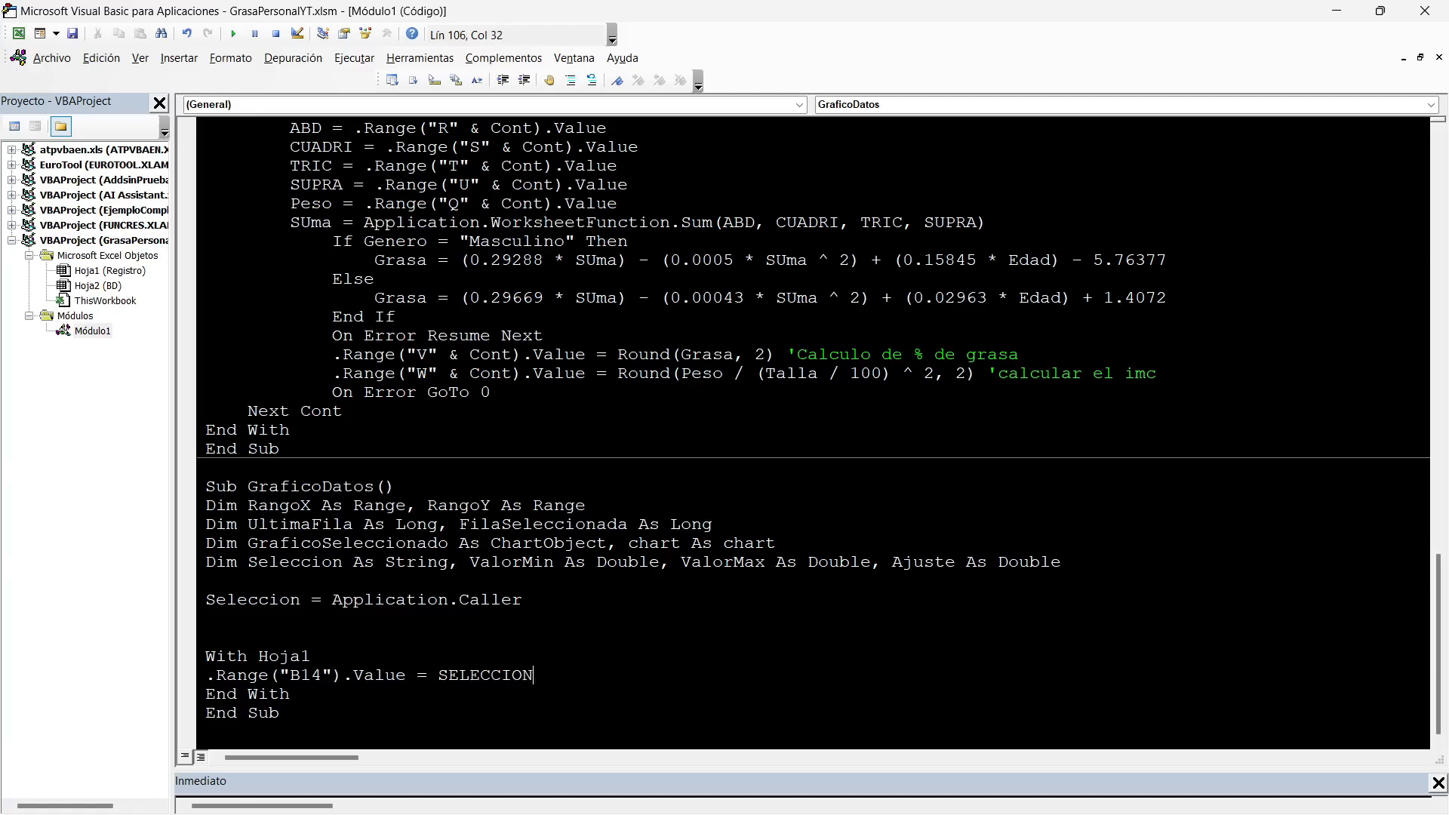
Start an UltimaFila assignment with .Range("Q") on the next line, checking the Peso, kg column on the Registro sheet.
key(Return)
text(U)
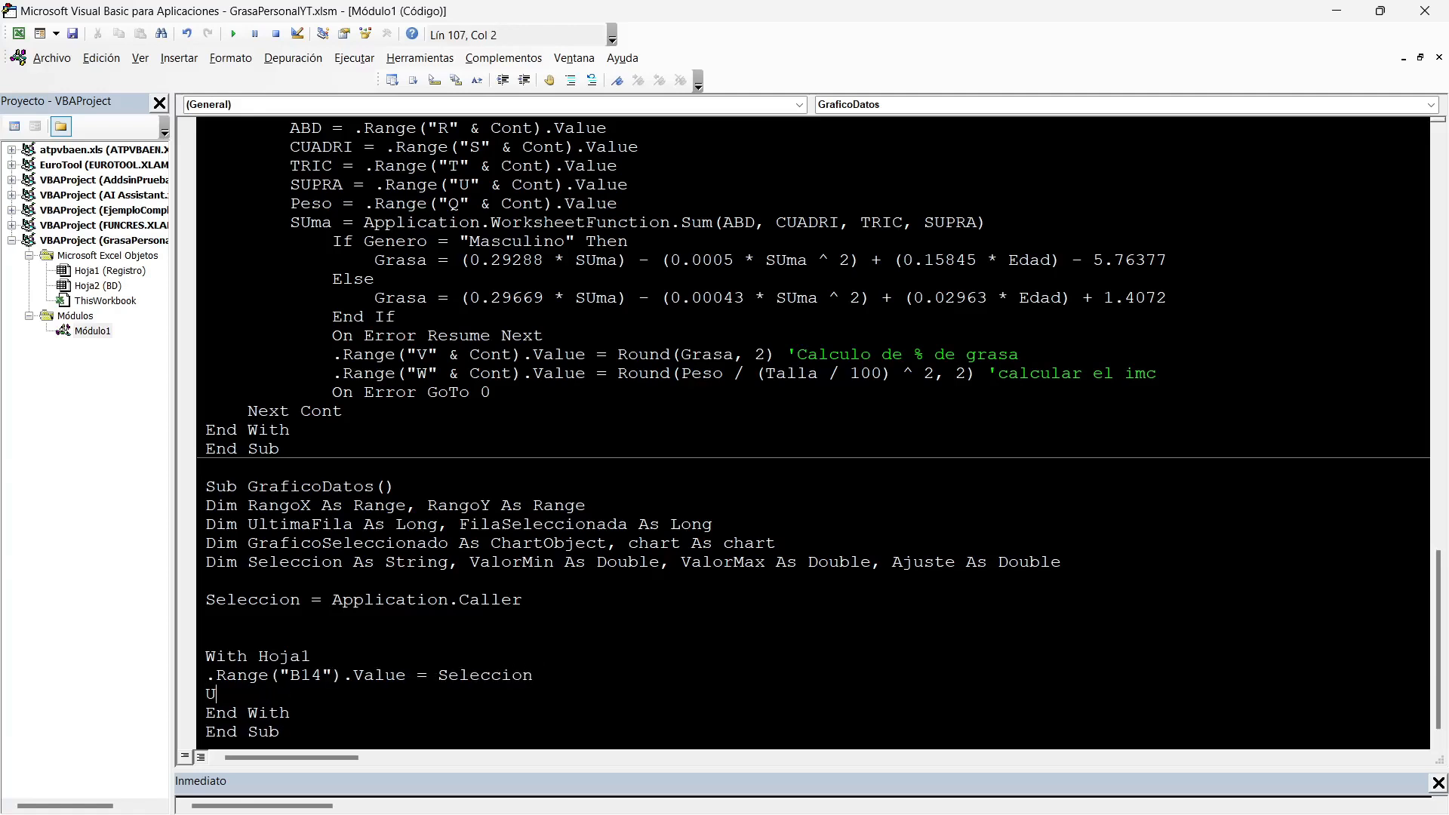
text(LTIMAFILA=.Range(""))
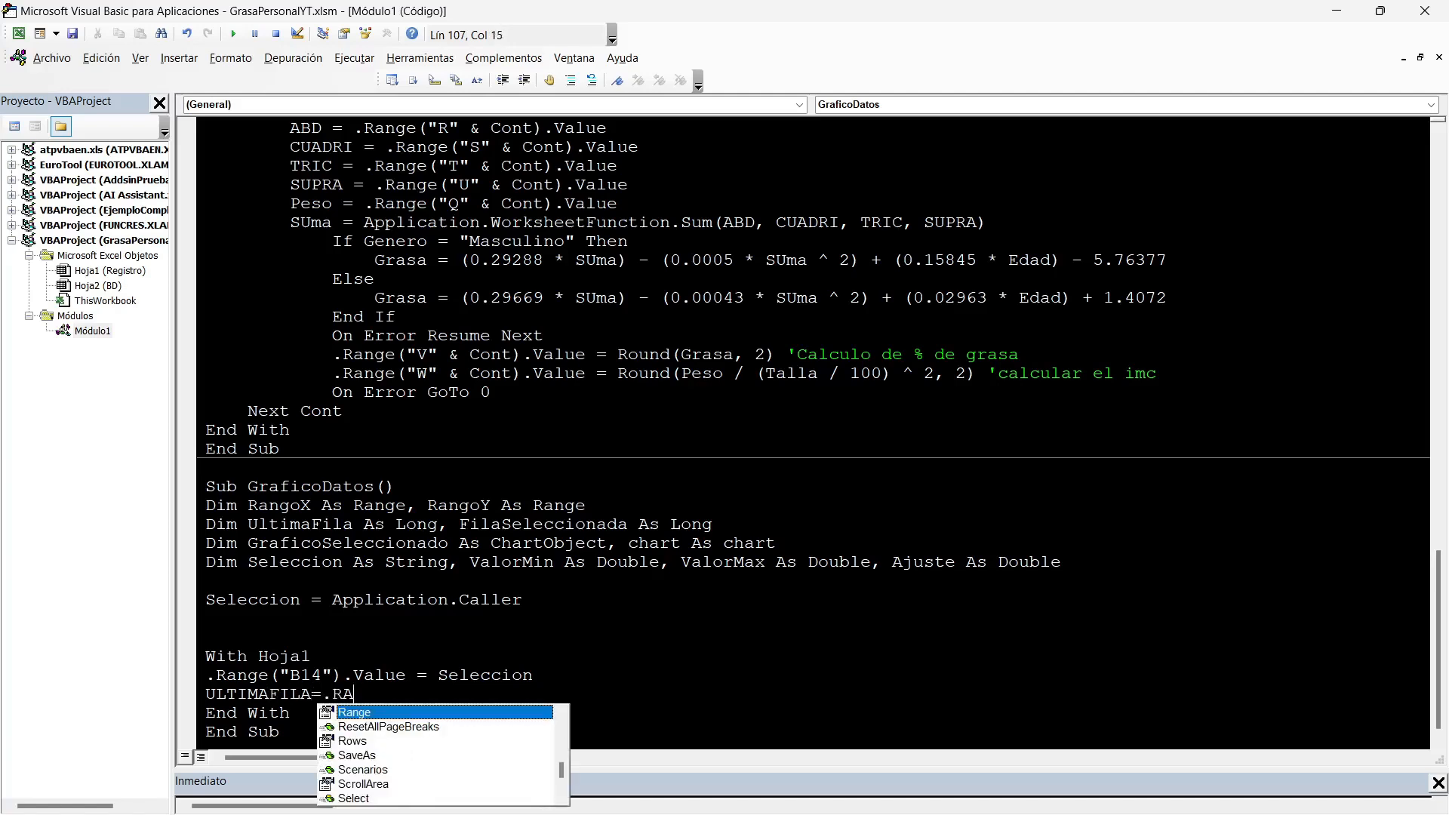
key(Left)
text(Q)
key(alt+F11)
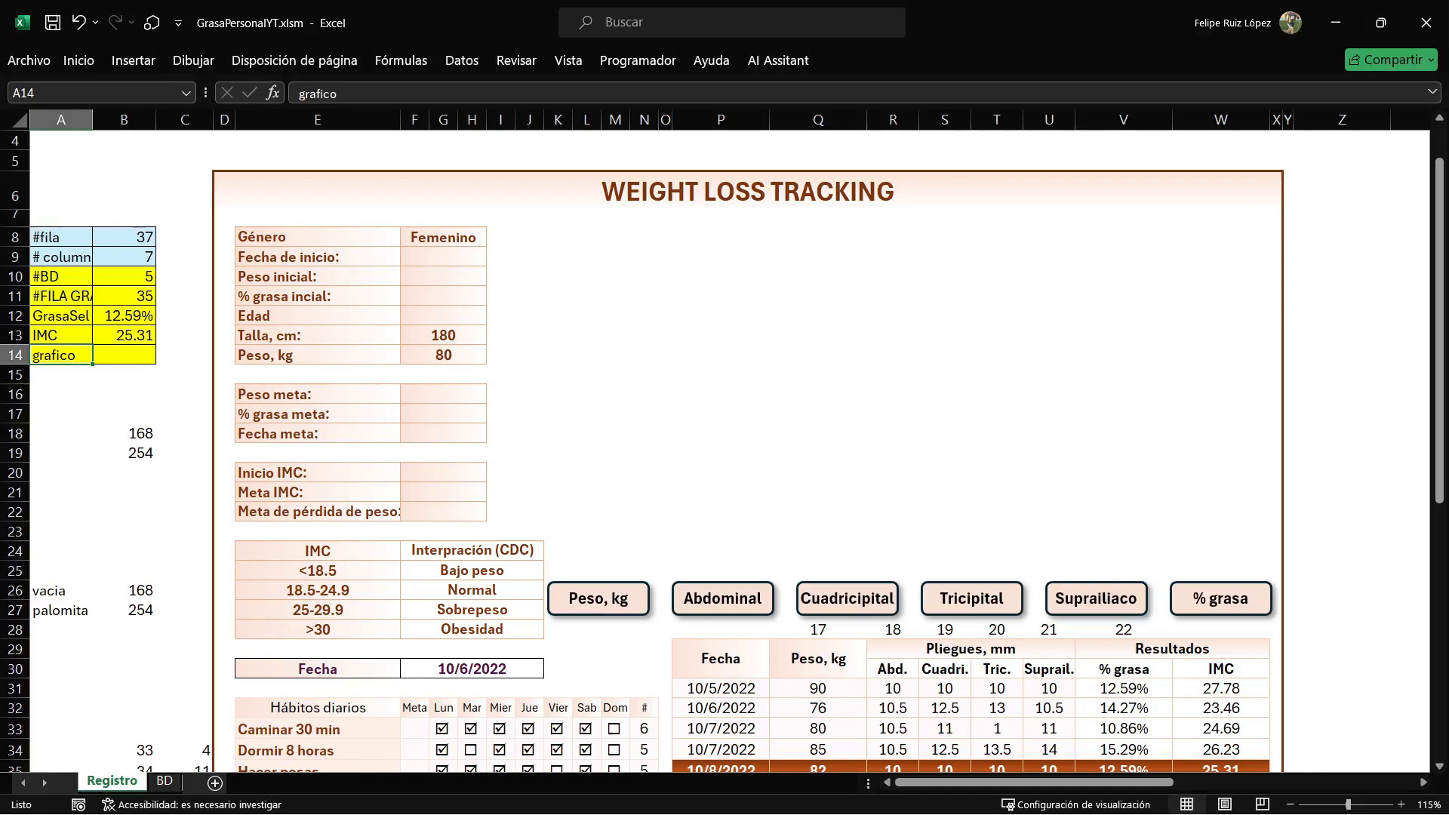
scroll(722, 451, down, 4)
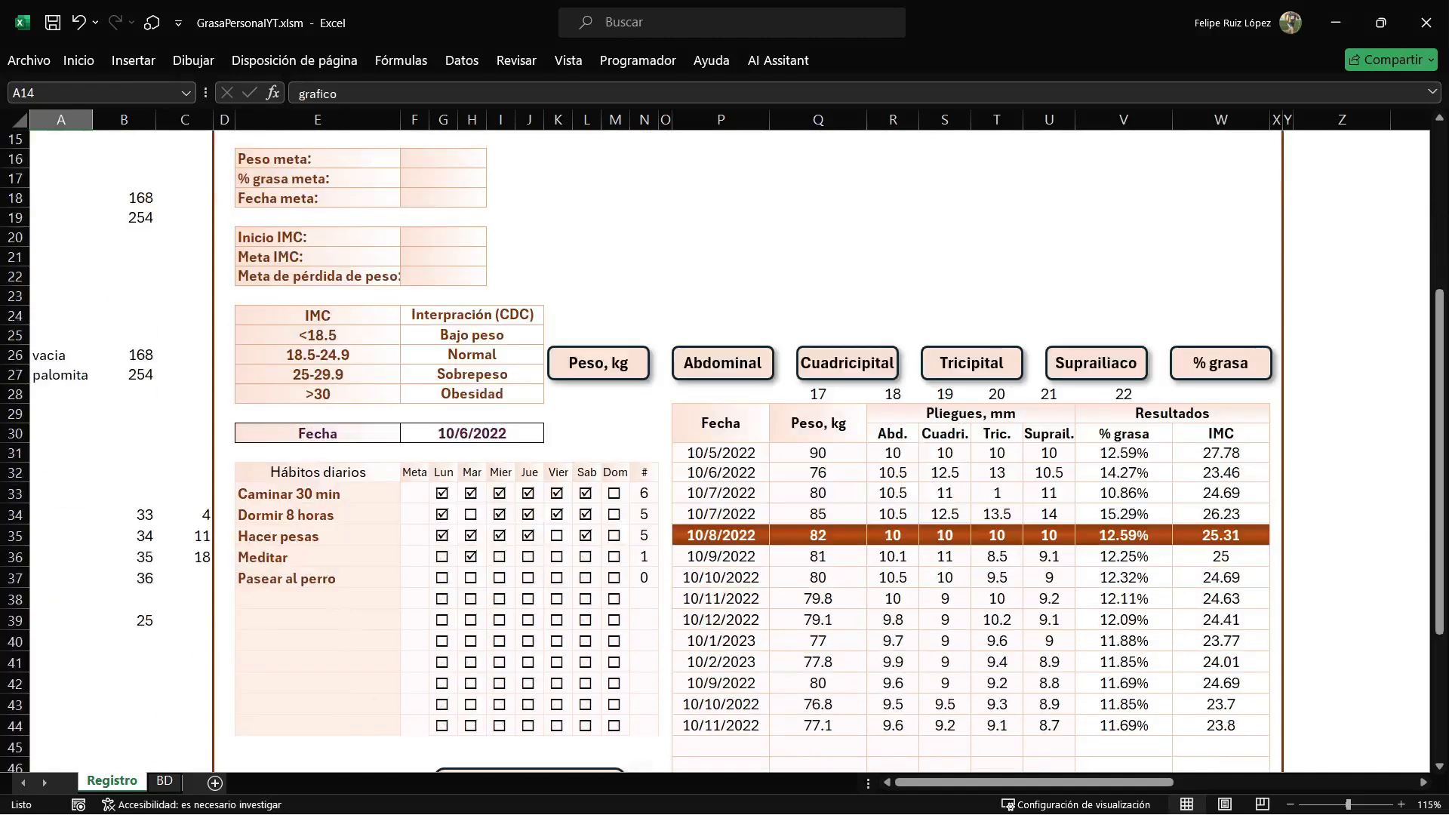
key(alt+F11)
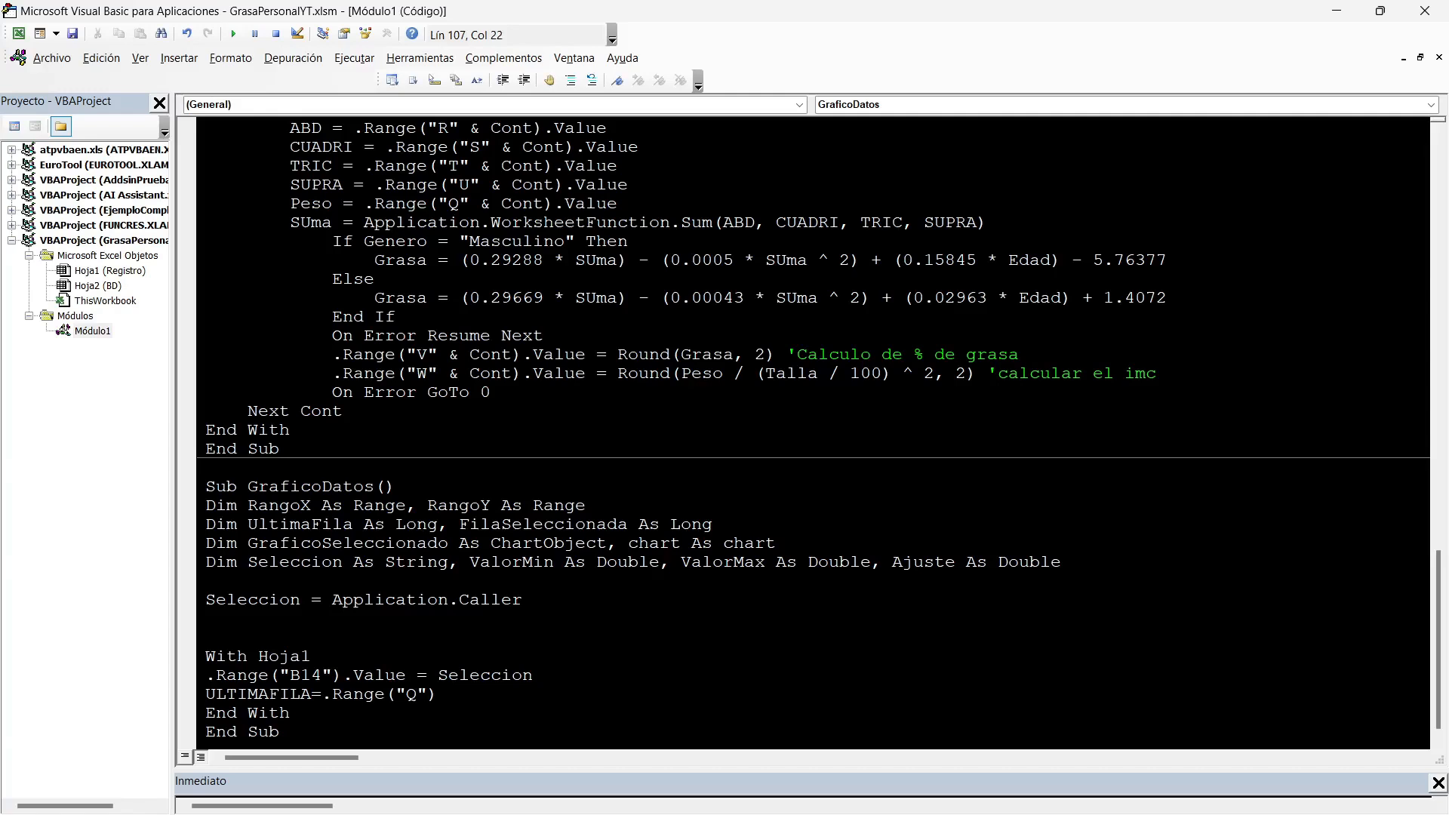
Complete the assignment as UltimaFila = .Range("Q" & Rows.Count).End(xlUp).Row.
text(&)
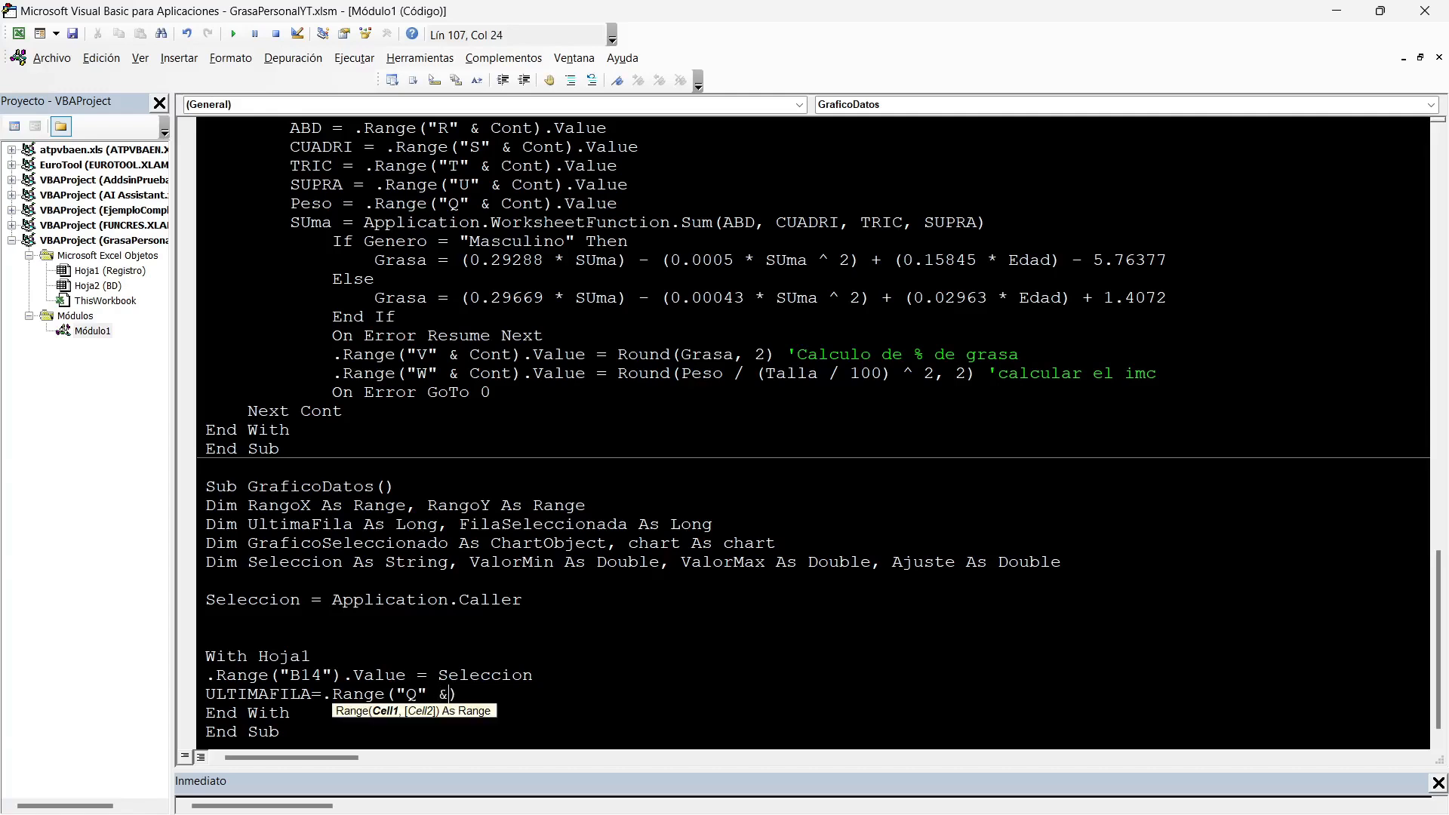
text( ROWS.COUNT)
key(End)
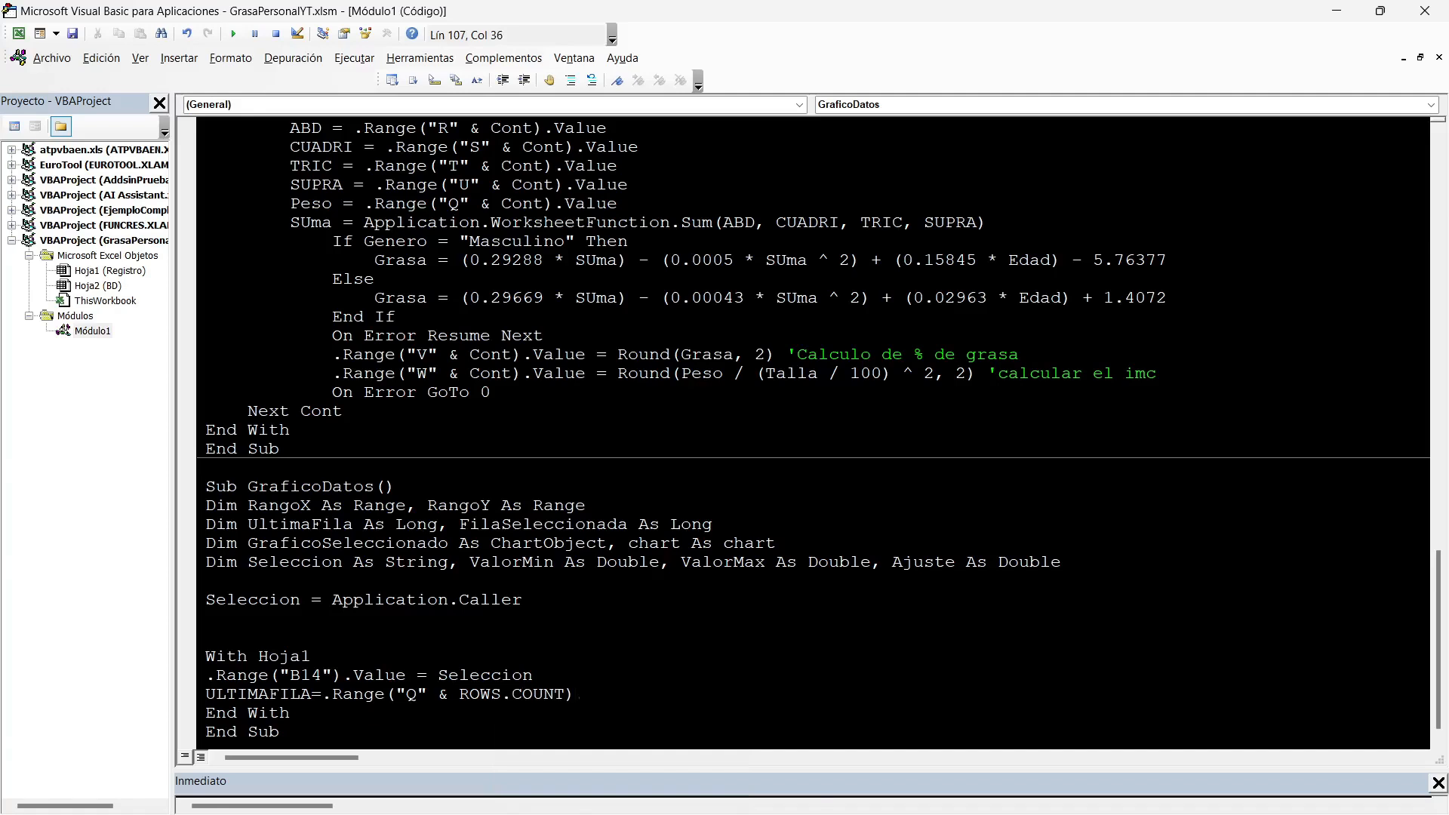
text(.End(XLUP)
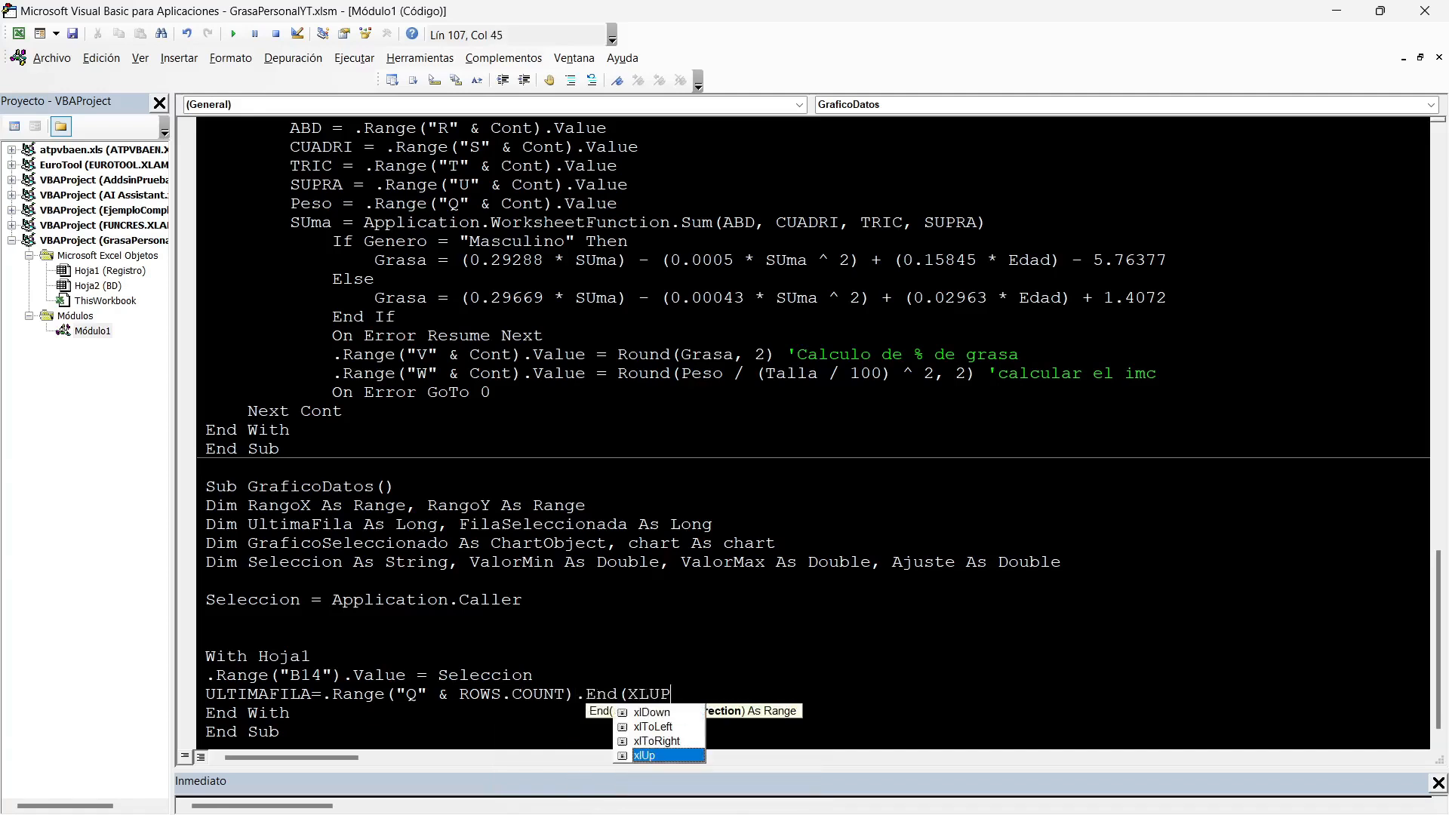
text().ROW)
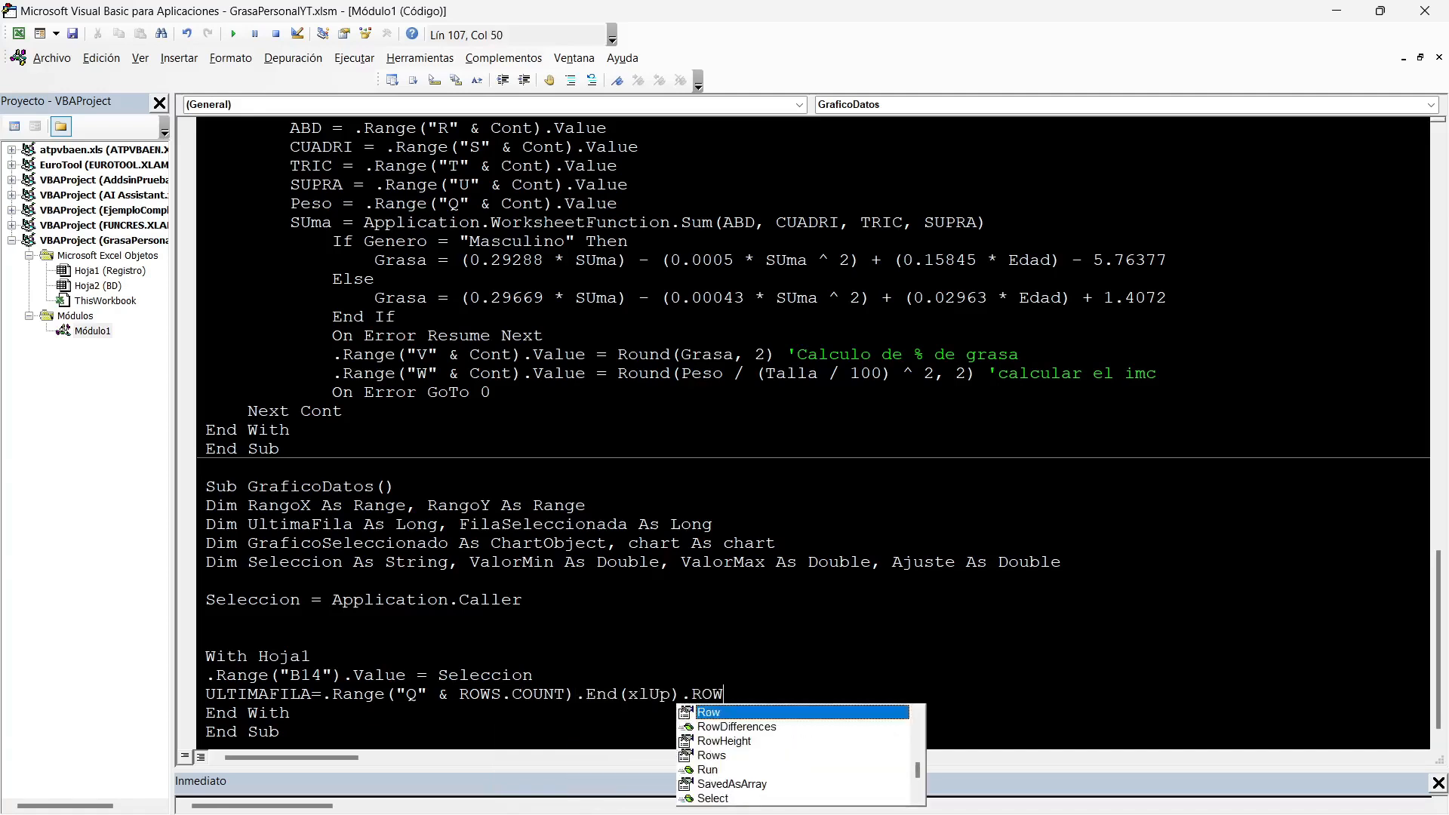
key(Return)
Add the line If UltimaFila < 31 Then UltimaFila = 31 below the UltimaFila assignment.
text(IF ULTIMAFILA)
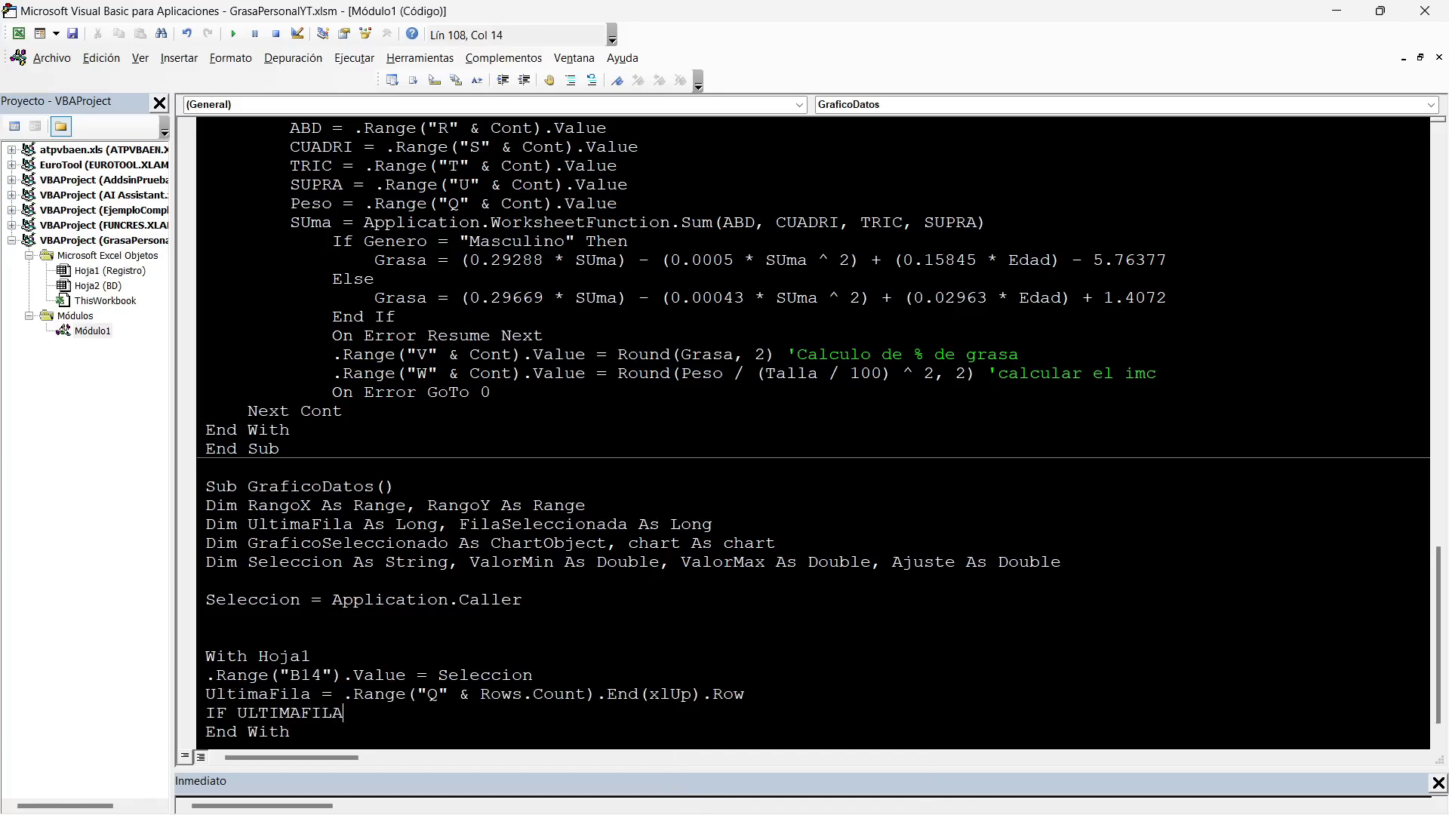
text(<31)
key(alt+F11)
key(alt+F11)
text(THEN ULTIMAFILA)
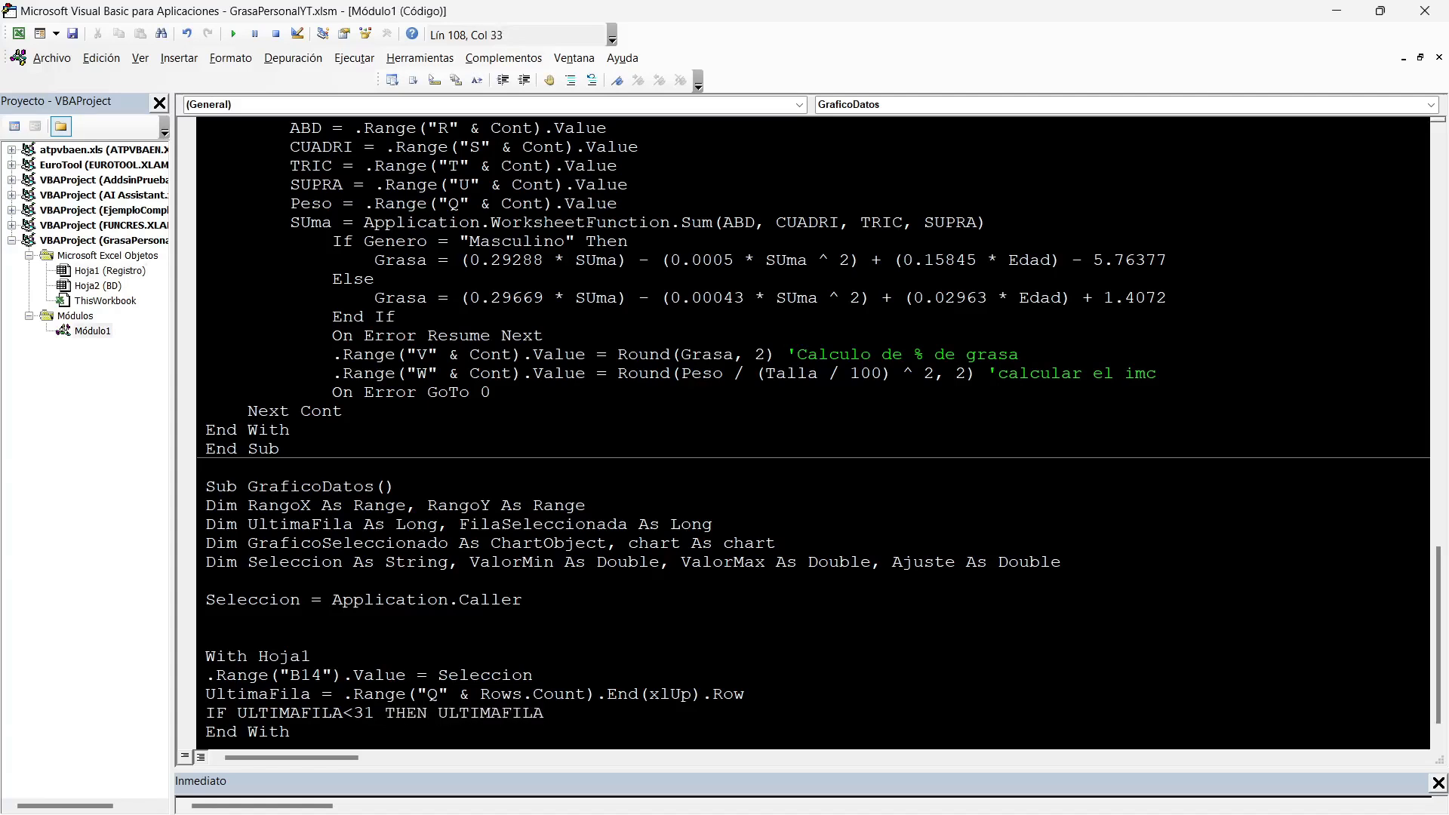
text(=31)
key(Return)
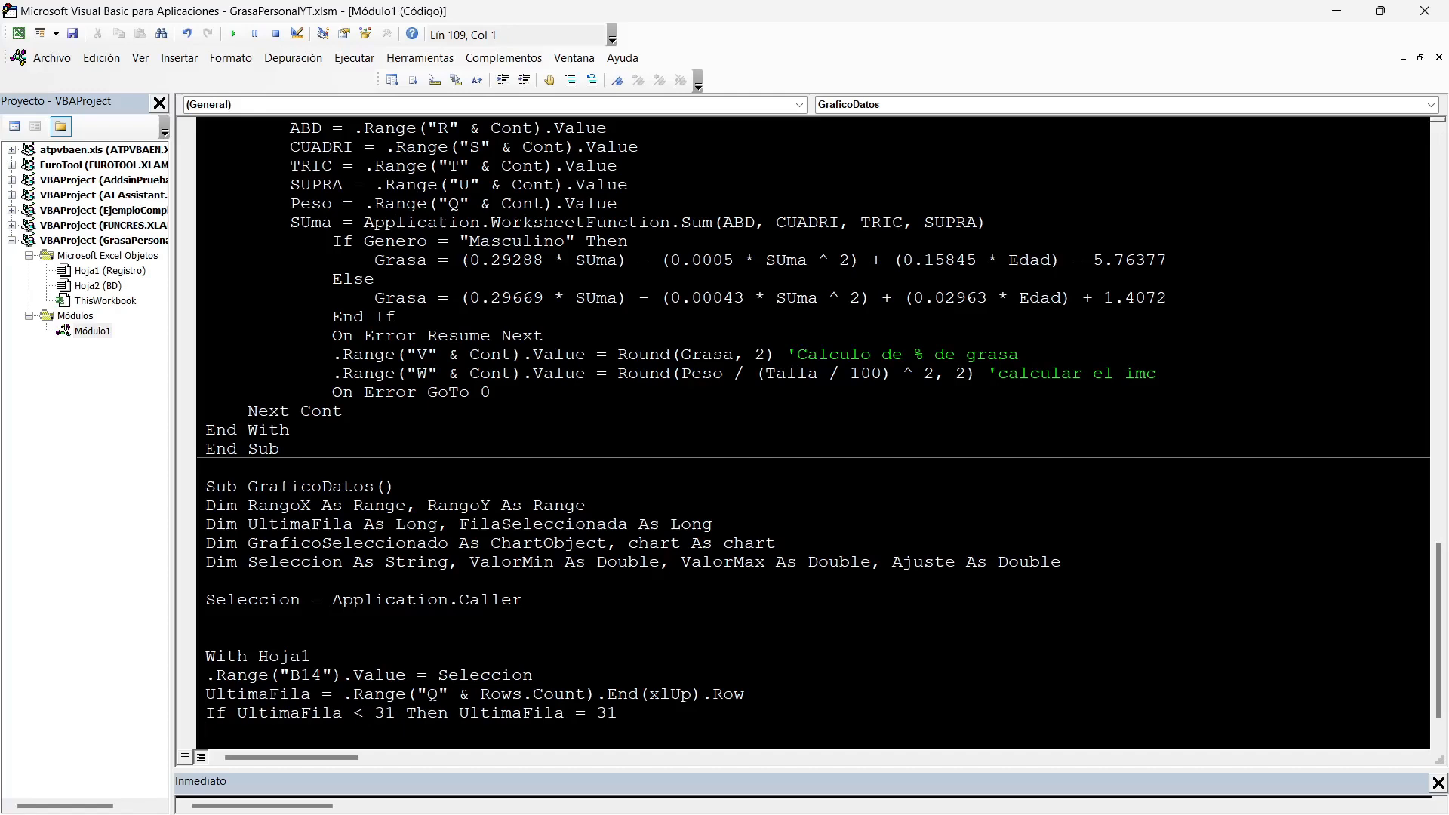
Add the line FilaSeleccionada = .Range("B14").Value below the If UltimaFila statement in GraficoDatos.
scroll(820, 429, down, 1)
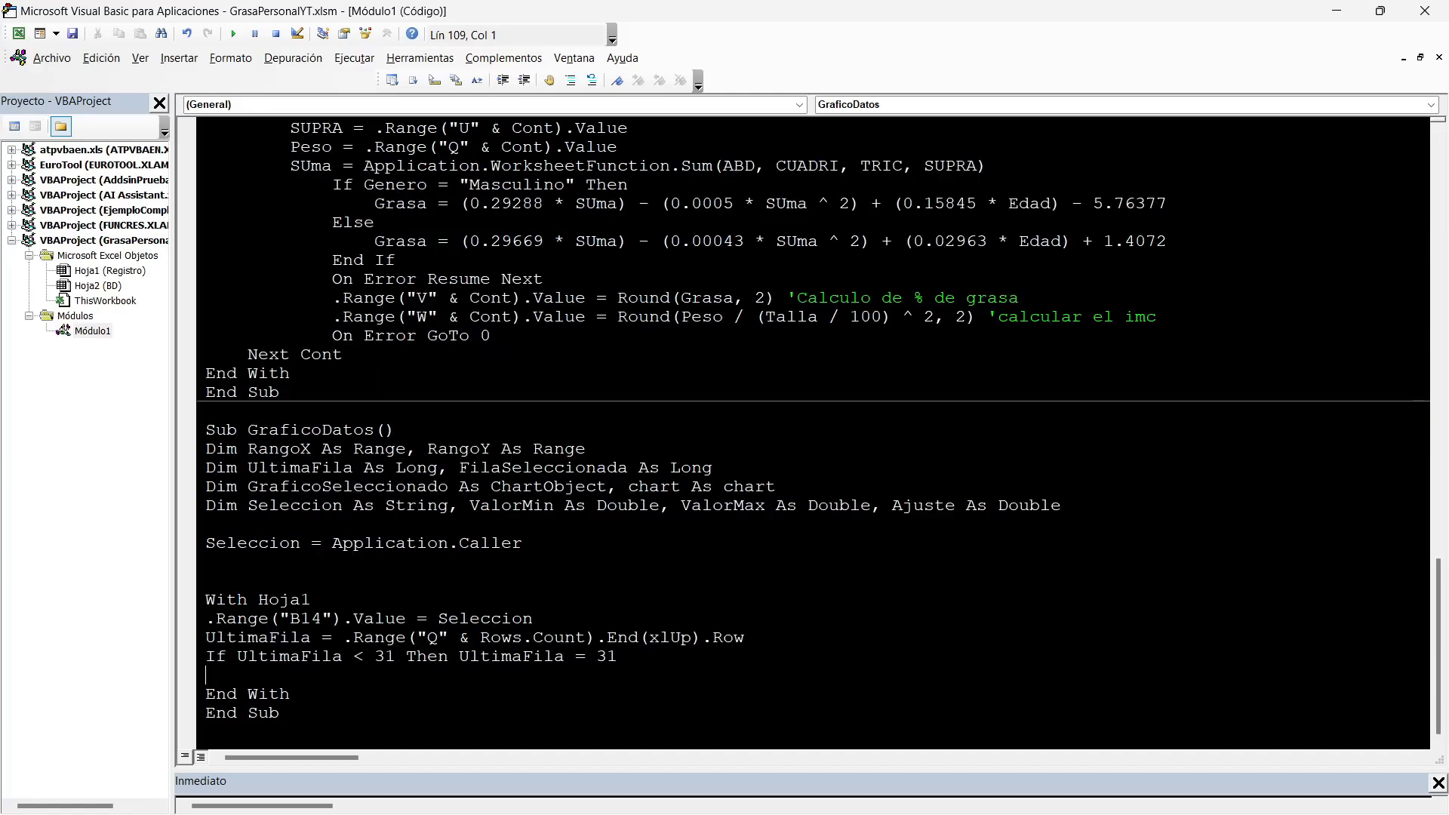
double_click(542, 468)
key(ctrl+c)
click(206, 675)
key(ctrl+v)
text(=.Range(""))
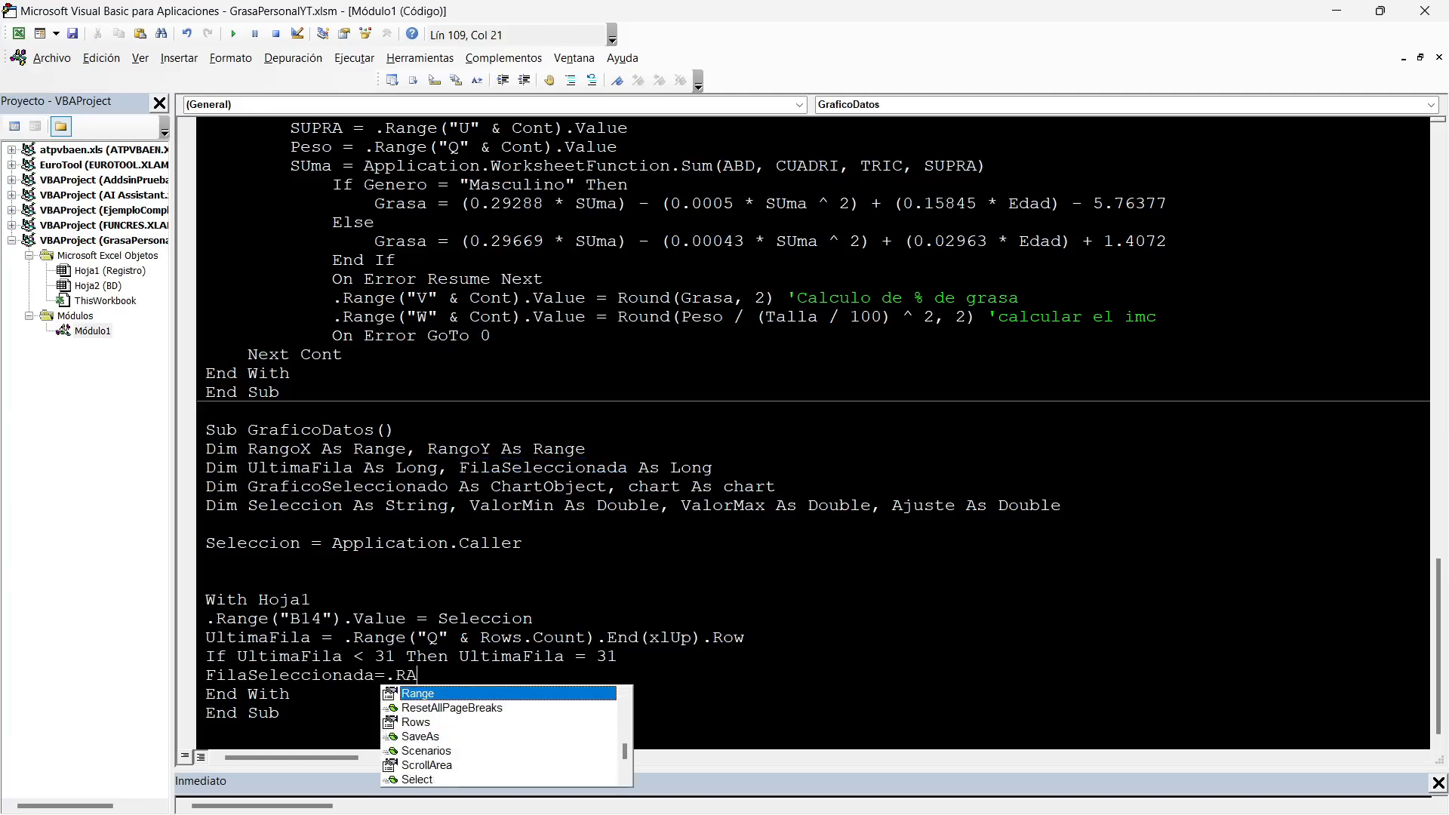
key(Left)
key(Left)
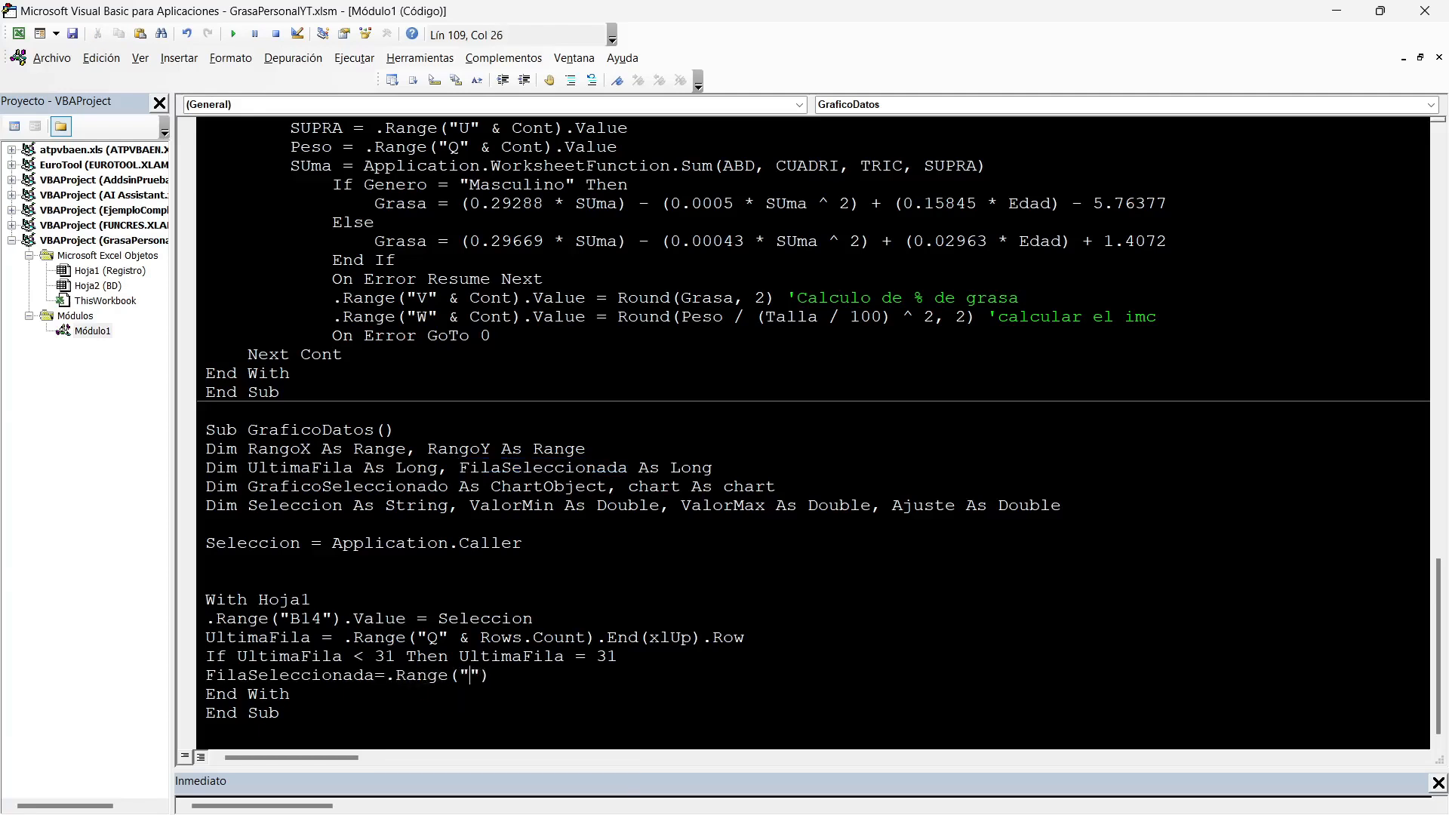
text(B14)
key(Right)
key(Right)
text(.Value)
key(Return)
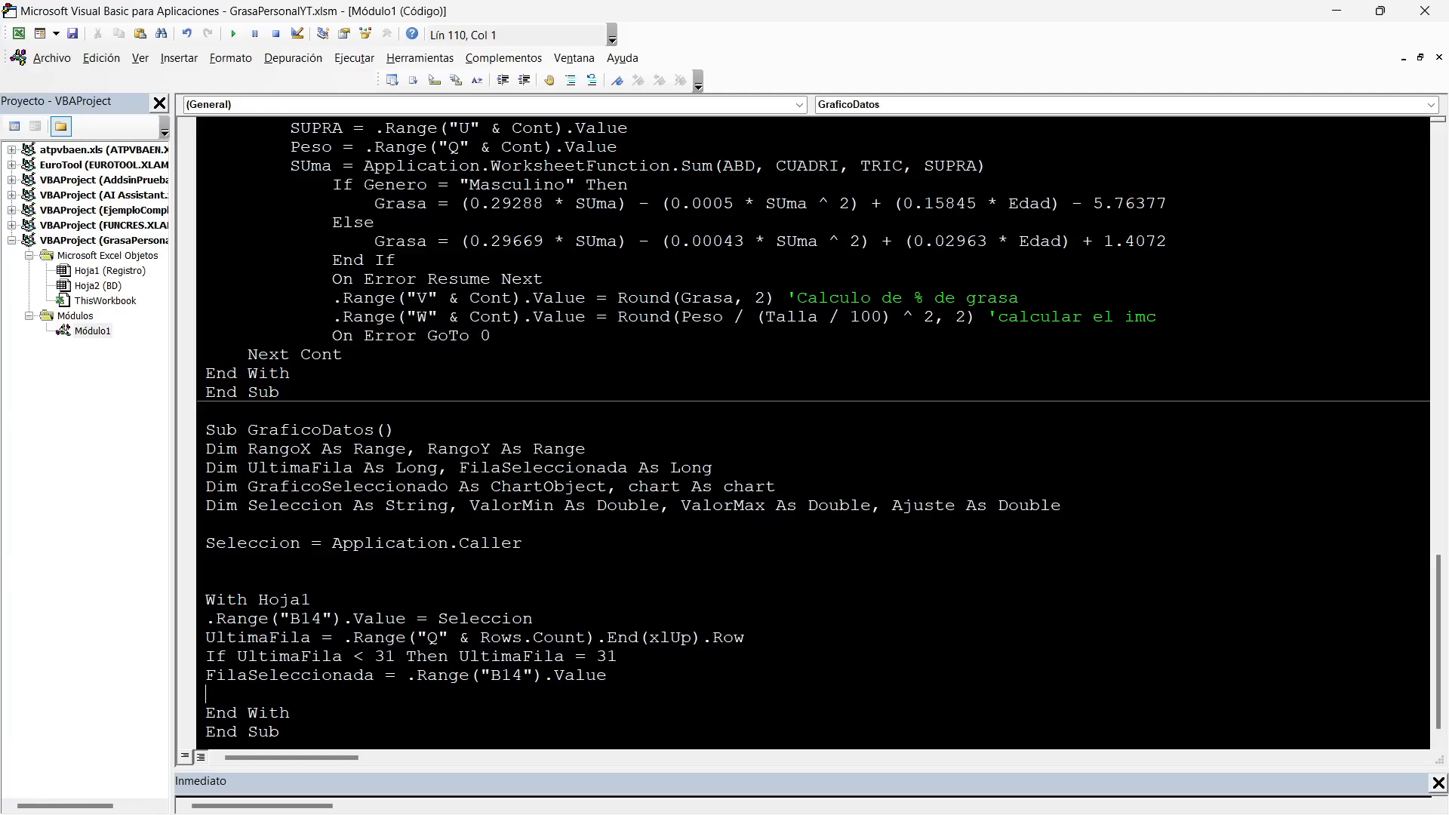
Start a .Shapes("Botones") statement after a blank line, checking the button group's name on the Registro sheet.
key(Return)
key(alt+F11)
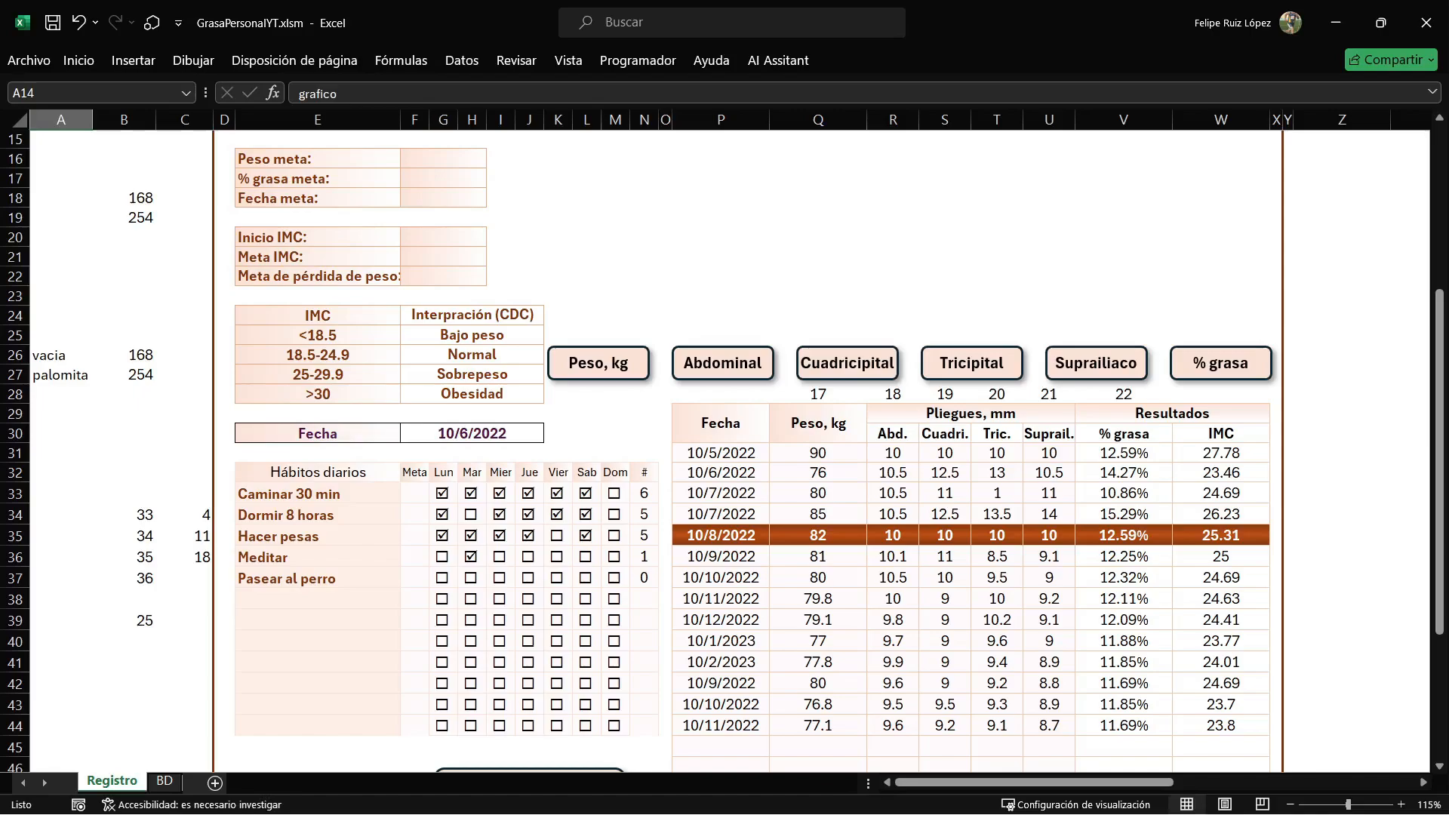
key(alt+F11)
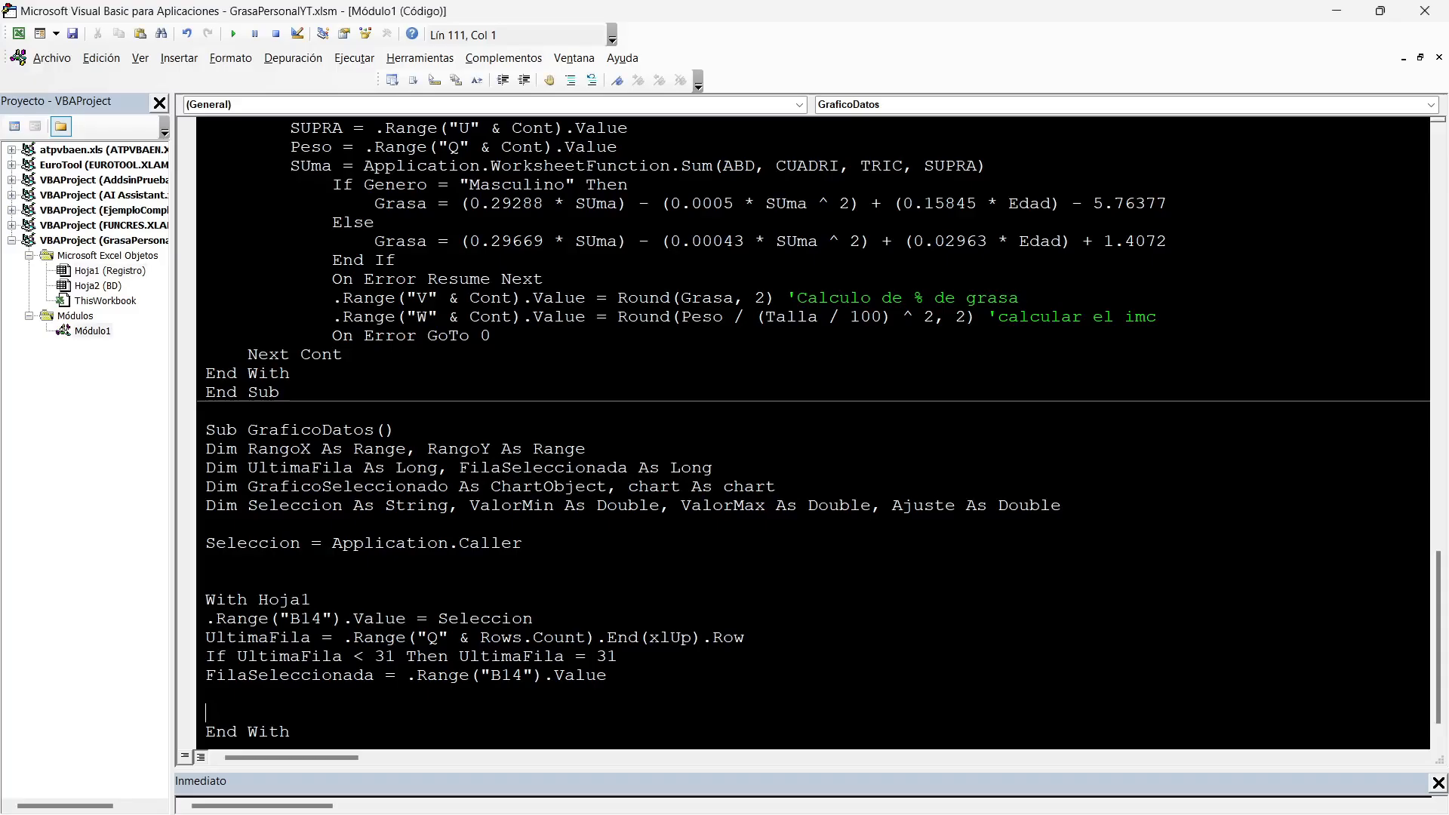
text(.Shapes("))
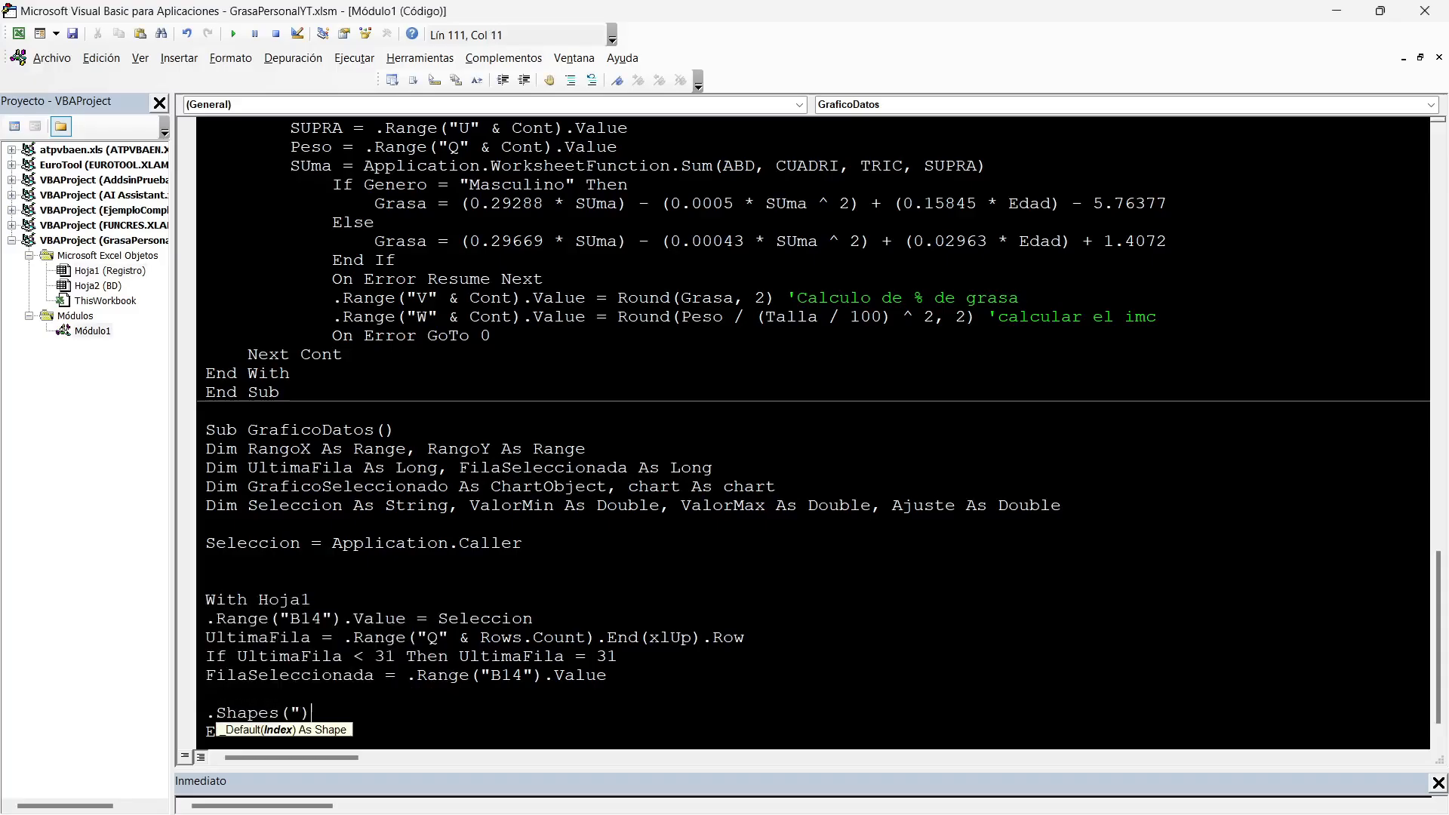
key(Left)
text(")
key(Right)
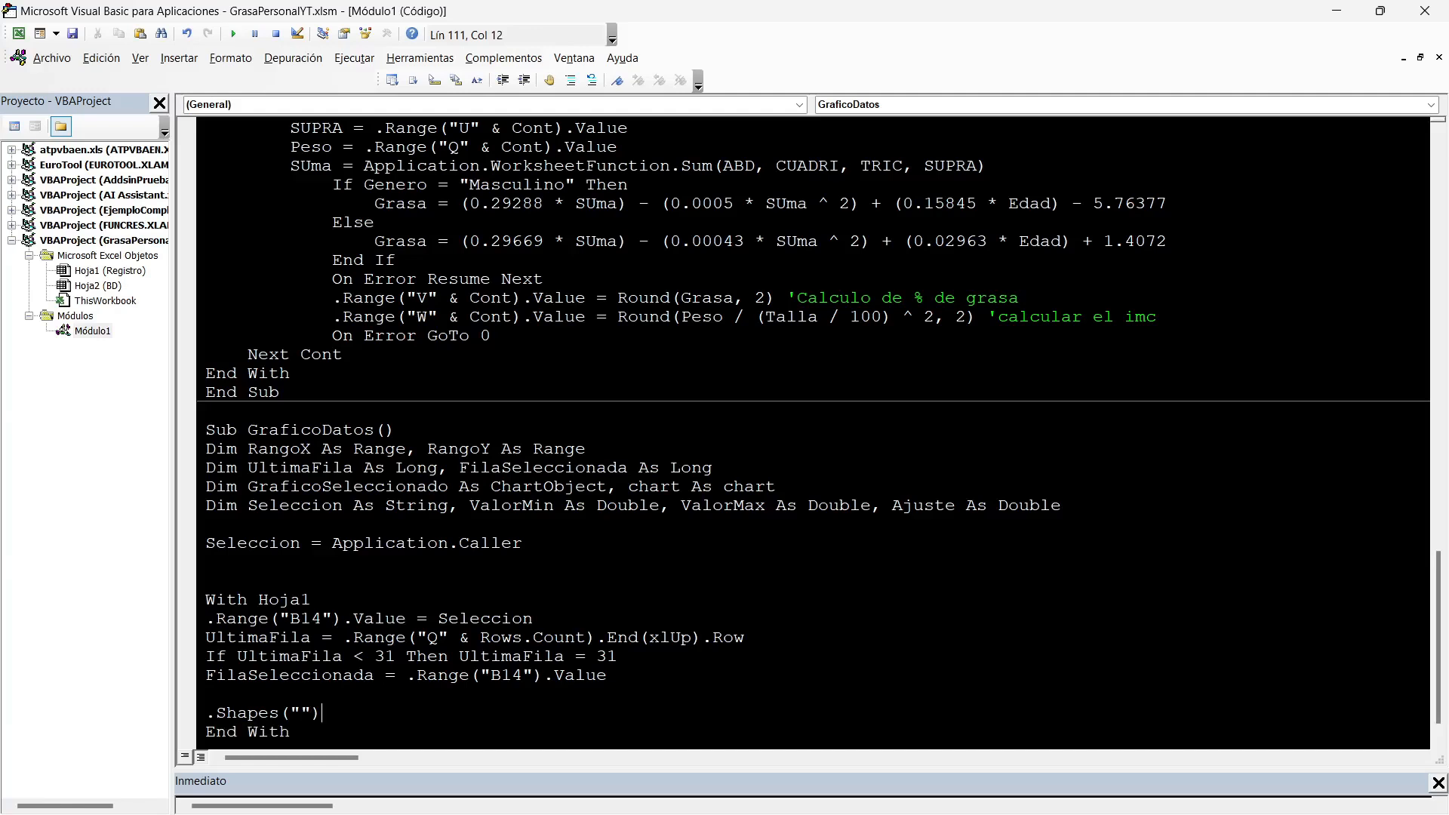
text(Botones)
key(Right)
key(alt+F11)
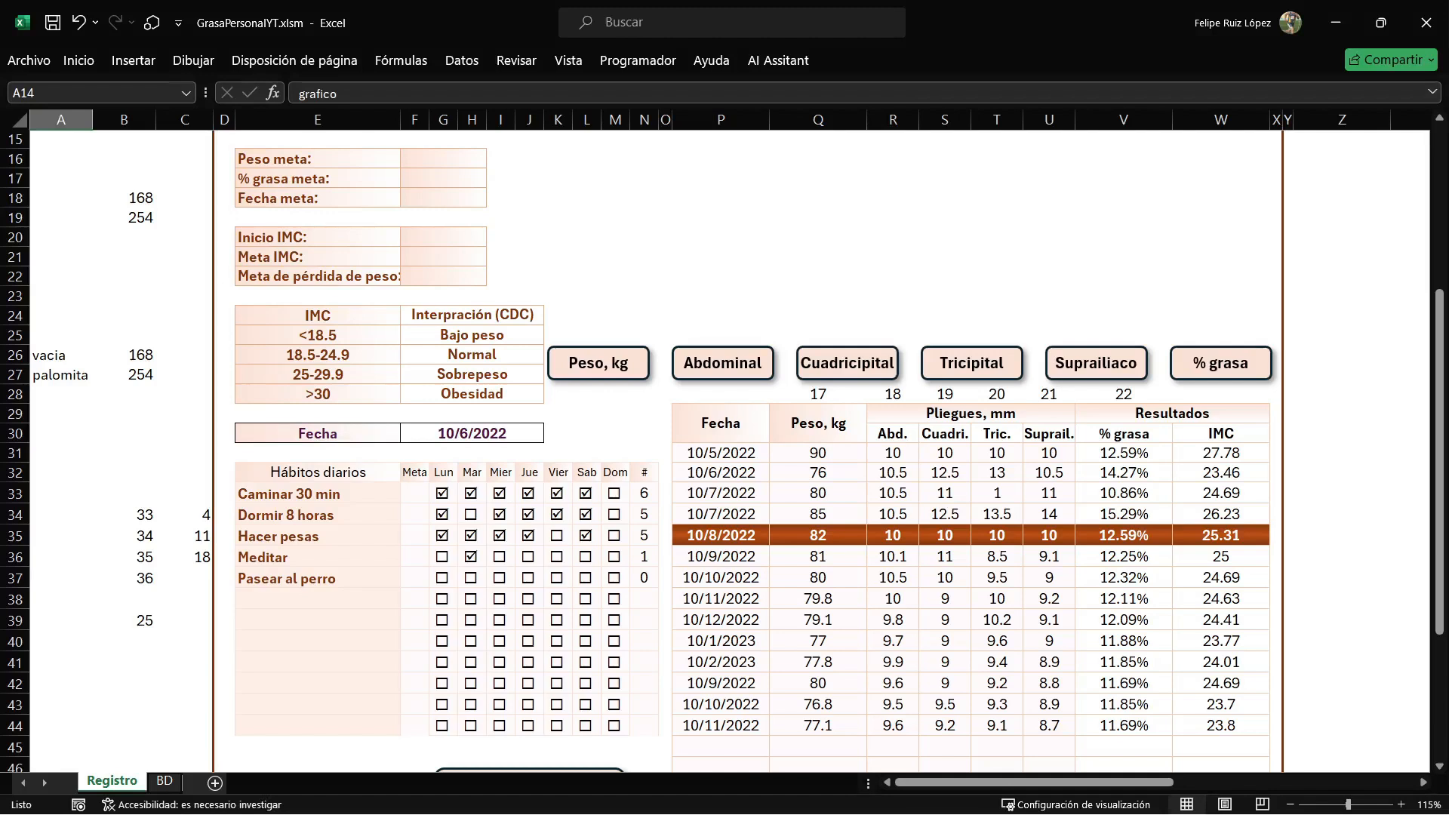
click(972, 363)
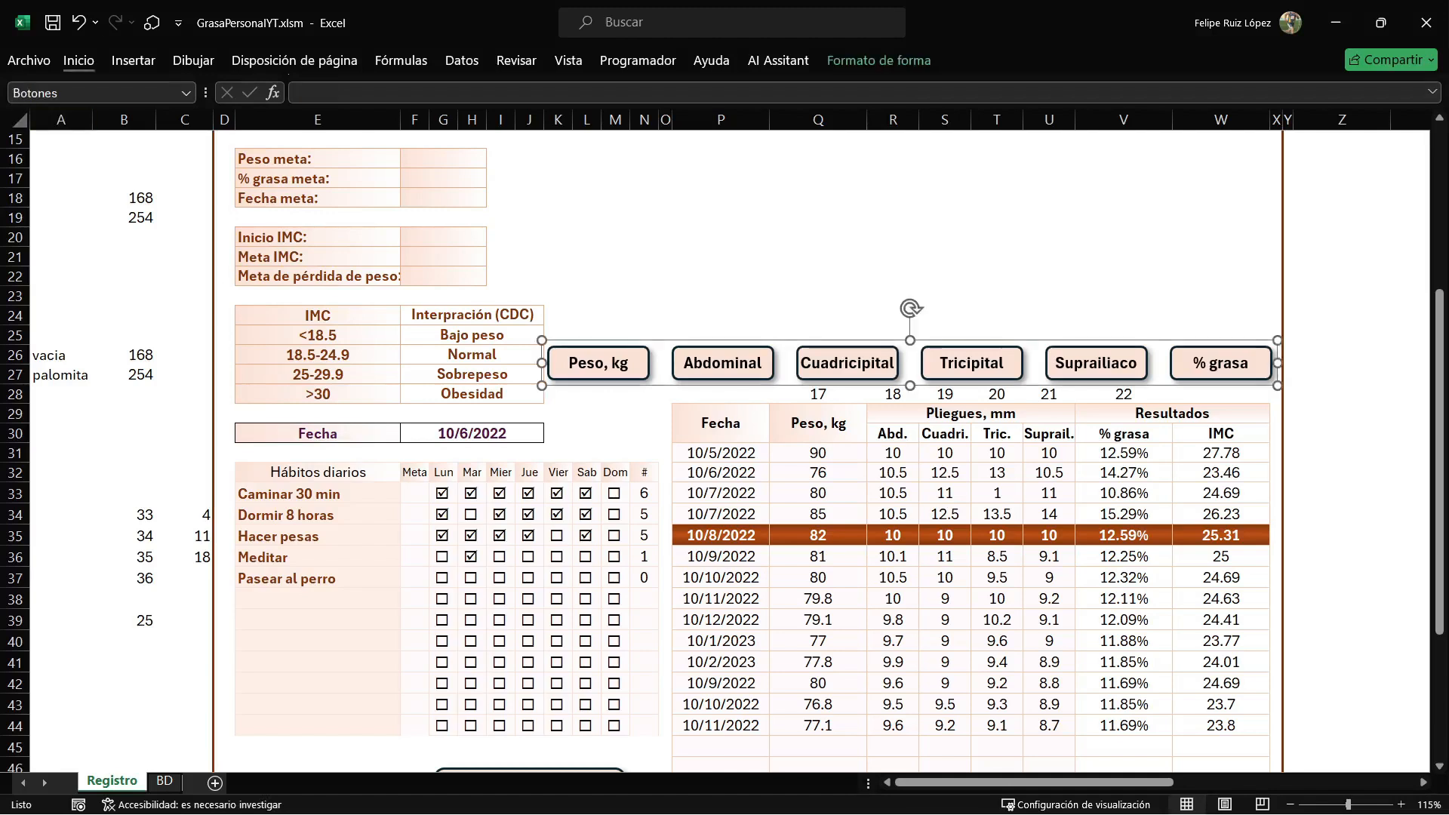
click(615, 433)
key(alt+F11)
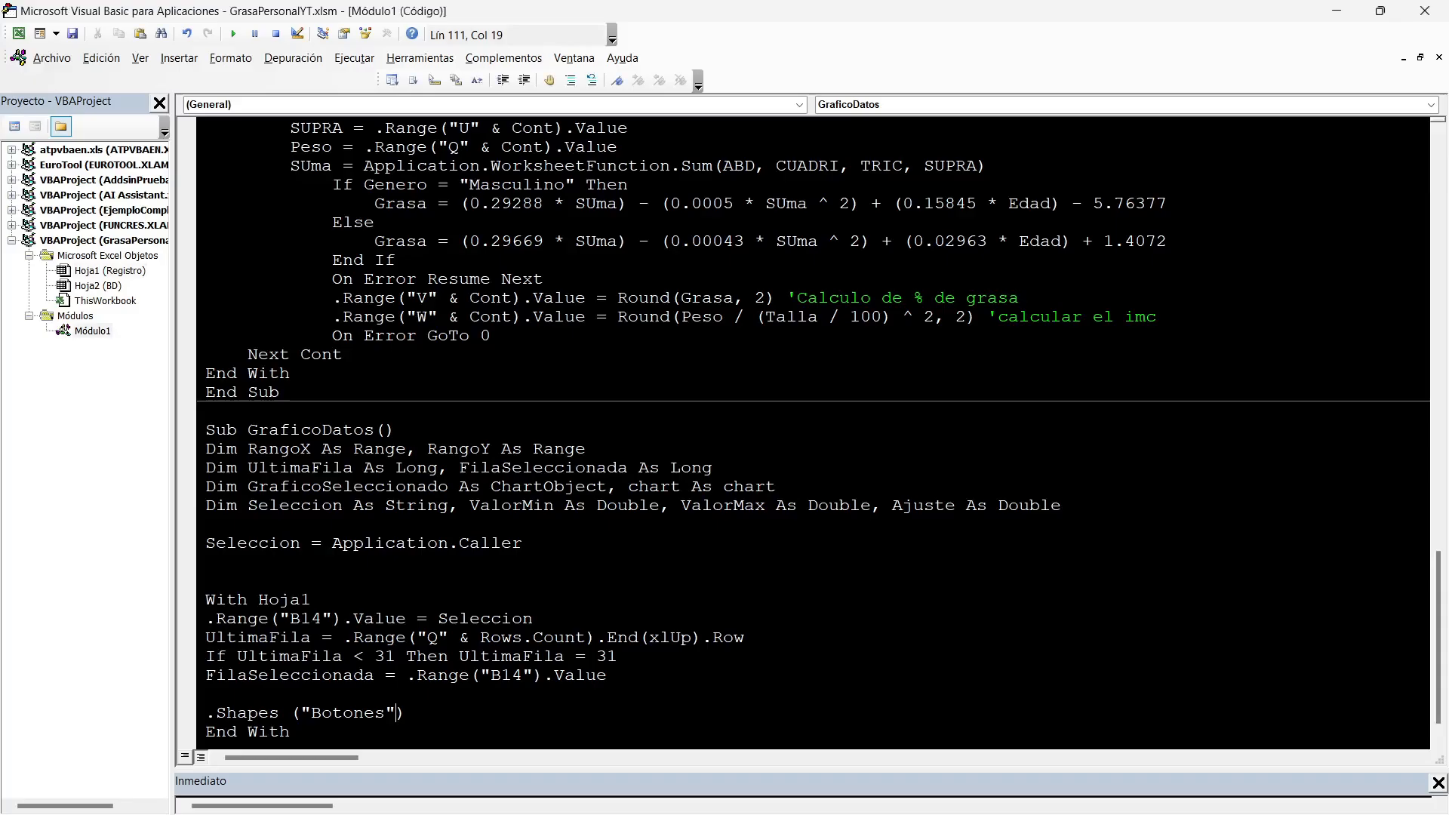
Extend the Botones shape statement with .Fill.ForeColor.RGB = RGB.
key(End)
text(.)
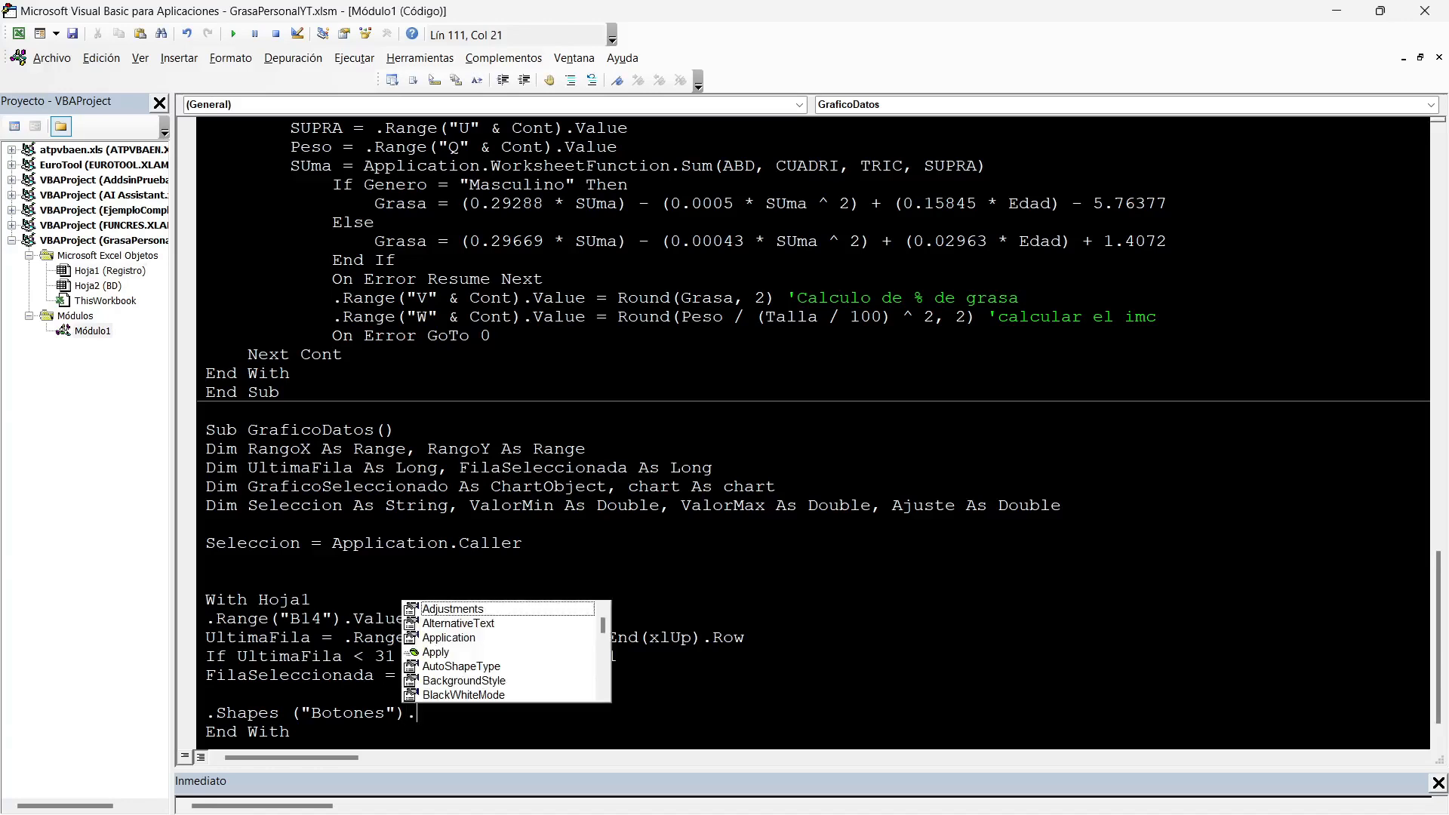
text(Fill.foreColor.)
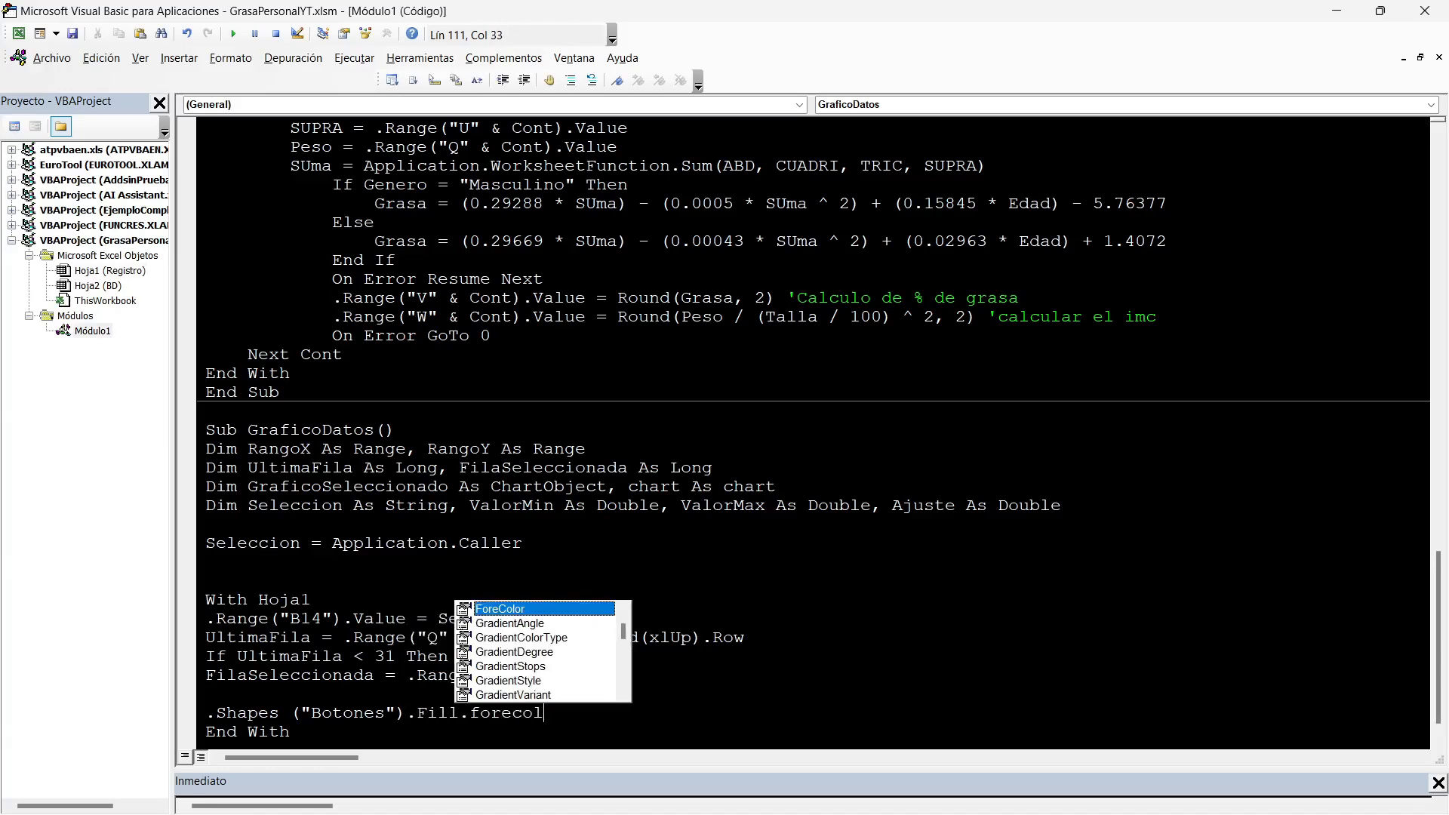
text(rgb)
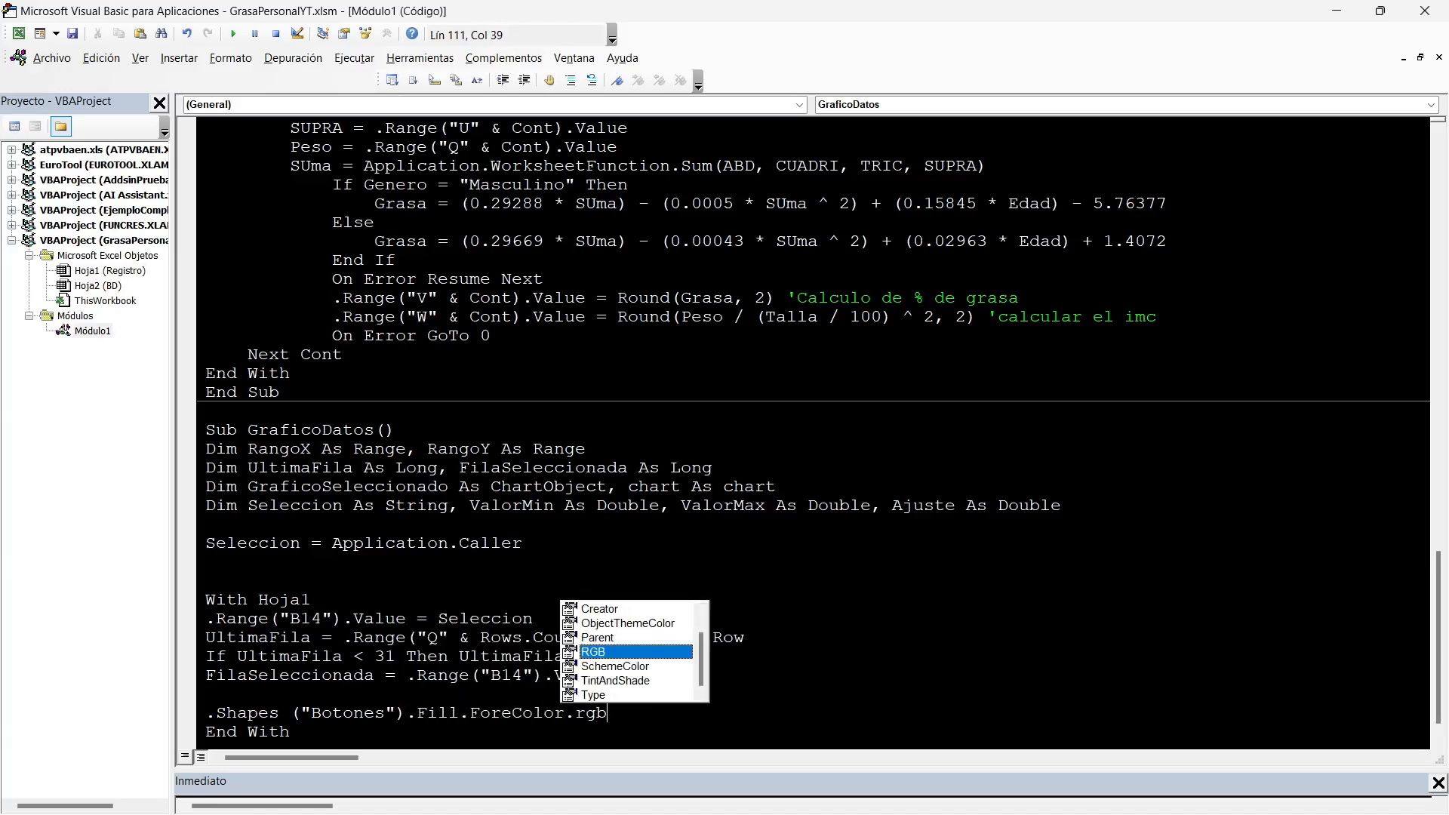
text(=)
text(rgb)
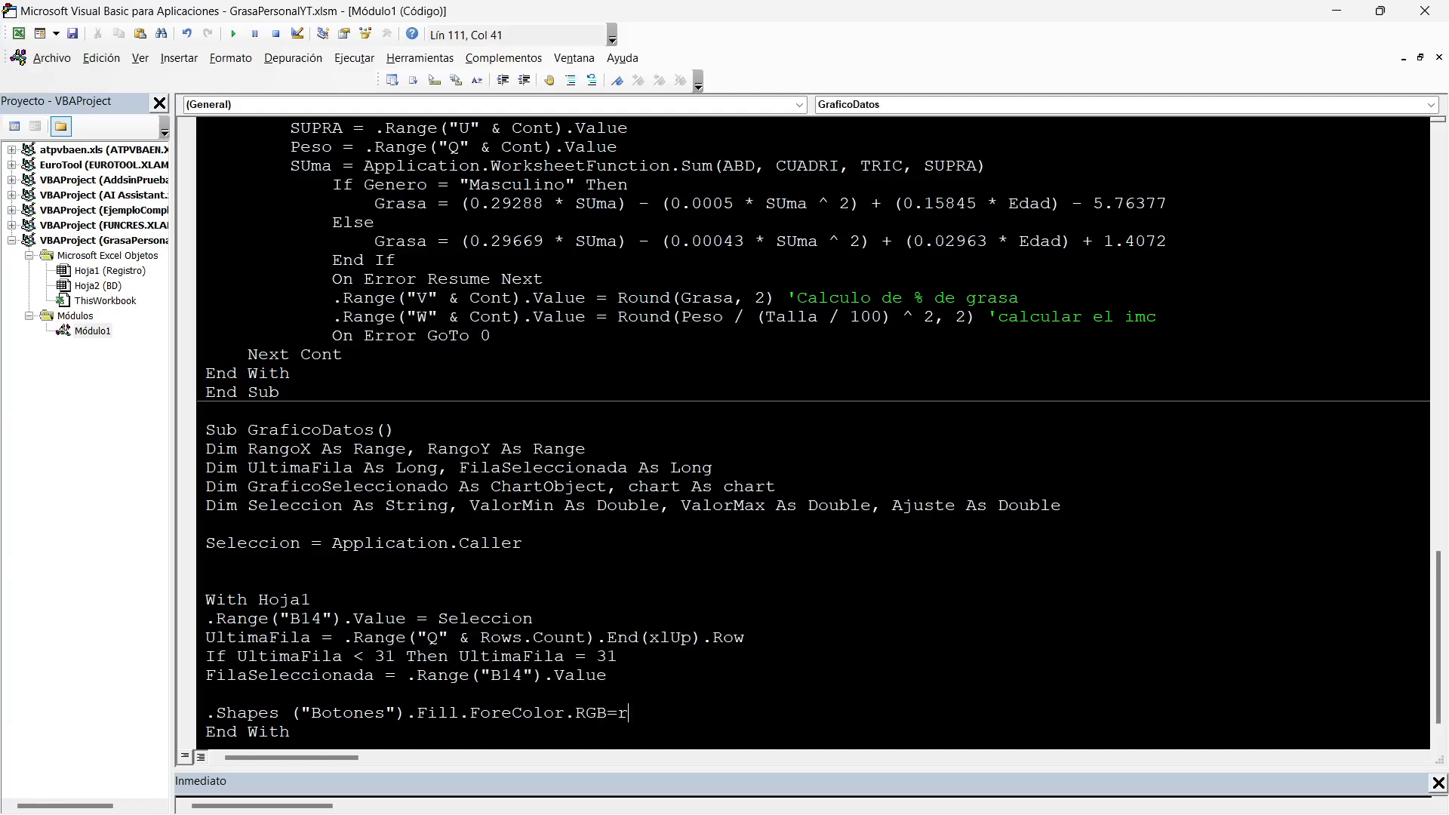
text(())
Complete the Botones fill colour with the RGB arguments (251, 242, 255).
key(Left)
text(,,)
key(Left)
key(Left)
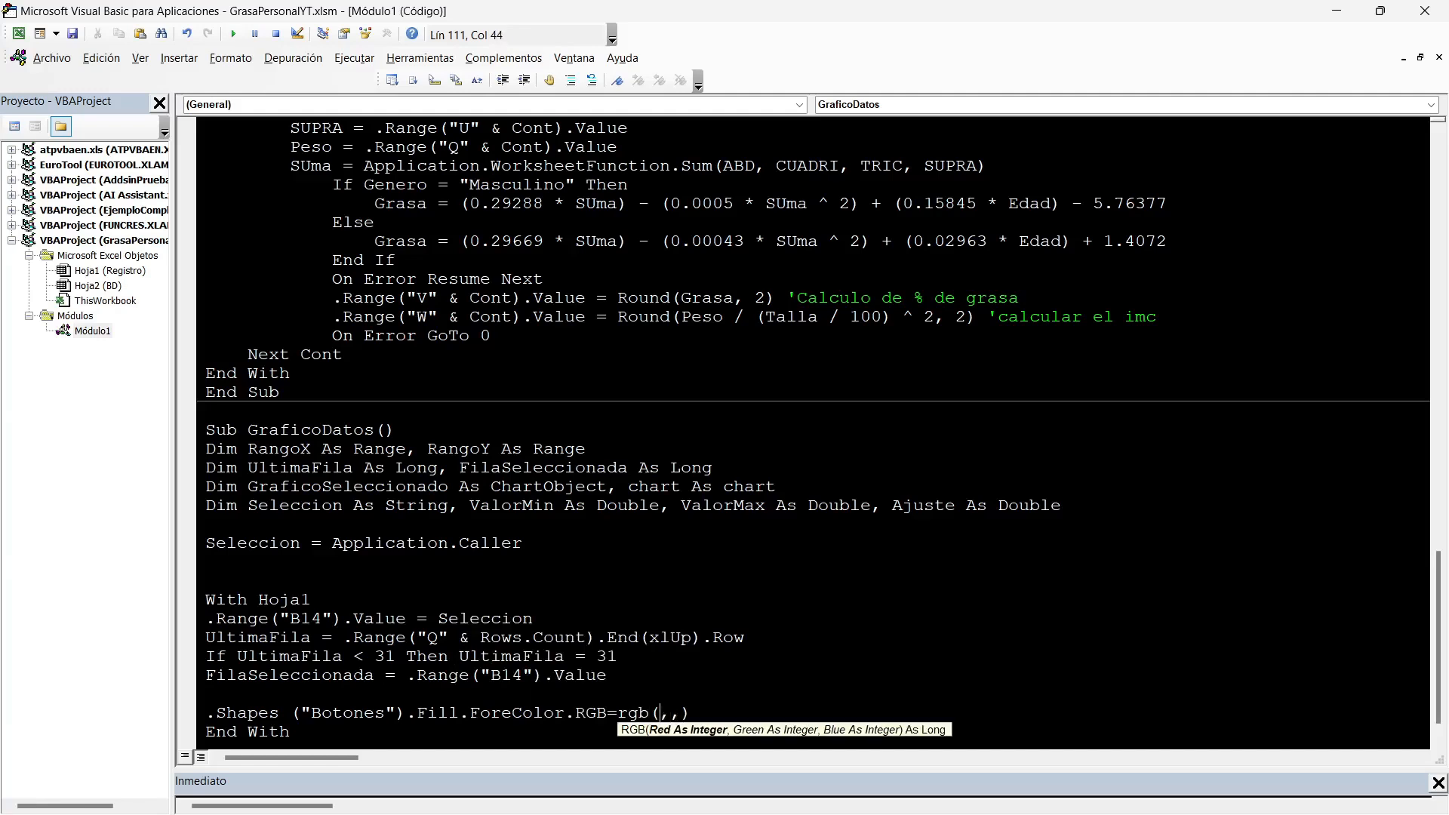
text(251)
key(Right)
text(242)
key(Right)
text(255)
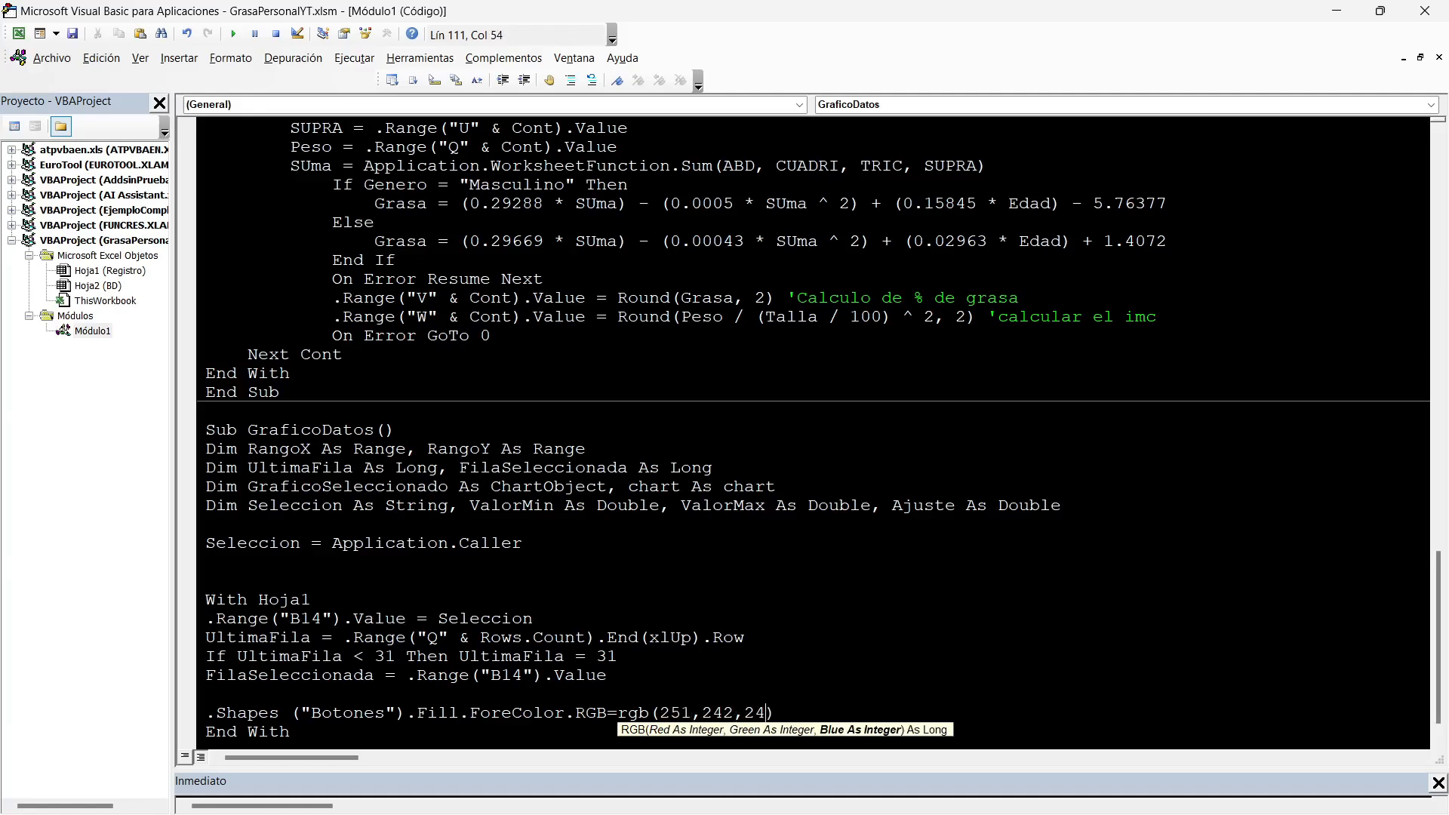
key(Right)
key(Return)
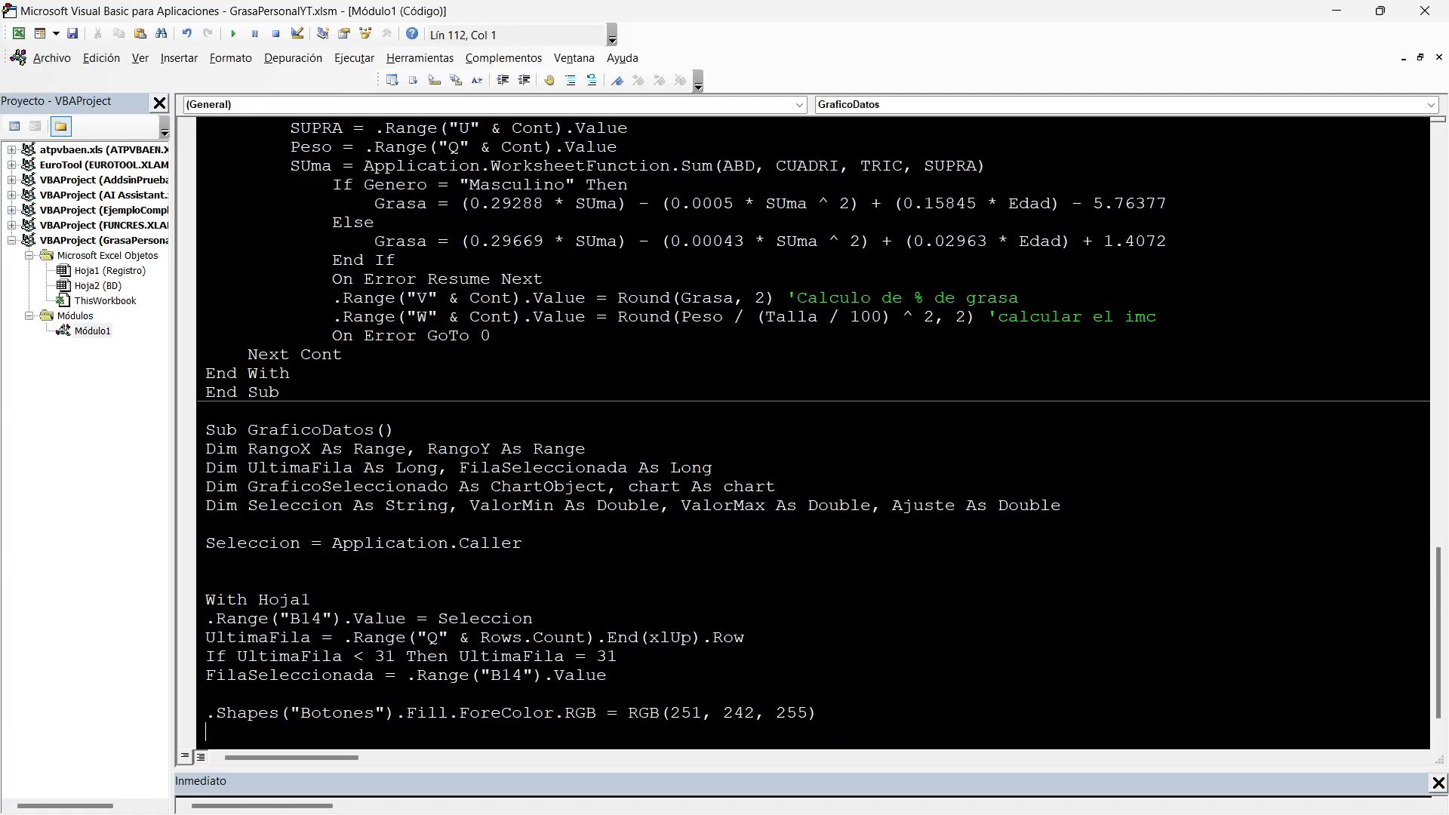
Duplicate the Botones fill line directly below and replace "Botones" in the copy with the Seleccion variable.
scroll(819, 428, down, 1)
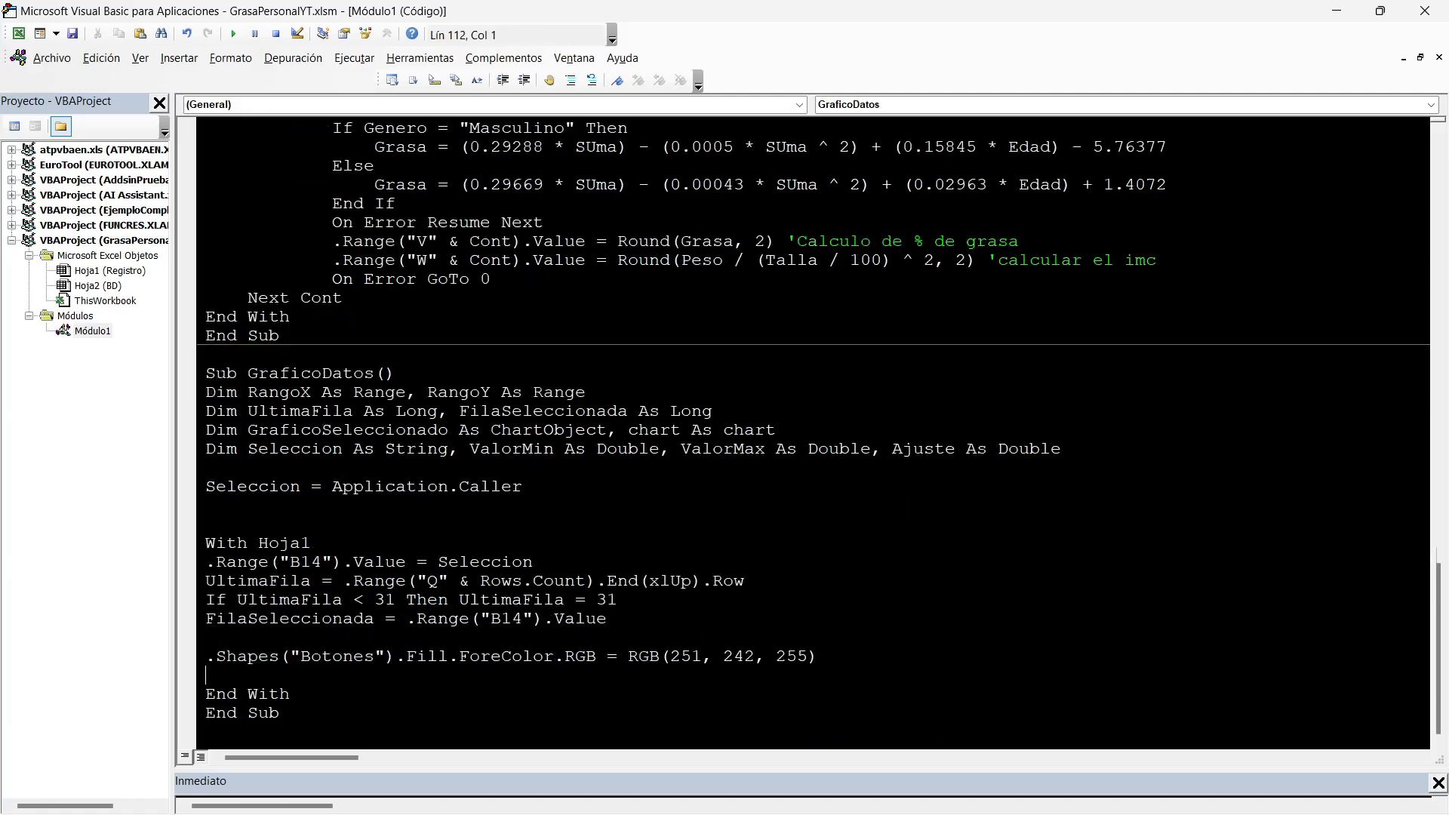
drag(817, 656, 205, 656)
key(ctrl+c)
key(Down)
key(ctrl+v)
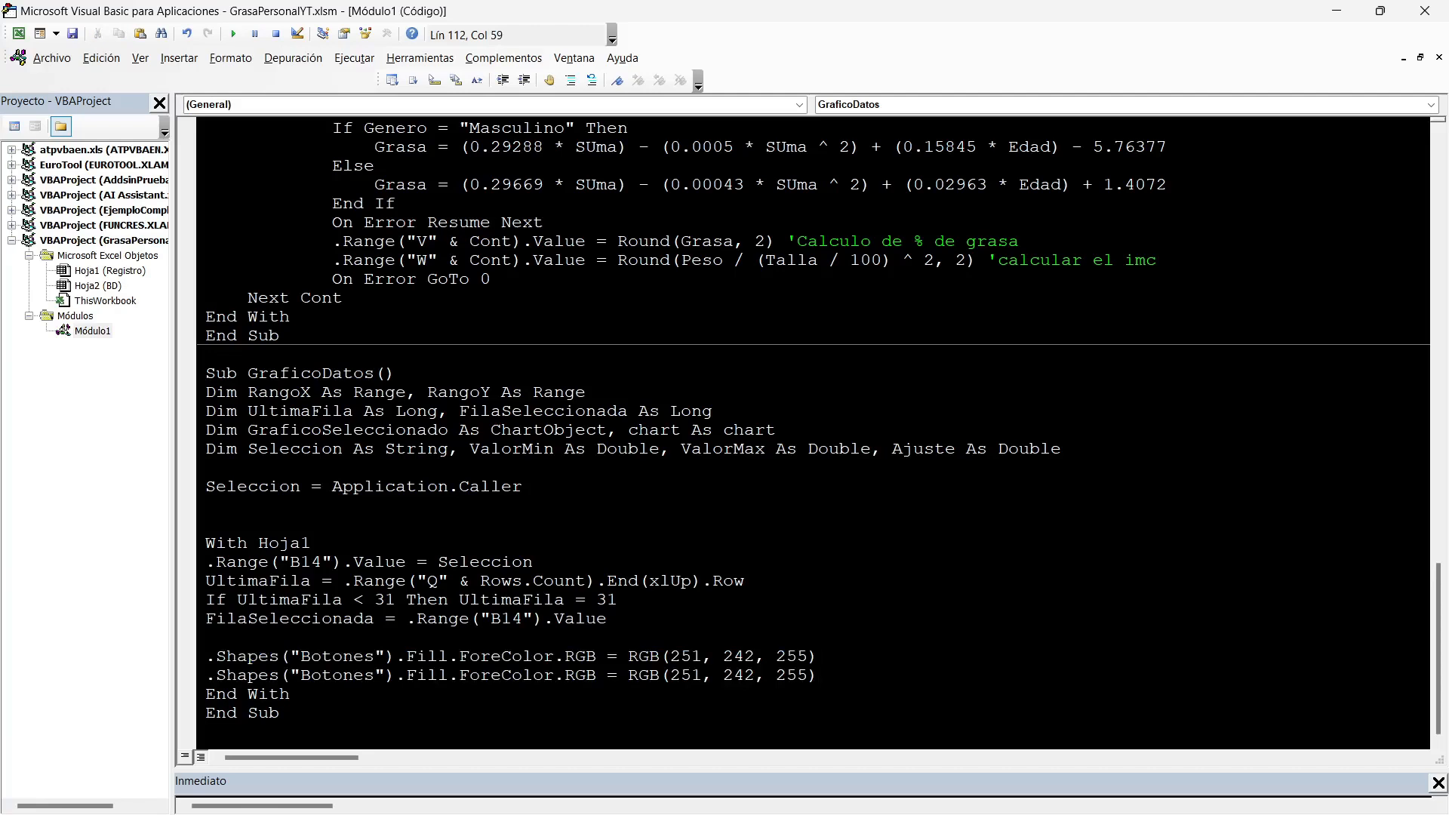
double_click(337, 675)
key(BackSpace)
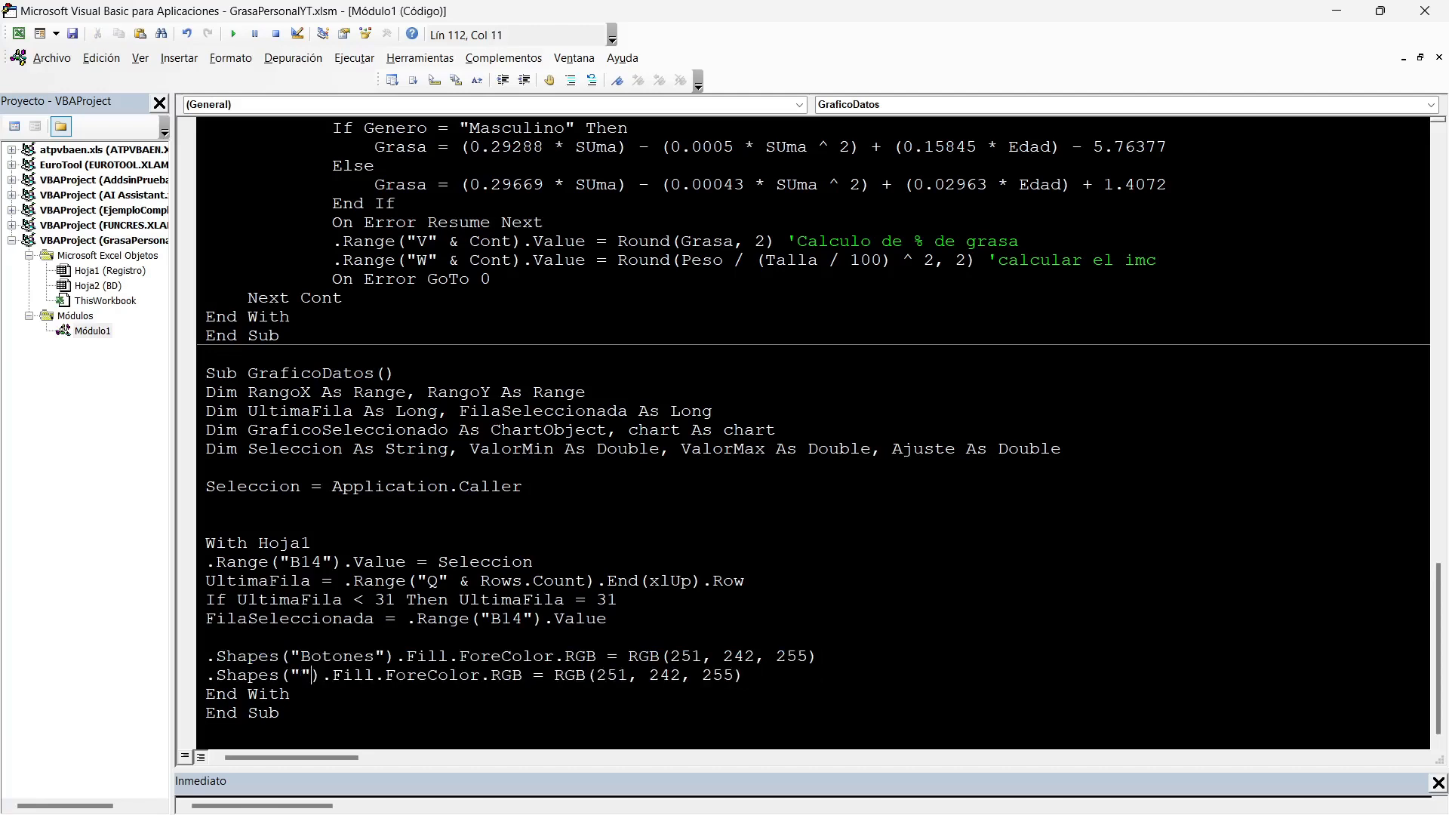
key(BackSpace)
key(Delete)
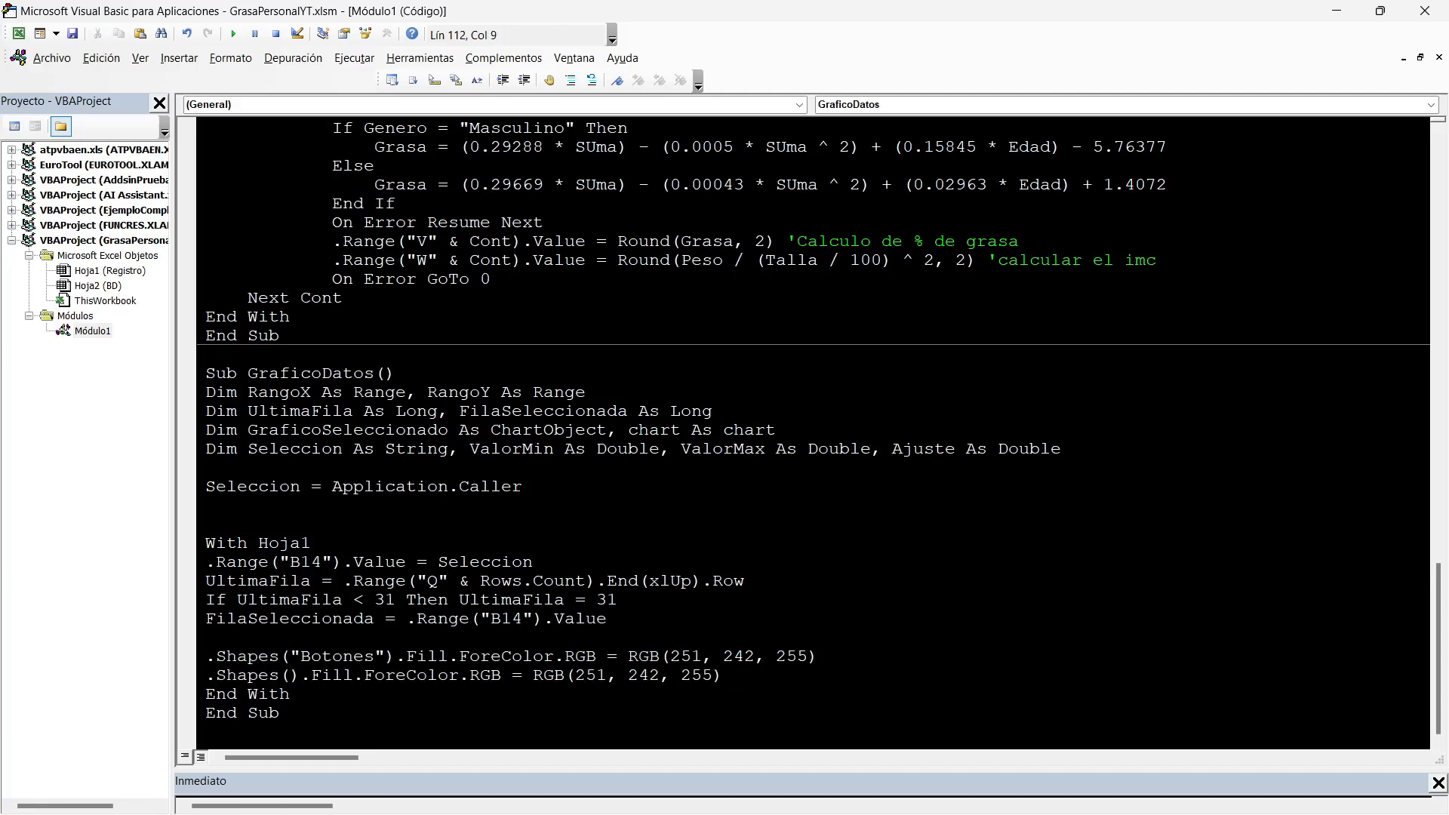
text(seleccio)
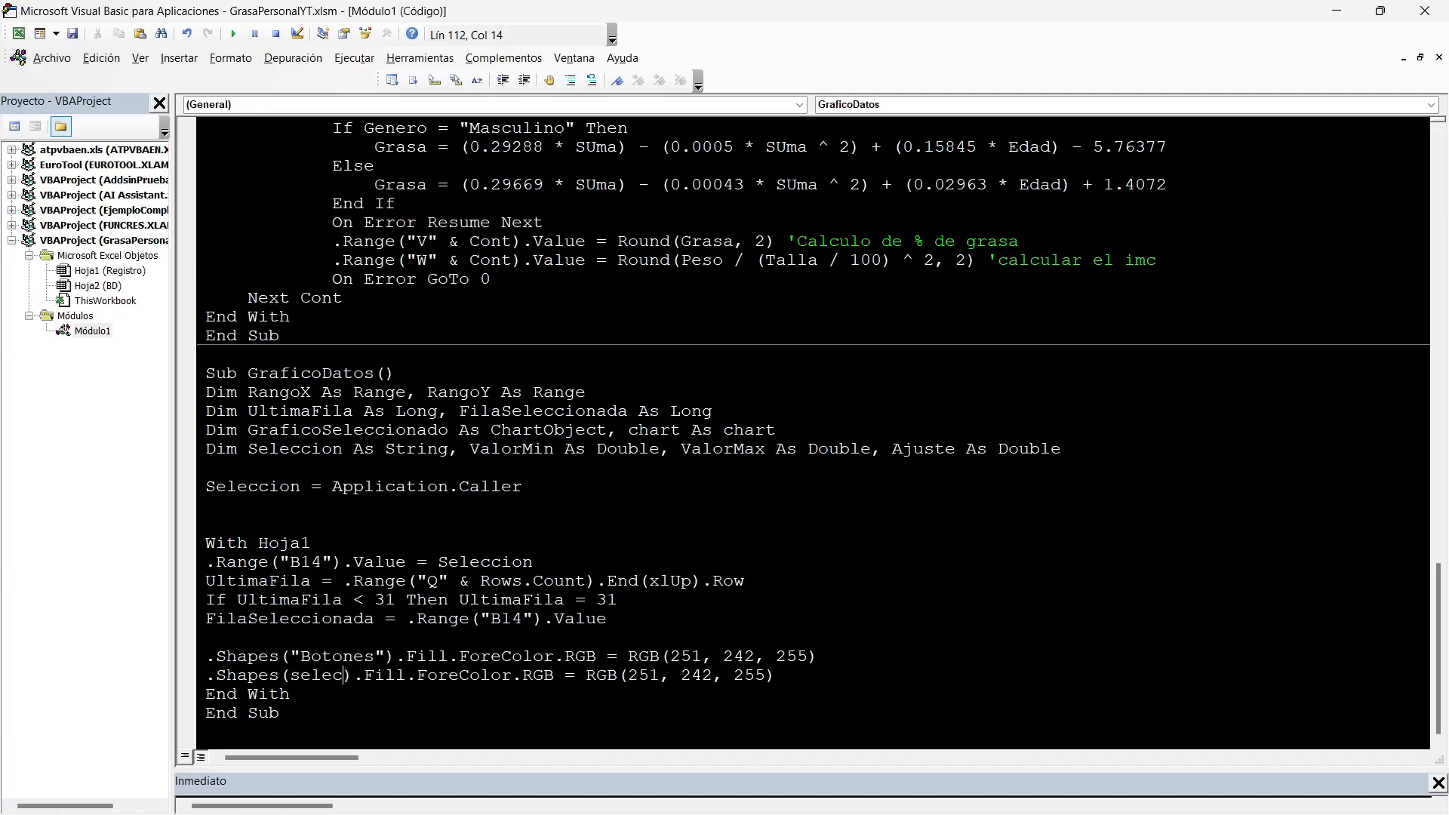
text(n)
Change the fill colour in the Seleccion line to RGB(255, 253, 95).
key(Right)
key(Right)
key(Right)
key(Right)
key(Right)
key(Right)
key(Right)
key(Right)
key(Right)
key(Right)
key(Right)
key(Right)
key(Right)
key(Right)
key(Right)
key(Right)
key(Right)
key(Right)
key(Right)
key(Right)
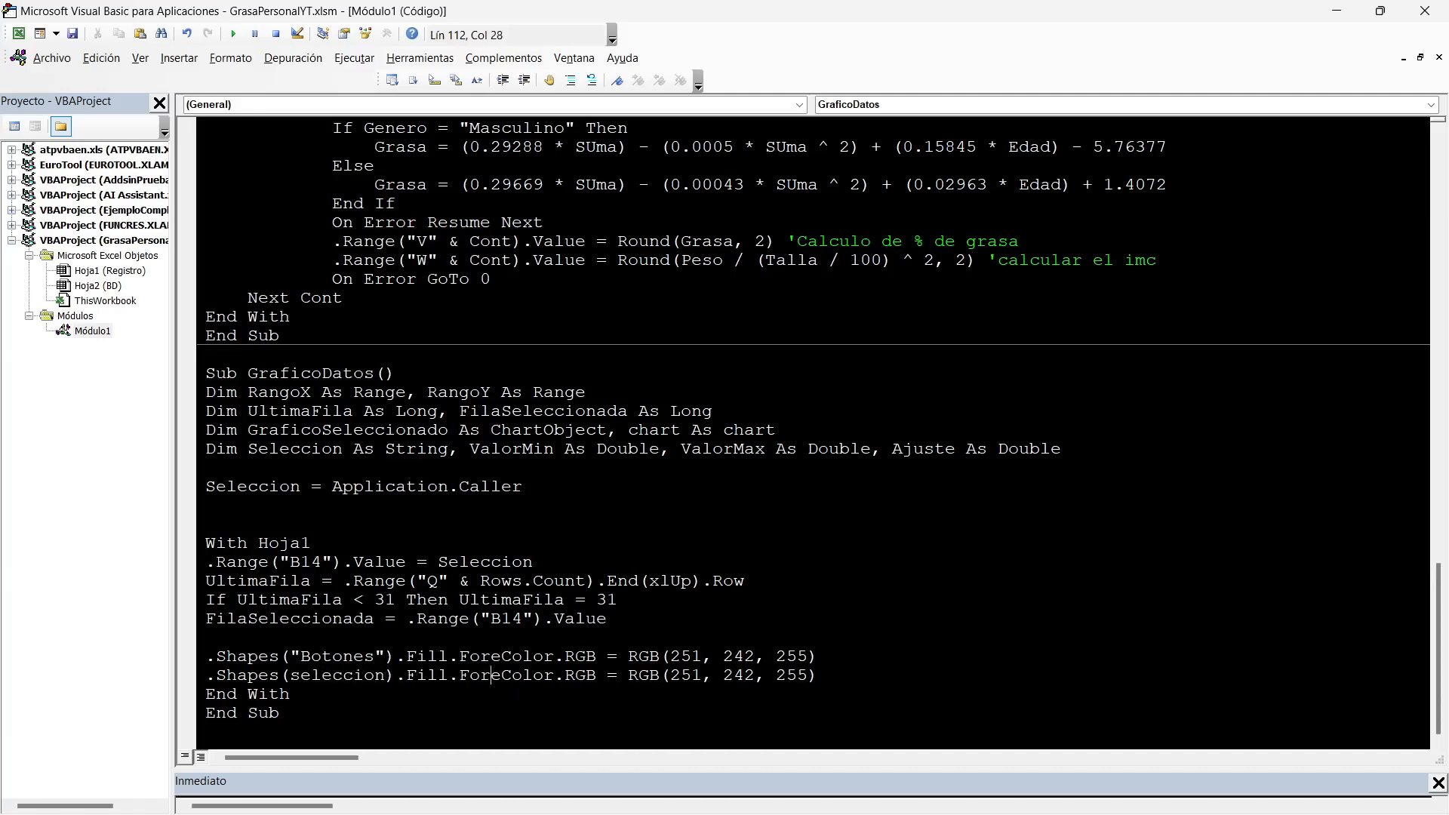
key(Right)
key(Right)
key(Delete)
key(Delete)
text(55)
key(Right)
key(Right)
key(Right)
key(BackSpace)
key(Delete)
text(53)
key(Right)
key(Right)
key(Right)
key(Right)
key(BackSpace)
key(BackSpace)
key(BackSpace)
text(95)
key(Right)
key(Return)
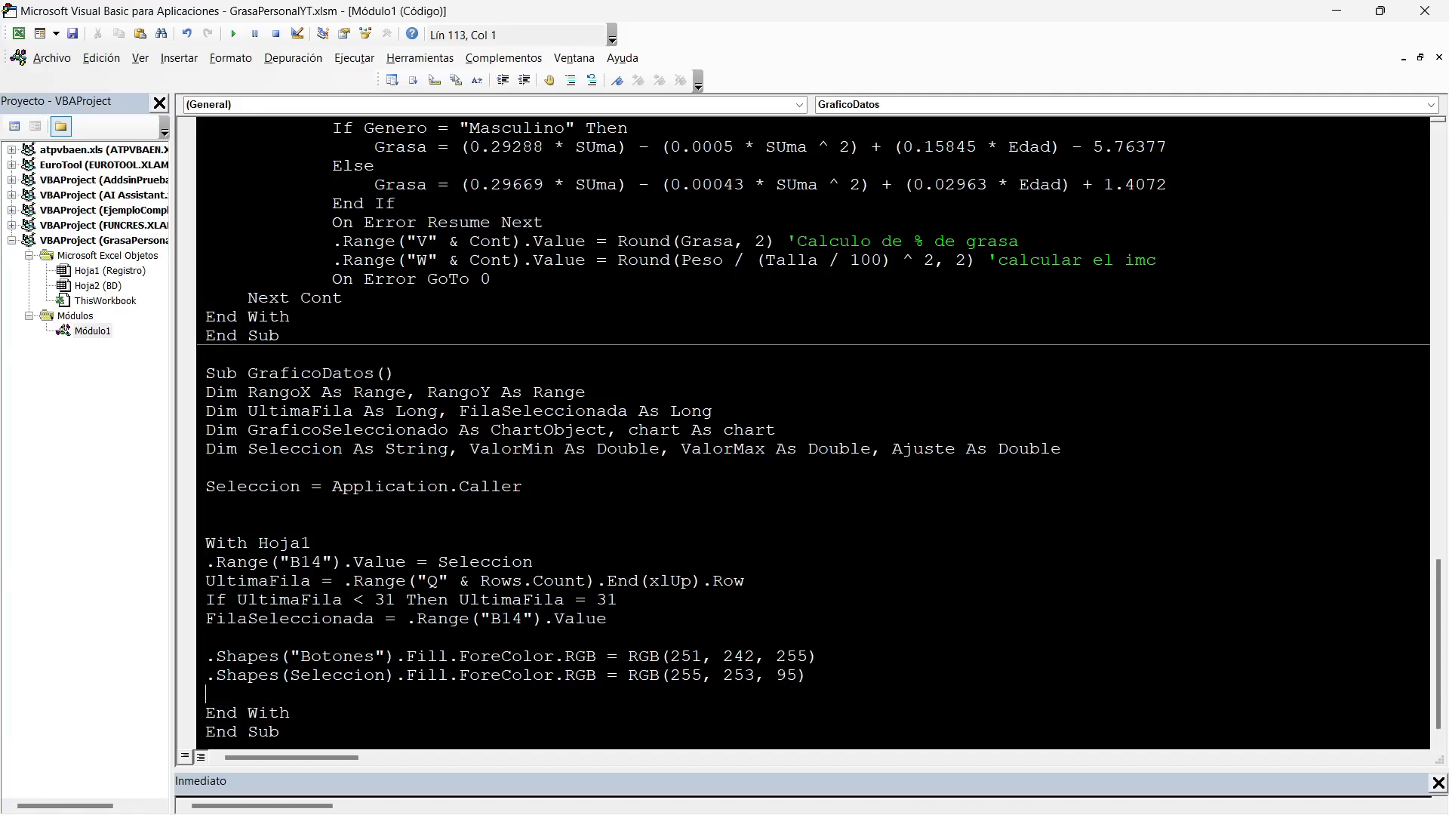
Test the macro's highlighting with the Cuadricipital and Abdominal buttons on the Registro sheet.
key(Return)
key(alt+F11)
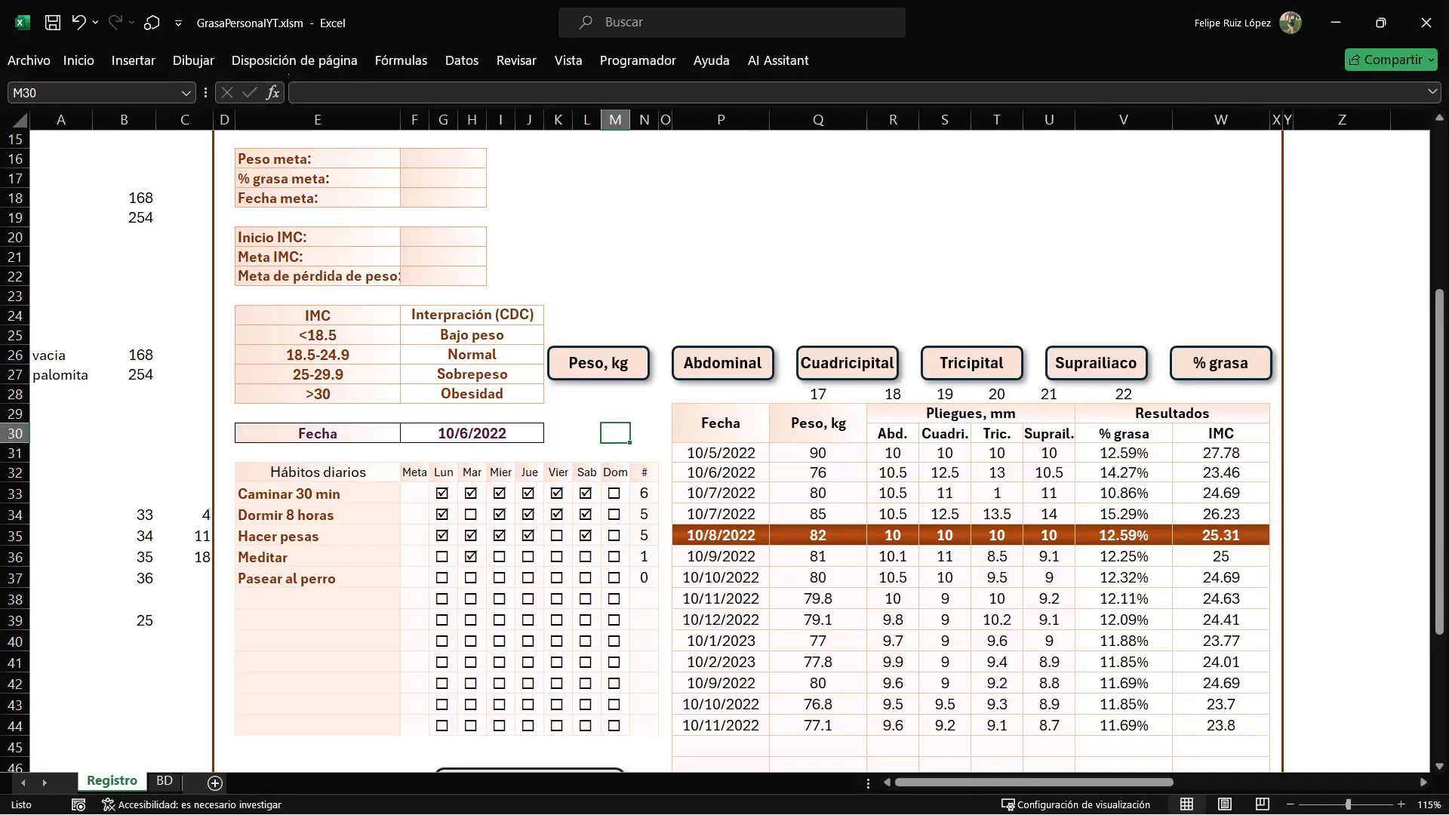
click(847, 363)
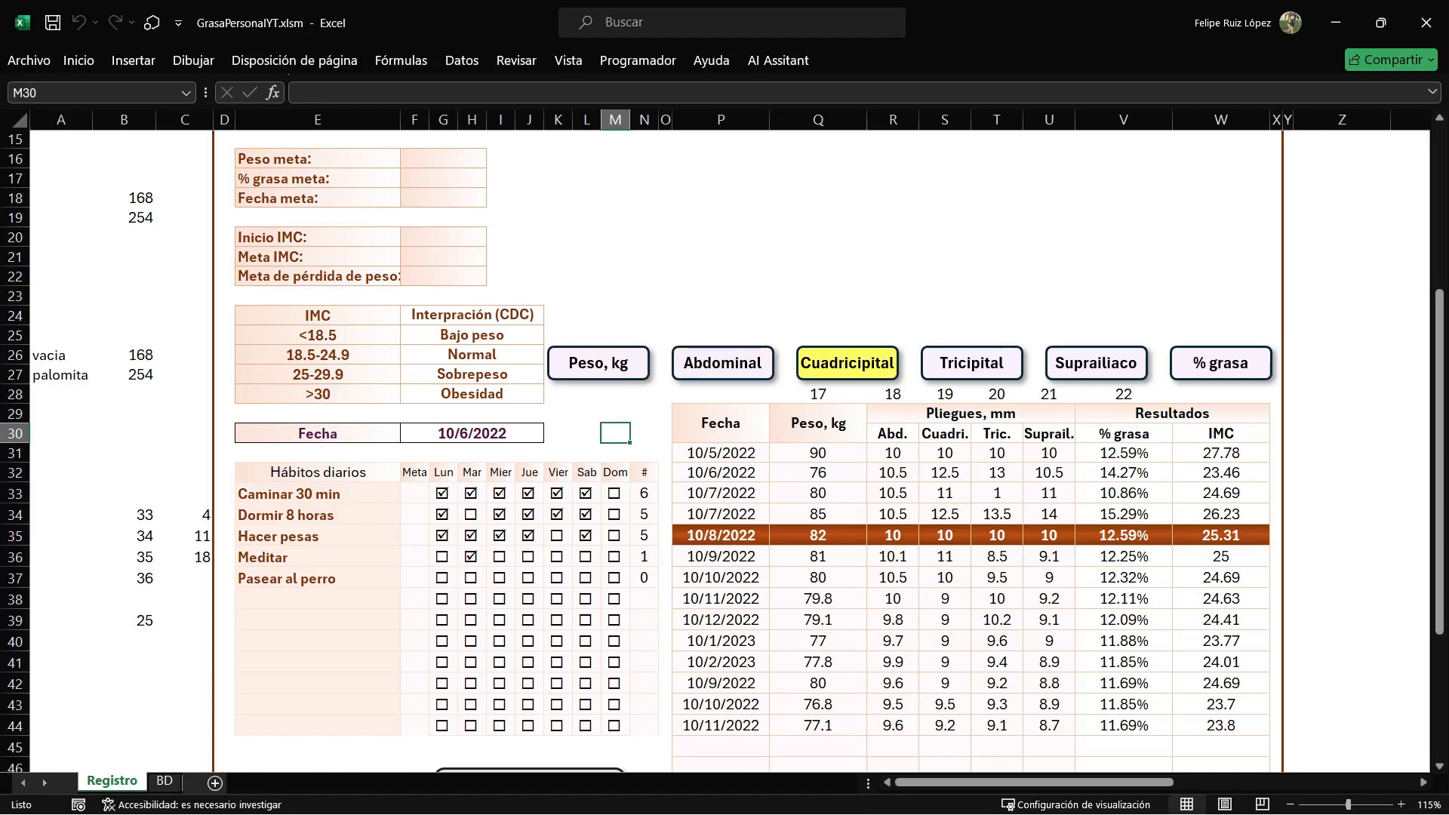
click(723, 363)
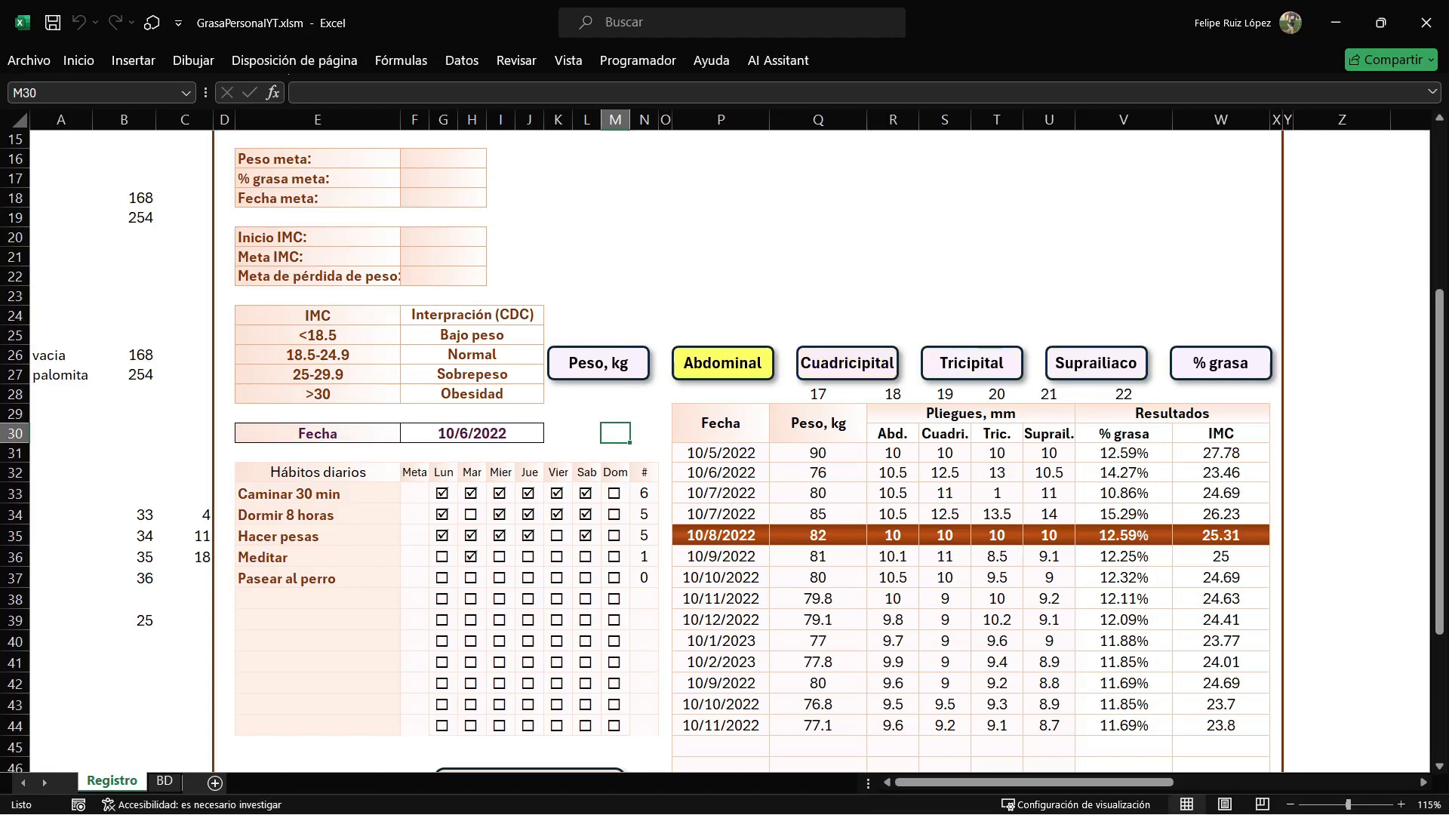
key(alt+F11)
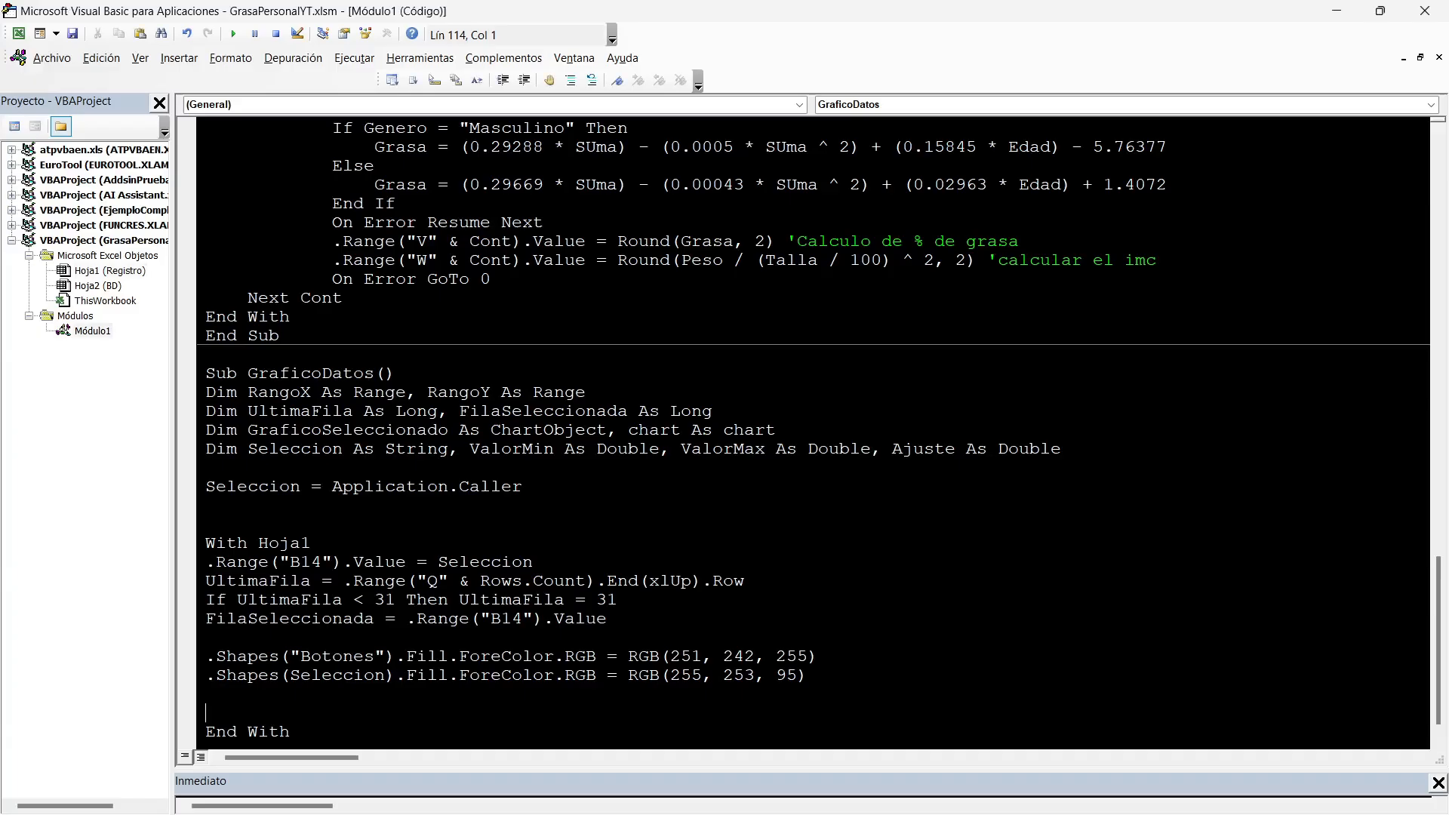
key(alt+F11)
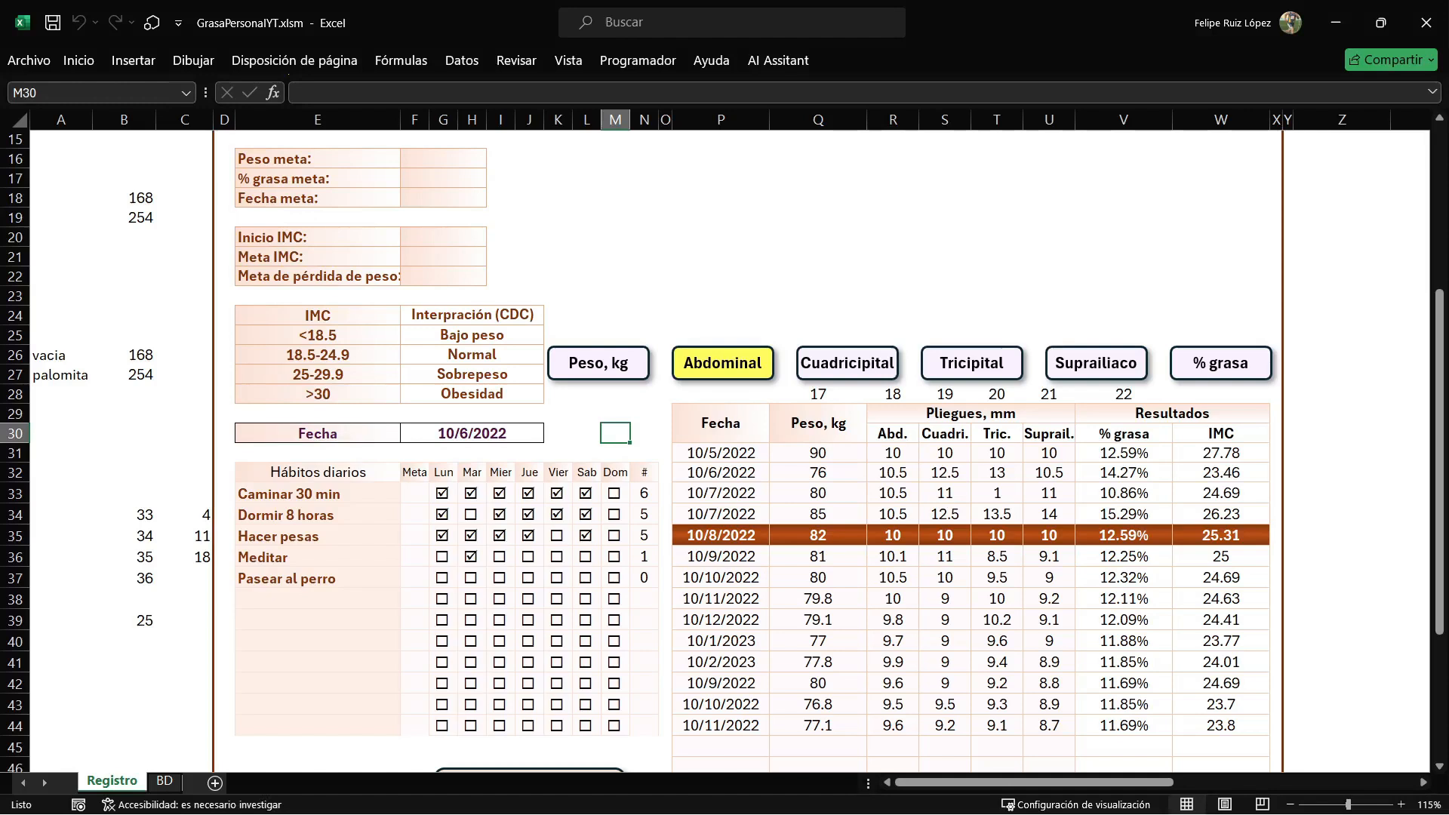
Insert a scatter chart with smooth lines and markers from the Peso, kg data in Q31:Q52.
drag(818, 453, 818, 689)
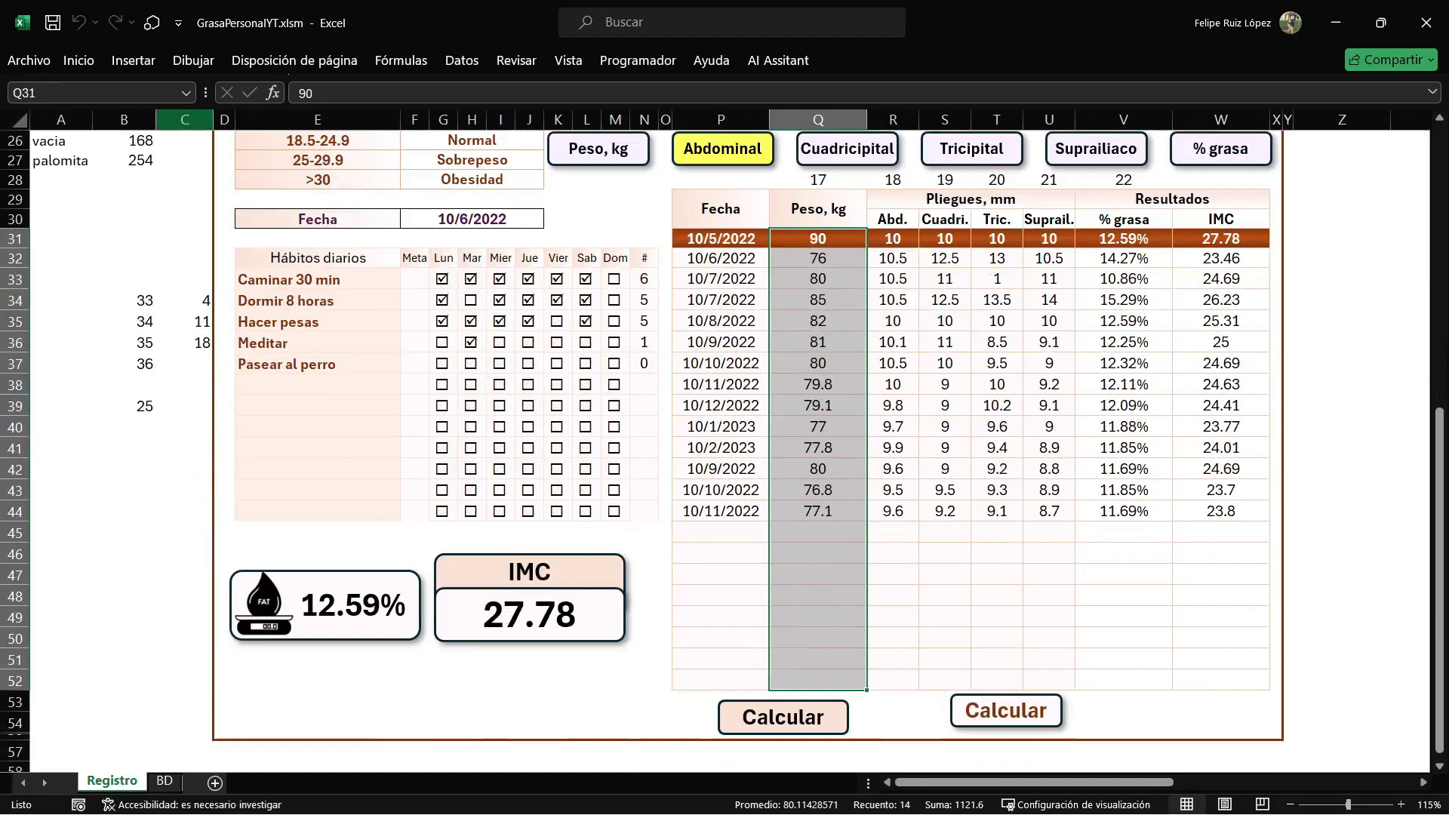
click(133, 60)
click(576, 137)
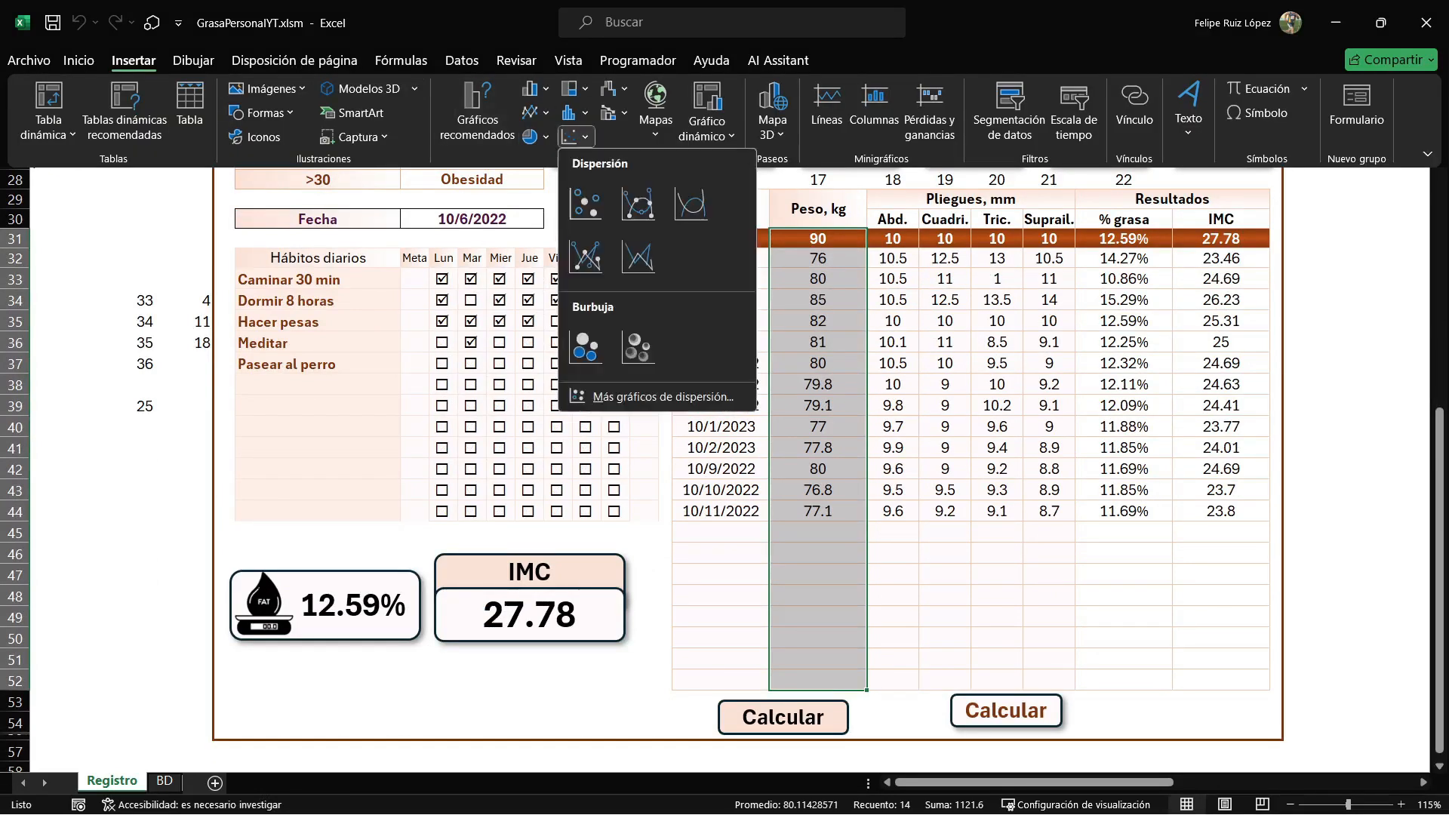
click(638, 203)
Place the chart above the measurement buttons, widen it across the area beside the profile tables, and delete its title.
drag(894, 313, 981, 198)
scroll(981, 226, up, 5)
drag(981, 491, 958, 182)
scroll(959, 182, up, 4)
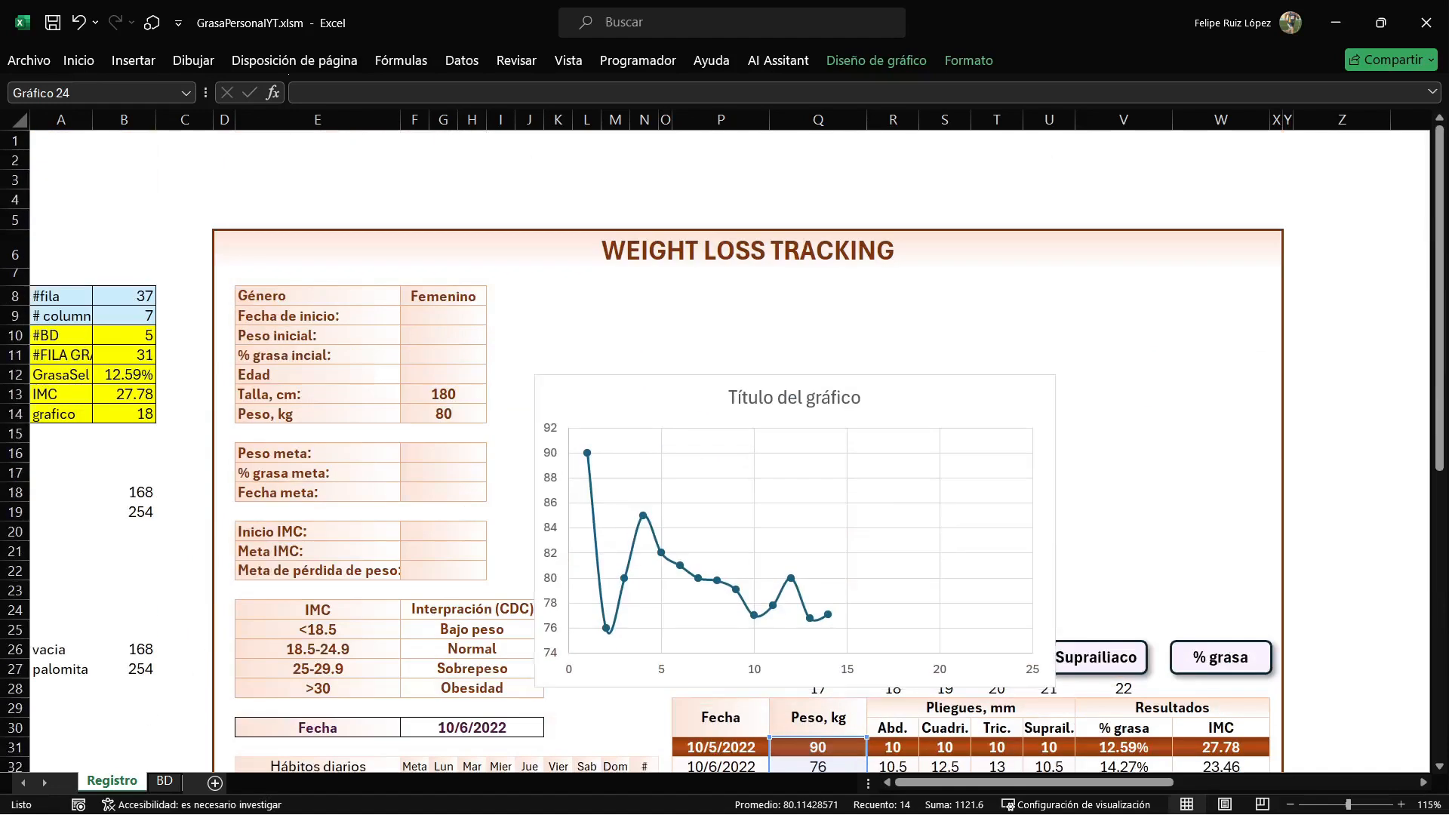
drag(959, 398, 946, 301)
drag(1043, 591, 1227, 619)
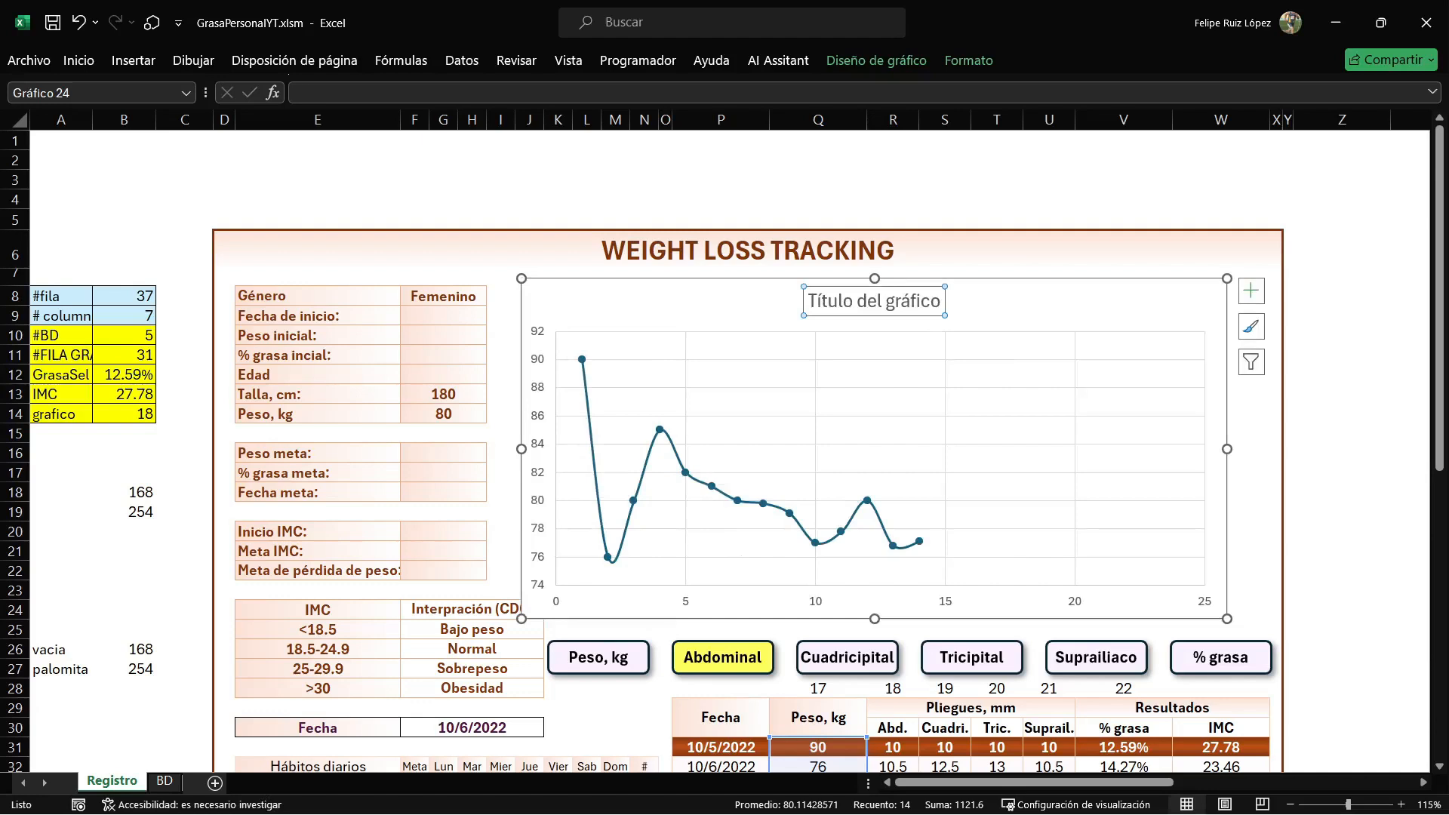
key(Delete)
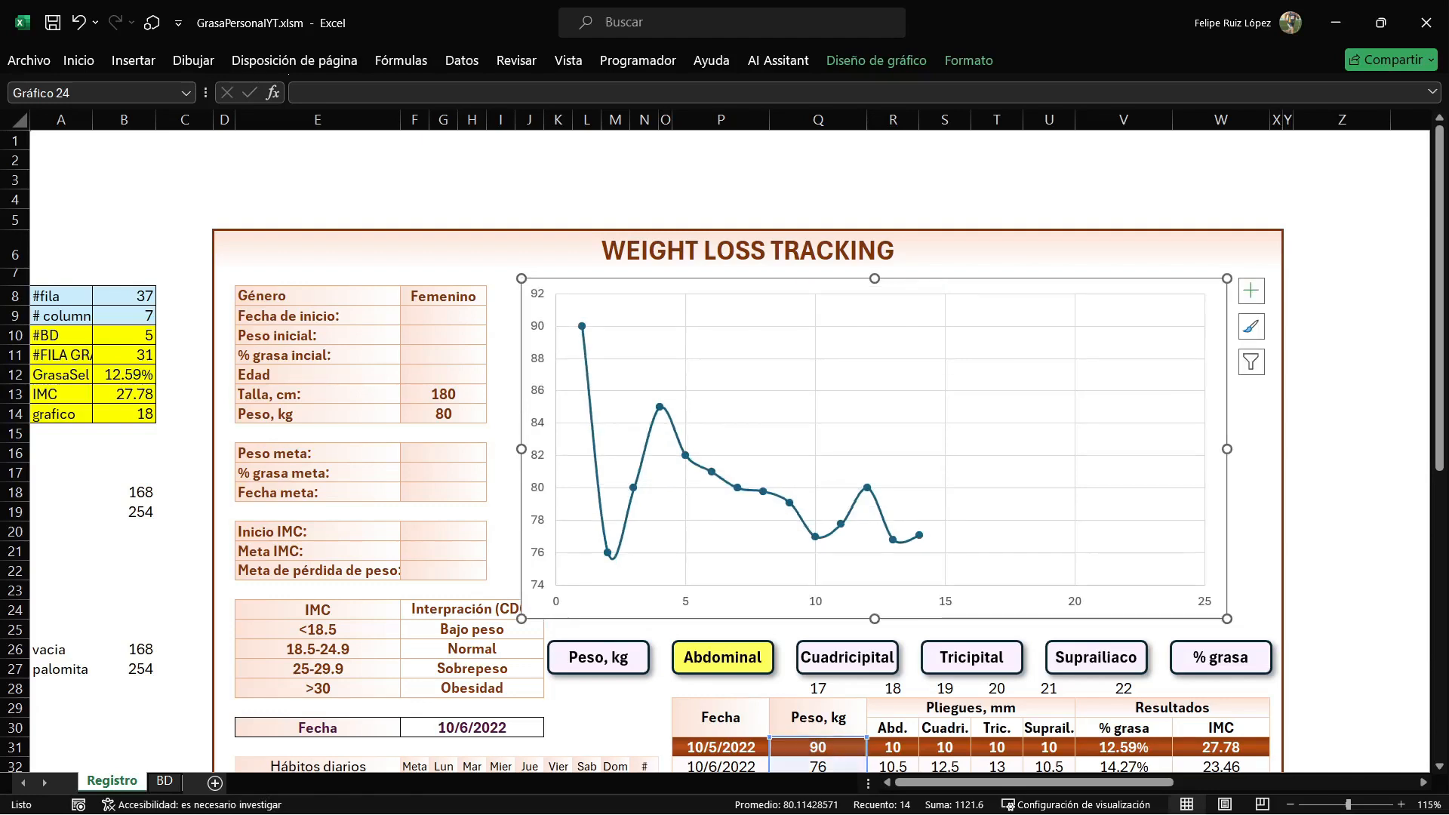
click(1342, 453)
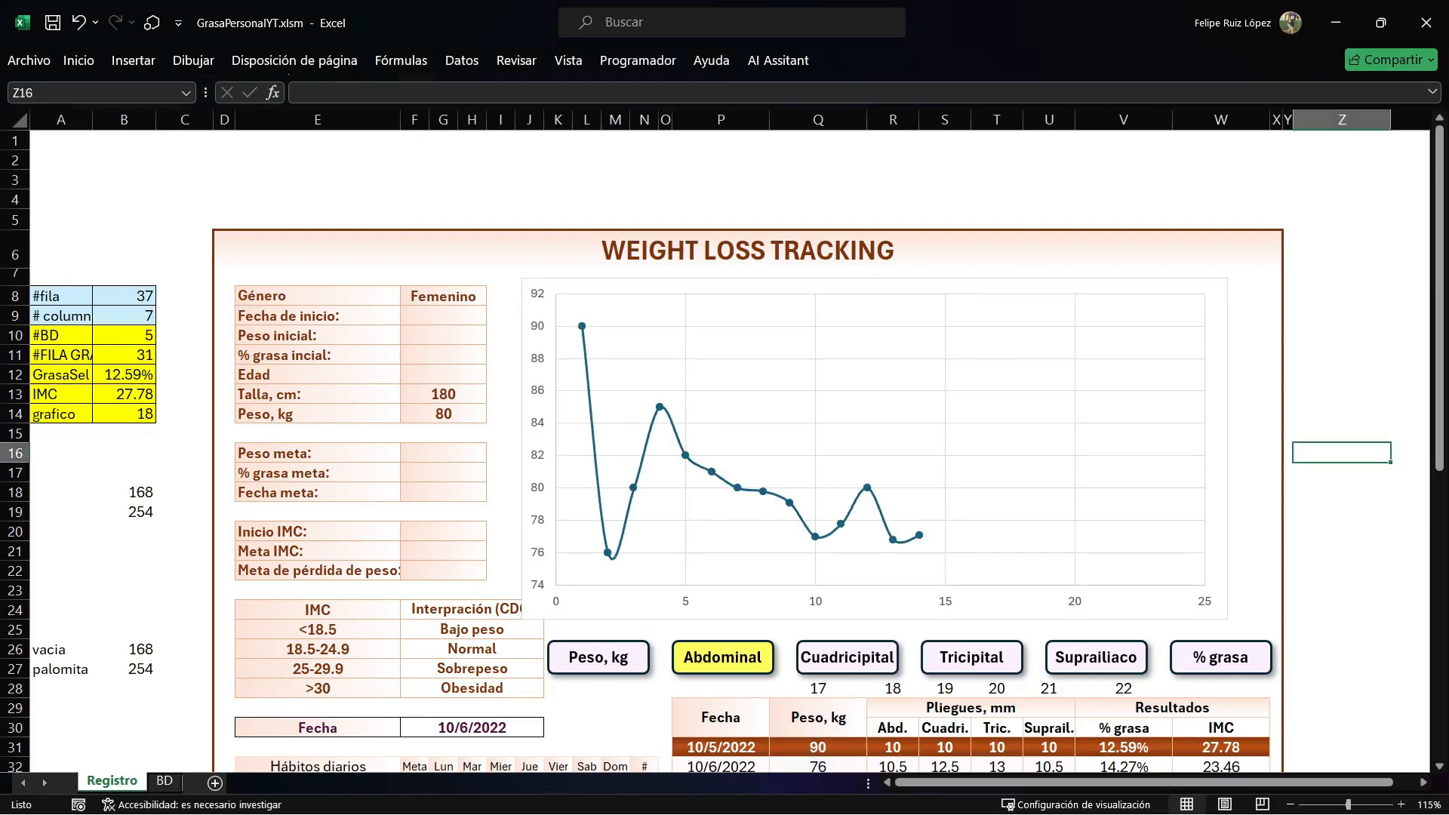
Name the weight chart on the Registro sheet Grafico.
scroll(747, 453, down, 3)
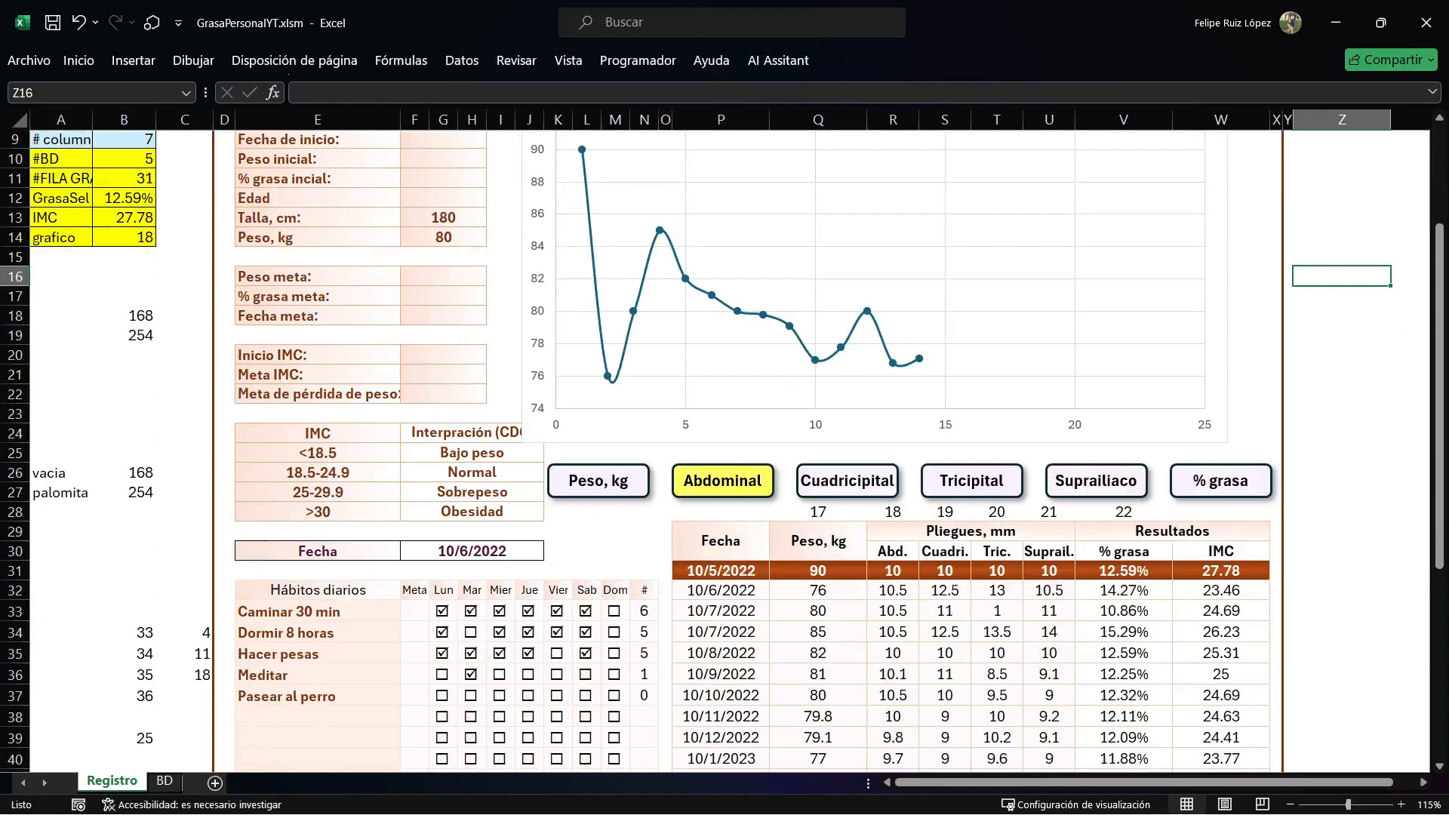
scroll(748, 452, up, 3)
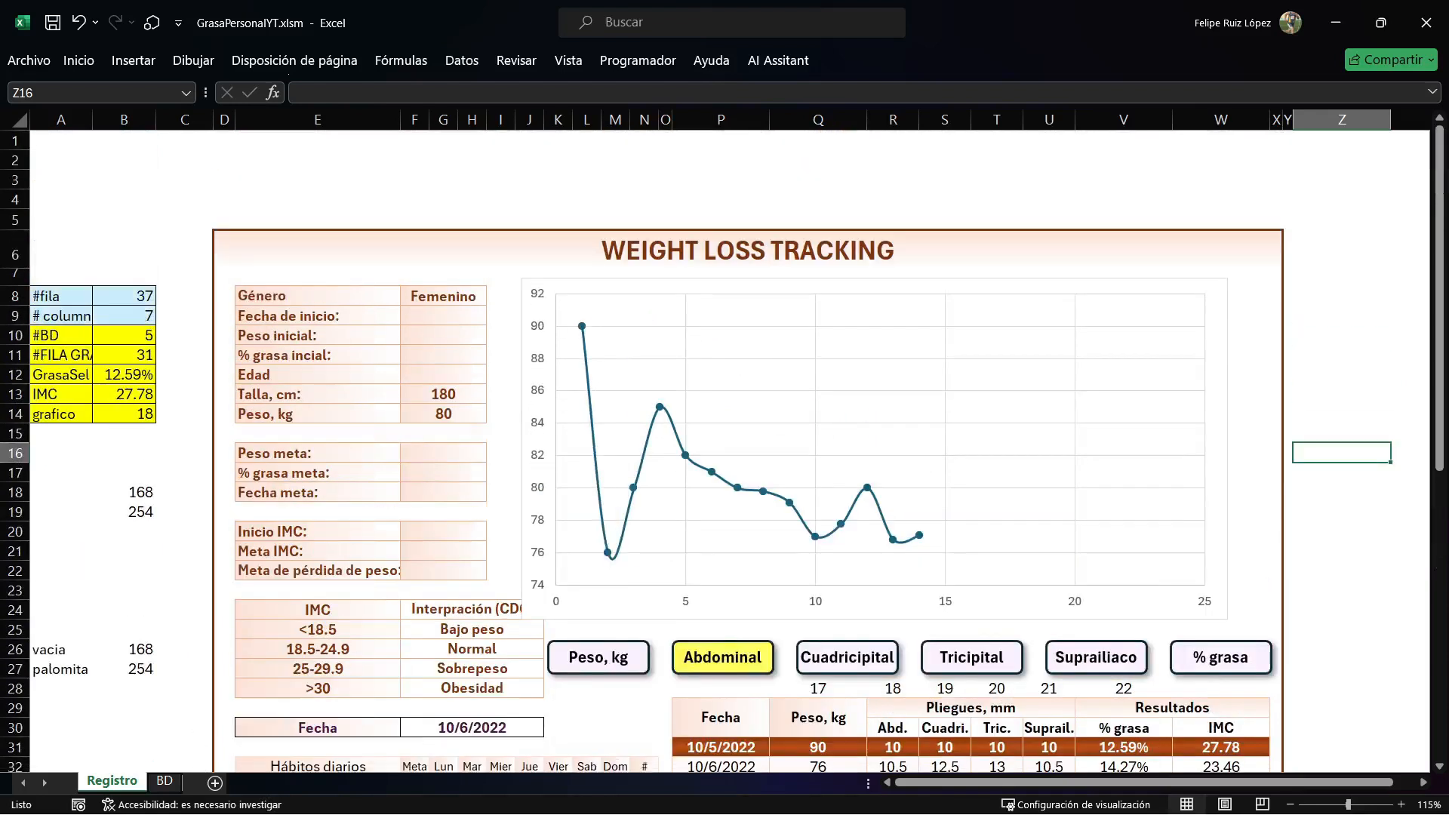
key(alt+F11)
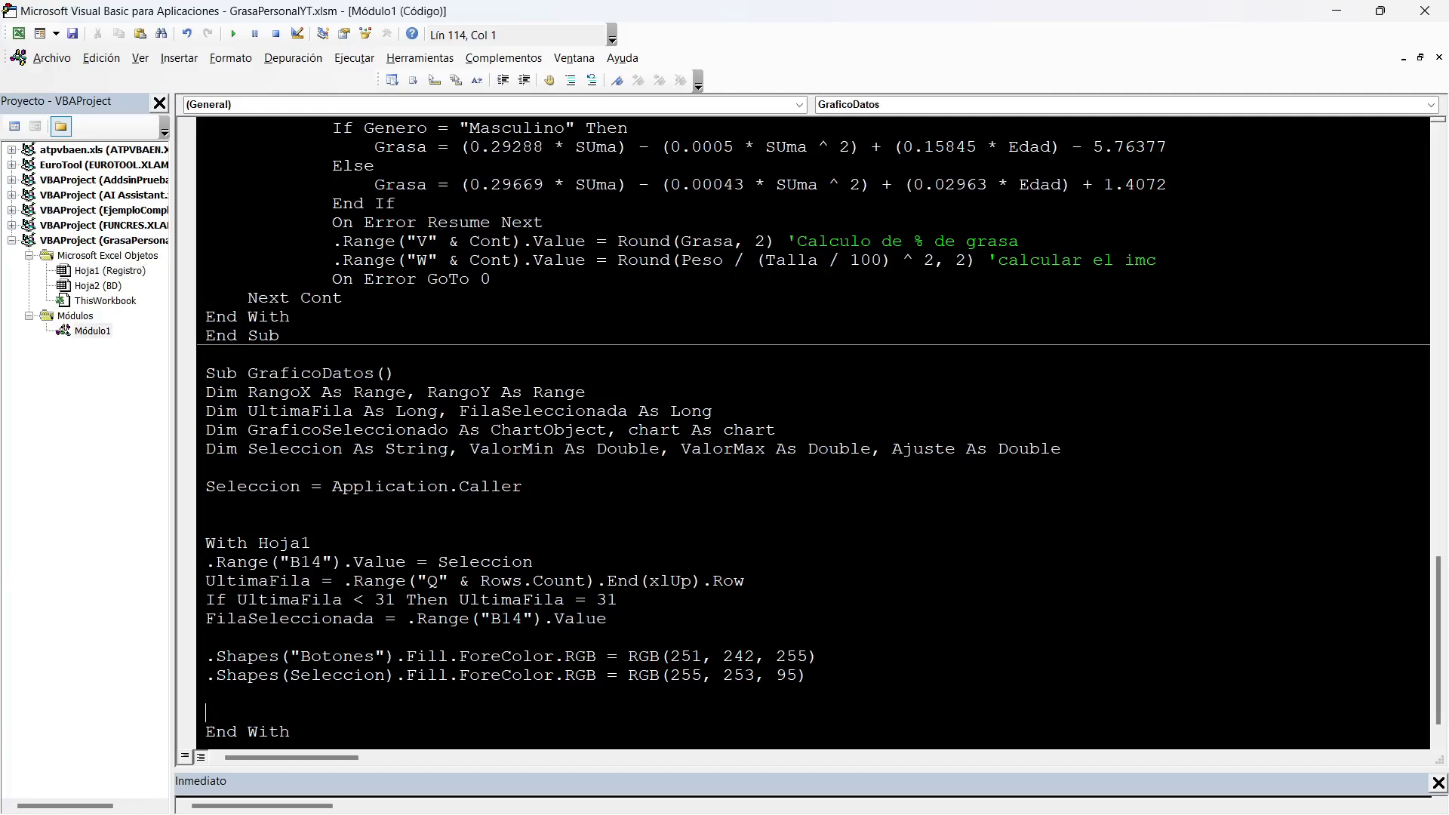
key(alt+F11)
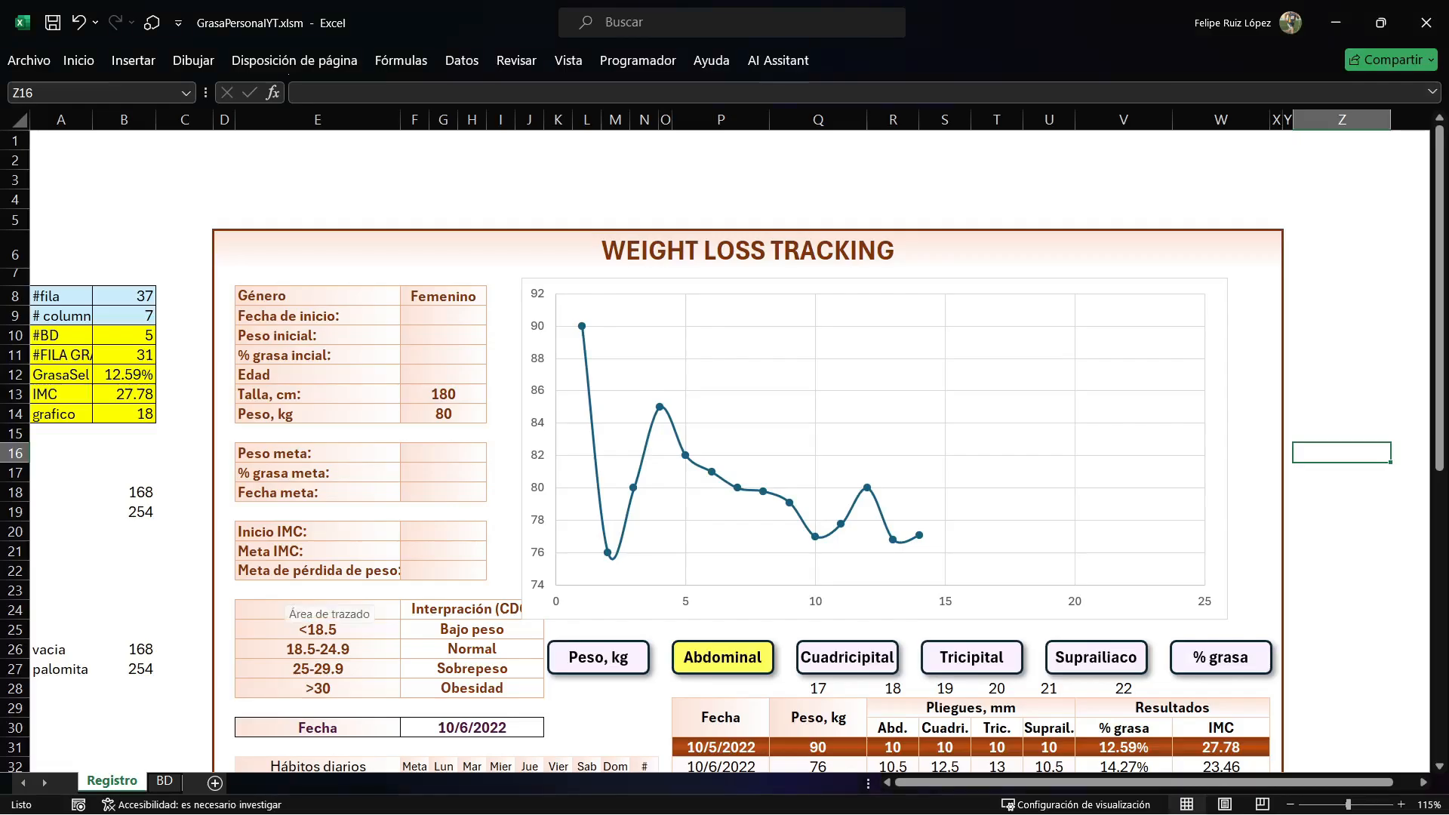
click(754, 332)
click(75, 93)
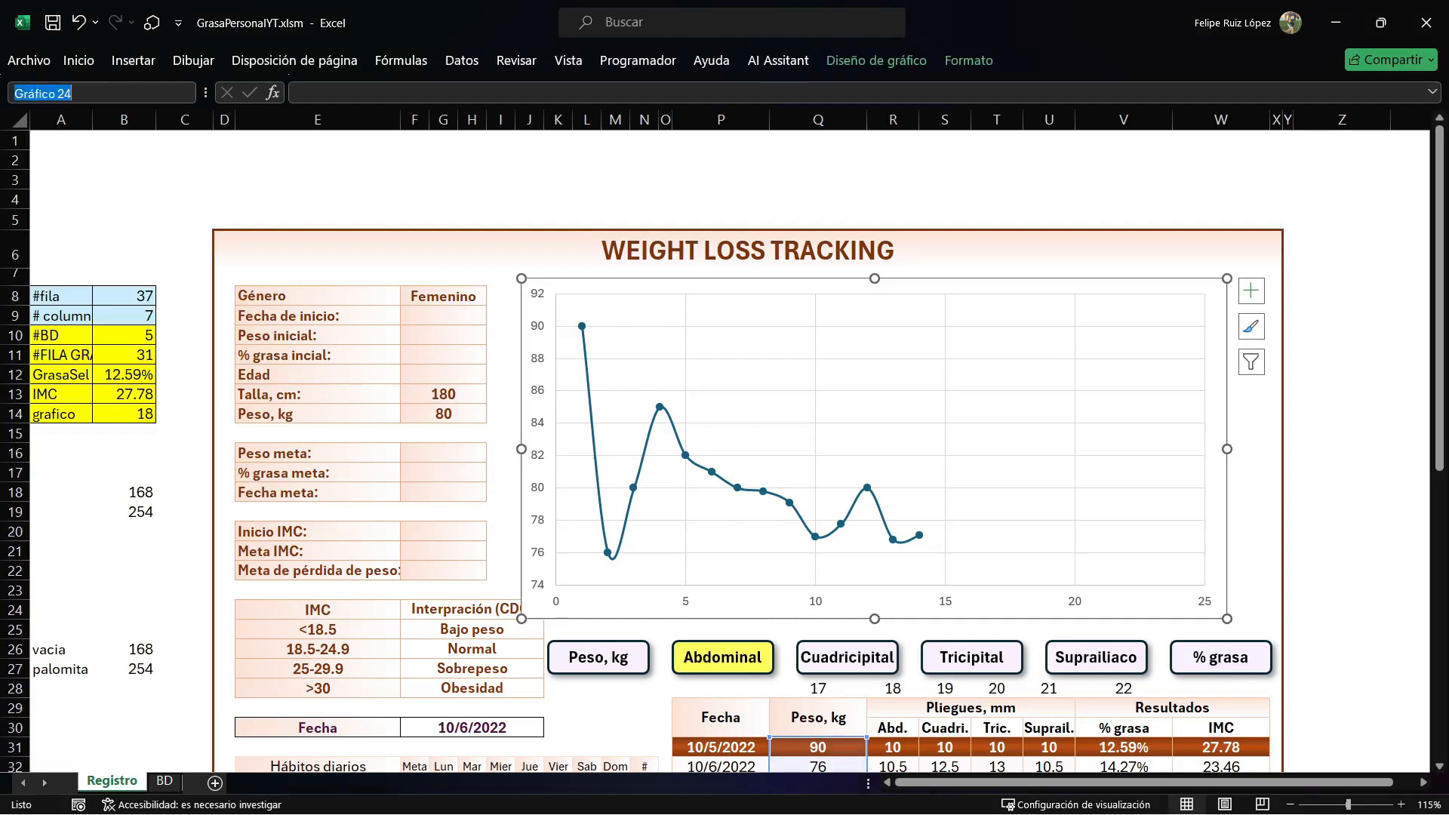
text(Grafico)
key(Return)
click(76, 93)
click(124, 180)
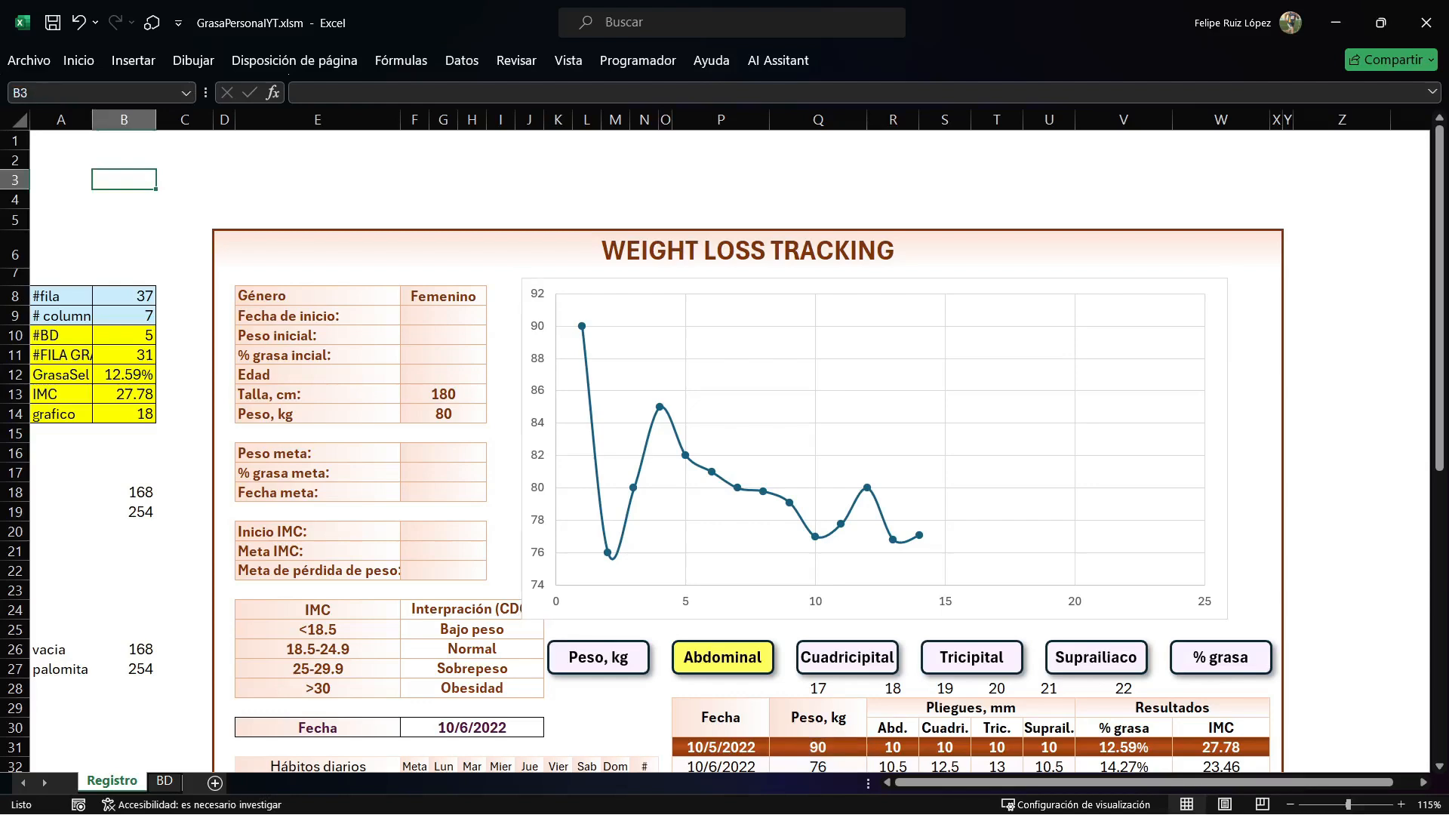
In the GraficoDatos macro, add the line Set GraficoSeleccionado = .ChartObjects("Grafico") below the button colour lines.
key(alt+F11)
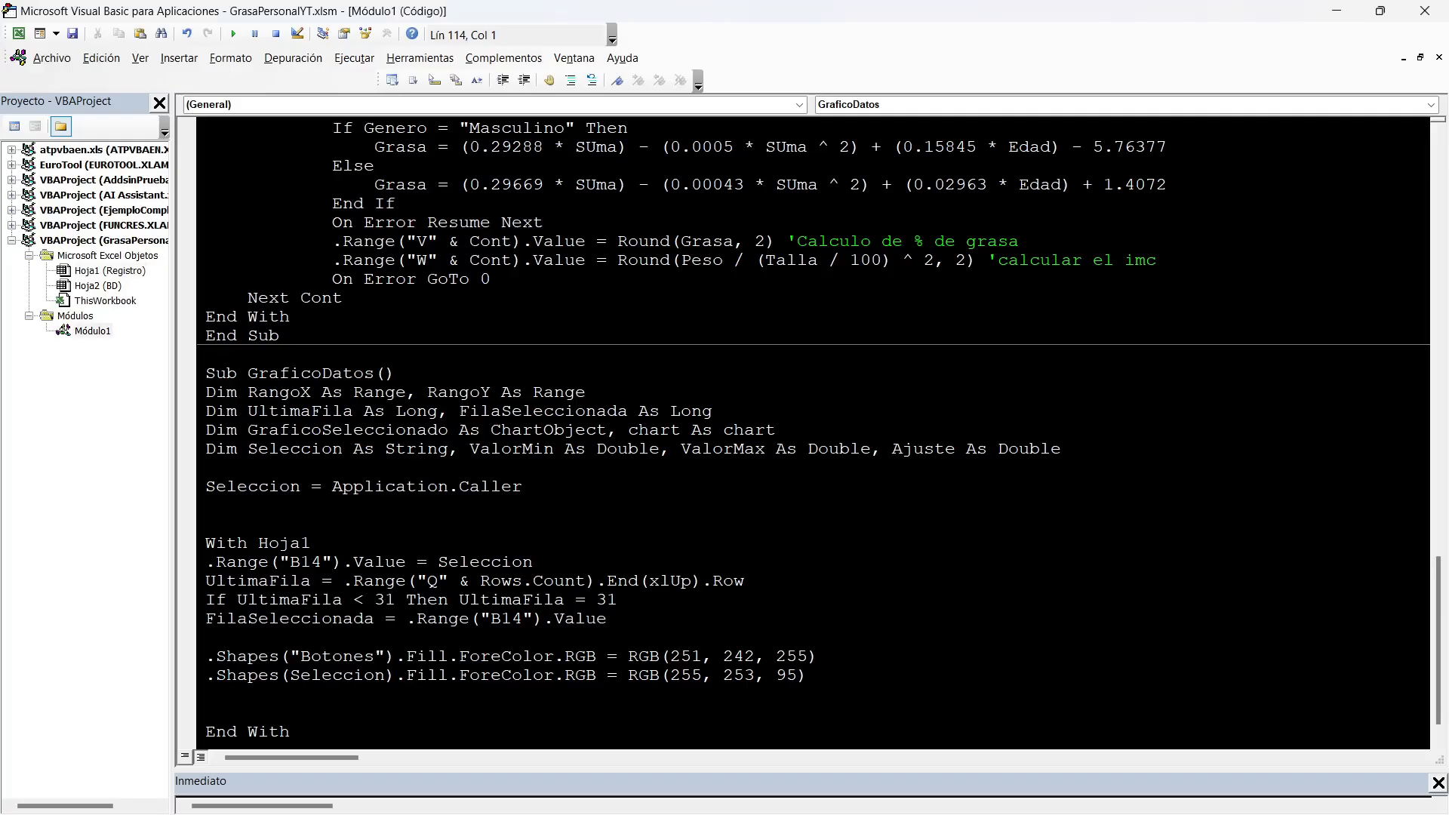
text(set graficoseleccionado =.char)
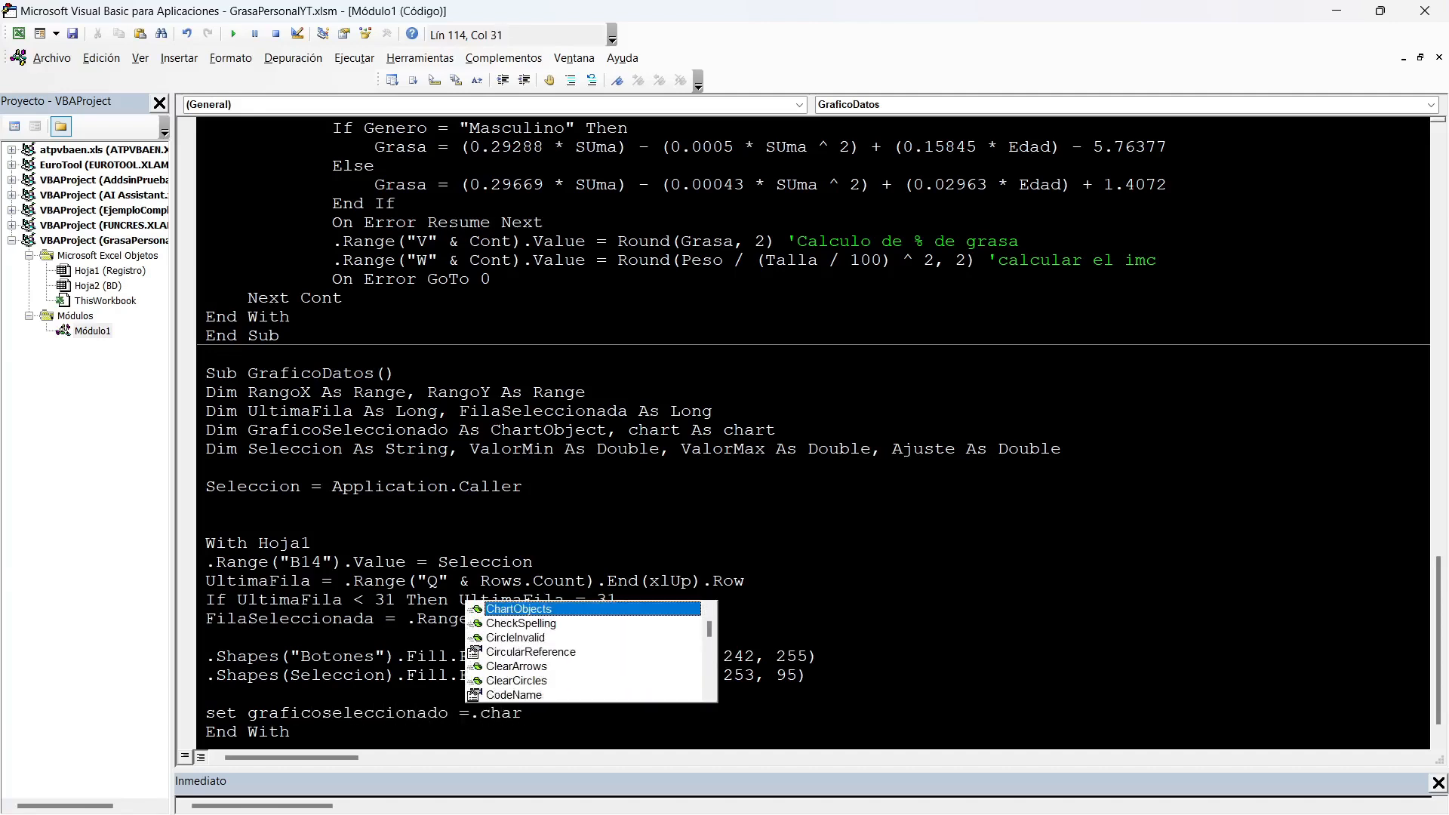
key(Tab)
text(("Grafico"))
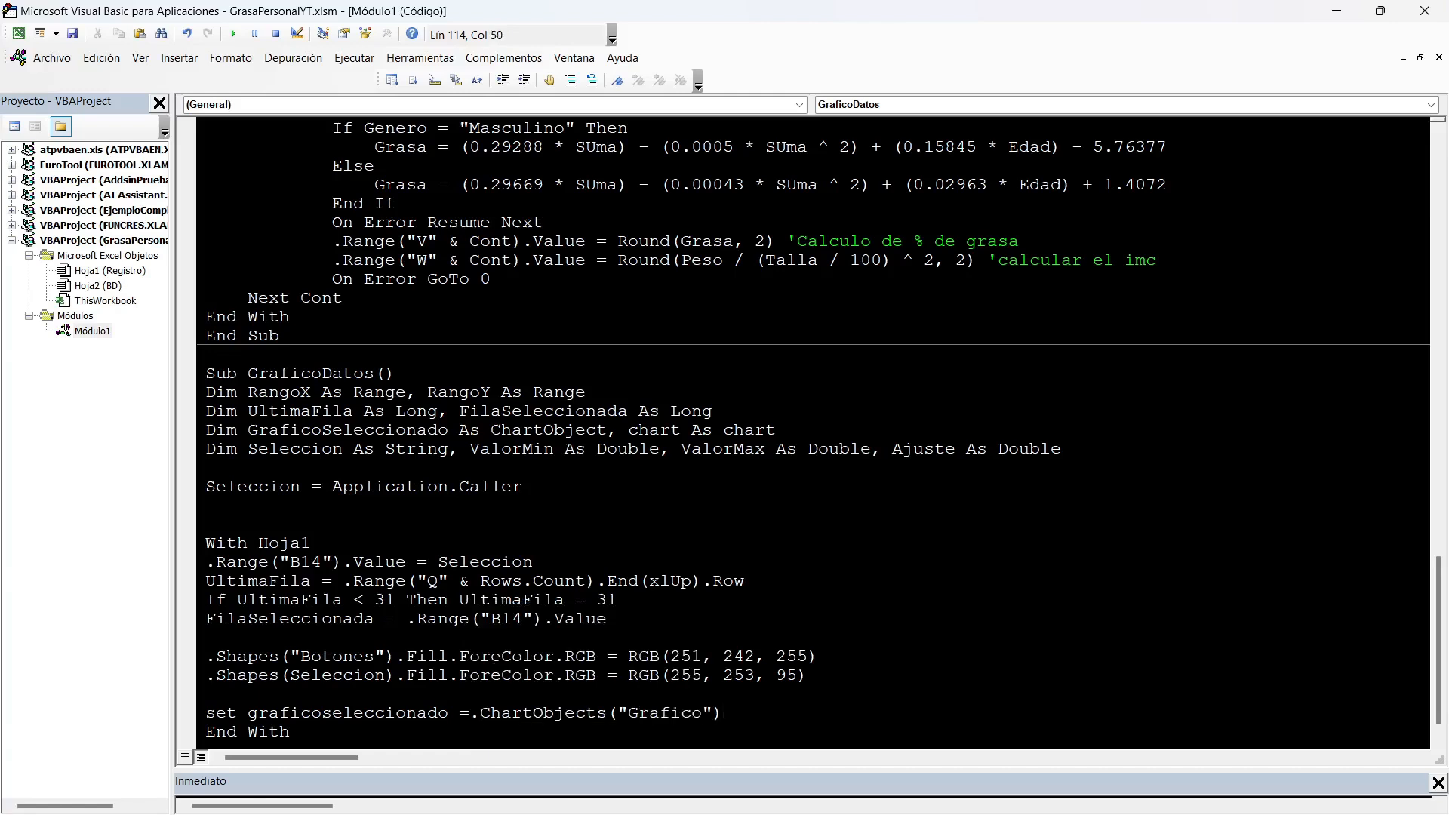
key(Return)
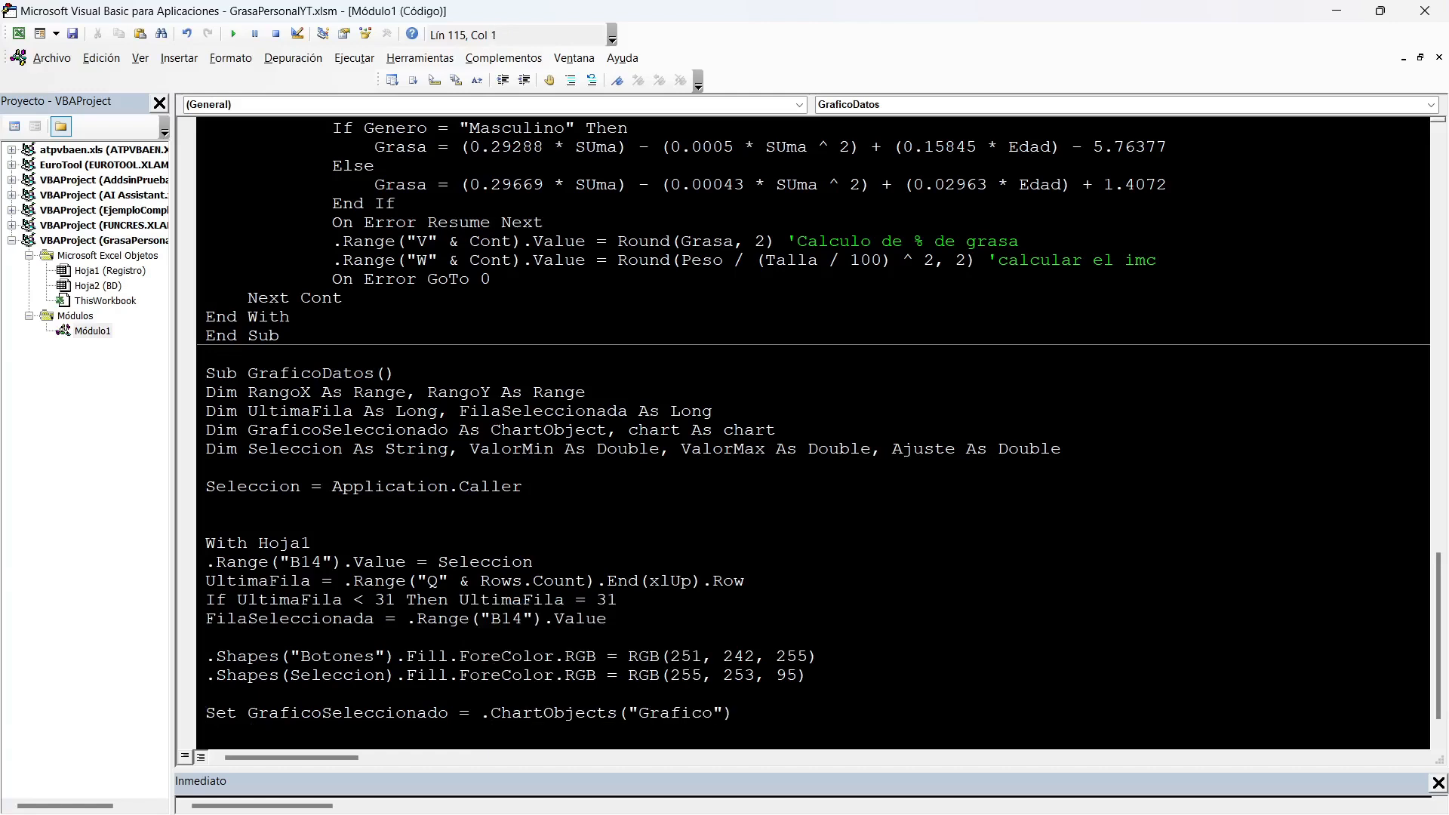
Add the line Set chart = GraficoSeleccionado.chart to the macro.
text(set char)
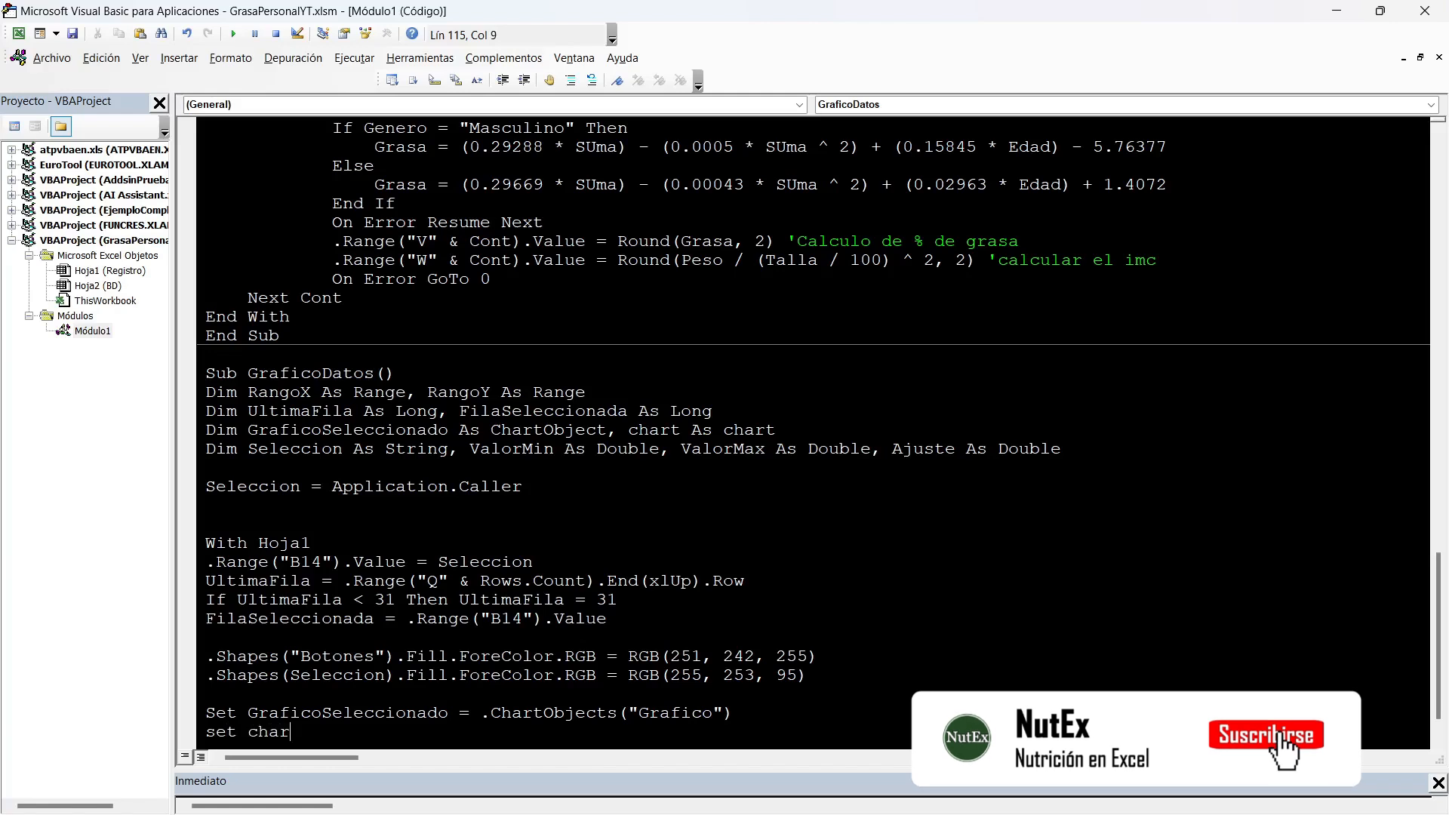
text(t)
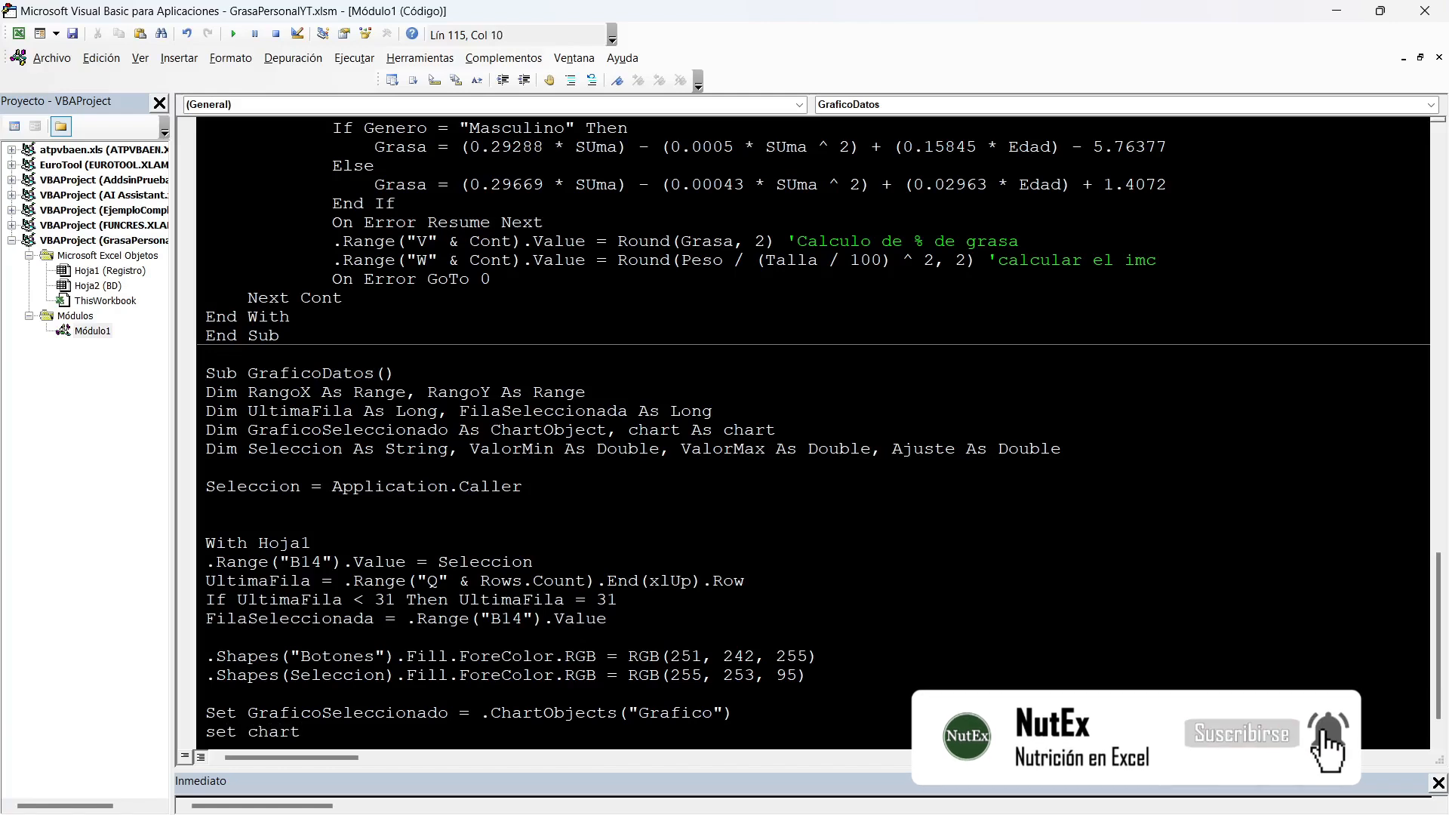
text(=)
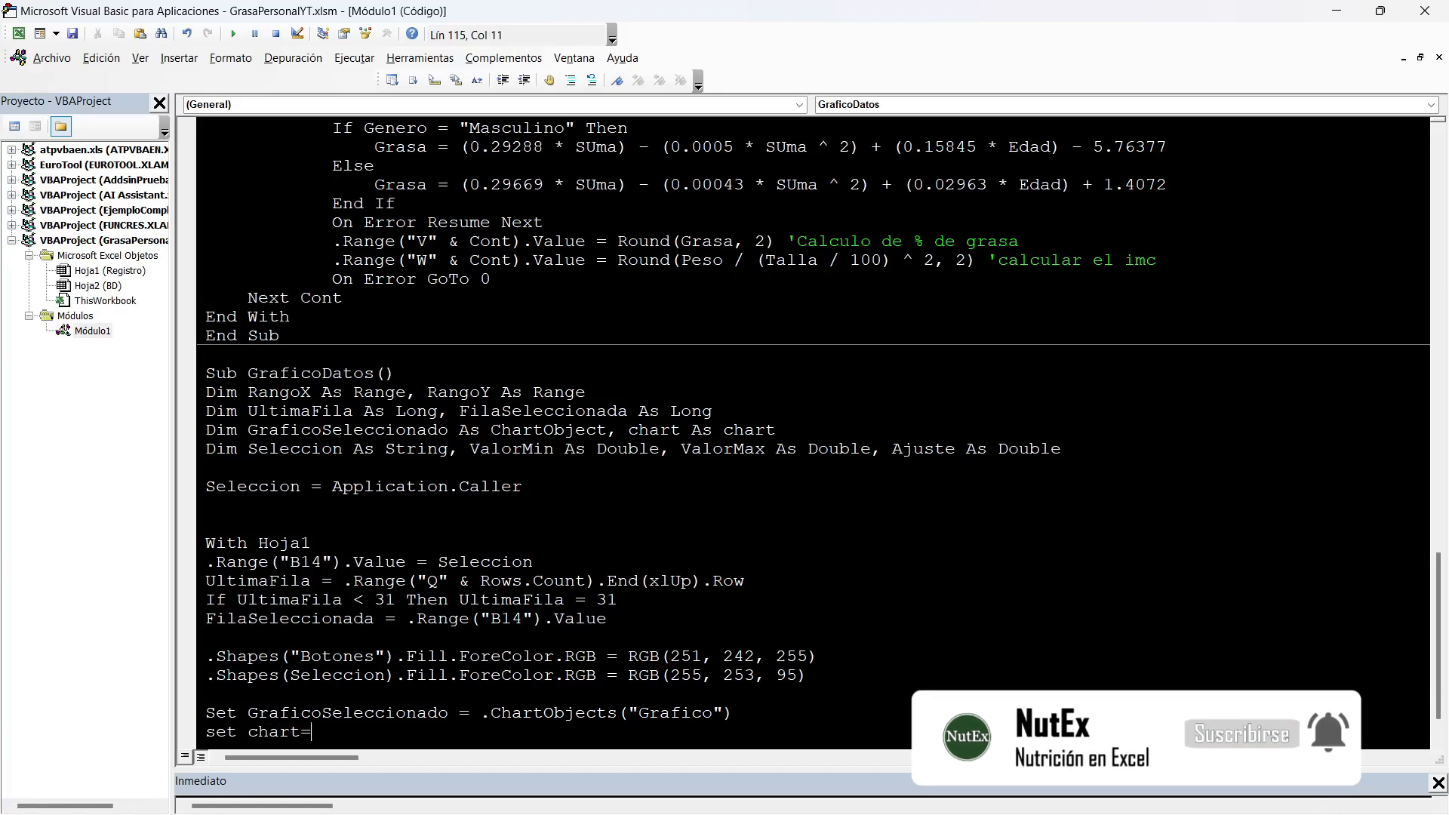
text(graficoseleccionado)
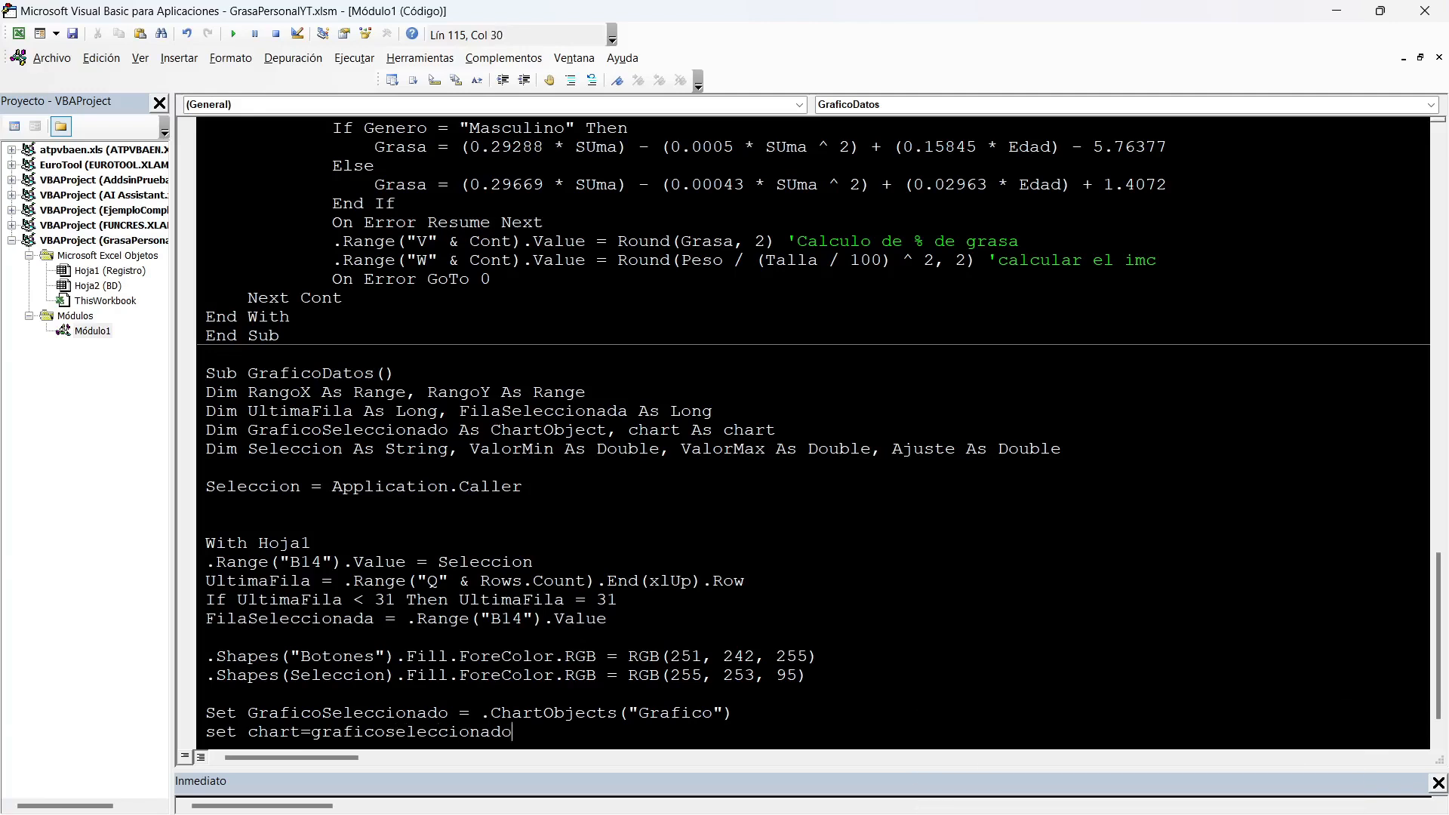
text(.char)
key(Return)
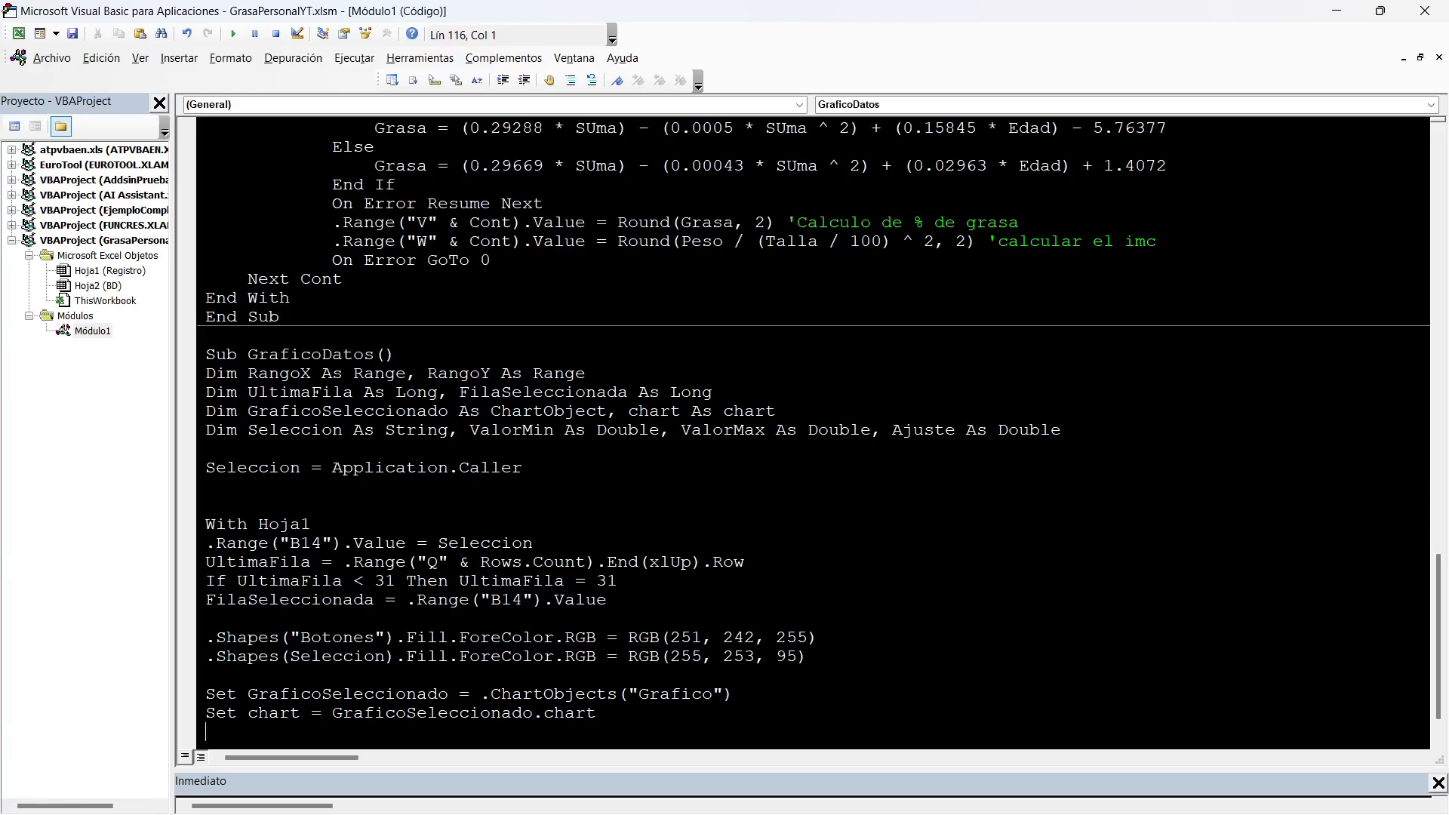
Add the comment 'datos de la y below the chart assignment in the macro.
key(alt+F11)
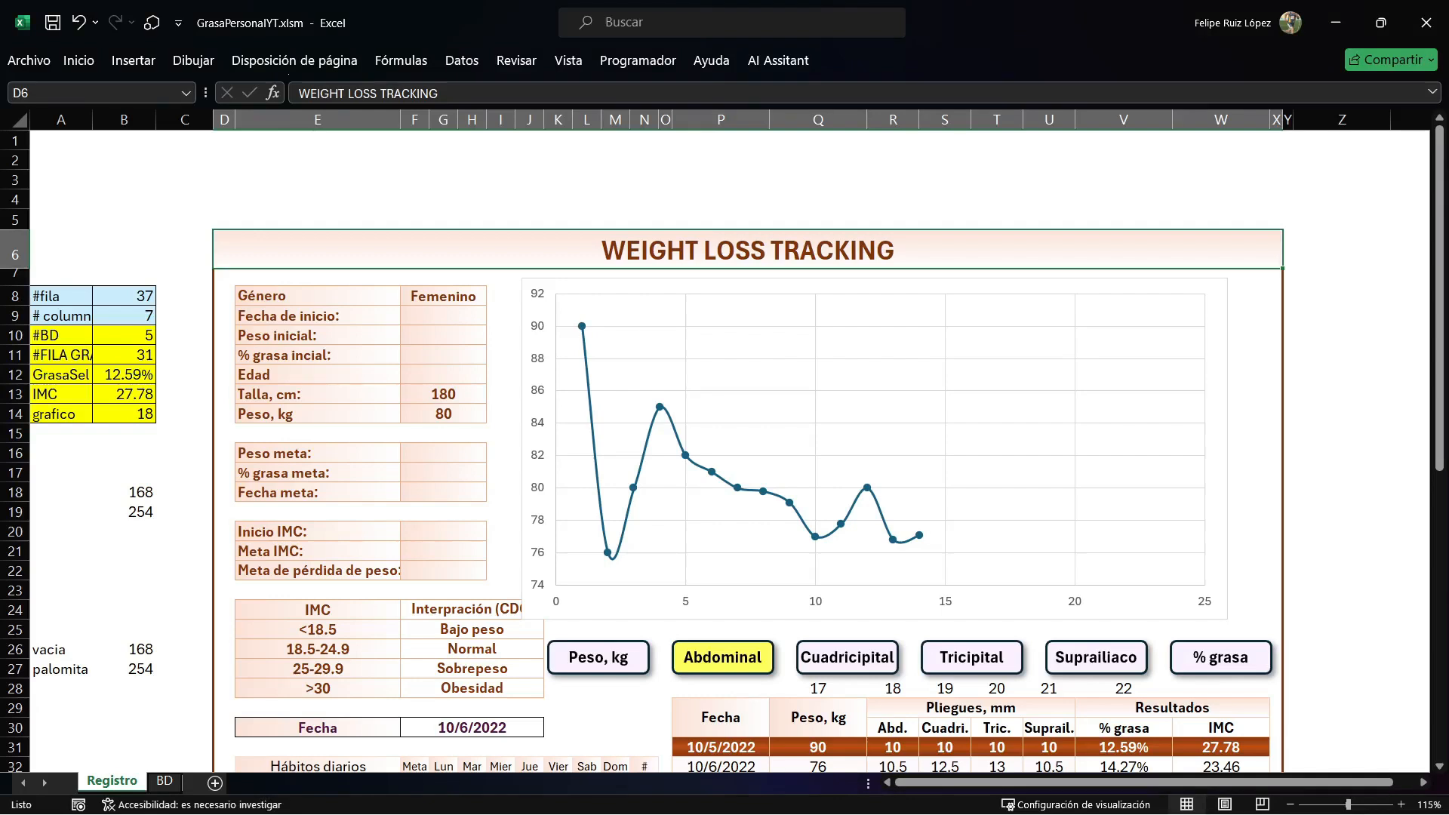
key(alt+F11)
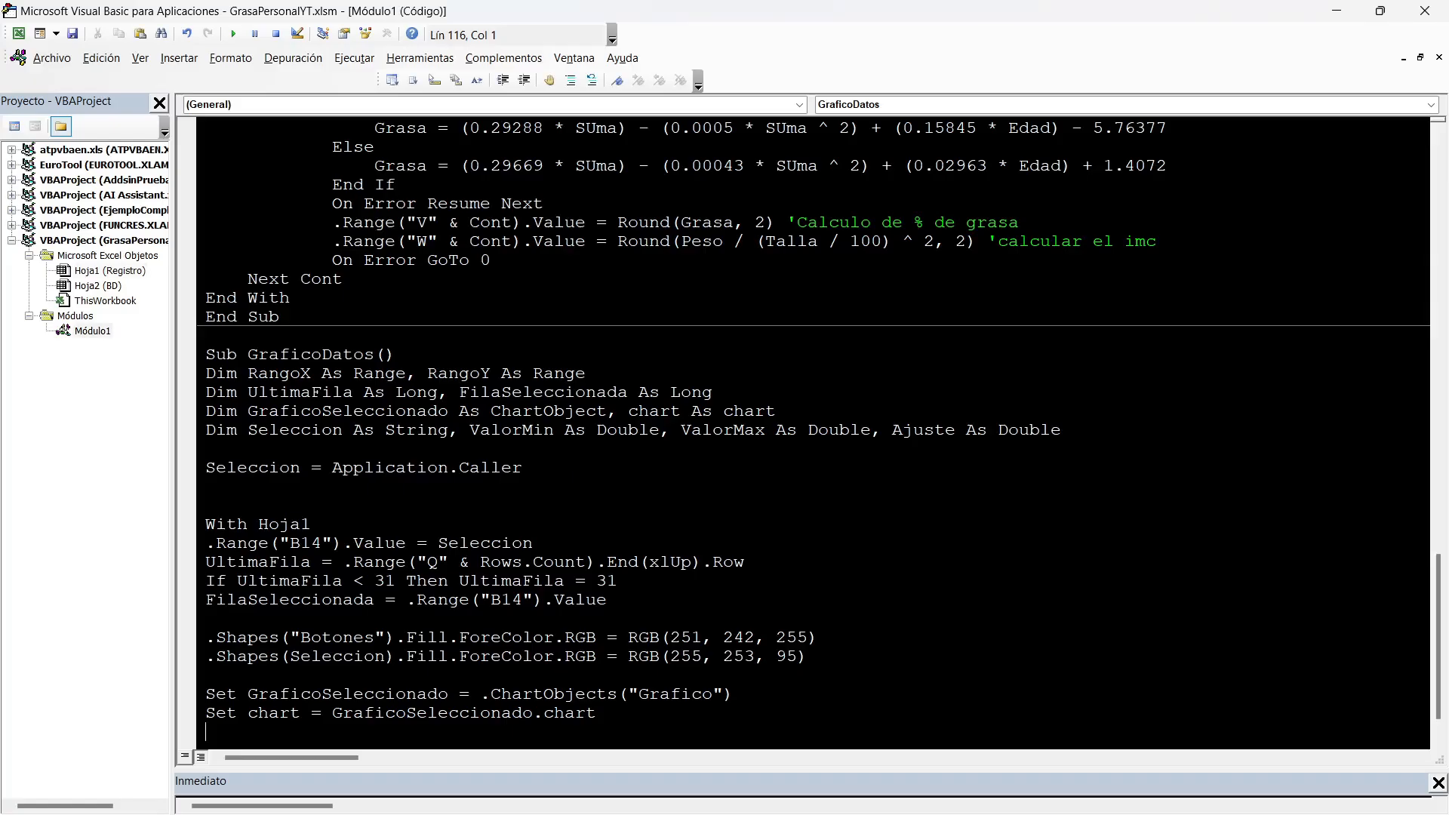
text('datos de la y)
key(Return)
Begin a Set RangoY = .Range statement whose first cell is .Cells(31, FilaSeleccionada).
text(set rangoy=.Range(""))
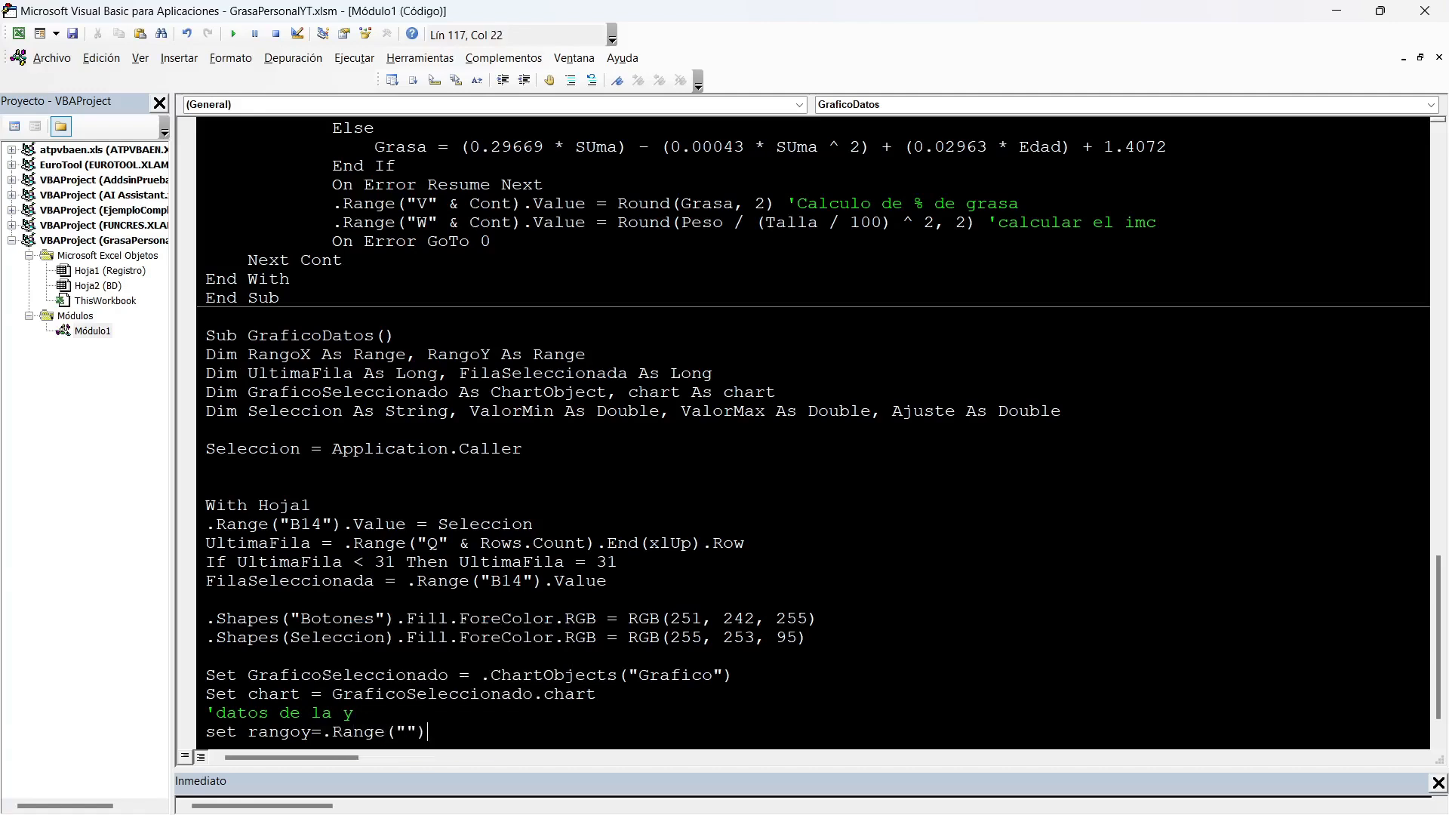
key(BackSpace)
key(BackSpace)
key(BackSpace)
text(.Cells()
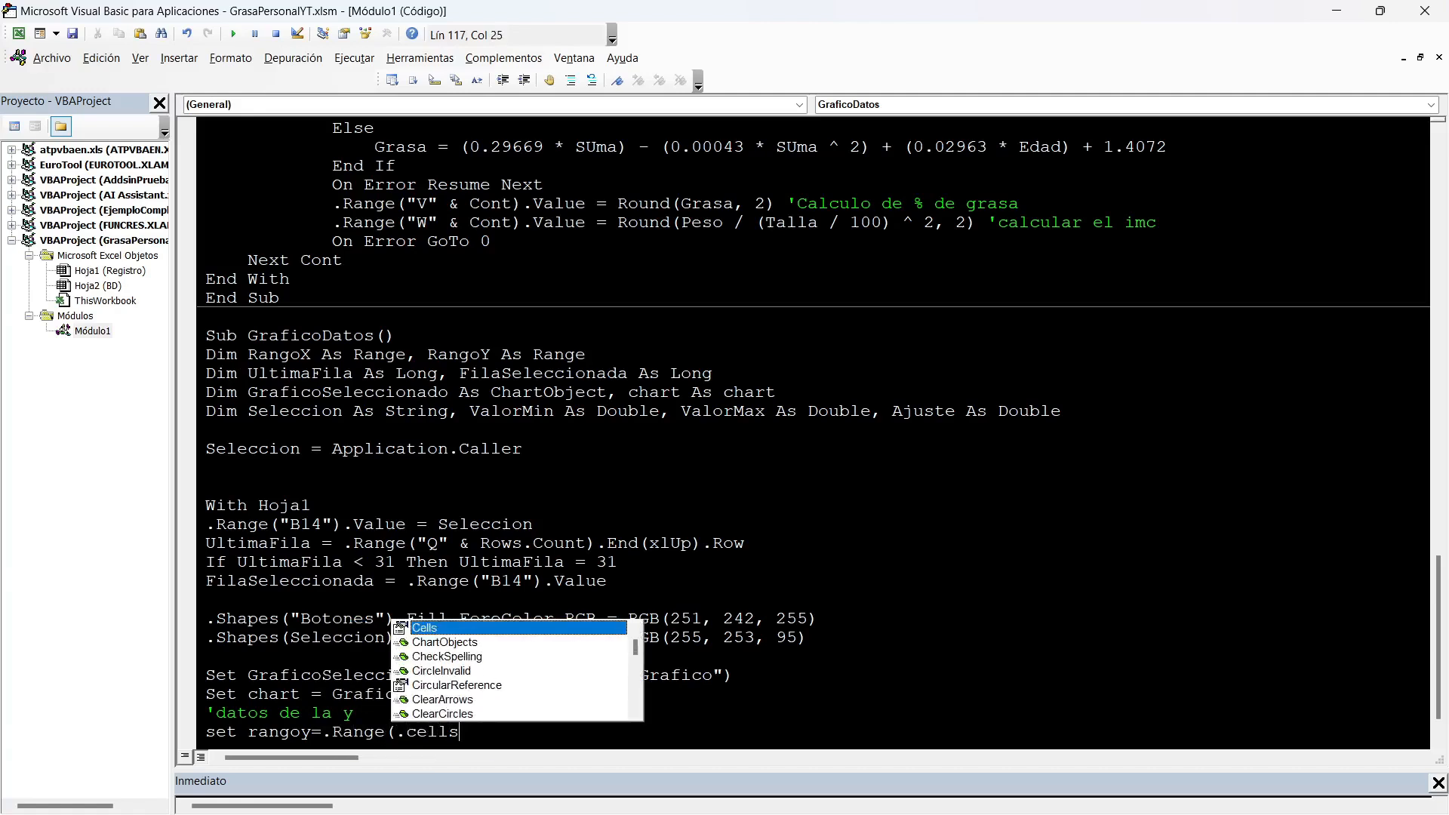
key(alt+F11)
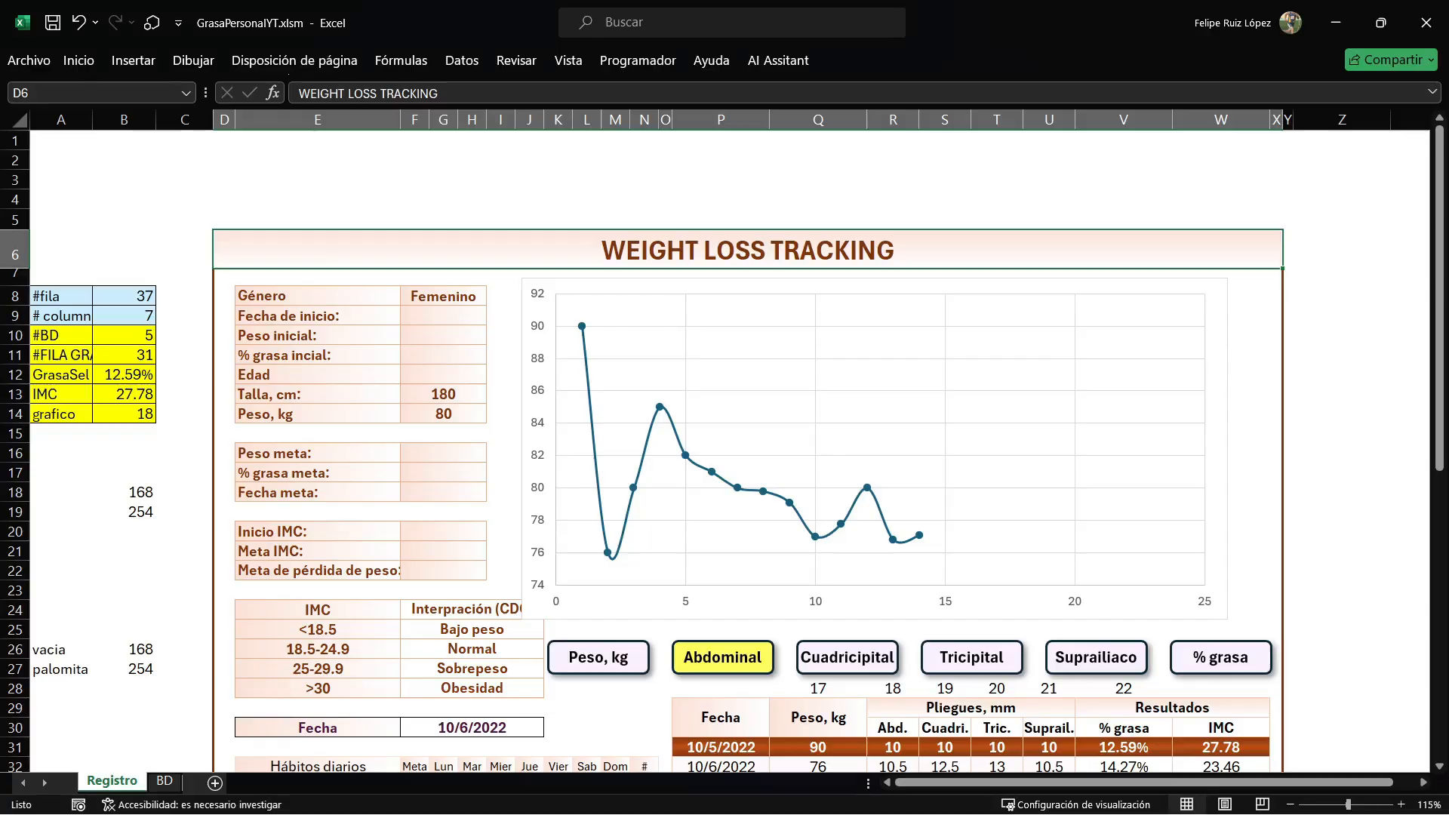
scroll(554, 438, down, 2)
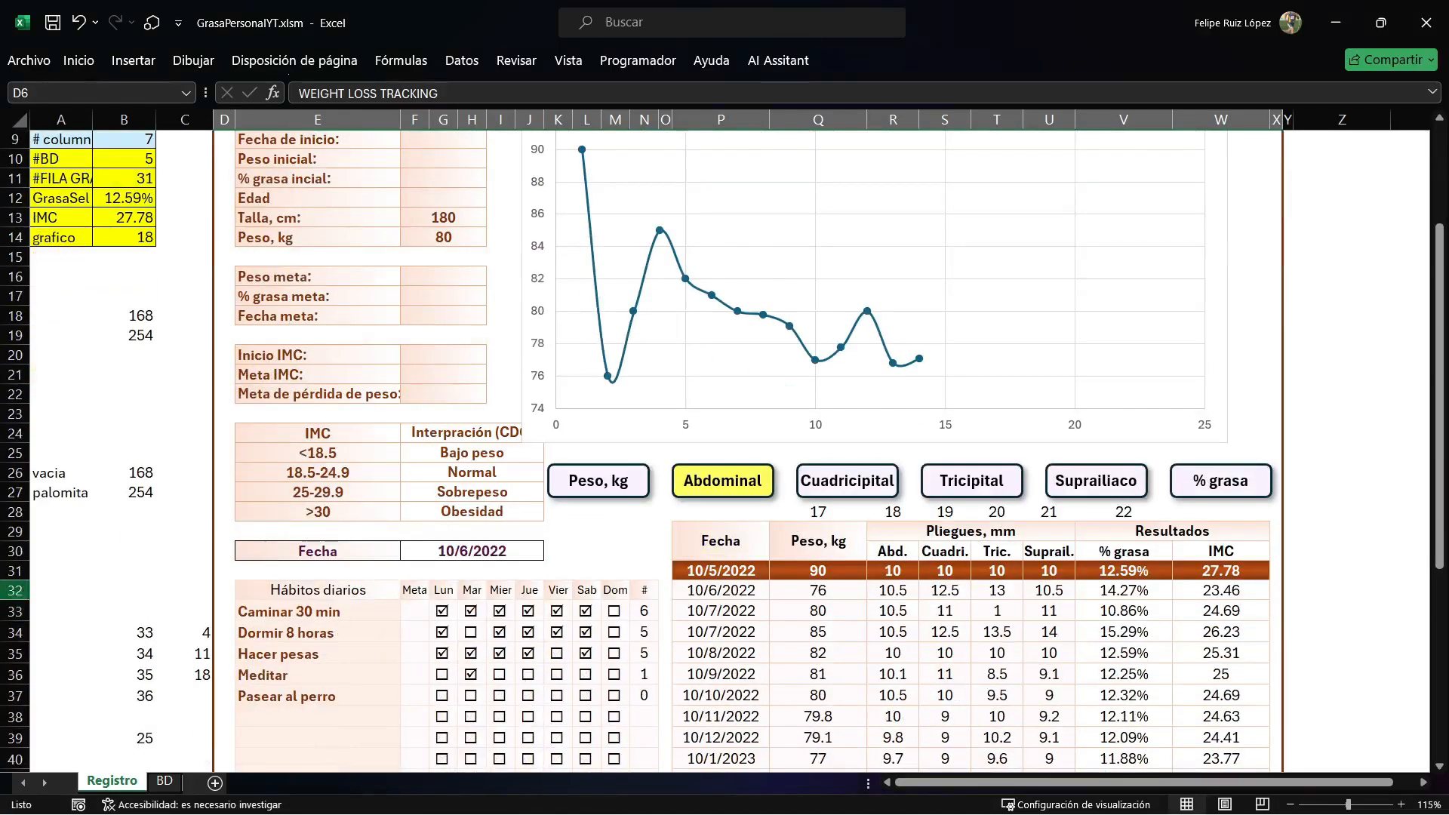
key(alt+F11)
text(31,)
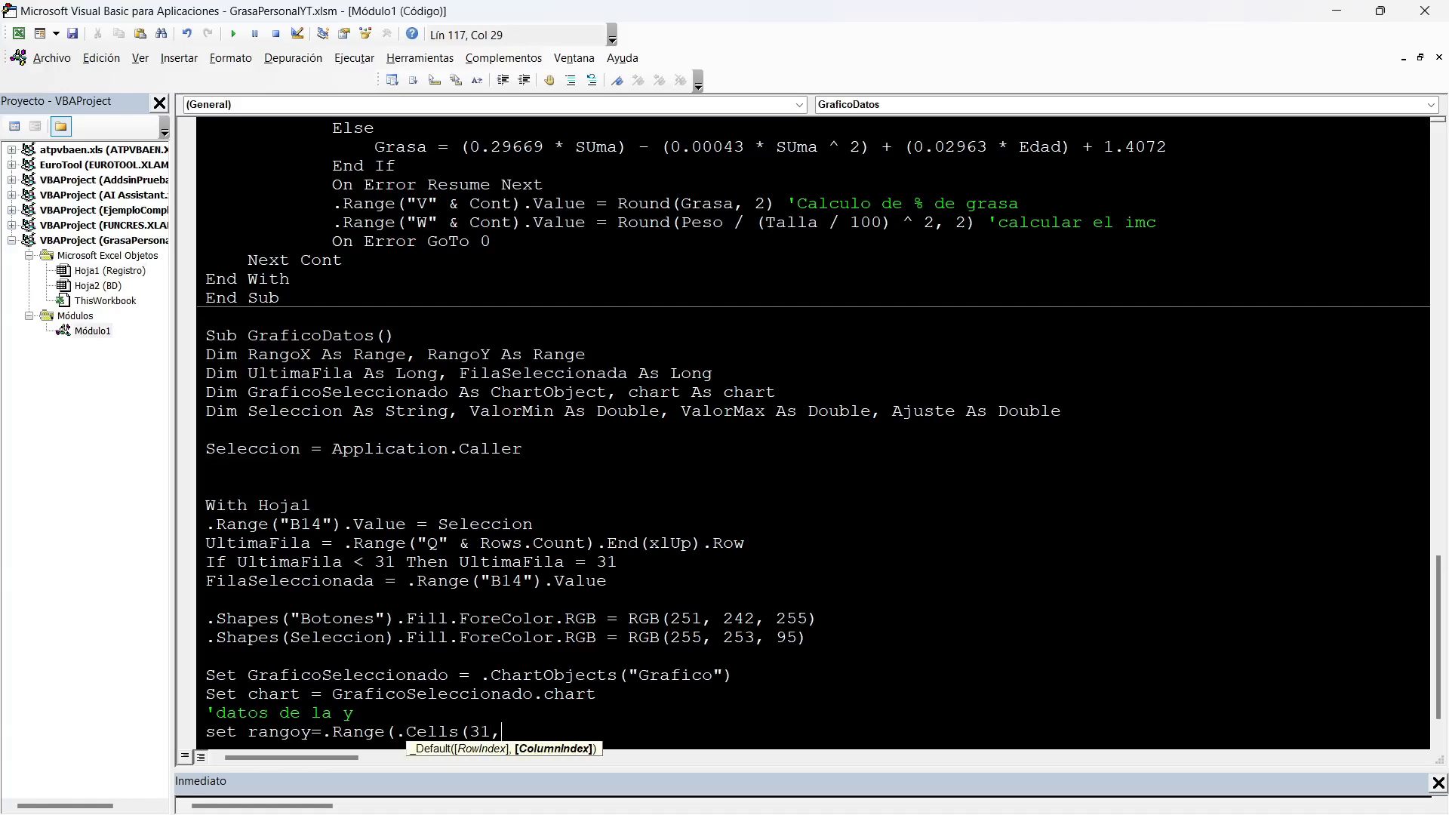
text(FilaSeleccionada),)
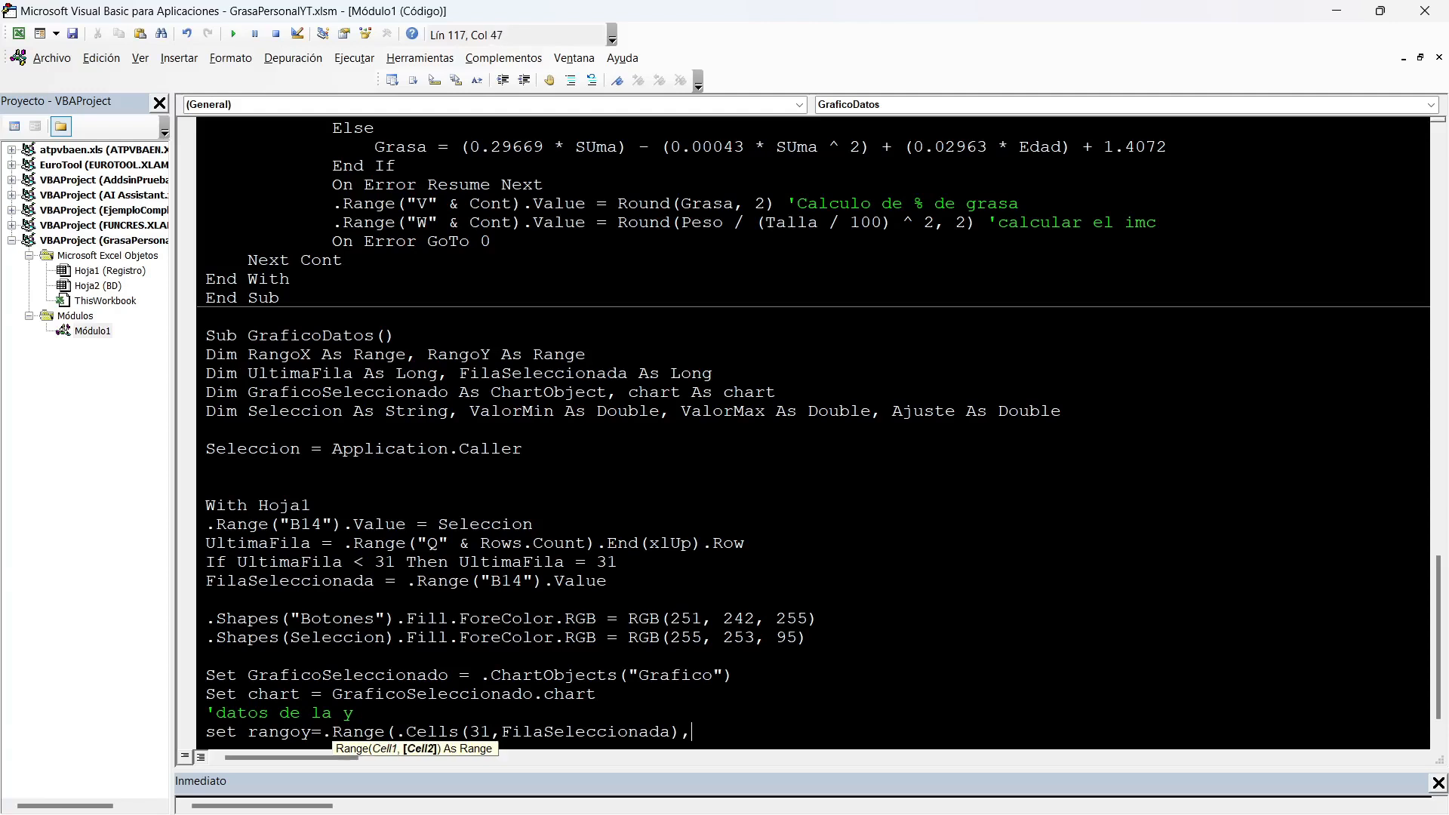
text(.cells(UltimaFila)
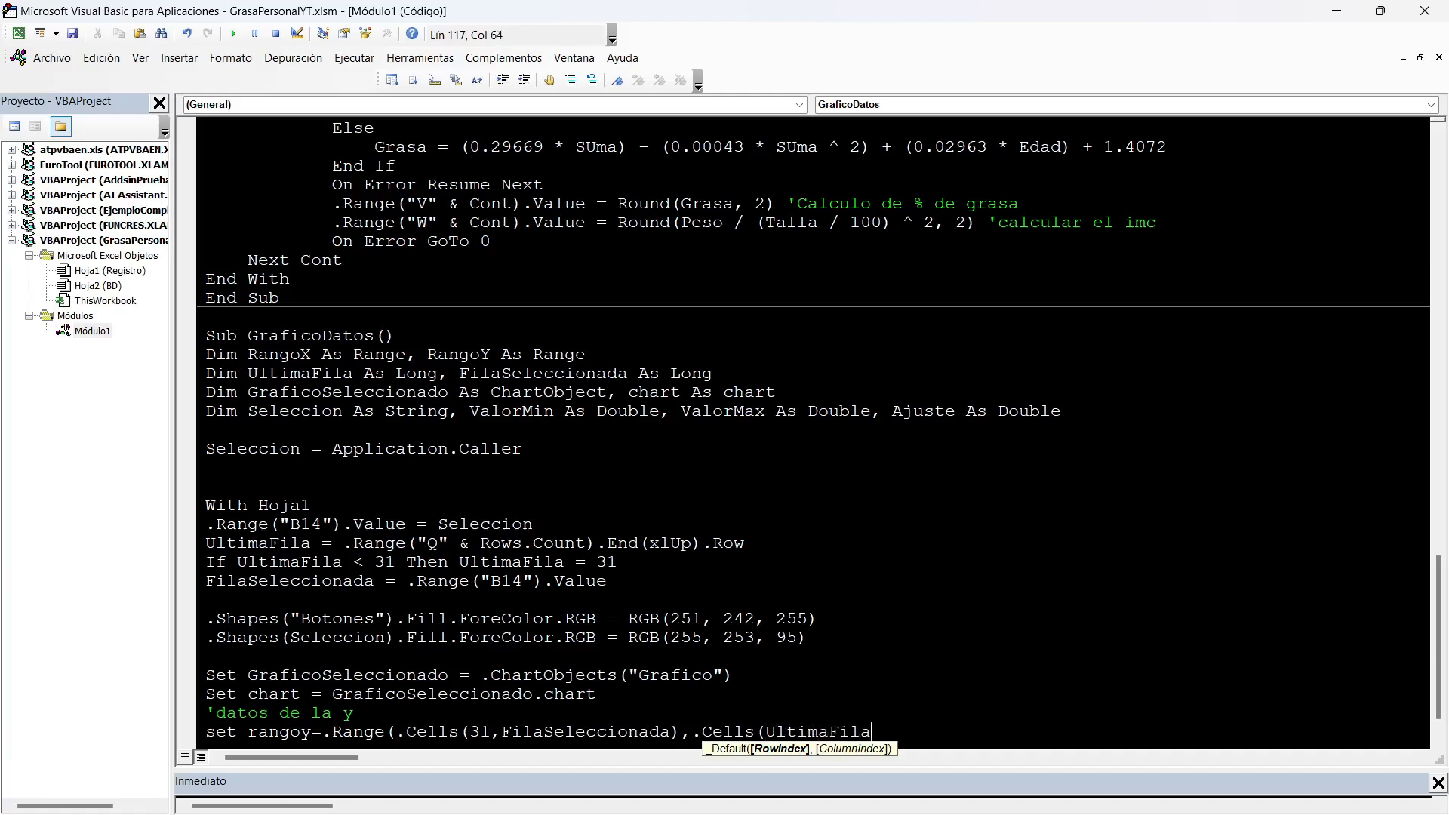
text(,FilaSe)
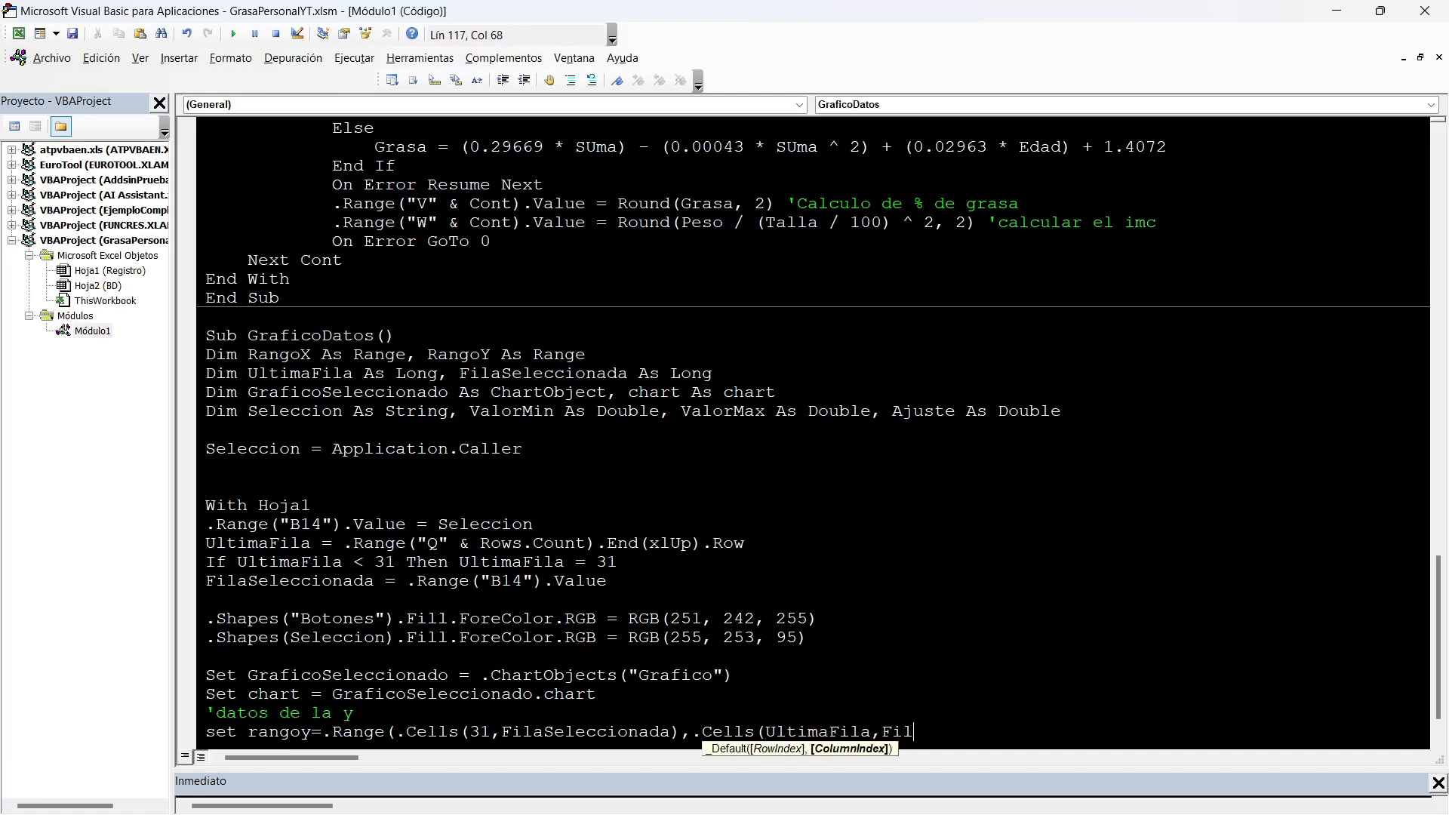
text(leccionada))
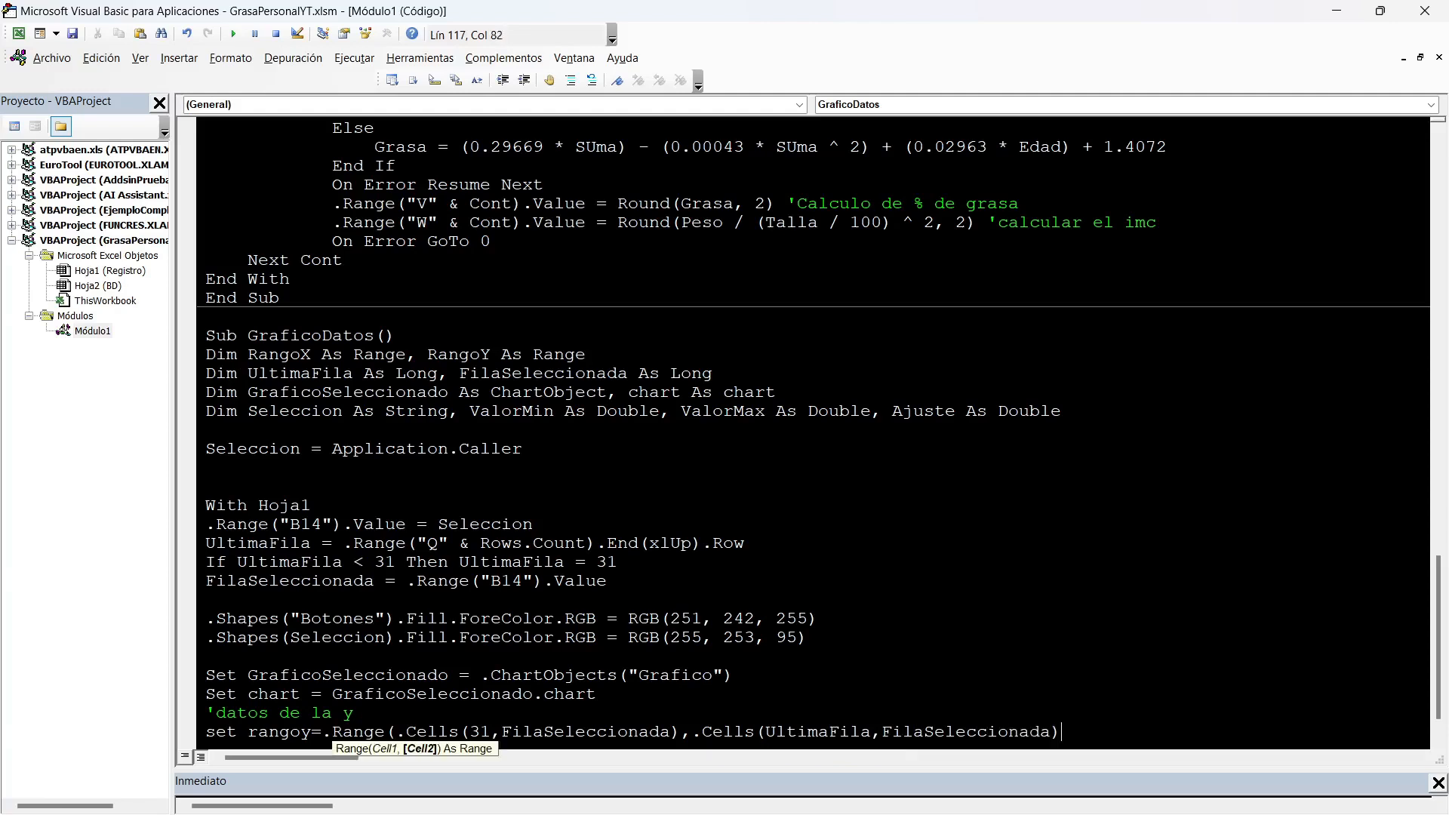
text())
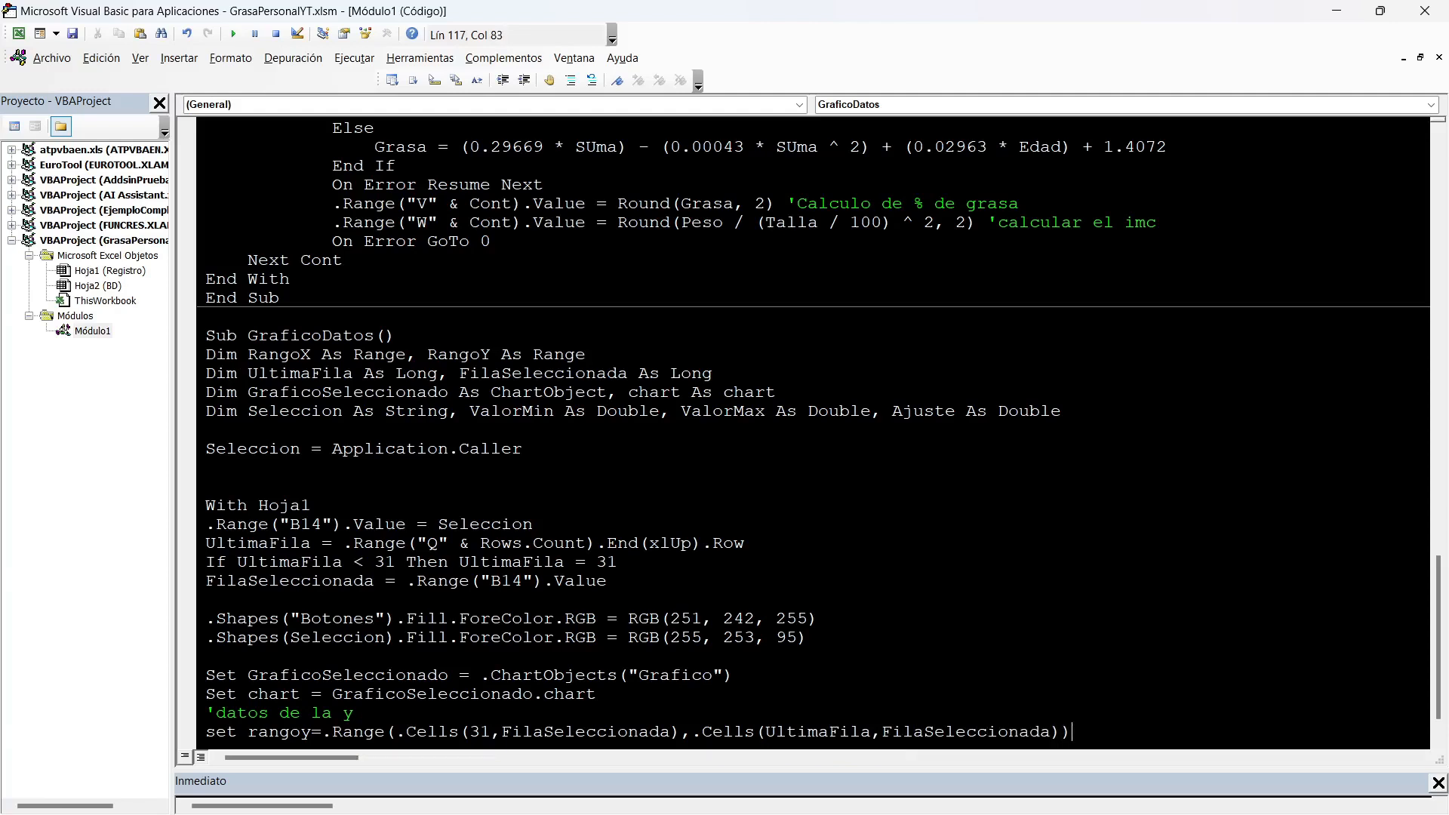
Complete the RangoY range with .Cells(UltimaFila, FilaSeleccionada) as its last cell.
key(Return)
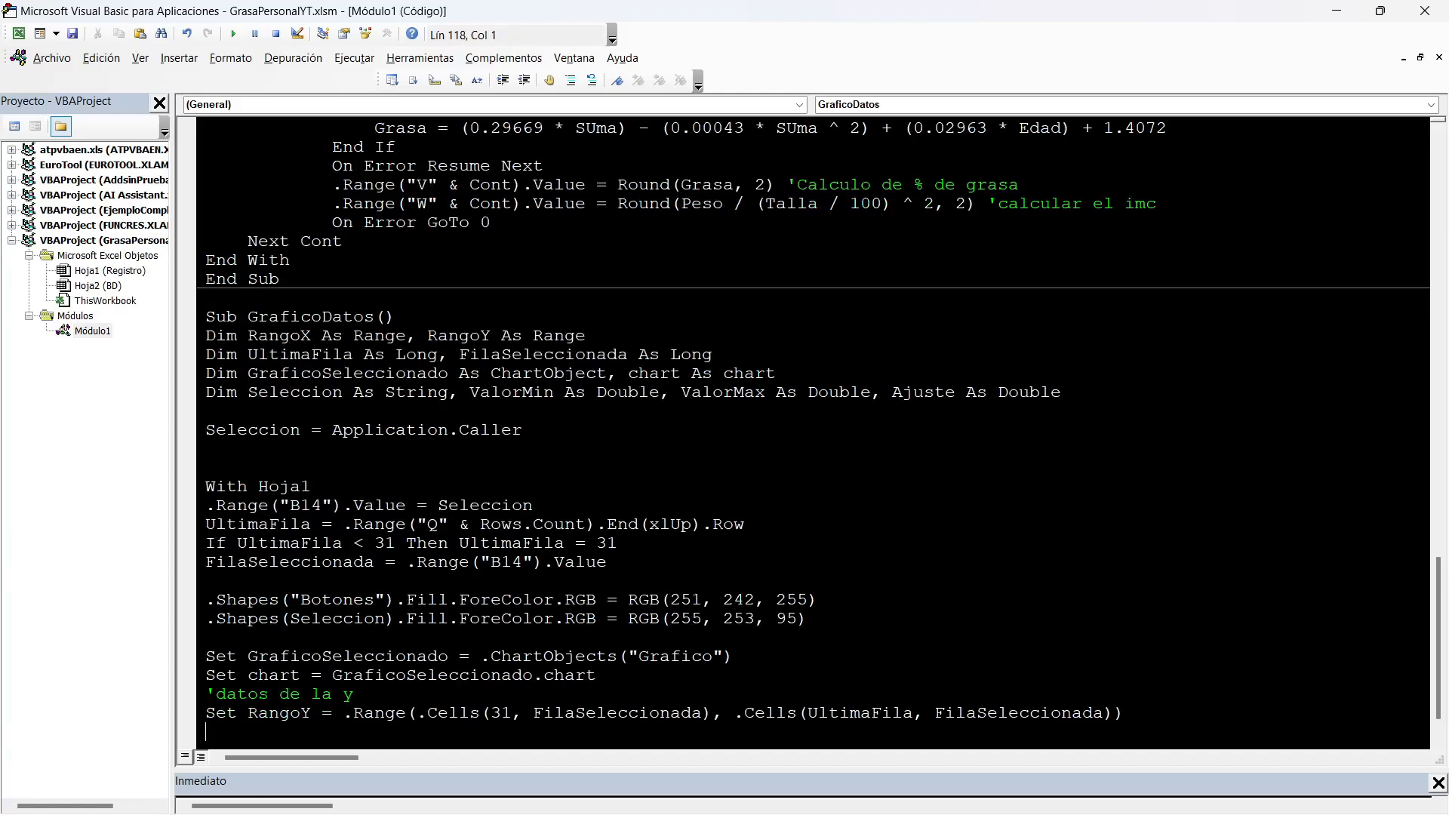
Add the line chart.SeriesCollection(1).Value = RangoY below the RangoY assignment.
scroll(820, 428, down, 1)
text(chart)
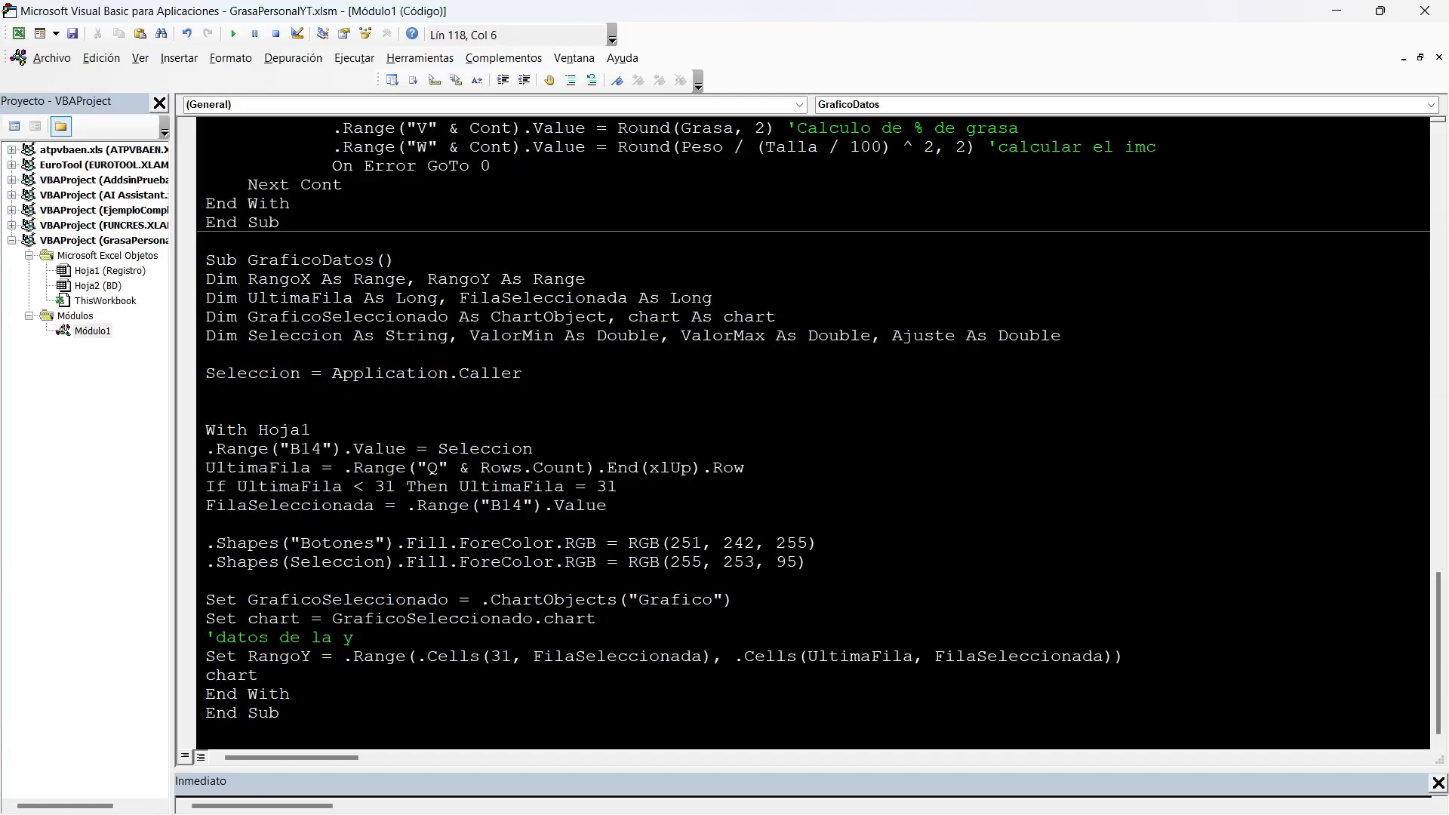
text(.serie)
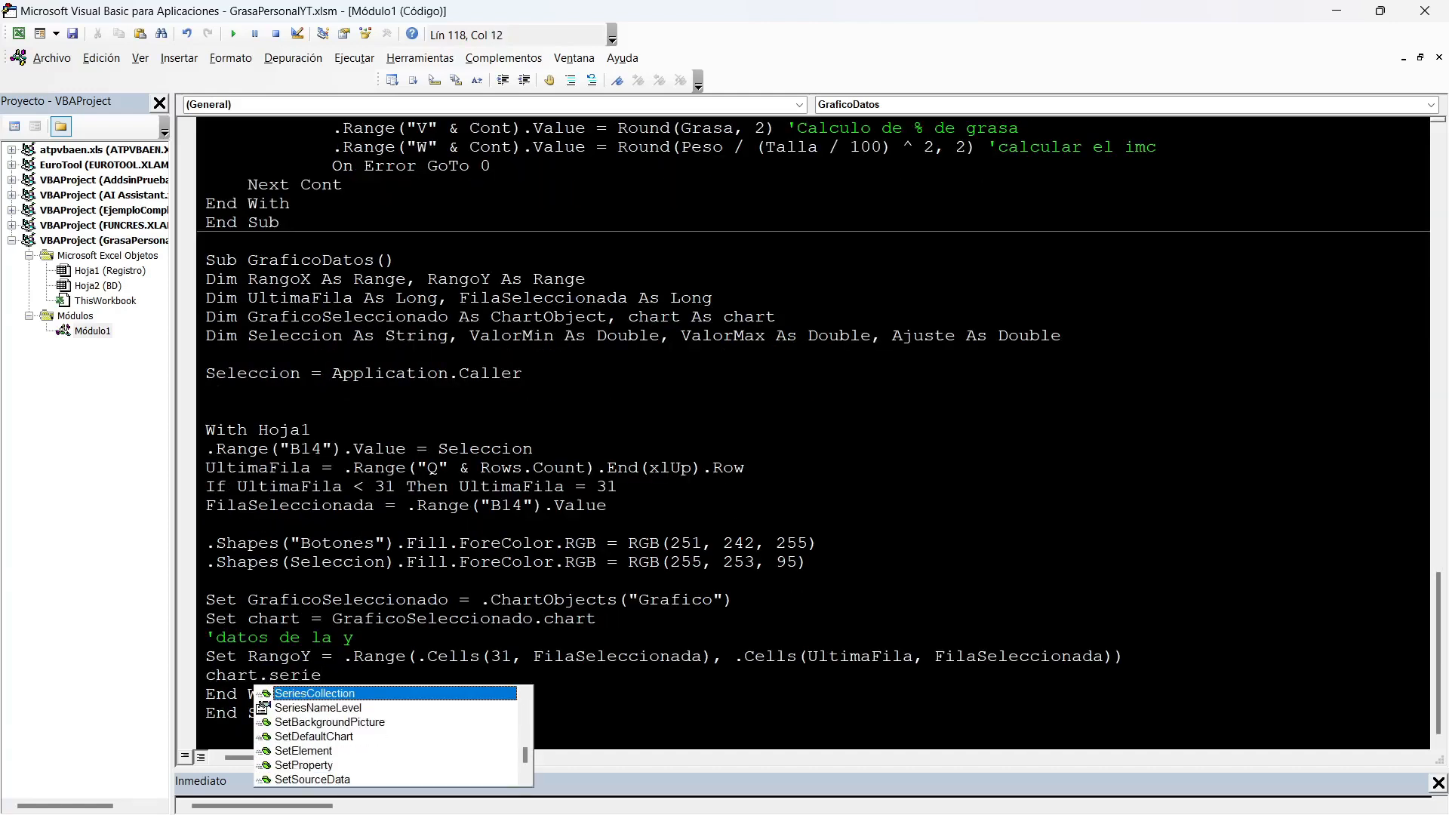
key(Tab)
text((1).va)
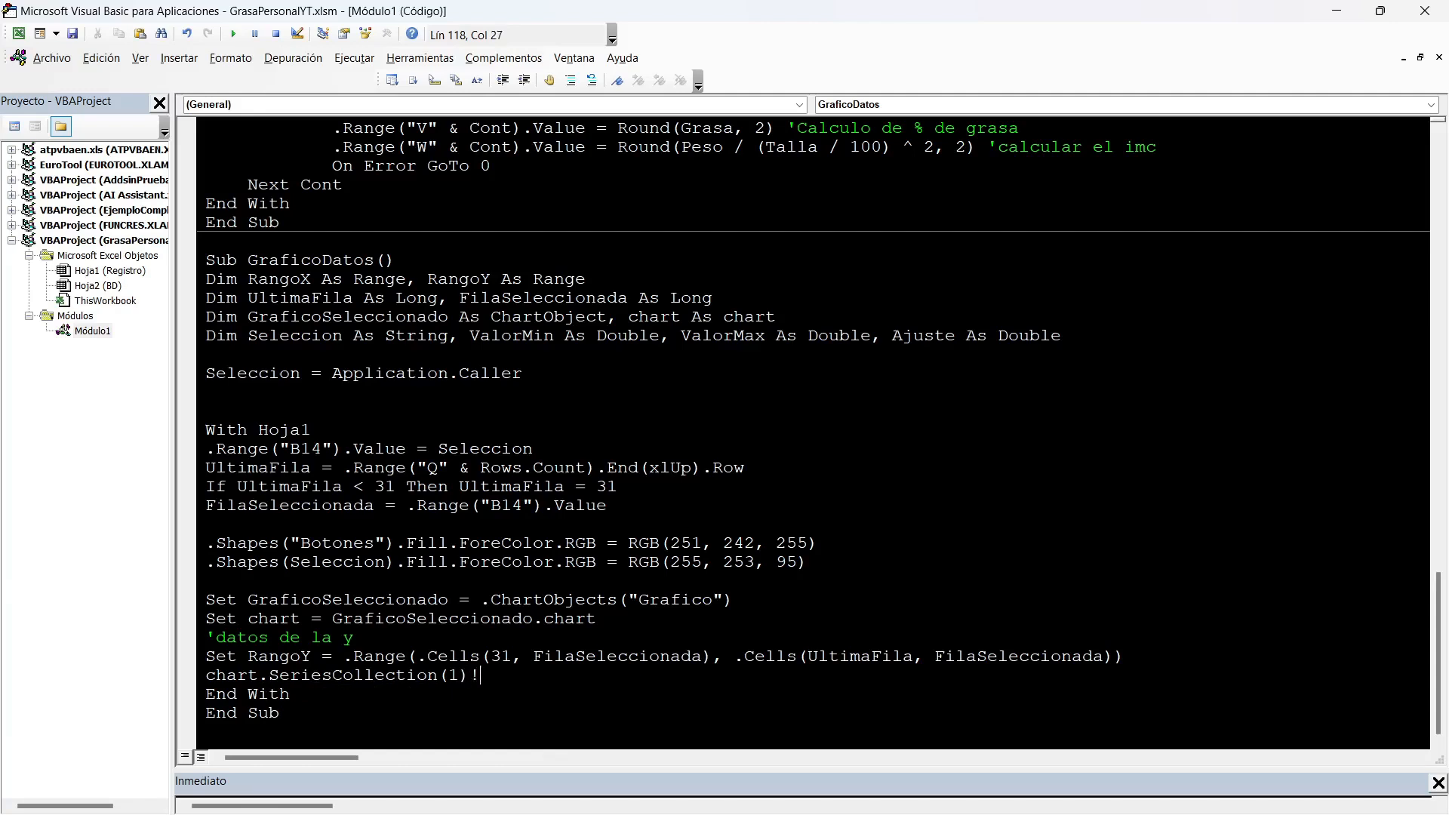
text(lue)
text(=rabg)
key(BackSpace)
key(BackSpace)
text(ngoy)
key(Return)
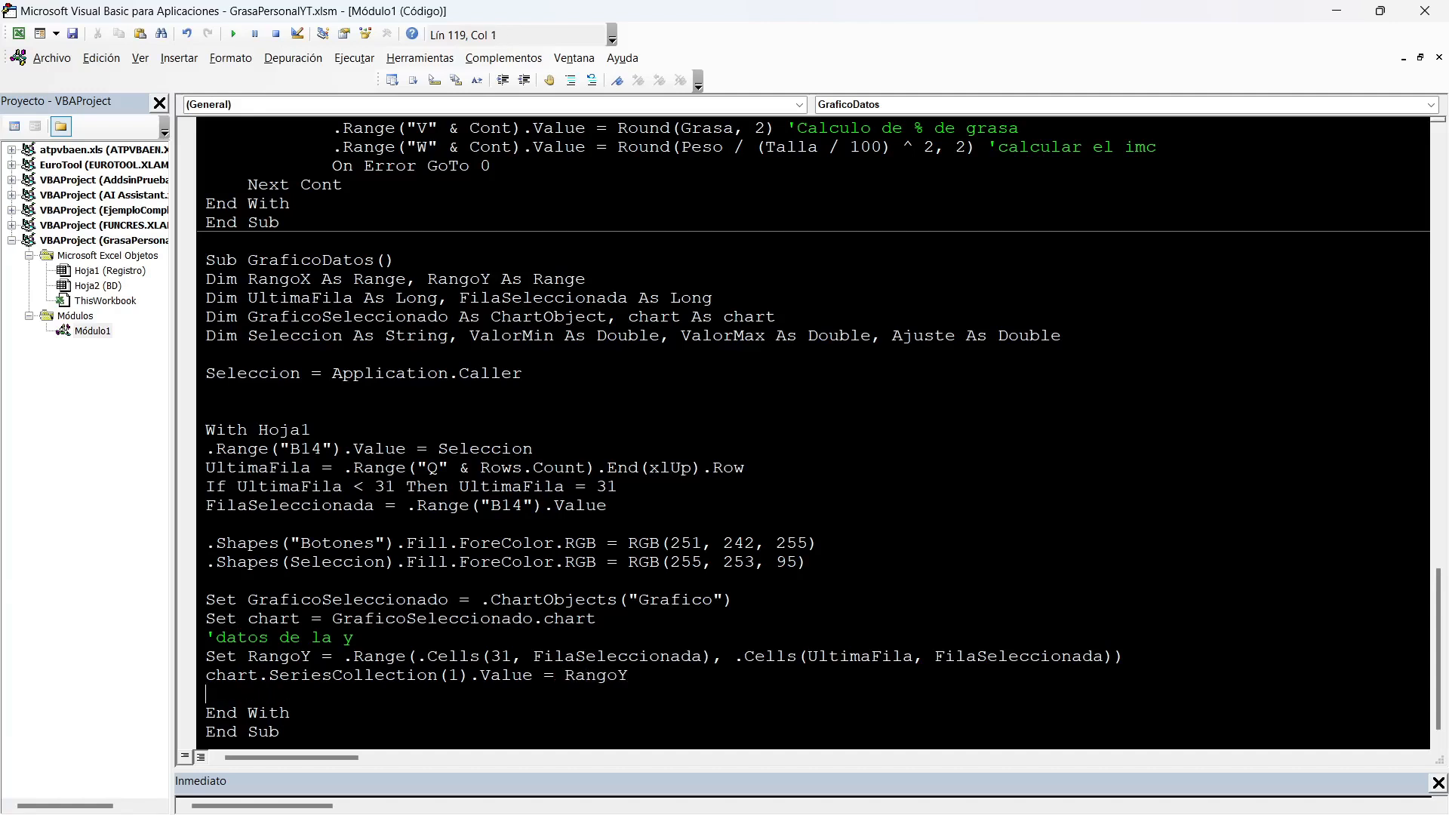
Test the macro with the Cuadricipital button on the Registro sheet and debug the line where it stops.
click(1336, 11)
click(846, 480)
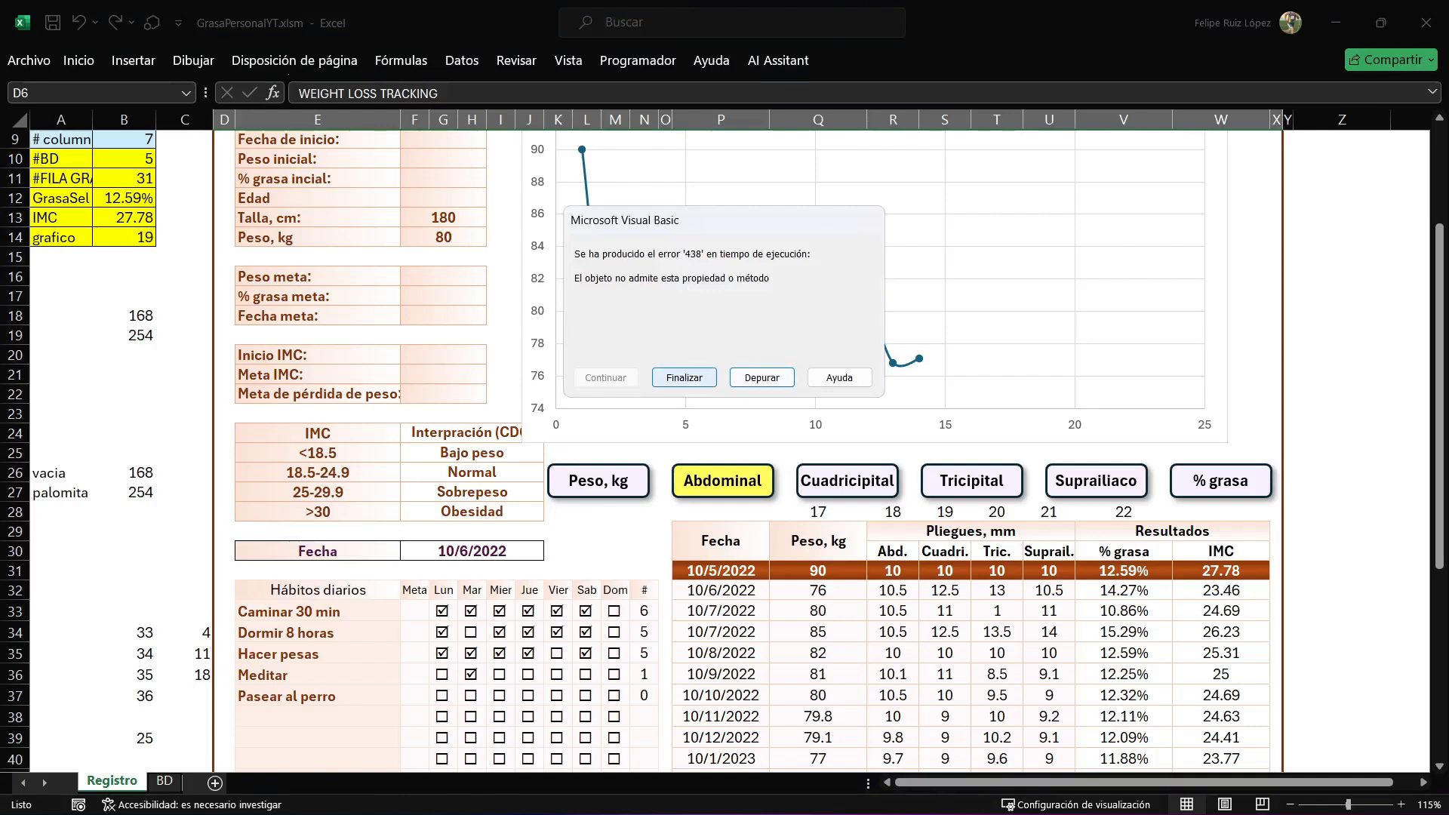
click(684, 377)
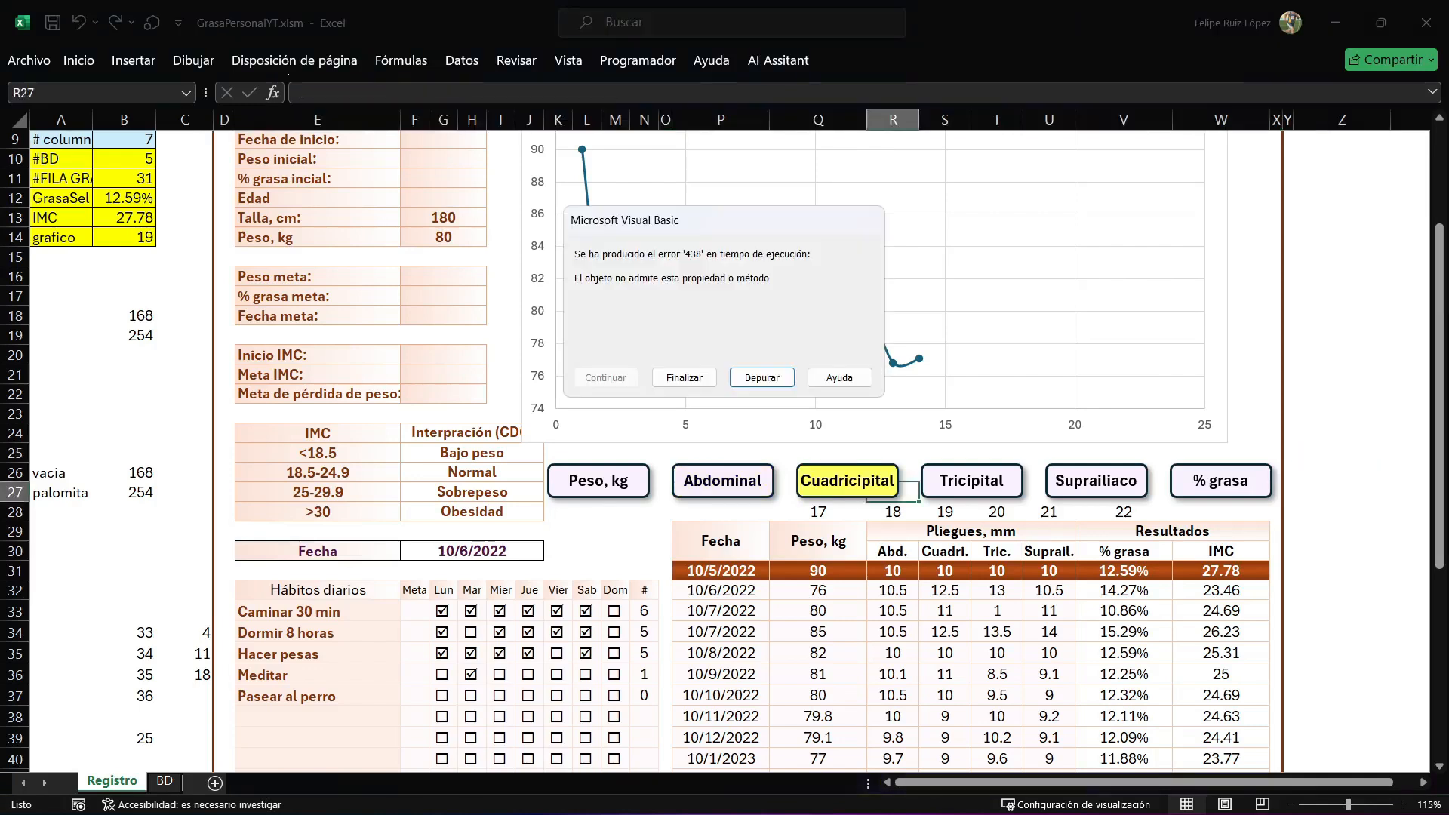
click(763, 379)
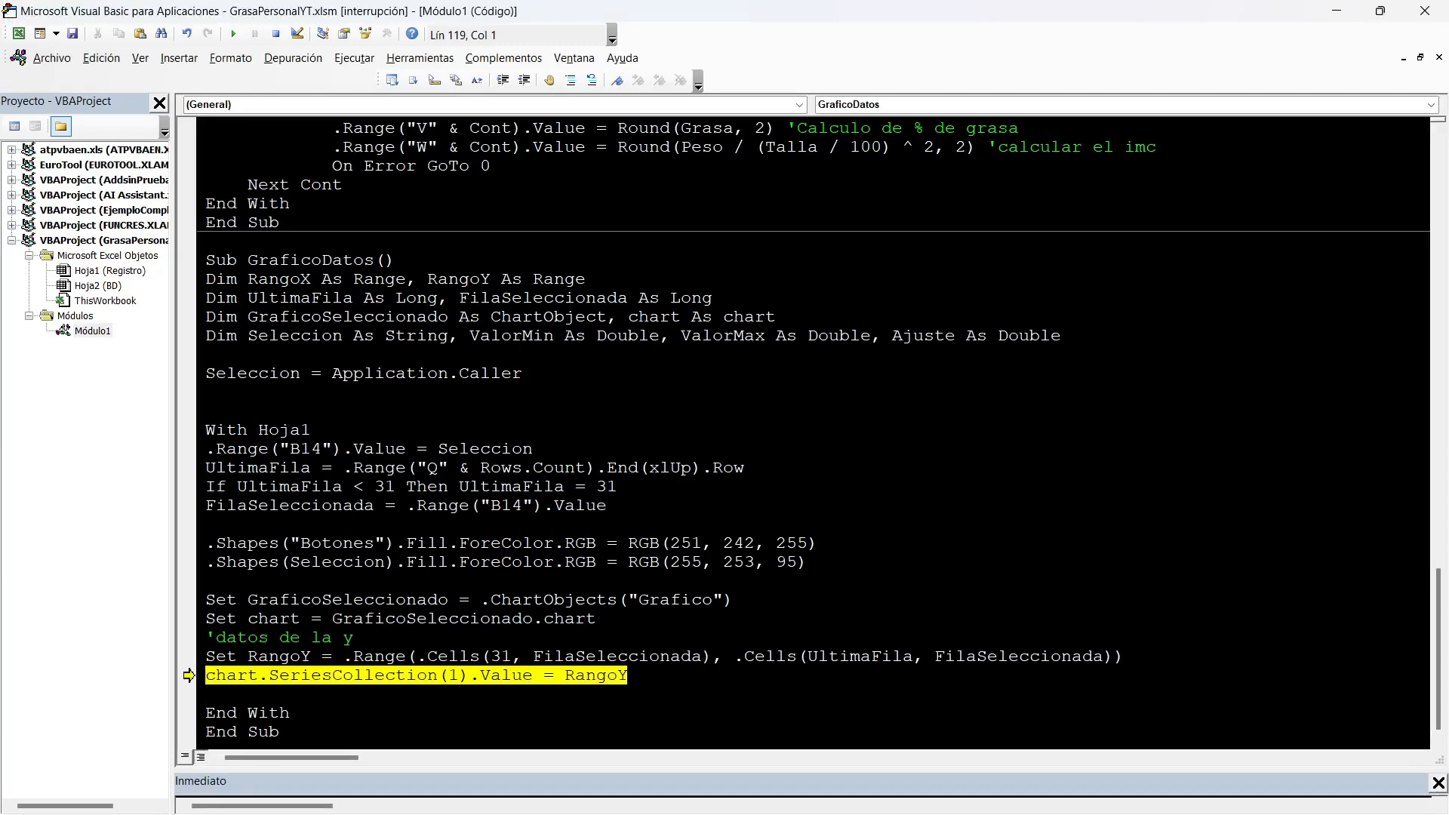
Add the comment 'ajustar valores de la y and lines computing ValorMin and ValorMax from RangoY, plus Ajuste = 0.1.
key(alt+Tab)
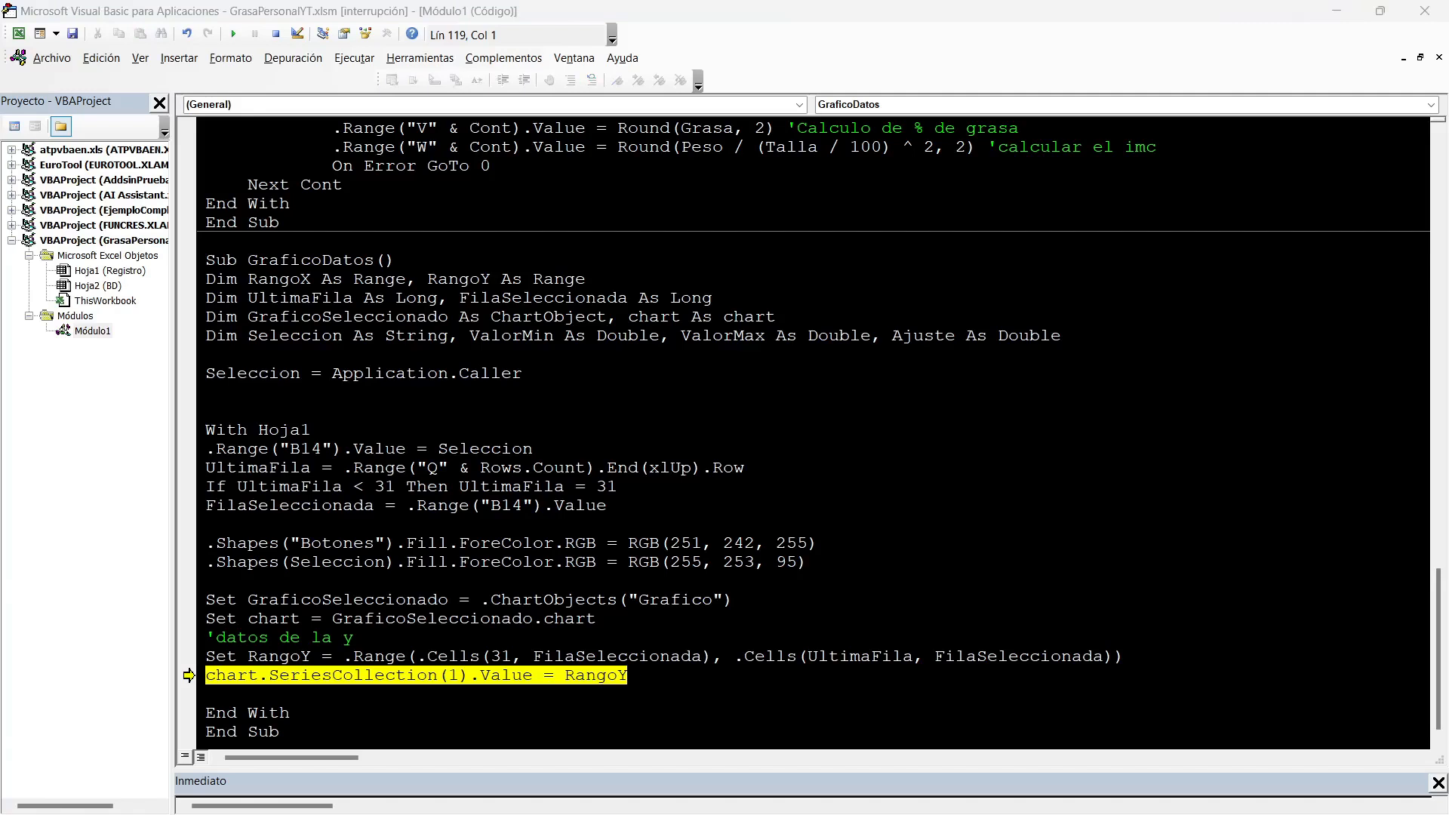
key(alt+Tab)
text('ajustar valores de la y)
key(Return)
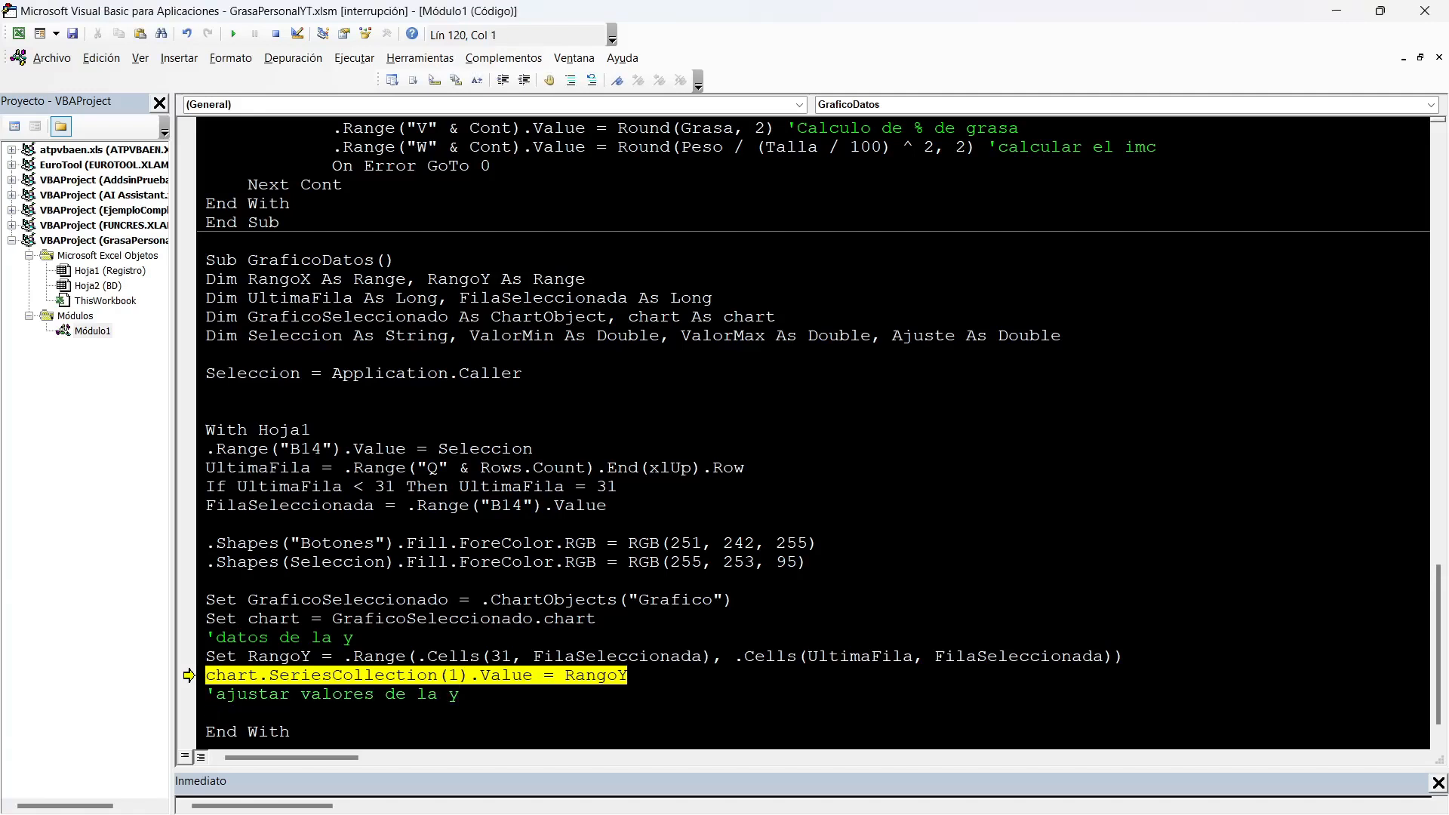
key(alt+Tab)
key(alt+Tab)
text(ValorMin = Application.WorksheetFunction.Min(RangoY) ValorMax = Application.WorksheetFunction.Max(RangoY) Ajuste = 0.1   '2 %)
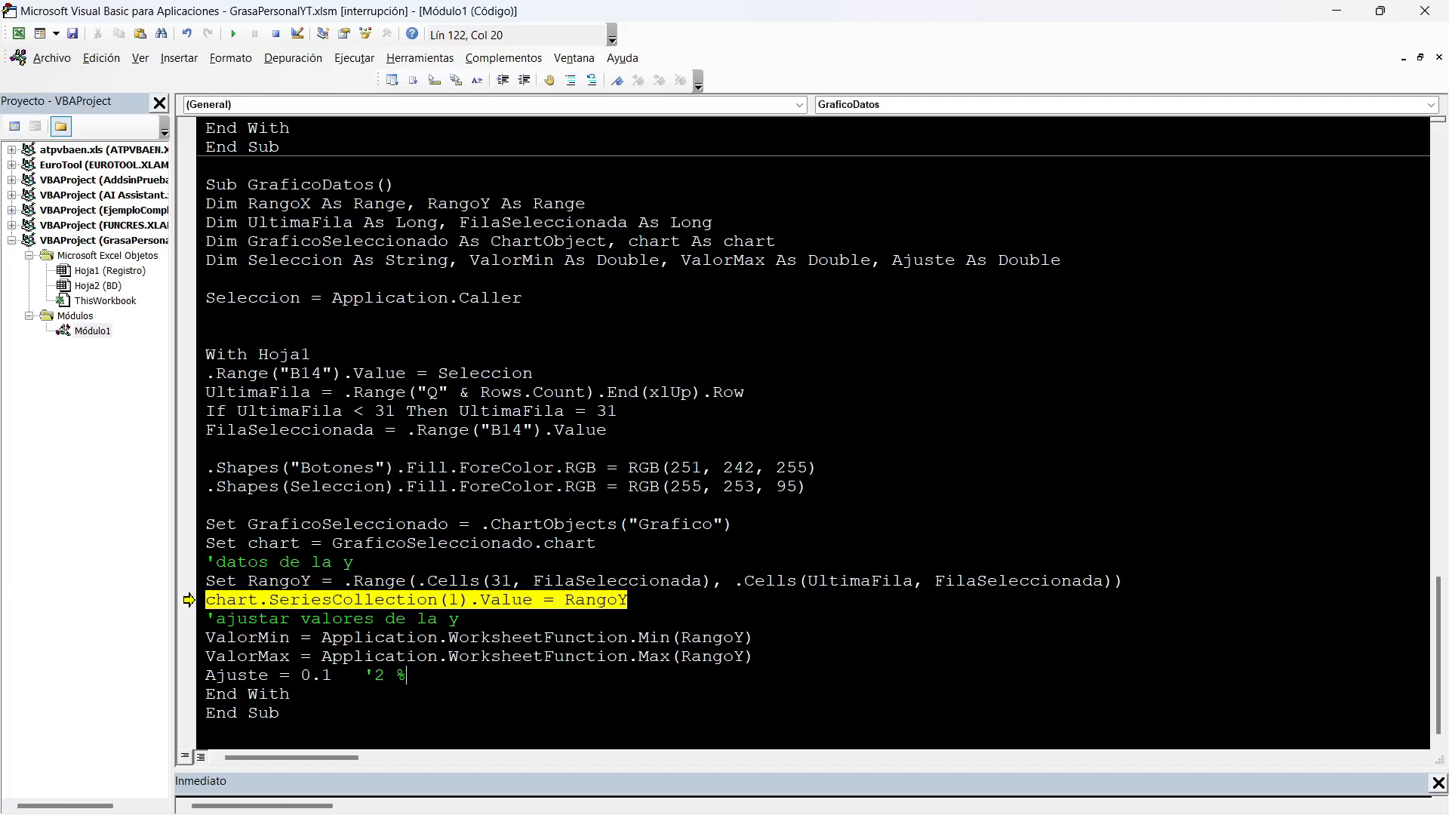
Examine the RangoY argument and the ValorMin and ValorMax lines alongside the measurement table and chart on the Registro sheet.
drag(681, 637, 745, 636)
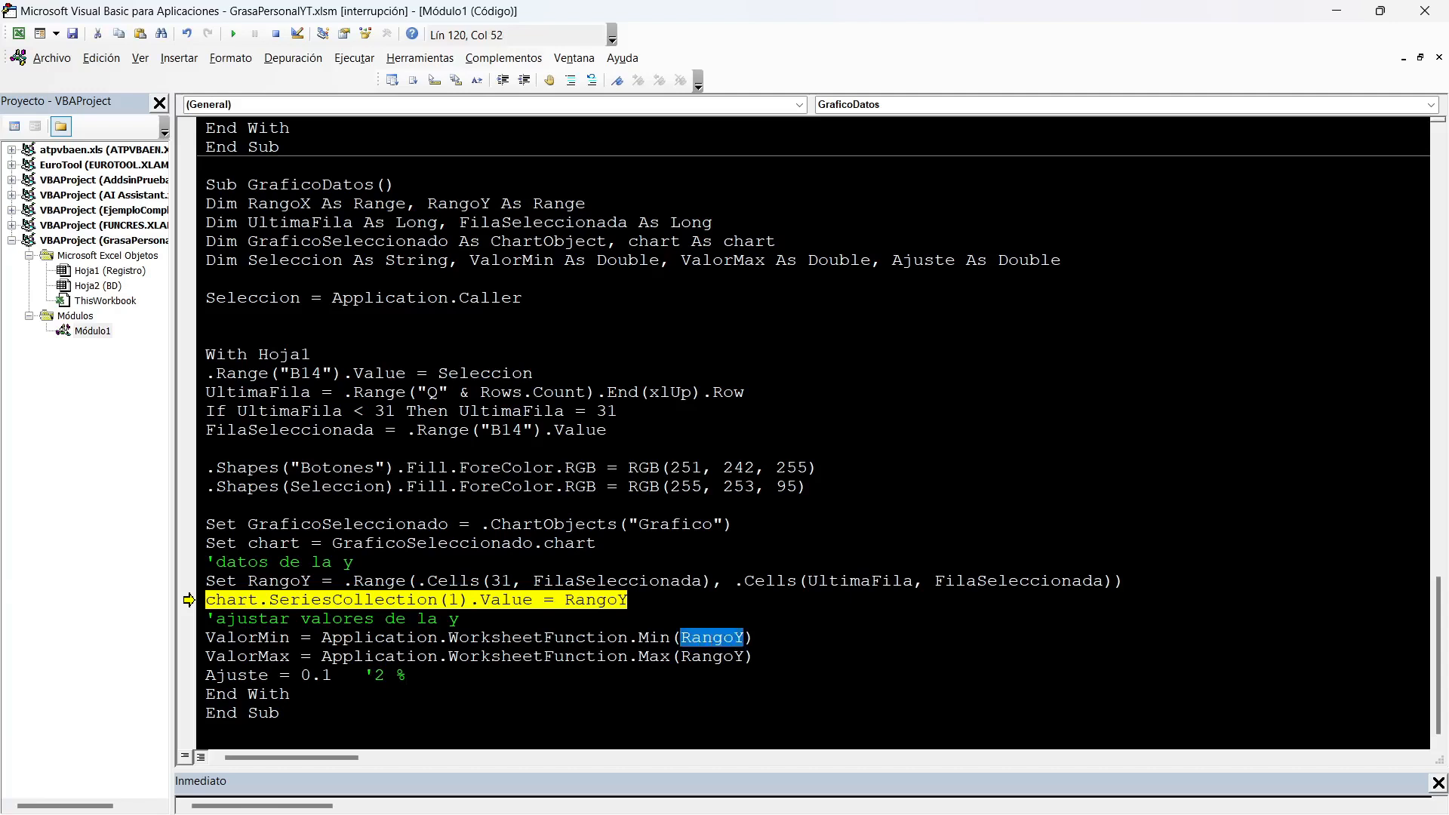
key(alt+F11)
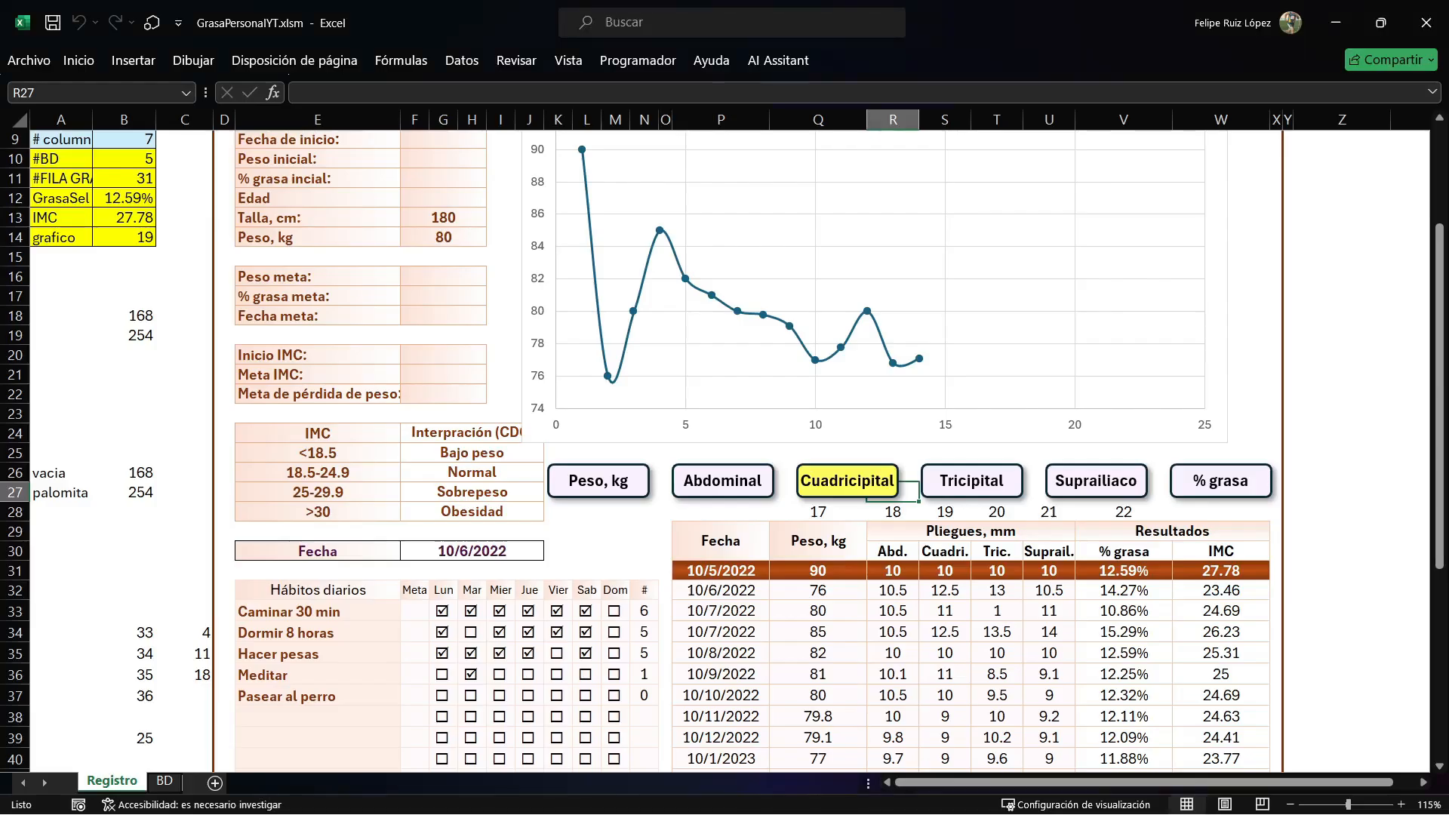
scroll(724, 453, down, 2)
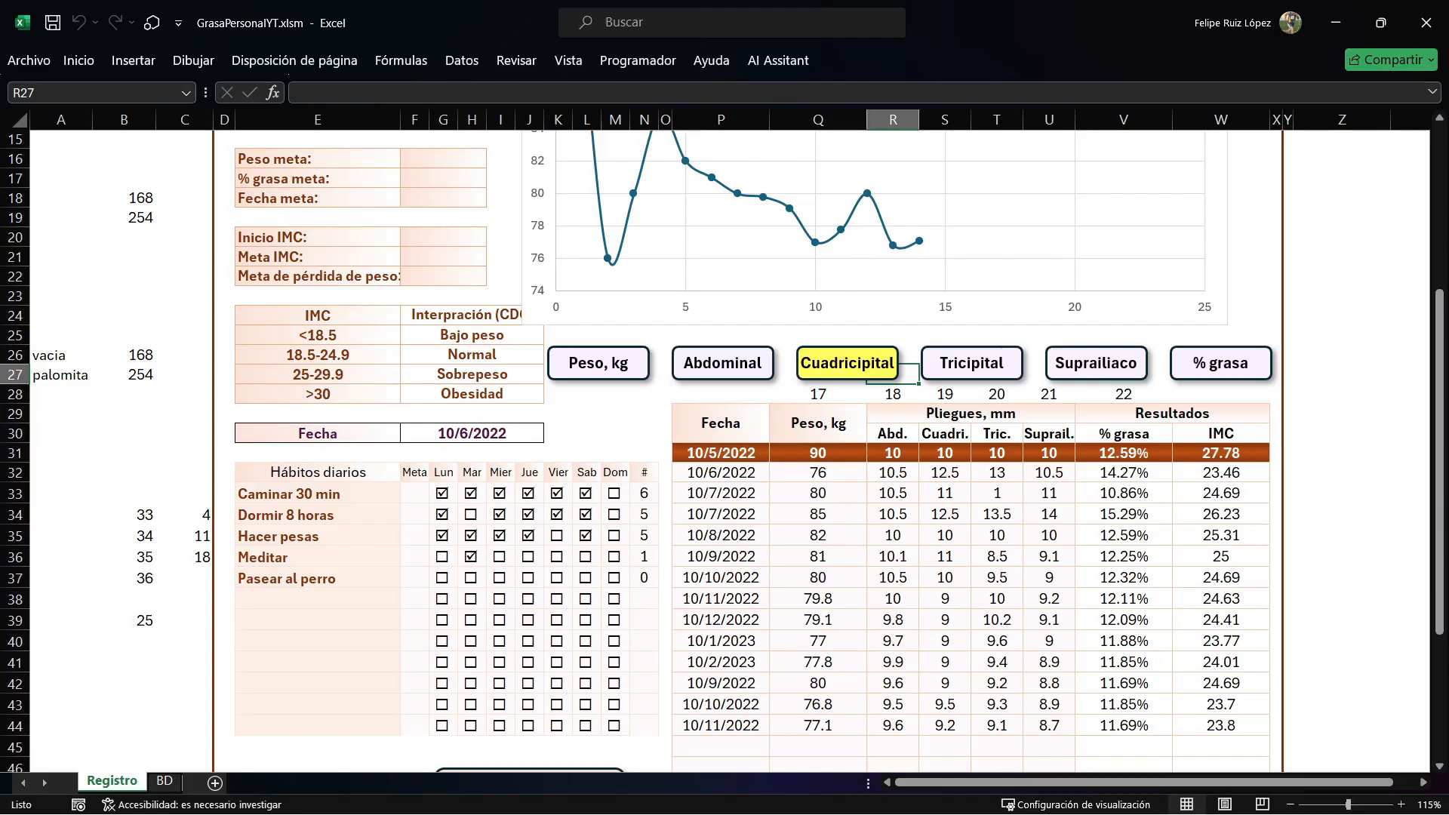
key(alt+F11)
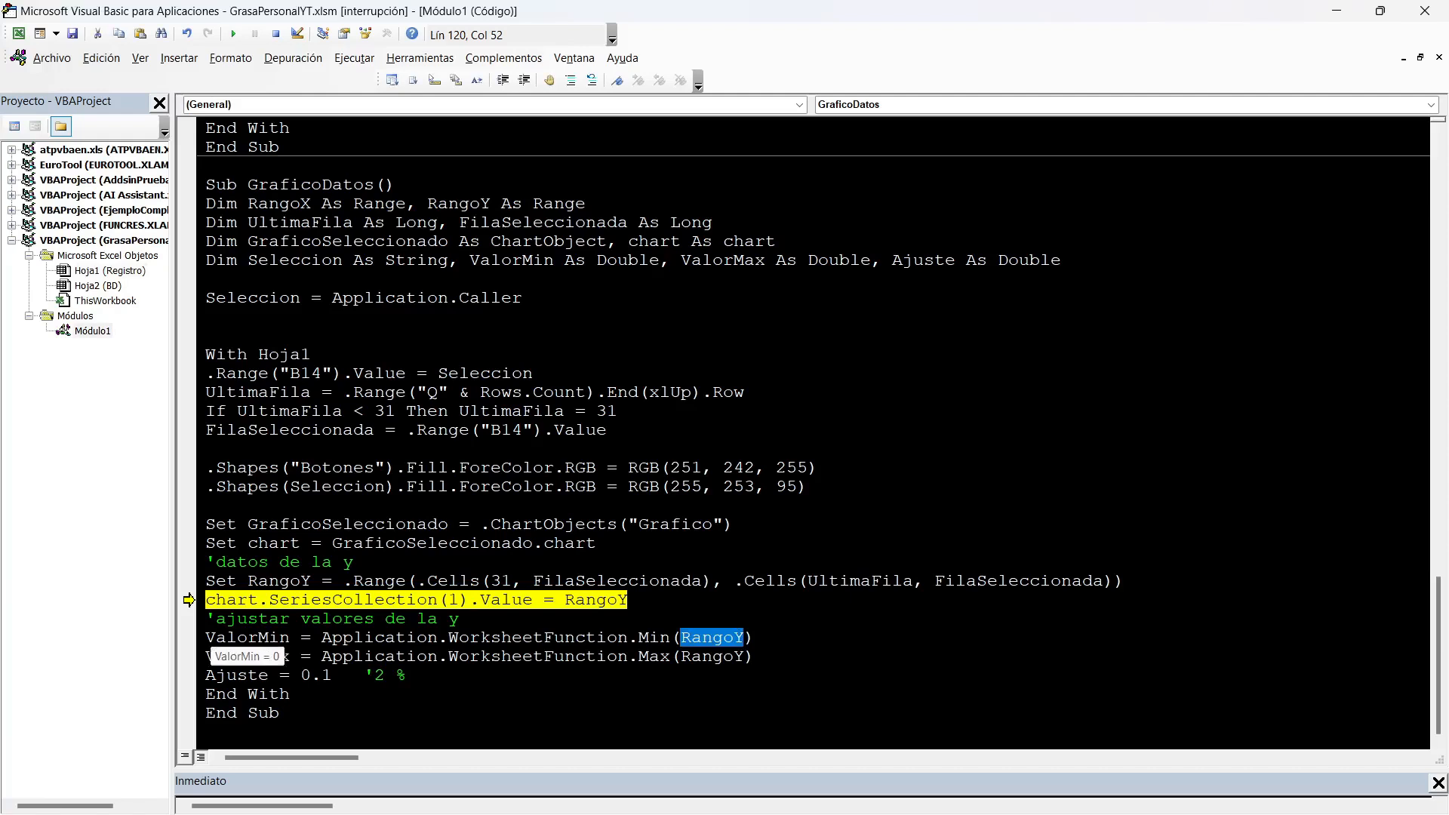
click(267, 638)
double_click(268, 656)
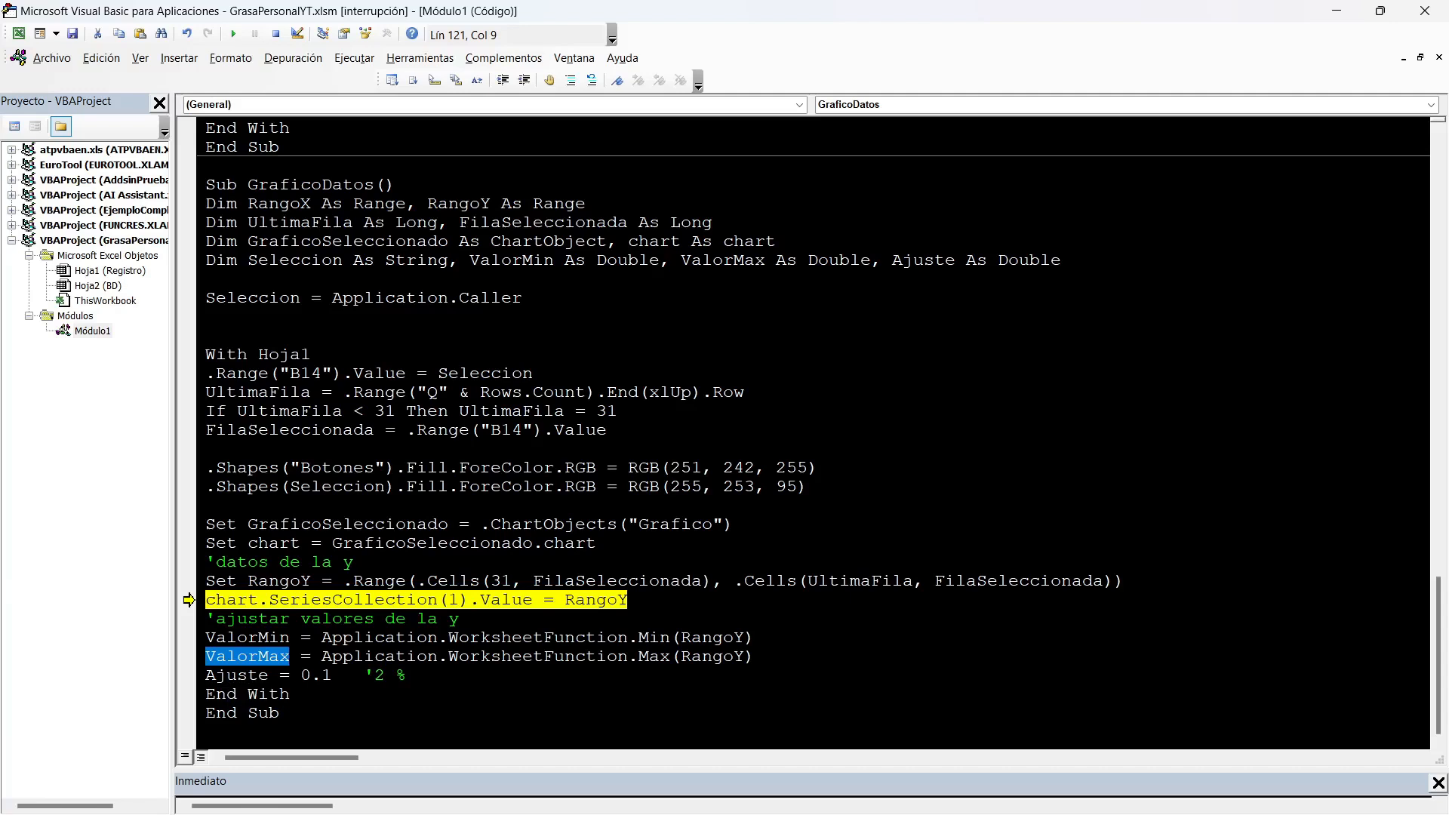
key(alt+F11)
scroll(724, 453, up, 5)
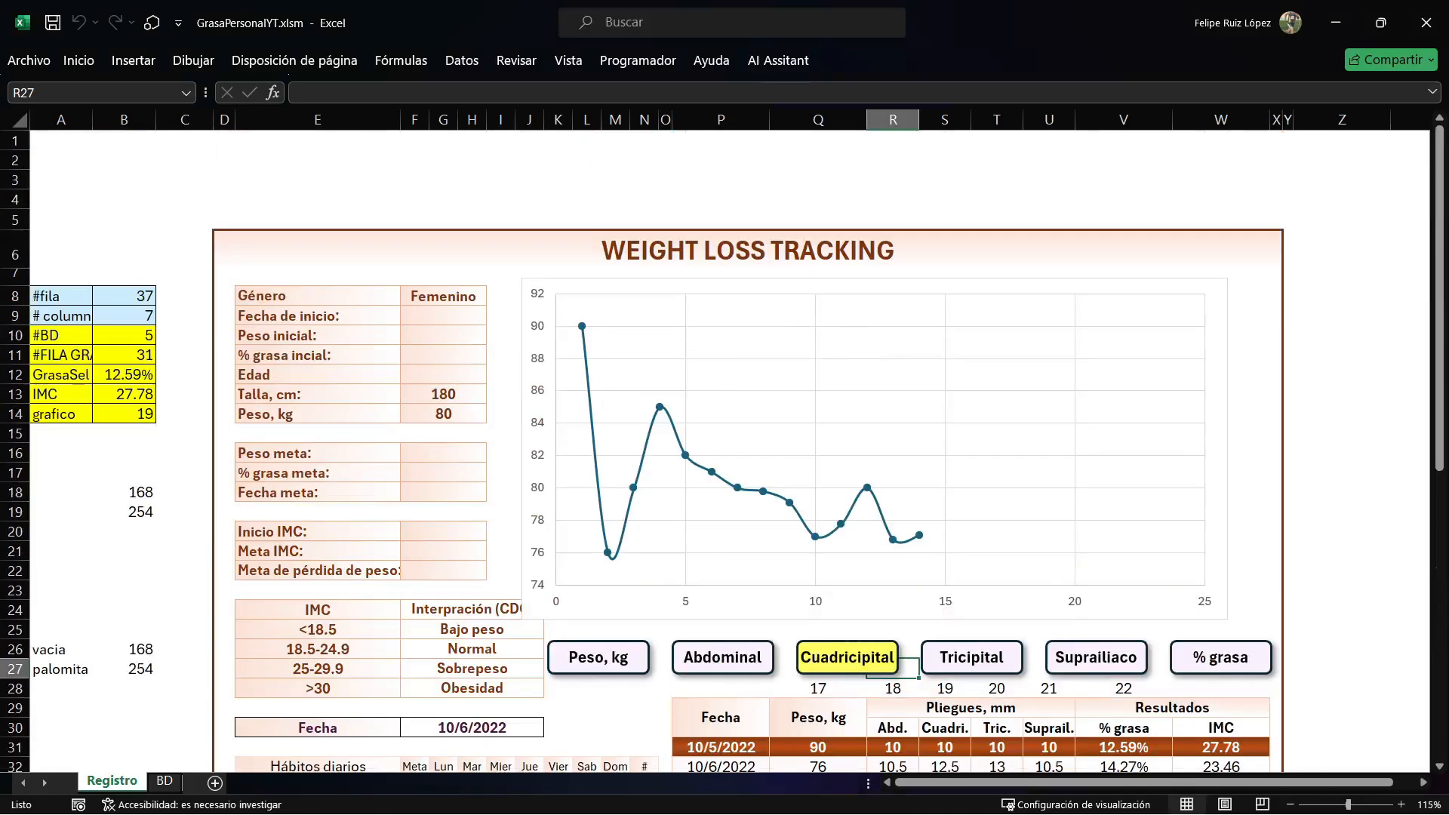
key(alt+F11)
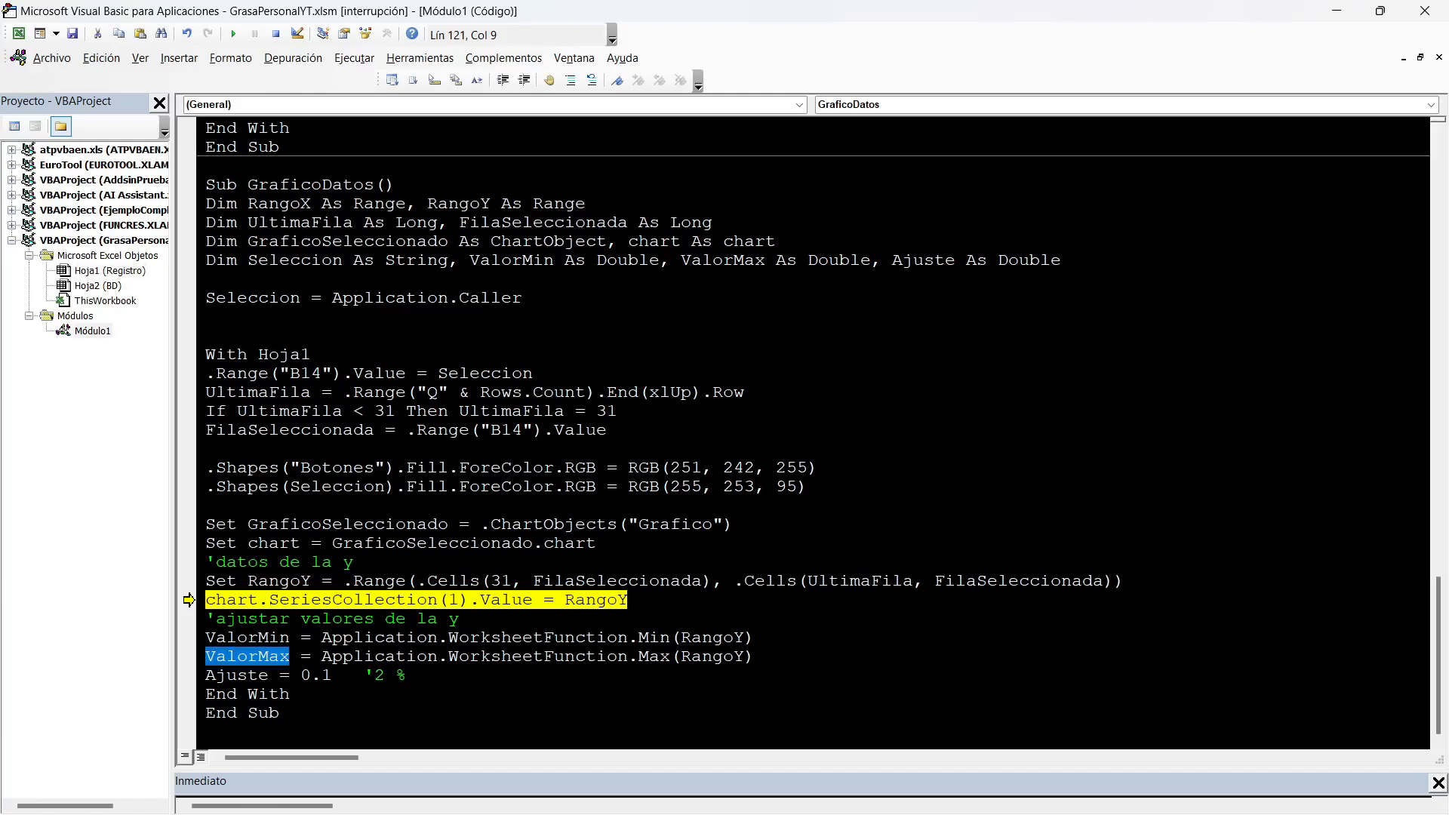
Change the comment beside Ajuste to '1 % and start a new line below it.
click(385, 676)
key(BackSpace)
text(1)
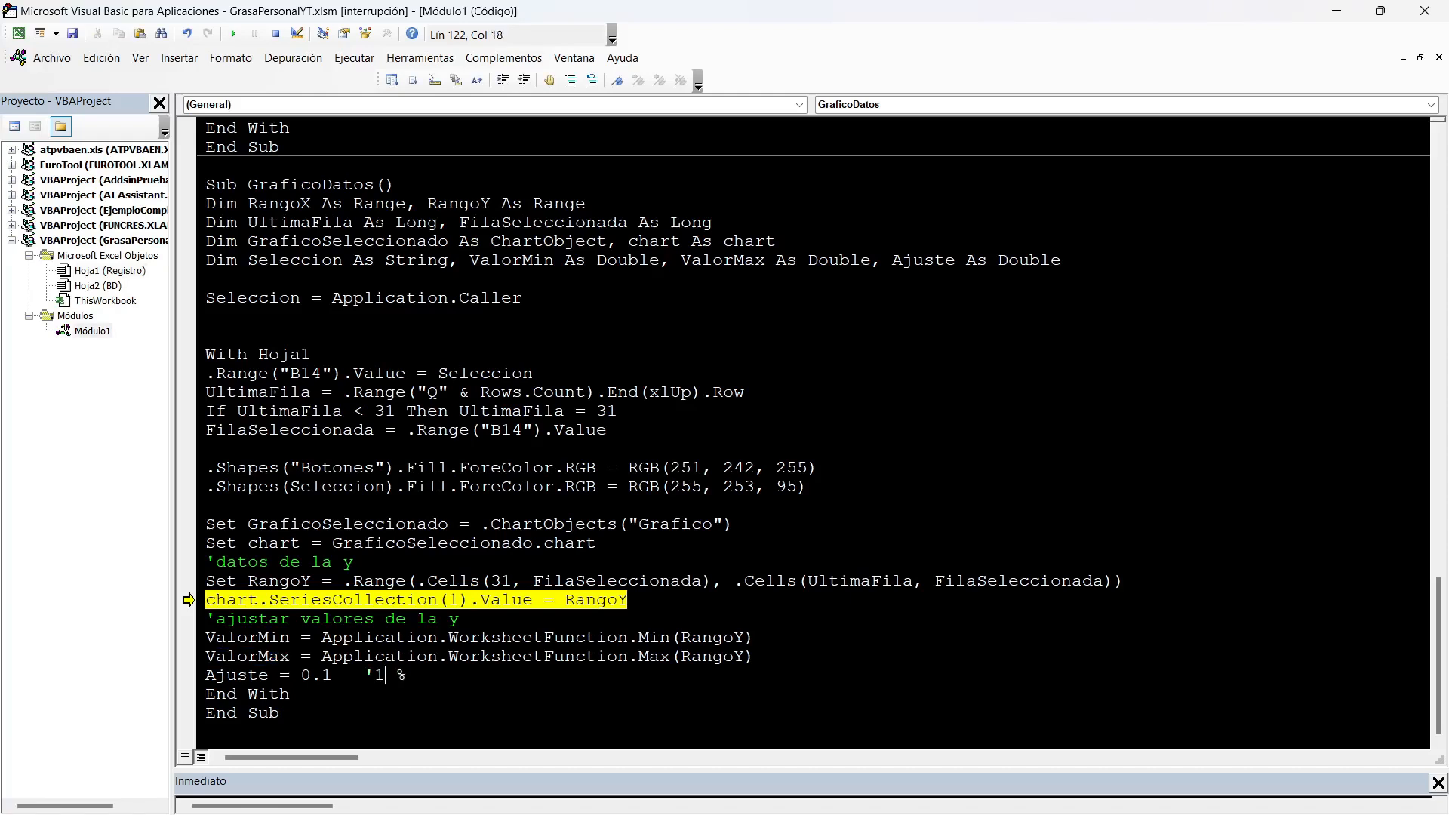
key(End)
key(Return)
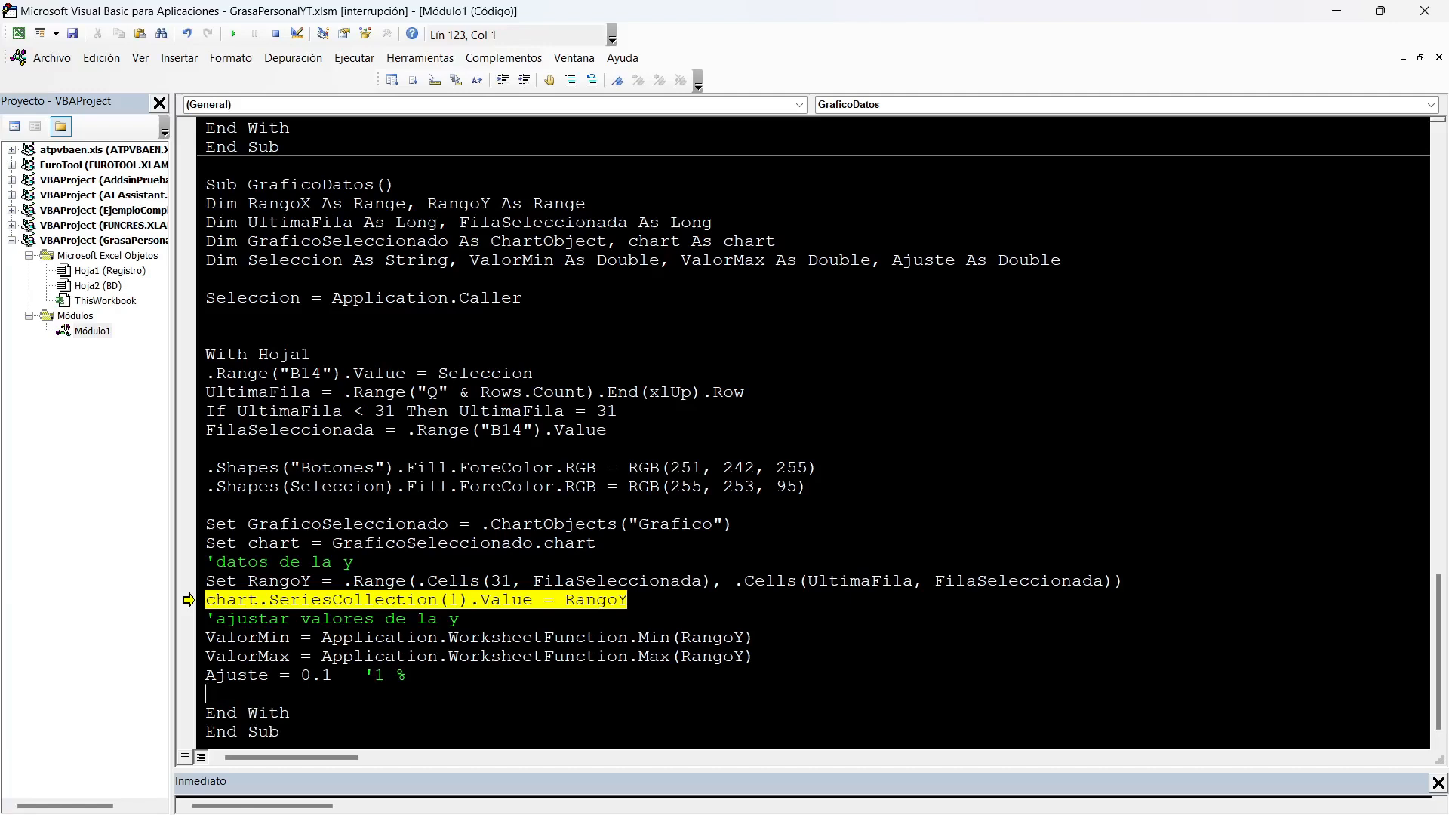
Below Ajuste, paste the With chart.Axes(xlValue) block scaling the minimum by (1 - Ajuste) and the maximum by (1 + Ajuste), accepting the project reset.
key(alt+Tab)
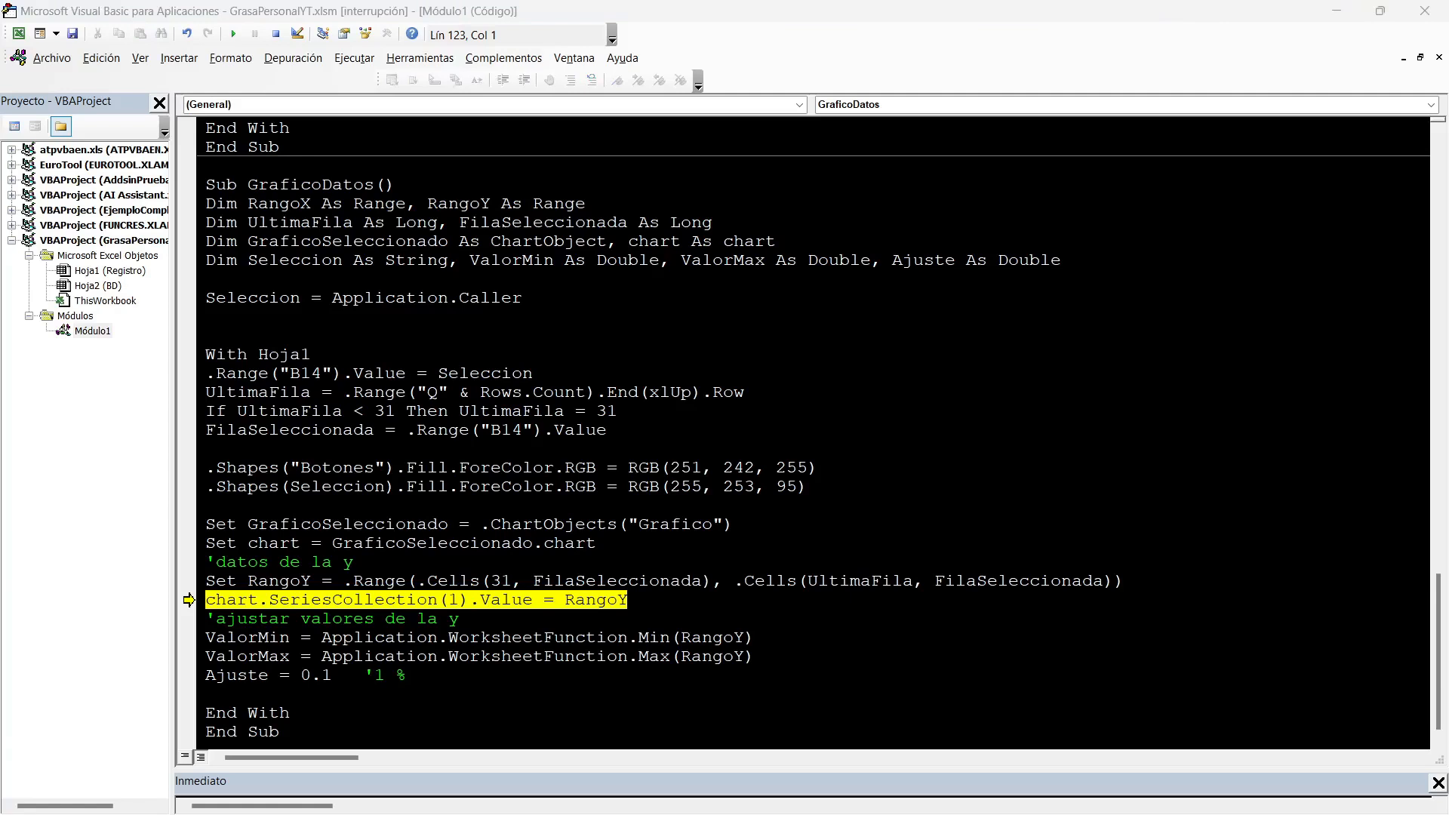
key(alt+Tab)
key(ctrl+v)
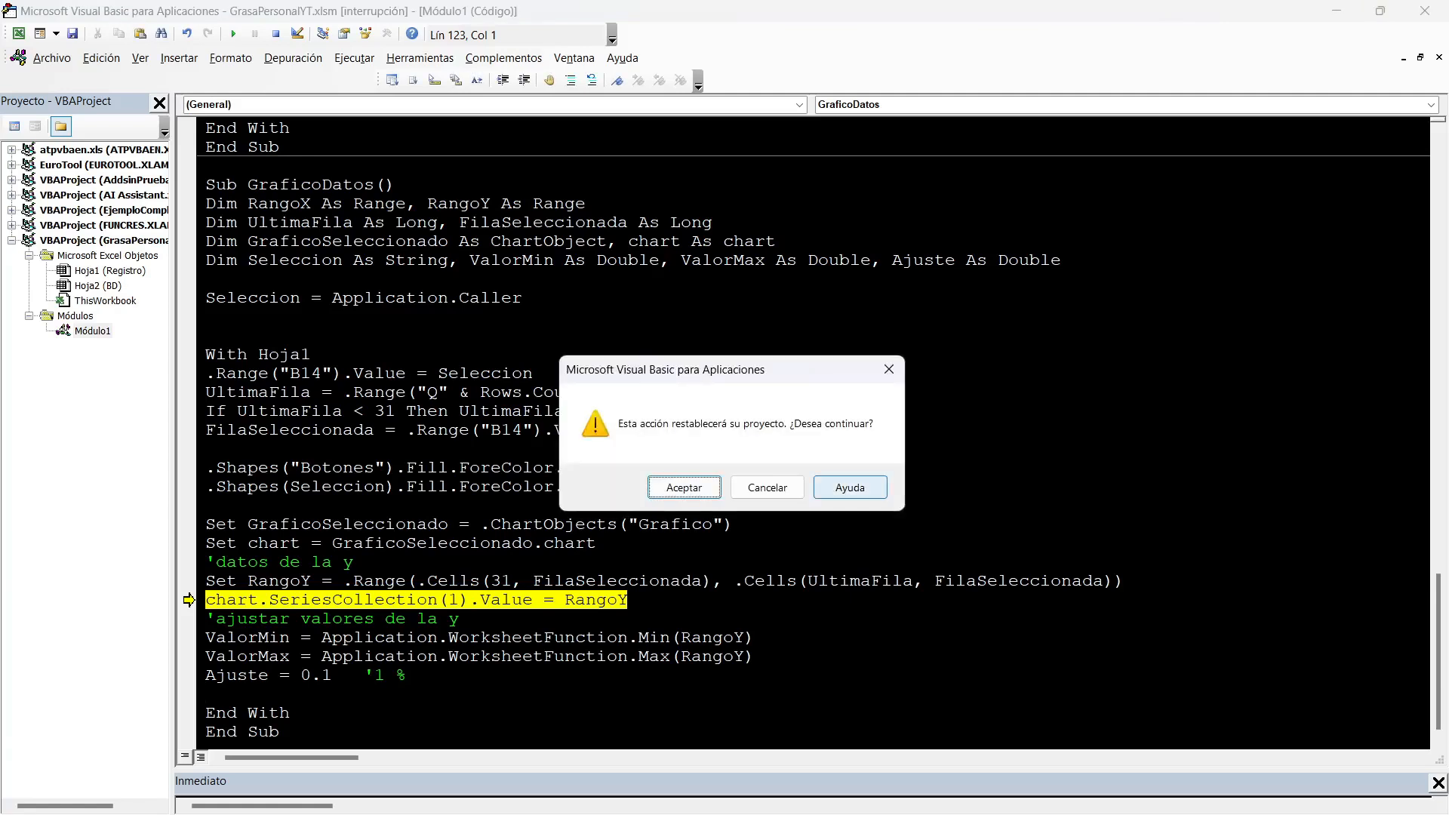
click(683, 488)
scroll(814, 433, down, 1)
click(407, 600)
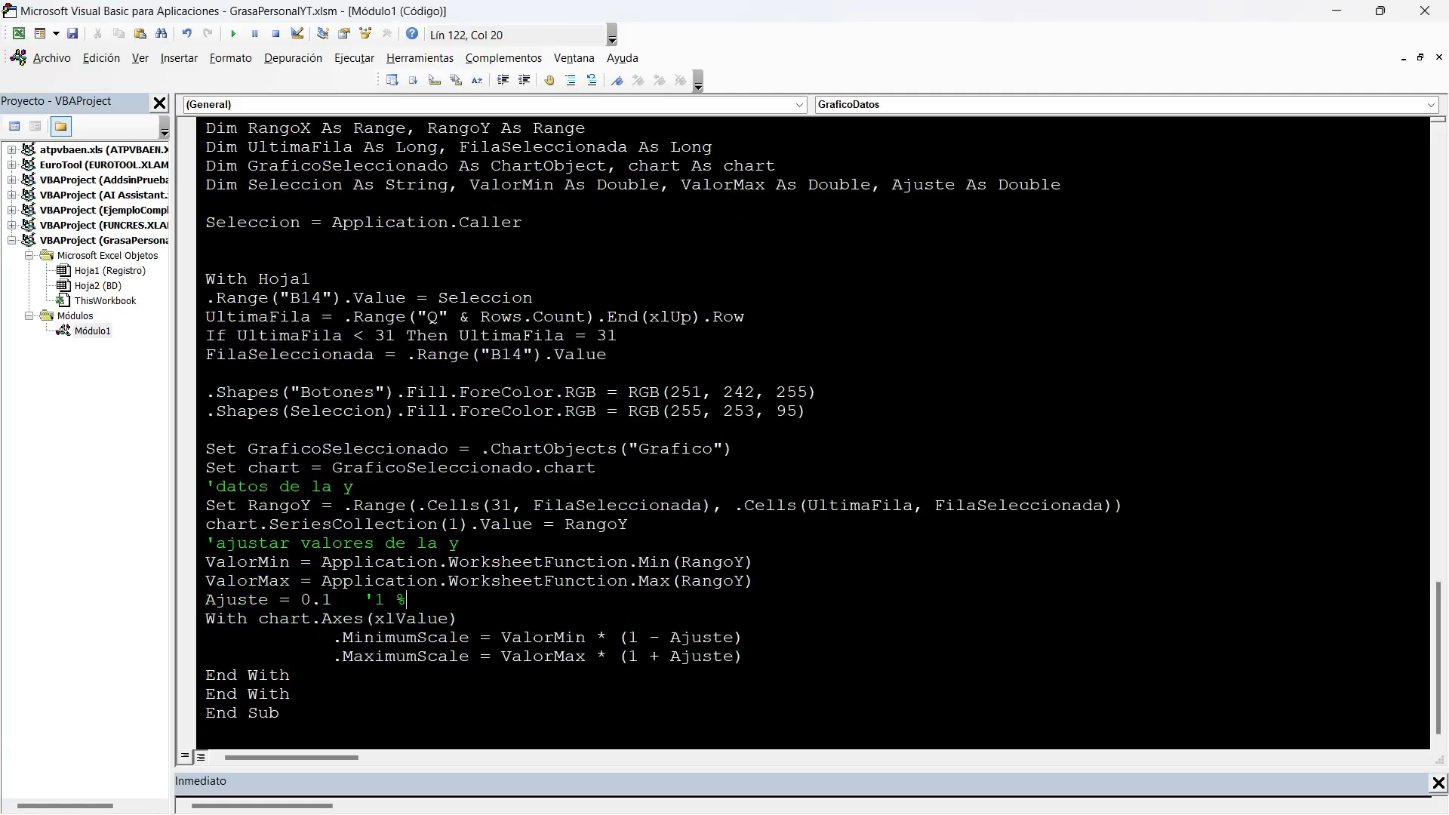
key(Return)
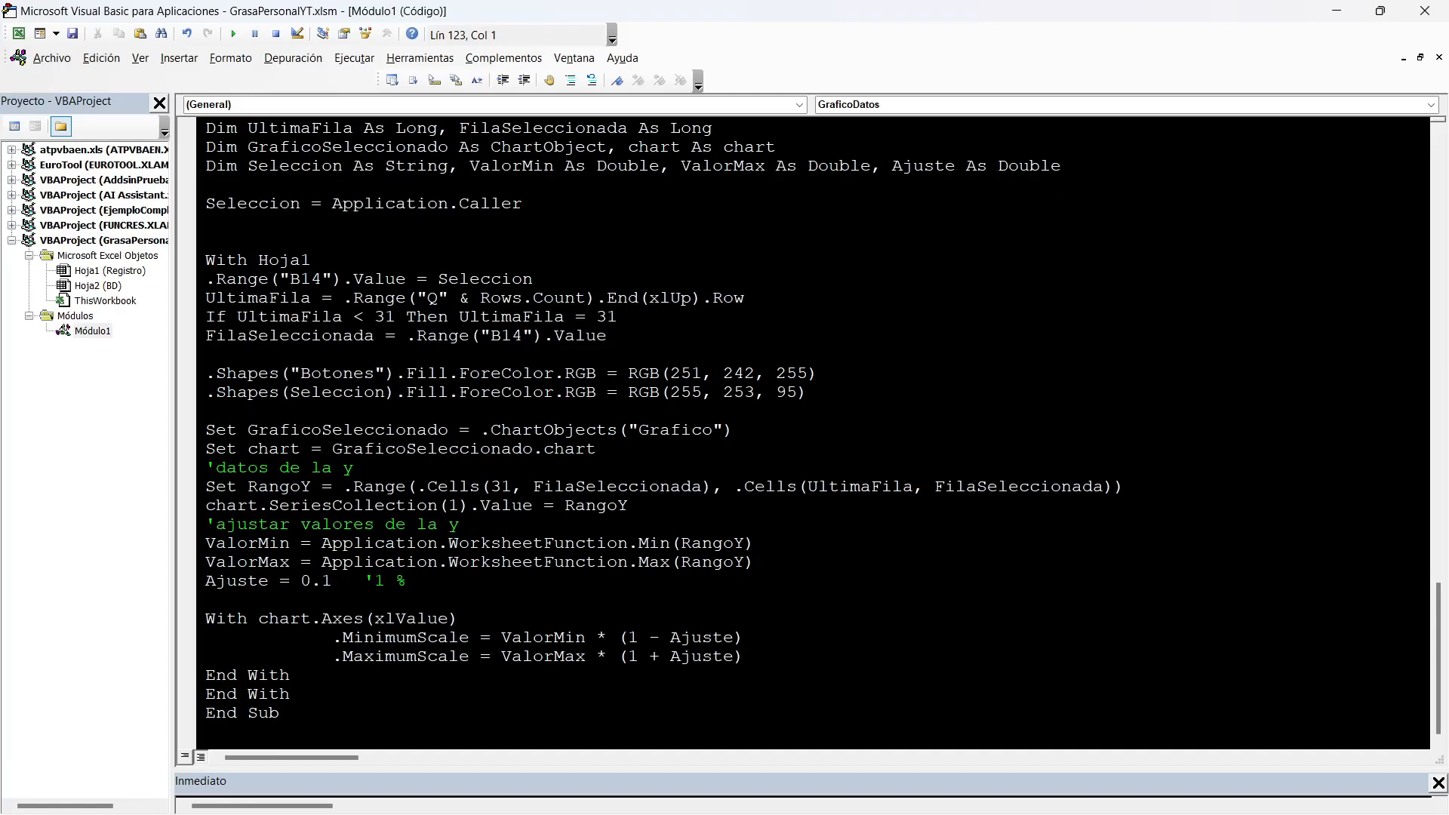
Review how the MinimumScale and MaximumScale formulas use ValorMin, ValorMax and Ajuste, and check both End With lines.
click(333, 638)
key(shift+Right)
key(shift+Right)
key(shift+Right)
key(shift+Right)
key(shift+Right)
key(shift+Right)
key(shift+Right)
key(shift+Right)
key(shift+Right)
key(shift+Right)
key(shift+Right)
key(shift+Right)
key(shift+Right)
key(shift+Right)
key(shift+Right)
key(shift+Right)
key(shift+Right)
key(shift+Right)
key(shift+Right)
key(shift+Right)
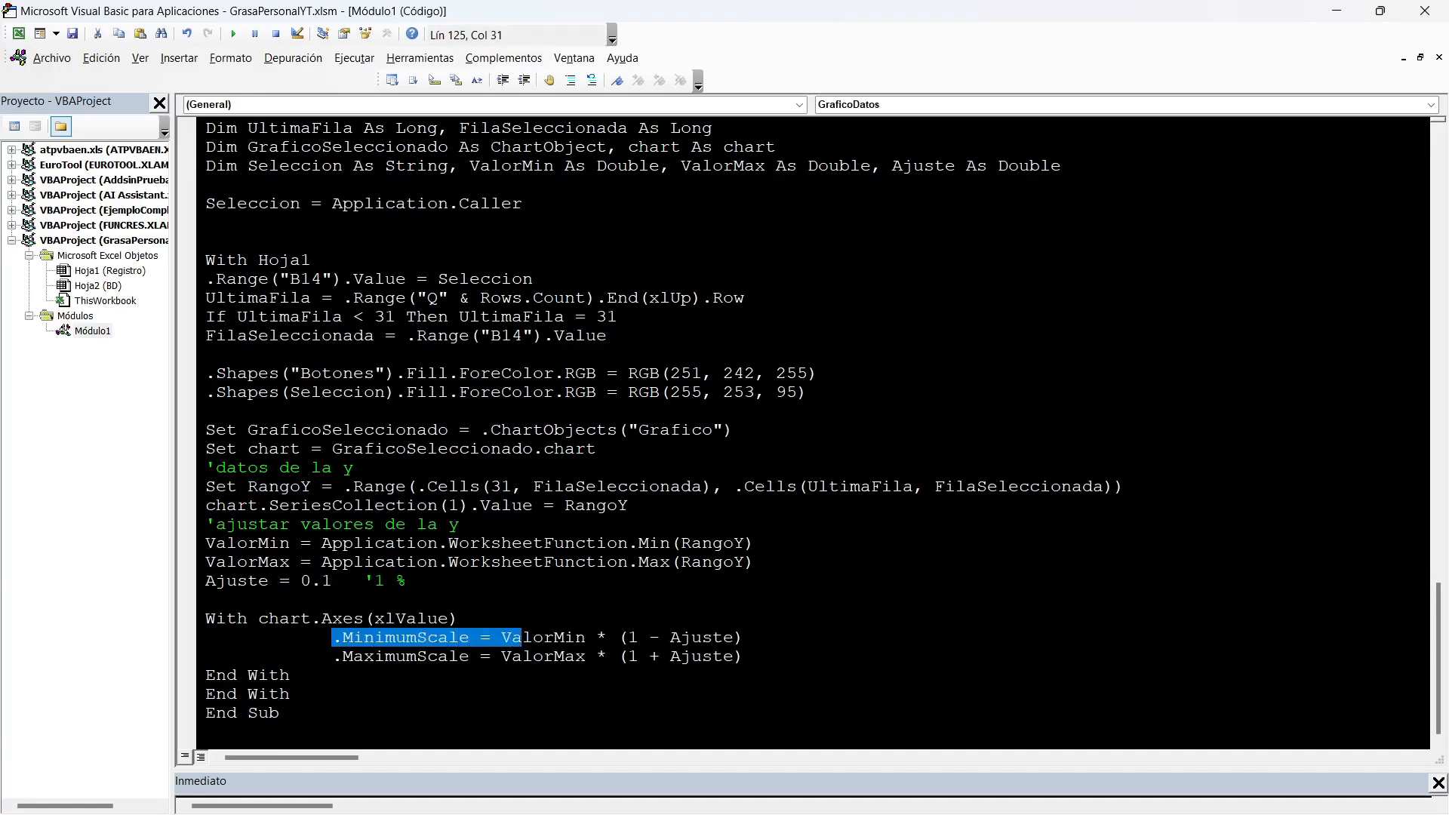
key(shift+Right)
key(shift+Right)
key(shift+Right)
key(shift+Right)
key(shift+Right)
key(shift+Right)
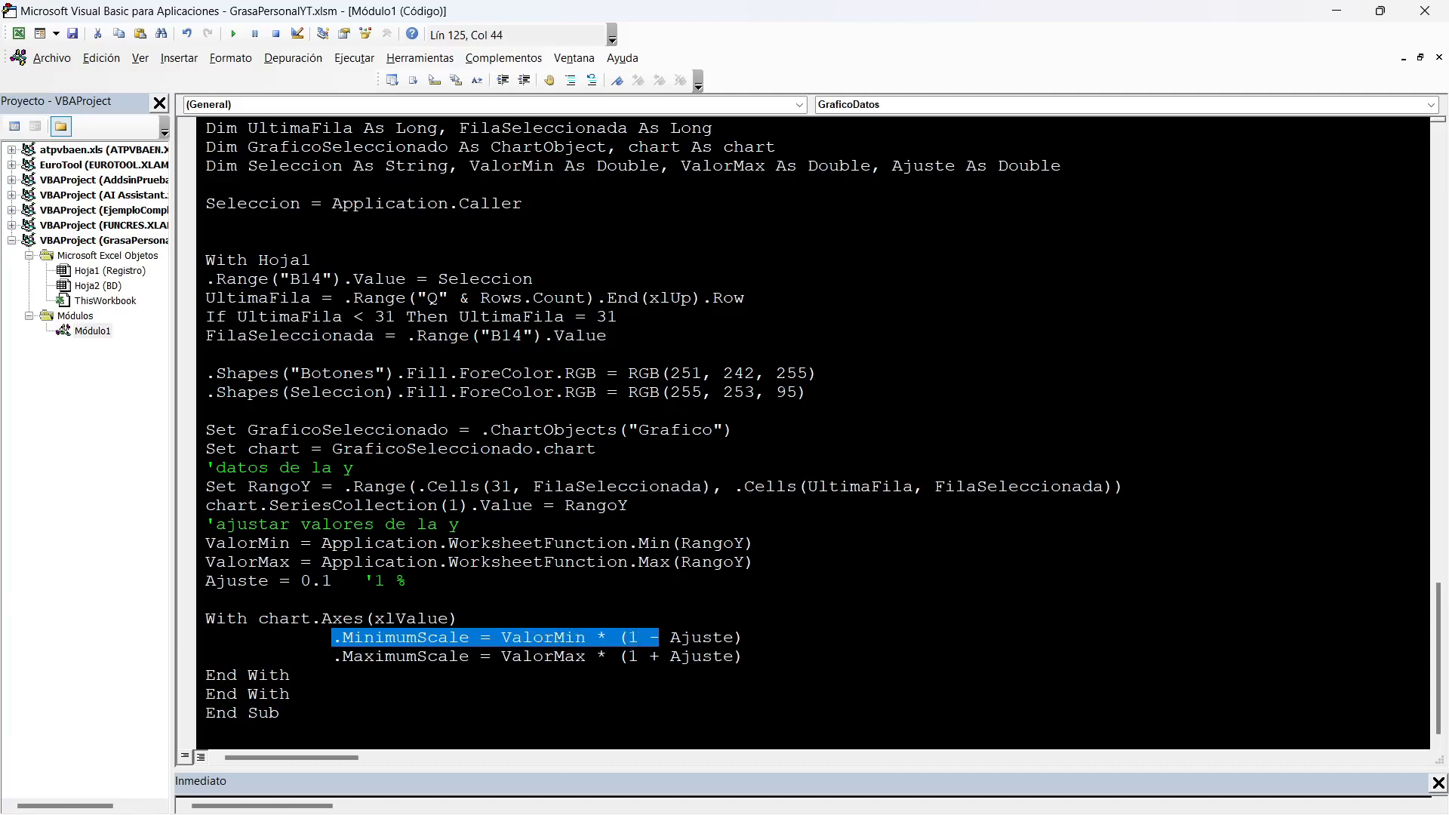
double_click(701, 638)
drag(332, 581, 301, 582)
drag(321, 656, 523, 656)
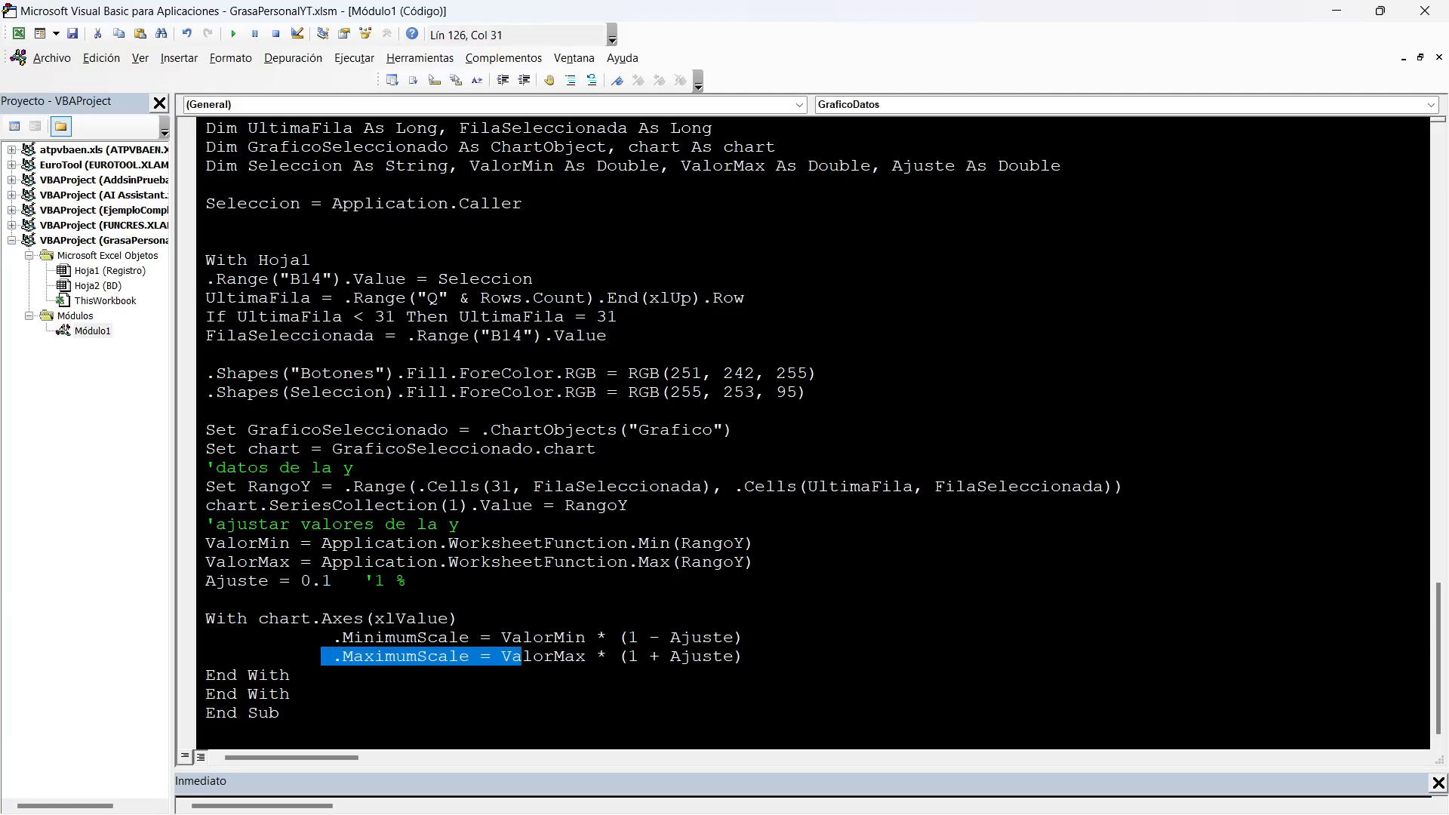
drag(638, 657, 691, 656)
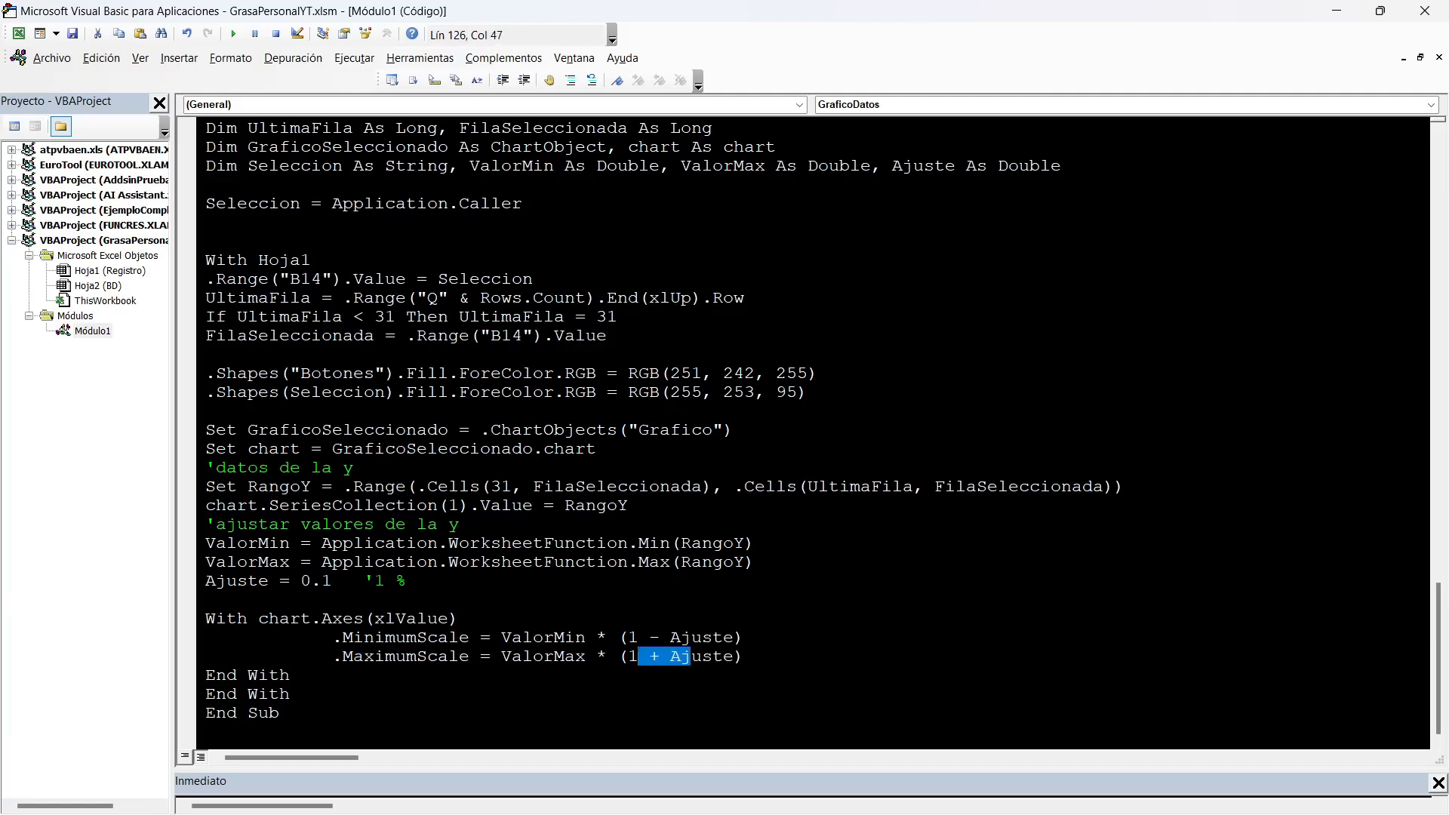
drag(332, 581, 311, 581)
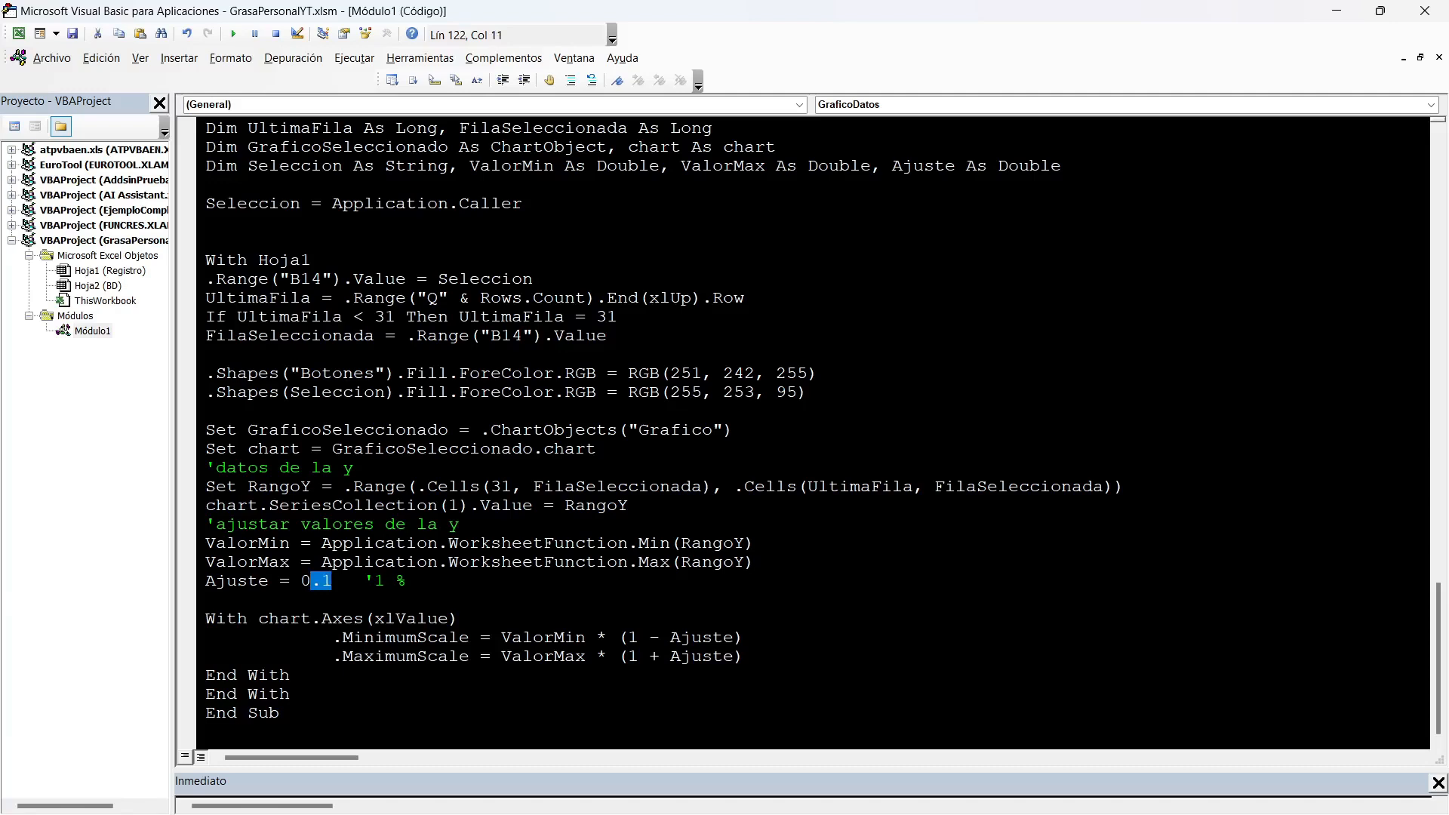
drag(290, 675, 207, 676)
drag(291, 694, 207, 694)
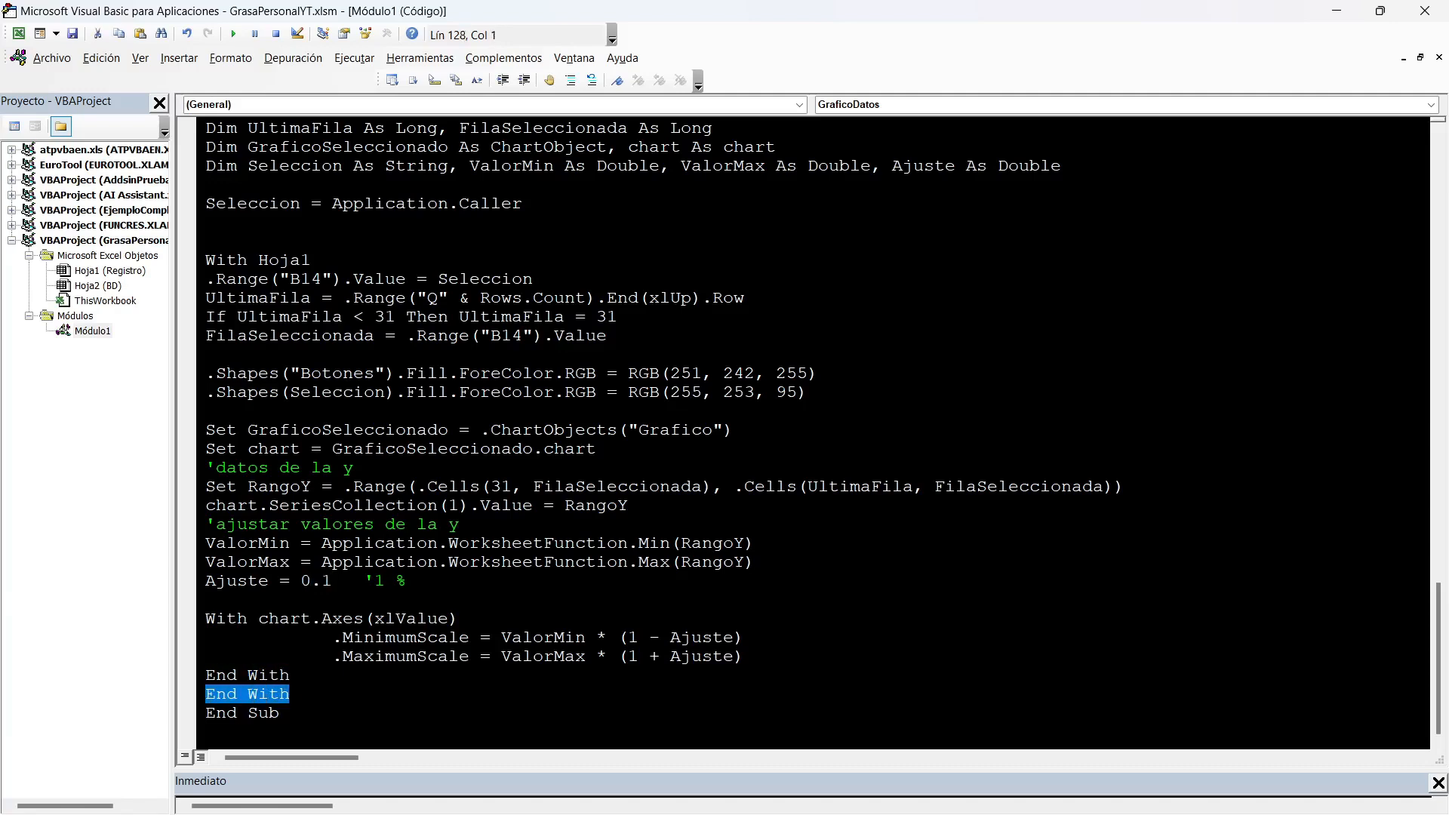
Save the project, test the macro with the Abdominal button on the Registro sheet, and debug the line where it stops.
click(72, 34)
key(alt+Tab)
click(722, 657)
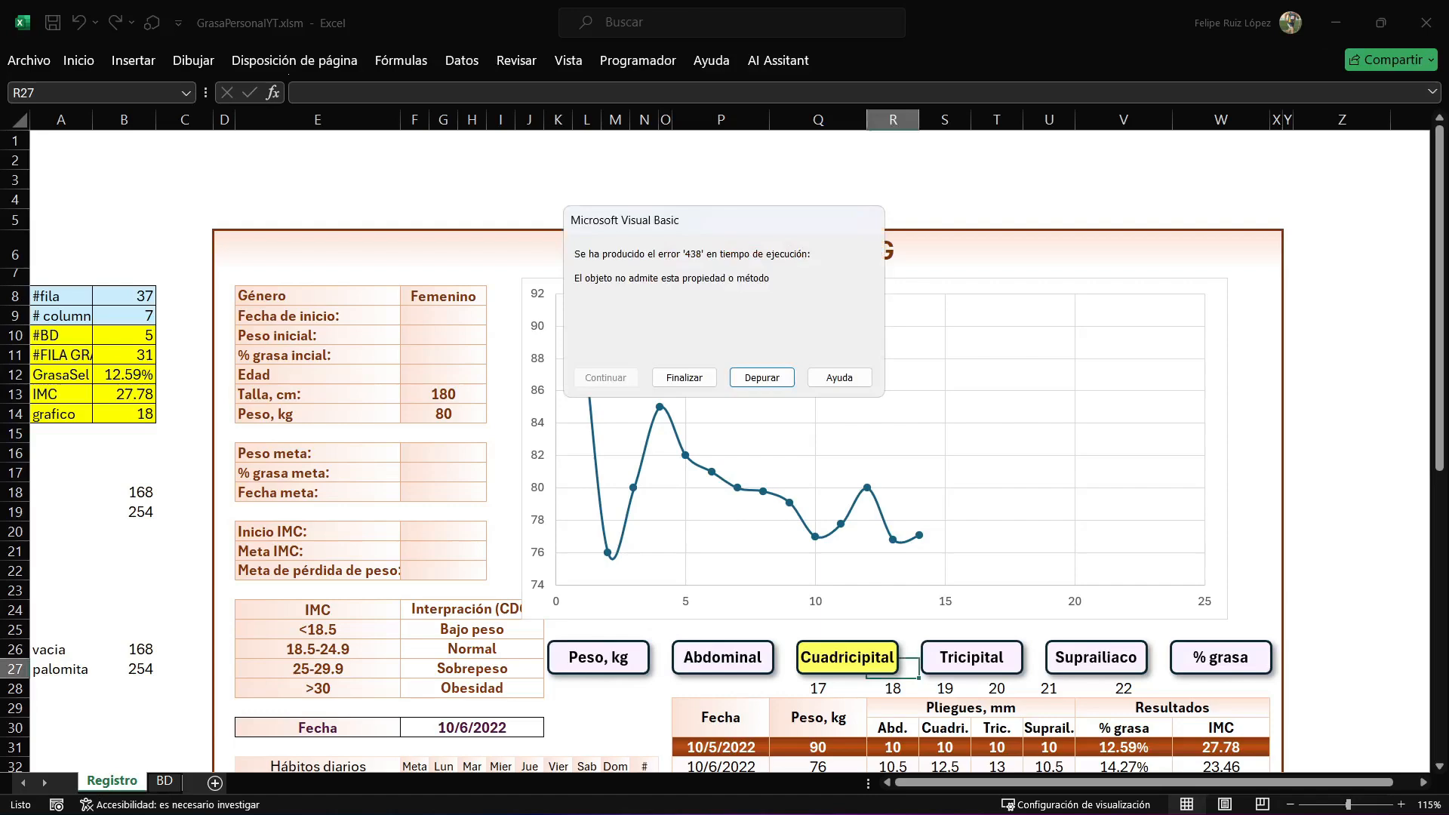
key(Return)
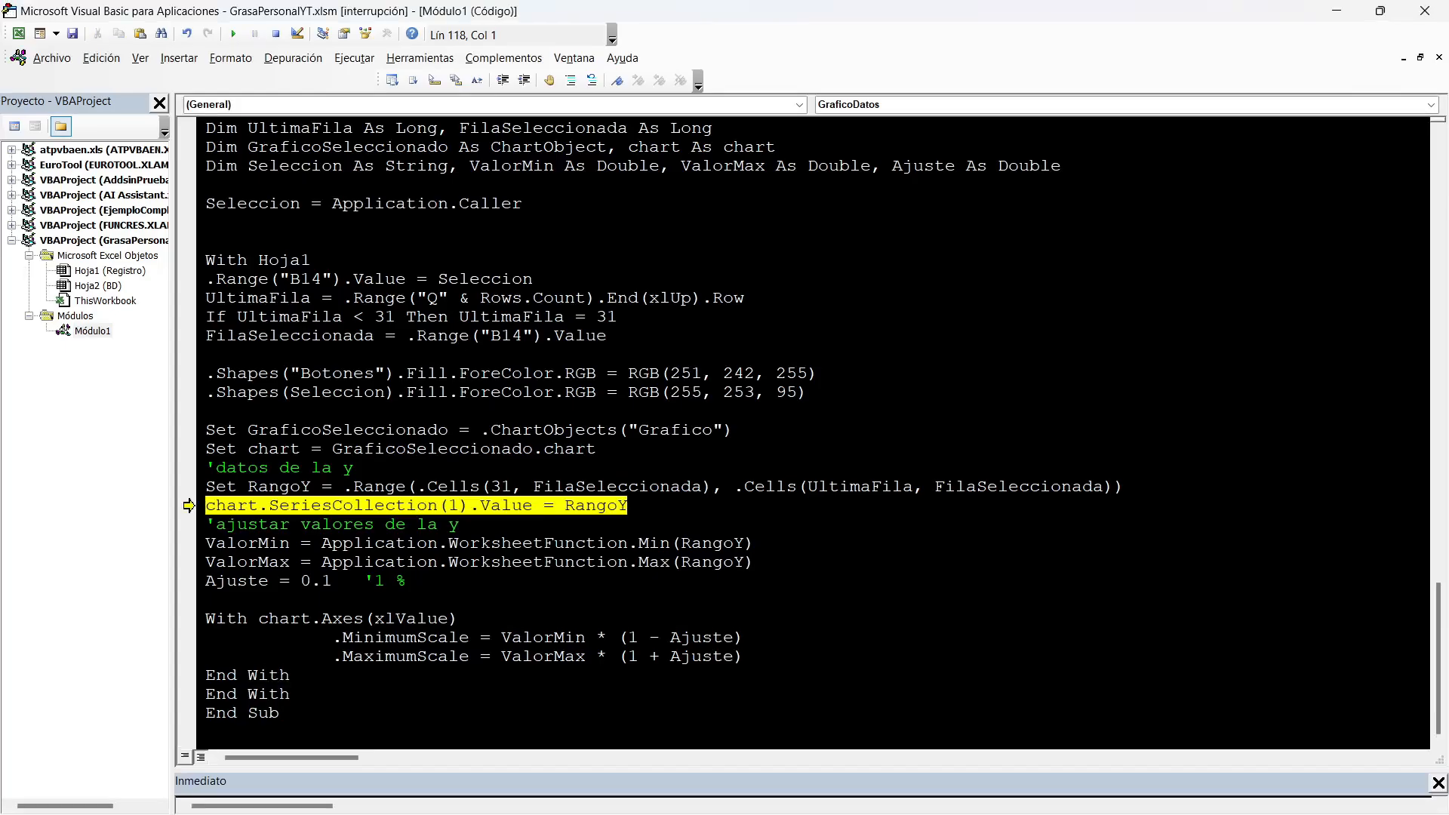
Change the SeriesCollection(1) property to .Values, save the project, and resume the macro before returning to the Registro sheet.
click(534, 505)
text(s)
click(513, 411)
click(73, 34)
click(233, 34)
click(1337, 10)
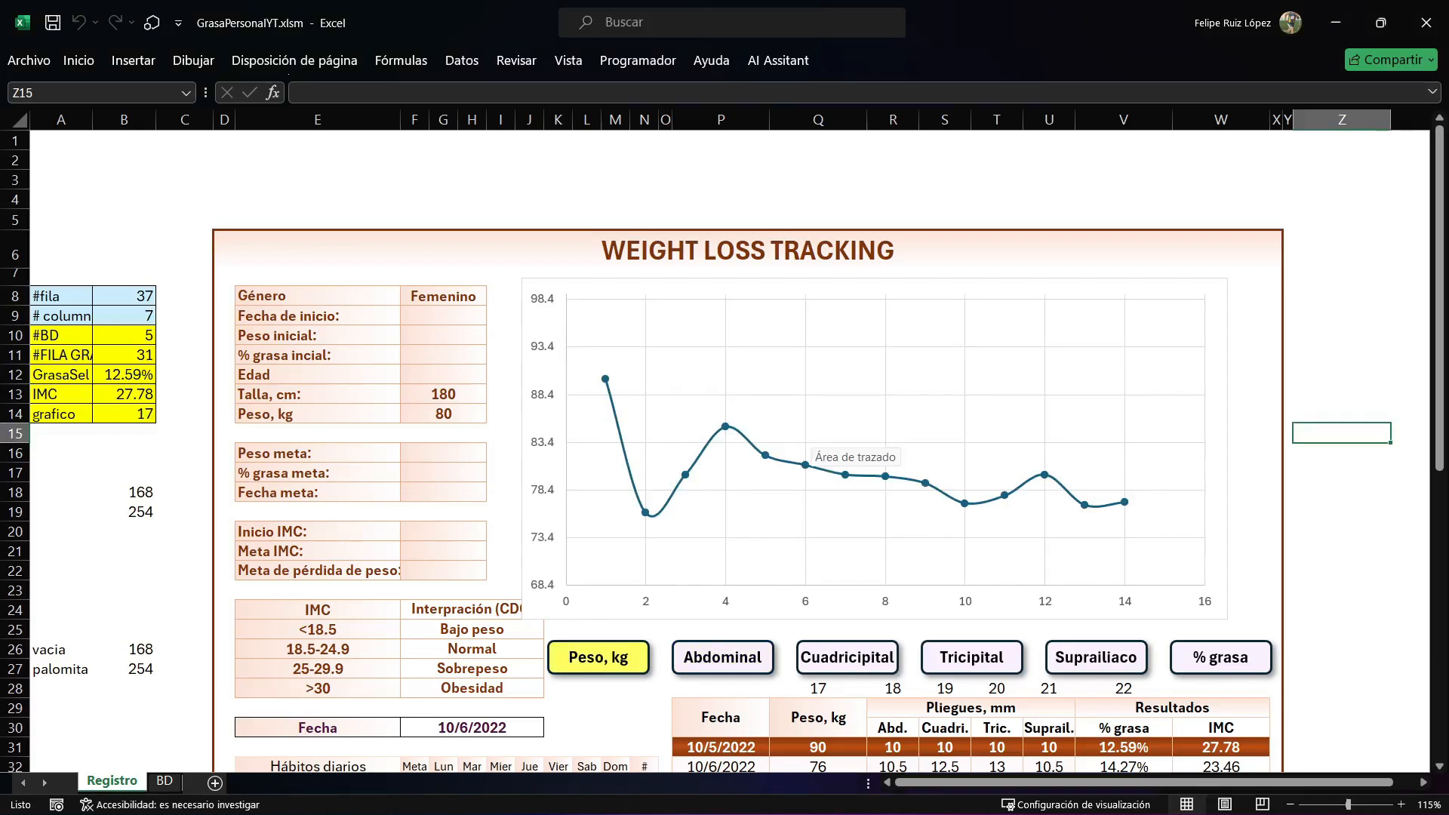
Set Ajuste to 0.5 in the macro and redraw the chart with the Peso, kg button.
key(alt+F11)
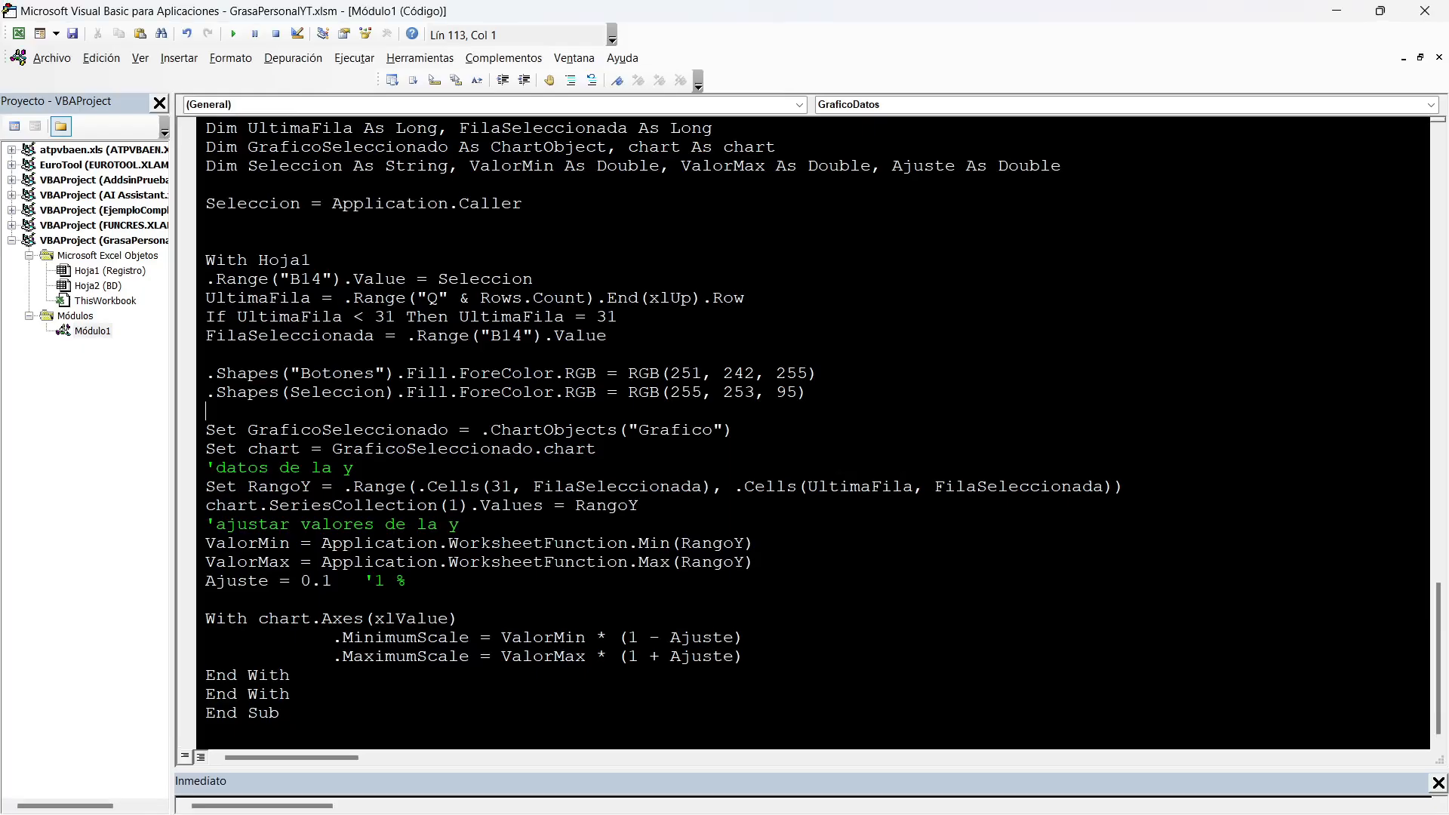
drag(332, 581, 323, 581)
text(5)
click(1336, 11)
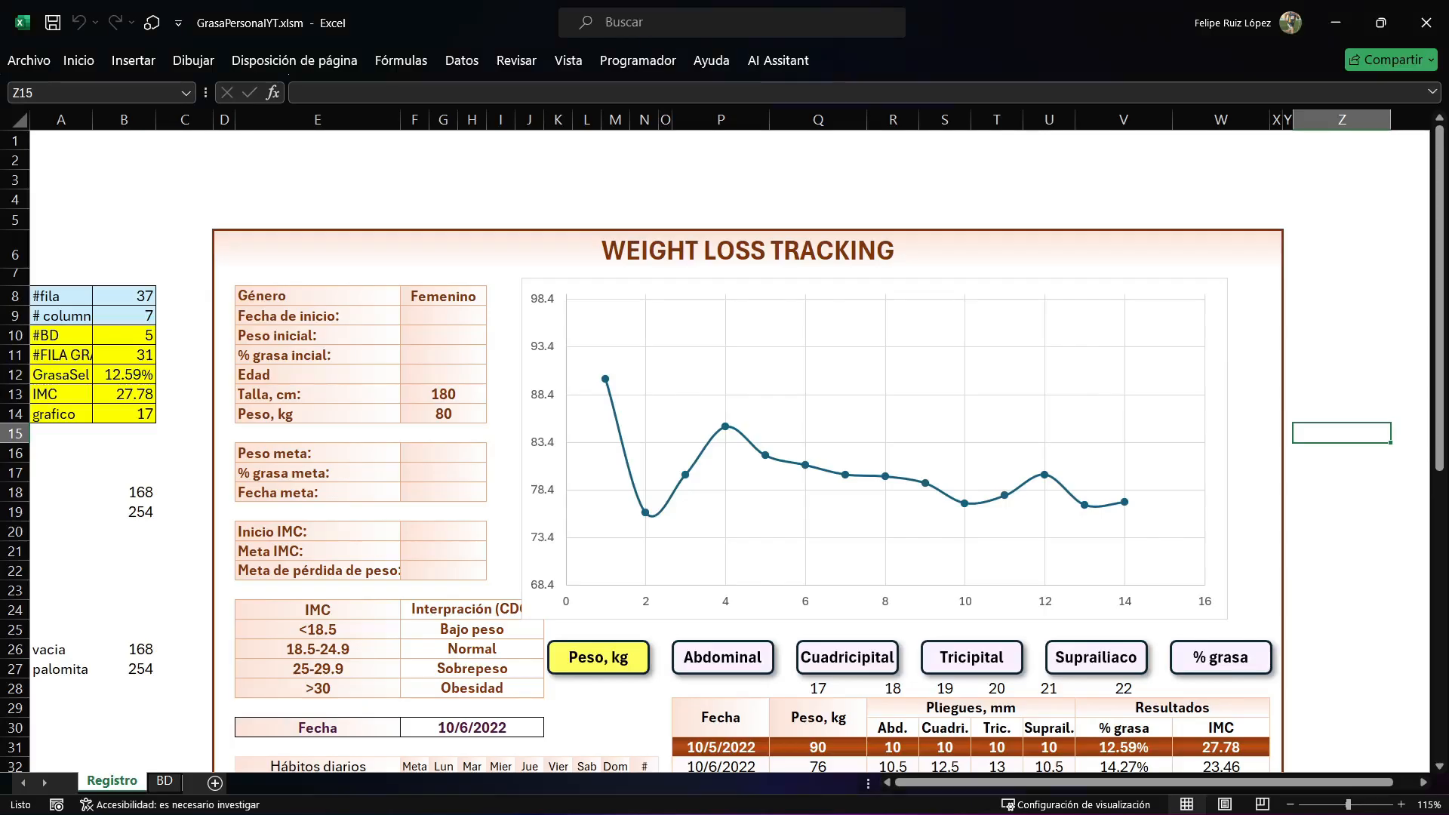
click(598, 657)
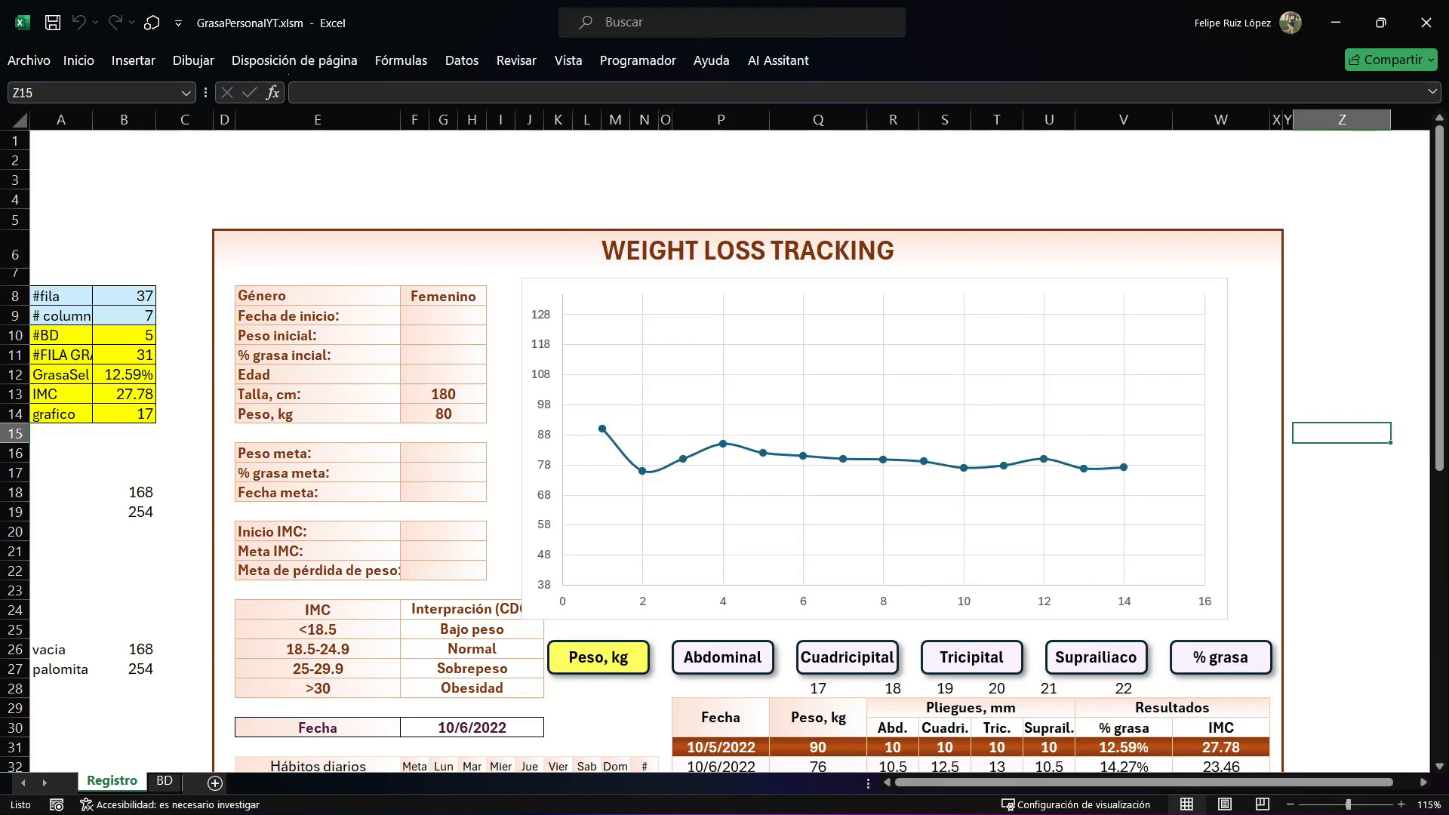
Set Ajuste to 0.01 in the macro and return to the Registro sheet.
key(alt+F11)
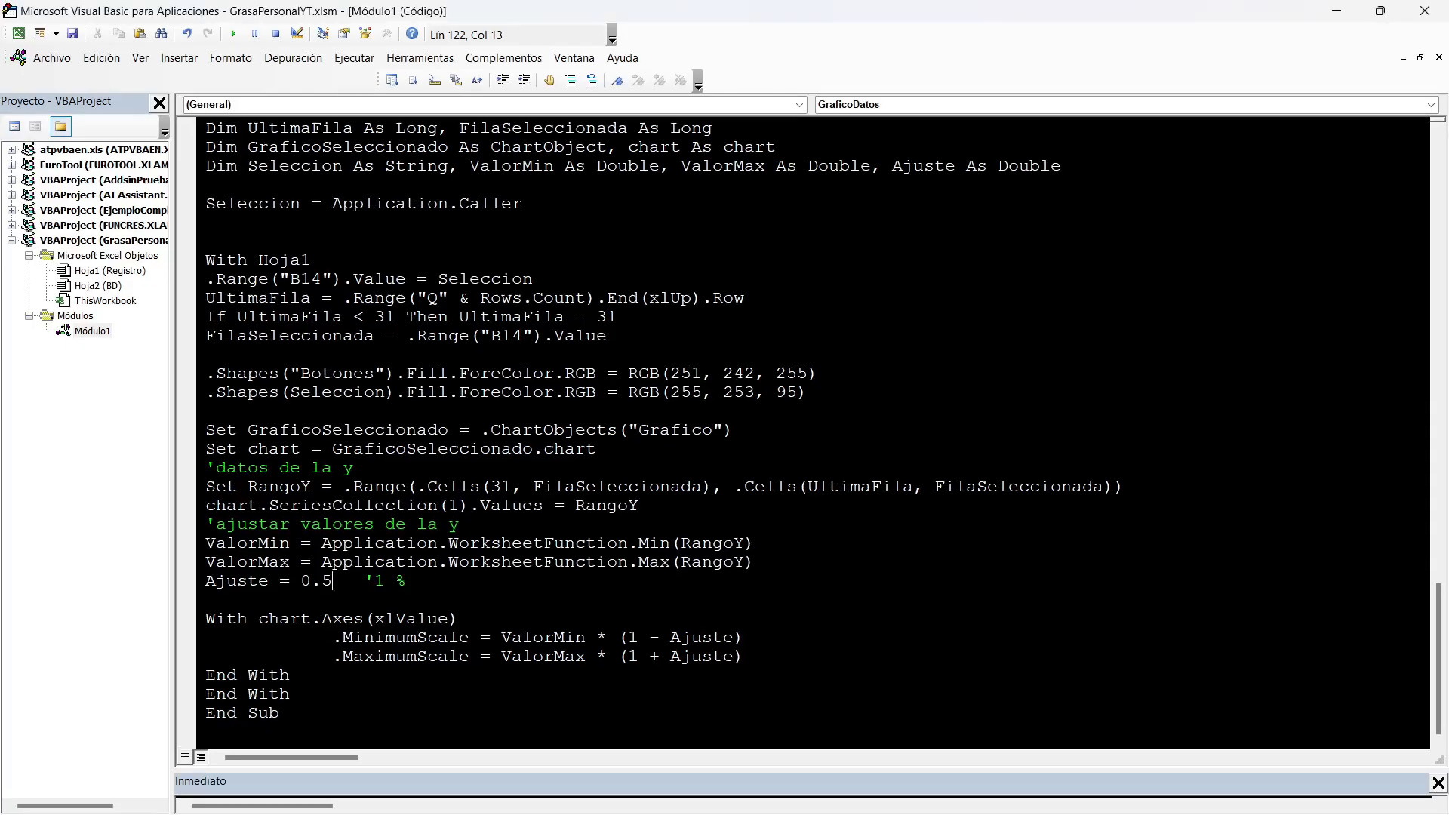
key(BackSpace)
text(01)
key(alt+F11)
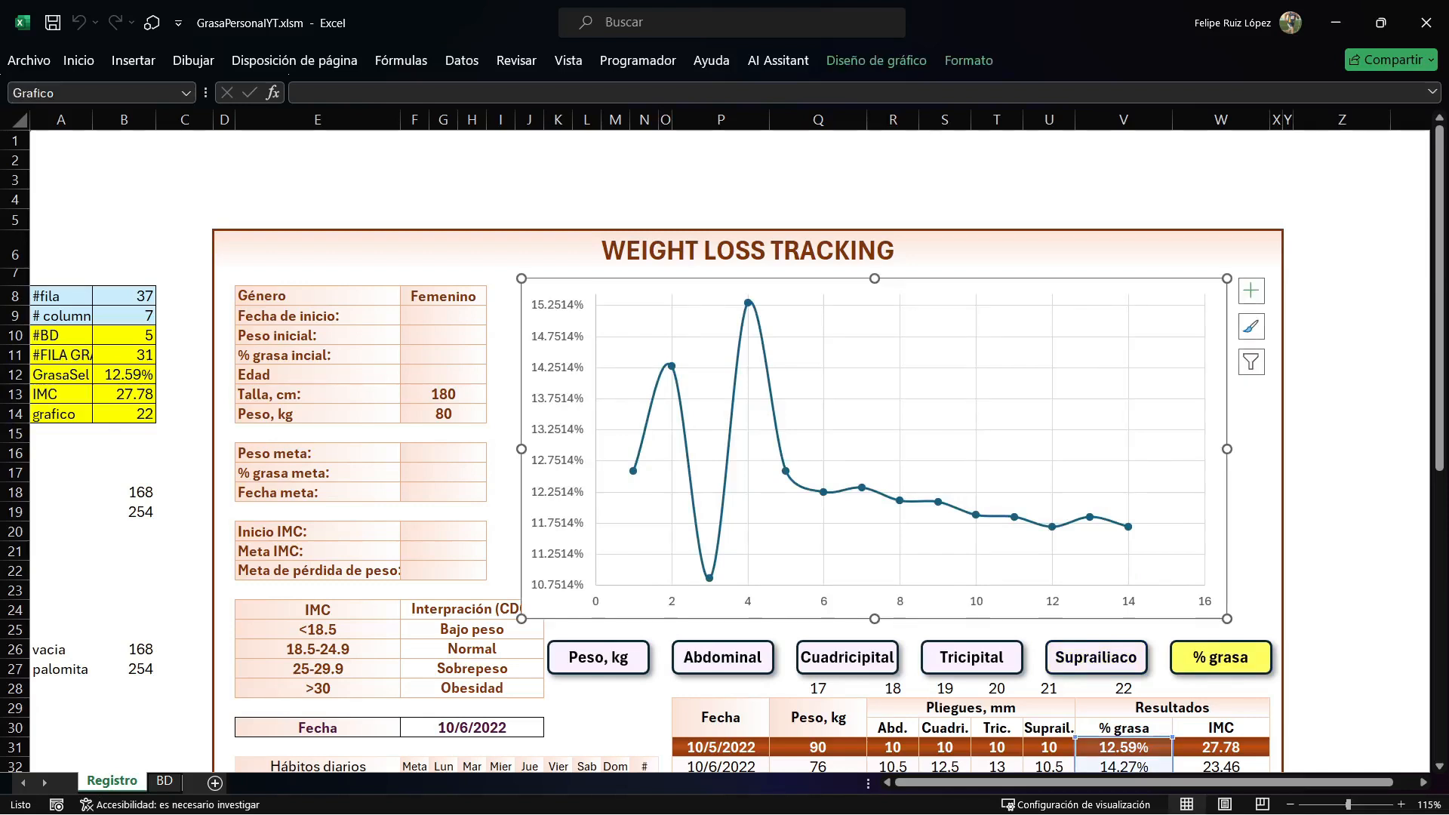
Add data labels to the Grafico chart and give them a solid light green fill.
click(1251, 291)
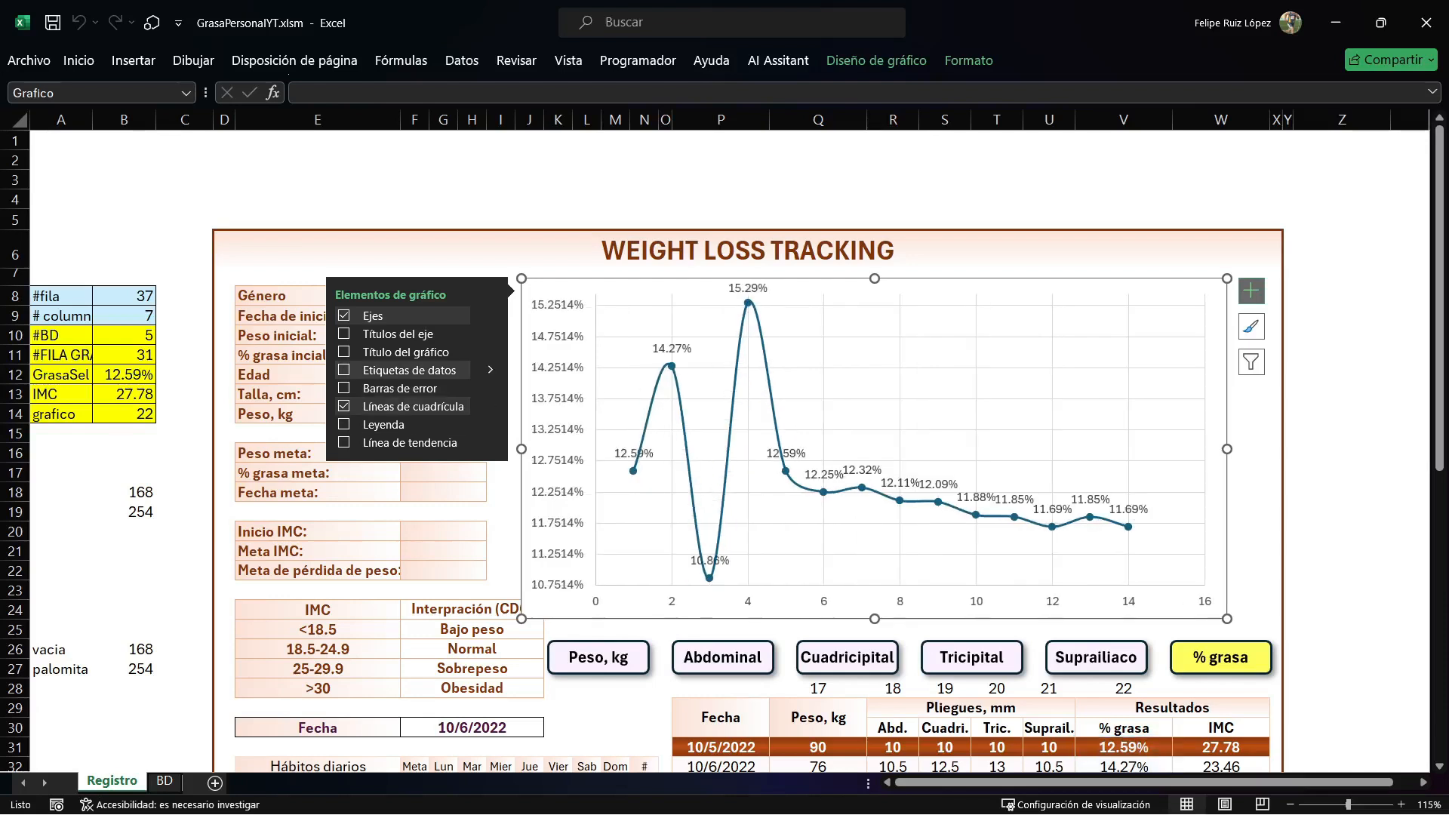
click(344, 370)
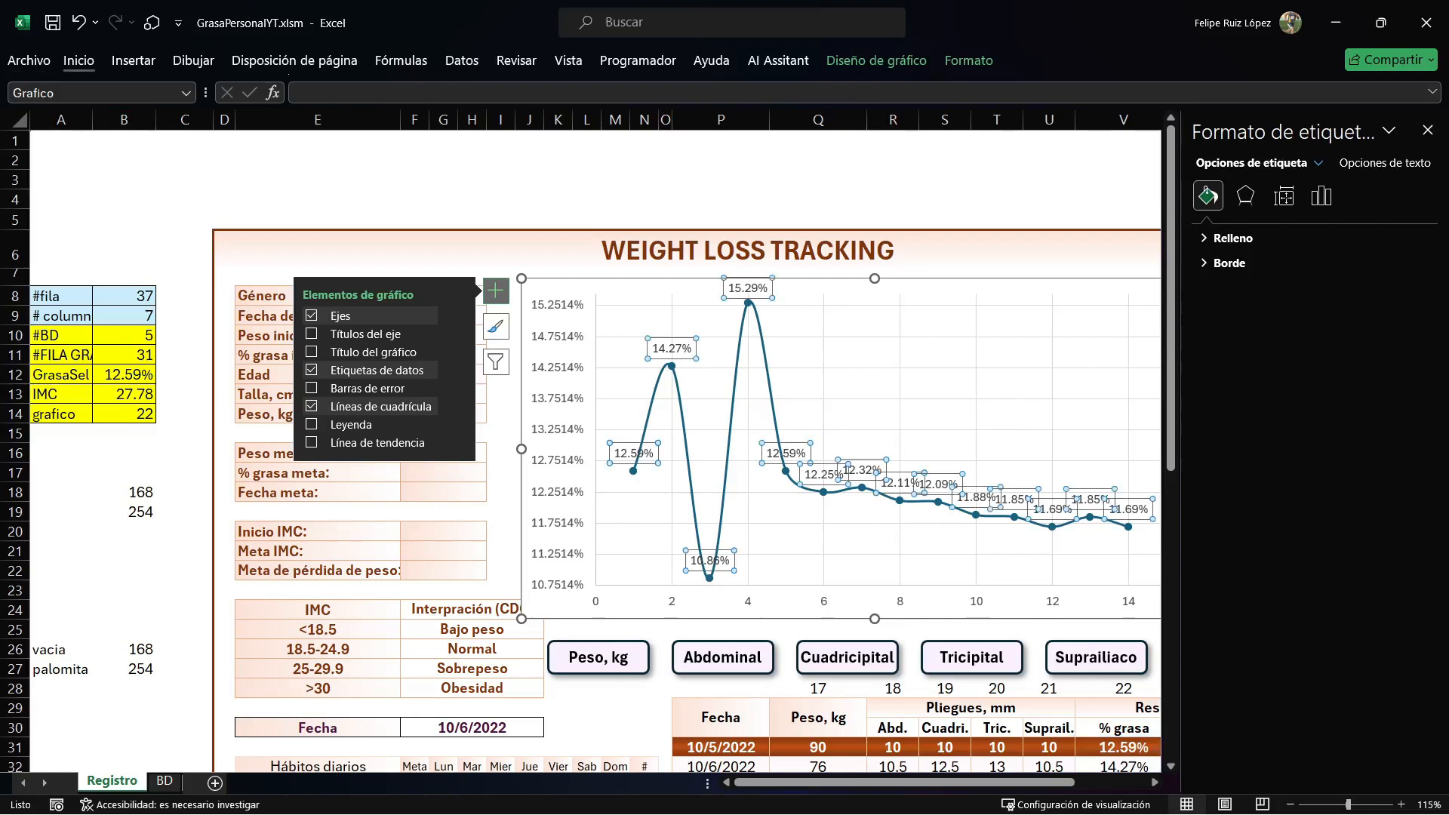
click(79, 60)
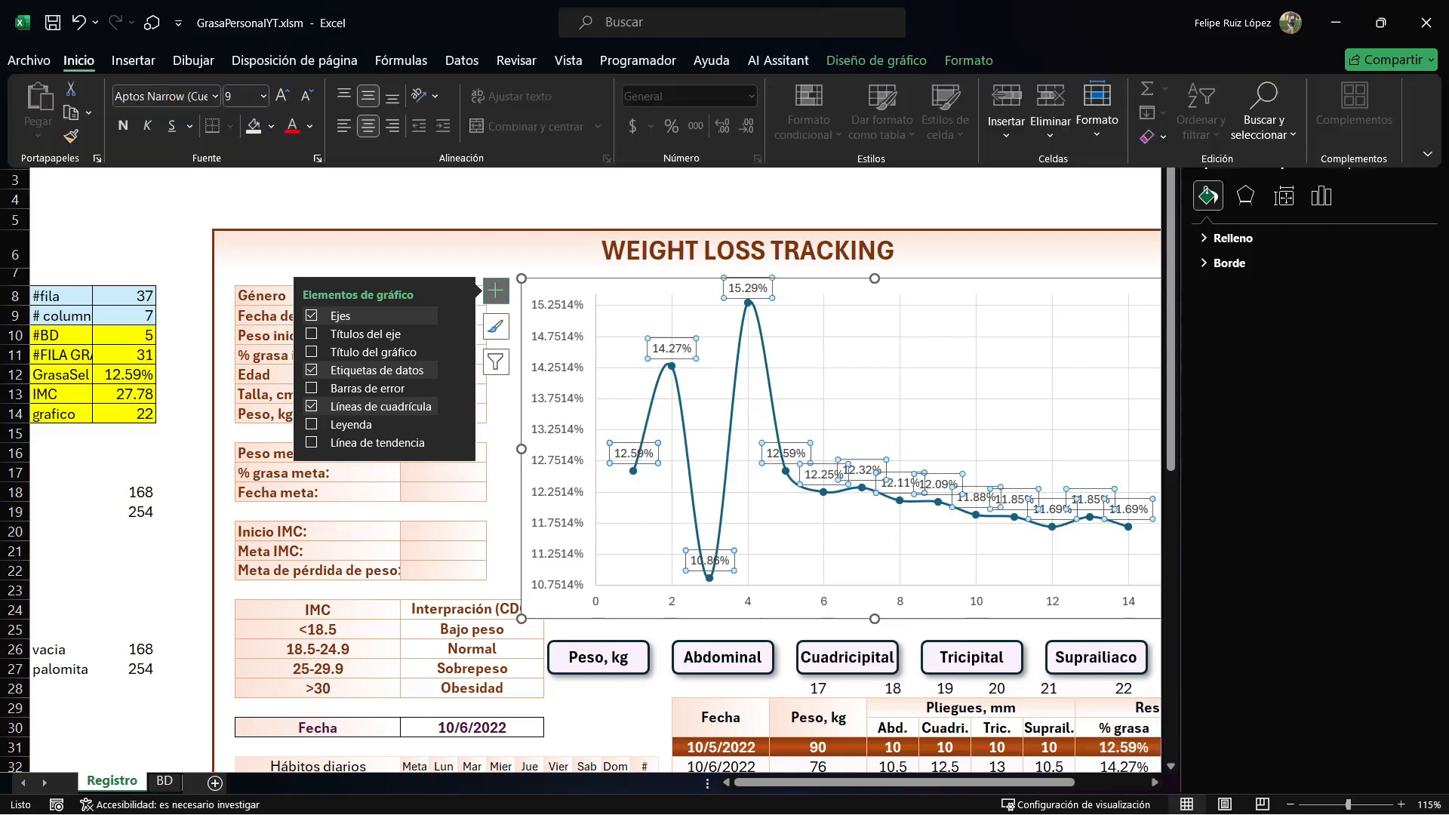
click(1233, 239)
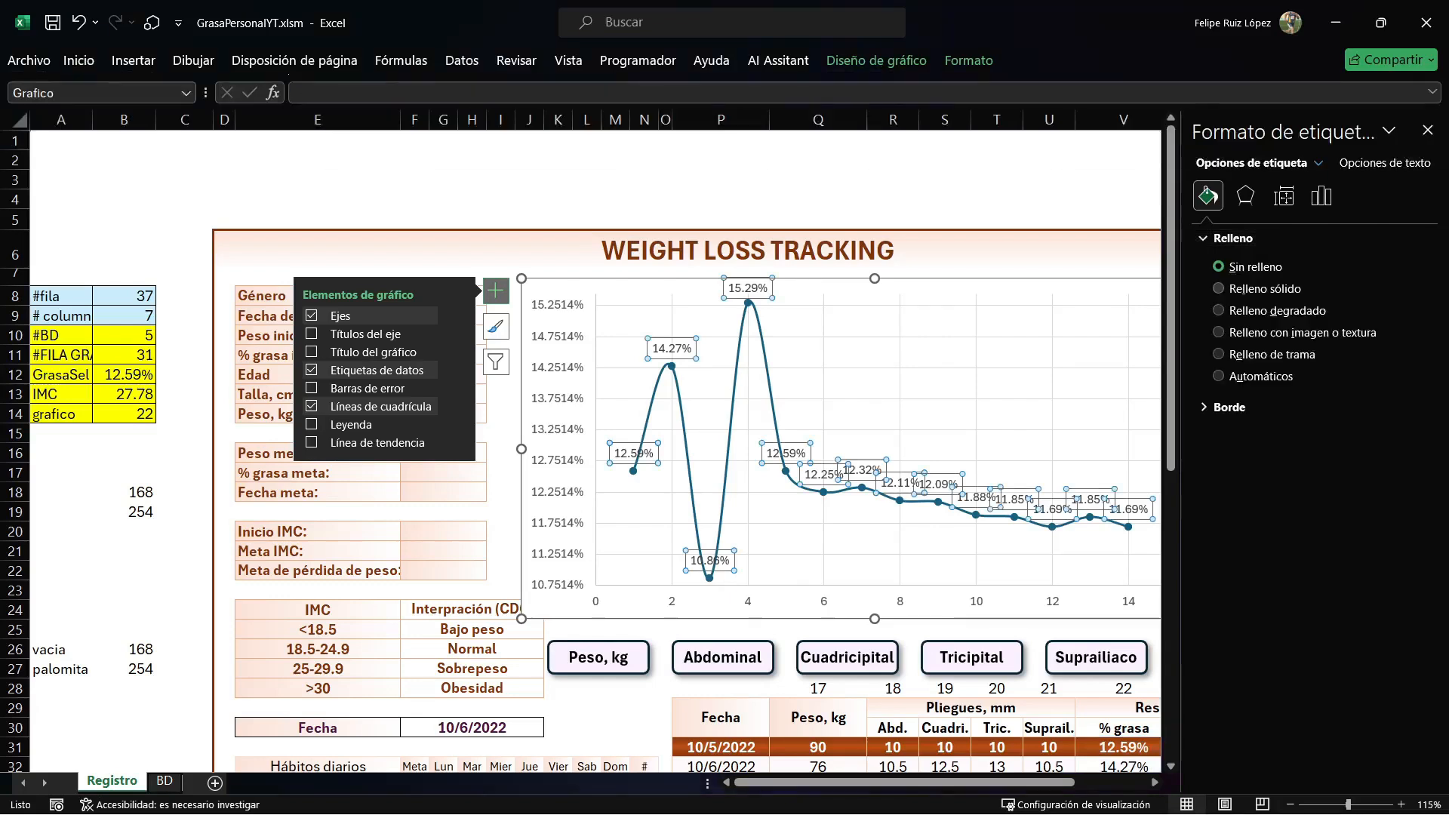
click(1264, 289)
click(1405, 410)
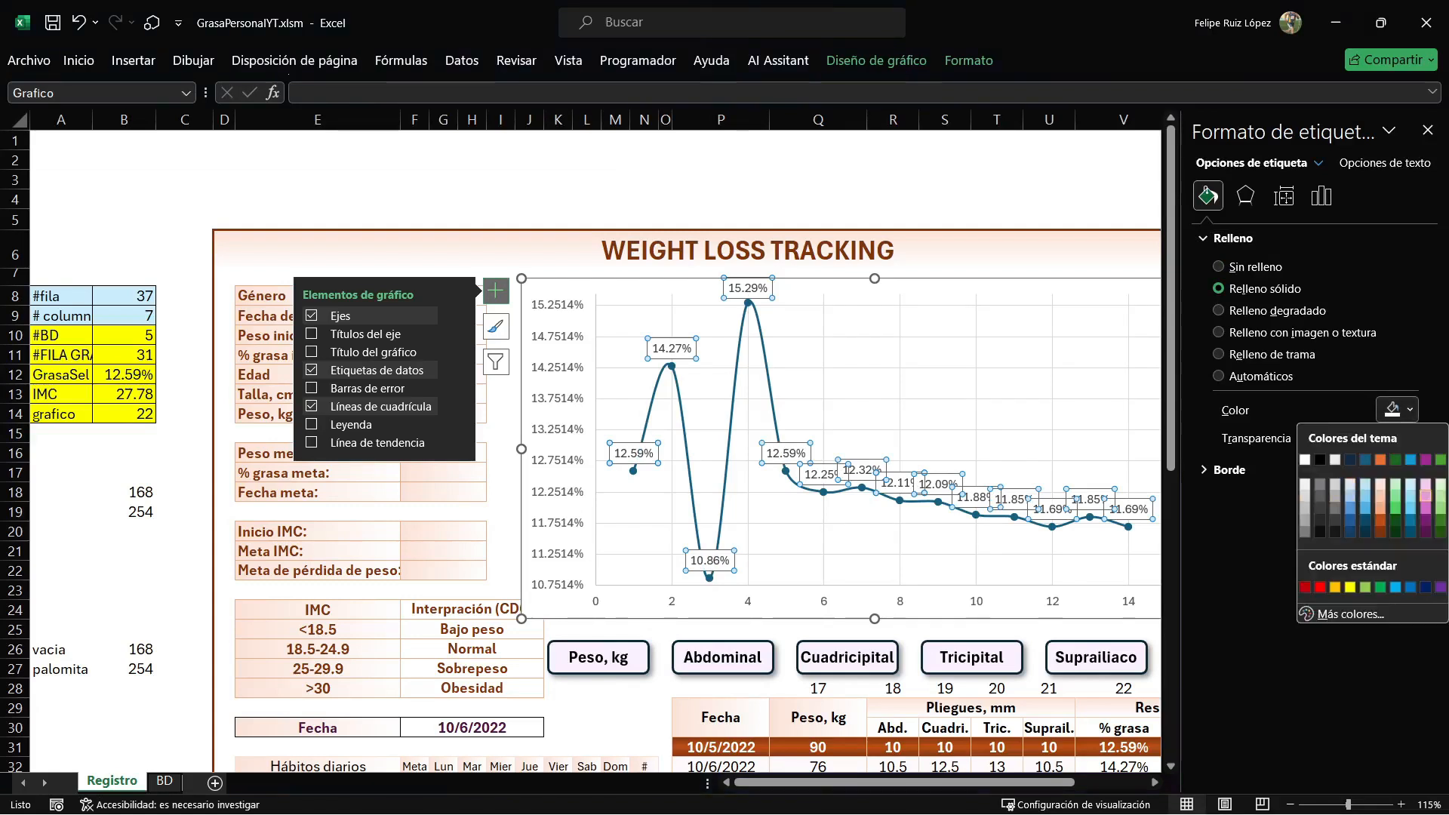
click(1395, 485)
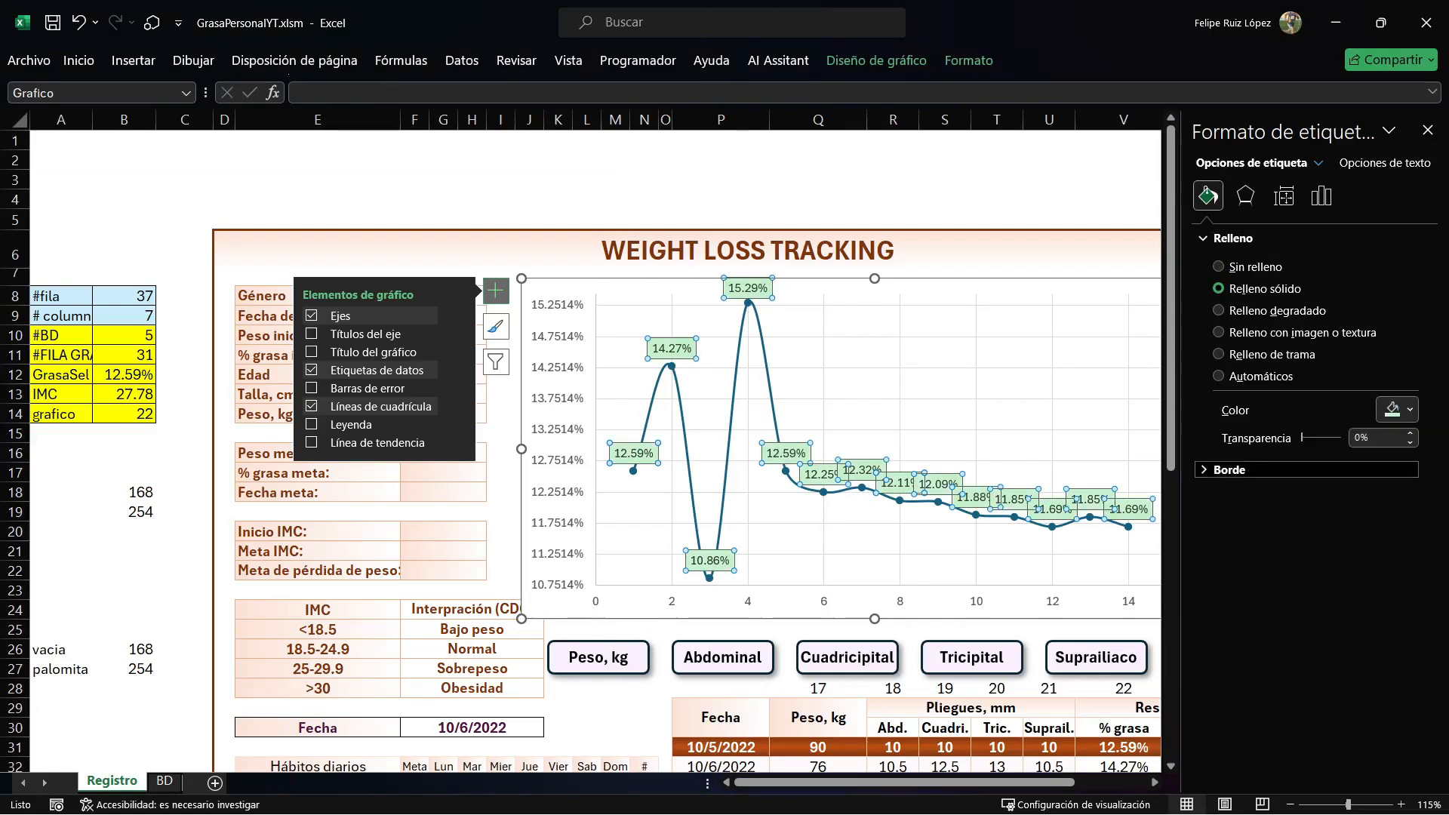
Give the chart's data labels a solid border line 2 pt wide.
click(1229, 469)
click(1259, 520)
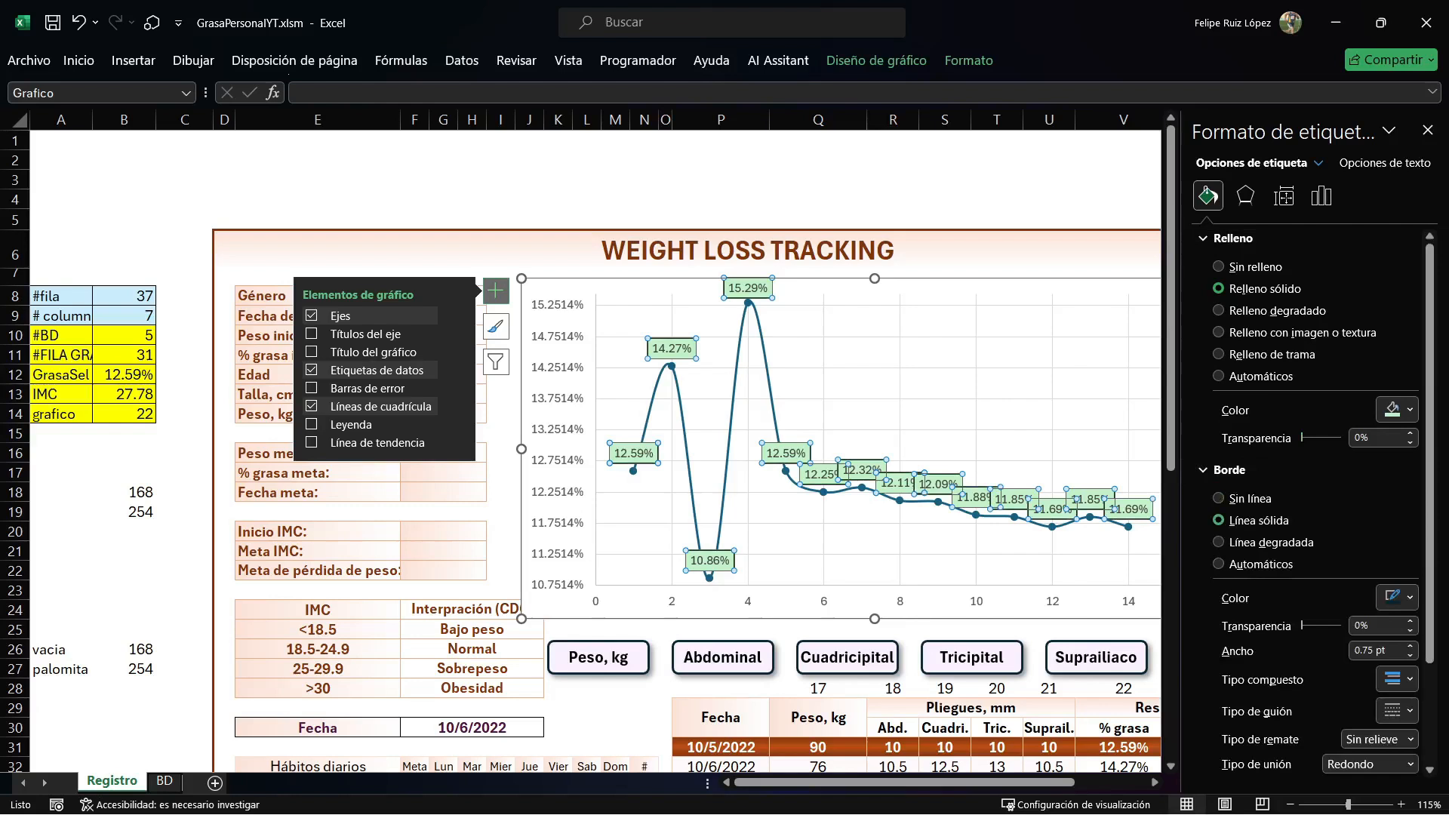
click(1410, 646)
click(1410, 646)
click(1410, 646)
click(1410, 646)
click(1410, 646)
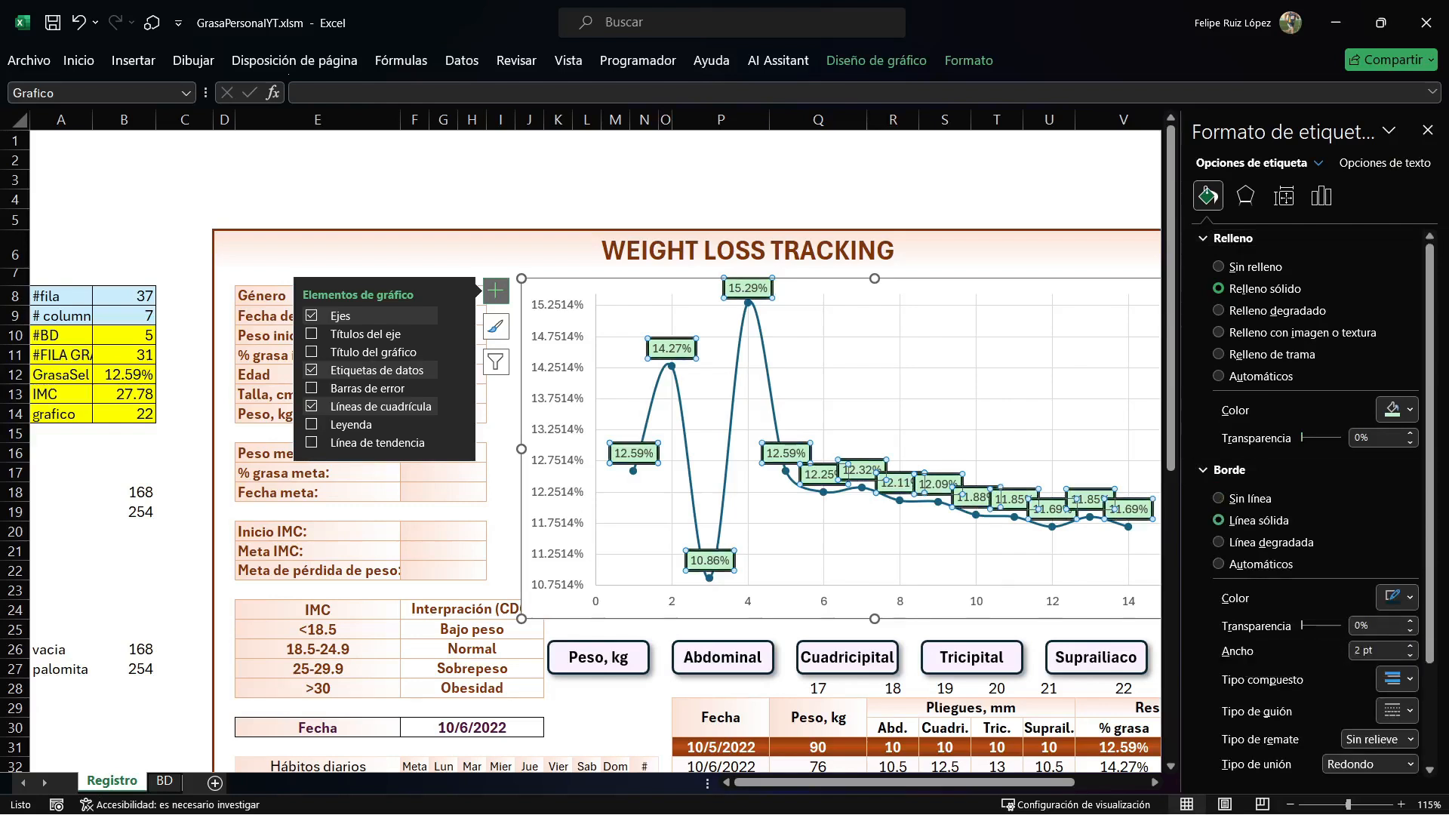
Make the data label text bold at font size 10 and close the label formatting options.
click(79, 60)
click(123, 126)
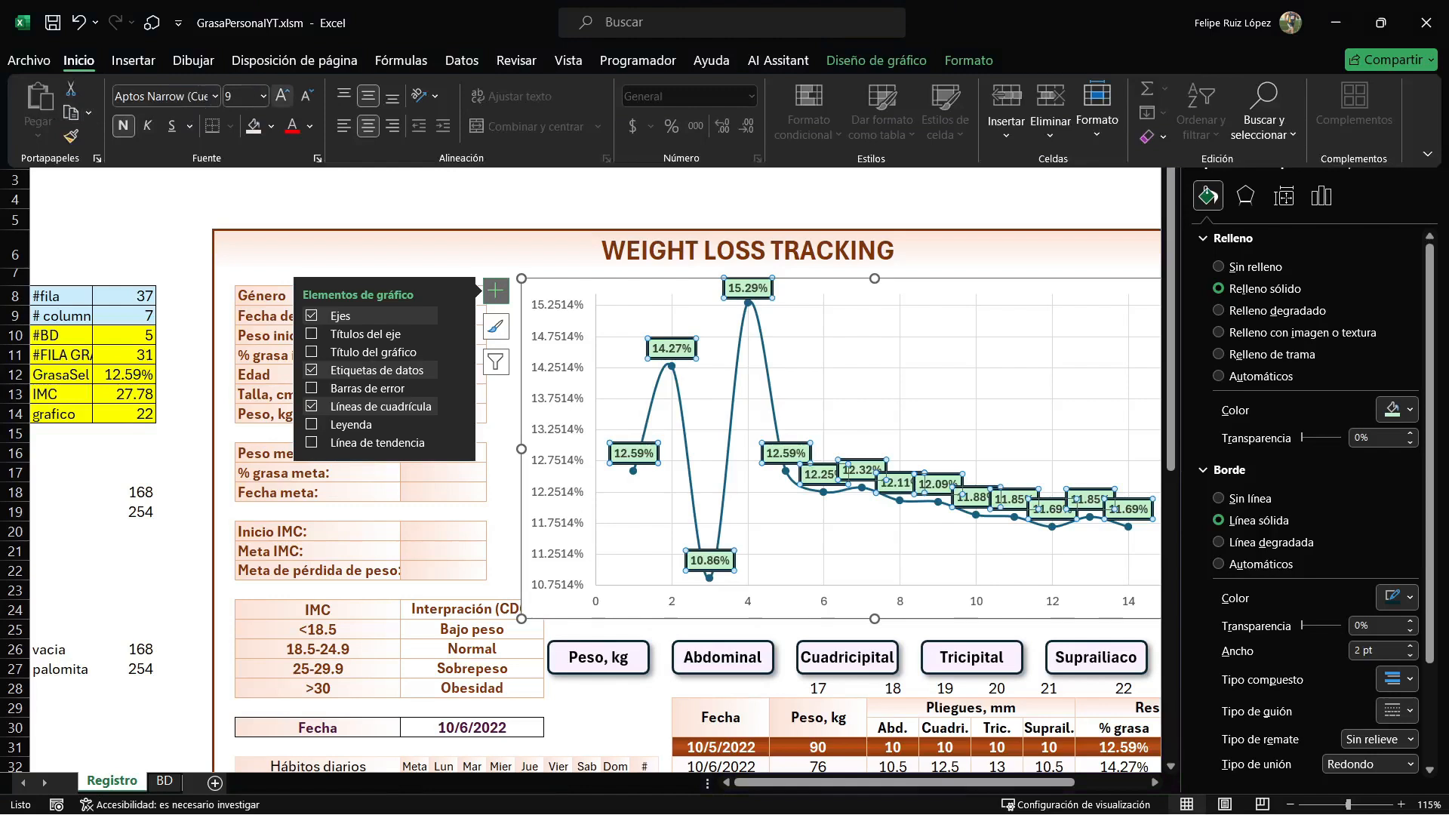
click(283, 96)
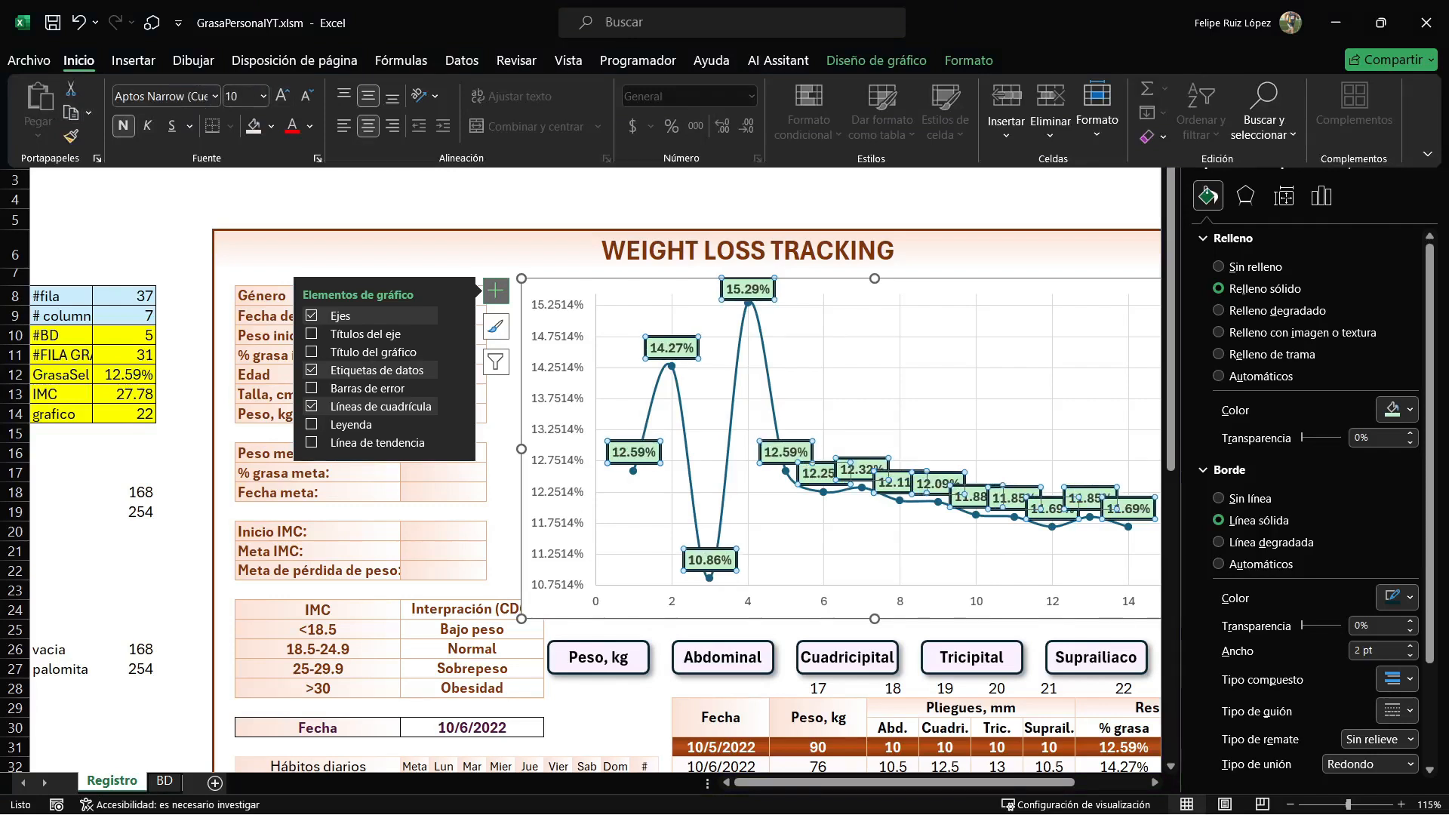
click(1374, 219)
click(1427, 130)
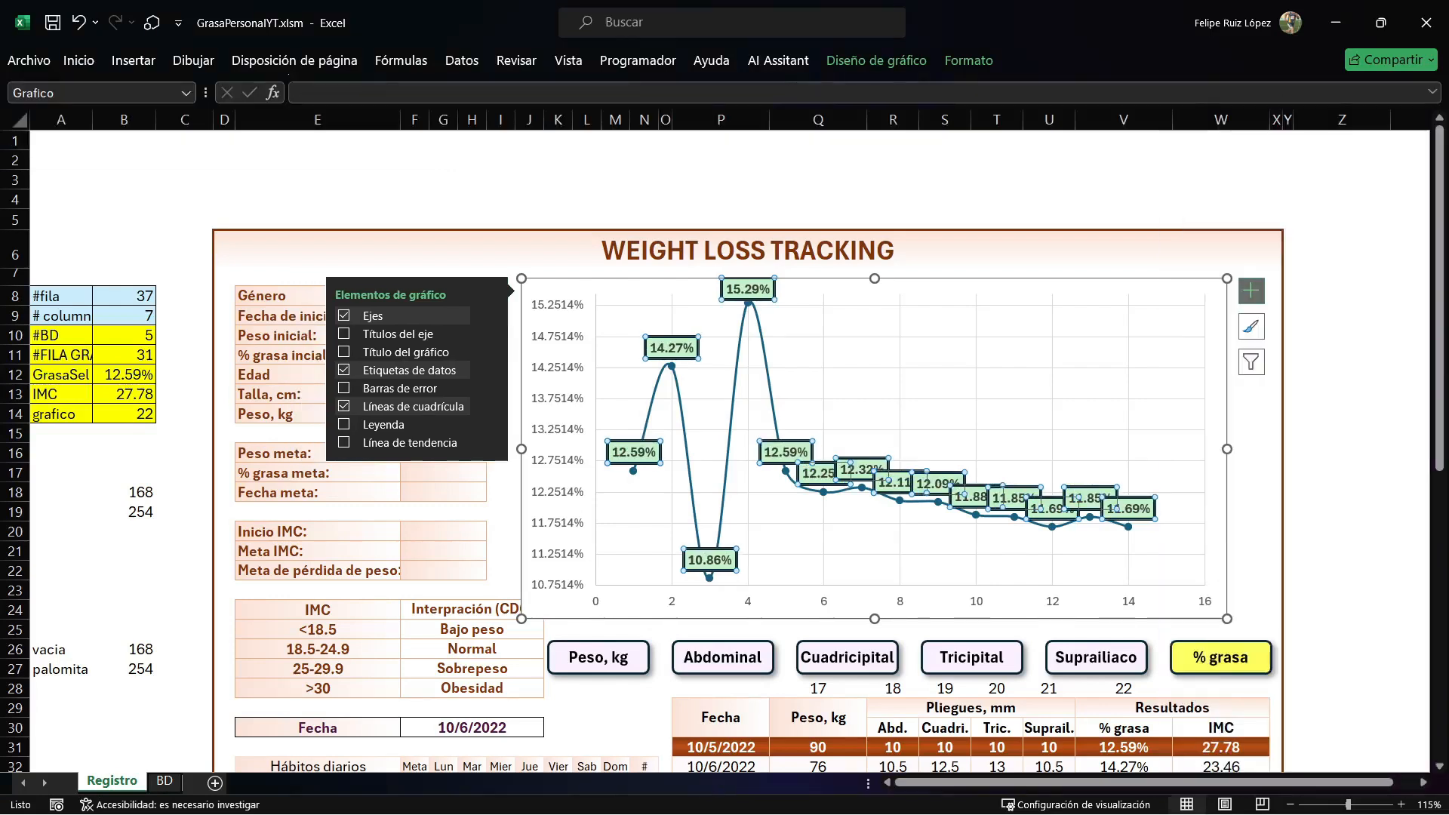
Test the labelled chart with the Abdominal, Peso, kg, Cuadricipital and Tricipital measurement buttons.
click(723, 657)
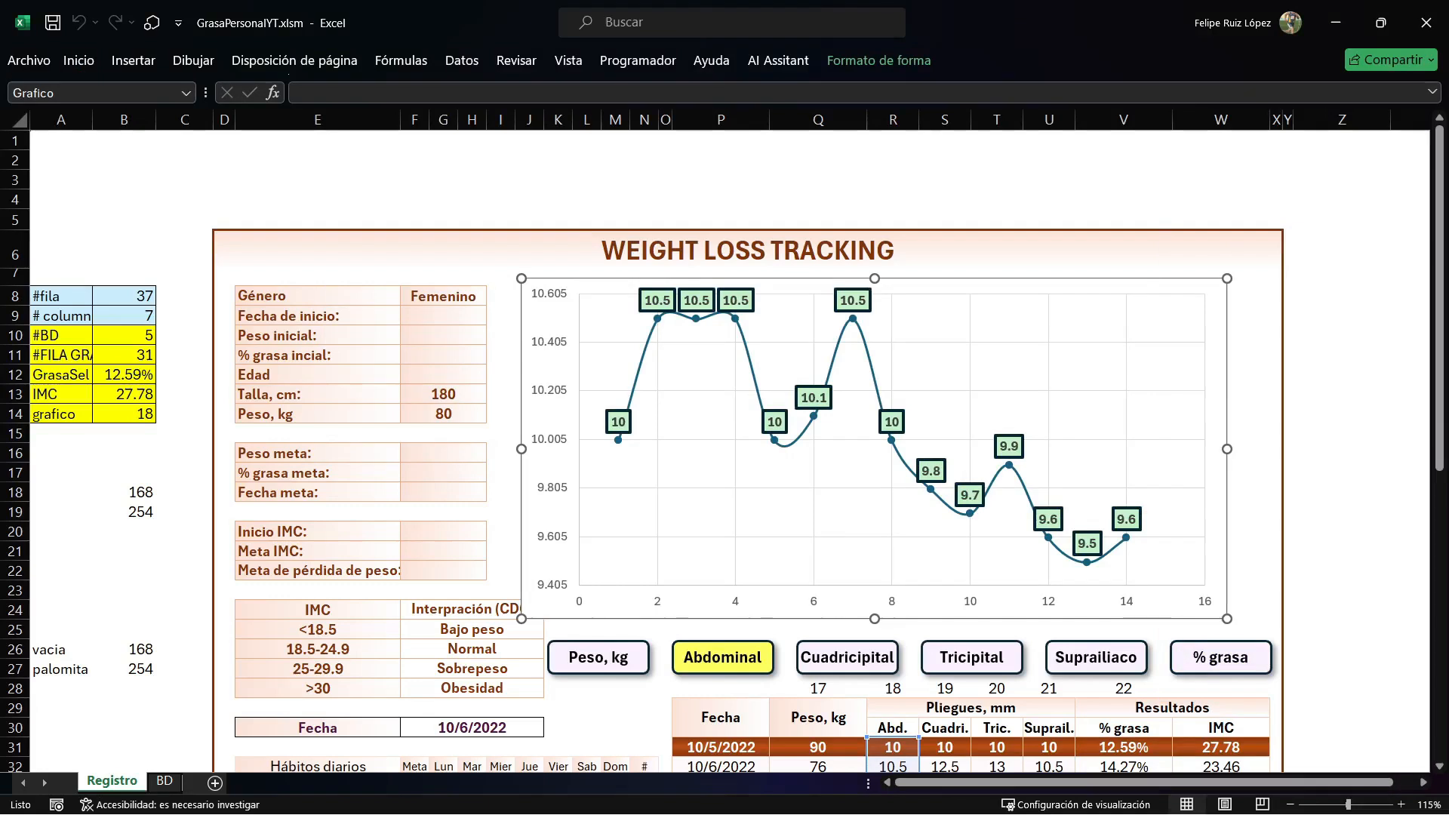
click(599, 656)
click(847, 656)
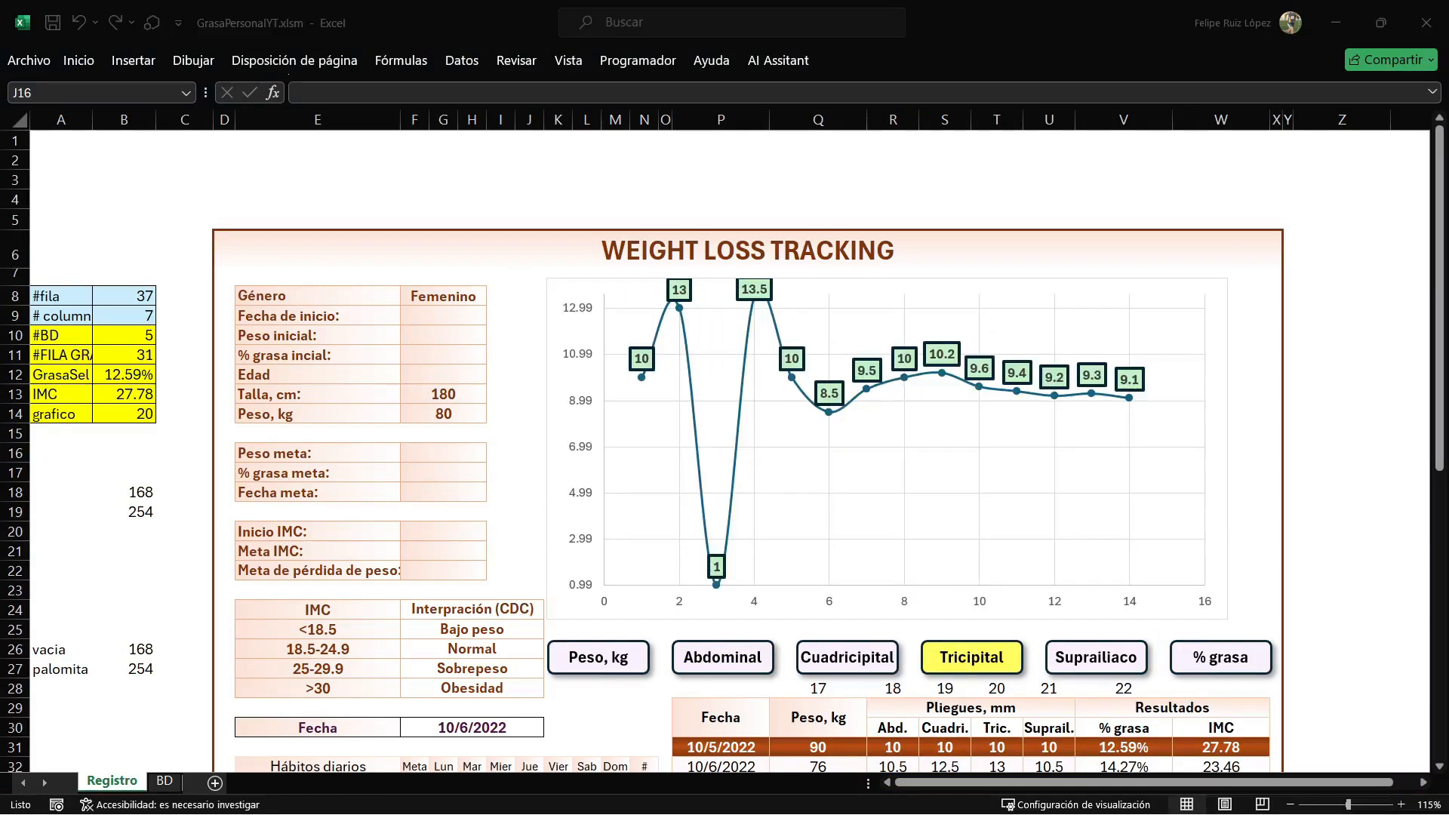
Fill in the goal data with Peso meta 70, % grasa meta 10 and Fecha meta 10/5/2024.
click(444, 453)
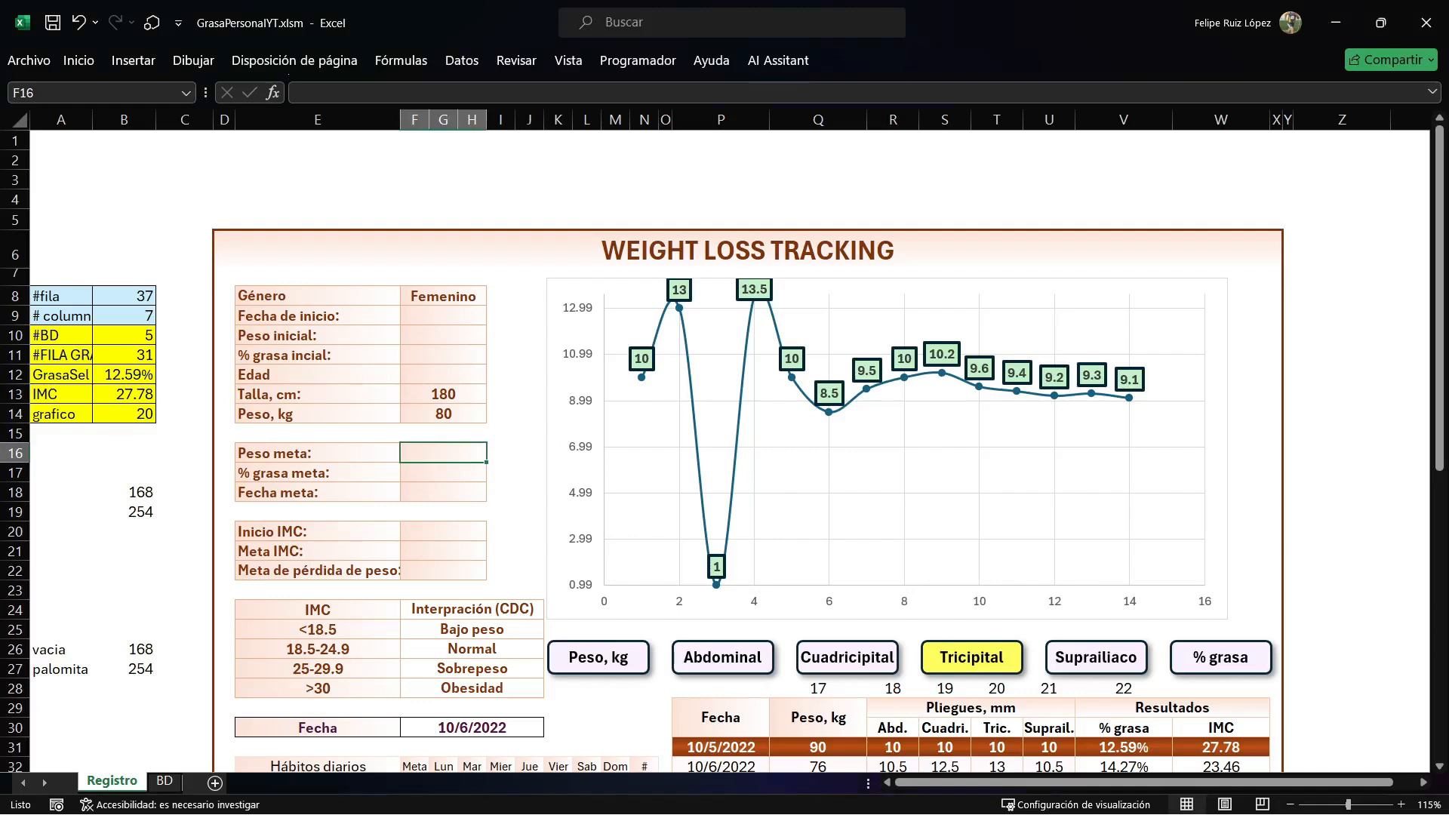
text(70)
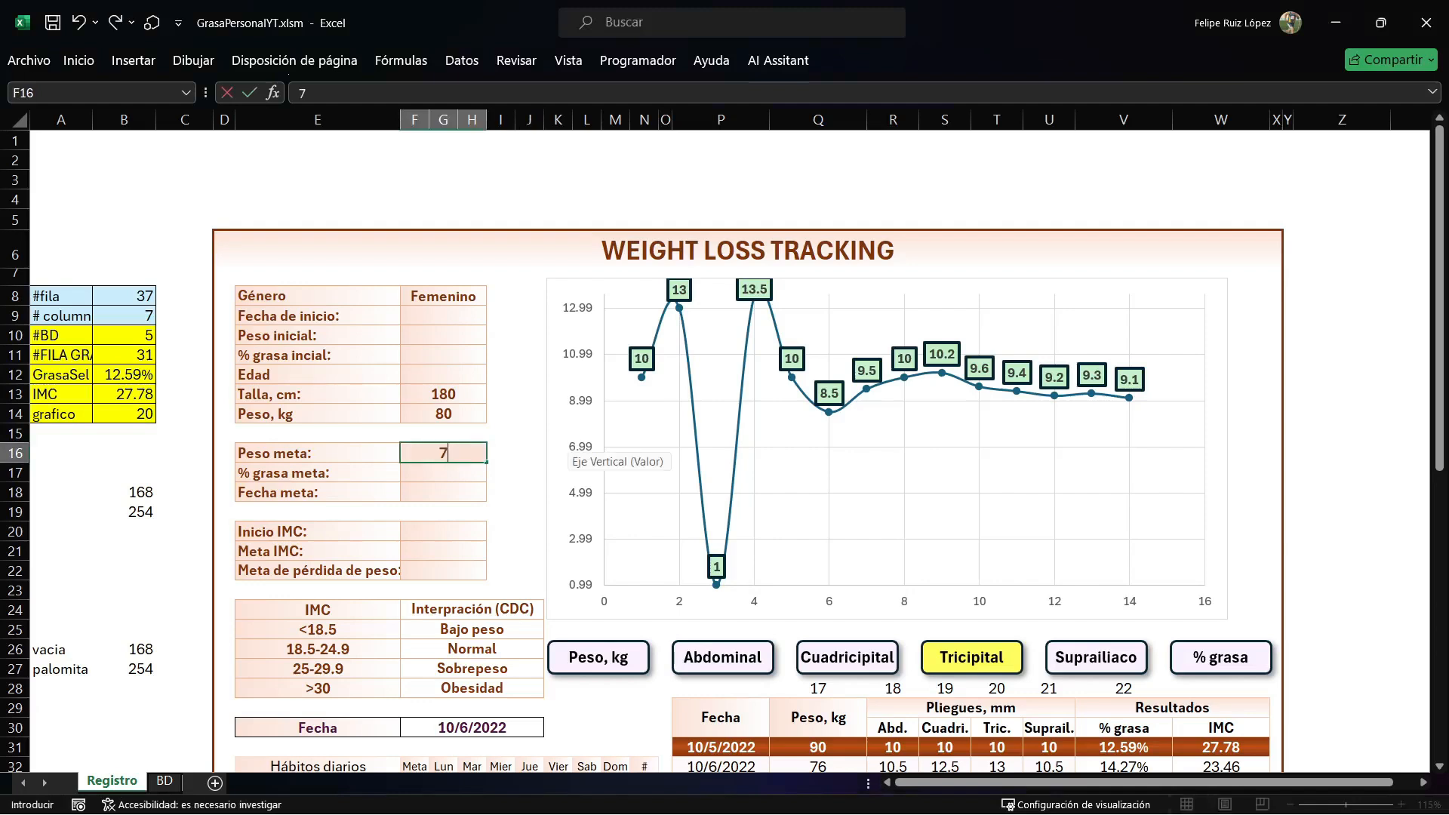
key(Return)
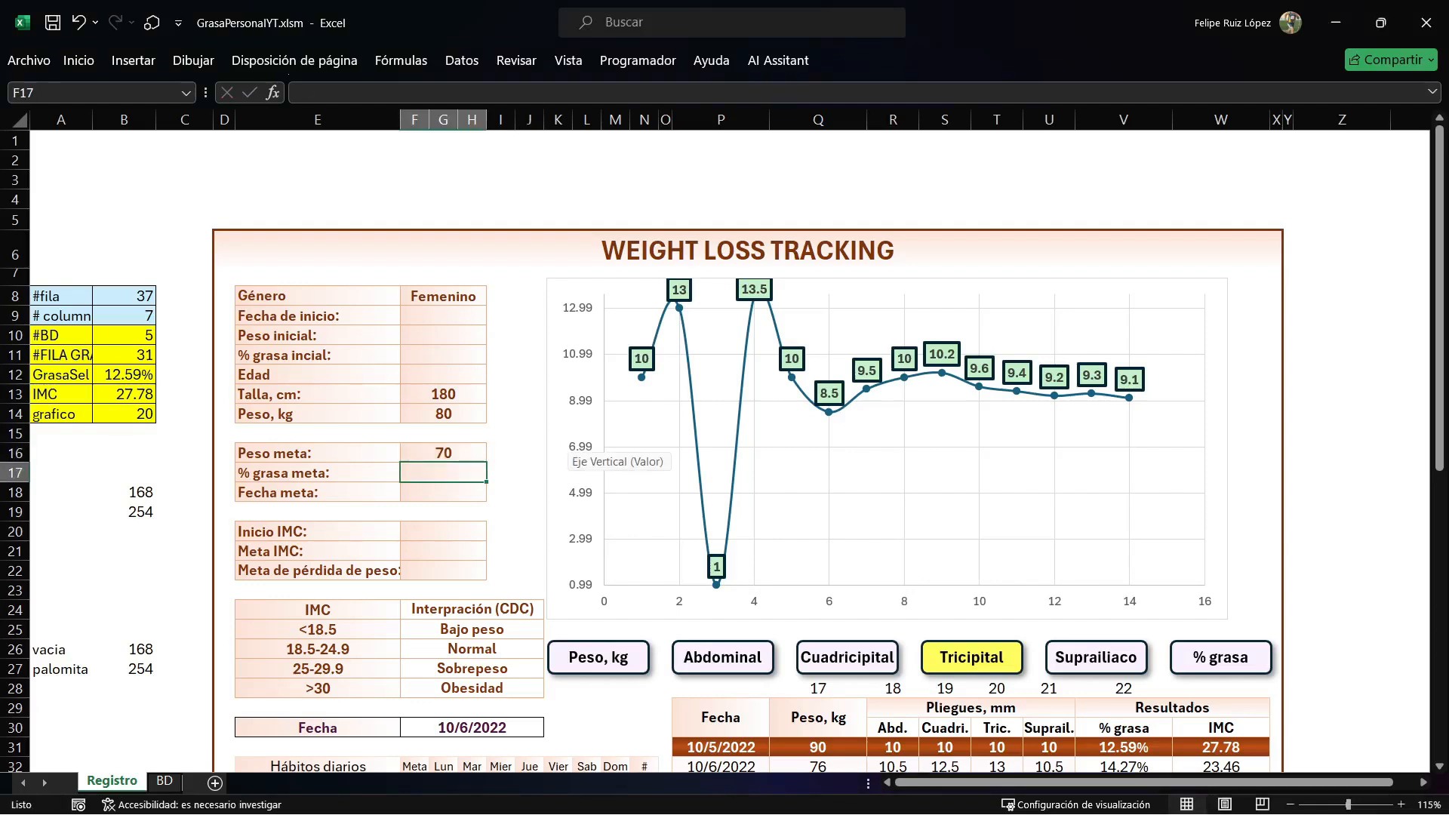
text(10)
key(Return)
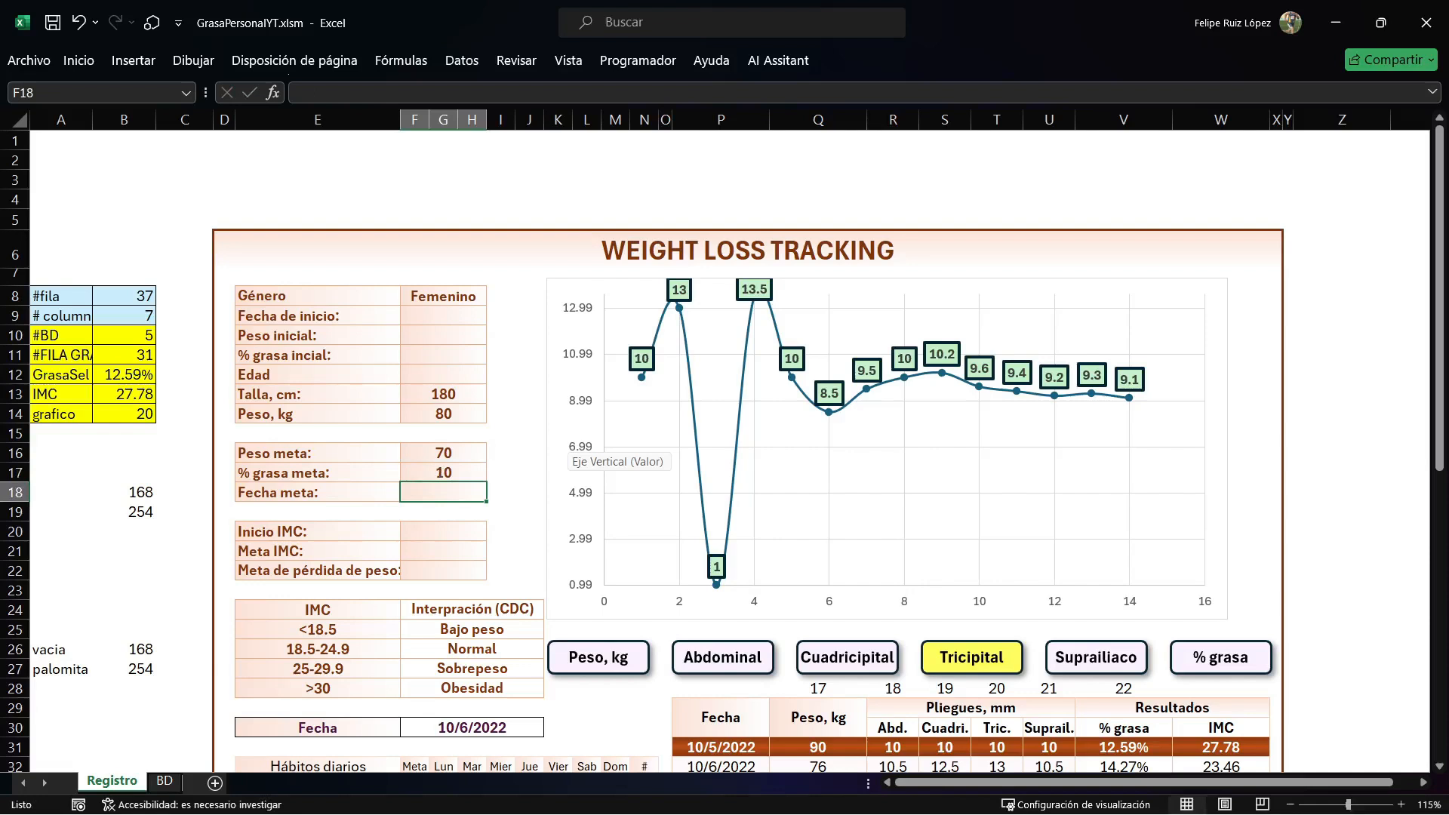
text(10/05/)
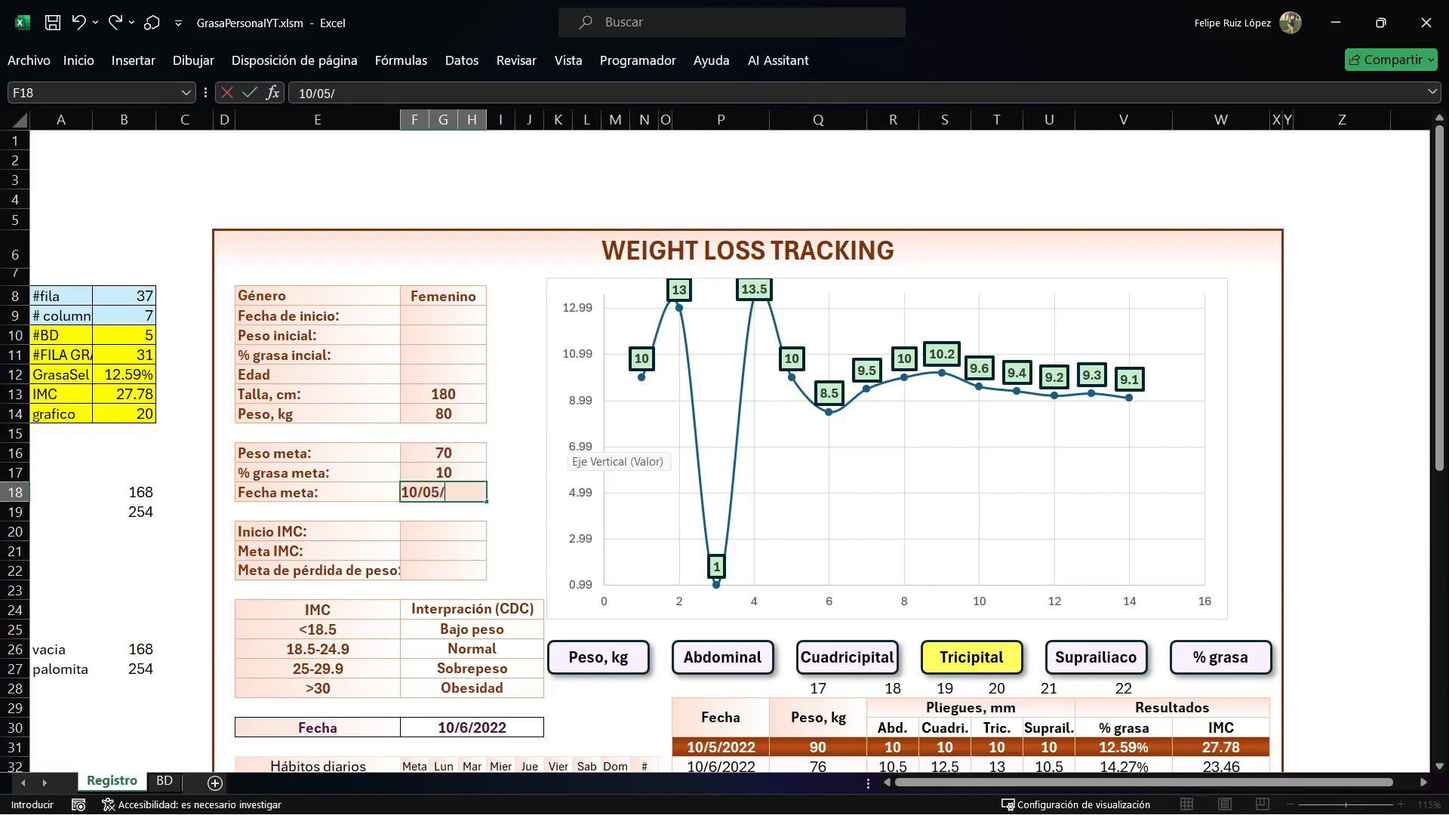
text(24)
key(Return)
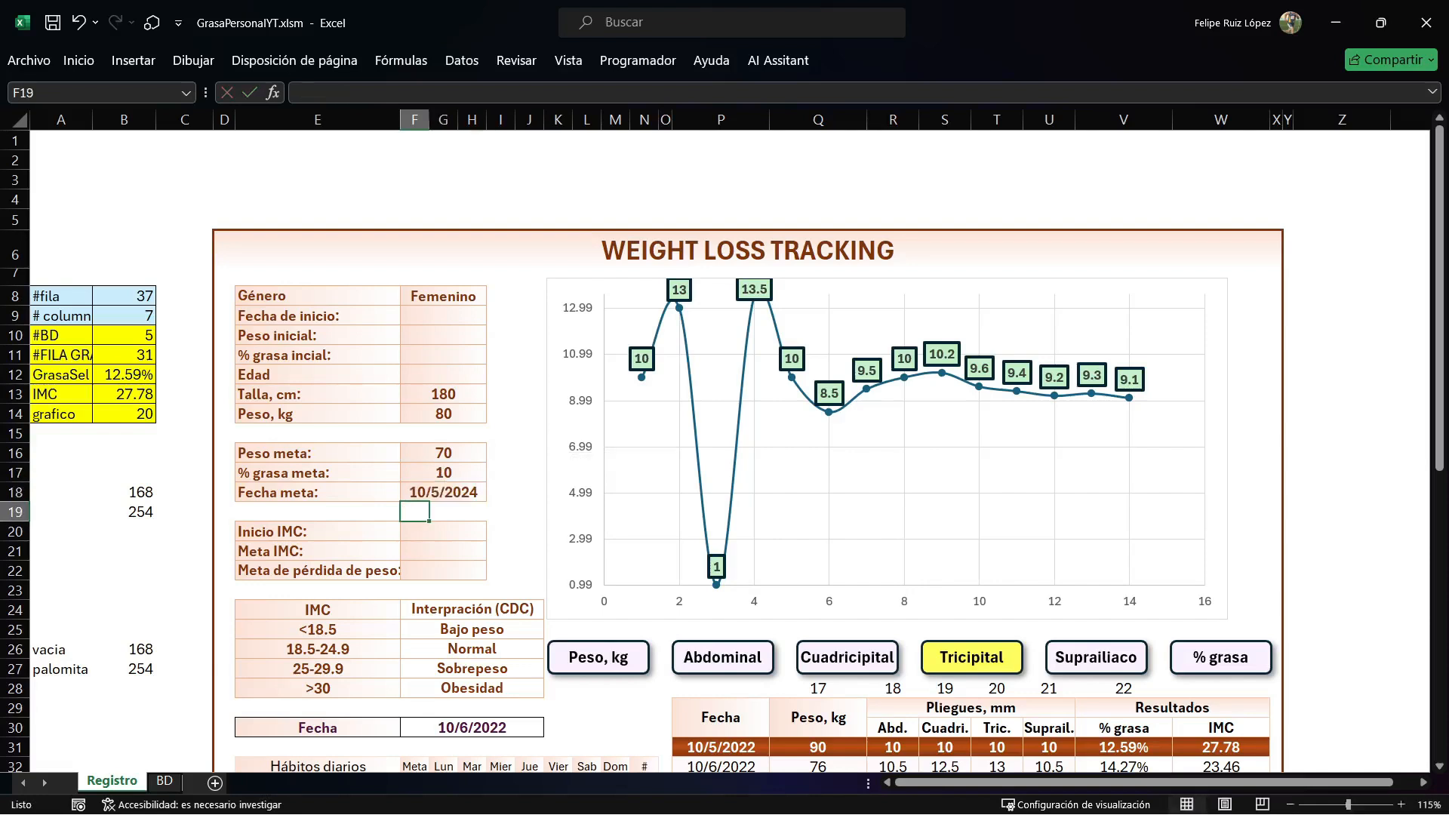
Enter 26 for Edad and 10 for the initial body fat percentage.
click(443, 375)
text(26)
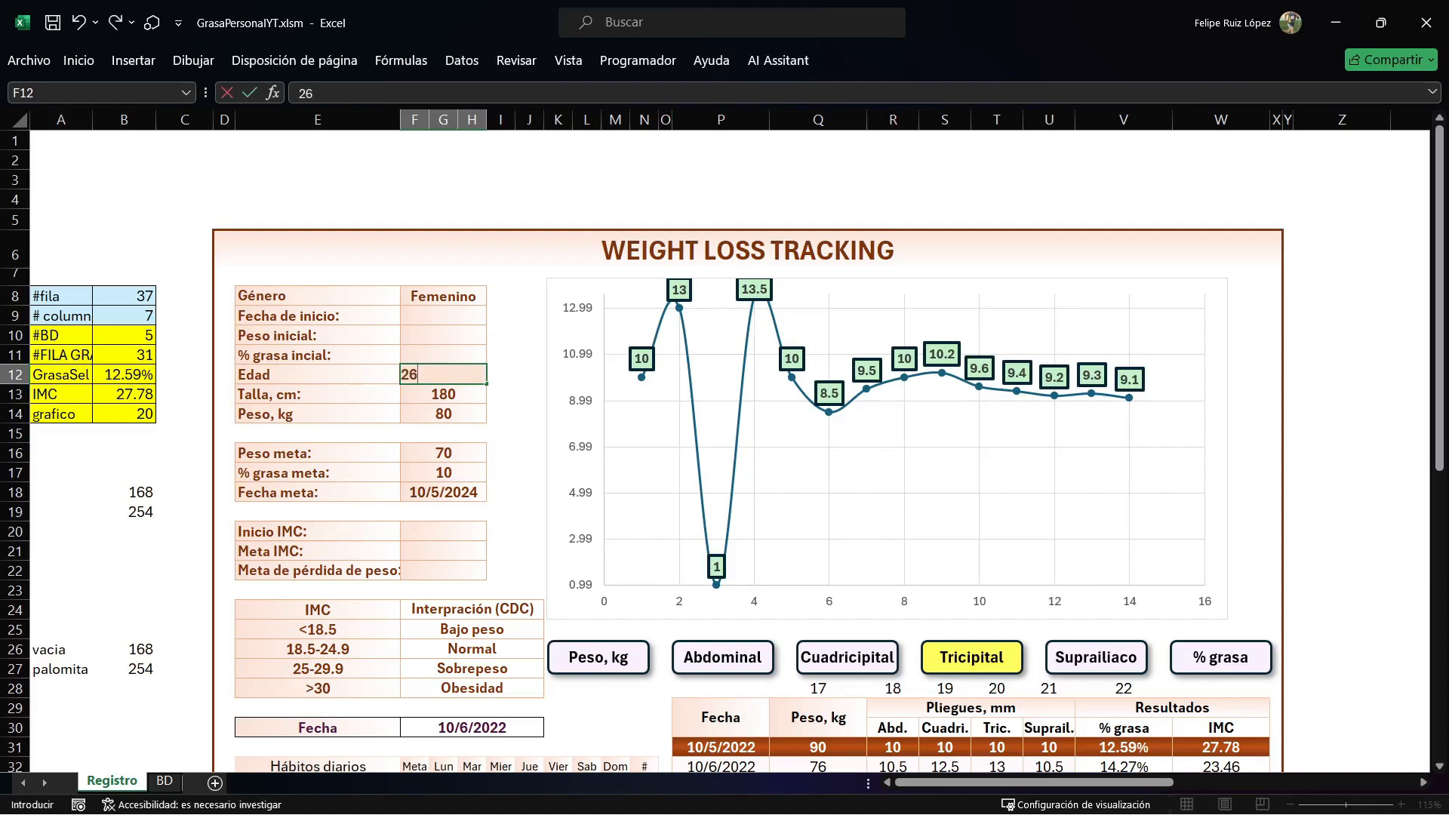
key(Up)
text(10)
key(Return)
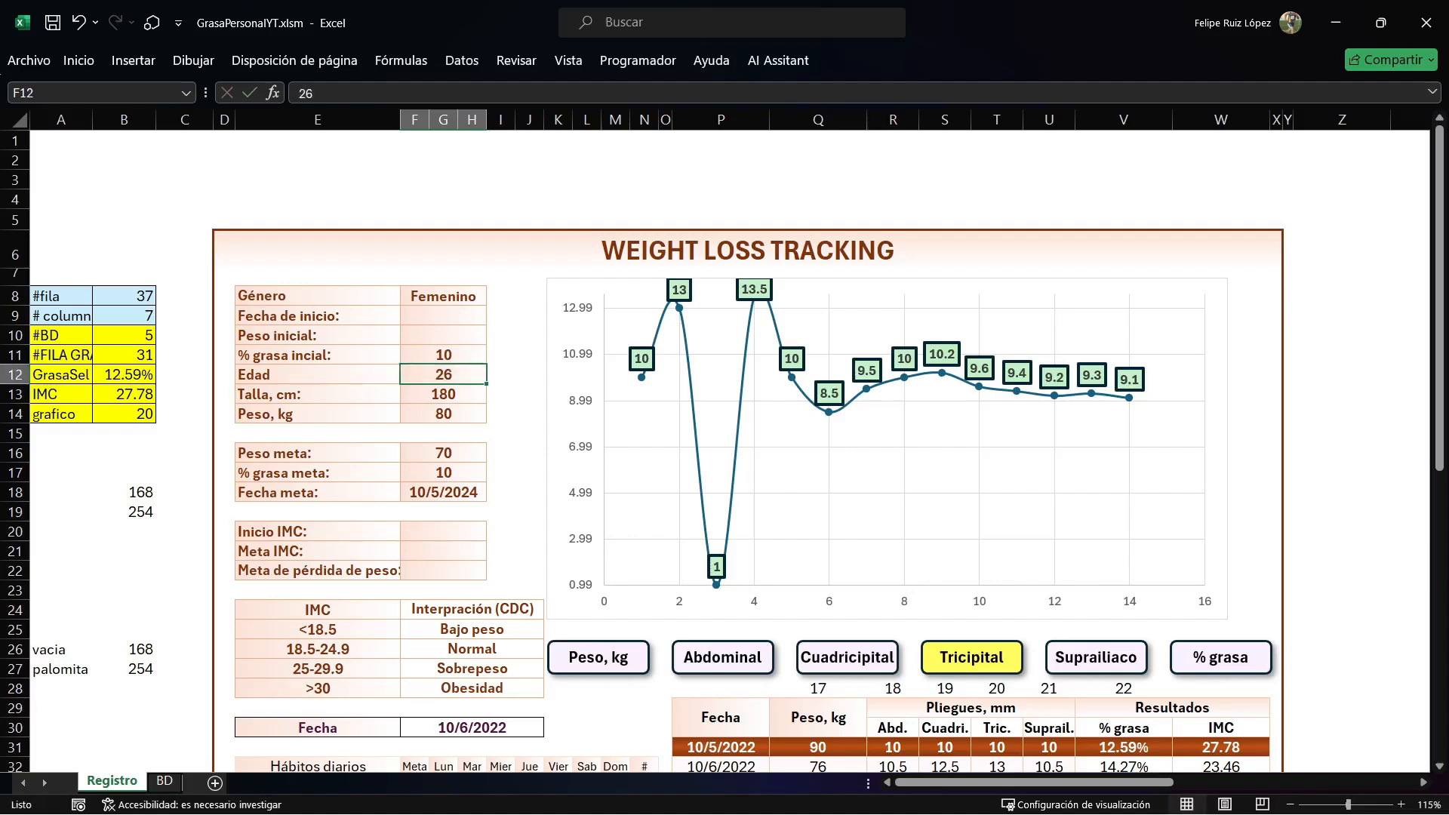
Set the initial body fat percentage to 12.59, matching the first record in the measurements table.
scroll(725, 453, down, 4)
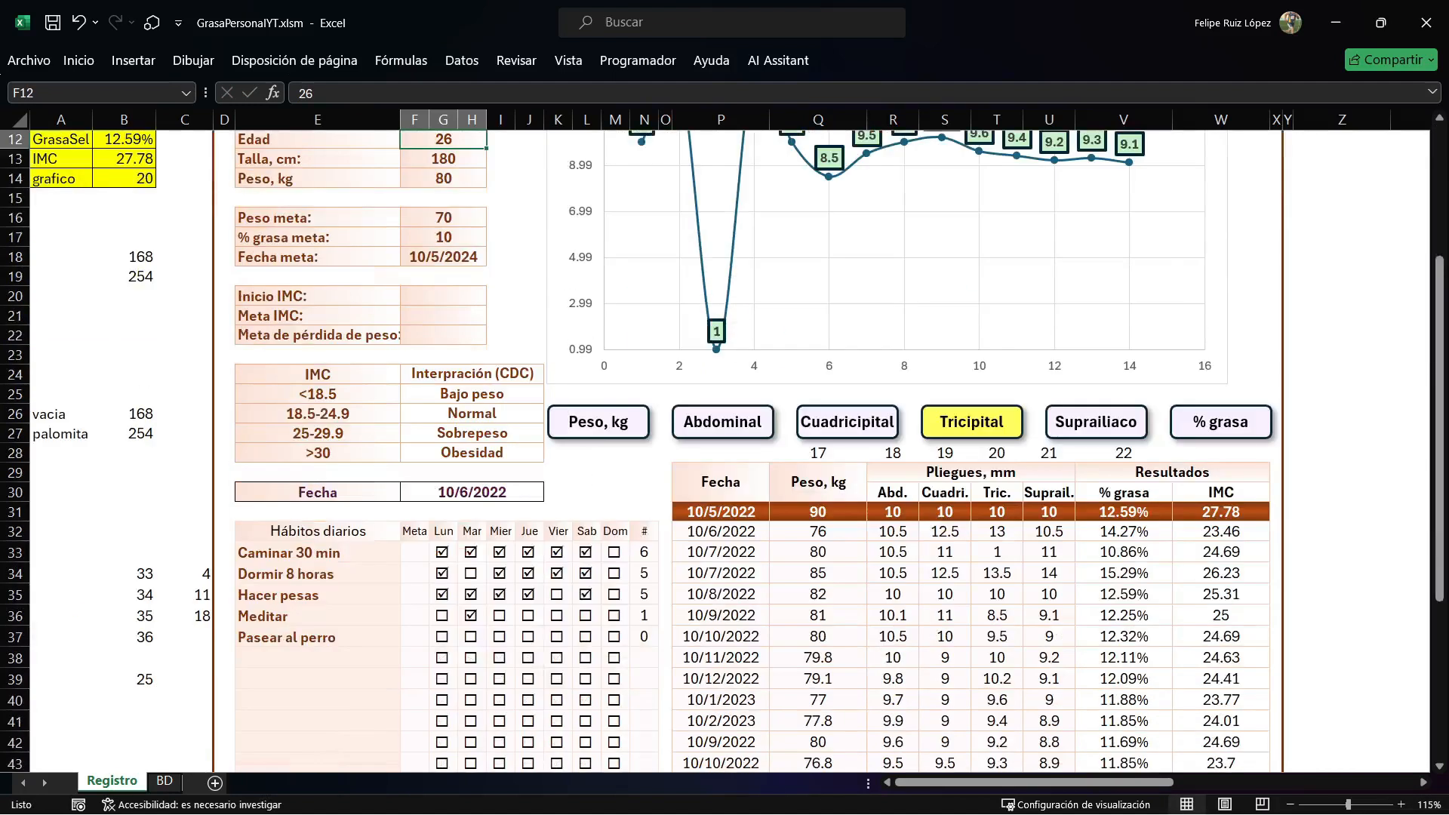
scroll(724, 453, up, 4)
key(Up)
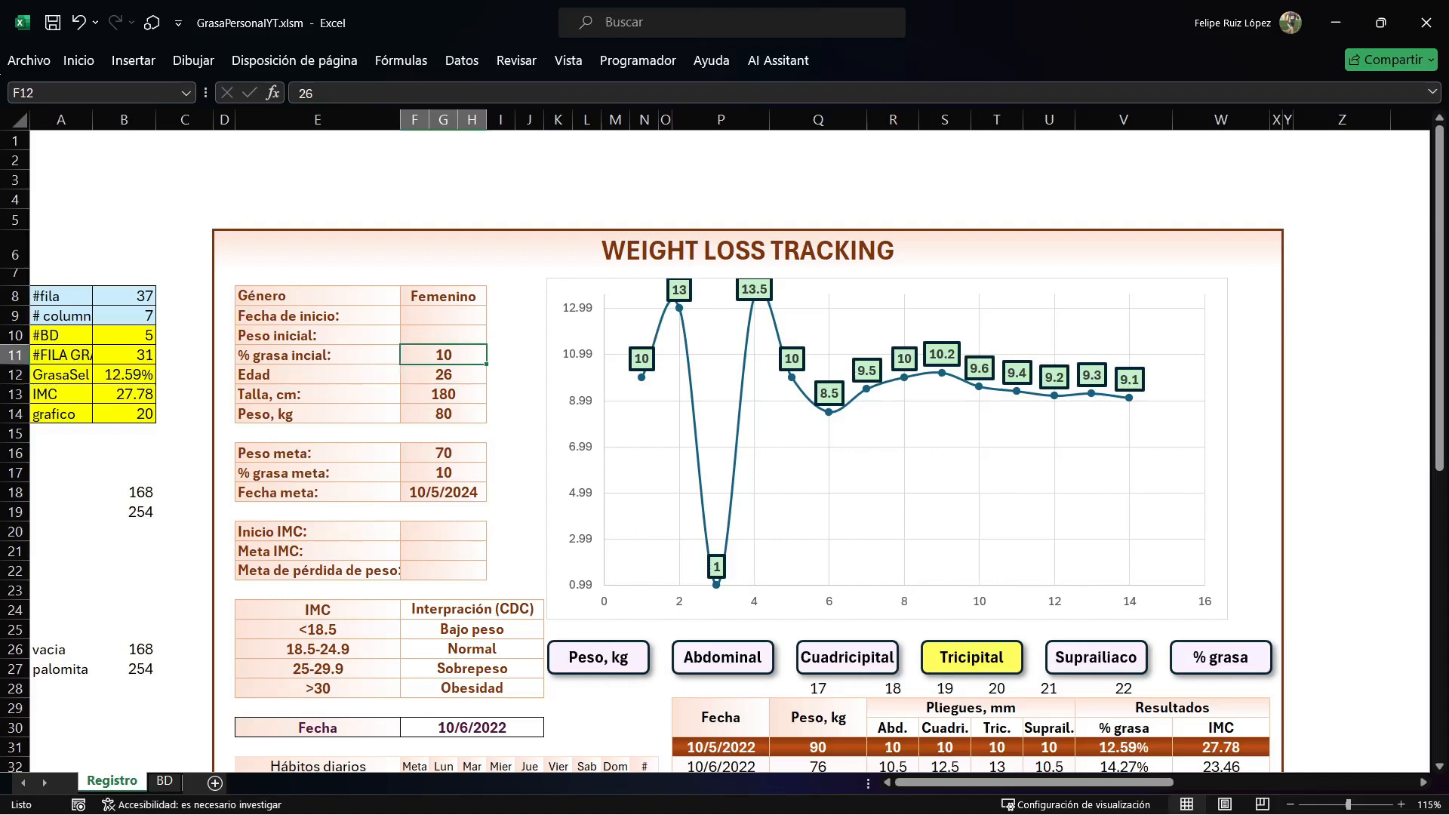
text(12.59)
key(Return)
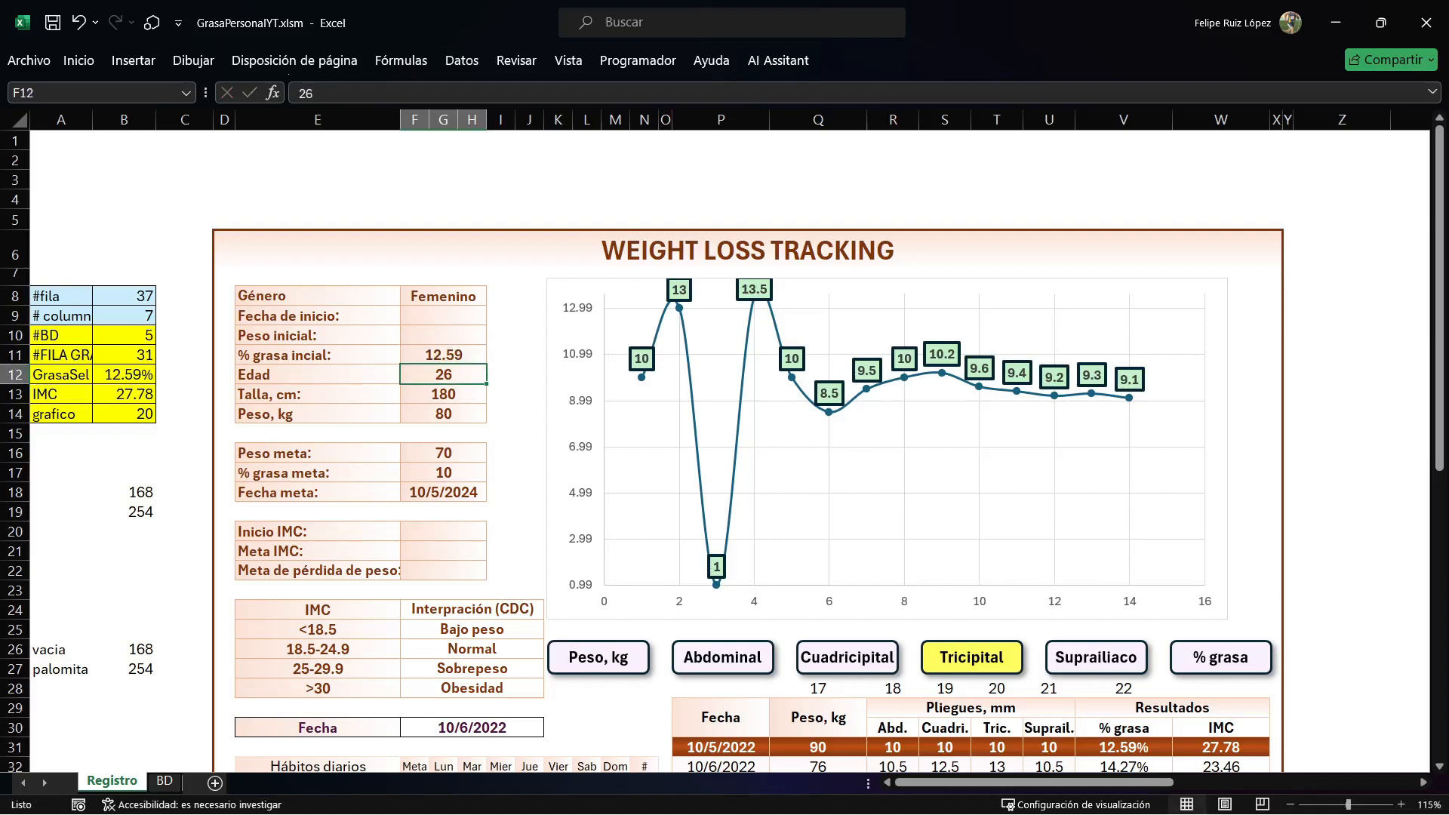
Enter 10/5/2022 as Fecha de inicio and 80 as Peso inicial.
click(444, 315)
text(10/5/2022)
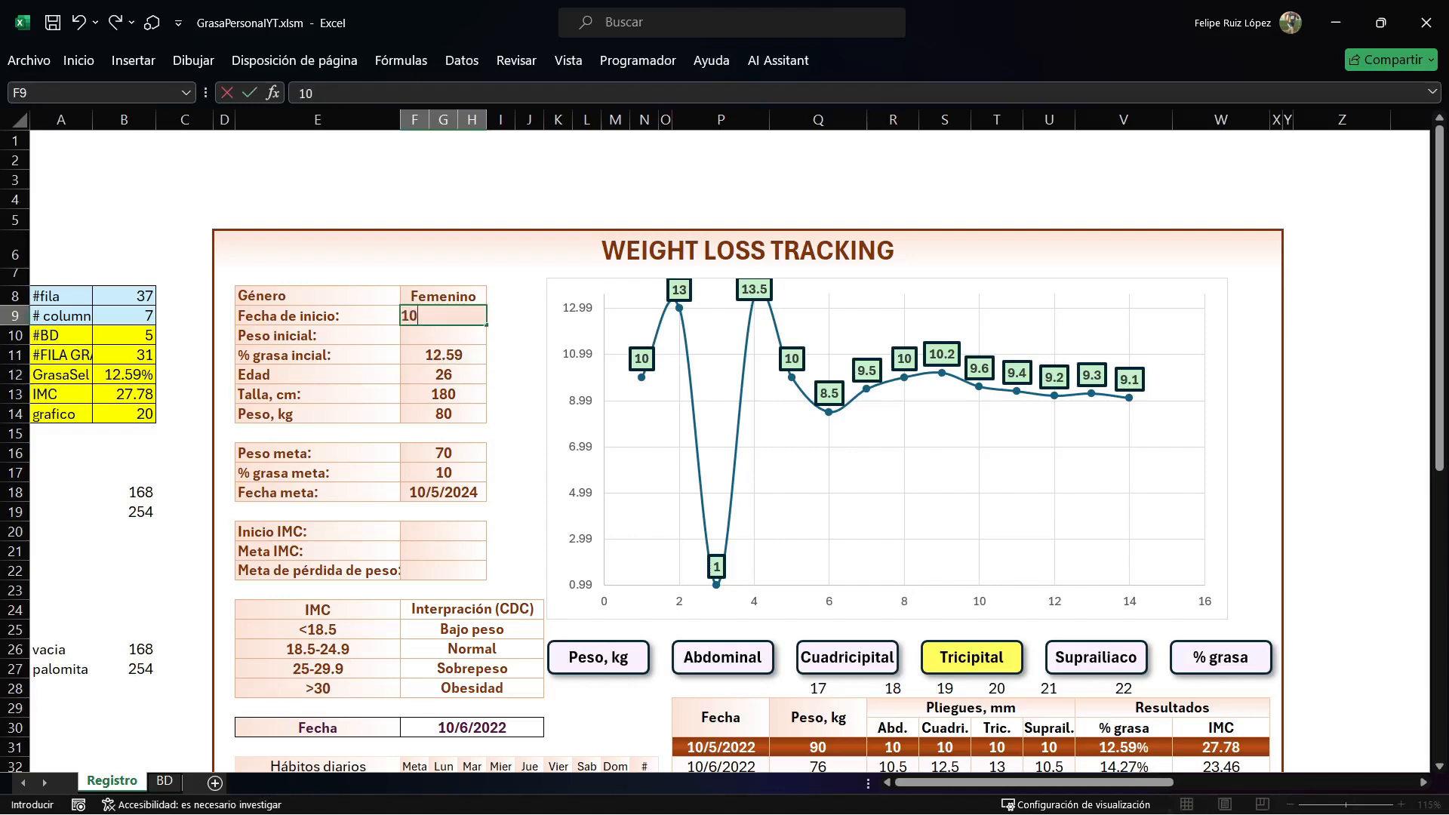
key(Return)
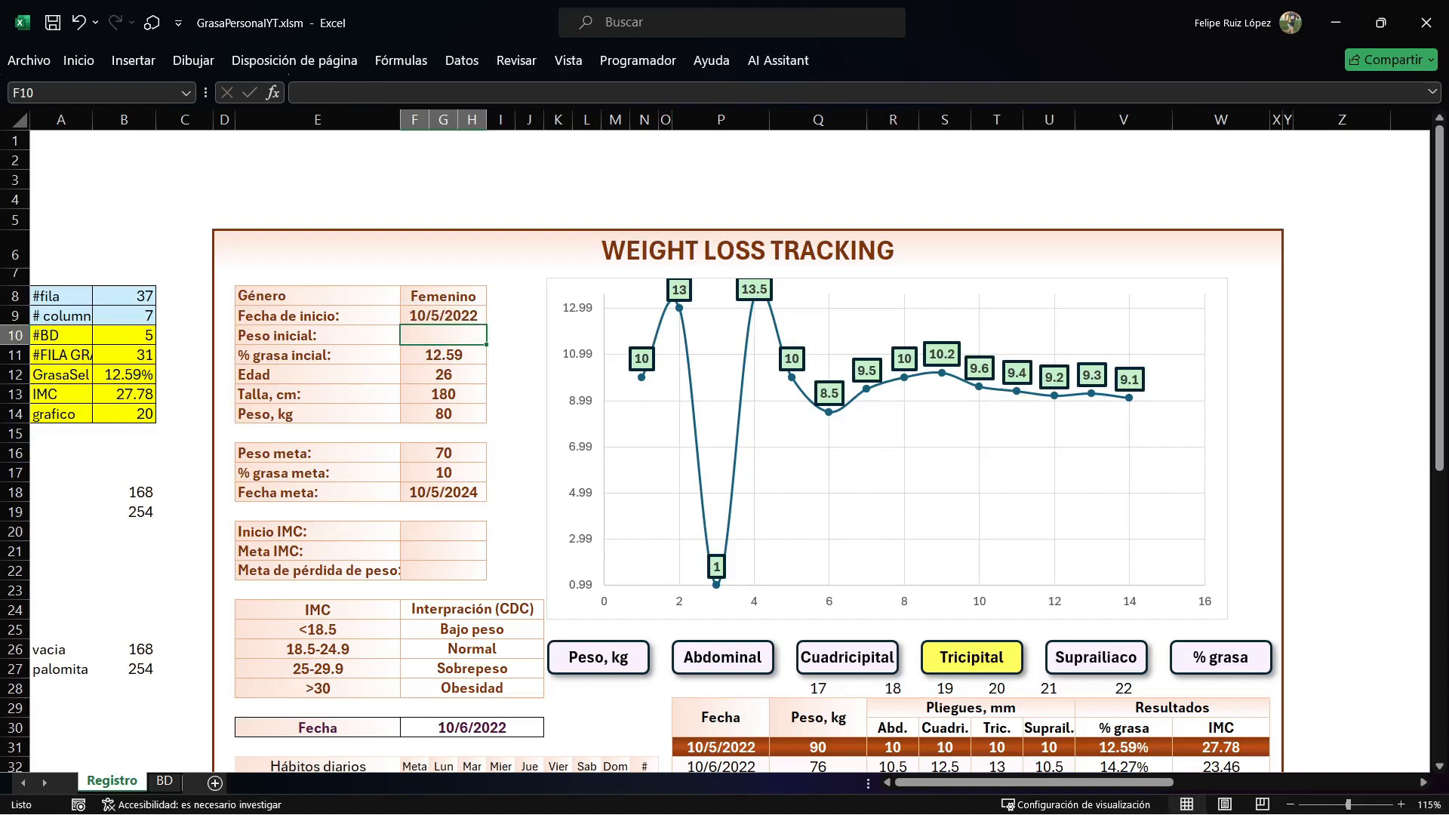
text(80)
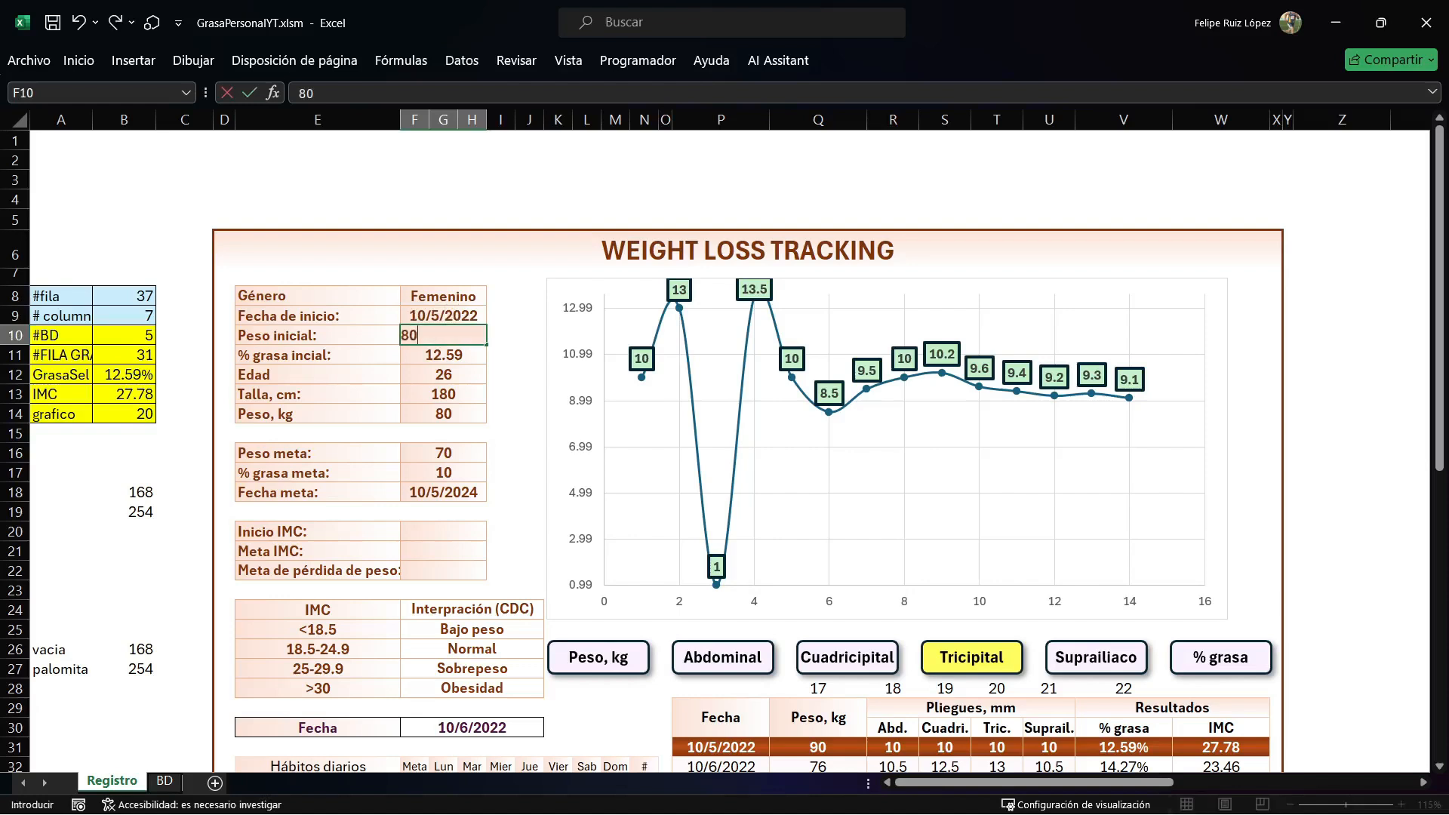
key(Return)
Calculate Inicio IMC in F20 from weight and height with the formula =F14/(F13/100)^2.
click(444, 532)
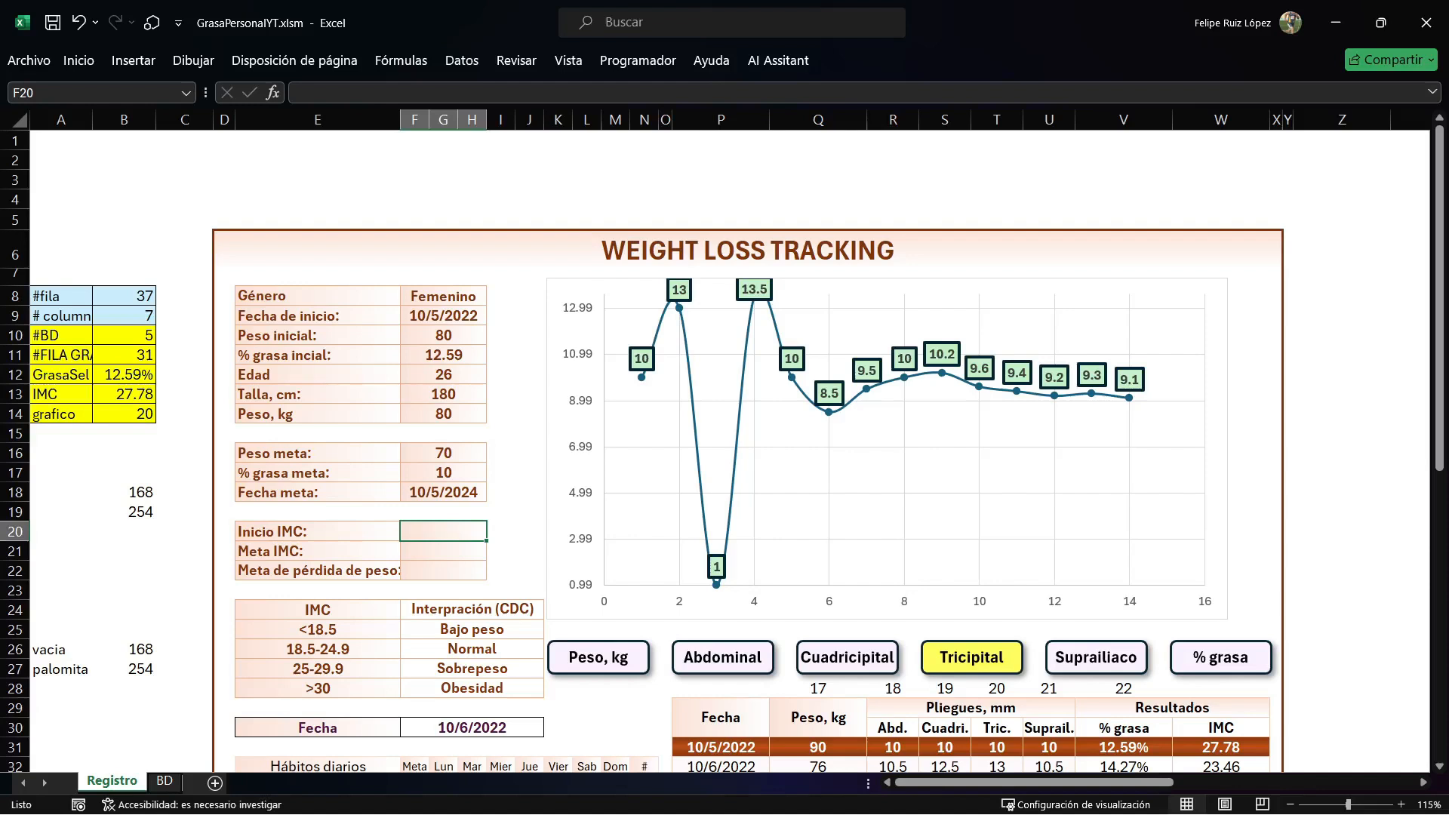
text(=)
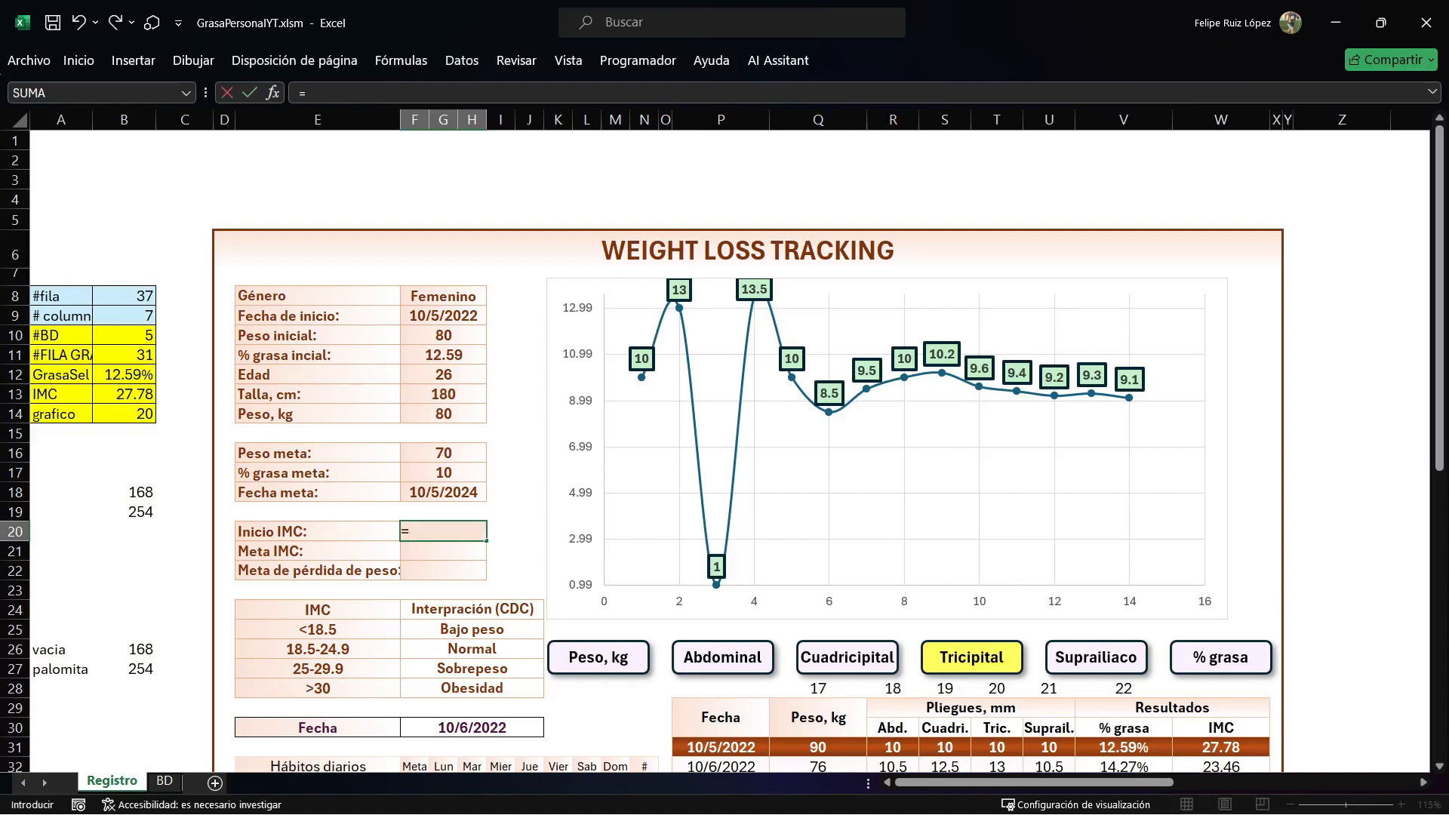
click(444, 414)
text(/)
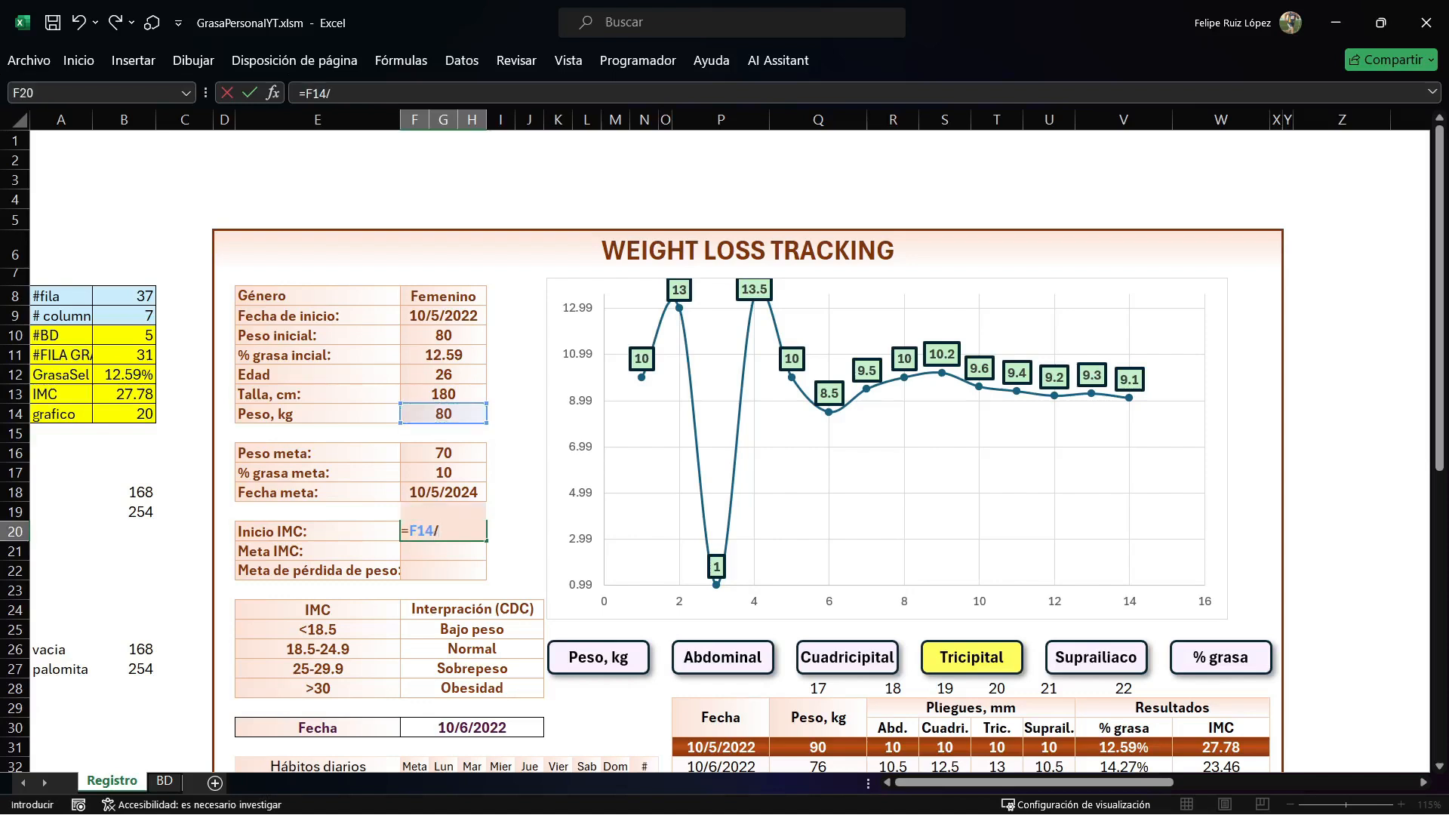
text(()
click(444, 394)
text(/100)
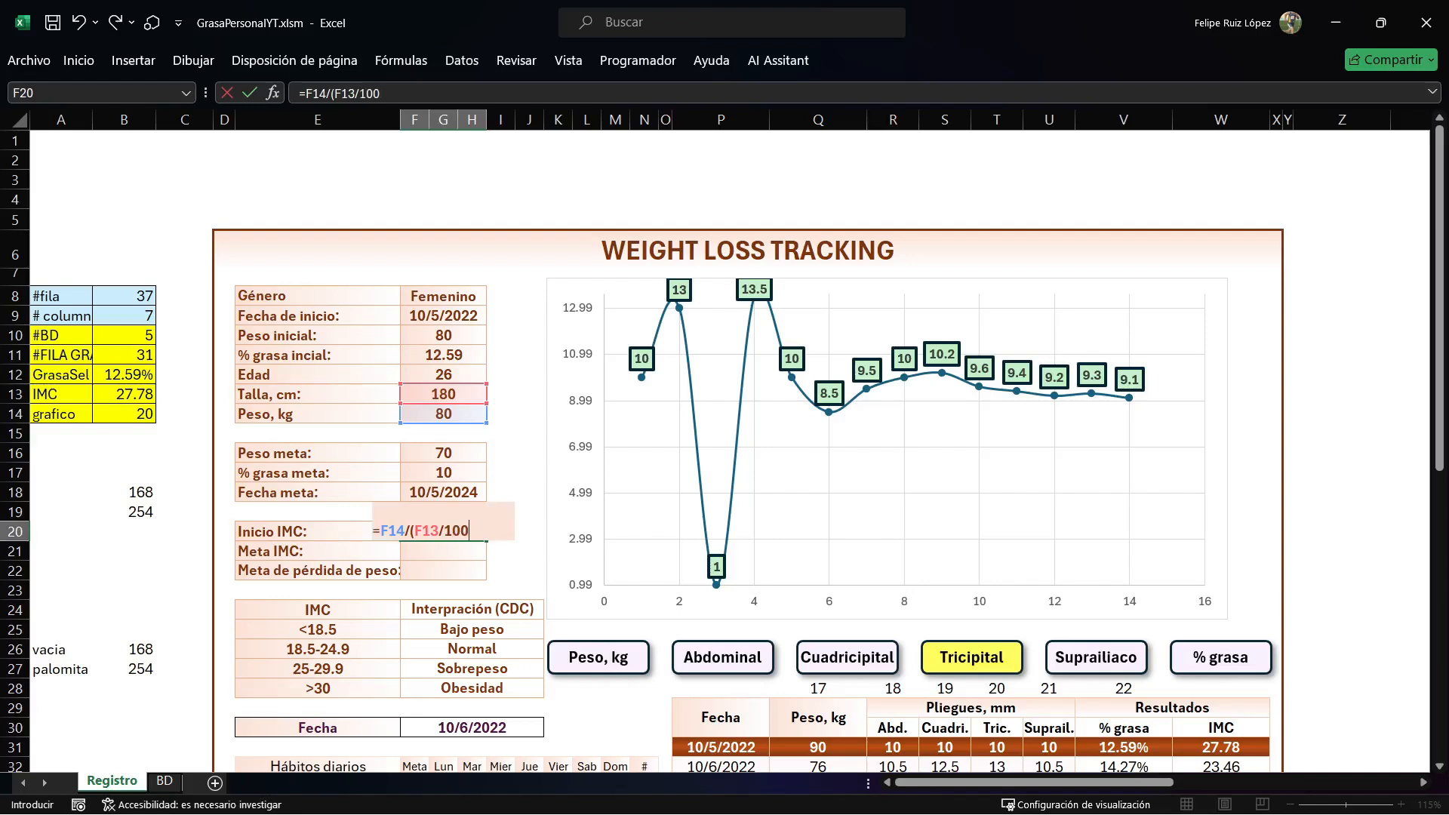
text())
text(^2)
key(Return)
Wrap the Inicio IMC formula in F20 as =SI.ERROR(REDONDEAR(F14/(F13/100)^2,2),0), rounding to two decimals with 0 on error.
double_click(416, 531)
text(si.err)
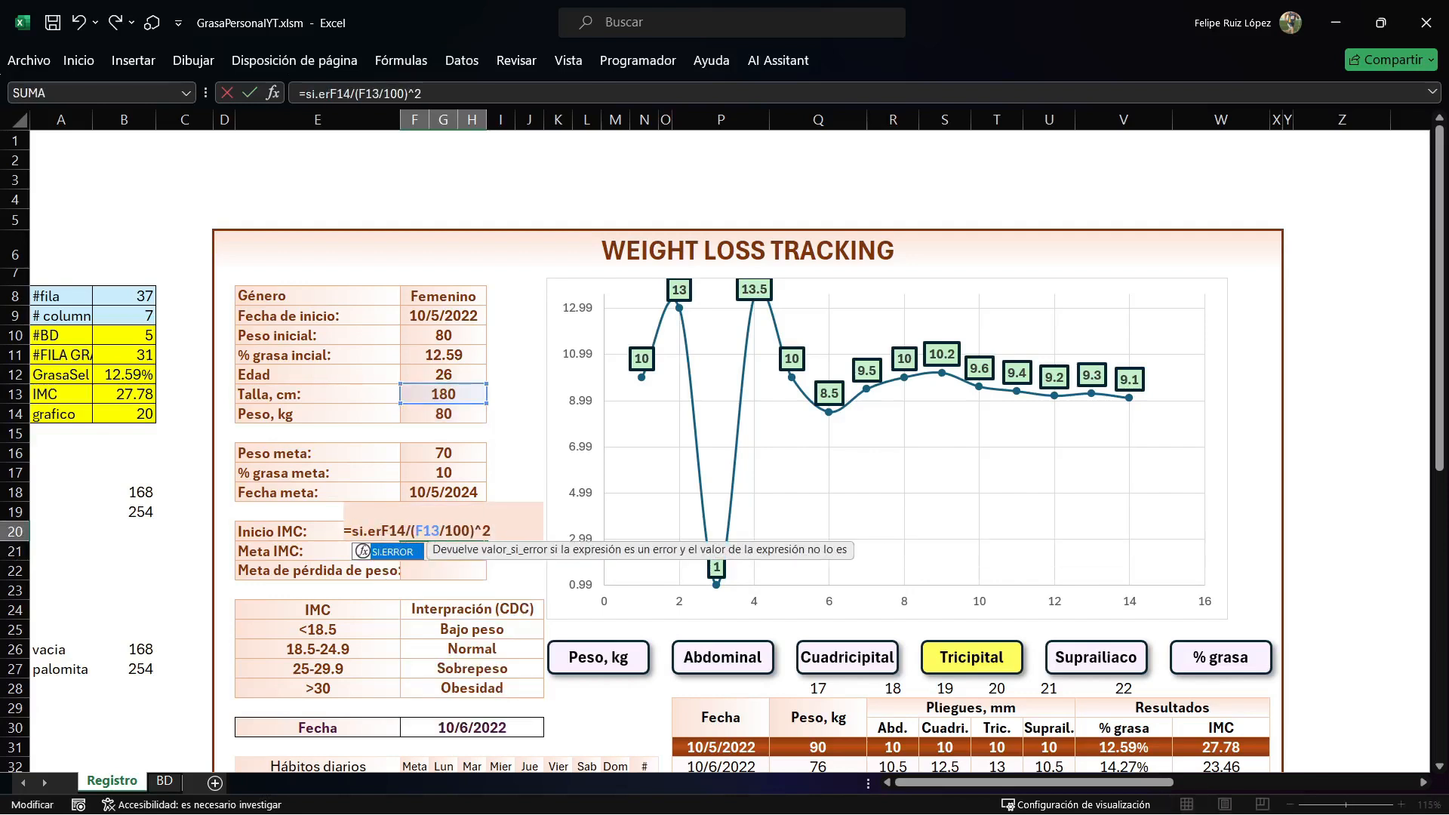
text(or(redondear)
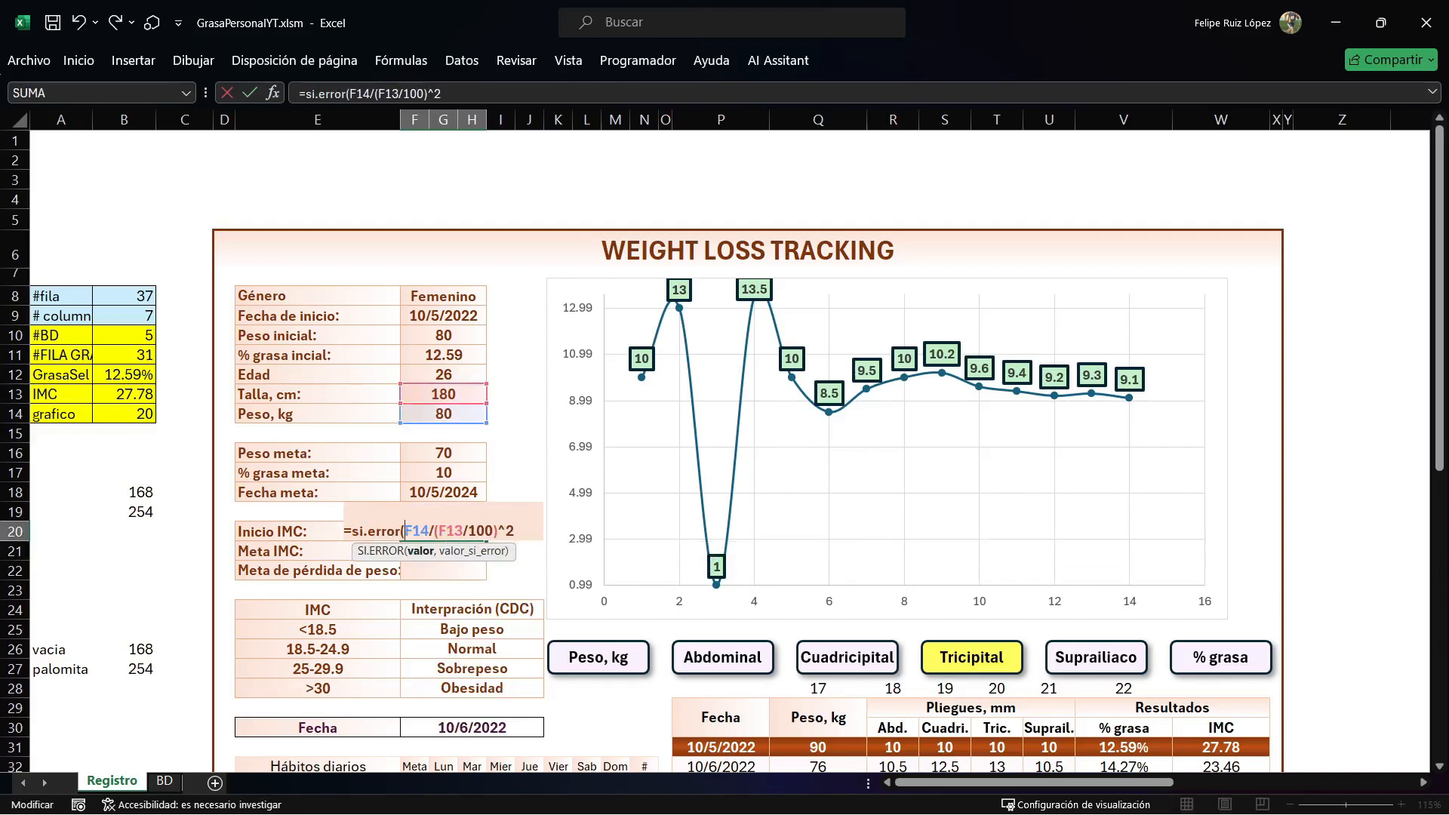
text((F14/(F13/100)^2)
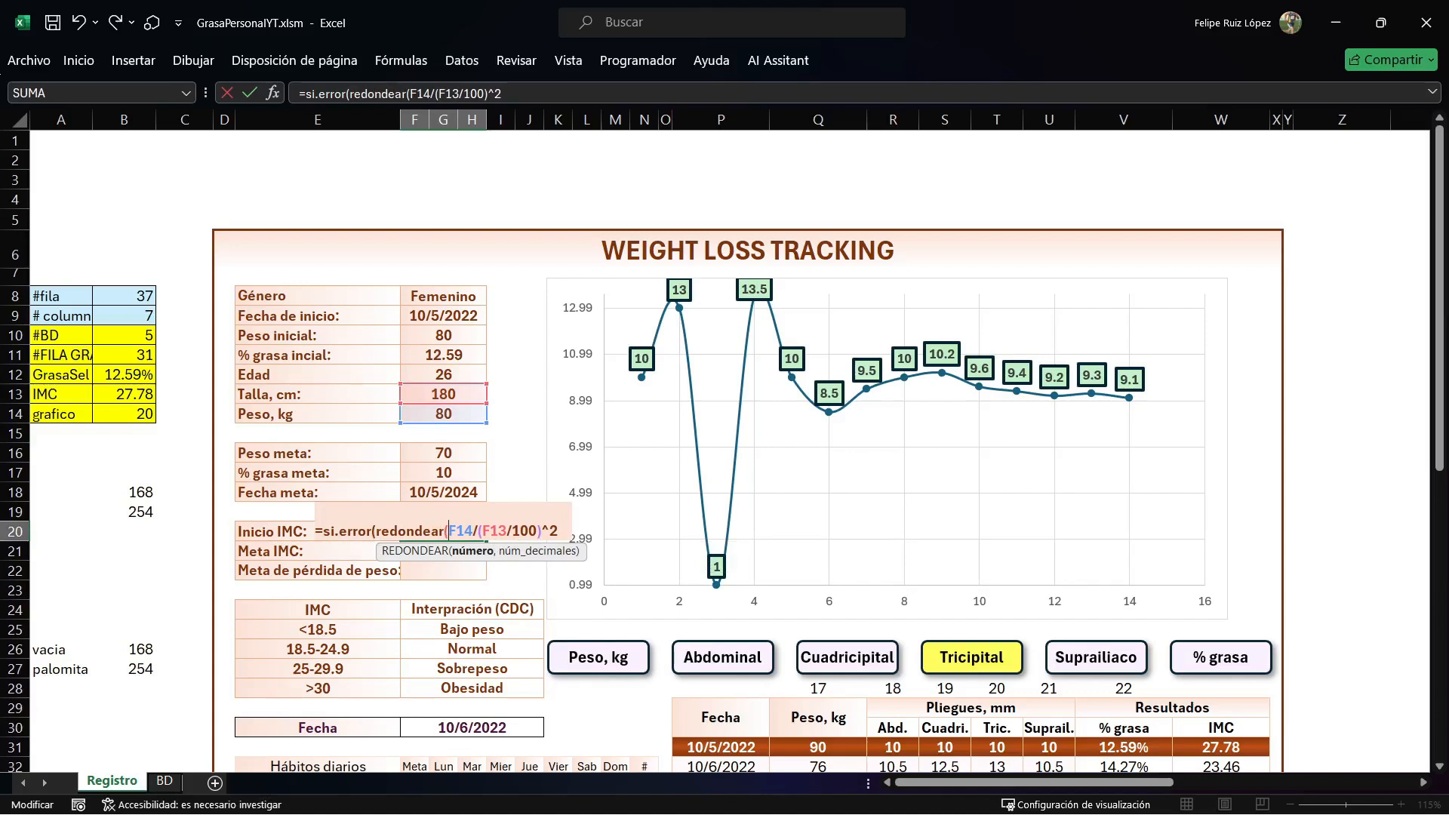
text(,2),)
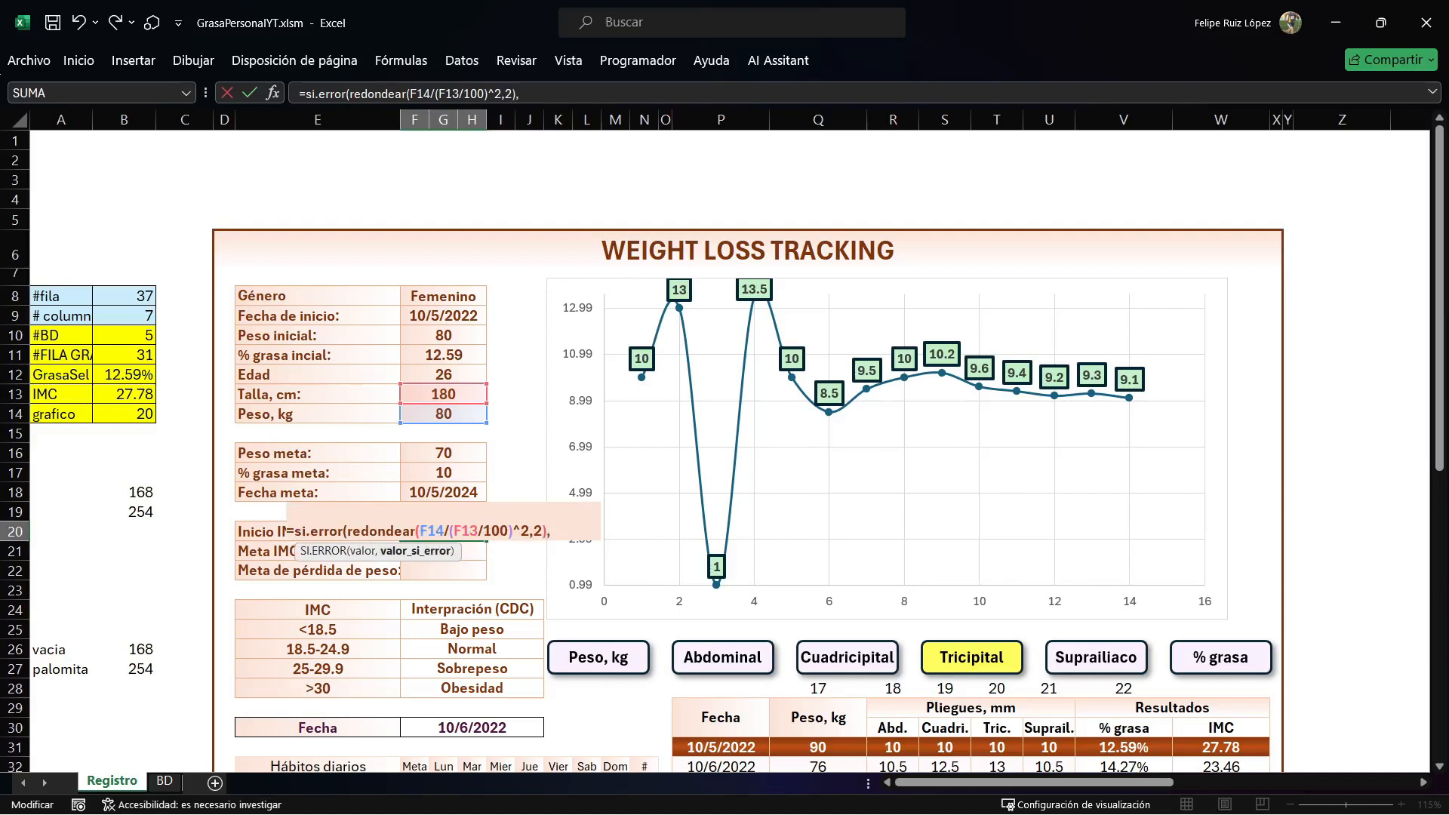
text(0))
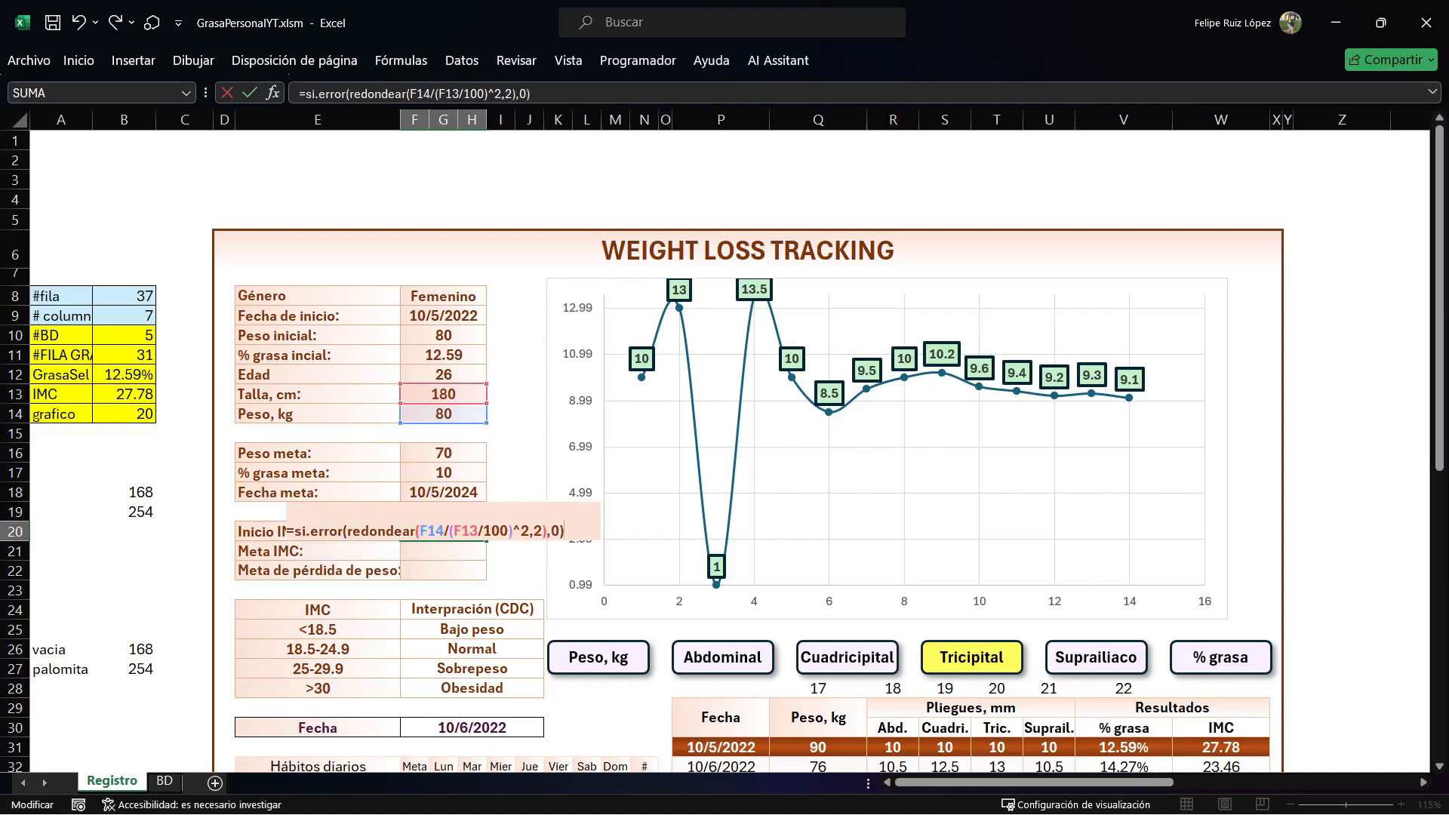
key(Return)
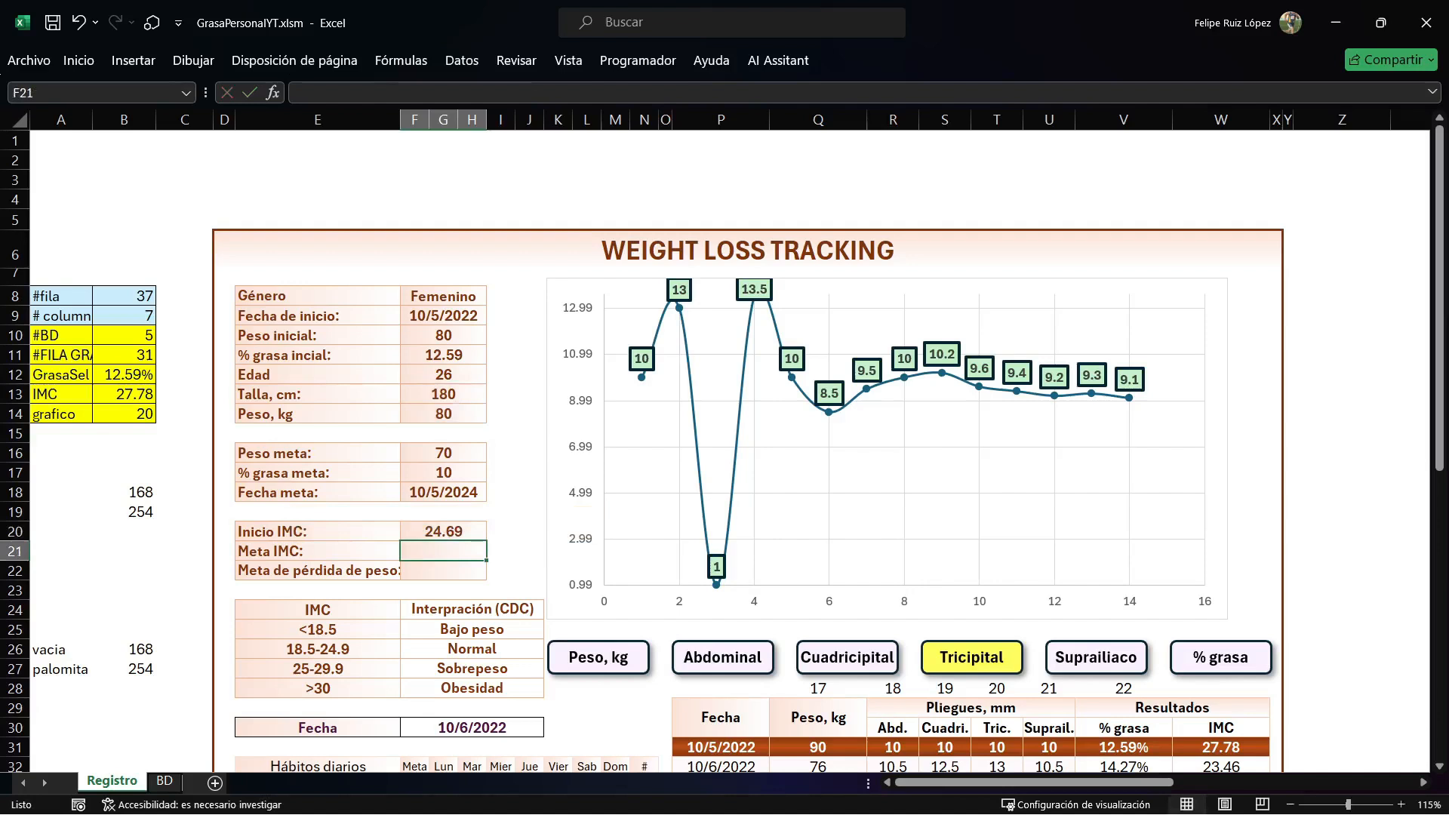
Copy the Inicio IMC formula text from F20 and paste it into H1.
key(Up)
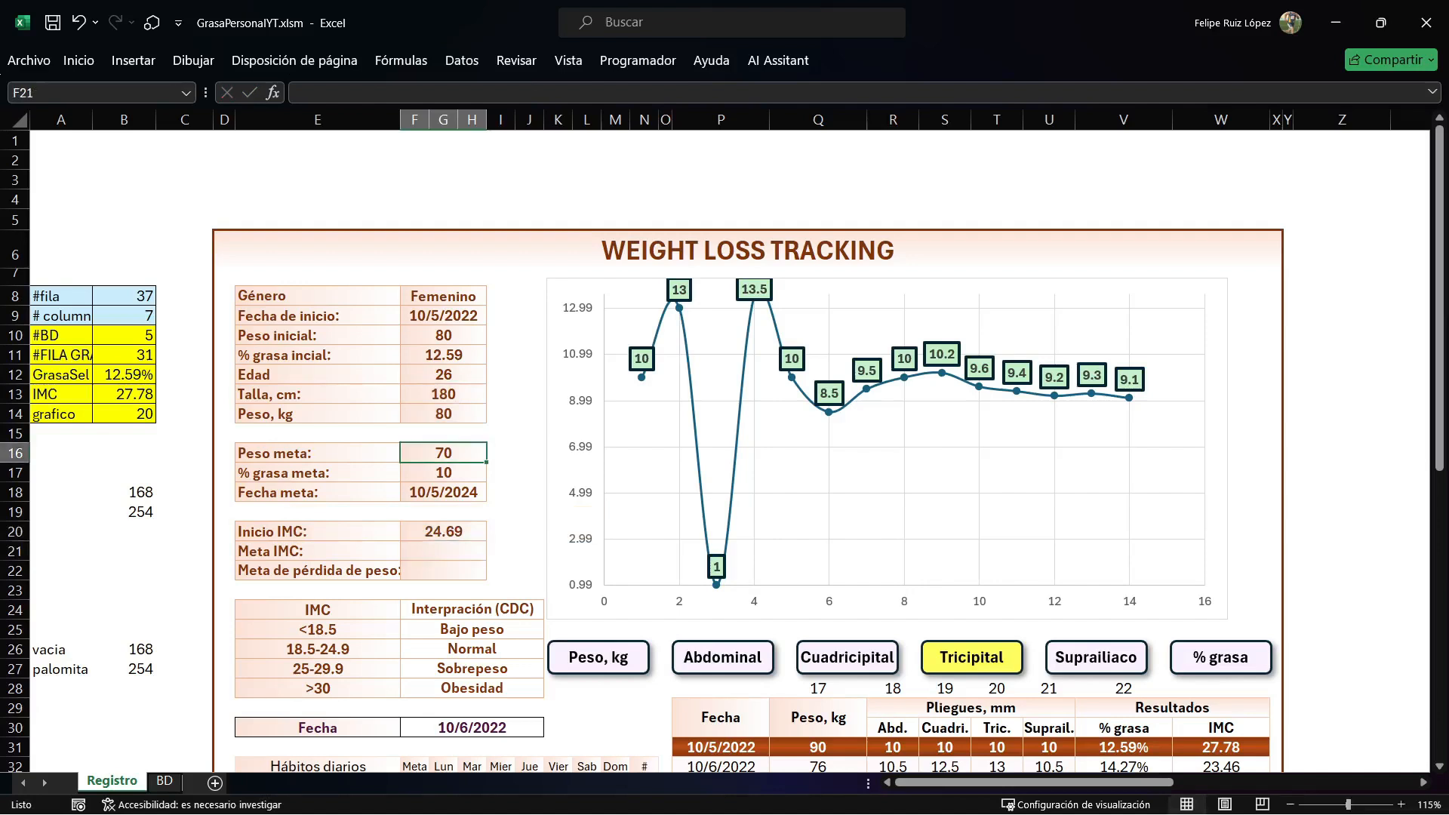
key(F2)
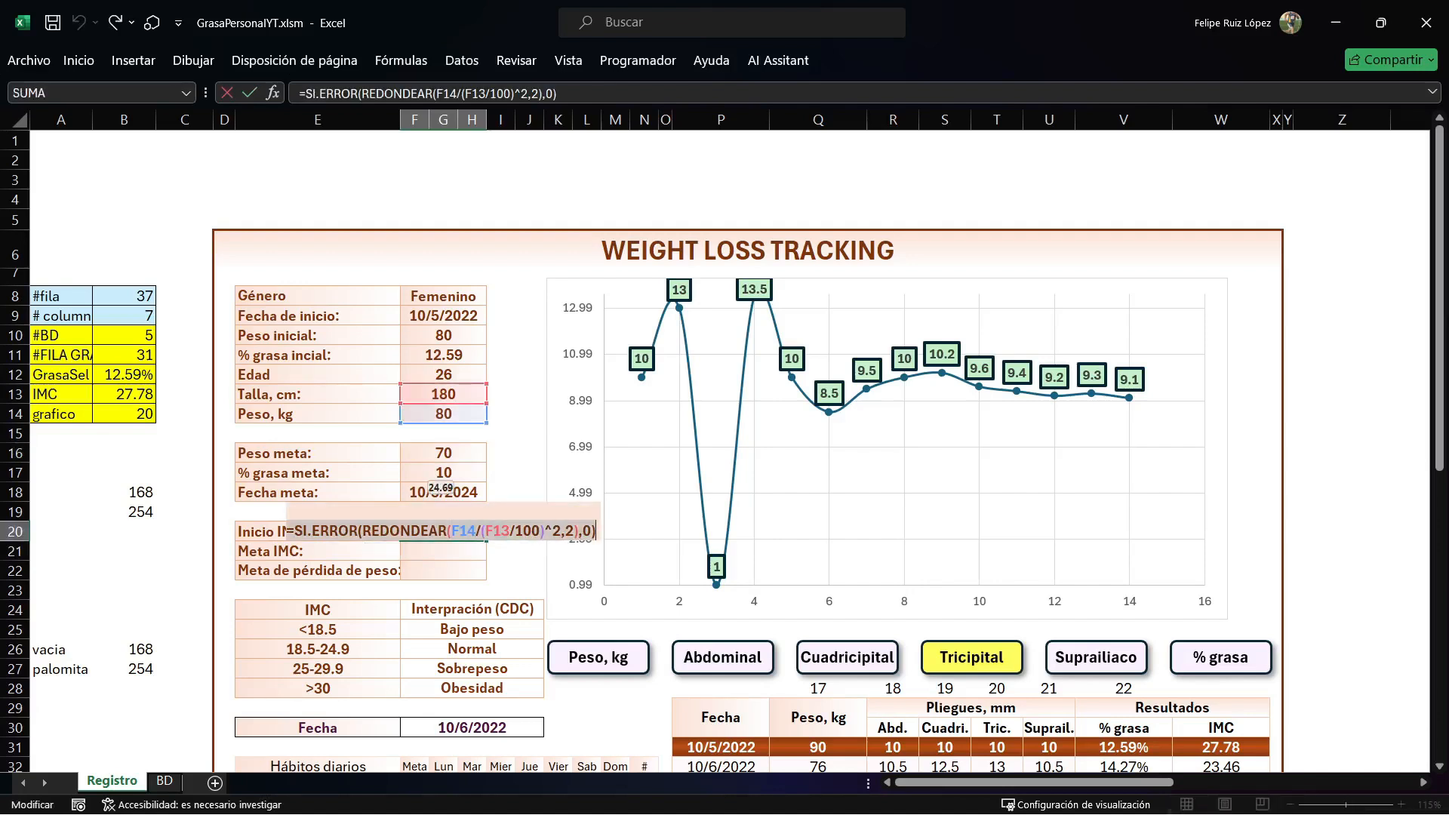
key(Return)
click(472, 140)
text(=SI.ERROR(REDONDEAR(F14/(F13/100)^2,2),0))
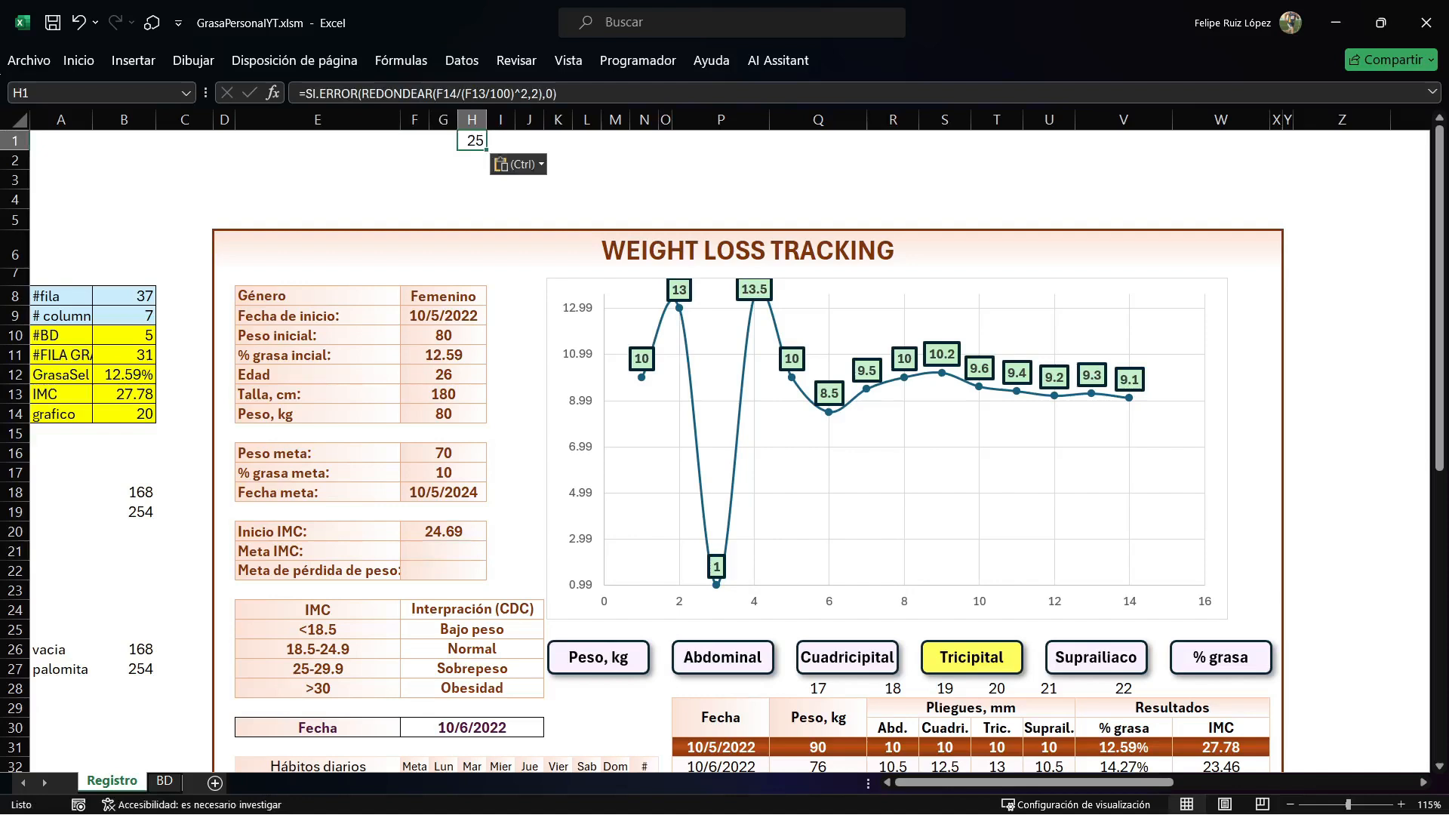
Calculate Meta IMC in F21 from the pasted formula with Peso meta as the weight: =SI.ERROR(REDONDEAR(F16/(F13/100)^2,2),0).
double_click(443, 551)
text(=SI.ERROR(REDONDEAR(F14/(F13/100)^2,2),0))
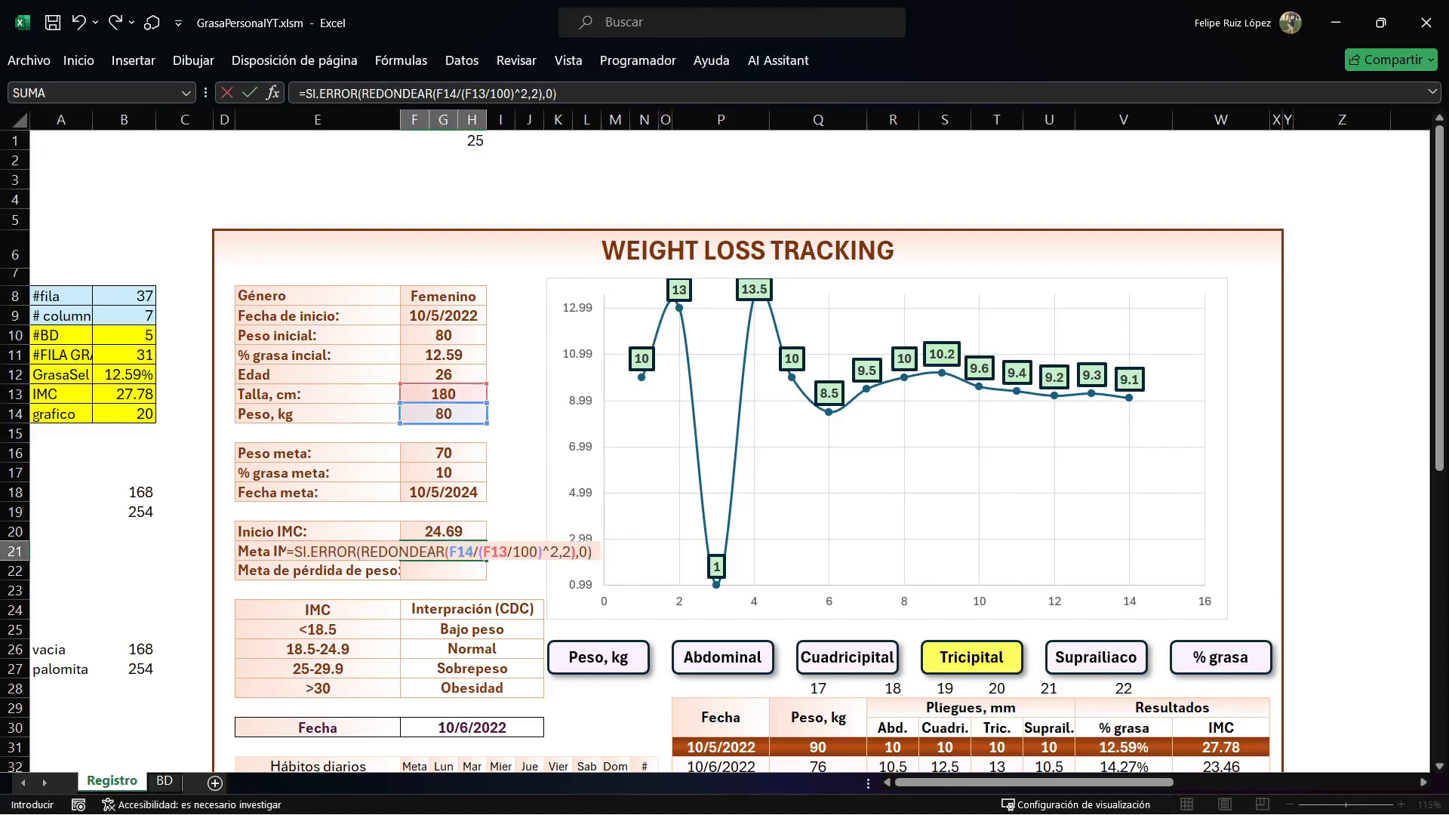
key(Down)
key(Down)
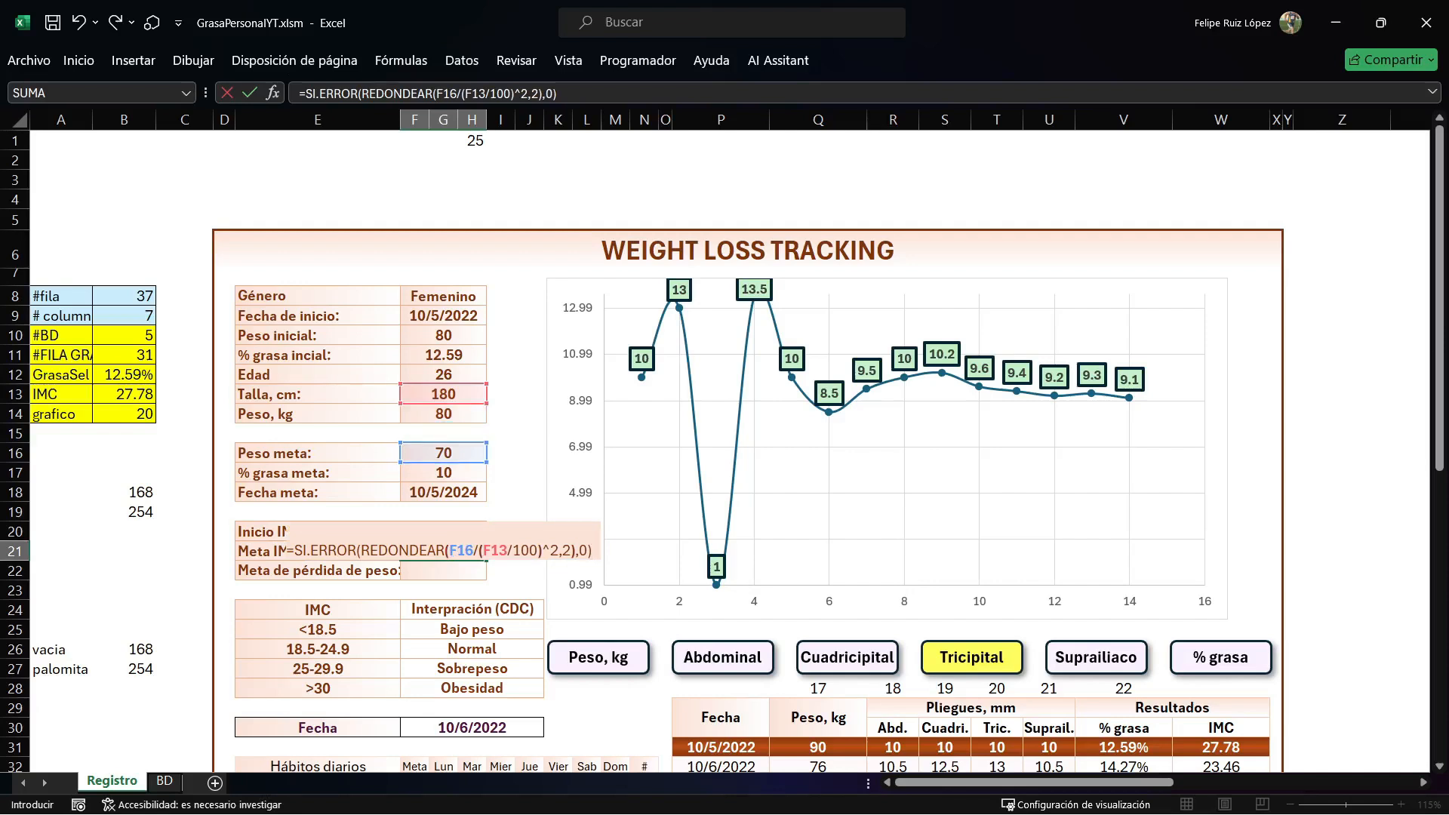
key(Return)
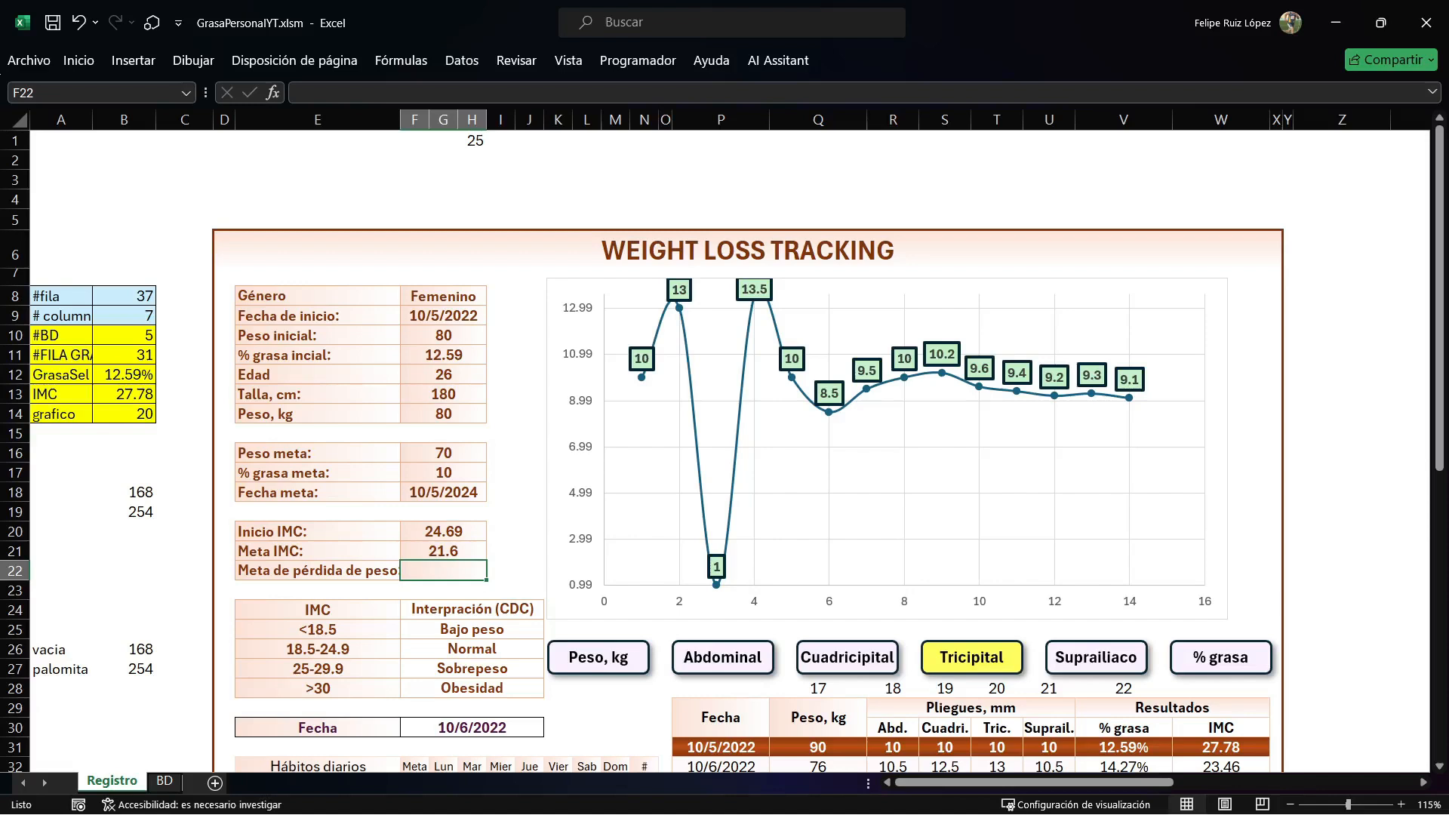
Calculate Meta de pérdida de peso in F22 as current weight minus goal weight with =F14-F16.
text(=)
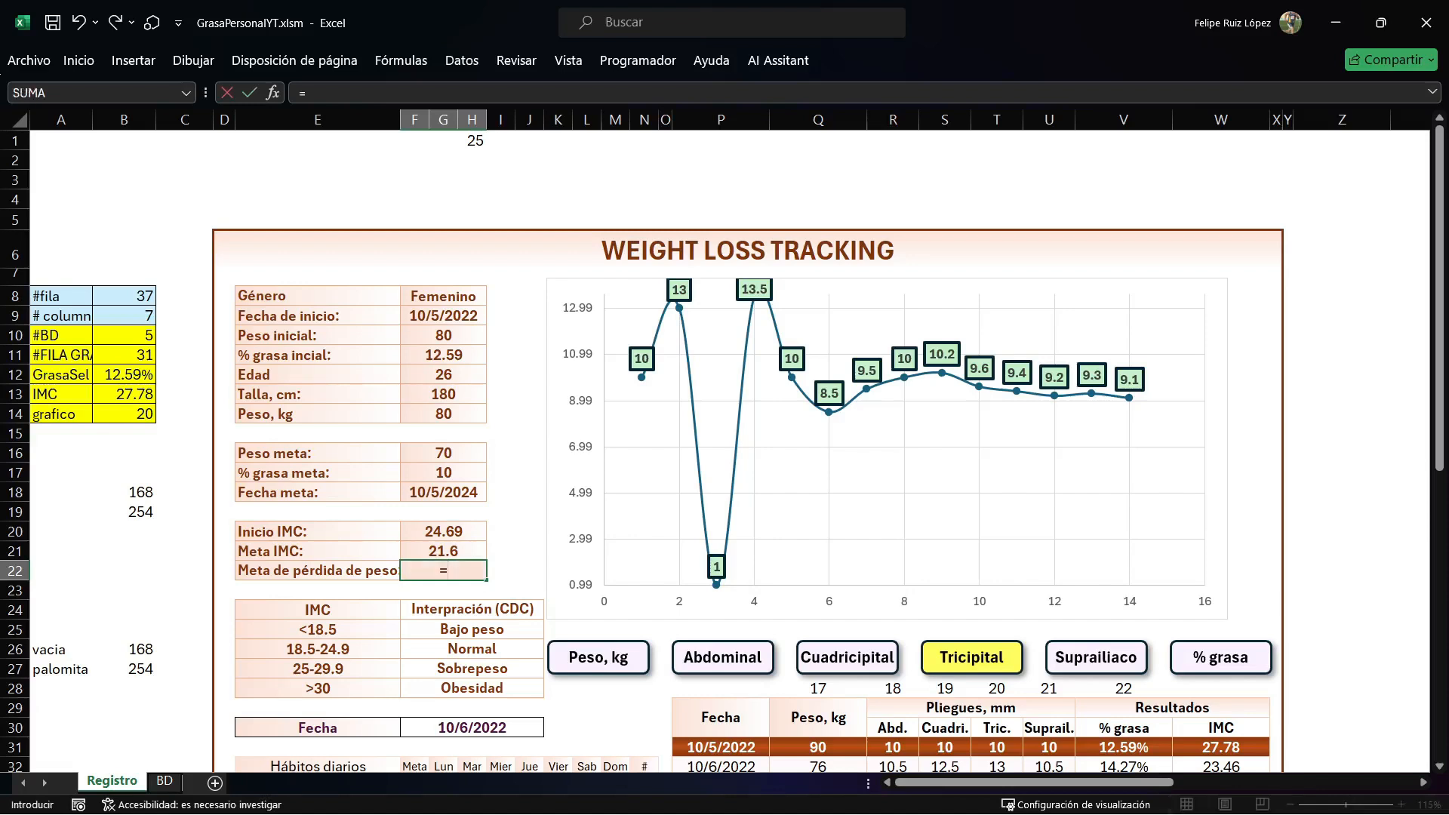
click(444, 413)
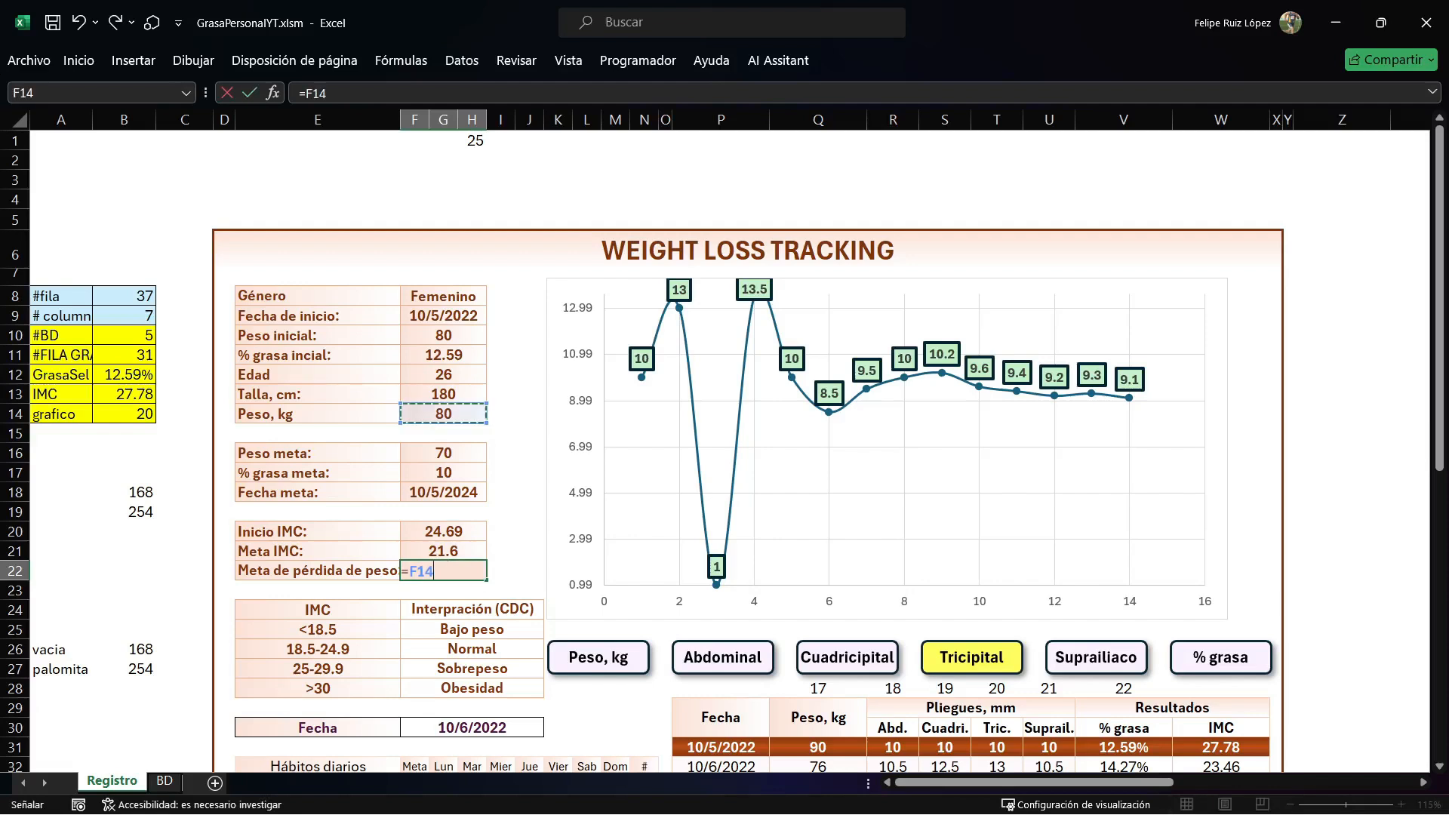
text(-)
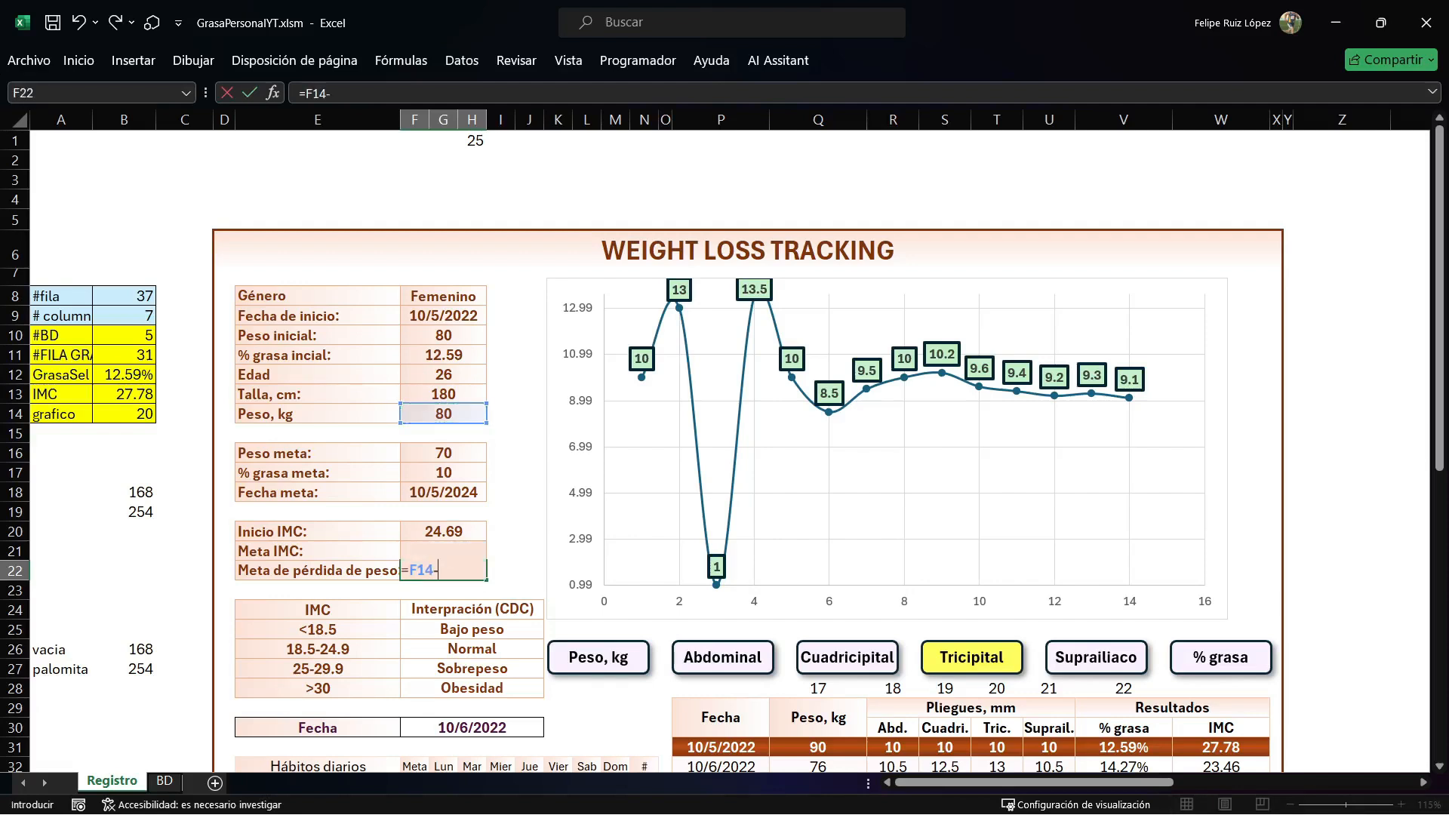
click(444, 453)
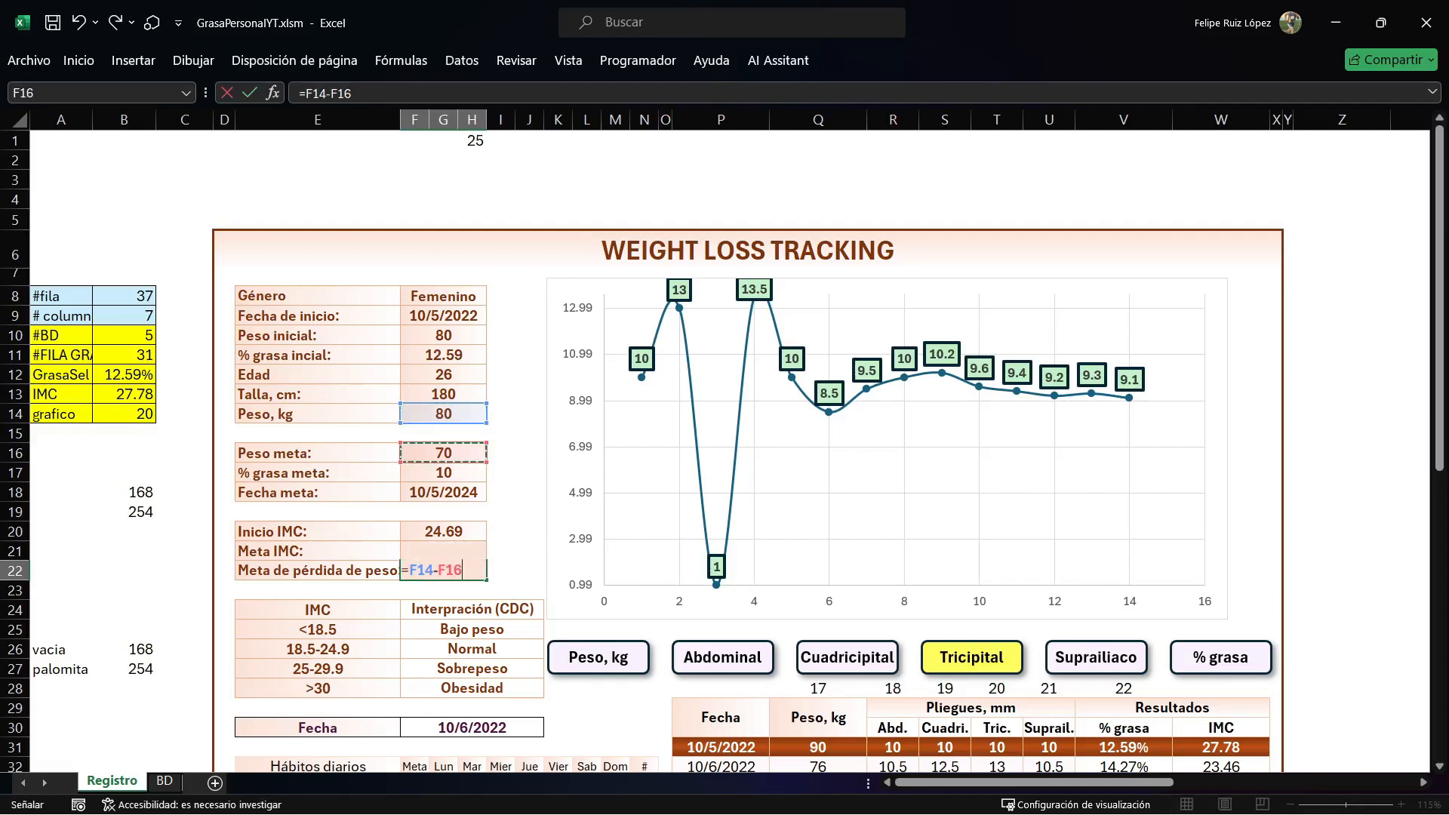
key(Return)
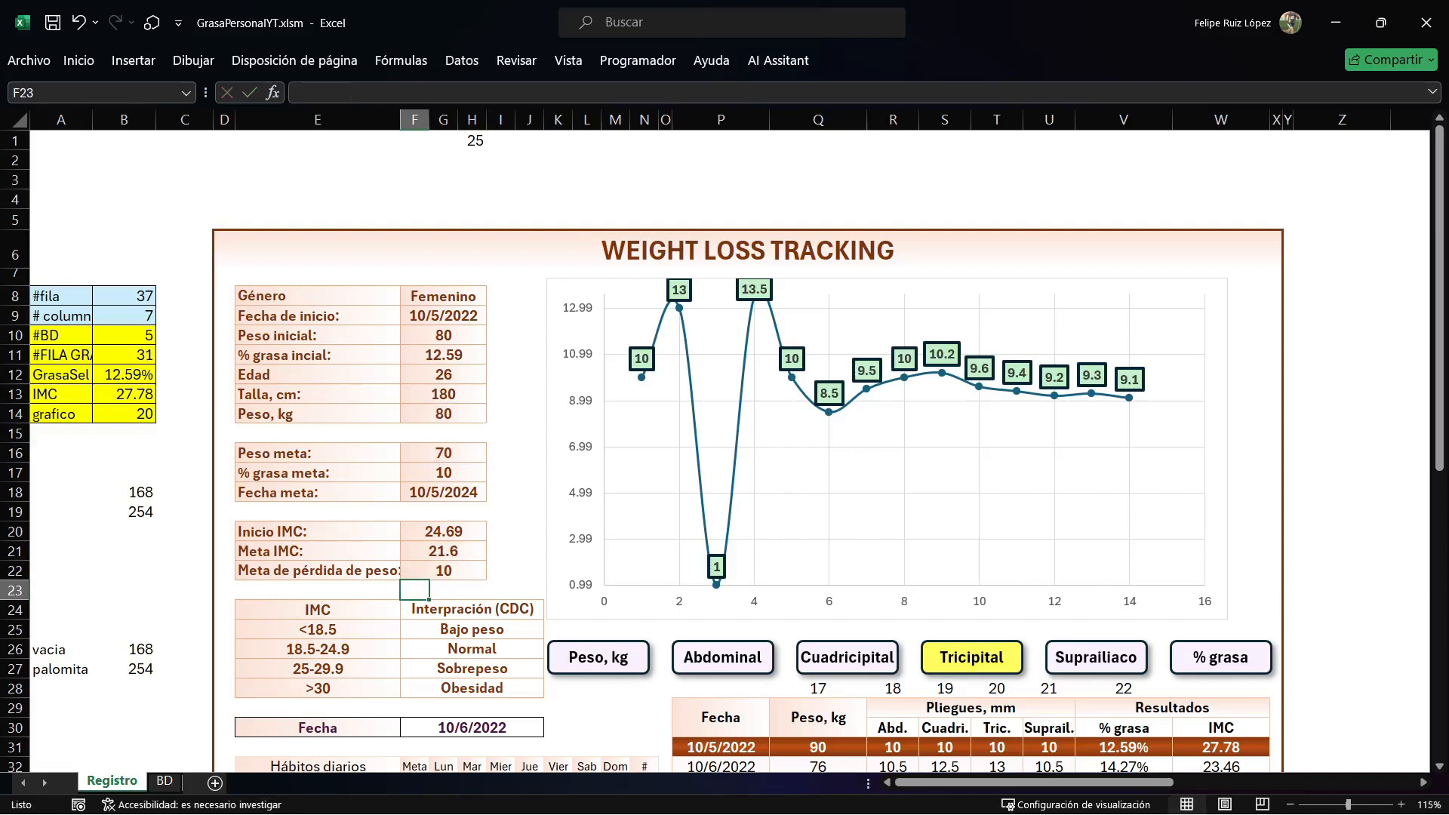
Review the IMC results block and check the chart for Peso, Abdominal, Cuadricipital, Tricipital and Suprailiaco.
drag(318, 531, 444, 572)
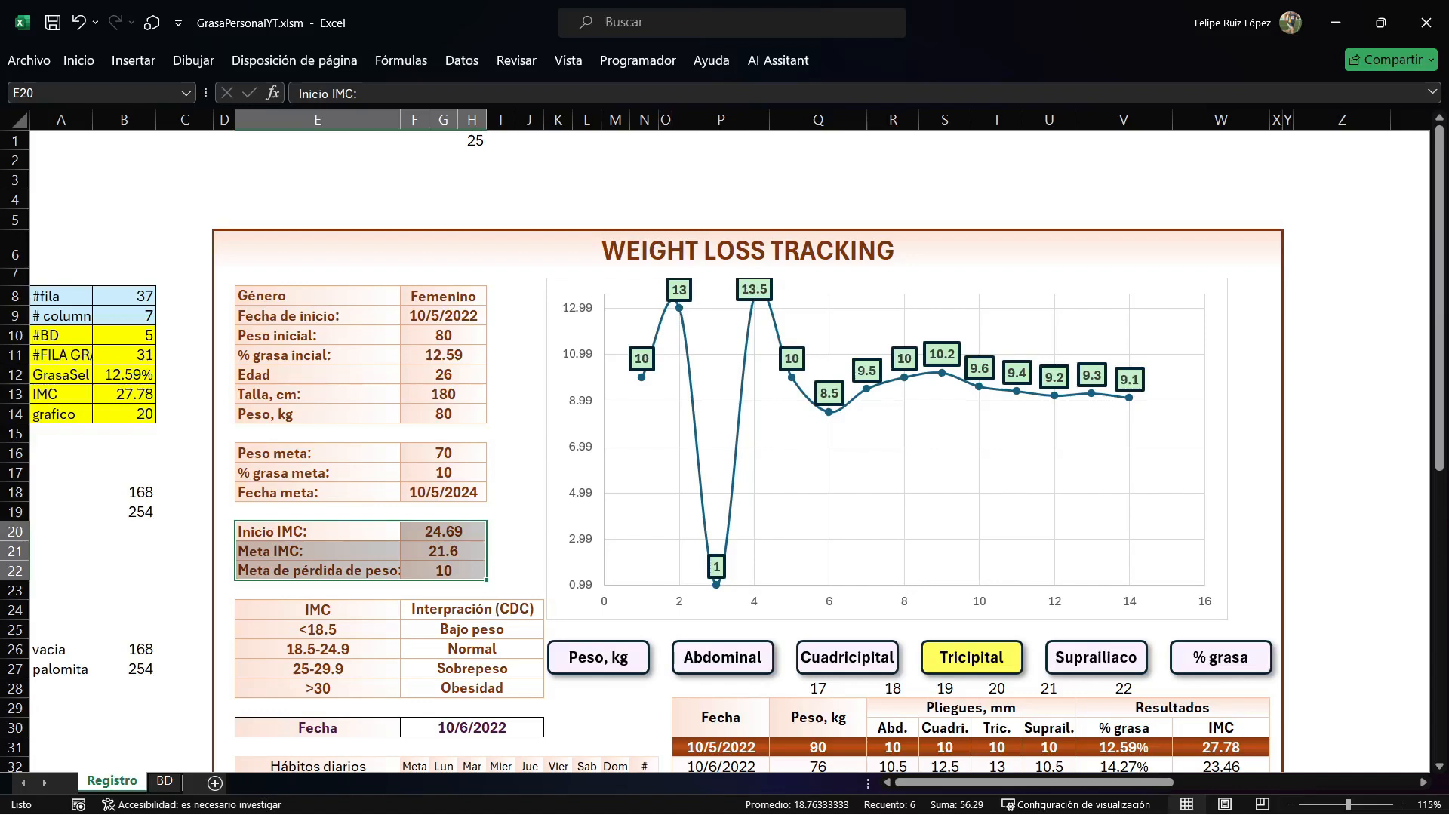
scroll(724, 453, down, 2)
click(599, 540)
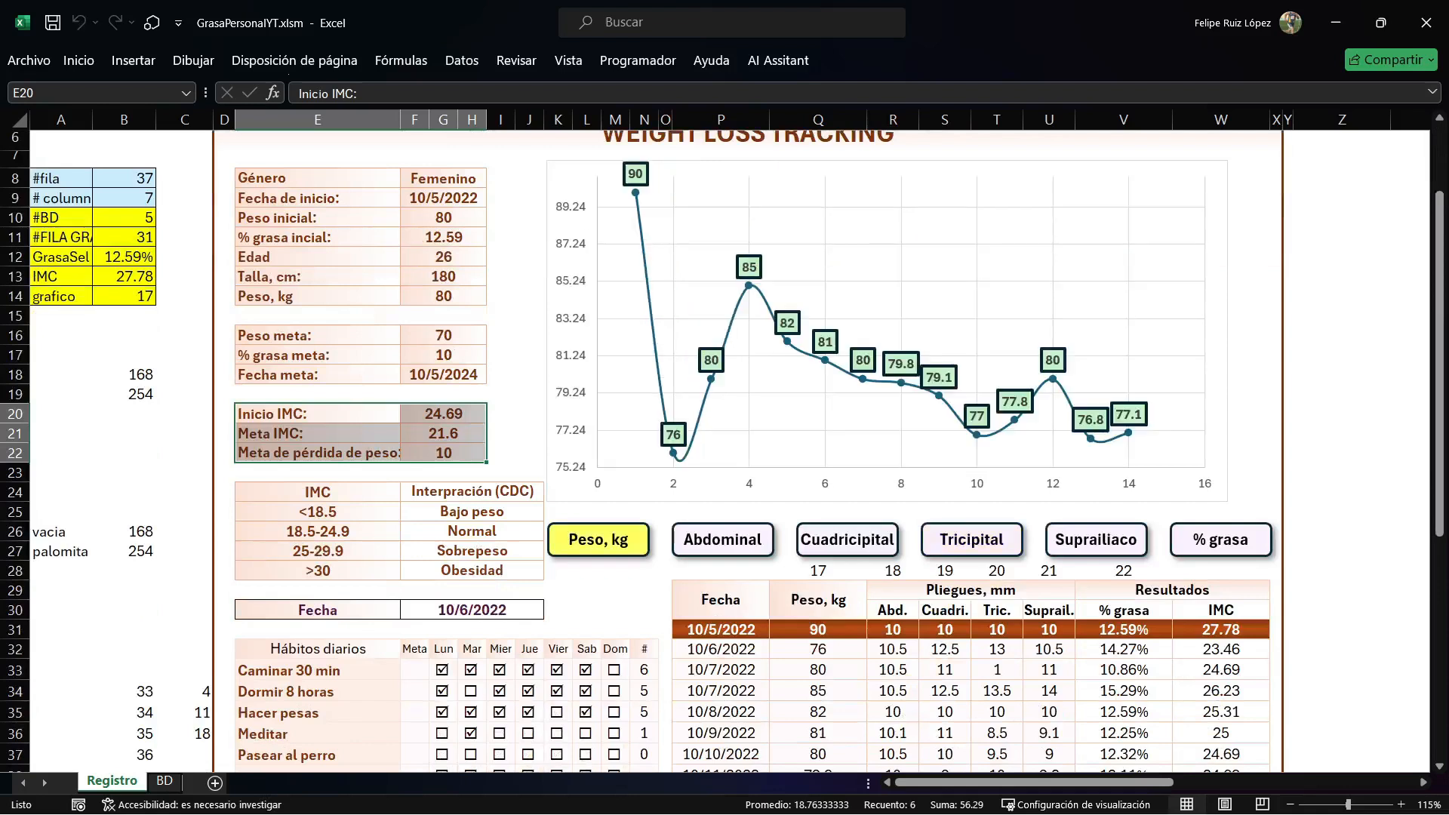
click(722, 540)
click(847, 540)
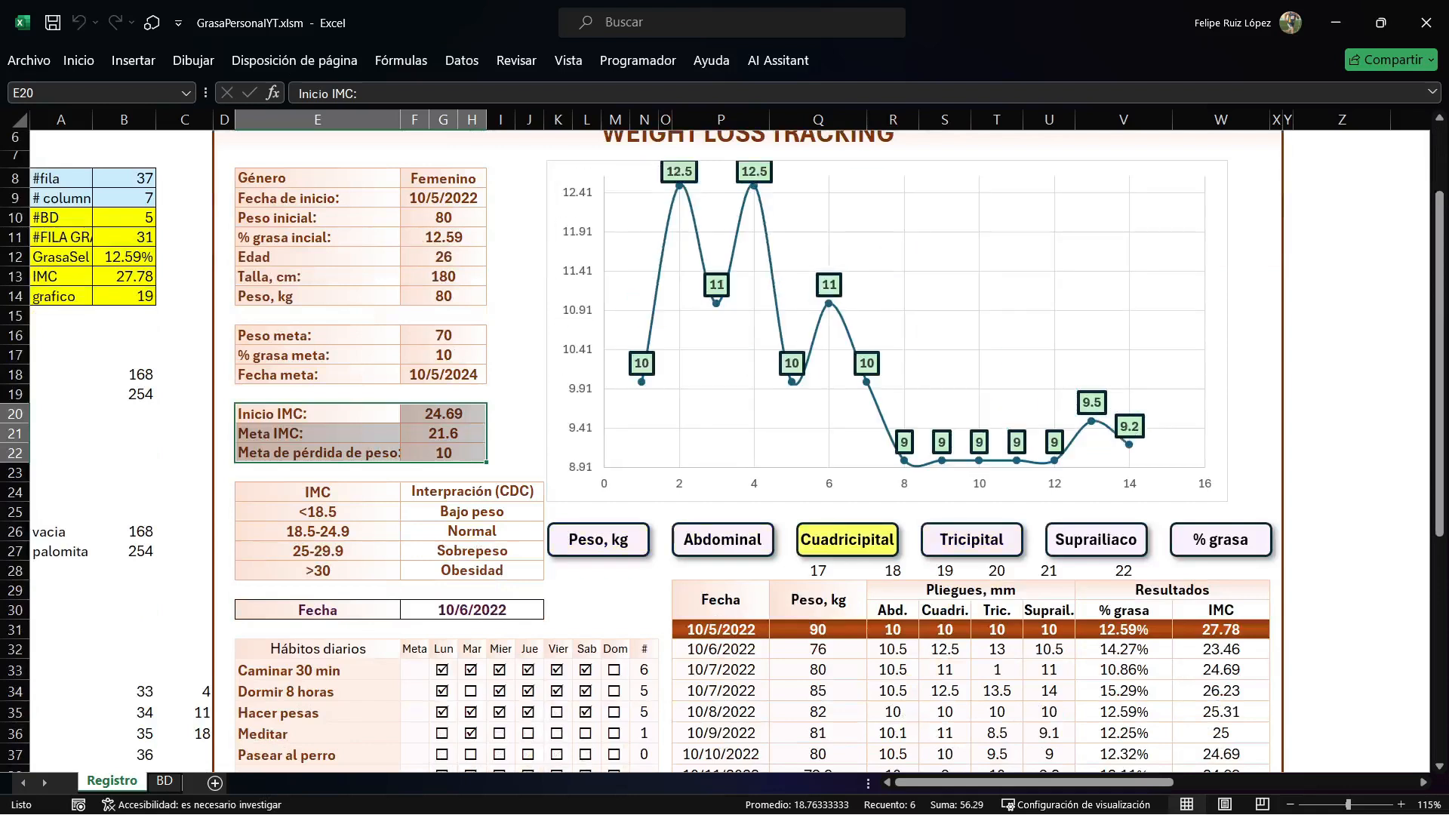
click(972, 541)
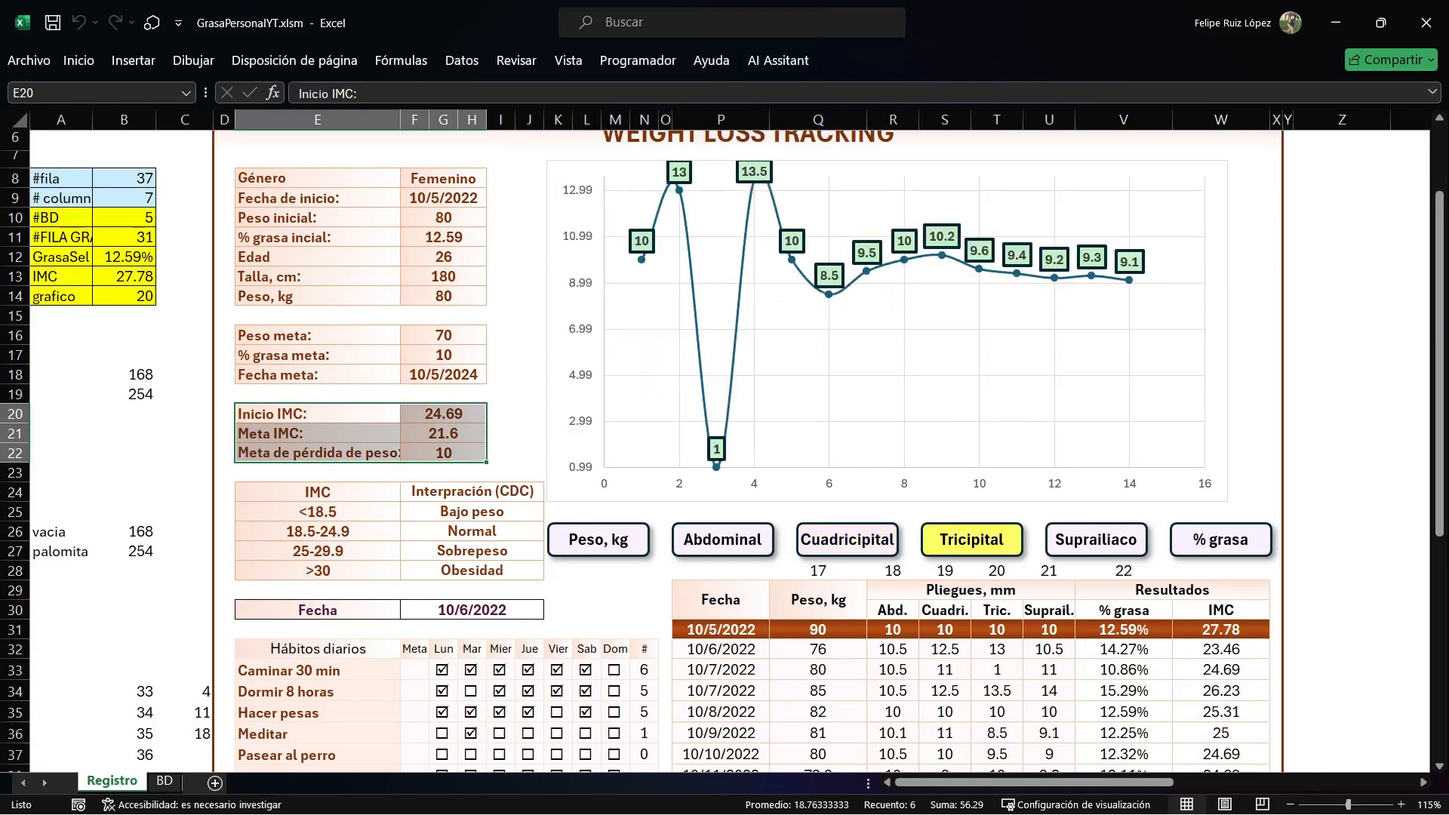
click(501, 335)
scroll(501, 335, up, 2)
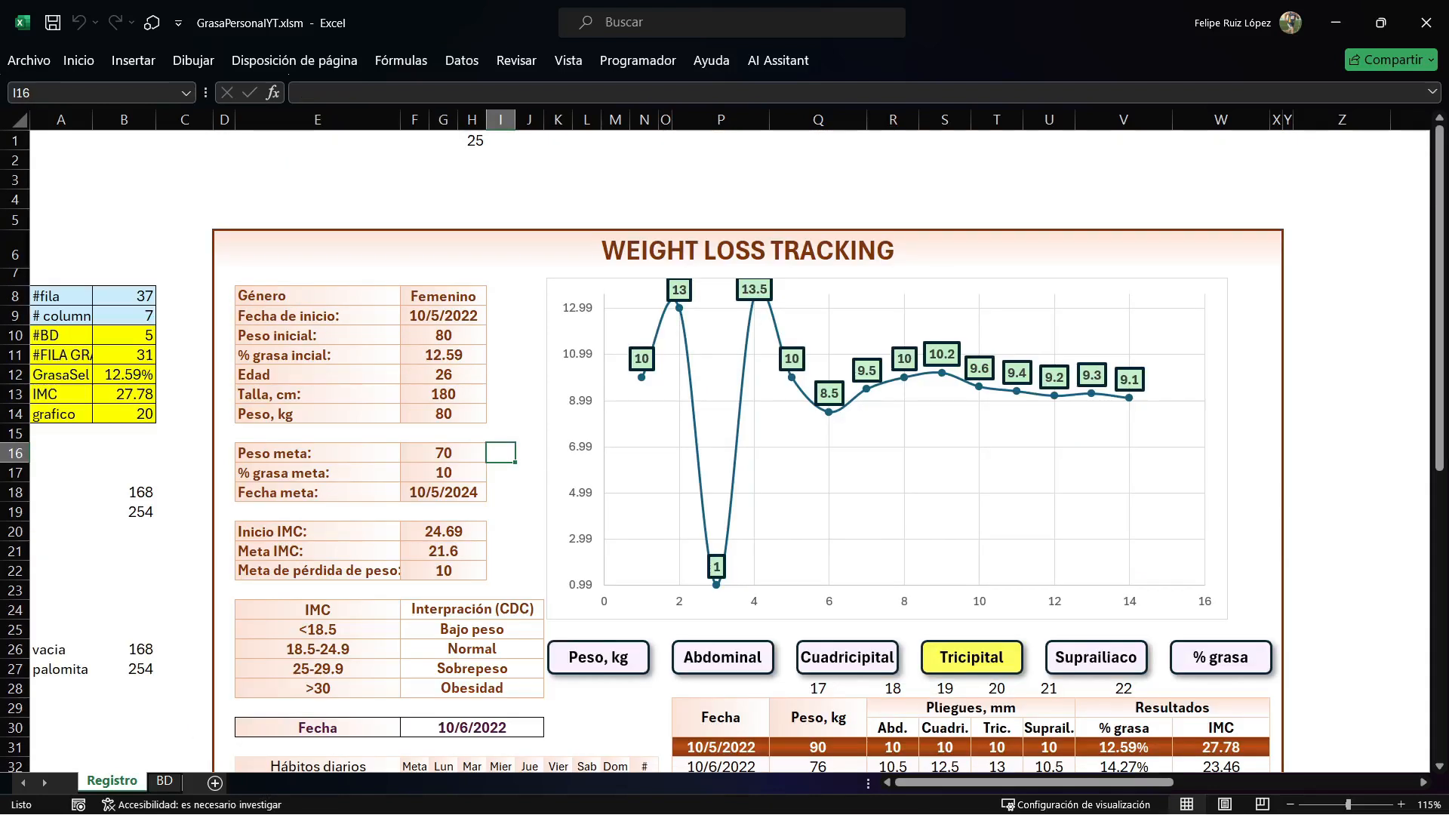
scroll(598, 452, down, 2)
click(599, 540)
click(723, 540)
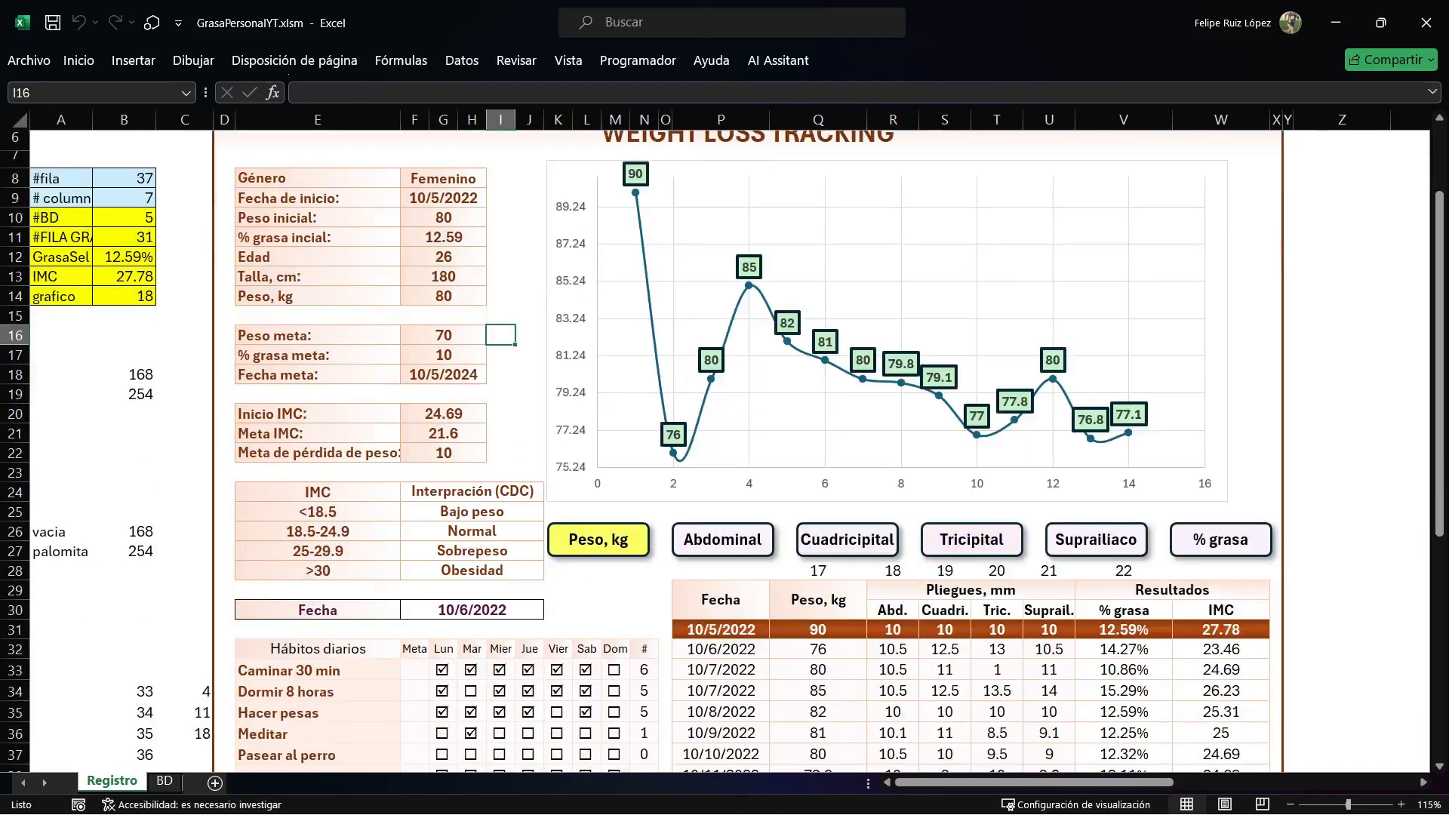
click(848, 541)
click(972, 541)
click(1096, 540)
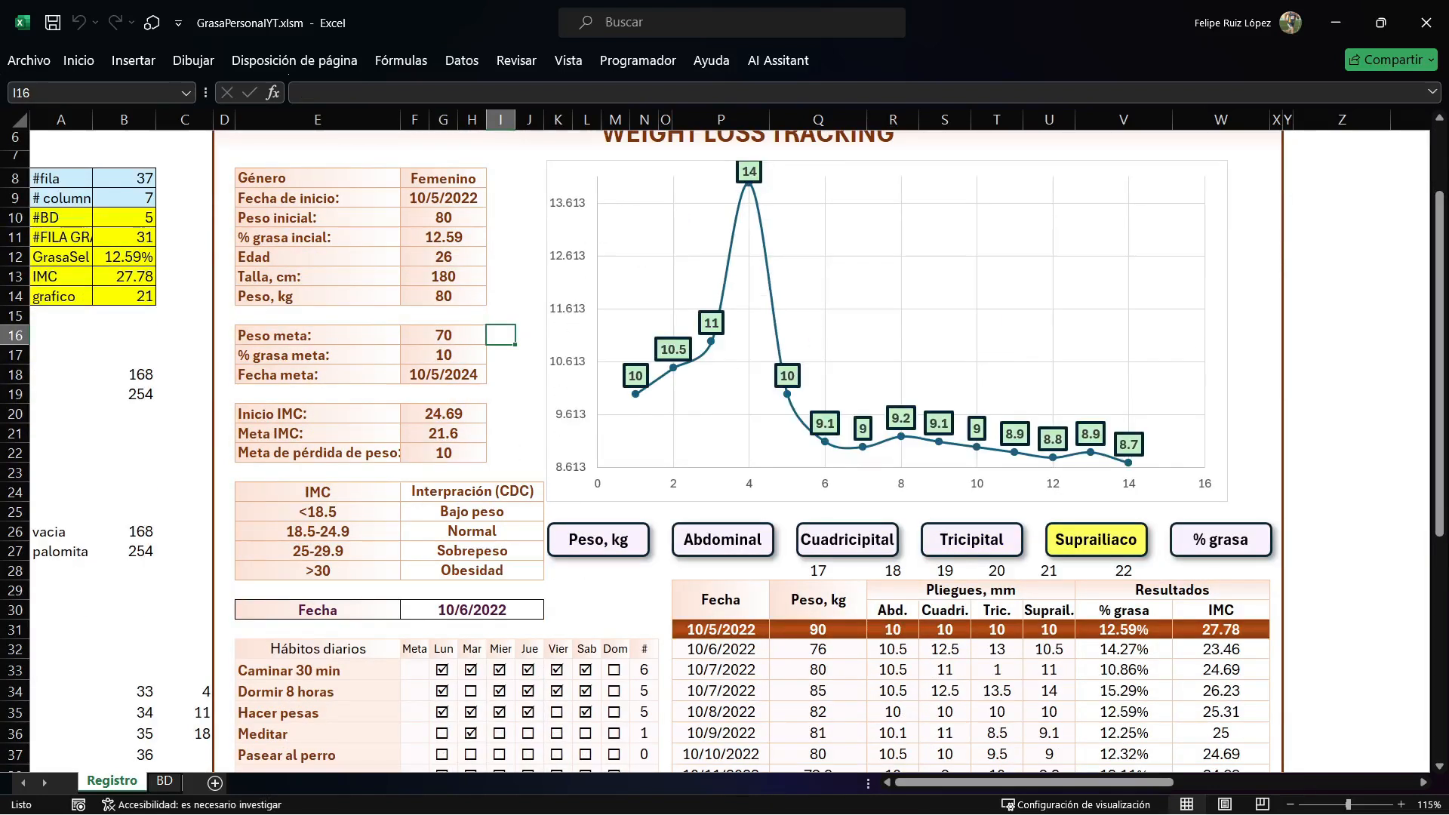